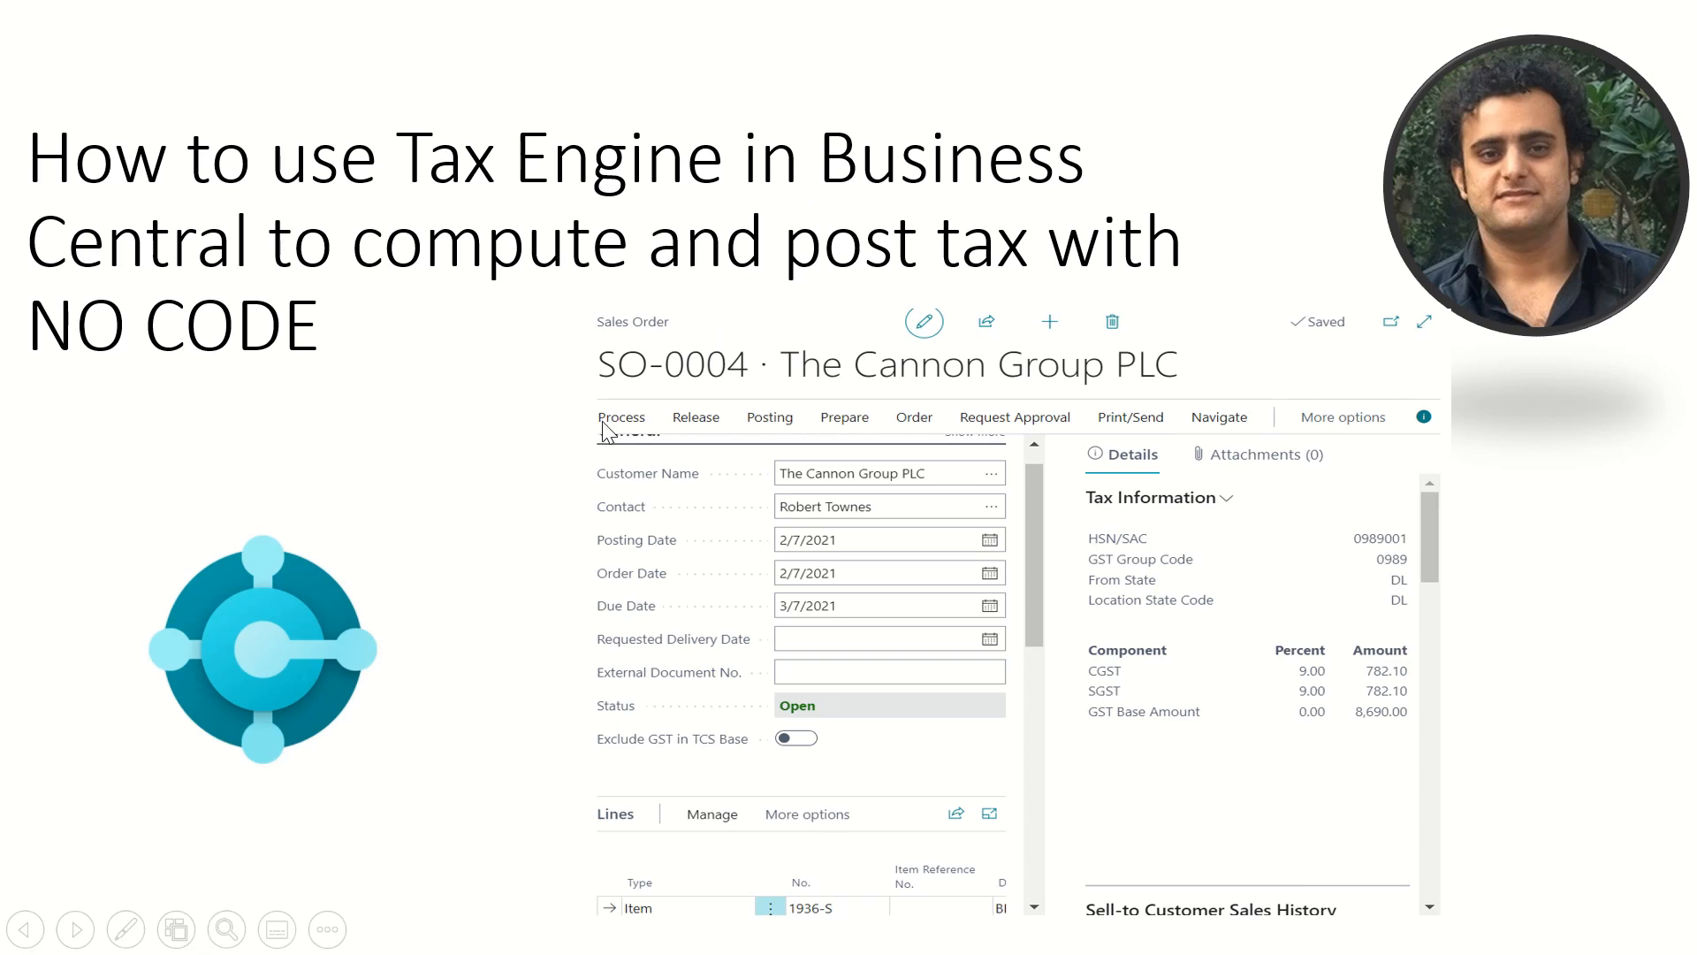
Step: Switch to Business Central, search for the Tax Types list, review the tax types and return to the home page
key(alt+Tab)
key(alt+Tab)
key(alt+Tab)
key(alt+Tab)
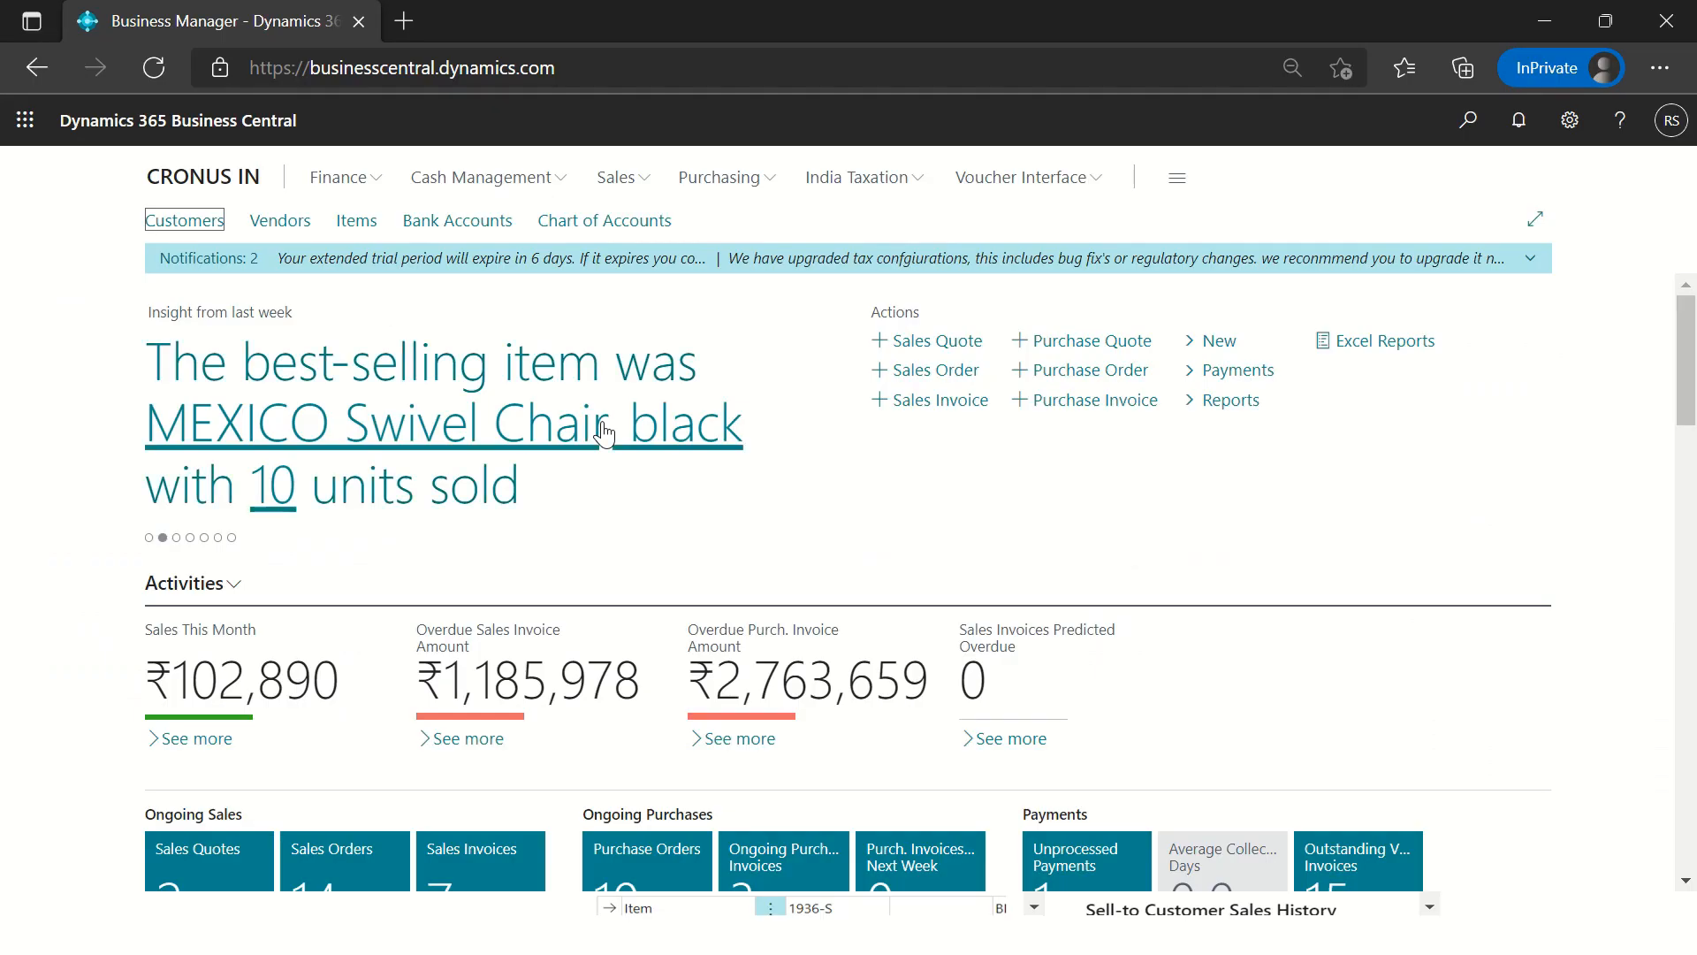
click(1467, 121)
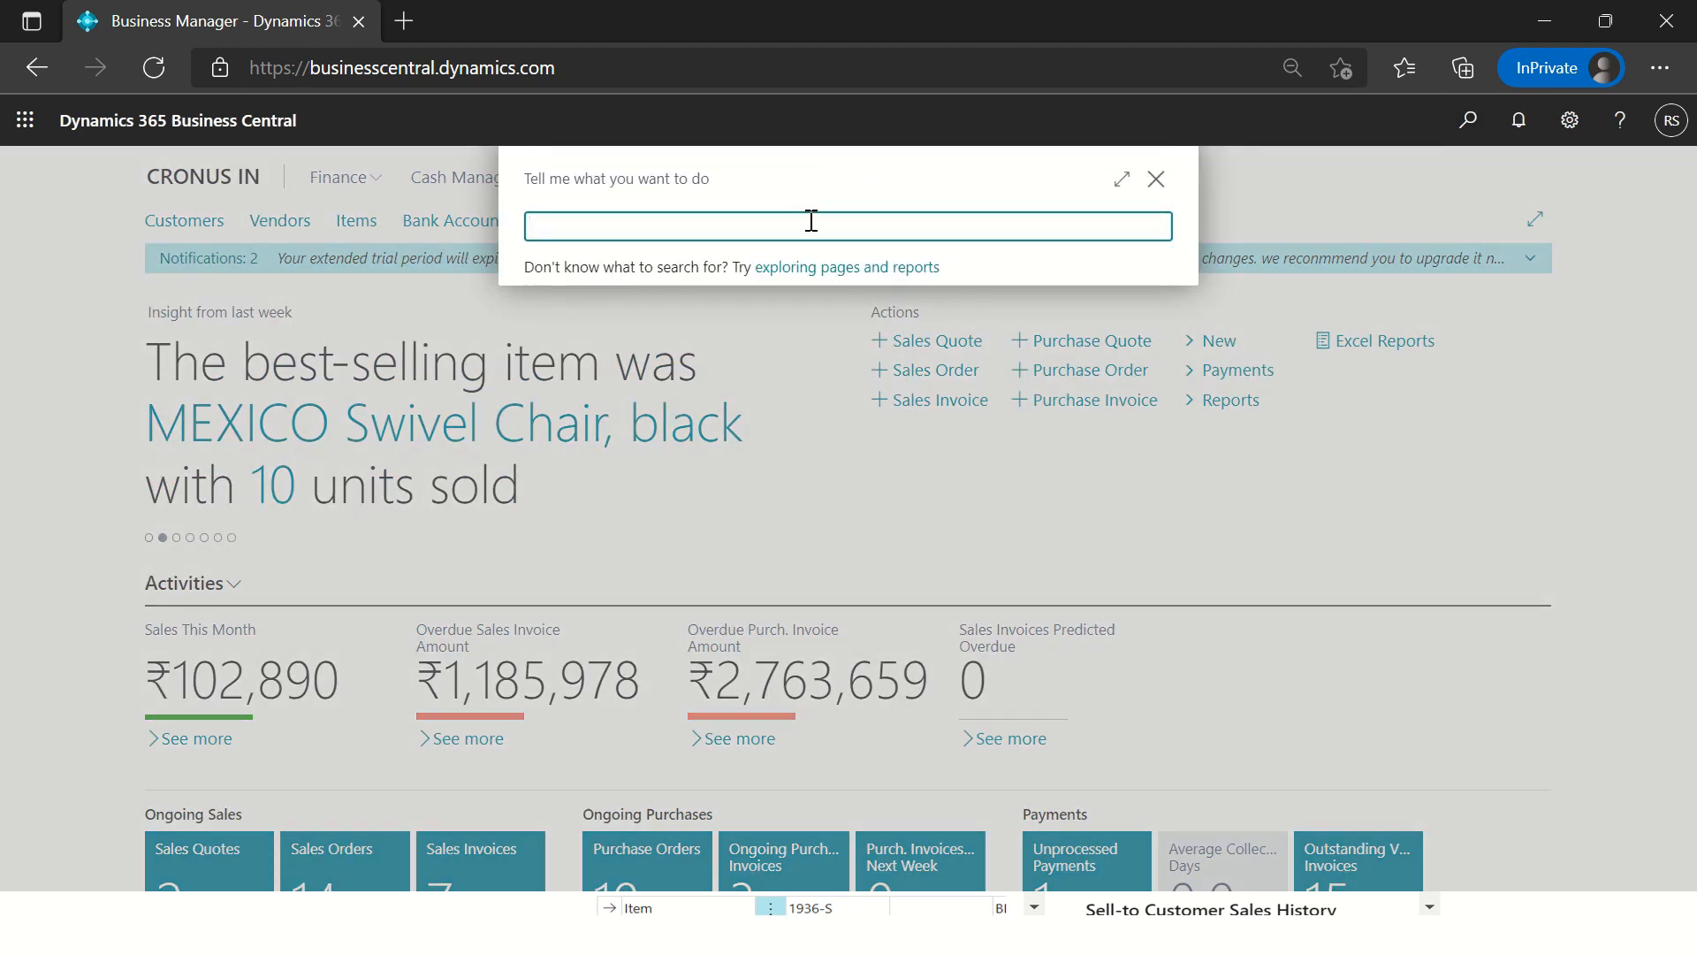
text(tax types)
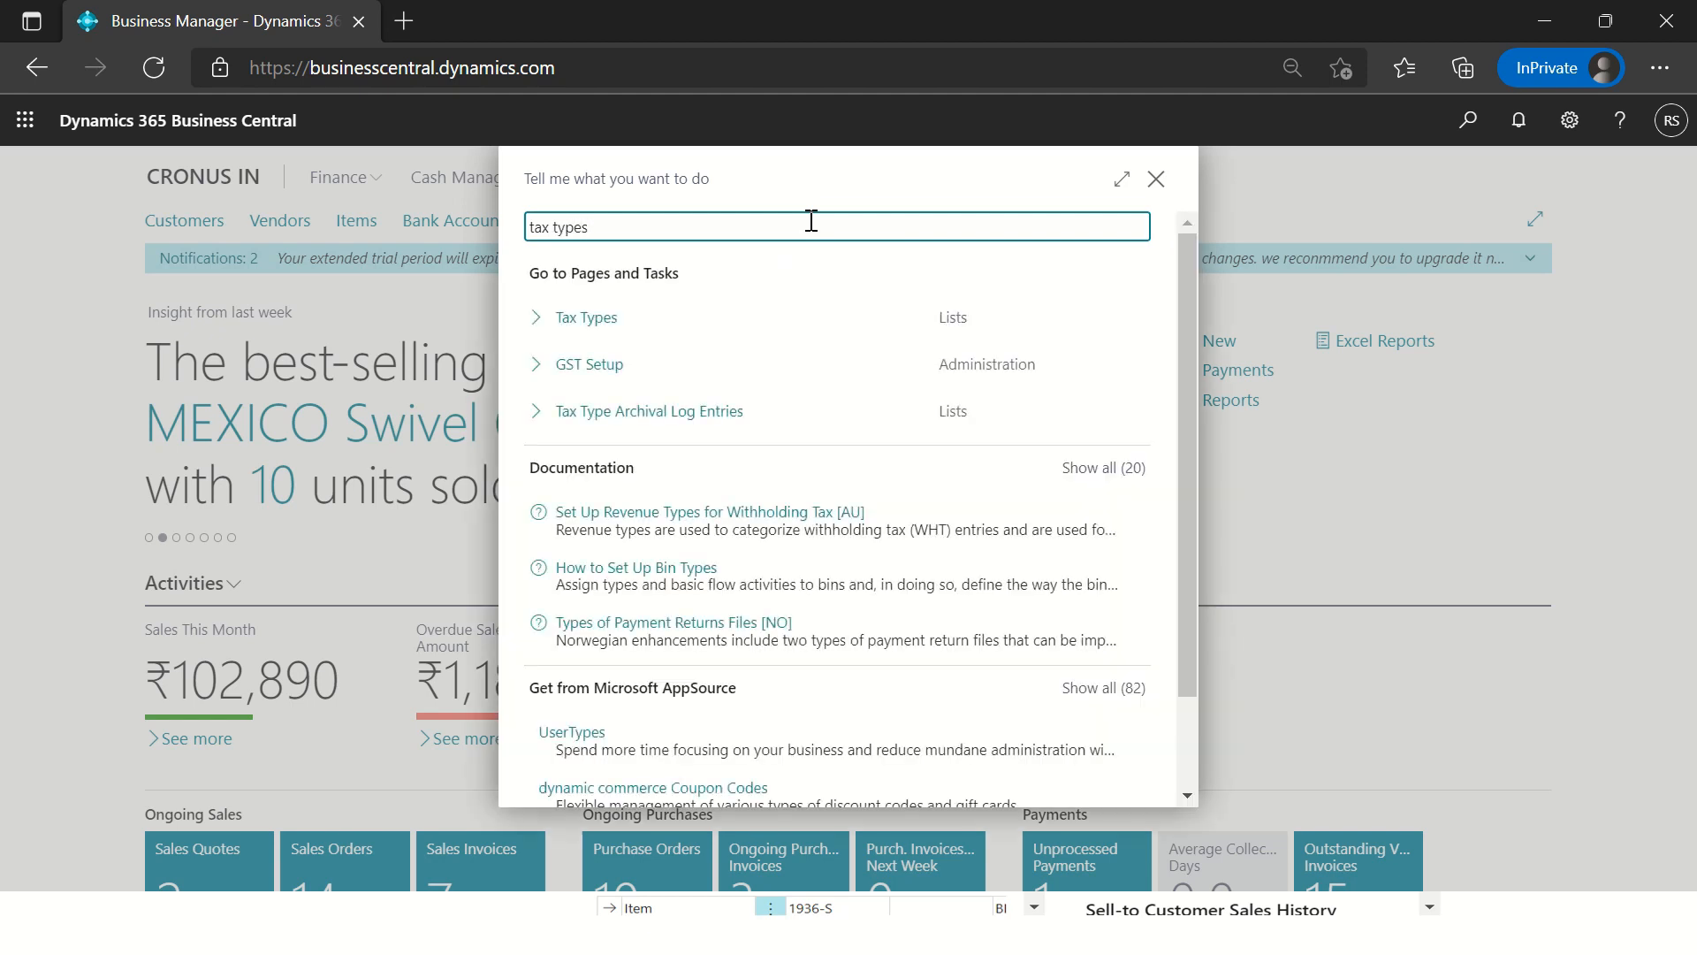
key(Return)
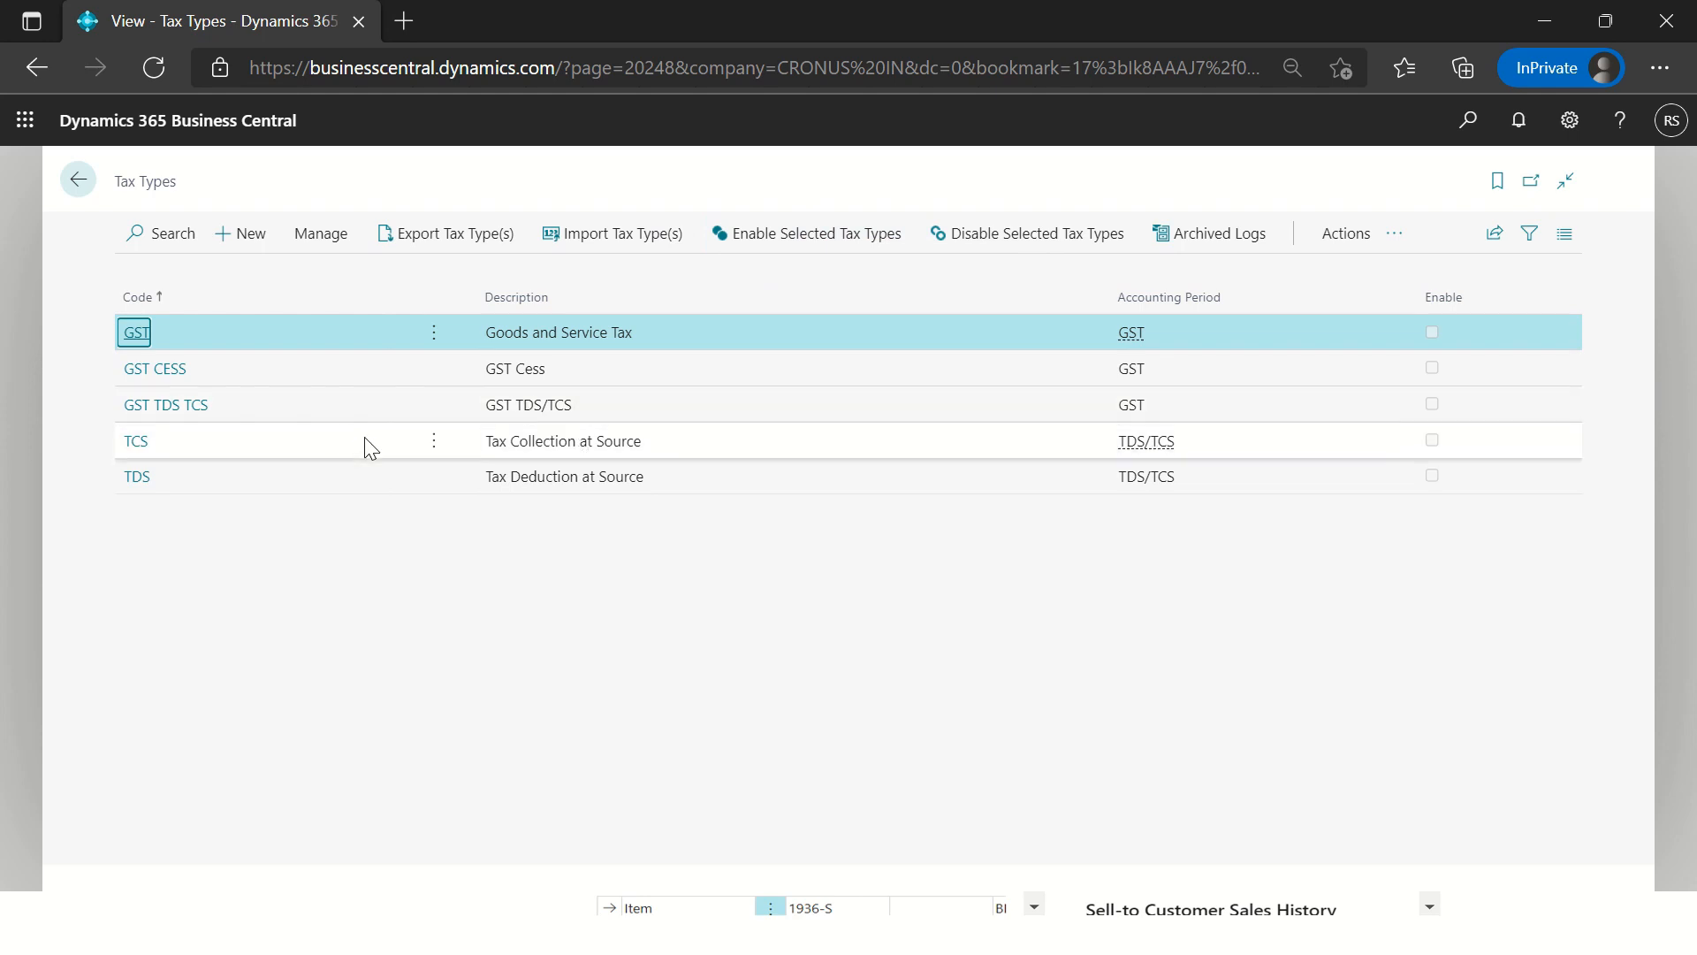
click(83, 188)
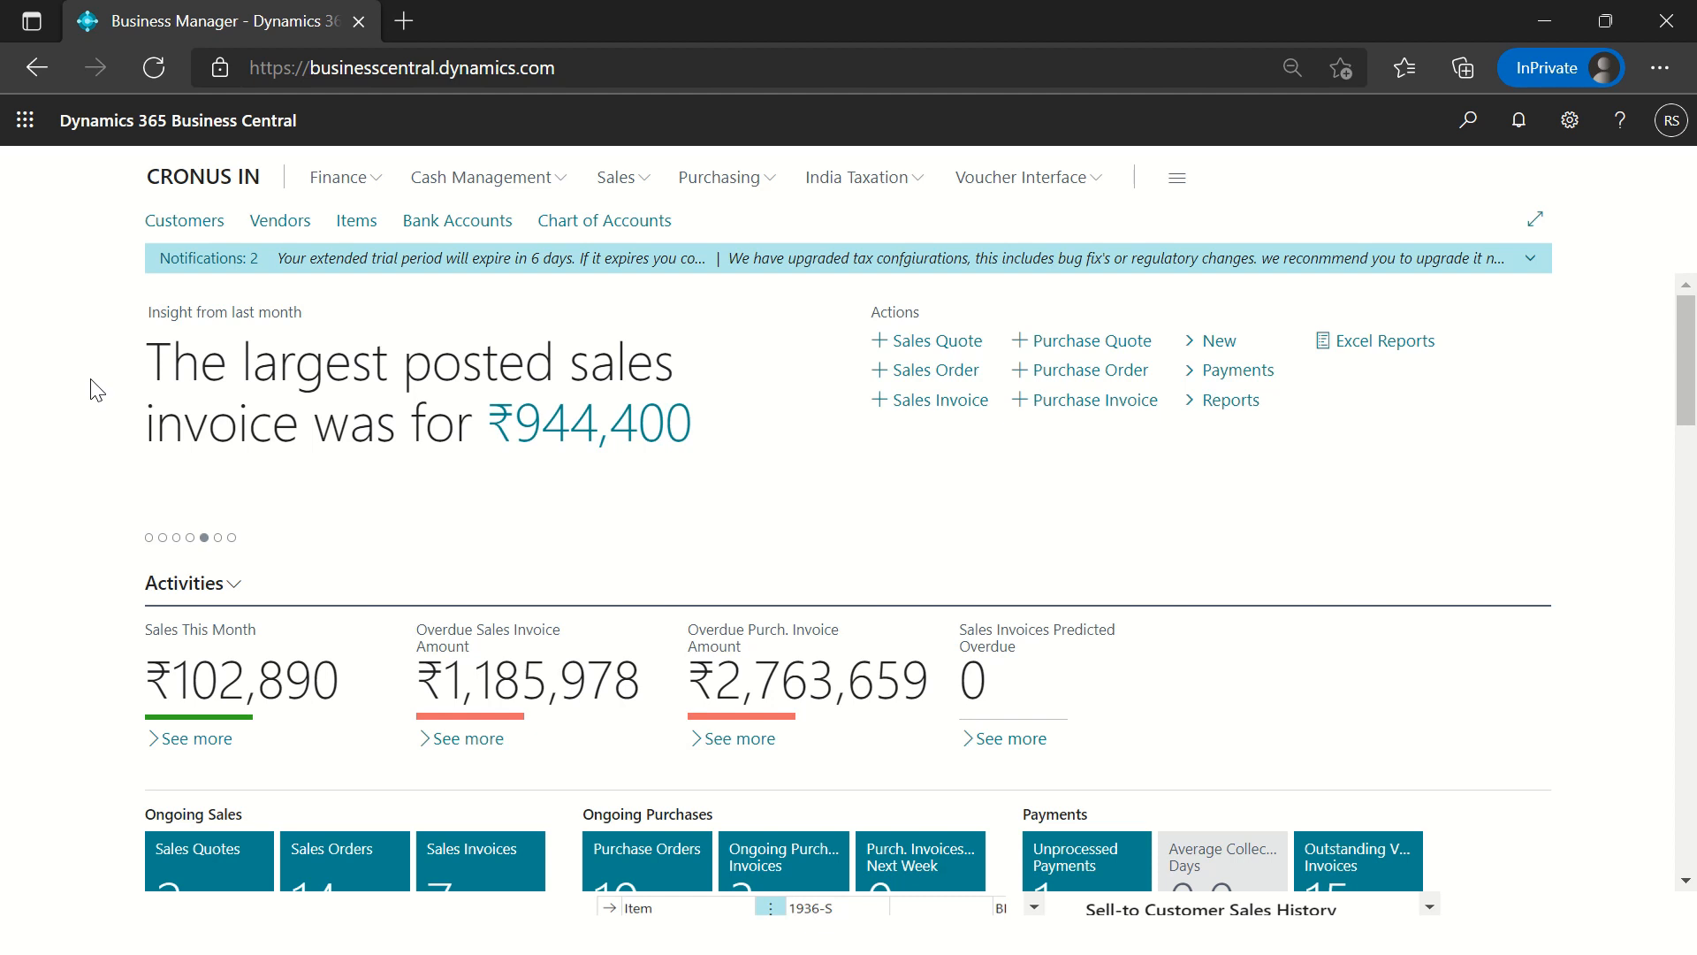
Step: Search for "vat bus", open VAT Business Posting Groups and inspect the TEST-DOMESTIC group
click(1467, 121)
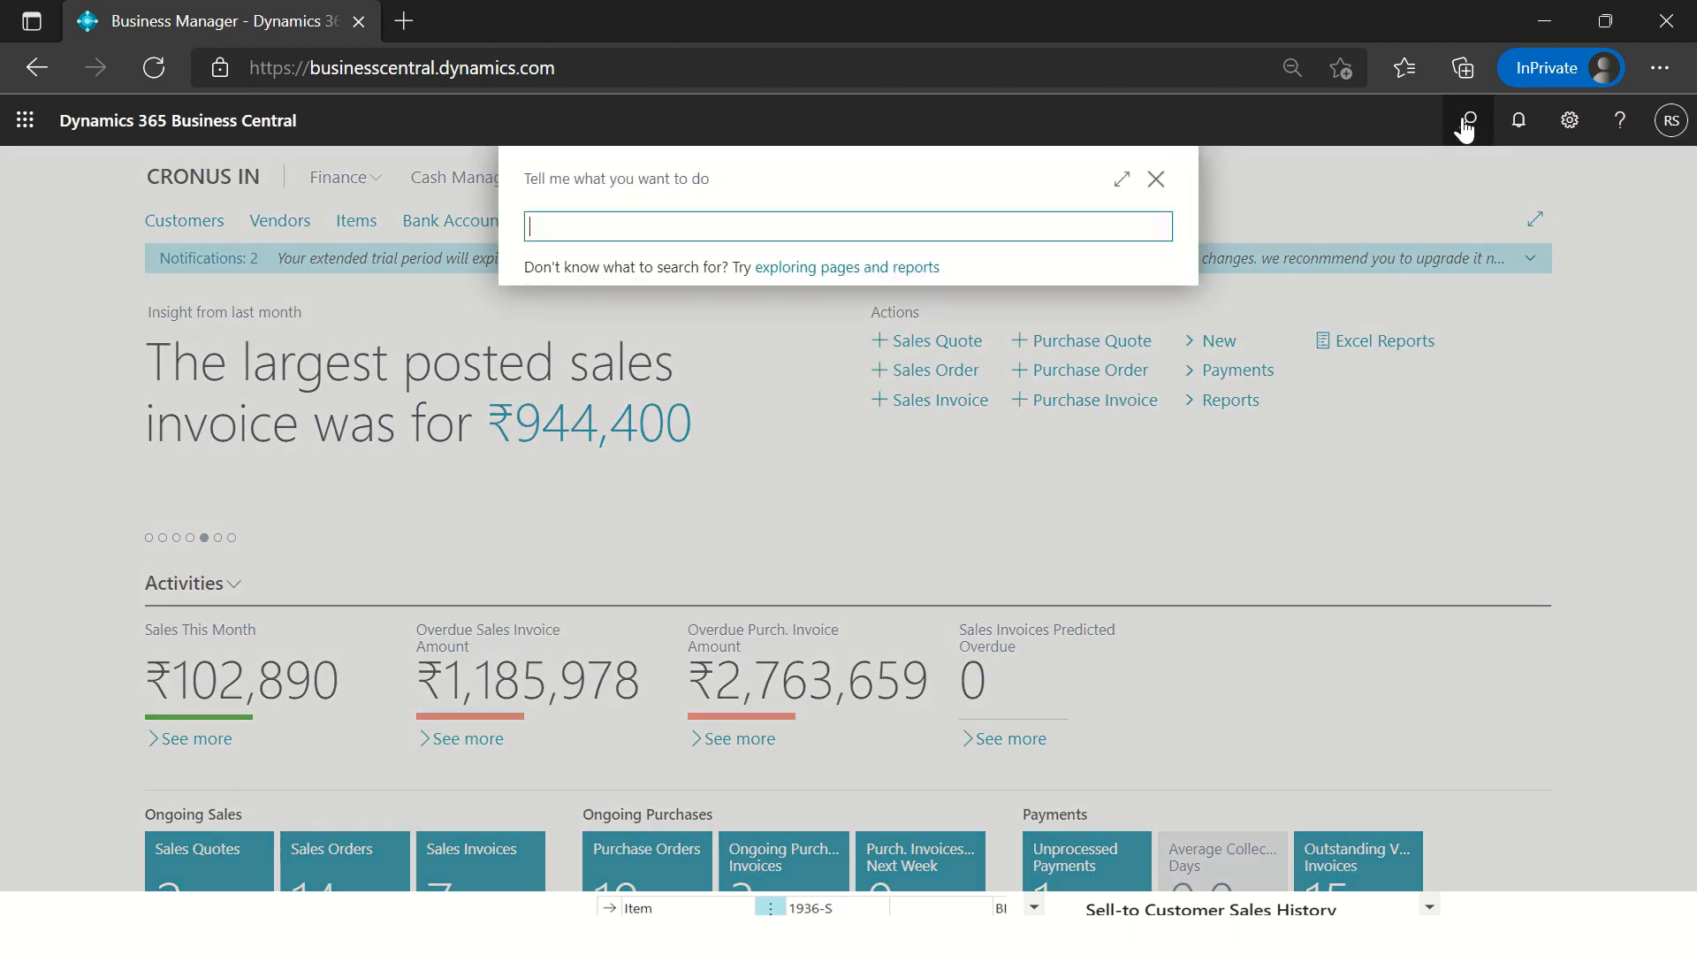
text(vat )
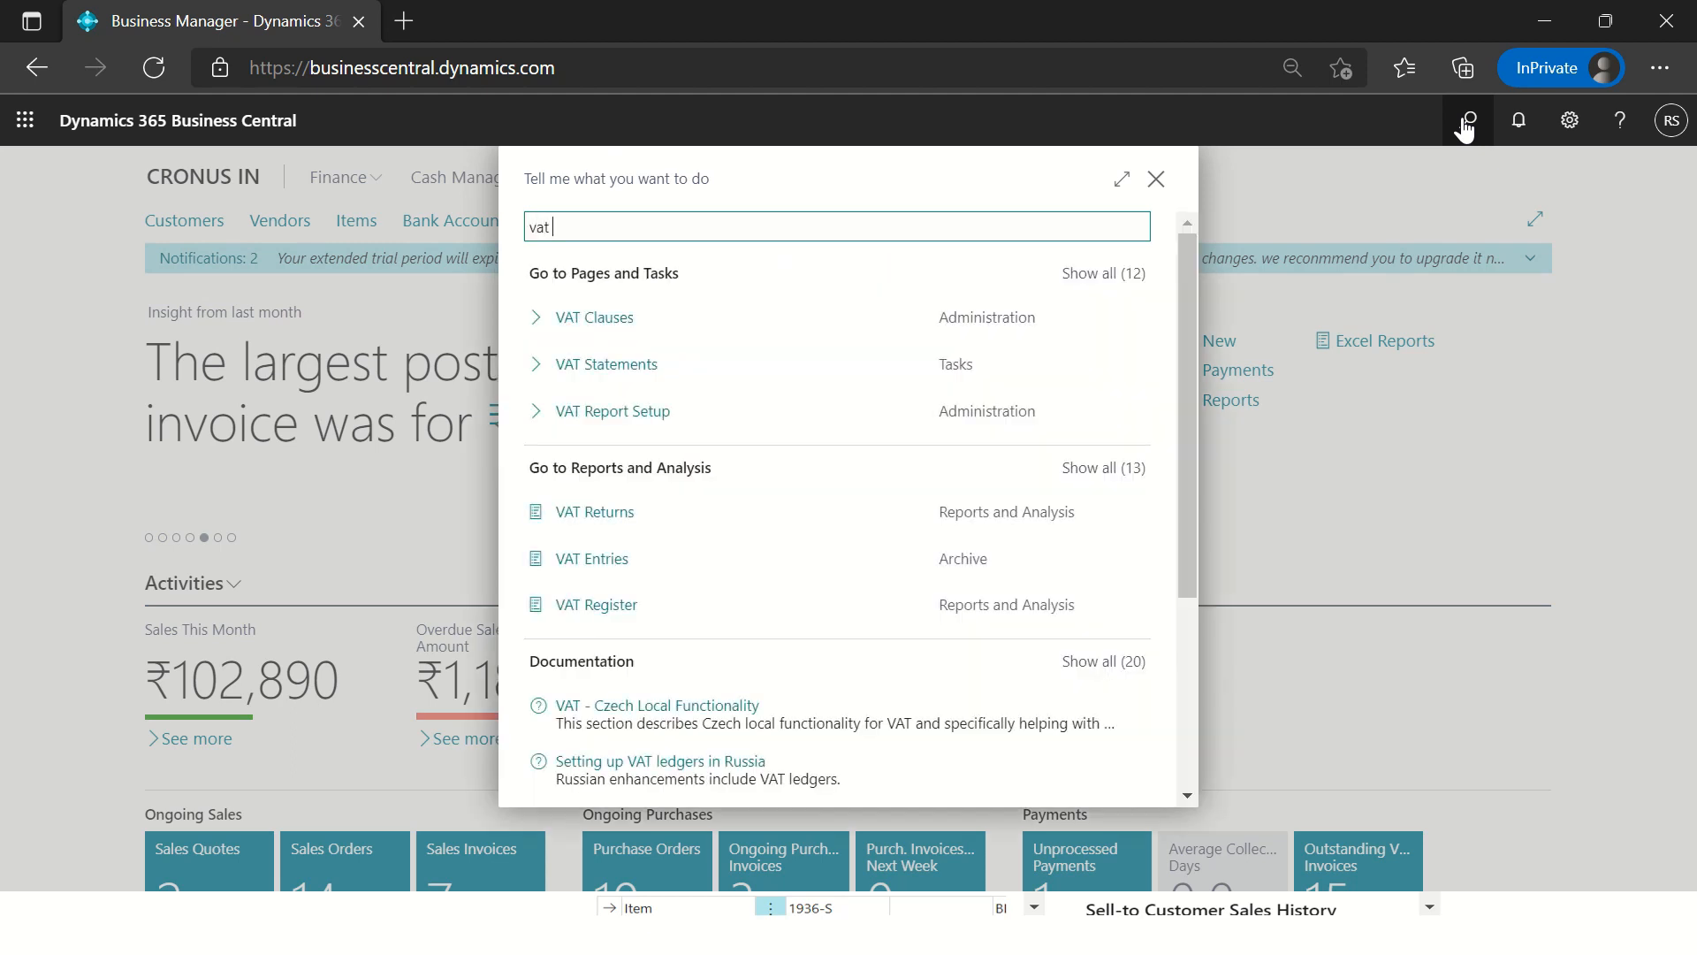
text(bus)
key(Down)
key(Down)
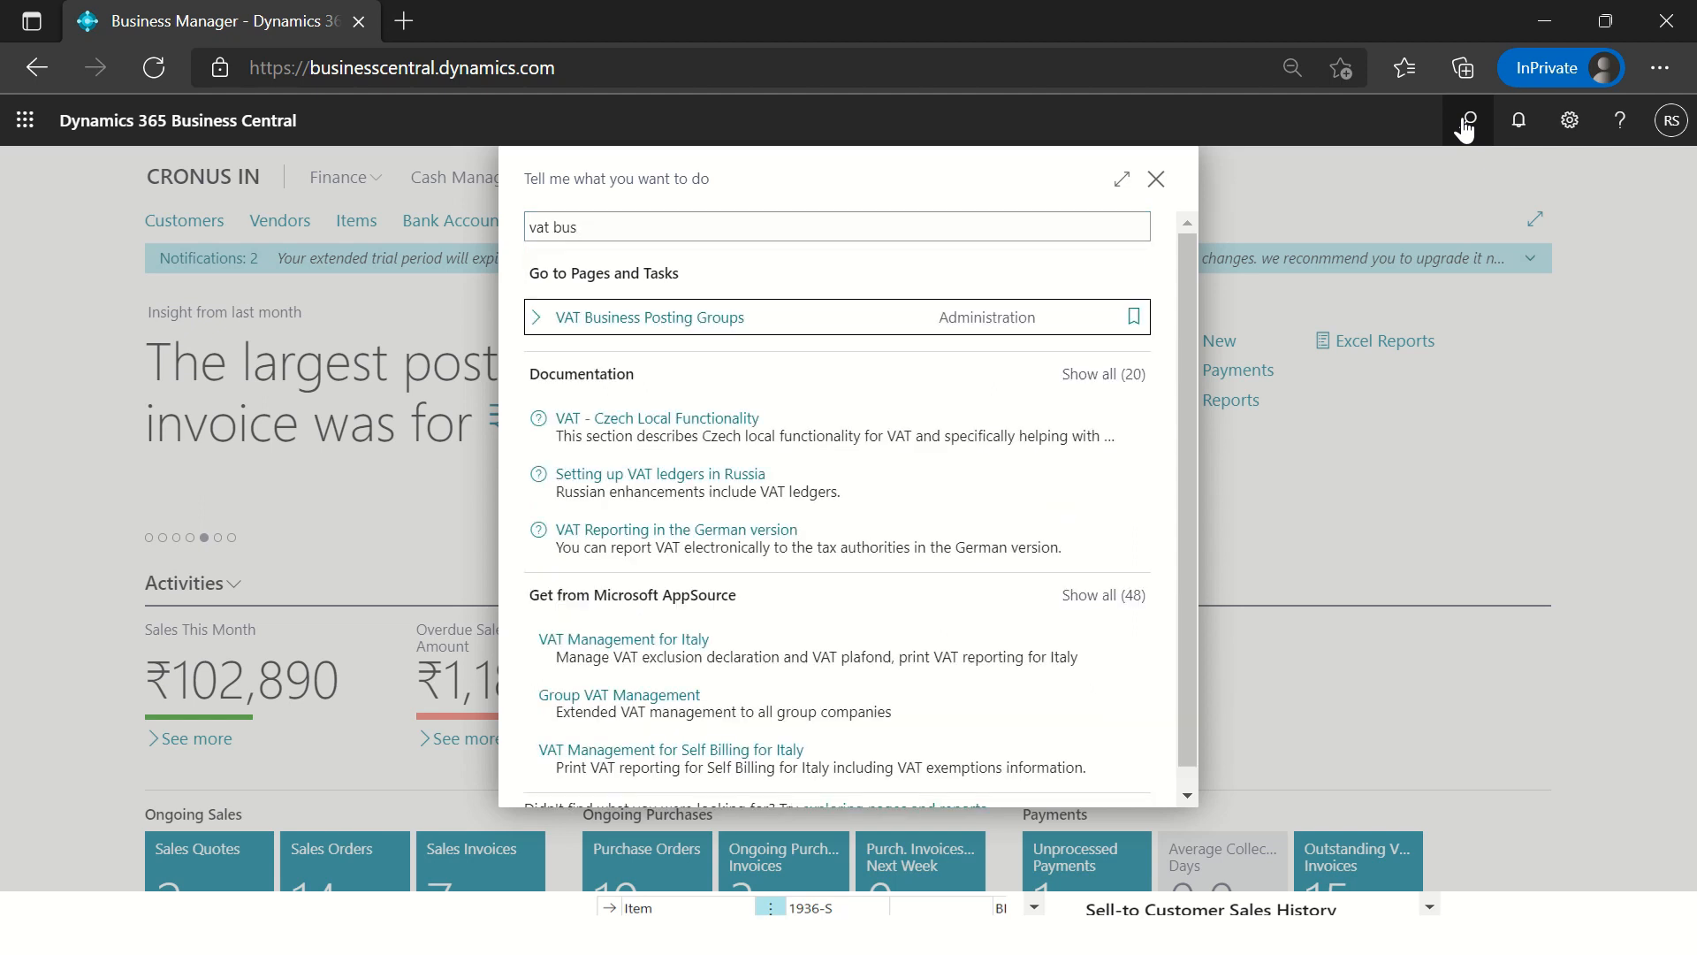
key(Return)
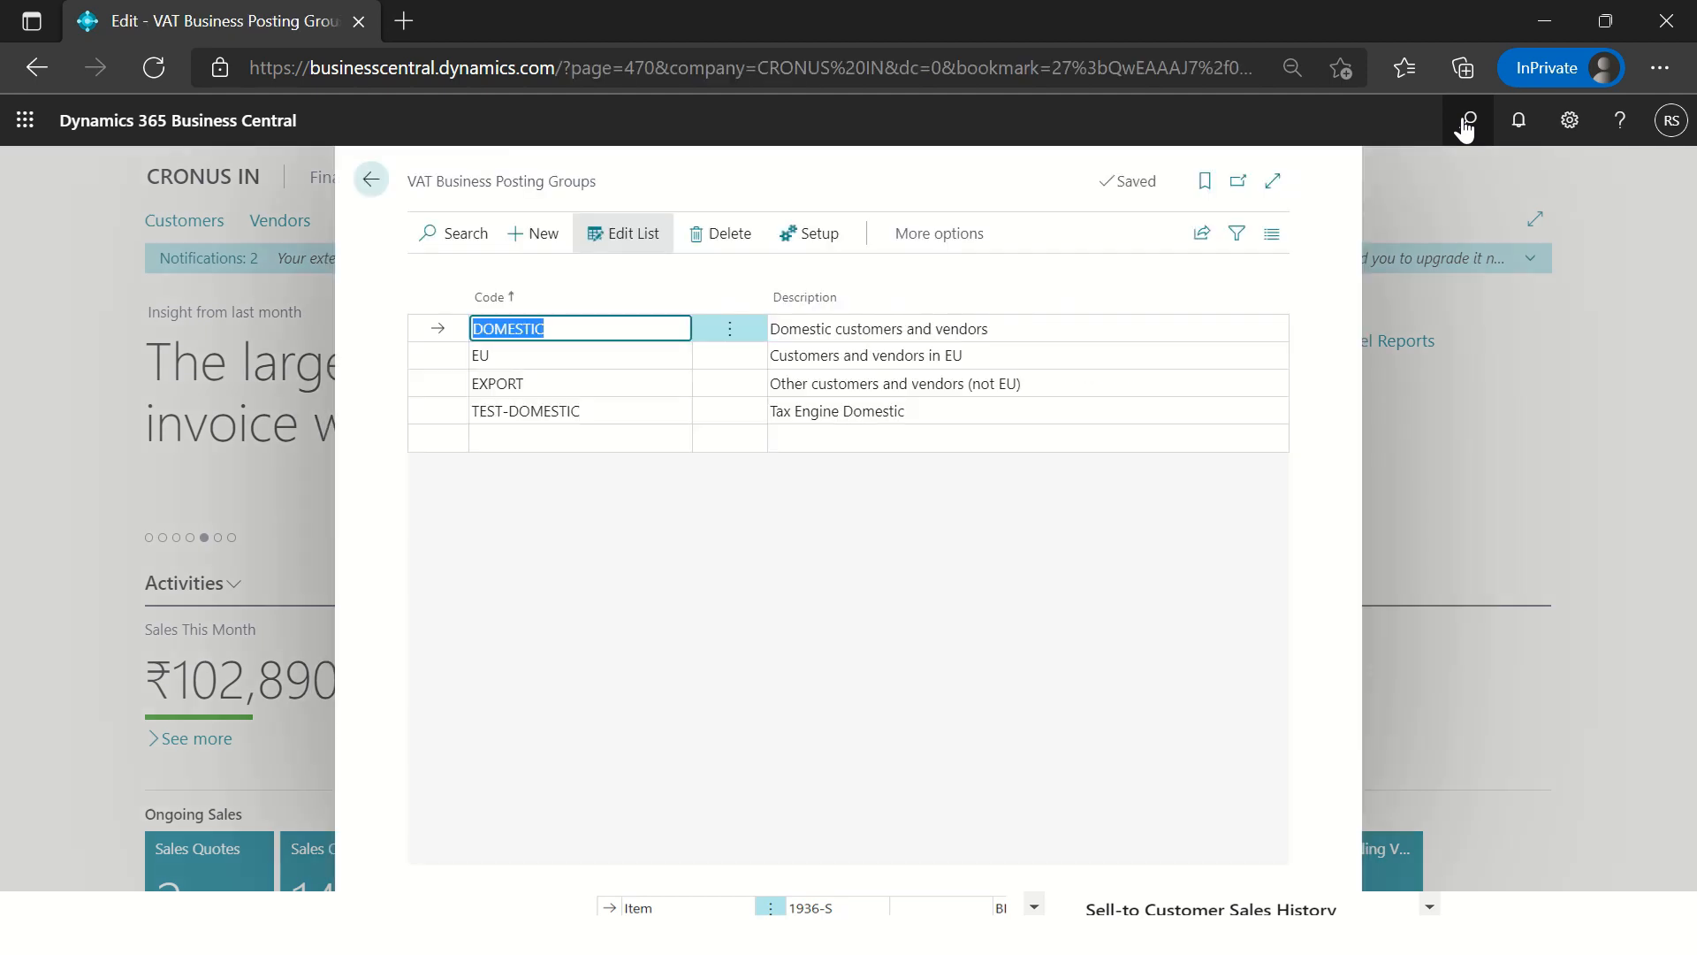
key(Down)
key(Down)
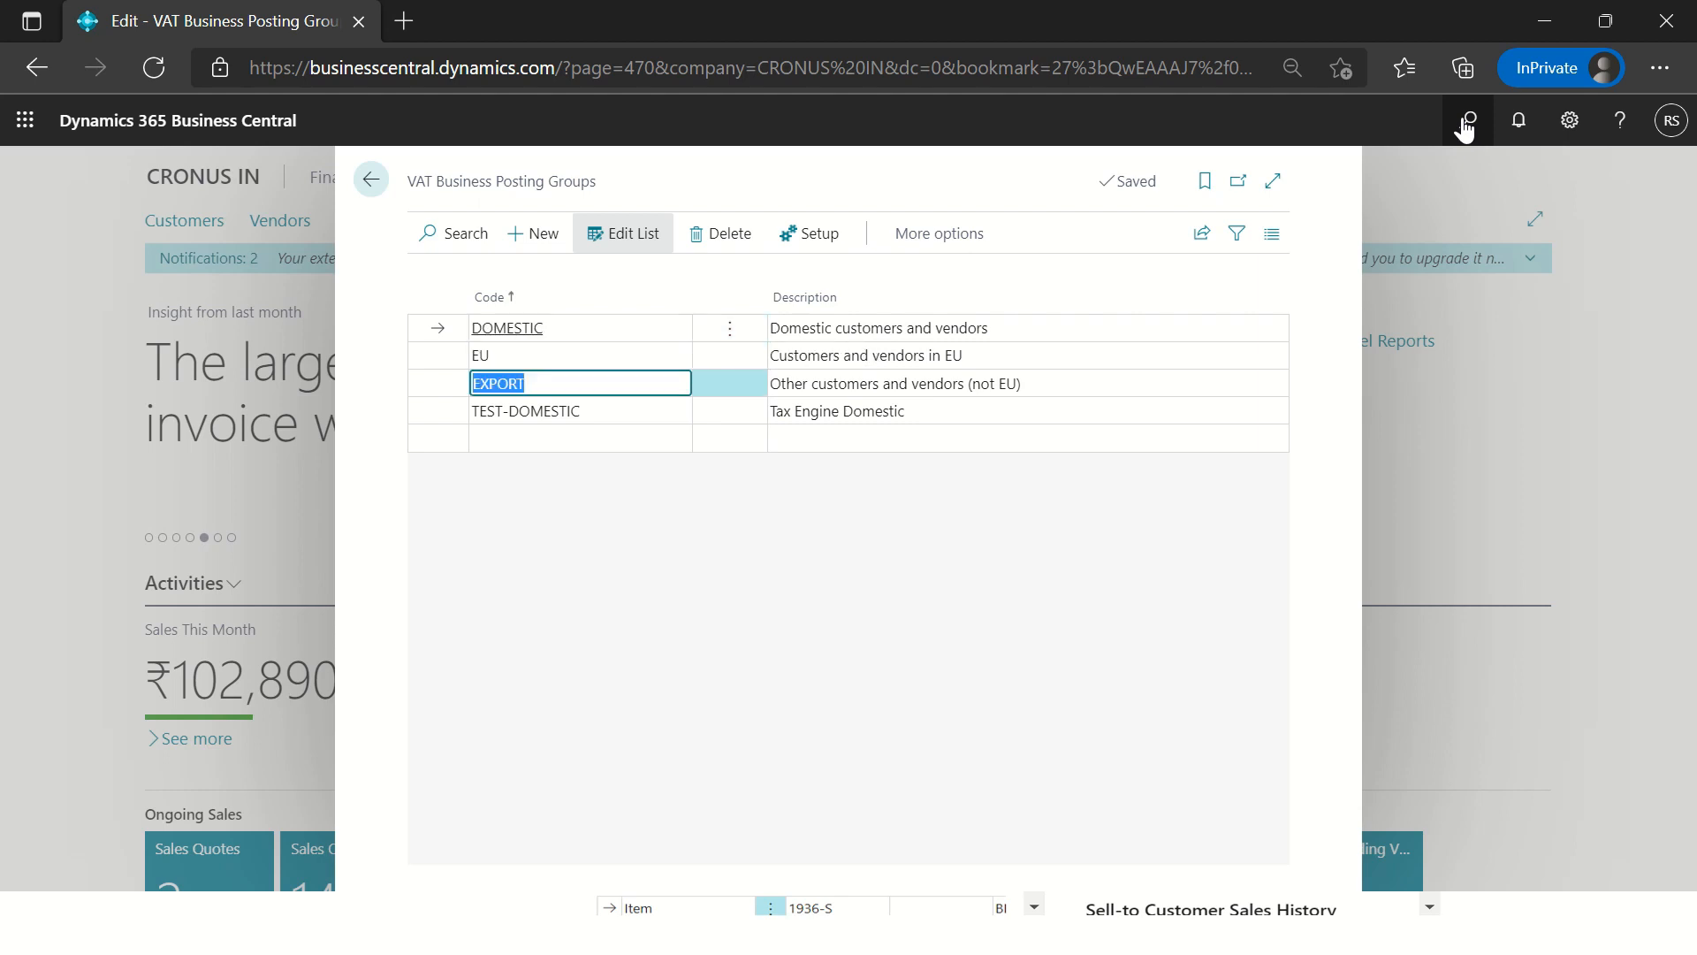
key(Down)
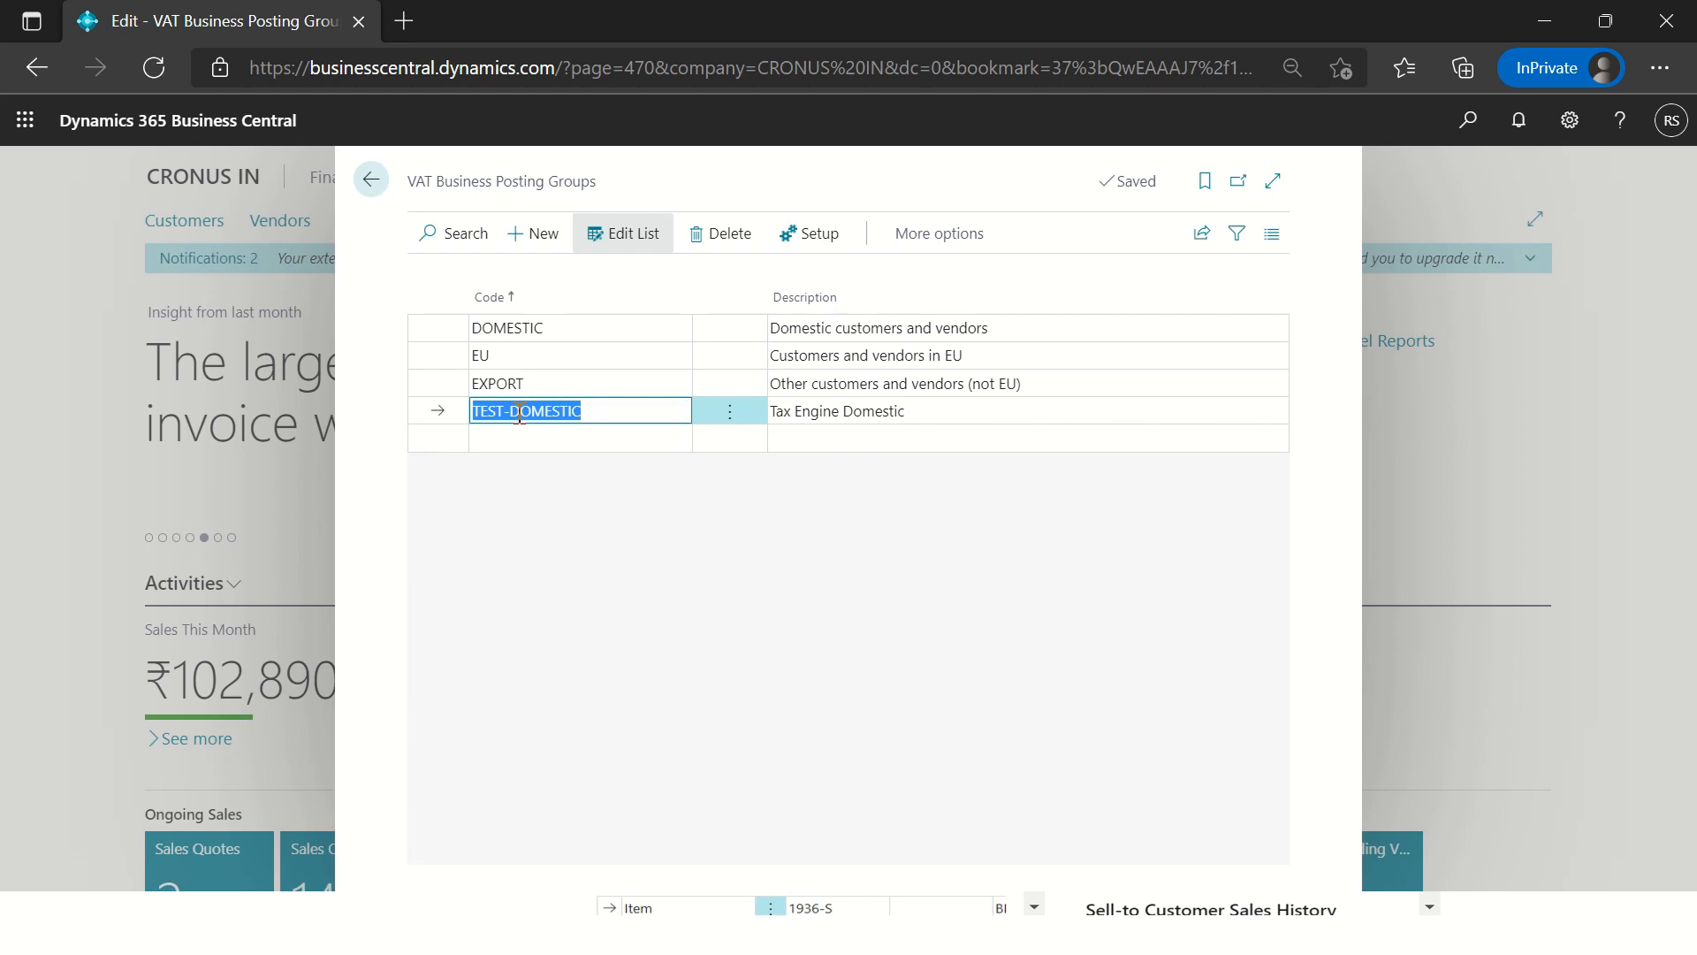
click(599, 416)
double_click(577, 423)
drag(577, 422, 474, 420)
Step: Search for "vat pro", open VAT Product Posting Groups and select the TEST-FULLNORM group
click(1469, 124)
text(vat pro)
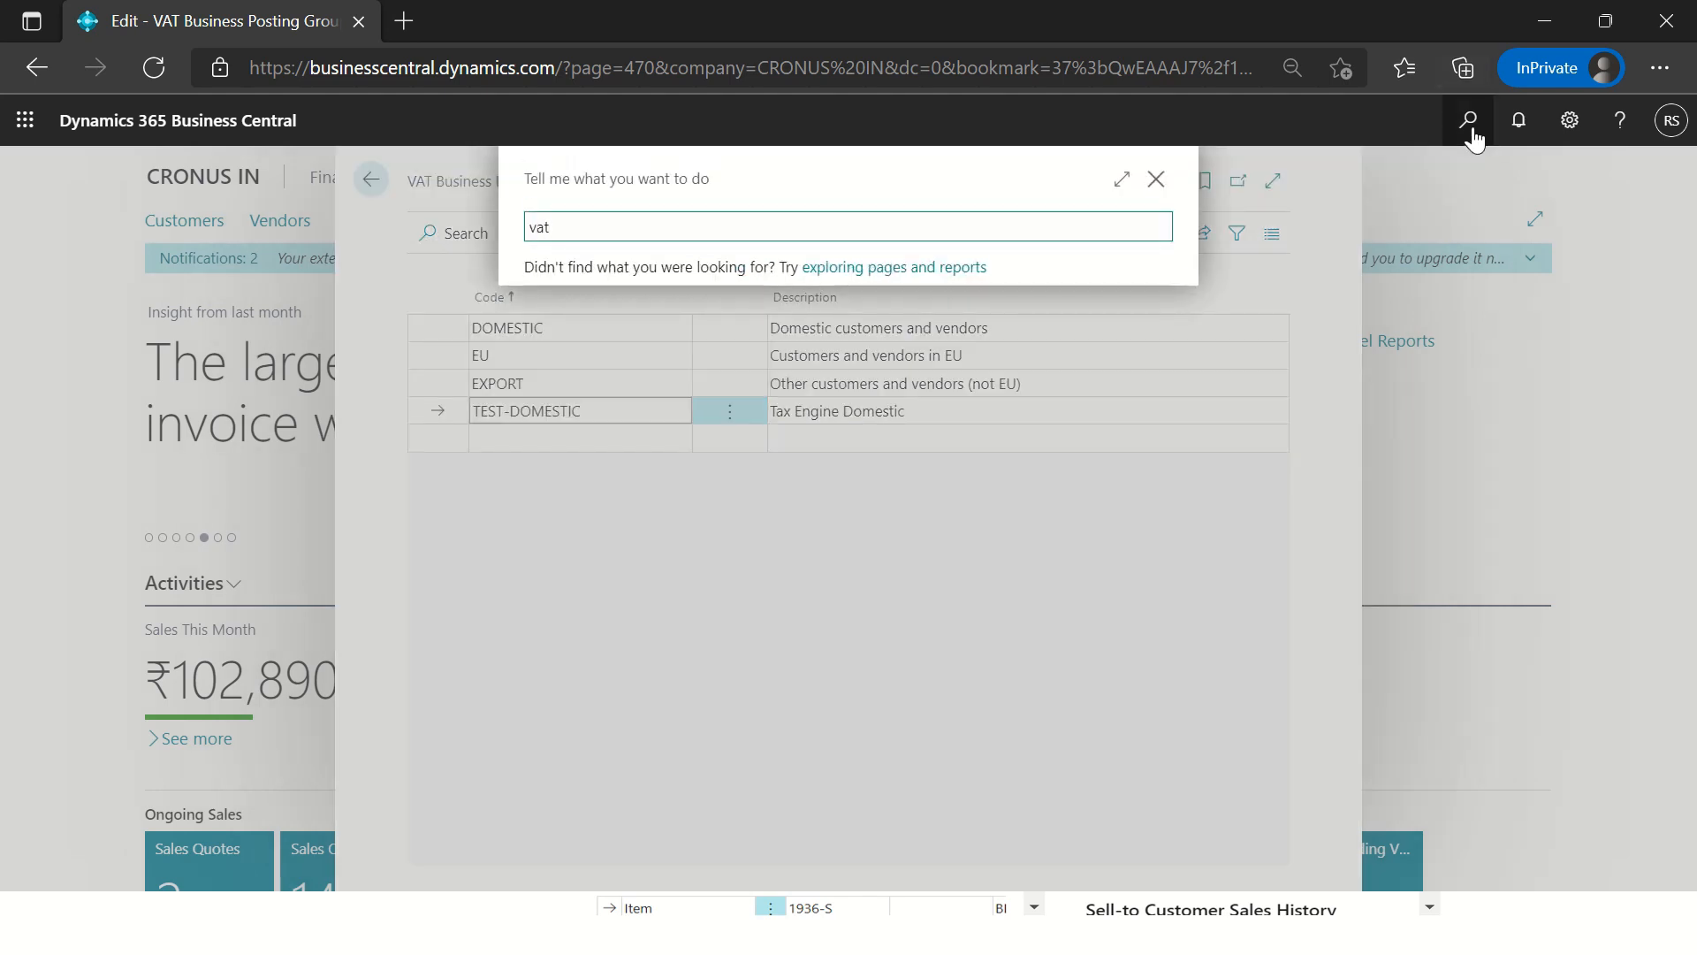
key(Down)
key(Down)
key(Down)
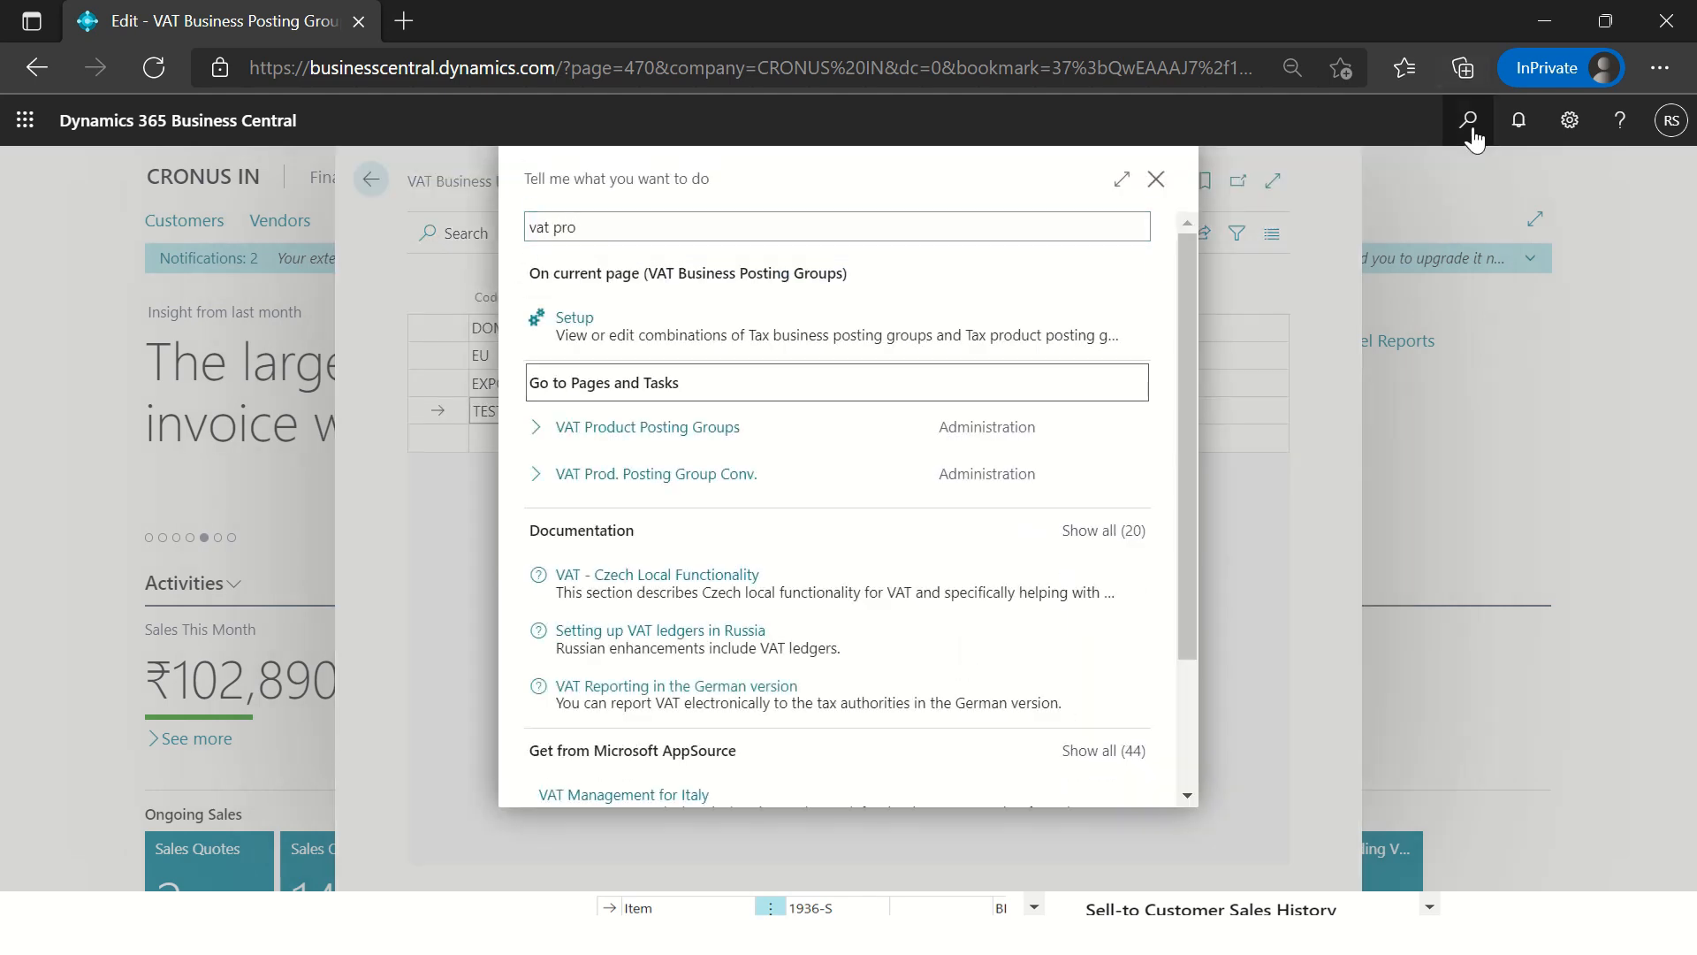
key(Return)
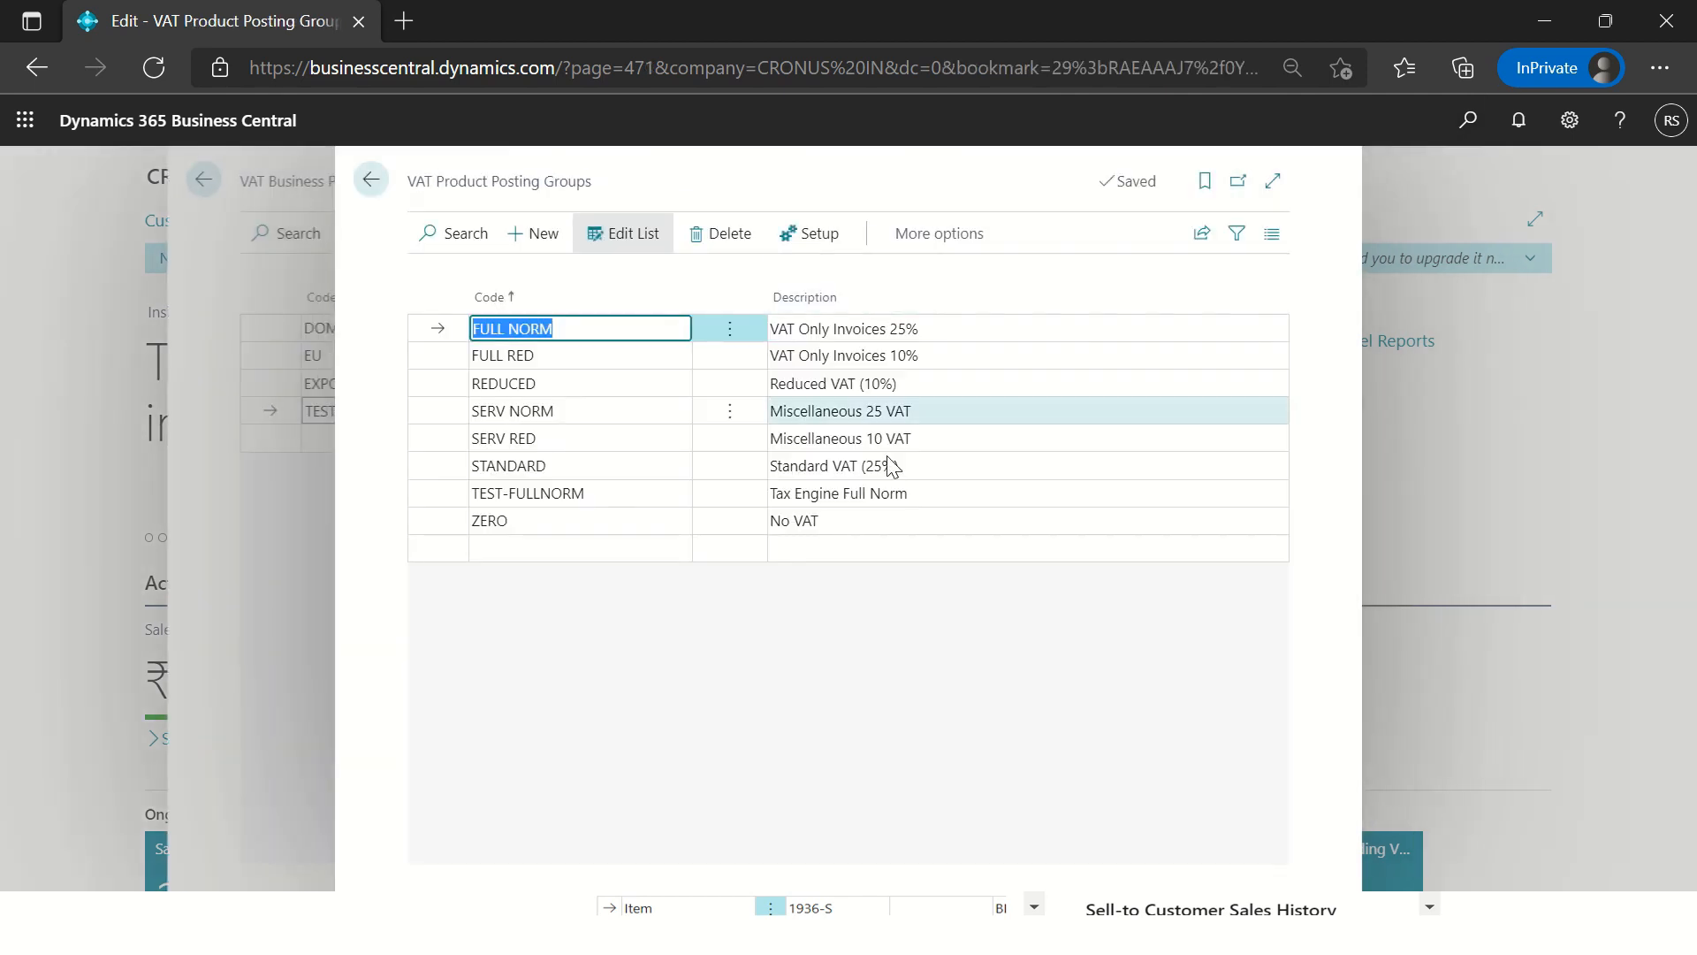
click(625, 488)
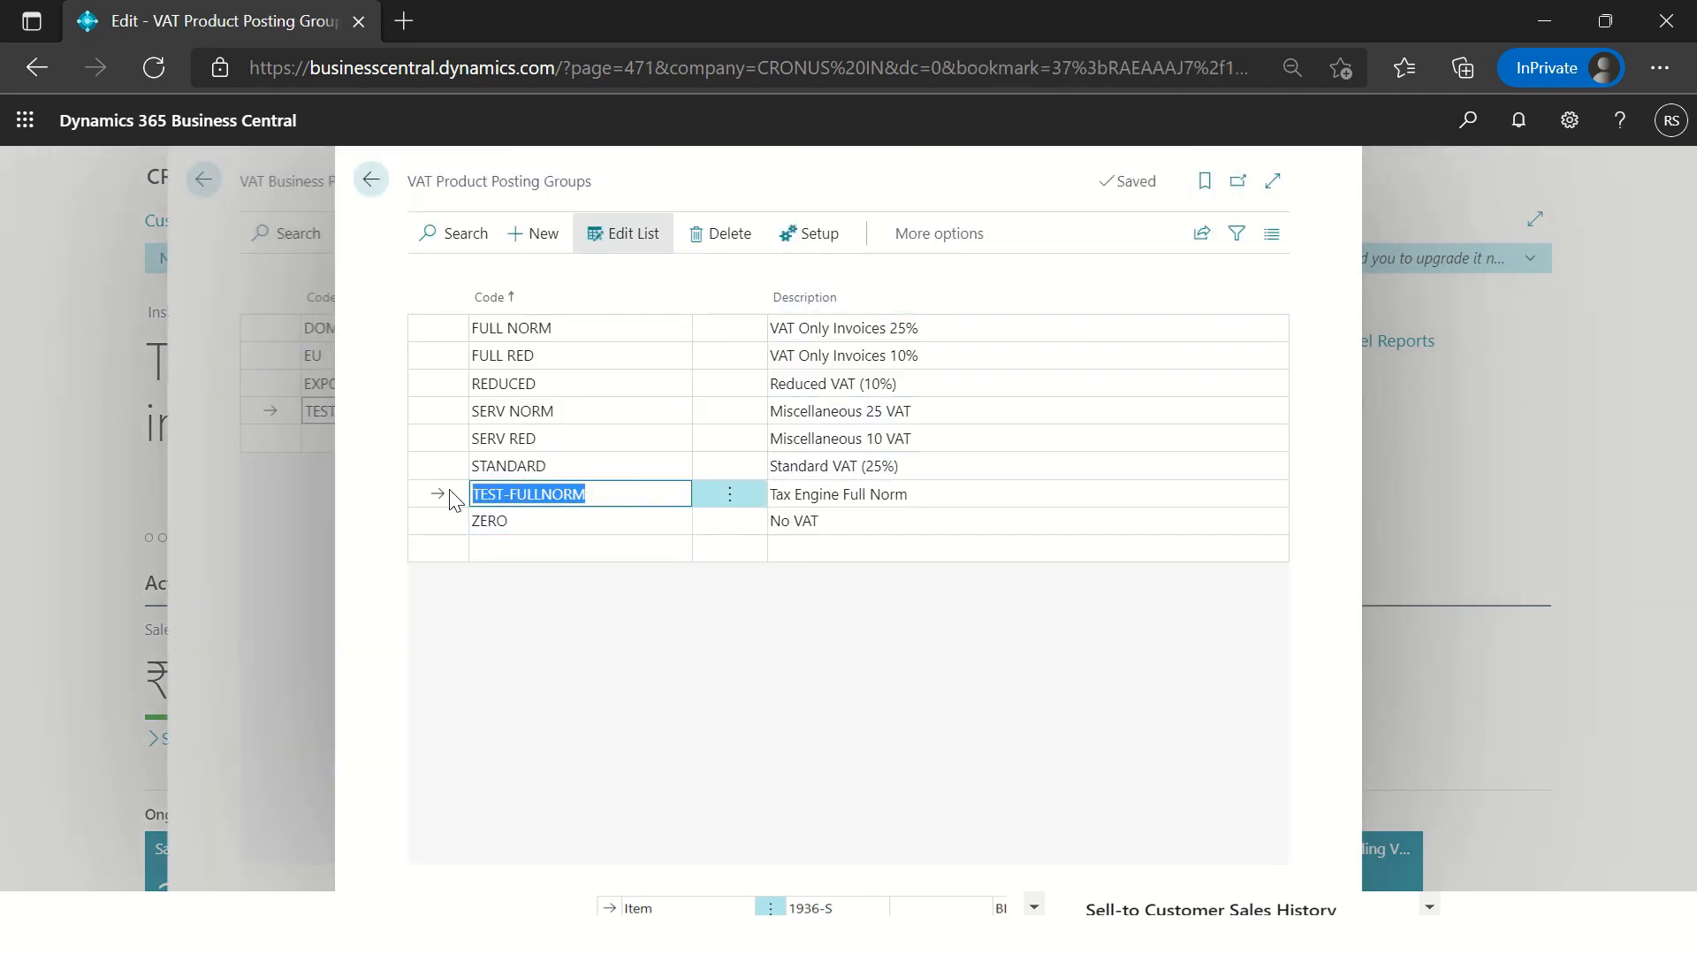
Step: Check the description, VAT identifier and VAT % in the VAT posting setup for TEST-FULLNORM, and close the setup pages
click(813, 233)
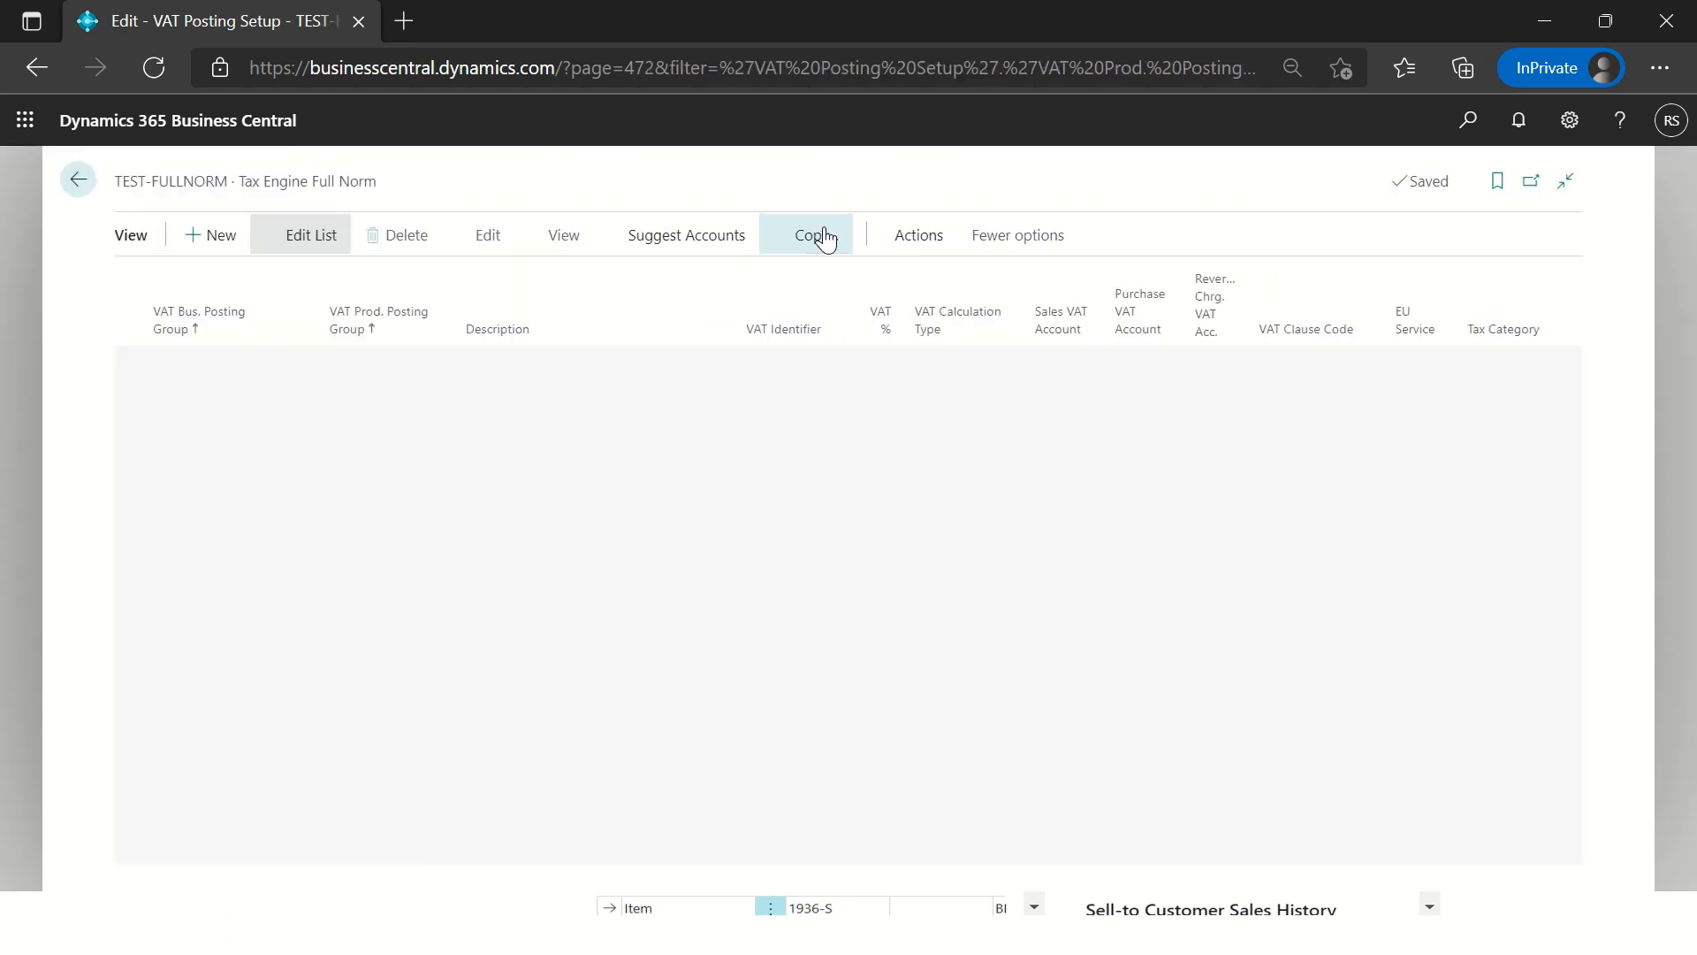
click(603, 363)
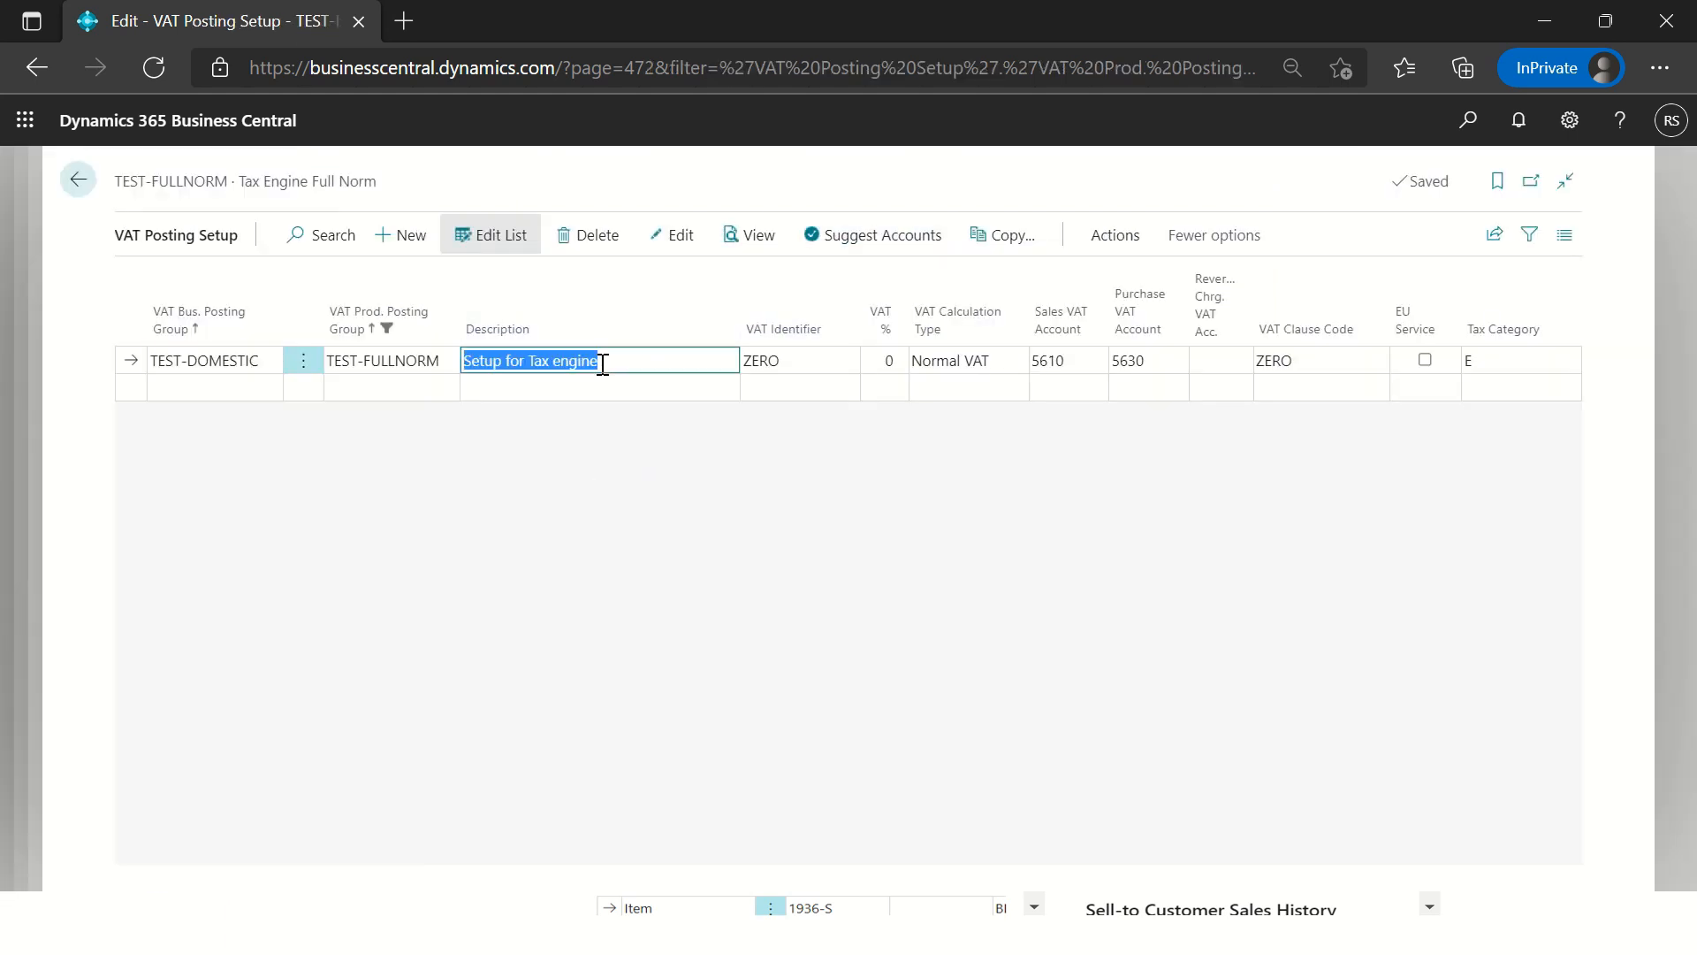
click(784, 362)
click(883, 361)
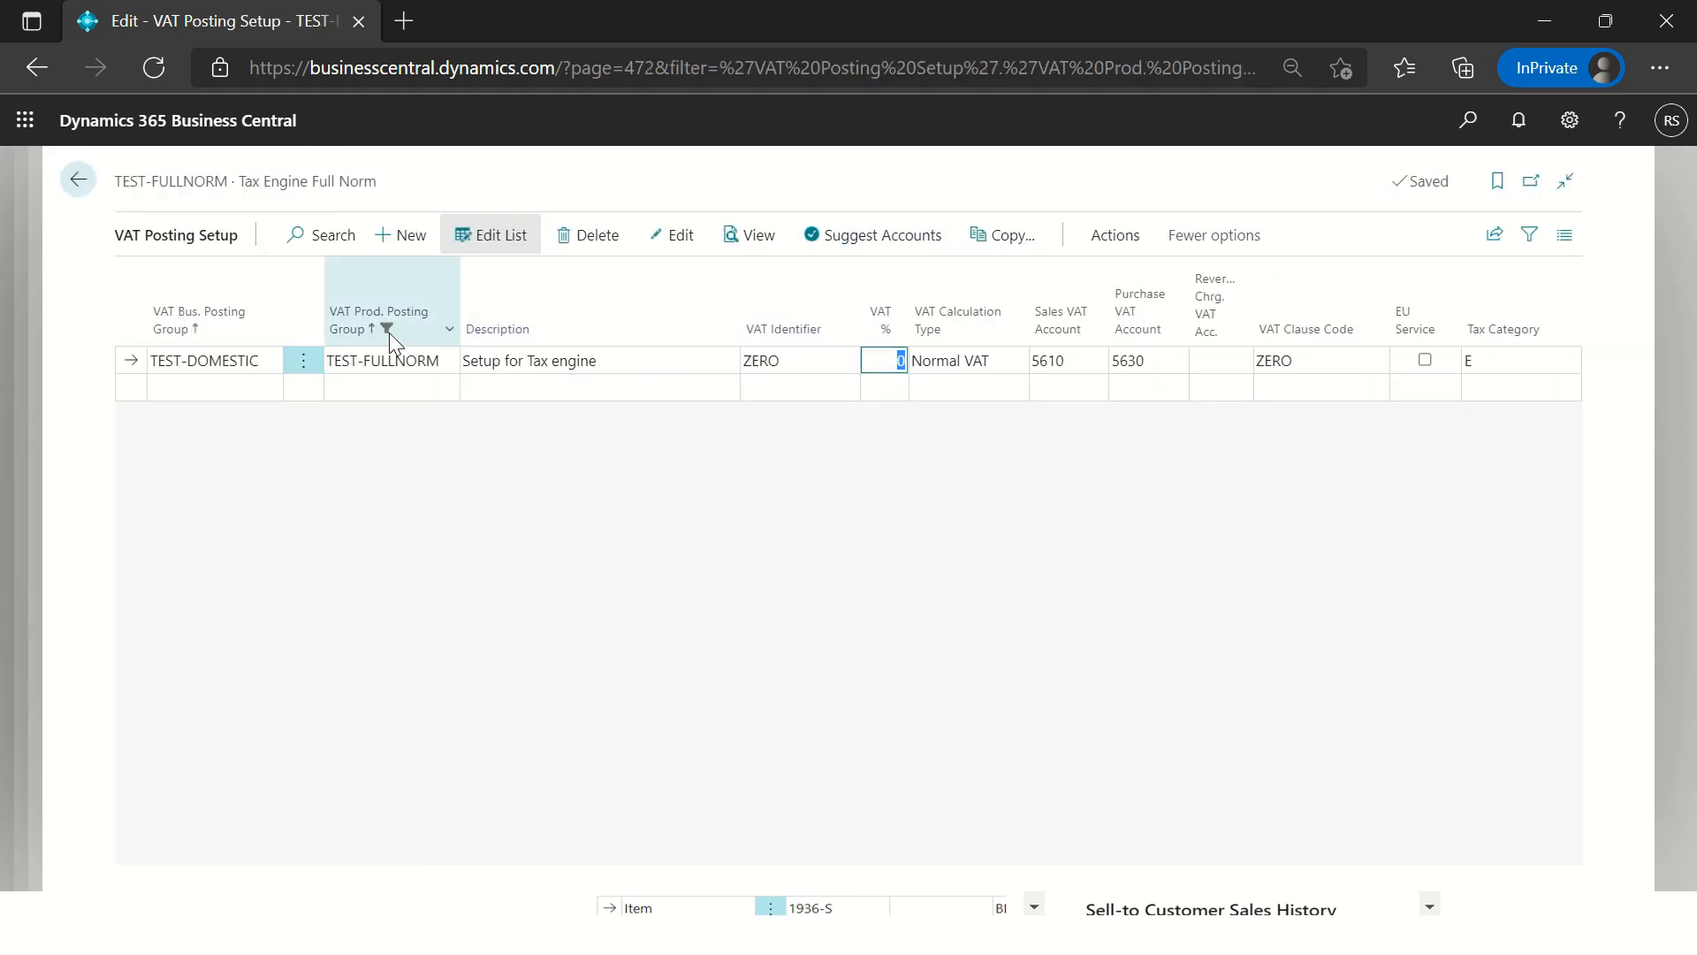
click(76, 180)
click(235, 180)
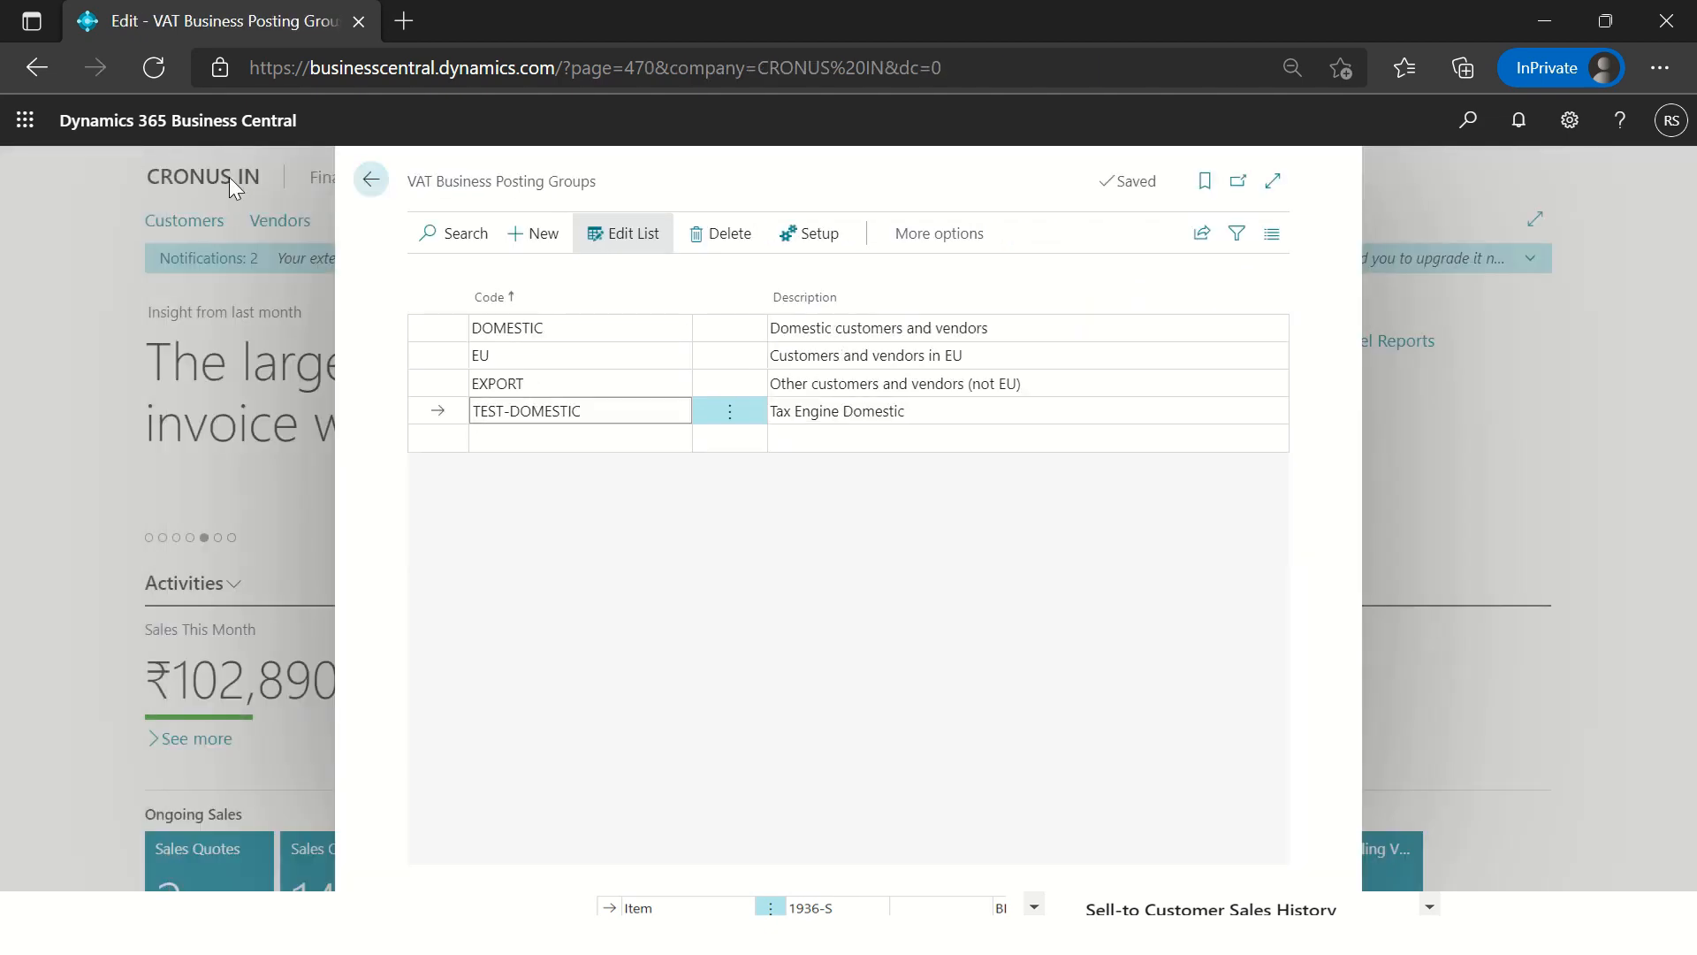
key(Escape)
Step: Find the Sales Orders list and create a new sales order for customer The Cannon Group PLC
click(1469, 119)
text(sales orders)
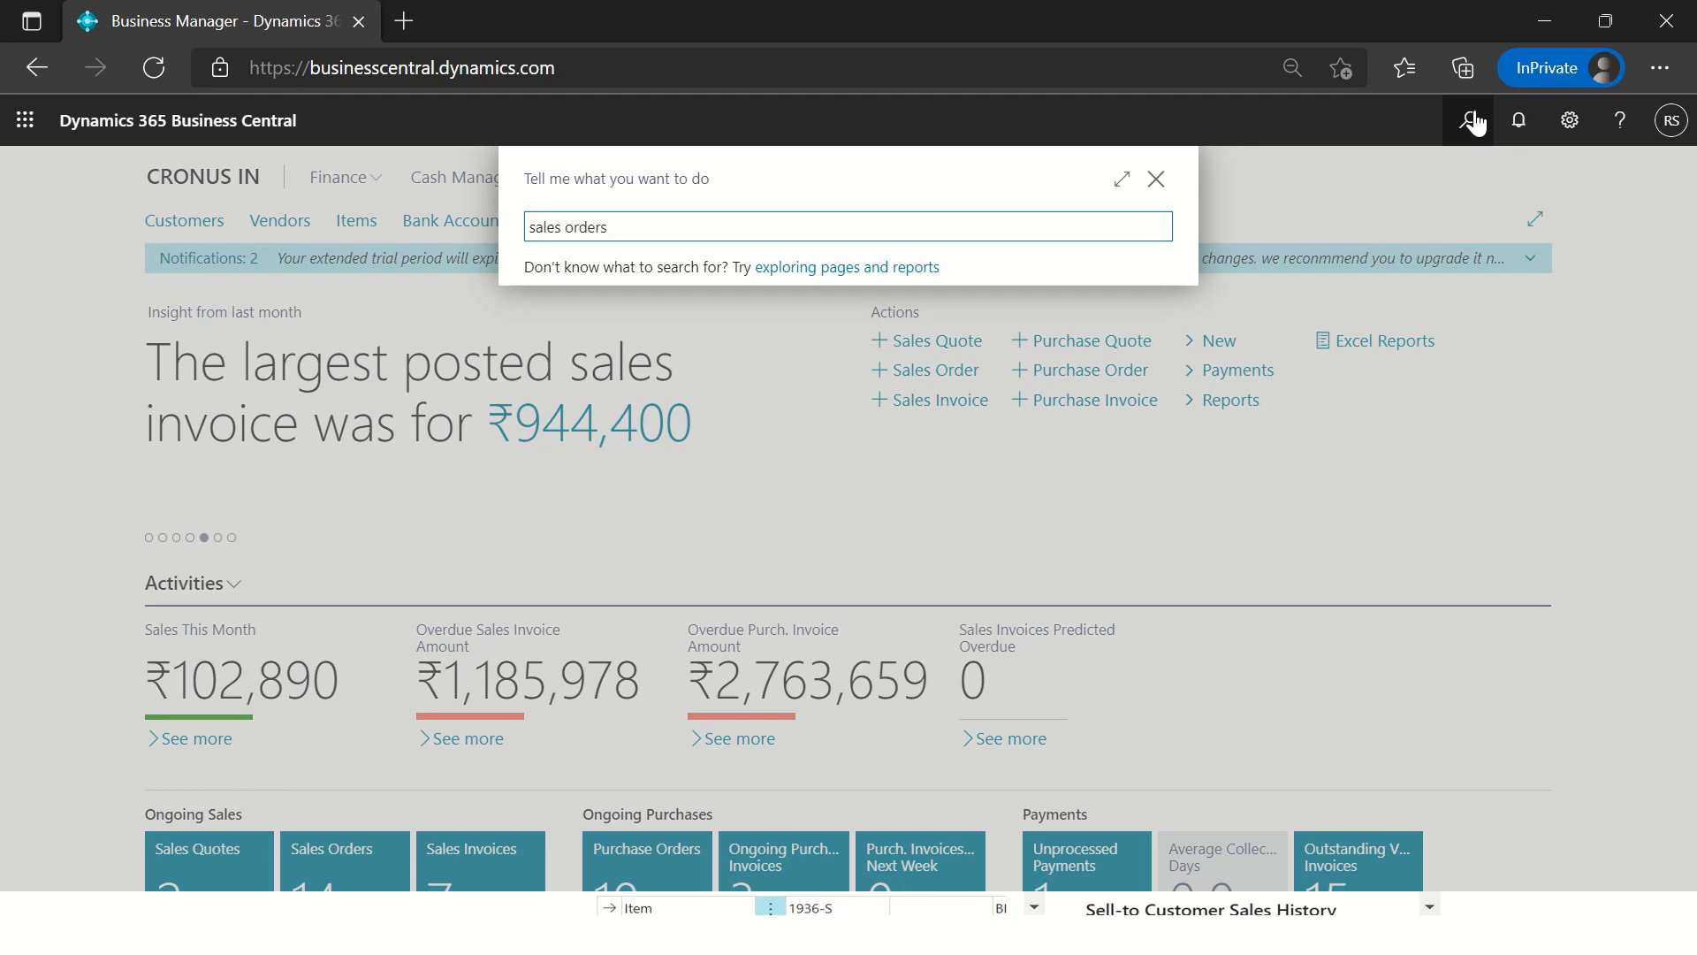
key(Down)
key(Down)
key(Return)
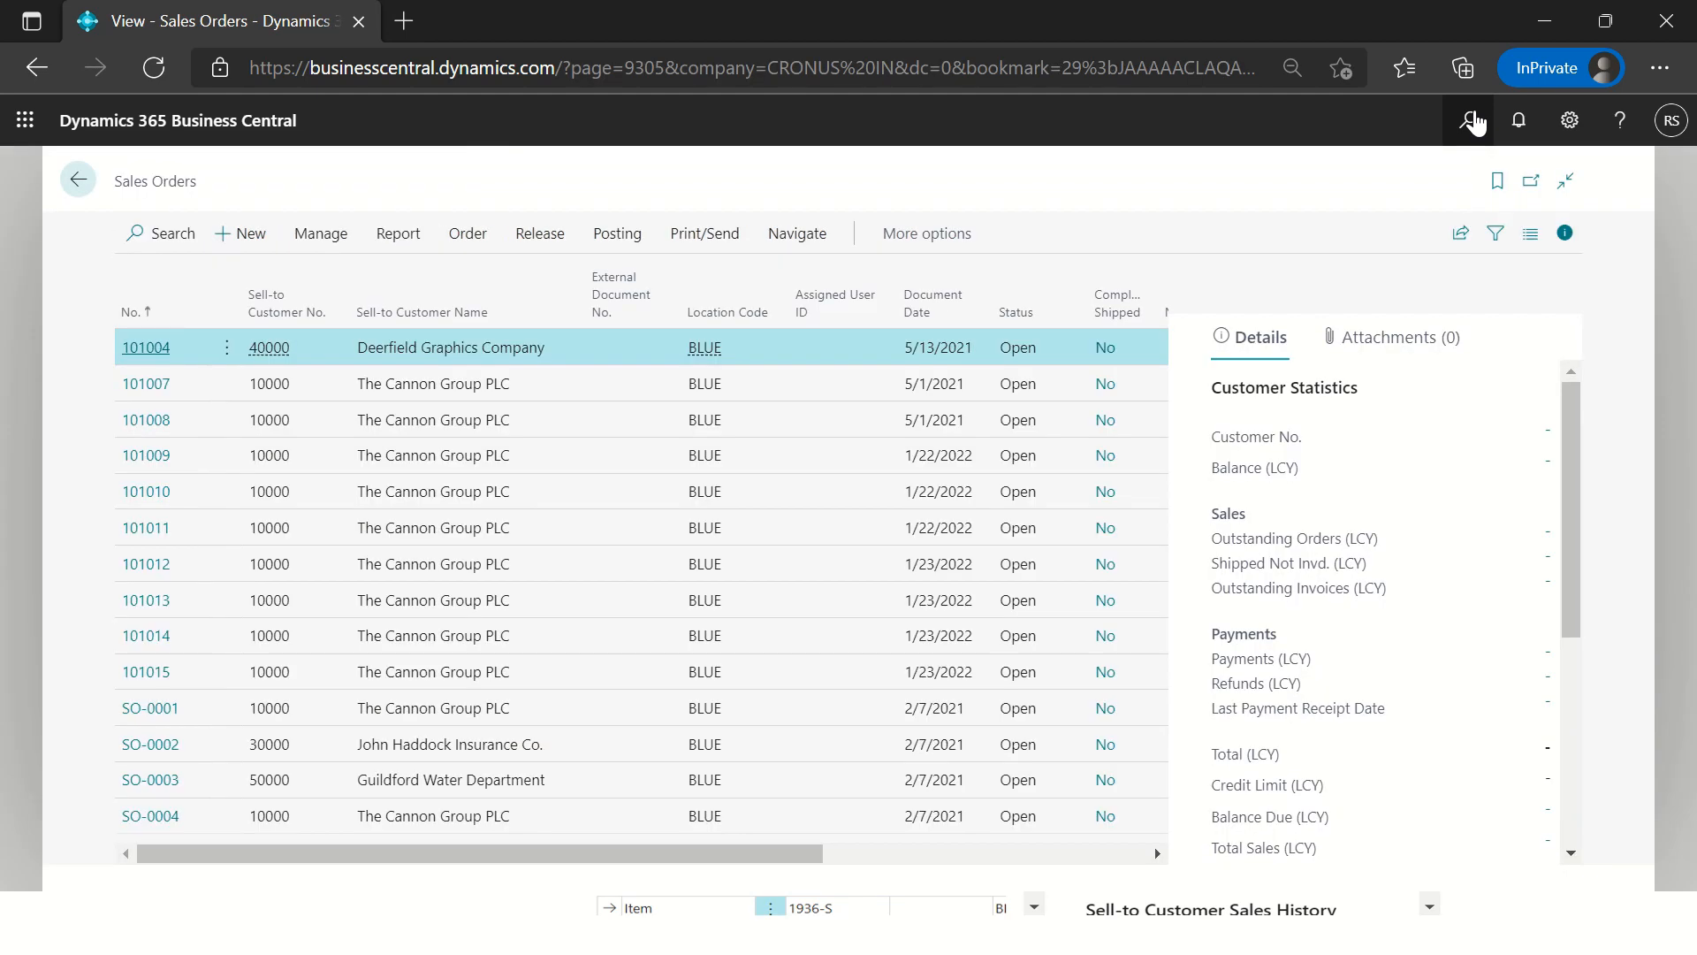
click(249, 233)
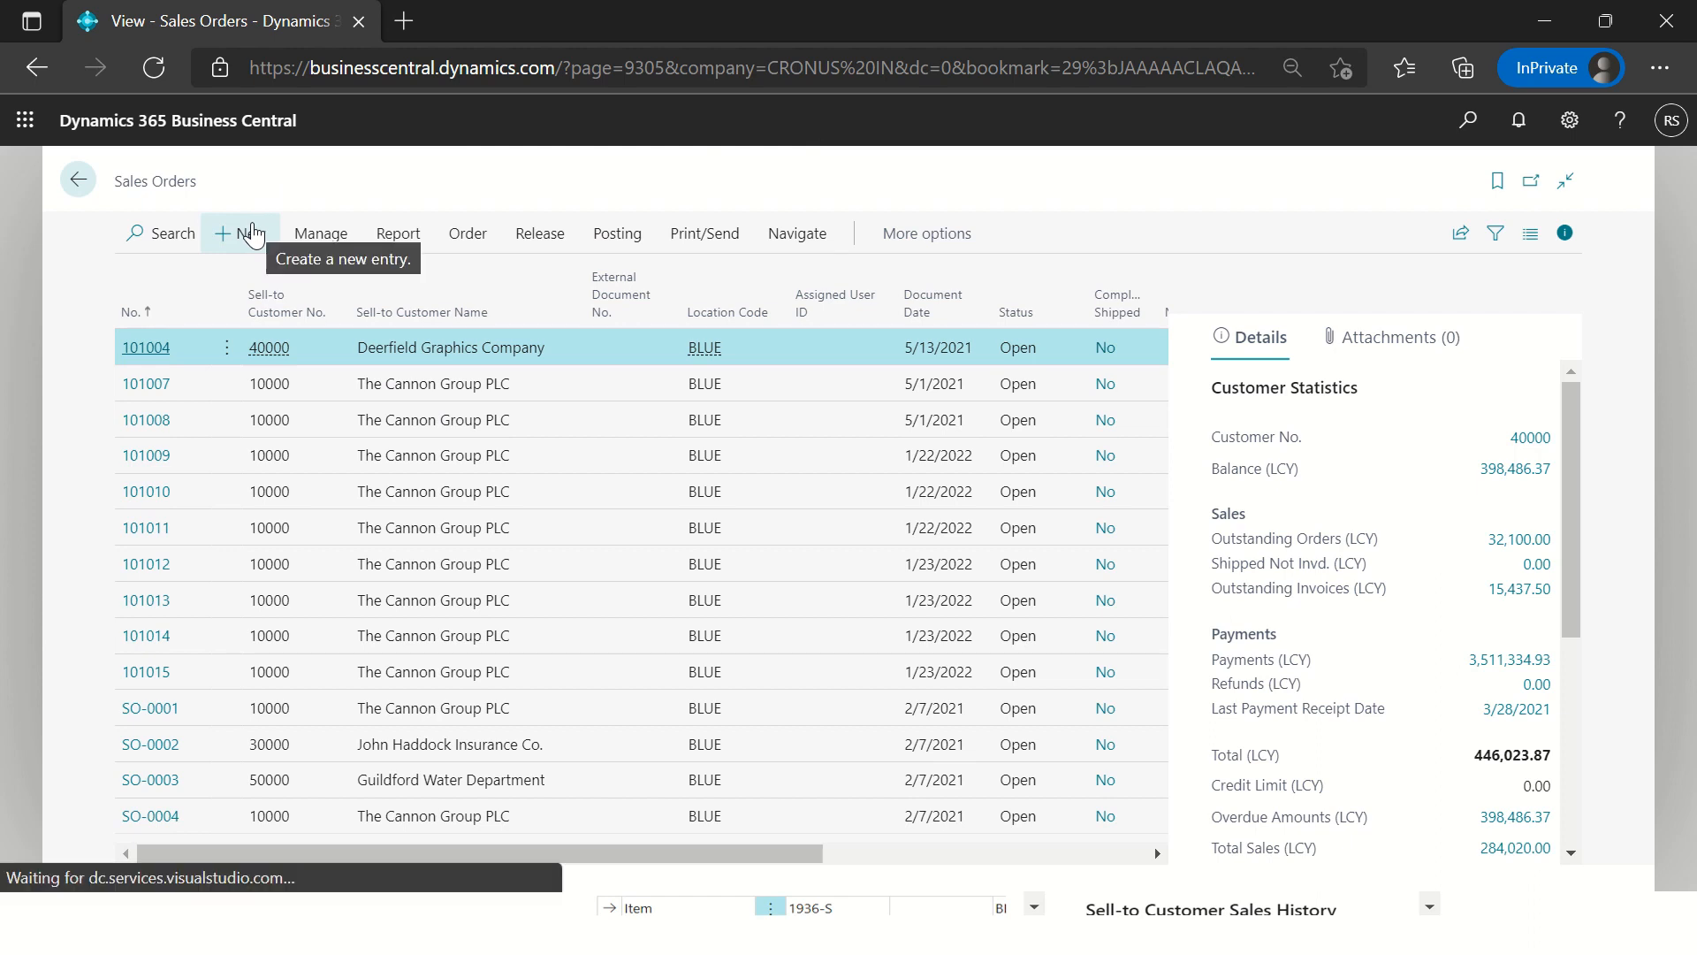
text(1)
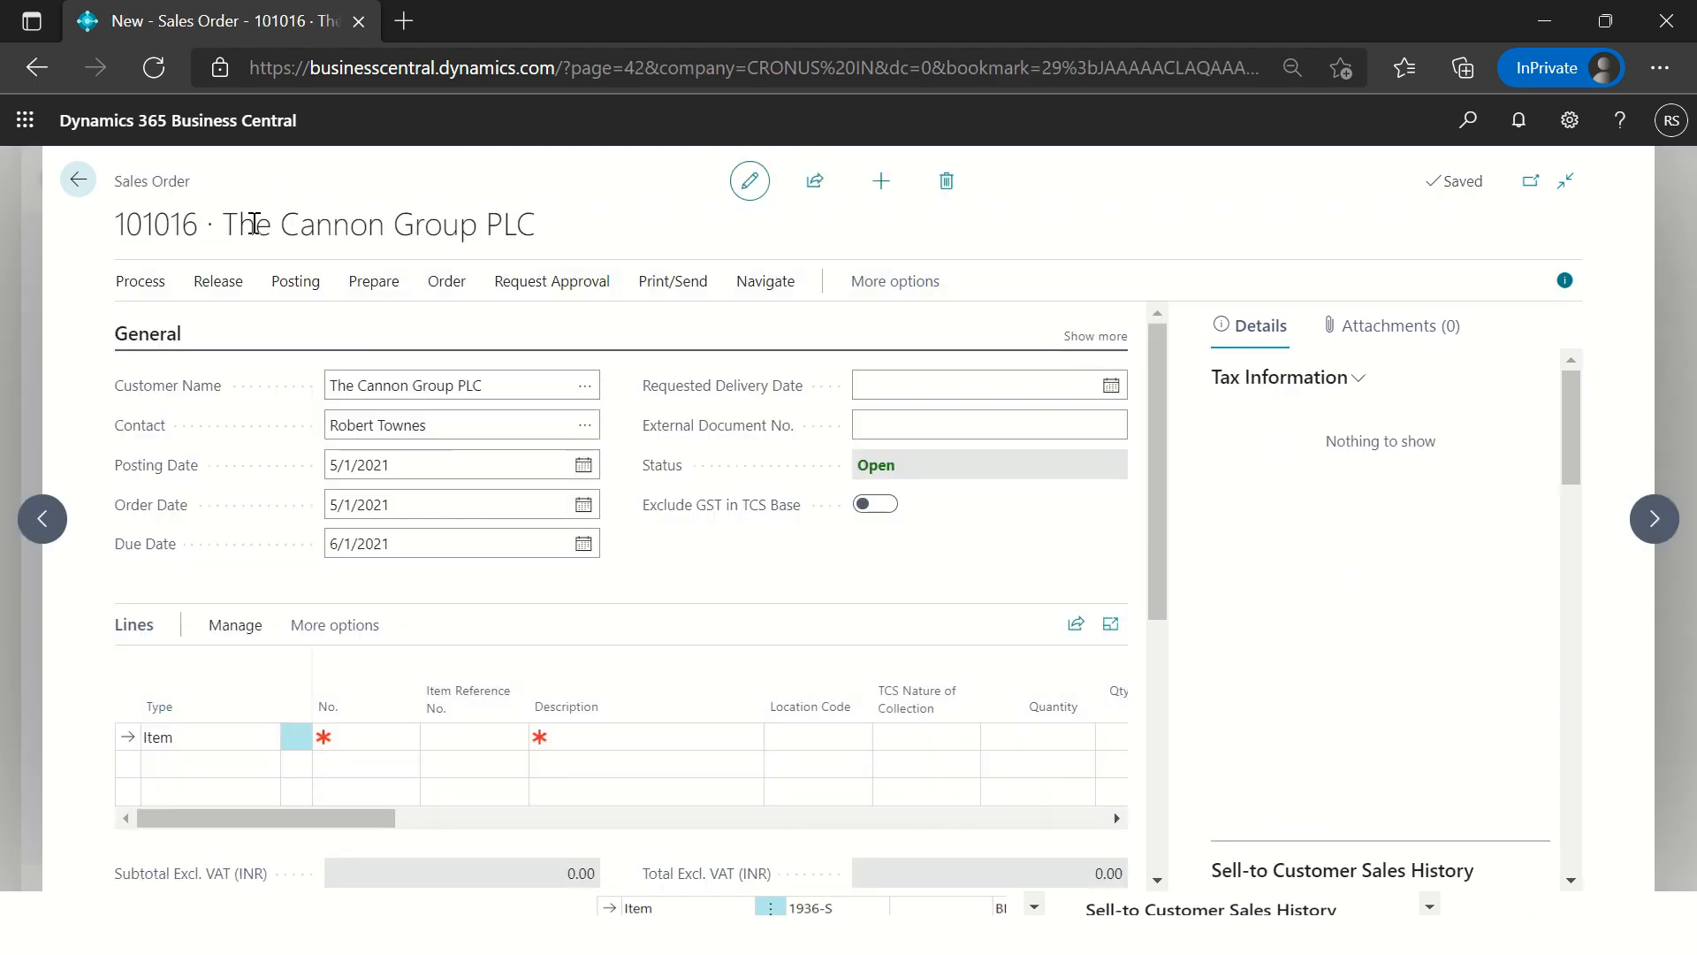
Step: Add item 1936-S to the first sales order line with a quantity of 1
click(365, 736)
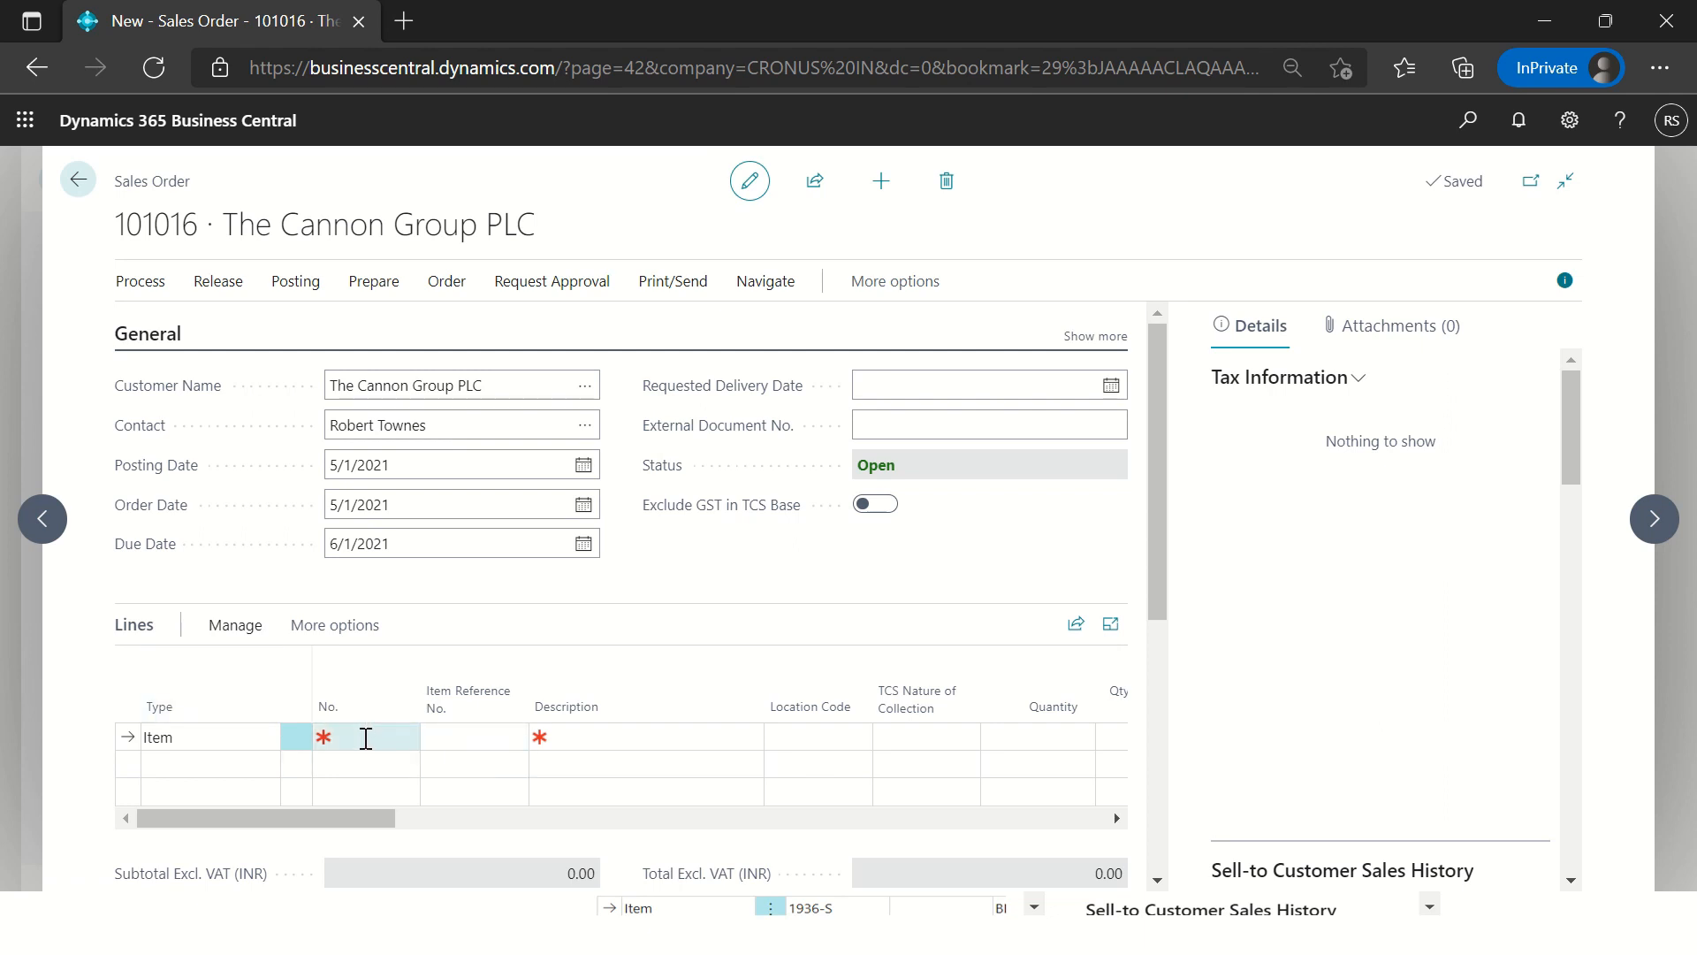
text(19)
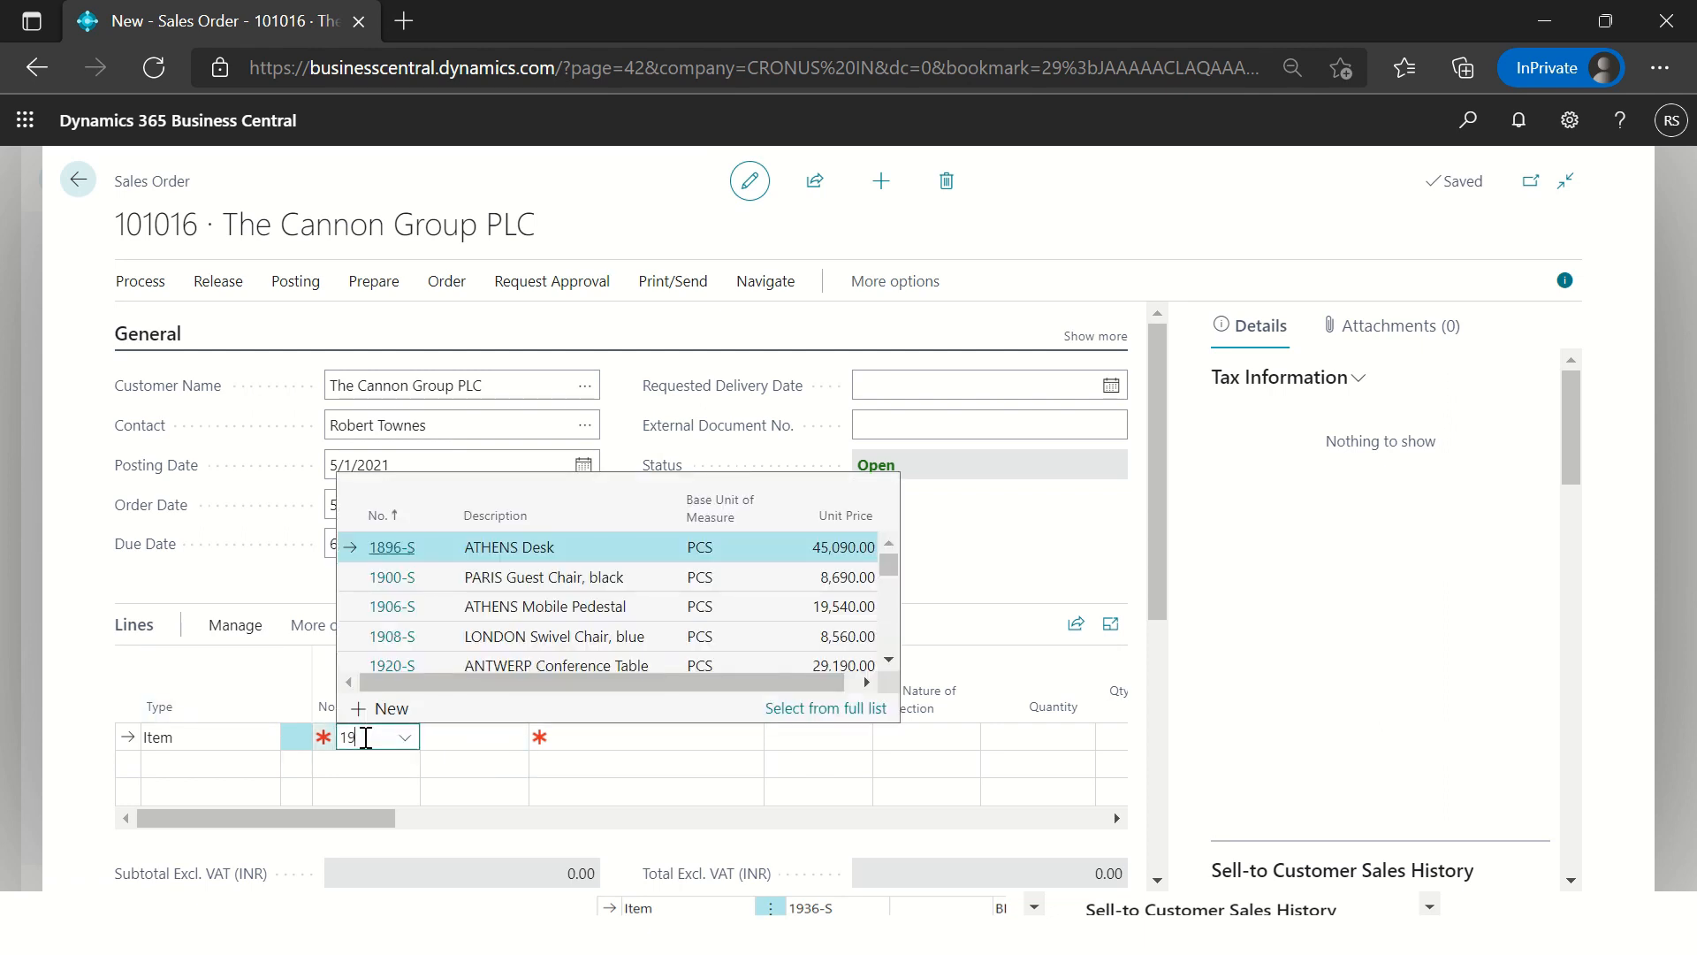
text(36-s)
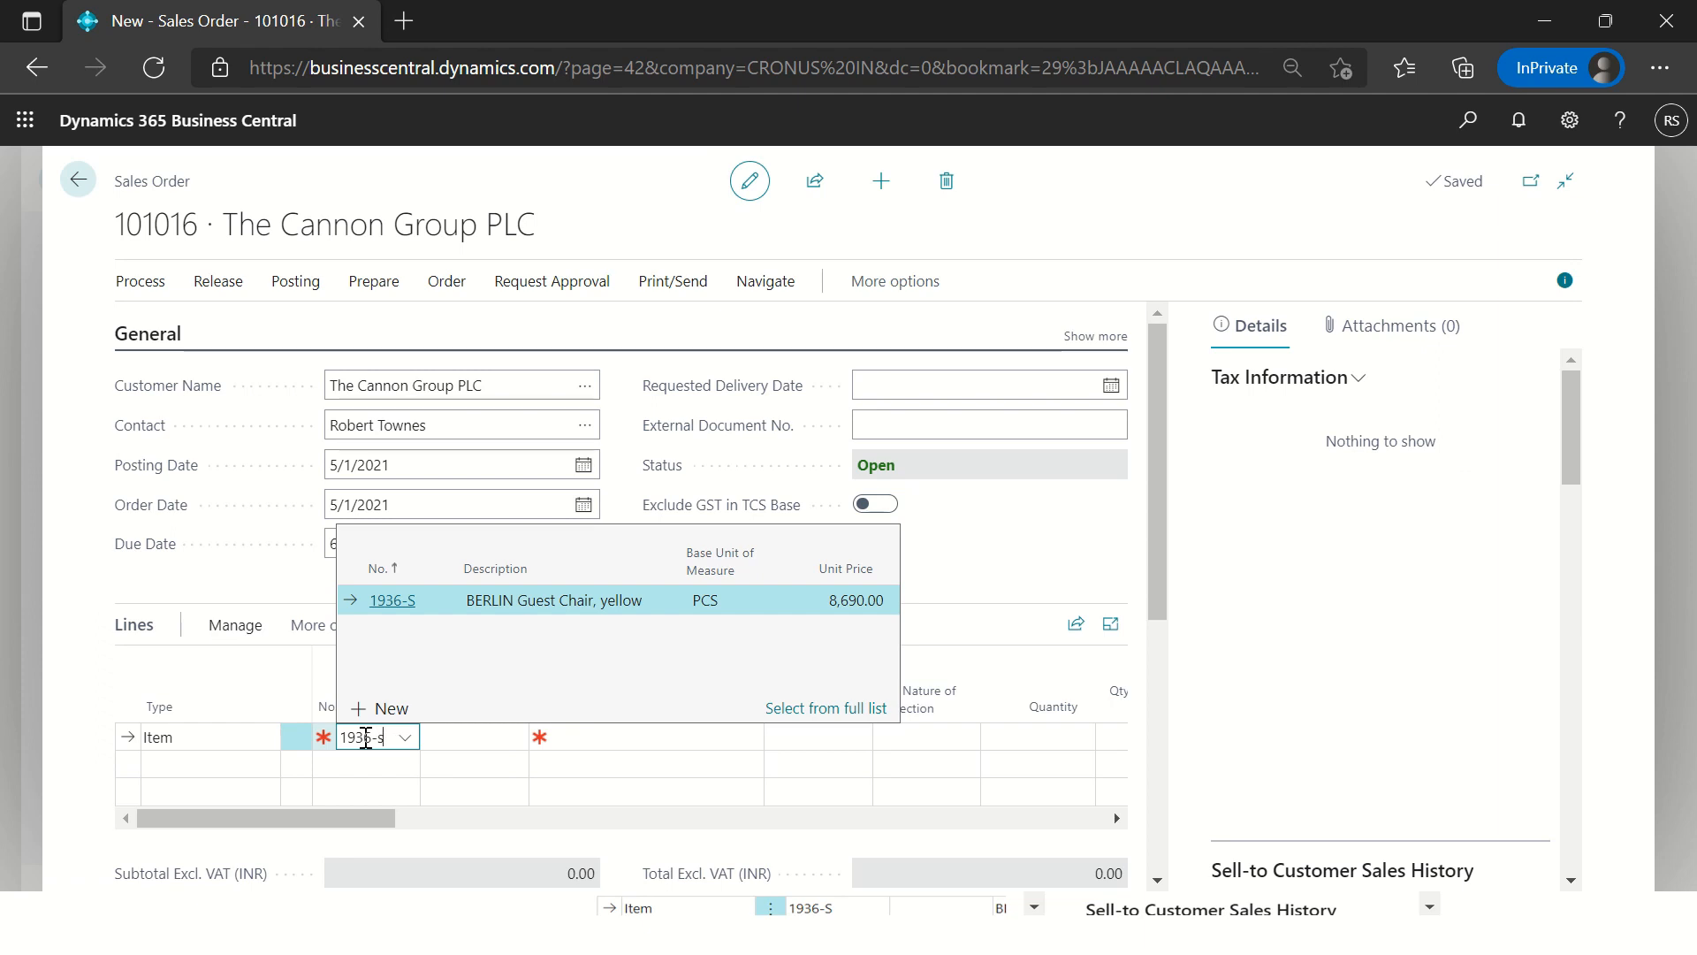
key(Tab)
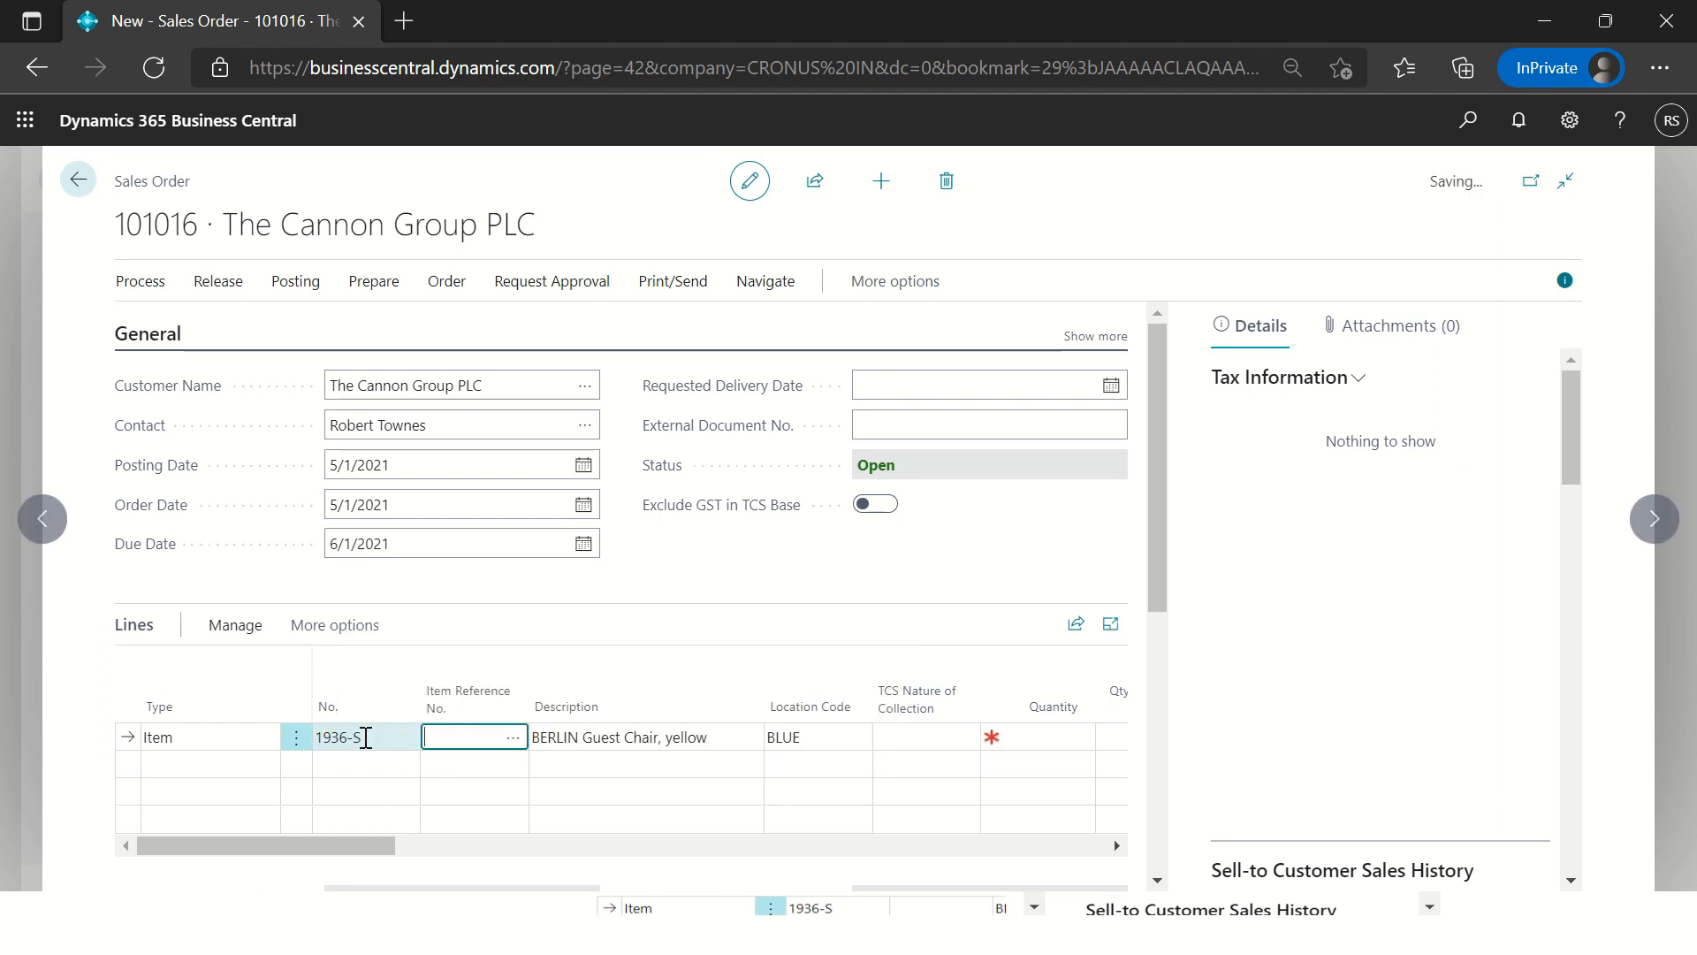
key(Tab)
key(Tab)
key(Tab)
text(1)
key(Tab)
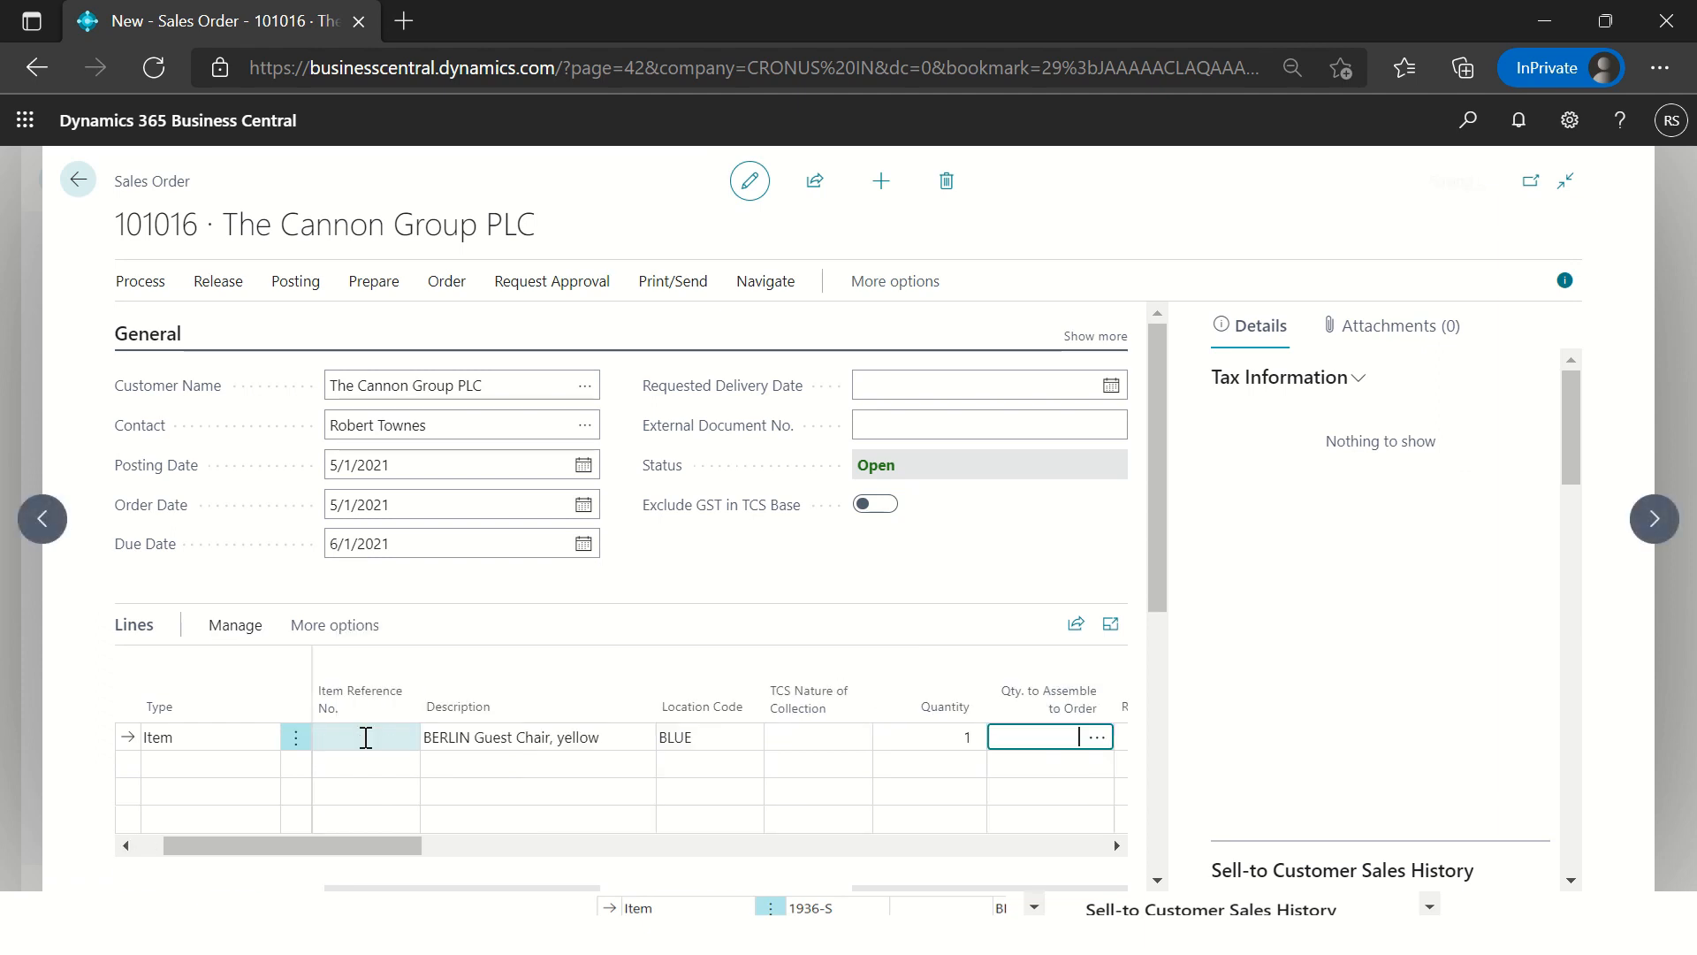
Step: Check the order's Total VAT and preview its posting to inspect the VAT entry, returning to the sales order
scroll(1008, 777, down, 4)
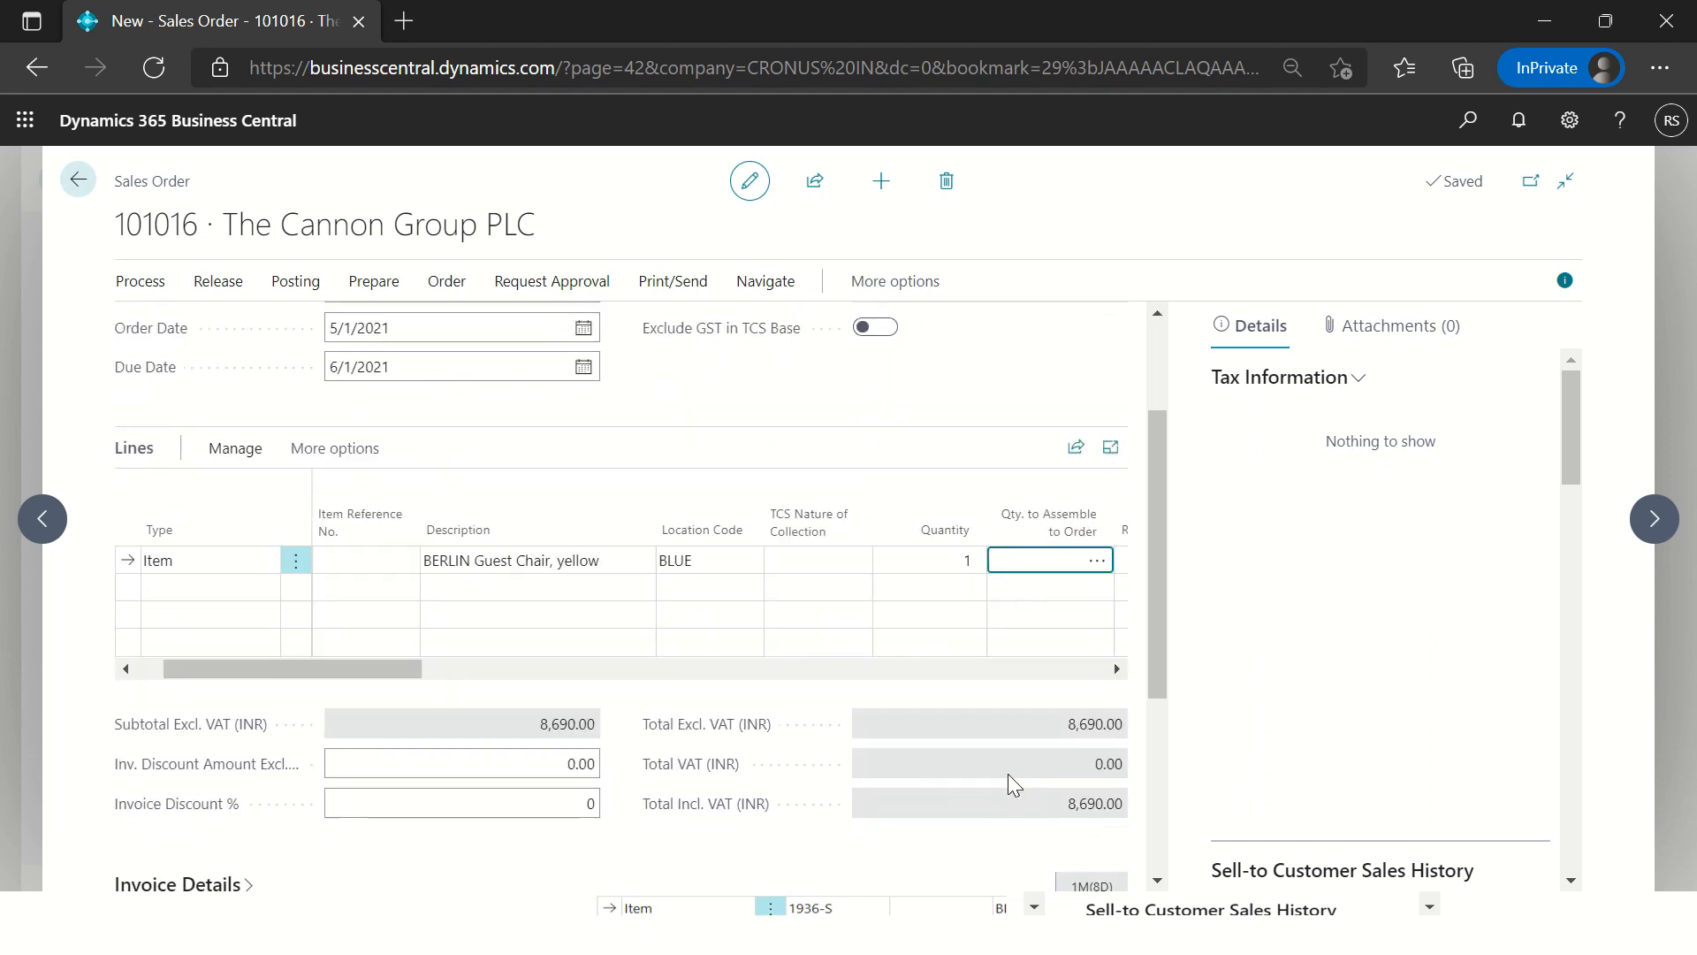
click(1102, 587)
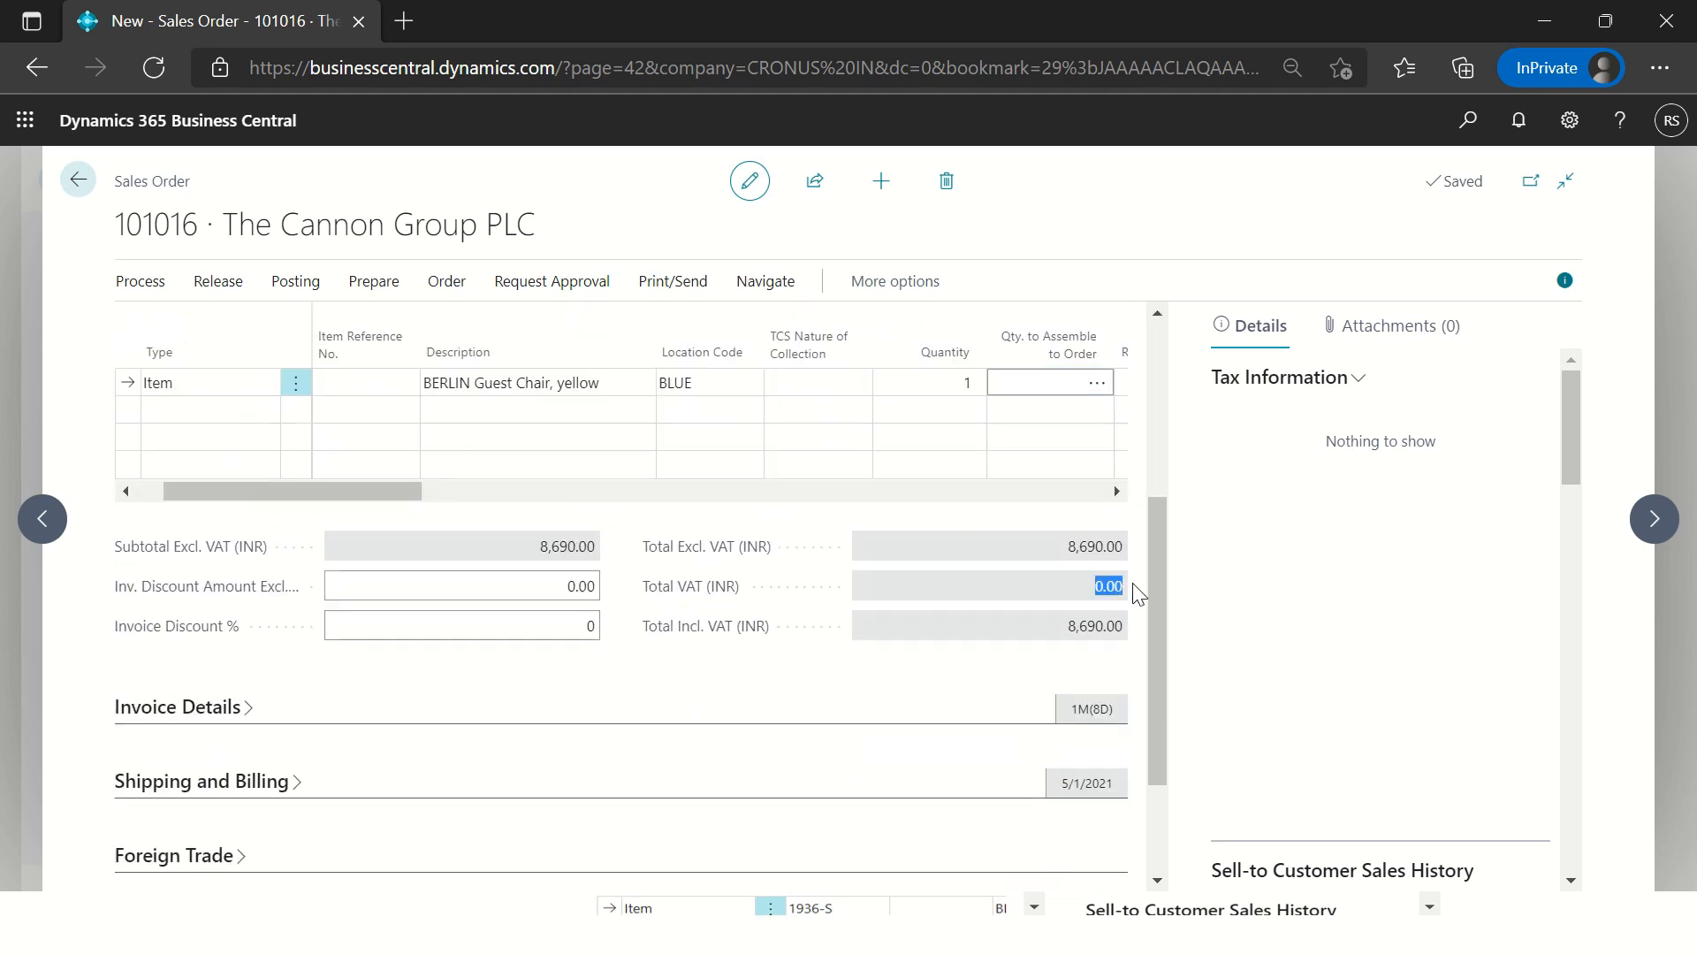
click(295, 291)
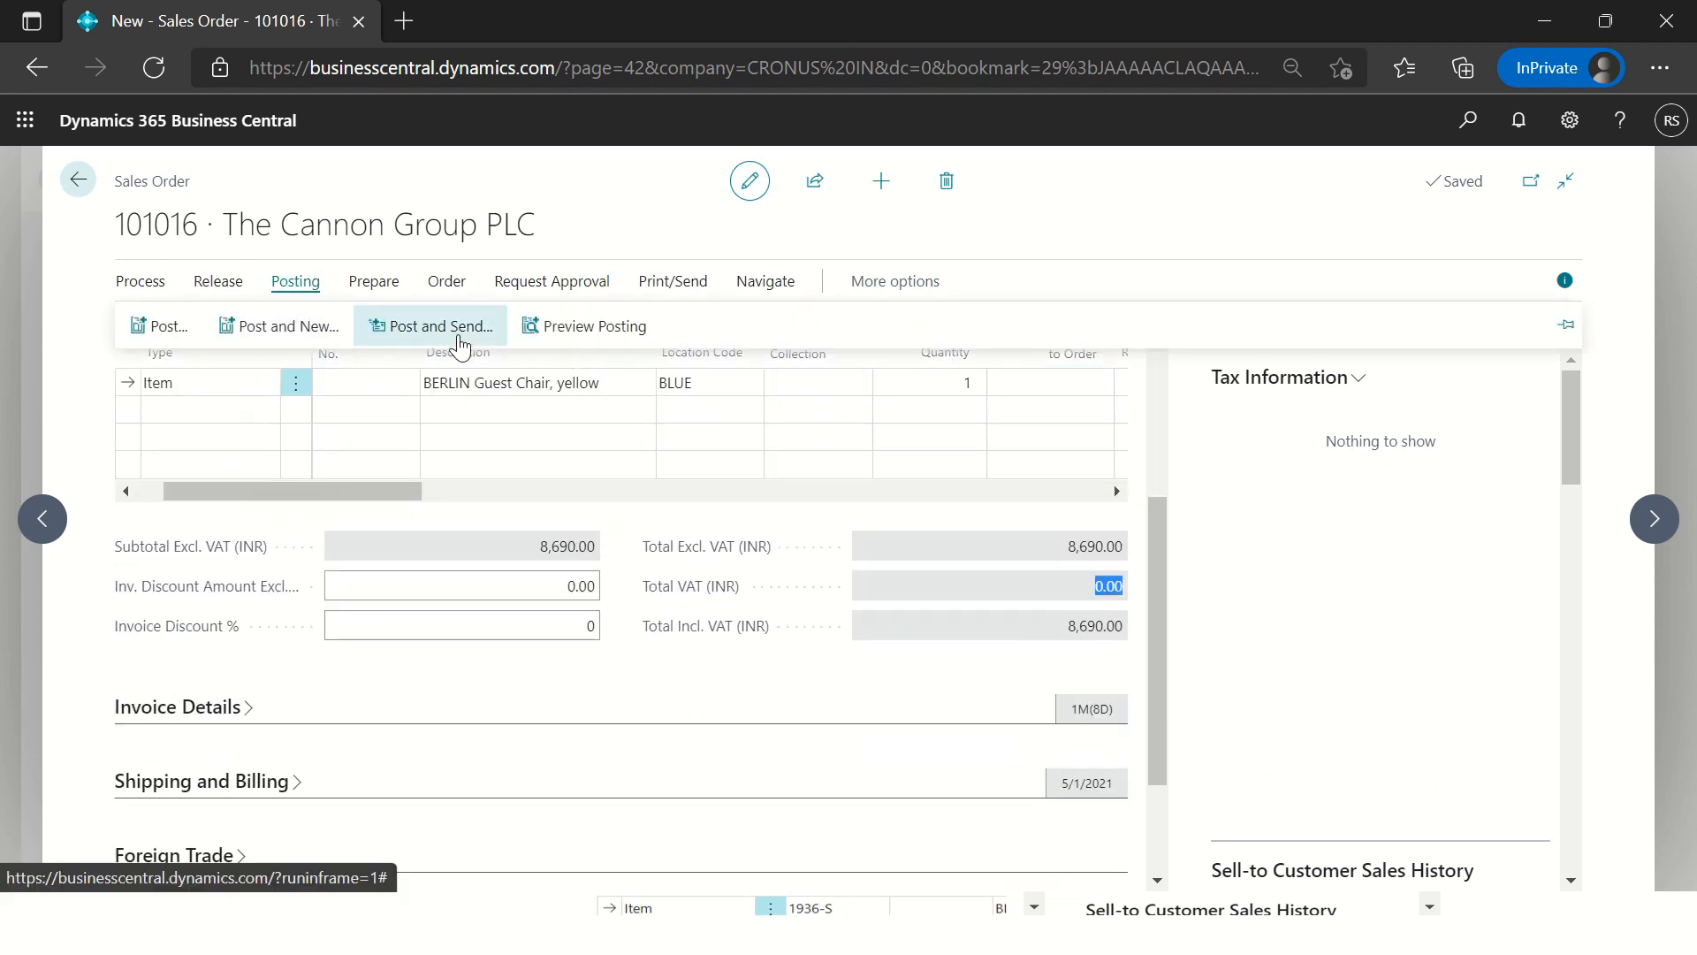
click(594, 325)
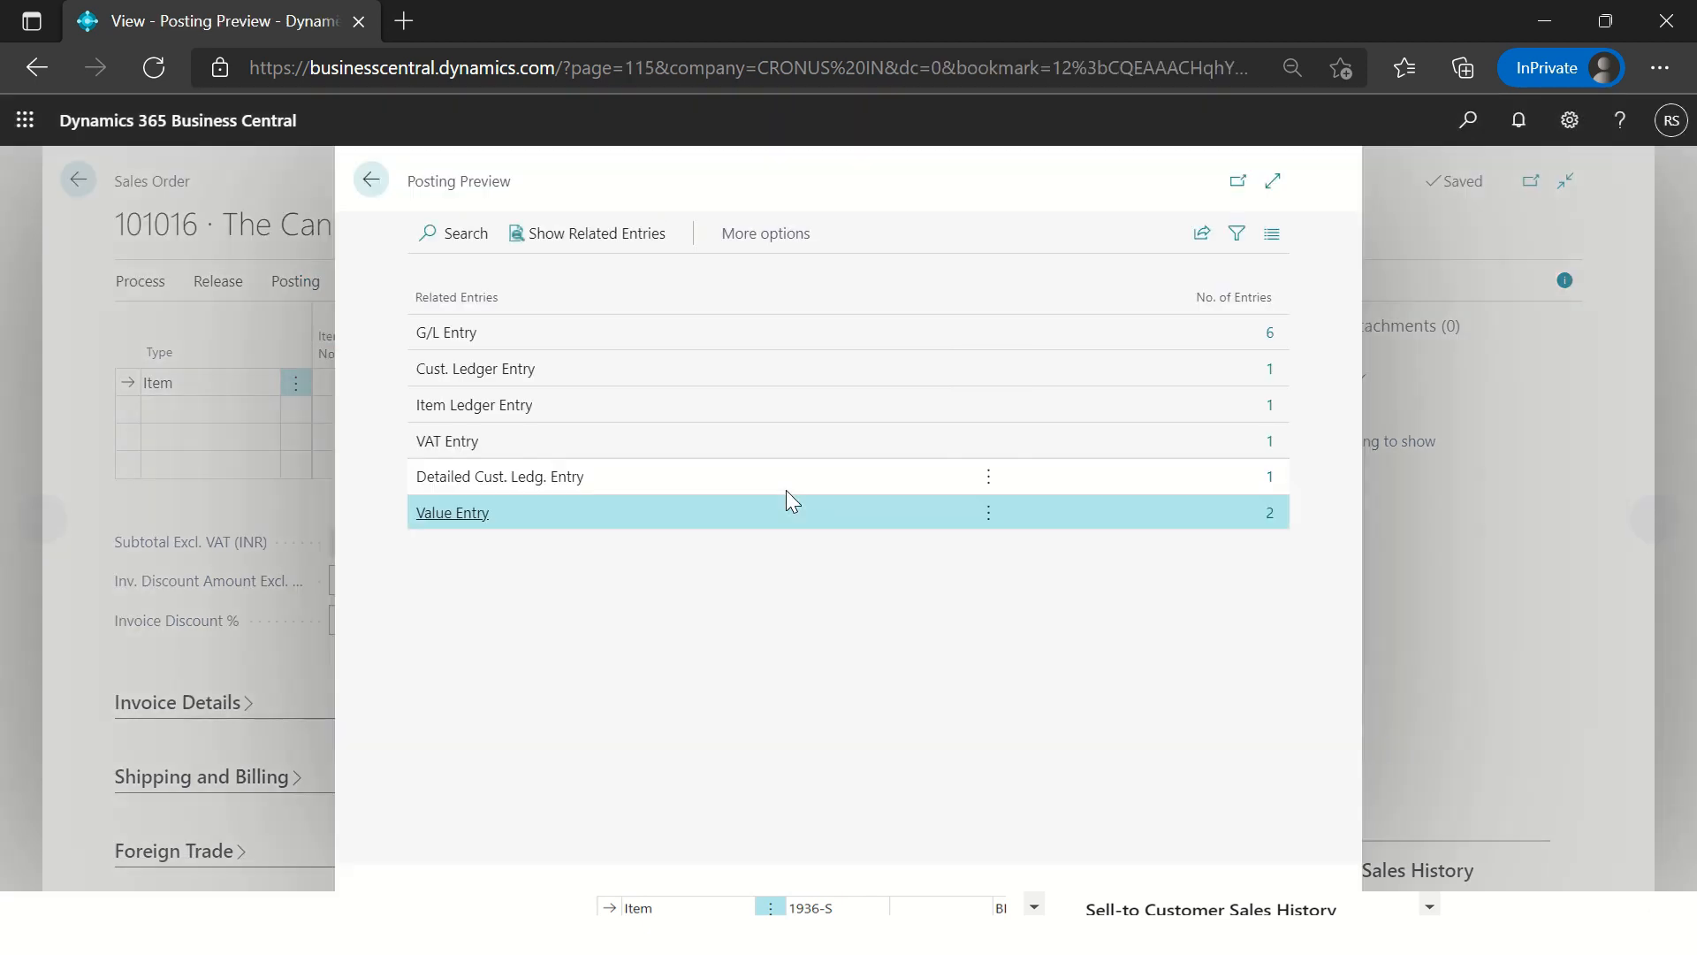
click(1270, 441)
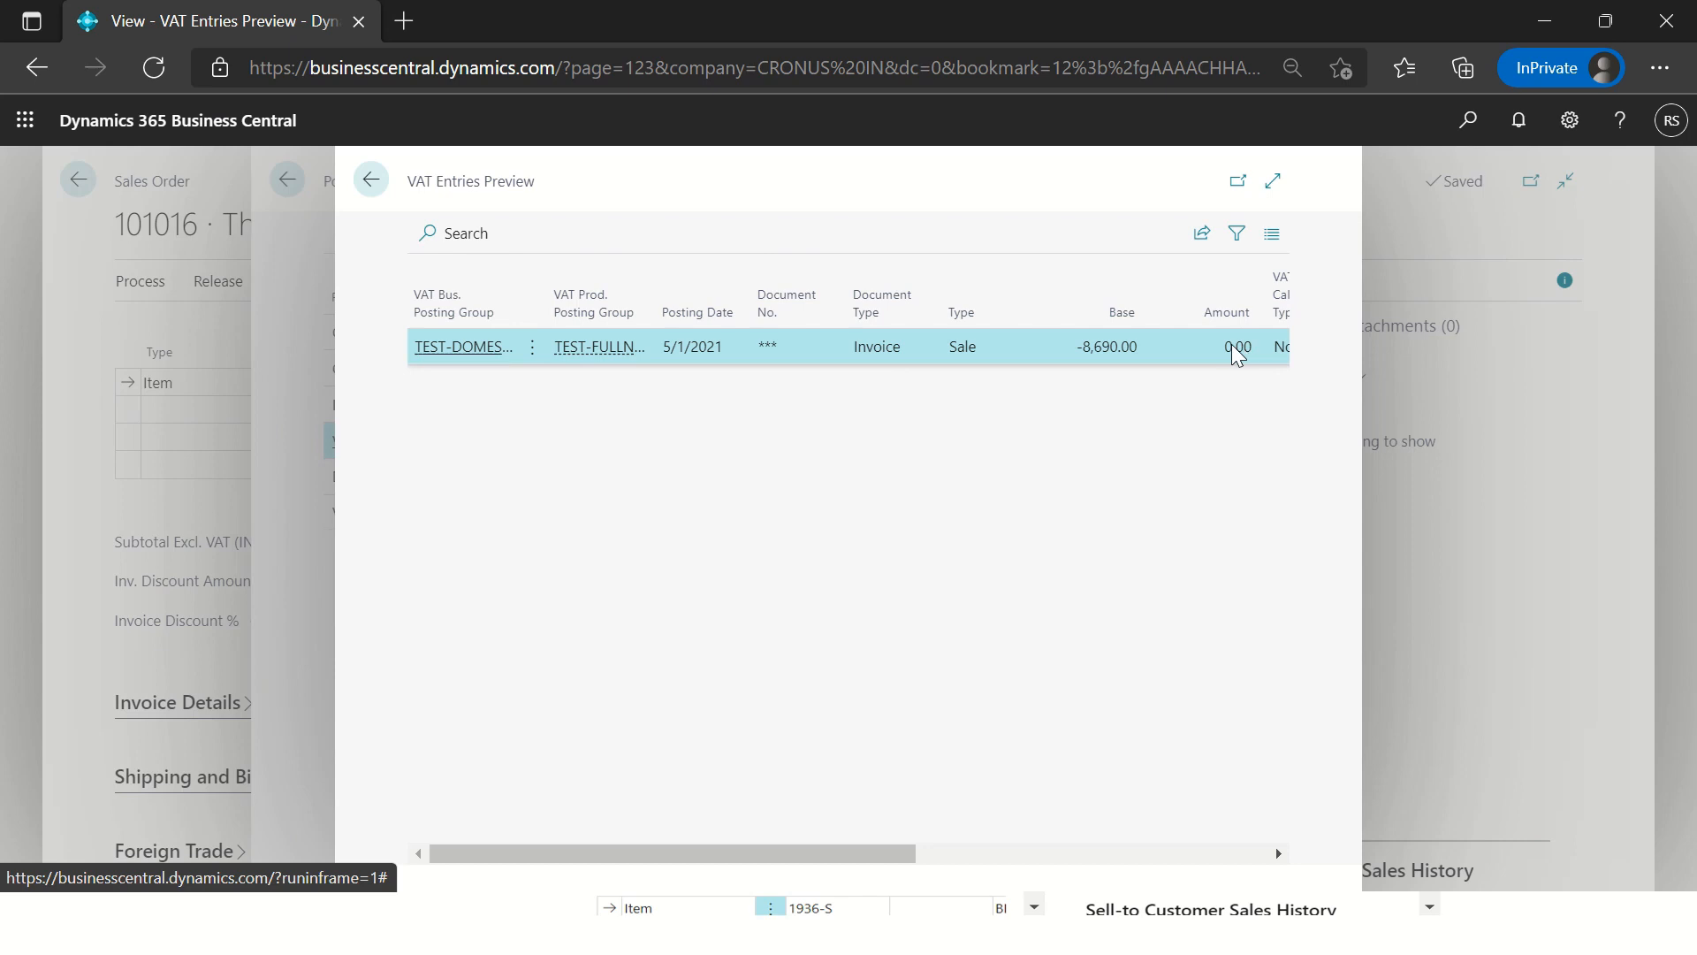
click(370, 182)
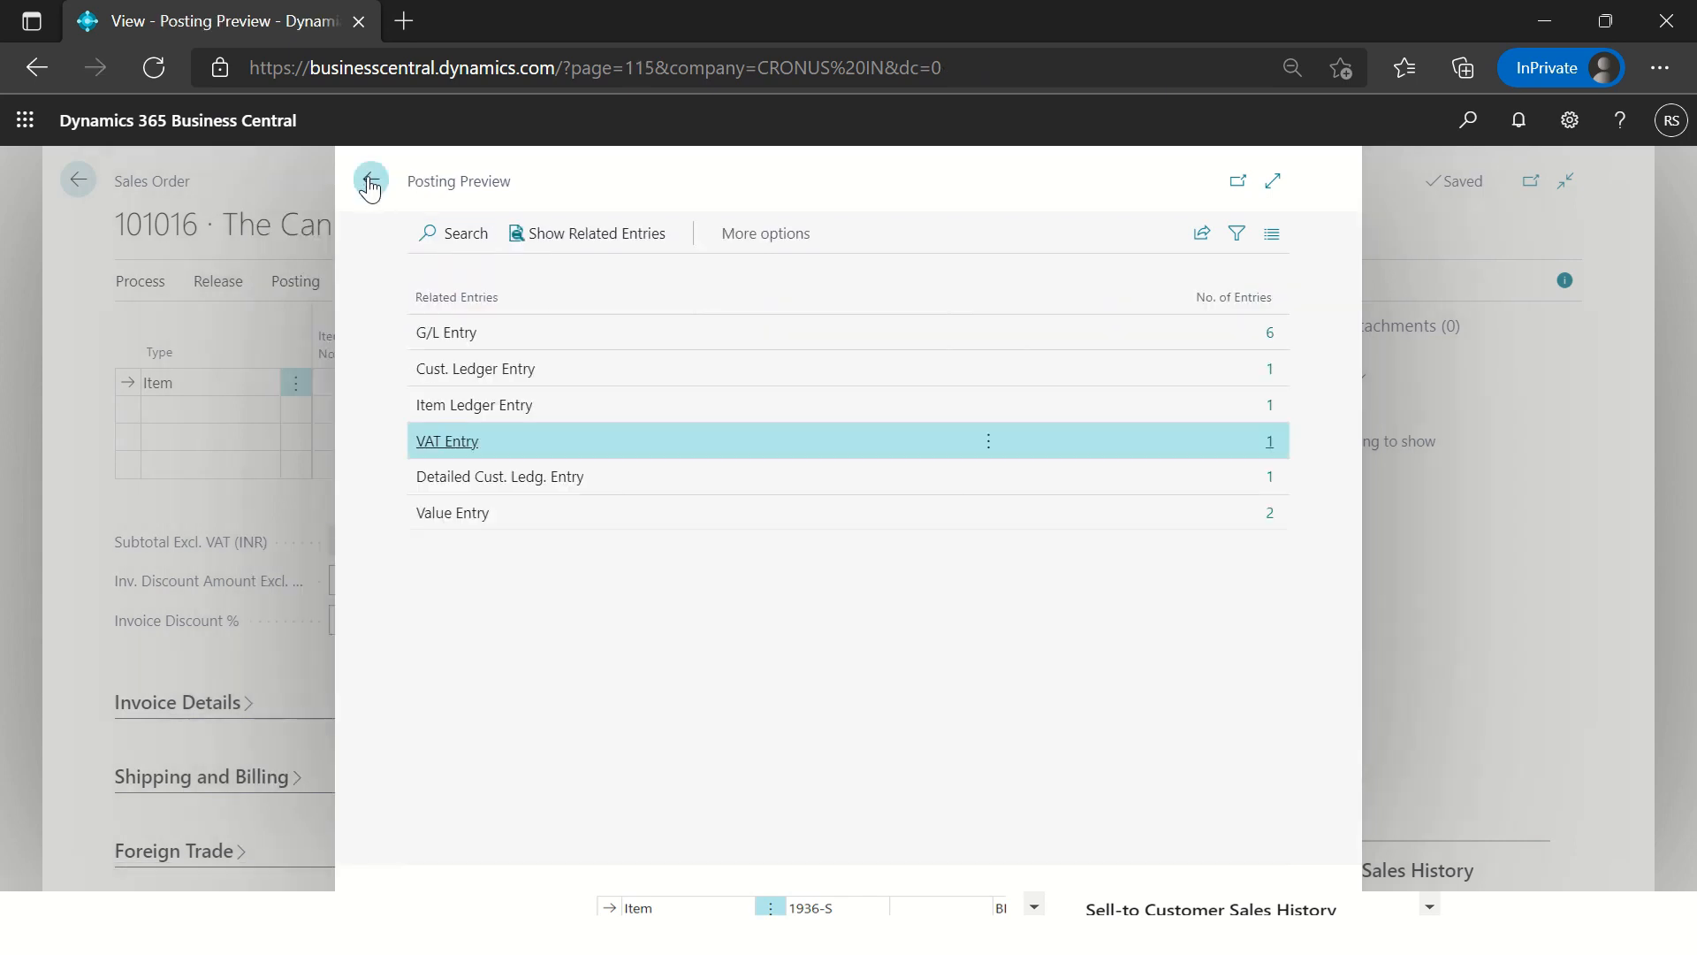
click(371, 182)
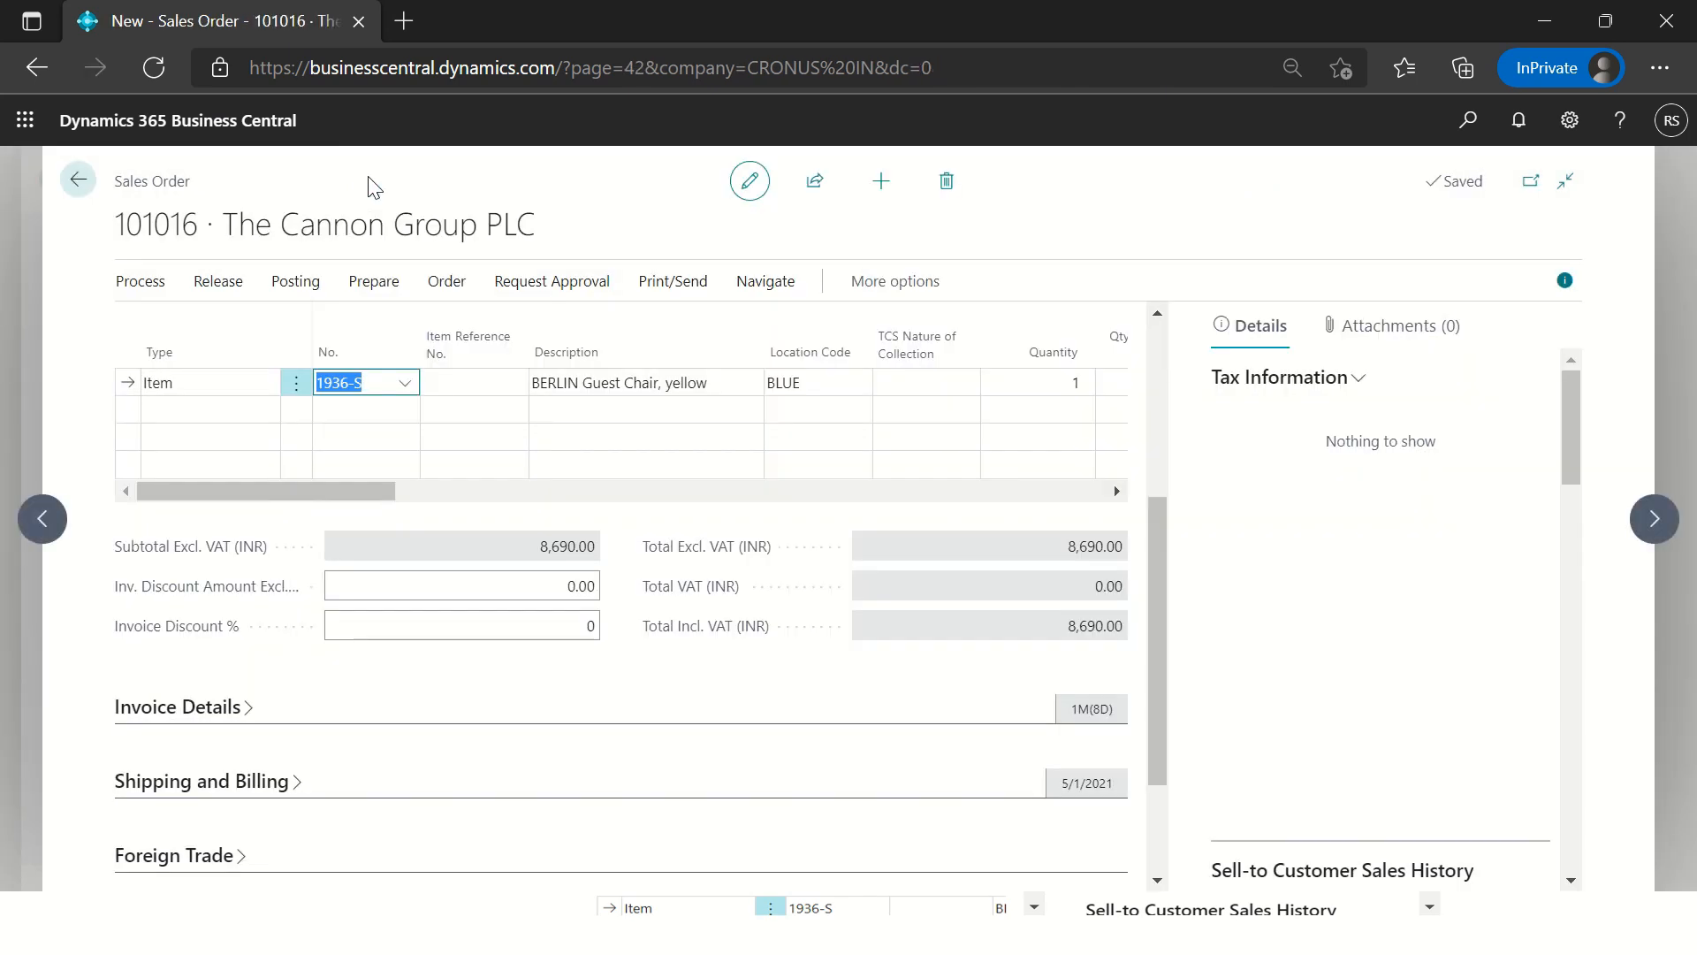
Step: Leave the sales order and its list, and find and open the Tax Types list
click(77, 182)
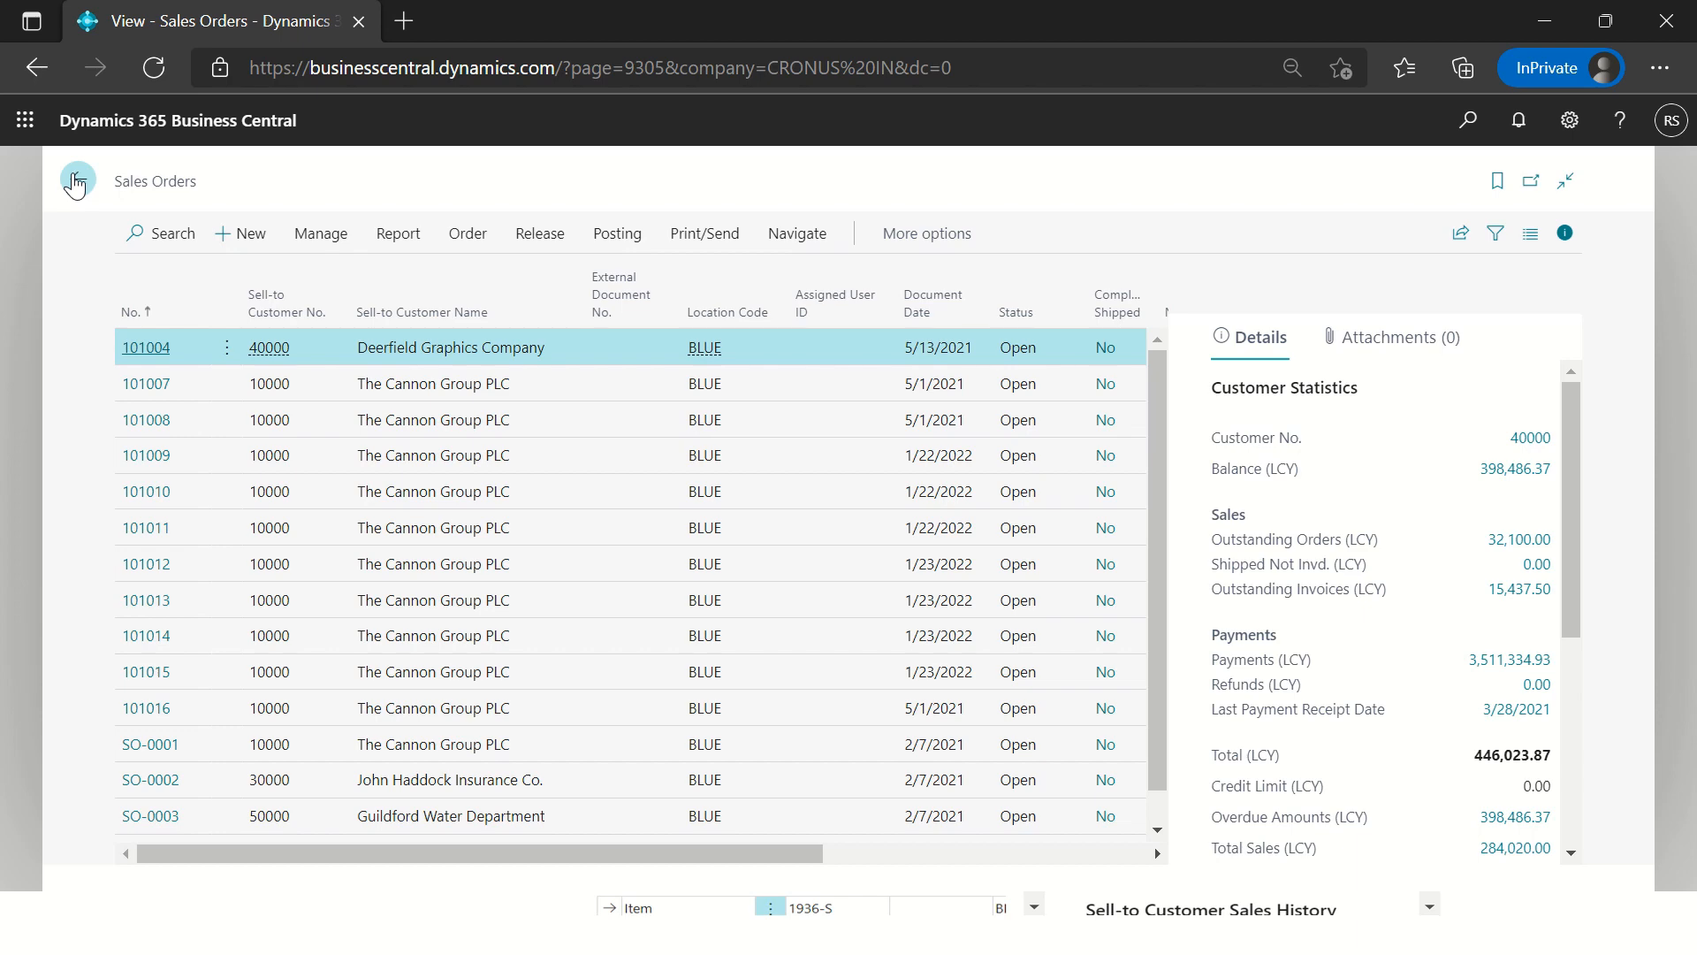
click(76, 182)
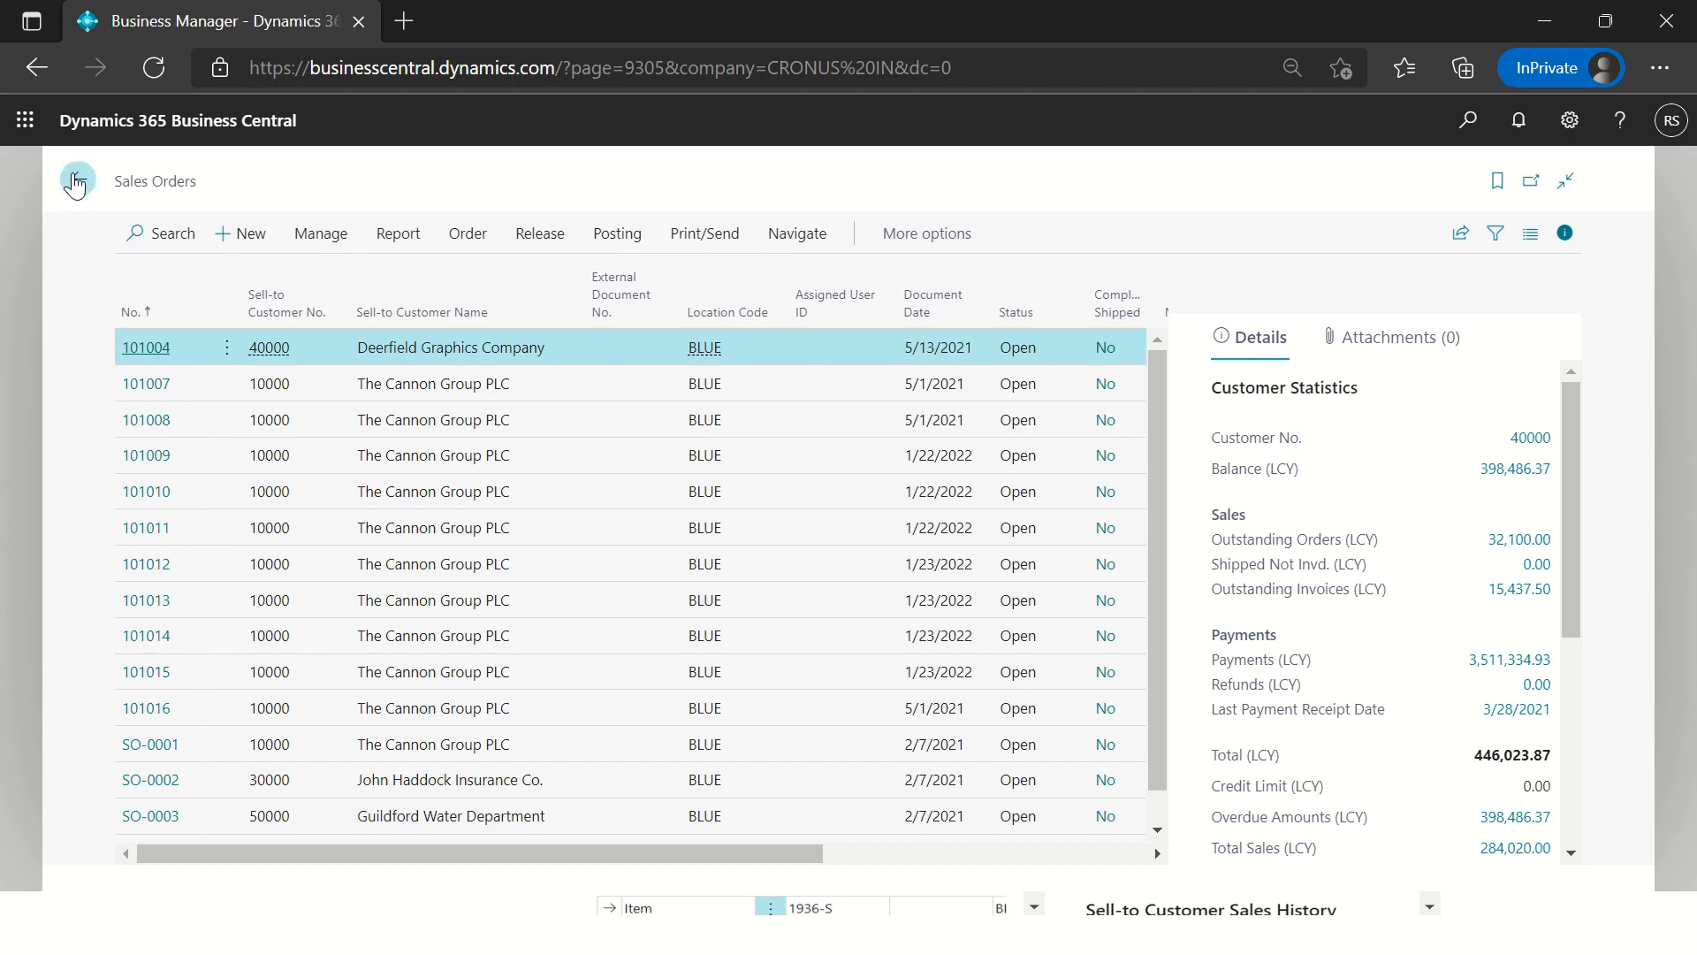
click(1480, 135)
text(tax types)
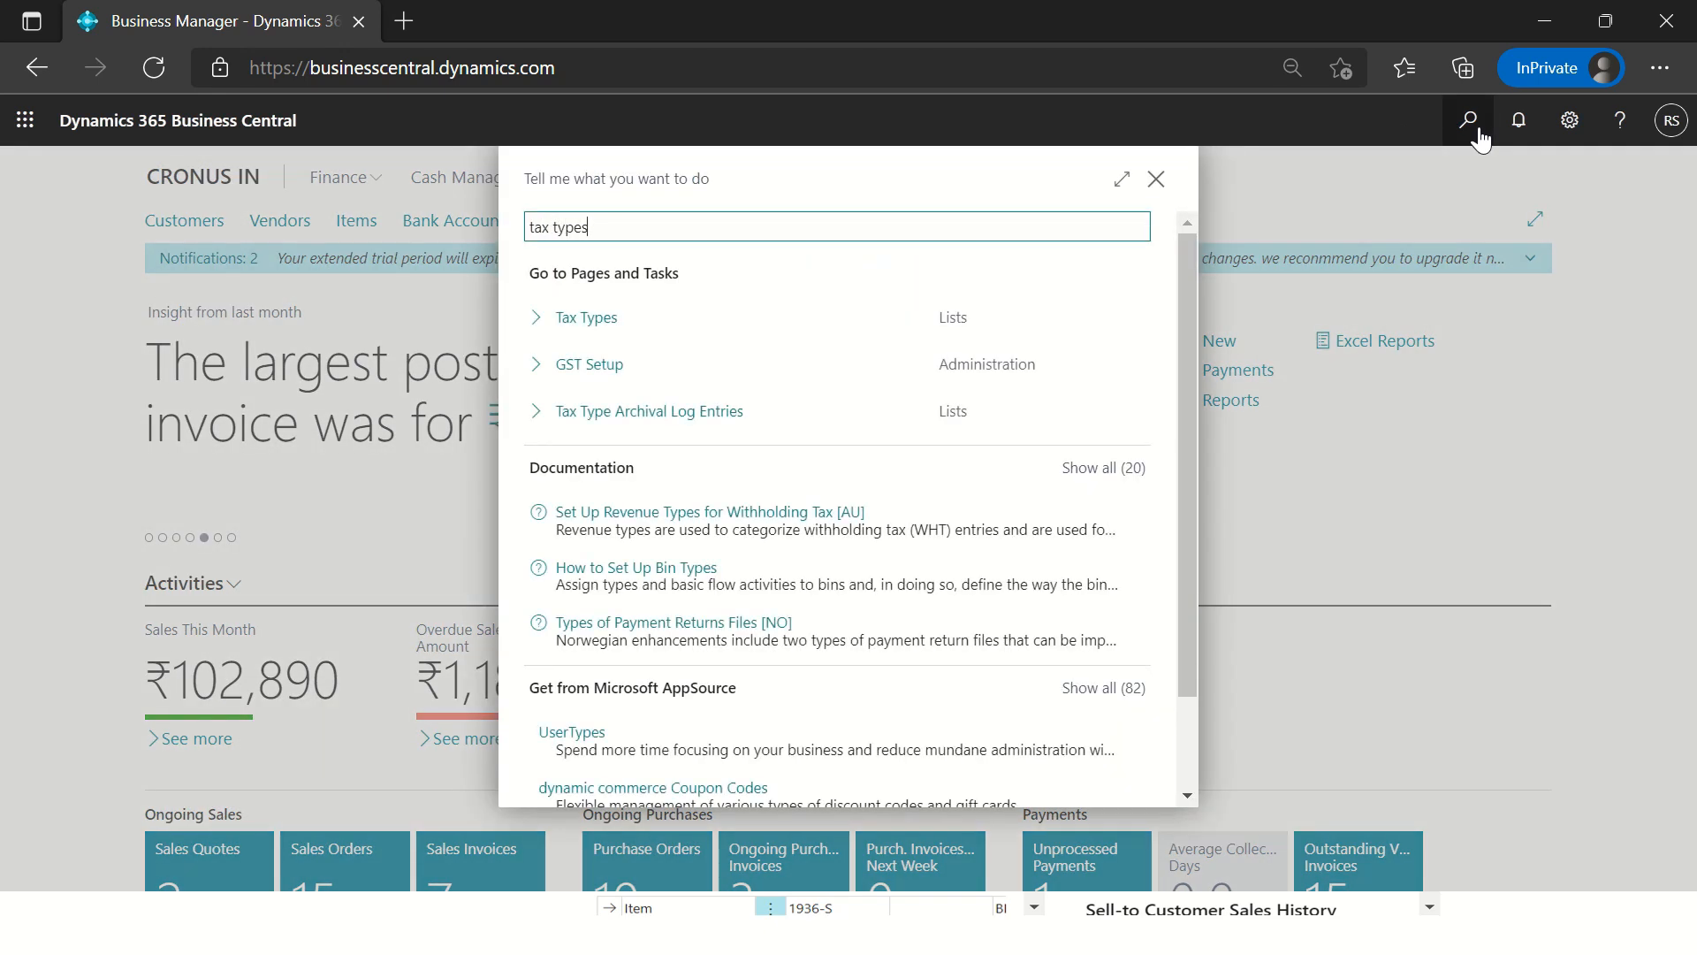
key(Return)
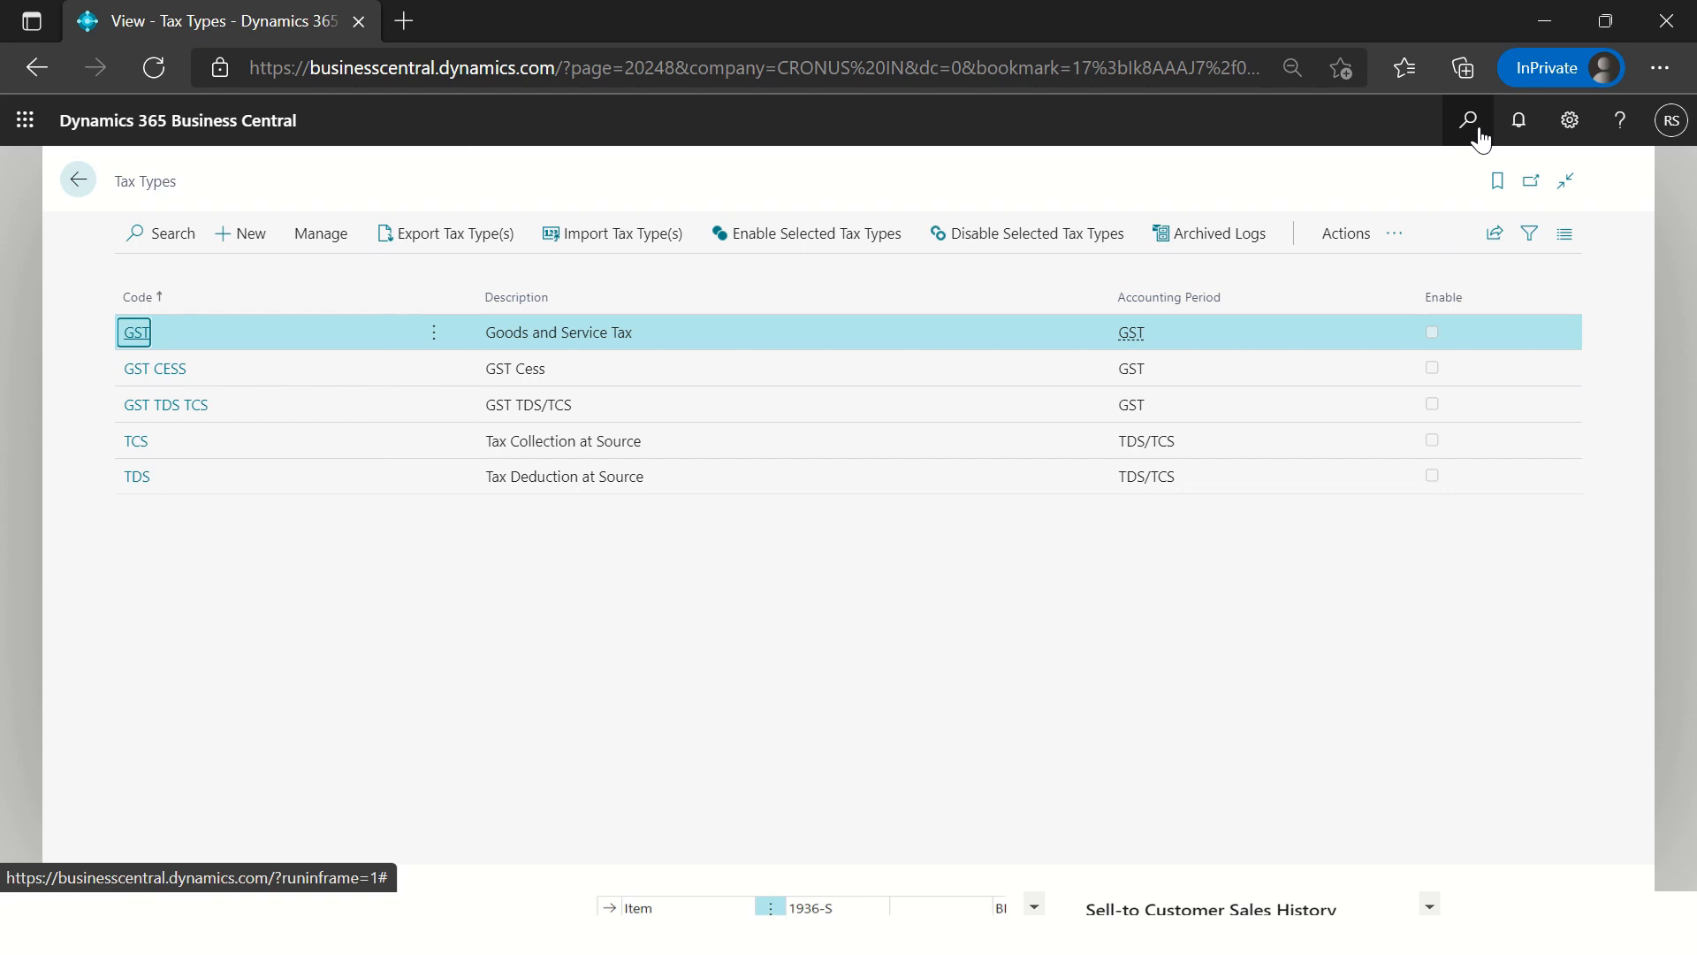
Step: Create a new tax type with code VAT and description Value Added Tax
click(252, 236)
text(V)
key(BackSpace)
text(VAT)
key(Tab)
text(Value )
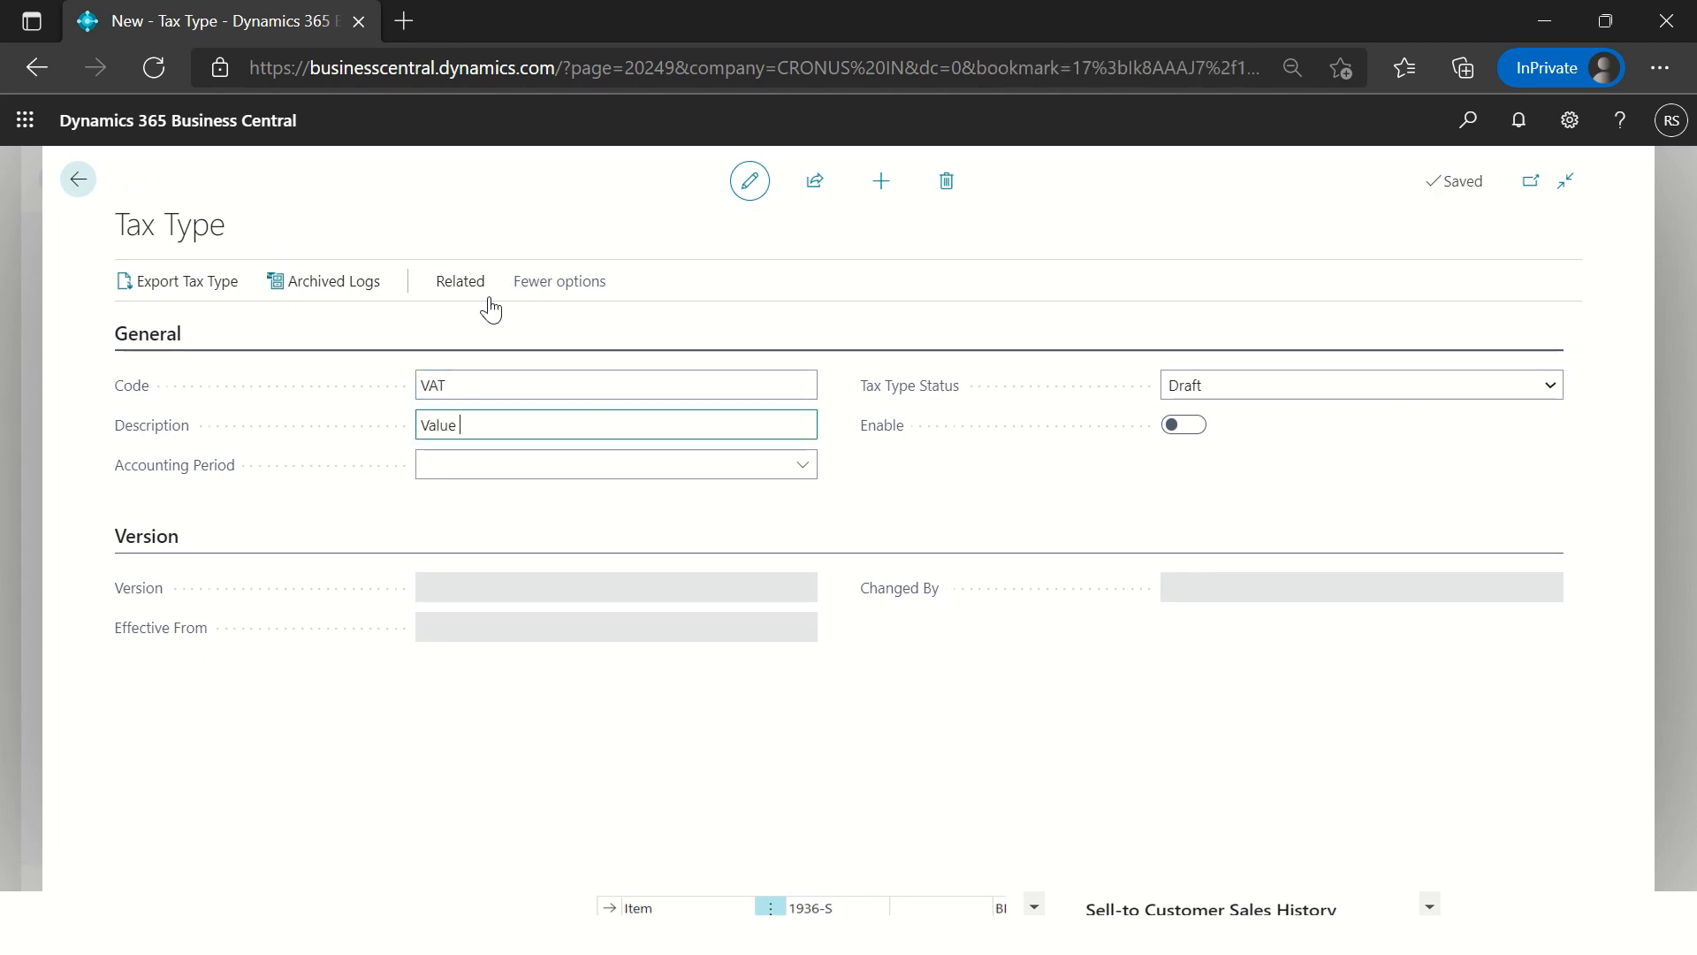
text(adde)
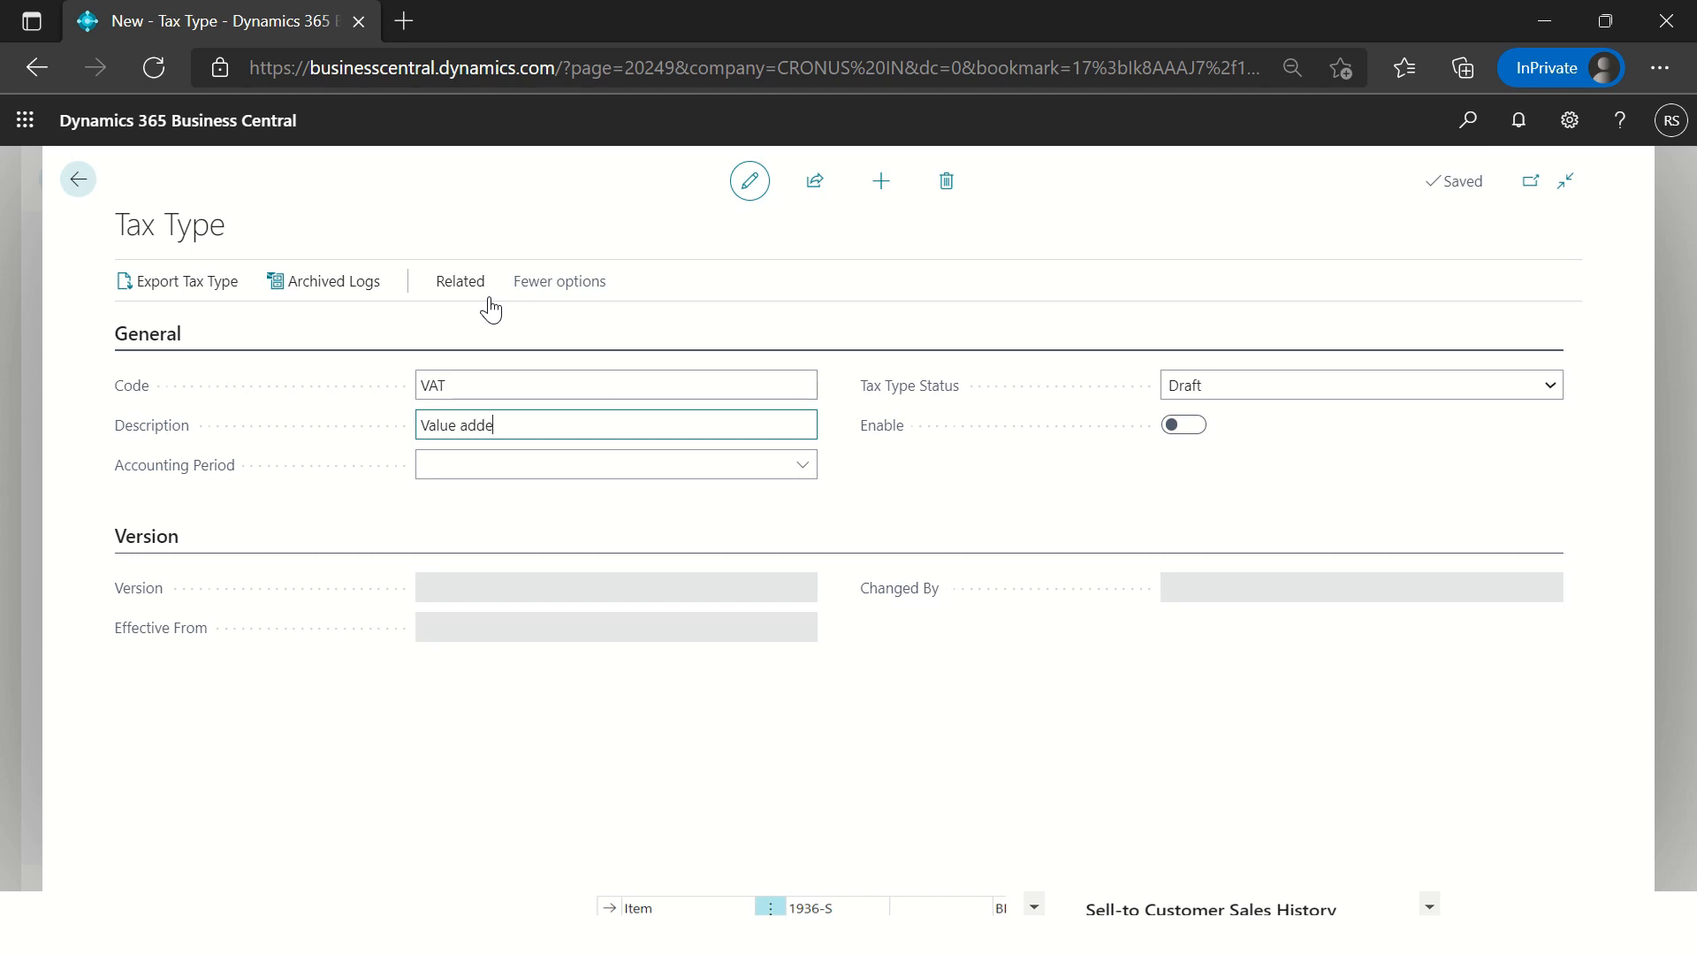
text(d Tax)
key(shift+Right)
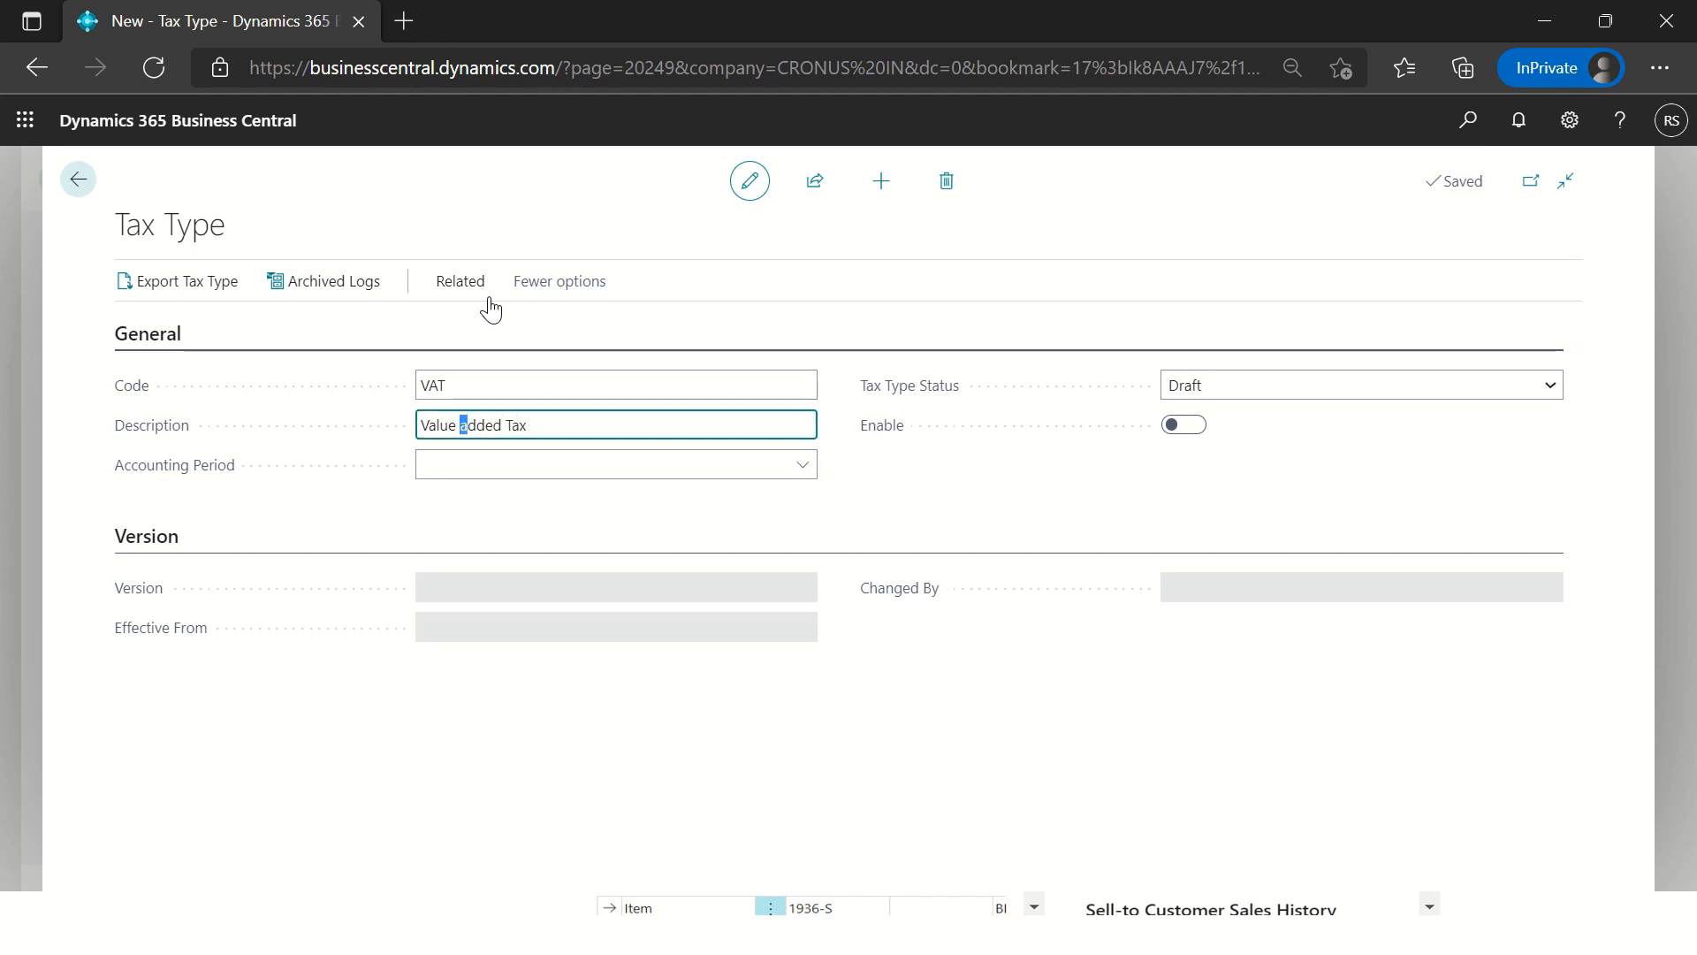
text(A)
key(Tab)
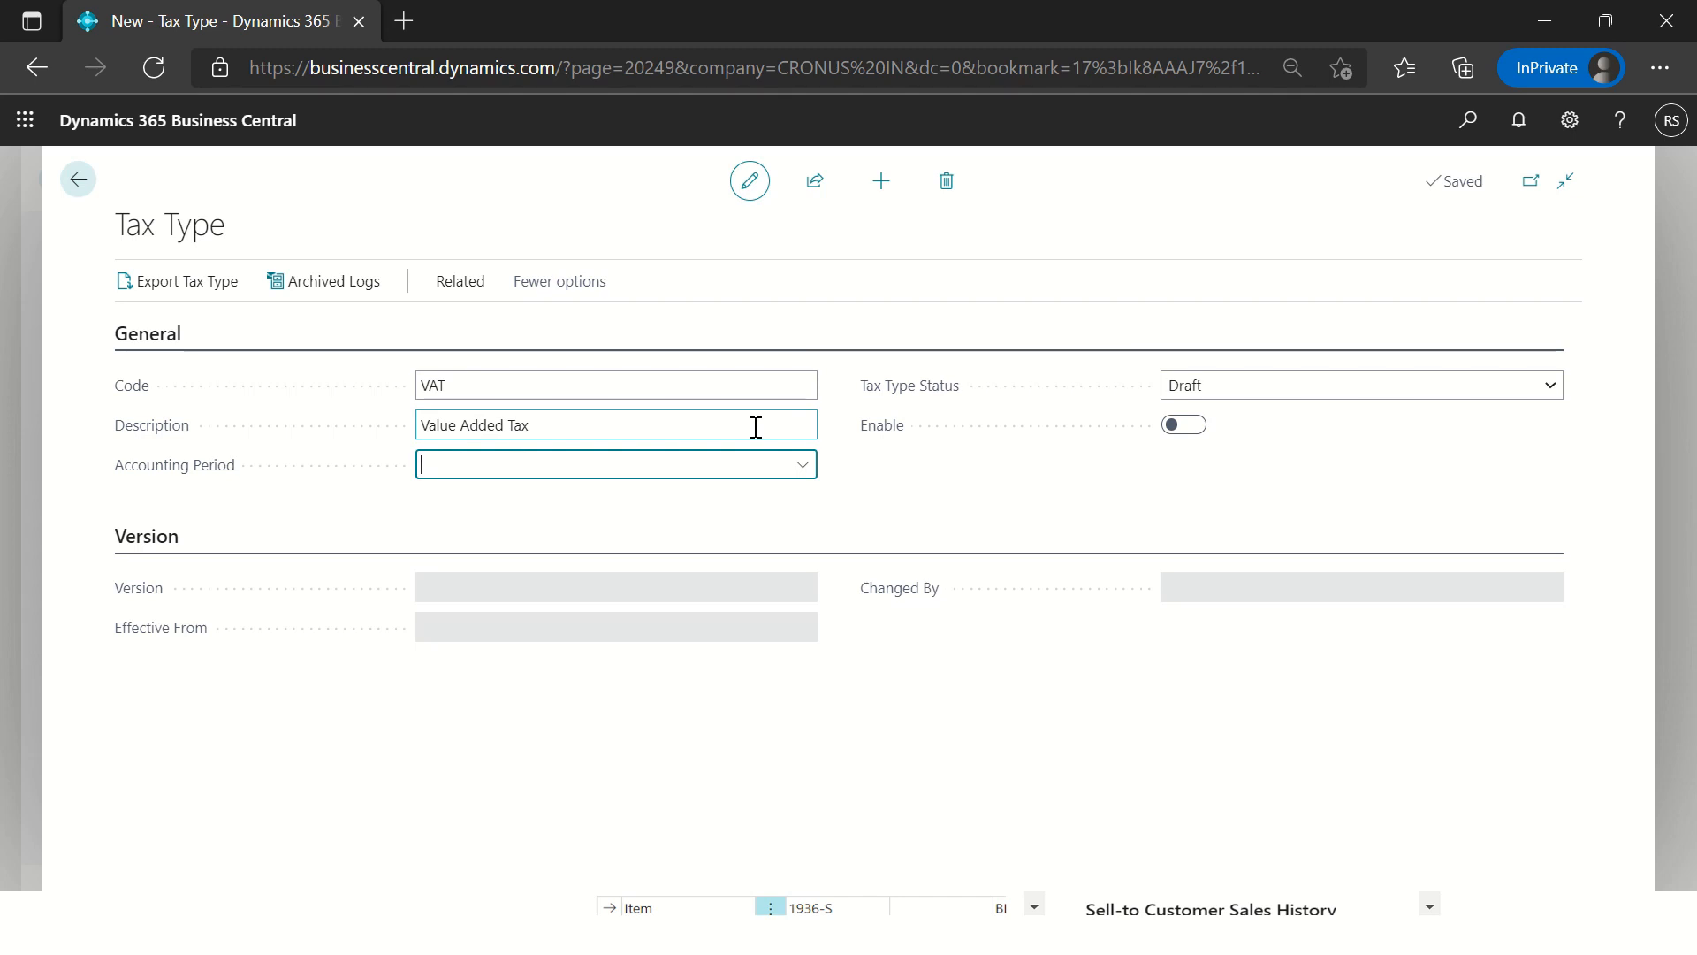
Step: Examine the accounting periods available for the VAT tax type without selecting one
click(806, 464)
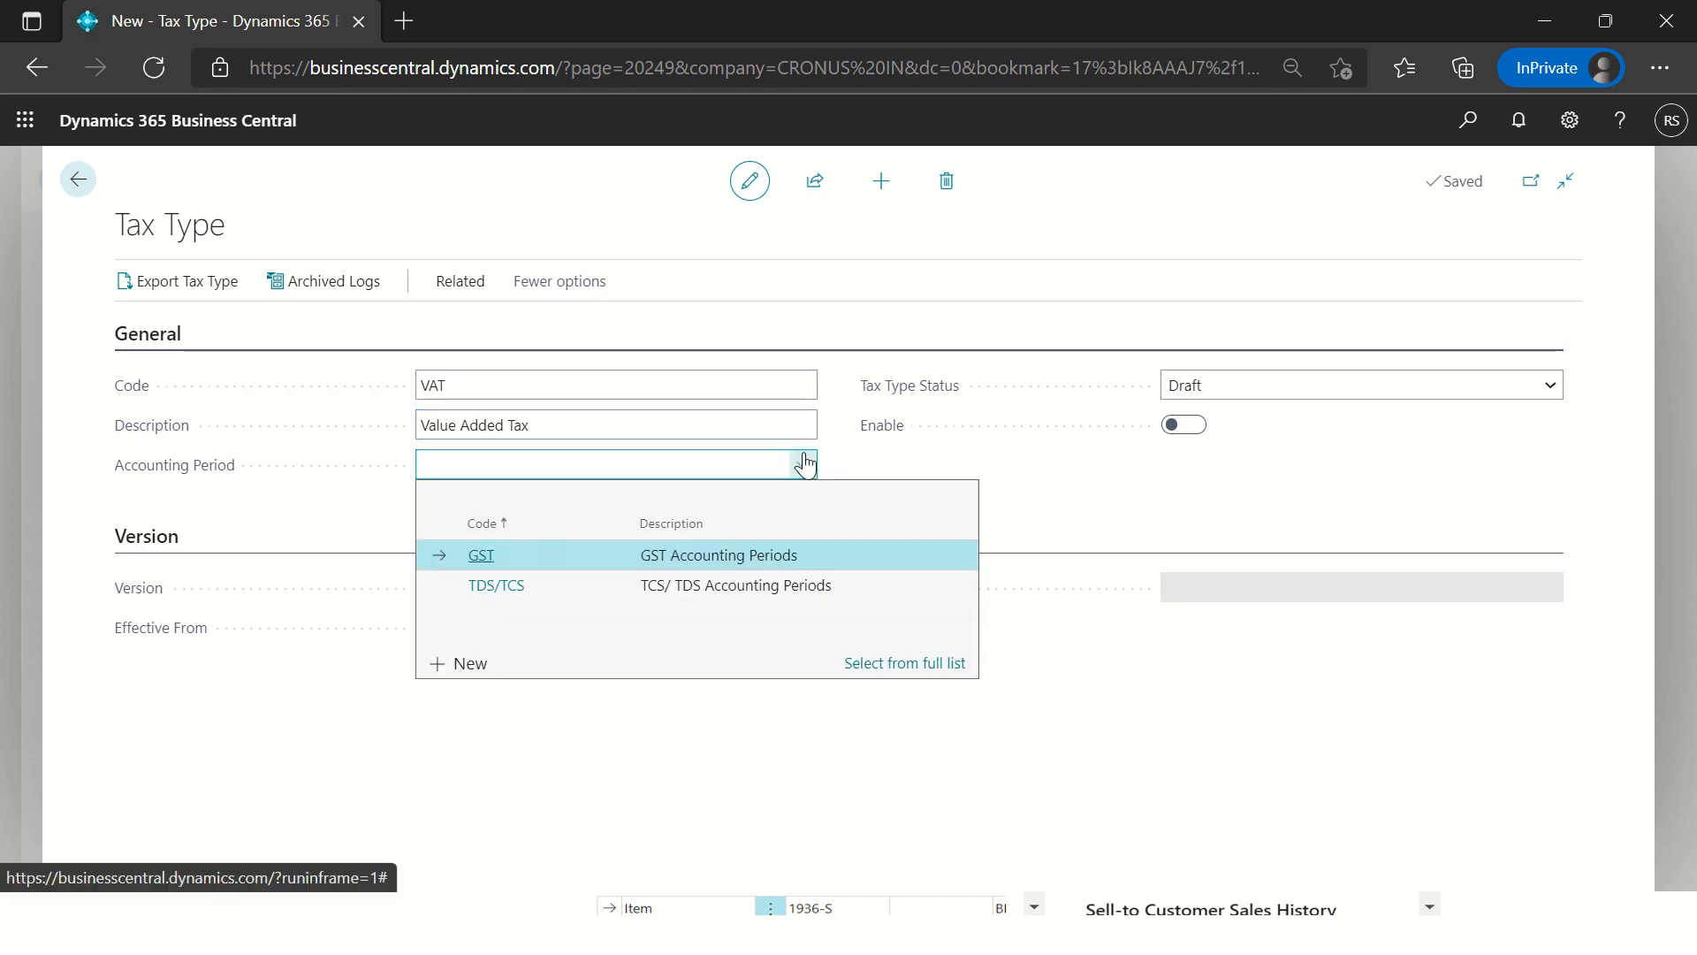
click(879, 665)
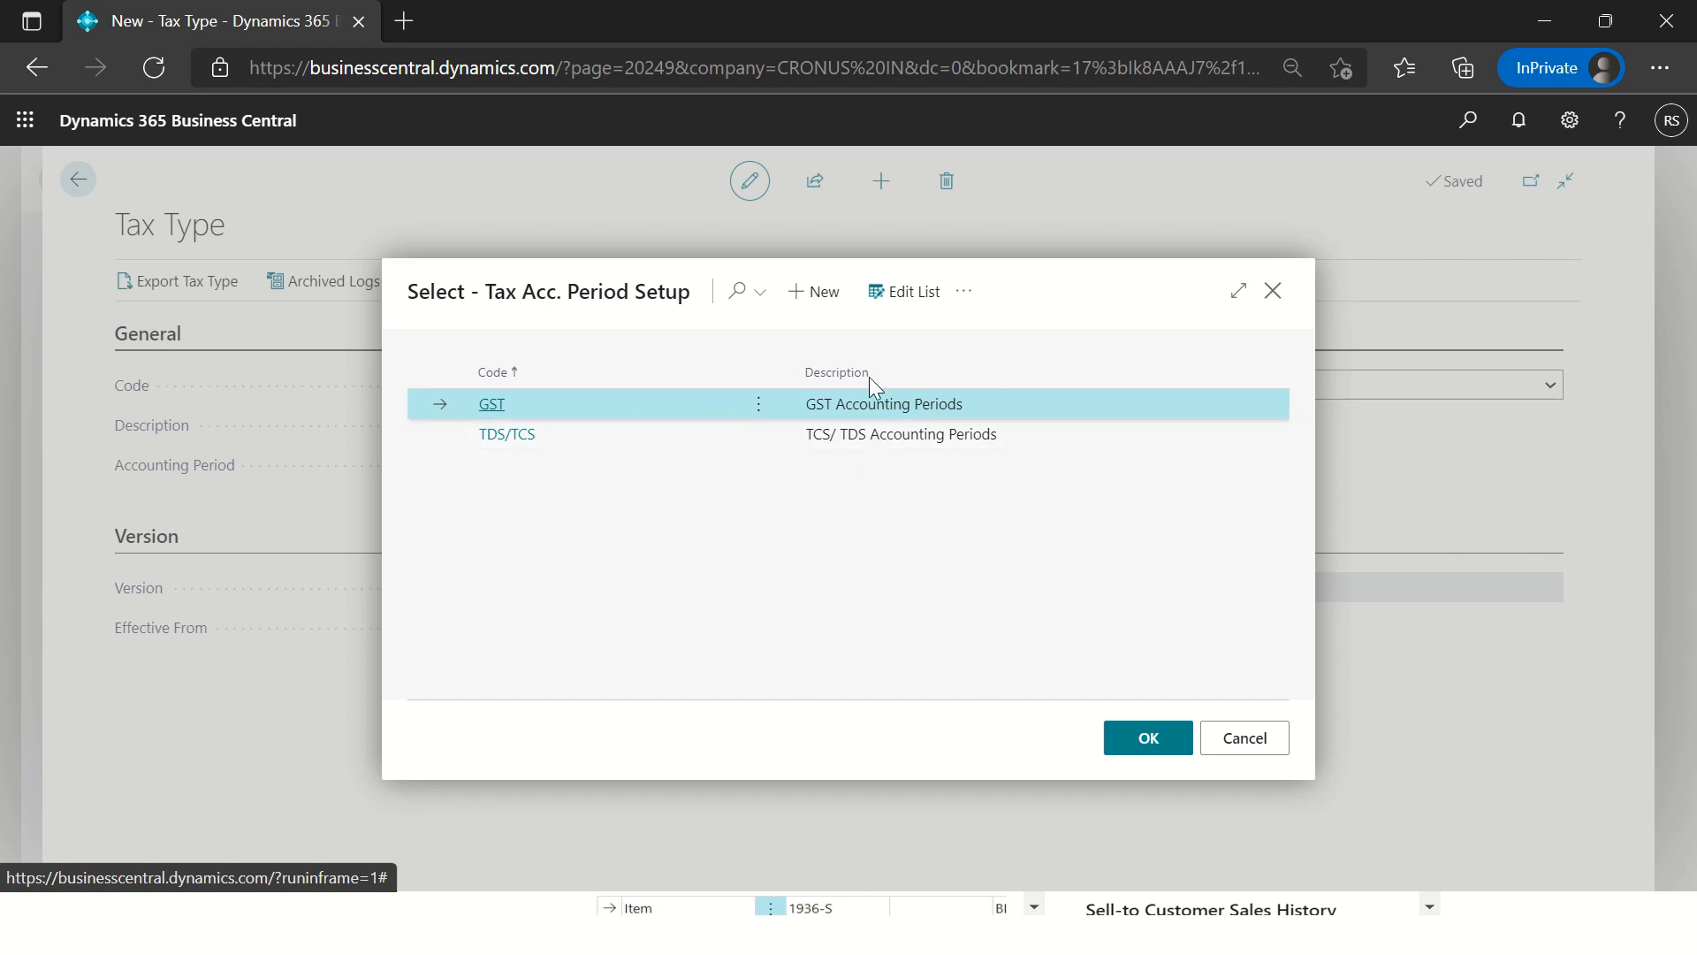
key(Escape)
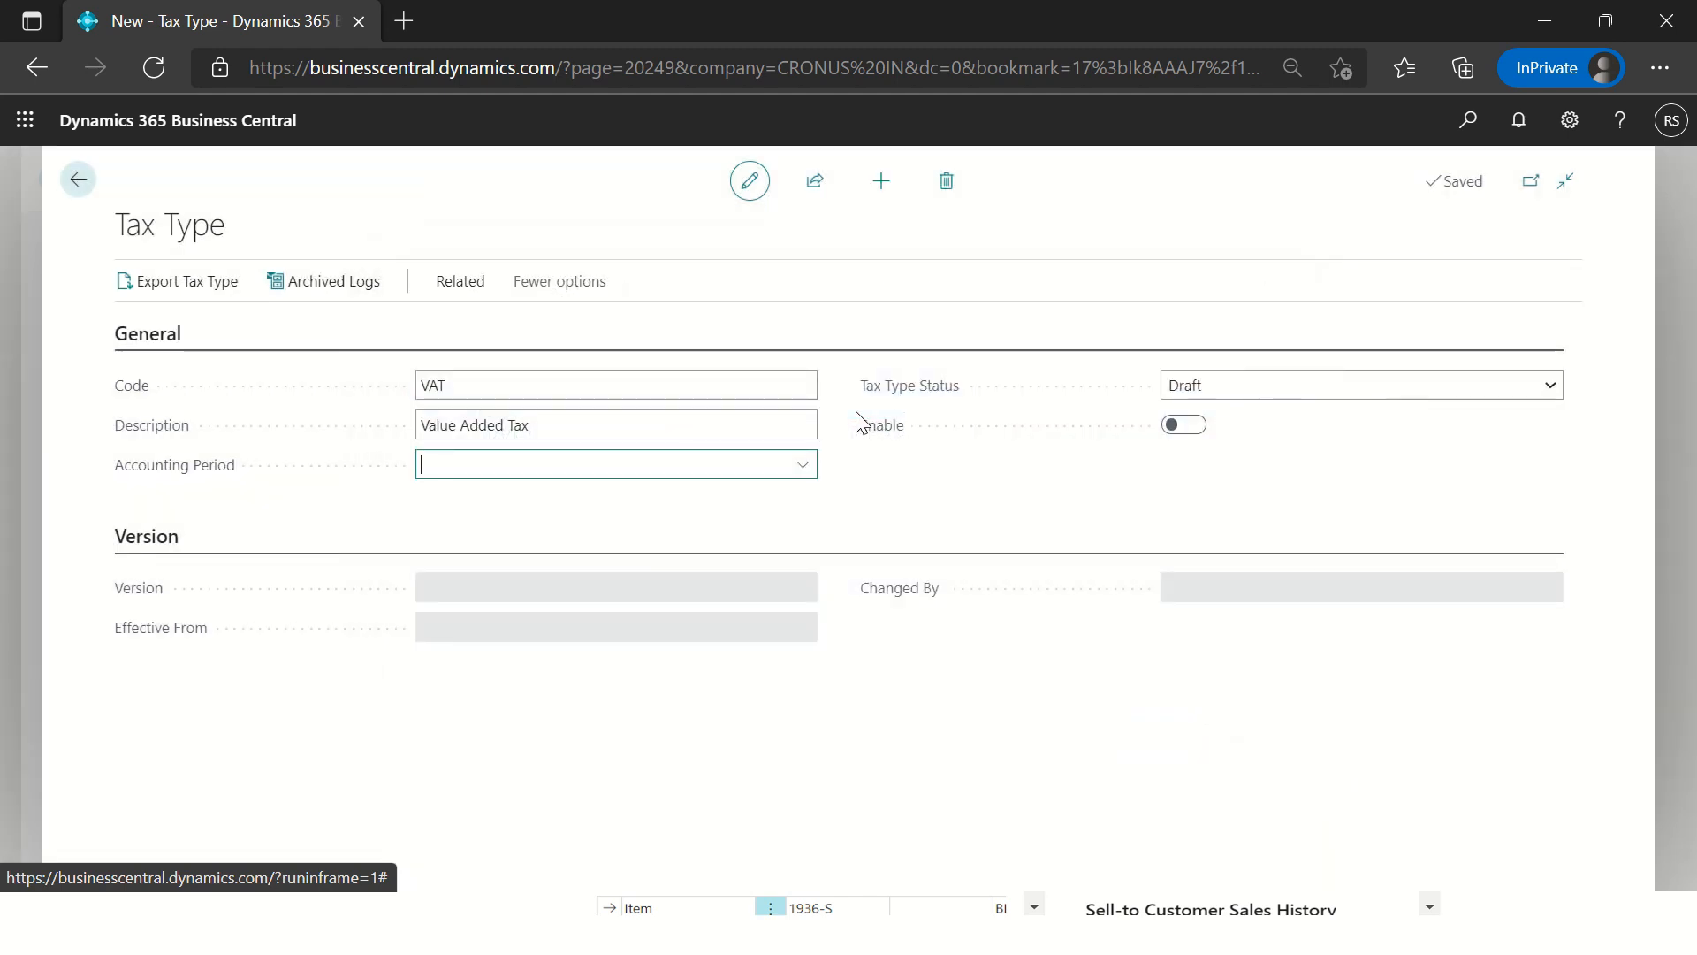
click(738, 438)
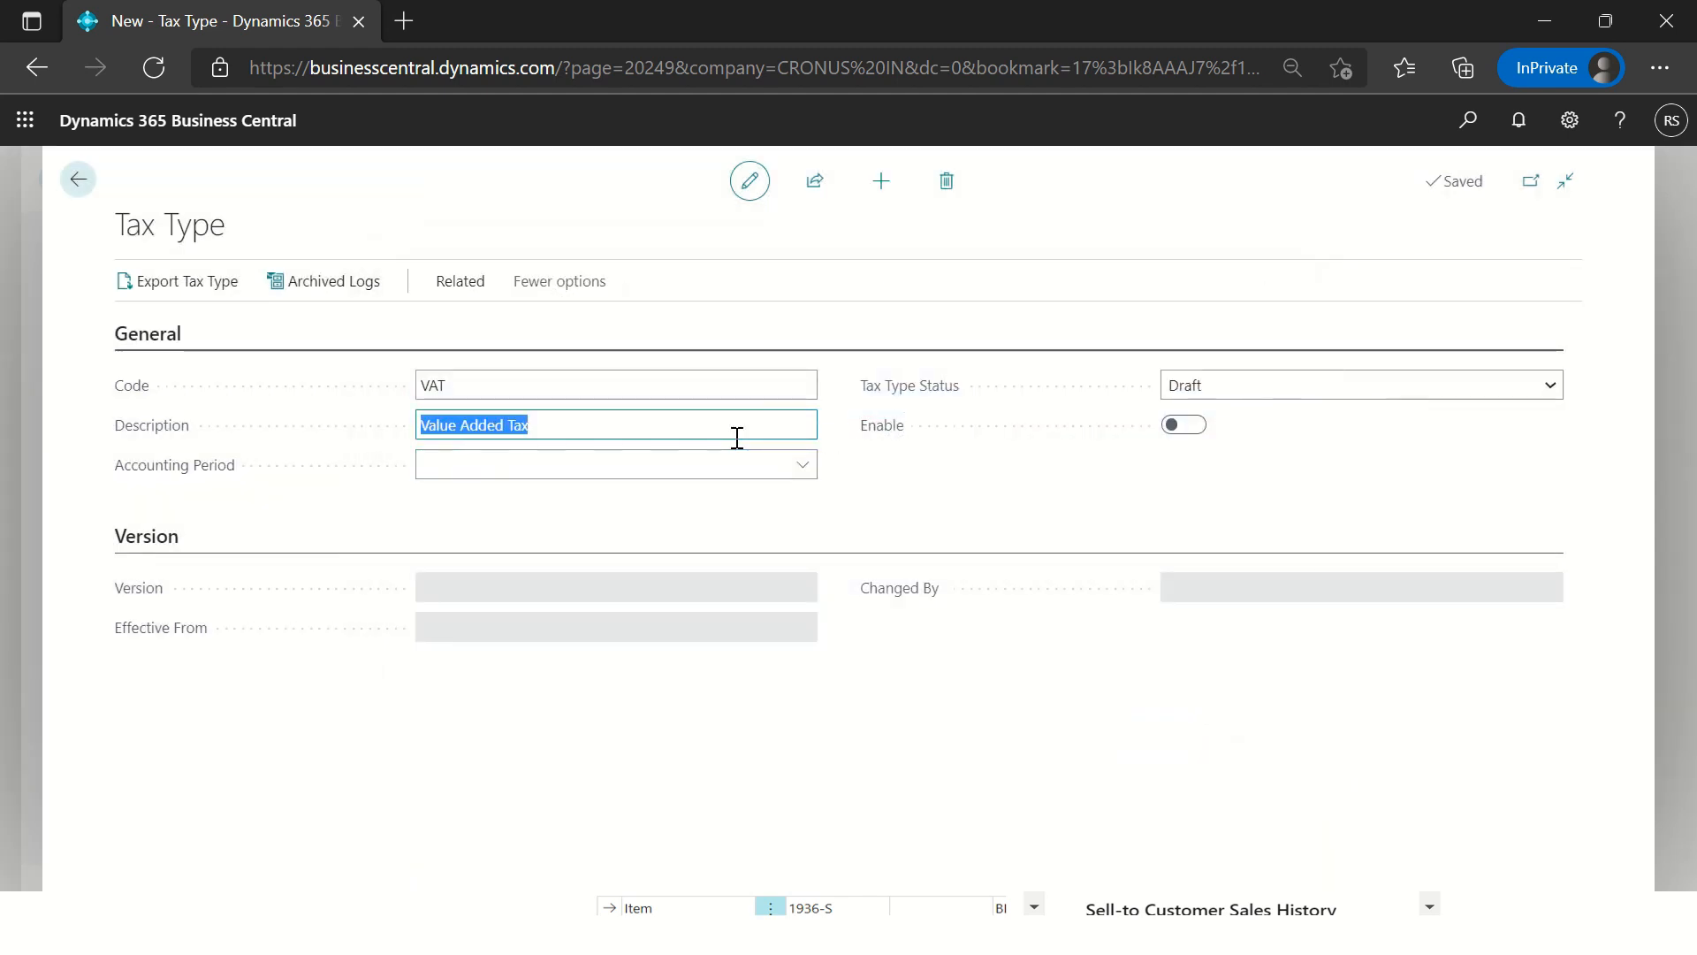
click(737, 436)
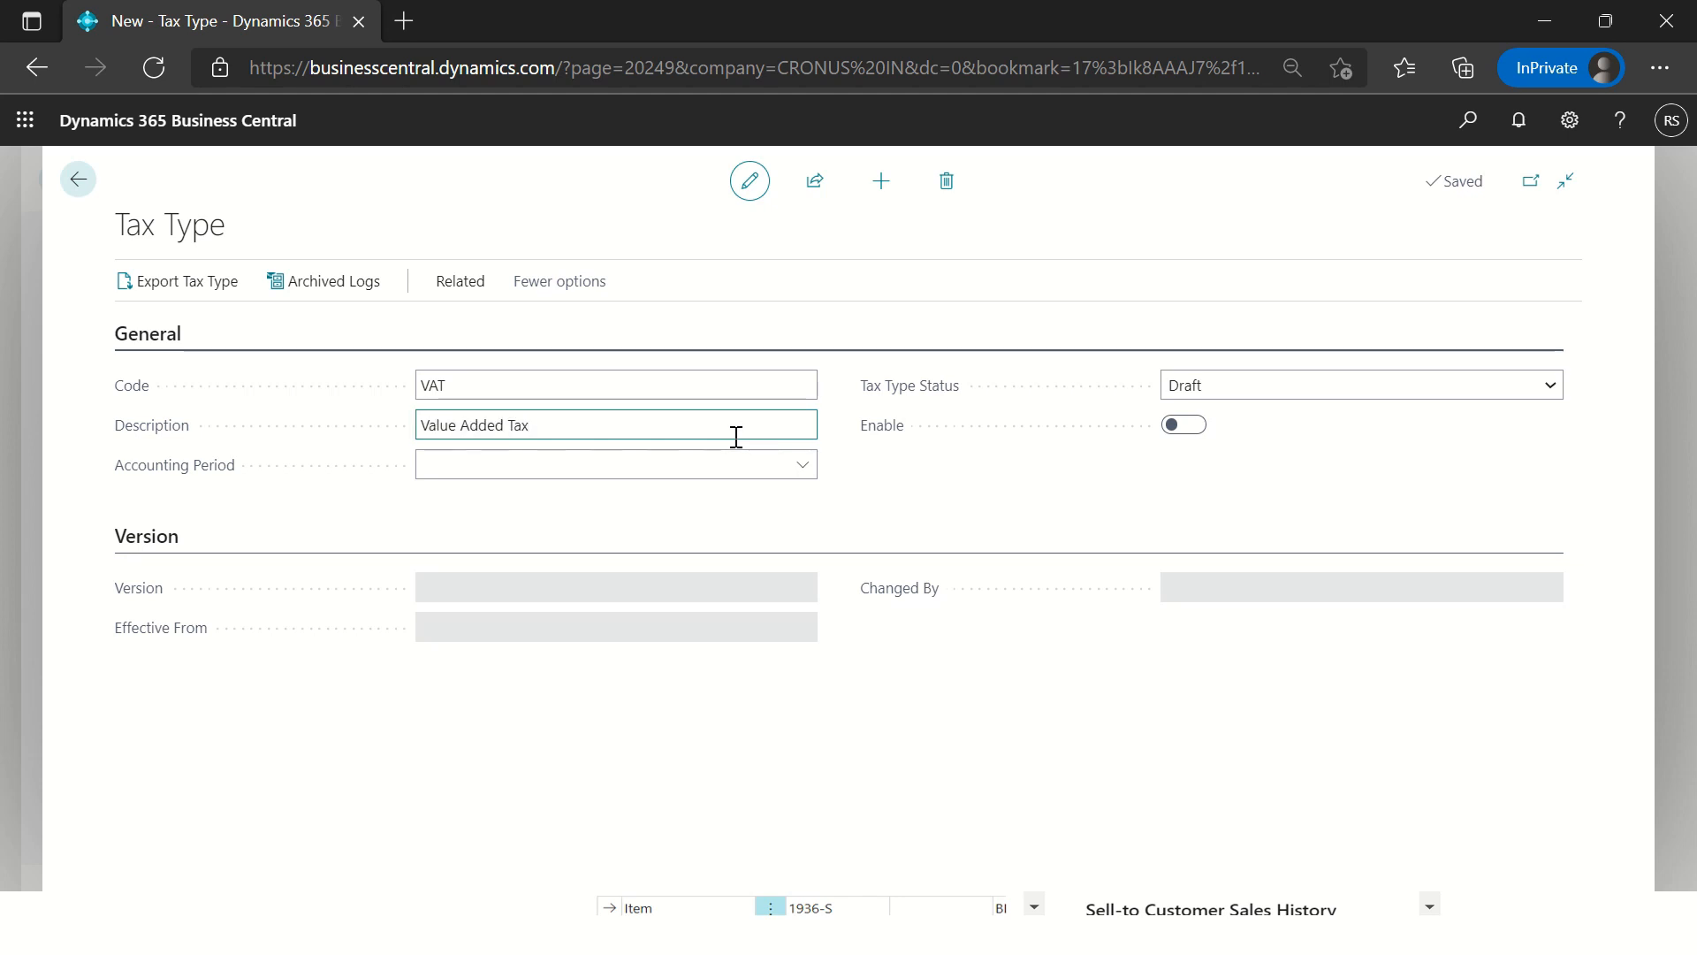
key(Tab)
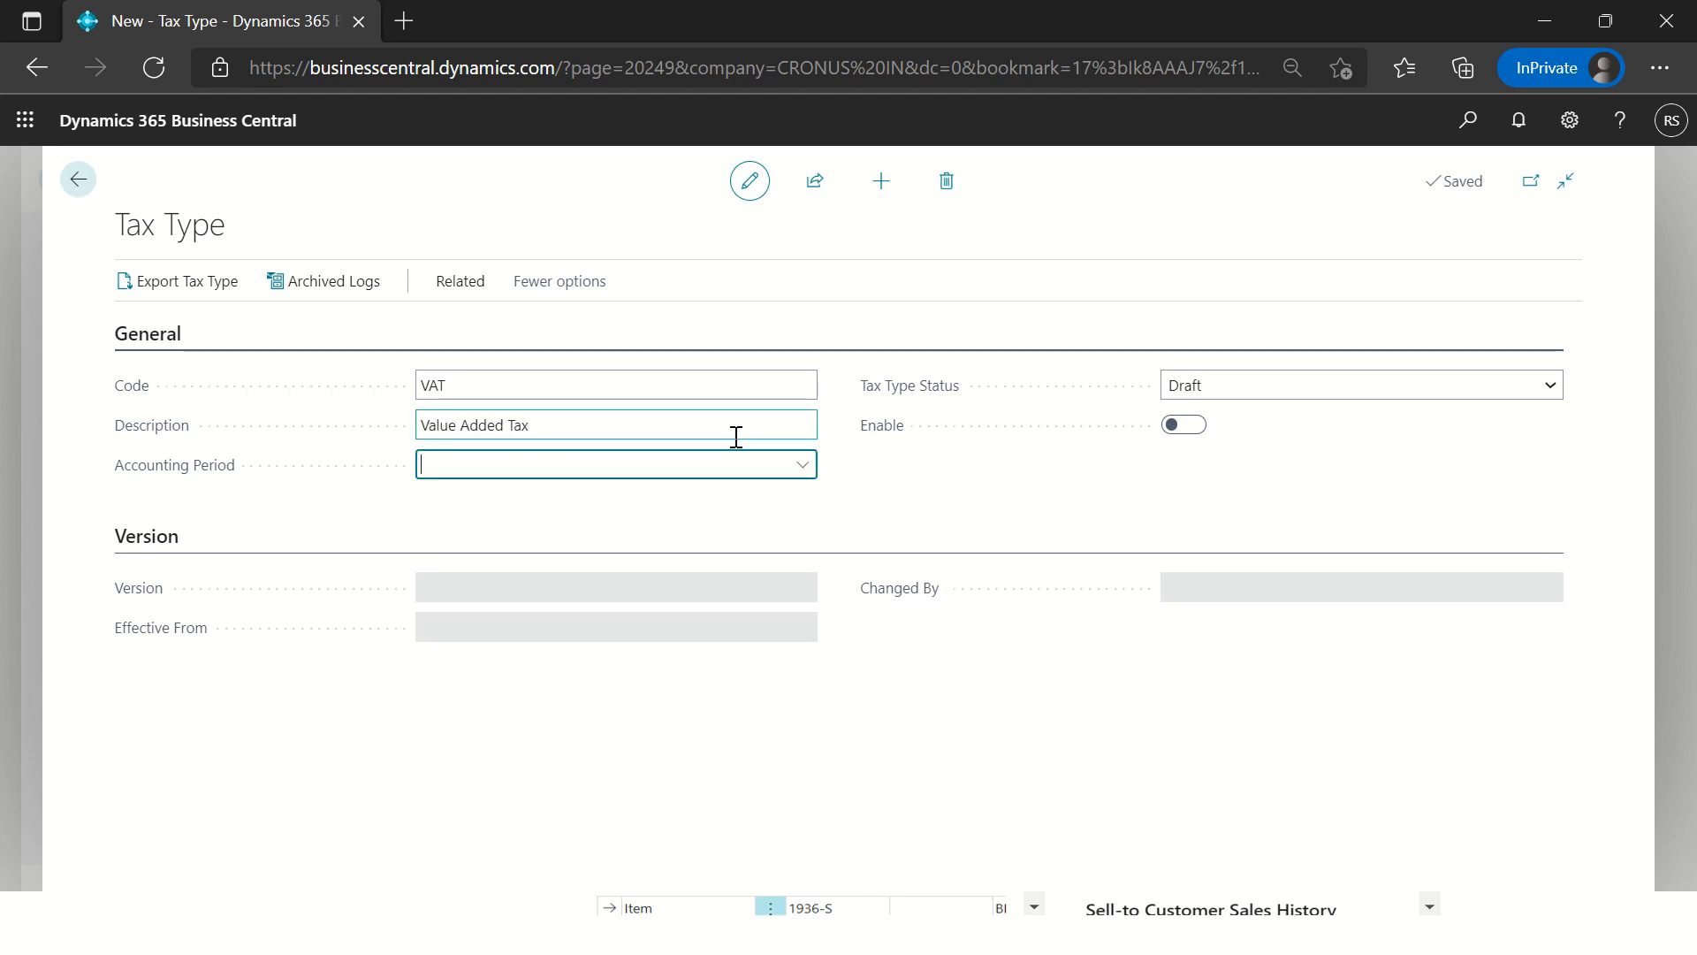
click(681, 432)
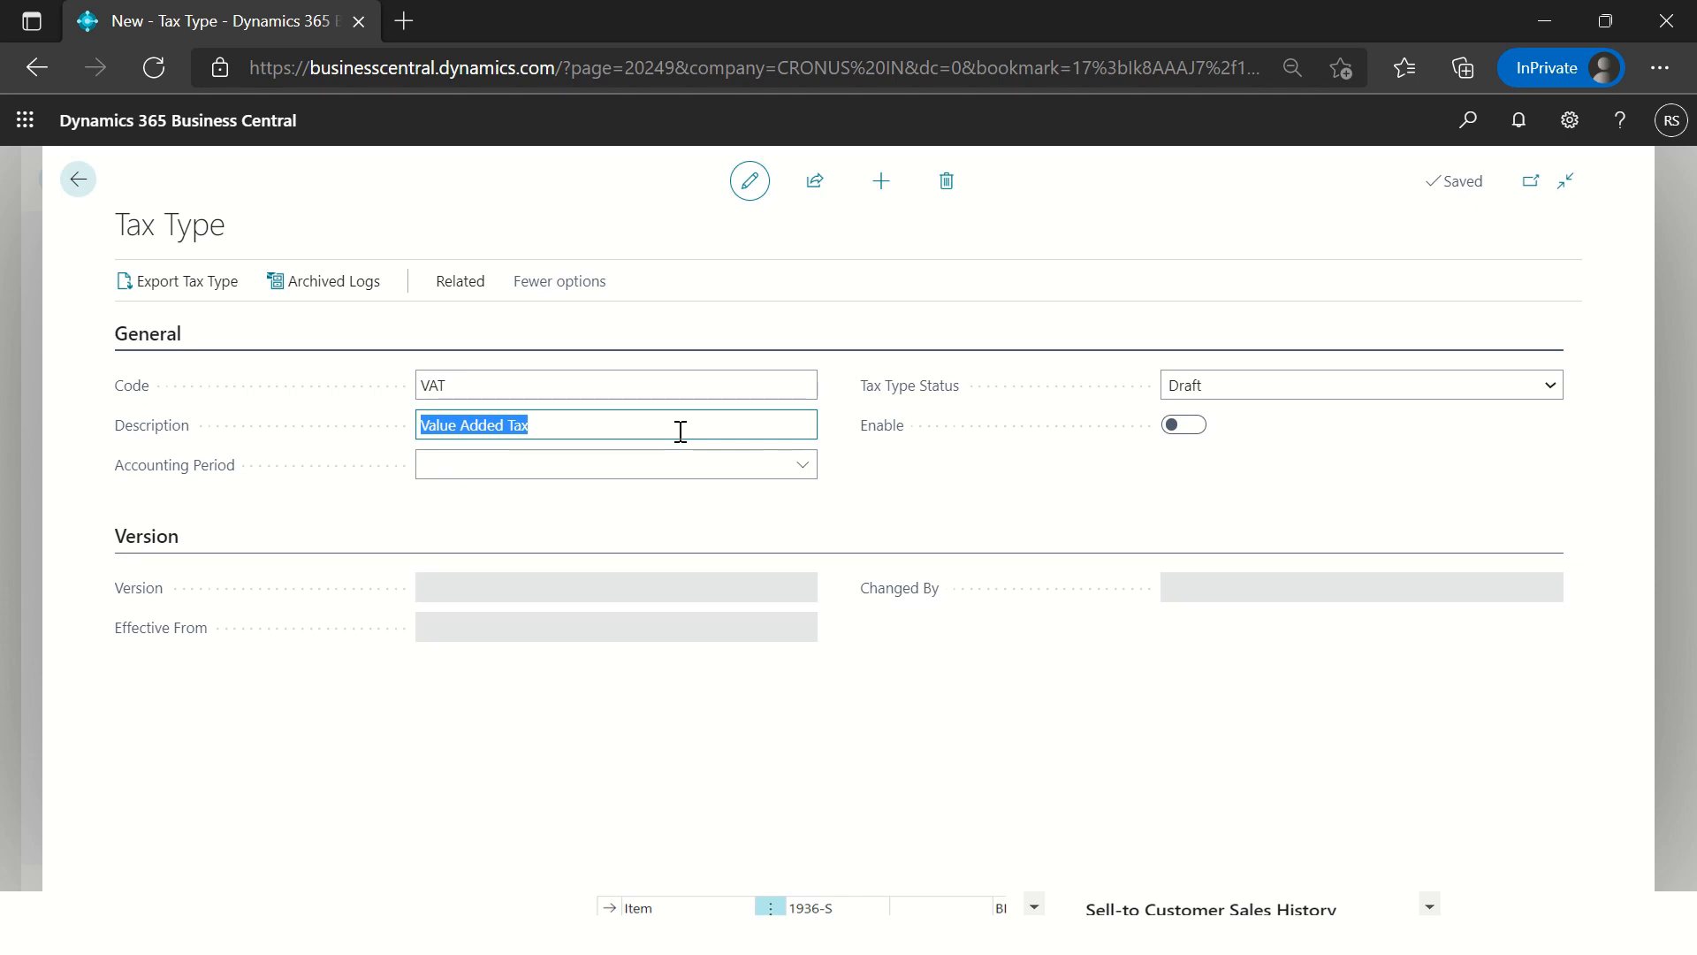
click(682, 392)
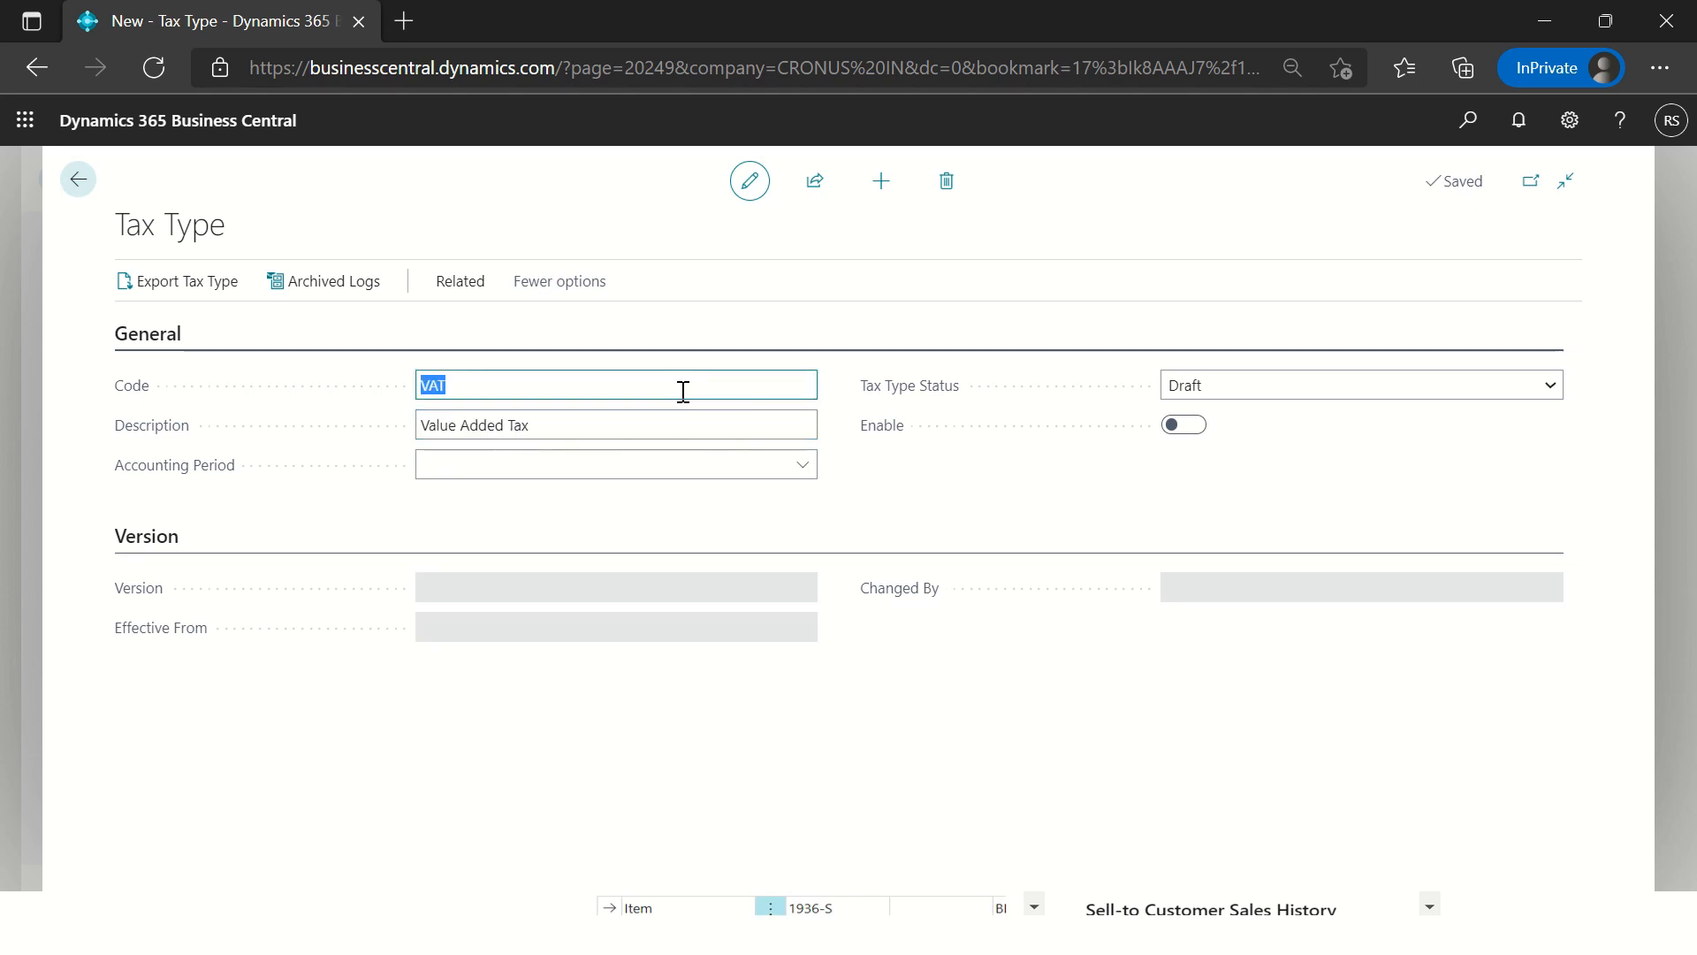
click(505, 385)
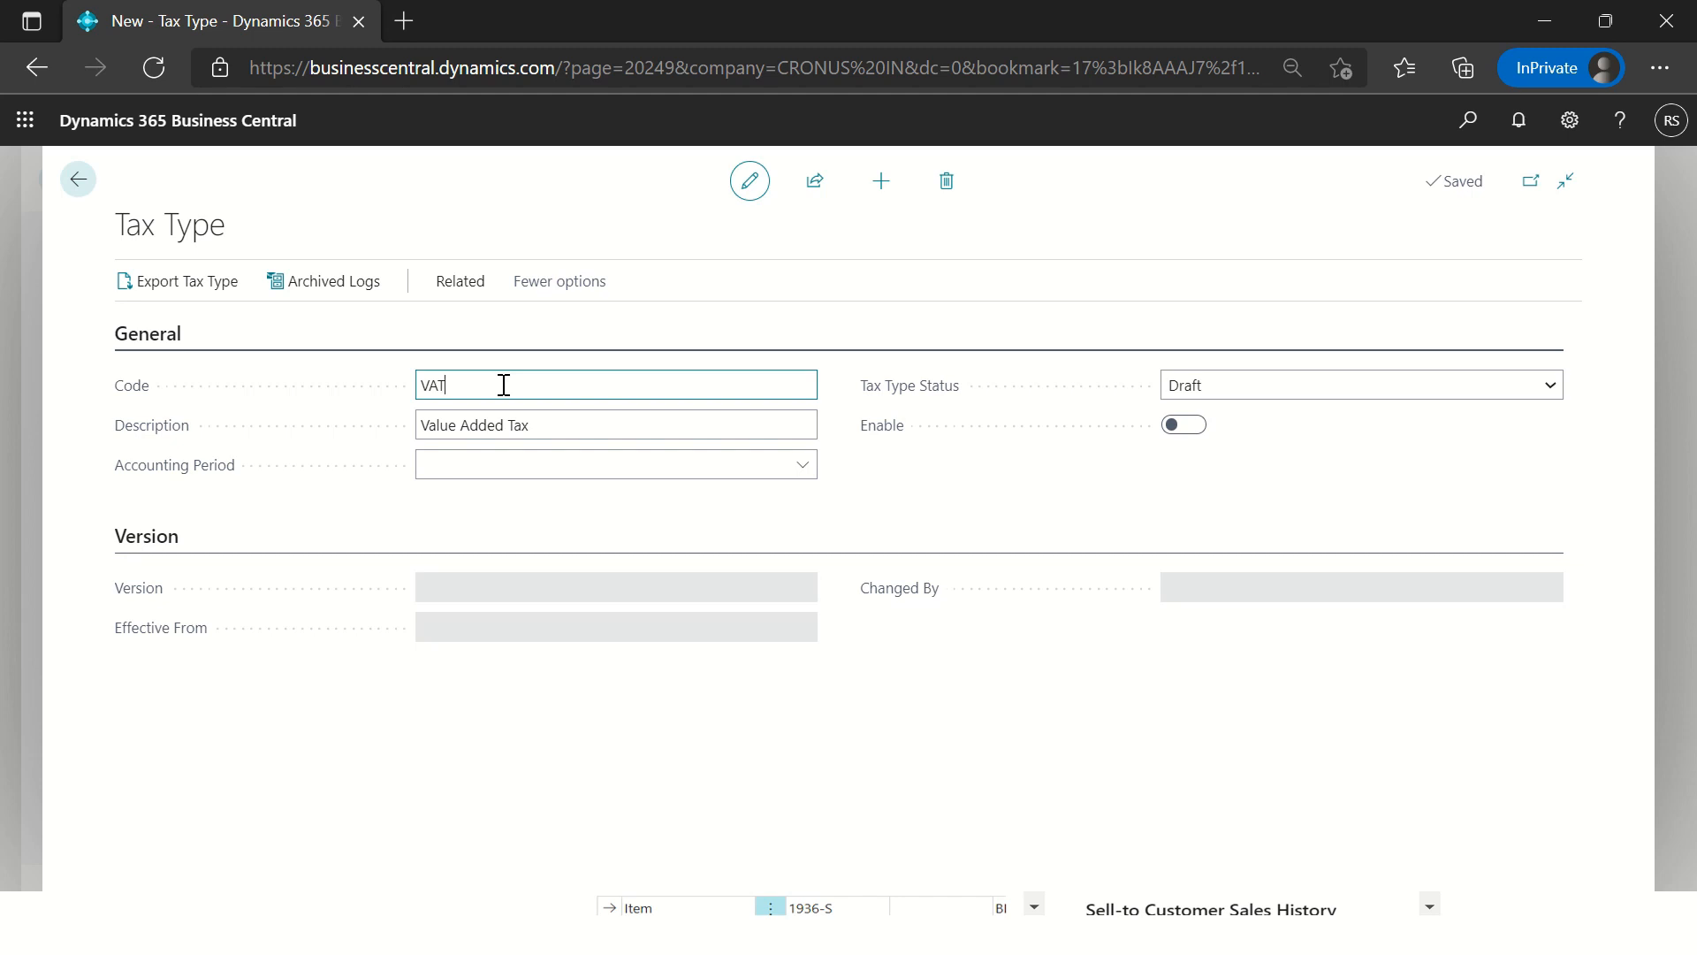
Step: Open the tax entities of the VAT tax type and add the Customer, Item and G/L Account tables
click(454, 292)
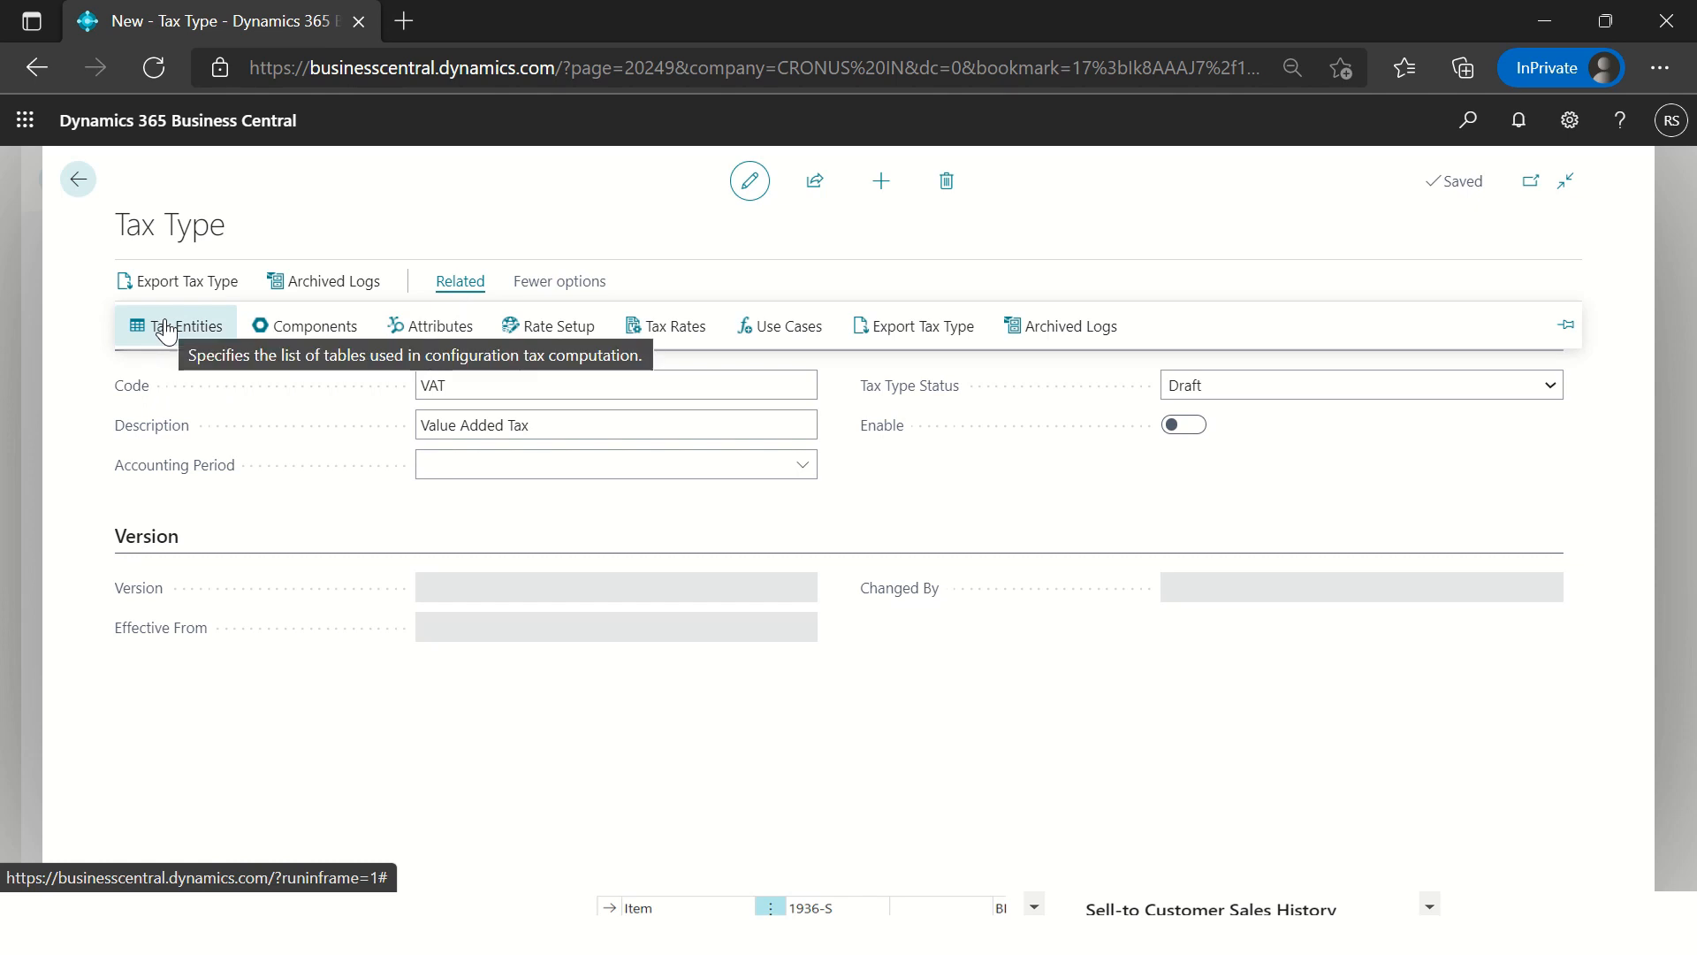
click(164, 325)
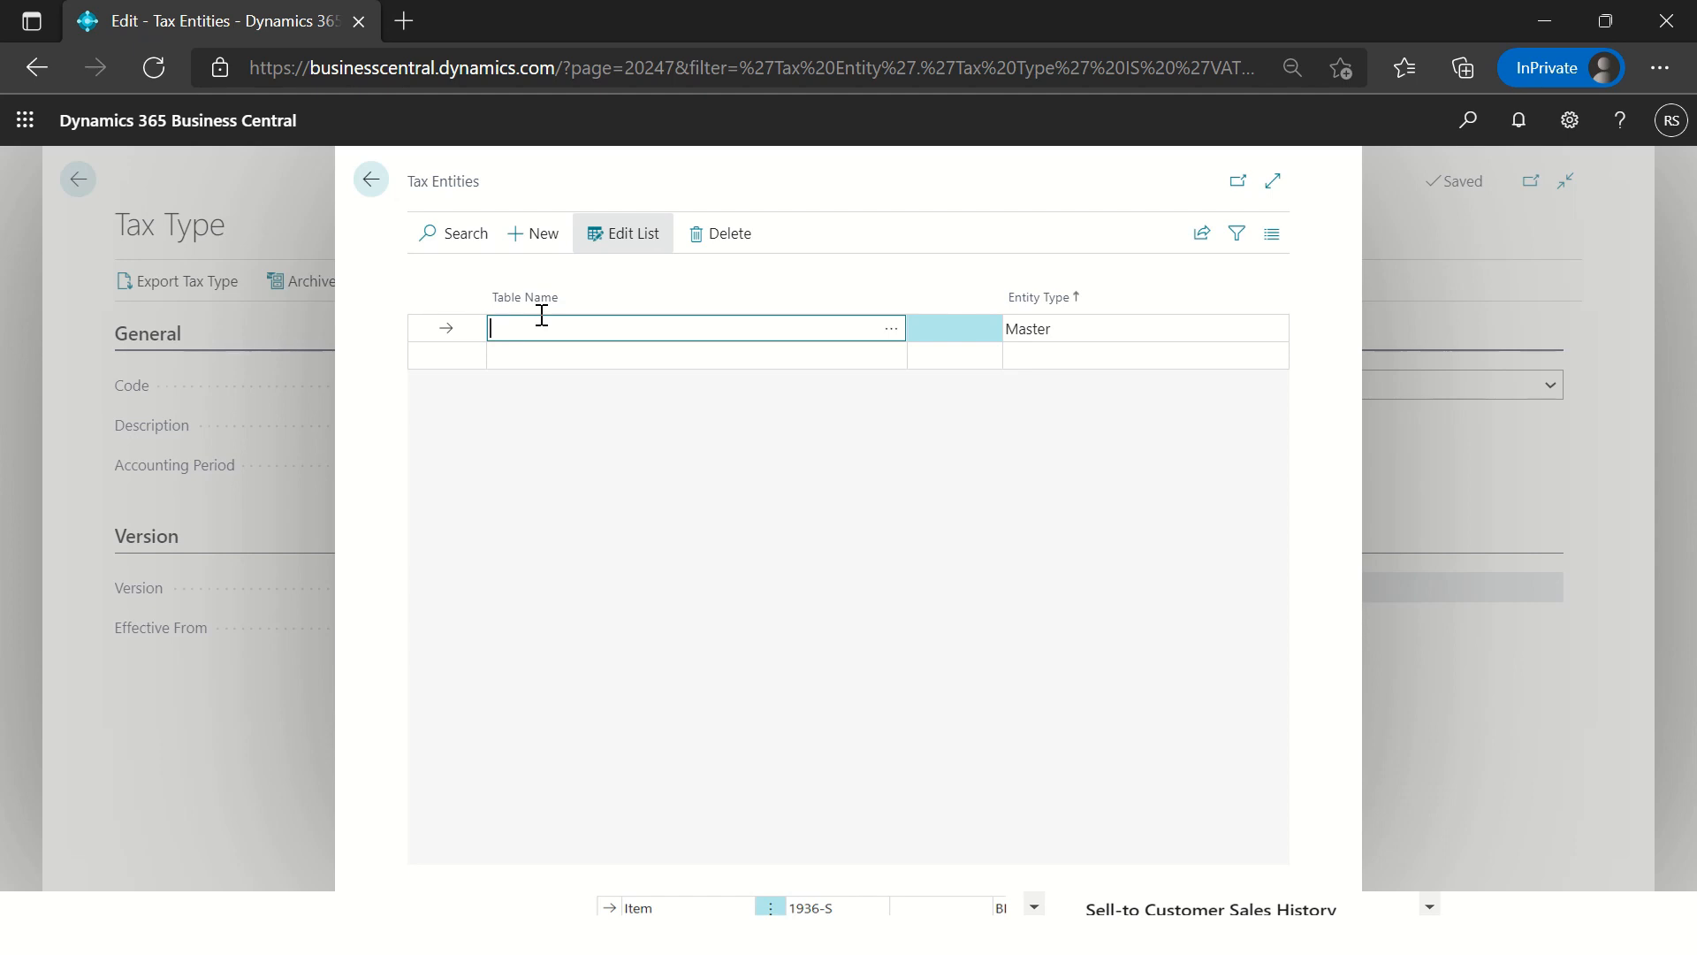
text(customer)
key(Tab)
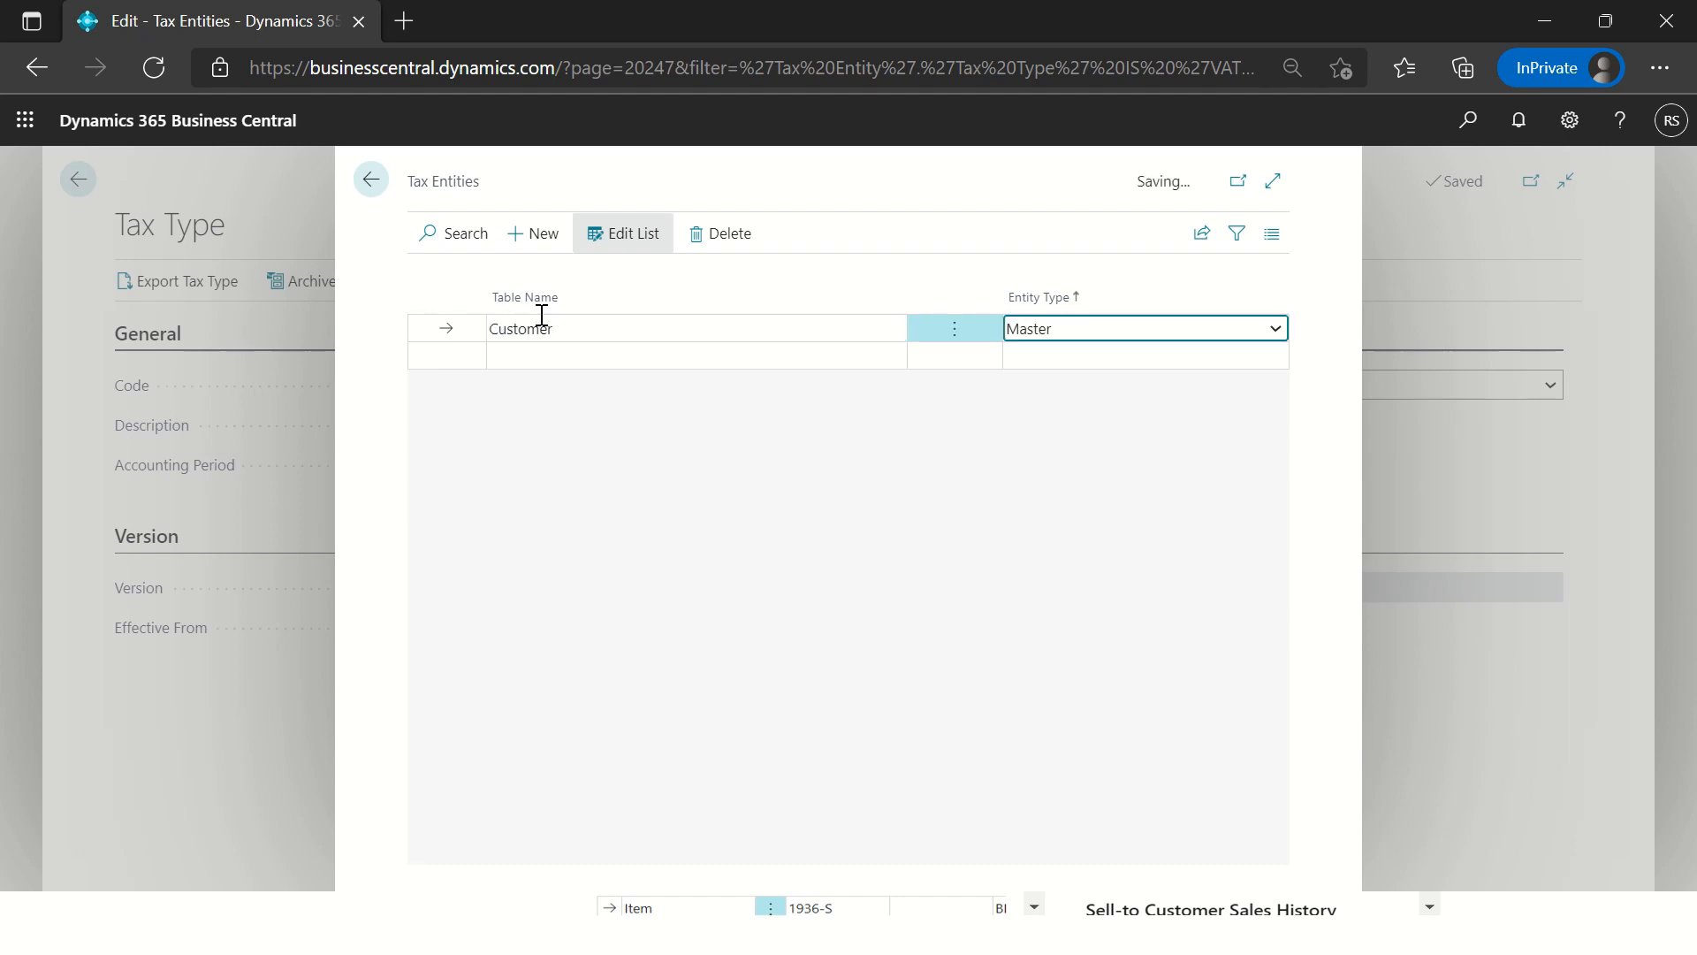
click(516, 355)
text(item)
key(Tab)
key(Tab)
text(G/l account)
key(Tab)
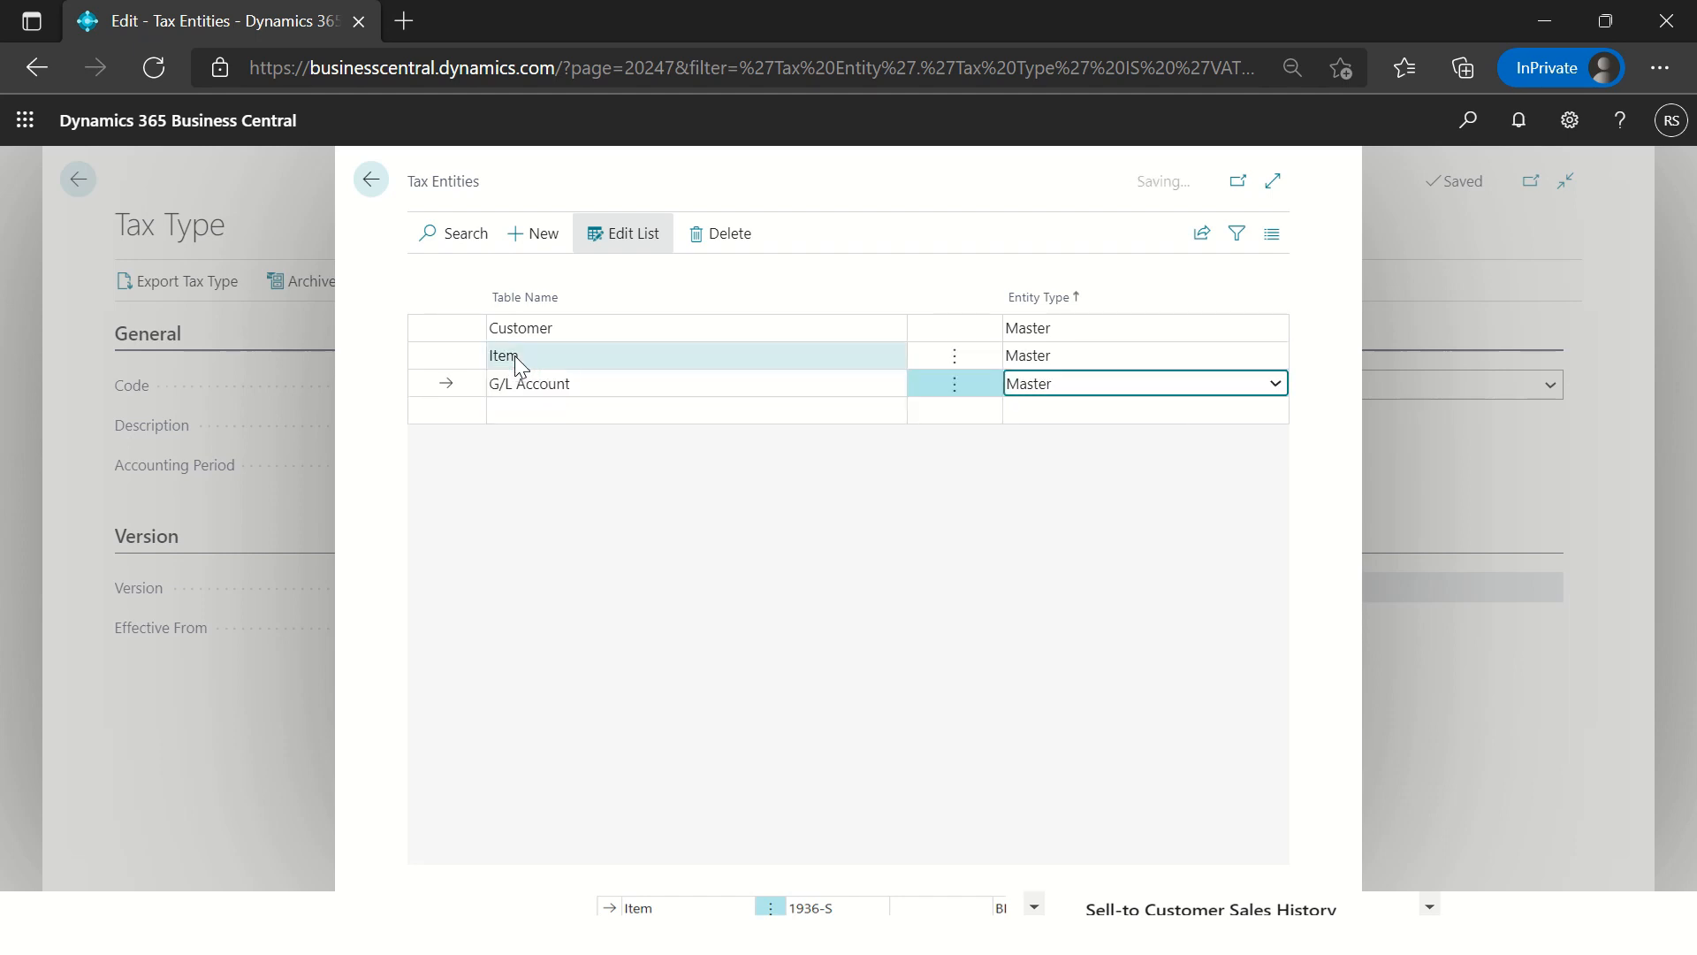
Step: Add the Sales Header and Sales Line tables to the tax entities
click(511, 407)
text(sales header)
key(Tab)
click(499, 437)
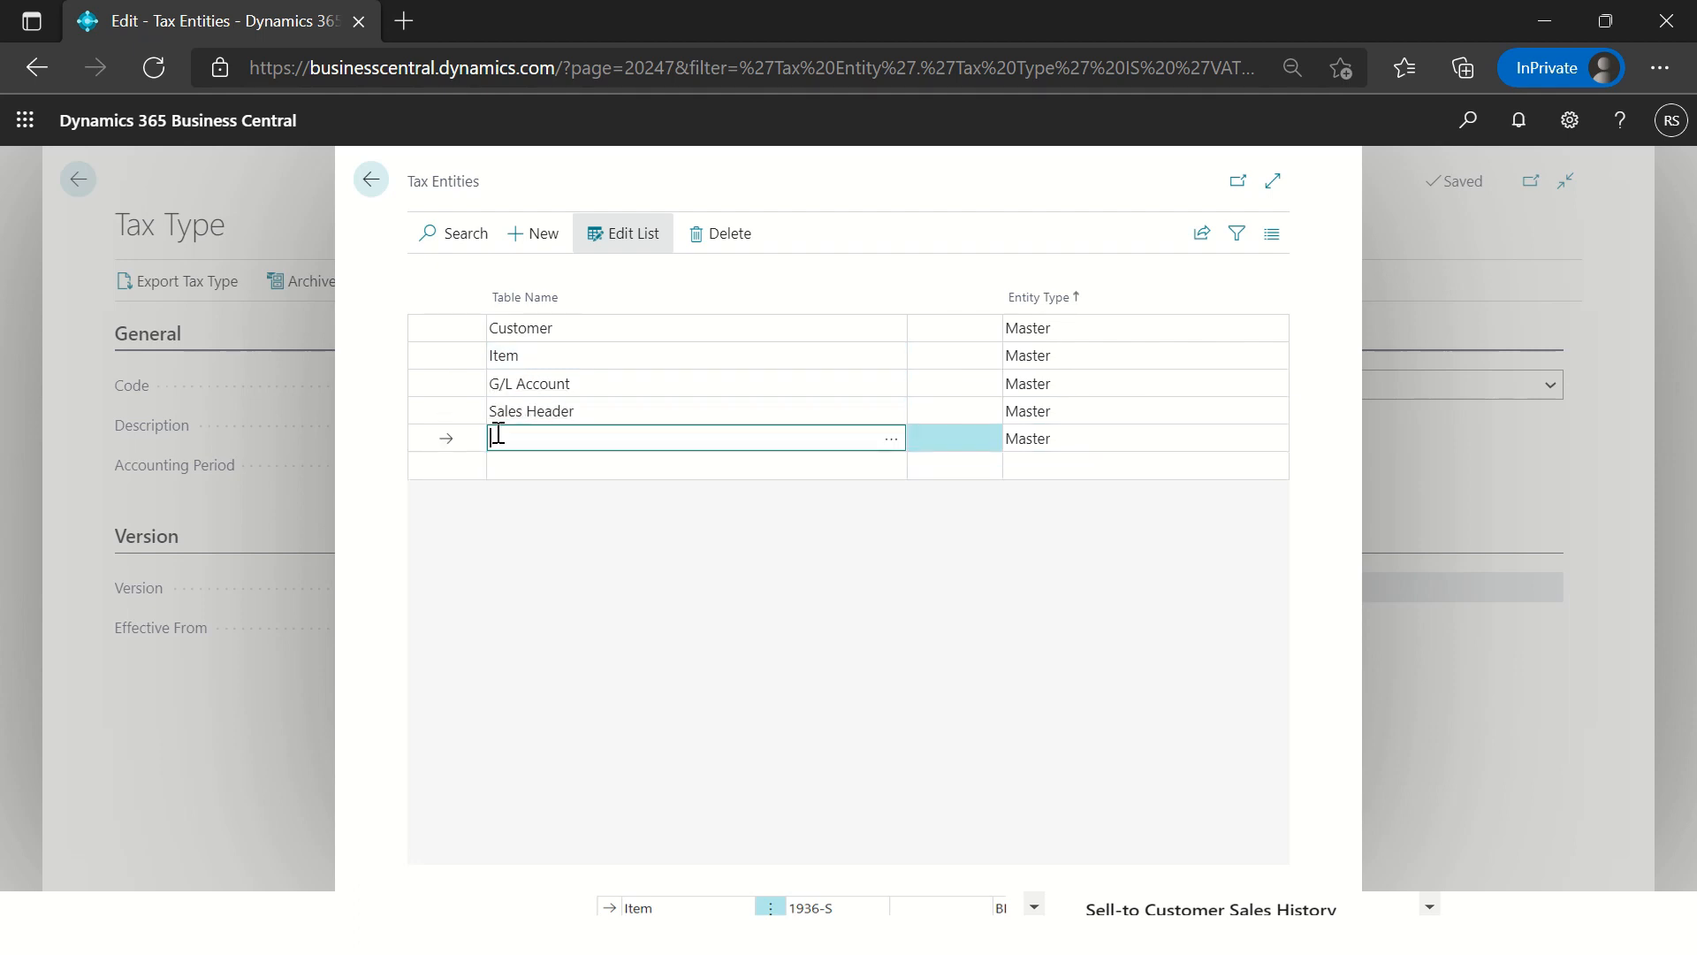
text(sales line)
key(Tab)
Step: Set the entity type of Sales Header and Sales Line to Transaction, and return to the tax type card
key(Up)
text(t)
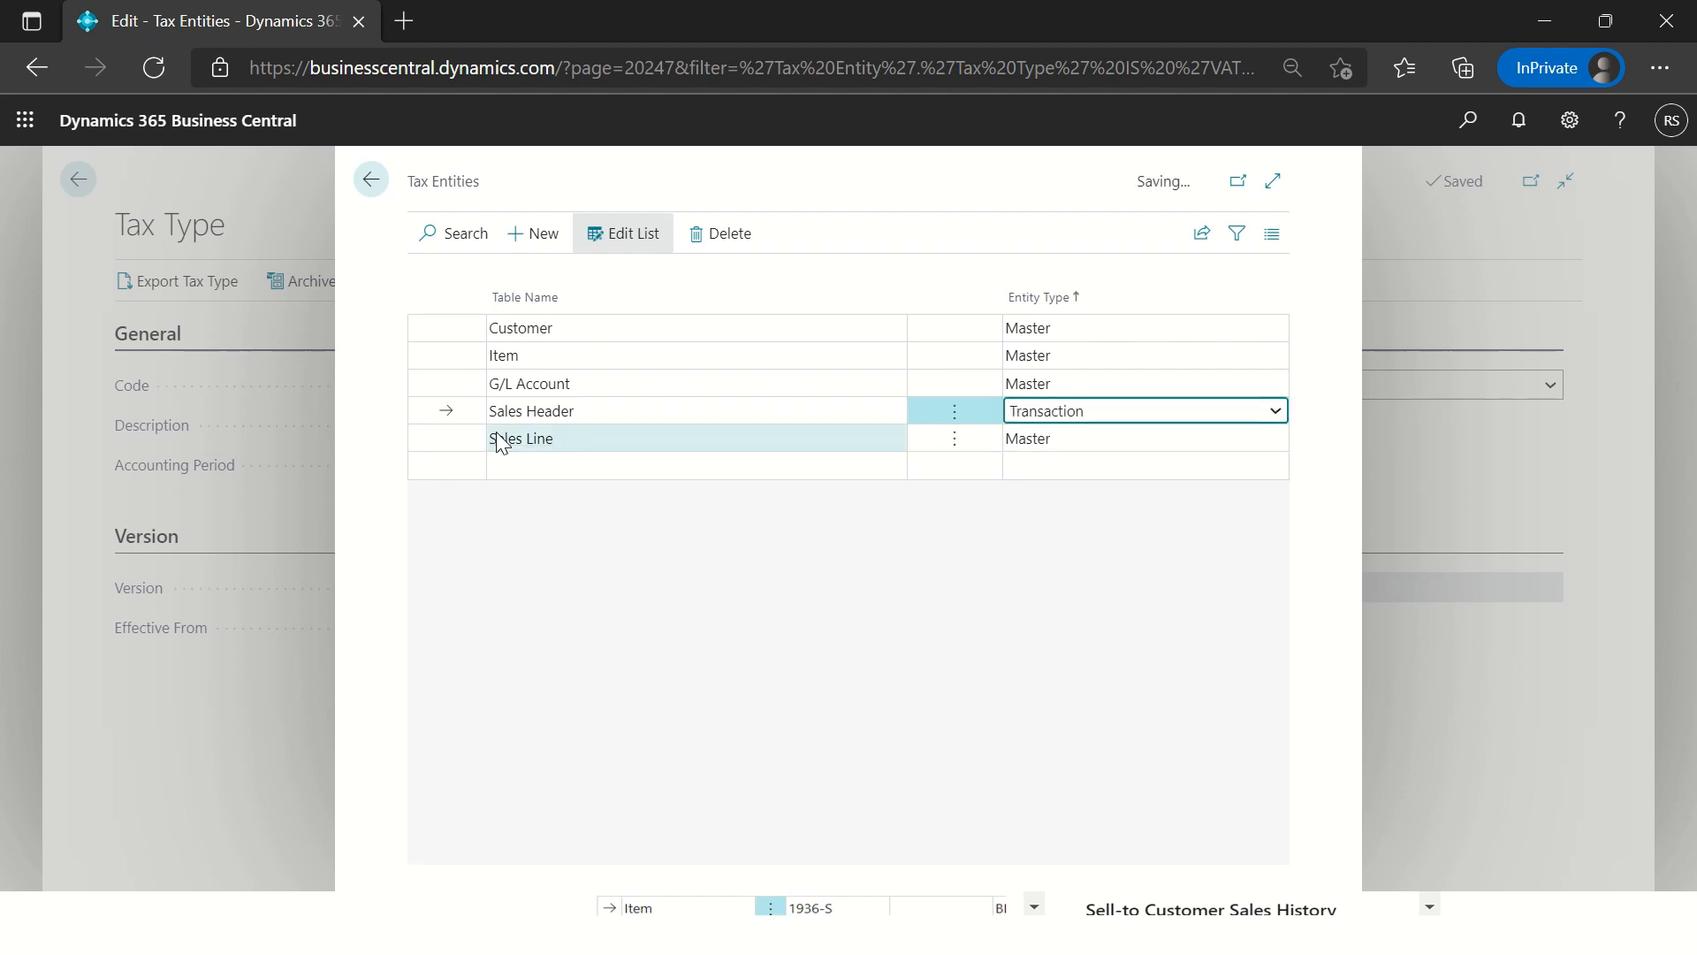
key(Down)
text(t)
click(1057, 410)
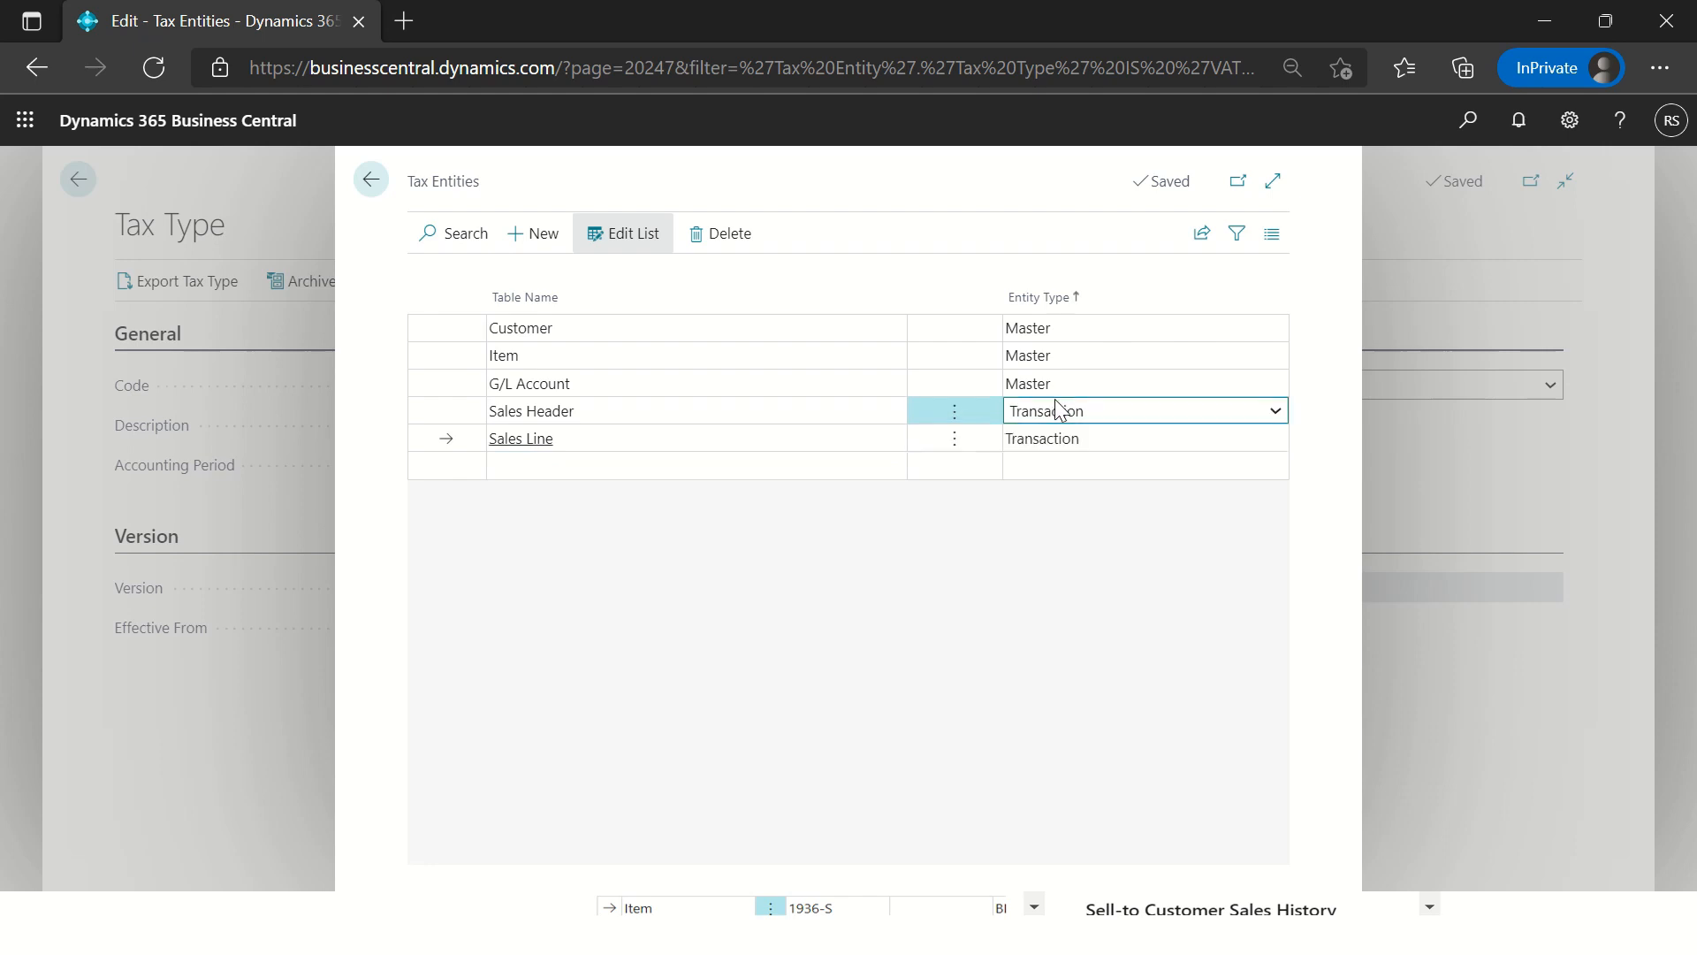
click(665, 383)
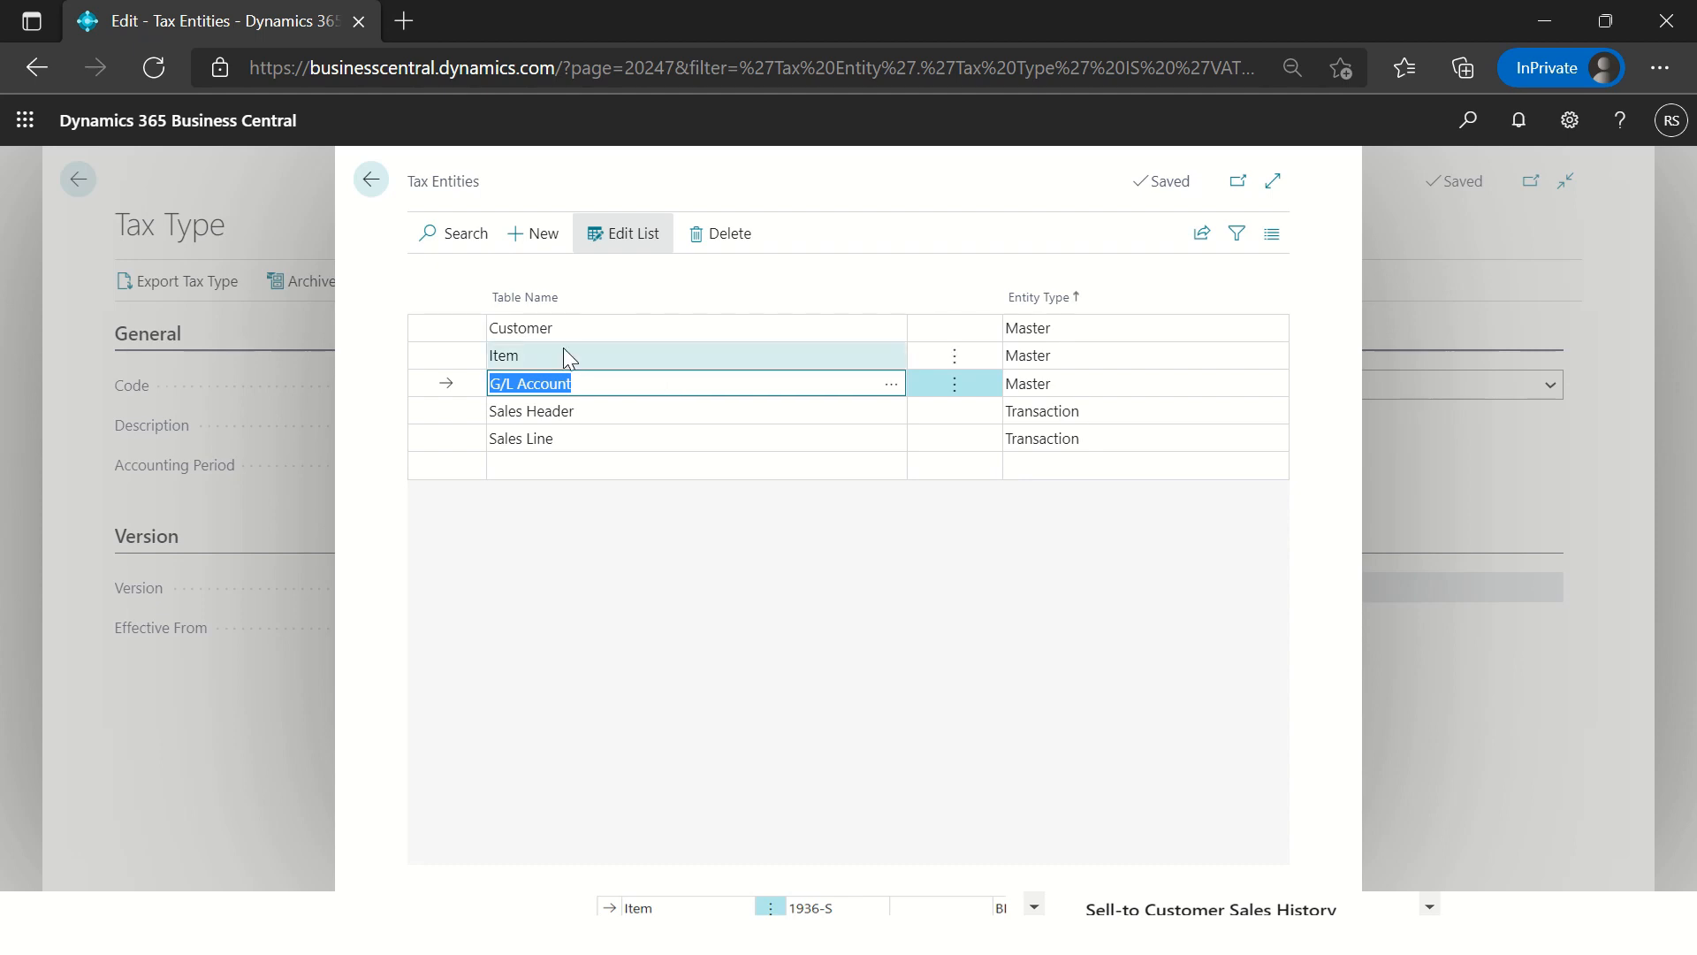
click(371, 188)
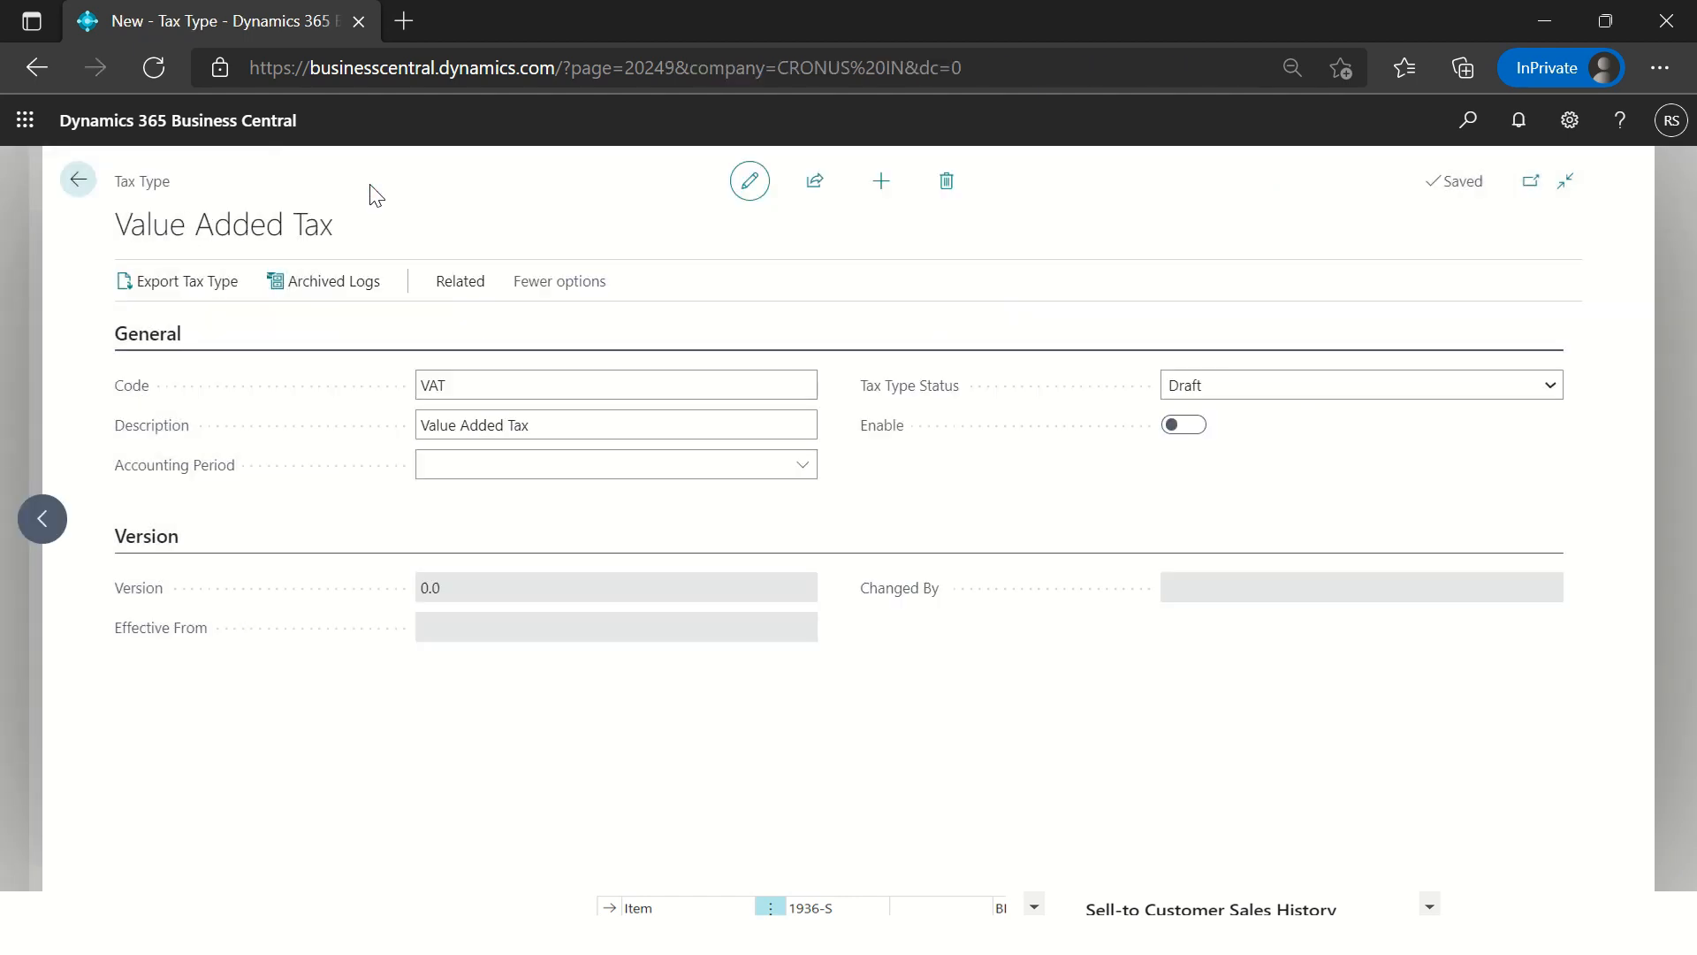
Step: Open the tax type's components and add a VAT component with rounding precision 1, visible on the interface
click(457, 281)
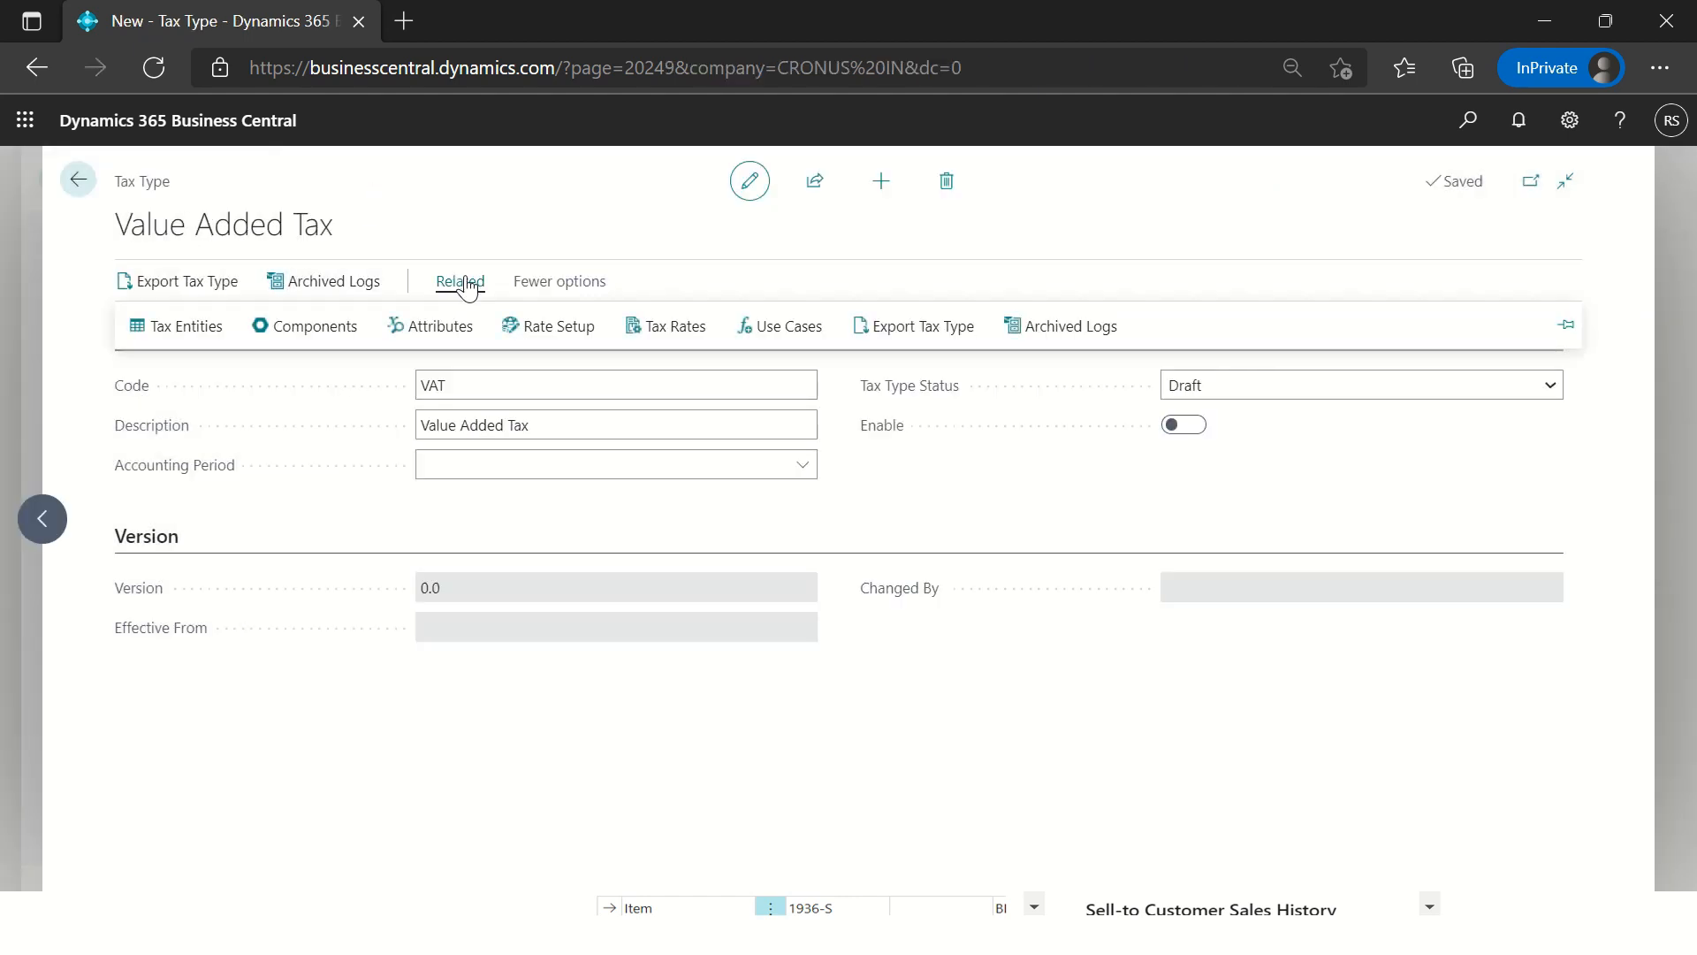
click(315, 342)
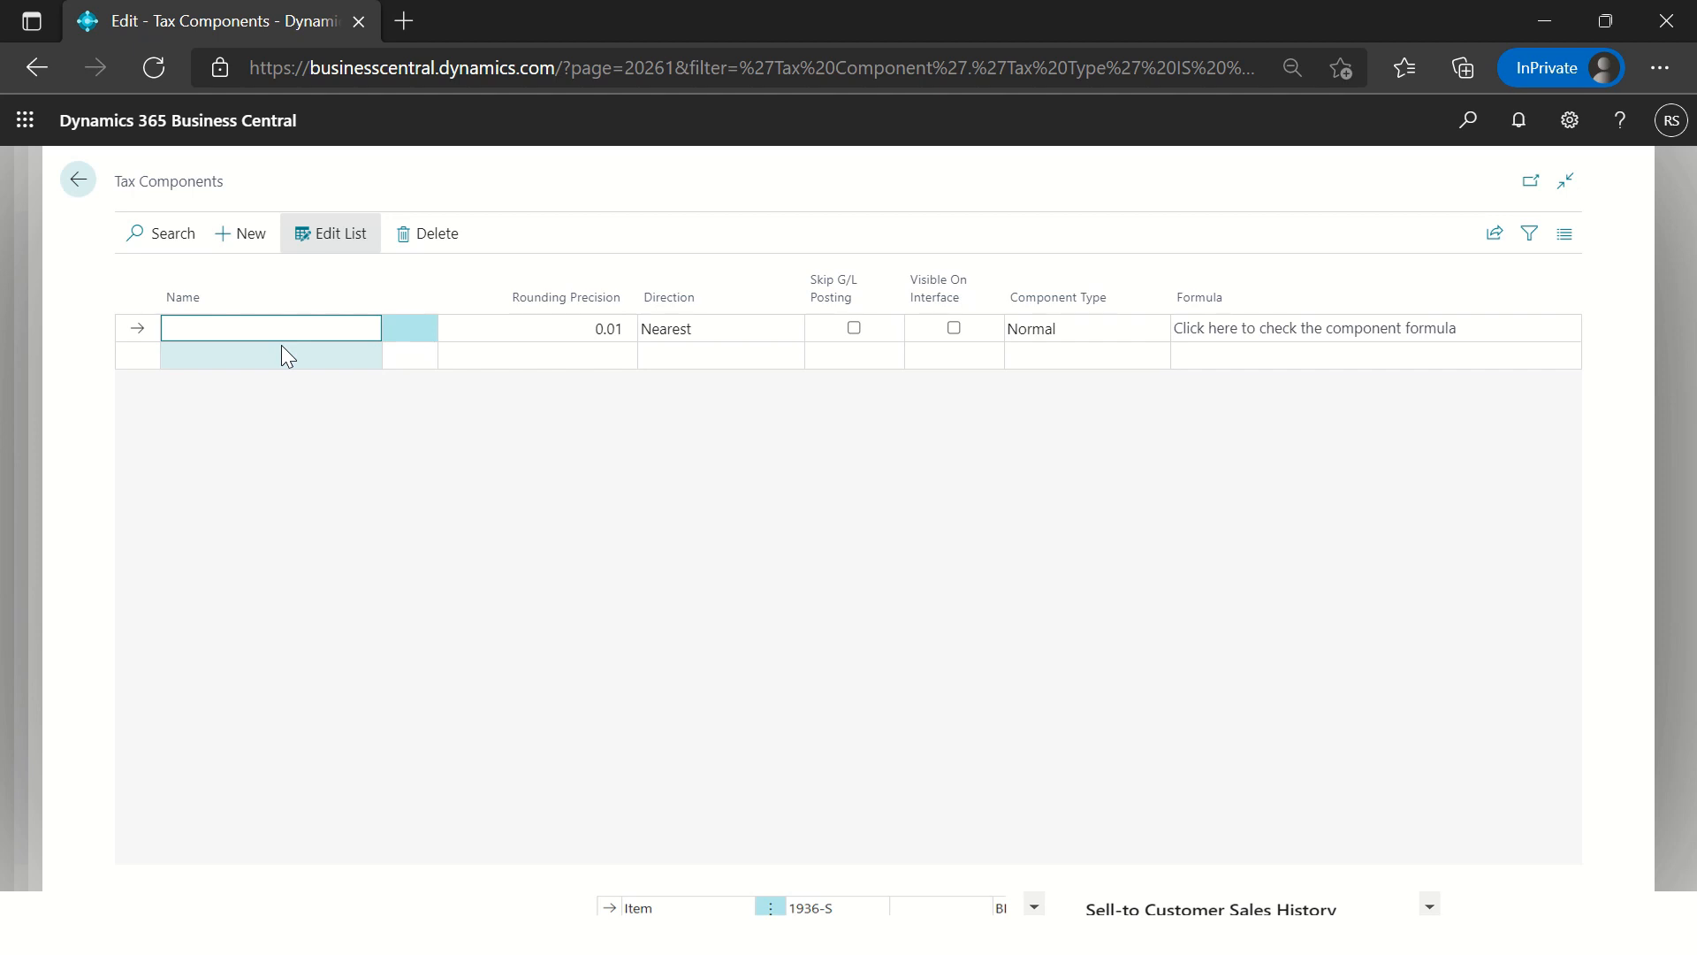
text(VAT)
key(Tab)
text(1)
key(Tab)
key(Tab)
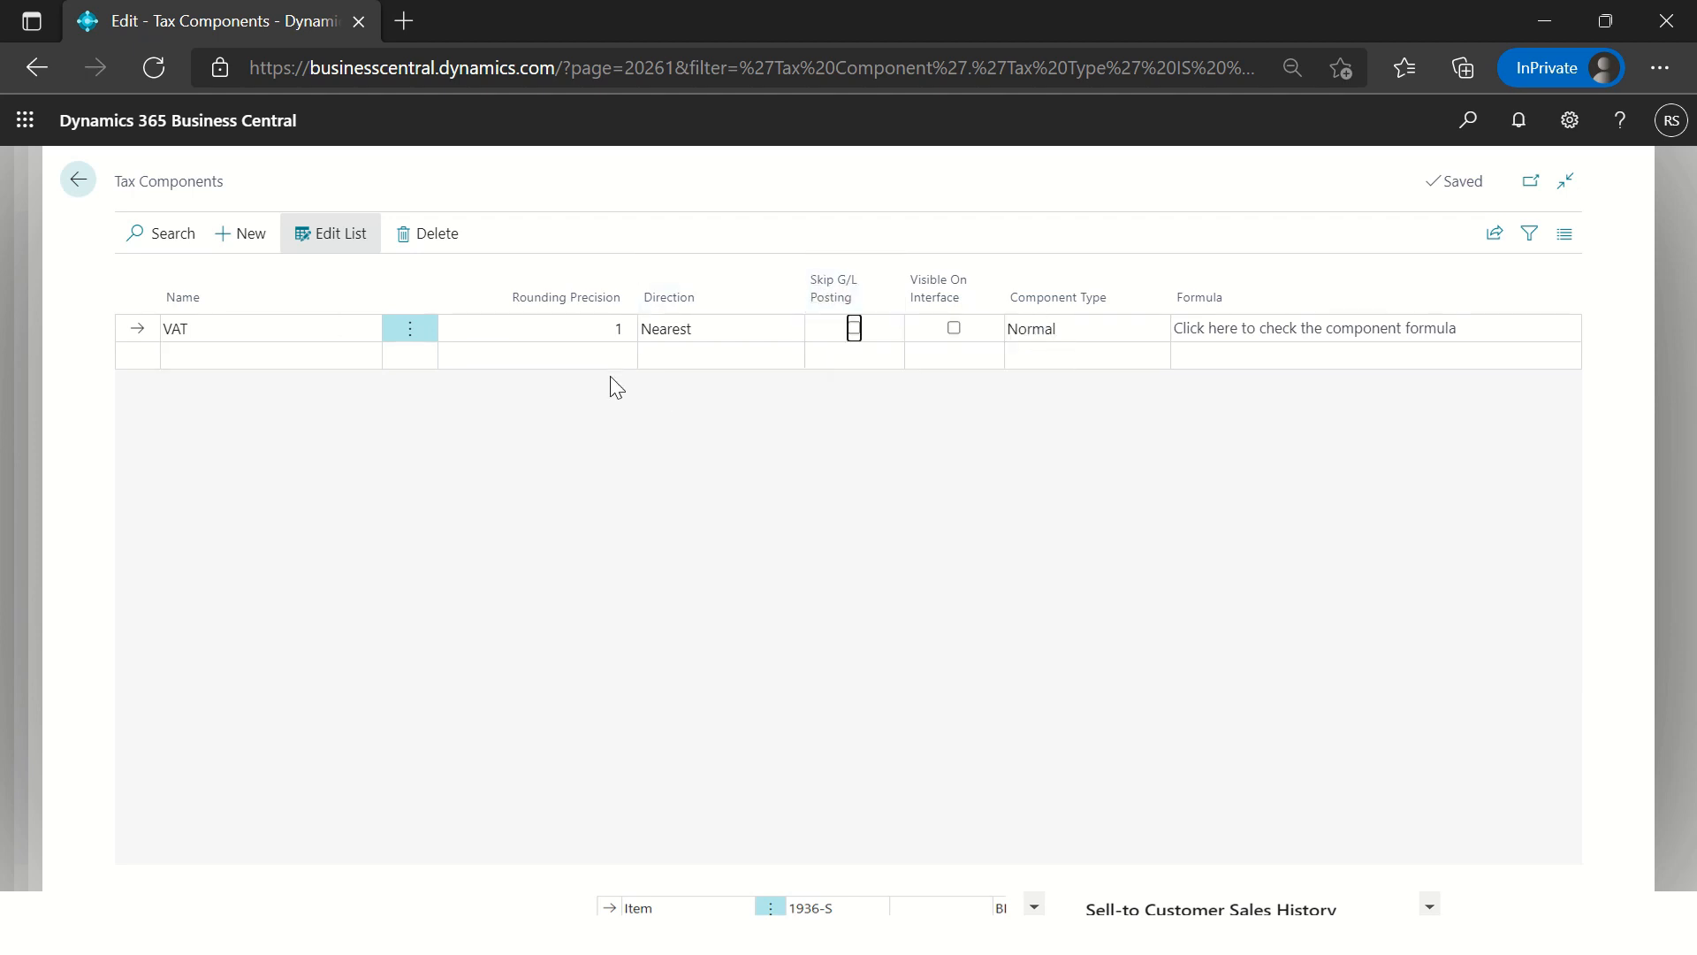
key(Tab)
click(955, 332)
key(Tab)
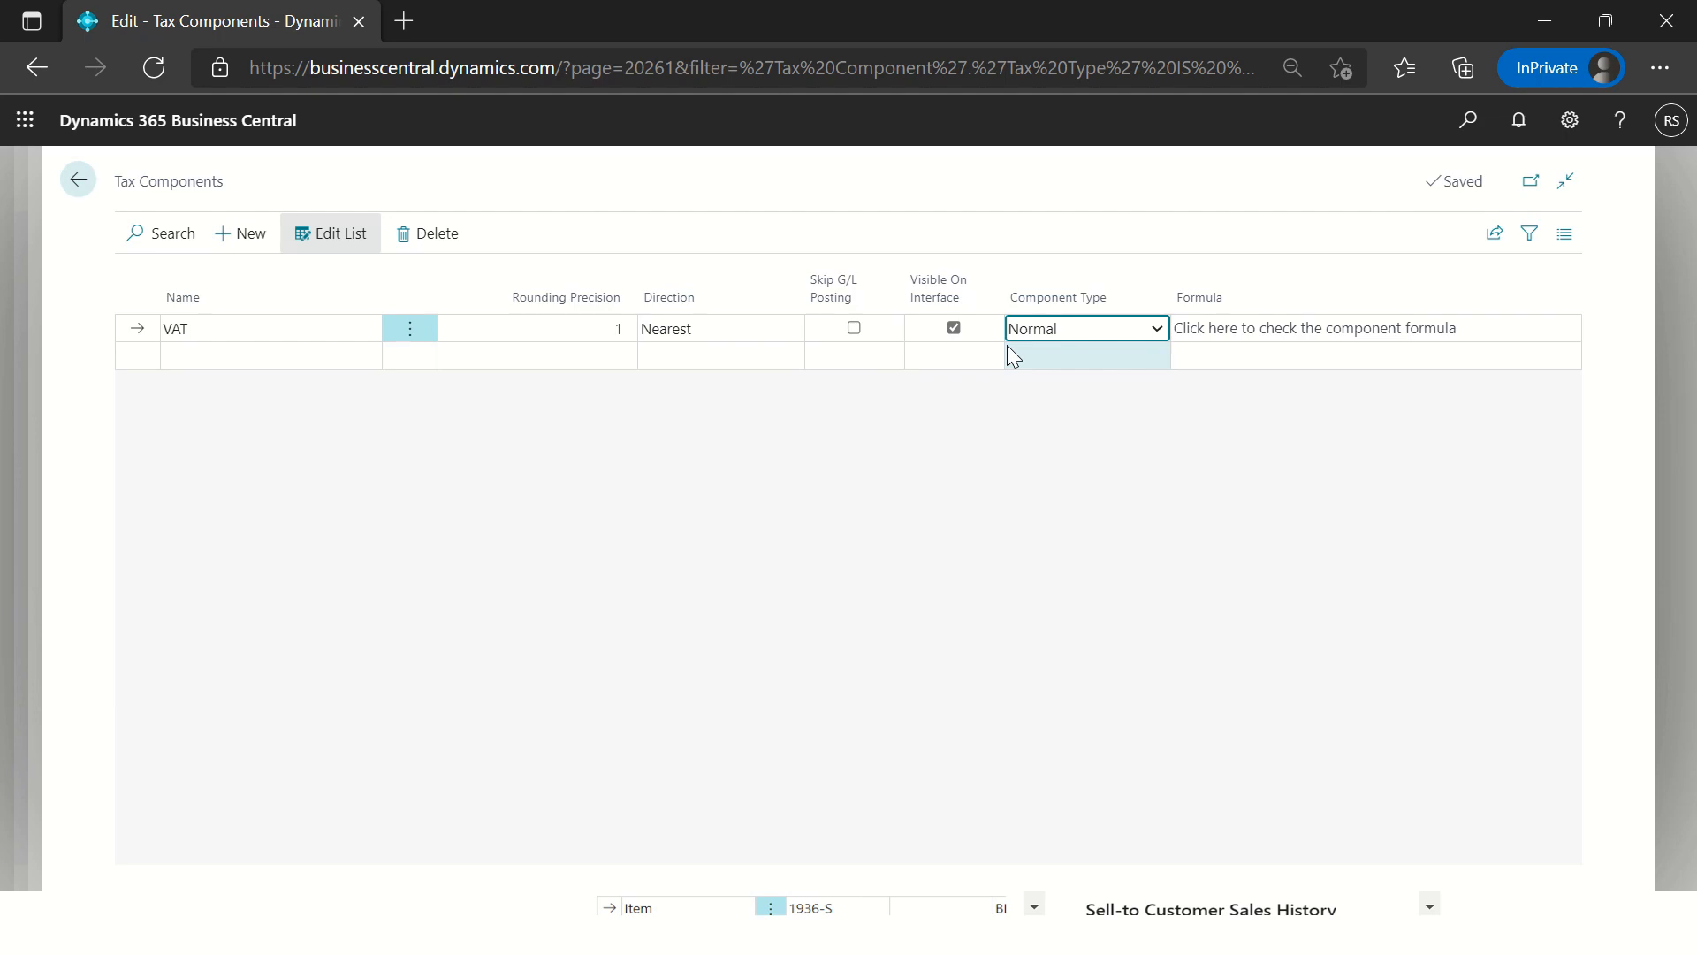
key(alt+Tab)
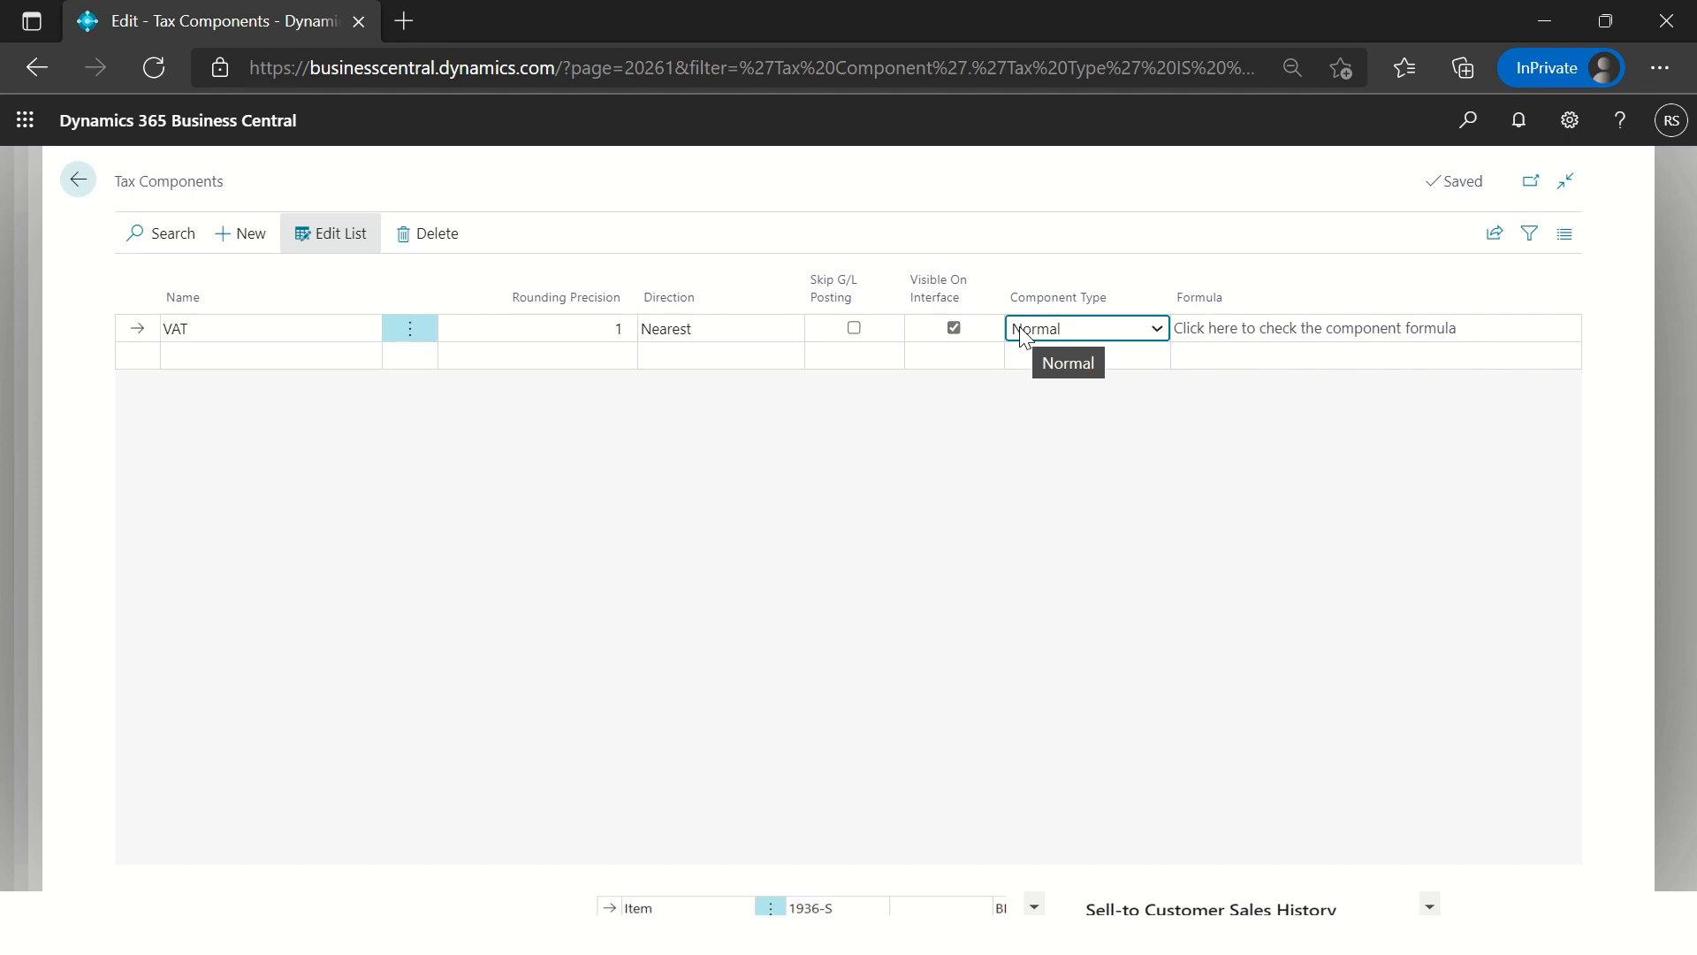
Step: Add a second tax component named Total VAT with rounding precision 1, visible on the interface
click(222, 325)
click(205, 355)
text(Total VAT)
key(Tab)
text(1)
key(Tab)
key(Tab)
key(Tab)
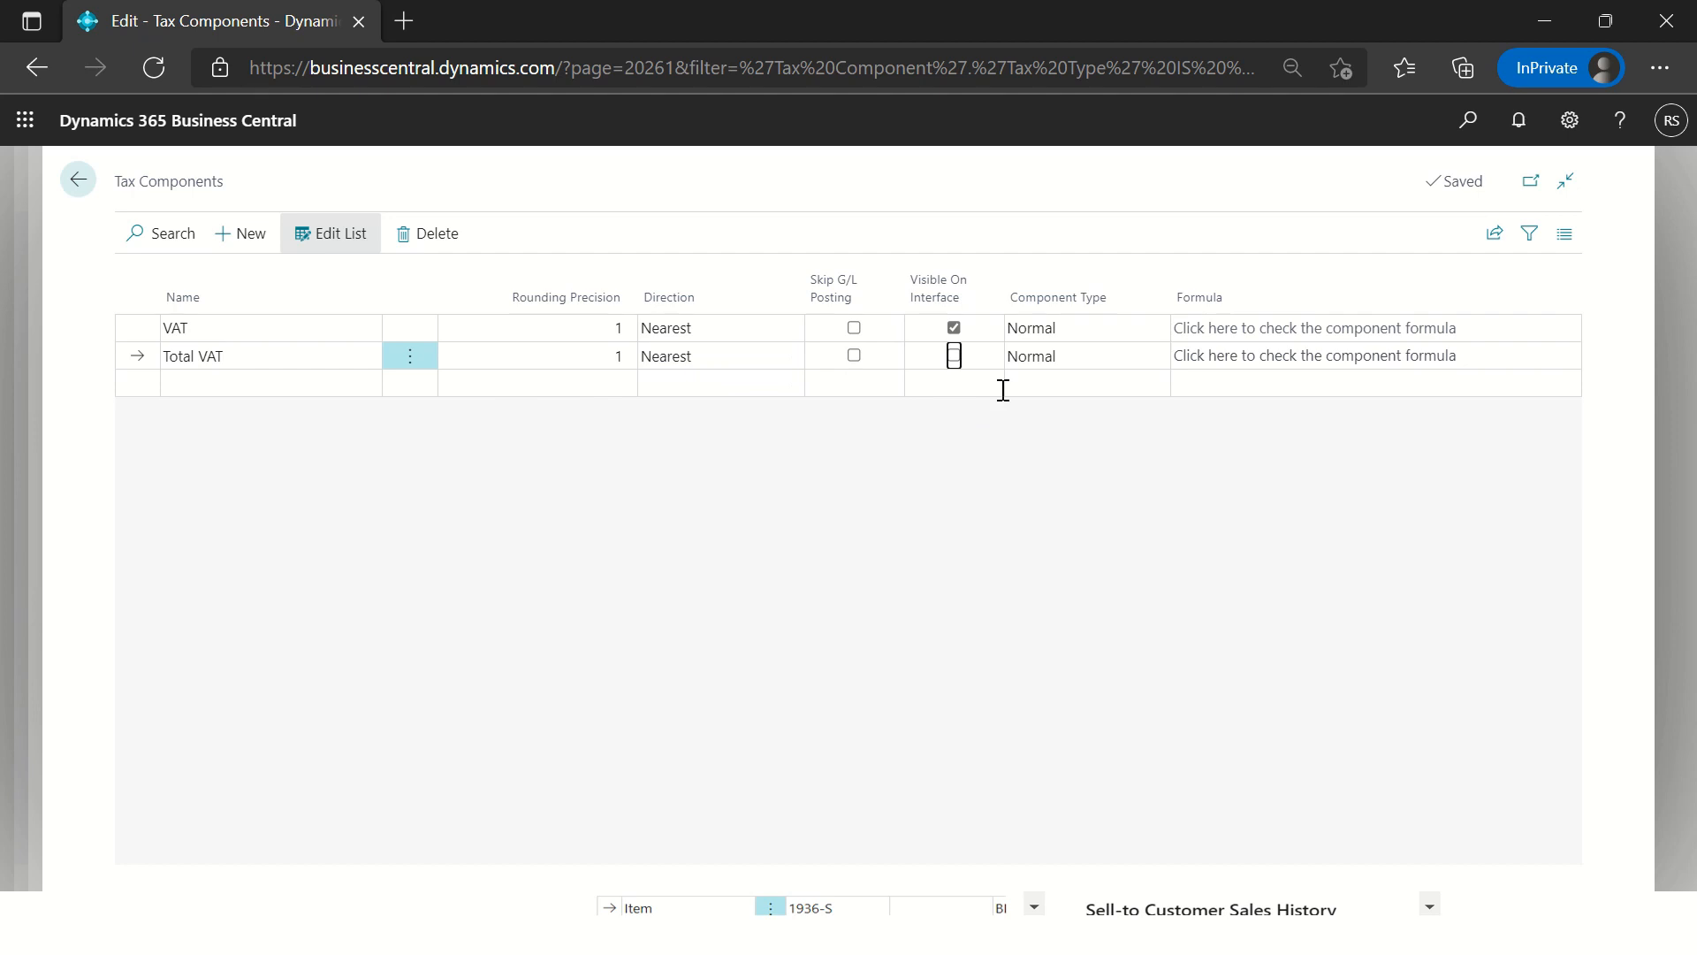
click(954, 356)
Step: Set the Total VAT component's type to Formula and enter VAT+100 as its formula expression
click(1025, 370)
click(1043, 399)
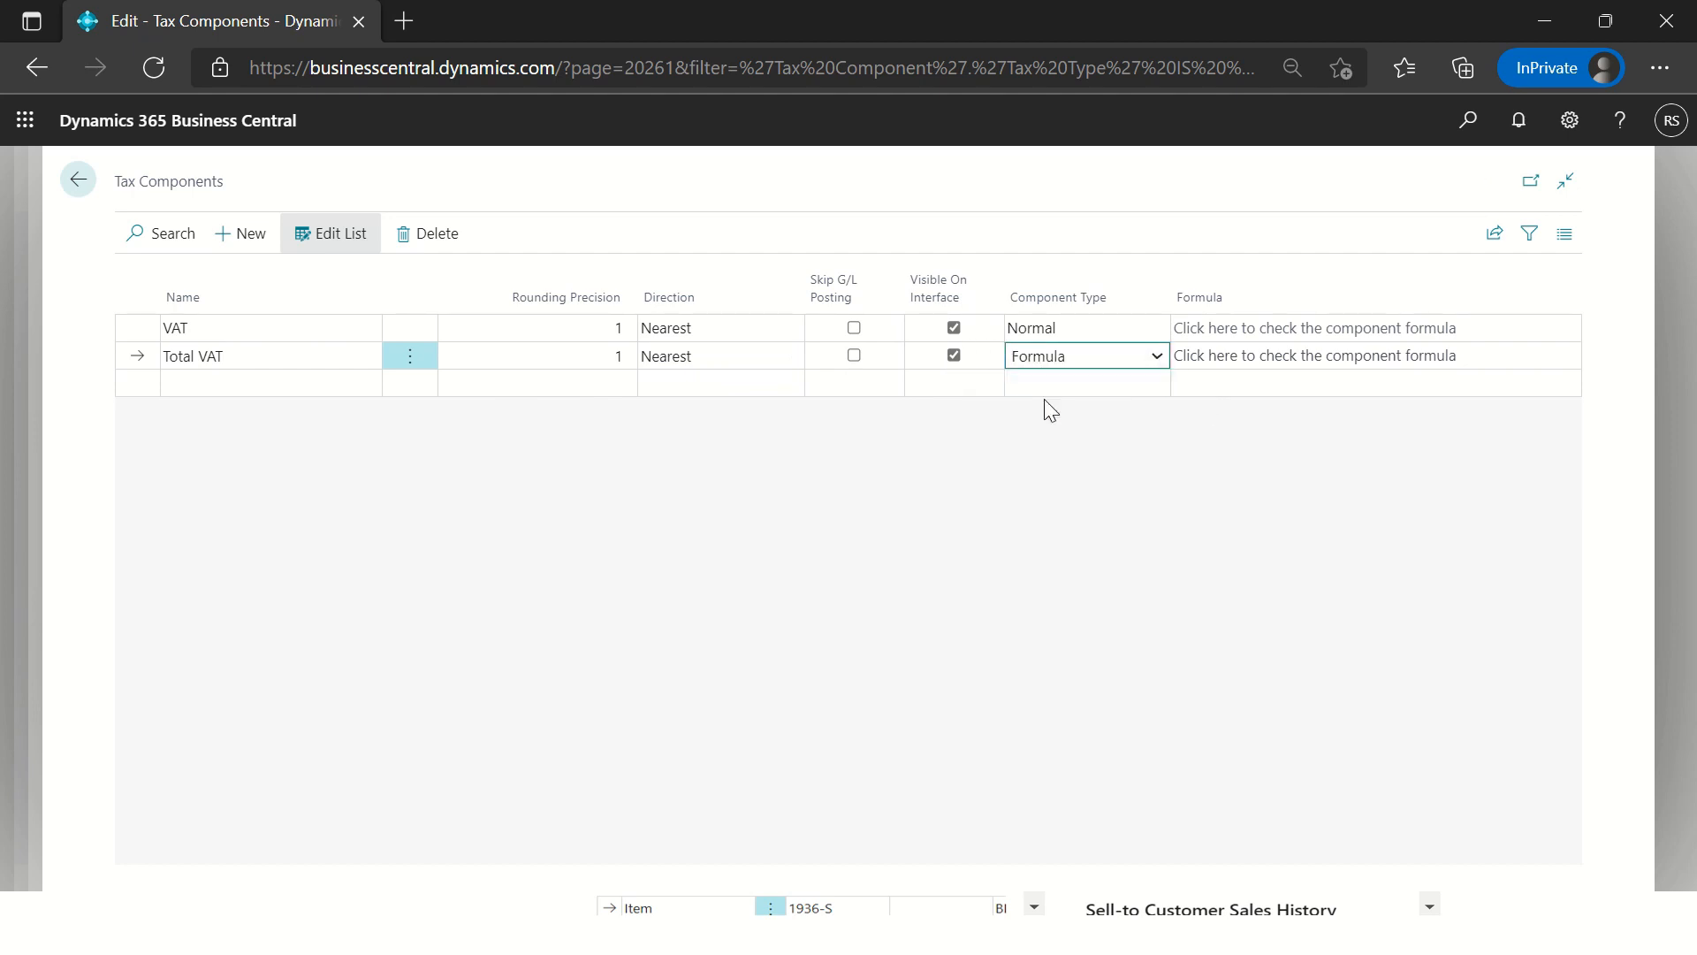
text(V)
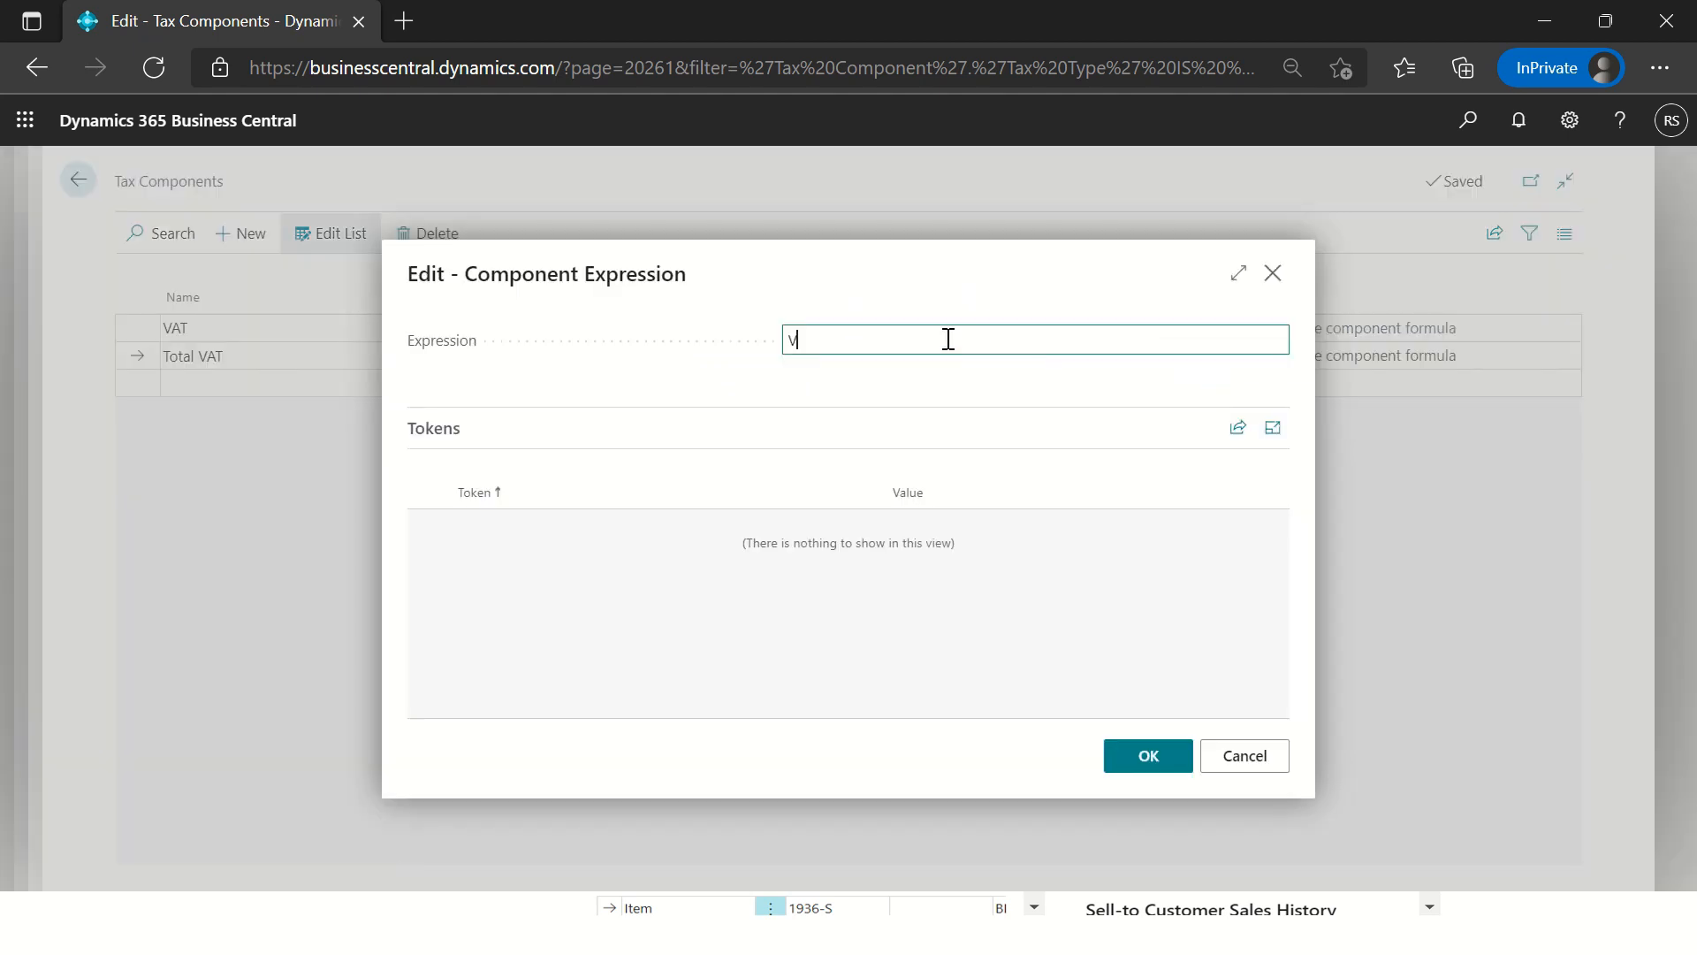
text(AT+100)
key(Tab)
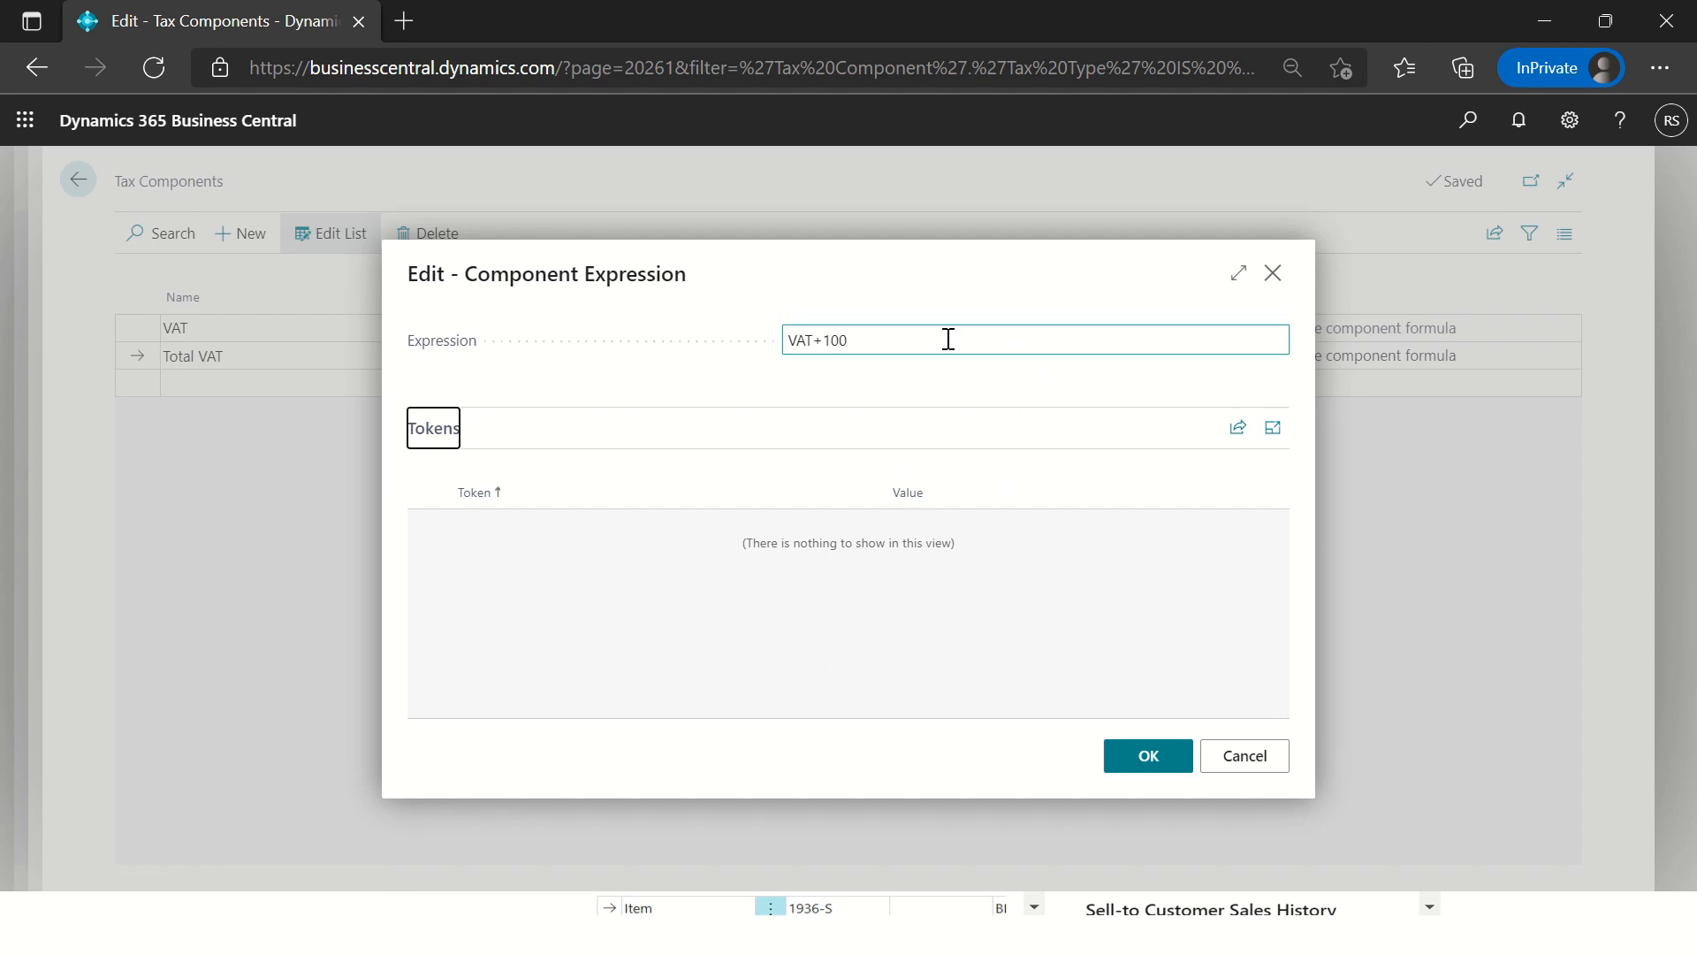
Step: Map the VAT token of the expression to the VAT component and accept the formula
click(966, 523)
click(1274, 527)
click(1272, 523)
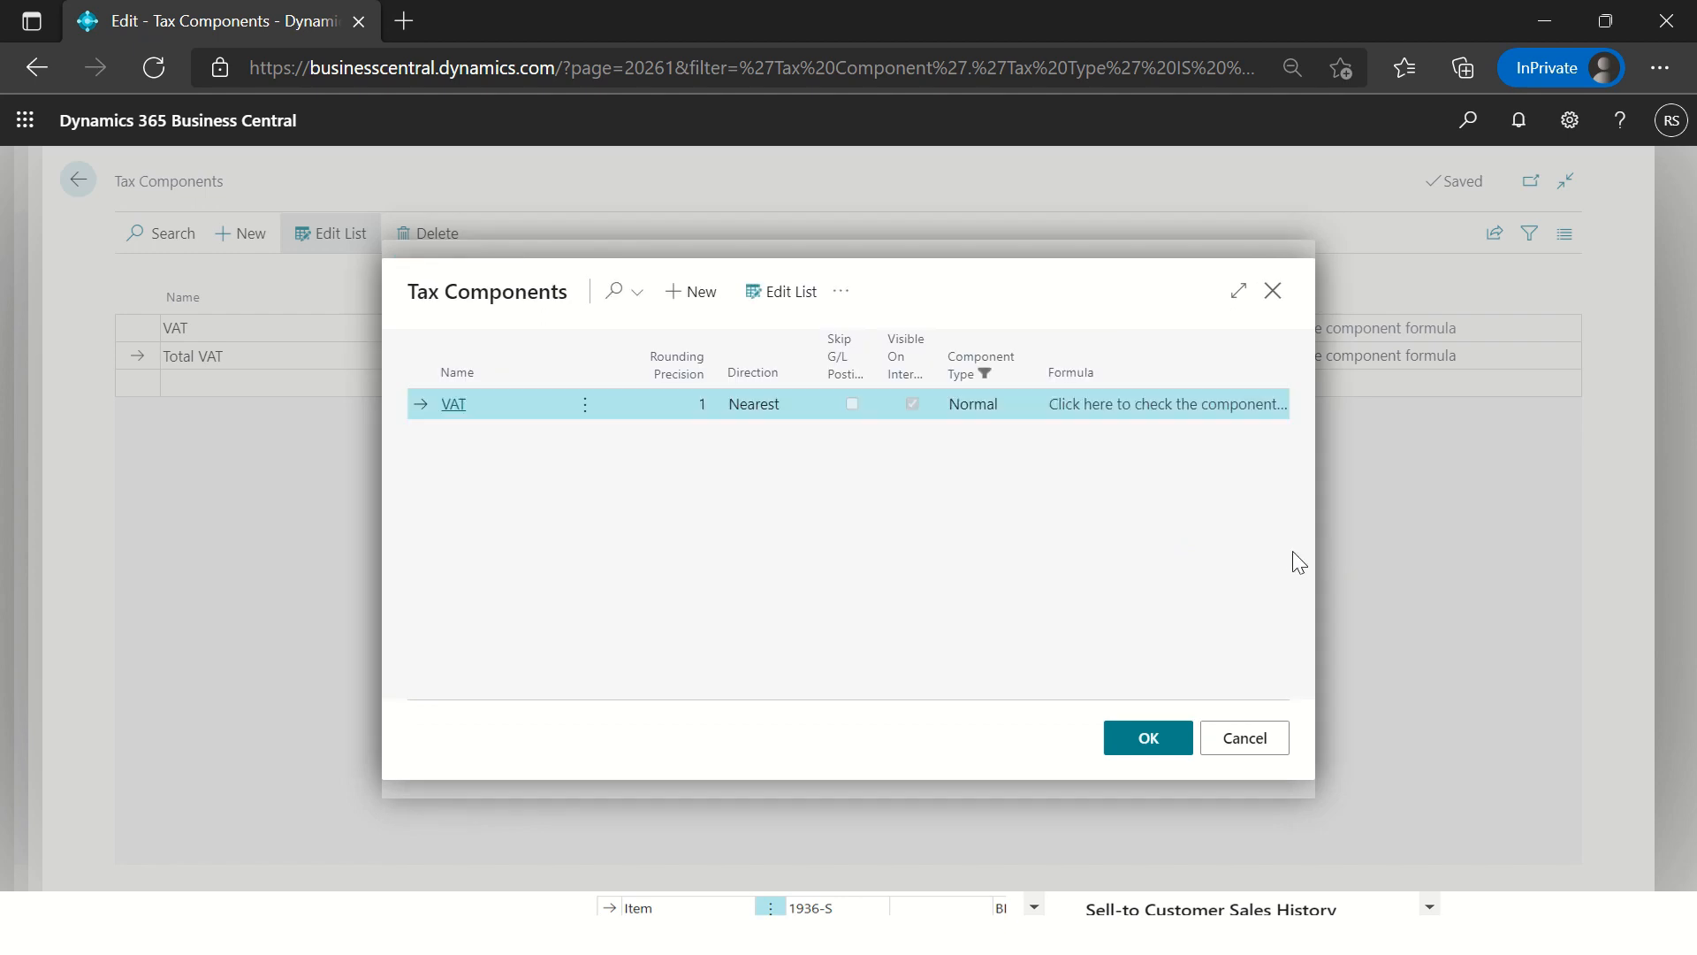
click(446, 416)
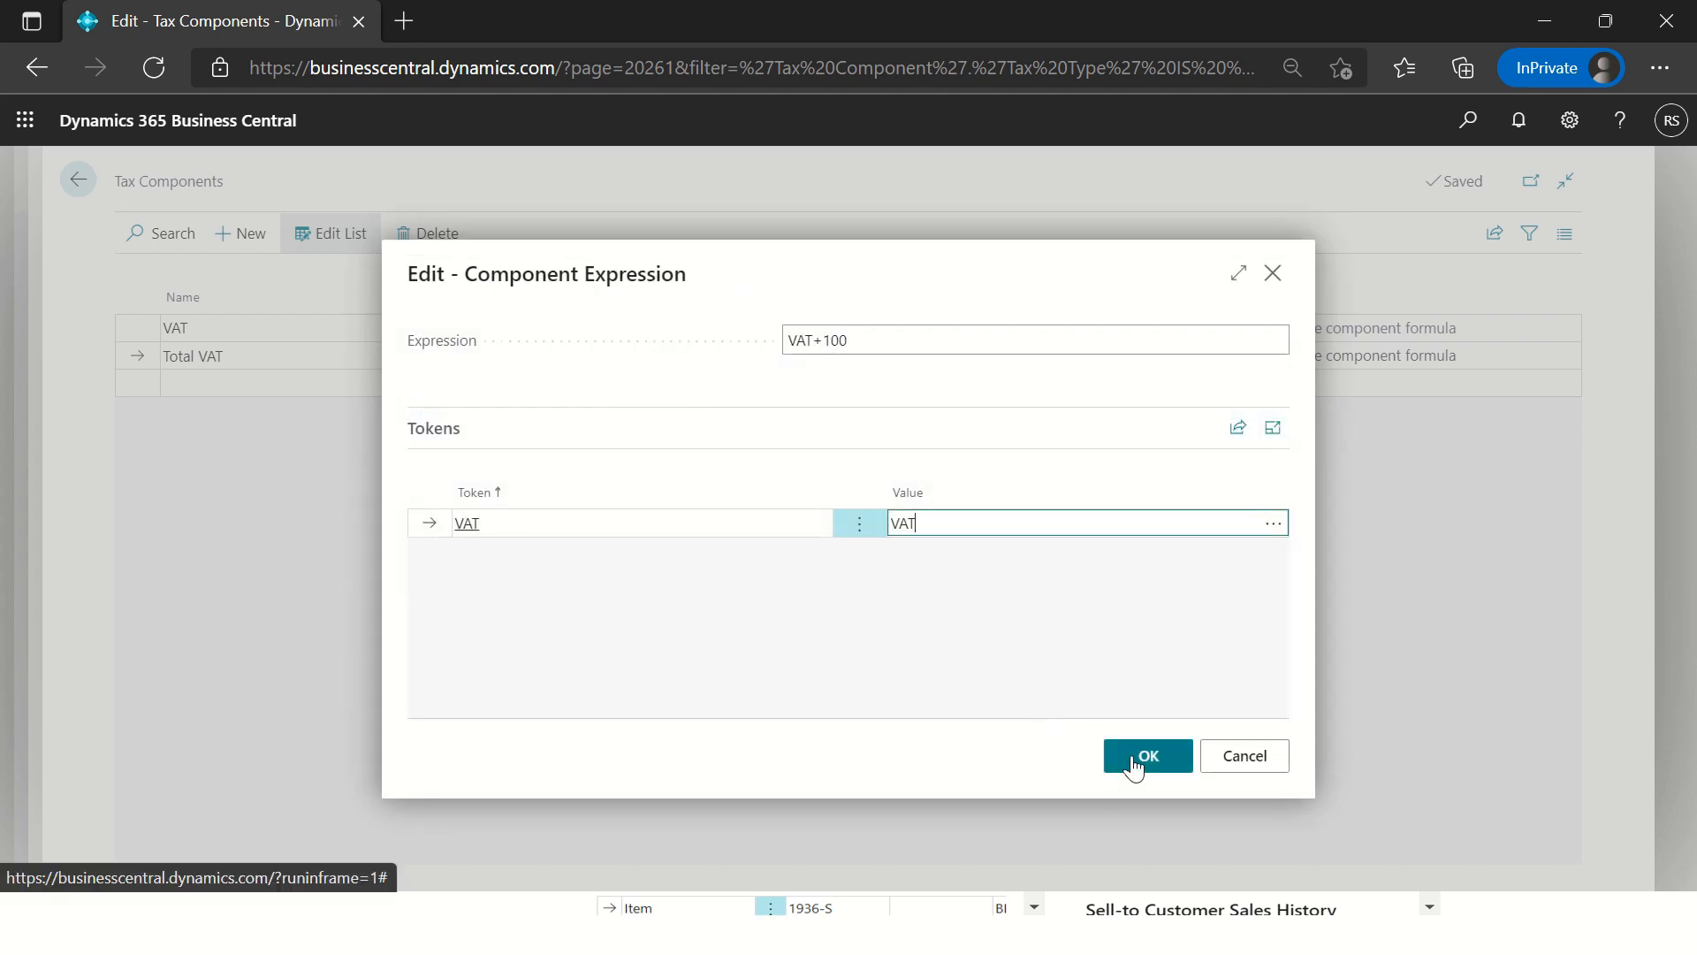
click(1132, 755)
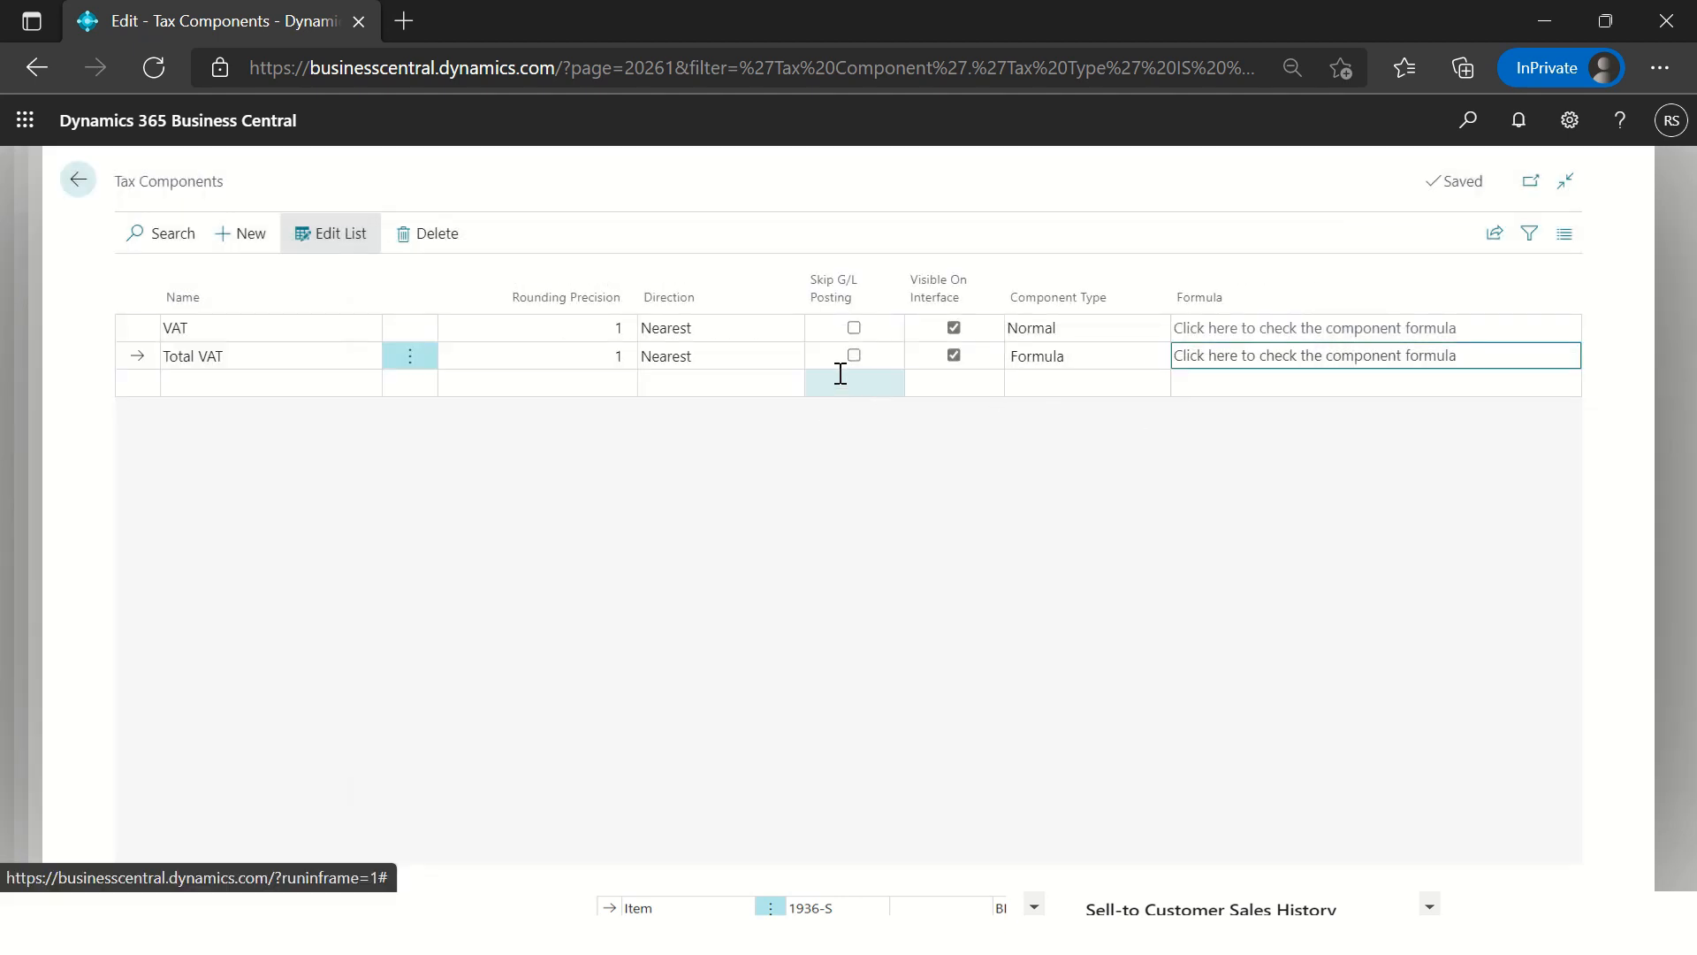
Step: Delete the Total VAT component and return to the tax type card
click(428, 368)
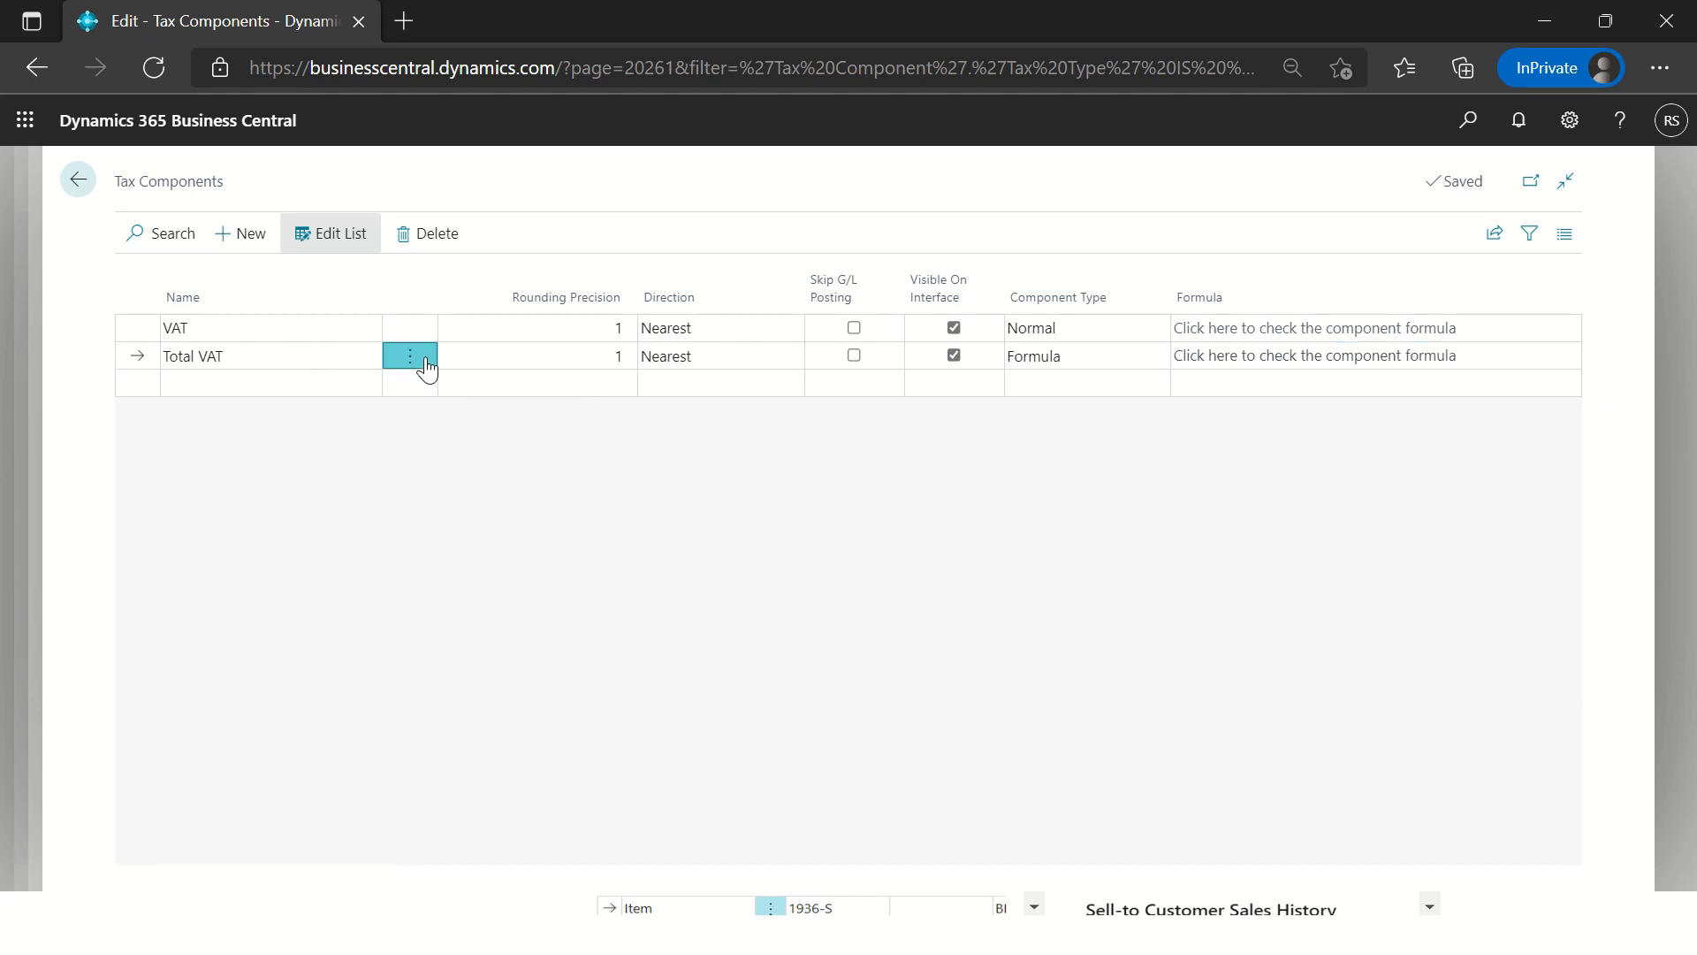
click(379, 406)
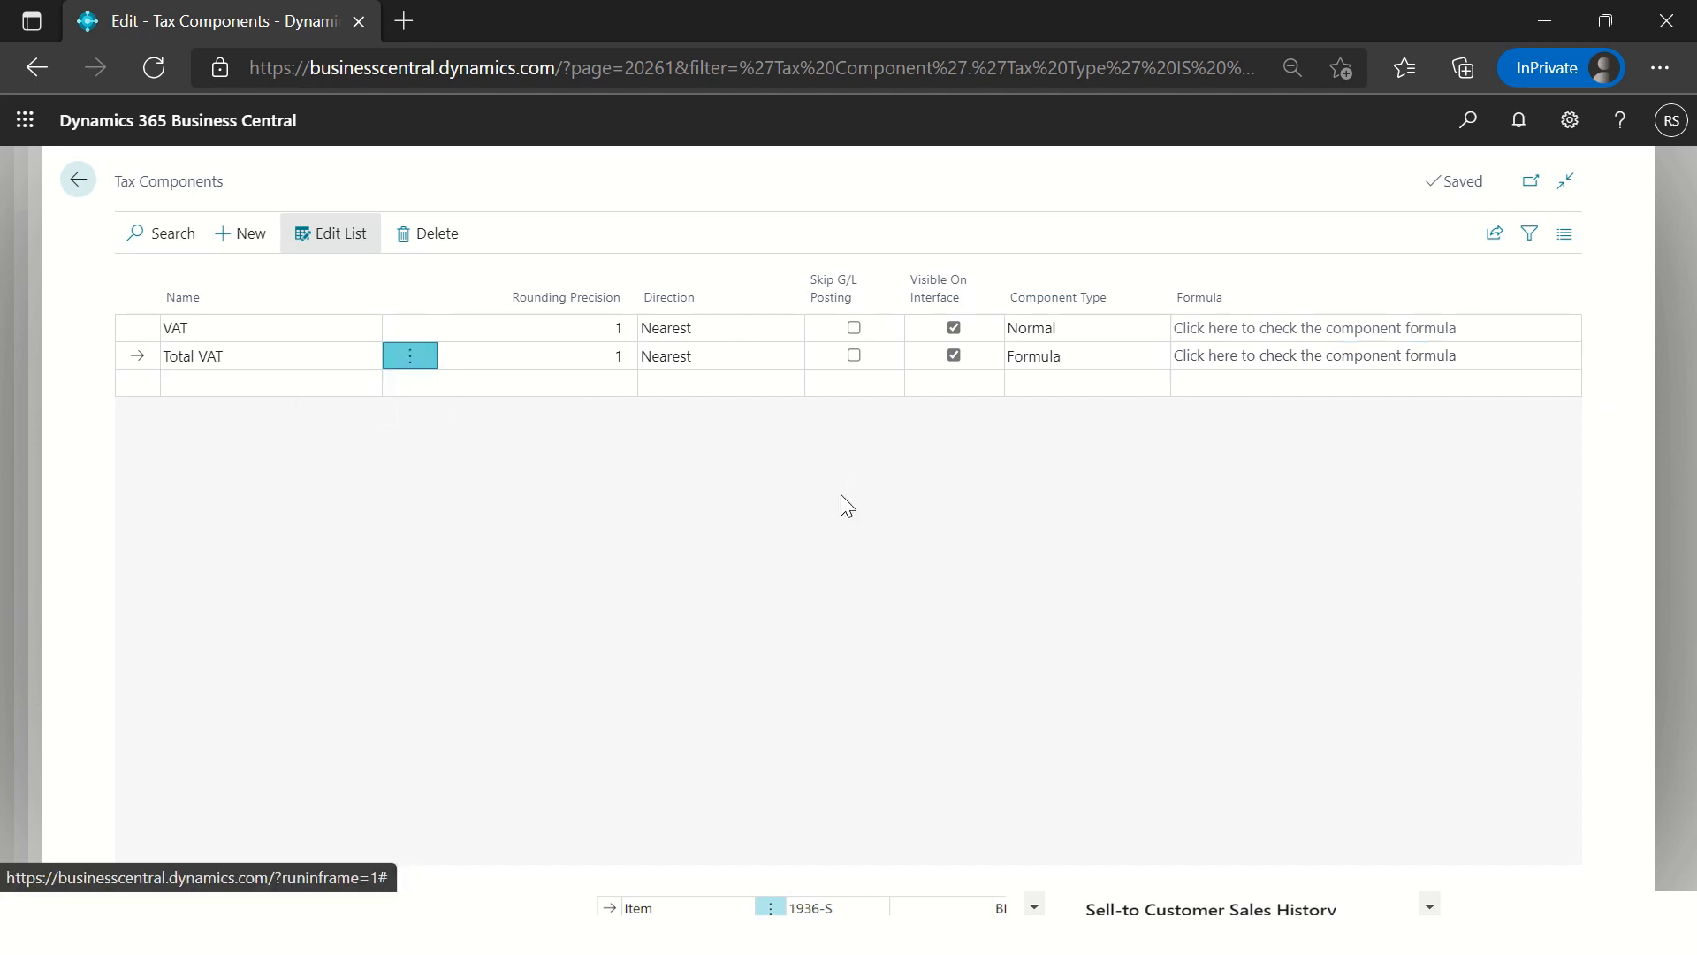
click(944, 567)
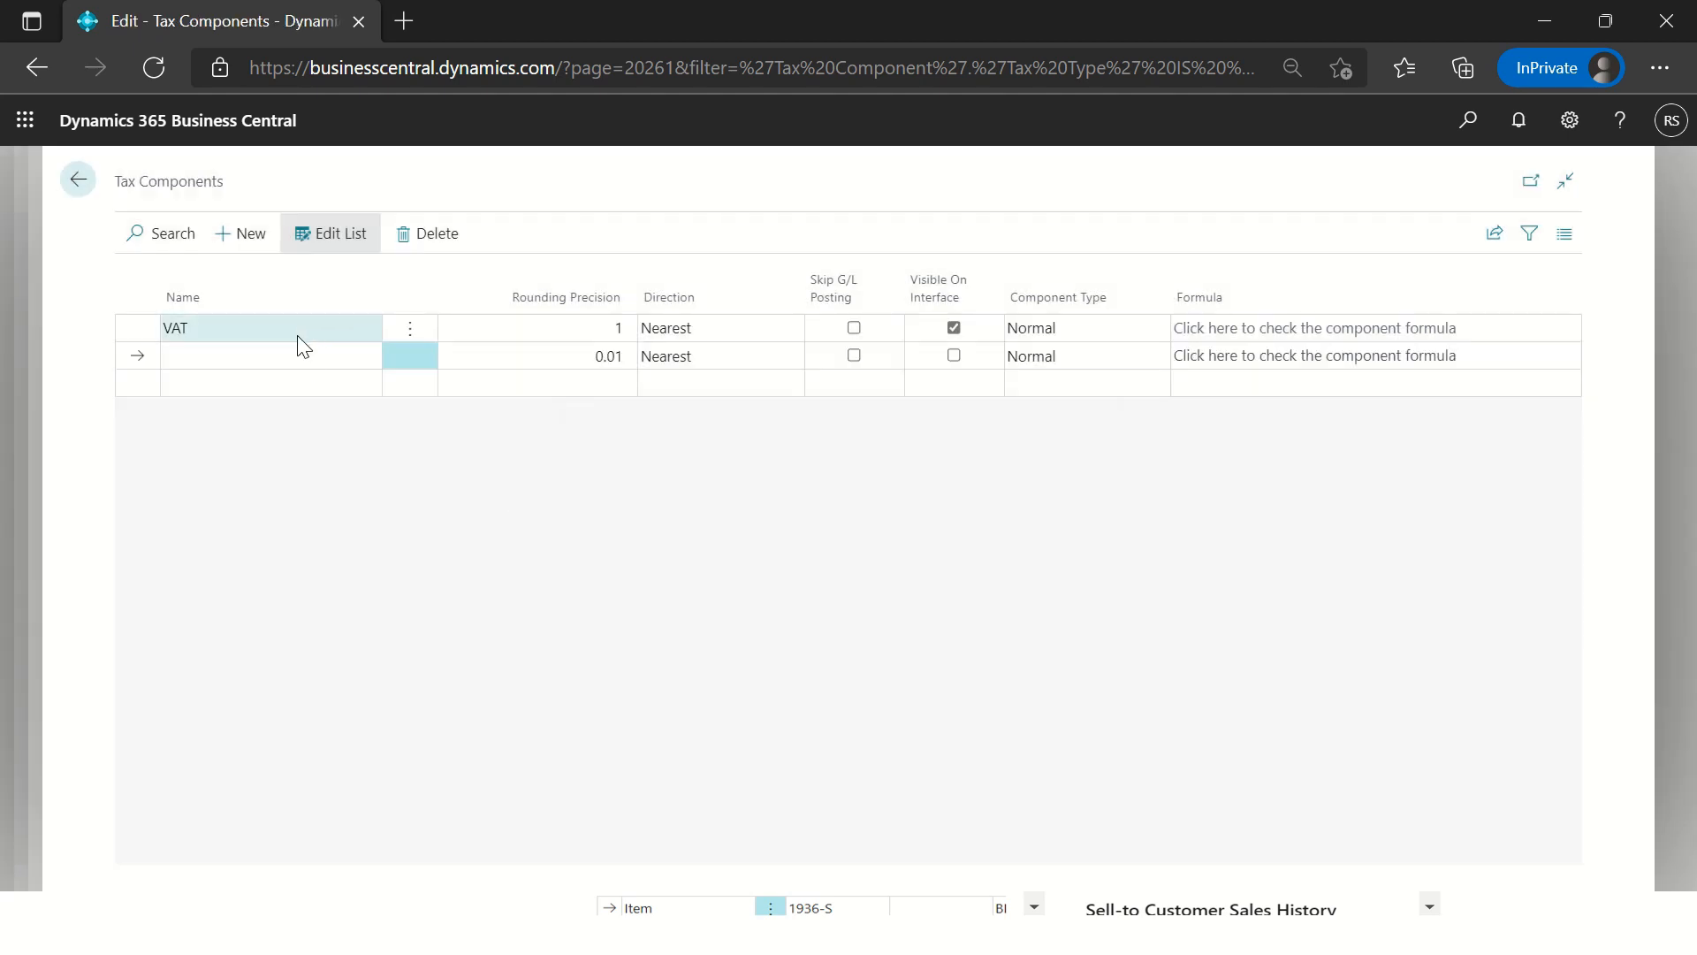
click(89, 192)
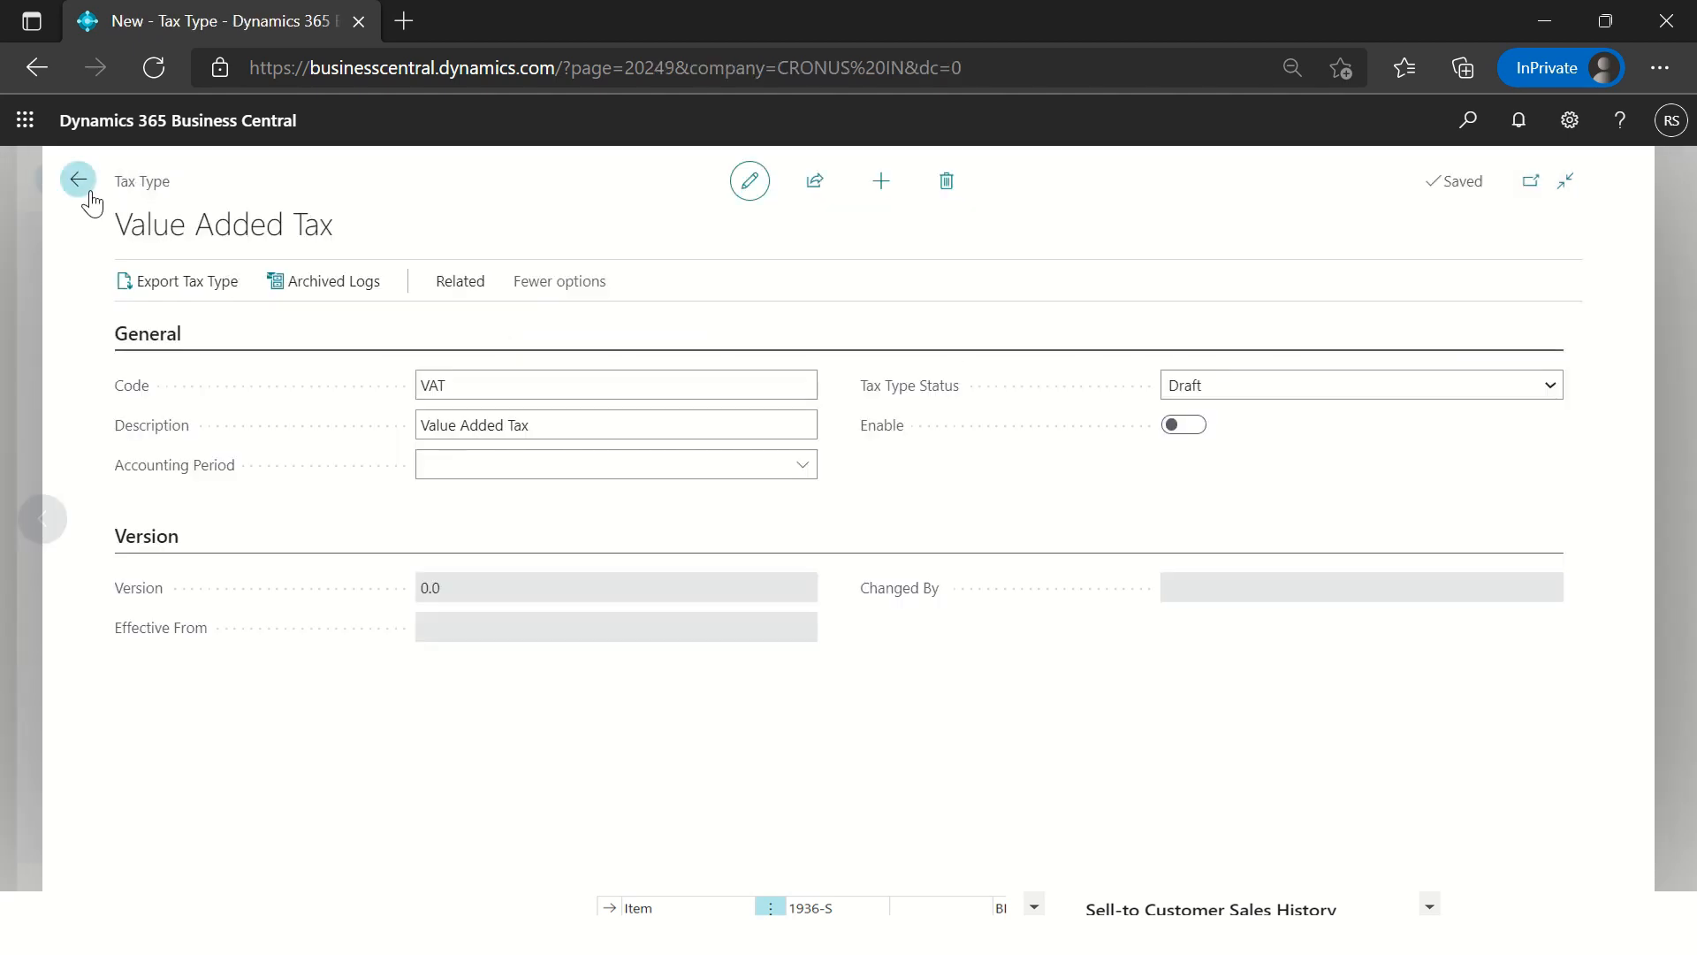
Step: Open the tax type's attributes and create one named VAT Bus. Posting Group, visible on the interface
click(459, 284)
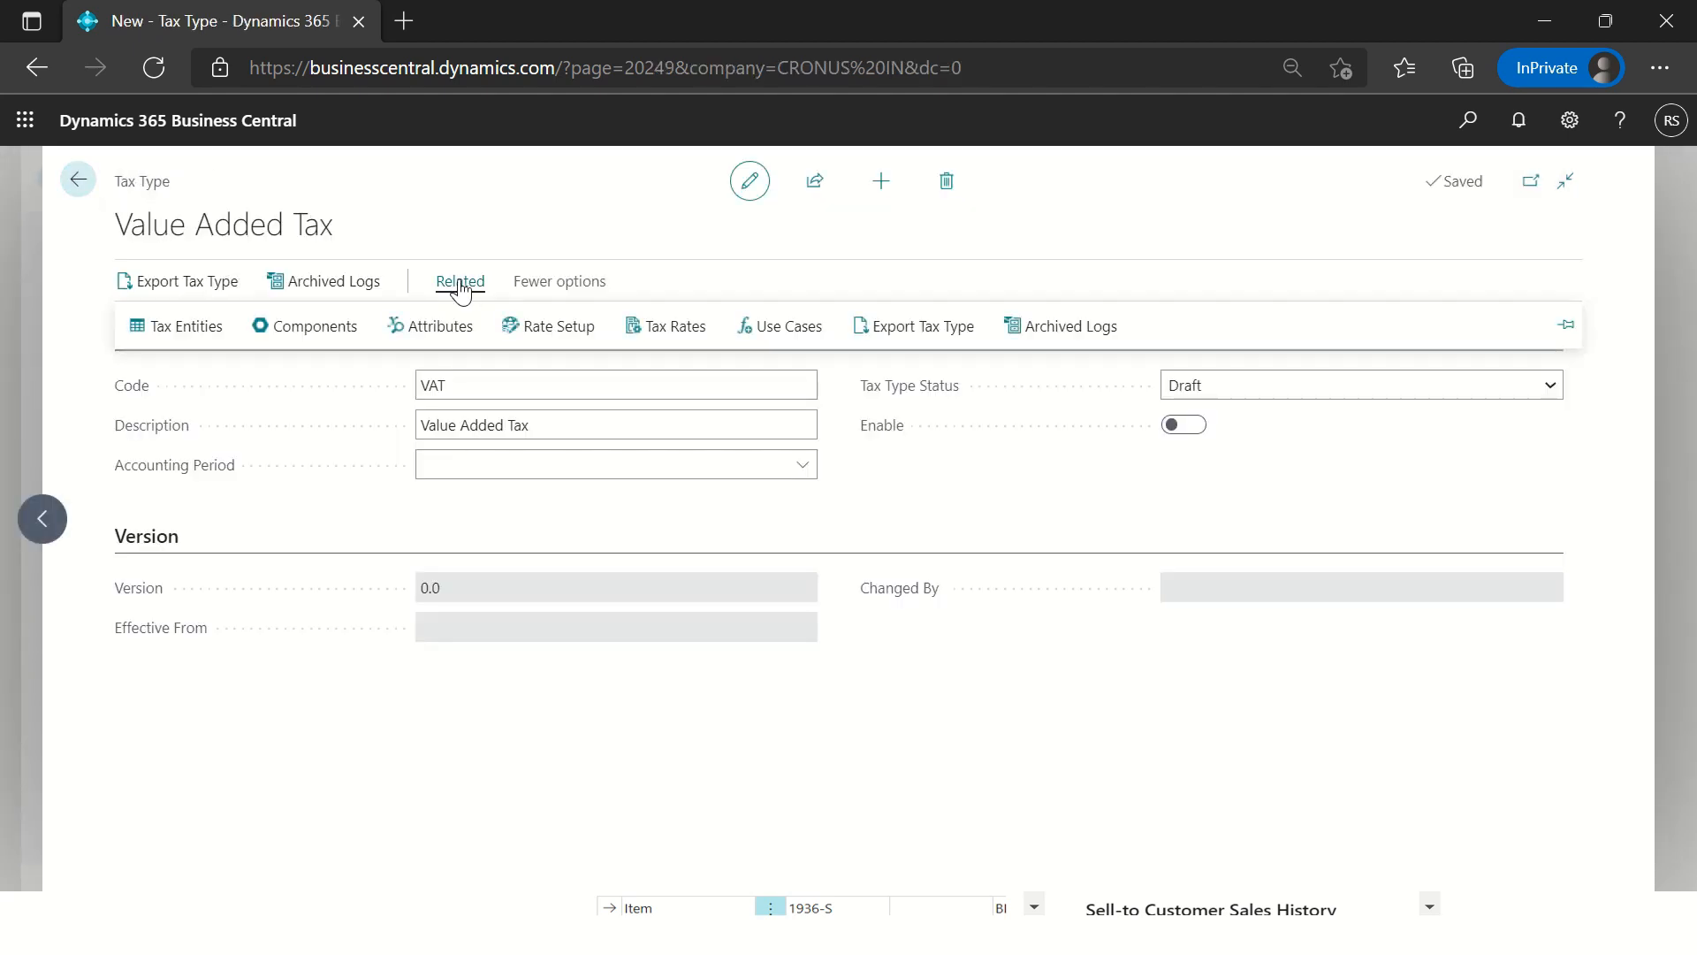
click(447, 325)
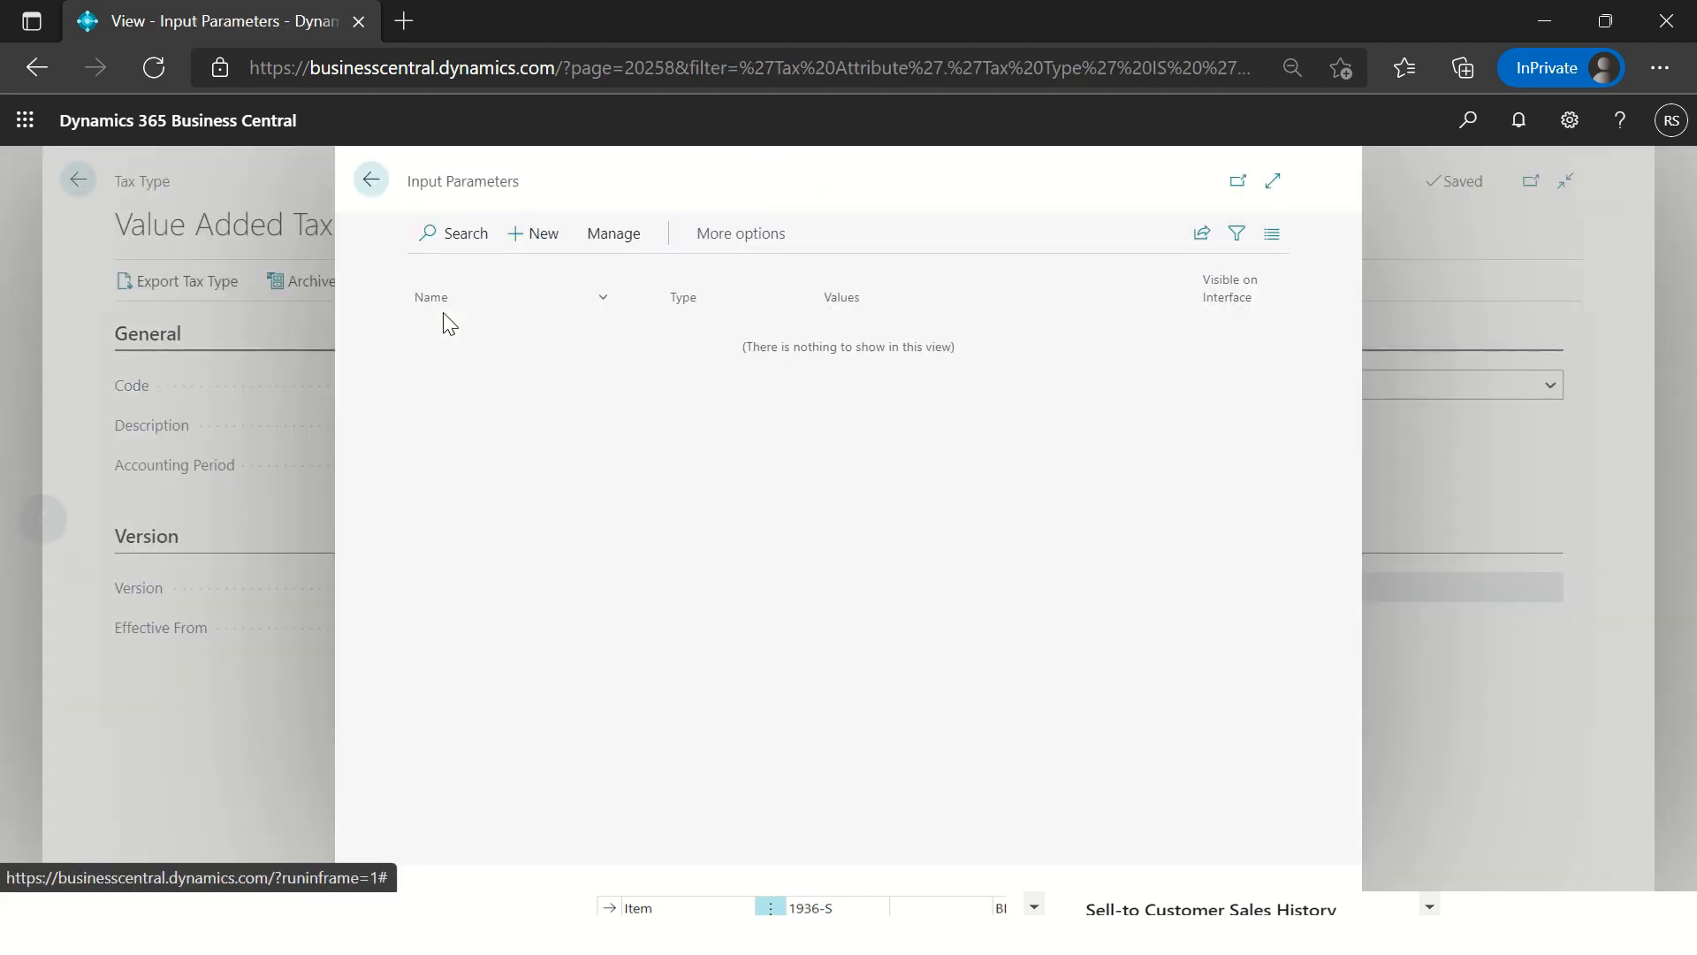
click(557, 251)
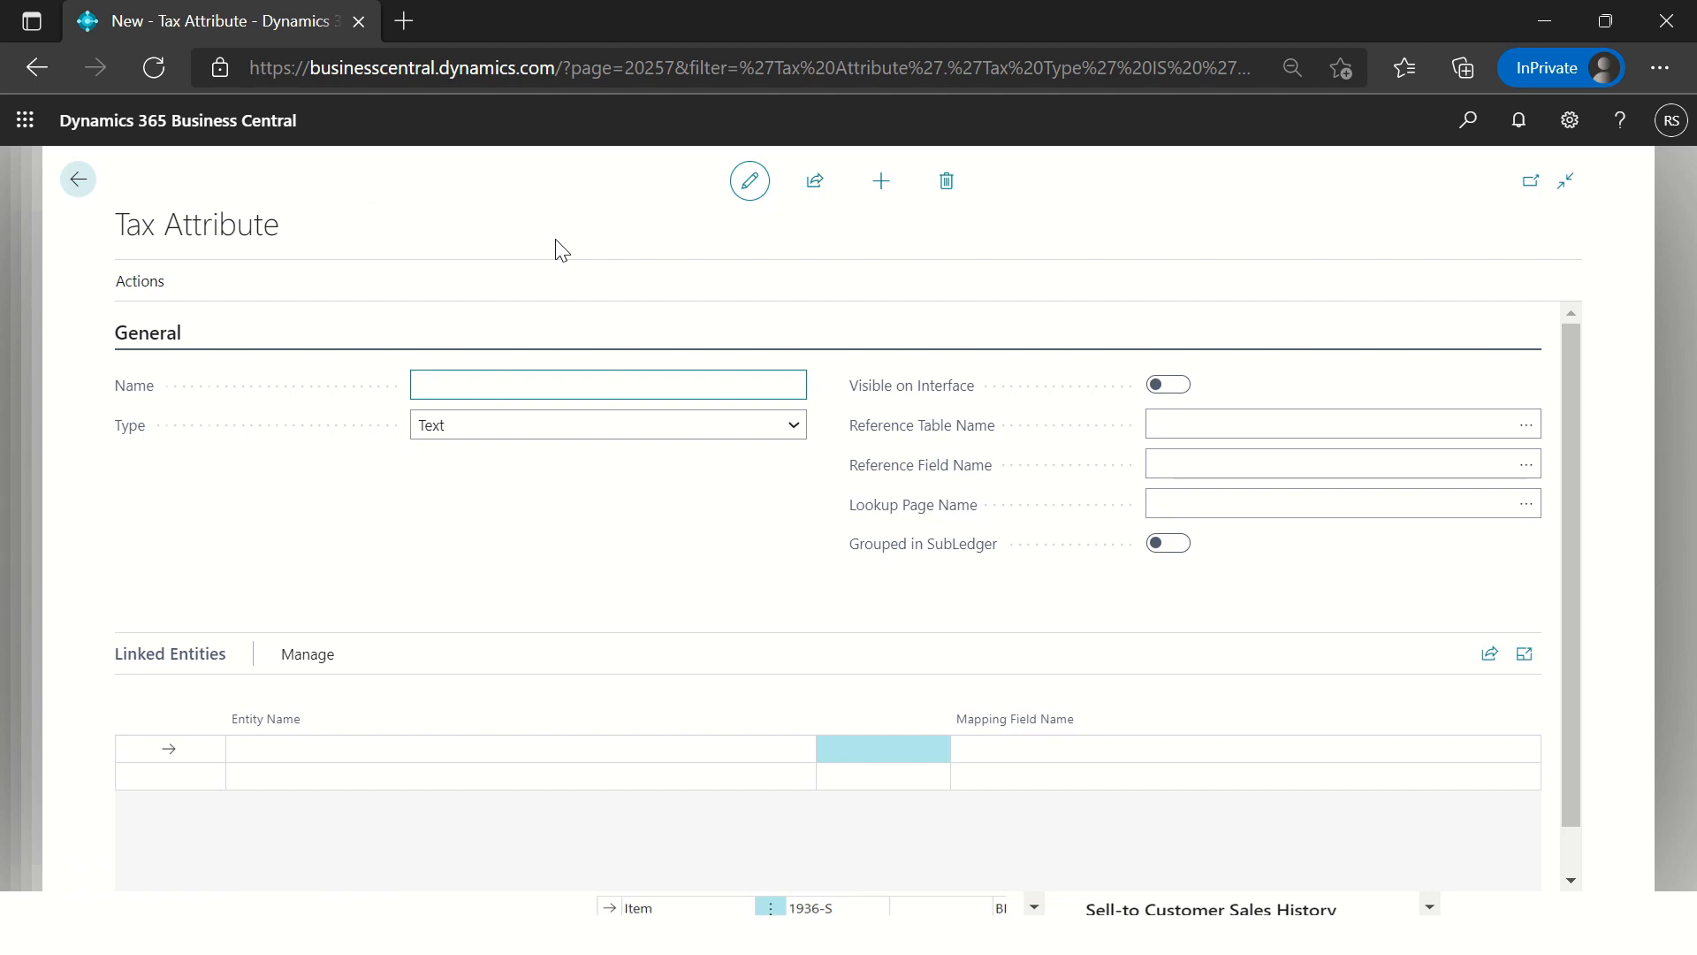
text(VAT Bus. Posting Group)
key(Tab)
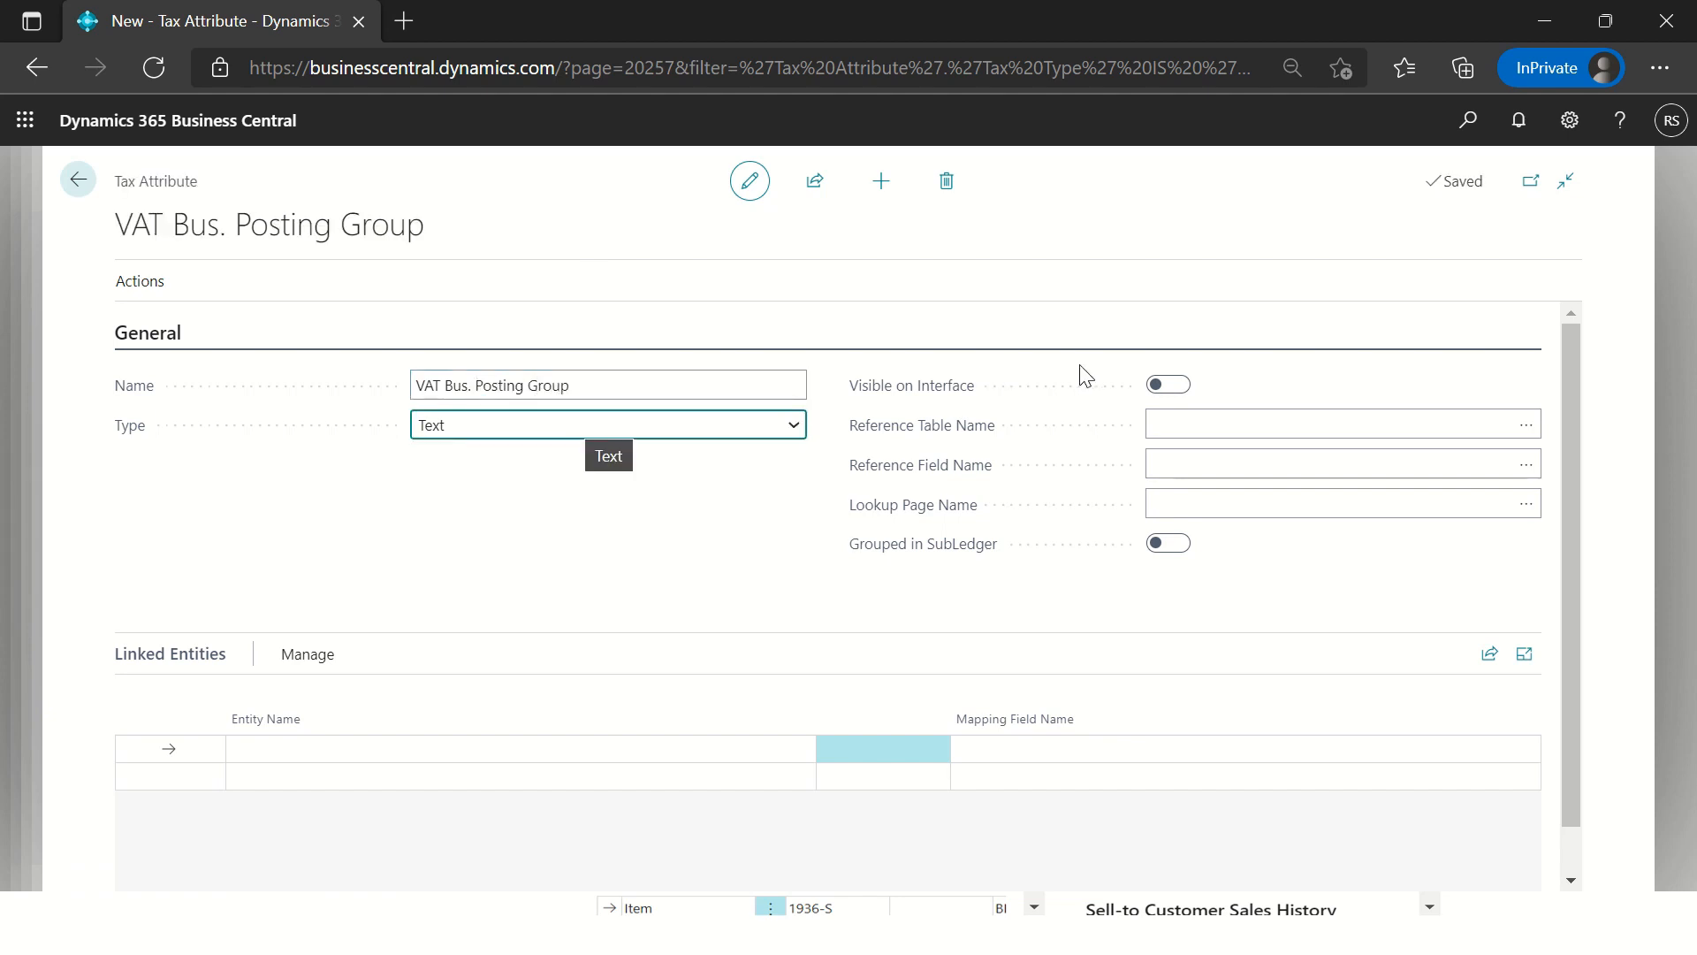
click(1182, 386)
Step: Set the attribute's reference table to VAT Business Posting Group
click(1195, 425)
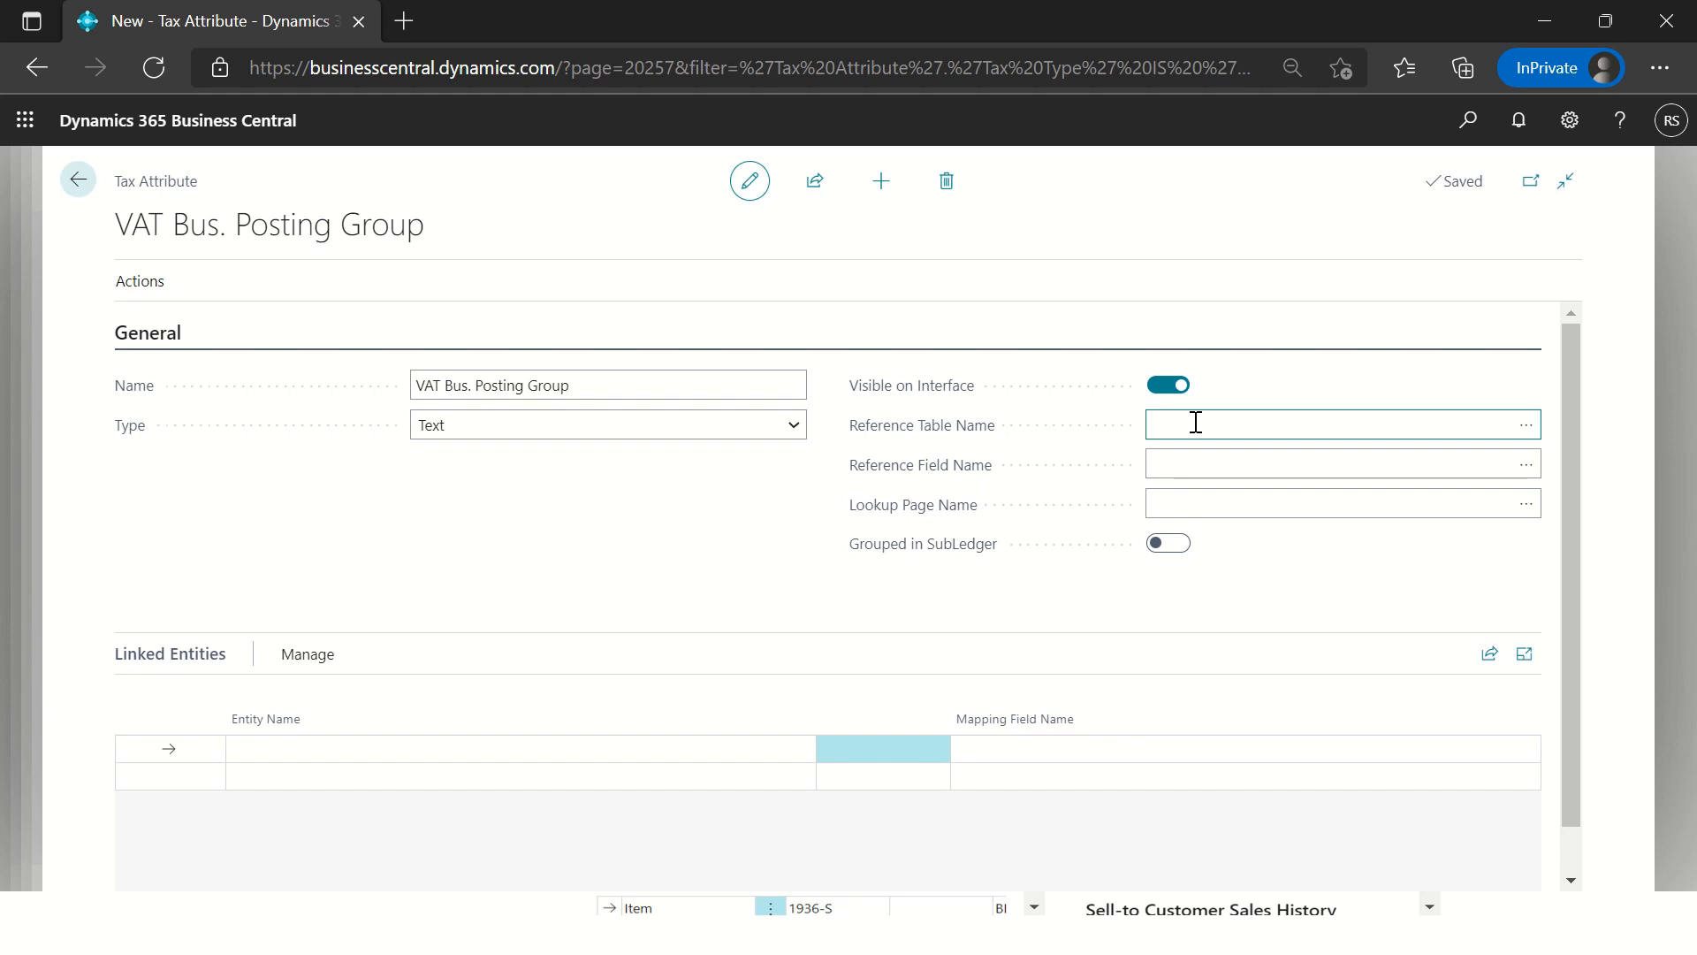
text(Vat bus)
key(Tab)
click(1368, 426)
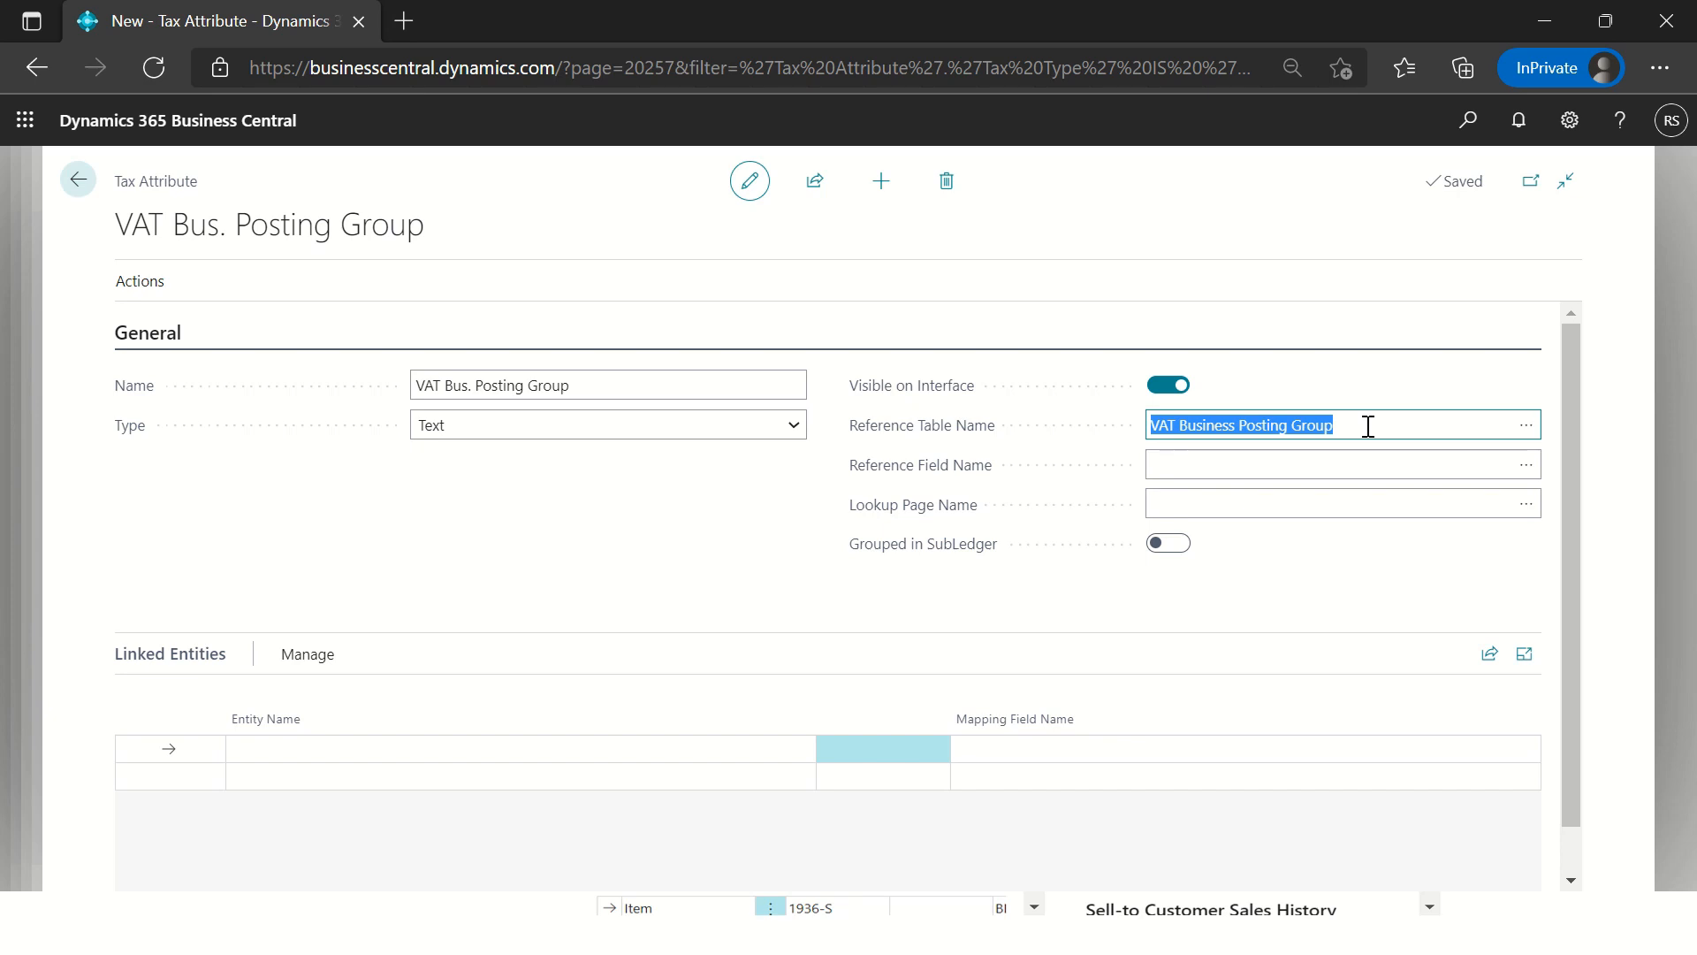
Step: Set the attribute's reference field to Code
click(1319, 452)
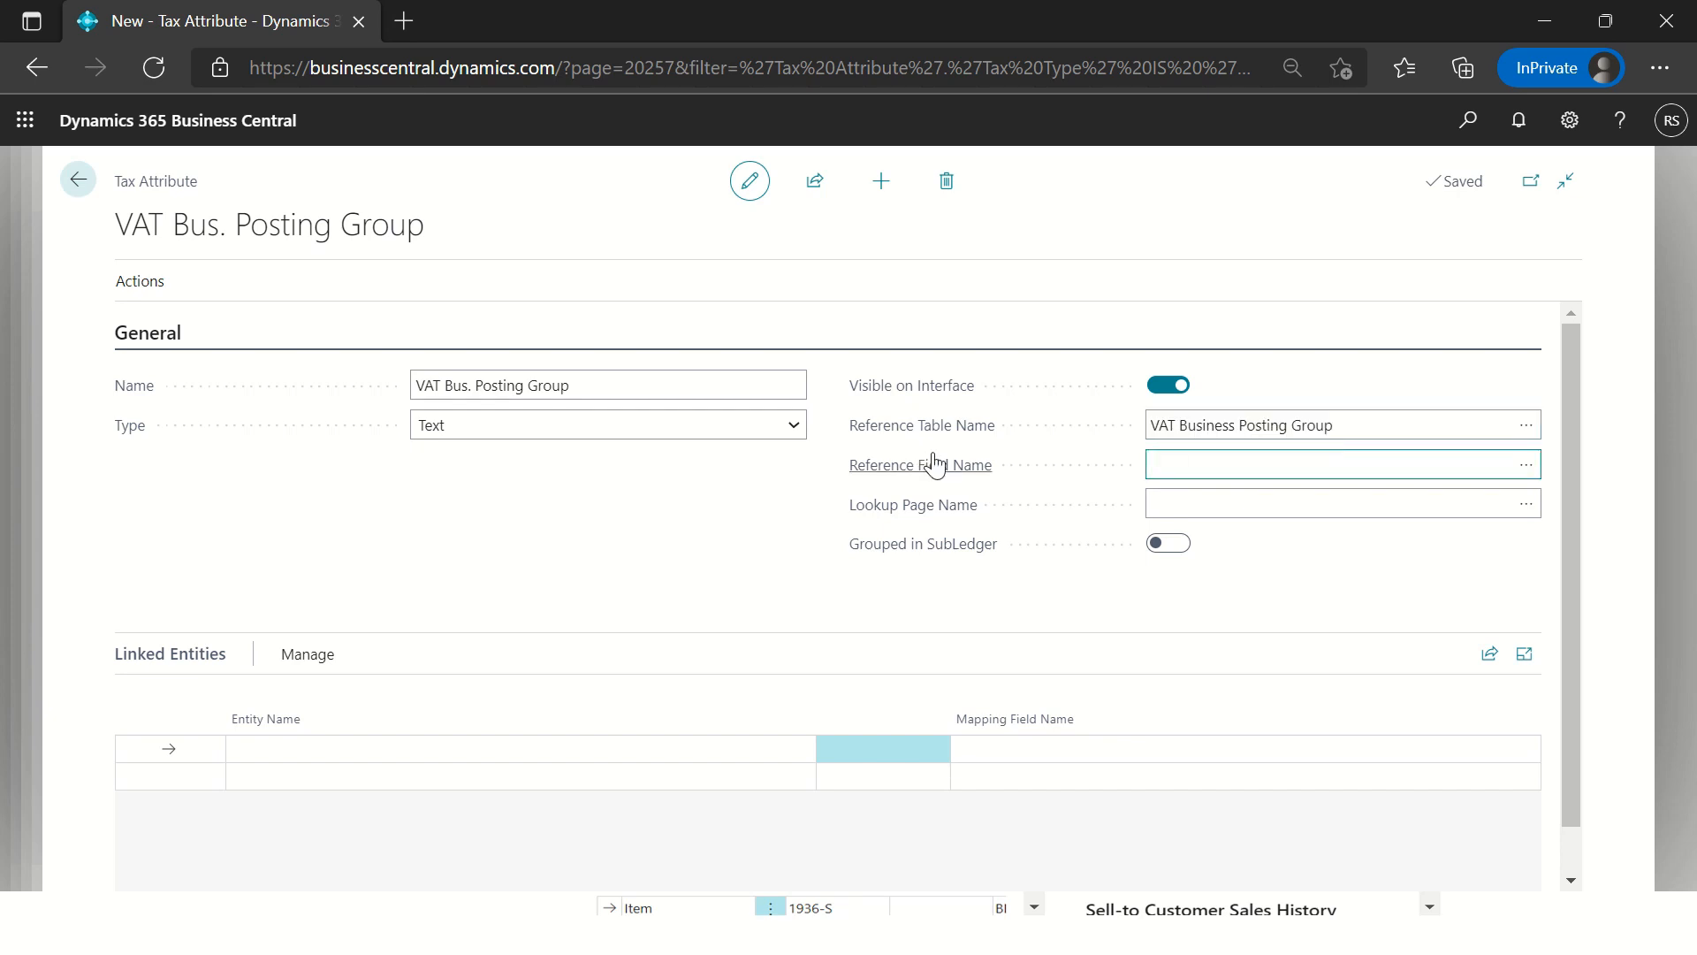
click(1202, 417)
click(1175, 458)
text(C)
key(Tab)
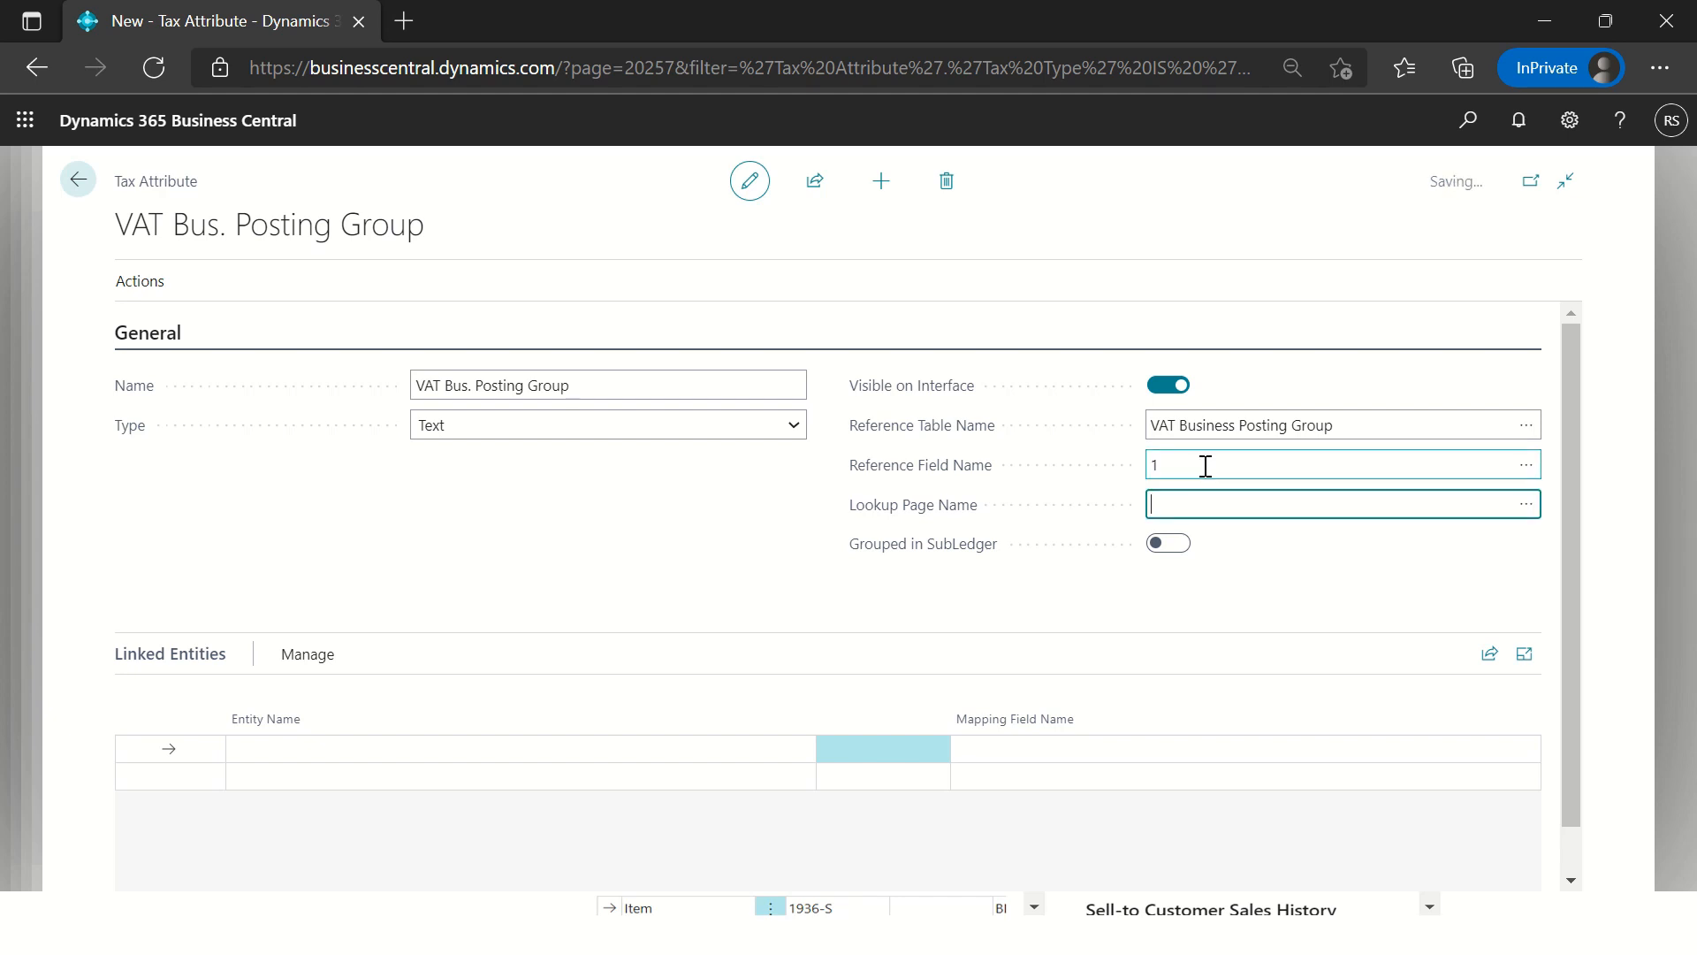
click(1219, 469)
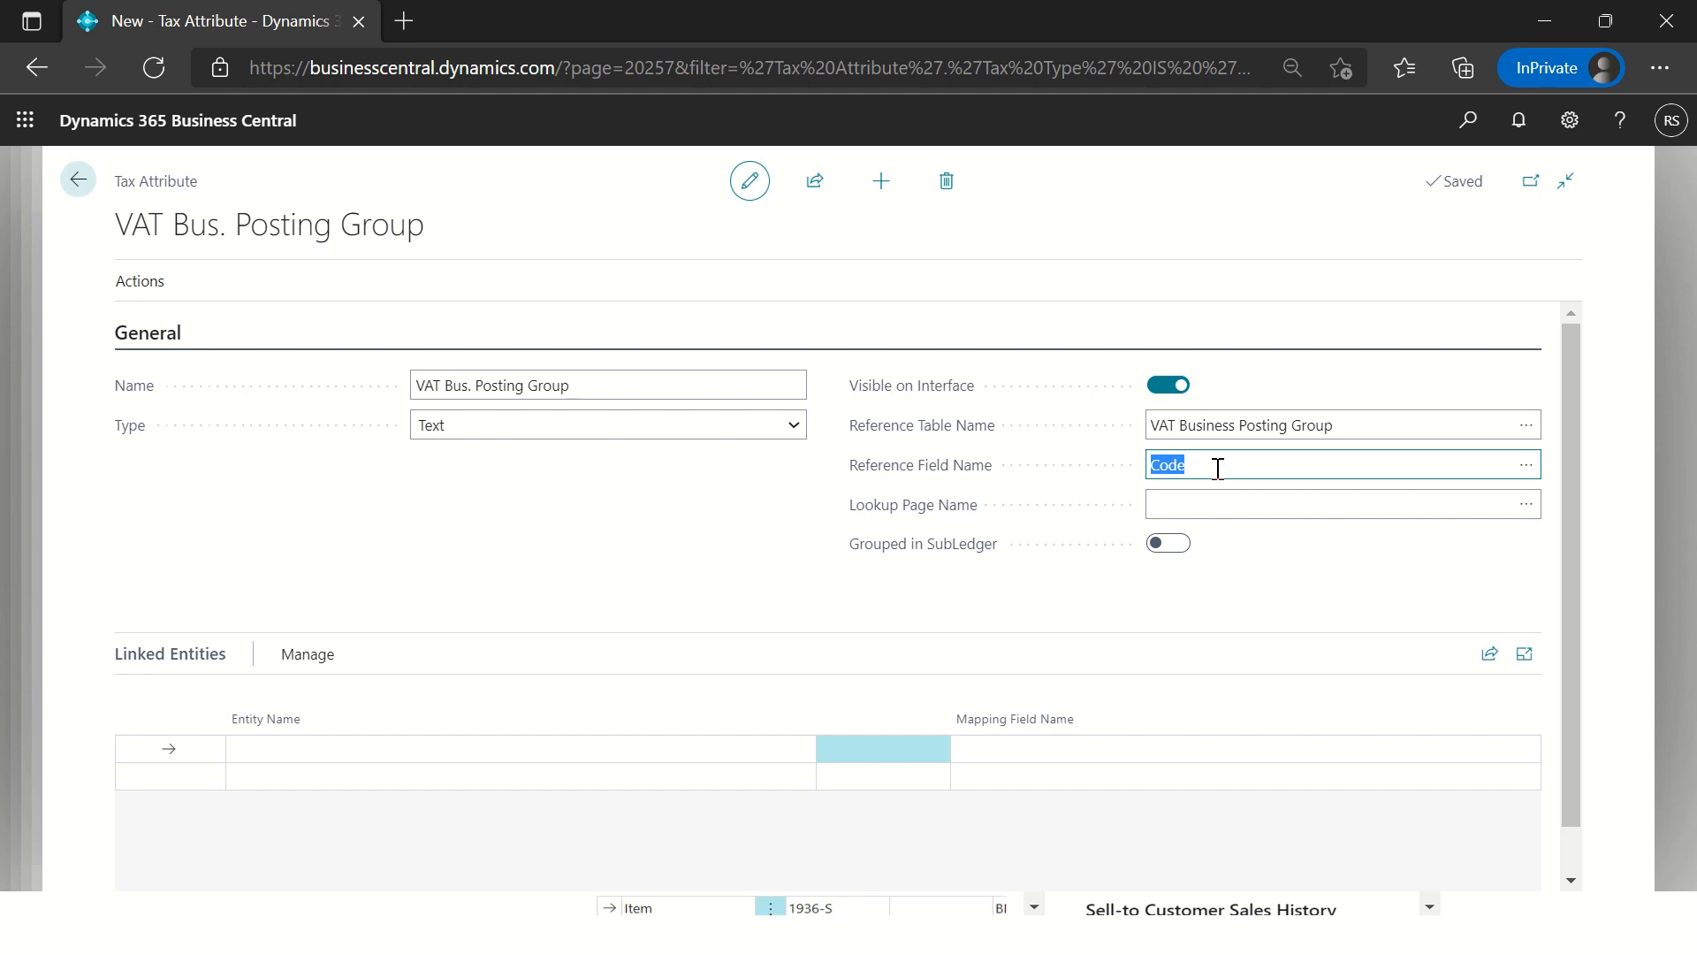
click(1219, 469)
key(Tab)
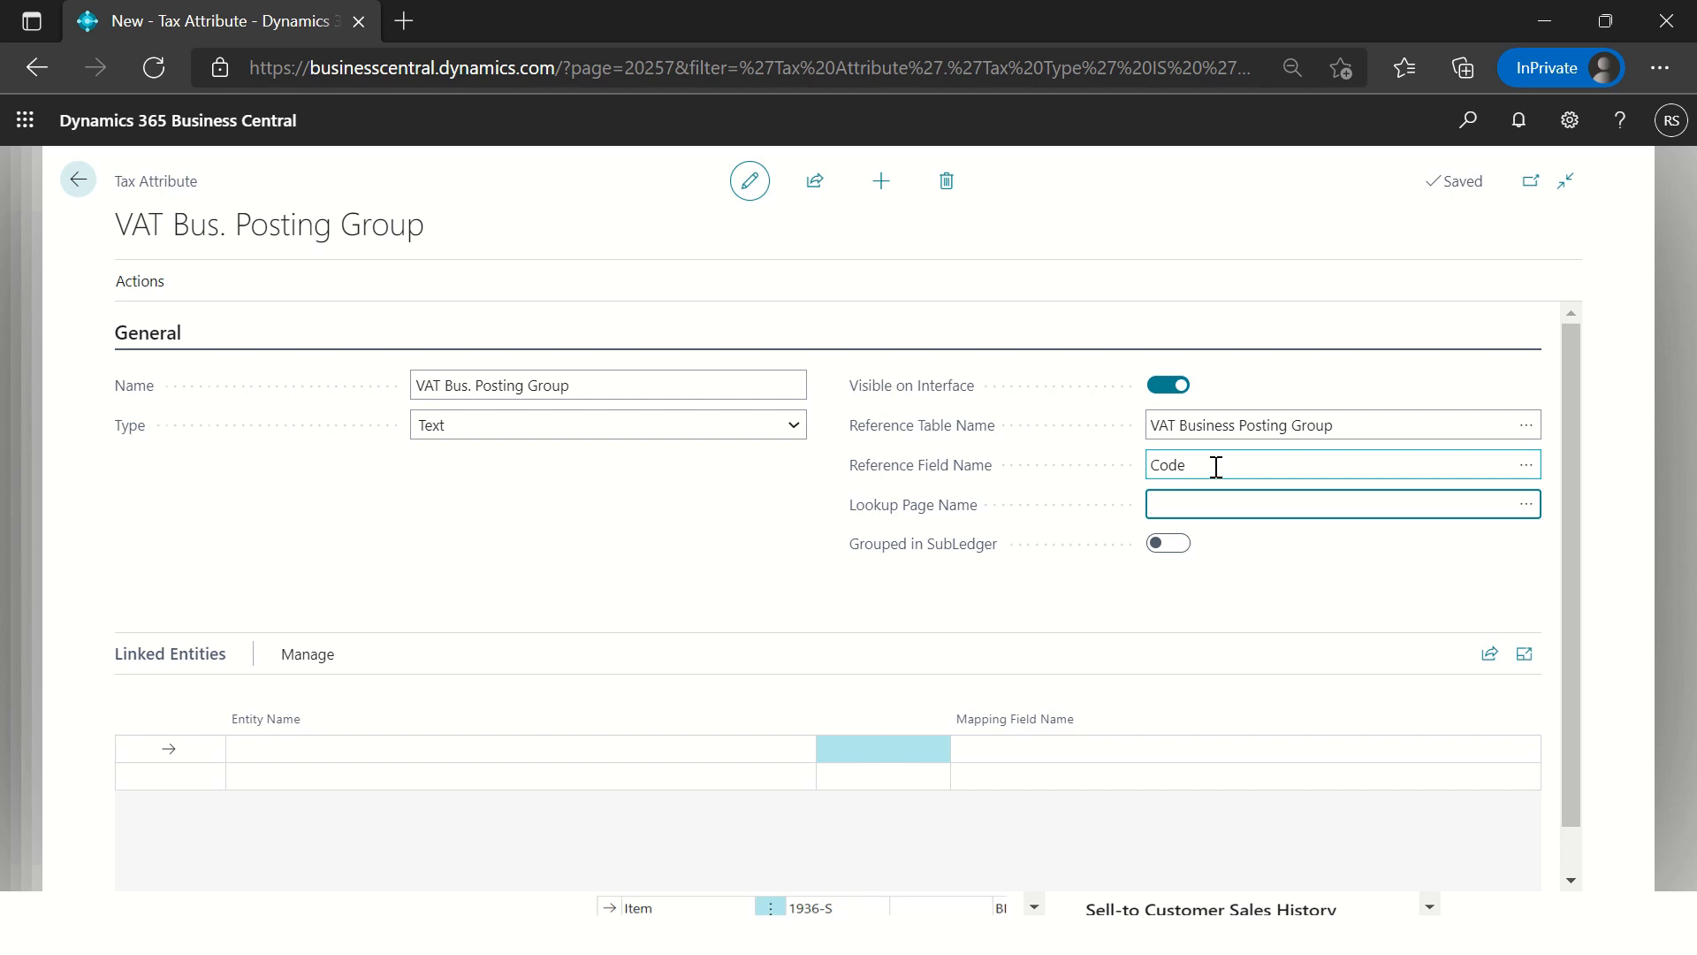
click(1219, 425)
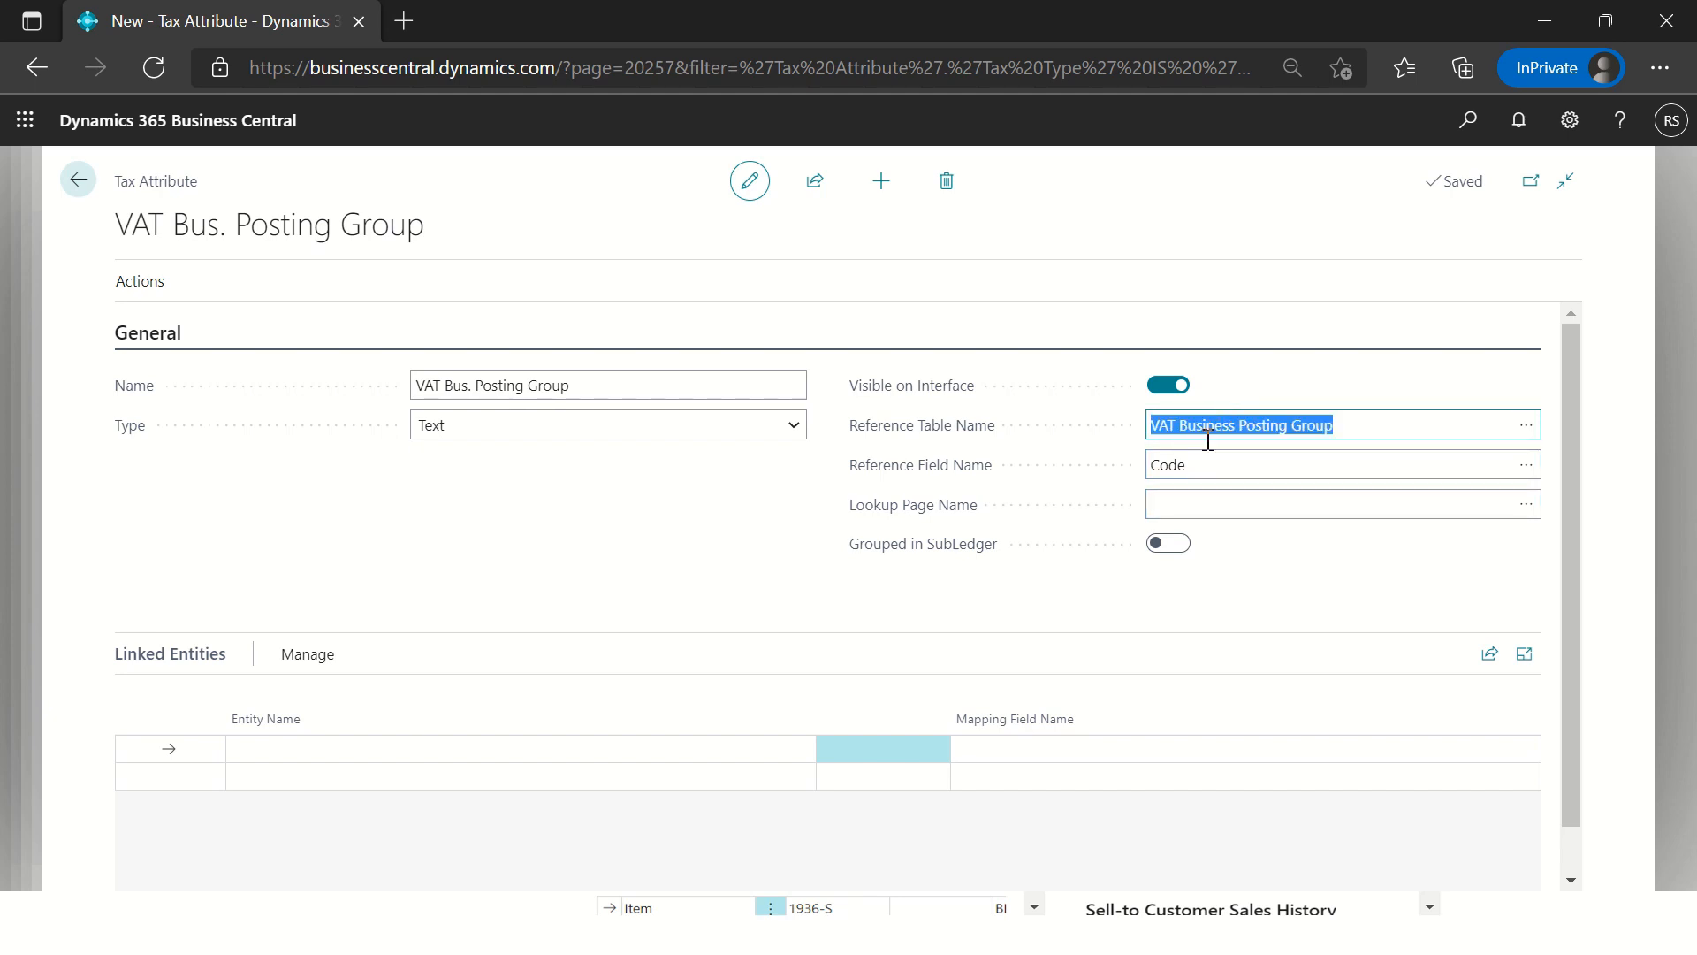
click(1198, 463)
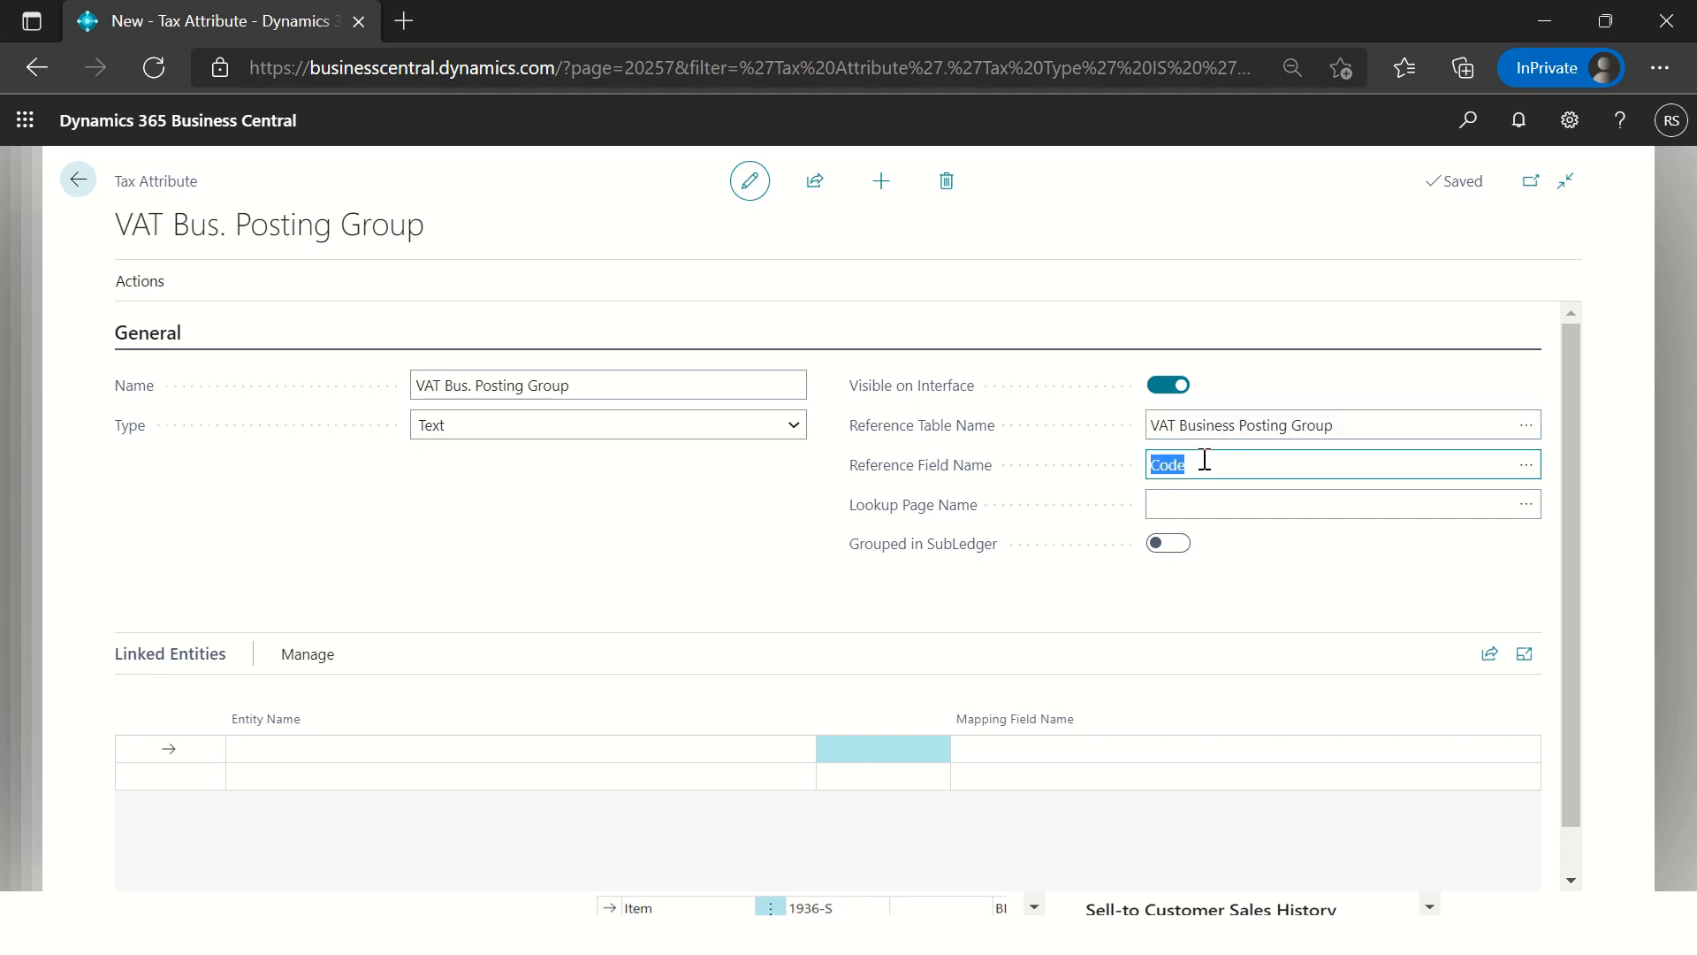
Step: Link the Customer entity to the attribute, mapped to its VAT Bus. Posting Group field
click(399, 747)
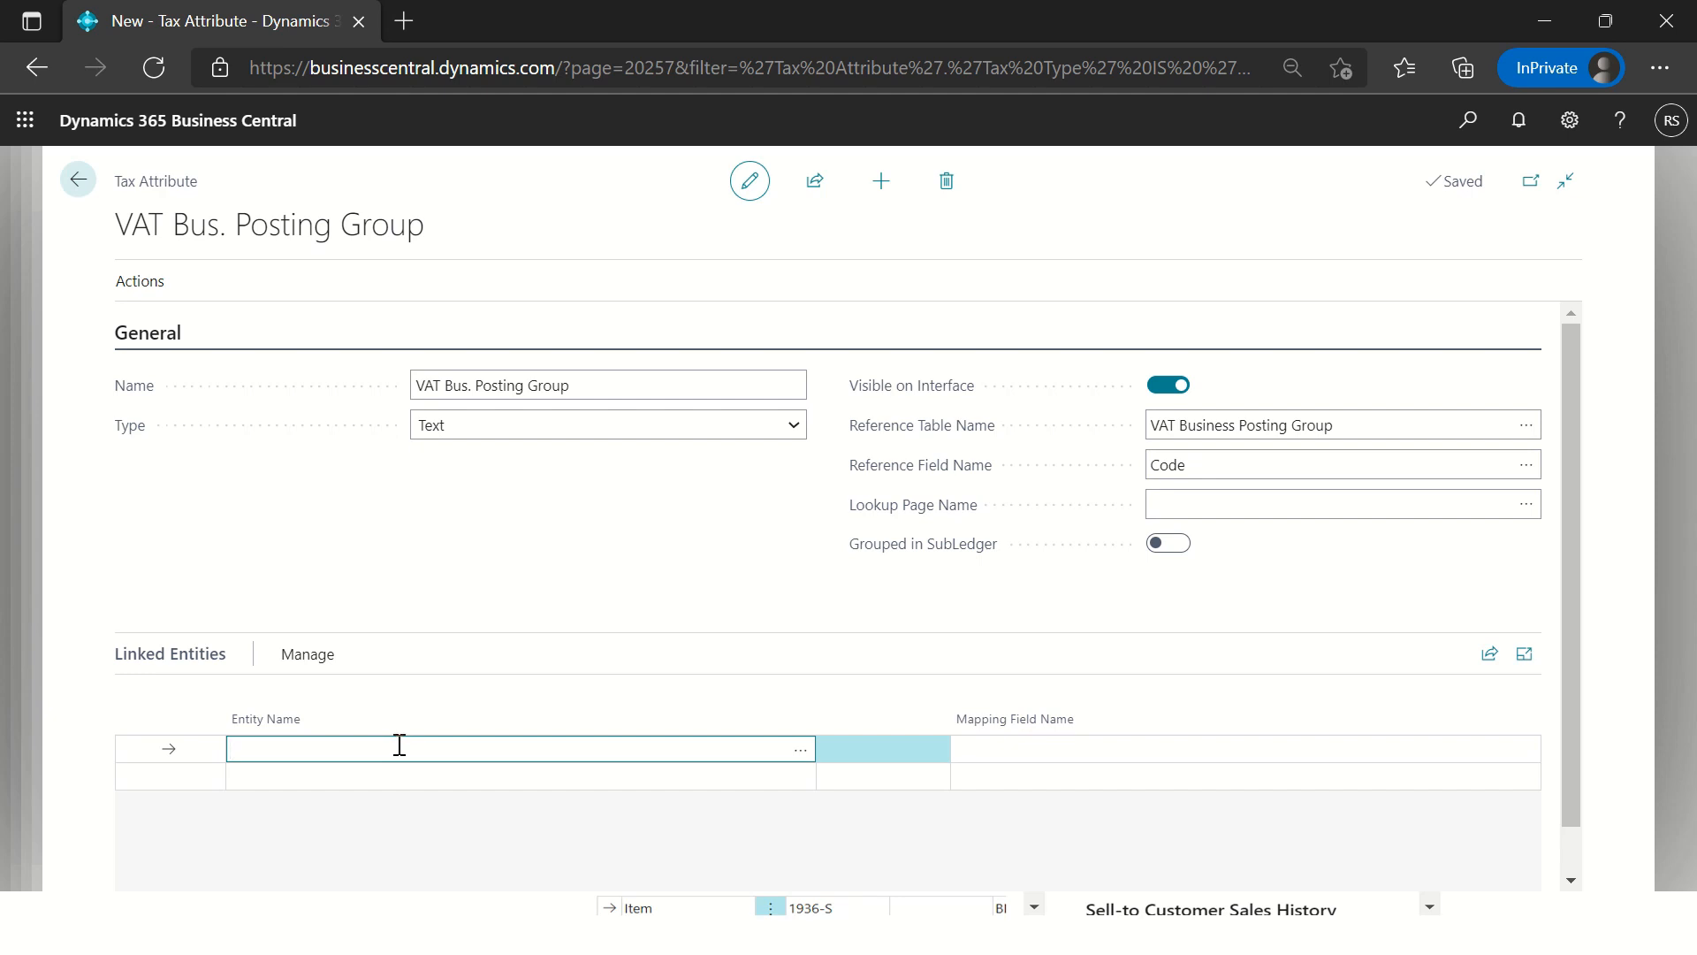
text(customer)
key(Tab)
text(vat bus)
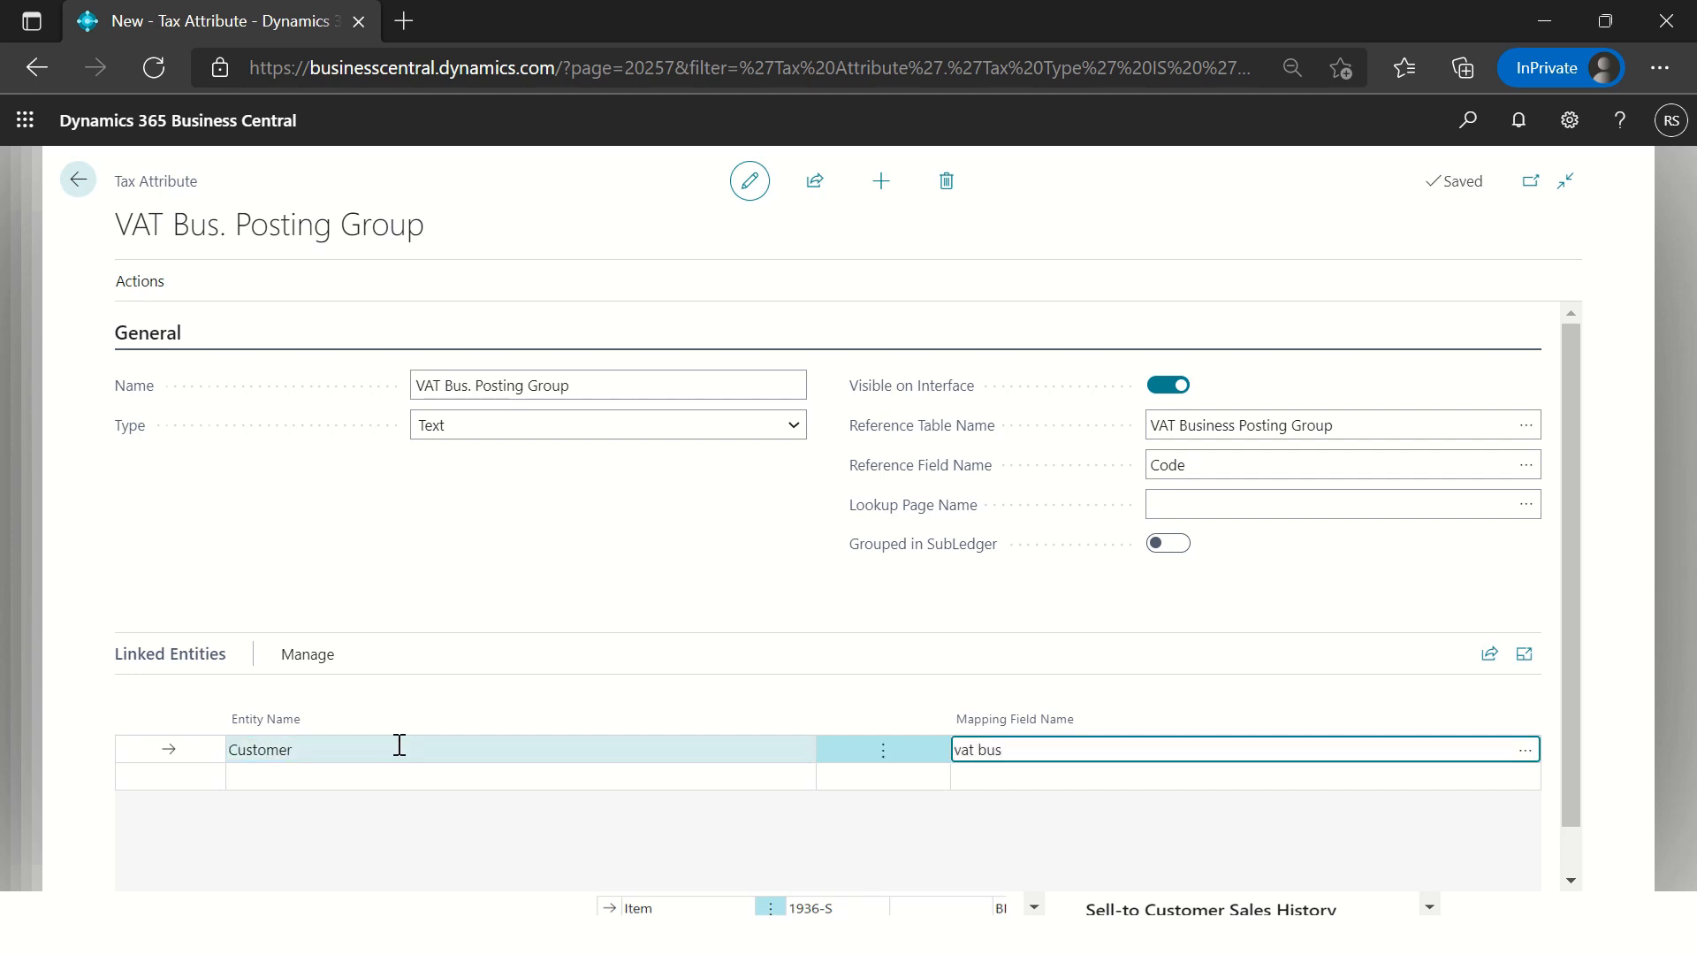
key(Return)
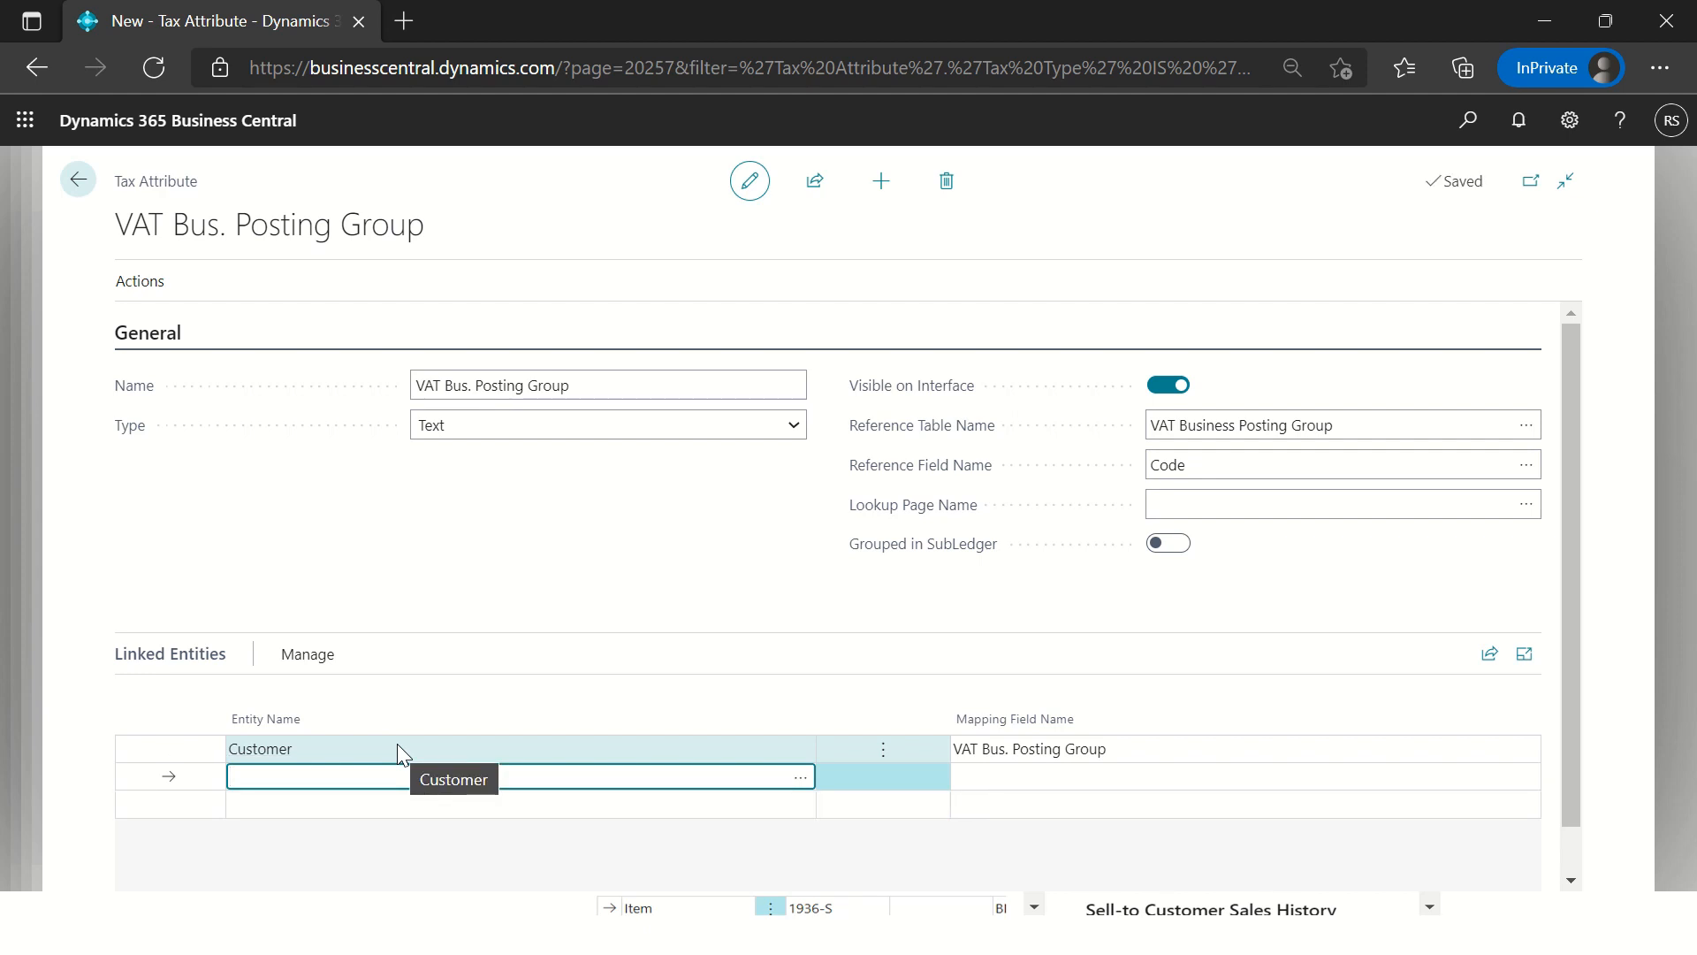
Step: Link the Item entity to the attribute, mapped to its VAT Bus. Posting Gr. (Price) field
text(item)
key(Return)
text(vat bus)
key(Return)
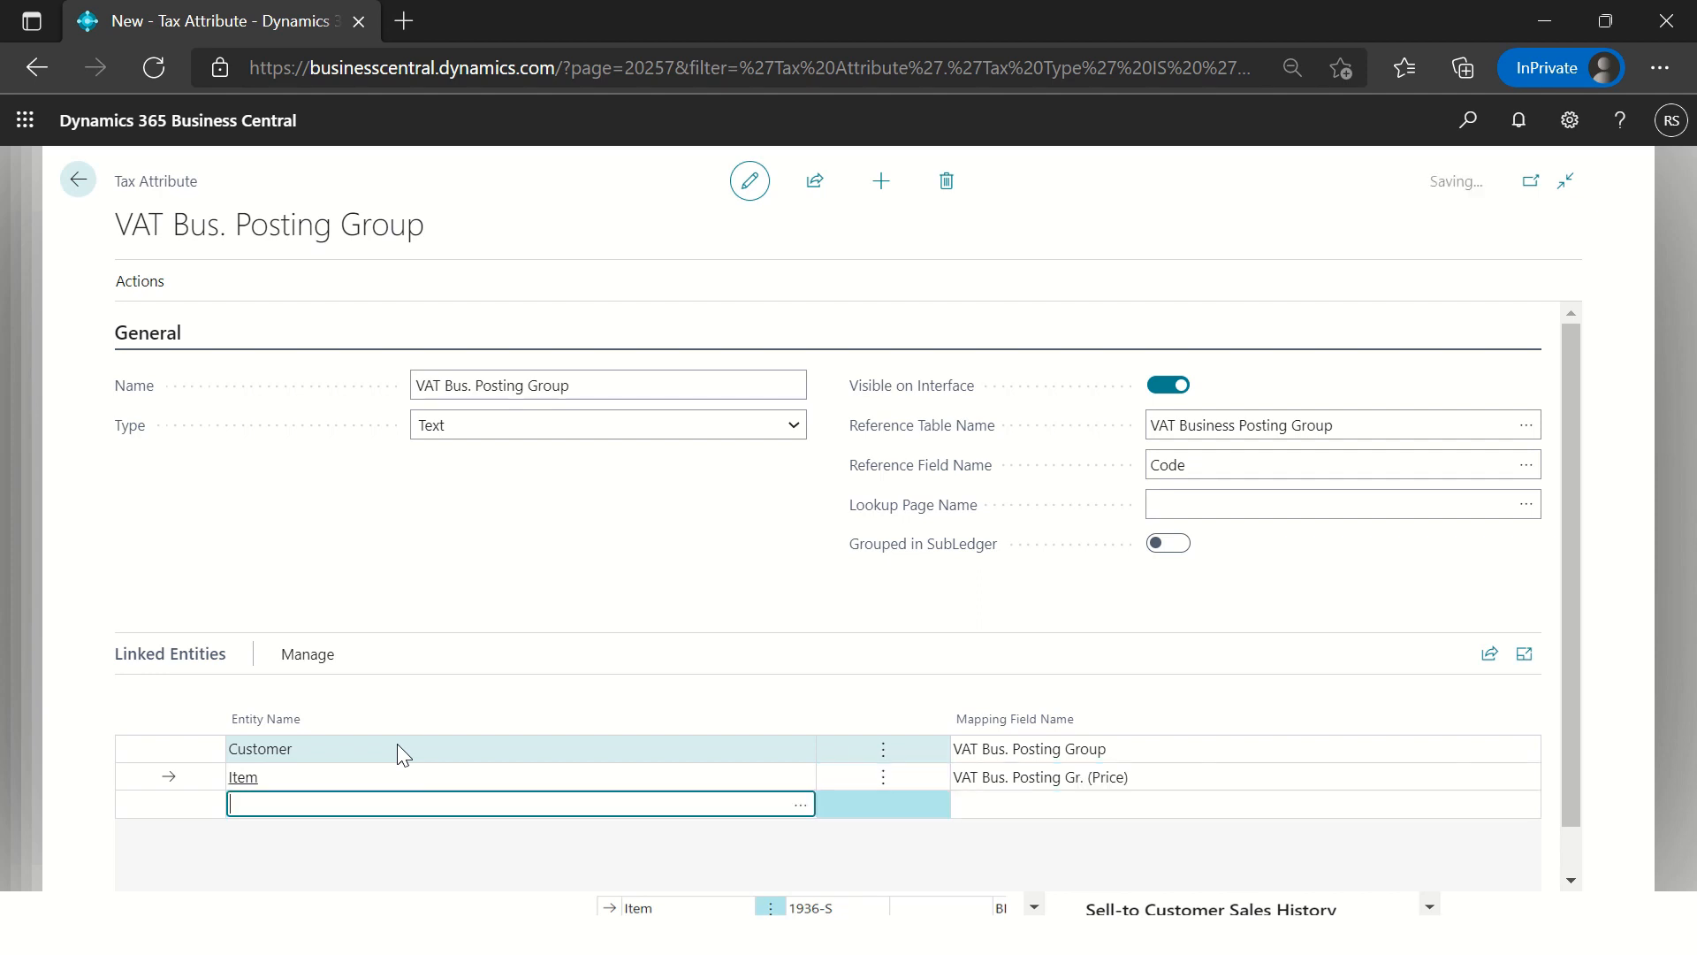
Step: Delete the Item line from the attribute's linked entities
key(Up)
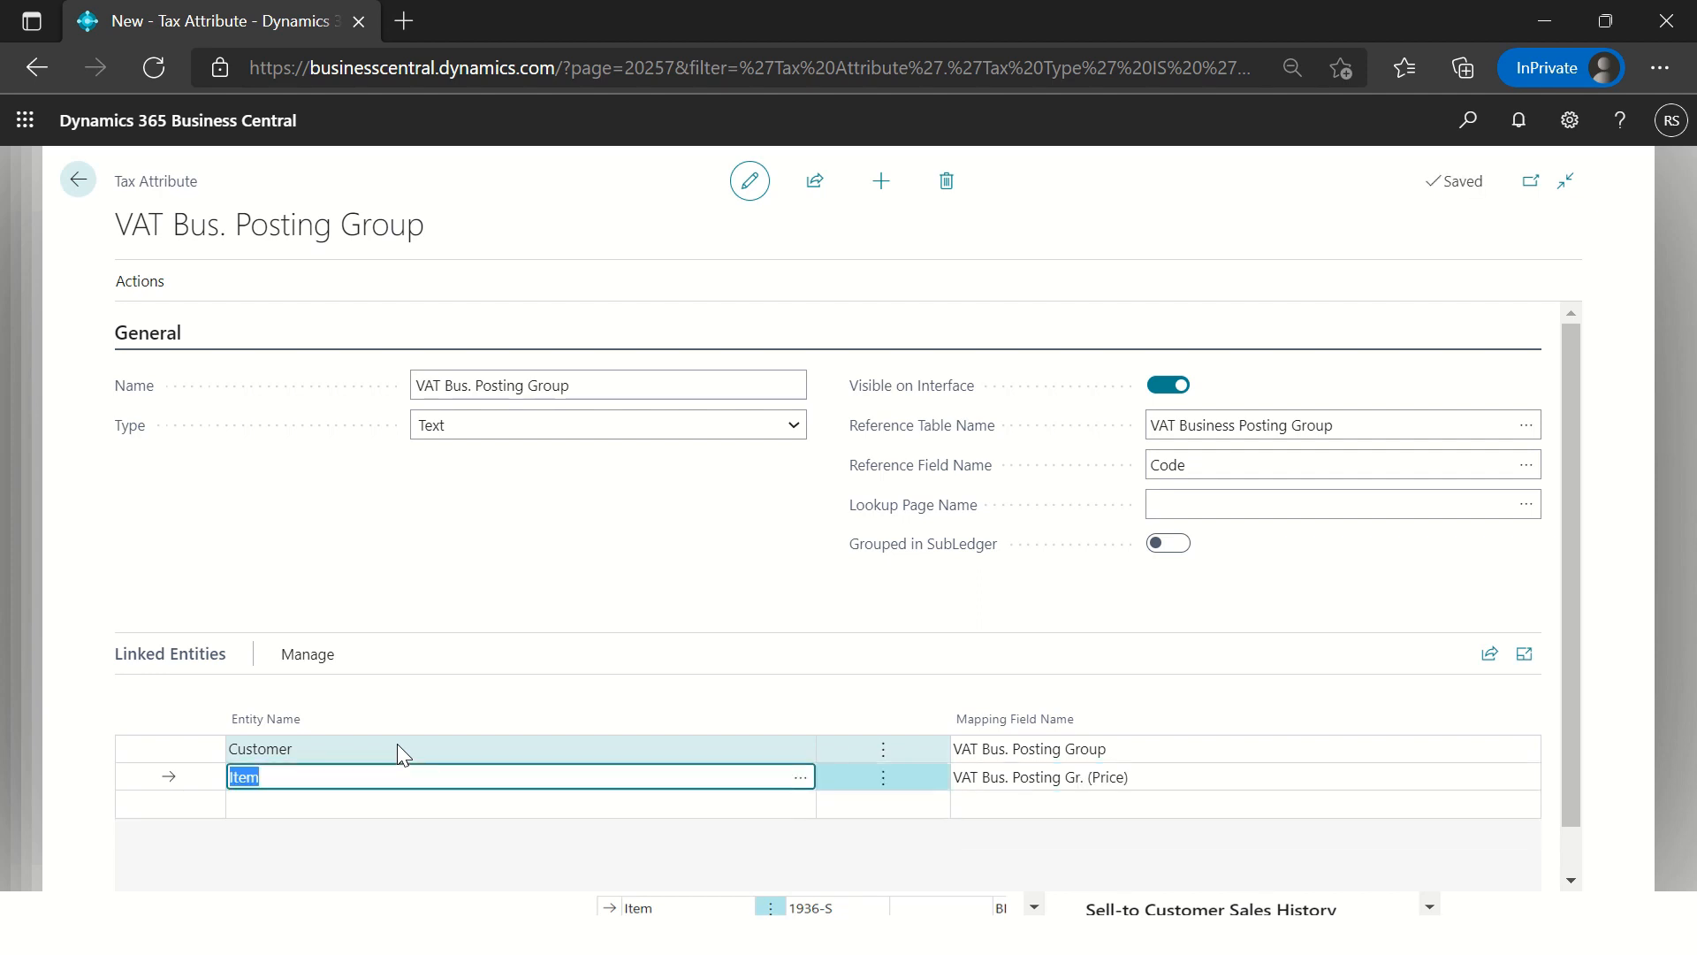
click(882, 778)
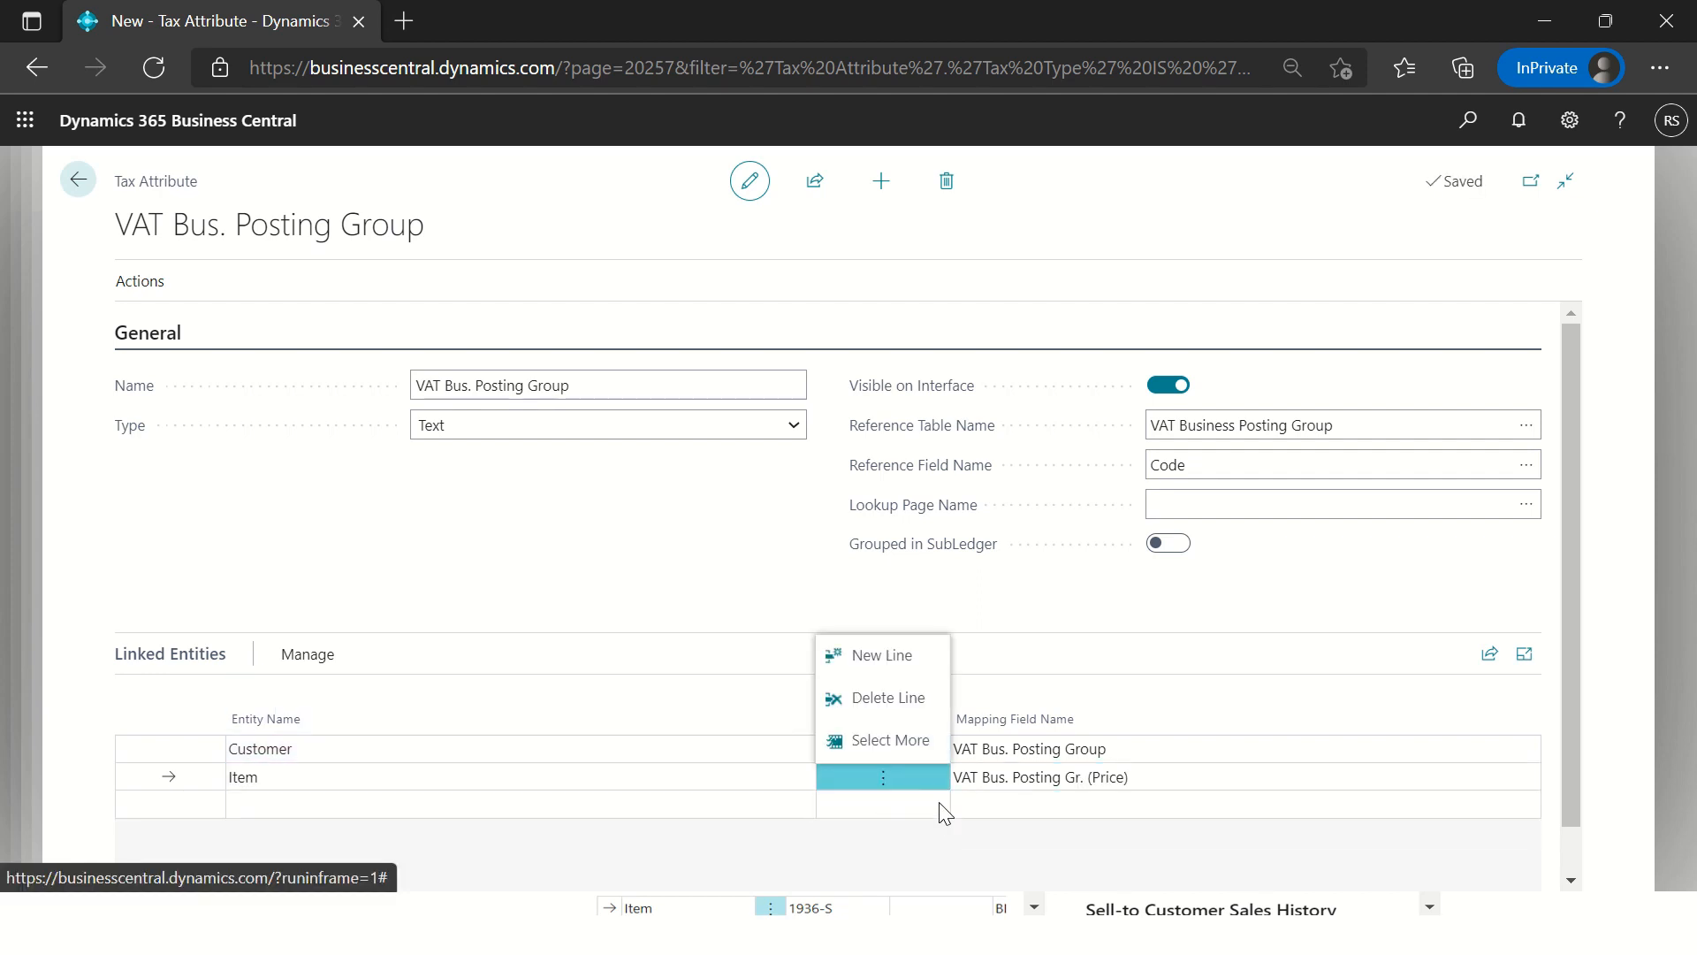
click(886, 698)
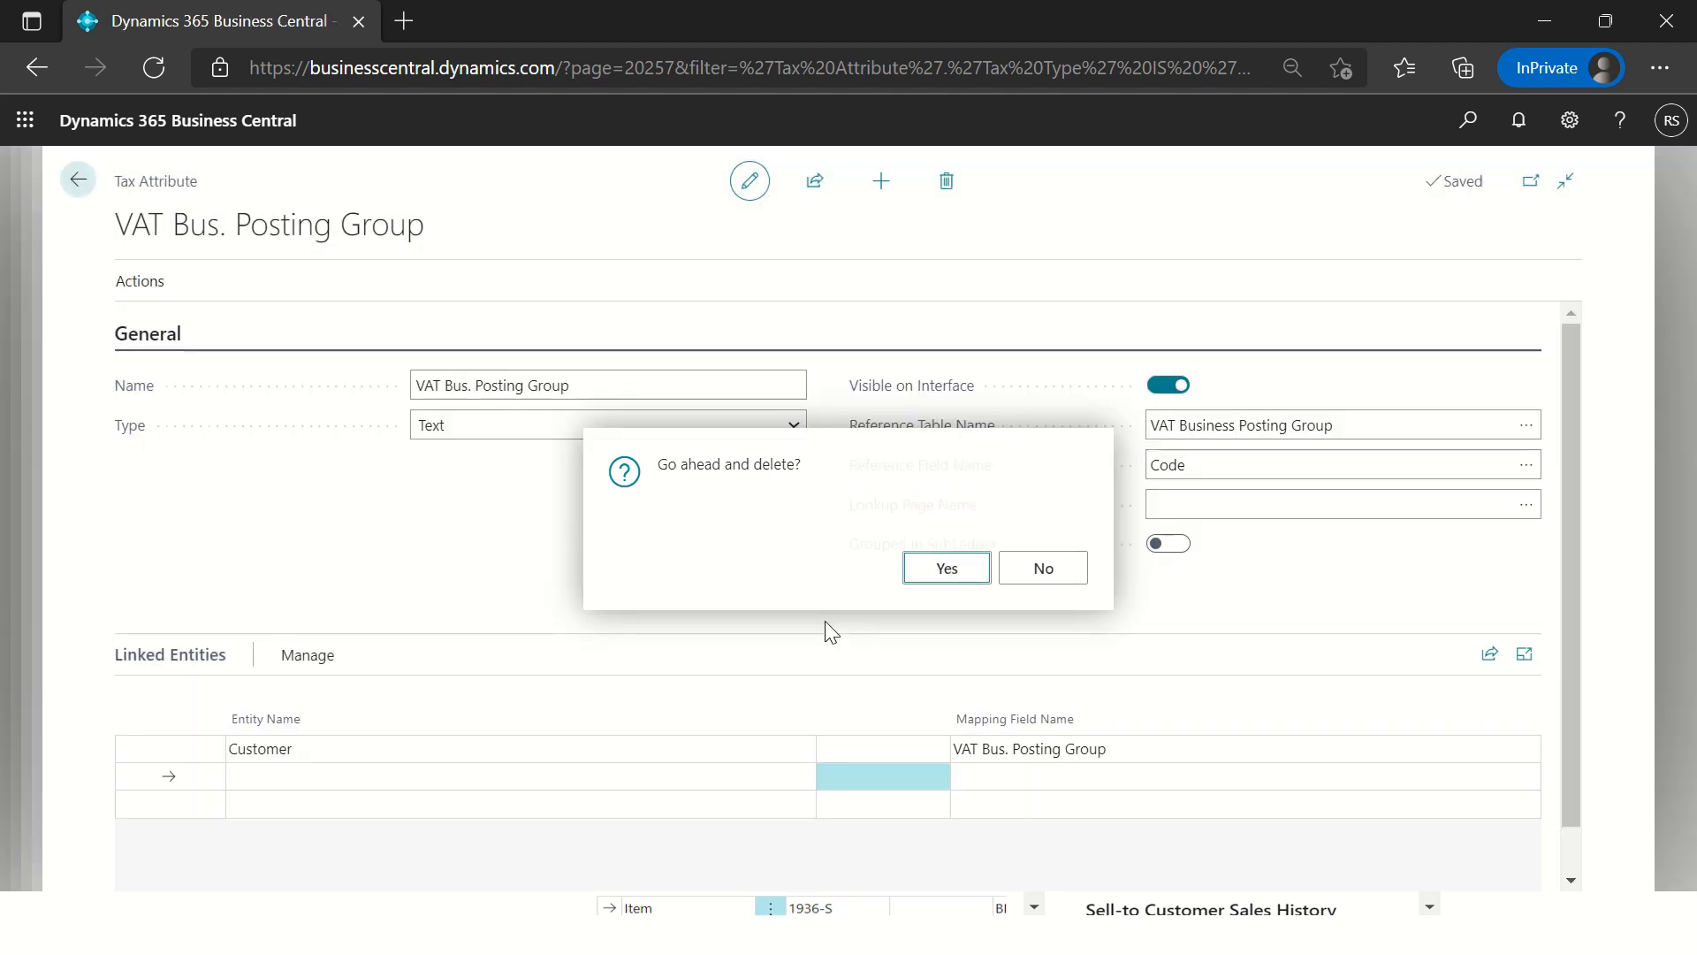
key(Return)
Step: Link the Sales Header entity to the attribute, mapped to its VAT Bus. Posting Group field
click(354, 778)
text(sales header)
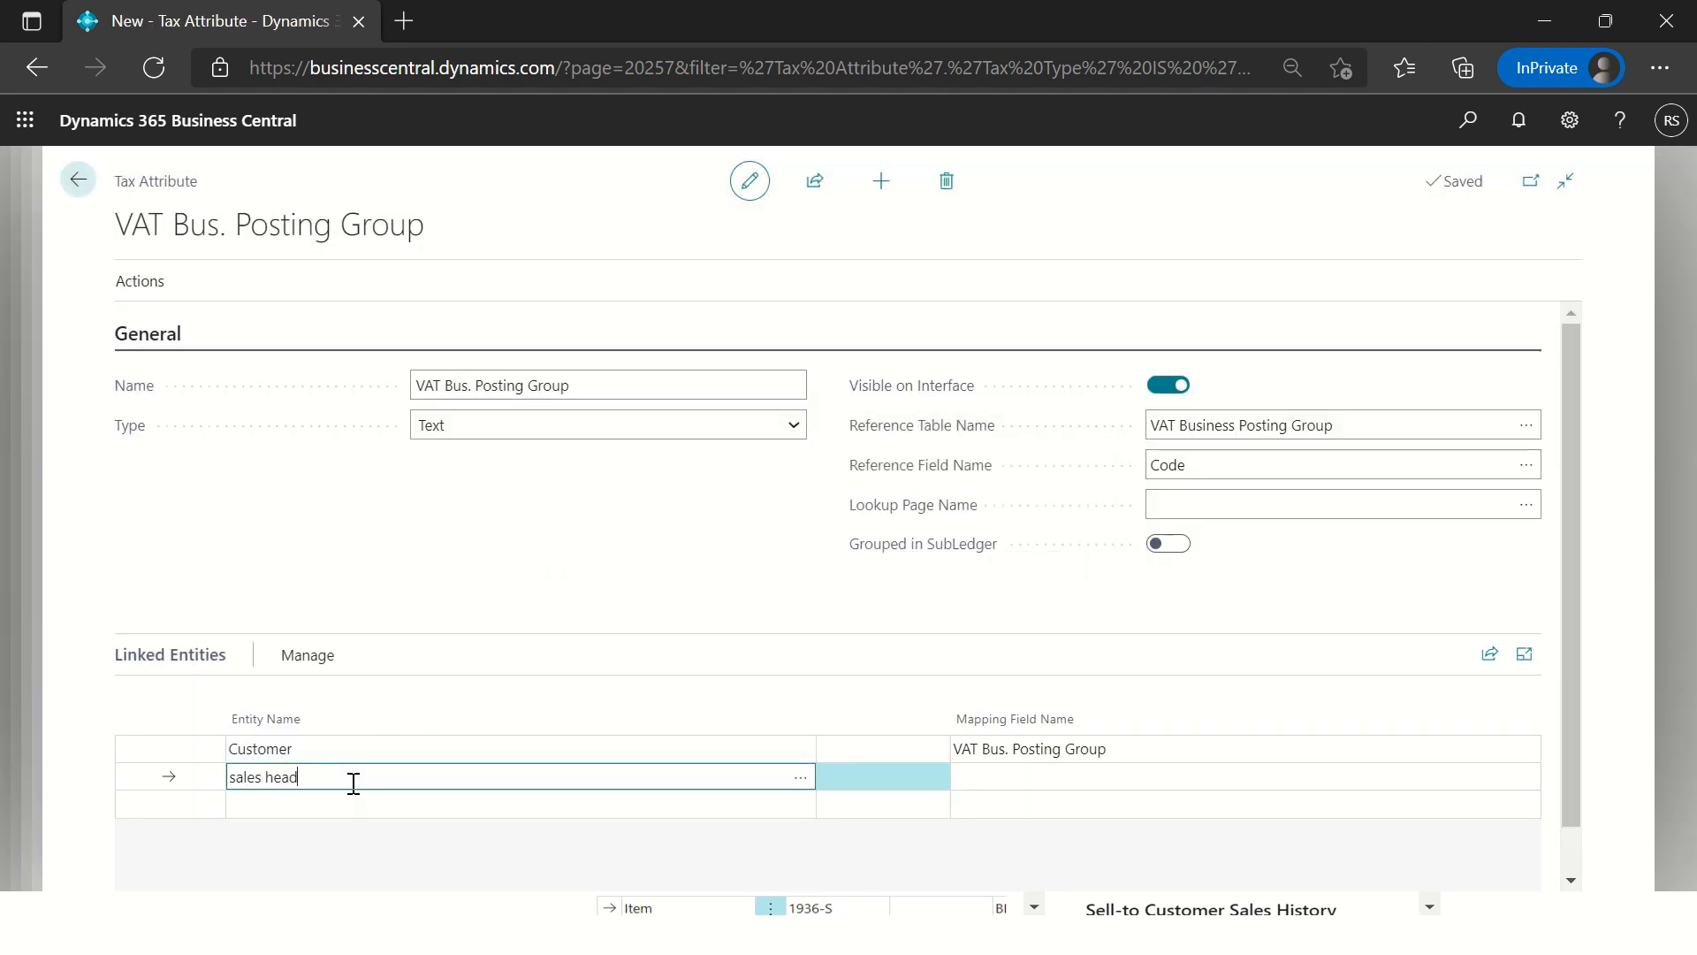
key(Tab)
text(c)
key(BackSpace)
text(vat bus)
key(Return)
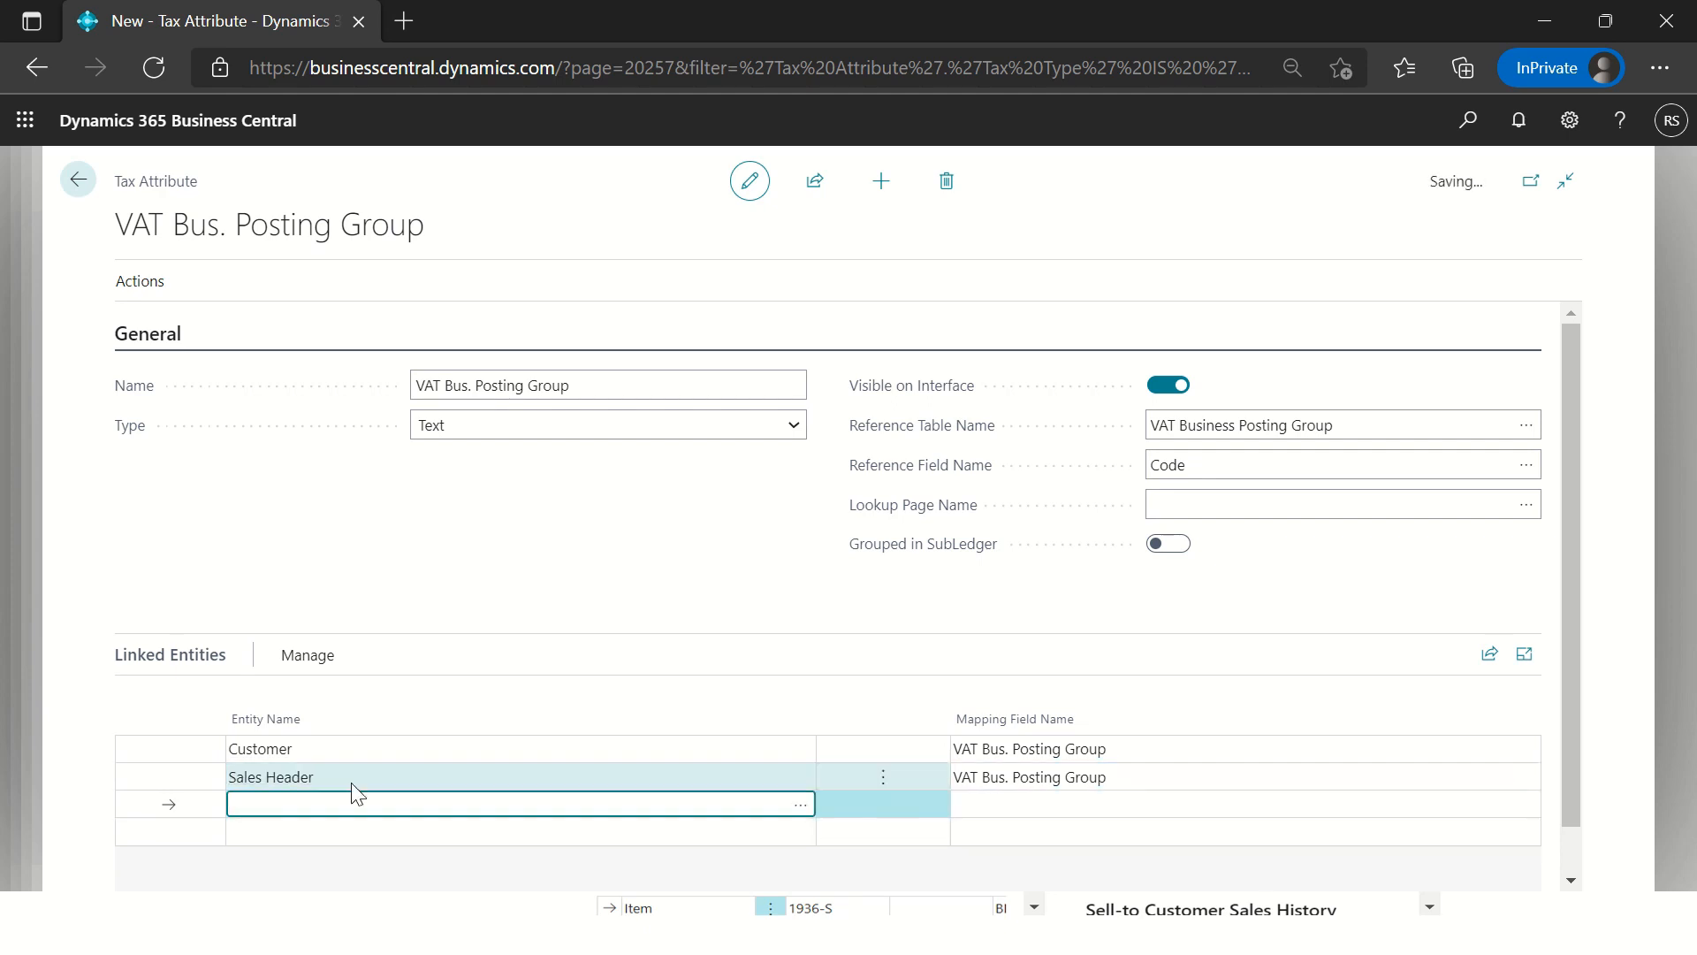
Step: Link the Sales Line entity to the attribute, mapped to its VAT Bus. Posting Group field
text(sales line)
key(Tab)
text(ba)
key(BackSpace)
key(BackSpace)
text(vat bus. pos)
key(Return)
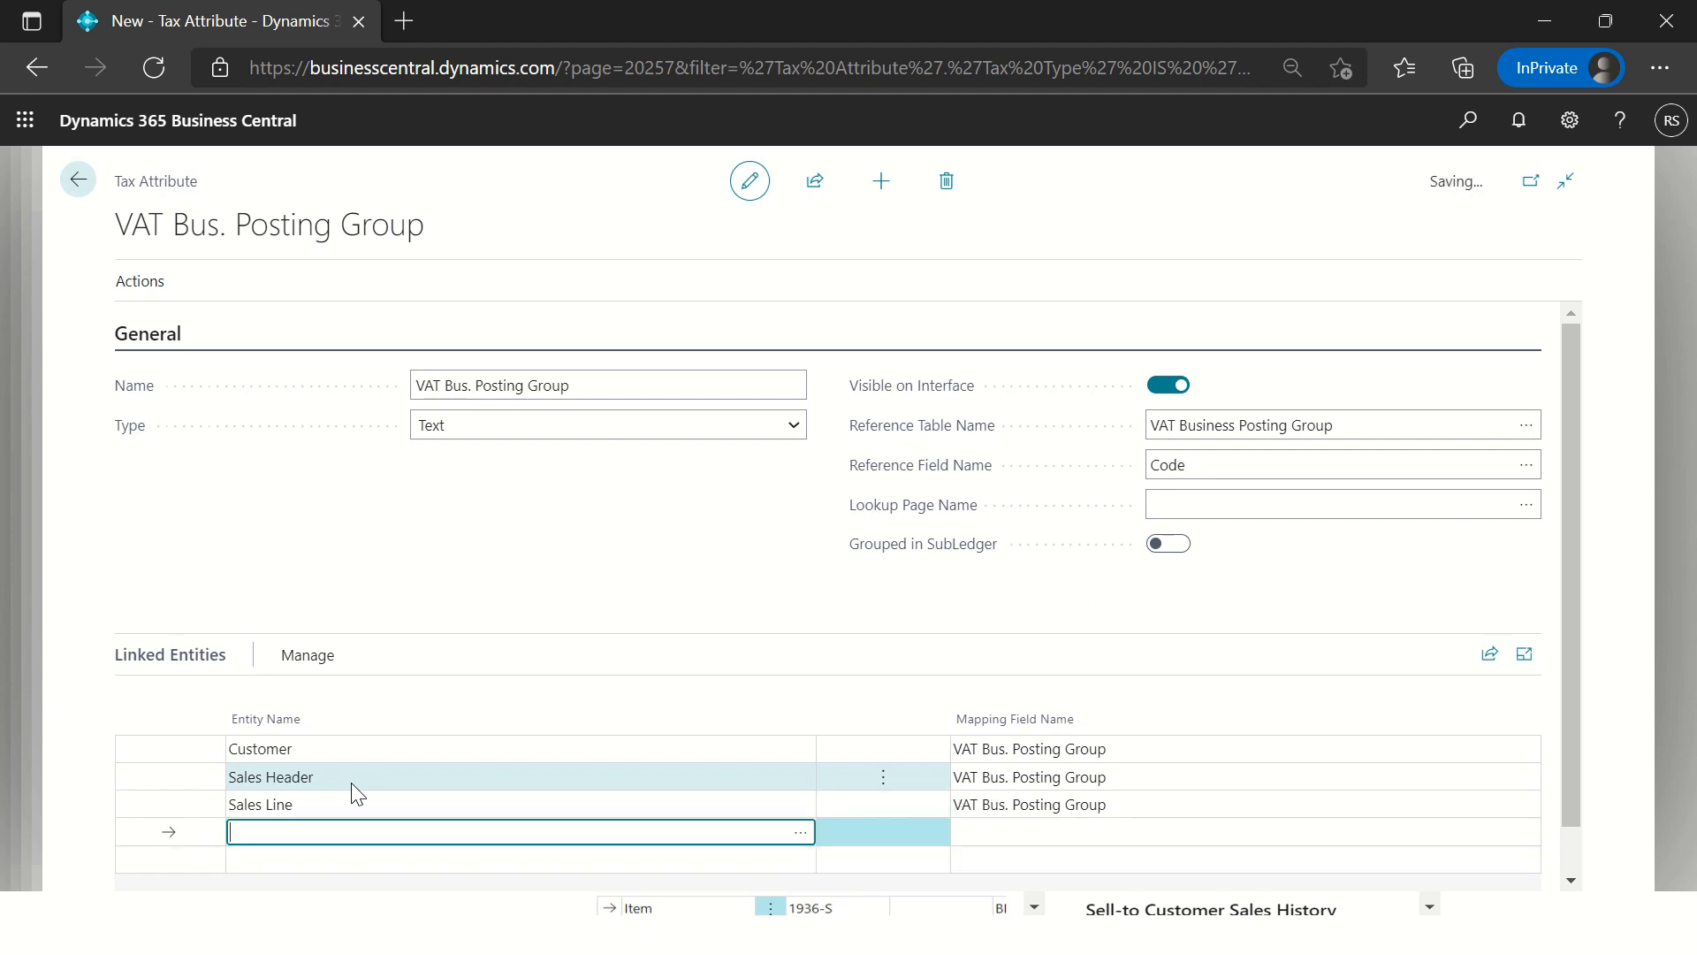
key(Up)
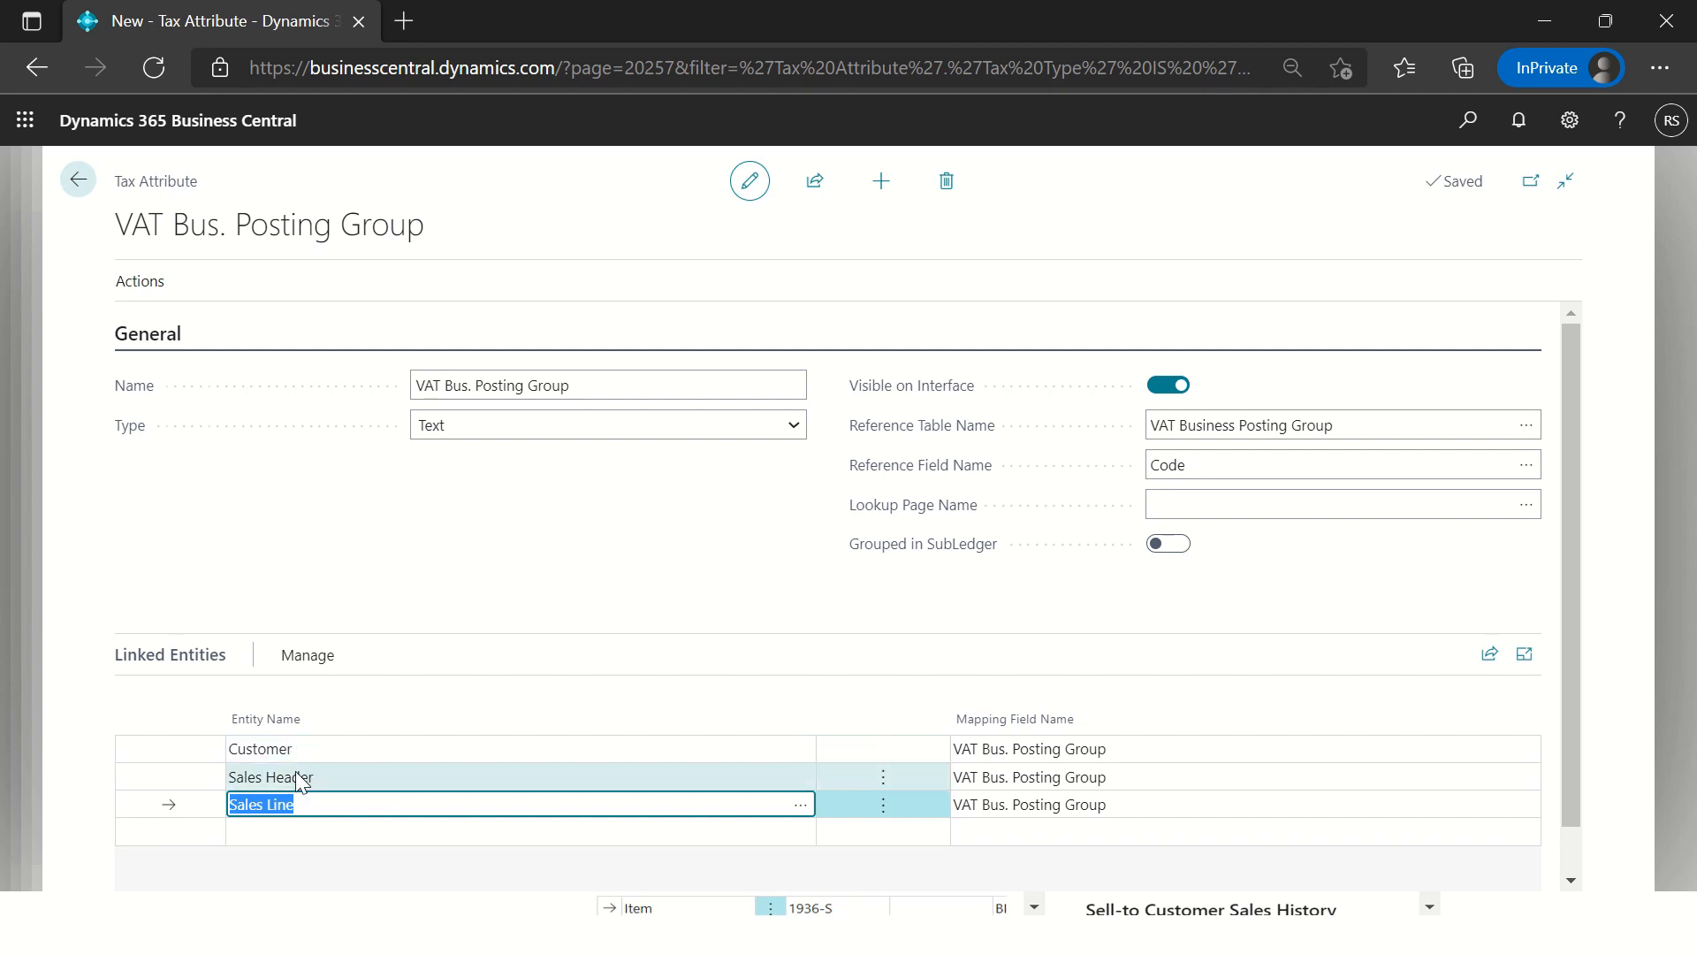
click(335, 806)
click(345, 776)
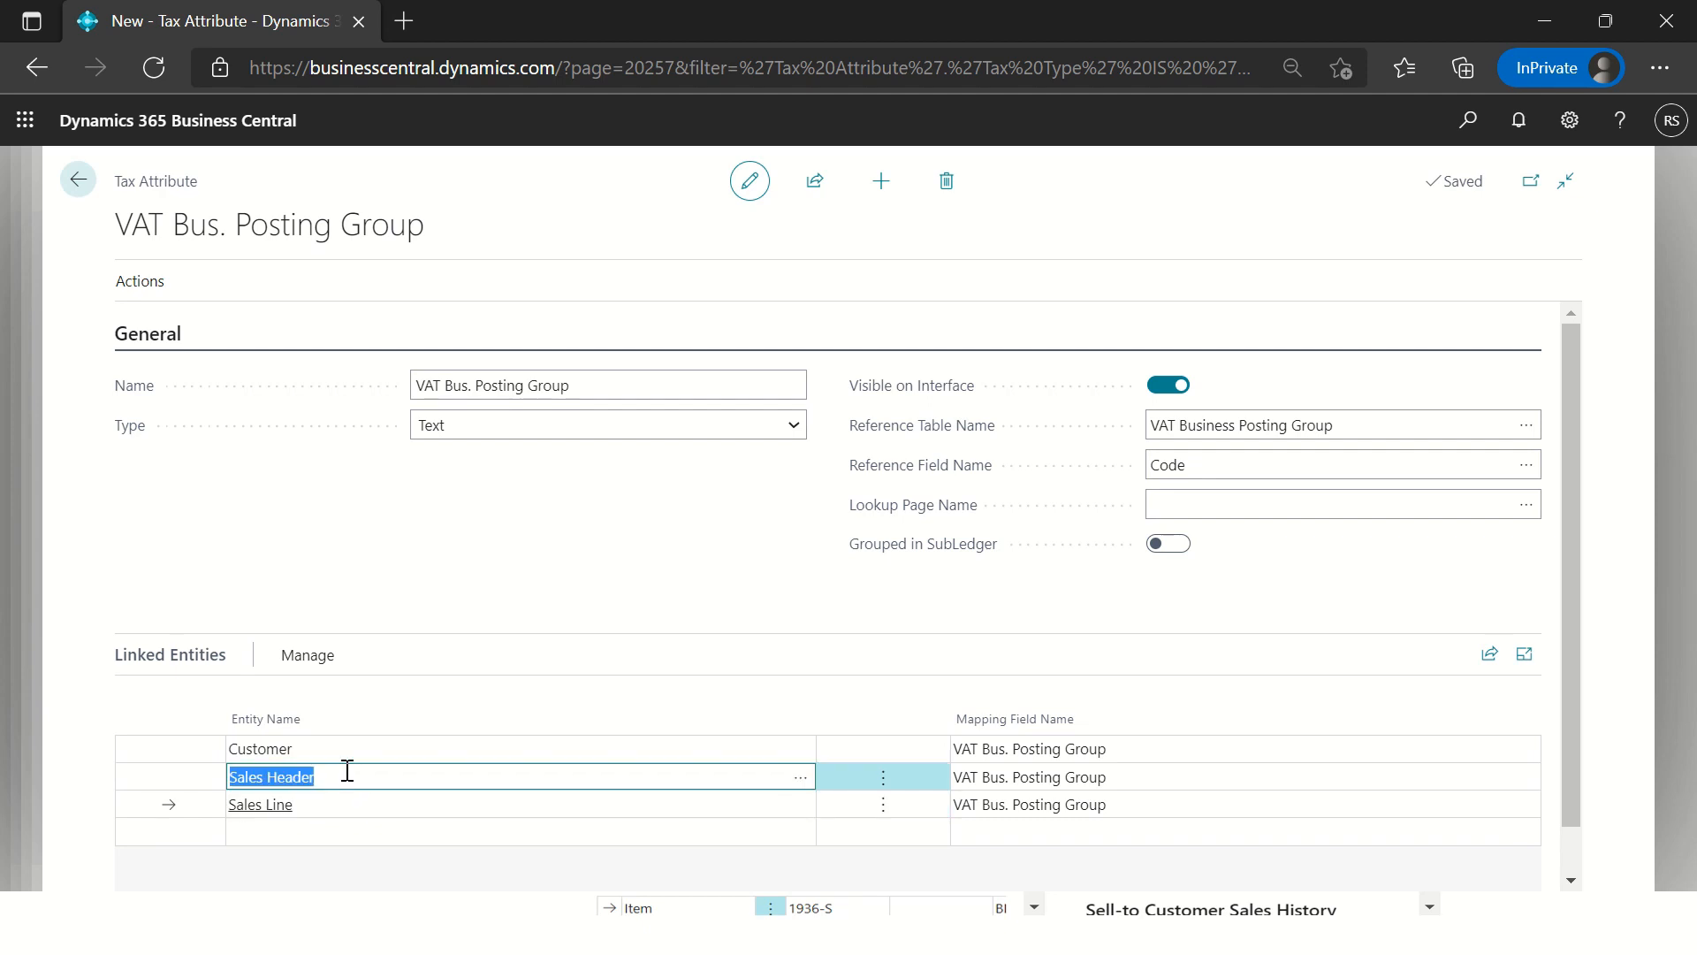
click(345, 752)
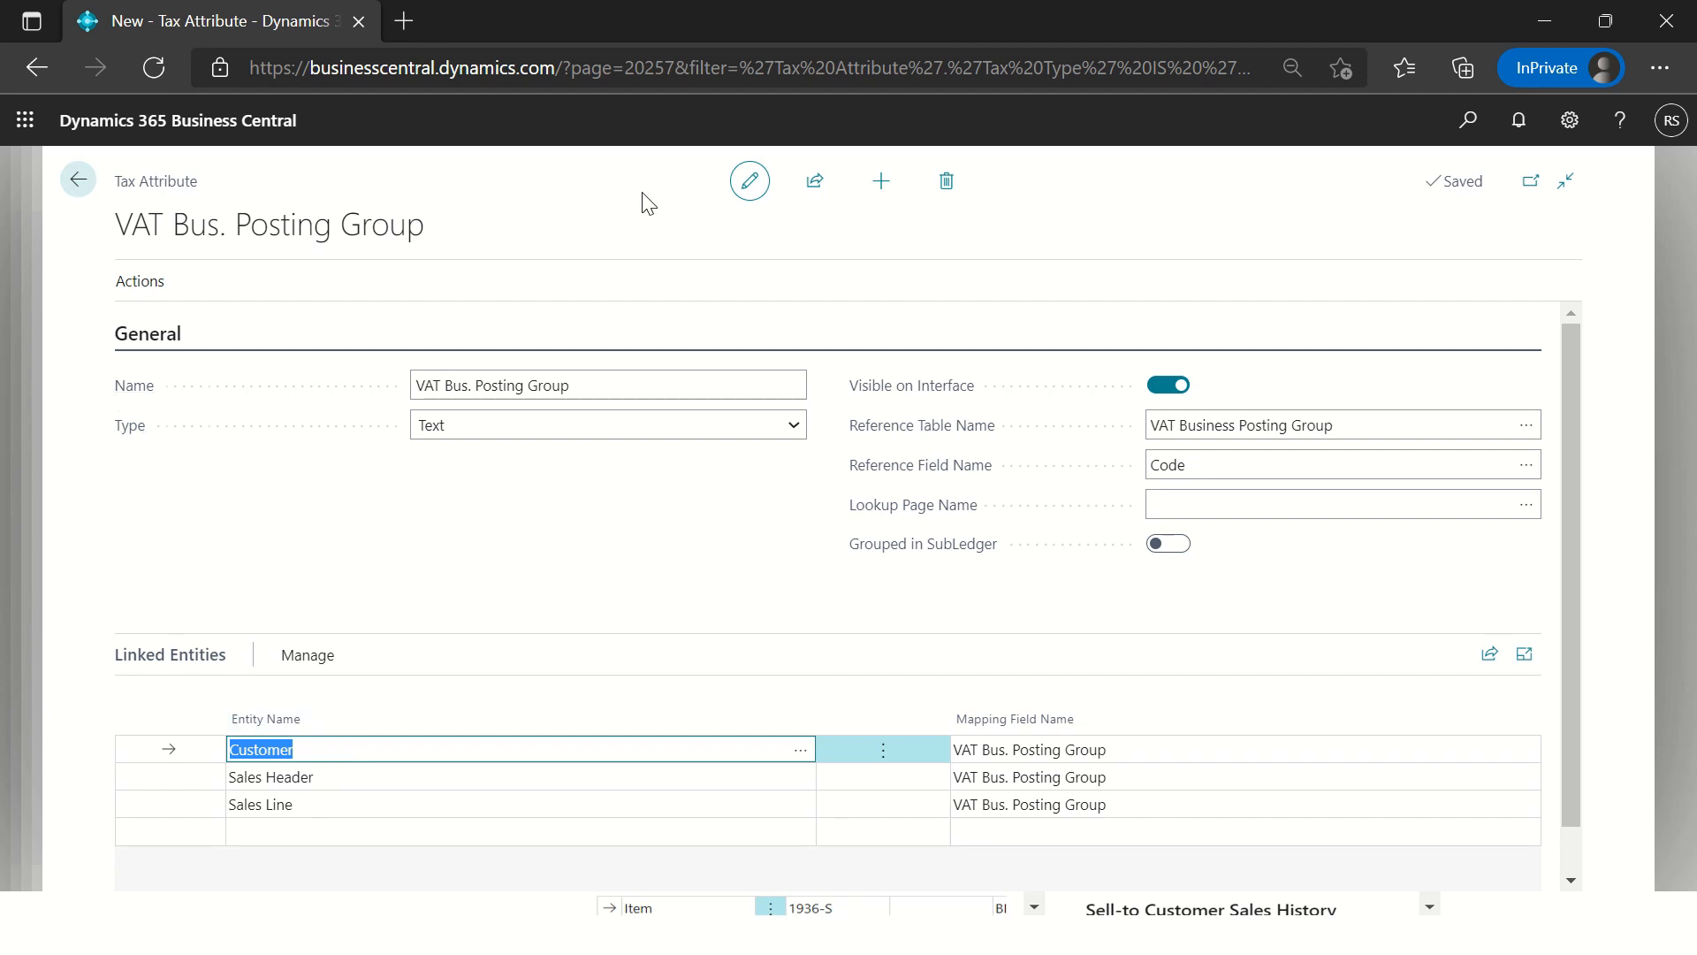
Step: Create a new tax attribute named VAT Prod. Posting Group and make it visible on the interface
click(890, 186)
text(VA)
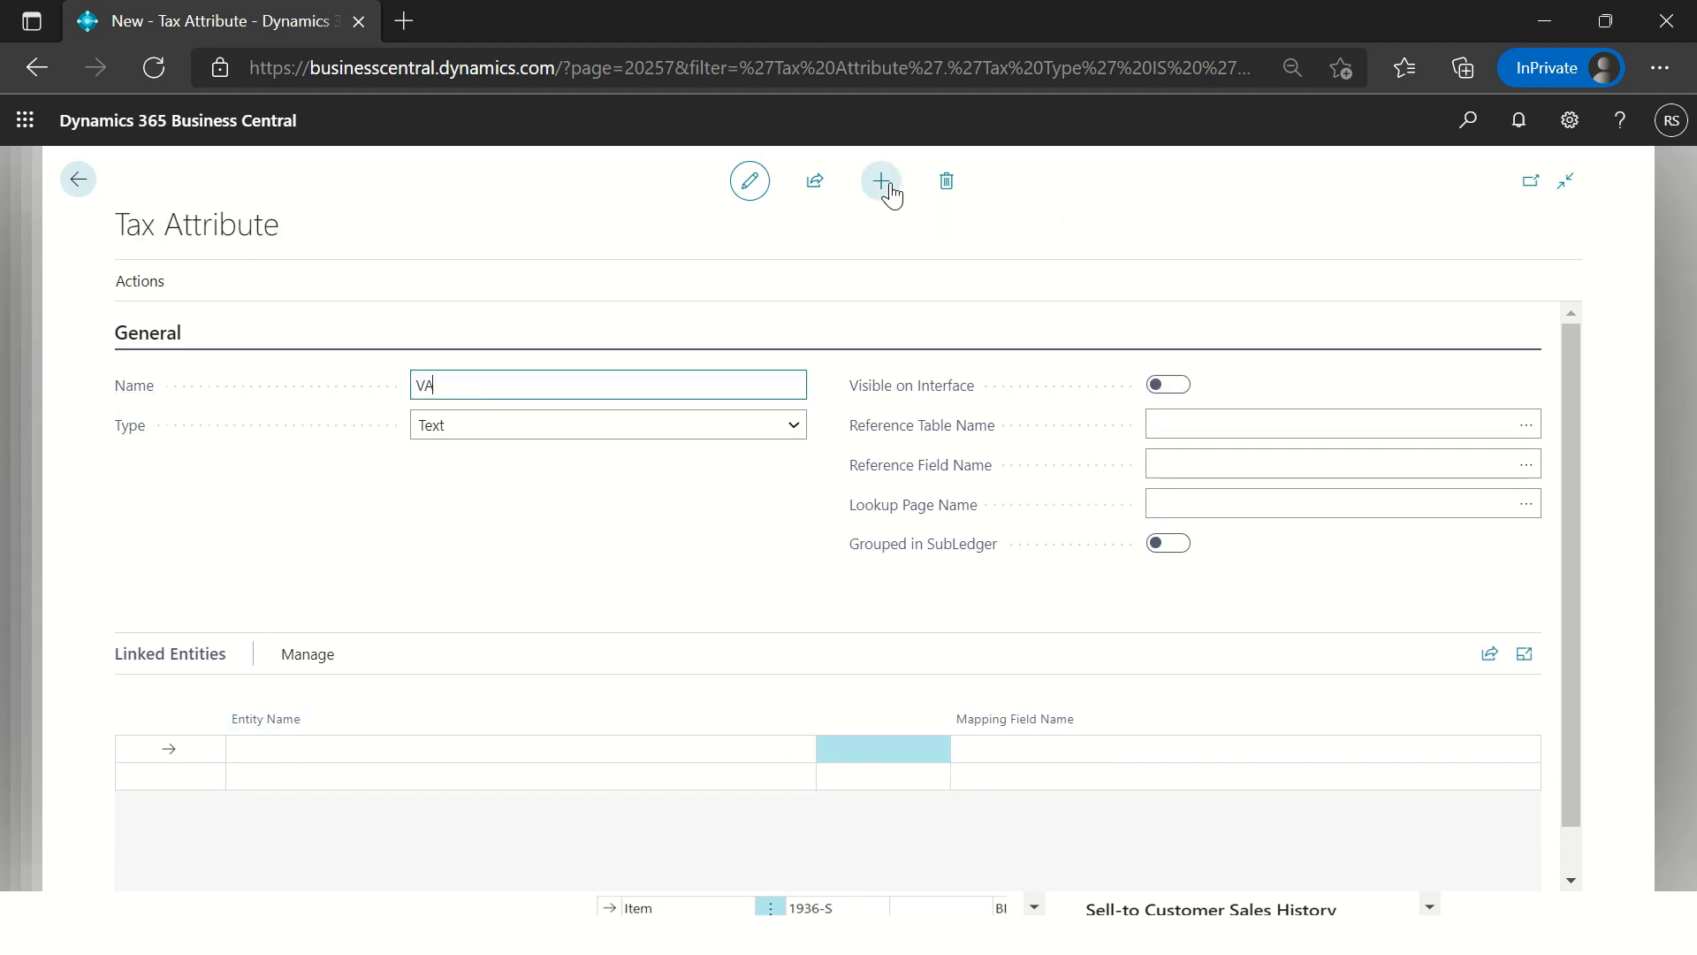
text(T Prod. )
text(Posting Grou)
text(p)
key(Tab)
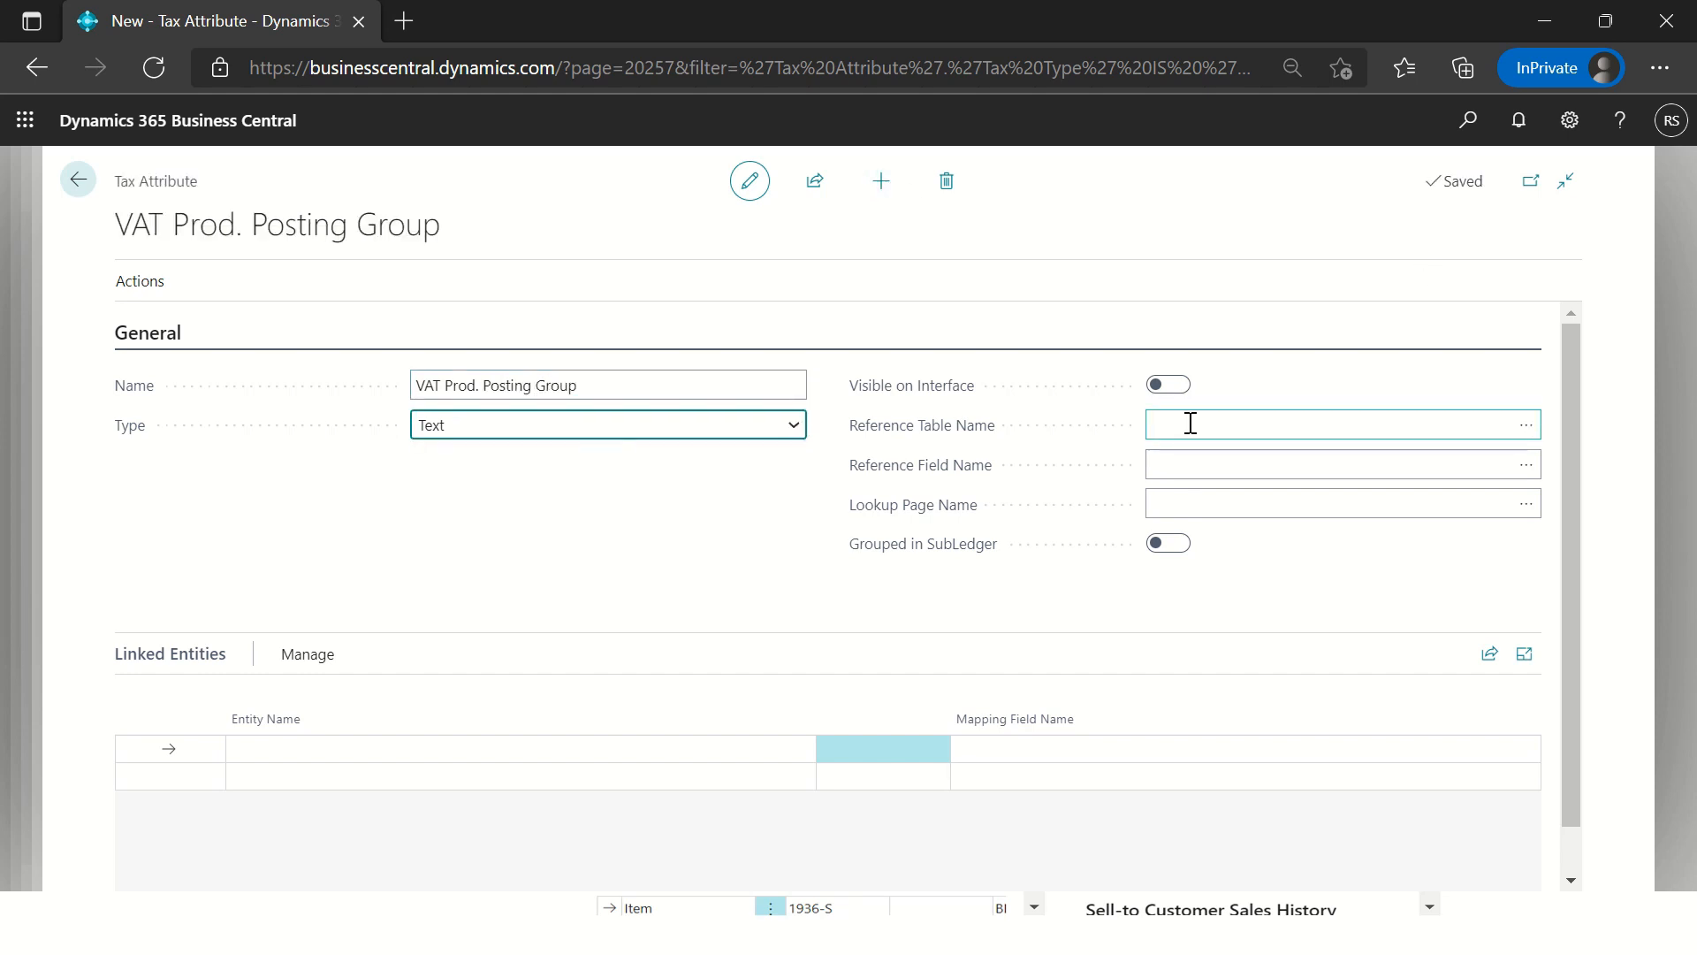
click(1169, 386)
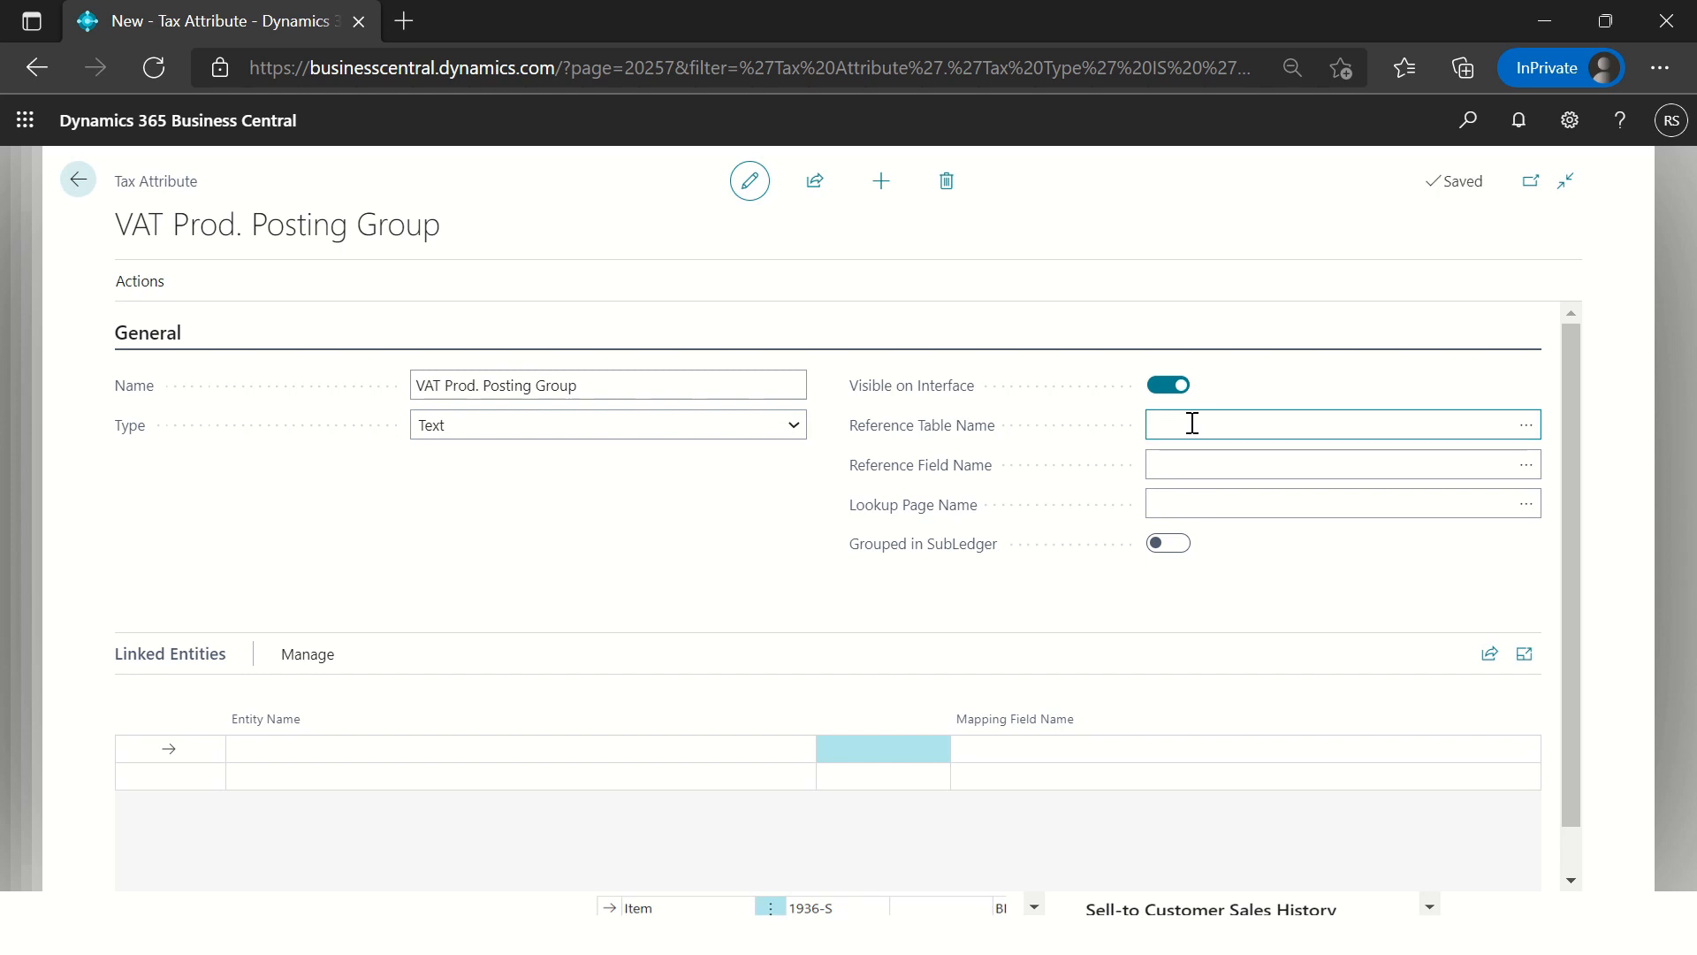
Step: Set the attribute's reference table to VAT Product Posting Group and its reference field to Code
text(vat prod)
key(Tab)
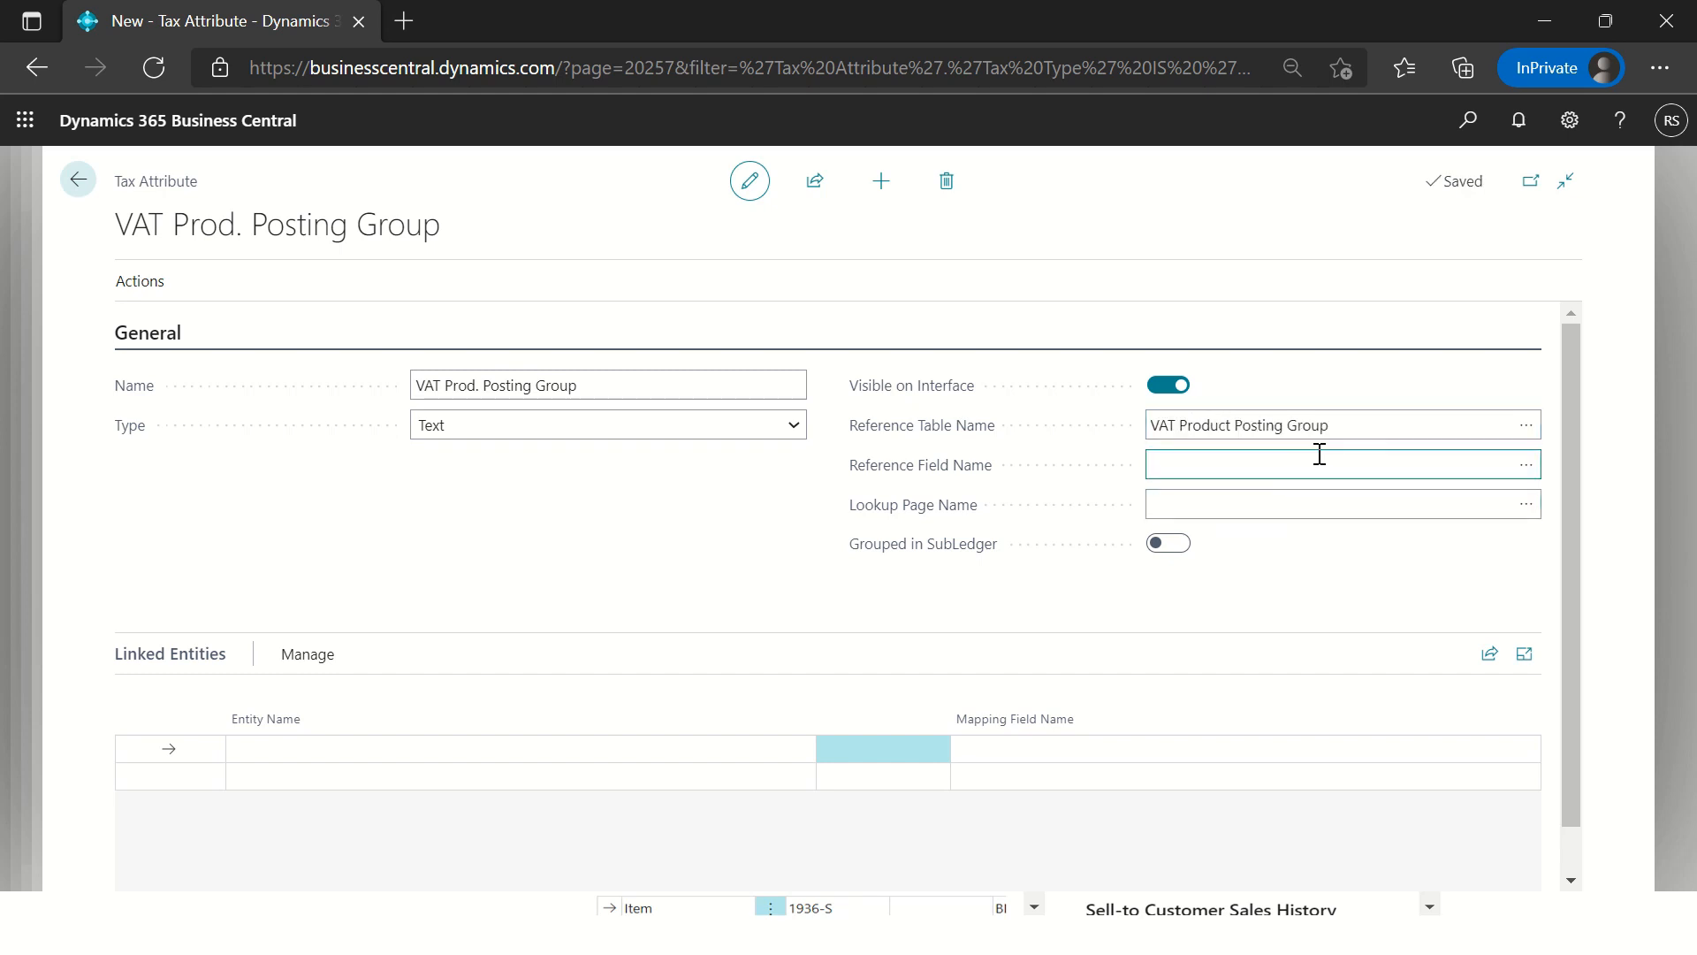
text(code)
key(Tab)
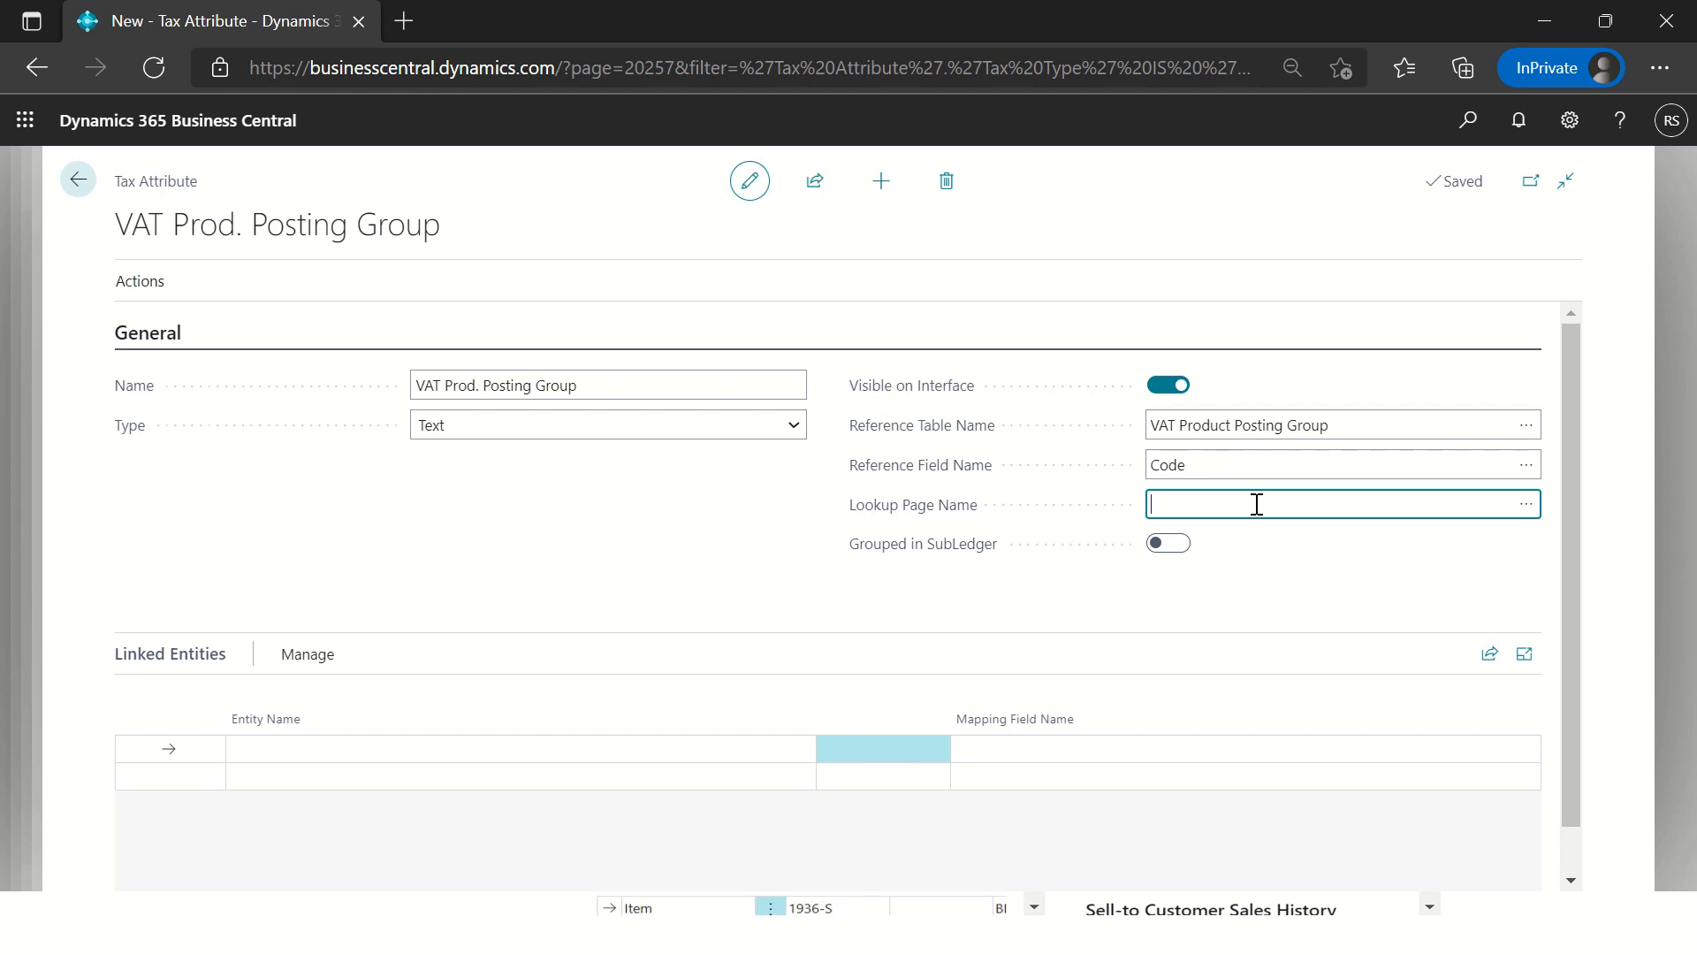
click(1254, 424)
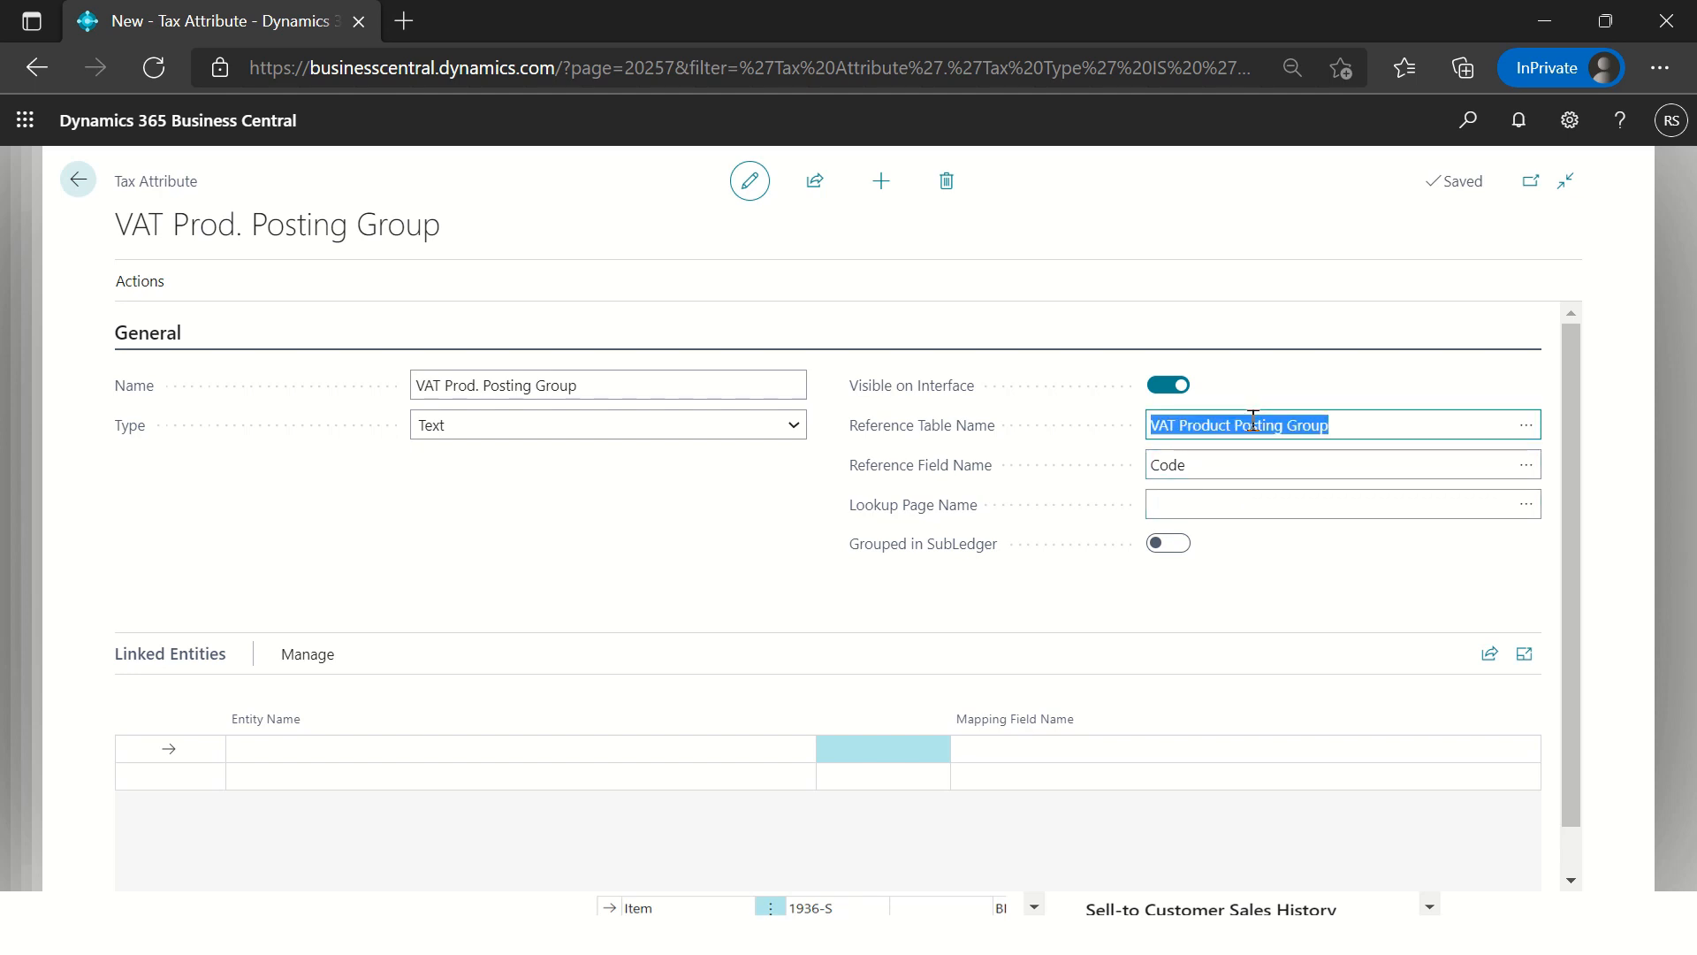
Step: Link the Item entity to the attribute, mapped to its VAT Prod. Posting Group field
click(310, 746)
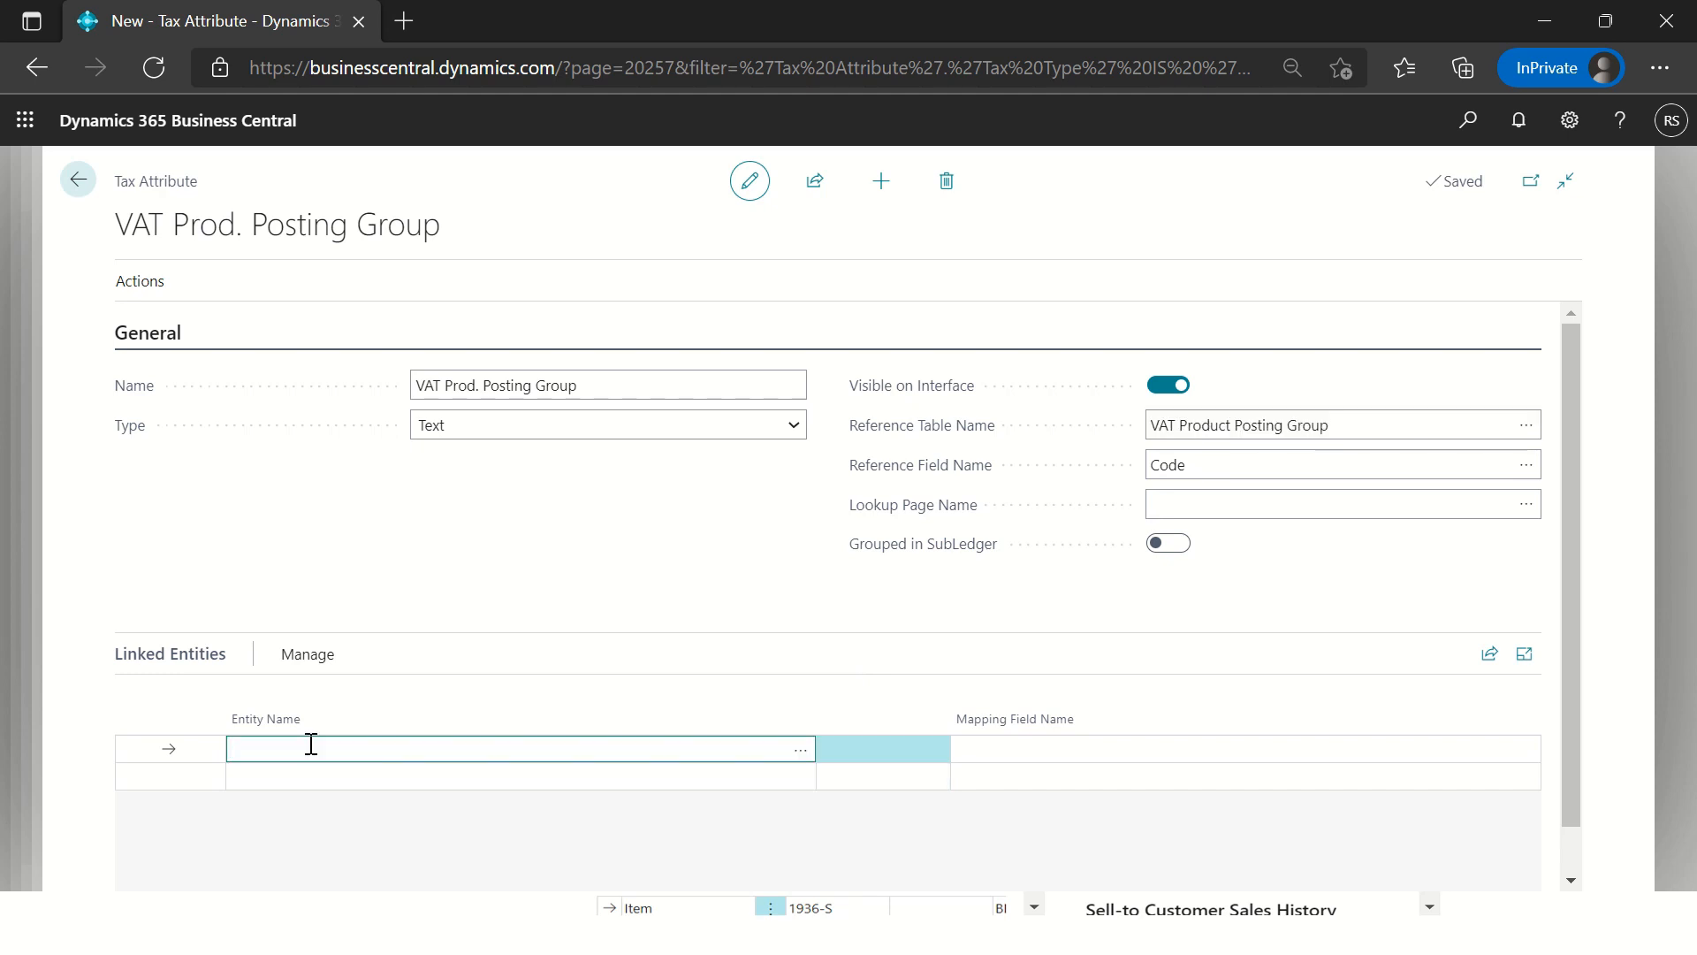
text(Item)
key(Tab)
text(vat pro)
key(Return)
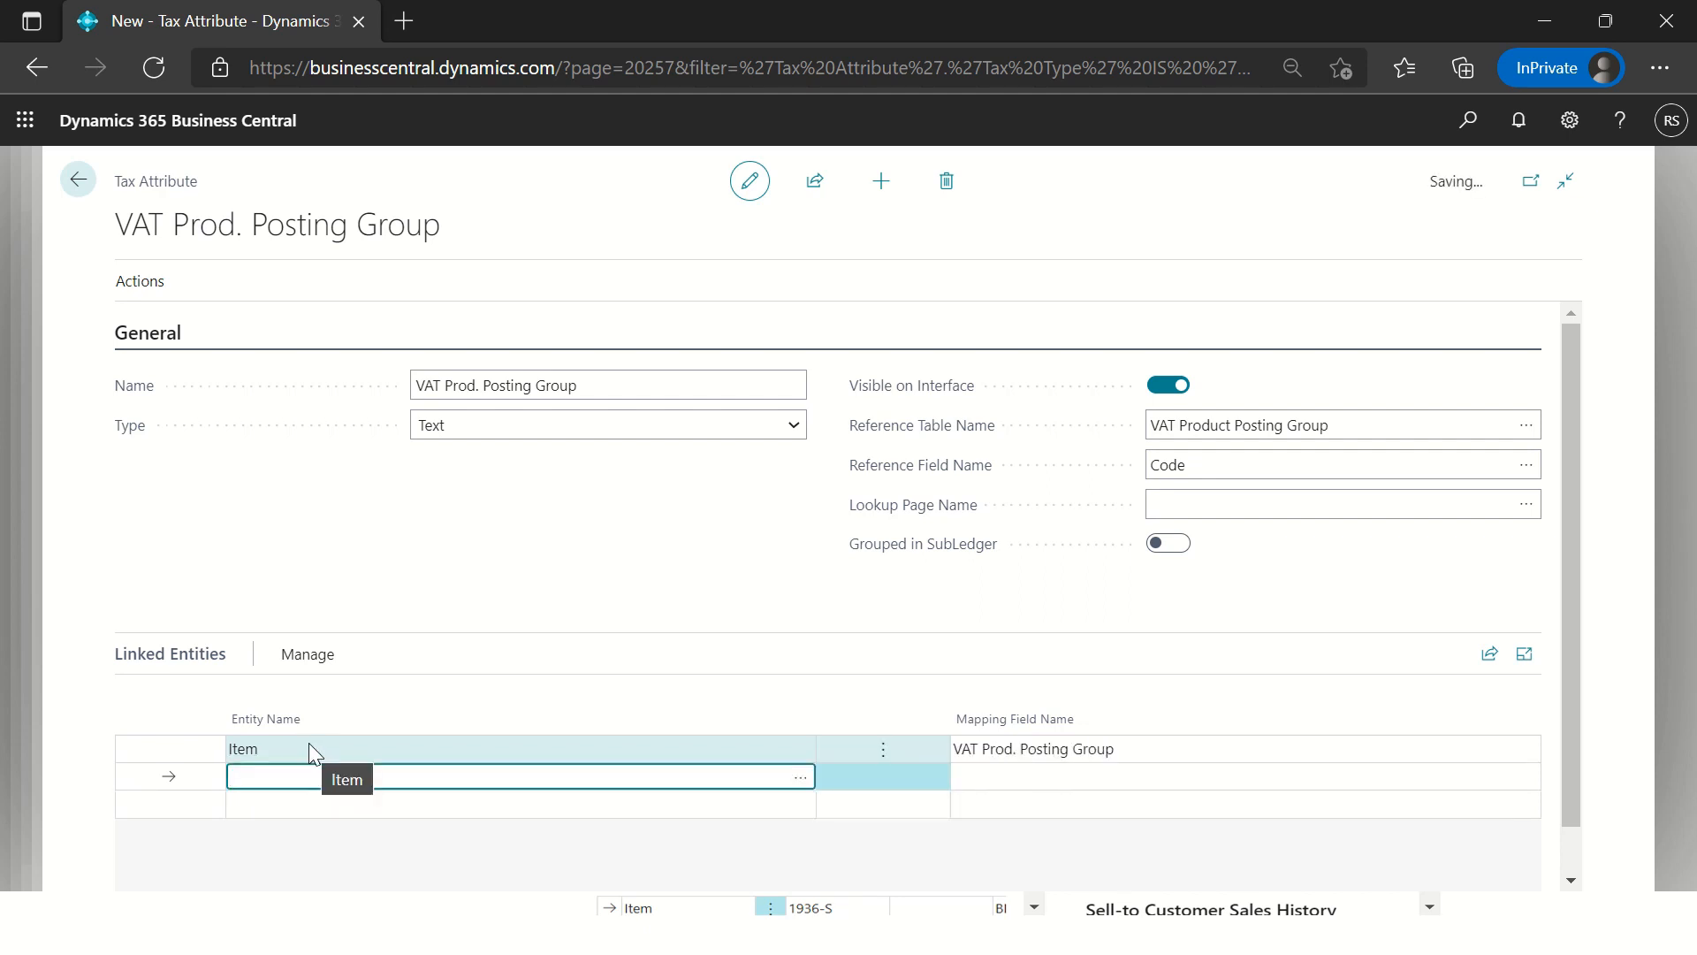
Step: Link the Sales Line entity to the attribute, mapped to its VAT Prod. Posting Group field
text(sales line)
key(Return)
text(vat p)
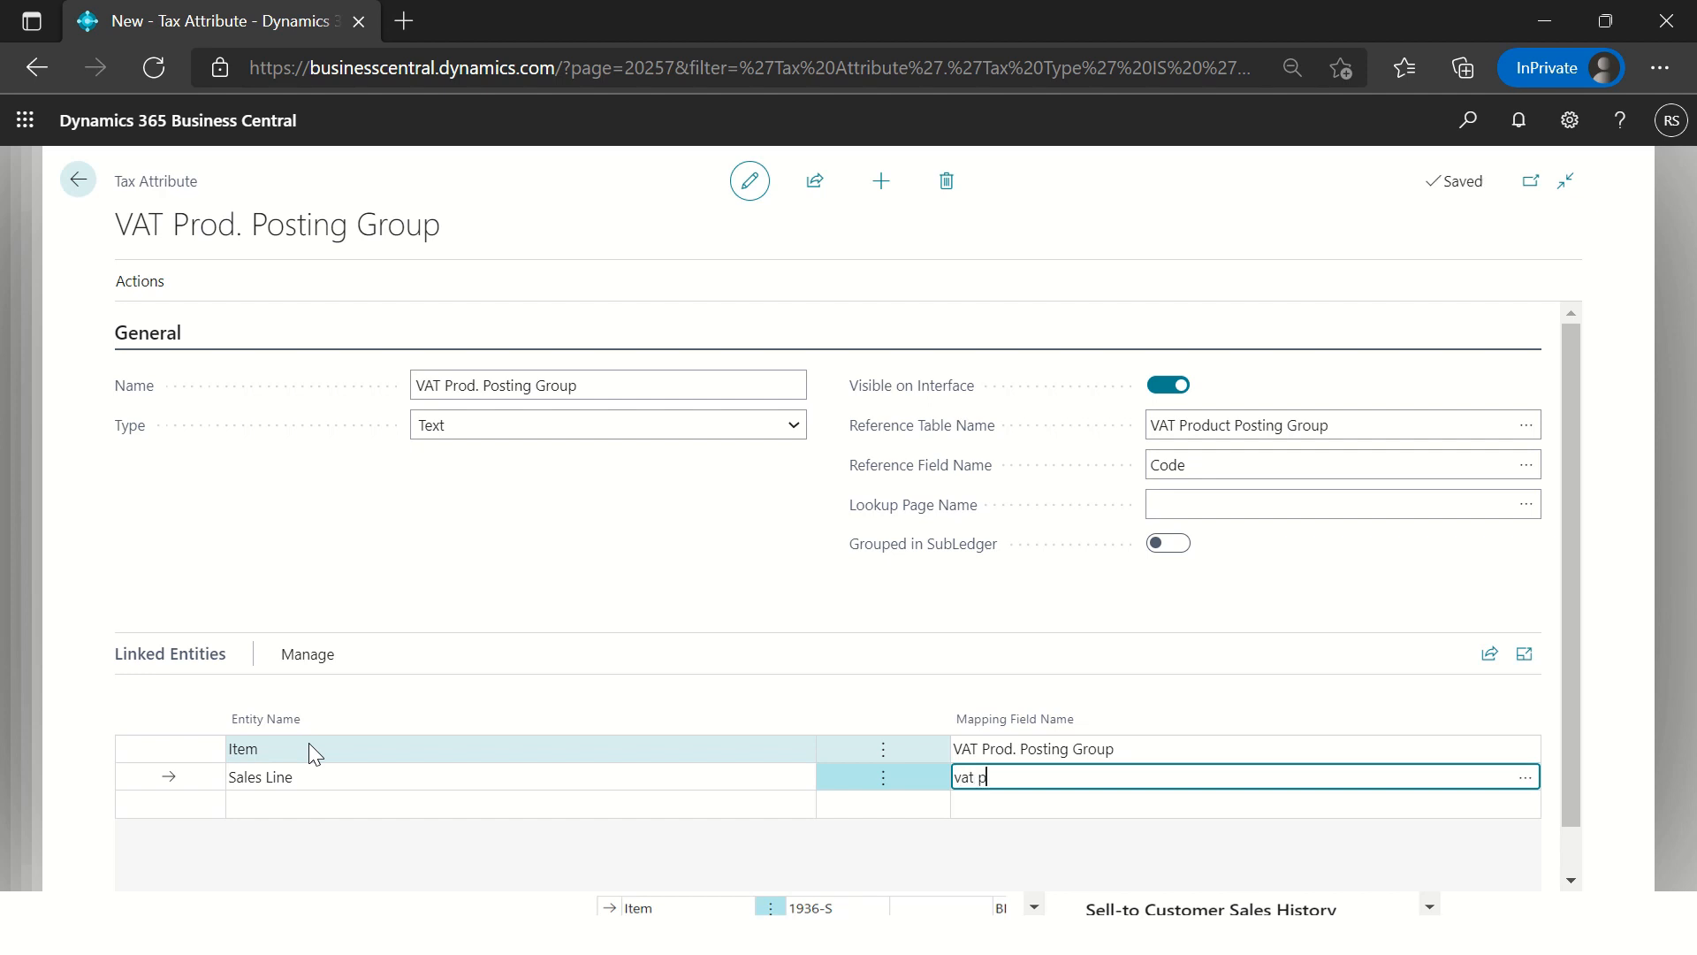
text(rod. post)
key(Return)
Step: Link the G/L Account entity to the attribute, mapped to its VAT Prod. Posting Group field
text(g/l ac)
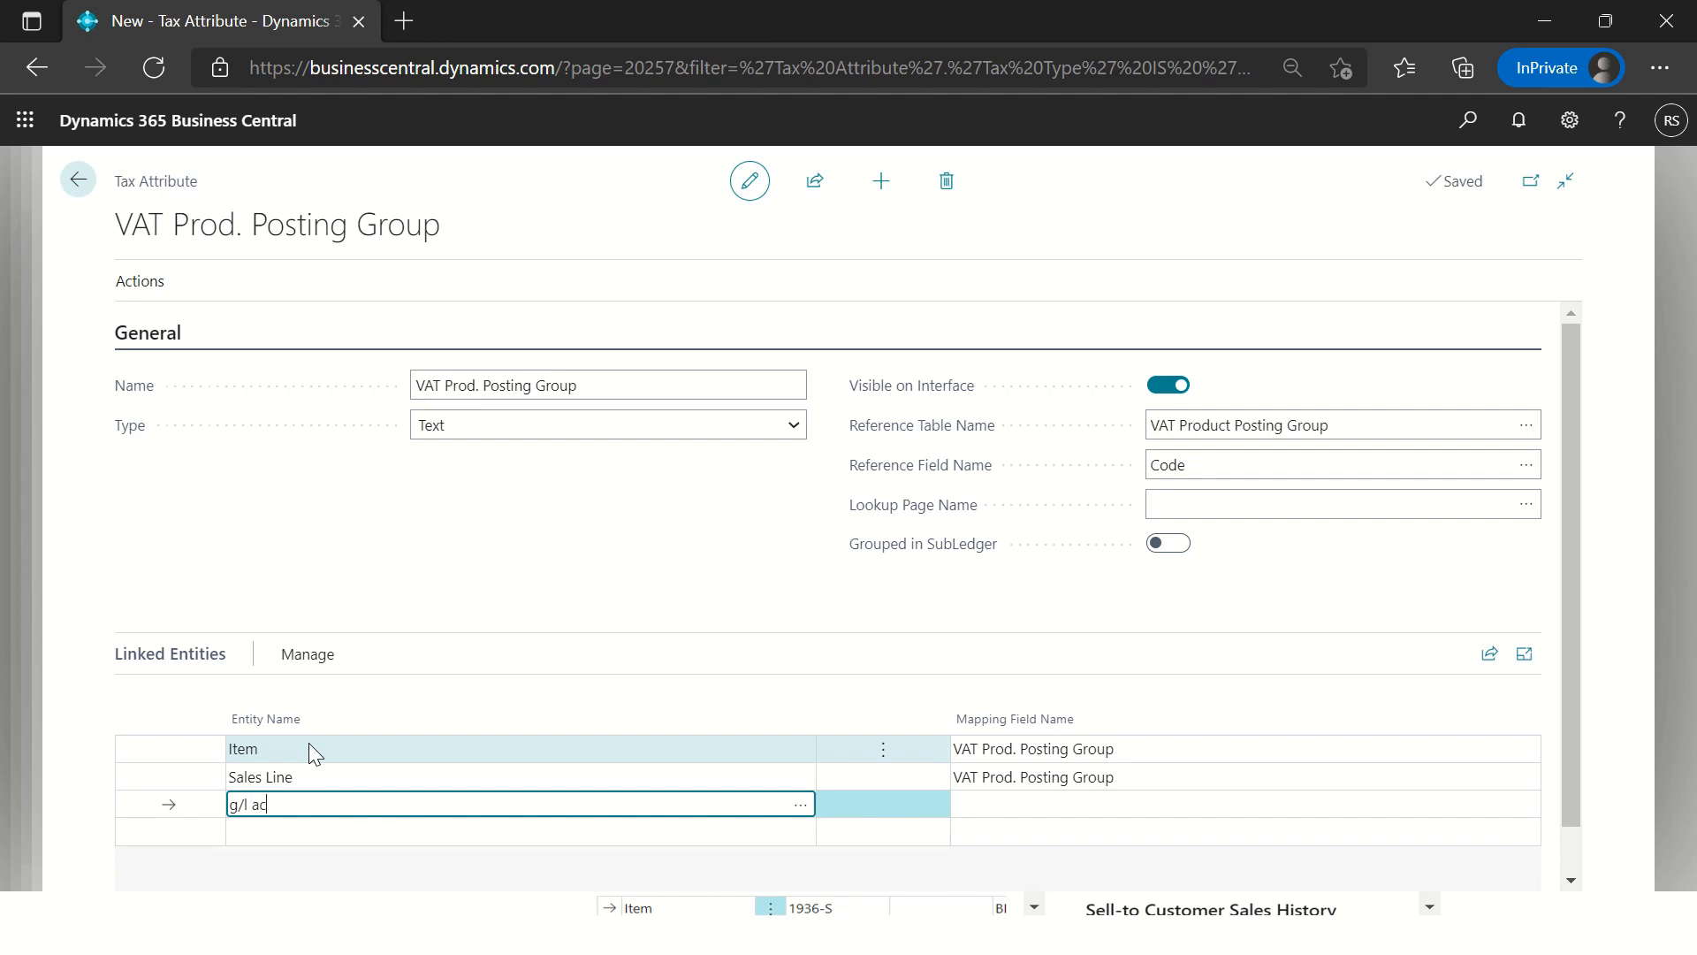
key(Return)
text(vat pro)
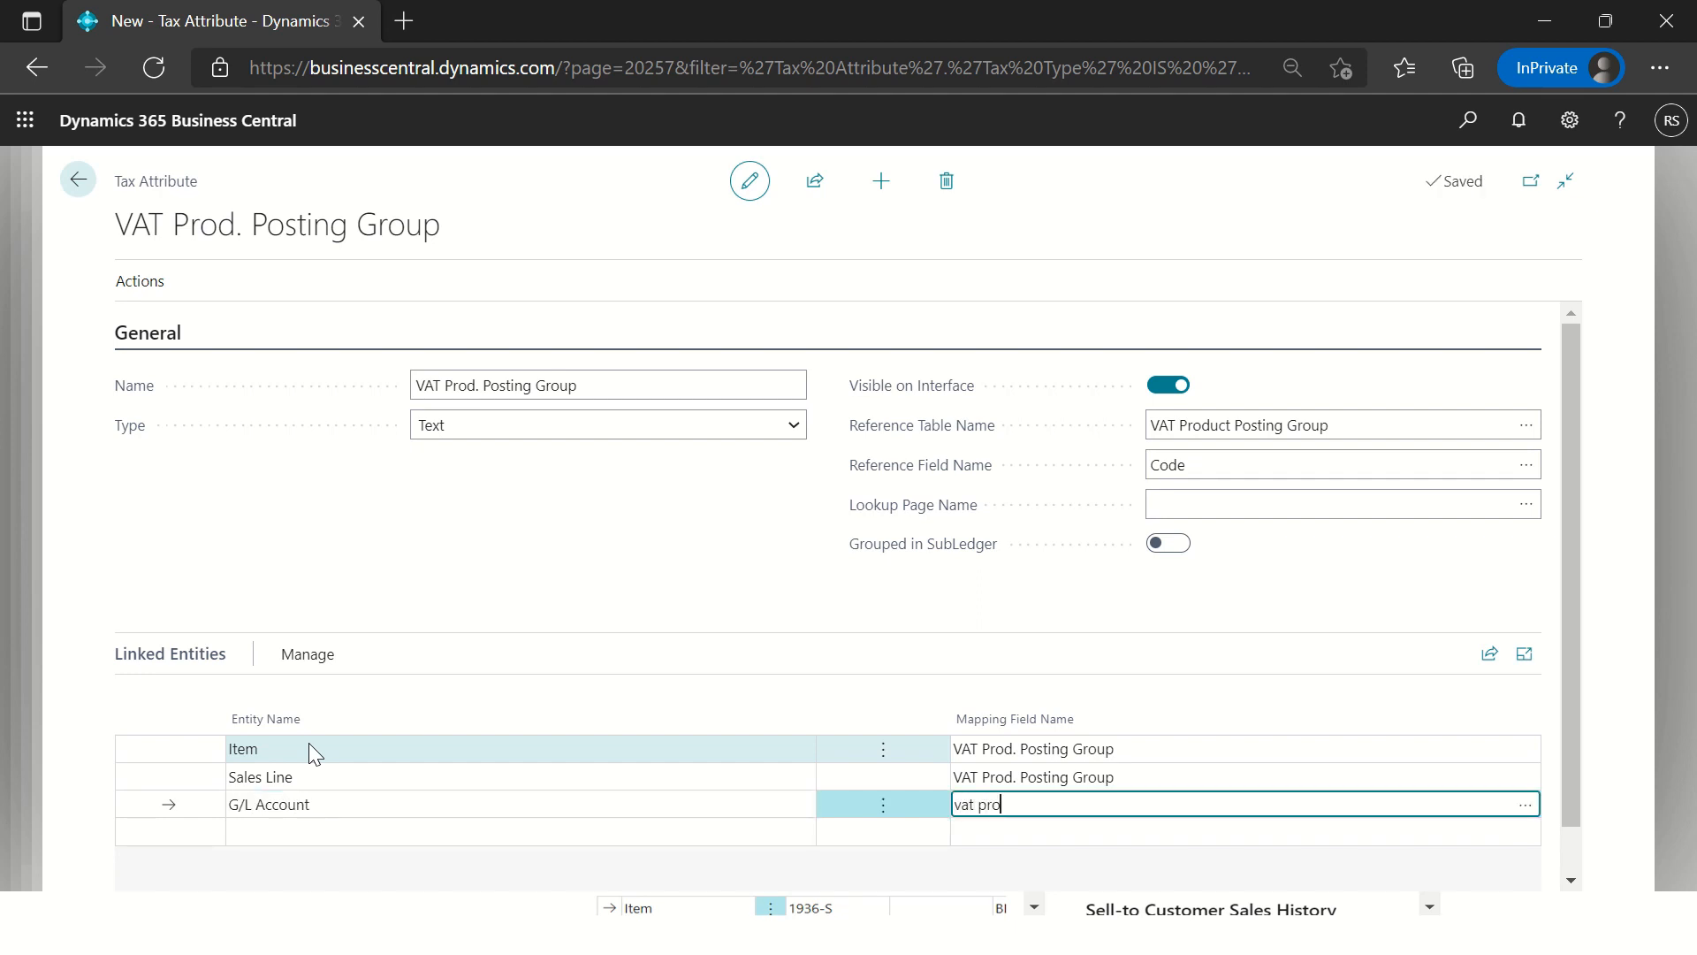
key(Return)
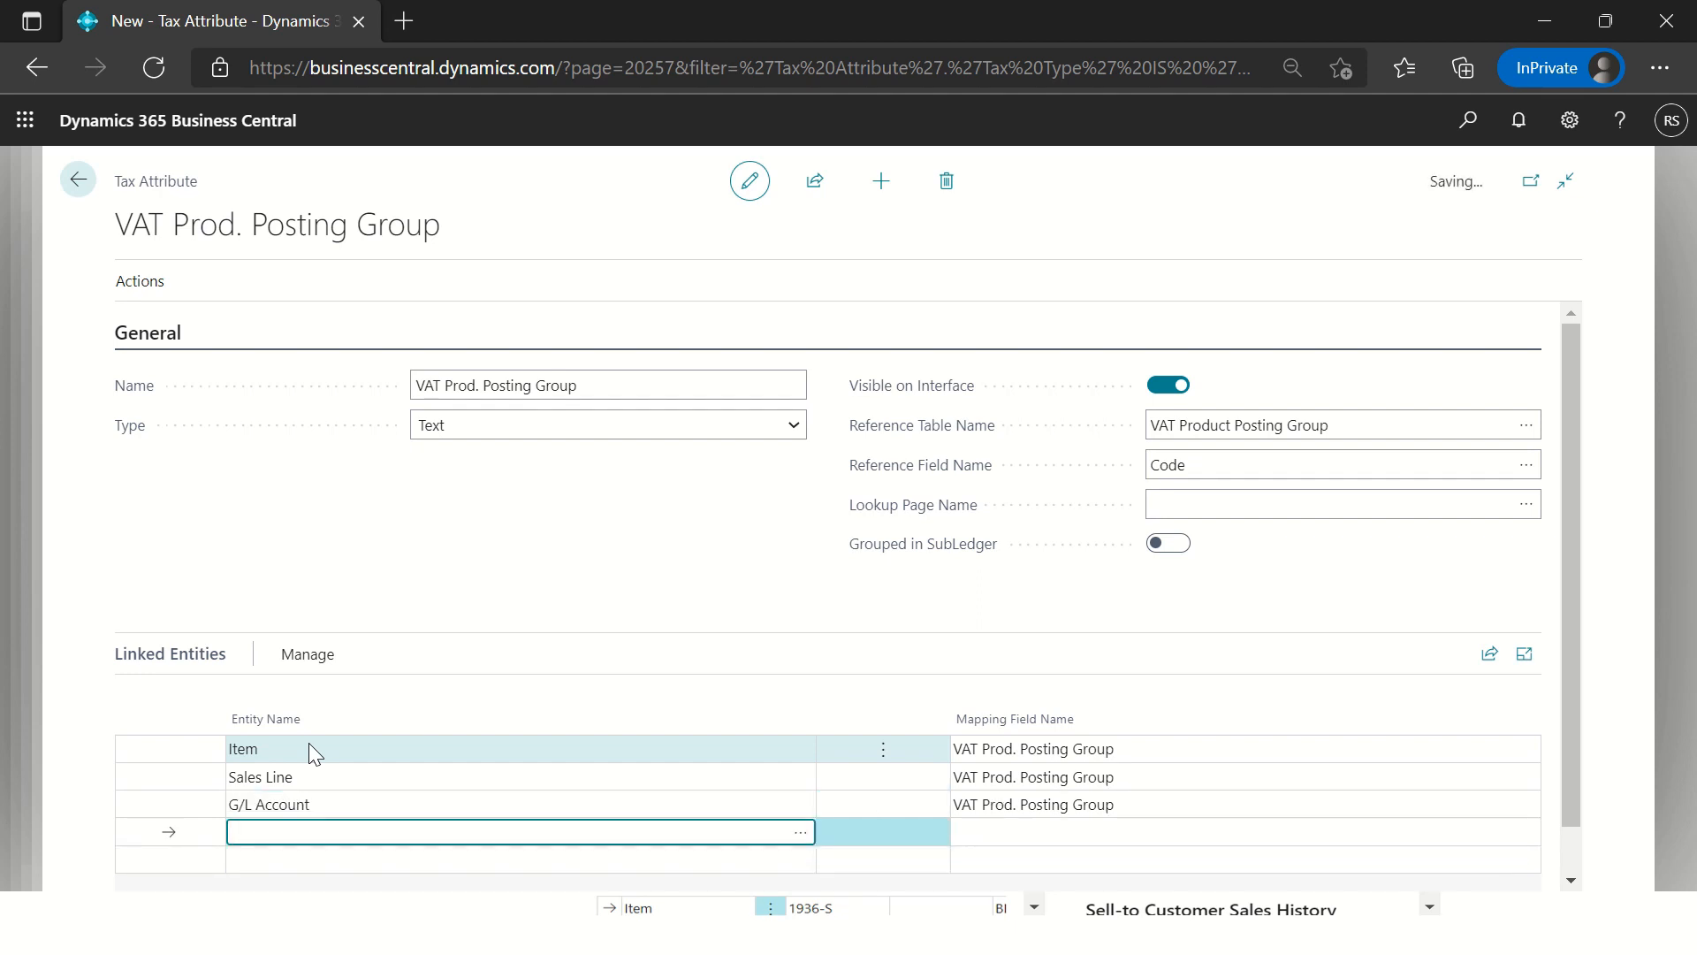
Step: Try to link the Resource entity by name to the attribute, and discard the entry
text(resource)
key(Return)
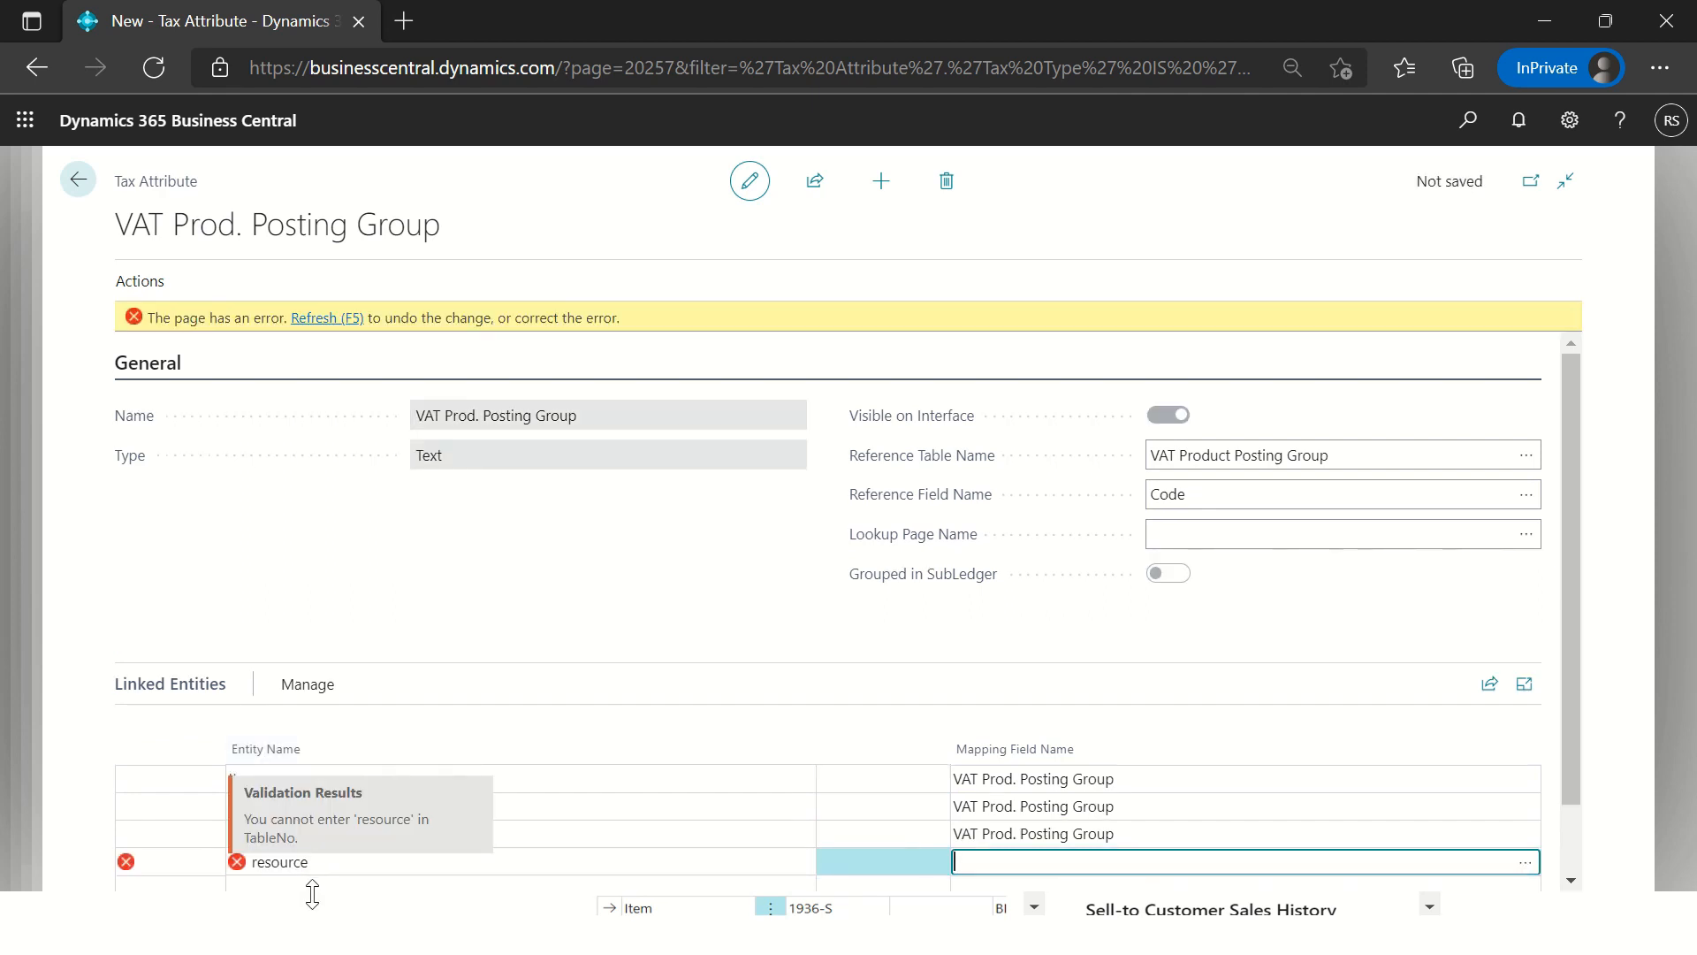
click(325, 859)
text(Res)
key(Return)
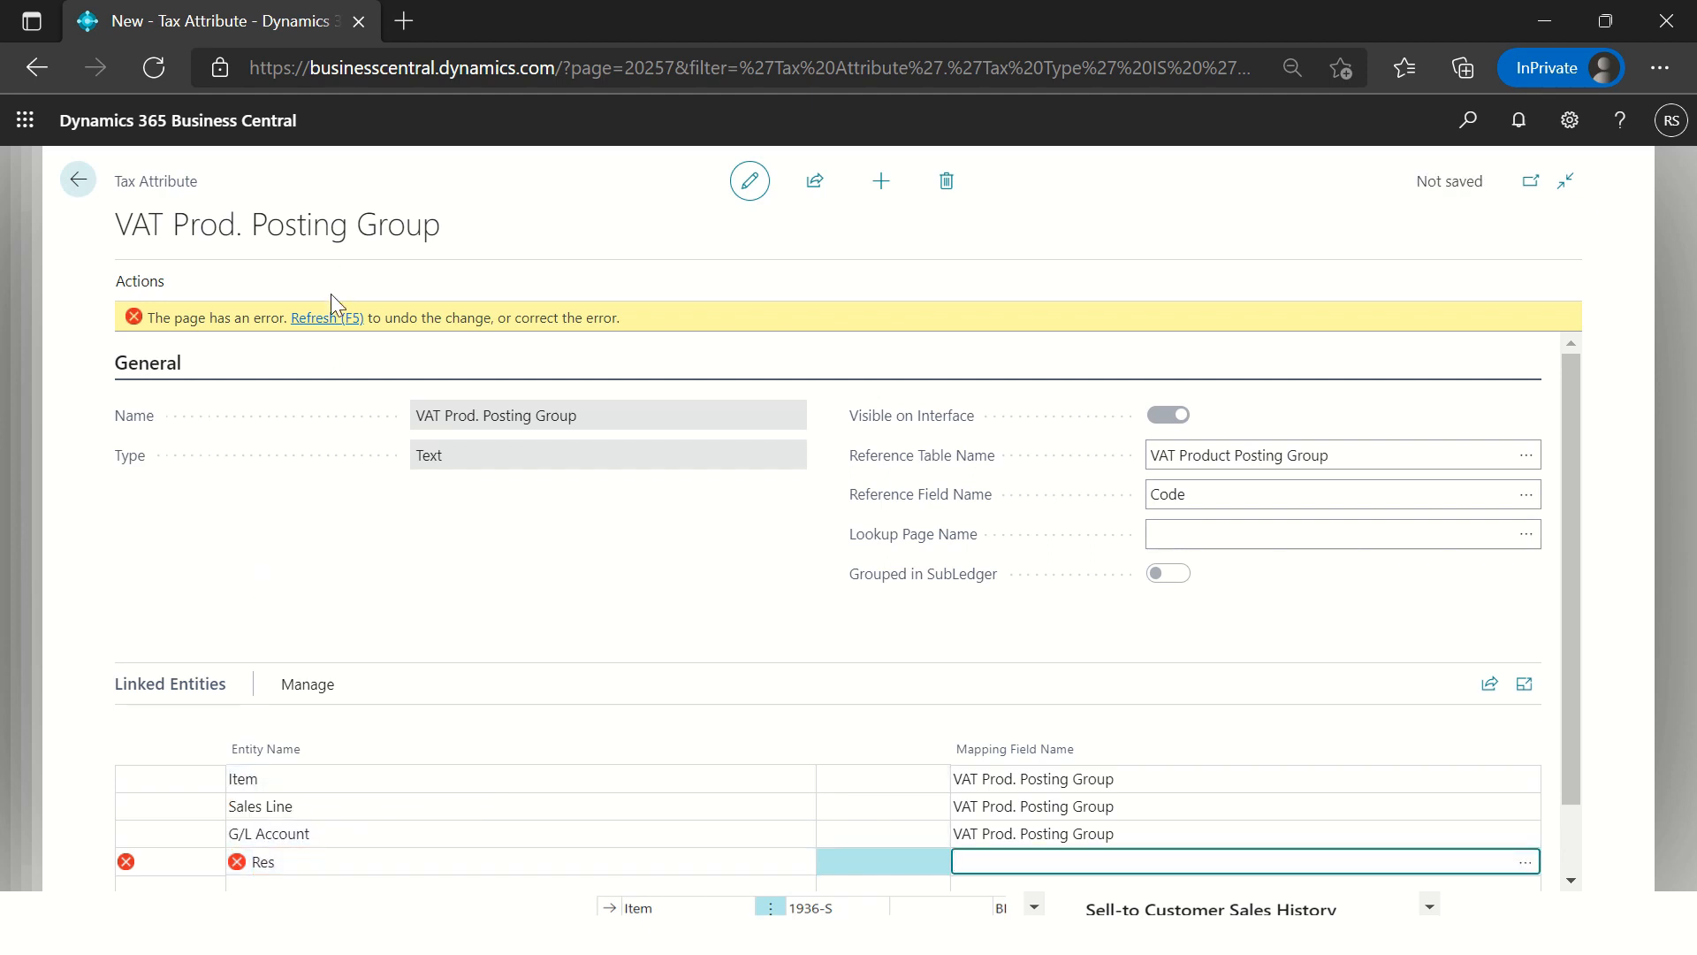
click(323, 318)
Step: Create Resource as a new tax entity from the entity lookup and link it to the attribute
click(353, 772)
click(806, 782)
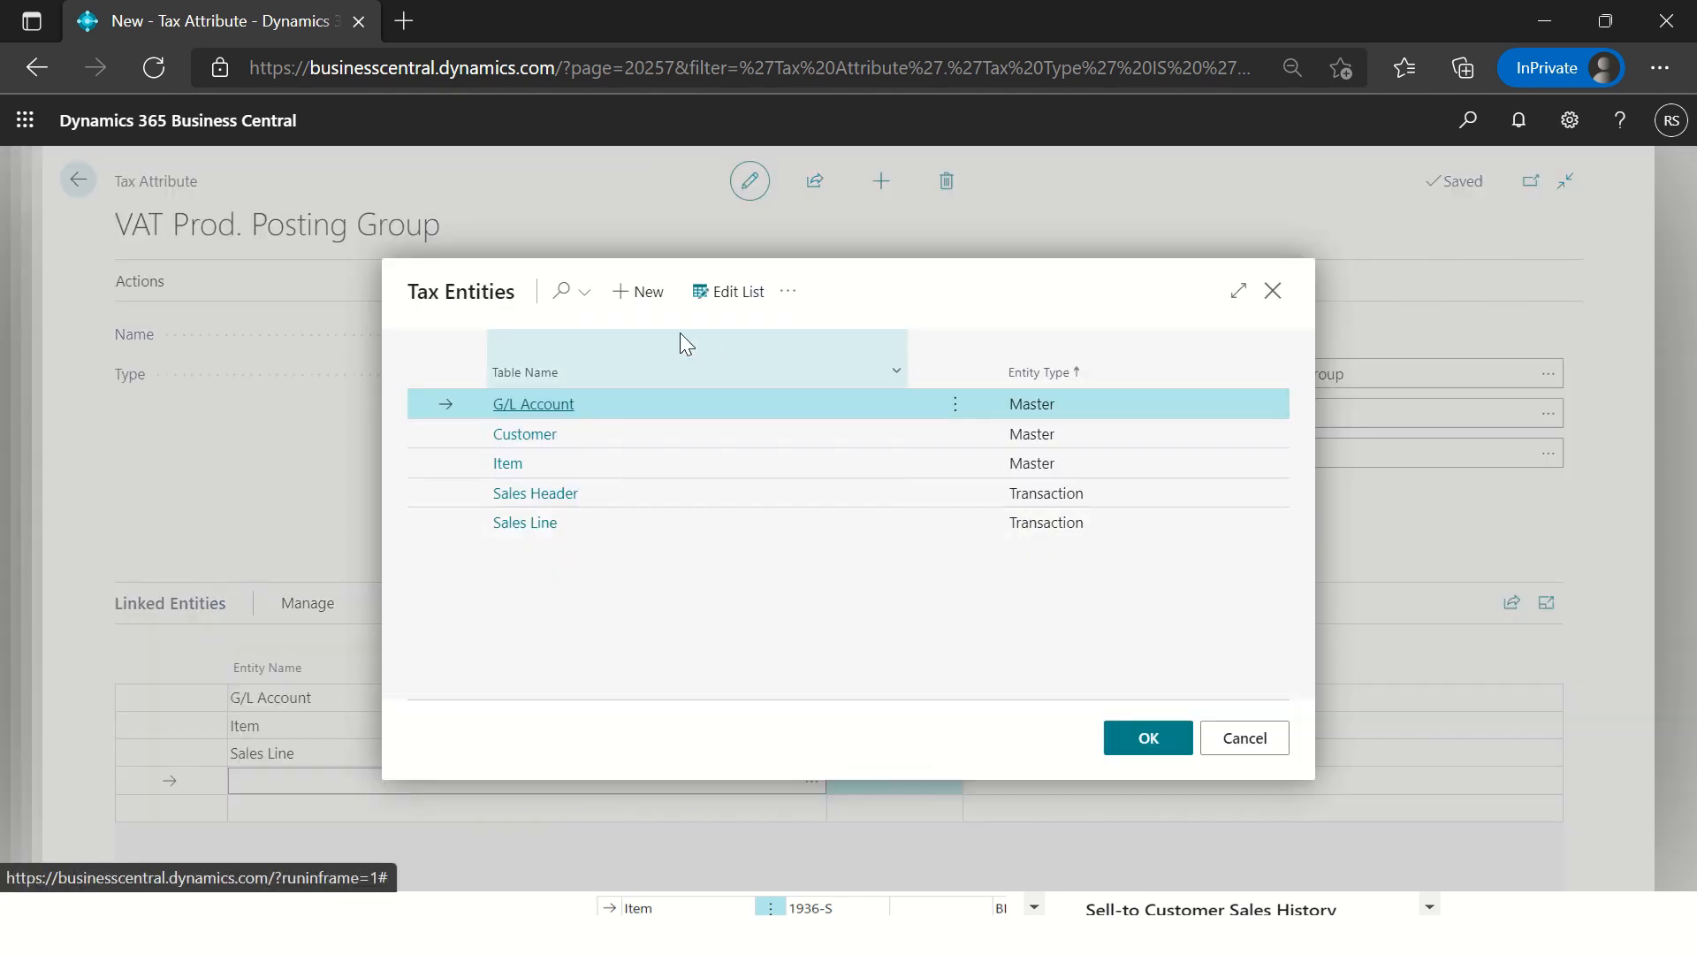
click(646, 292)
text(Resource)
key(Tab)
click(1140, 739)
Step: Map the linked Resource entity to its VAT Prod. Posting Group field and return to the list of input parameters
click(1027, 771)
text(vat pr)
key(Return)
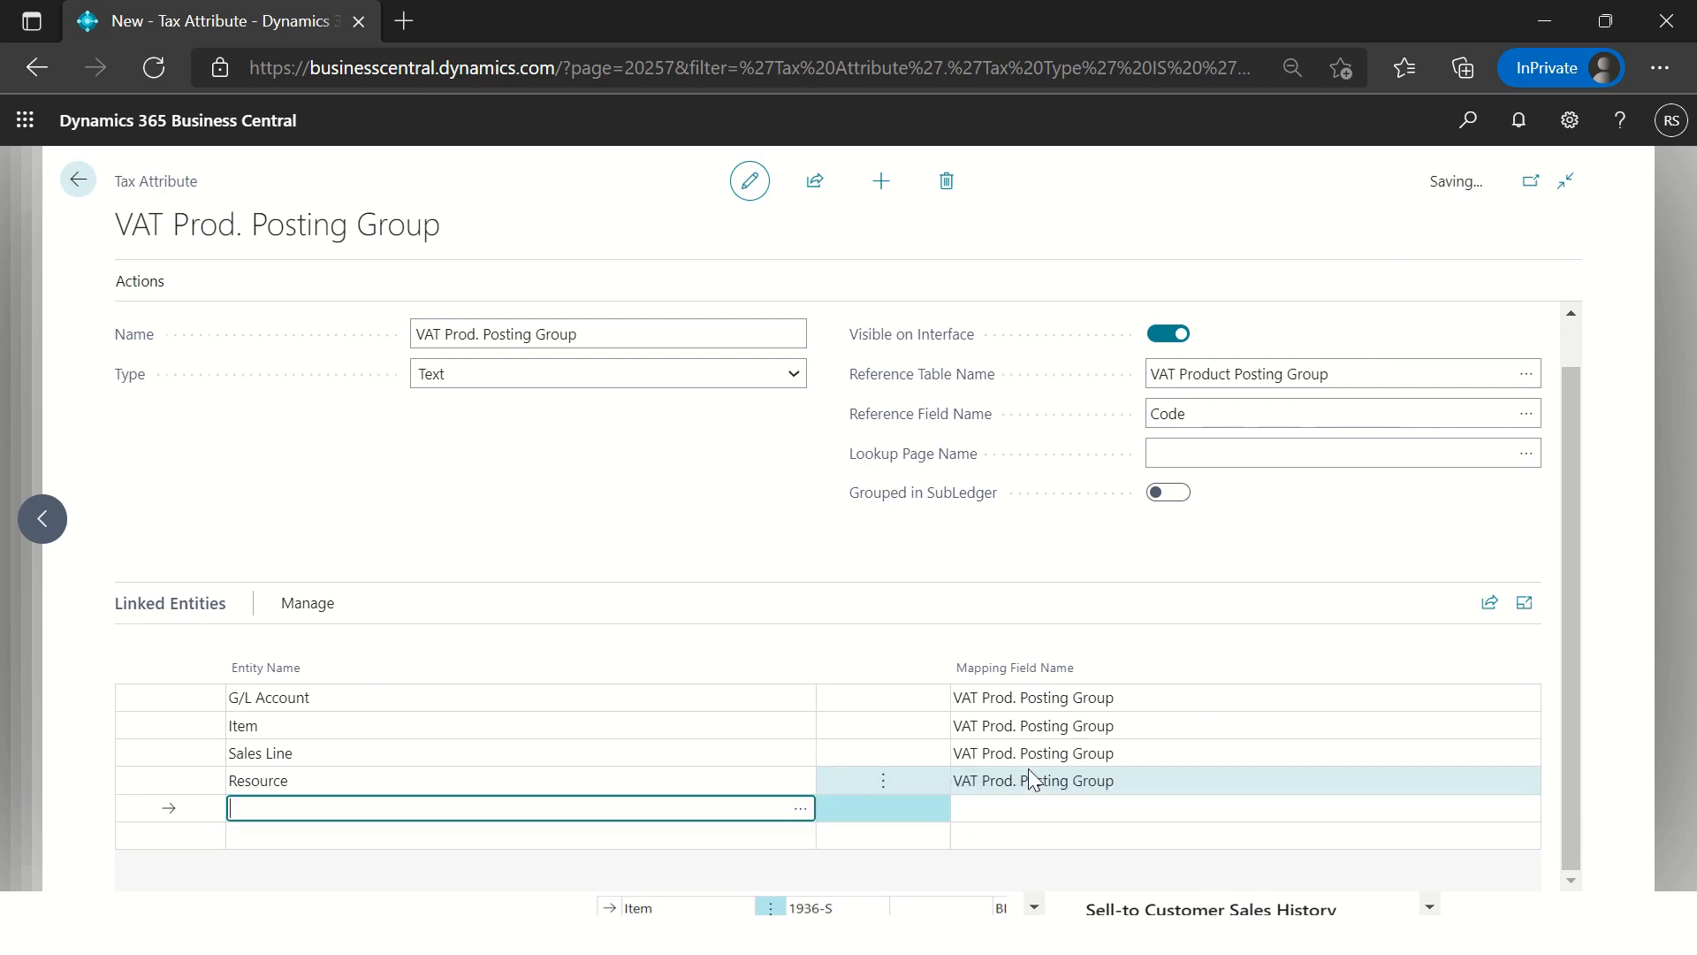
key(Up)
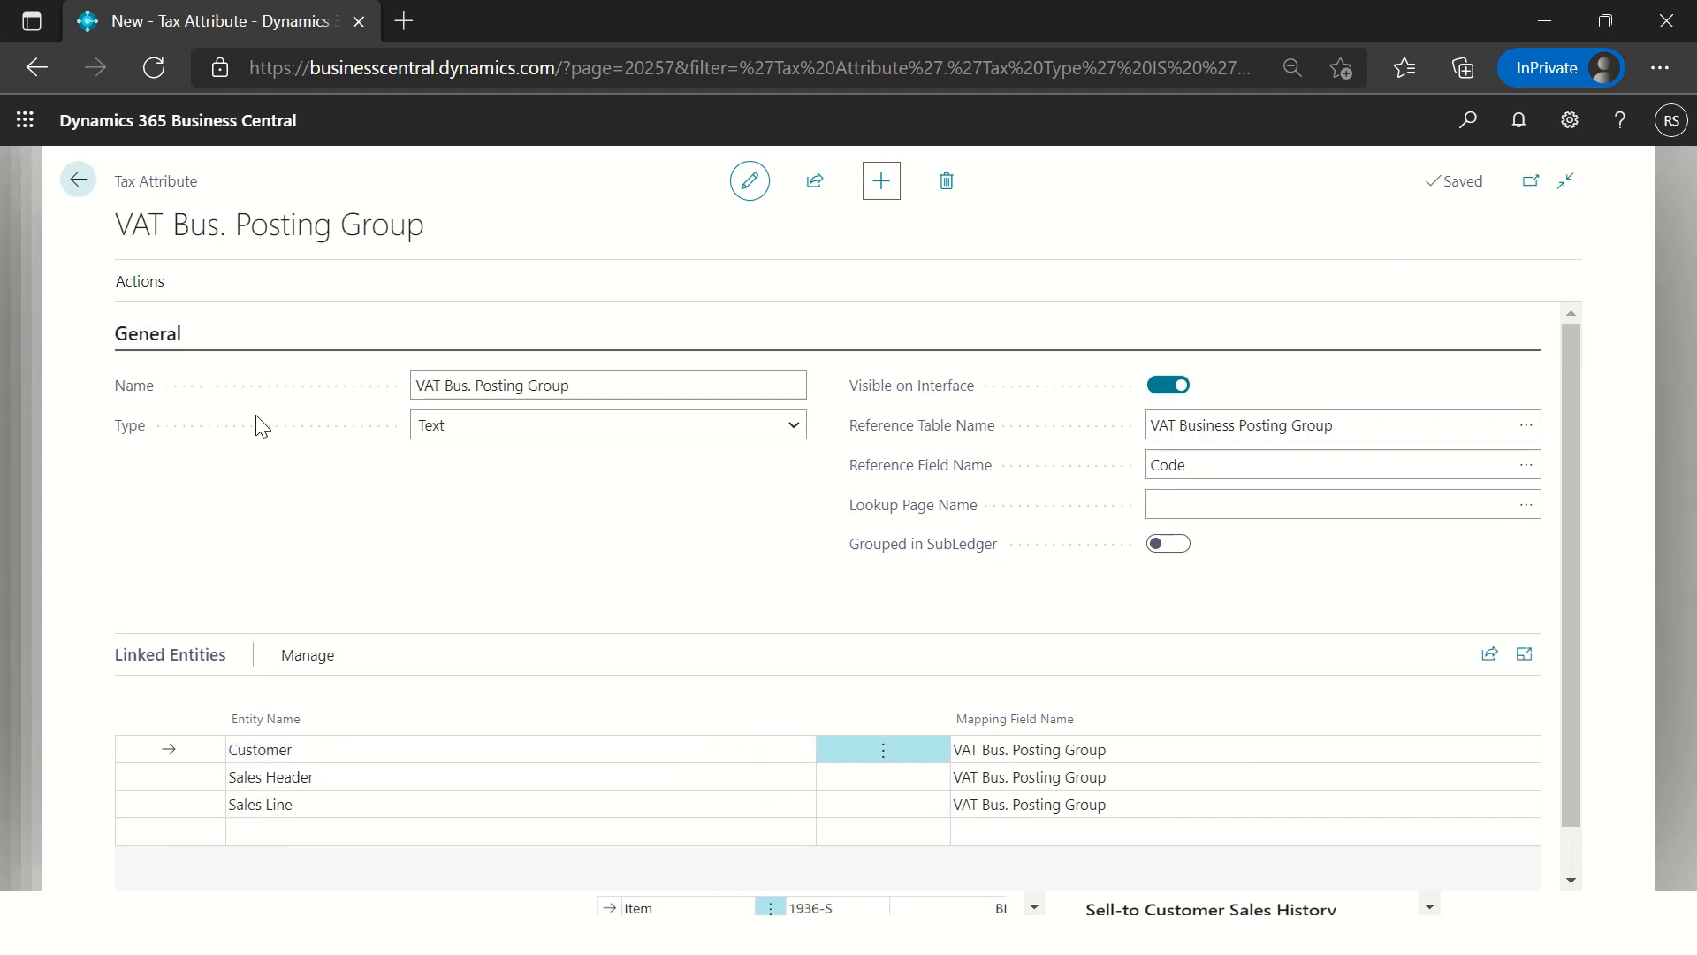
key(Escape)
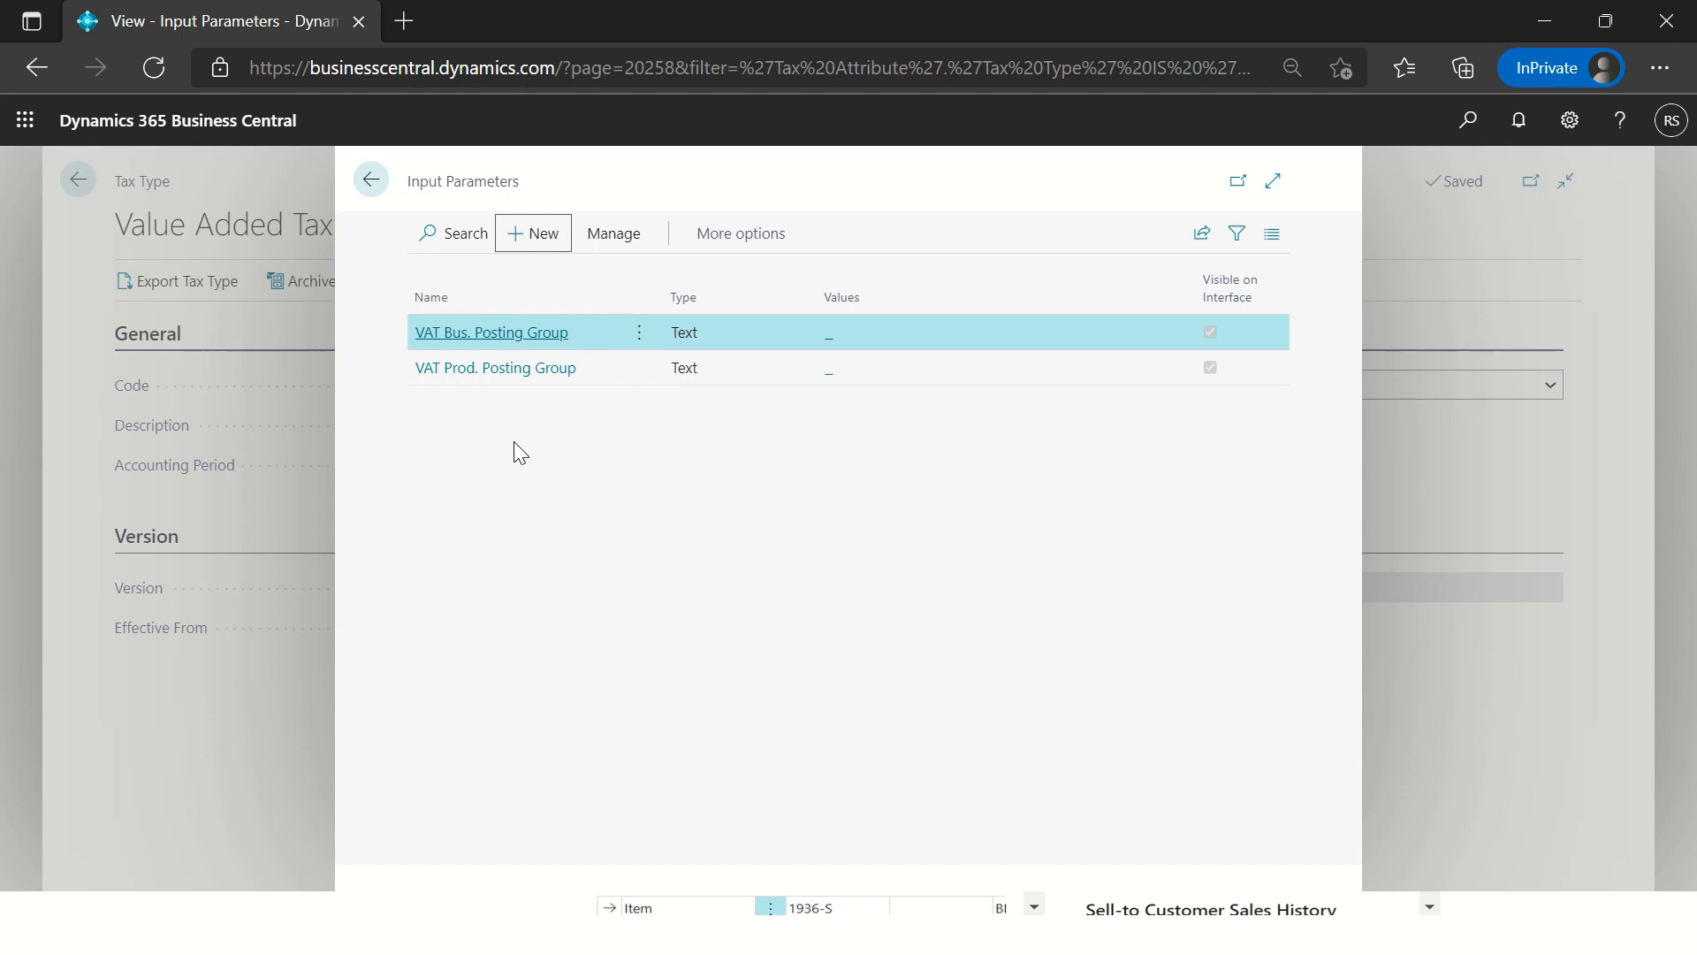
Step: Reopen the VAT Prod. Posting Group attribute to review the available attribute types, and return to the Tax Types list
click(478, 376)
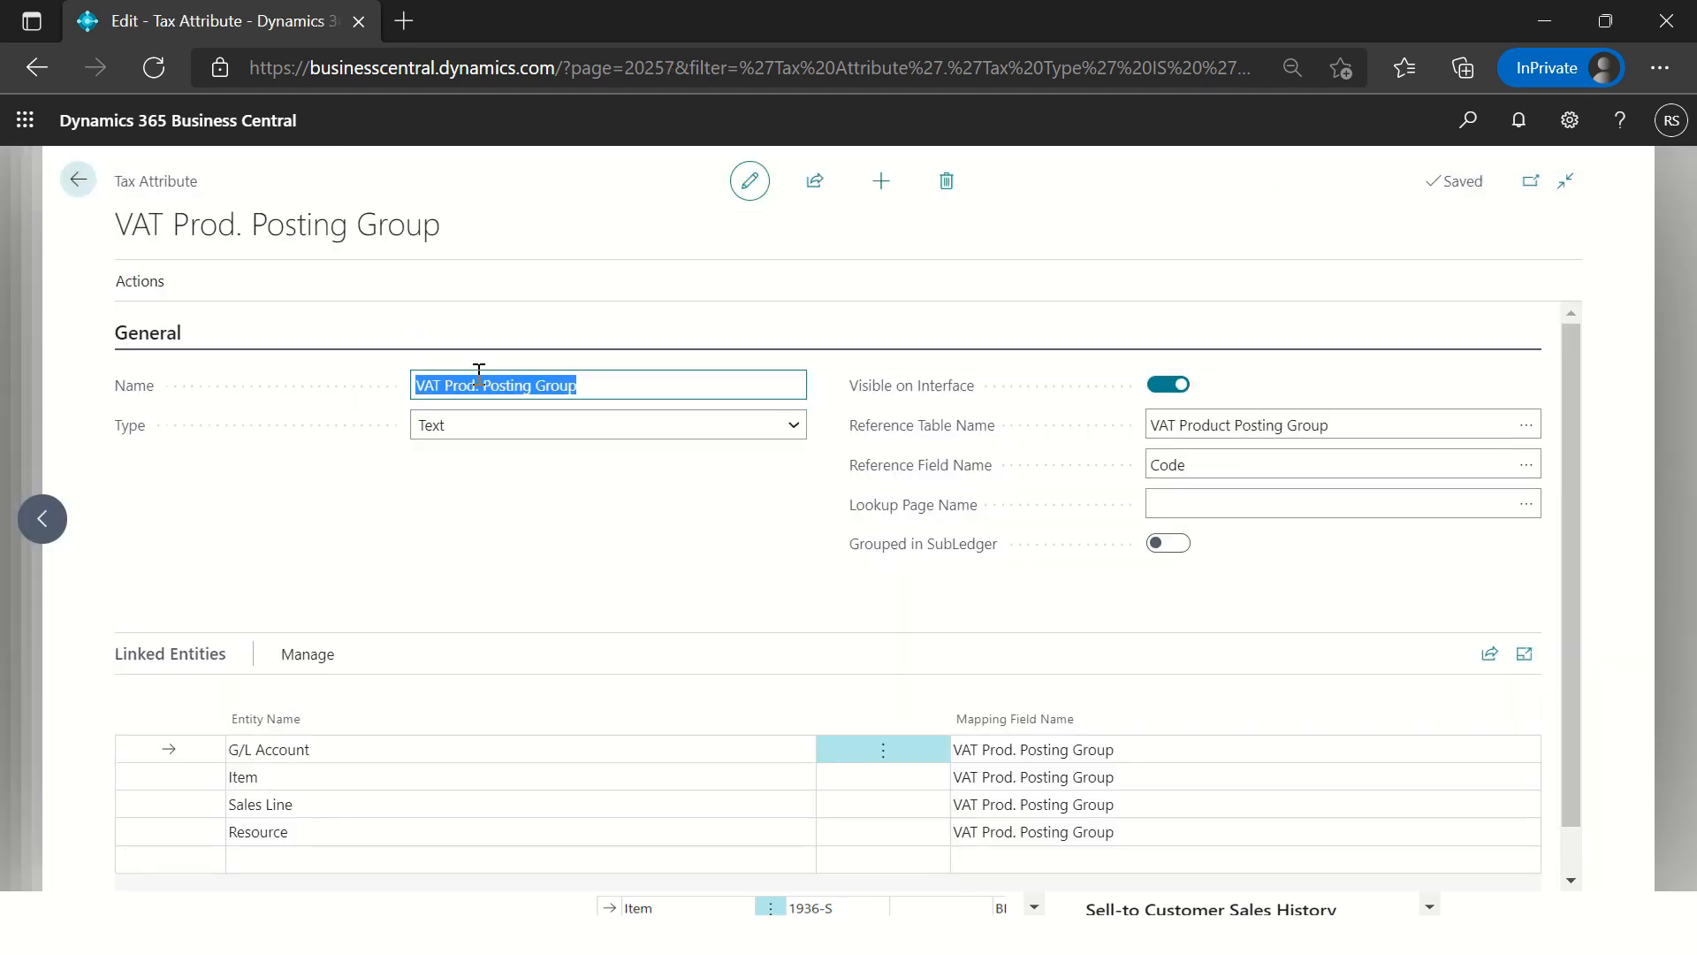
click(747, 437)
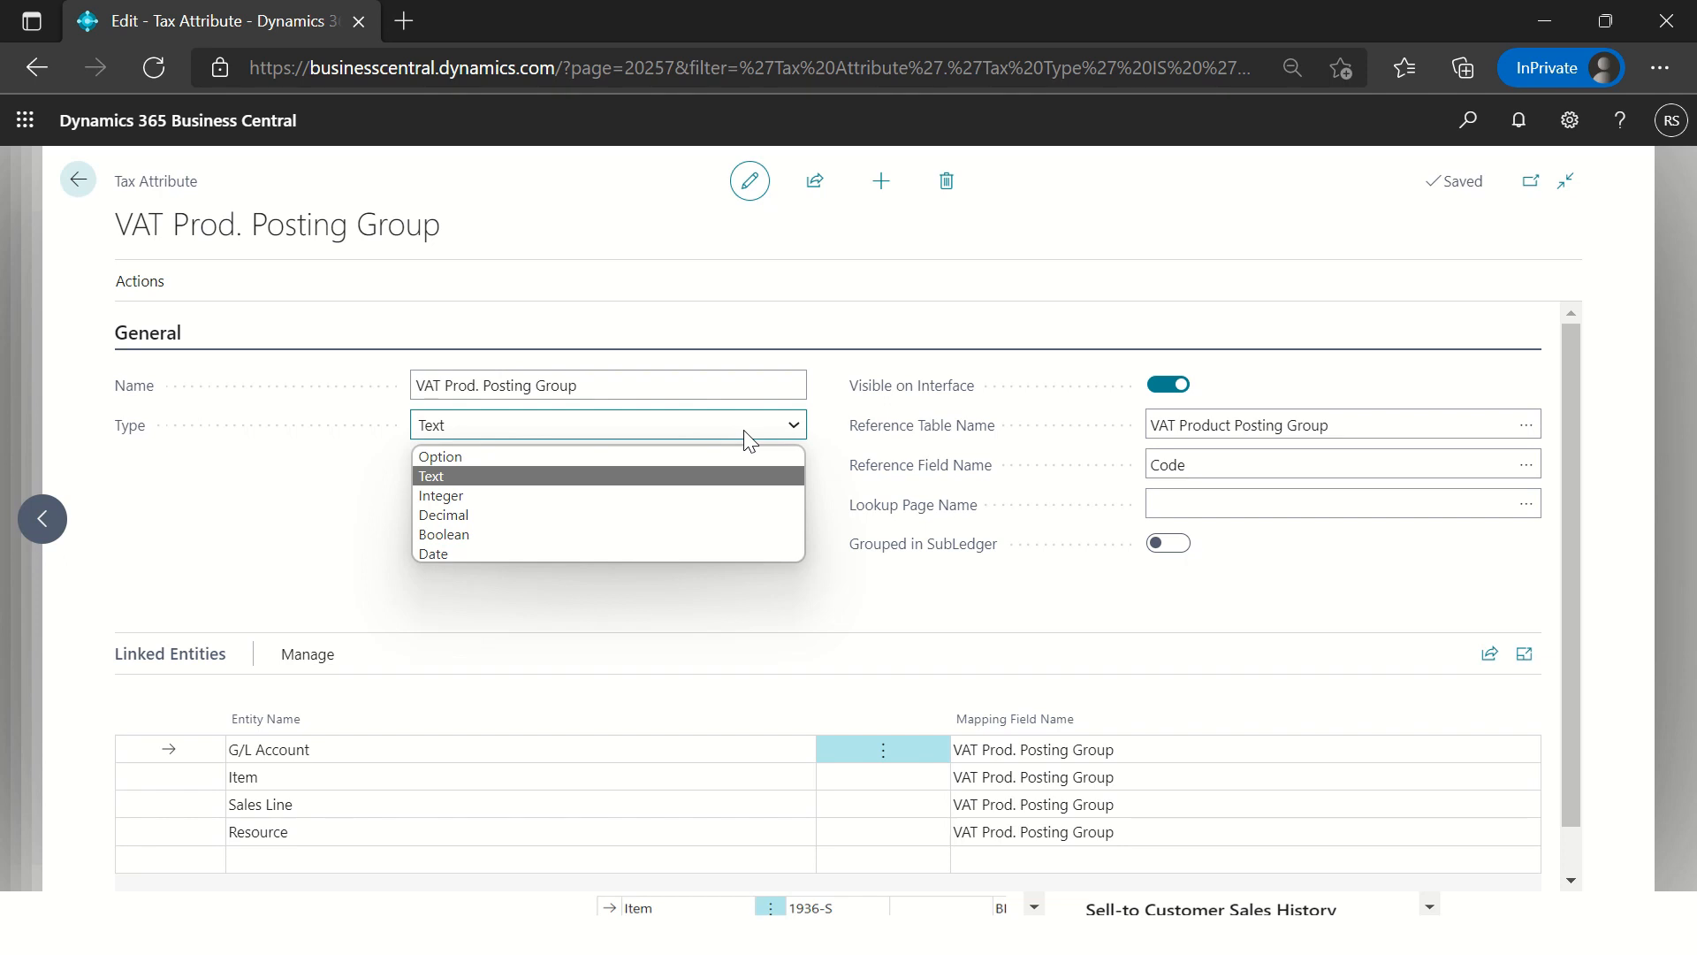
click(744, 432)
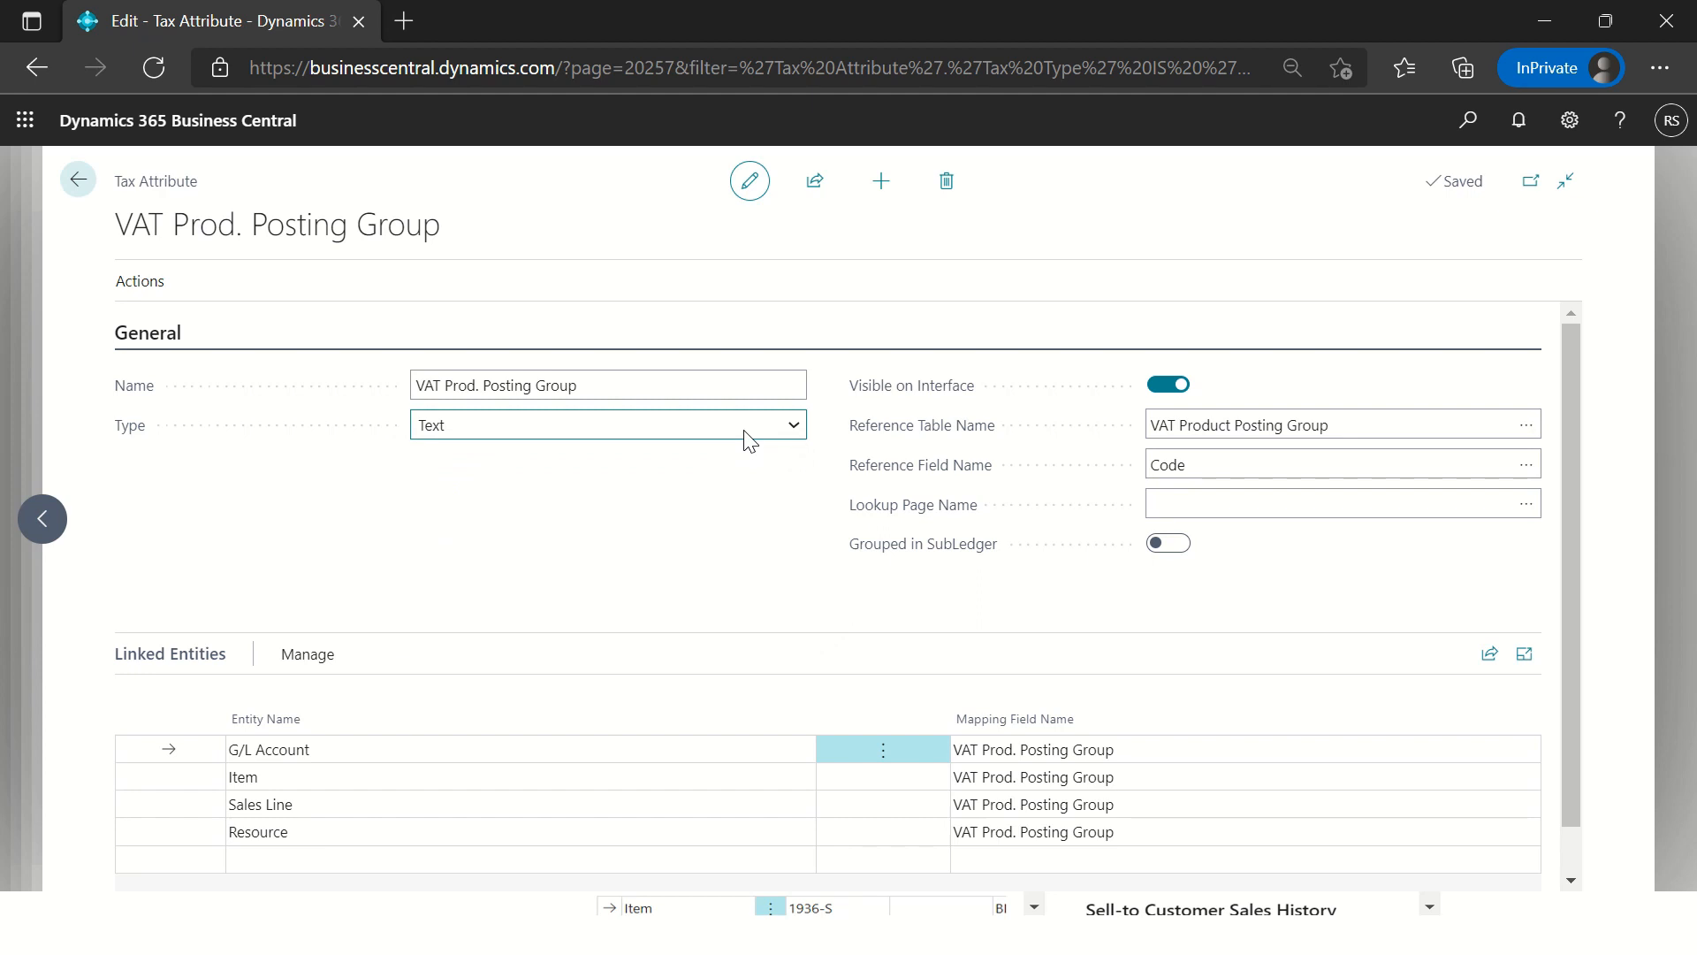
click(116, 187)
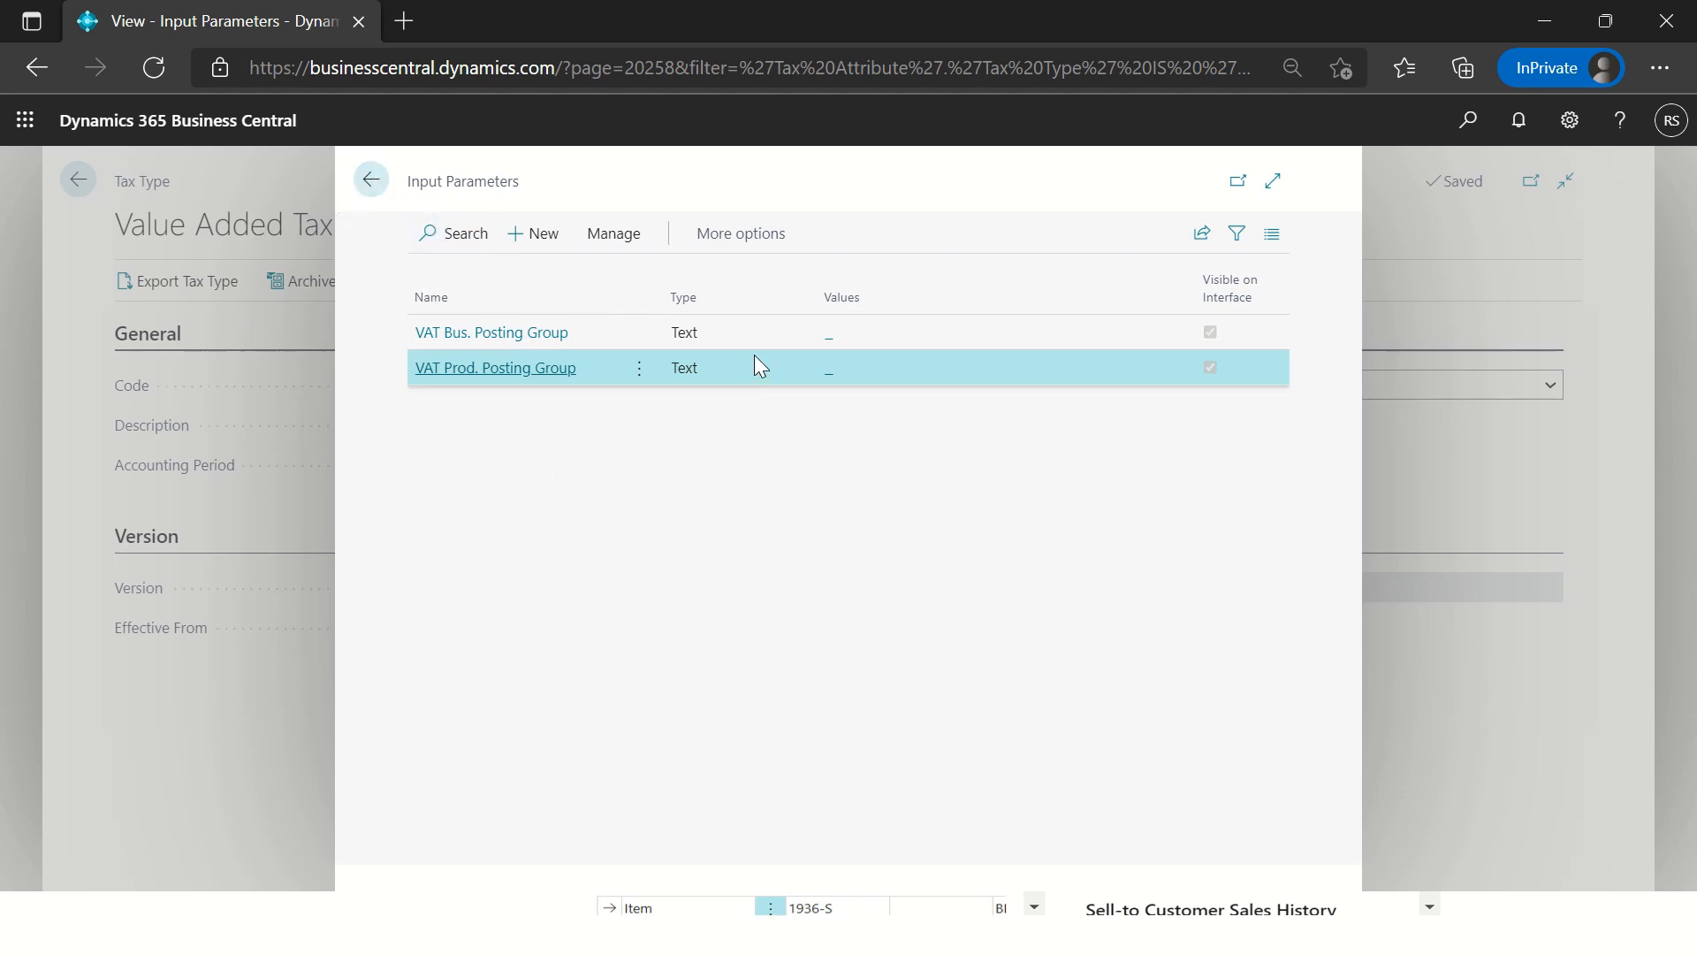
key(Escape)
key(Escape)
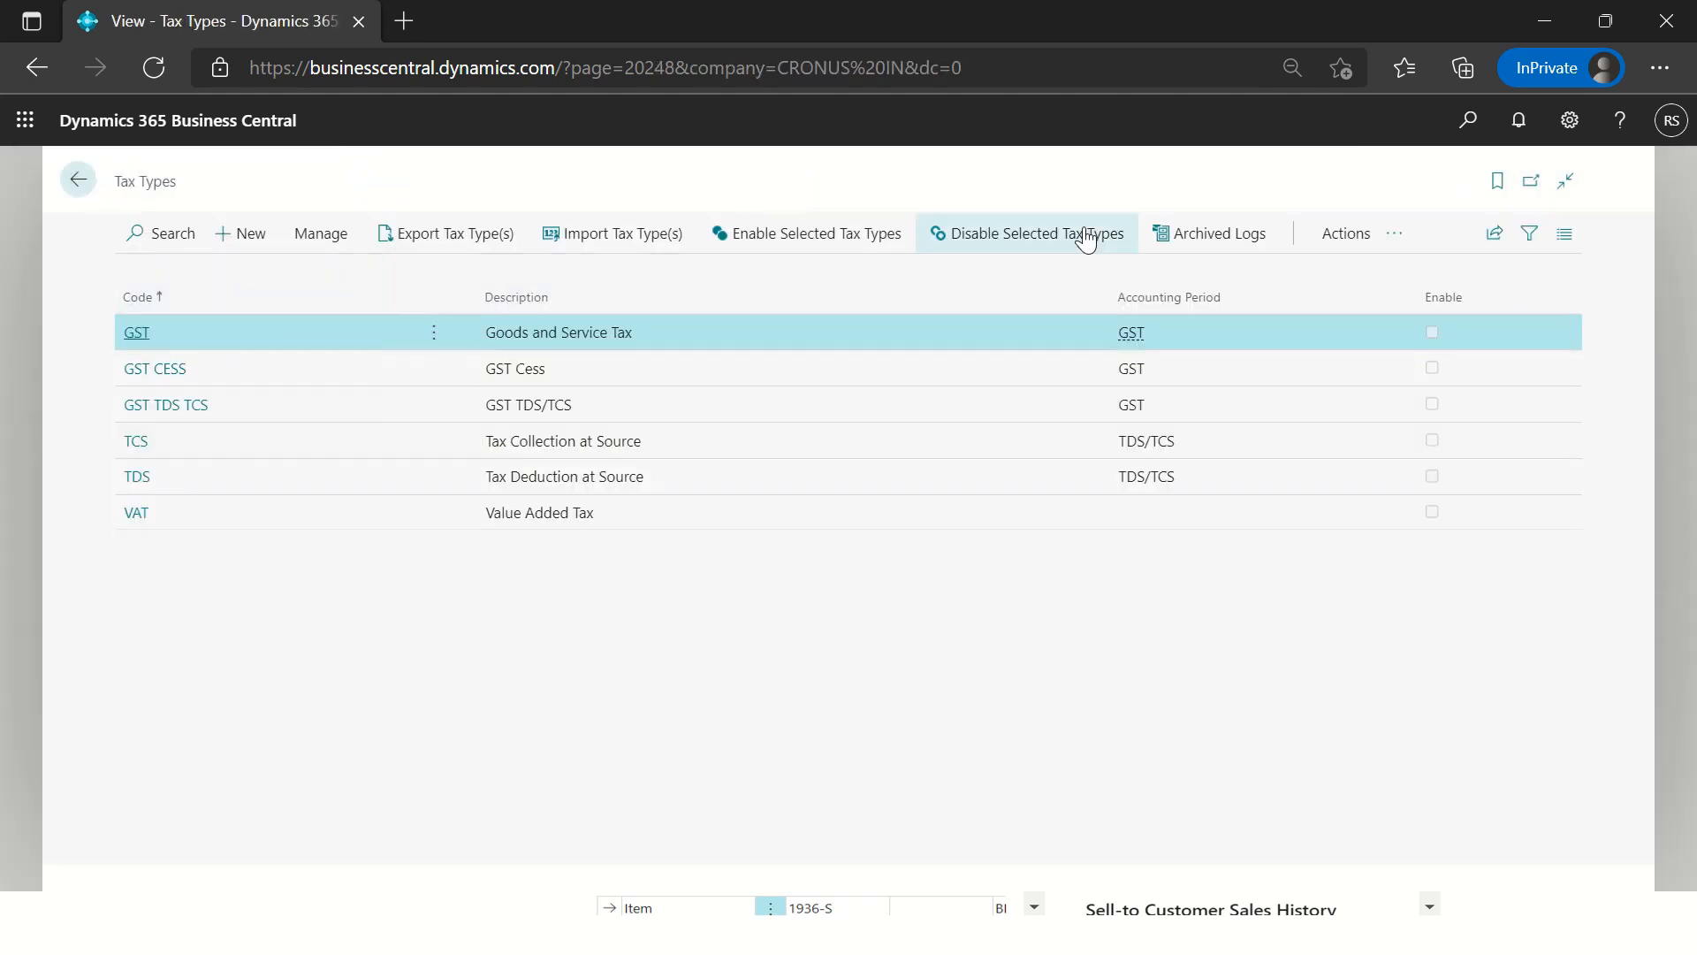
Step: Open the attributes of the GST tax type and examine their types and values
click(1346, 235)
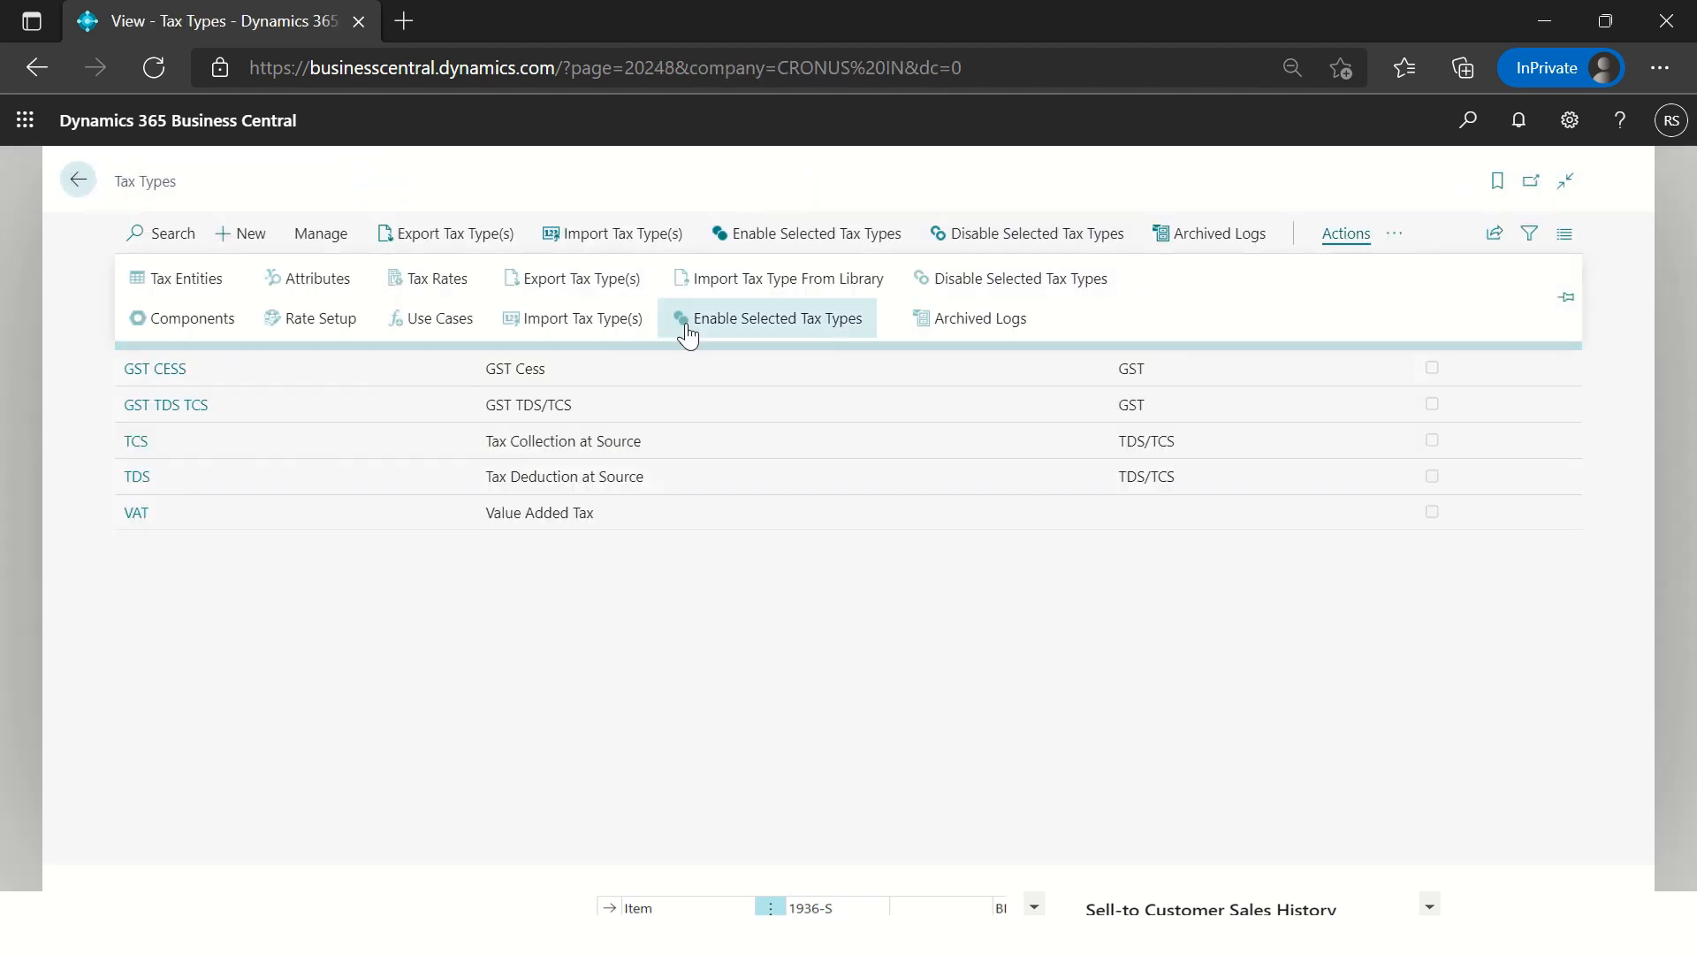
click(279, 283)
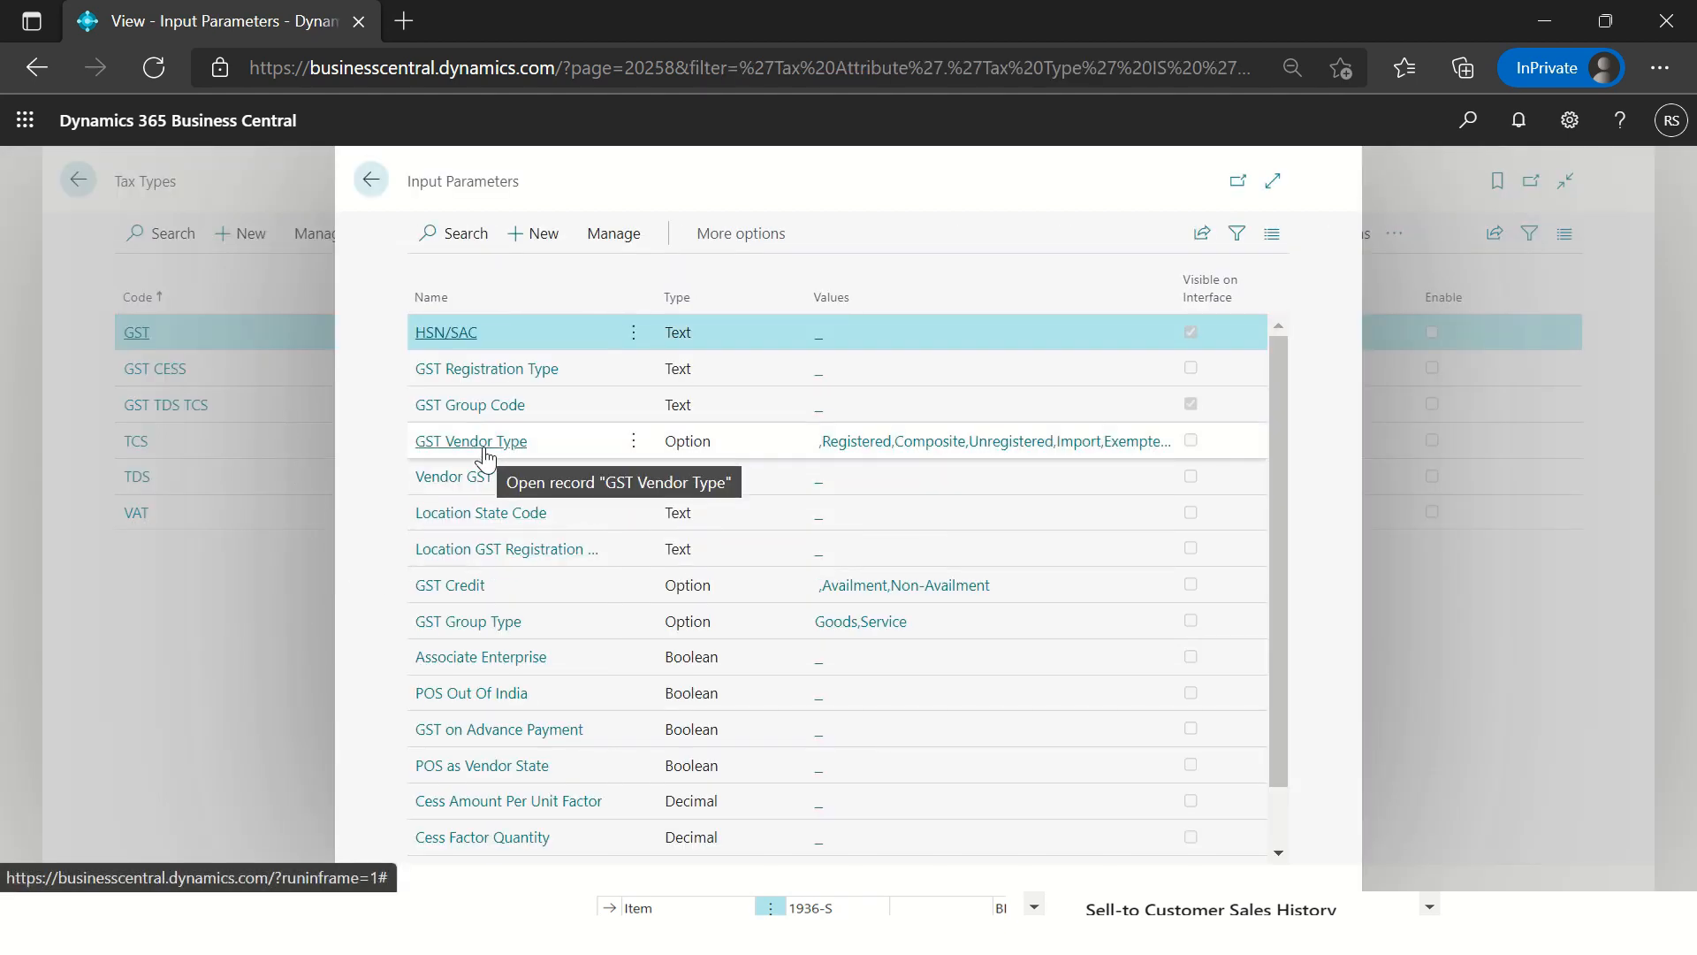
scroll(944, 635, down, 1)
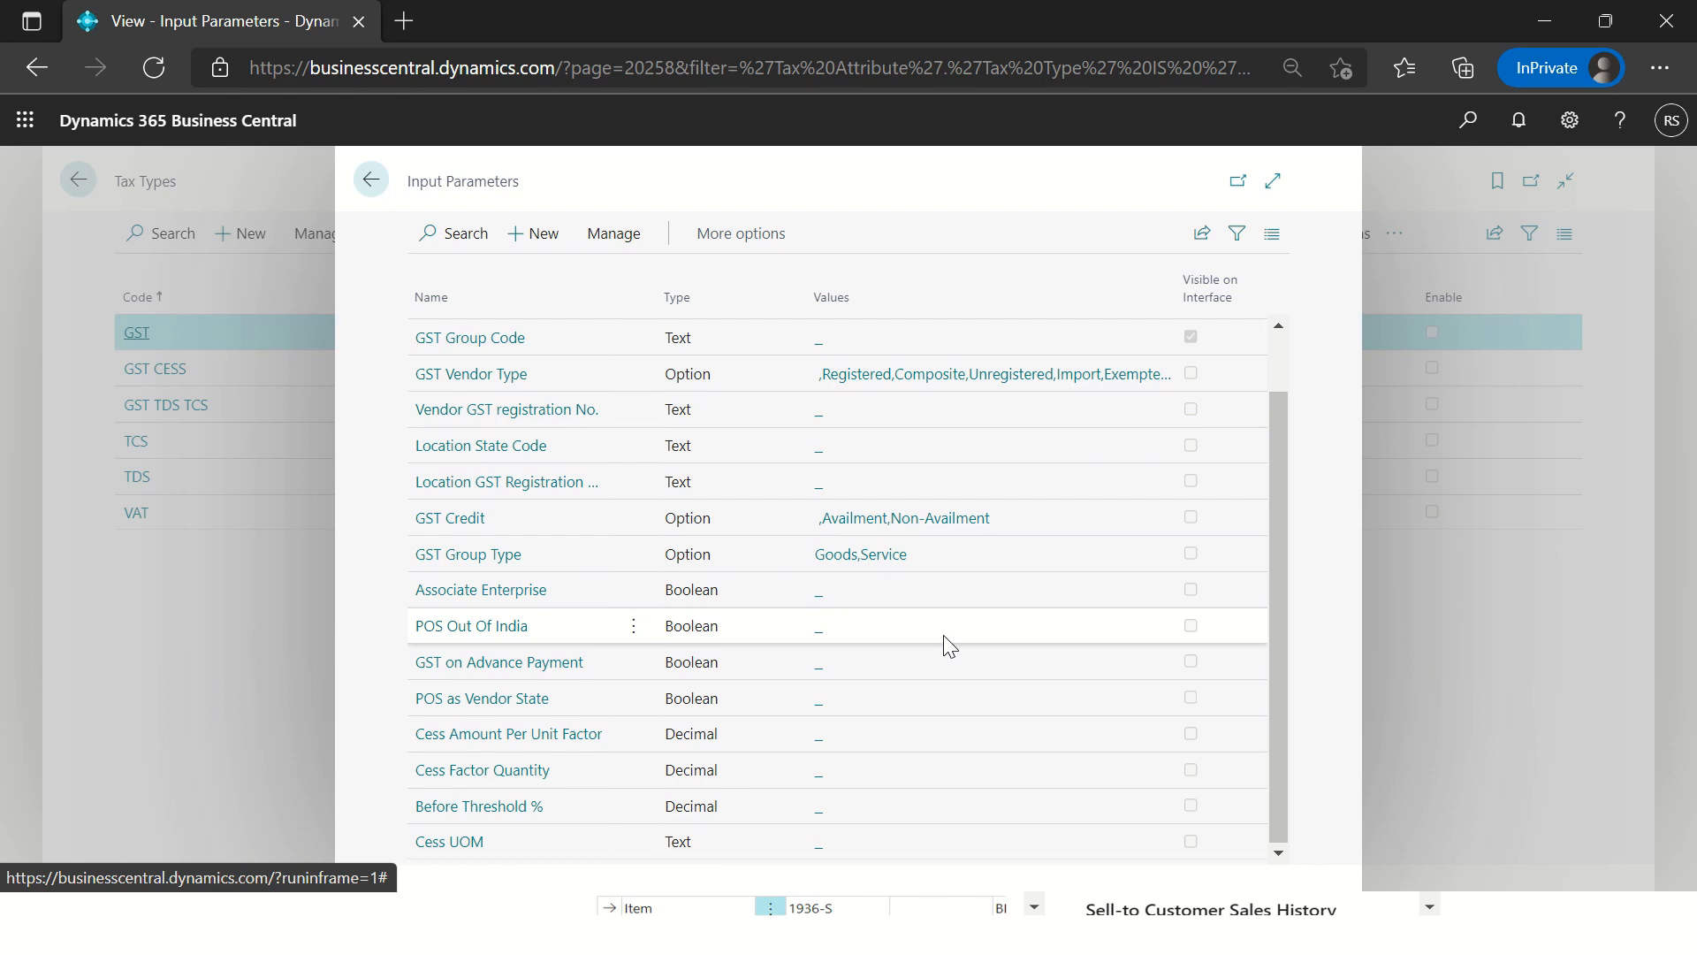
click(711, 377)
scroll(711, 380, up, 2)
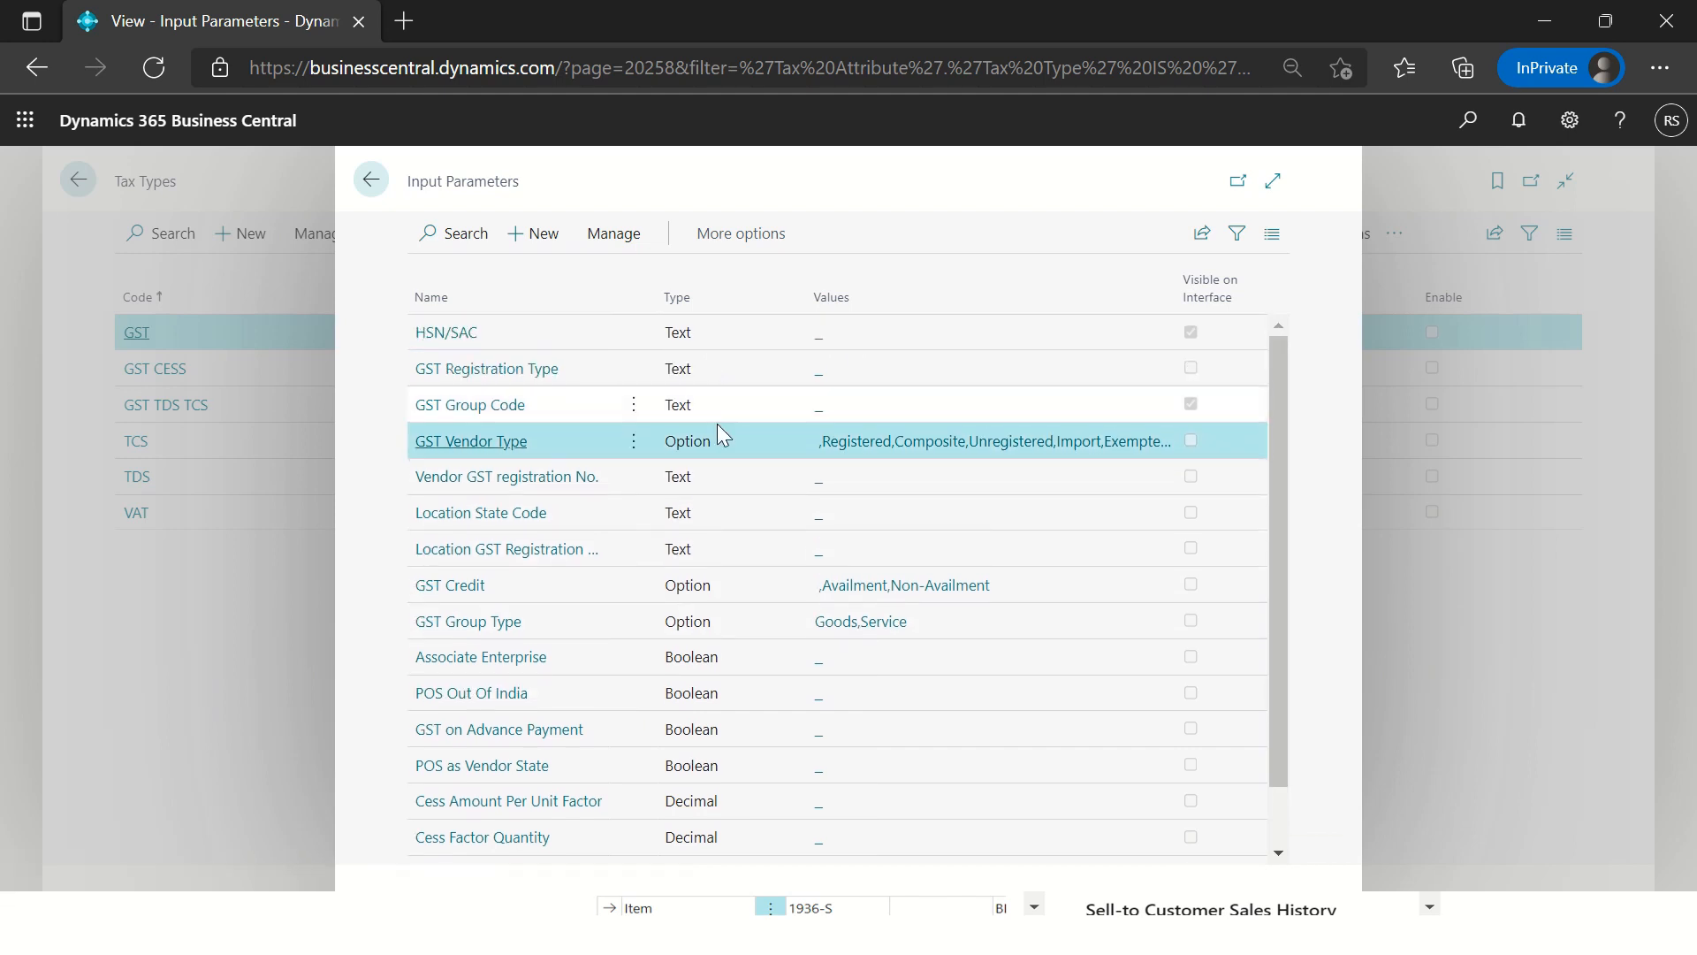
Step: Examine the GST Vendor Type attribute's option values and reference field, and return to the Tax Types list
click(487, 441)
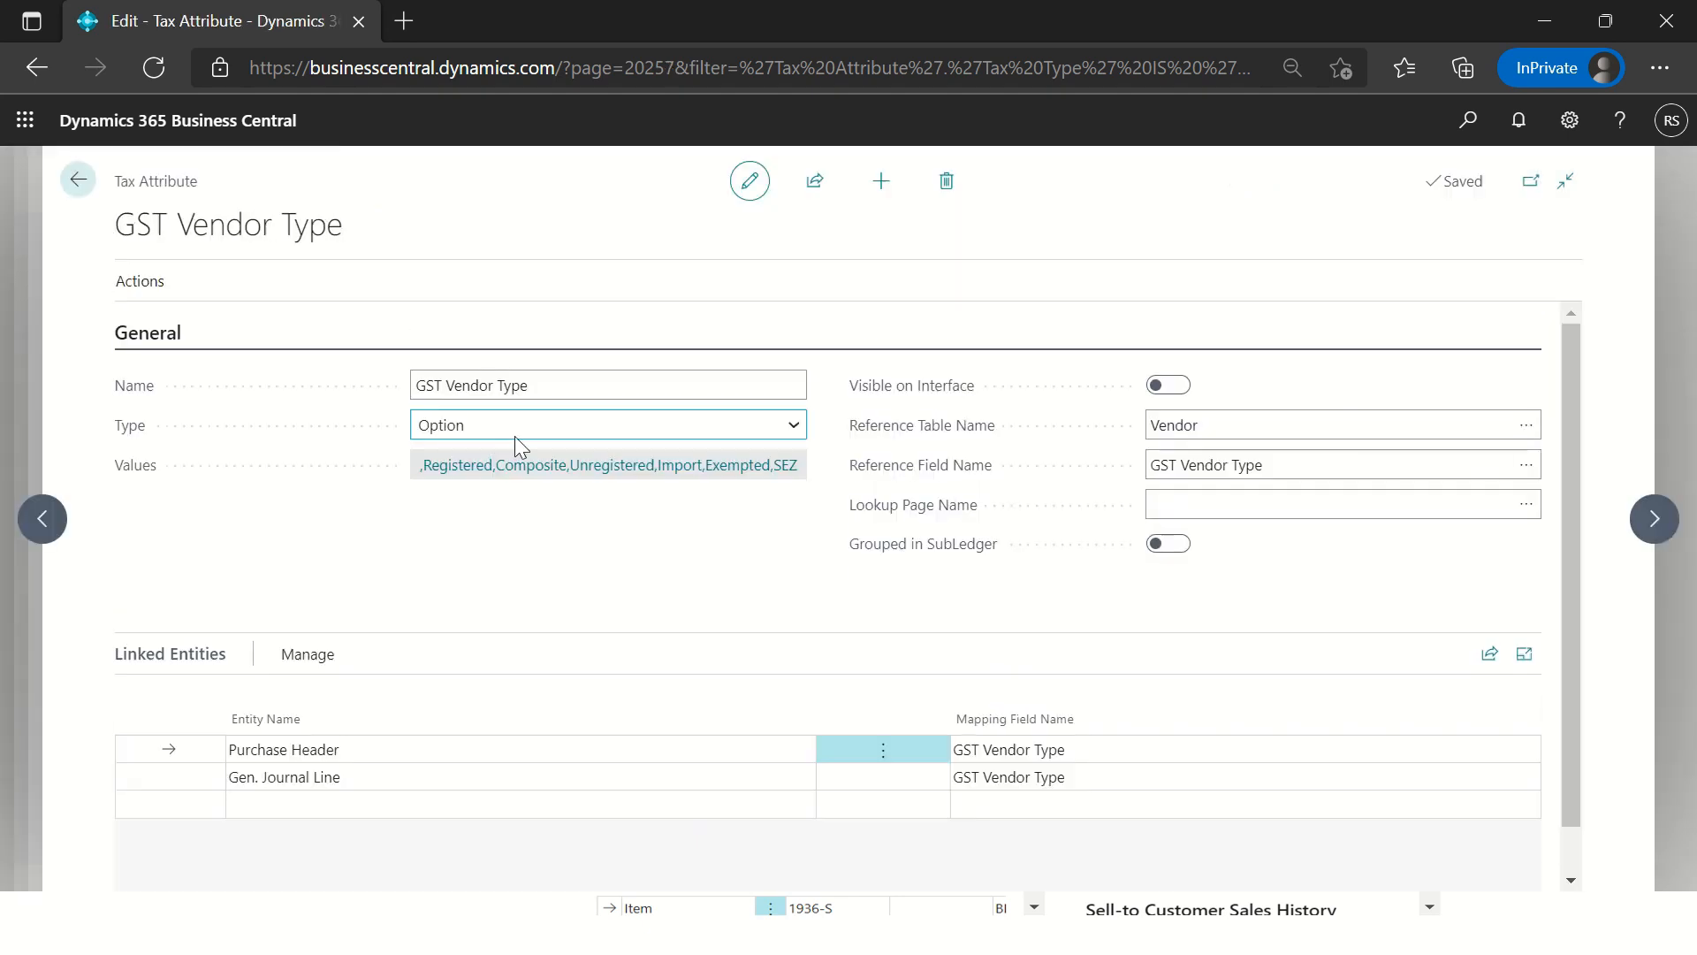
click(638, 461)
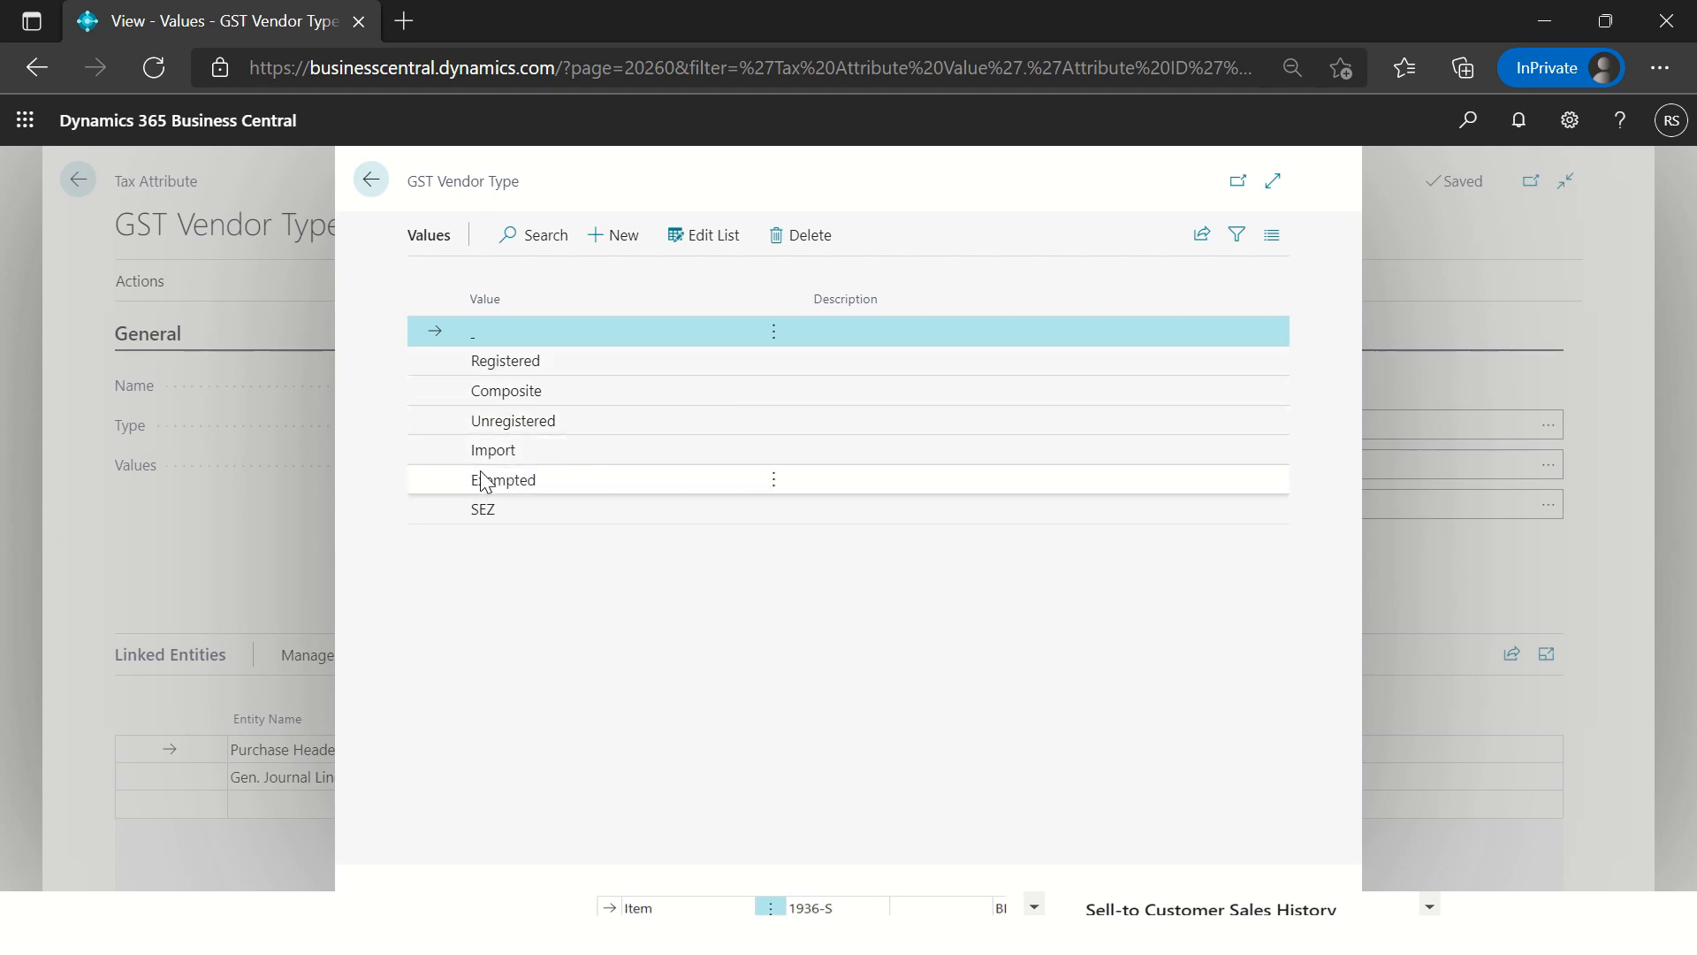
key(Escape)
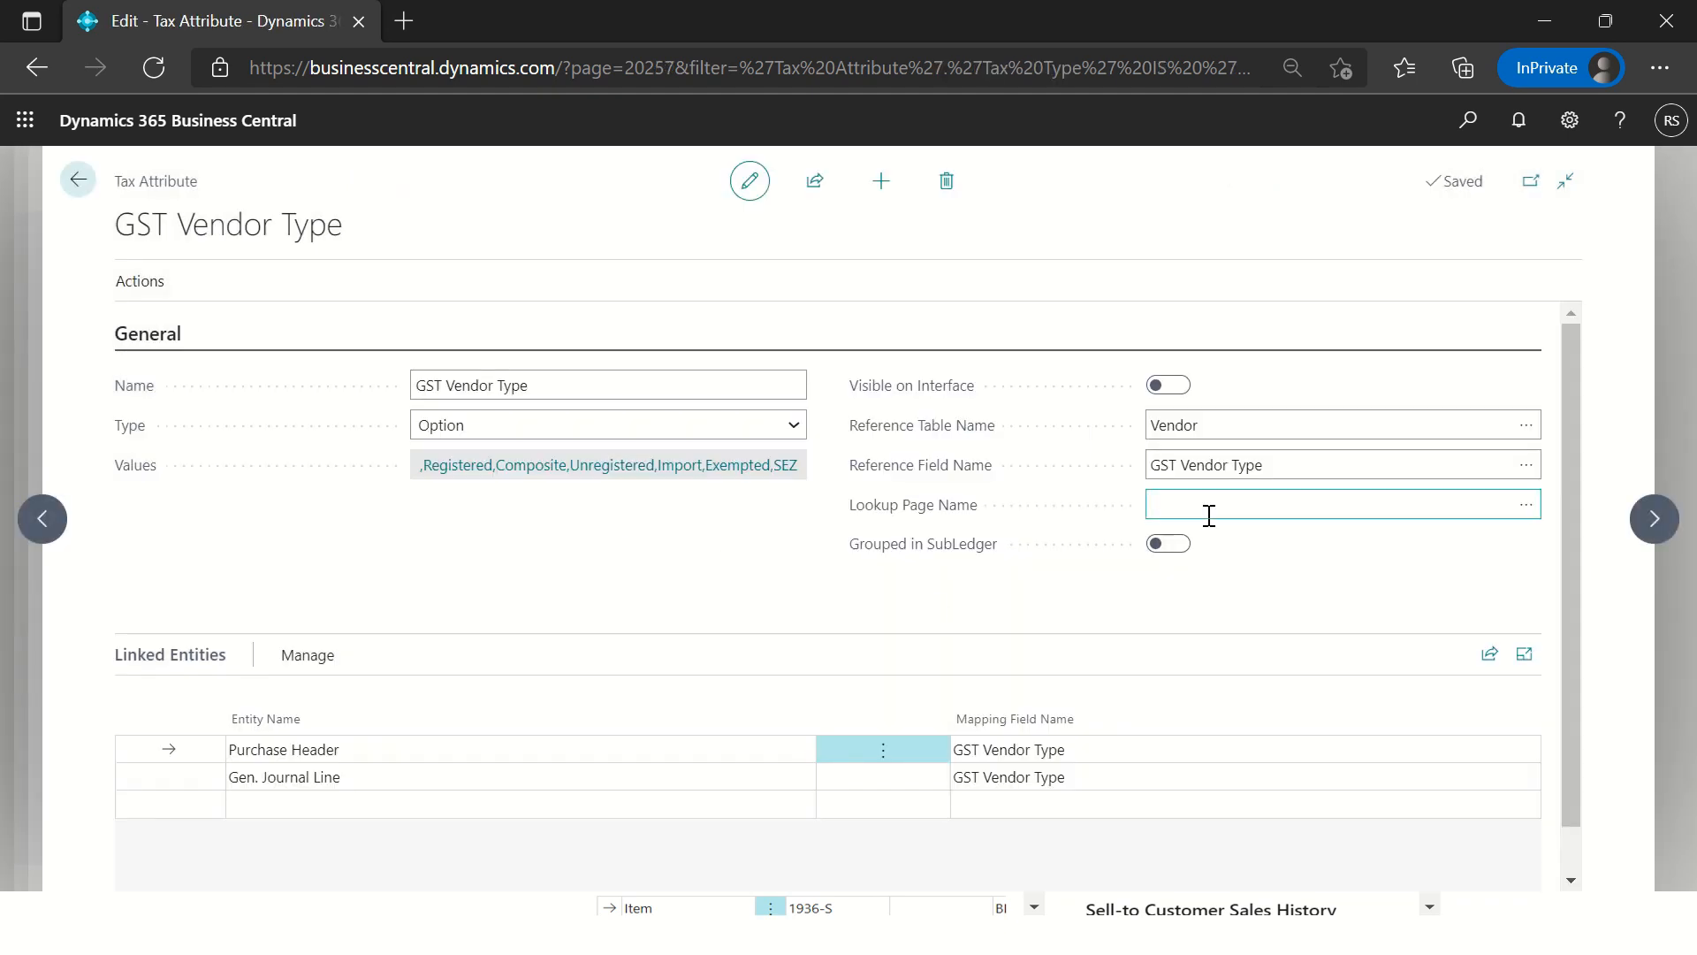
click(1224, 457)
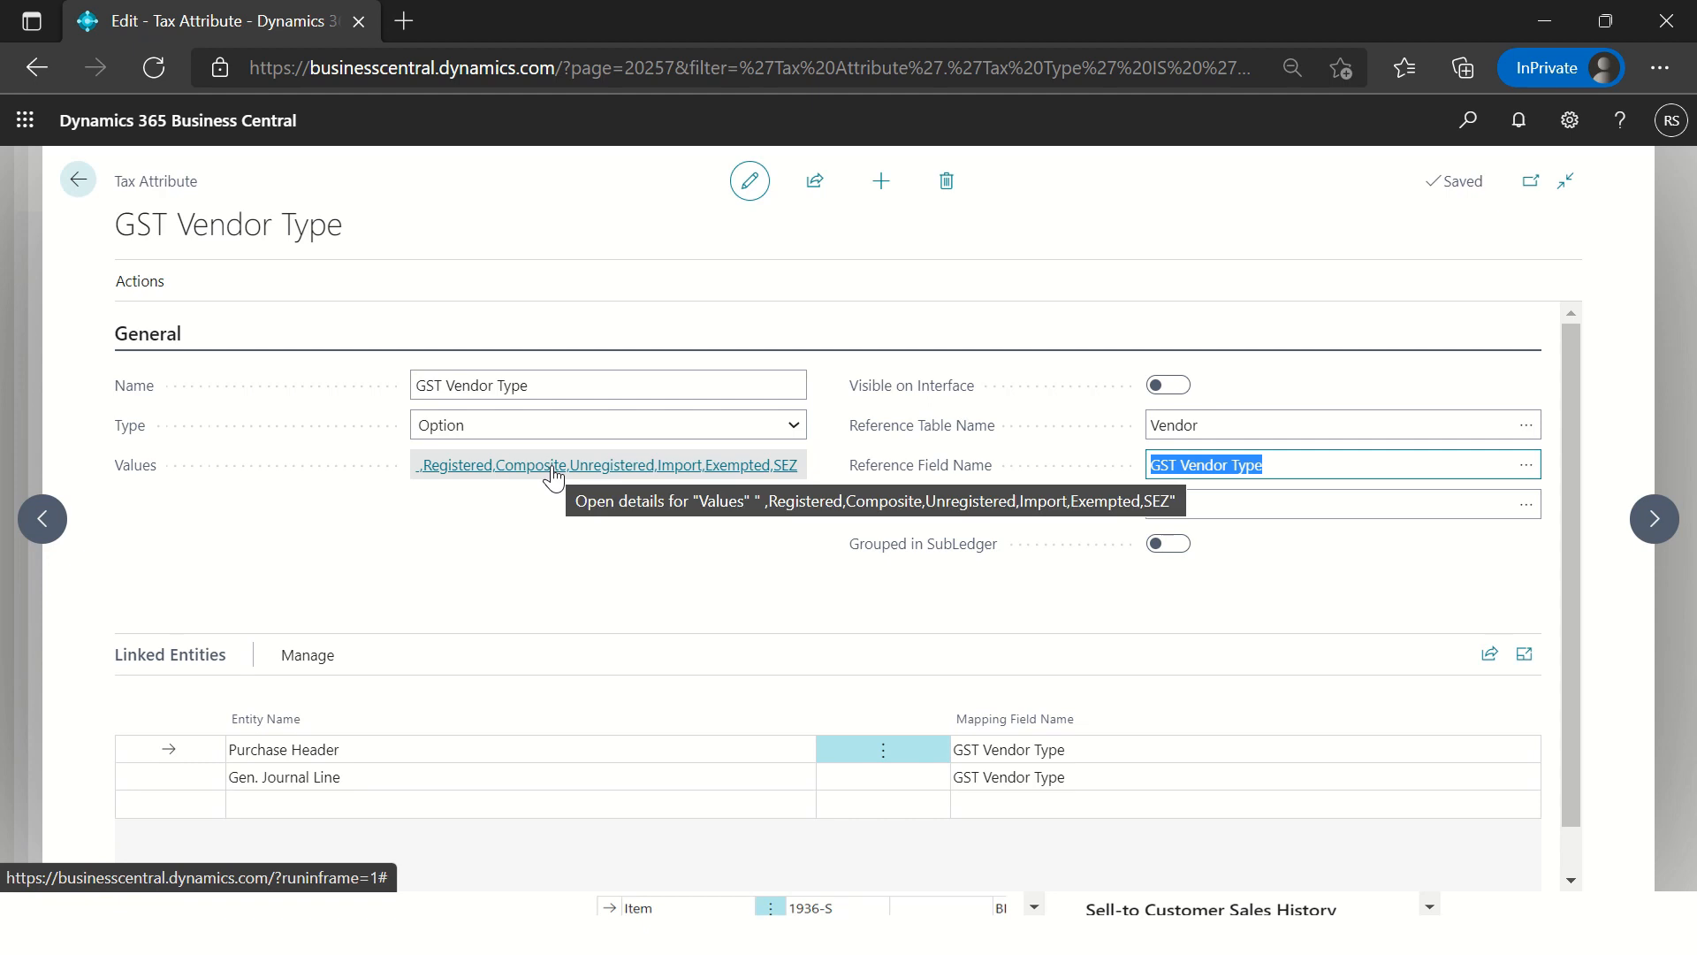
key(Escape)
key(Escape)
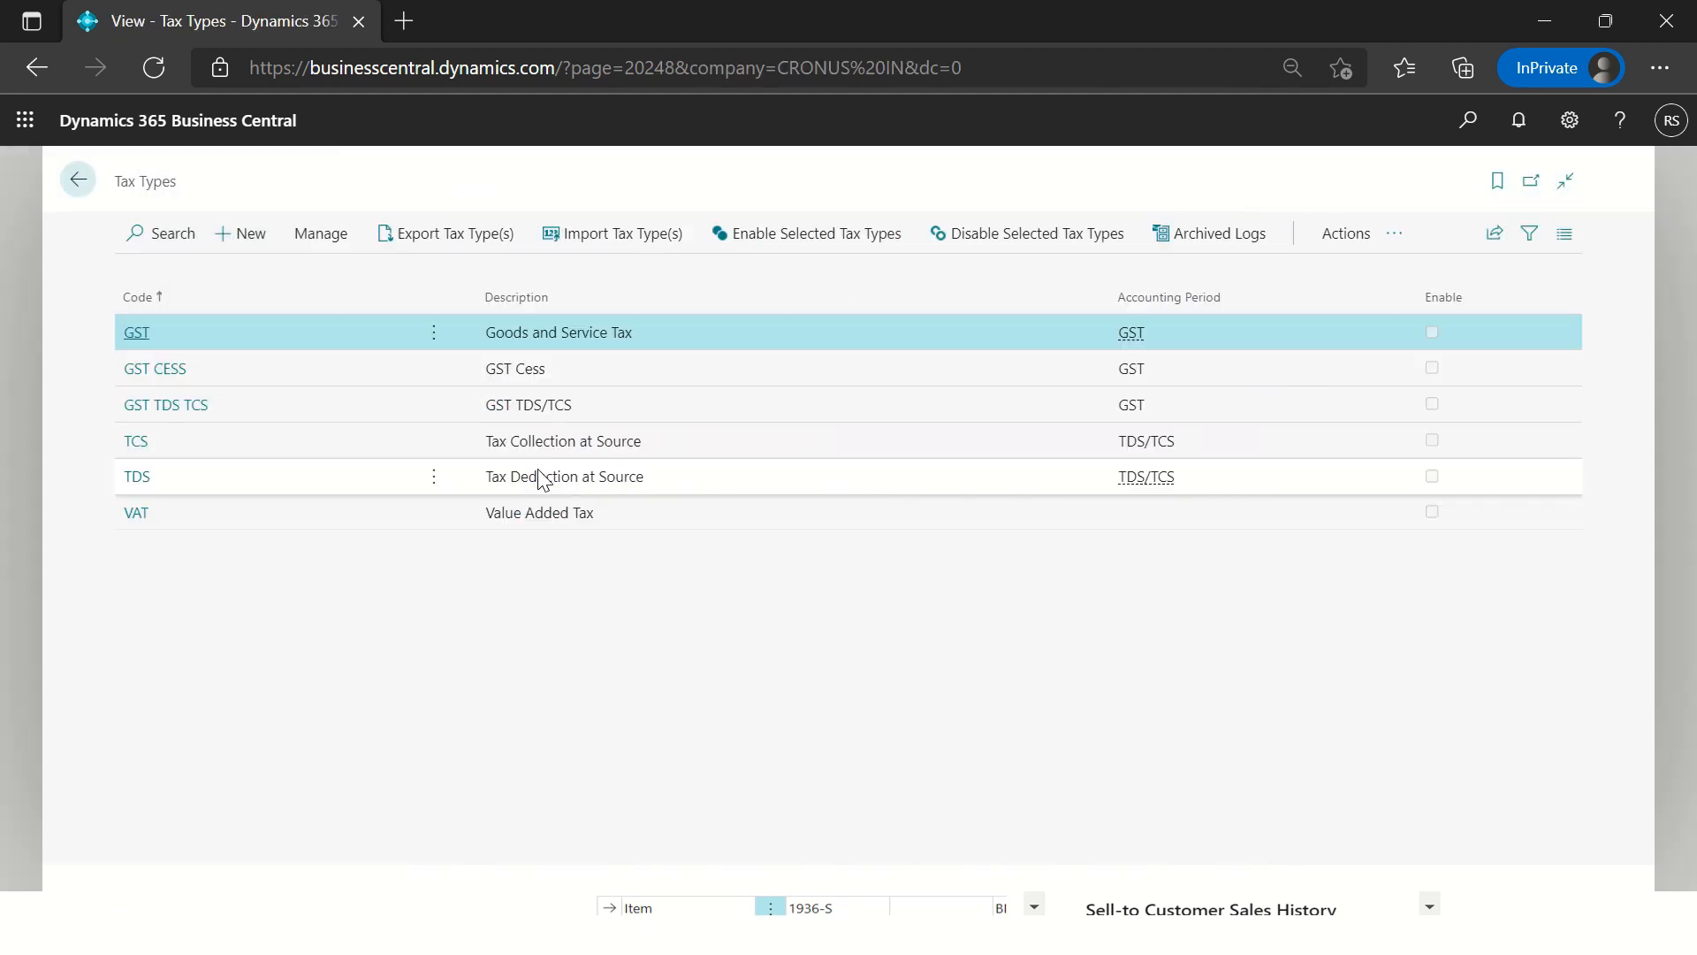
Step: Open the Rate Setup of the VAT tax type
click(507, 512)
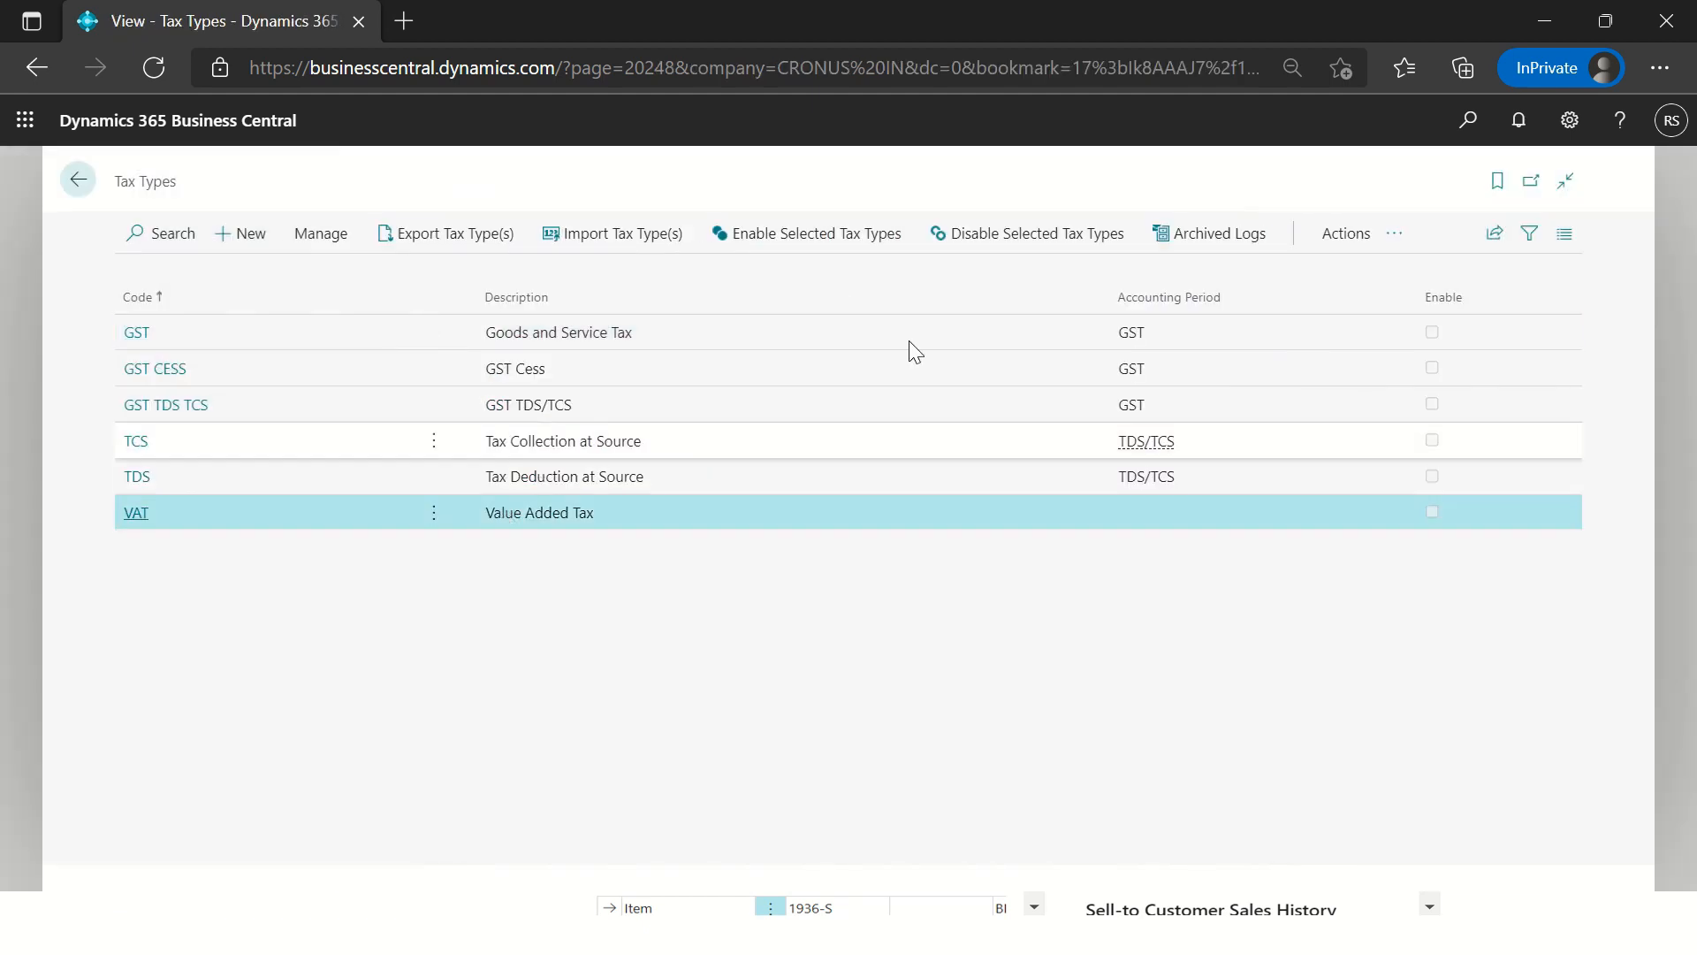
click(1340, 254)
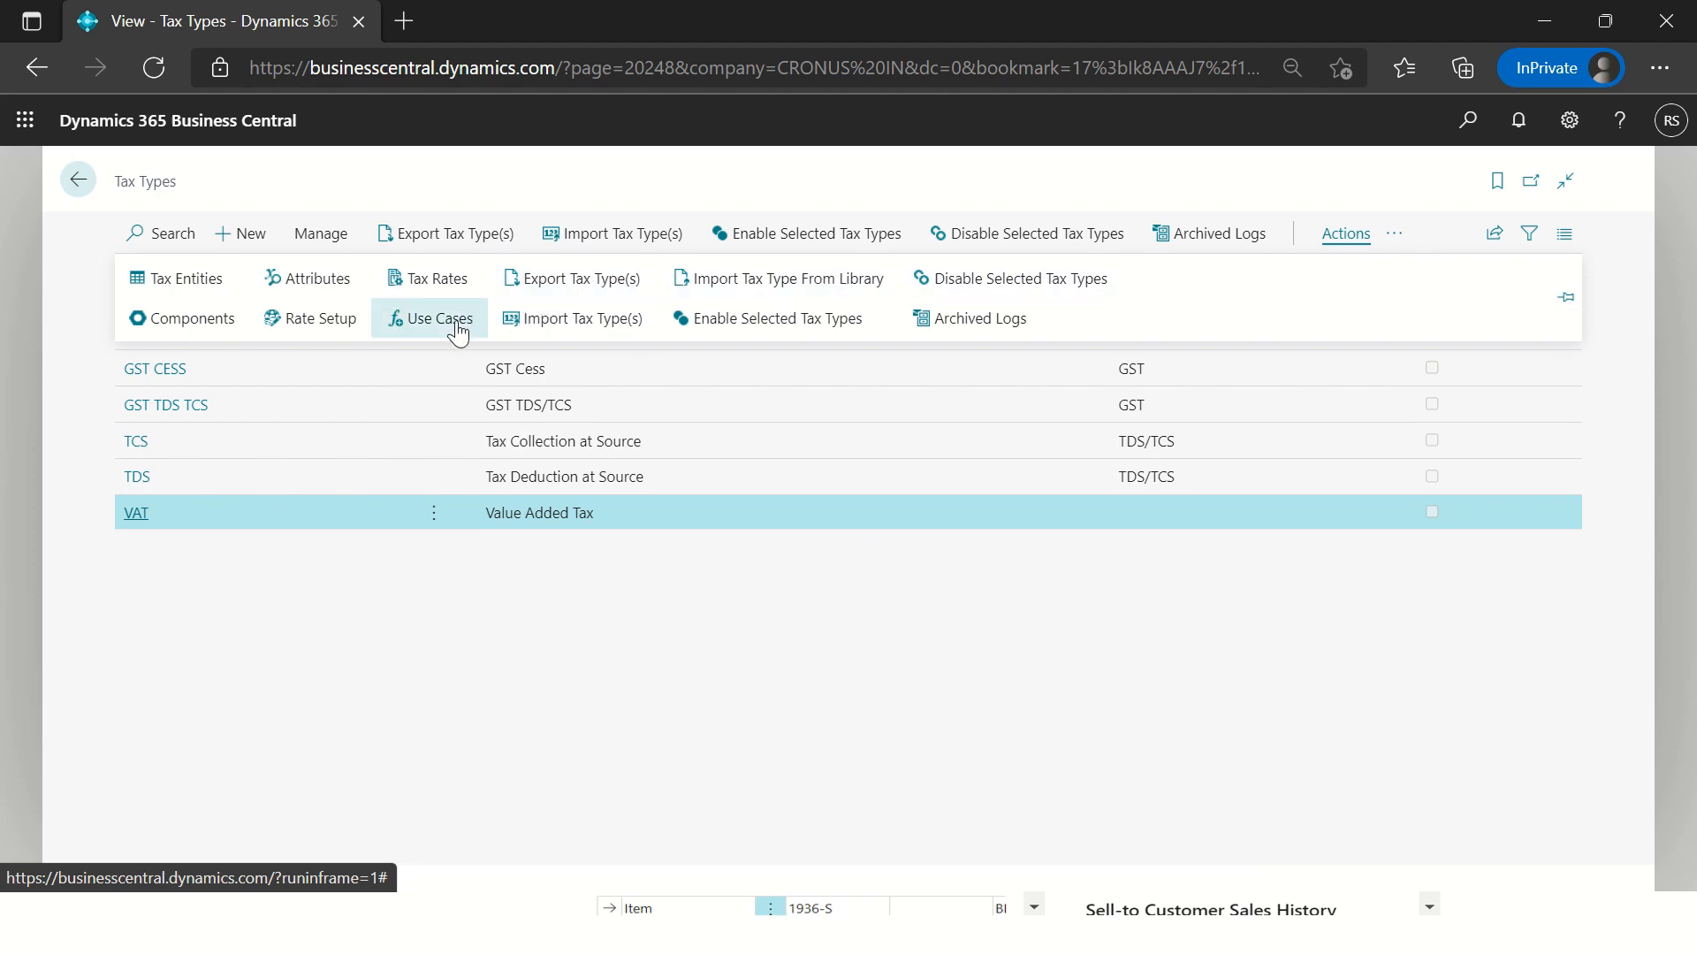
click(320, 320)
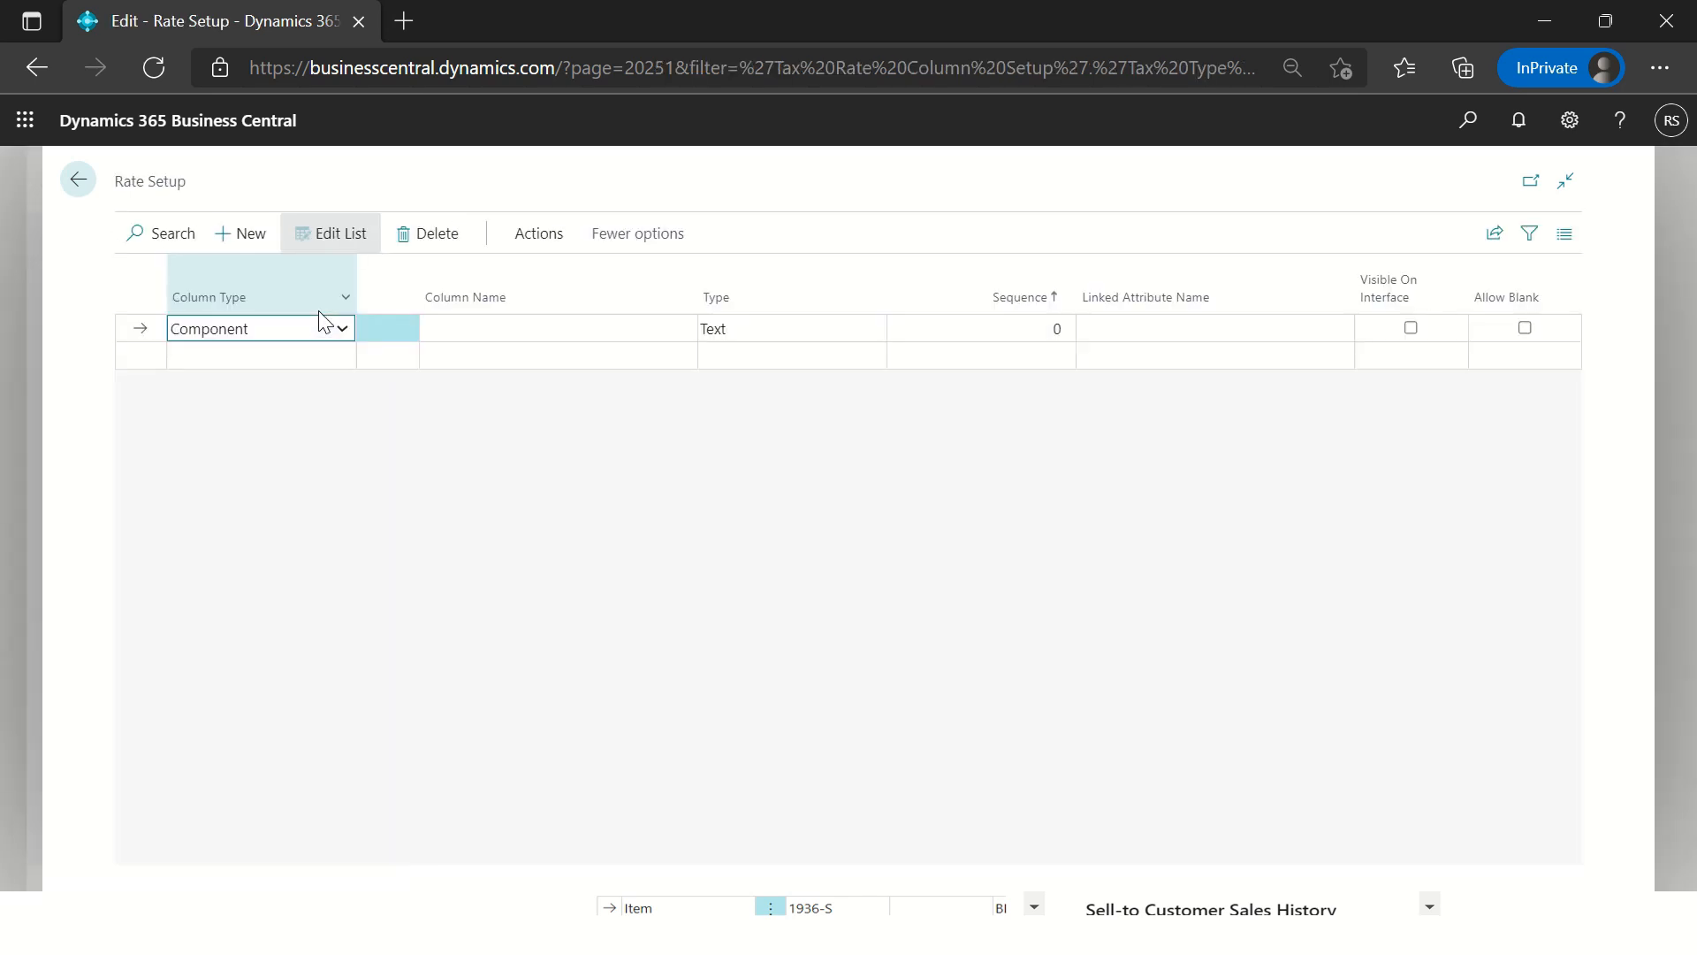
Step: Add a Tax Attributes column for VAT Bus. Posting Group with sequence 1 to the rate setup
click(278, 331)
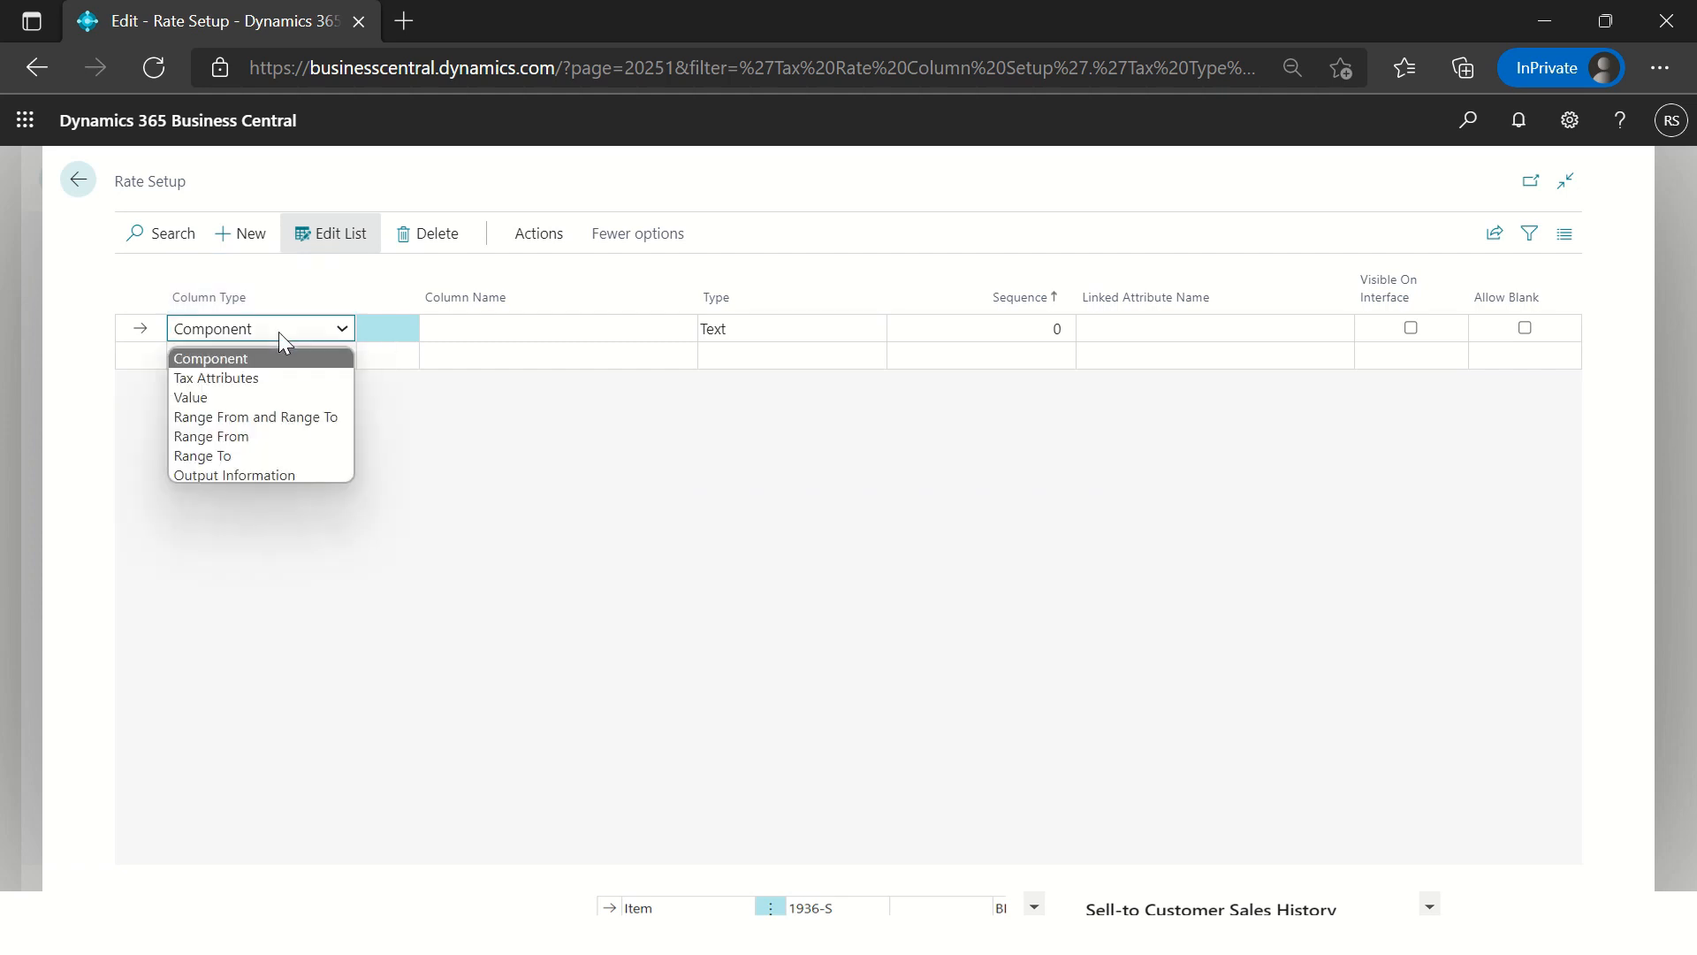
click(264, 371)
click(500, 329)
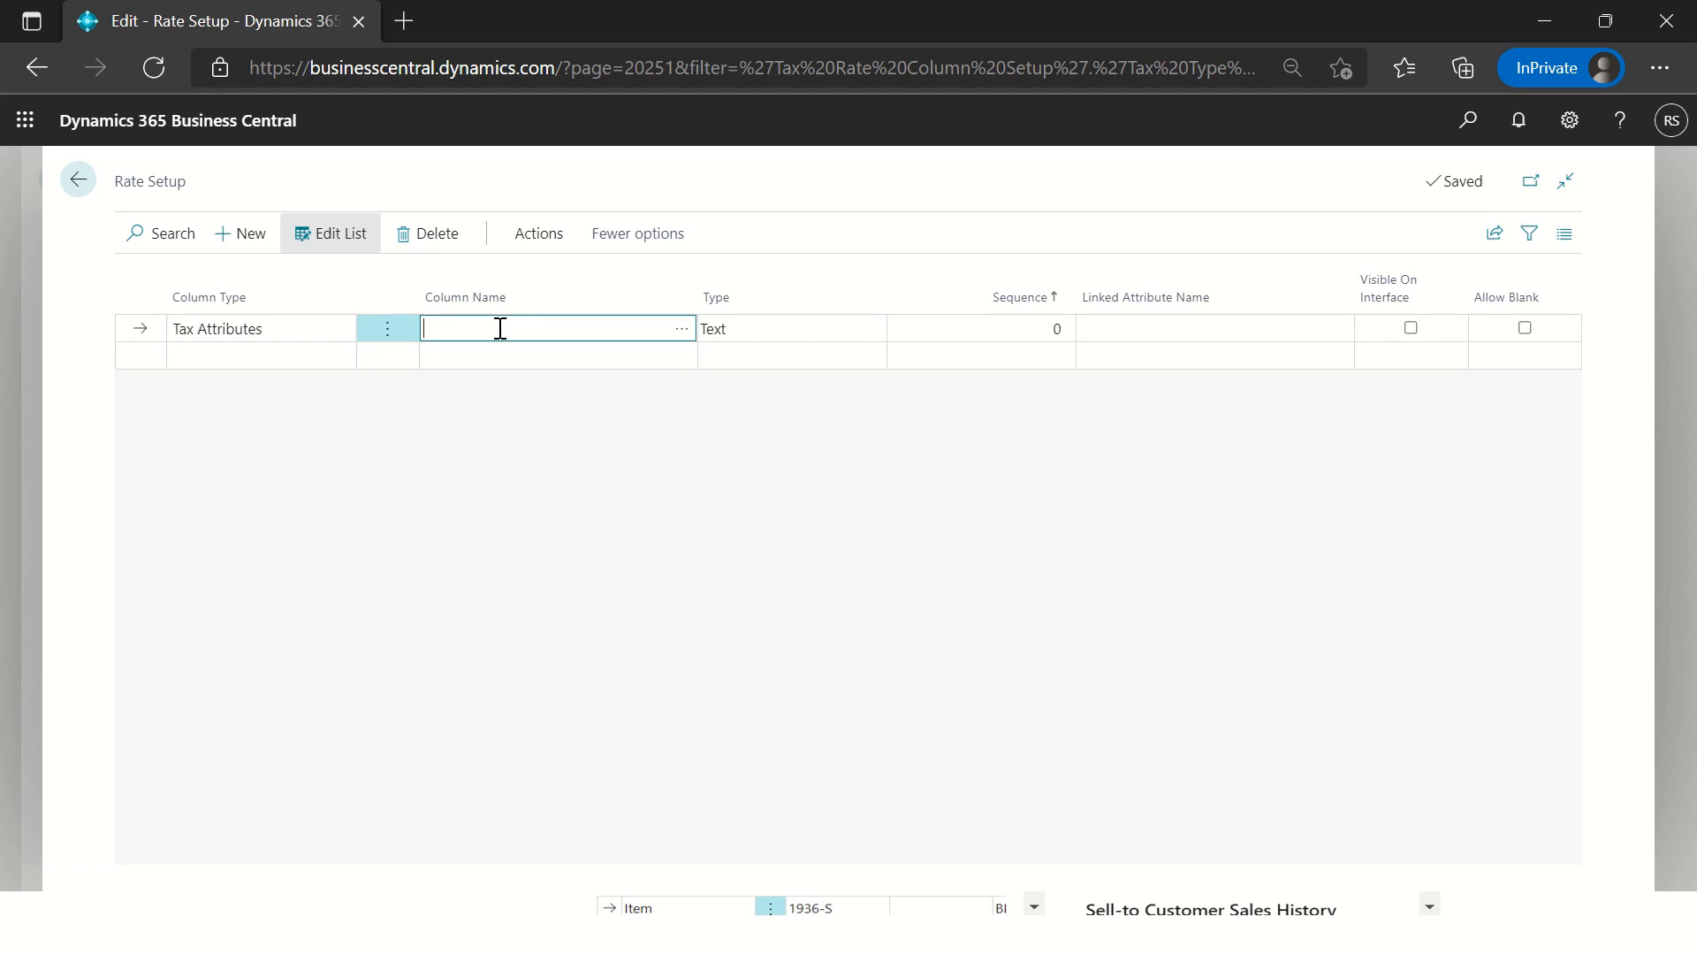
text(Vat bus)
key(Tab)
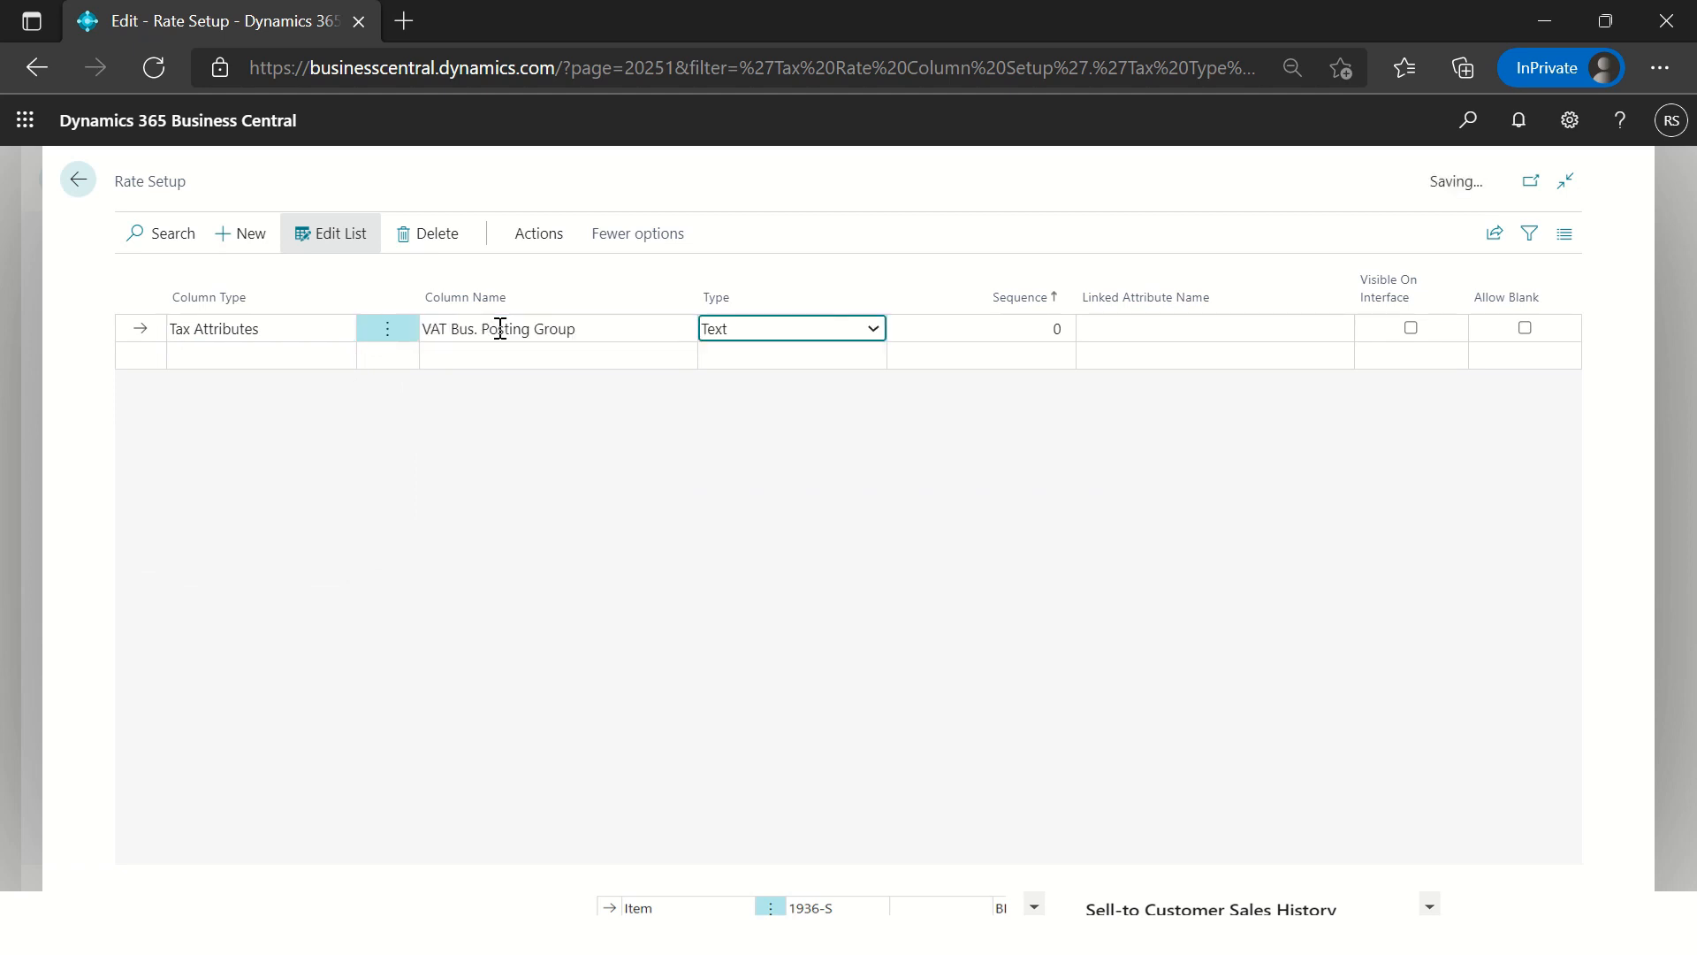
key(Tab)
key(Tab)
key(Tab)
key(Tab)
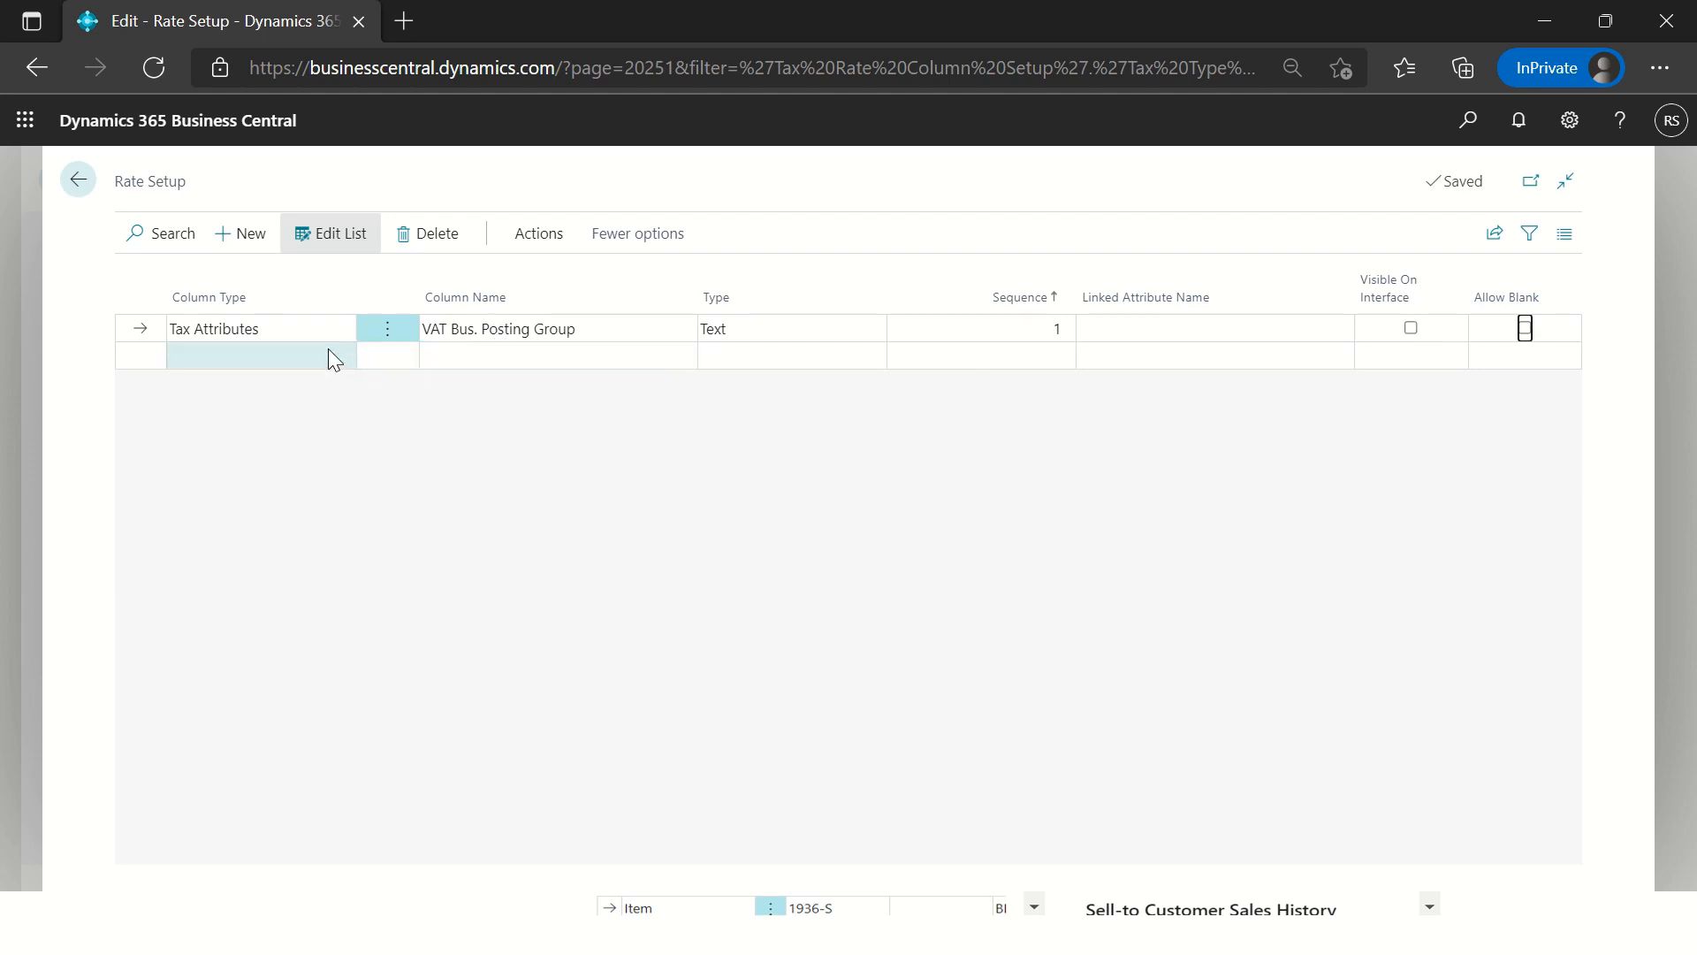
Step: Add a second Tax Attributes column for VAT Prod. Posting Group with sequence 2
click(327, 355)
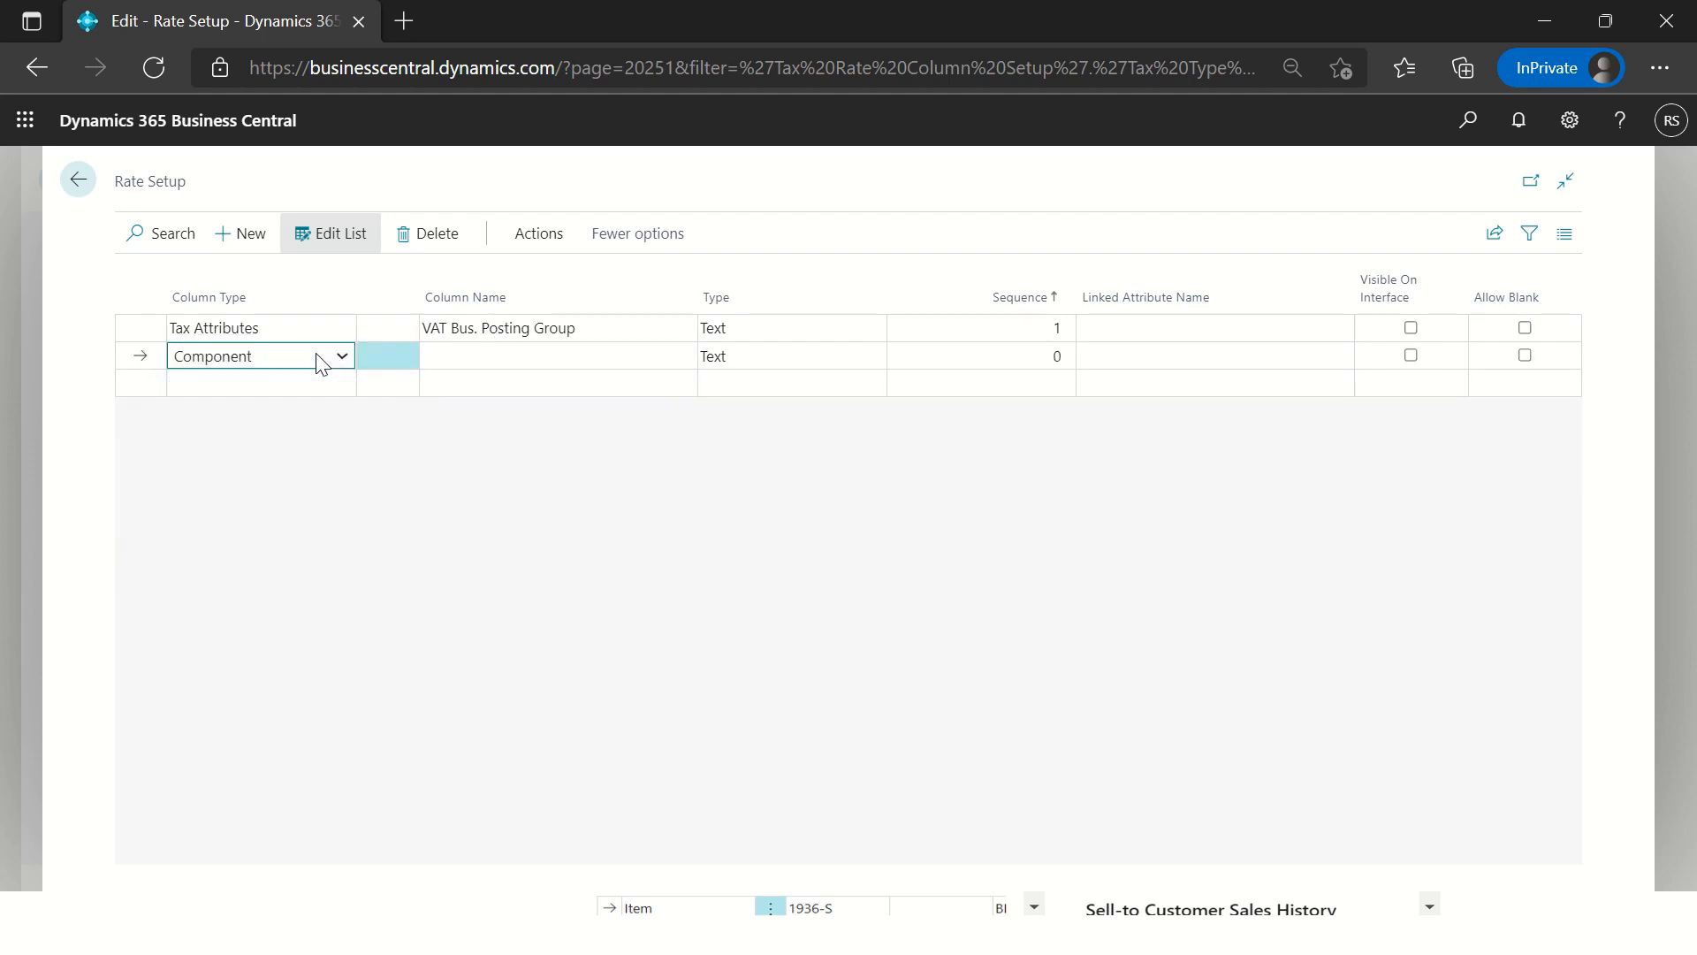
click(318, 357)
click(251, 403)
click(474, 353)
text(vat prod. pos)
key(Tab)
key(Tab)
key(Tab)
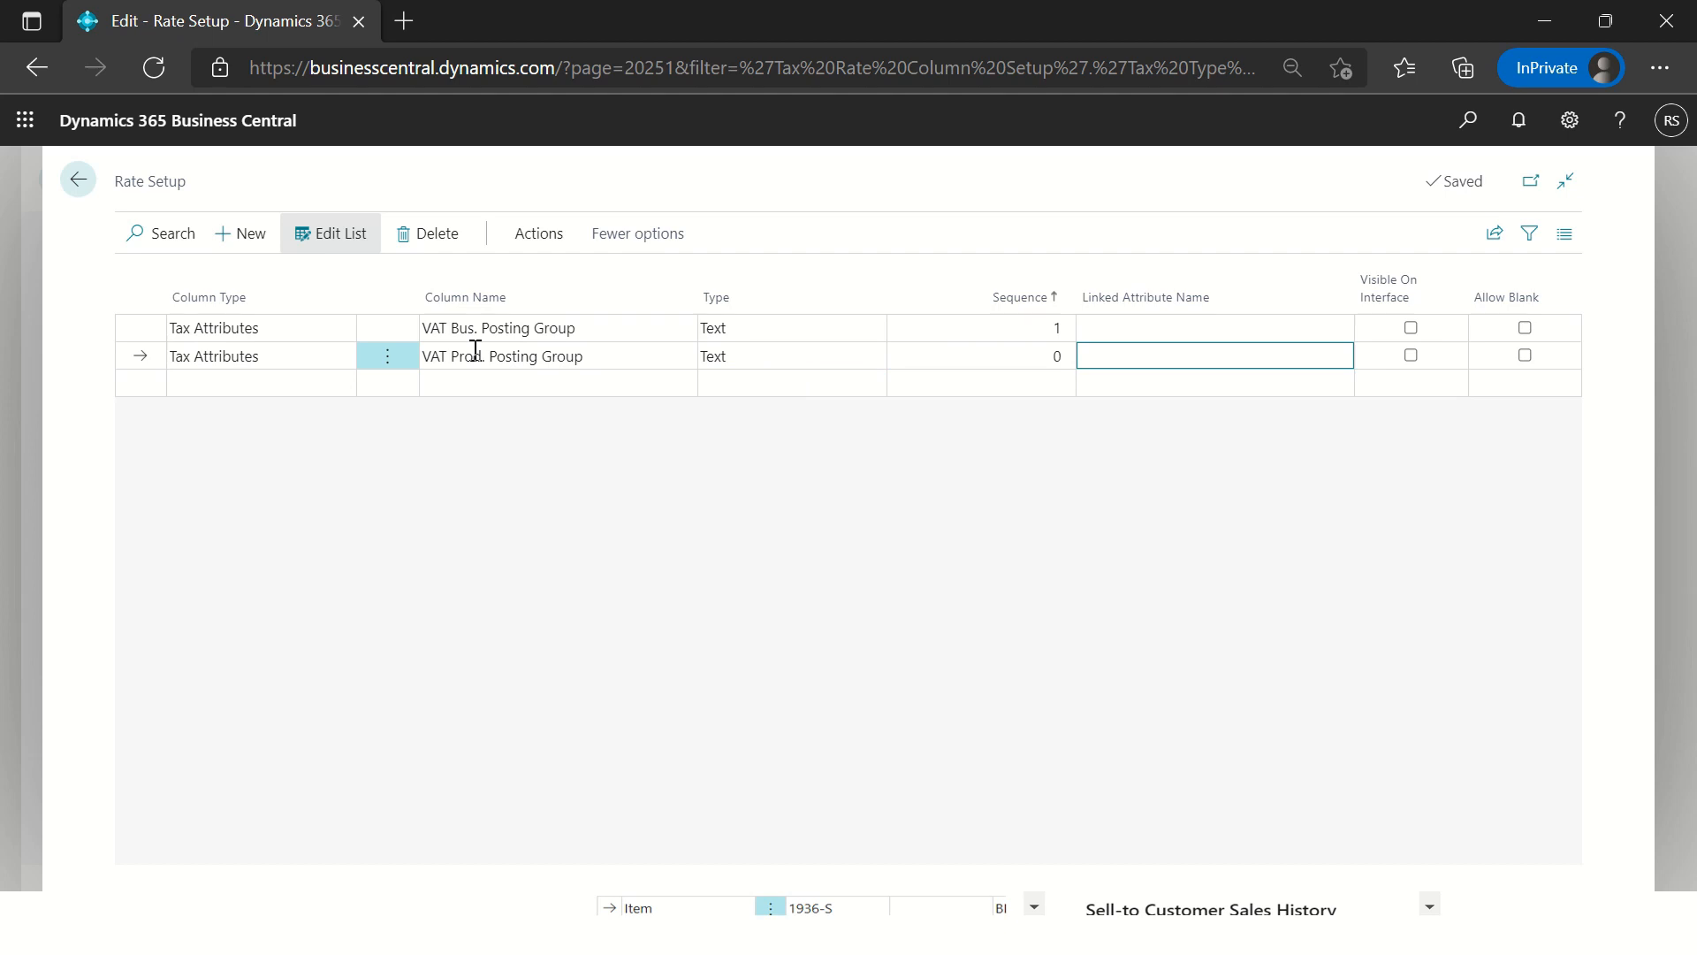
click(1024, 364)
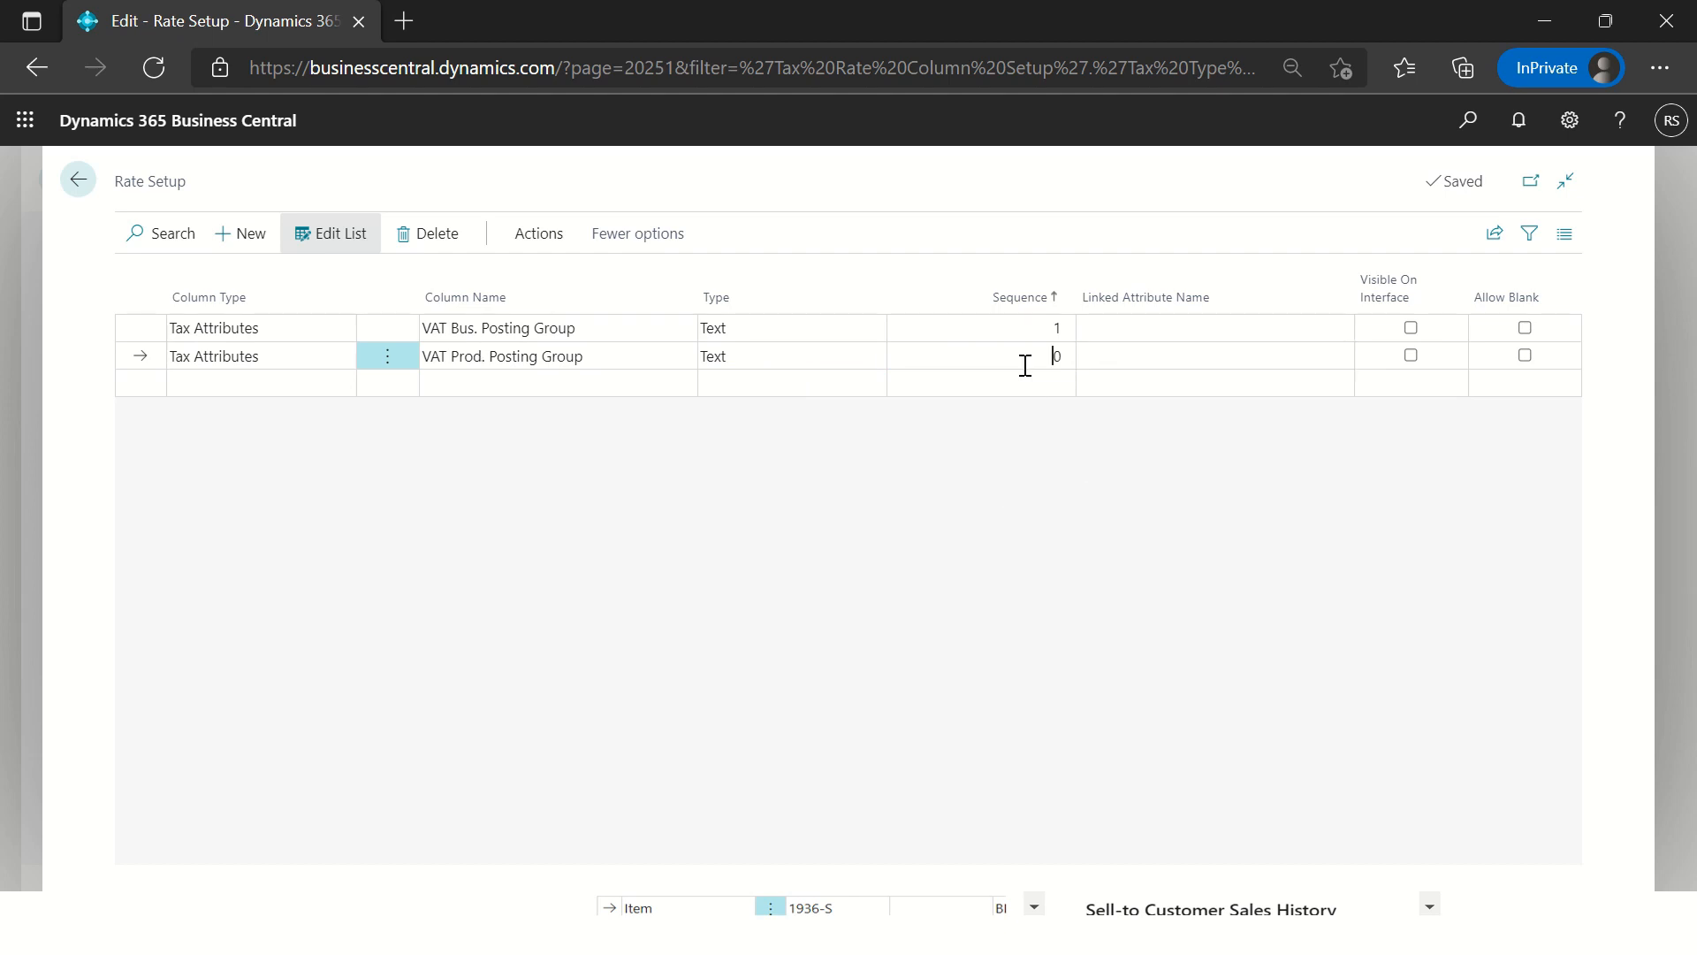
text(1)
key(BackSpace)
text(2)
key(Tab)
key(Tab)
Step: Add a Range From column named Effective with type Date and sequence 3
click(319, 382)
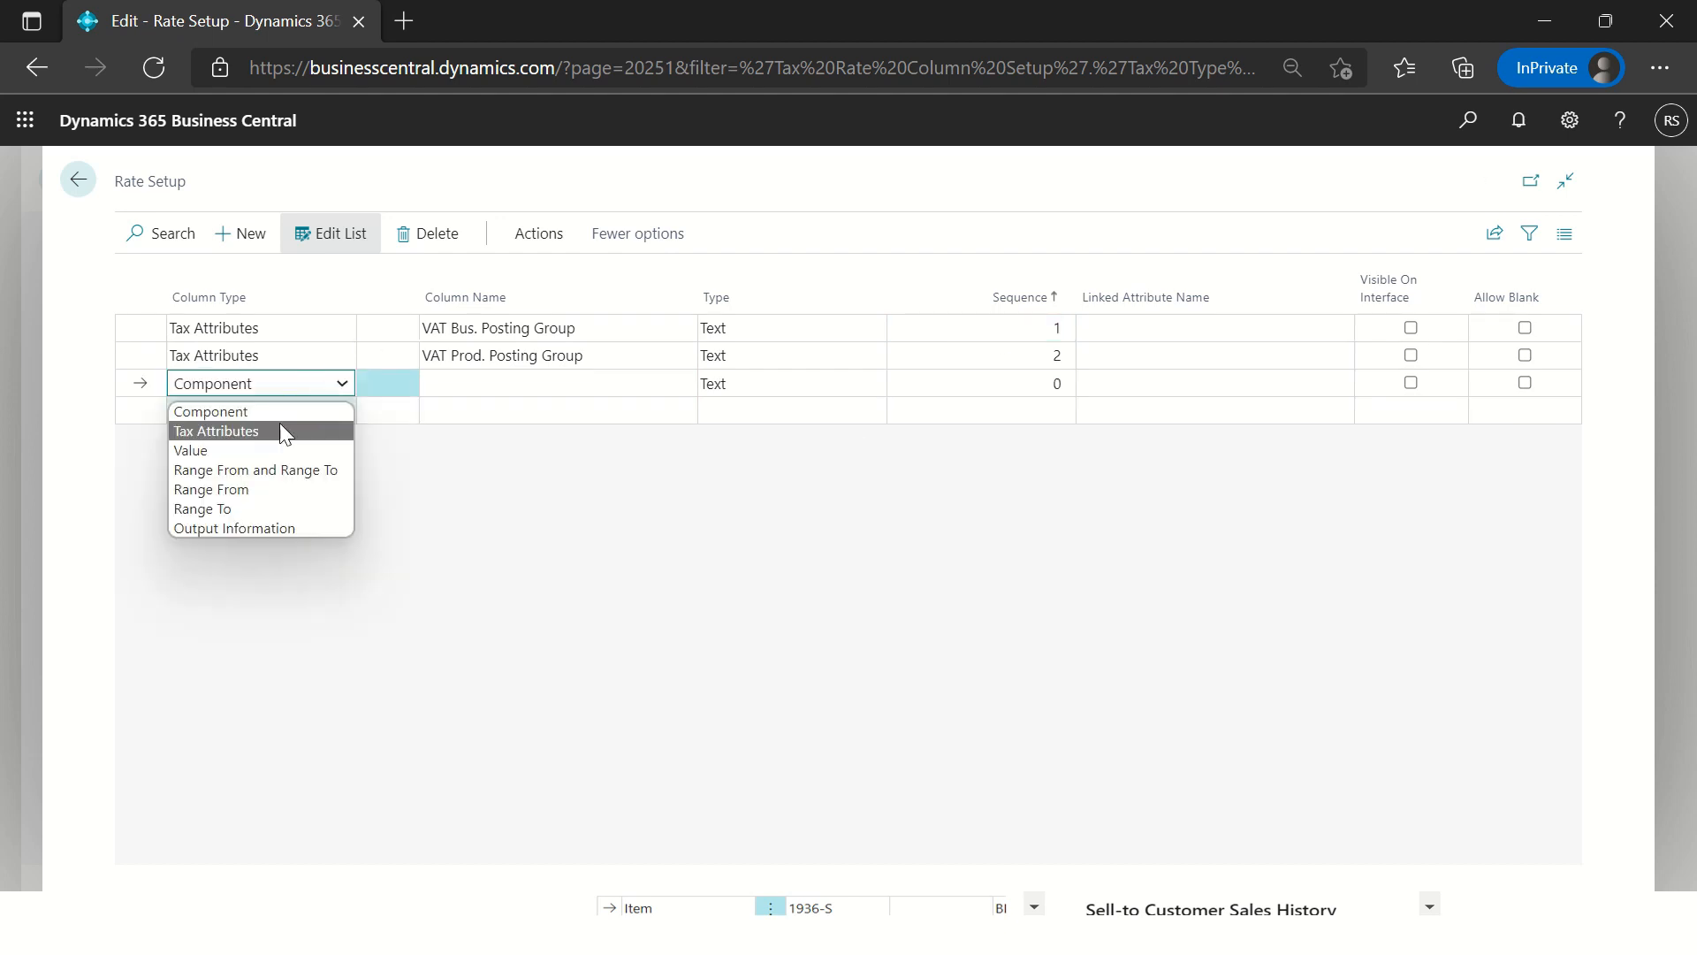
click(225, 490)
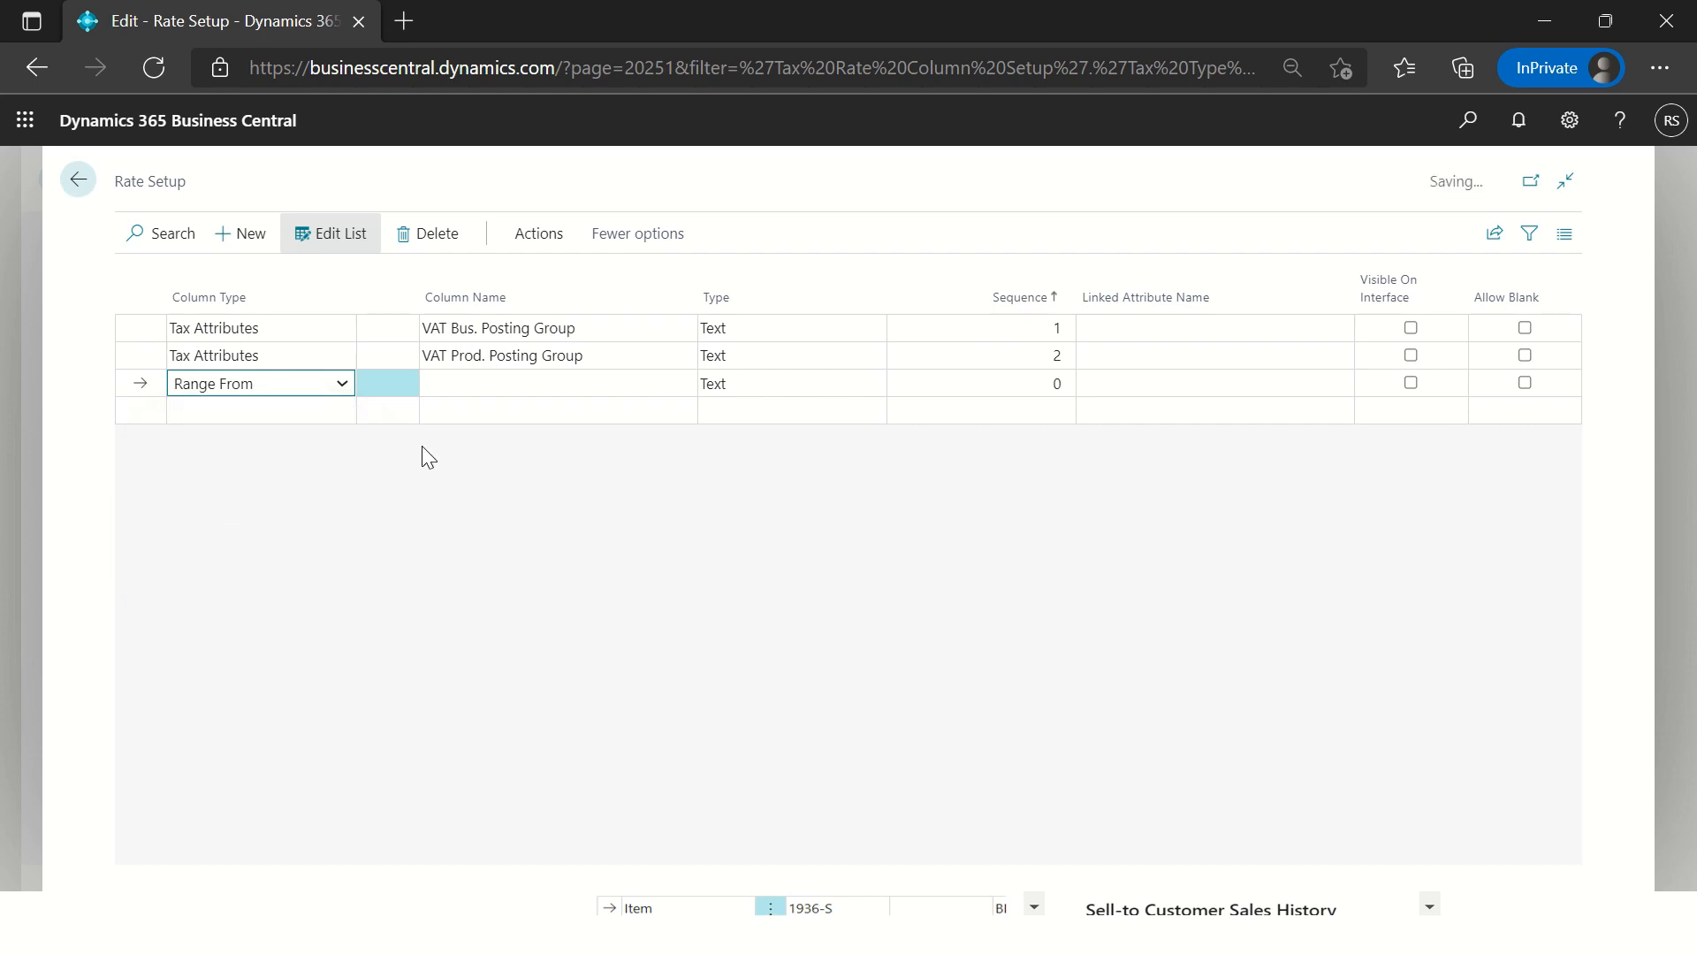
click(485, 373)
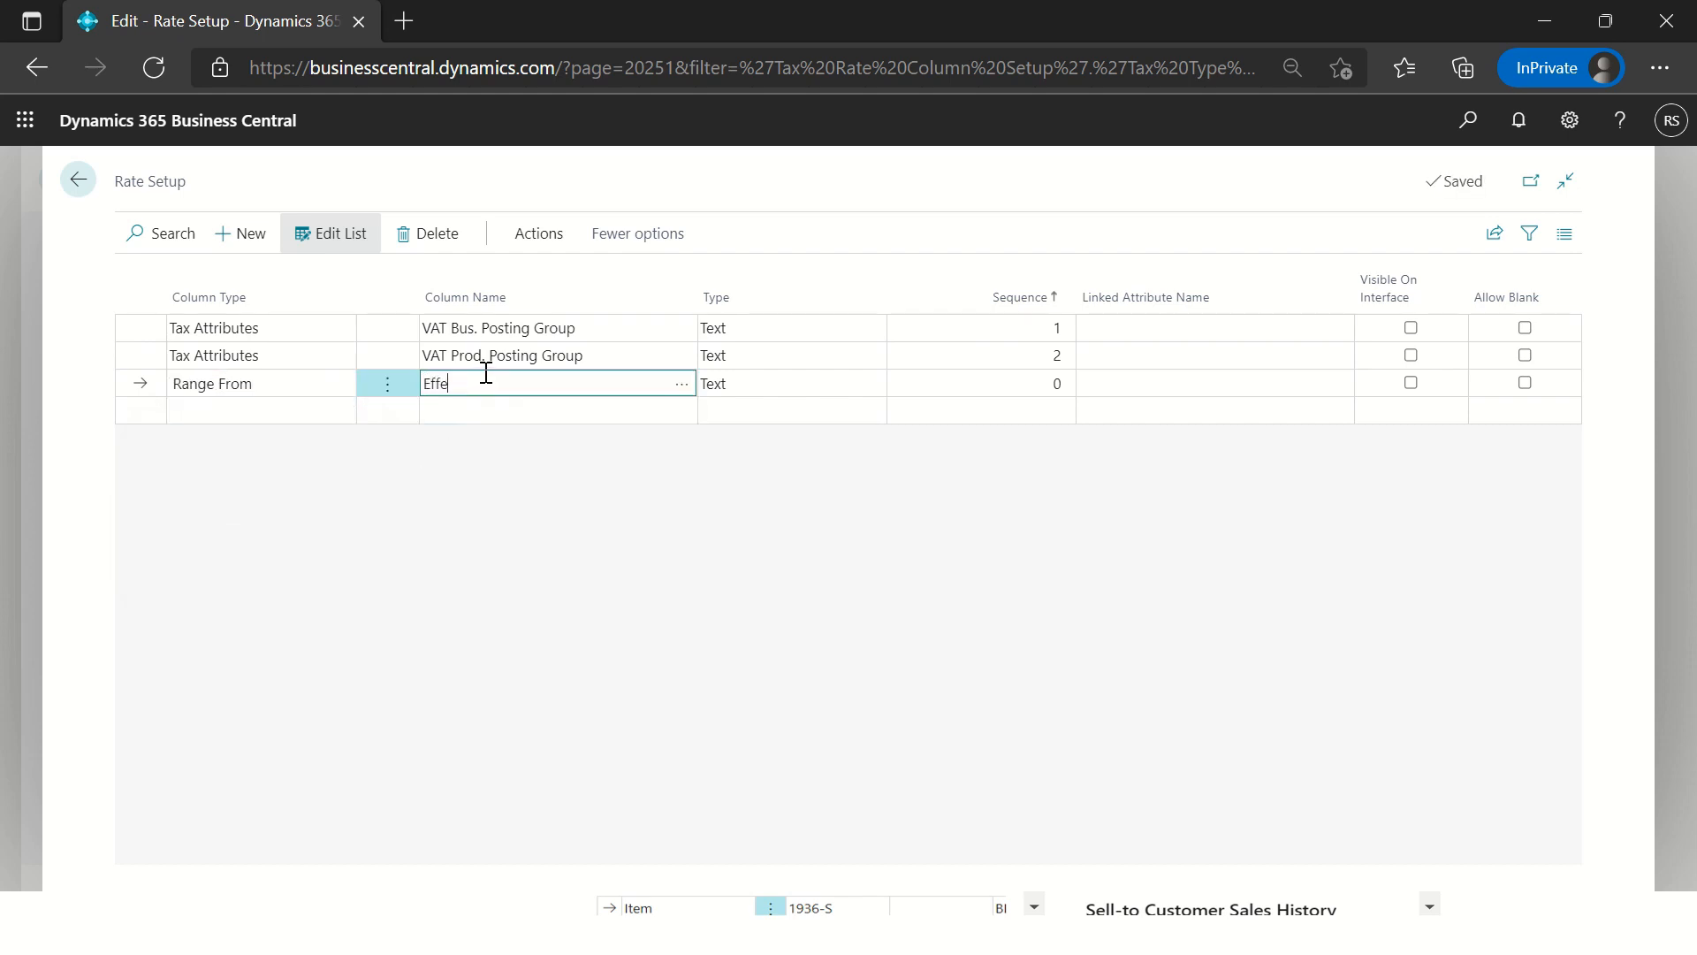
text(Effective)
key(Tab)
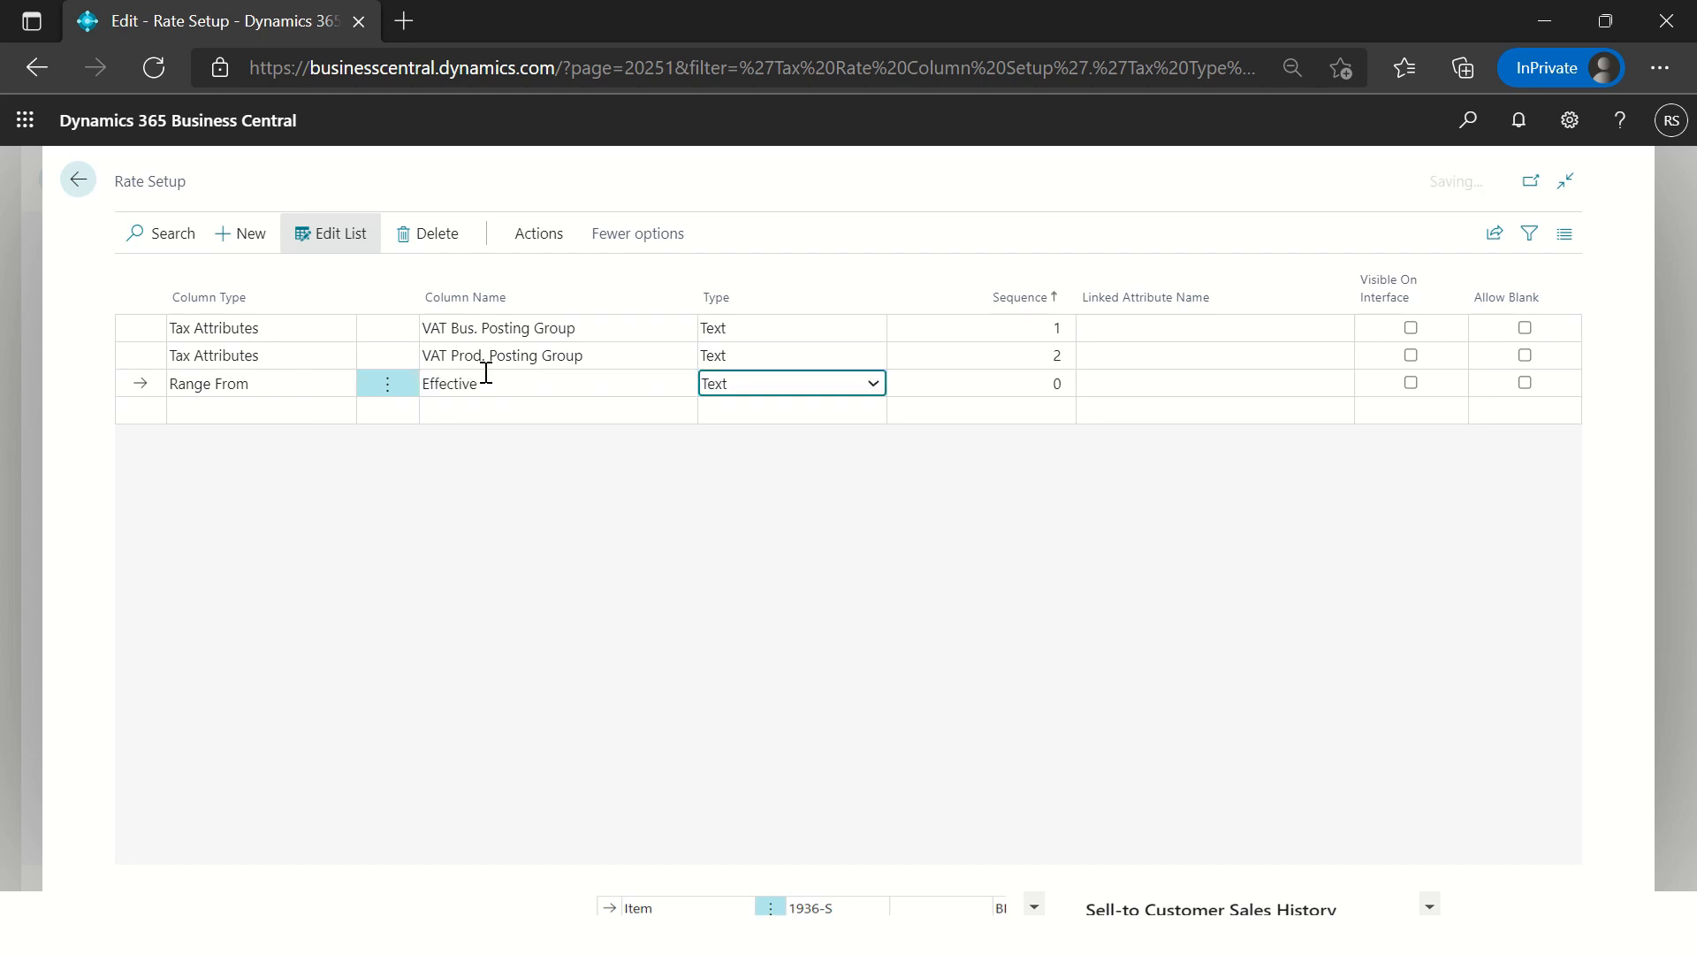
click(724, 389)
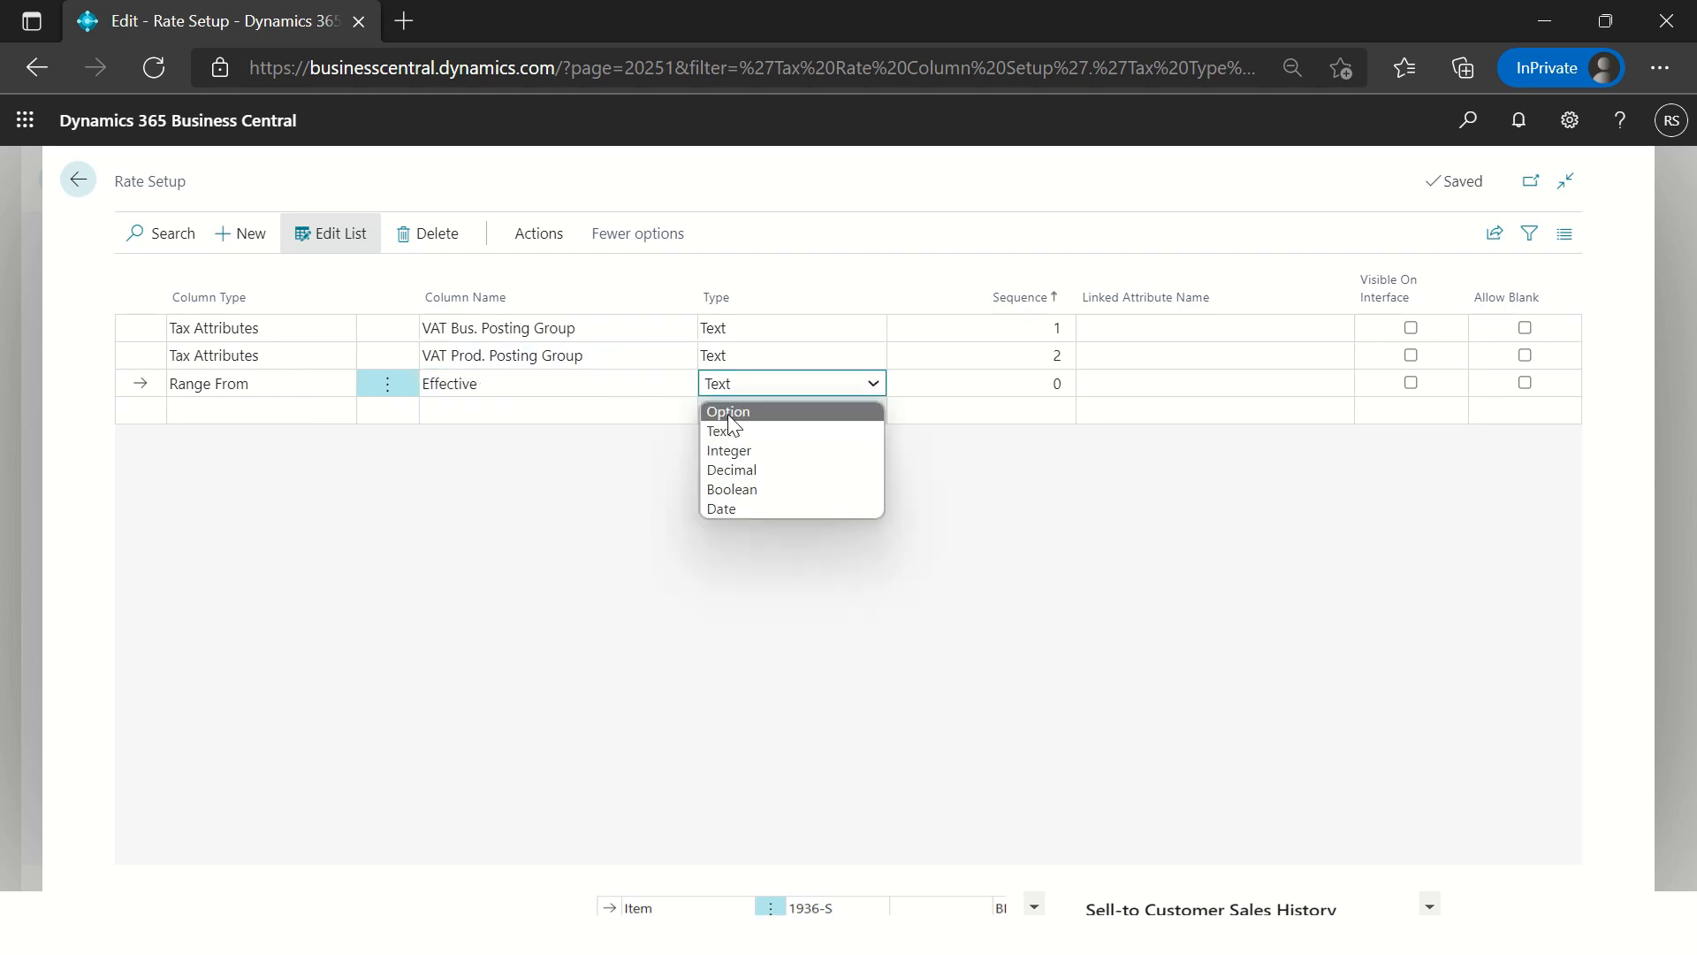
click(741, 501)
click(1018, 377)
text(3)
key(Tab)
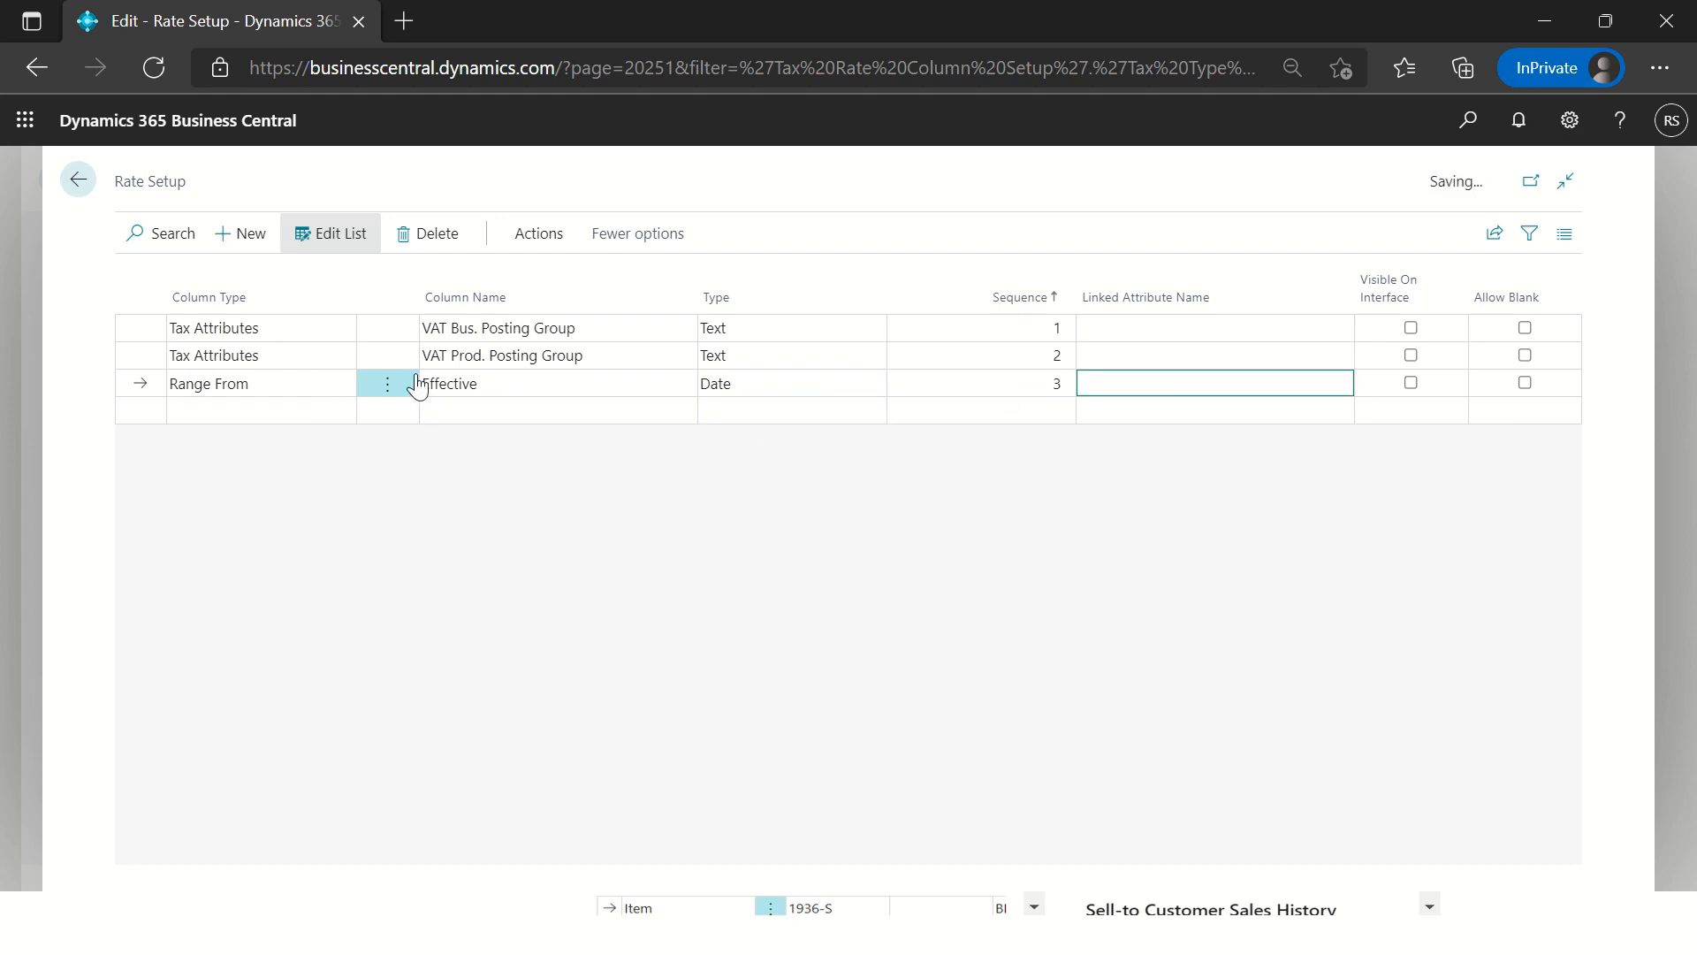
Step: Add a Component column for VAT with sequence 4 to the rate setup
click(282, 410)
click(283, 411)
click(271, 437)
click(482, 412)
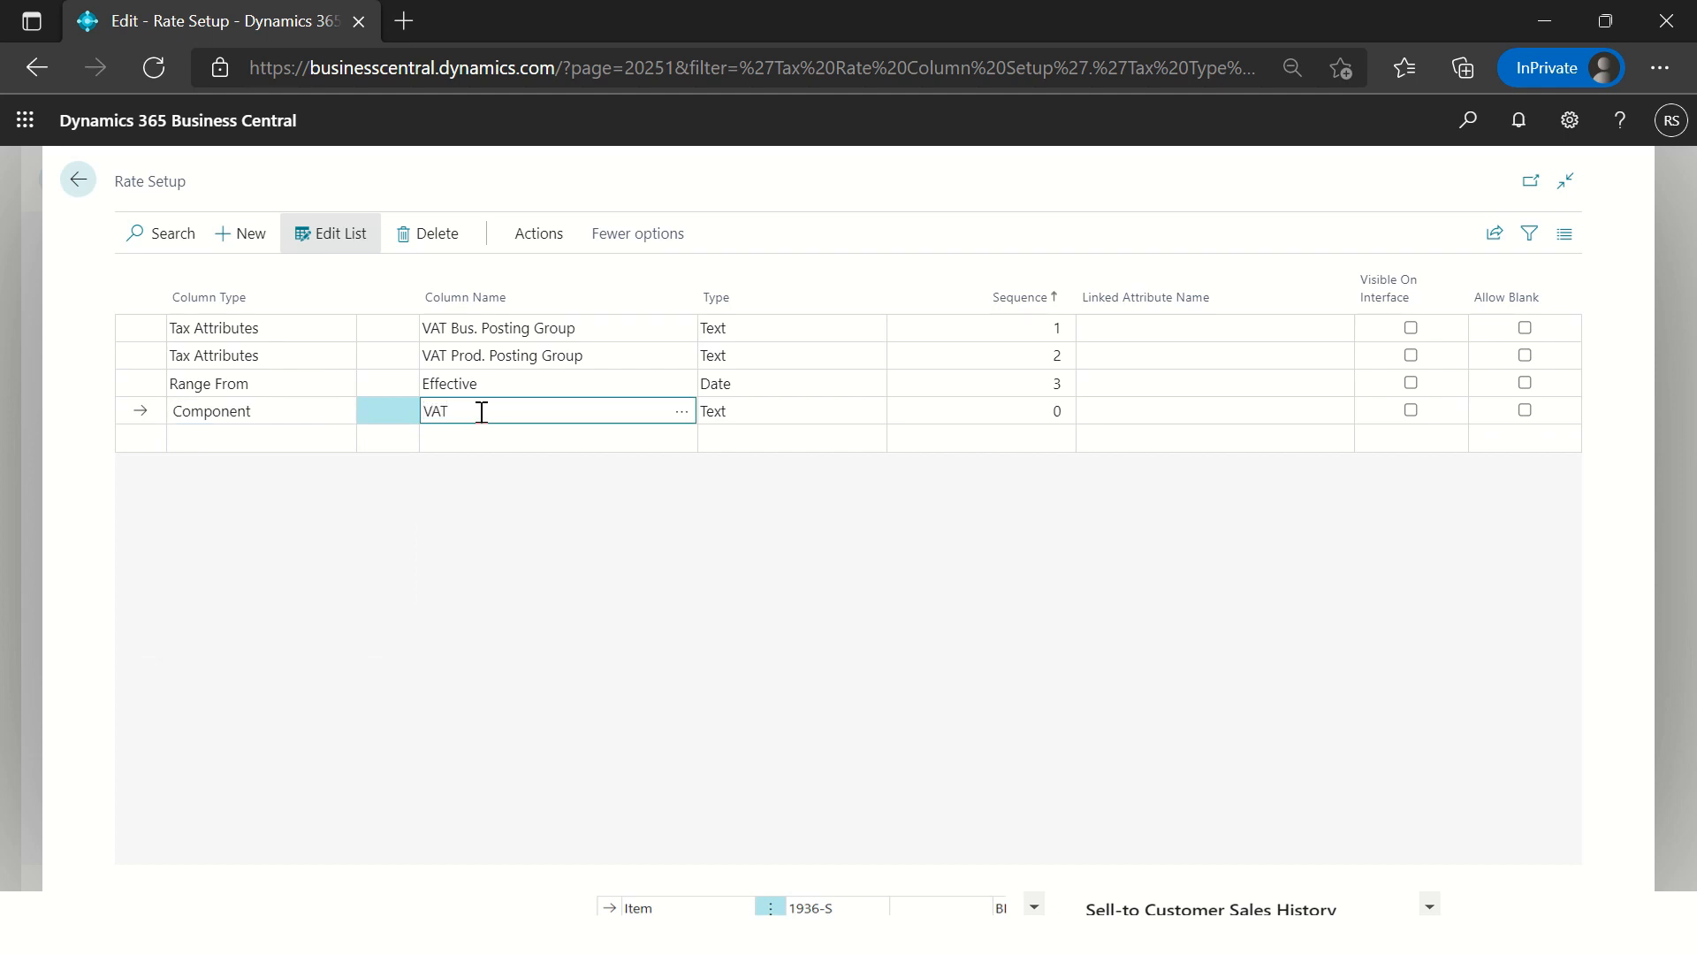
text(VAT)
key(Tab)
click(1030, 413)
key(Tab)
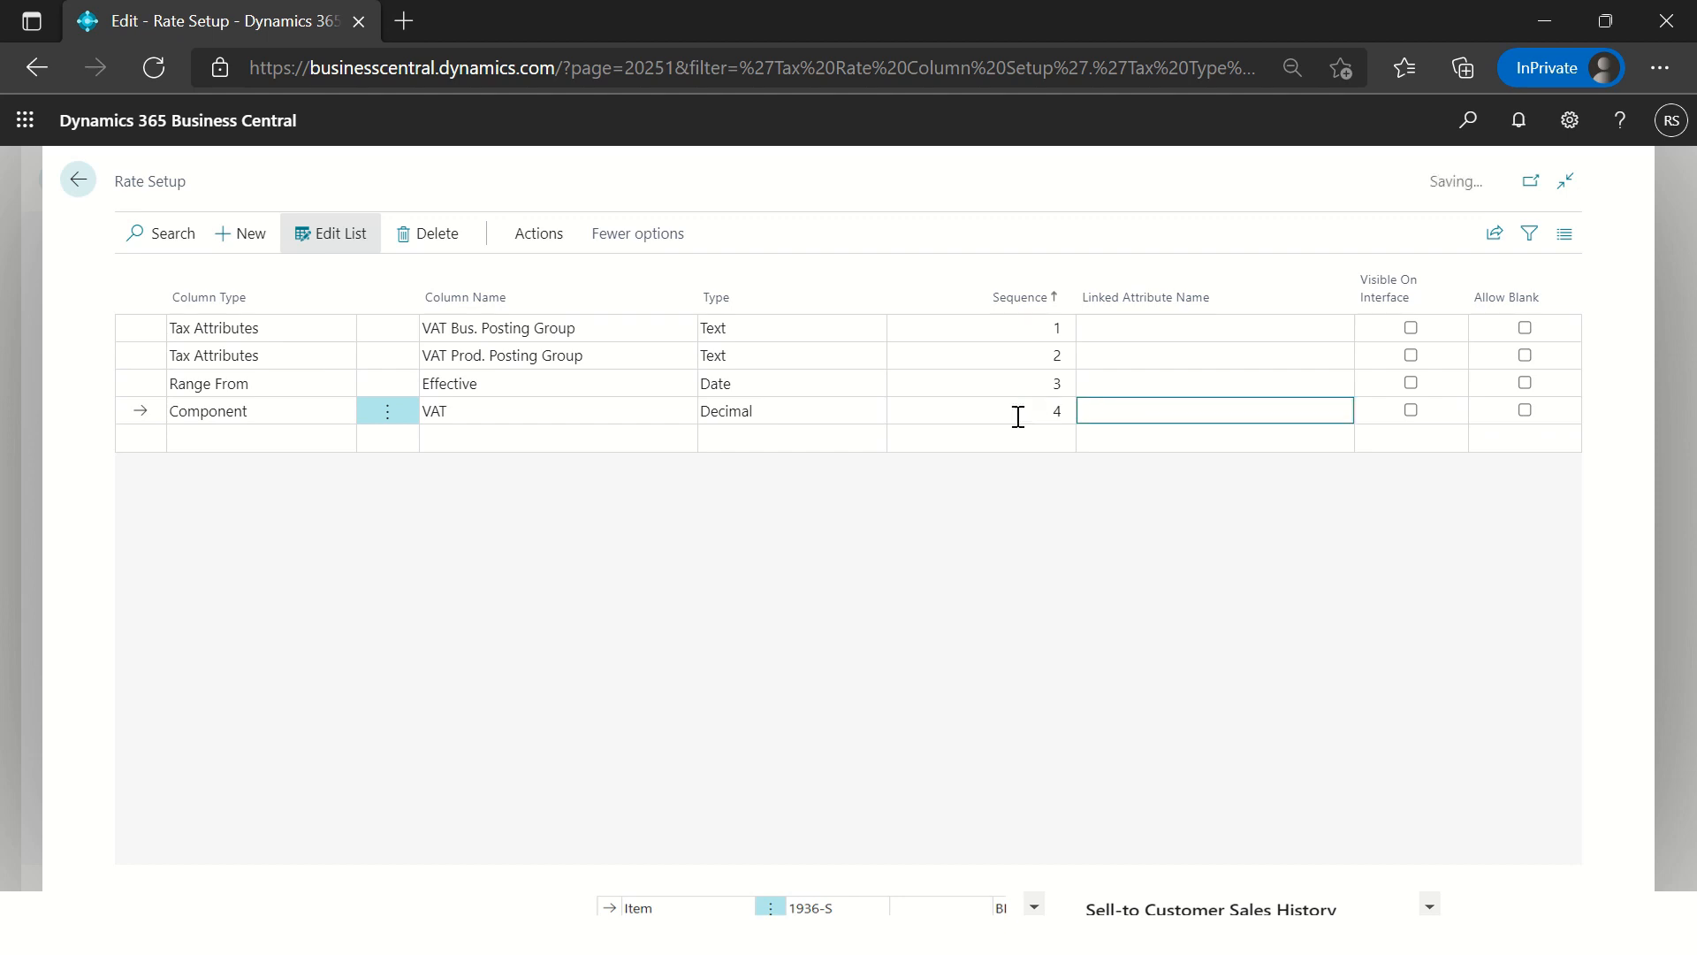
Step: Review the four configured rate columns one by one and return to the Tax Types list
click(615, 352)
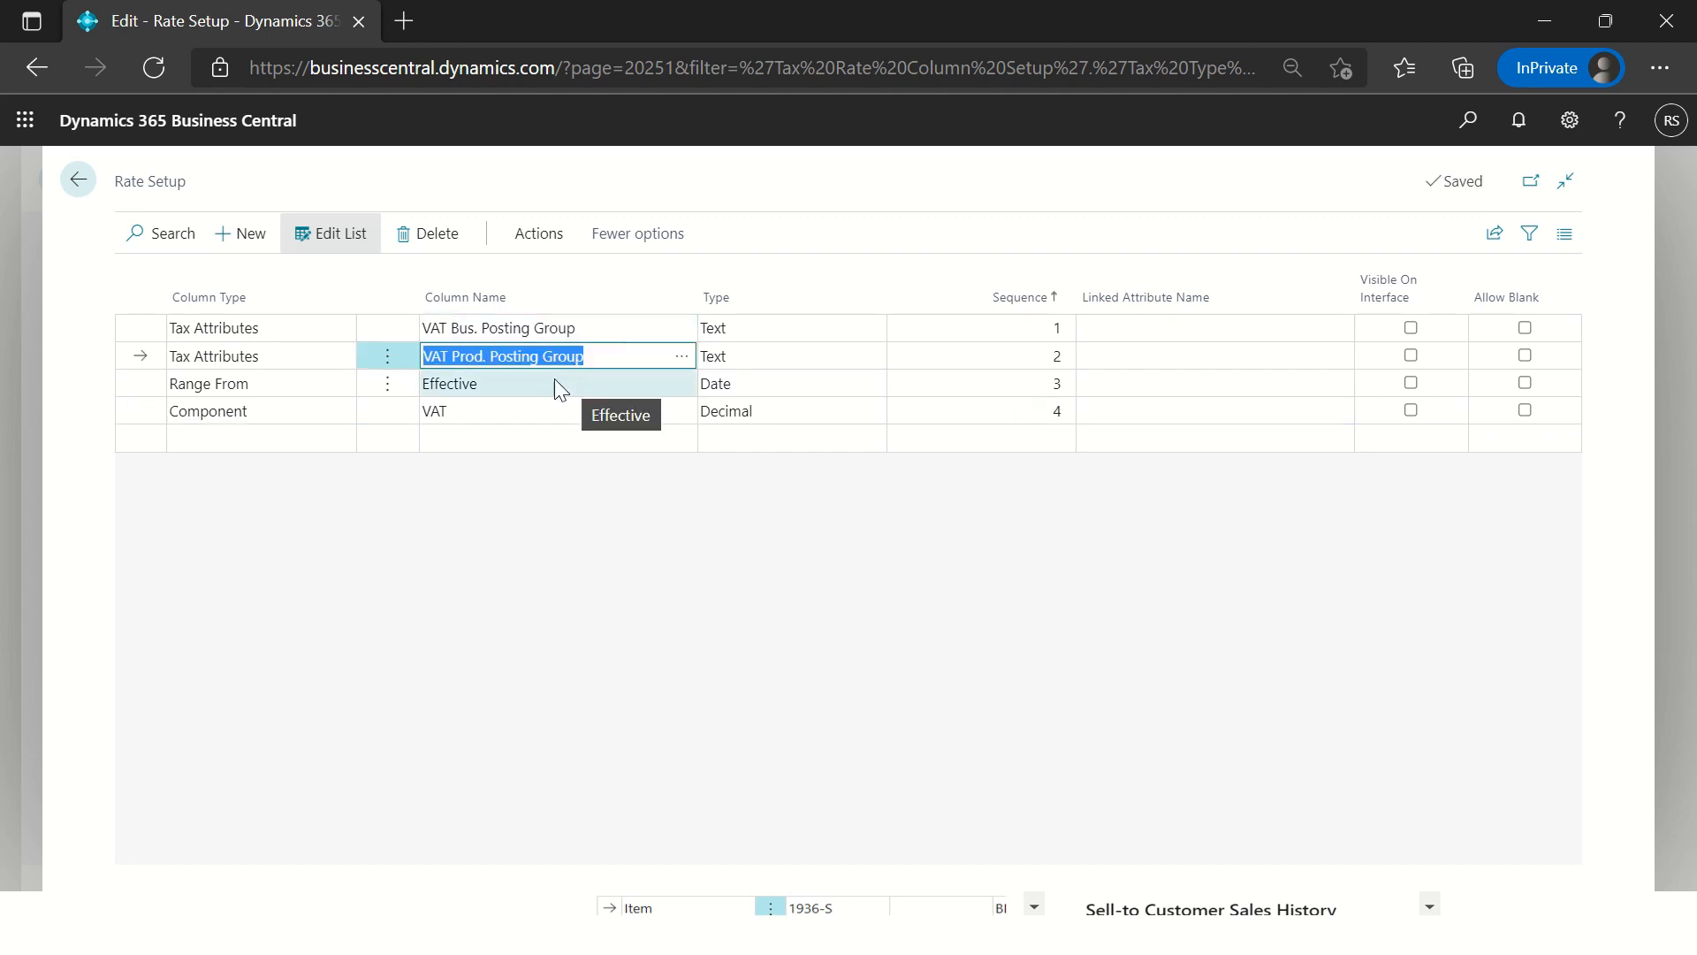
click(477, 334)
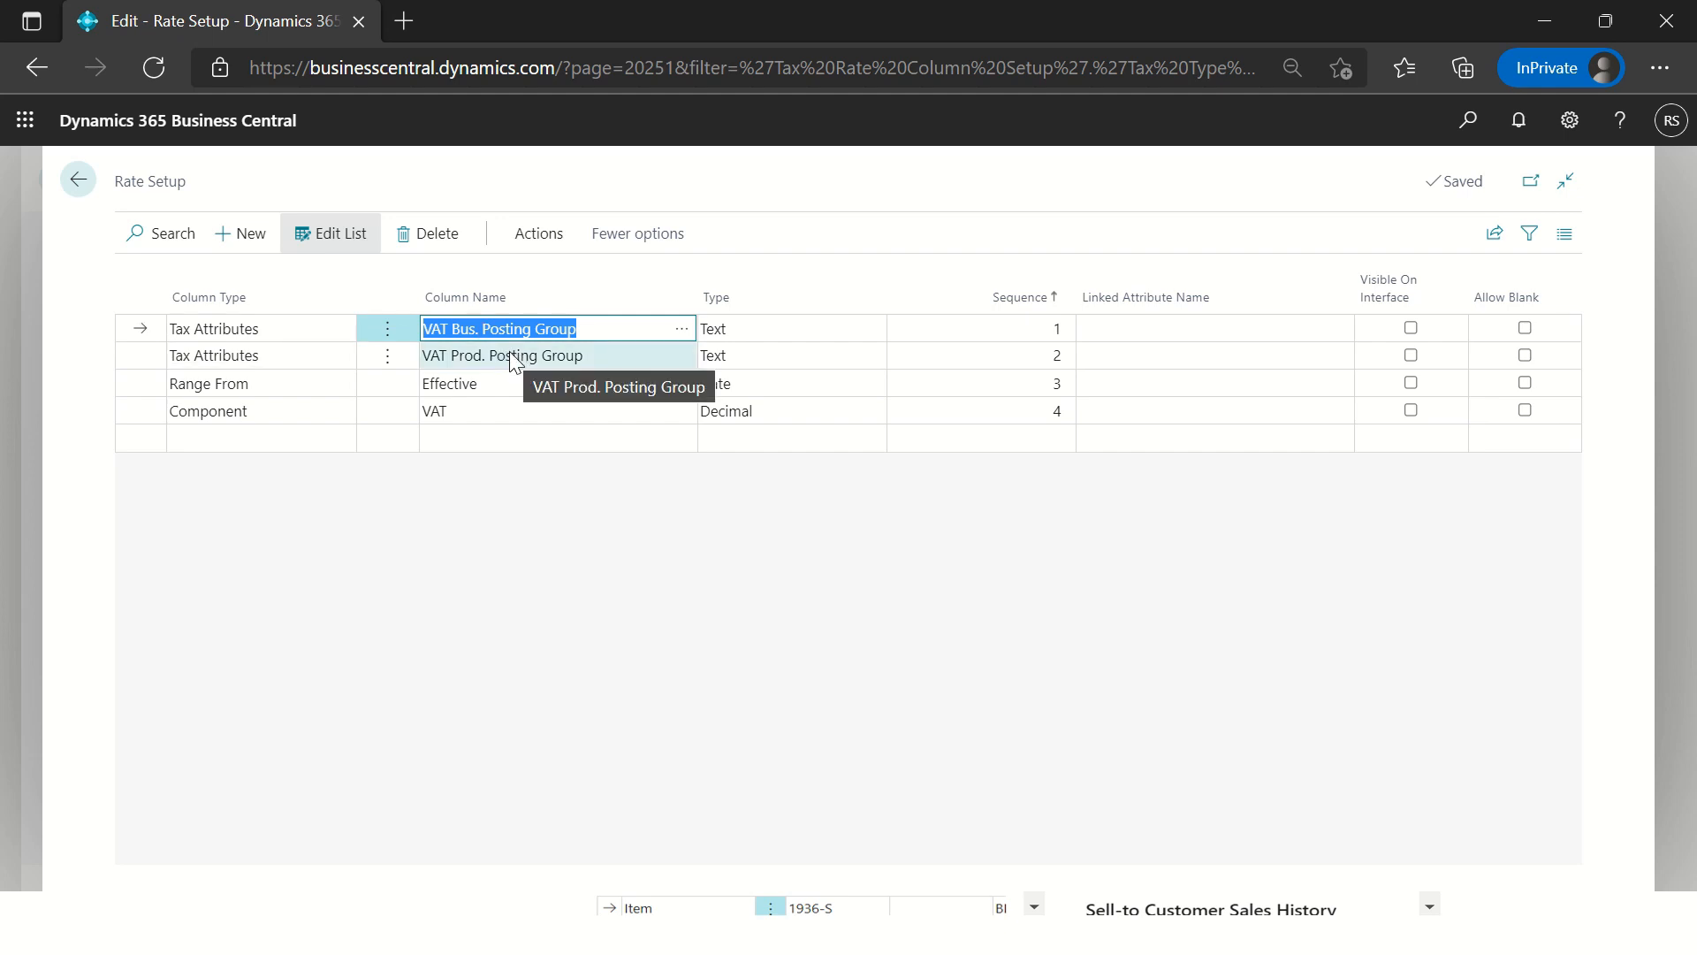
click(513, 358)
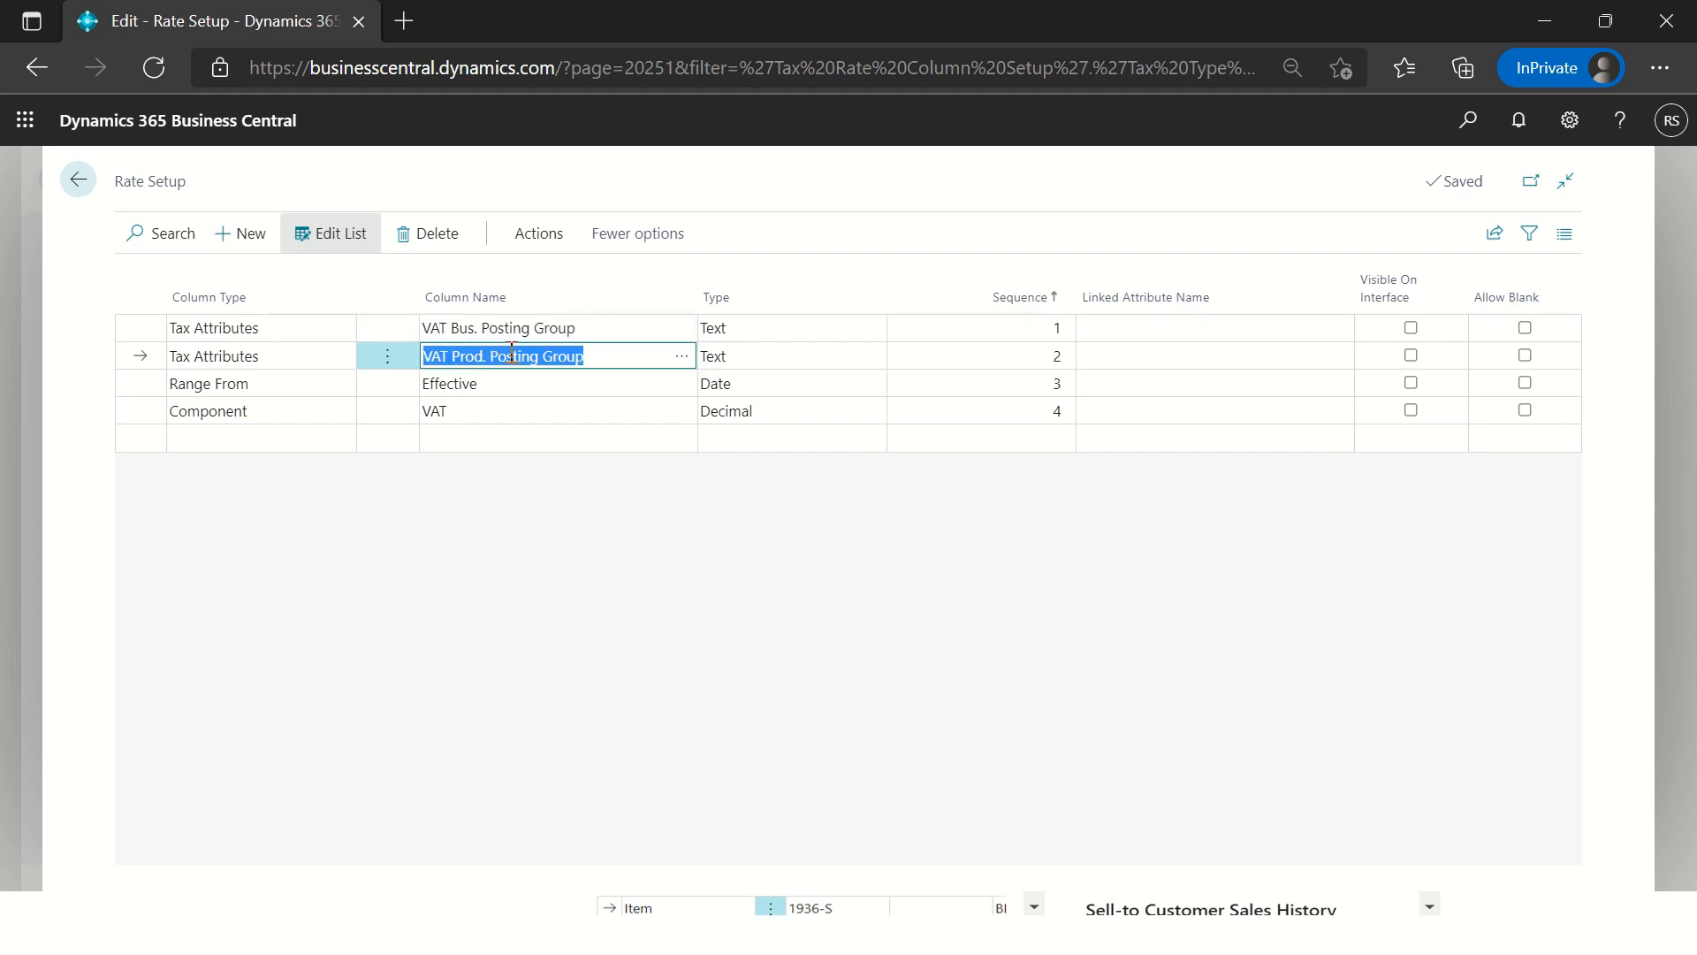
click(489, 386)
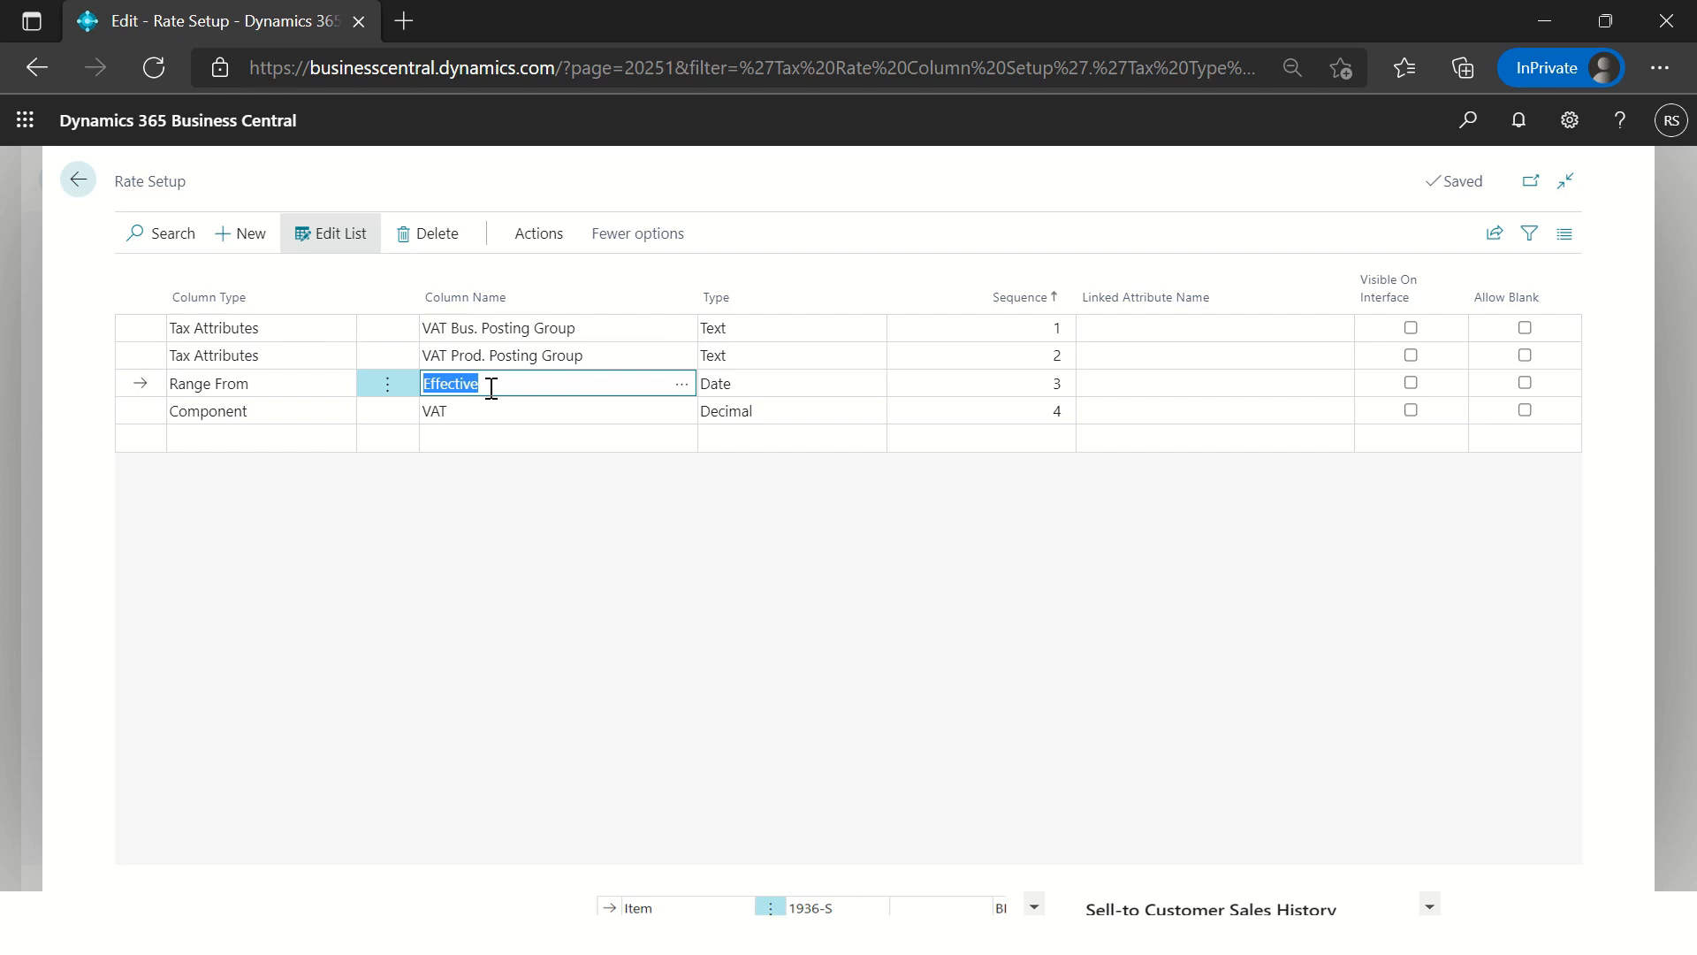
click(484, 405)
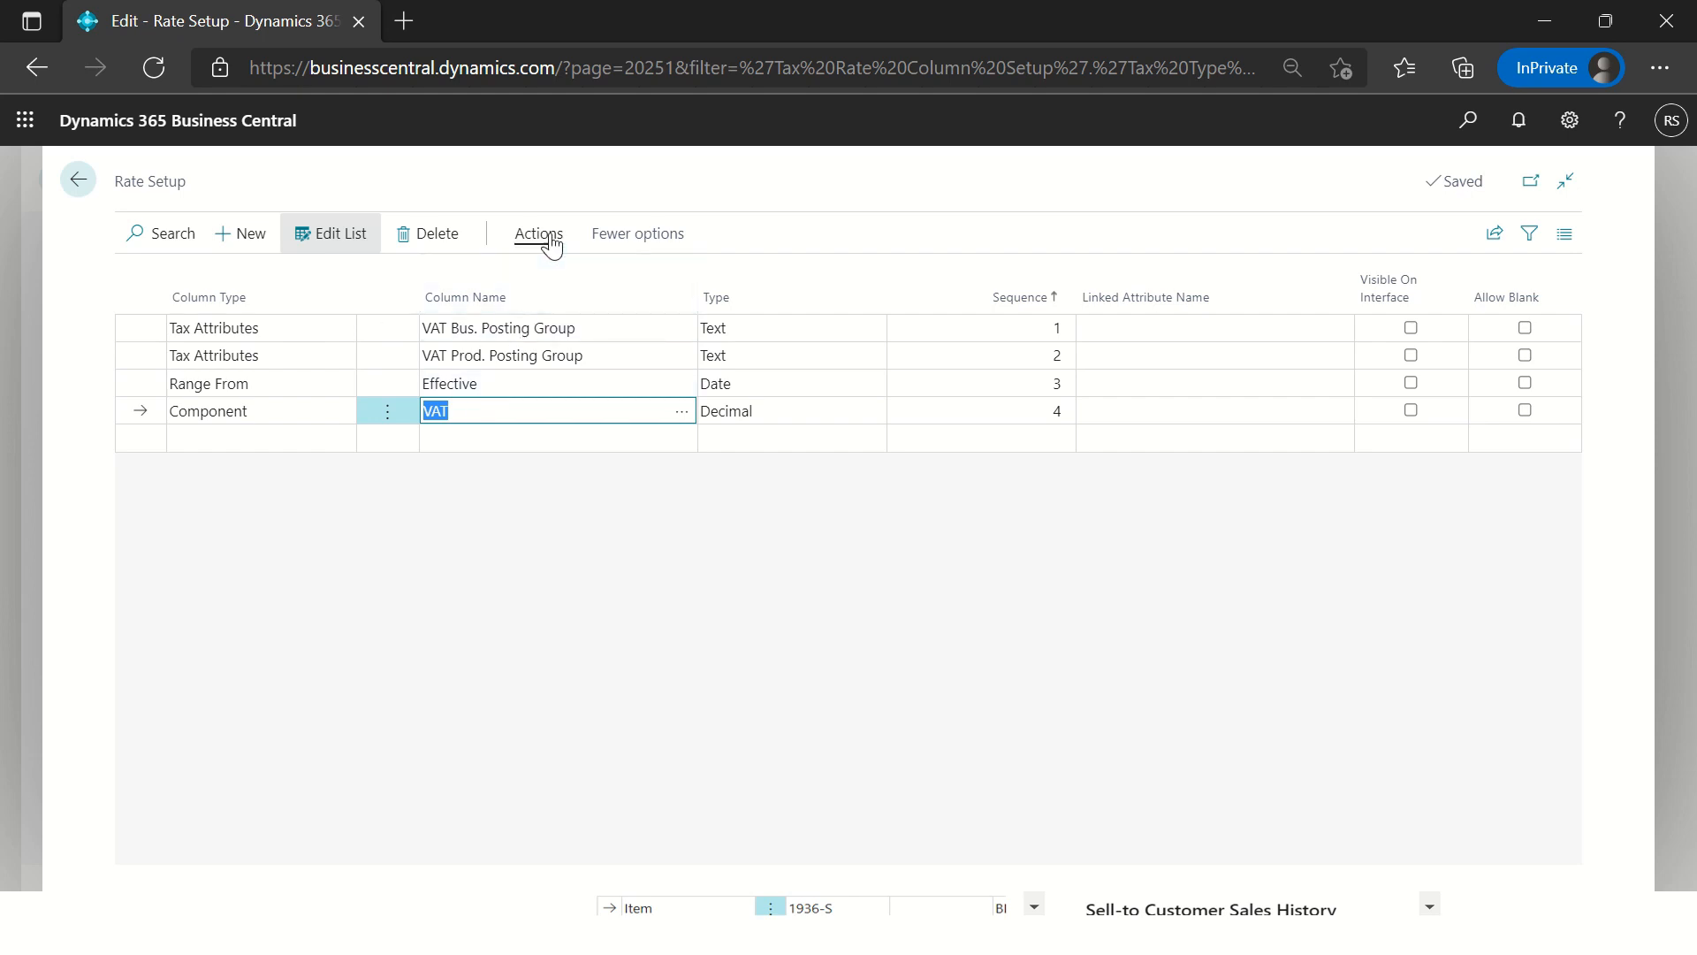
key(Escape)
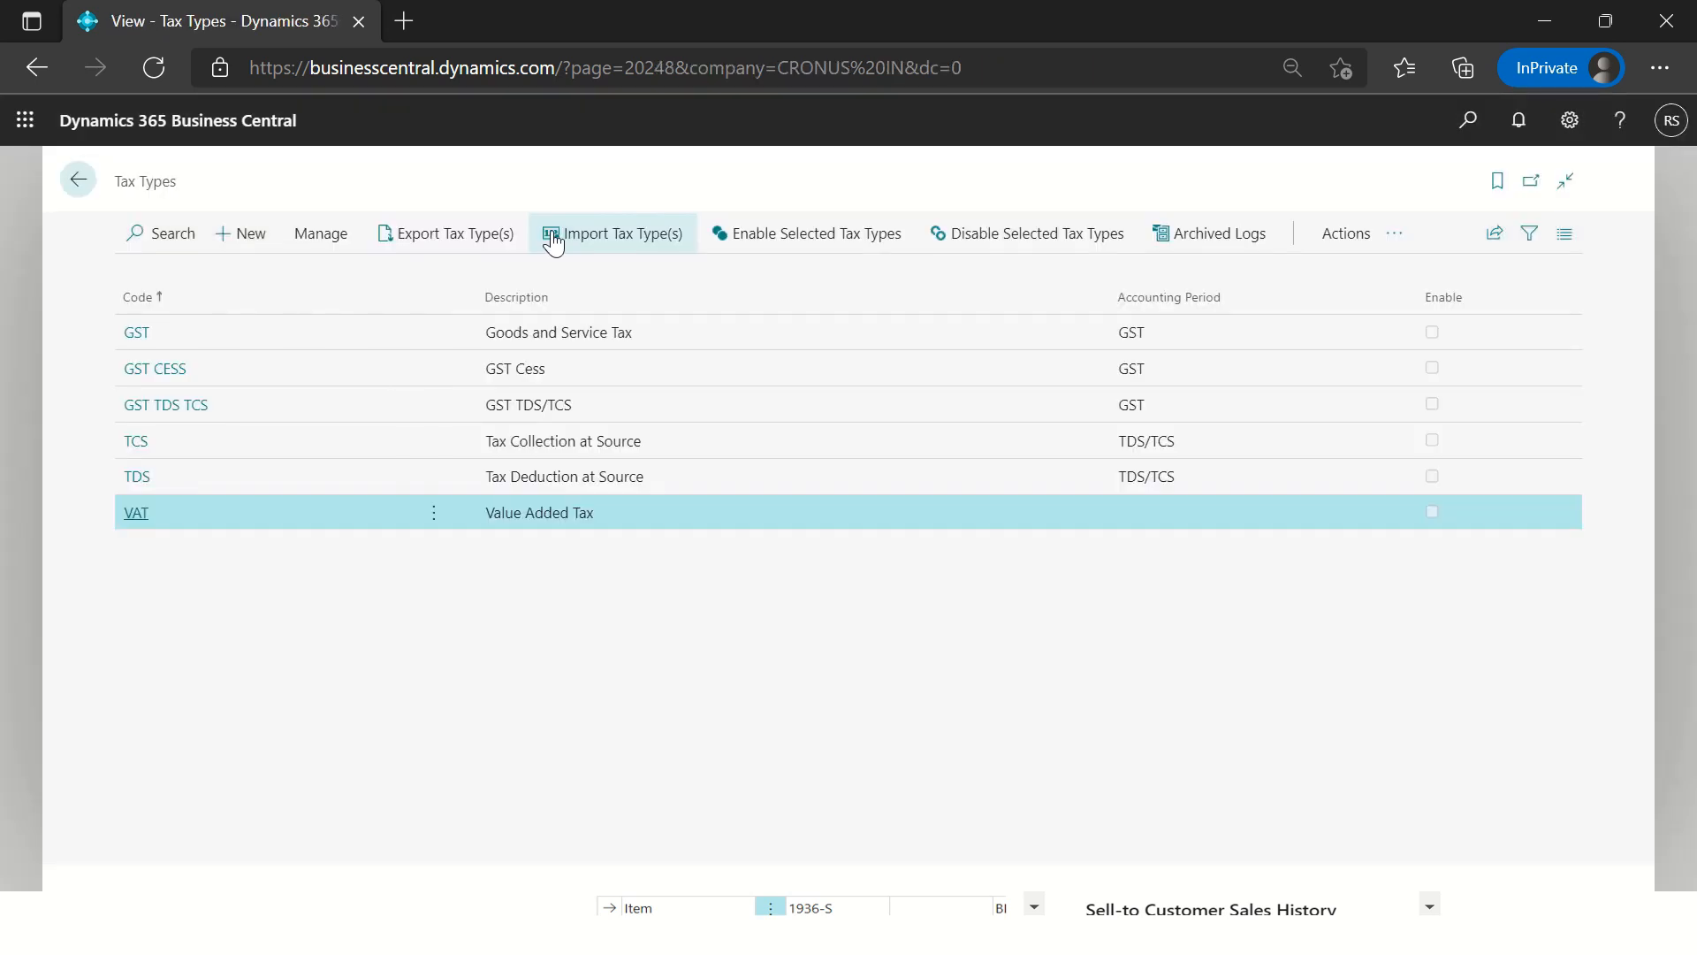
Step: Open the Tax Rates of the VAT tax type to examine its rate columns, and return to the Tax Types list
click(1345, 235)
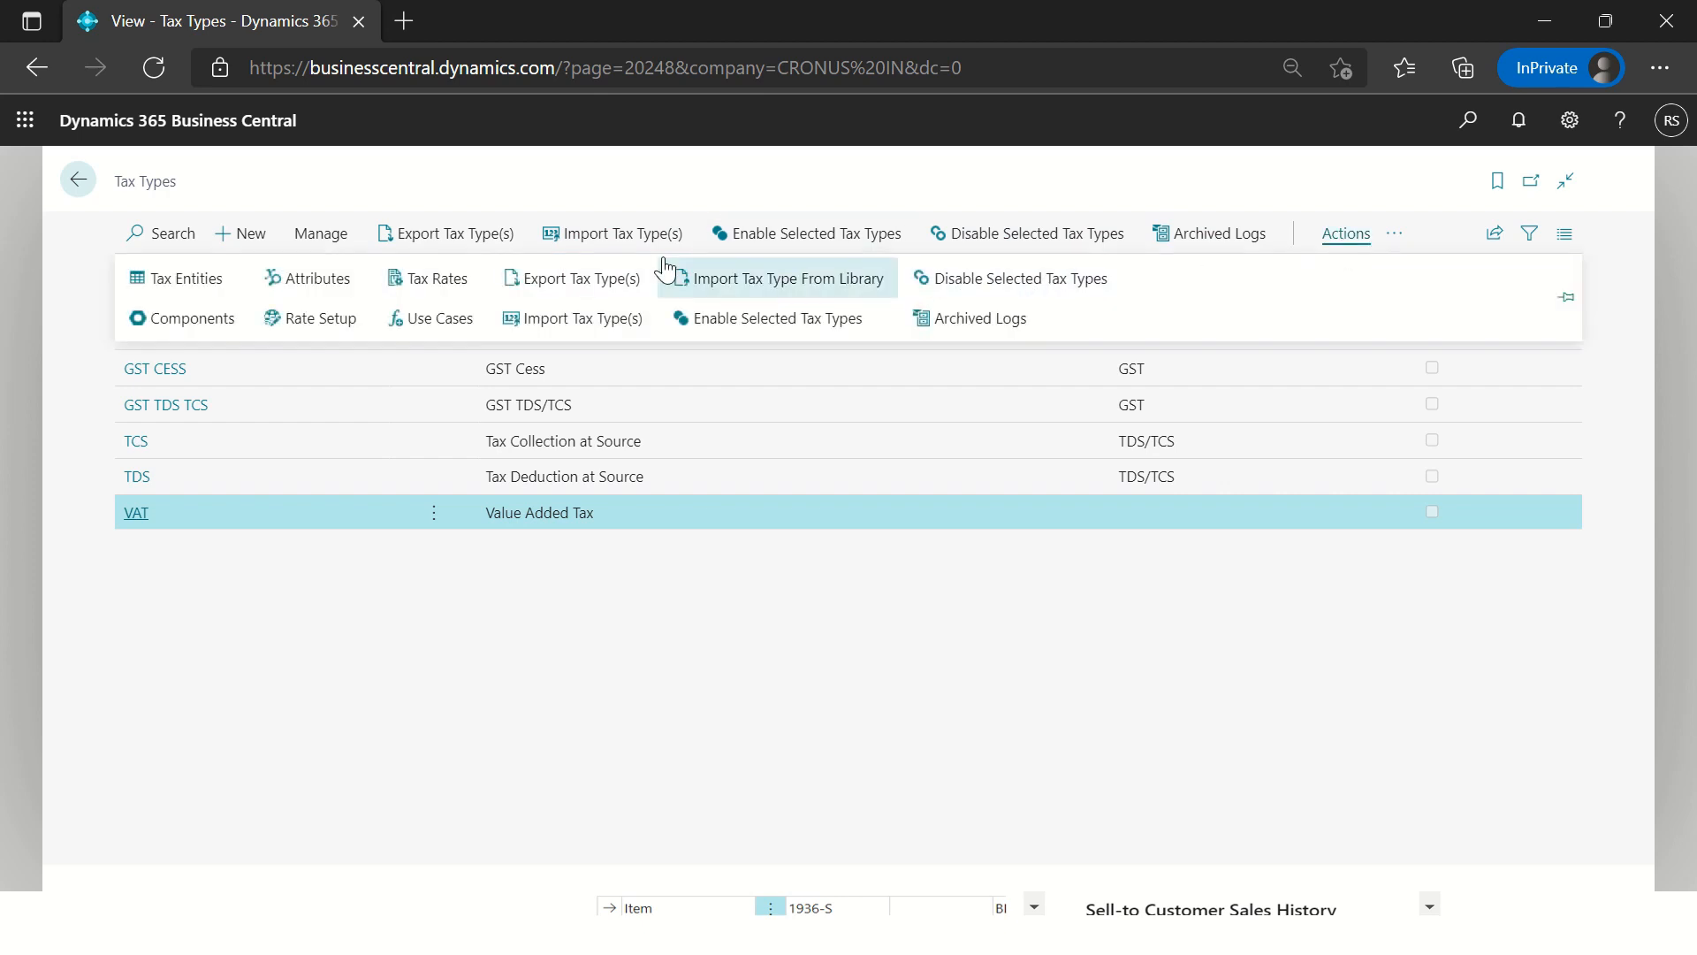
click(437, 280)
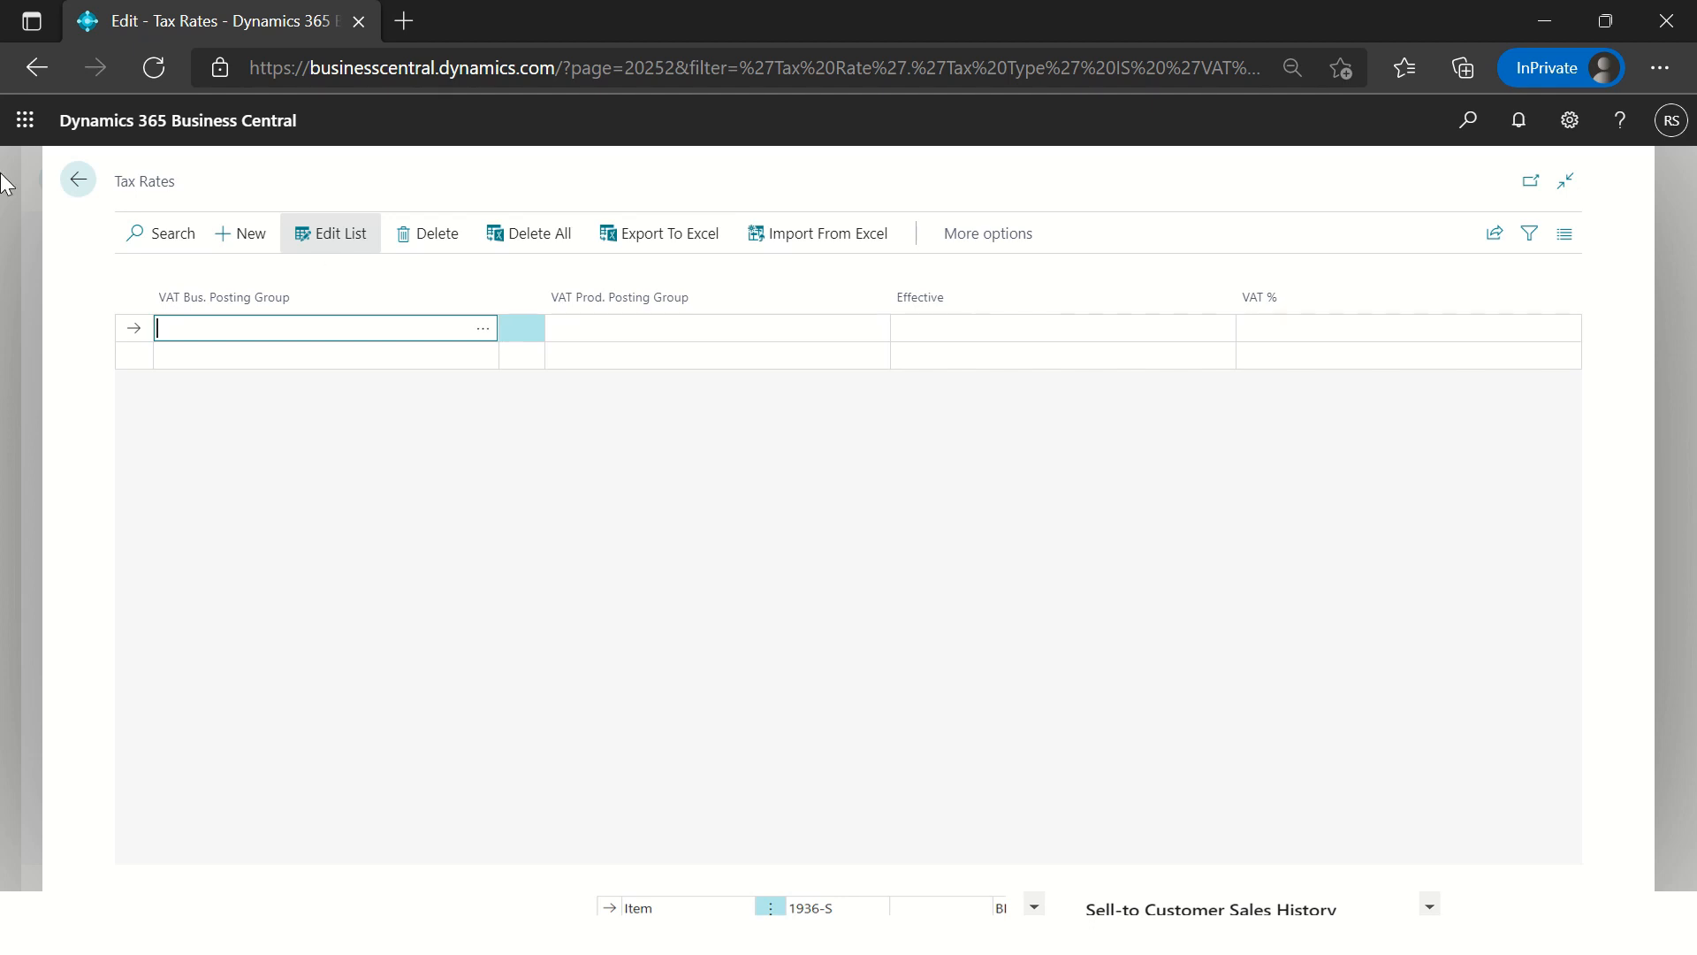
click(78, 179)
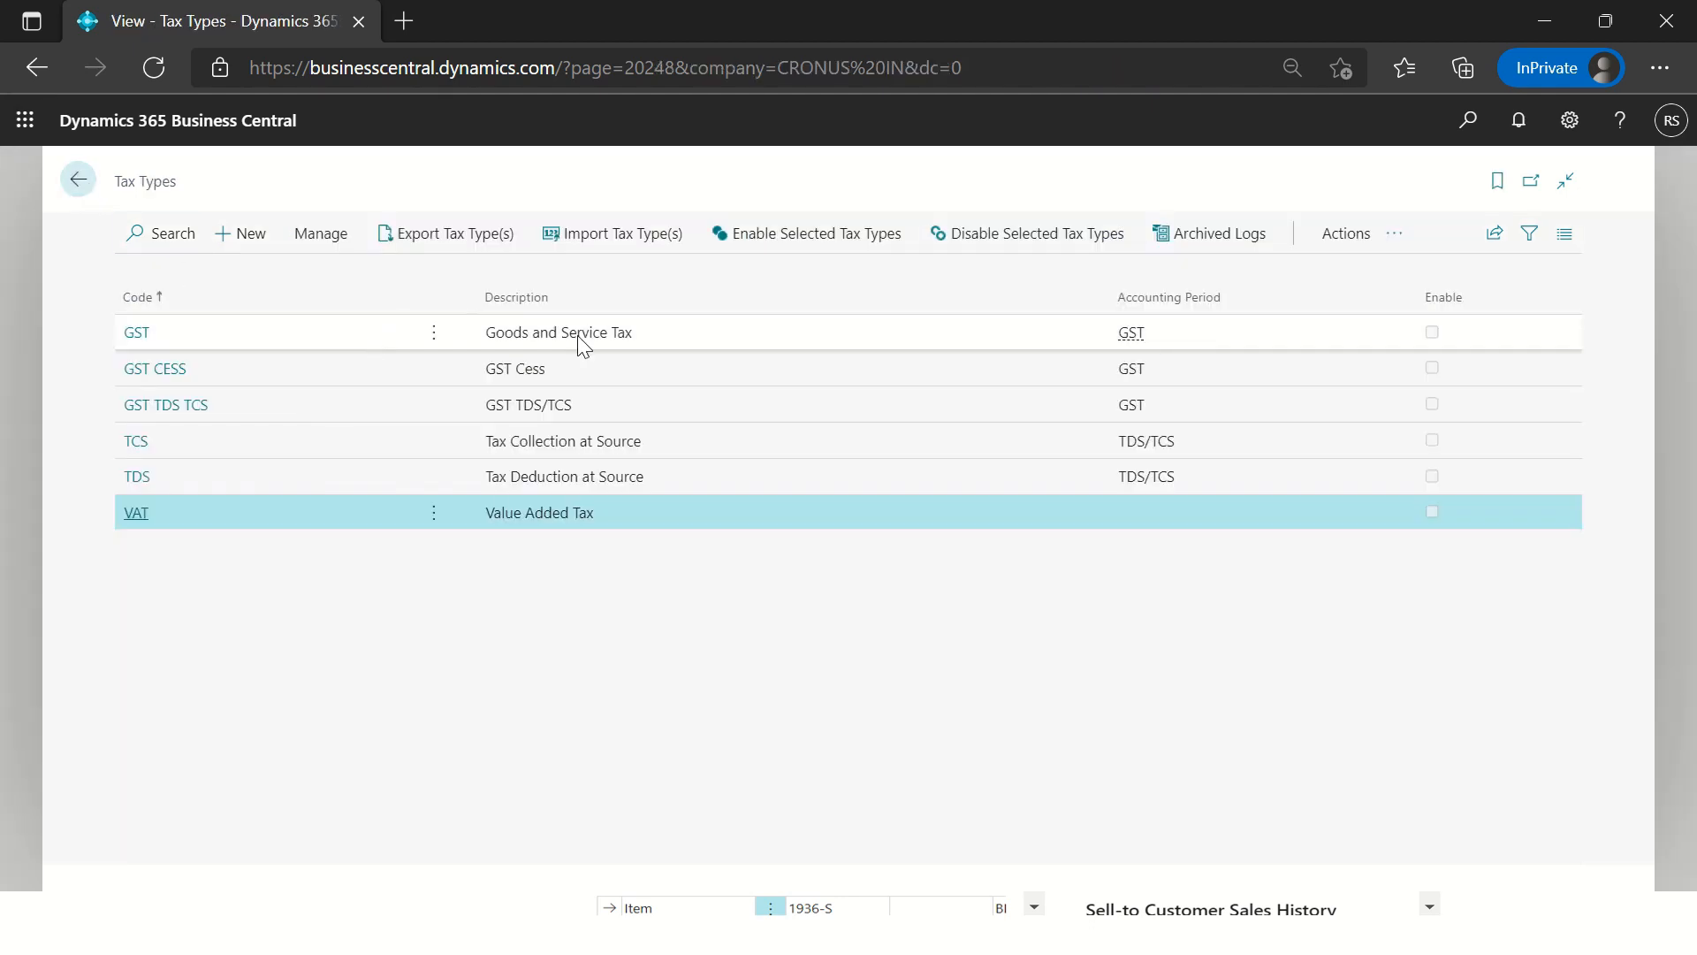
Step: Reopen the VAT Rate Setup, set the Effective column's type to Range From and Range To, and close the setup
click(1333, 232)
click(305, 326)
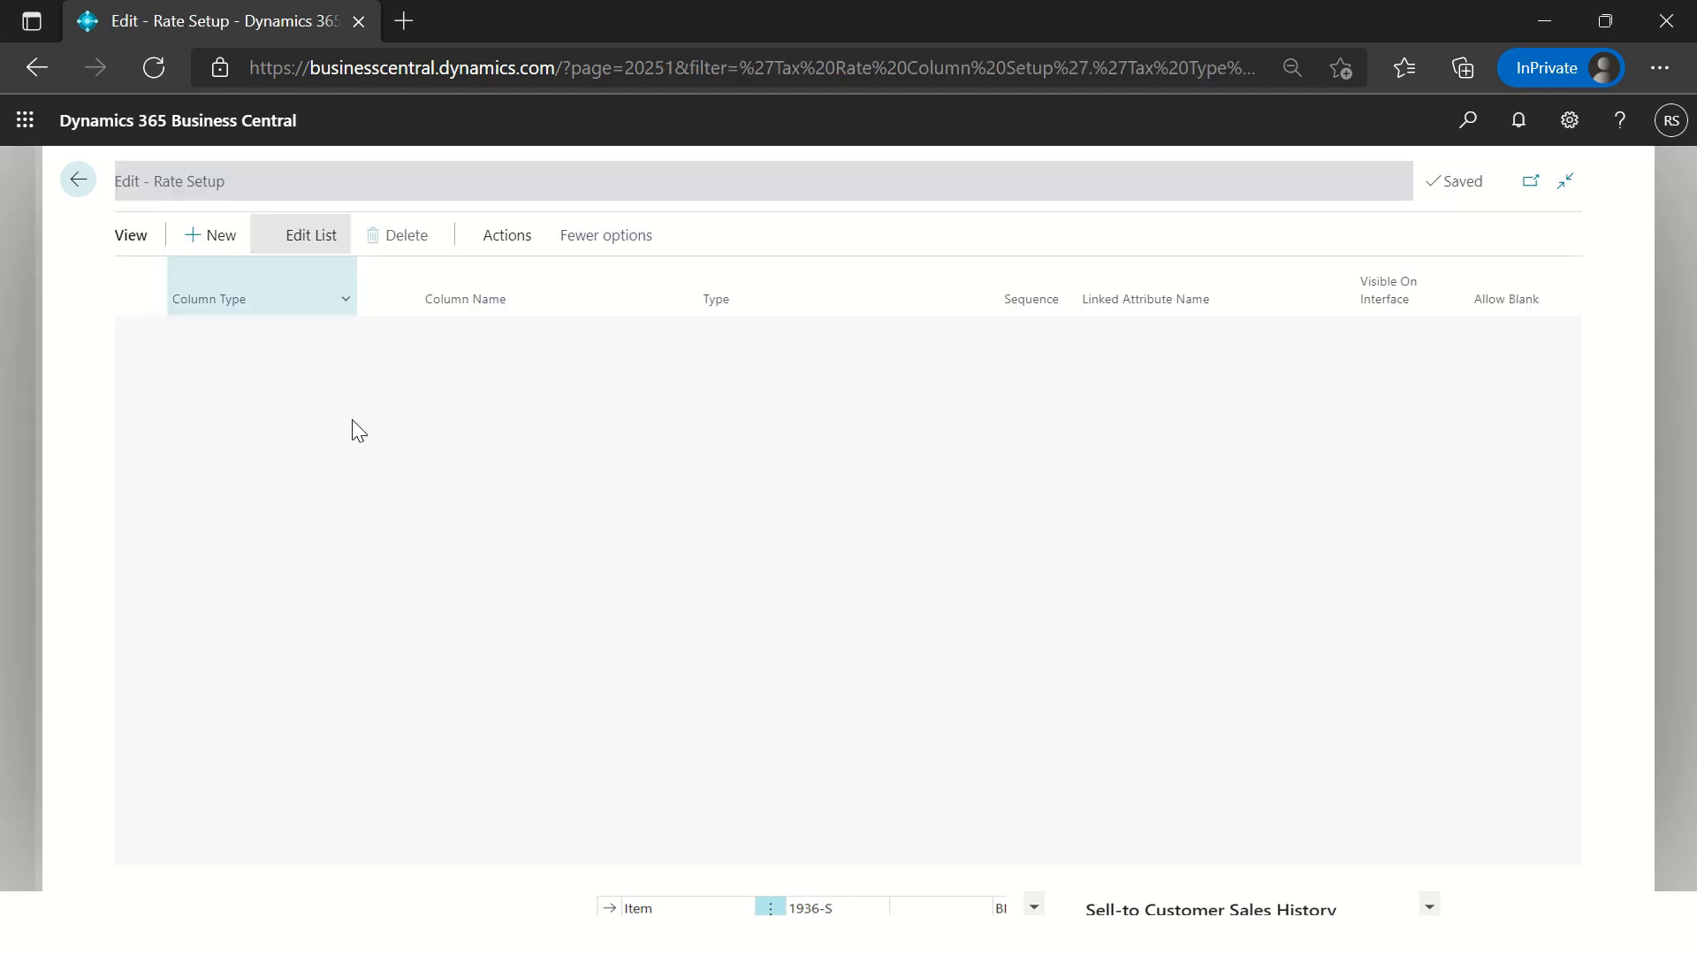
click(516, 387)
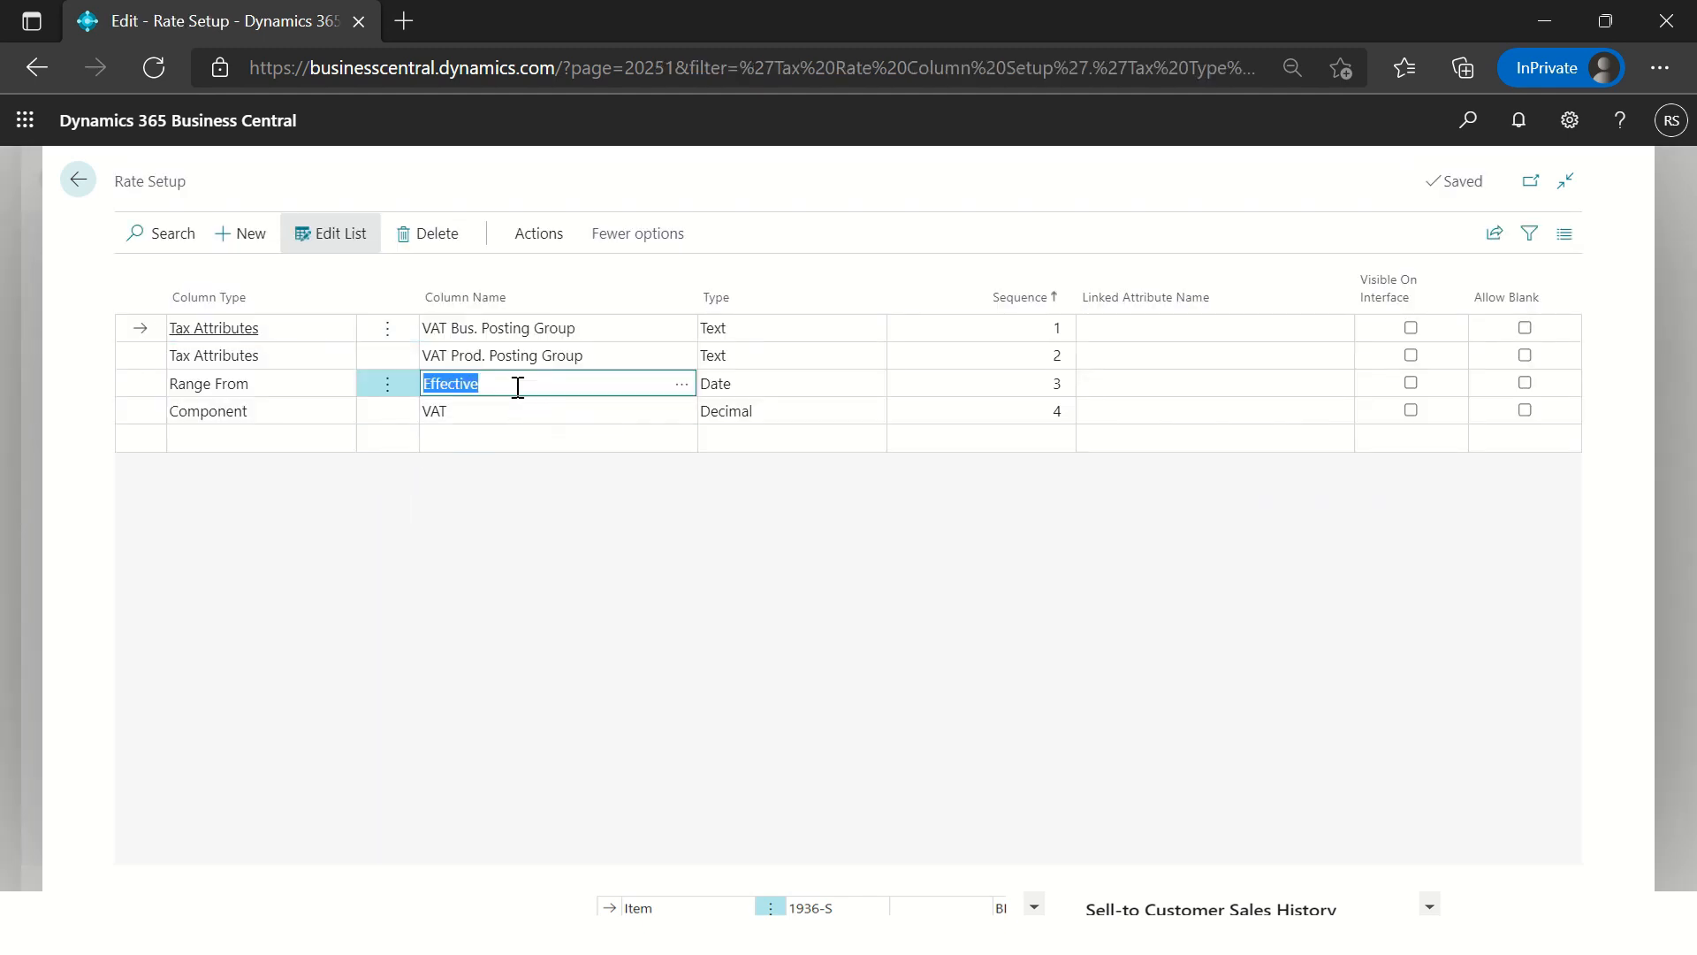
click(301, 393)
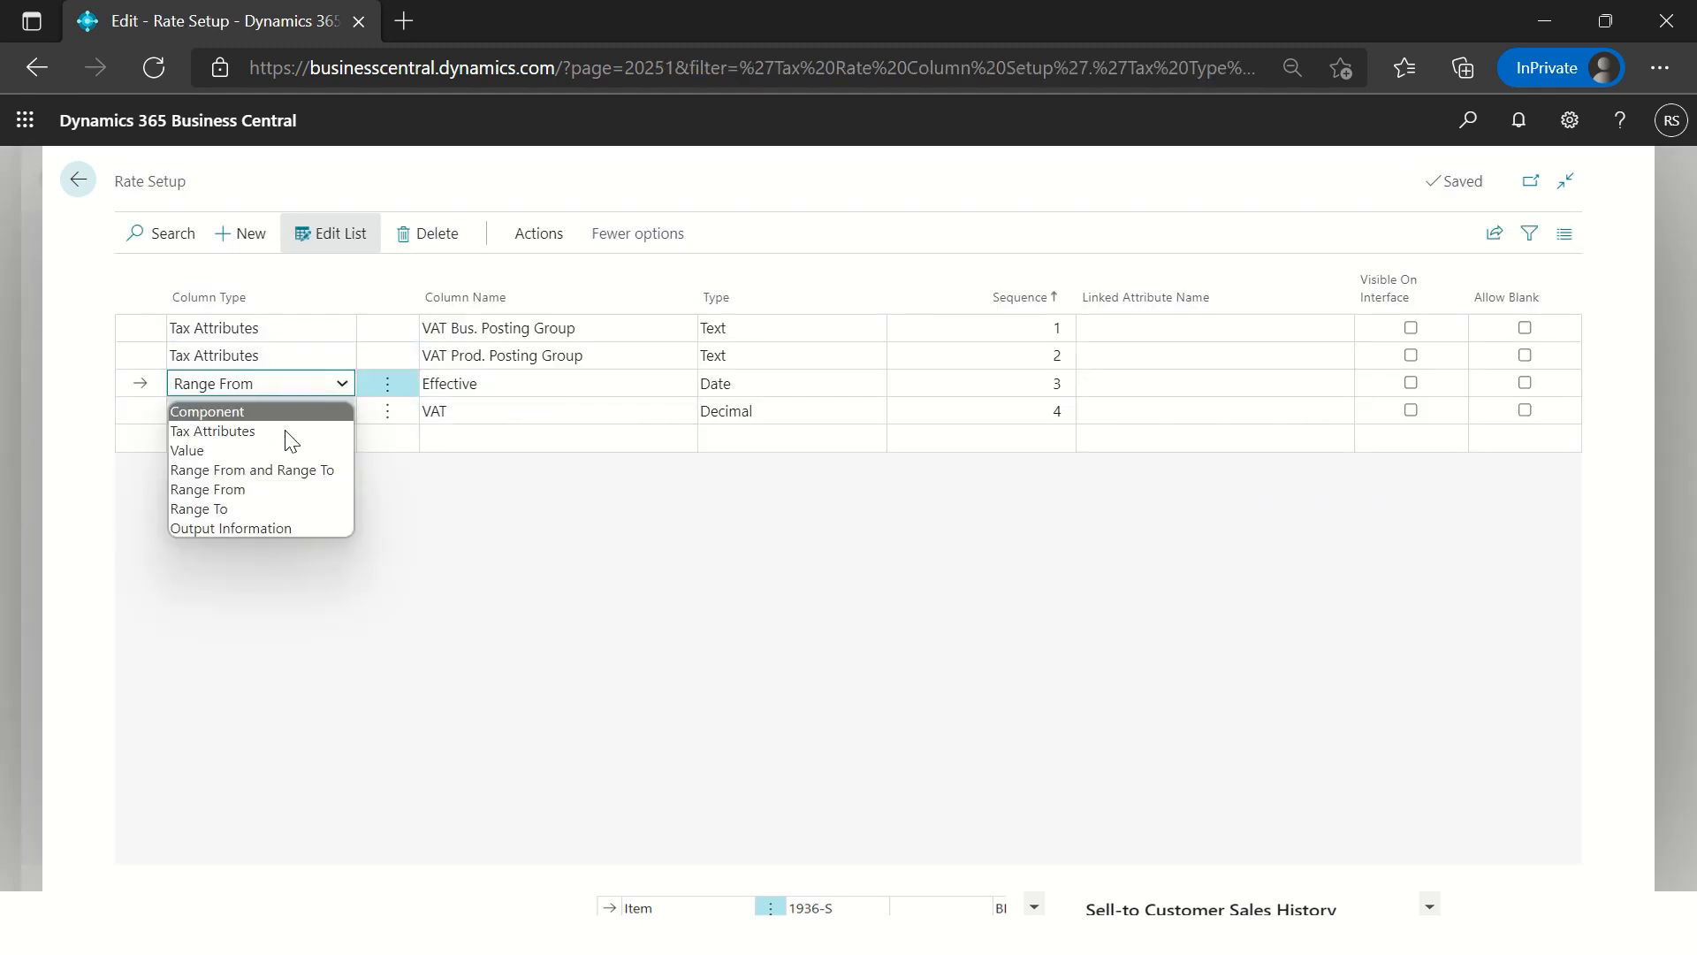
click(287, 471)
click(497, 431)
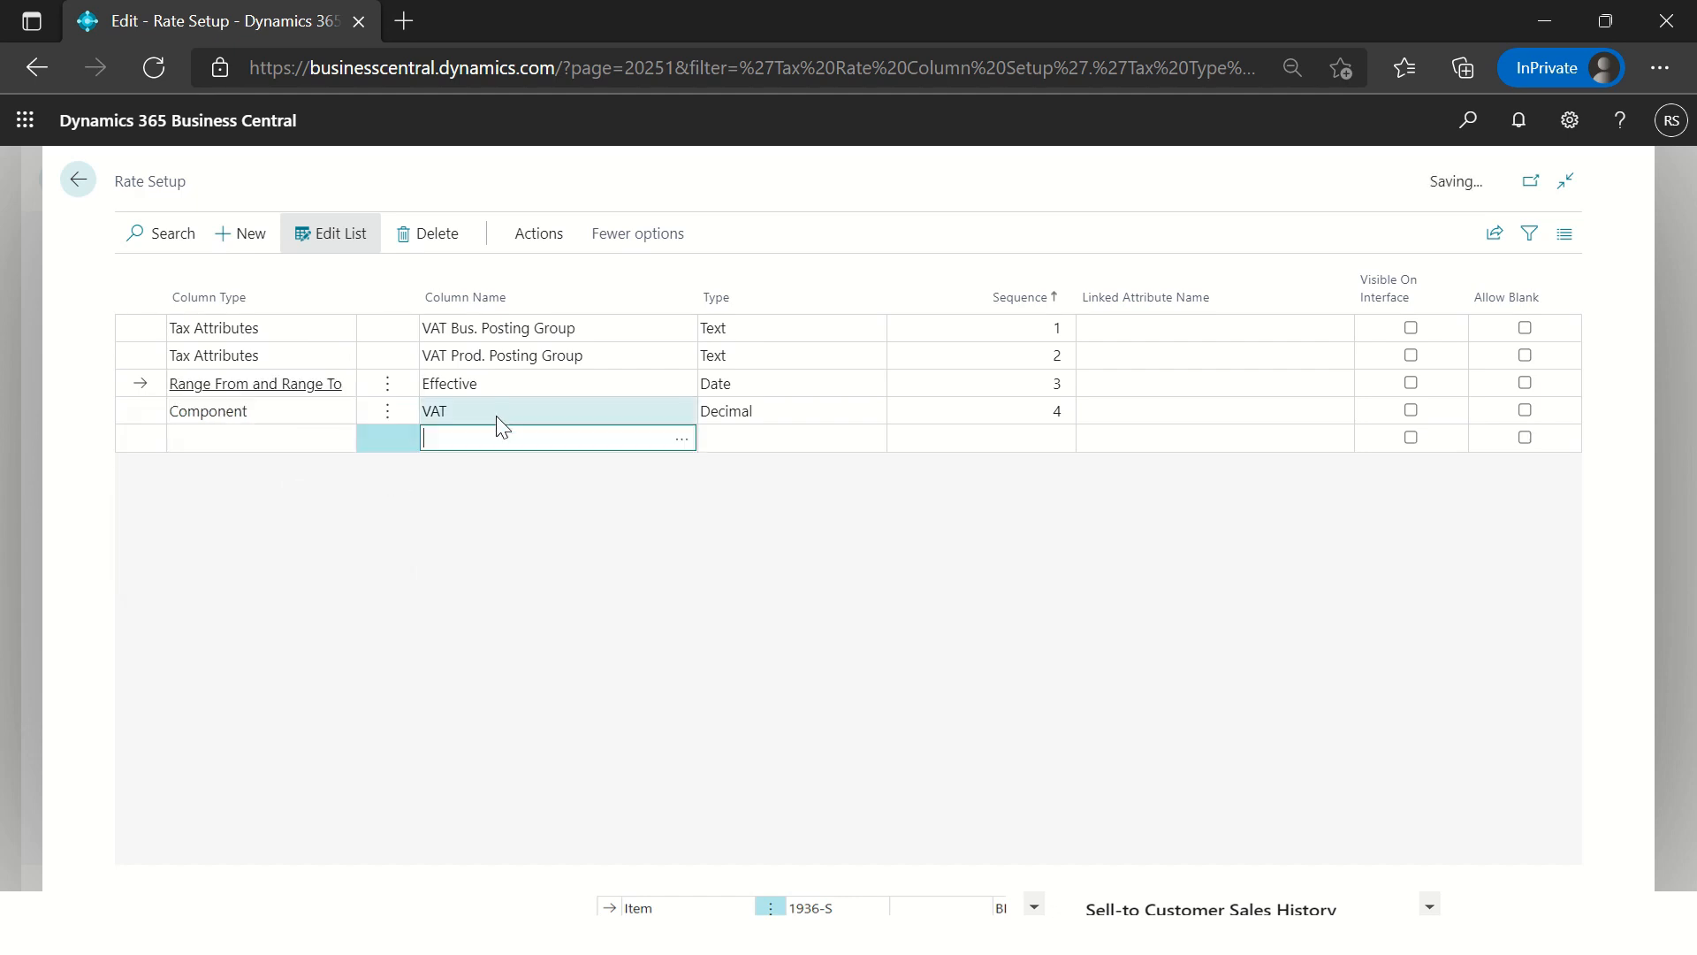
click(496, 411)
key(Escape)
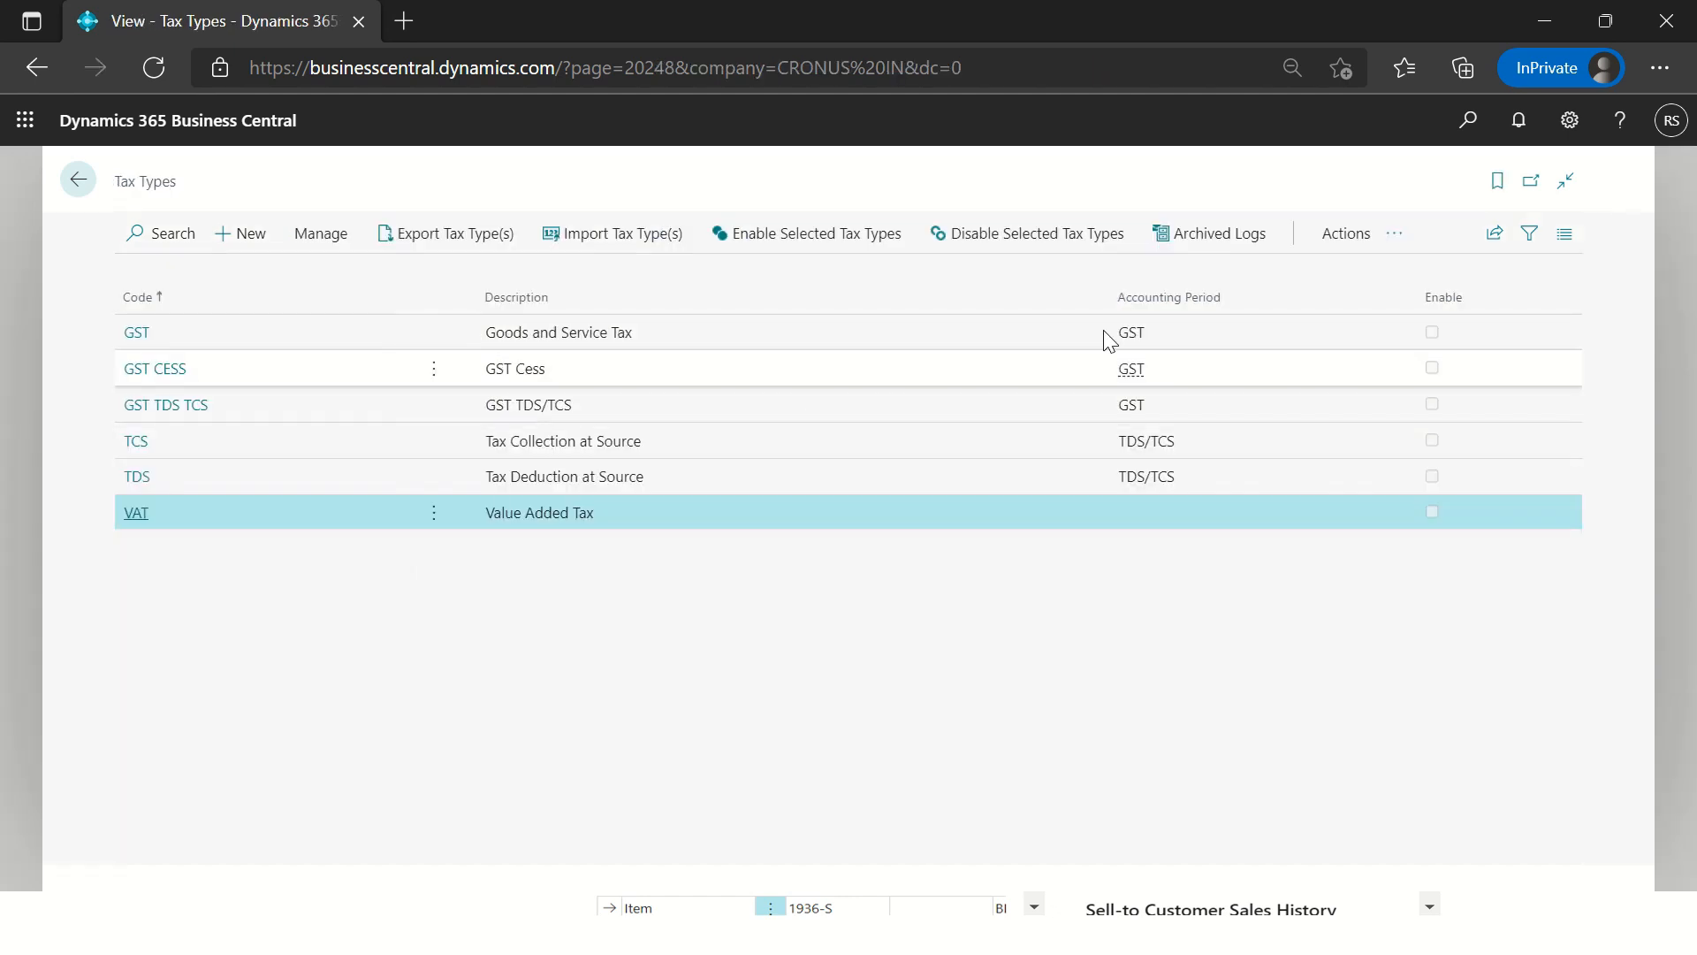
Step: Check the effective date columns in the VAT Tax Rates and go back to the Tax Types list
click(1350, 234)
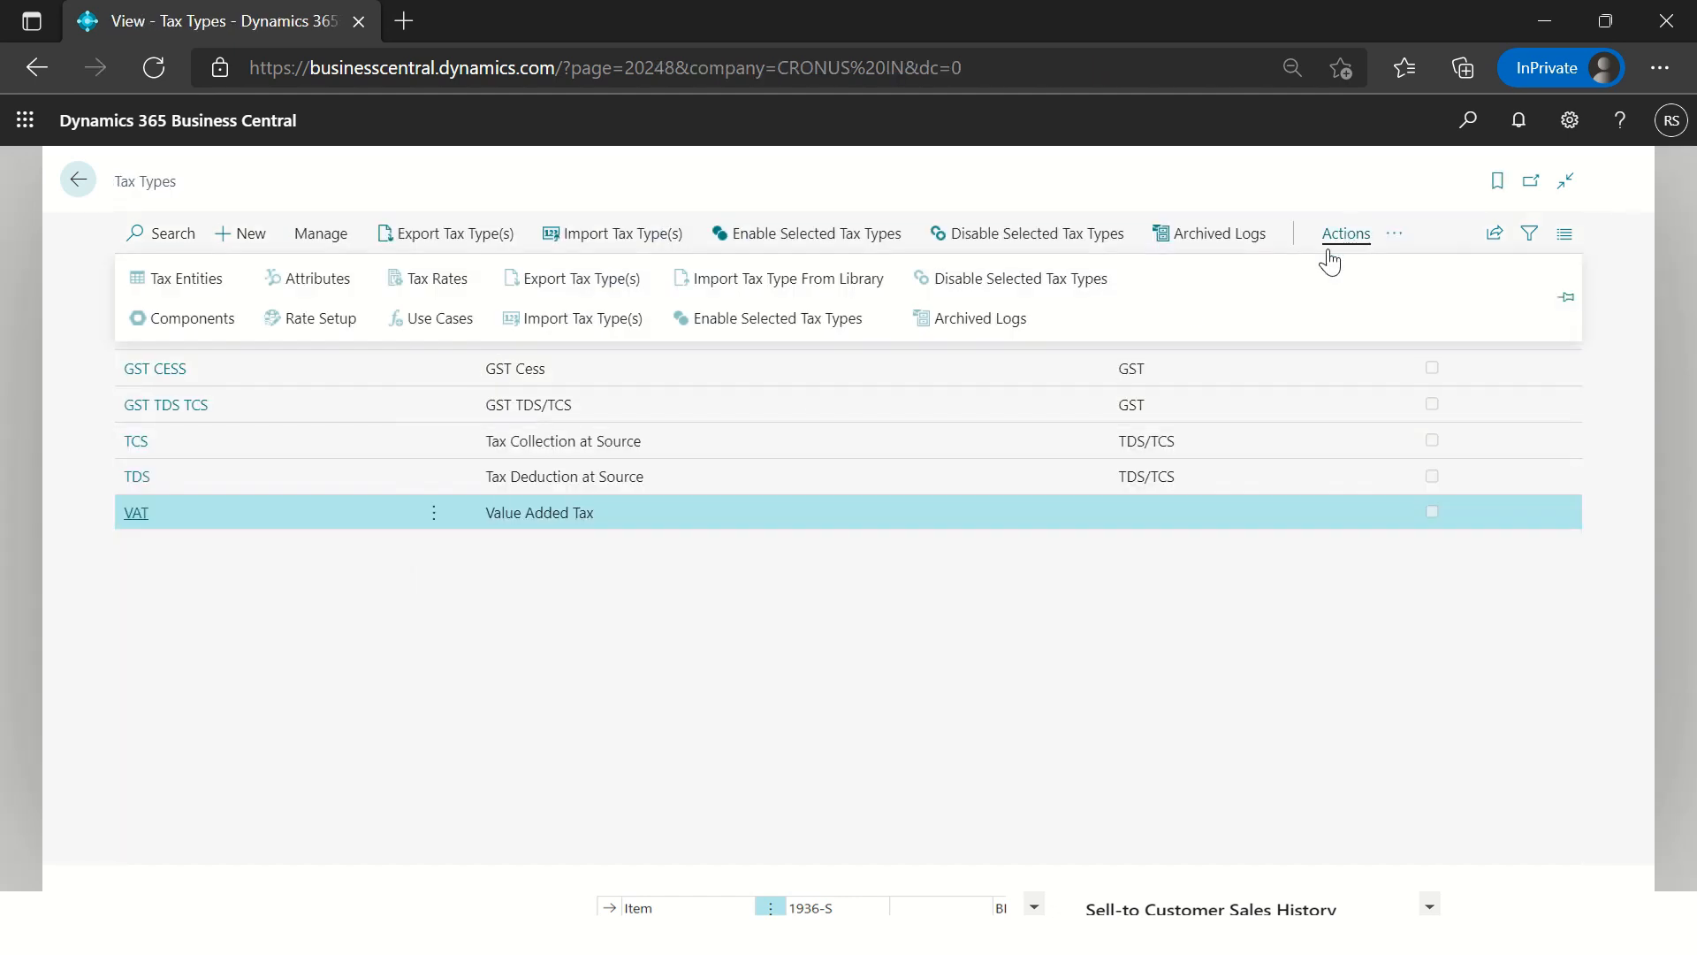
click(414, 279)
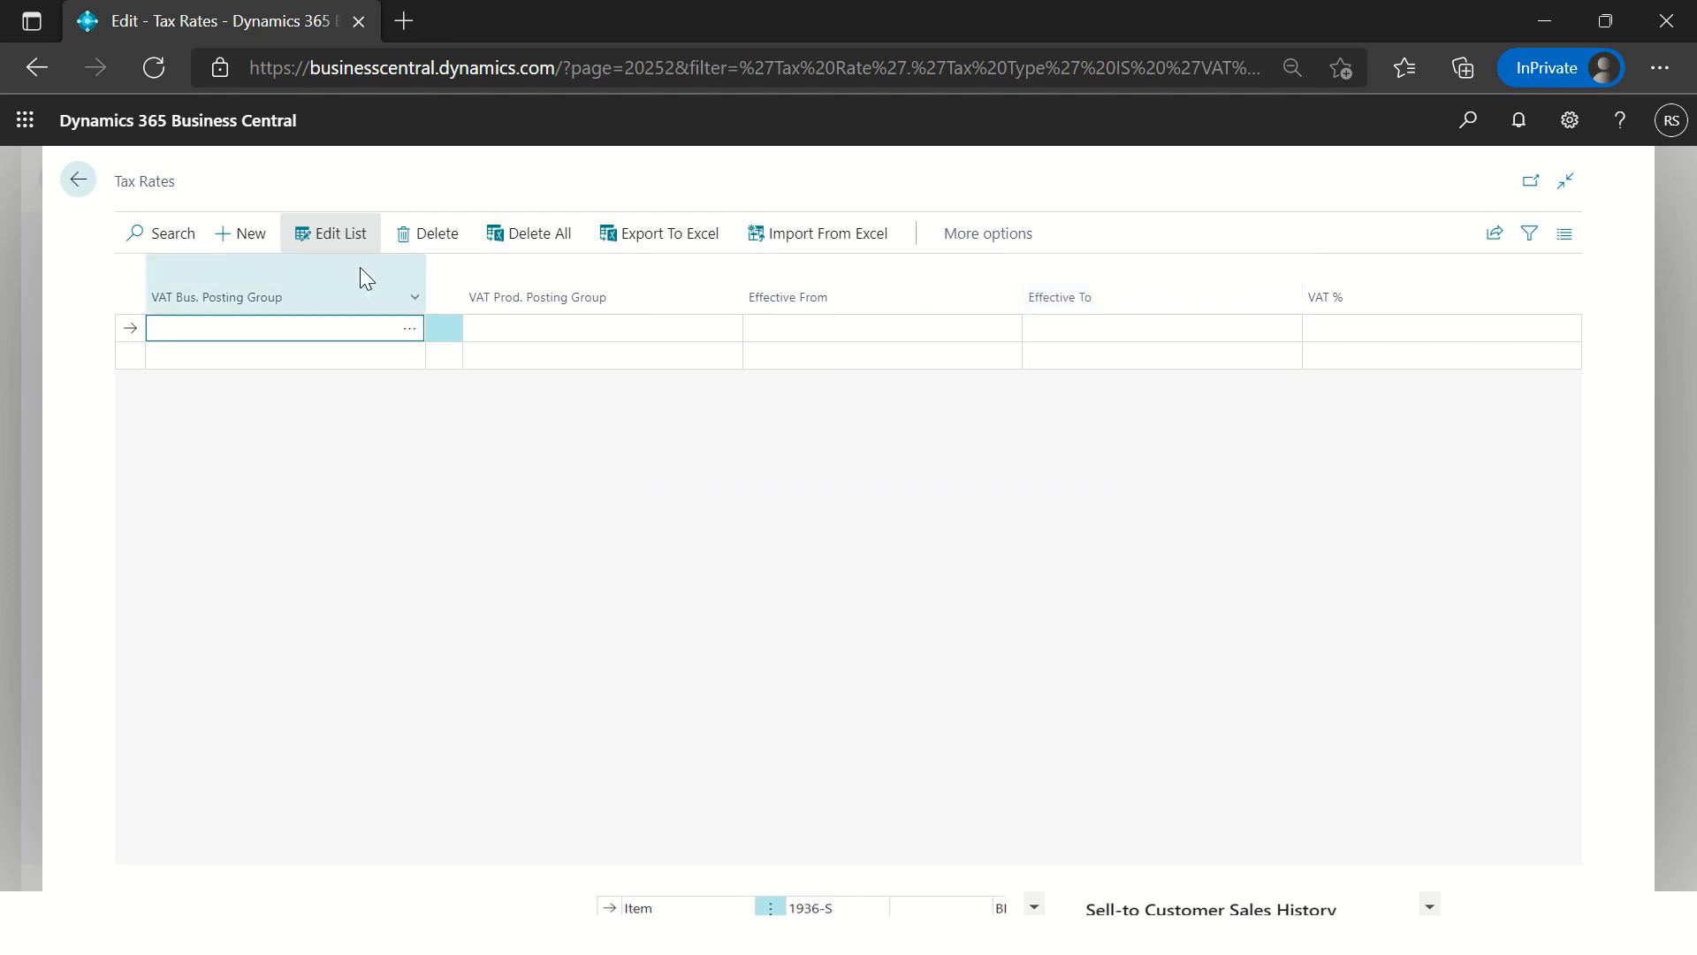
click(76, 184)
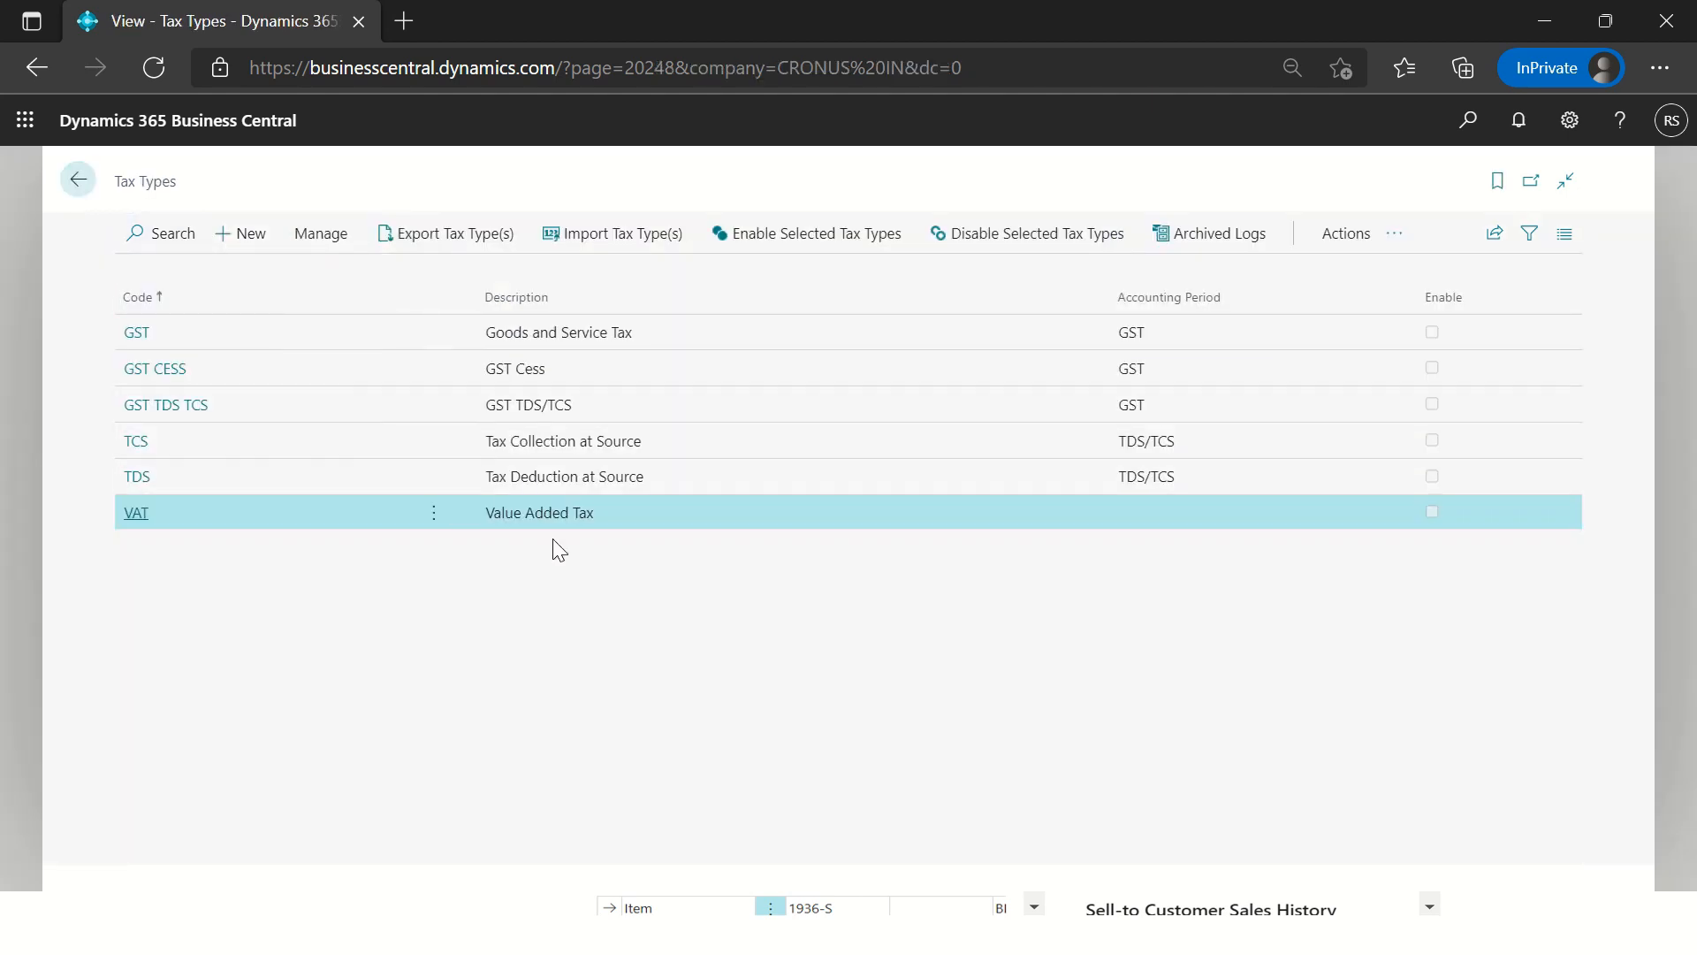
Step: Reopen the VAT Rate Setup, change the Effective column's type to Range From, rename it Effective From, and return to the Tax Types list
click(1343, 239)
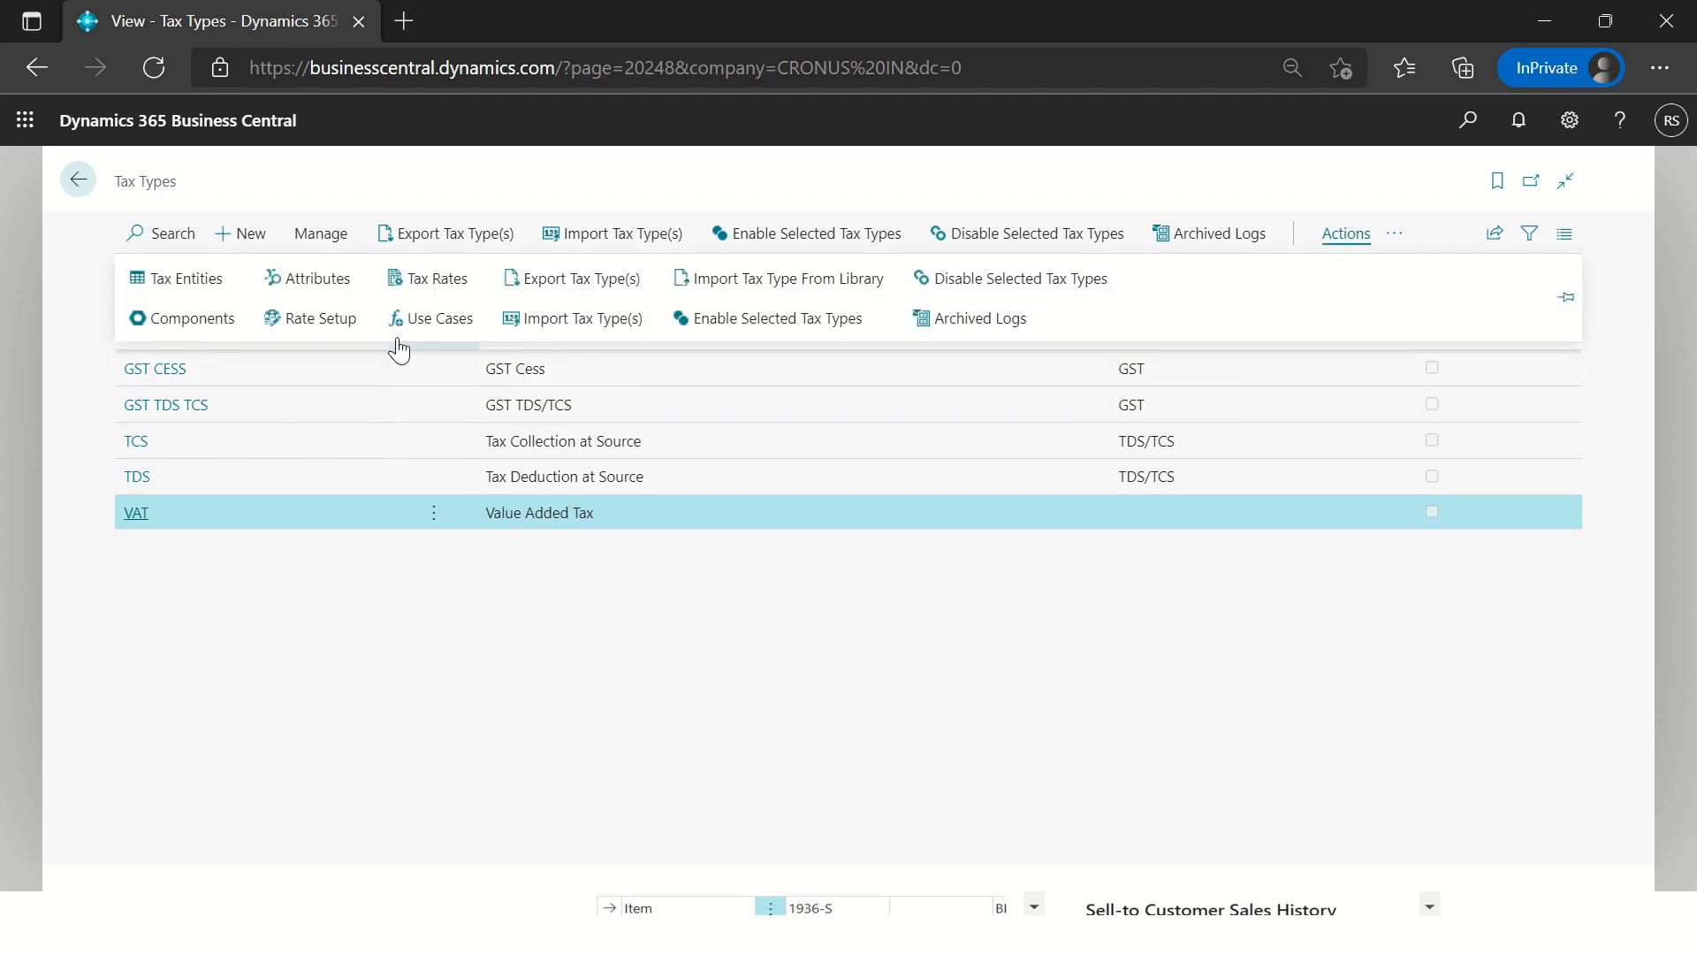
click(341, 336)
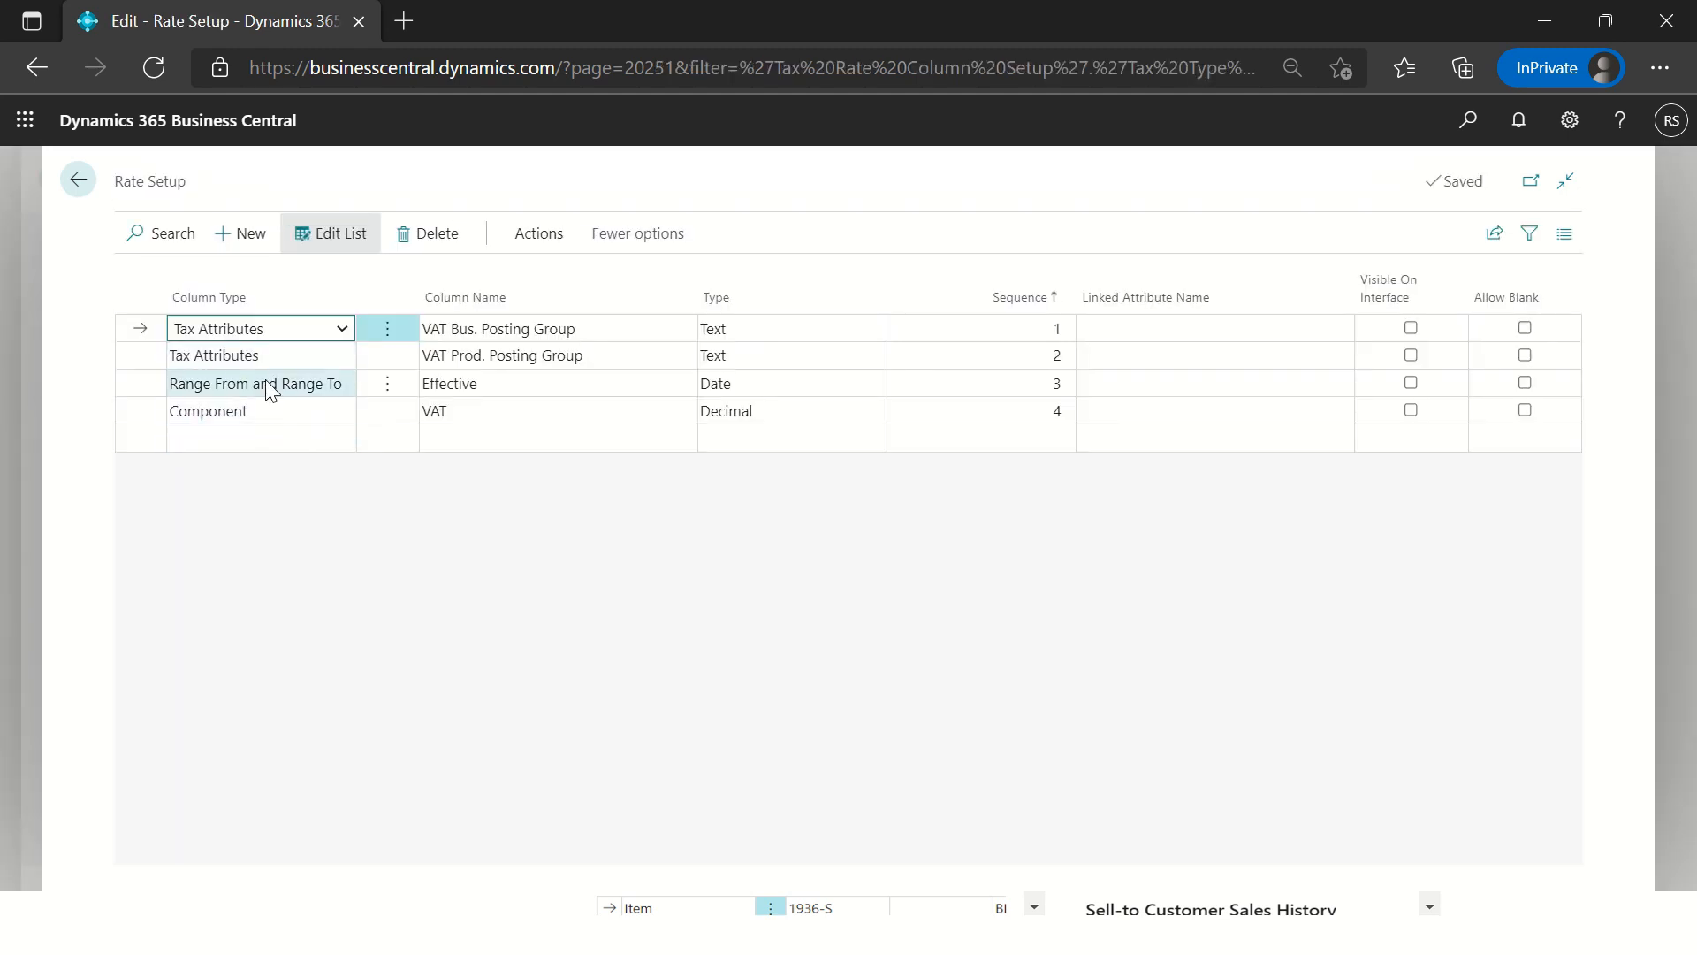
click(270, 386)
click(269, 389)
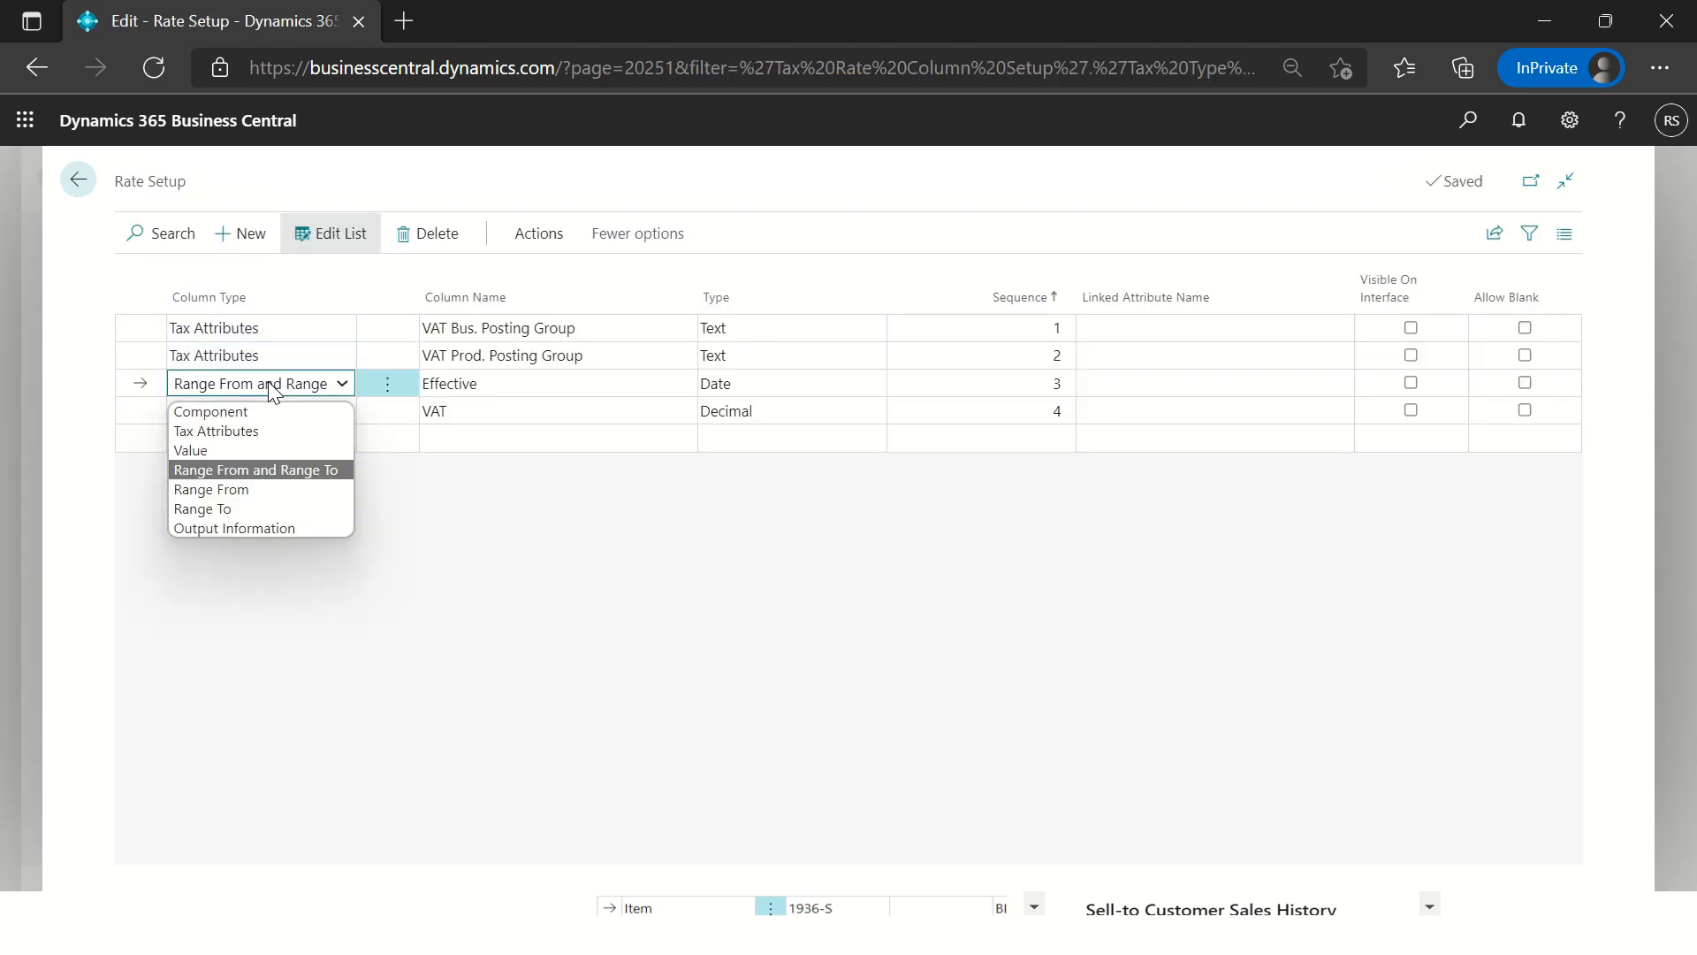
click(227, 486)
click(517, 381)
click(516, 382)
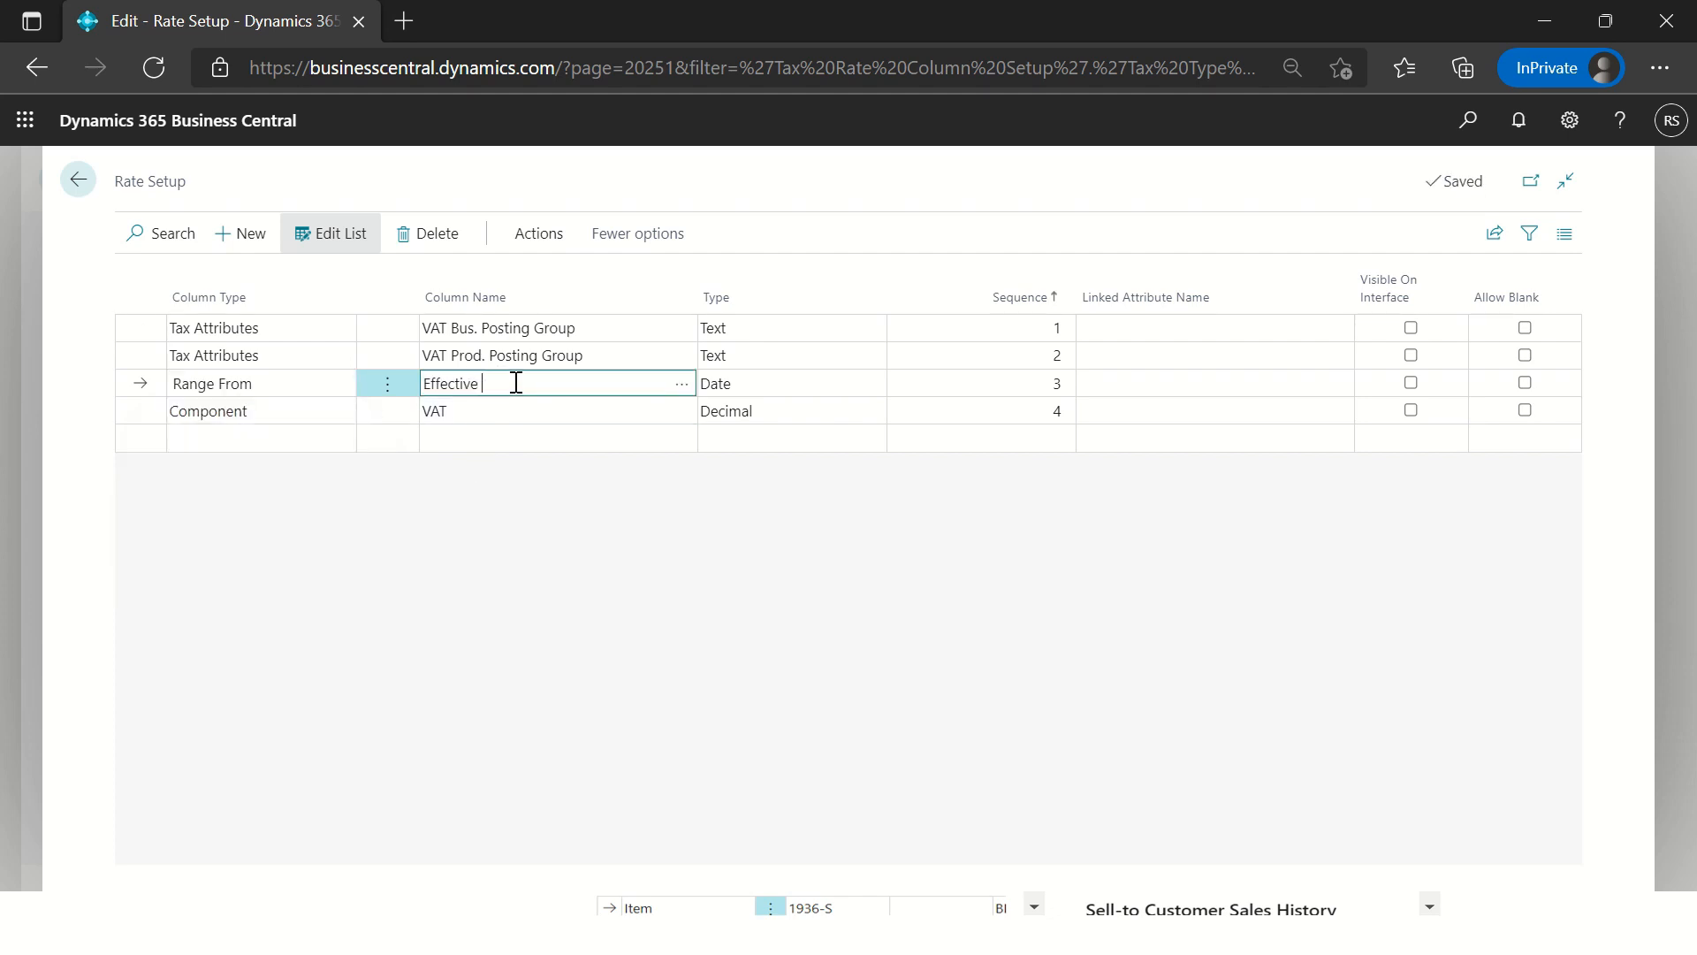
key(Up)
key(Down)
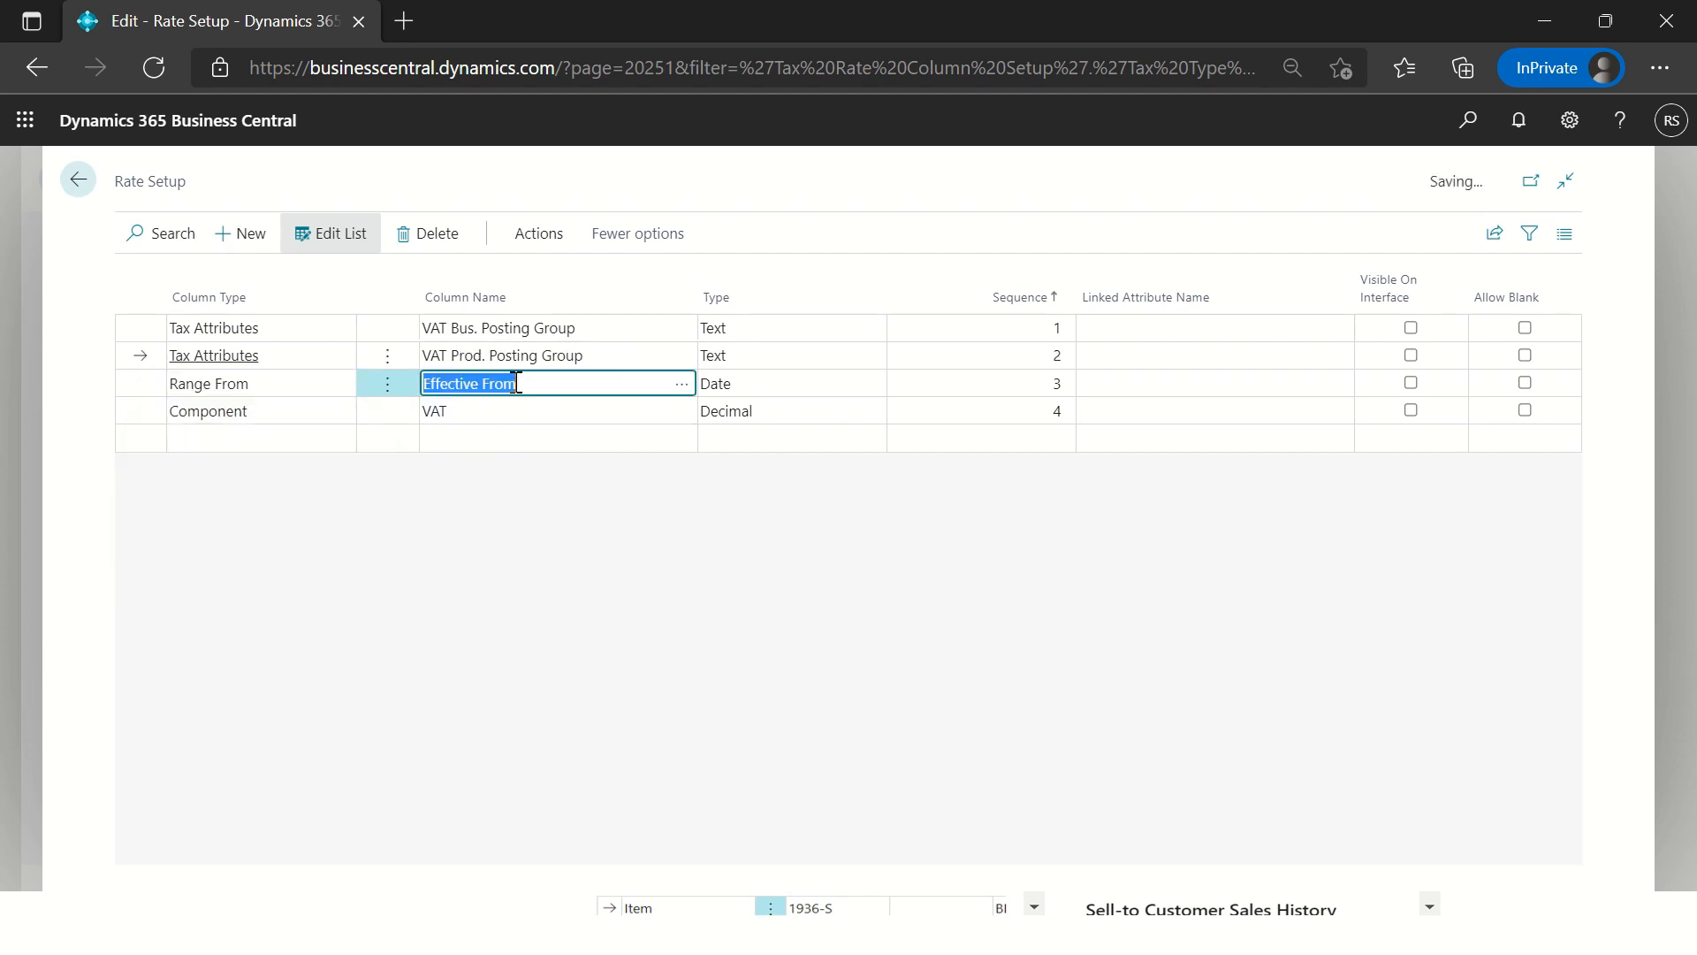
click(78, 182)
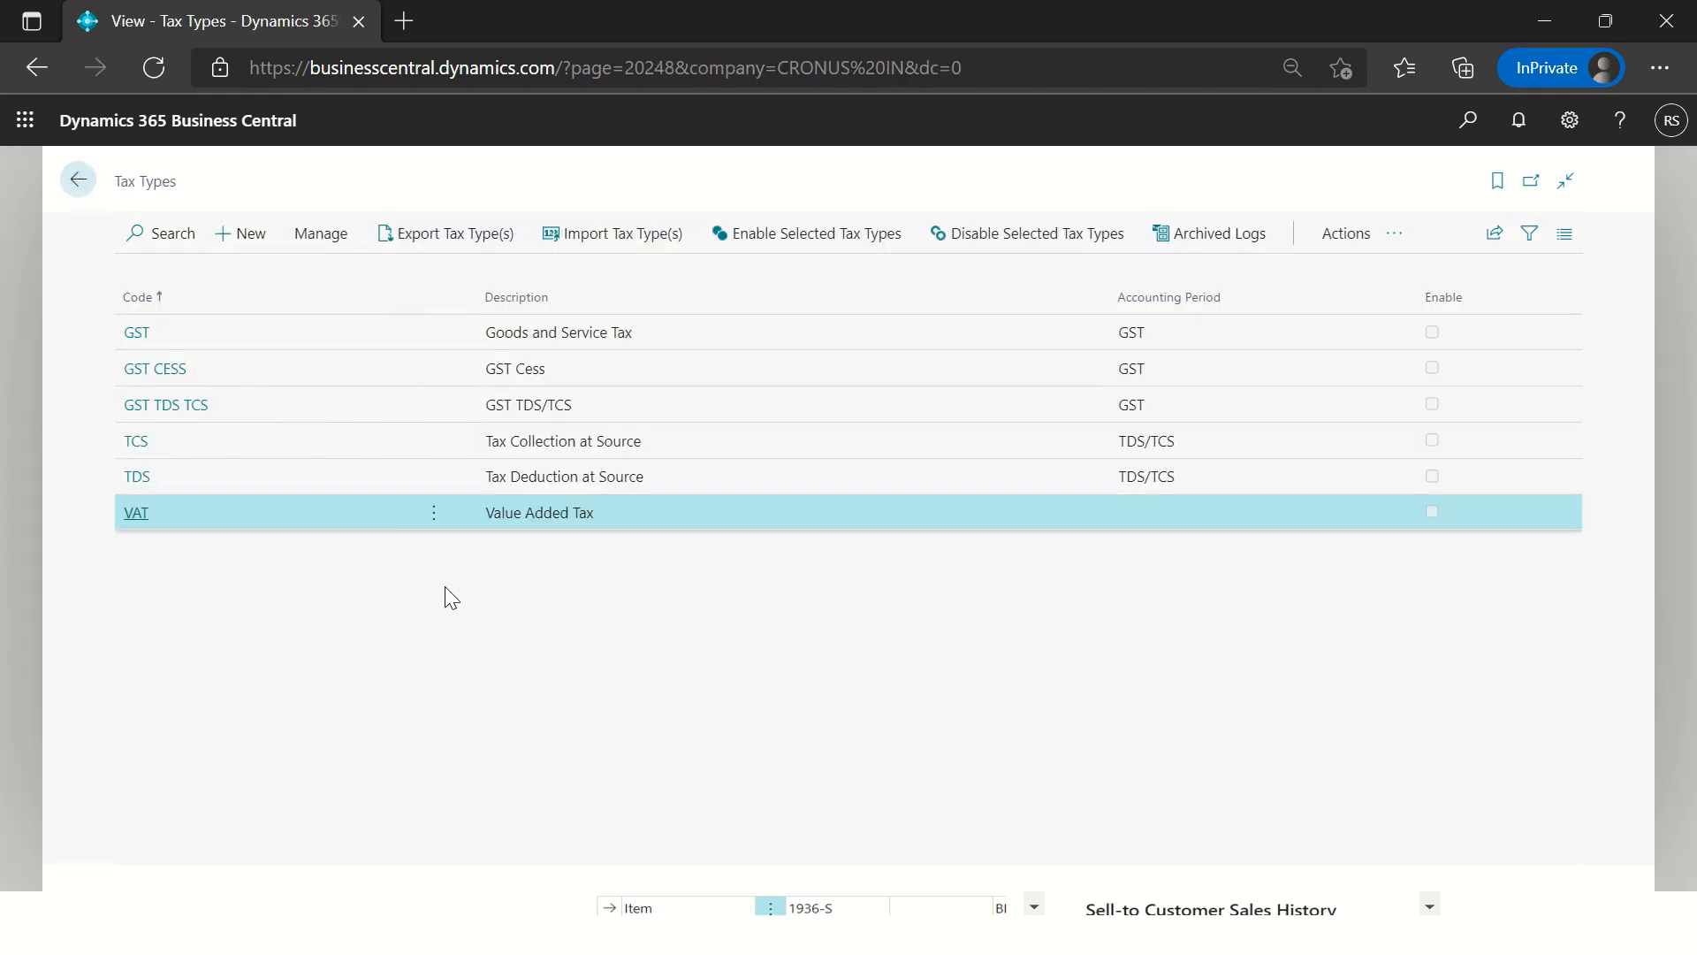
Step: In the VAT Tax Rates, start a rate line with VAT Bus. Posting Group TEST-DOMESTIC and VAT Prod. Posting Group TEST-FULLNORM
click(1346, 234)
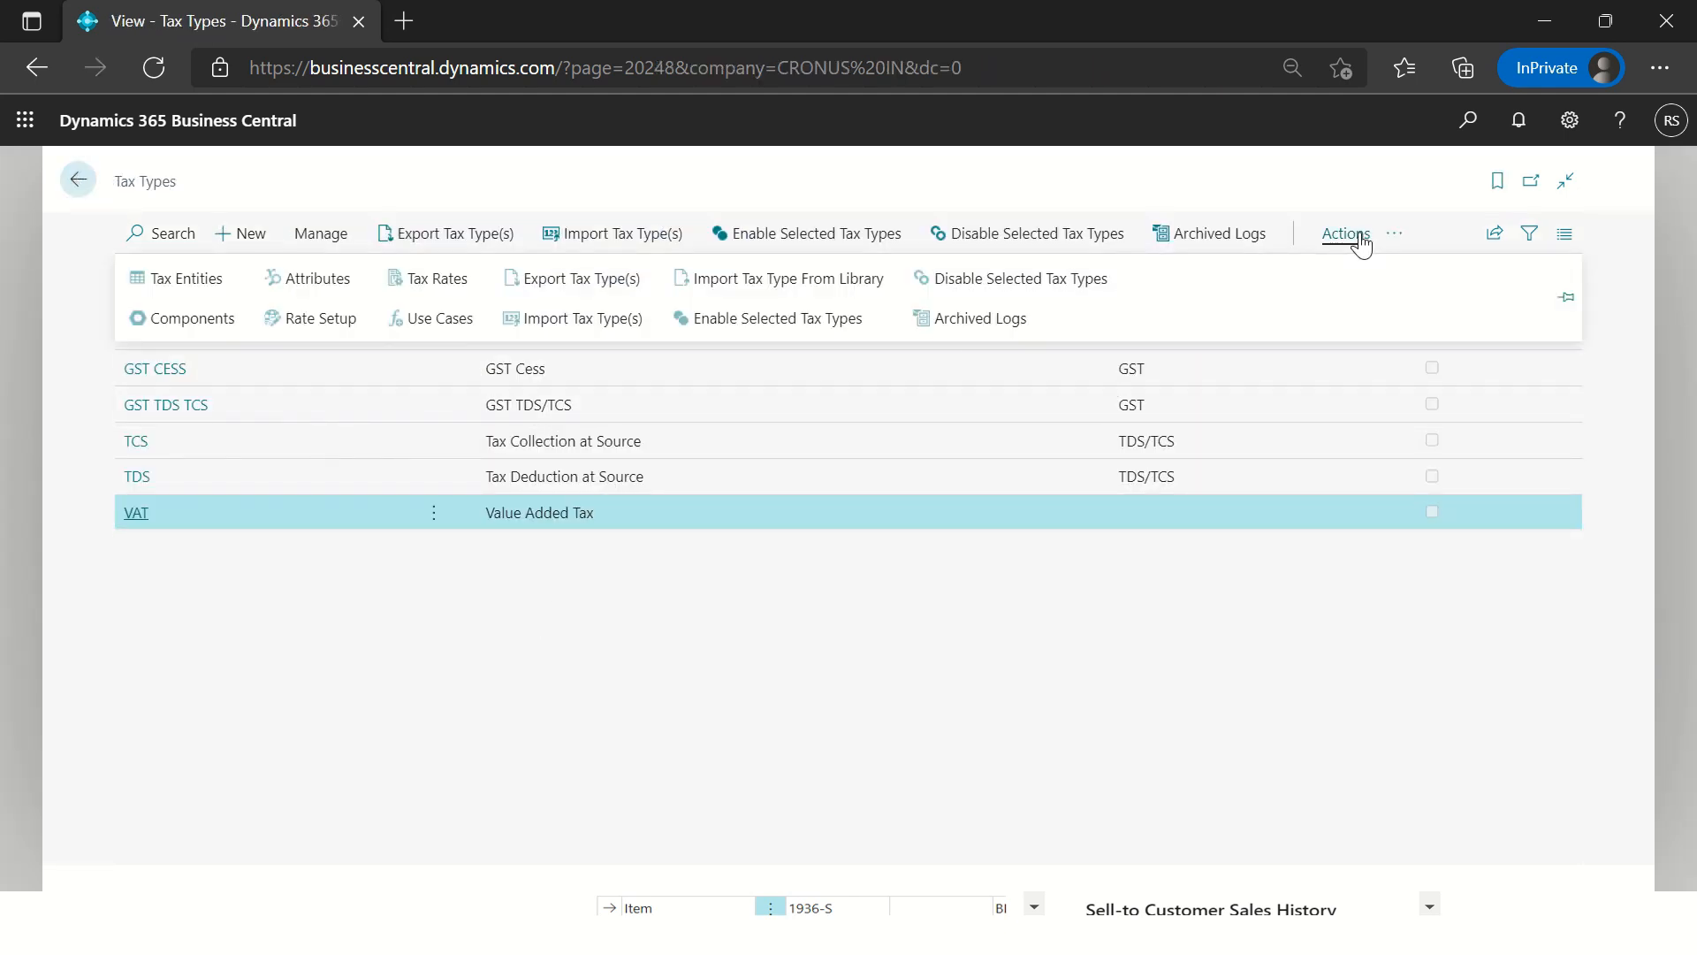
click(447, 283)
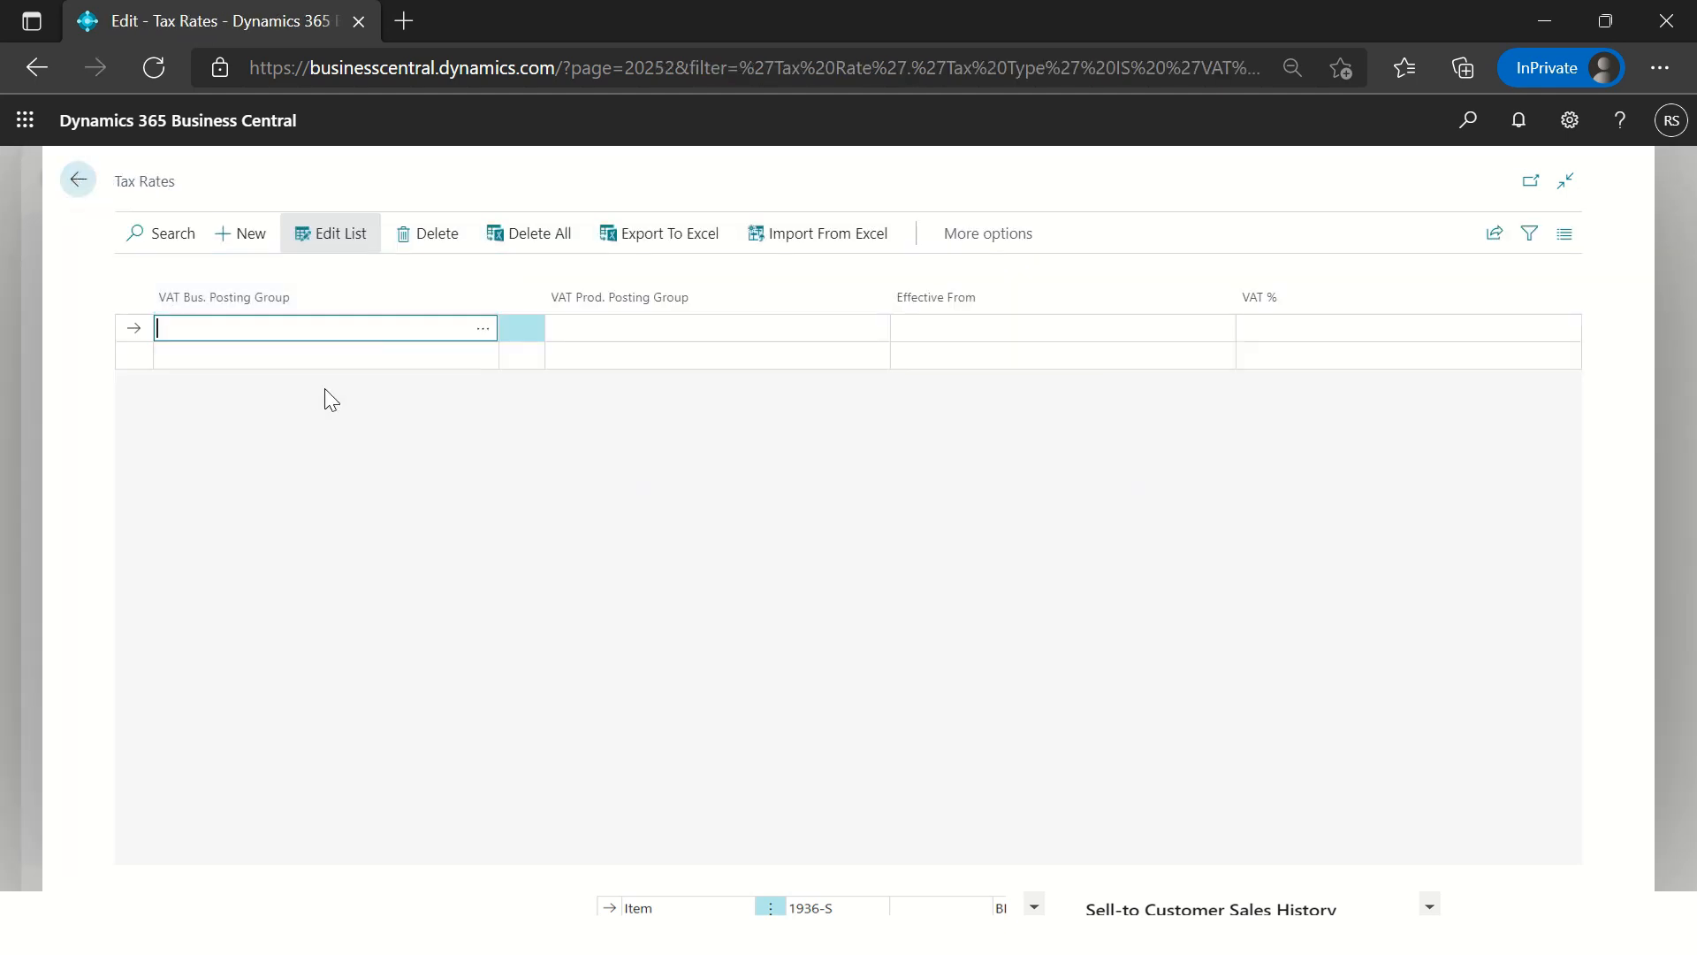
click(482, 328)
click(487, 493)
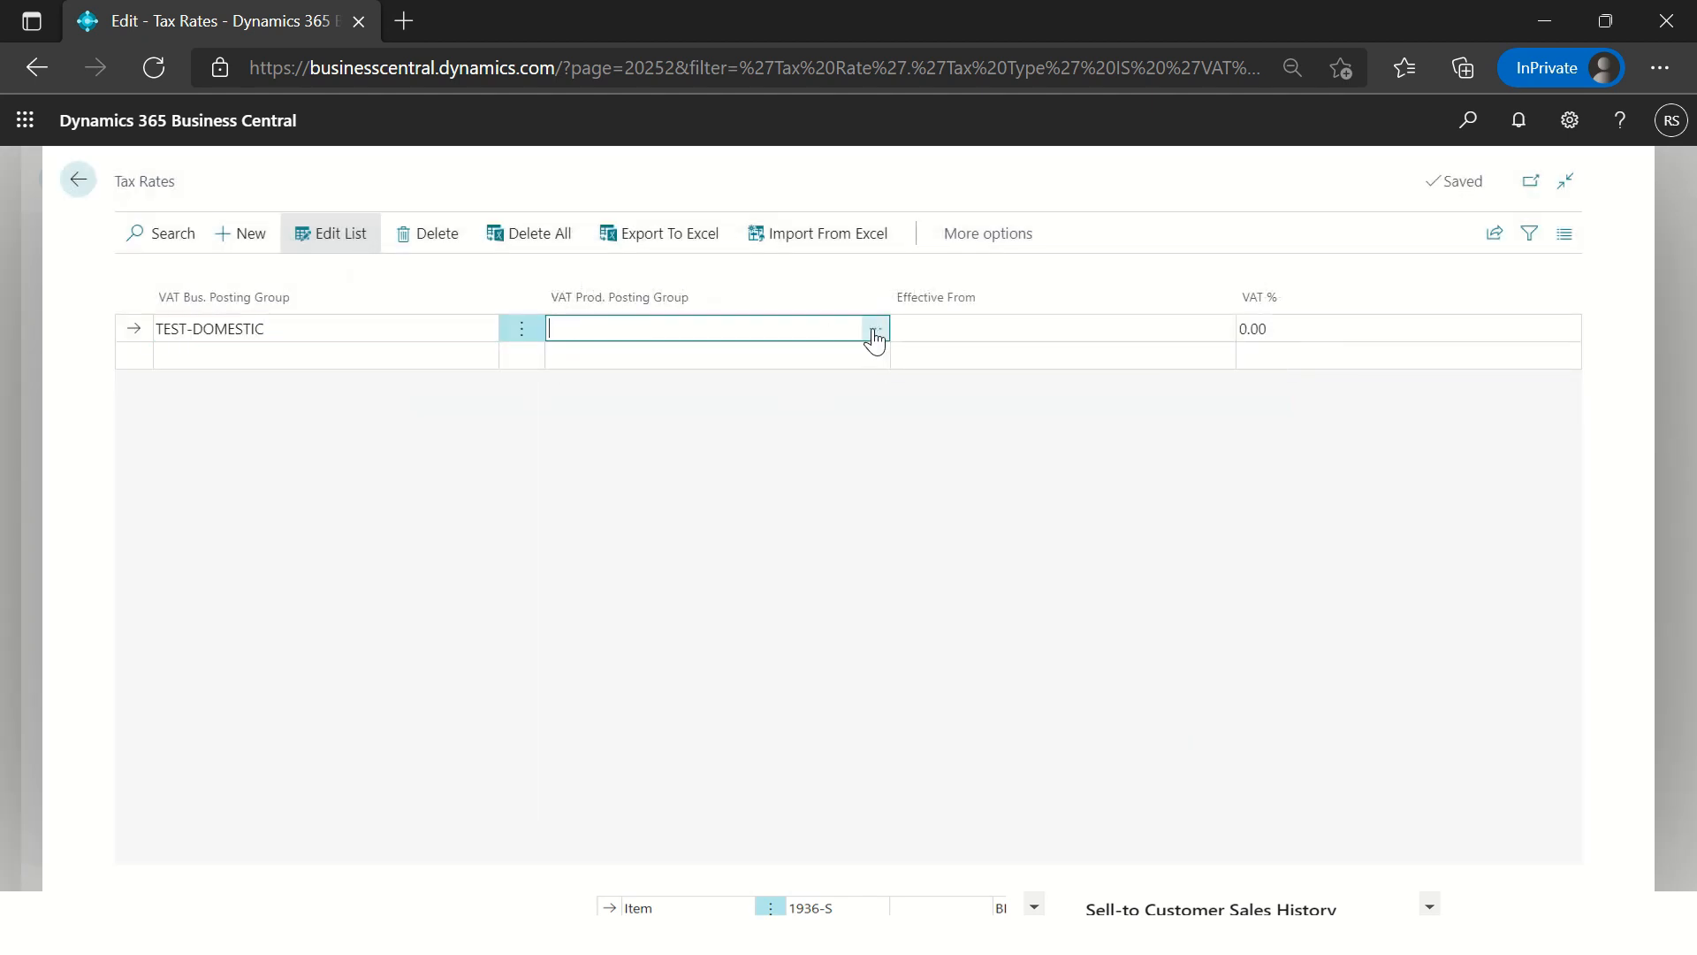
click(875, 329)
click(512, 583)
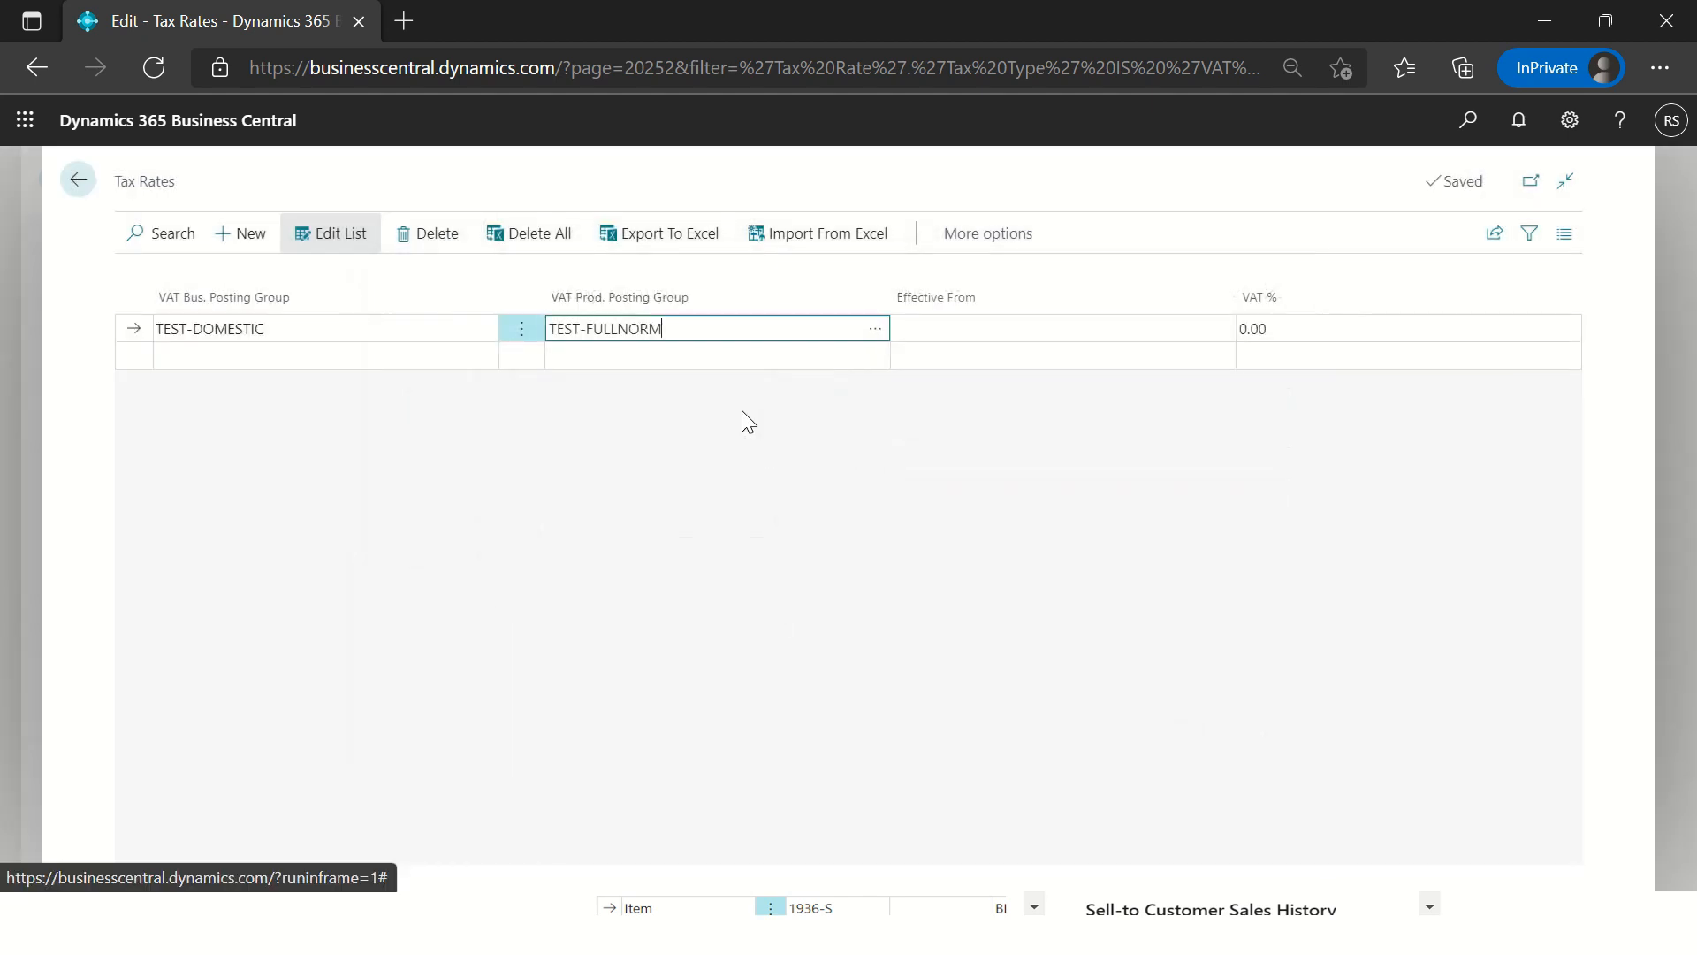
Step: Set the rate line's Effective From to today's date, 01/23/22, and its VAT % to 10
click(979, 331)
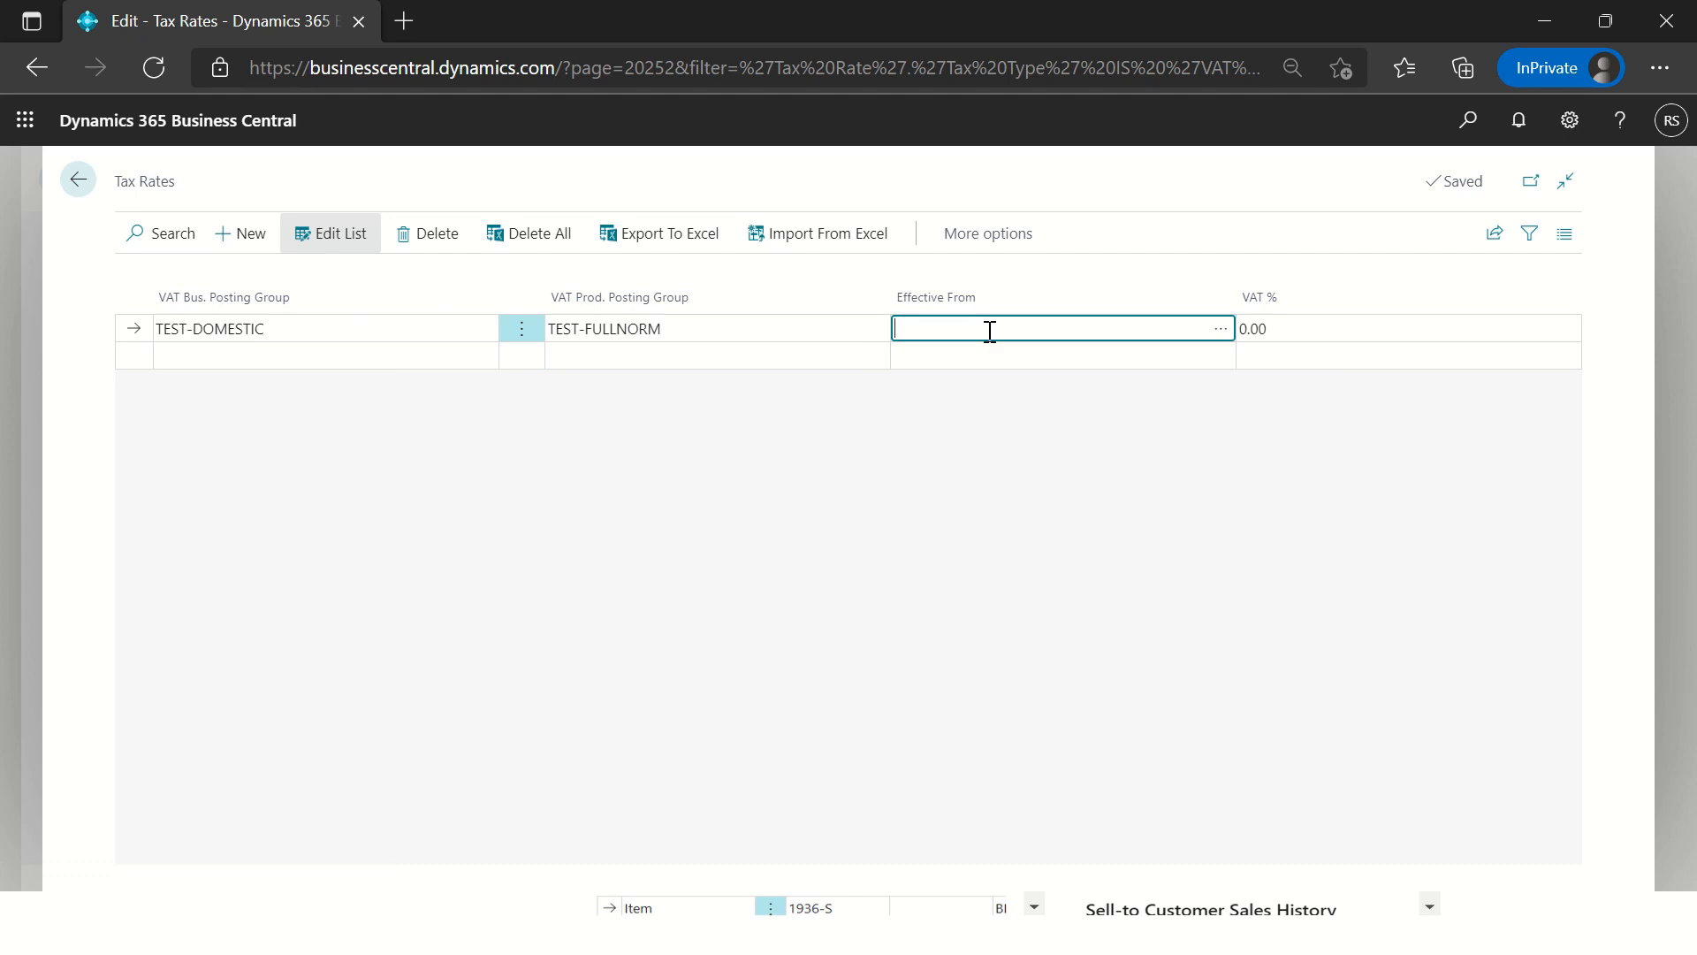
text(t)
key(Tab)
text(10)
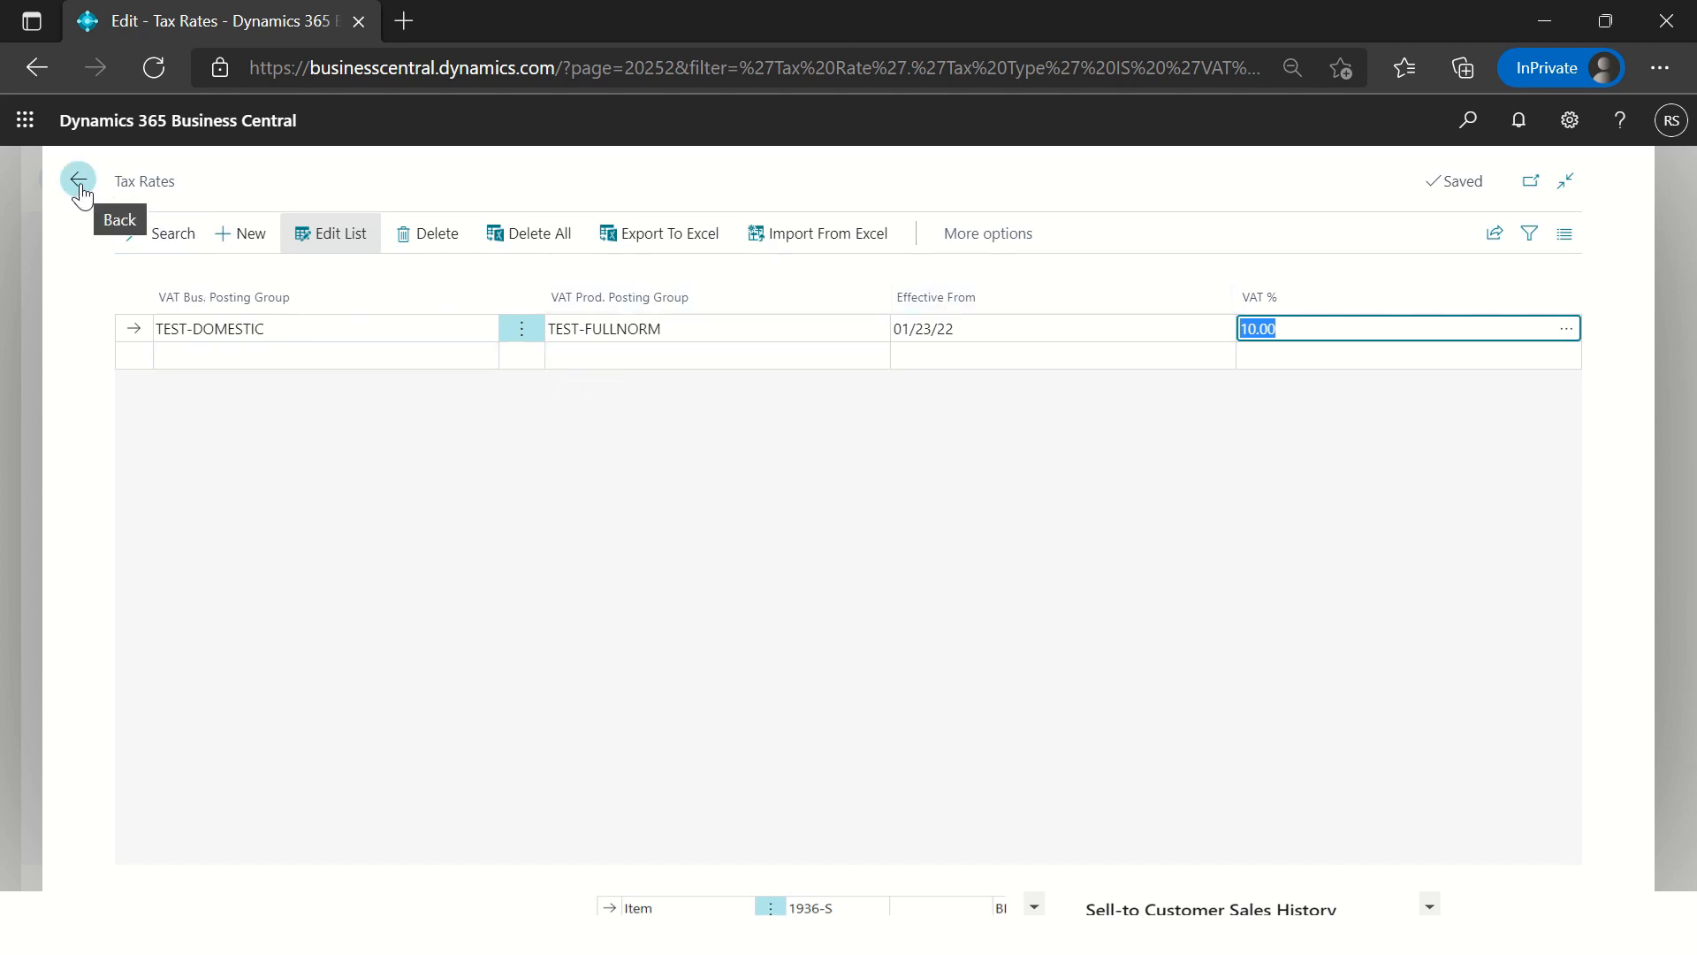
Step: Add a second TEST-DOMESTIC rate line with a blank VAT Prod. Posting Group, effective 01/23/22 at 5% VAT, and return to Tax Types
click(266, 358)
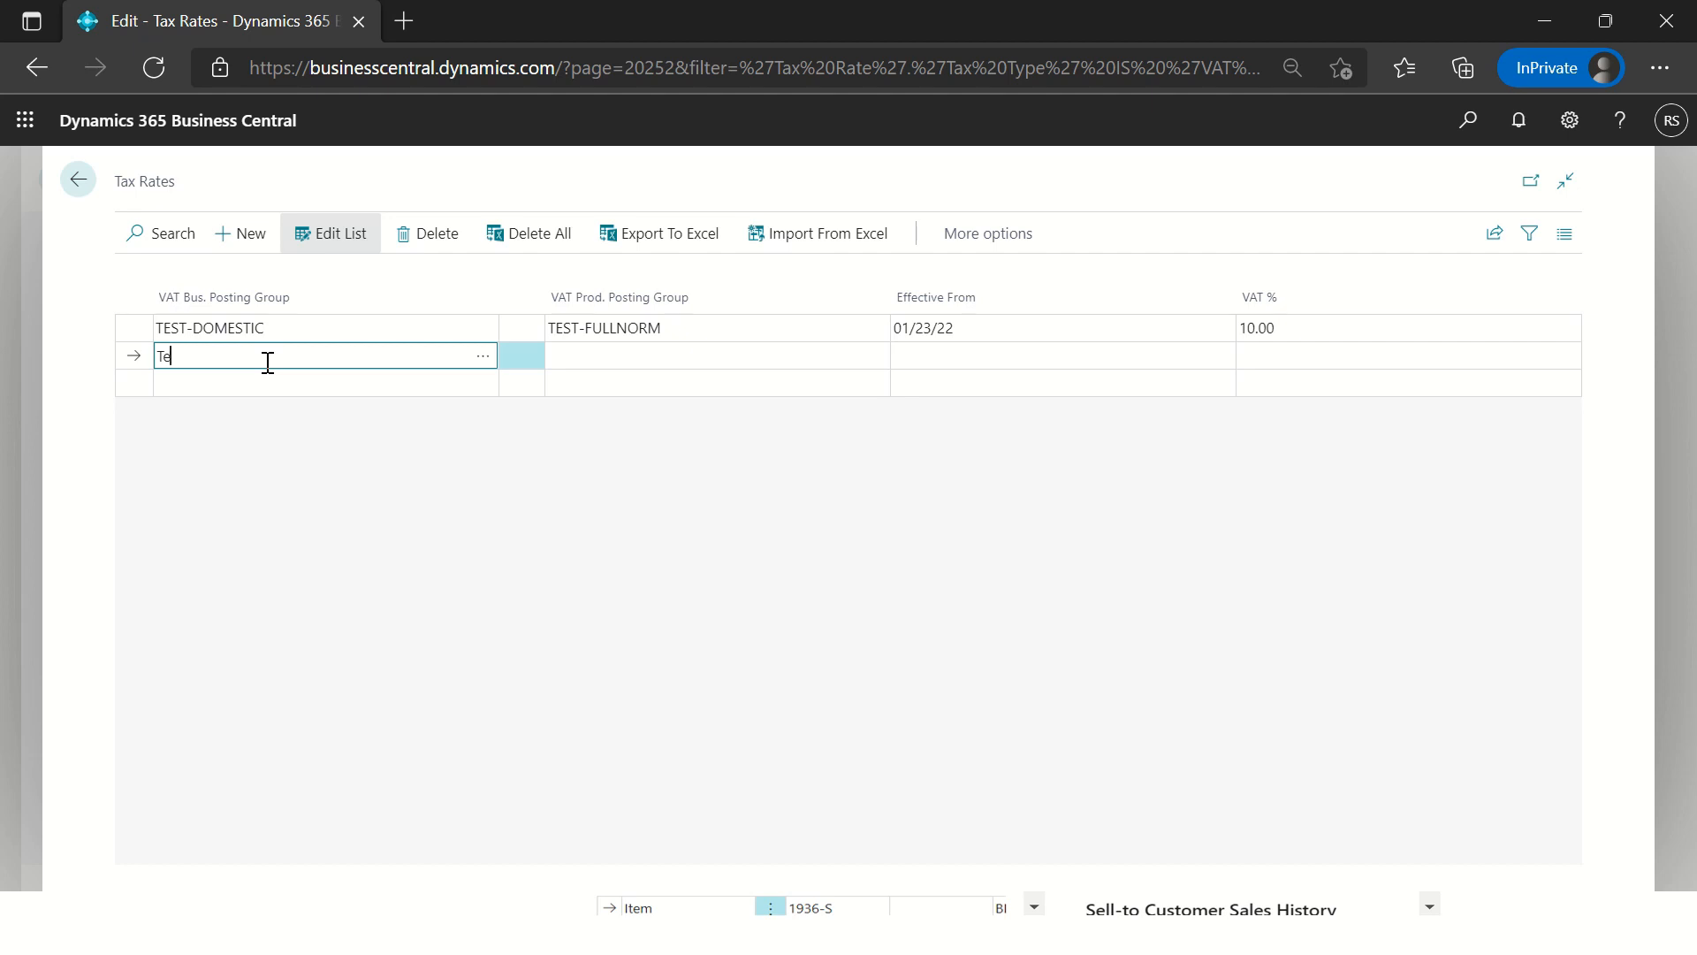
text(T)
key(BackSpace)
click(481, 356)
click(521, 493)
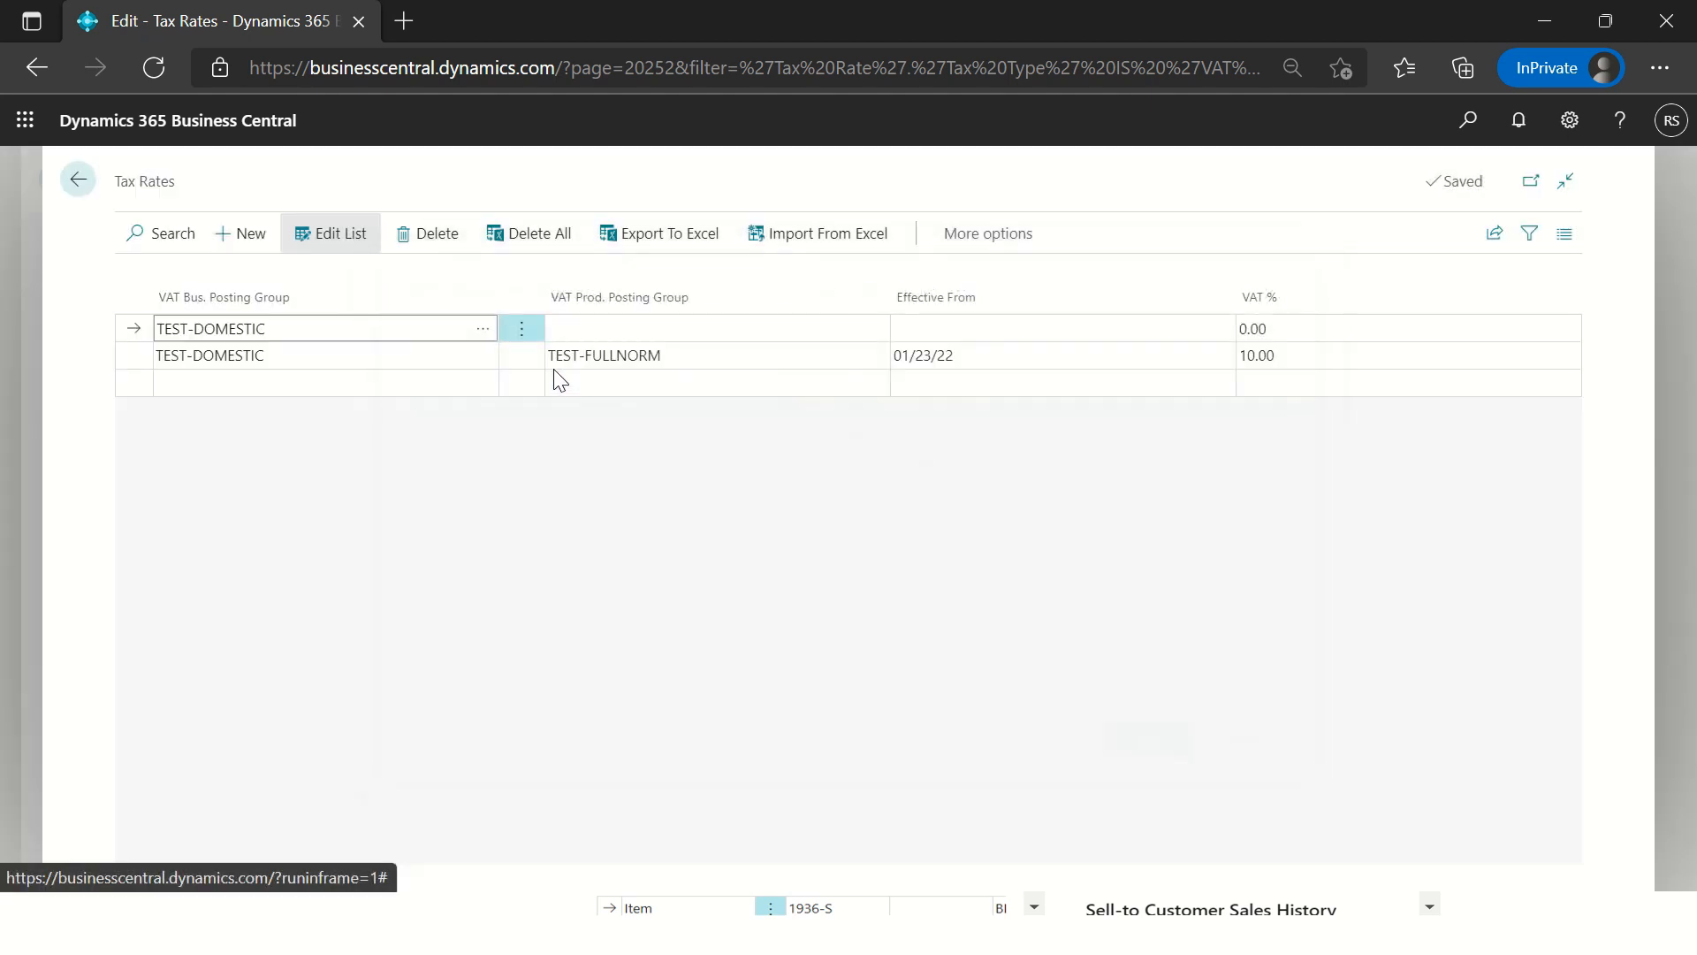
click(919, 329)
text(t)
key(Tab)
text(5)
key(Return)
key(Up)
click(710, 322)
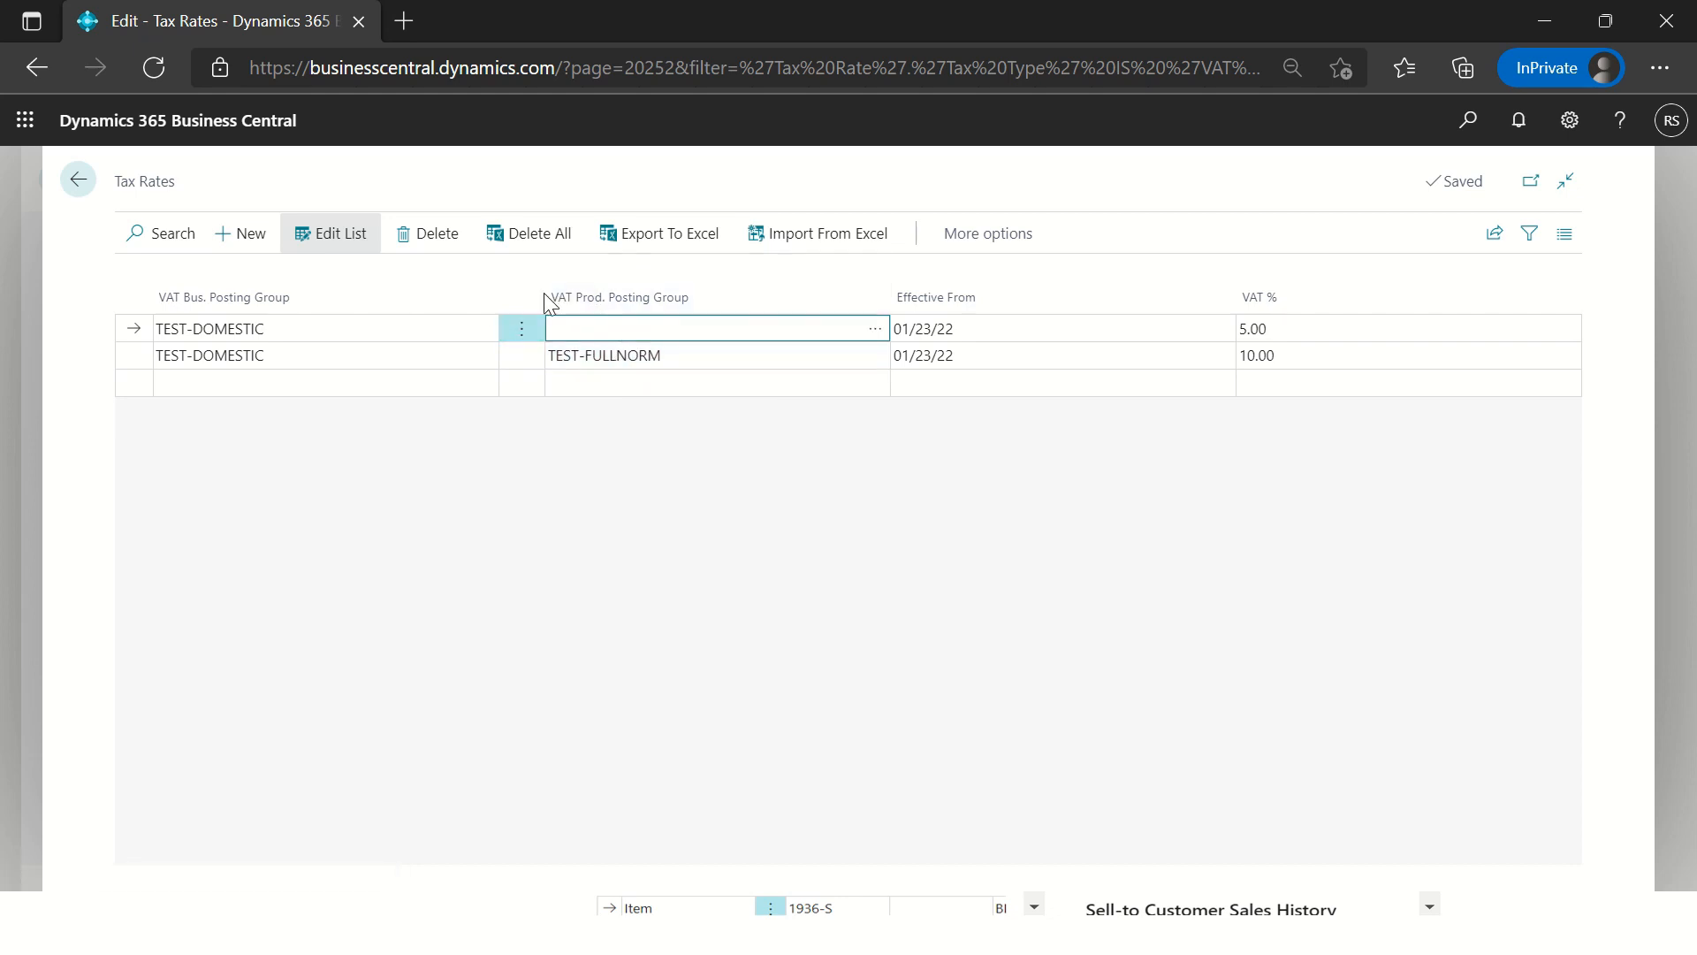
mouse_move(668, 295)
click(79, 183)
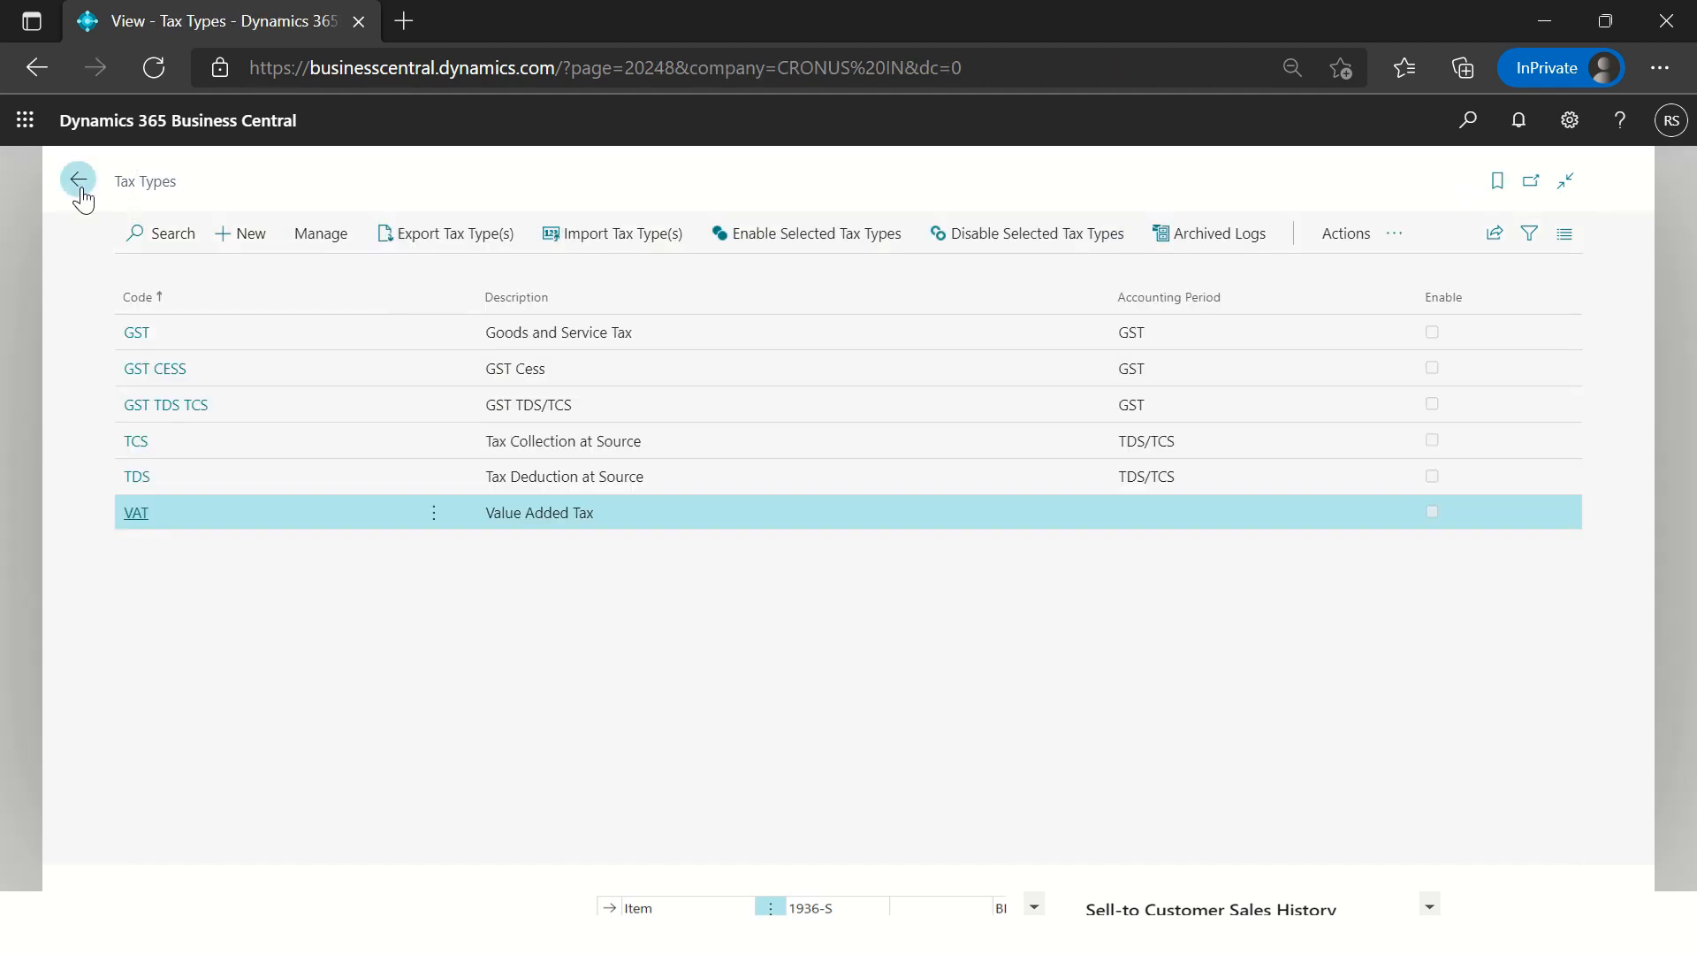
Step: In the VAT Rate Setup, turn Allow Blank on and off again for the VAT Prod. Posting Group column, and close the setup
click(1345, 233)
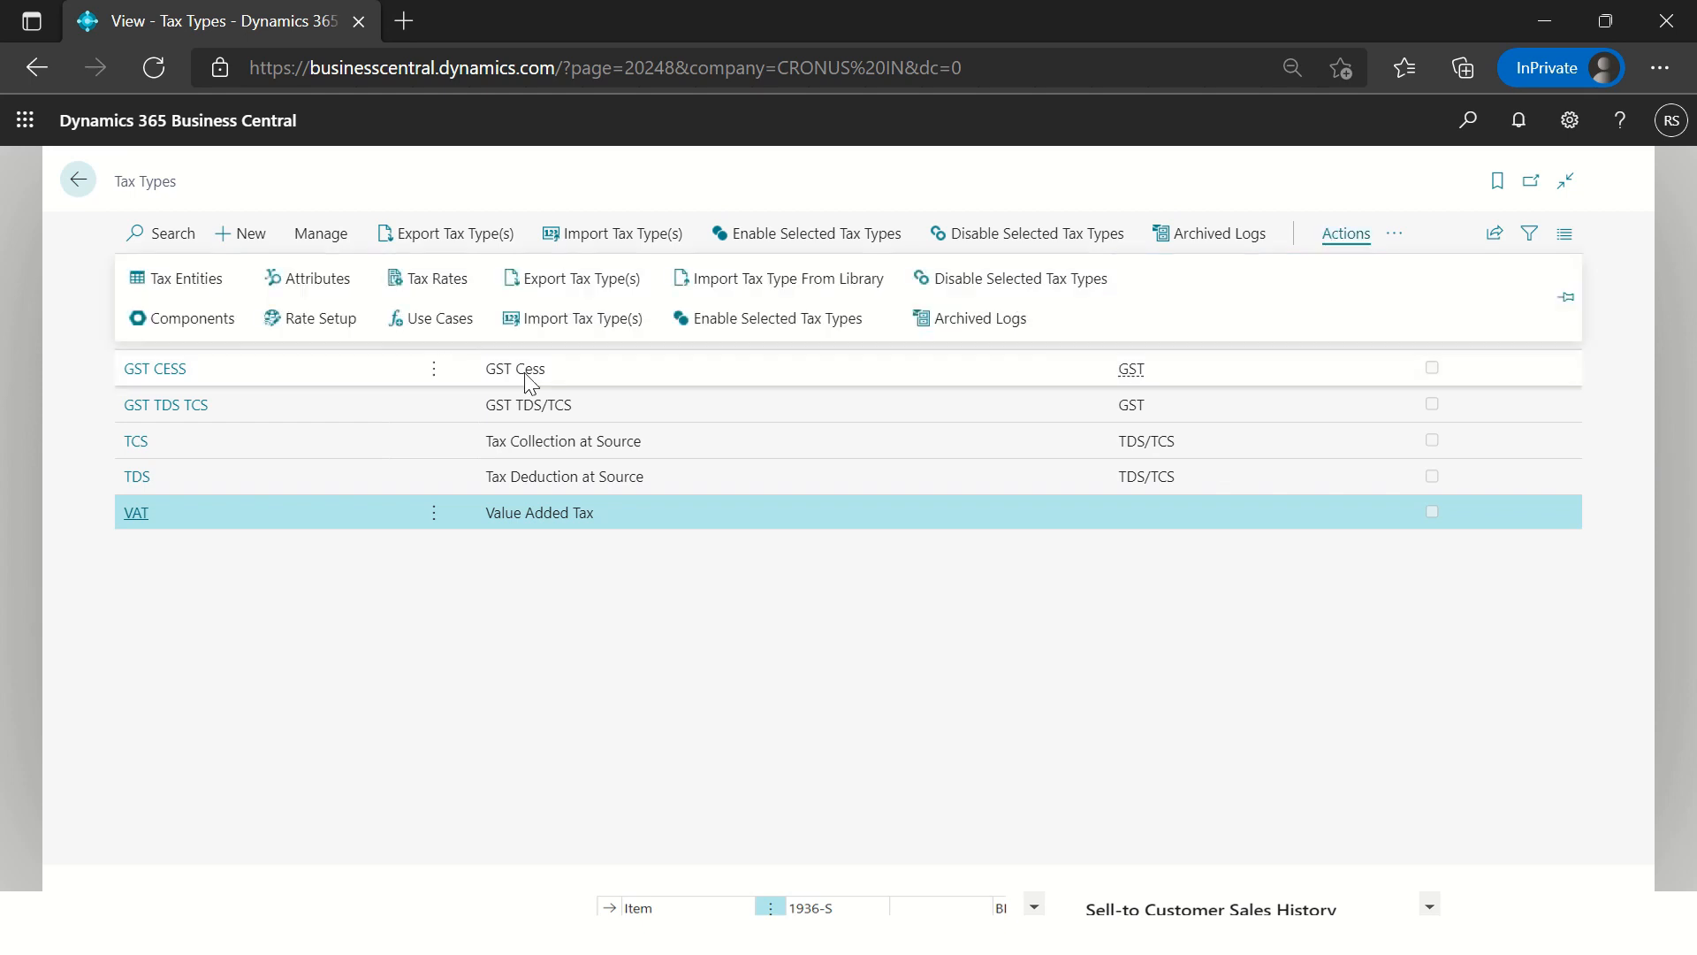
click(329, 320)
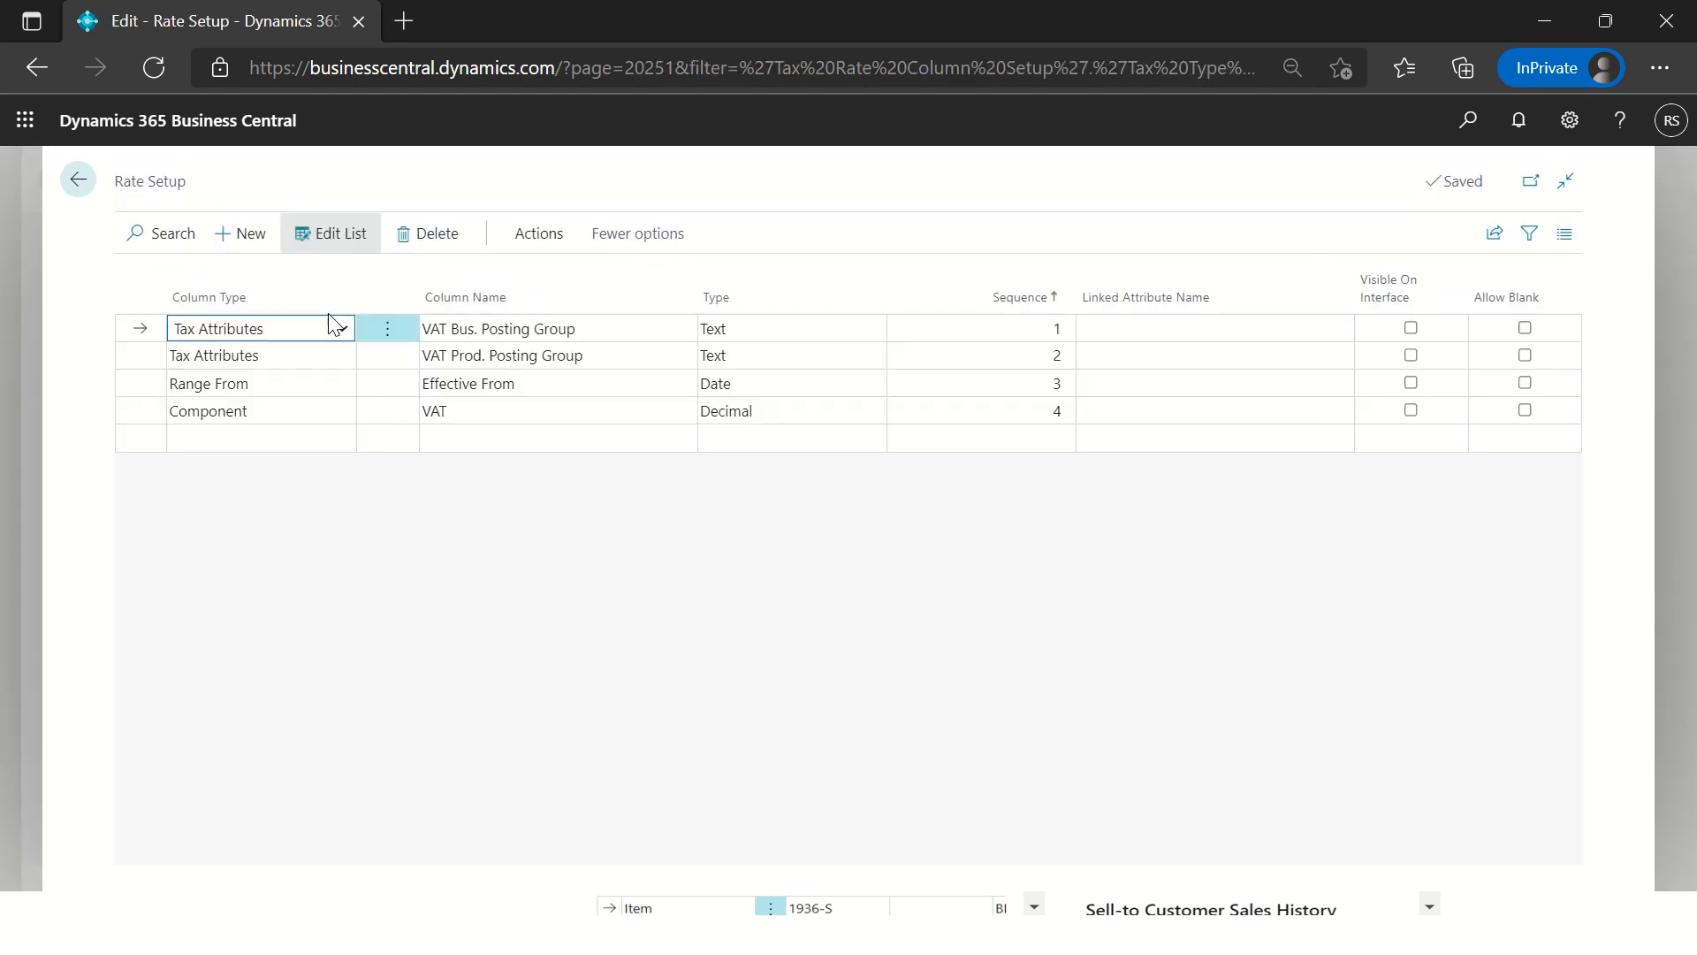
click(478, 358)
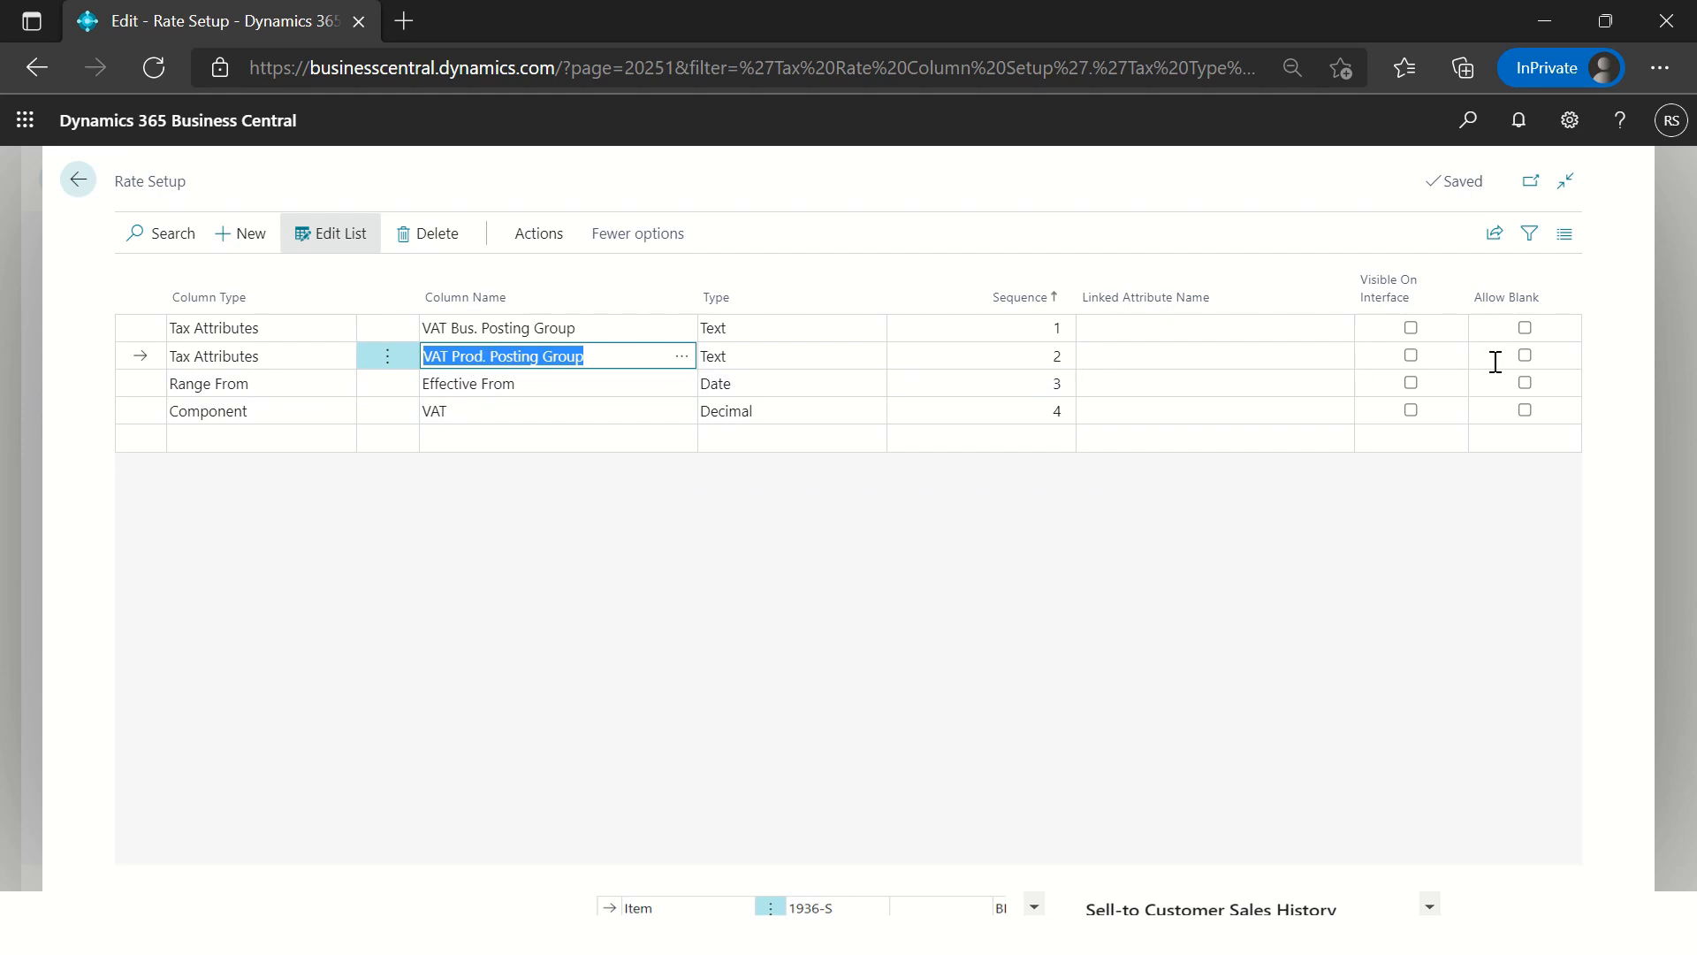
click(1525, 355)
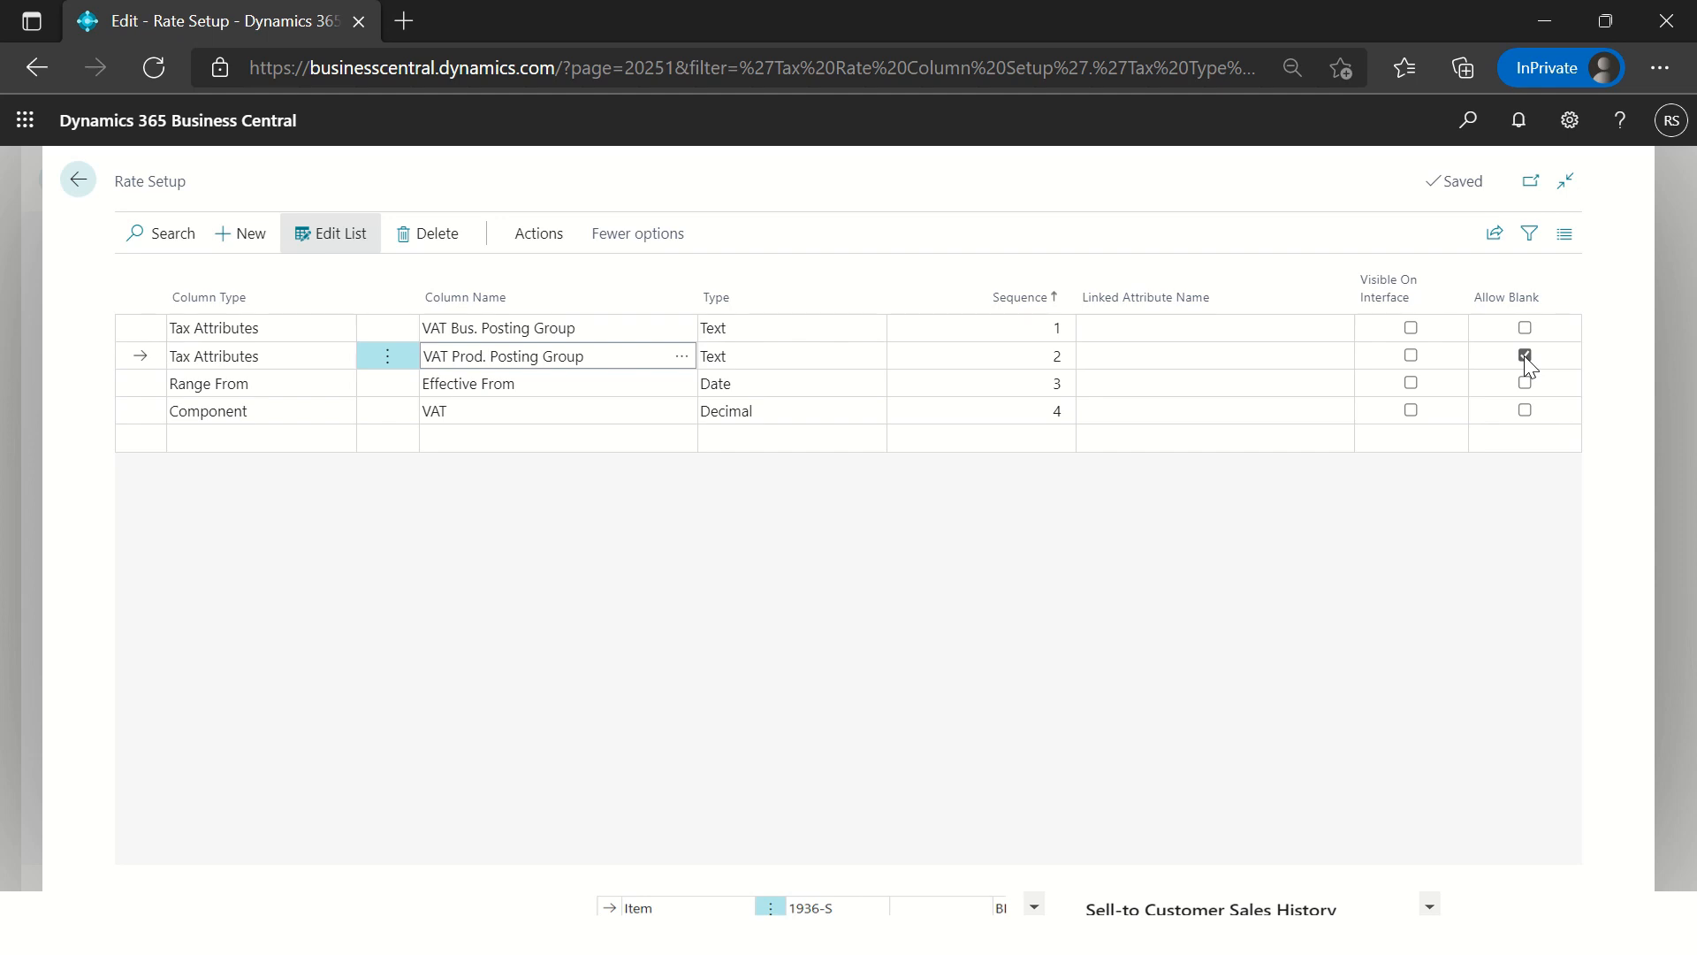
click(1526, 357)
click(77, 189)
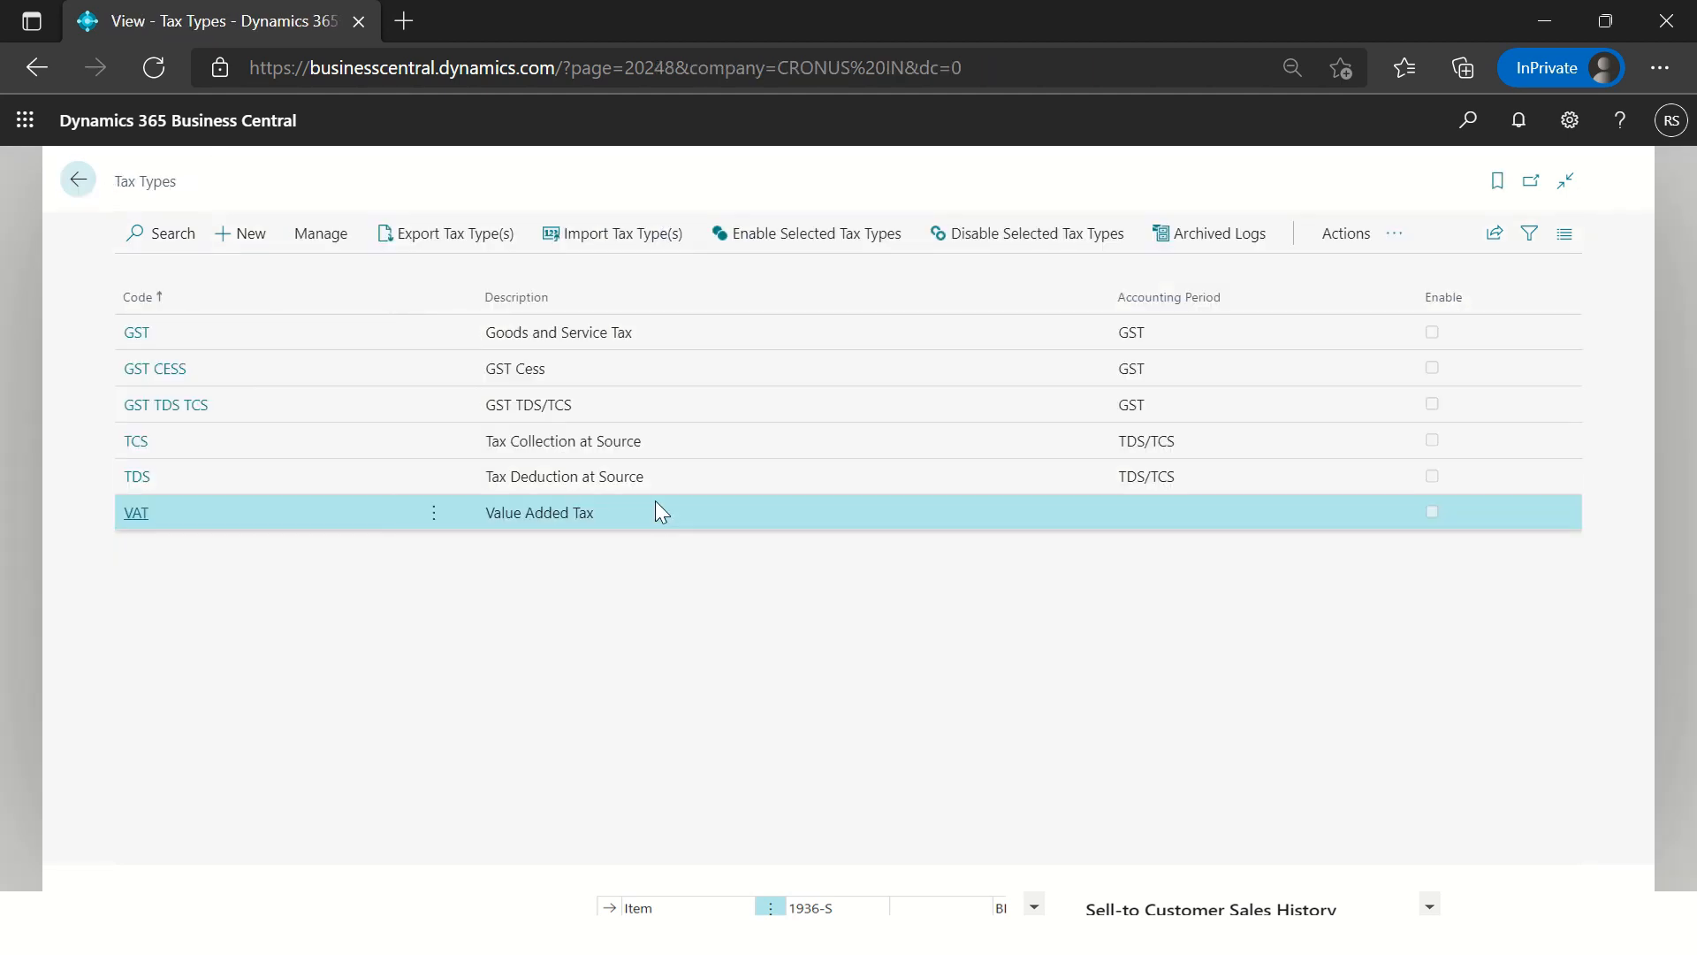
Step: Open the Rate Setup of the GST tax type to examine its GST Group Code and HSN/SAC columns, and return to Tax Types
click(504, 334)
click(1346, 235)
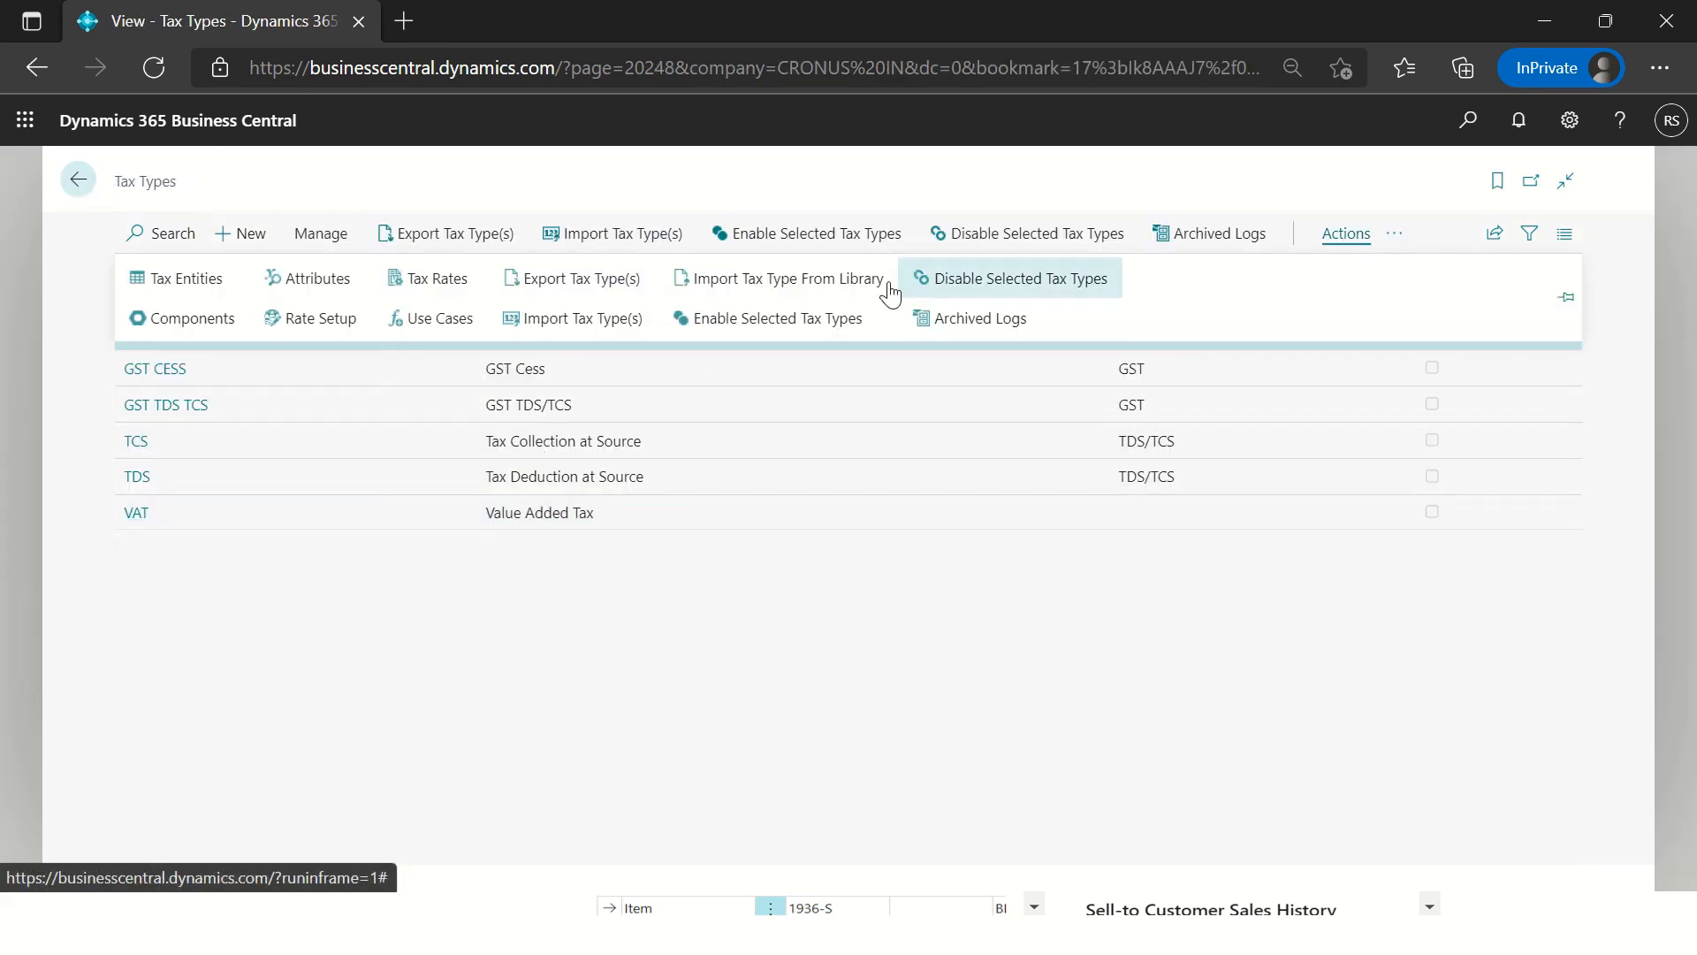
click(363, 329)
click(493, 354)
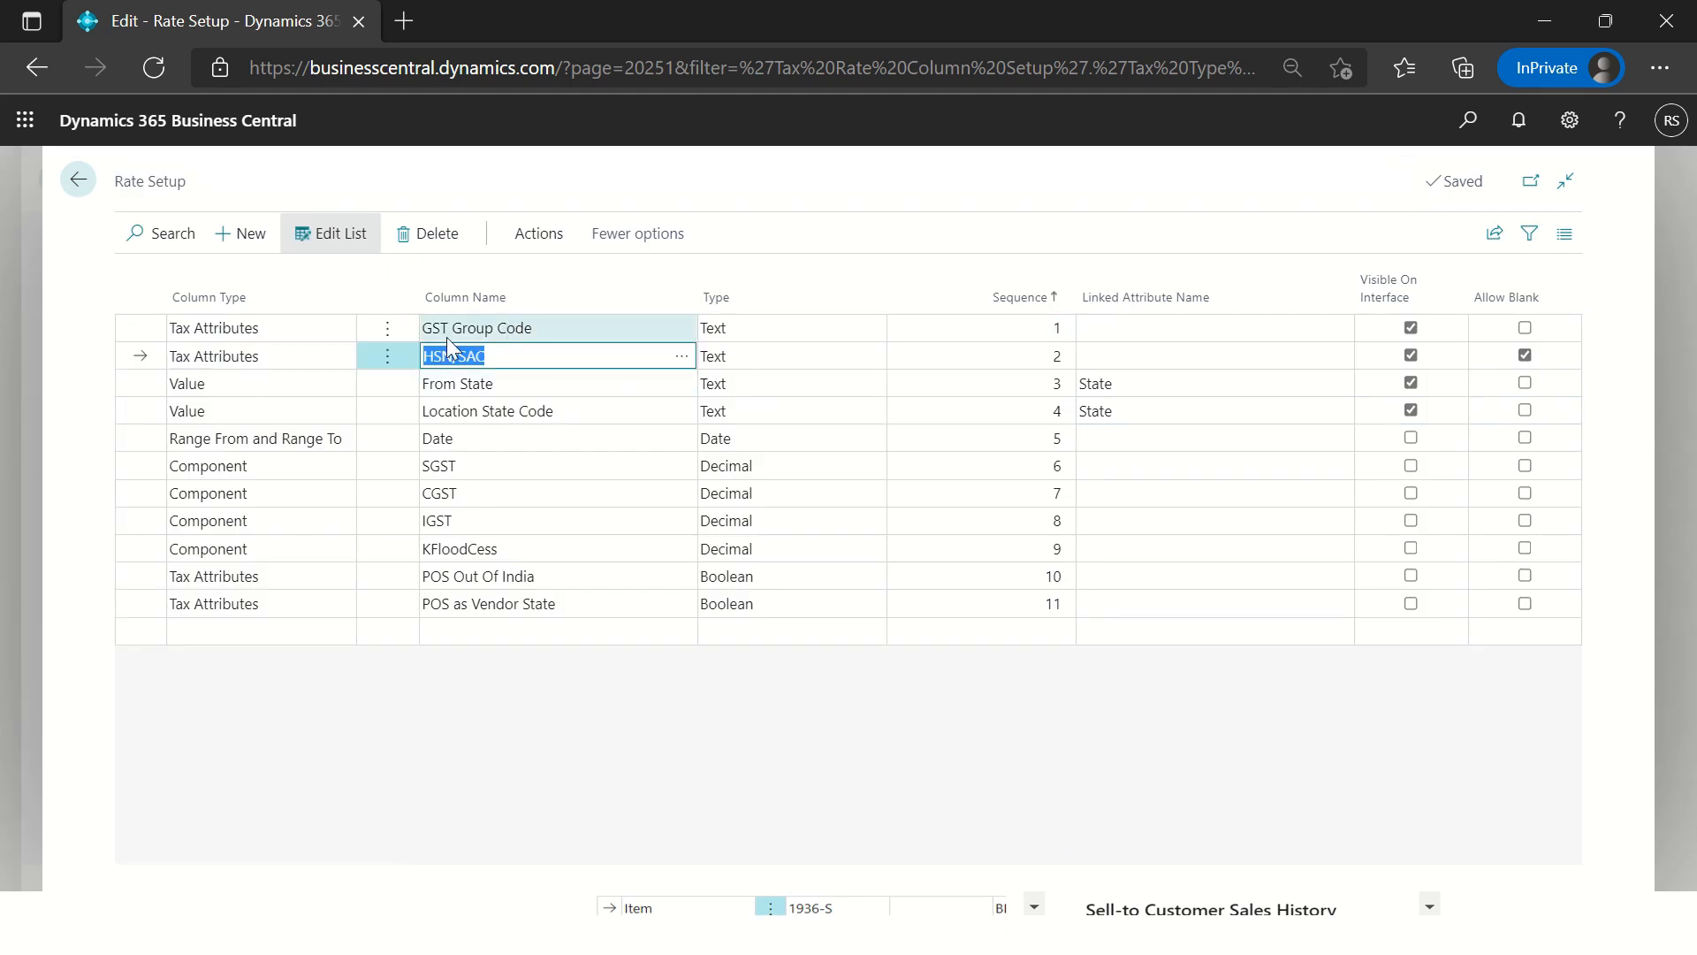
click(485, 332)
click(493, 351)
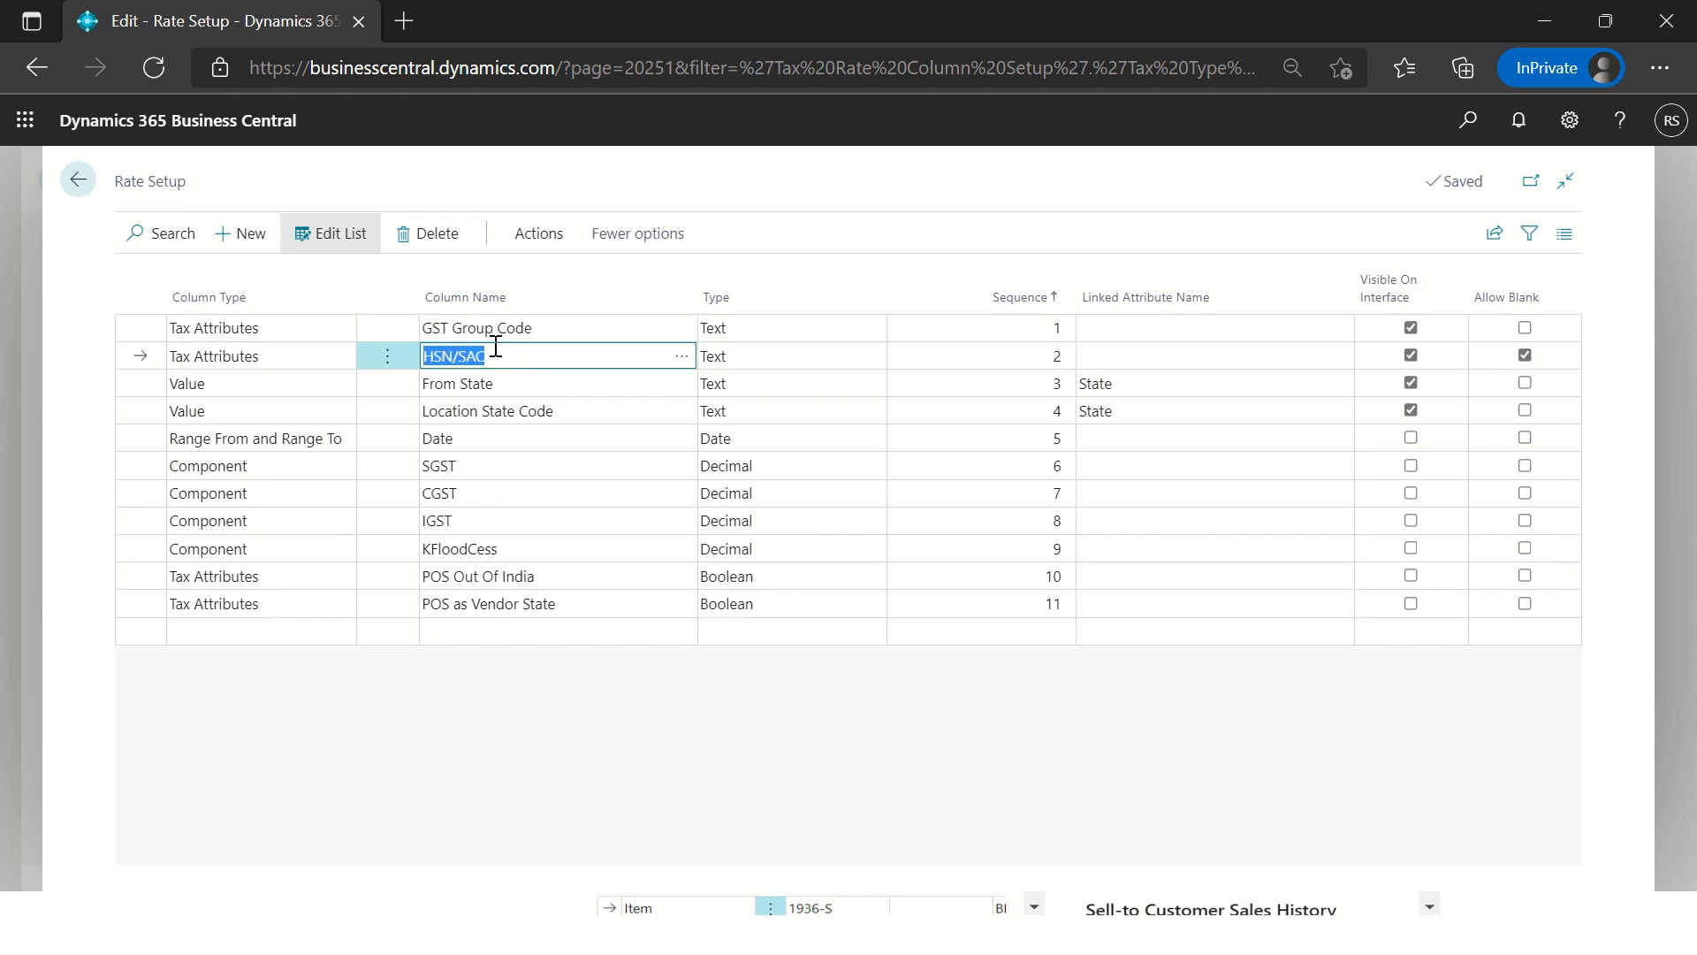
click(80, 196)
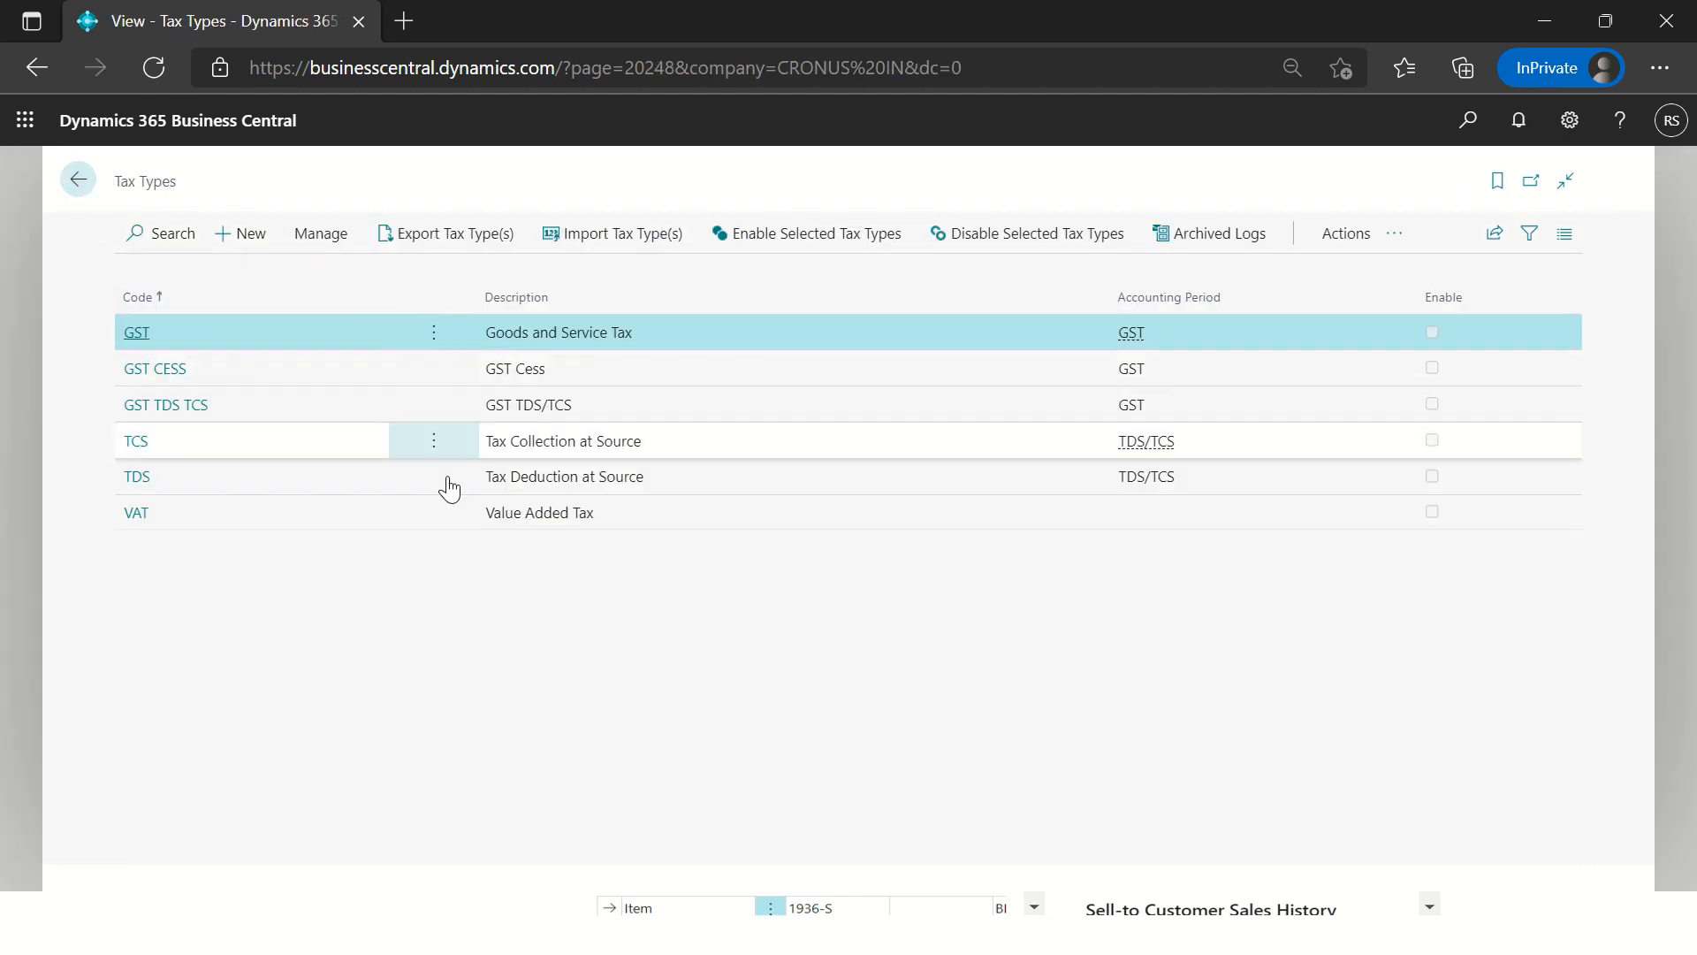
Step: Open the VAT Tax Rates through the VAT Rate Setup and delete the 5% rate line with the blank VAT Prod. Posting Group
click(566, 520)
click(1346, 233)
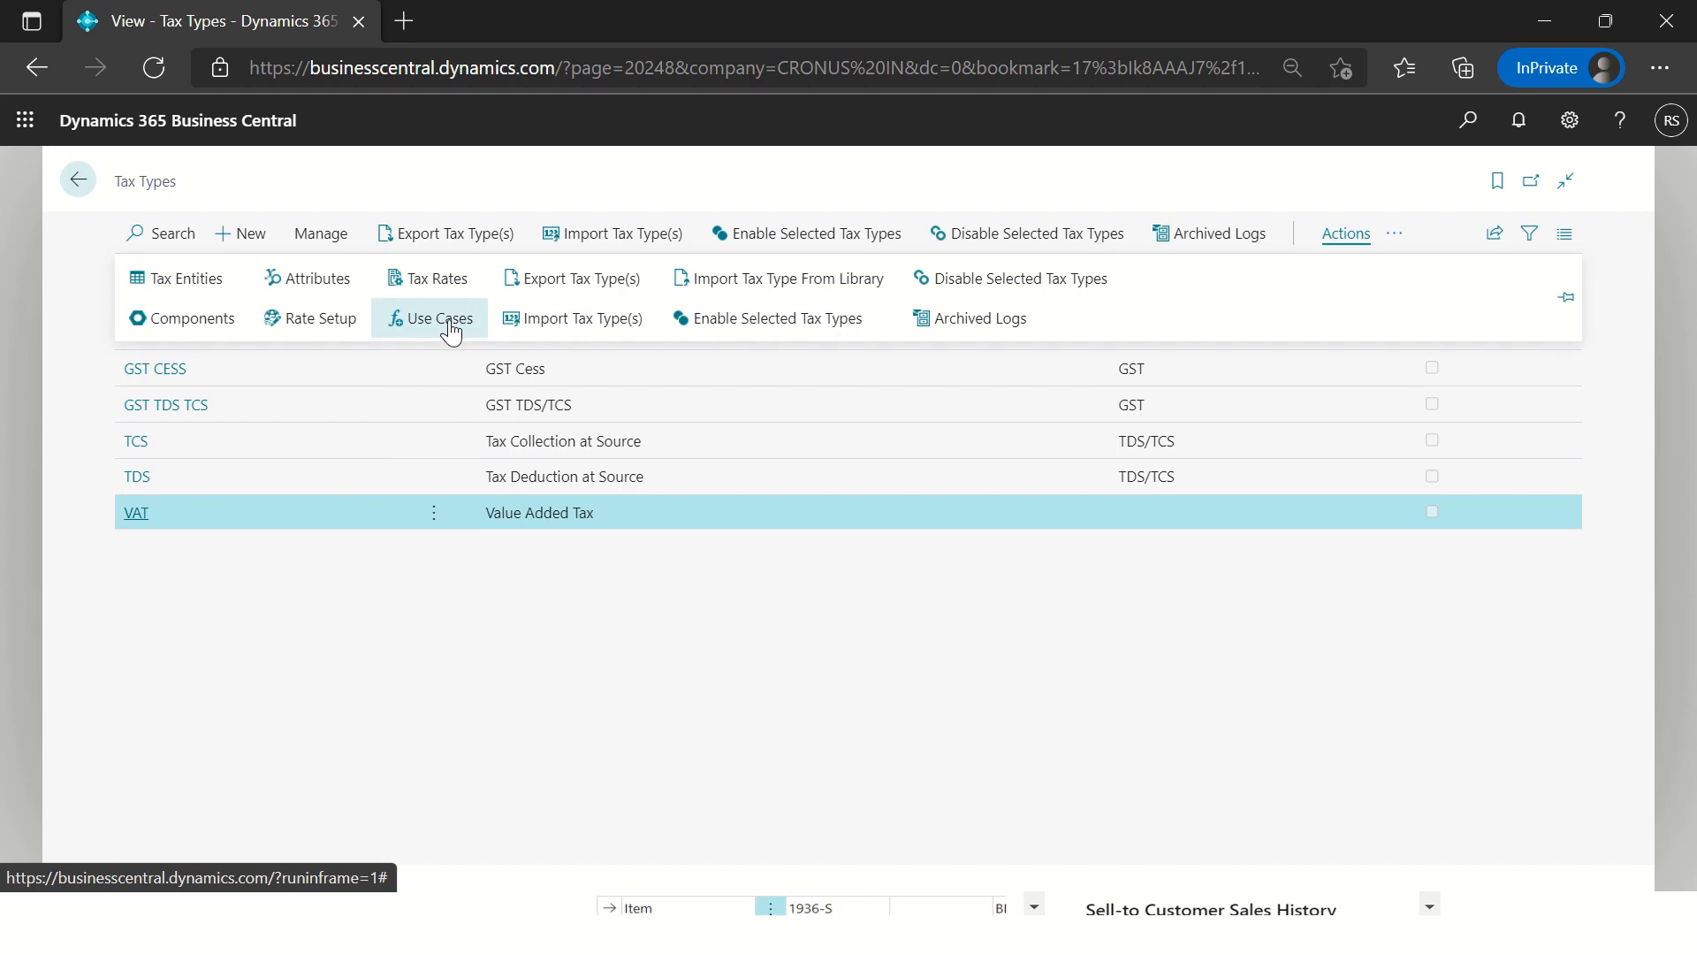
click(274, 318)
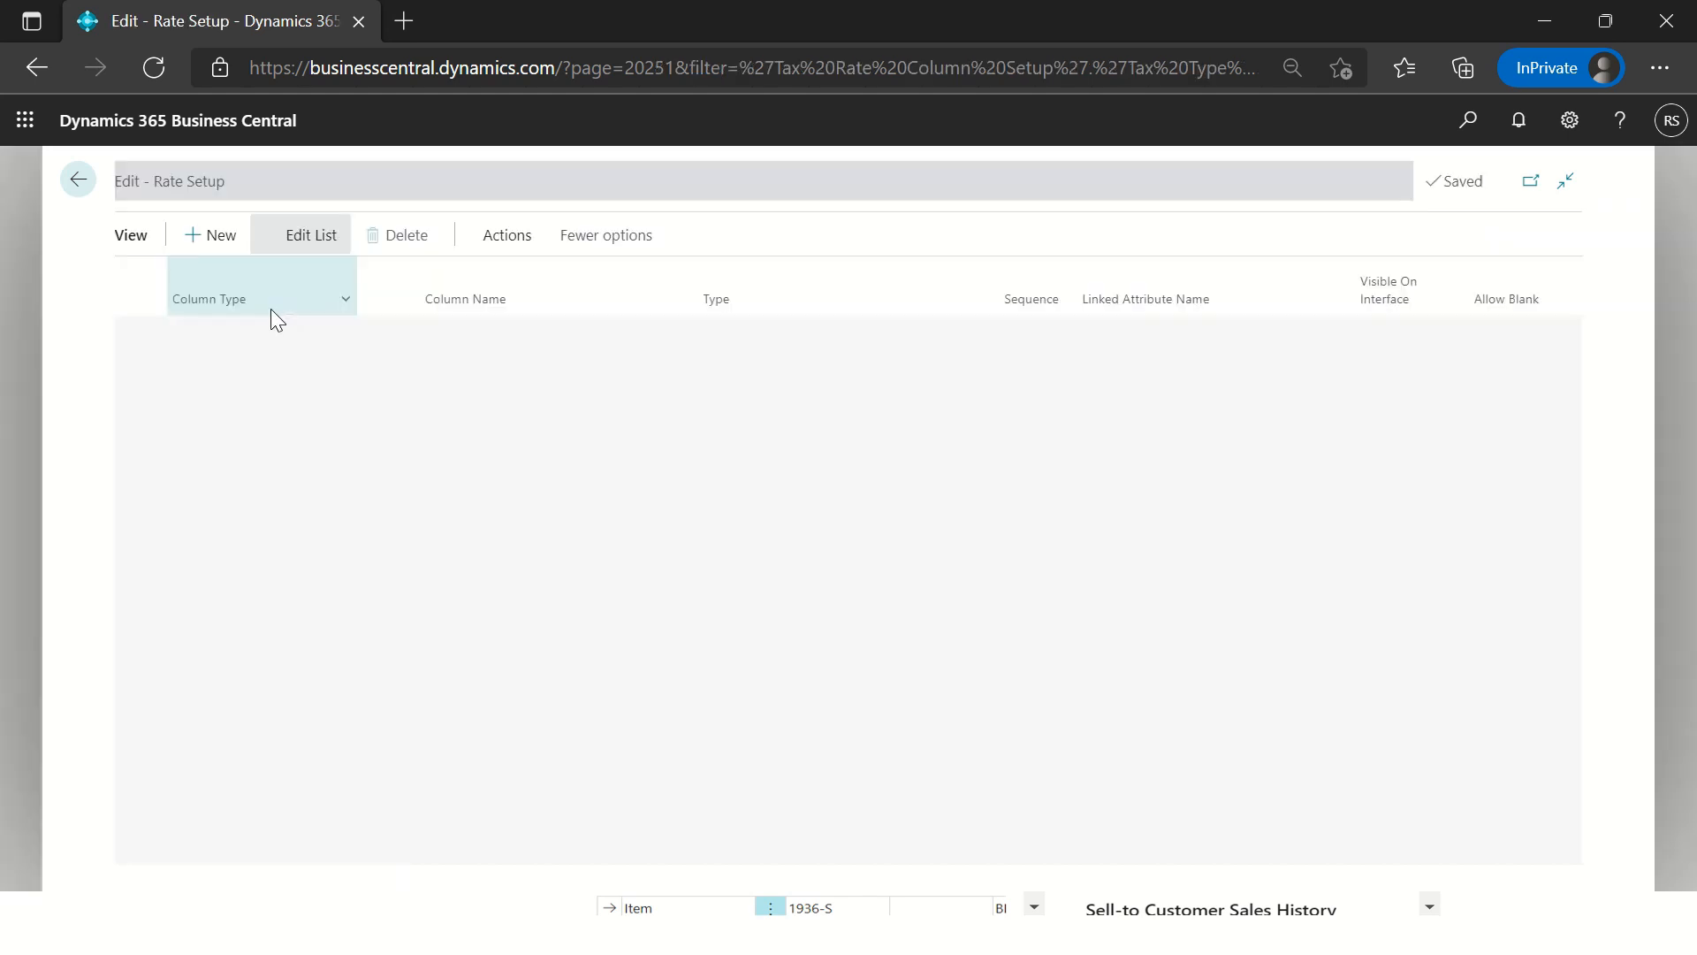
click(595, 362)
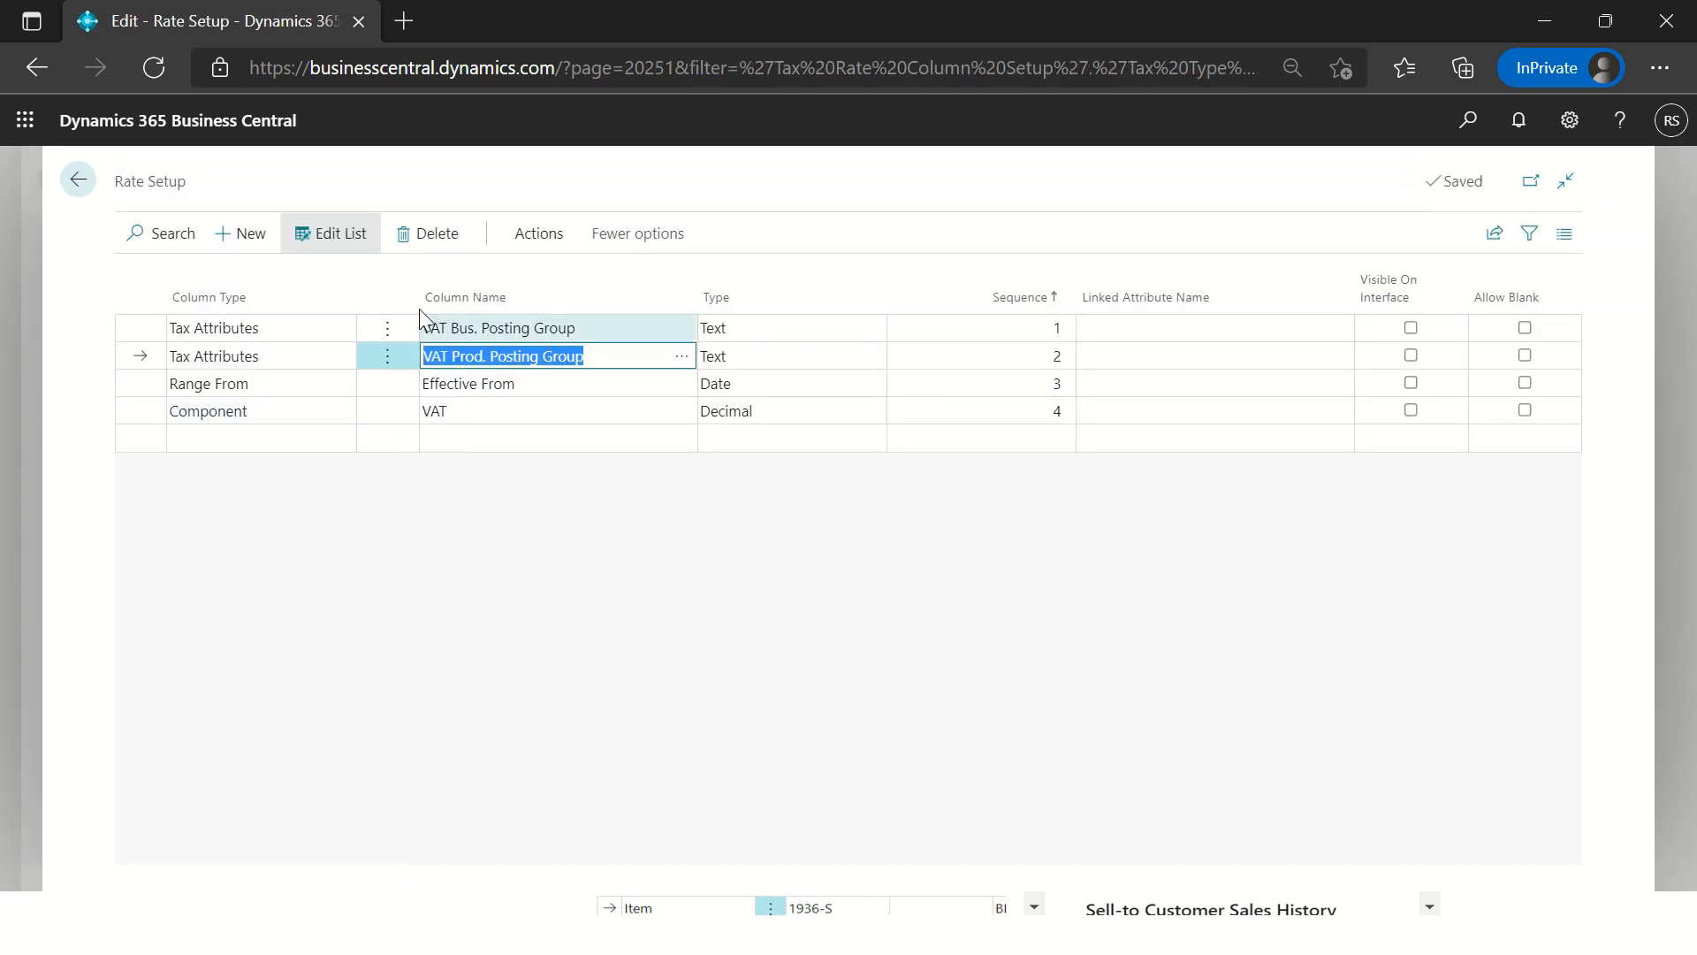
click(537, 235)
click(192, 281)
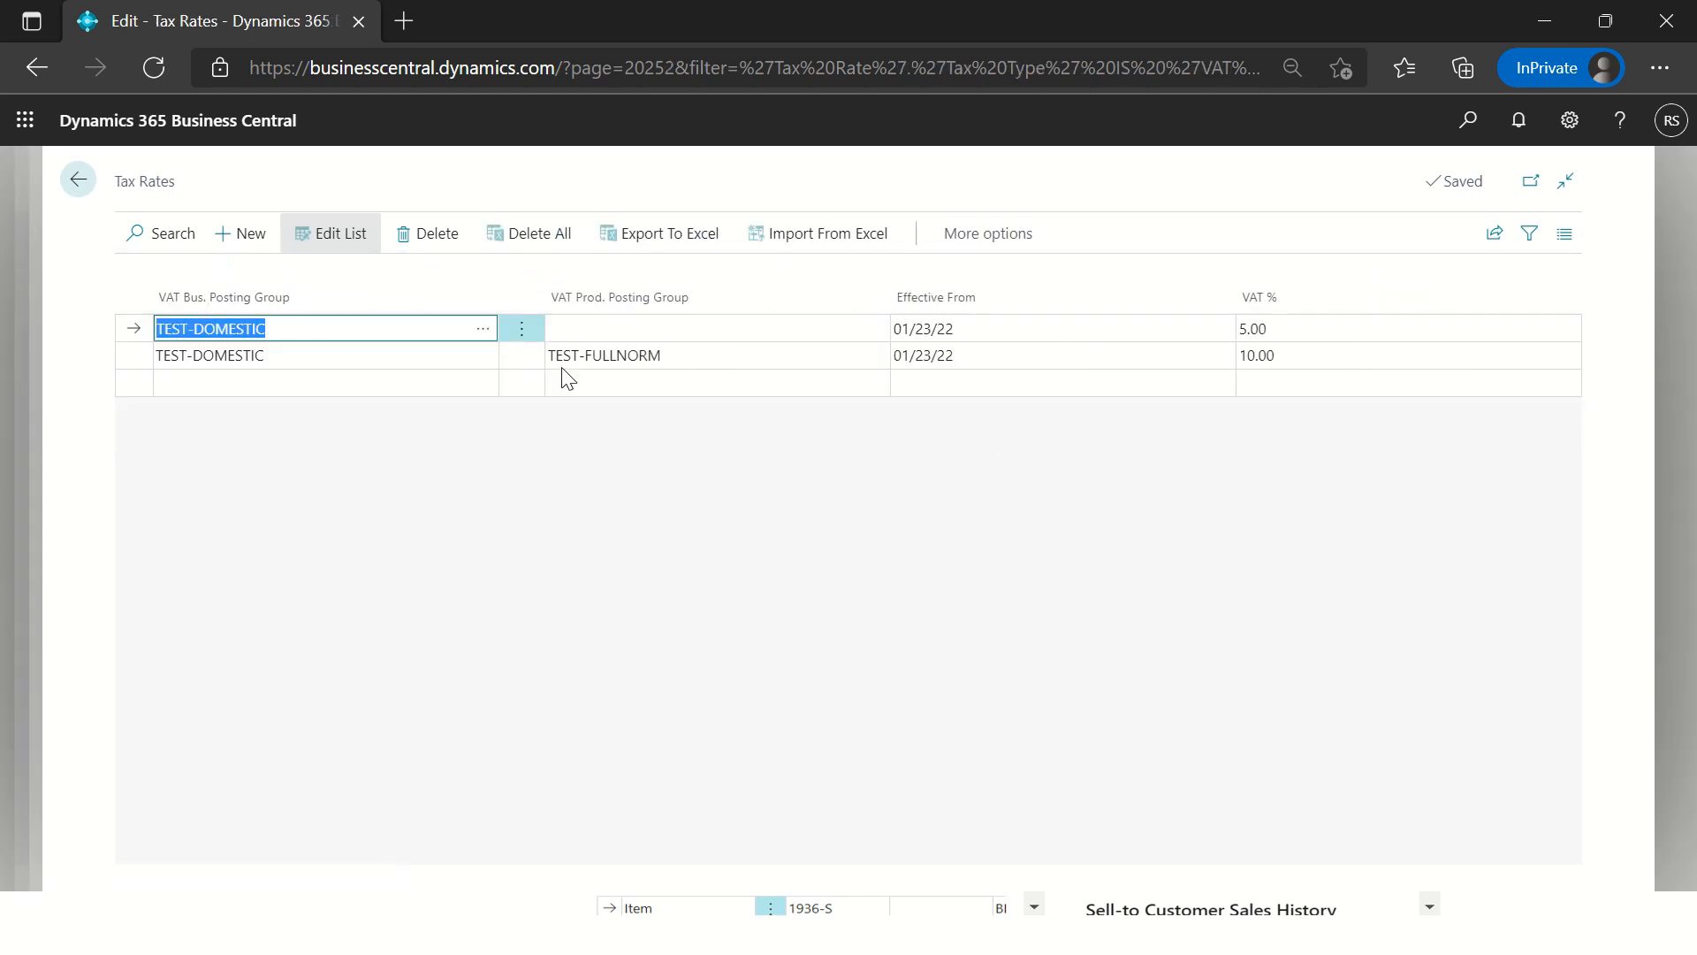
click(414, 251)
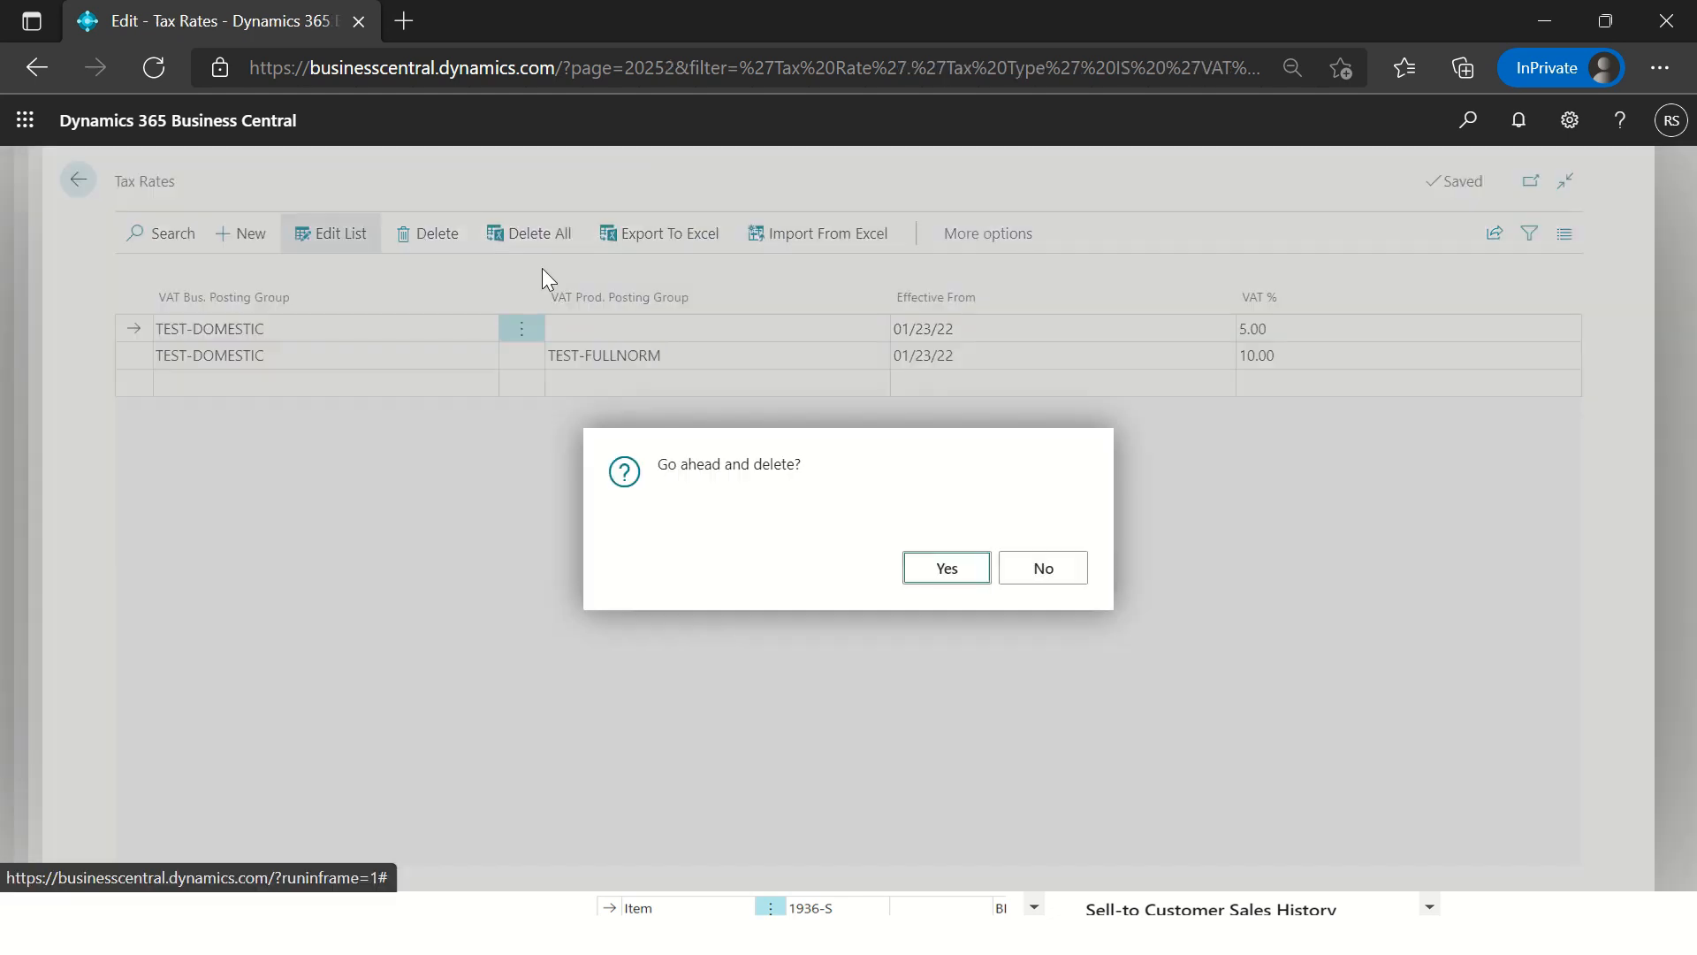
click(941, 570)
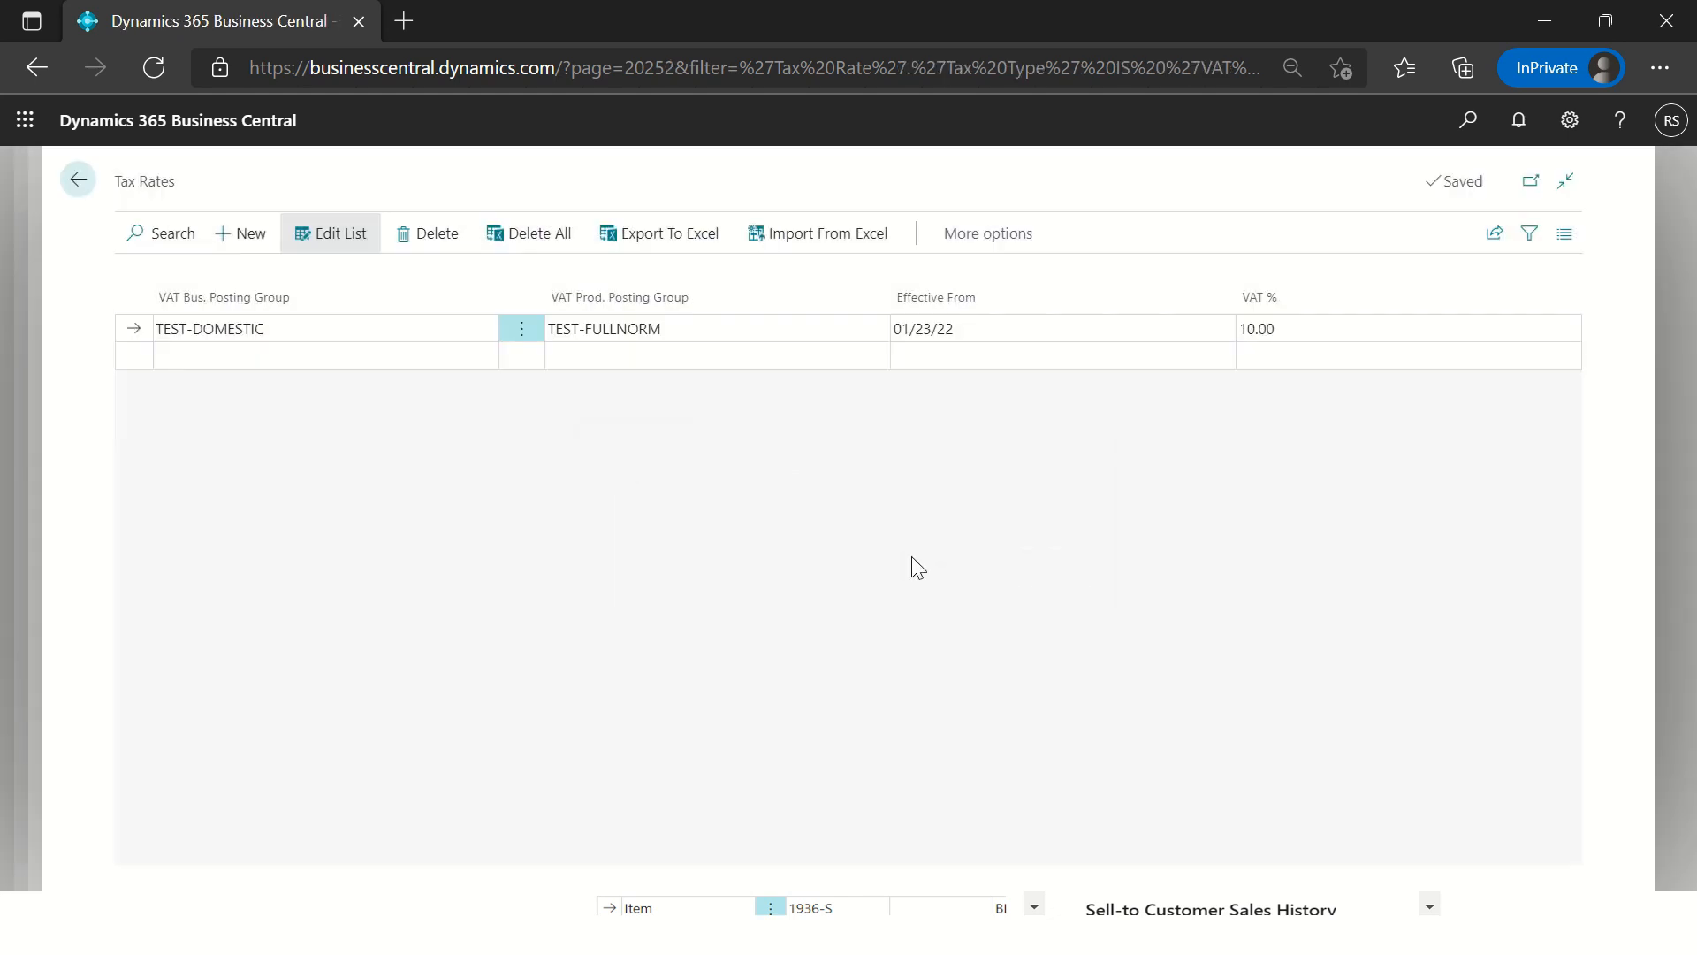
click(710, 336)
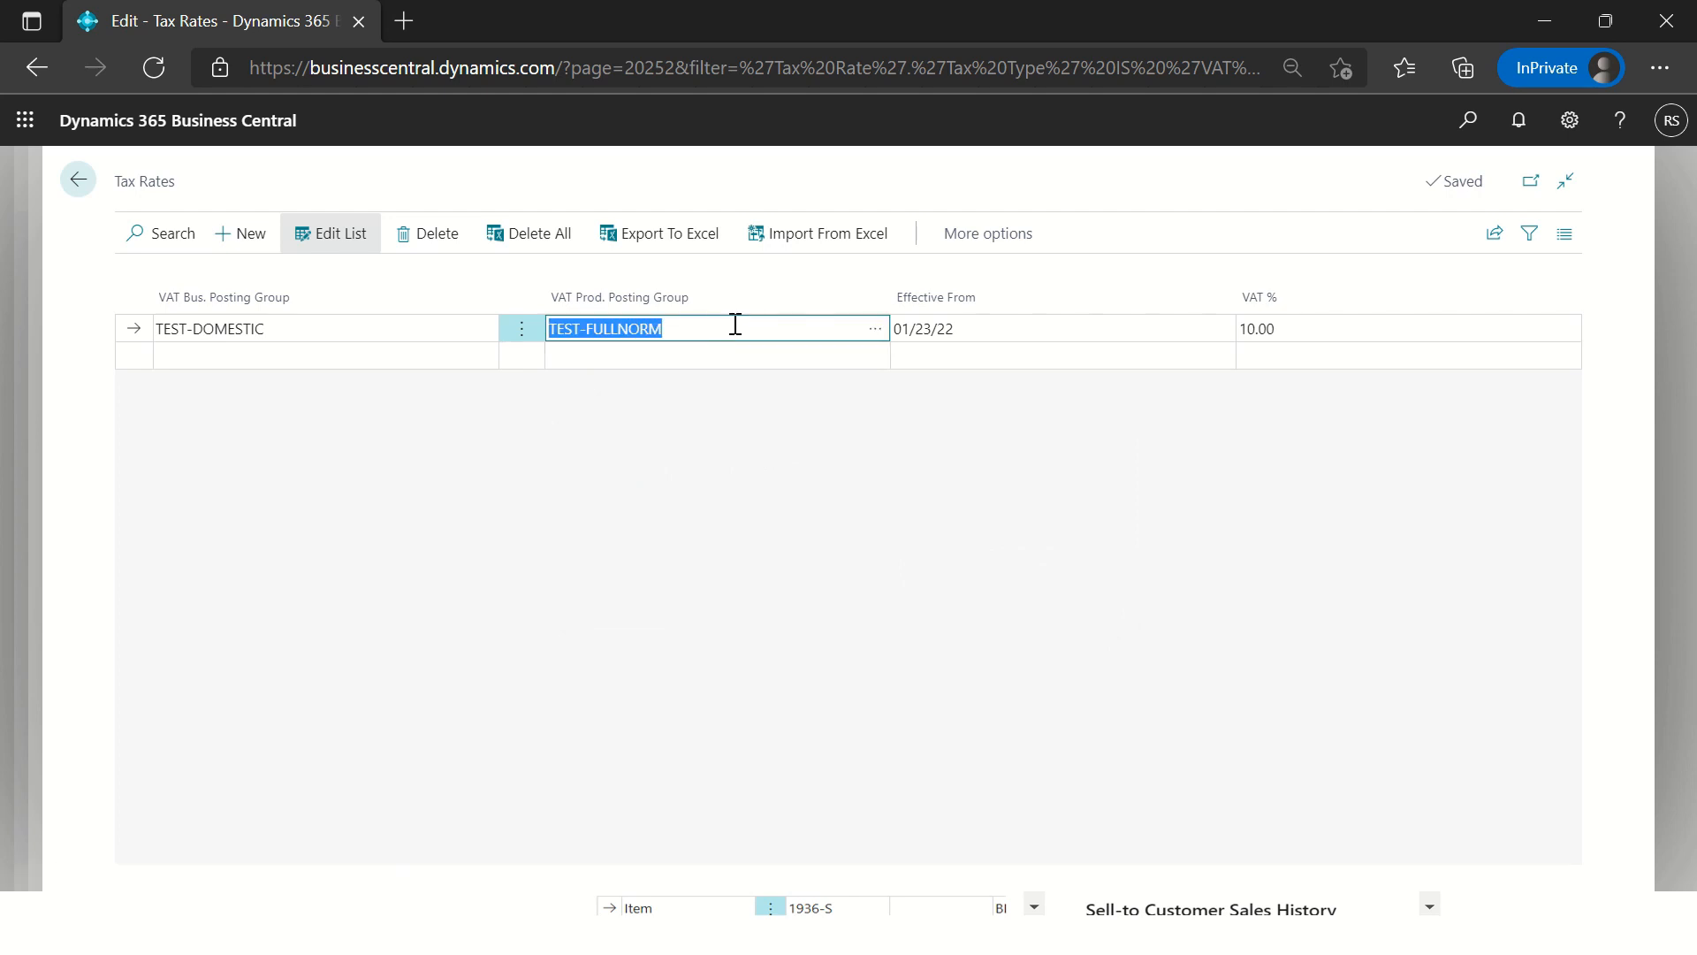
Step: Return to the Tax Types list and open the Use Cases of the VAT tax type
click(79, 181)
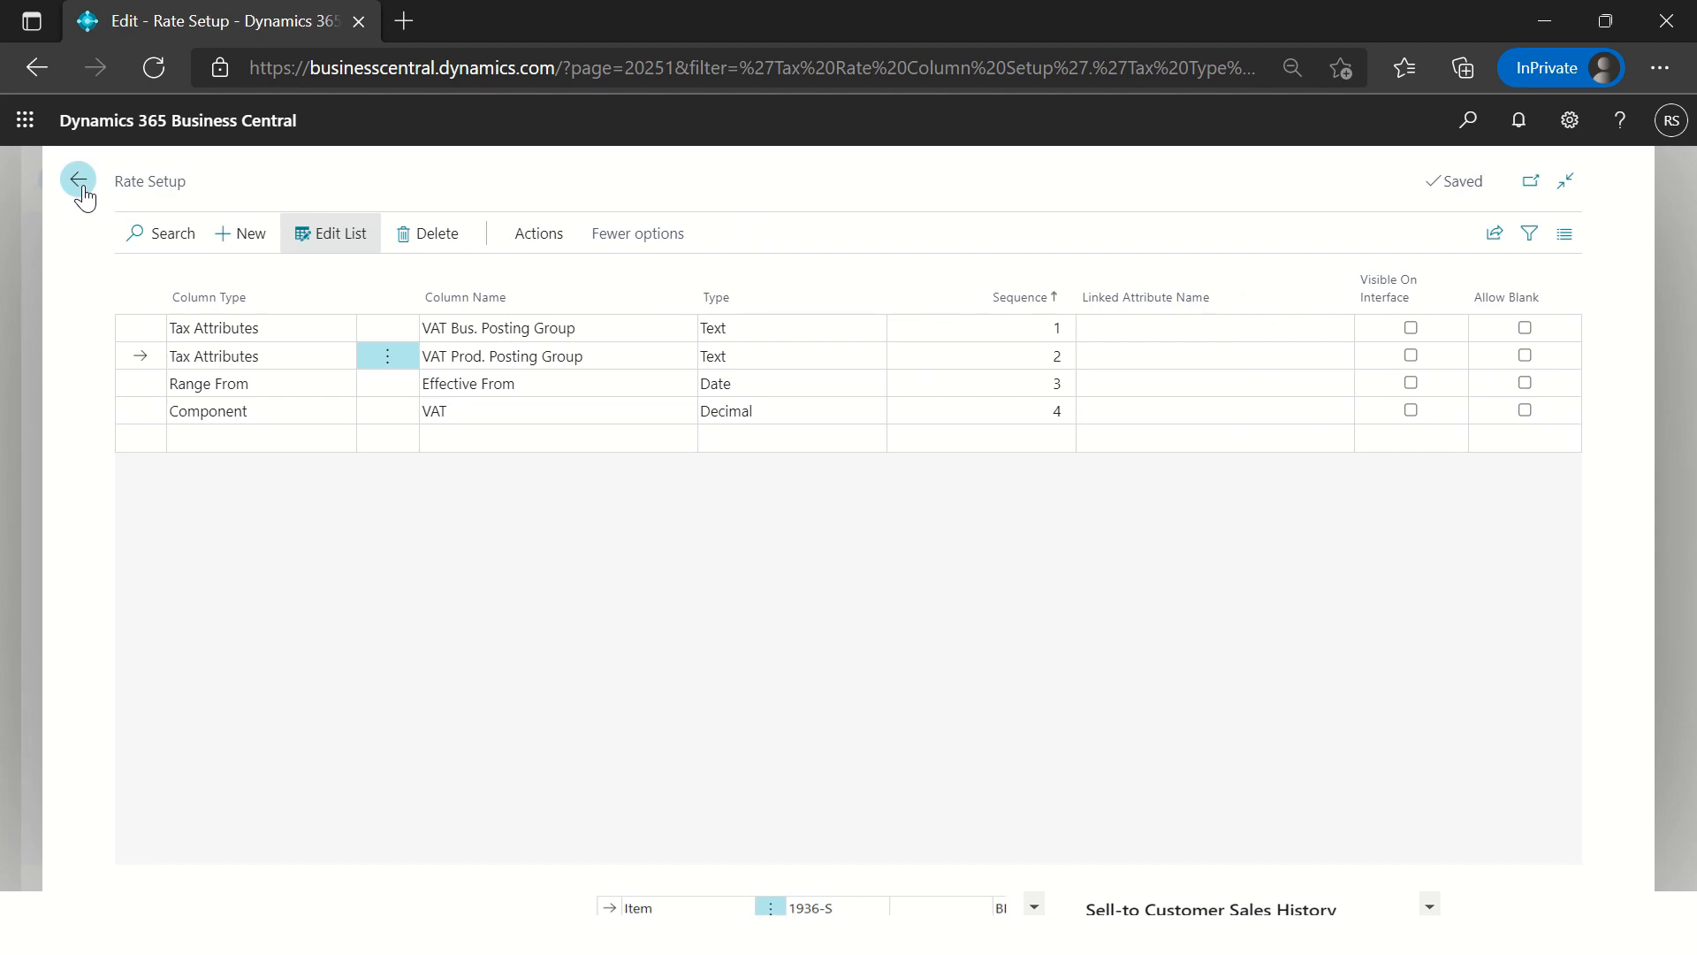
click(82, 189)
click(1309, 236)
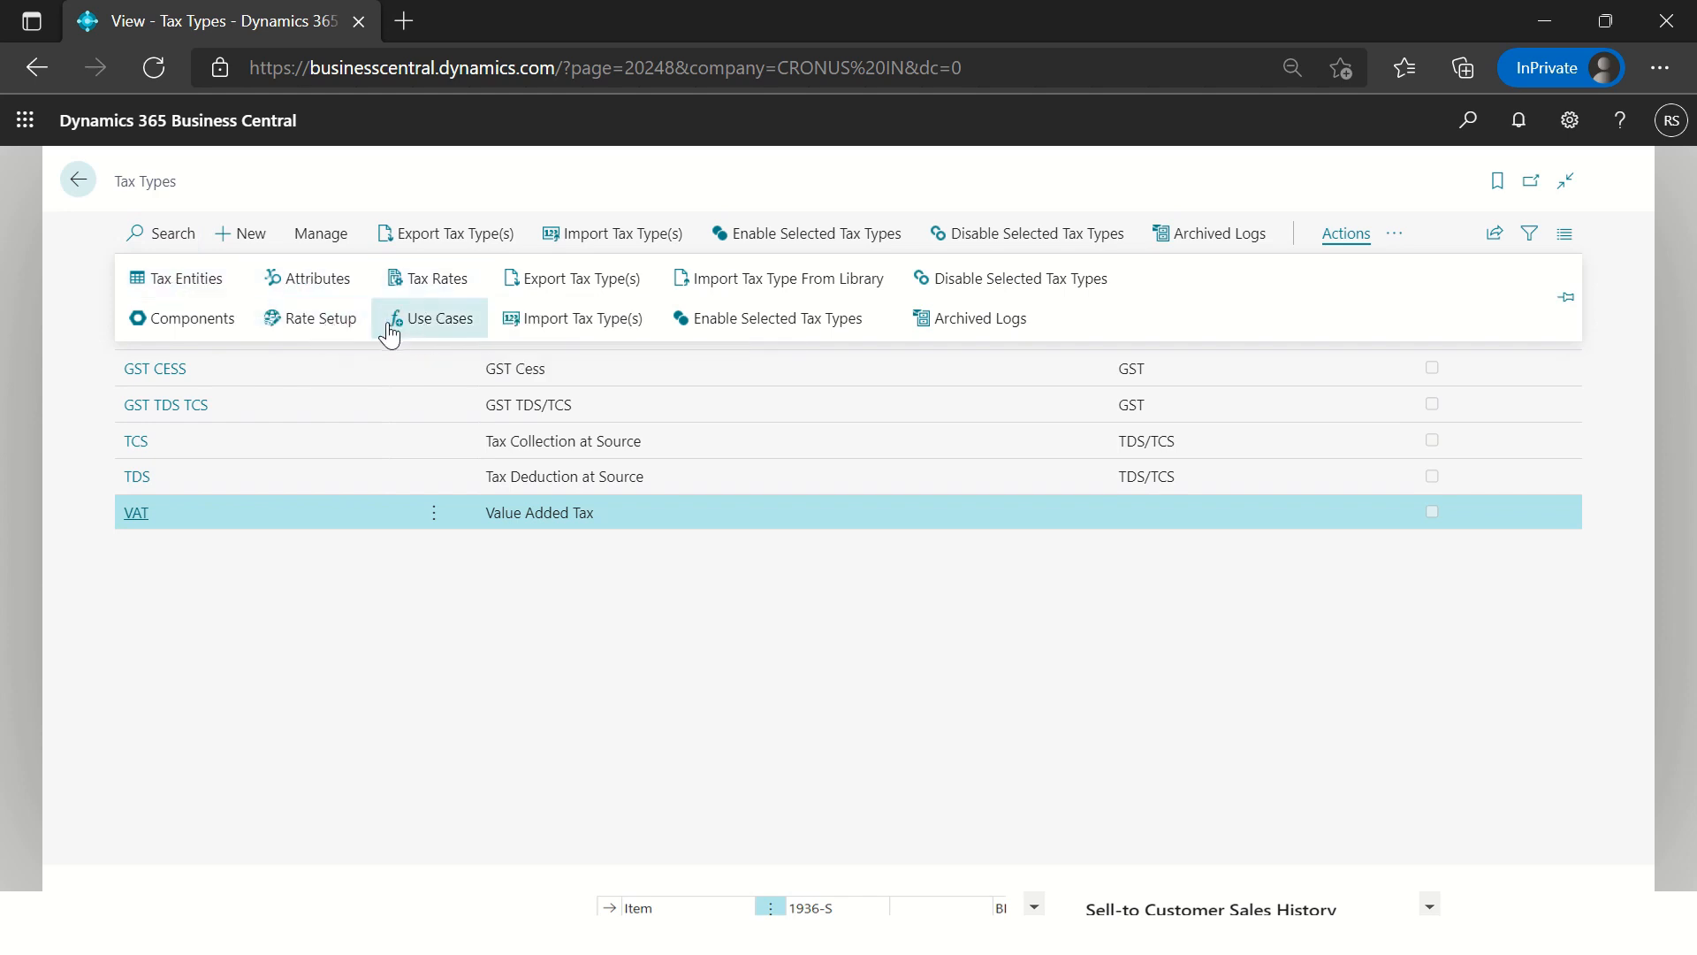
click(431, 329)
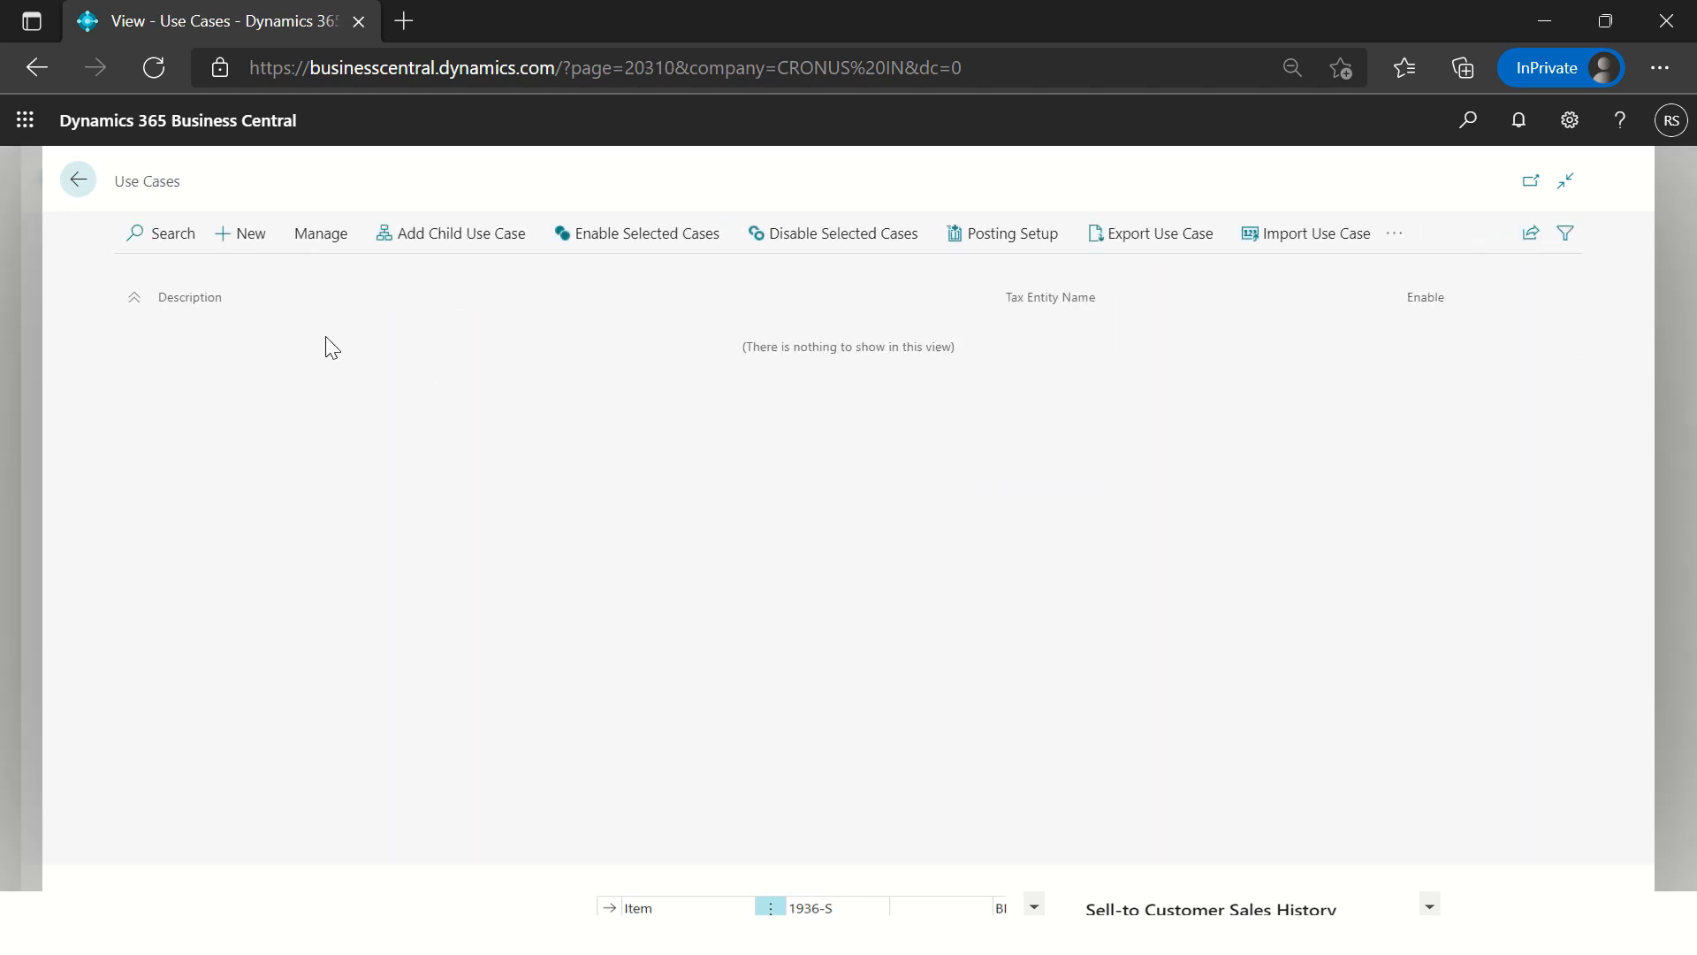
Step: Create a new use case with the description "Calculate VAT on Sales Document" and the tax entity Sales Line
click(252, 235)
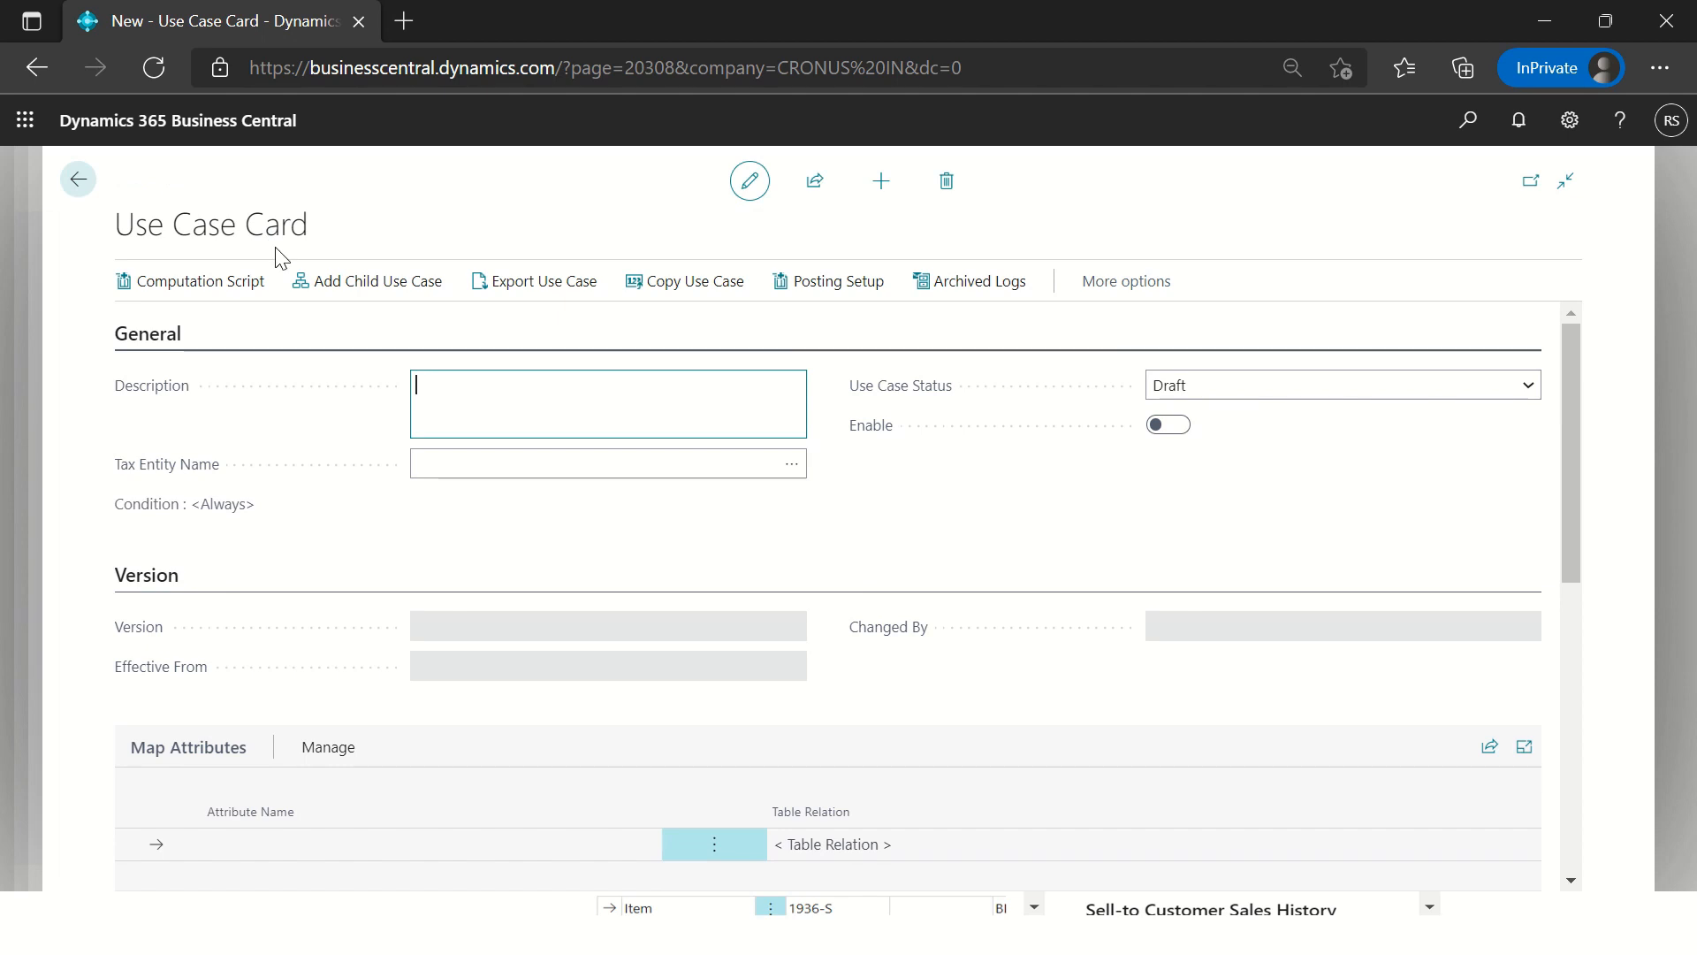
text(Calulate)
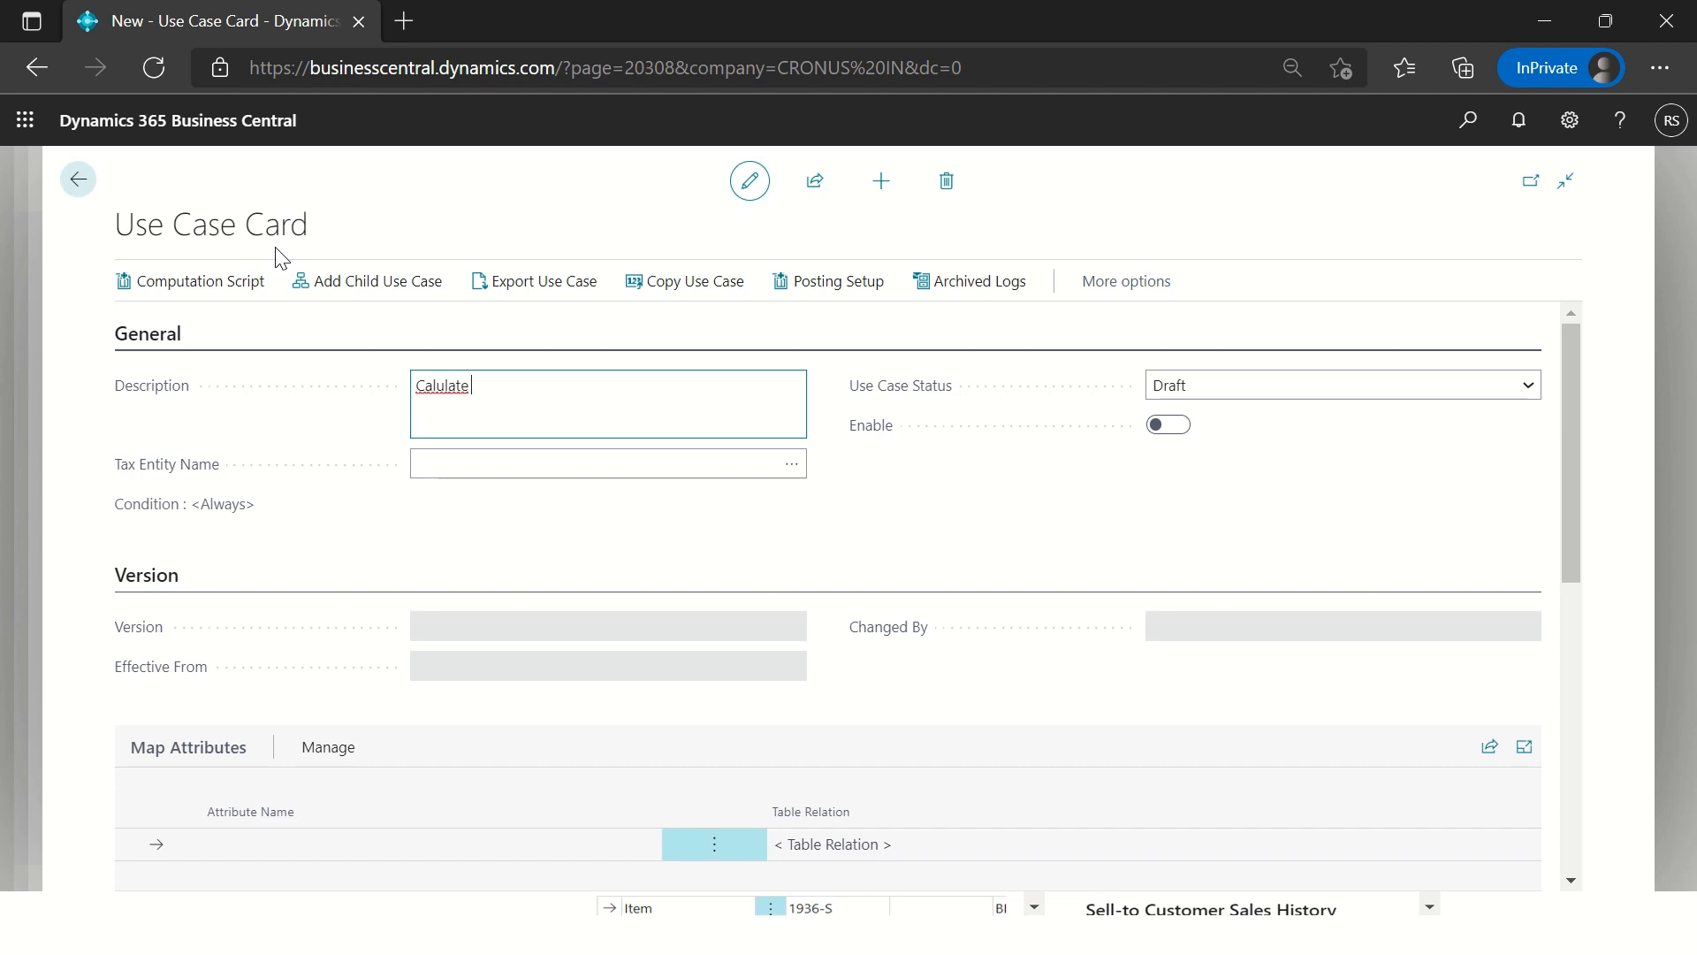
key(BackSpace)
key(BackSpace)
key(BackSpace)
key(BackSpace)
key(BackSpace)
text(culate VAT on)
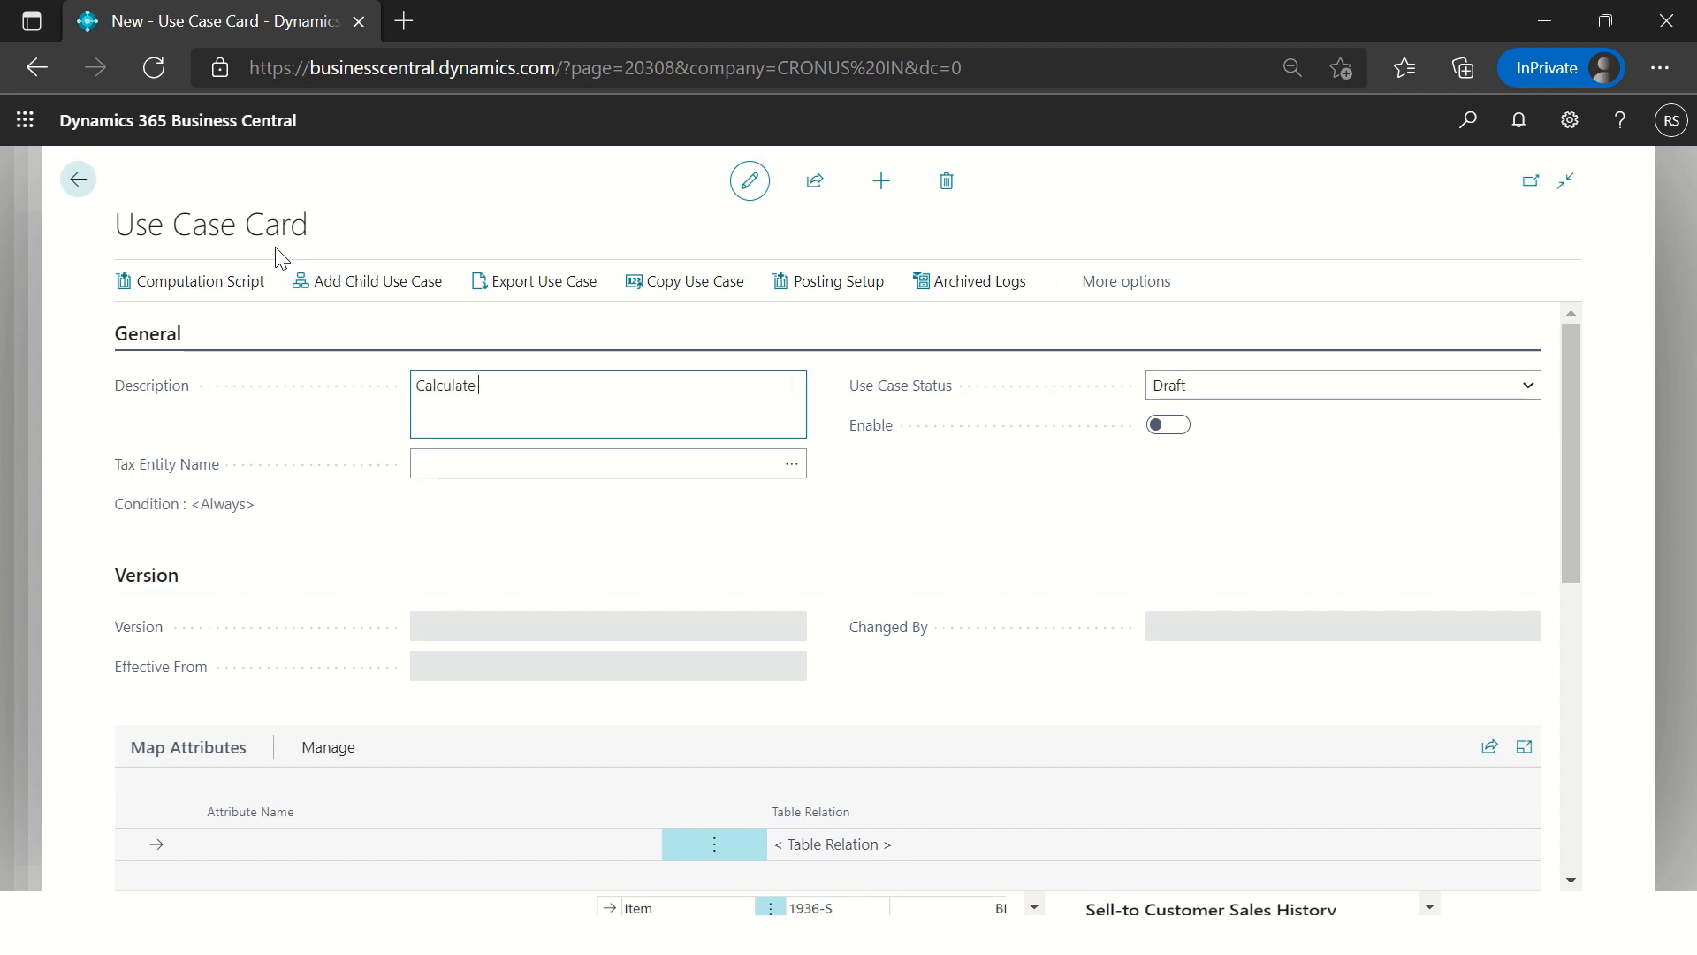
text( Sales)
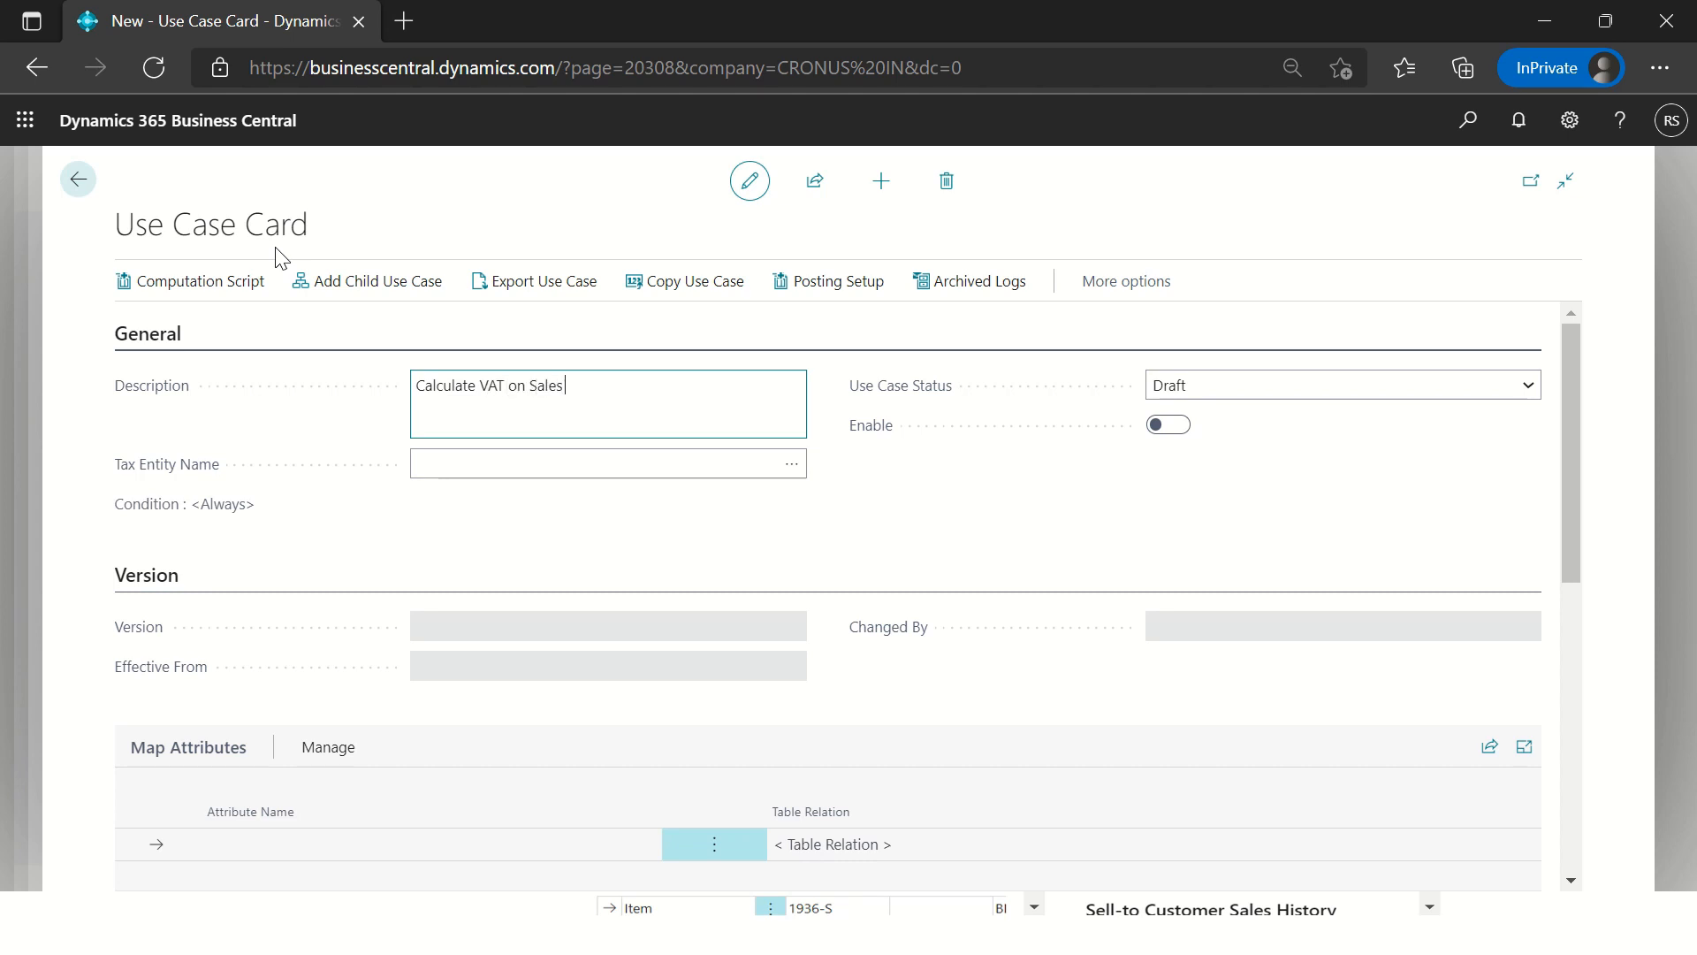
text( Document)
key(Tab)
text(Sales Line)
key(Tab)
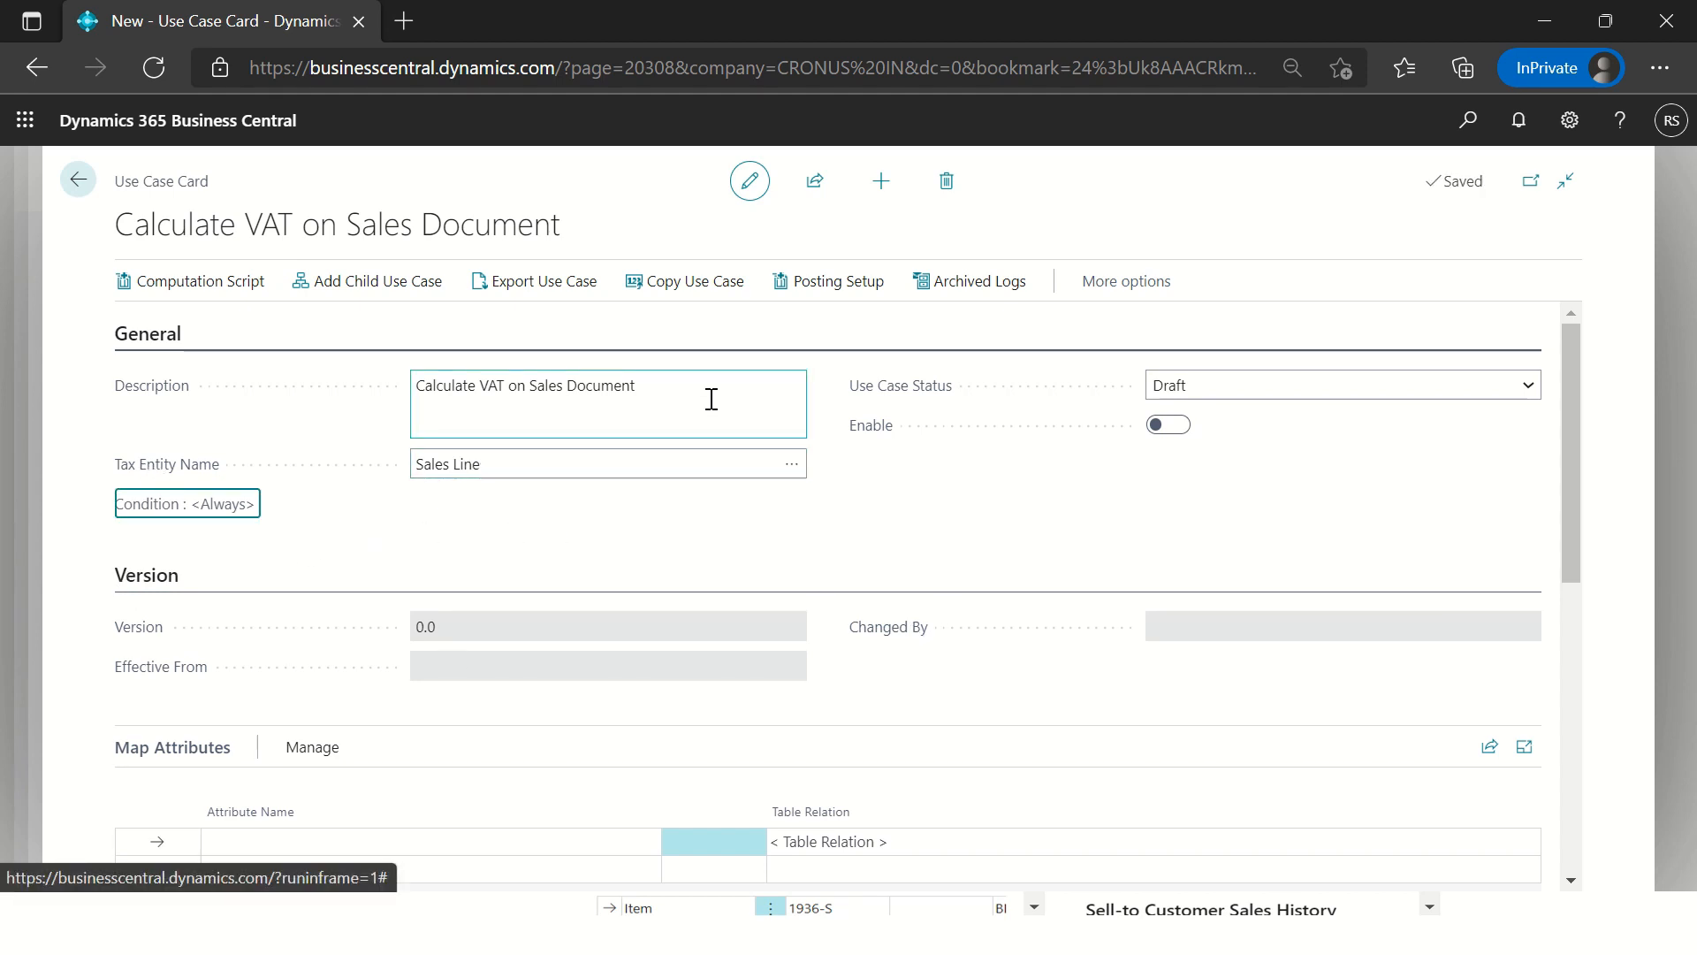
Step: Collapse the General and Version sections and add VAT Bus. Posting Group as the first mapped attribute
click(181, 346)
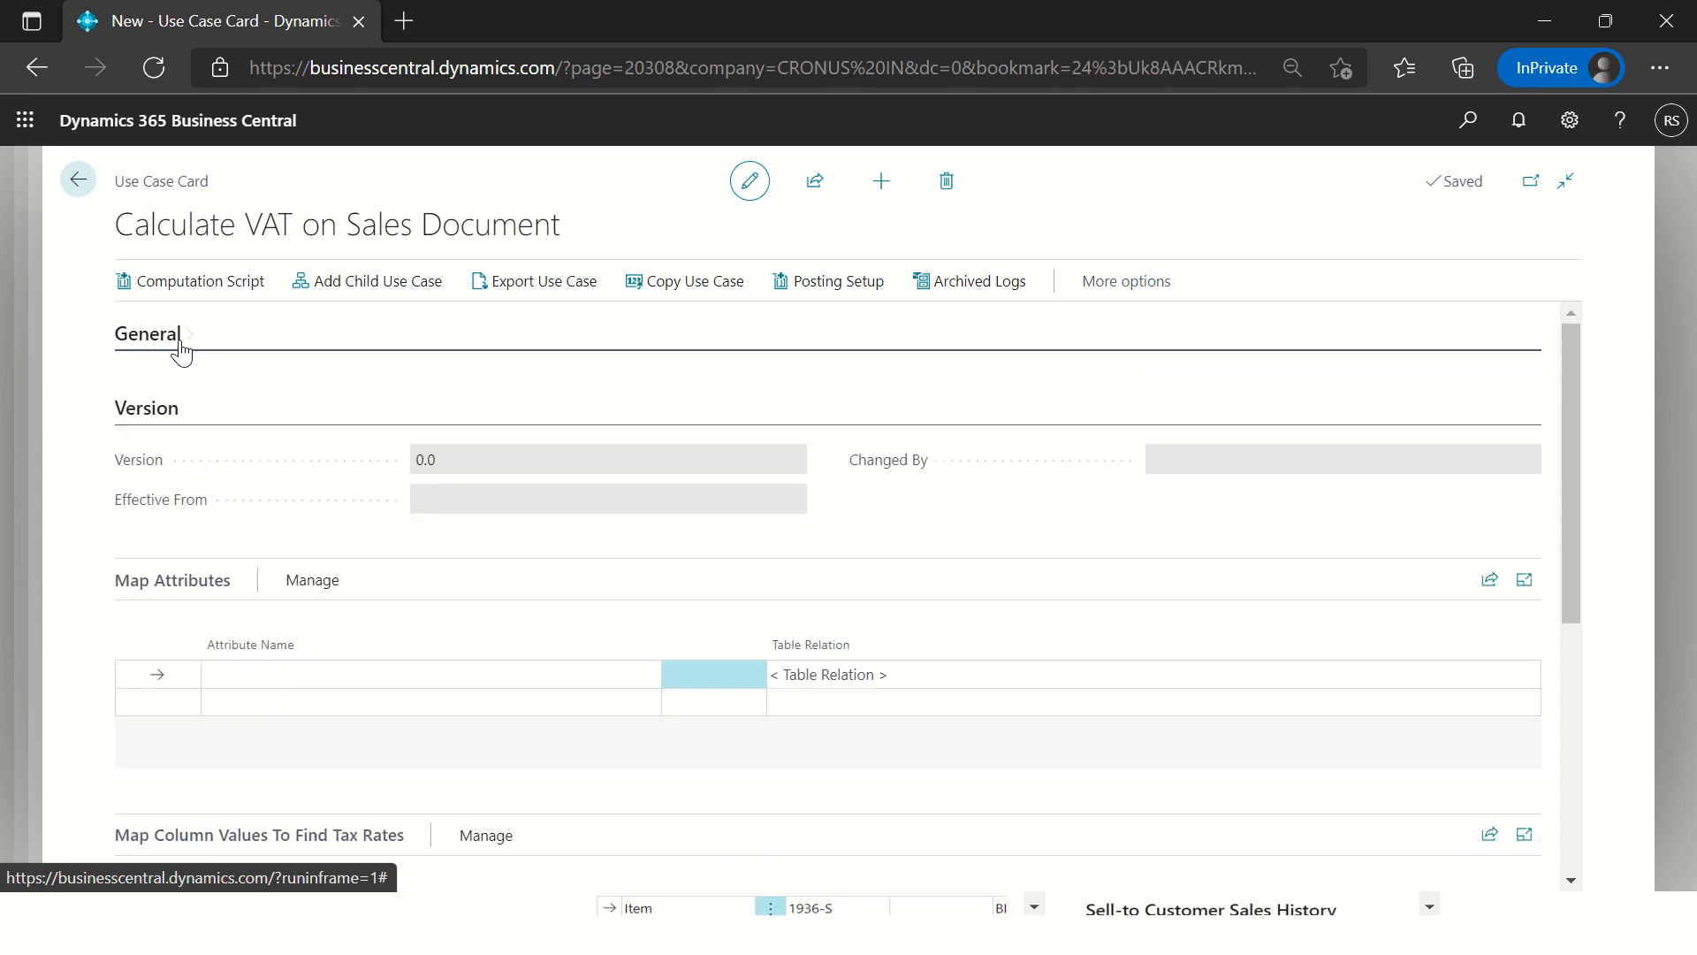
click(166, 430)
click(256, 586)
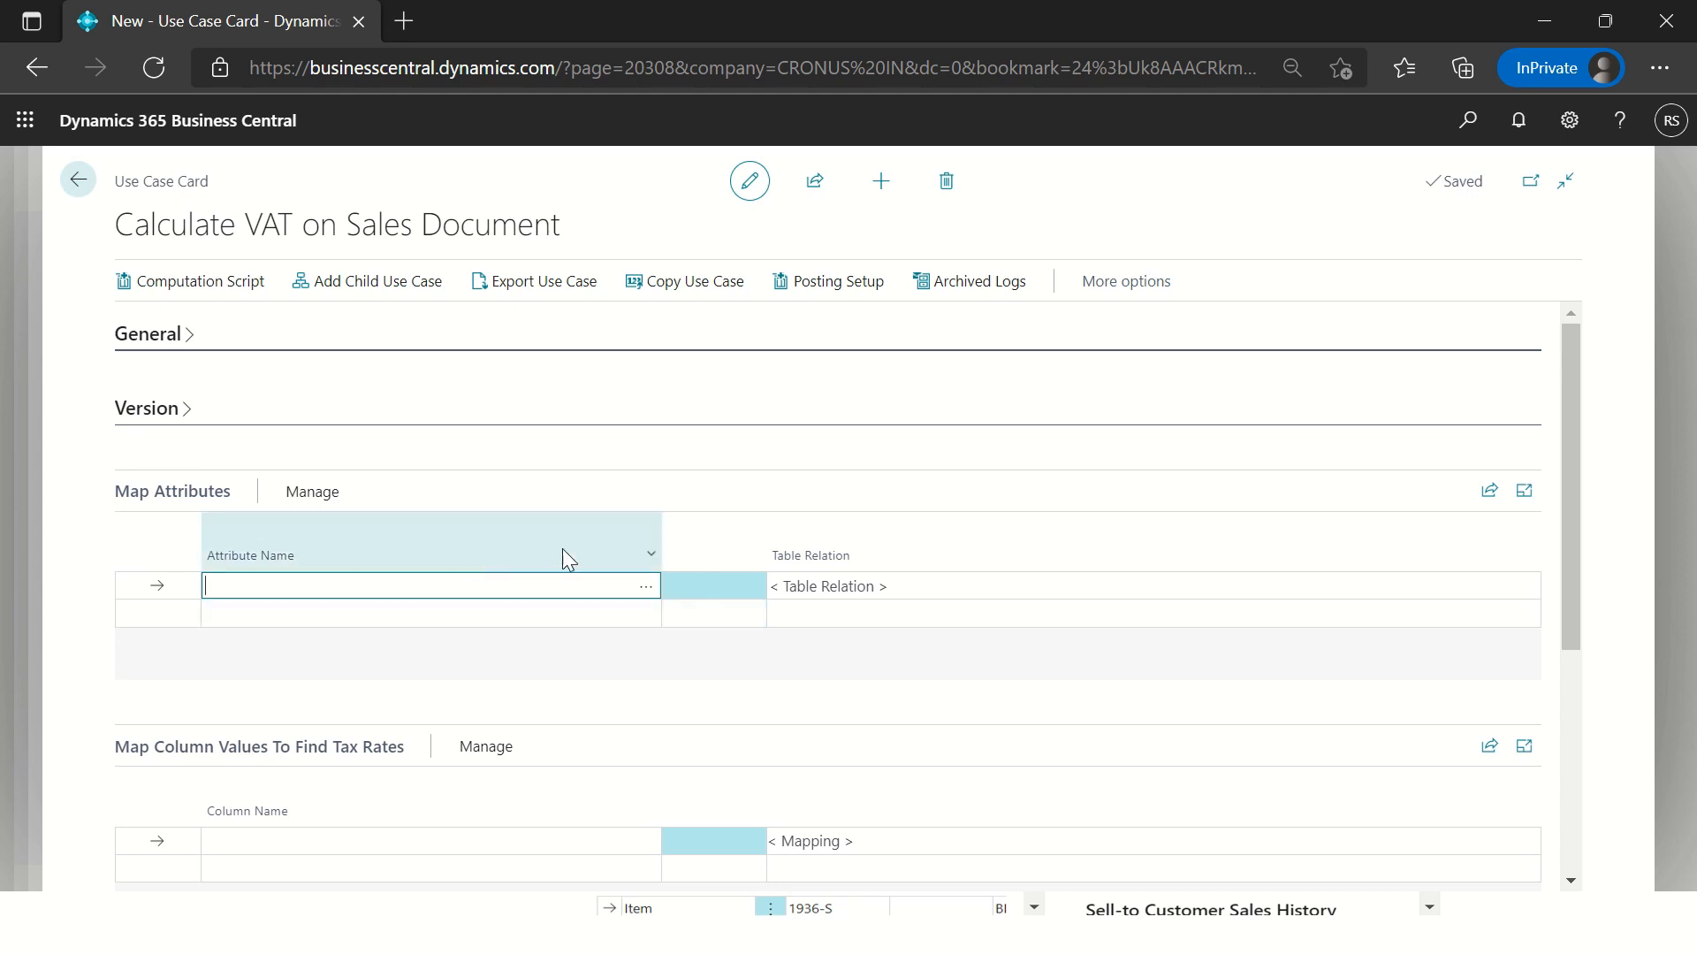
click(648, 589)
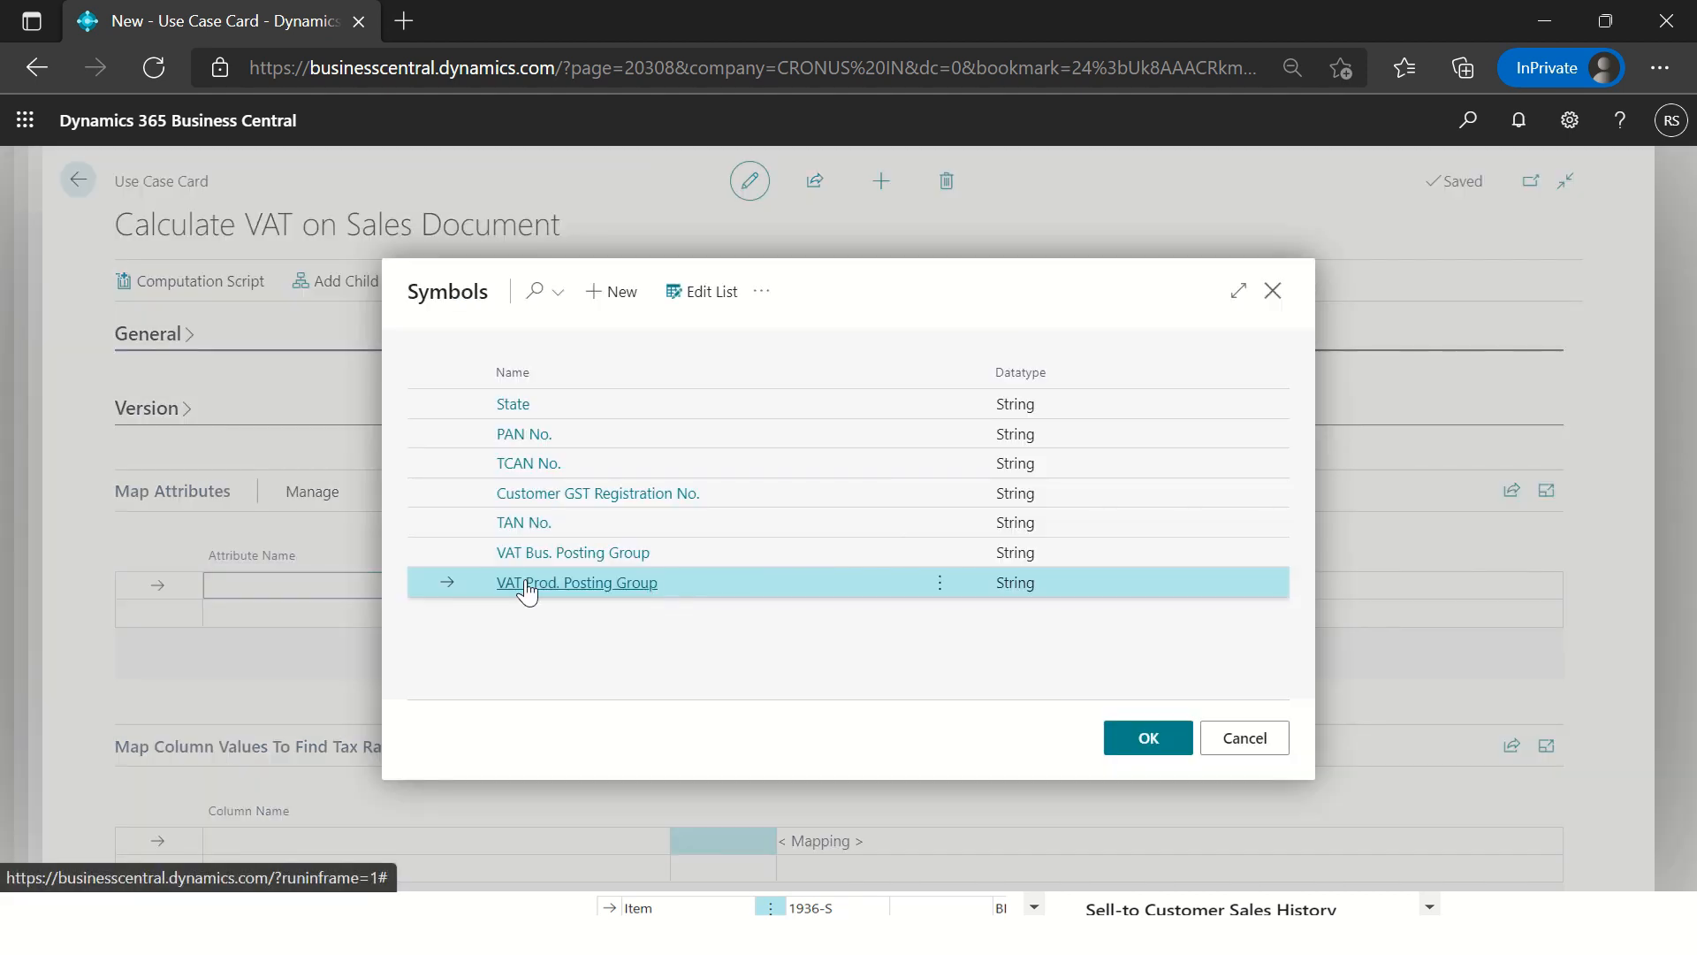
click(572, 557)
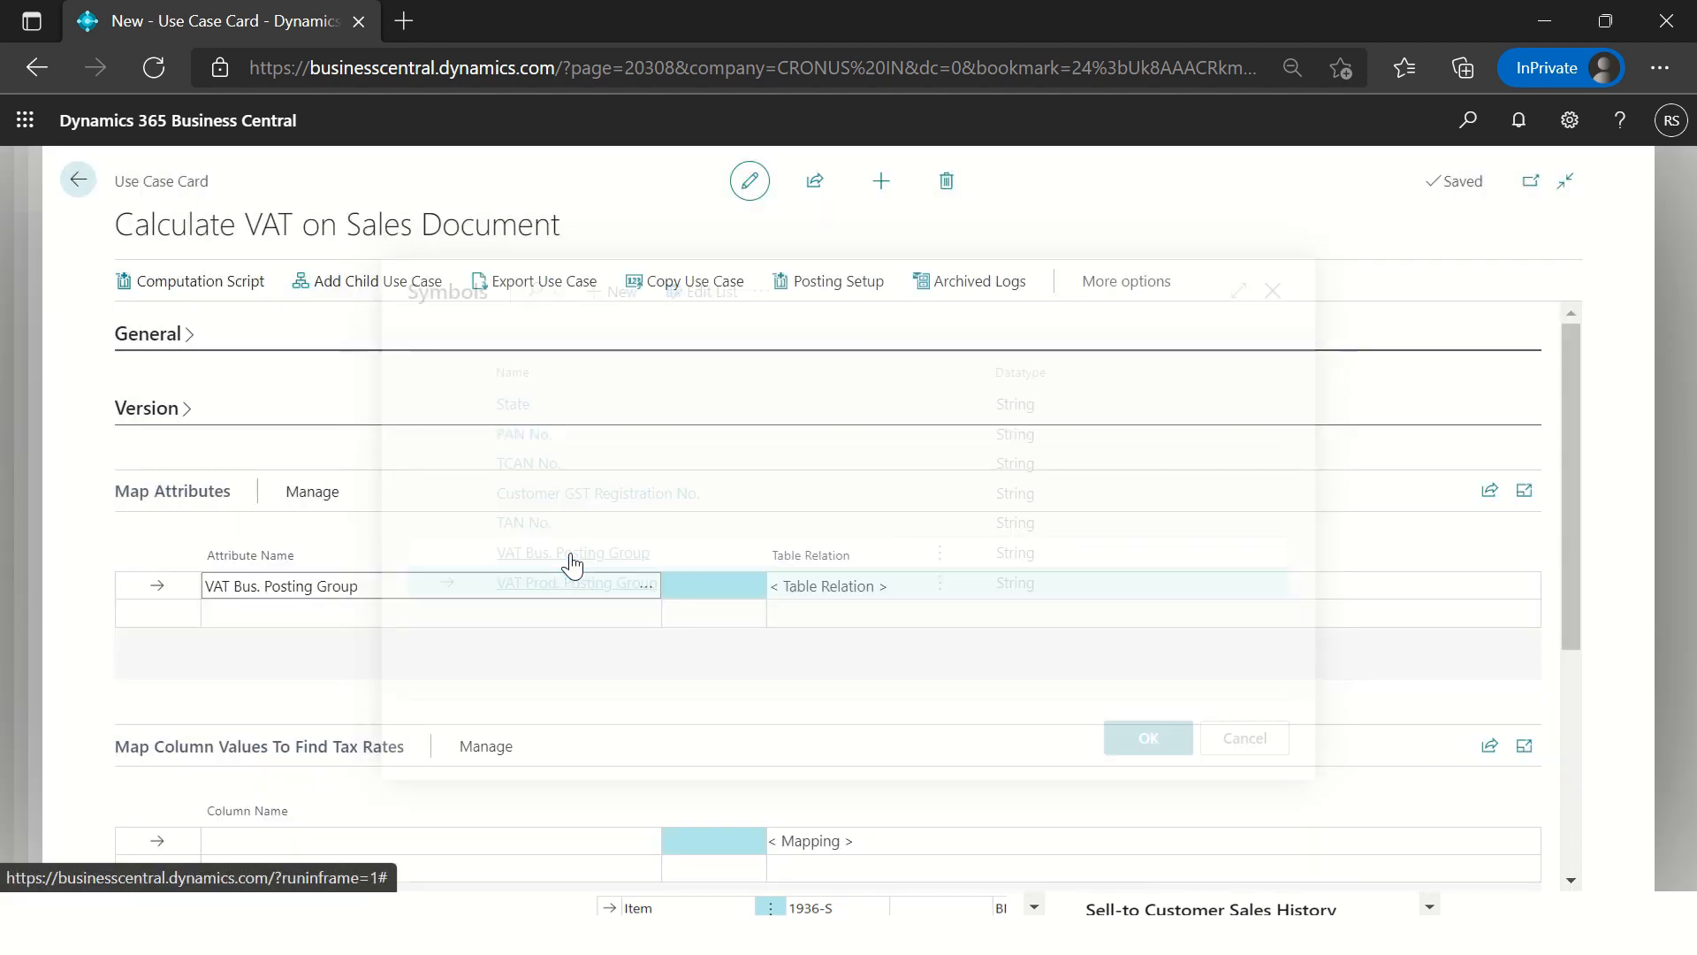
Step: Try to relate the VAT Bus. Posting Group attribute to the current Sales Line record, and discard the unsaved changes
click(833, 588)
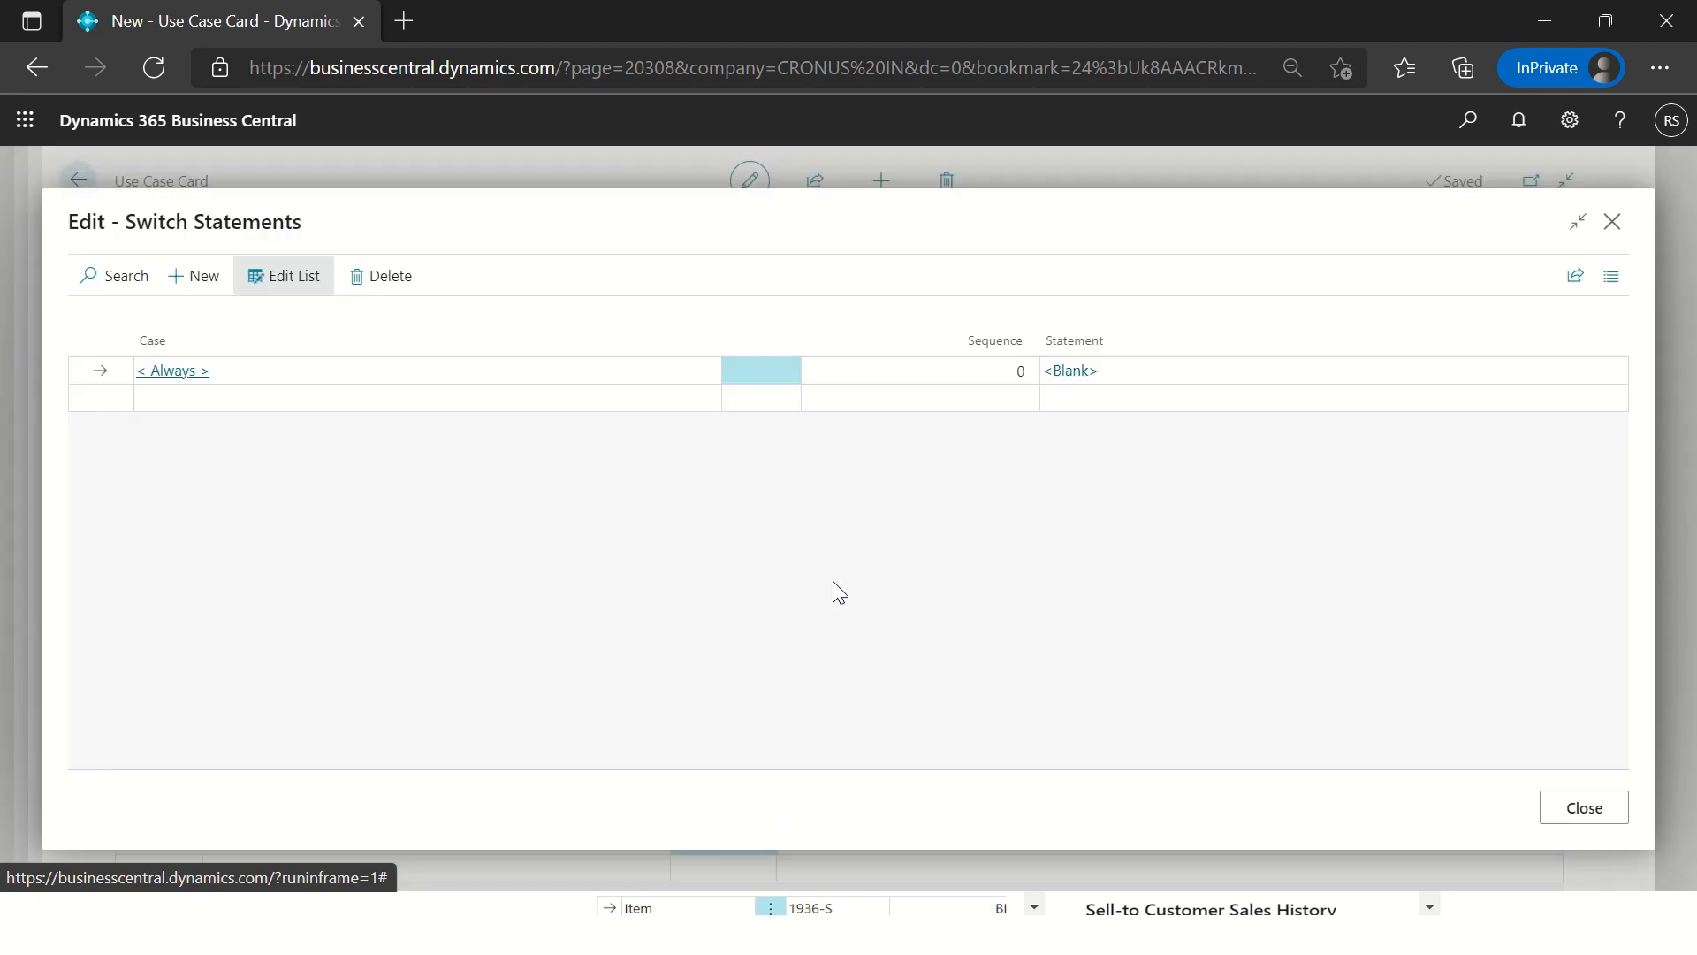
click(1080, 373)
click(942, 450)
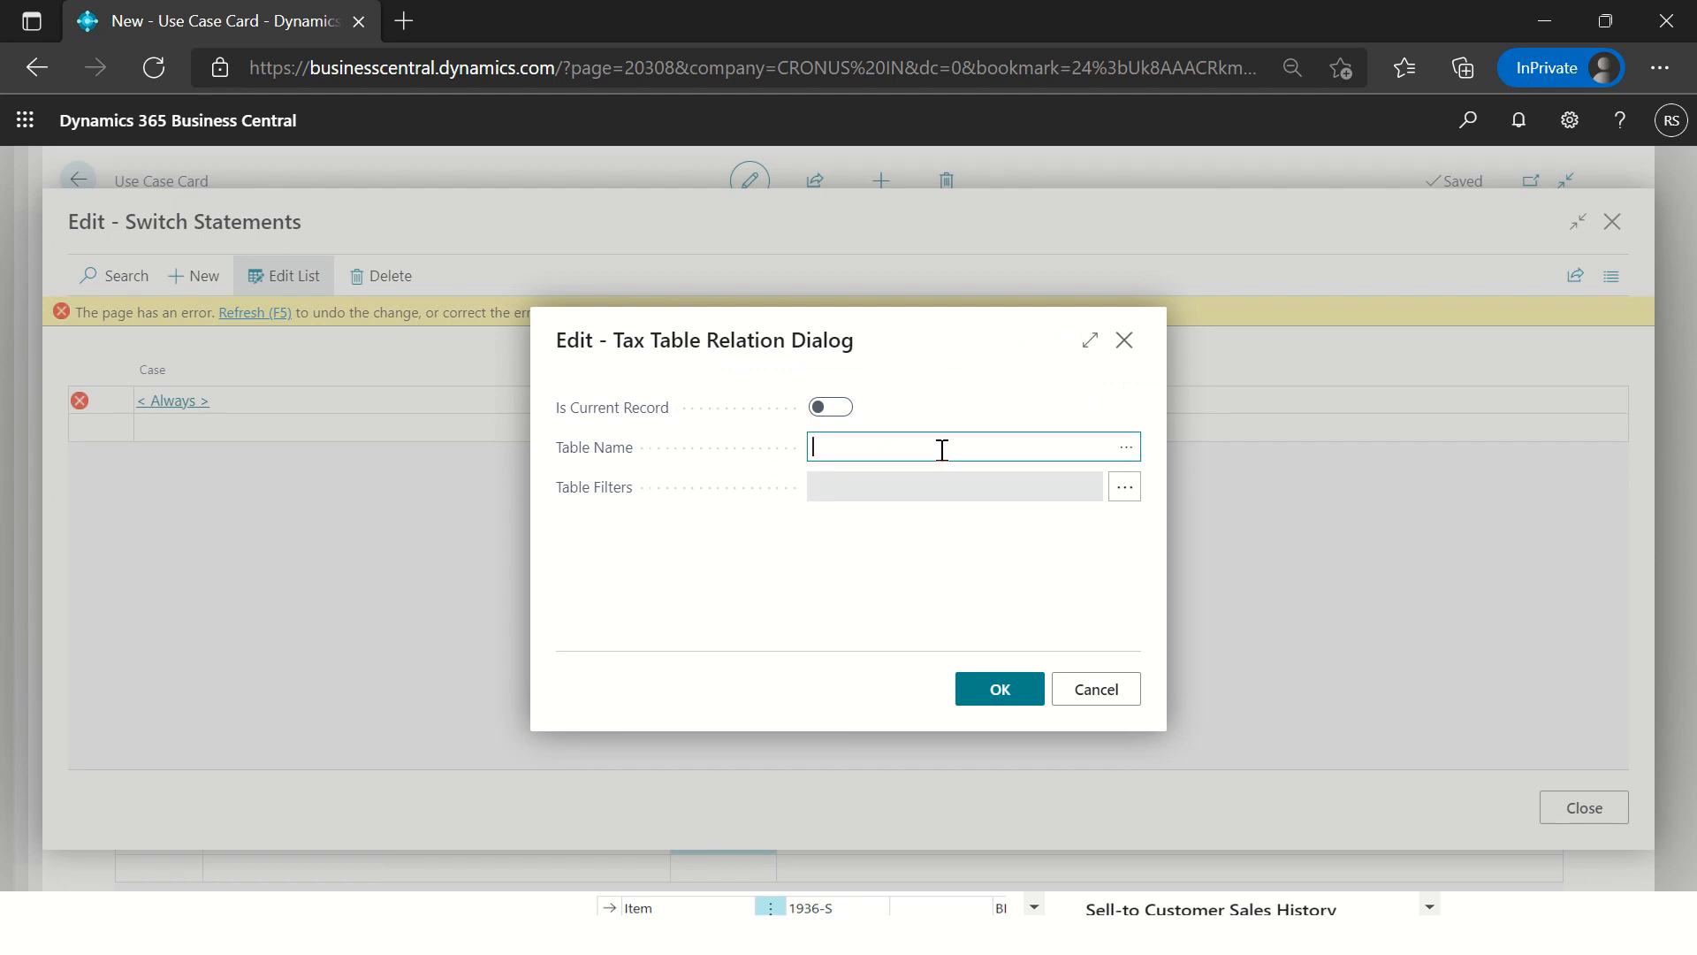
text(sales fil)
key(BackSpace)
key(BackSpace)
key(BackSpace)
key(BackSpace)
key(BackSpace)
key(BackSpace)
key(BackSpace)
key(BackSpace)
key(BackSpace)
click(842, 408)
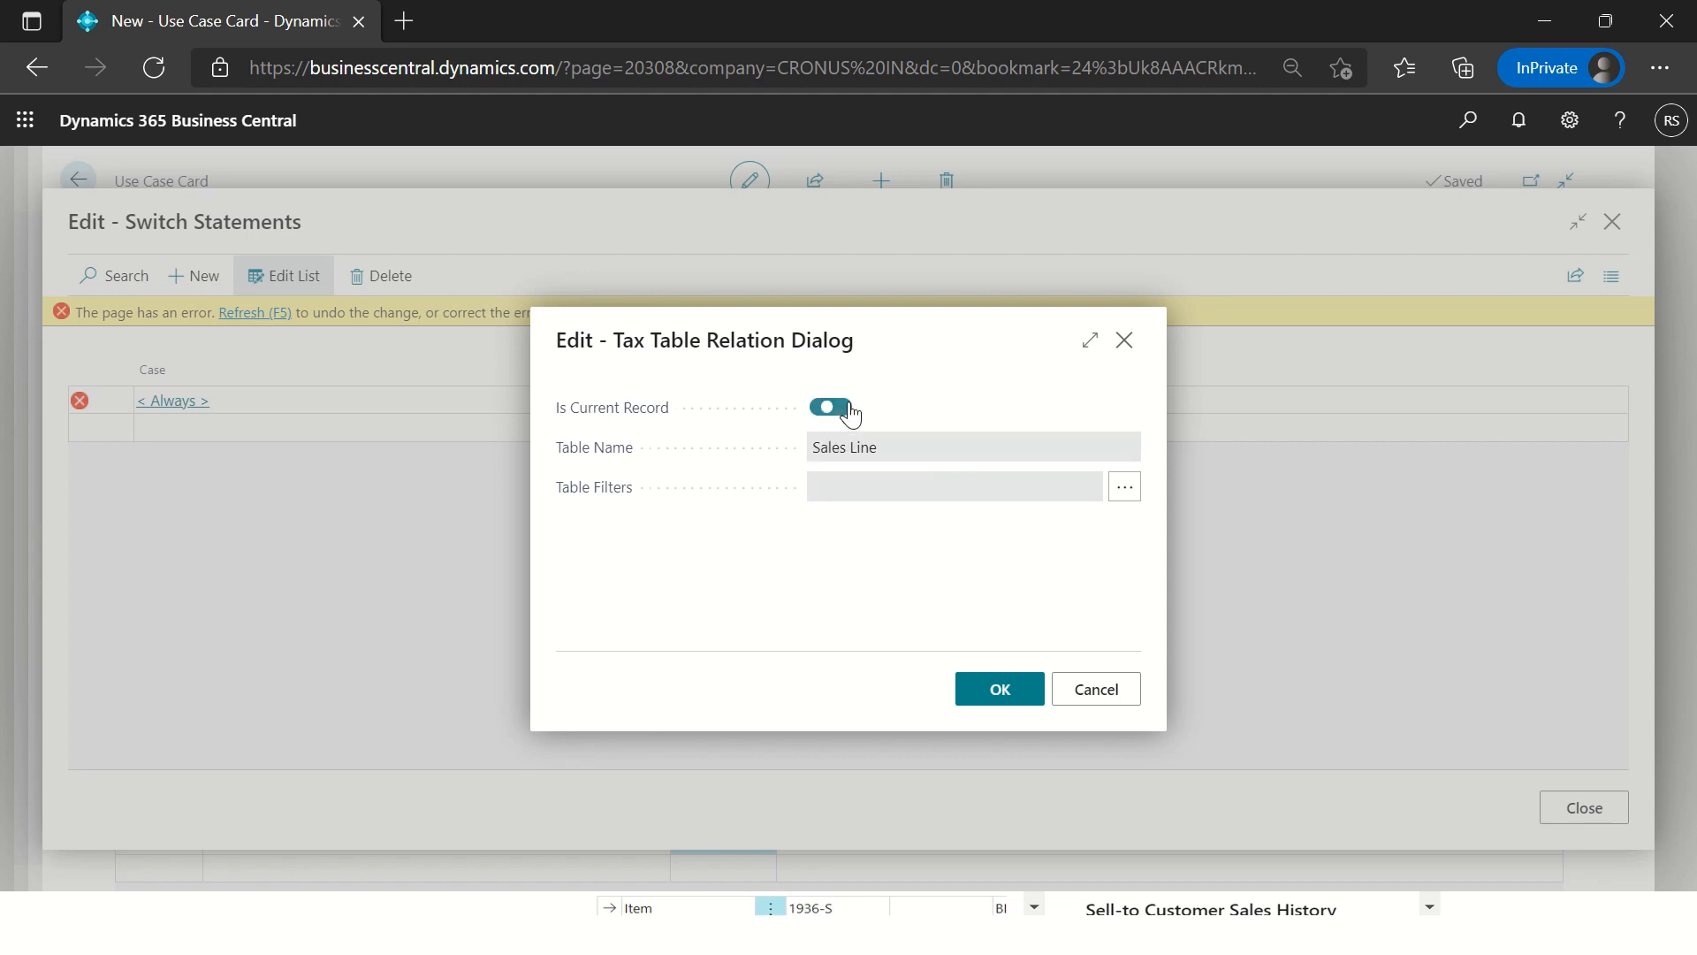
click(997, 690)
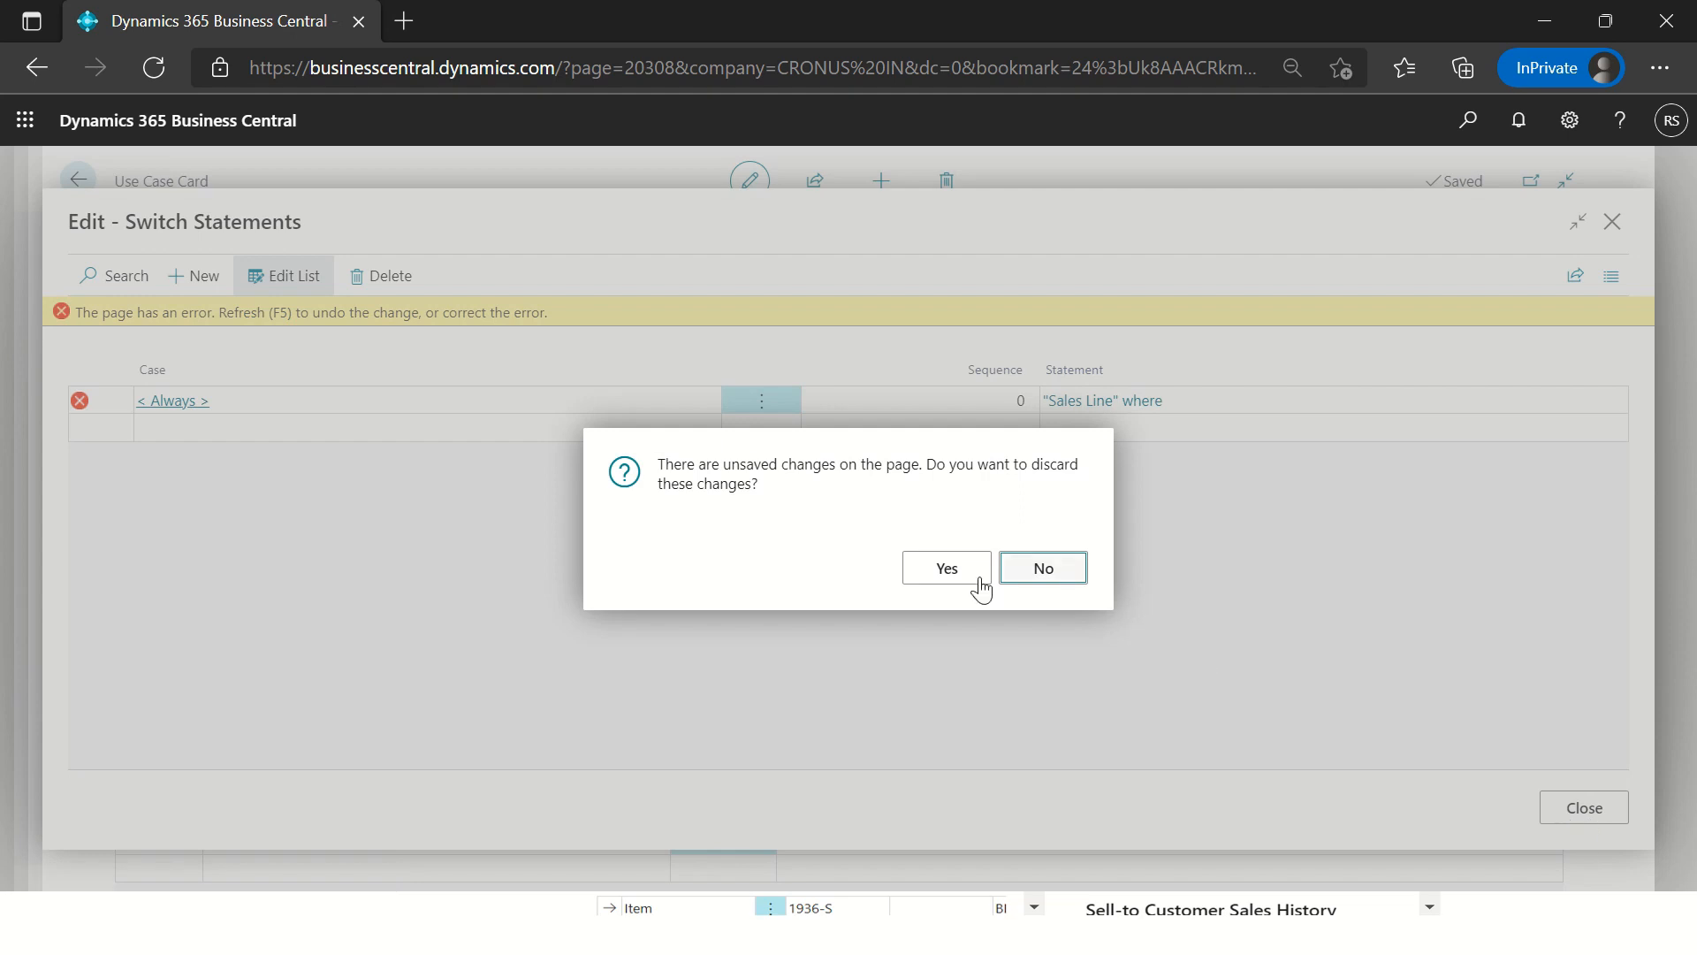
click(923, 575)
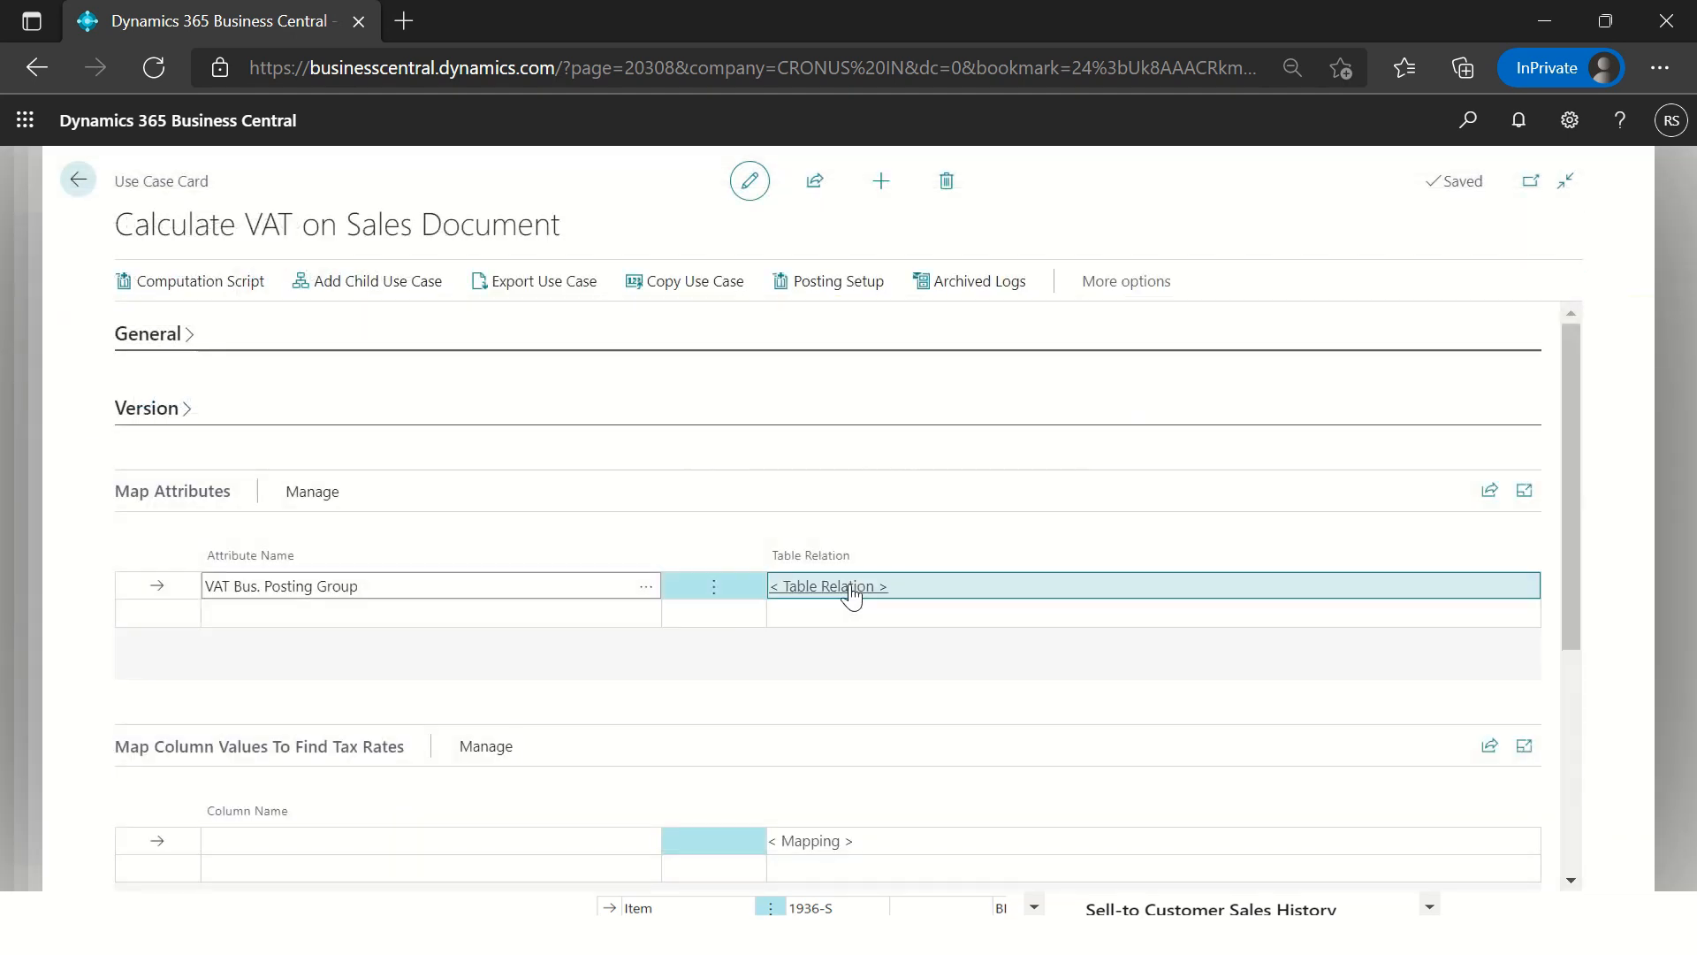
Step: Set the VAT Bus. Posting Group attribute's table relation to always use the current Sales Line record
click(428, 613)
key(Up)
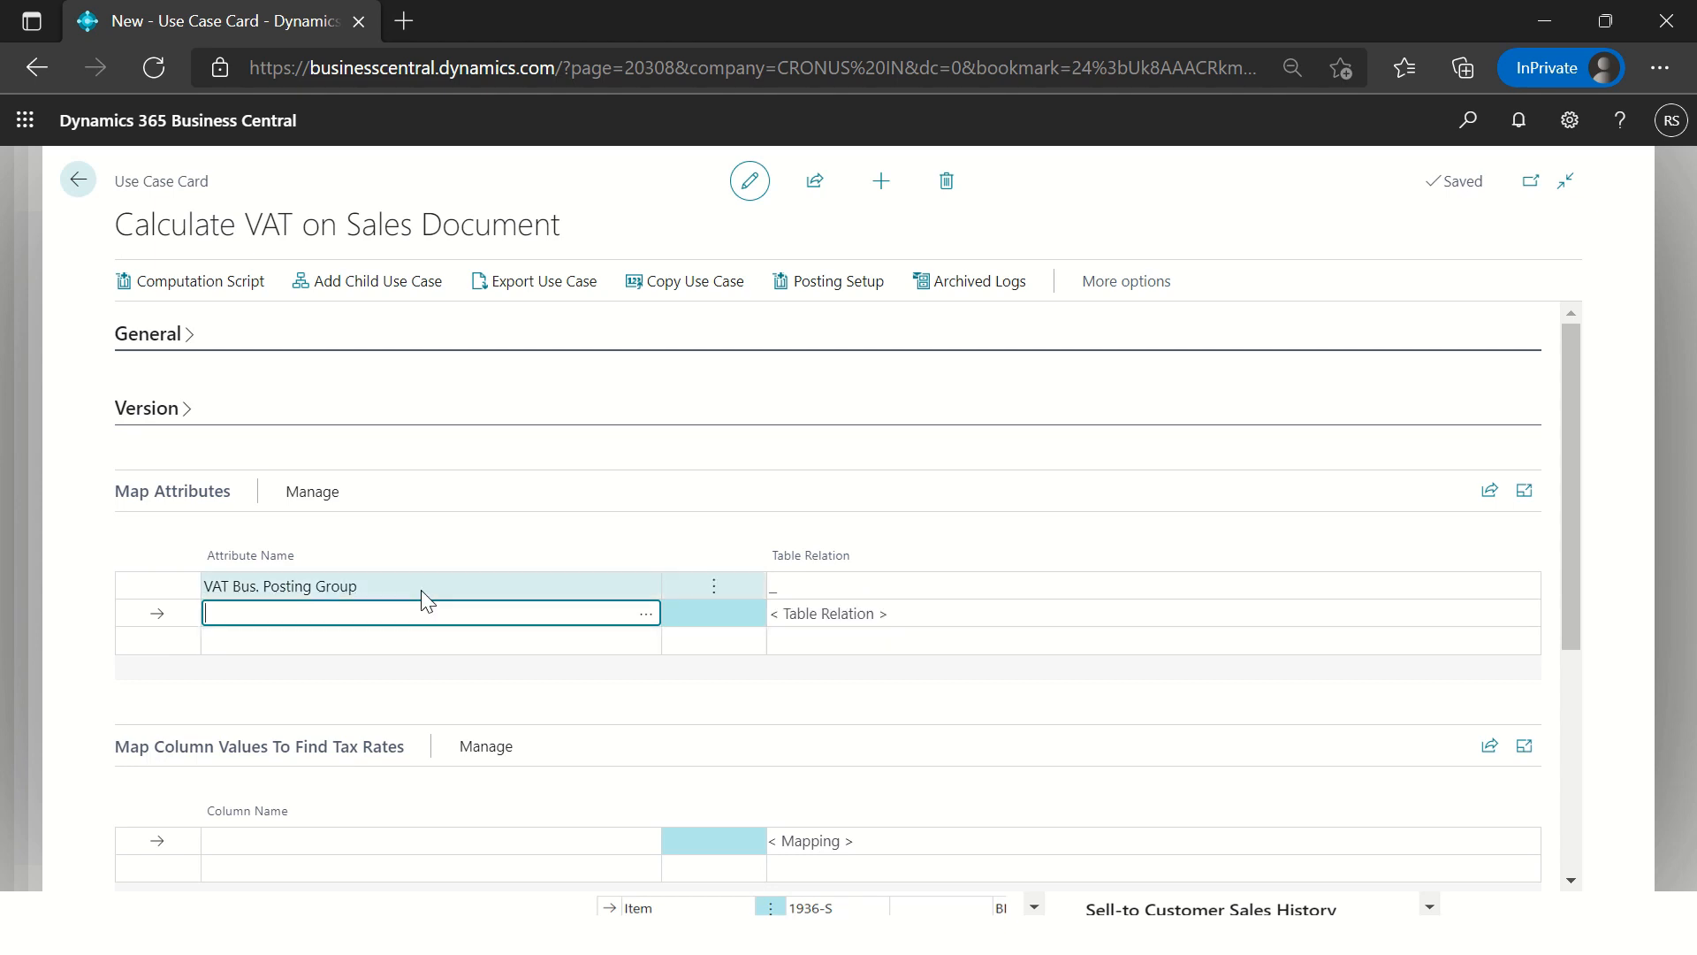
click(782, 592)
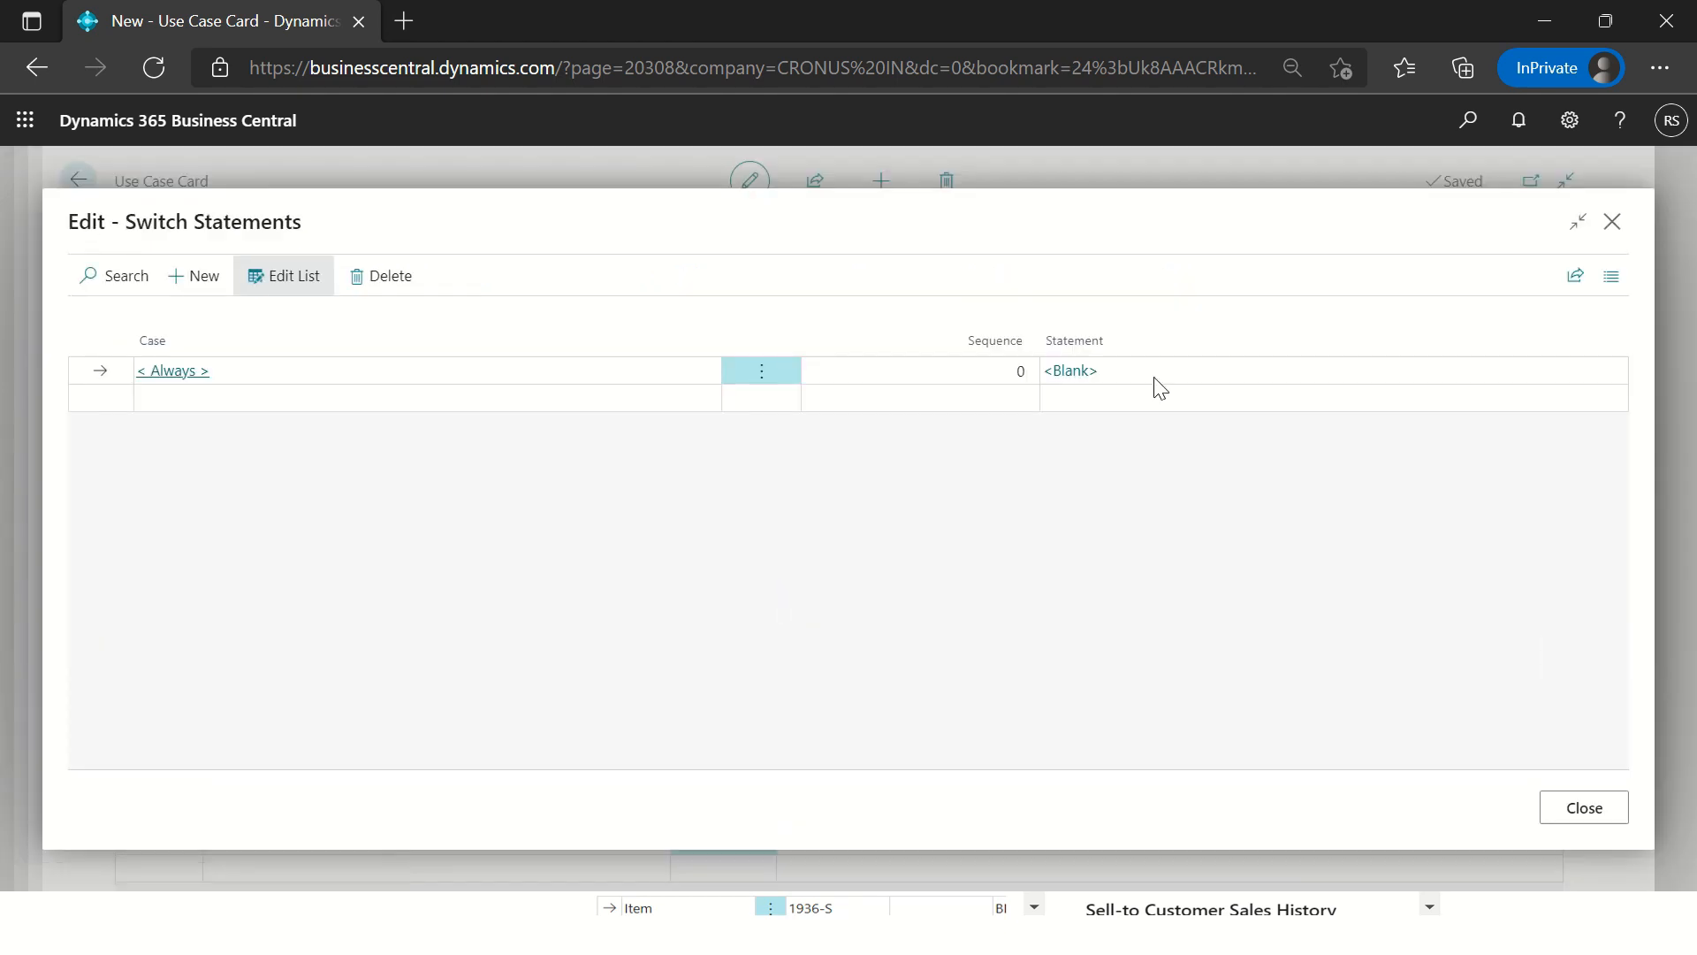
click(1104, 371)
click(832, 409)
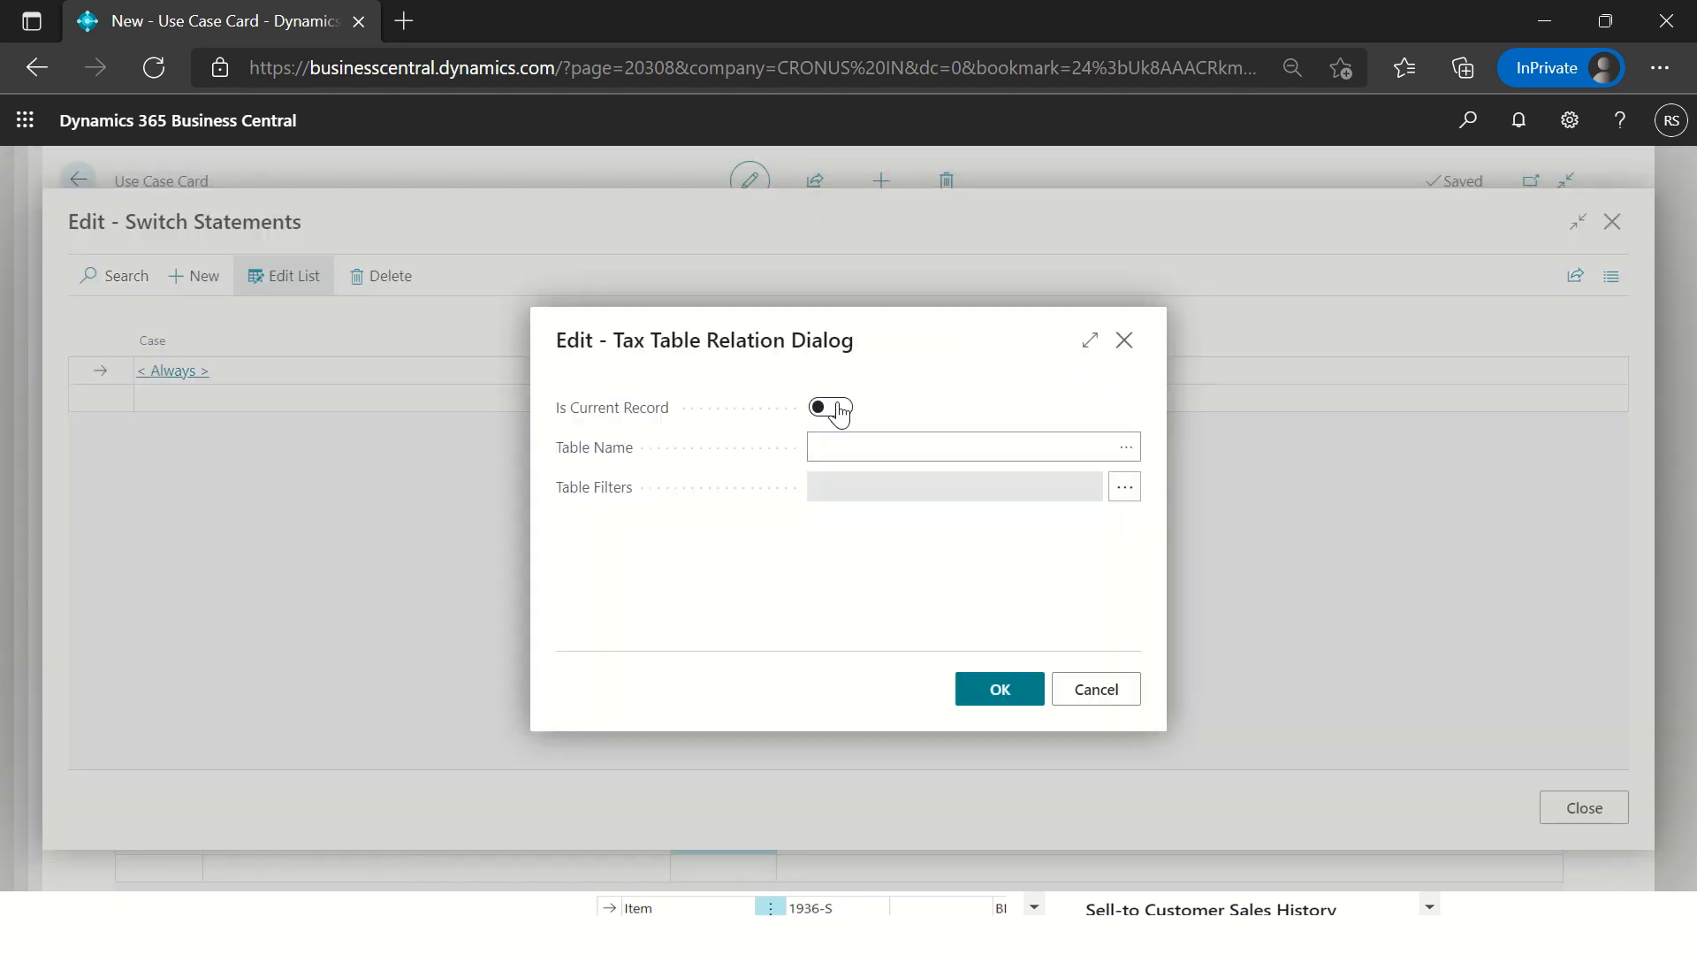
click(991, 702)
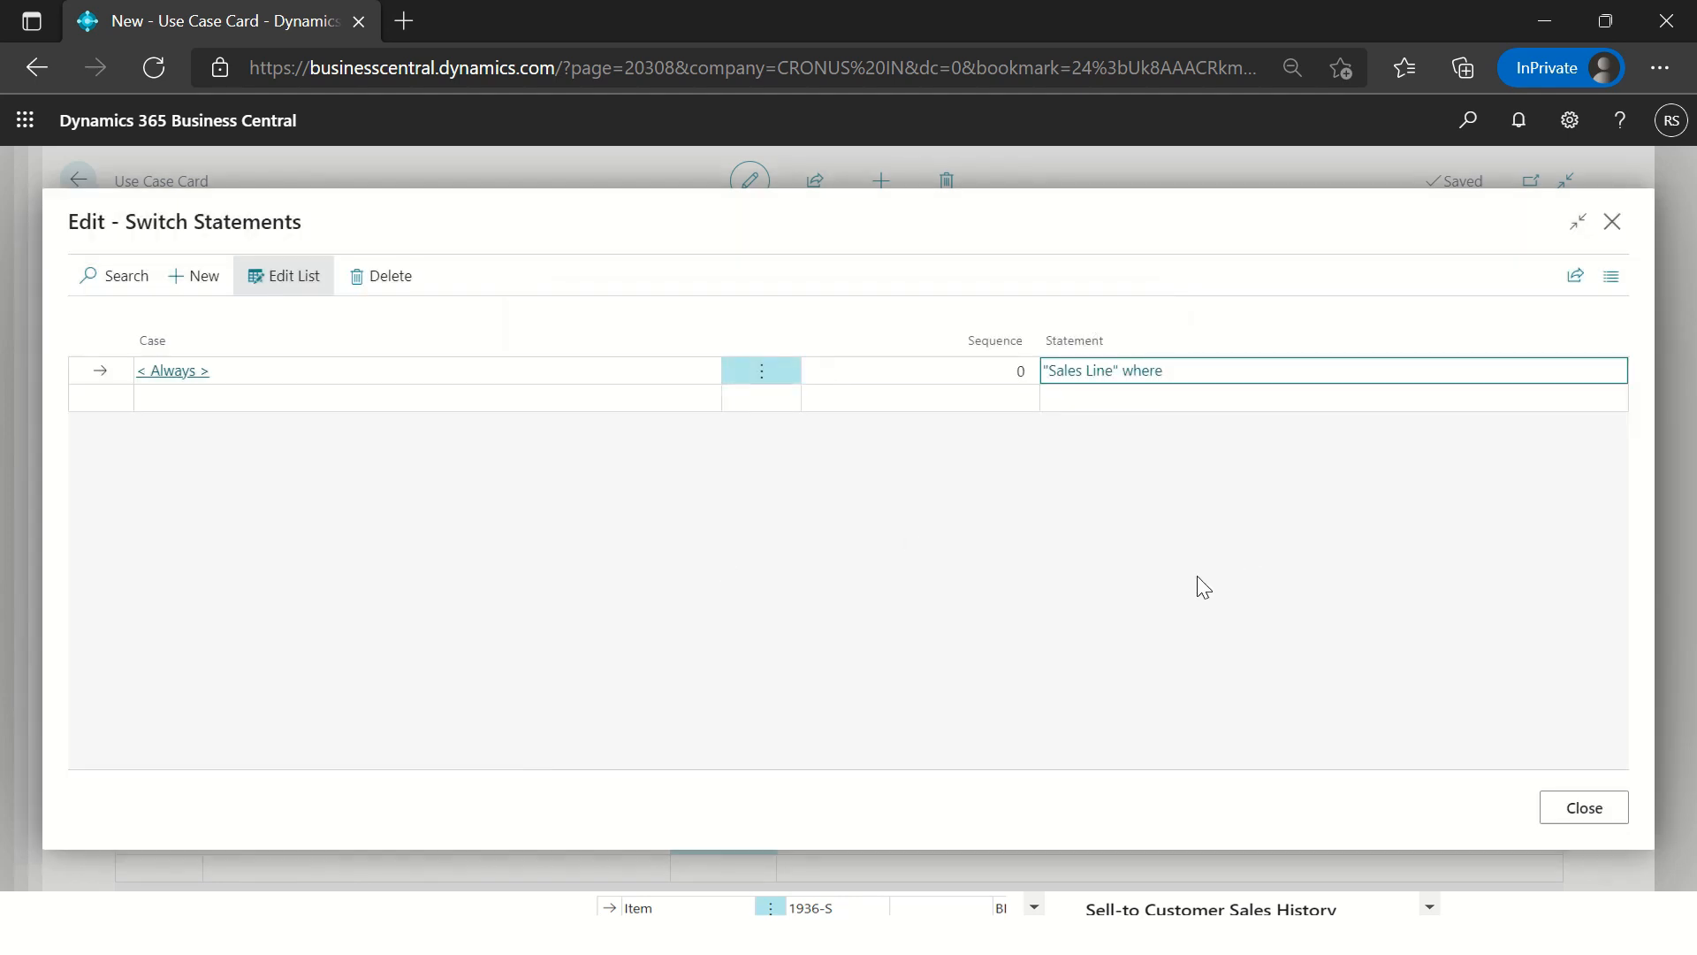
click(541, 373)
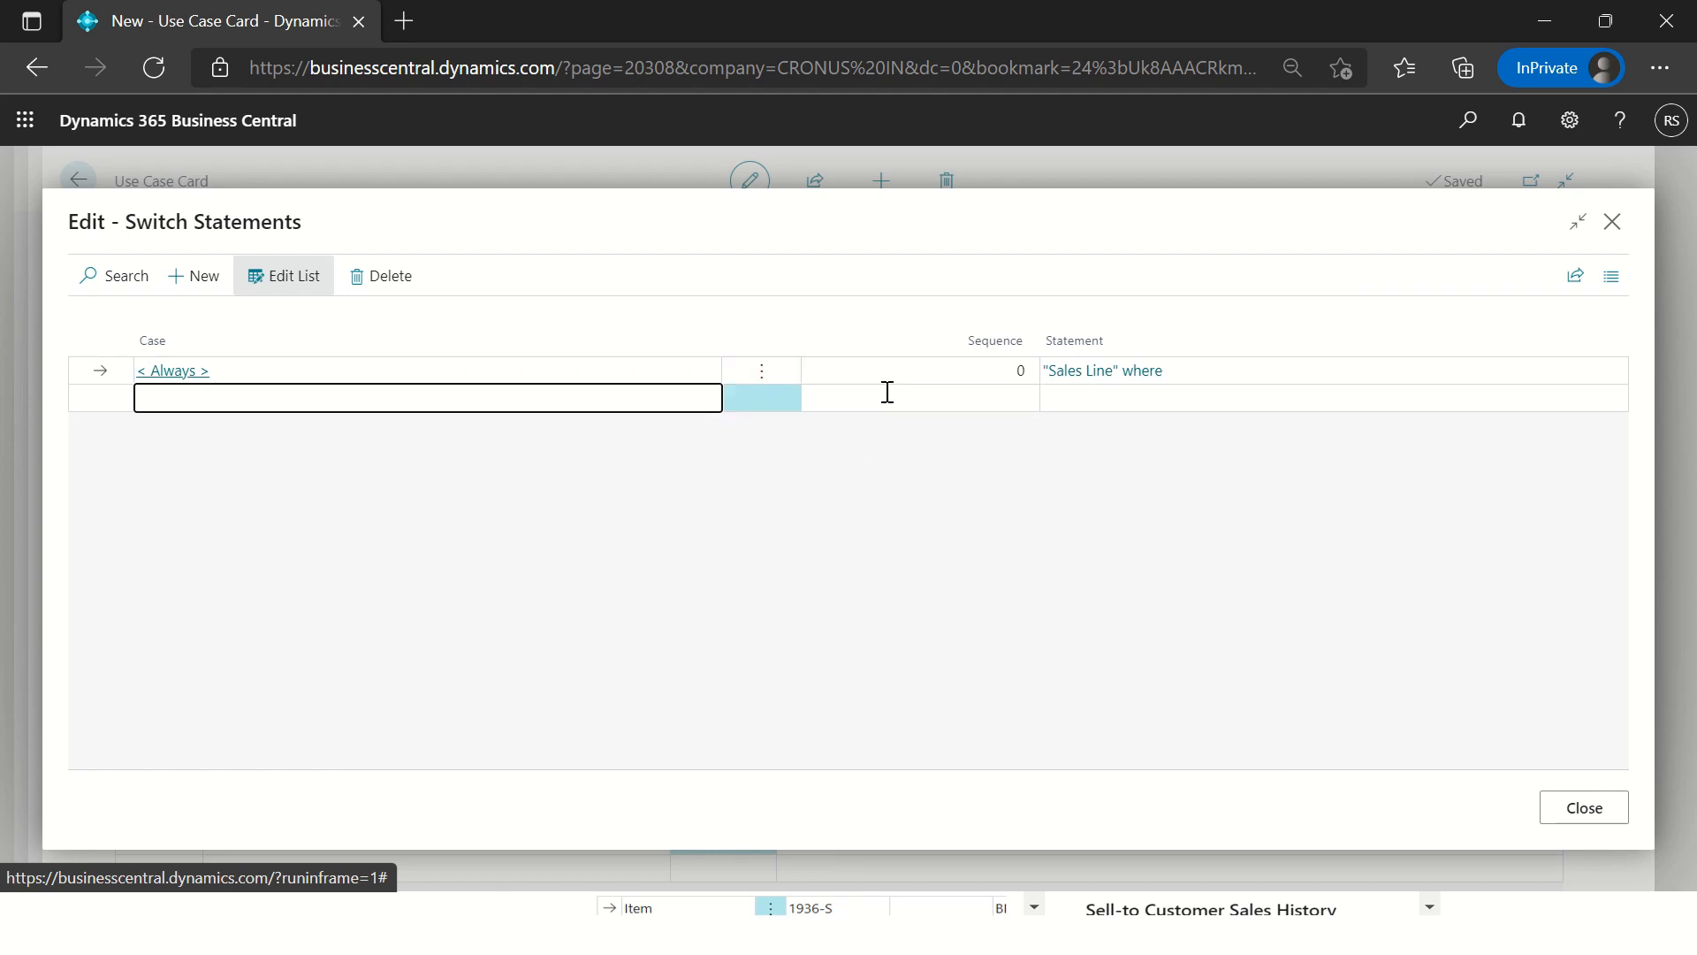
key(Escape)
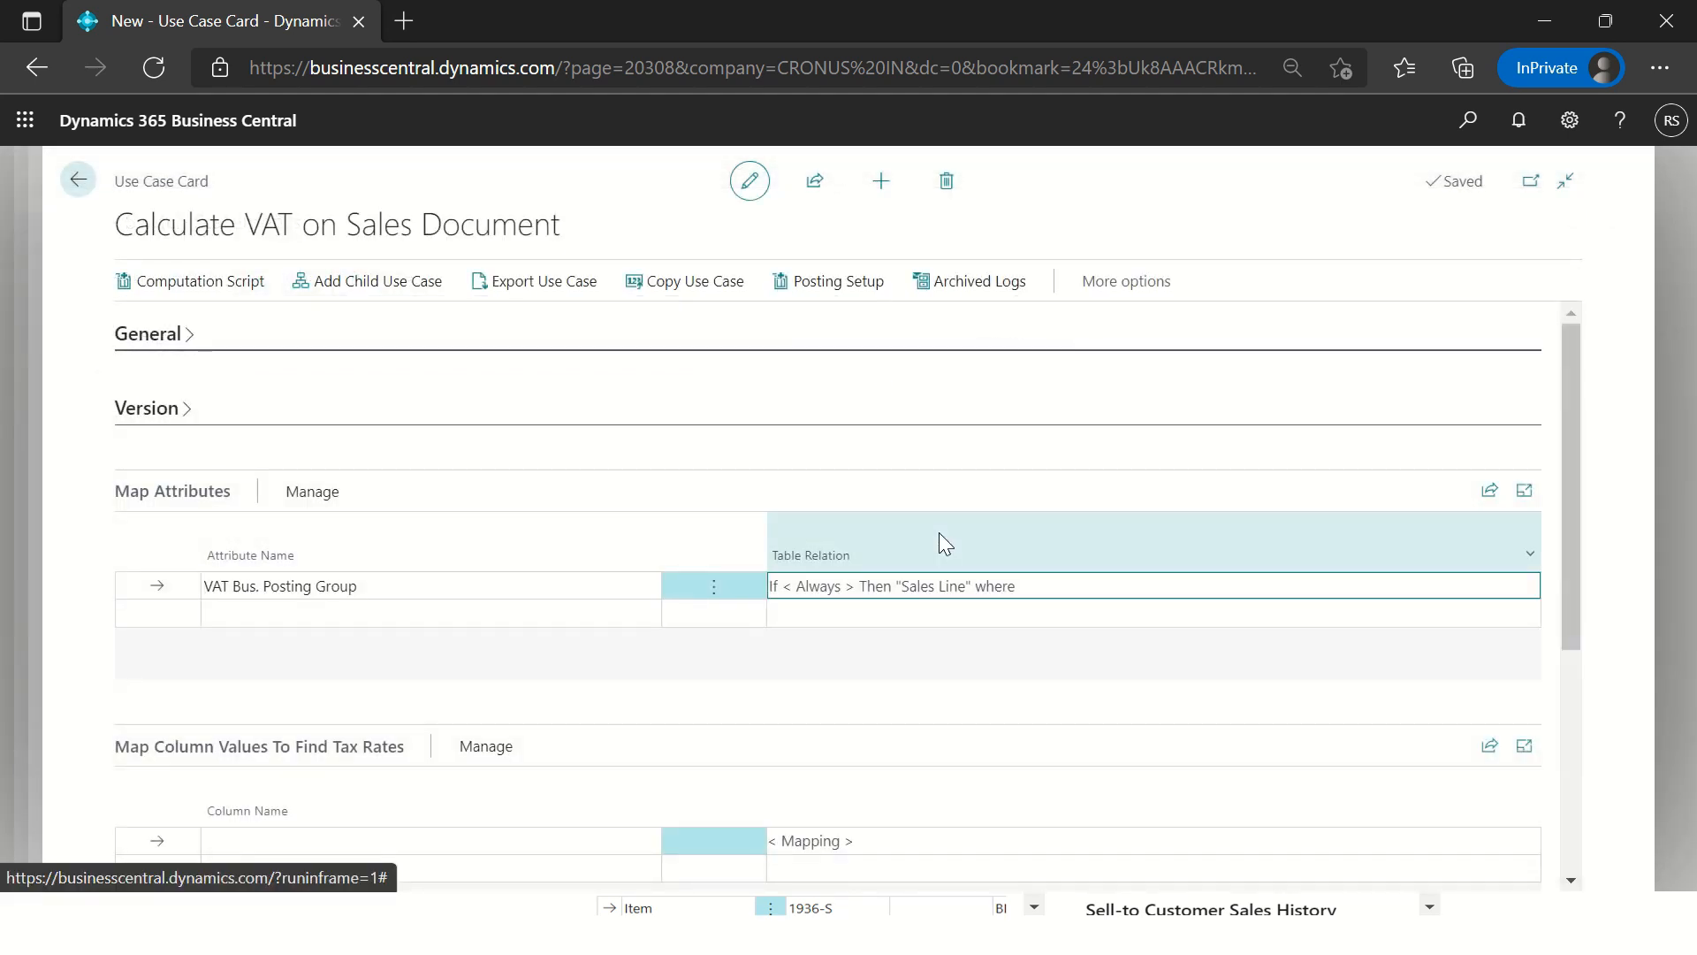
Step: Add VAT Prod. Posting Group as the second mapped attribute
click(299, 613)
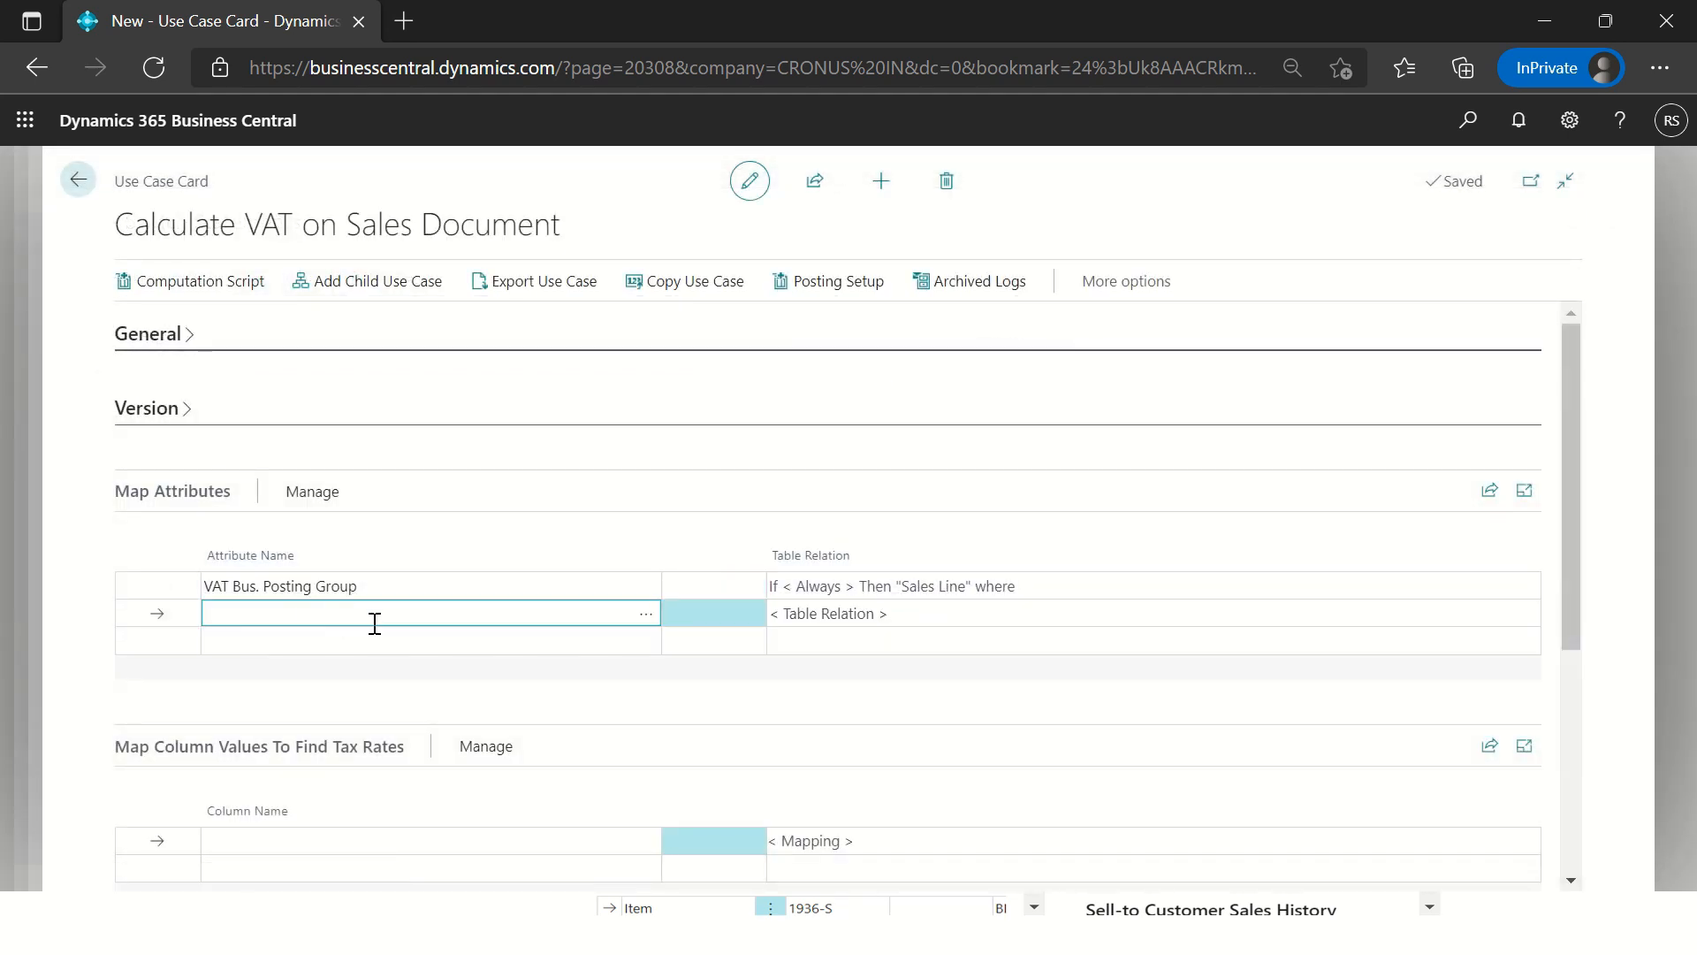
click(651, 617)
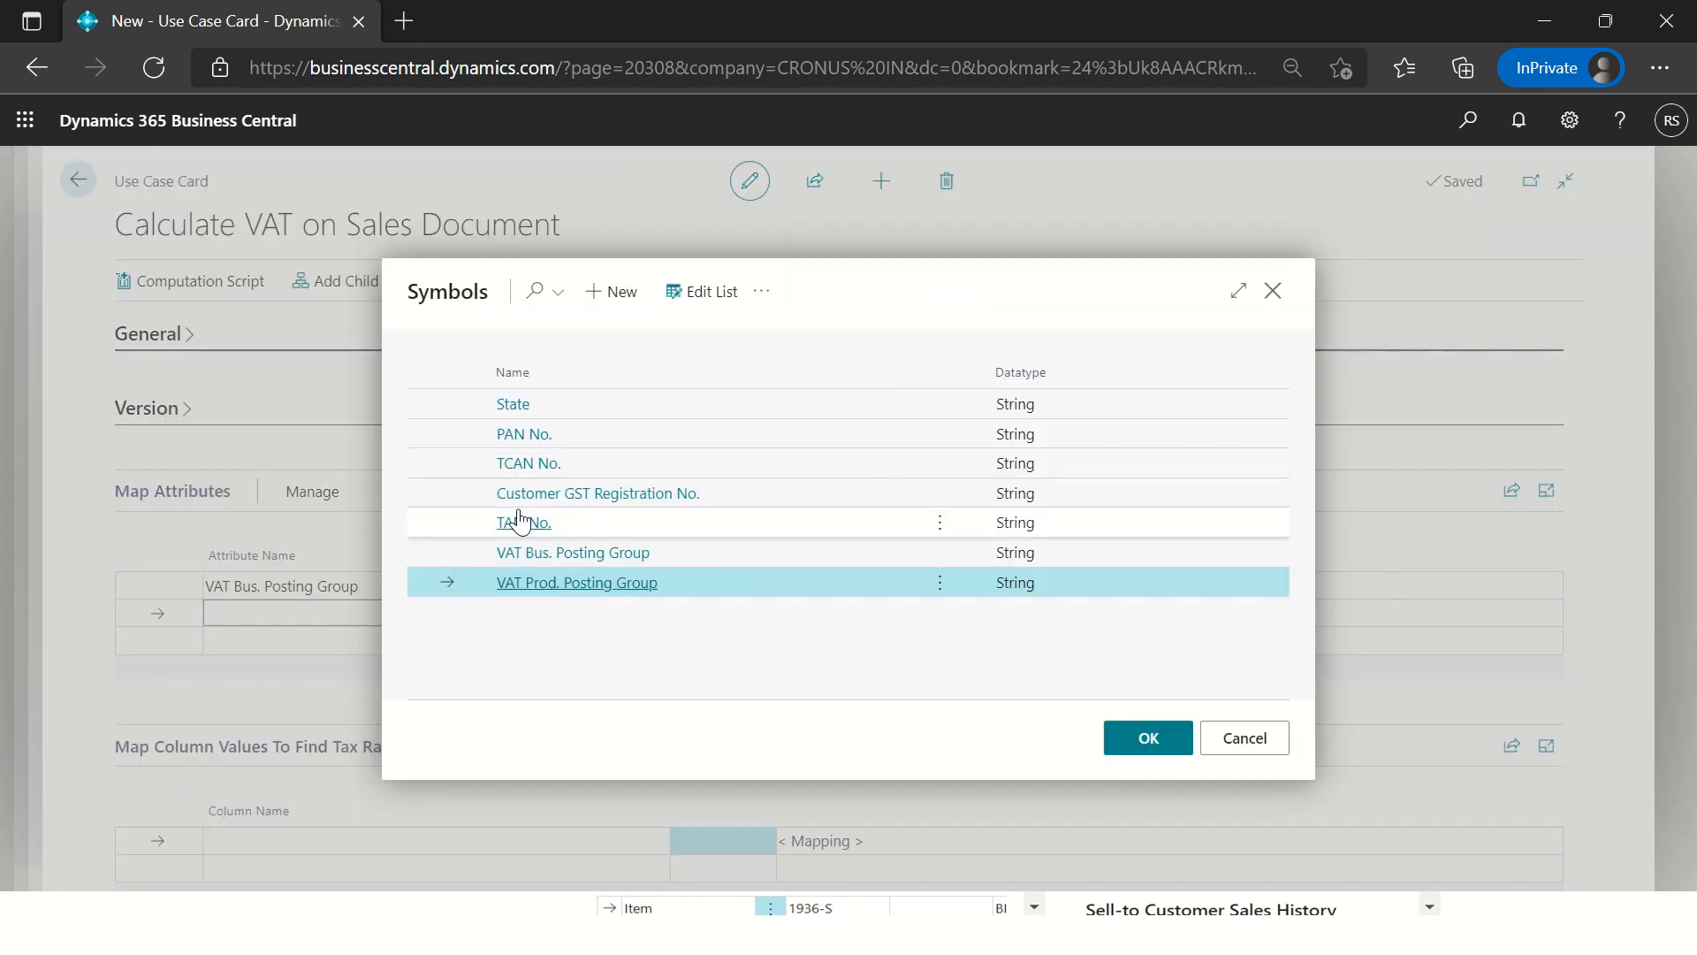
click(531, 591)
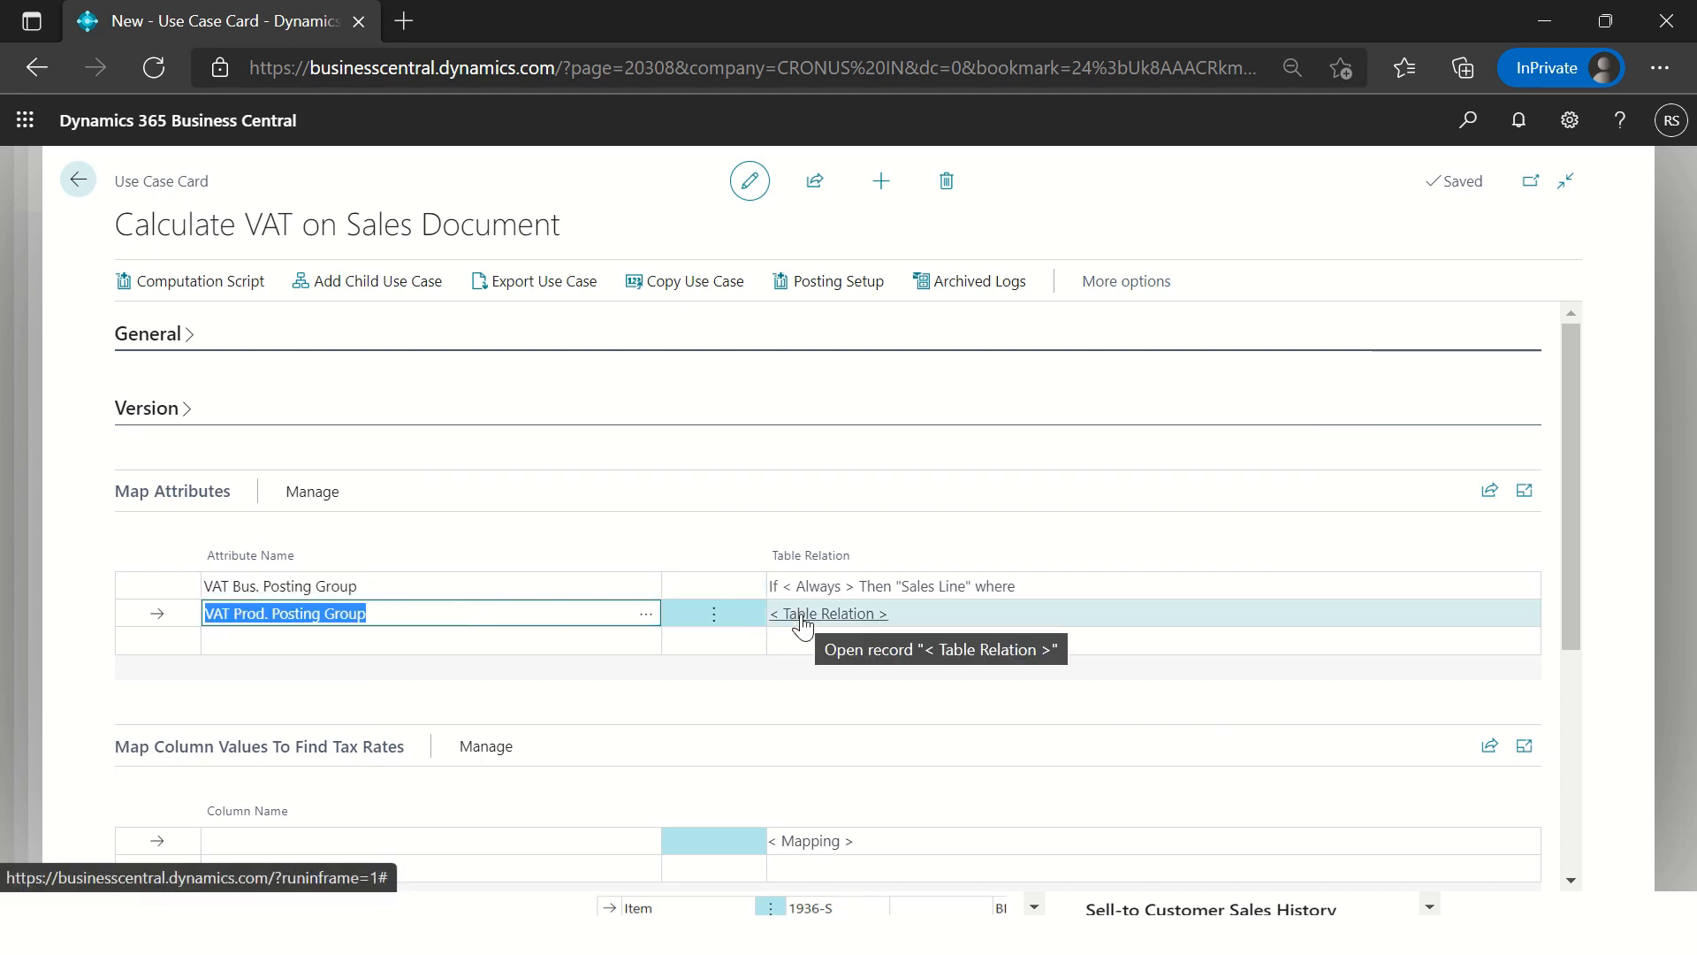
Step: In the VAT Prod. Posting Group table relation, start a case condition on the current record's Type field
click(801, 613)
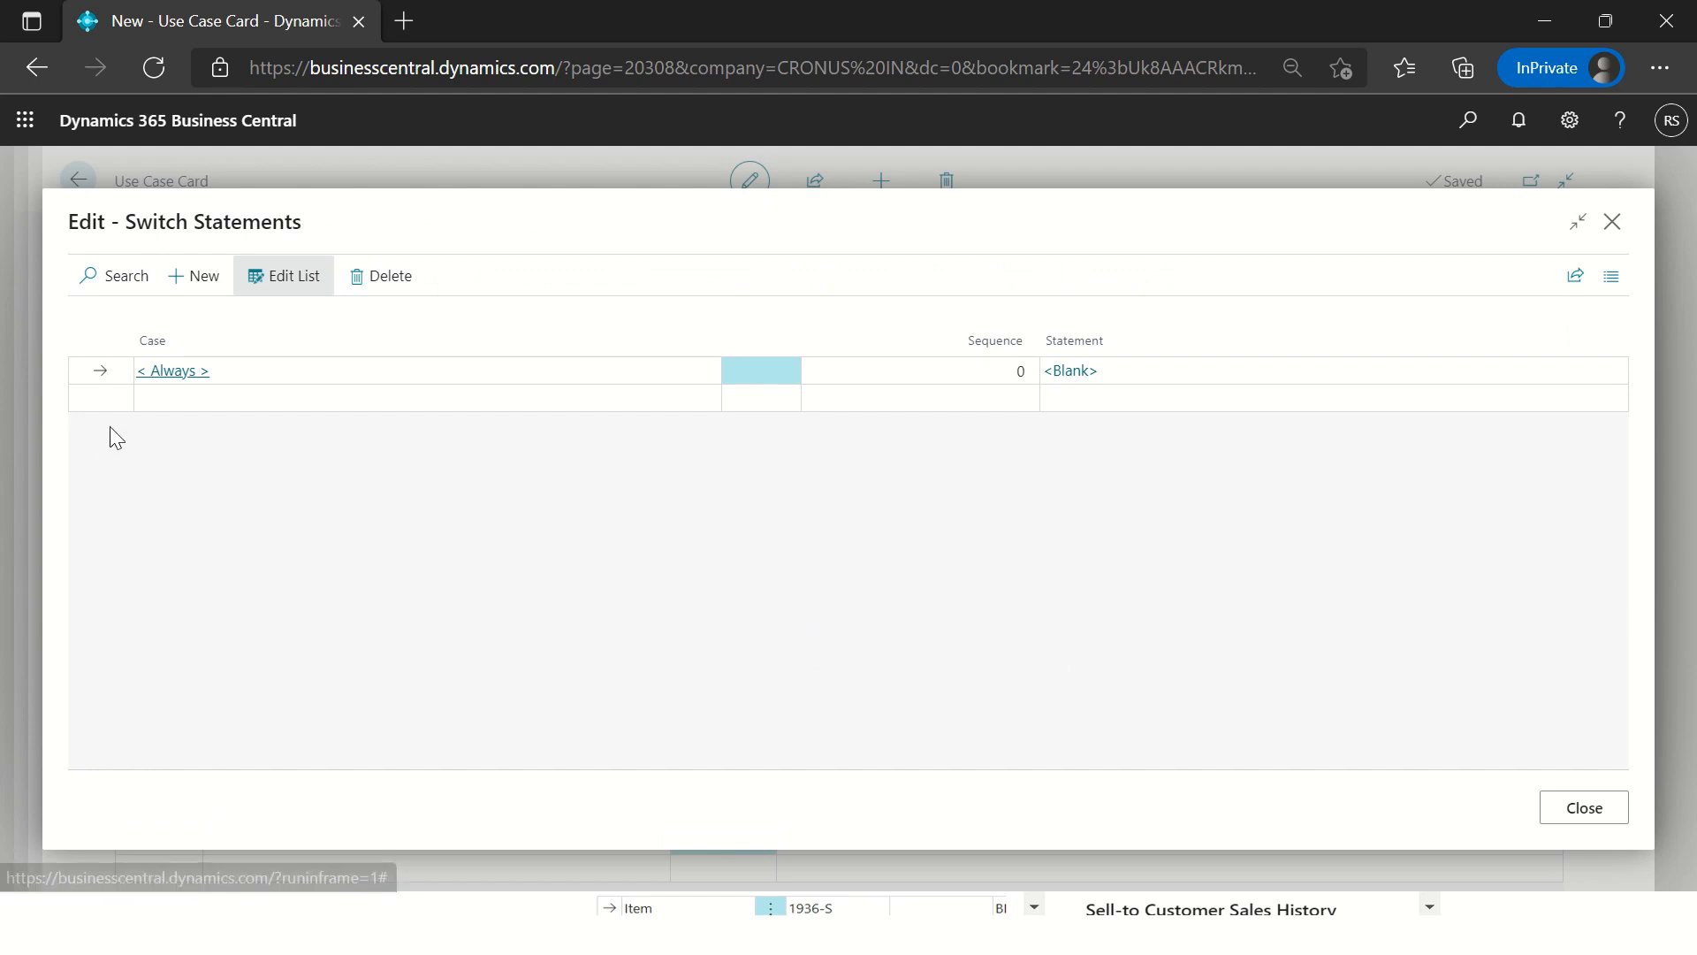
click(174, 371)
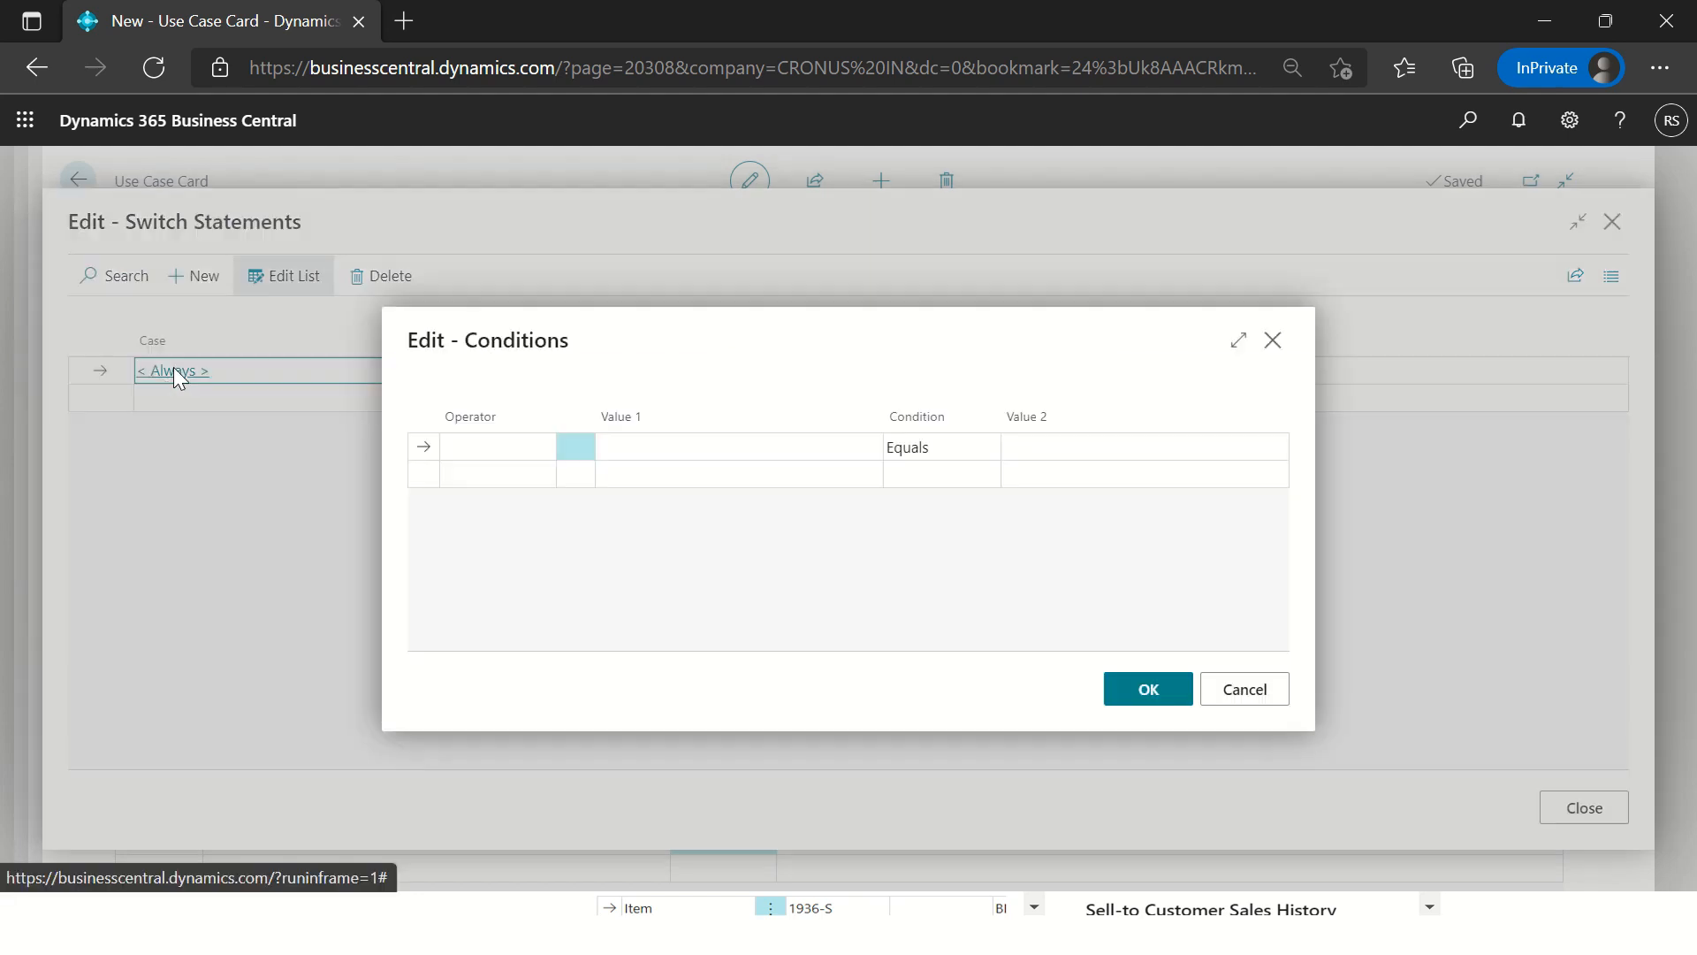
click(686, 453)
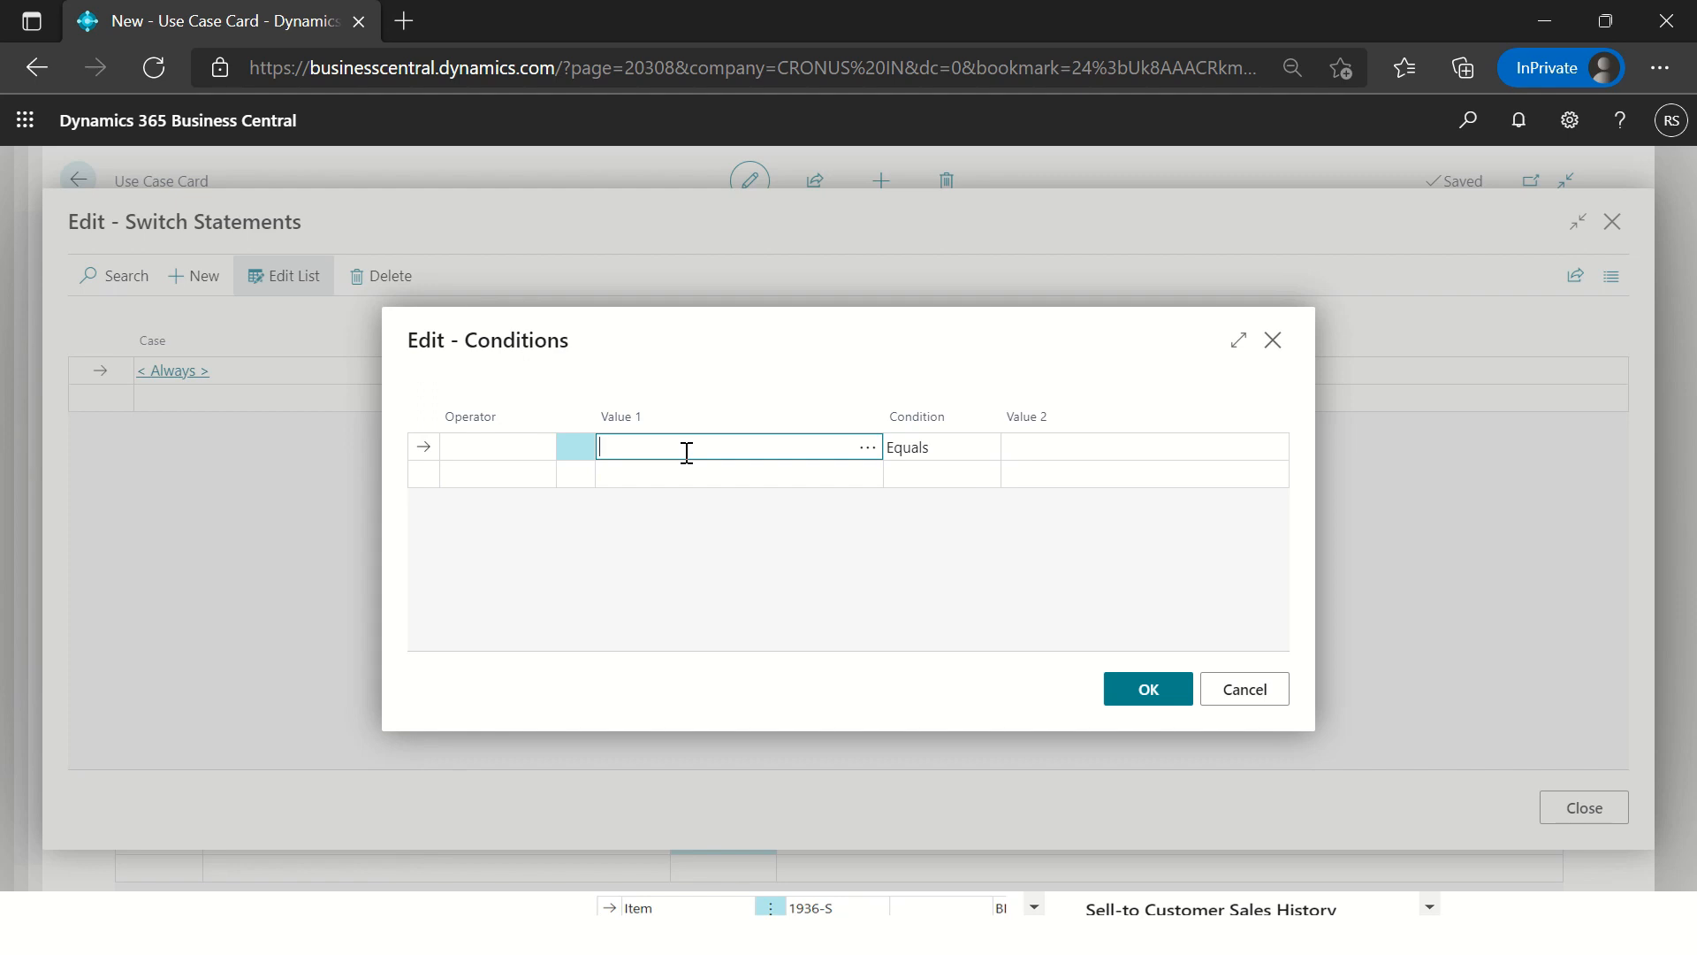
click(867, 447)
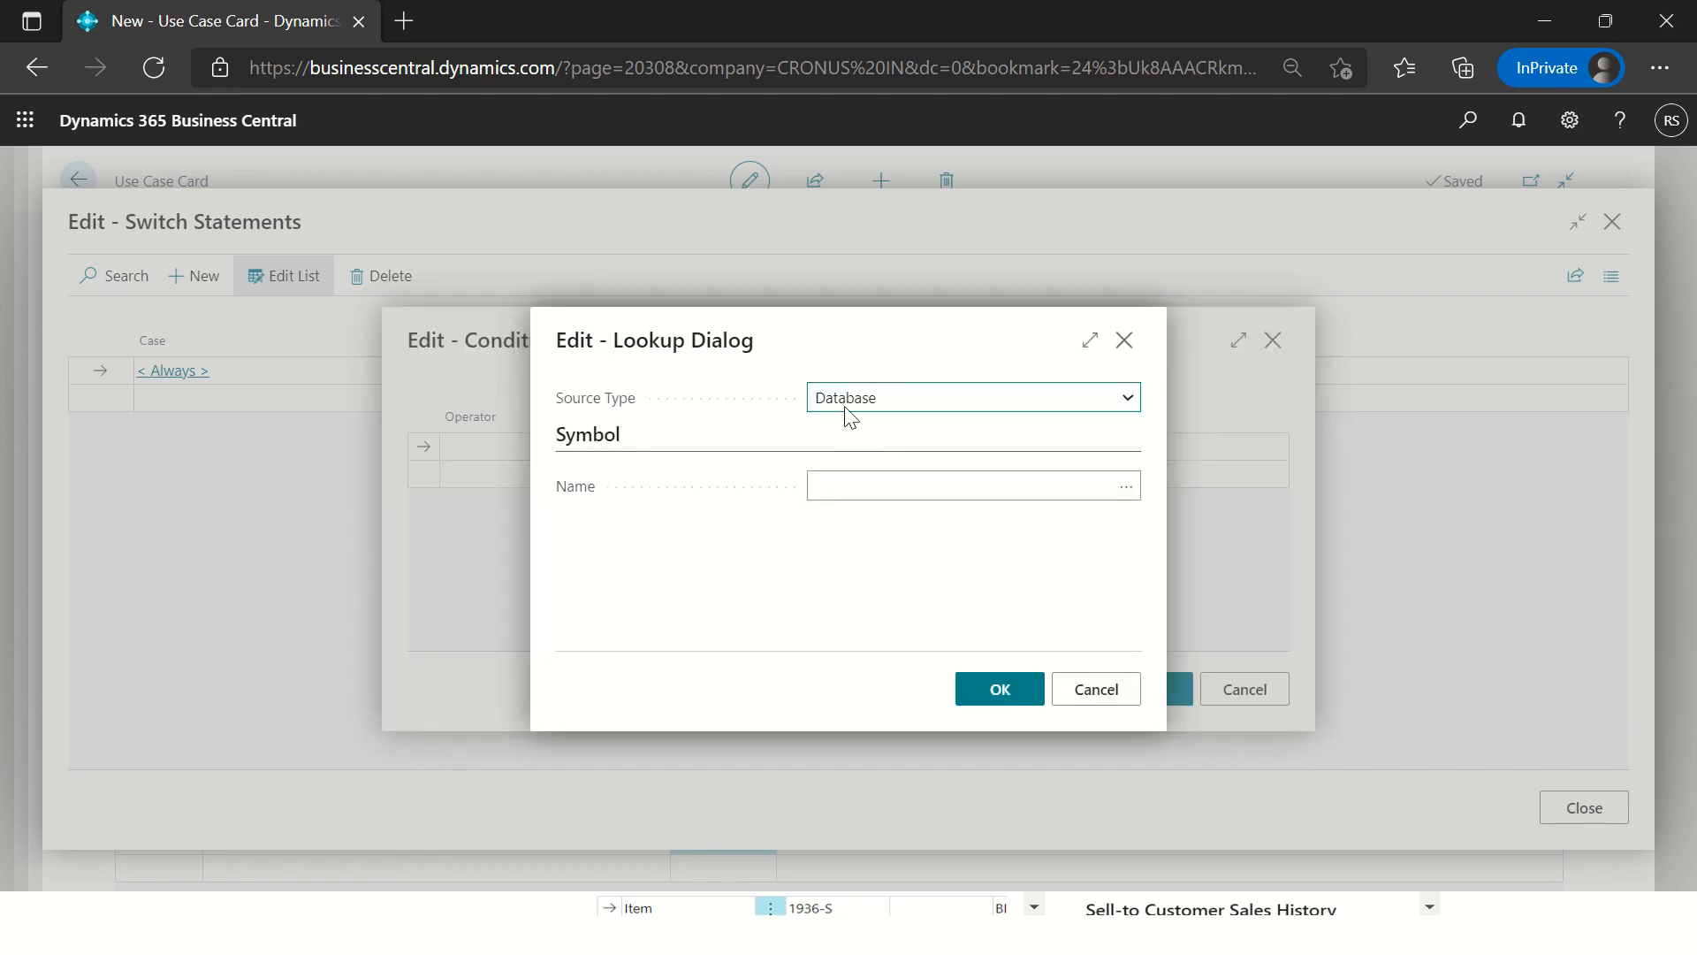
click(853, 402)
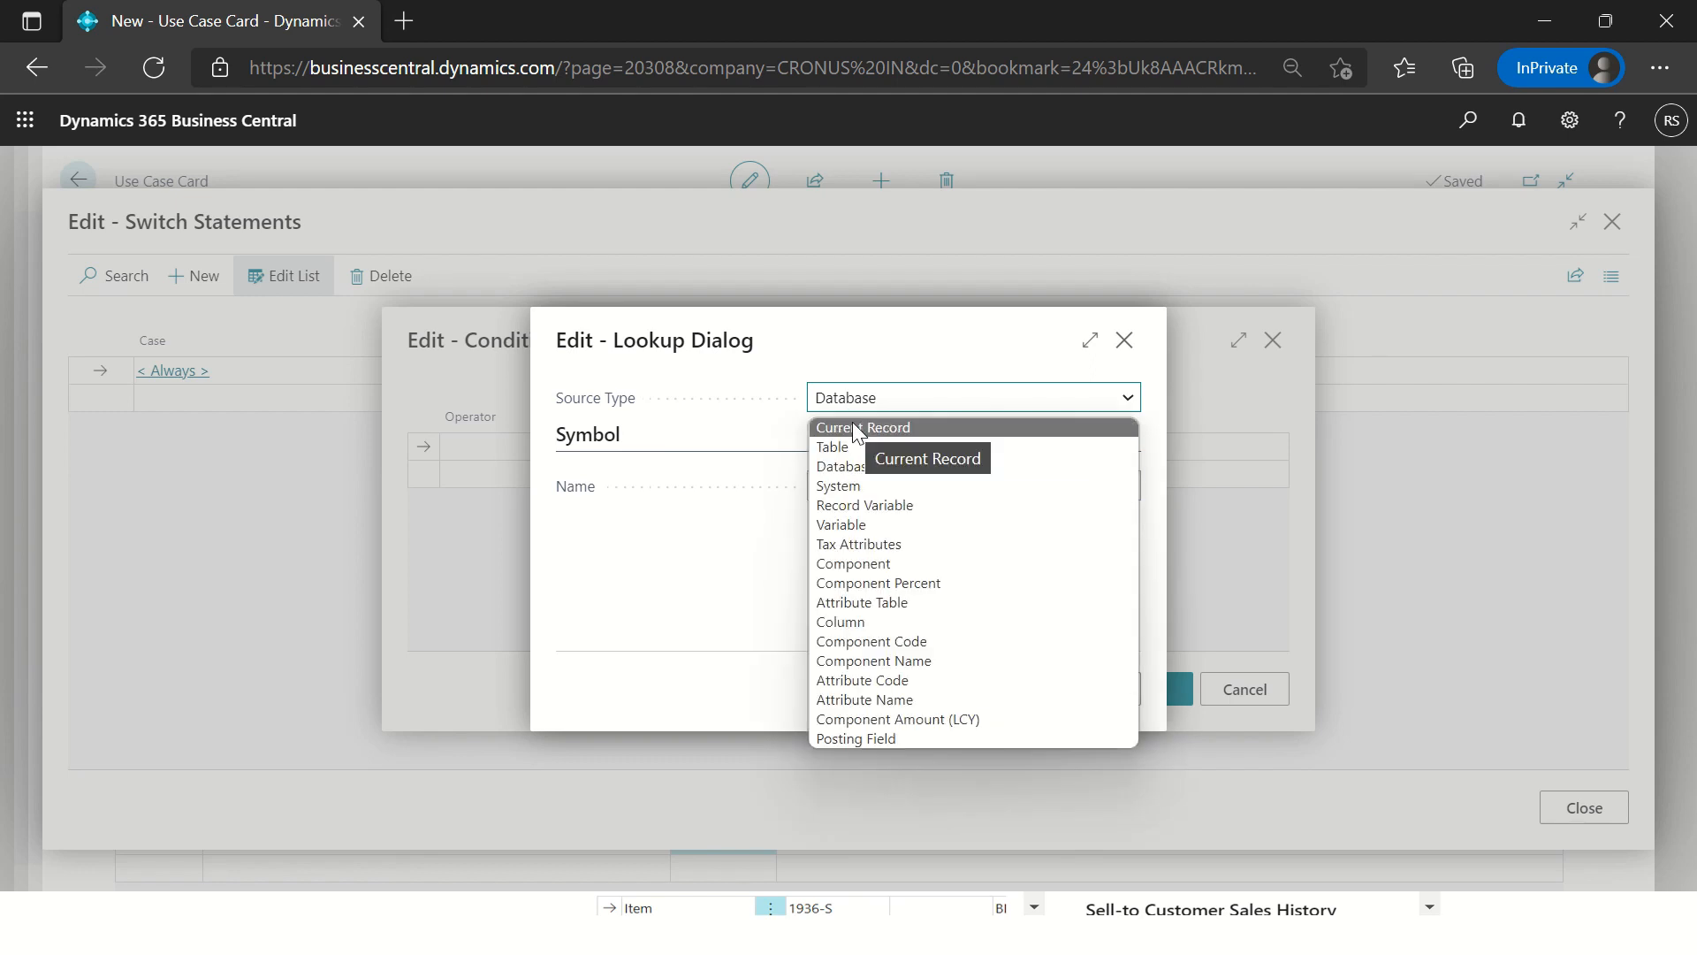
click(855, 432)
click(852, 487)
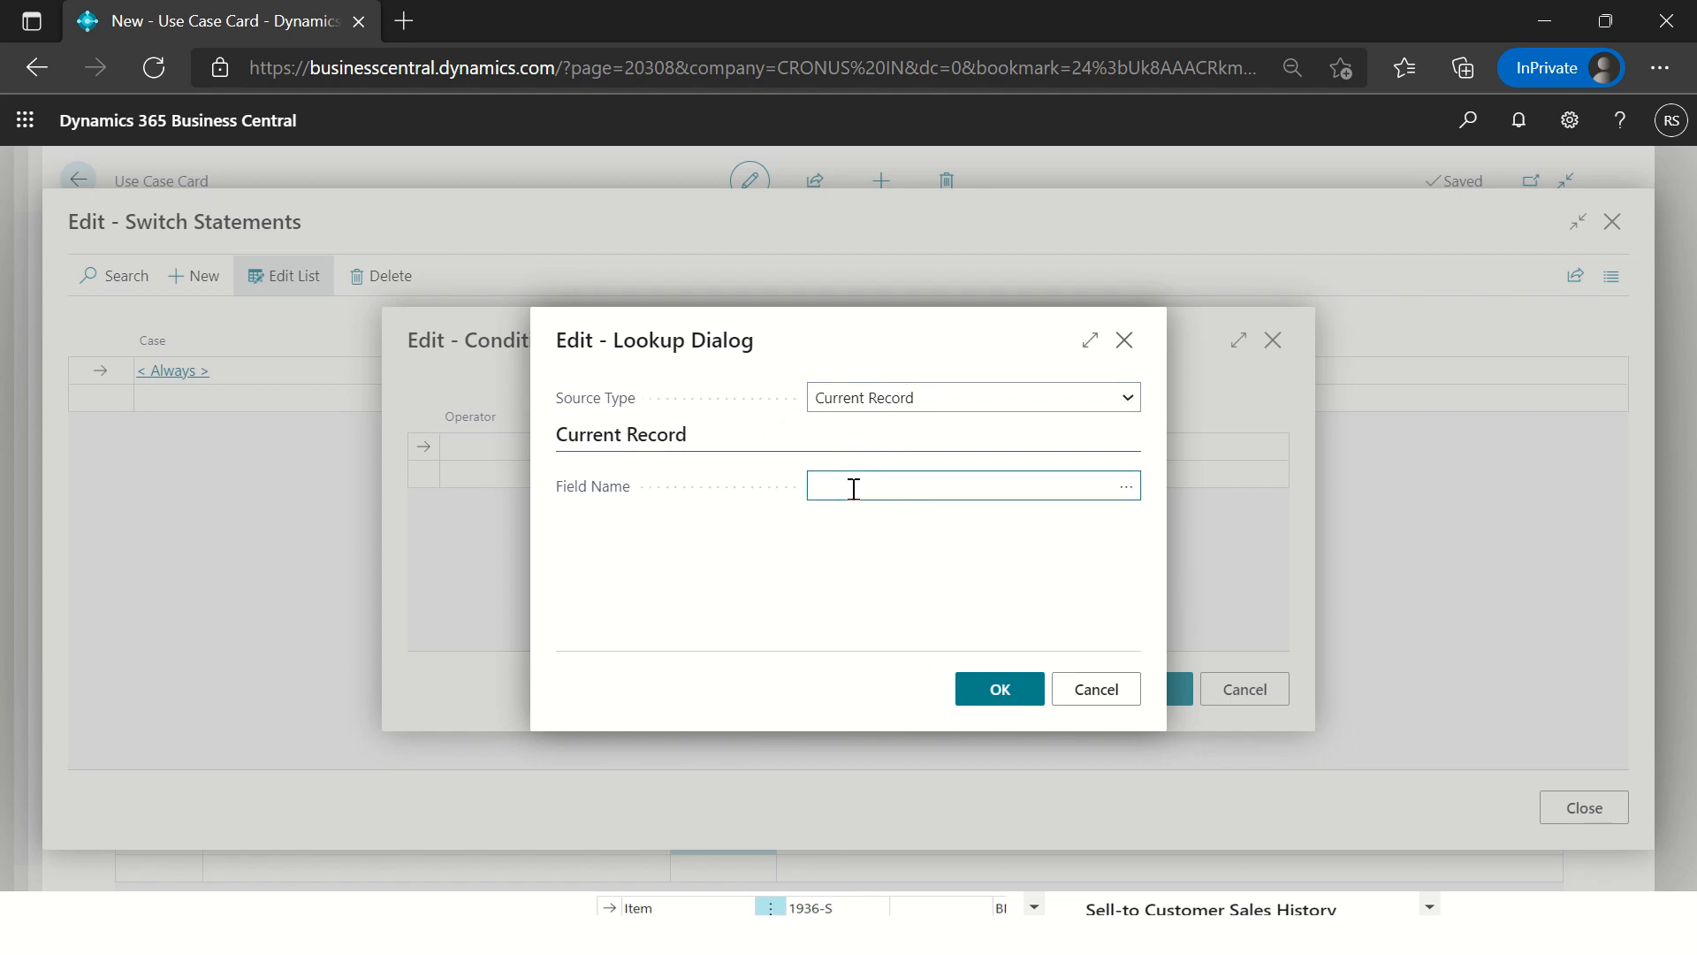
key(Return)
Step: Set the condition's comparison value to Item and apply the condition to the case
click(1025, 435)
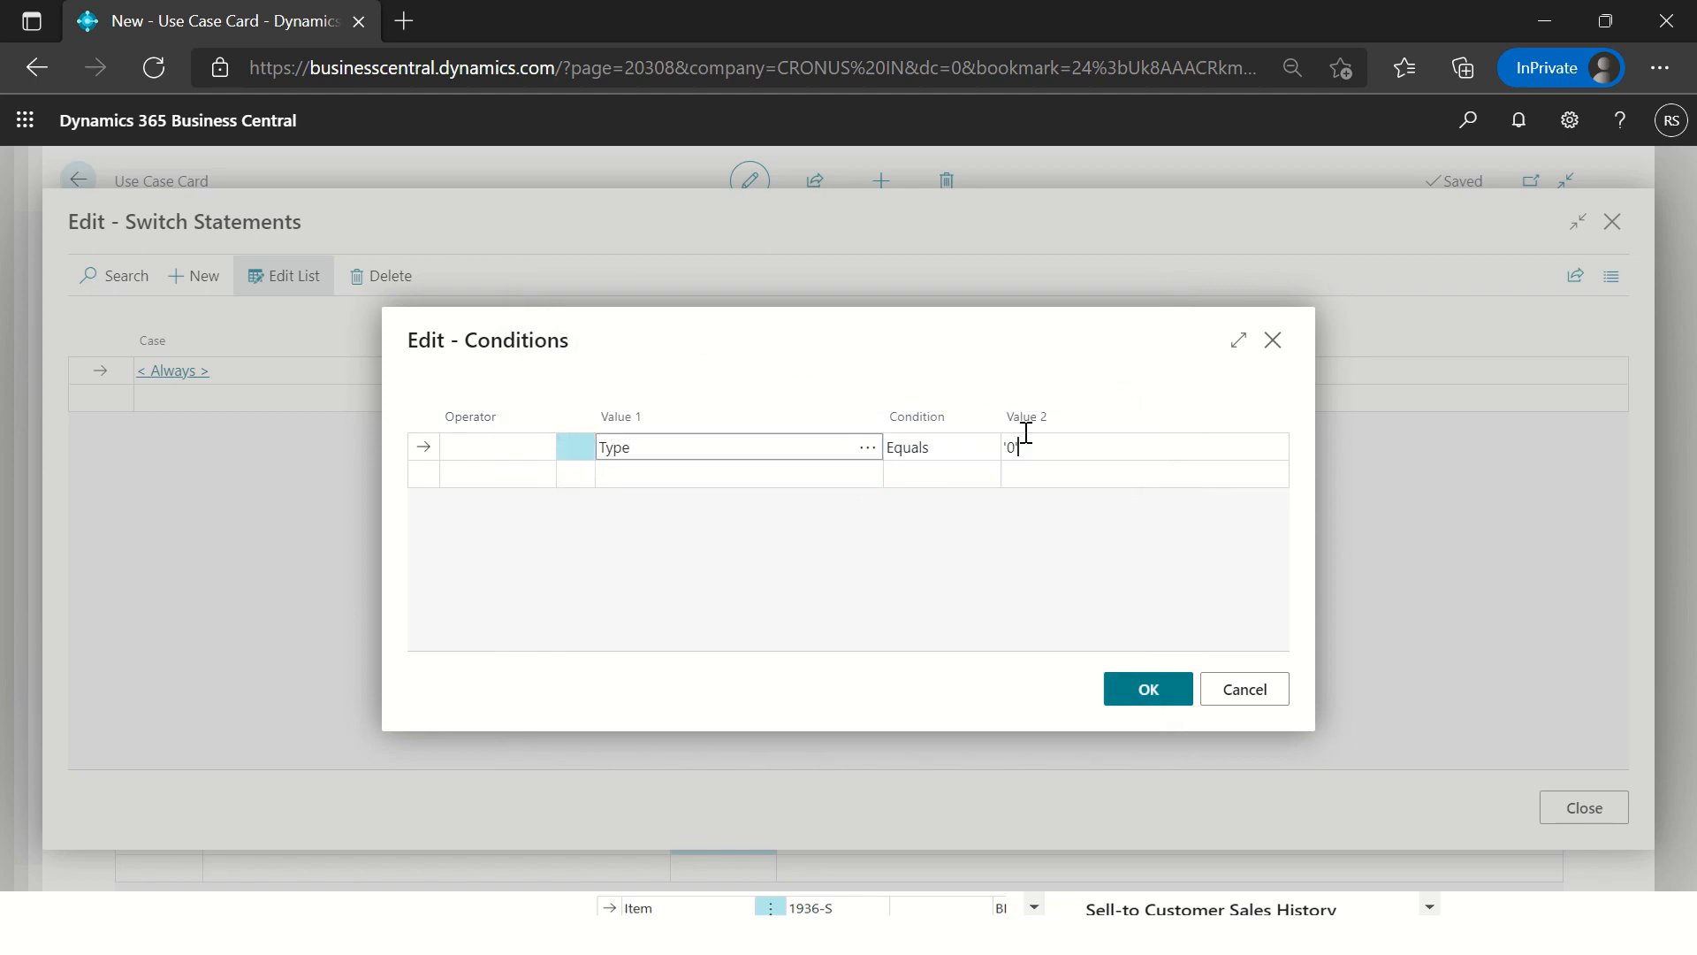
text(Item)
key(Return)
click(747, 458)
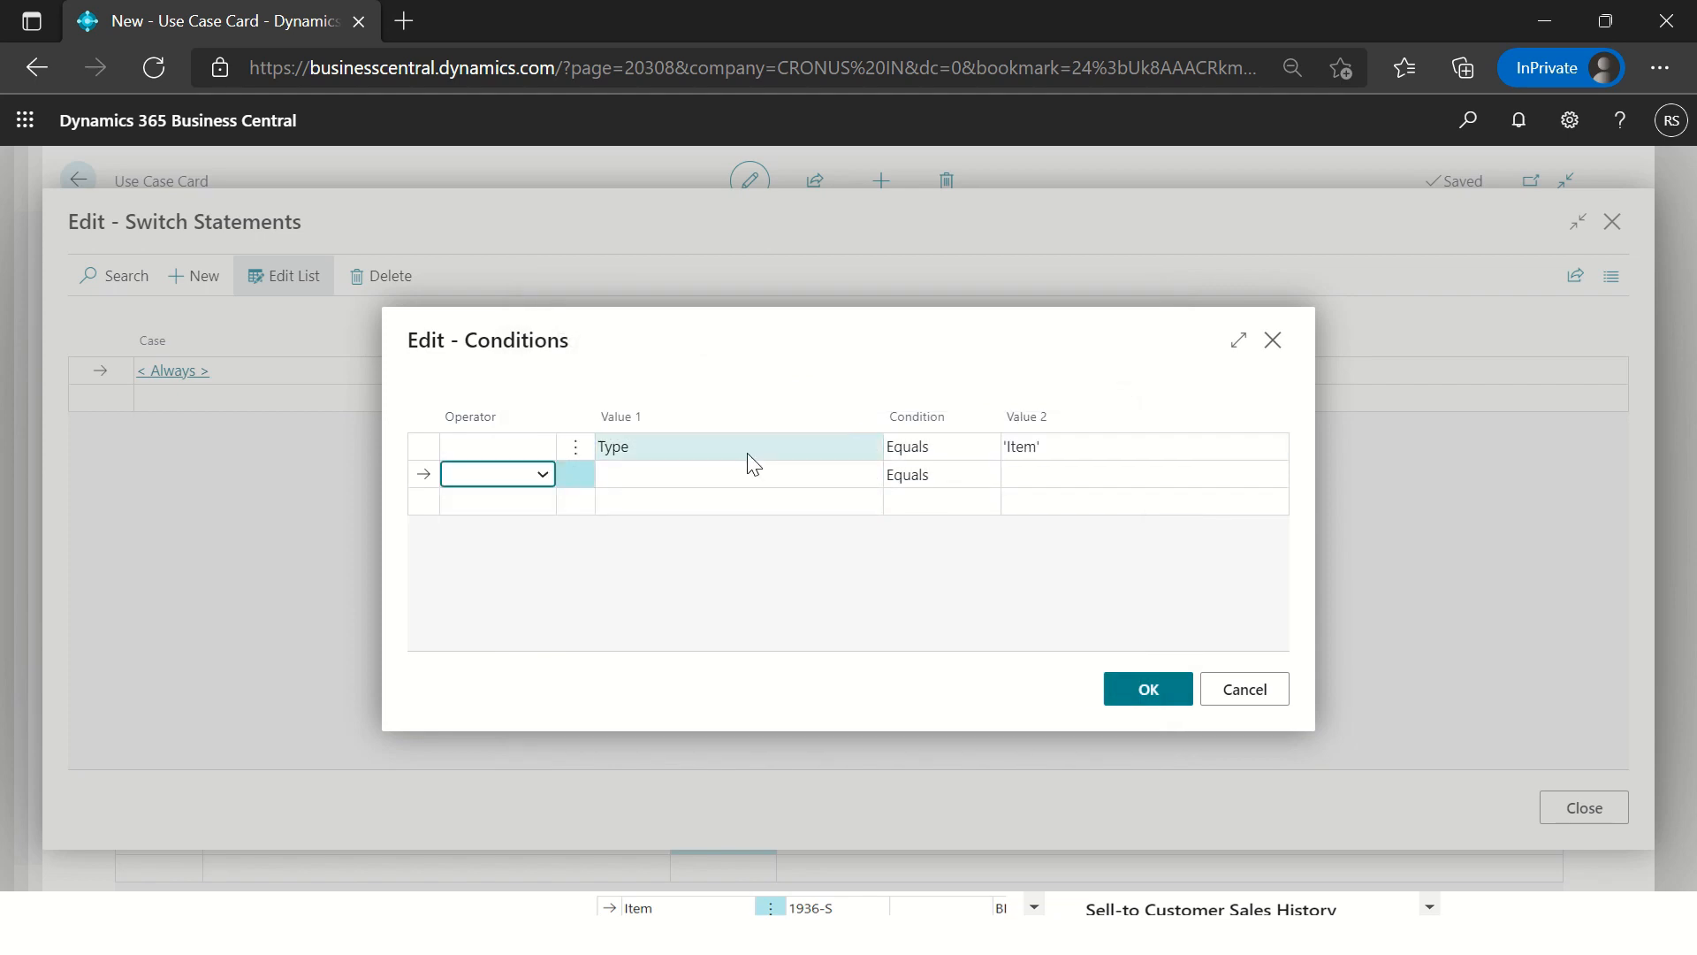
click(1179, 698)
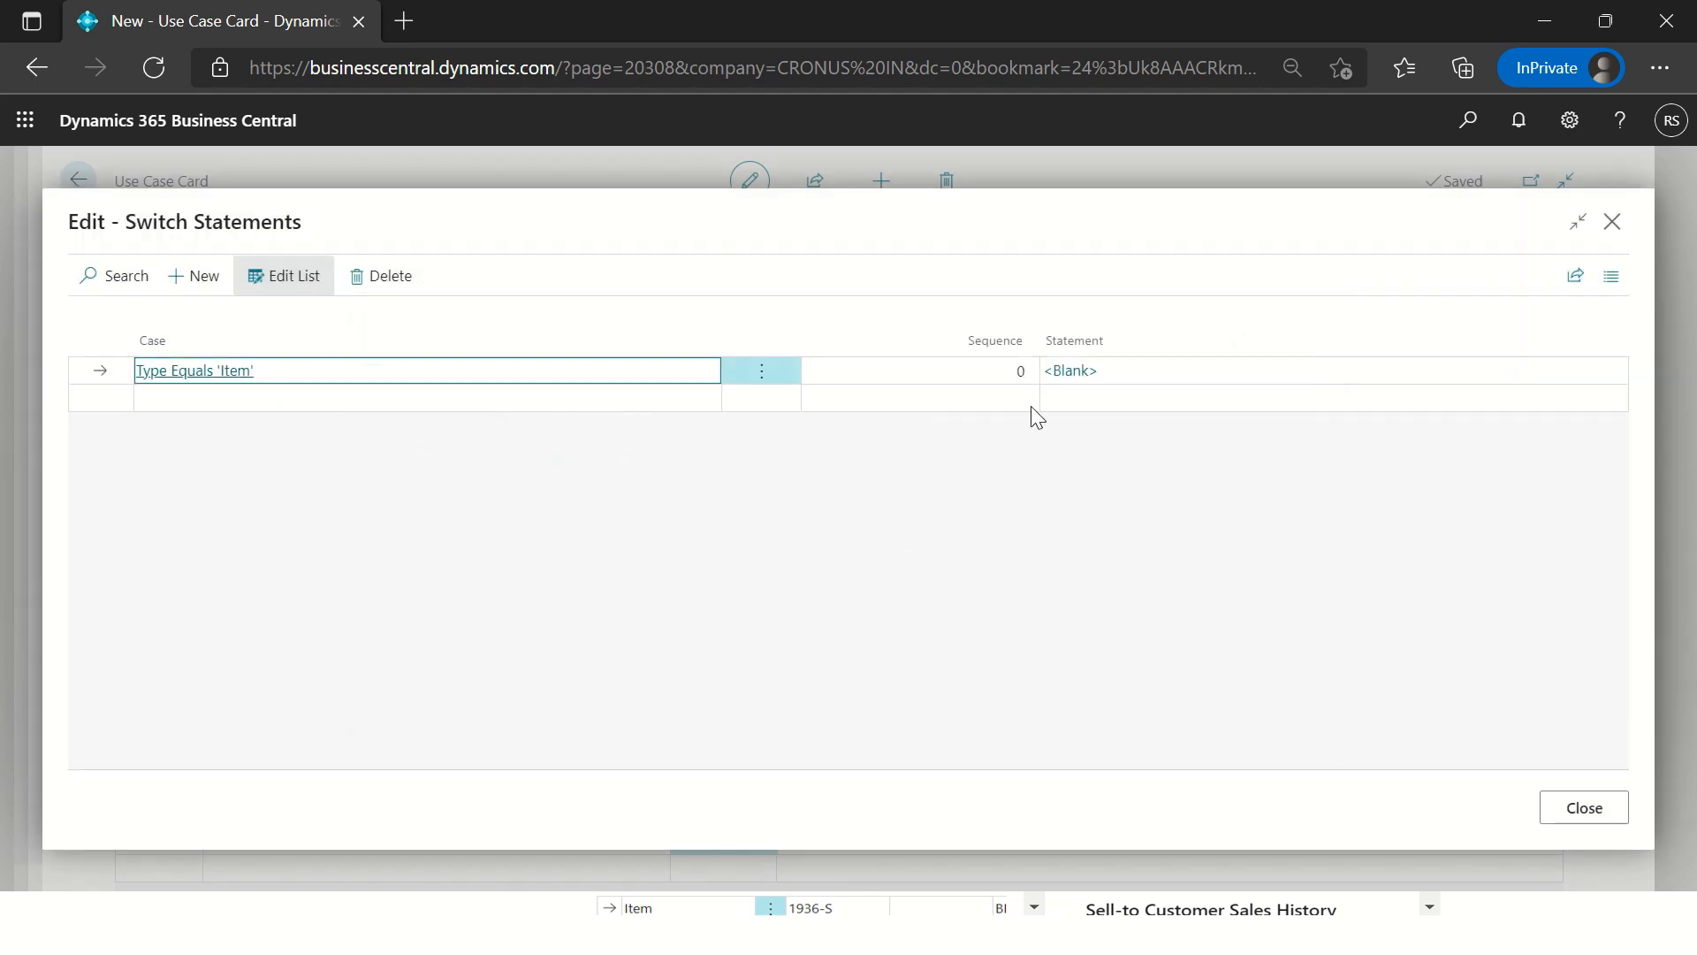
Step: In the Item case's statement, choose the Item table and add a table filter on its No. field
click(1094, 373)
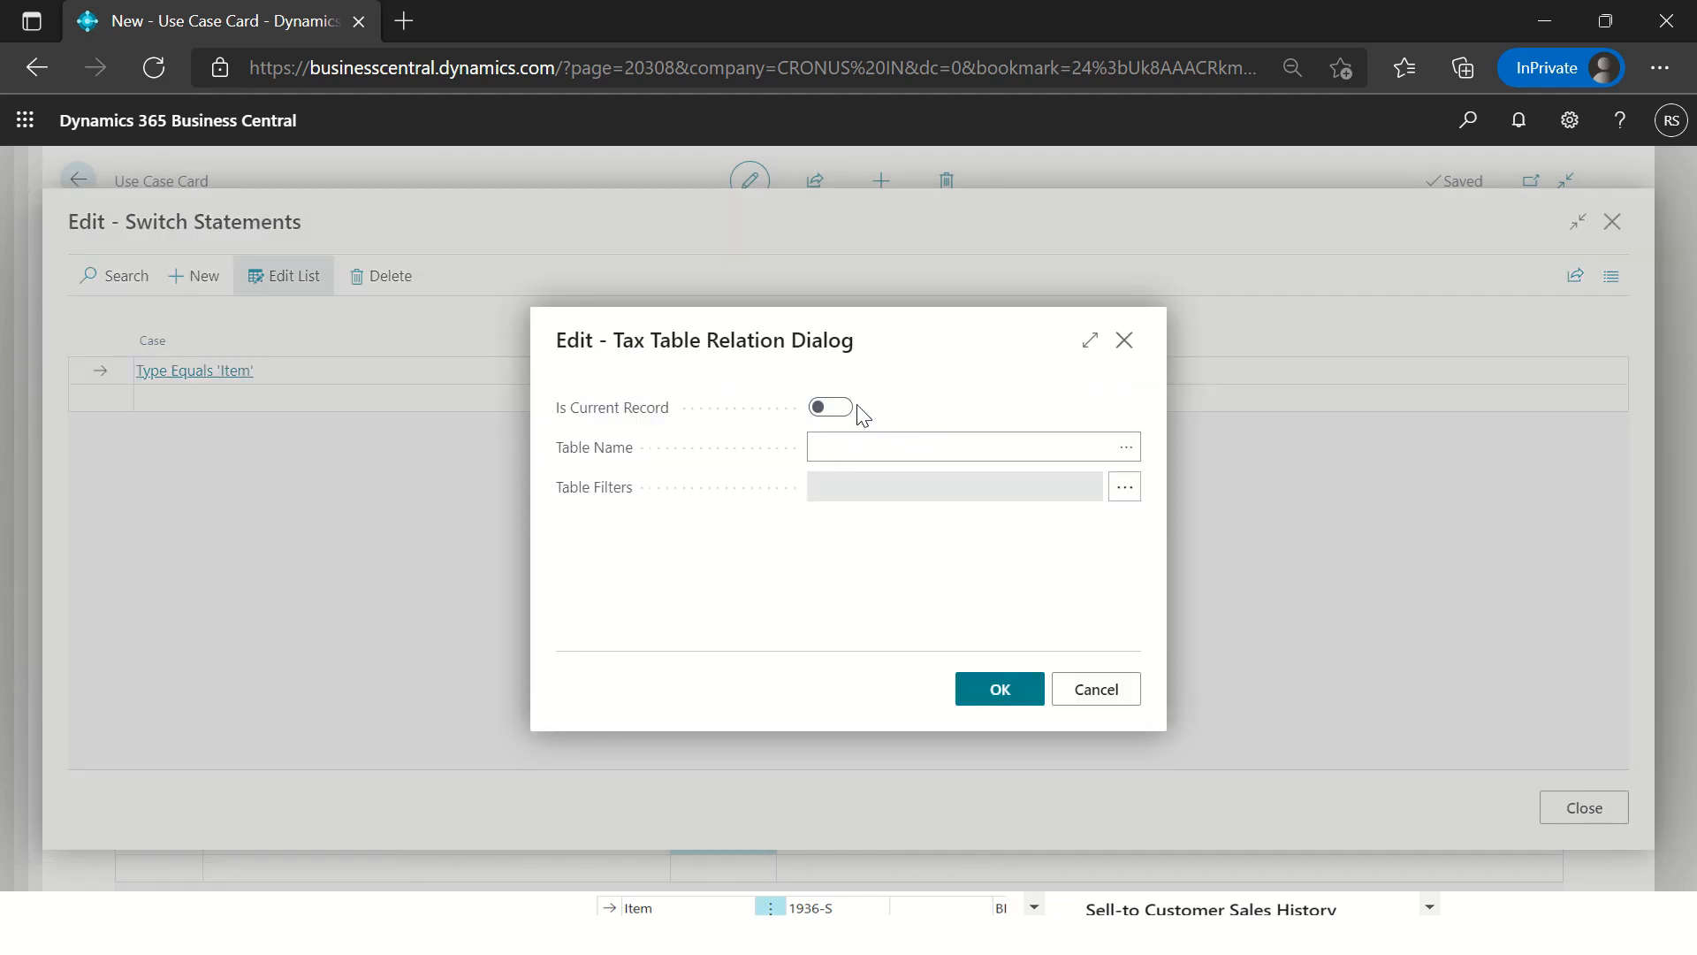
click(968, 448)
key(Tab)
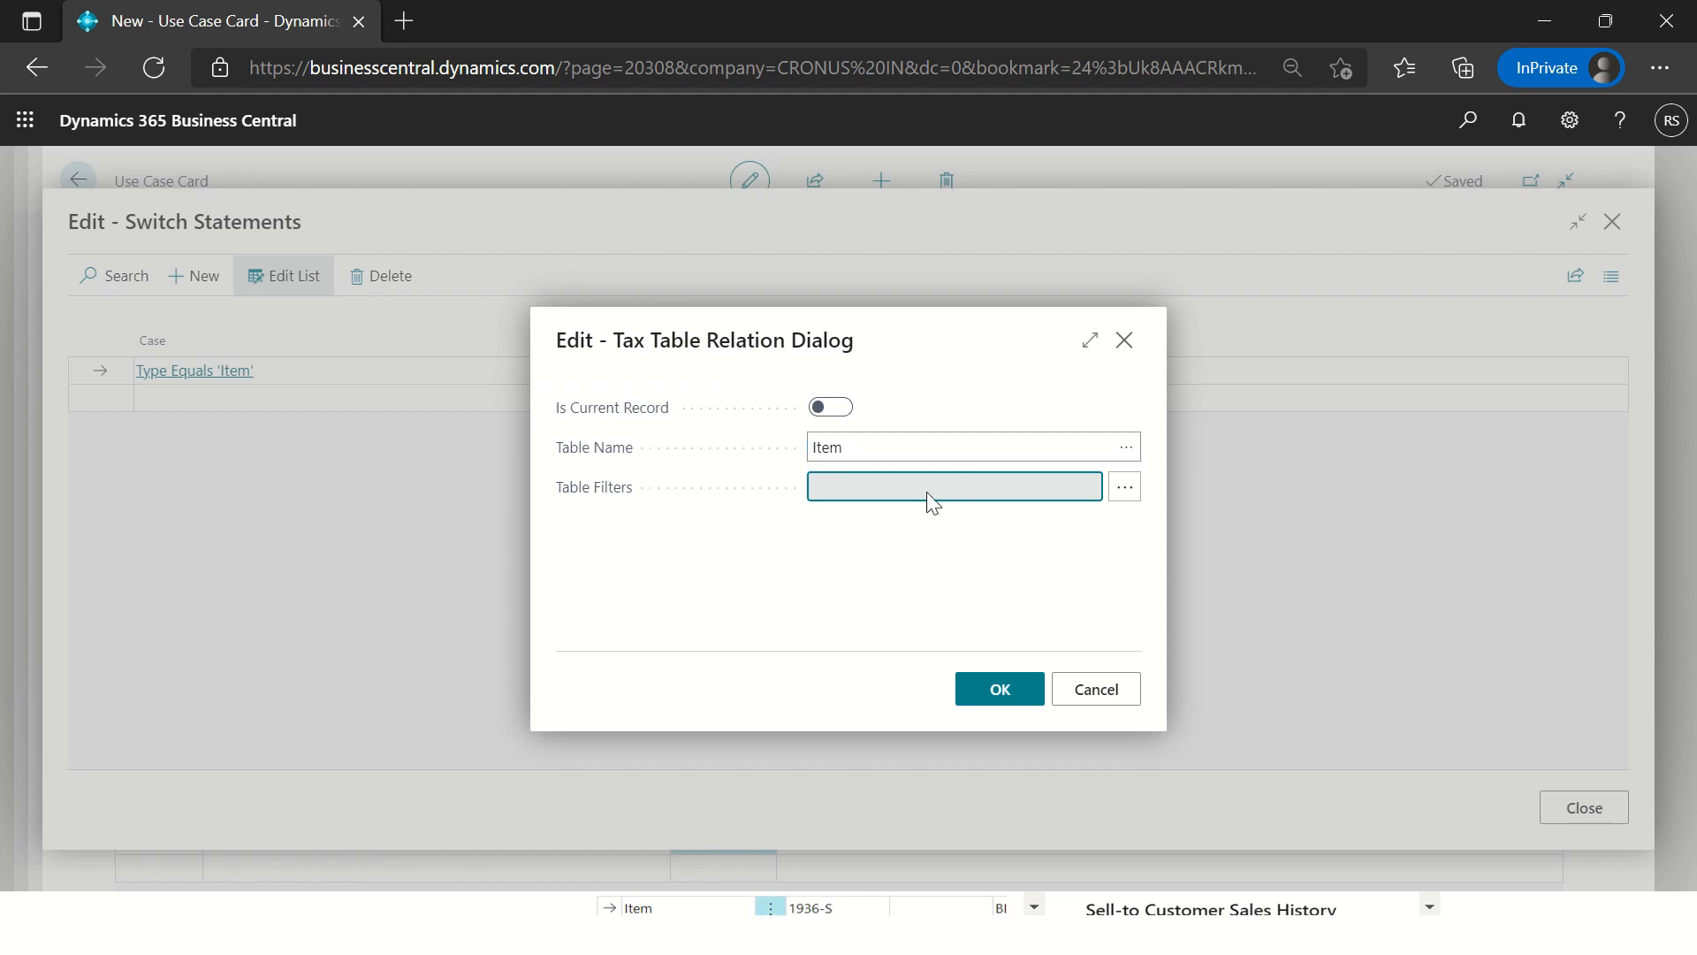
click(1124, 487)
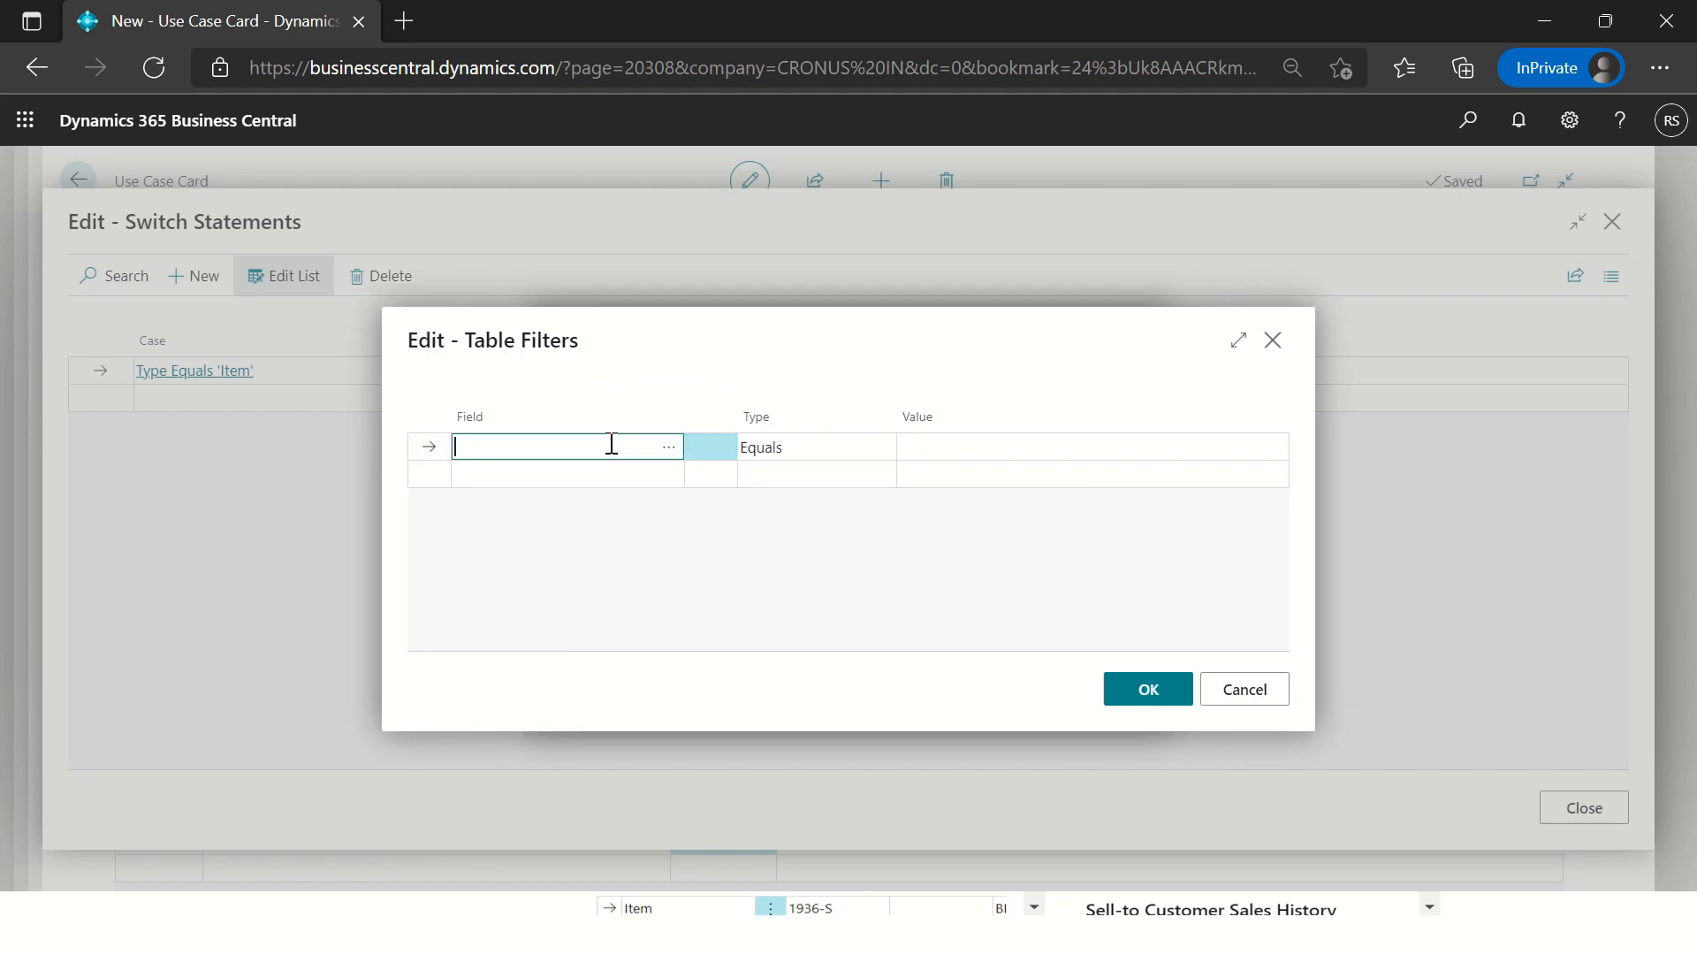
key(Tab)
Step: Set the Item table's No. filter to equal the current record's No. field and apply the table relation
click(1005, 445)
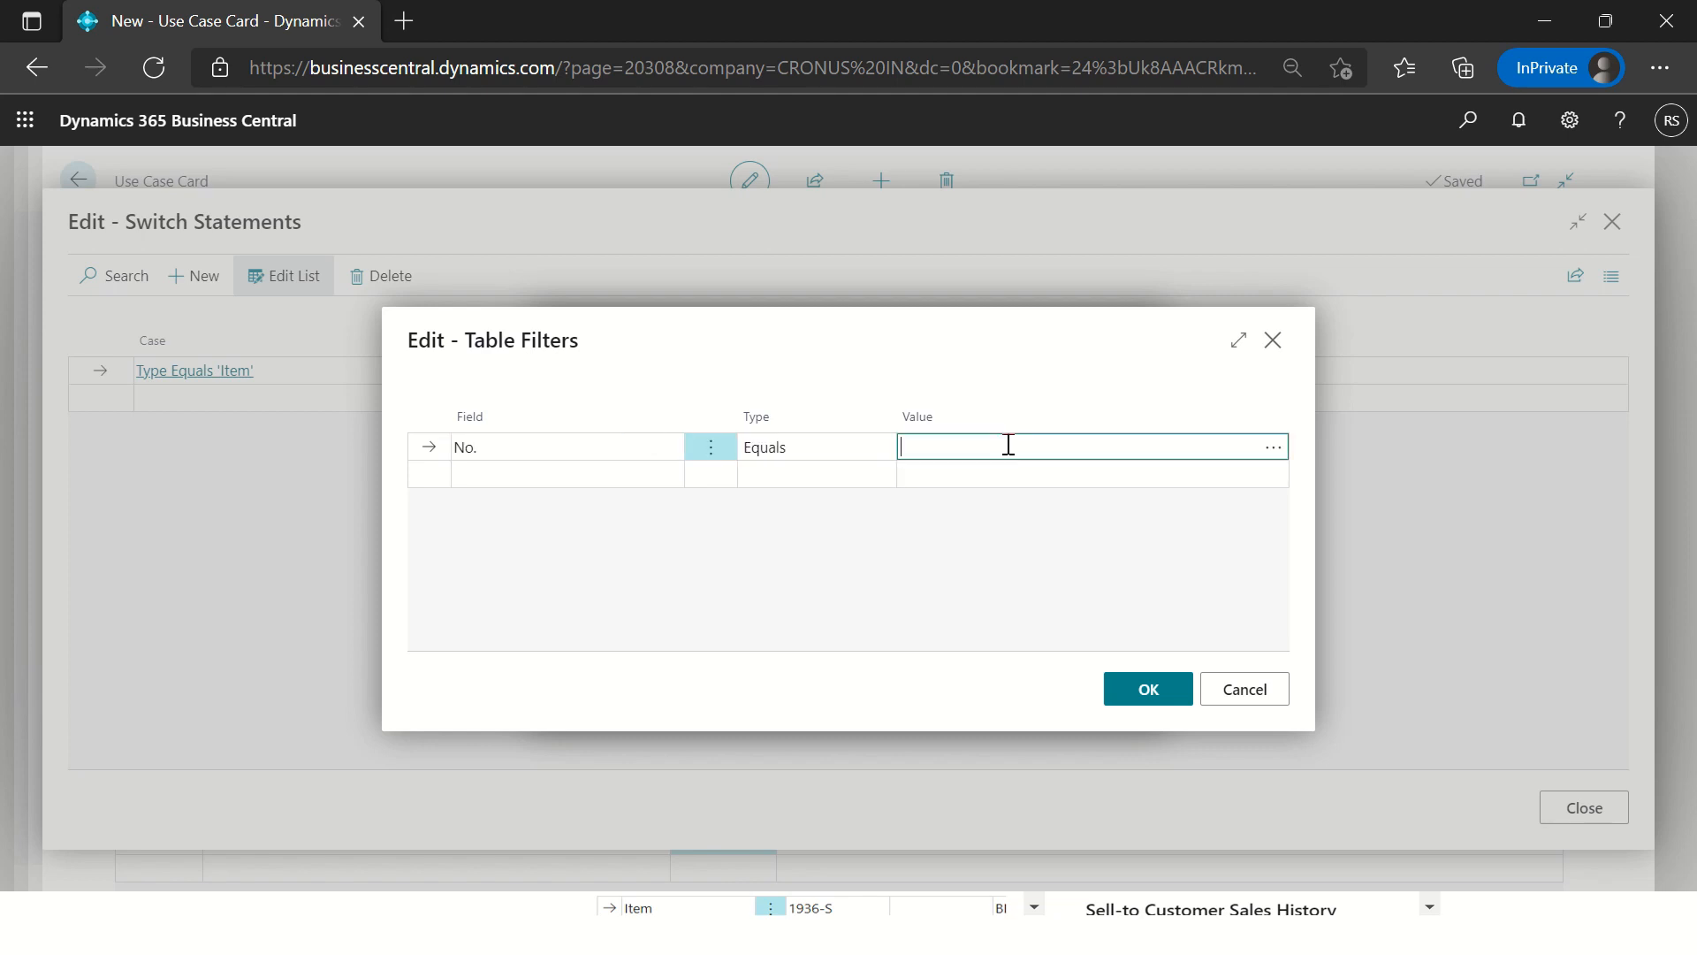
click(1274, 447)
key(c)
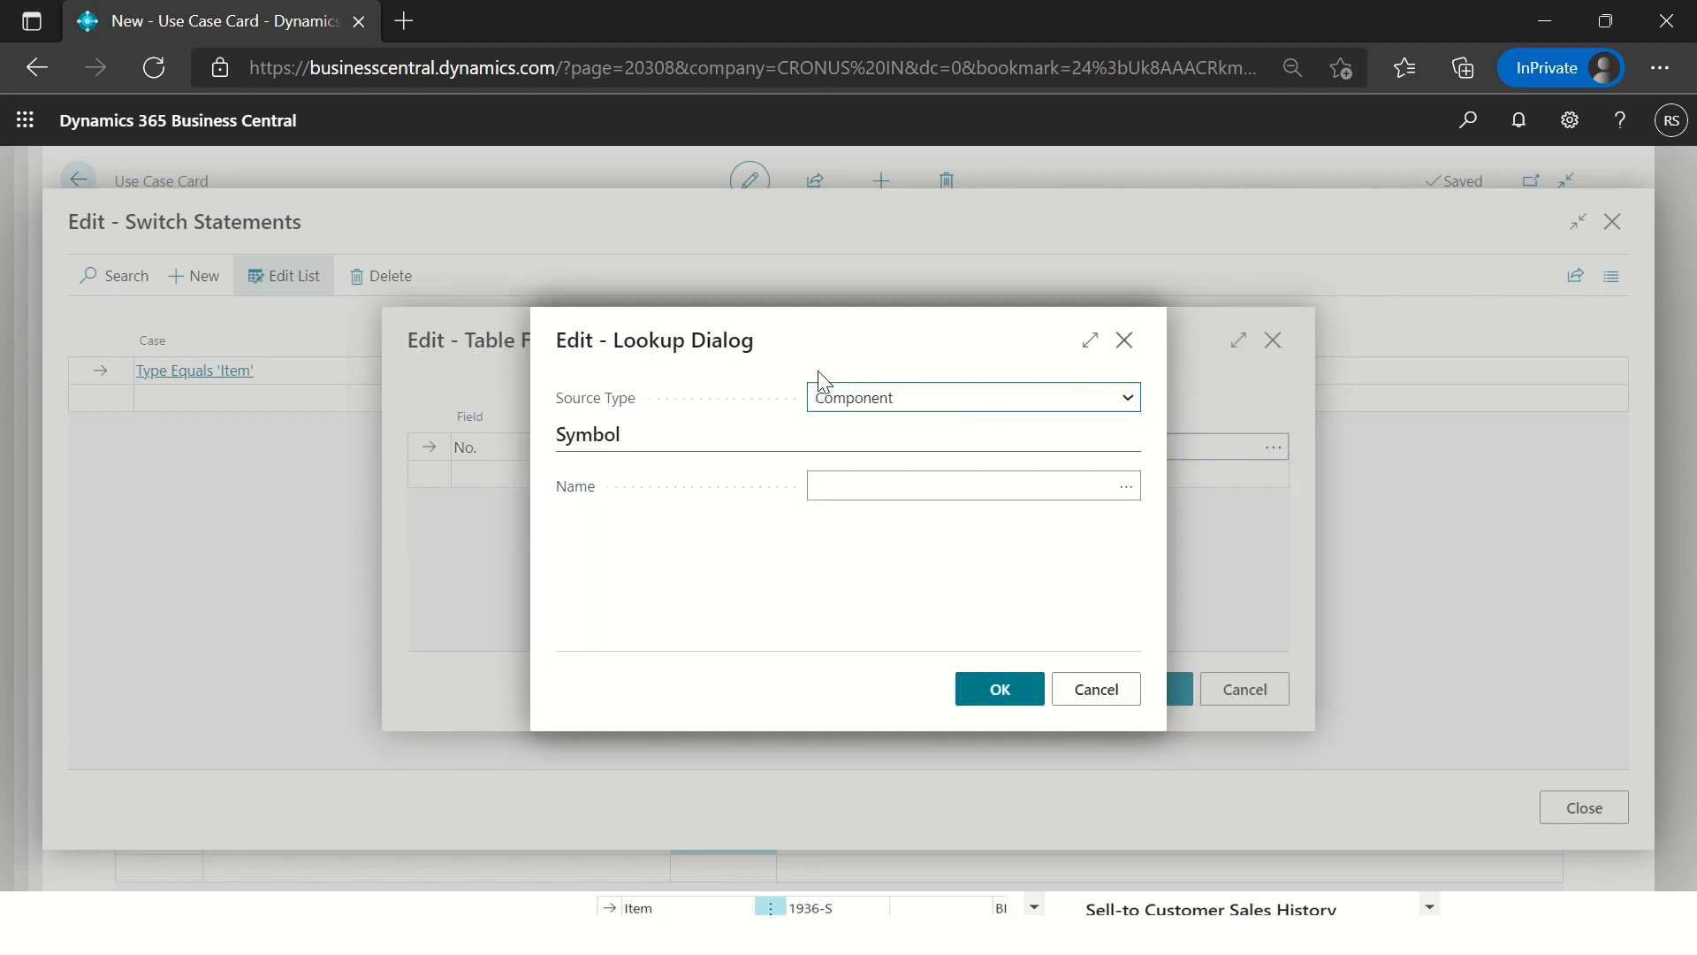
click(860, 394)
click(861, 427)
click(850, 481)
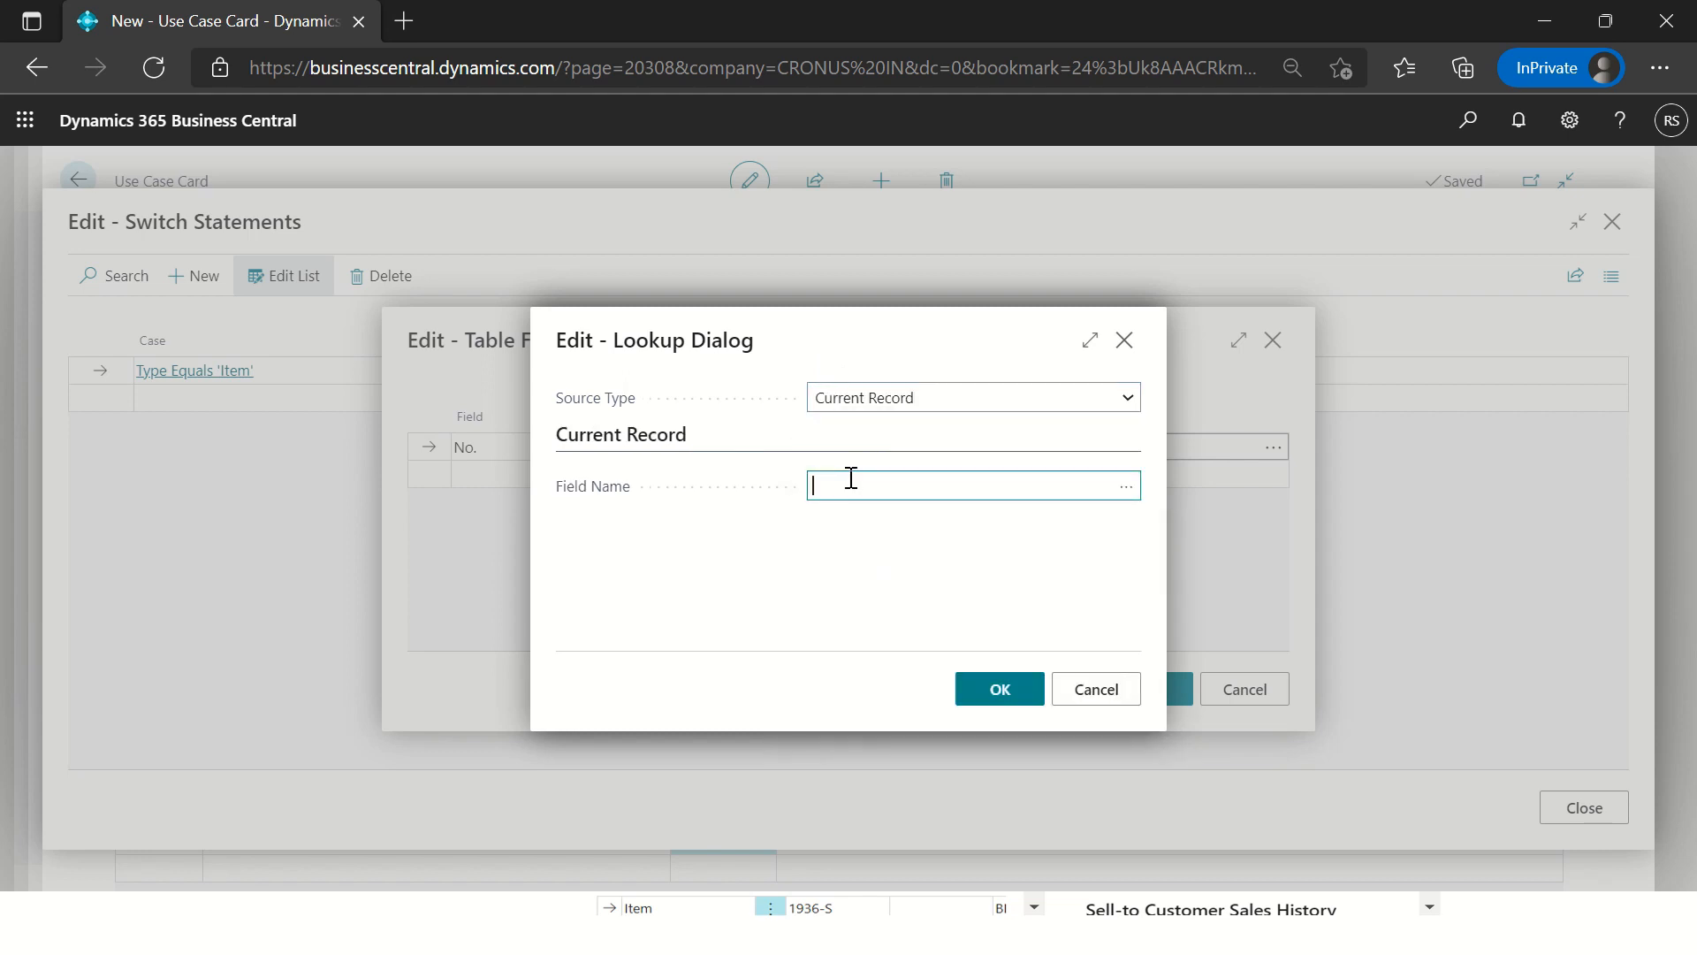
text(no)
key(Return)
key(Return)
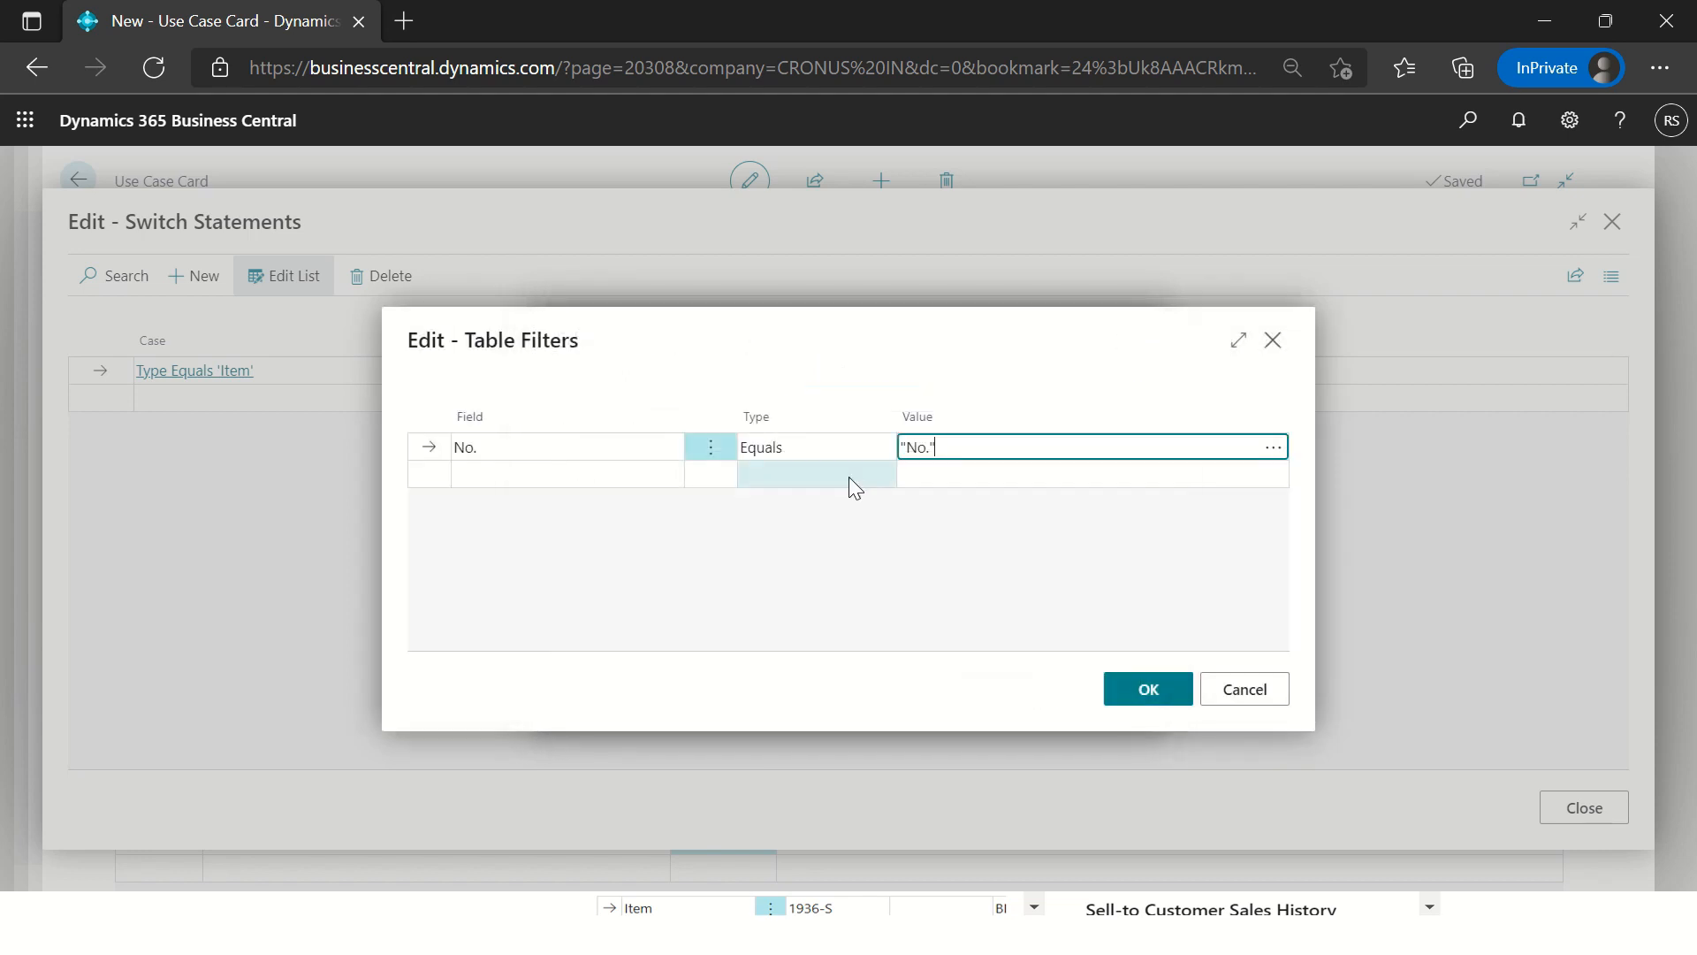
click(1144, 688)
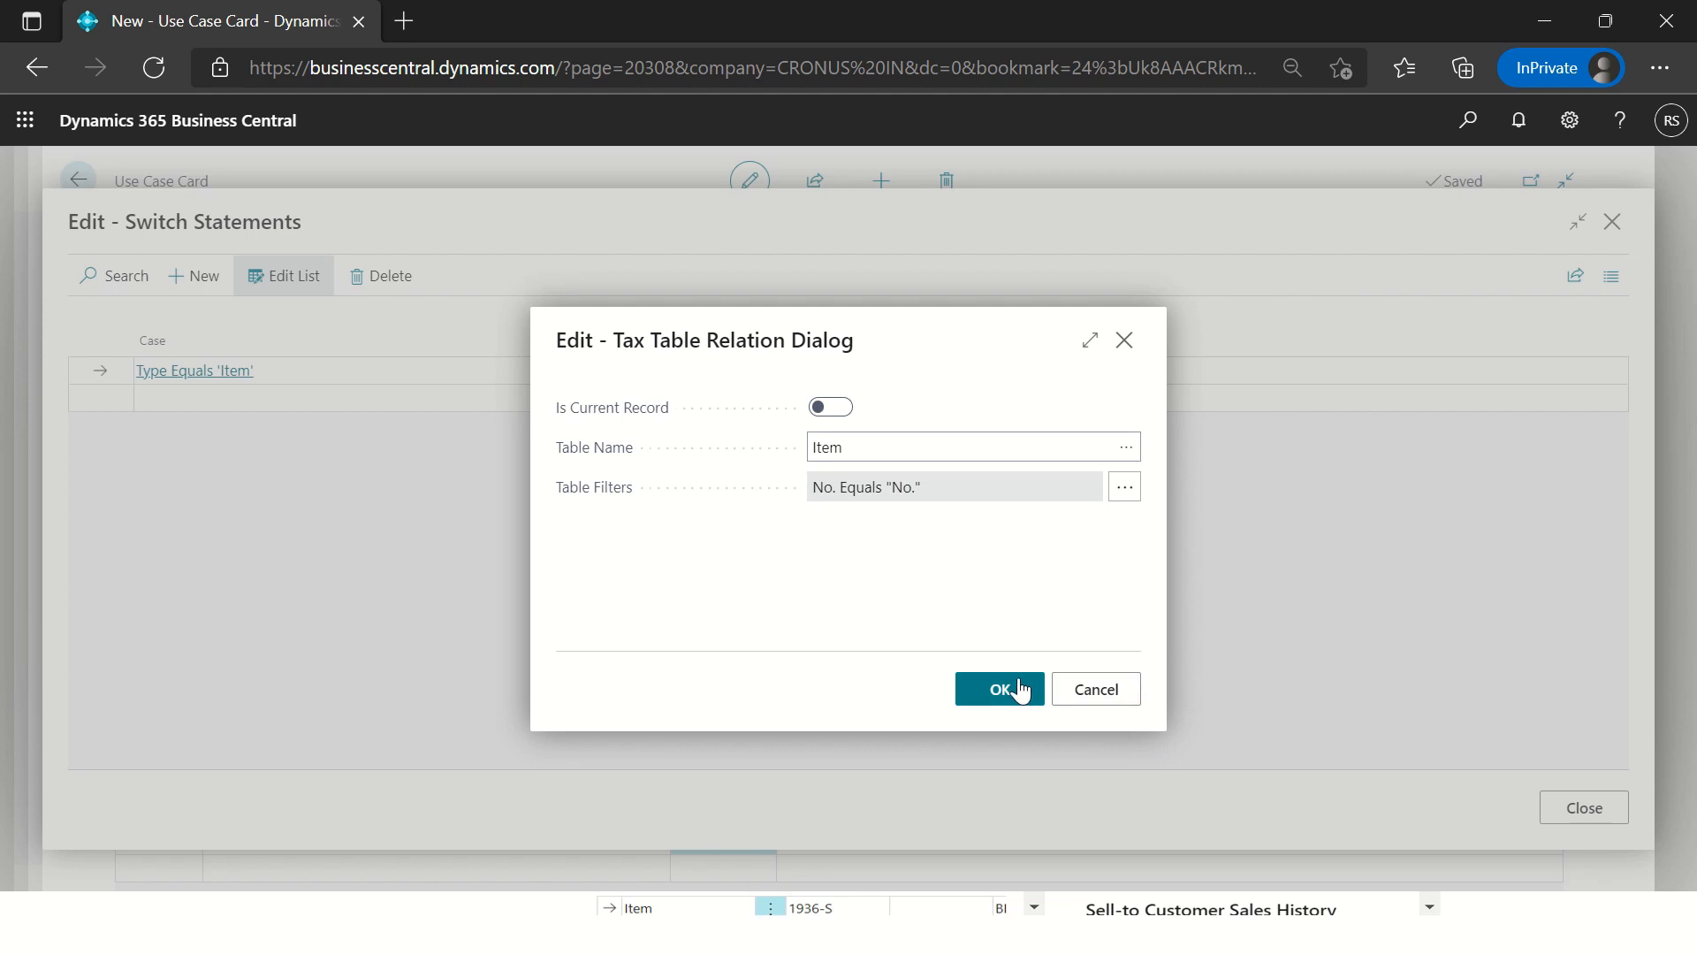
click(1013, 691)
Step: Add a second case whose condition compares the current record's Type field
click(288, 403)
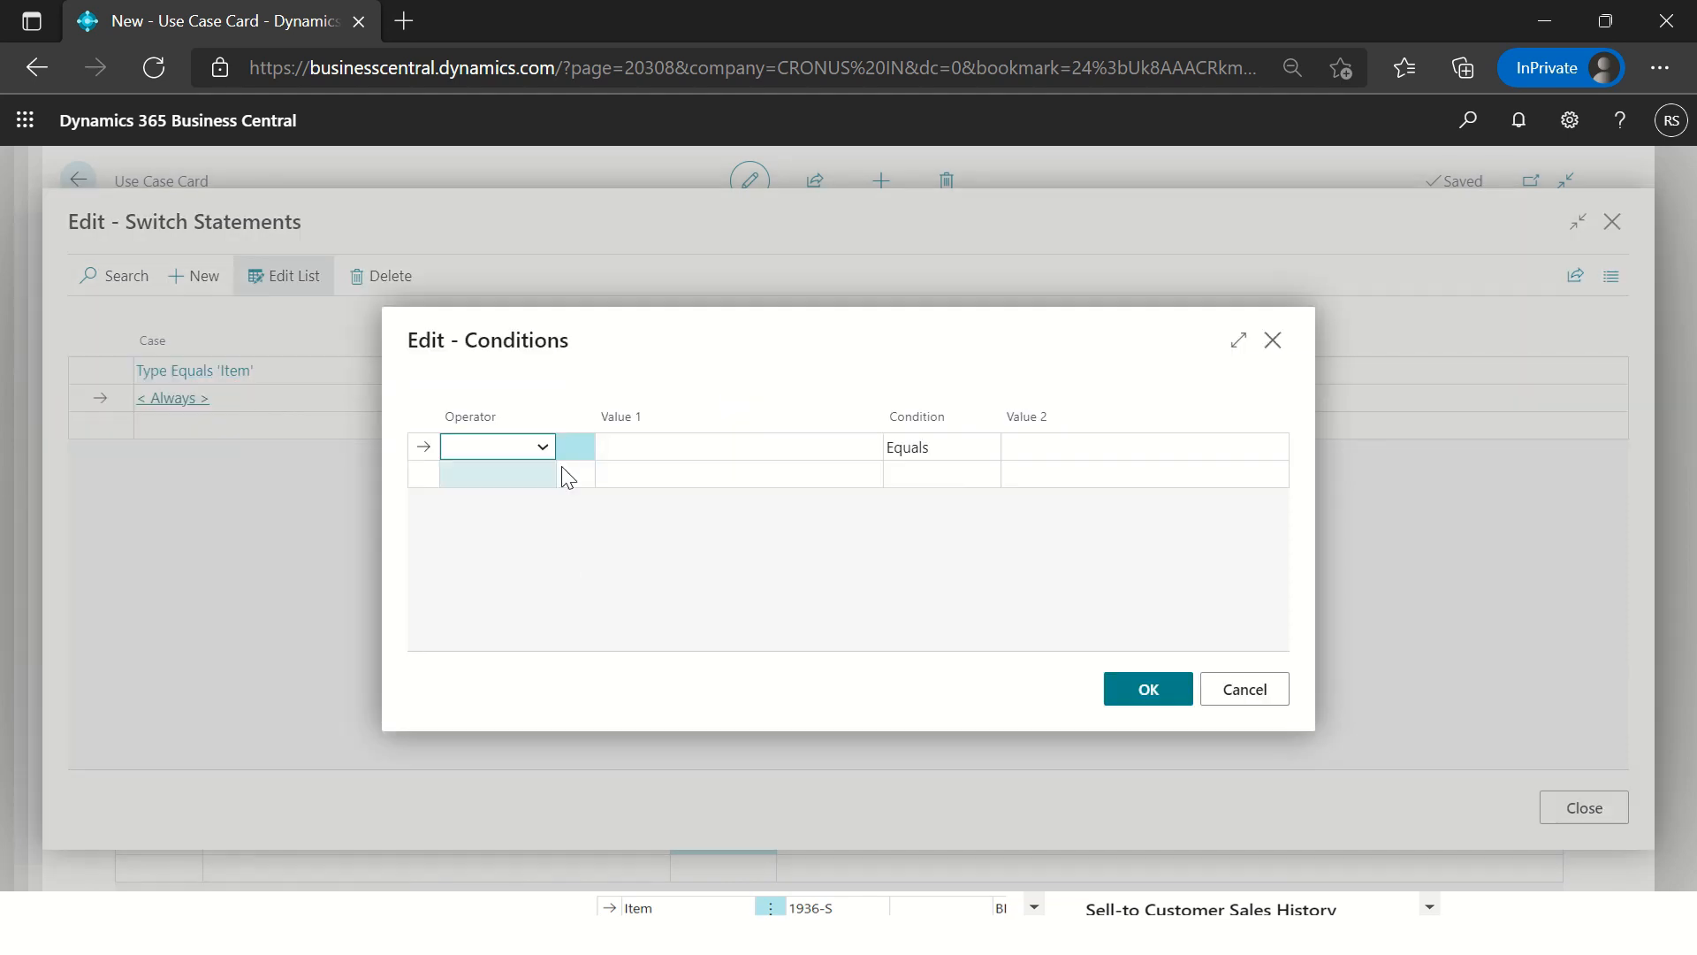
click(734, 447)
click(864, 449)
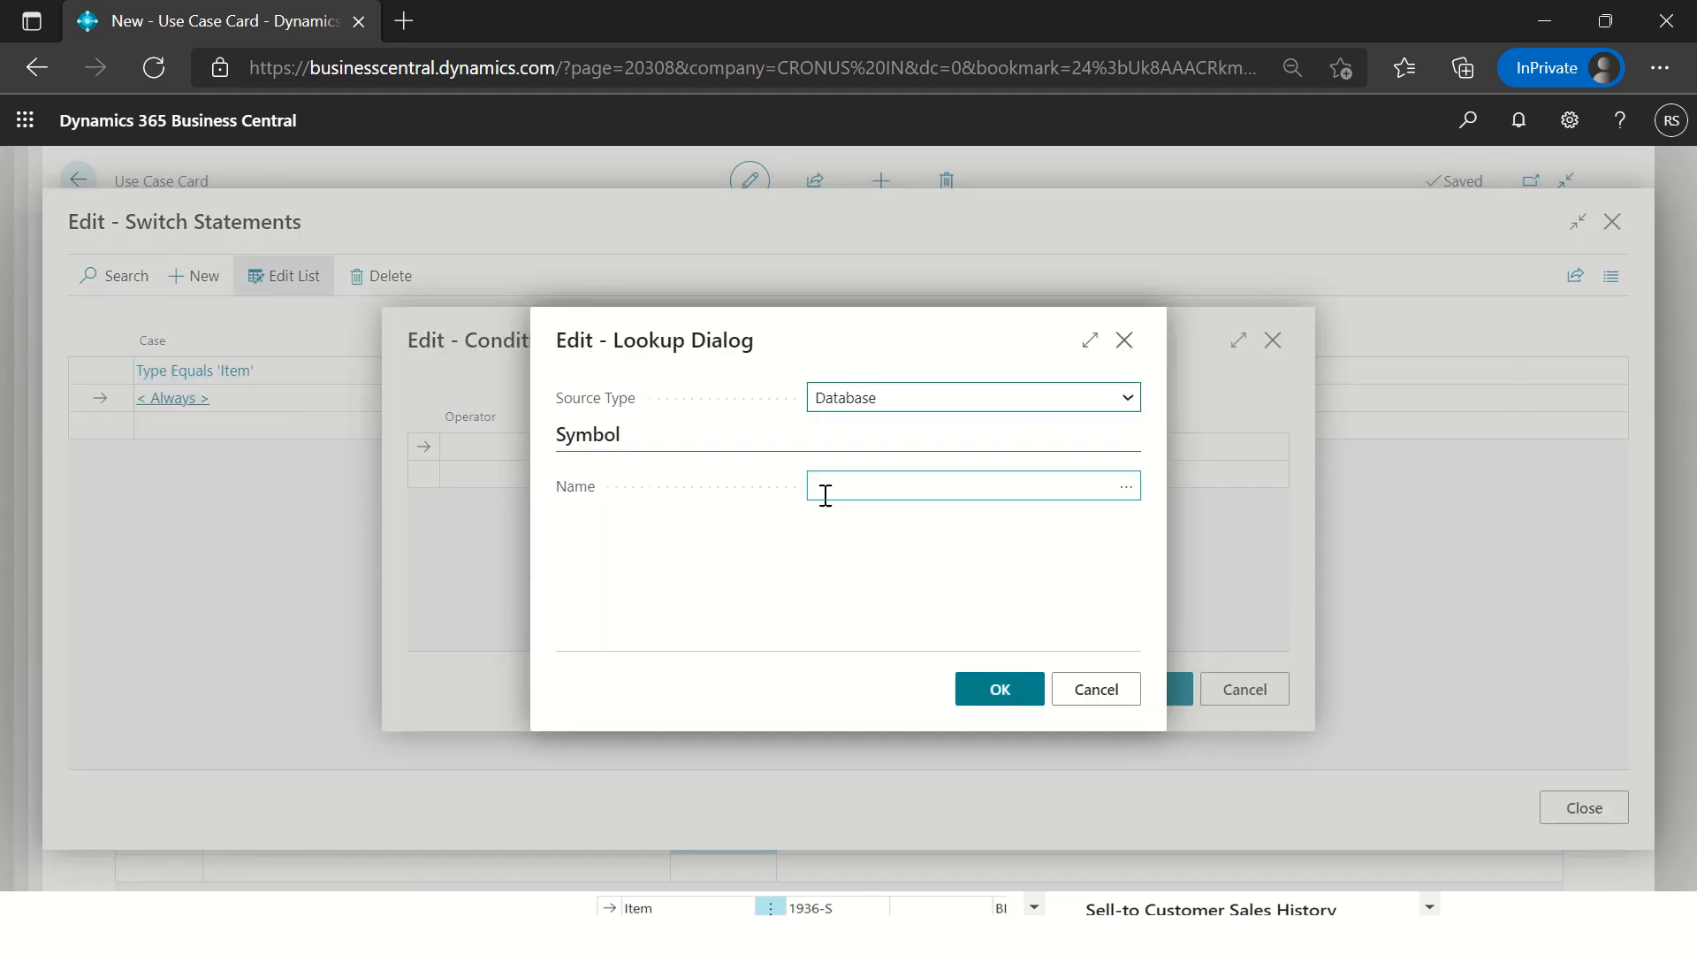
click(909, 398)
click(894, 428)
click(848, 485)
text(Type)
key(Tab)
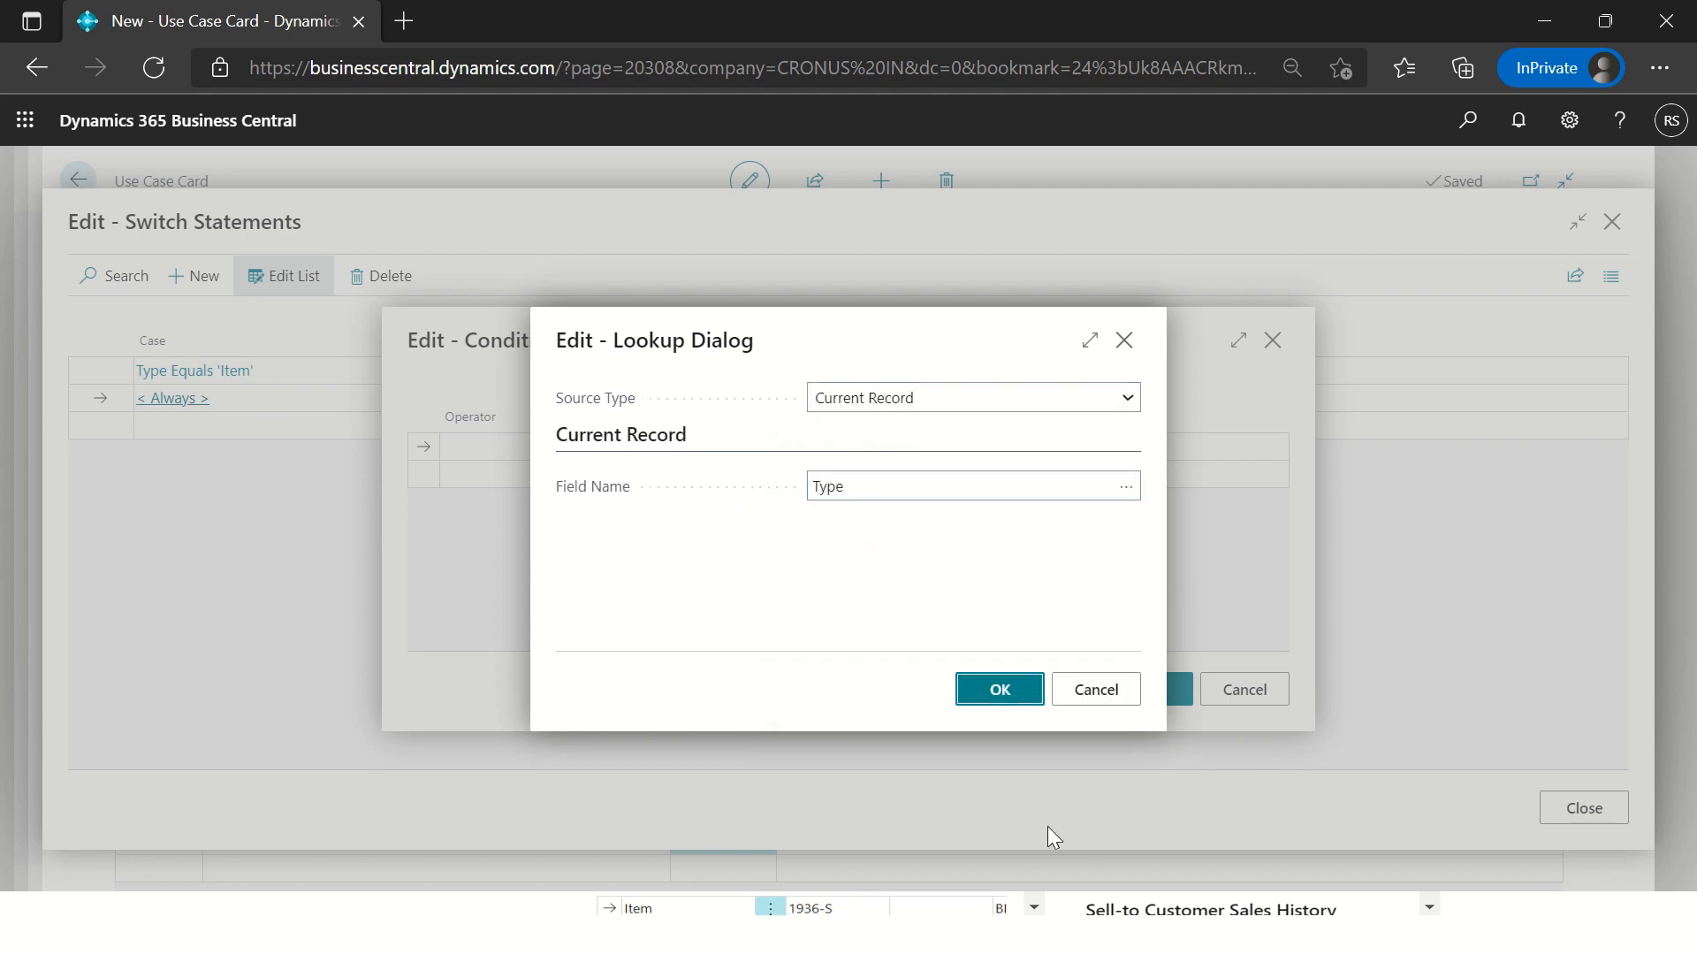
click(1023, 707)
Step: Set the second case's comparison value to G/L Account and apply the condition
click(1078, 454)
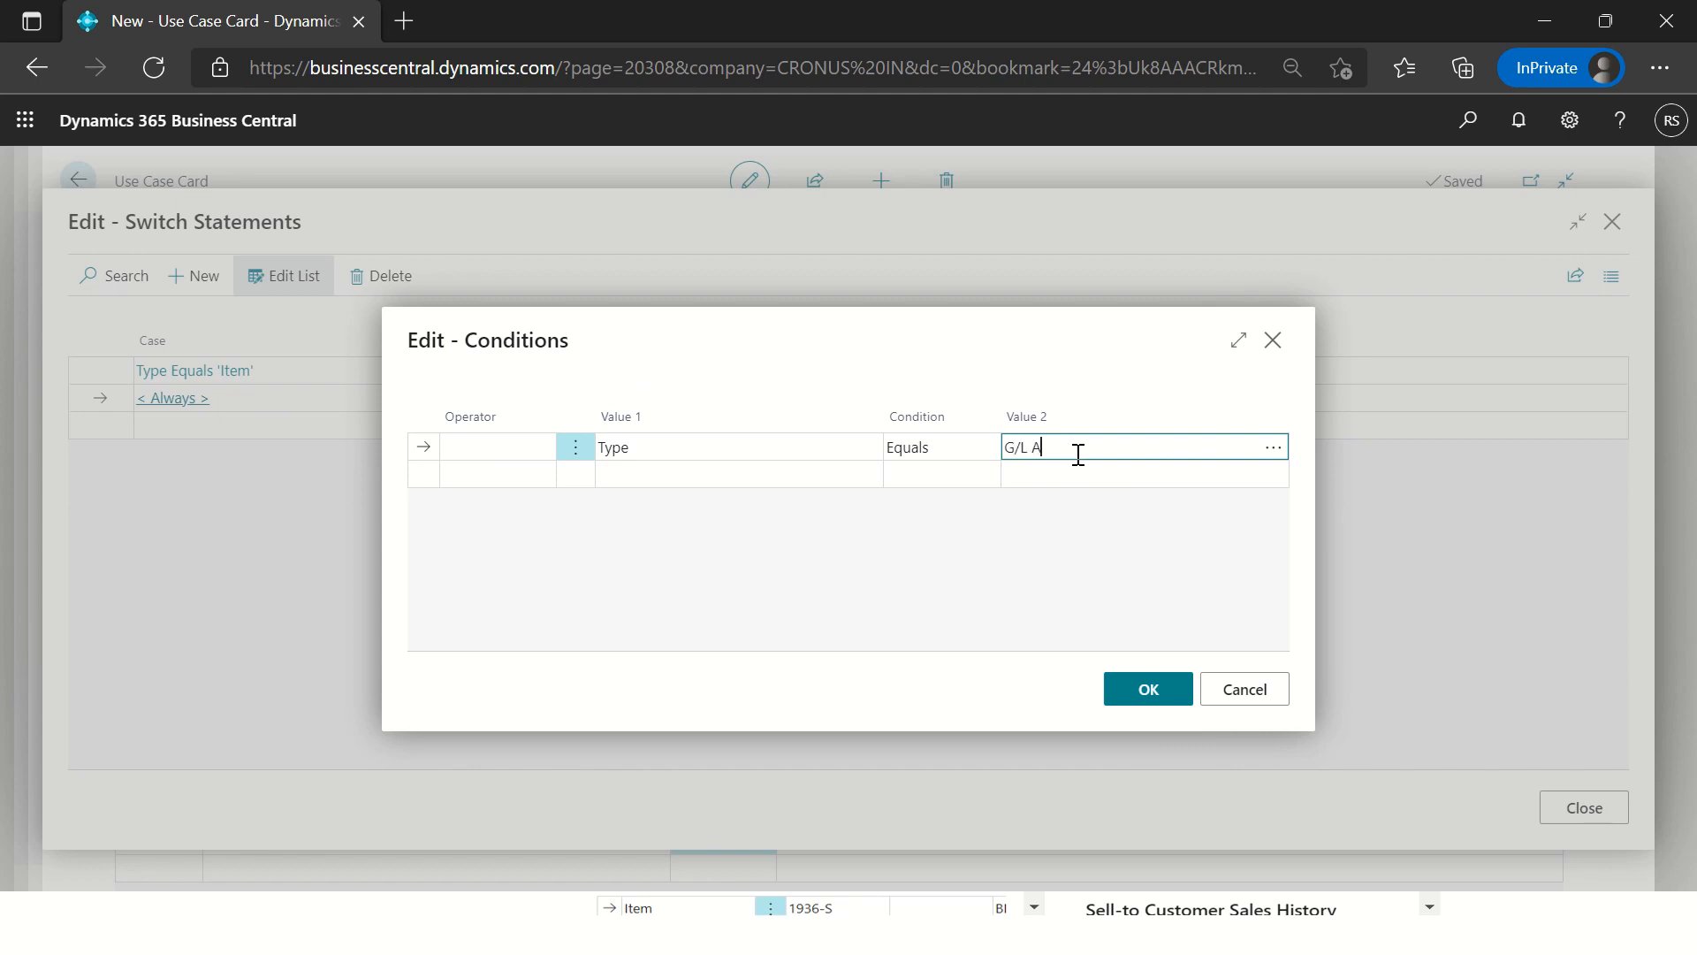
text(G/L Account)
key(Down)
key(Up)
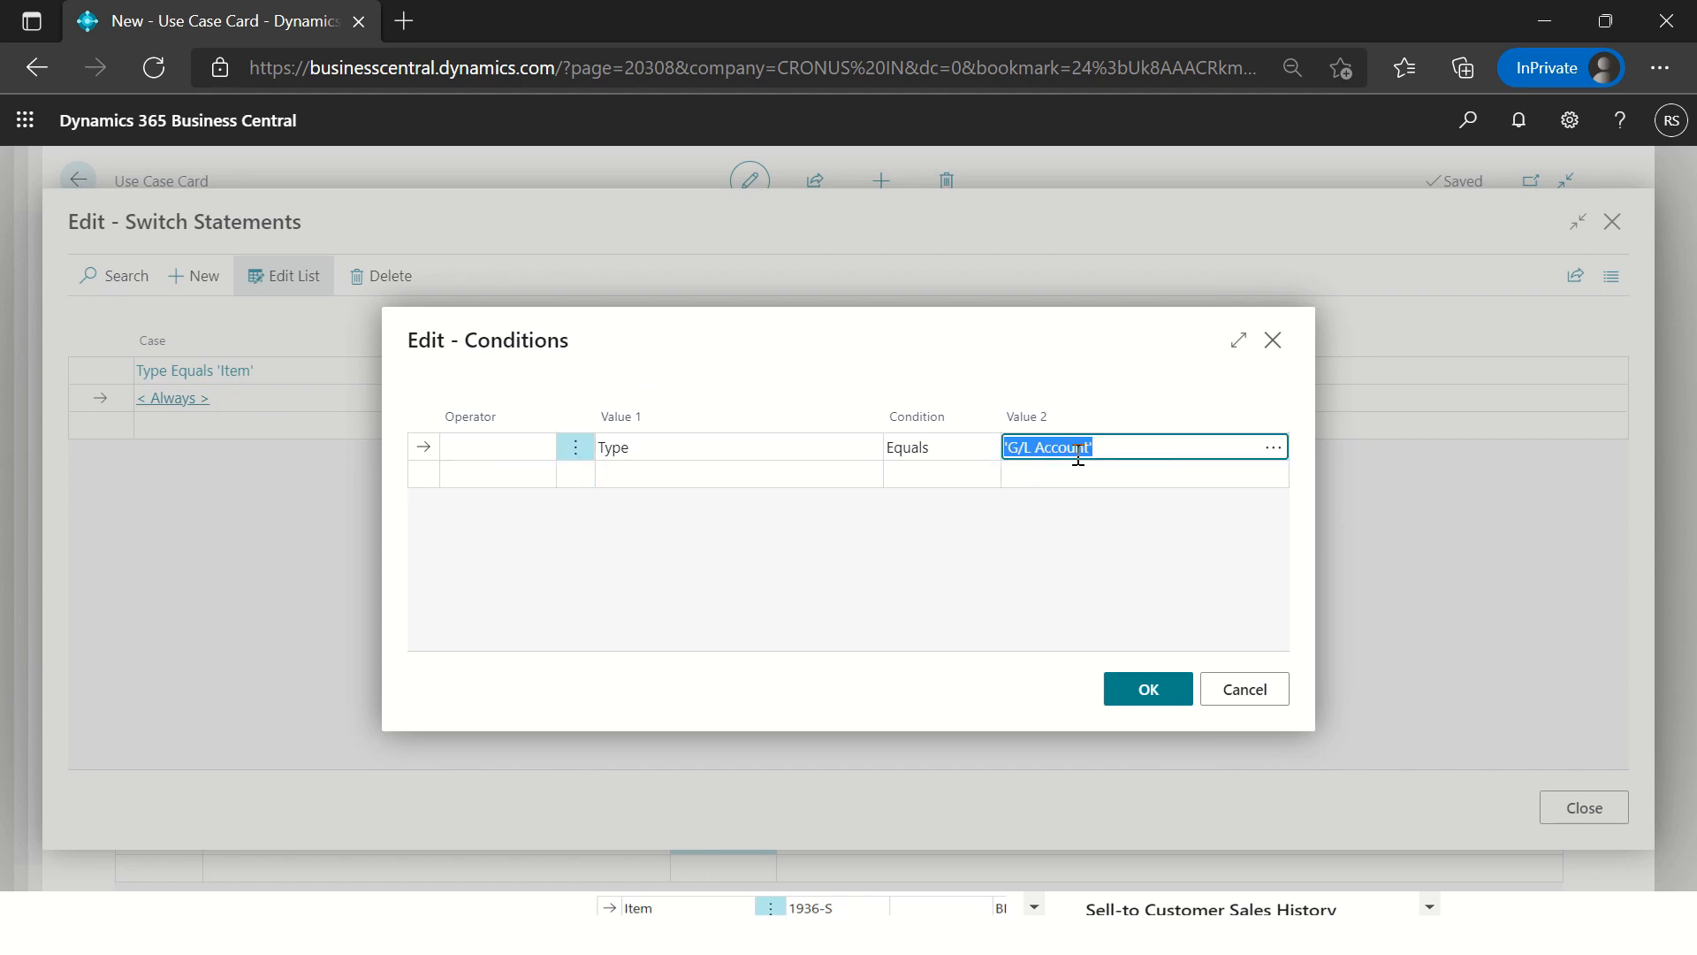
click(1171, 685)
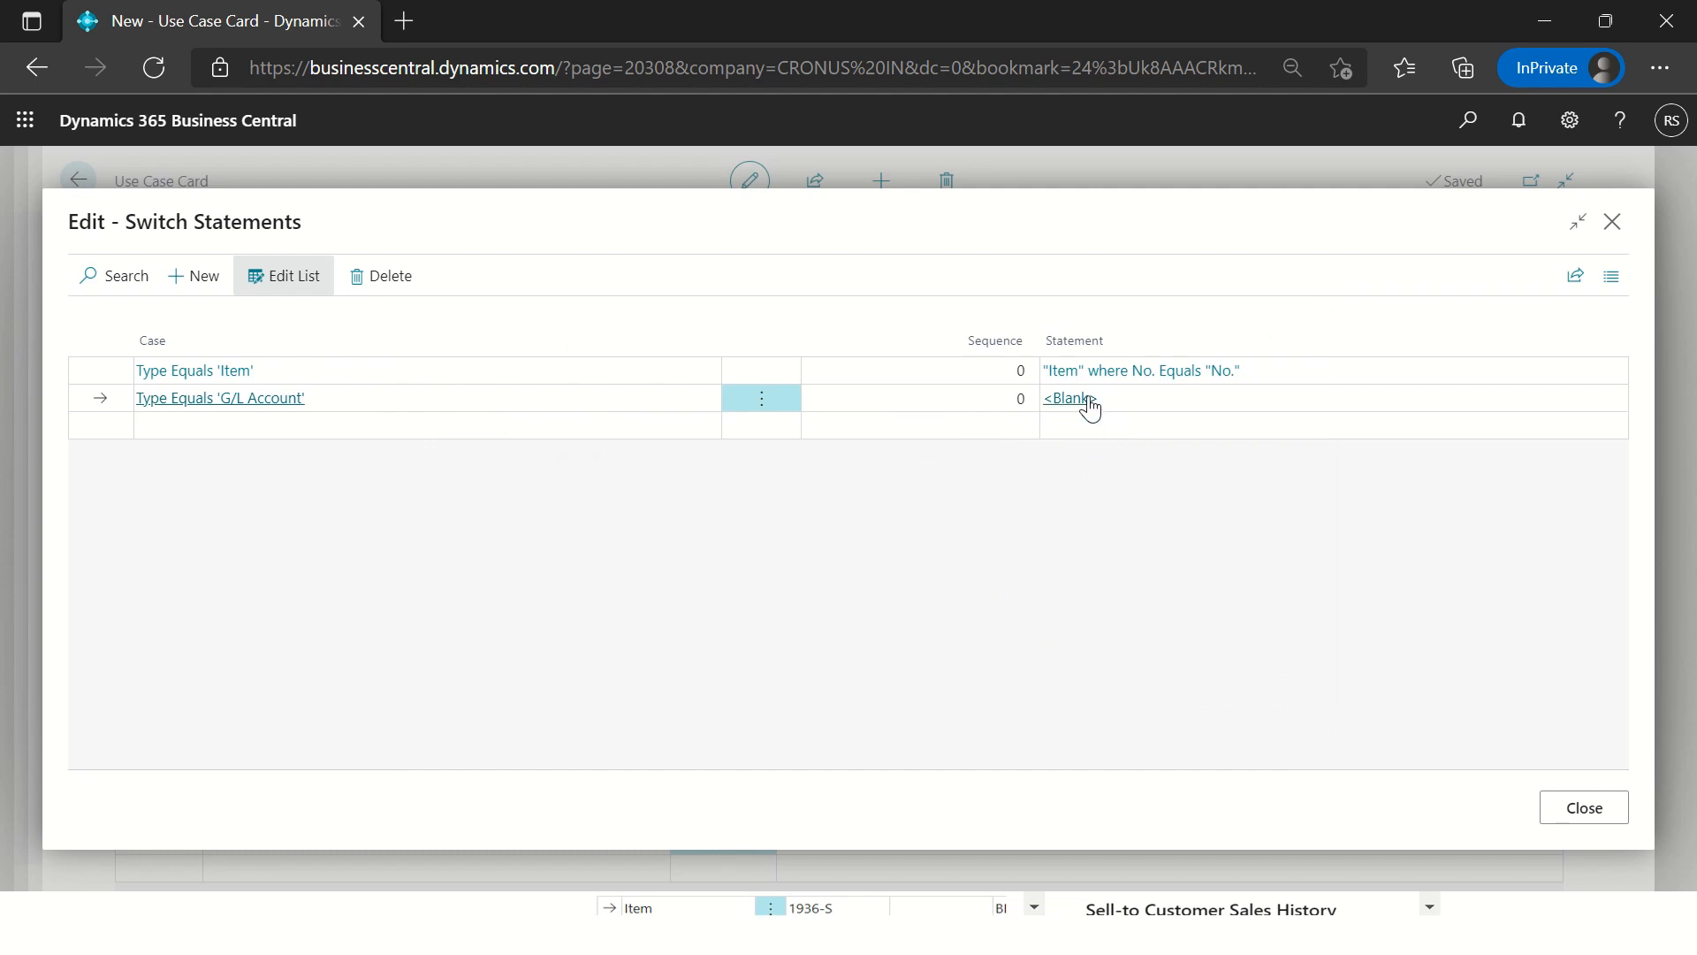
Step: In the G/L Account case's statement, choose the G/L Account table and add a table filter on its No. field
click(1087, 400)
click(886, 441)
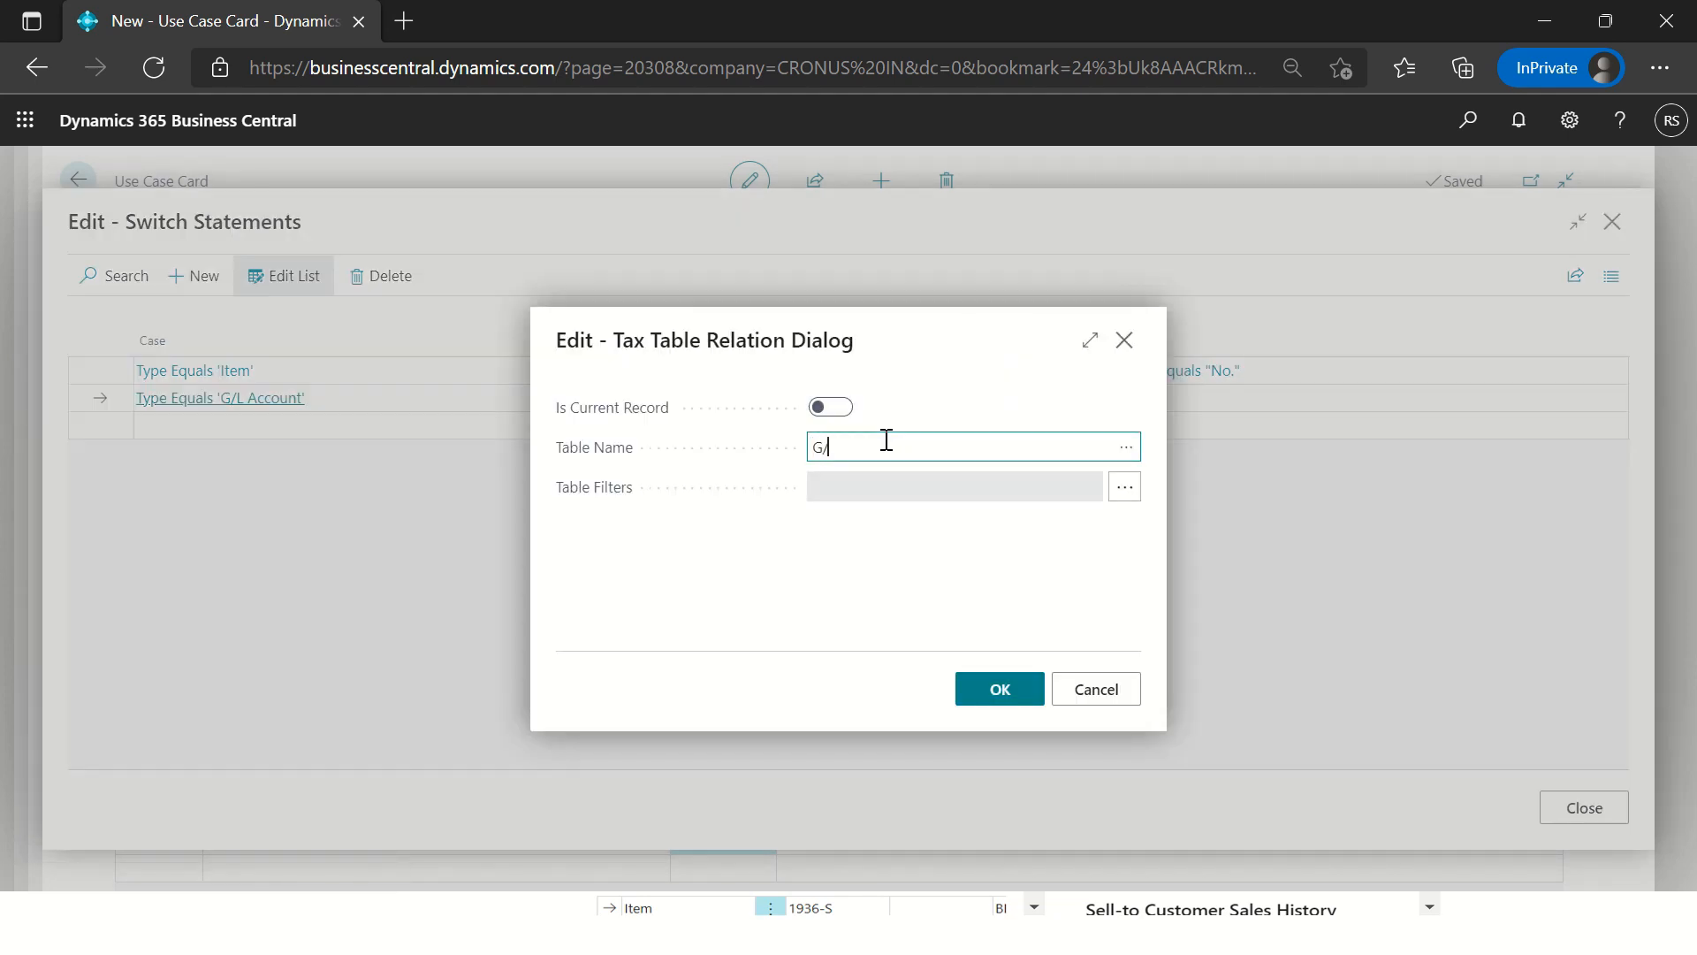
text(G/l ac)
key(Tab)
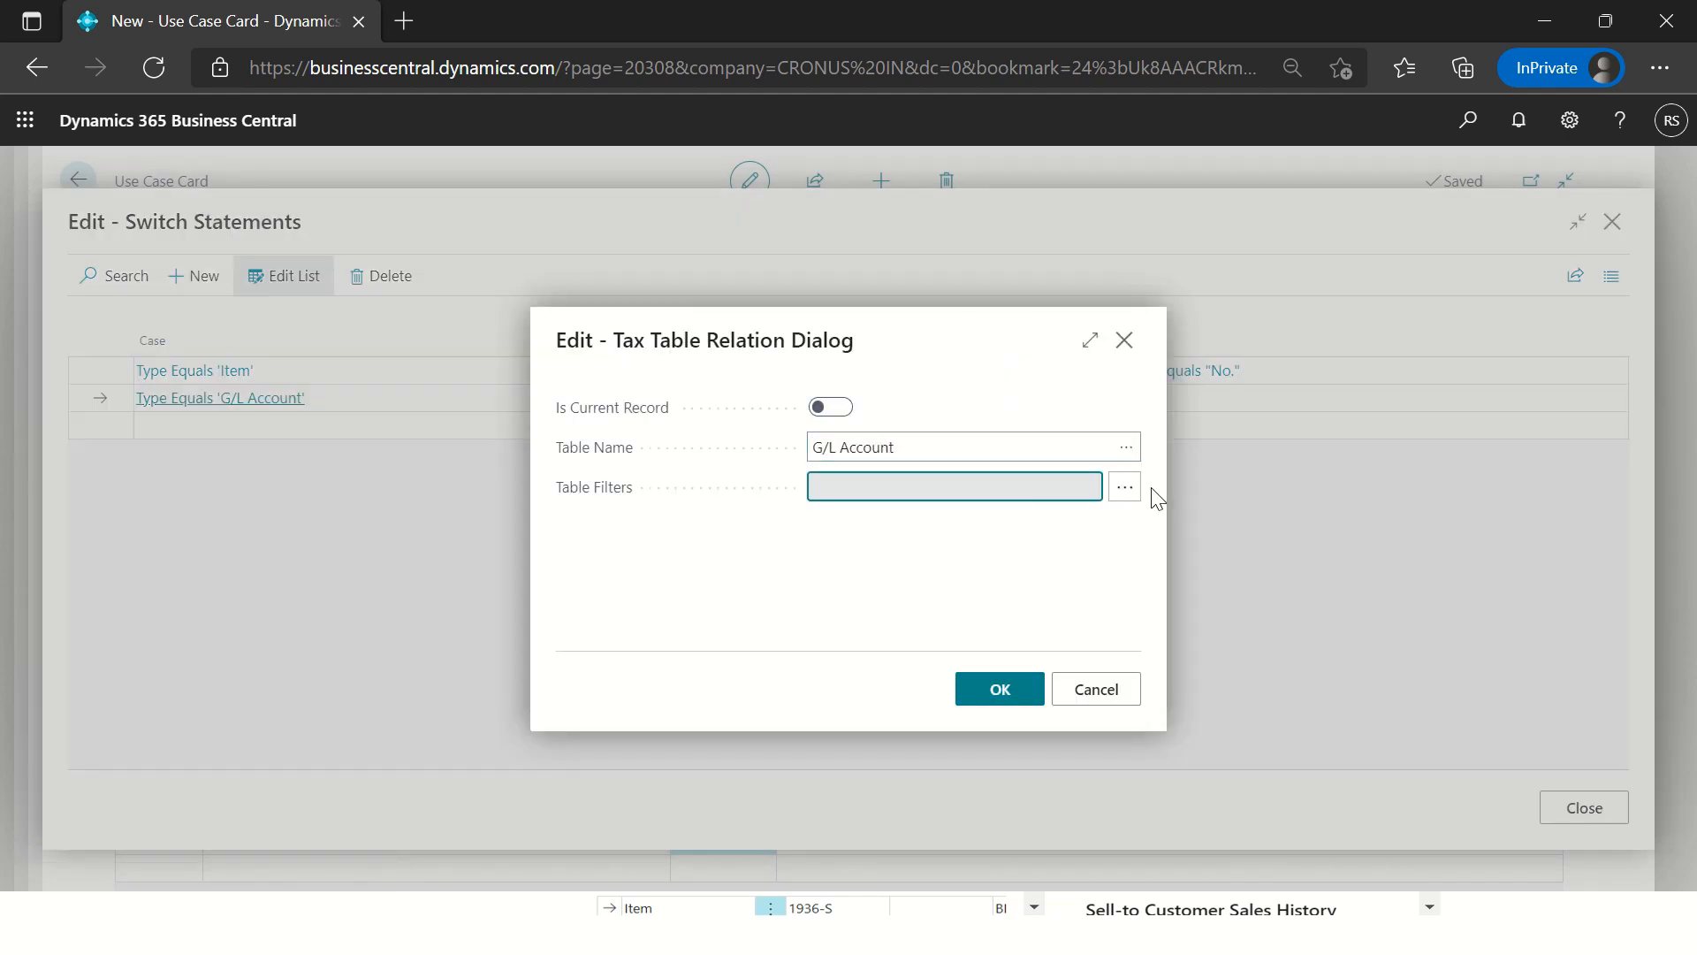
click(1125, 487)
click(539, 437)
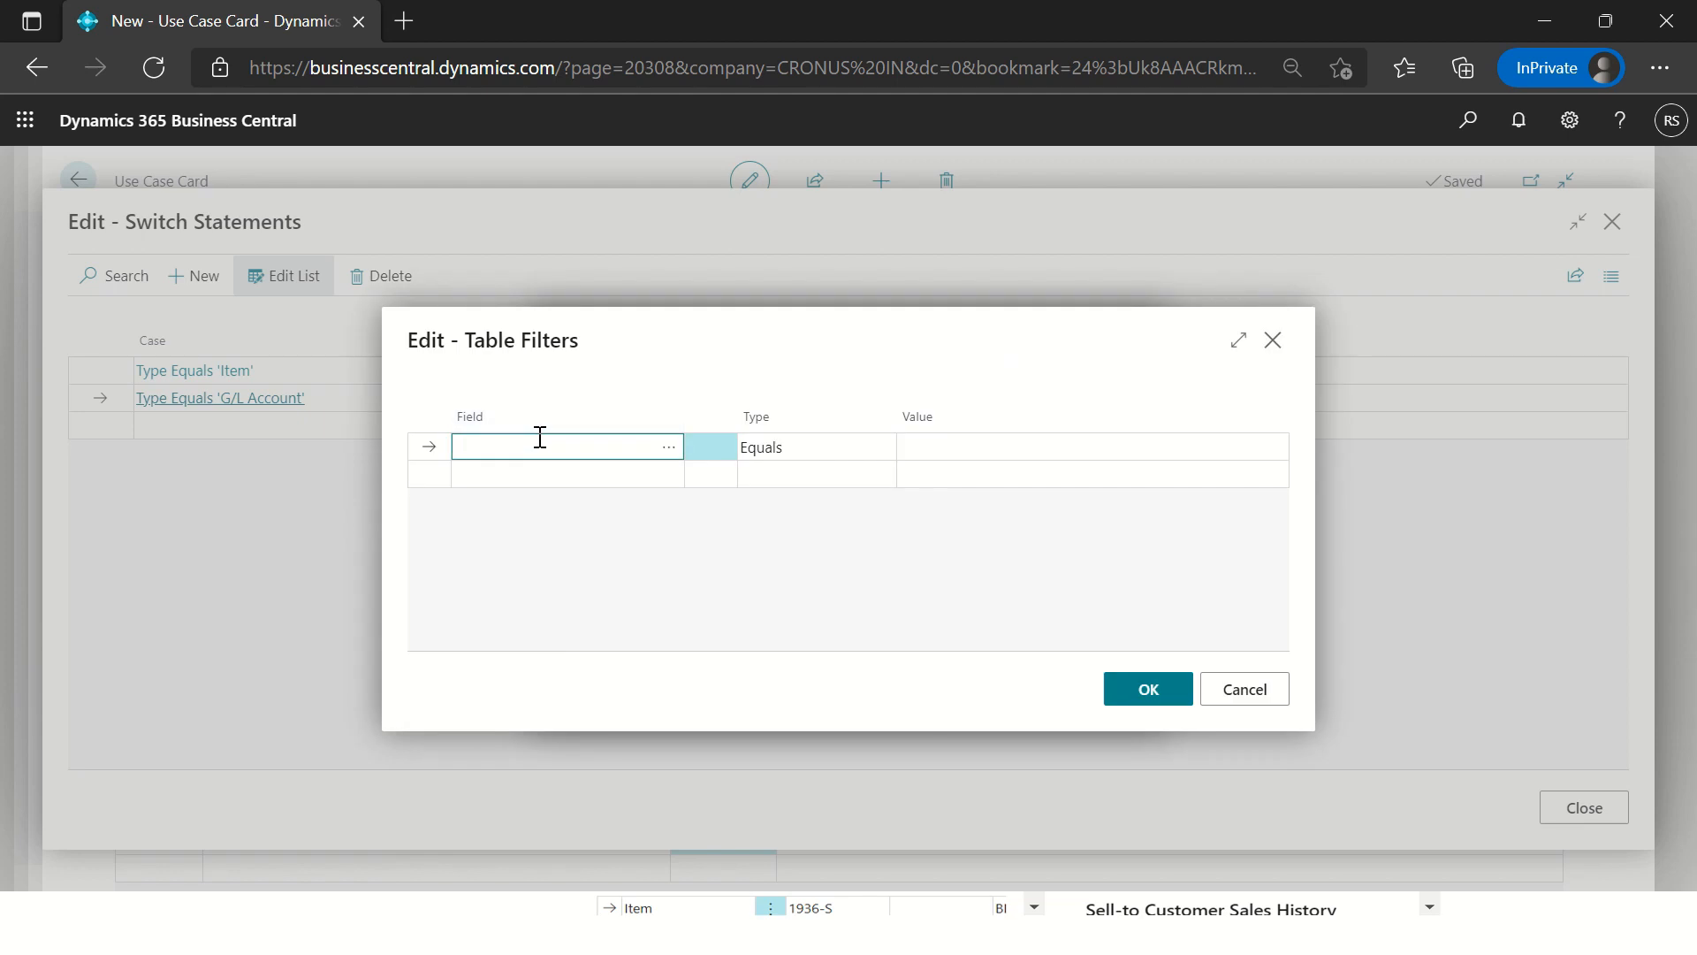
key(Tab)
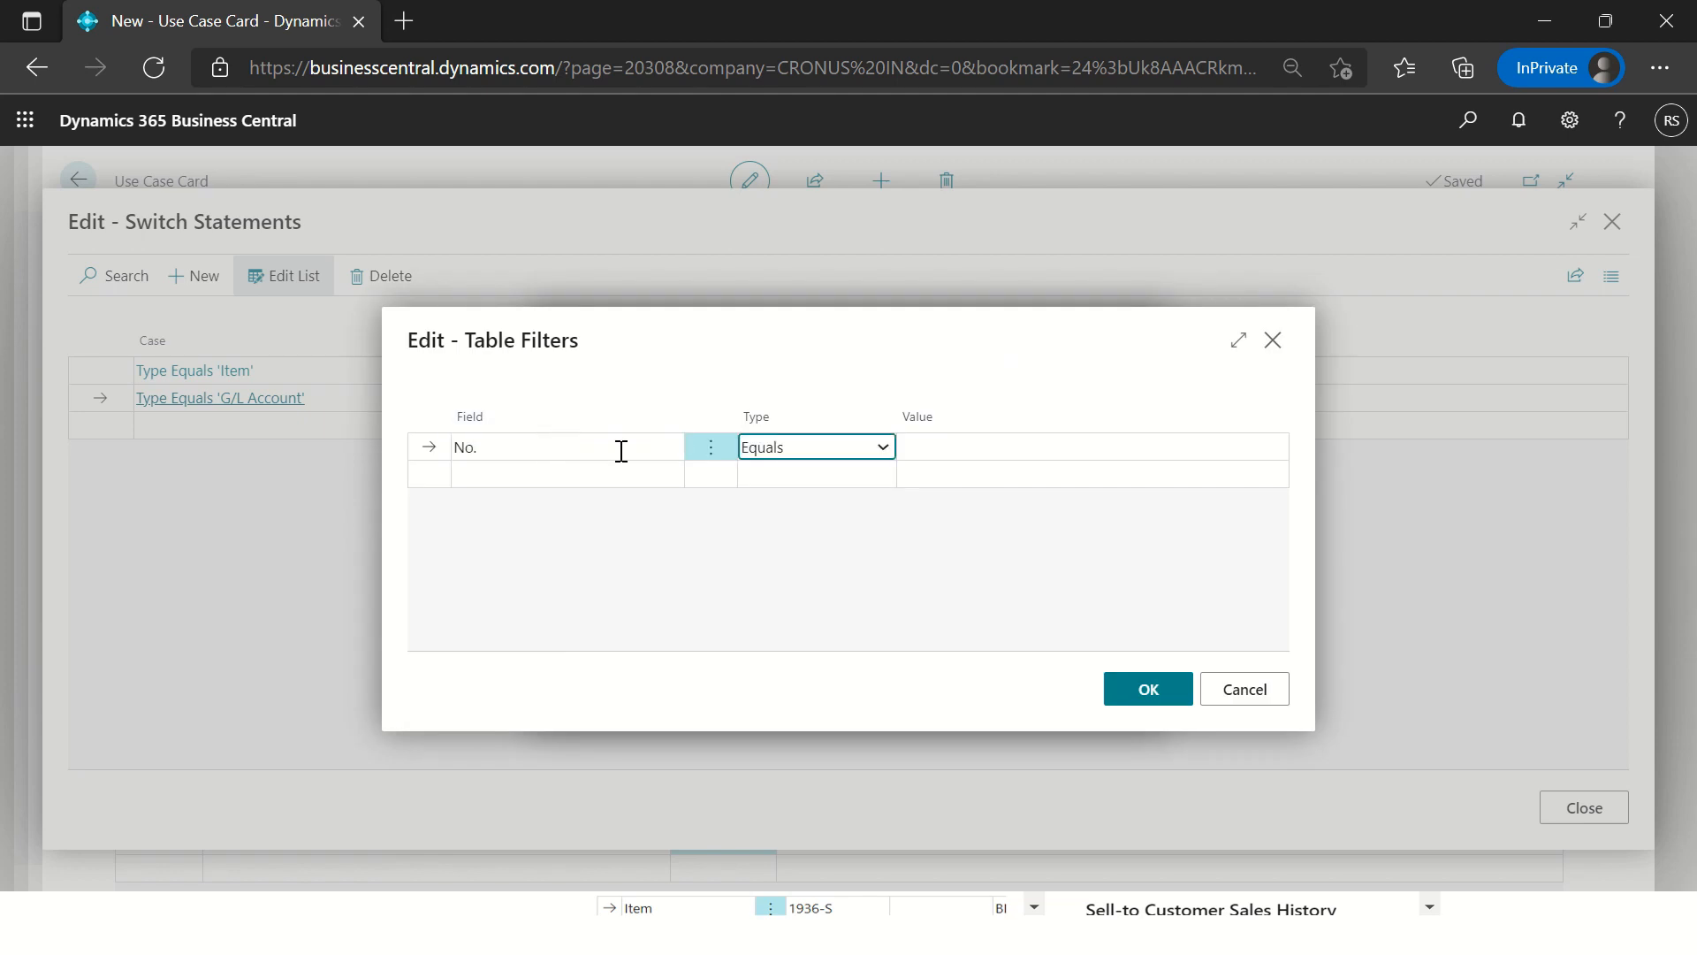
click(660, 452)
click(664, 452)
key(Return)
Step: Set the G/L Account table's No. filter to equal the current record's No. field and apply the table relation
click(914, 451)
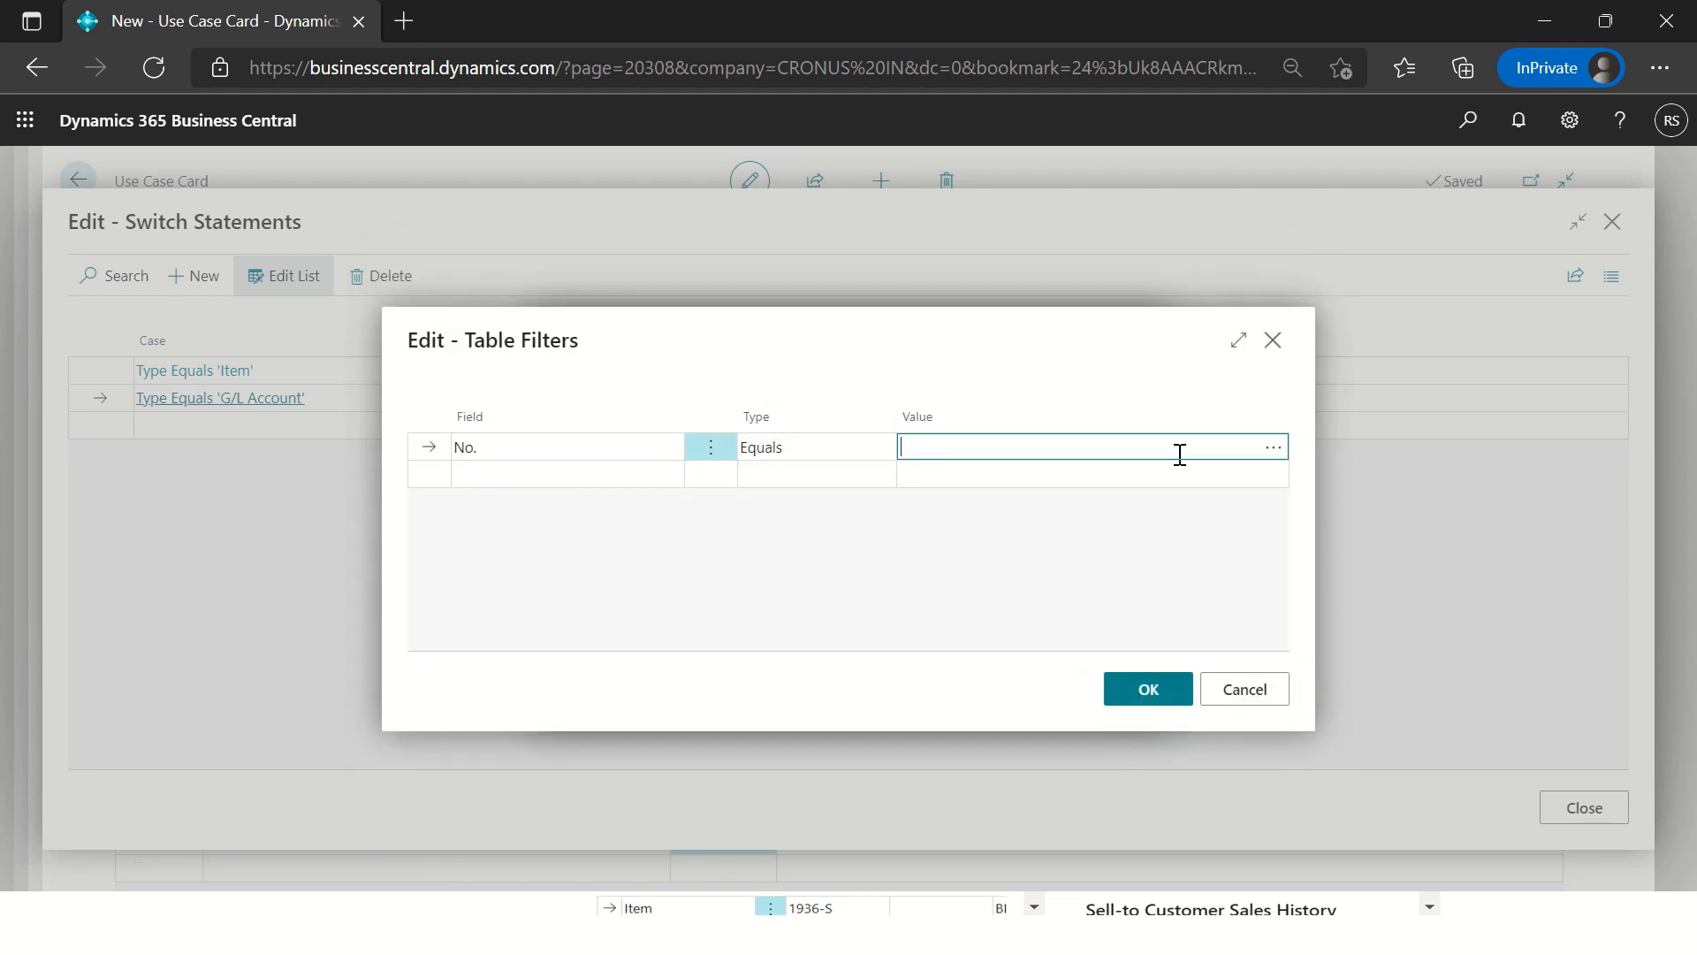
click(1273, 448)
click(969, 397)
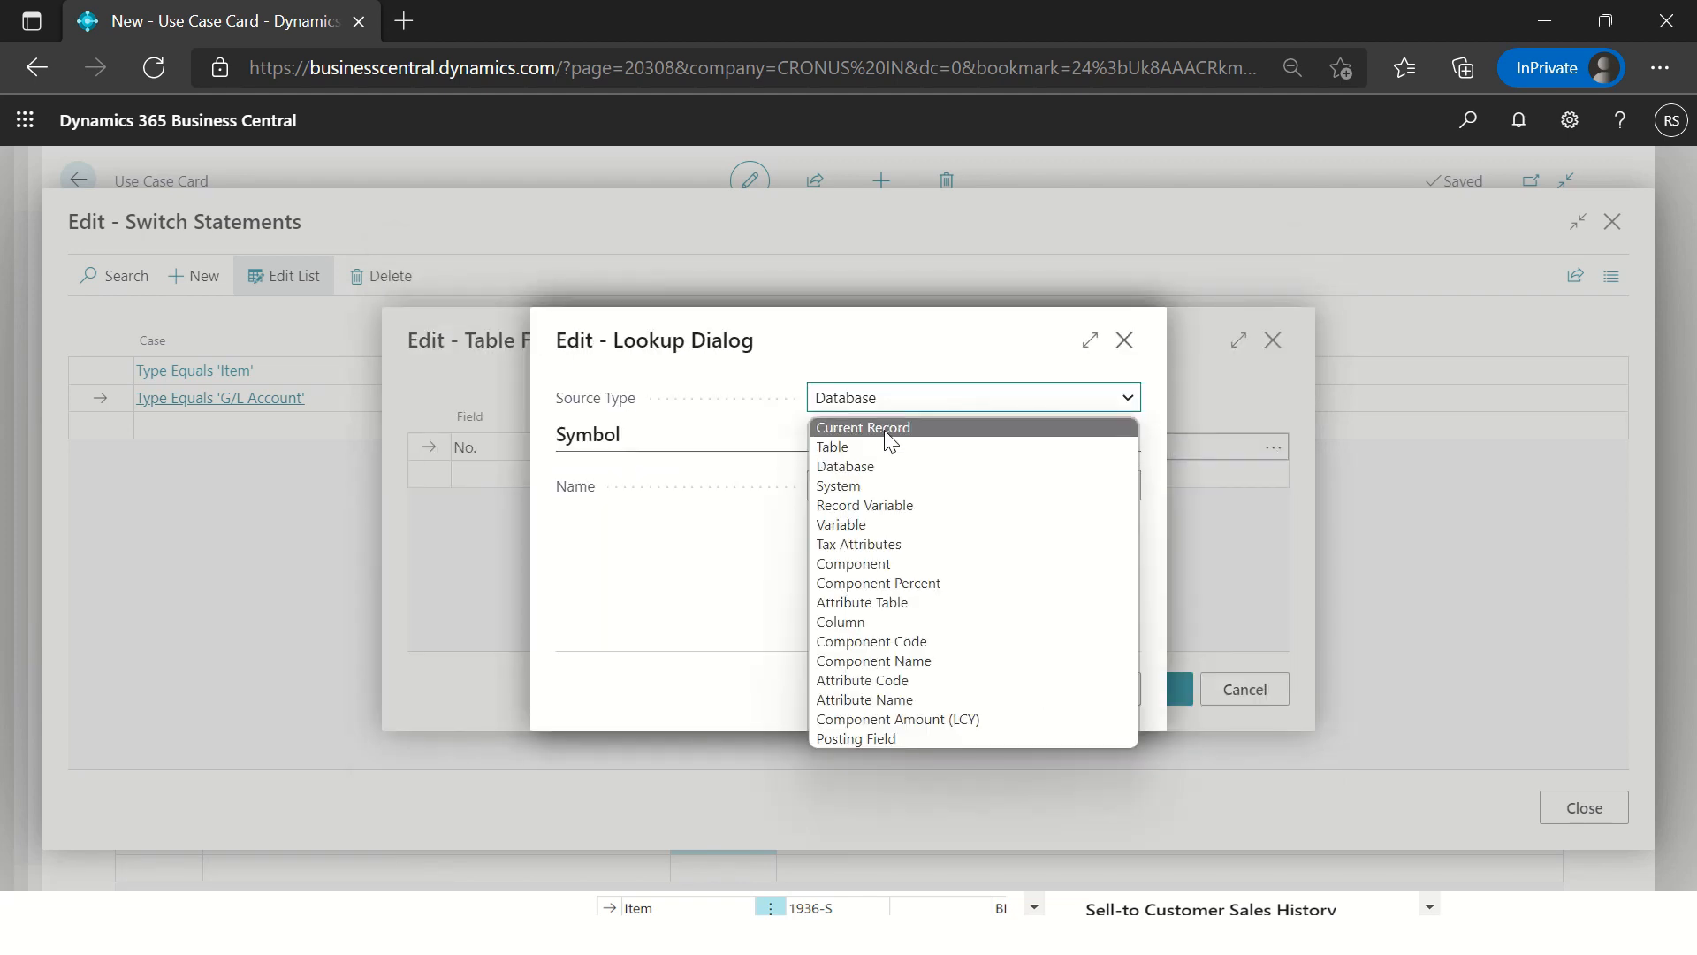
click(891, 430)
click(886, 487)
text(no)
key(Tab)
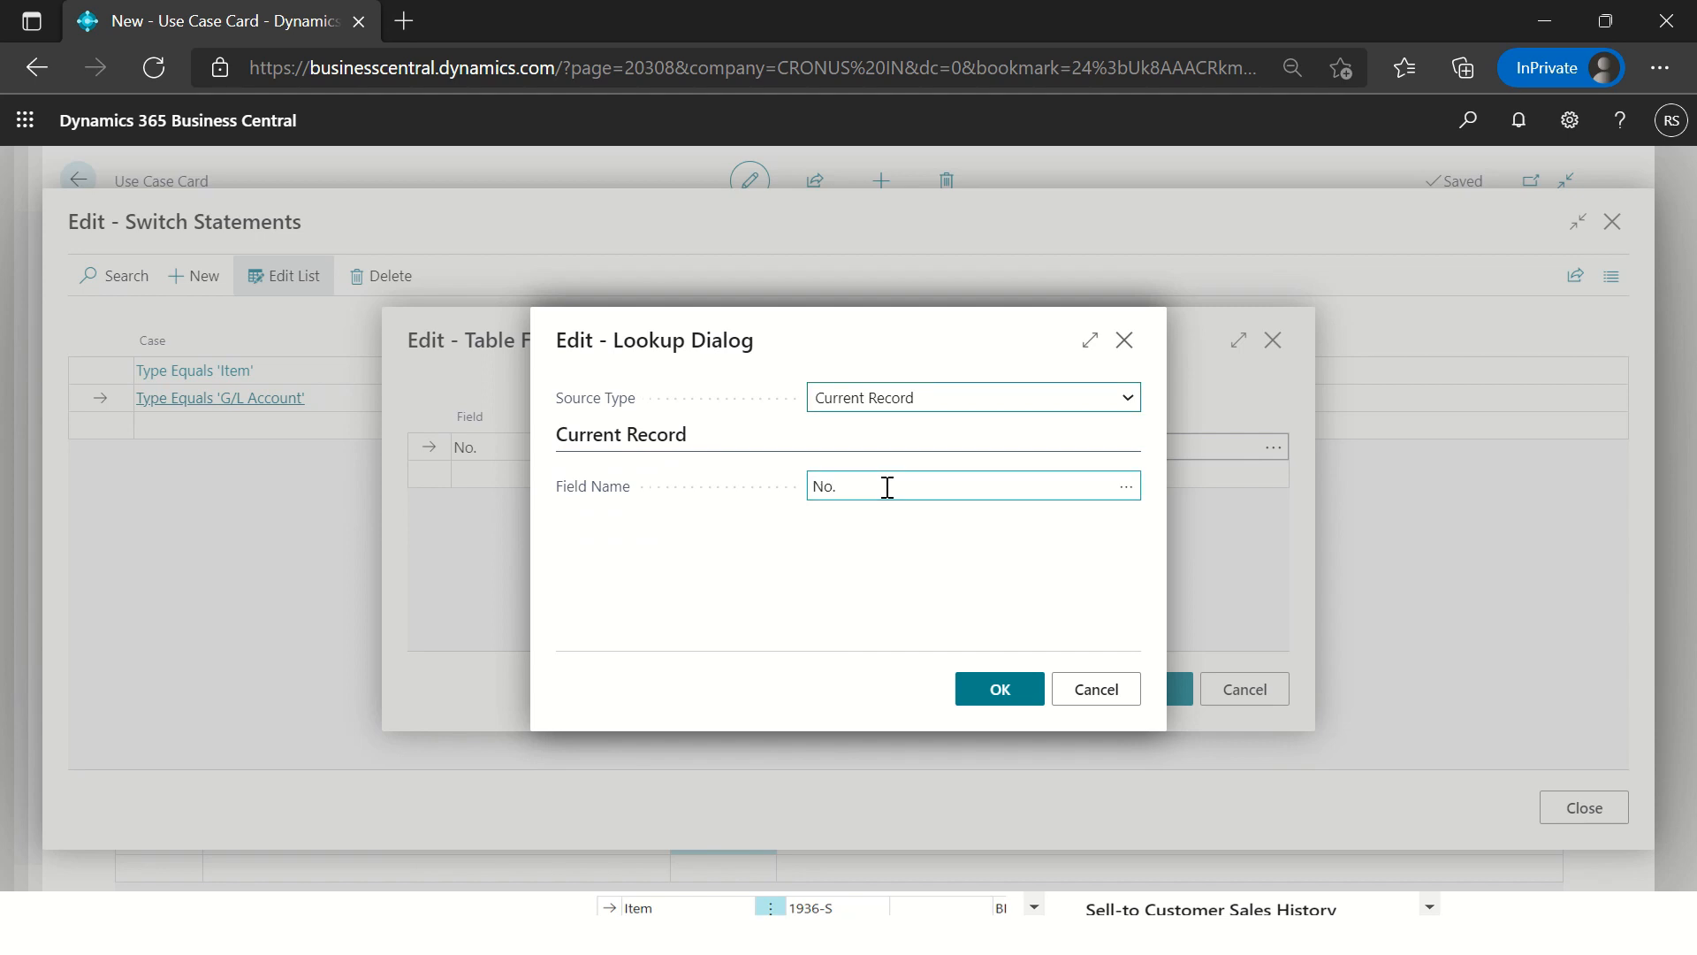
click(886, 486)
click(1008, 690)
click(1158, 699)
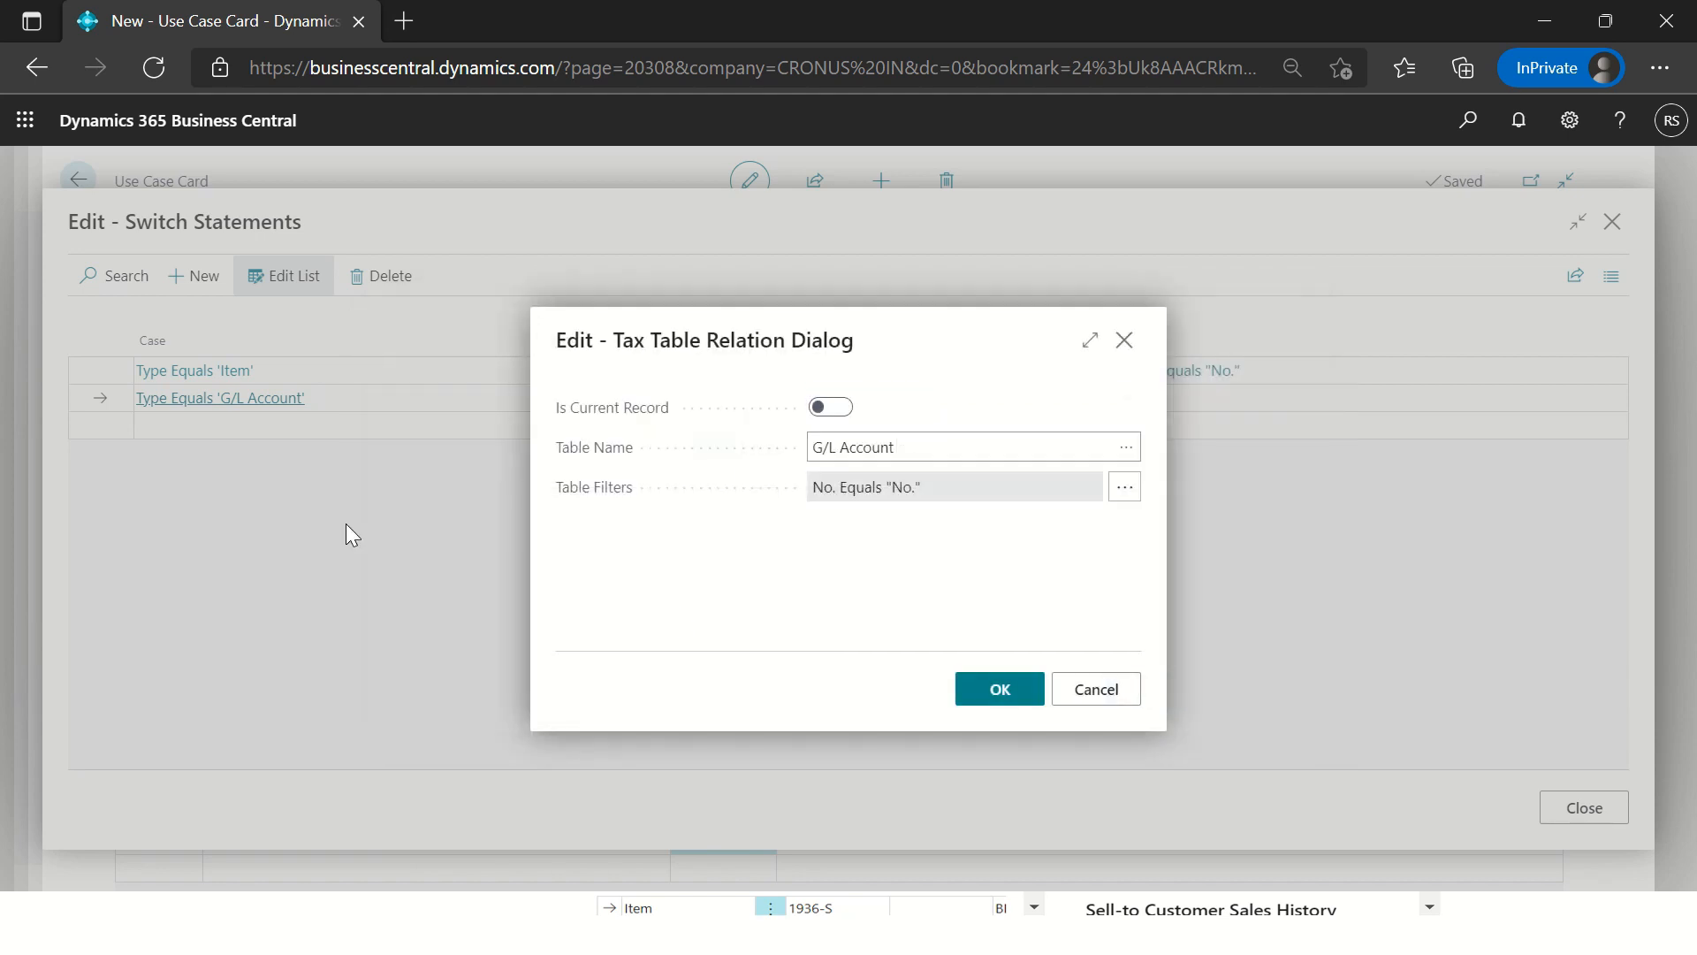
click(1007, 689)
Step: Add a third case whose condition compares the current record's Type field
click(190, 426)
click(629, 451)
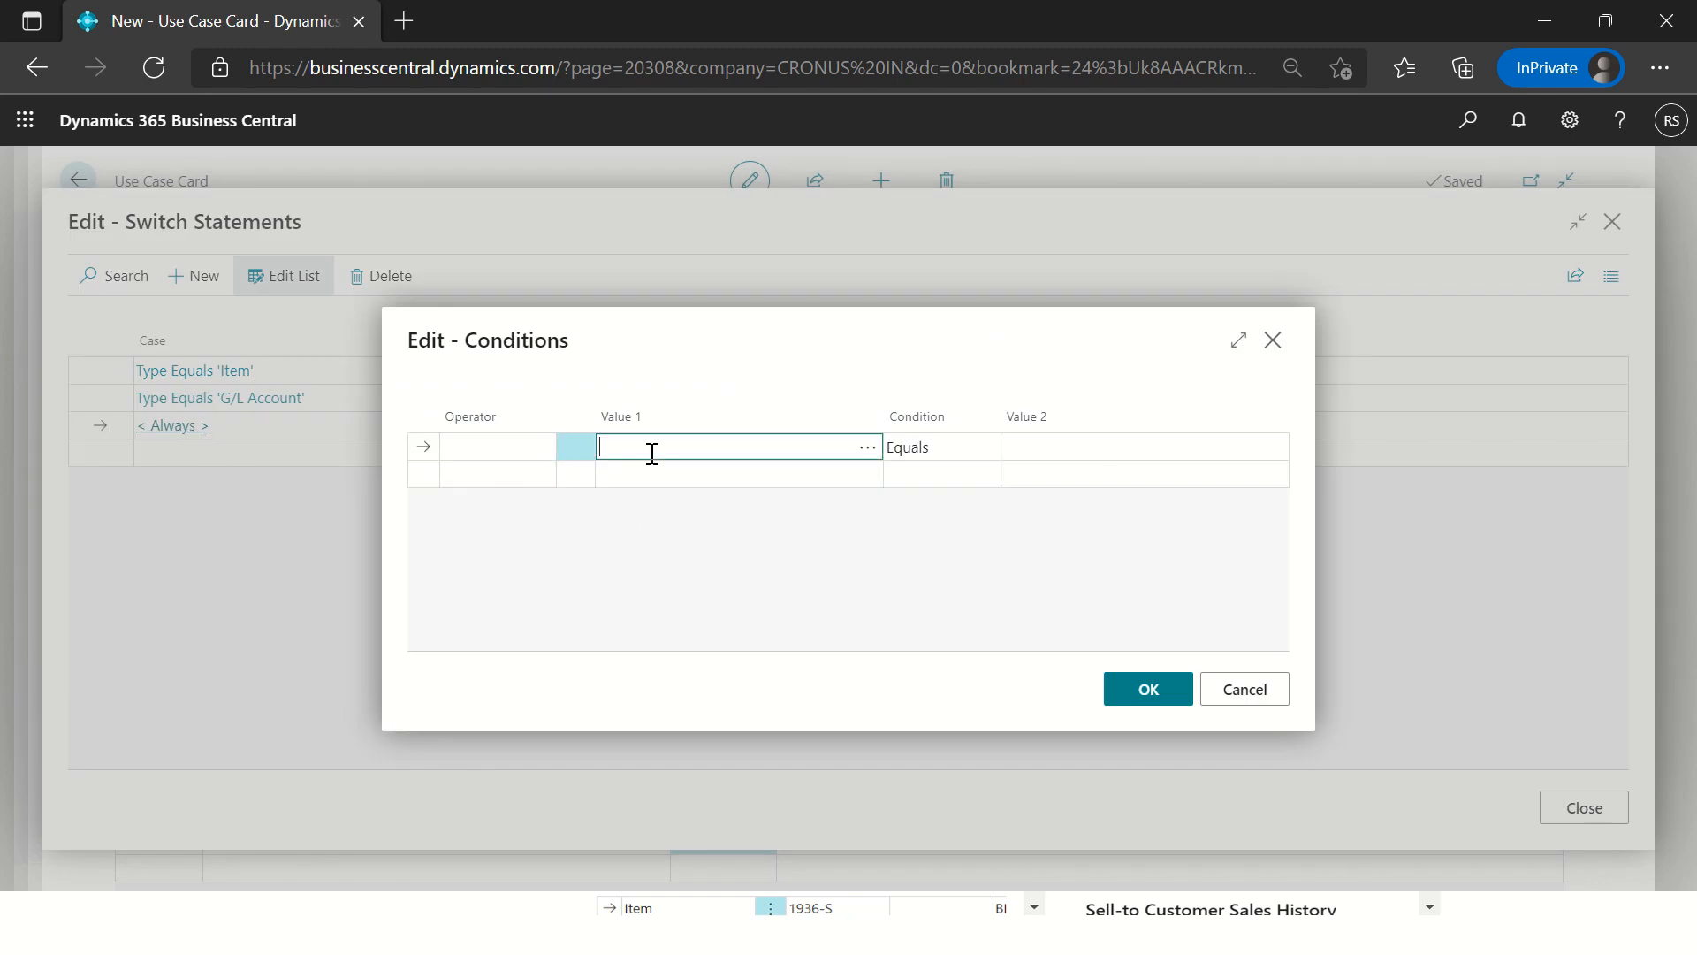
click(868, 448)
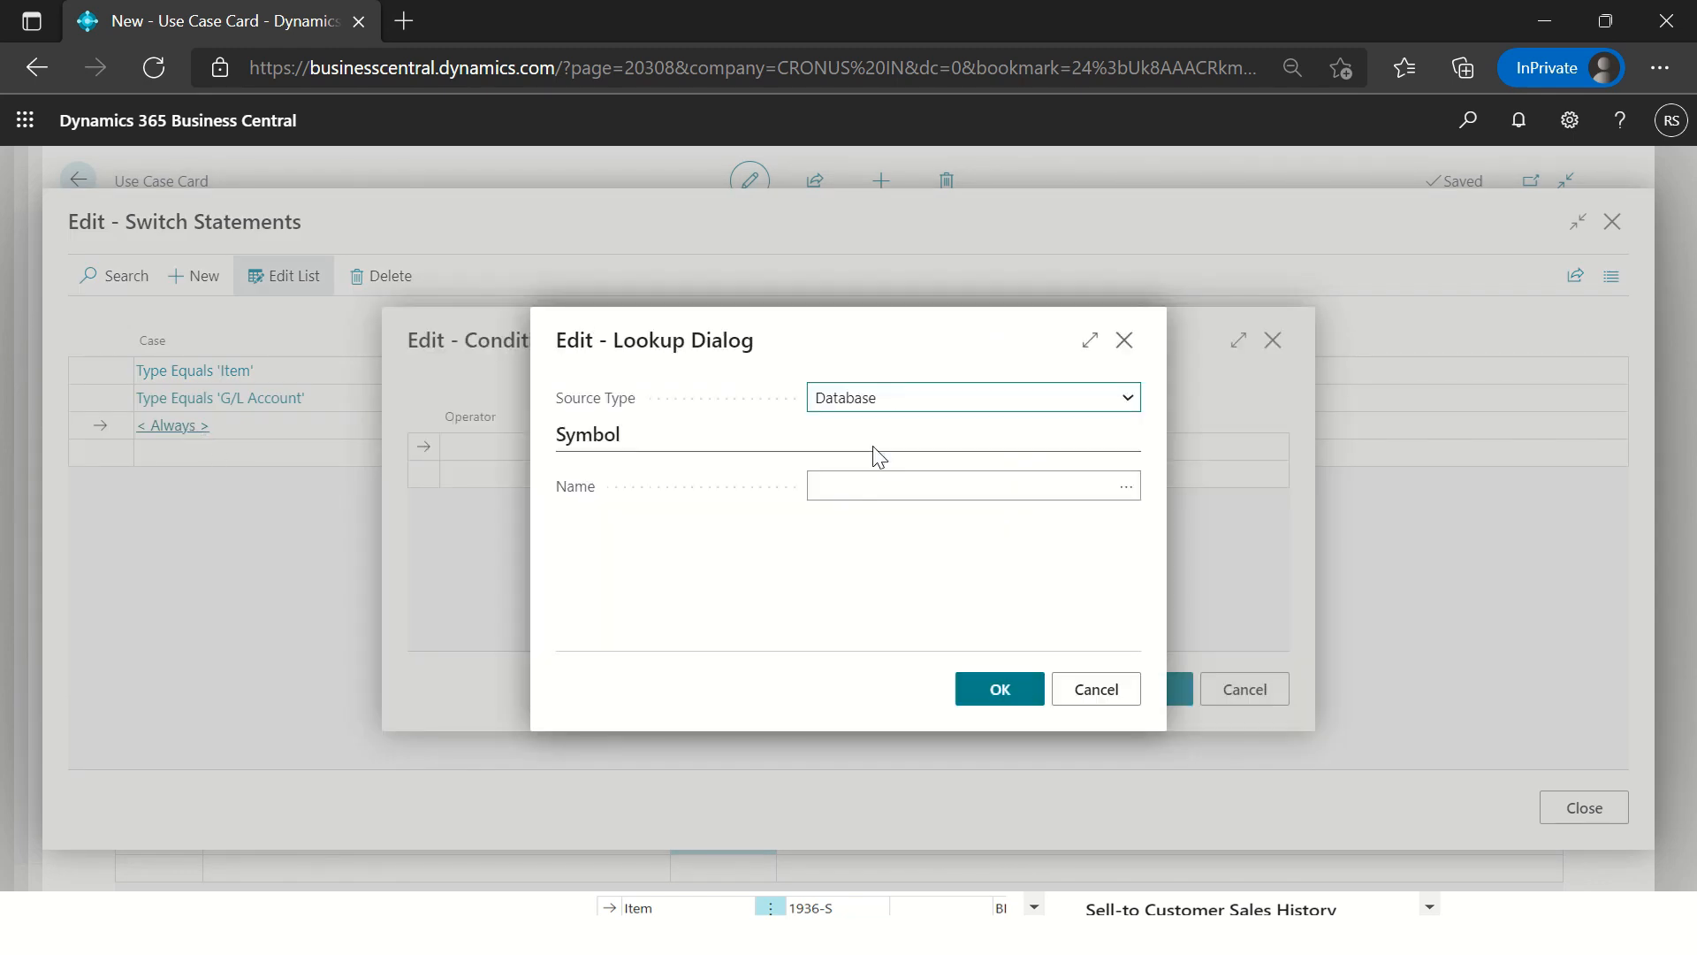
key(c)
key(Tab)
text(Type)
key(Tab)
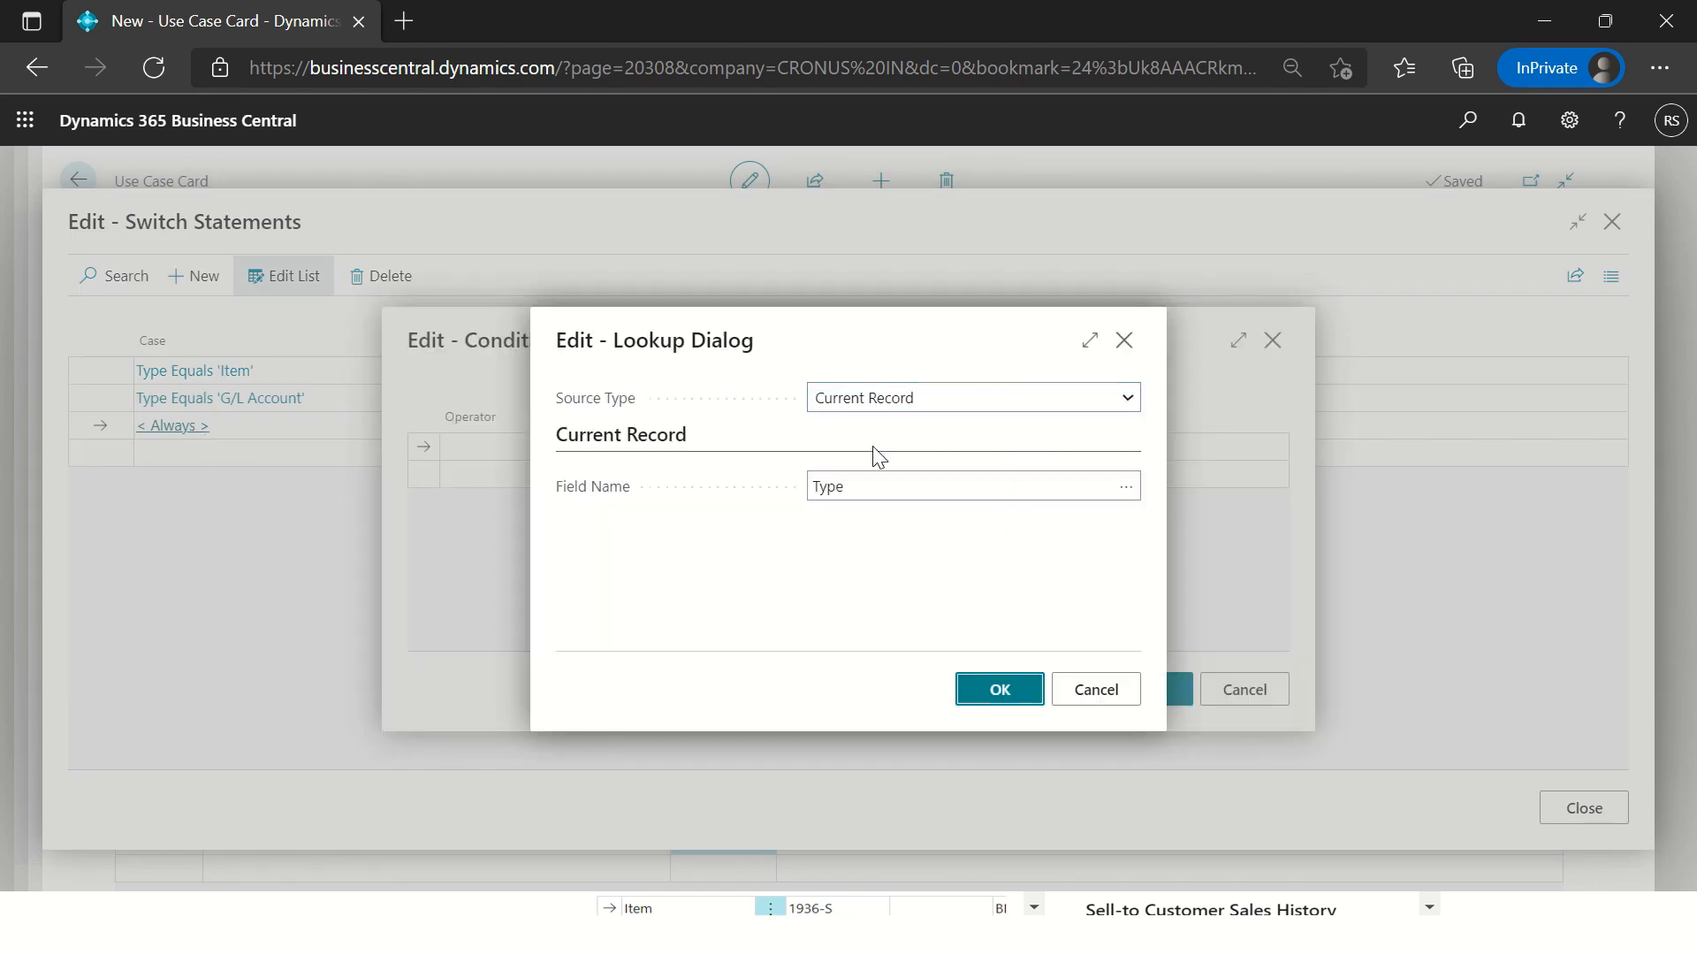
key(Return)
Step: Set the third case's comparison value to Resource and apply the condition
key(Tab)
key(Tab)
text(Res)
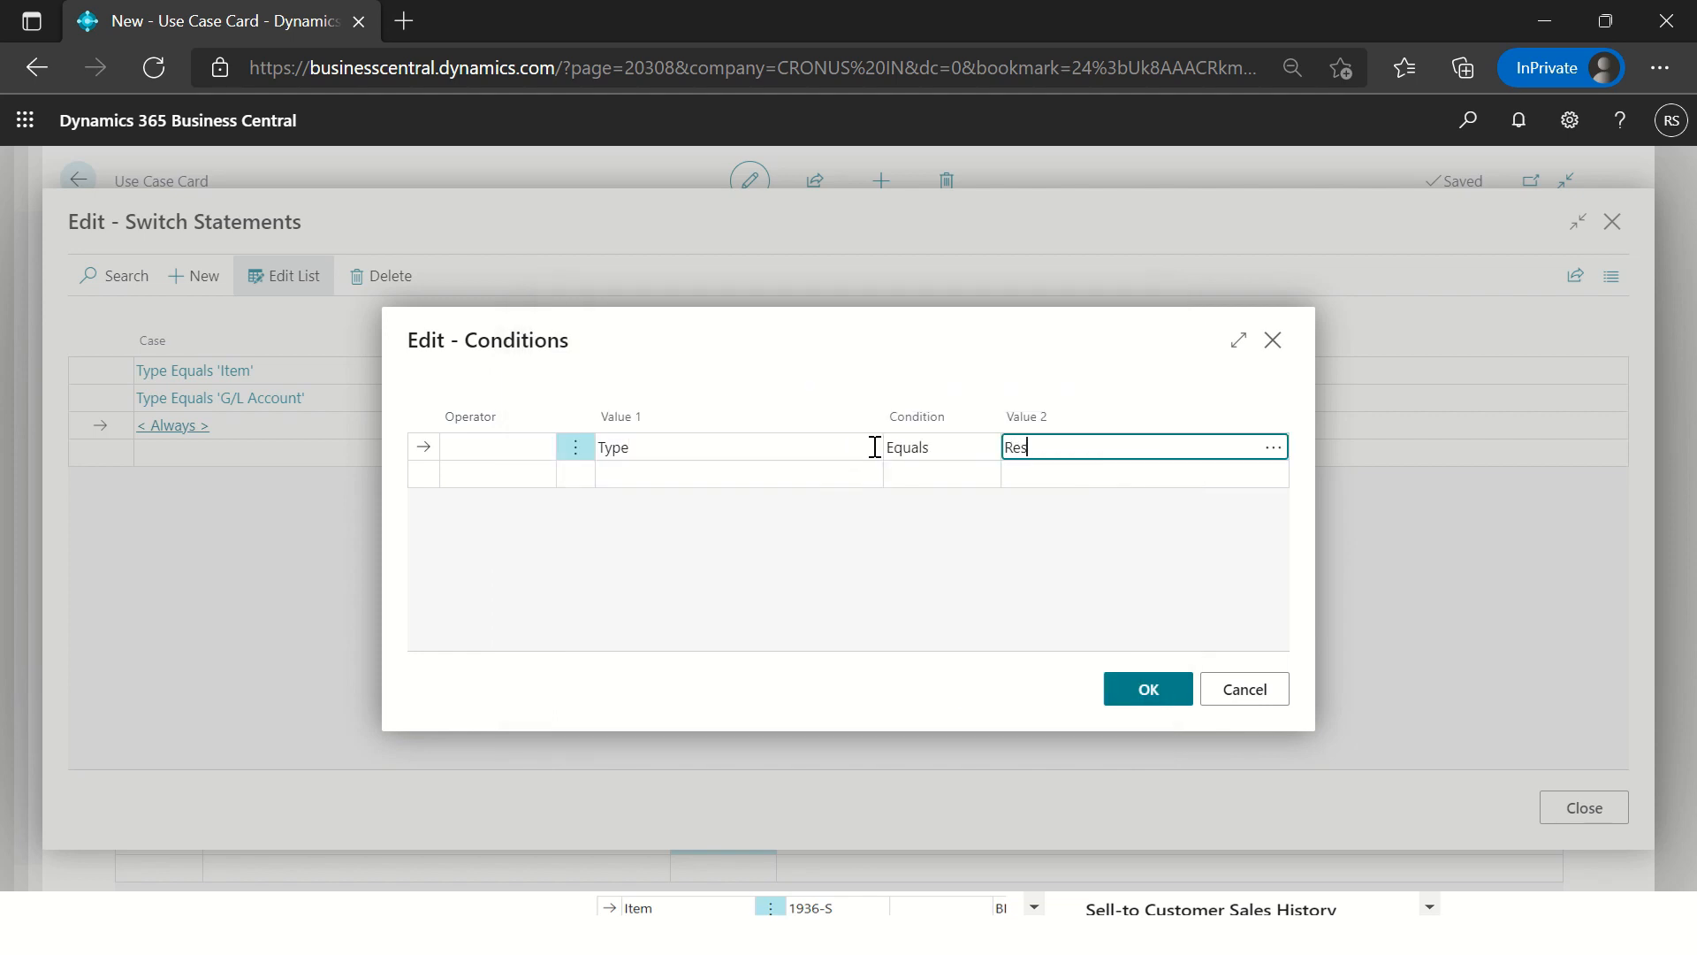
key(Tab)
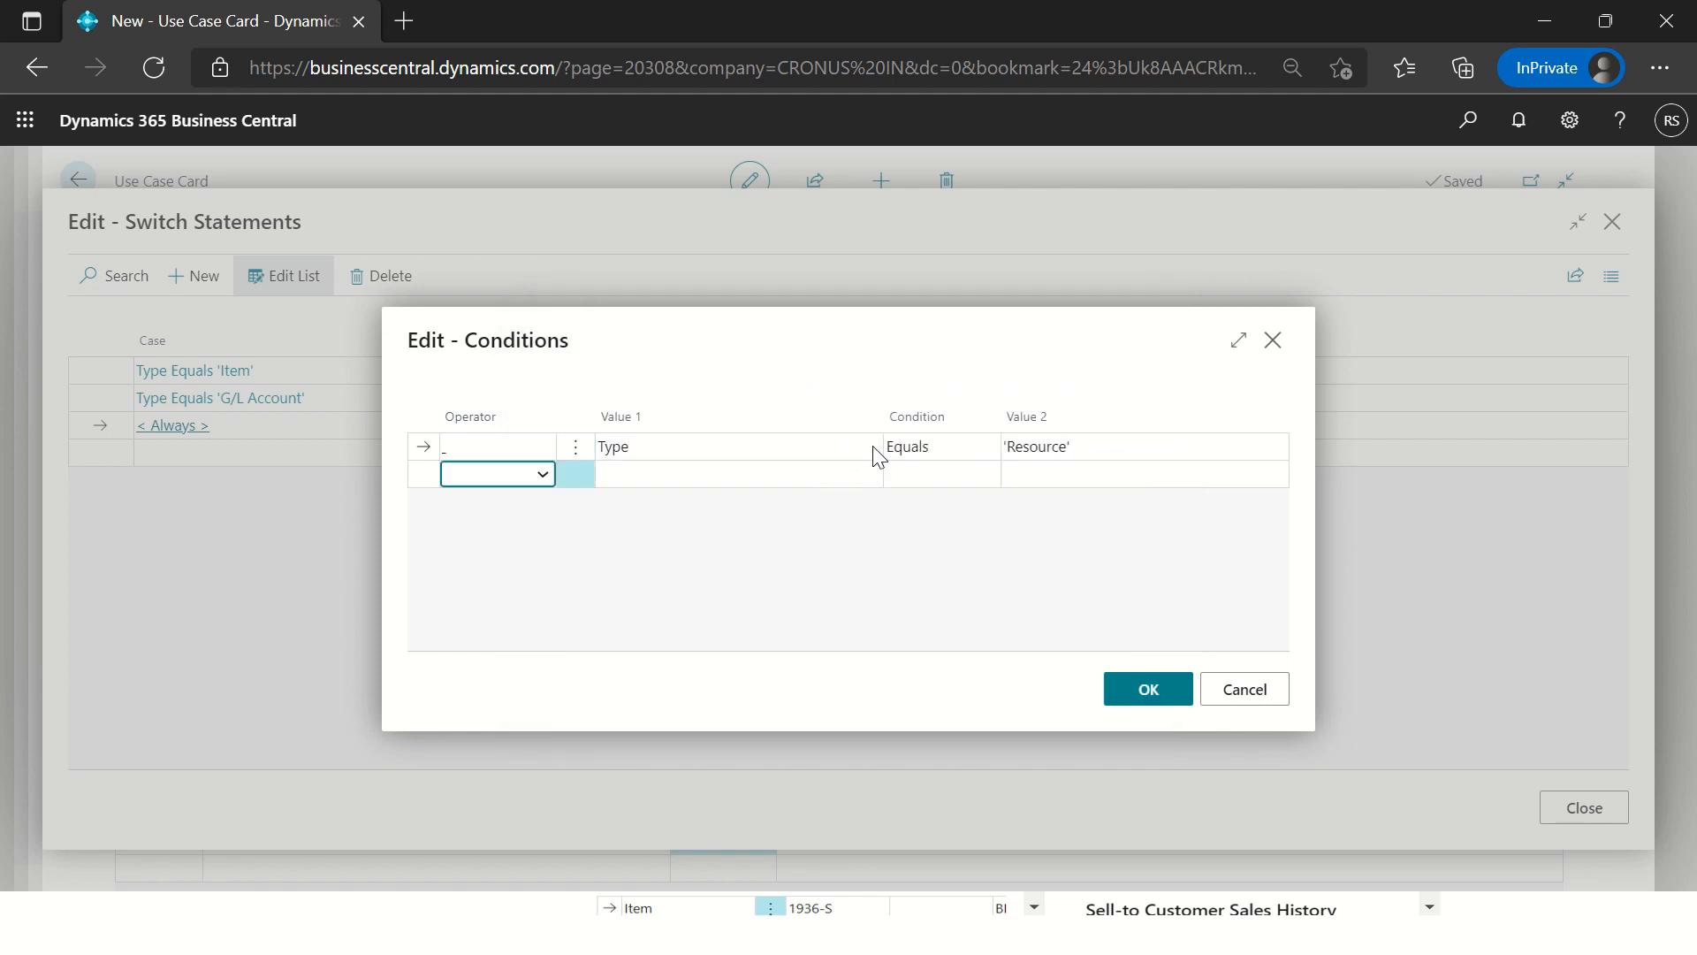
click(1110, 691)
Step: In the Resource case's statement, choose the Resource table and add a table filter on its No. field
click(1087, 428)
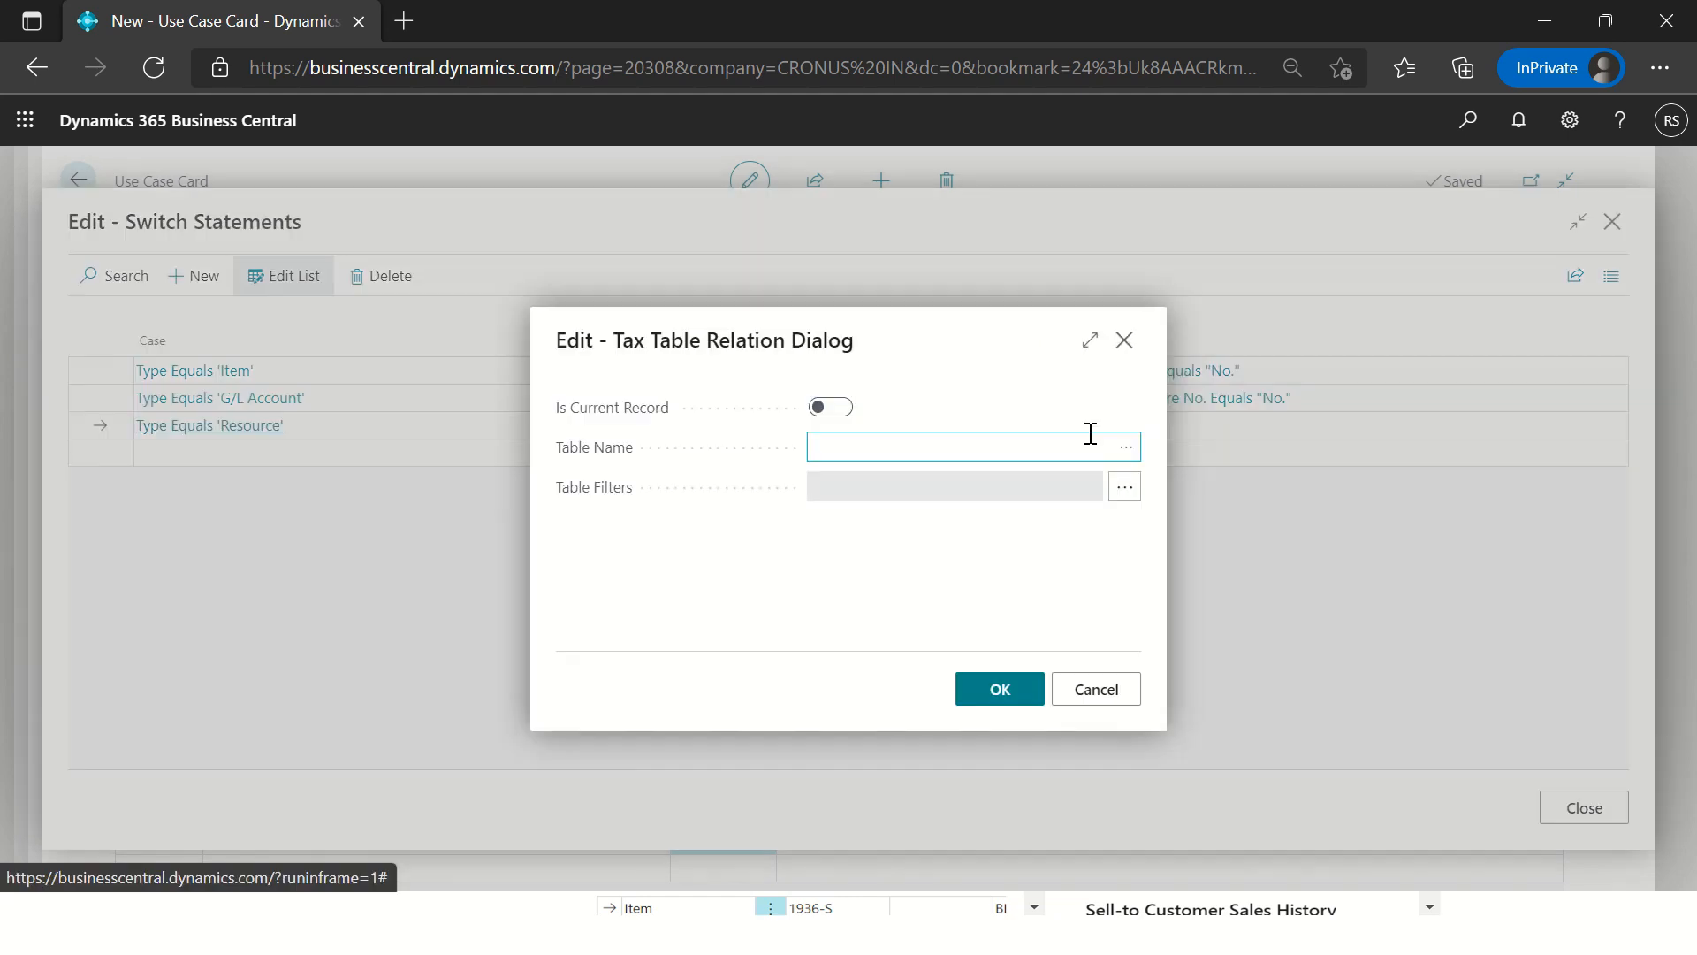
text(Resource)
key(Tab)
click(1125, 487)
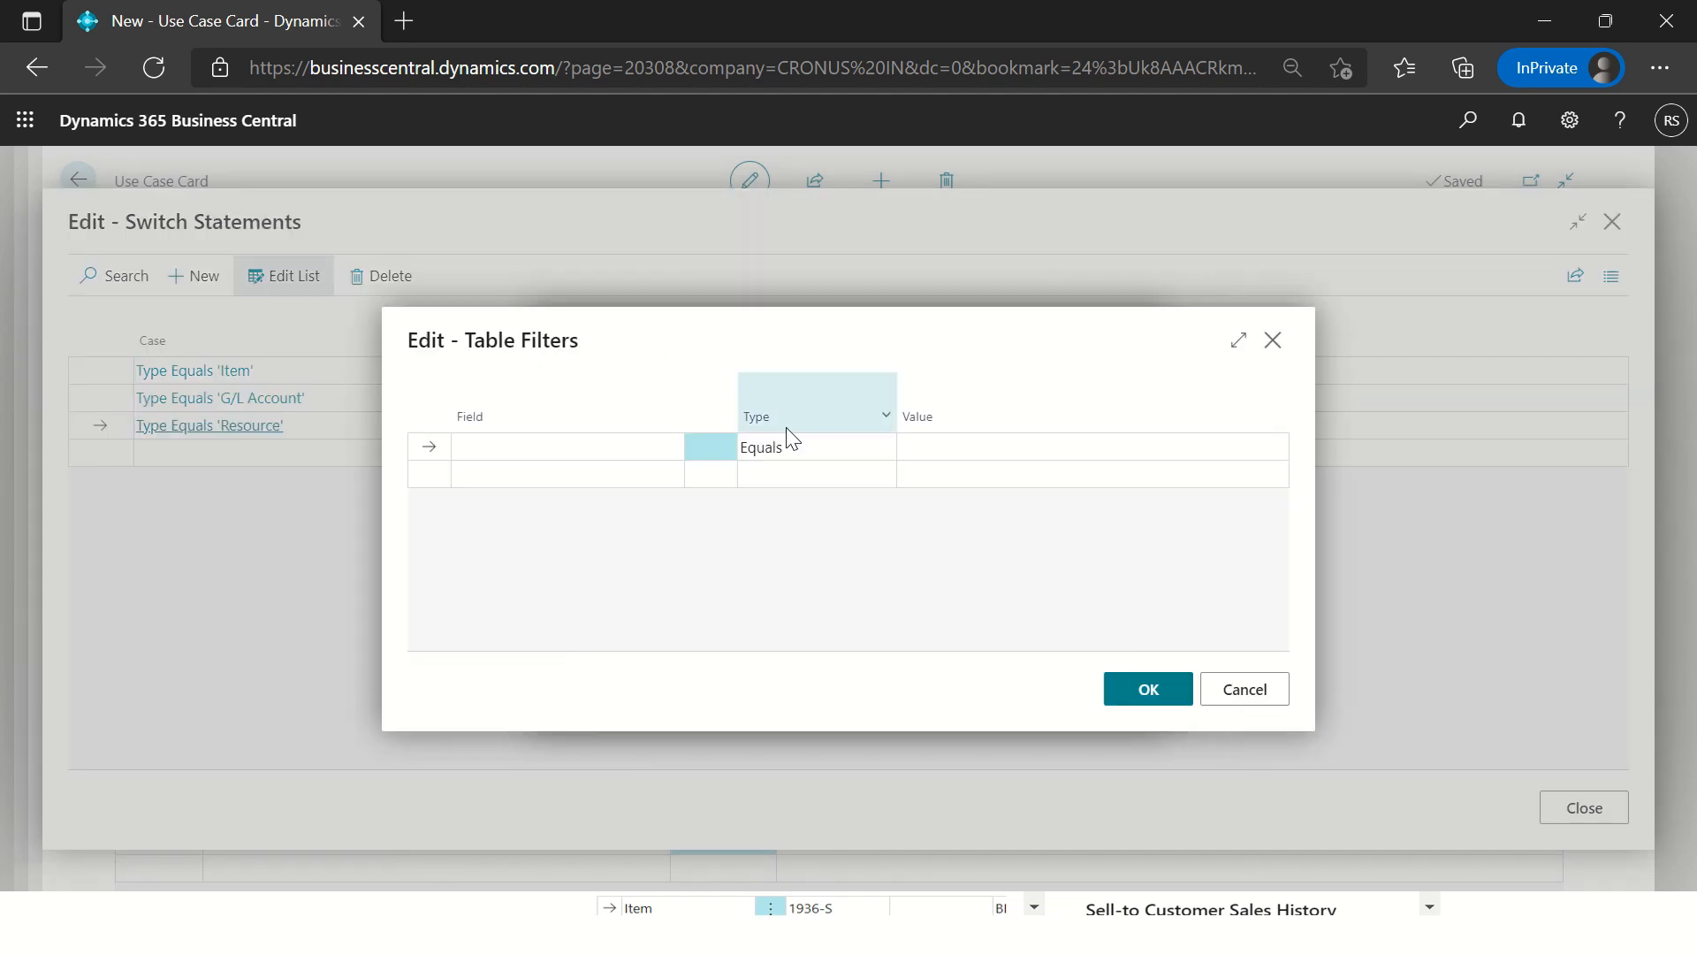
key(Tab)
key(Tab)
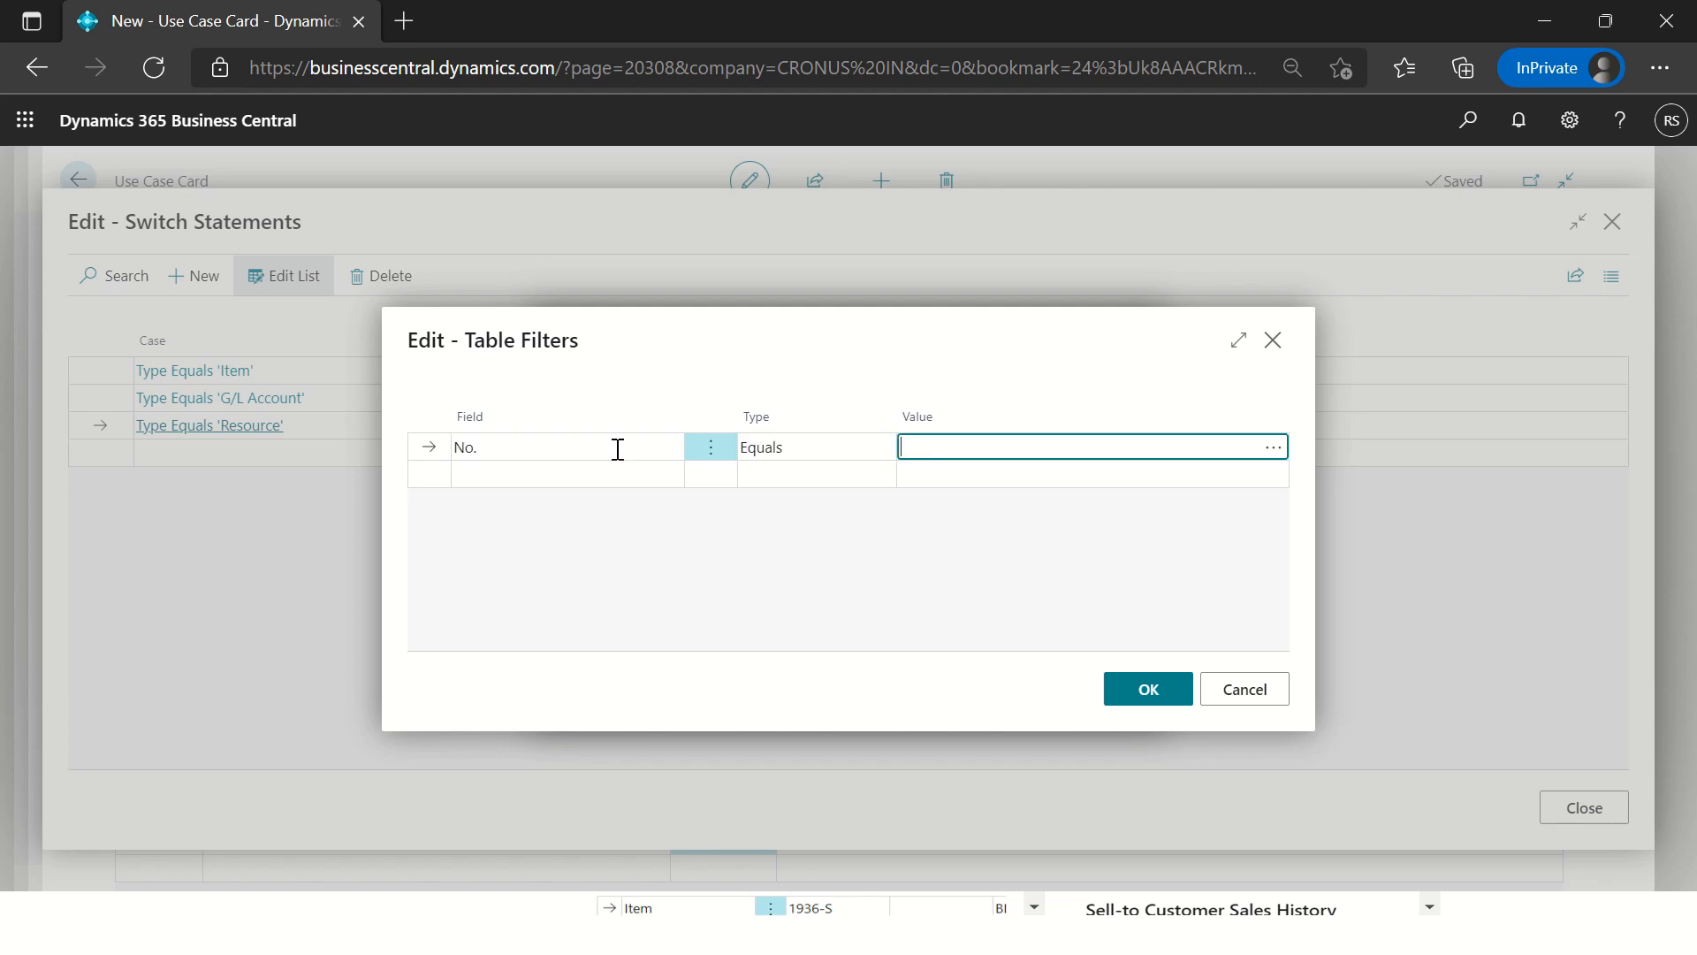
Step: Set the Resource table's No. filter to equal the current record's No. field and apply the table relation
click(1273, 447)
key(Down)
key(Tab)
text(No.)
key(Return)
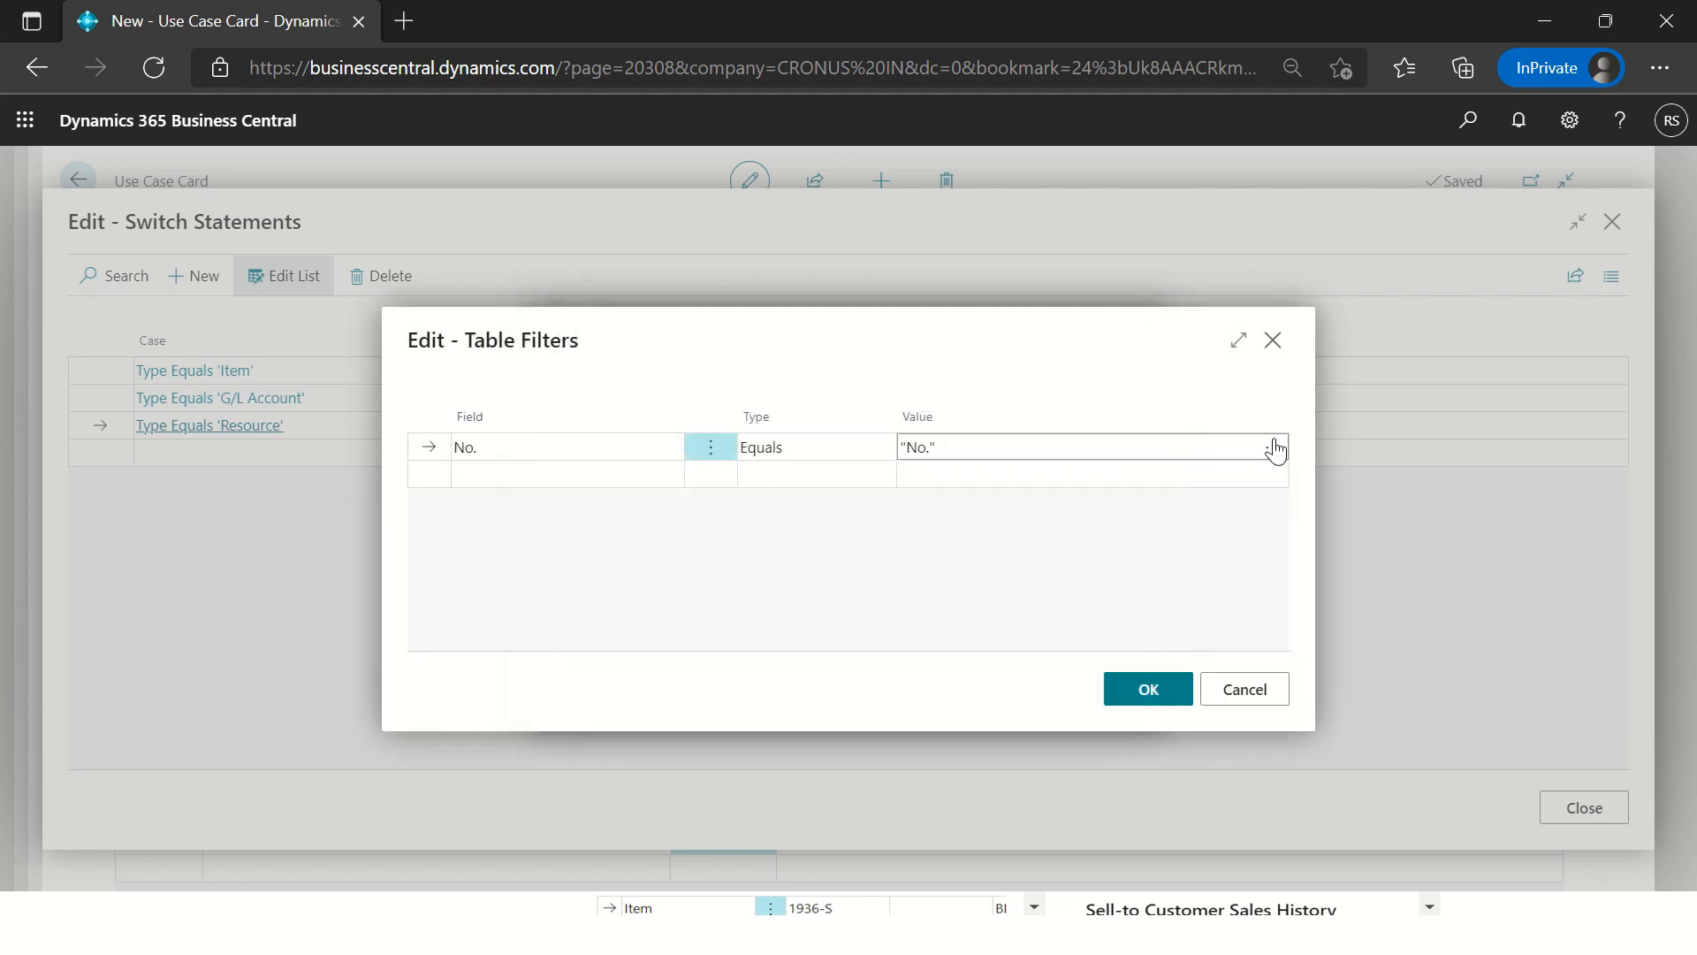
click(1140, 710)
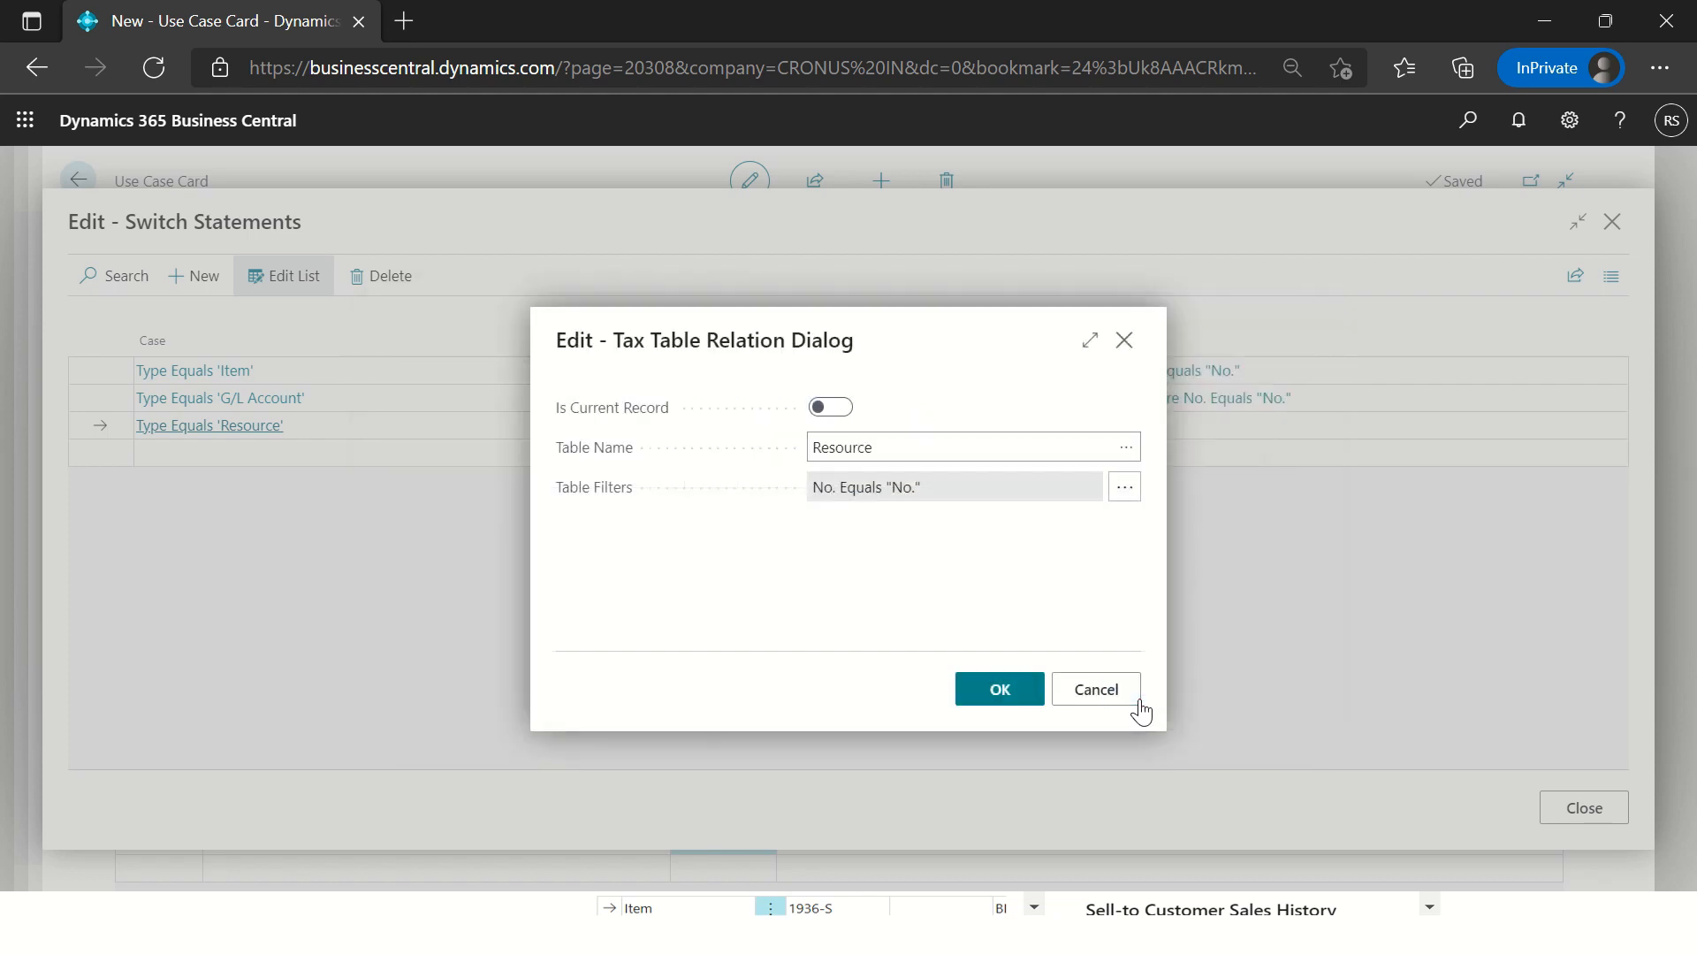
click(998, 698)
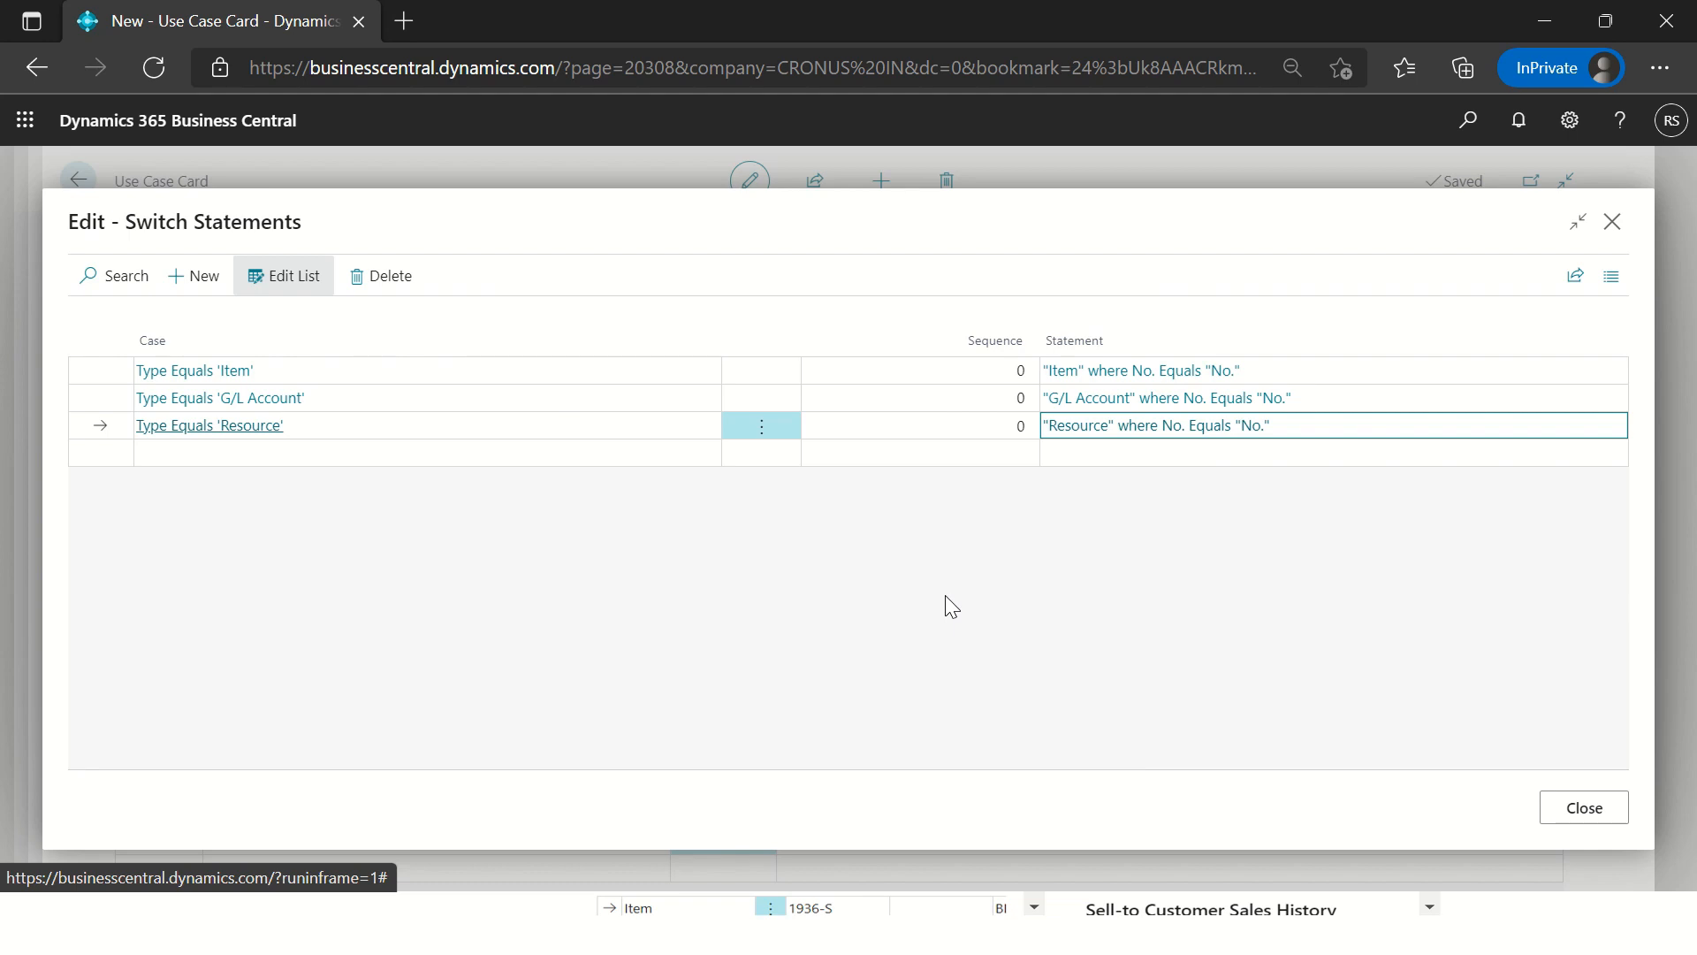
Step: Set the case sequence to 1 for Item, 2 for G/L Account and 3 for Resource
click(1034, 371)
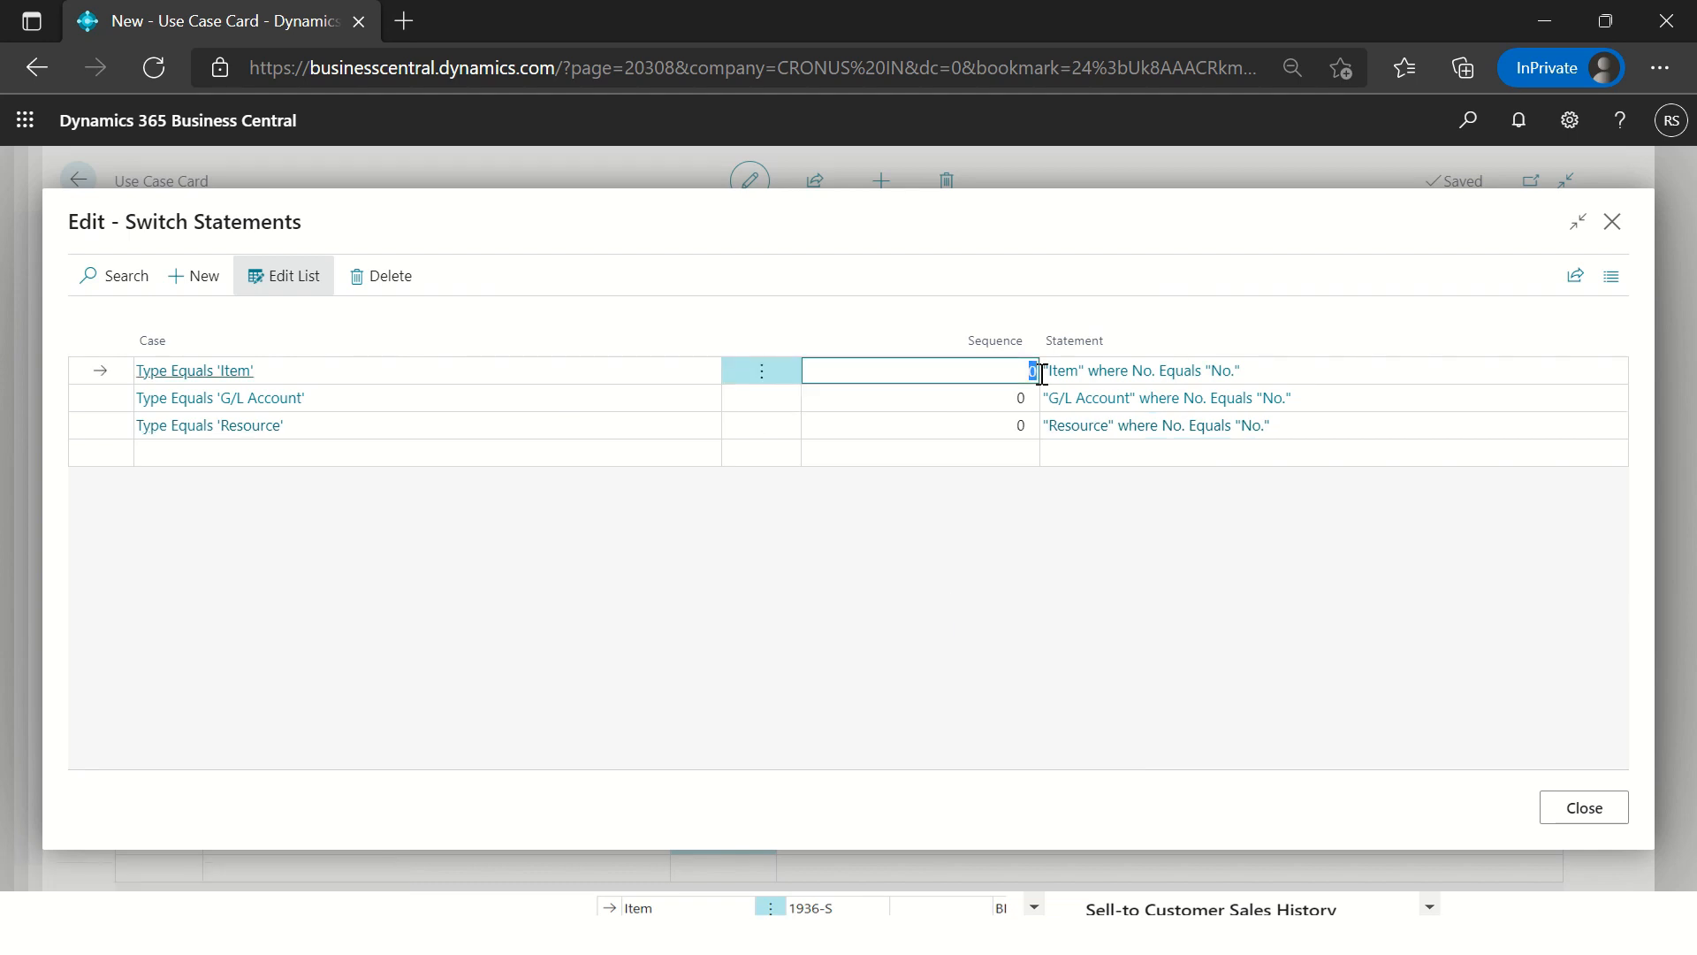
text(1)
key(Down)
text(2)
key(Down)
text(3)
key(Up)
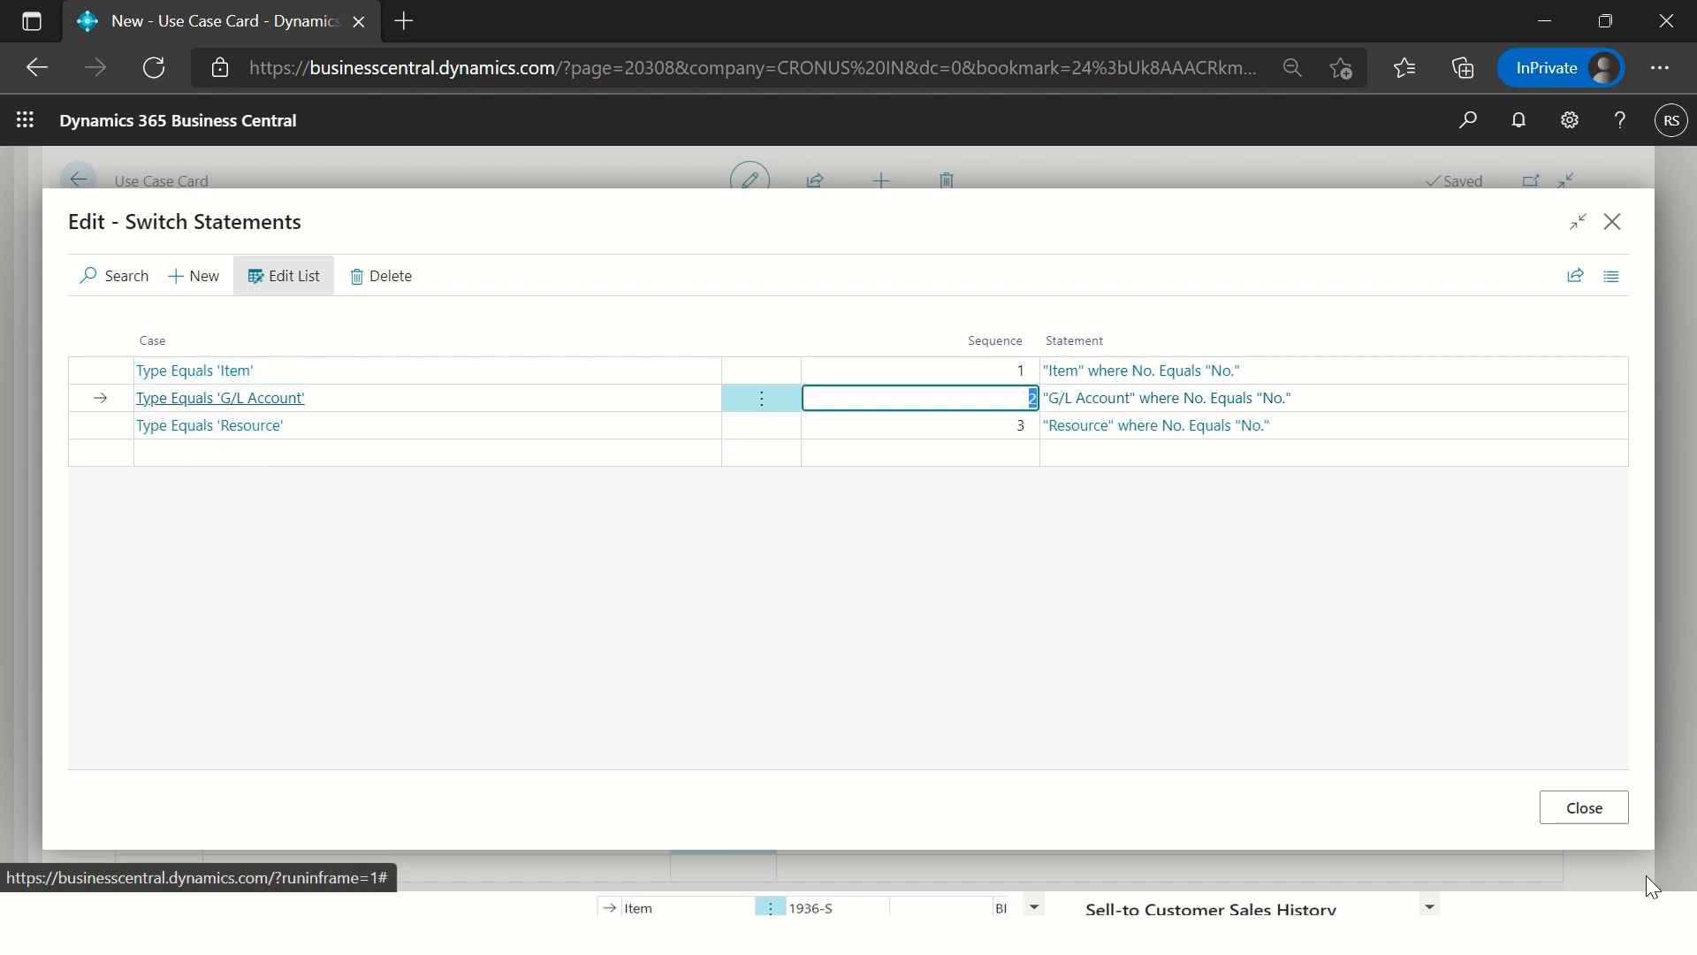
Step: Close the VAT Prod. Posting Group switch statements and return to the tax use case list
click(1548, 807)
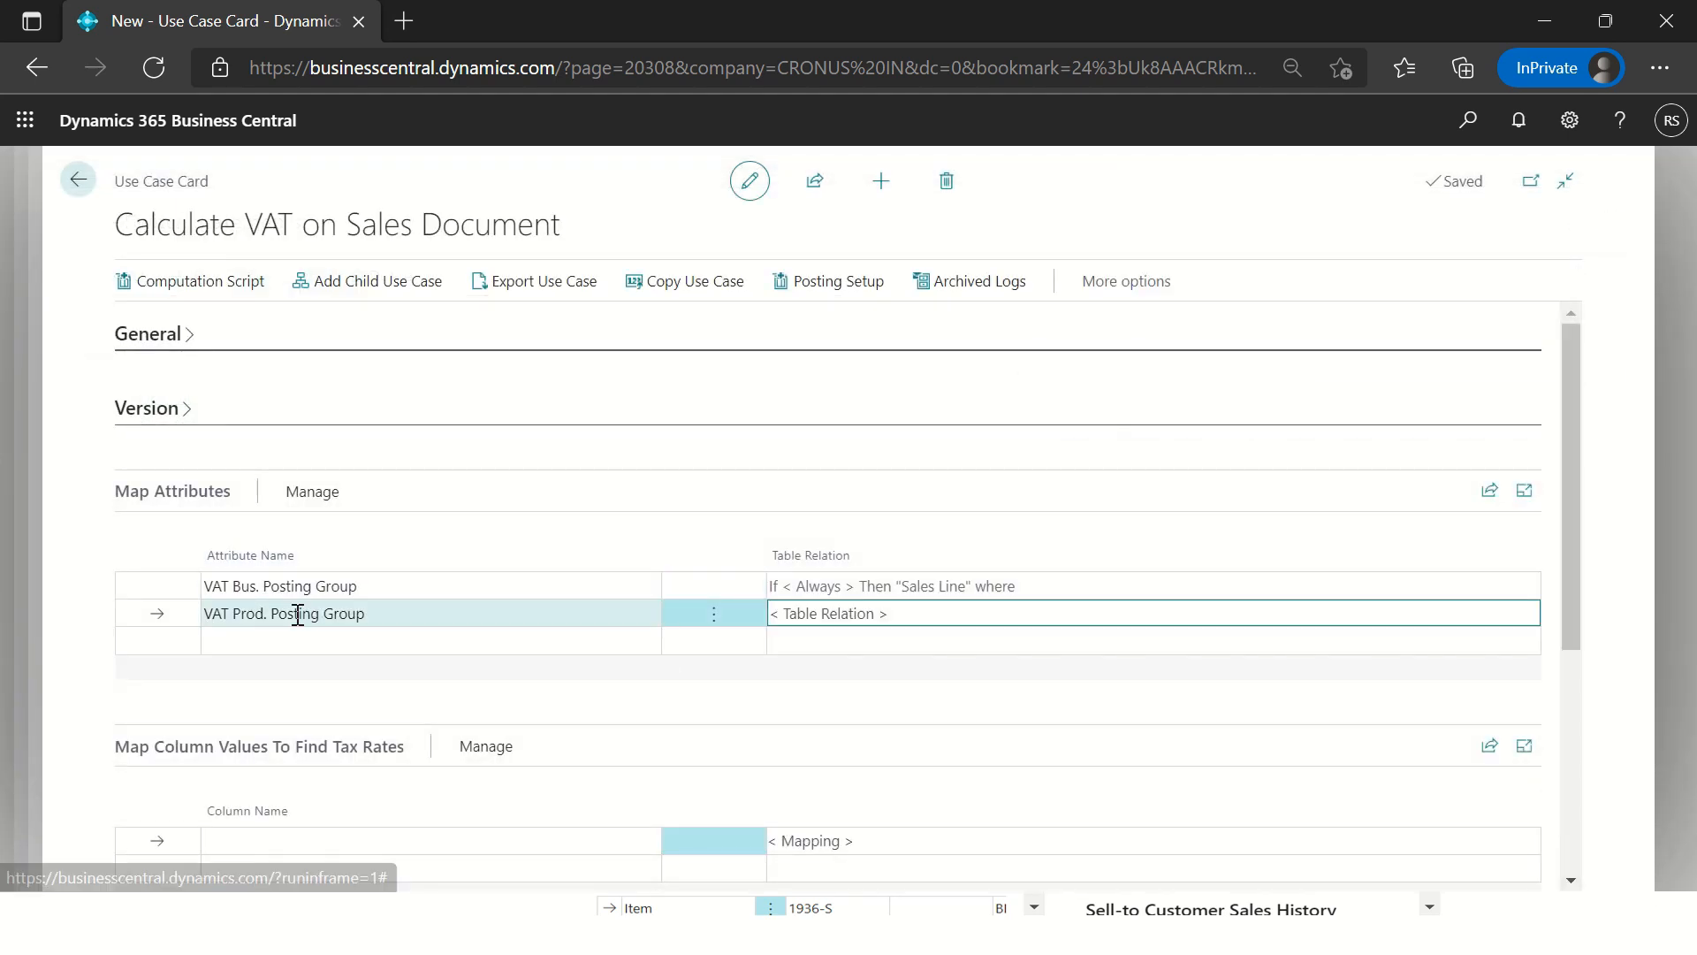
click(379, 610)
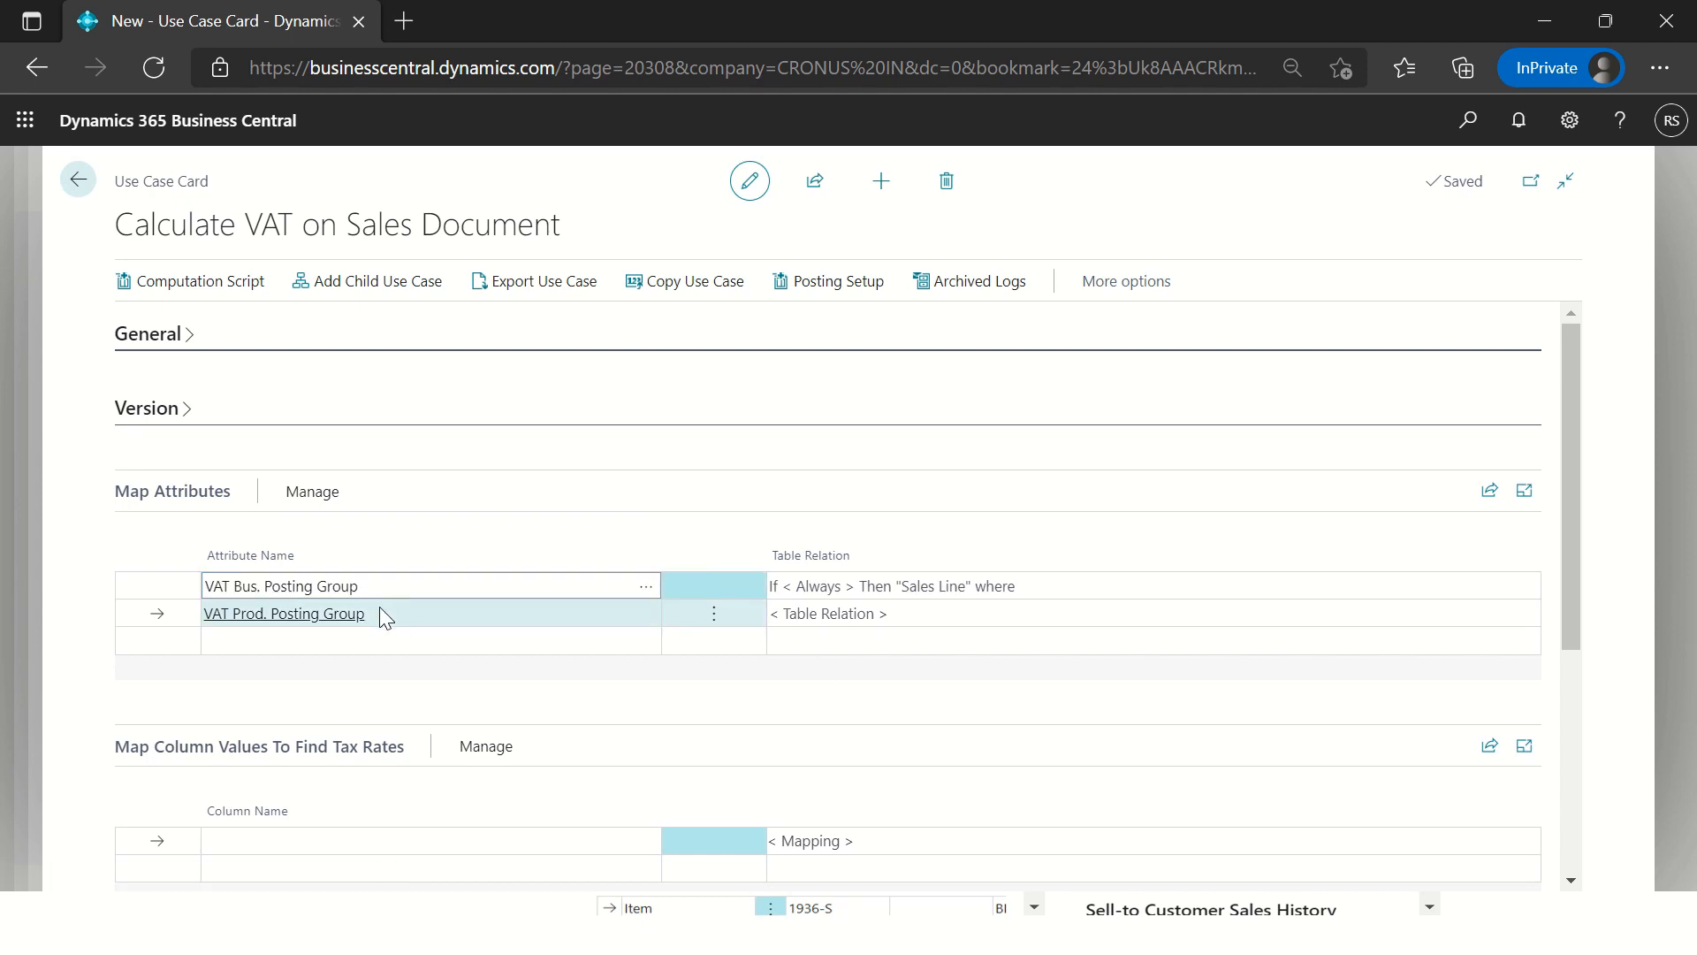
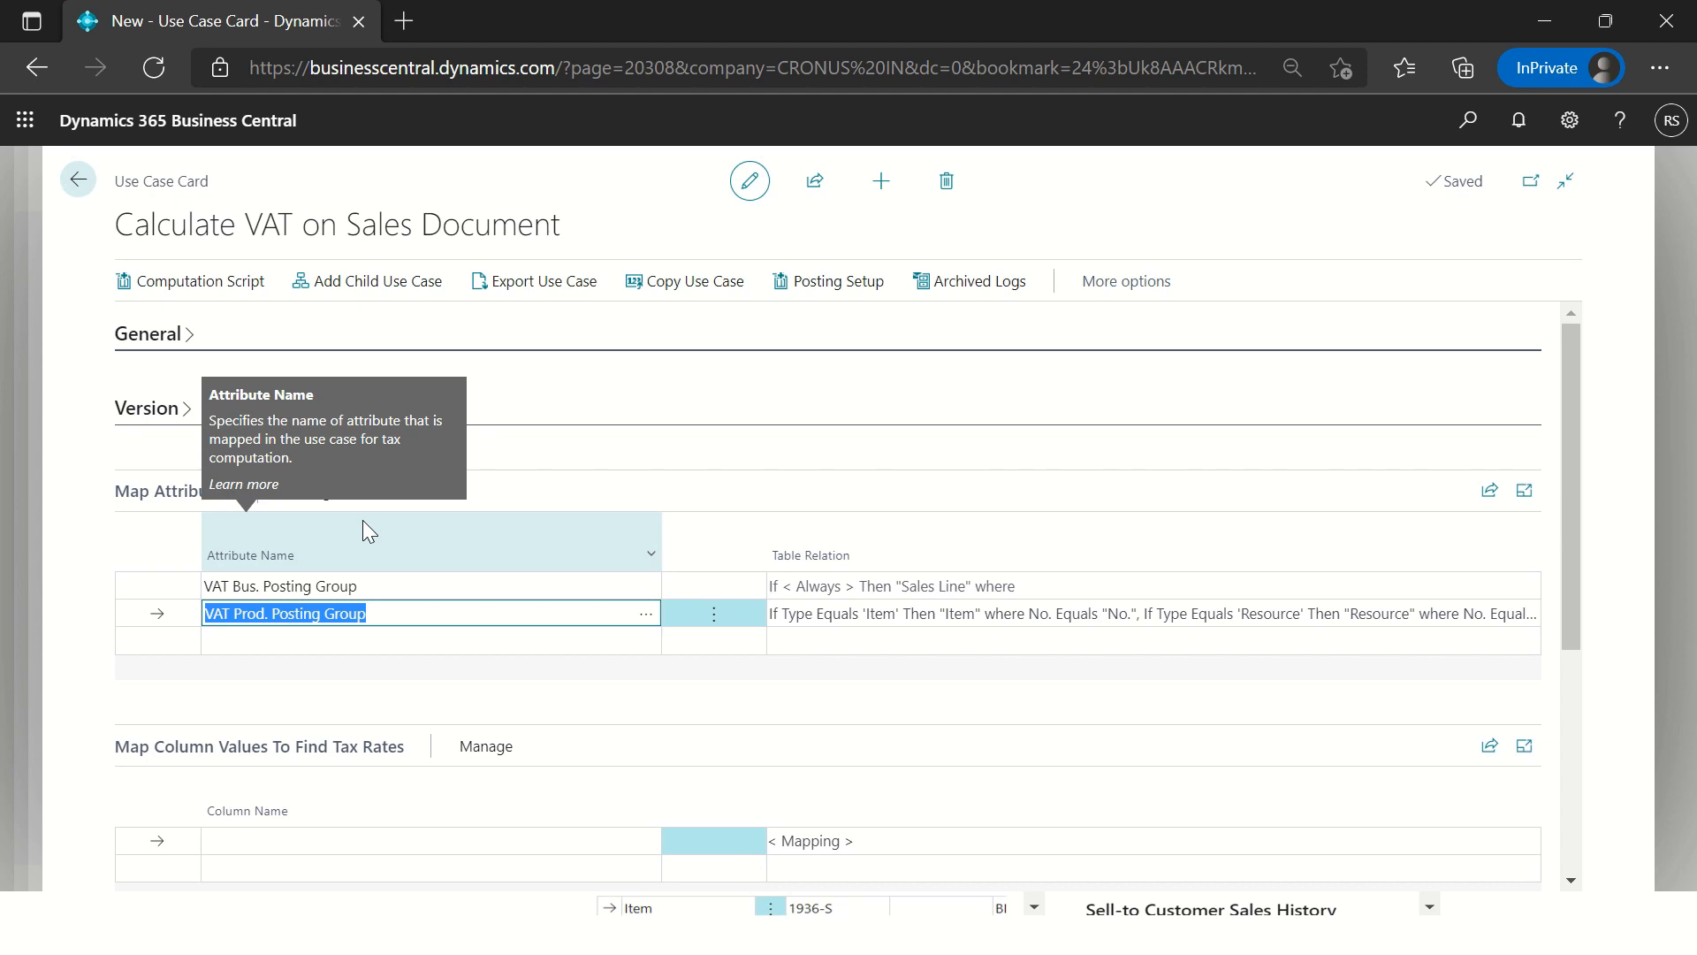
click(78, 180)
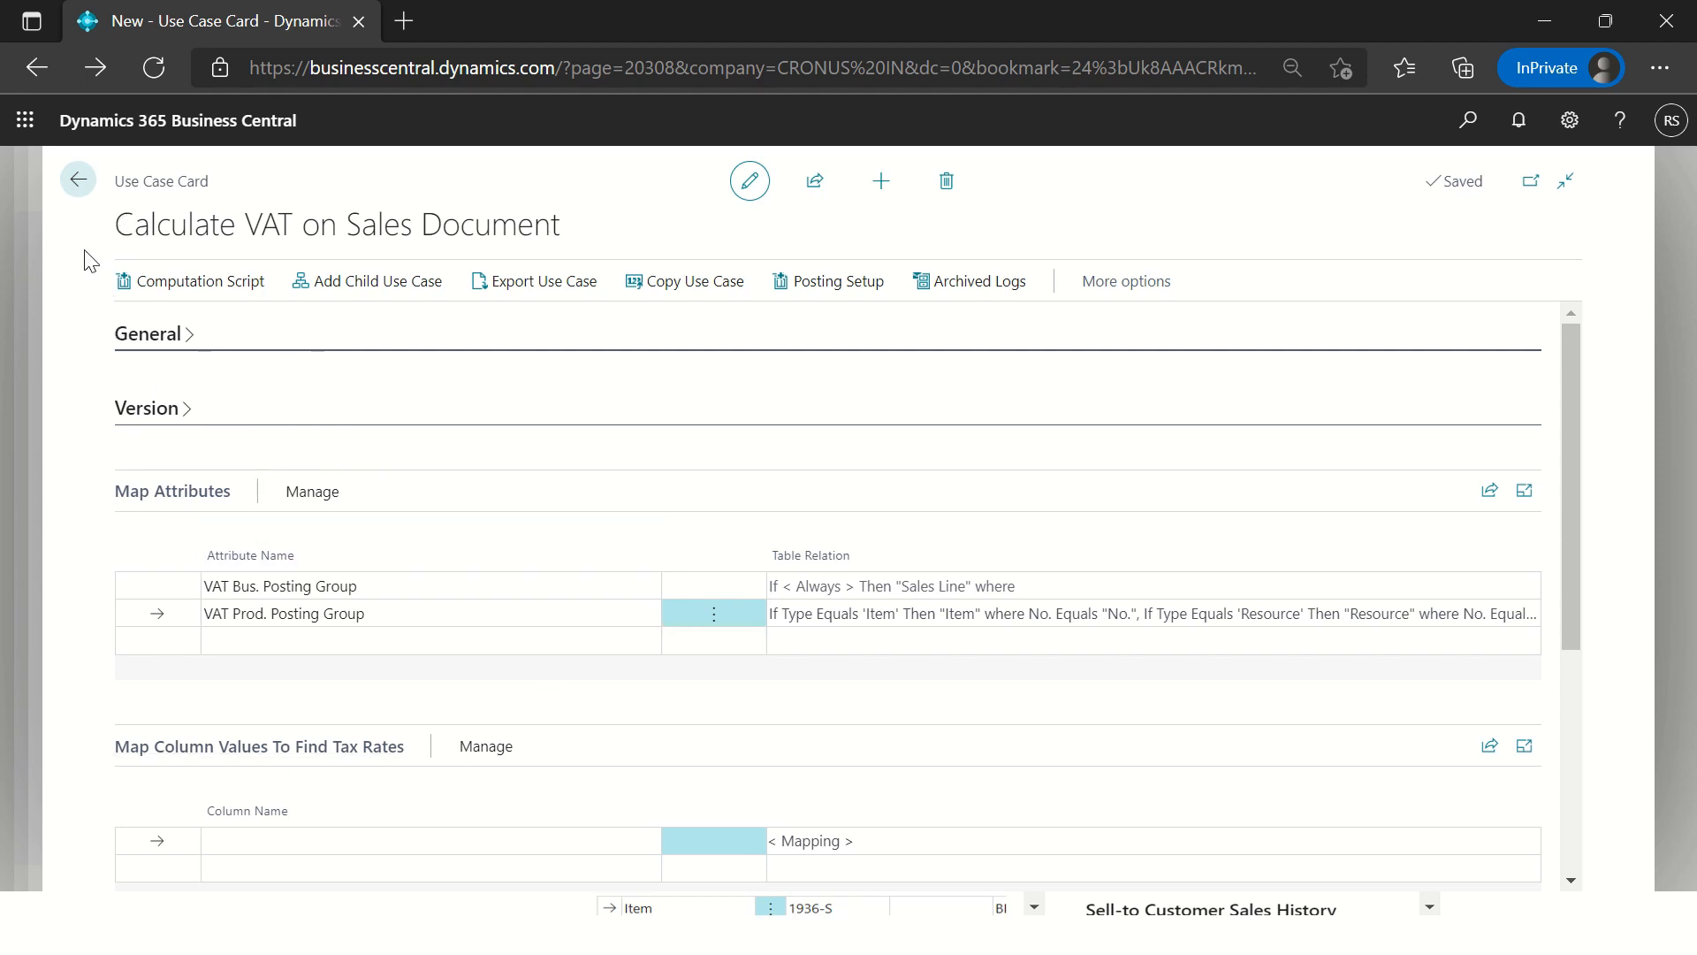
click(180, 407)
click(78, 181)
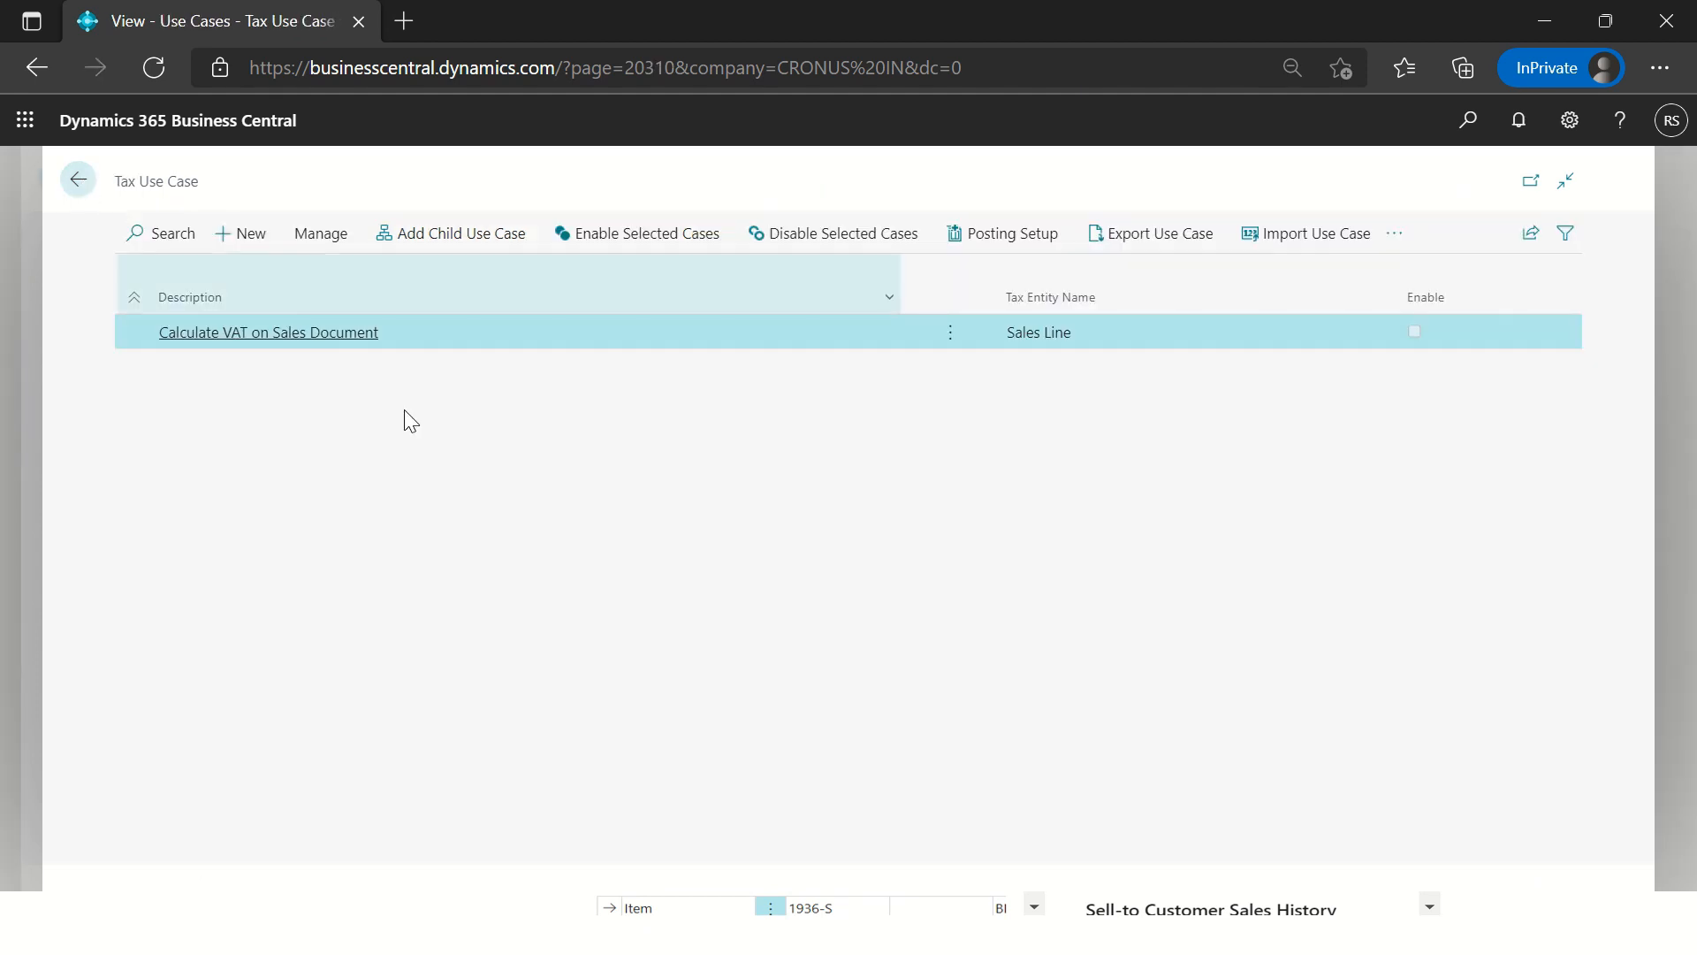
Step: Add a child use case under Calculate VAT on Sales Document, described as "Calculate VAT on Sales Order where Type is Item"
click(475, 241)
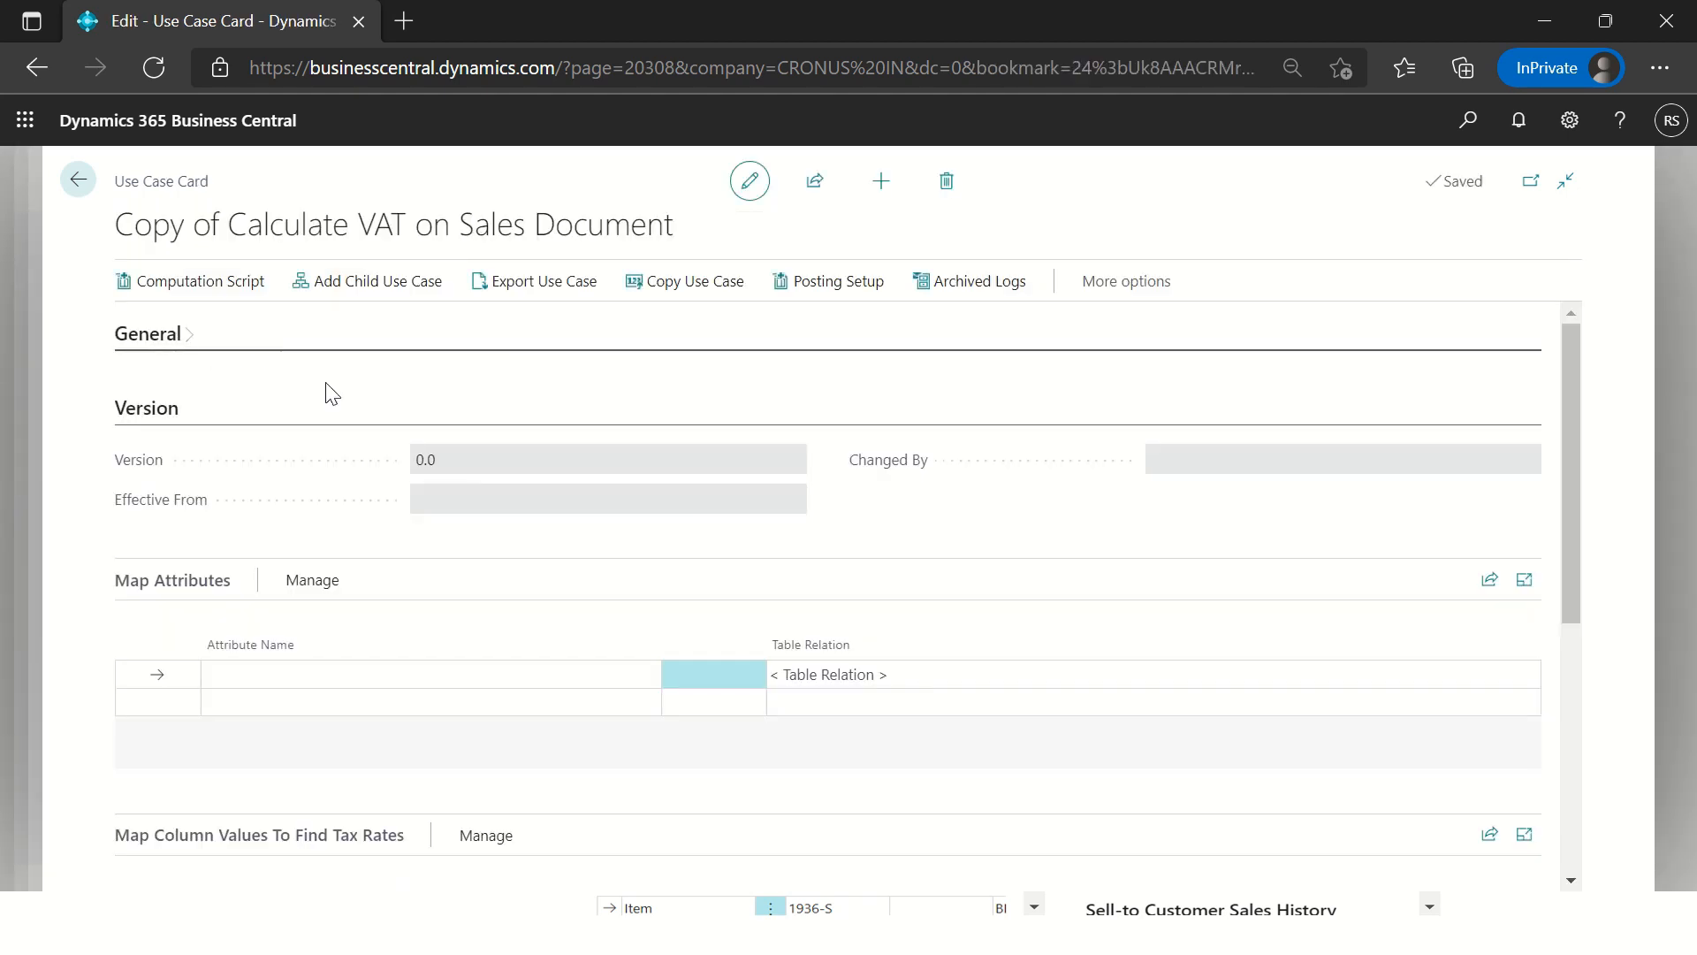
click(501, 402)
text(Calculate VAT on Sales)
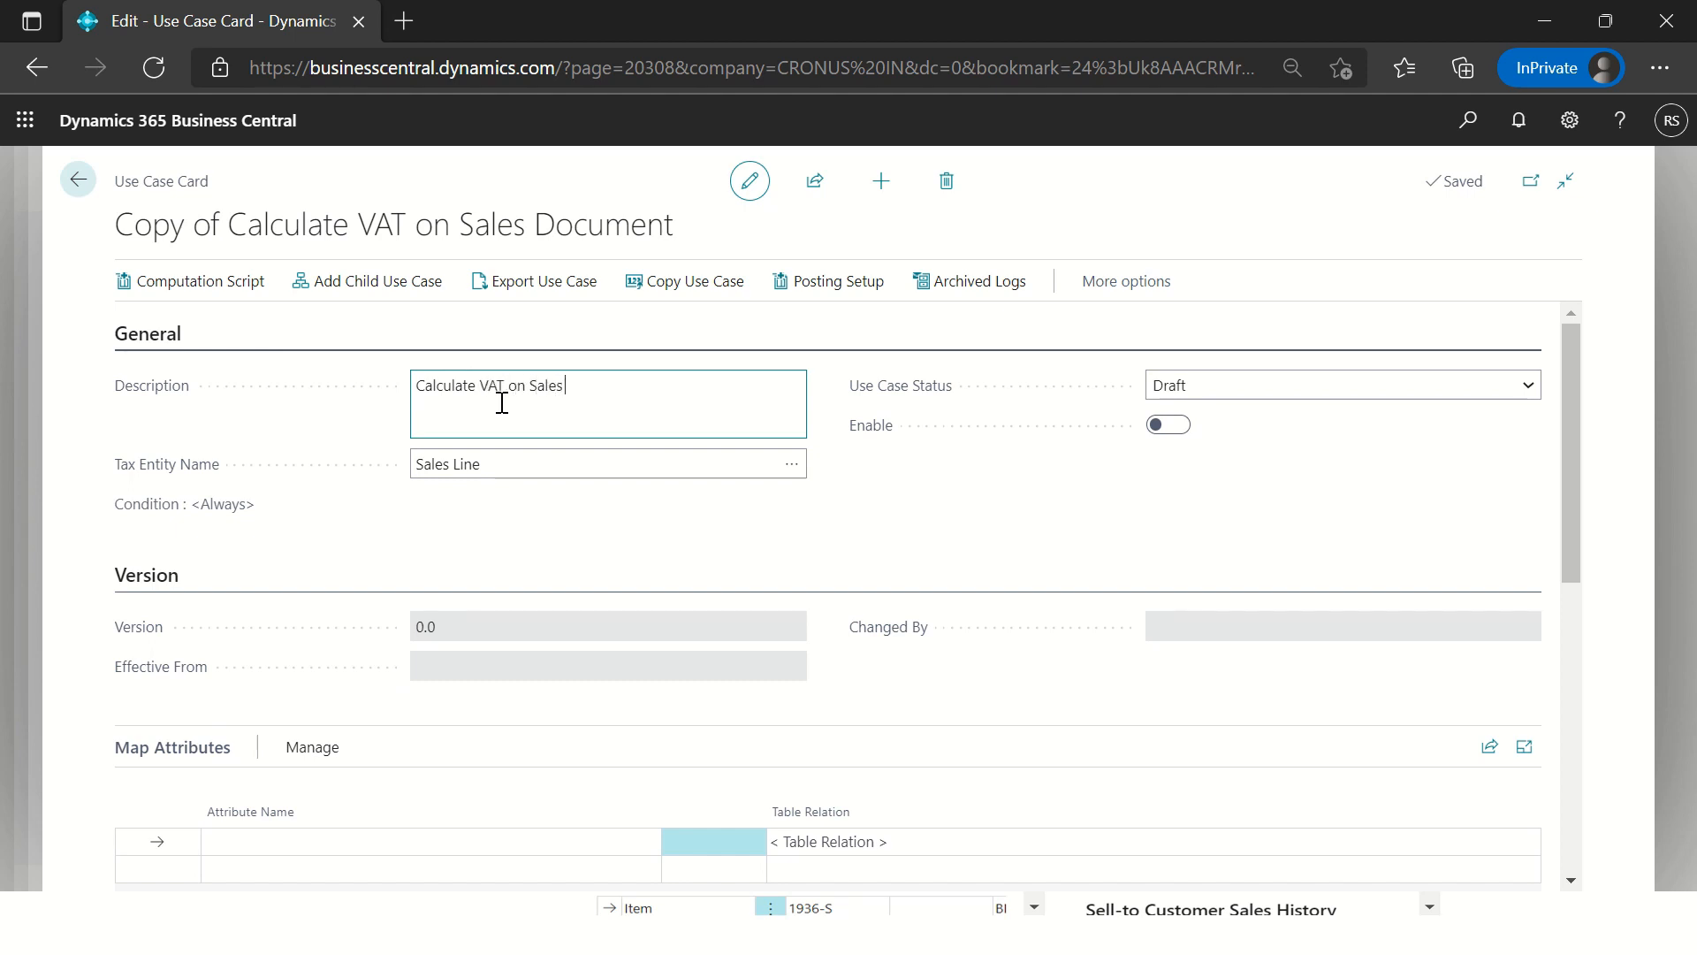
text( Order where Type is Item)
key(Tab)
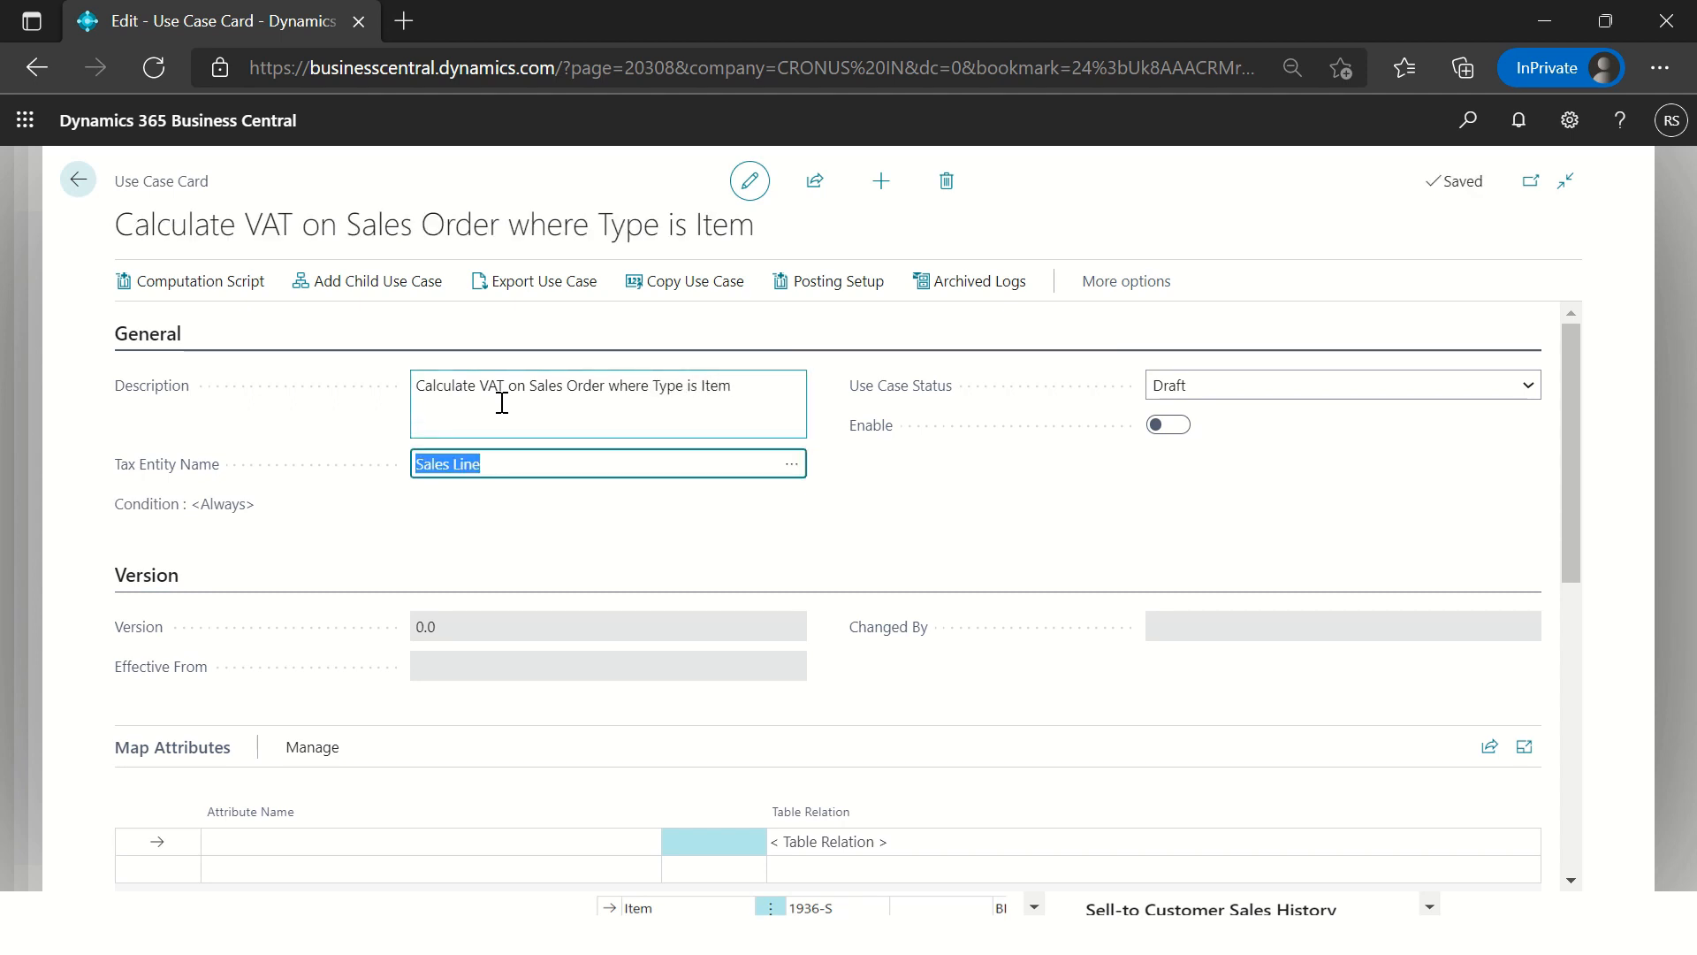
Step: In the child use case's condition, require the current record's Document Type field to equal Order
click(227, 506)
click(698, 448)
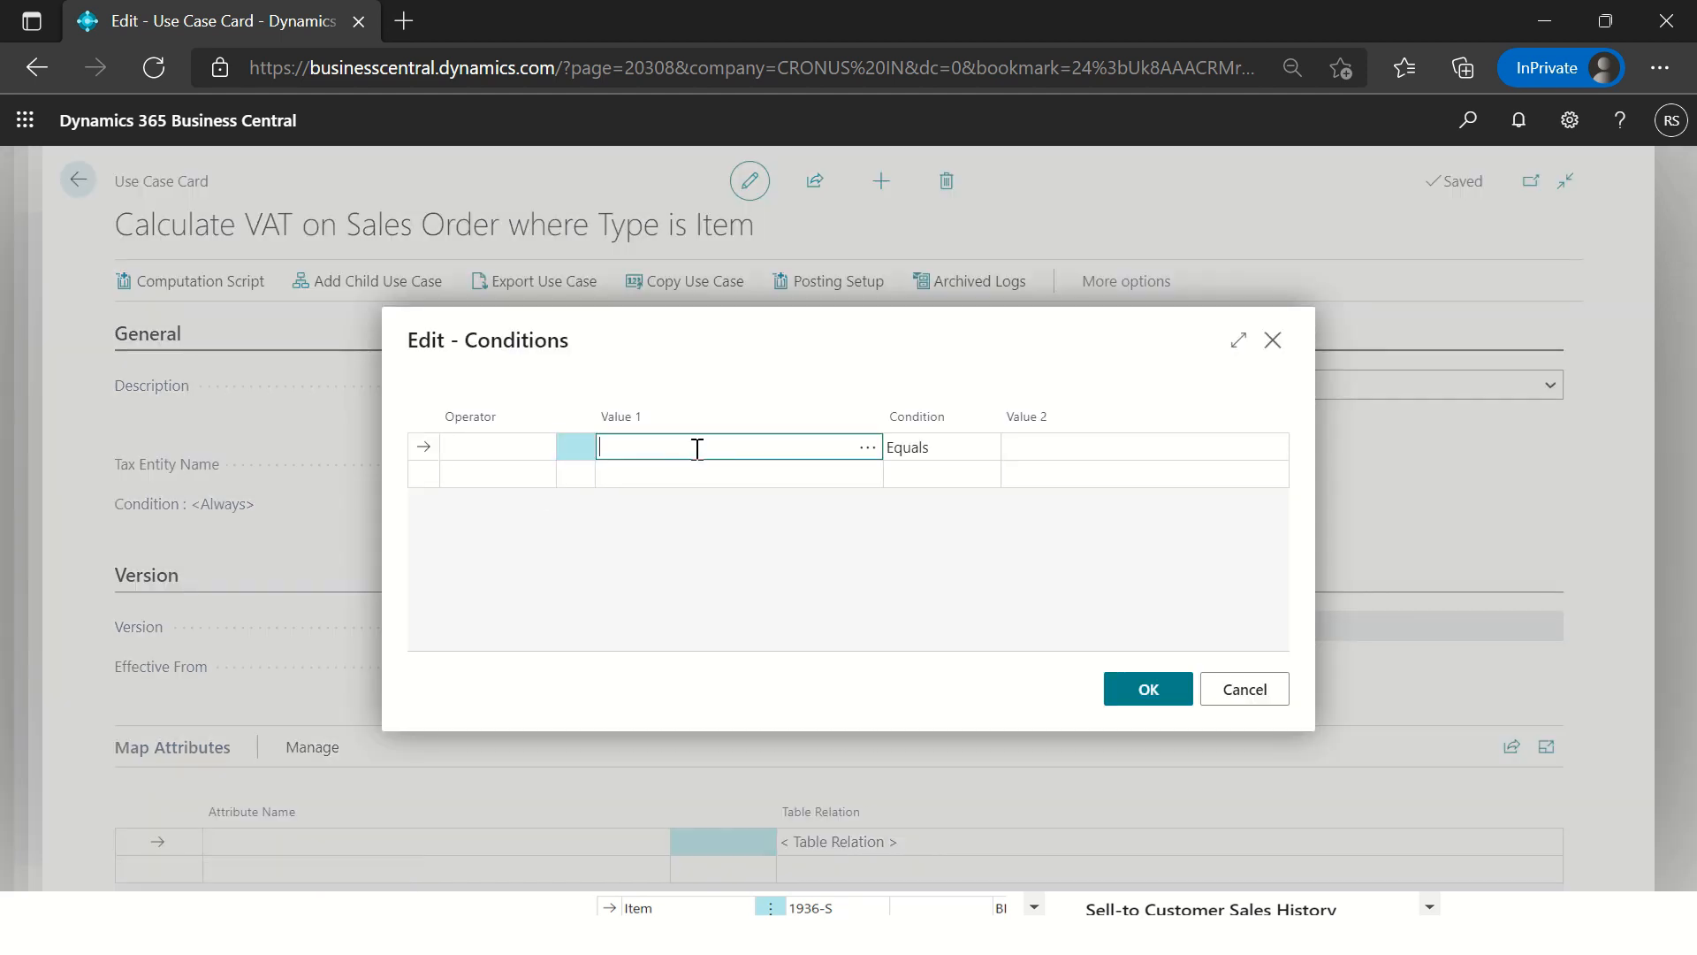
click(866, 447)
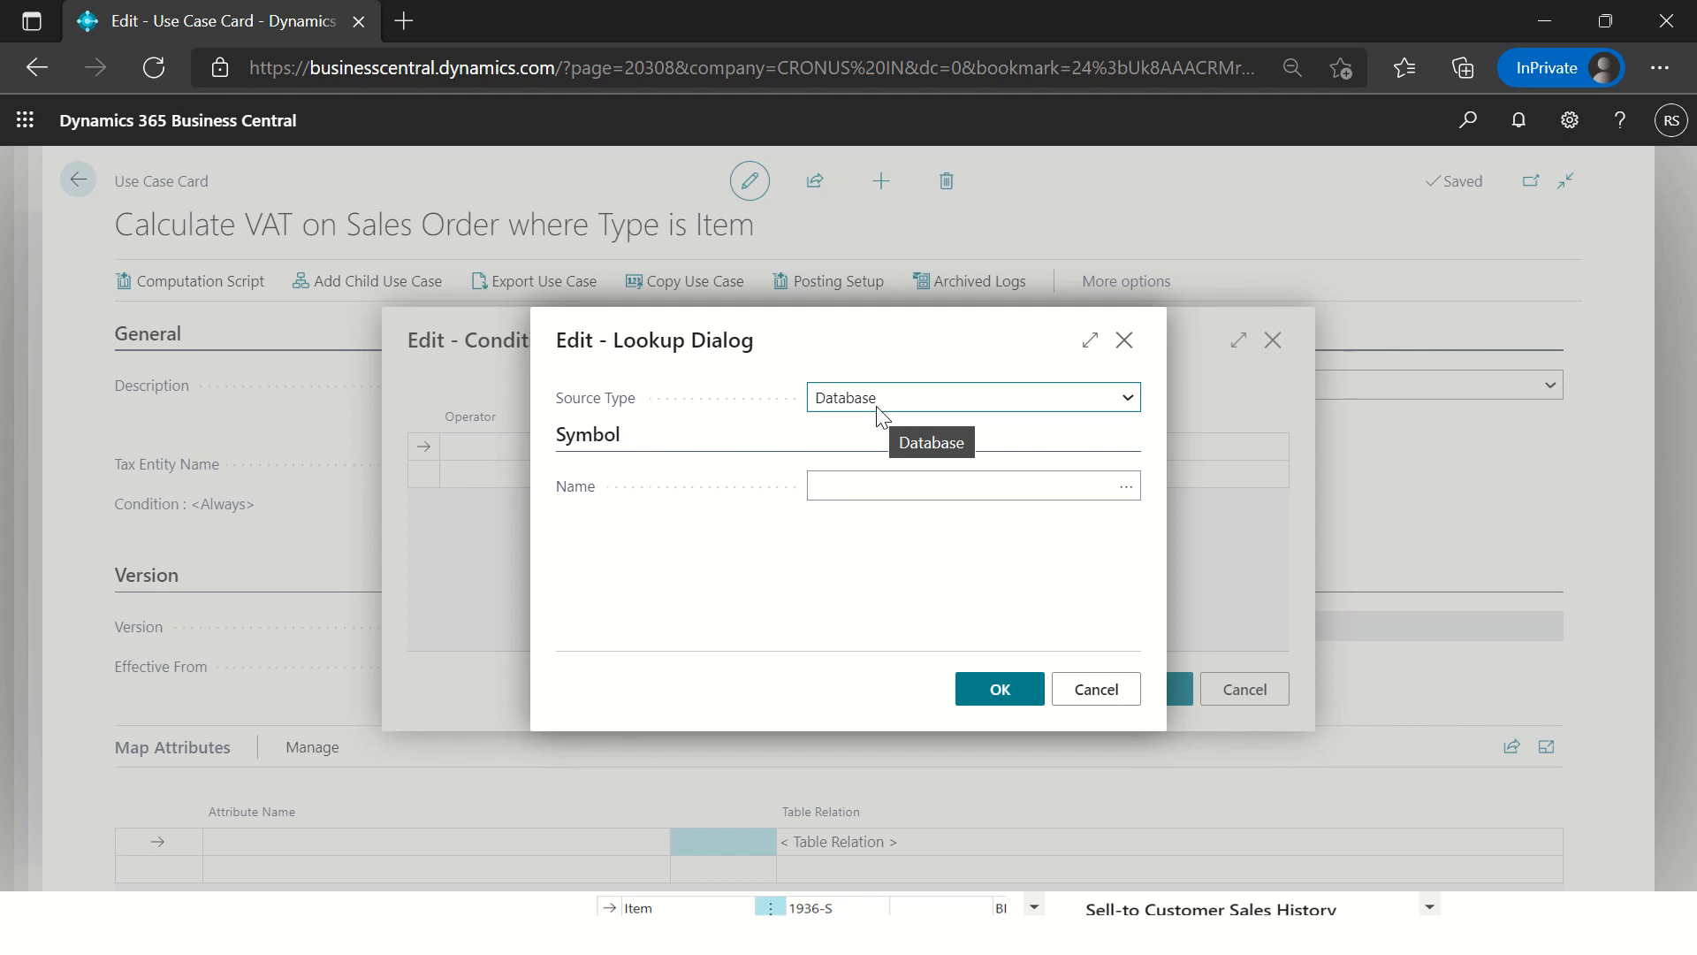
click(879, 407)
click(891, 431)
click(883, 480)
text(Document)
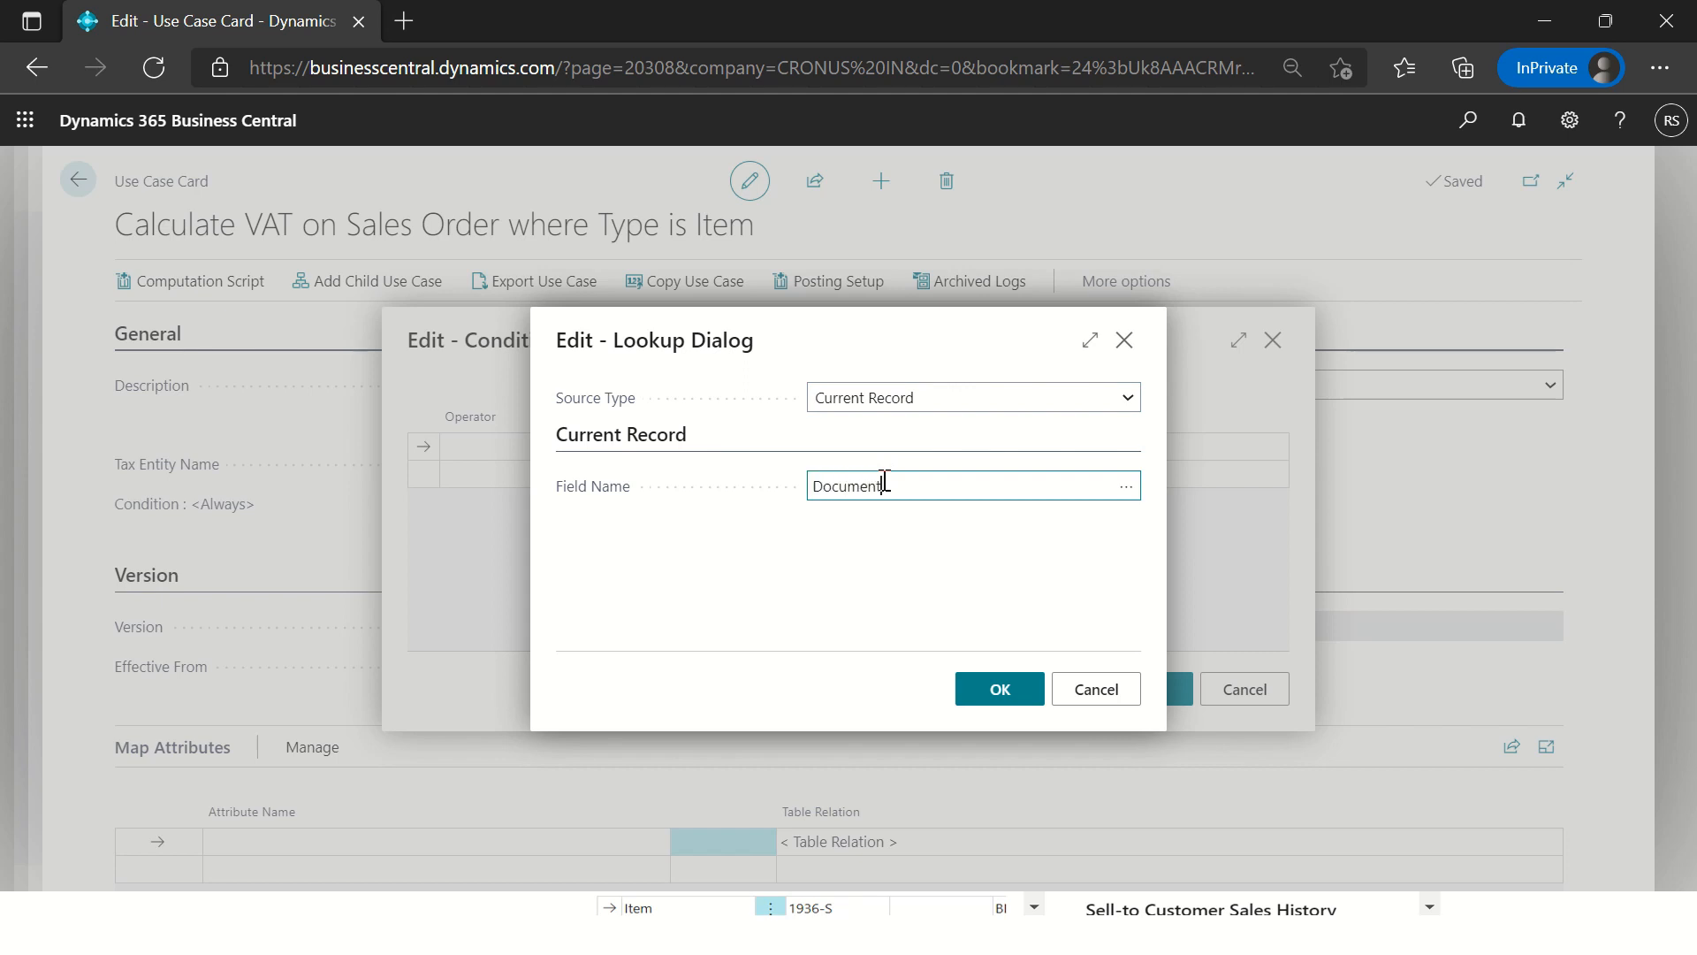
text( Type)
key(Return)
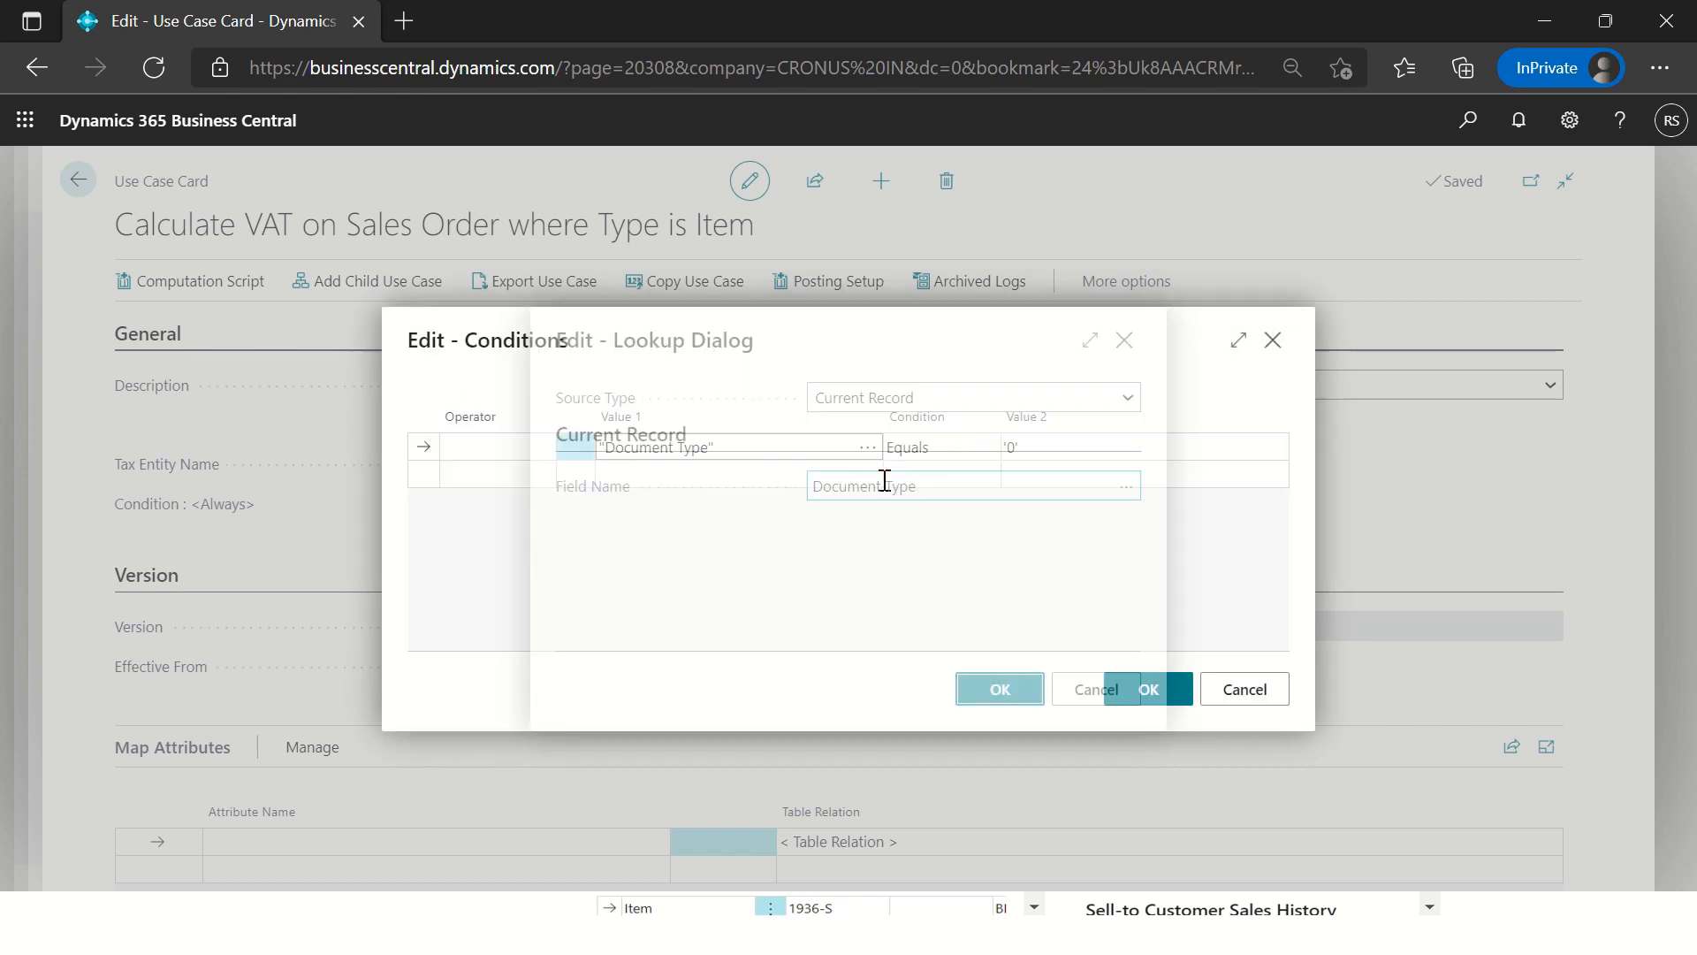
click(1103, 441)
text(Order)
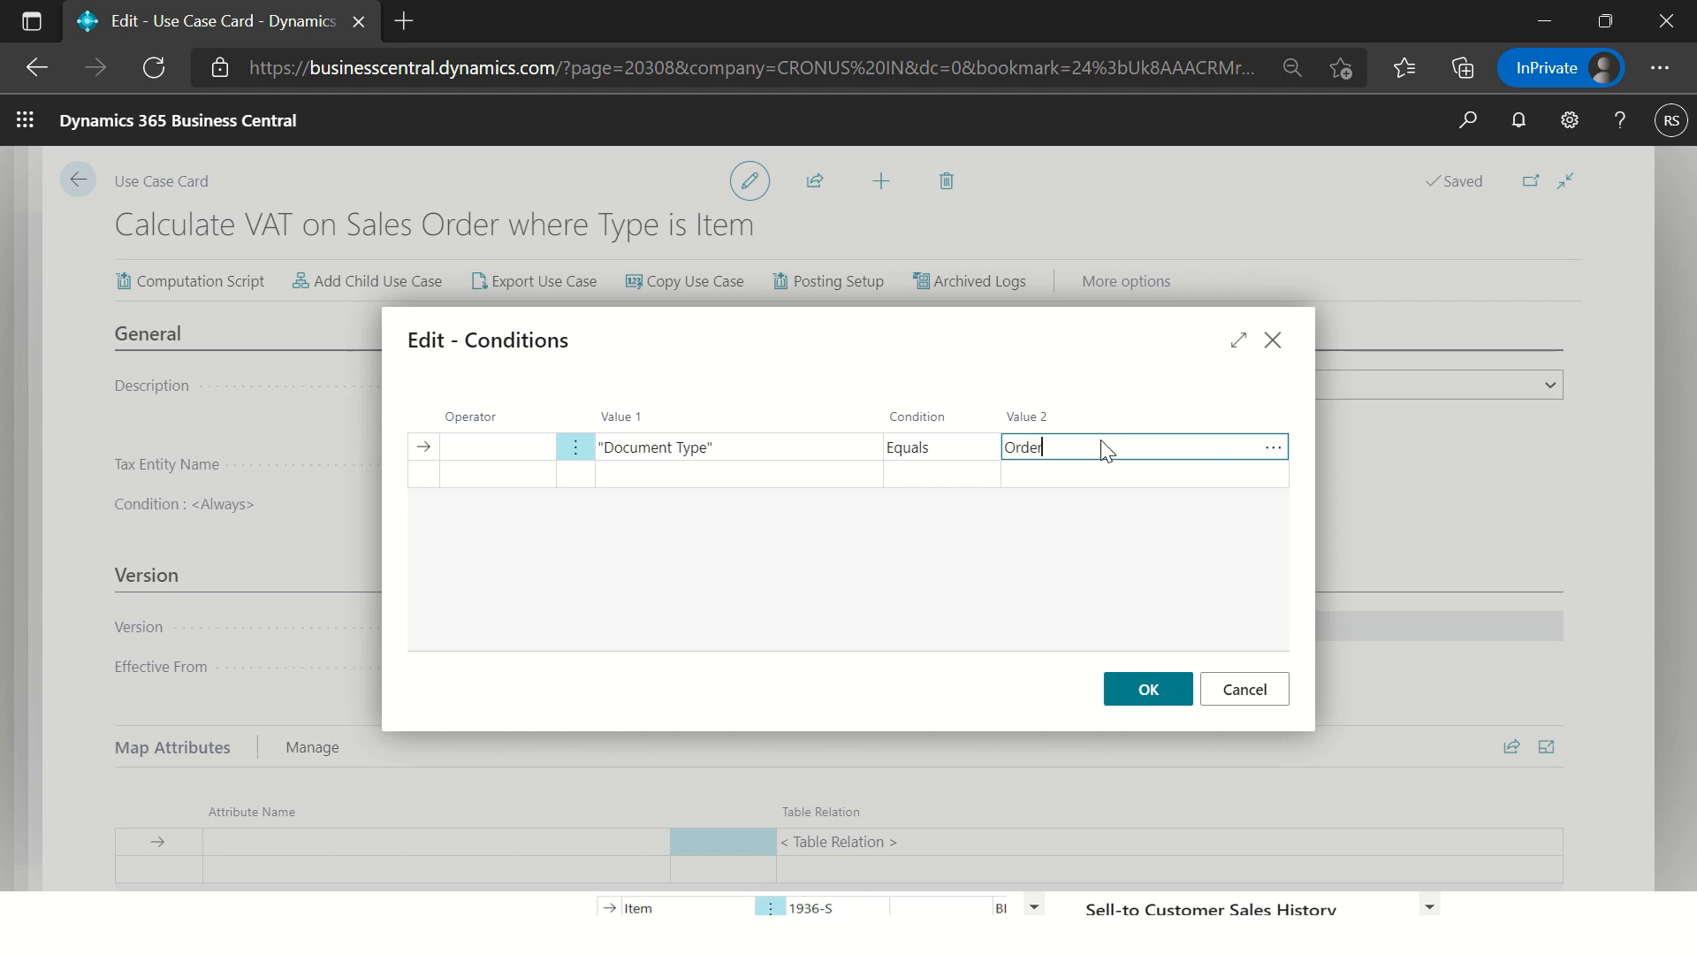
click(1188, 477)
Step: Add a second condition row with the operator "and", using the current record's Type field as its first value
click(475, 479)
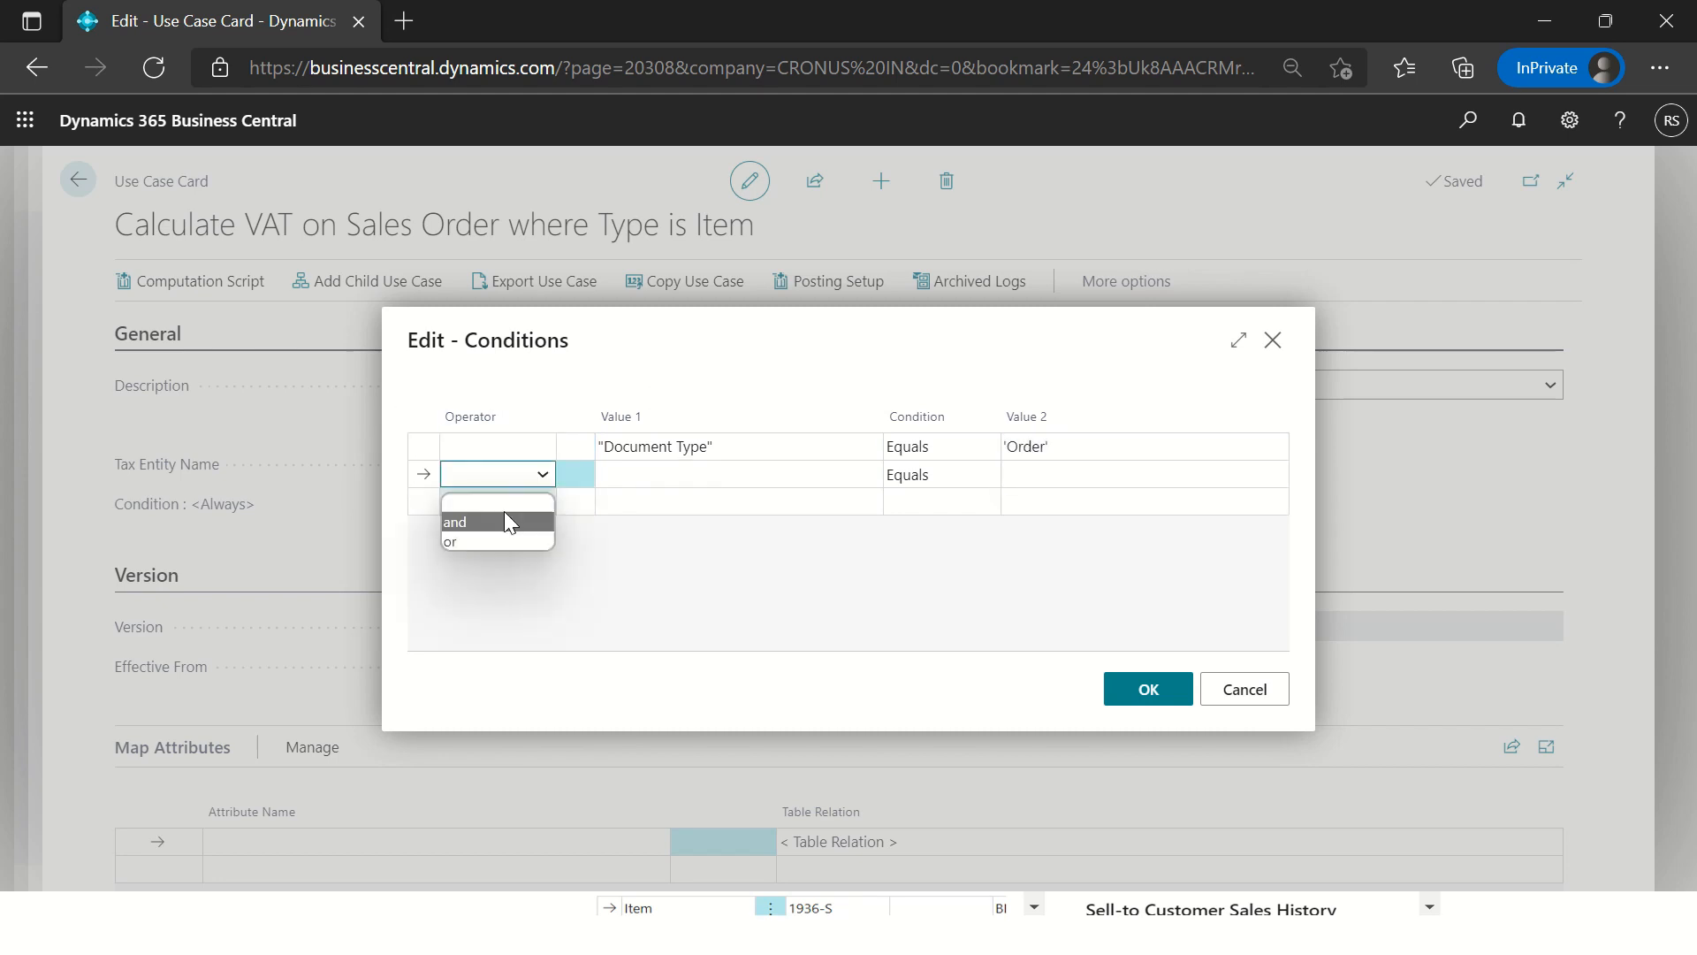
click(526, 520)
click(648, 471)
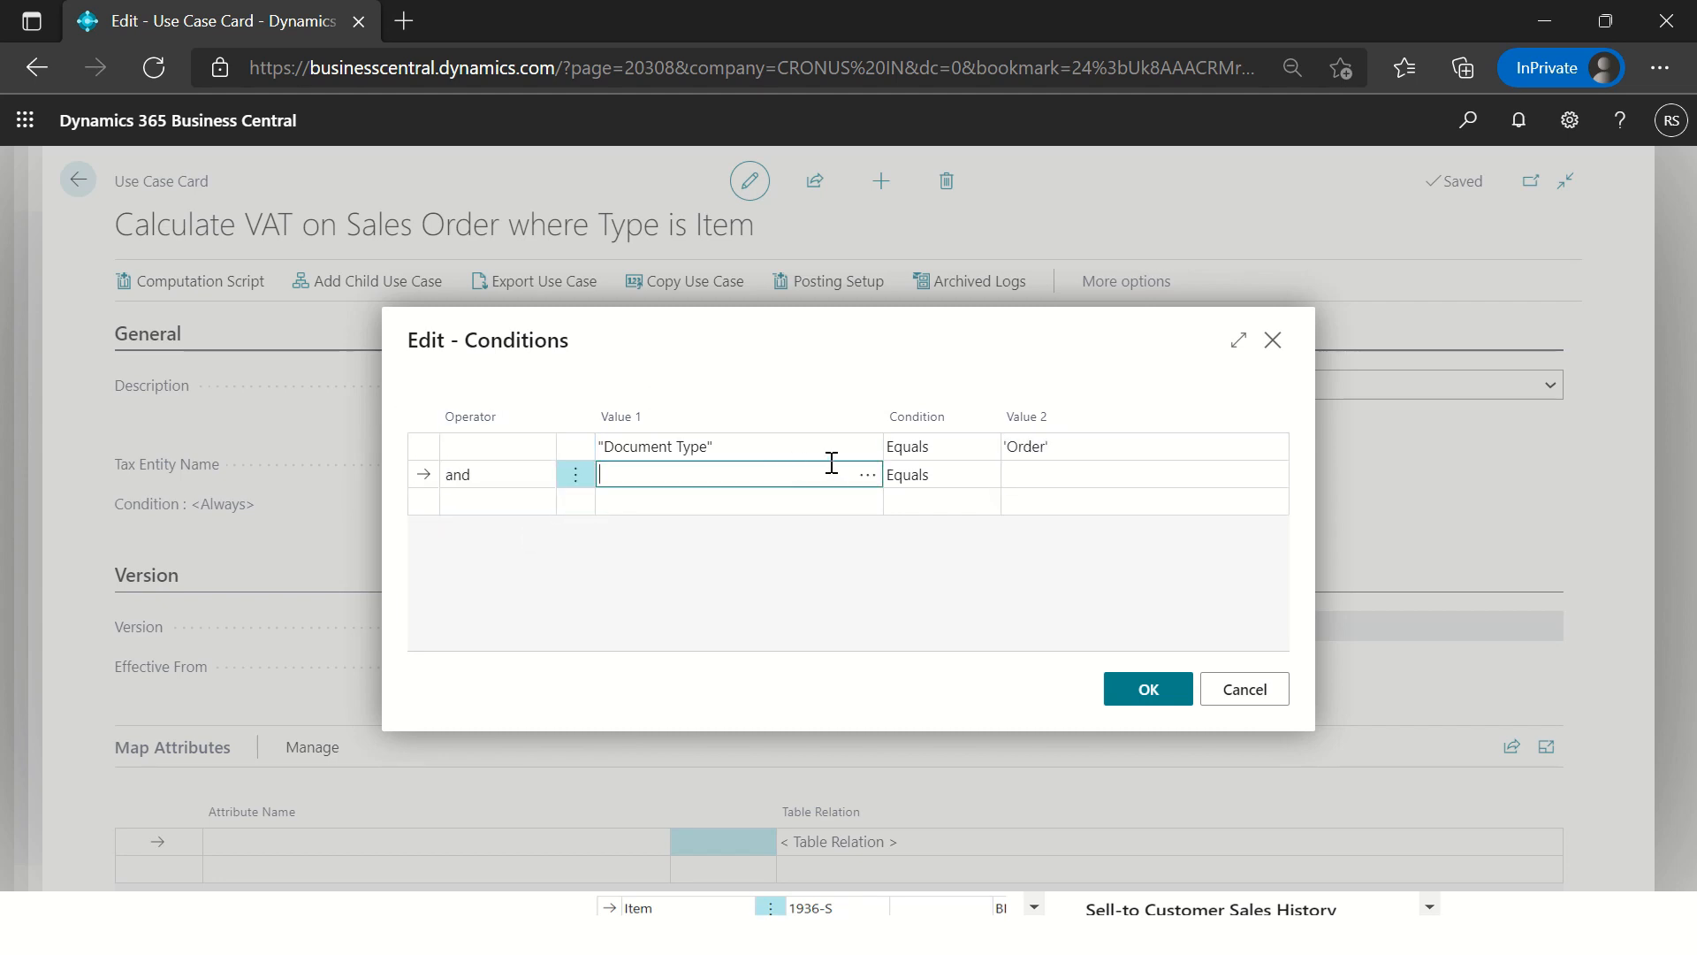
click(867, 474)
click(853, 398)
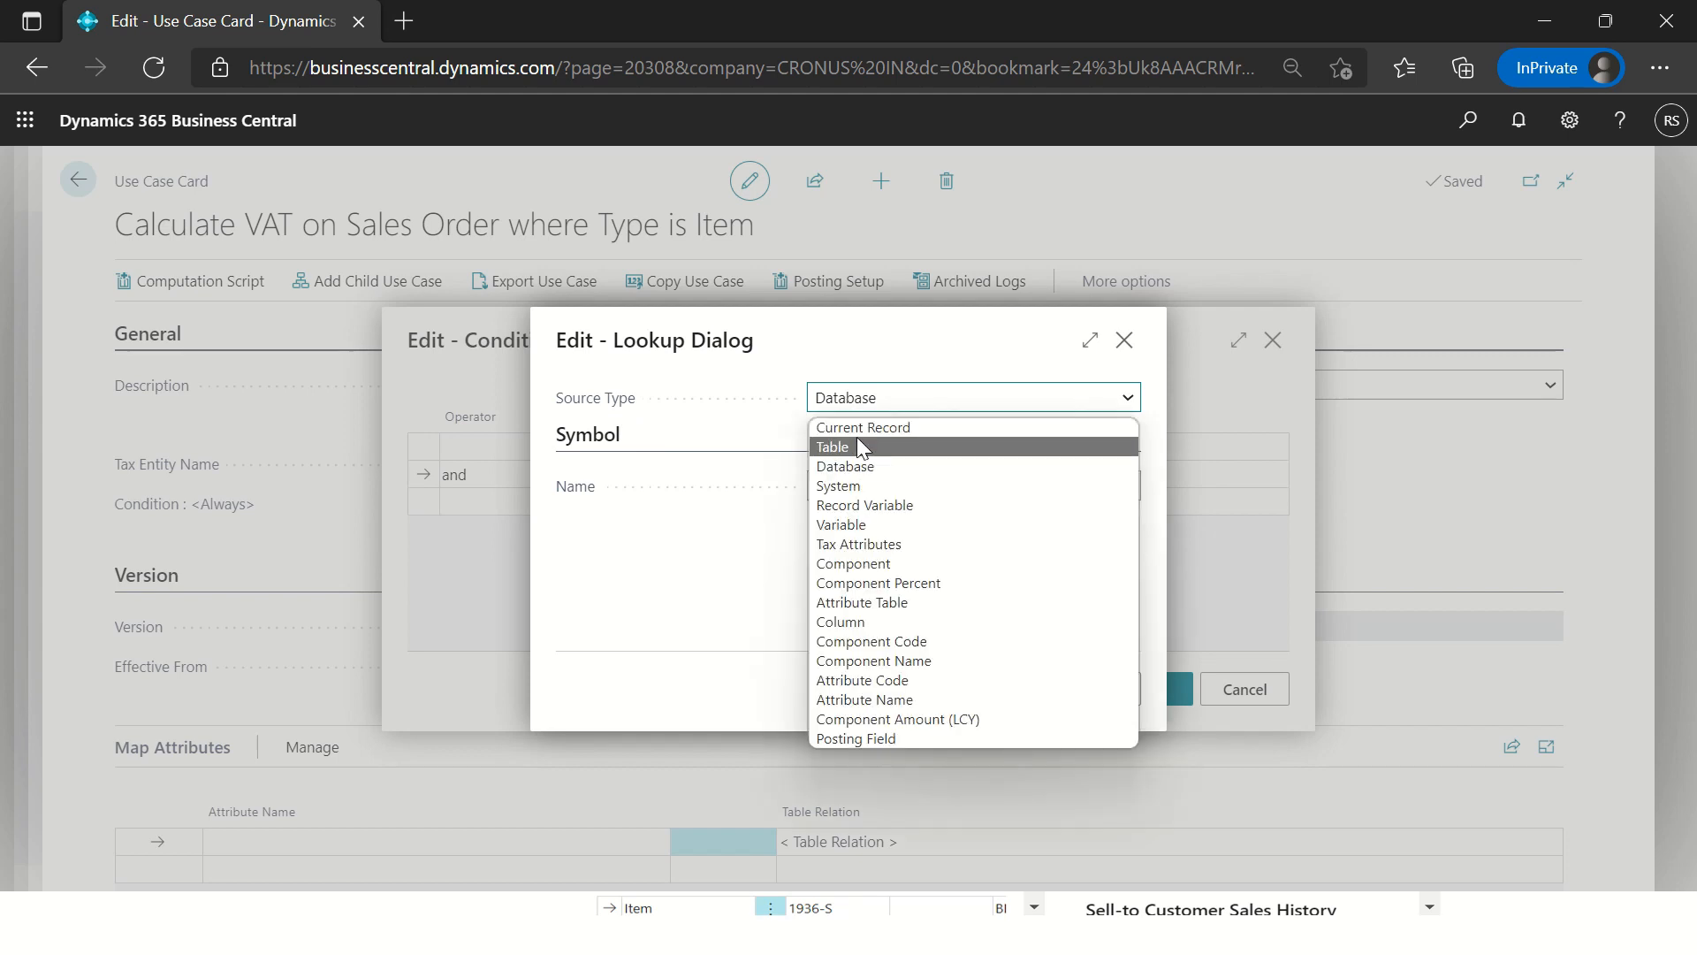
click(856, 441)
click(864, 400)
click(863, 428)
click(857, 485)
text(Type)
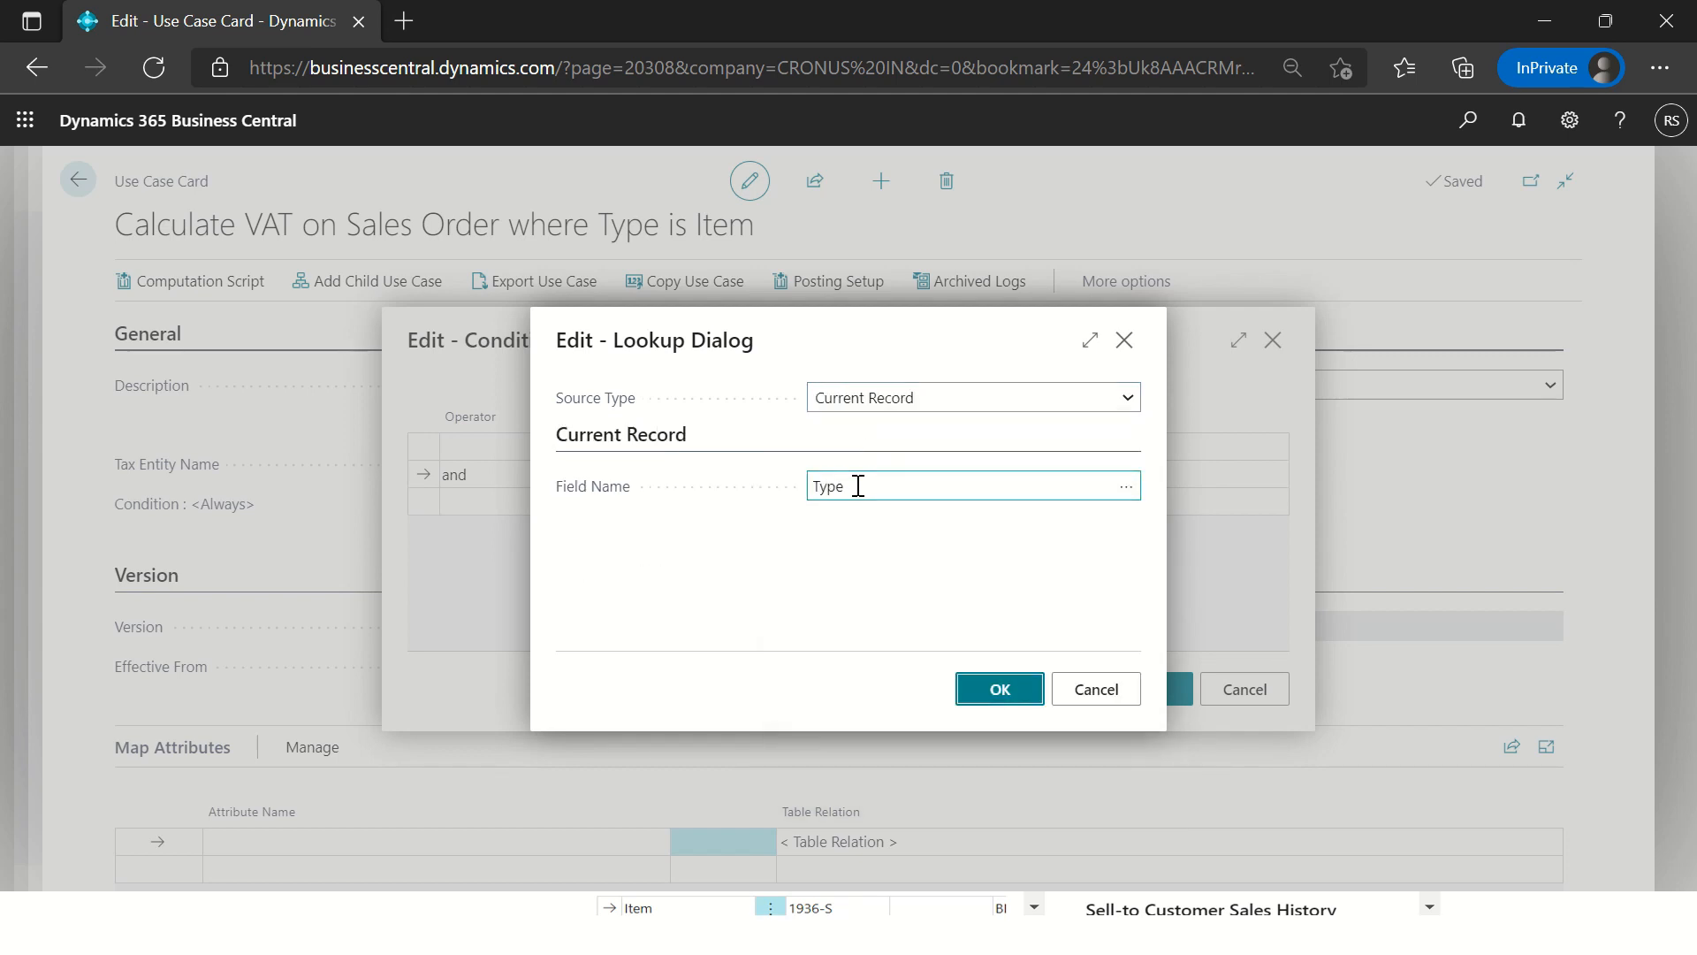
key(Return)
Step: Set the second condition's comparison value to Item and apply the conditions
key(Tab)
key(Tab)
text(No)
key(BackSpace)
key(BackSpace)
text(Item)
key(Up)
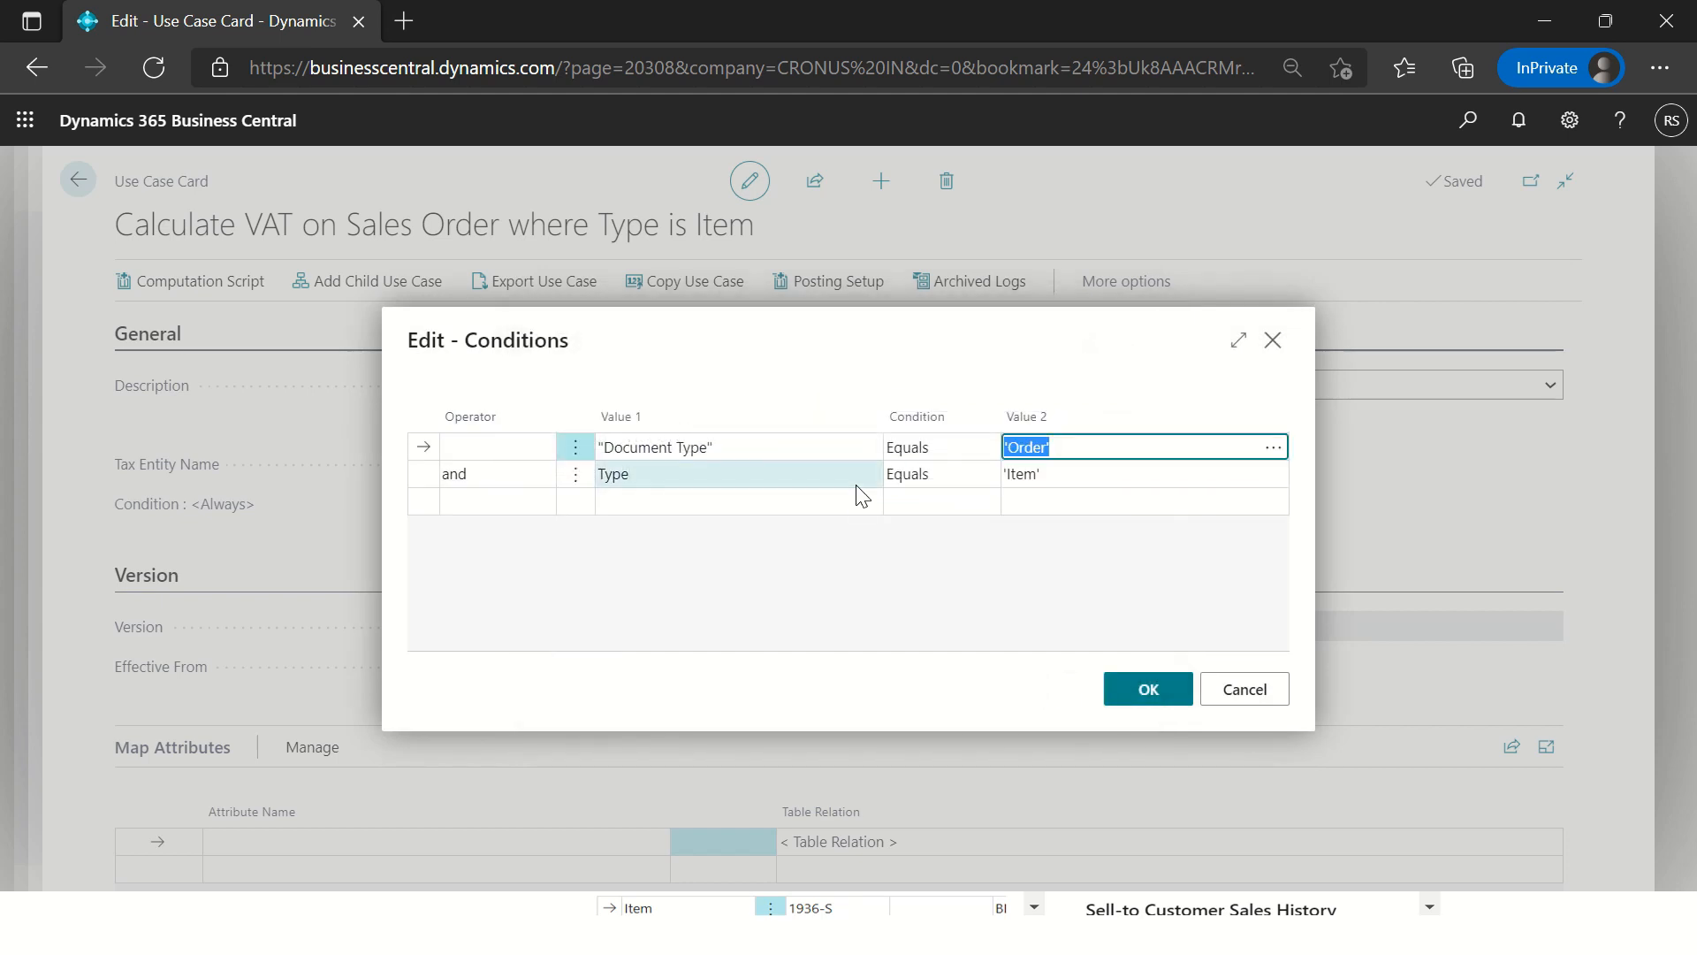
click(1173, 692)
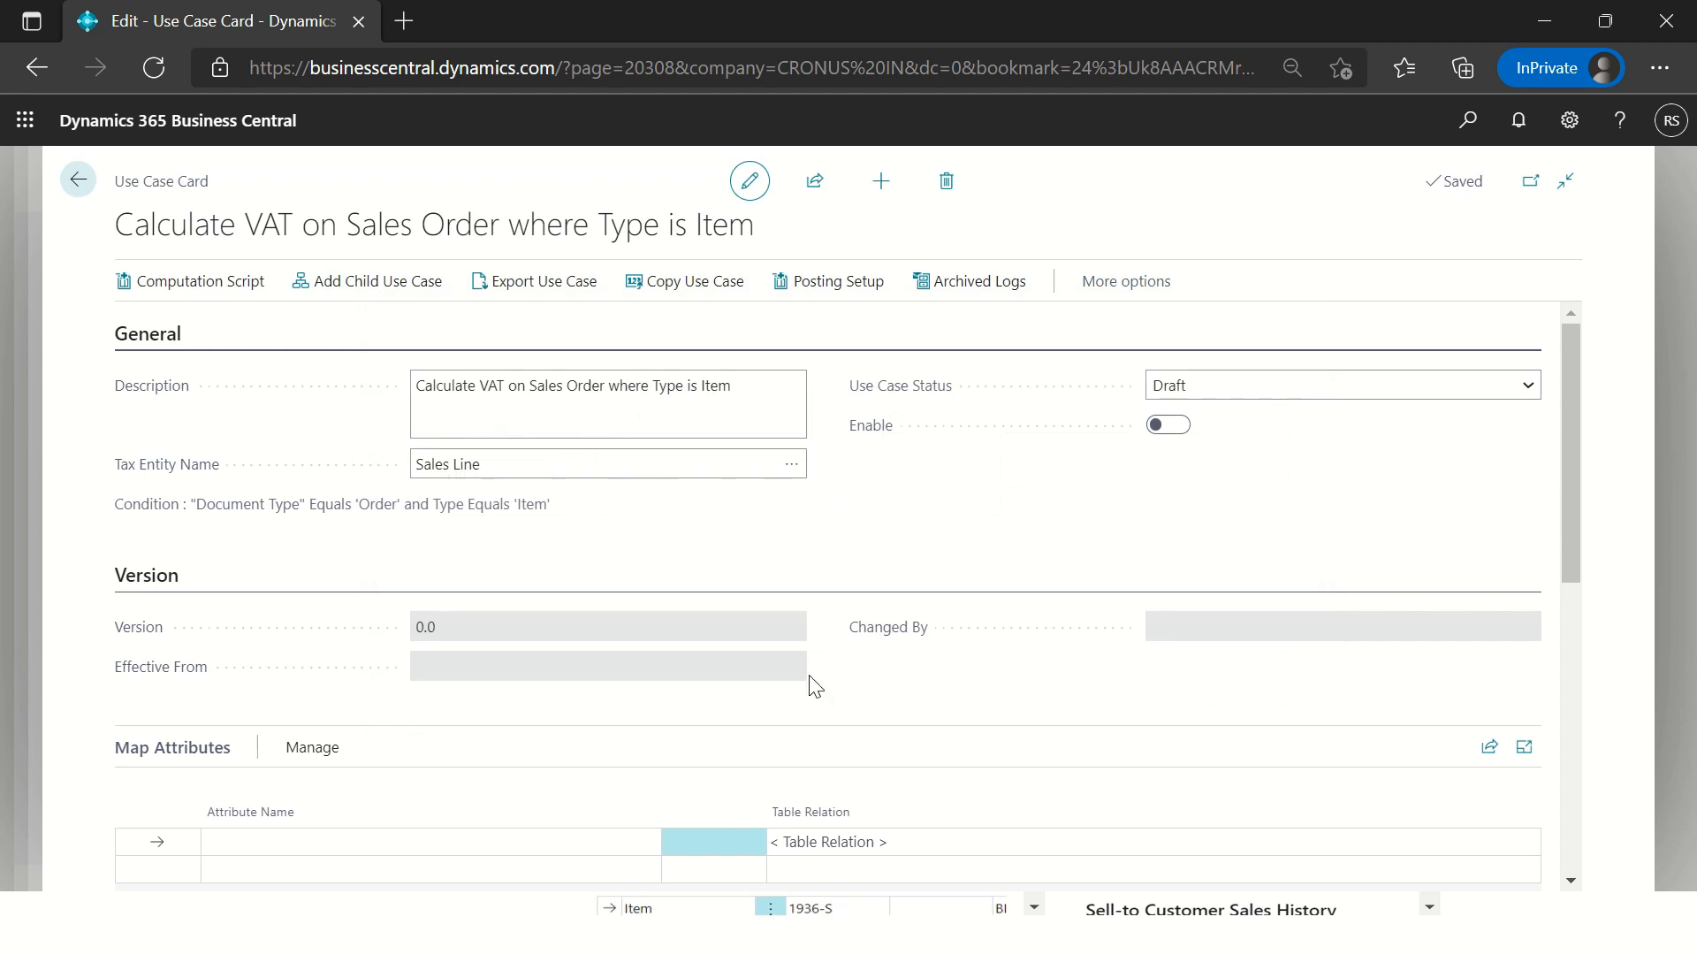
Step: Collapse the Version, General and Map Attributes sections of the use case card
click(143, 580)
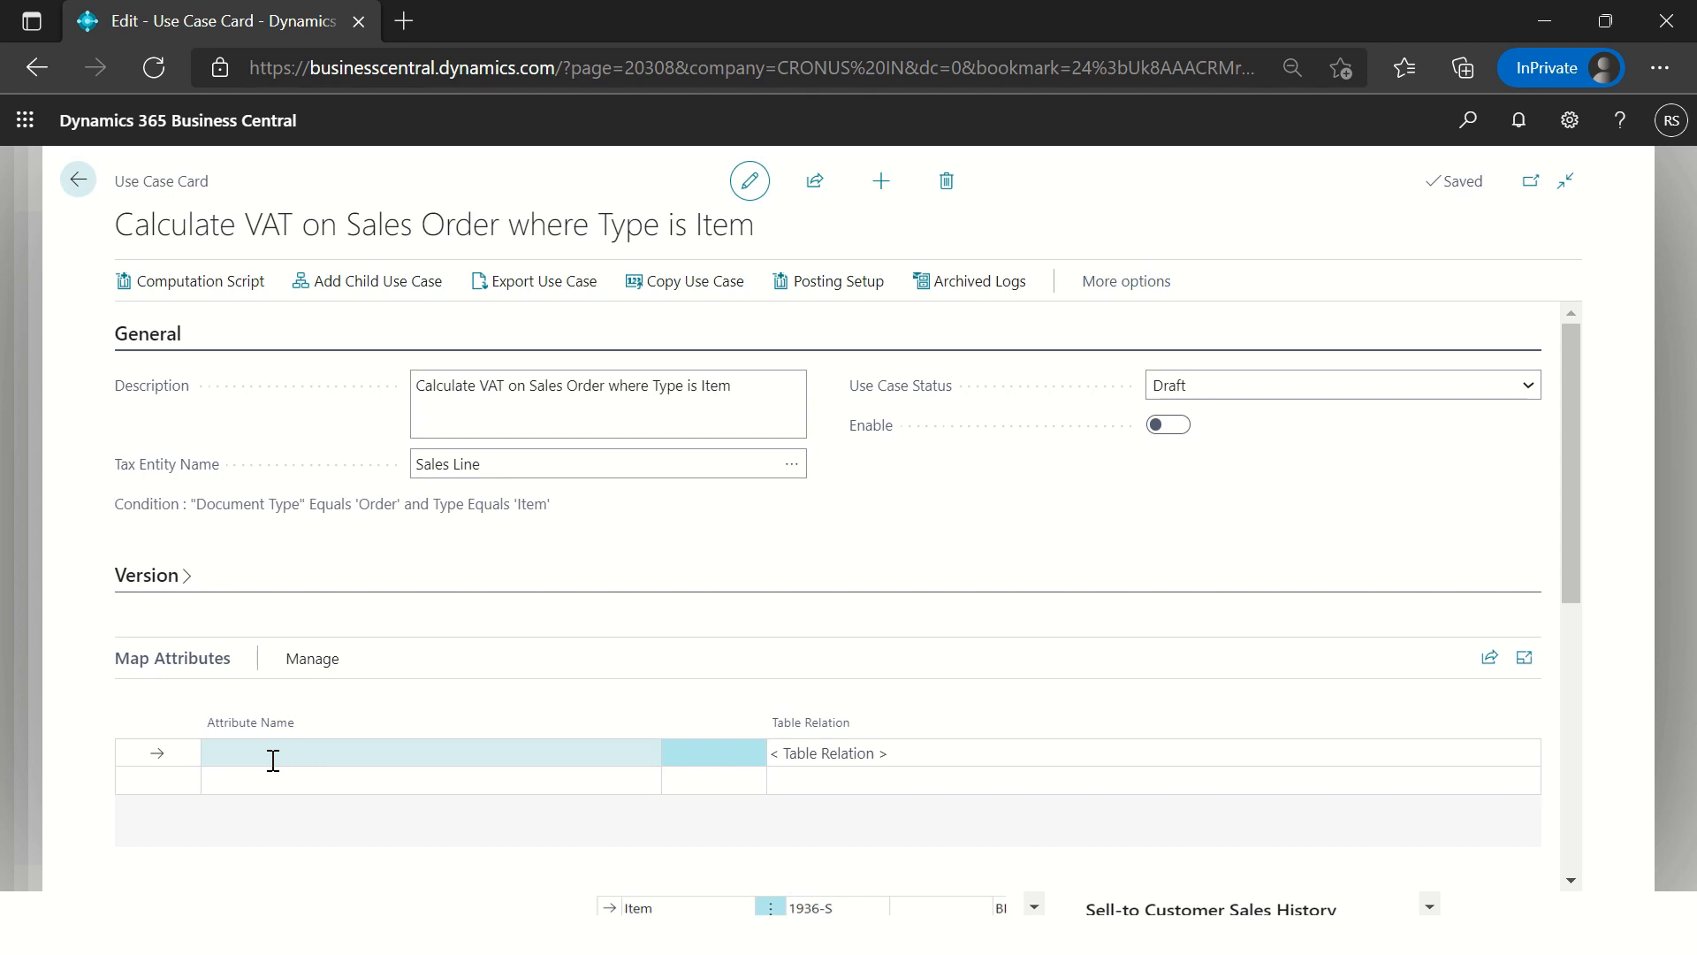
click(157, 341)
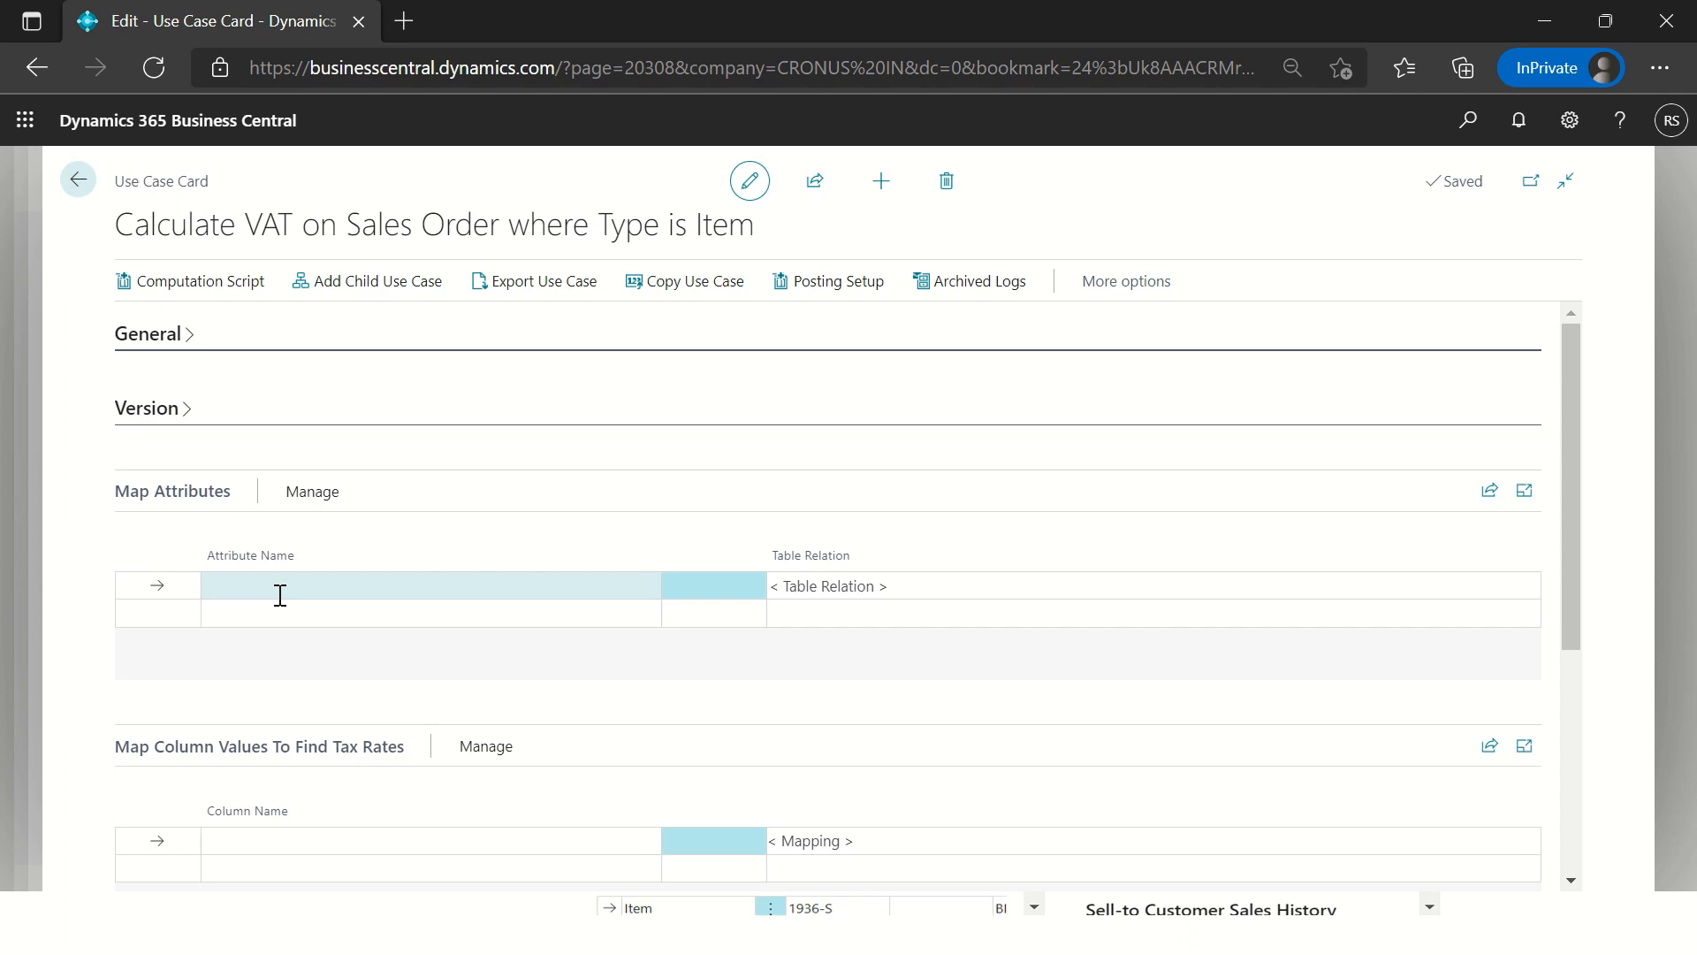
click(133, 497)
Step: Add the Effective From column to the column values mapped to find tax rates
click(265, 659)
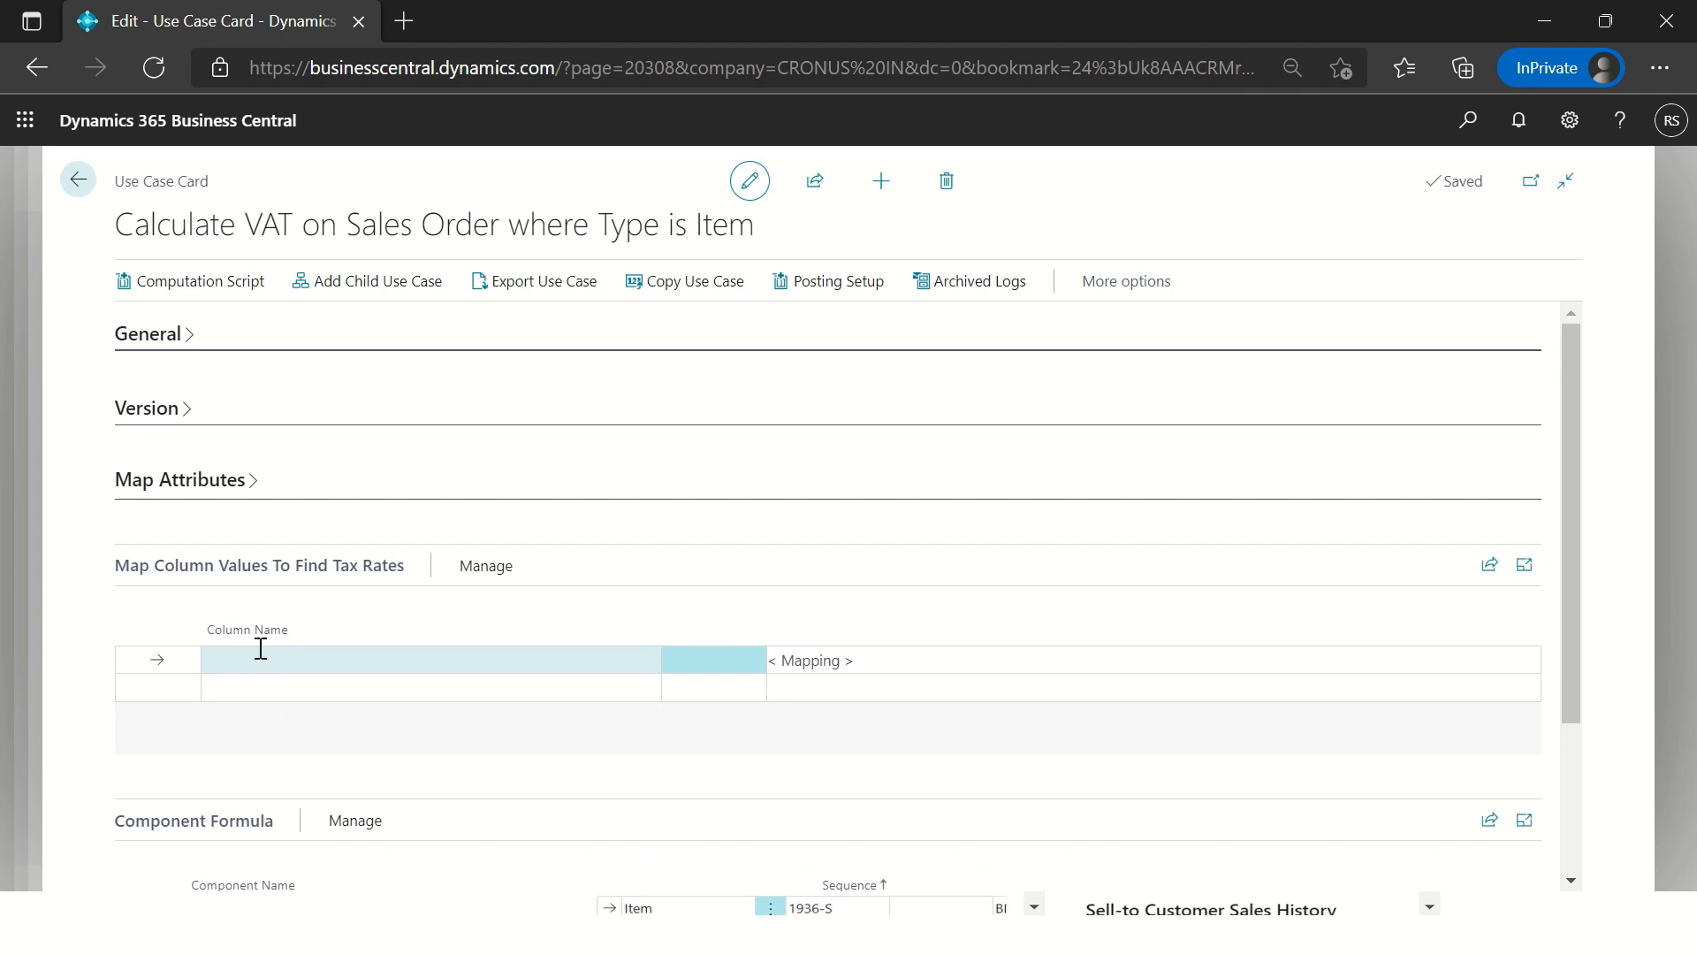
click(254, 657)
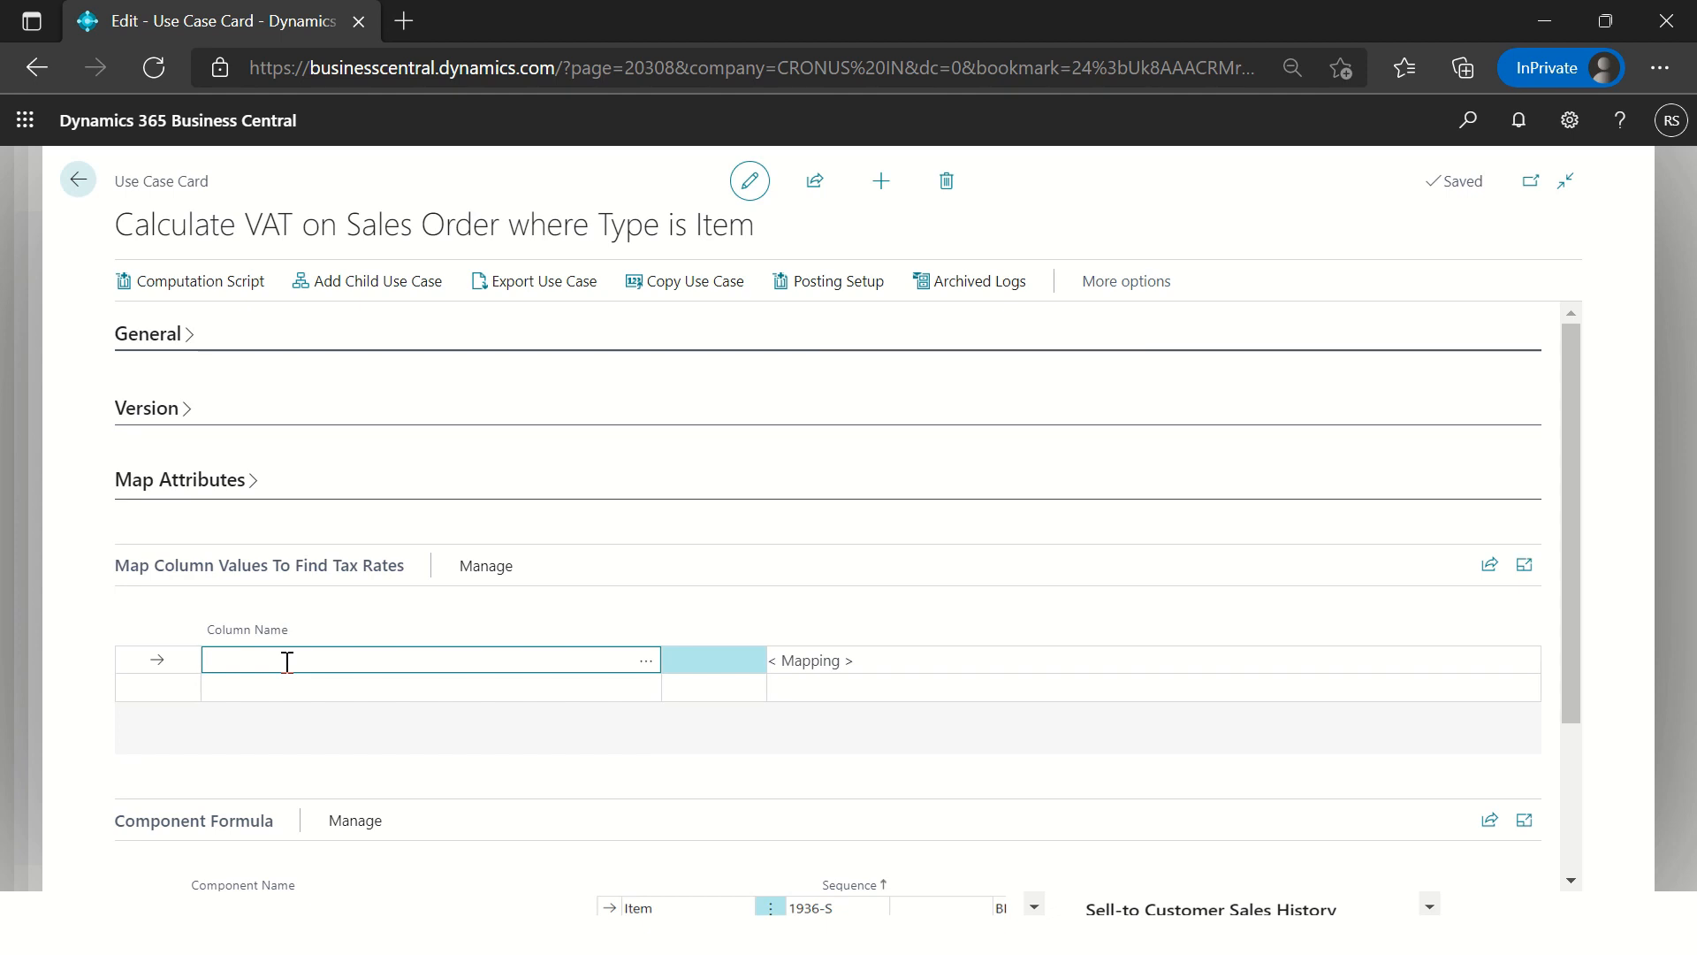
text(effectiv)
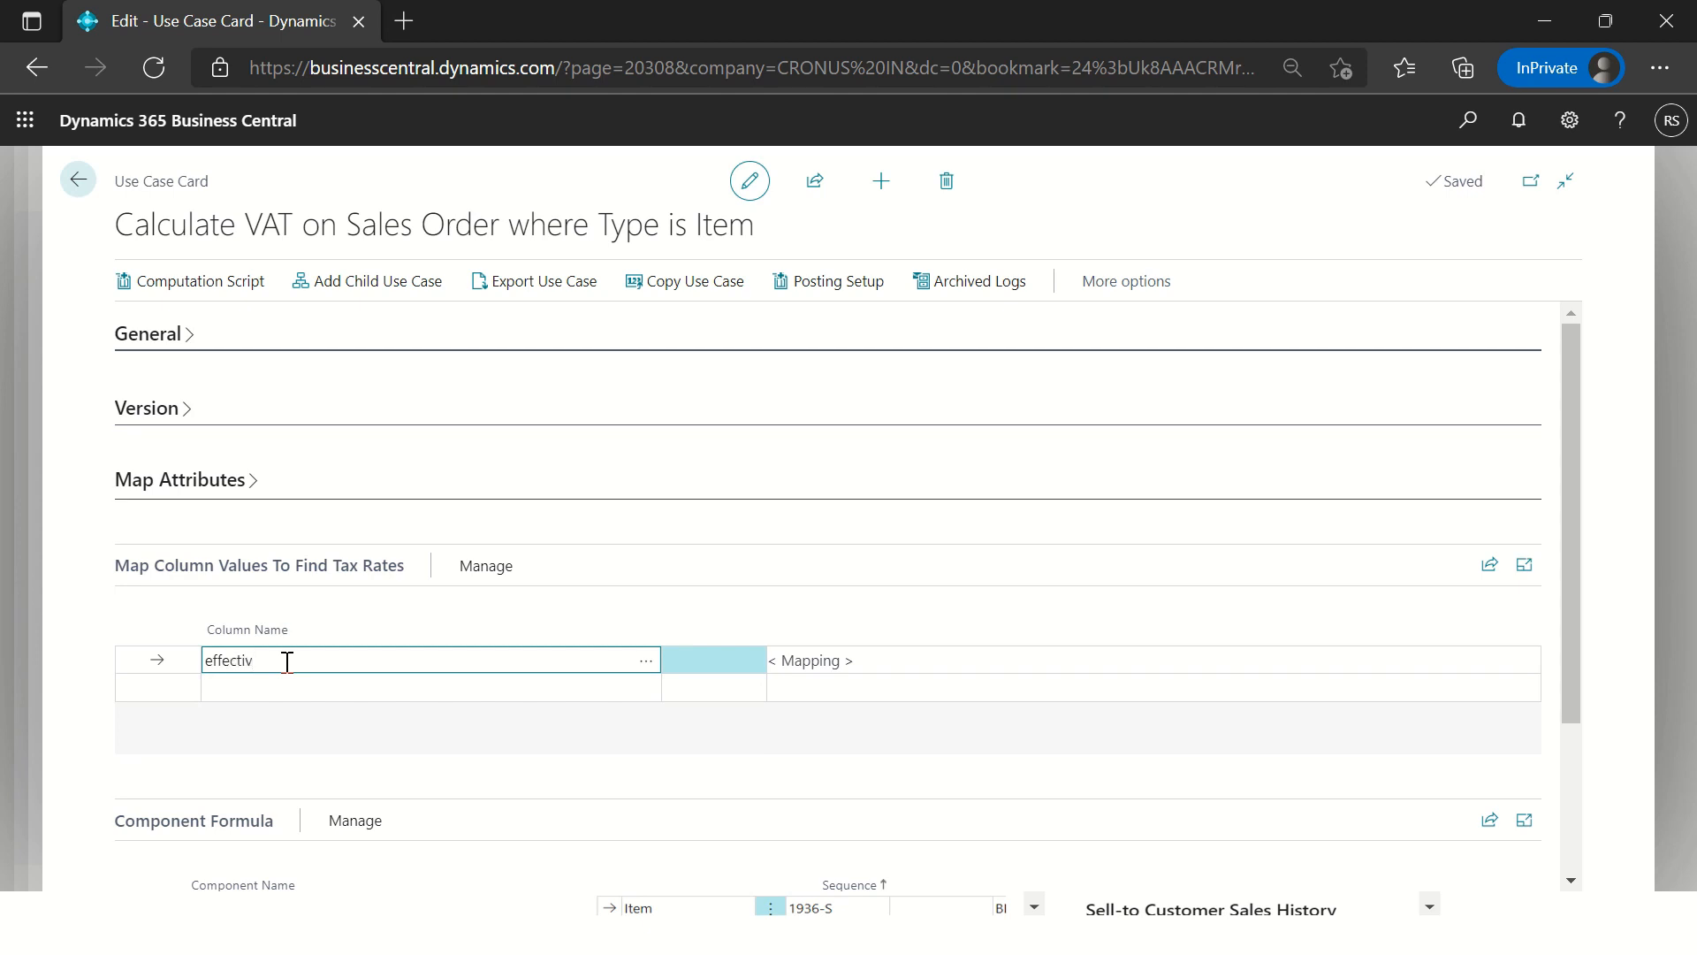
key(Return)
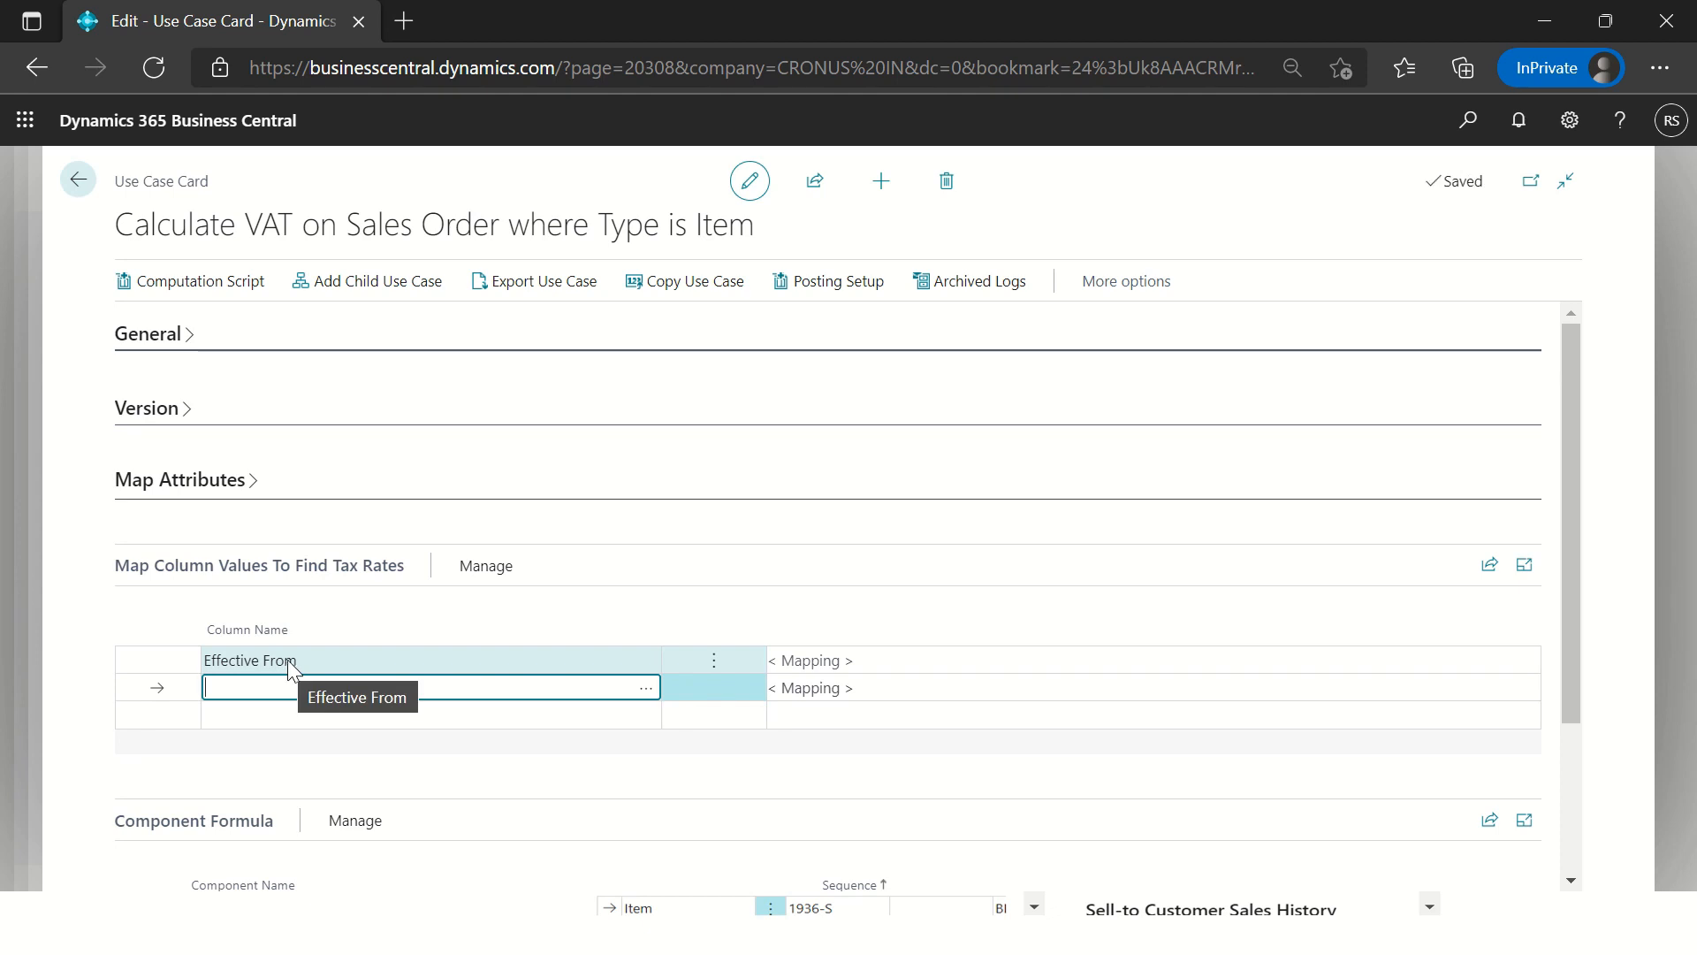
click(288, 659)
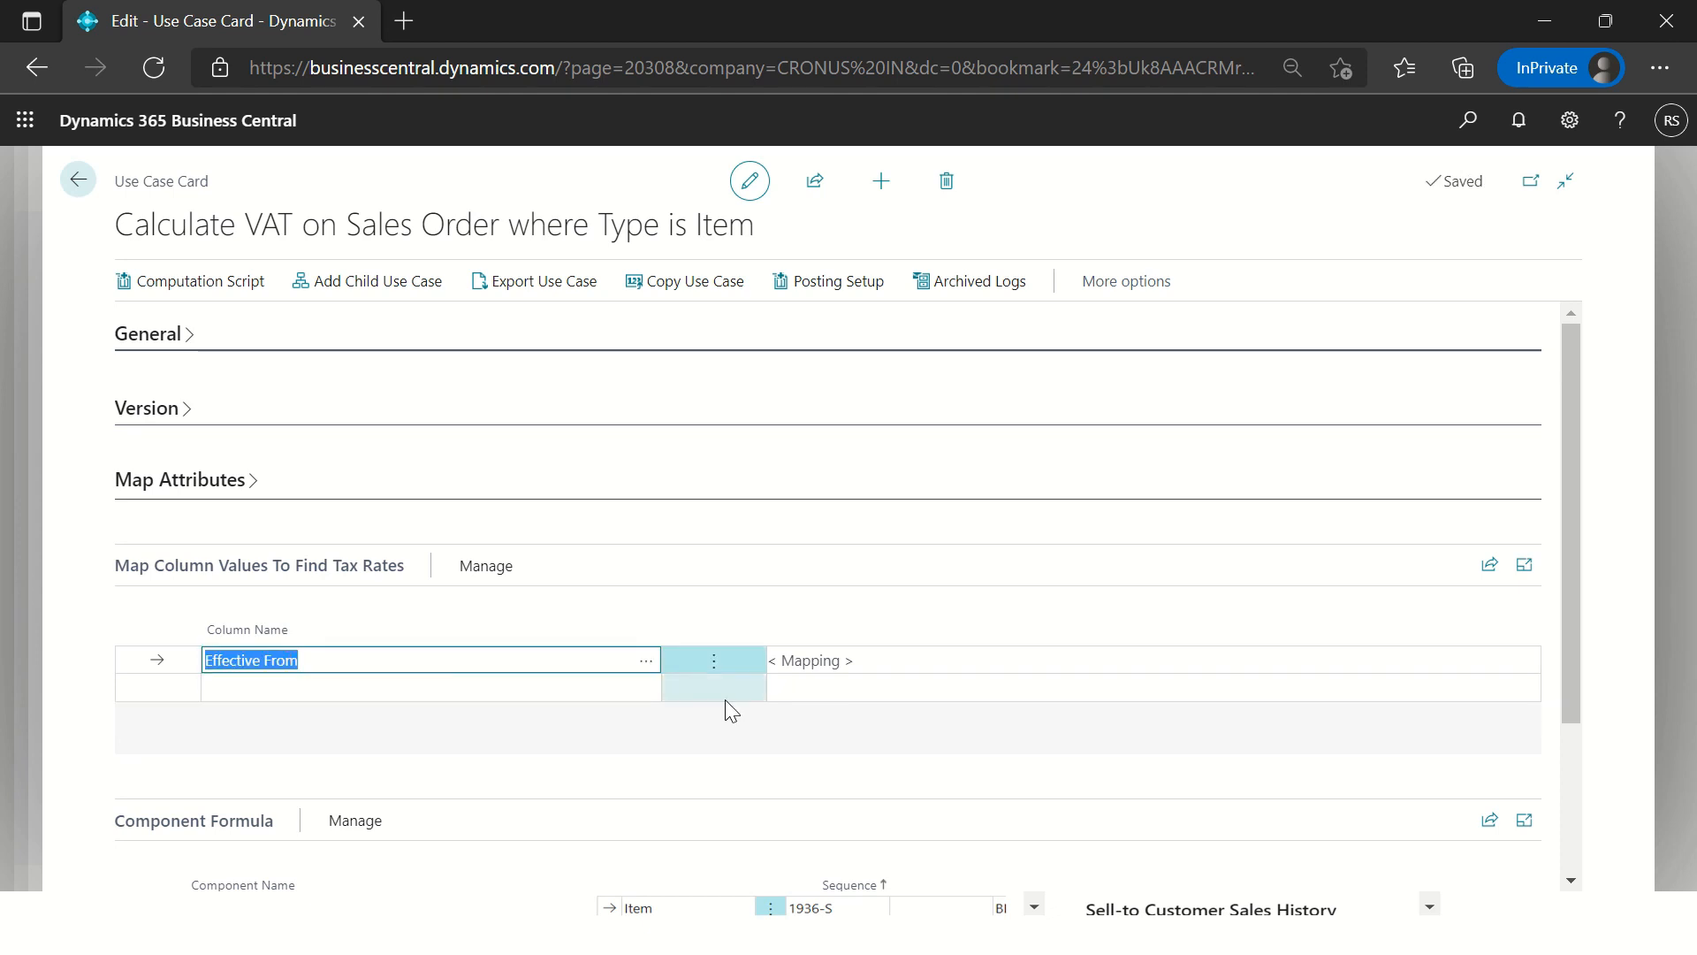
Step: Open the Effective From mapping and set its lookup source type to Table with Sales Header as the table
click(798, 663)
click(1080, 383)
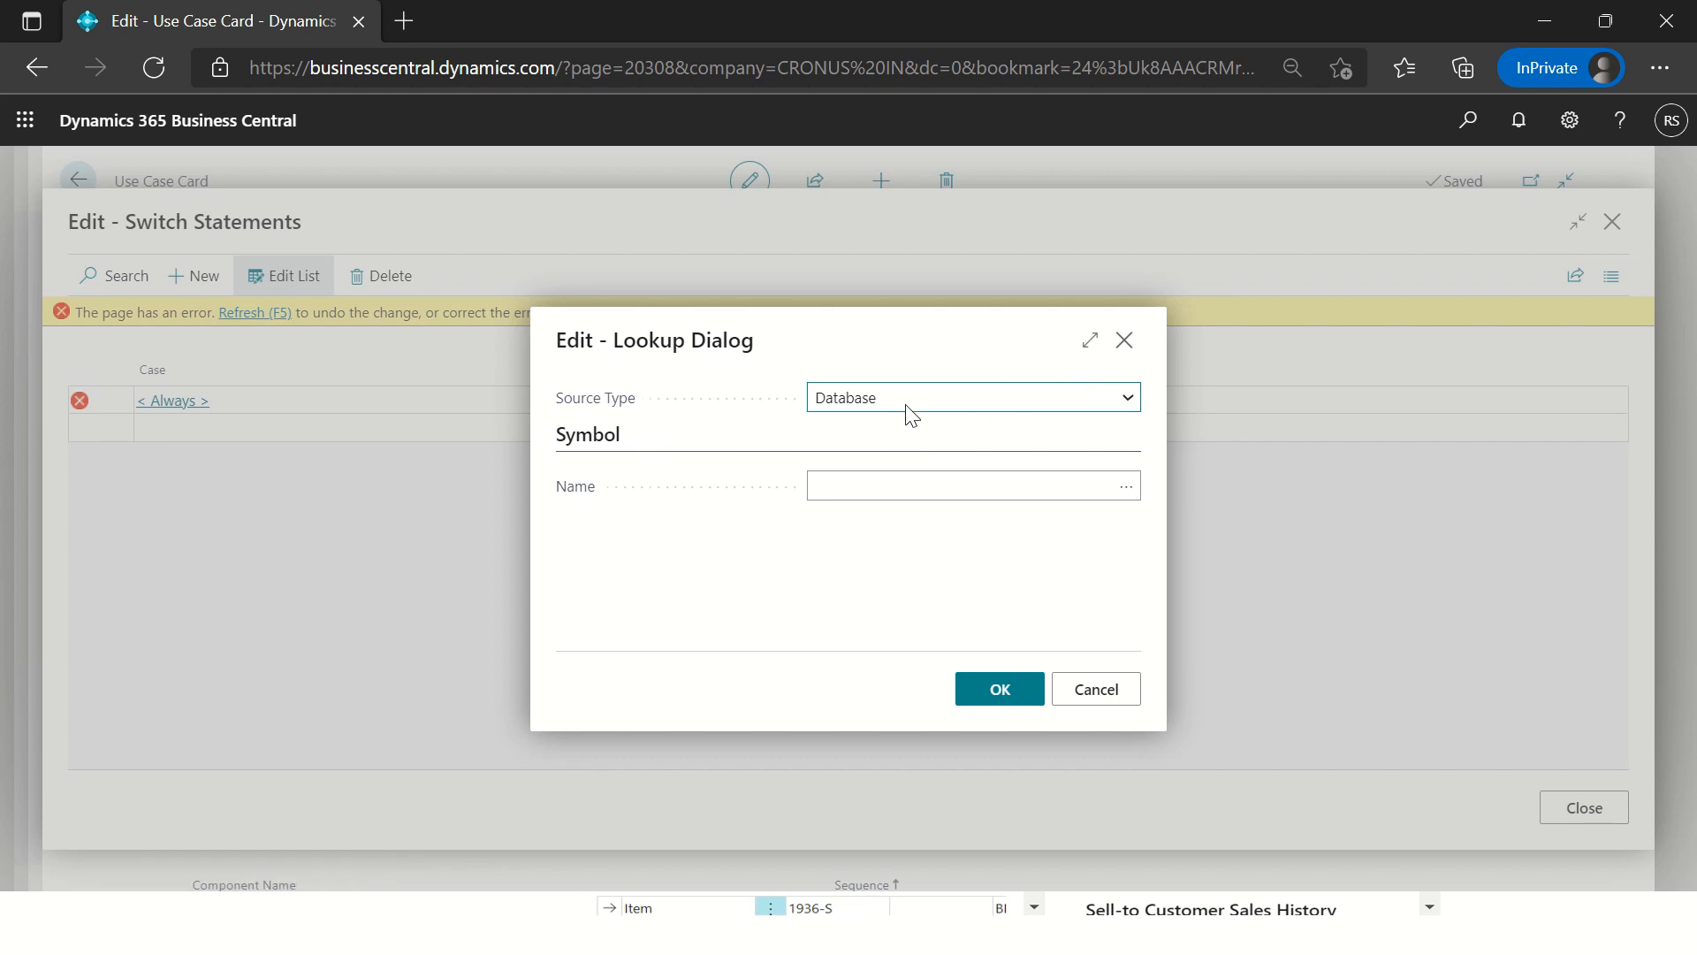
click(914, 404)
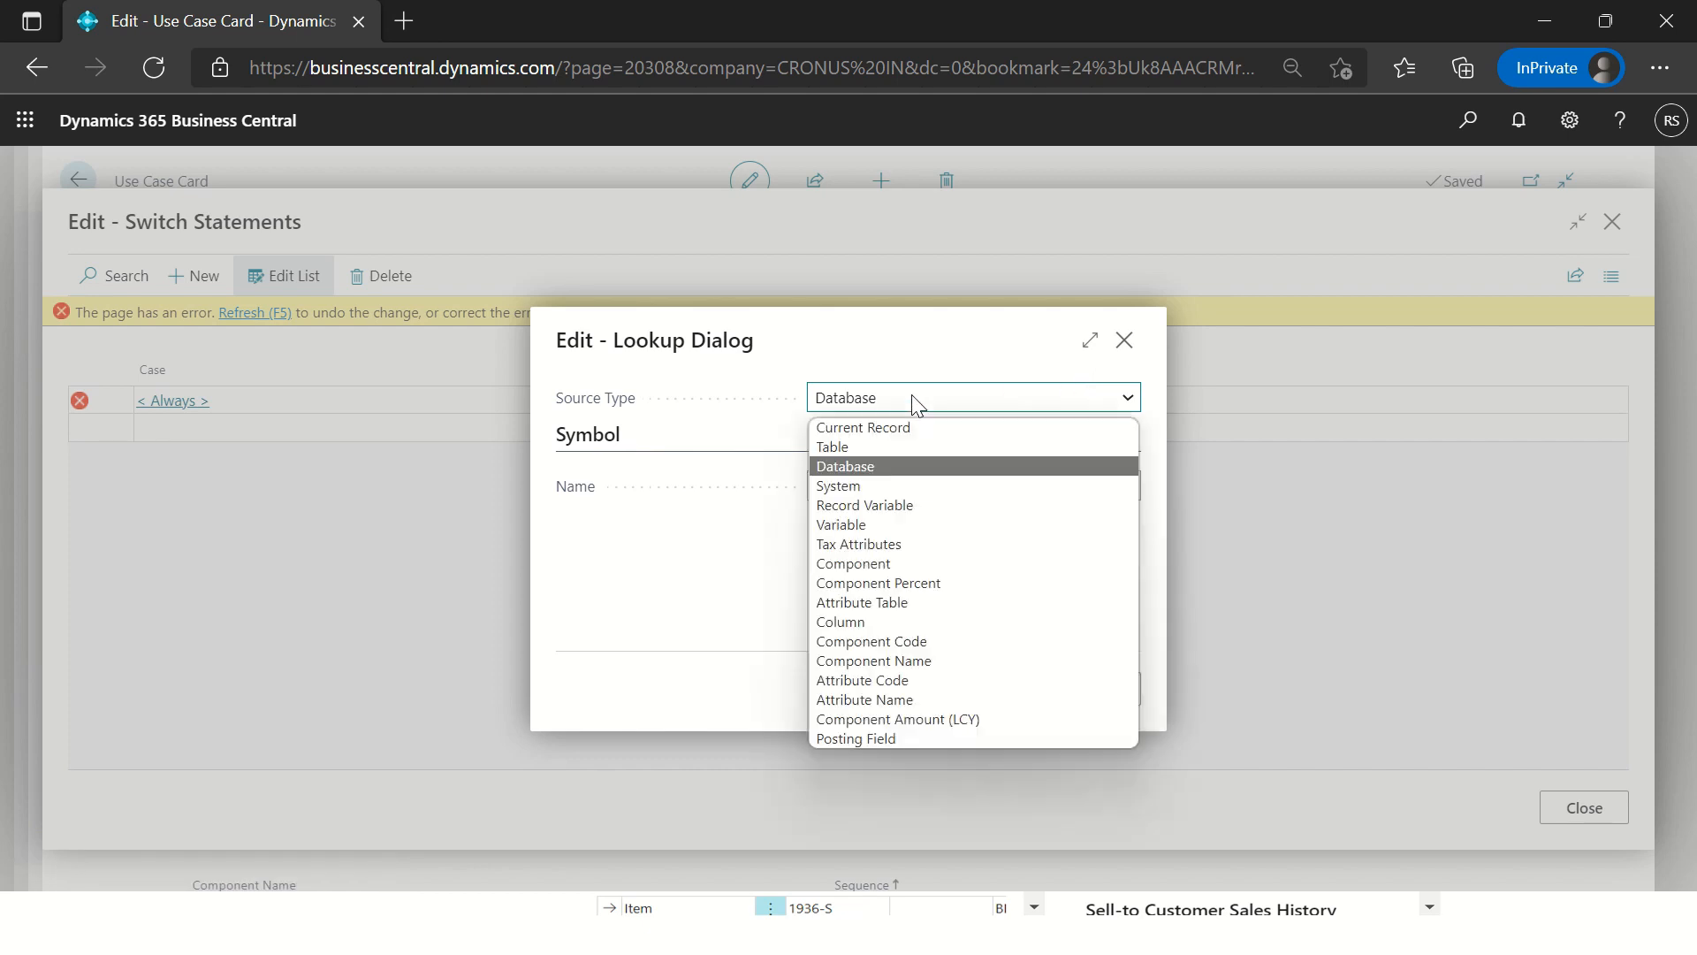
click(852, 448)
click(766, 488)
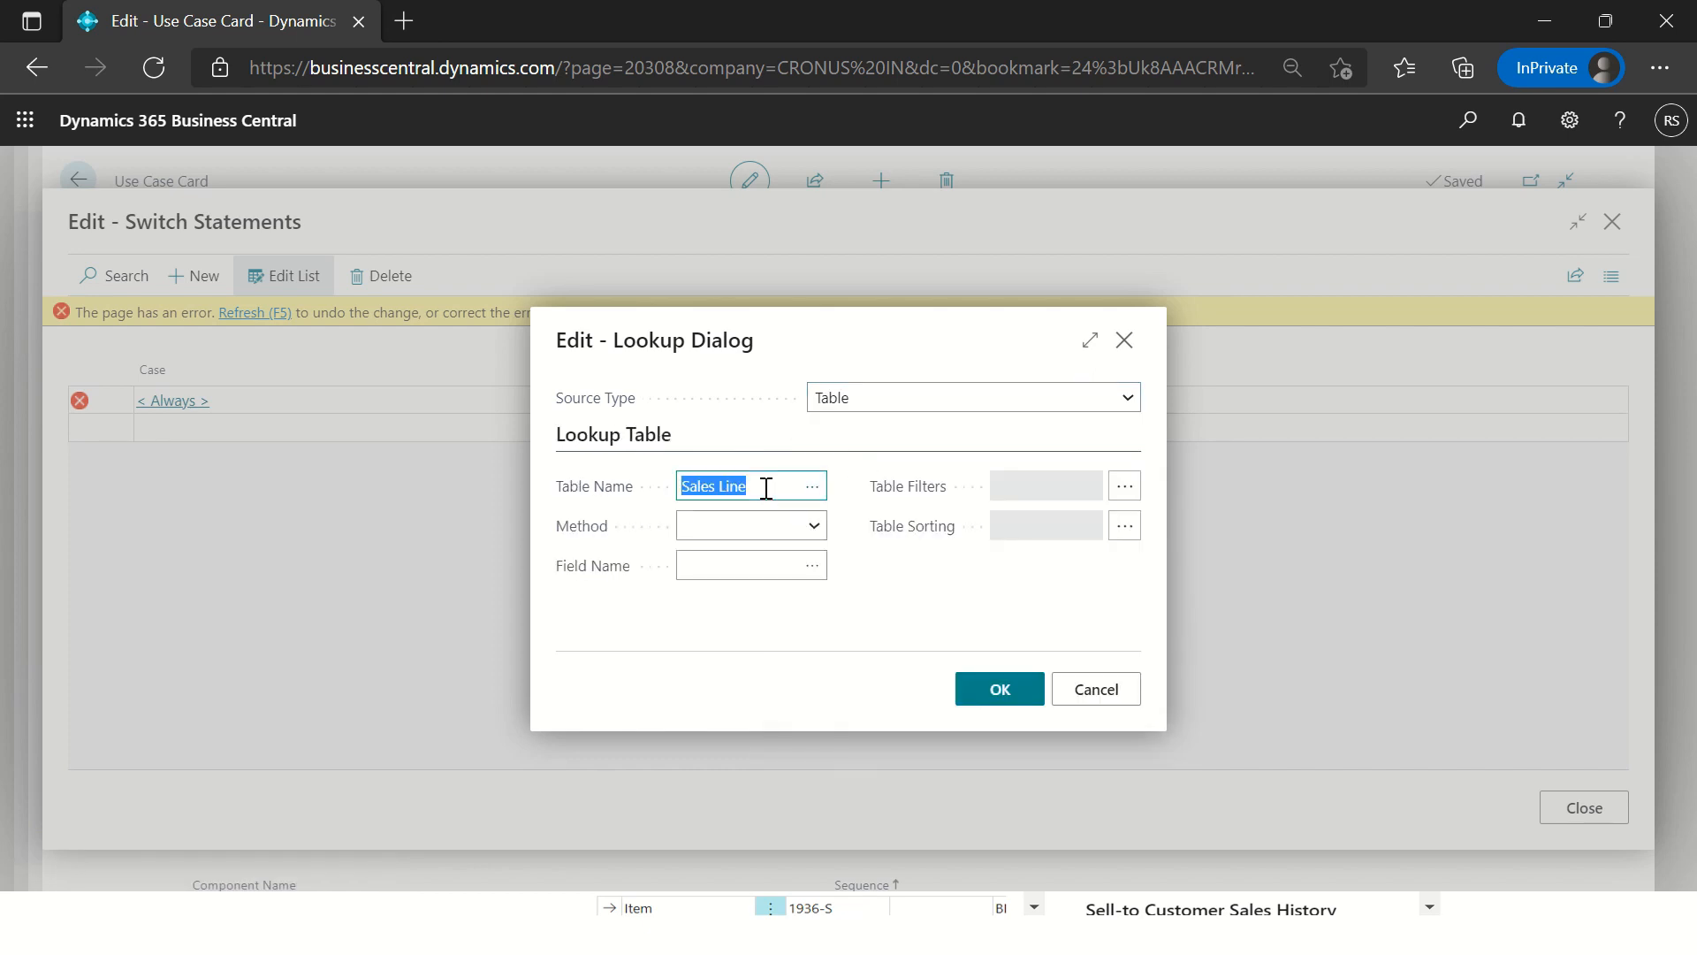
text(Sales Header)
key(Tab)
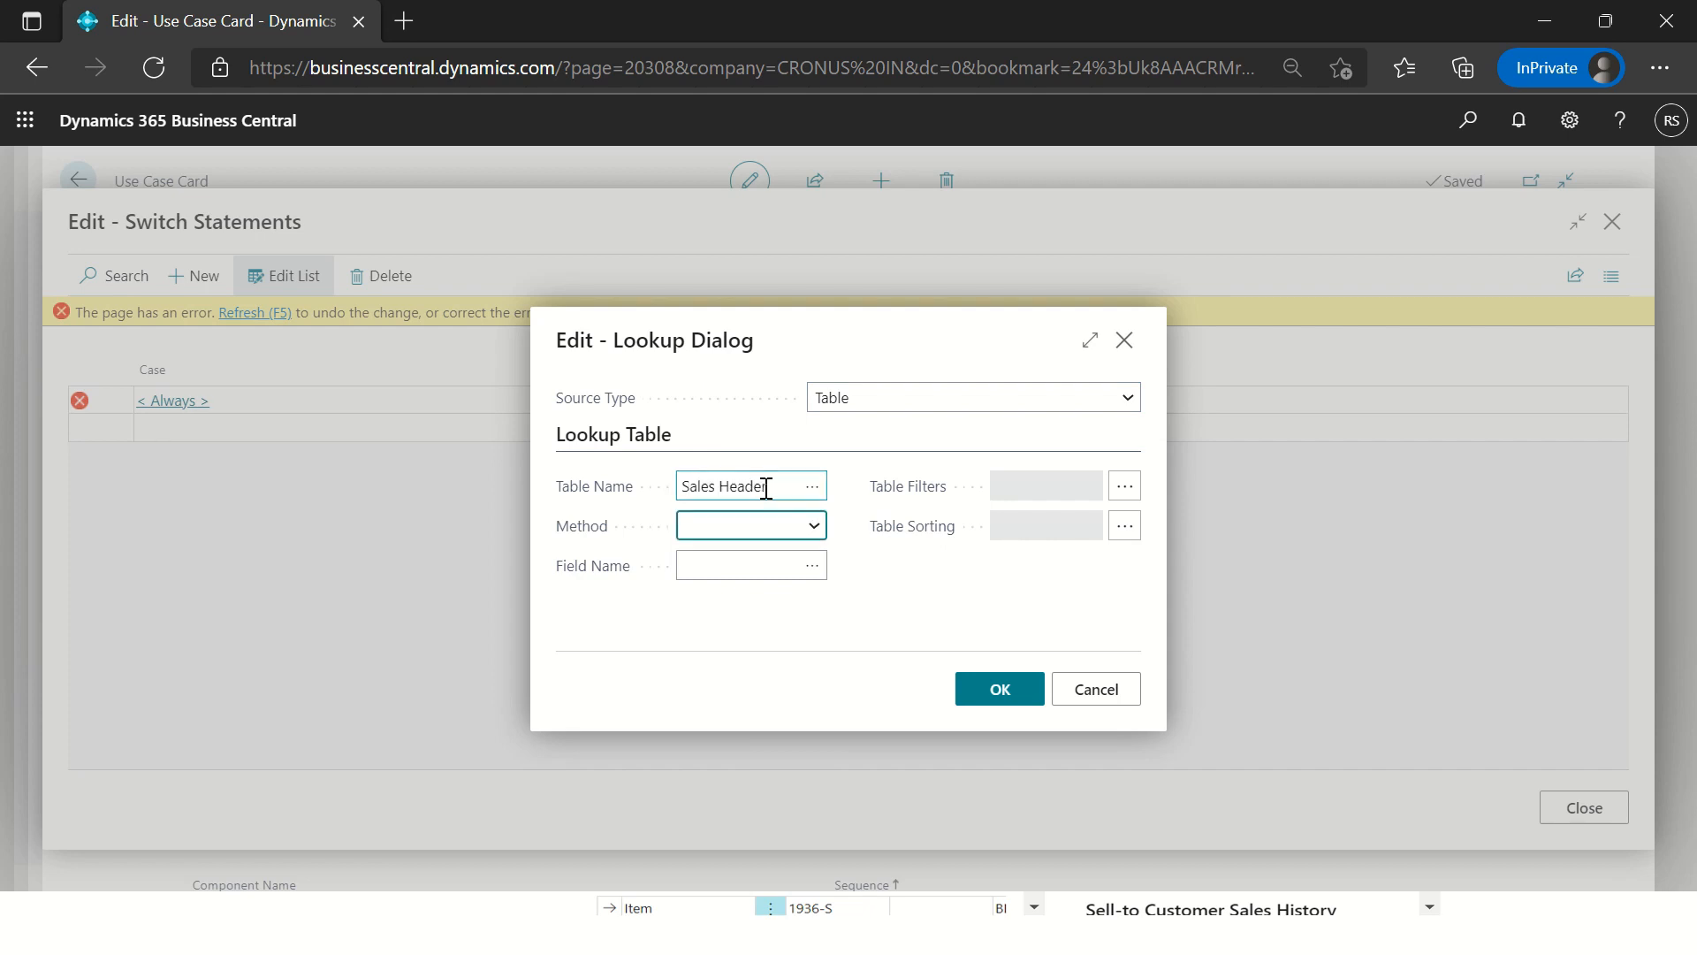
Step: Set the Sales Header lookup's method to First and its field to Posting Date
key(alt+Down)
key(Down)
key(Tab)
text(Posting Date)
key(Tab)
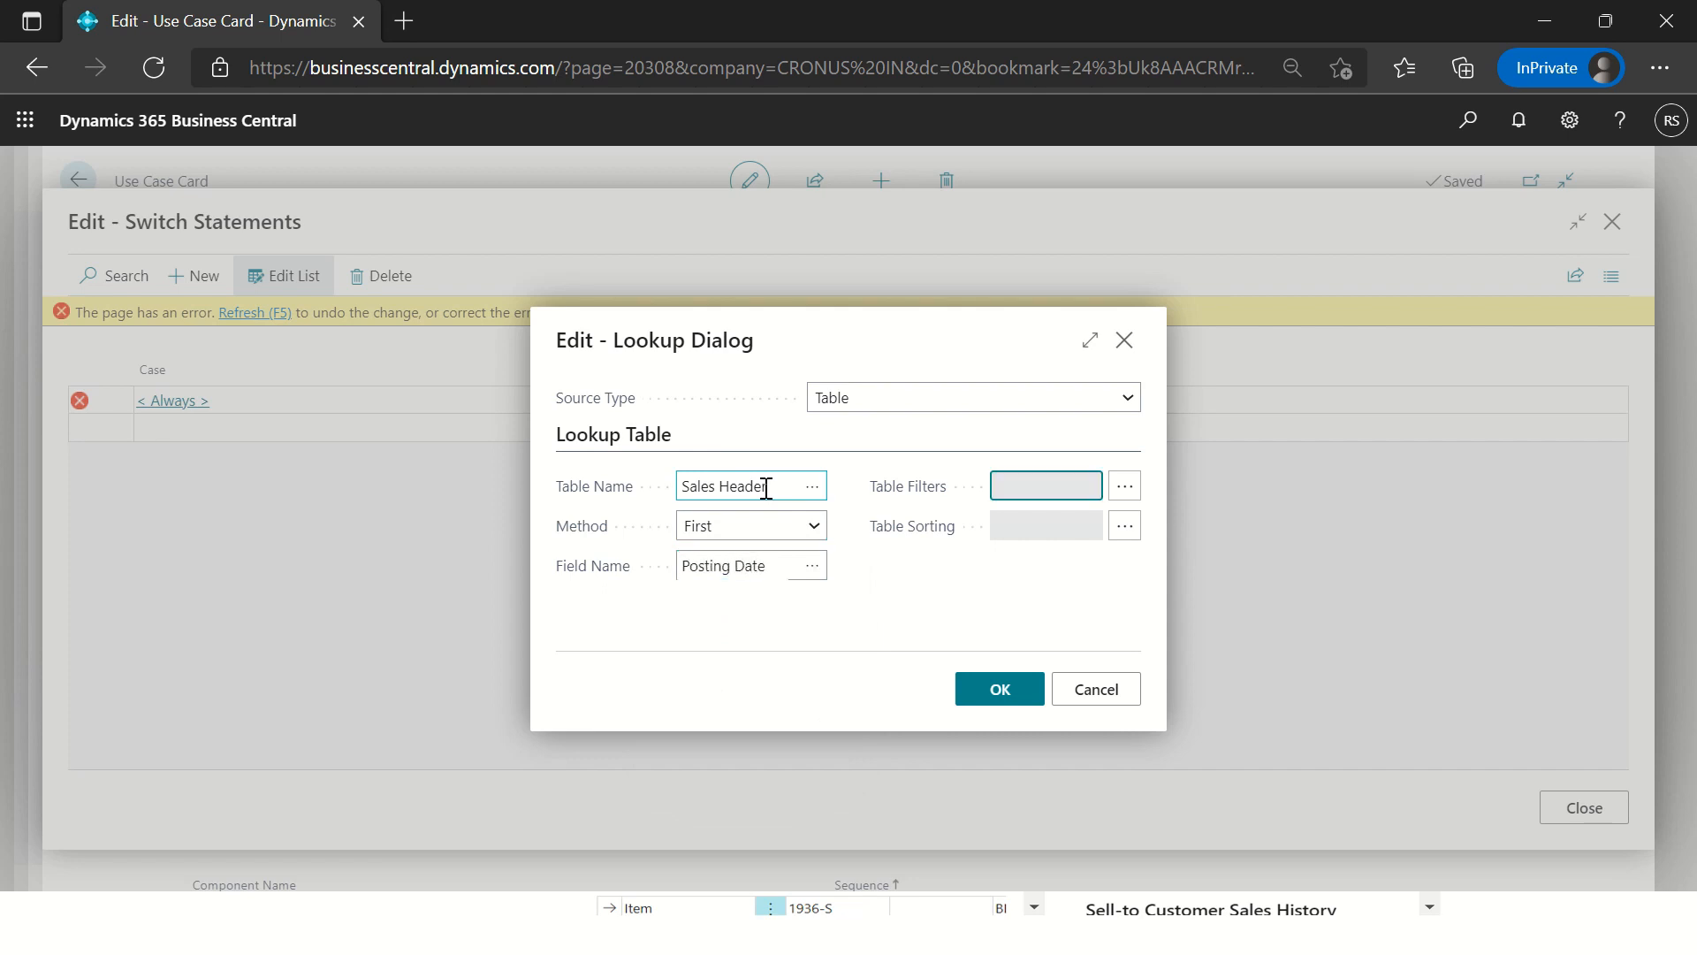
Step: Add a table filter on the Document Type field to the Sales Header lookup
click(1122, 485)
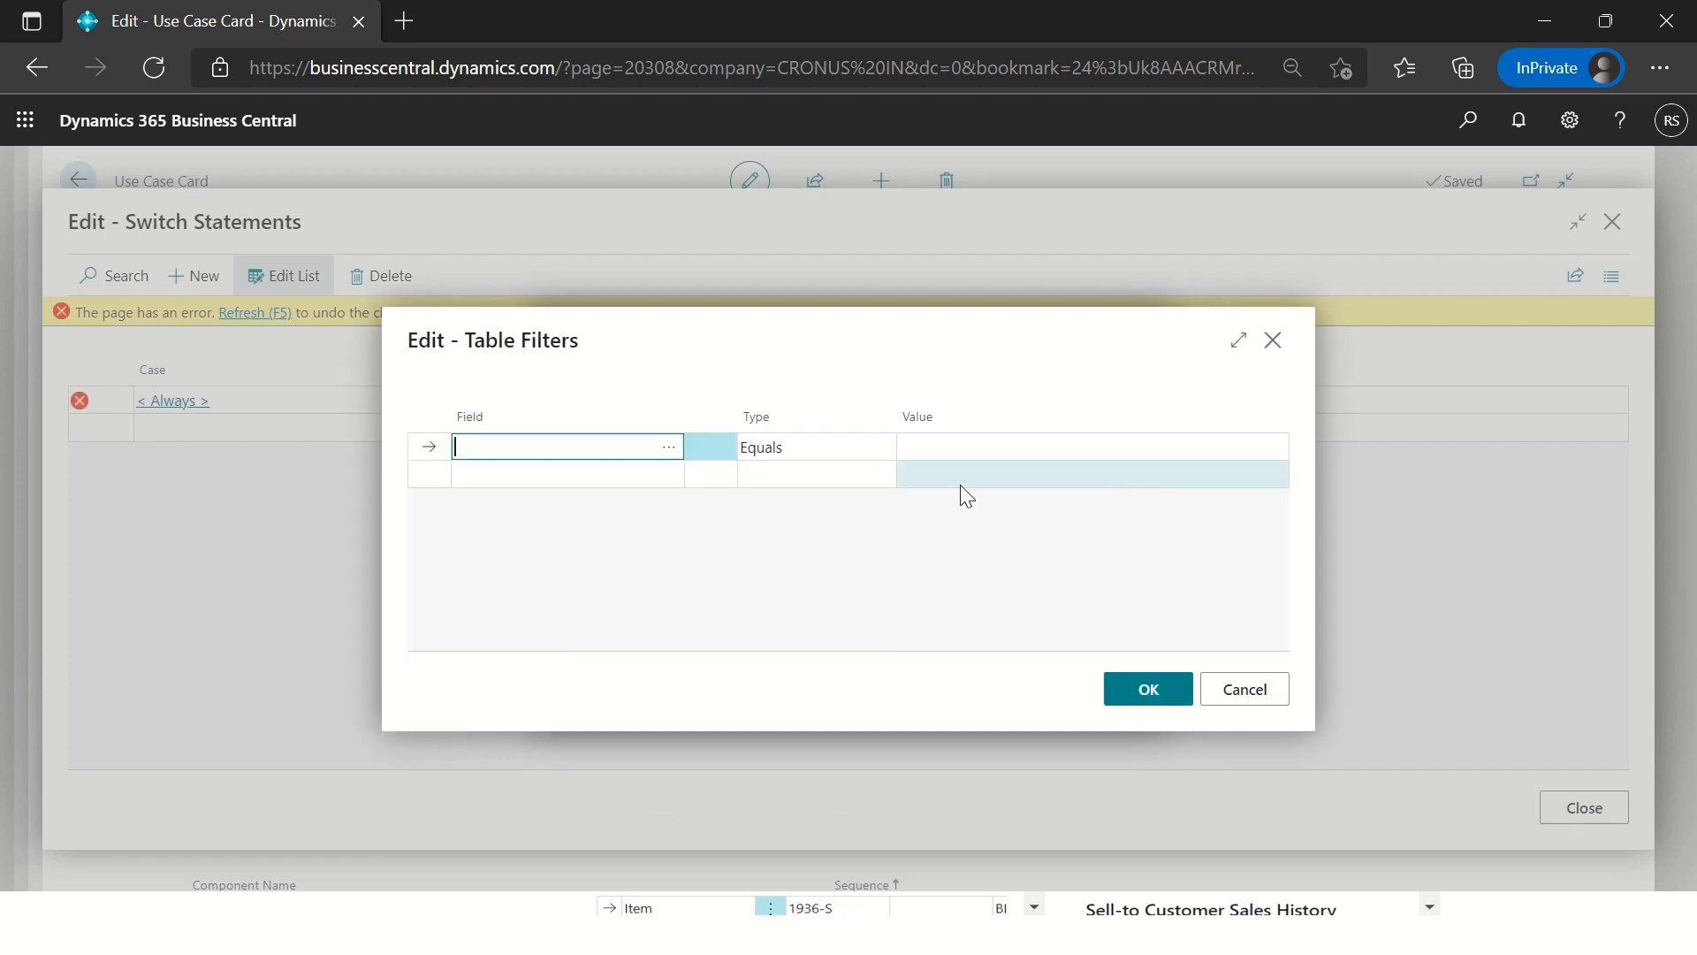
click(549, 446)
text(Document Type)
key(Tab)
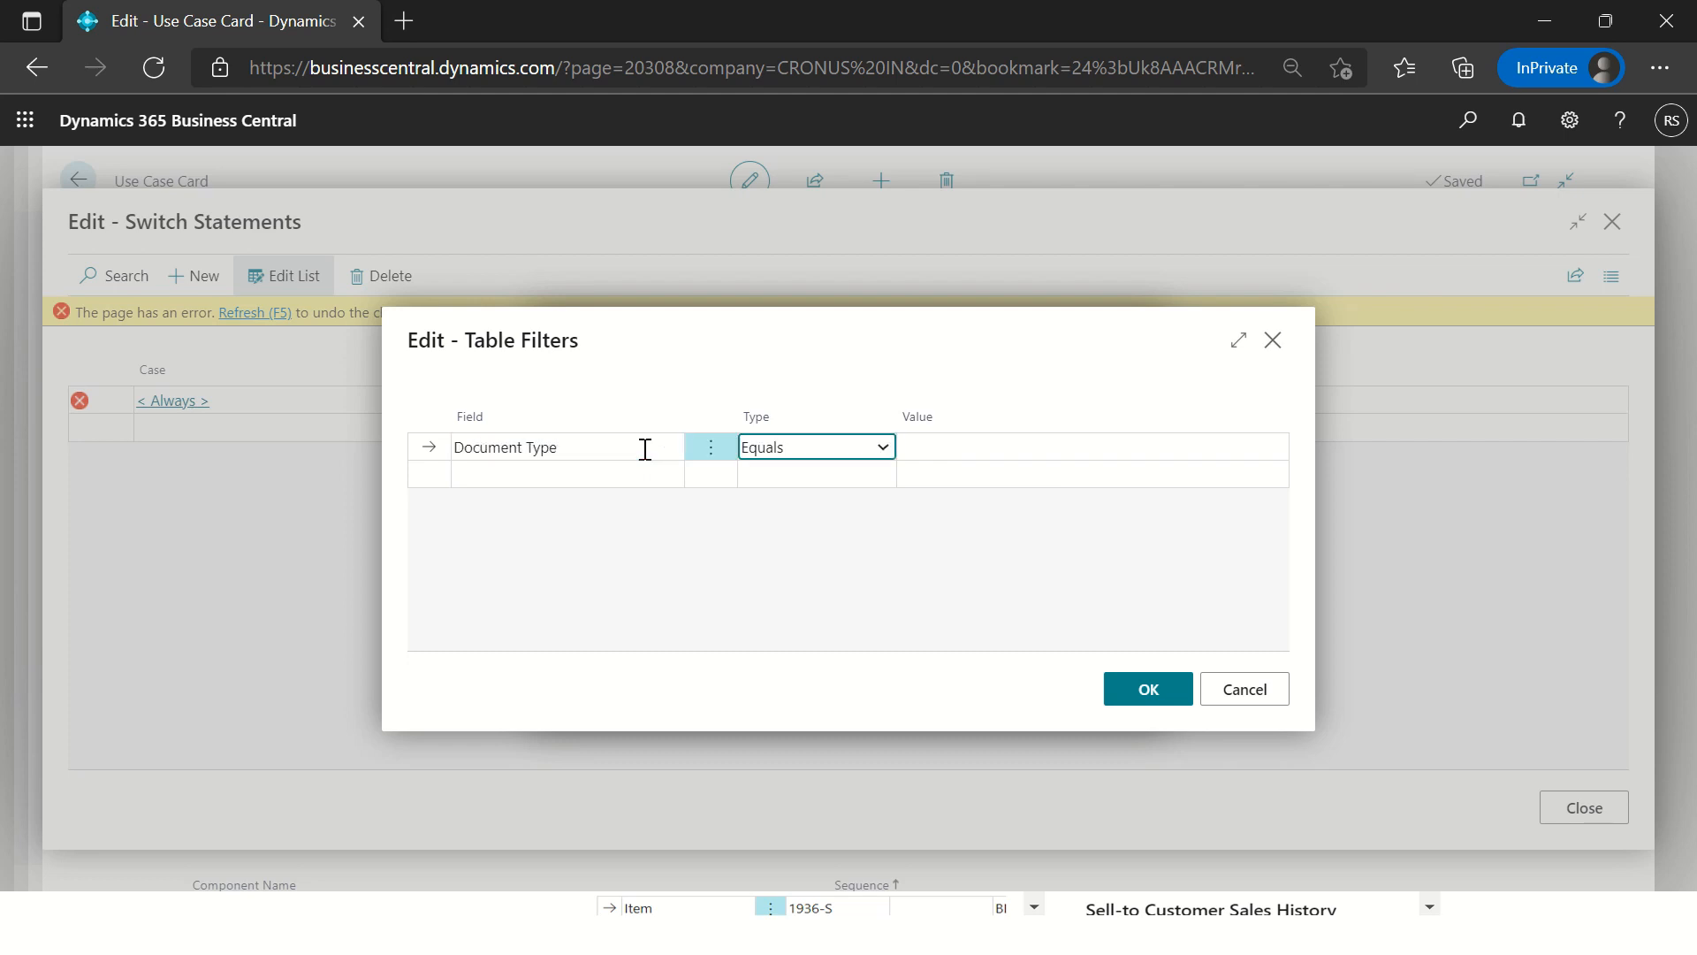
Step: Set the Document Type filter to equal the current record's Document Type field
click(973, 440)
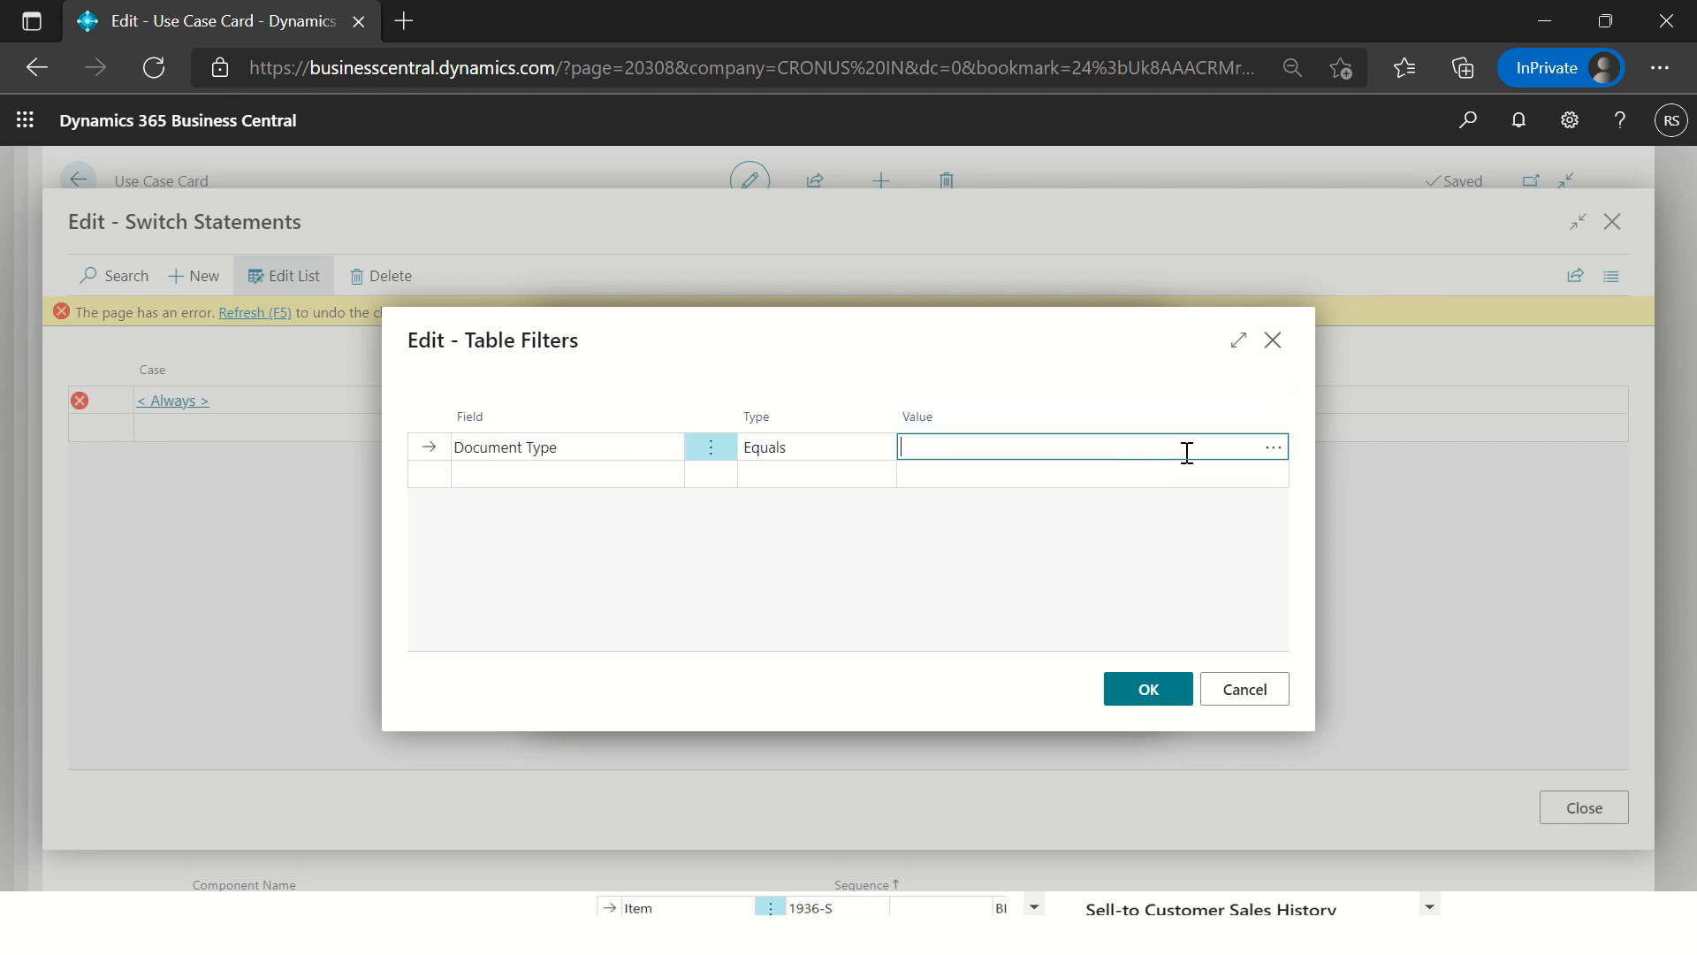
click(1273, 447)
click(932, 397)
click(900, 426)
click(896, 482)
text(Document Type)
key(Return)
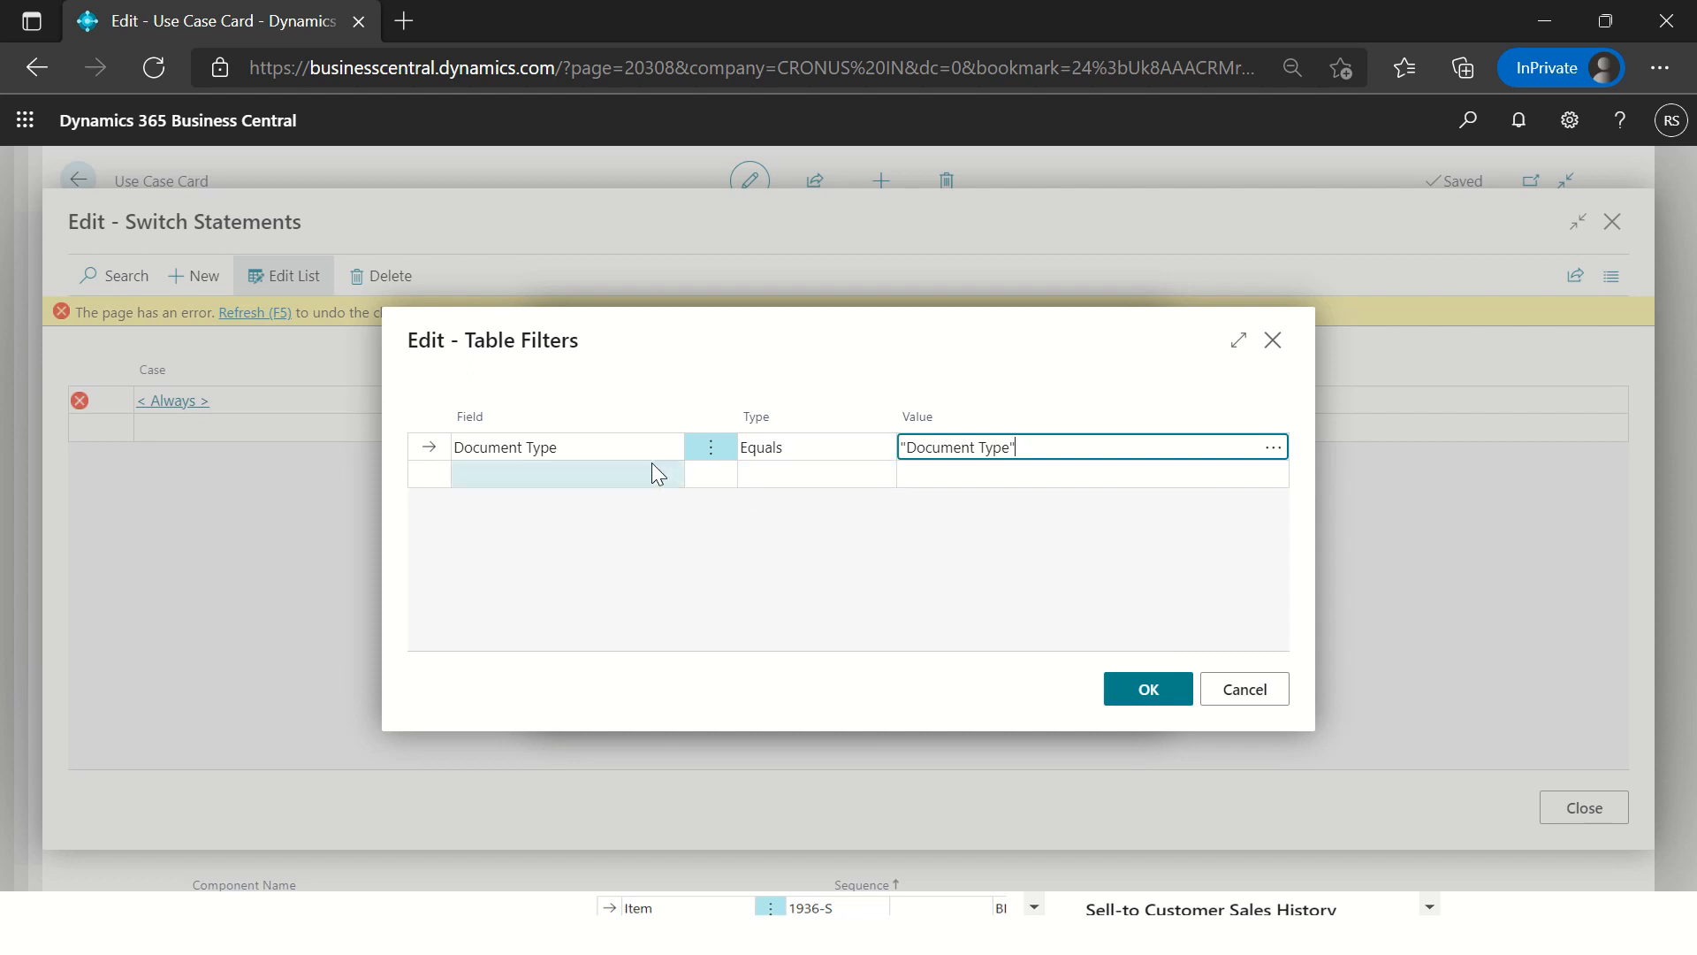
Step: Add a filter on the No. field to the Sales Header lookup, equal to the current record's Document No. field
click(627, 468)
text(No.)
key(Tab)
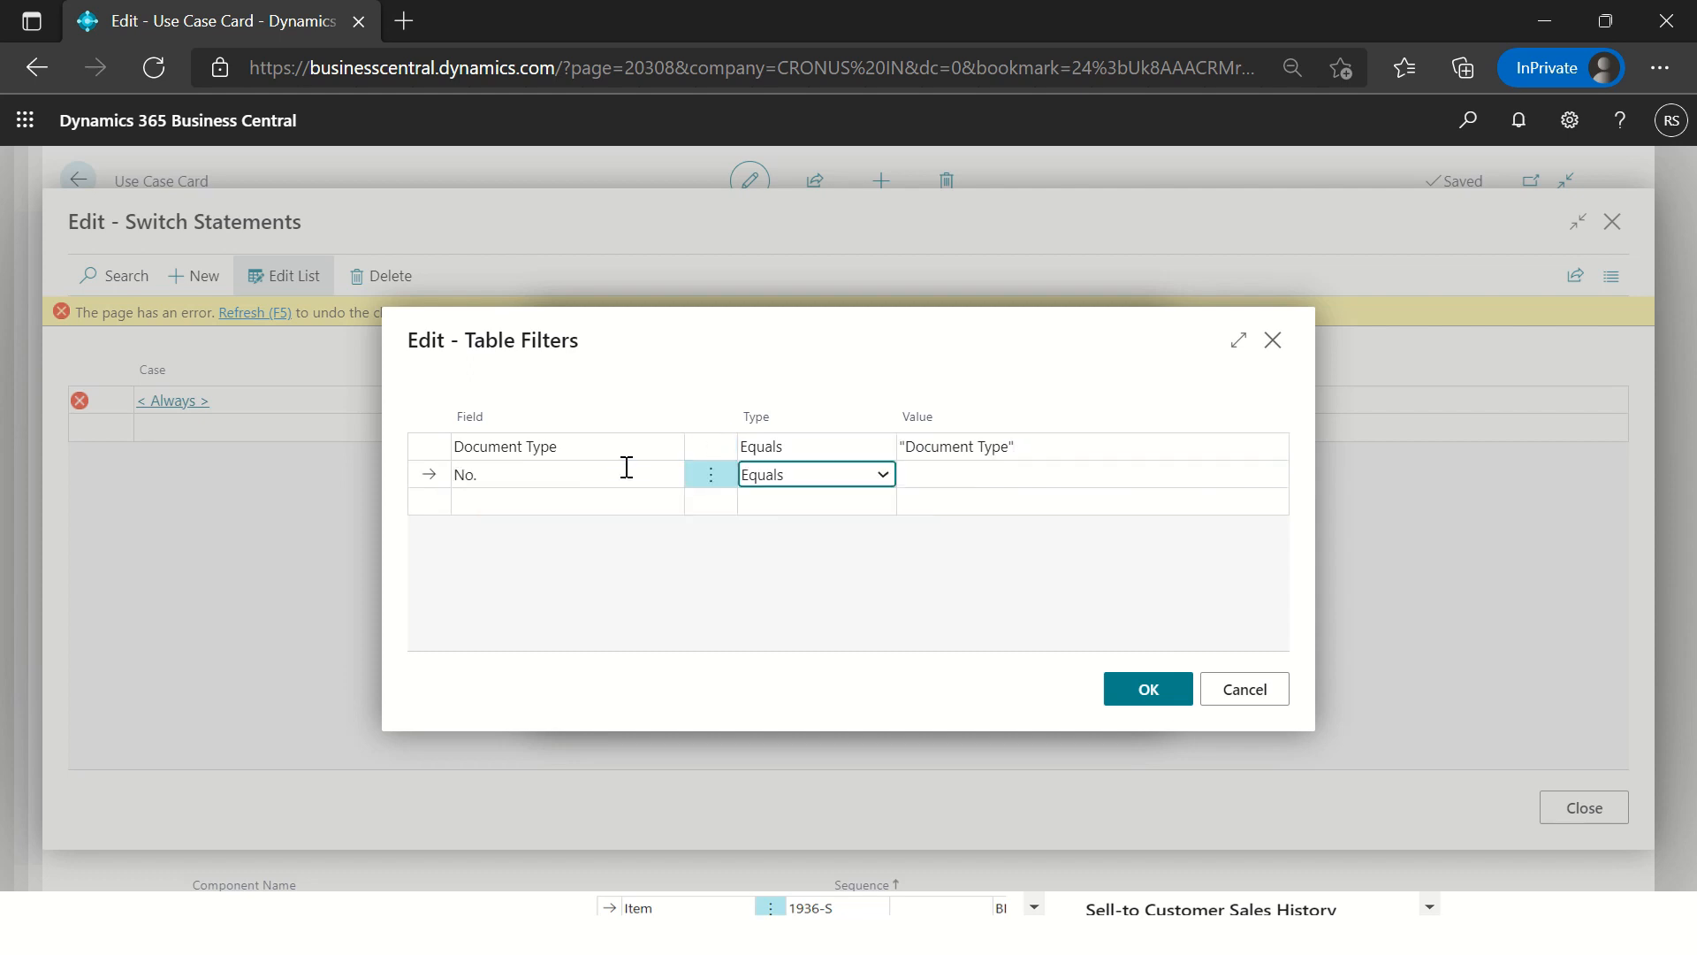
click(920, 468)
click(1273, 475)
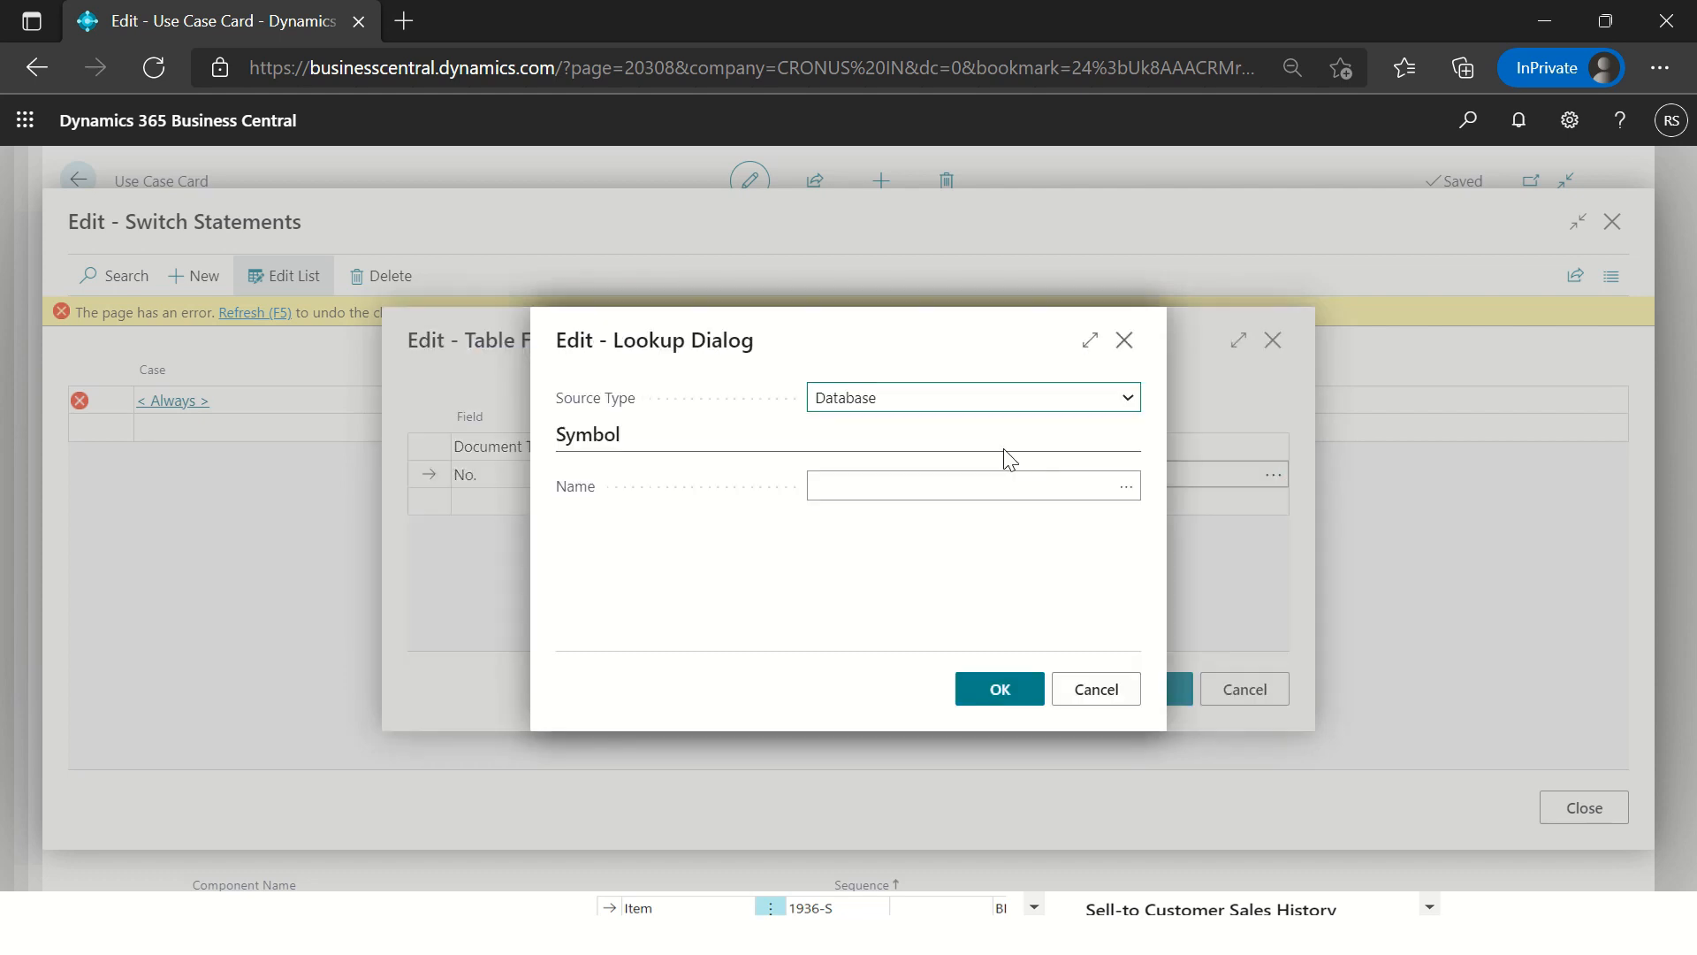
click(897, 398)
click(870, 428)
click(861, 492)
text(Document No.)
key(Return)
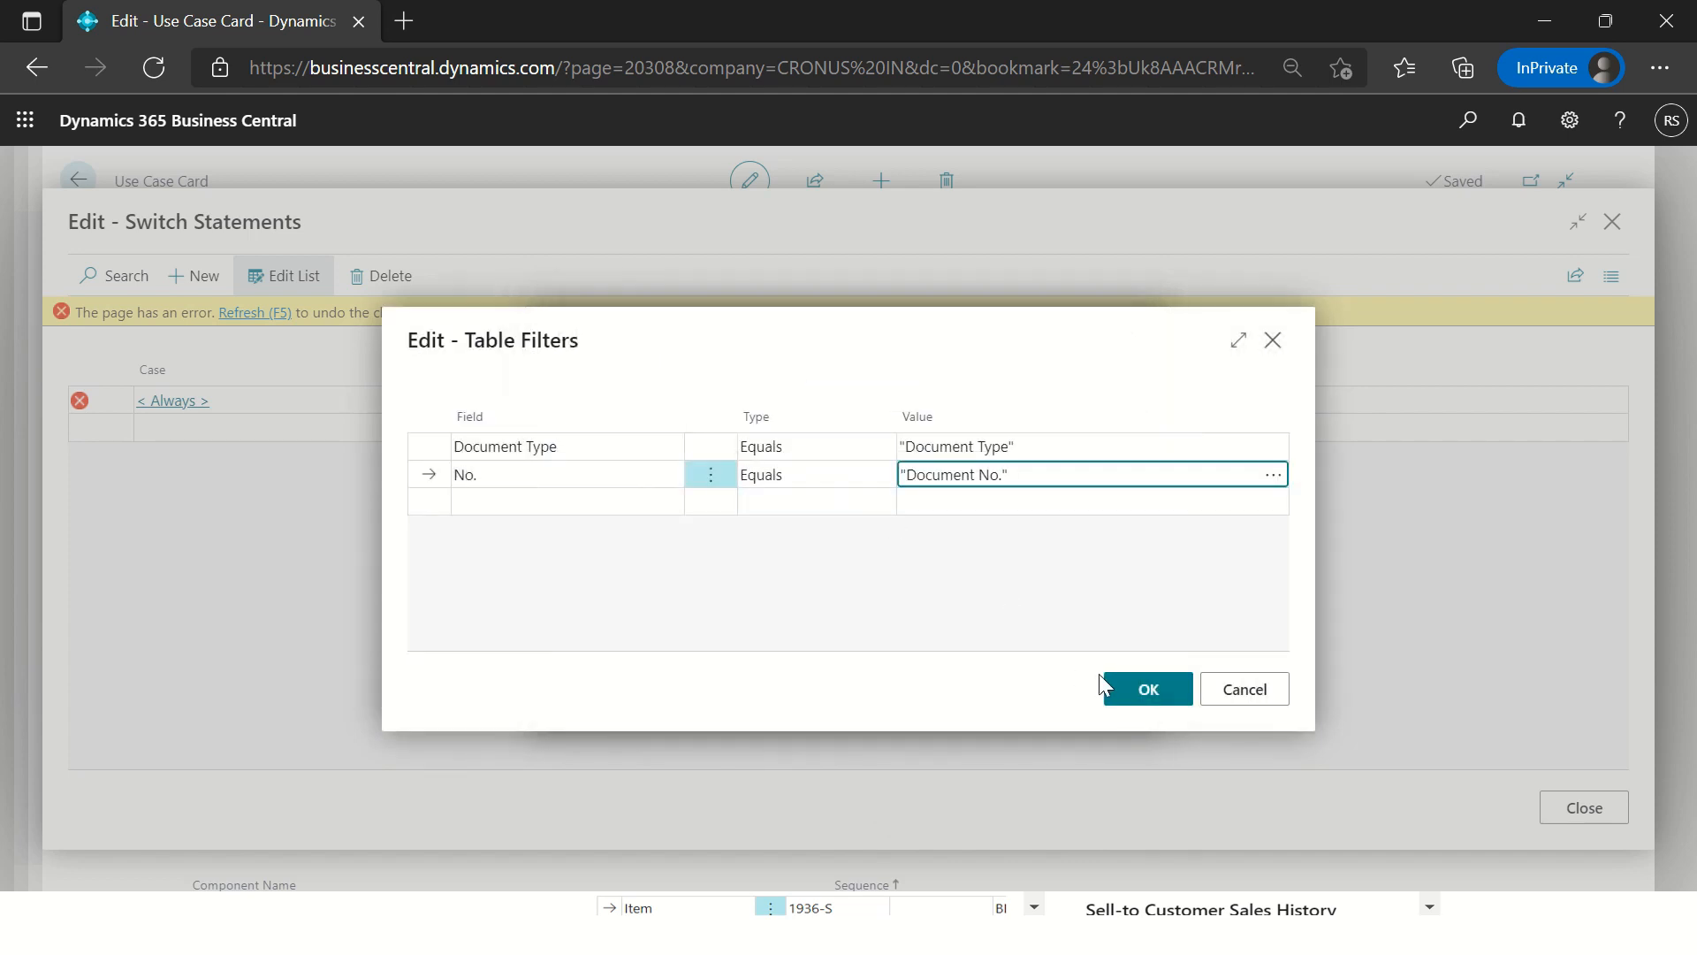
Step: Save the table filters and the Effective From lookup, and close its switch statements
click(1110, 689)
click(992, 689)
click(868, 652)
click(257, 313)
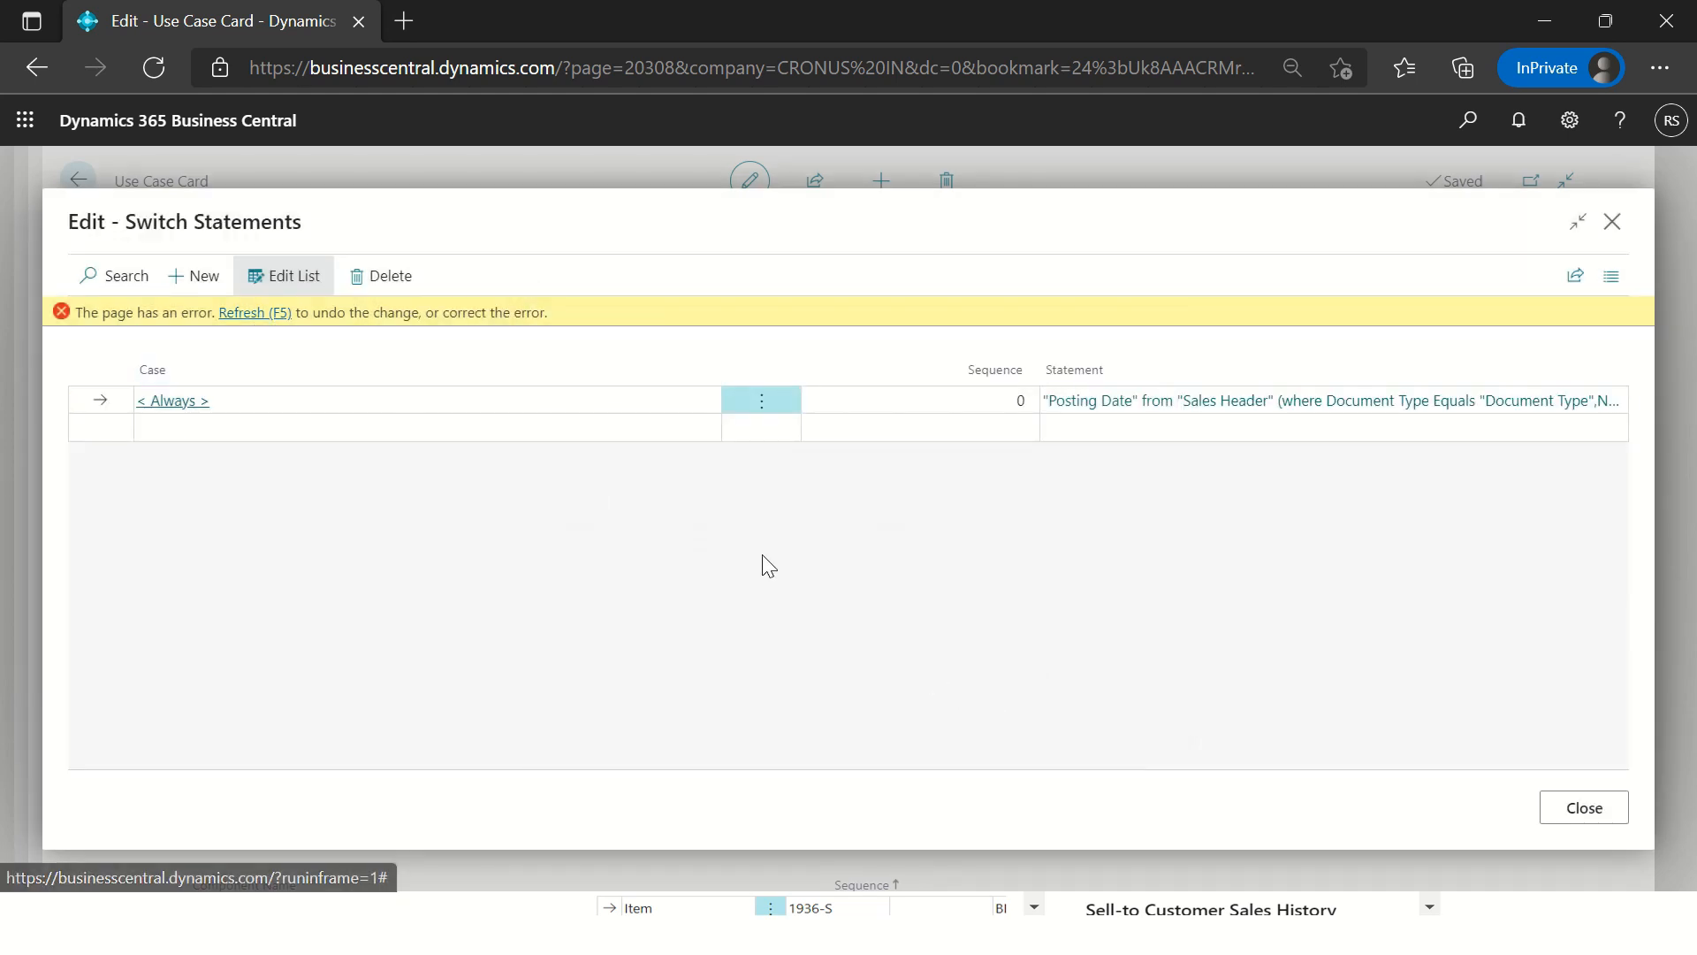
click(1574, 822)
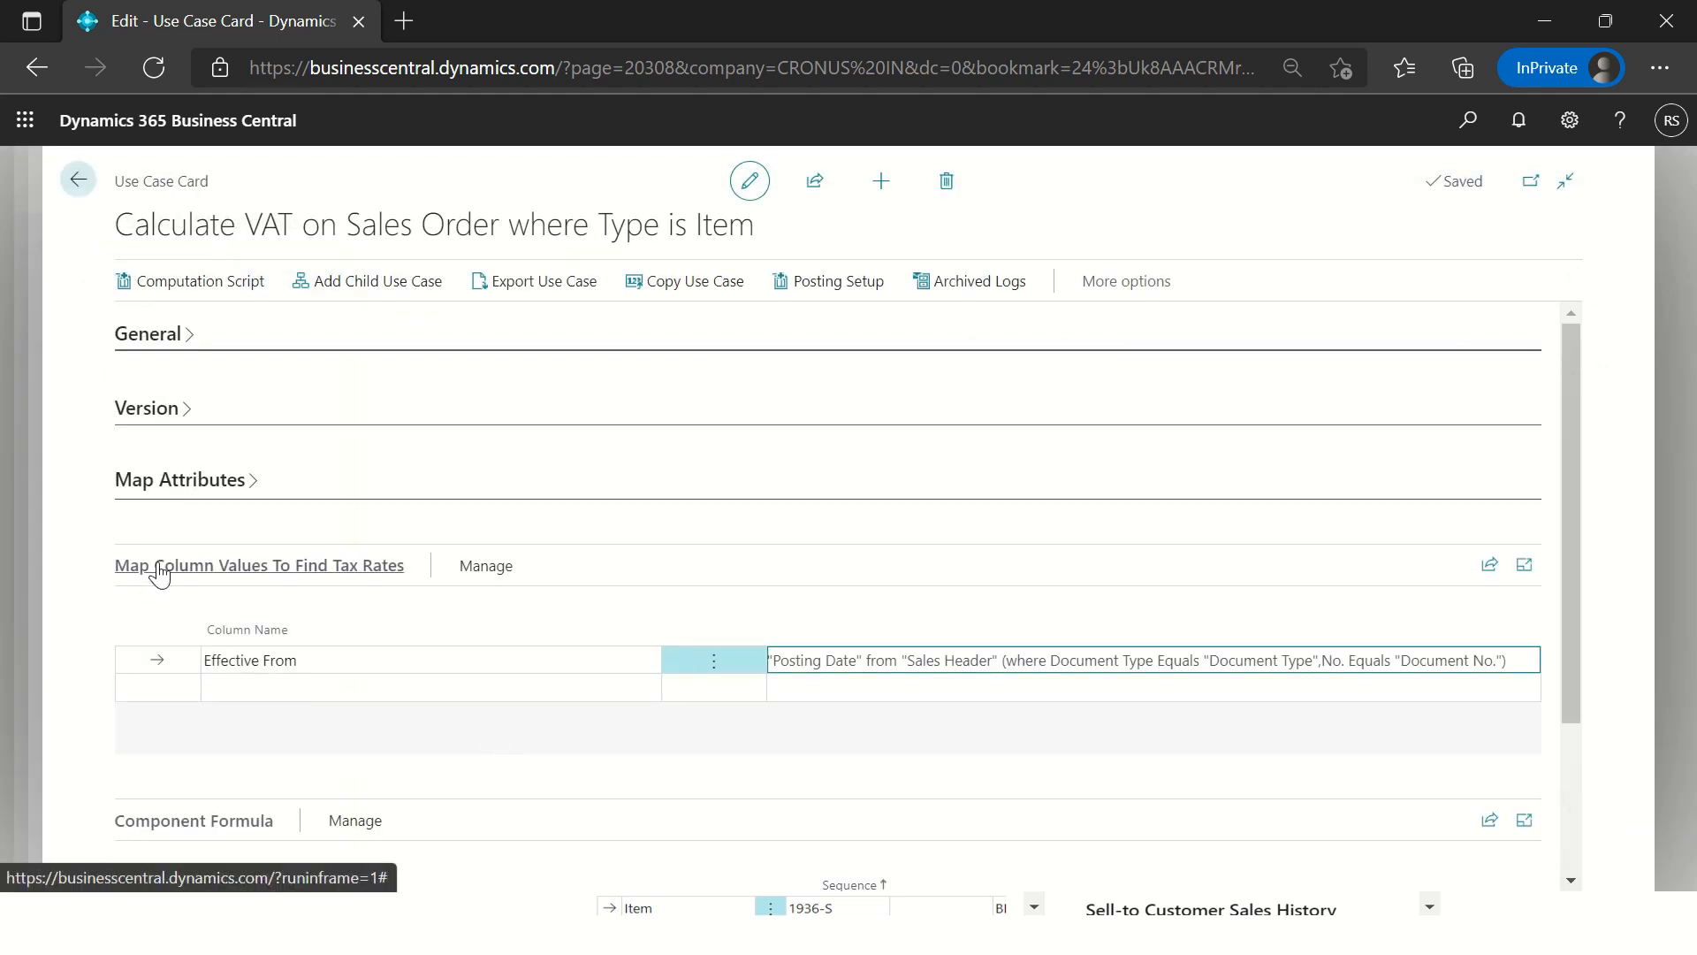
Step: Collapse the tax-rate column mapping and add VAT as the component name in the component formula
click(159, 567)
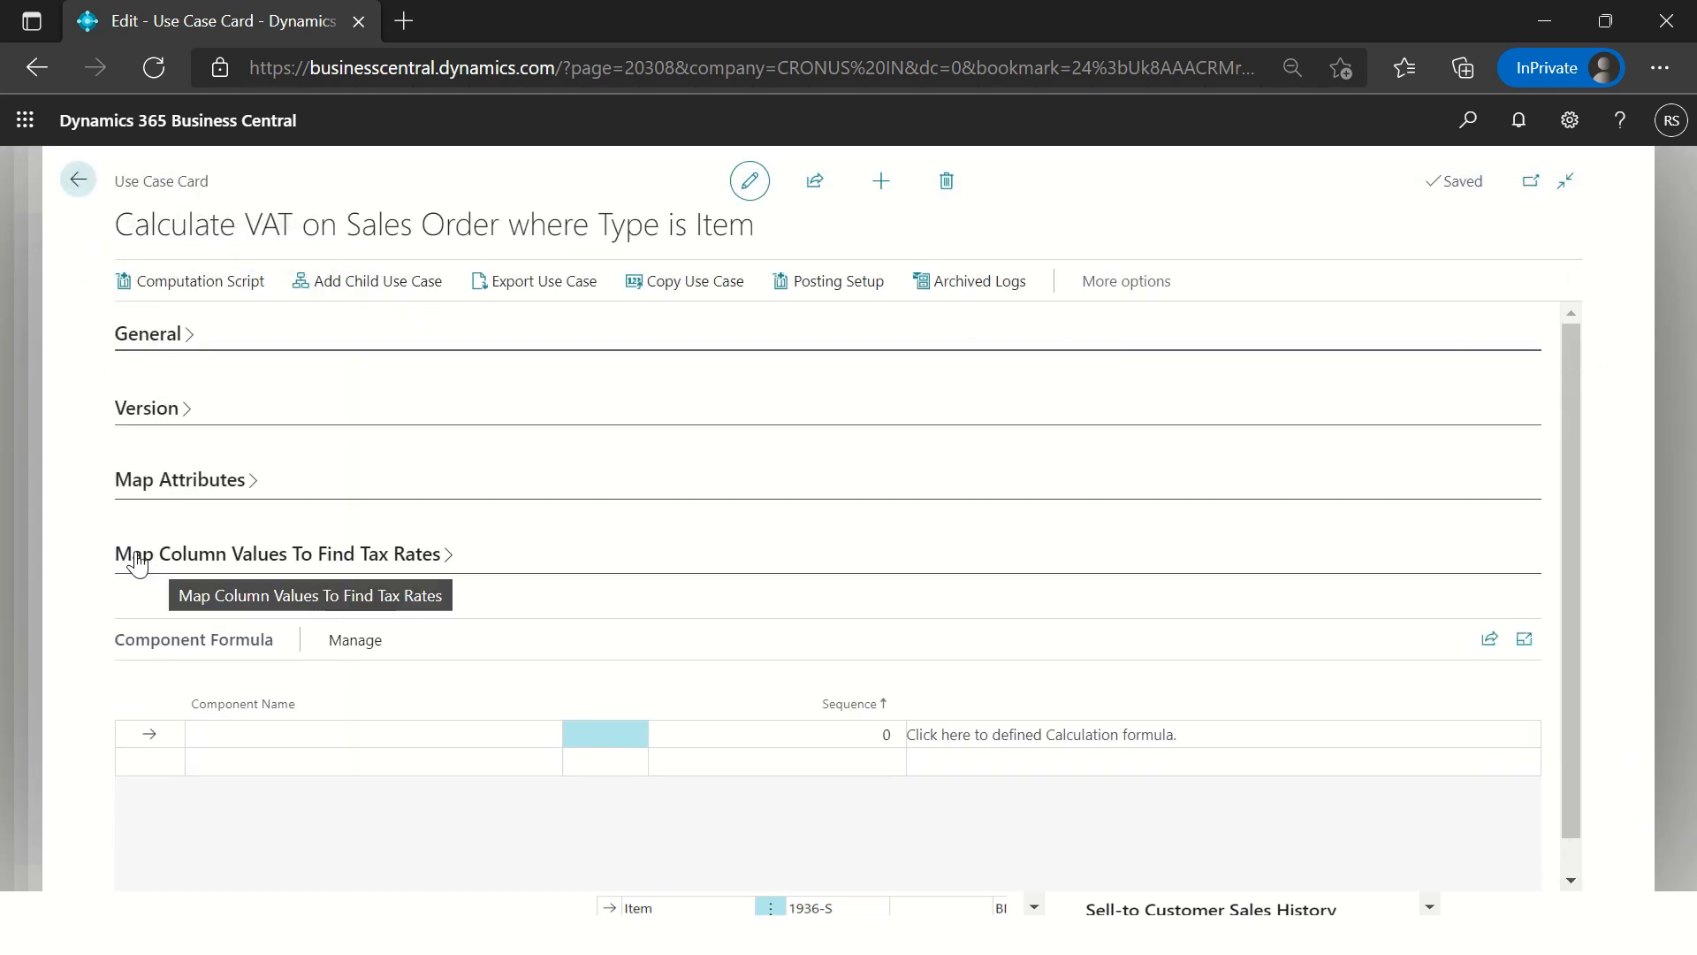
click(240, 736)
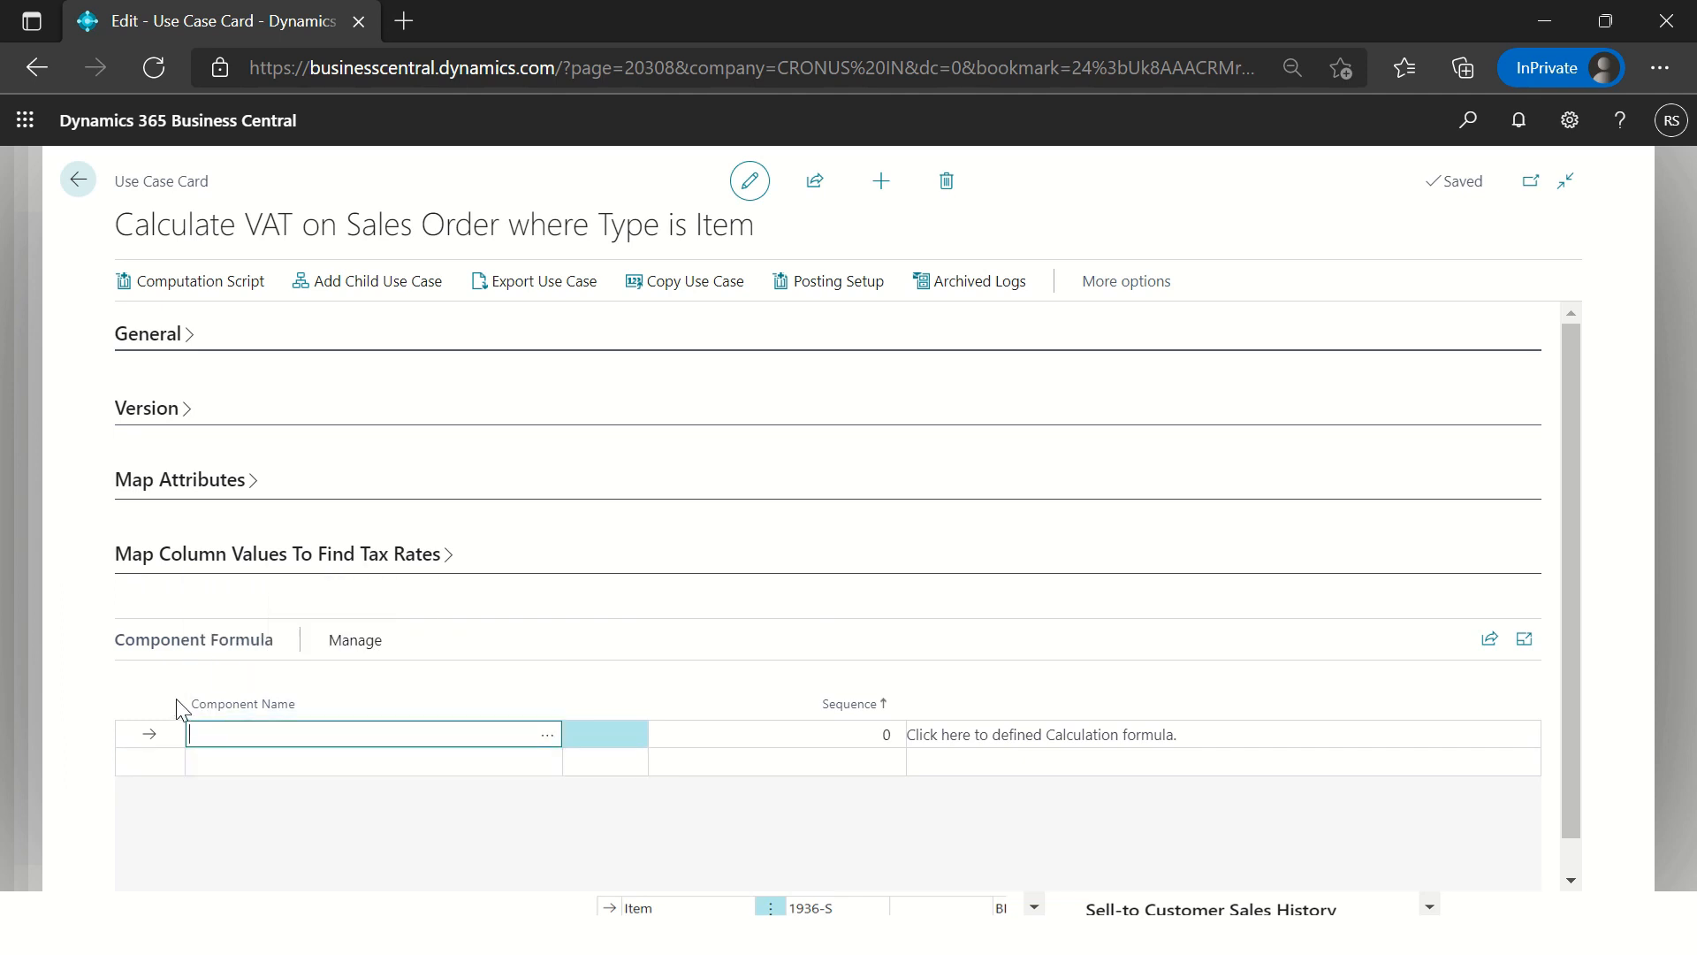
text(VAT)
key(Tab)
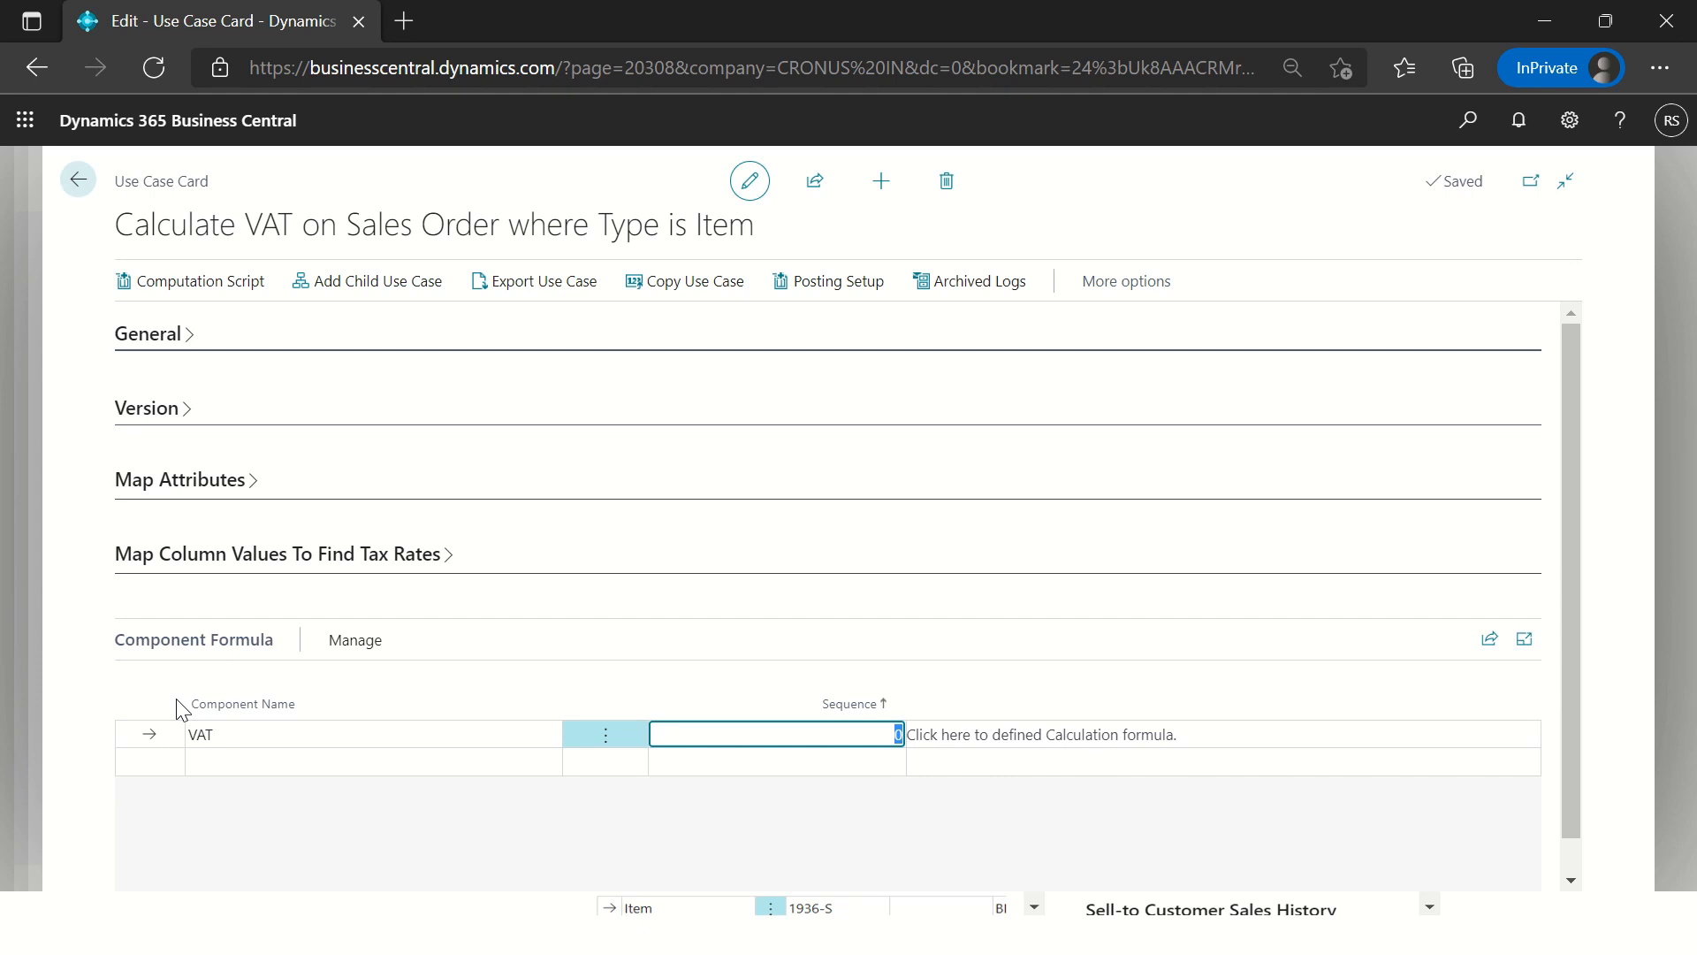
click(303, 733)
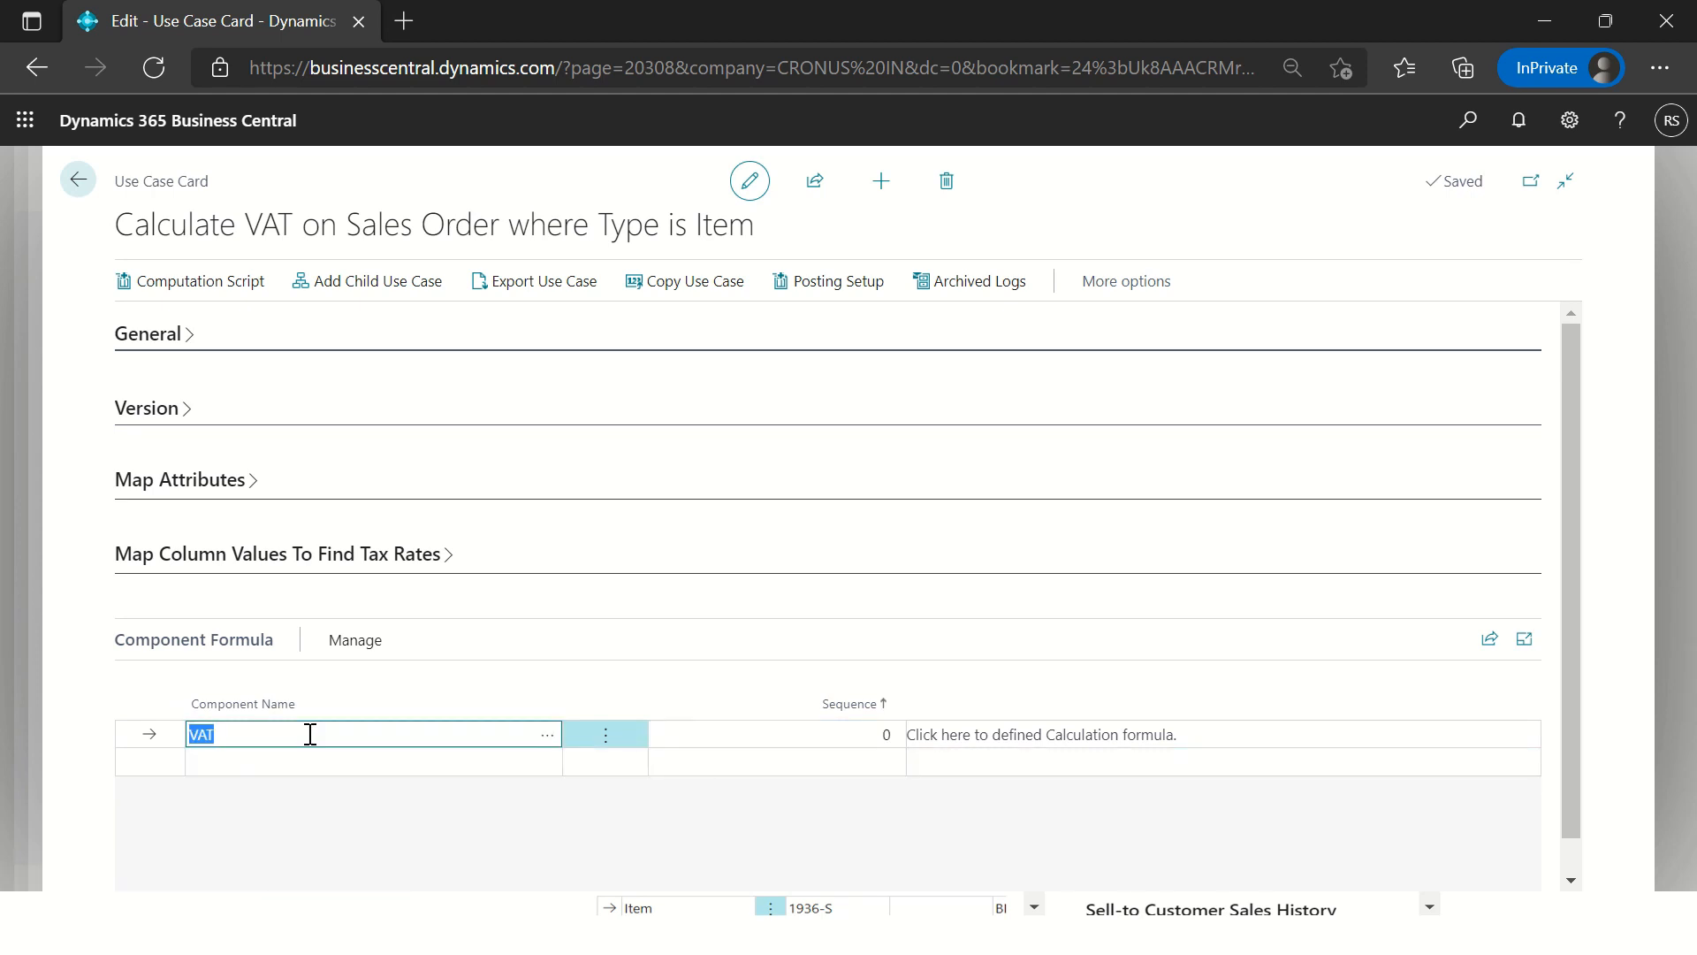
Step: Define the VAT component's expression as Amount*VatPercent/100
click(983, 741)
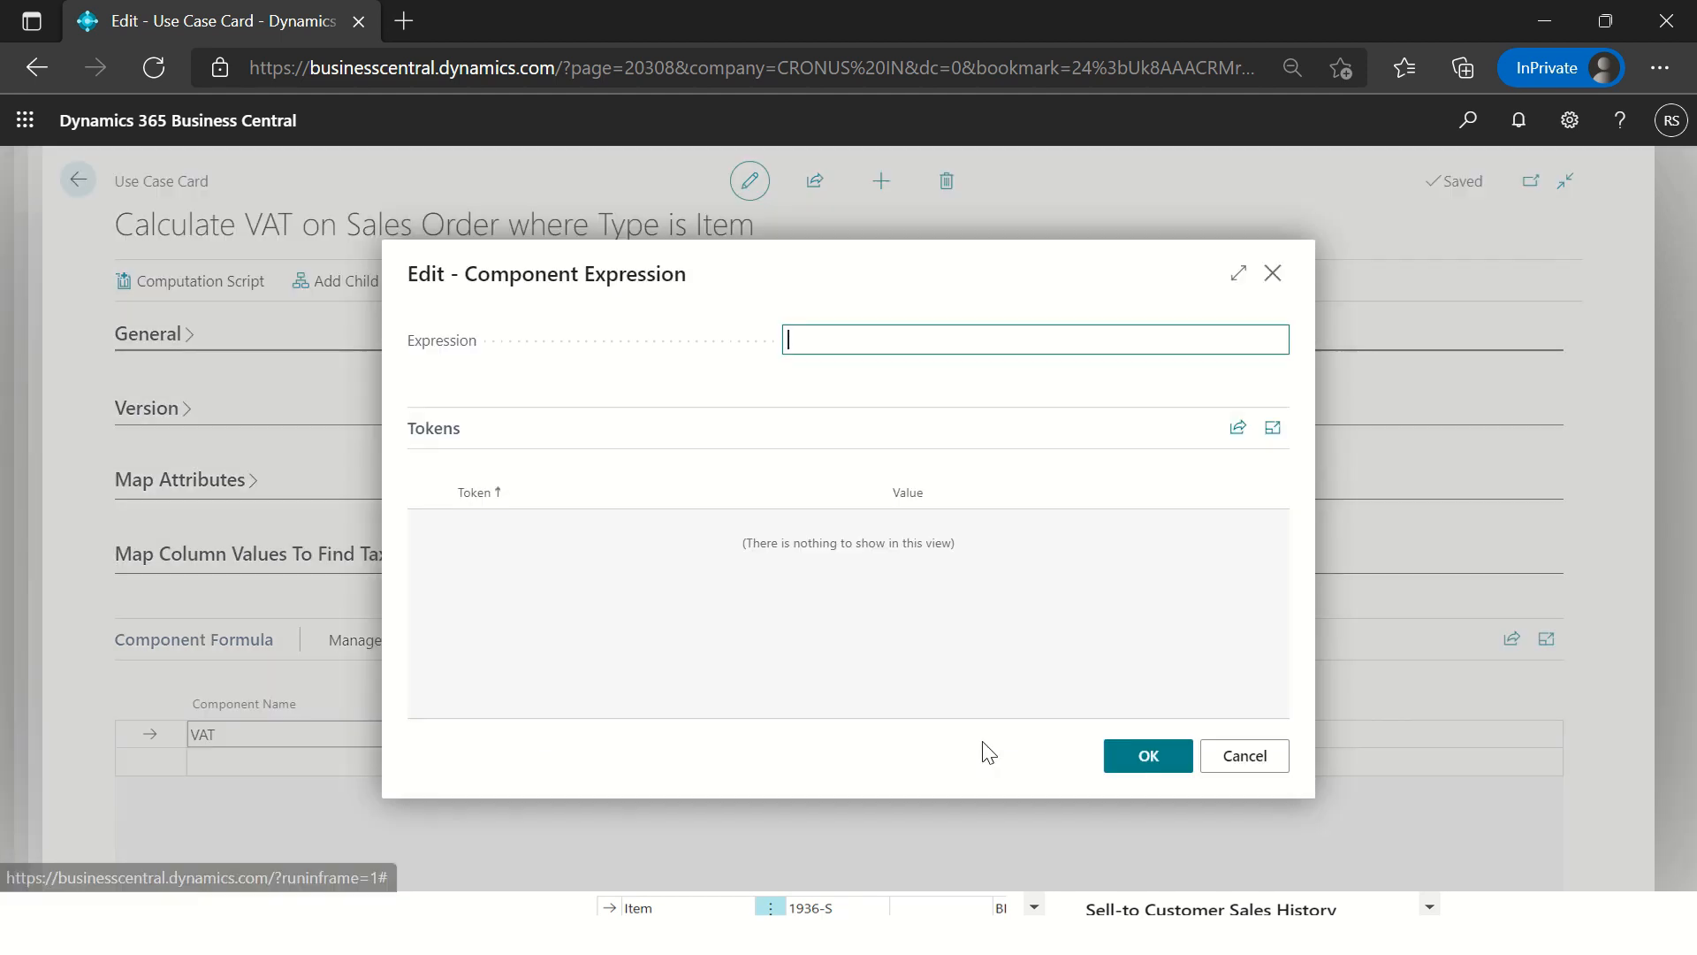
text(Amo)
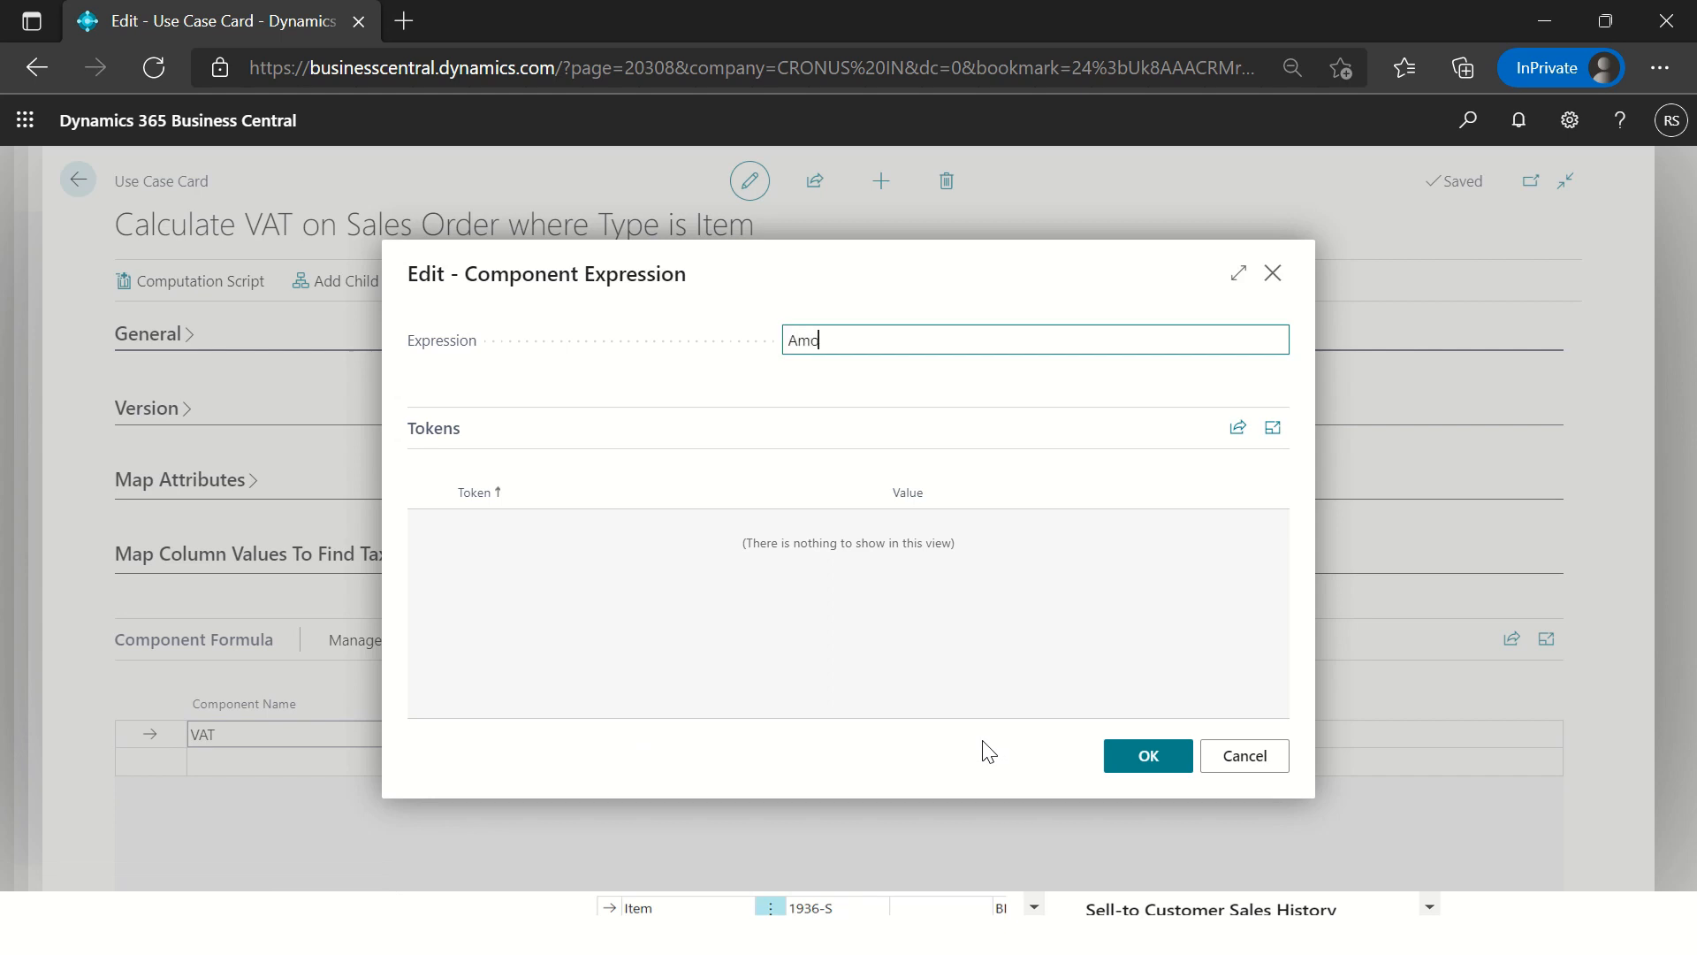
text(unt*Var)
text(Percen)
text(t/100)
key(Tab)
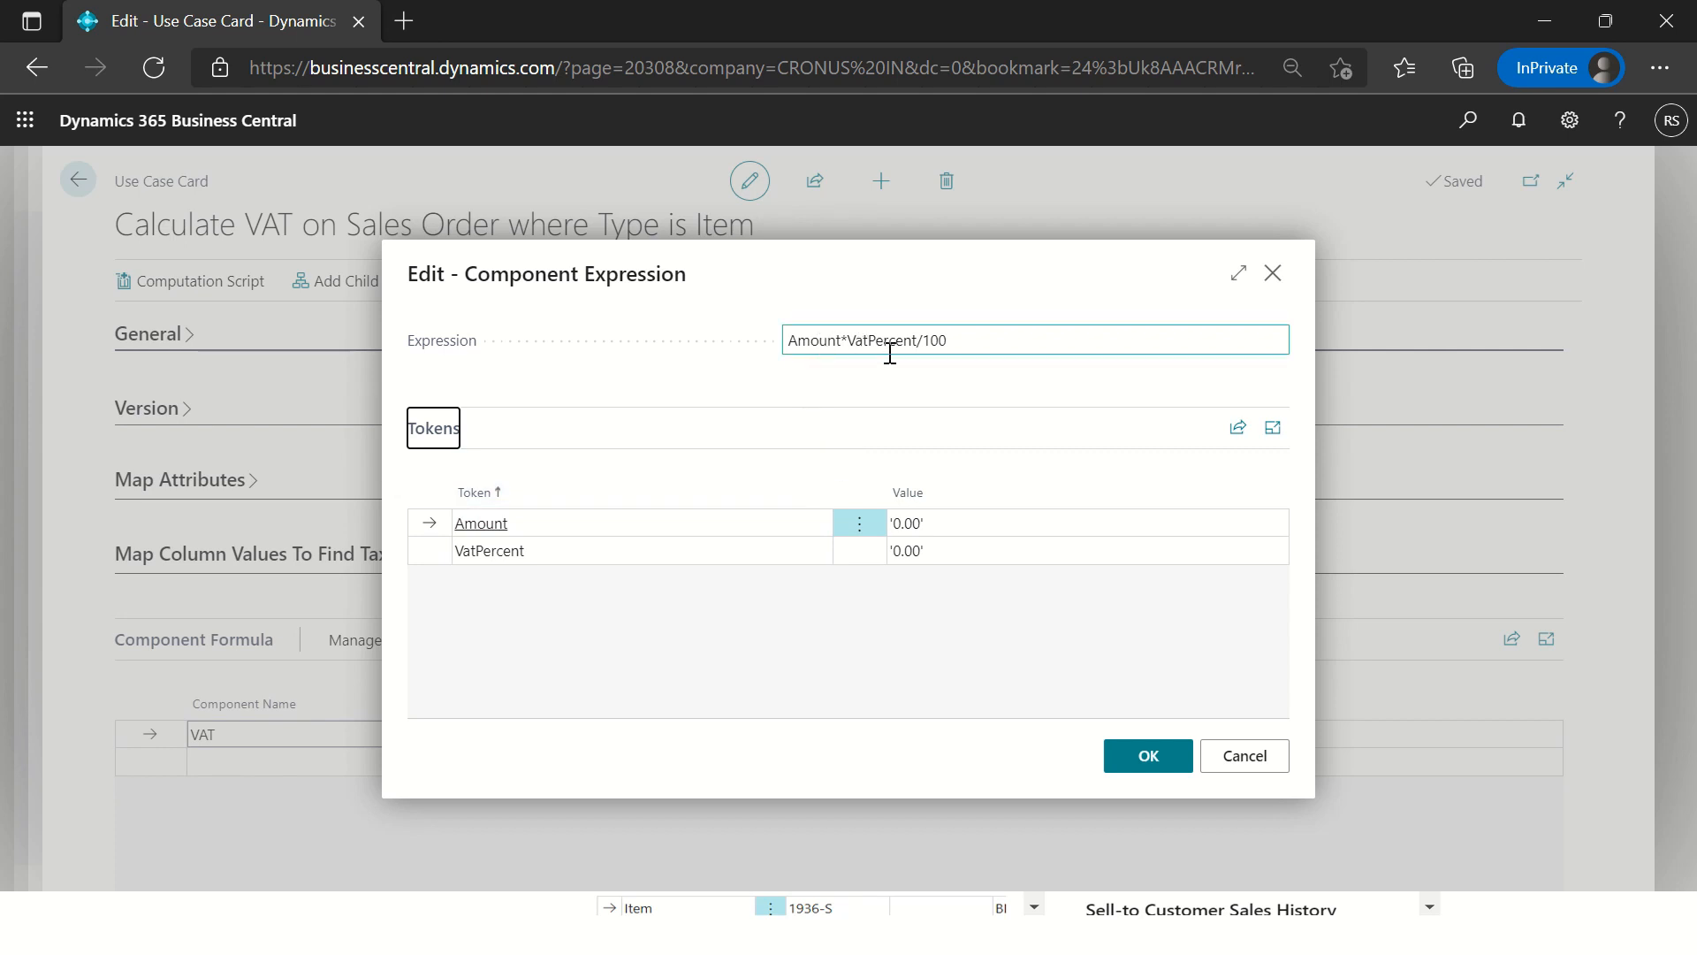
Step: Map the Amount token to the current record's Line Amount field
click(924, 523)
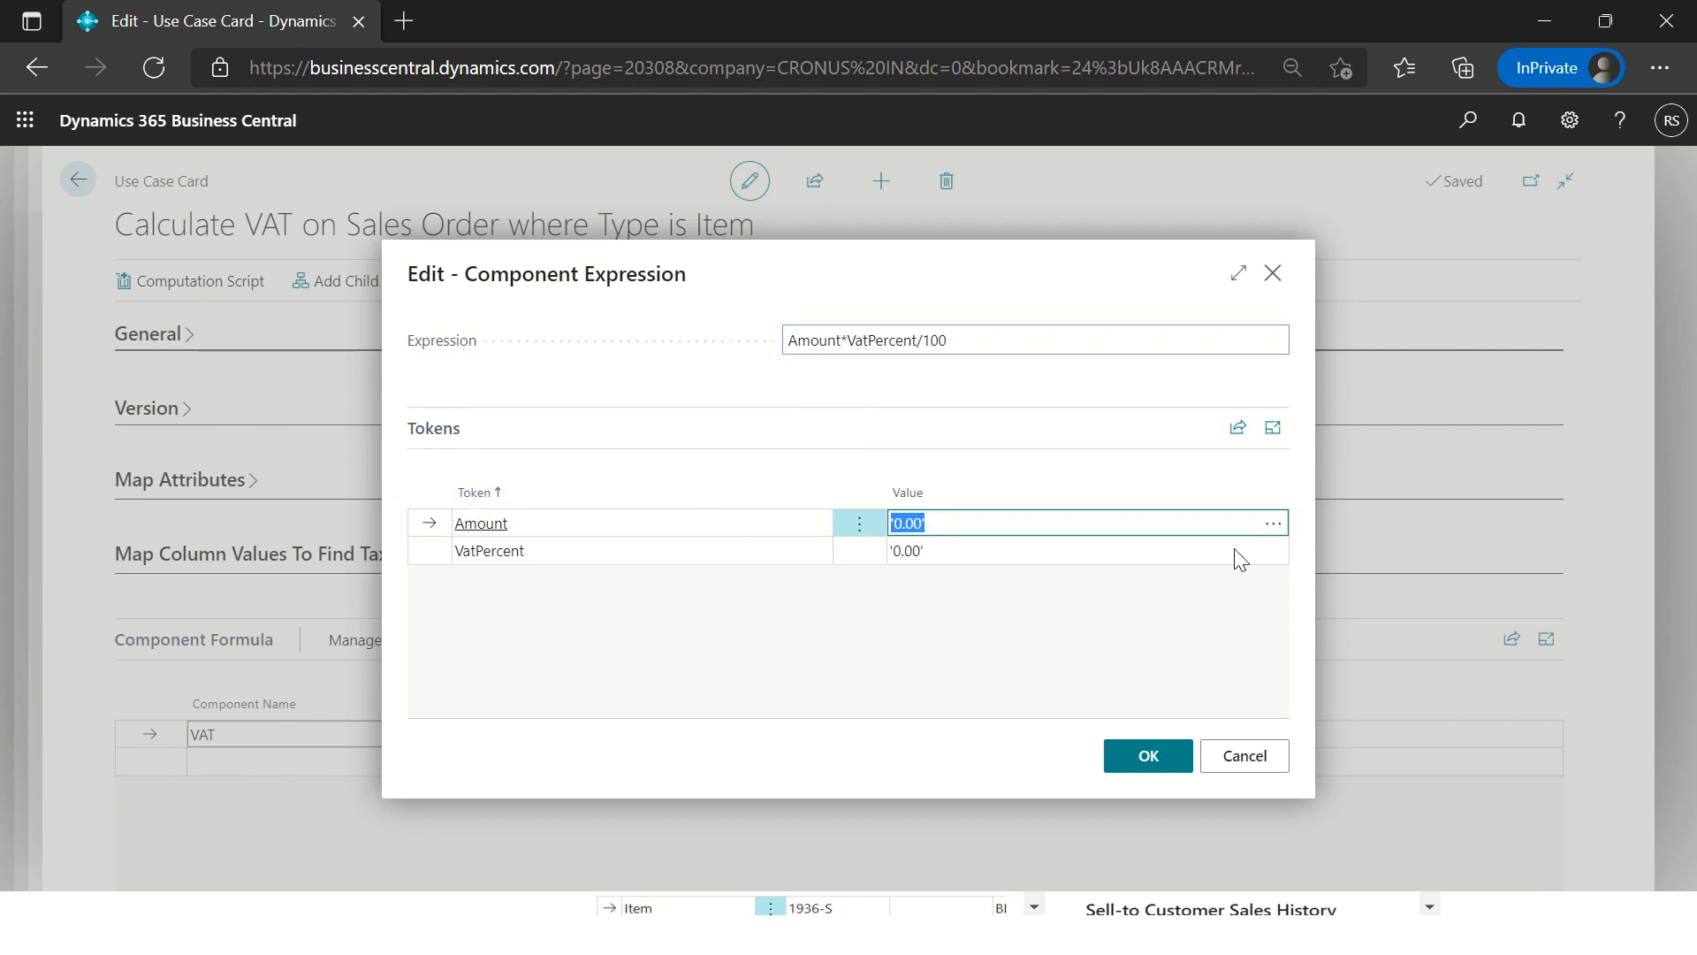
click(1274, 524)
click(1032, 395)
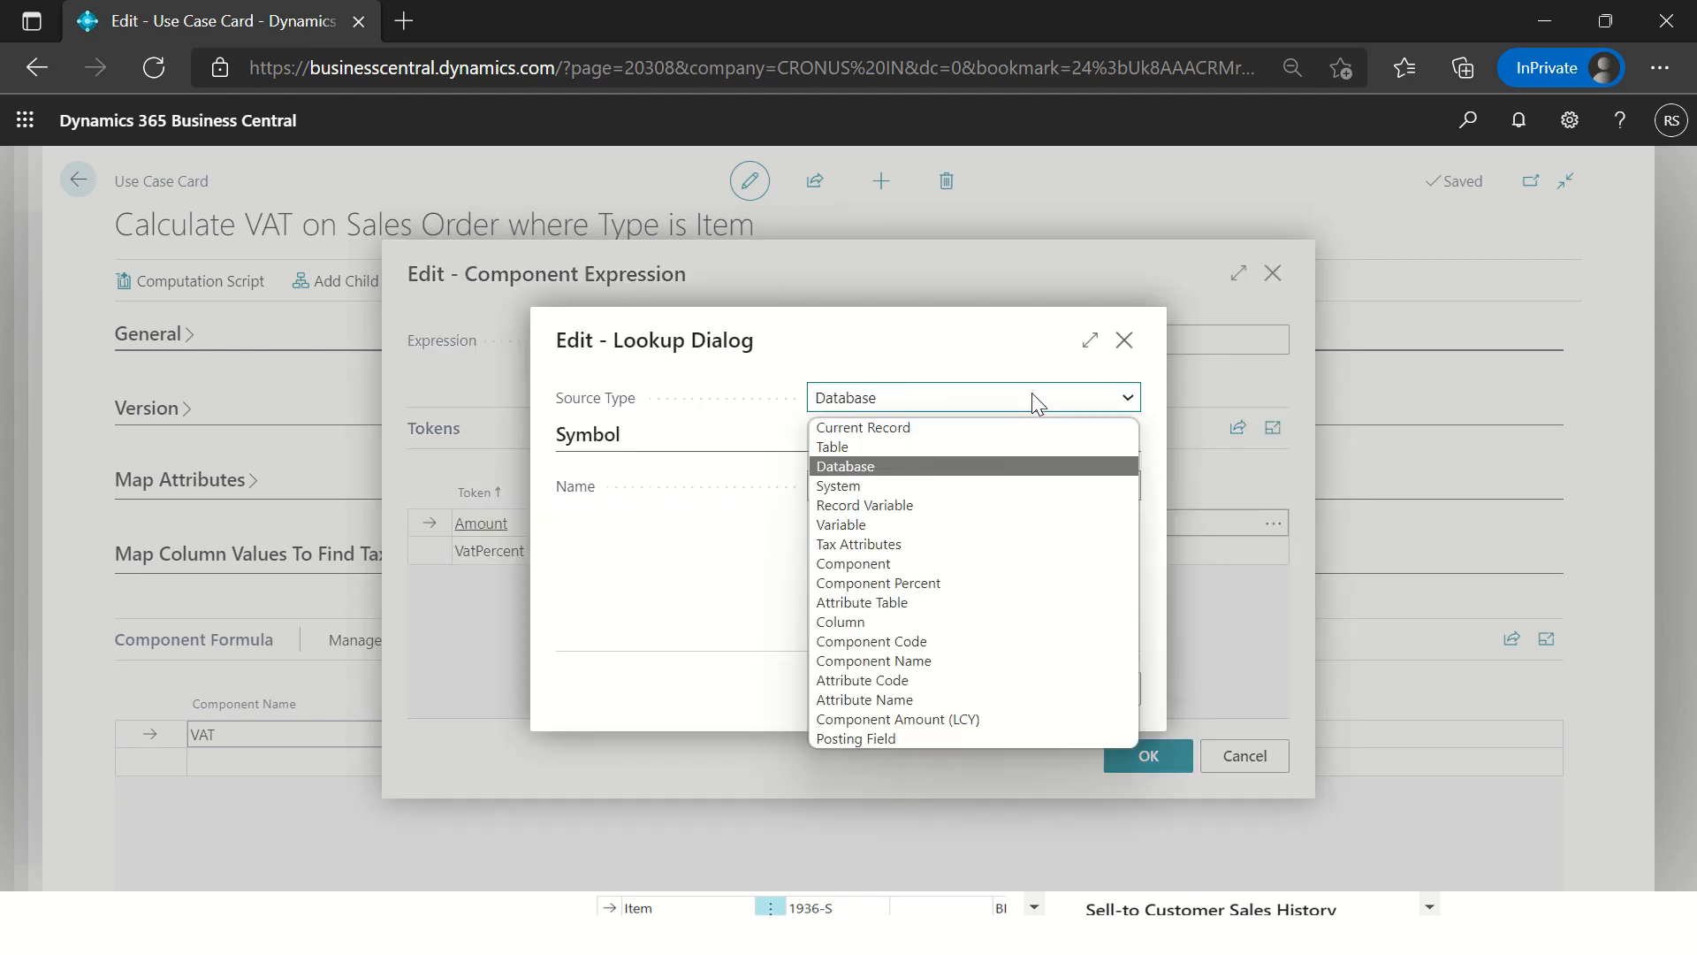
click(936, 427)
click(928, 485)
text(Line AMou)
key(ctrl+shift+Left)
text(Amount)
key(Return)
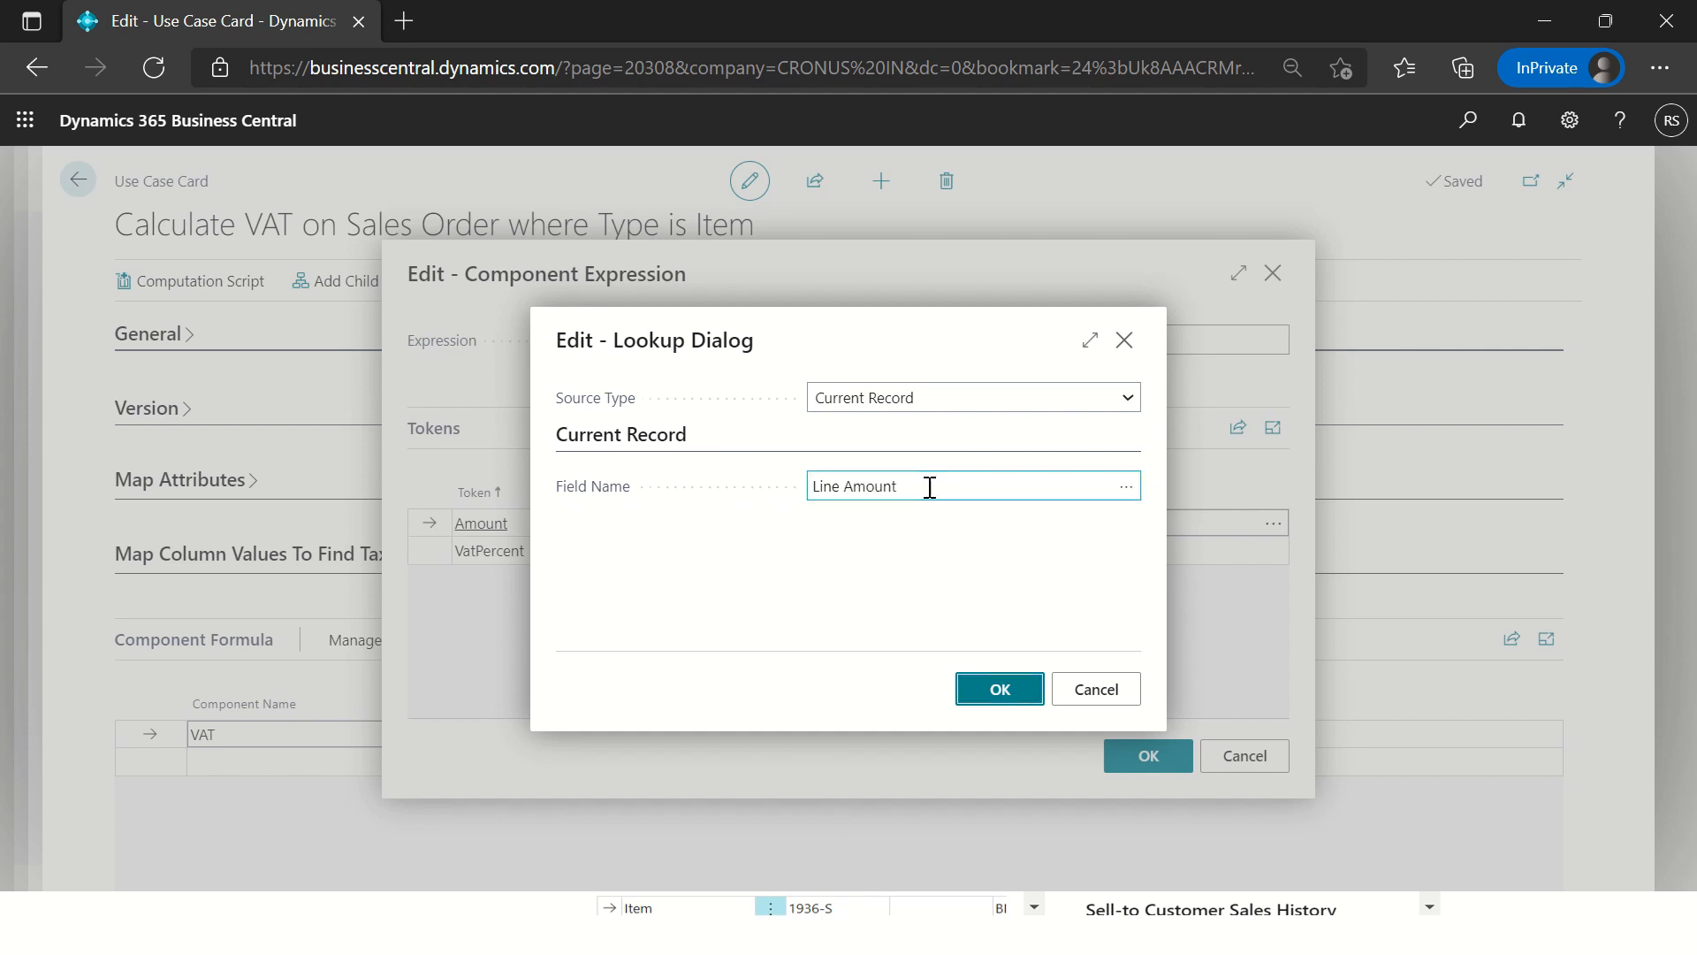
Step: Map the VatPercent token to the Component Percent of VAT and save the component expression
click(958, 549)
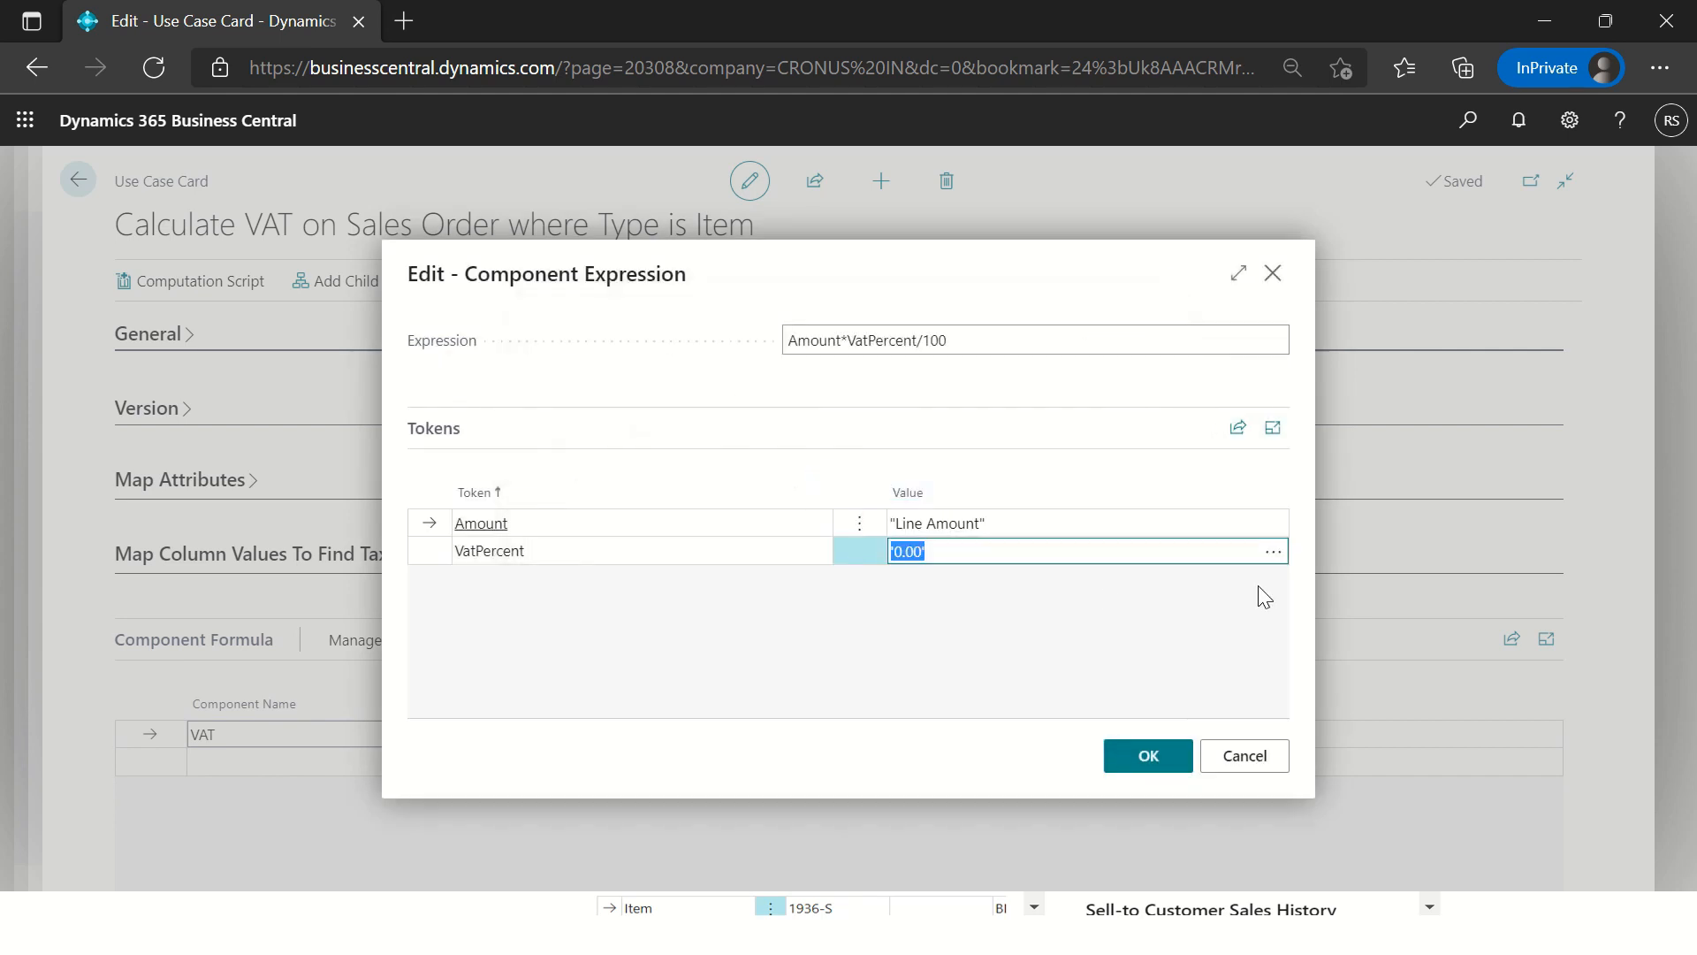
click(1269, 554)
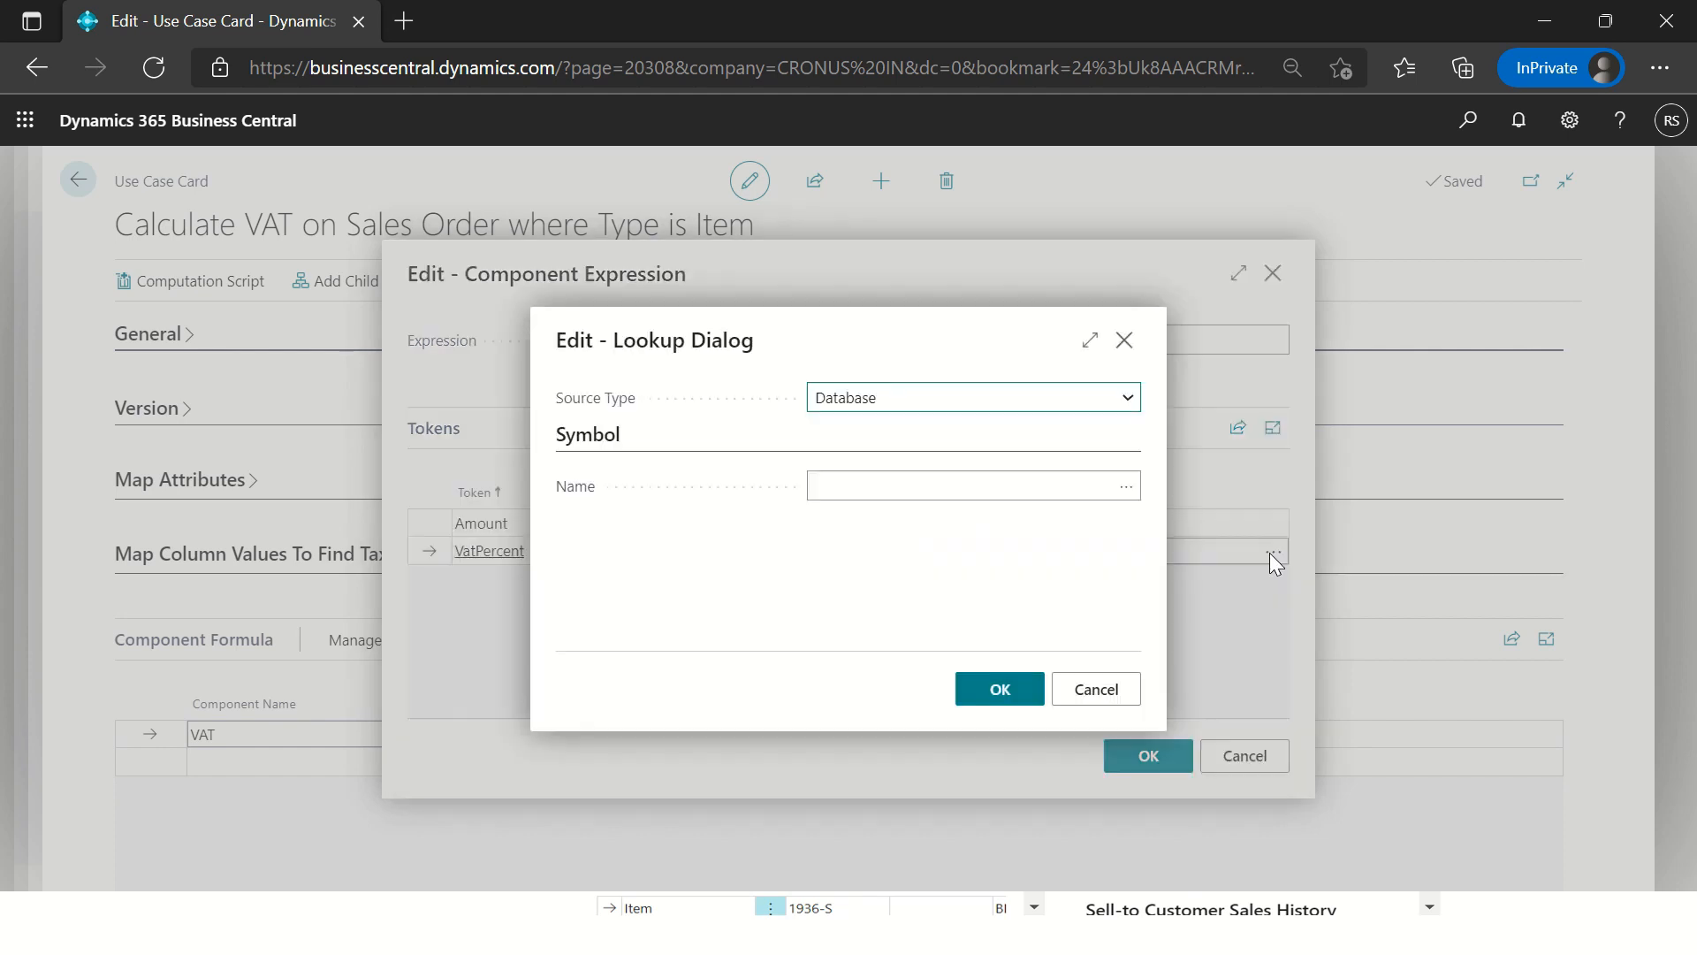
click(1099, 403)
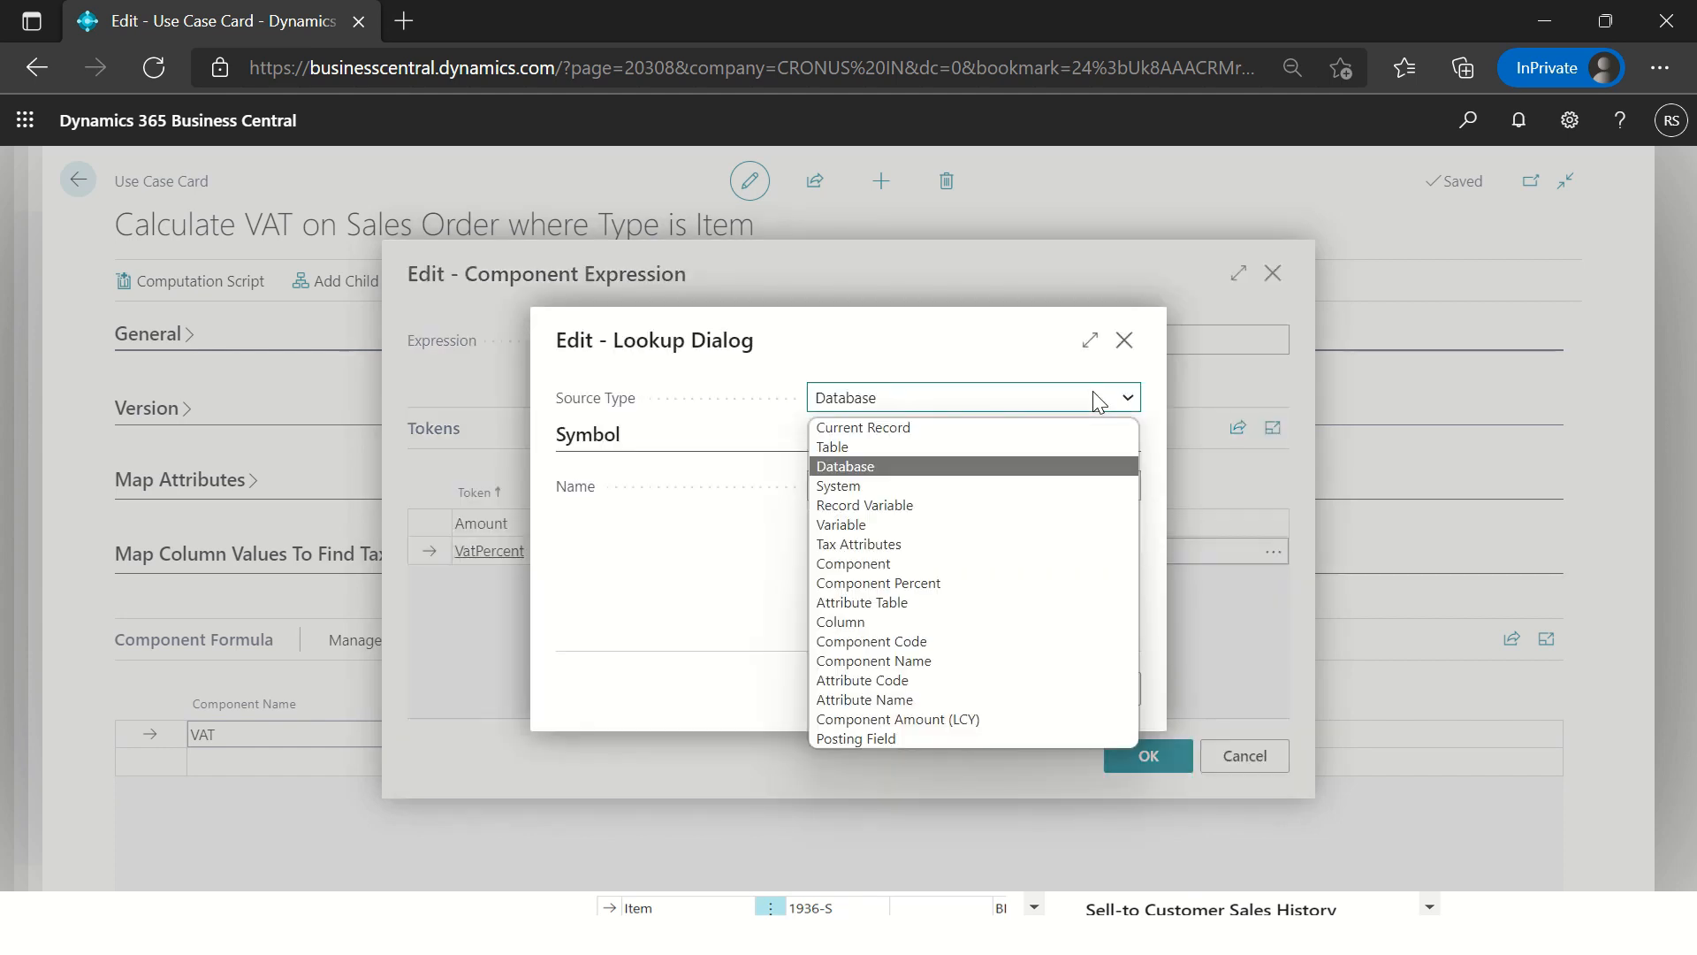
click(884, 582)
click(864, 490)
text(vat)
key(Tab)
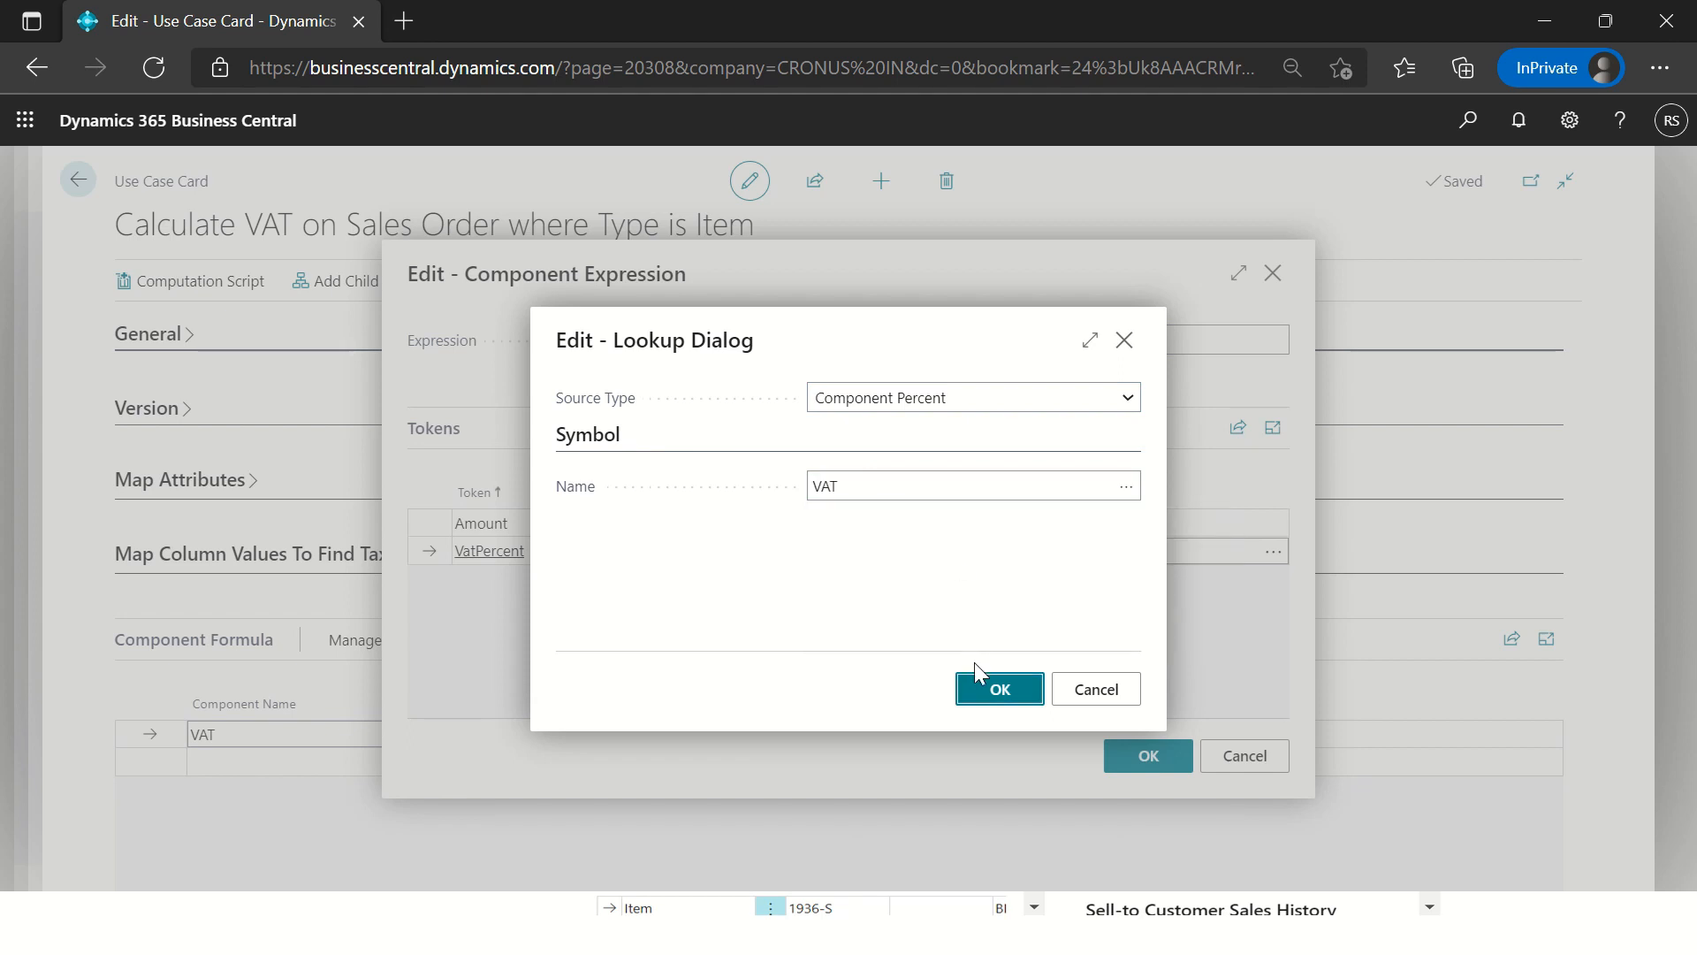
click(987, 689)
click(1126, 758)
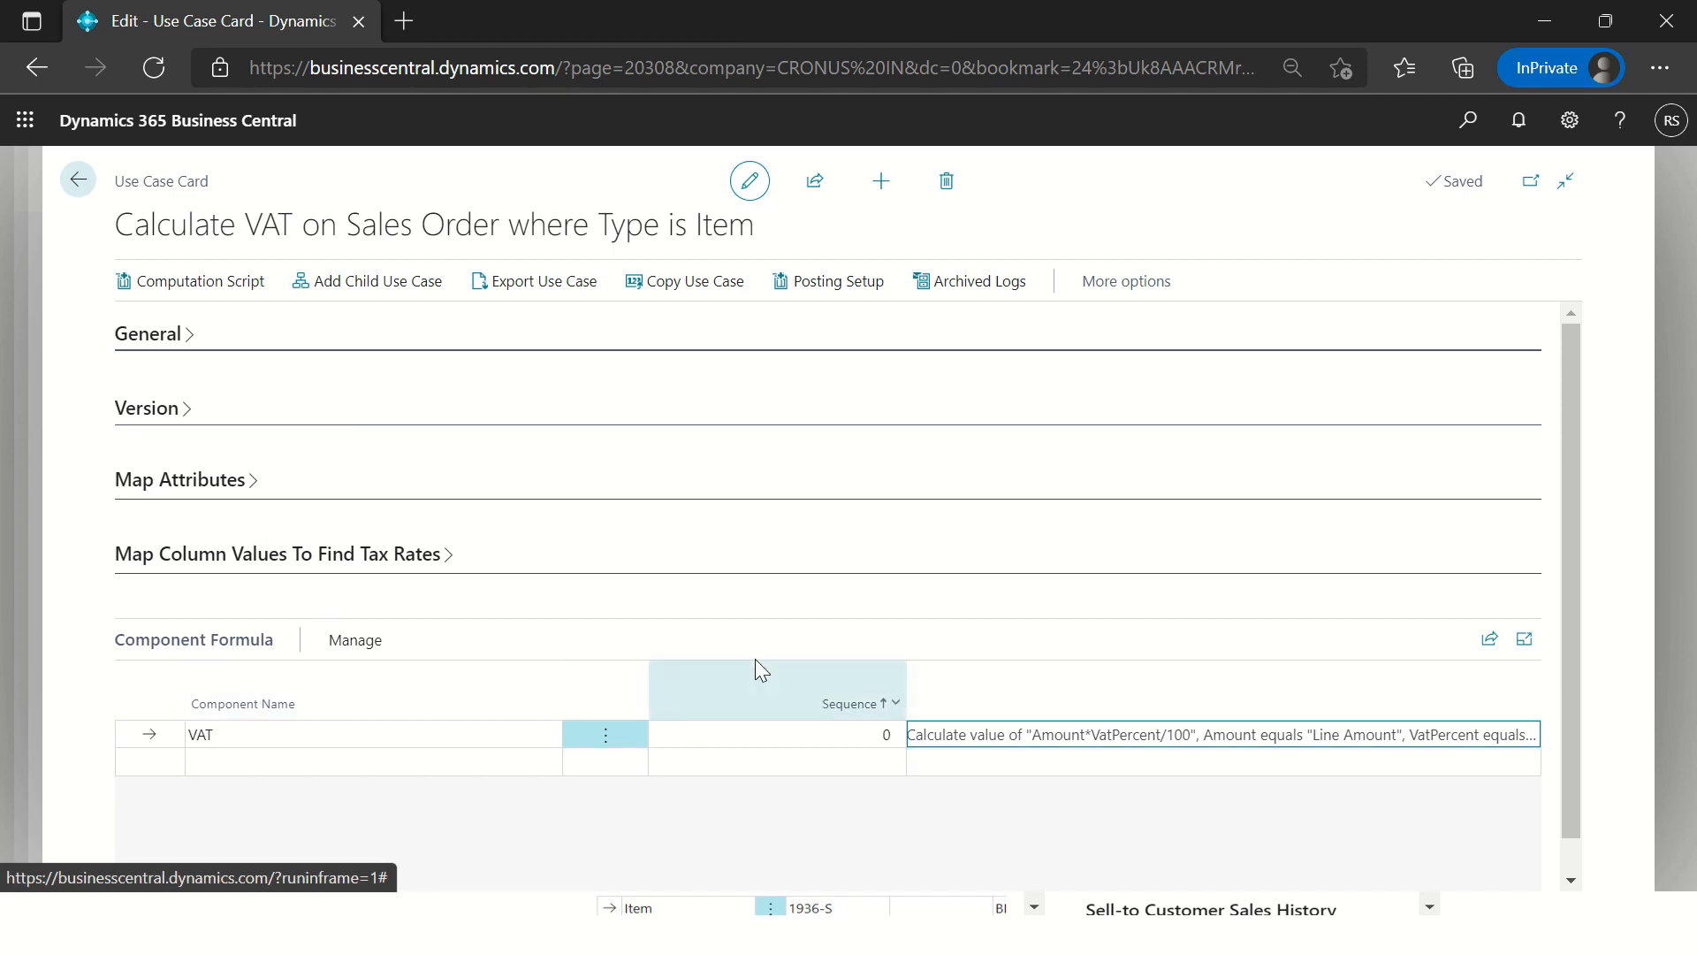
Step: Set the sales-order child use case's status to Released, enable it, and return to the use case list
click(172, 340)
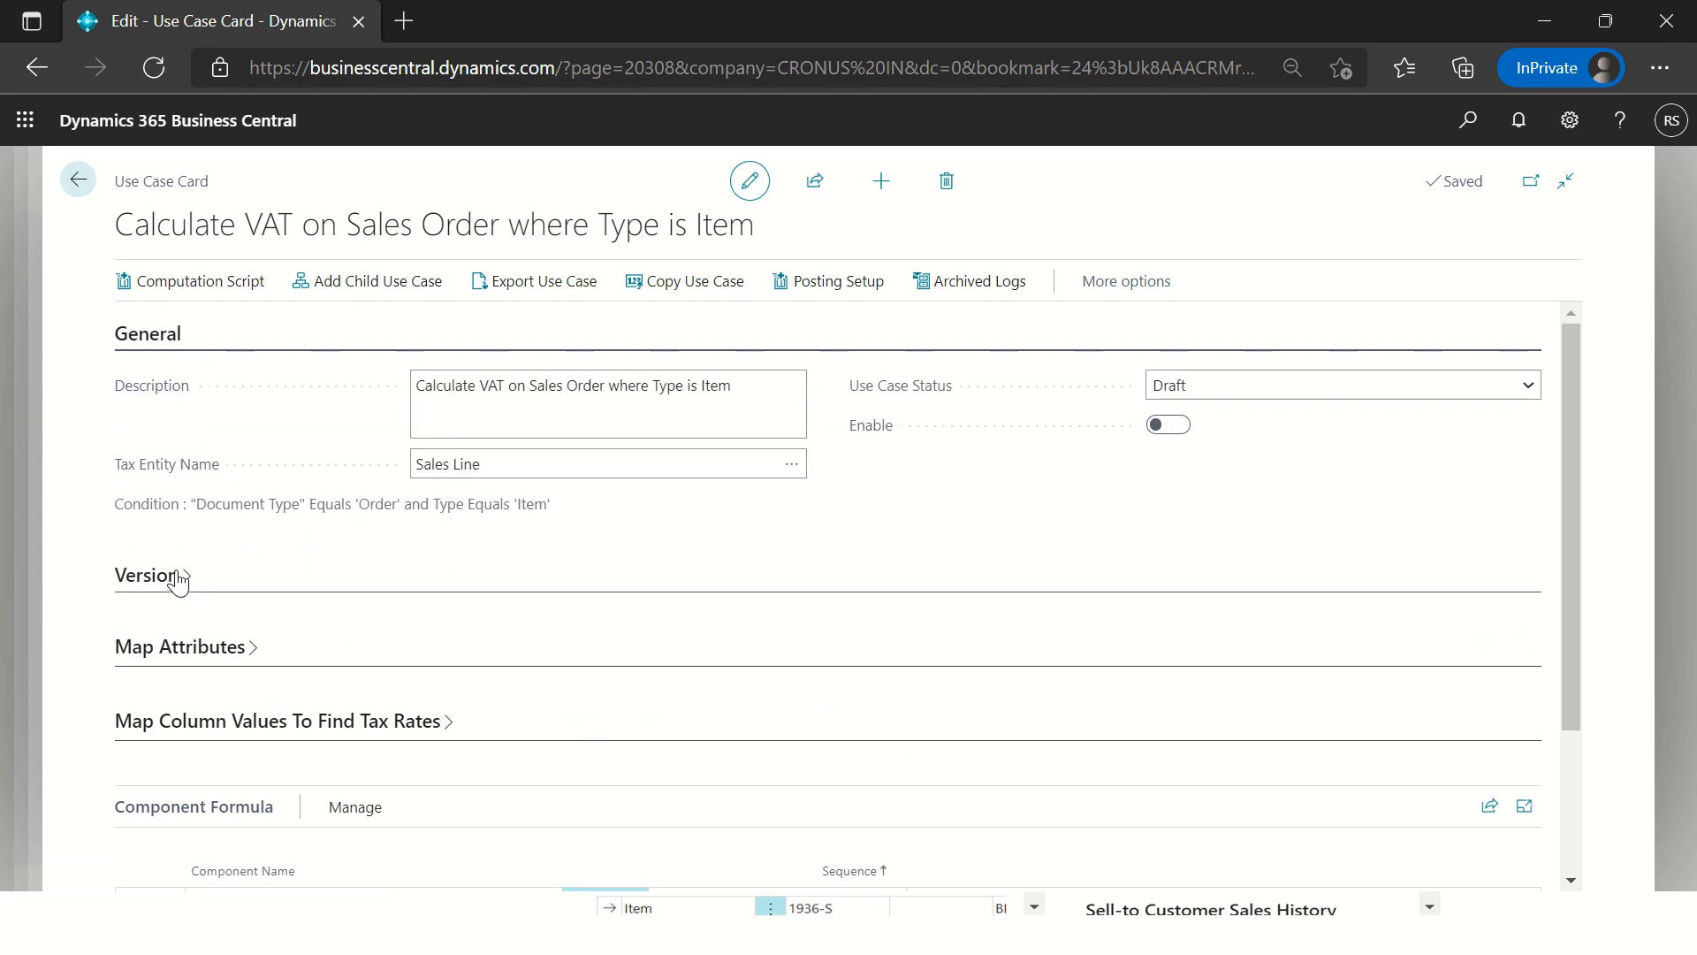
click(177, 575)
click(1255, 385)
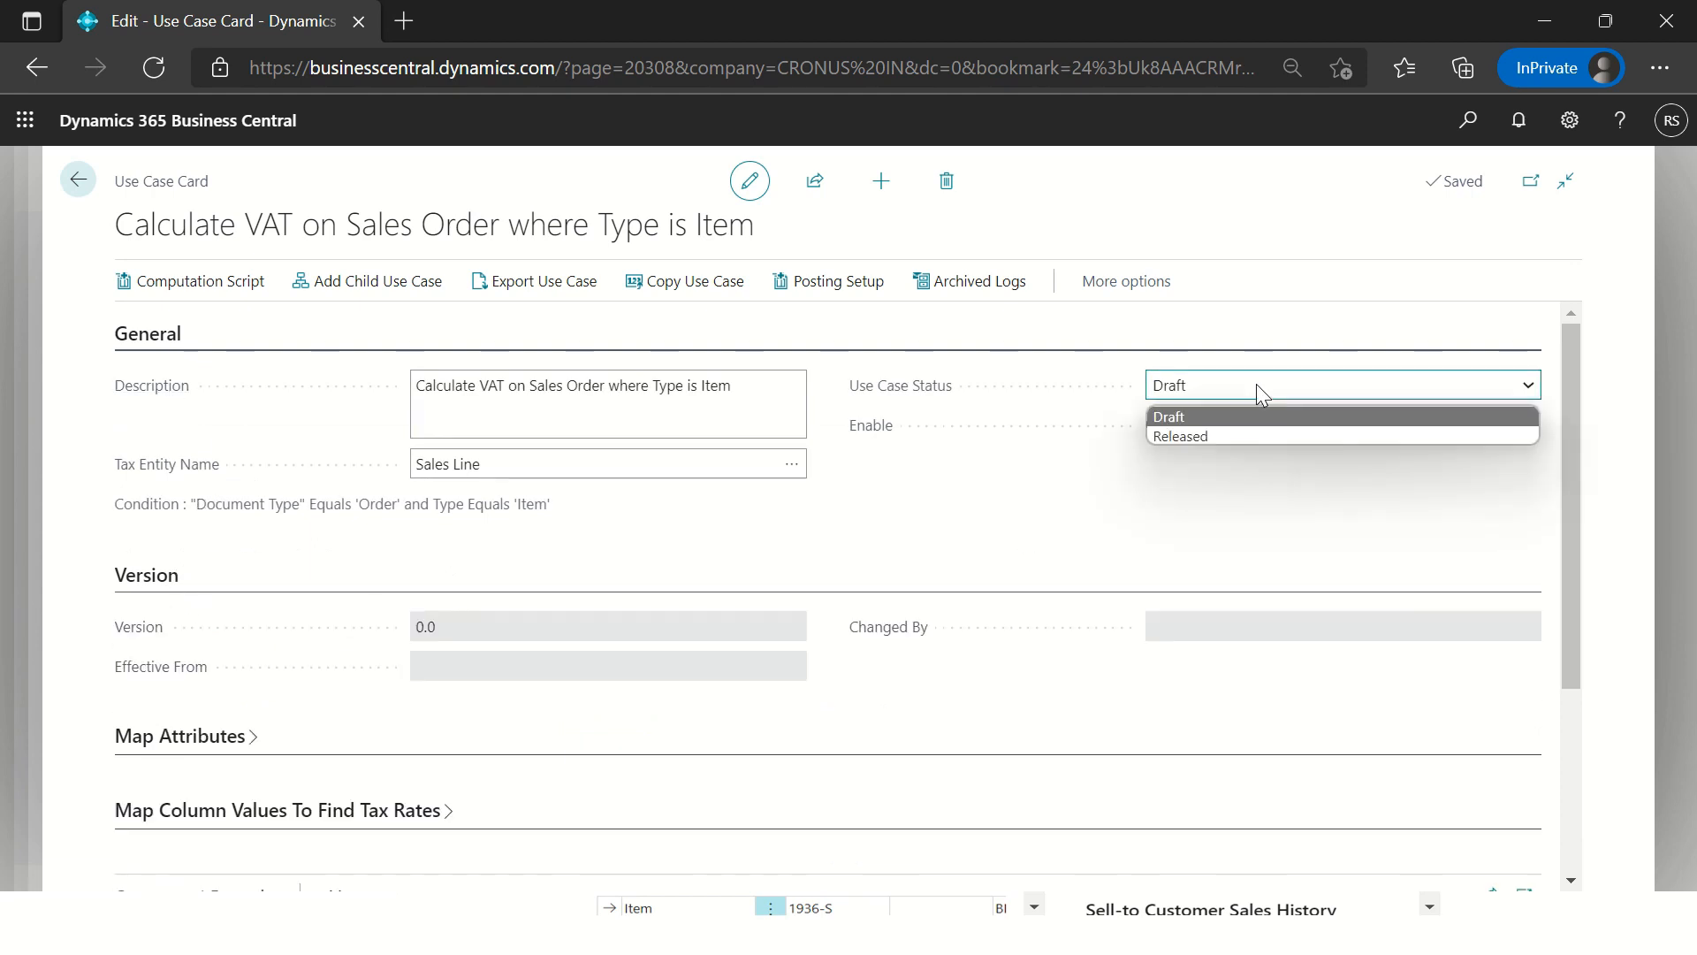
click(1186, 437)
click(1179, 426)
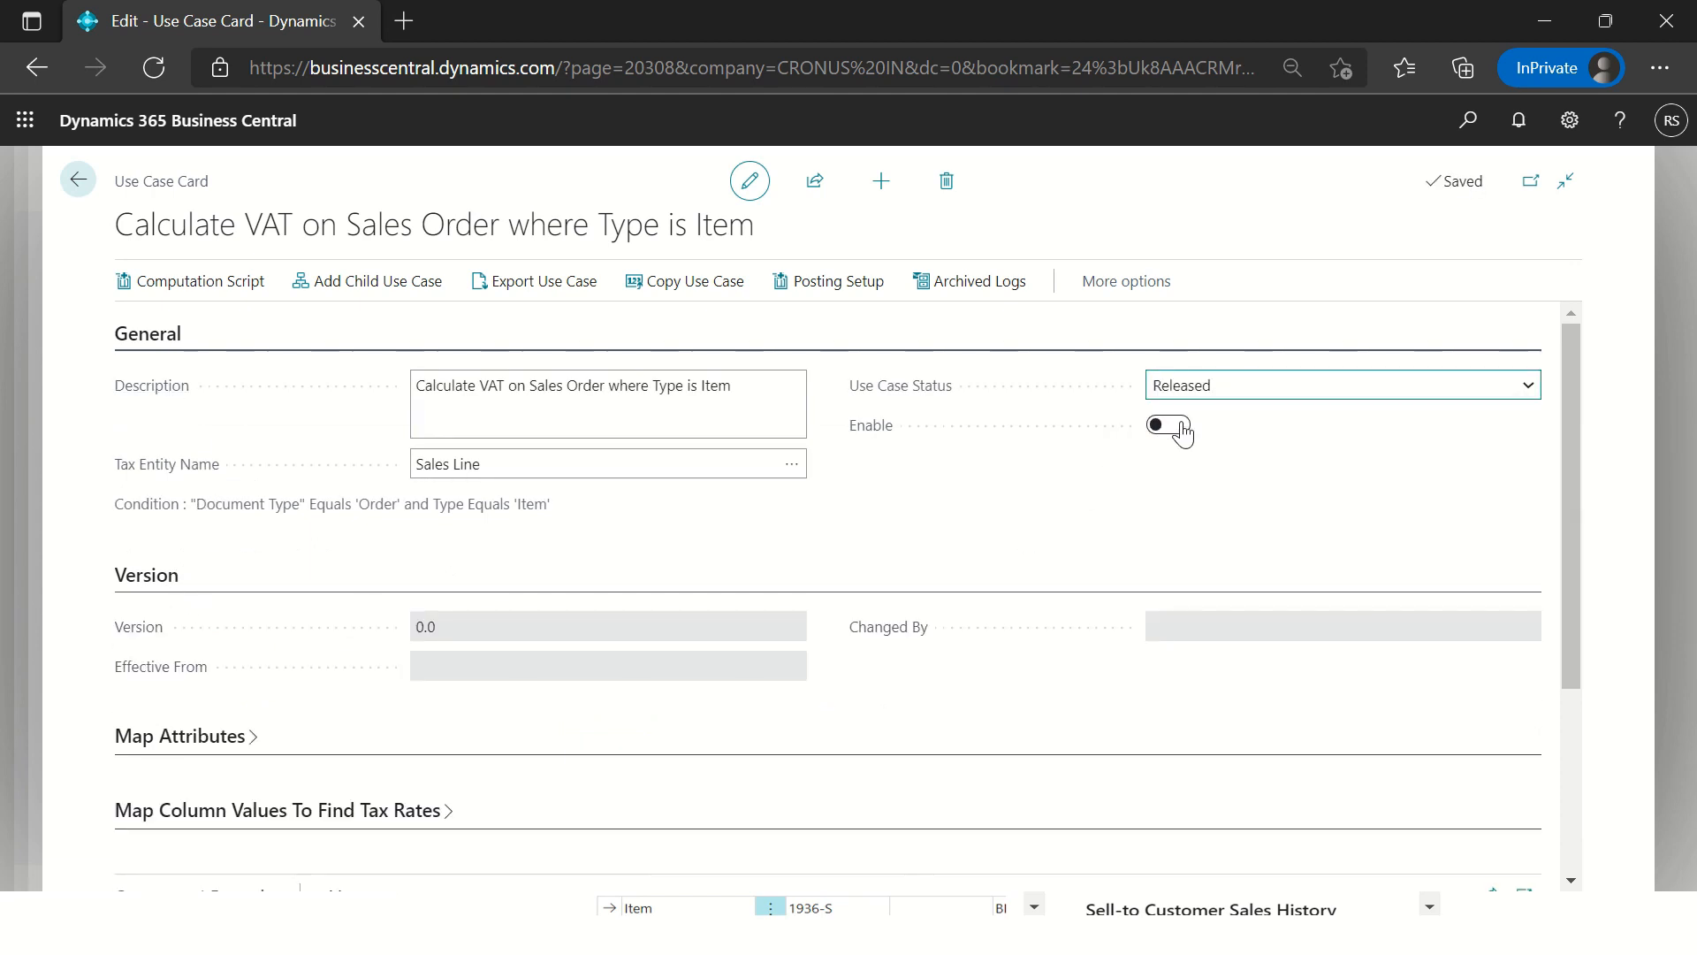
click(76, 182)
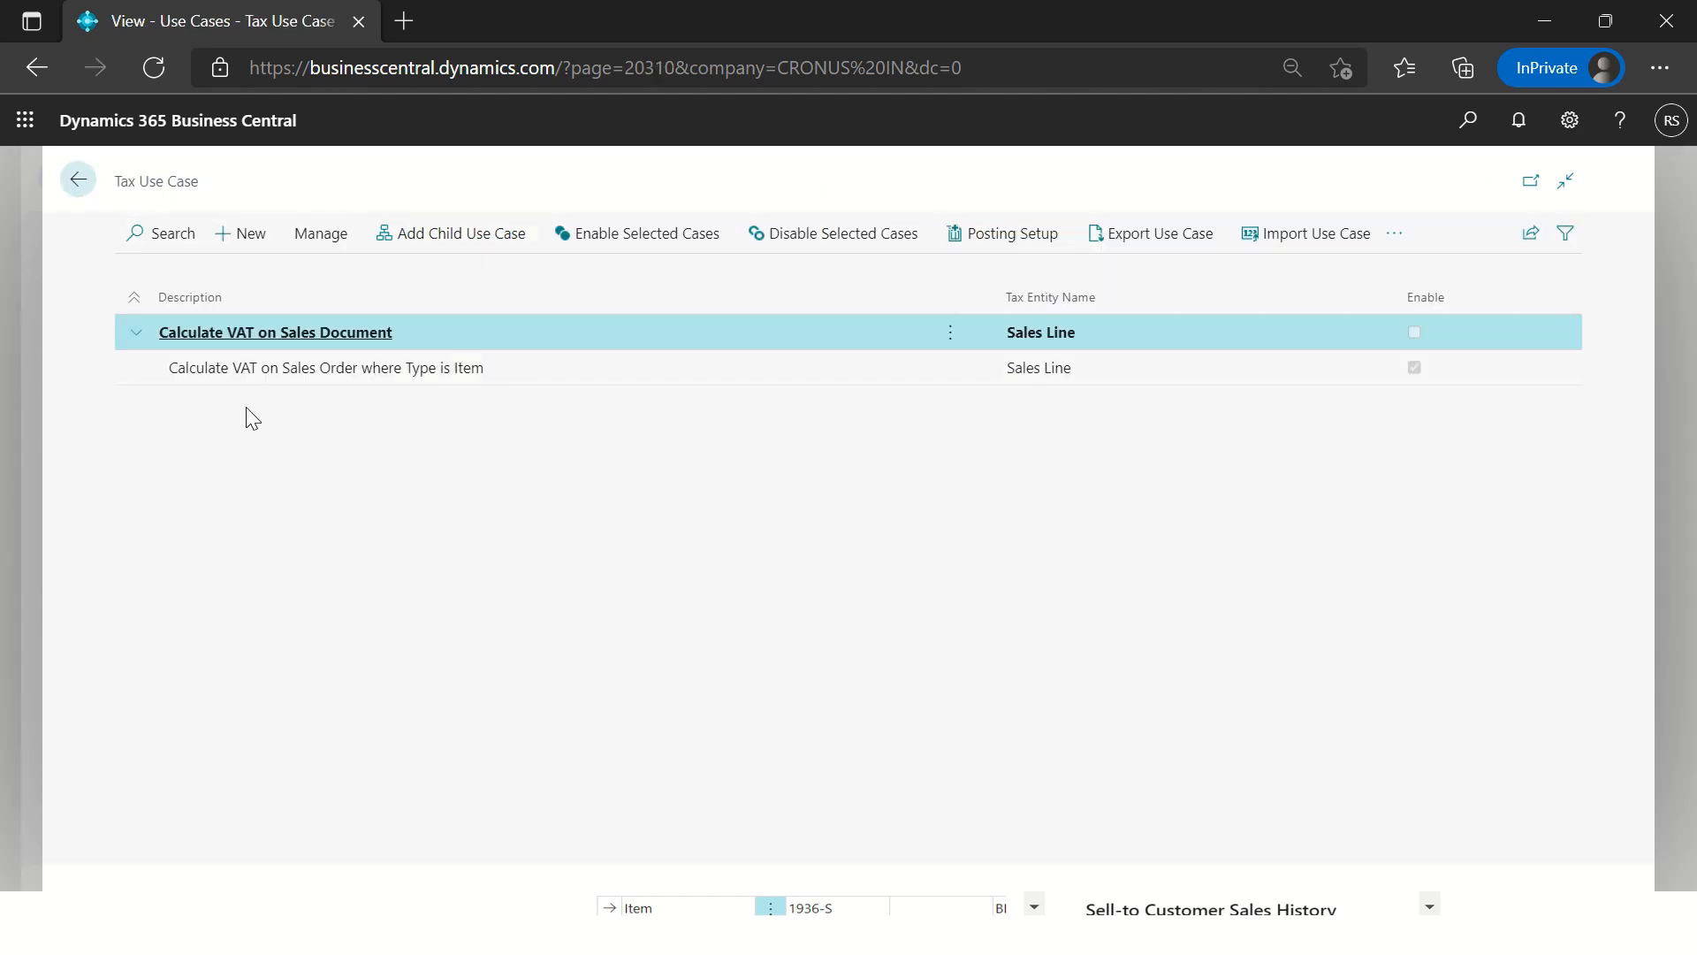
Step: Set the Calculate VAT on Sales Document use case to Released, enable it, and return to the use case list
click(331, 334)
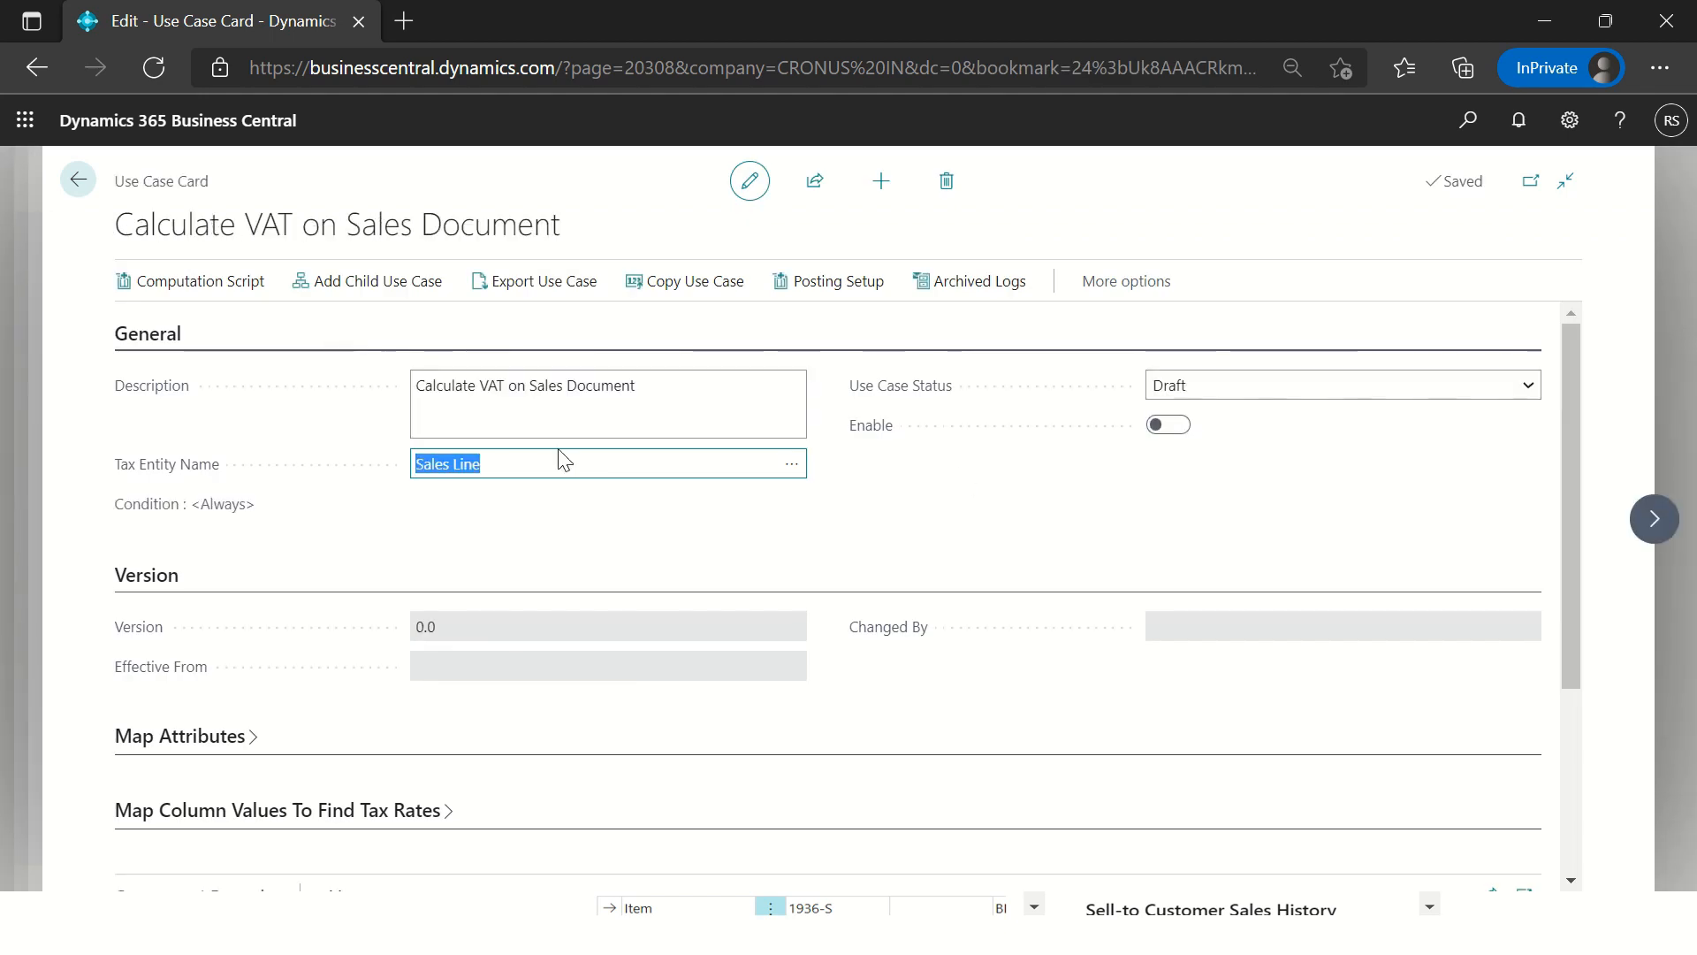
click(1213, 389)
click(1196, 436)
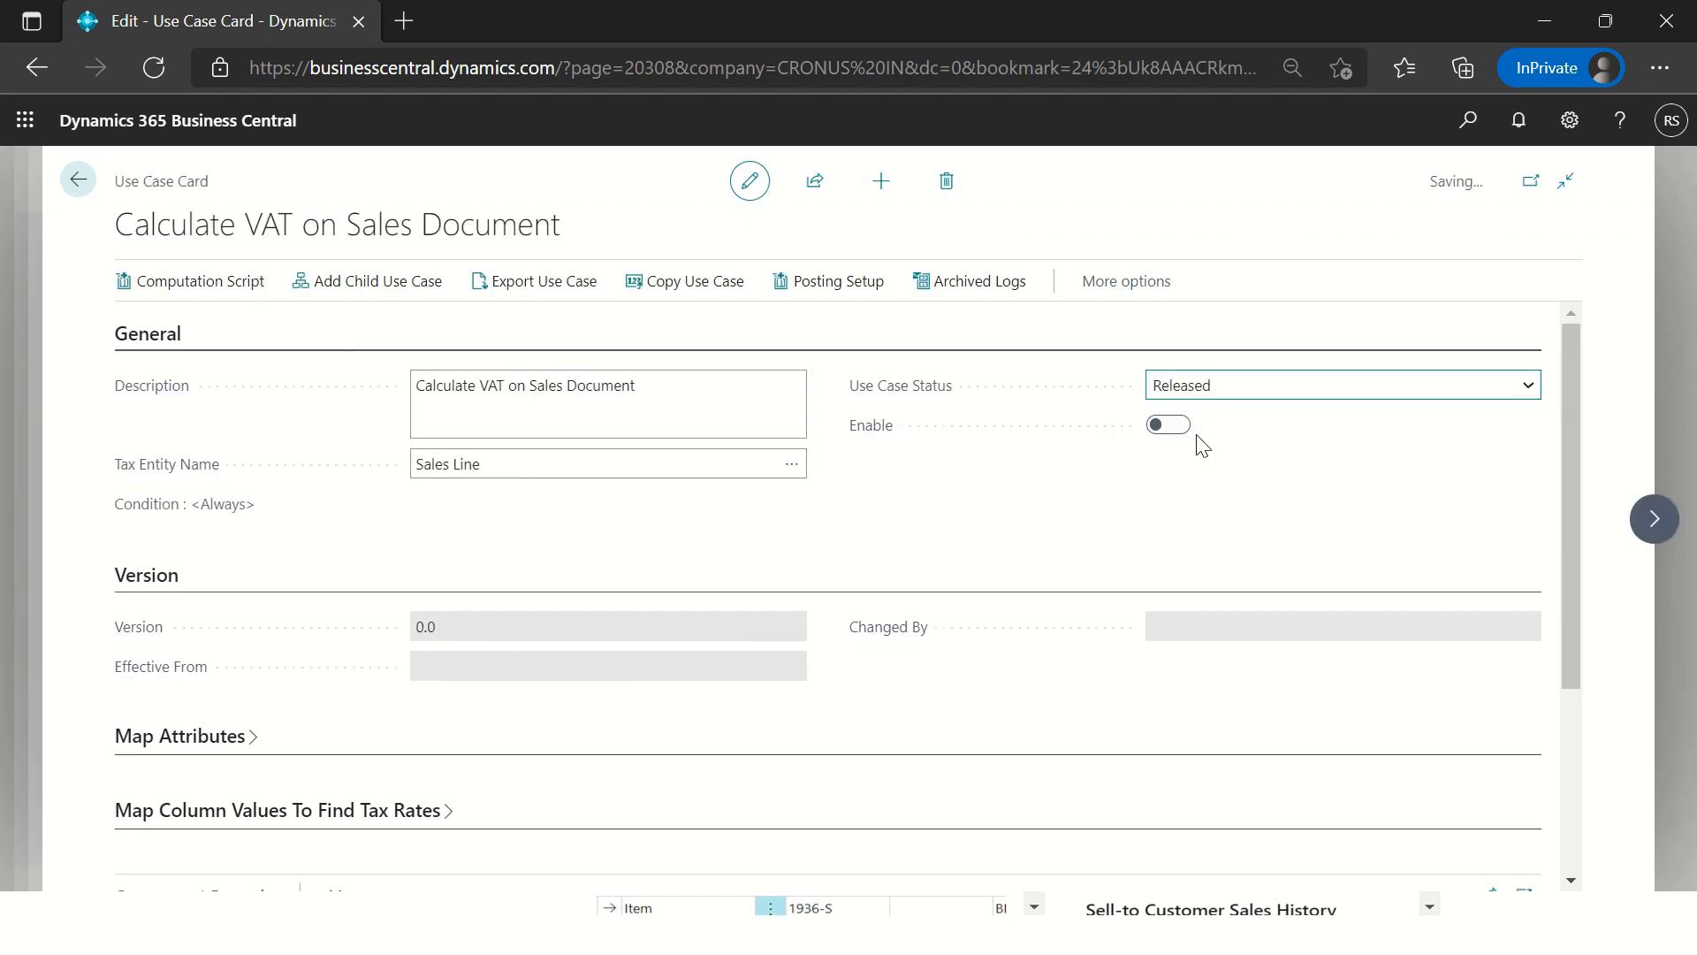
click(1179, 438)
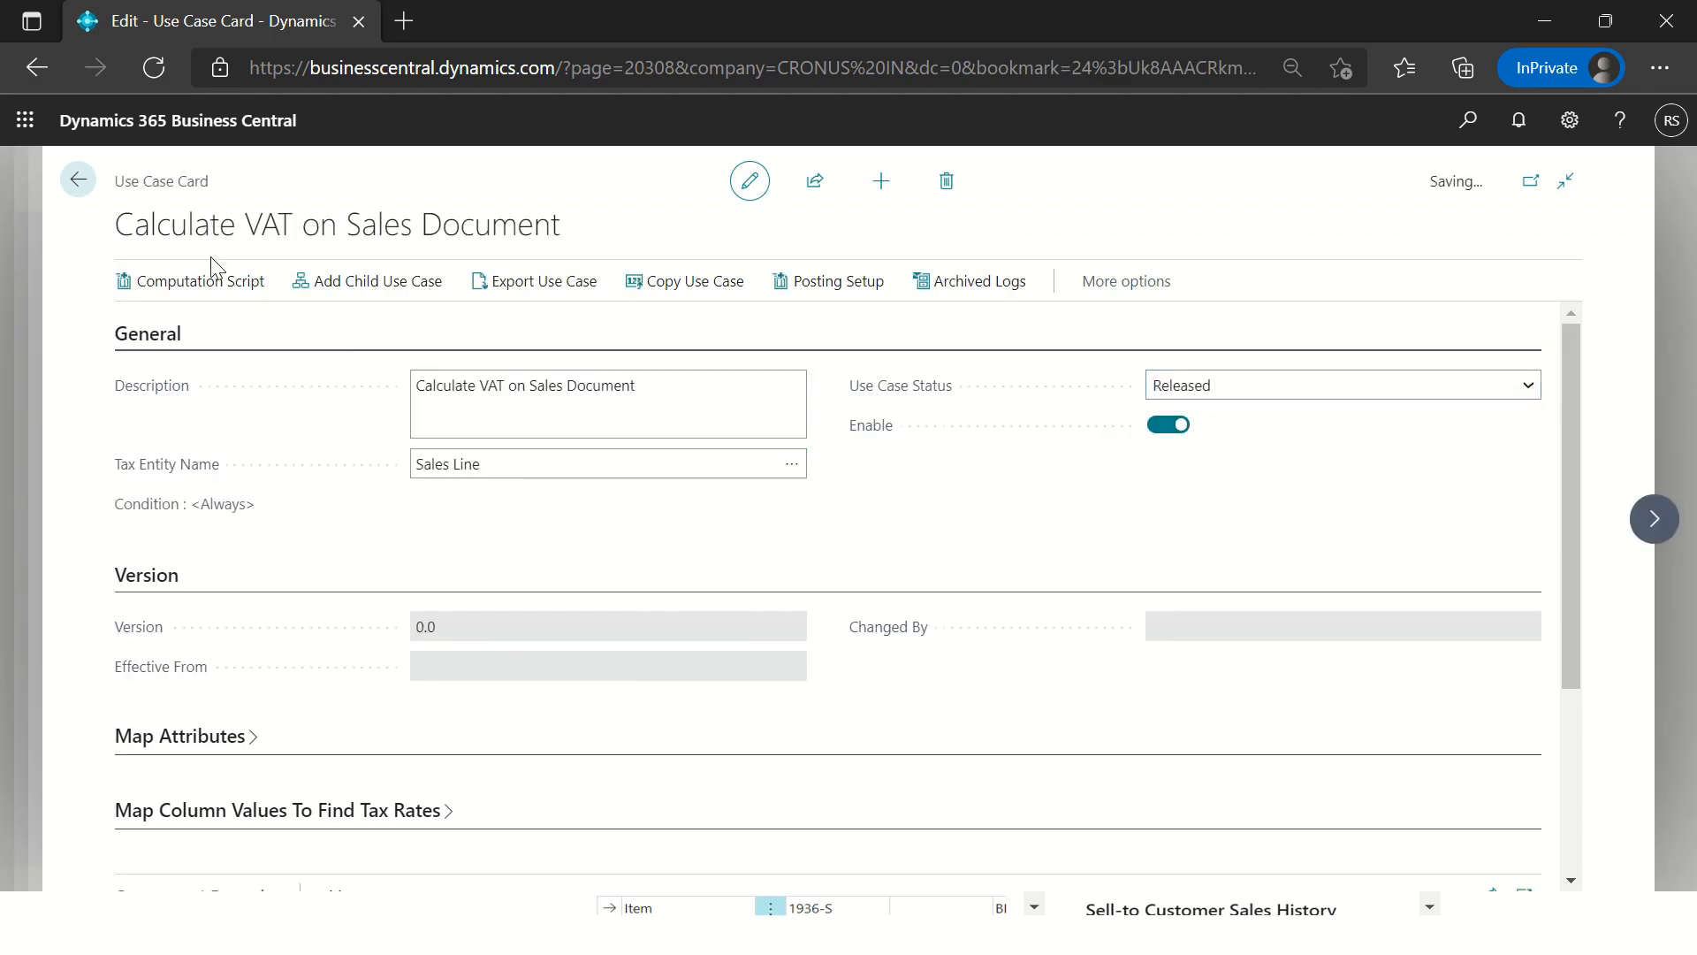
click(74, 195)
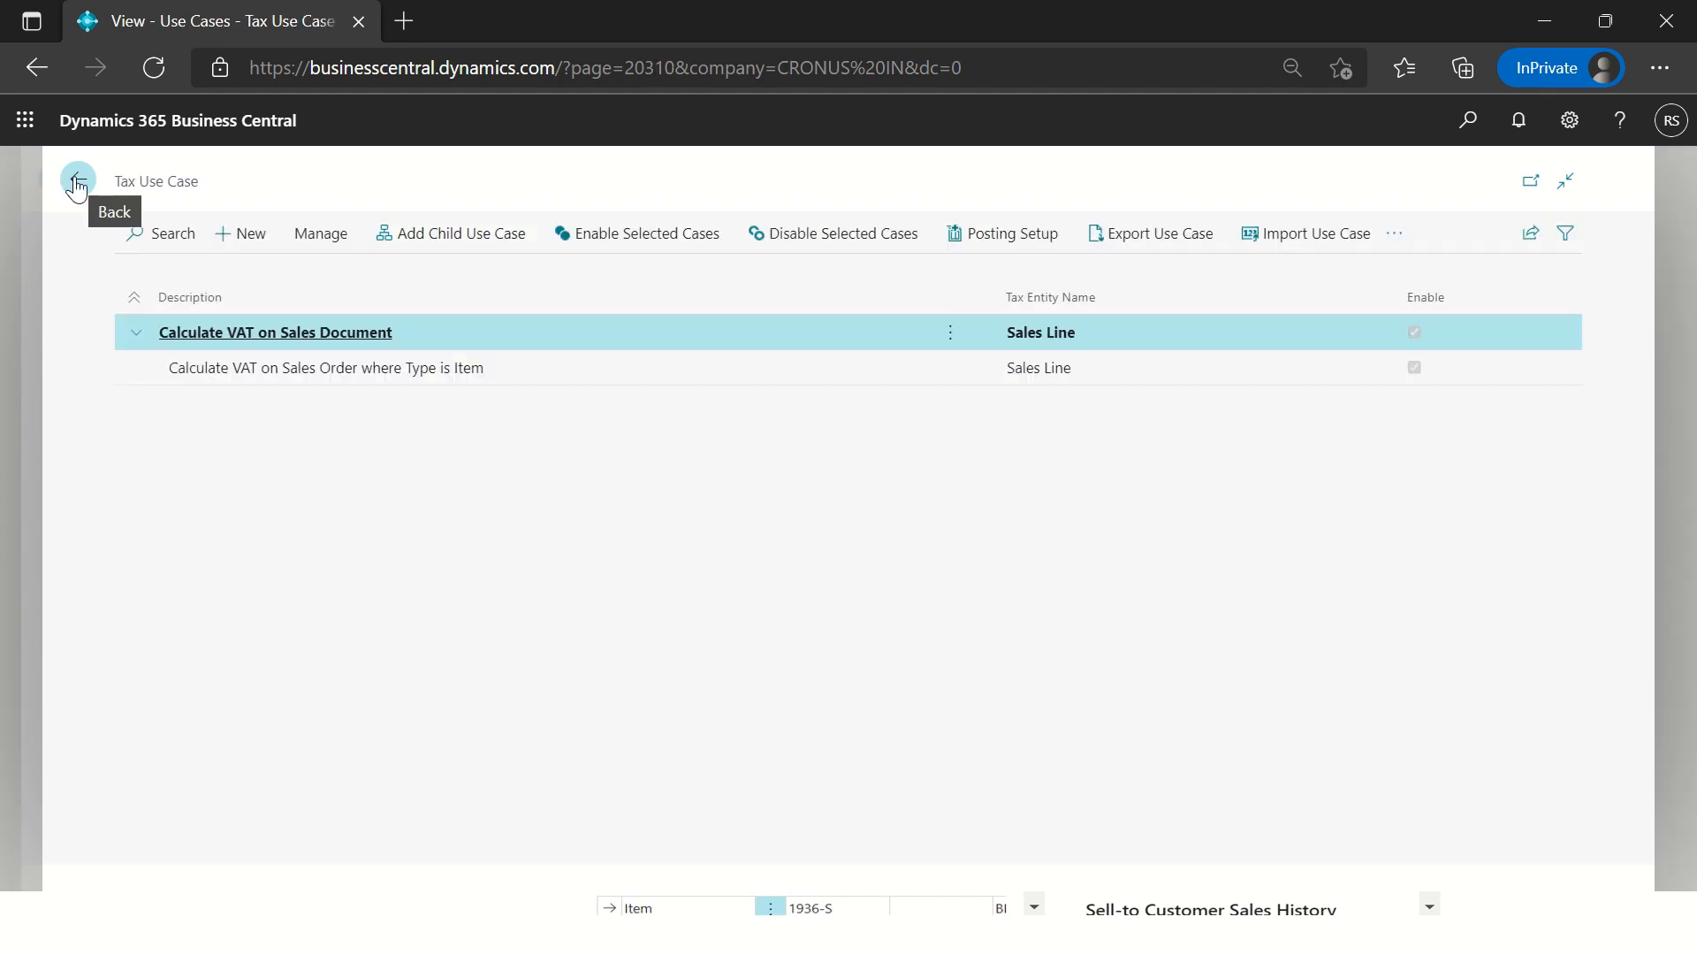
Step: Leave the use case list and open the VAT tax type from the Tax Types page
click(77, 185)
click(77, 185)
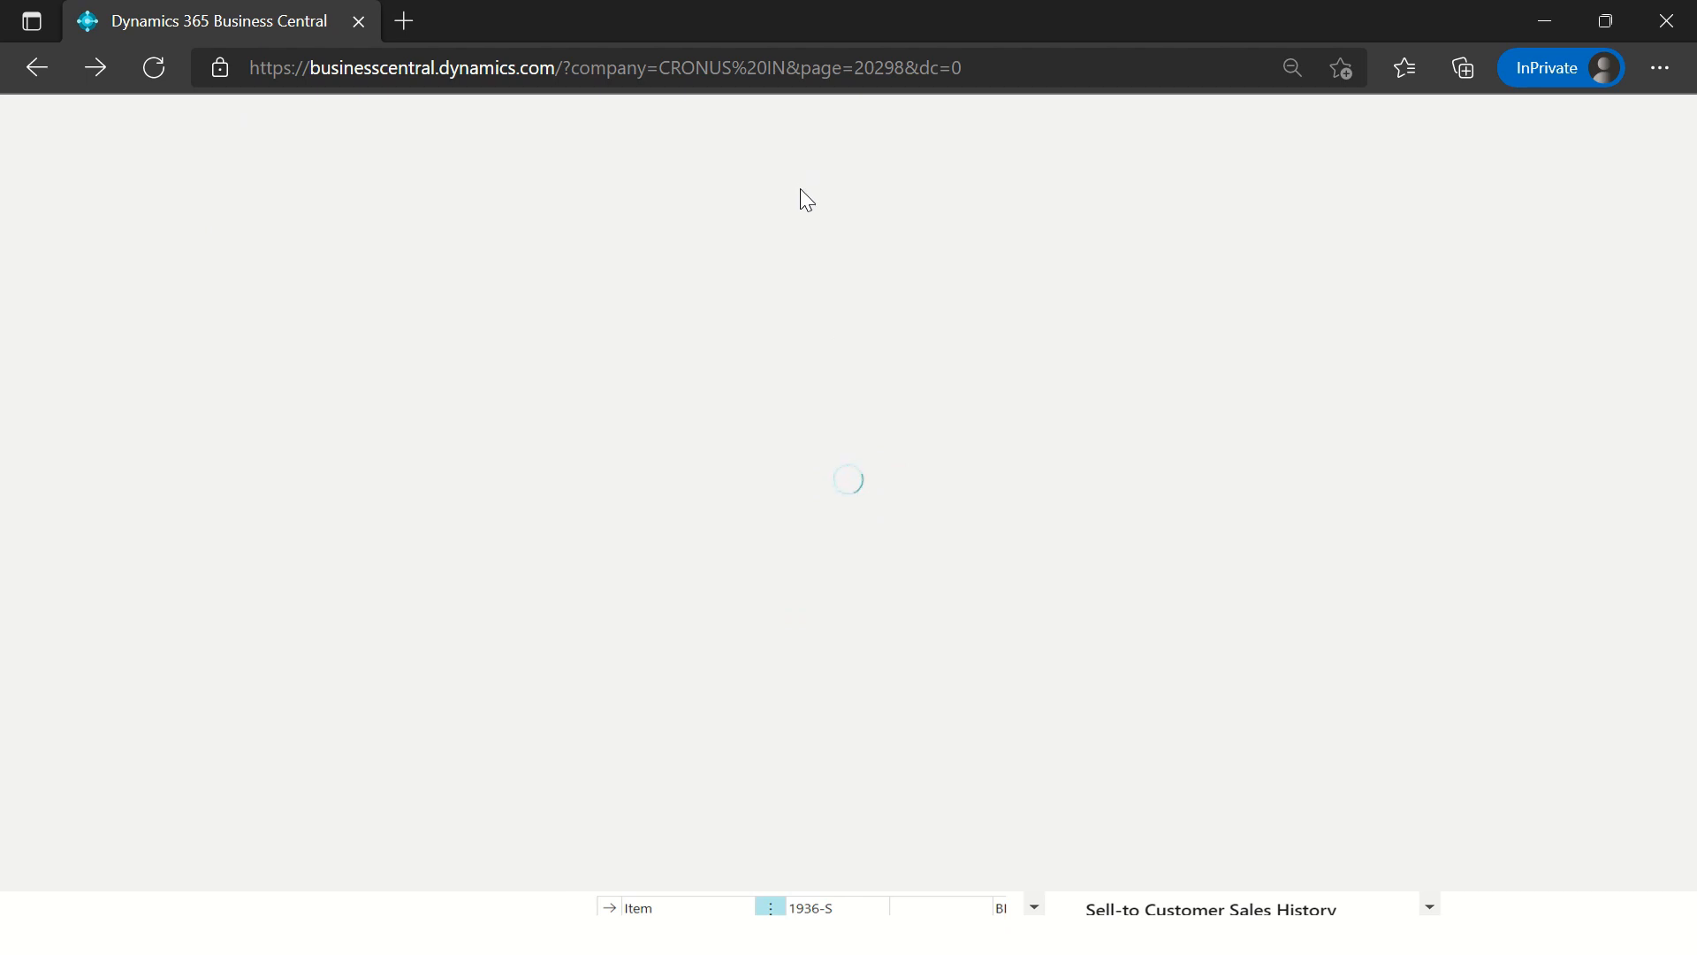
click(109, 175)
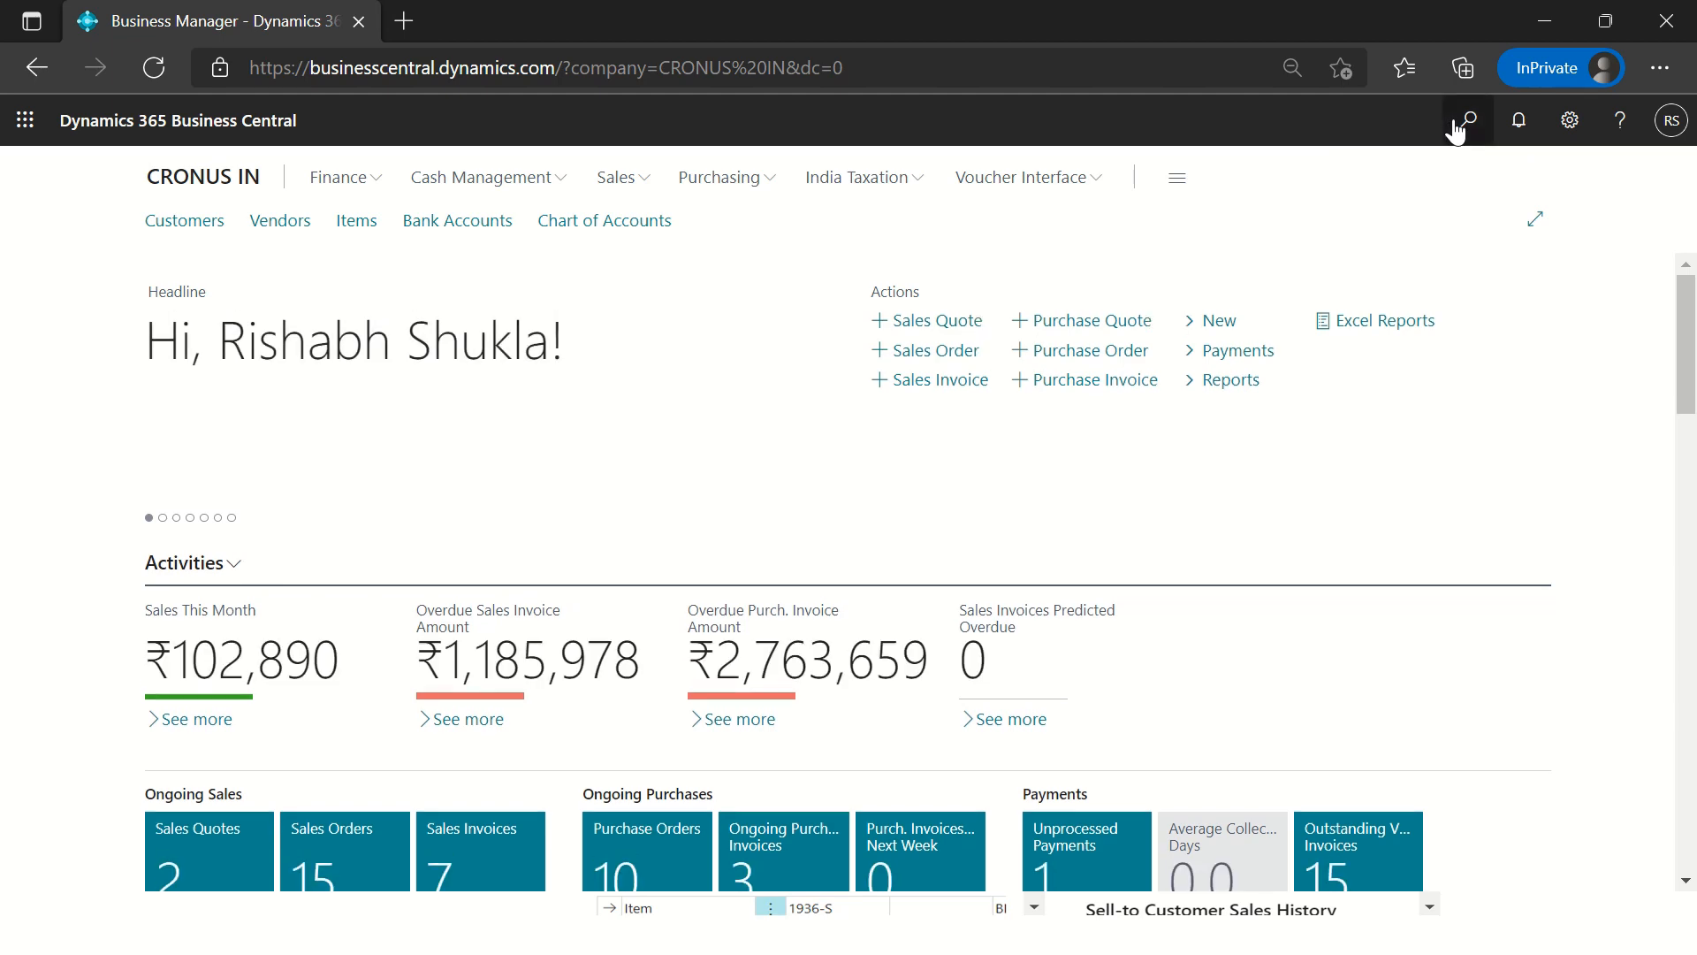
click(1456, 126)
text(Tax types)
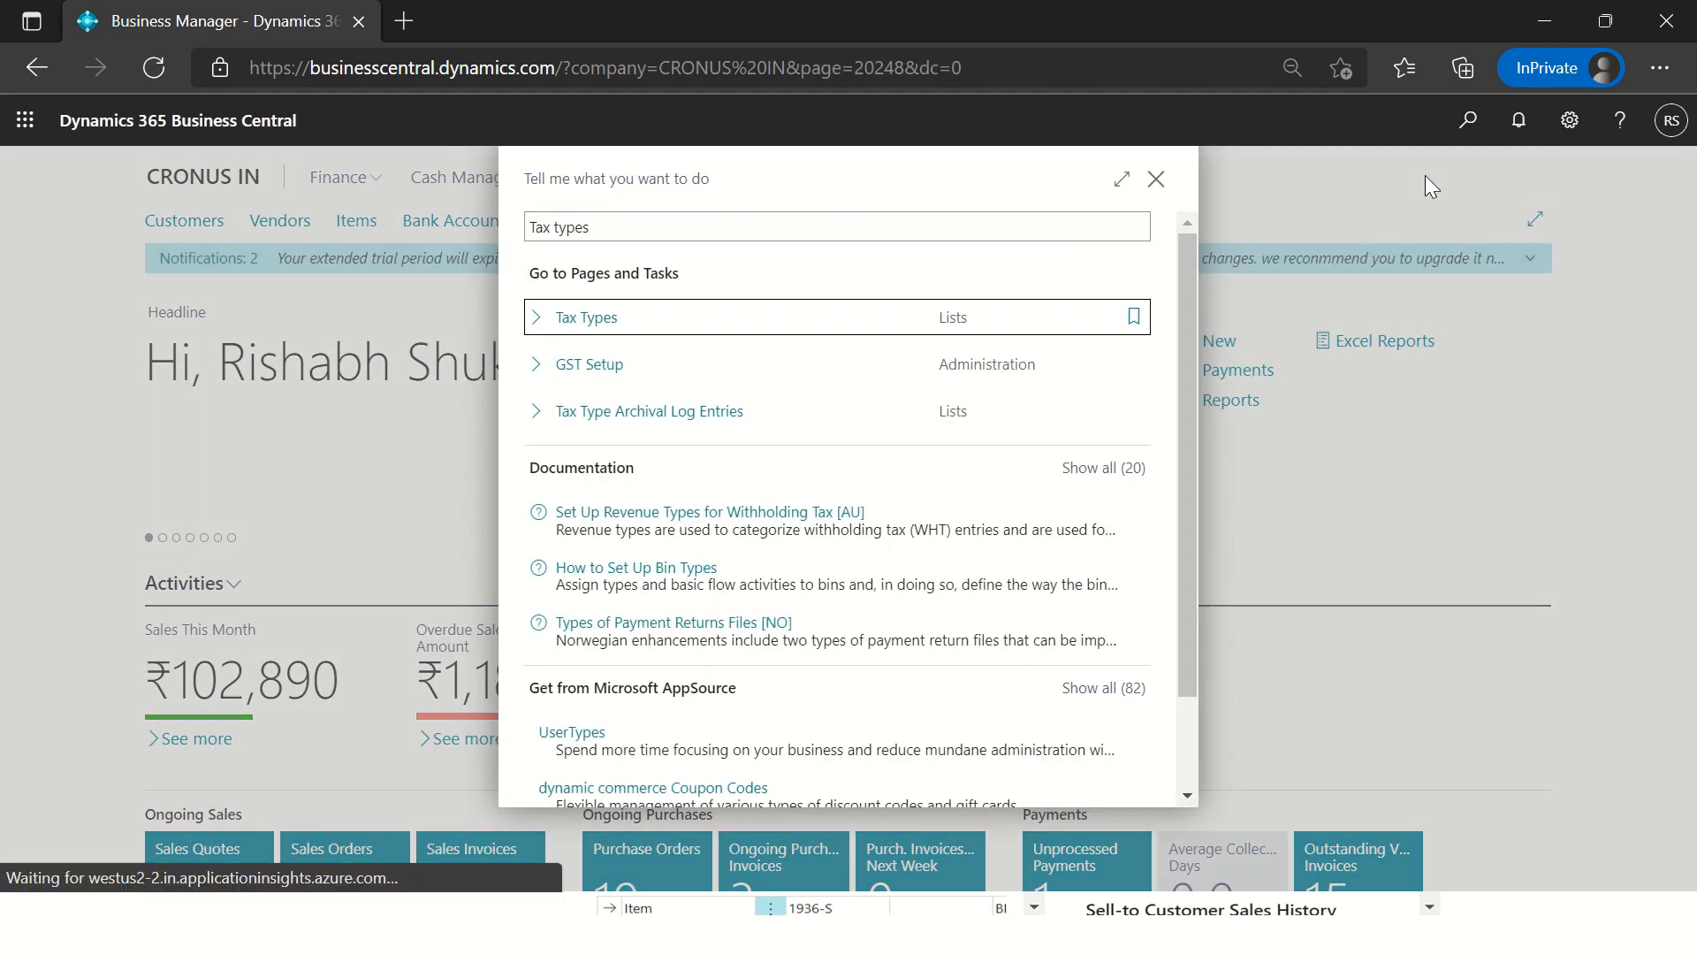
key(Return)
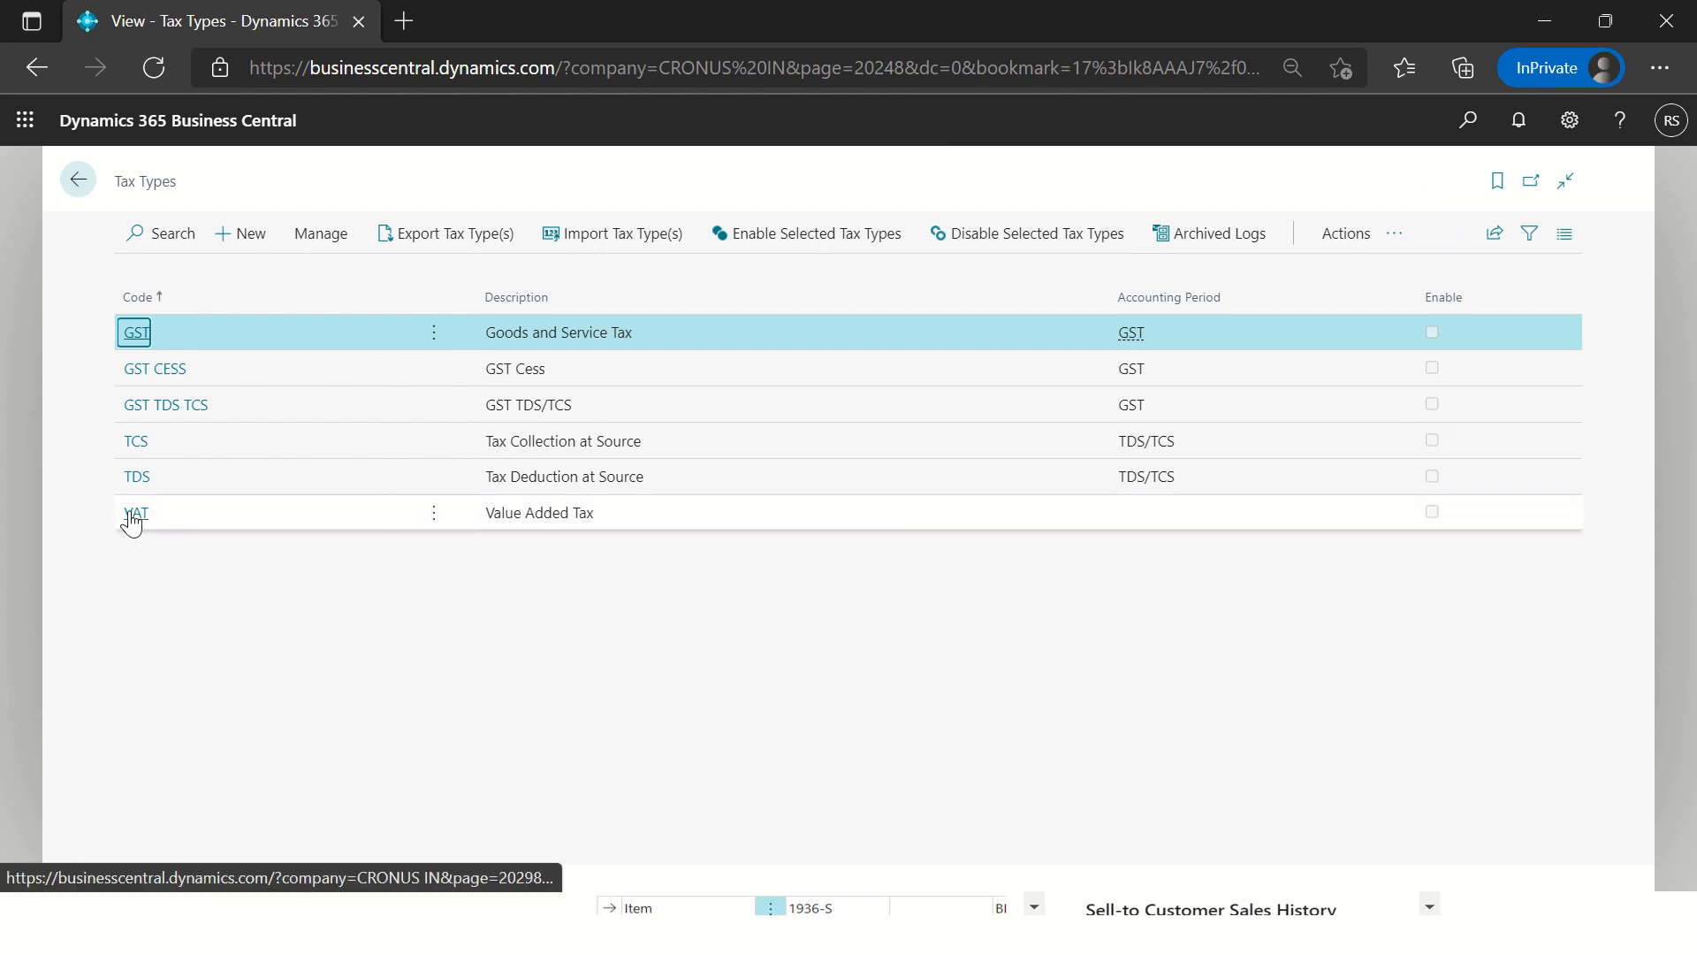
click(132, 515)
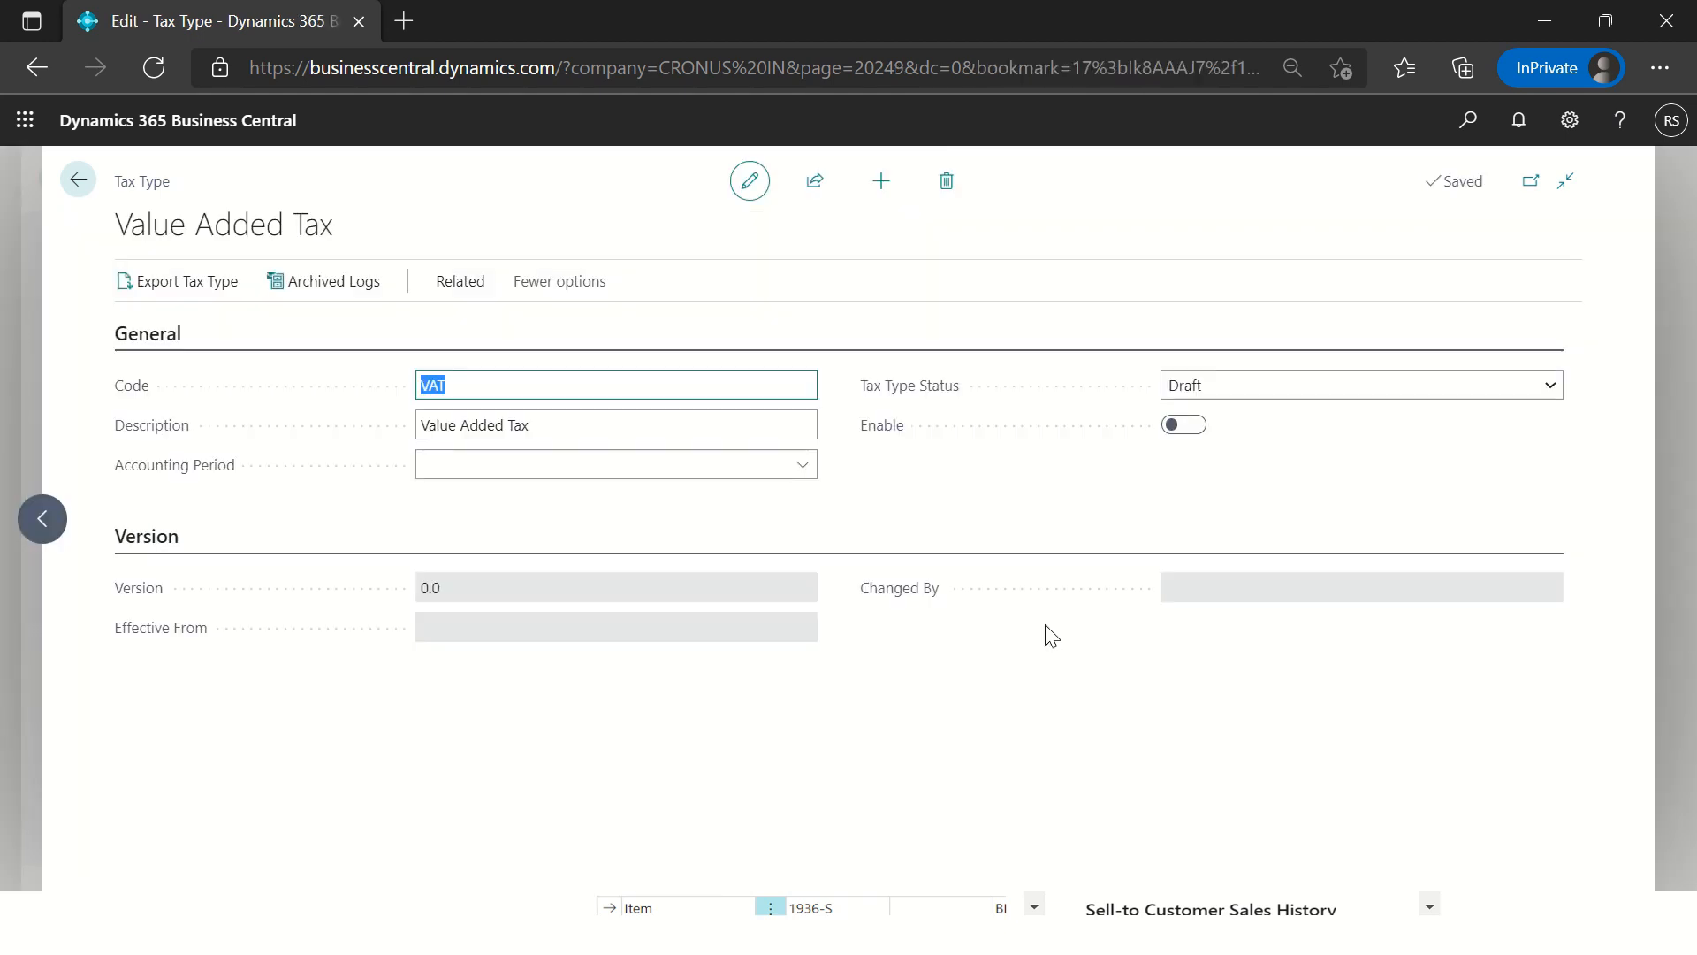
Step: Set the VAT tax type's status to Released, enable it, and return to the home page
click(1252, 399)
click(1224, 436)
click(1184, 425)
click(587, 424)
key(Escape)
key(Escape)
Step: Search for the Use Case Tree page and open it
click(1467, 120)
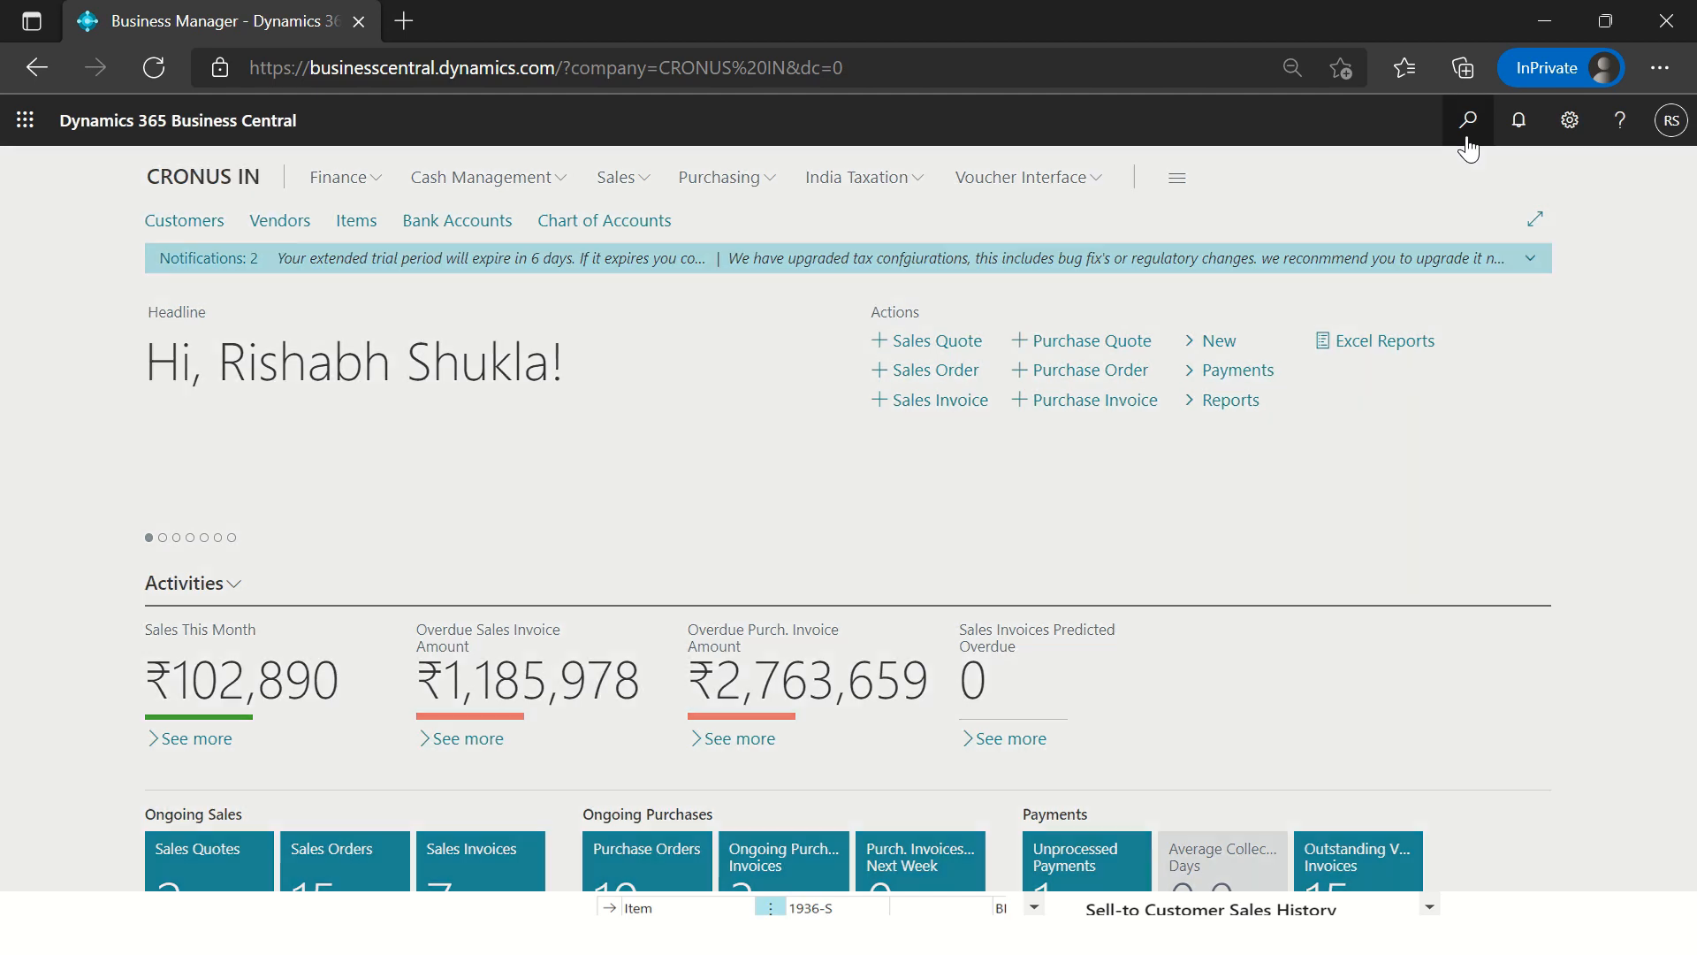
text(use cas)
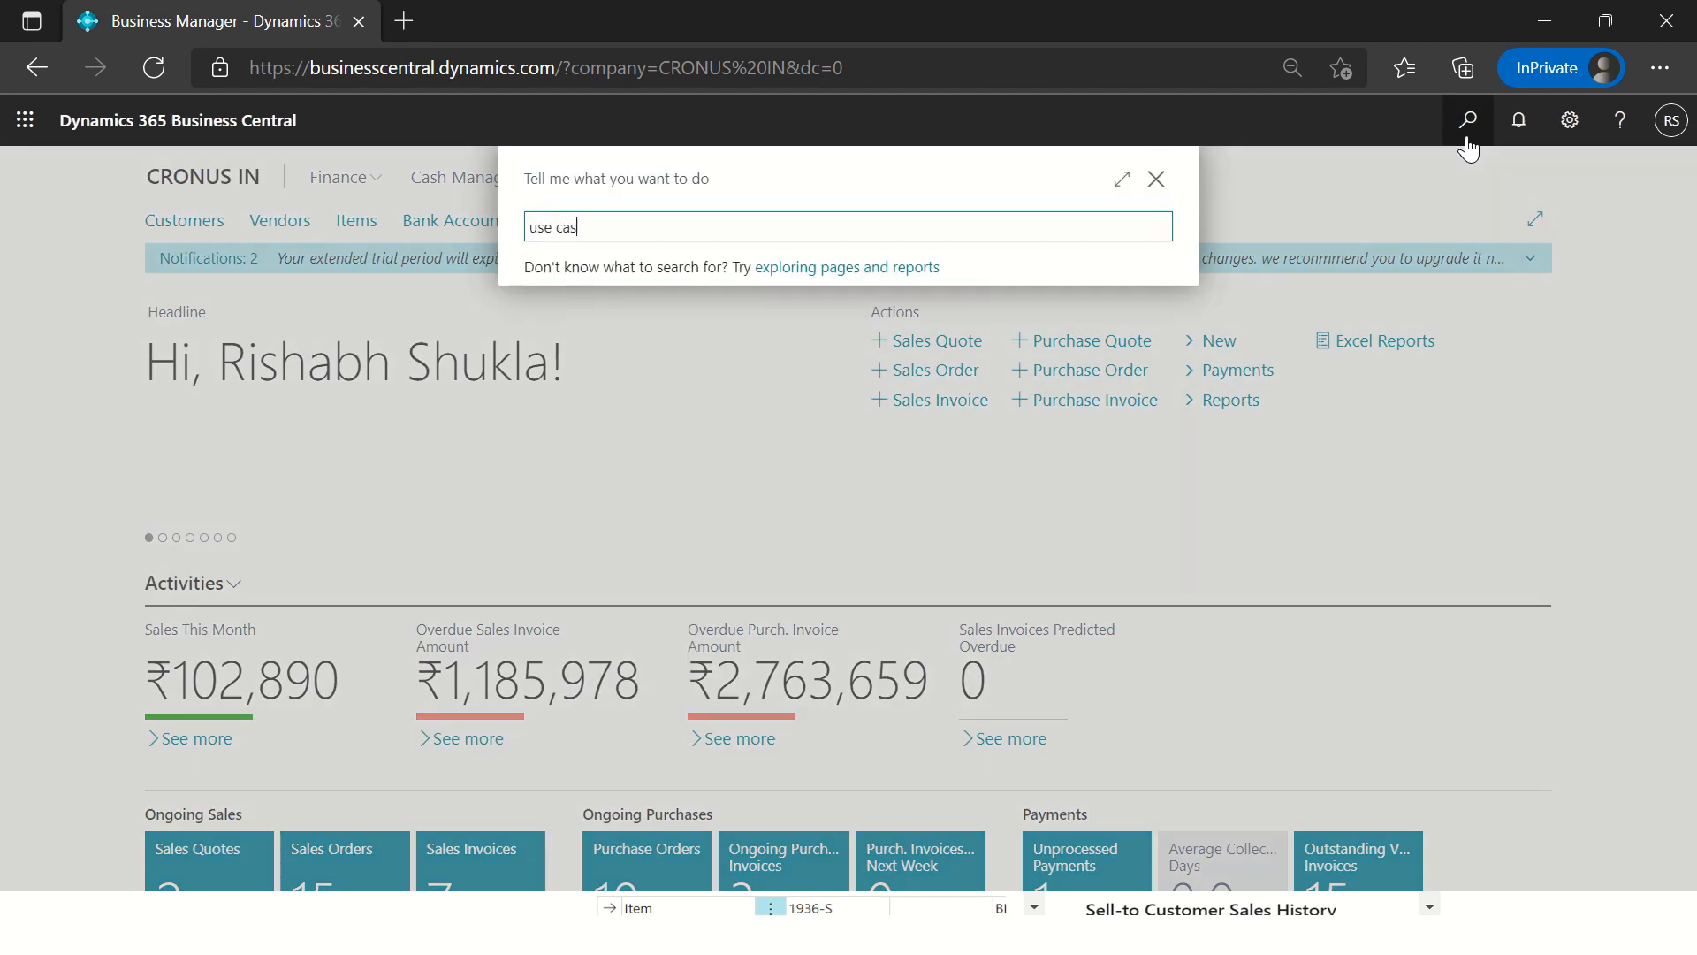
text(e tr)
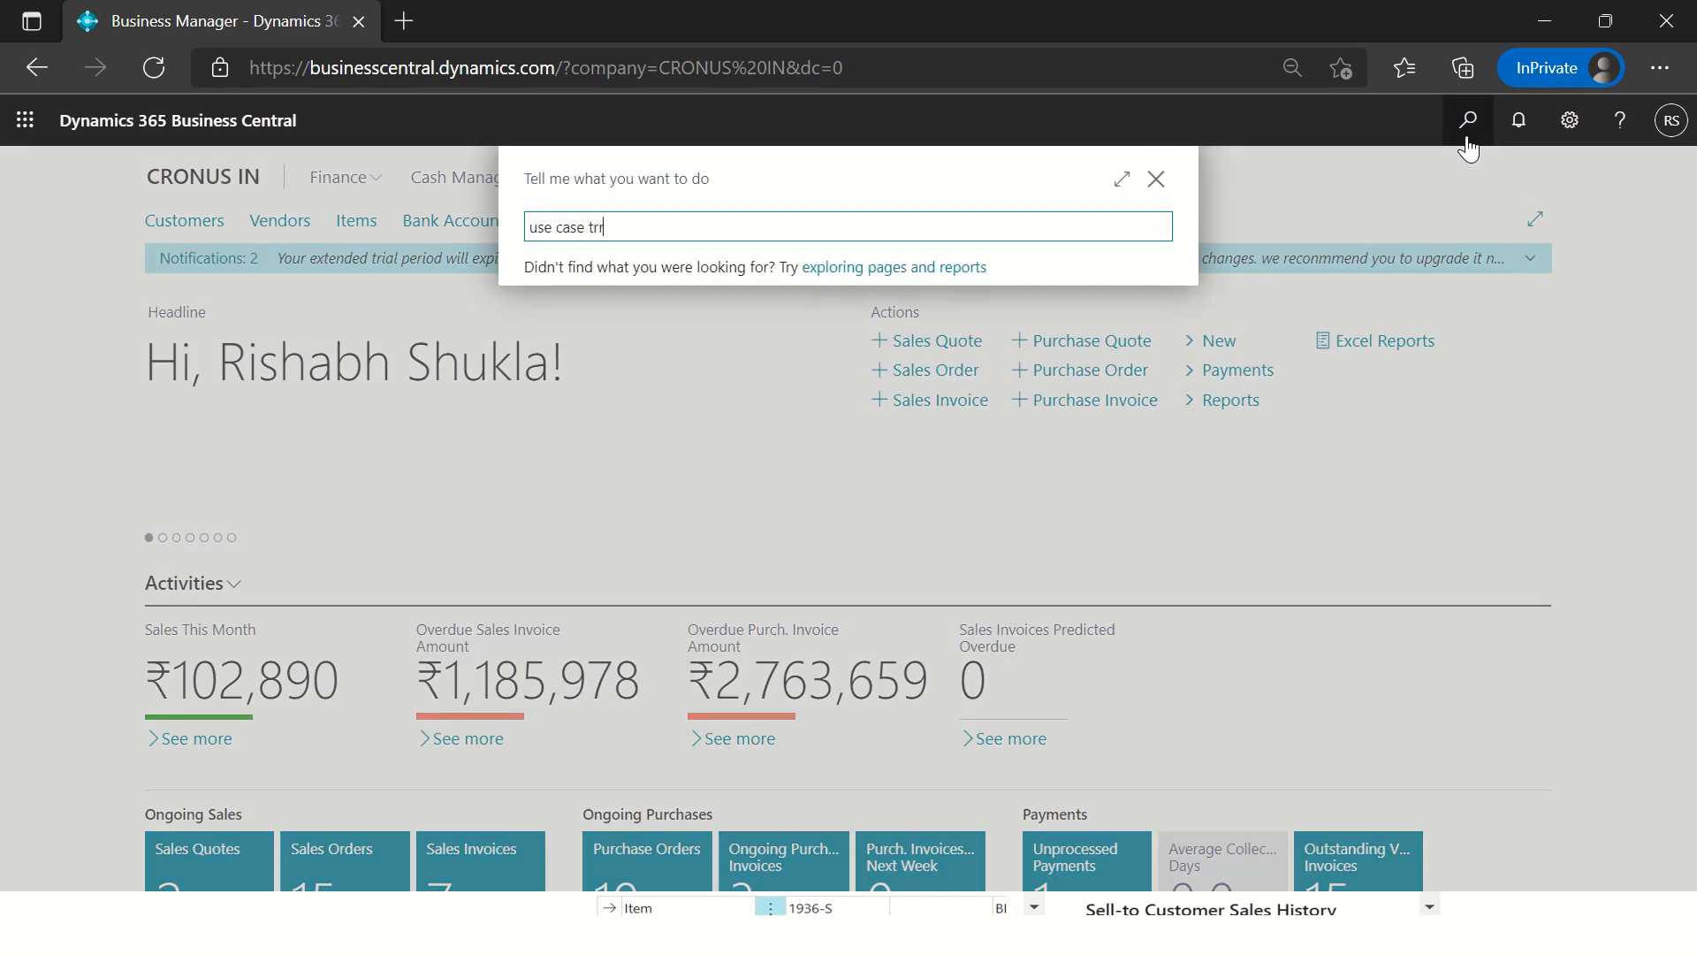
text(ee)
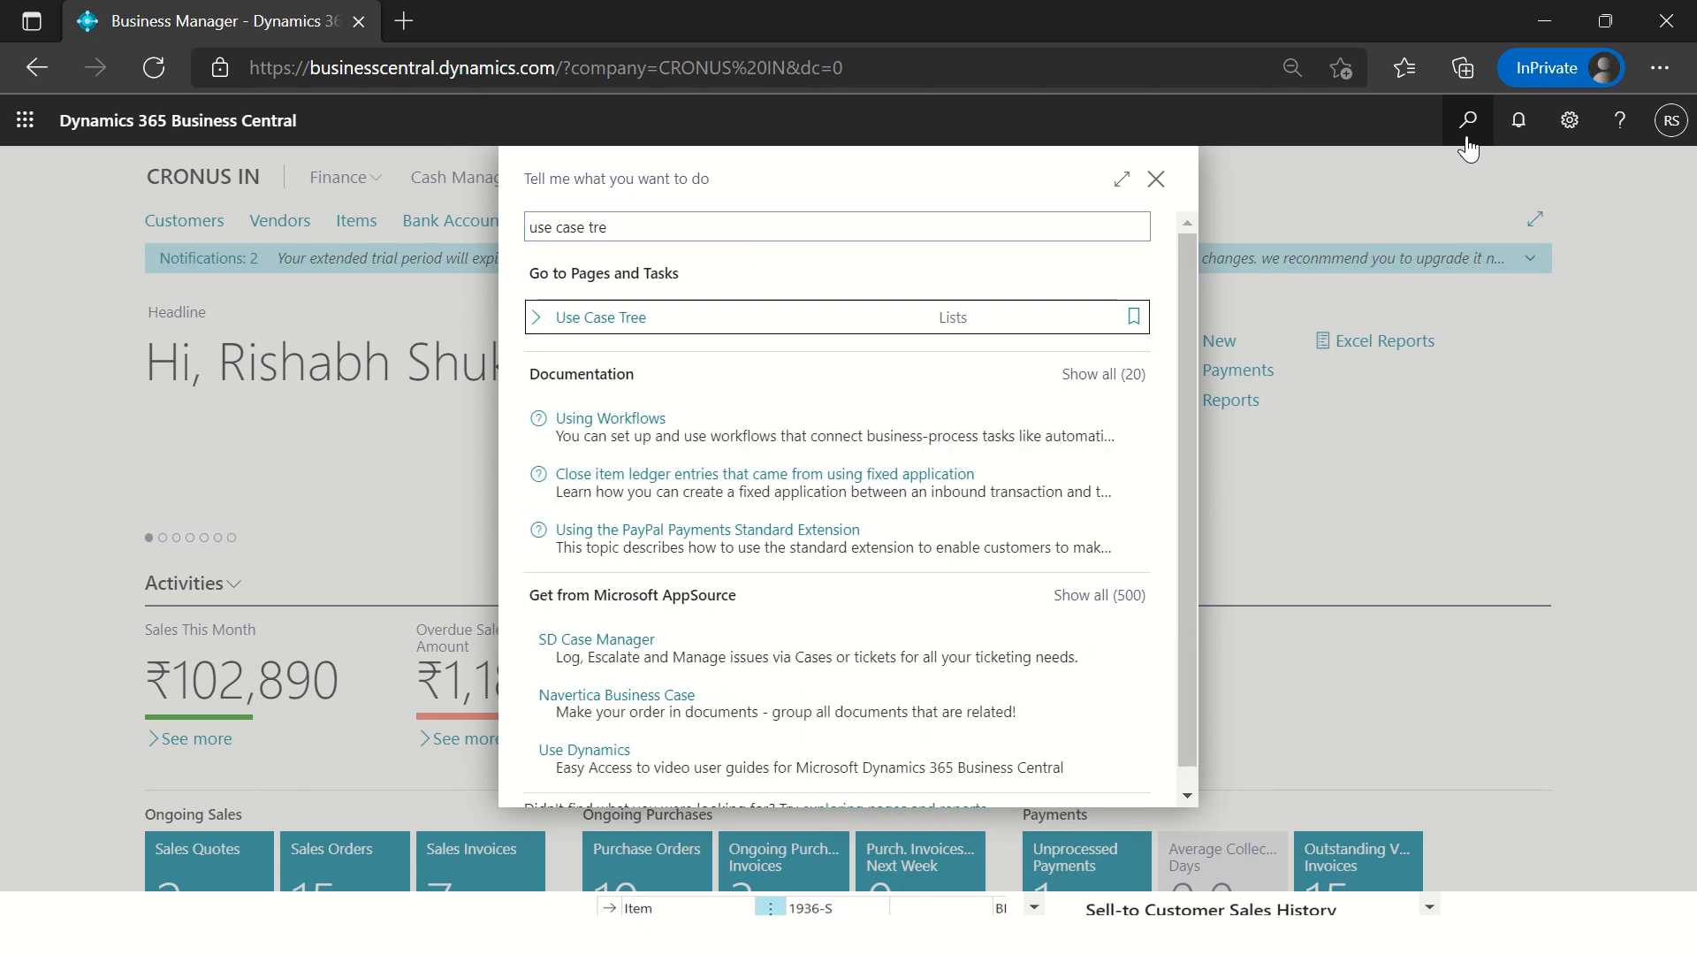
key(Return)
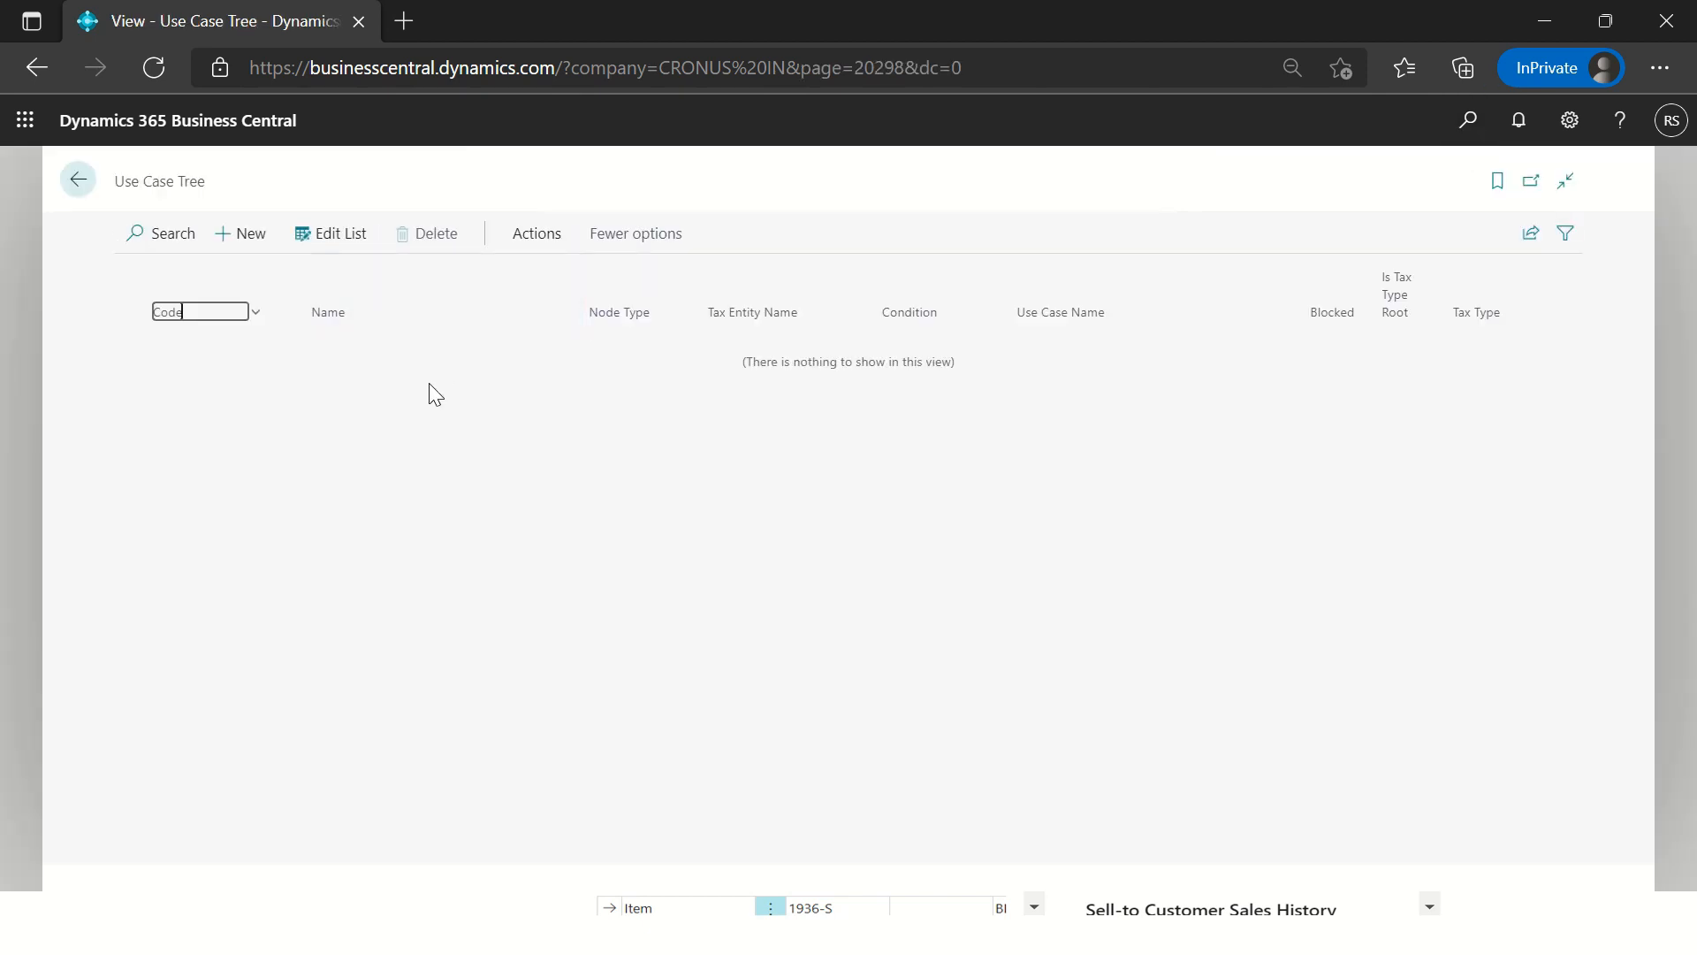
Step: Add a use case tree node with code TE-00001, name VAT and node type Begin
click(276, 247)
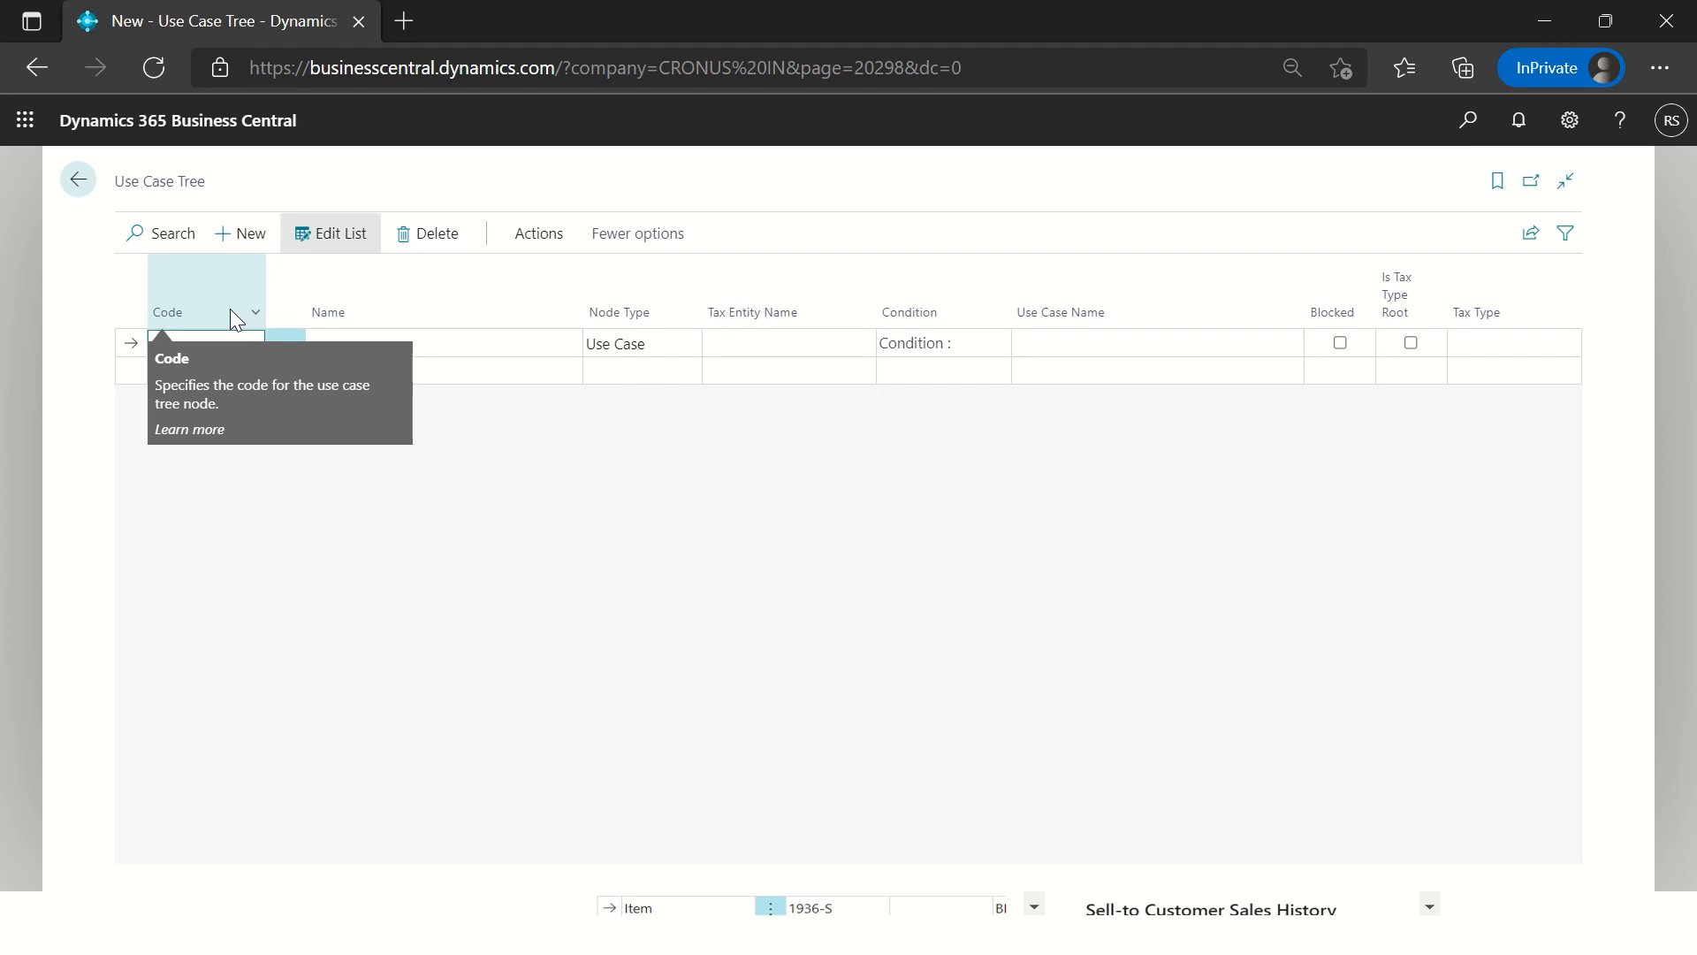
text(TE)
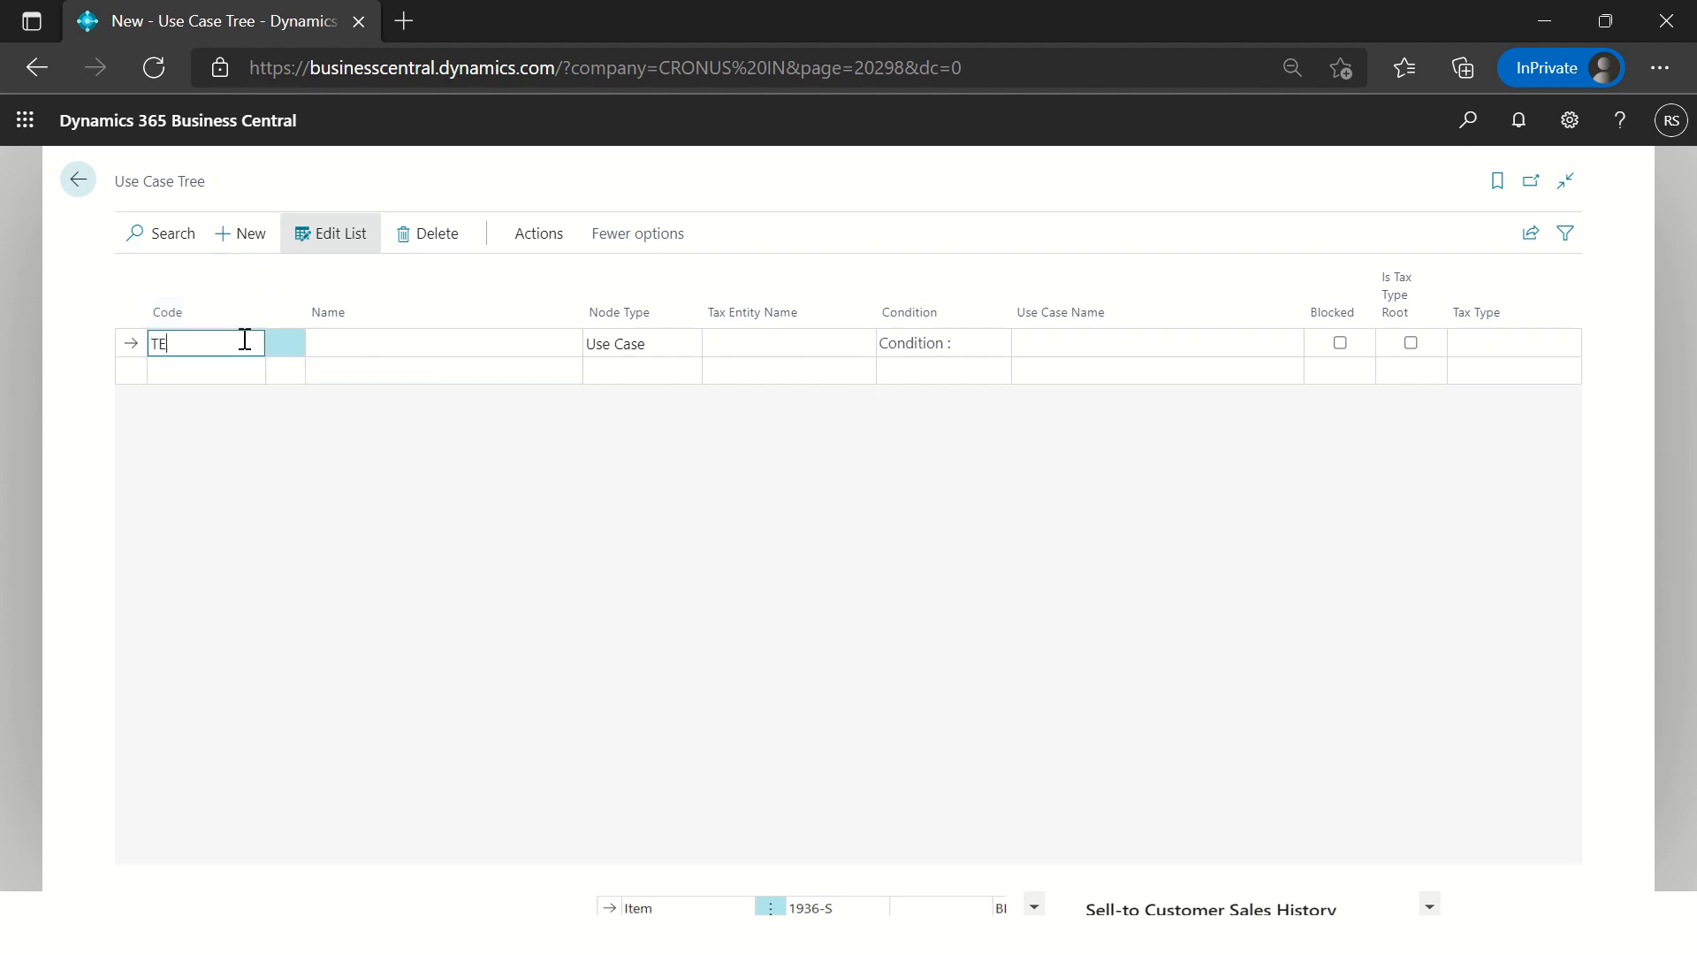
text(-00001)
key(Tab)
text(VAT)
key(Tab)
key(alt+Down)
key(Down)
key(Down)
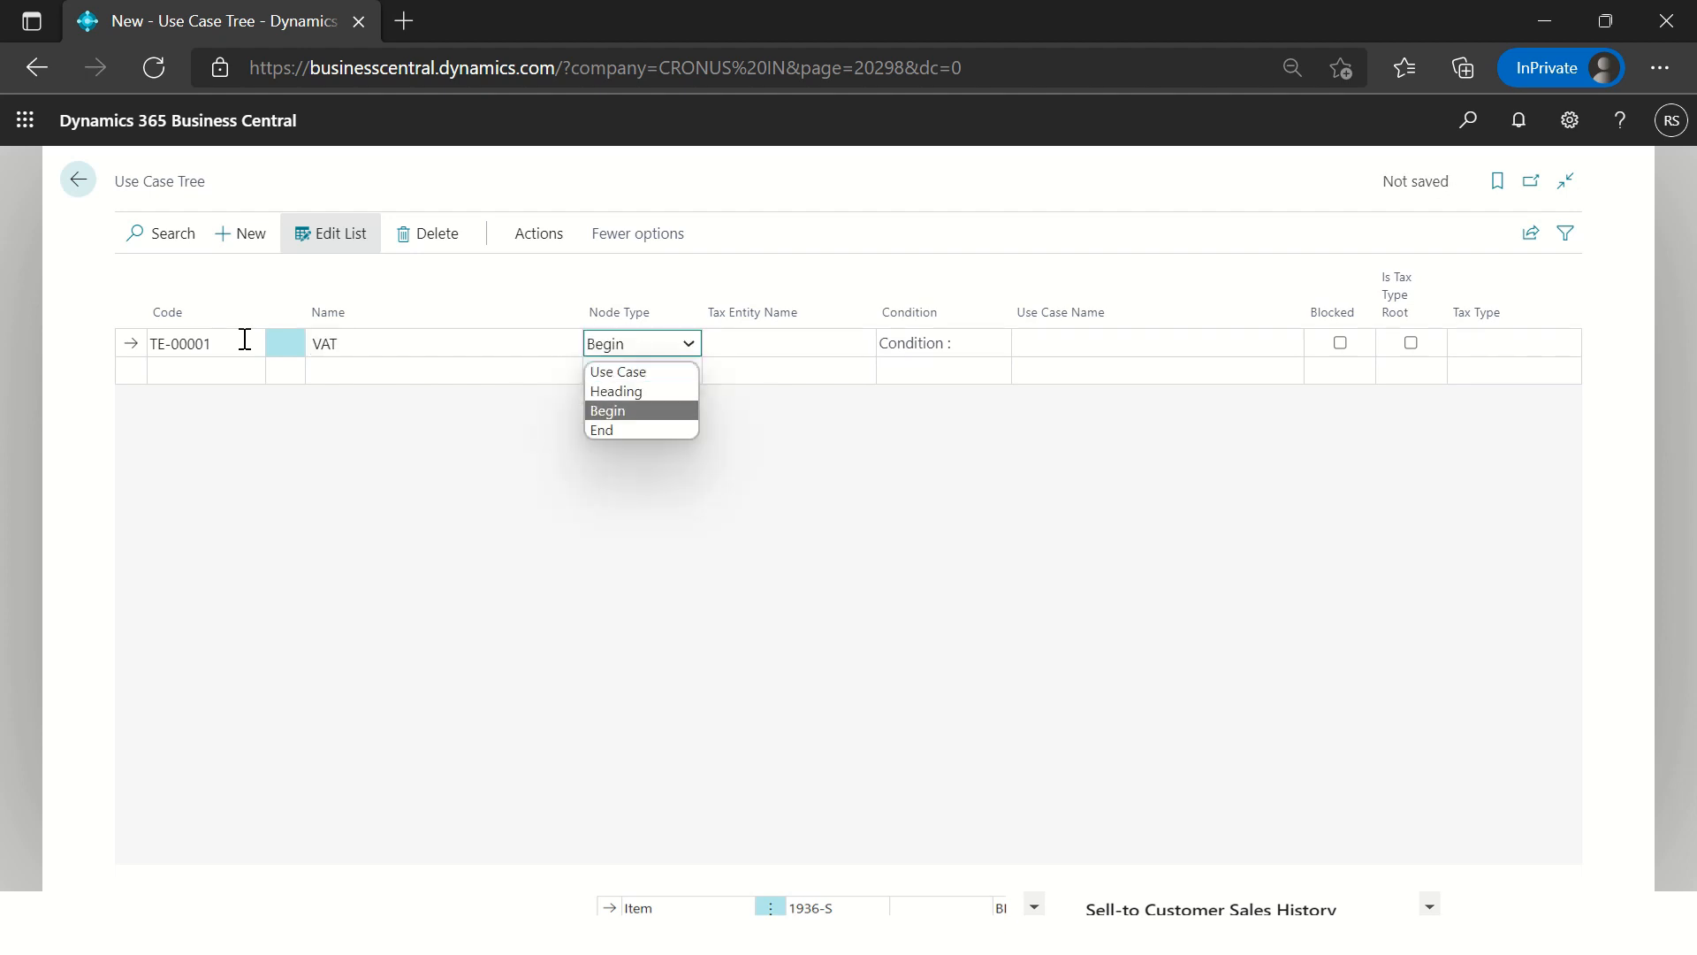
Step: Mark node TE-00001 as a tax type root and assign it the VAT tax type
key(Tab)
key(Tab)
key(Tab)
key(space)
key(Tab)
text(VAT)
key(Down)
key(Up)
key(alt+Down)
key(shift+Tab)
key(shift+Tab)
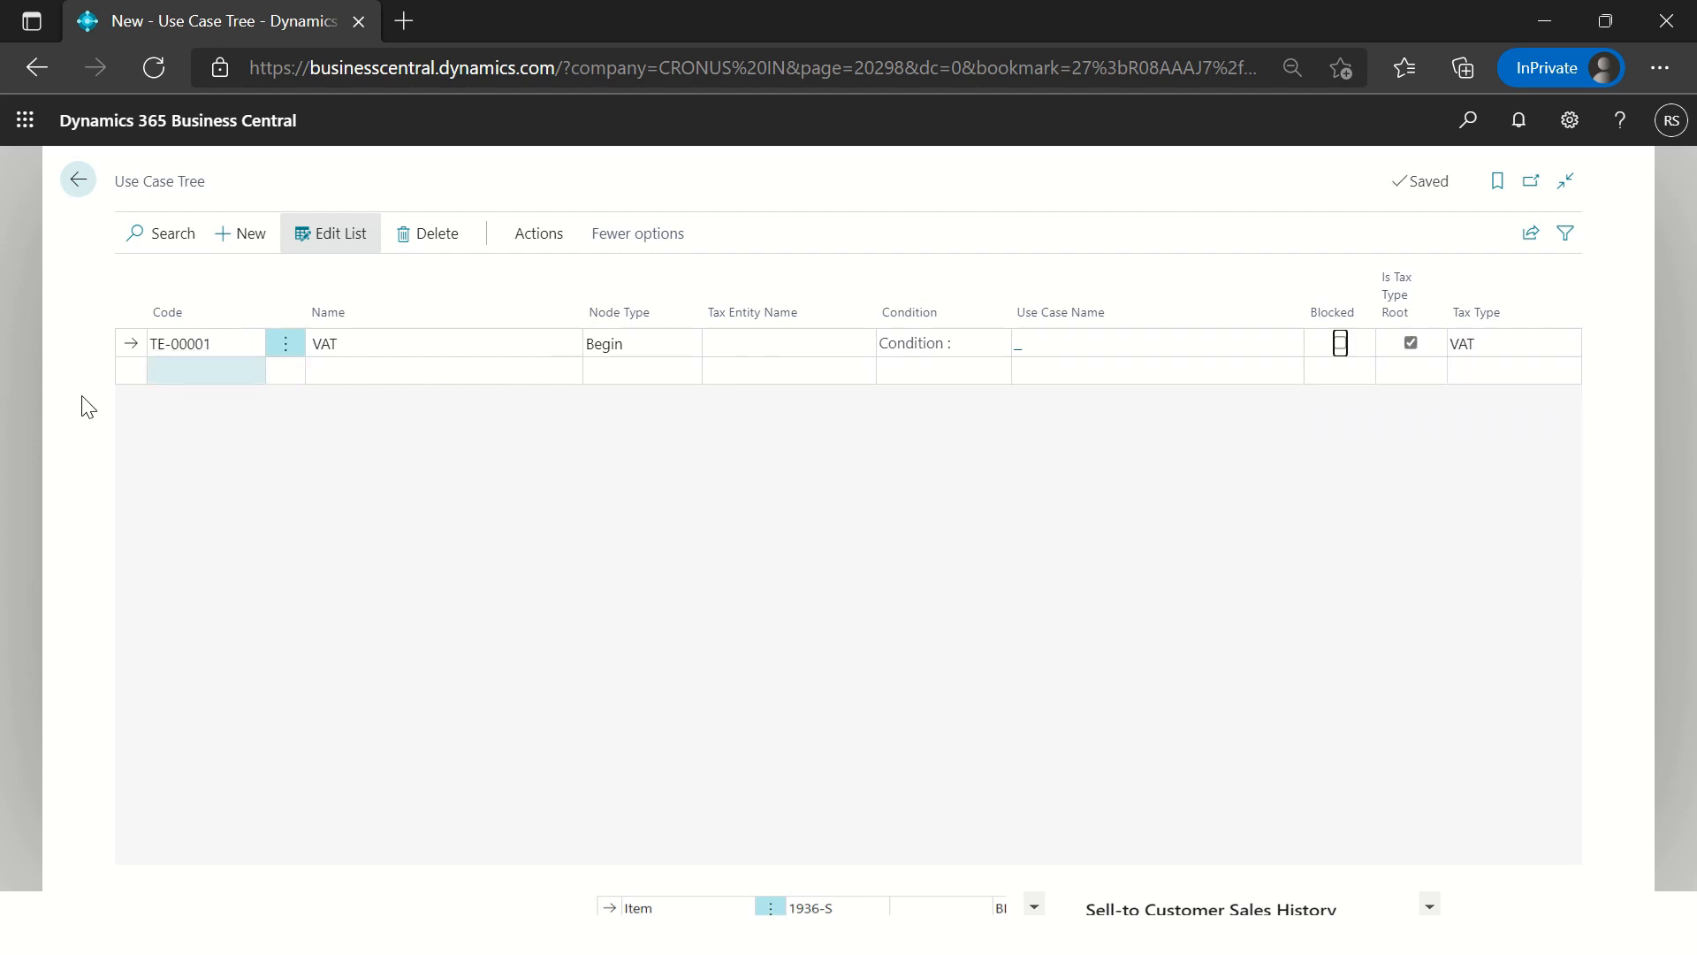
Step: Set the tax entity of the VAT Begin node to Sales Line
click(186, 367)
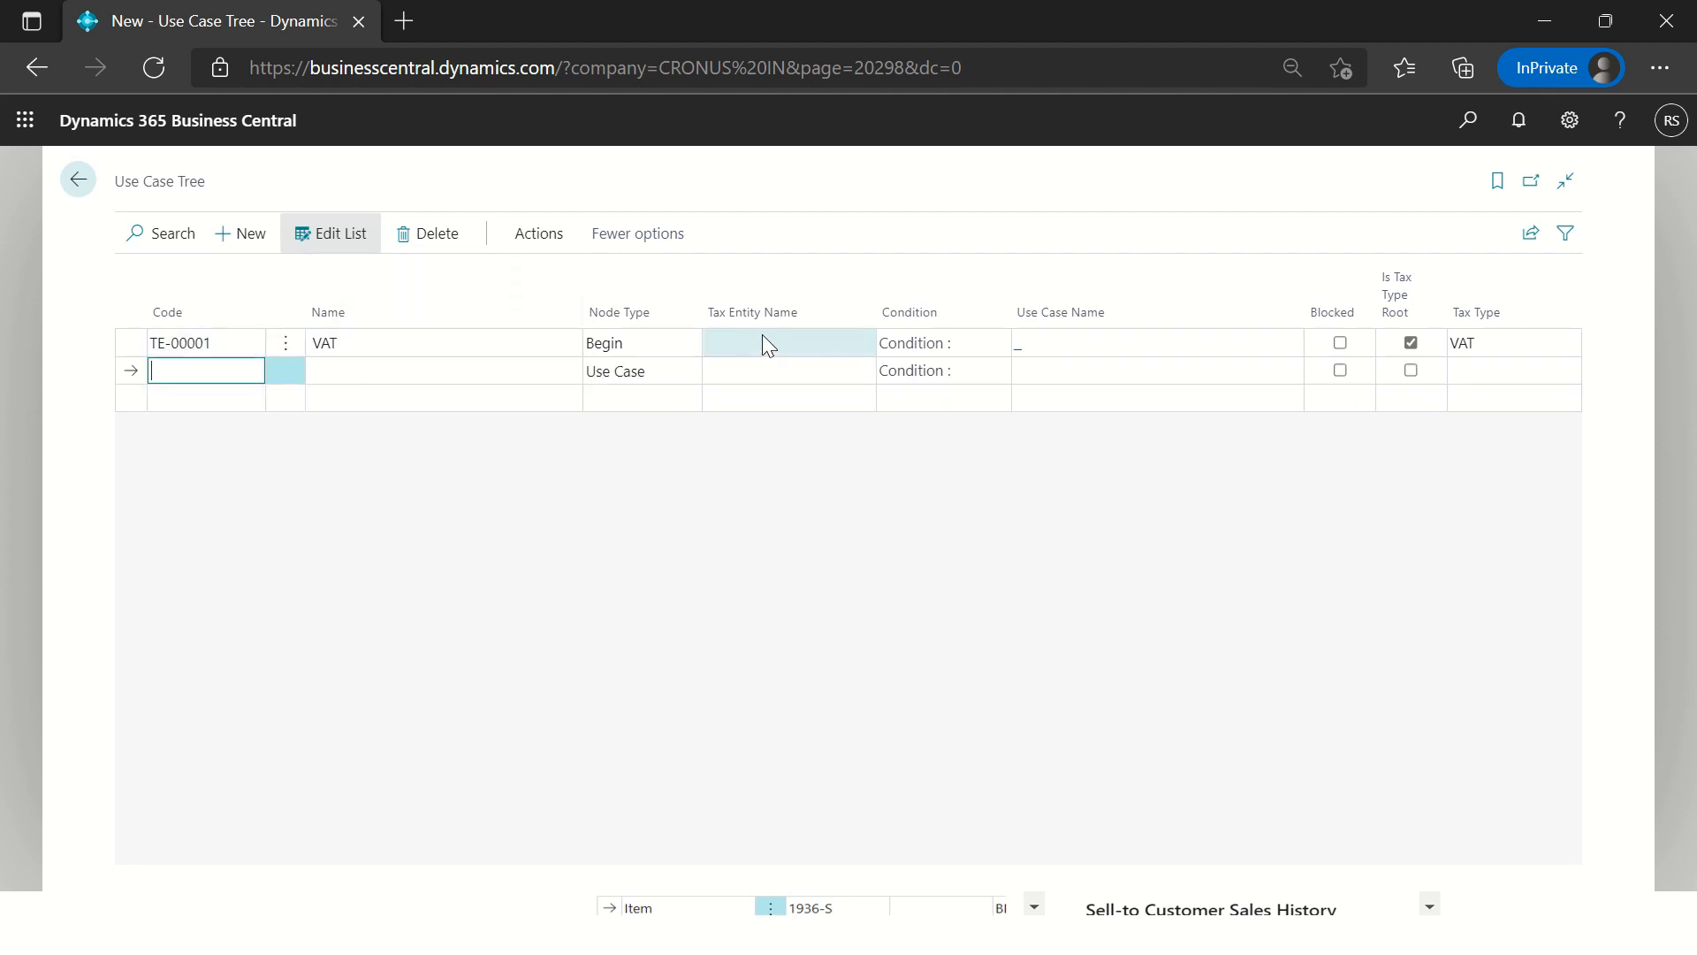
text(TE)
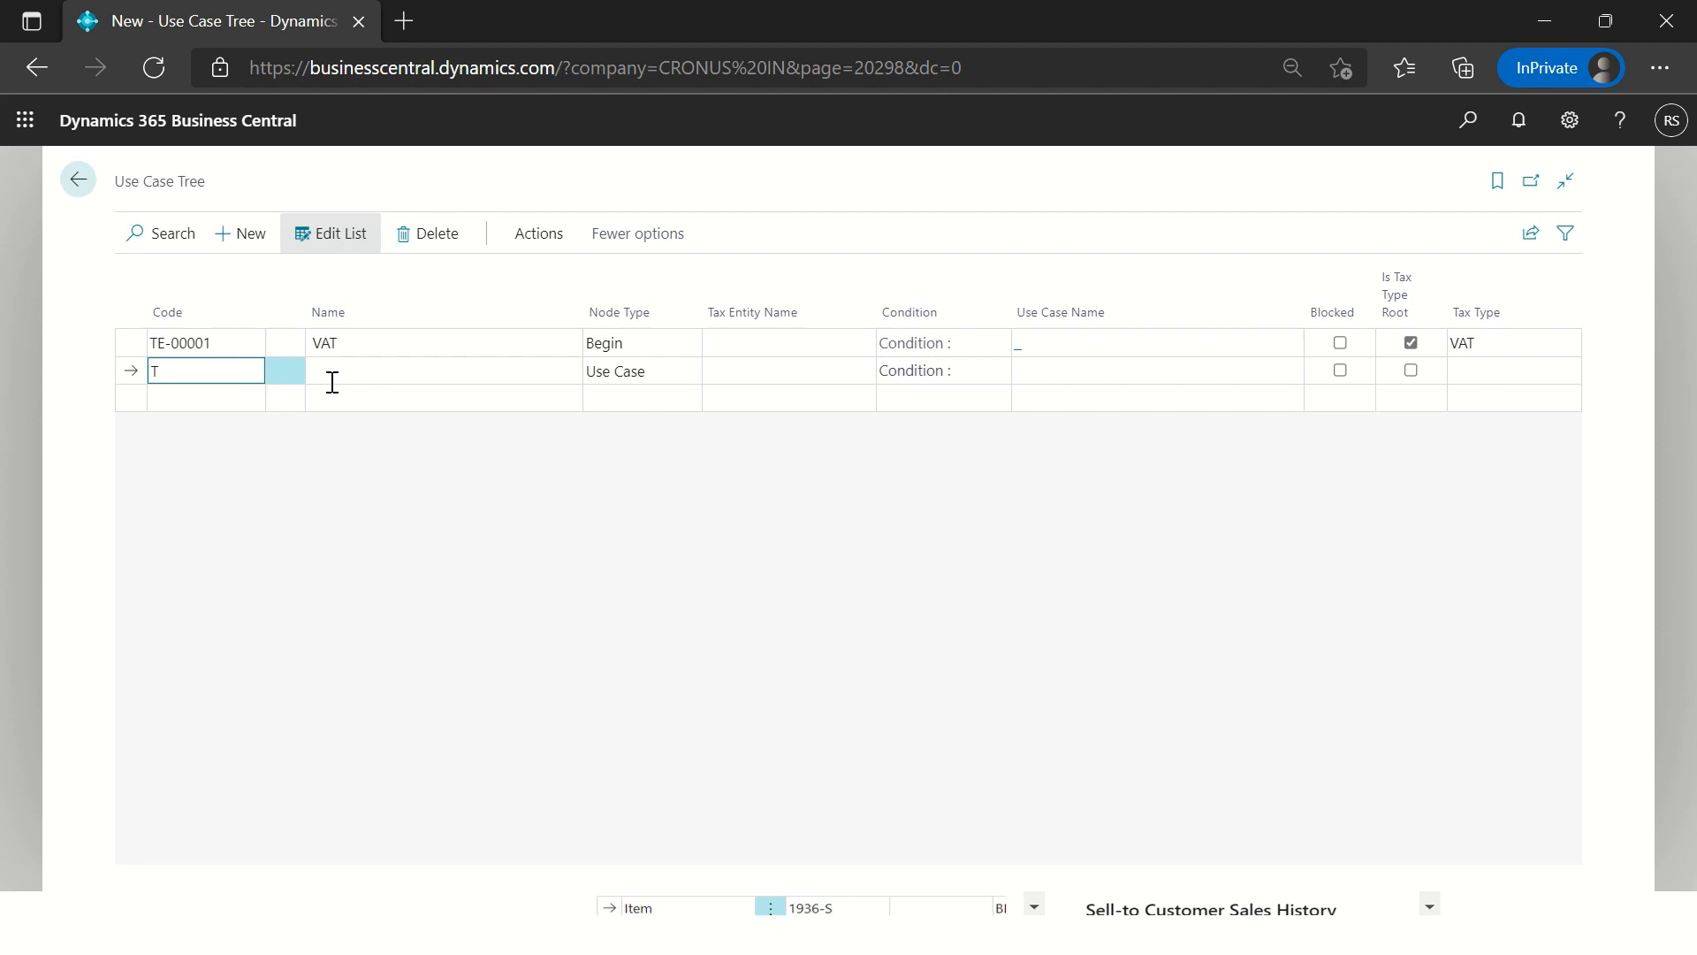
key(Up)
key(Tab)
key(Tab)
key(Tab)
text(Sales Line)
key(Return)
key(shift+Tab)
key(shift+Tab)
key(shift+Tab)
key(shift+Tab)
key(shift+Tab)
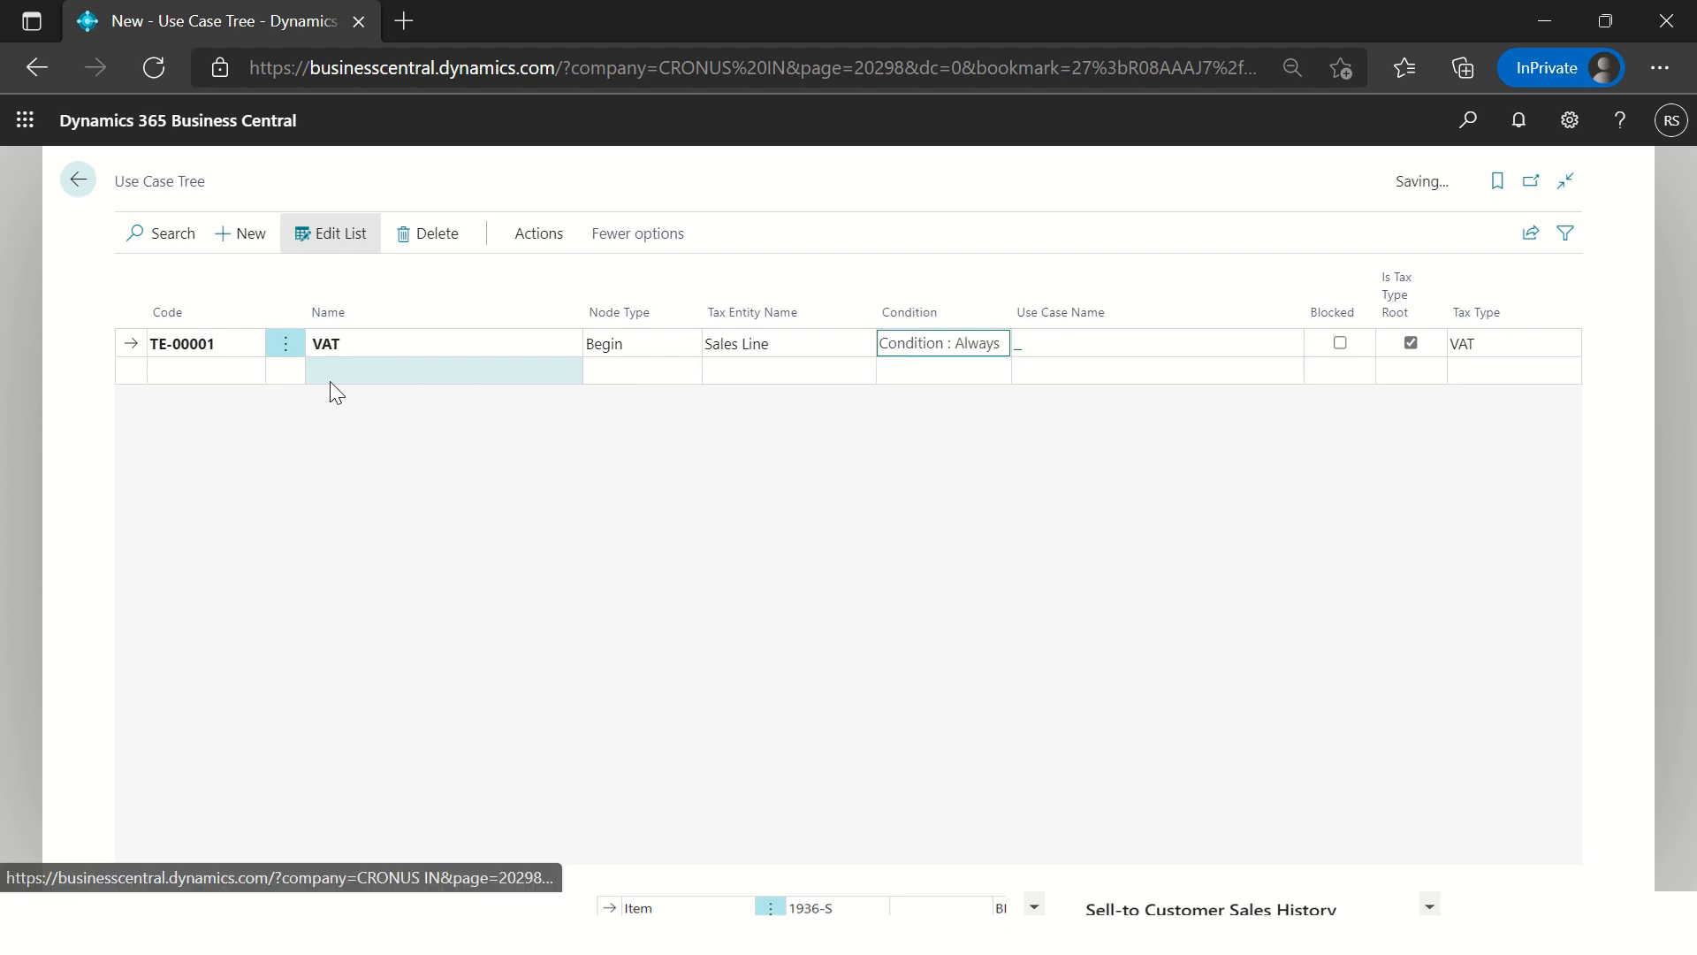
key(Tab)
key(Tab)
key(Tab)
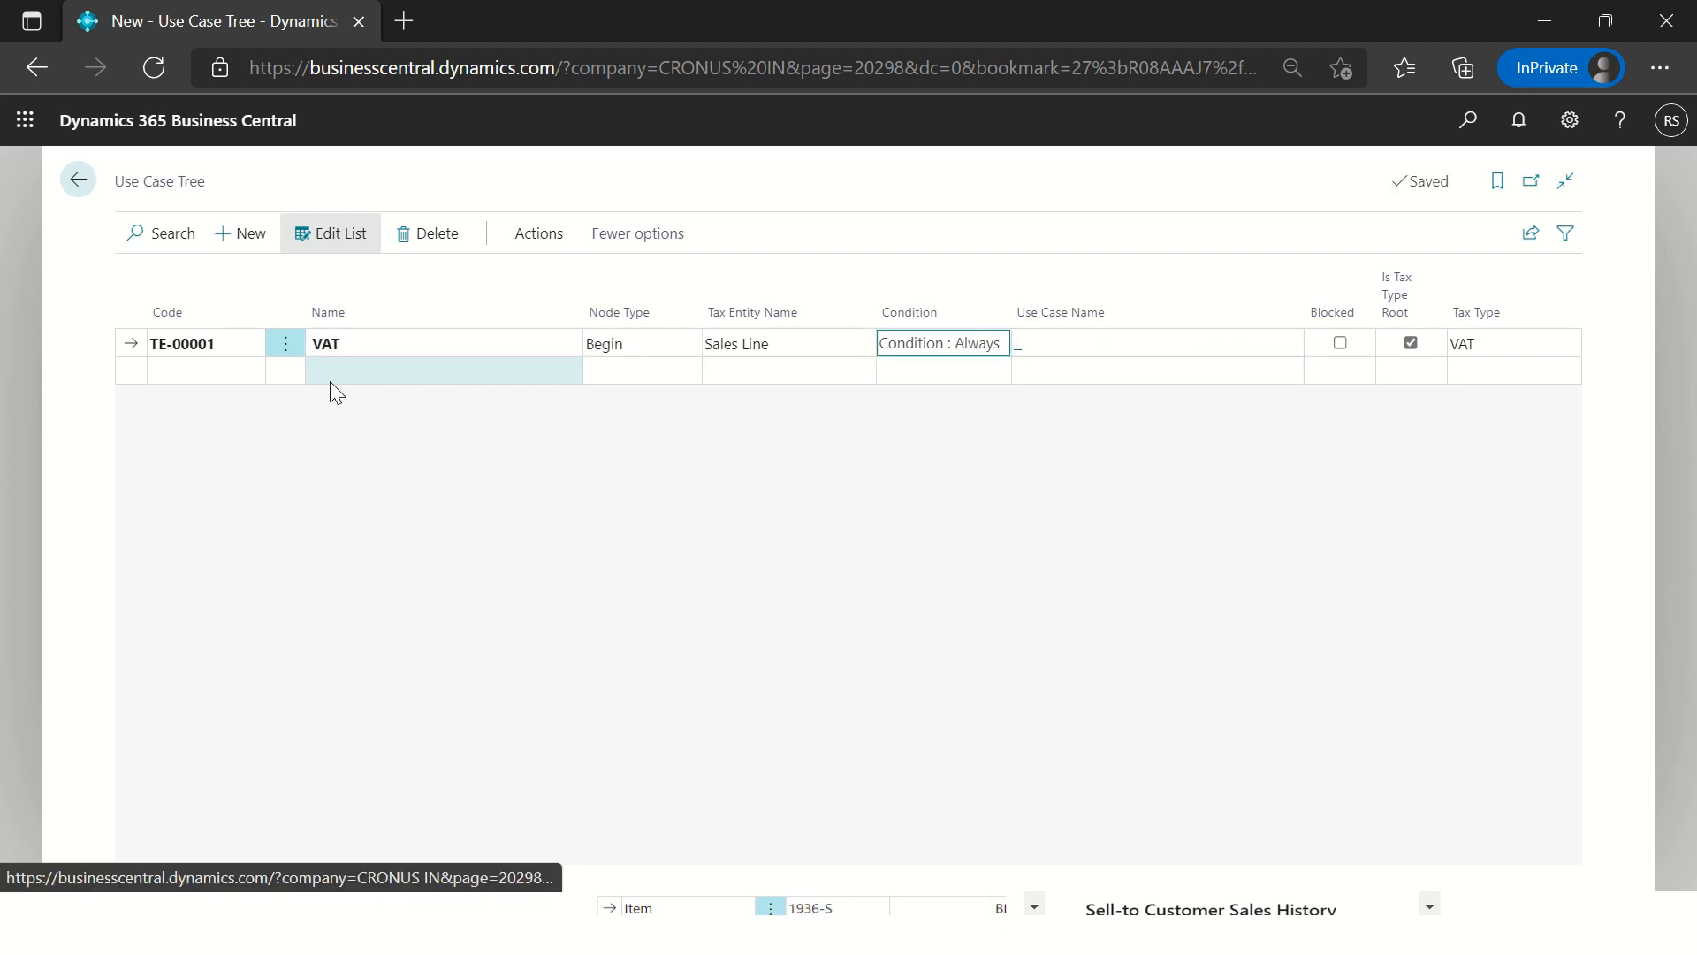
Step: Open the VAT Begin node's record conditions and filter the Sales Line's No. field to <>''
click(981, 353)
click(825, 460)
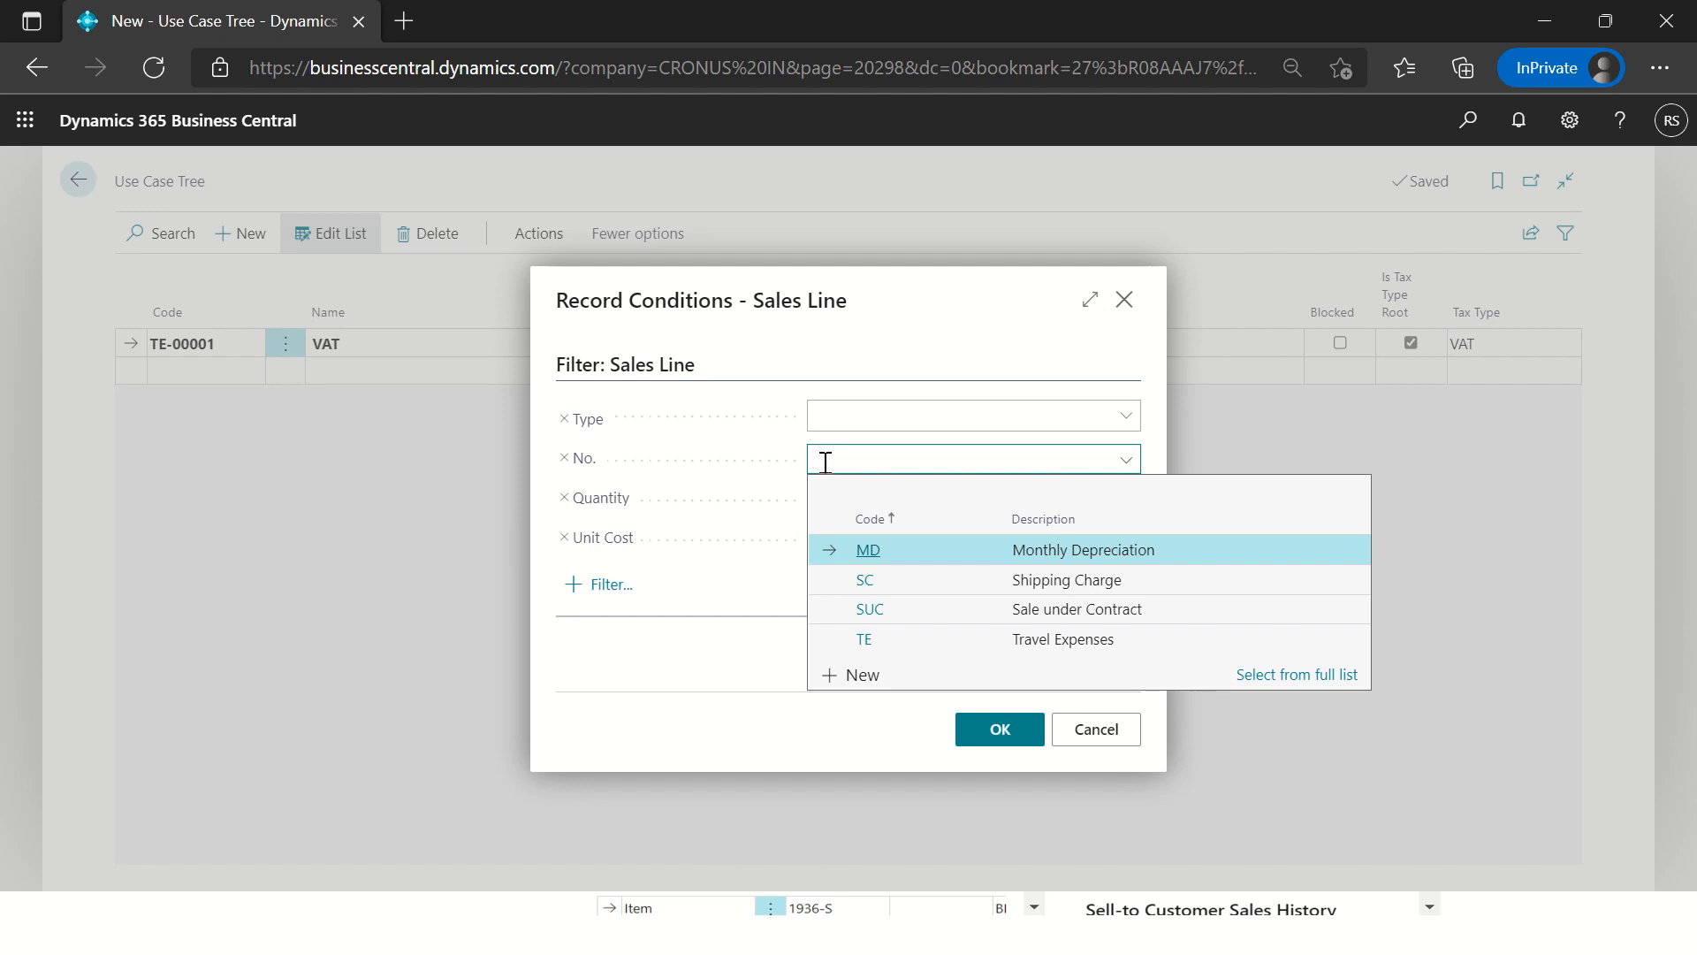
text(>'')
key(Tab)
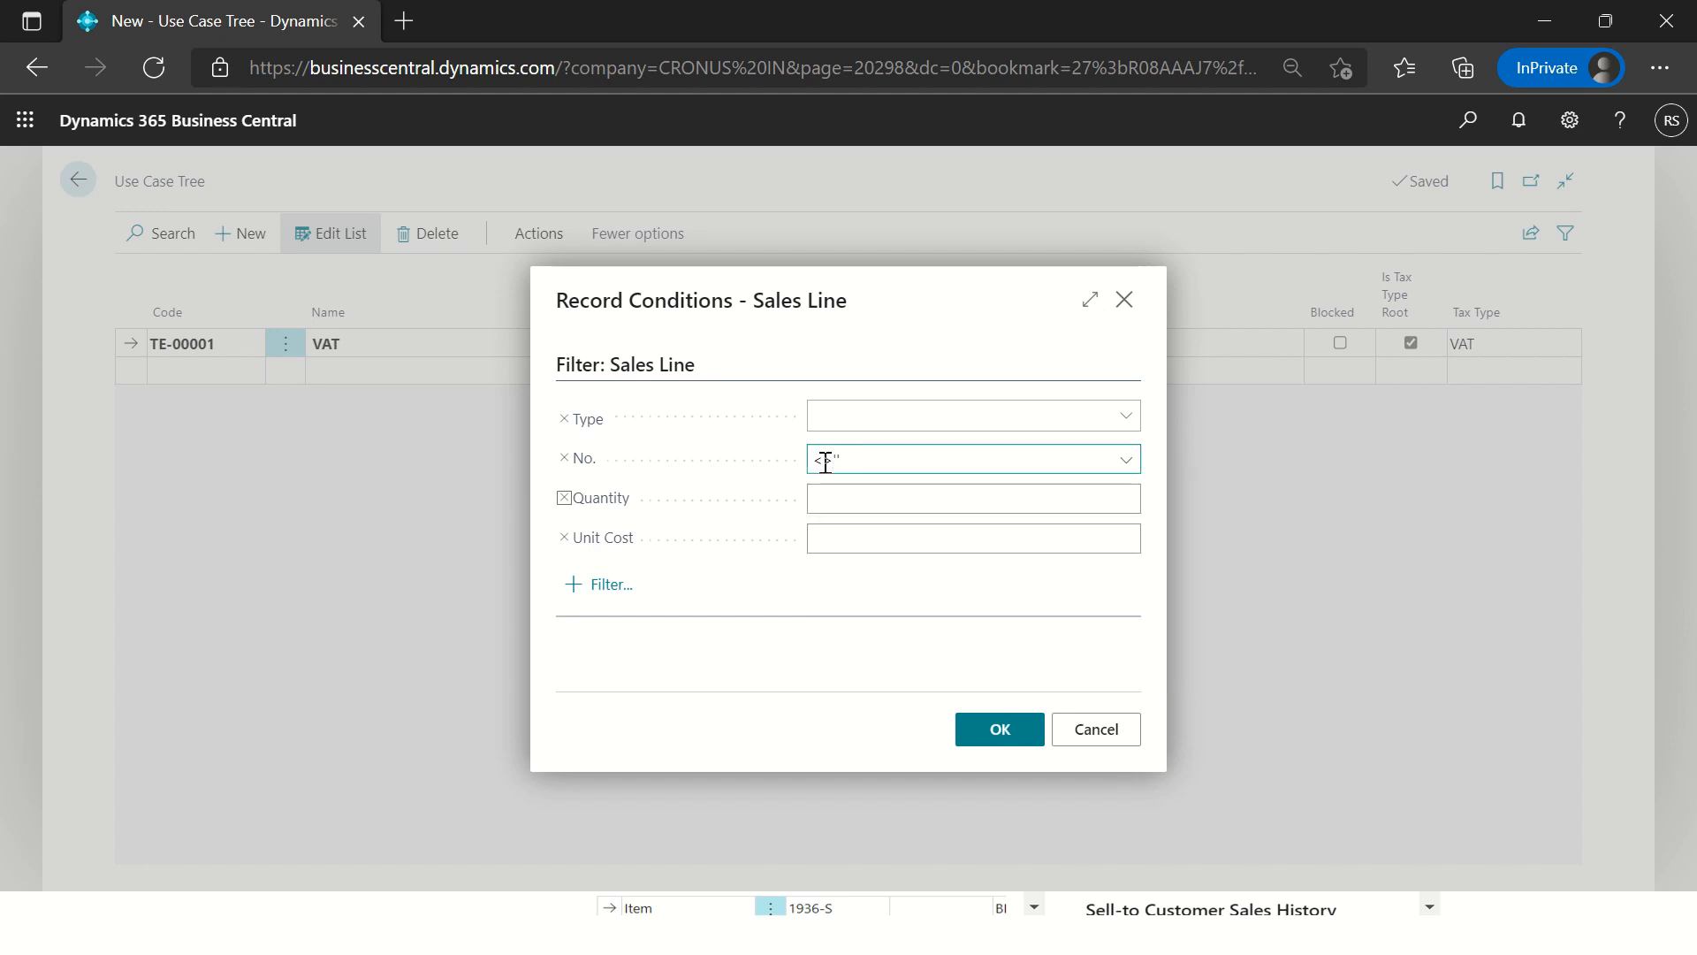
Step: Add a VAT Bus. Posting Group filter of <>'' to the Sales Line conditions and accept them
click(608, 587)
text(Va)
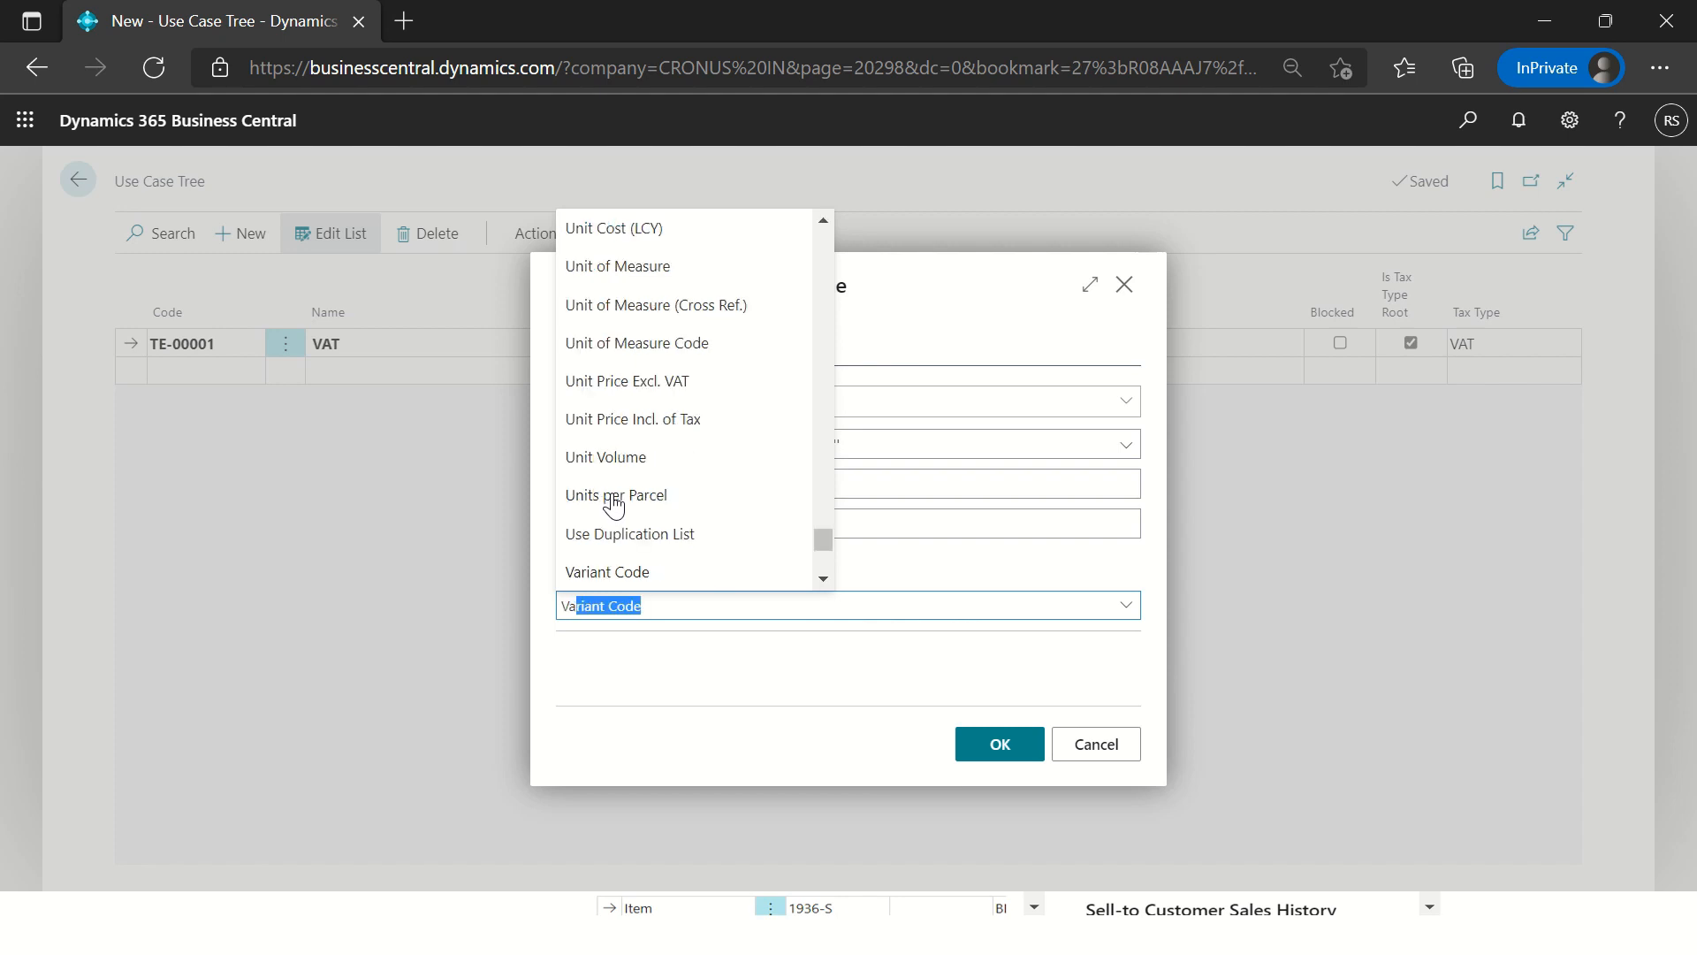
text(T Bus. Posting Group)
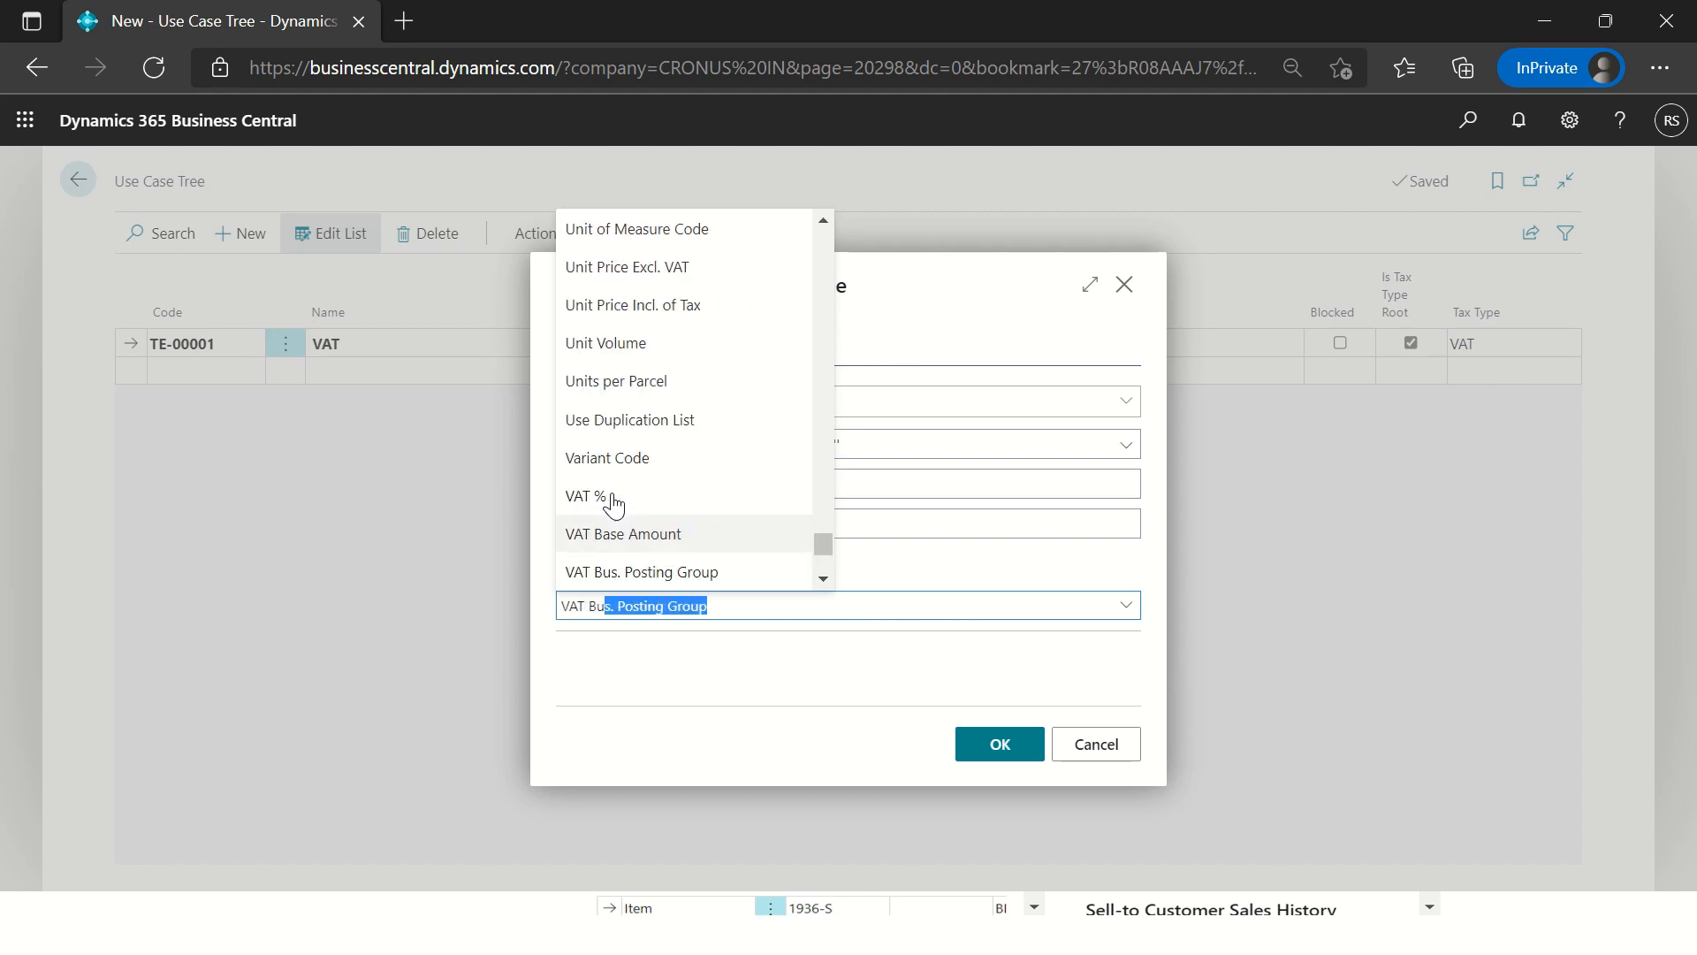
key(Return)
text(<>'')
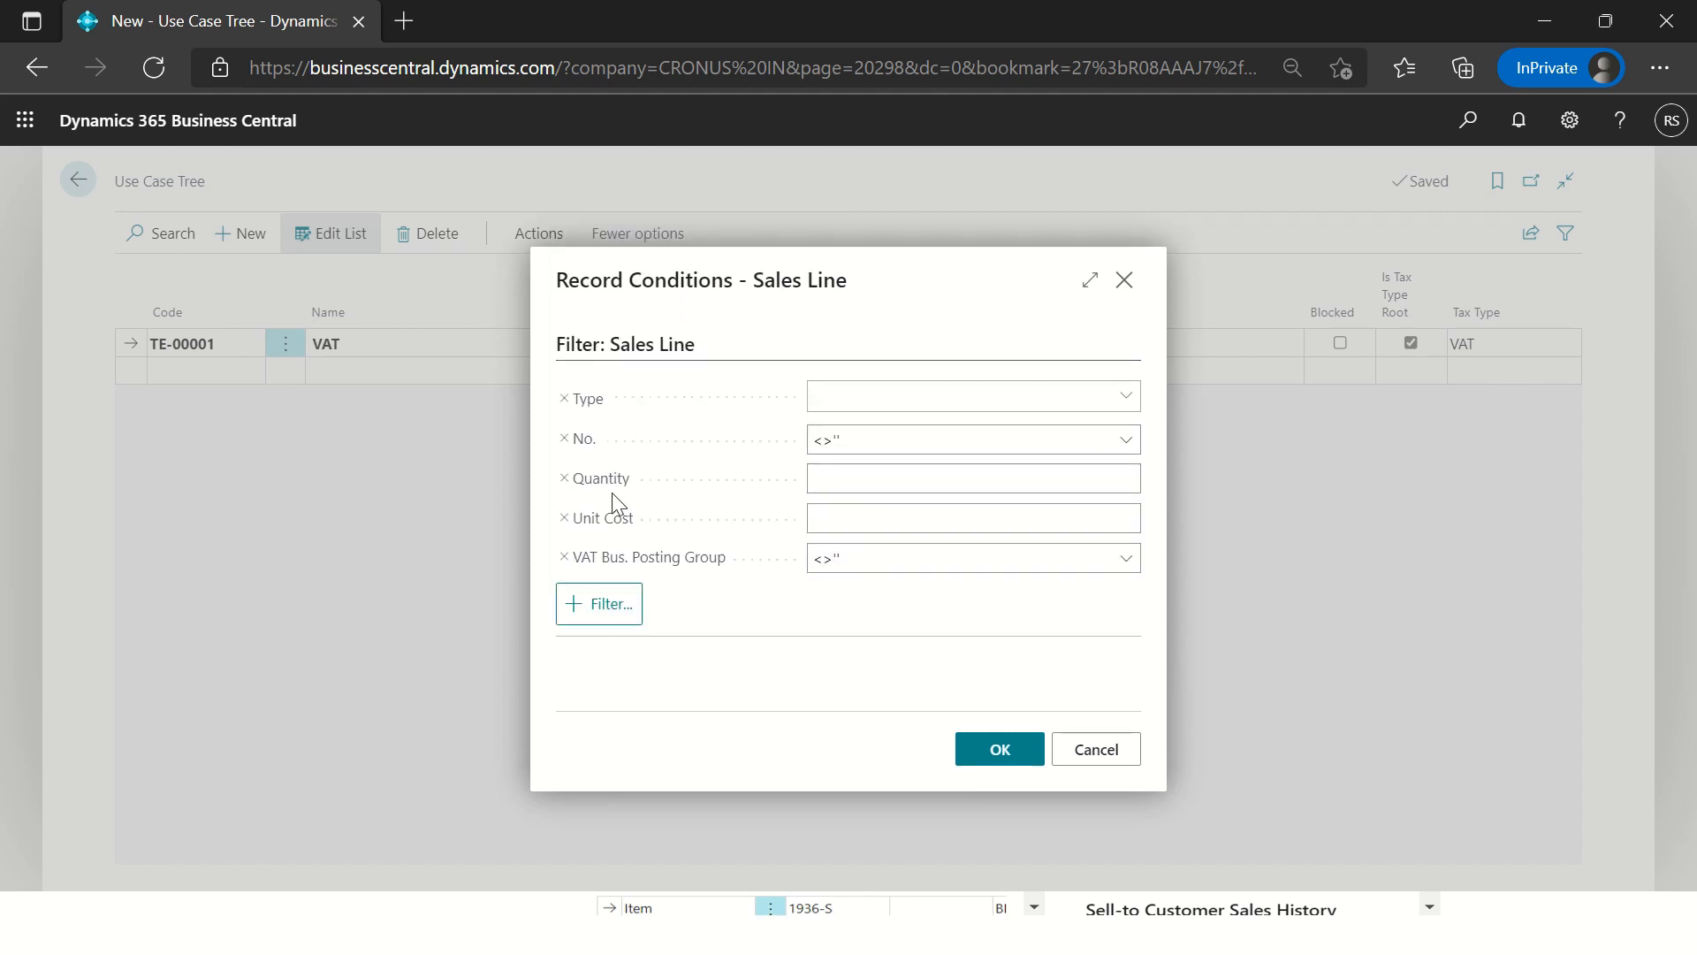
key(Tab)
click(1000, 748)
Step: Add a closing node with code TE-00999, name VAT and node type End below the Begin node
click(221, 376)
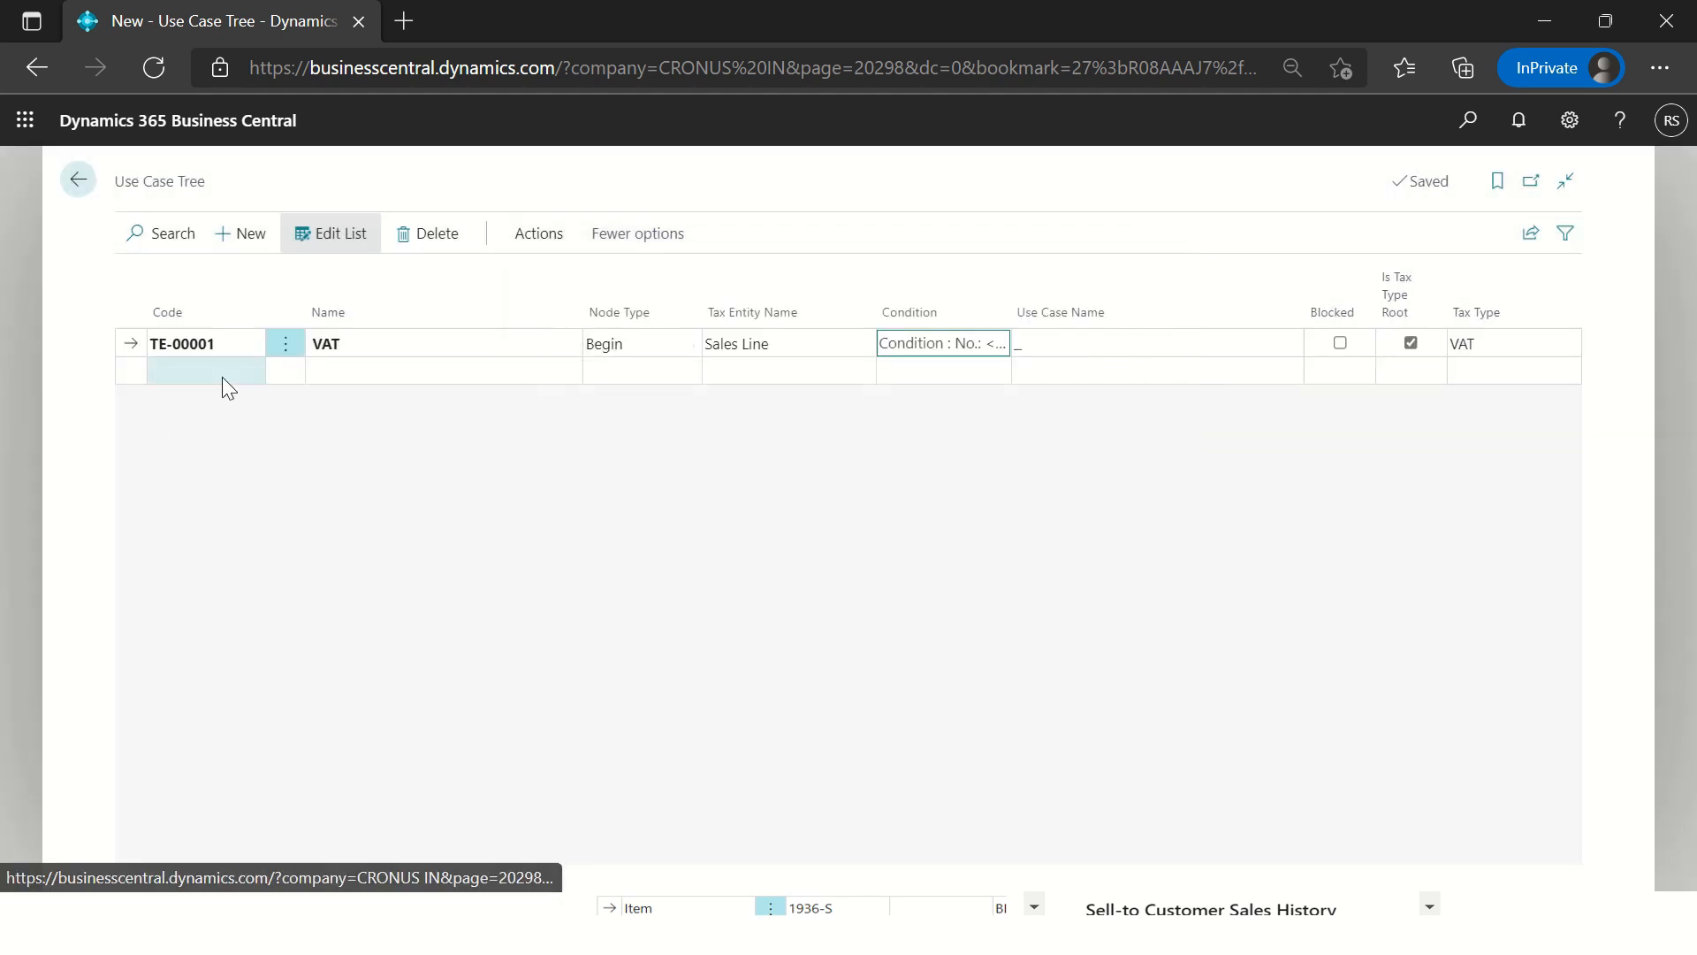
text(TE-00999)
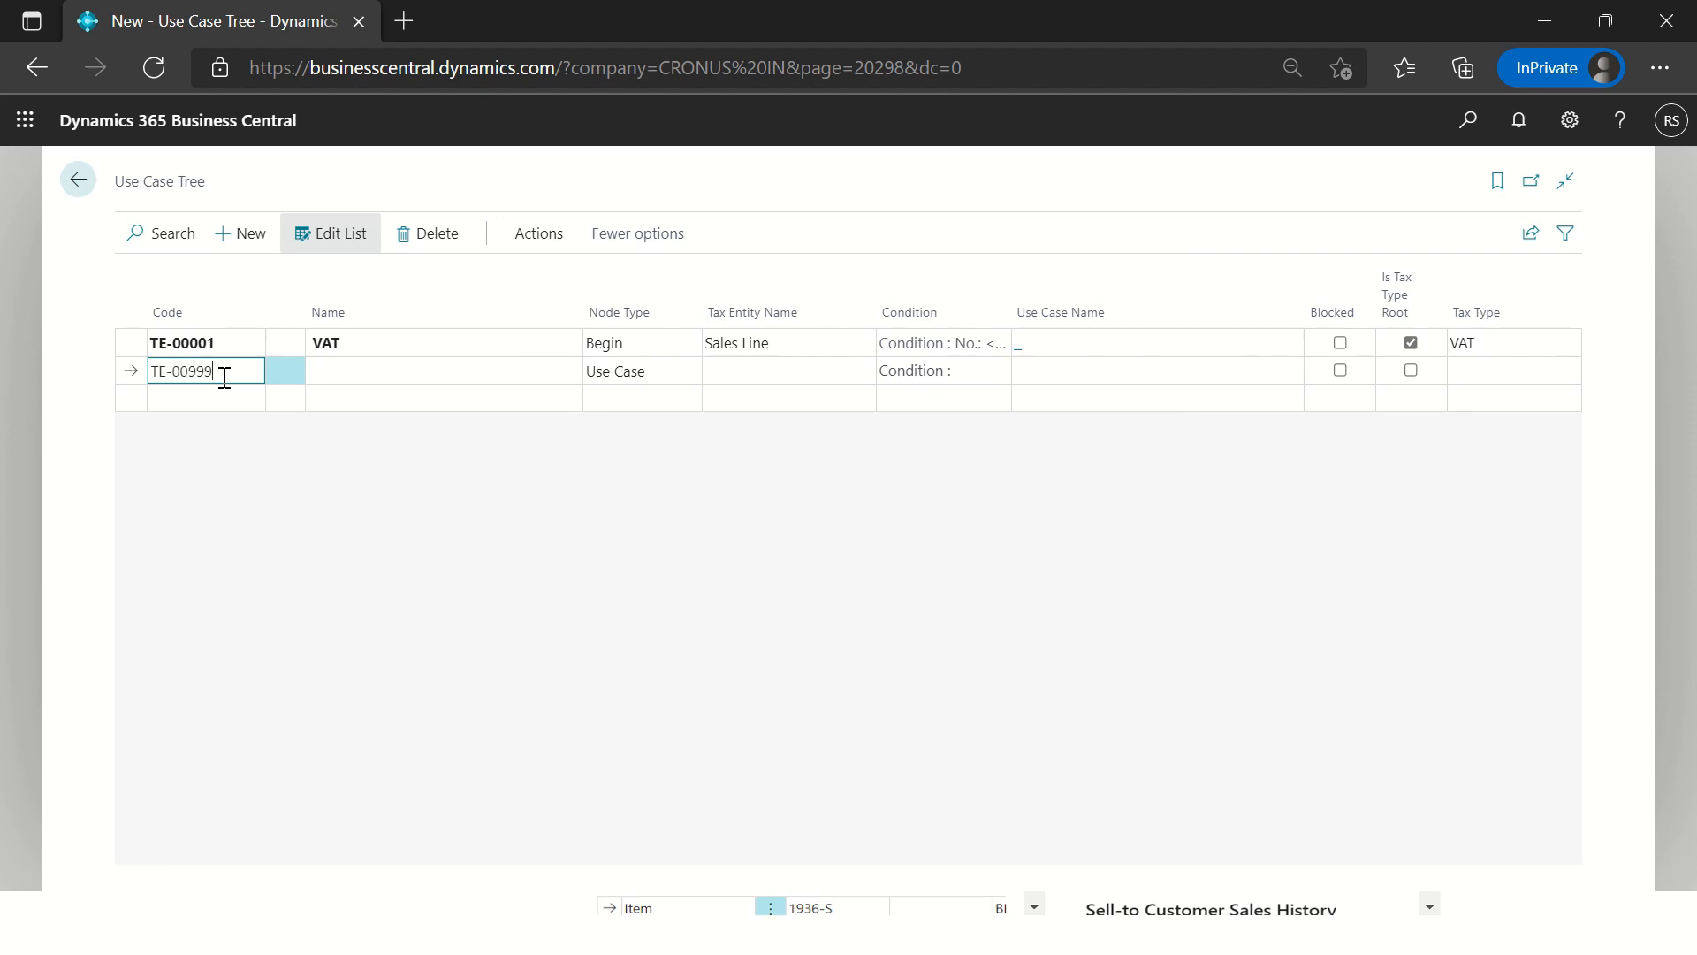
key(Tab)
text(VAT)
key(Tab)
text(End)
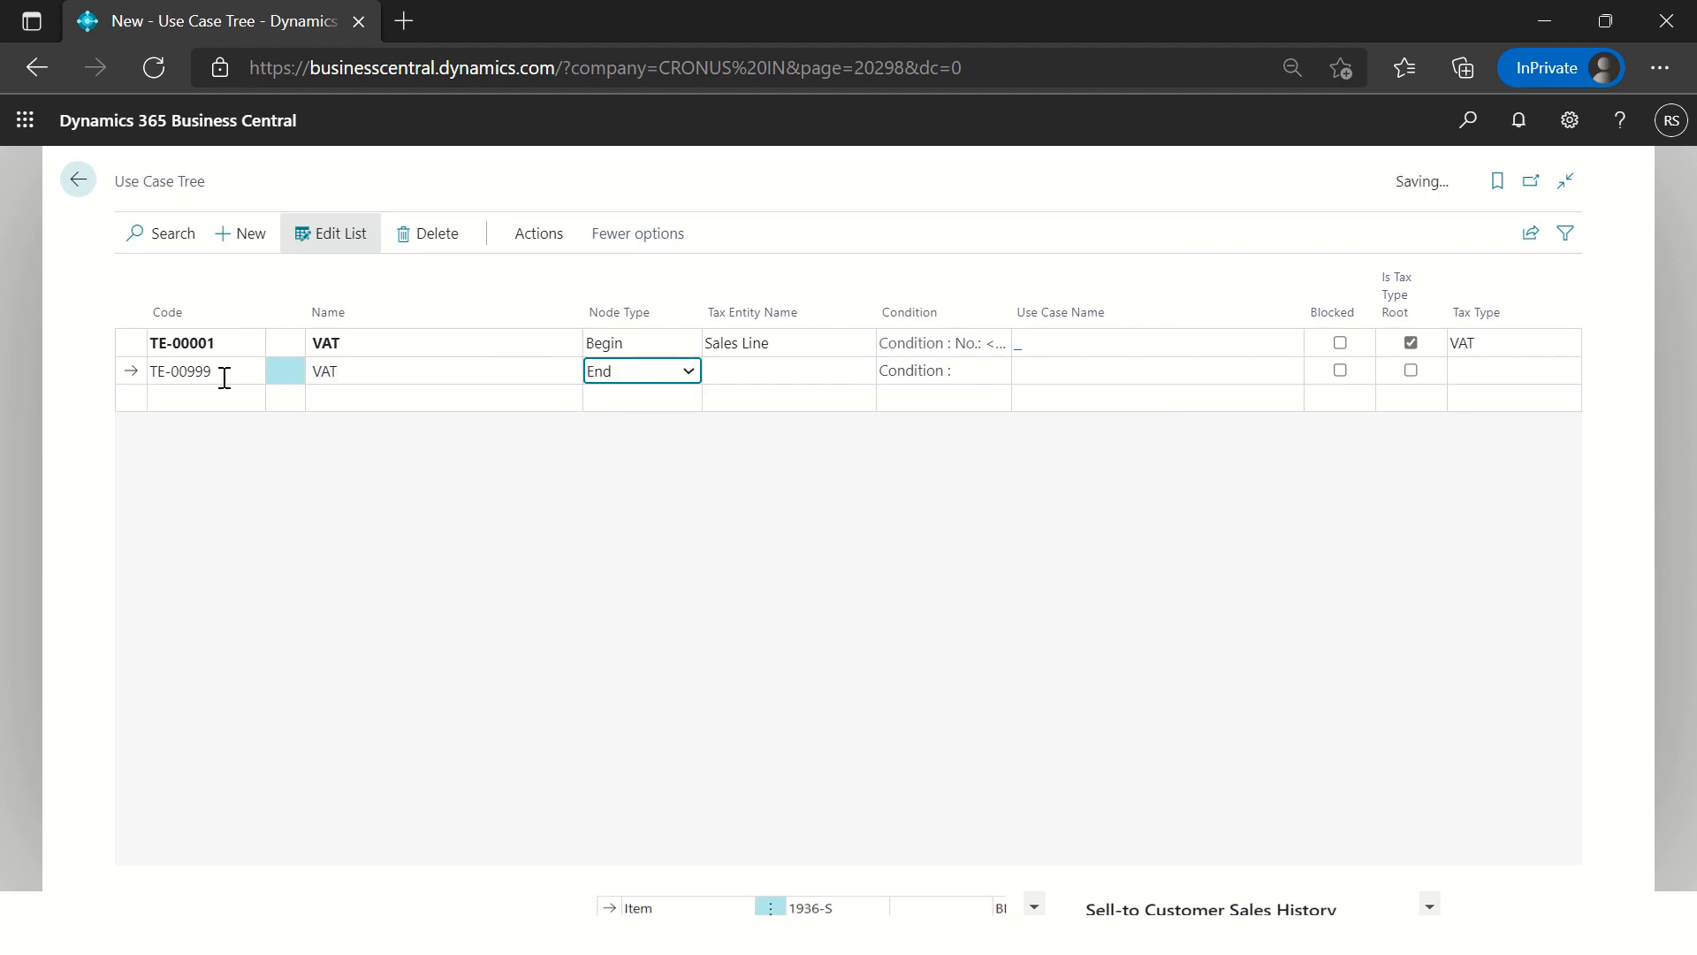
key(Tab)
key(Up)
key(Down)
click(334, 378)
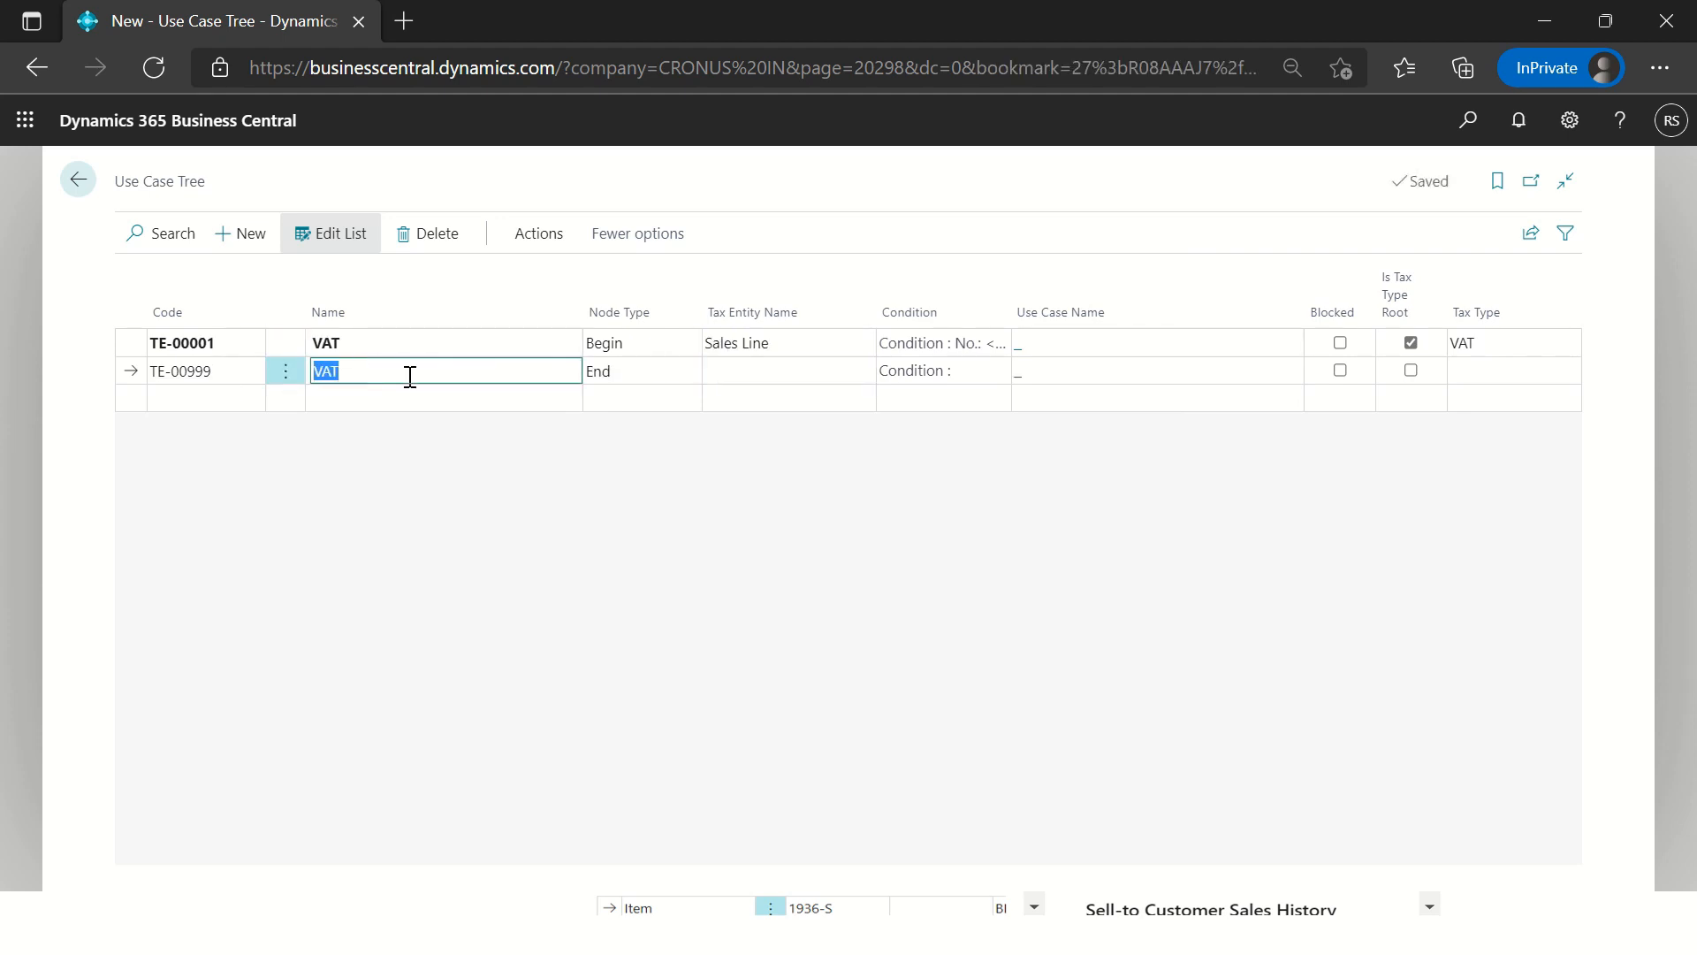
click(1515, 346)
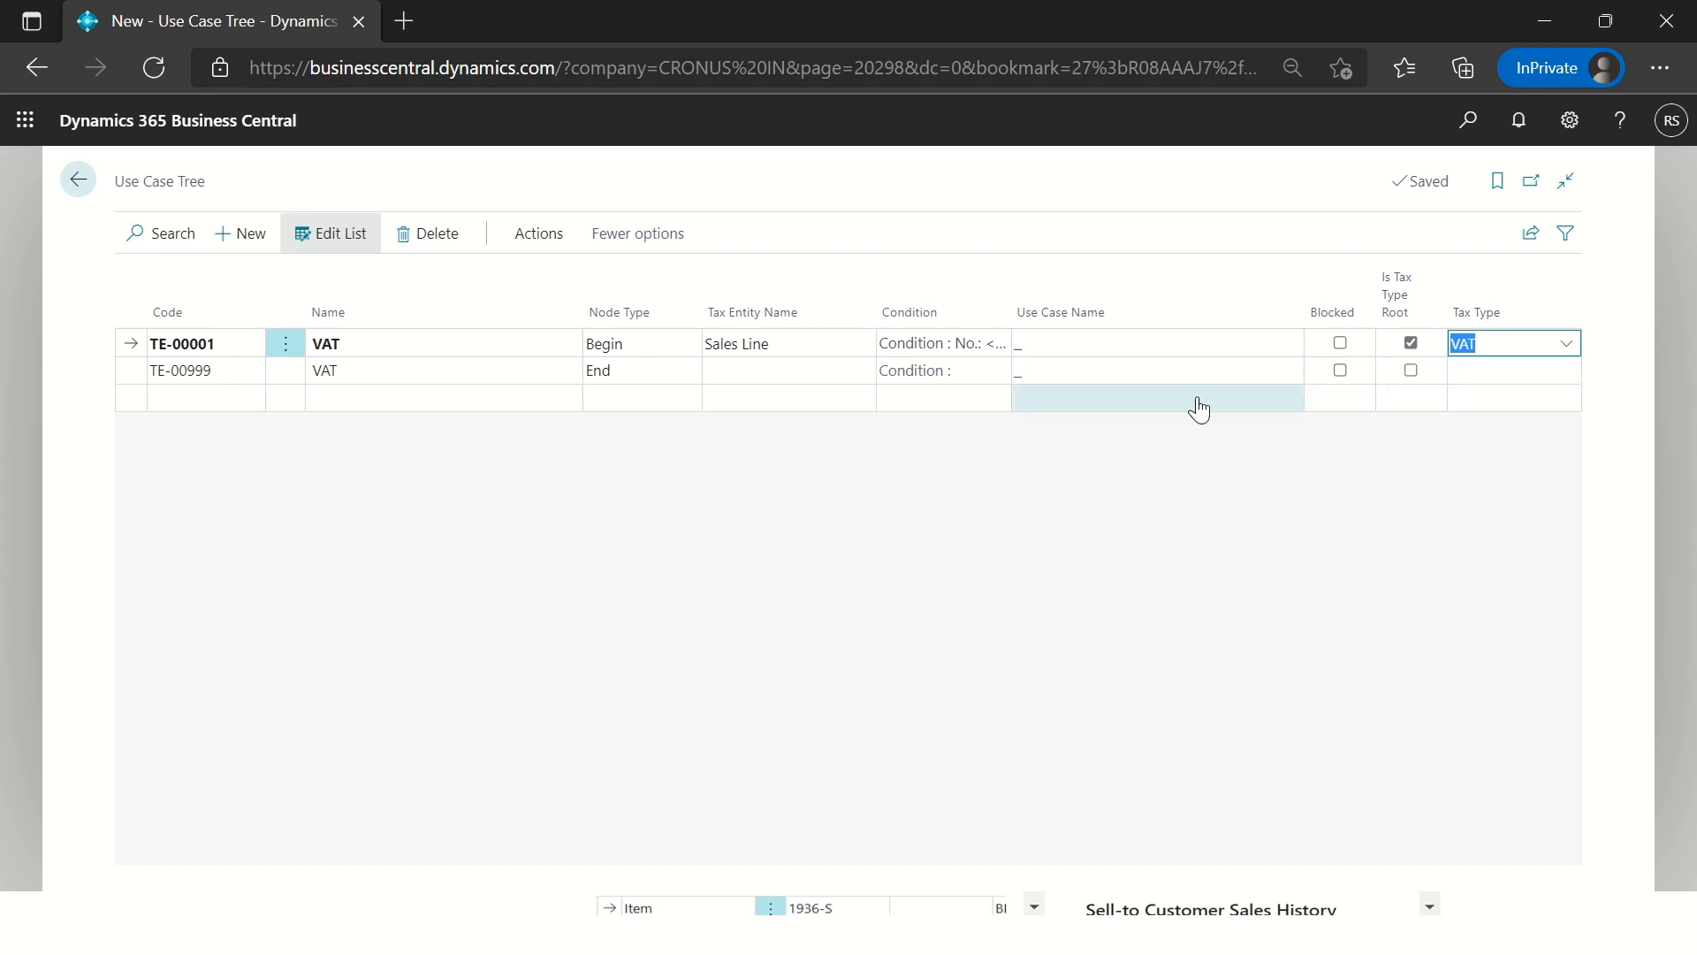
click(431, 369)
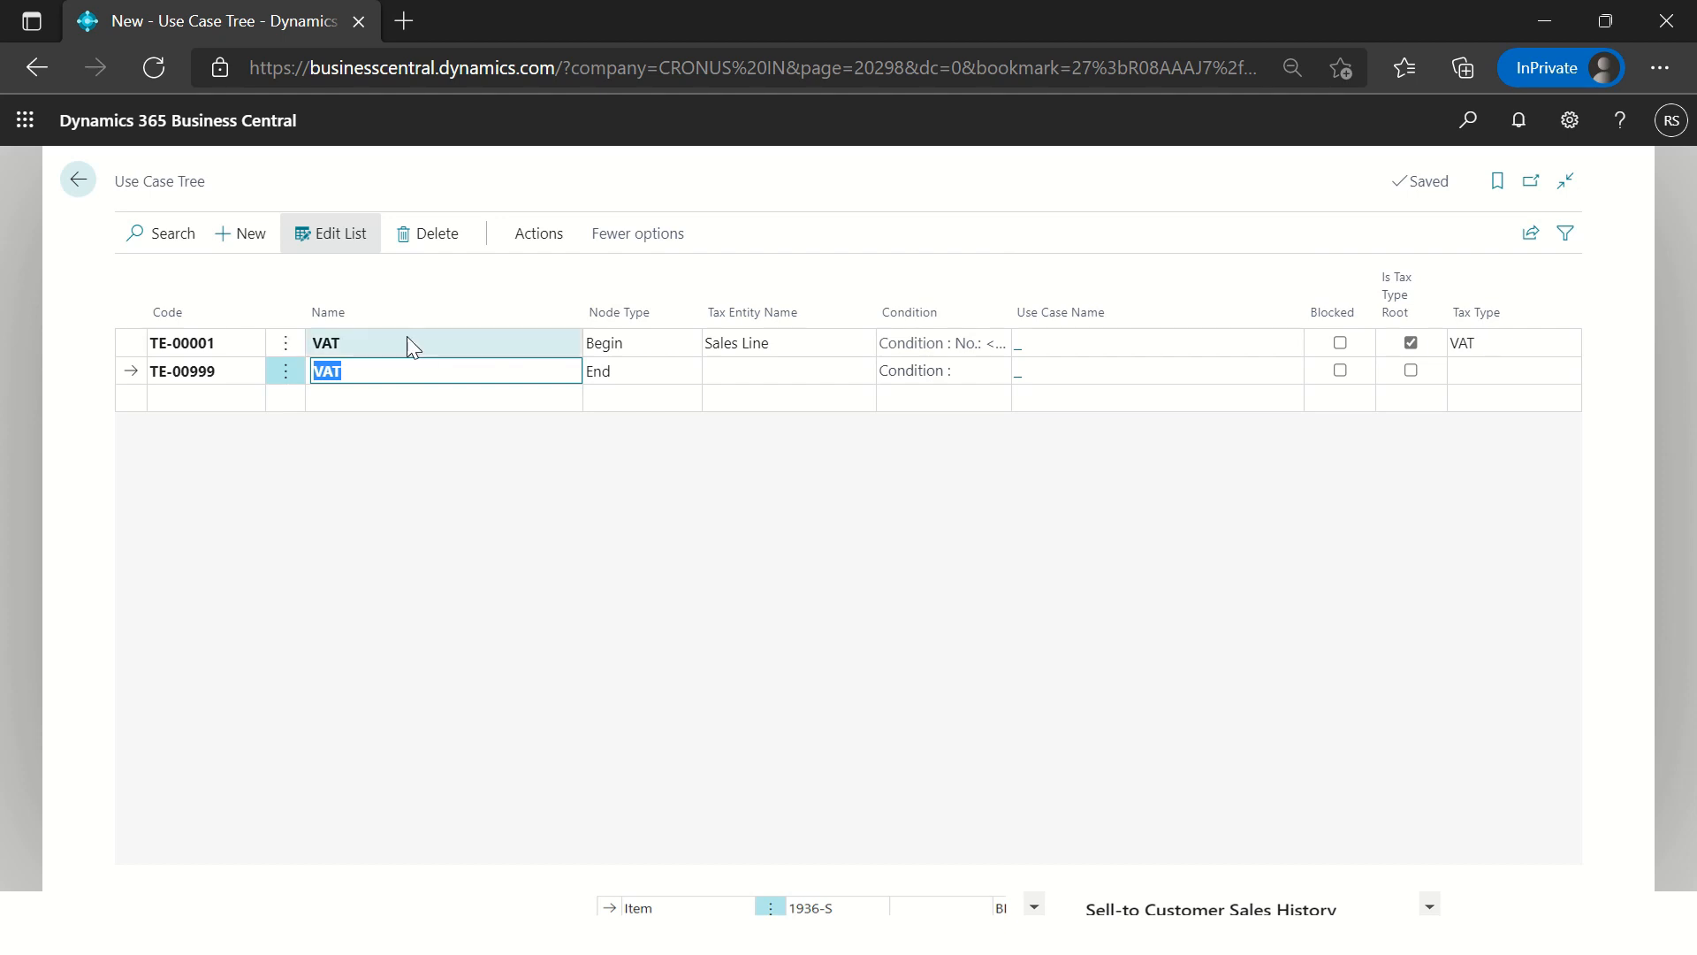
Step: Insert a Use Case node with code TE-00002 between the VAT Begin and End nodes
click(243, 233)
text(T)
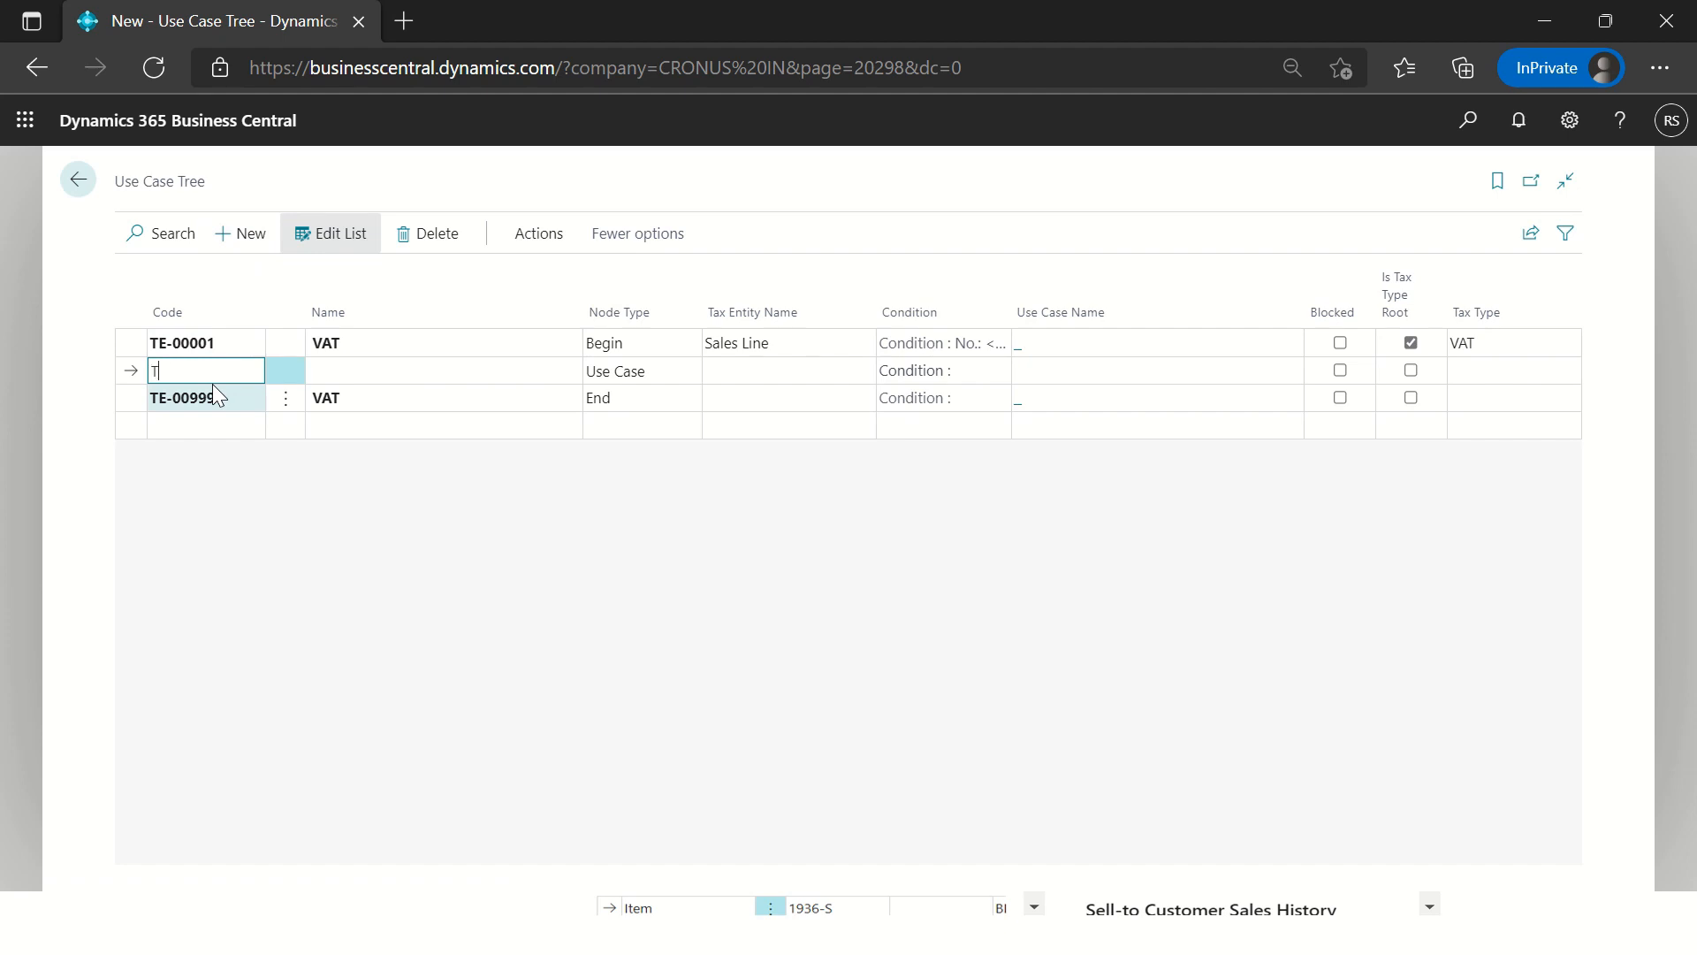
text(E-00002)
key(Tab)
text(Val)
key(BackSpace)
key(BackSpace)
key(BackSpace)
text(Ca)
key(BackSpace)
key(BackSpace)
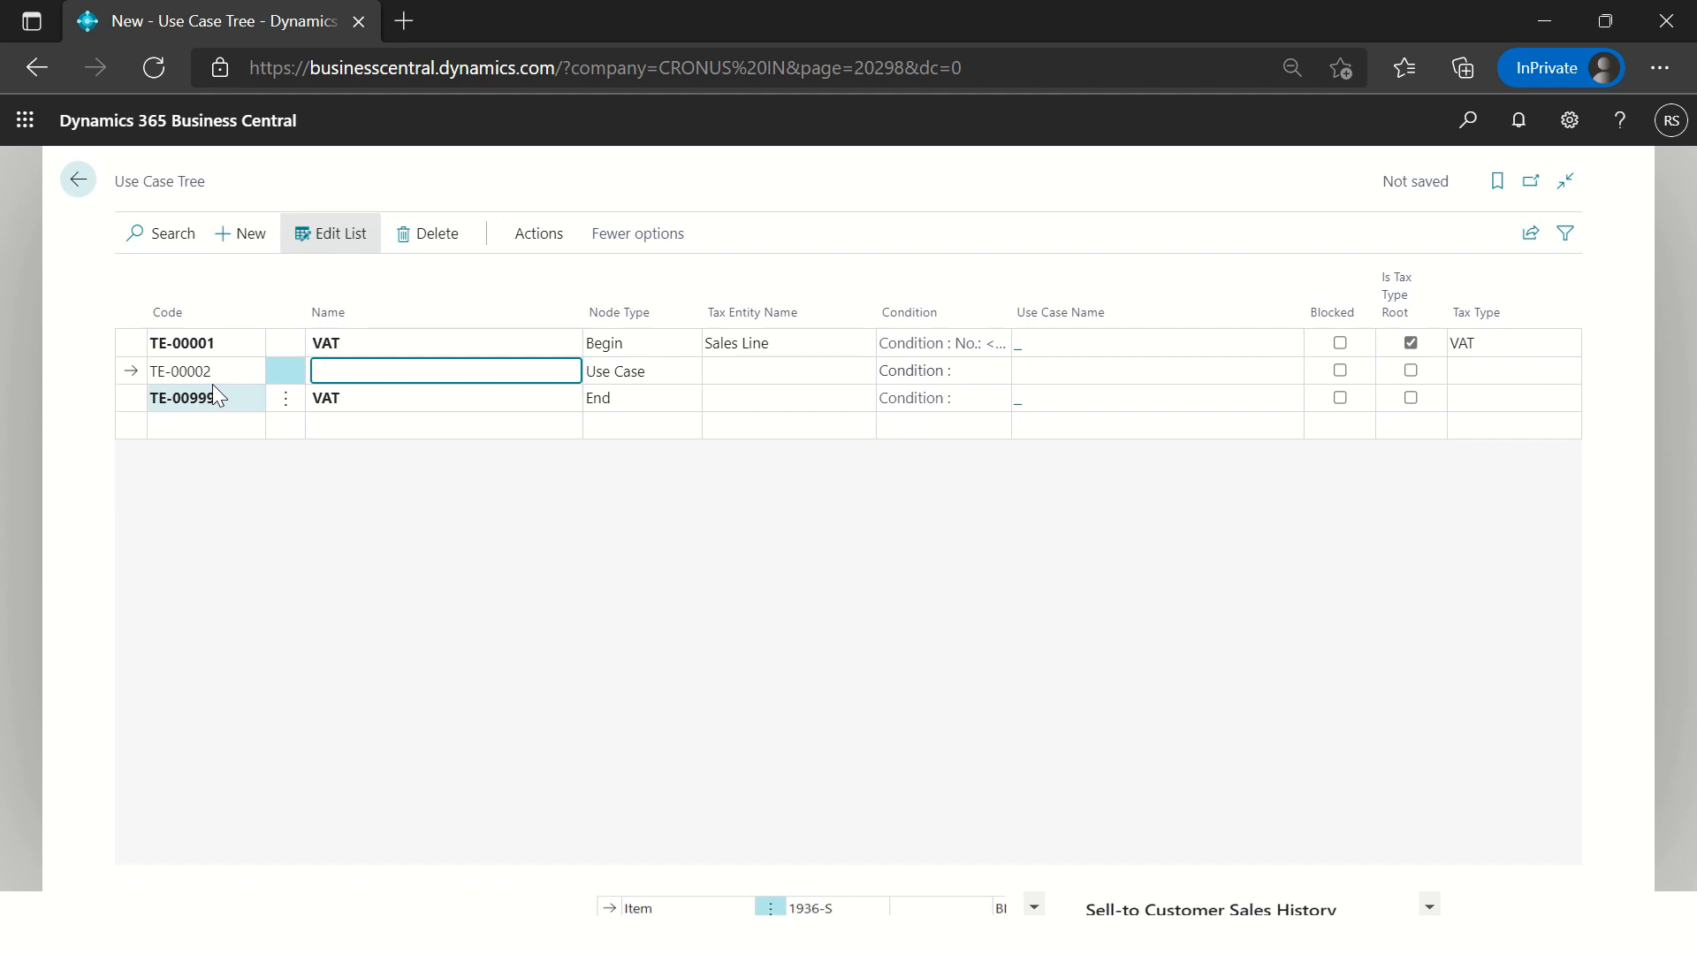
Step: Name the TE-00002 use case node "Calulate on Type Item" and set its tax entity to Sales Line
text(Calulate on Type Item)
key(Tab)
click(770, 372)
text(Sales Line)
key(Tab)
Step: Set the TE-00002 node's condition to sales lines whose Type is Item
click(948, 371)
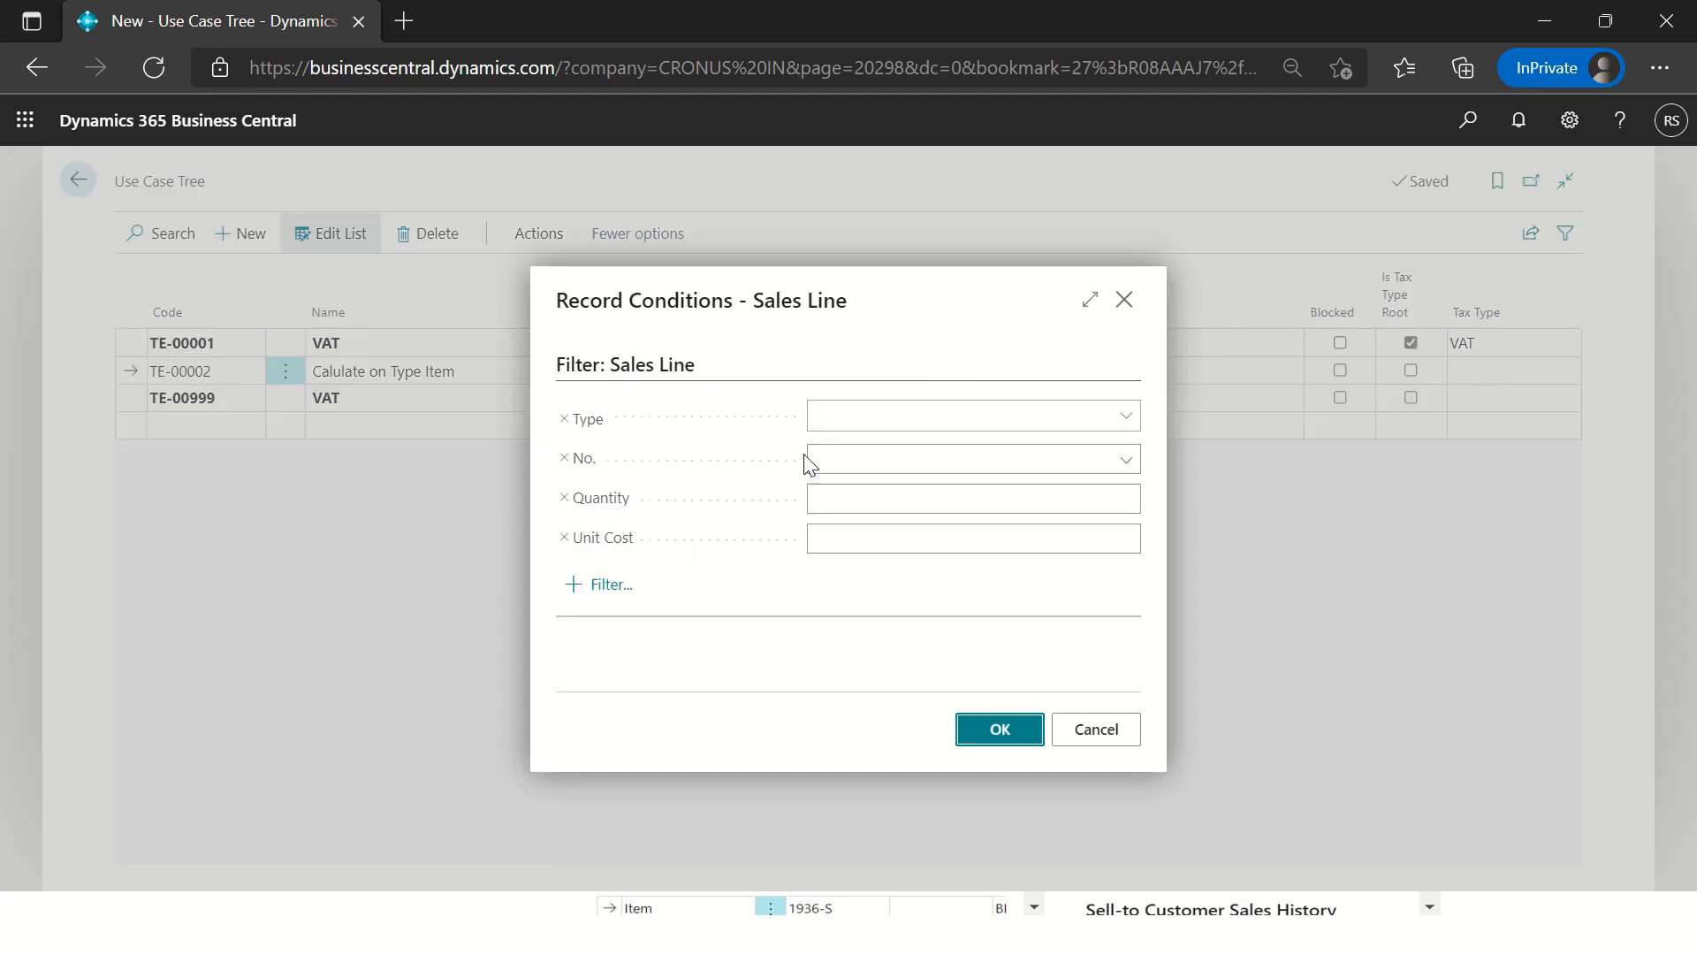
click(909, 419)
click(835, 533)
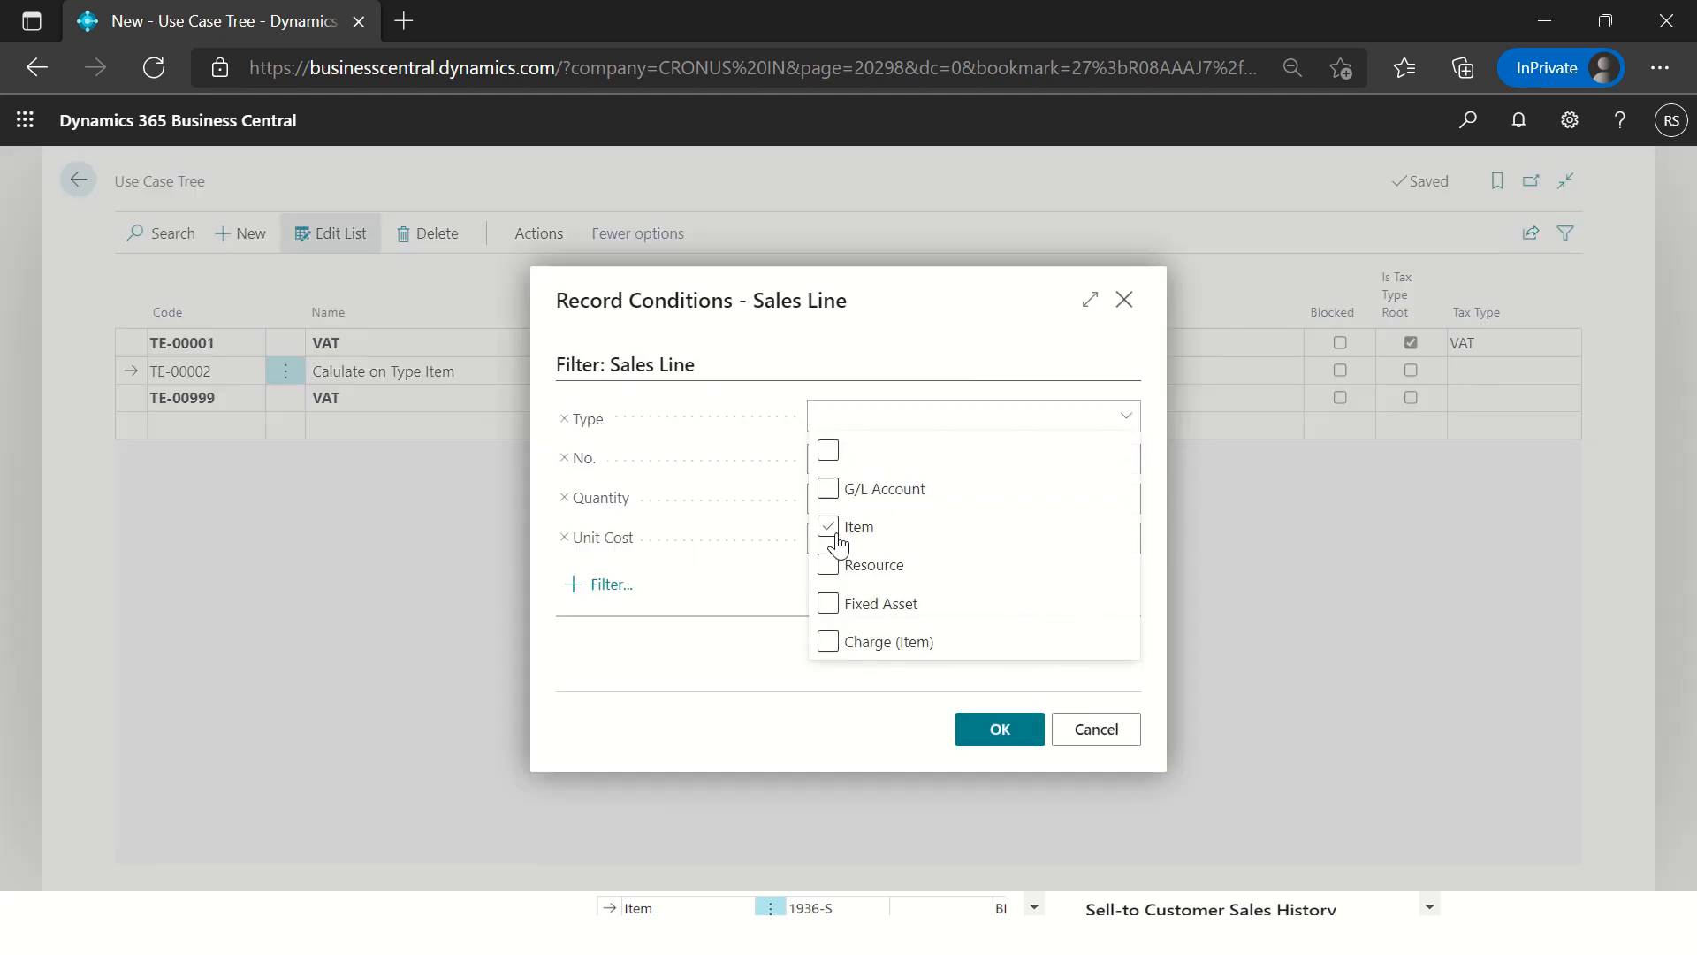
click(996, 730)
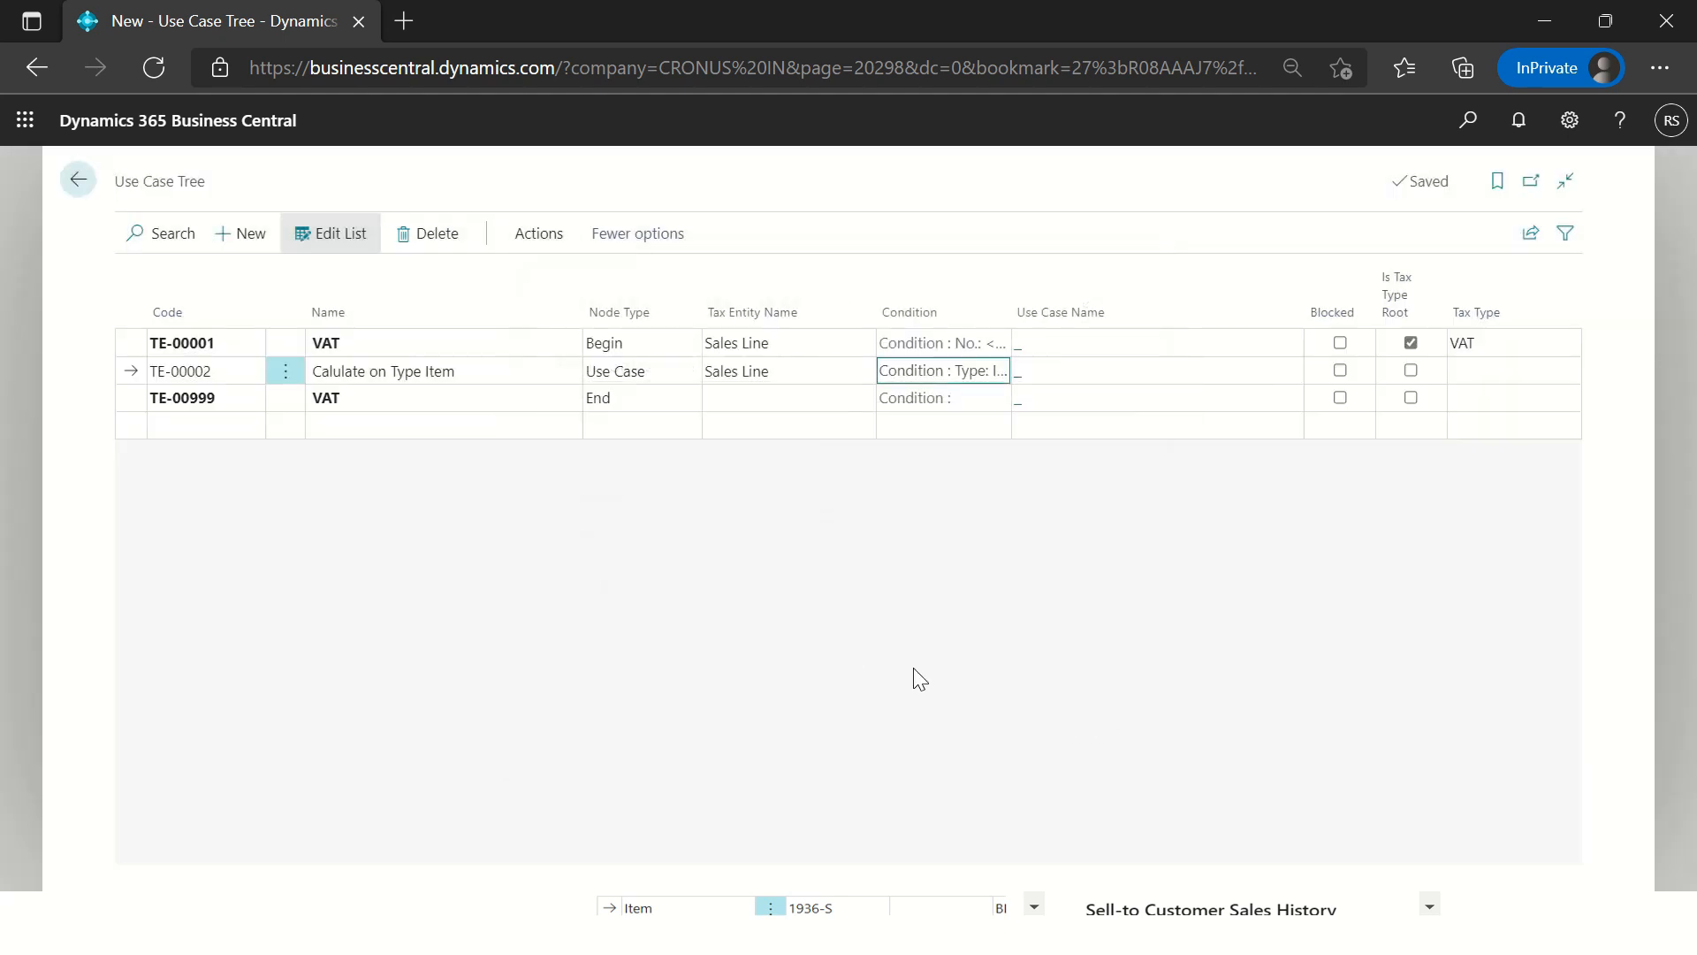
Step: Find the VAT use cases and assign "Calculate VAT on Sales Order where Type is Item" to the TE-00002 node
click(1052, 377)
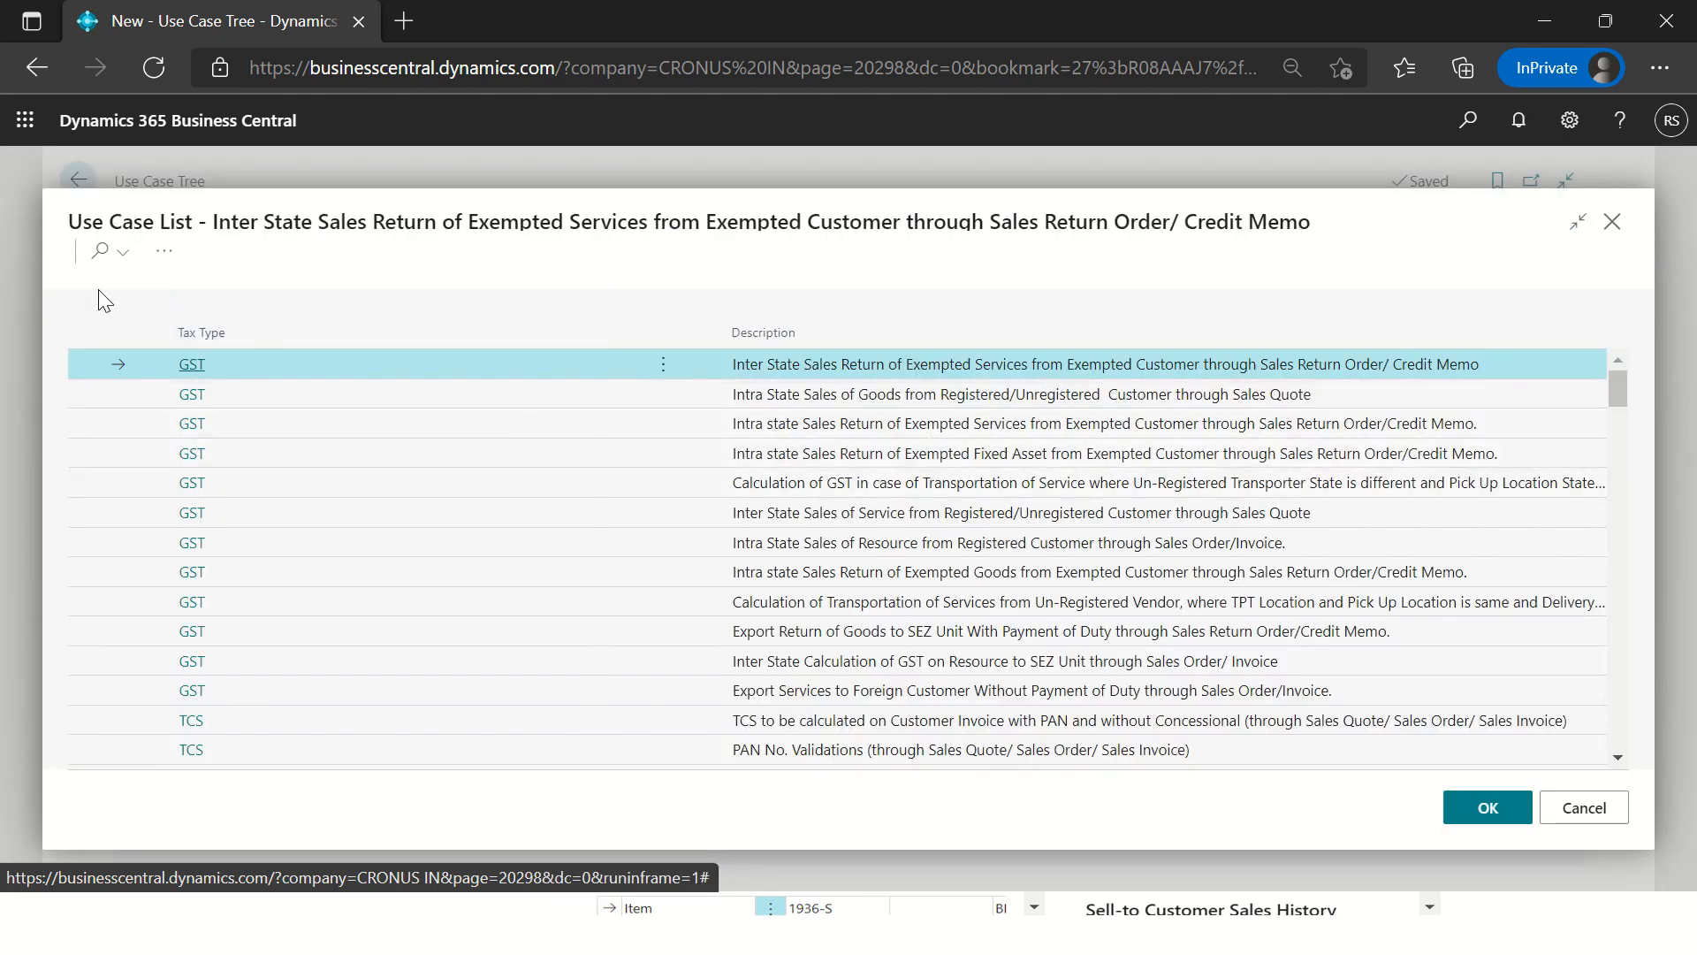
click(103, 256)
text(vat)
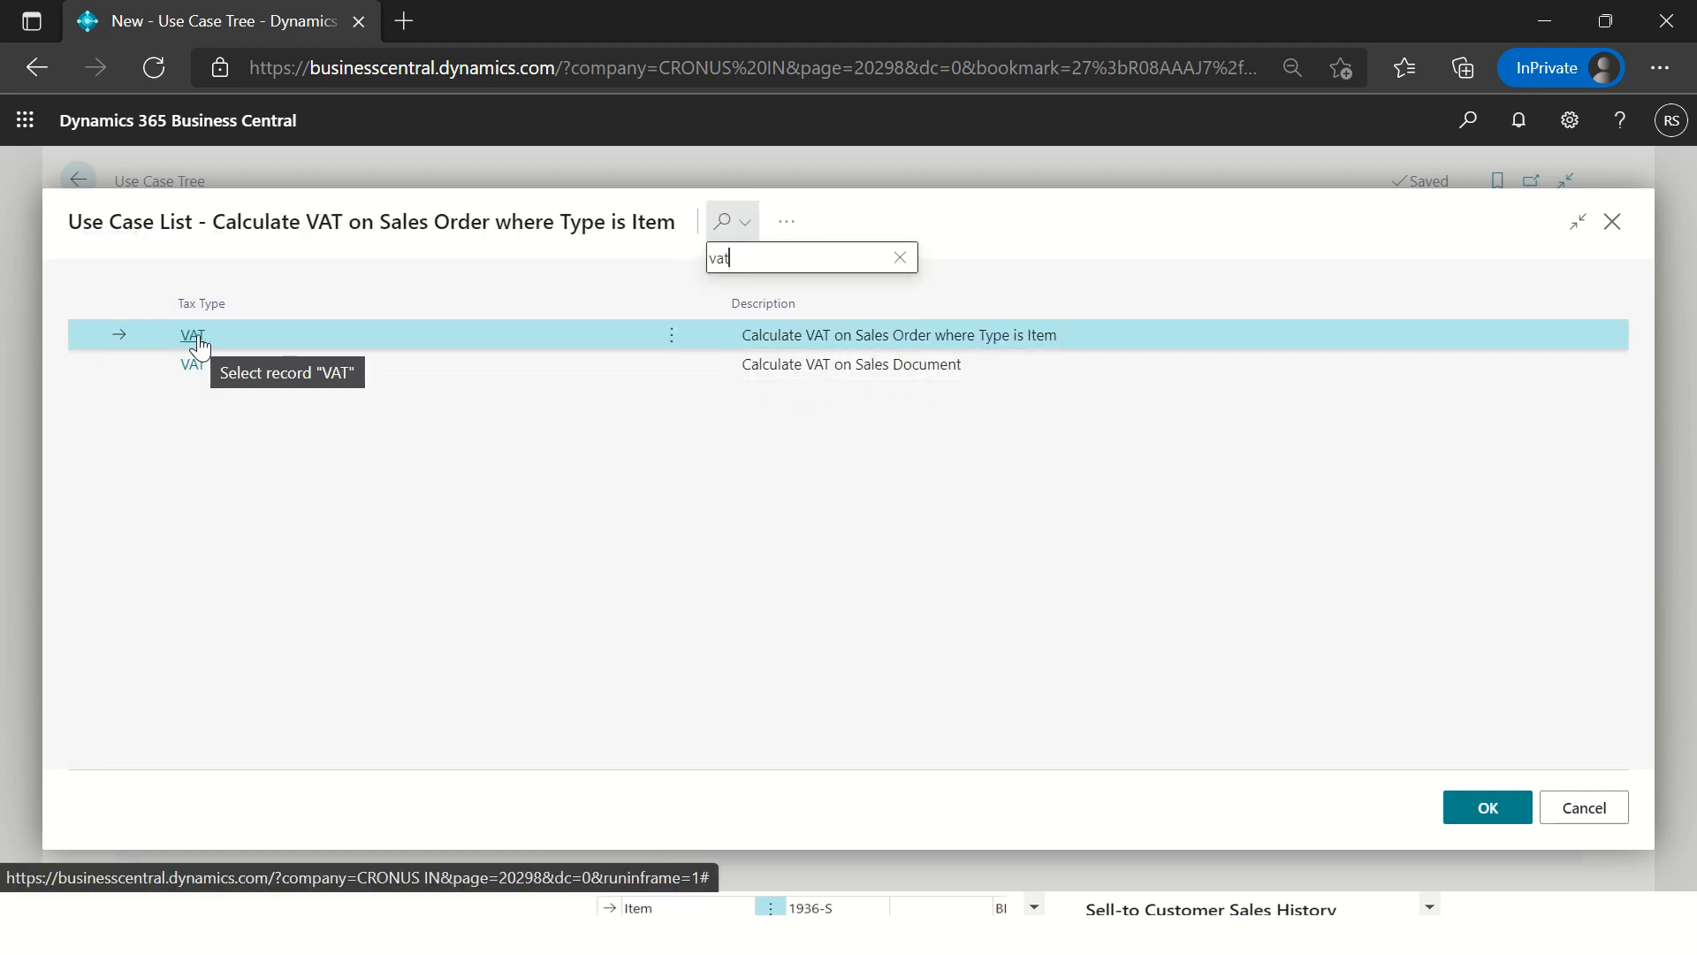
click(193, 336)
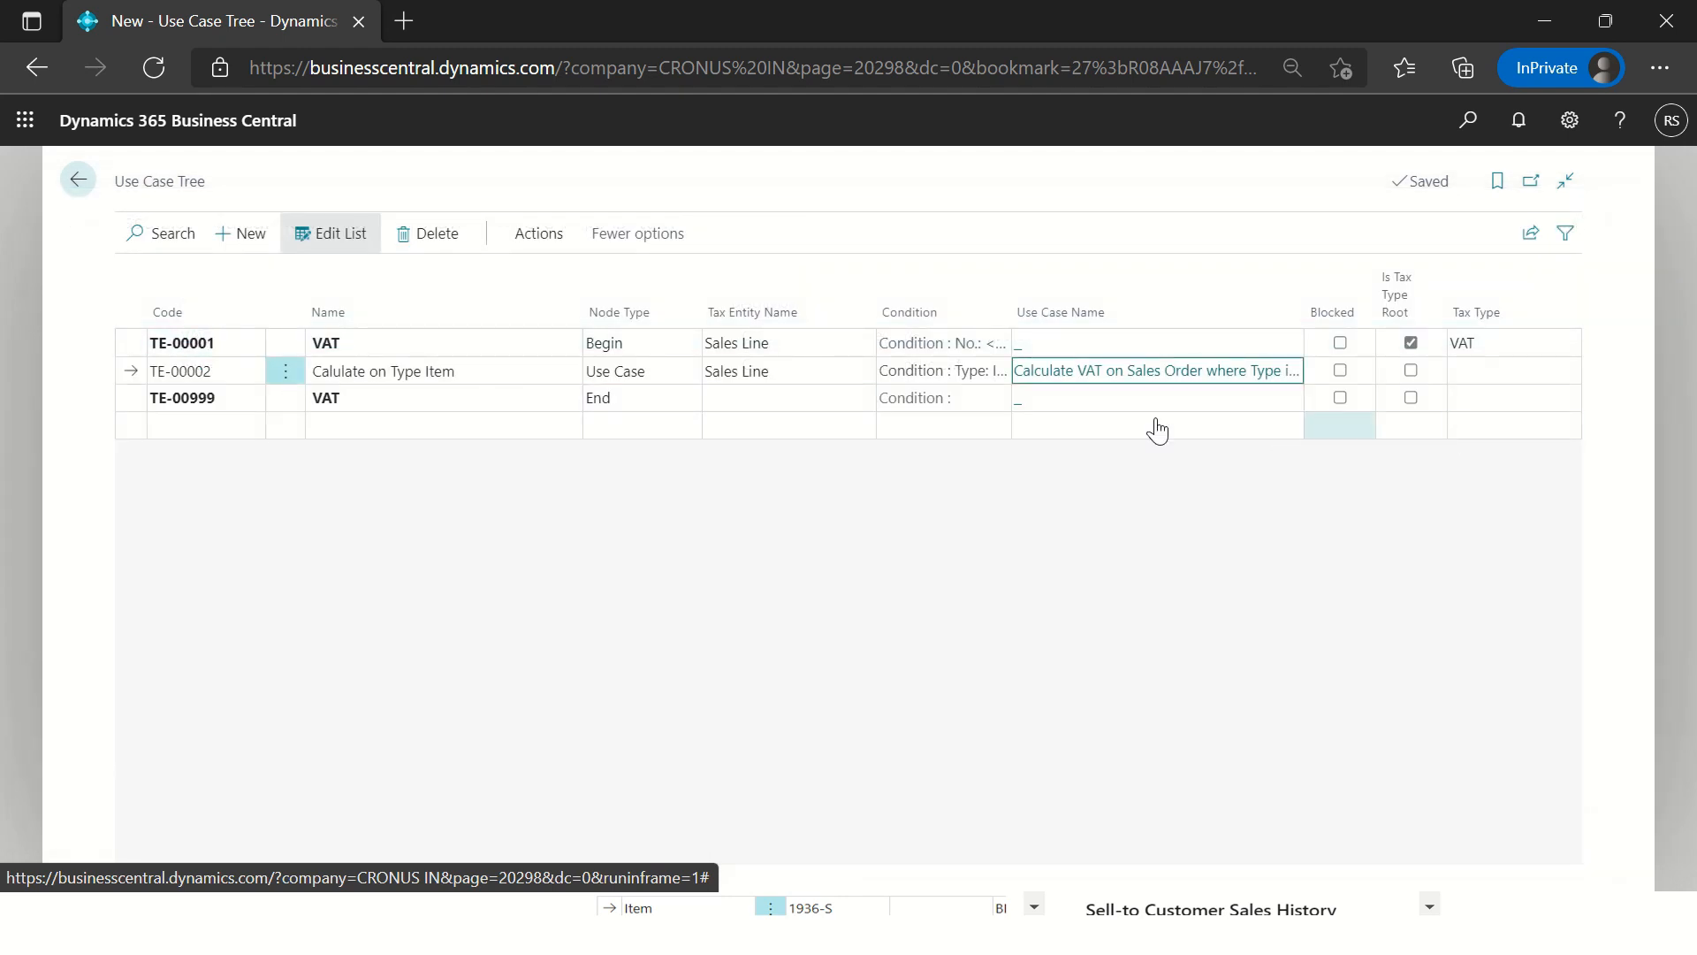
Step: Indent the TE-00002 use case node beneath the VAT begin node in the tree
click(505, 377)
click(422, 394)
click(437, 372)
click(538, 233)
click(210, 297)
click(209, 318)
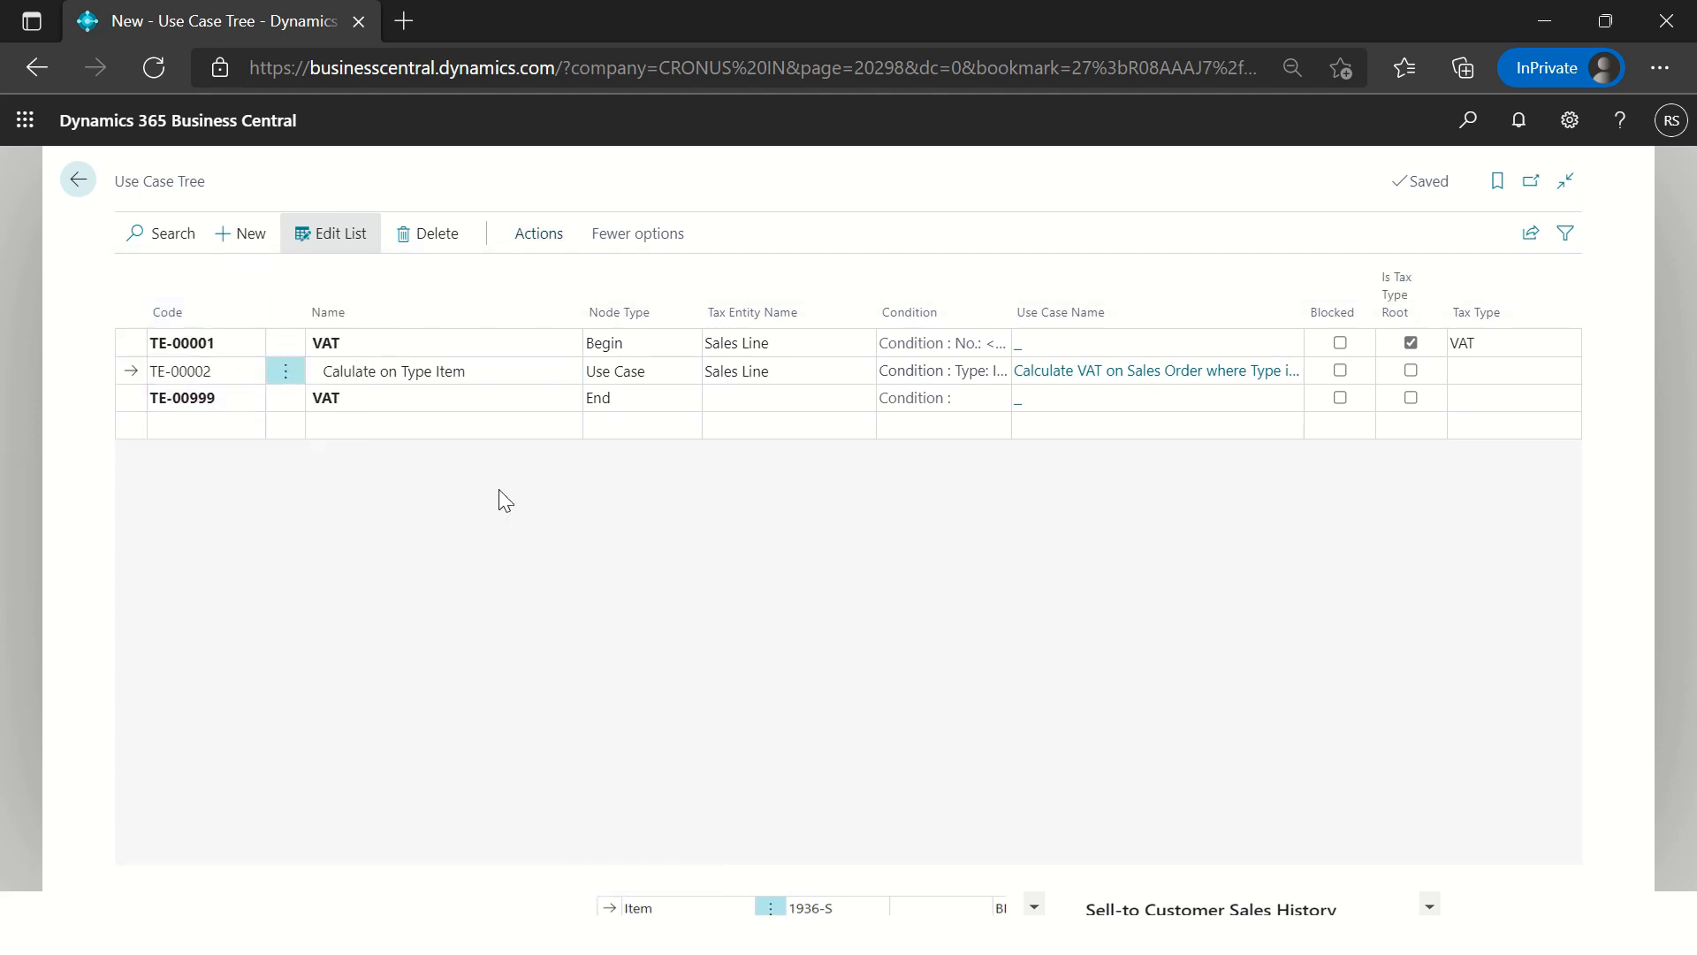
Step: Leave the use case tree and open the Sales Orders list by searching for "sales order"
click(77, 180)
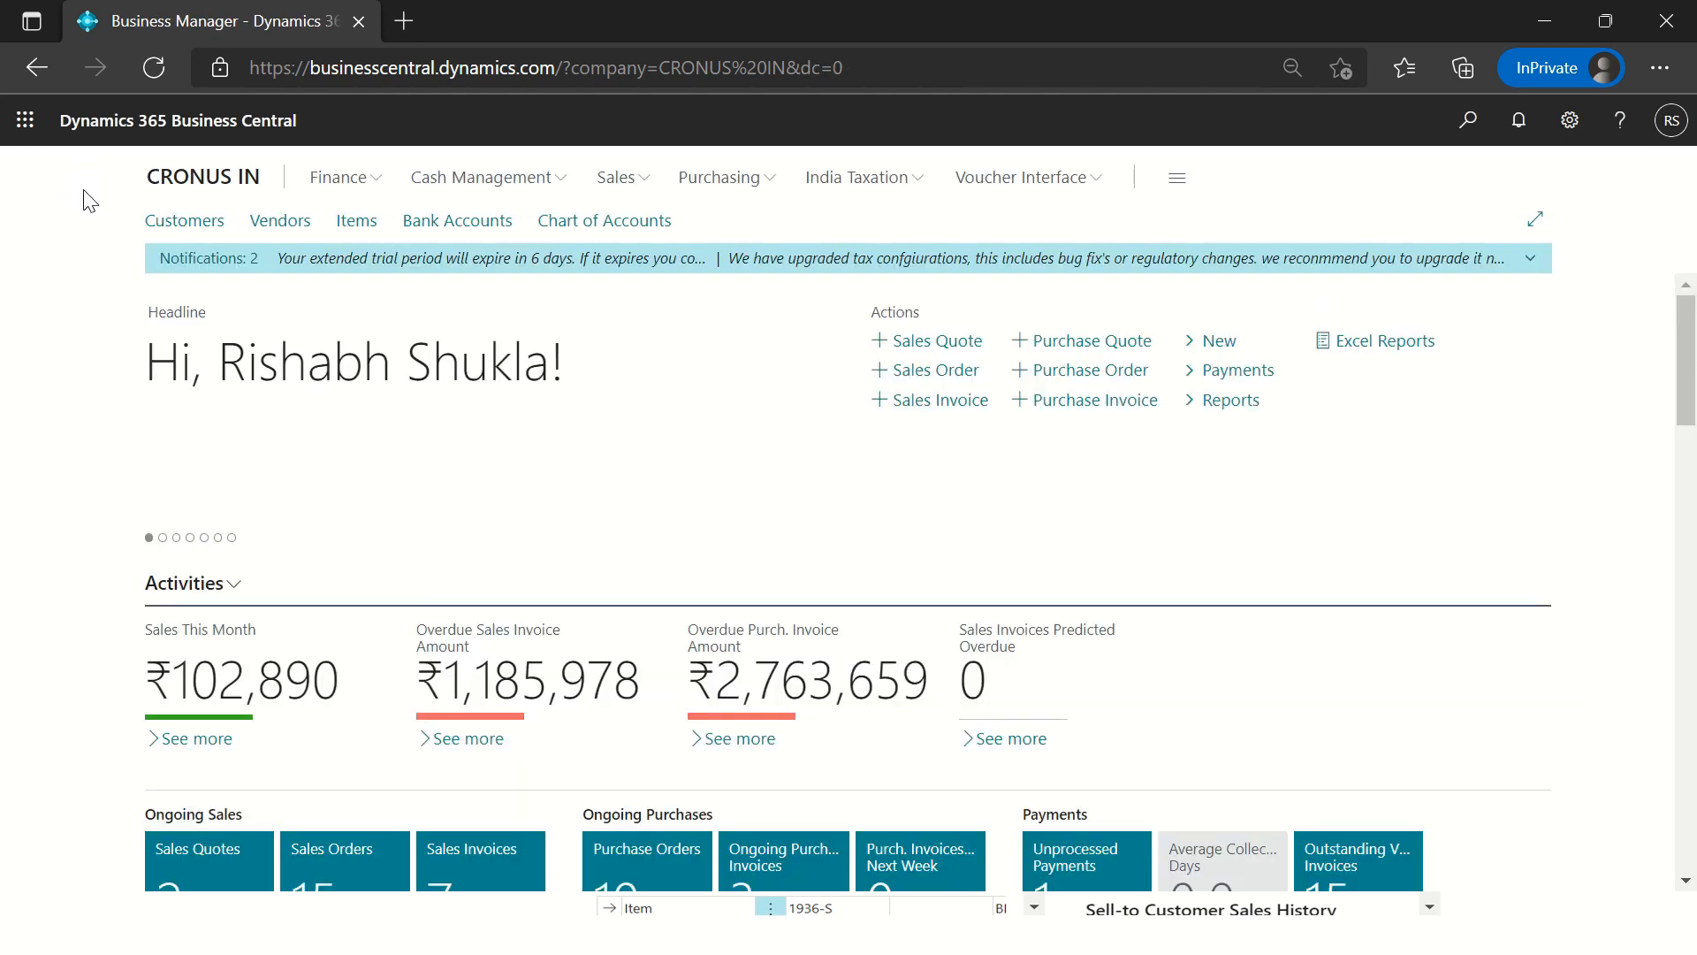
click(1460, 125)
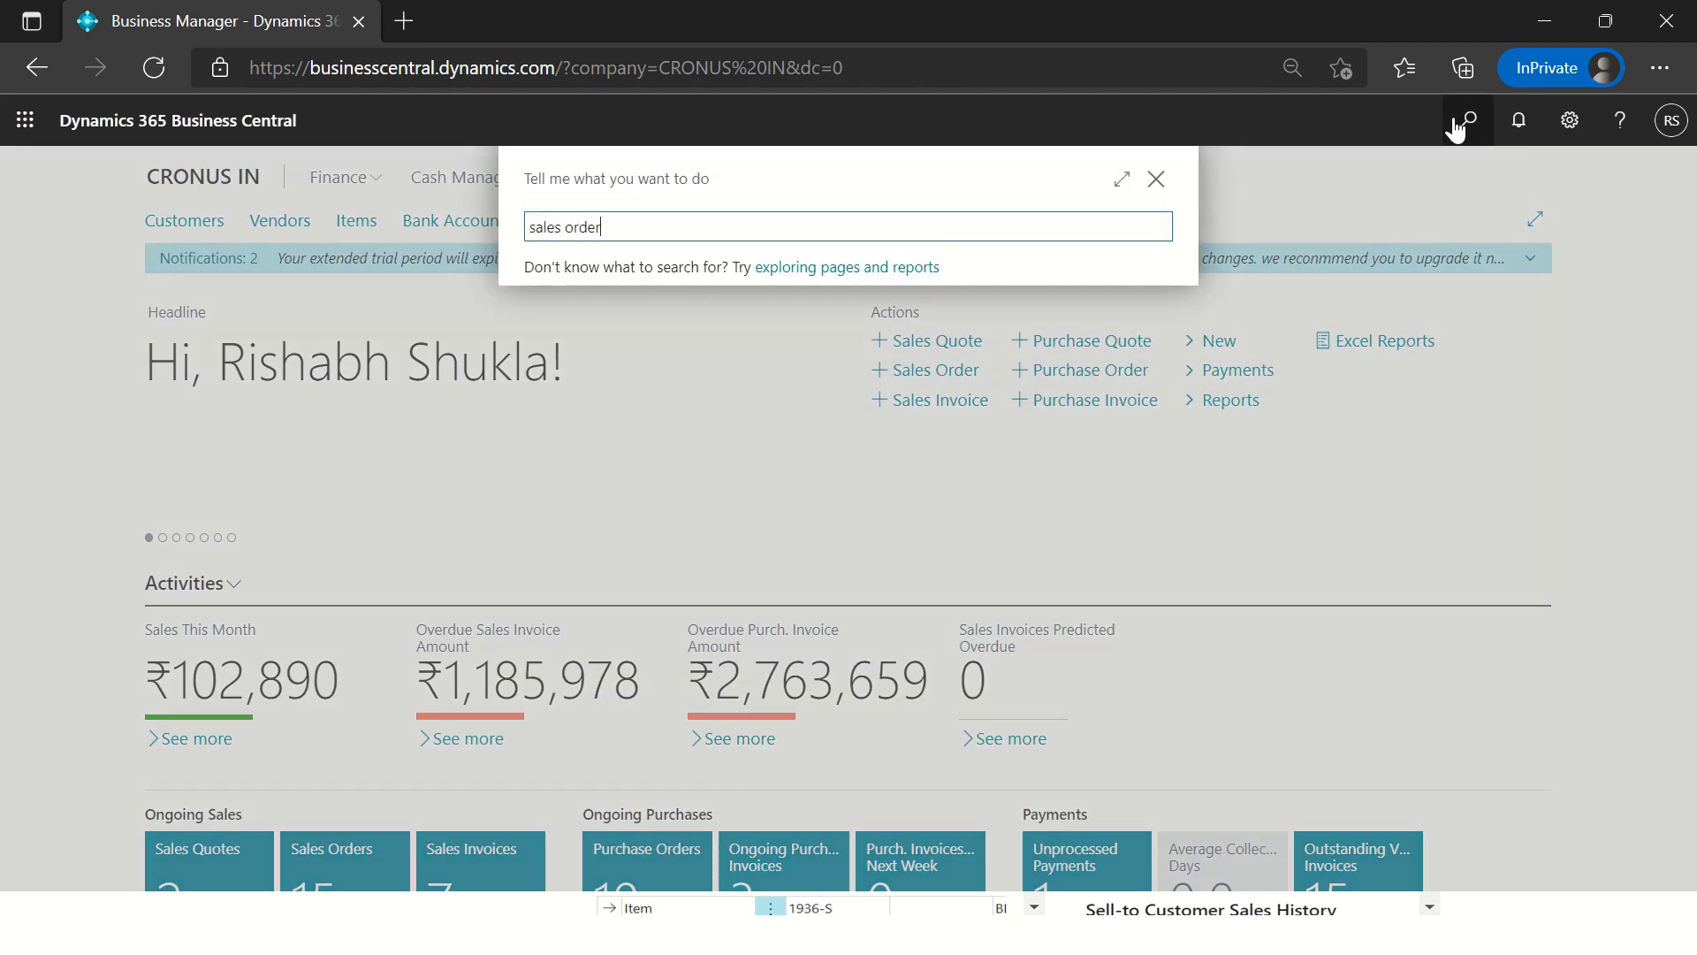
click(610, 325)
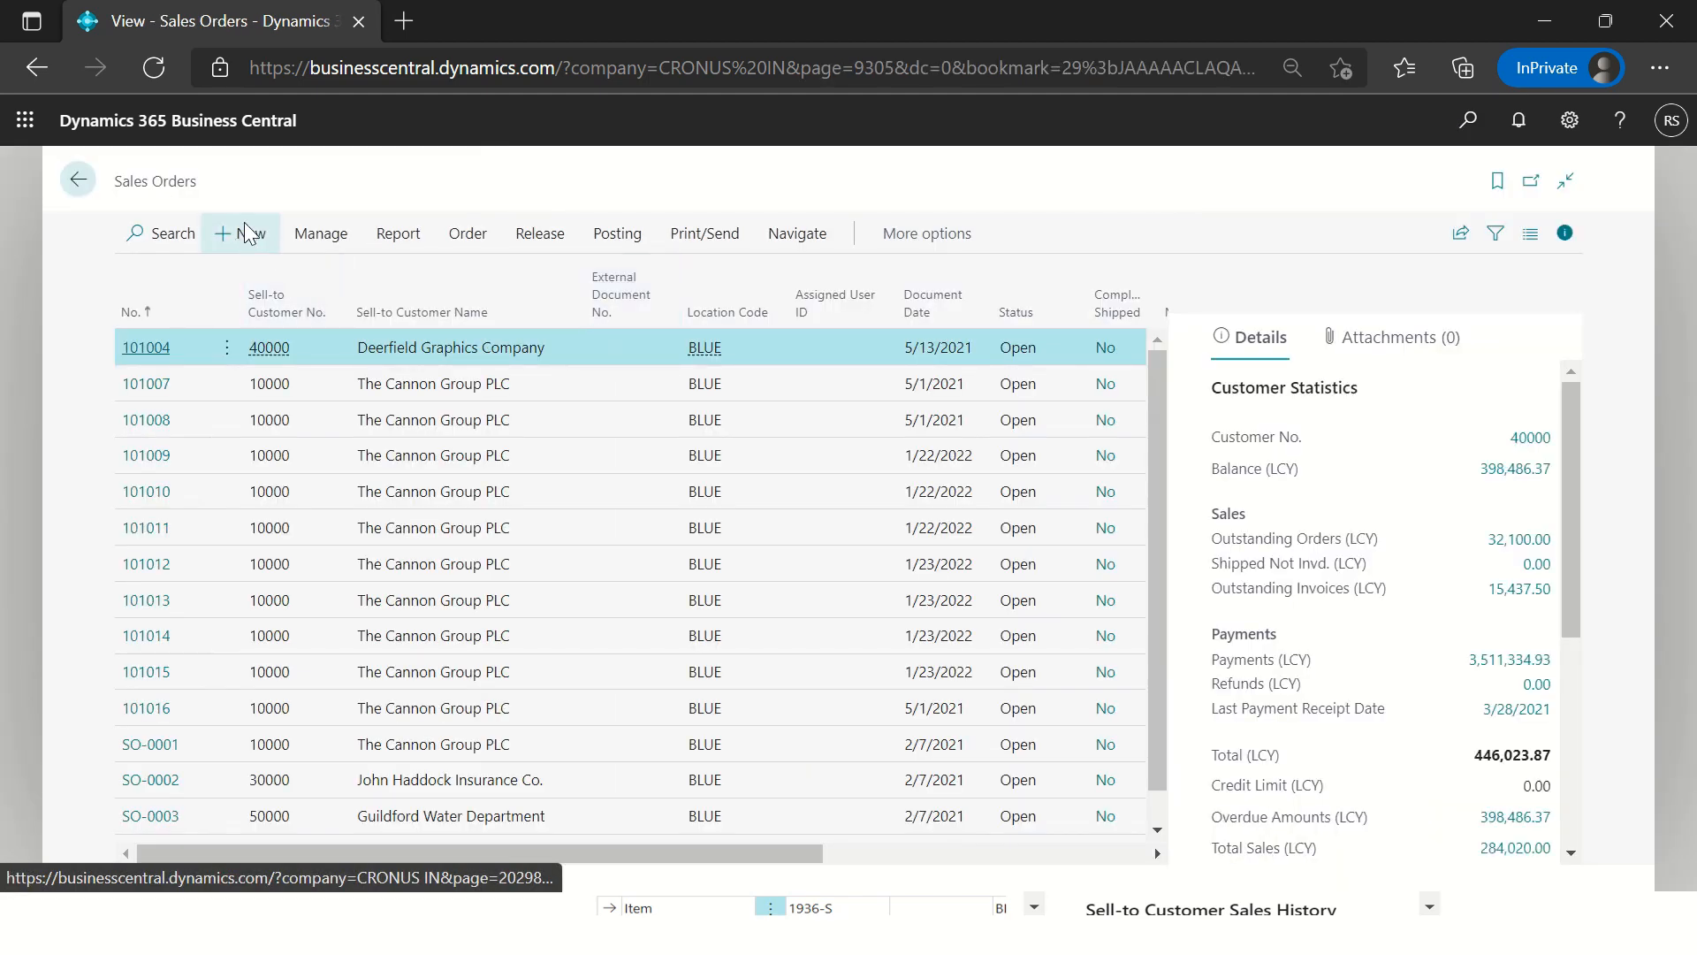
Step: Create a new sales order for the customer The Cannon Group PLC
click(246, 235)
text(0)
key(Tab)
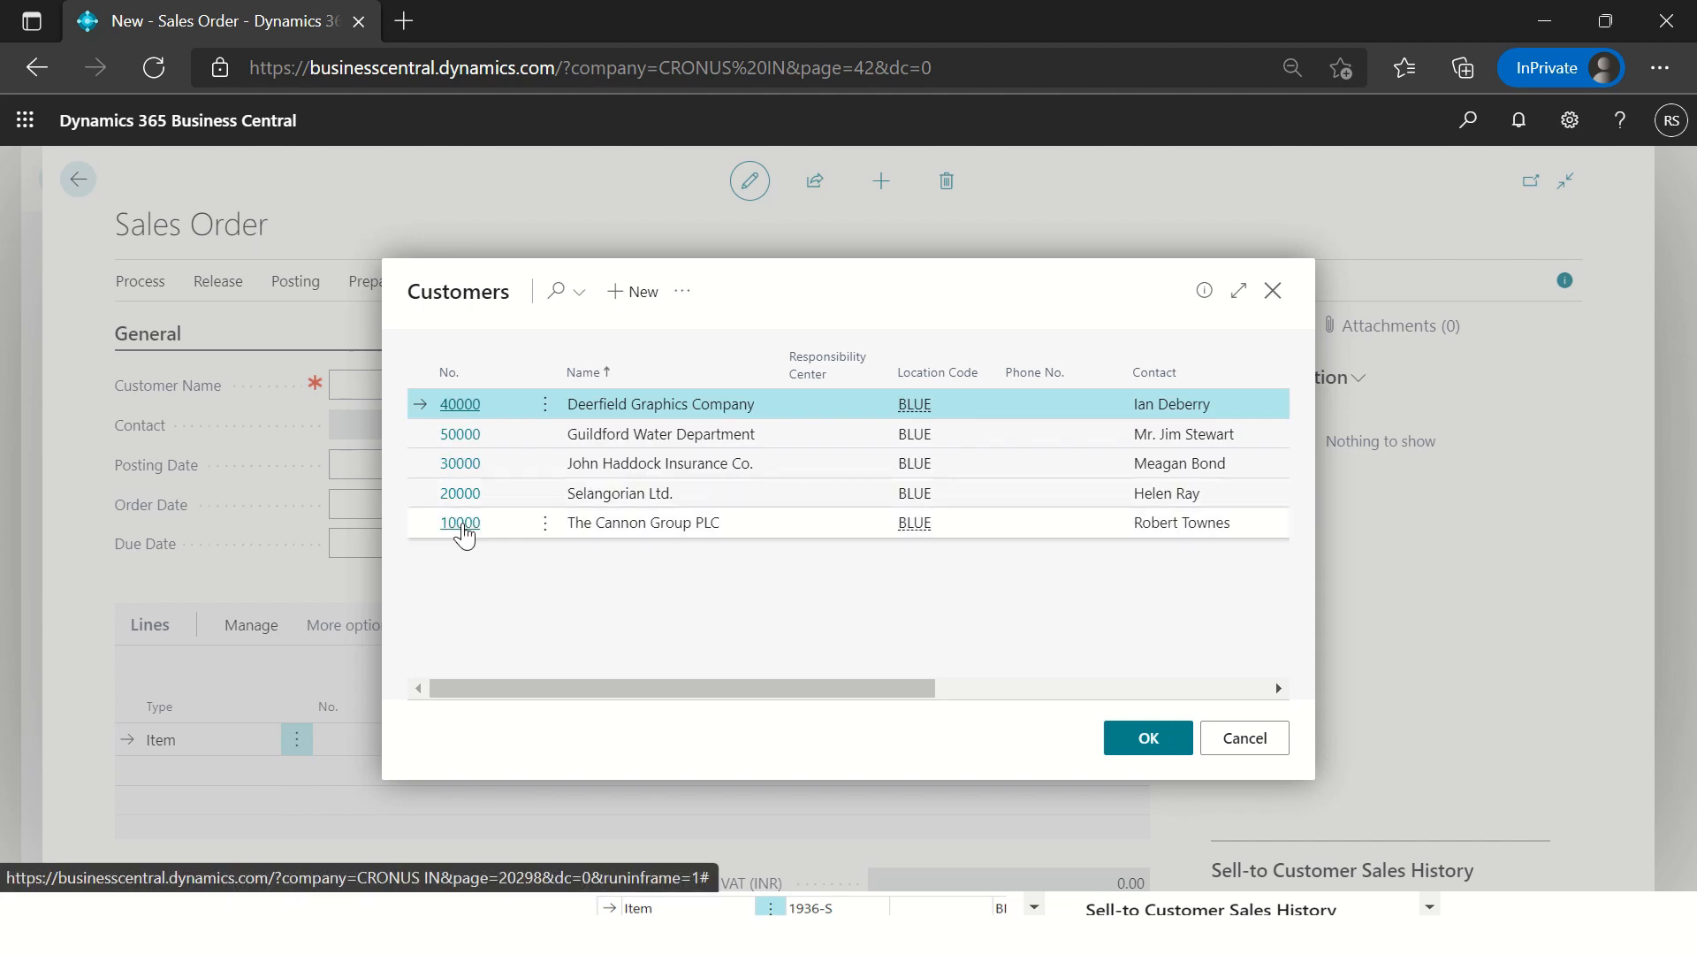
double_click(460, 525)
Step: Add item 1936-S with a quantity of 1 on the first line of the sales order
click(347, 737)
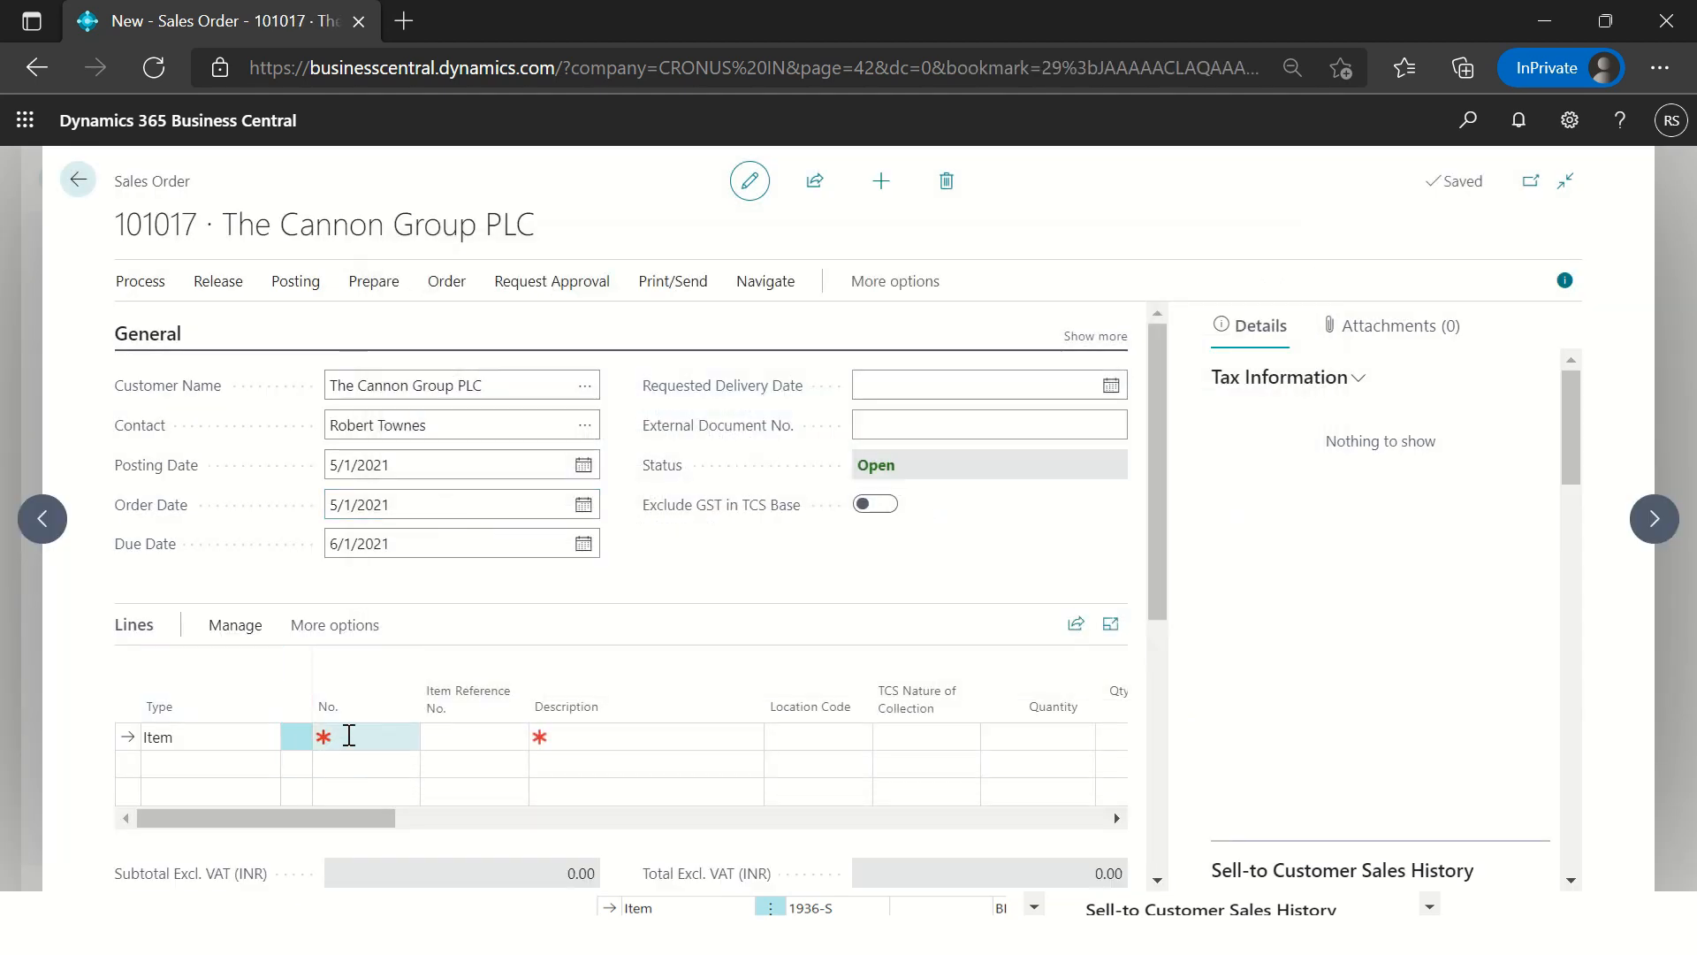
text(1936-S)
key(Tab)
key(Tab)
key(Tab)
key(Tab)
key(Tab)
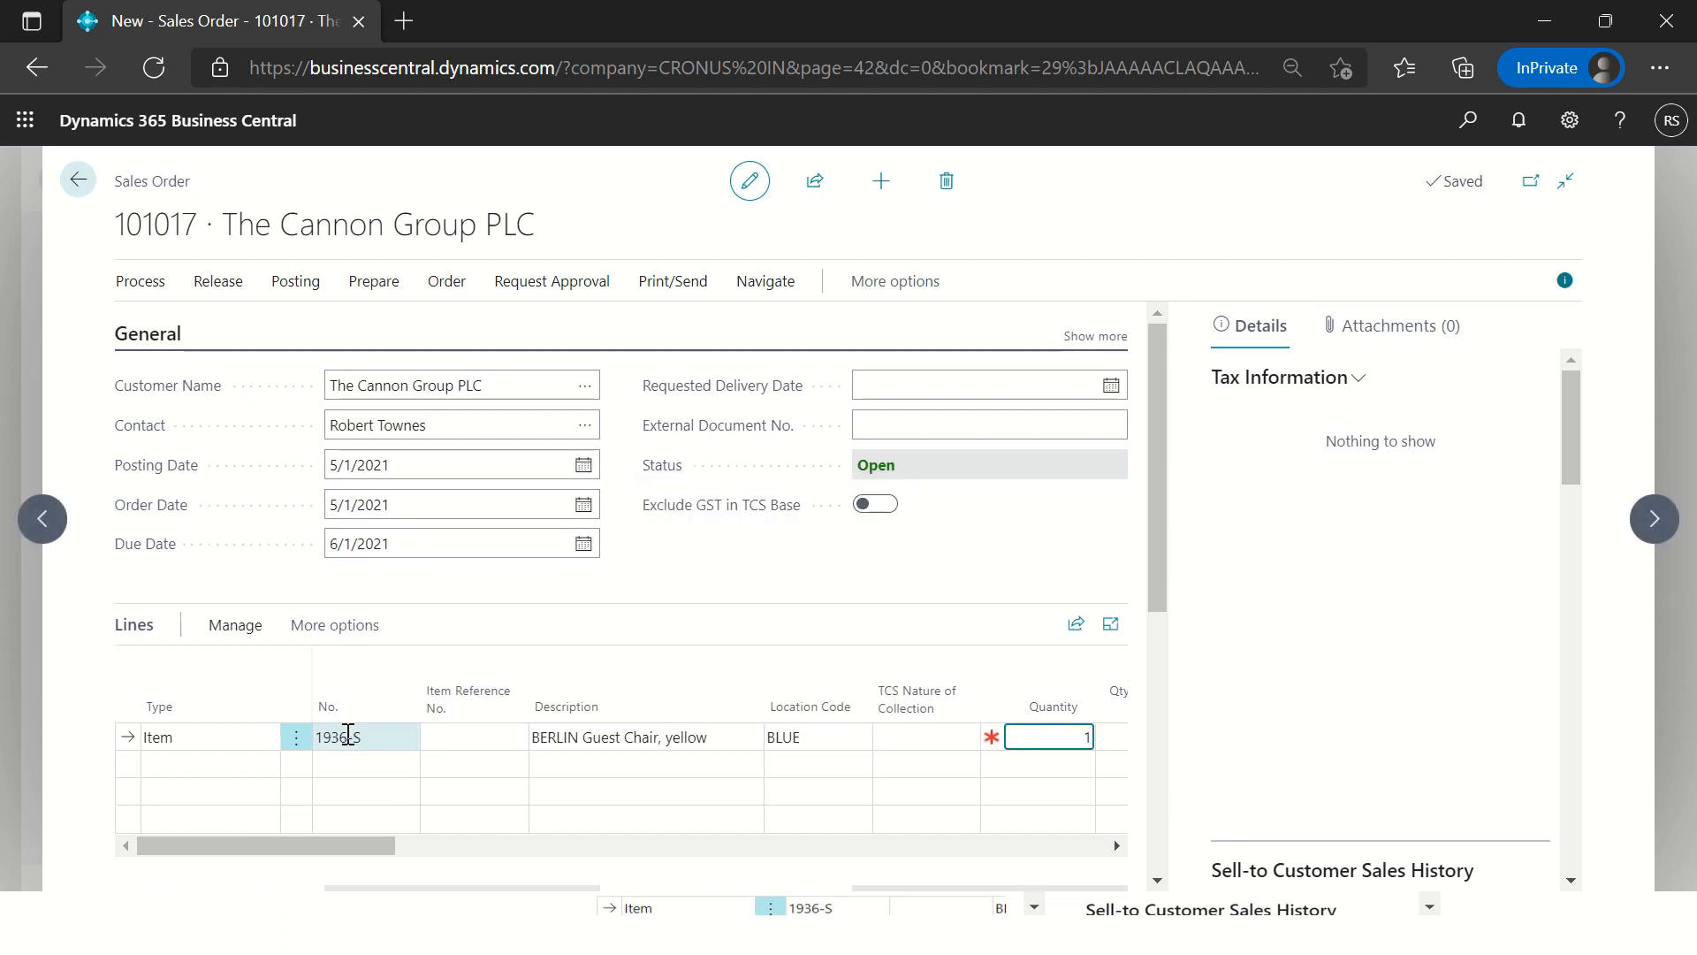
key(Tab)
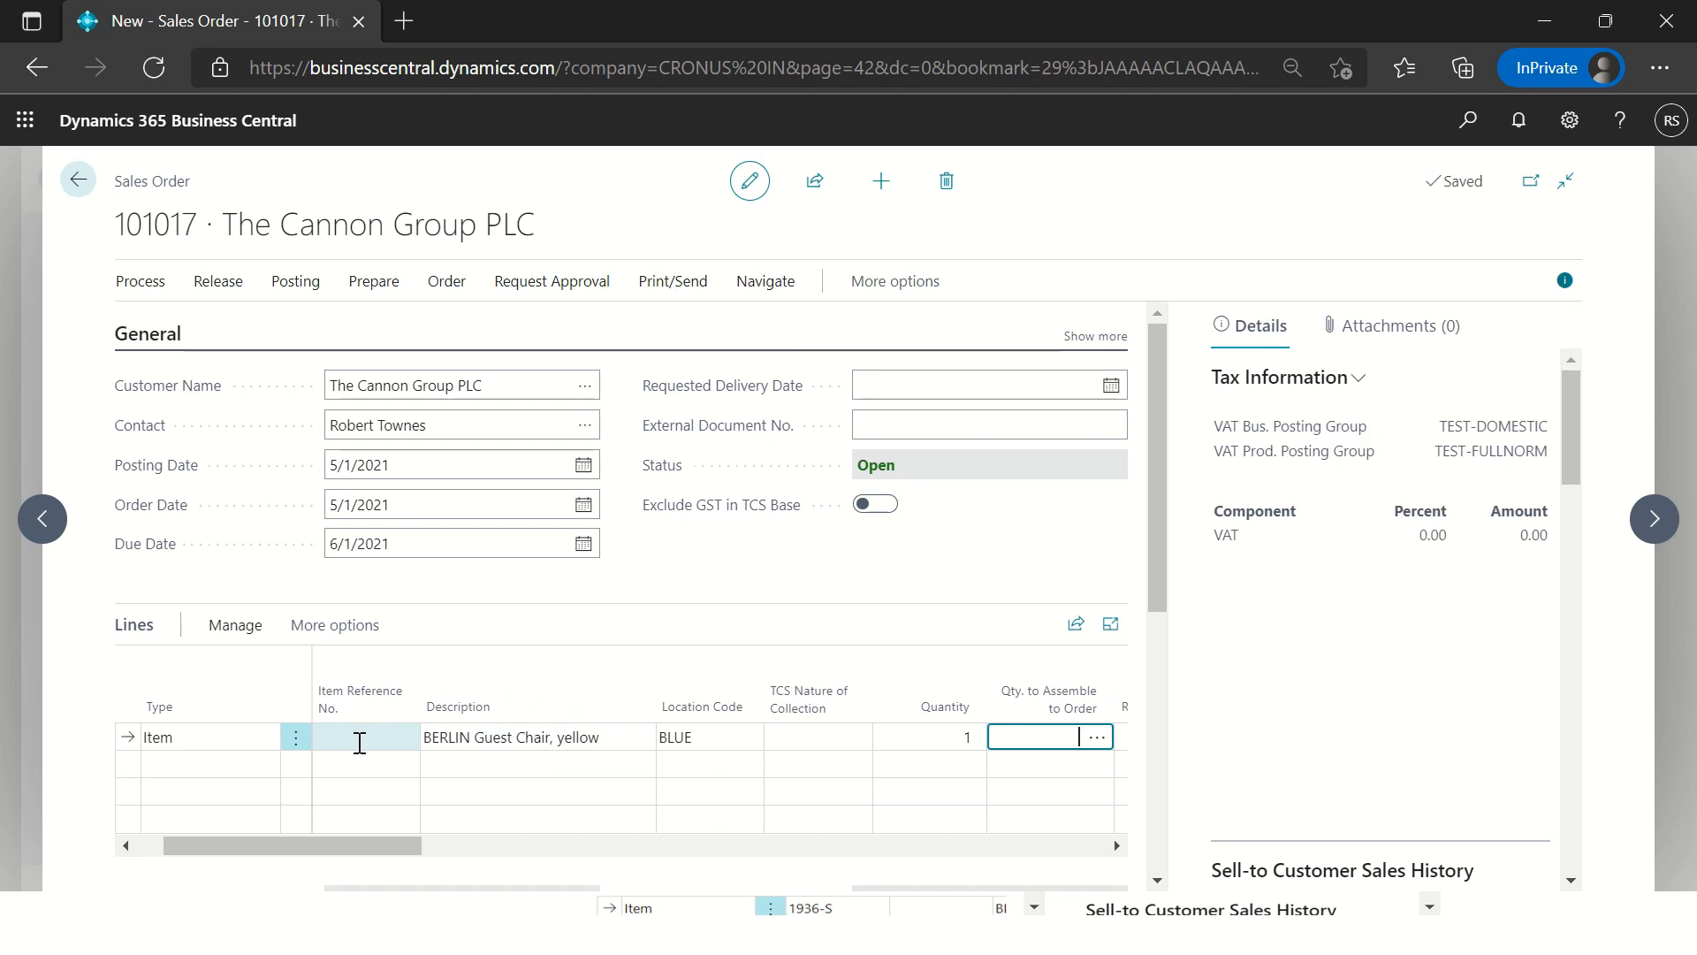
drag(396, 844, 336, 897)
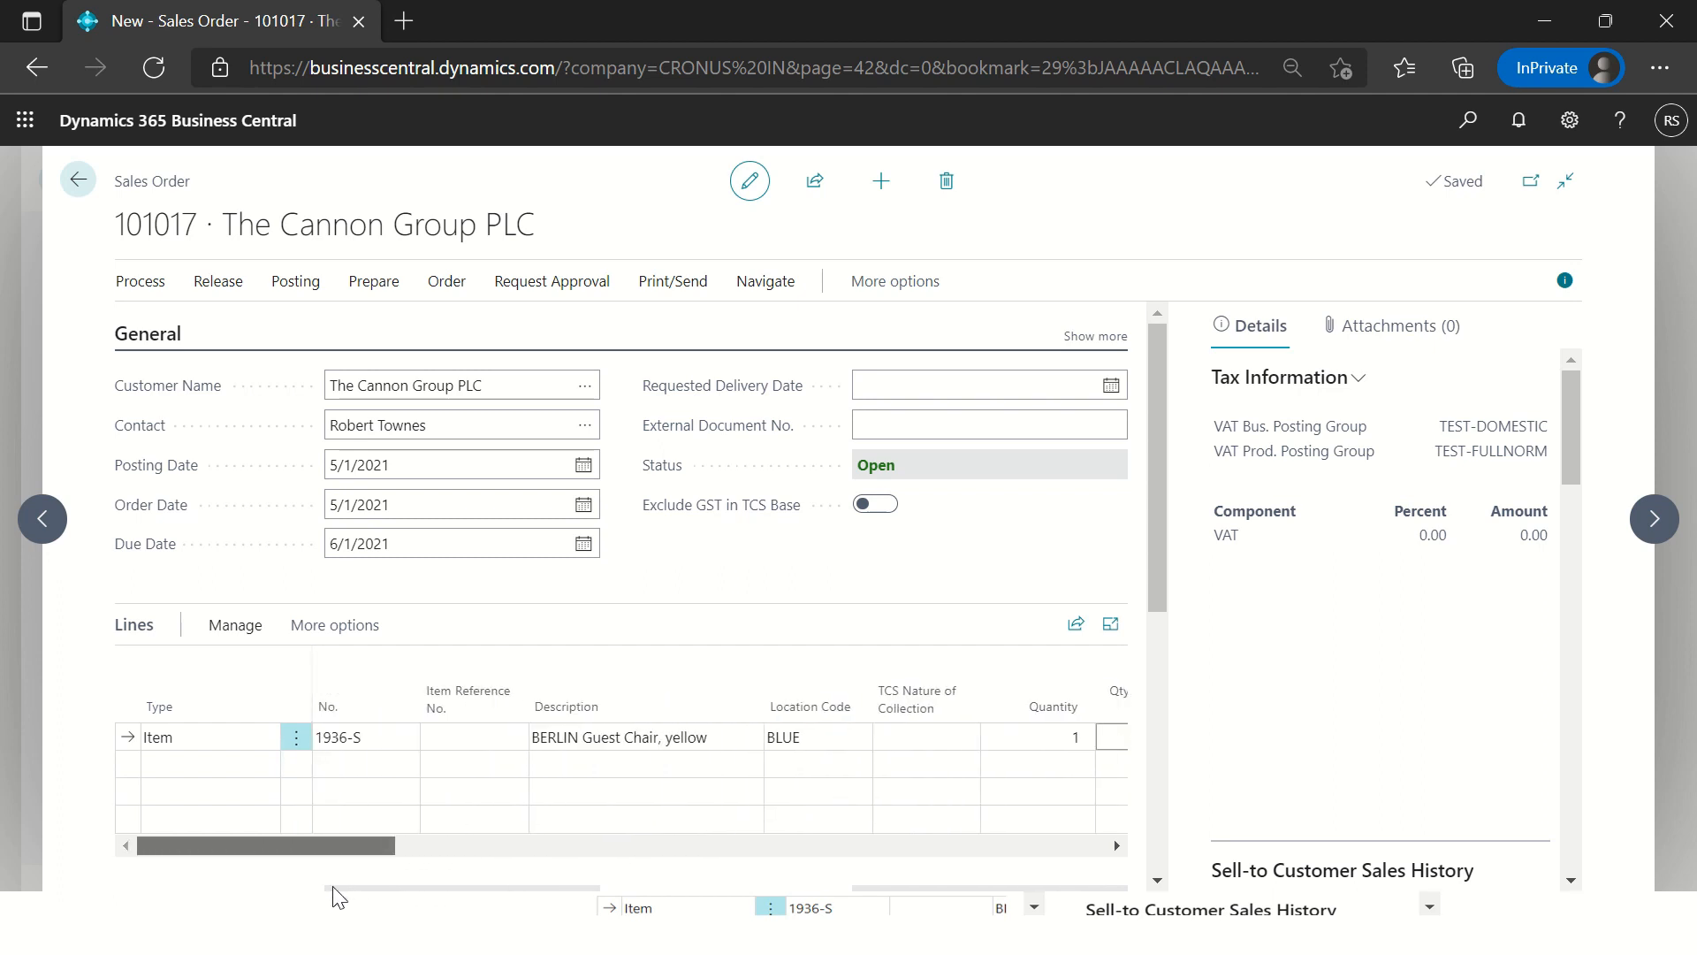
Step: Set the sales order's posting date to 1/23/2022 and check the VAT percentage in the tax information
click(423, 439)
click(406, 465)
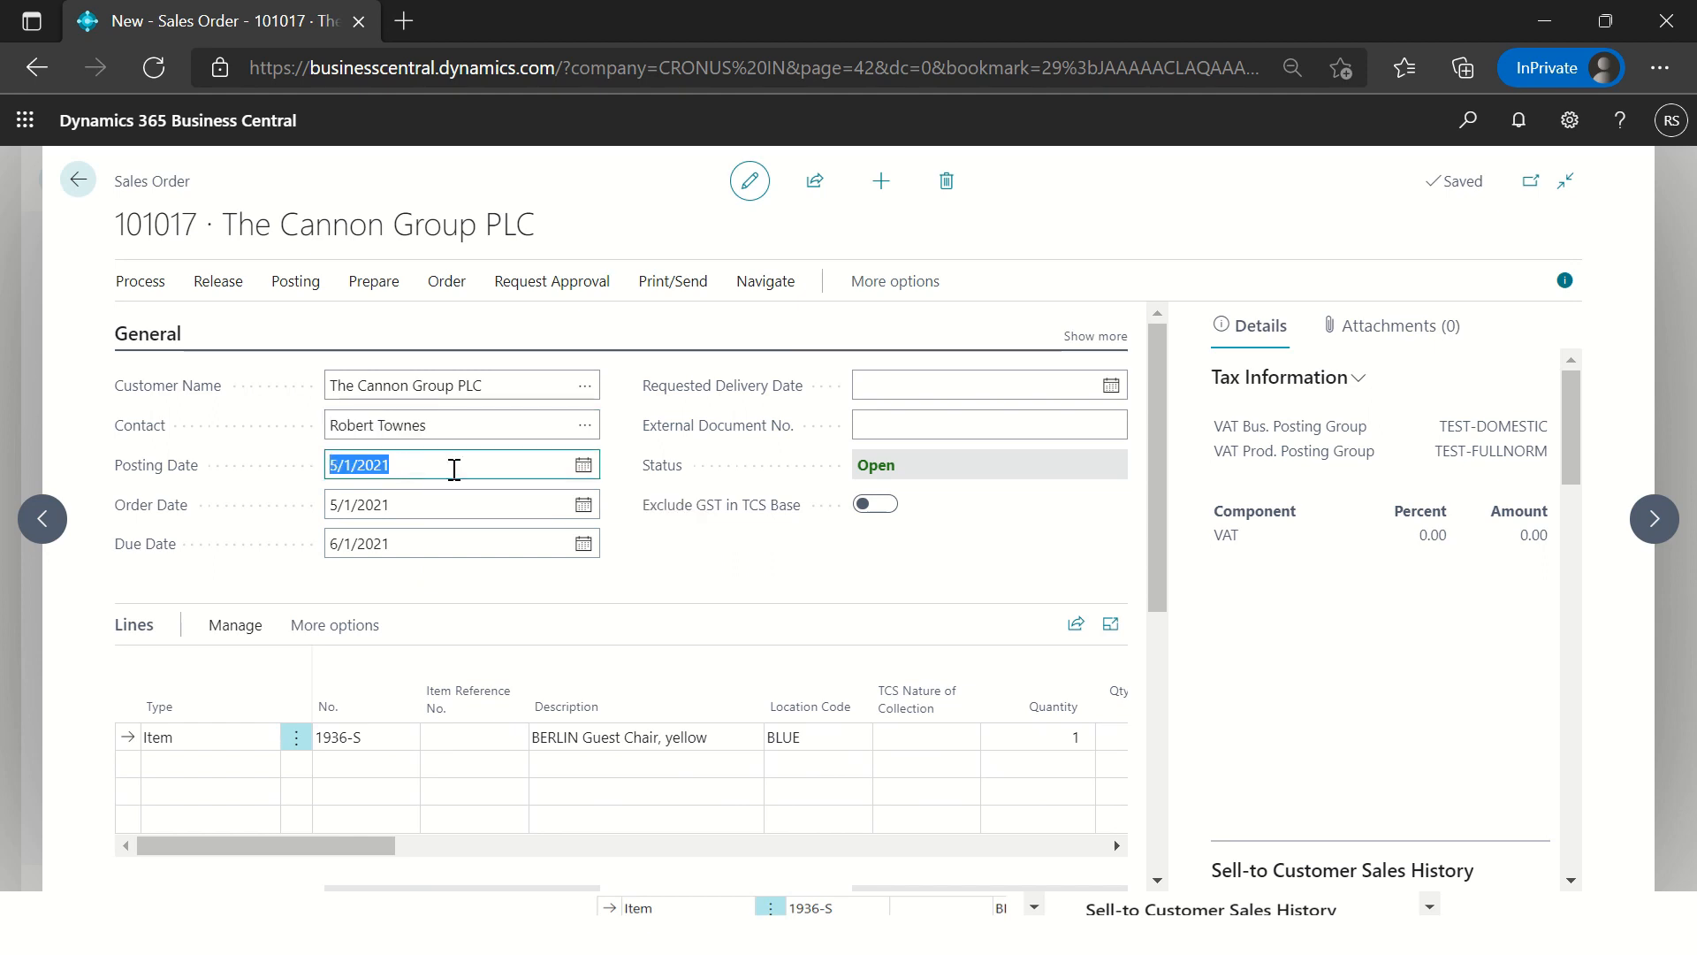
text(t)
key(Tab)
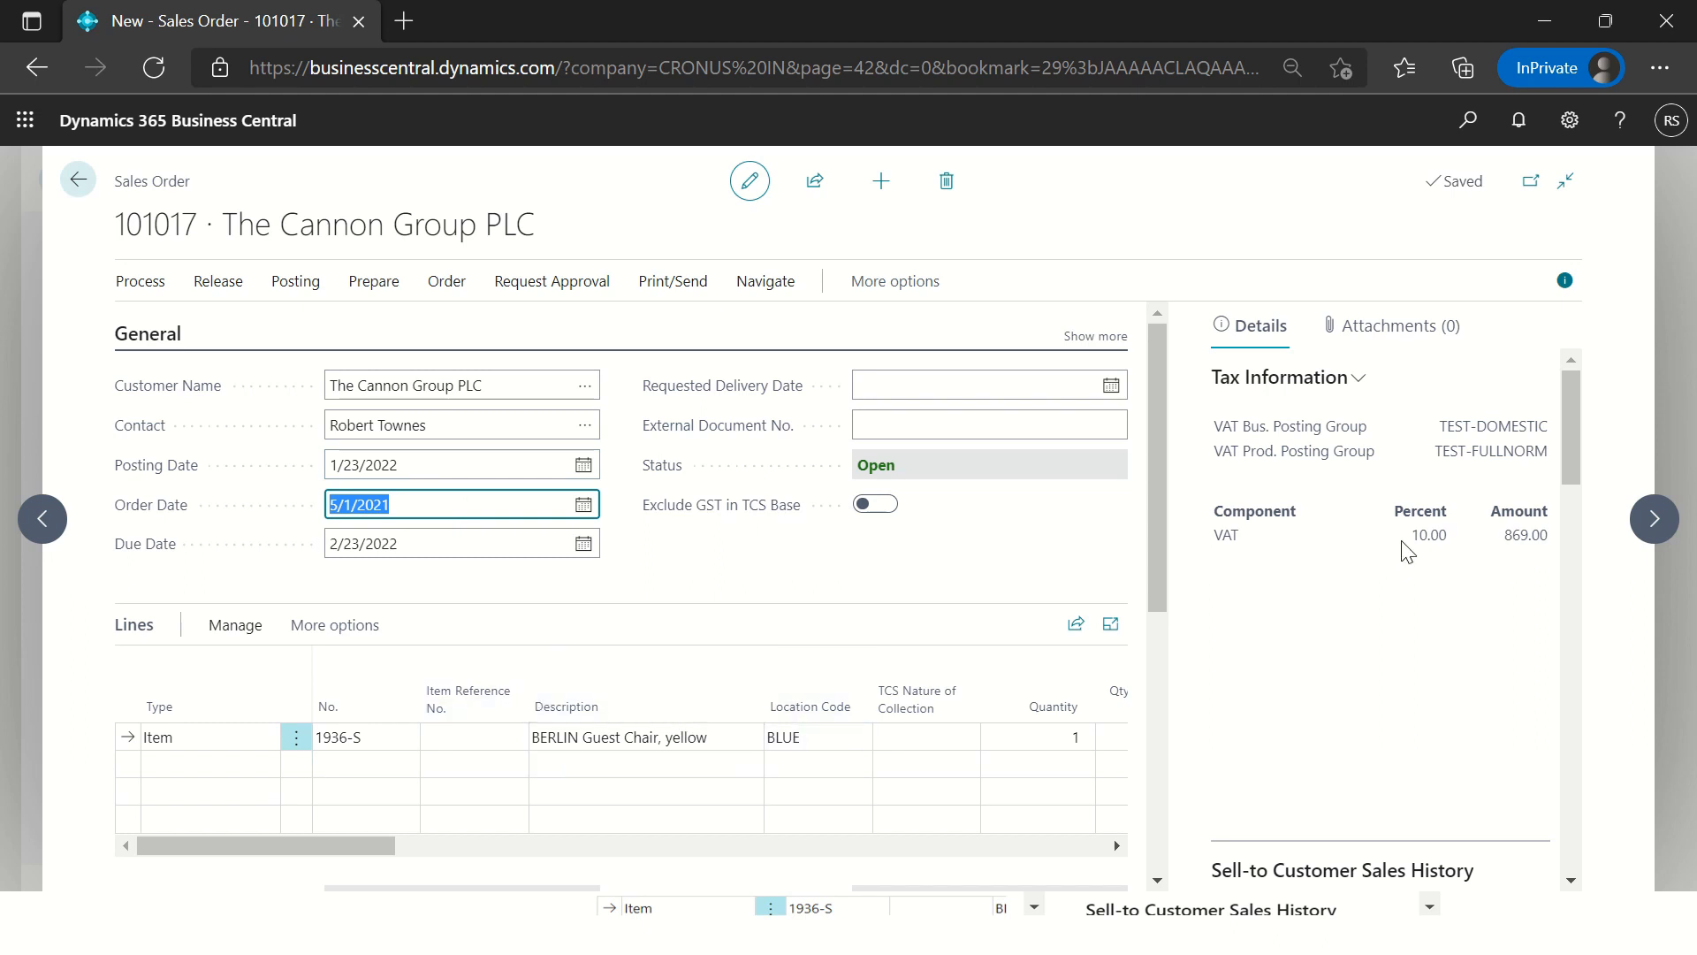
double_click(1424, 535)
click(1384, 580)
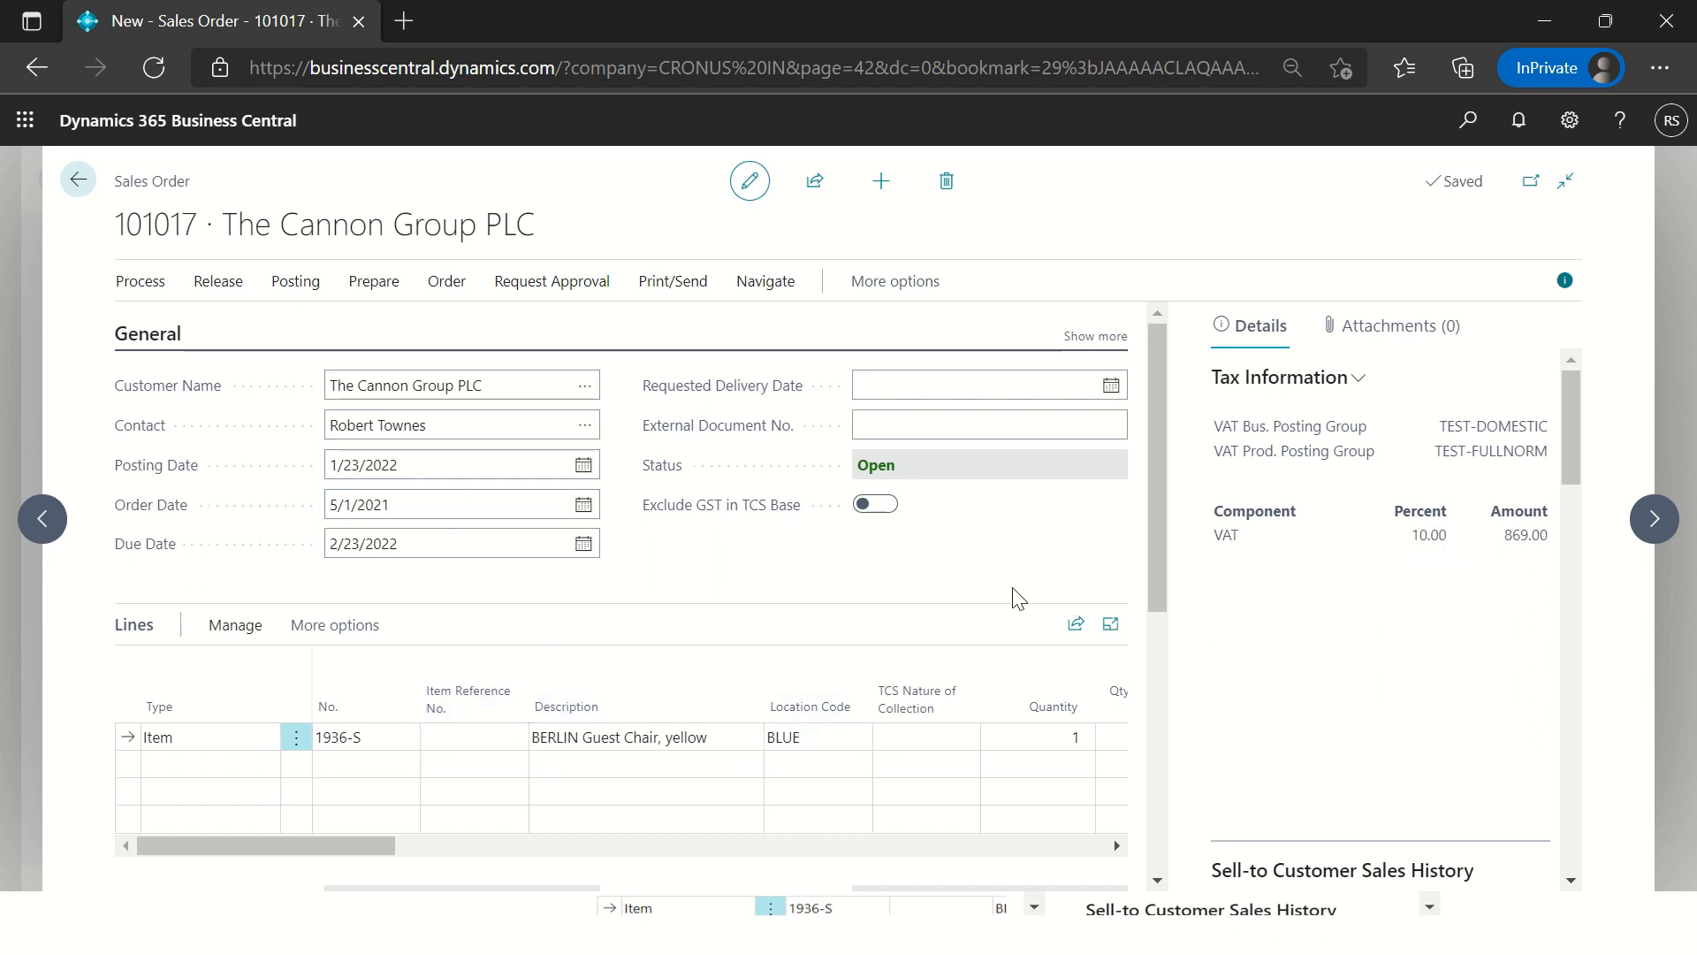
Step: Set the sales order's order date to 1/23/2022 and acknowledge the notice about prices and discounts
click(464, 473)
click(460, 469)
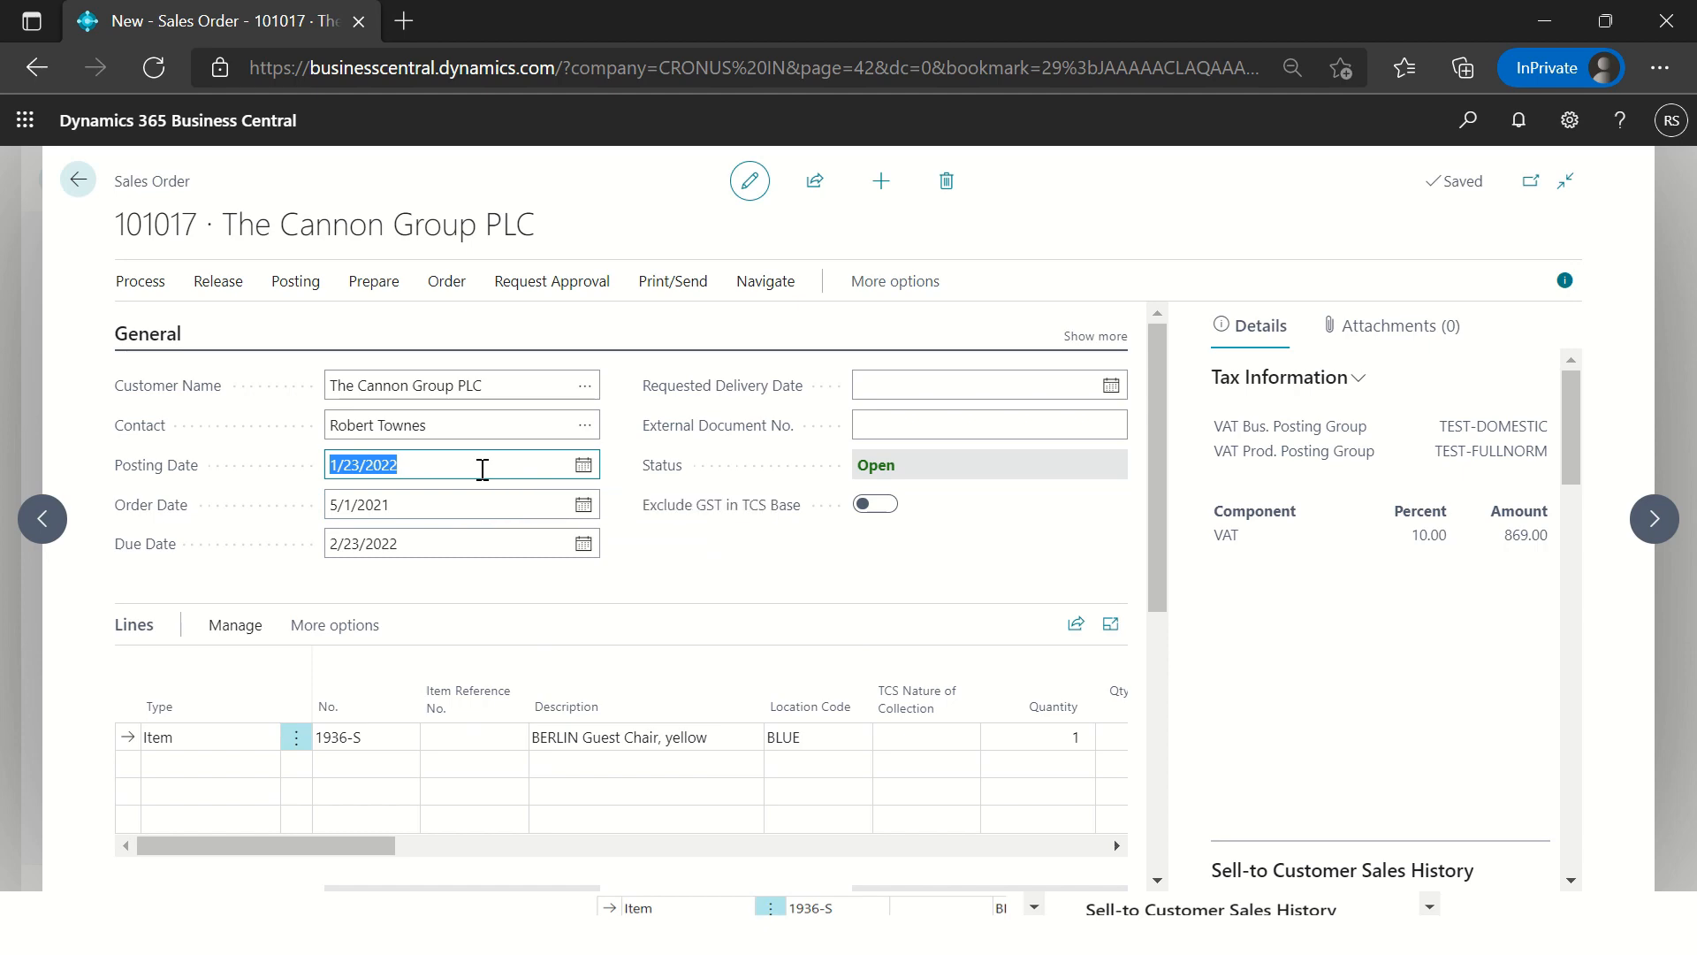
key(Tab)
text(t)
key(Tab)
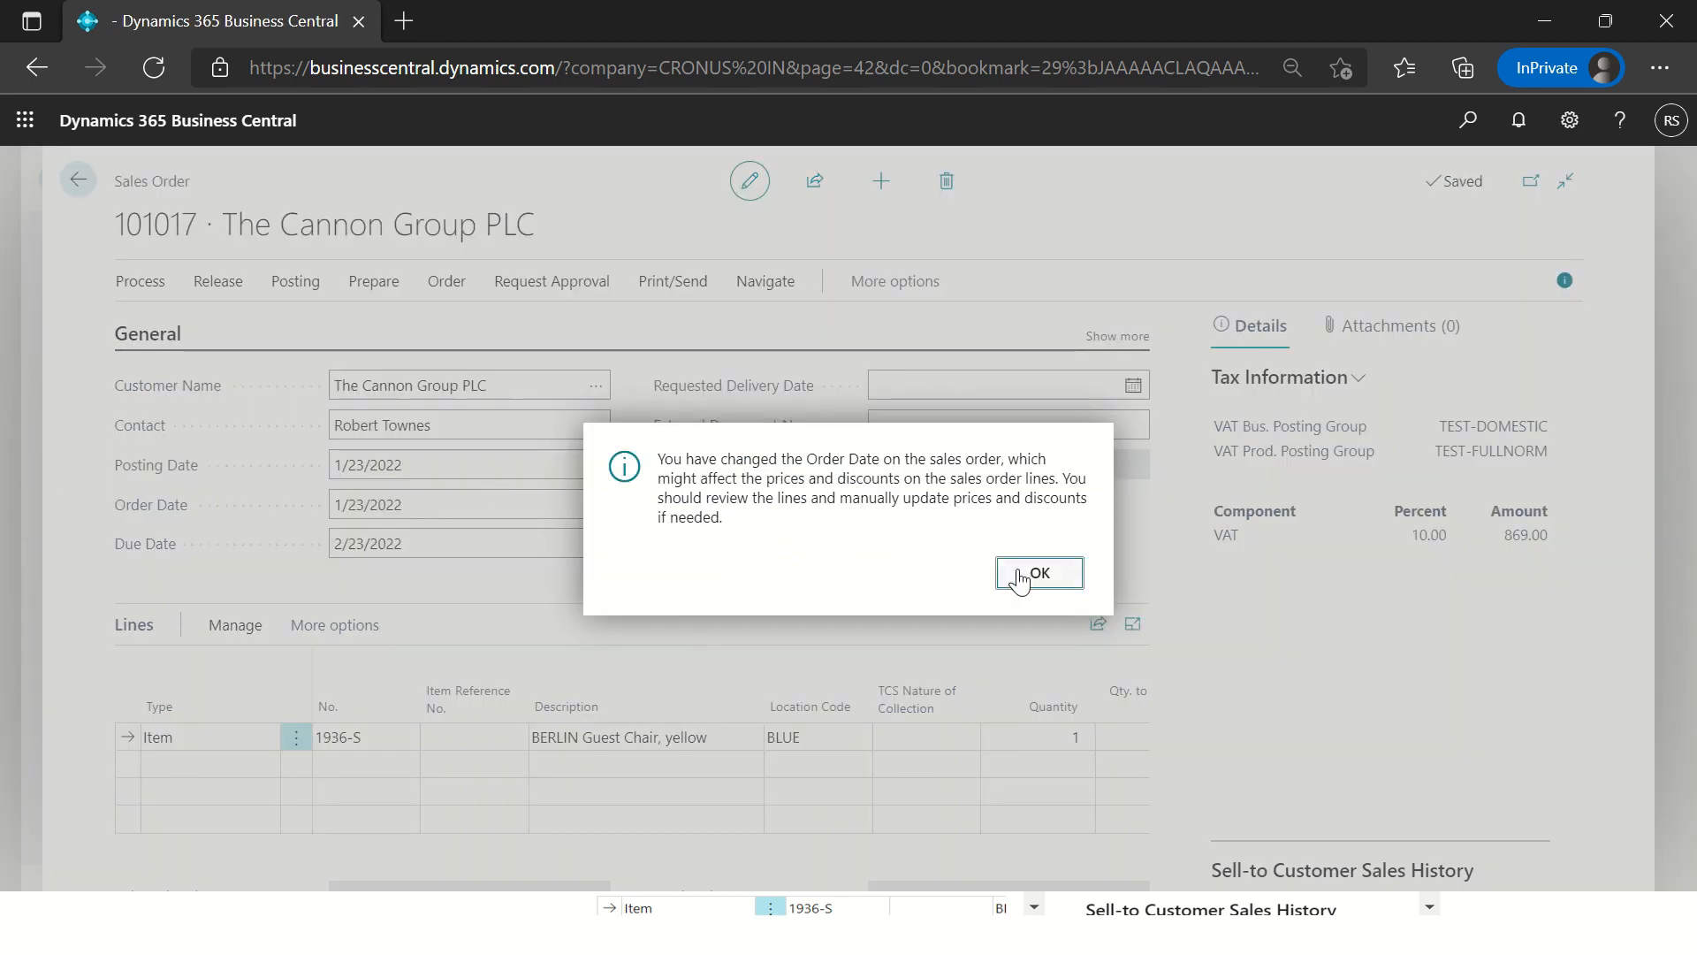
click(1030, 573)
click(478, 512)
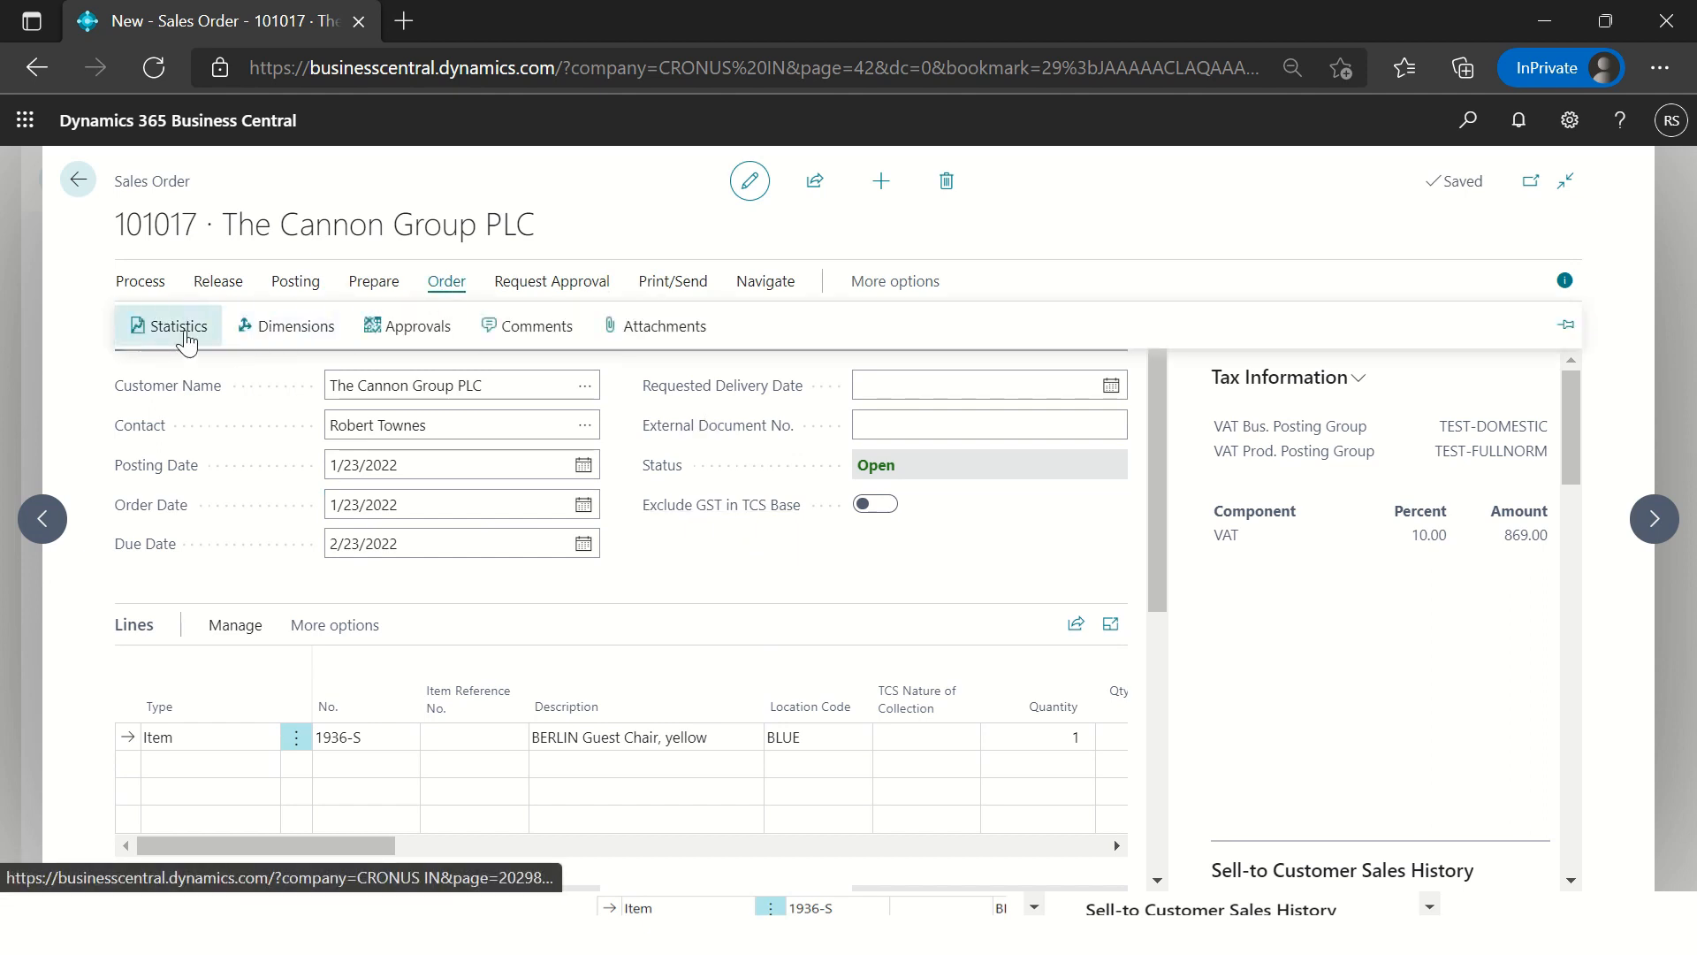
Step: Open the sales order statistics in the enlarged view and examine the VAT amount, component percentage and calculated tax
key(F7)
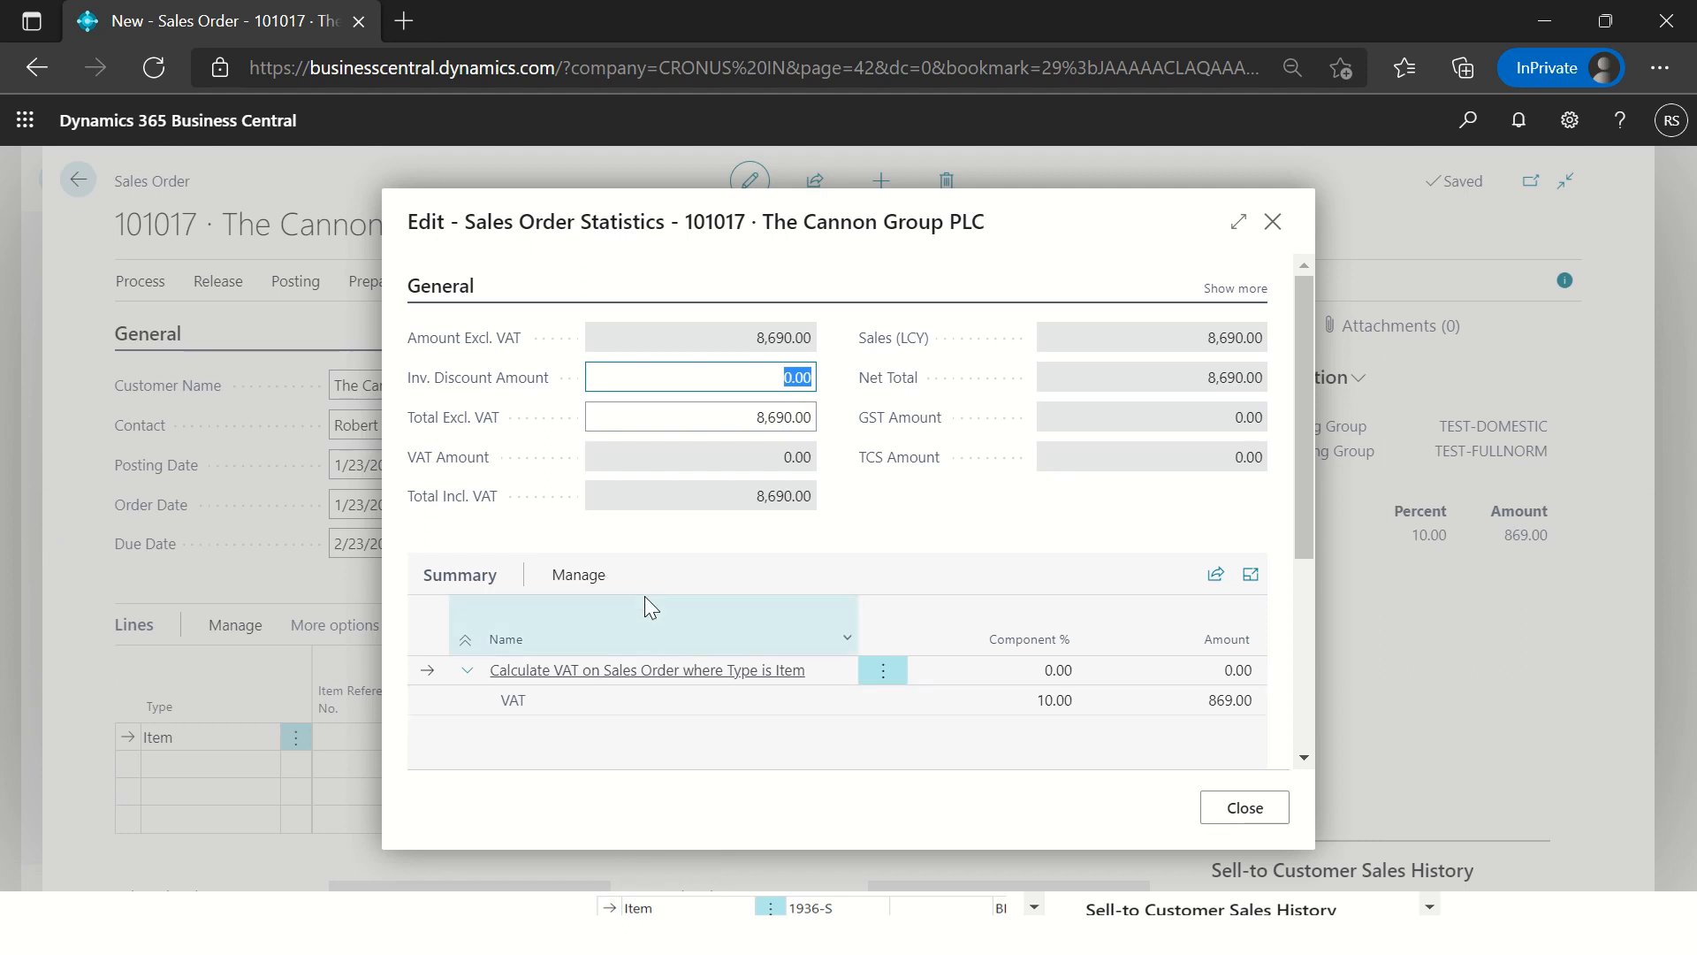
click(1239, 221)
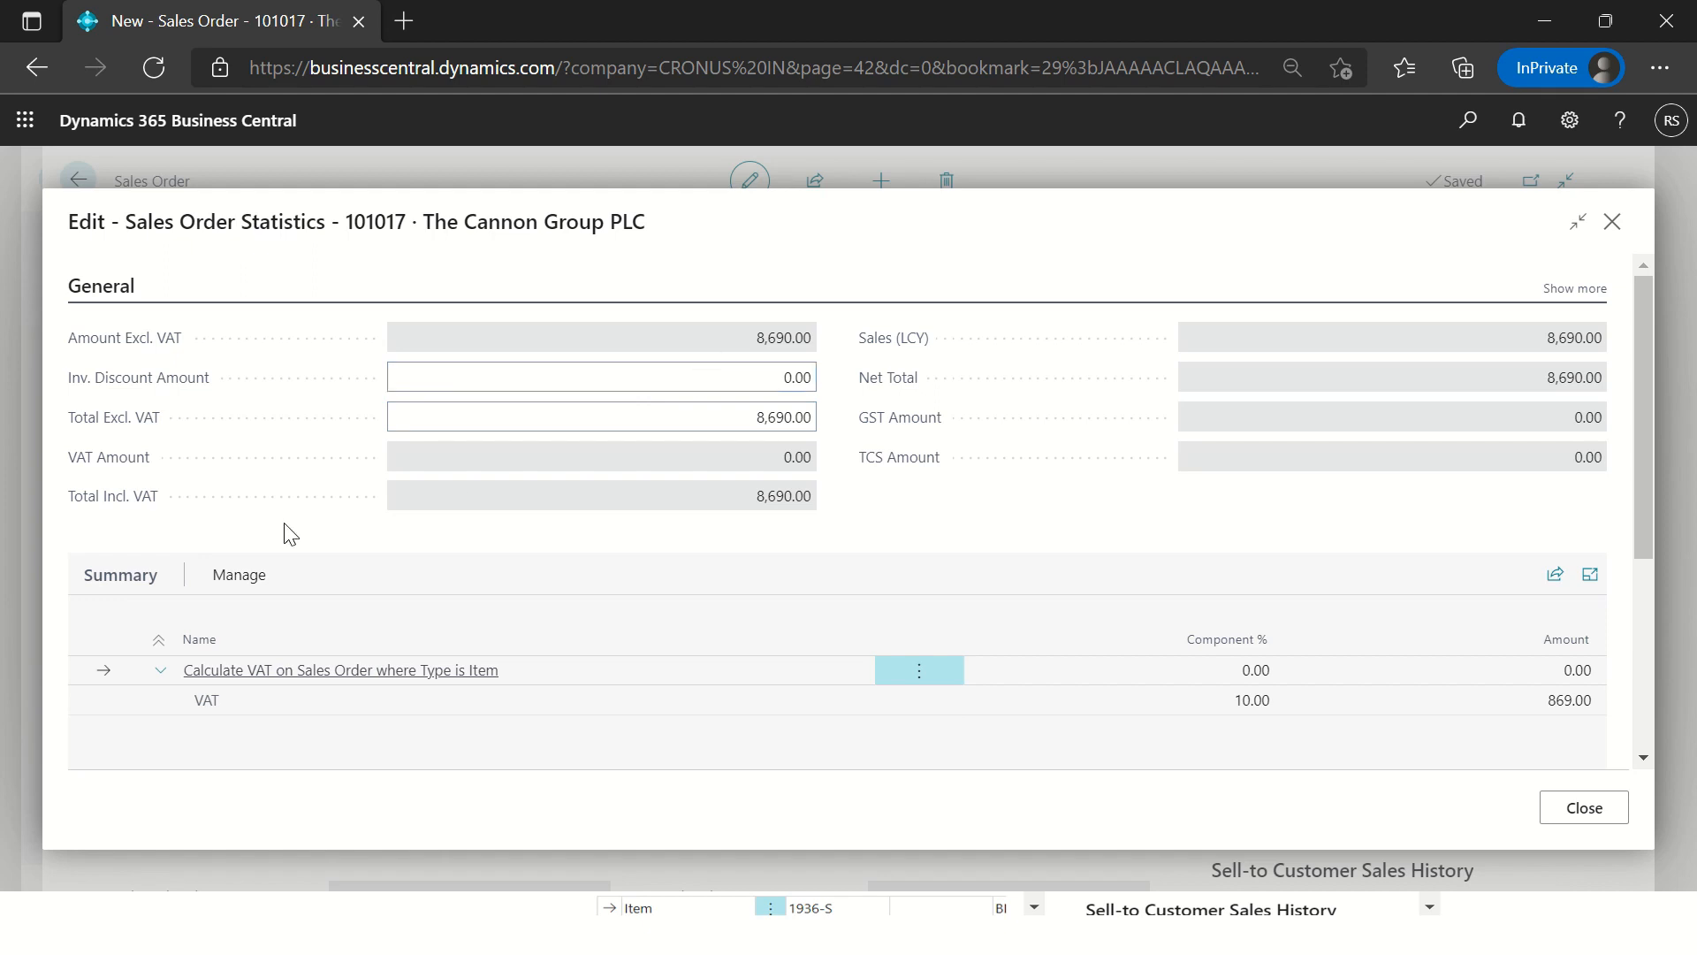
drag(803, 459, 809, 459)
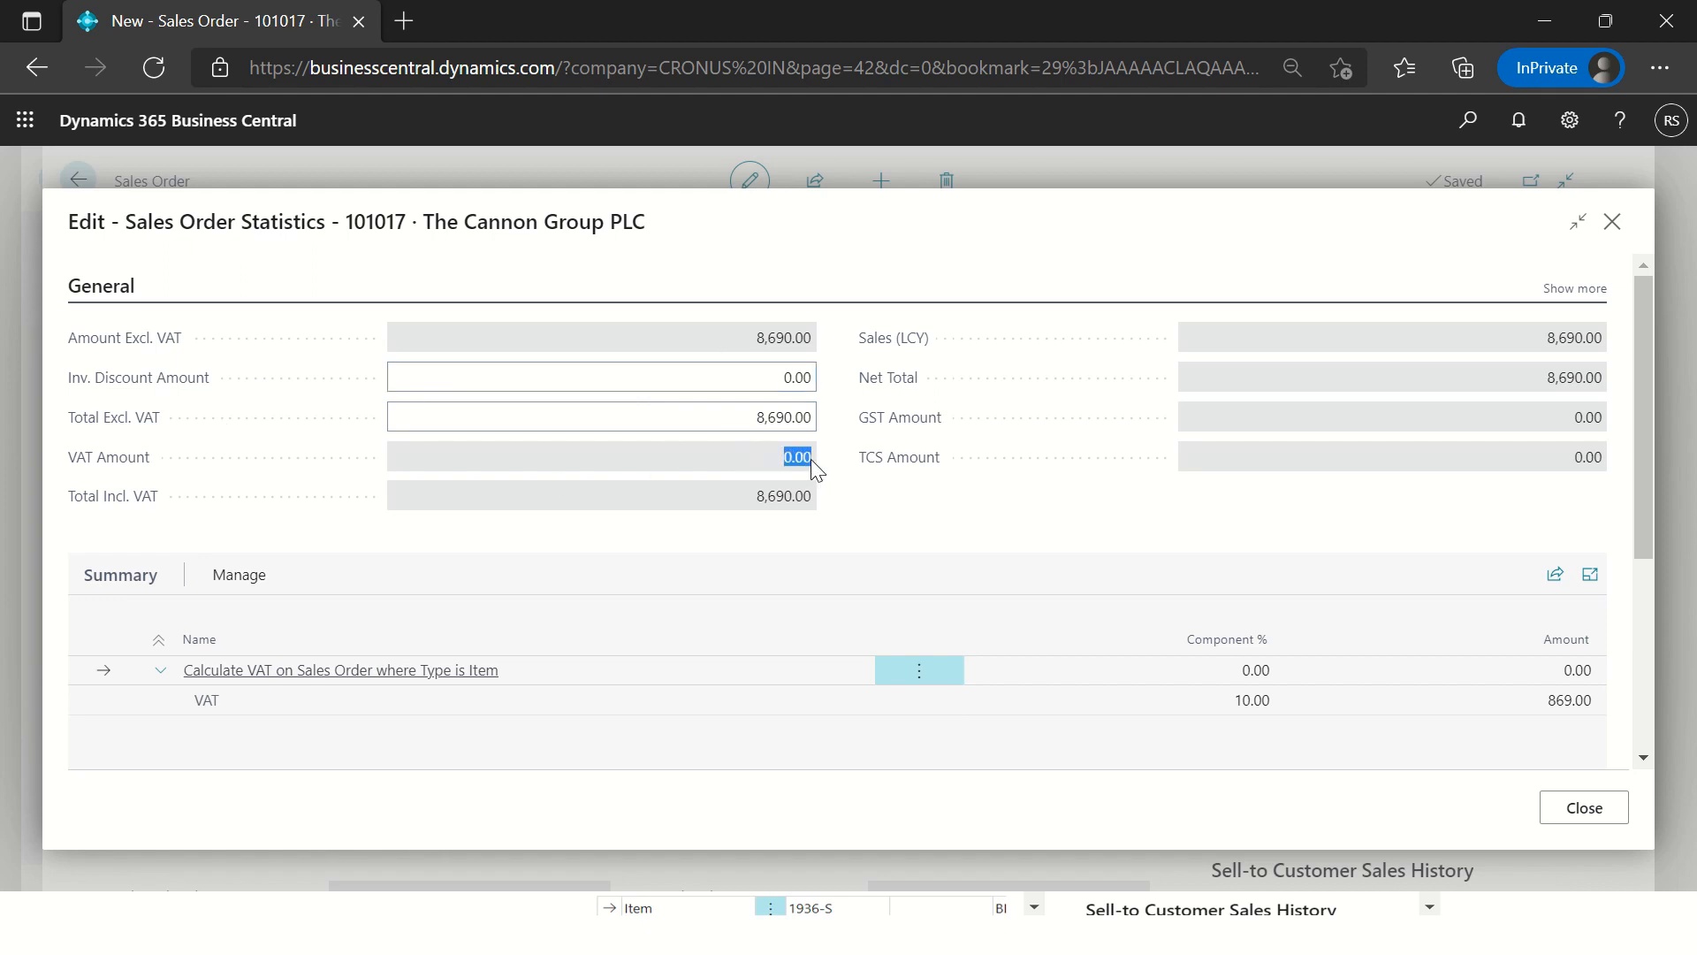
click(1241, 707)
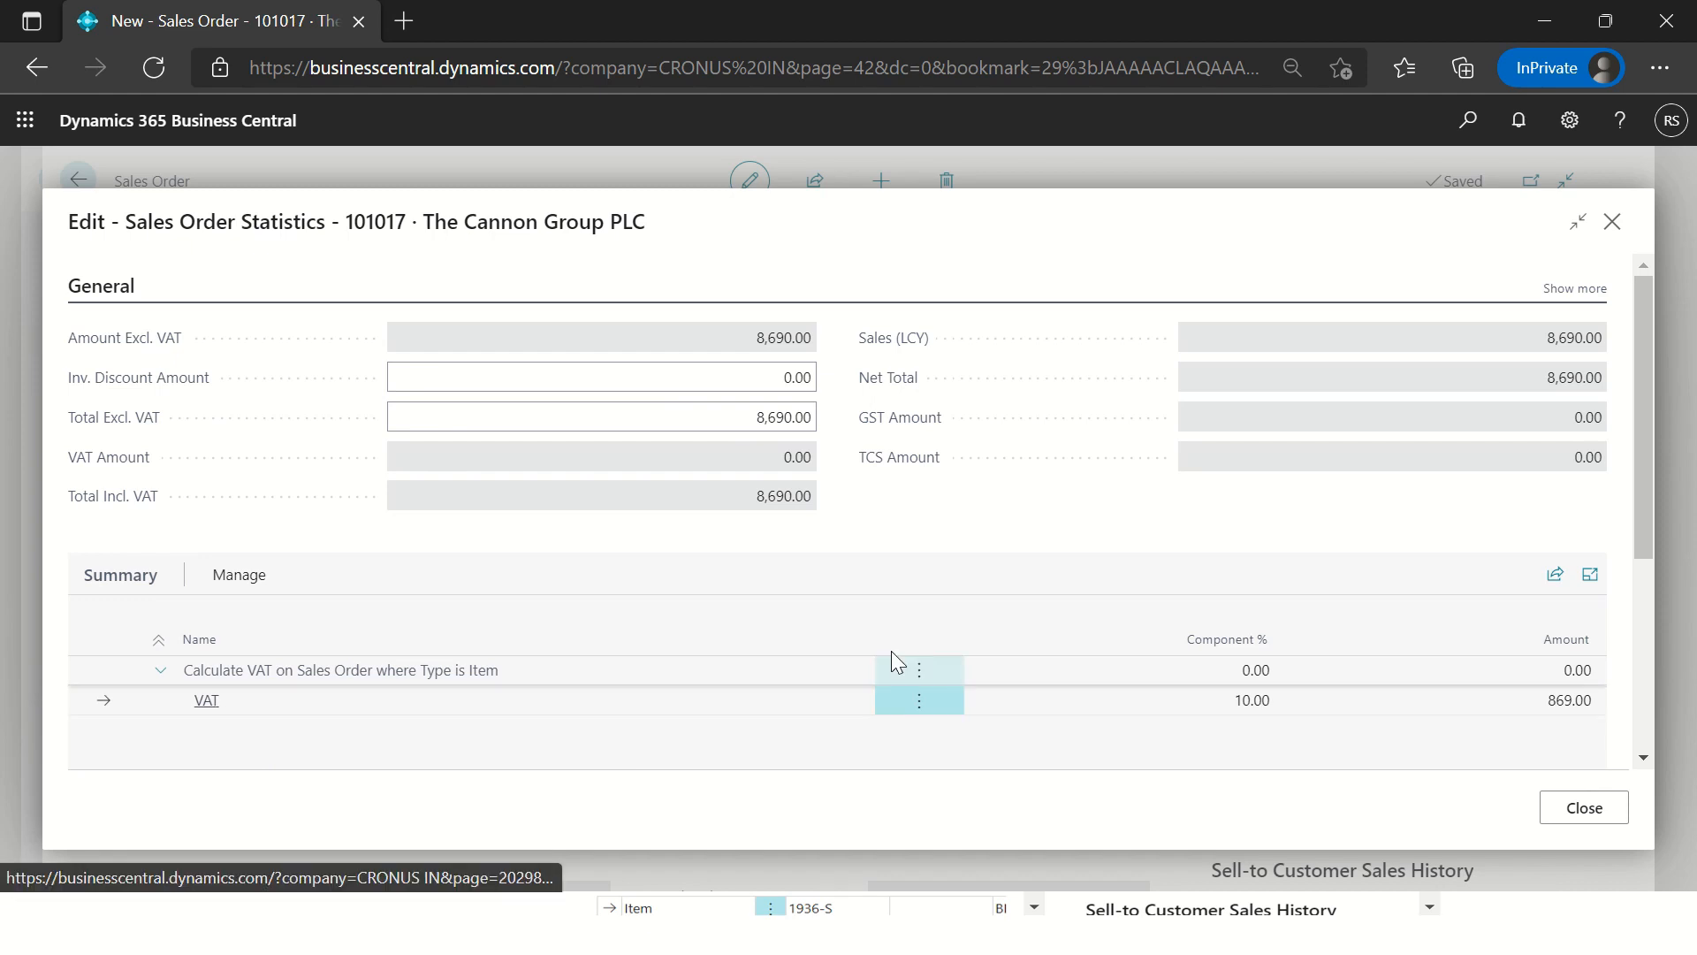
click(1251, 701)
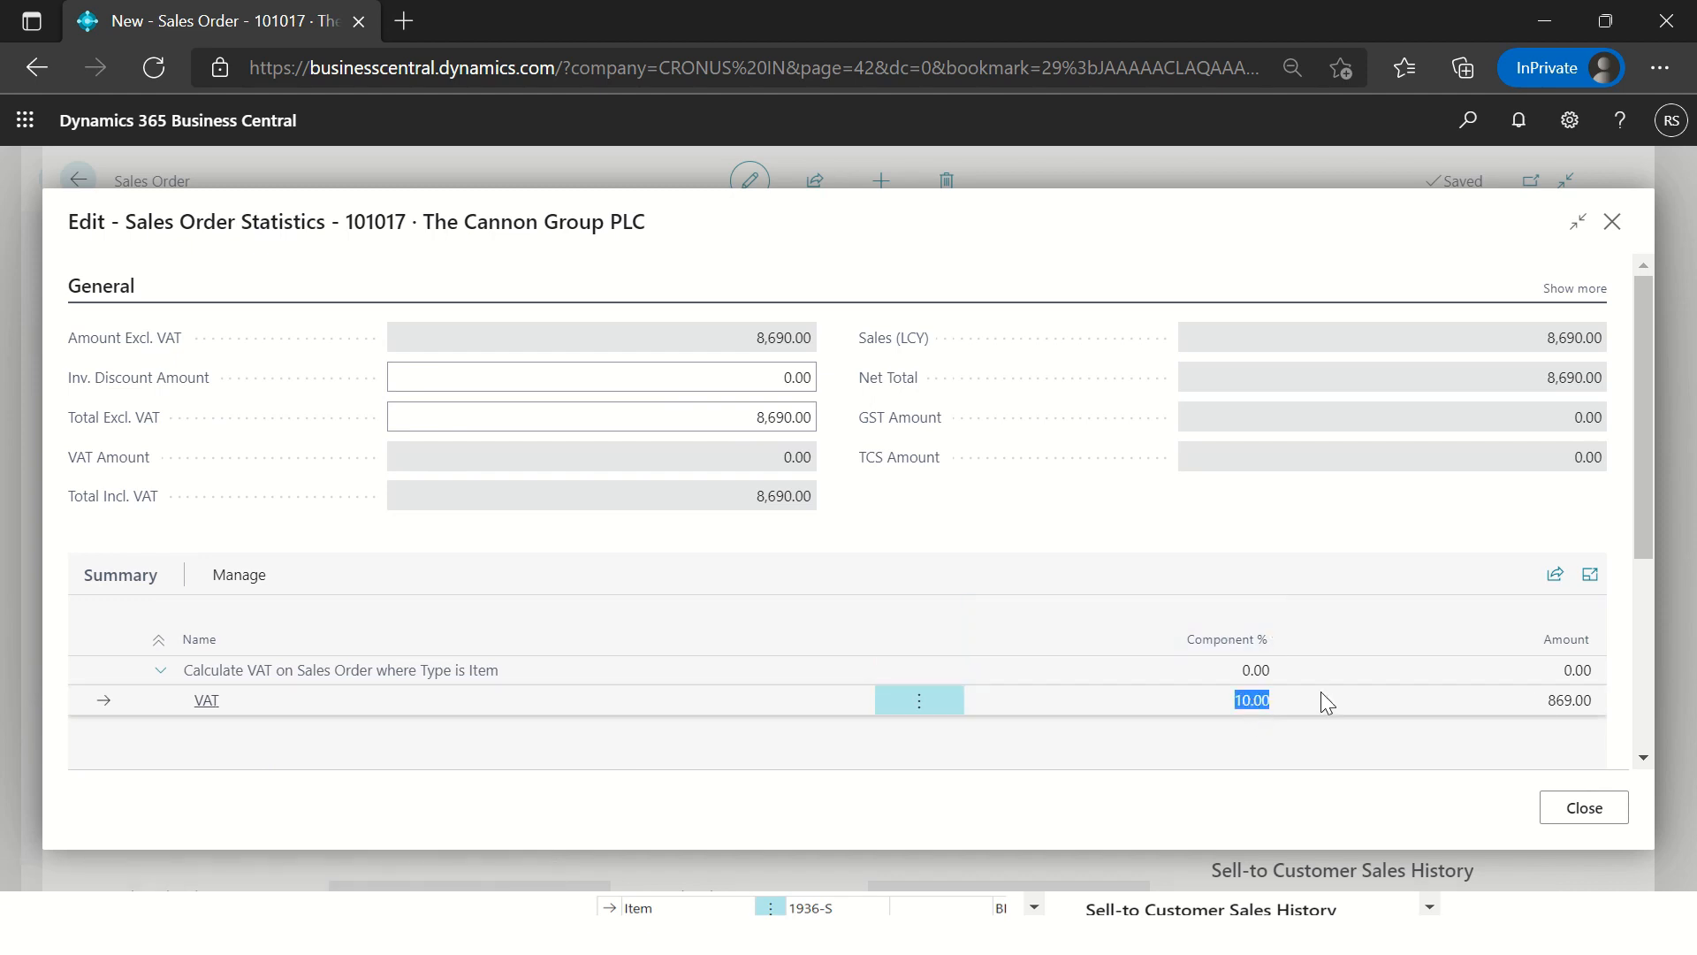
click(1561, 702)
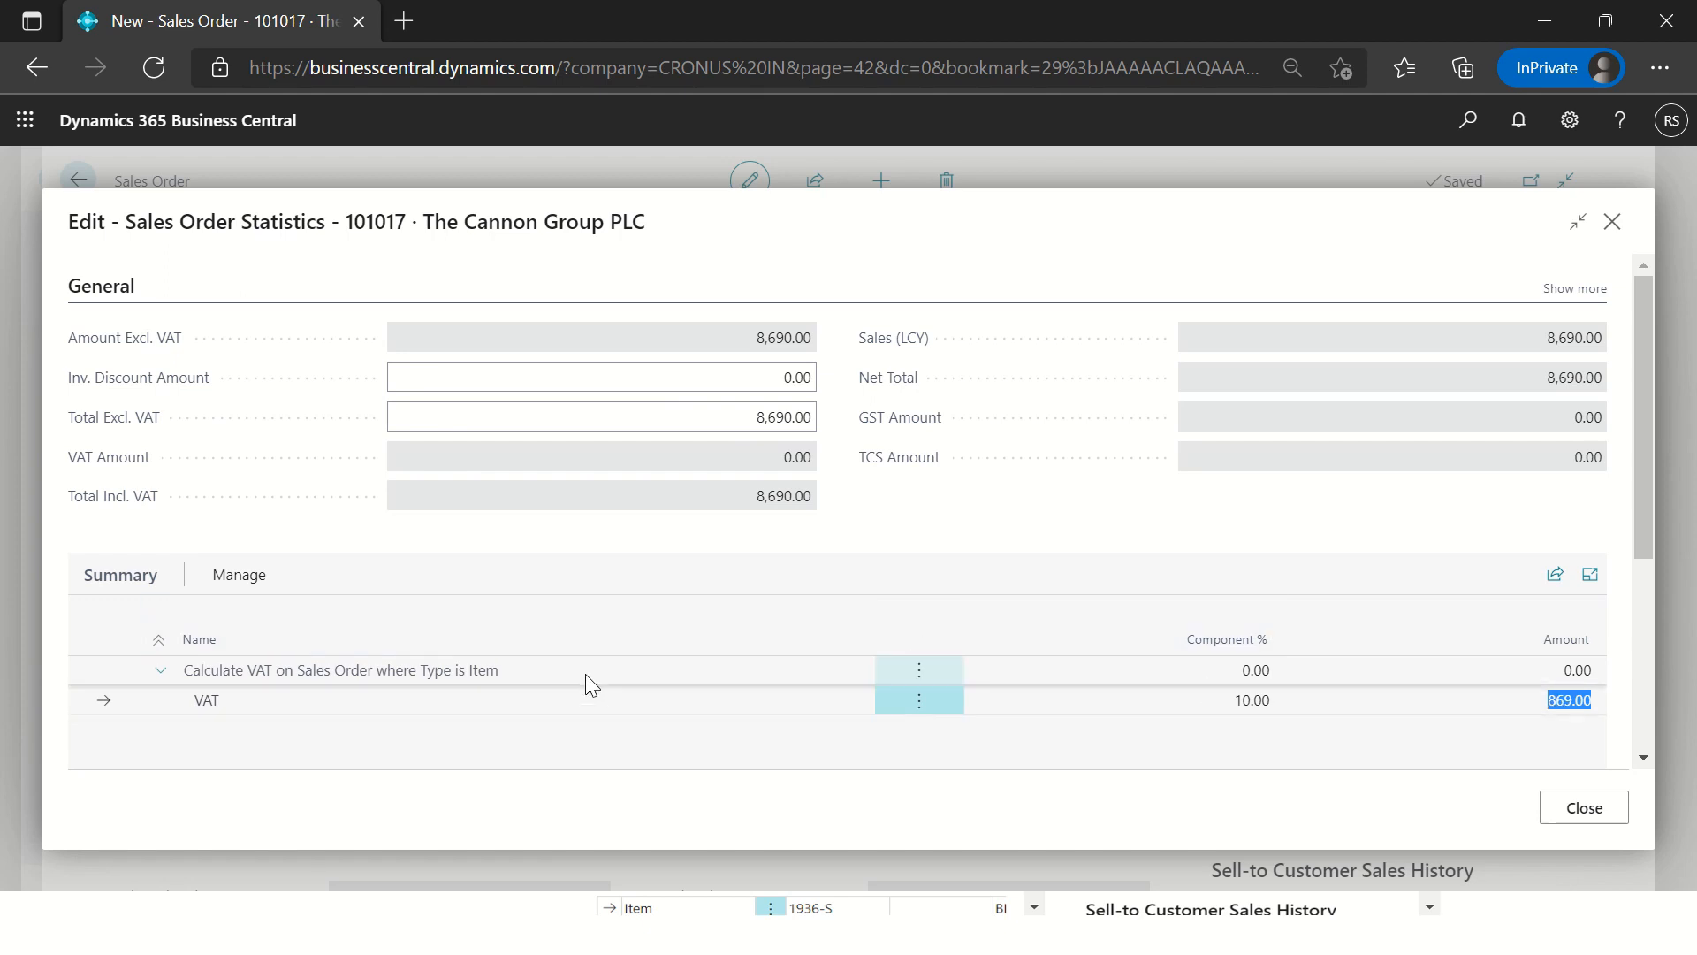
Step: View the use case card behind the VAT calculation, return to the statistics and close them
click(404, 674)
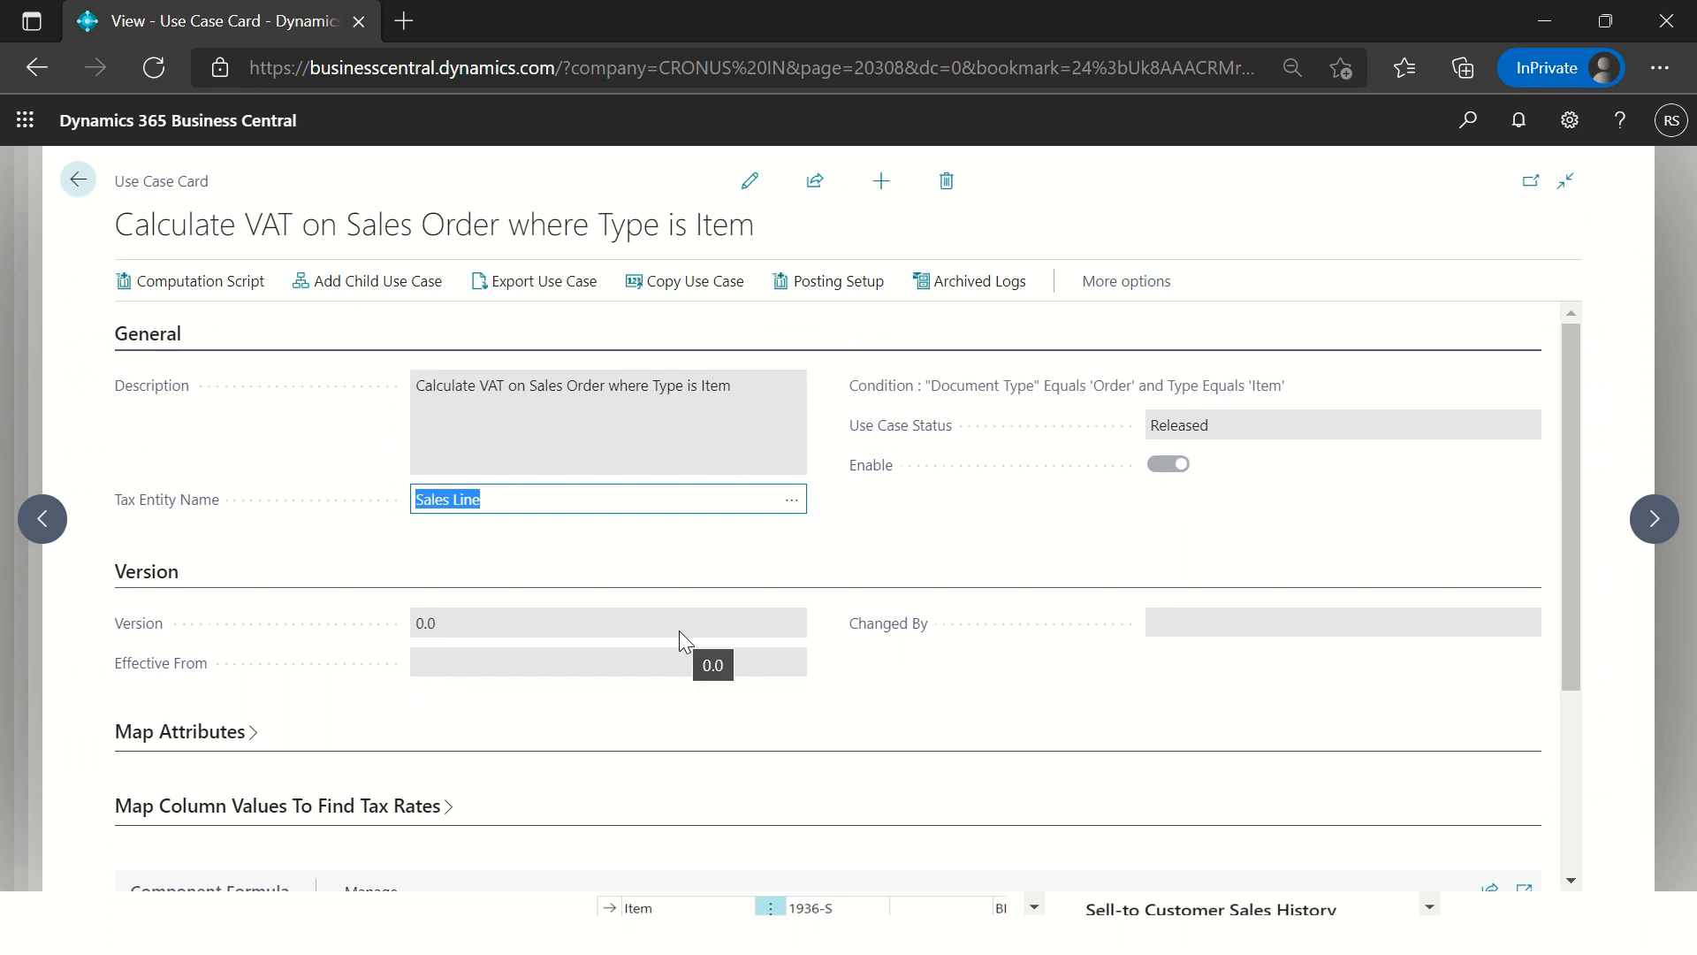
click(79, 186)
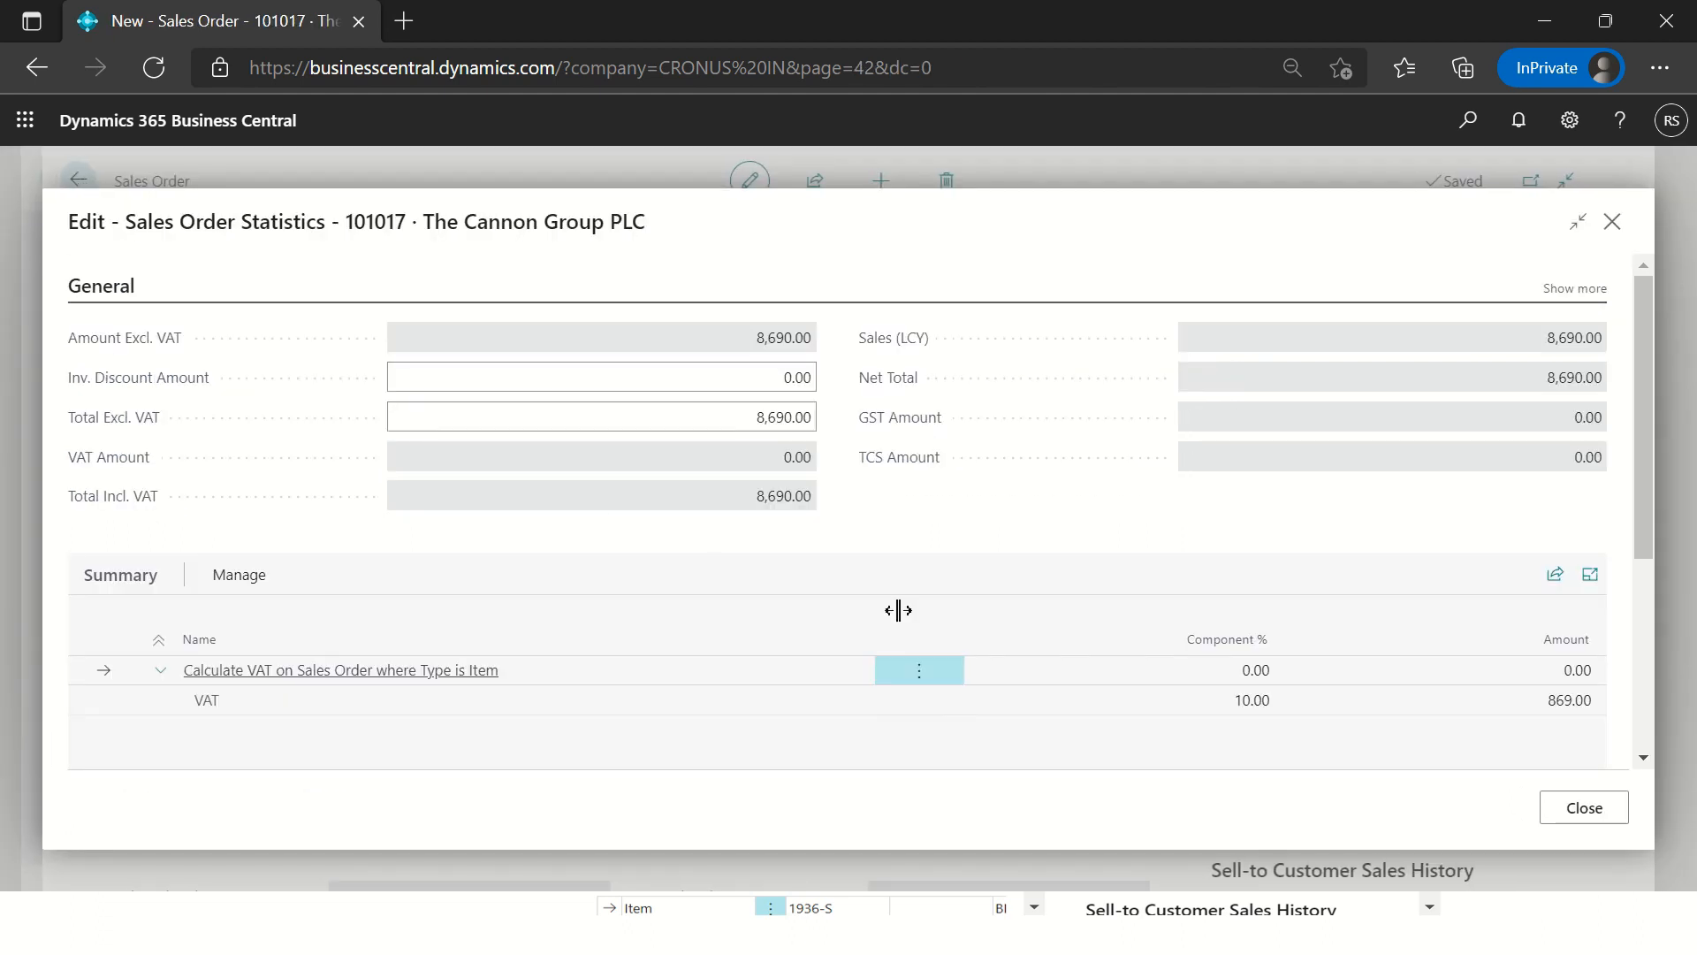
click(1584, 806)
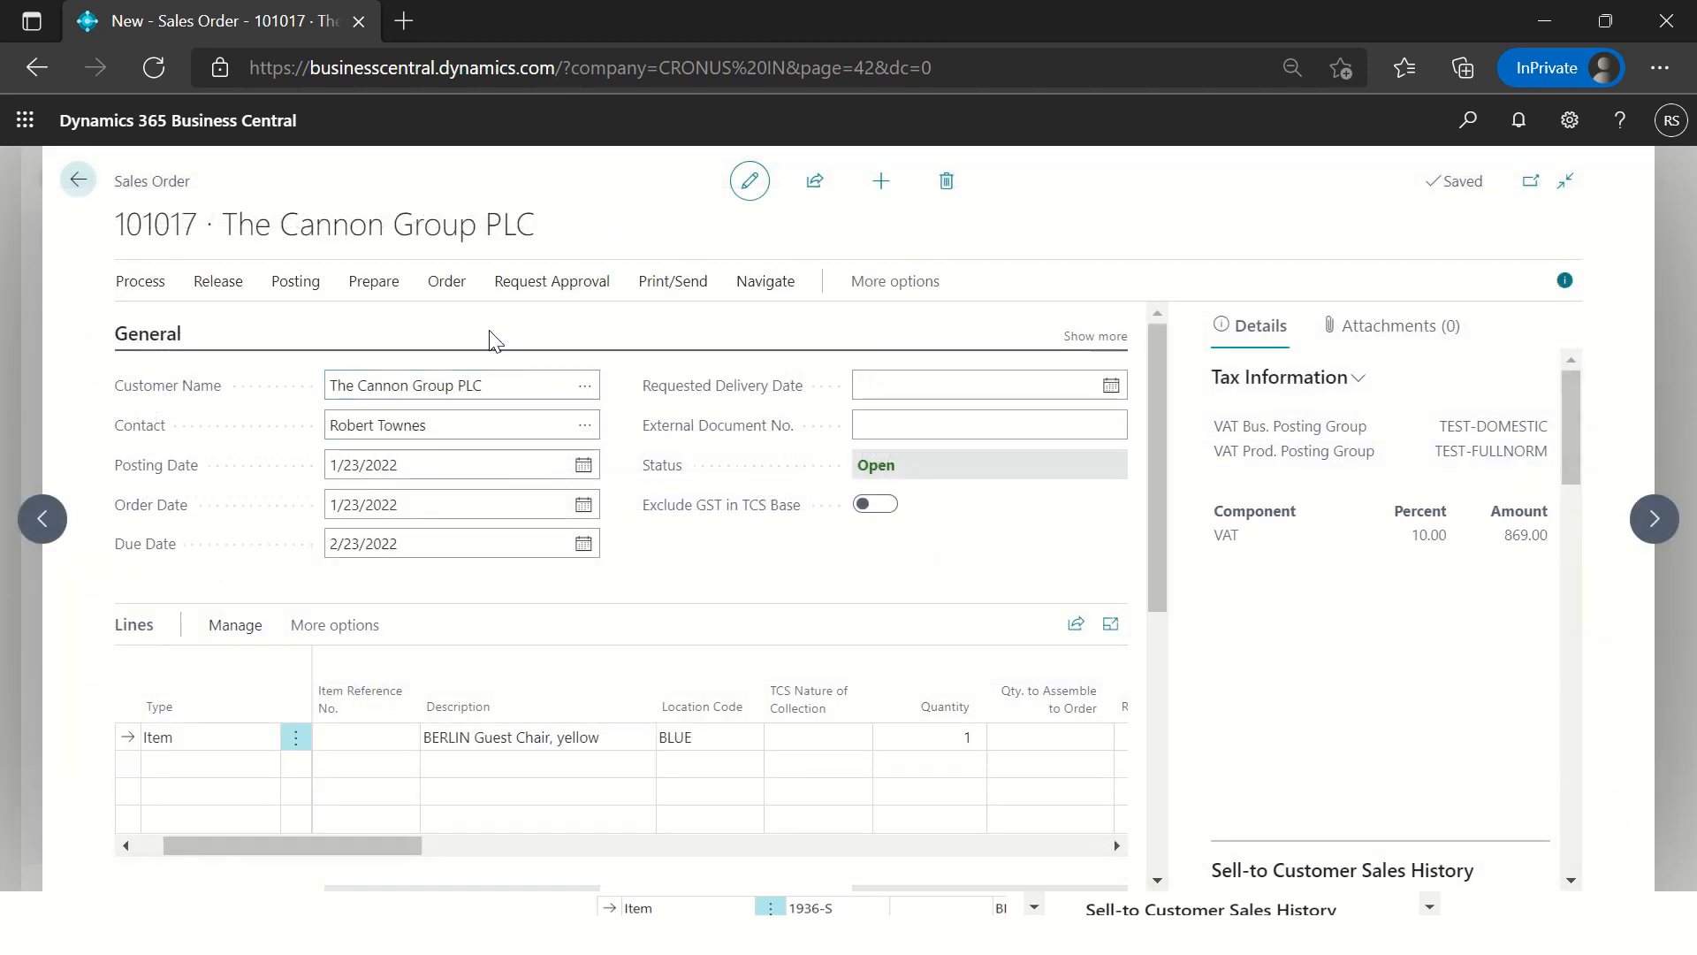
Step: Preview the posting of the sales order and return to the order
click(303, 296)
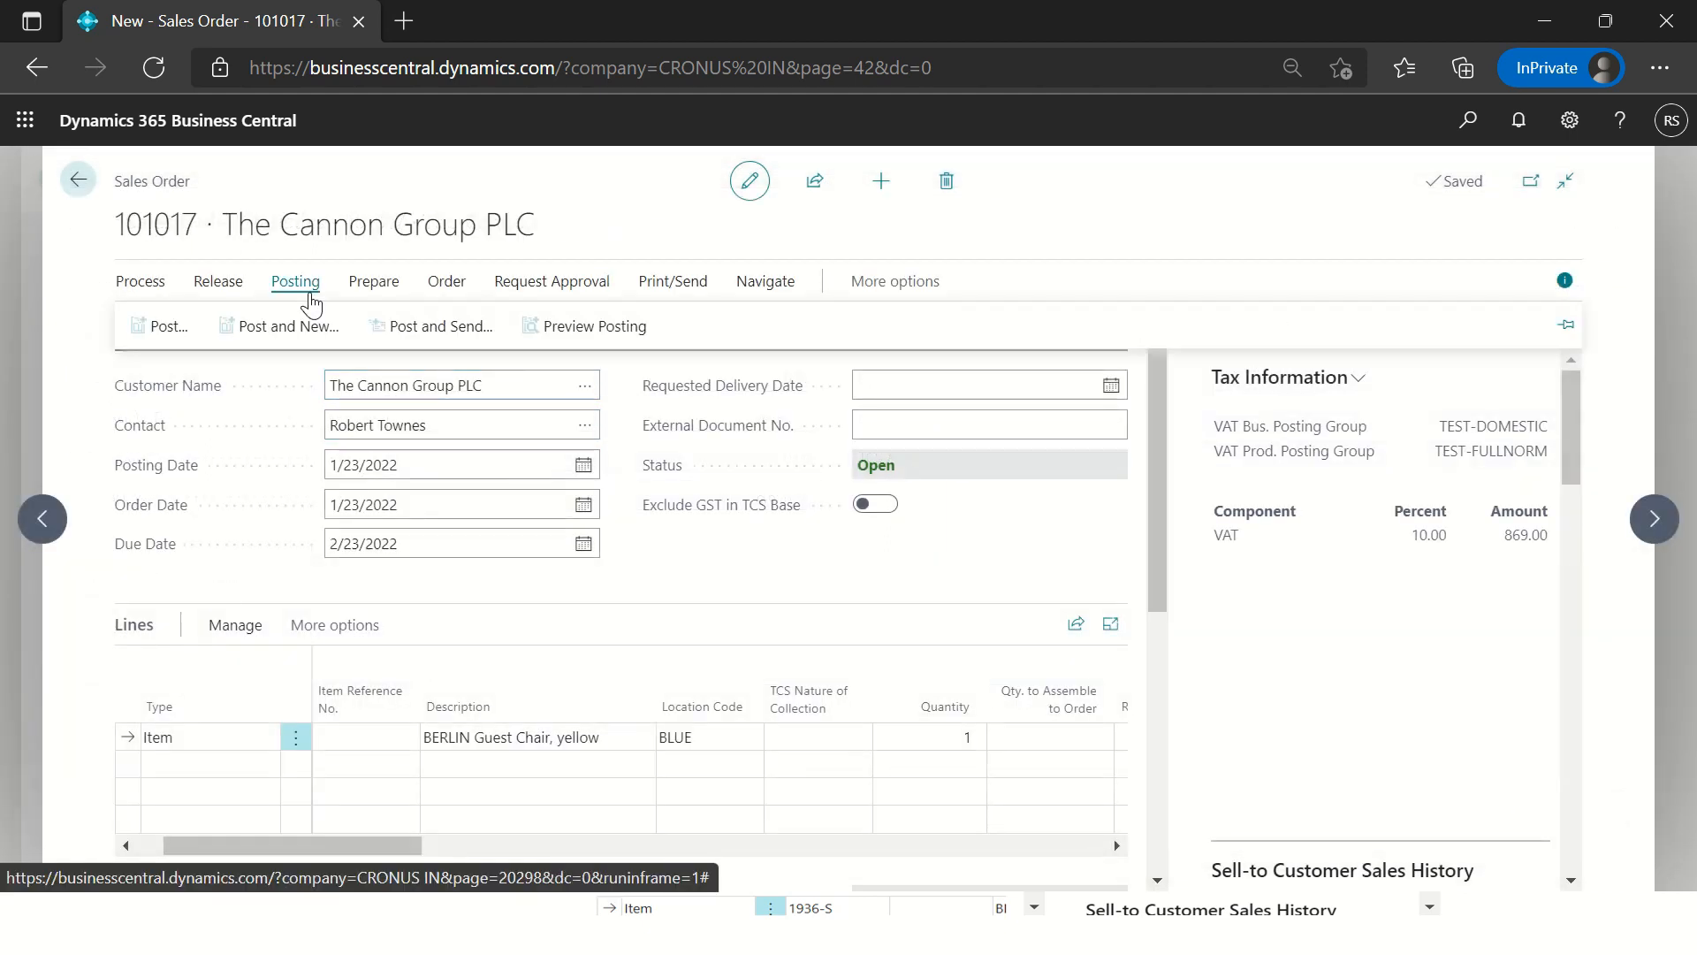
click(562, 327)
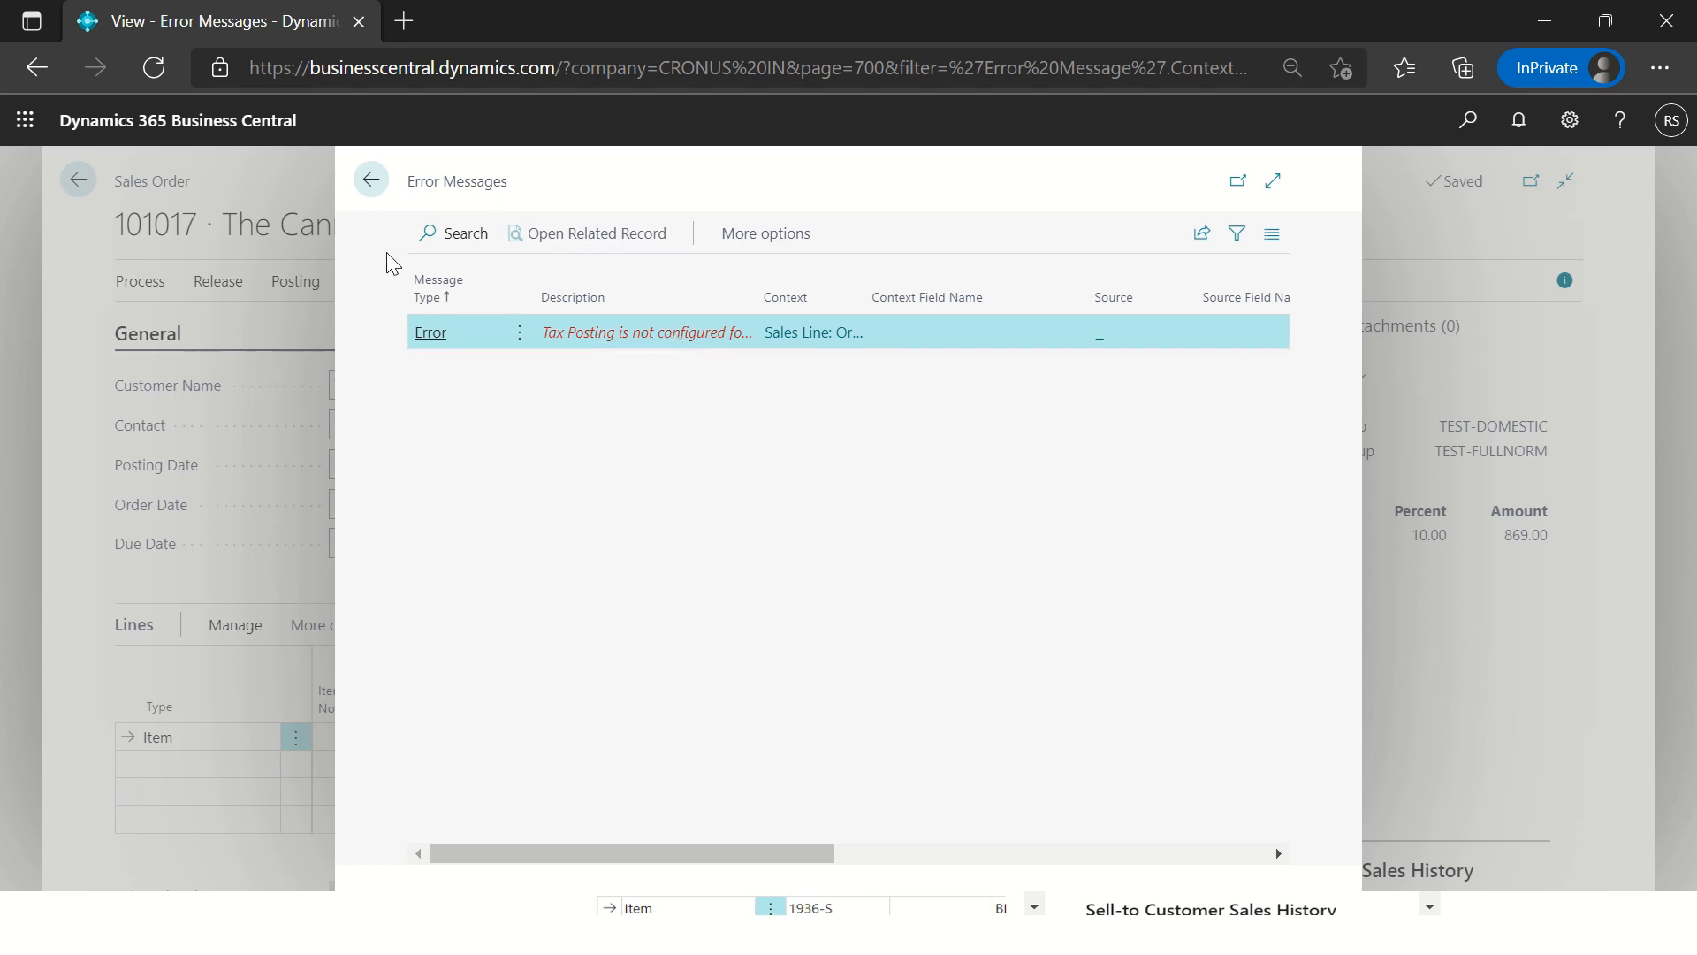
click(371, 182)
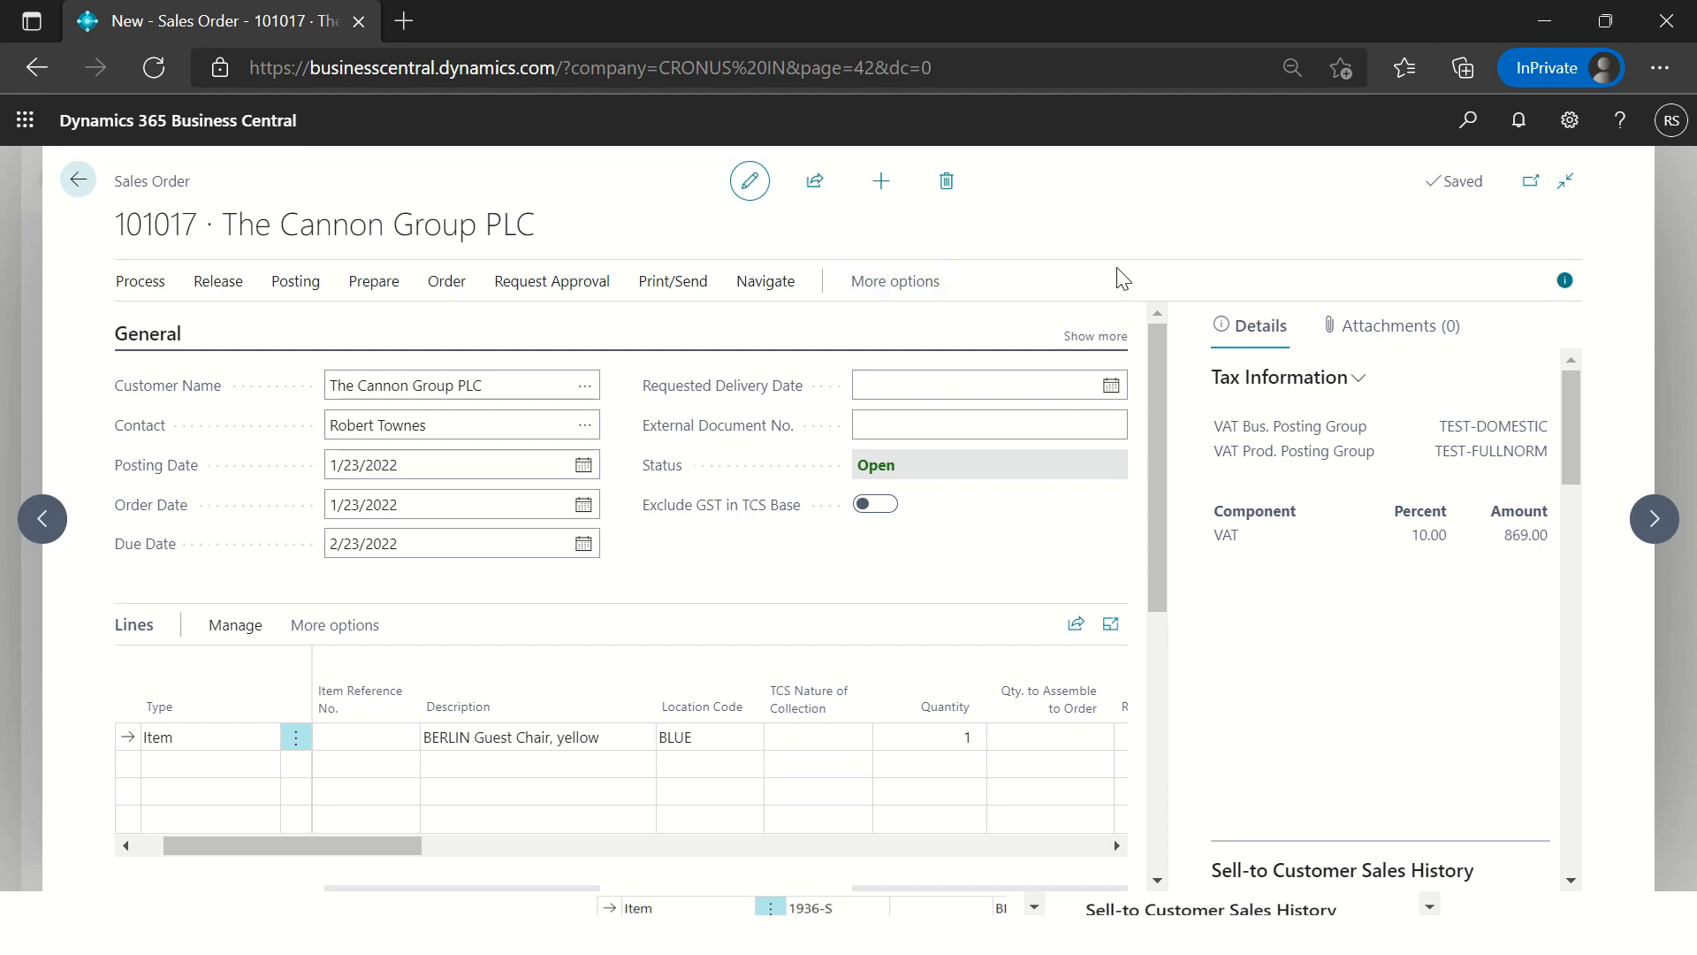
Step: Search for "Tax type" and open the Tax Types list
click(1467, 124)
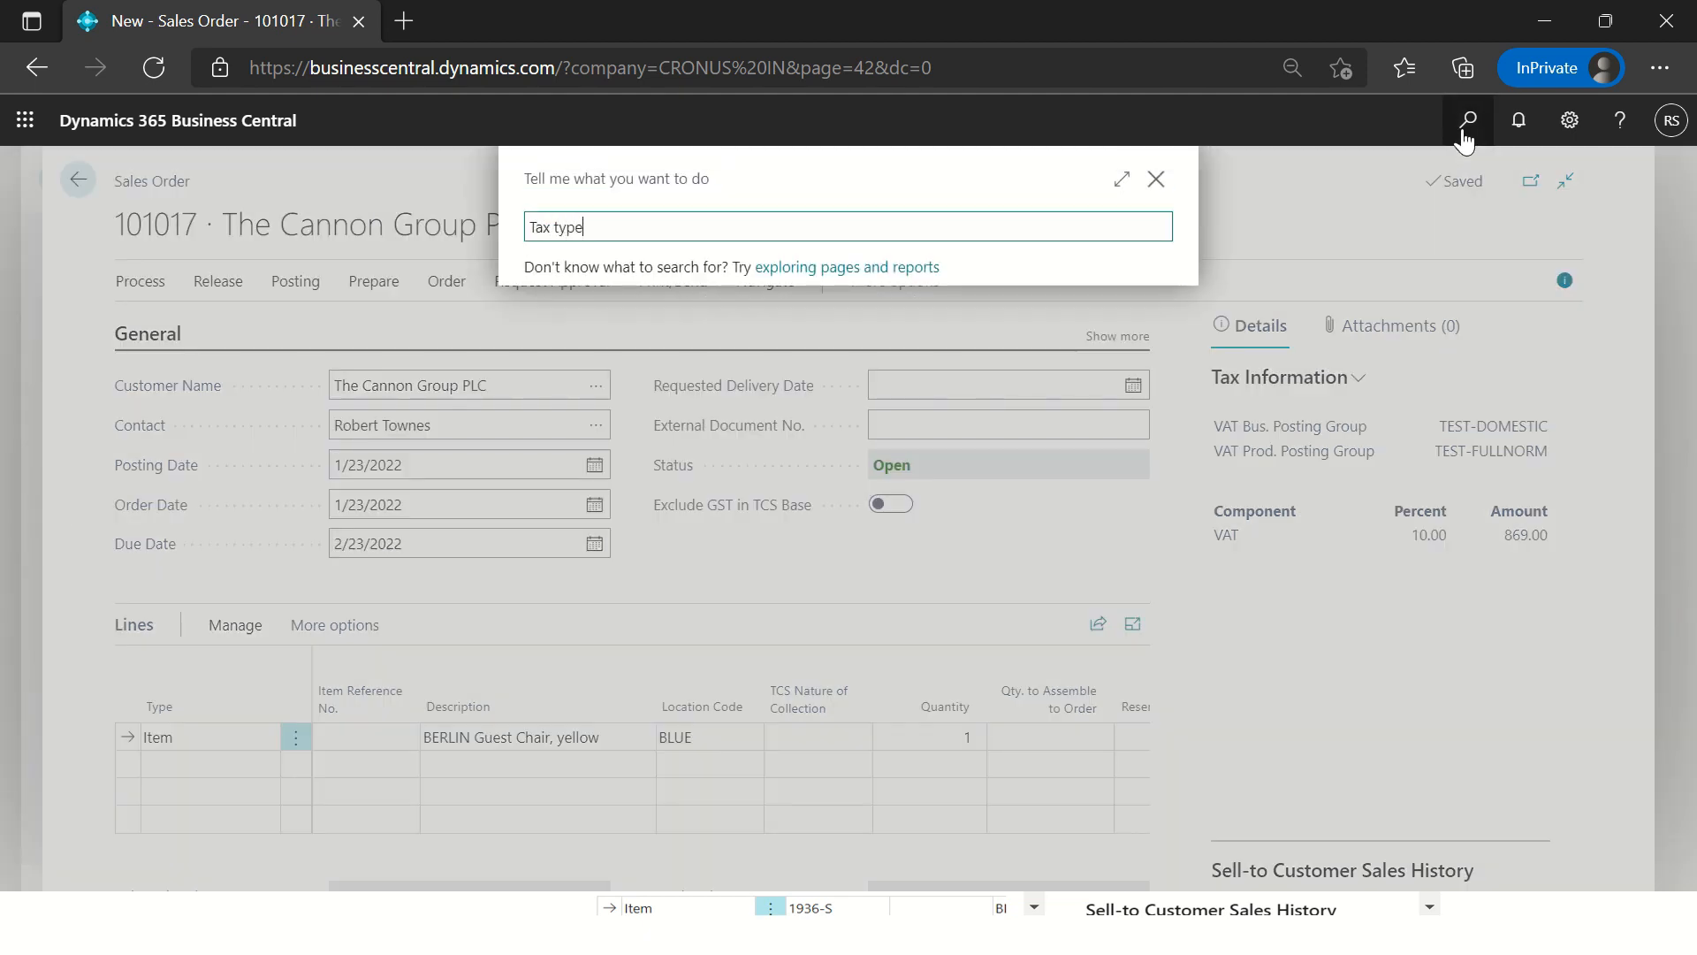
key(Return)
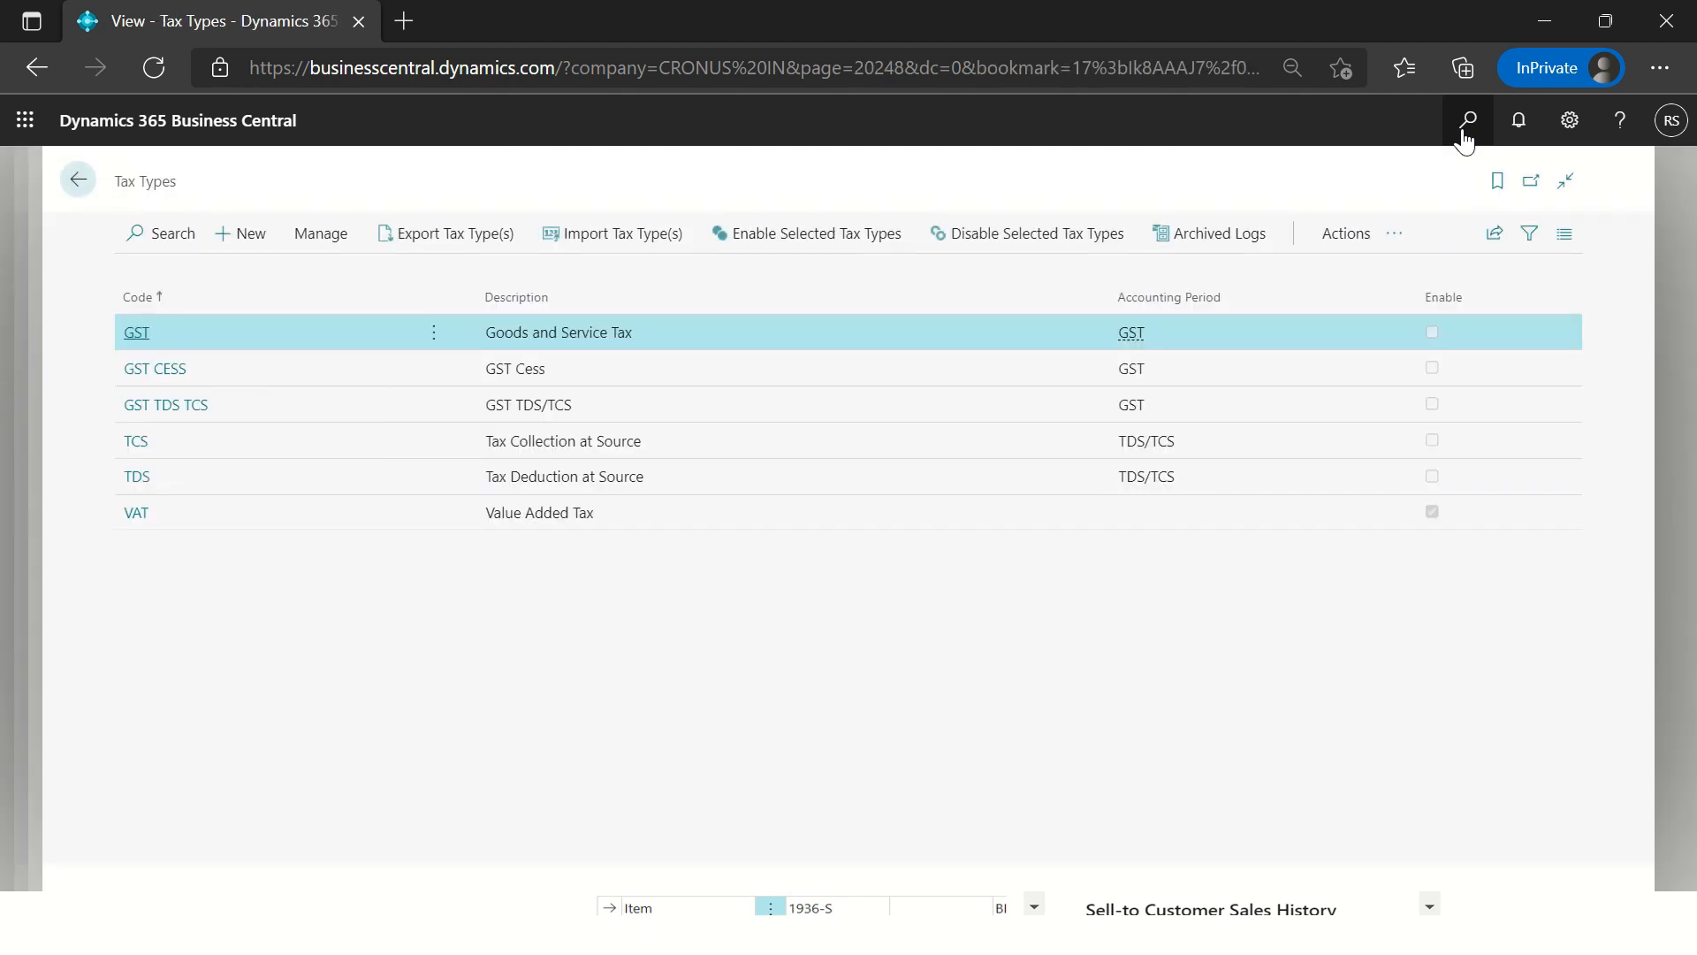
Step: Open the VAT tax type's use cases and open the card "Calculate VAT on Sales Order where Type is Item"
click(532, 512)
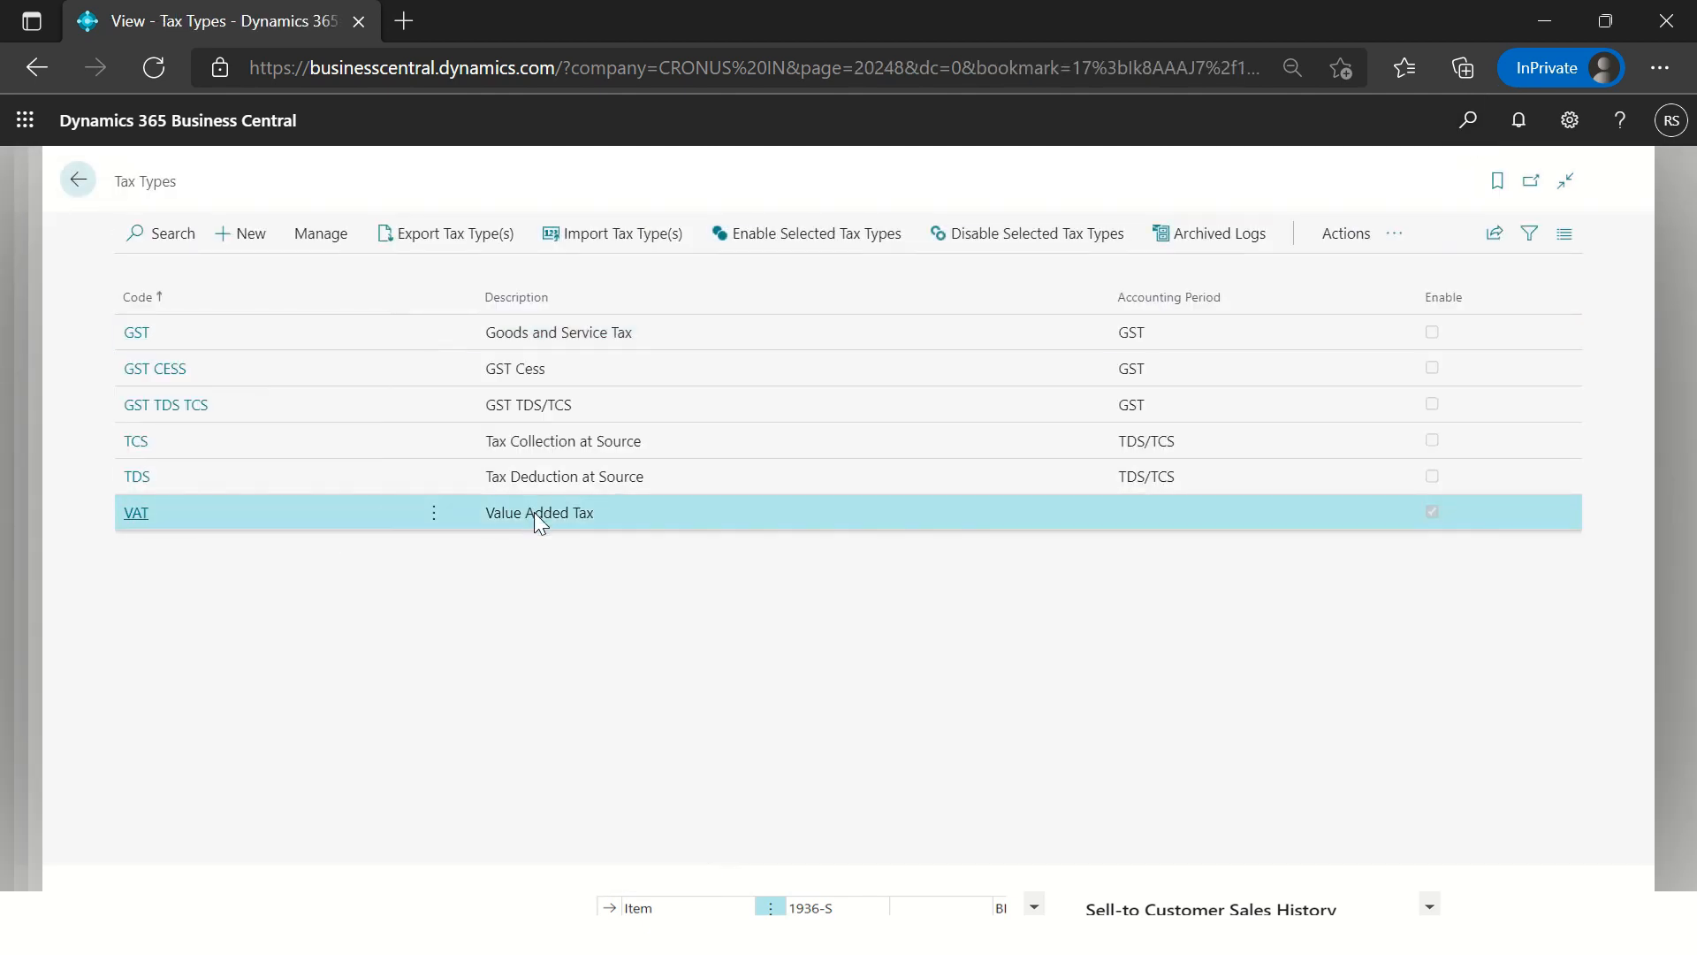
click(1352, 239)
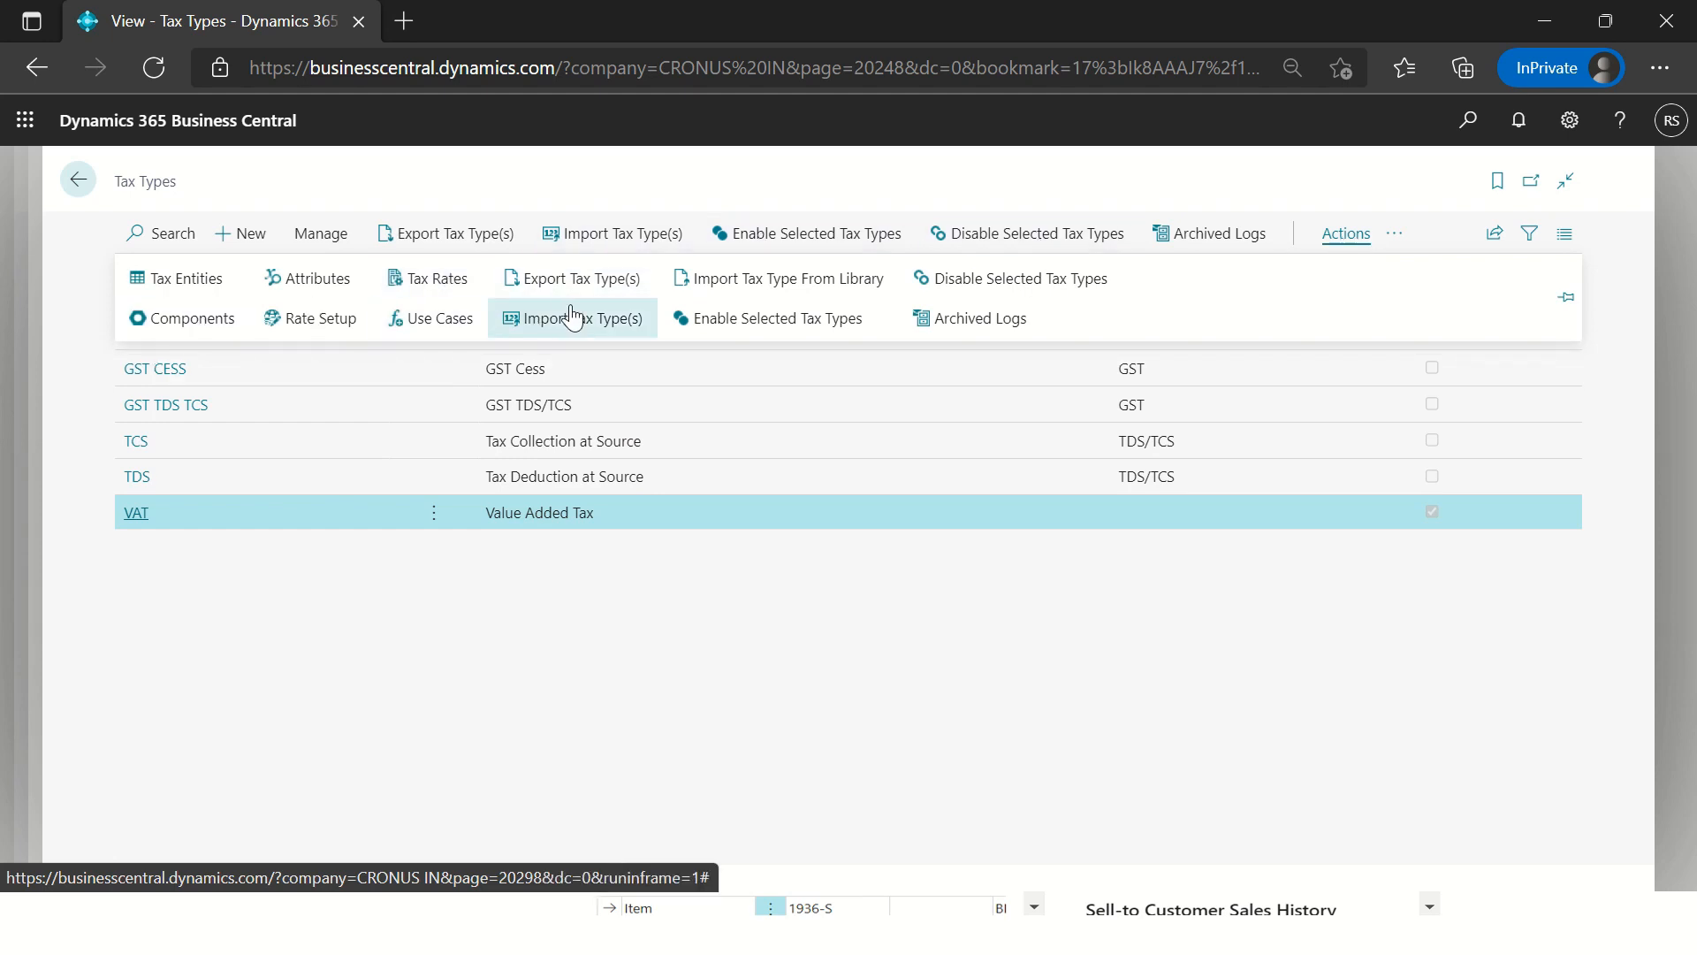
click(435, 325)
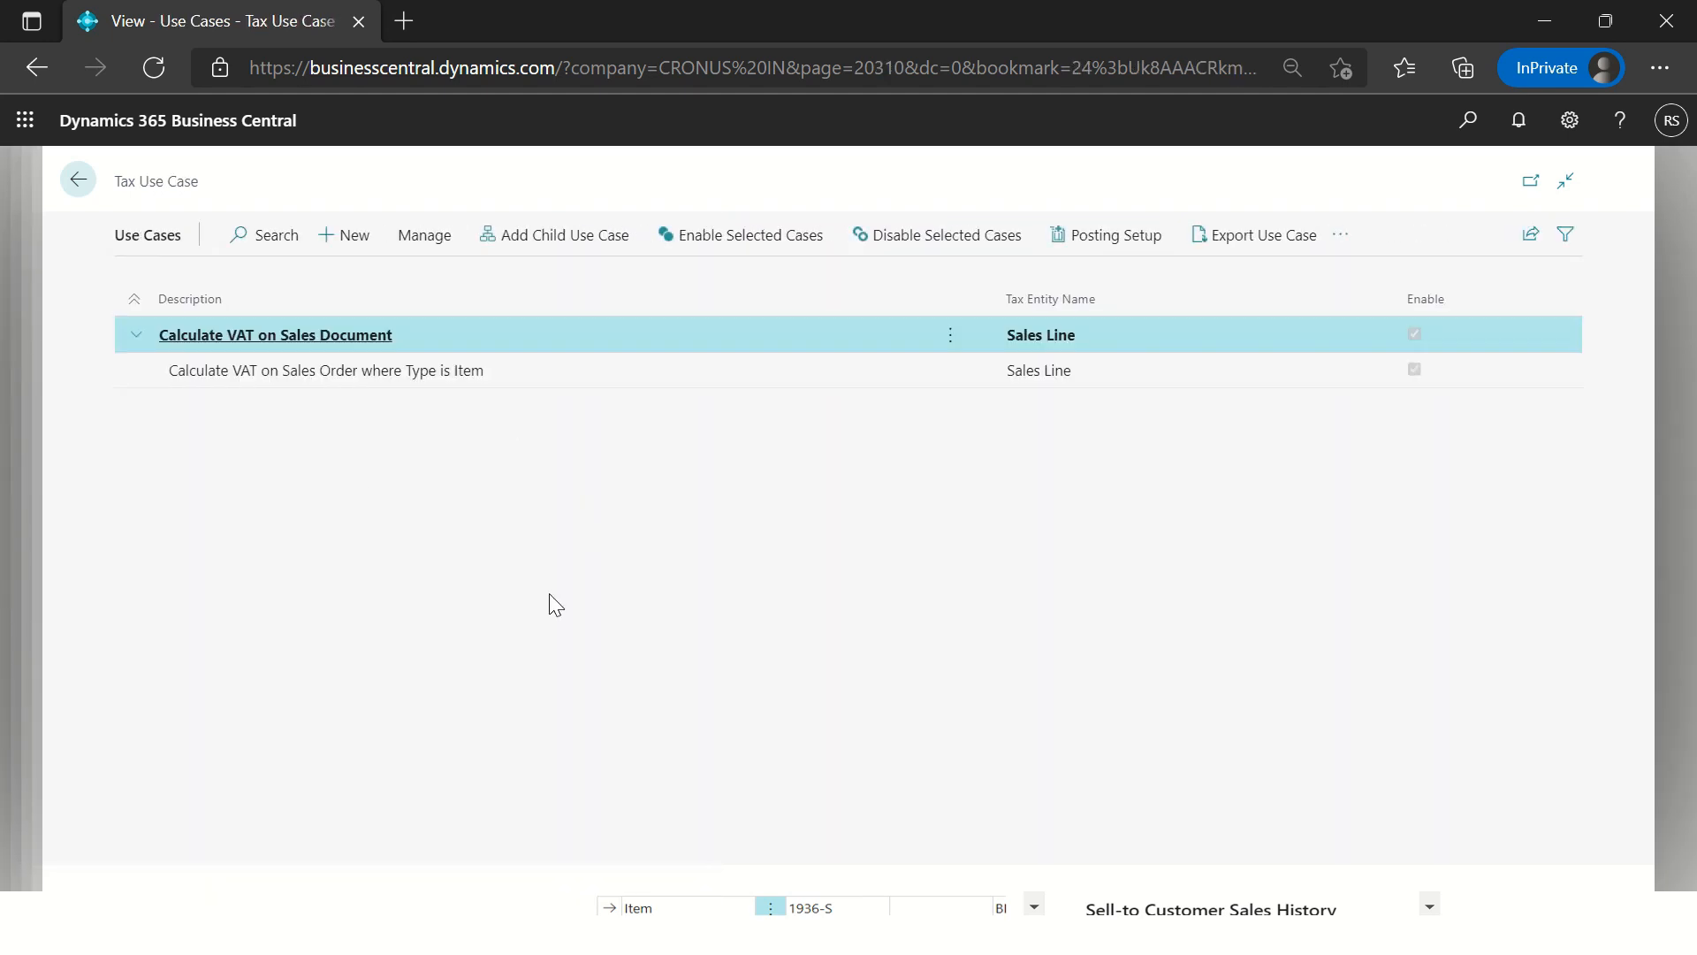
click(392, 381)
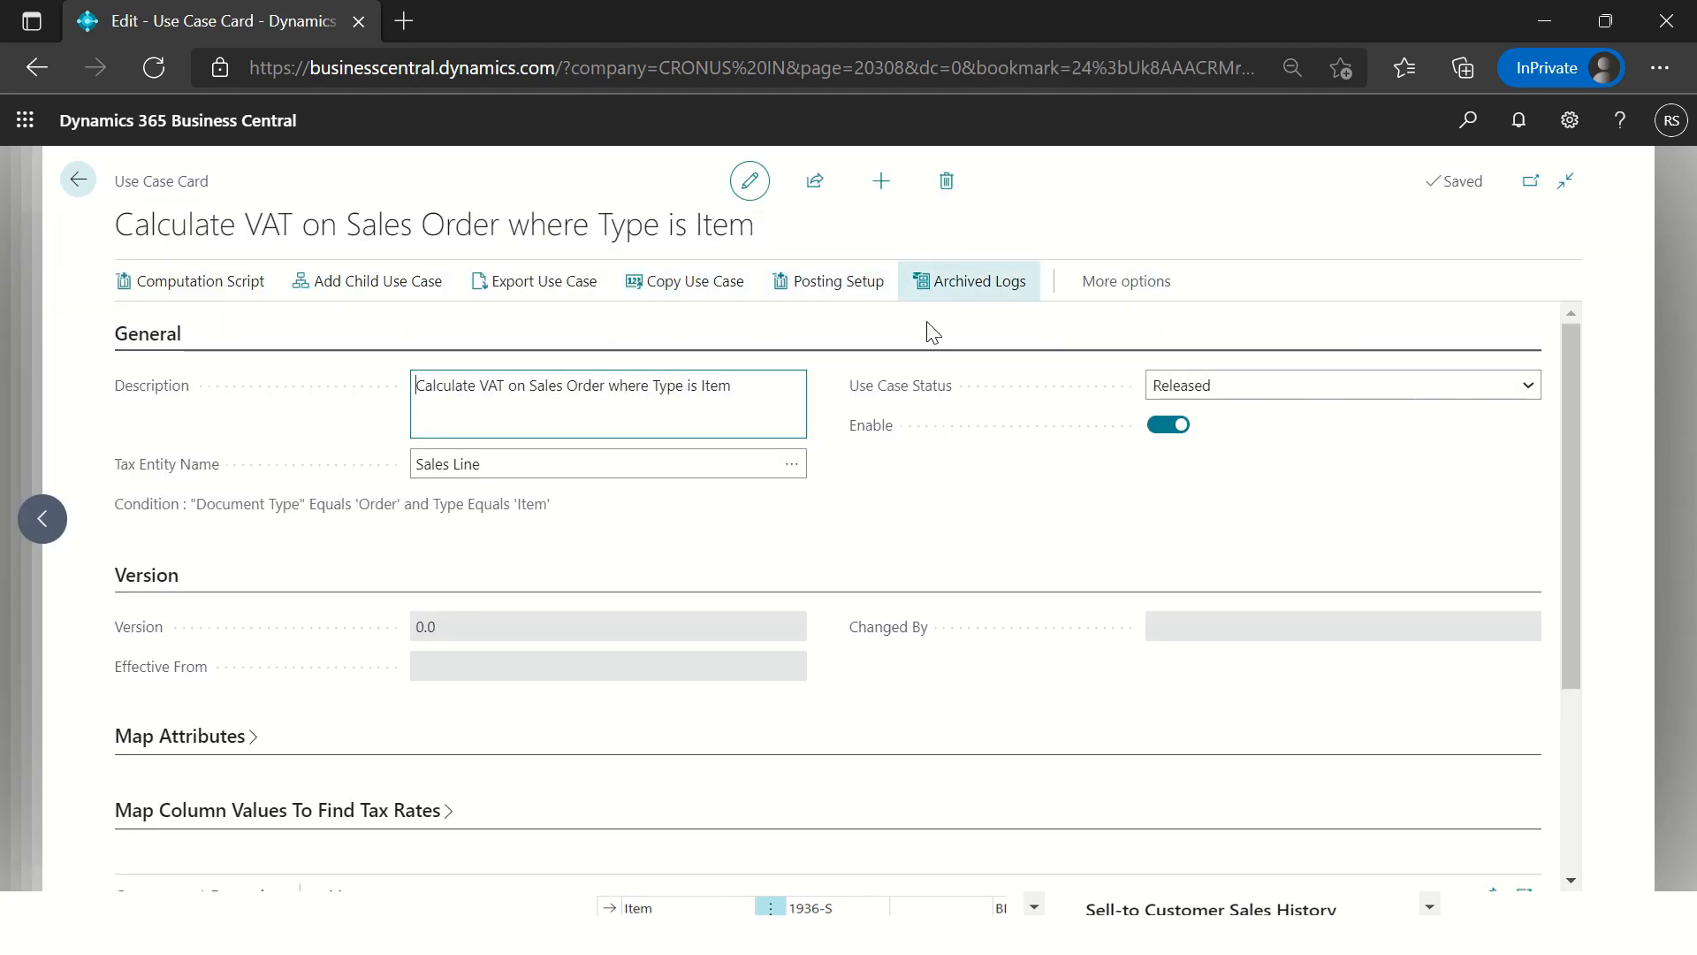
Step: Set the use case status to Draft and check its Version and Changed By details
click(1287, 386)
click(1186, 419)
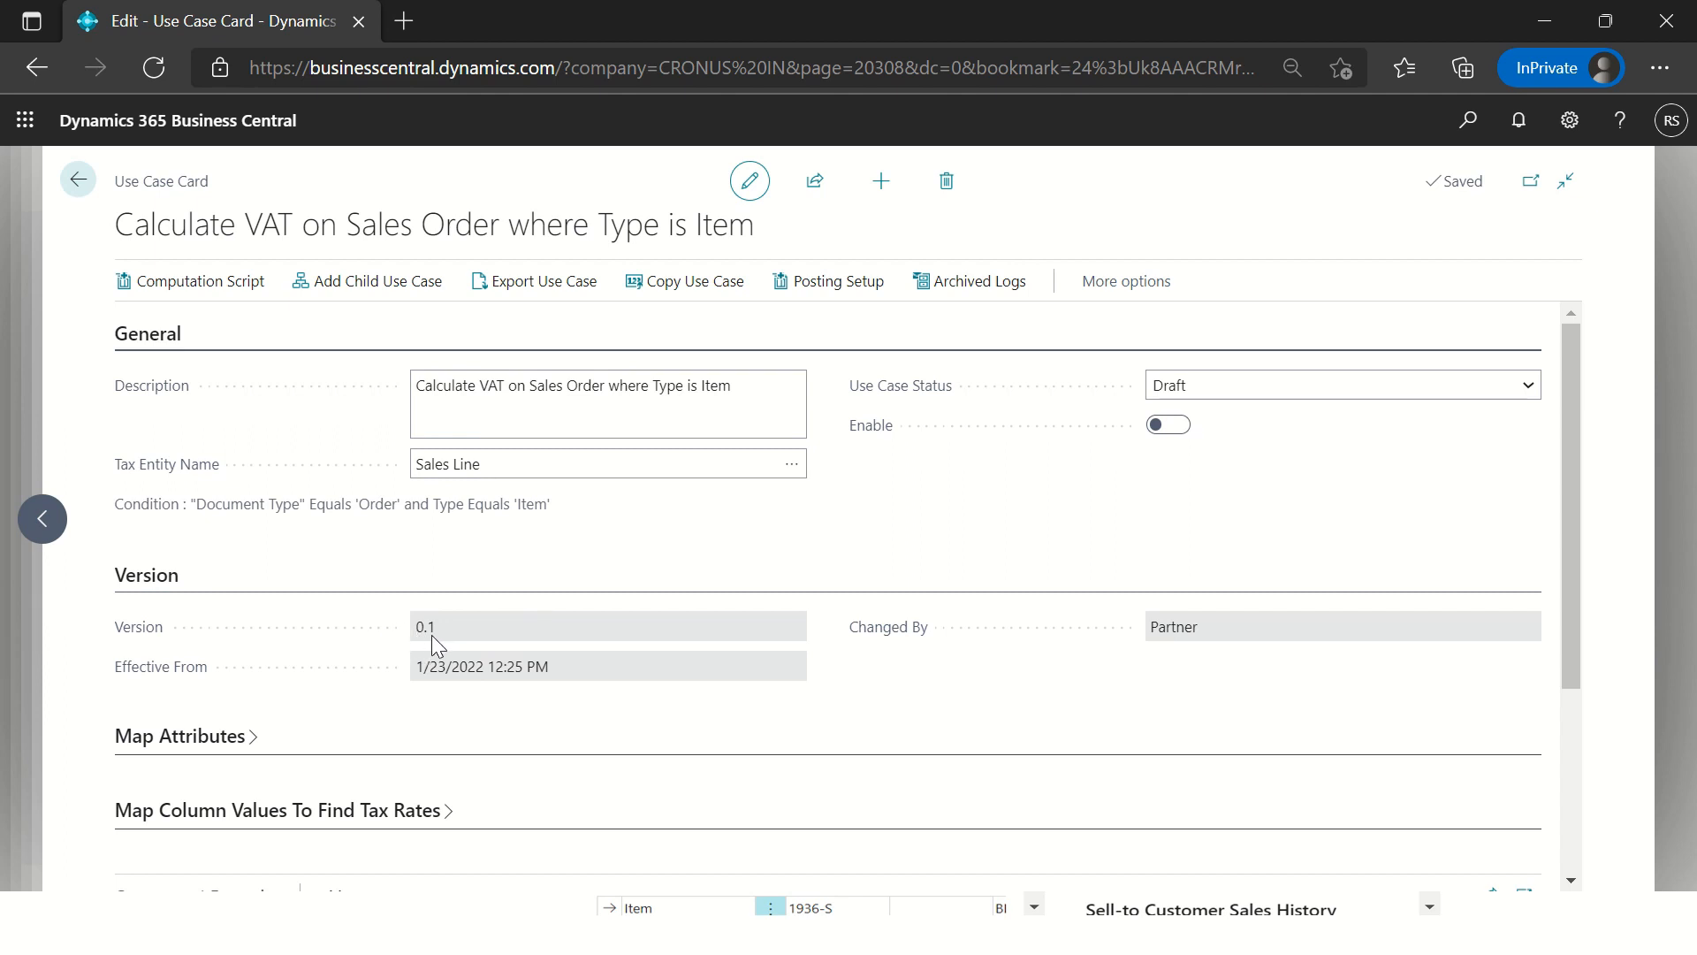
drag(419, 629, 425, 635)
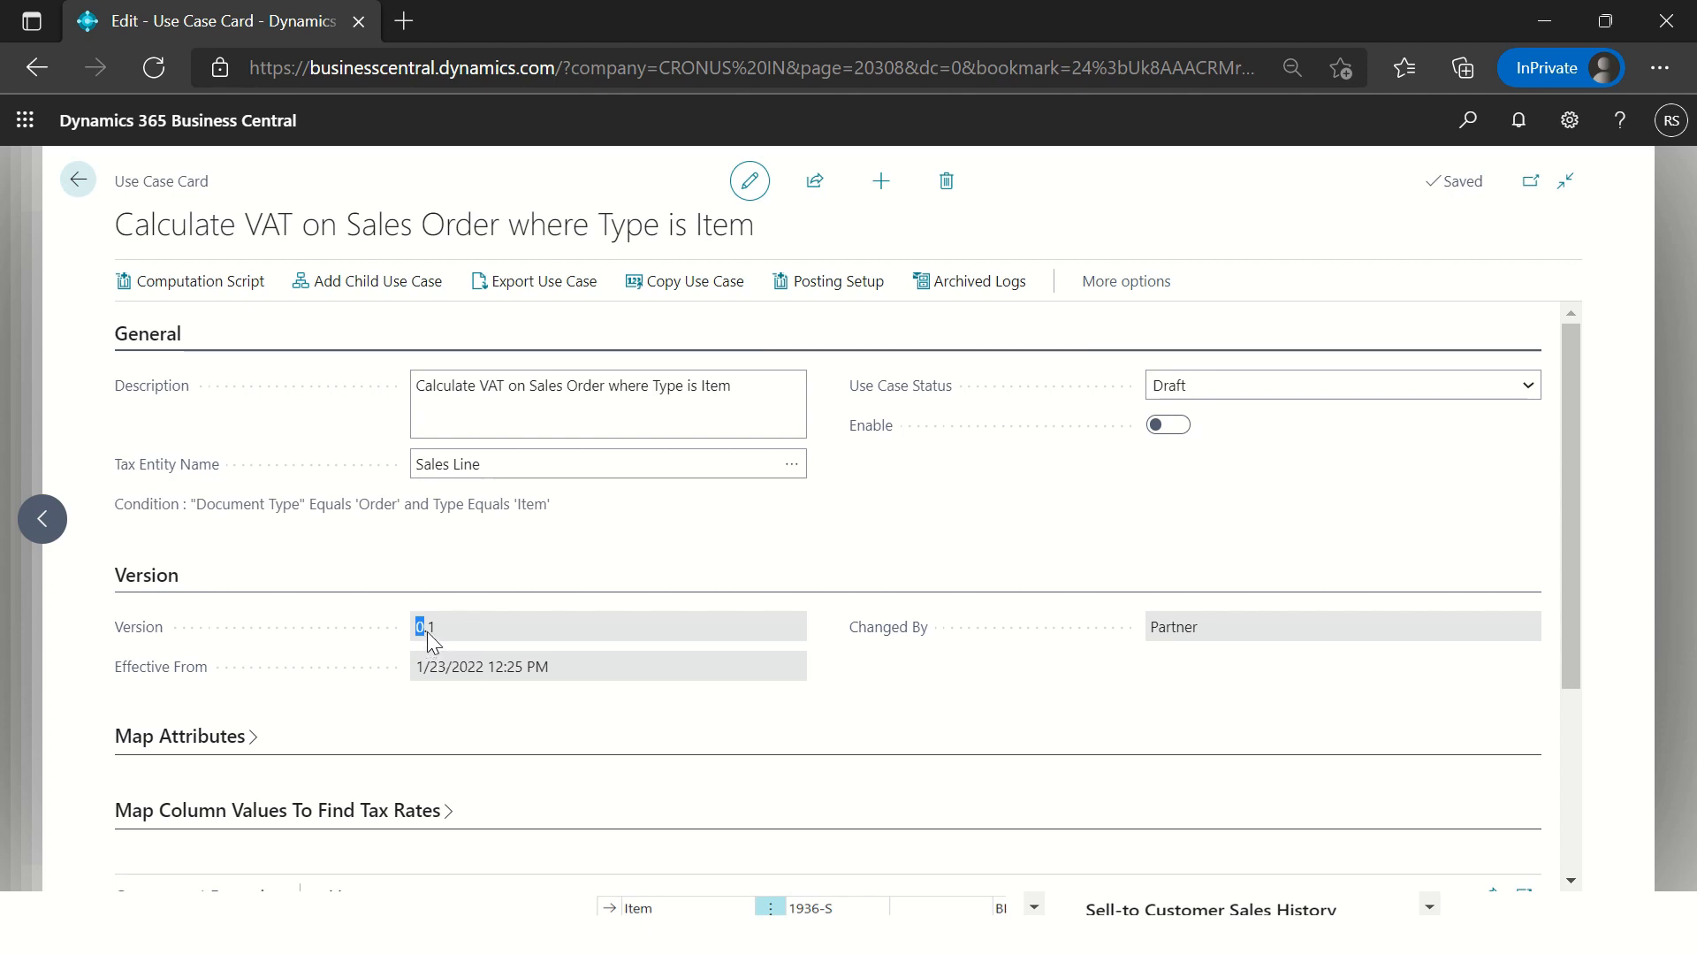
click(427, 627)
double_click(1169, 627)
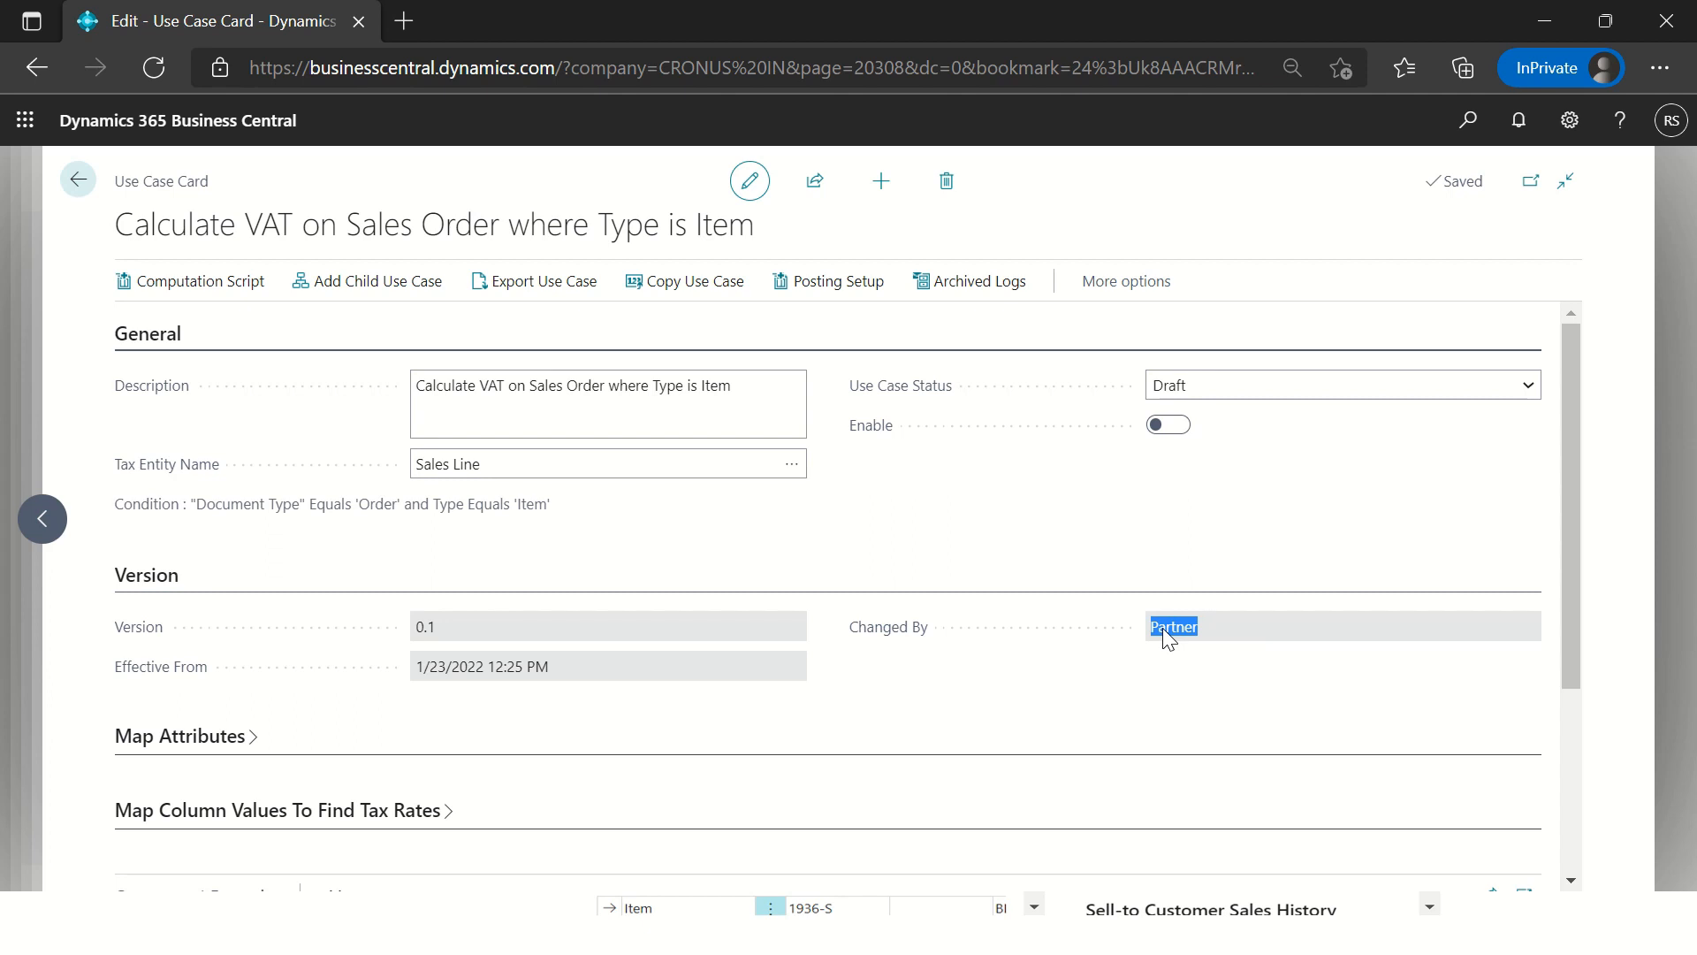
Step: Open the use case's posting setup in the enlarged view
click(488, 385)
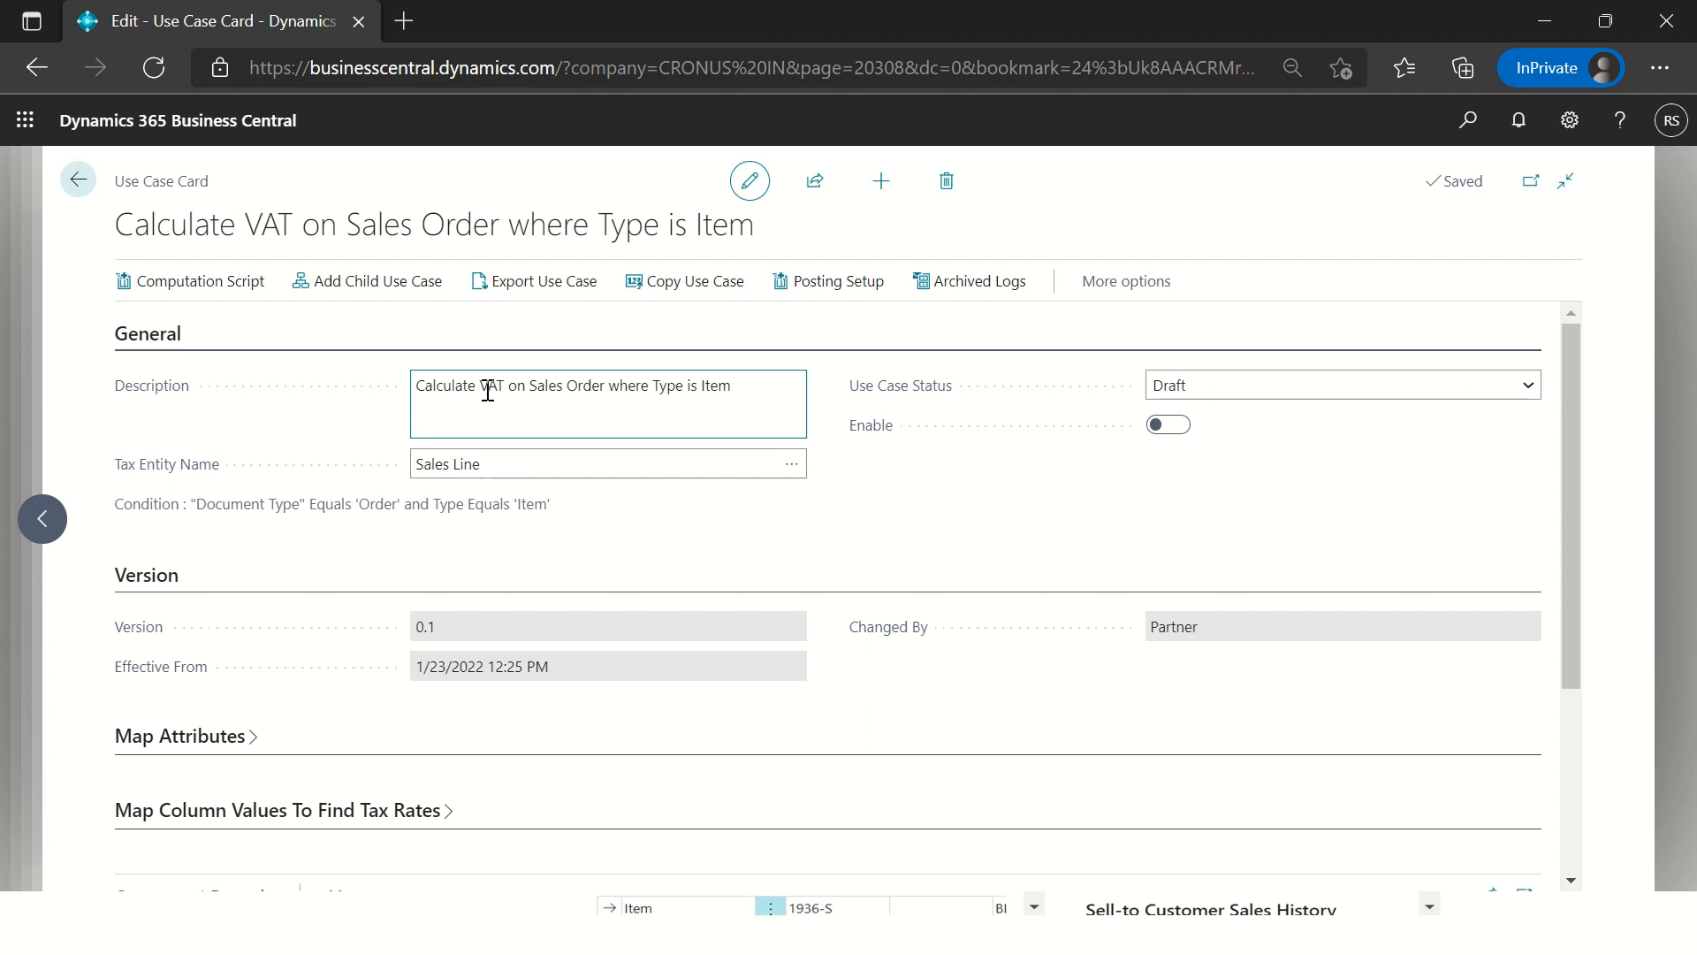
click(839, 283)
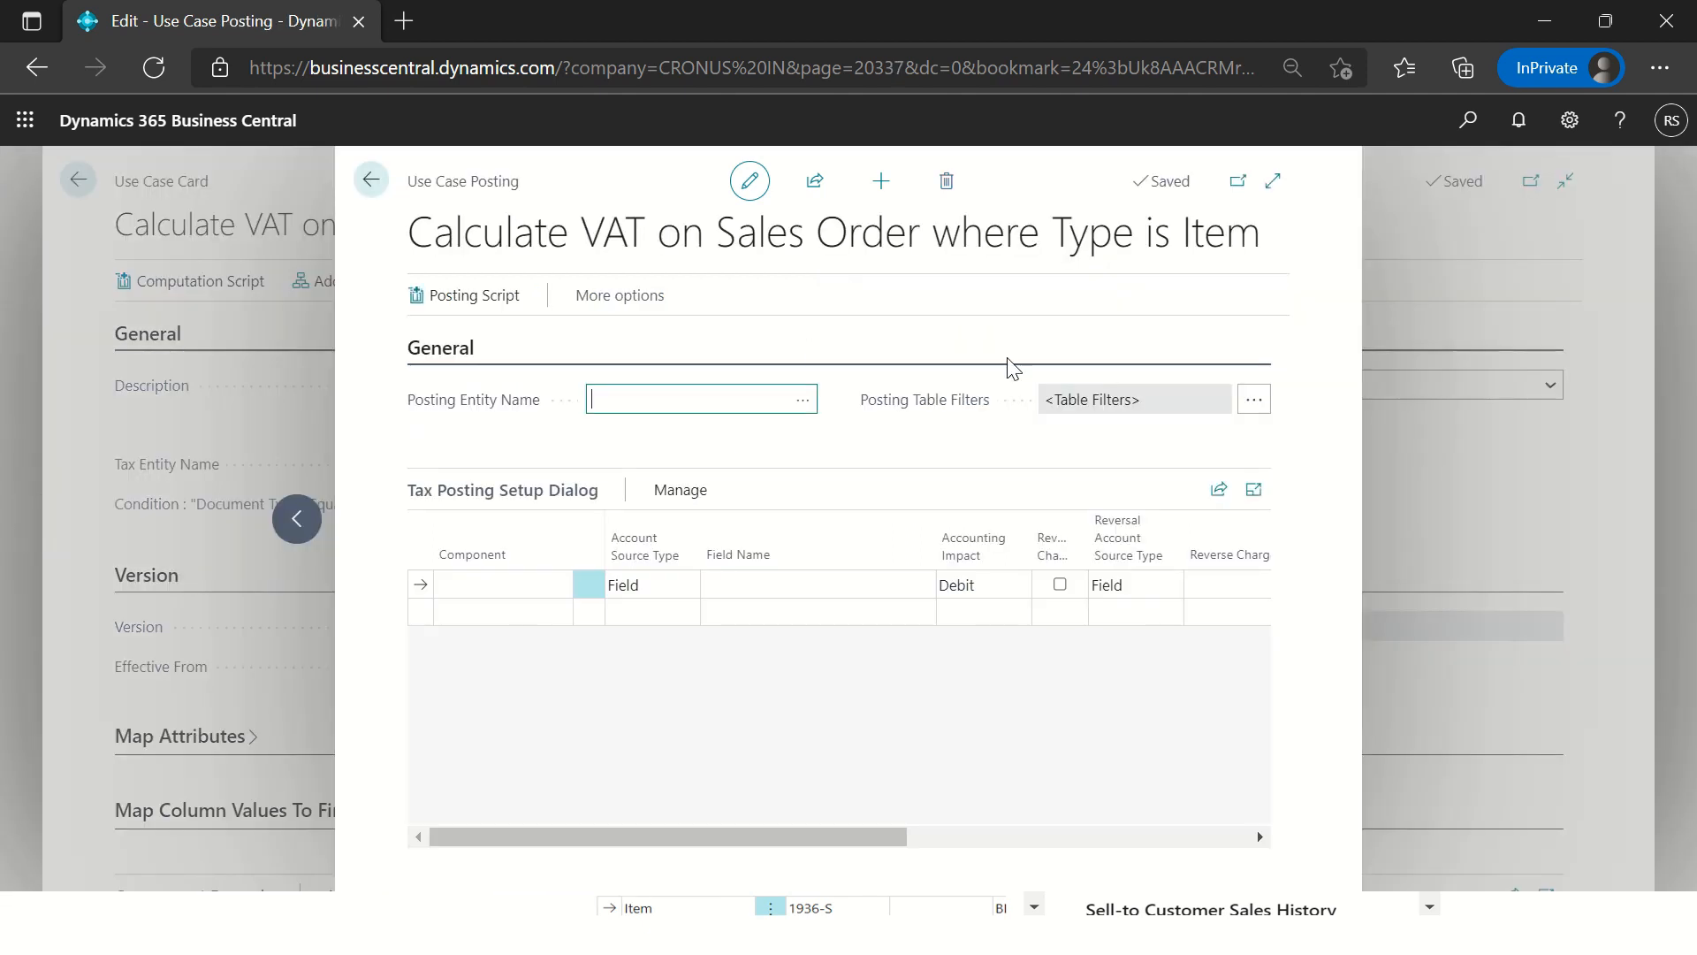
click(1274, 182)
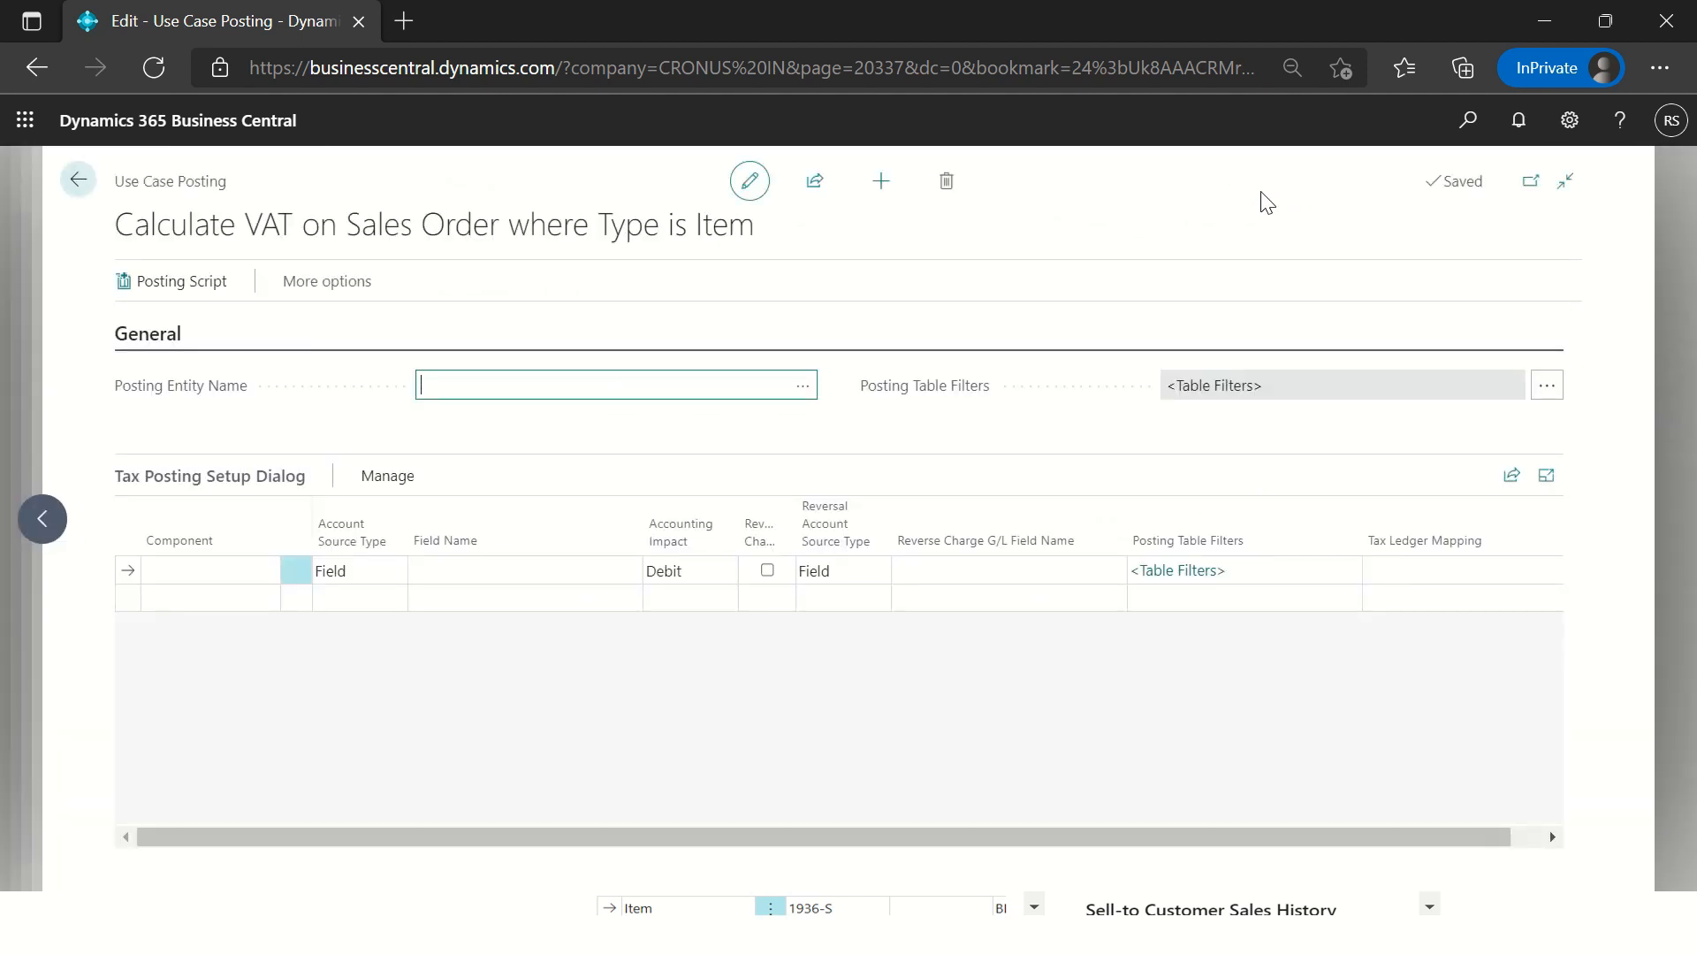
Step: Search for "vat posting setup" and open the VAT Posting Setup page
click(1460, 132)
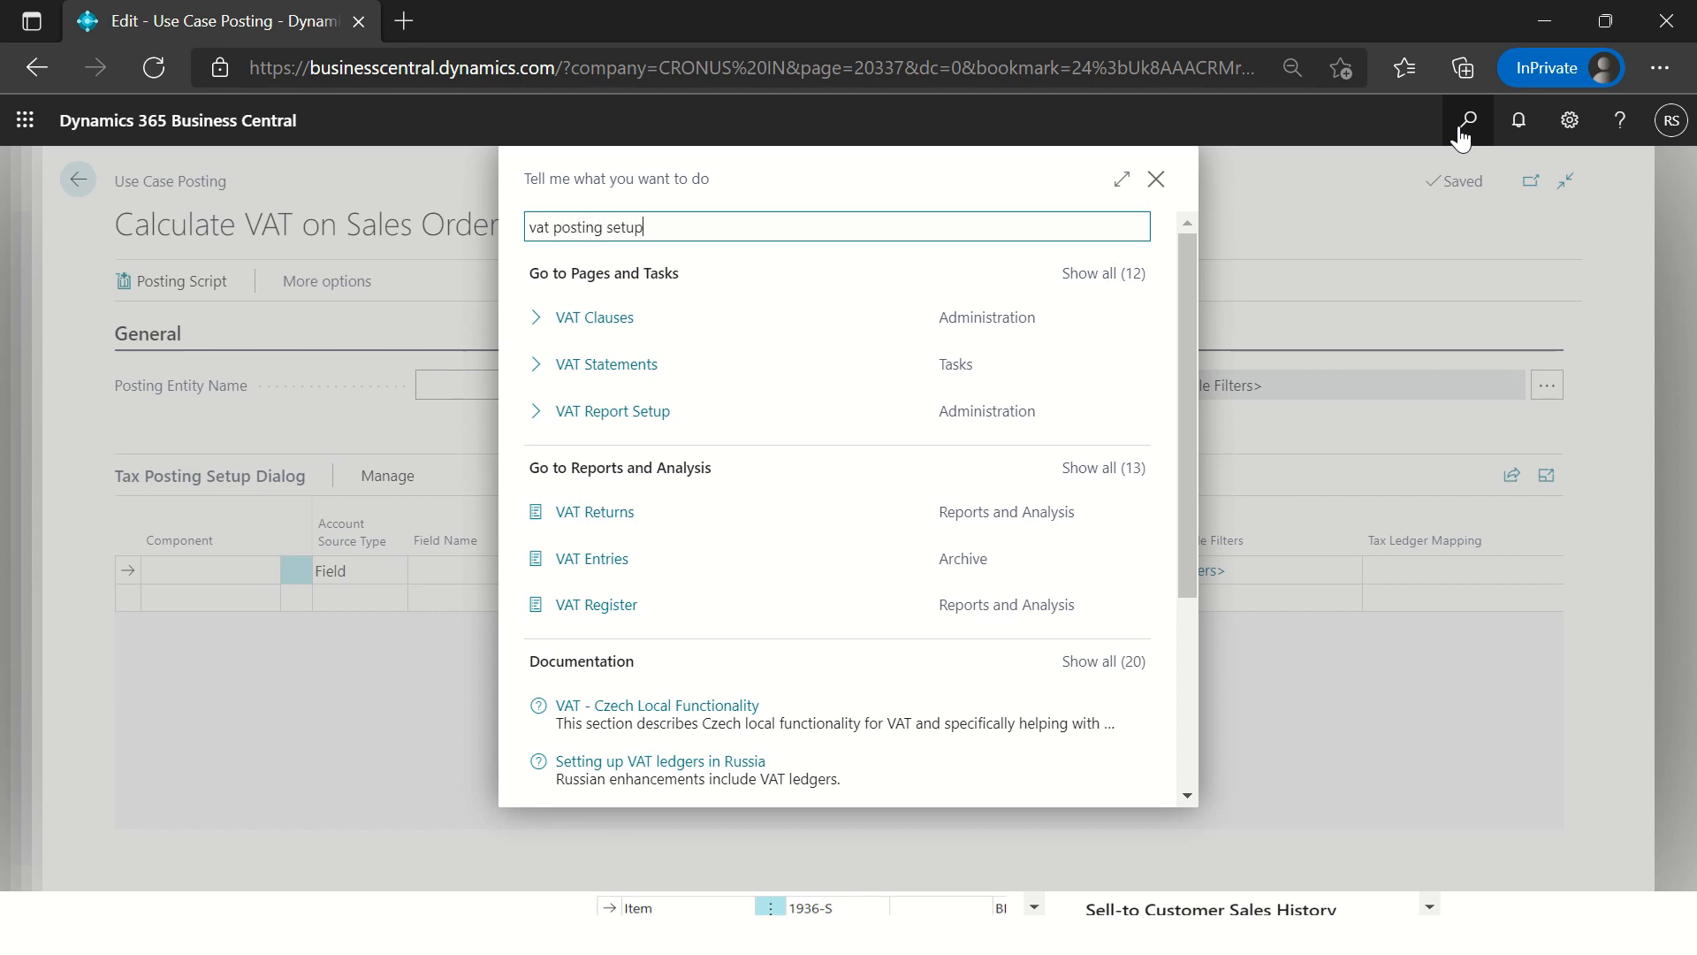
key(Down)
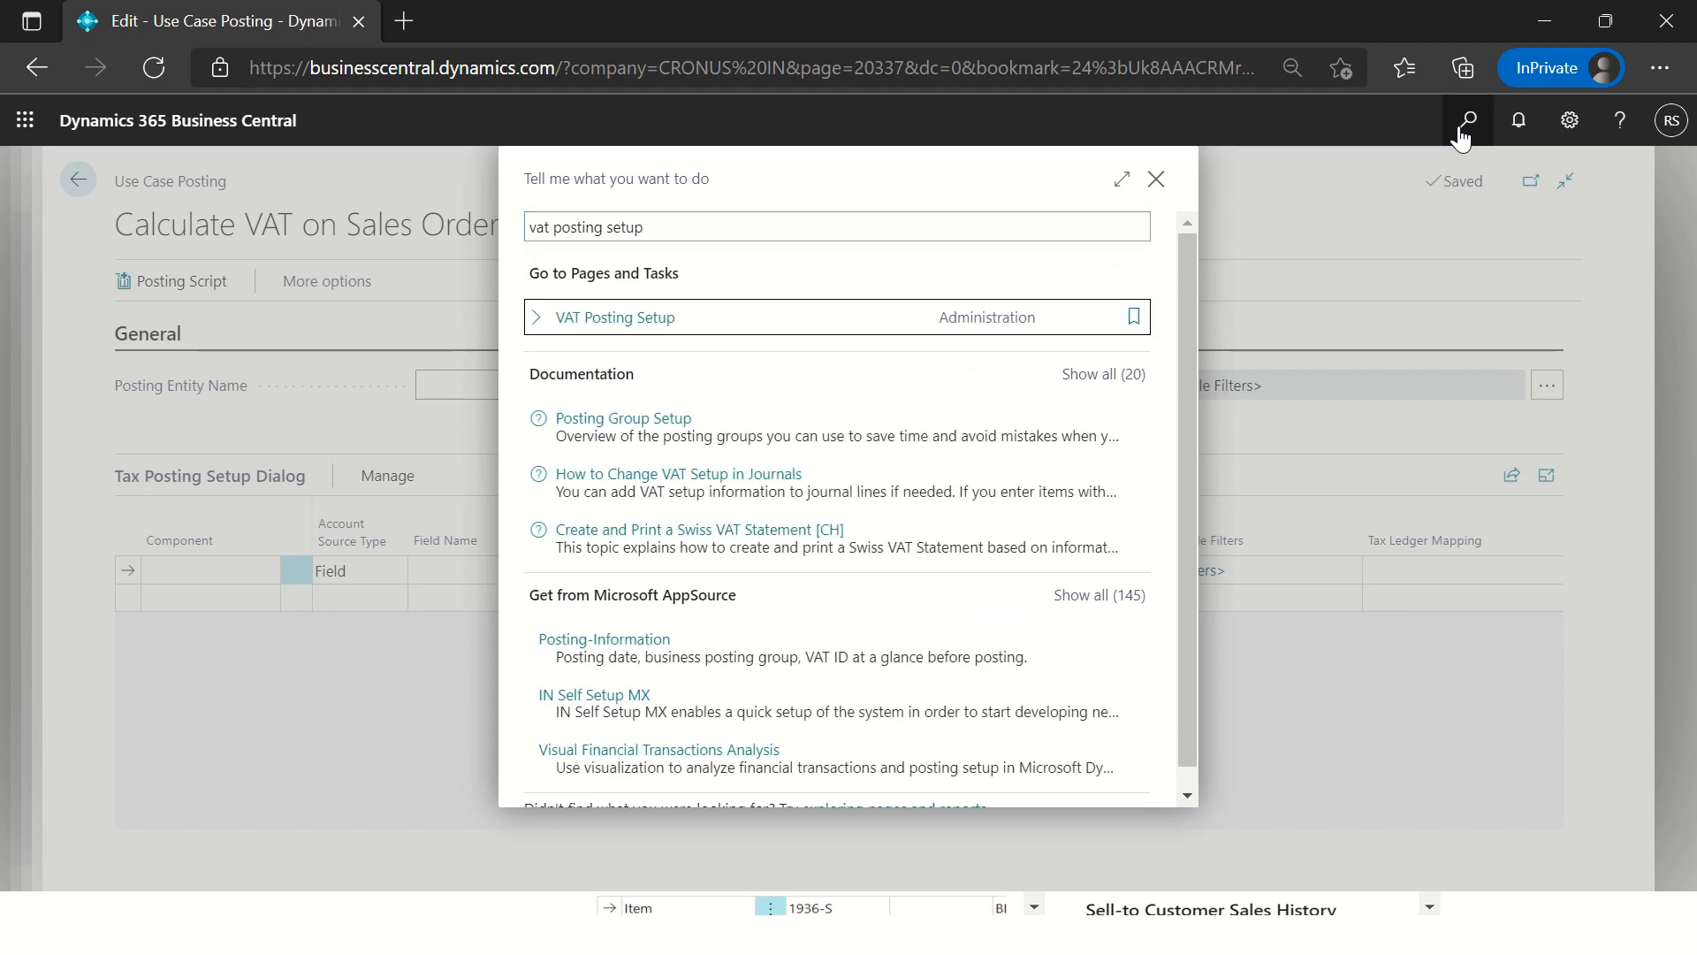
key(Return)
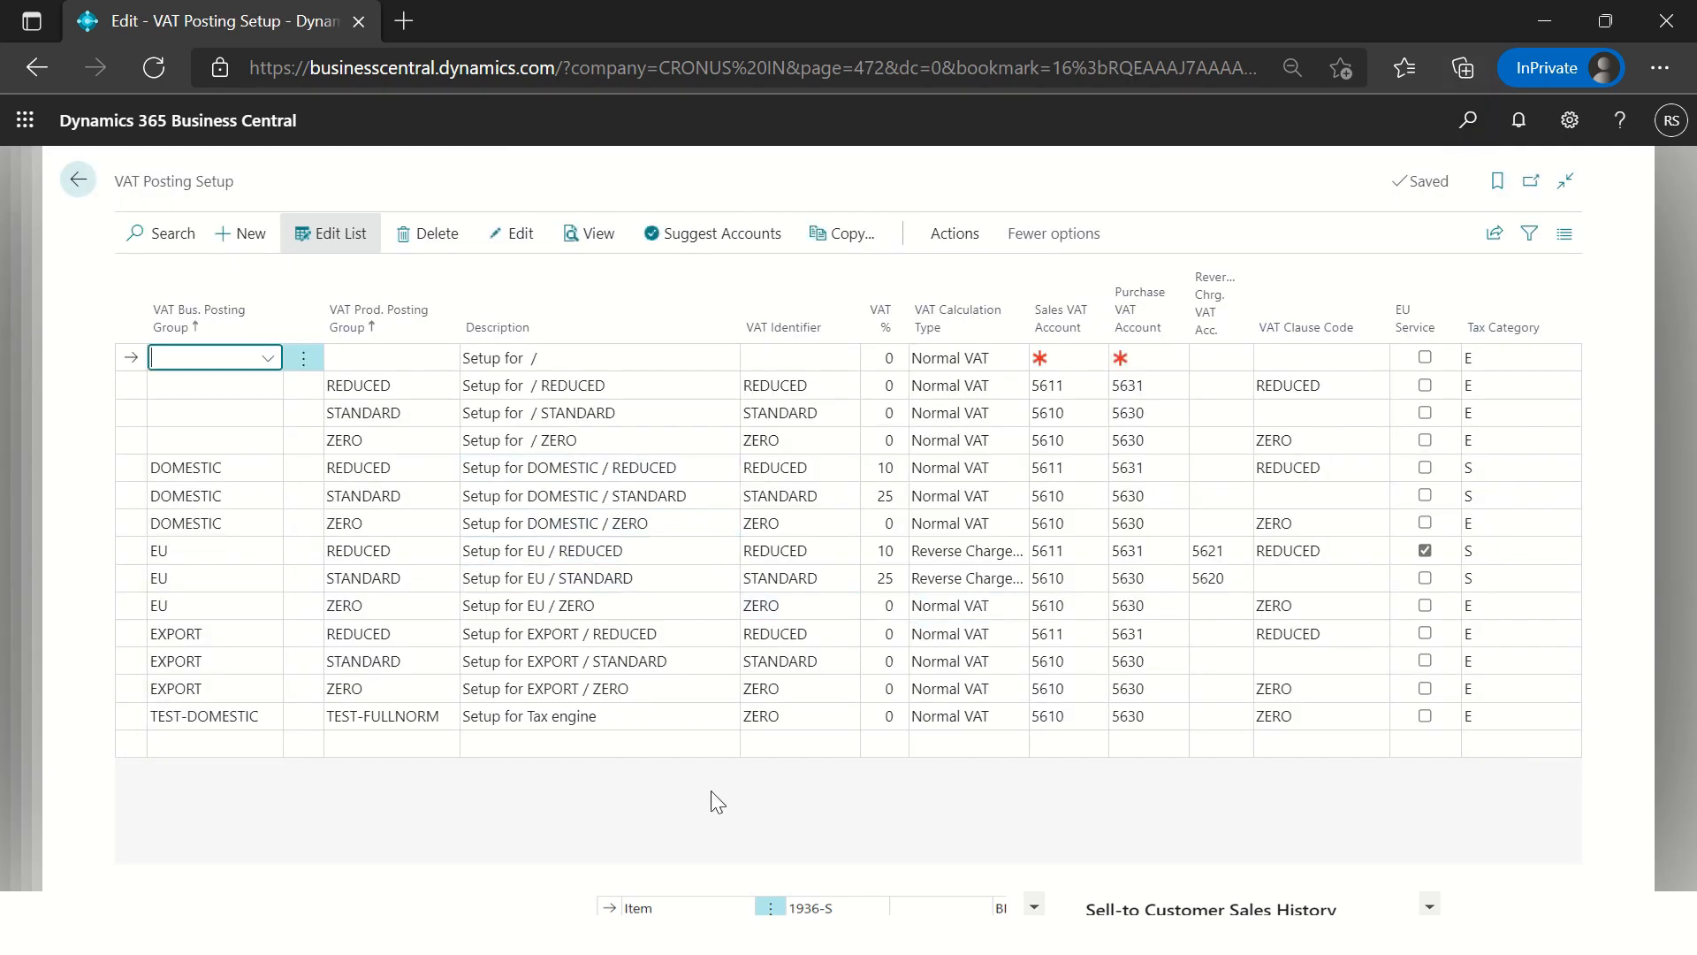
Step: Examine the VAT percentage and Sales VAT Account columns of the VAT Posting Setup, and return to the use case posting
click(550, 522)
key(Tab)
key(Tab)
key(Tab)
key(Tab)
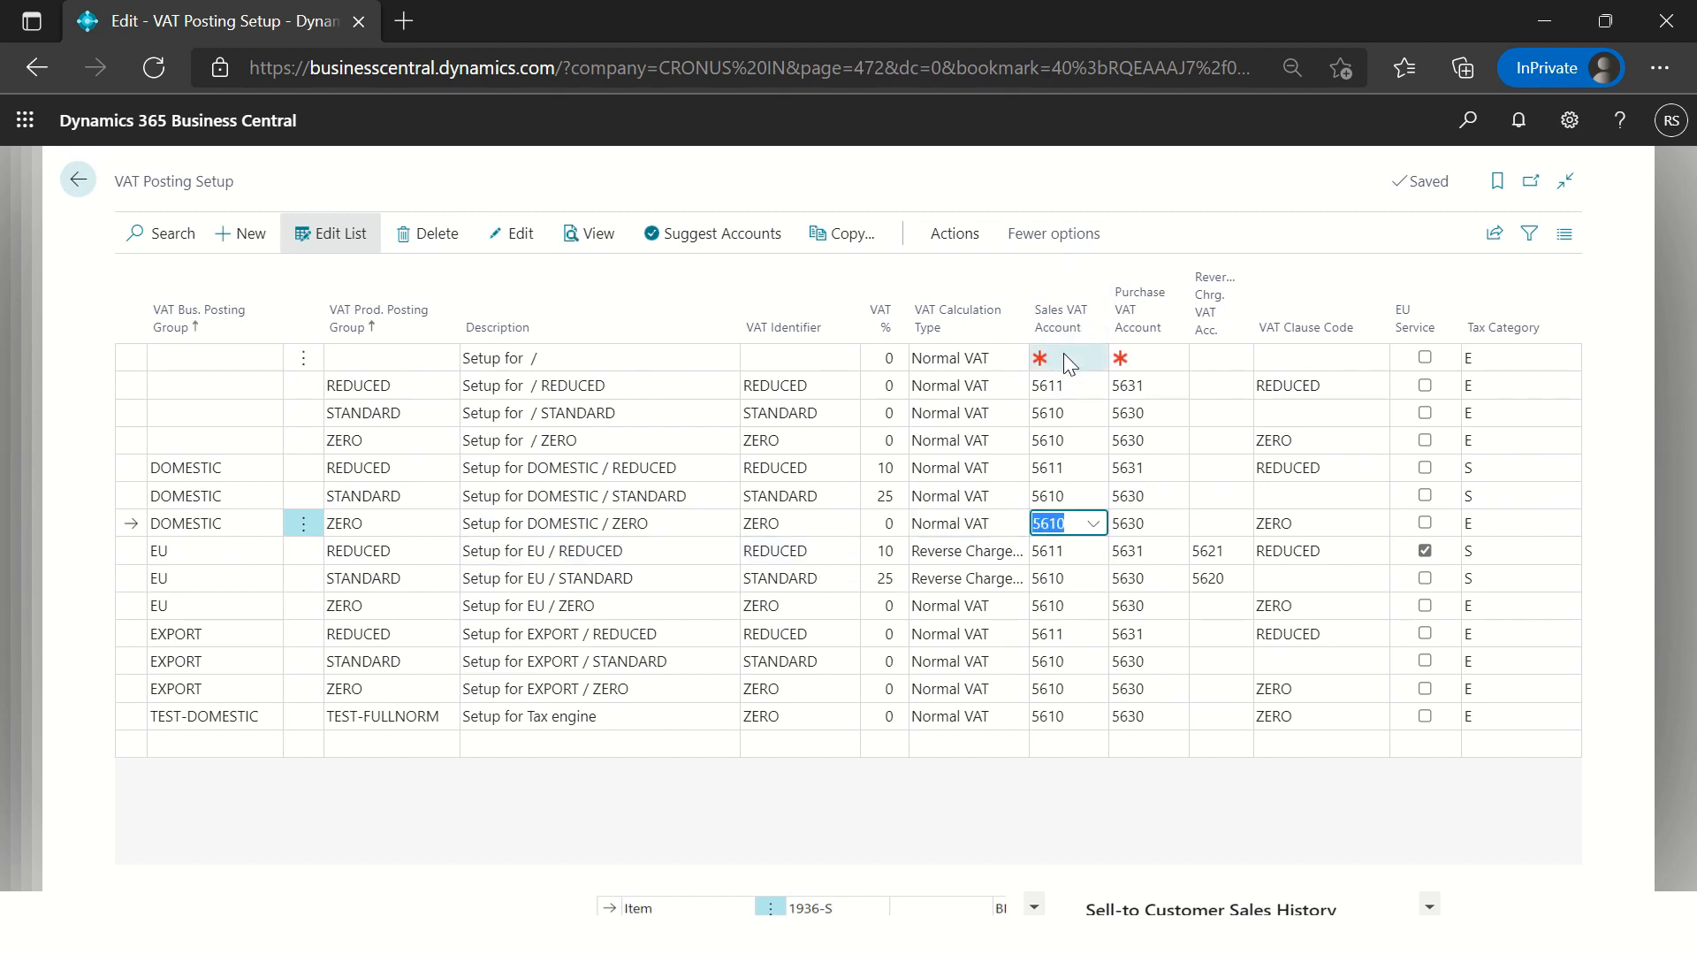
click(897, 331)
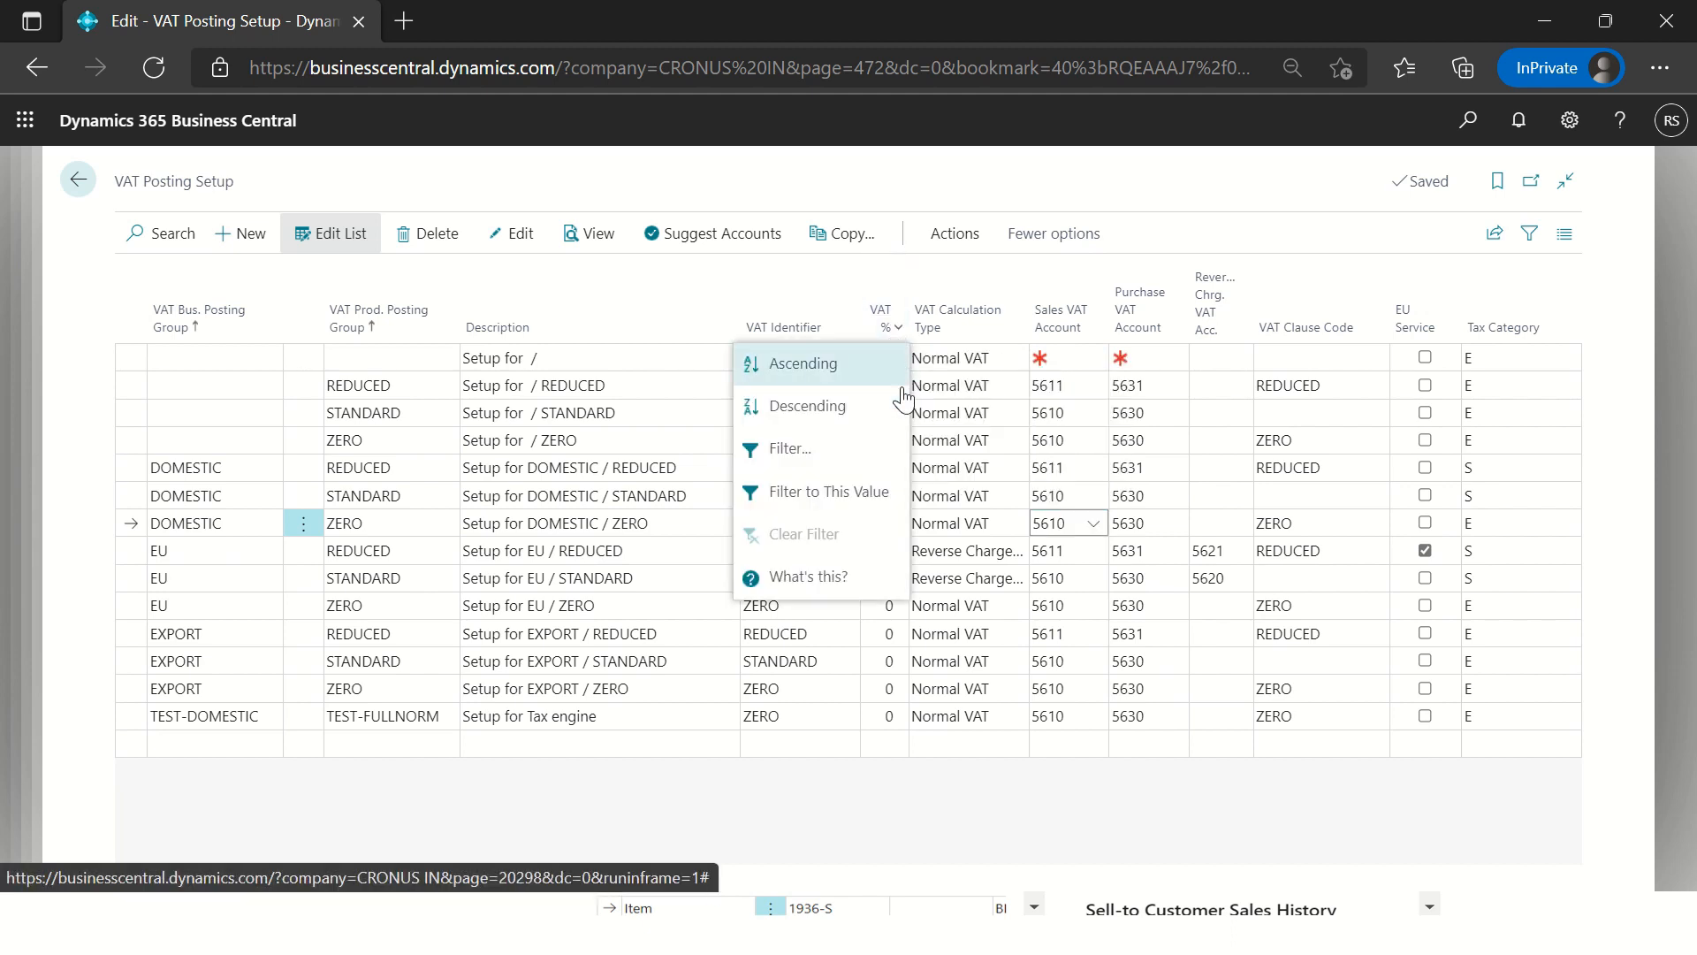
click(579, 573)
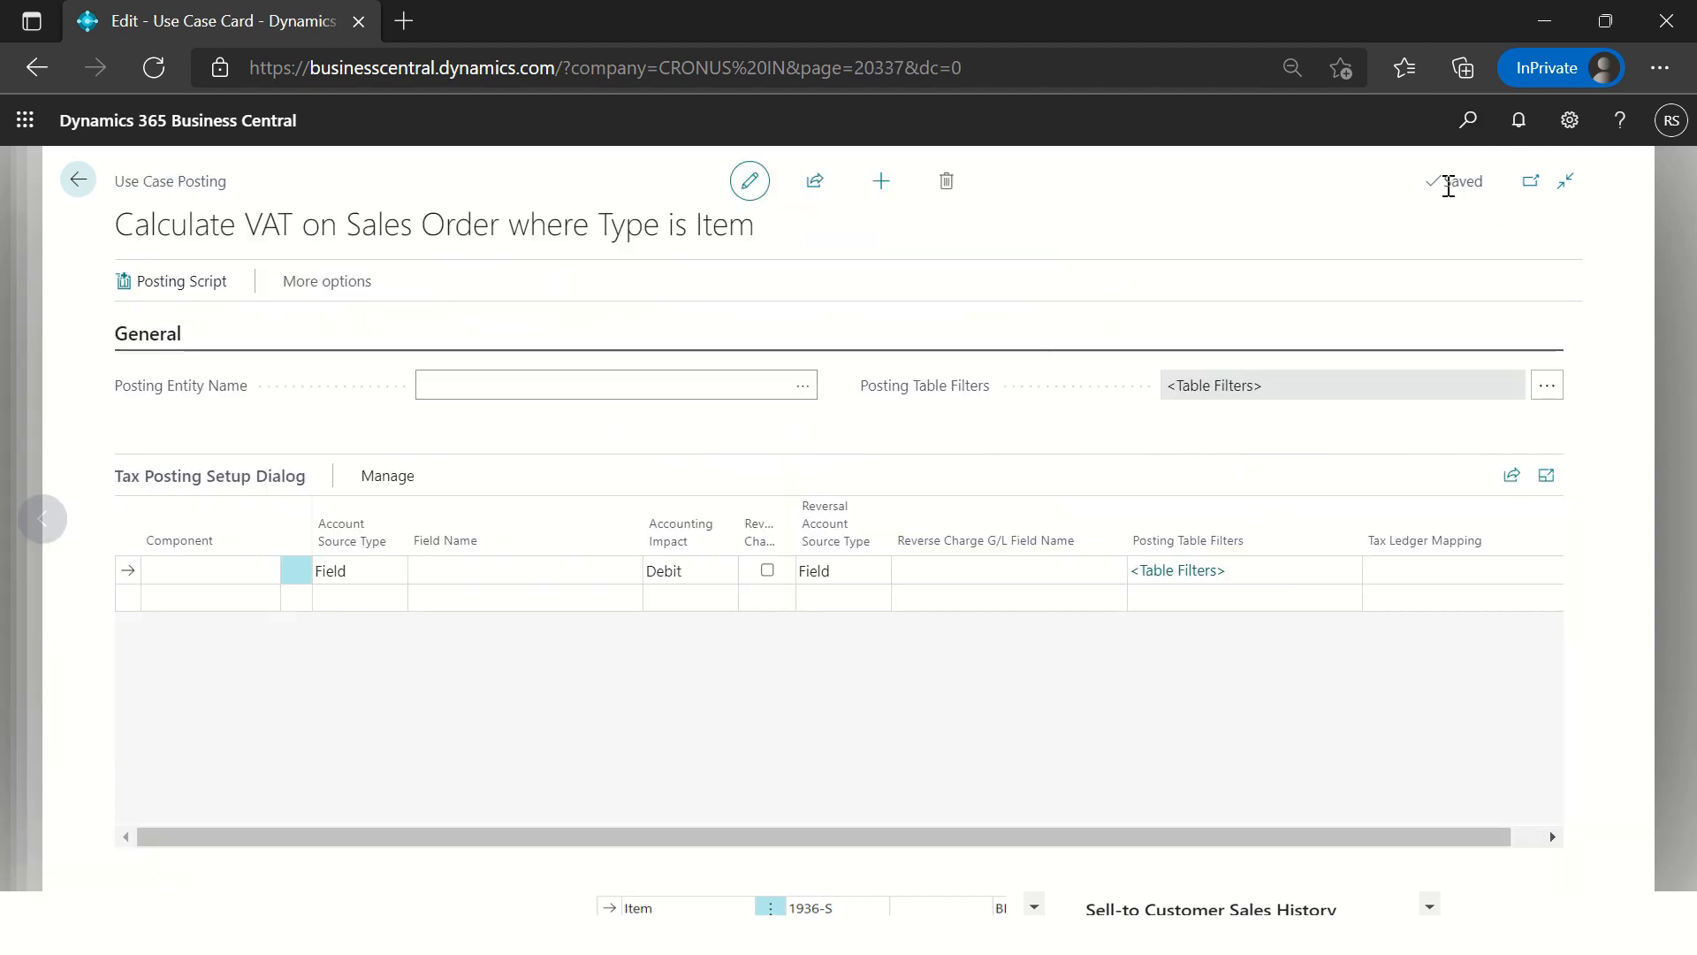
Step: Search for "gst posting", open GST Posting Setup to examine its state and component codes, and return to the use case posting
click(1468, 119)
text(gs)
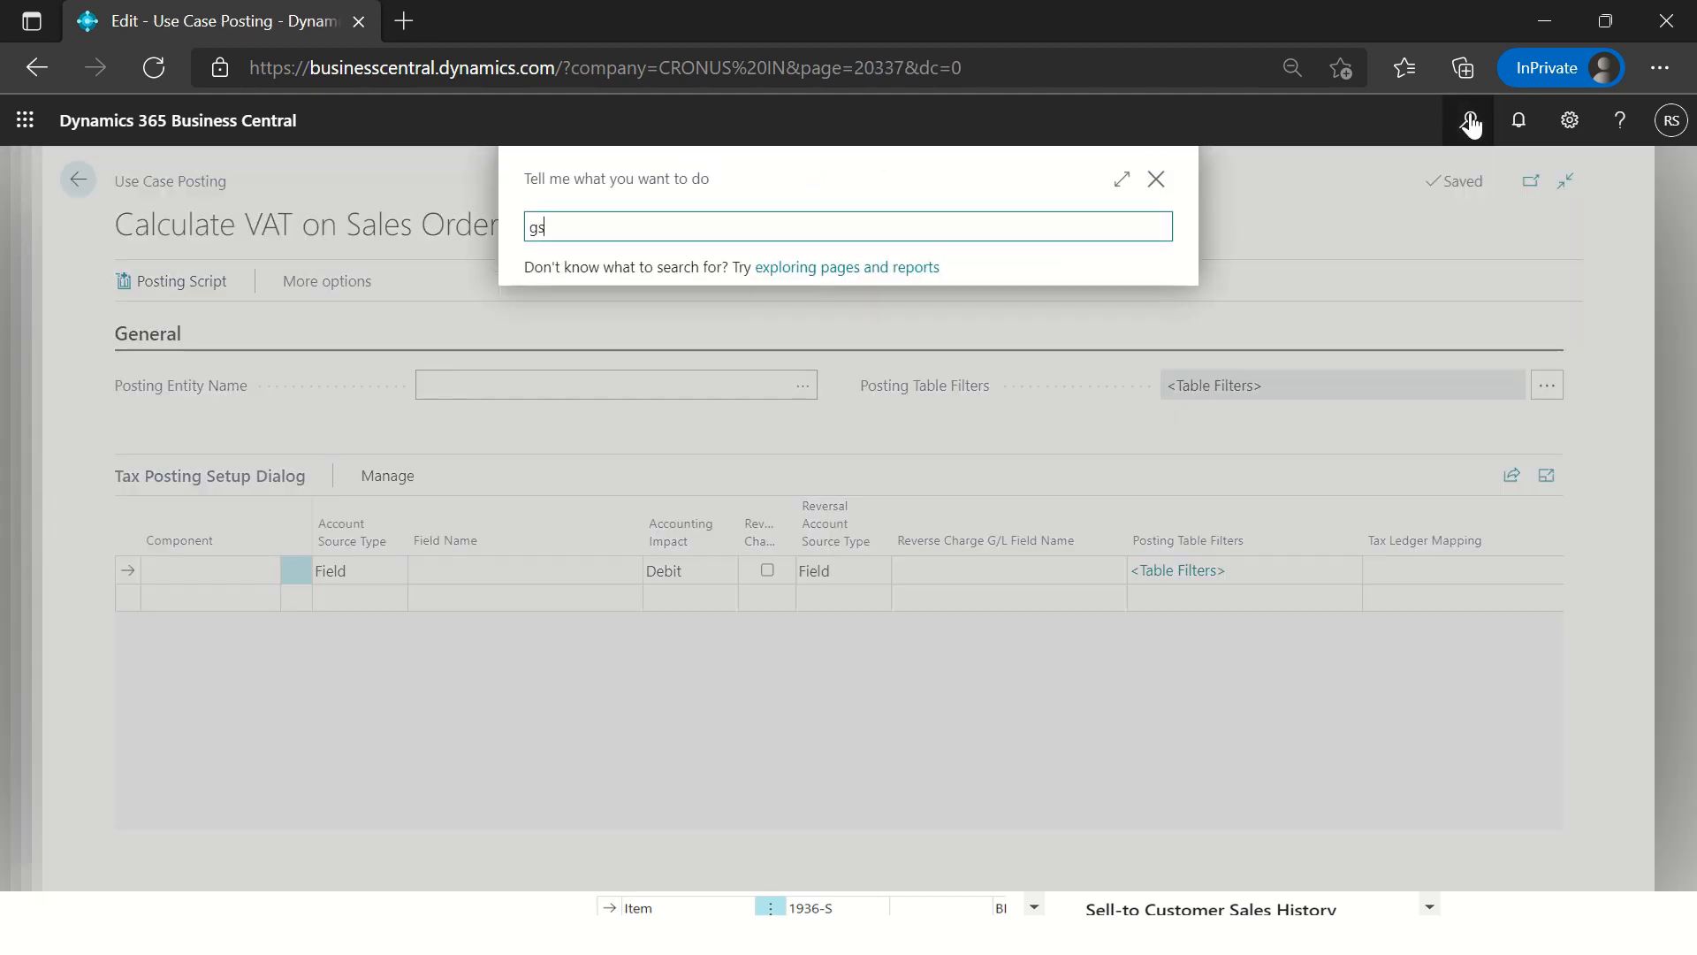
text(t postin)
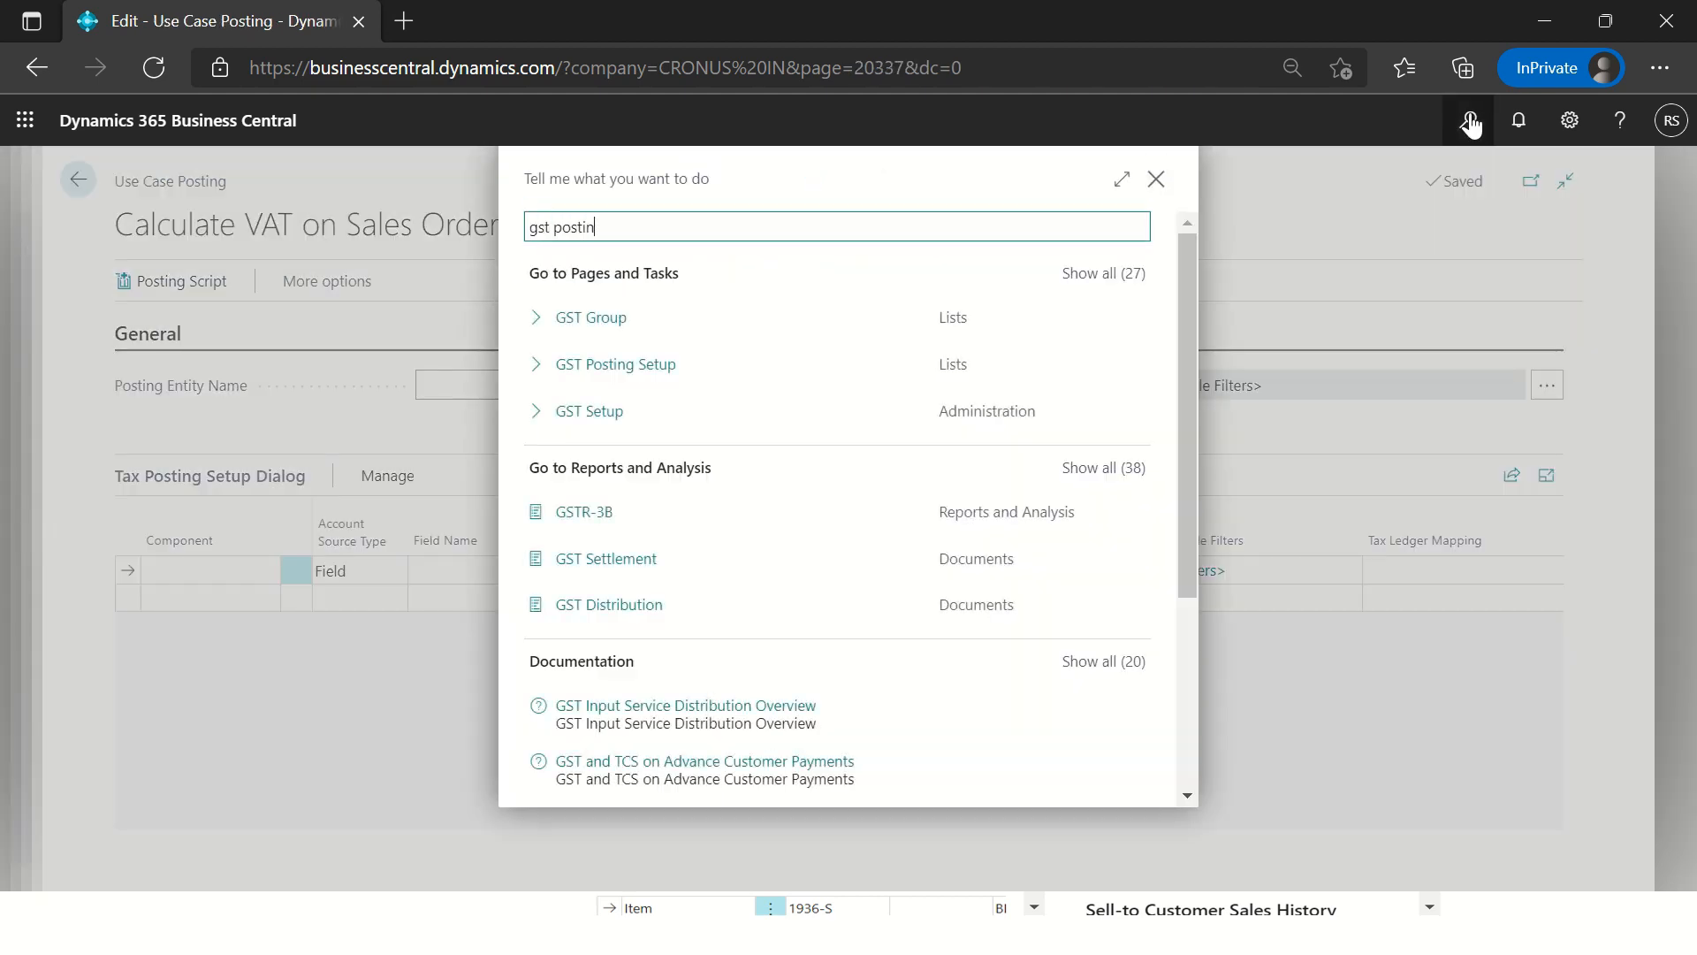
key(Return)
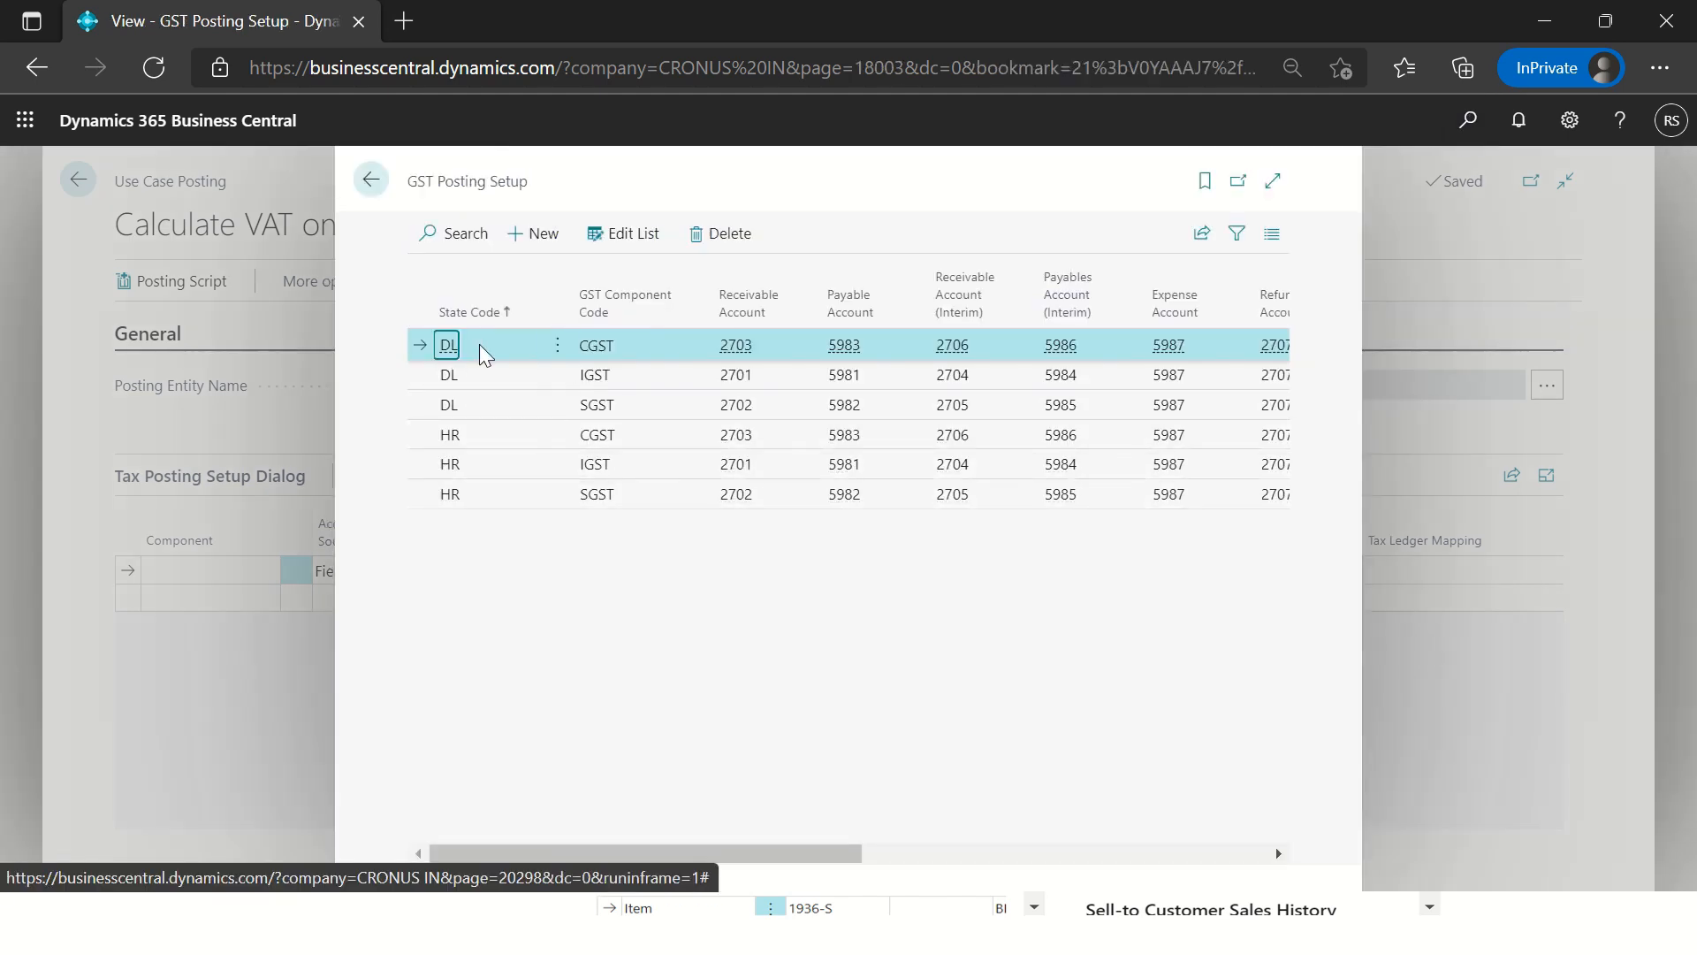
click(614, 345)
click(373, 181)
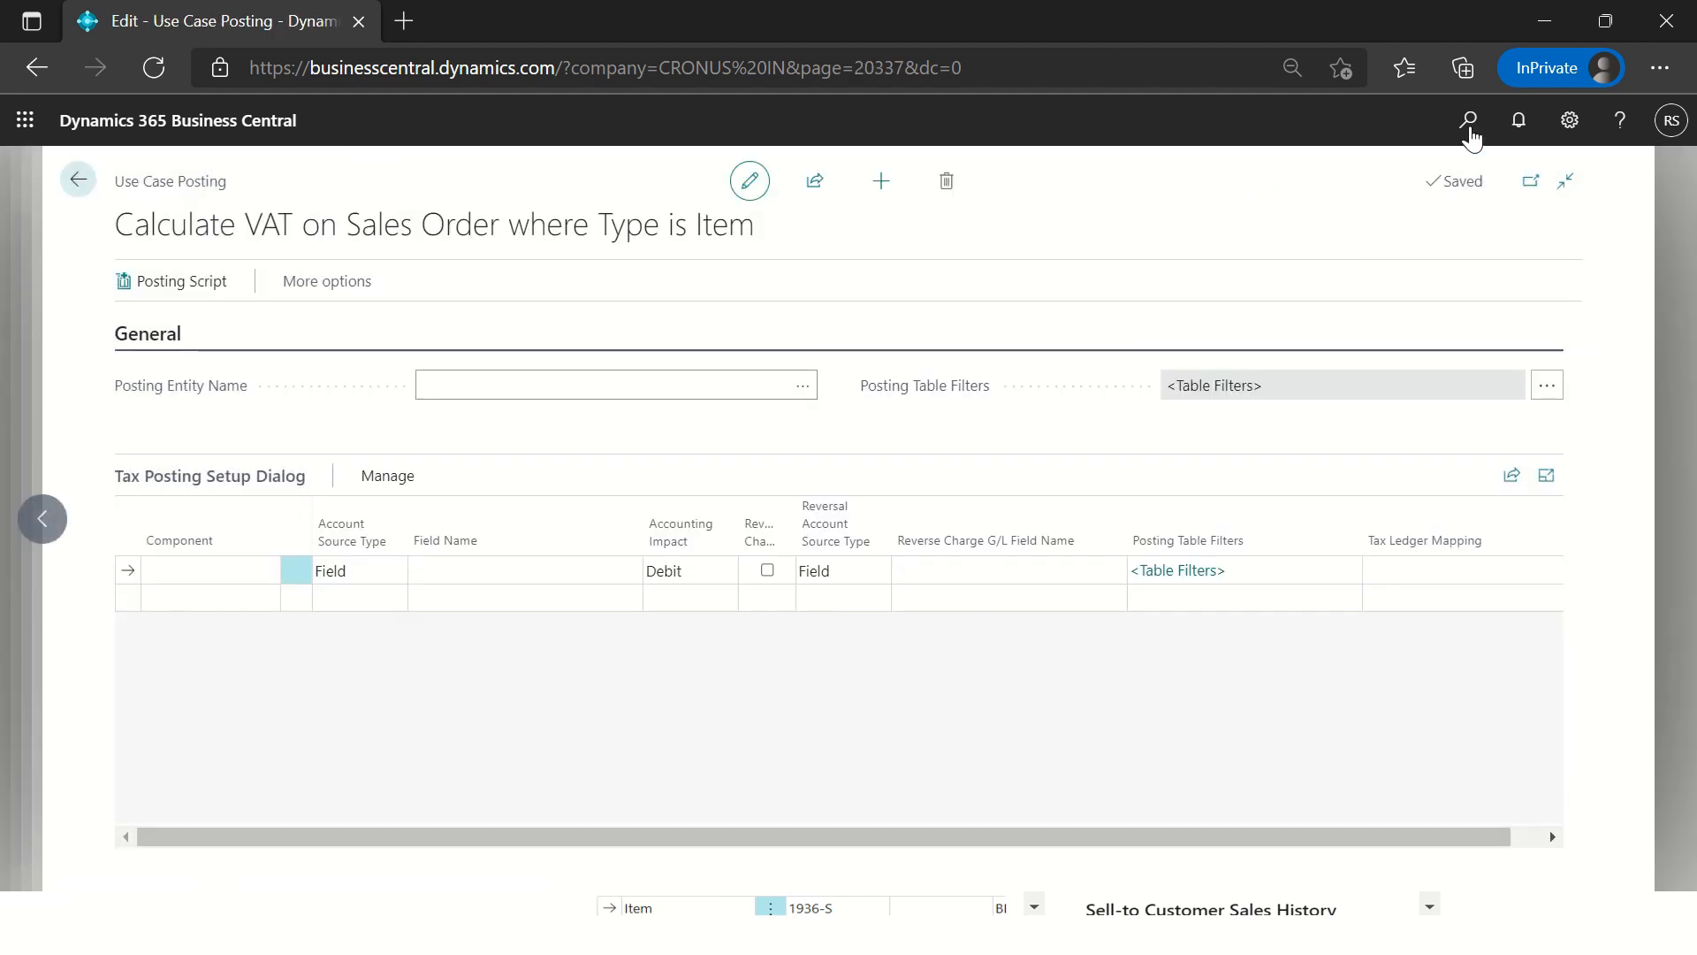
Step: Reopen VAT Posting Setup, check the sales and purchase VAT accounts of the TEST-DOMESTIC row, and return to the use case posting
click(1469, 121)
text(vat posting setup)
key(Down)
key(Return)
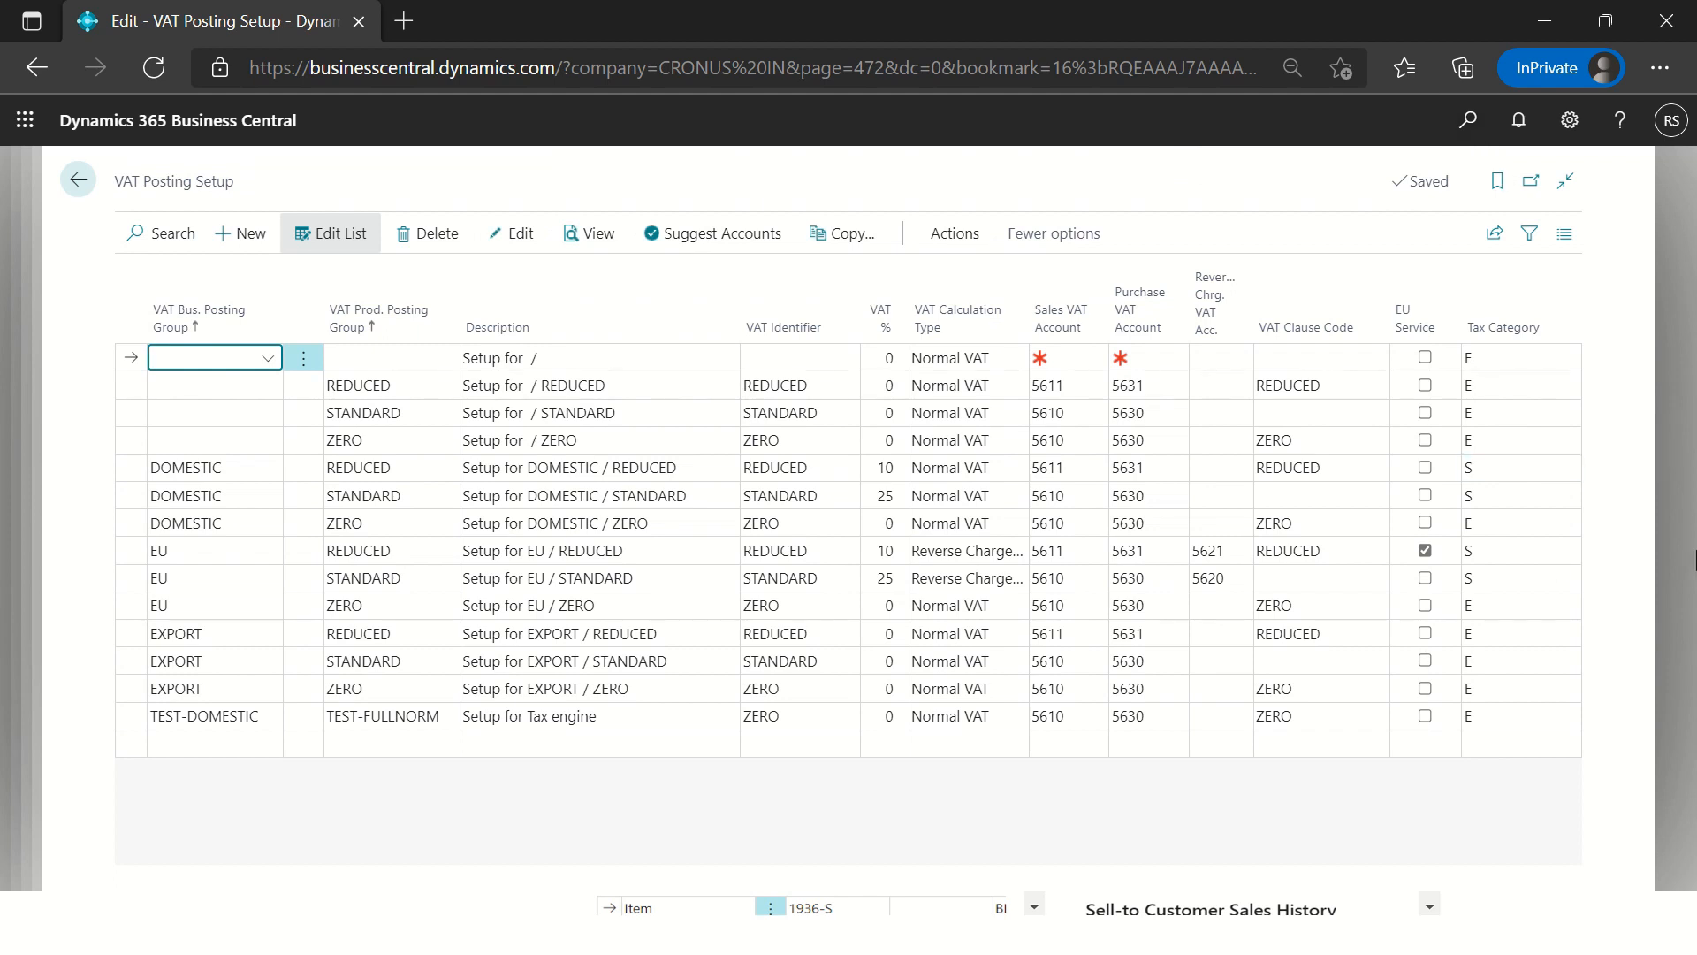
click(1075, 716)
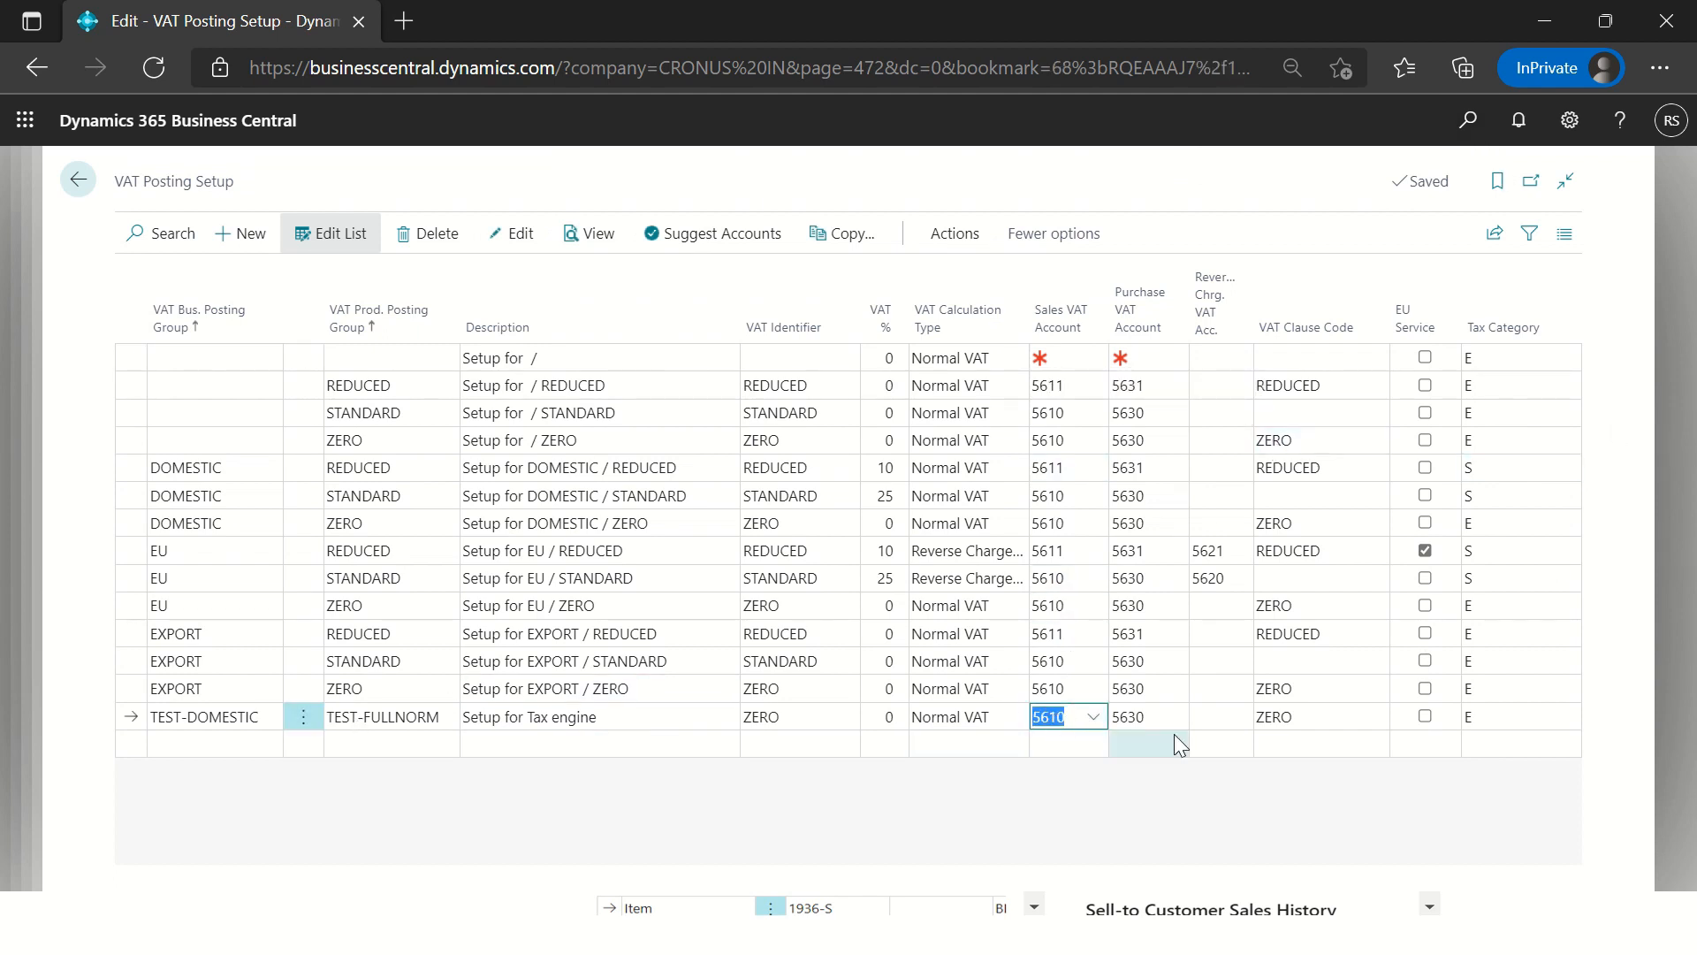
click(1138, 734)
click(1142, 712)
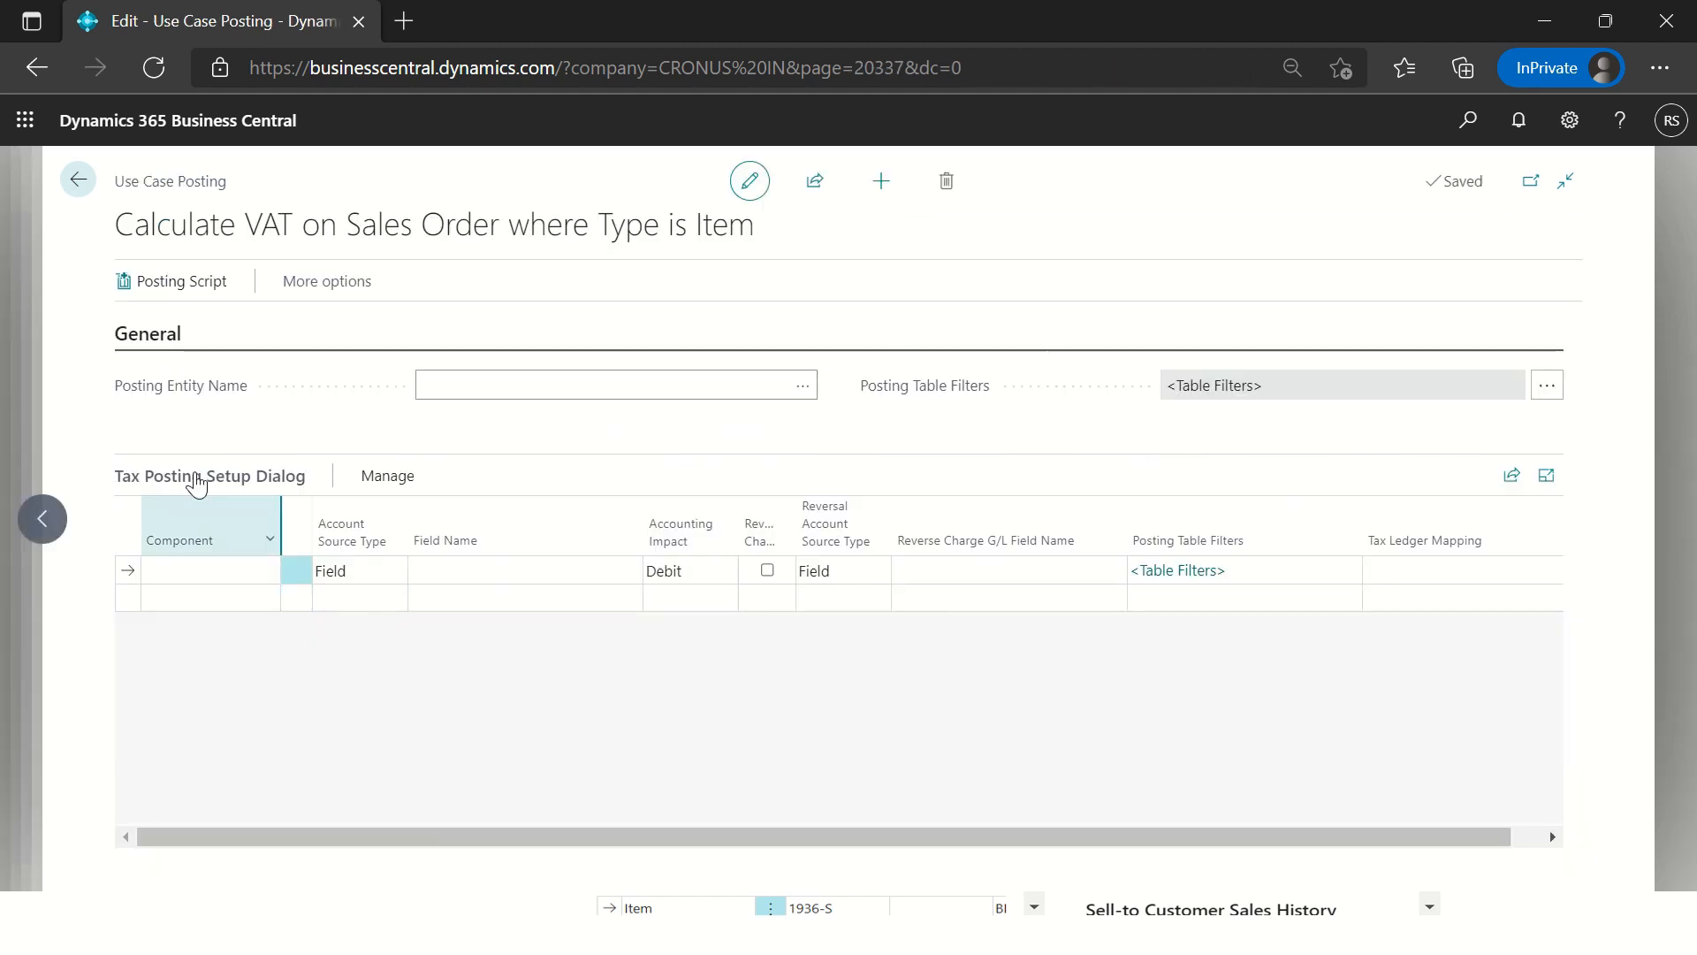
Step: Set the use case's posting entity name to VAT Posting Setup
click(487, 385)
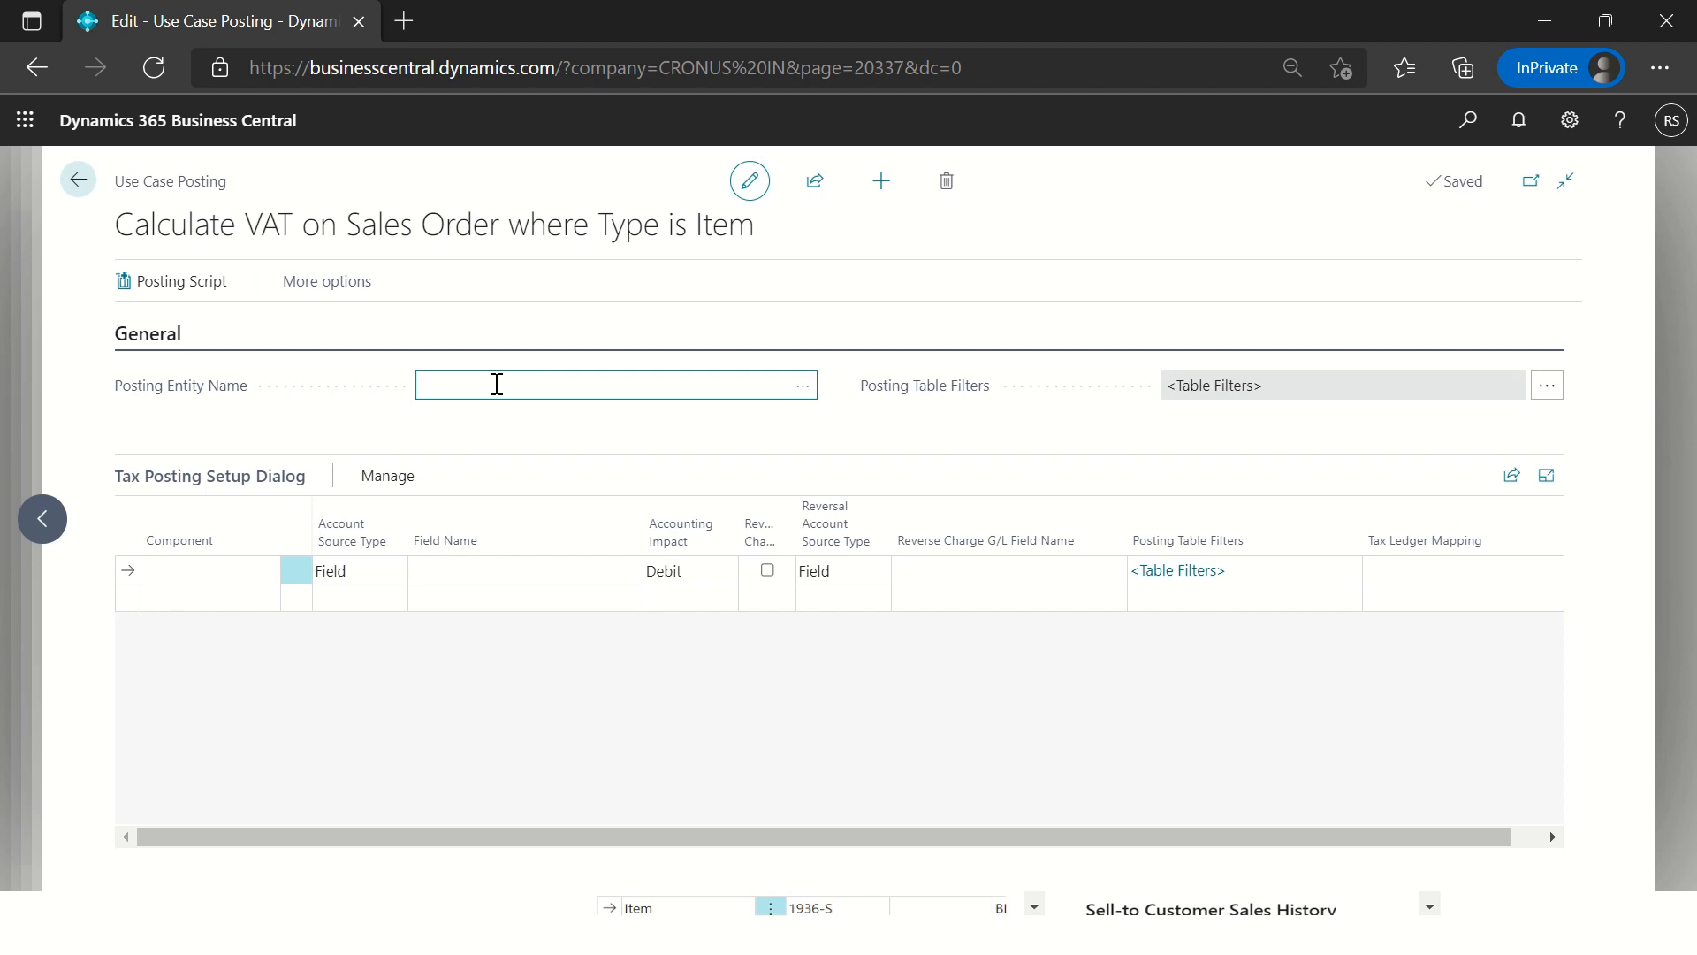
text(posting set)
key(Tab)
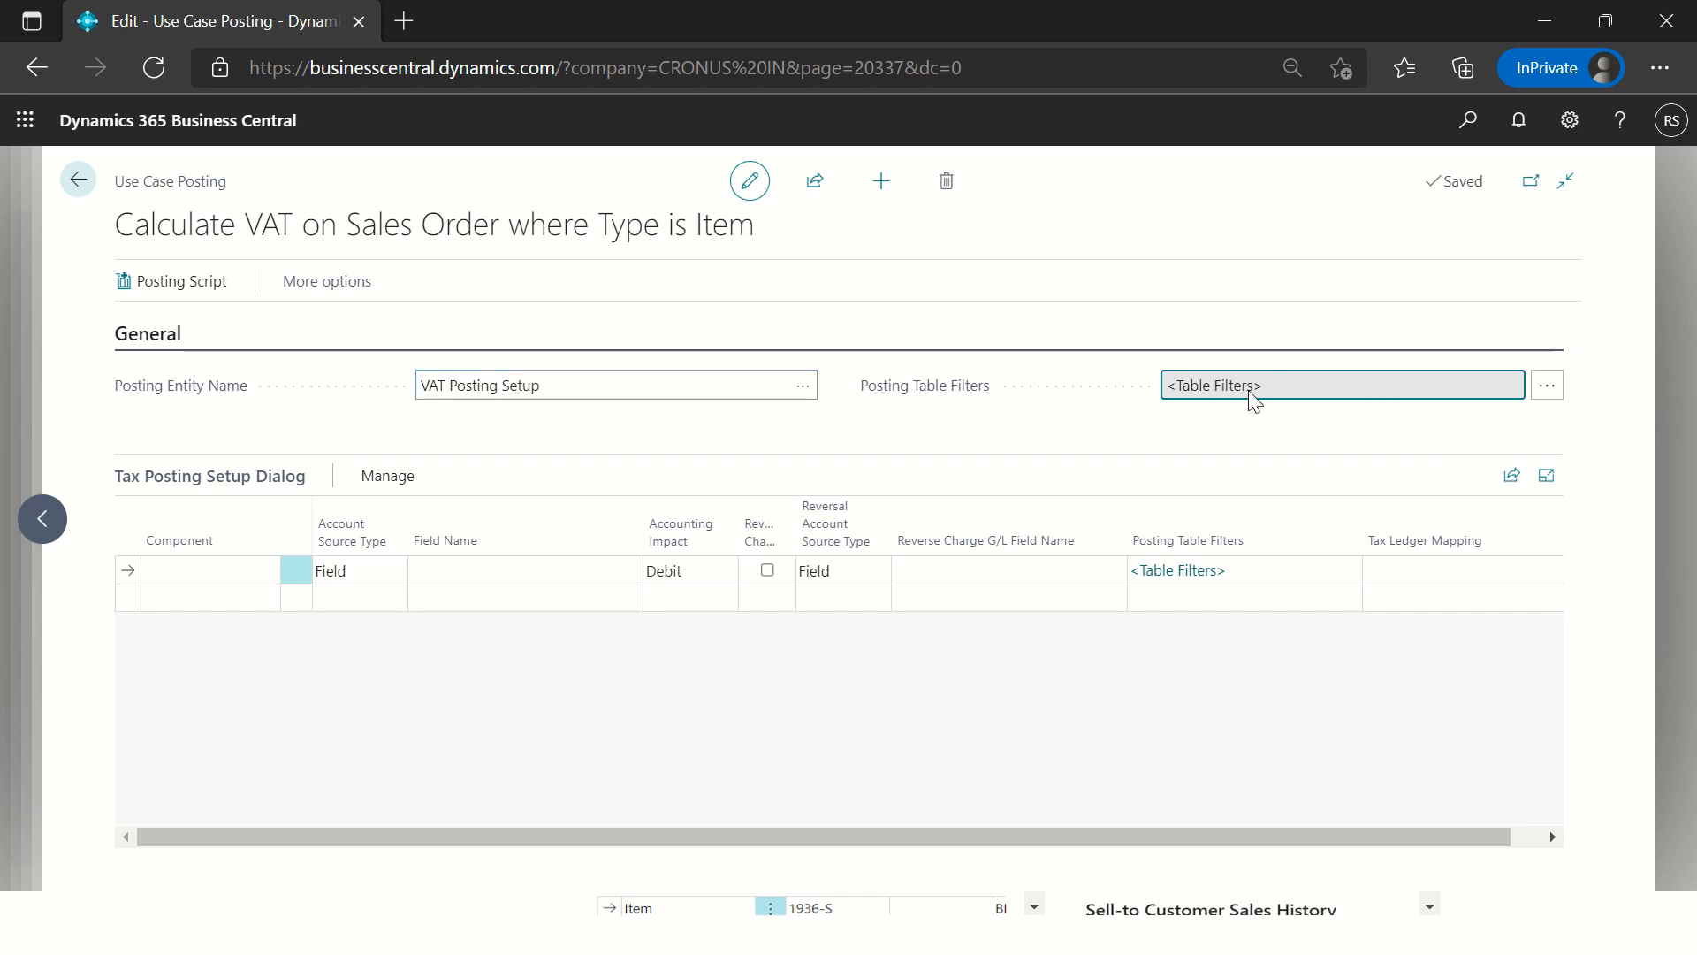
Step: Add a posting table filter on the VAT Bus. Posting Group field and open the lookup for its value
click(1548, 387)
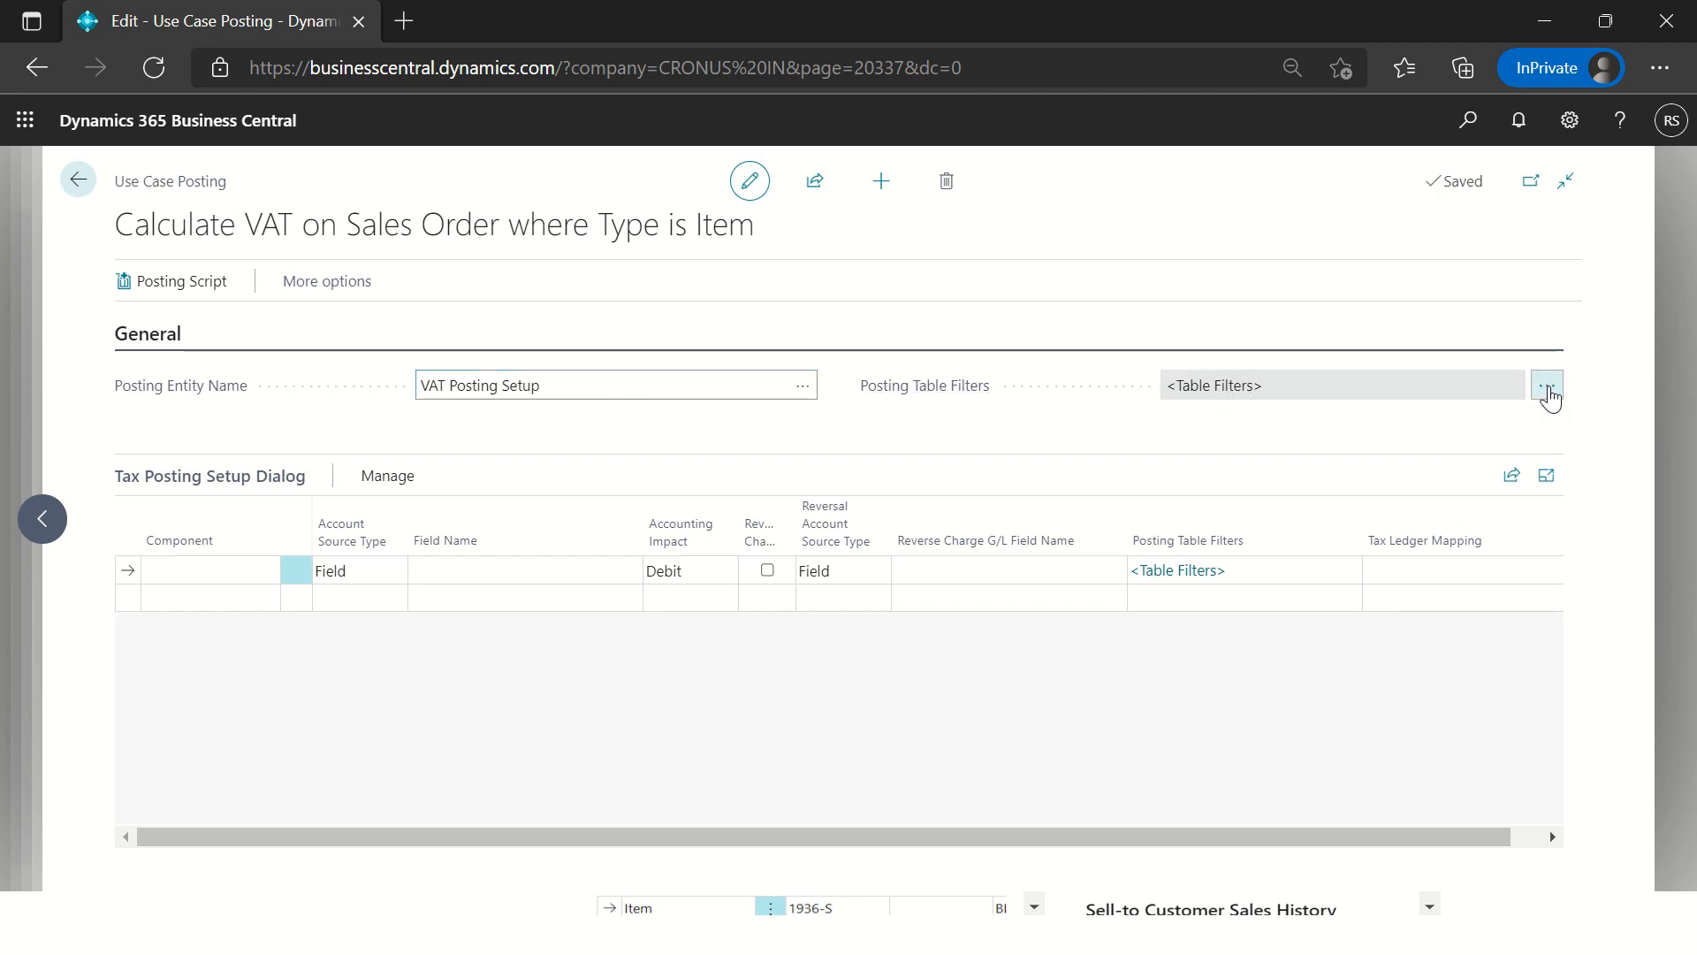
click(675, 450)
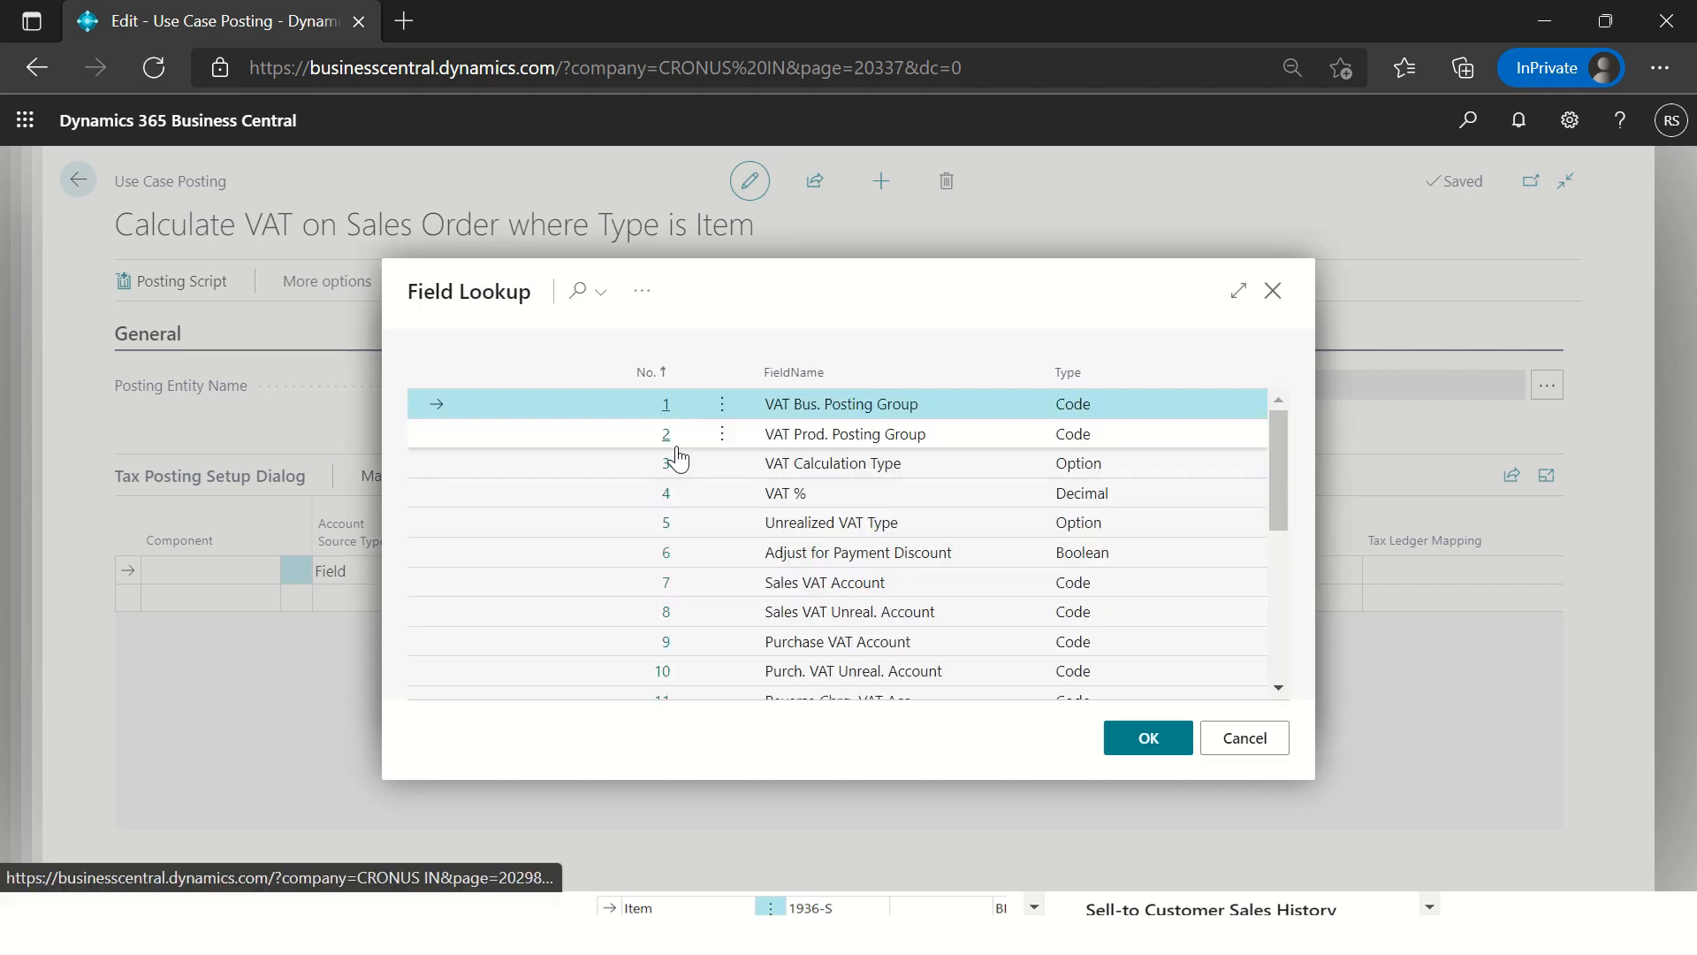
click(665, 411)
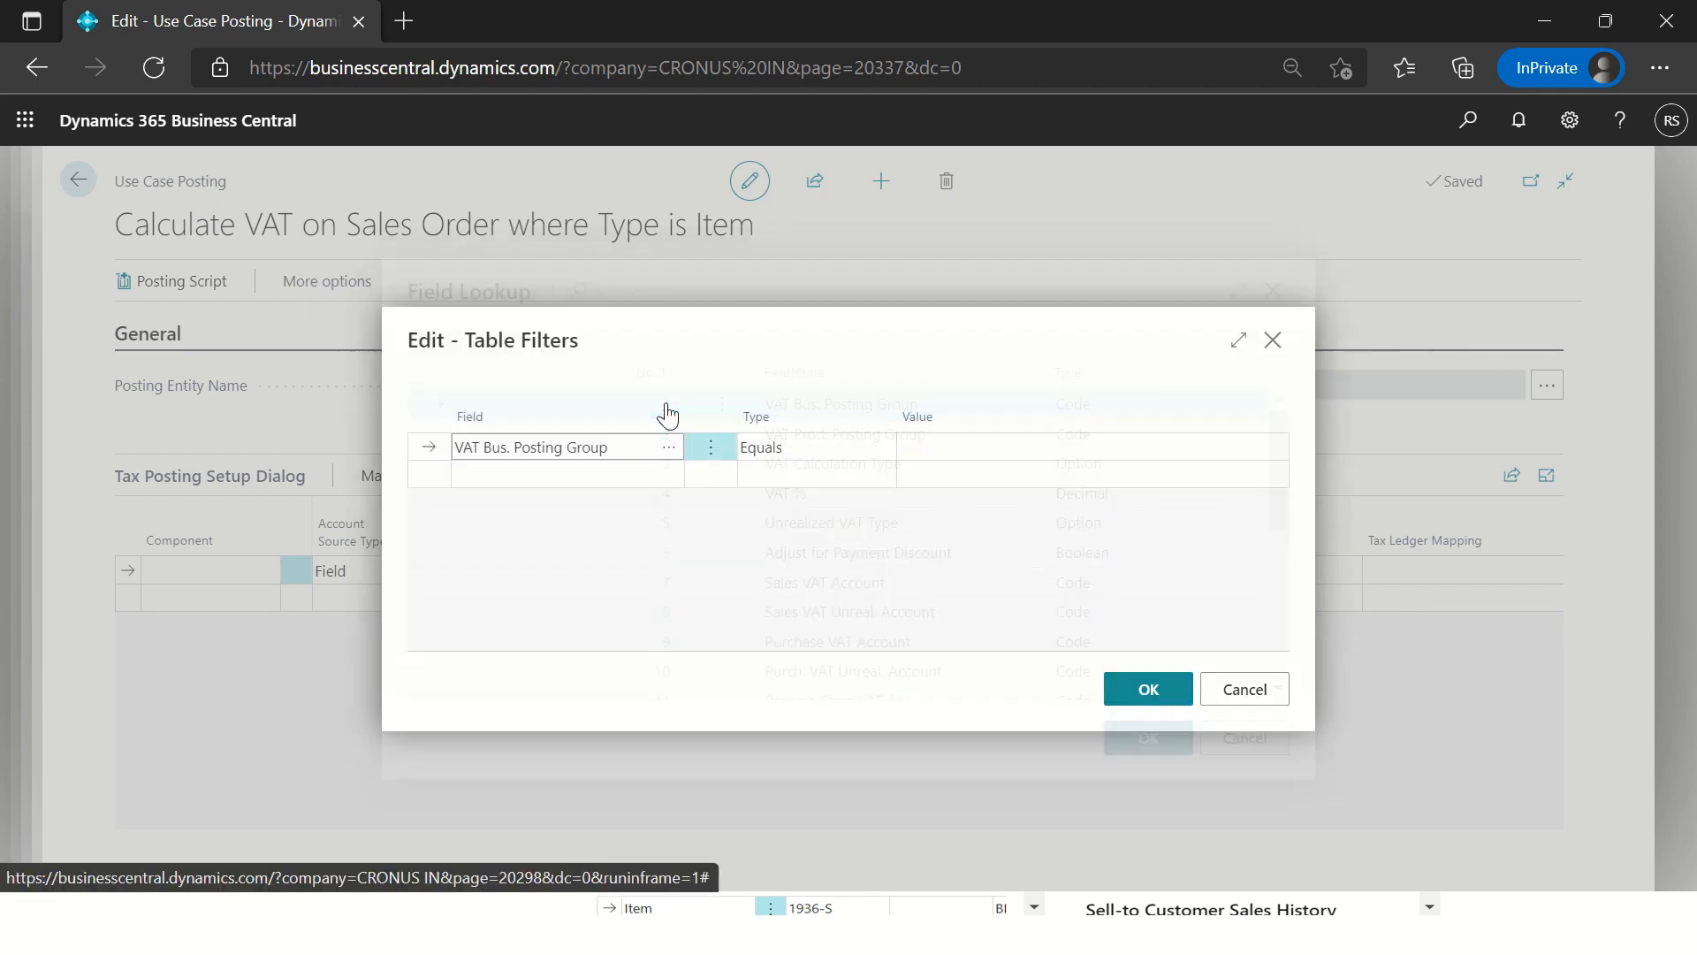
click(996, 448)
click(1272, 447)
Step: Try Current Record as the source type for the VAT Bus. Posting Group filter value
click(989, 396)
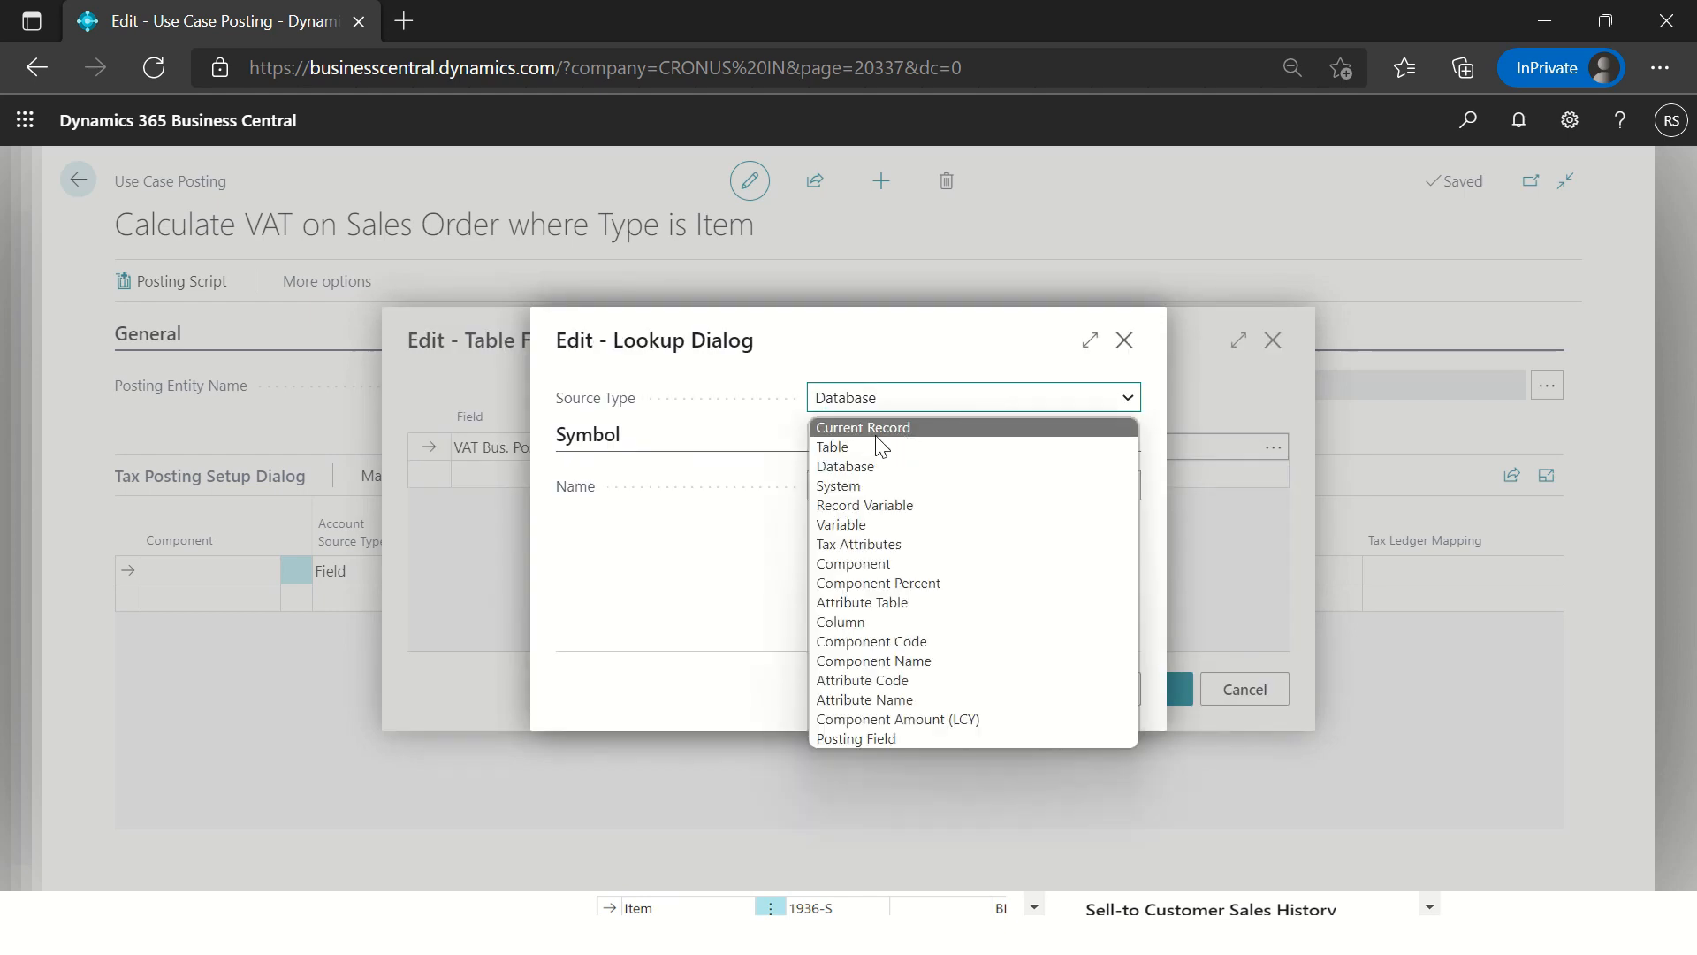
click(888, 447)
click(888, 397)
click(889, 428)
click(886, 484)
Step: Set the filter value's source type to Tax Attributes with the symbol VAT Bus. Posting Group and accept the lookup
click(895, 399)
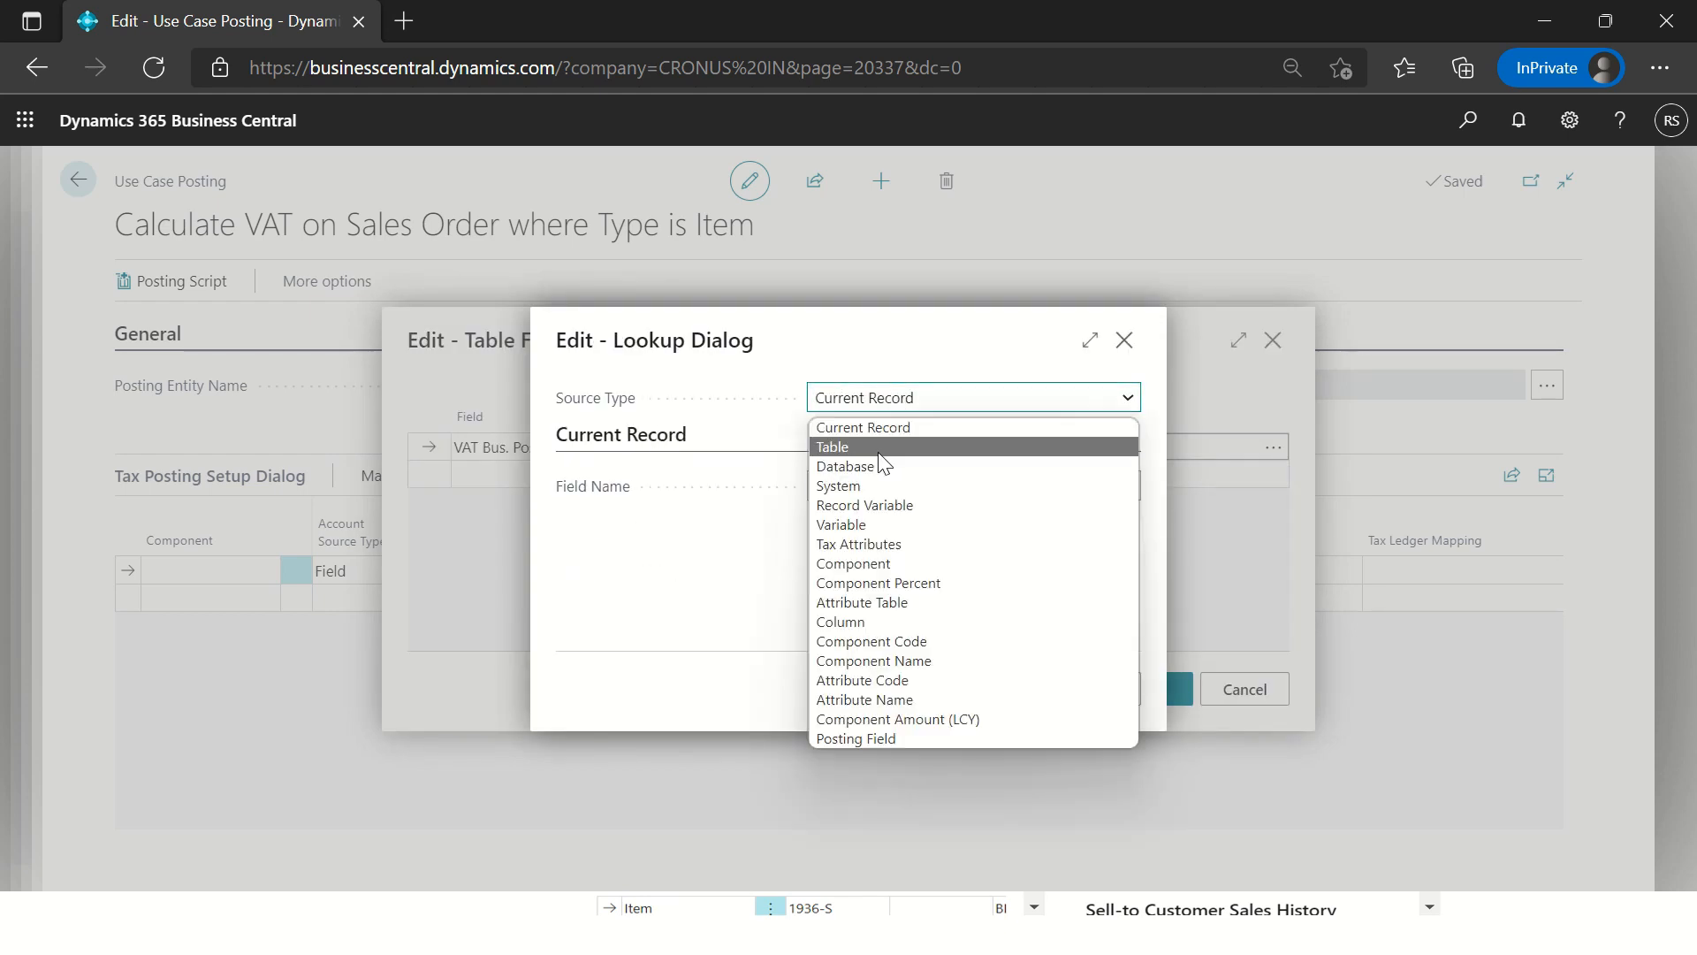
click(879, 545)
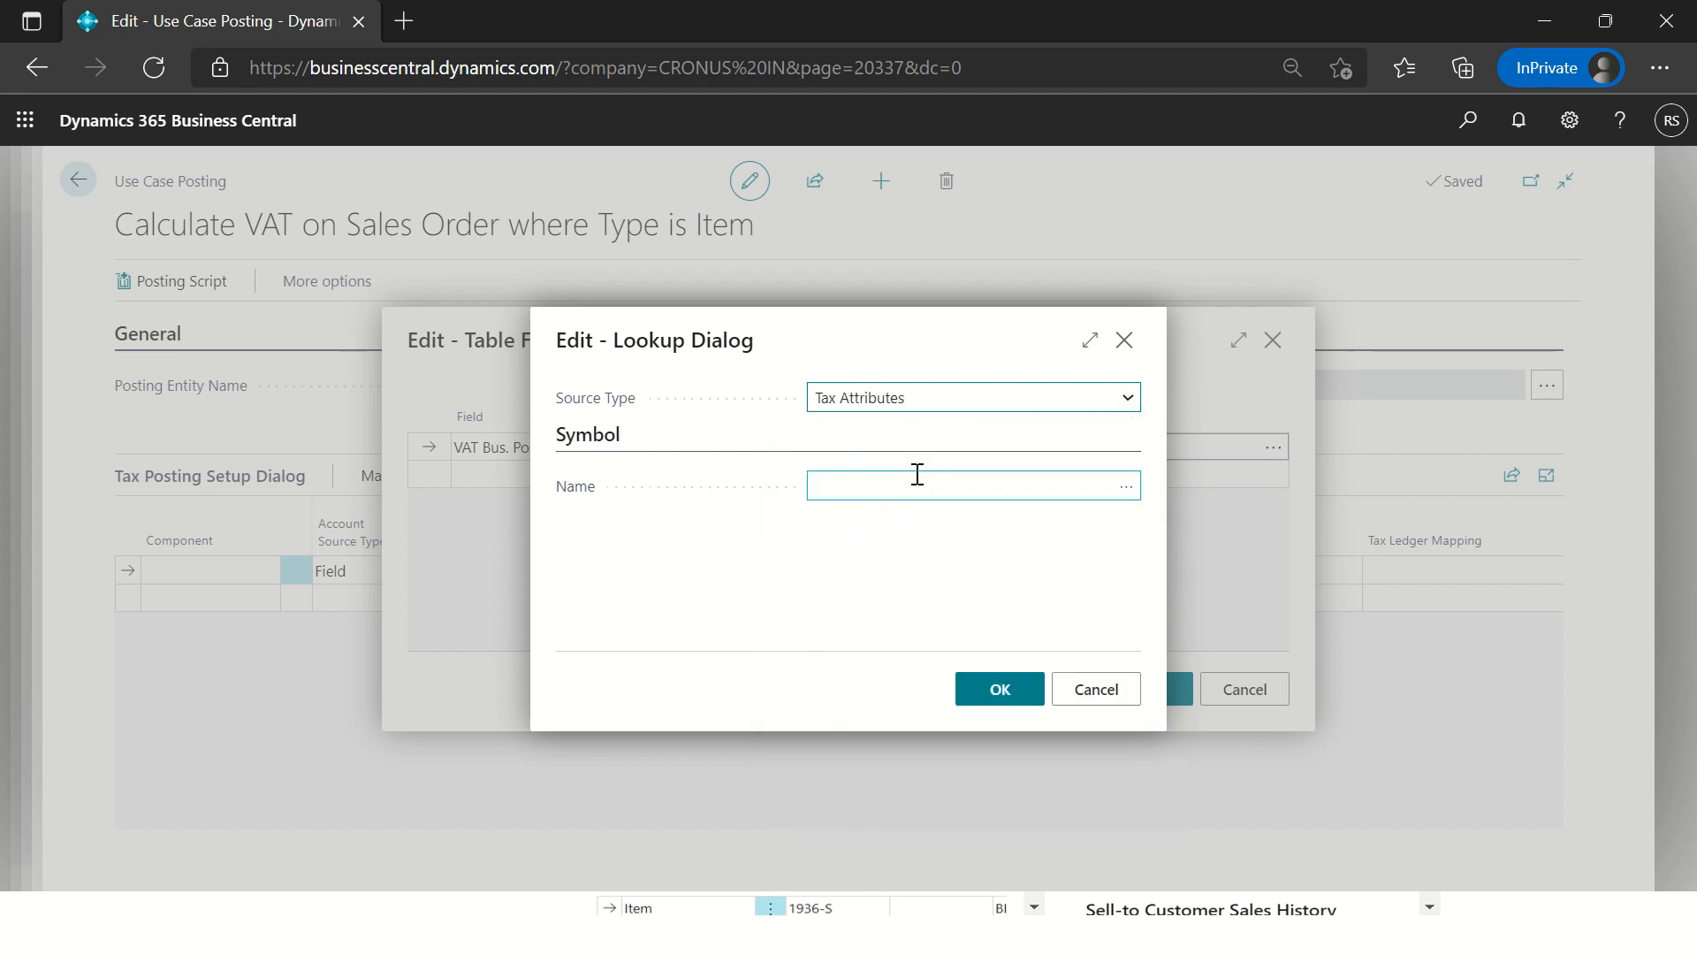
click(884, 488)
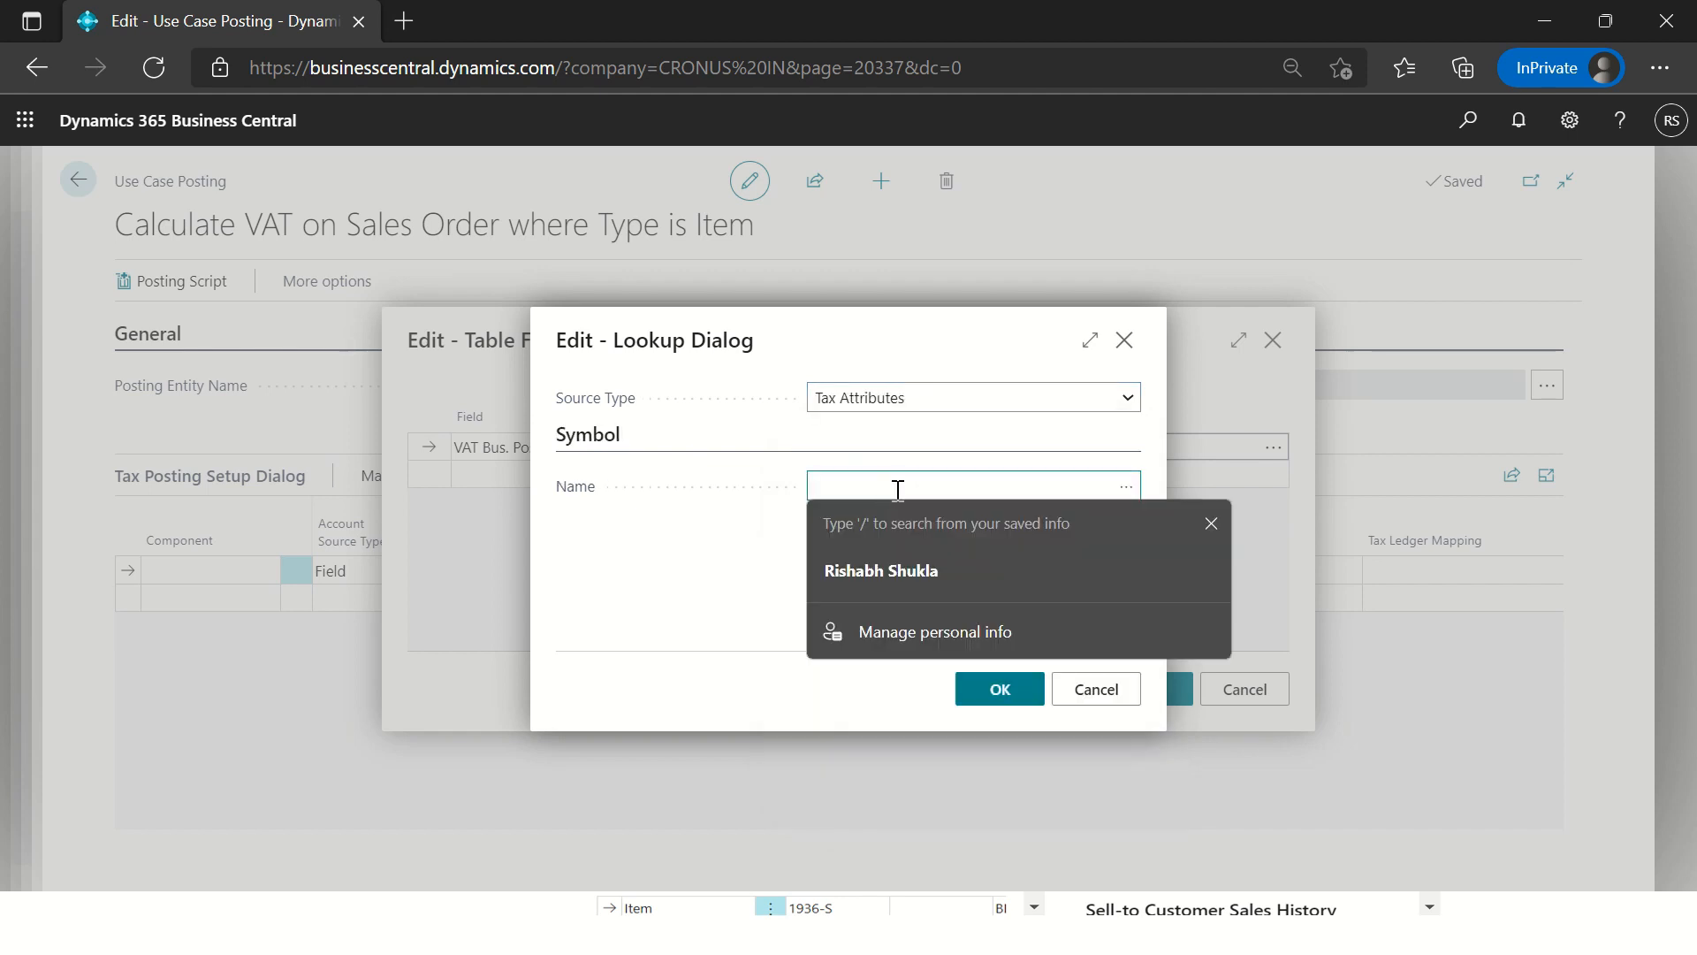
click(1125, 486)
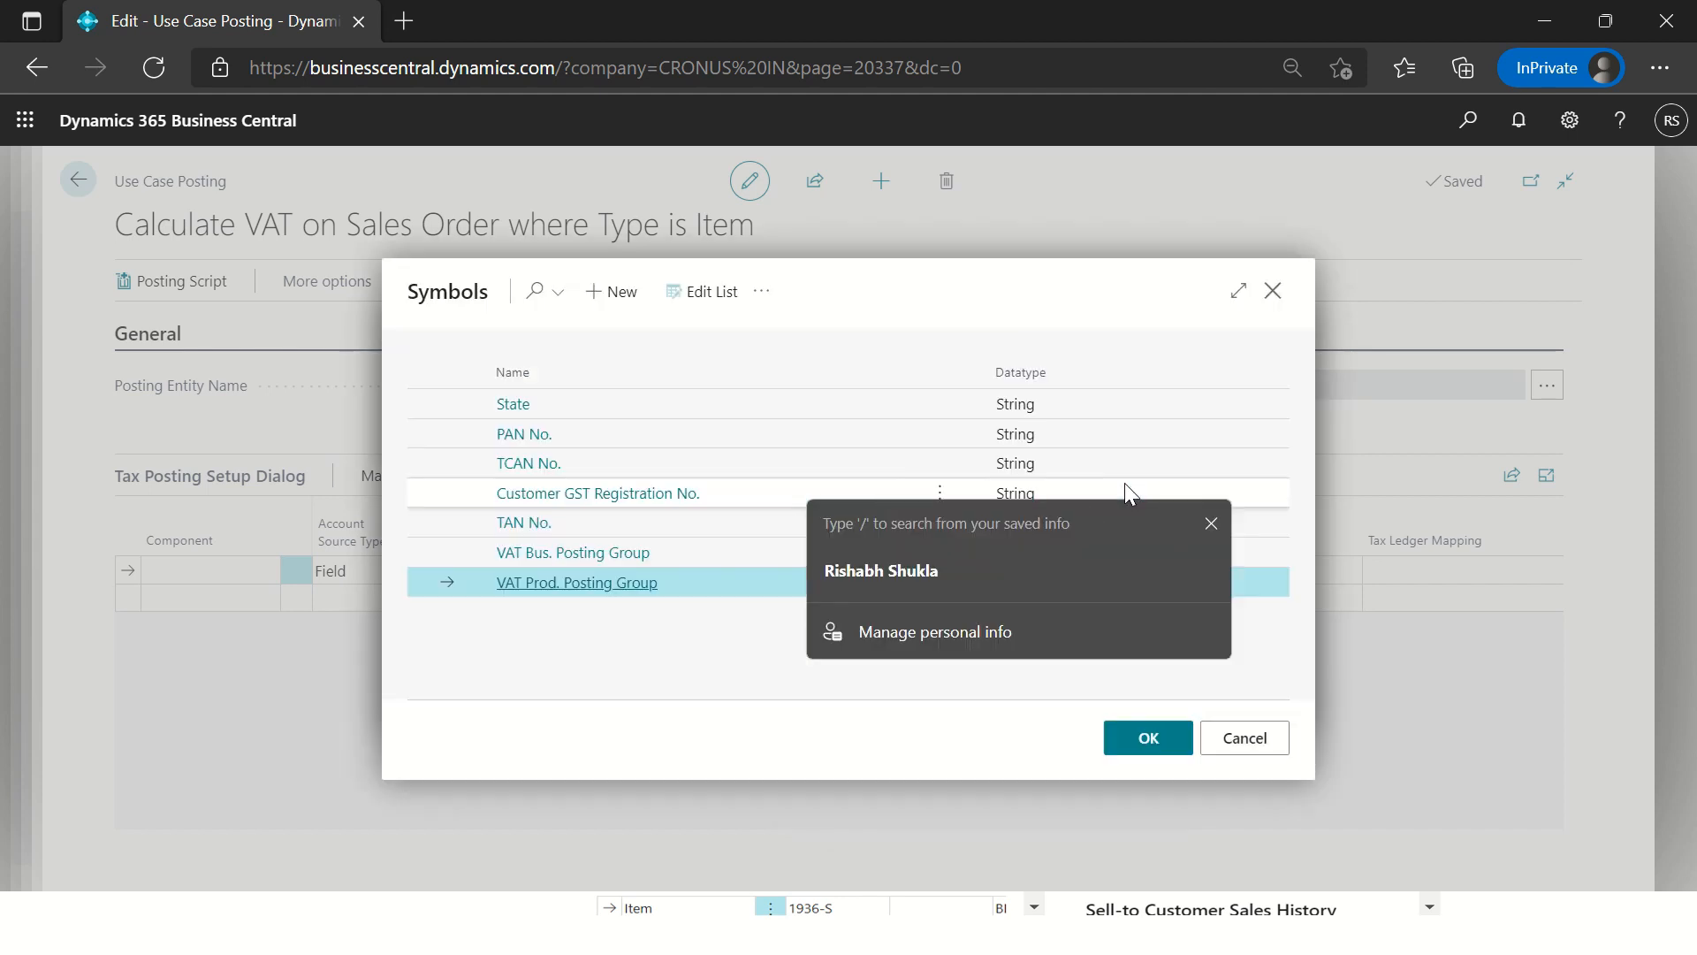
click(597, 557)
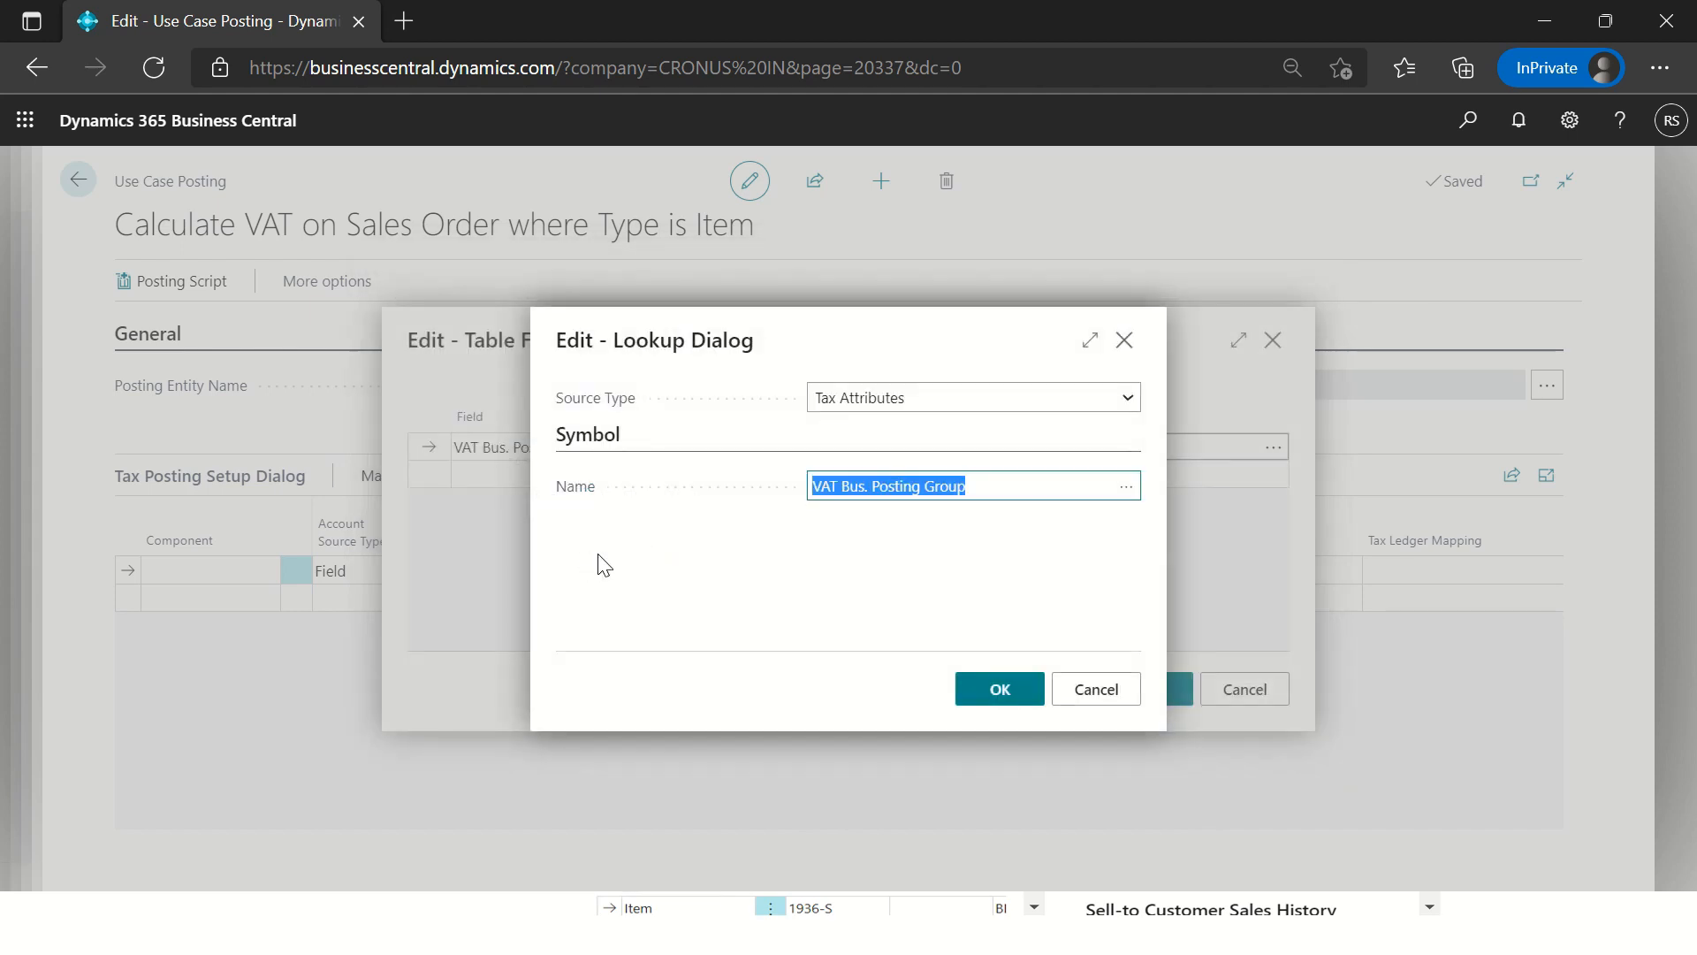
click(1002, 688)
Step: Add a second posting table filter on the VAT Prod. Posting Group field and open the lookup for its value
click(569, 468)
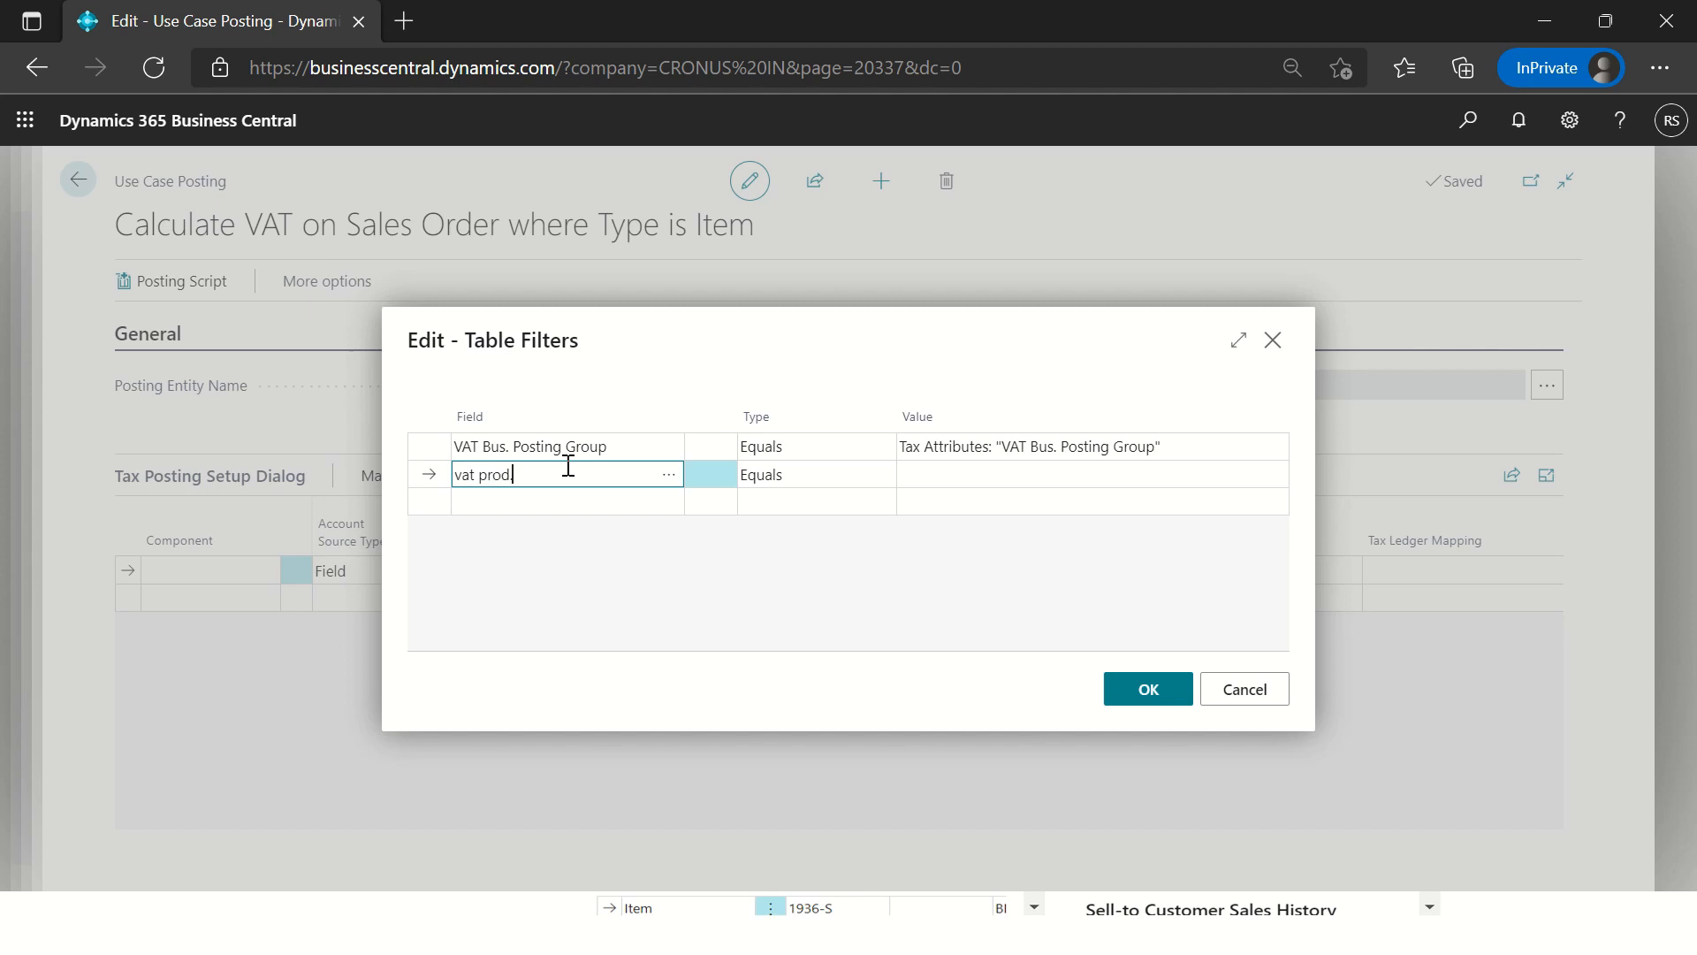
key(Tab)
click(958, 474)
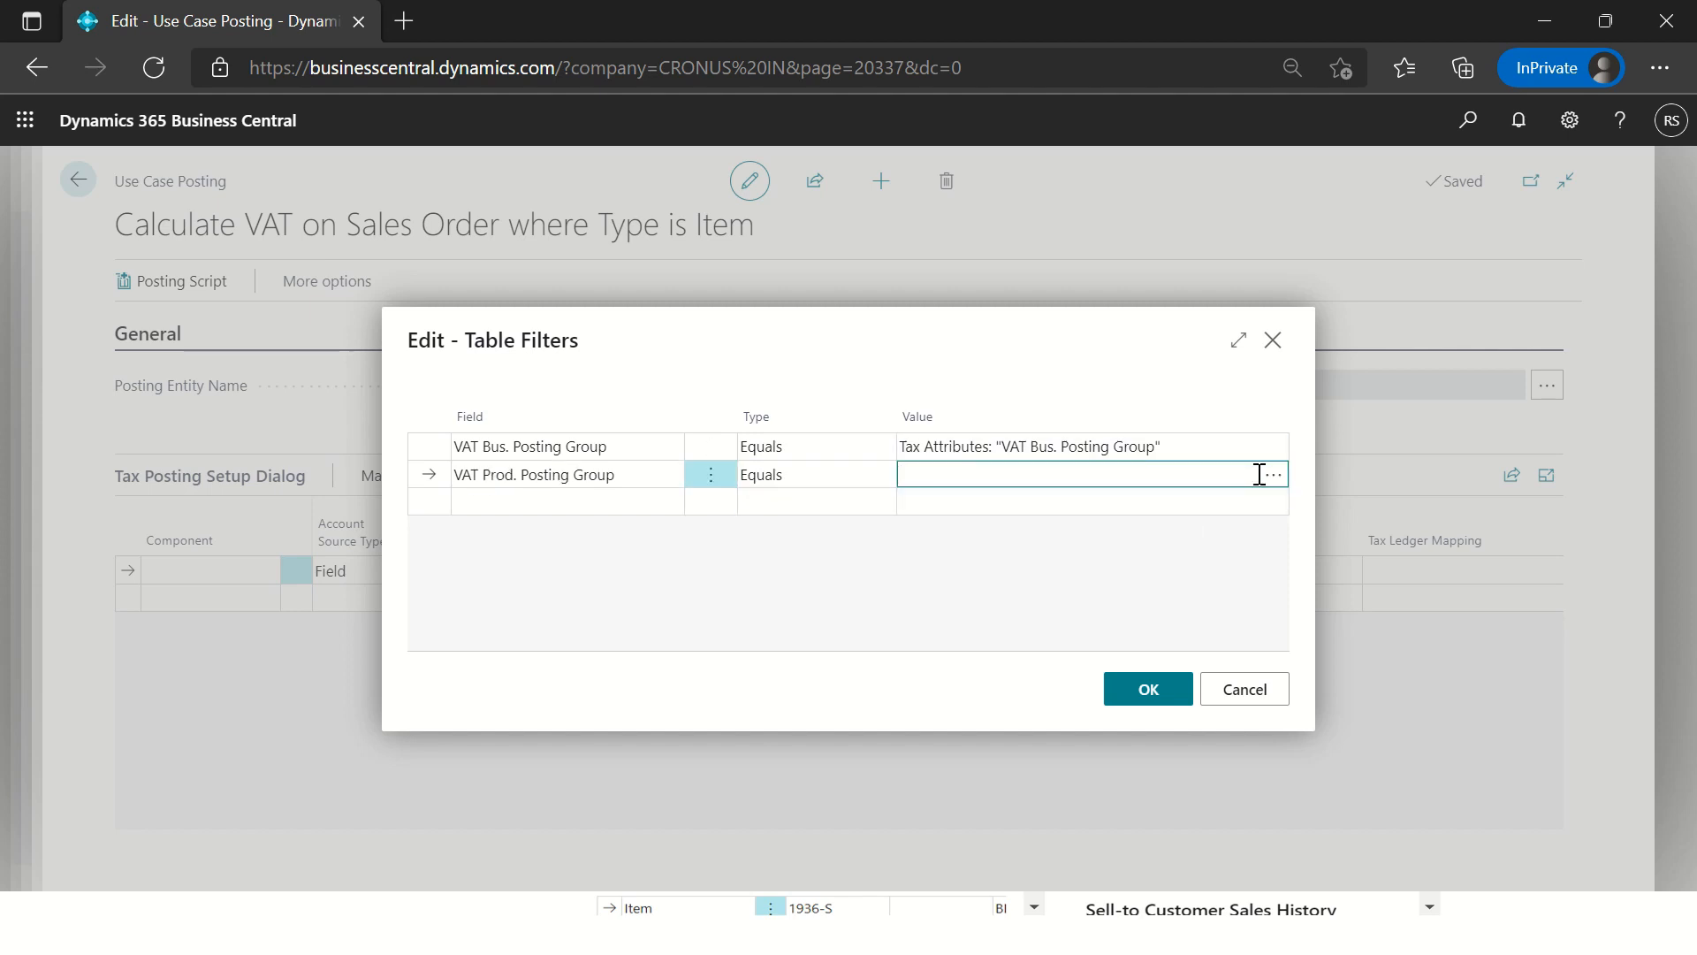
click(1271, 474)
Step: Source the VAT Prod. Posting Group filter value from Tax Attributes with the matching symbol name and accept the table filters
click(888, 404)
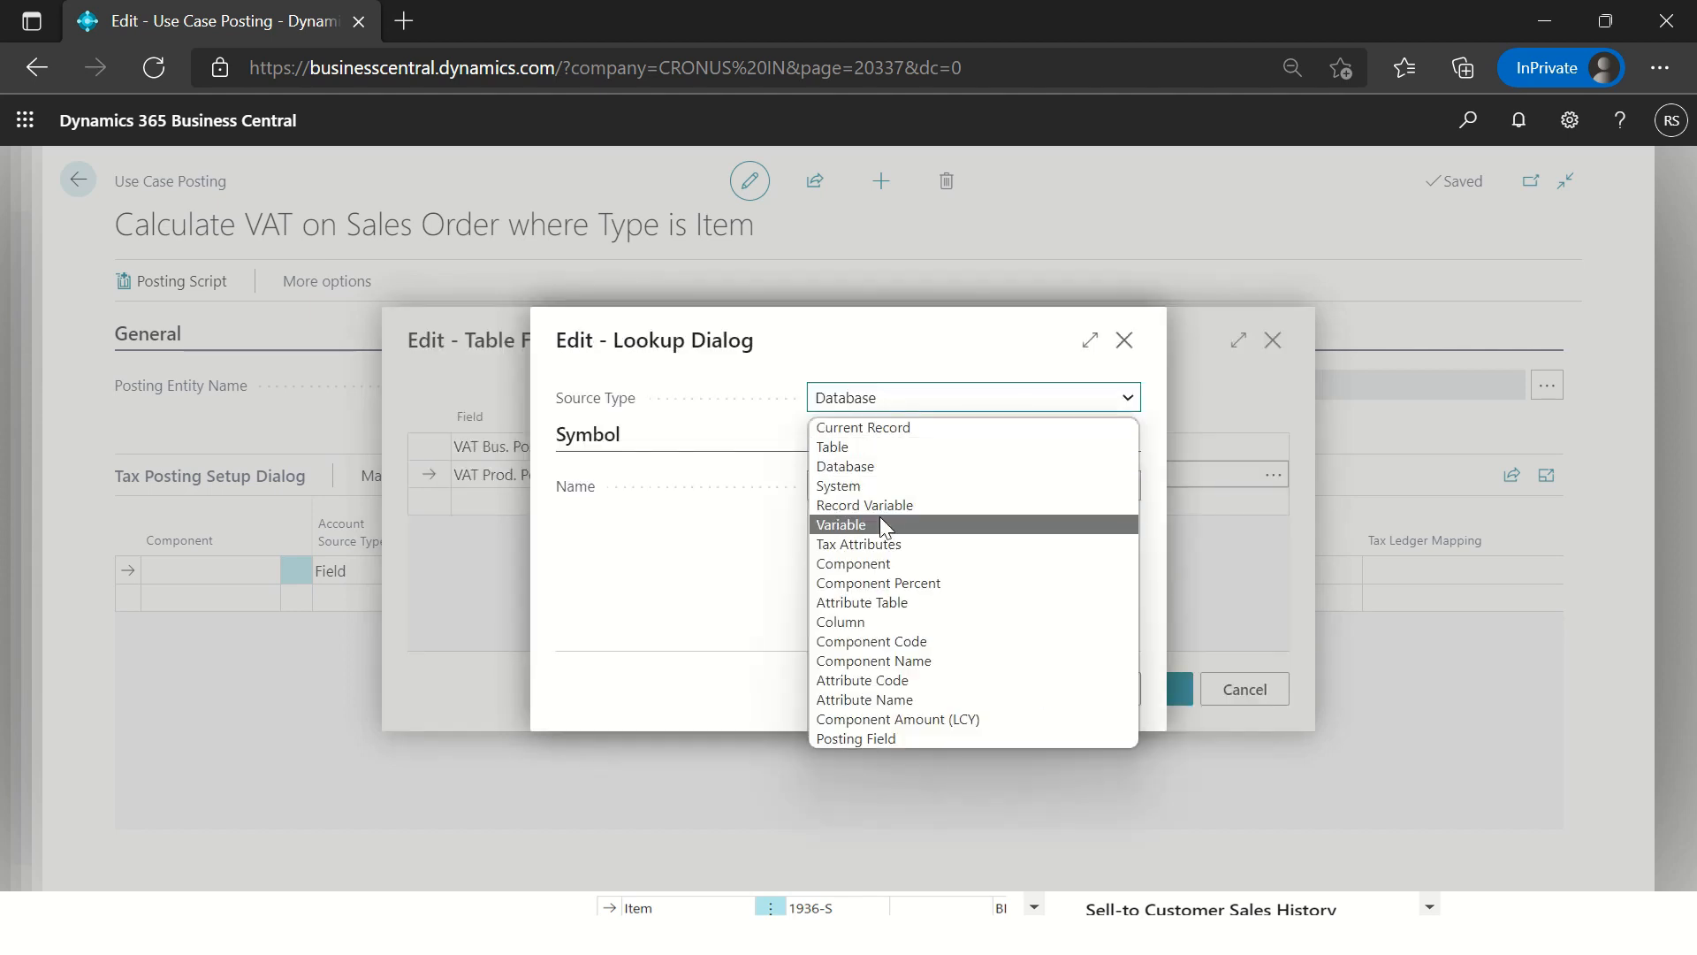
click(883, 543)
click(898, 492)
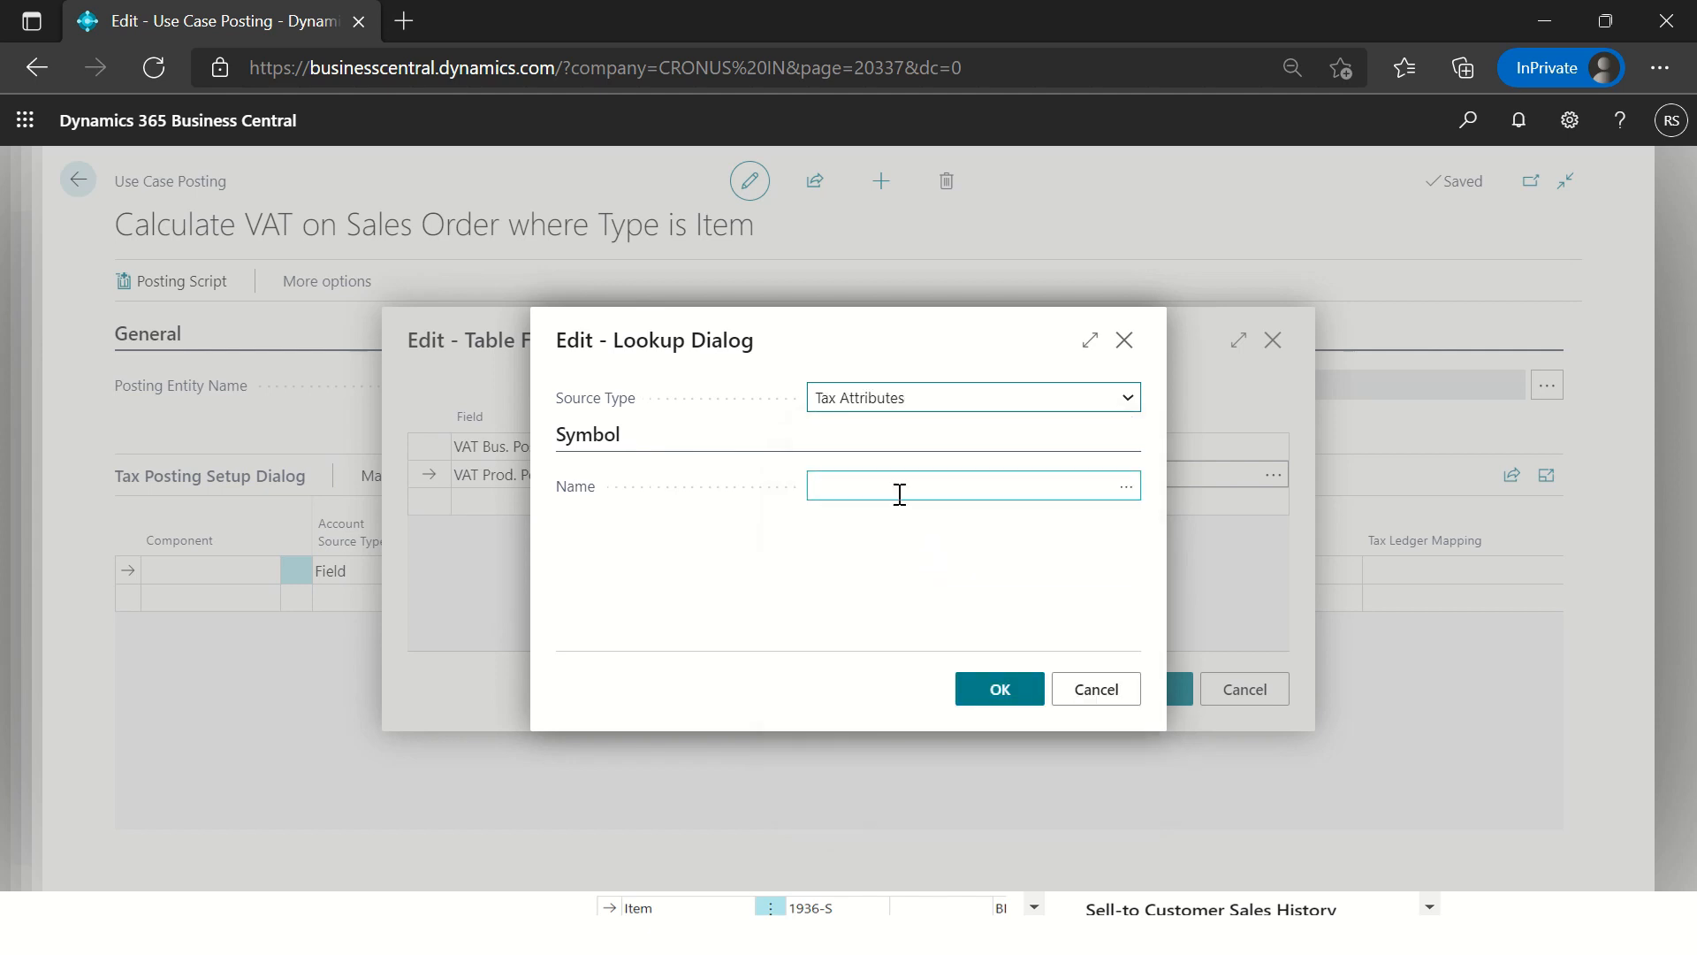
text(vat prod)
key(Tab)
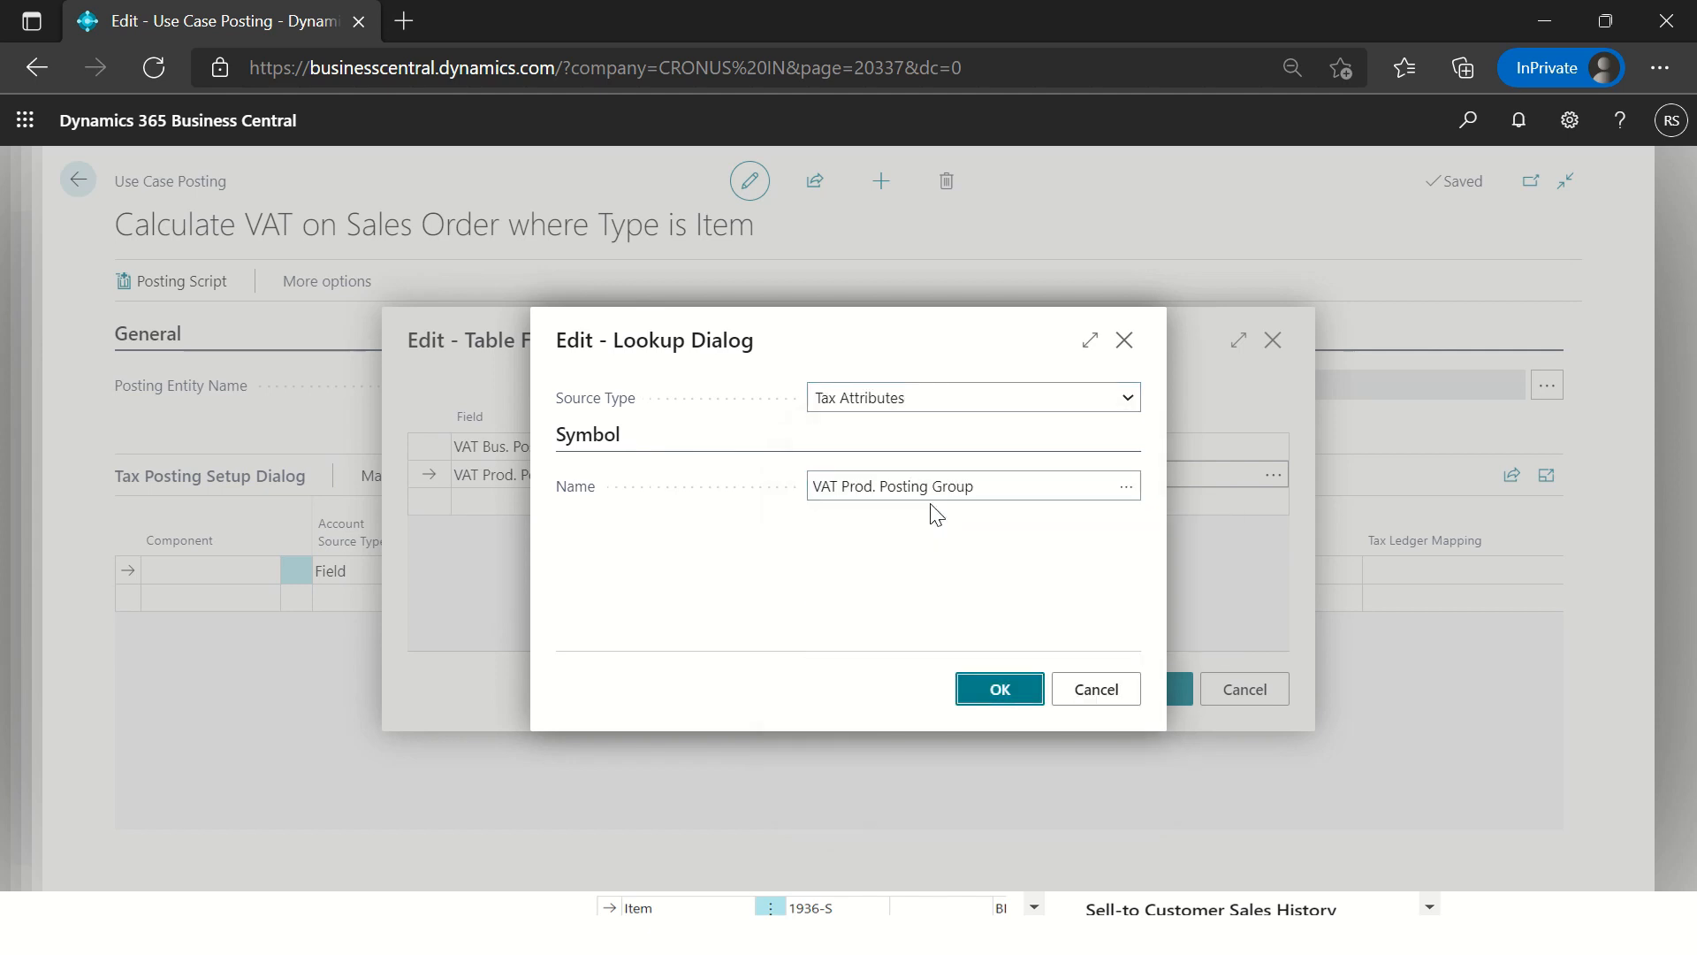
click(994, 691)
click(1154, 697)
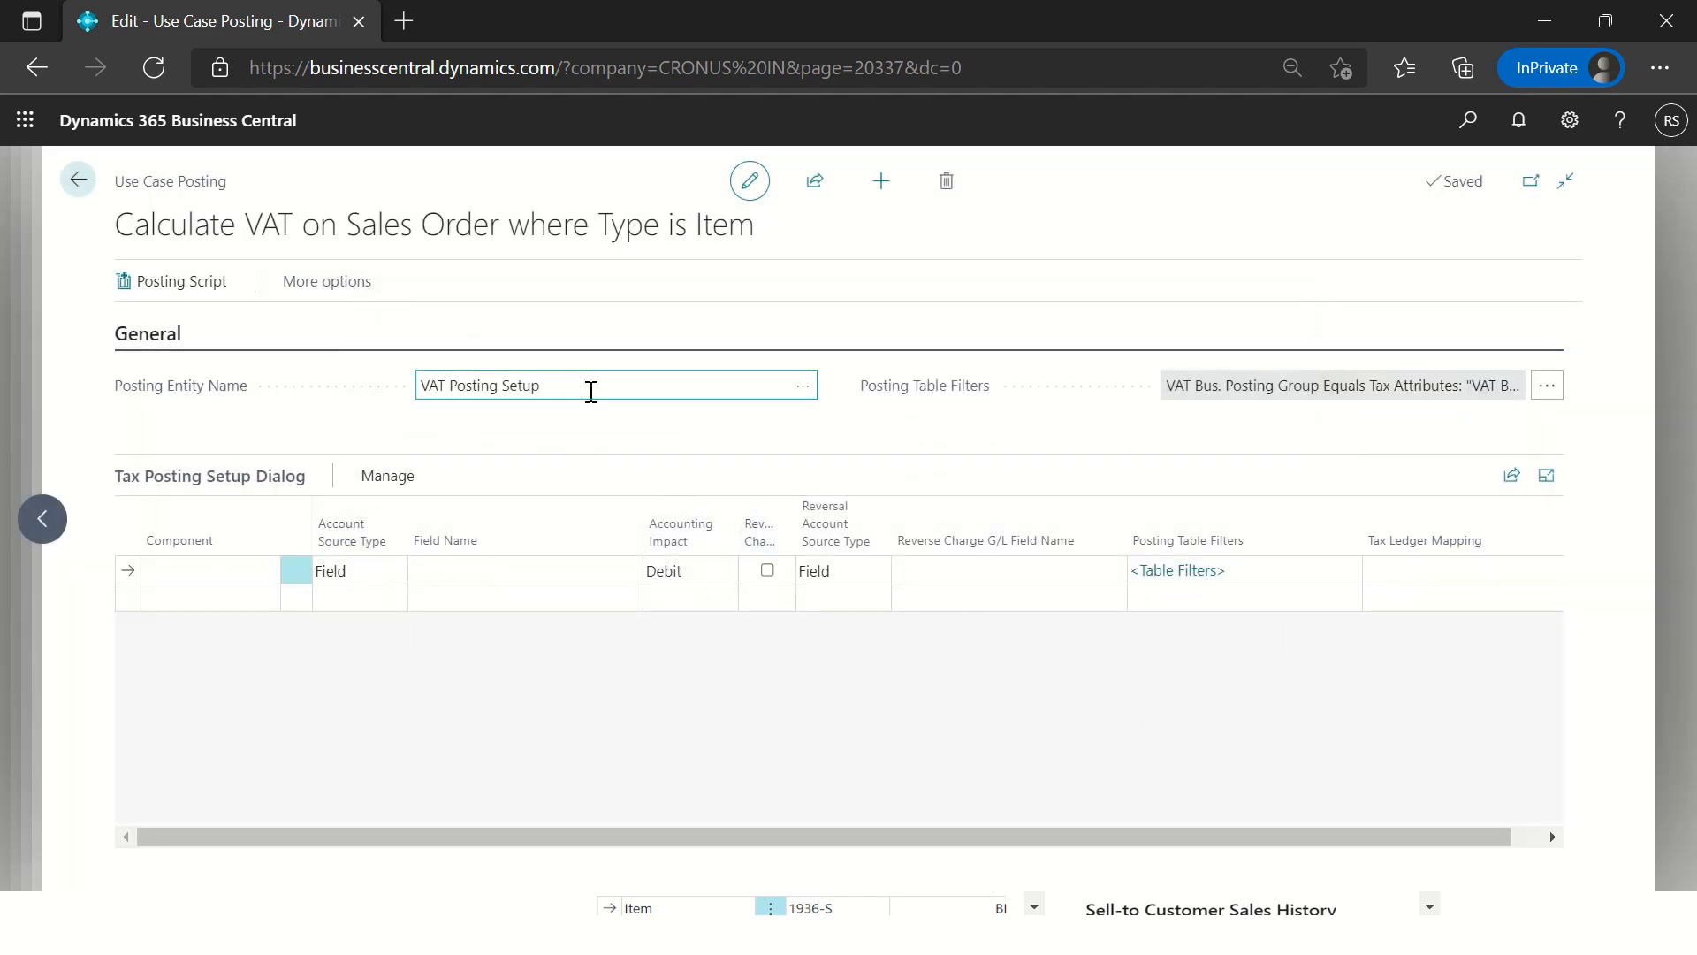
Step: Add the VAT component to the tax posting setup with source type Field and Sales VAT Account as its field
drag(587, 390, 444, 369)
click(241, 568)
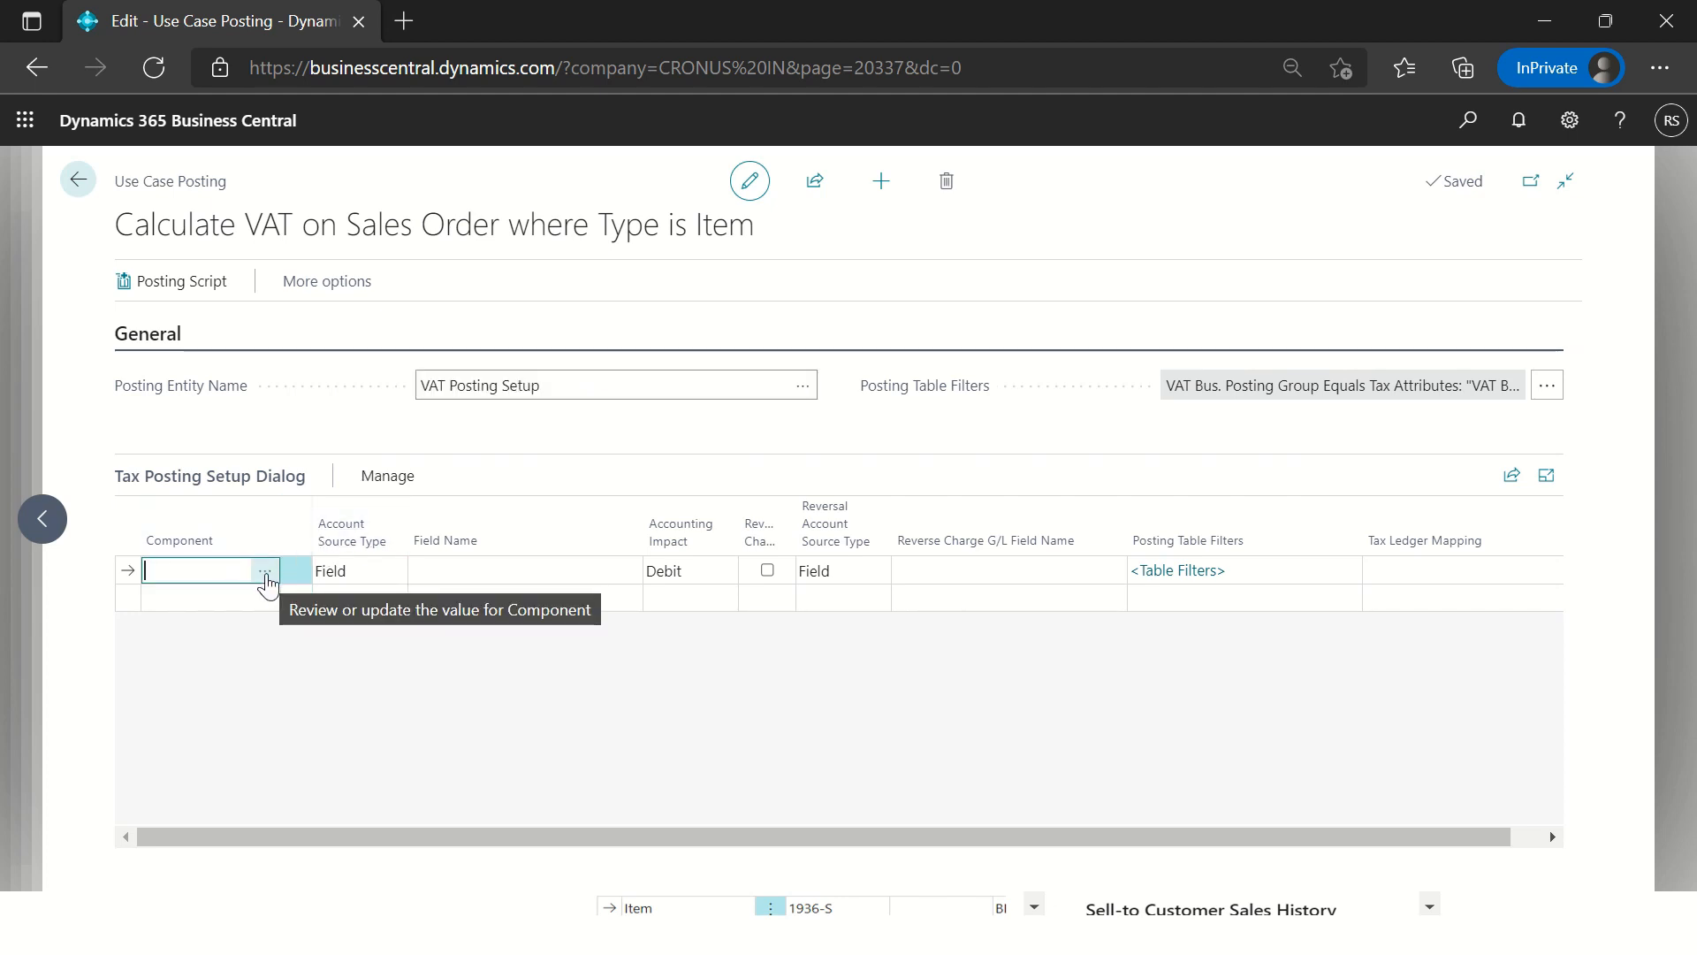
text(VAT)
key(Tab)
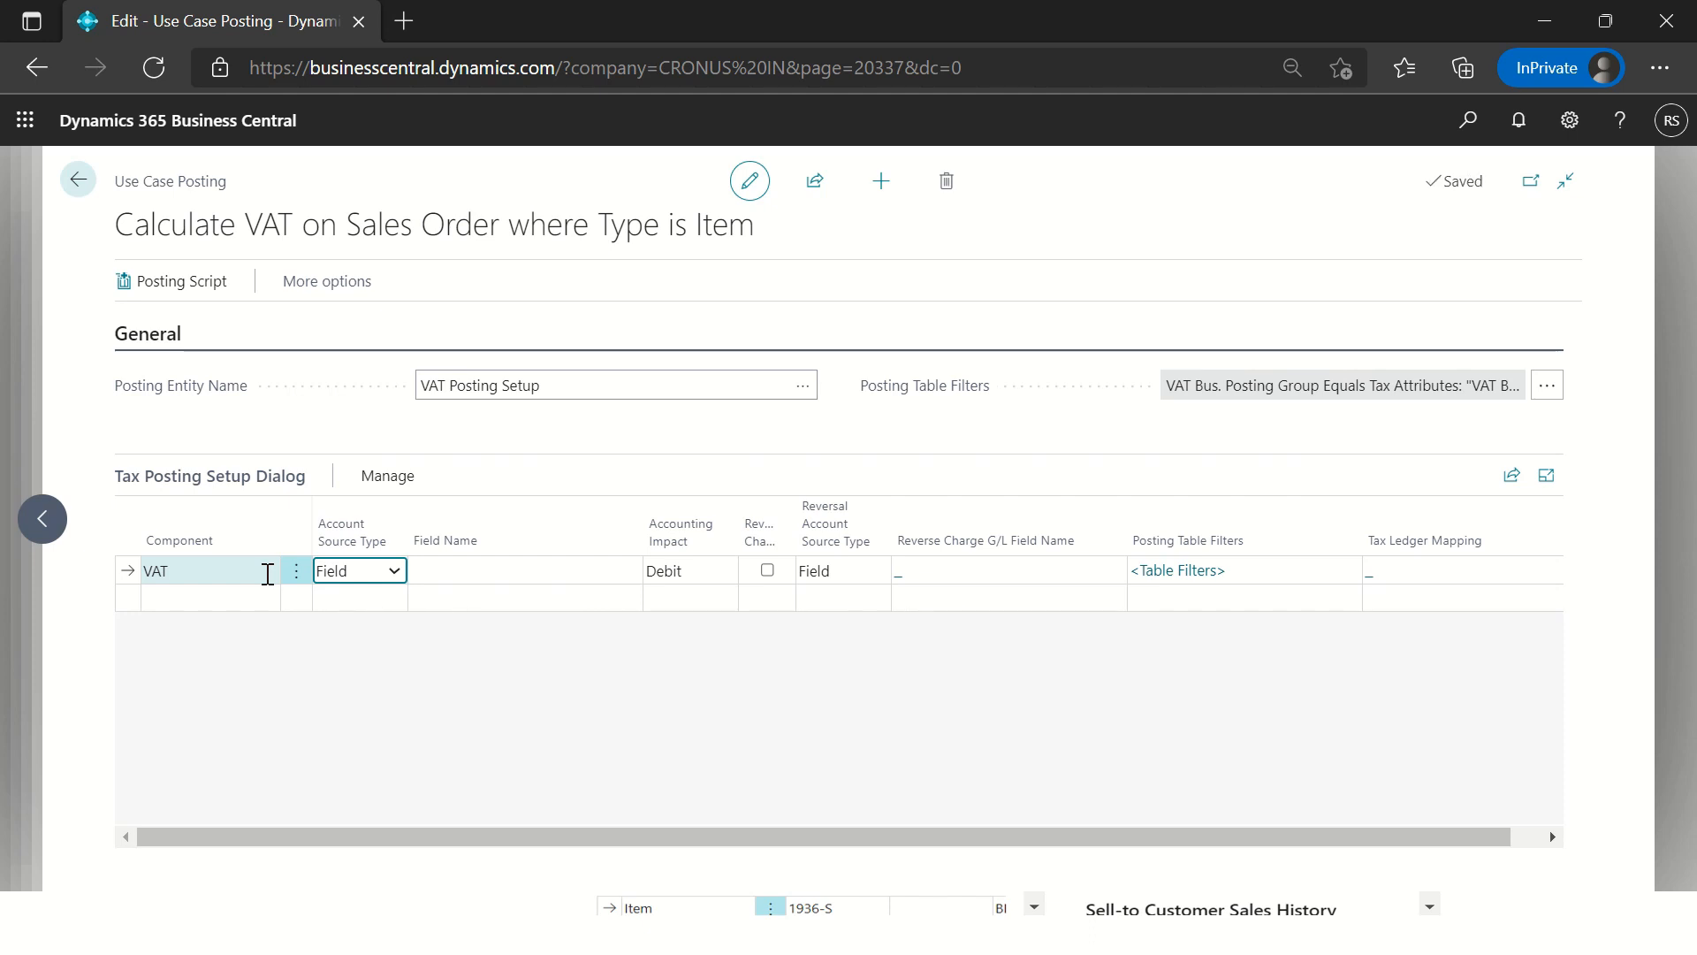
click(352, 570)
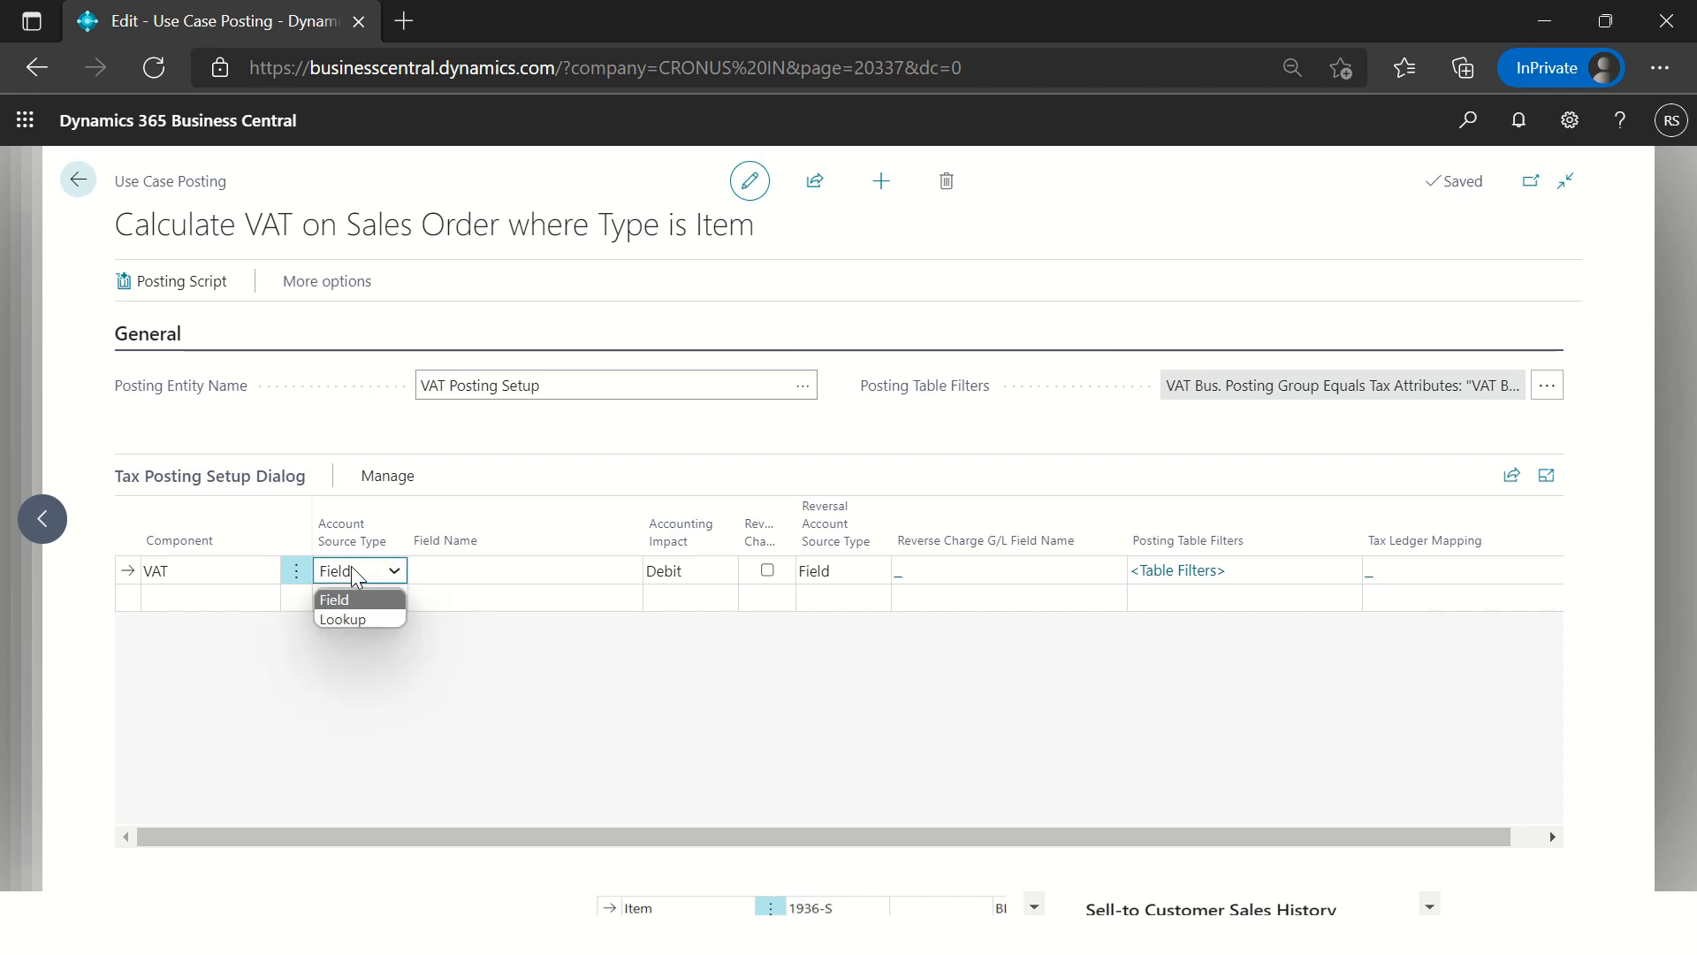
click(454, 569)
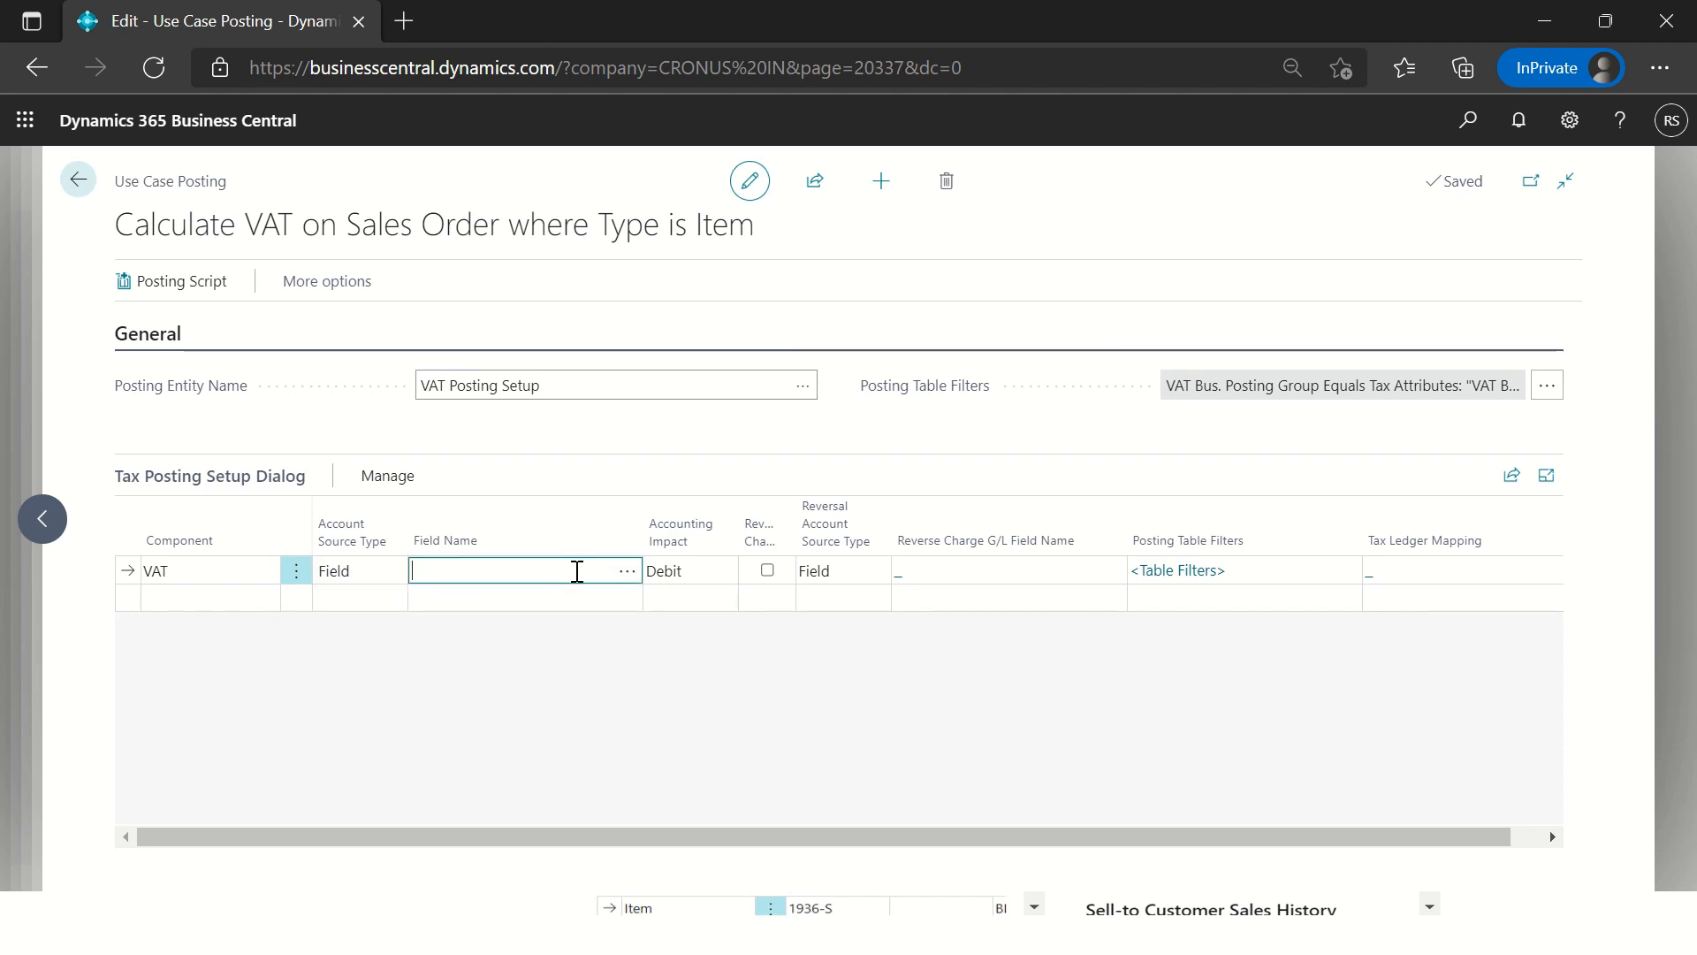
click(627, 572)
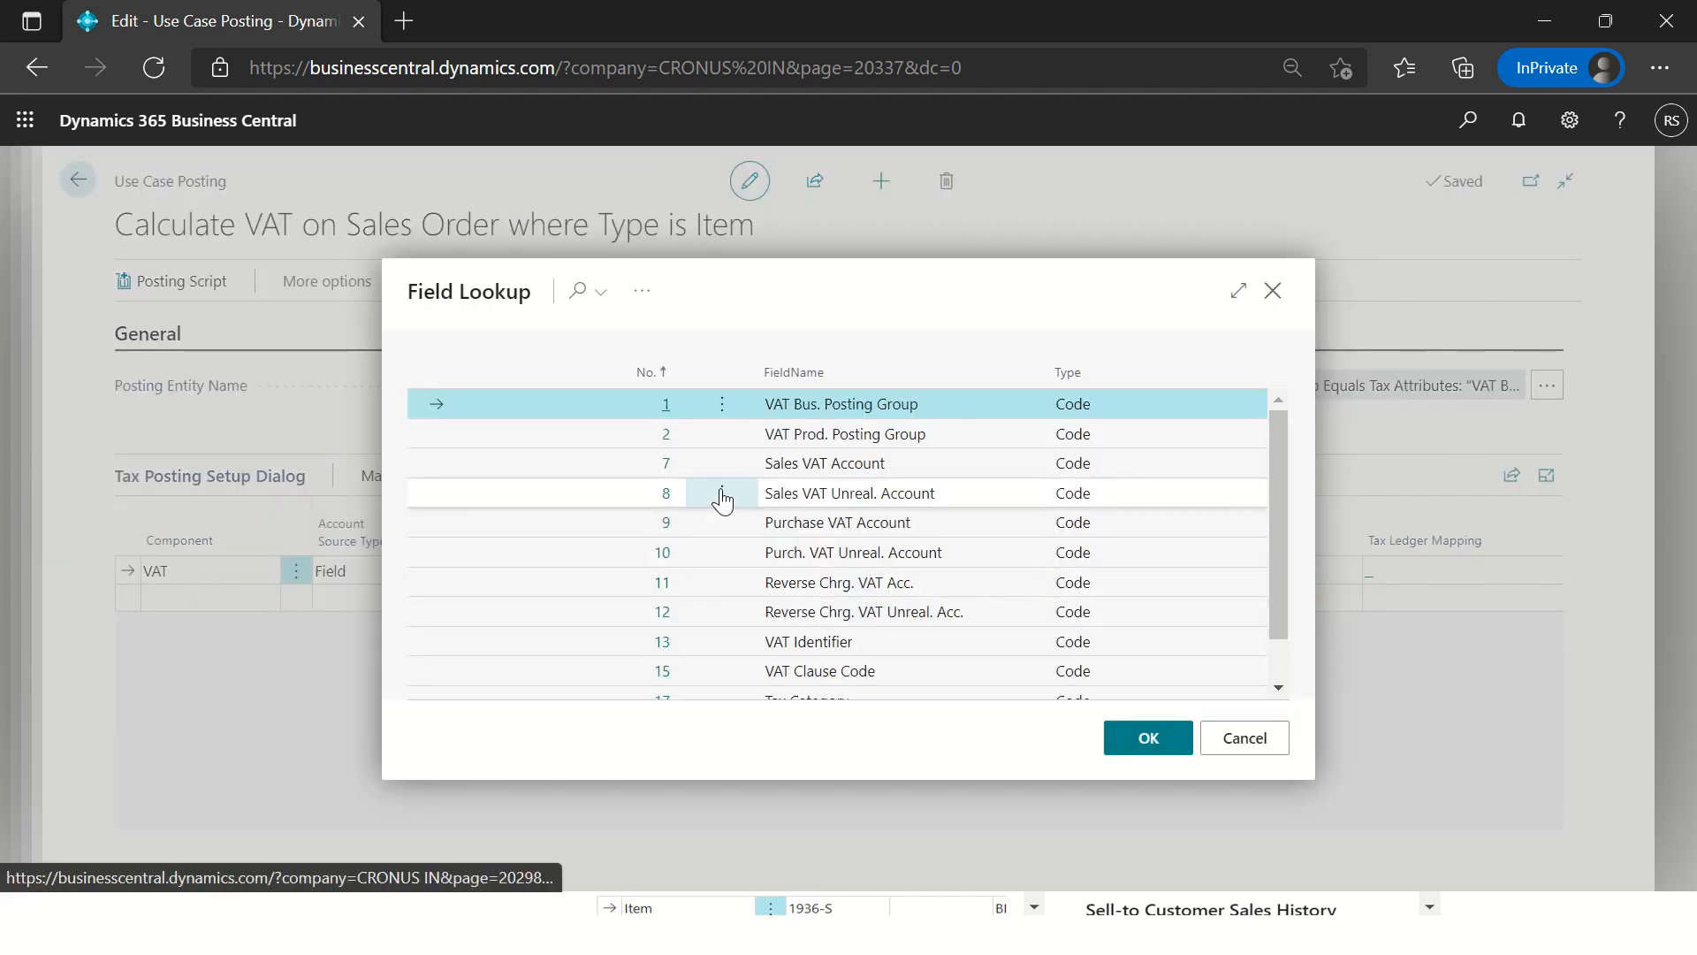
click(667, 464)
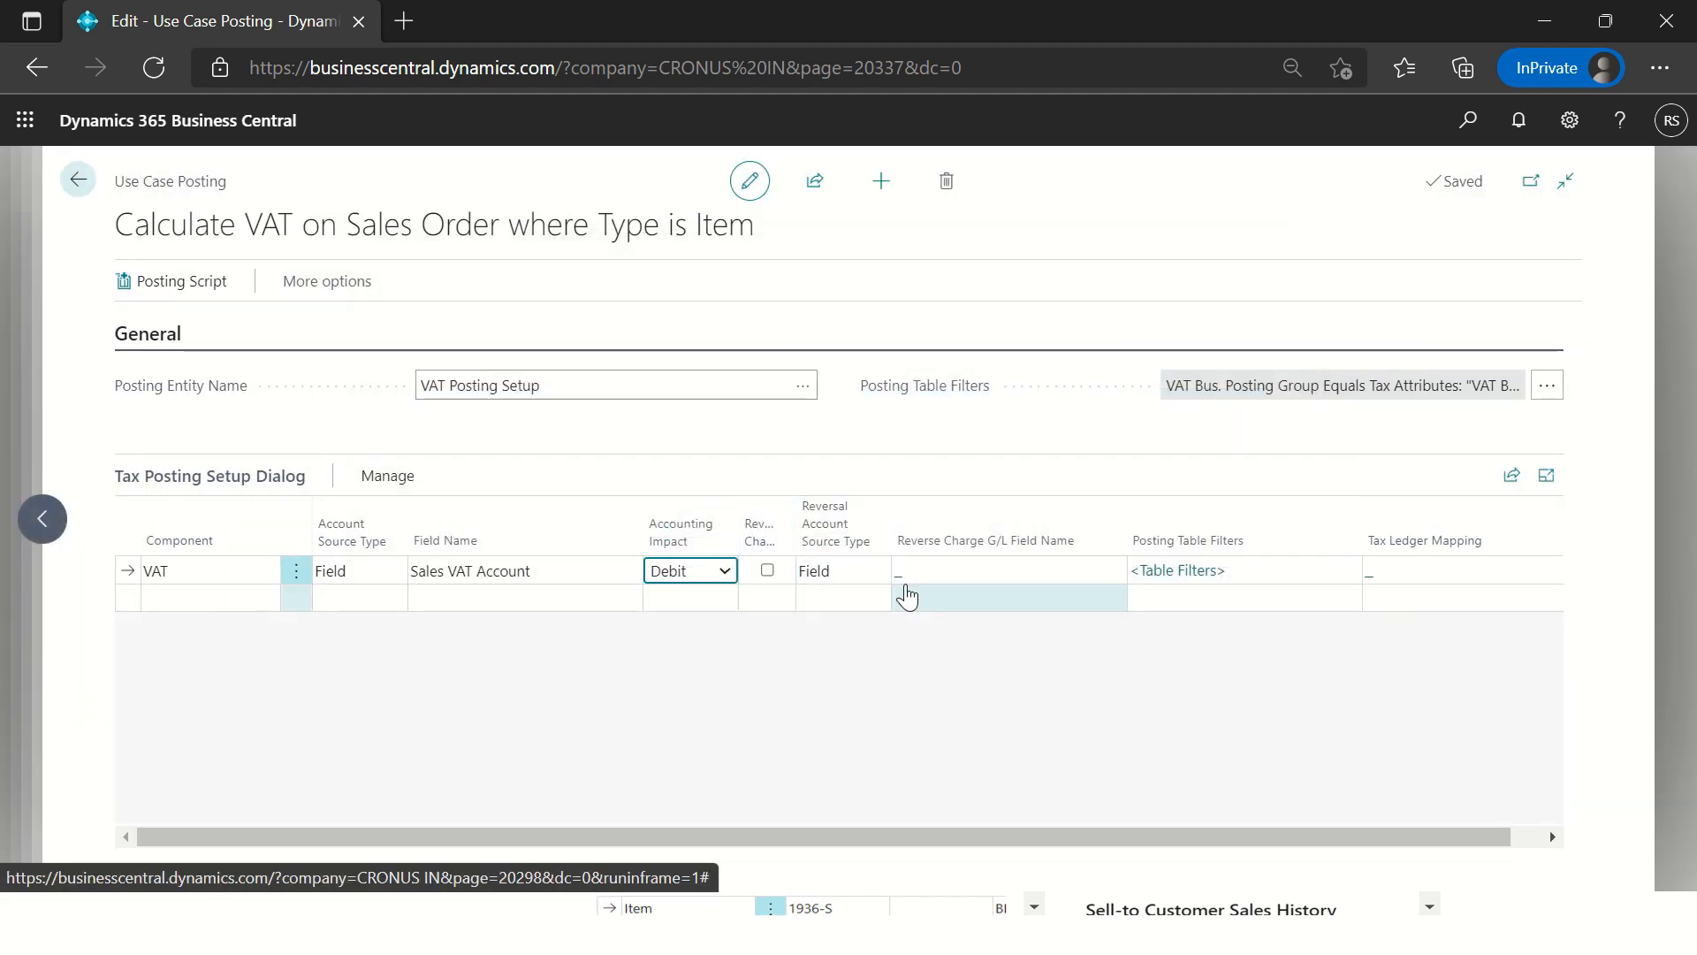
Step: Set the accounting impact of the VAT component line to Credit
click(695, 571)
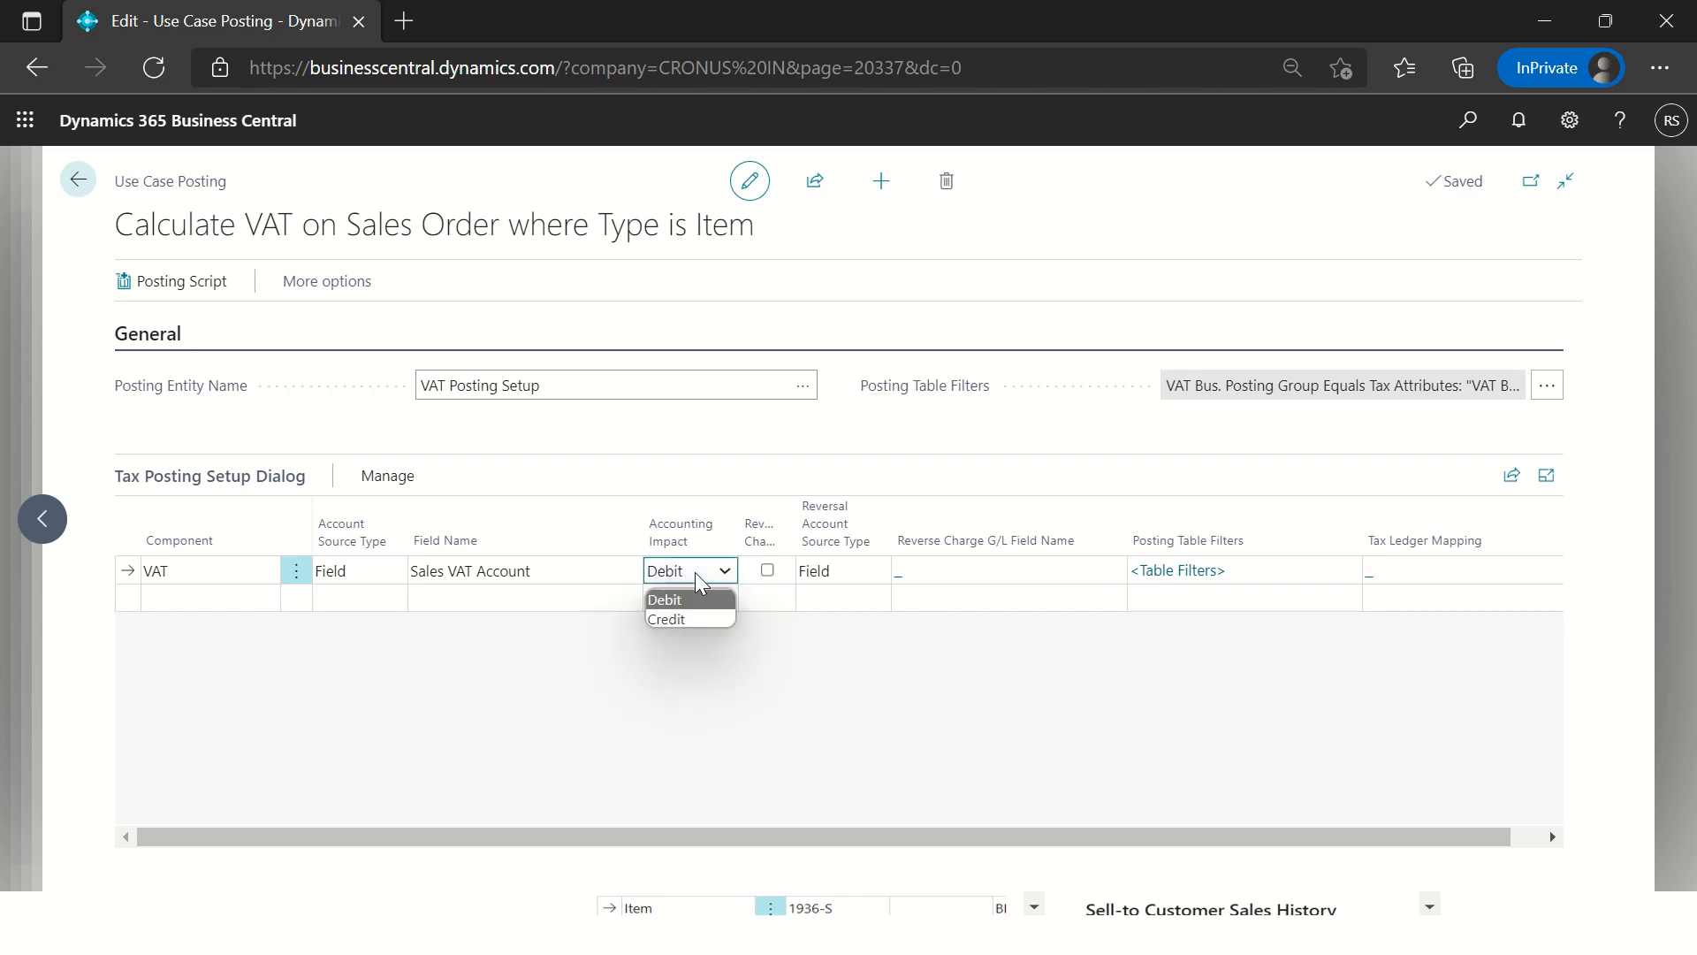
click(683, 614)
click(567, 570)
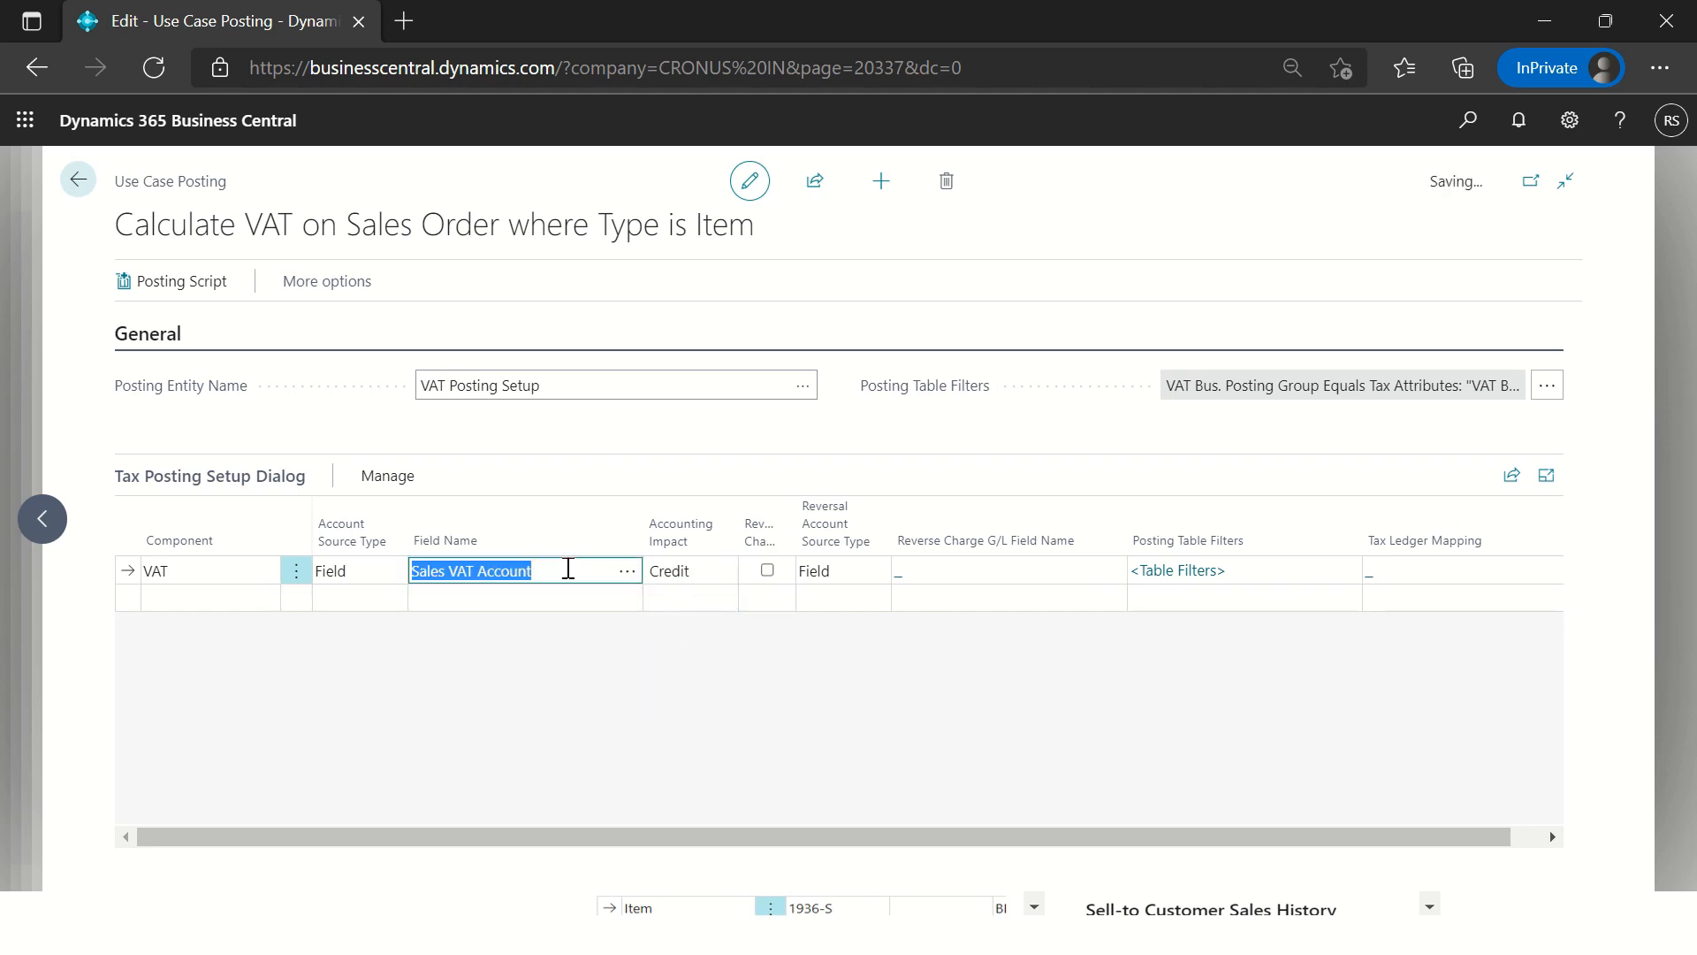
key(Tab)
key(Tab)
key(Tab)
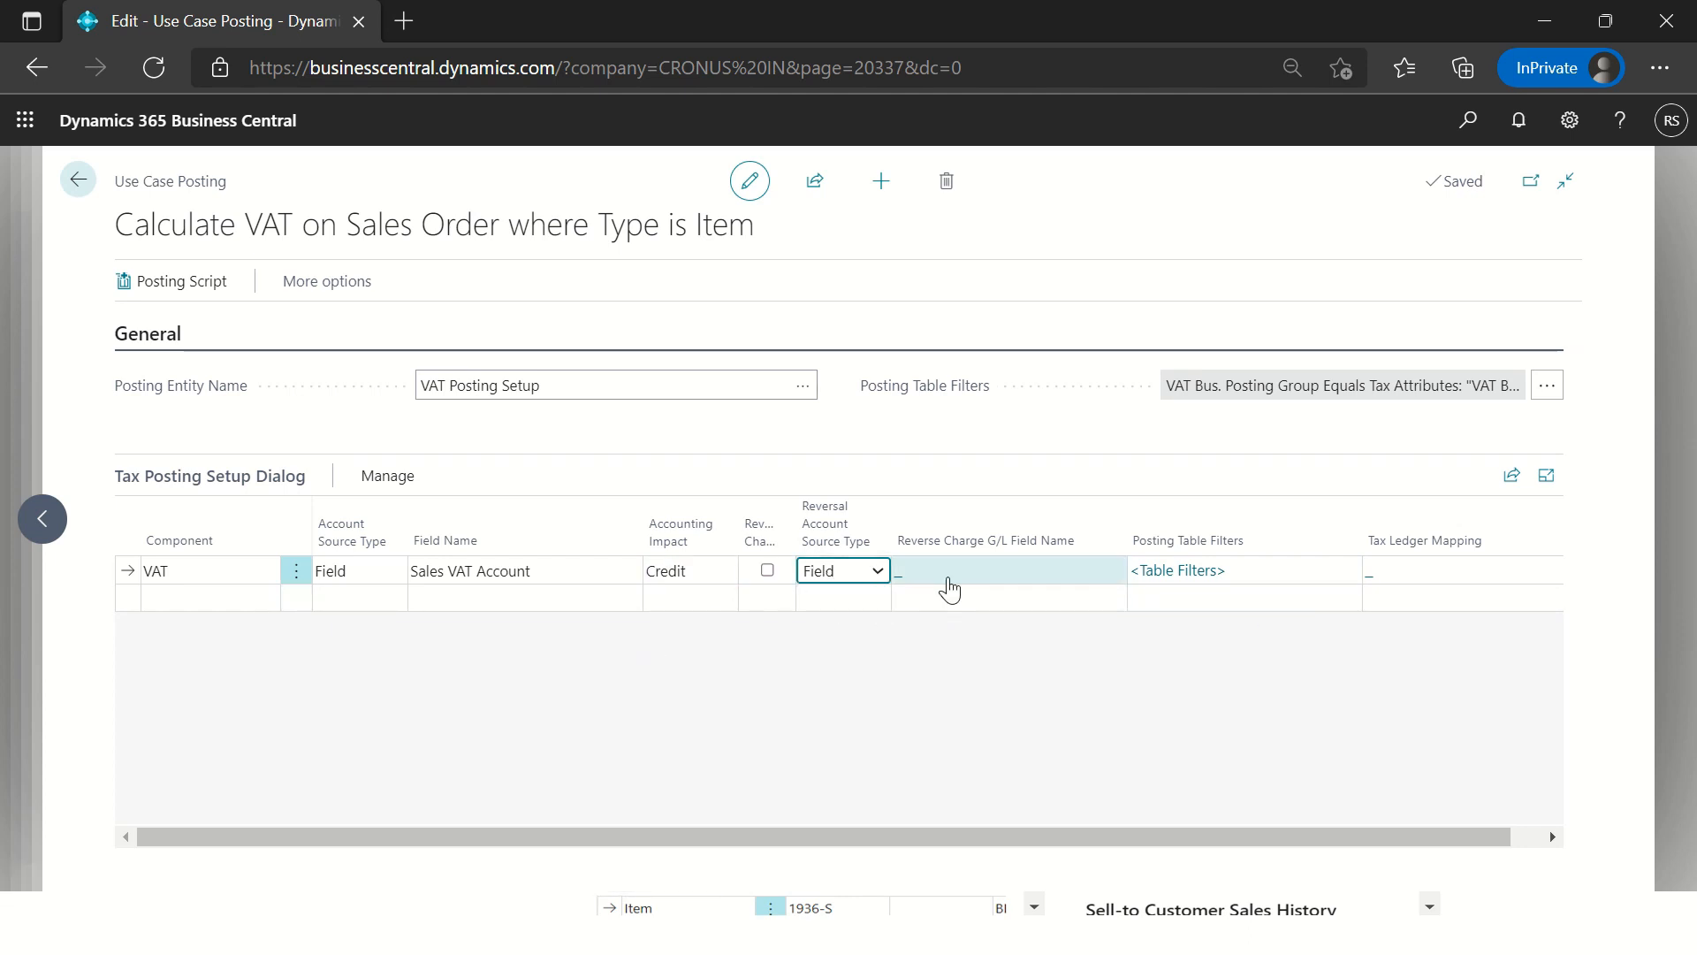
Step: Try Lookup as the VAT component's account source type, open its lookup dialog and cancel it
click(368, 572)
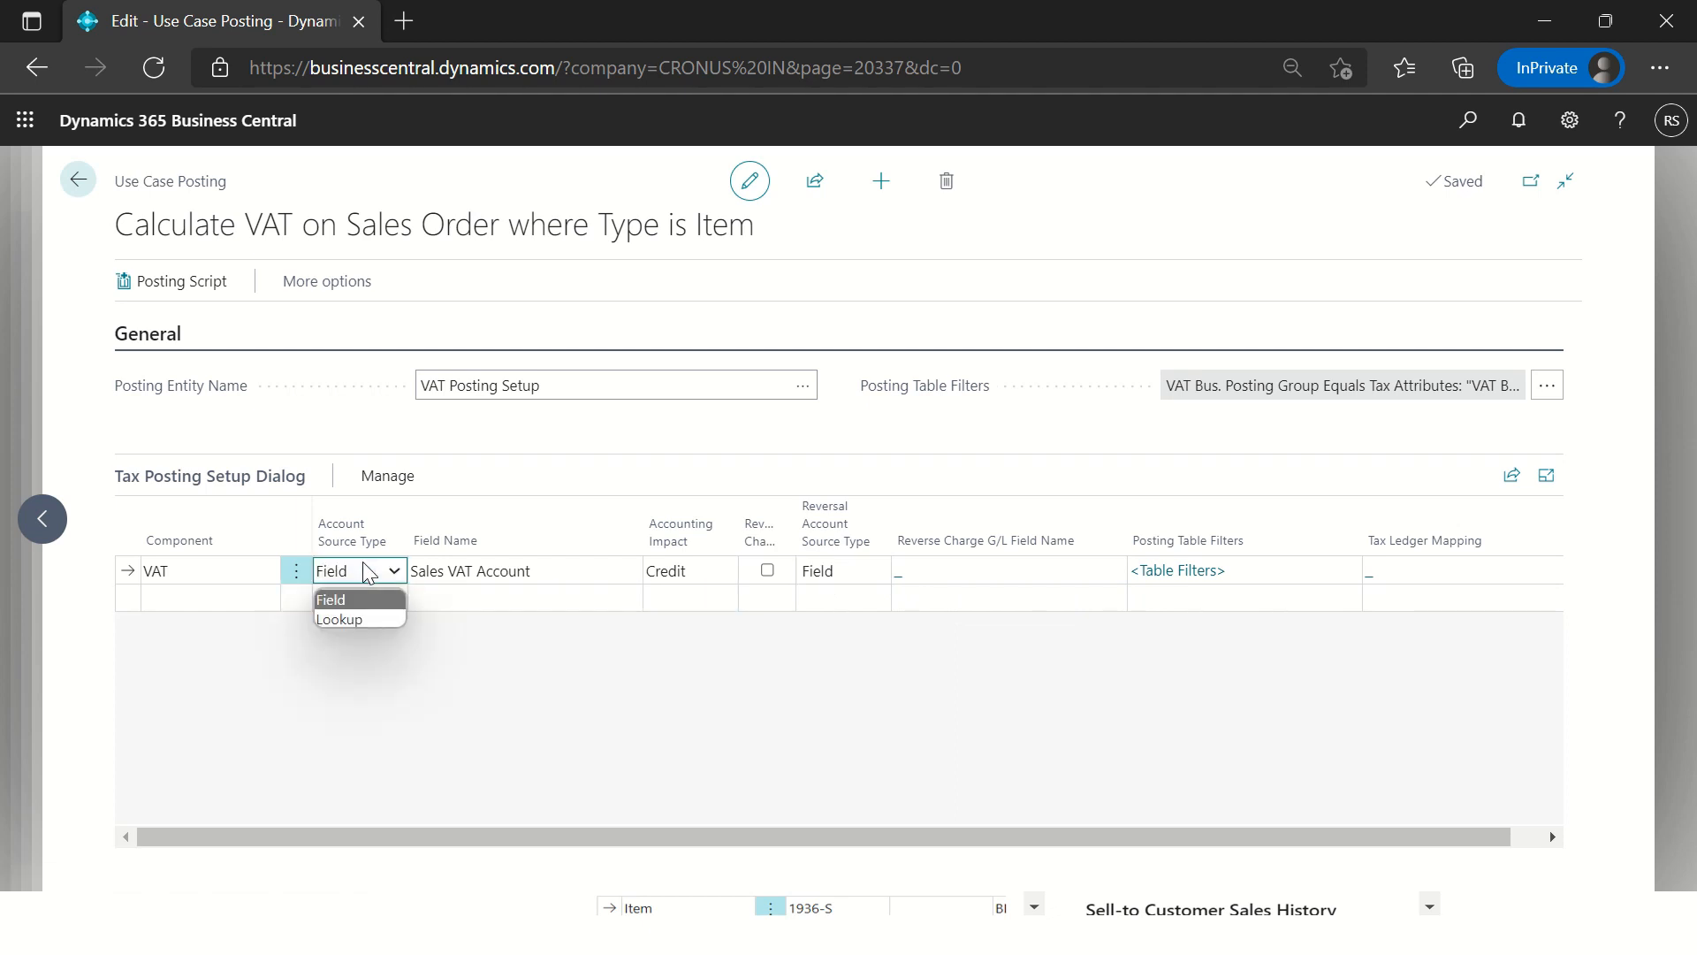
click(369, 618)
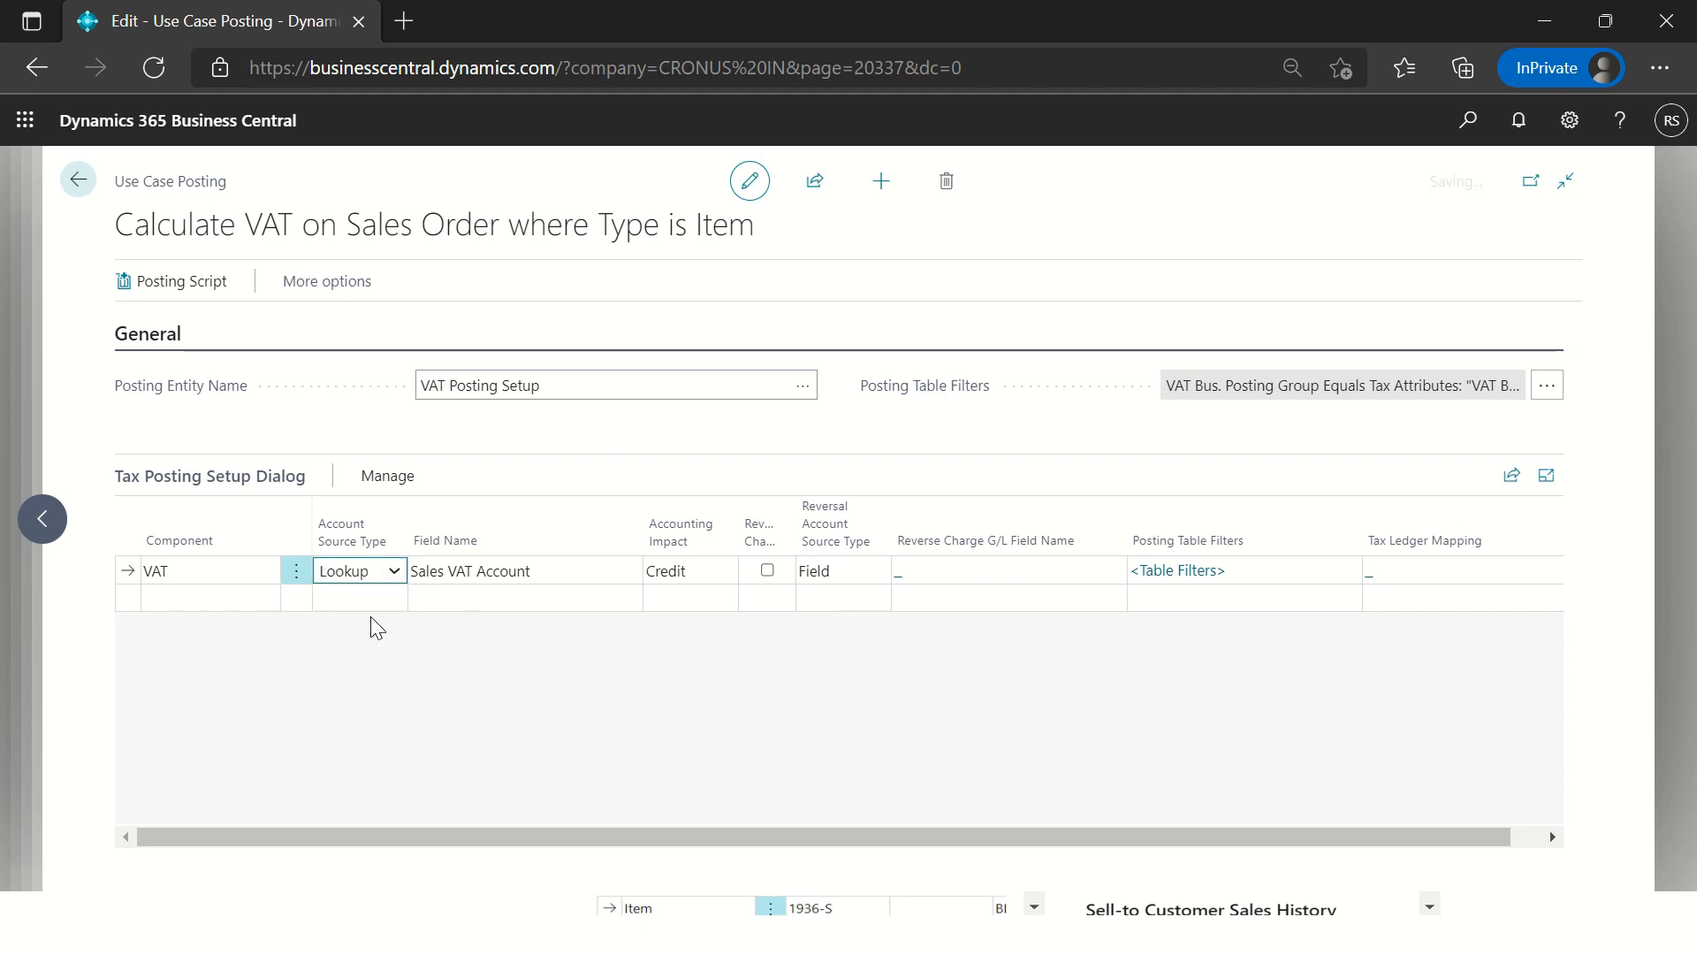
click(607, 576)
click(635, 575)
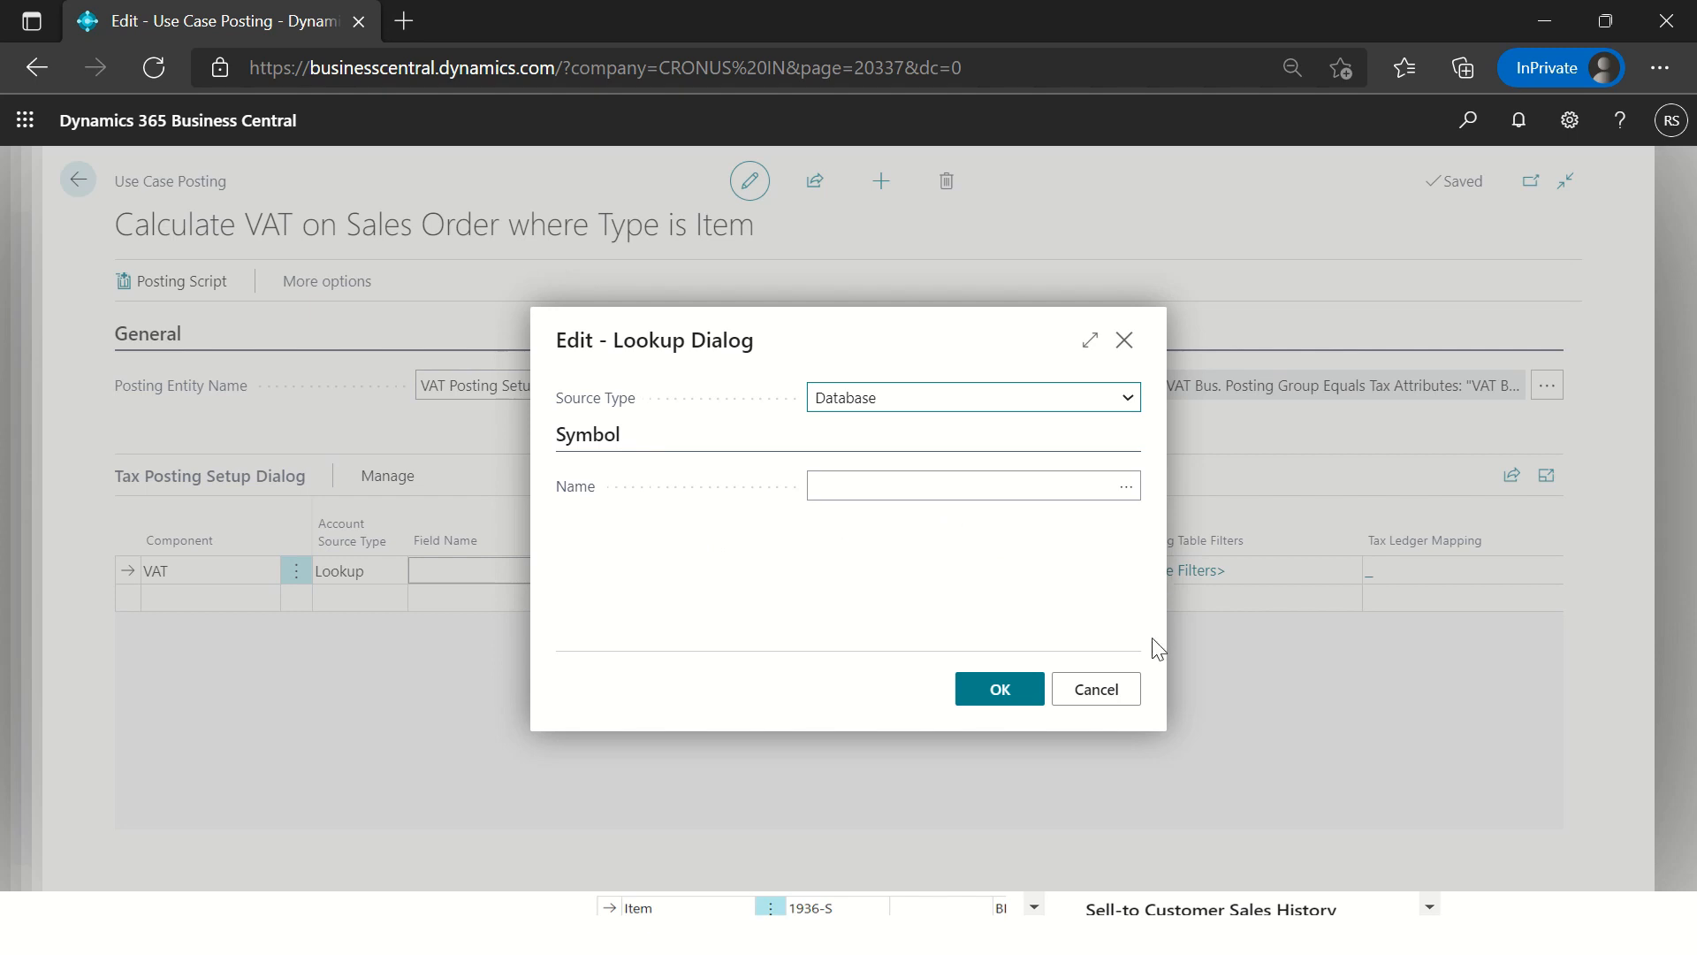
click(1089, 693)
Step: Set the VAT component's account source type back to Field and choose Sales VAT Account as the field name
click(379, 586)
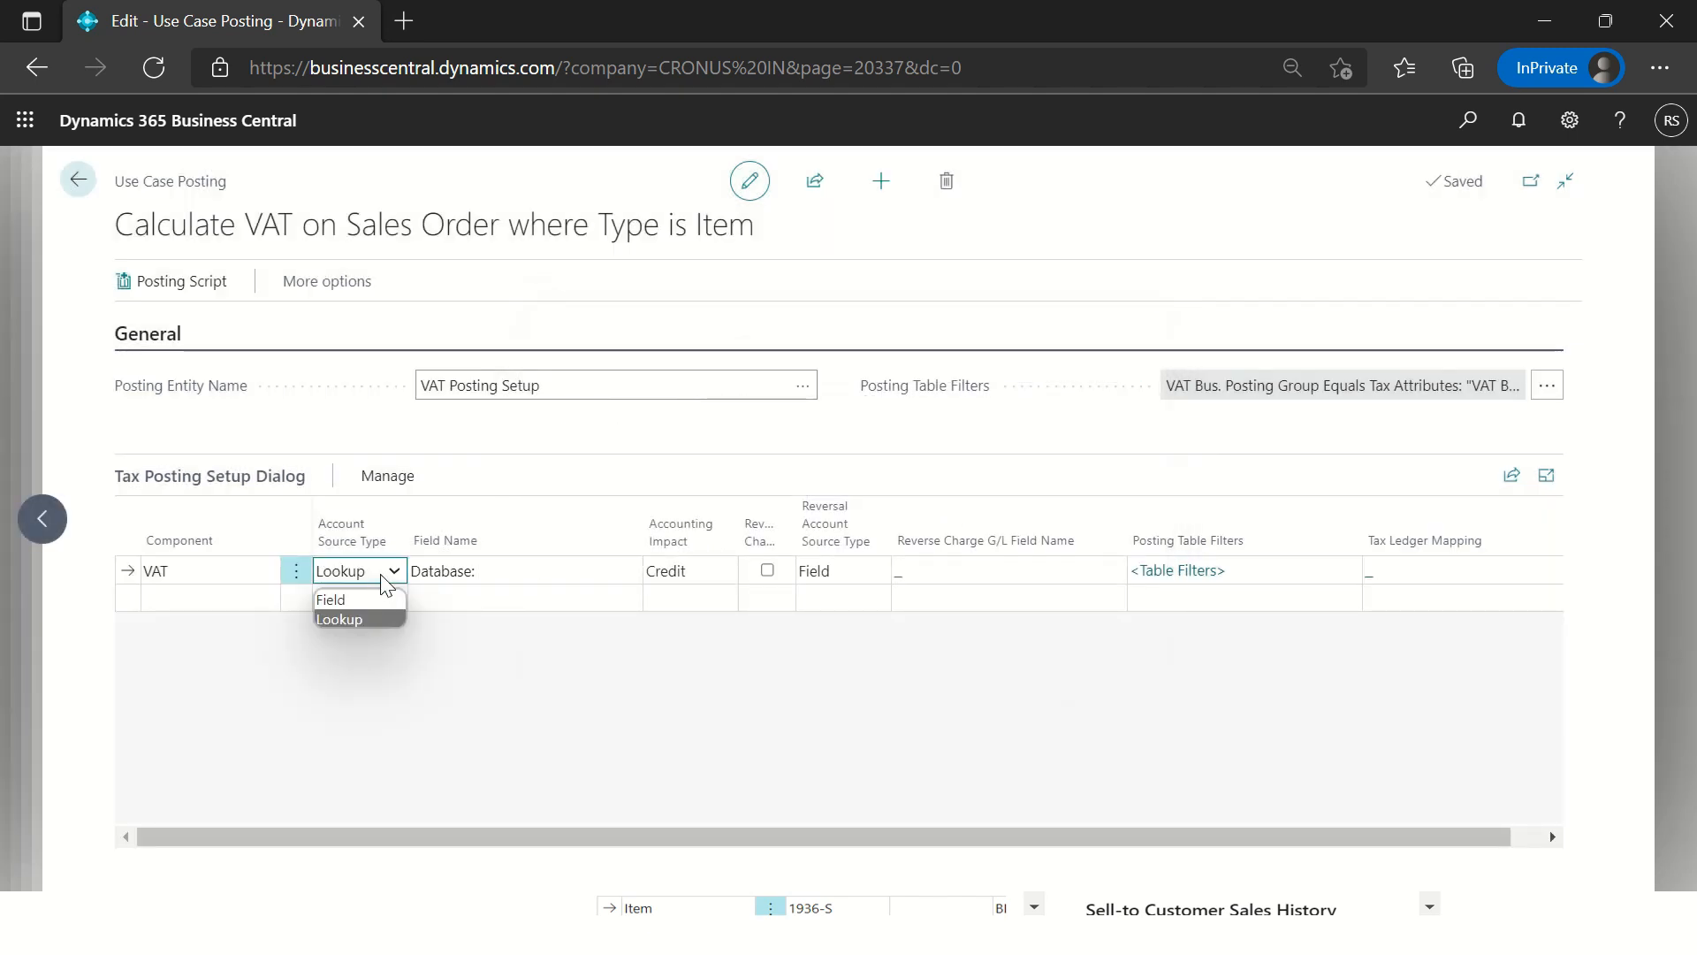
click(376, 600)
click(501, 572)
click(627, 571)
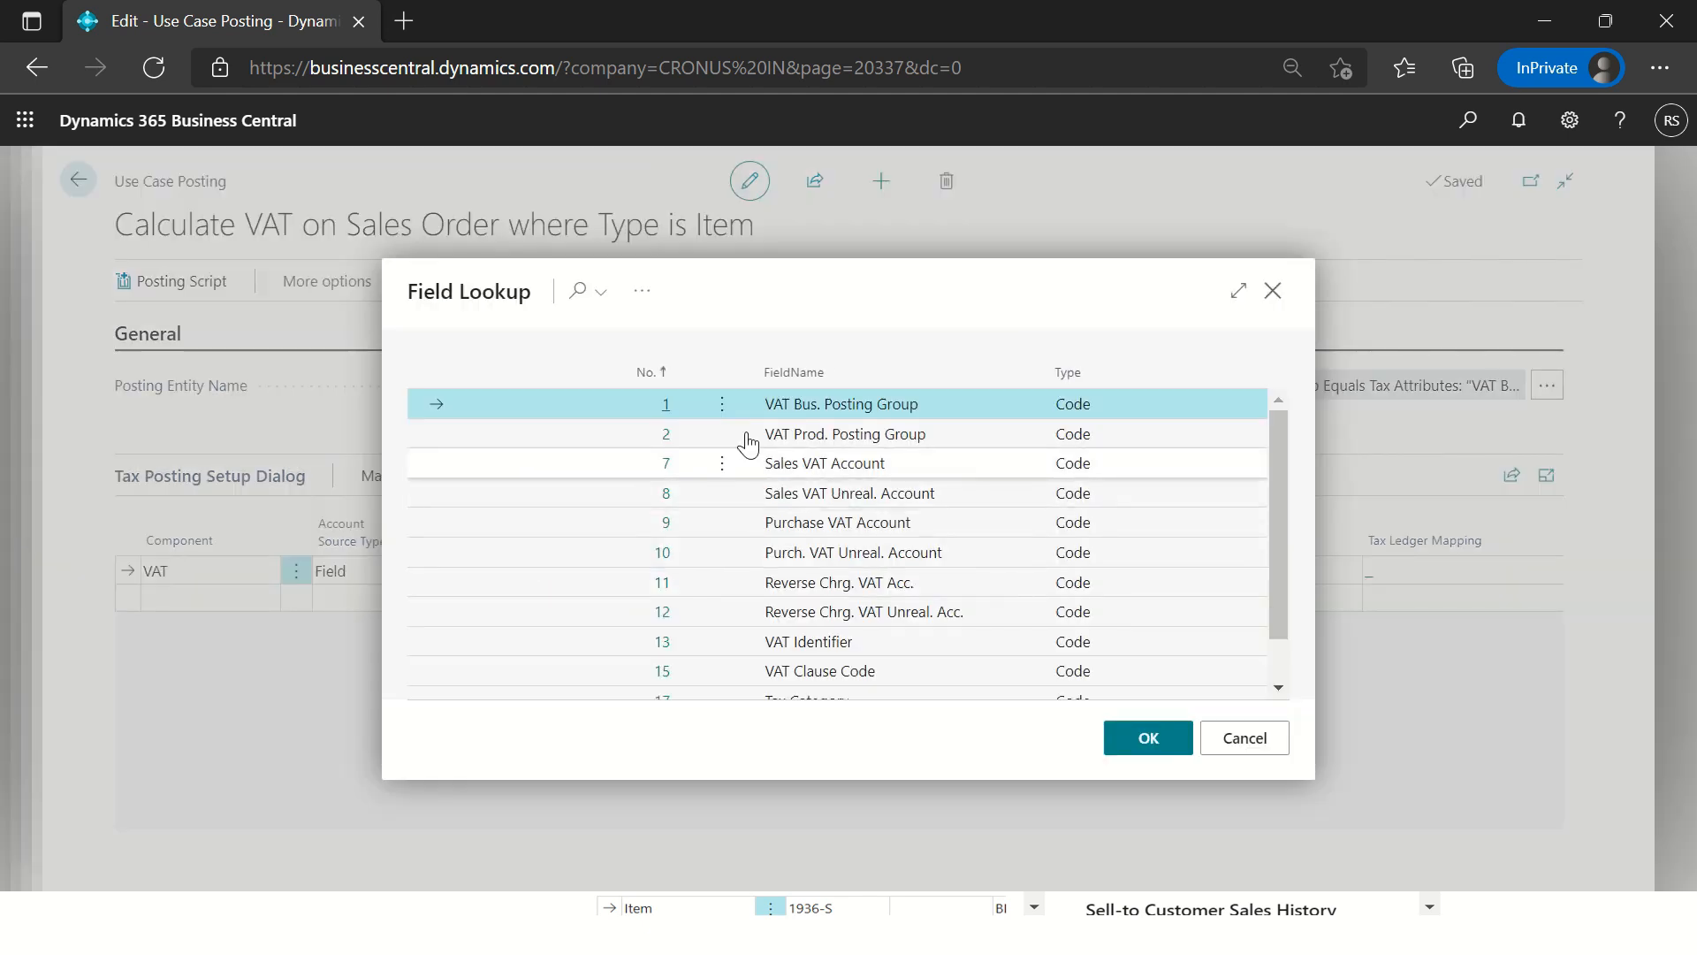
click(665, 462)
click(1102, 600)
Step: Return to the use case card, set the use case status to Released and enable the use case
click(235, 574)
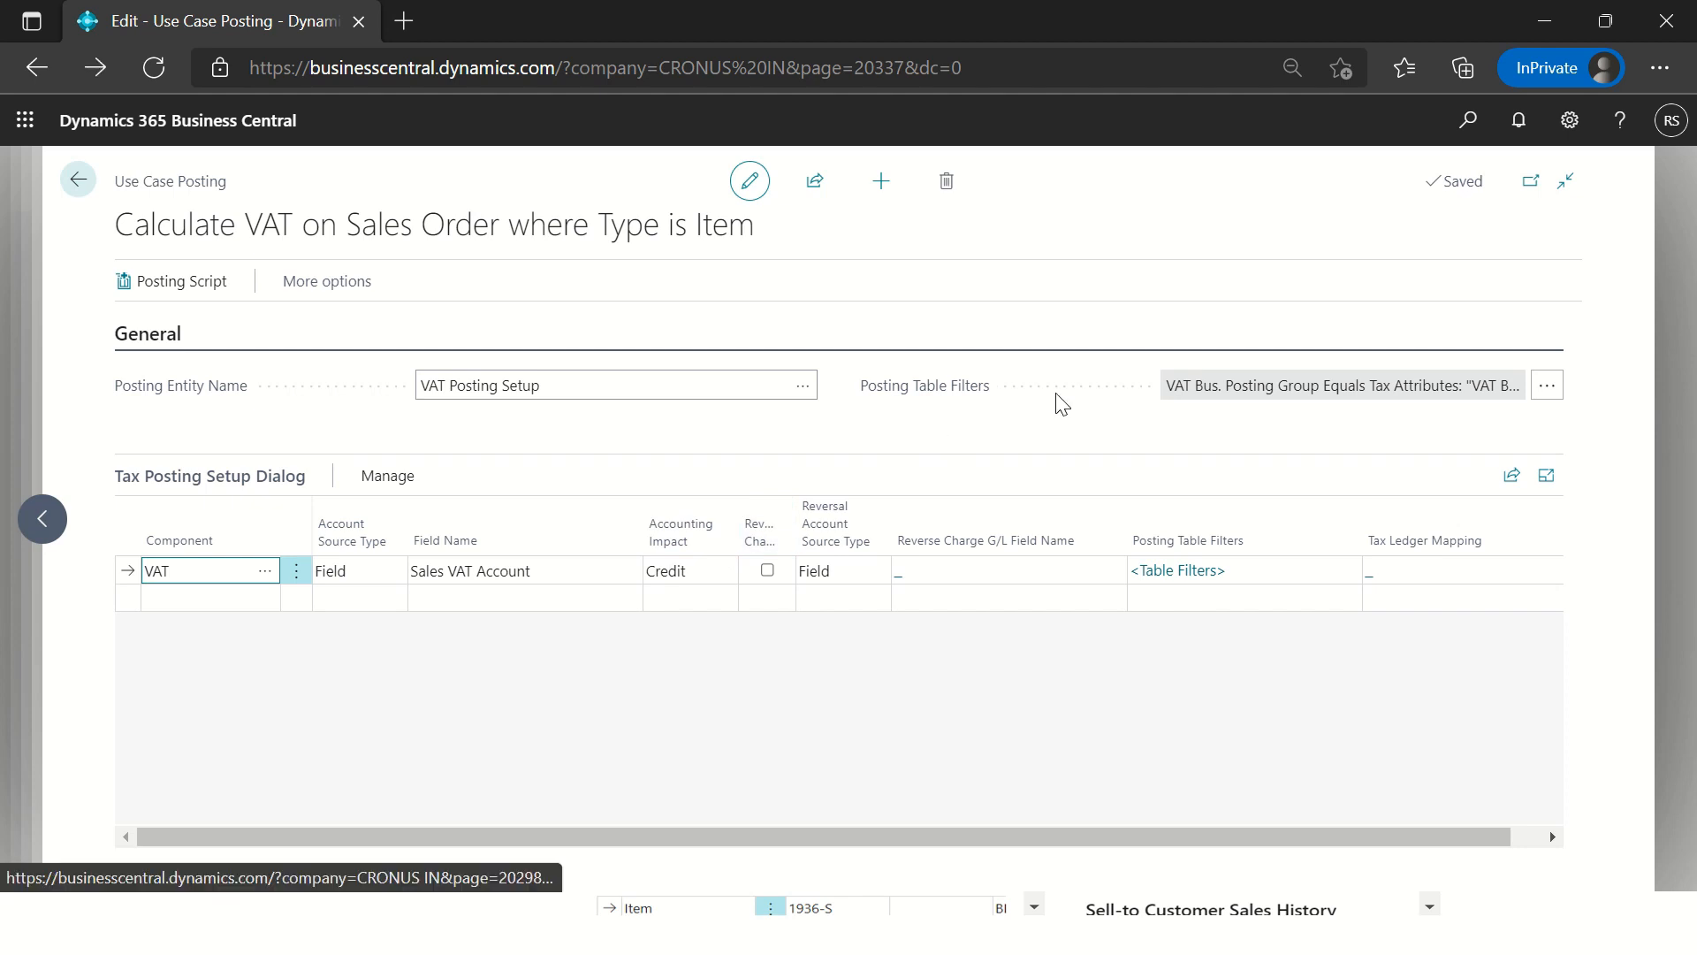
key(Escape)
click(1199, 391)
click(1184, 436)
click(1175, 427)
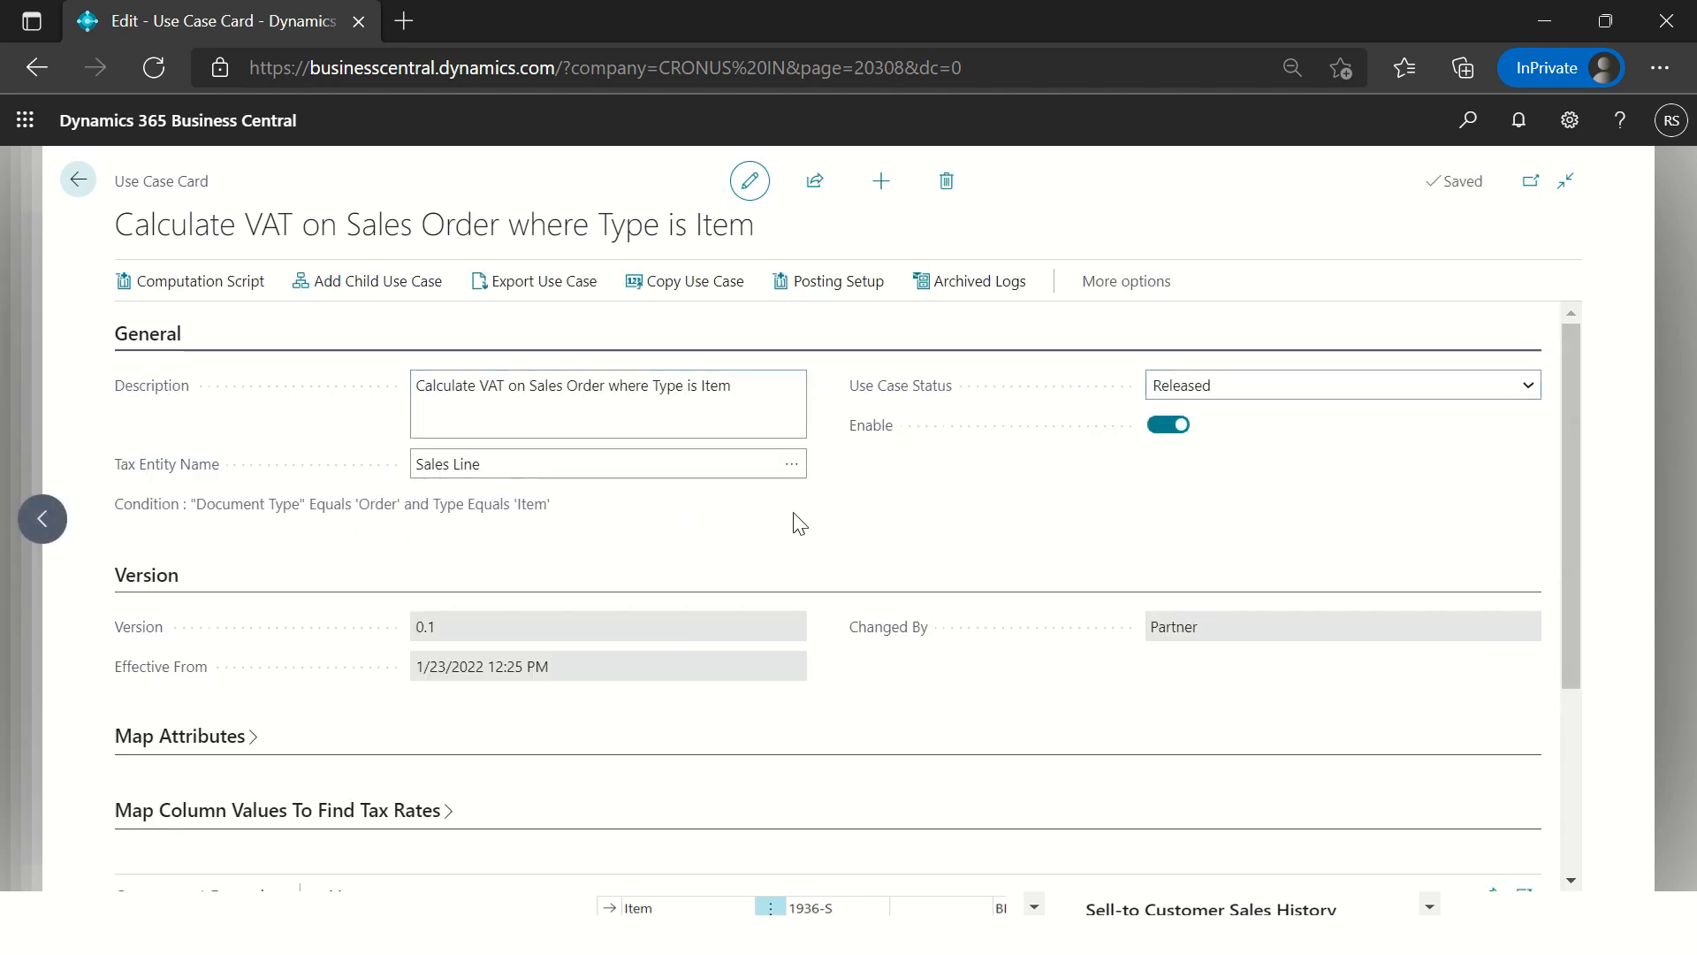
Step: Return to the sales order, select its item line and show the tax information details
key(Escape)
key(Escape)
key(Escape)
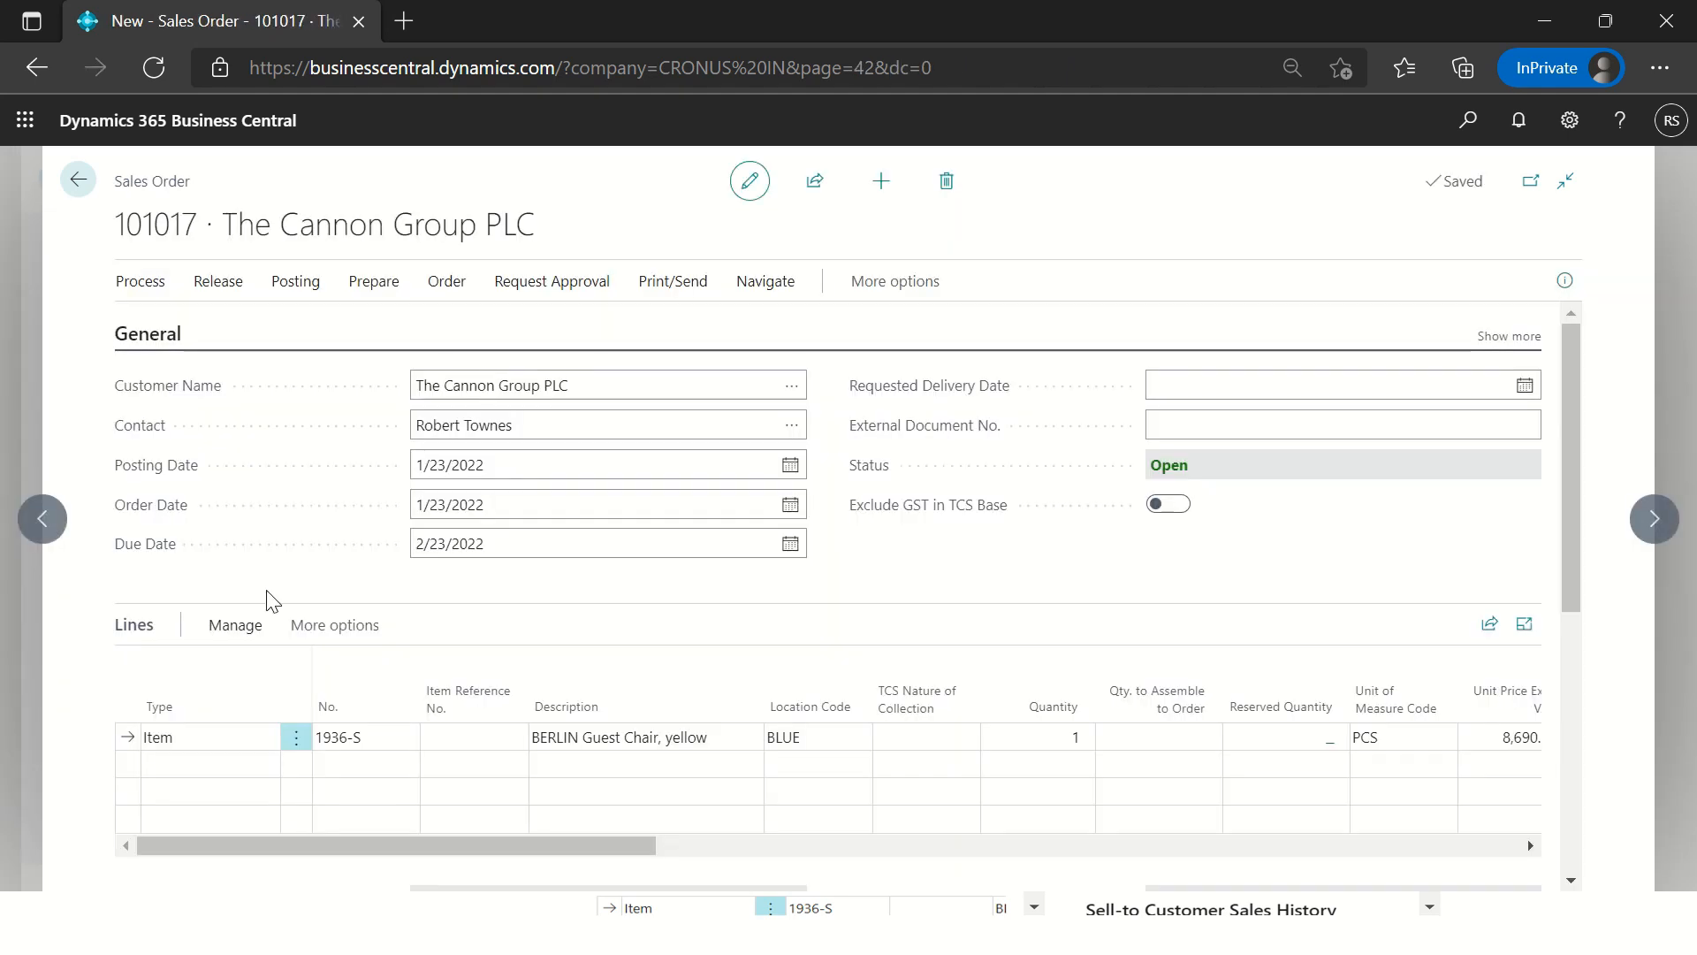
click(485, 734)
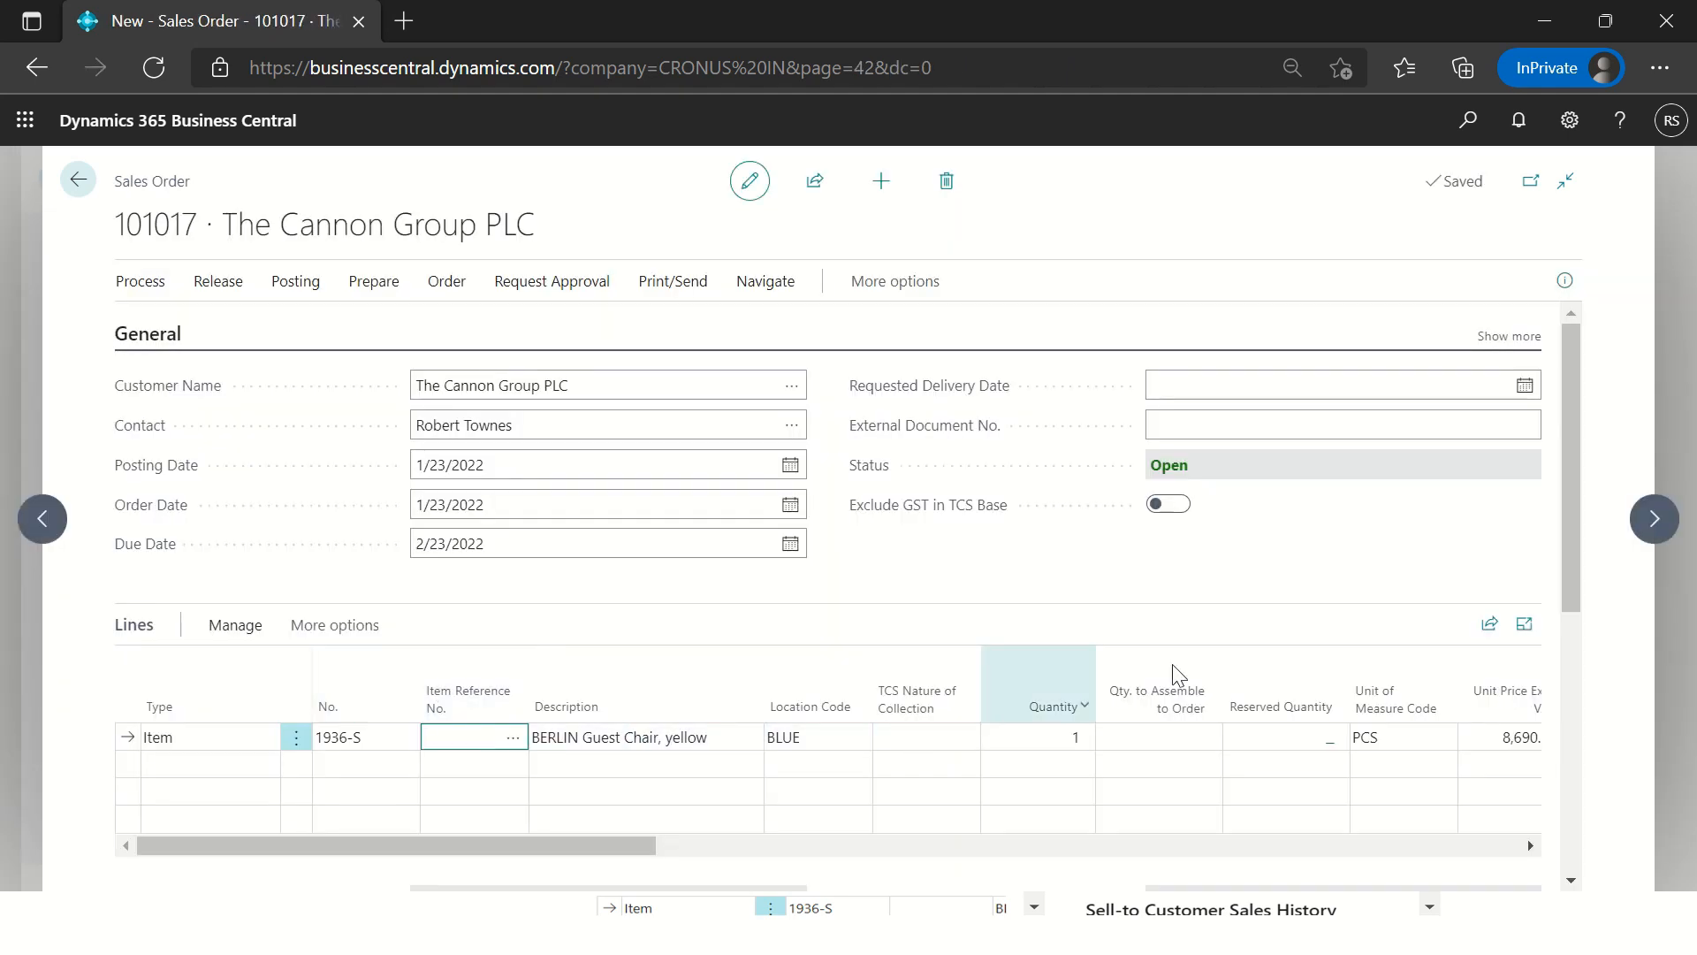
click(1564, 281)
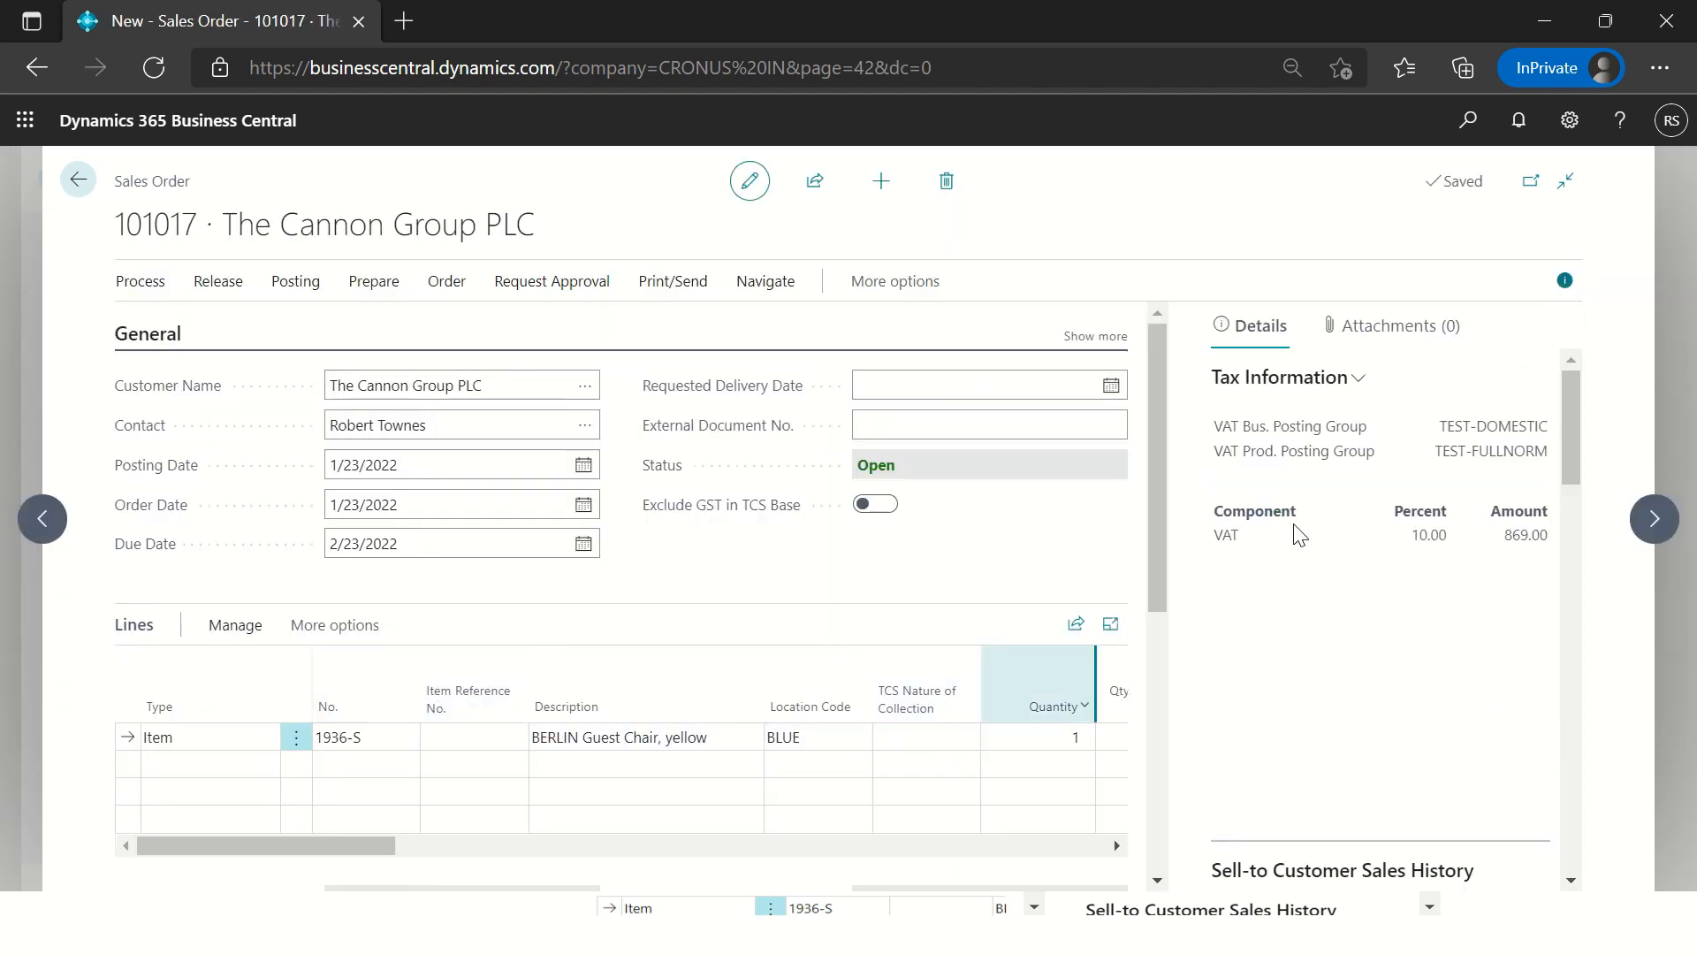
Step: Set the item line's quantity to 2 and check the recalculated VAT amount in the tax information
click(1045, 734)
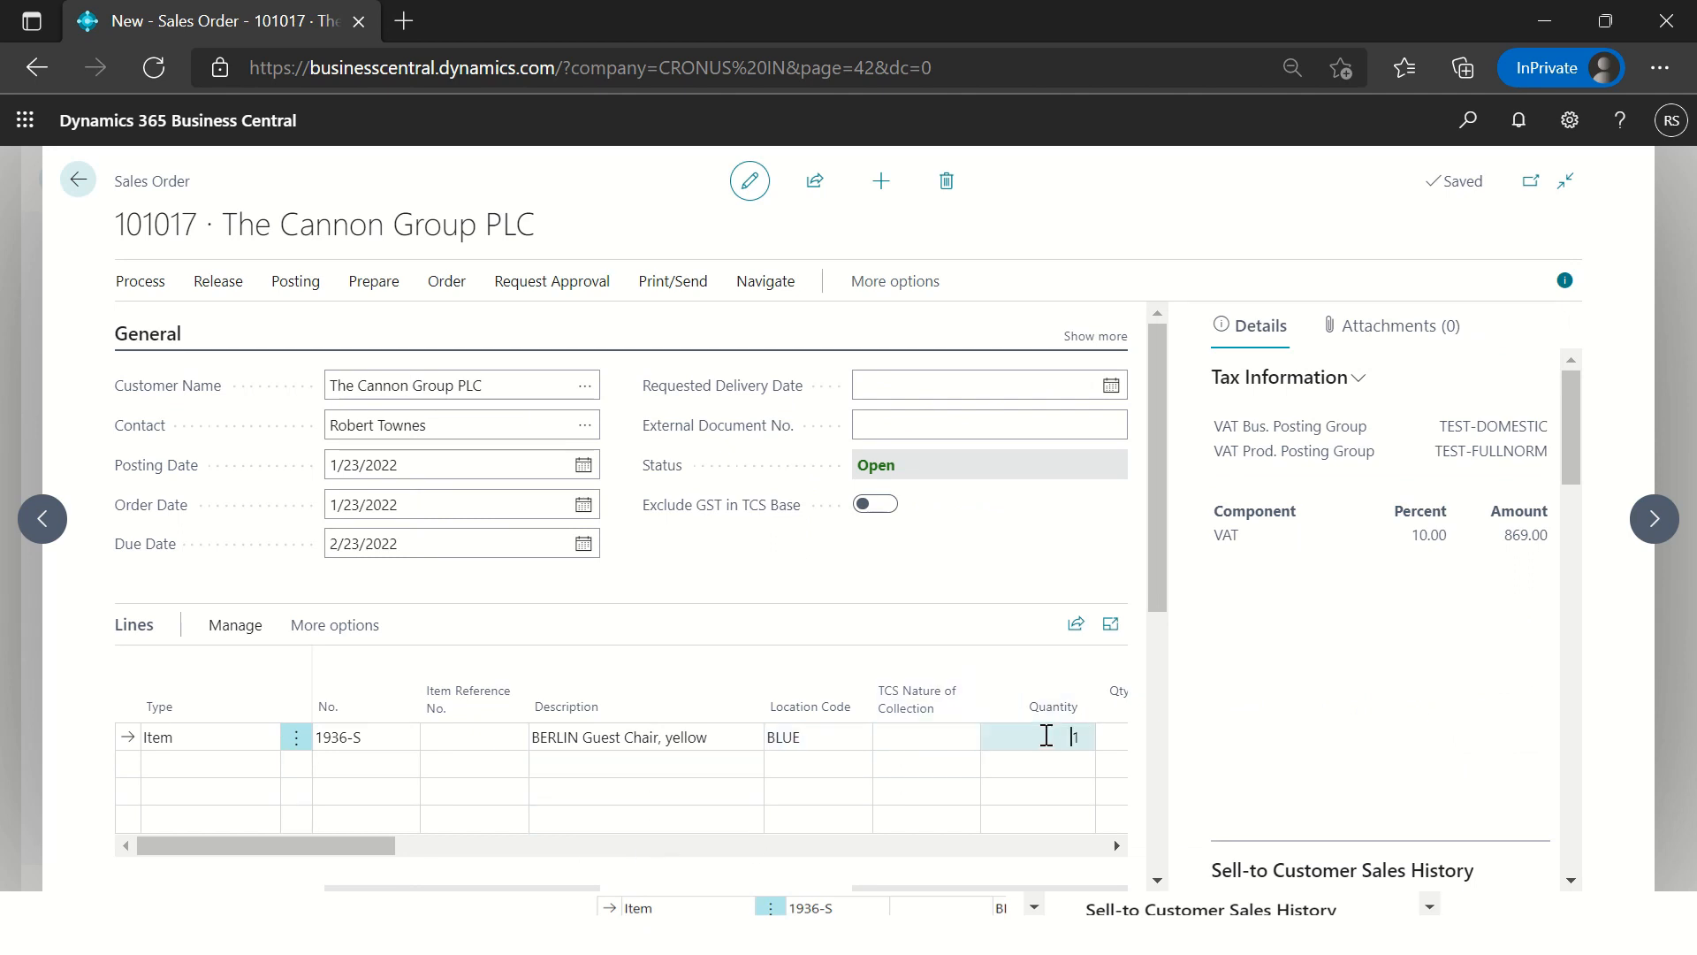
key(Tab)
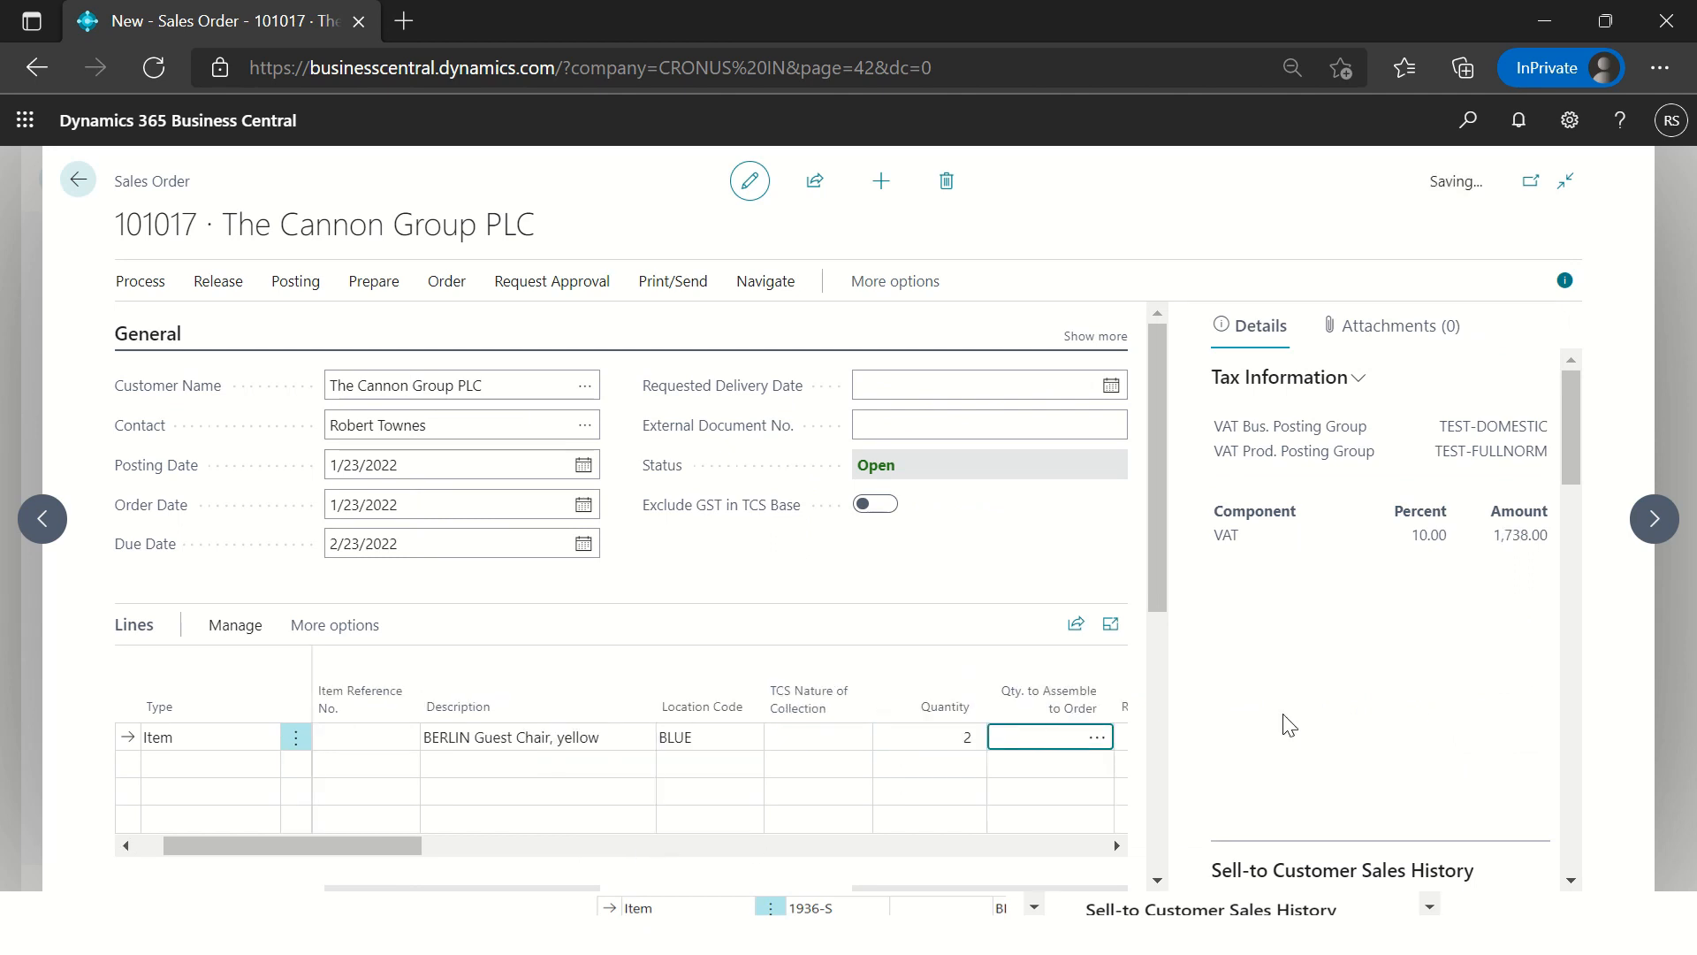
double_click(1505, 536)
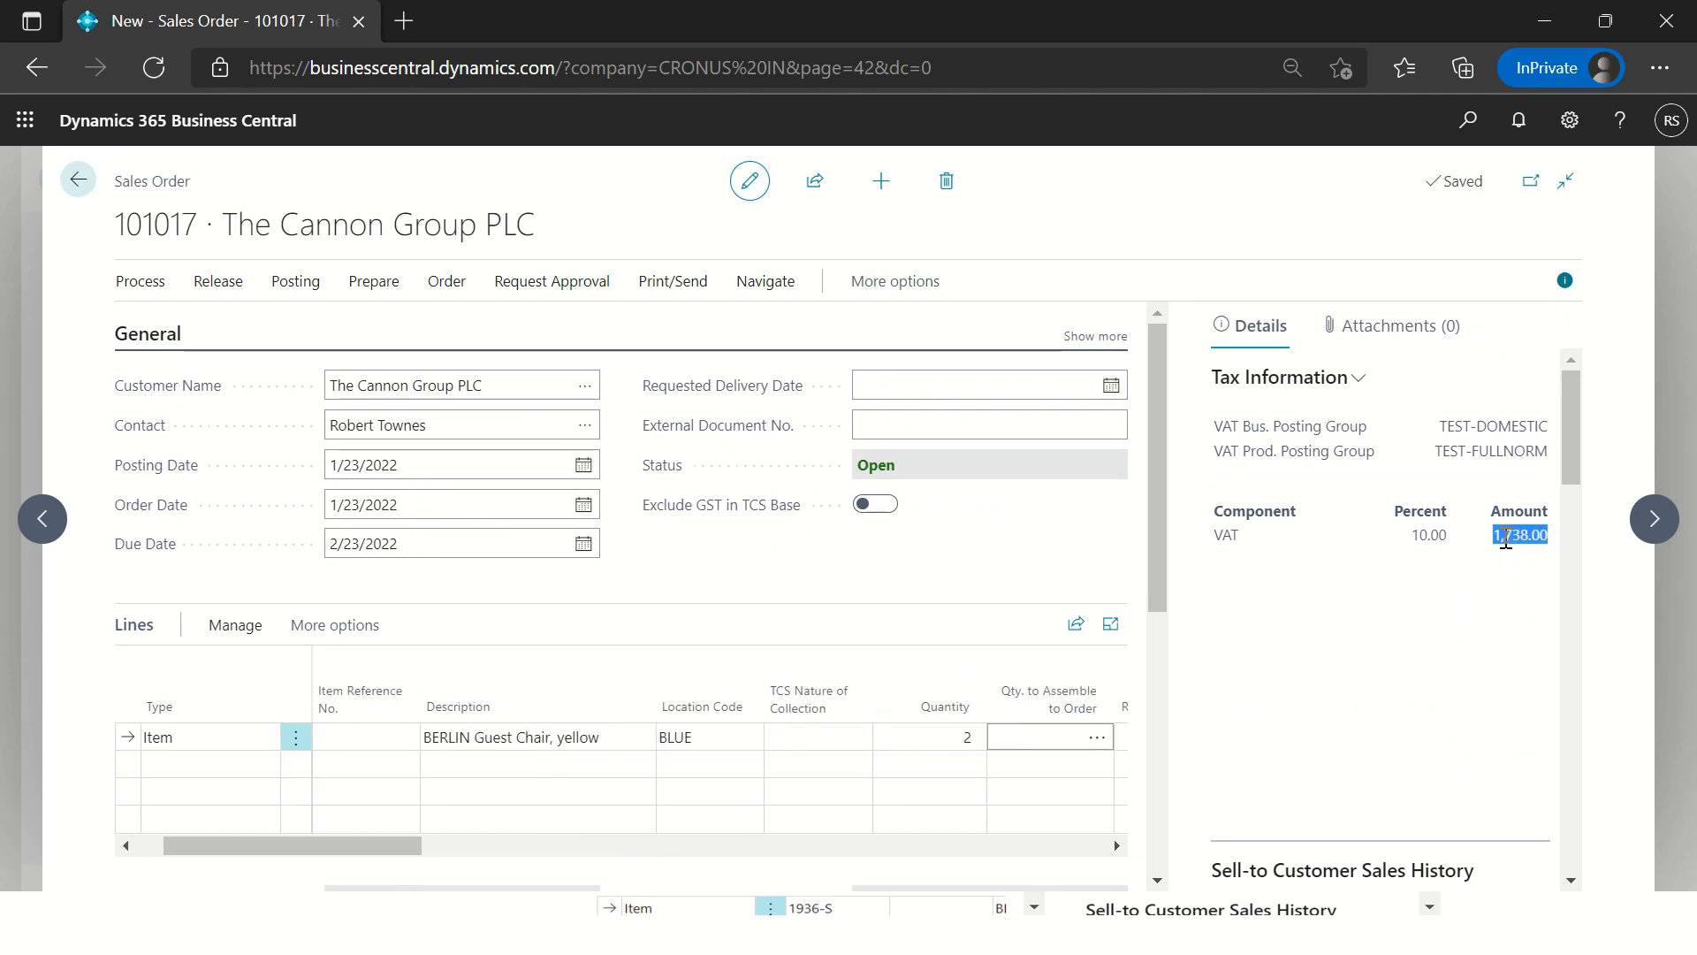
Step: Set the item line's quantity back to 1
click(973, 745)
text(1)
key(Tab)
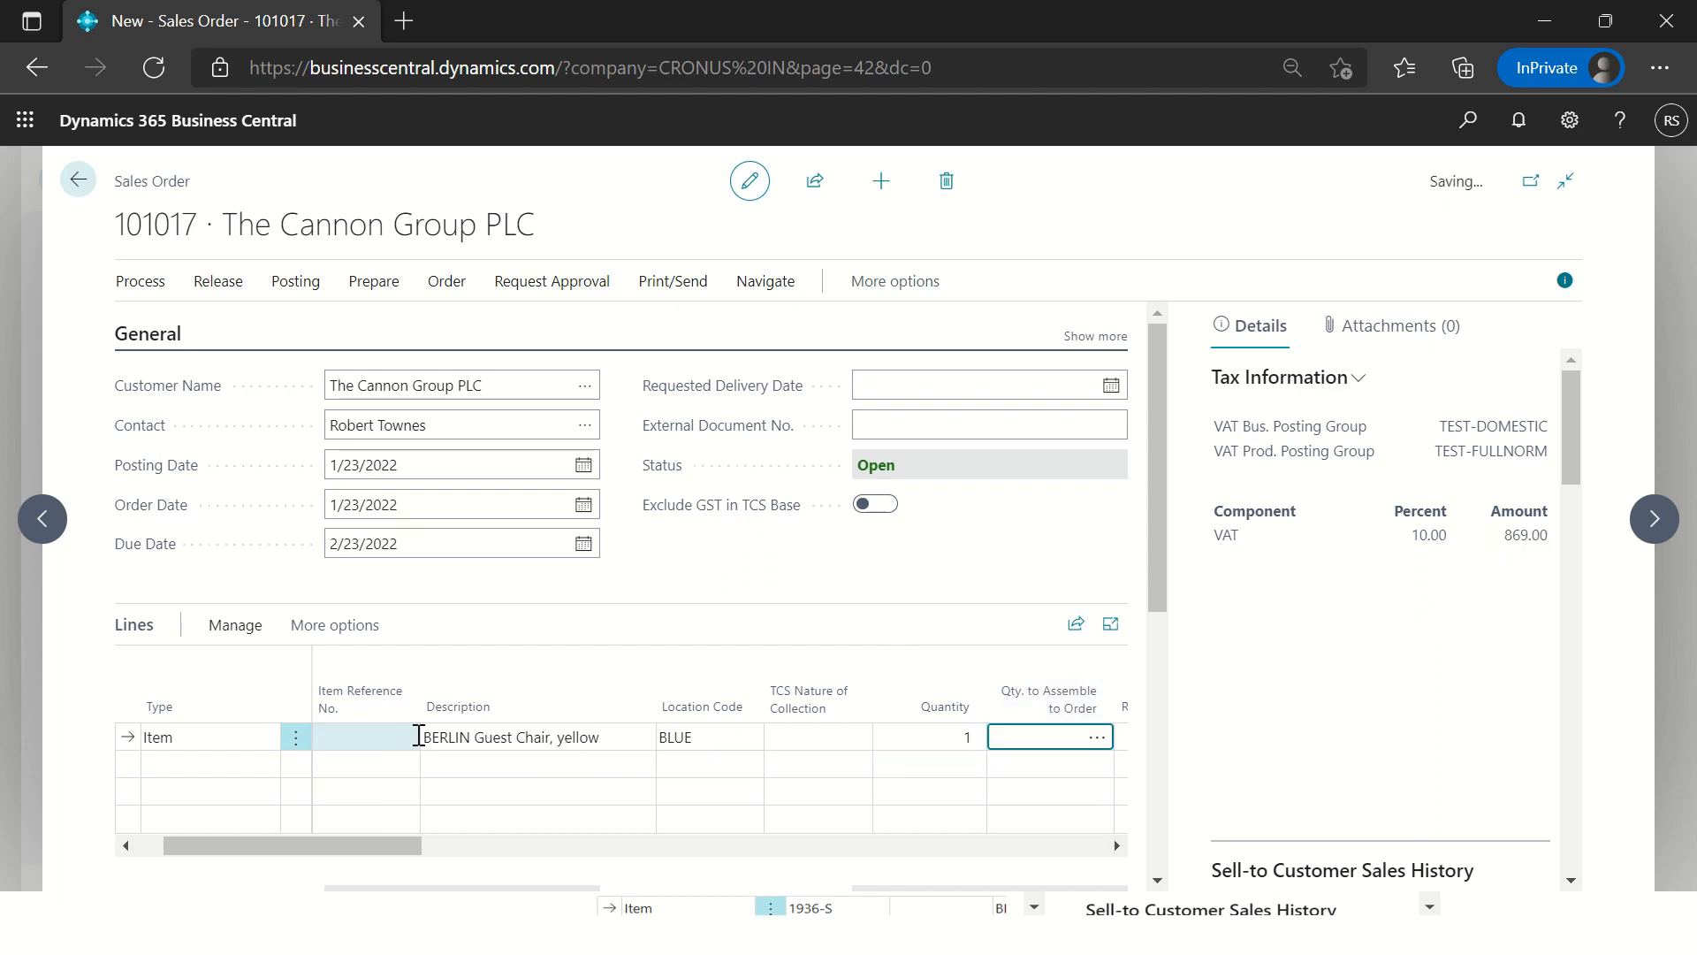
Step: Preview the posting of the sales order, read the description in the error list and return to the order
click(303, 292)
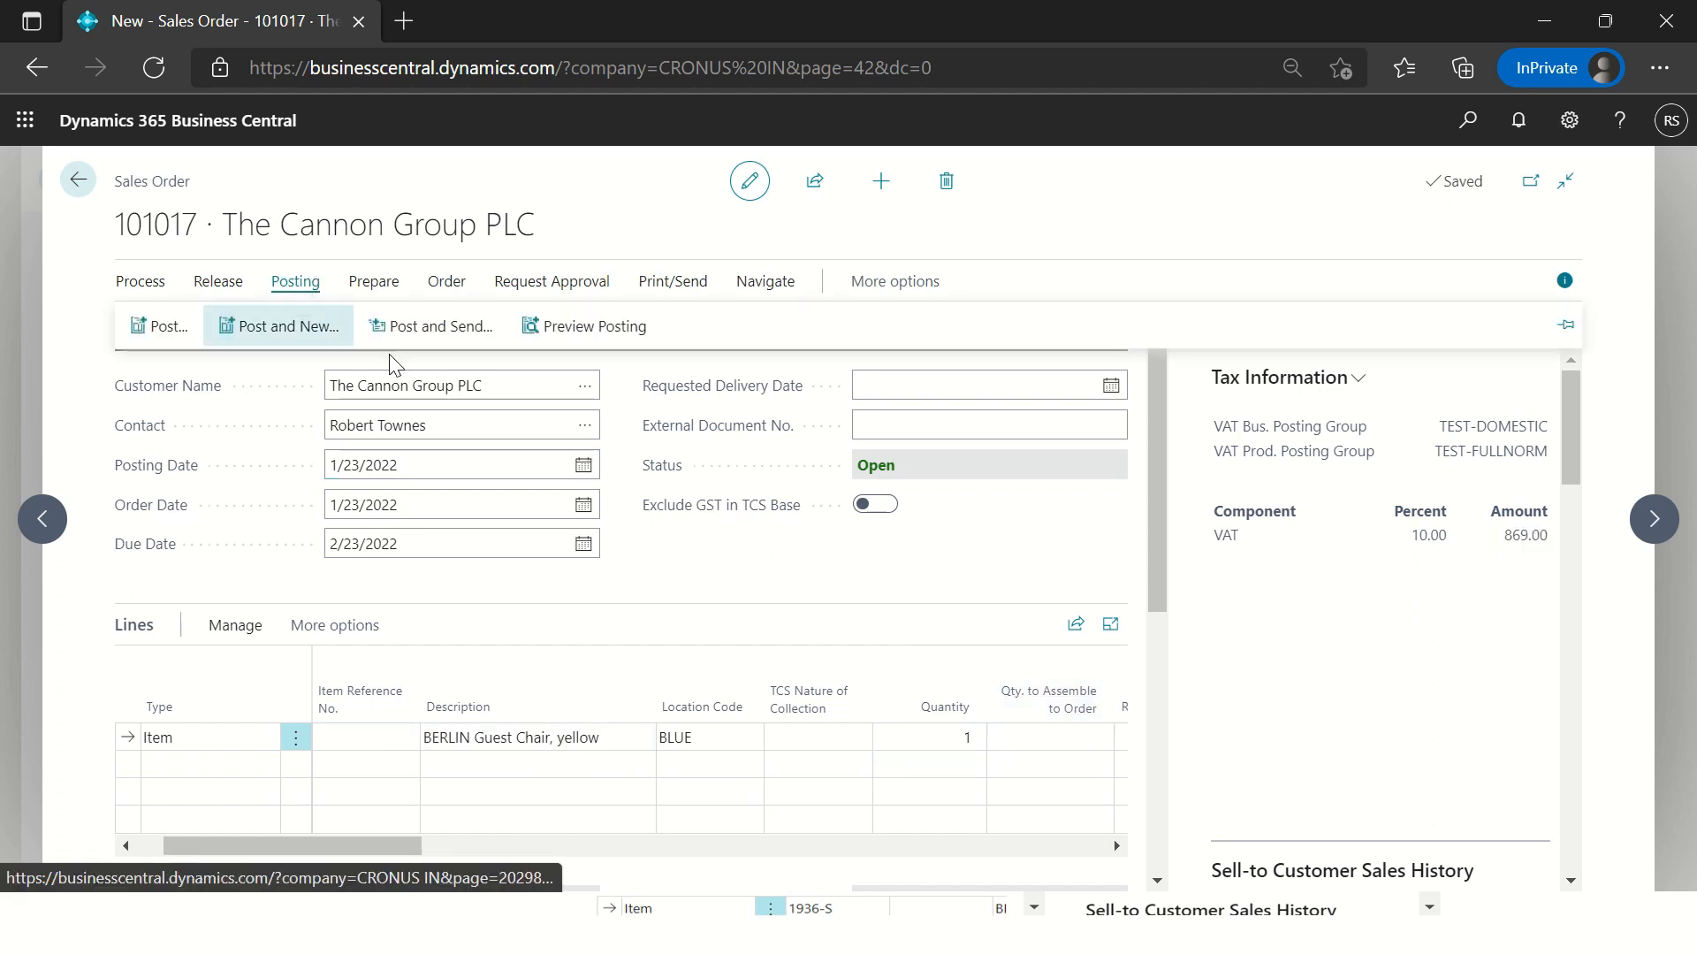
click(597, 330)
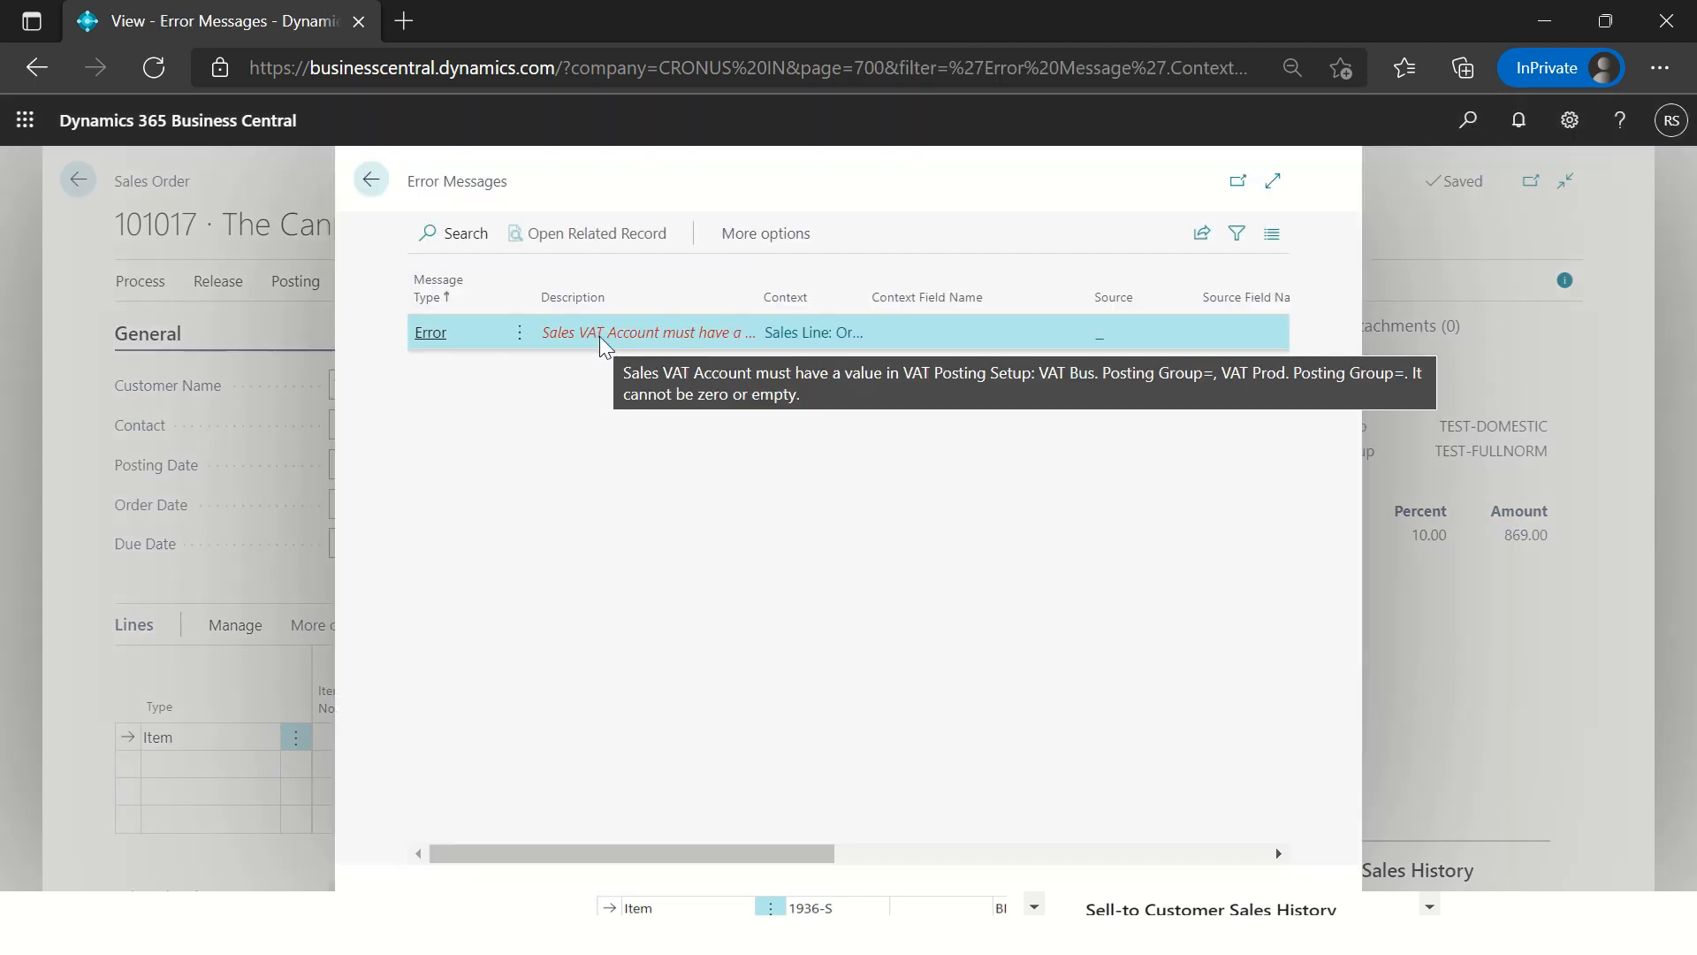
click(371, 180)
Step: Search for tax types and open the Tax Types page
click(1469, 122)
text(sa)
key(BackSpace)
key(BackSpace)
text(tax type)
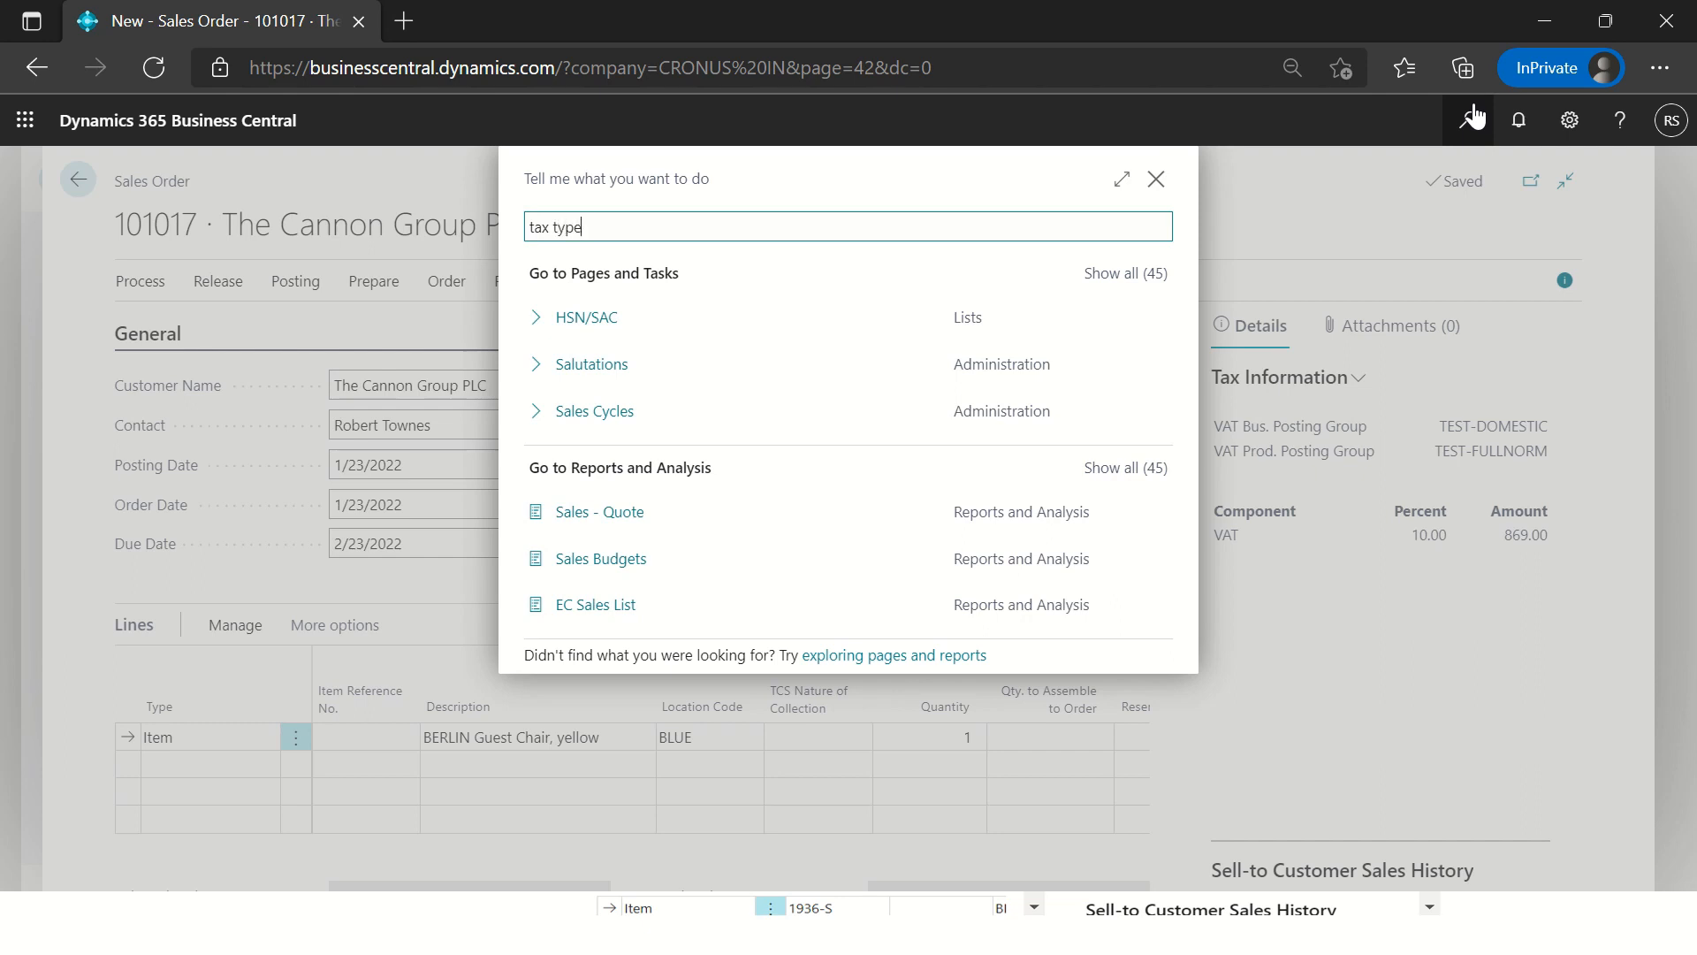
text(s)
key(Down)
key(Return)
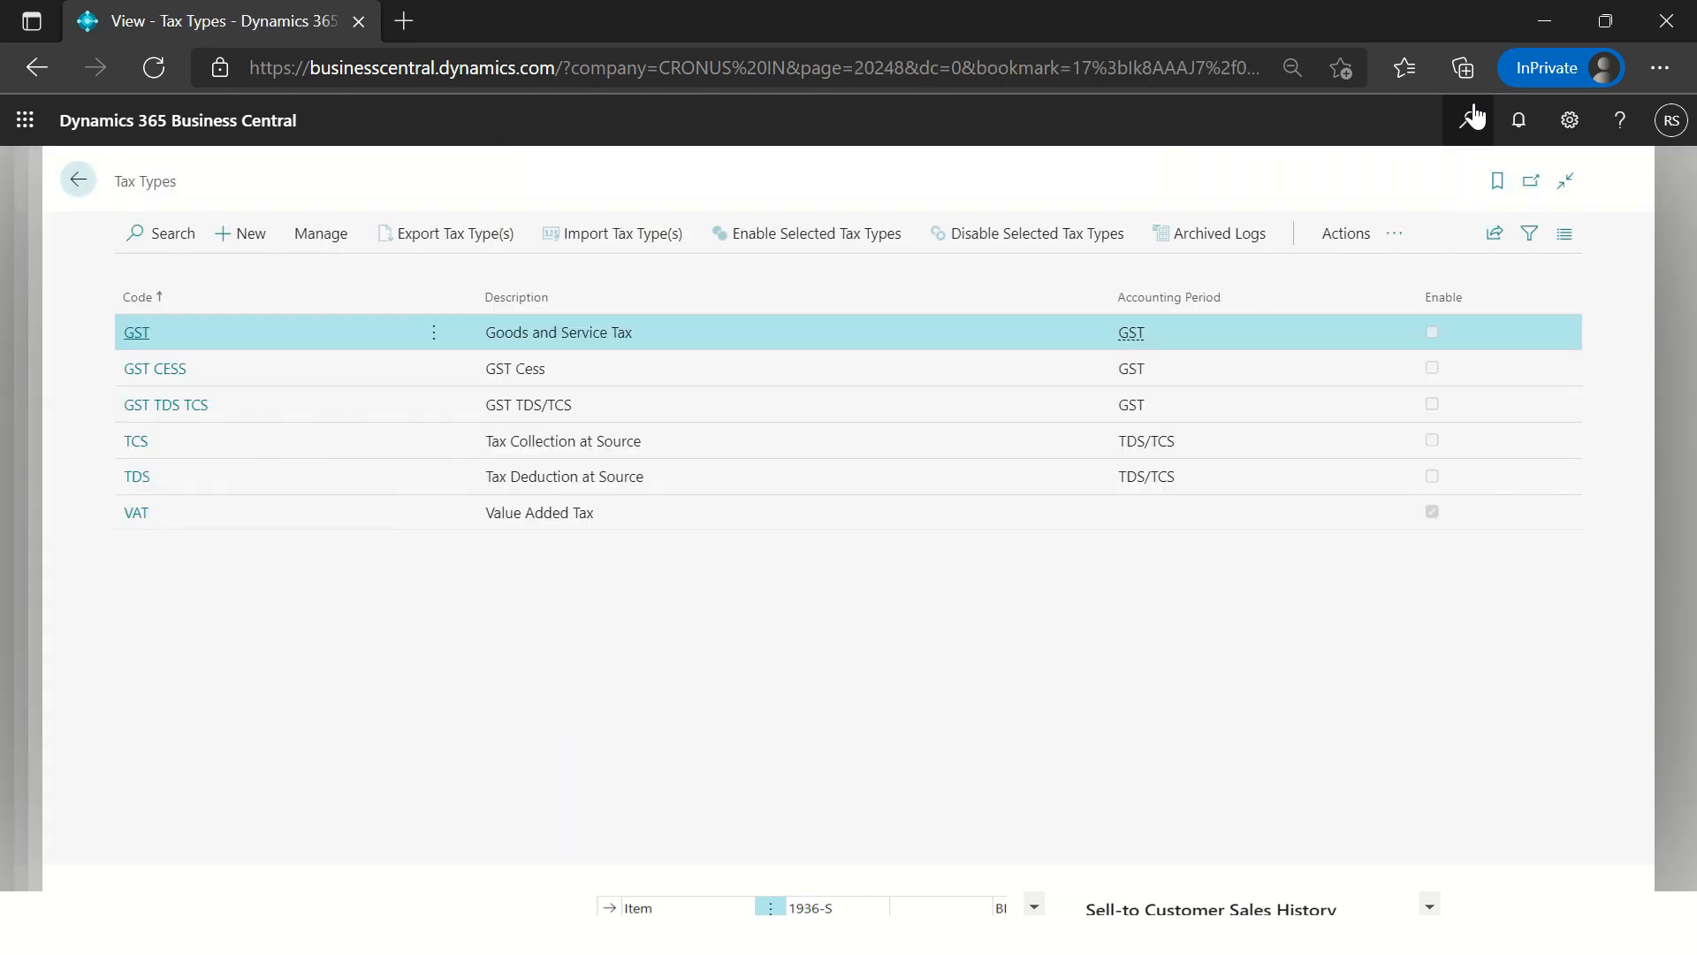
Step: Open the VAT tax type's use case "Calculate VAT on Sales Order where Type is Item" and set its status to Draft
click(571, 518)
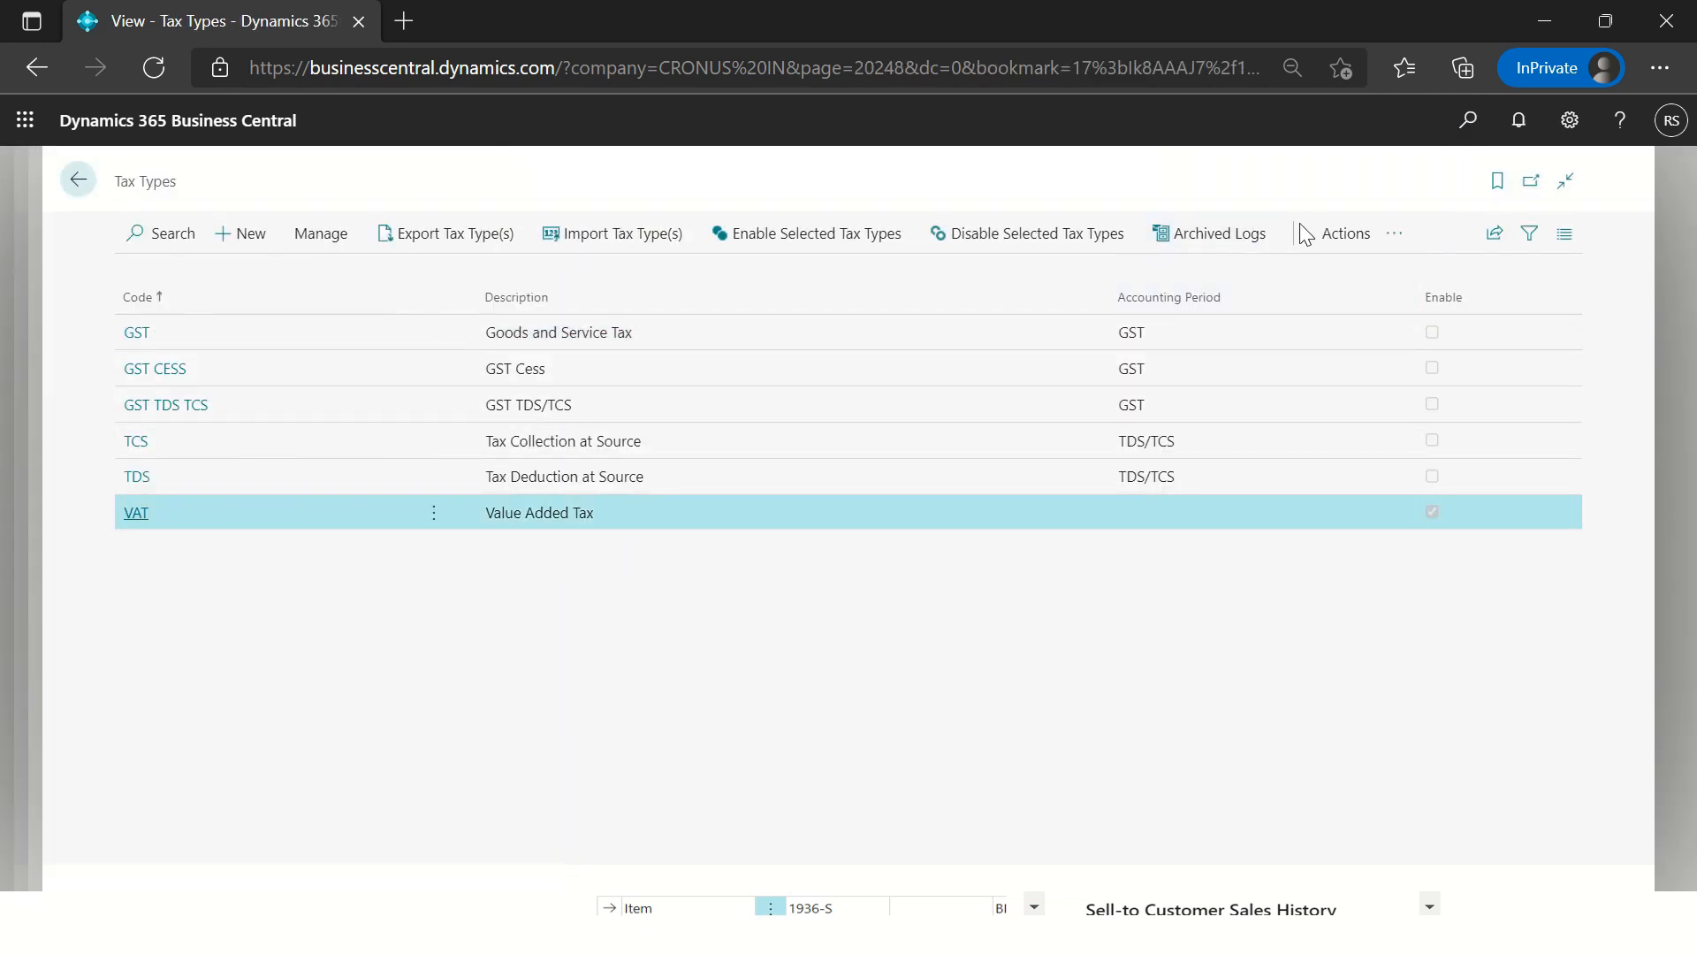
click(1334, 234)
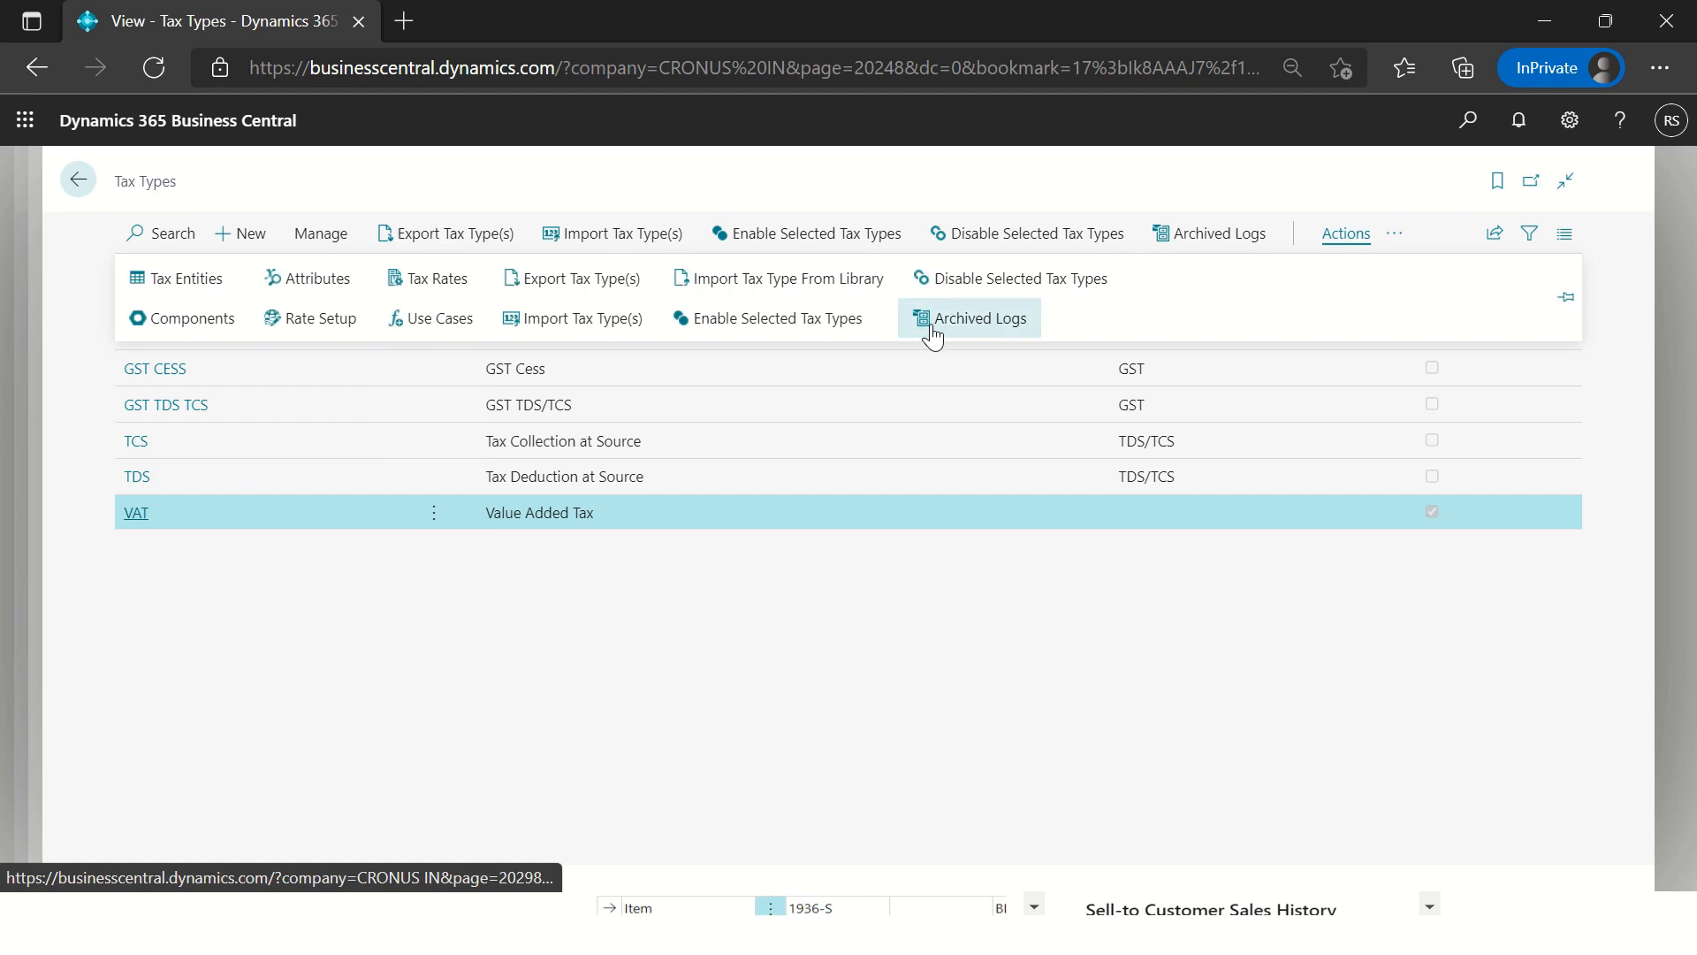
click(433, 320)
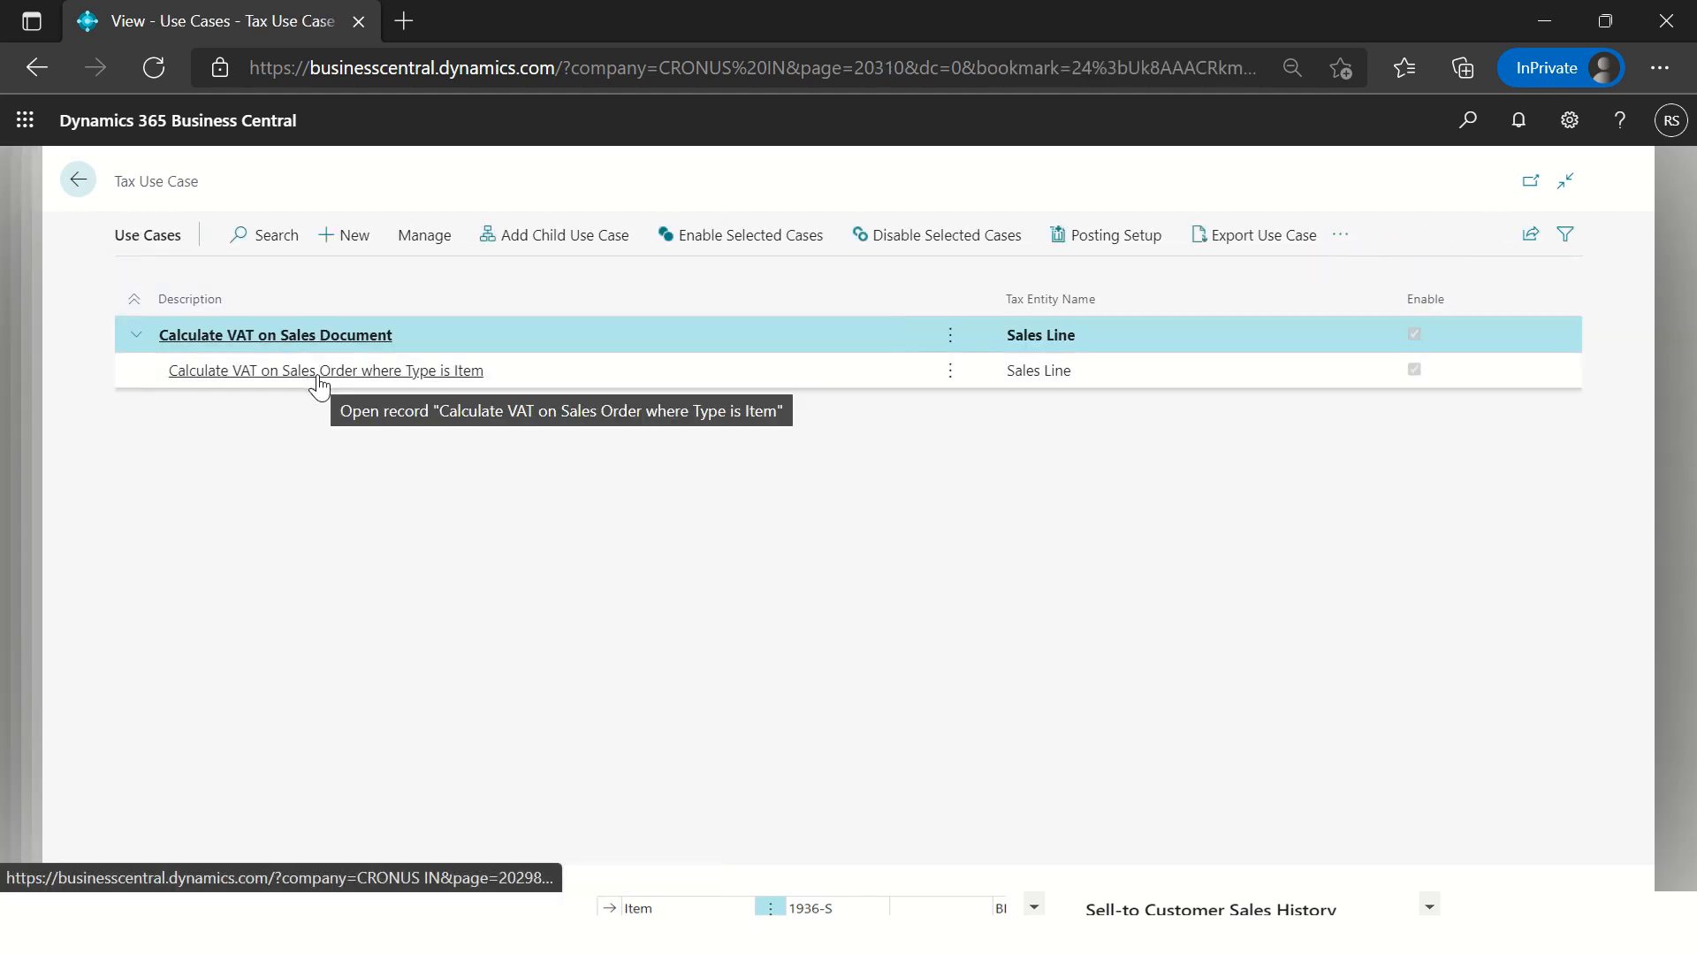
click(316, 374)
click(1201, 384)
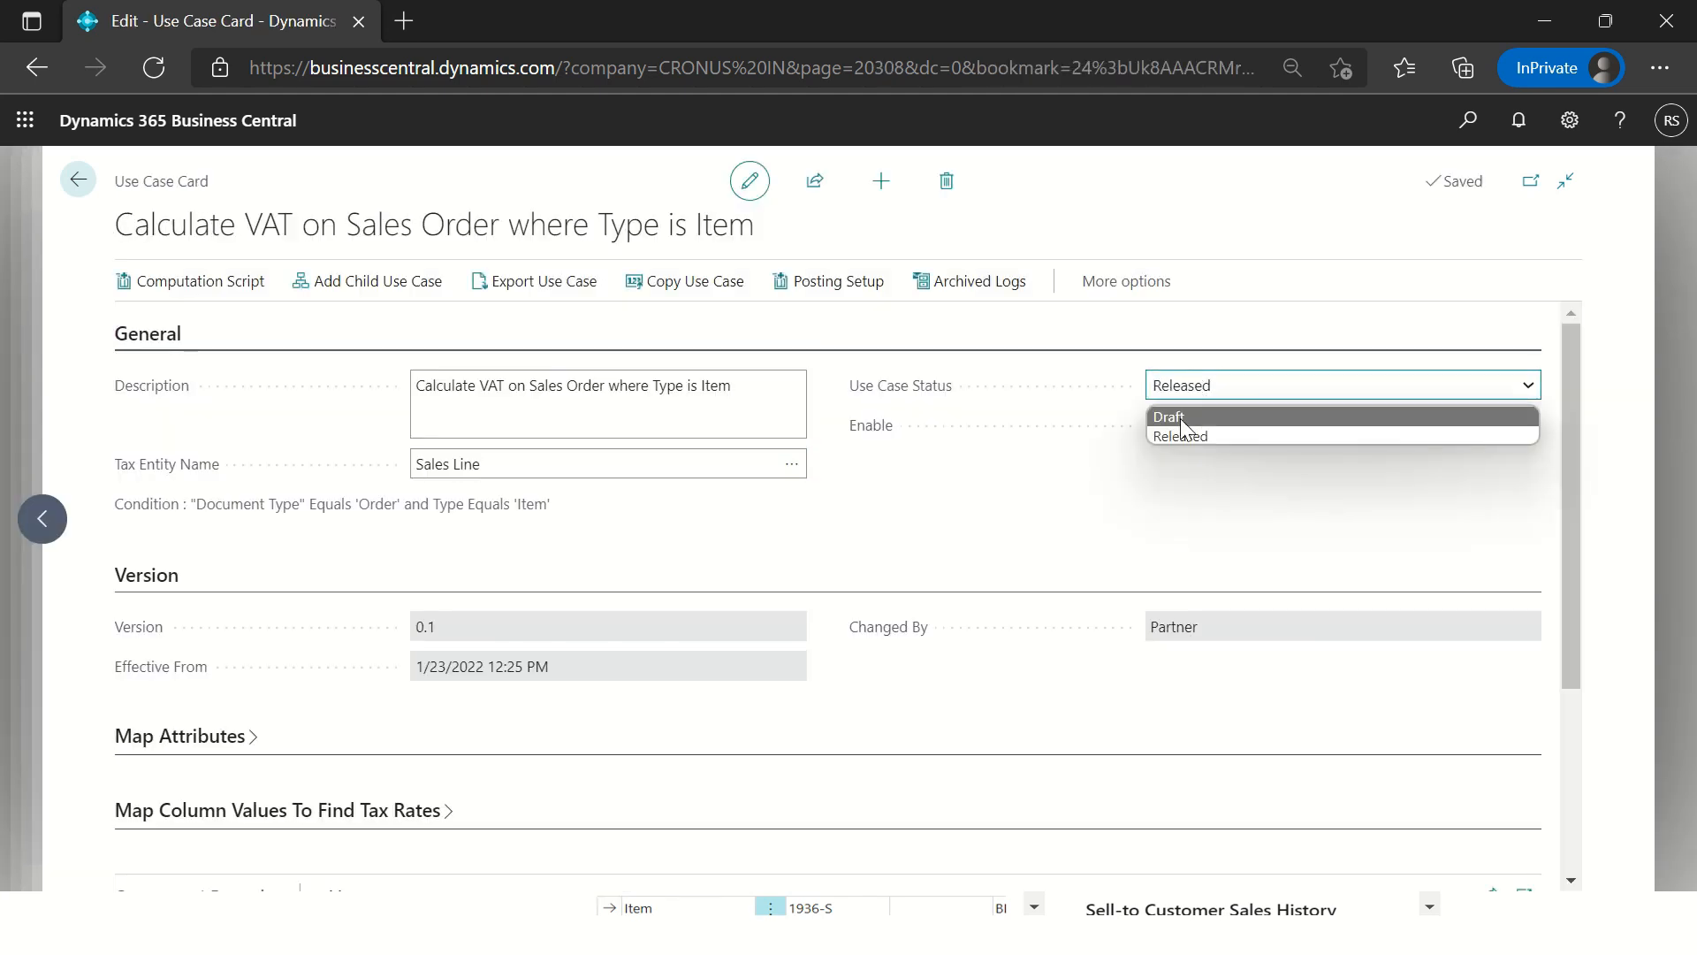
click(1180, 415)
Step: In the use case's posting setup, set the VAT Bus. Posting Group table filter value to the Current Record's VAT Bus. Posting Group field
click(799, 288)
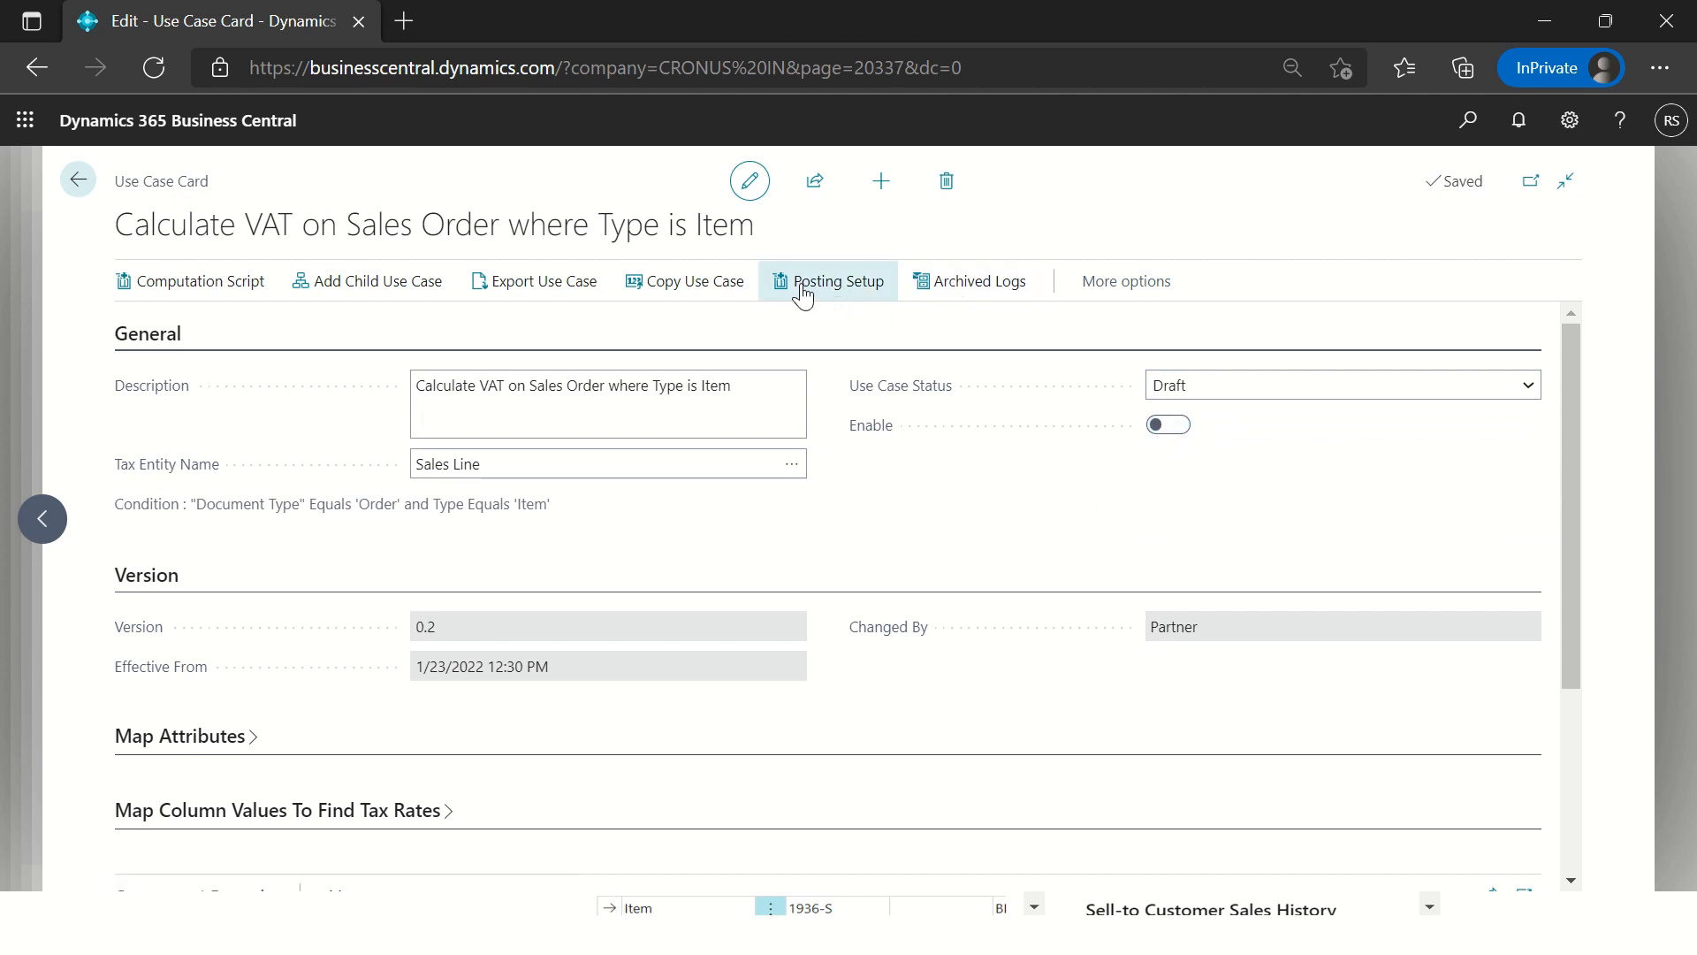
click(1548, 387)
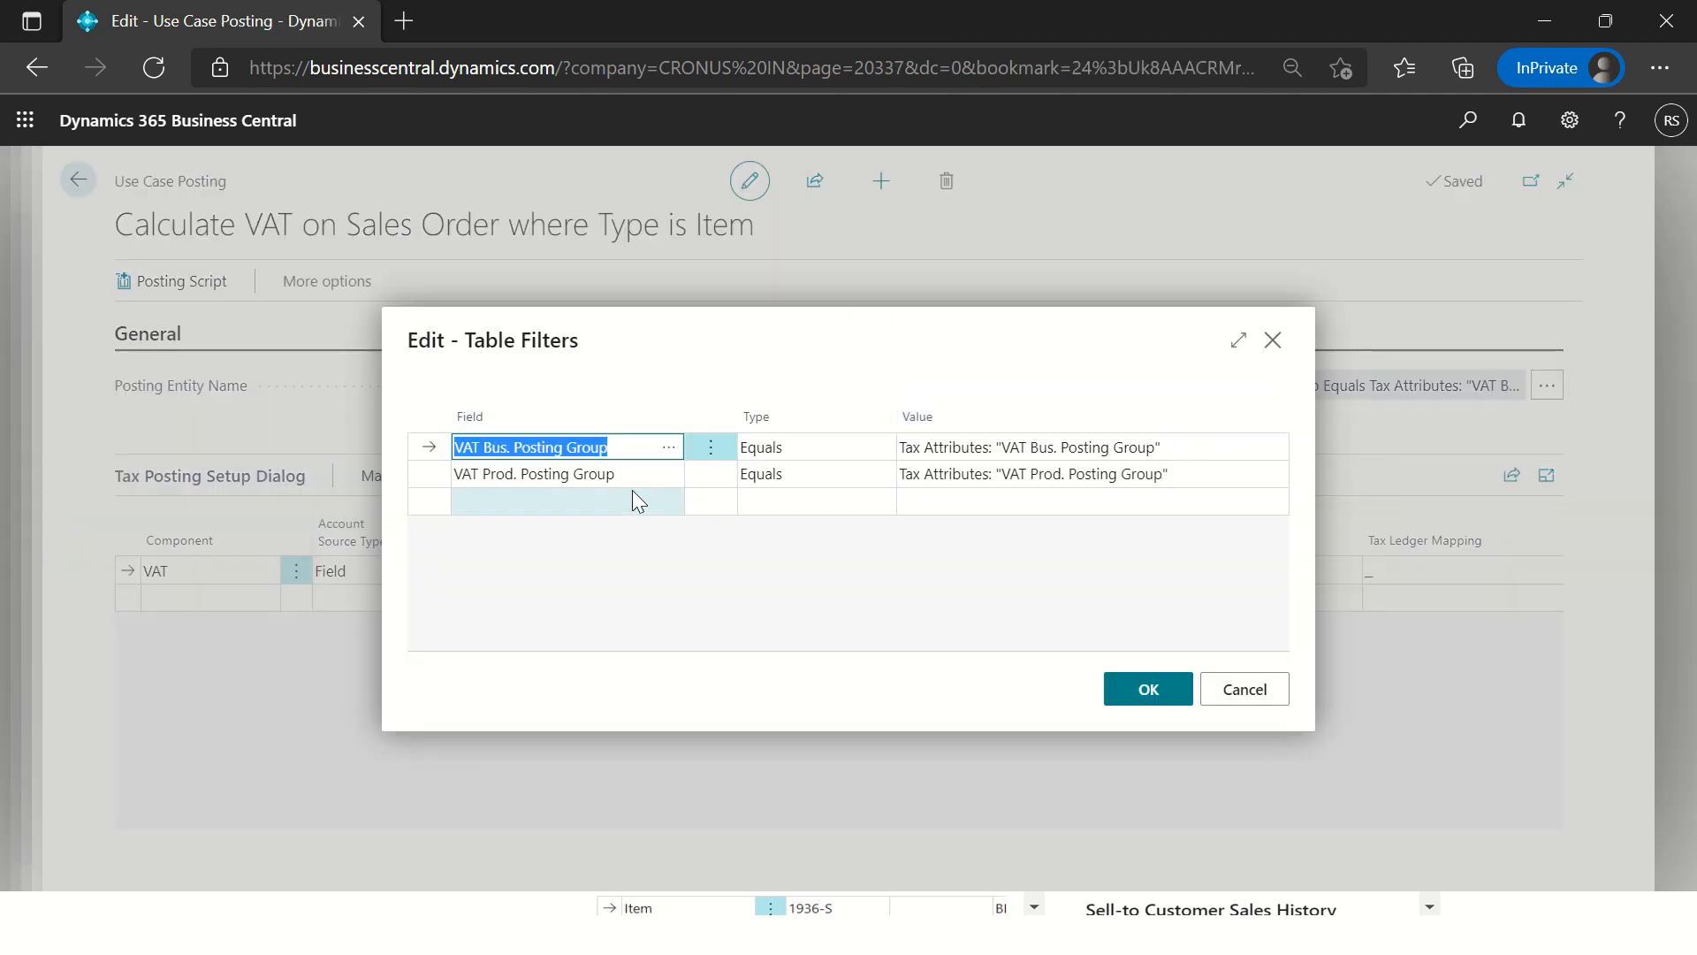
click(764, 452)
click(860, 447)
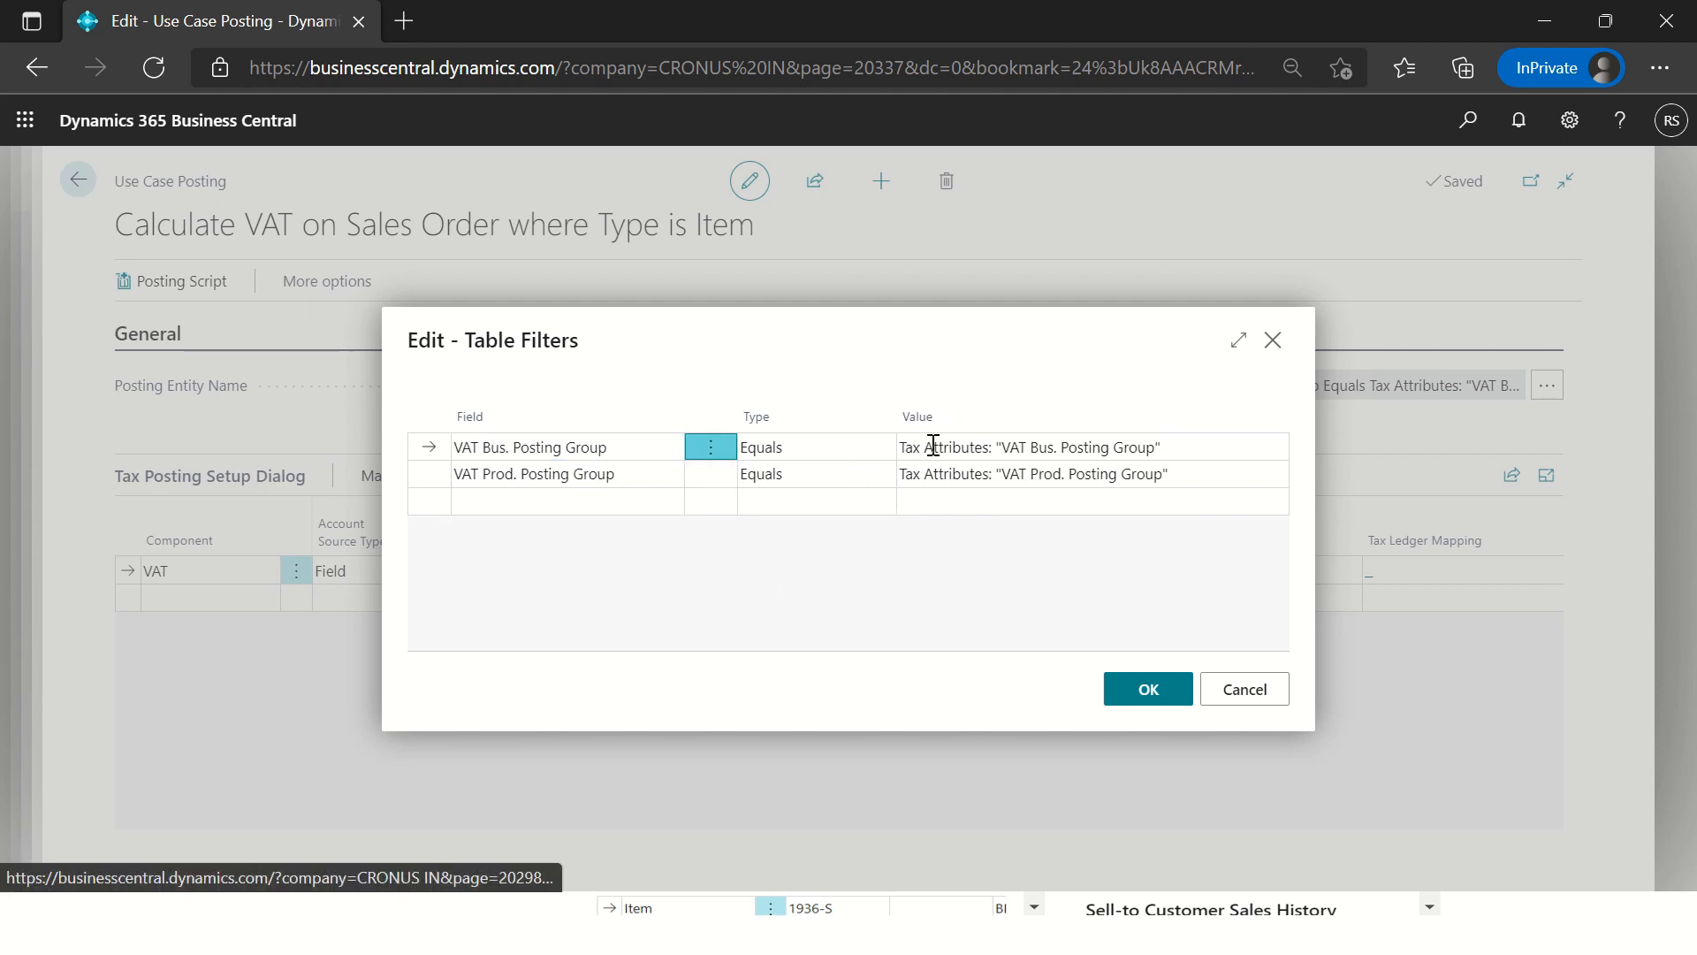
click(934, 444)
click(1273, 448)
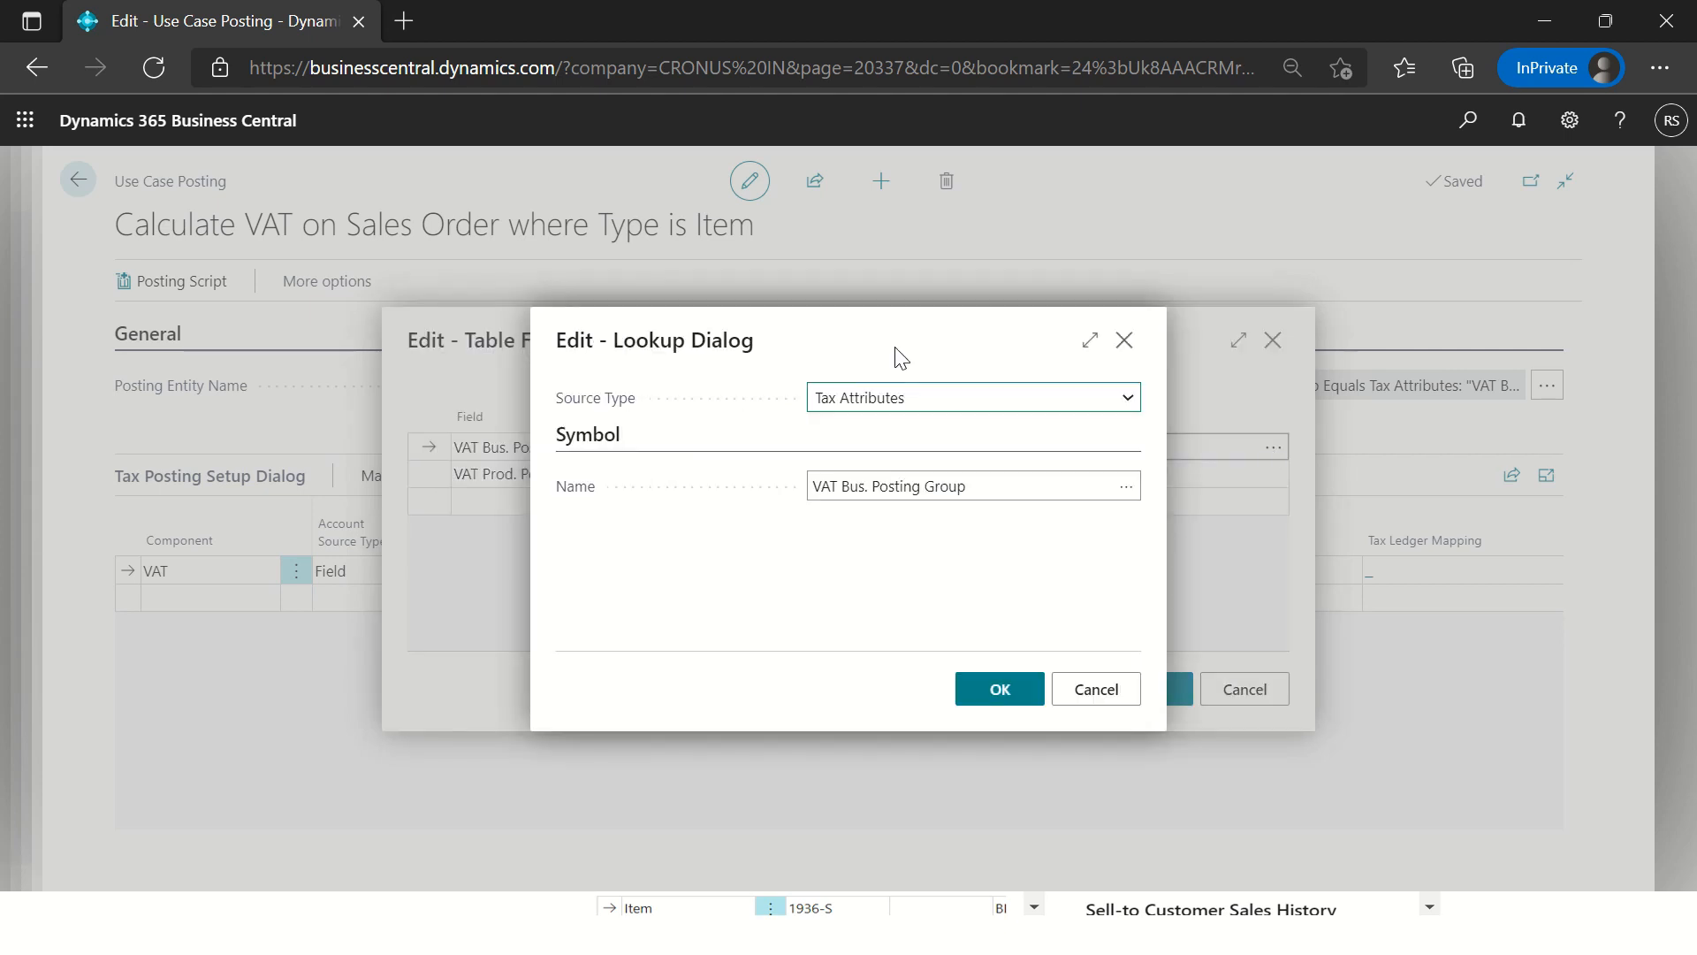
click(935, 396)
click(893, 427)
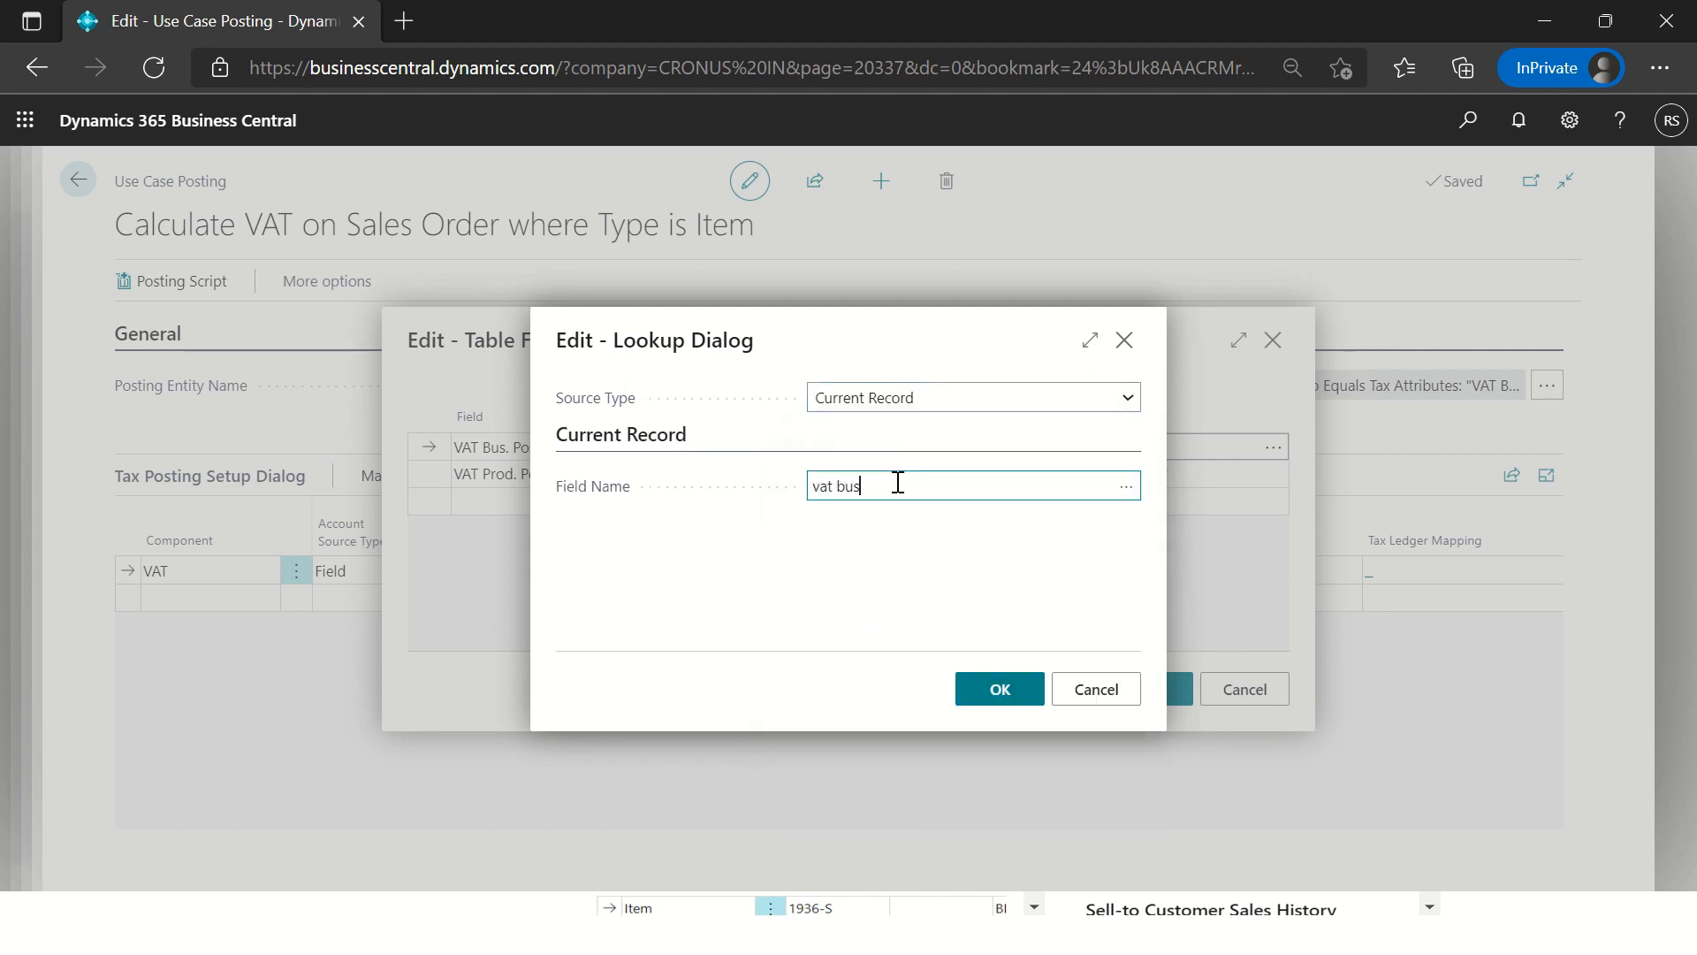
key(Tab)
click(1002, 685)
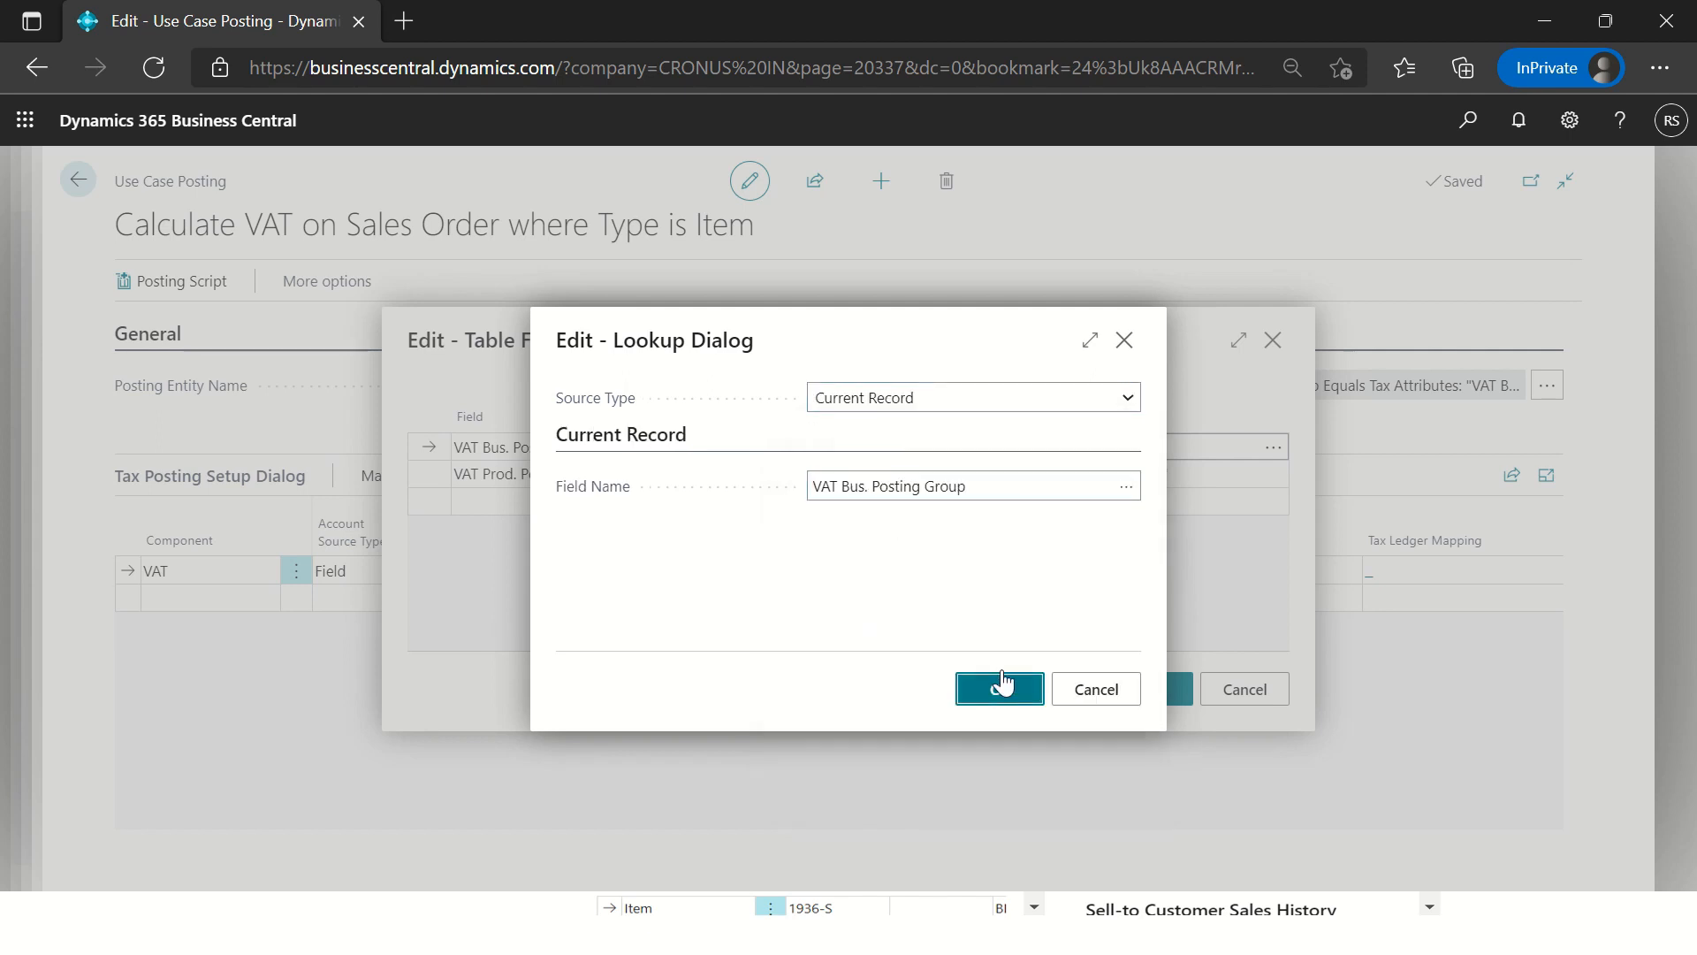
Step: Set the VAT Prod. Posting Group filter value to the Current Record's VAT Prod. Posting Group field and confirm the posting table filters
click(1099, 485)
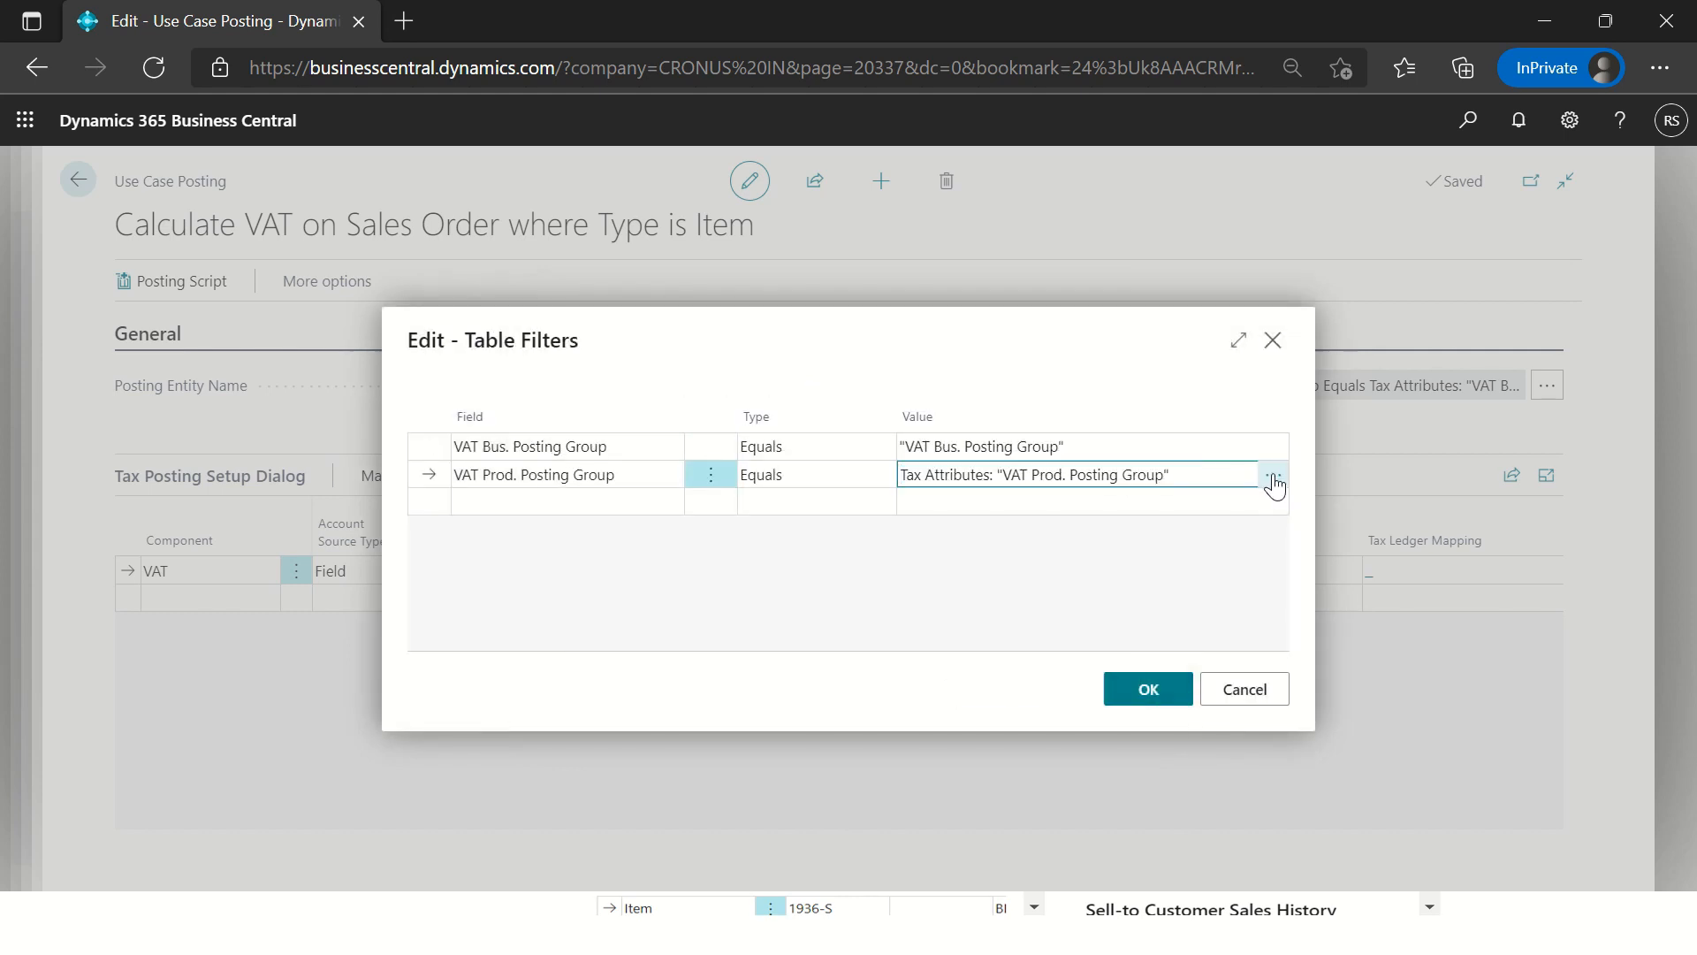
click(1273, 473)
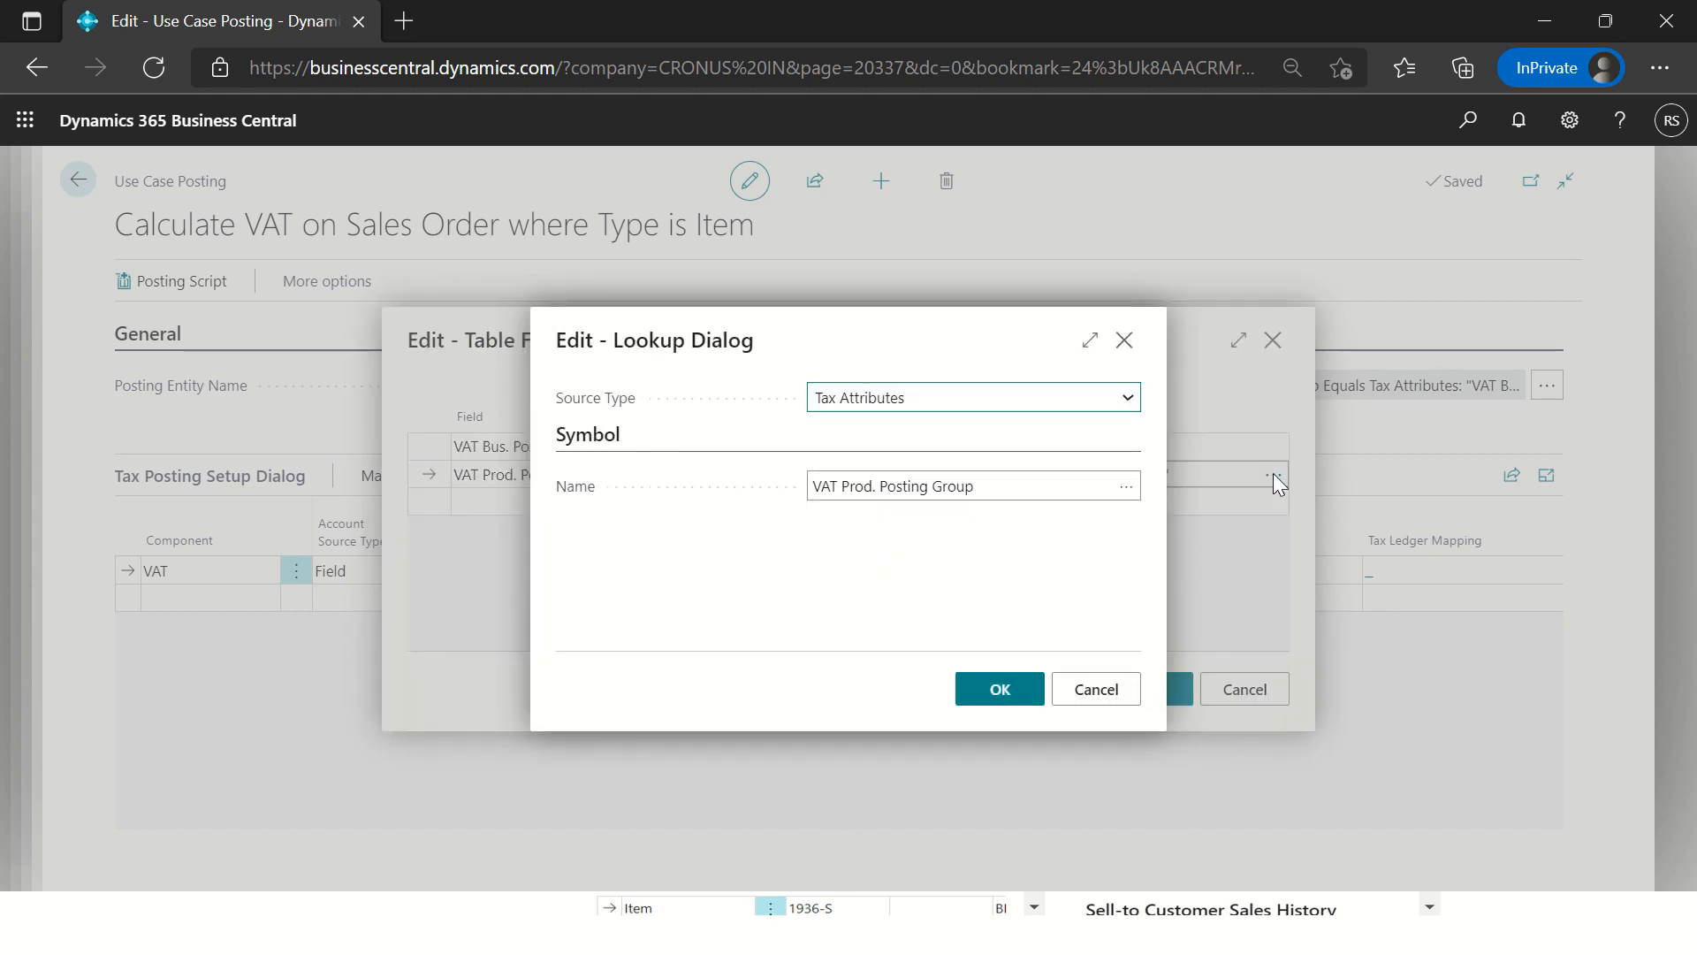
key(Tab)
key(shift+Tab)
text(cu)
key(Tab)
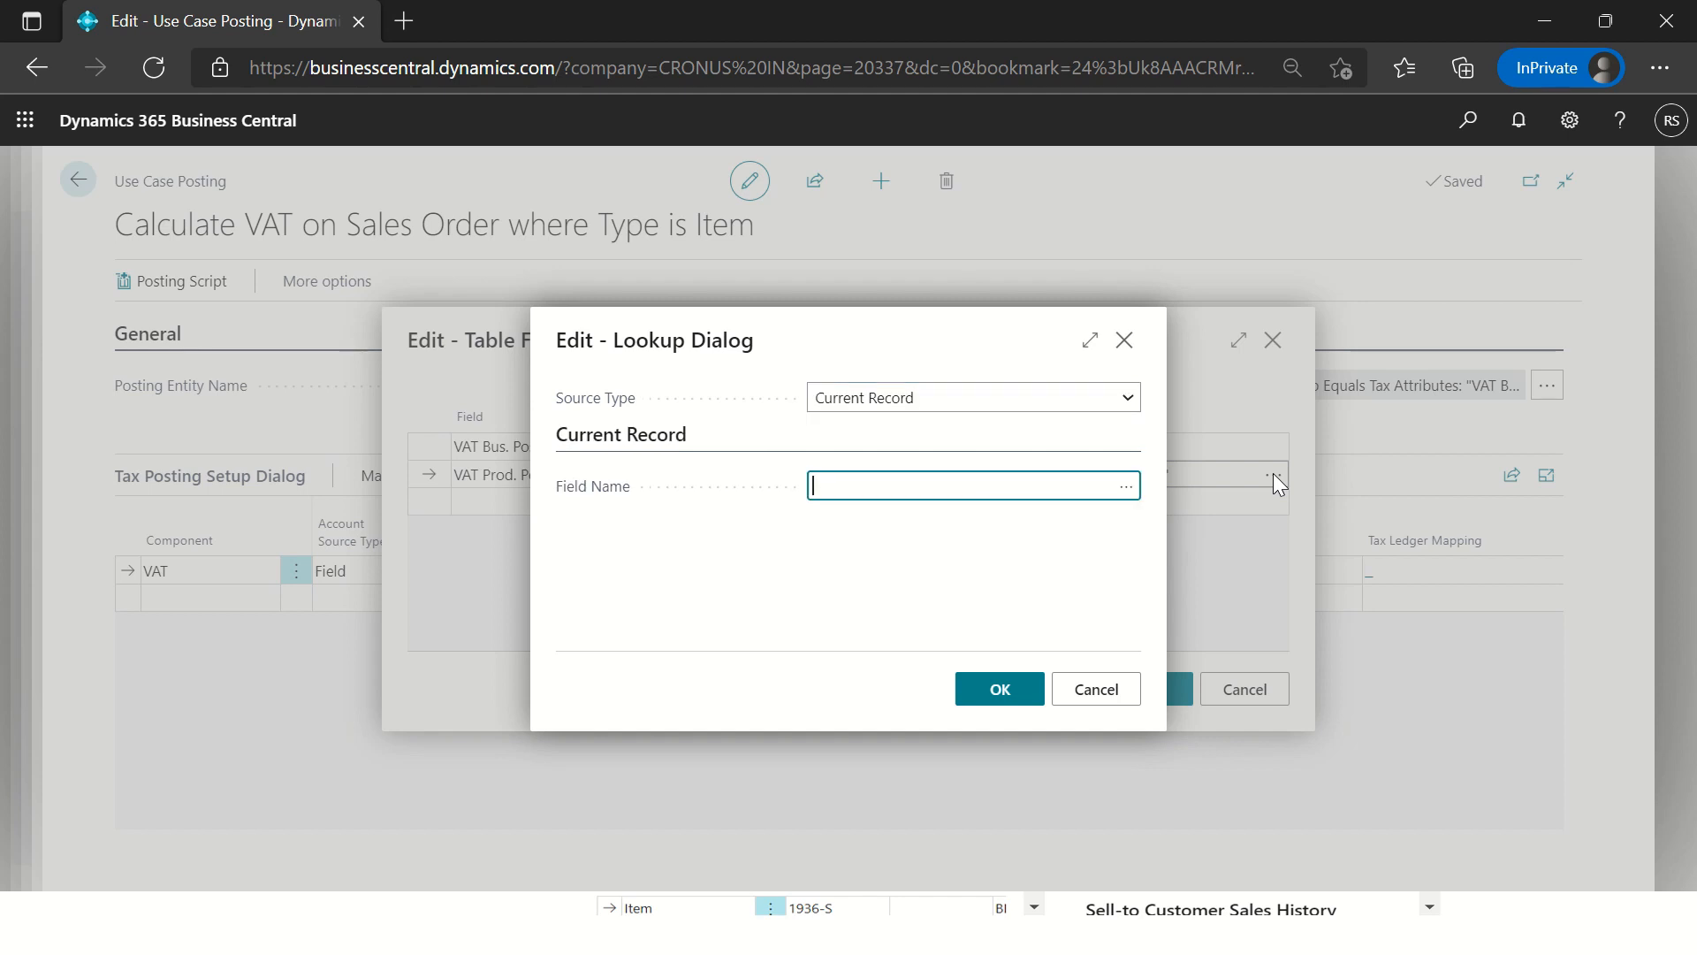
text(vat pro)
key(Tab)
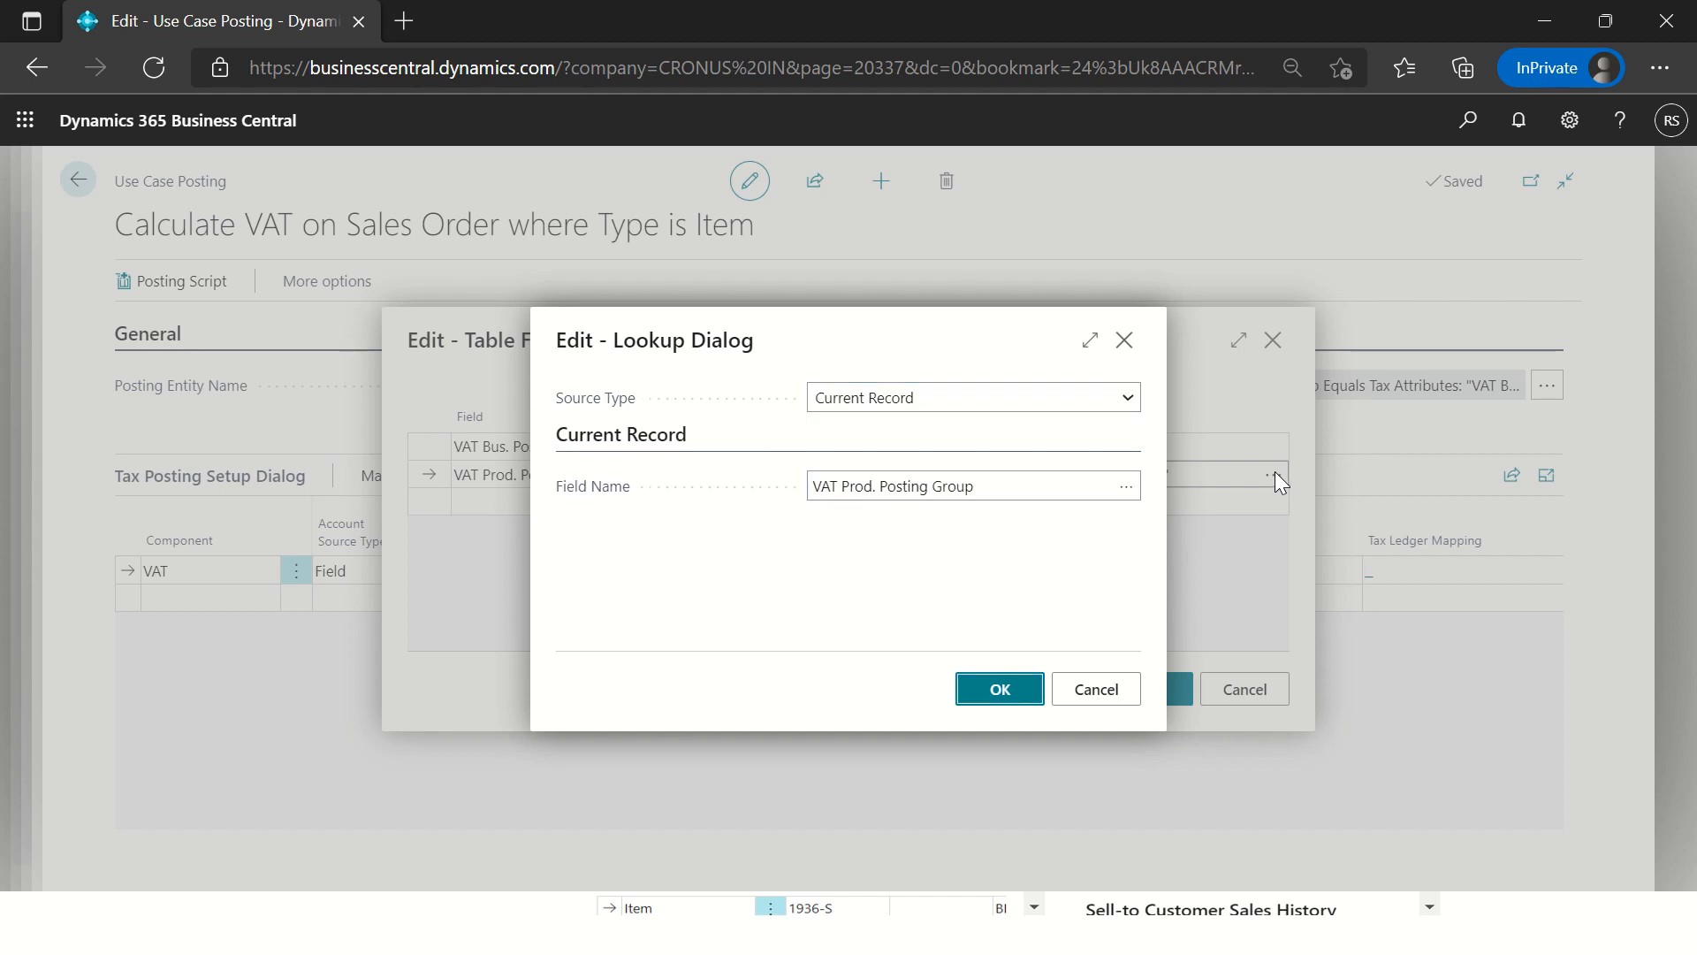
click(1007, 694)
click(1148, 688)
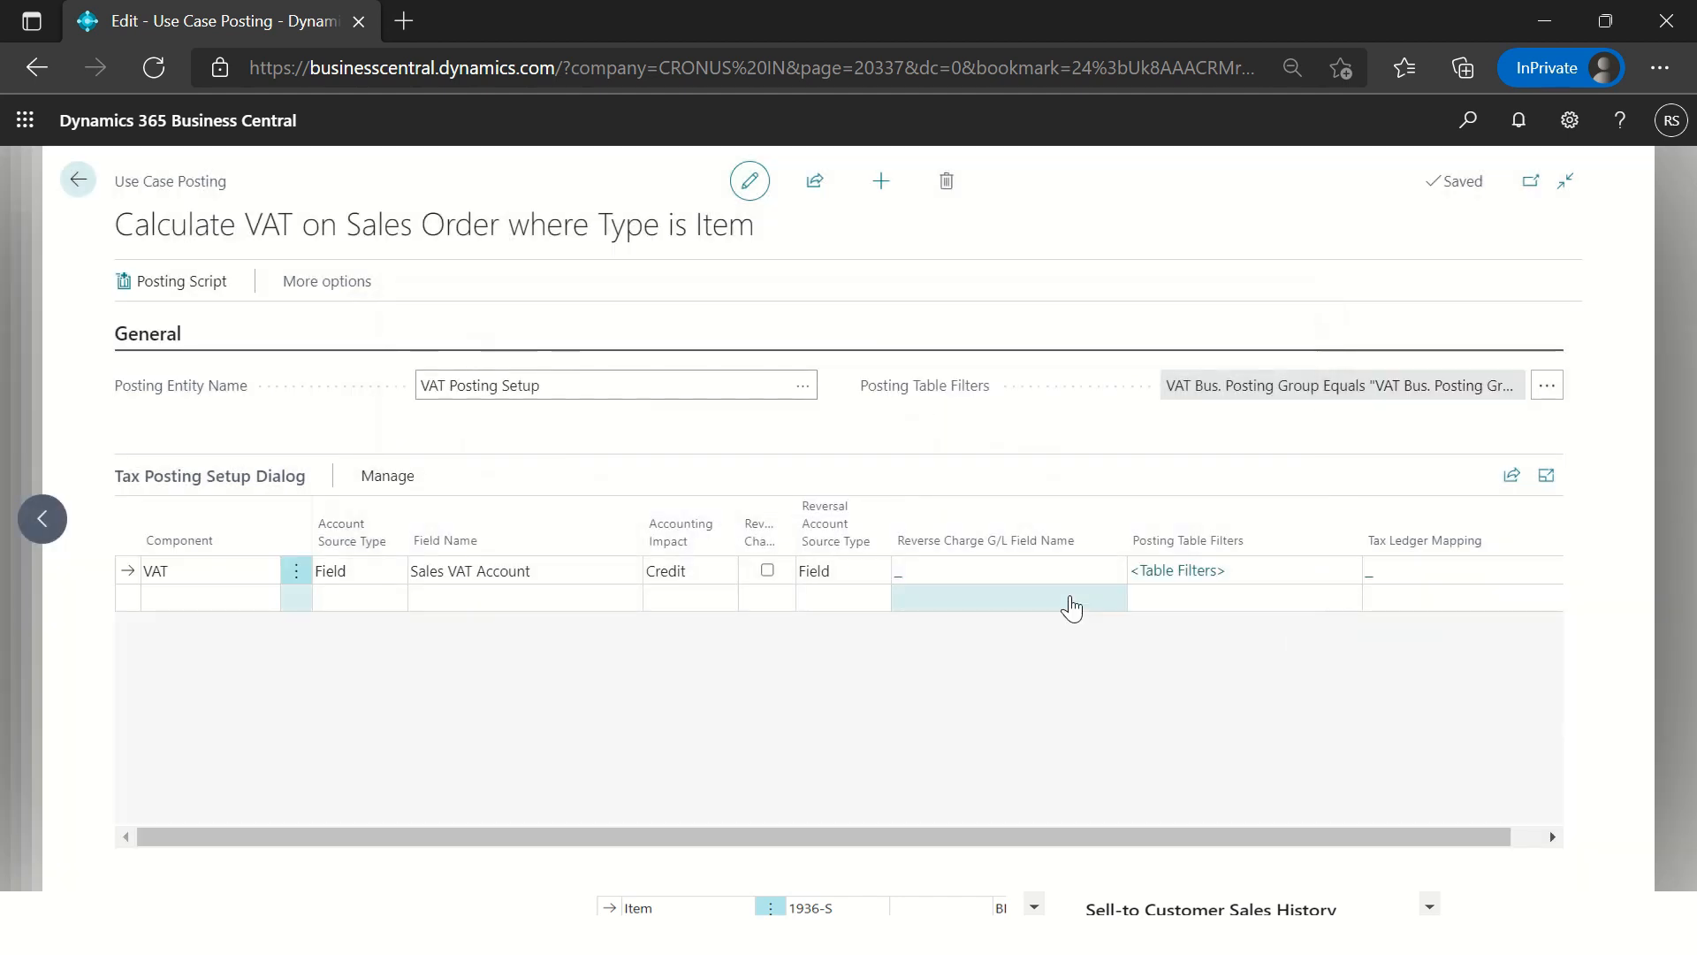
Step: Set the use case's status to Released, enable it and return to the sales order
key(Escape)
click(1189, 389)
click(1189, 435)
click(1173, 428)
click(678, 417)
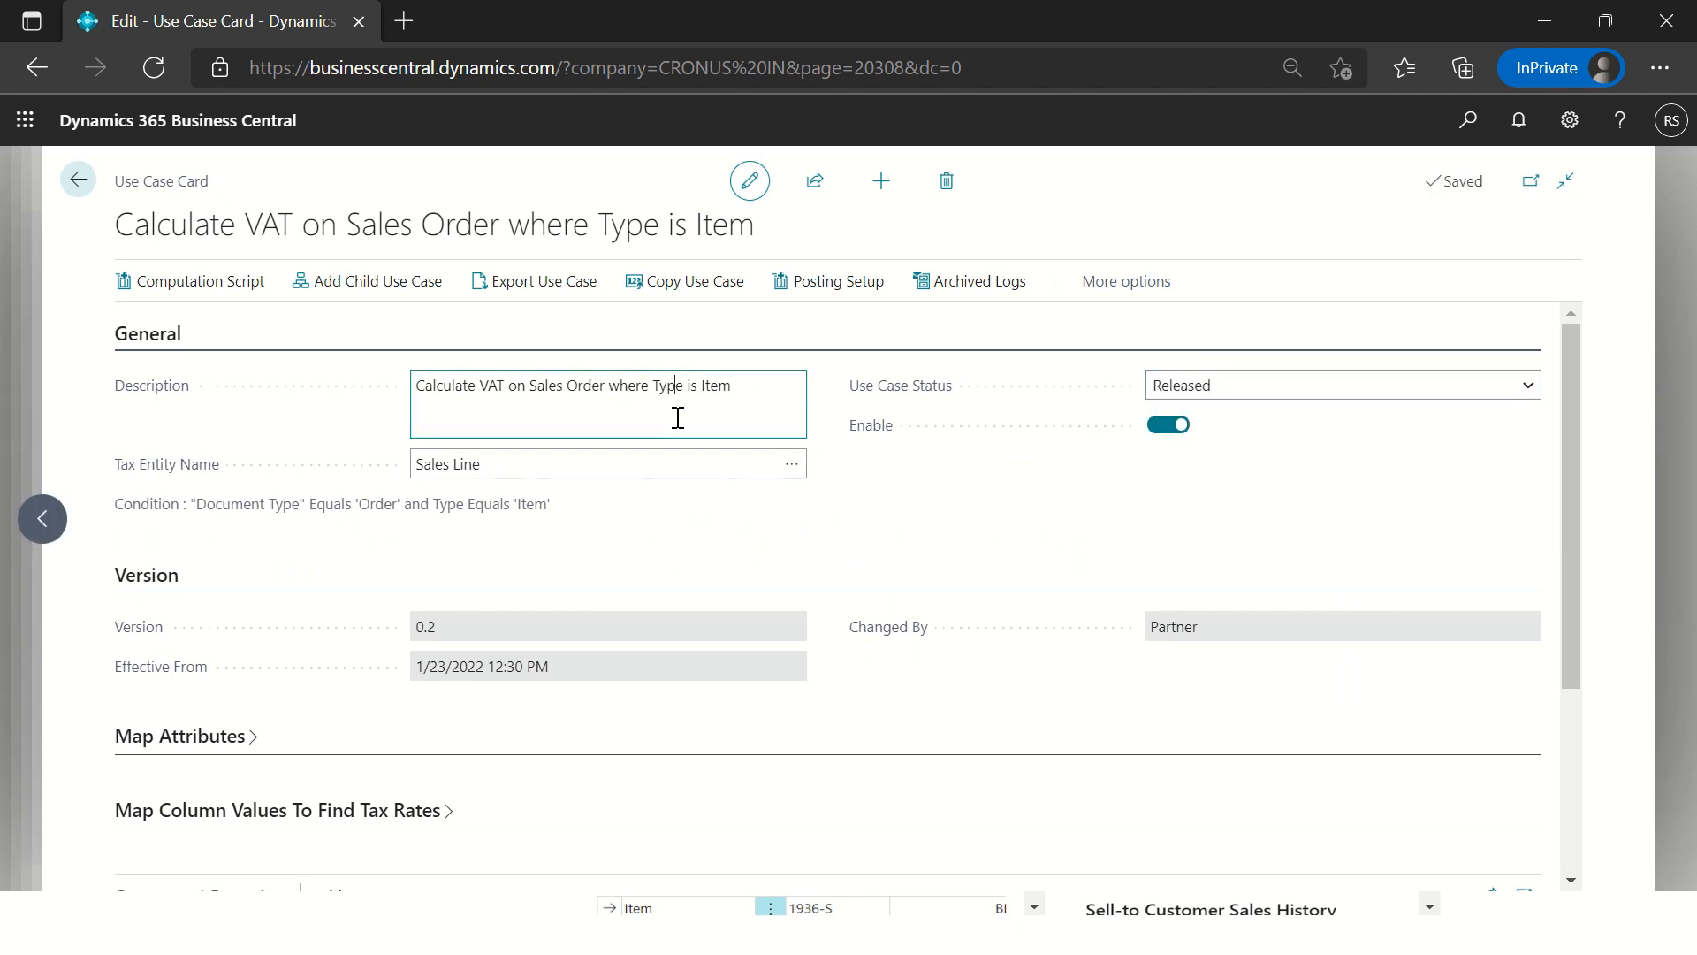
key(Escape)
key(Escape)
key(Escape)
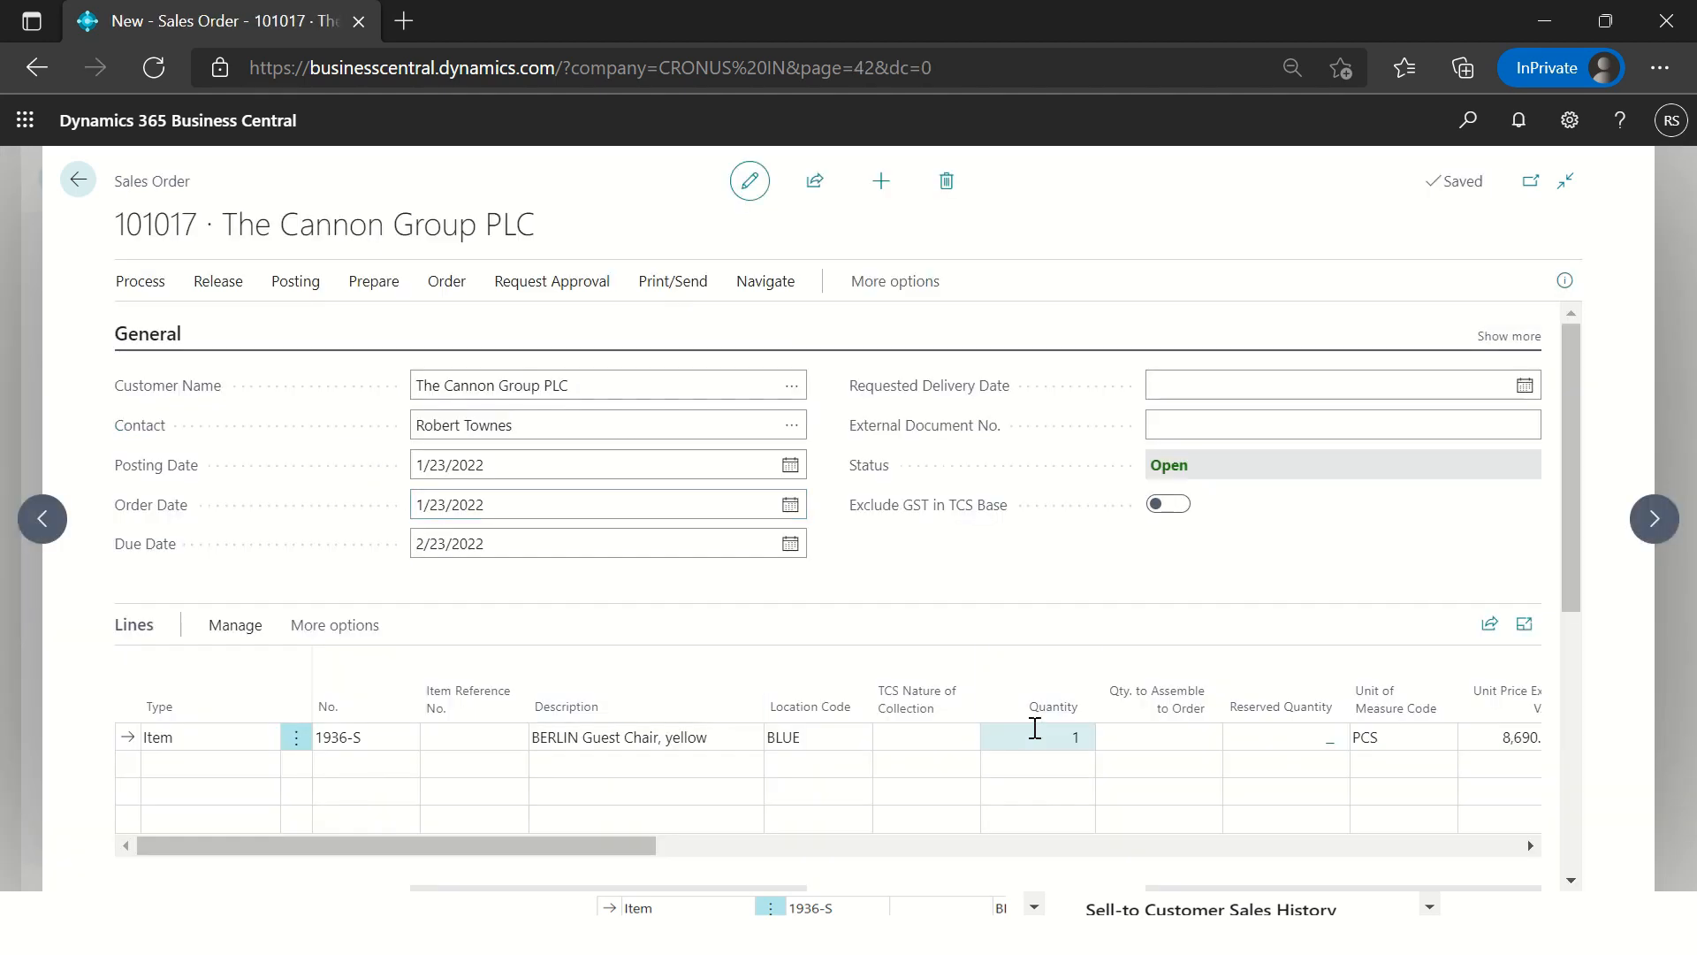
Step: Show the order's details pane and recalculate the item line's tax by changing the quantity to 2 and back to 1
click(1562, 282)
click(973, 736)
text(2)
key(Tab)
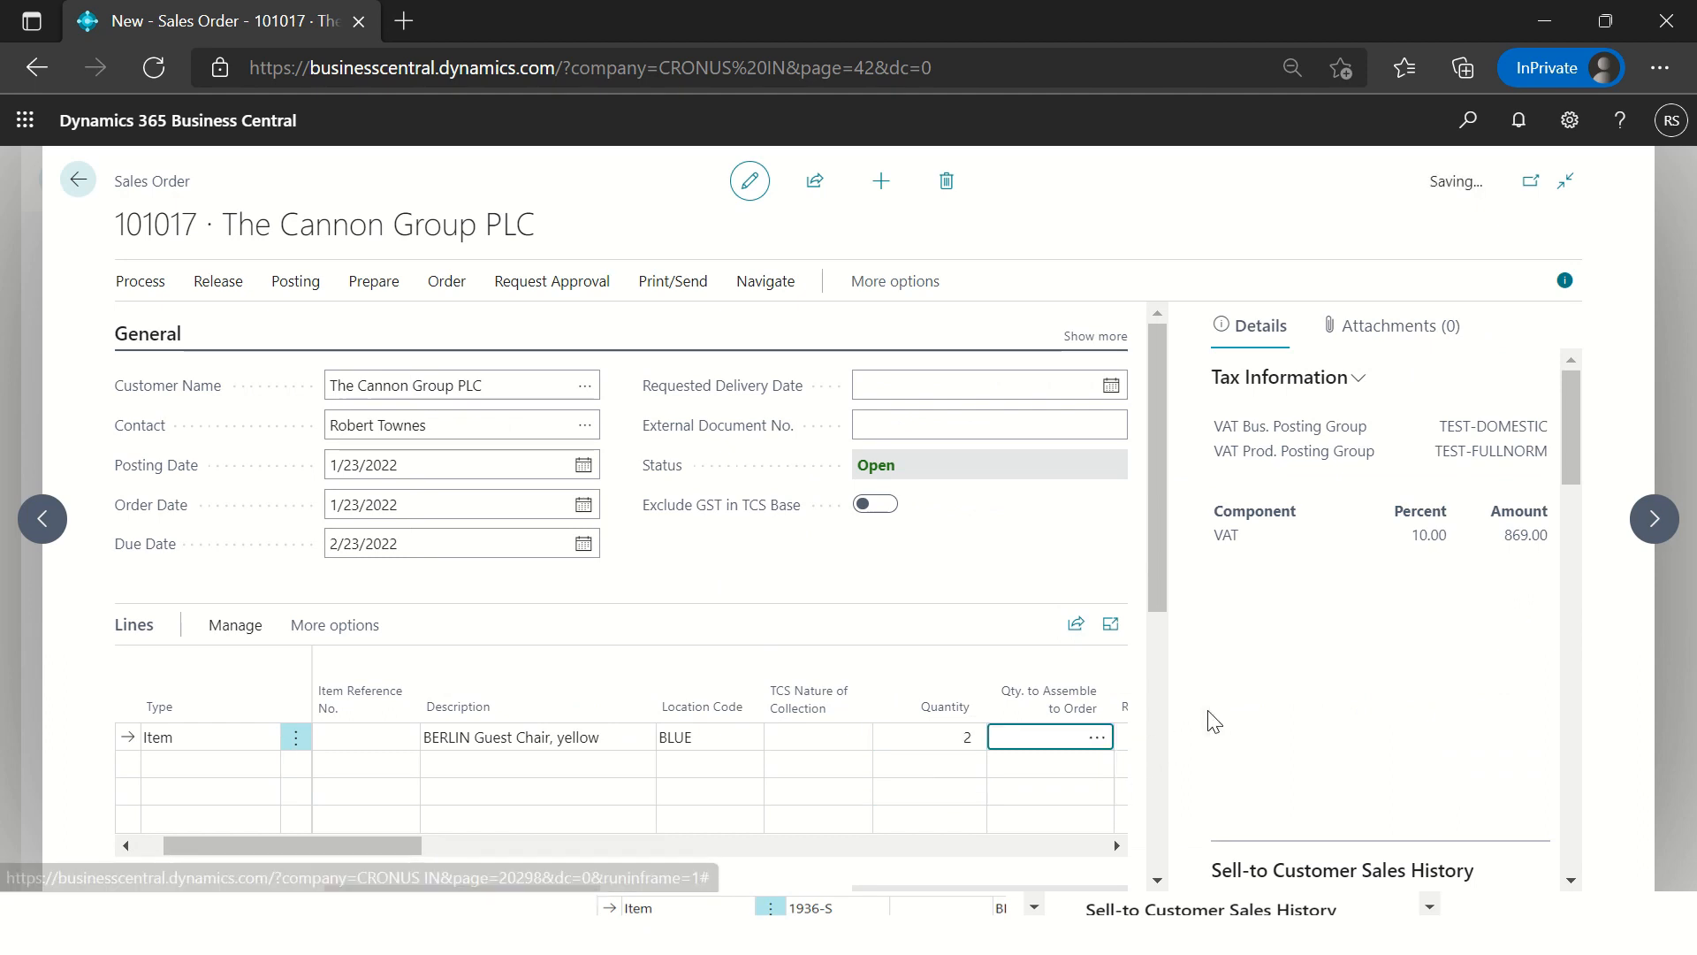
key(shift+Tab)
text(1)
key(Tab)
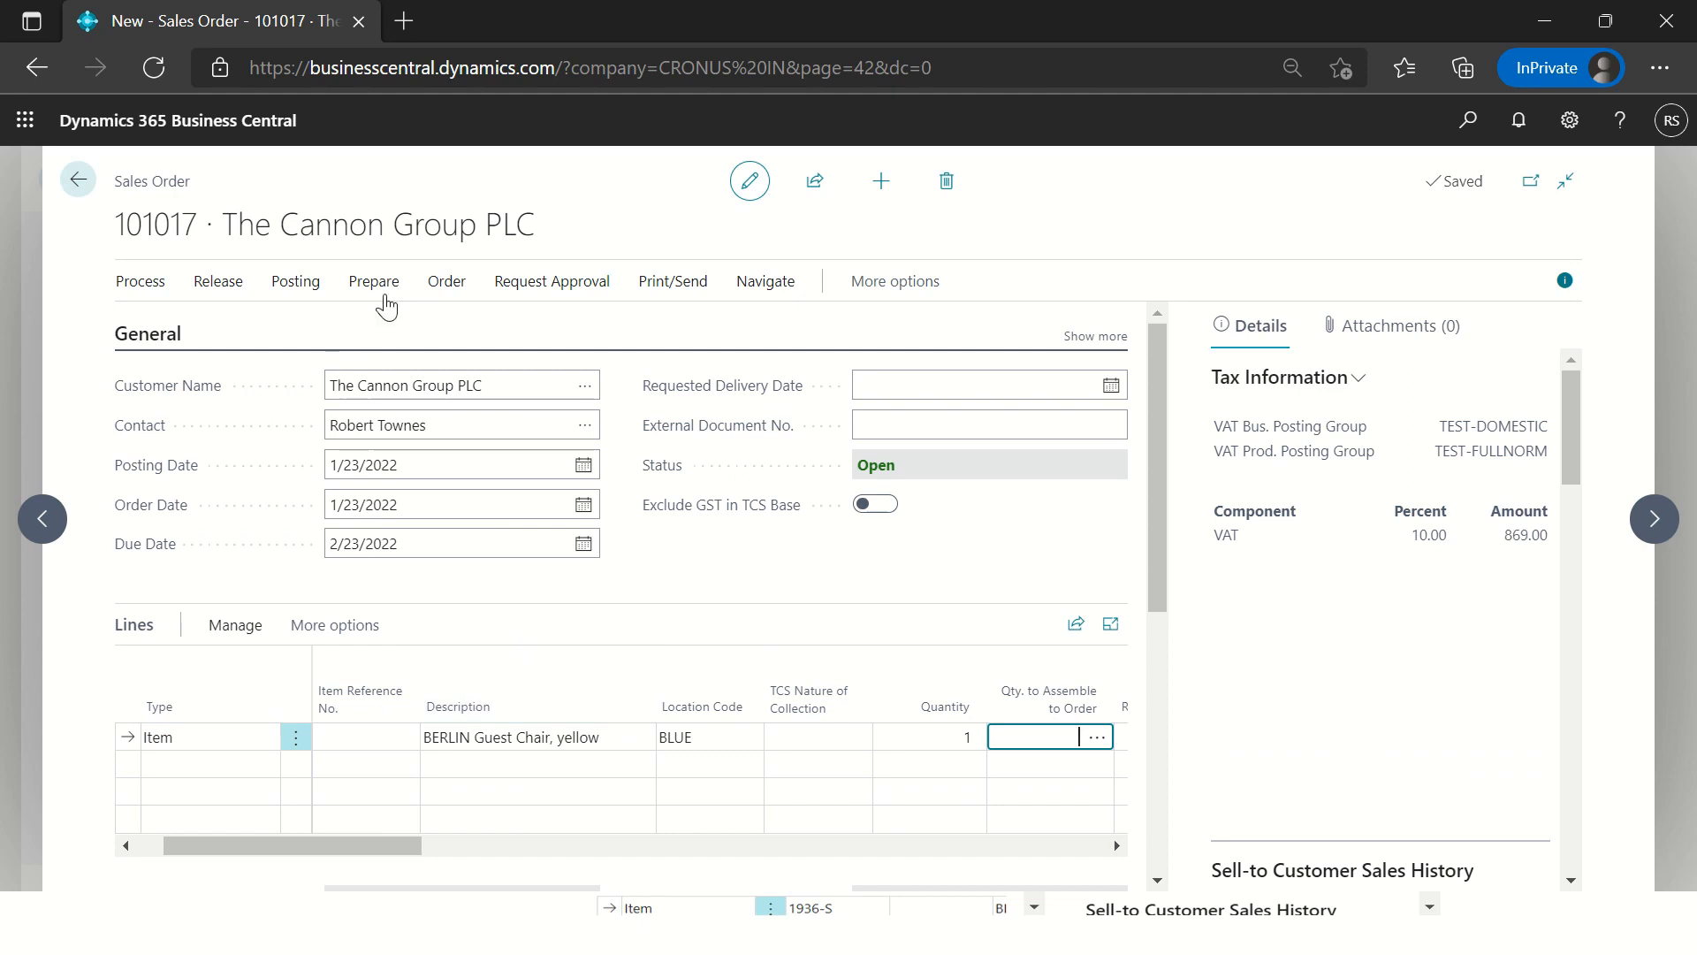
Step: Preview the sales order's posting and examine the accounts and amounts of its G/L entries in full view
click(280, 284)
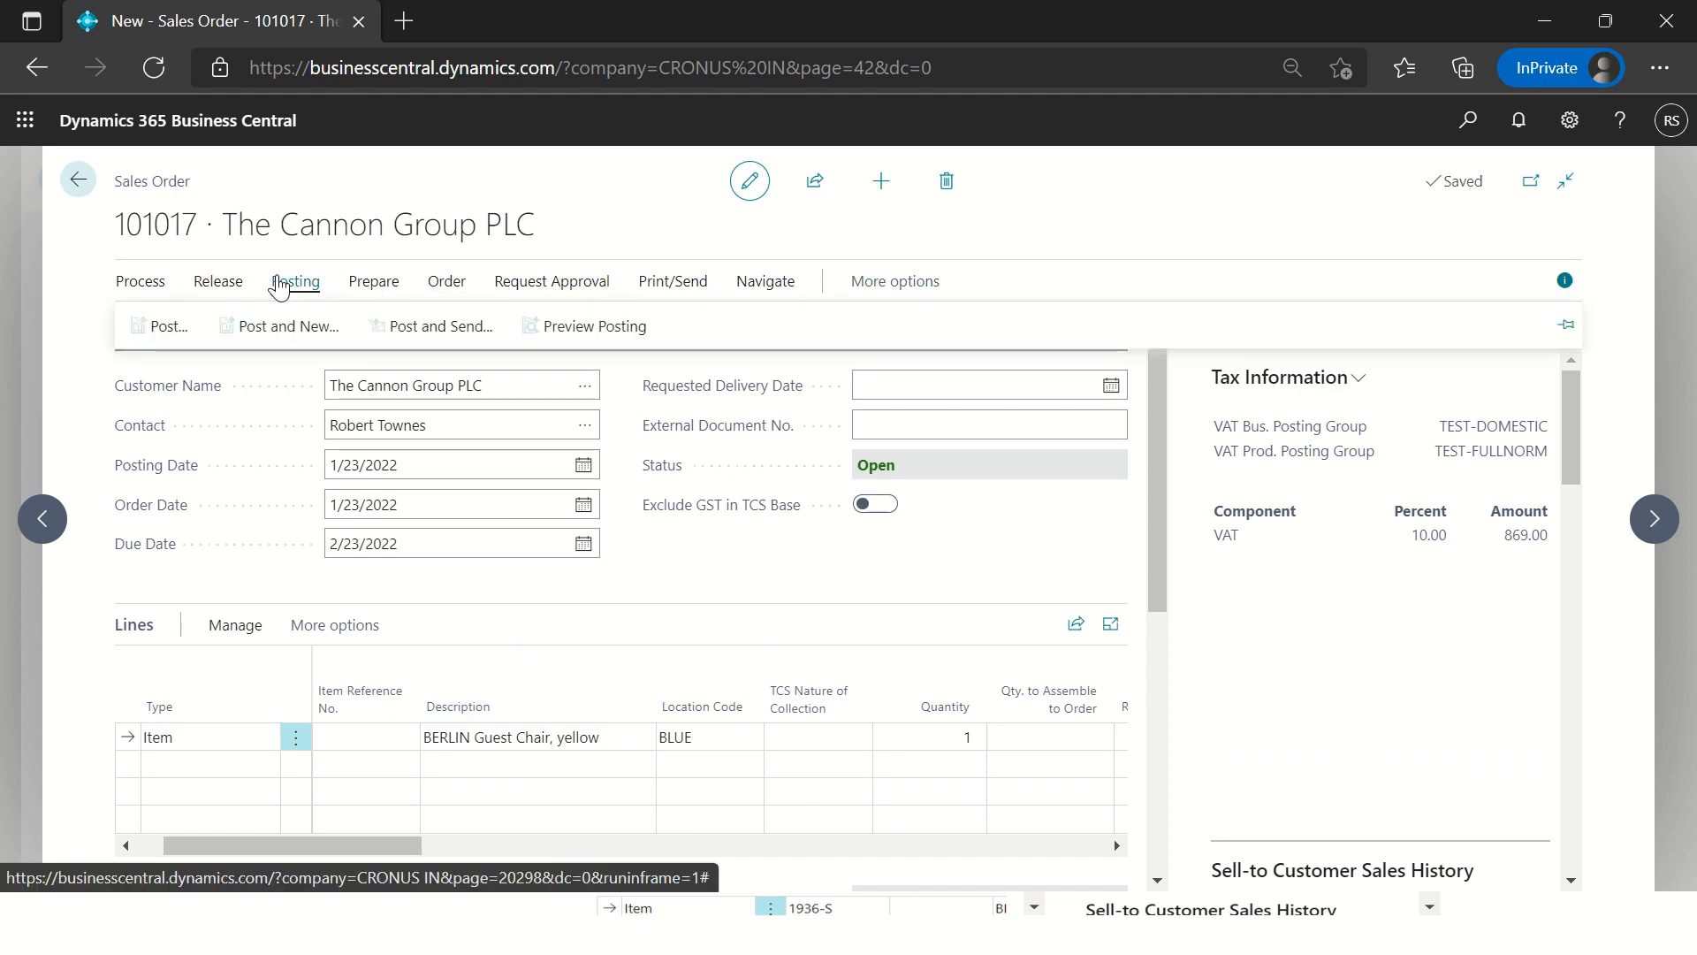
click(576, 318)
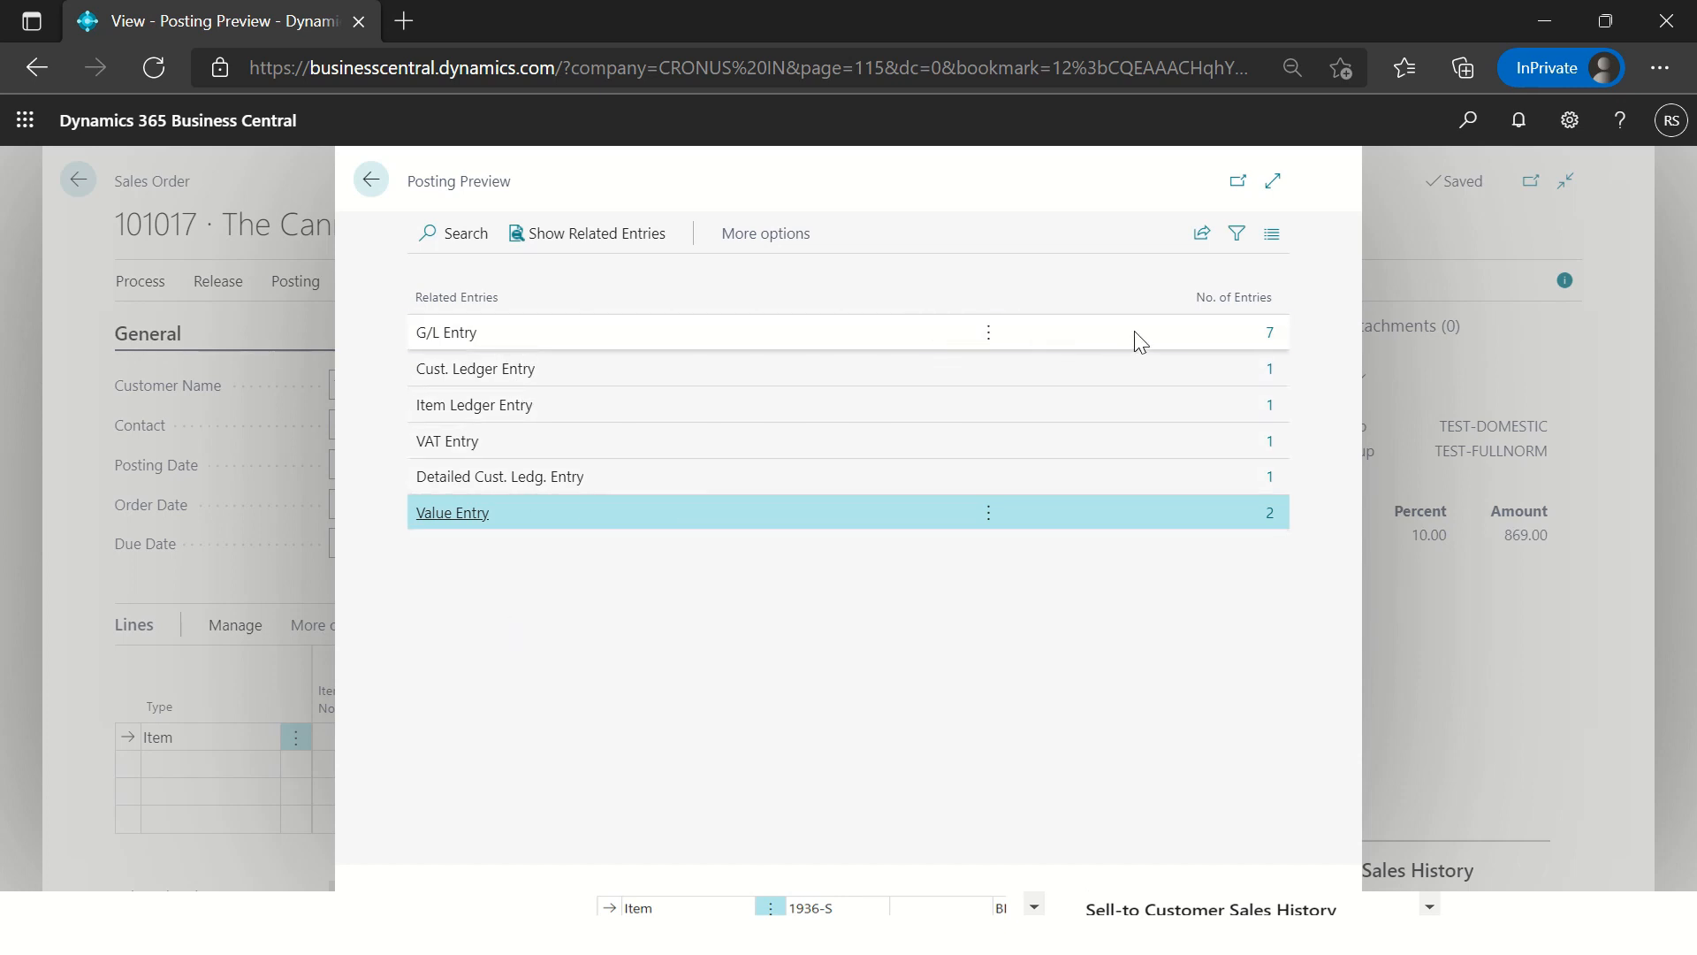
click(1270, 332)
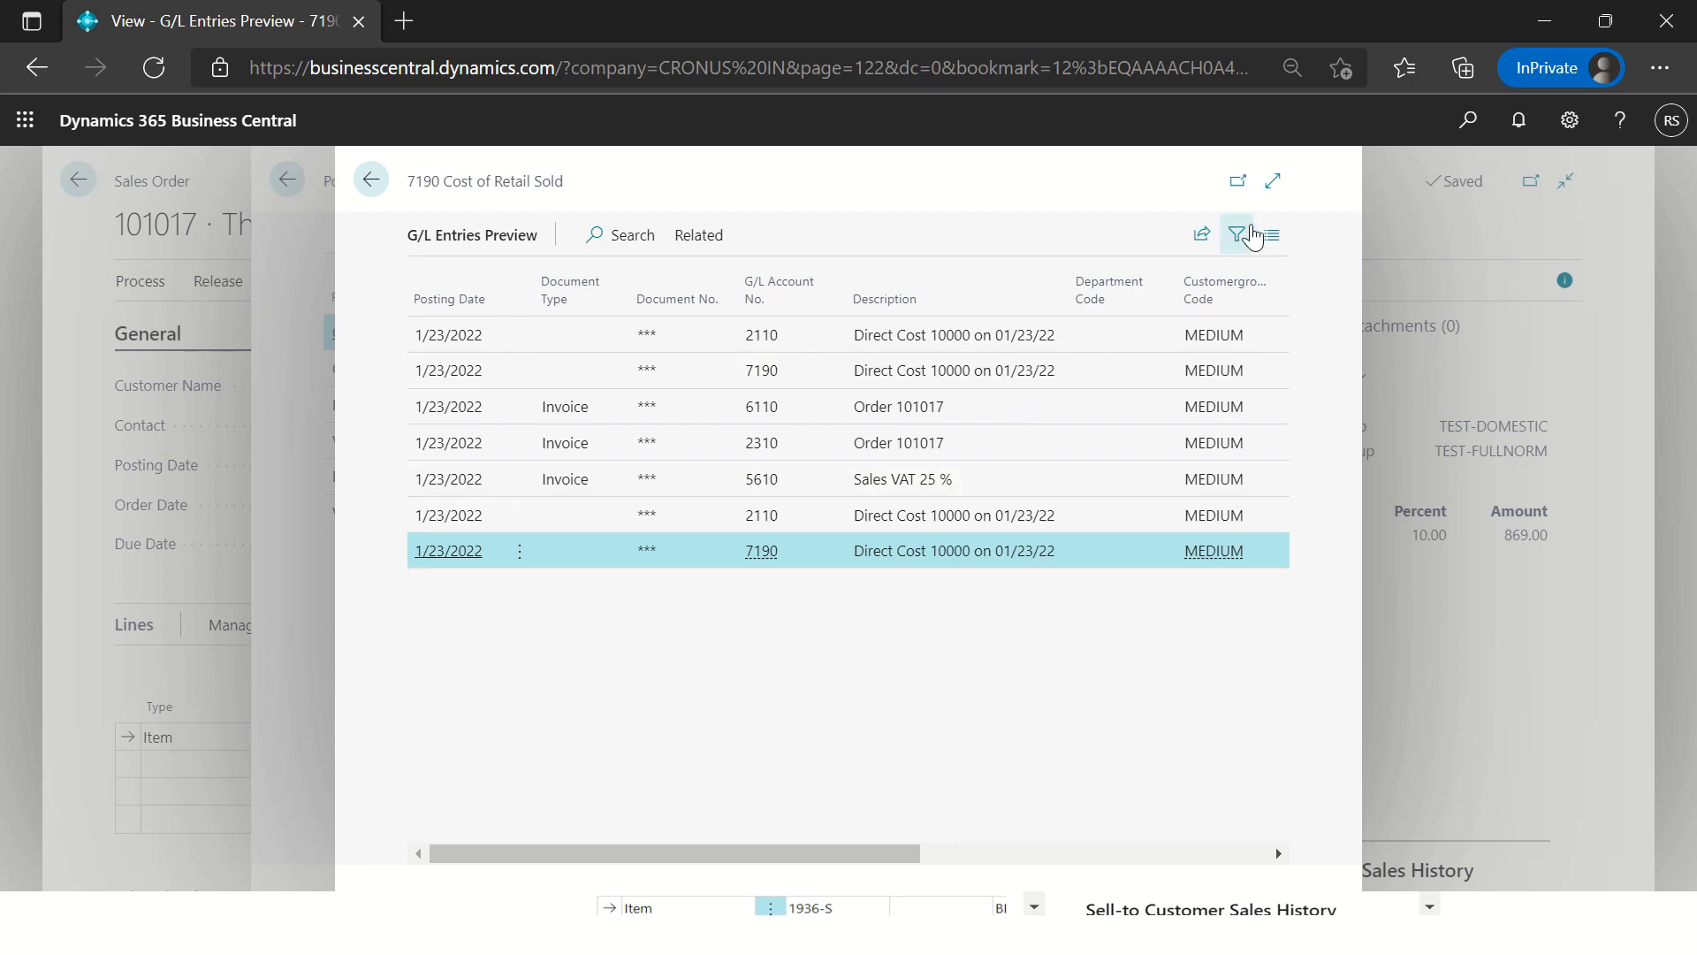
click(1273, 180)
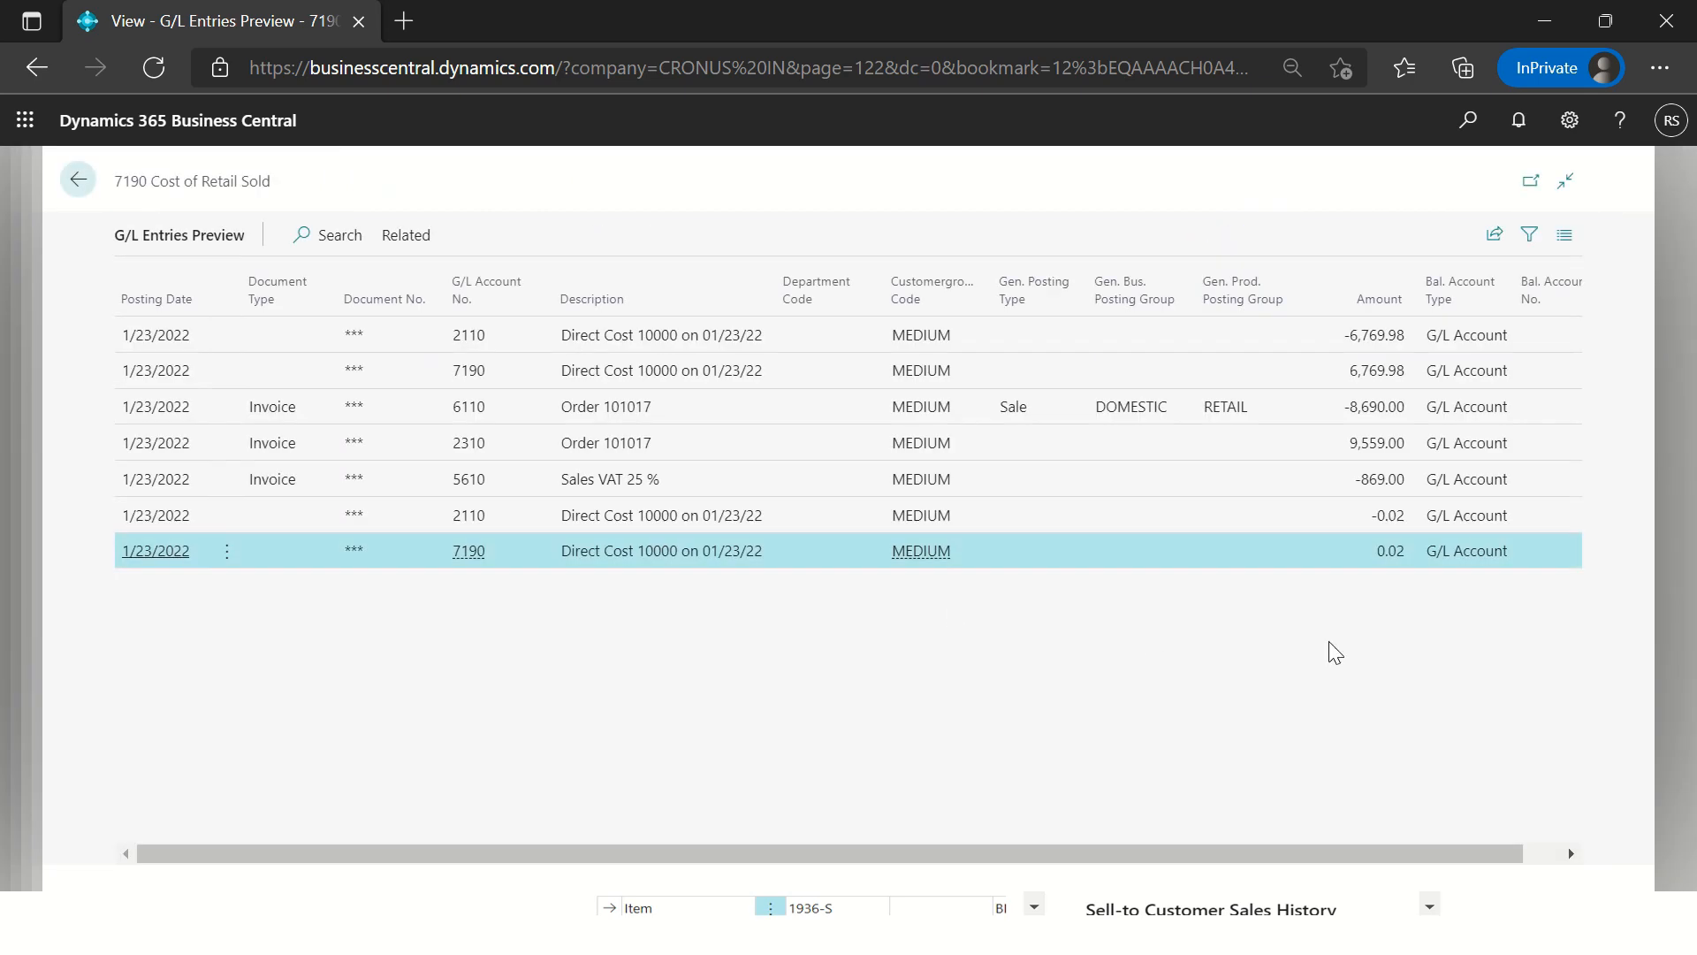
key(Escape)
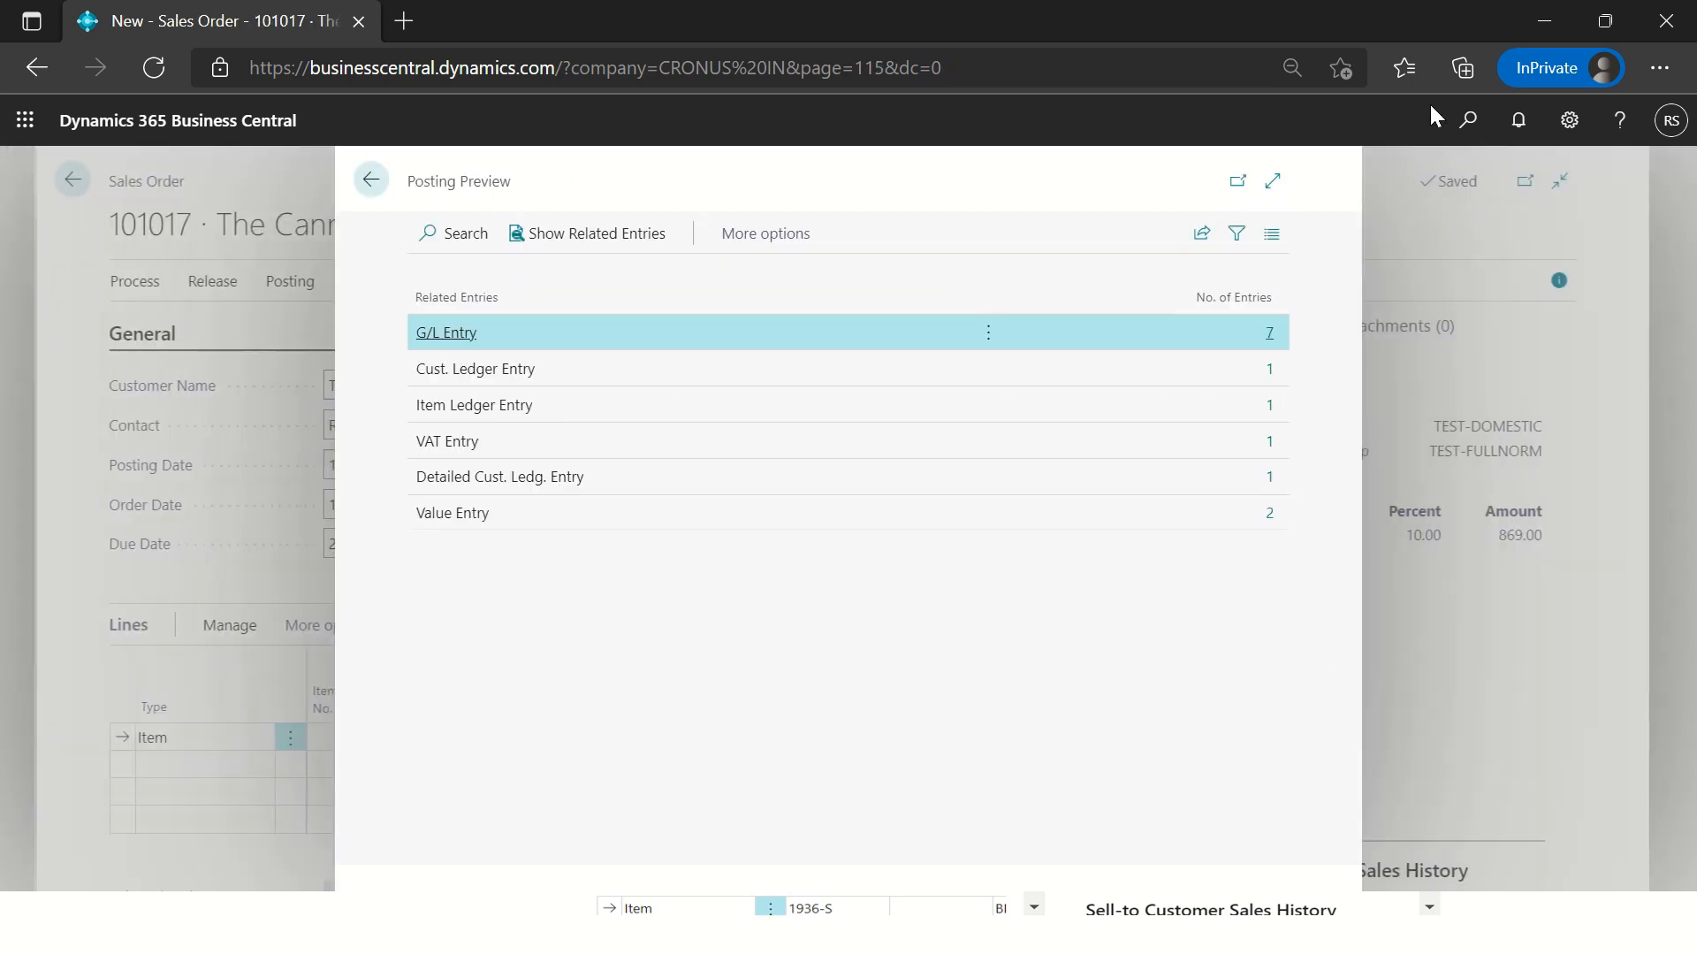
Step: In Inventory Setup, turn off Automatic Cost Posting, set Automatic Cost Adjustment to Never and return to the sales order
click(1467, 122)
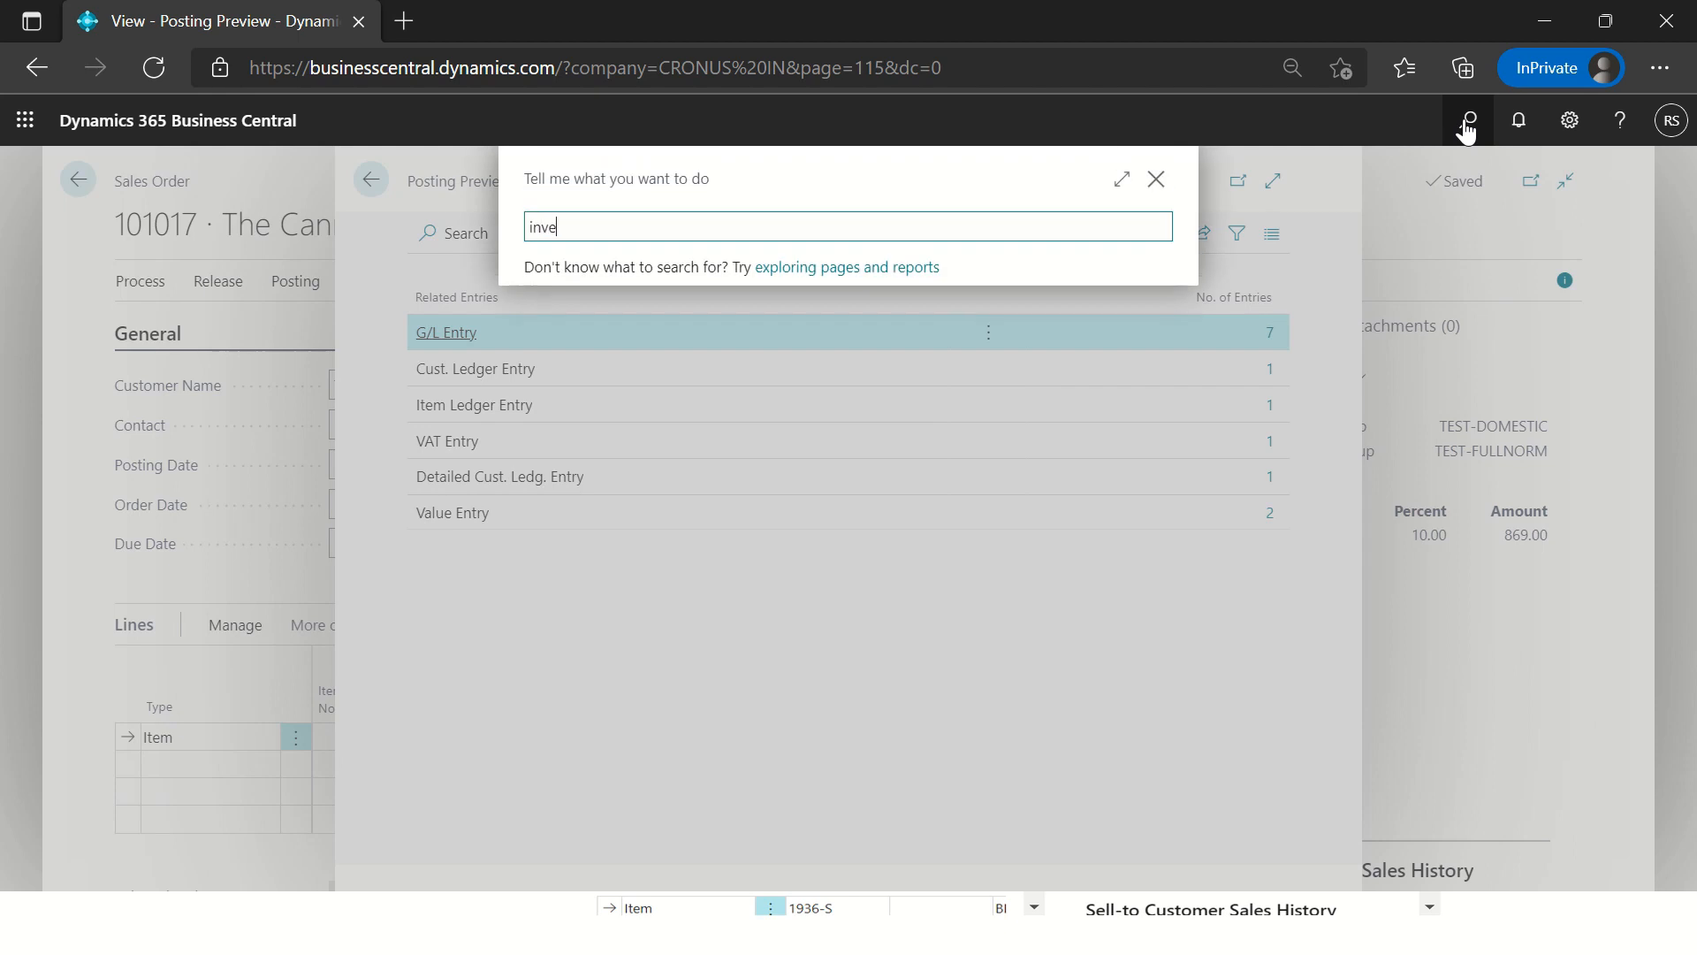
key(Down)
key(Return)
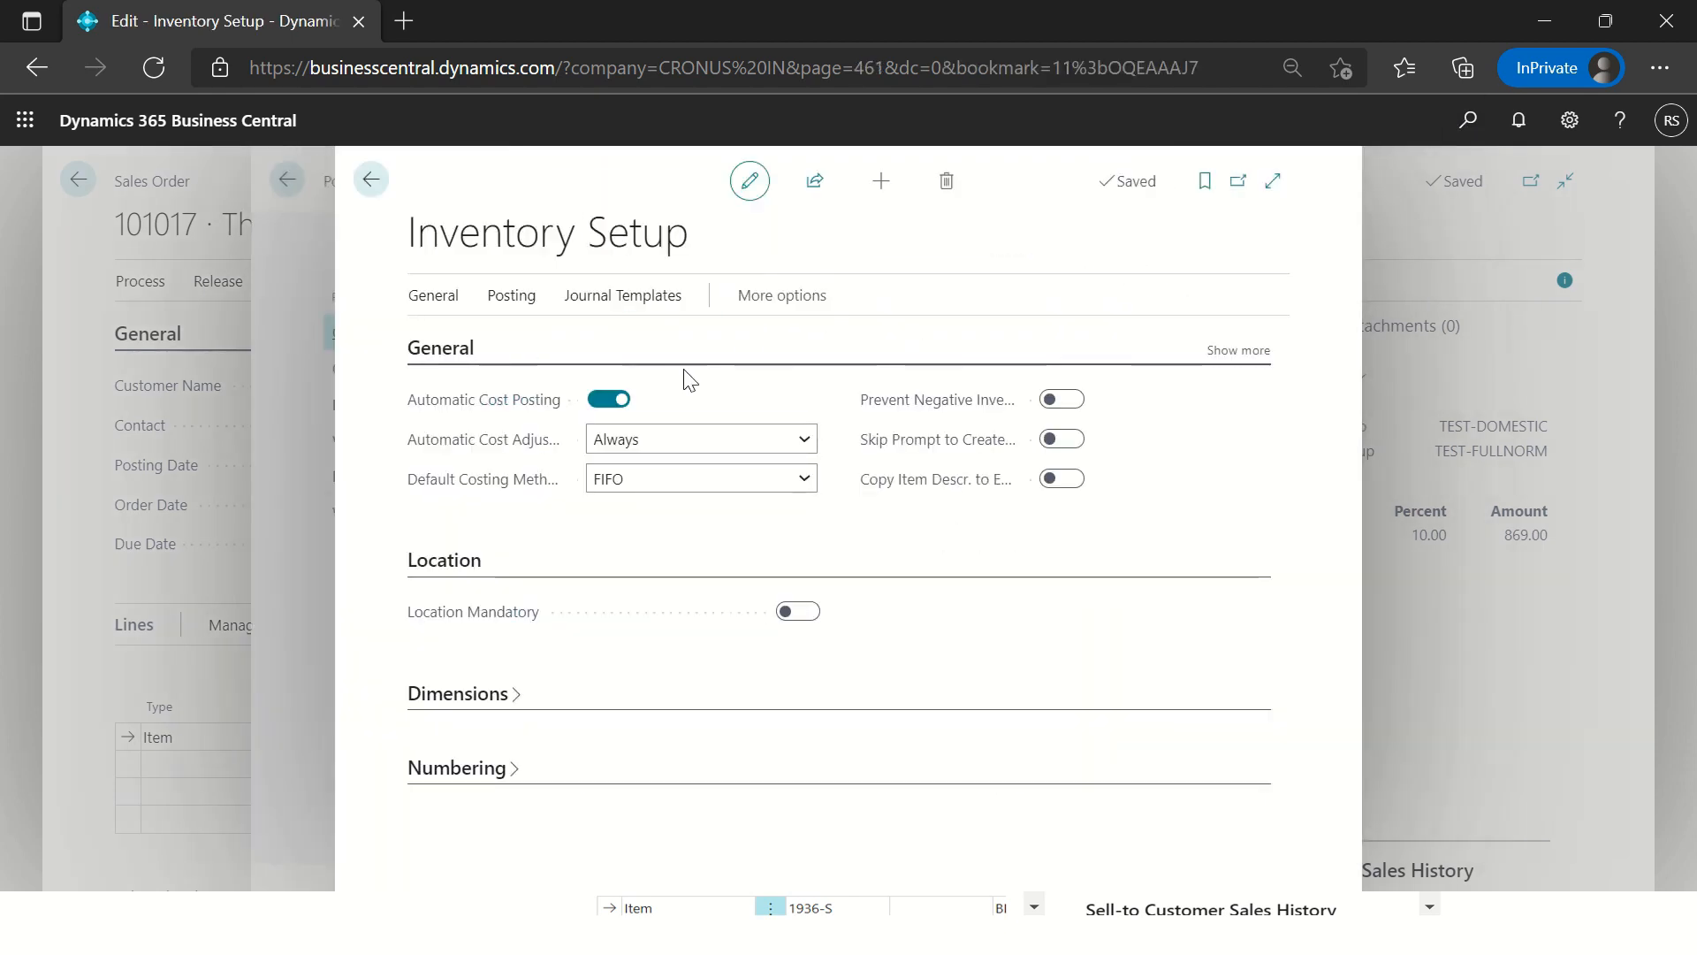
click(609, 398)
click(673, 457)
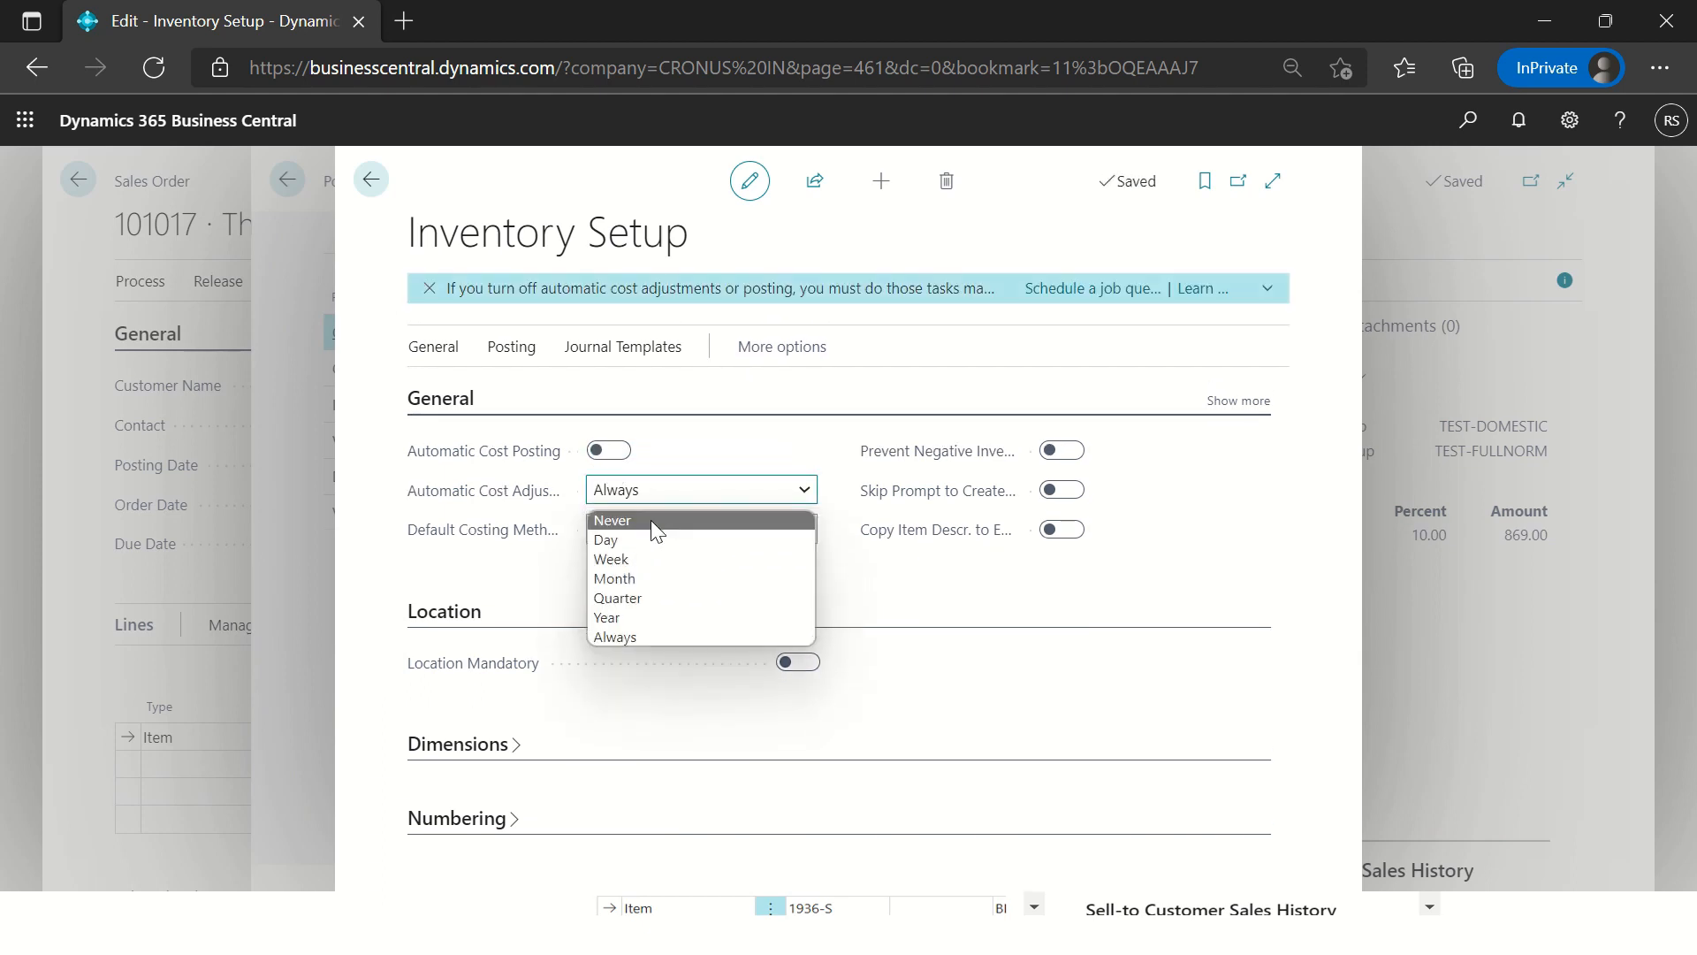
click(651, 520)
click(372, 184)
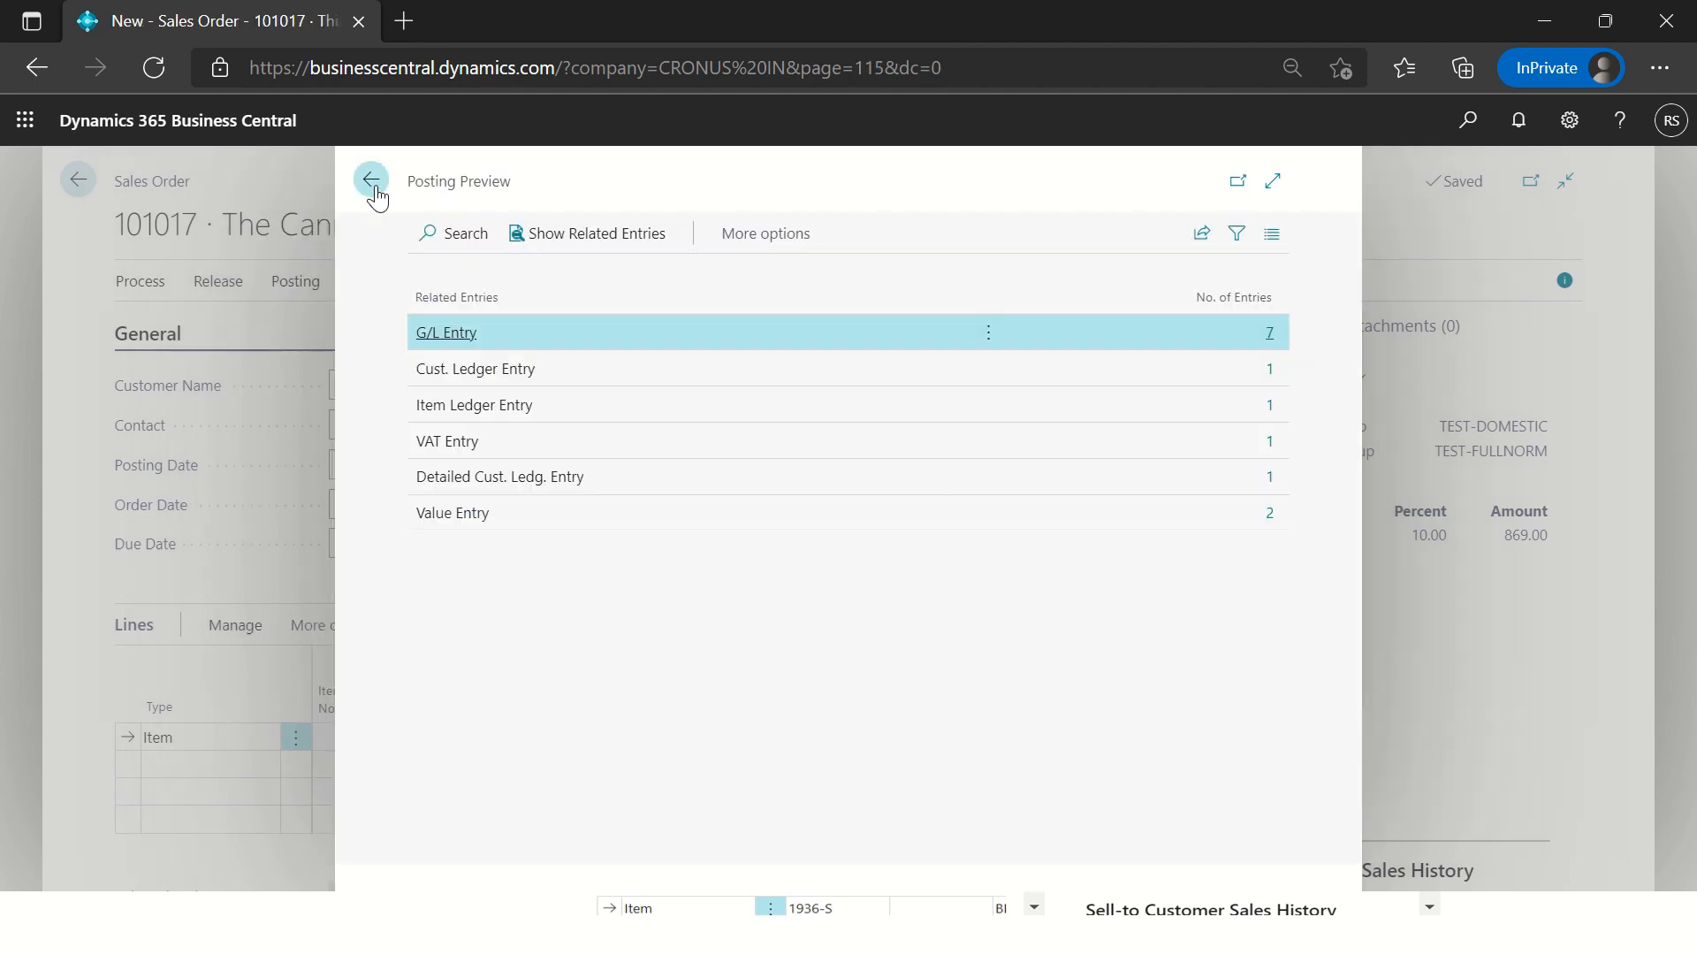
click(372, 183)
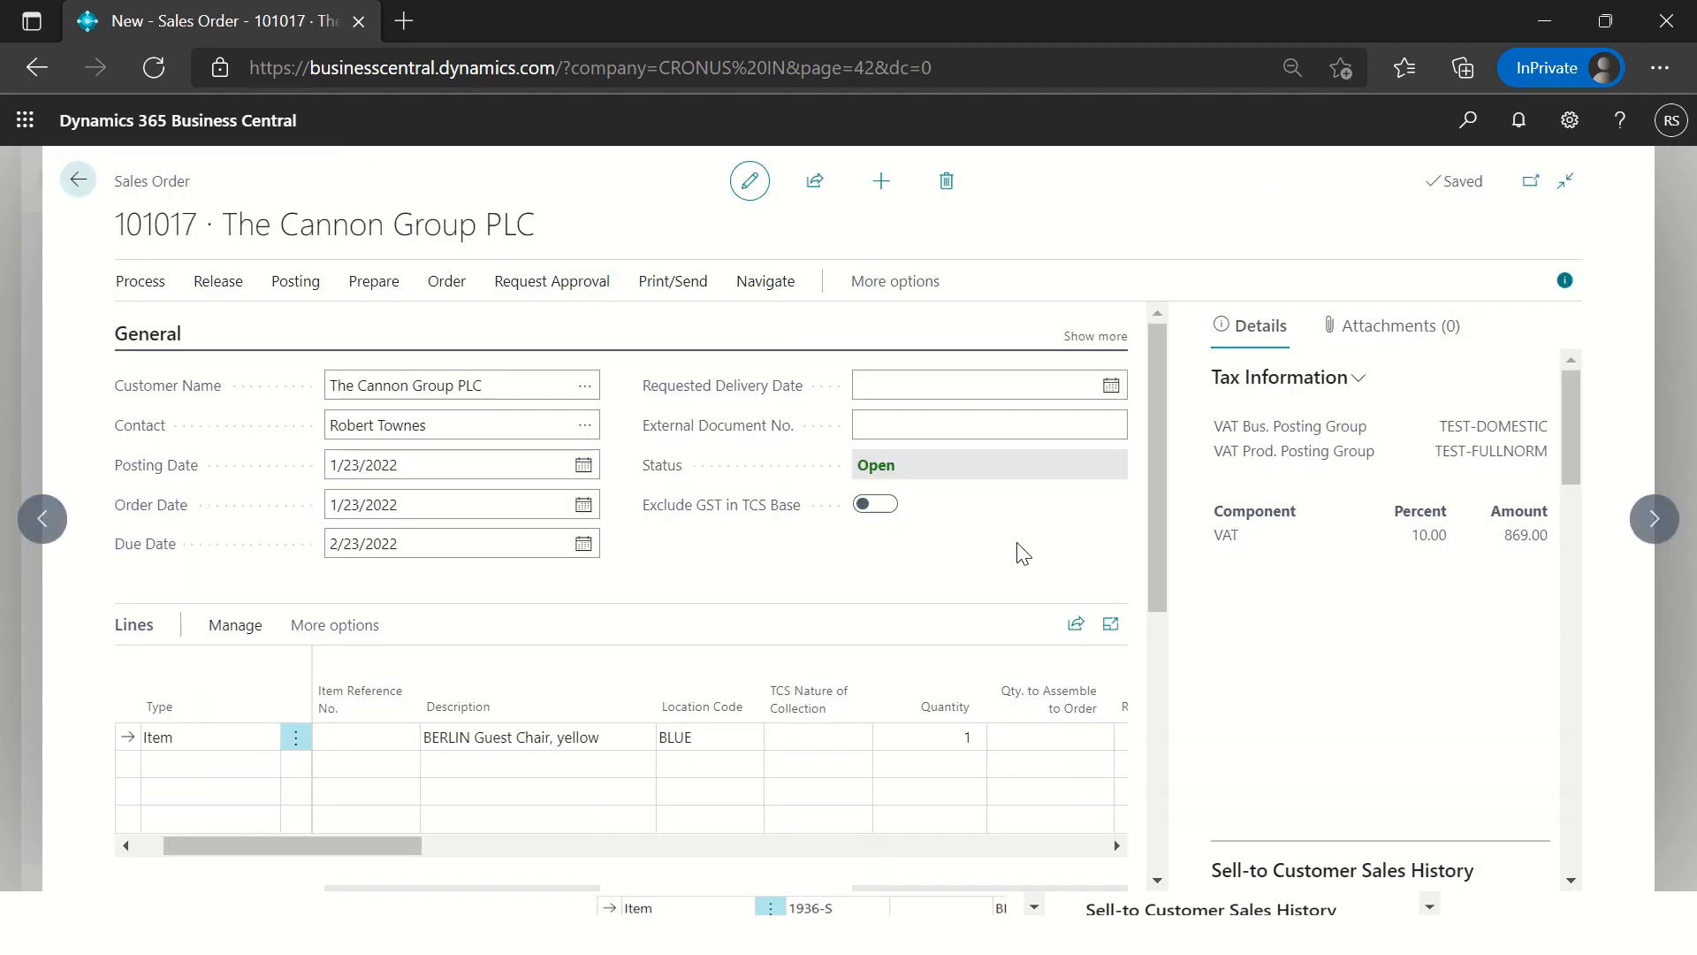
Step: Preview the sales order's posting again and open the list of G/L entries
click(897, 413)
click(382, 294)
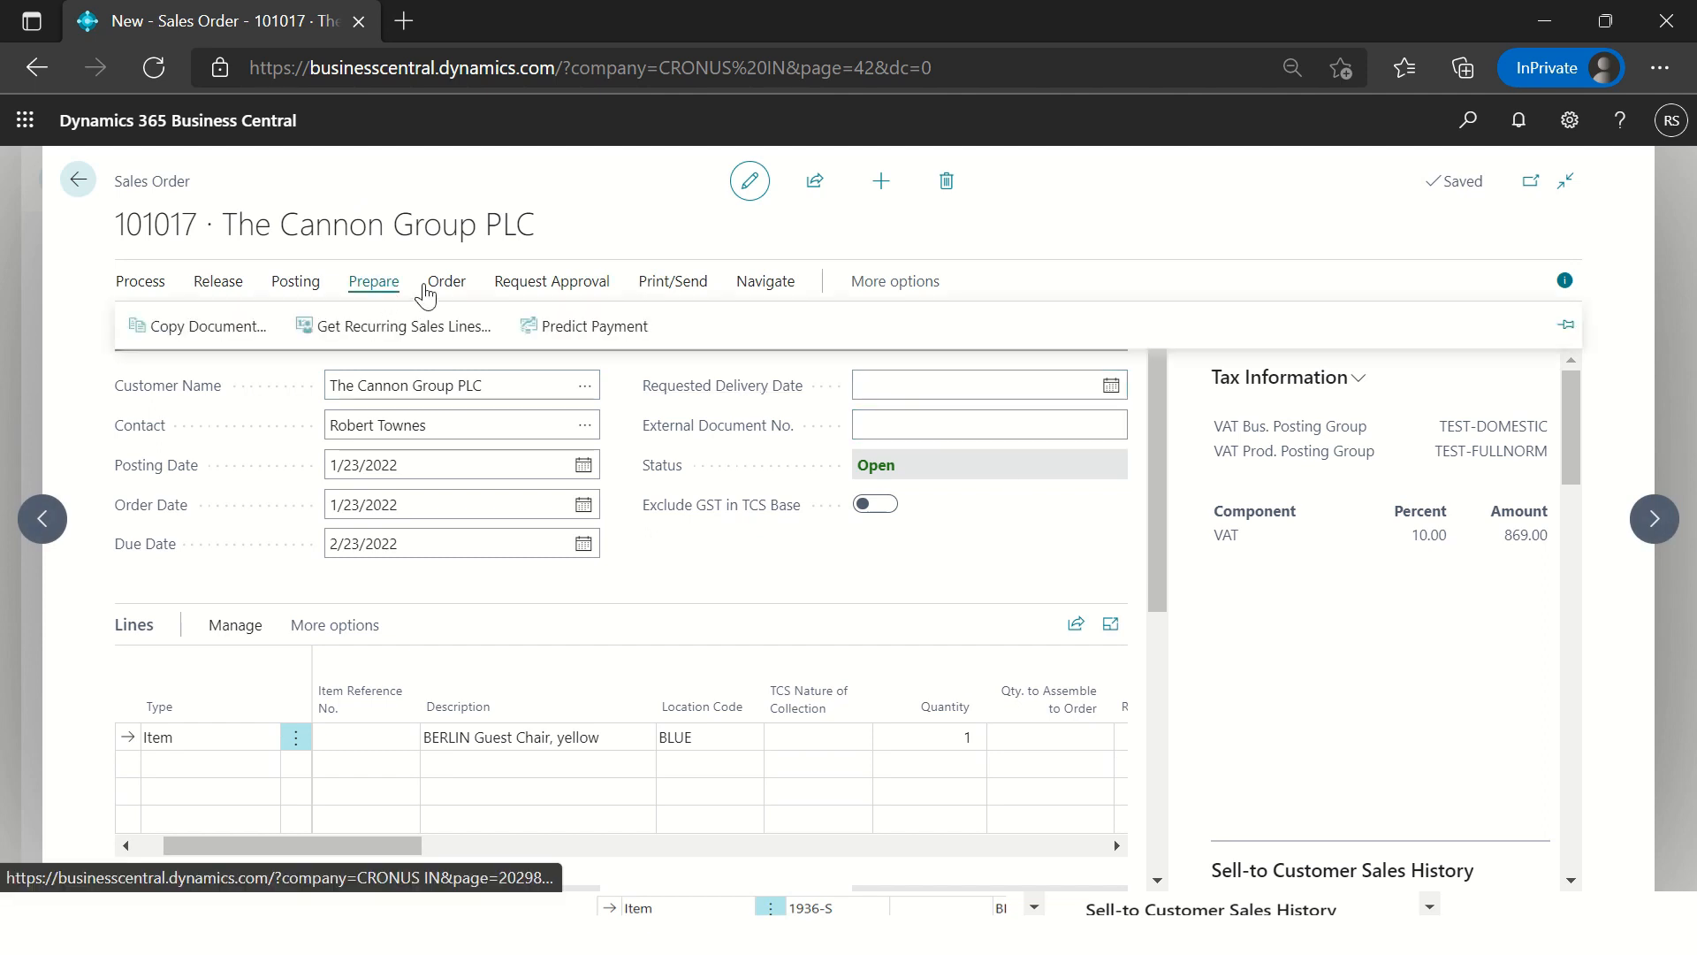
mouse_move(305, 292)
click(571, 334)
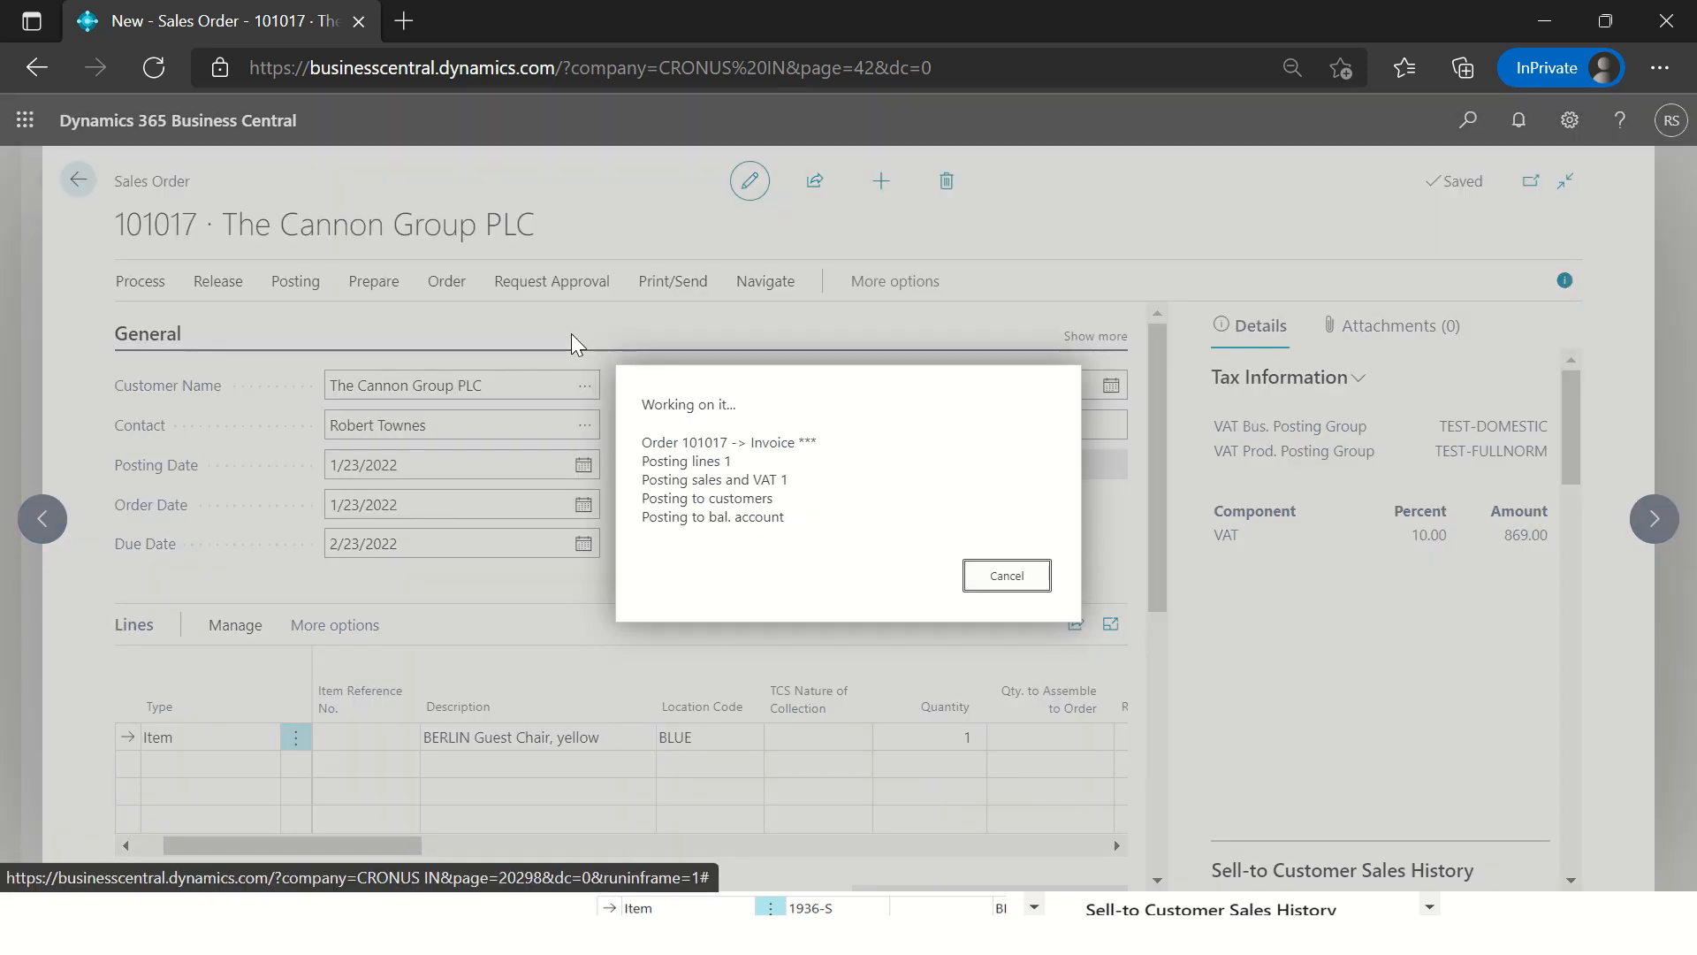
click(1270, 333)
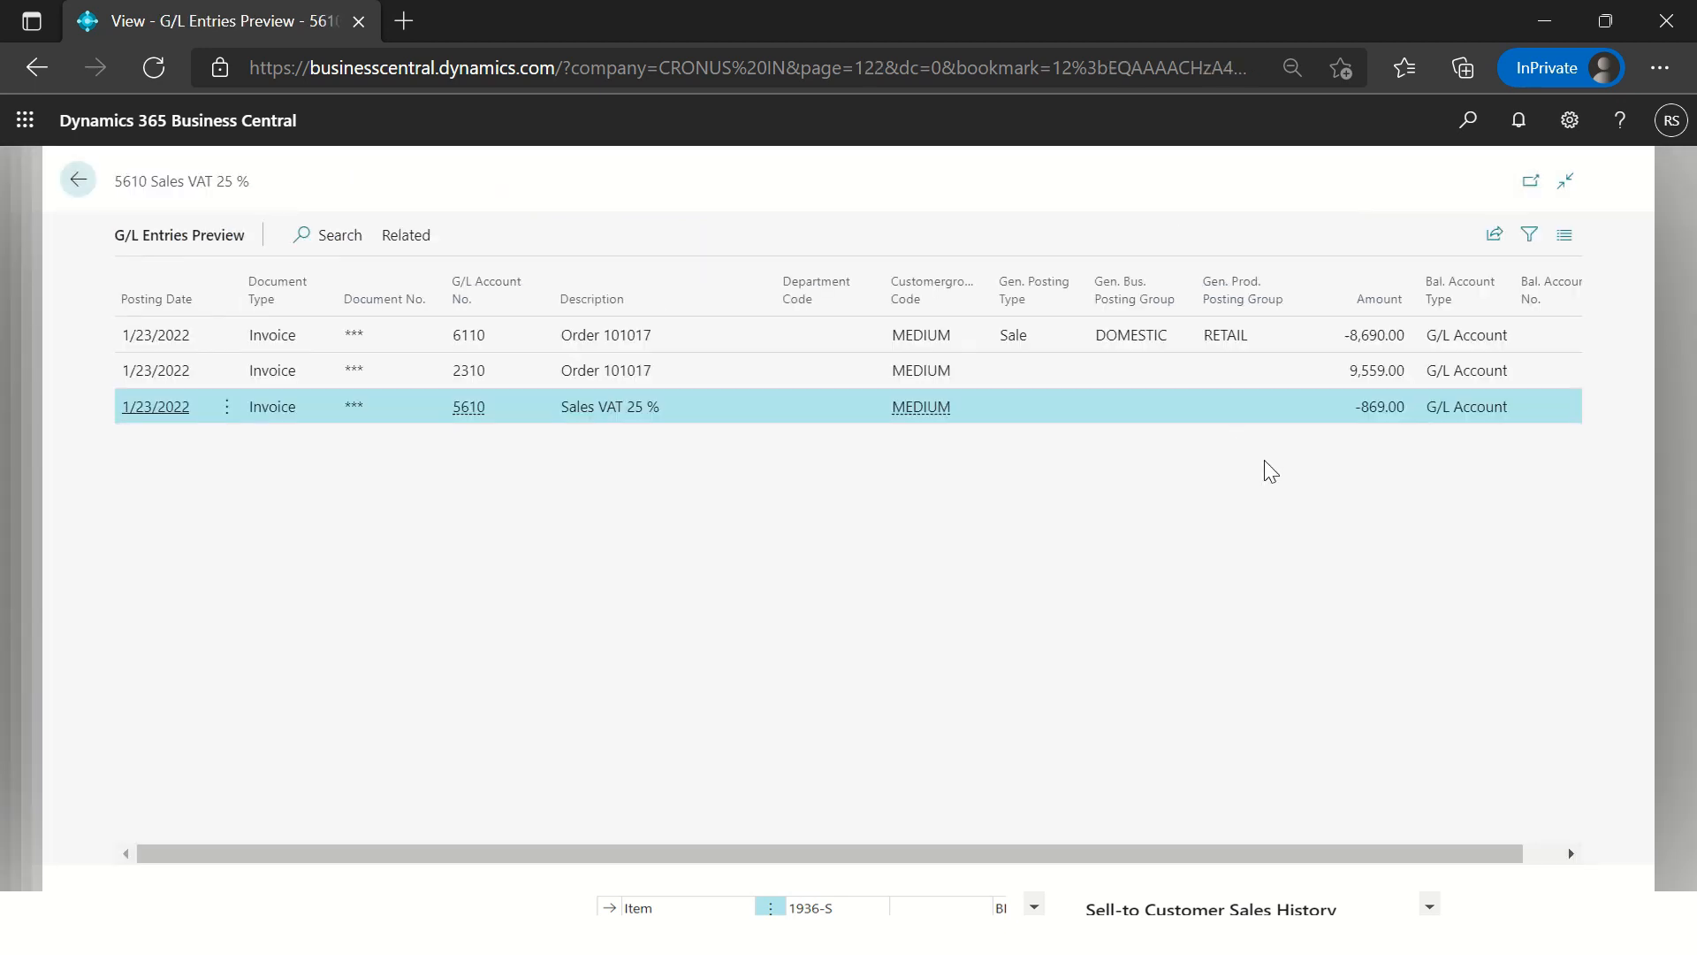
Step: Compare the amounts of the sales and VAT entries with the customer entry in the G/L entries preview
click(1345, 337)
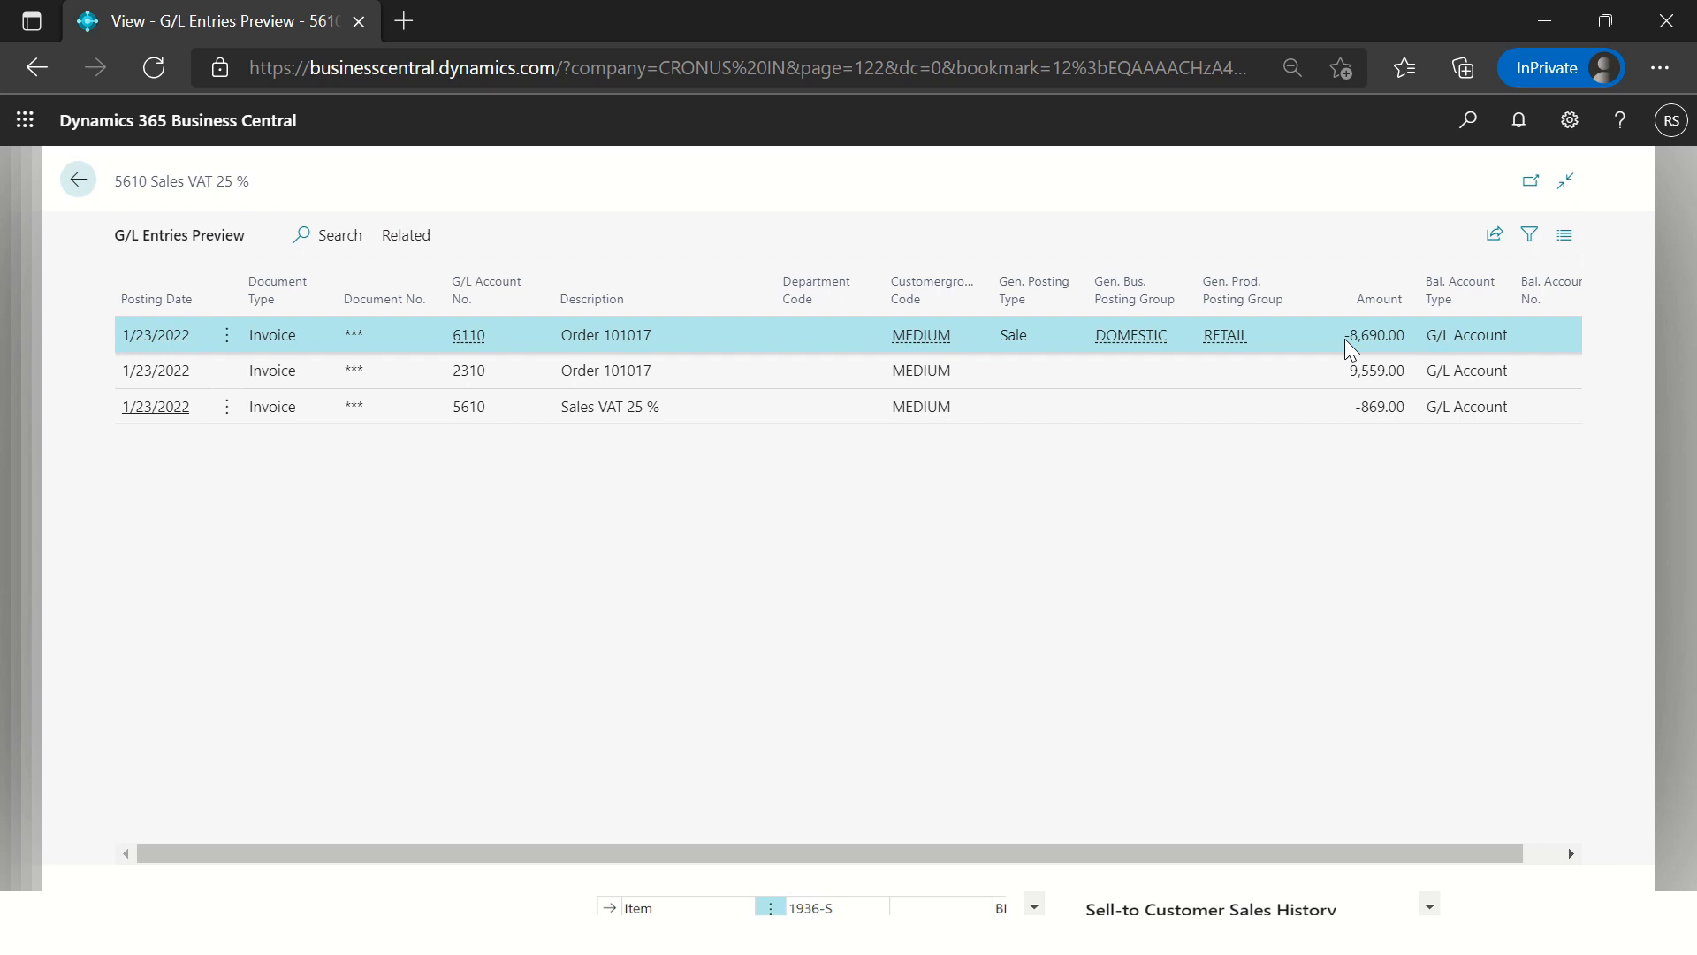
ctrl+click(1367, 406)
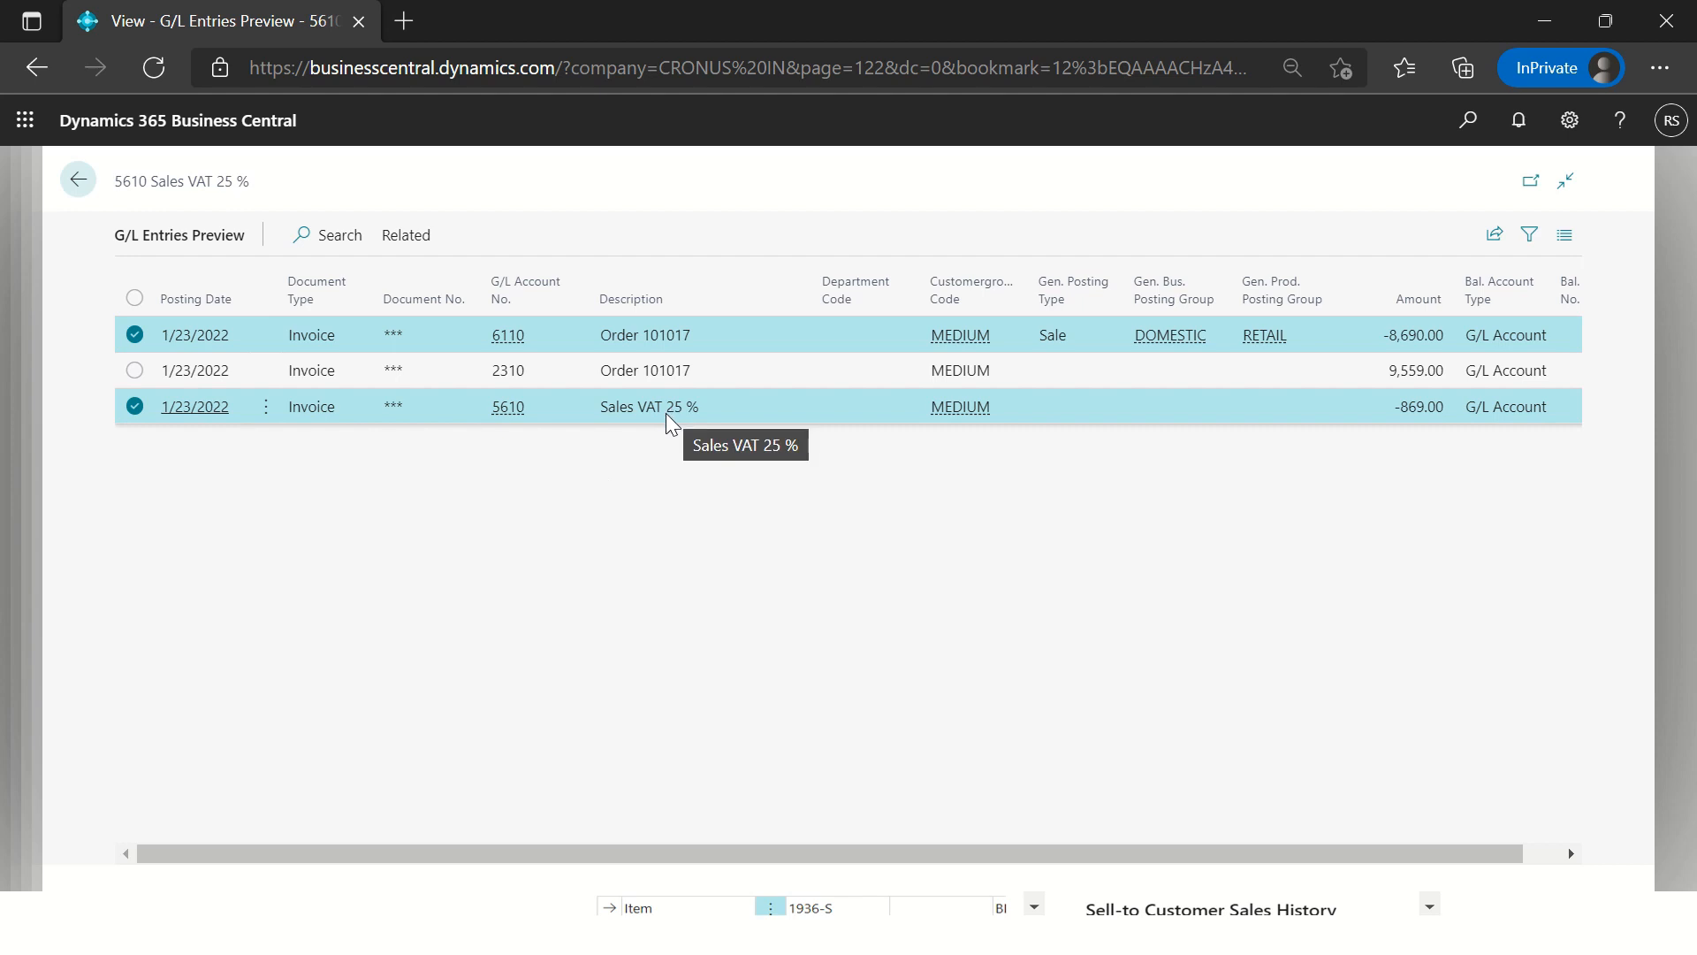
click(1406, 368)
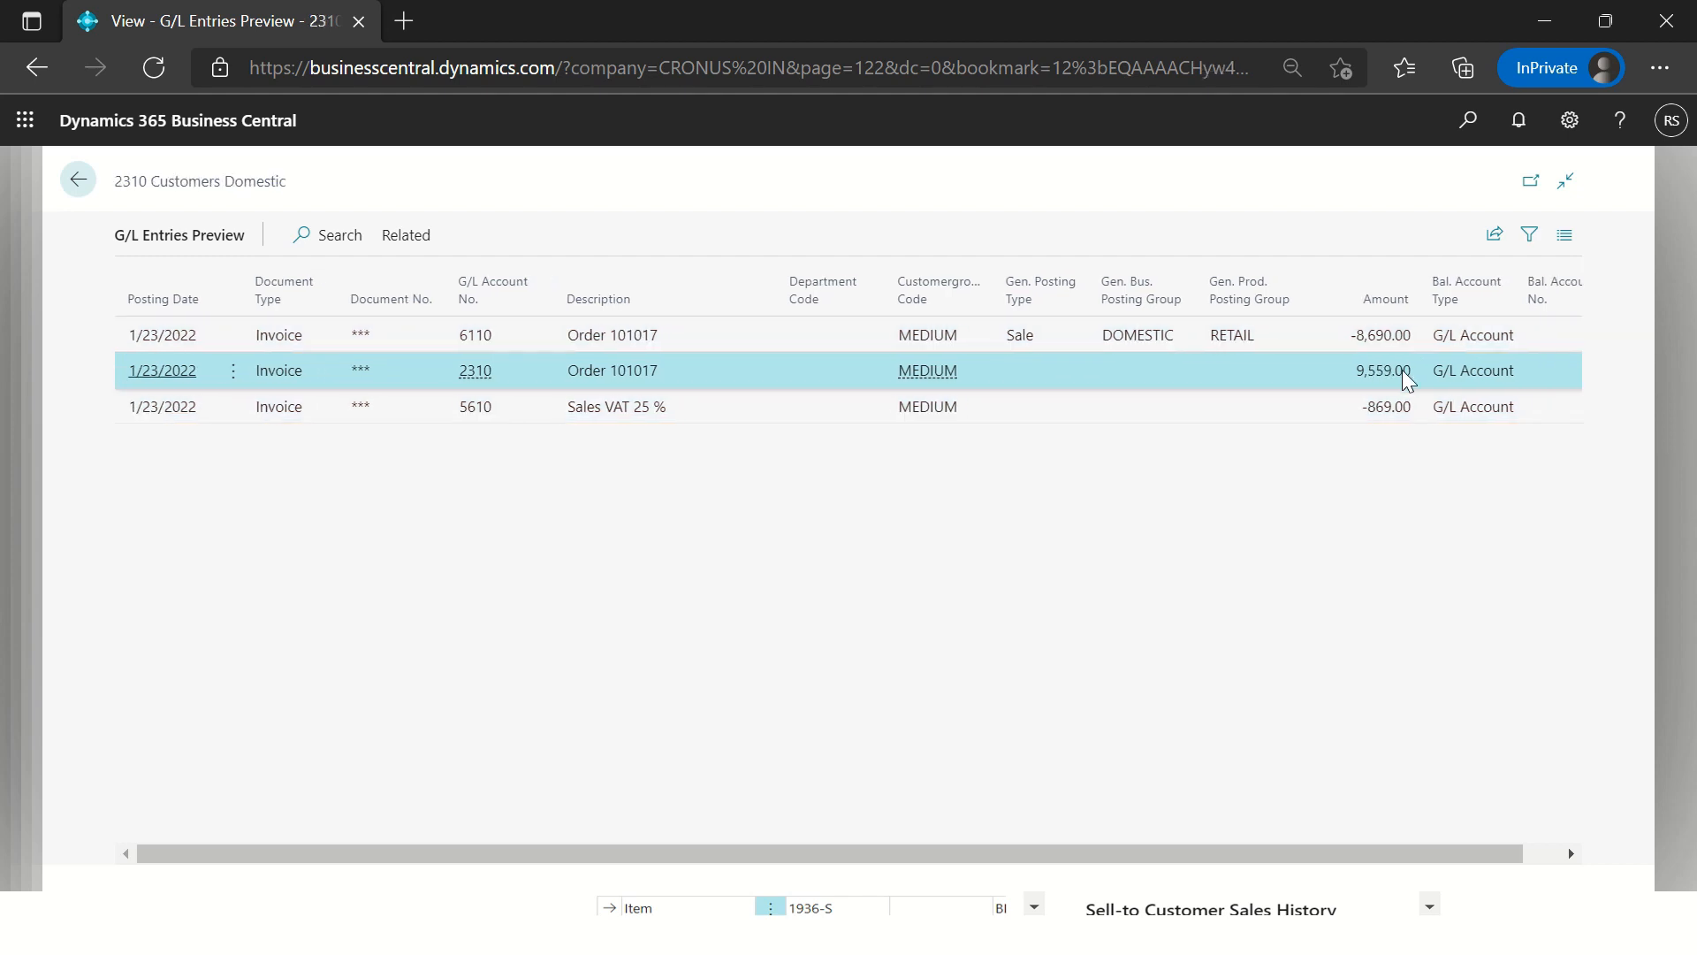
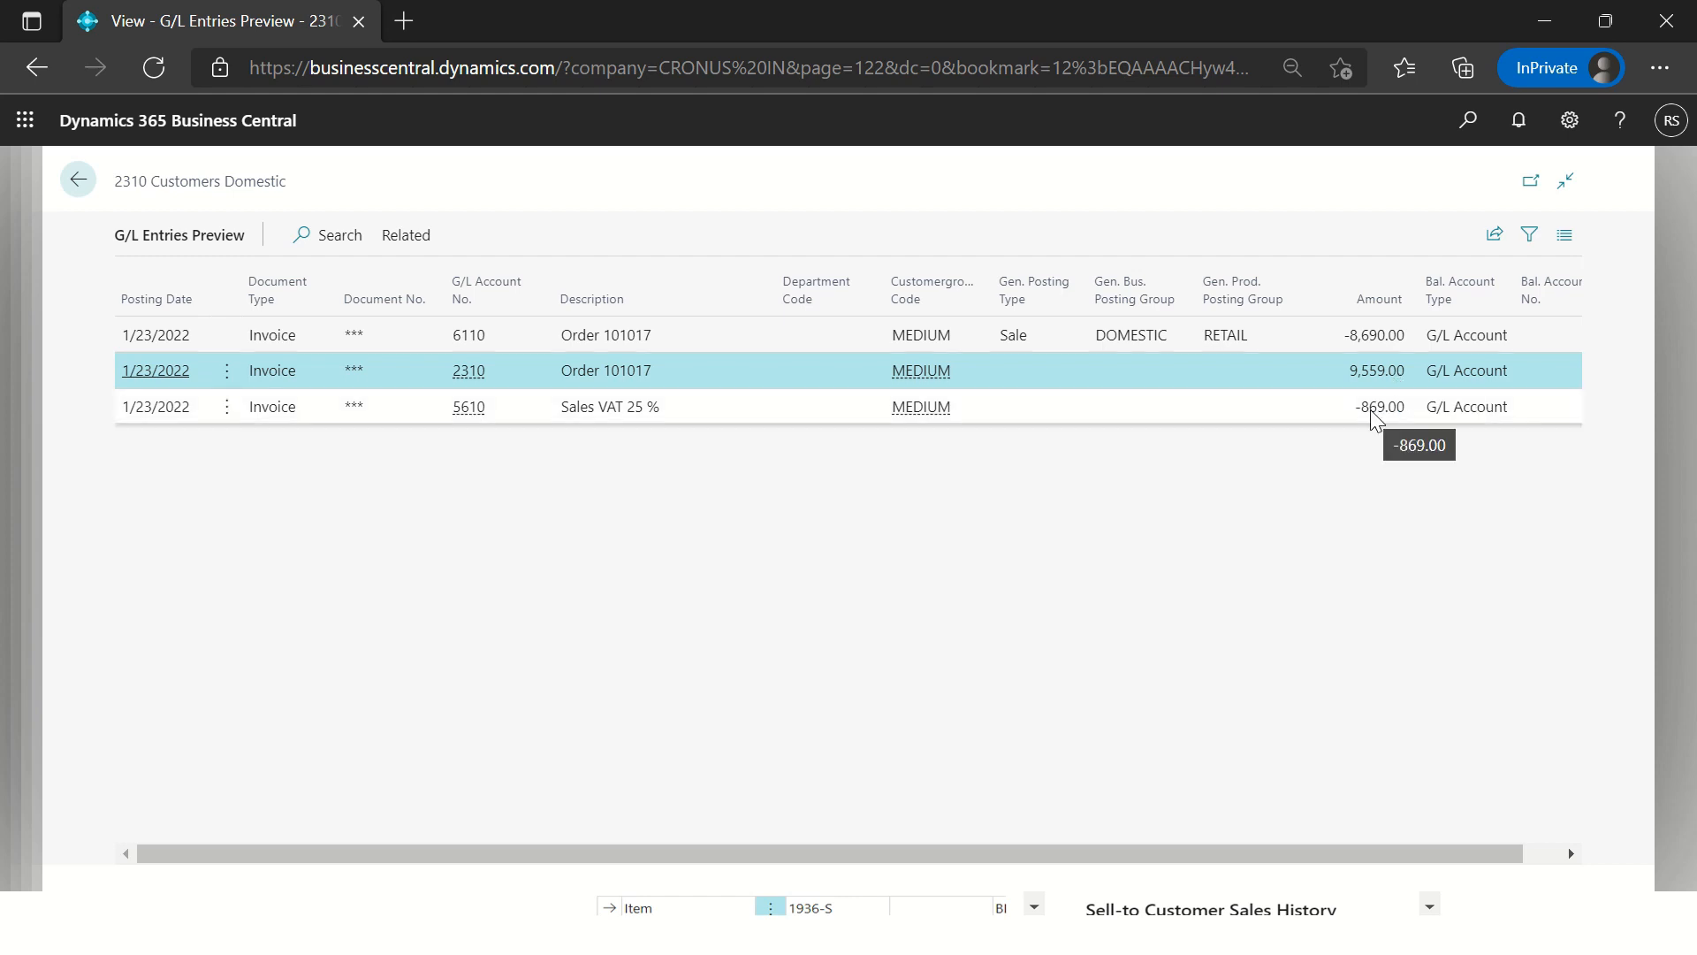
Step: Examine the VAT entry's base and amount in the posting preview in full view, and return to the sales orders list
key(Escape)
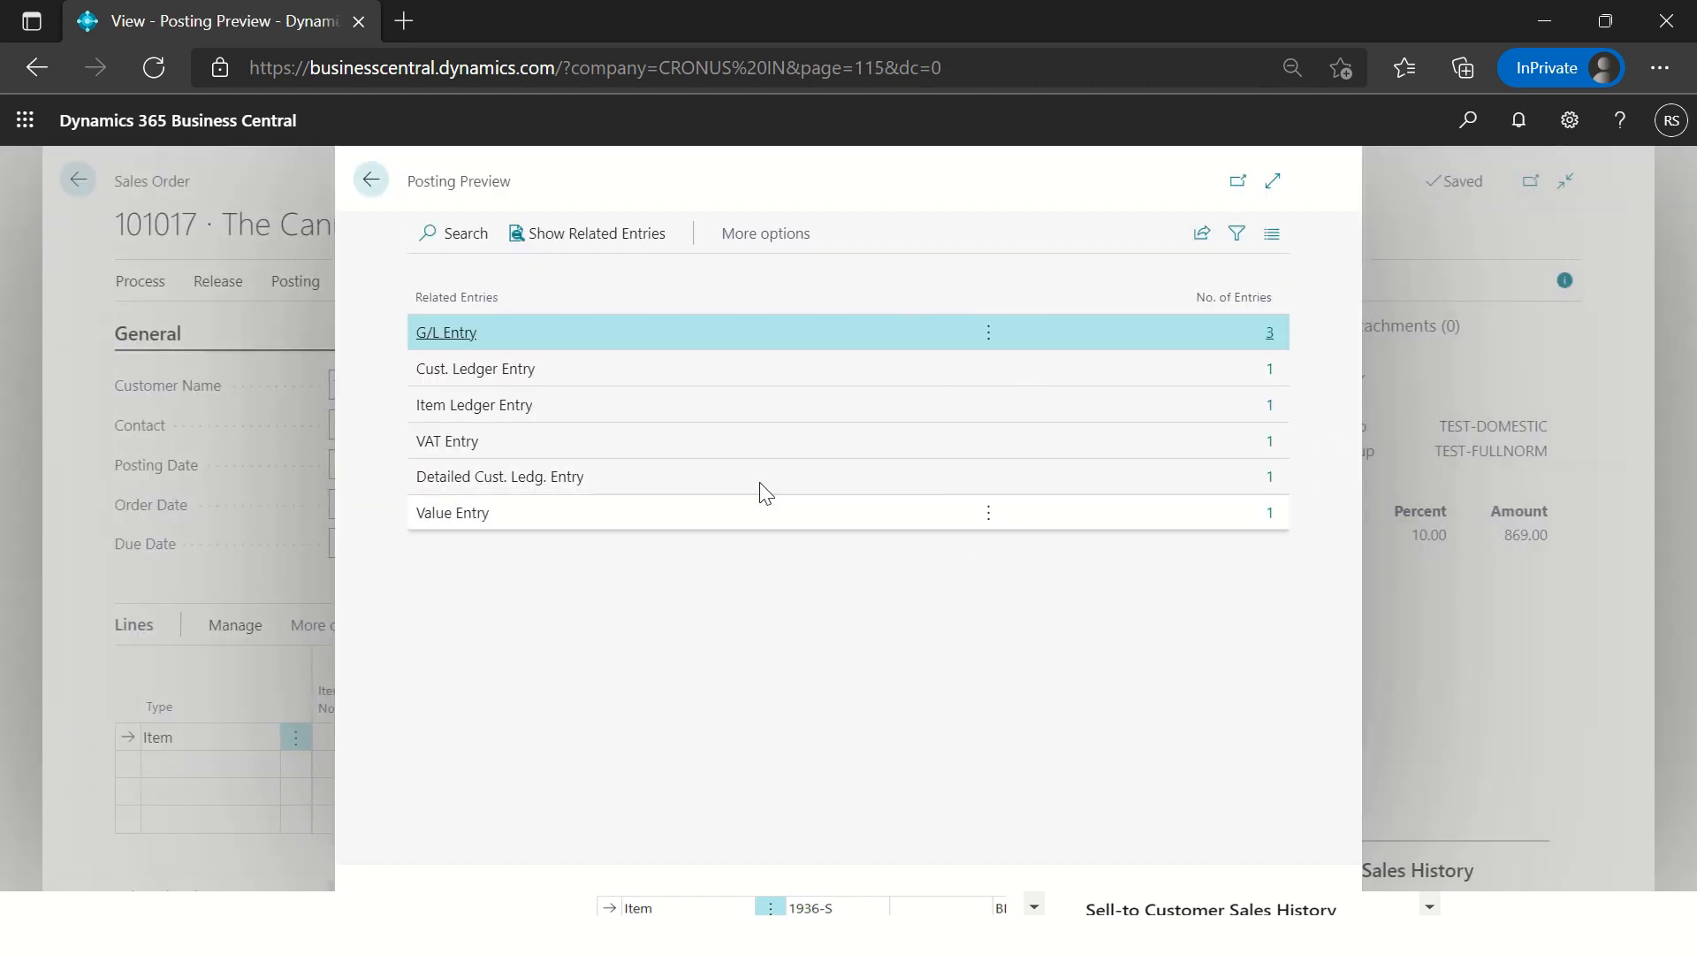
click(1281, 443)
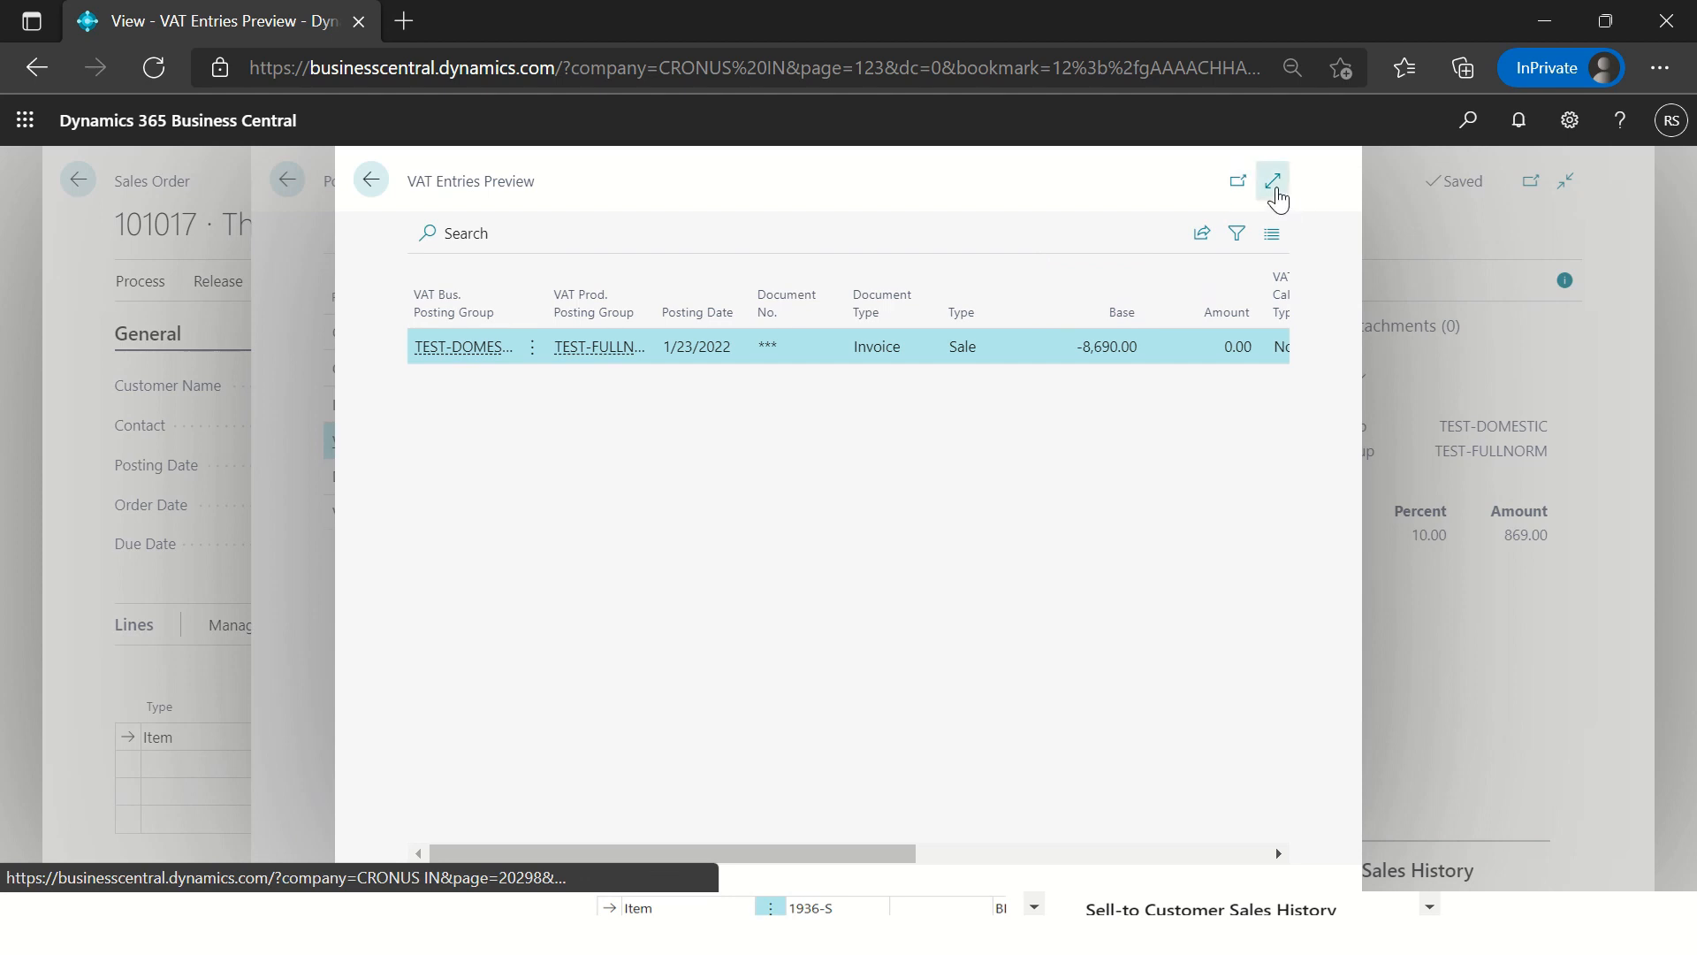
click(1273, 183)
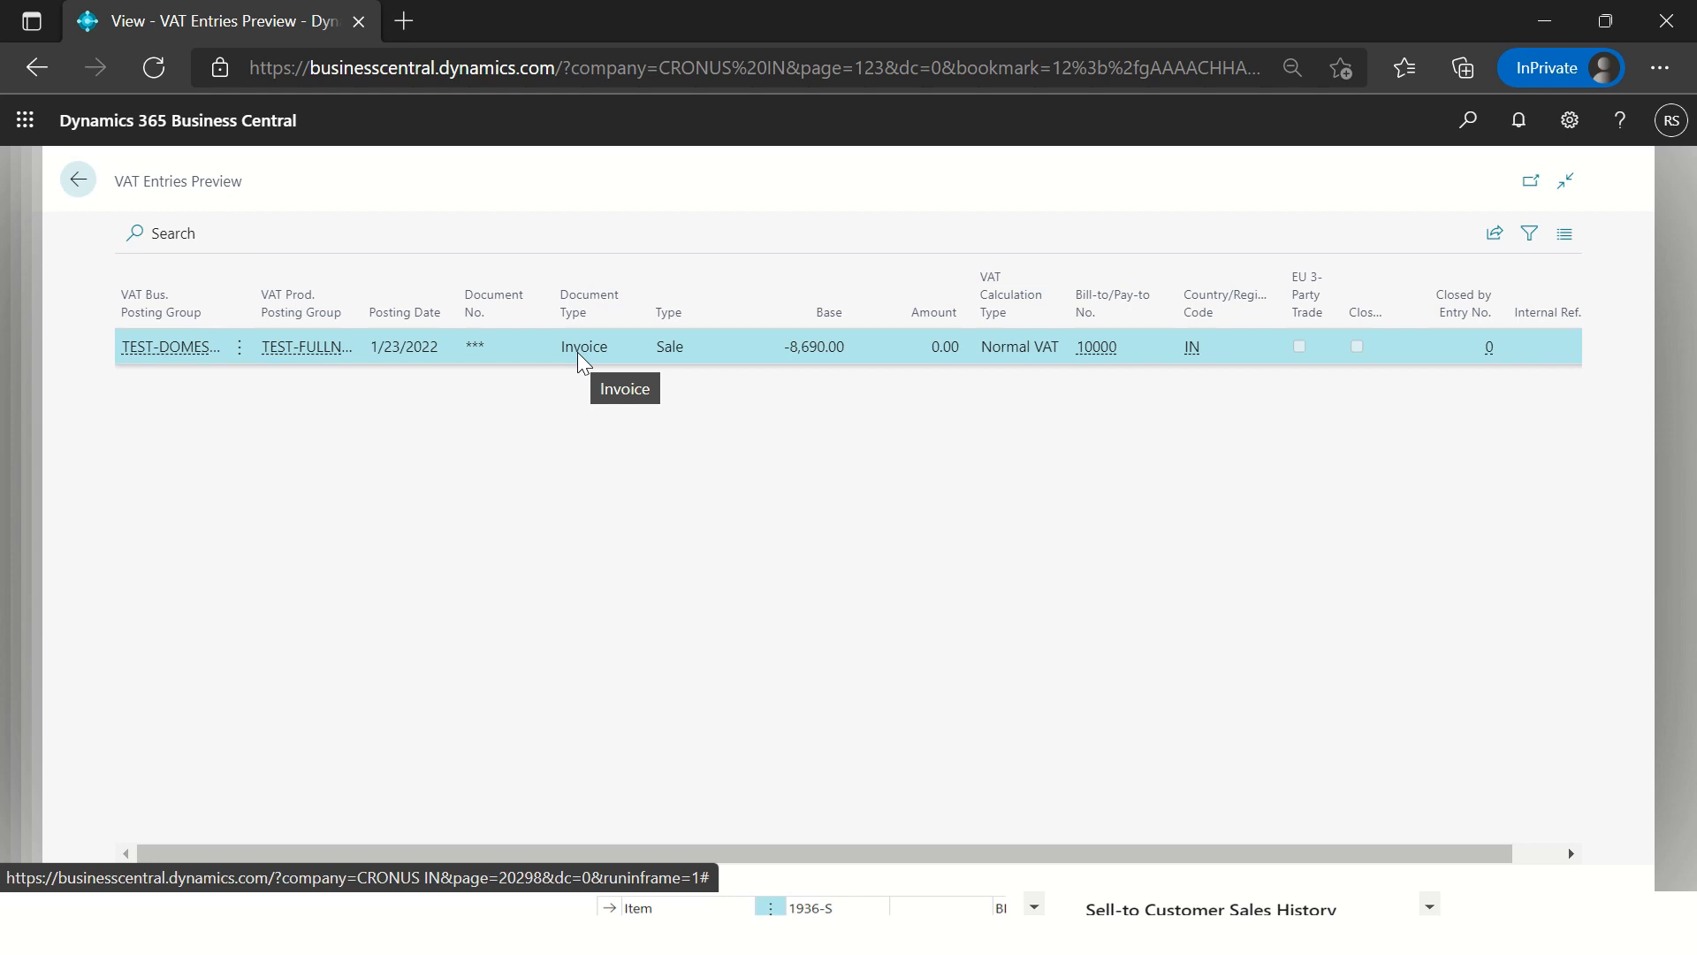
click(77, 182)
click(371, 180)
click(77, 180)
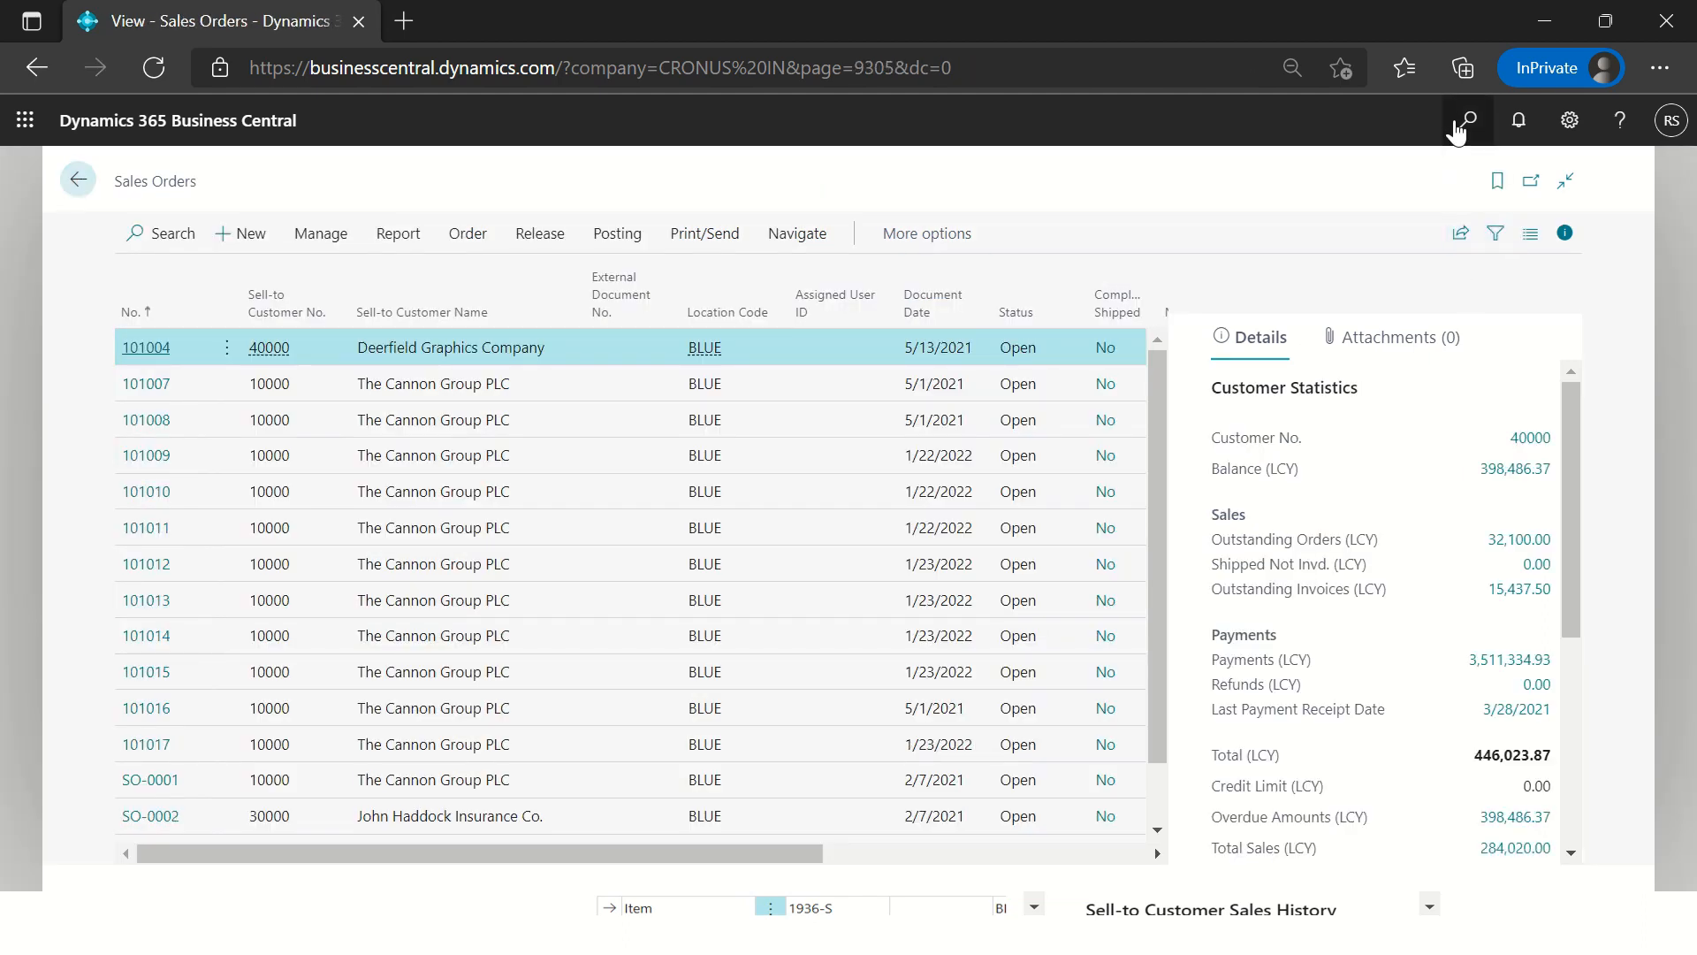
Step: Go to Tax Types and open the use cases of the VAT tax type
click(1458, 129)
text(tax types)
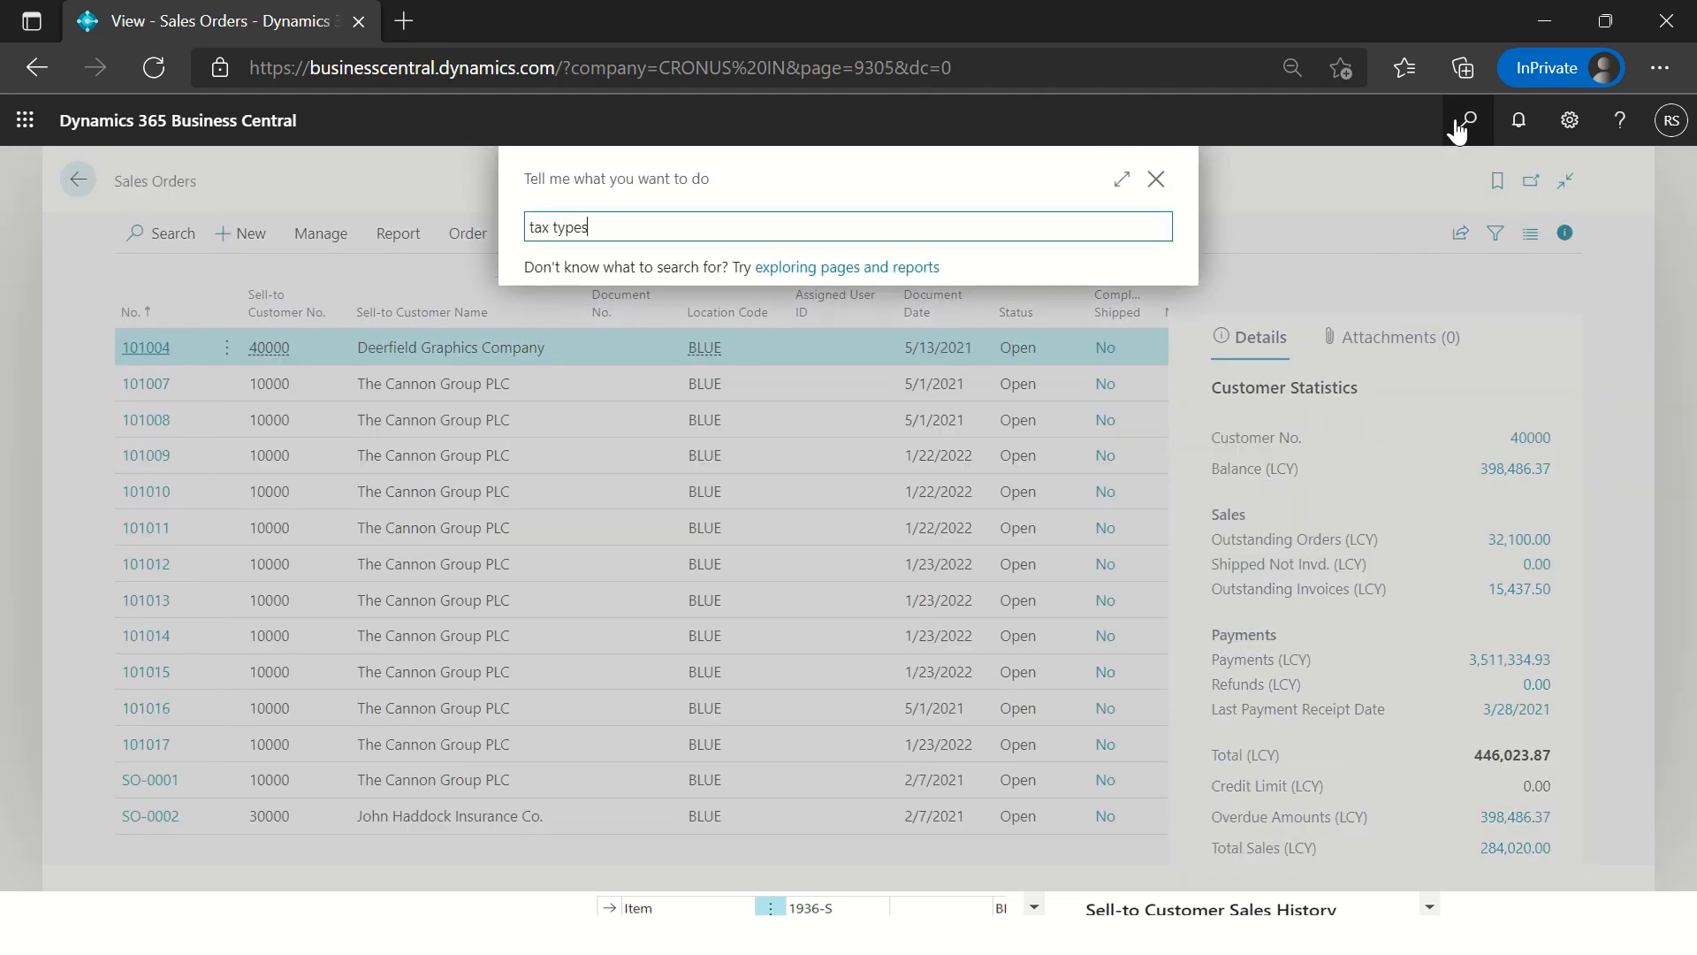
key(Down)
key(Return)
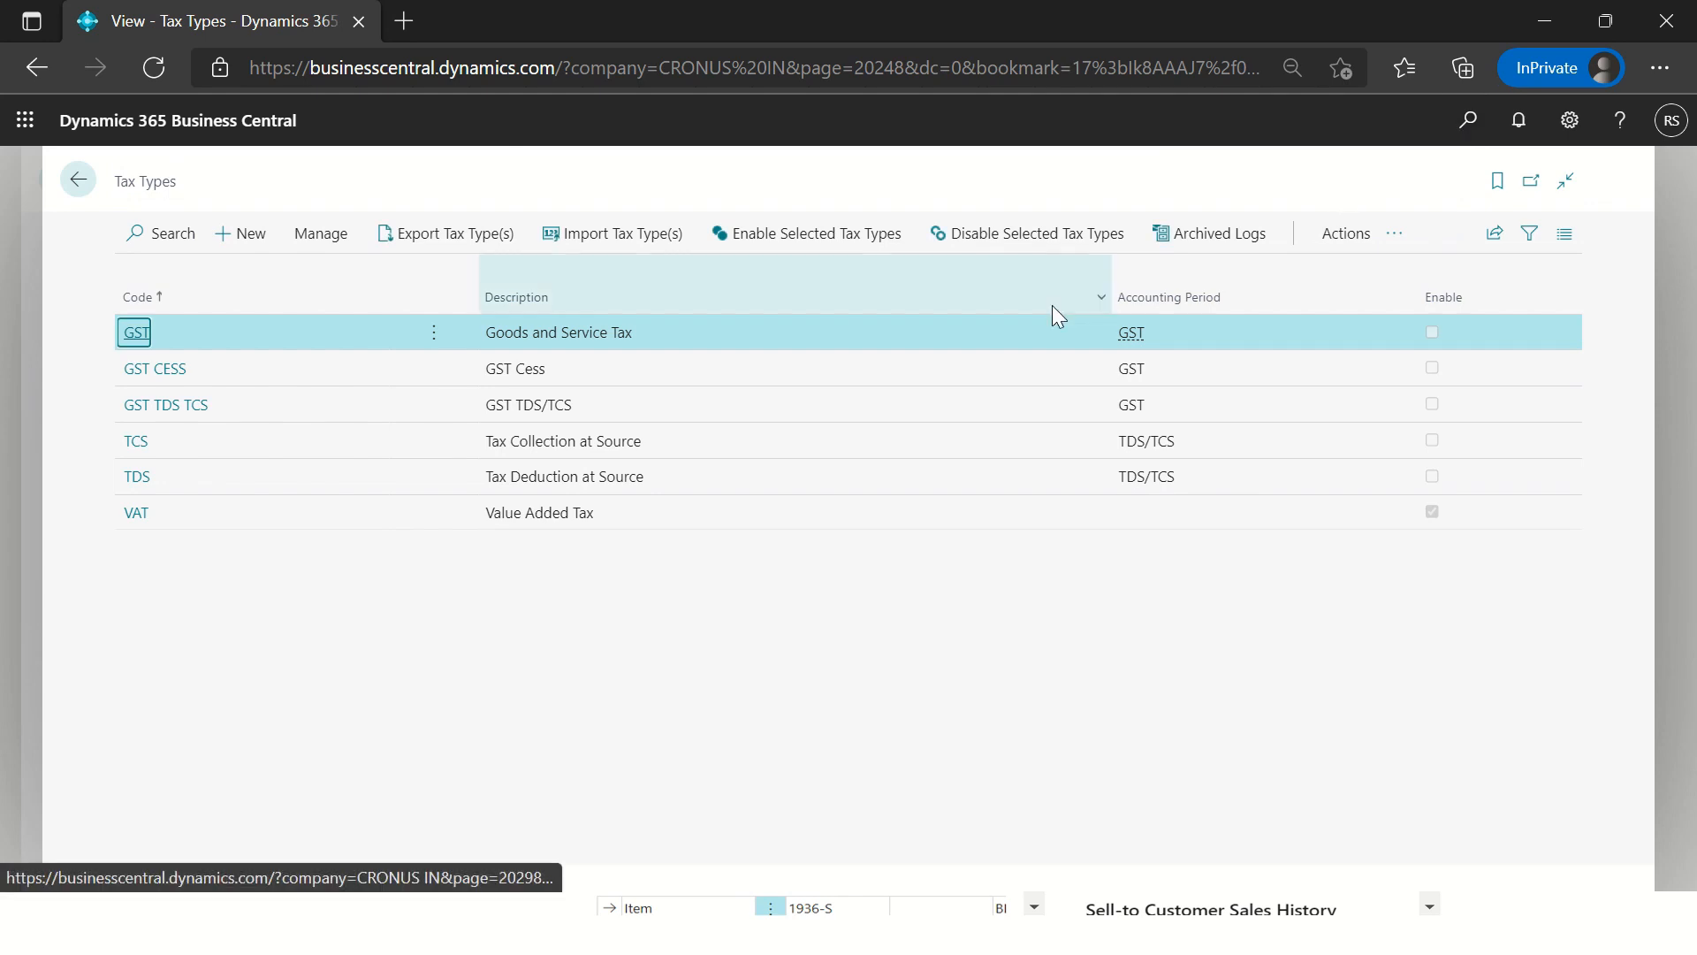
click(681, 512)
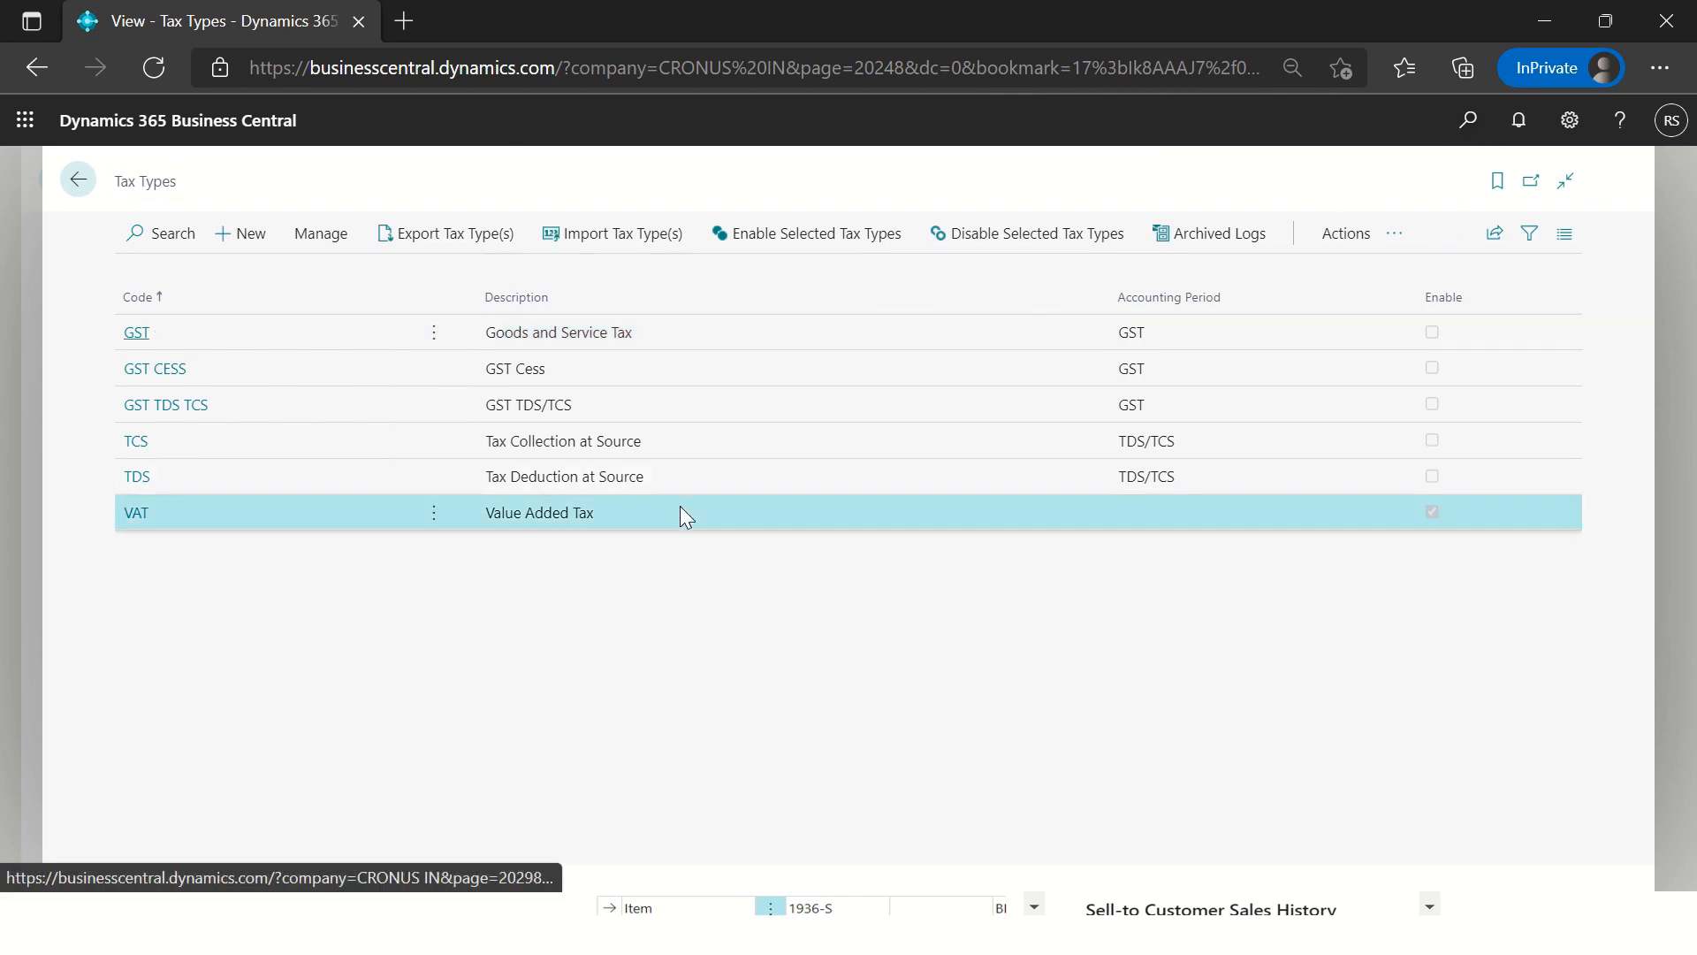
click(1344, 237)
click(403, 323)
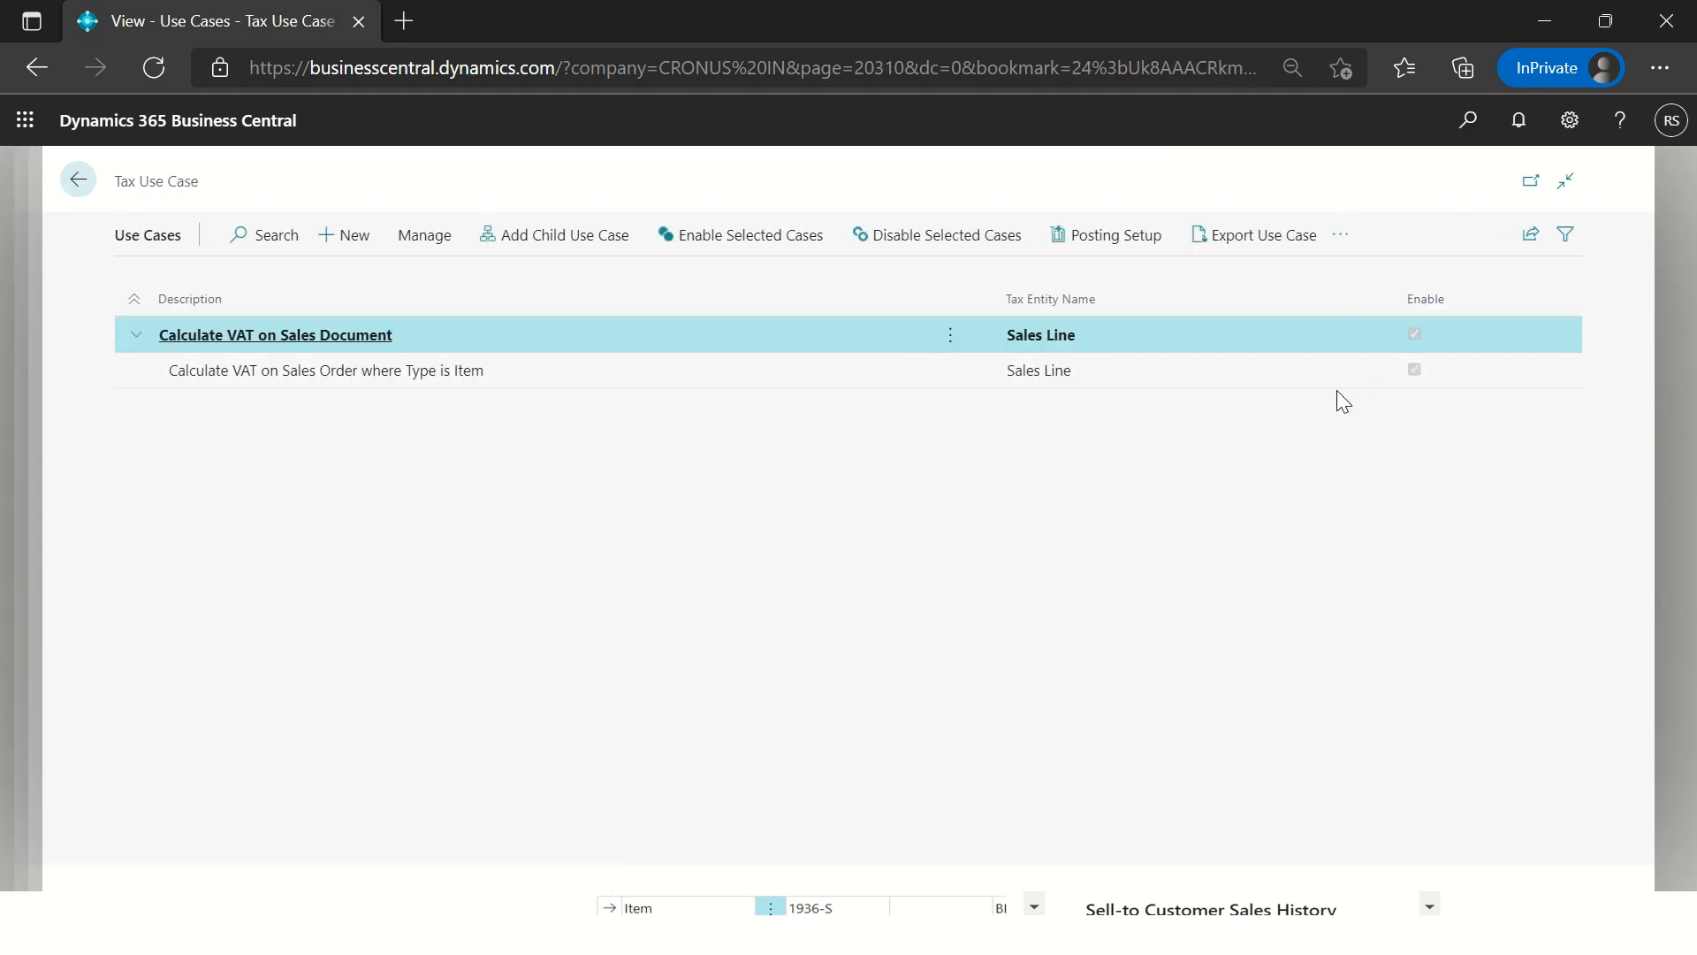
Step: Set the item sales order use case's status to Draft and open the VAT component's tax ledger mapping in its posting setup
click(1219, 370)
click(349, 371)
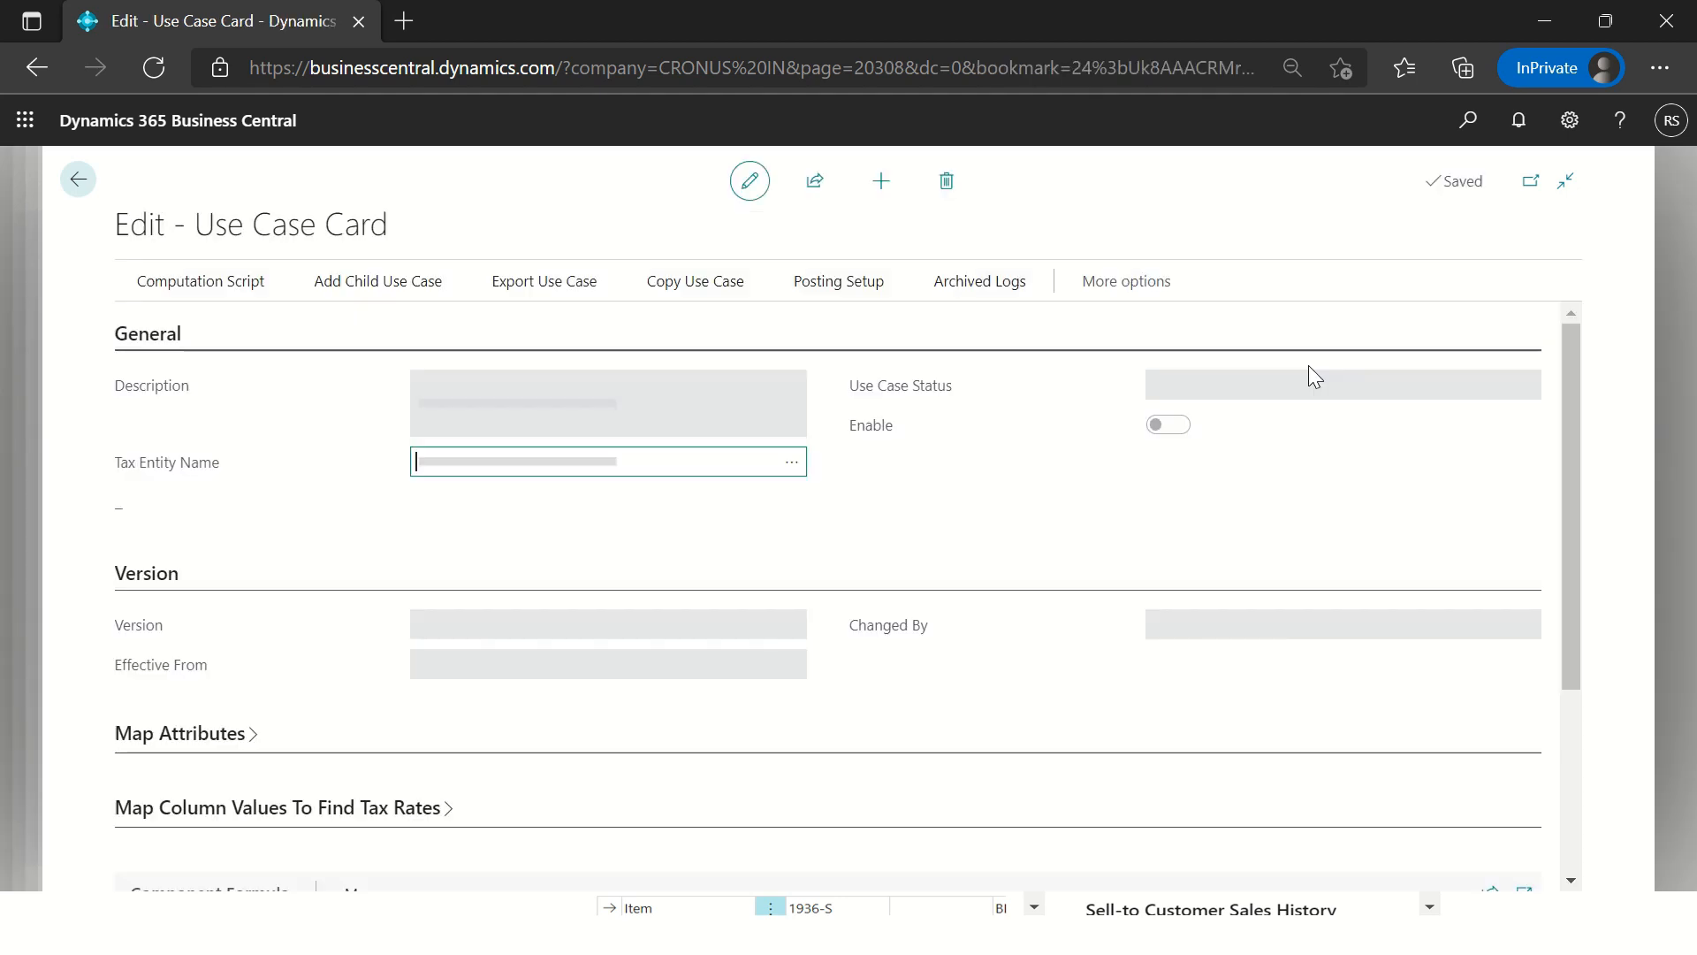
click(1255, 386)
click(1232, 412)
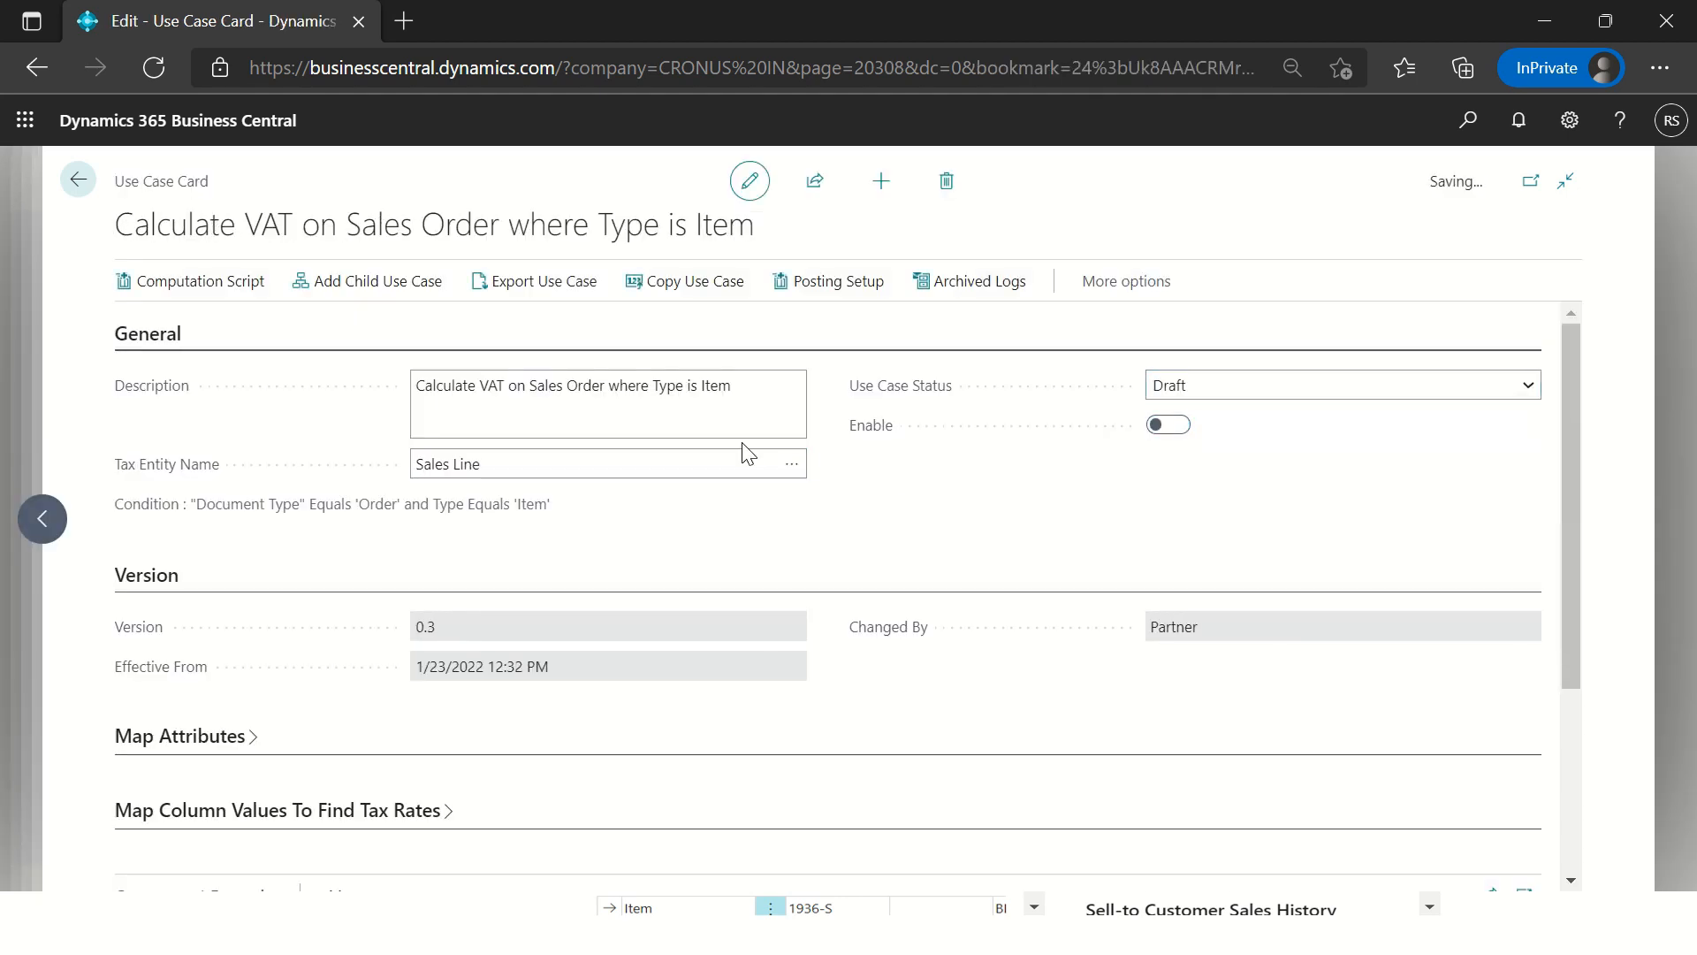
click(841, 283)
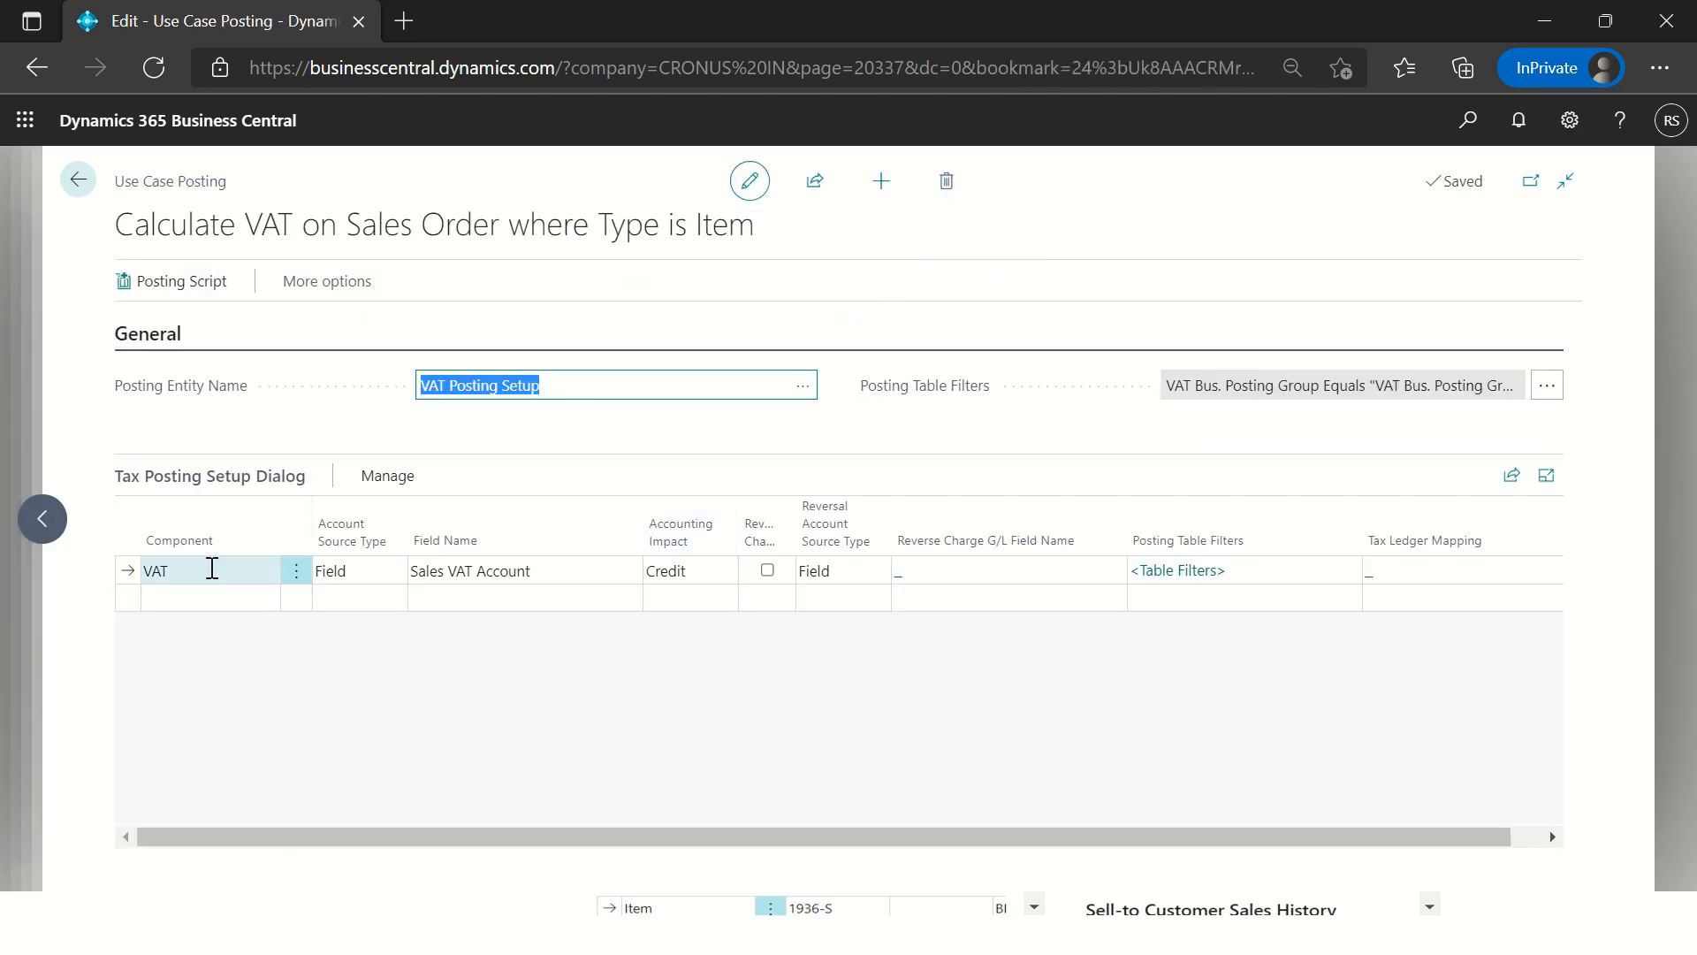
click(1374, 583)
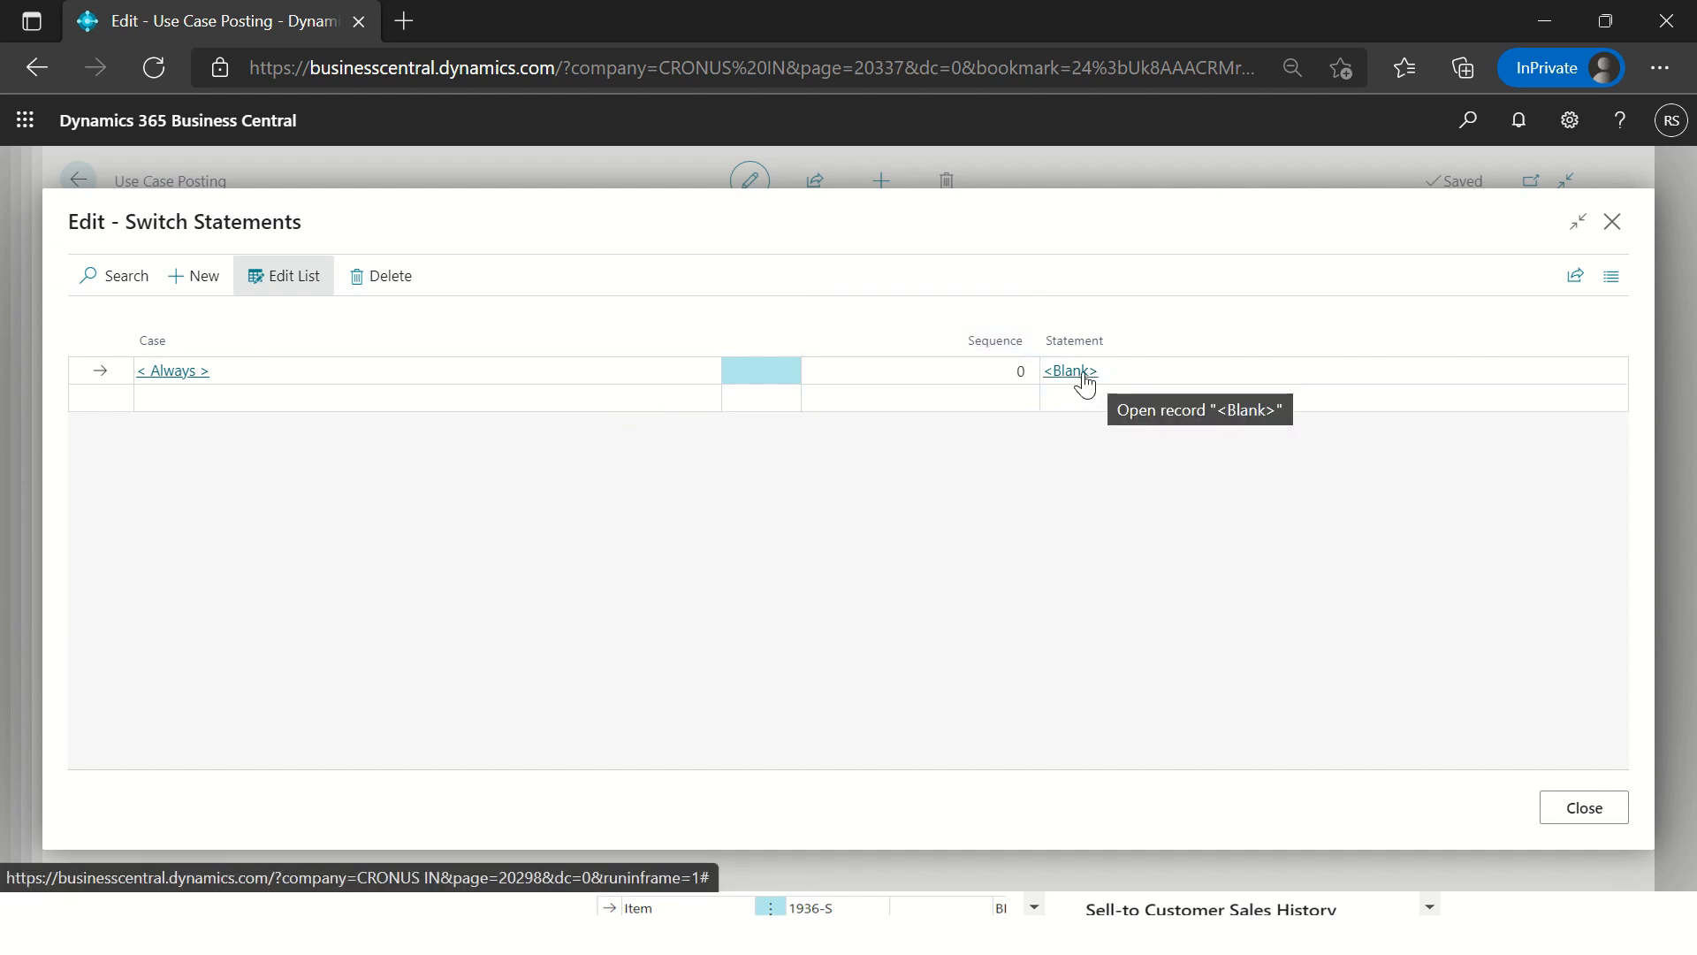
click(1025, 371)
text(1)
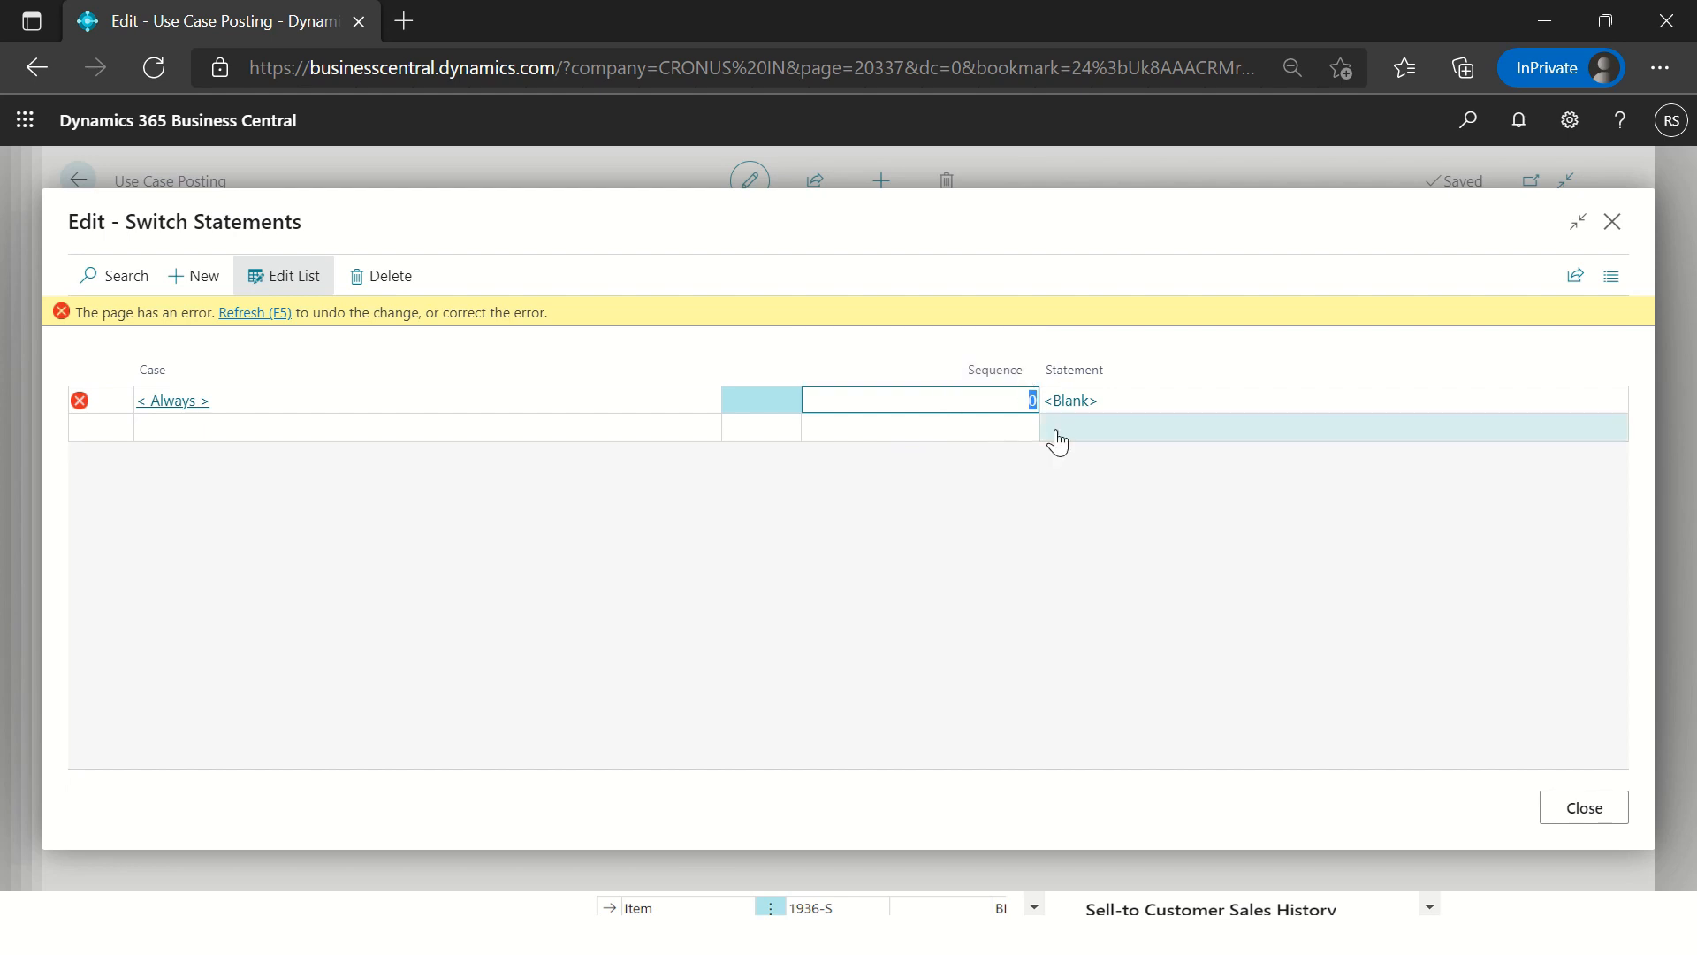
key(Return)
click(973, 405)
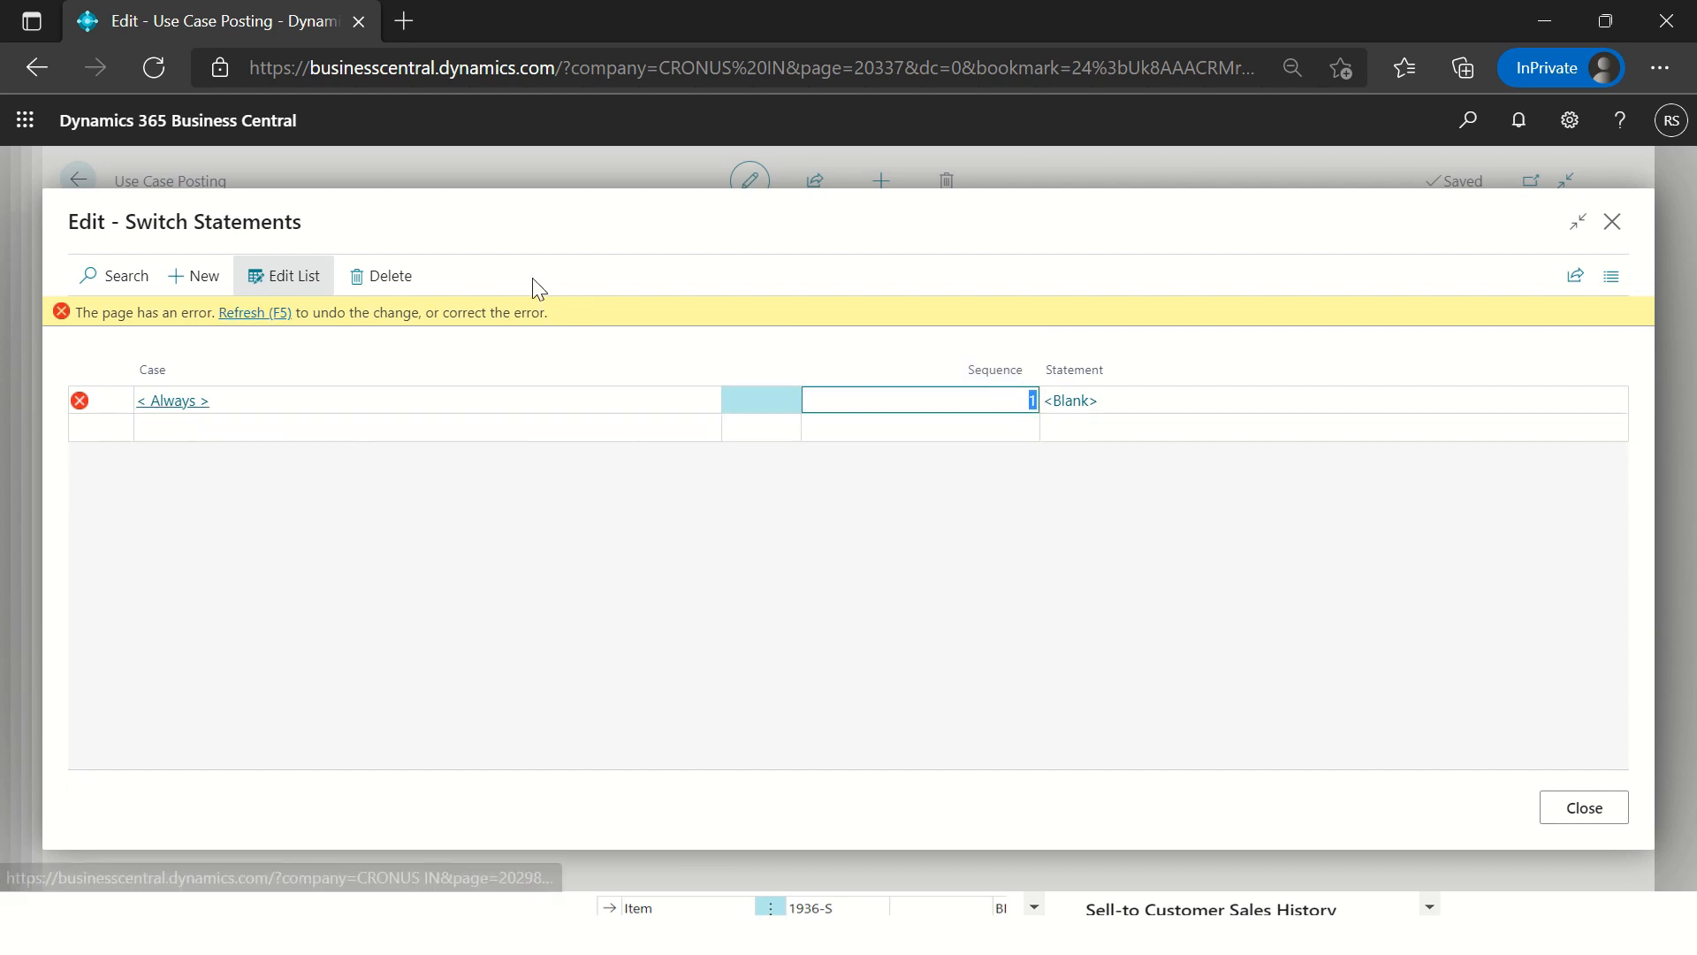
click(231, 312)
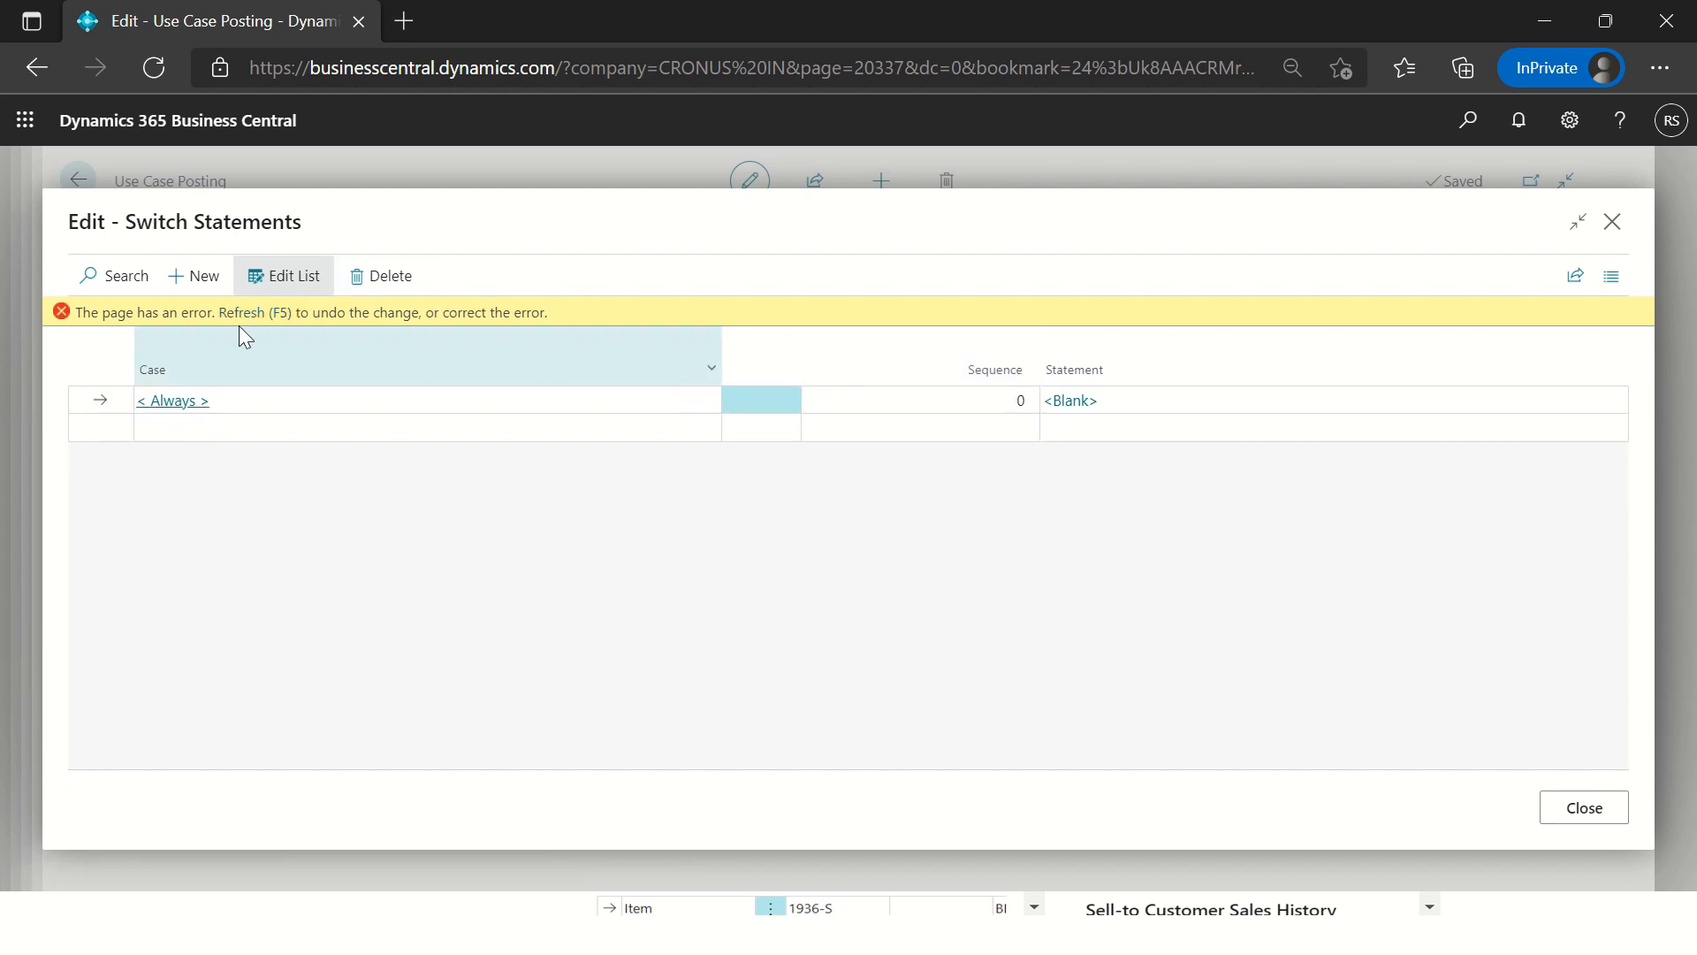
click(179, 399)
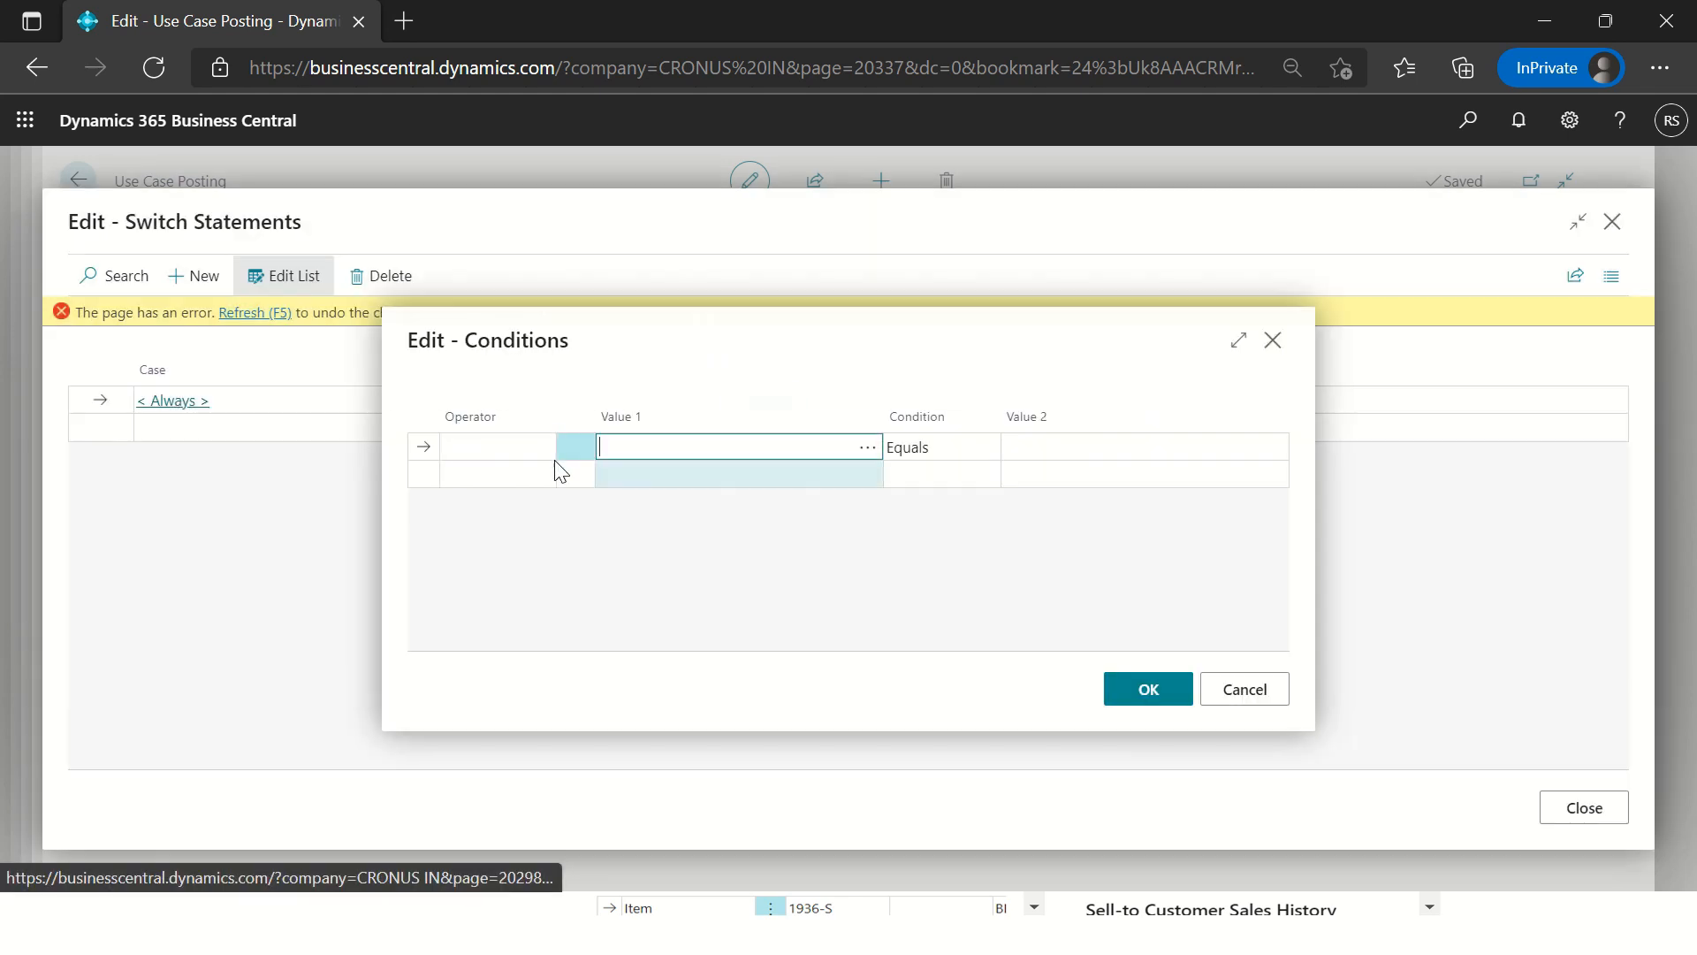
key(Escape)
click(256, 314)
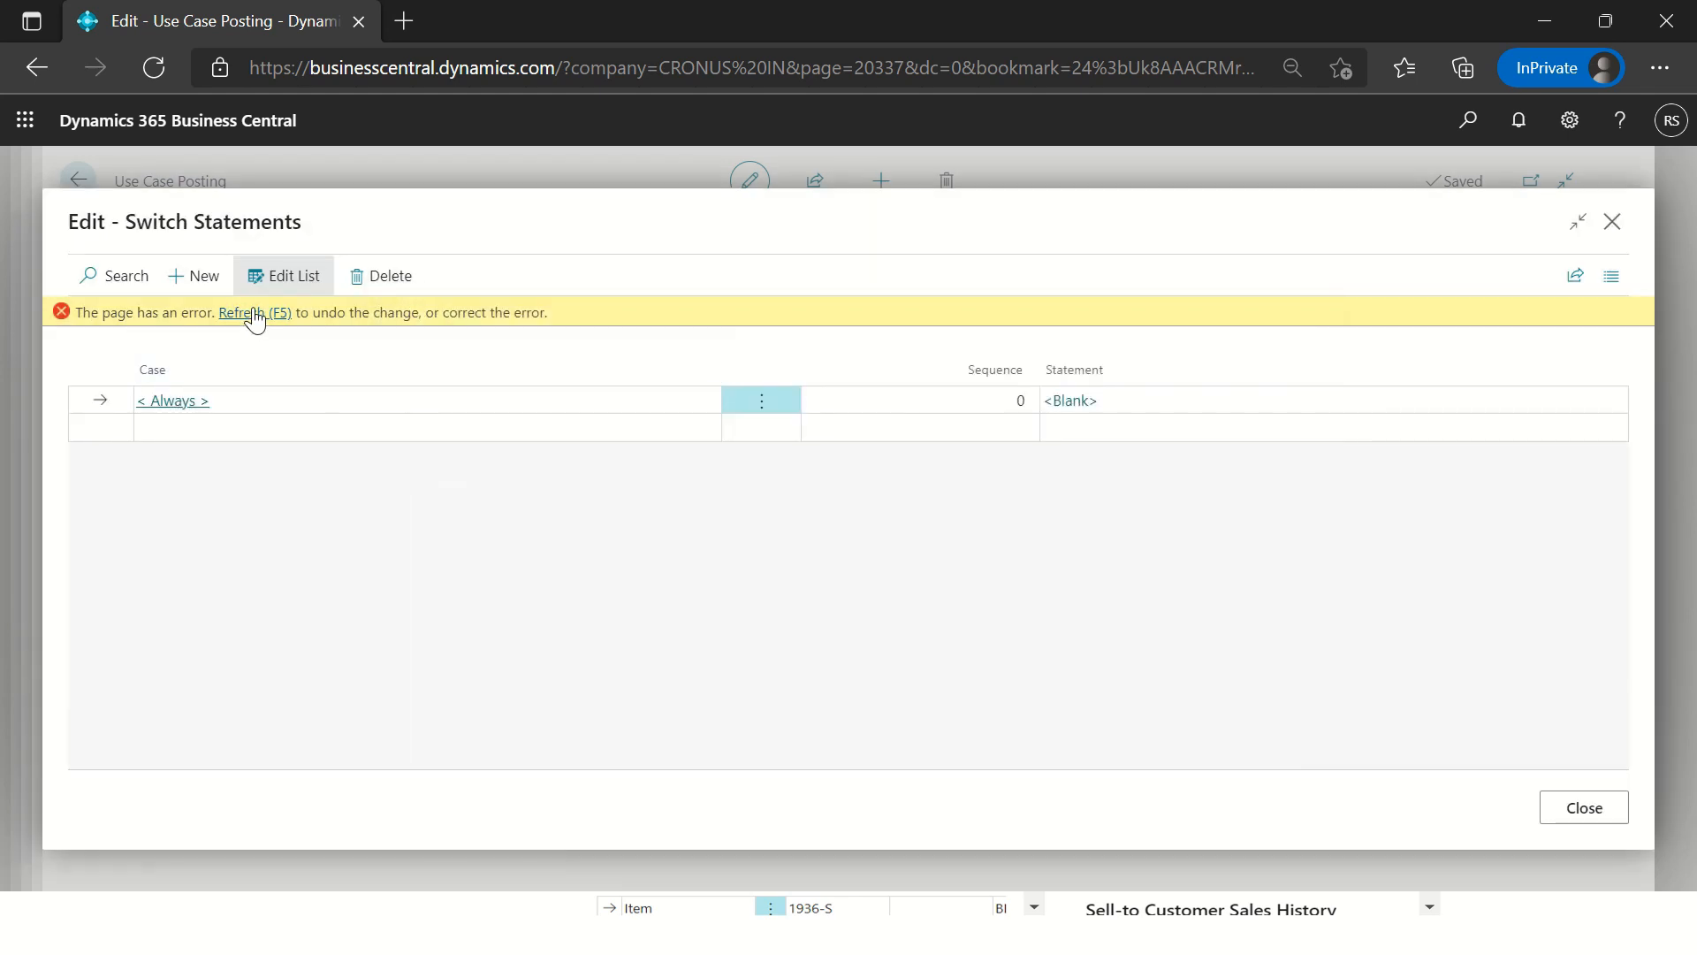
Step: Define the Always case's statement as a record insertion into the VAT Entry table with Run Trigger enabled
click(1074, 376)
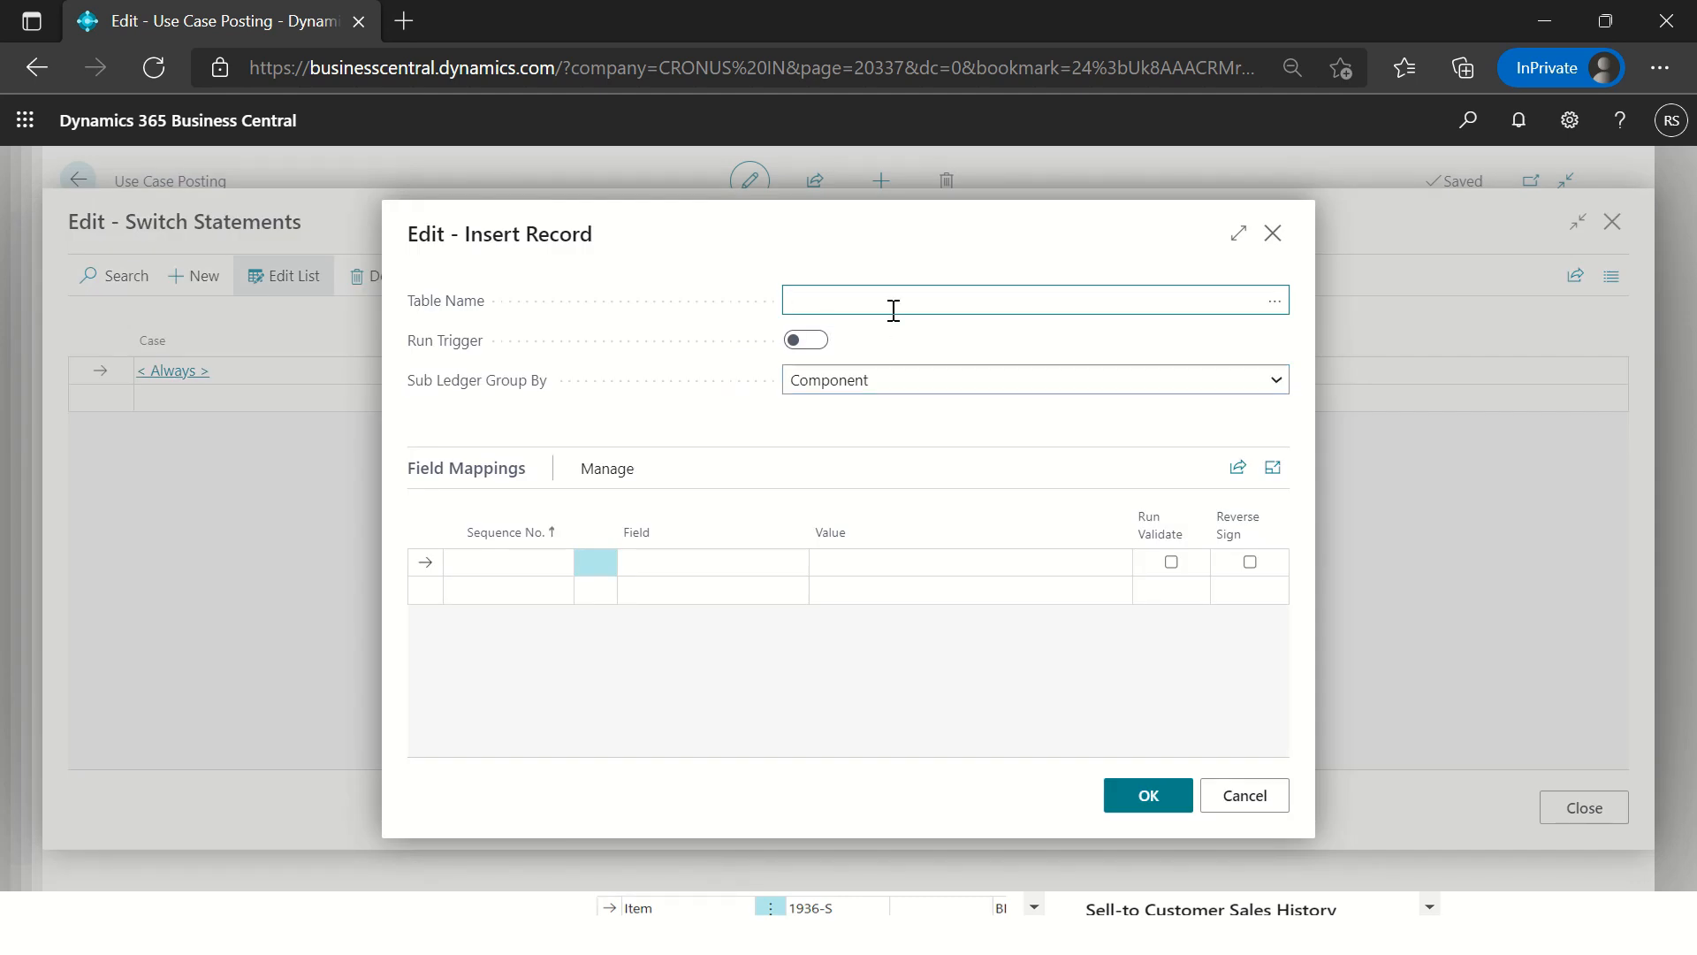
key(Tab)
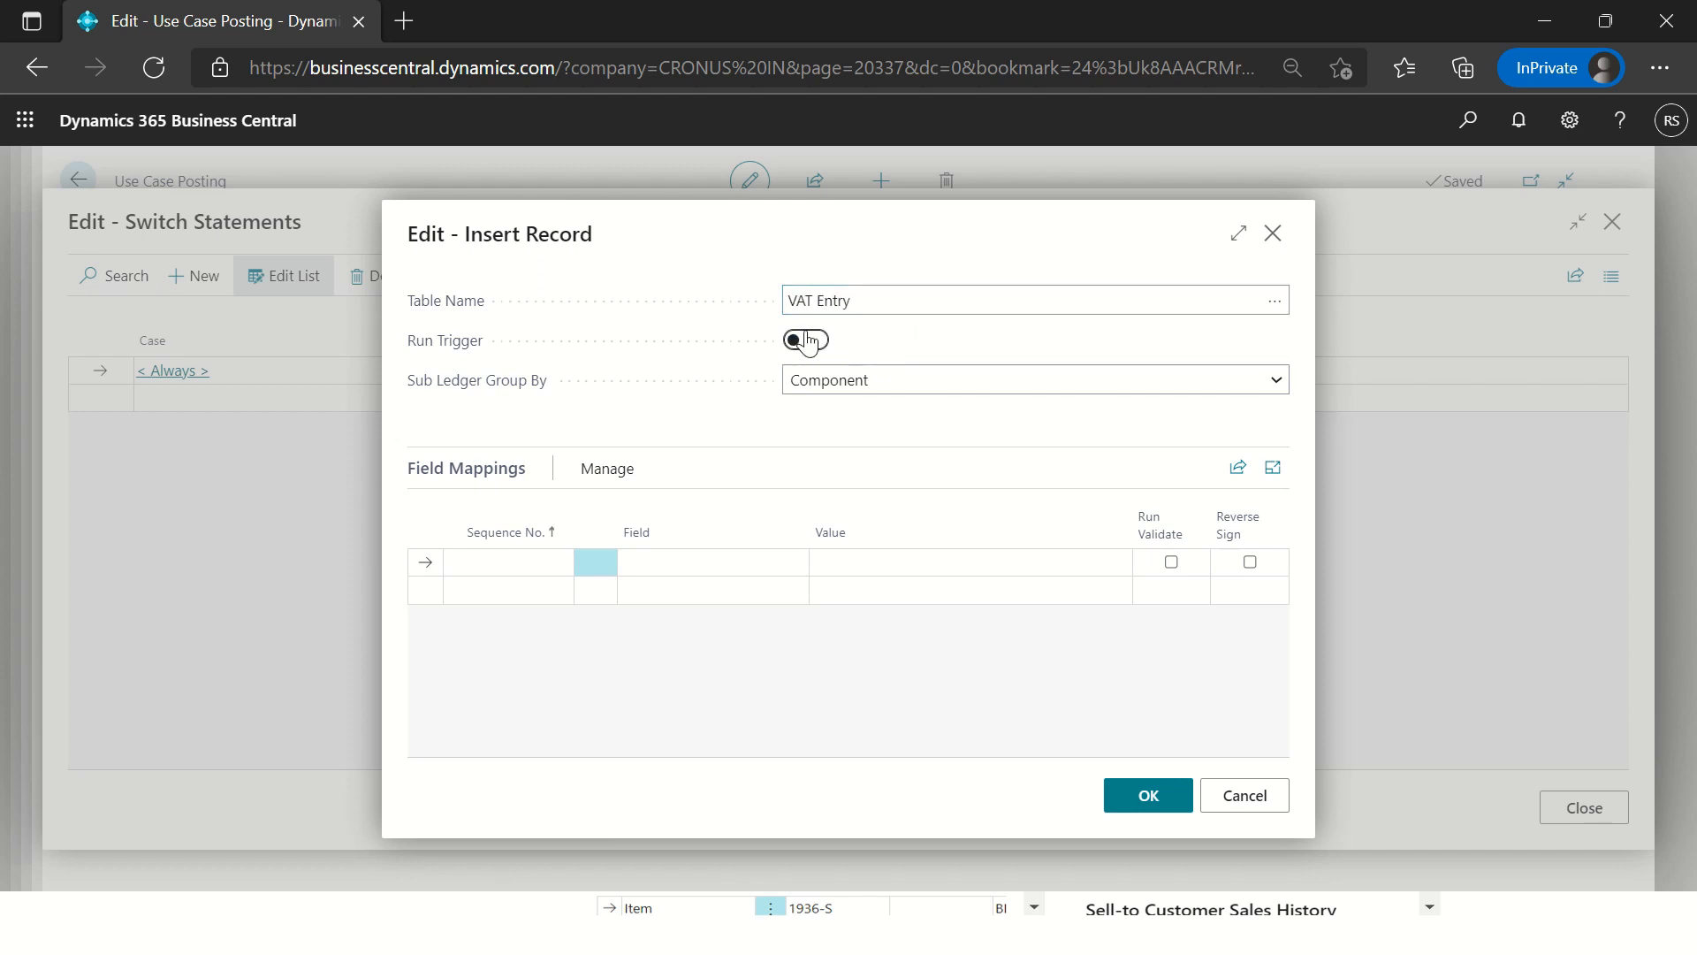
click(806, 340)
Step: Map the Entry No. field of the inserted VAT entry to the constant value 100000
click(551, 562)
click(741, 571)
click(801, 564)
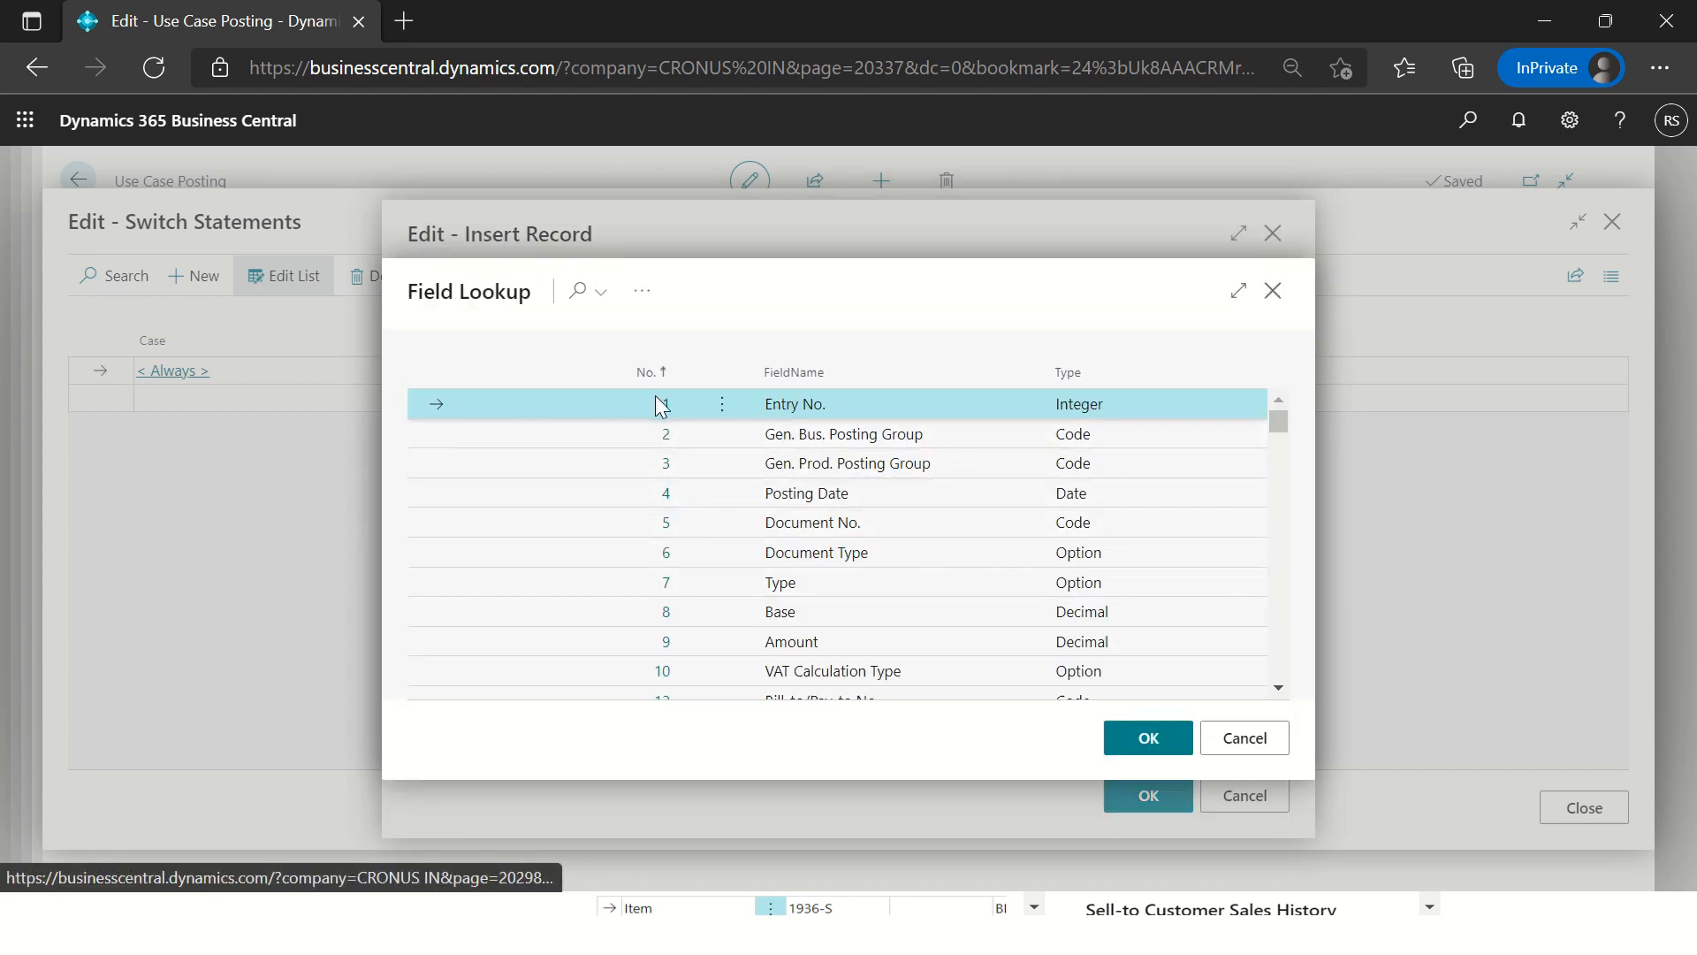
click(661, 406)
click(1000, 562)
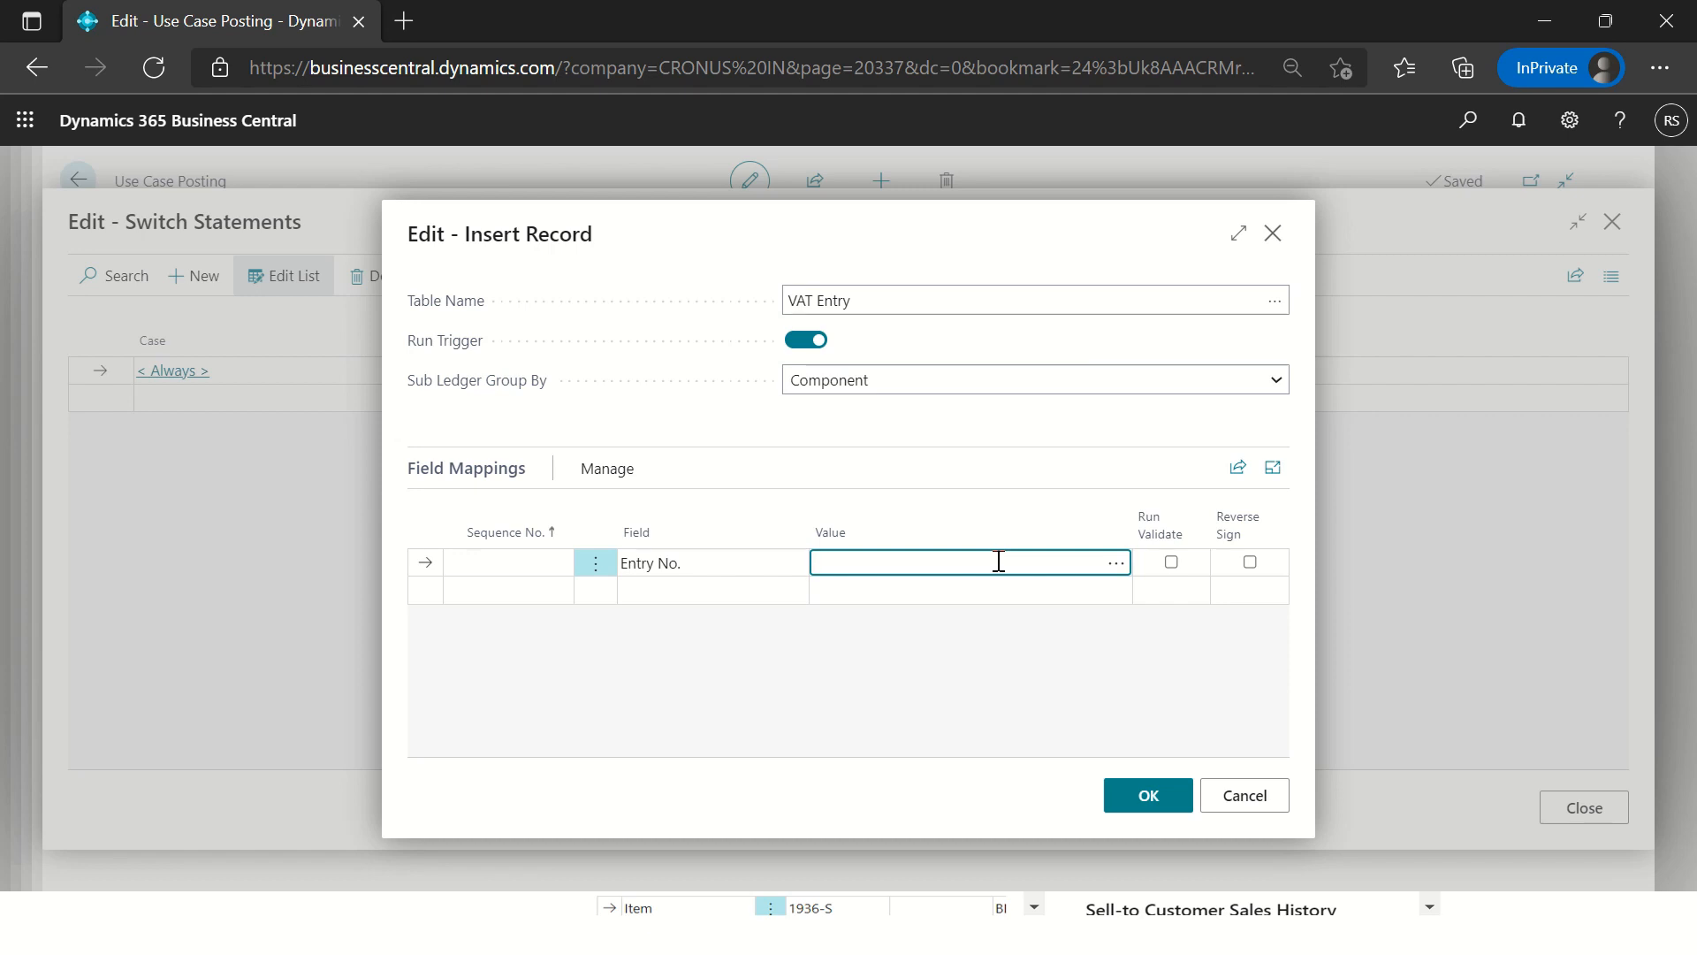
text(100000)
click(1171, 562)
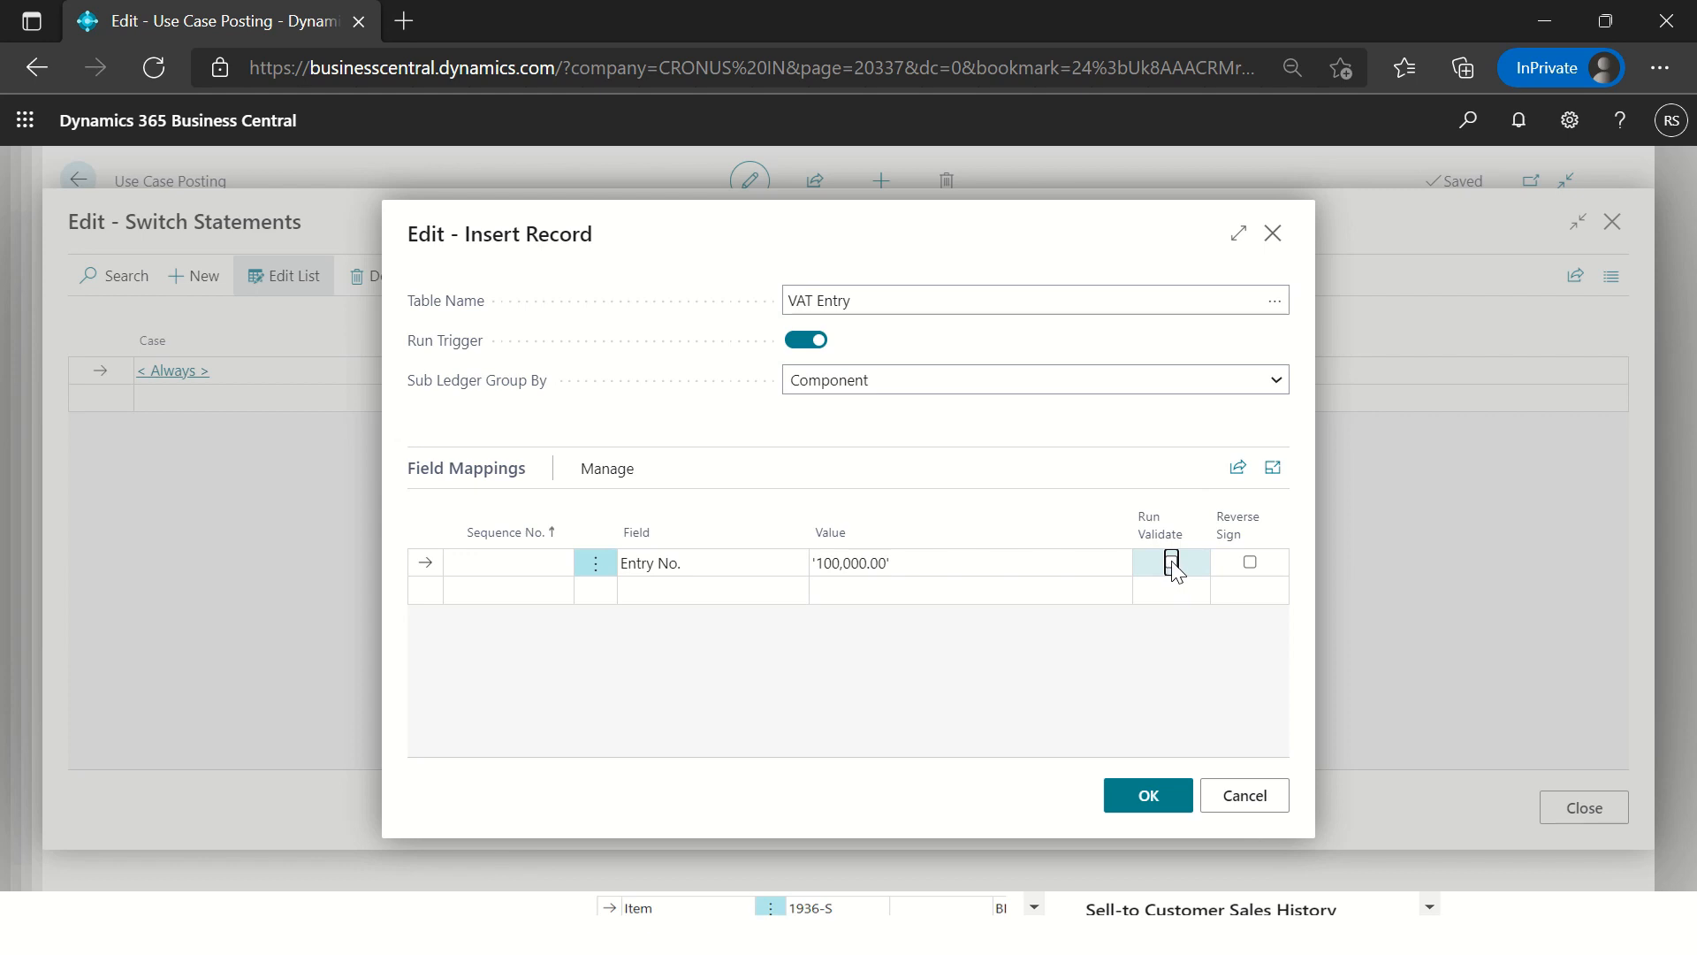
Step: Delete the Entry No. field mapping from the VAT Entry record insertion
click(694, 571)
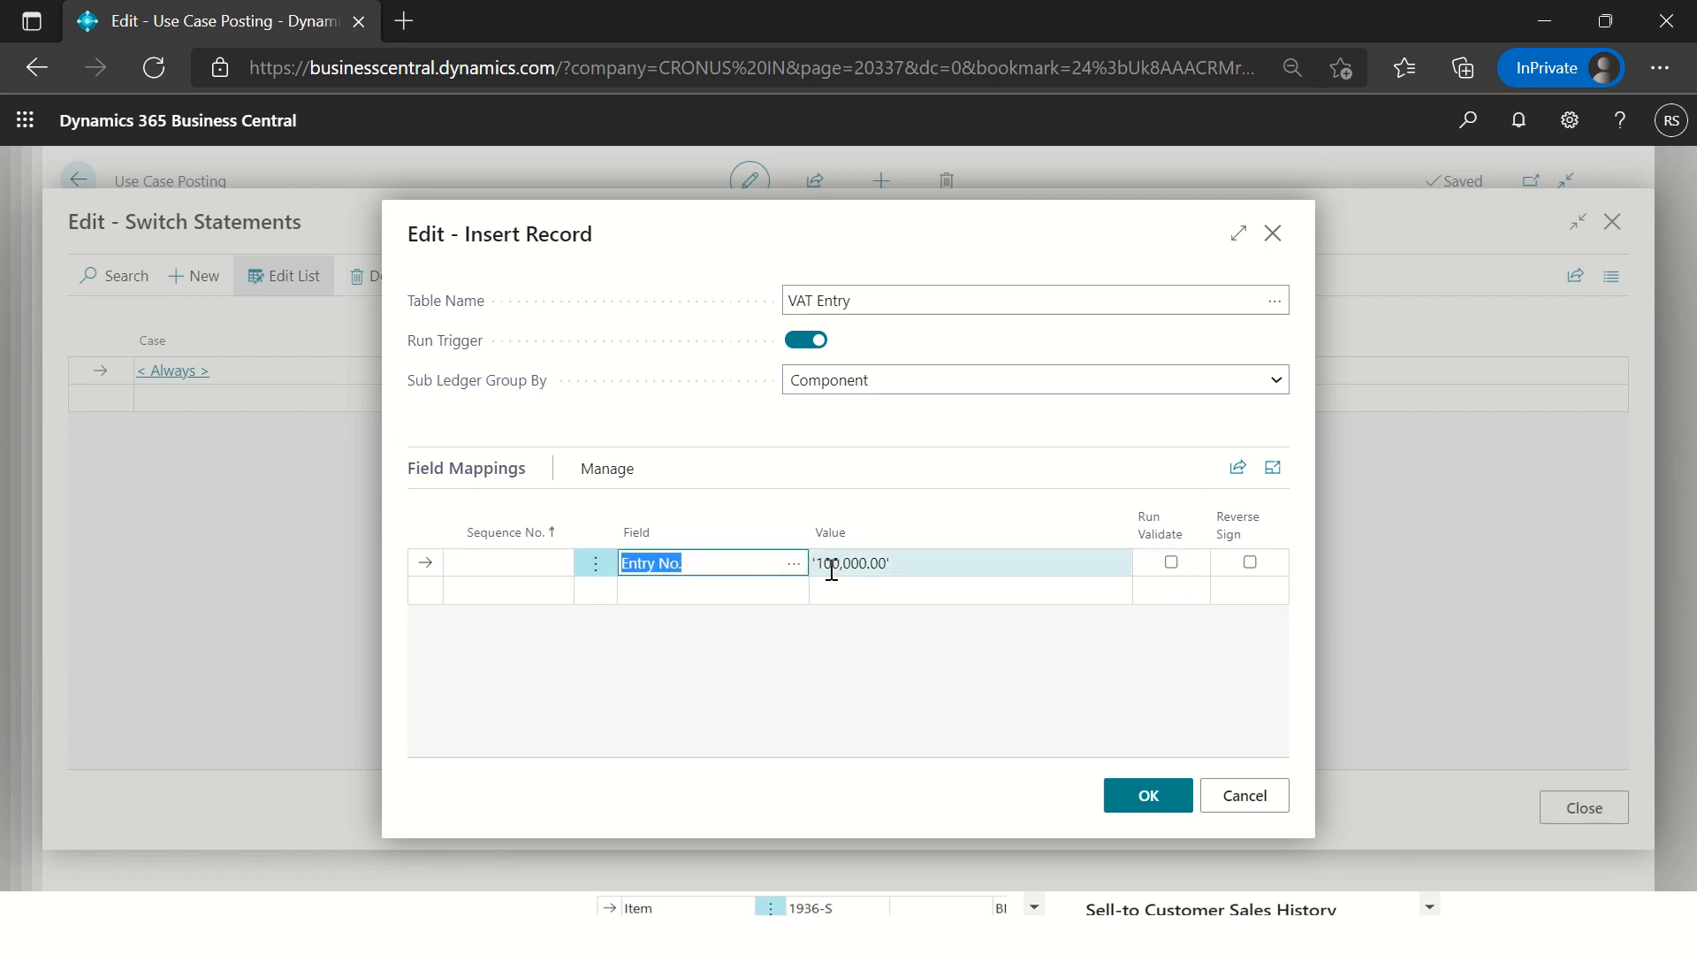
click(595, 563)
click(555, 638)
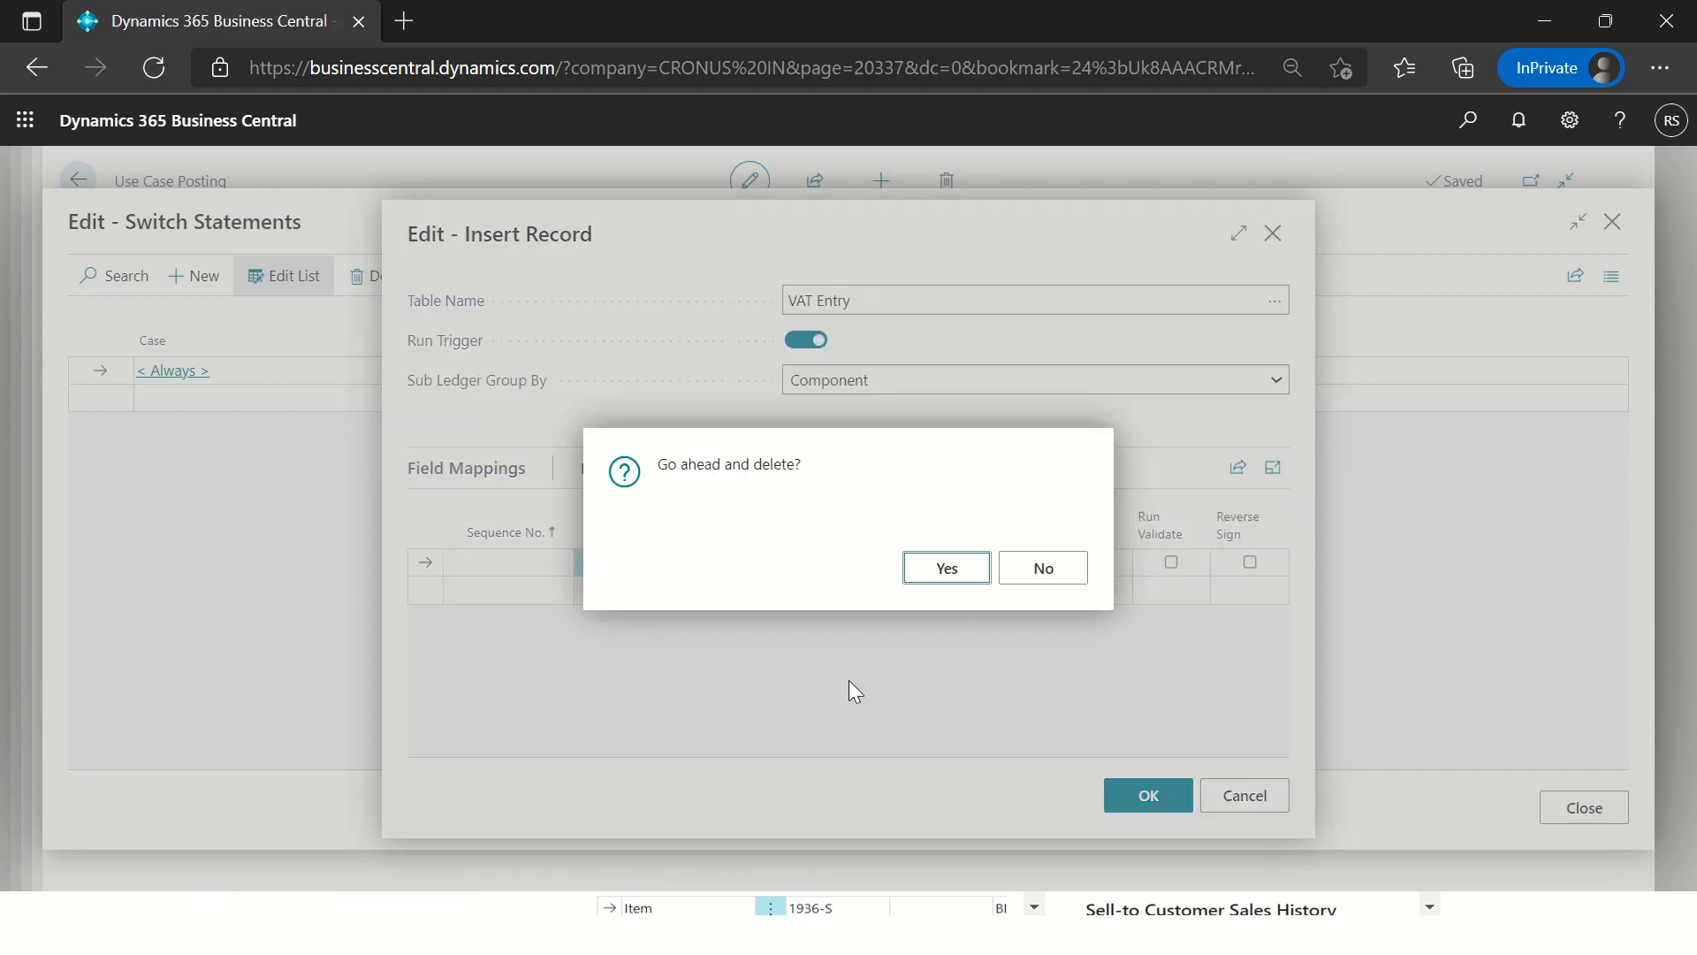
click(942, 573)
Step: Save the VAT Entry insert statement, close the switch statements and take a look at the use case's posting script
click(1140, 795)
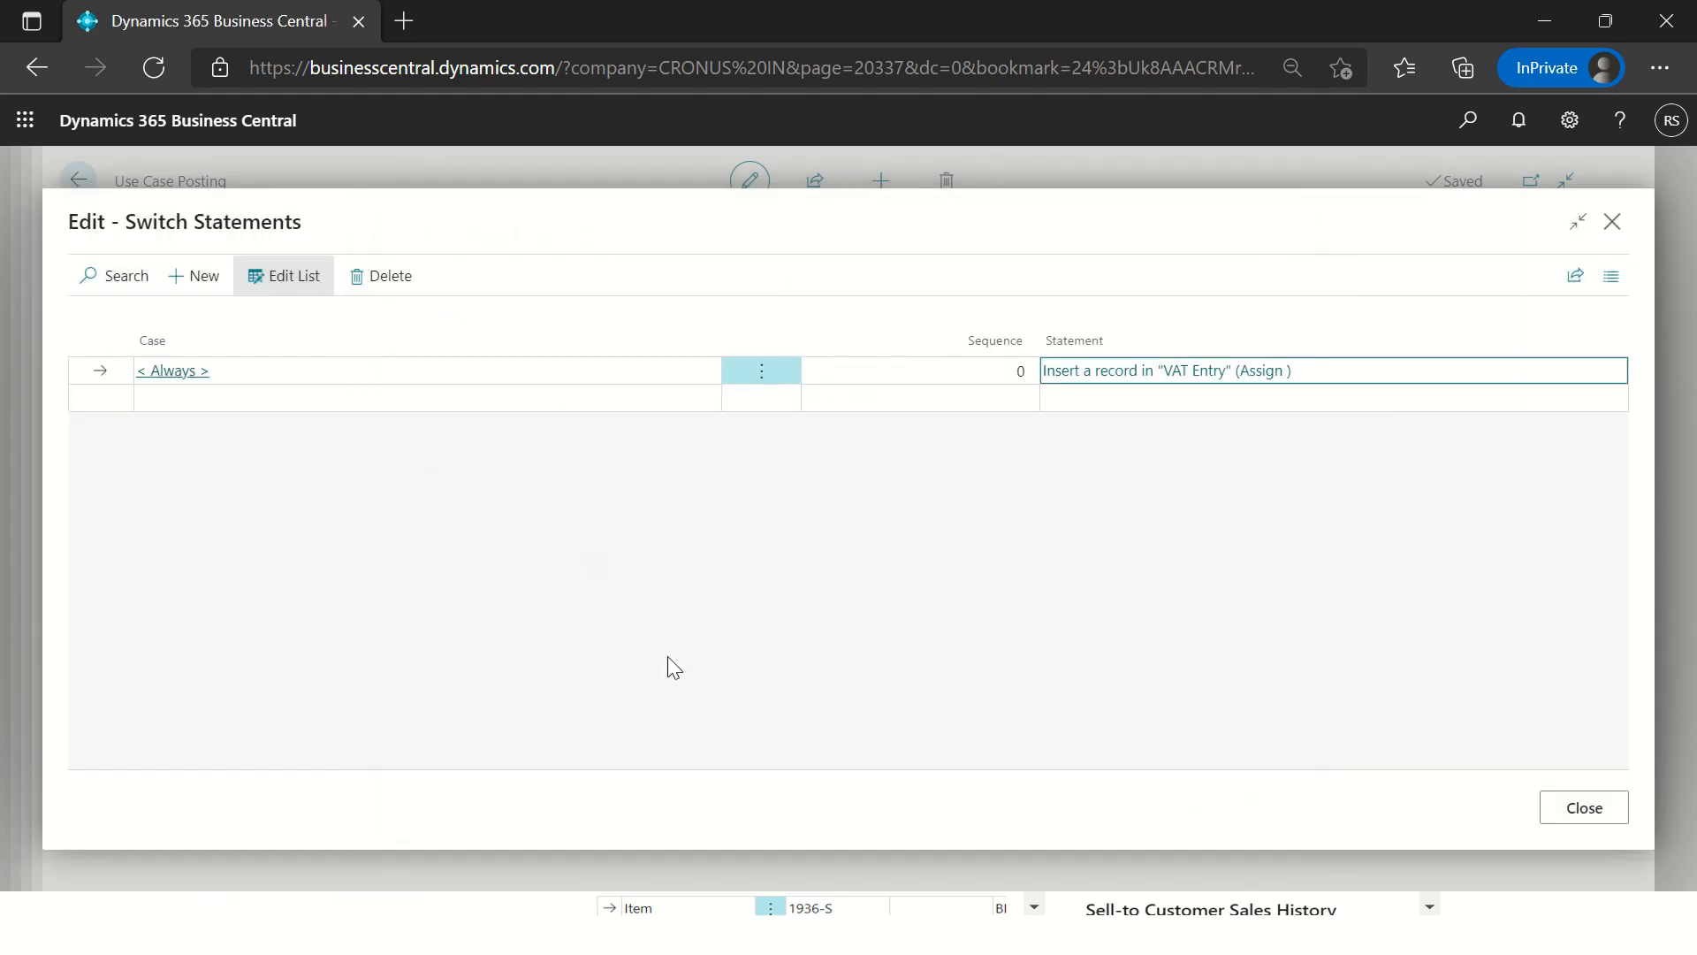
key(Escape)
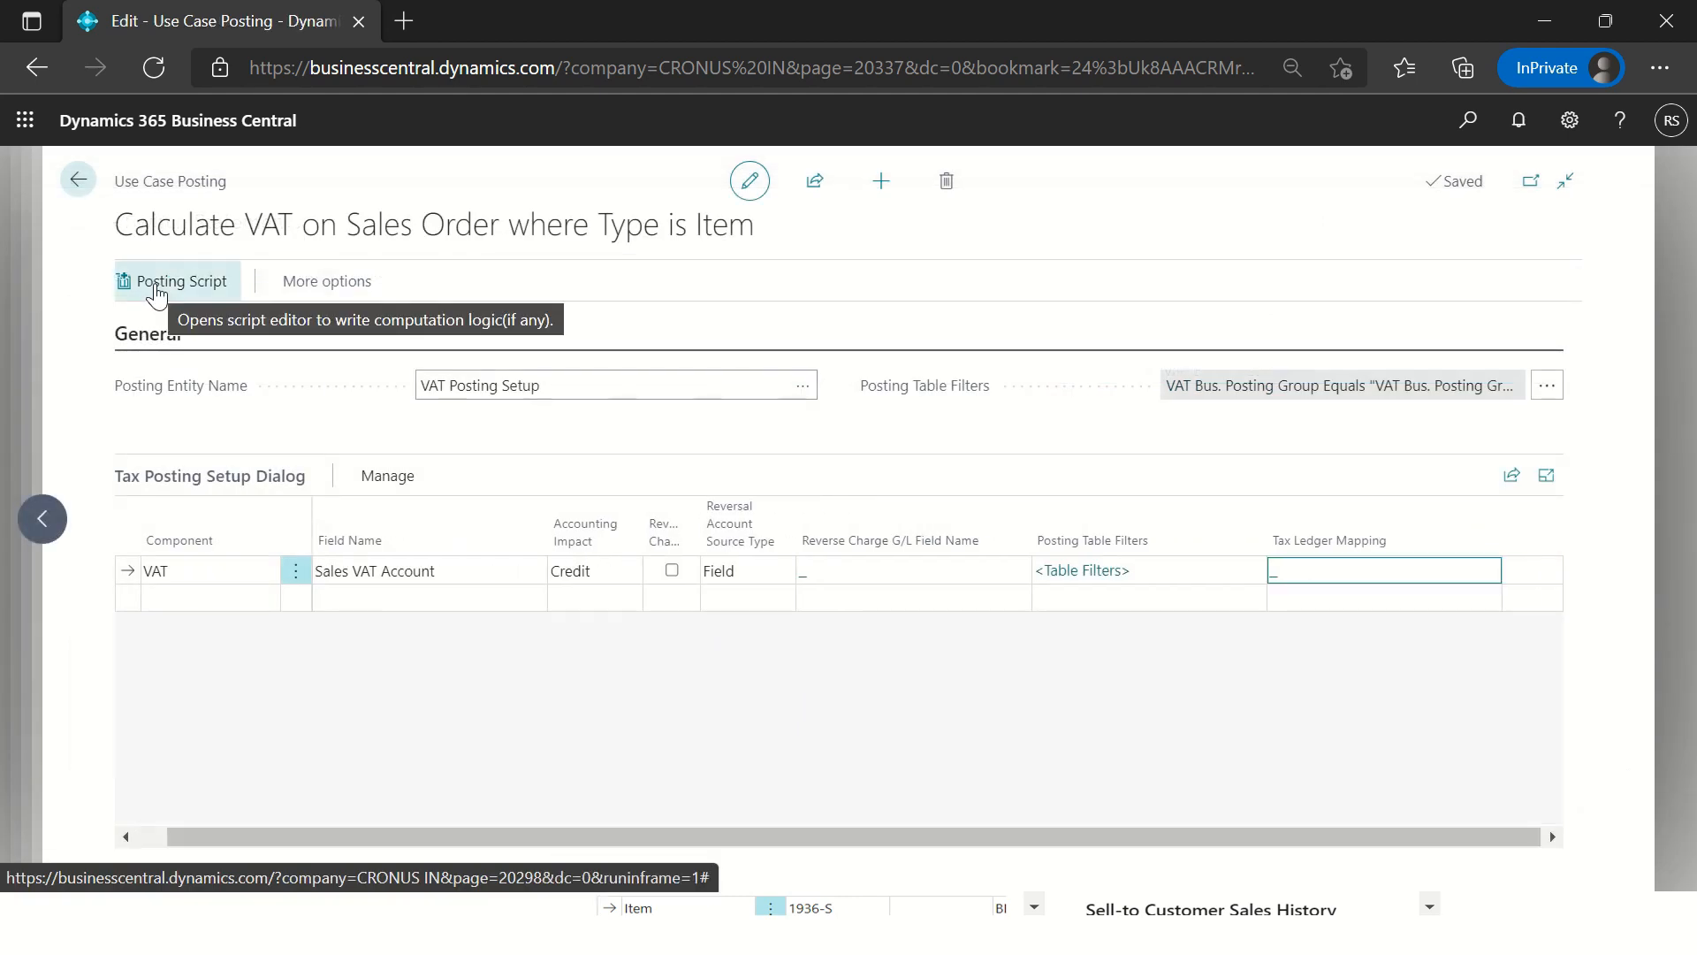
click(154, 295)
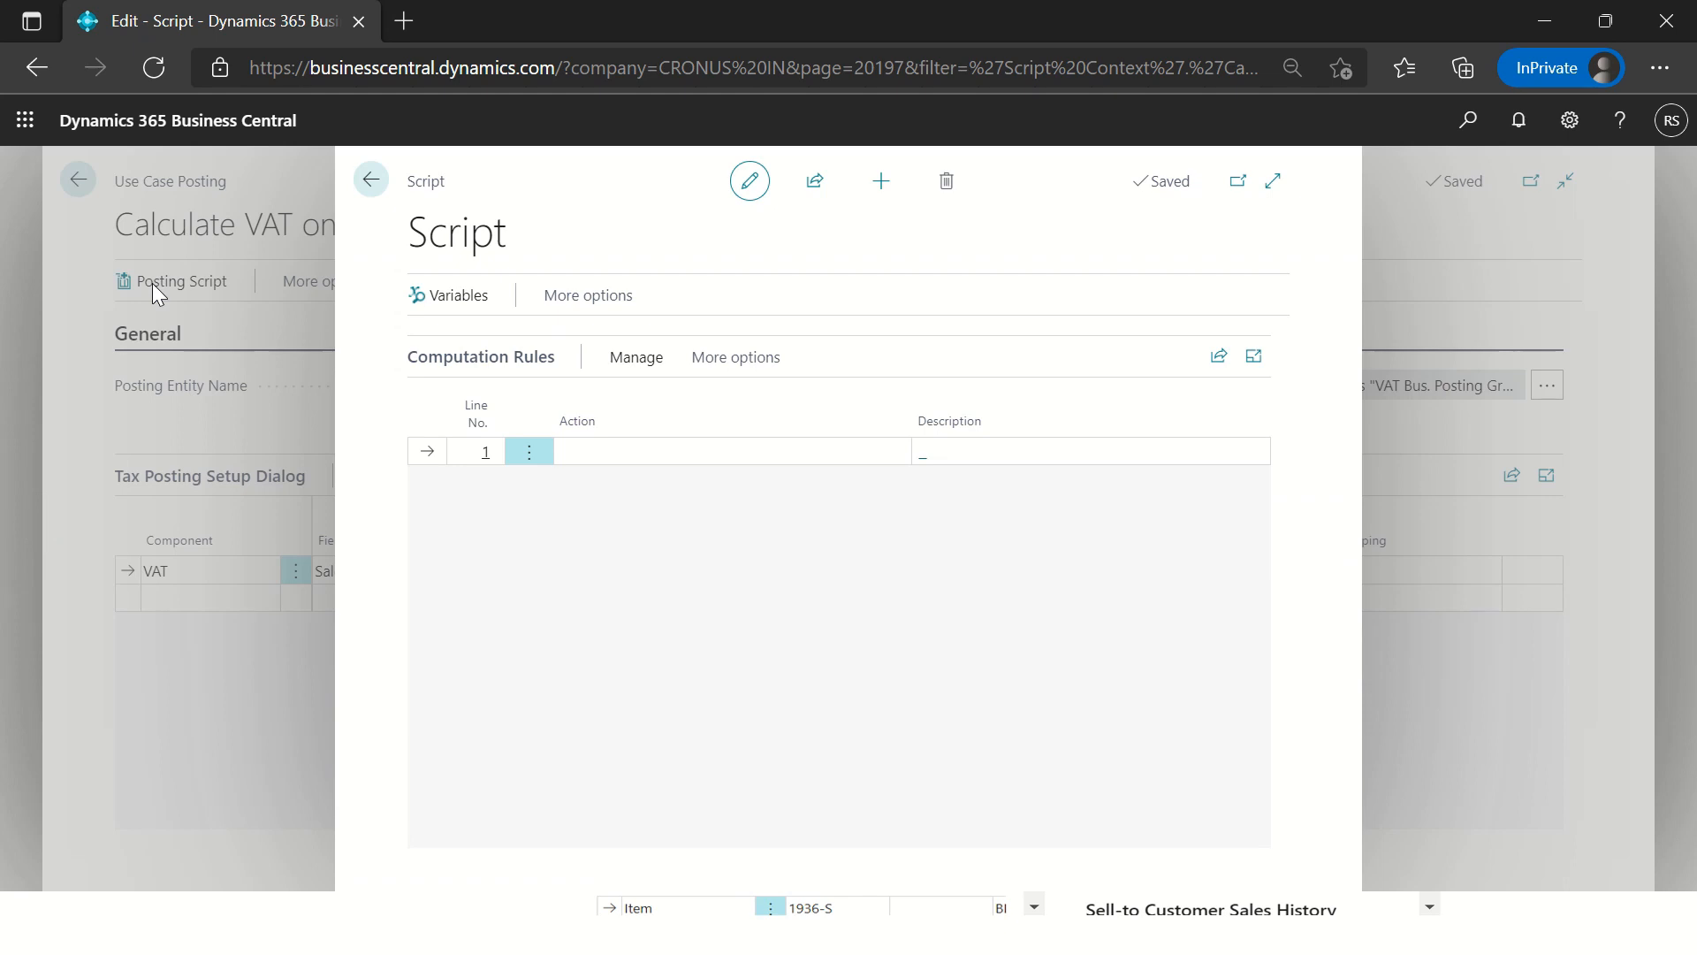
click(370, 180)
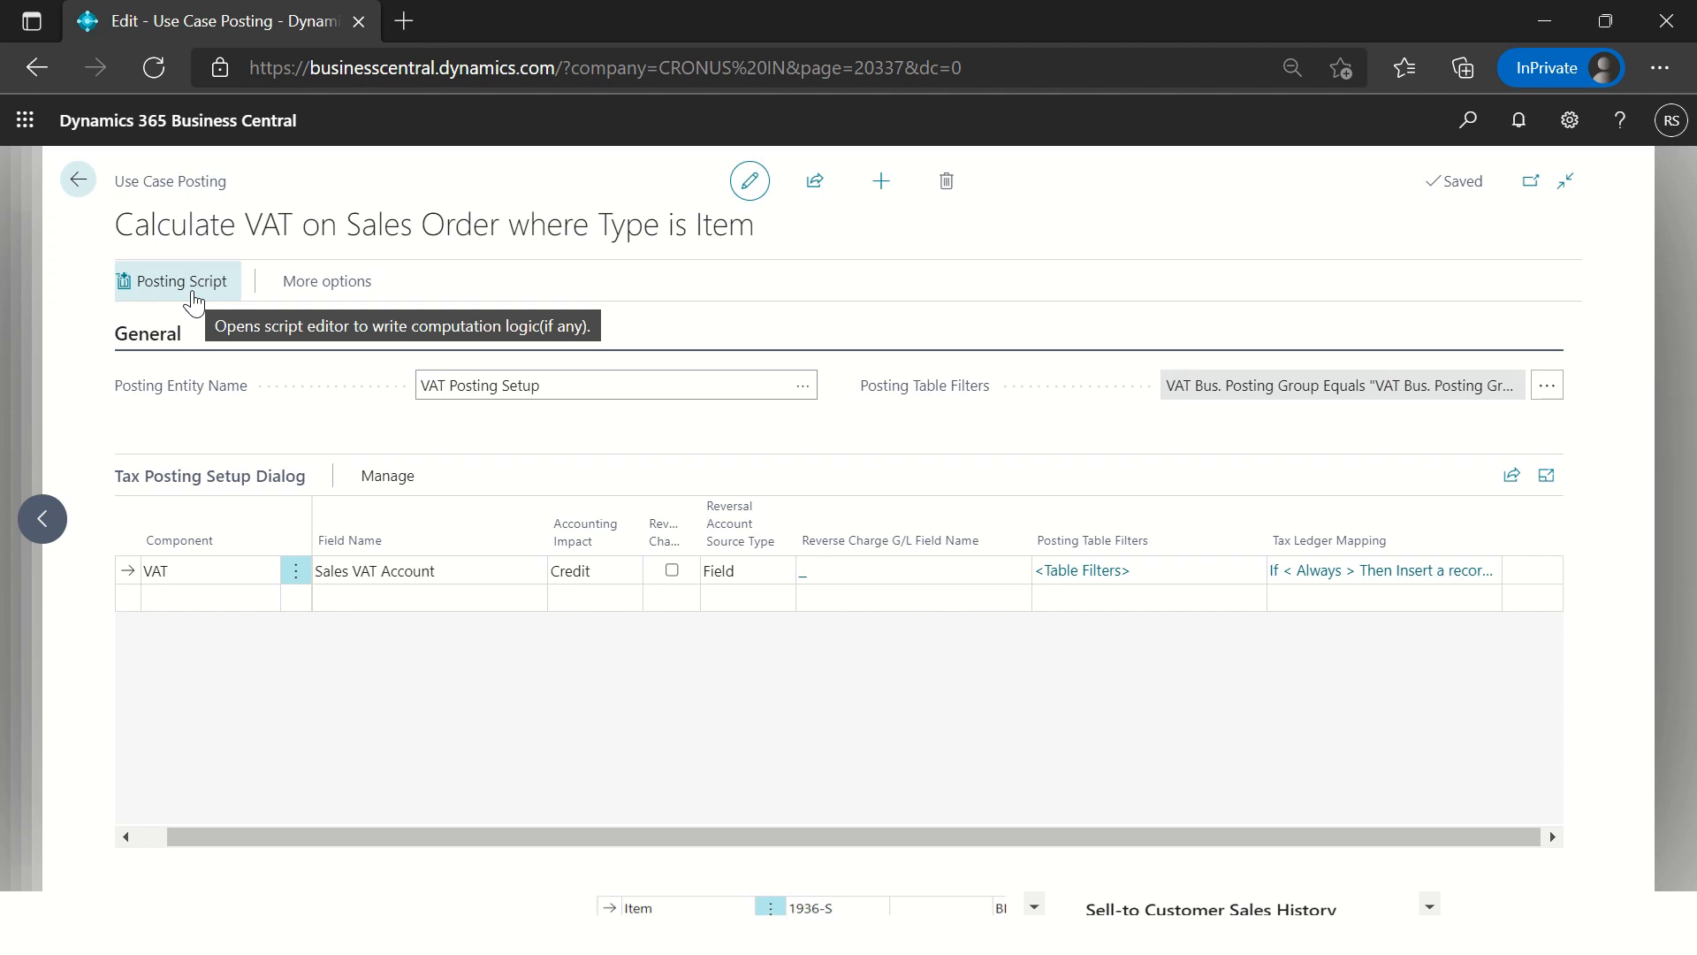
Step: Declare a Number variable named VATEntryNo in the use case's posting script
click(194, 301)
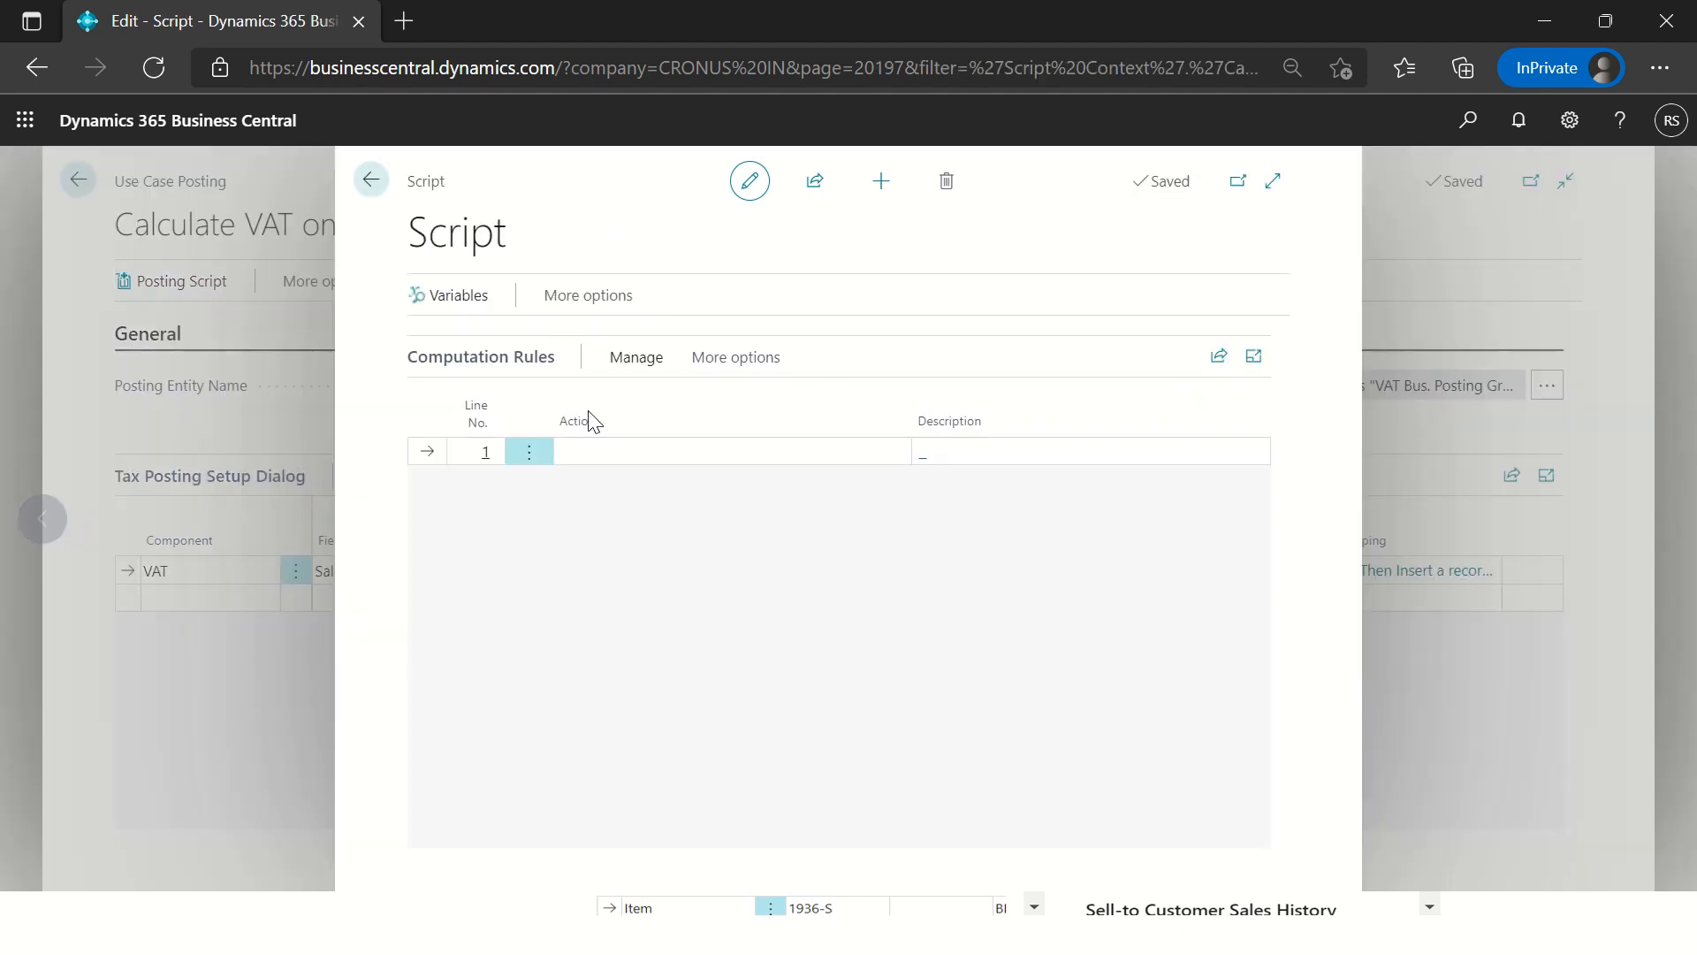
click(474, 305)
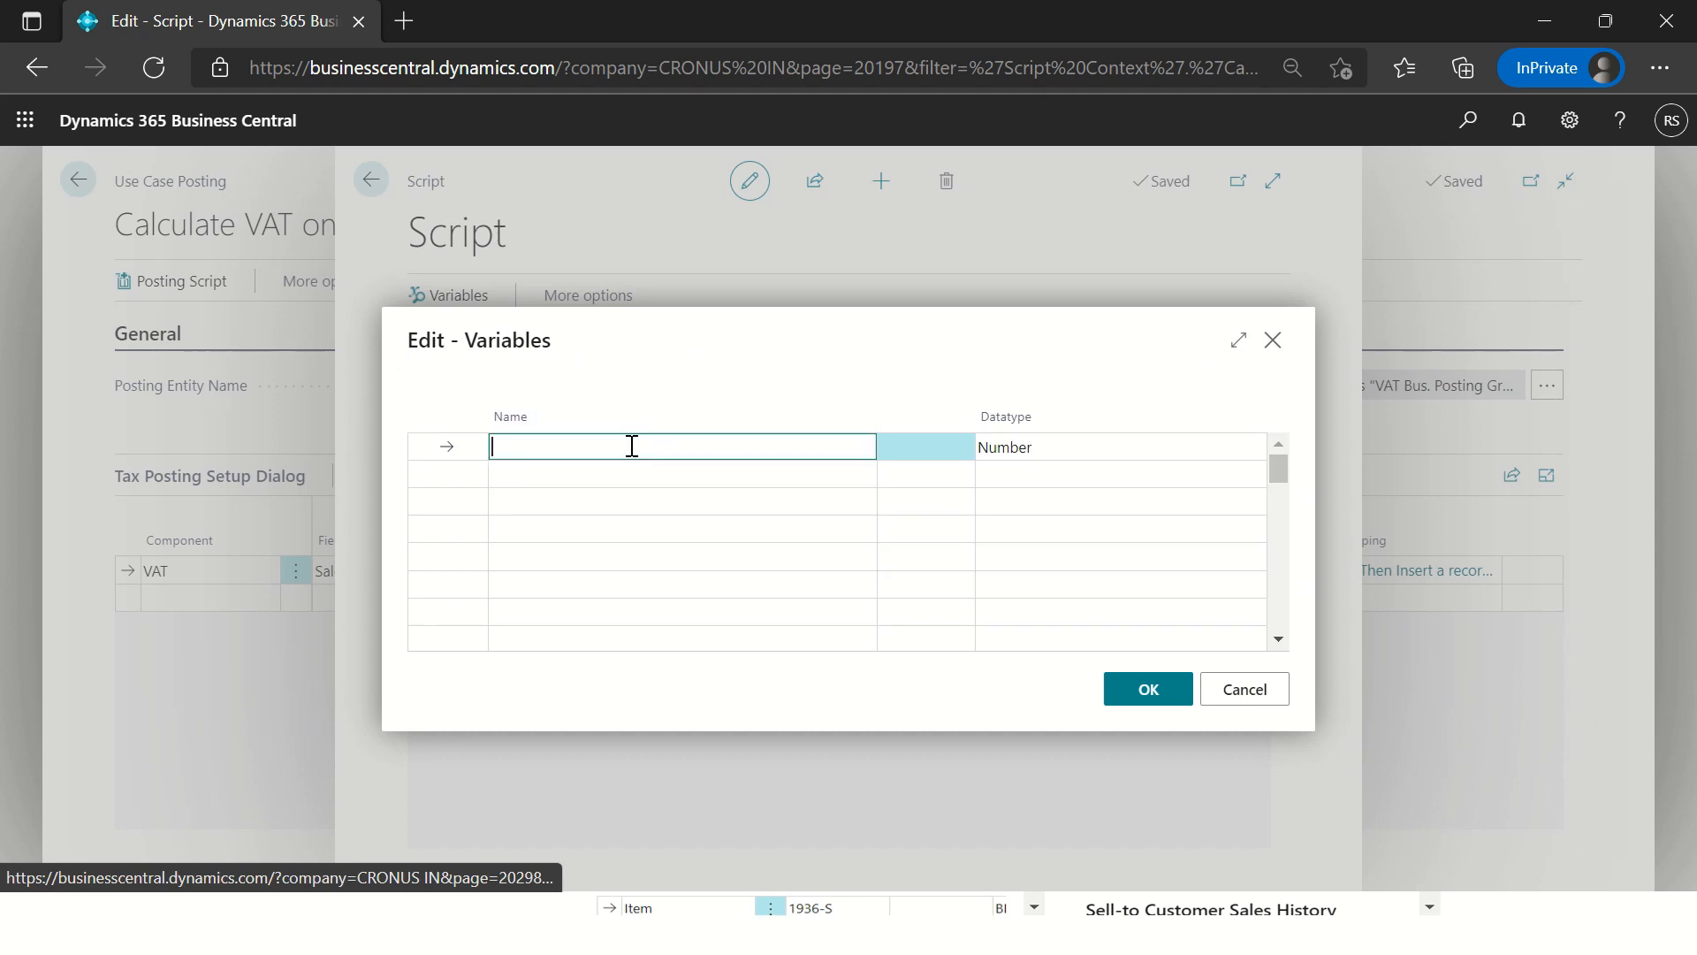
text(VATEntryNo)
key(Tab)
click(1136, 690)
Step: Add a Set Variable action as the first computation rule of the posting script
click(587, 454)
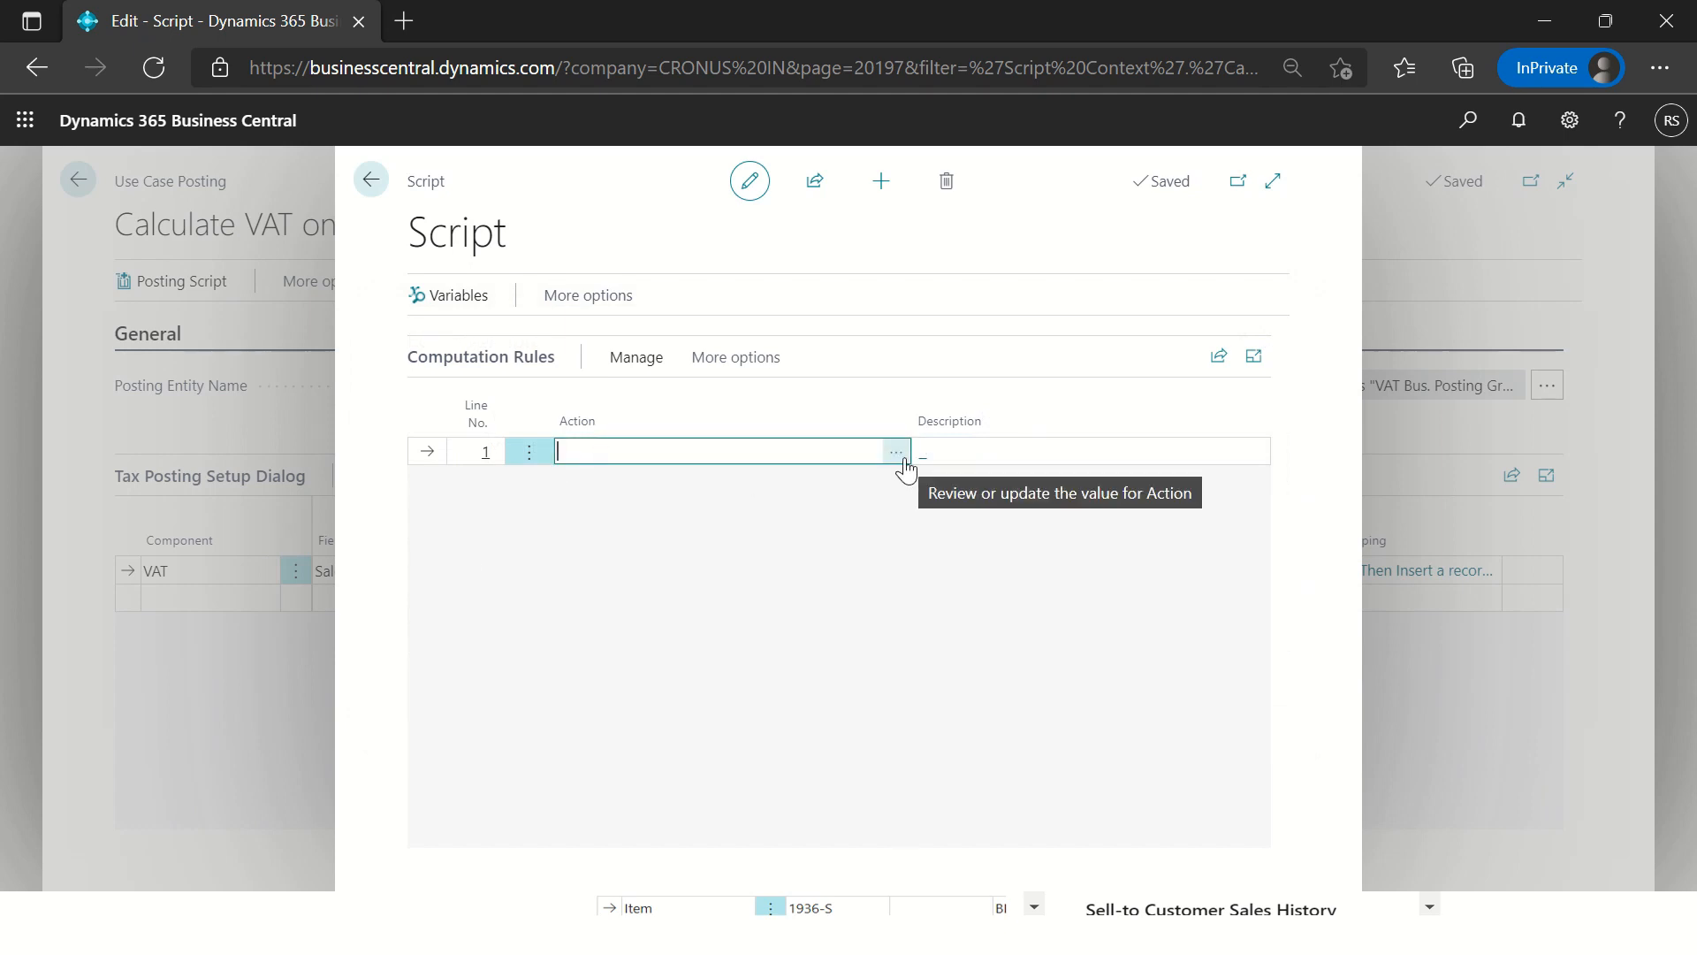
text(s)
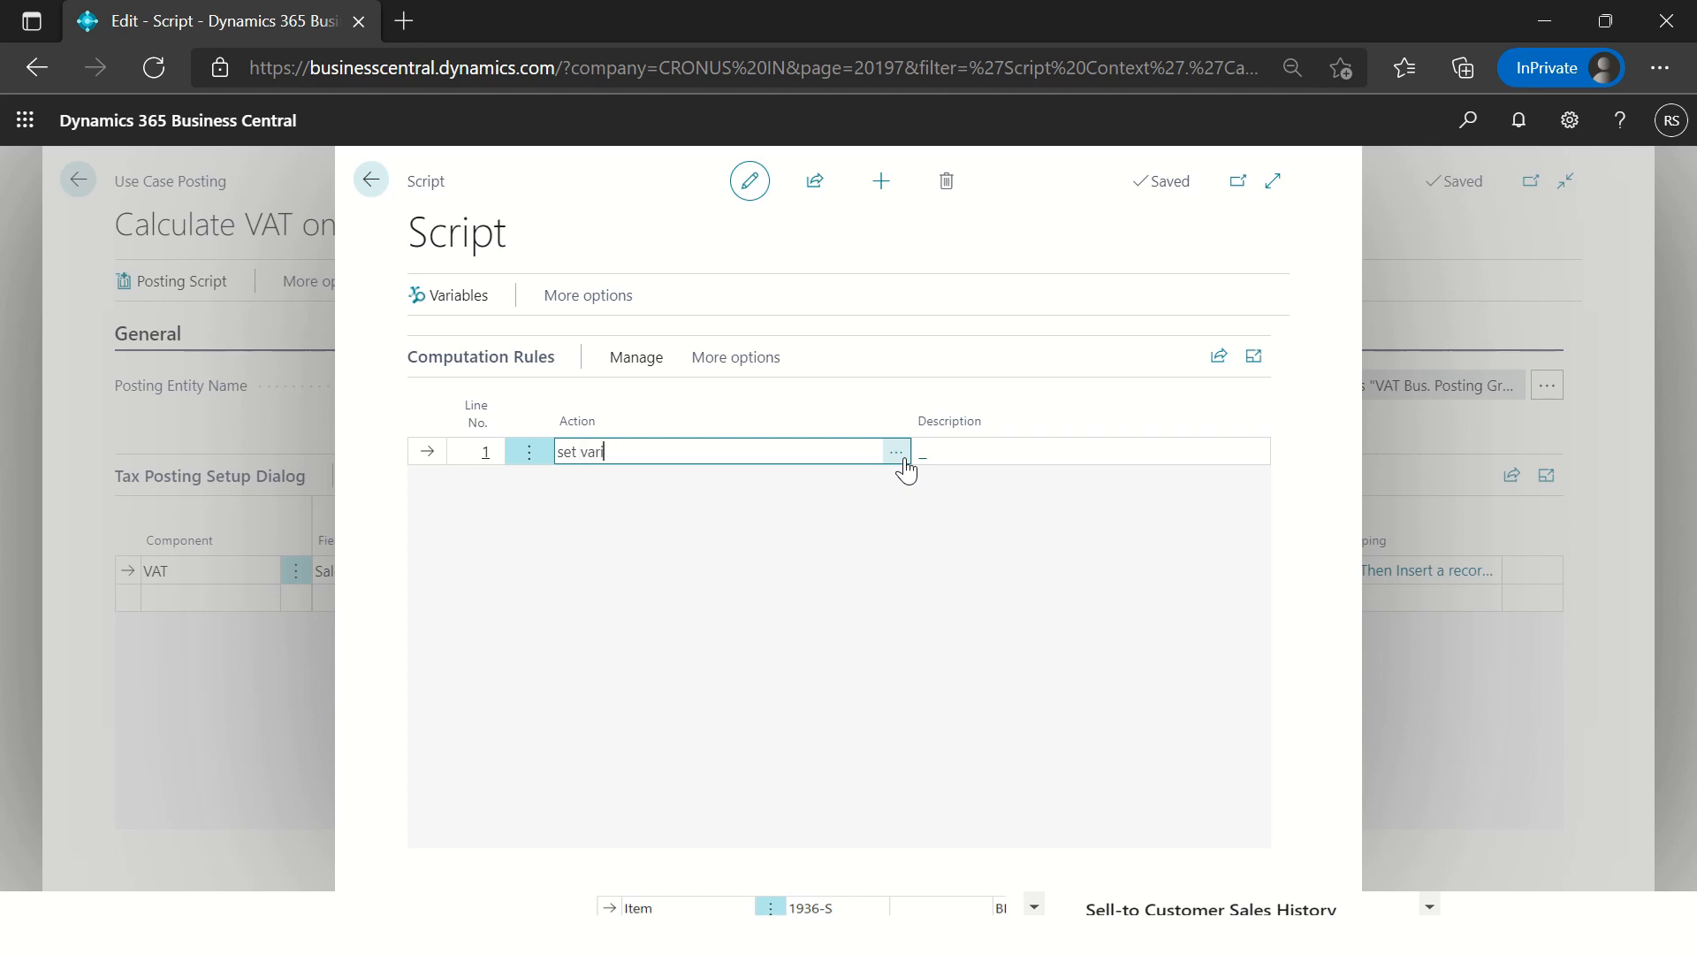
text(et vari)
key(Return)
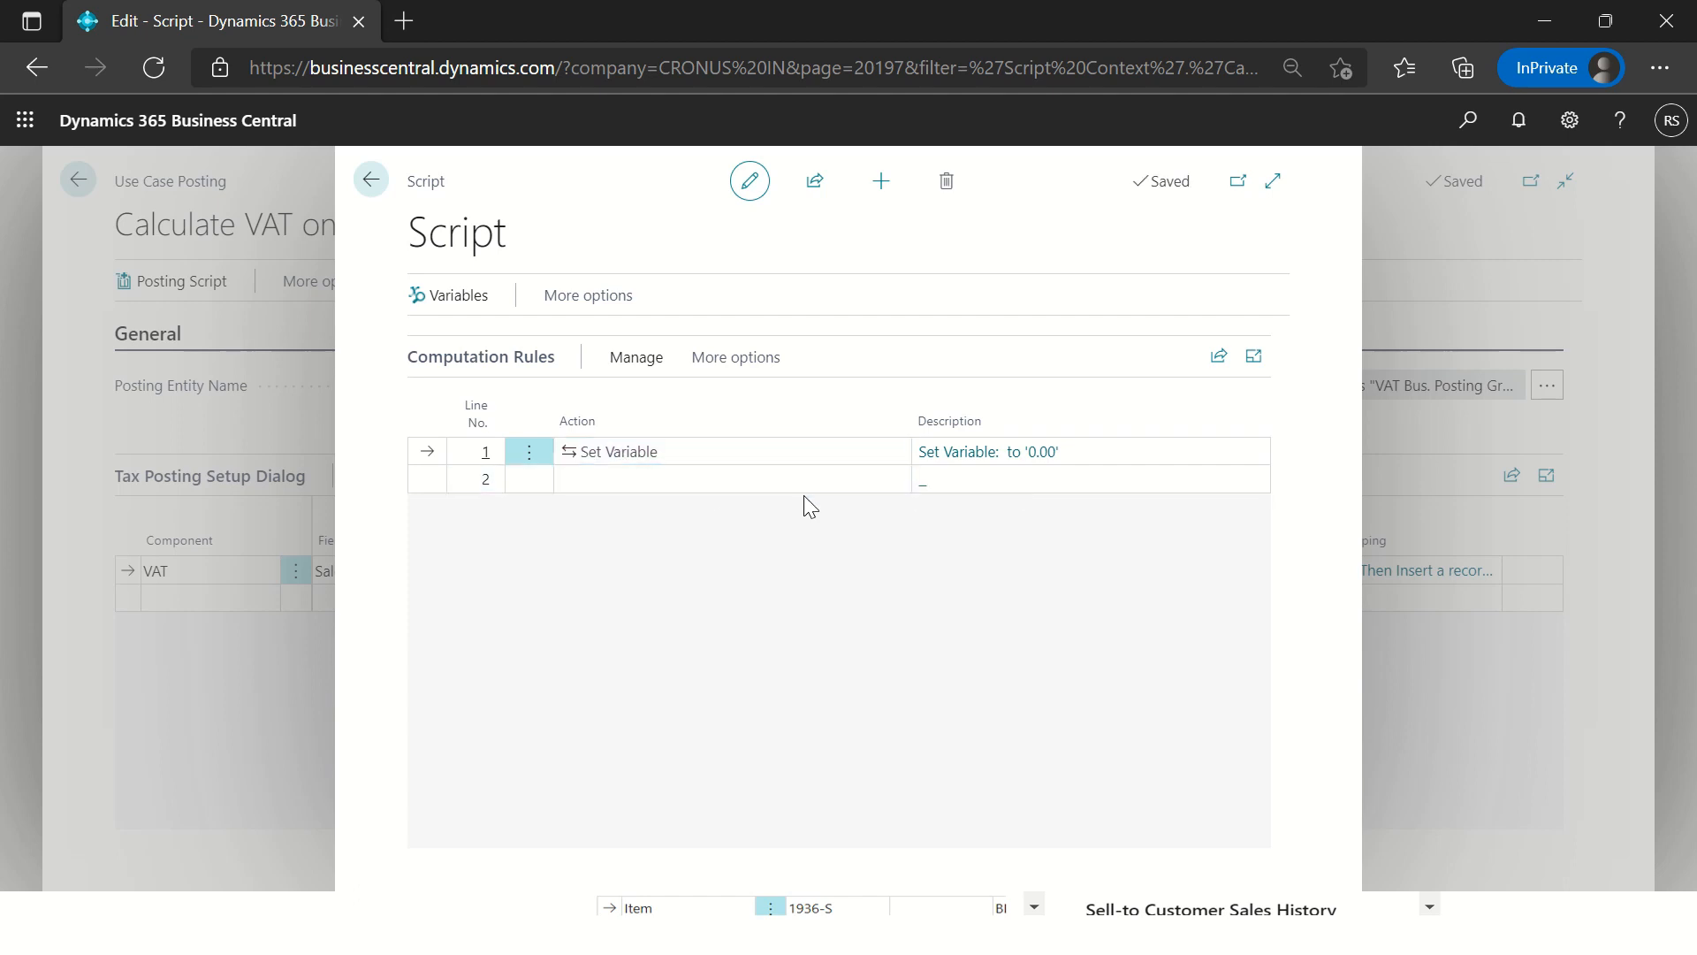
click(706, 477)
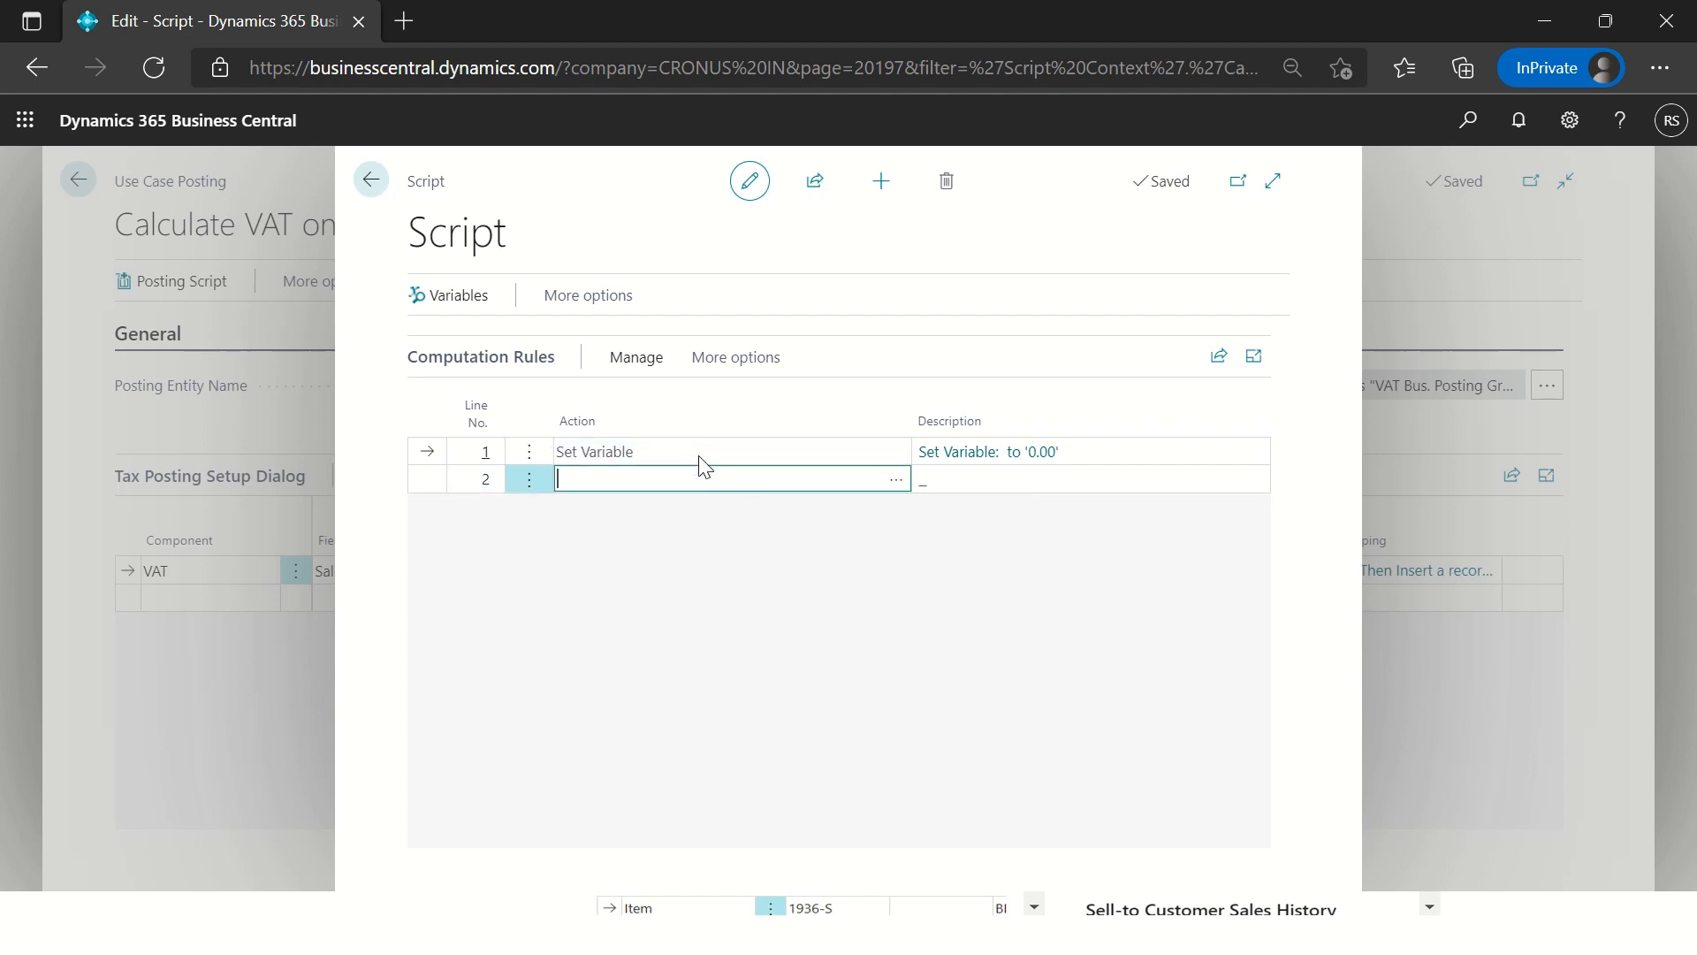
Step: Delete the Set Variable rule from the posting script and add a new Set Variable action on line 1
click(636, 357)
click(696, 358)
click(716, 359)
click(624, 399)
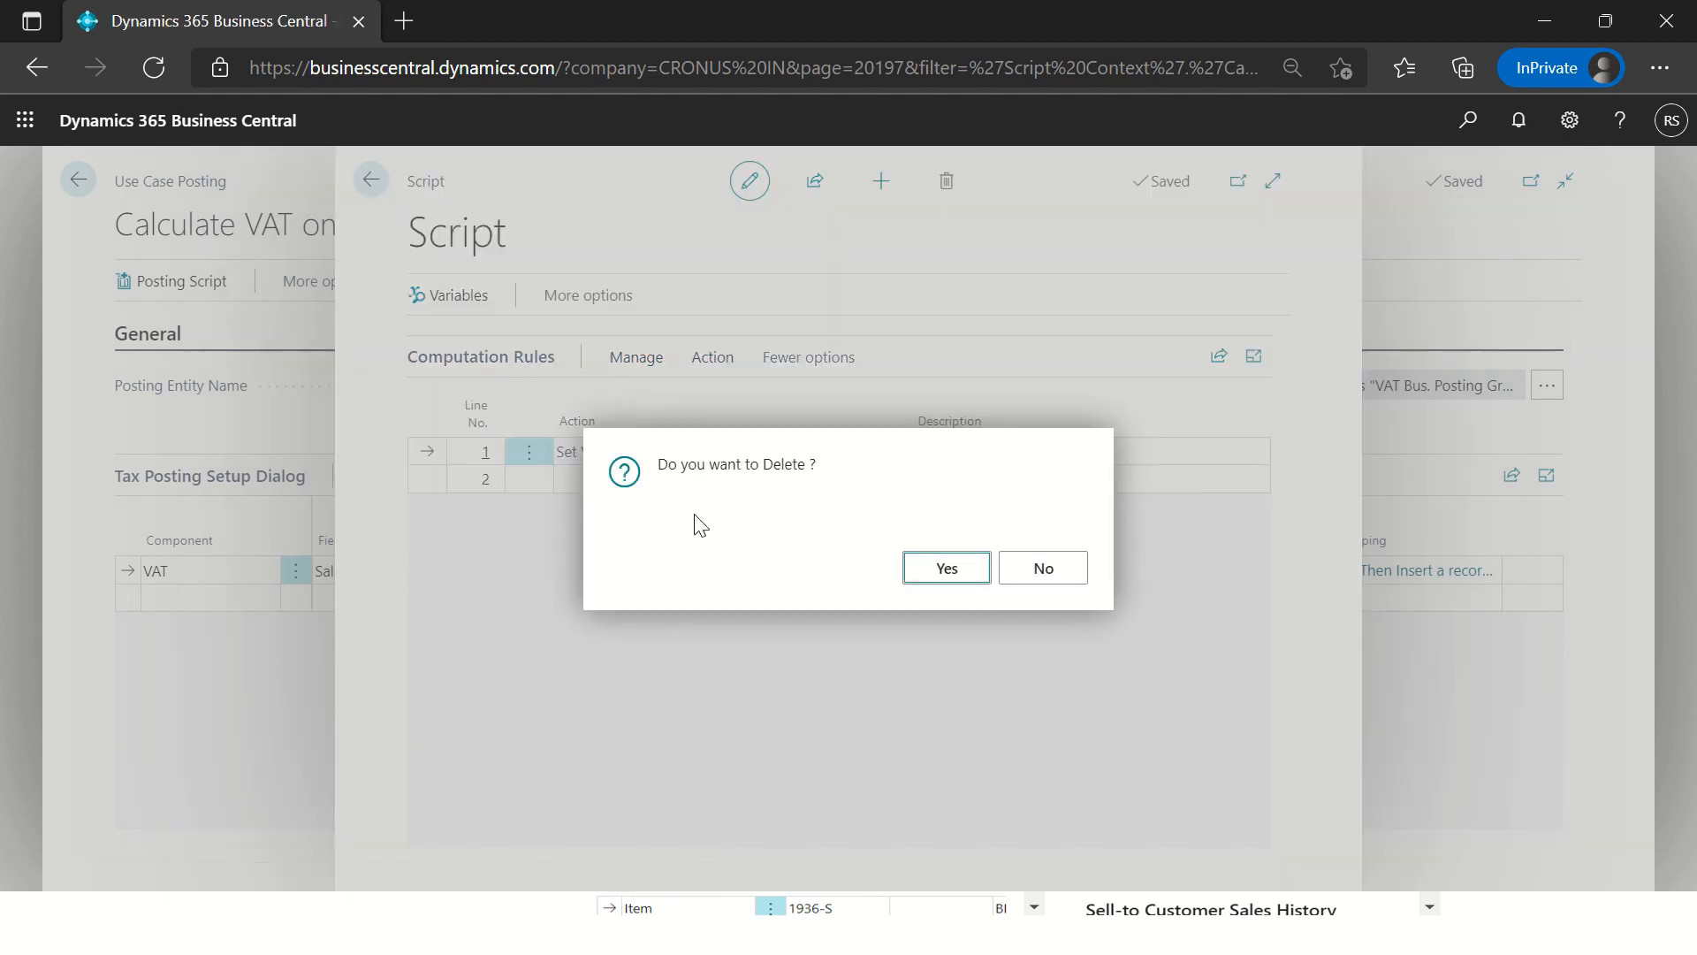
key(Return)
click(895, 457)
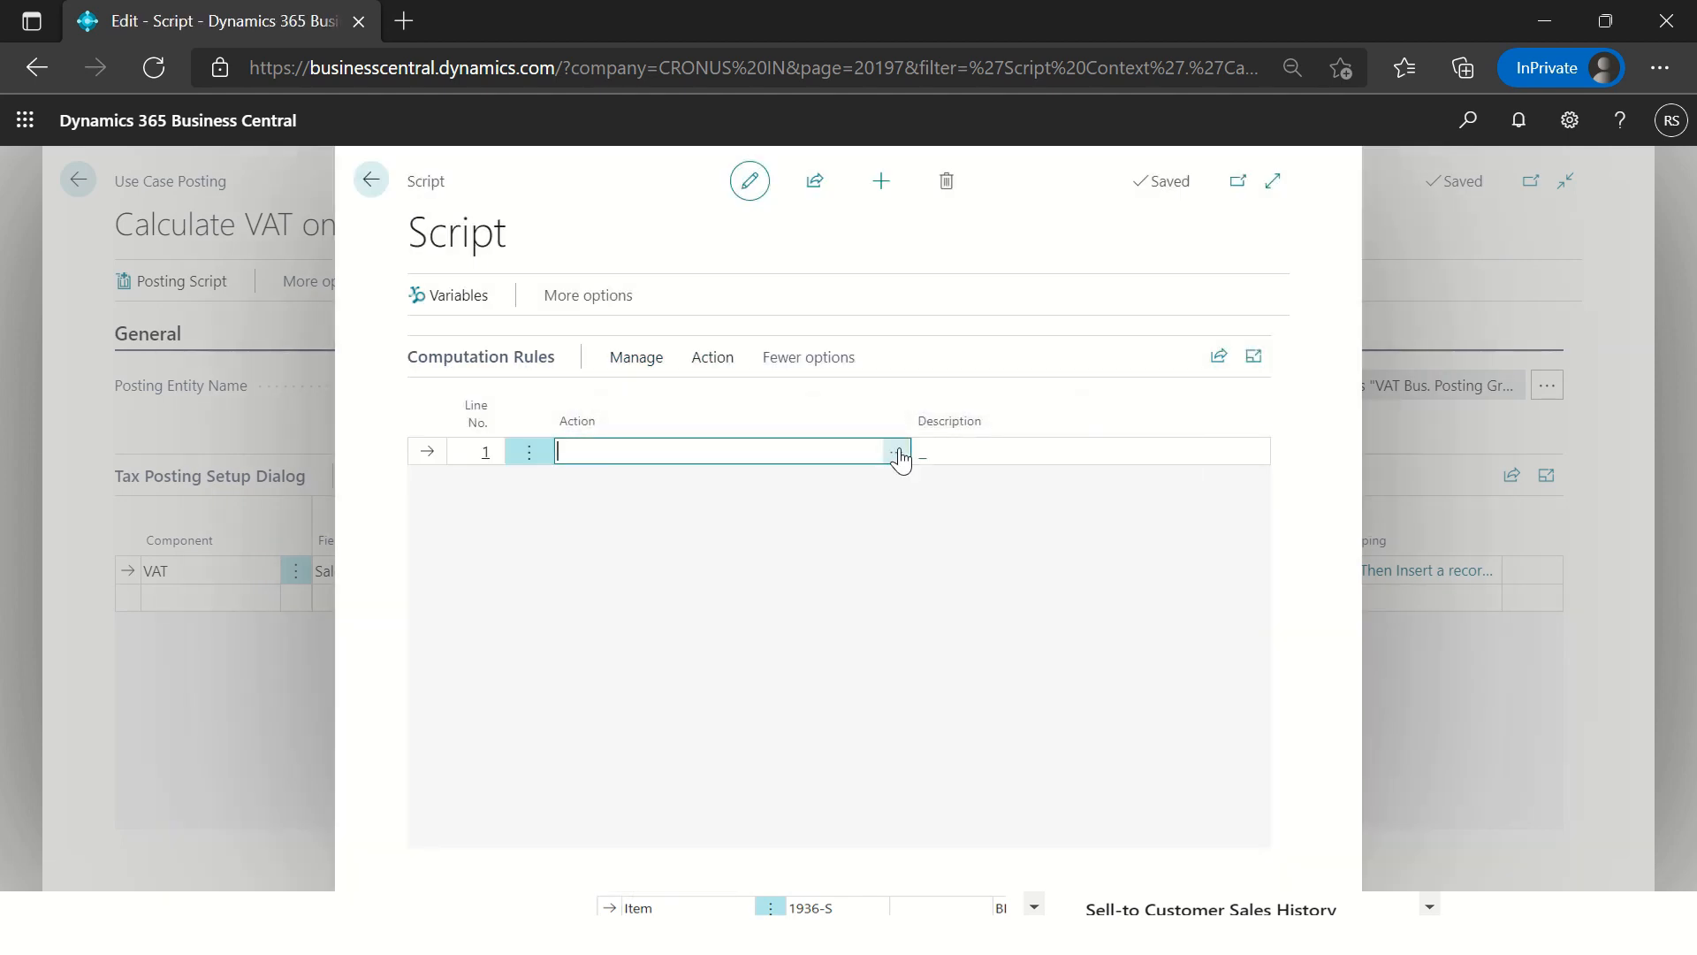
click(1238, 291)
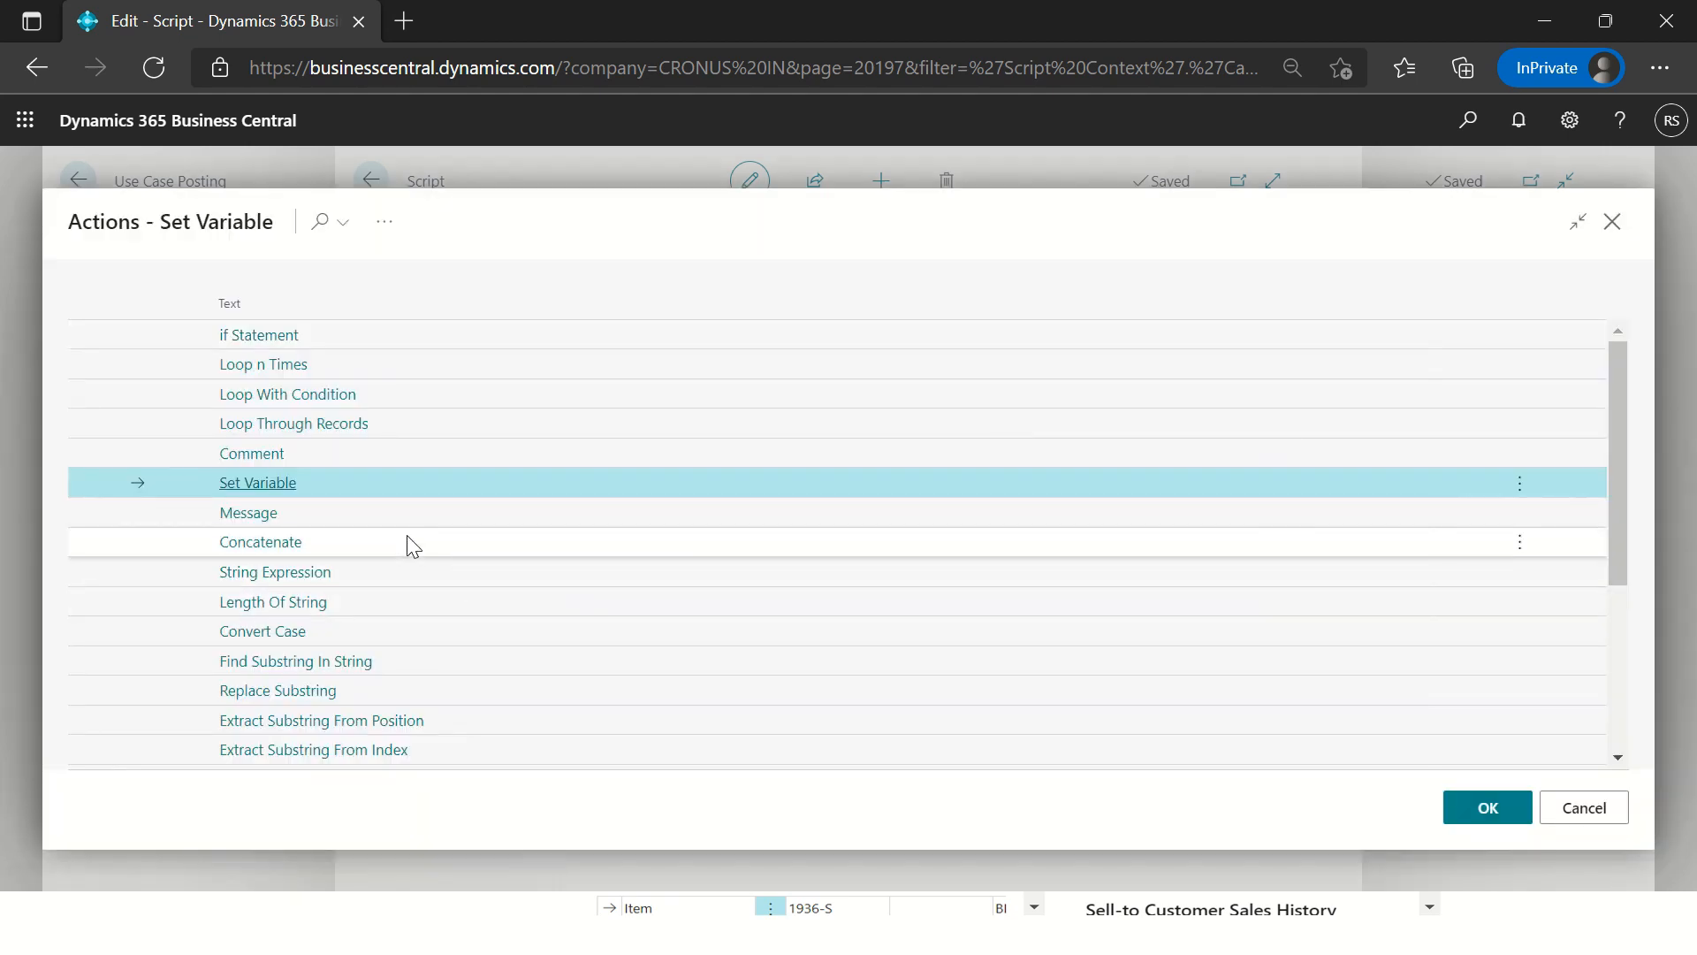
scroll(296, 519, down, 3)
scroll(293, 519, up, 1)
scroll(294, 518, up, 3)
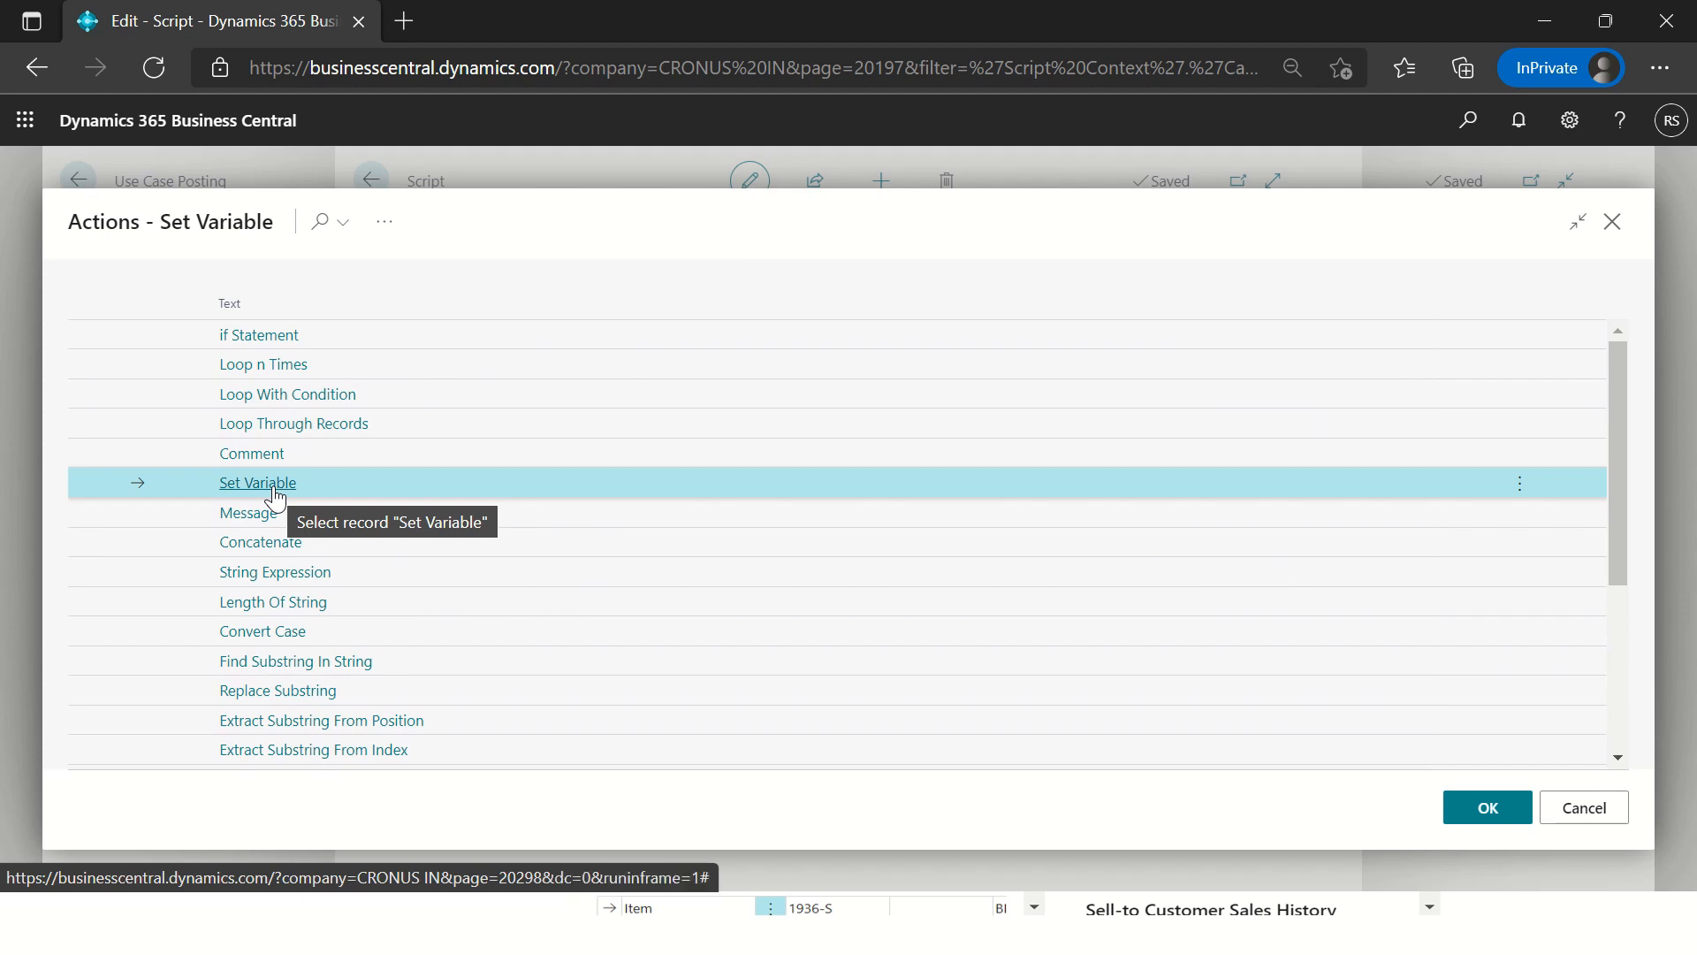
click(274, 494)
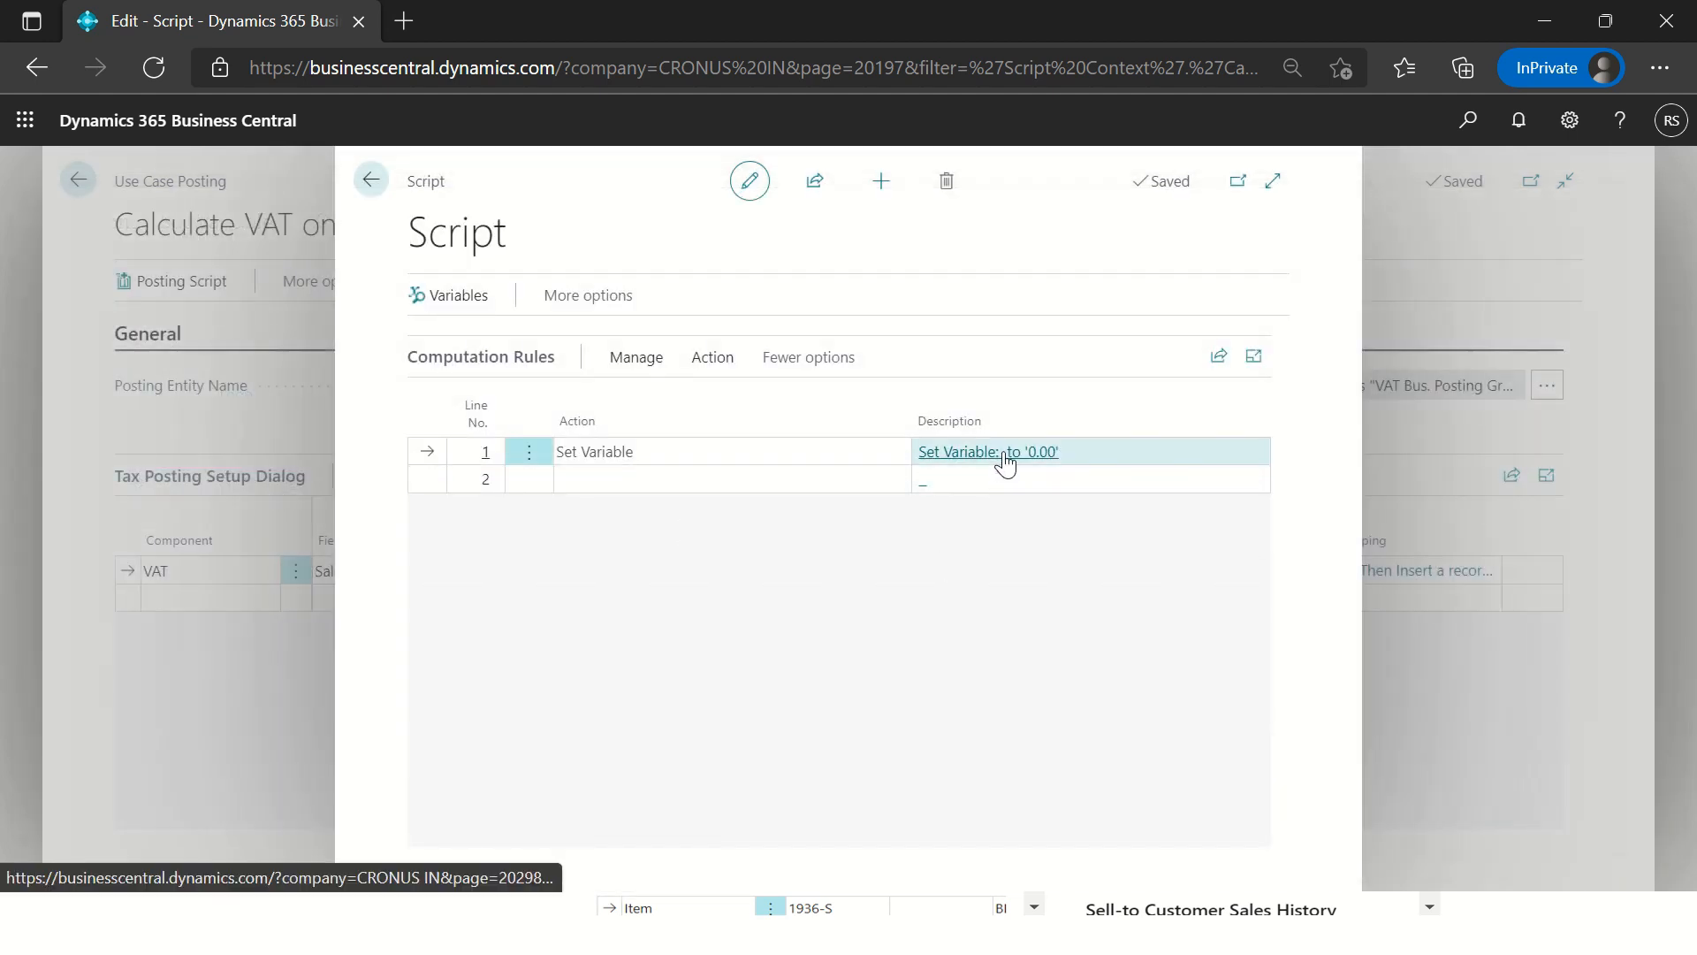
Step: Set the output variable of the Set Variable rule to VATEntryNo
click(1006, 456)
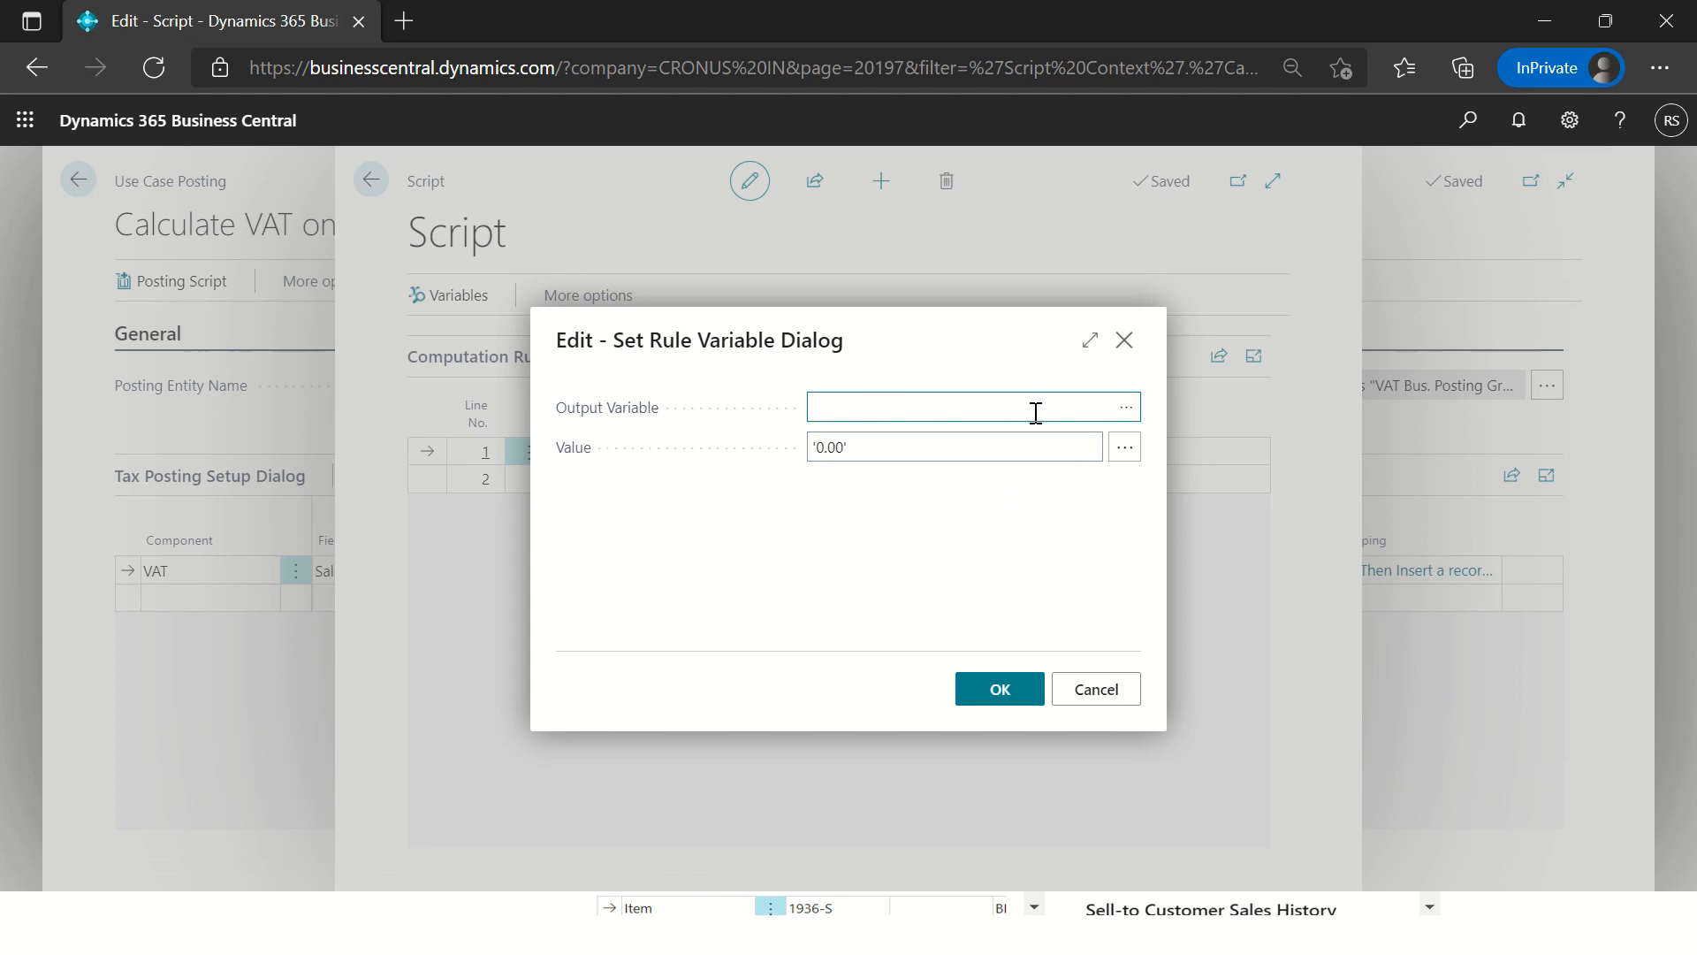
click(1126, 408)
click(543, 414)
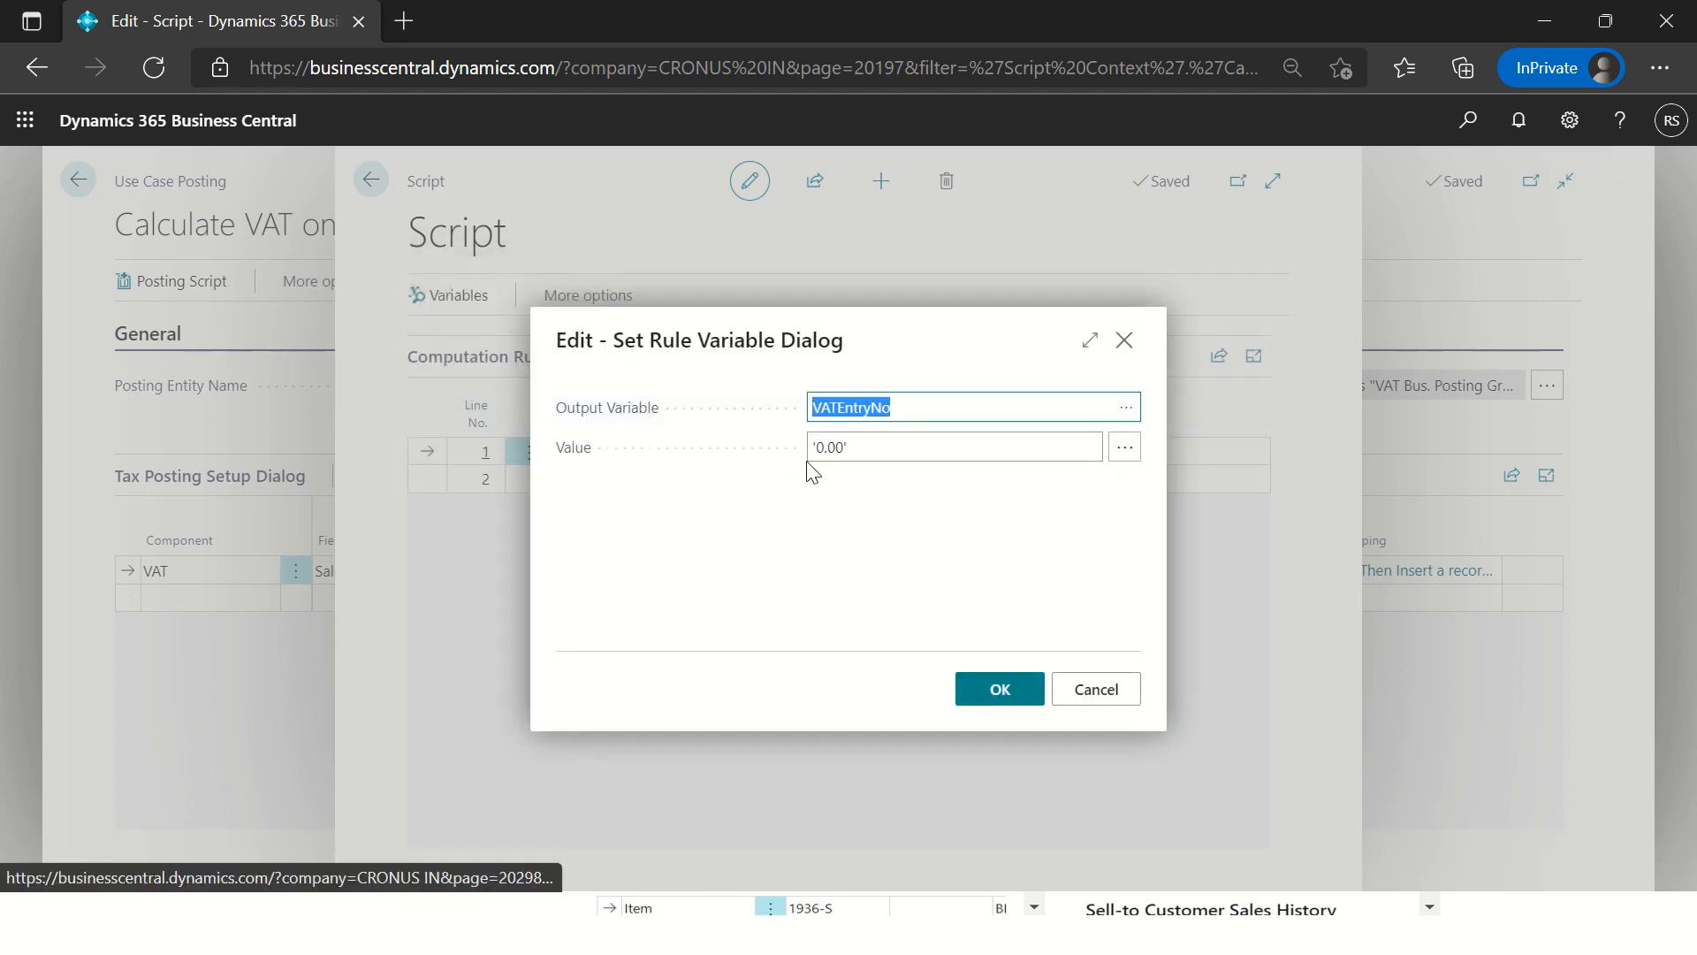
Step: Source the VATEntryNo rule's value from a table lookup on the VAT Entry table
click(846, 455)
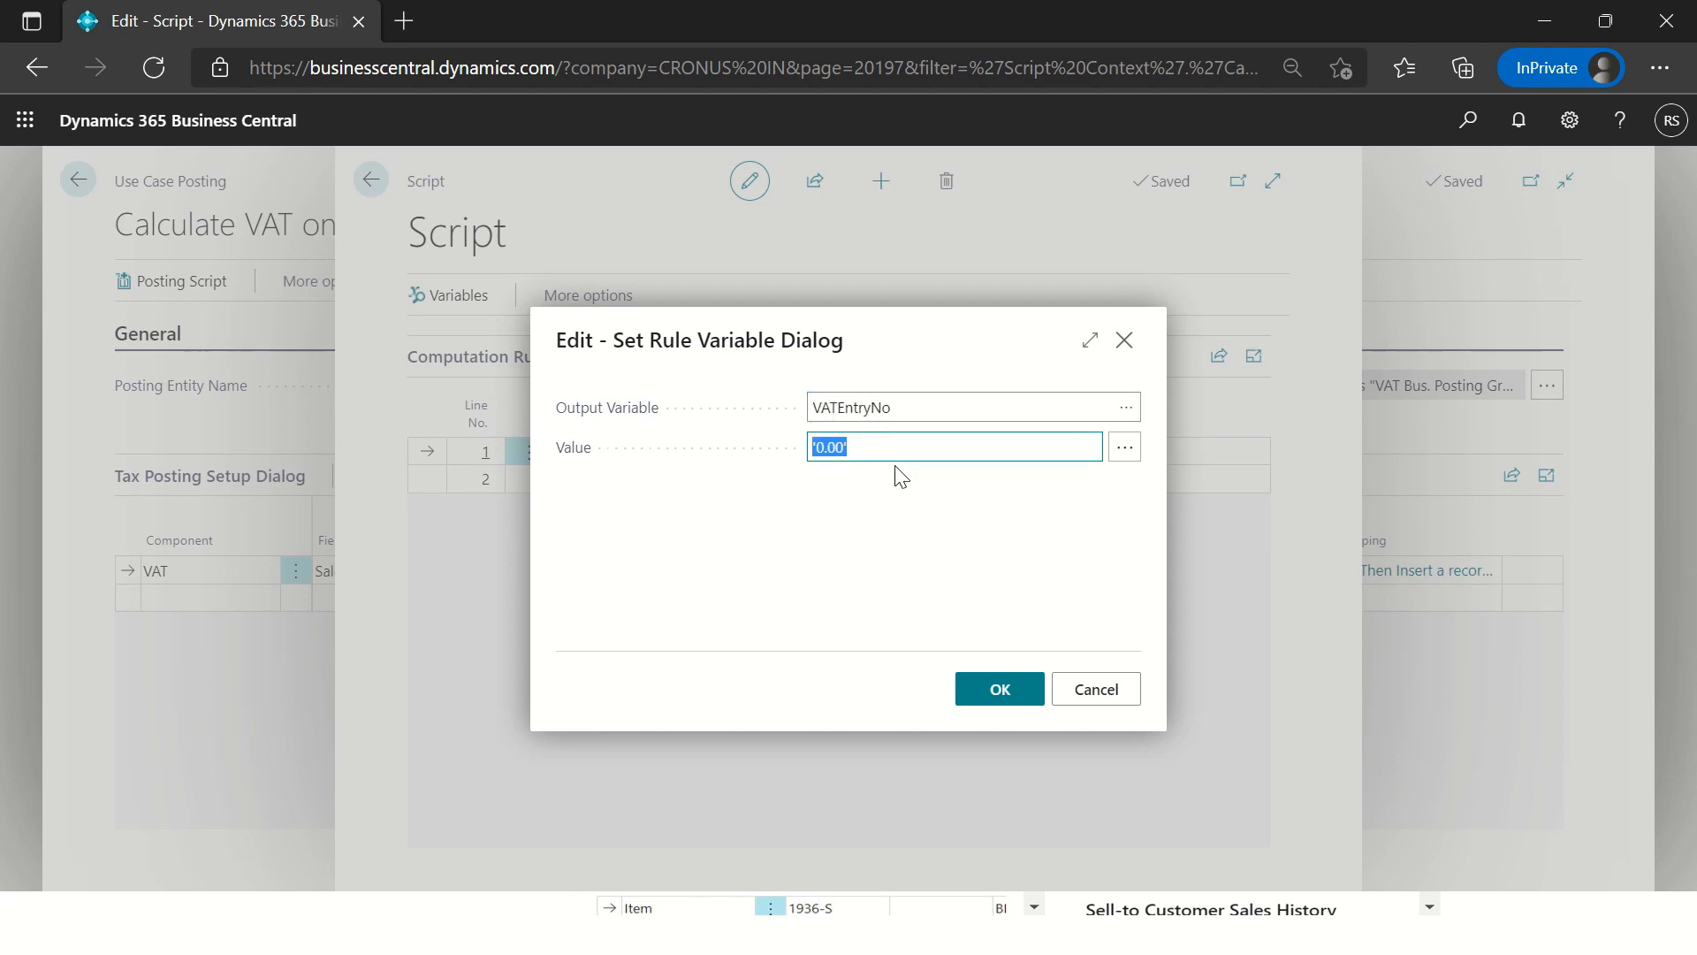
click(1125, 448)
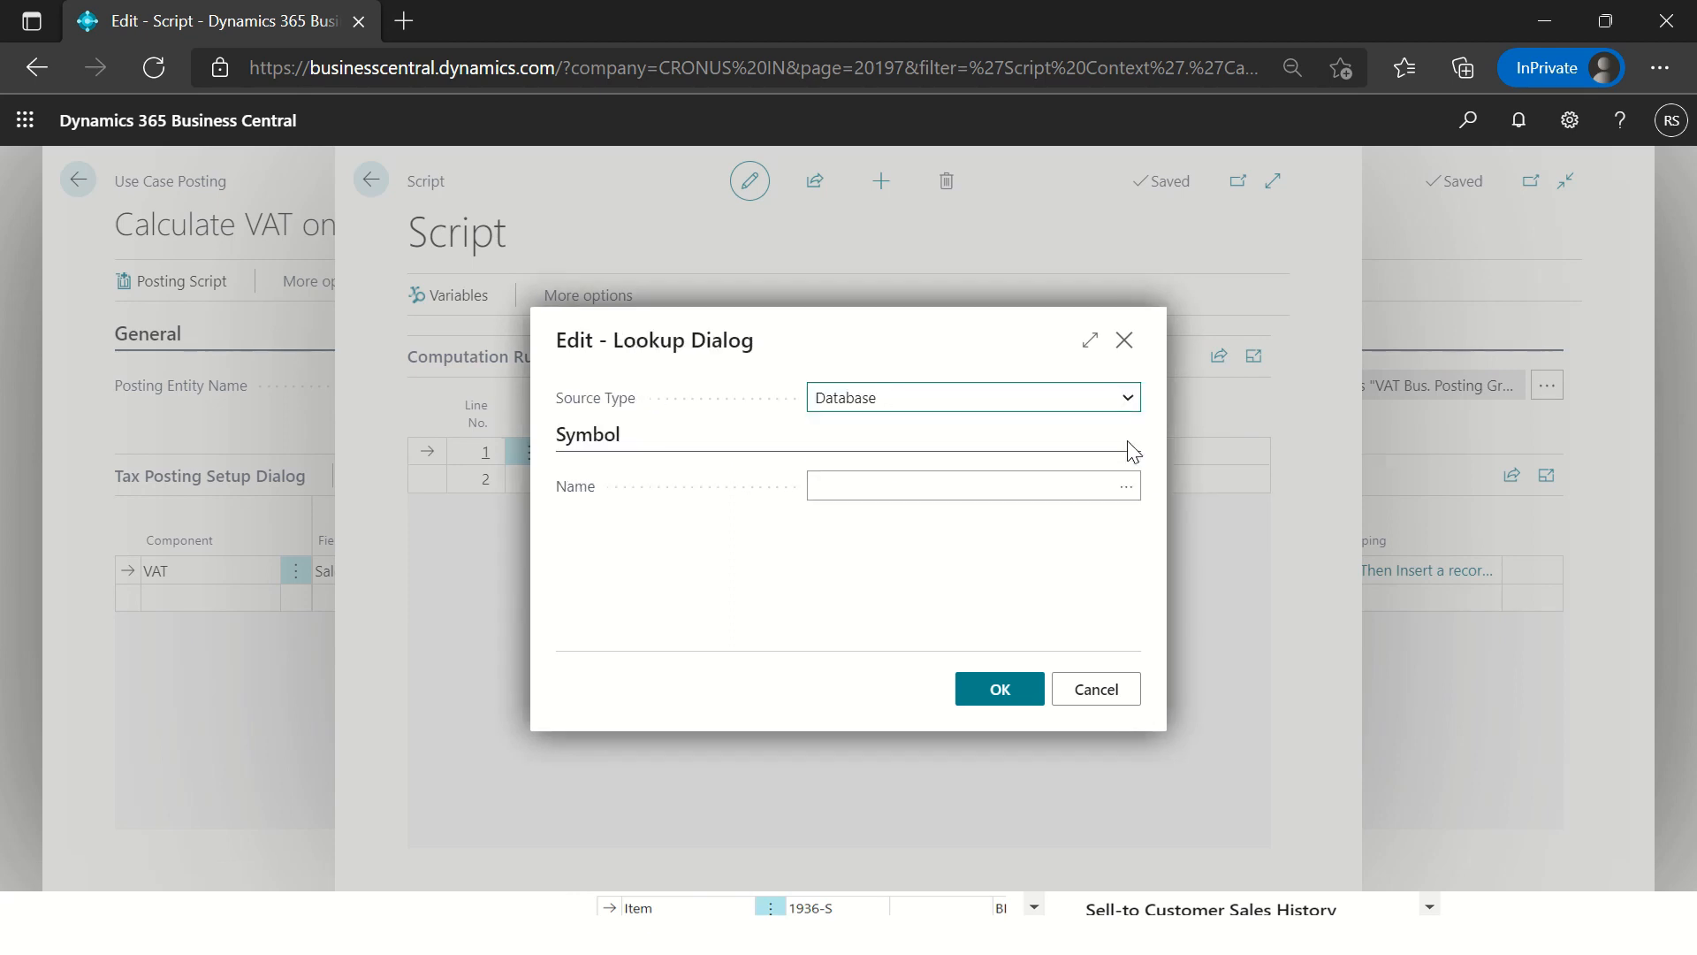
click(1078, 405)
click(871, 448)
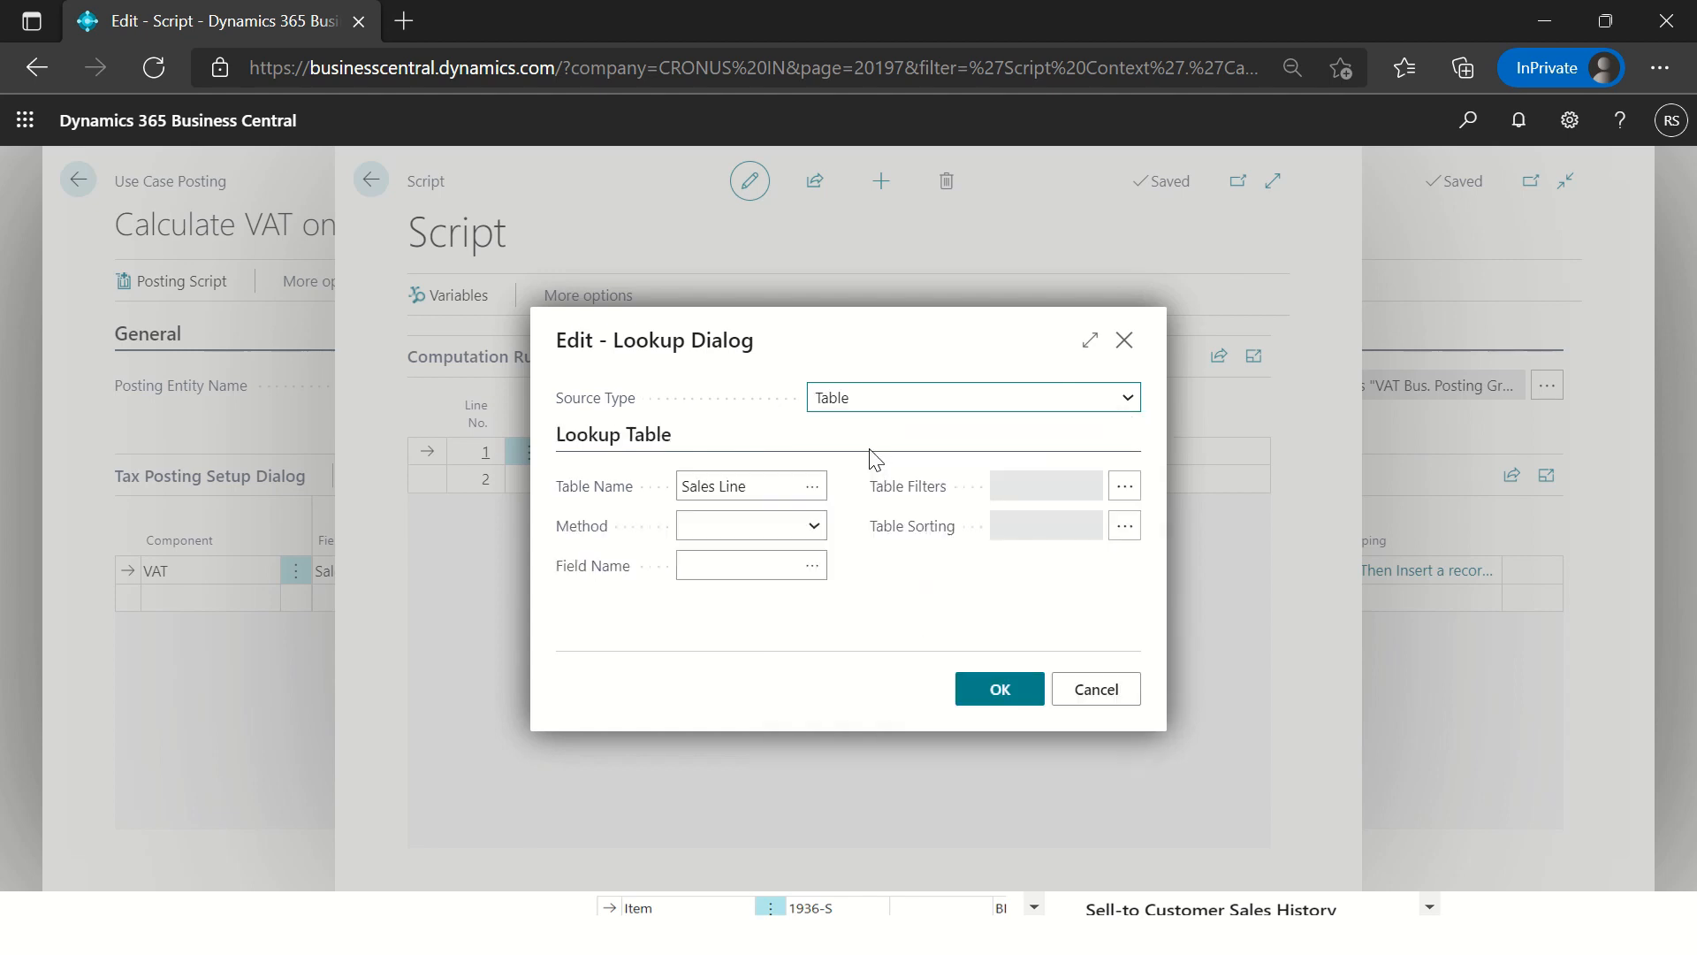
click(763, 486)
text(vat)
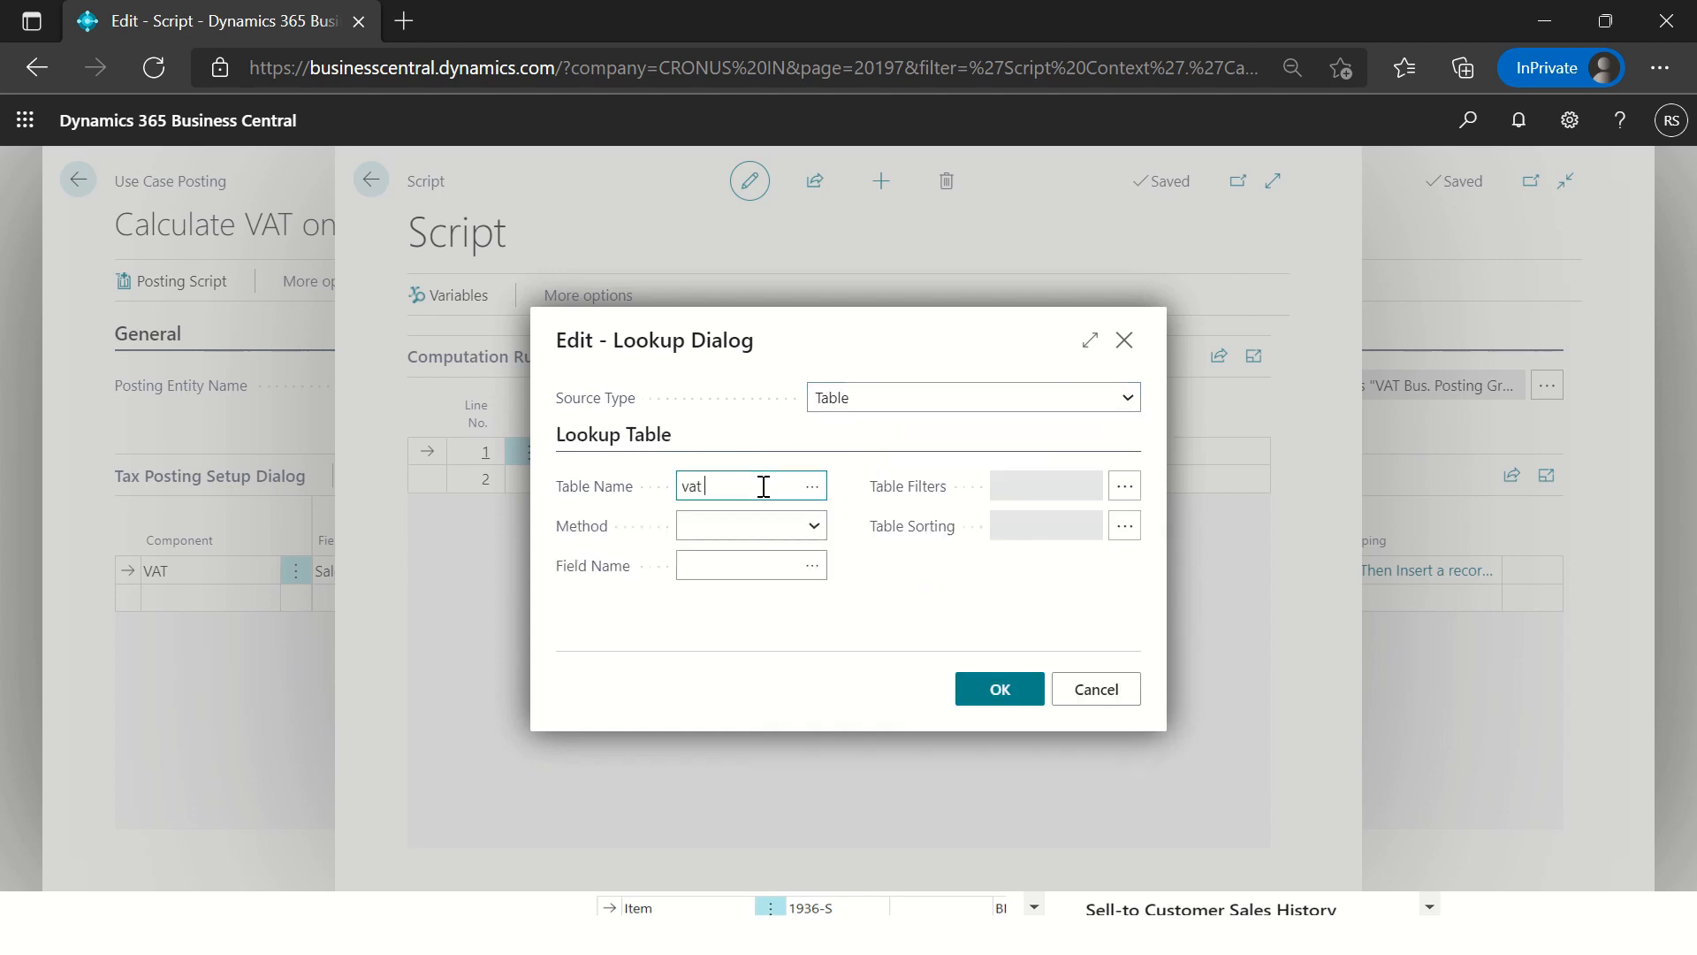
key(Tab)
Step: Make the lookup use method Last on the Entry No. field and save the Set Variable rule
key(alt+Down)
key(Down)
key(Down)
key(Return)
key(Tab)
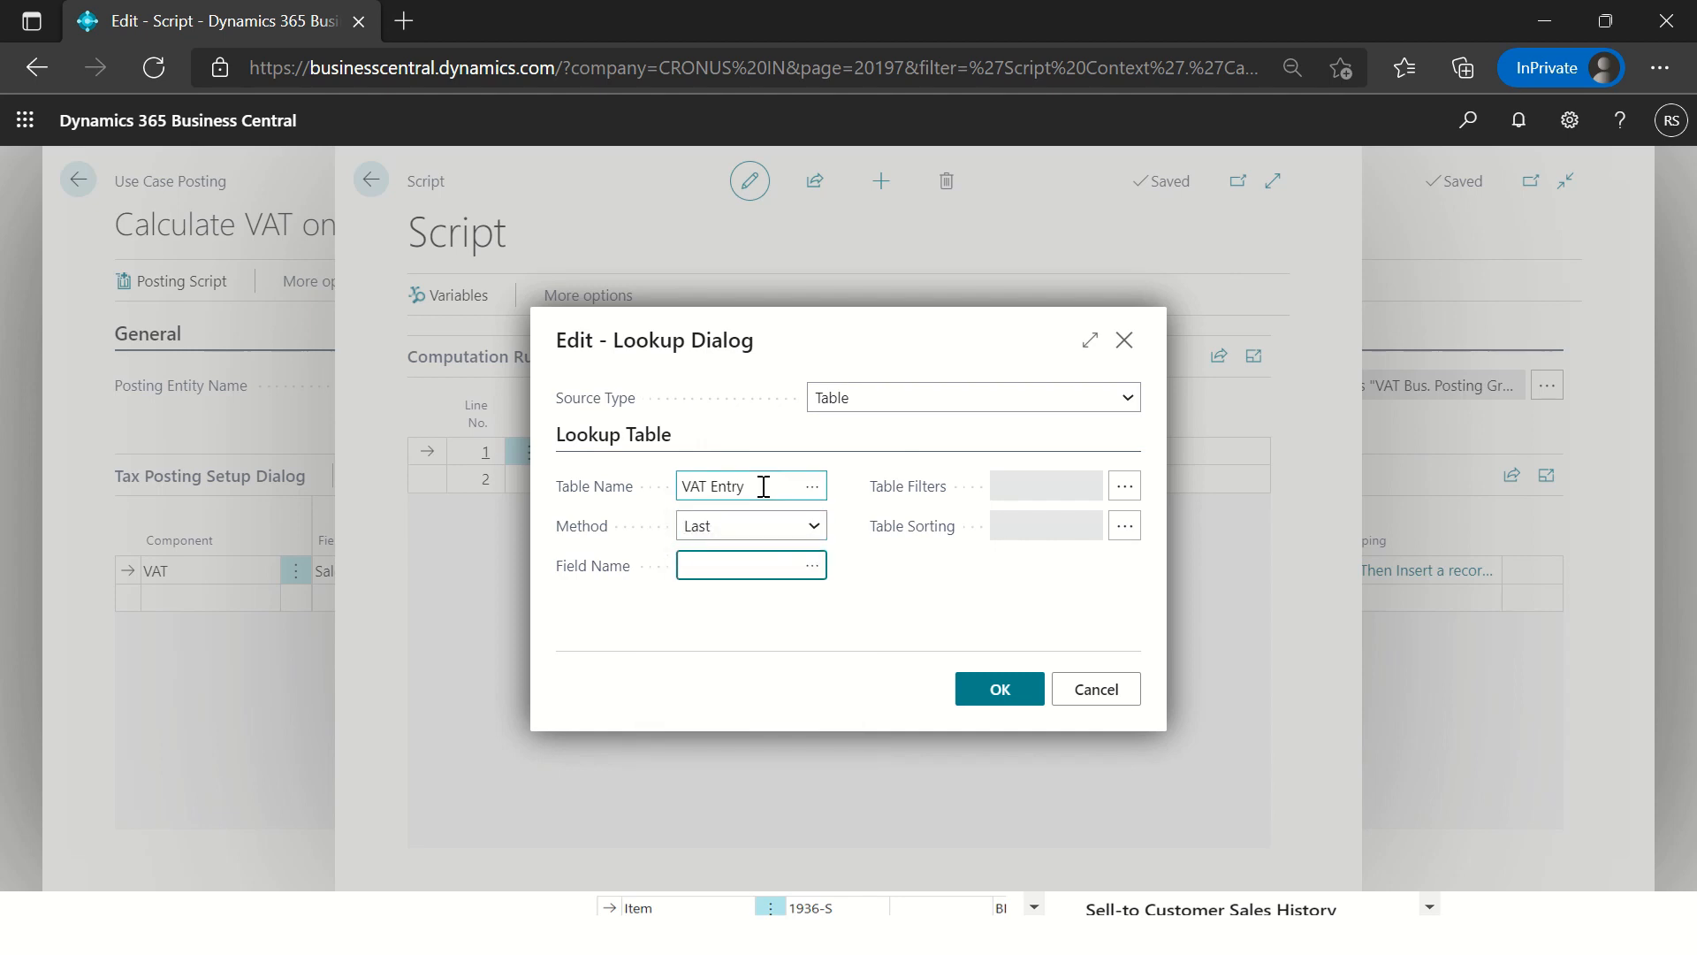
key(Tab)
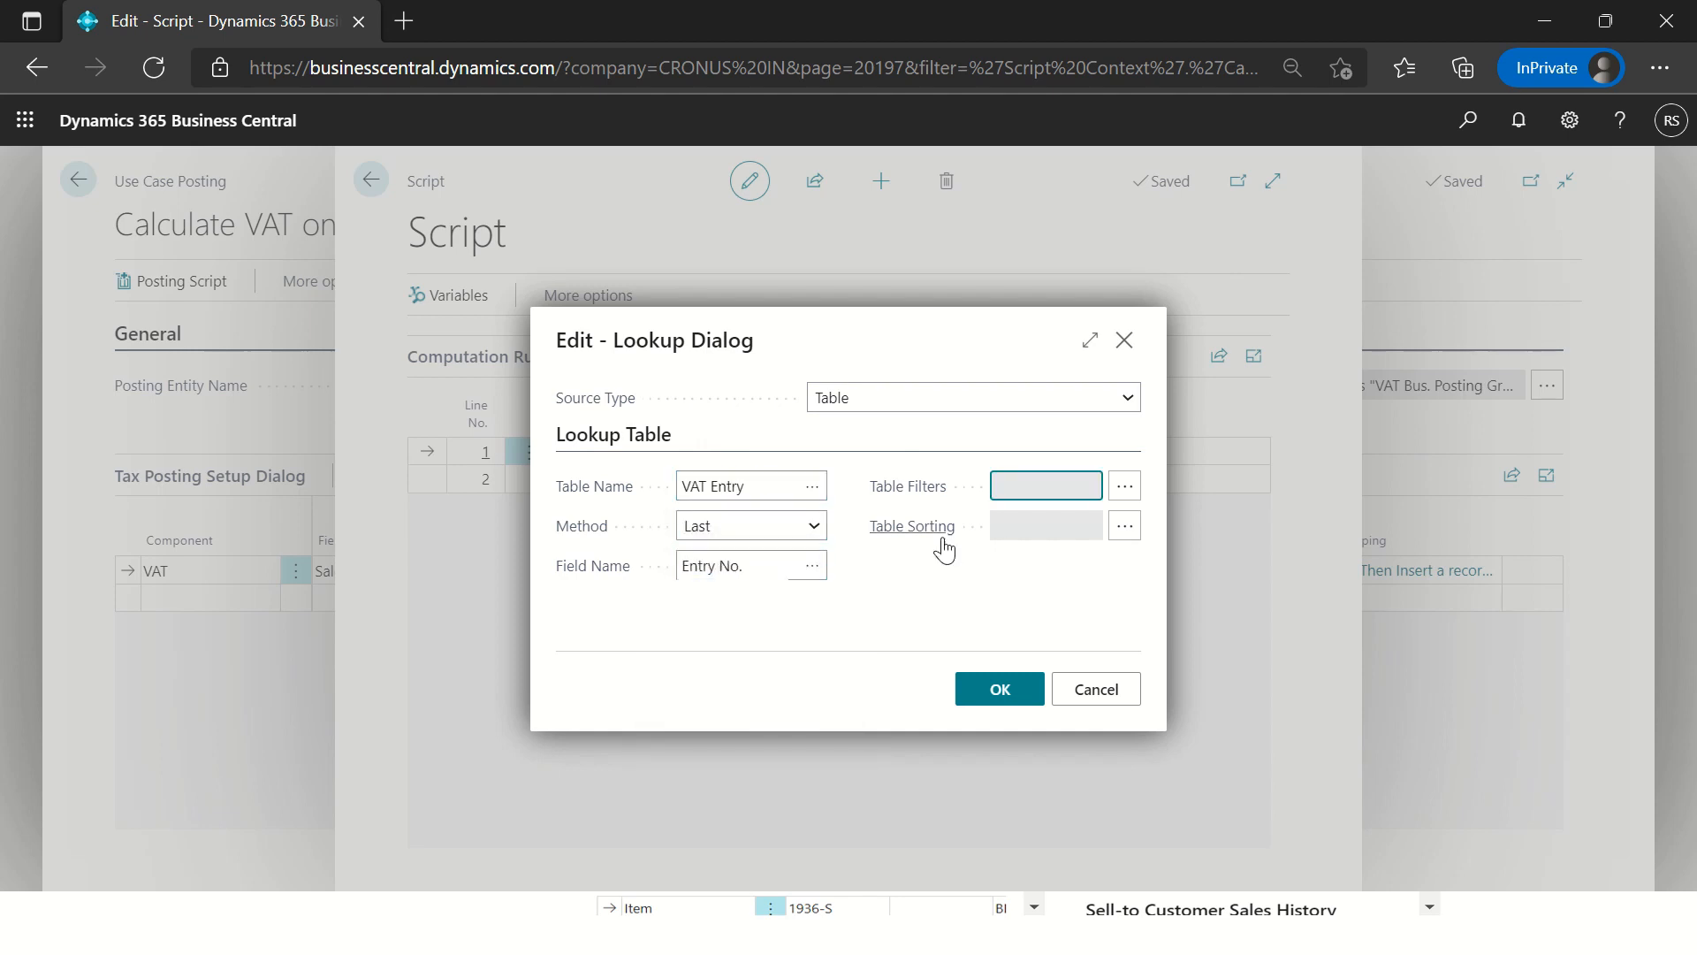
click(1008, 697)
click(1004, 698)
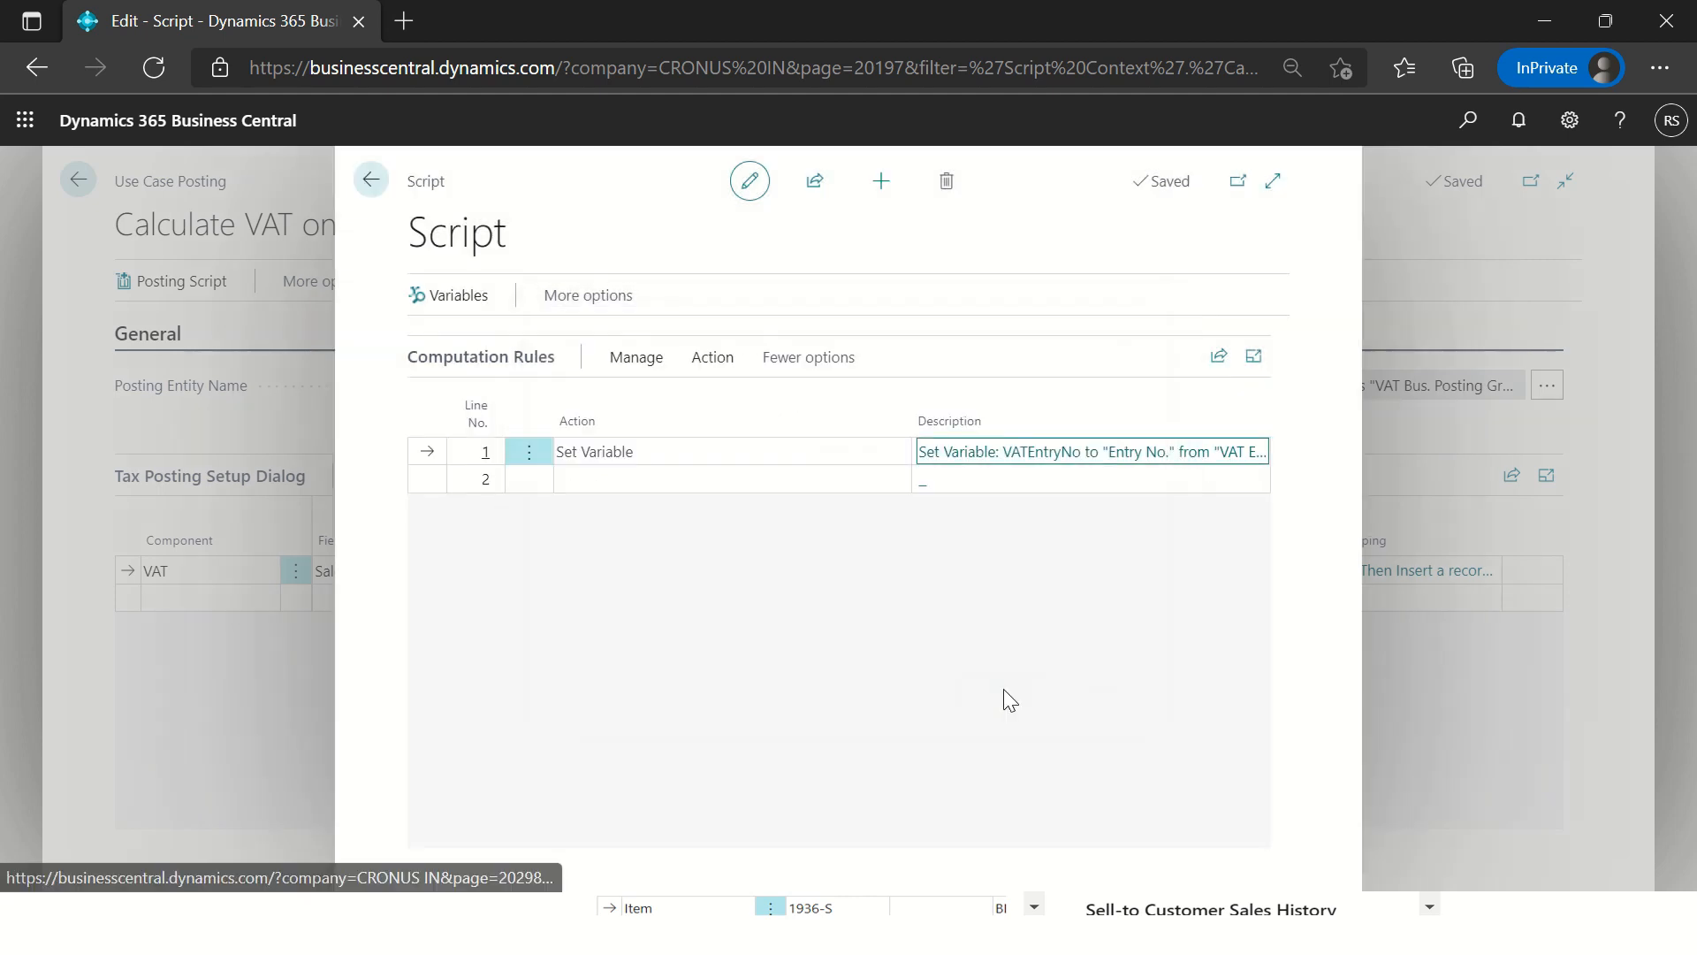
Step: Add a Numeric Expression action as the second computation rule of the posting script
click(1273, 181)
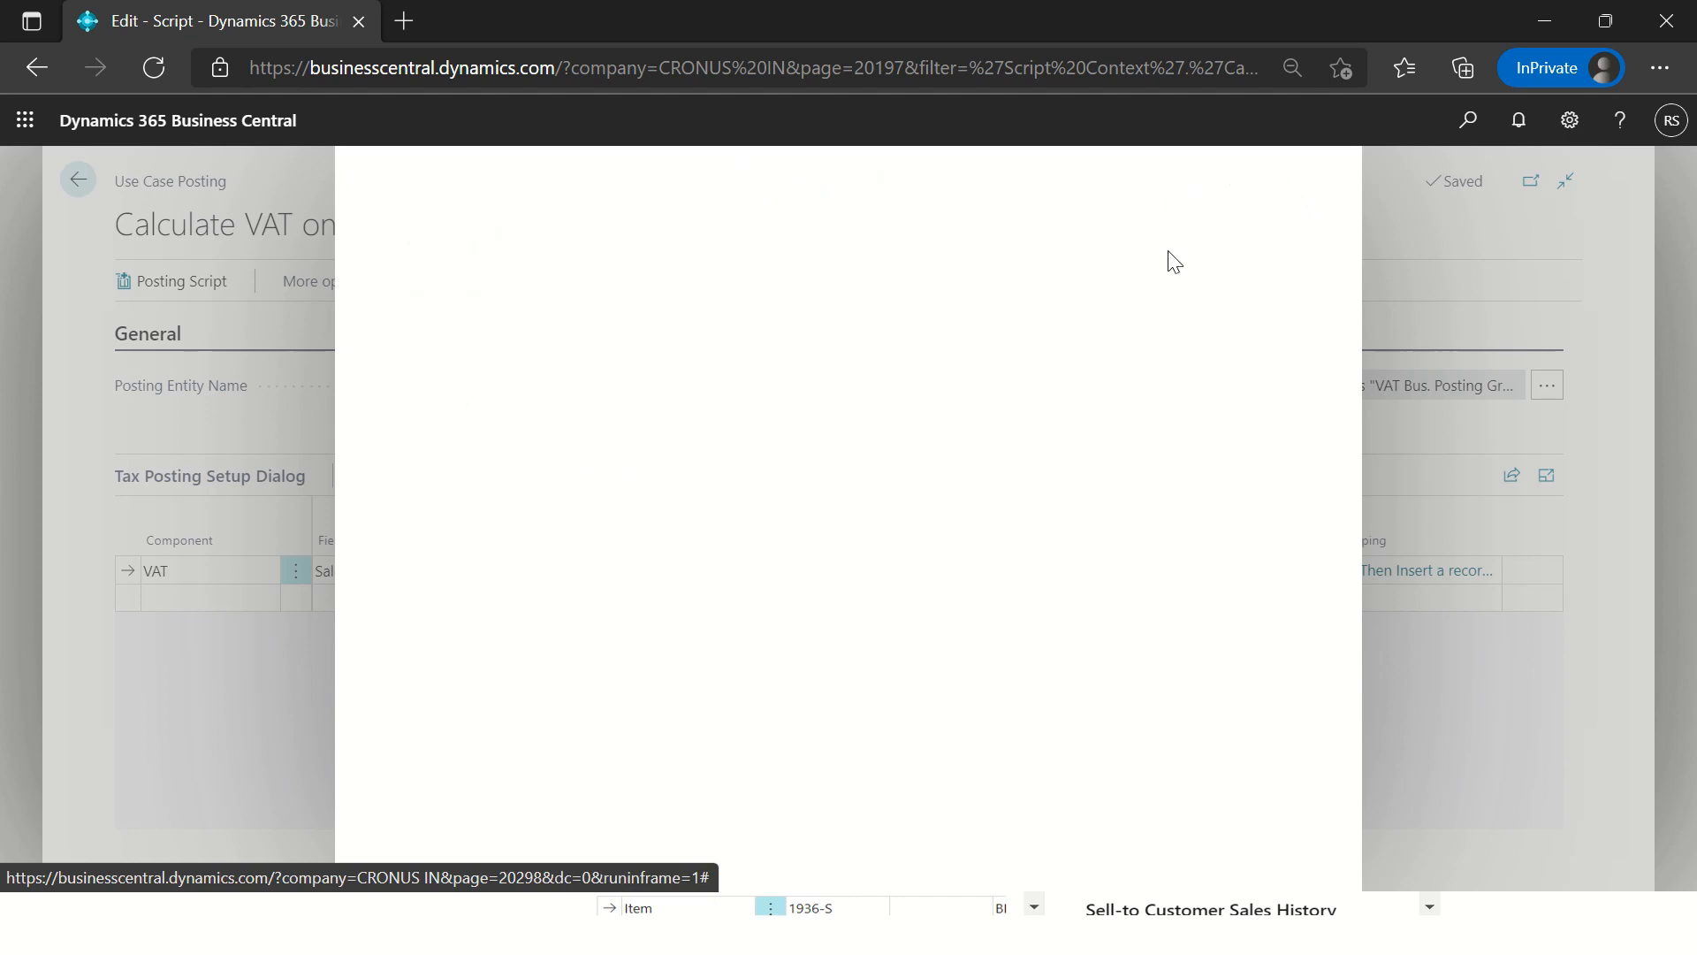
click(482, 460)
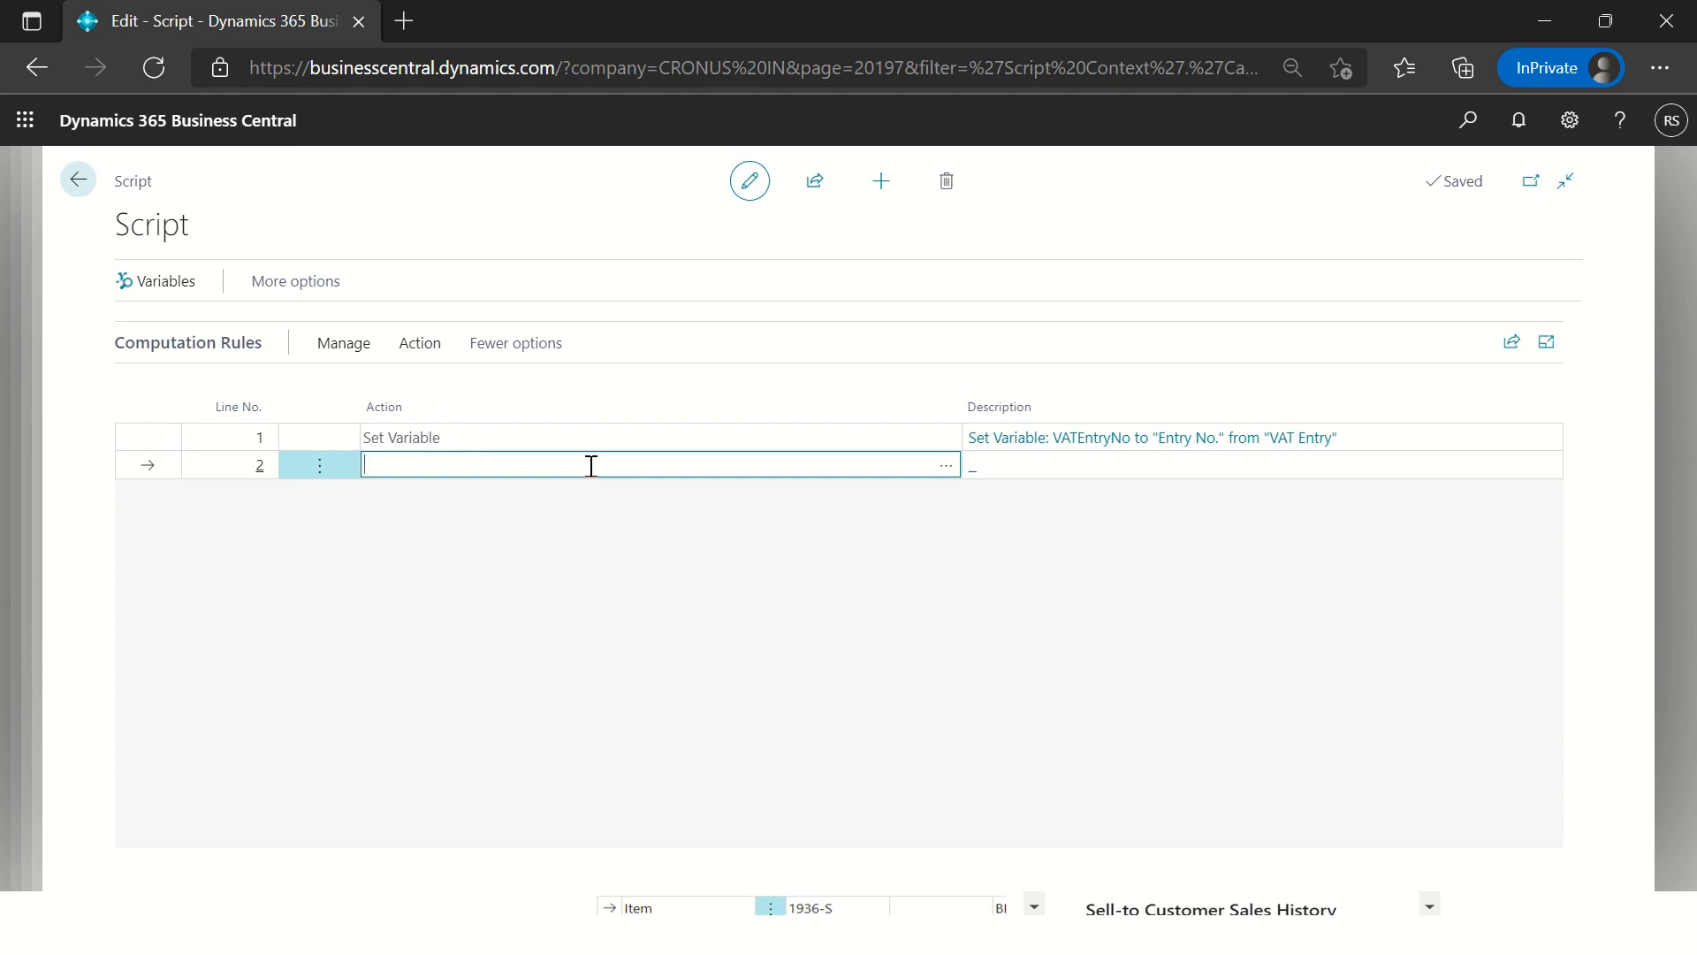
click(946, 466)
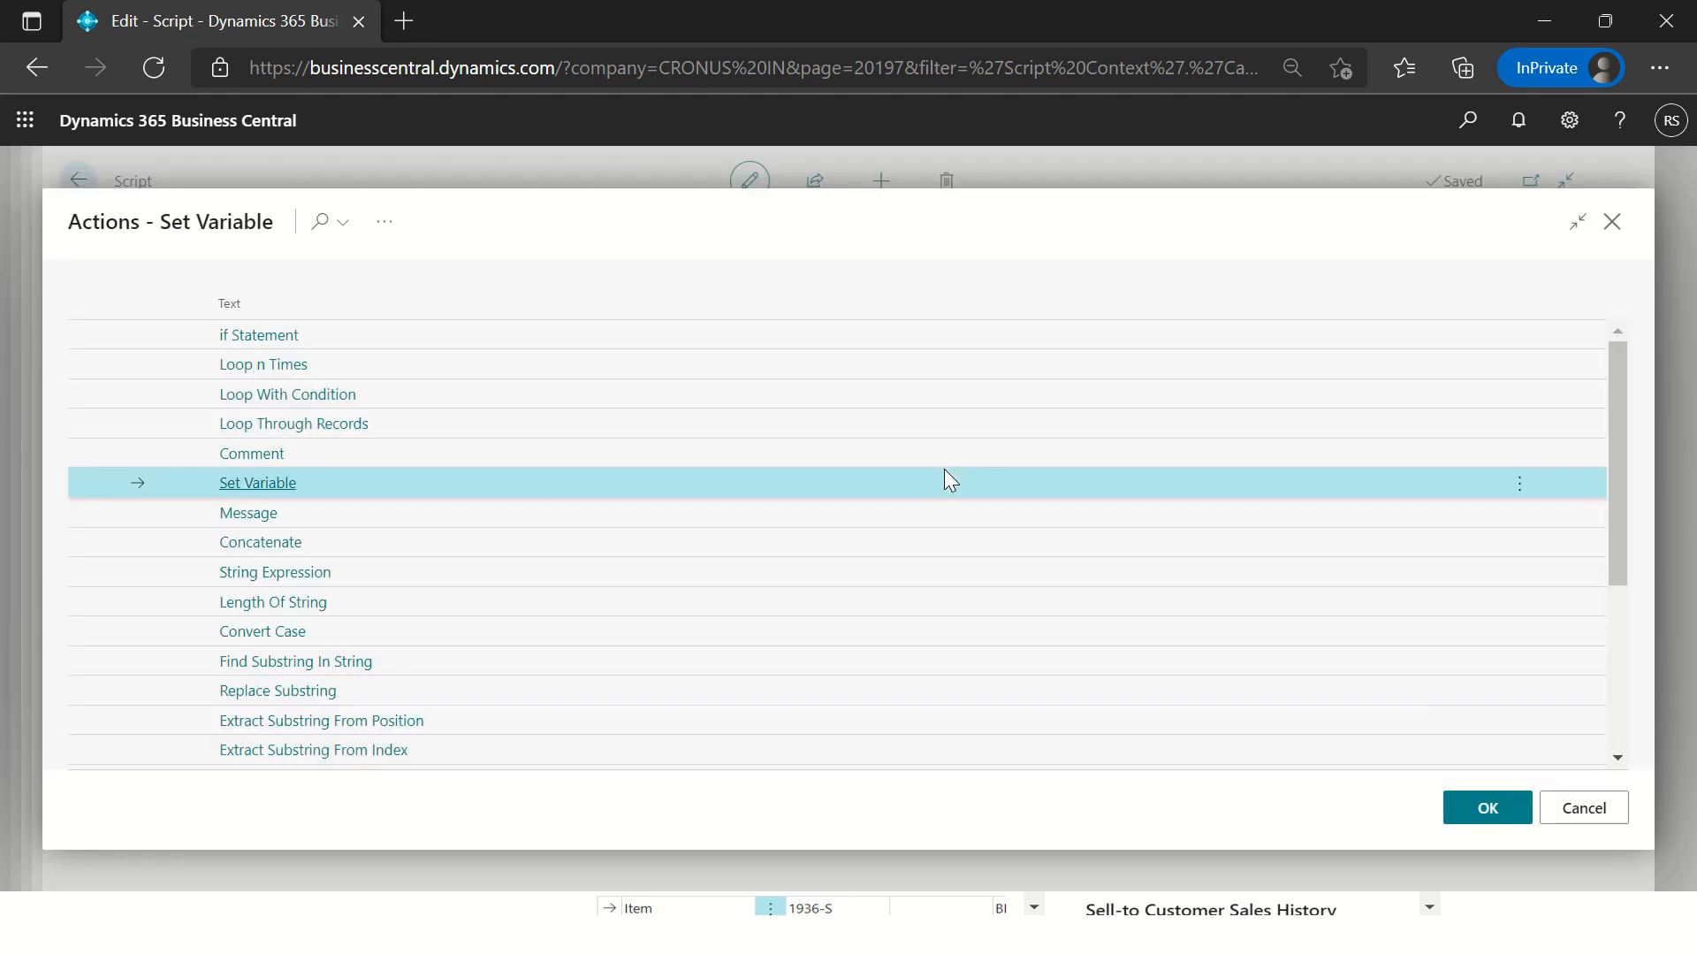
click(334, 239)
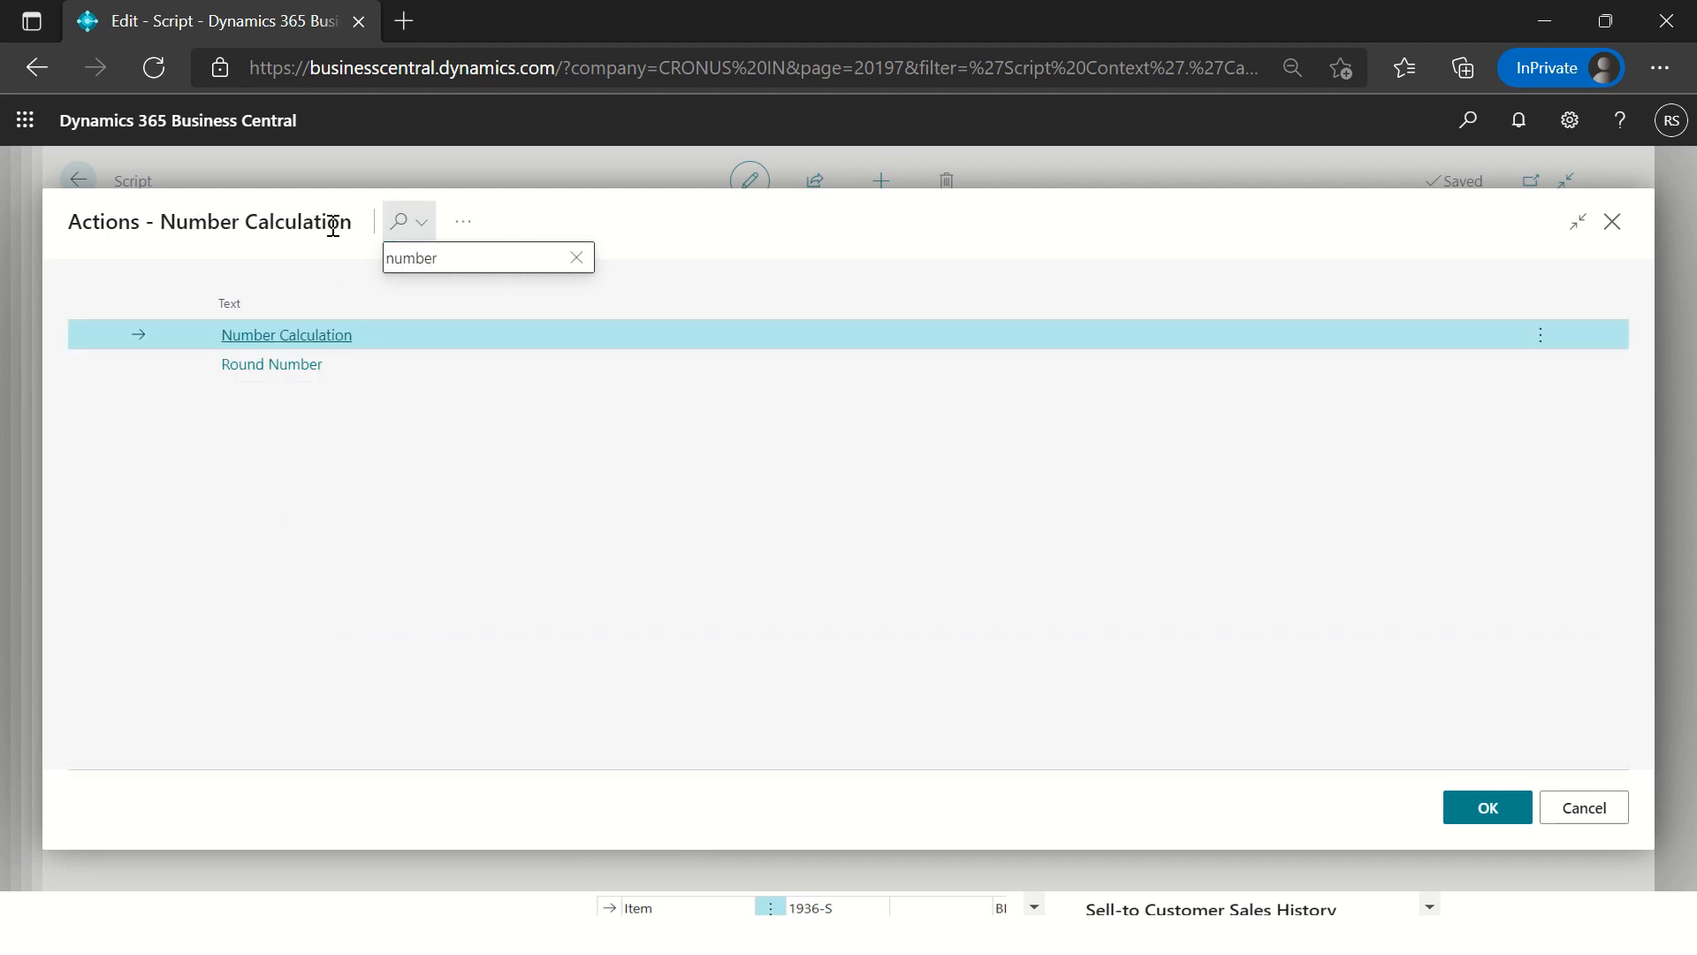
key(BackSpace)
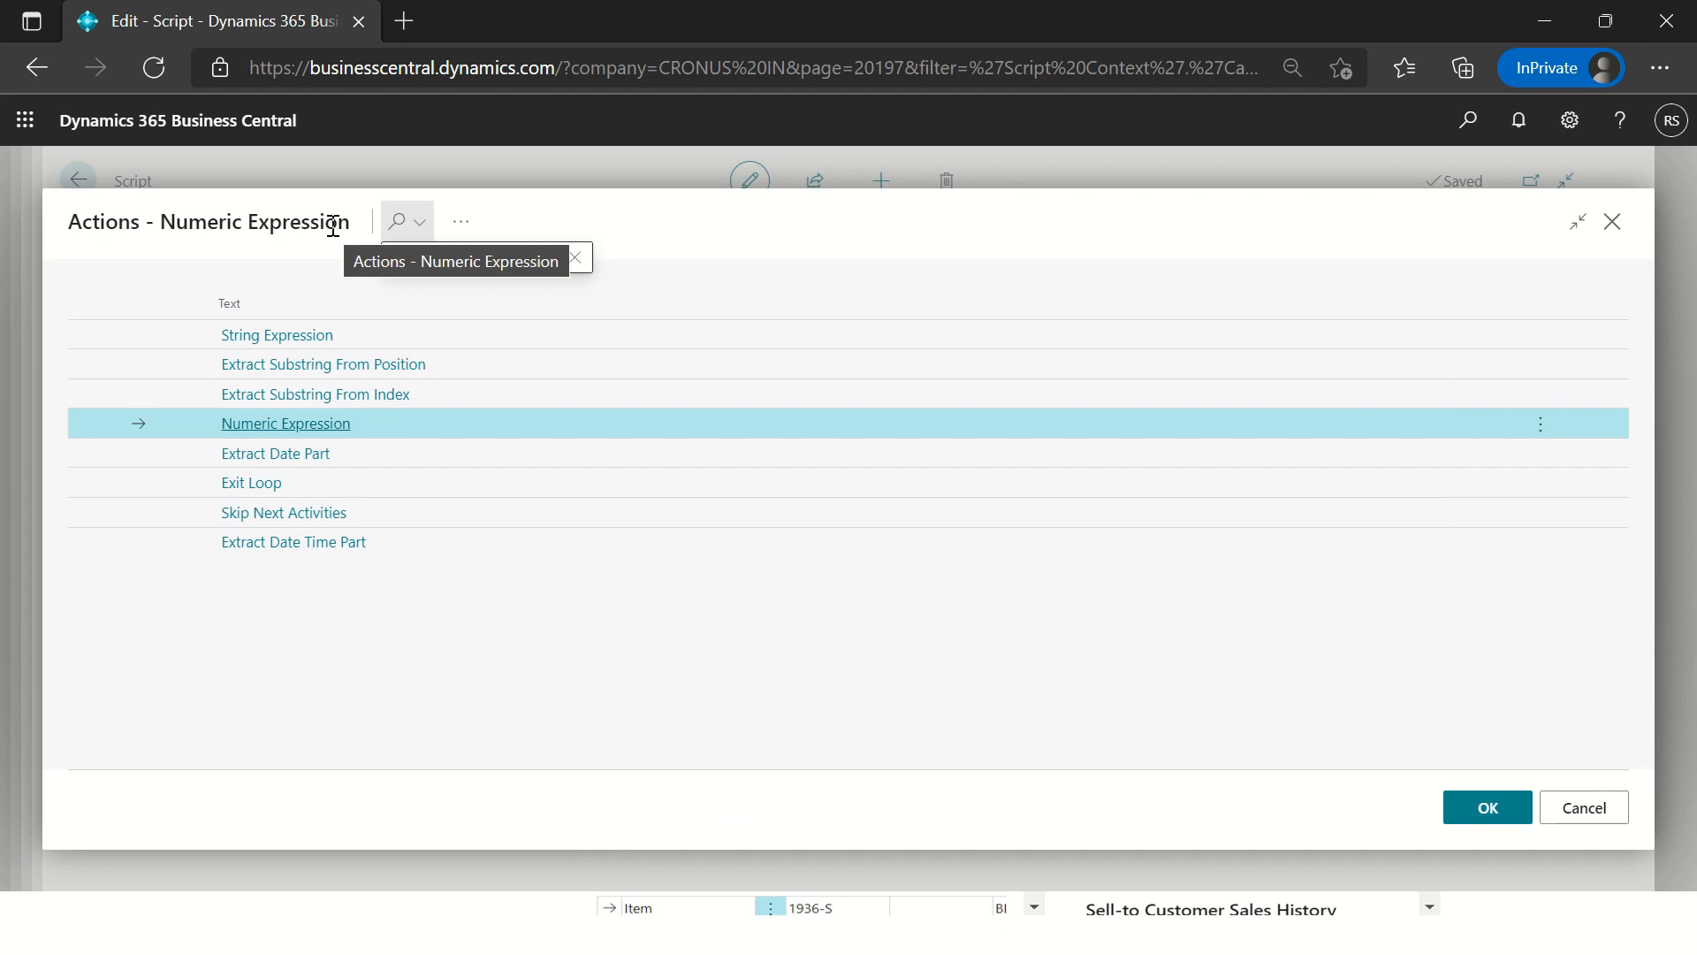
click(276, 426)
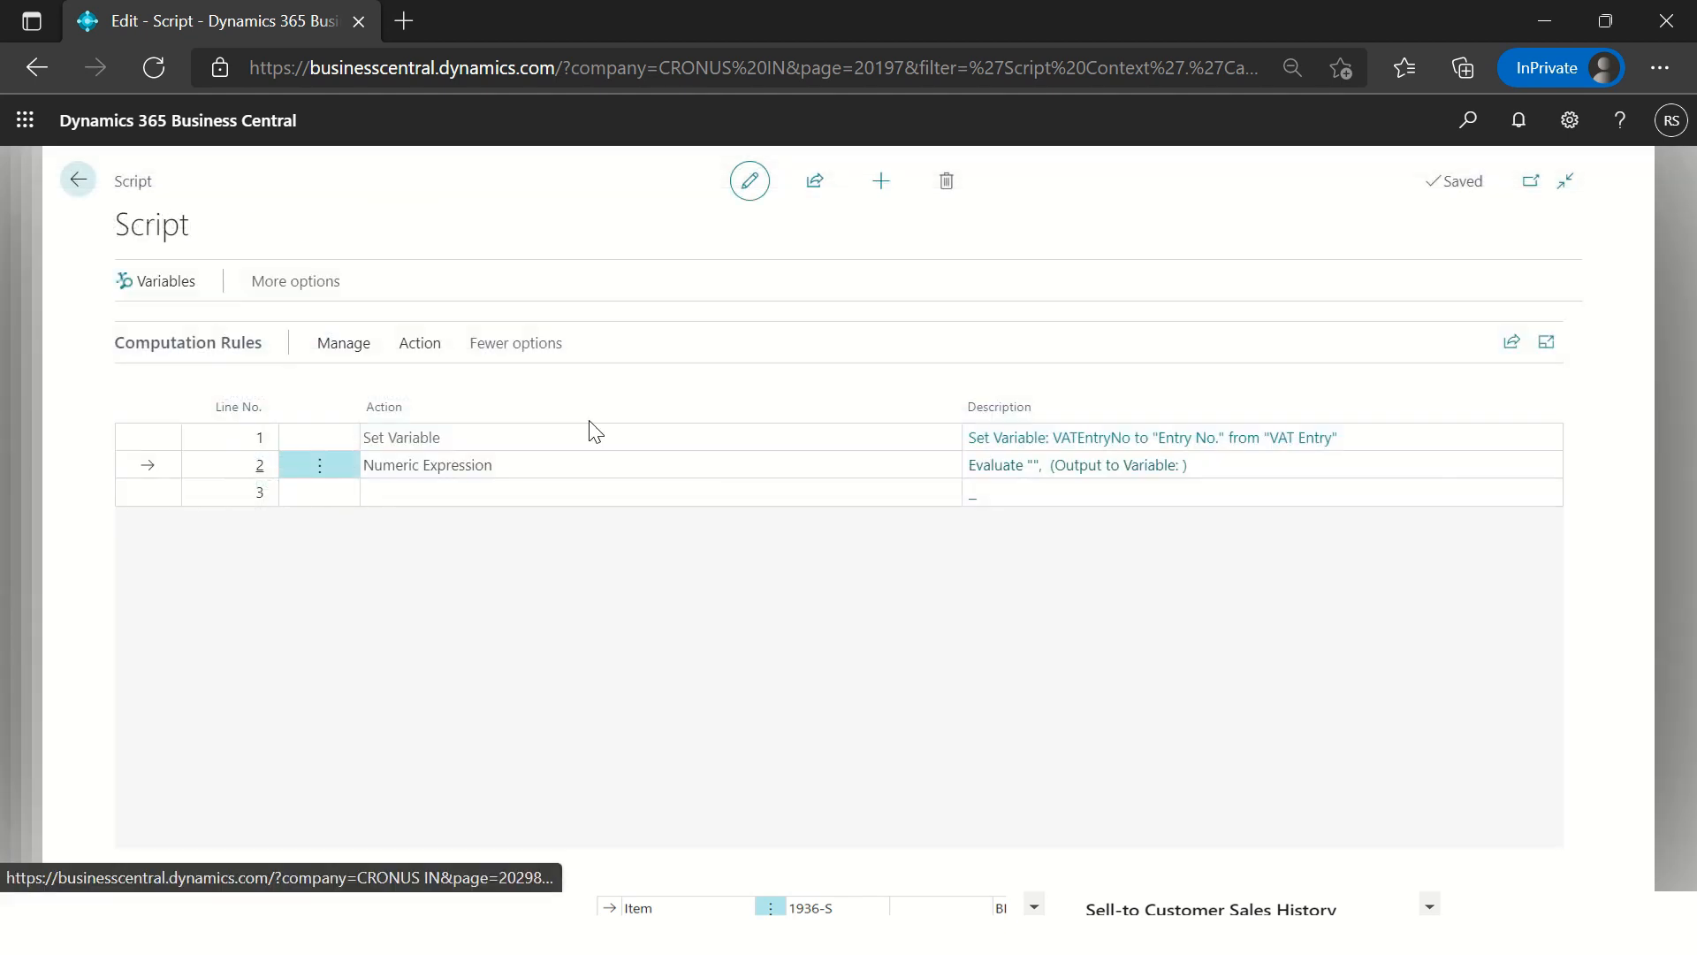
Step: Set the numeric expression's output variable to VATEntryNo and its expression to LastEntryNo+1
click(1052, 466)
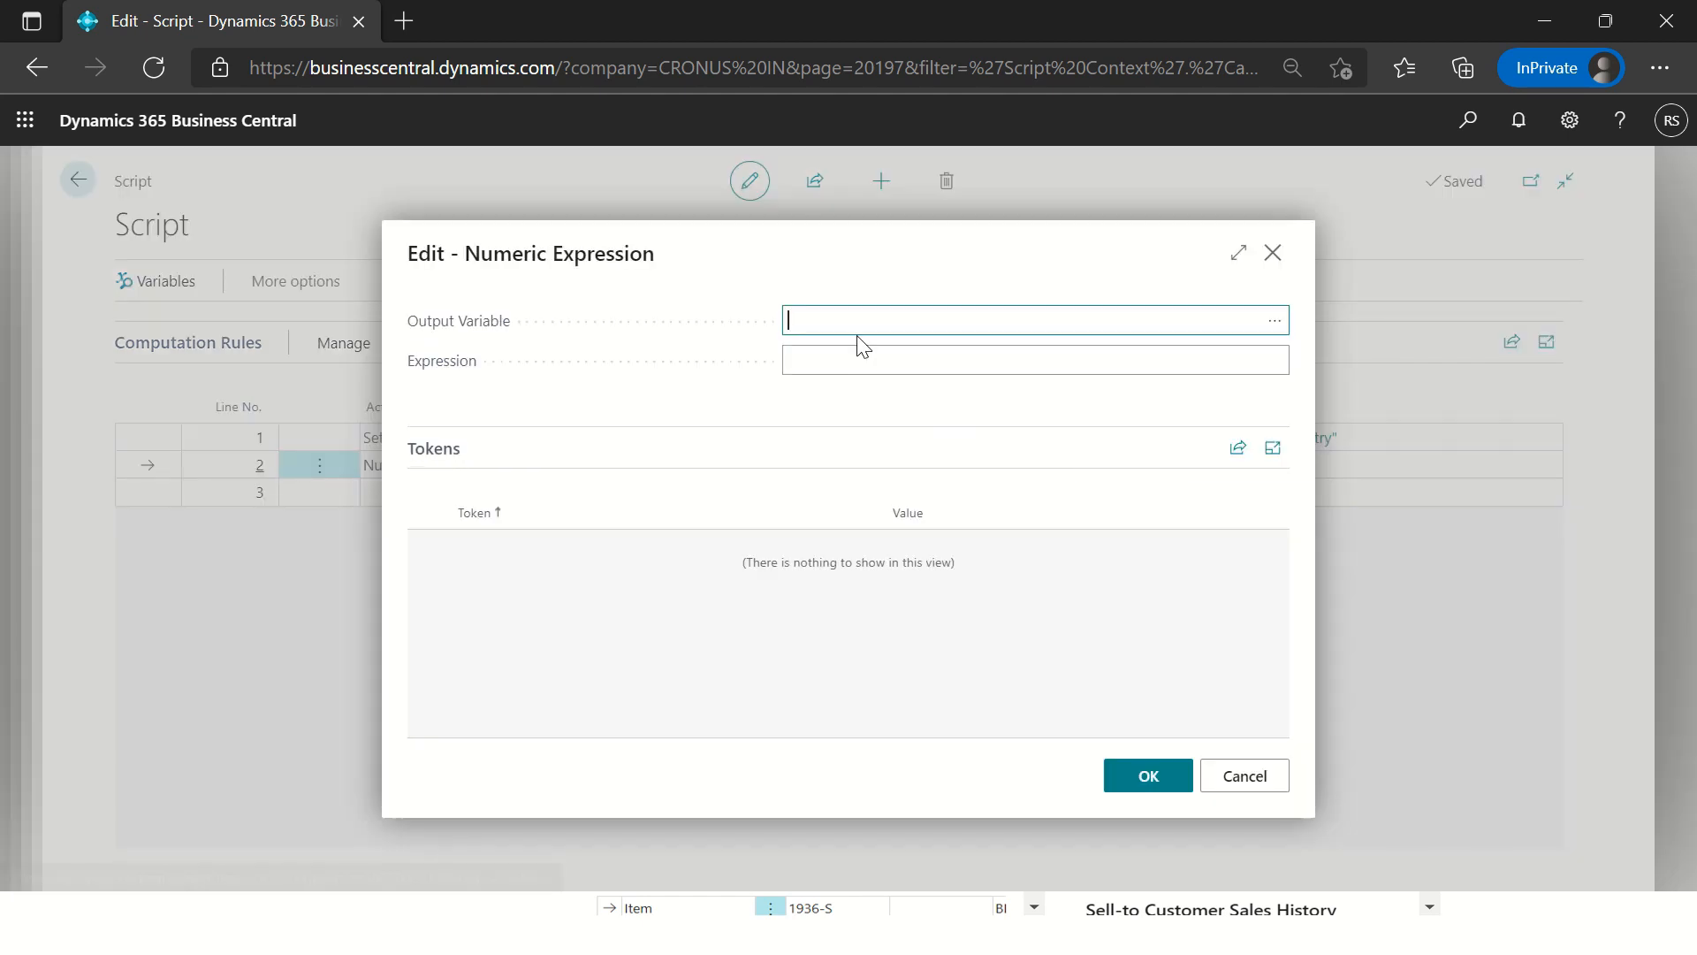
click(943, 306)
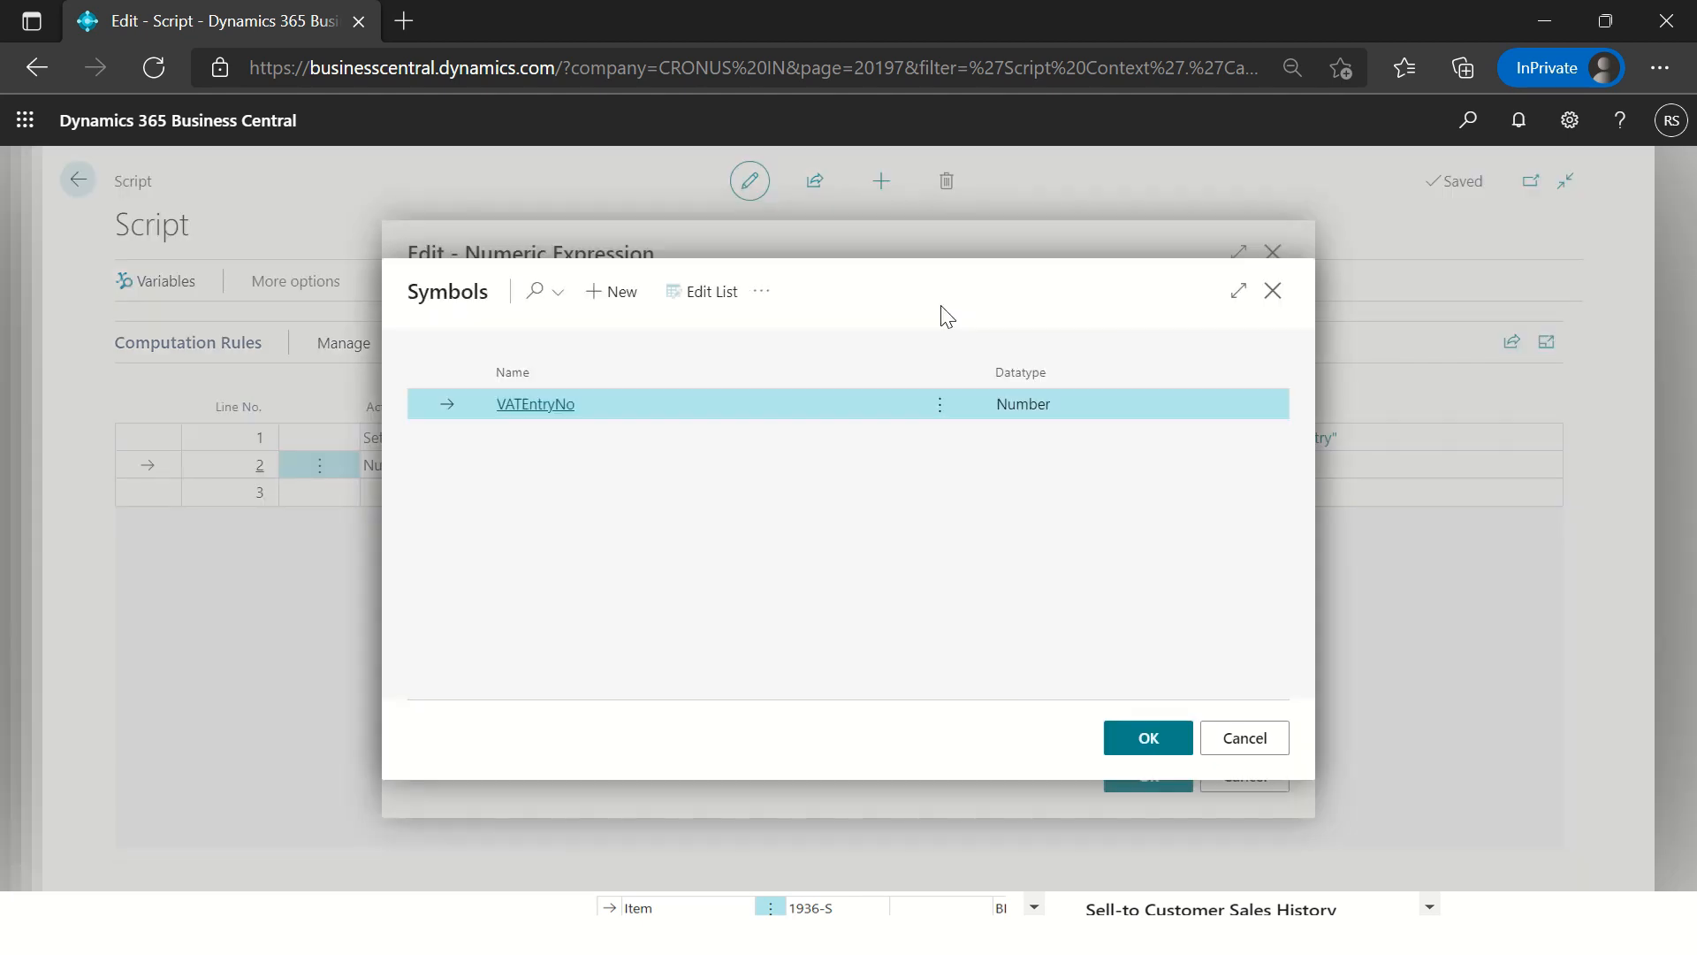
click(655, 413)
click(939, 359)
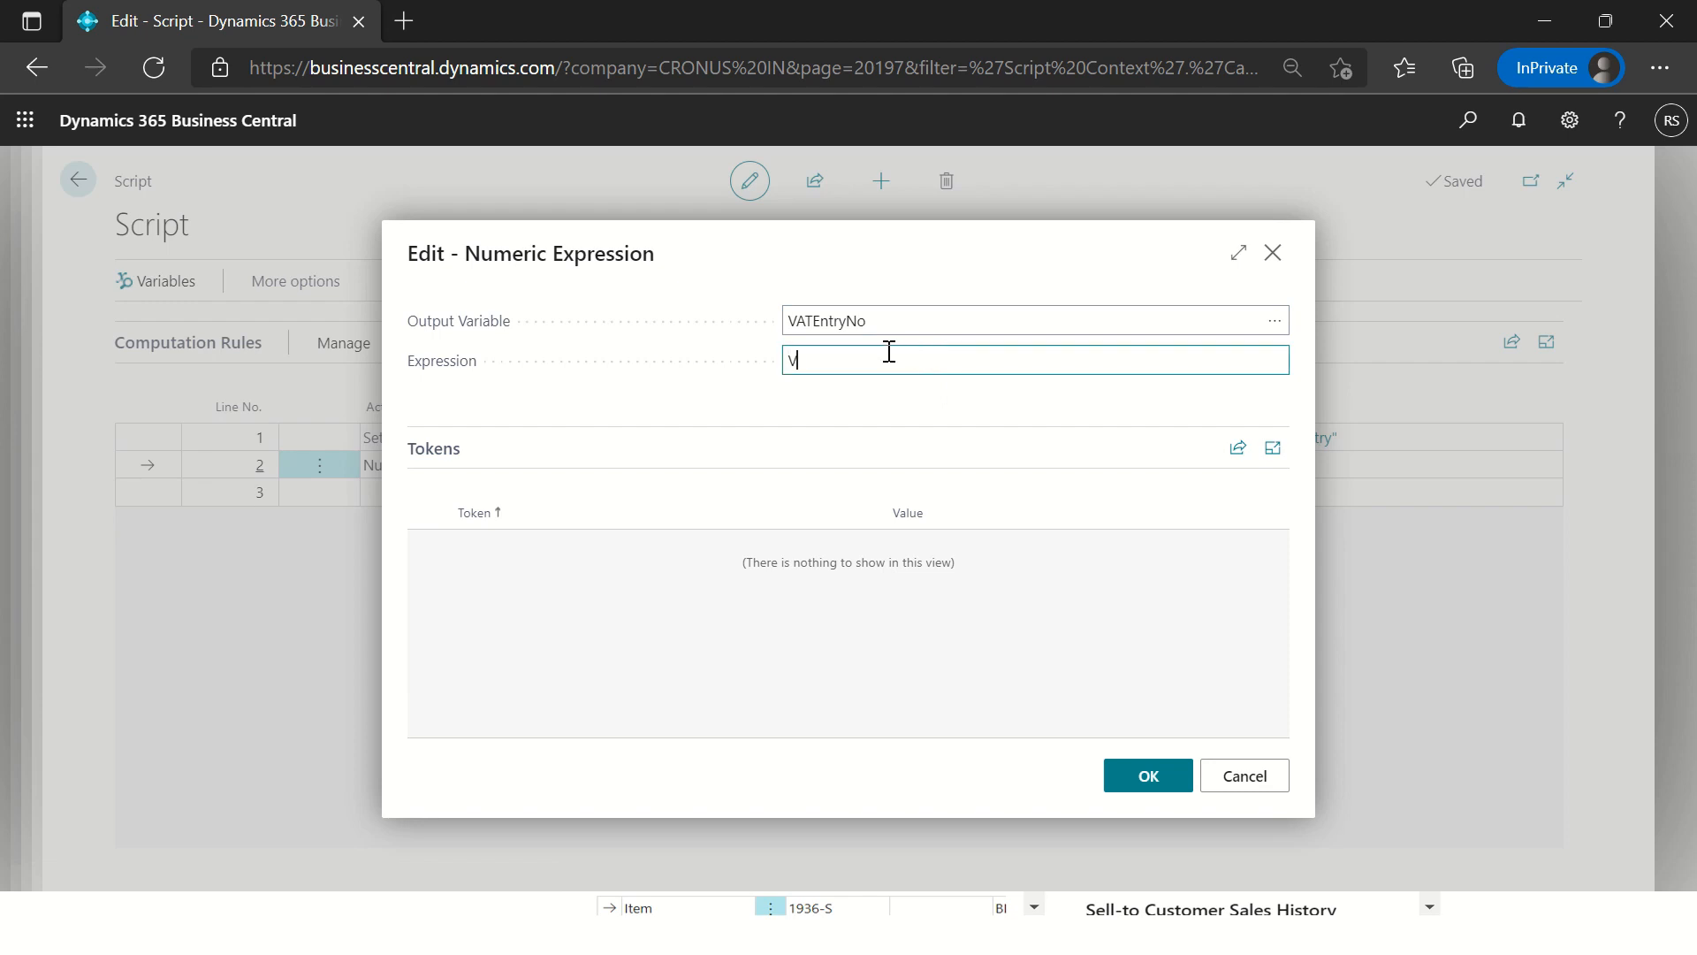
text(VATE)
key(ctrl+a)
text(La)
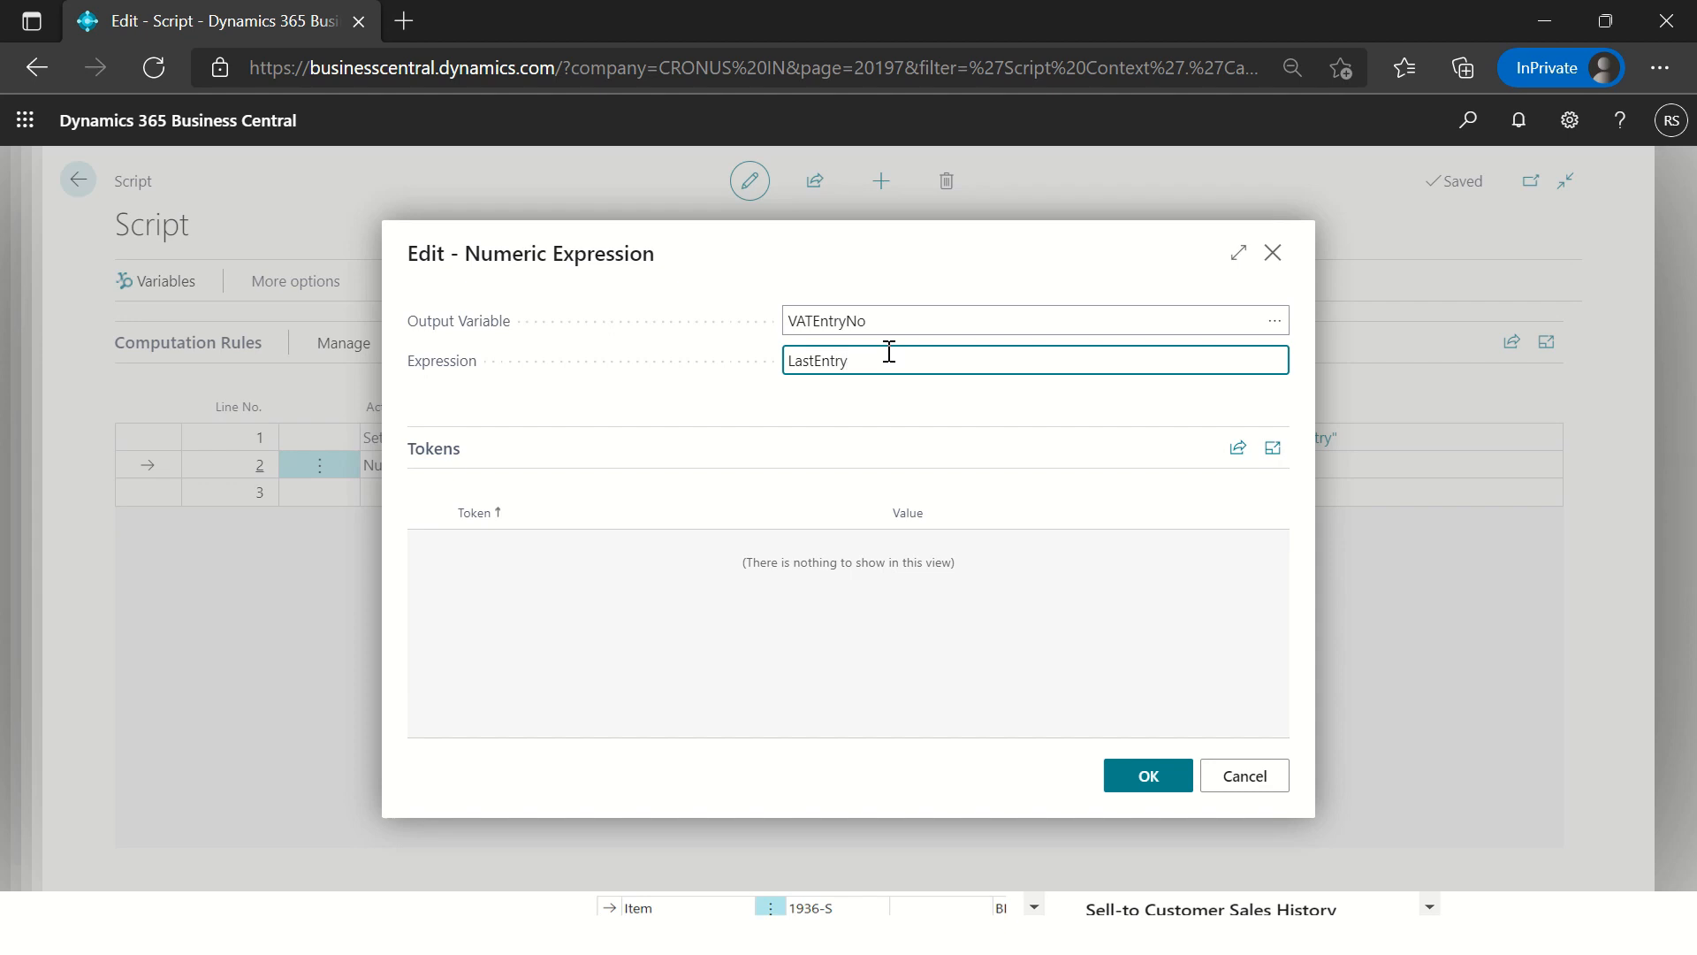
text(stEntryNo+1)
key(Tab)
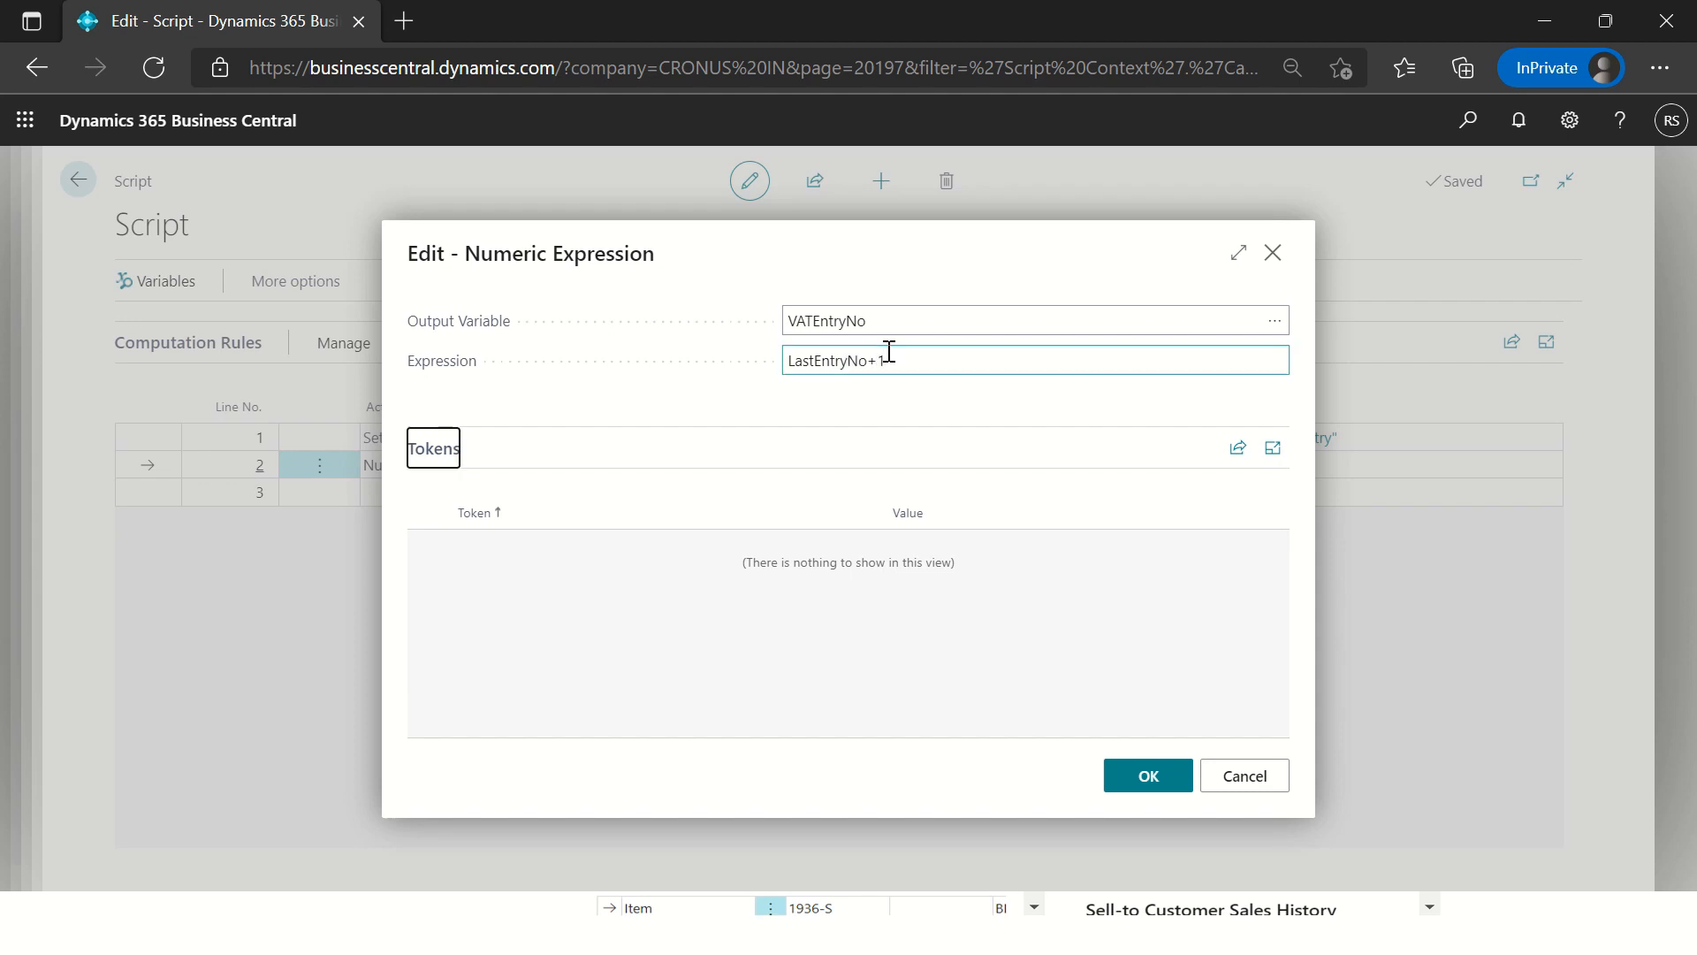
Step: Assign the variable VATEntryNo to the LastEntryNo token and save the numeric expression
click(939, 543)
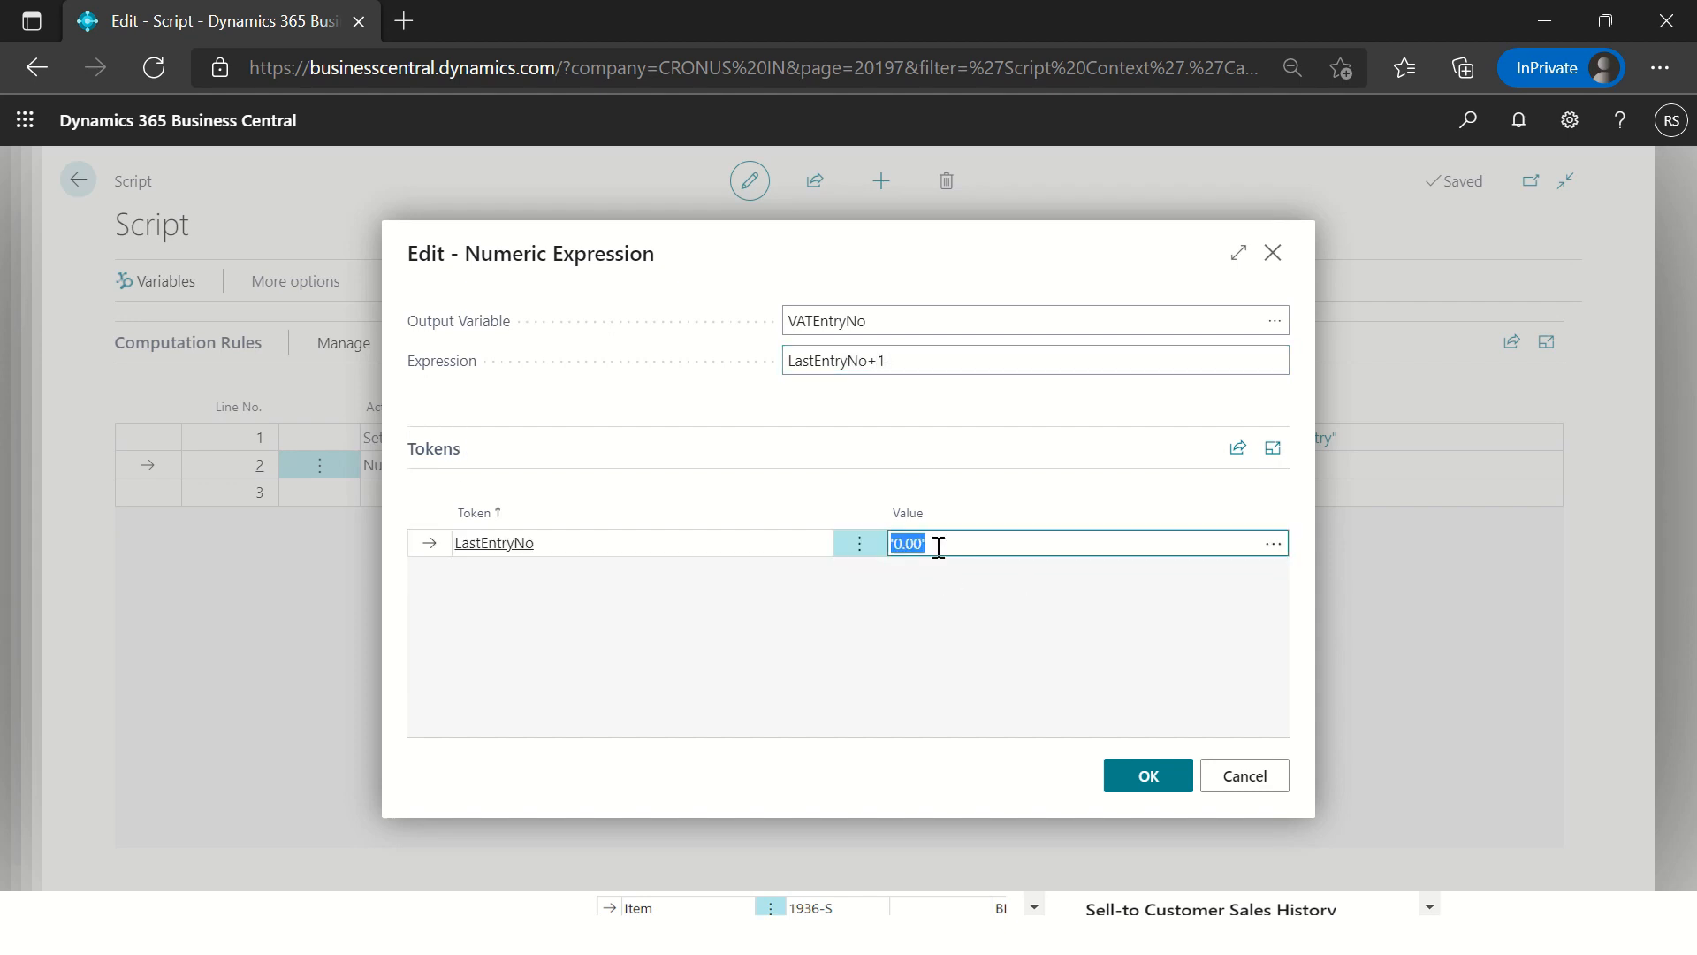
click(1274, 544)
click(1003, 400)
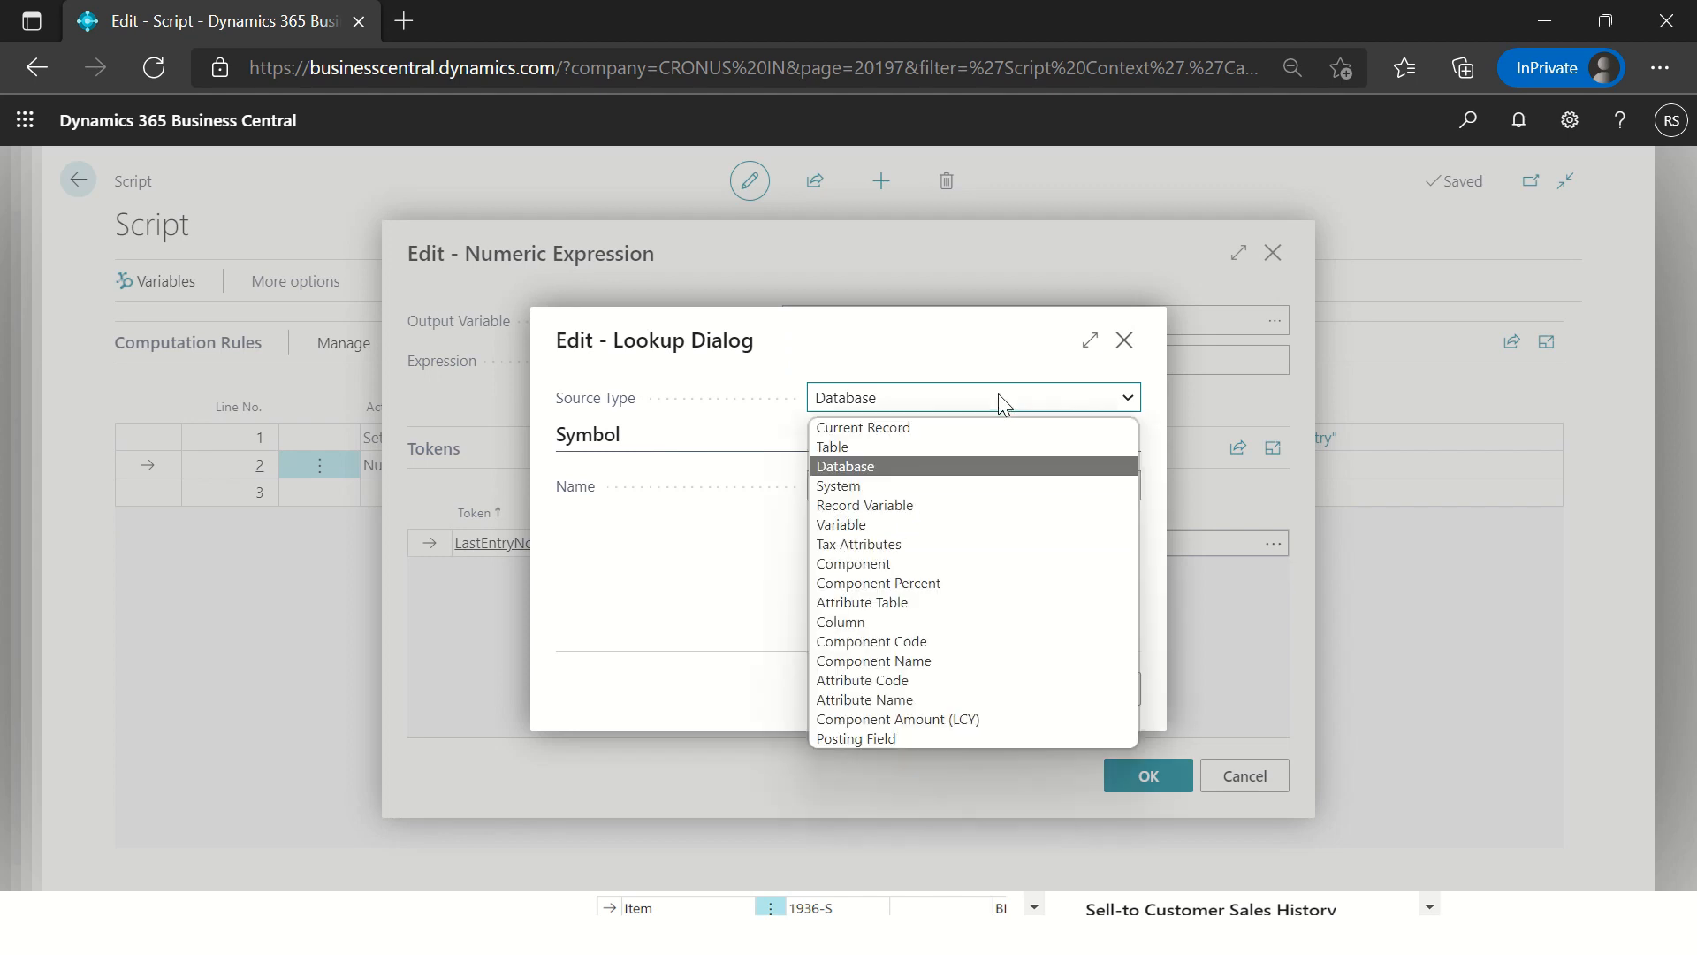
click(876, 524)
click(901, 491)
click(1128, 493)
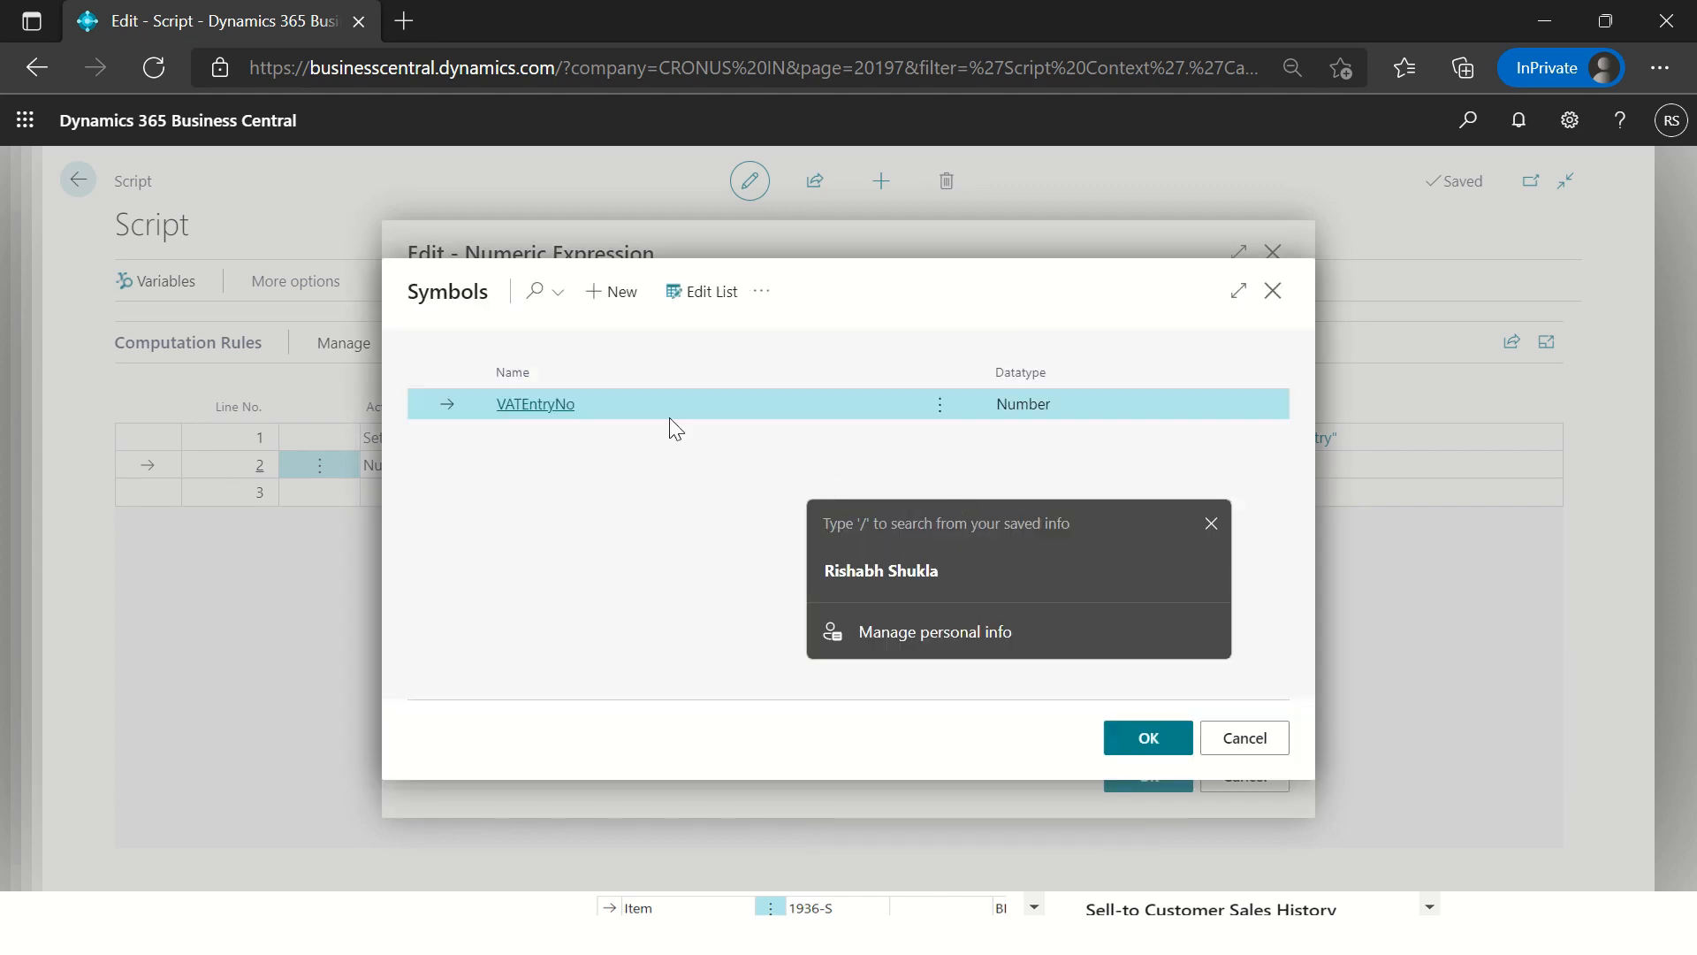
click(534, 403)
click(1010, 703)
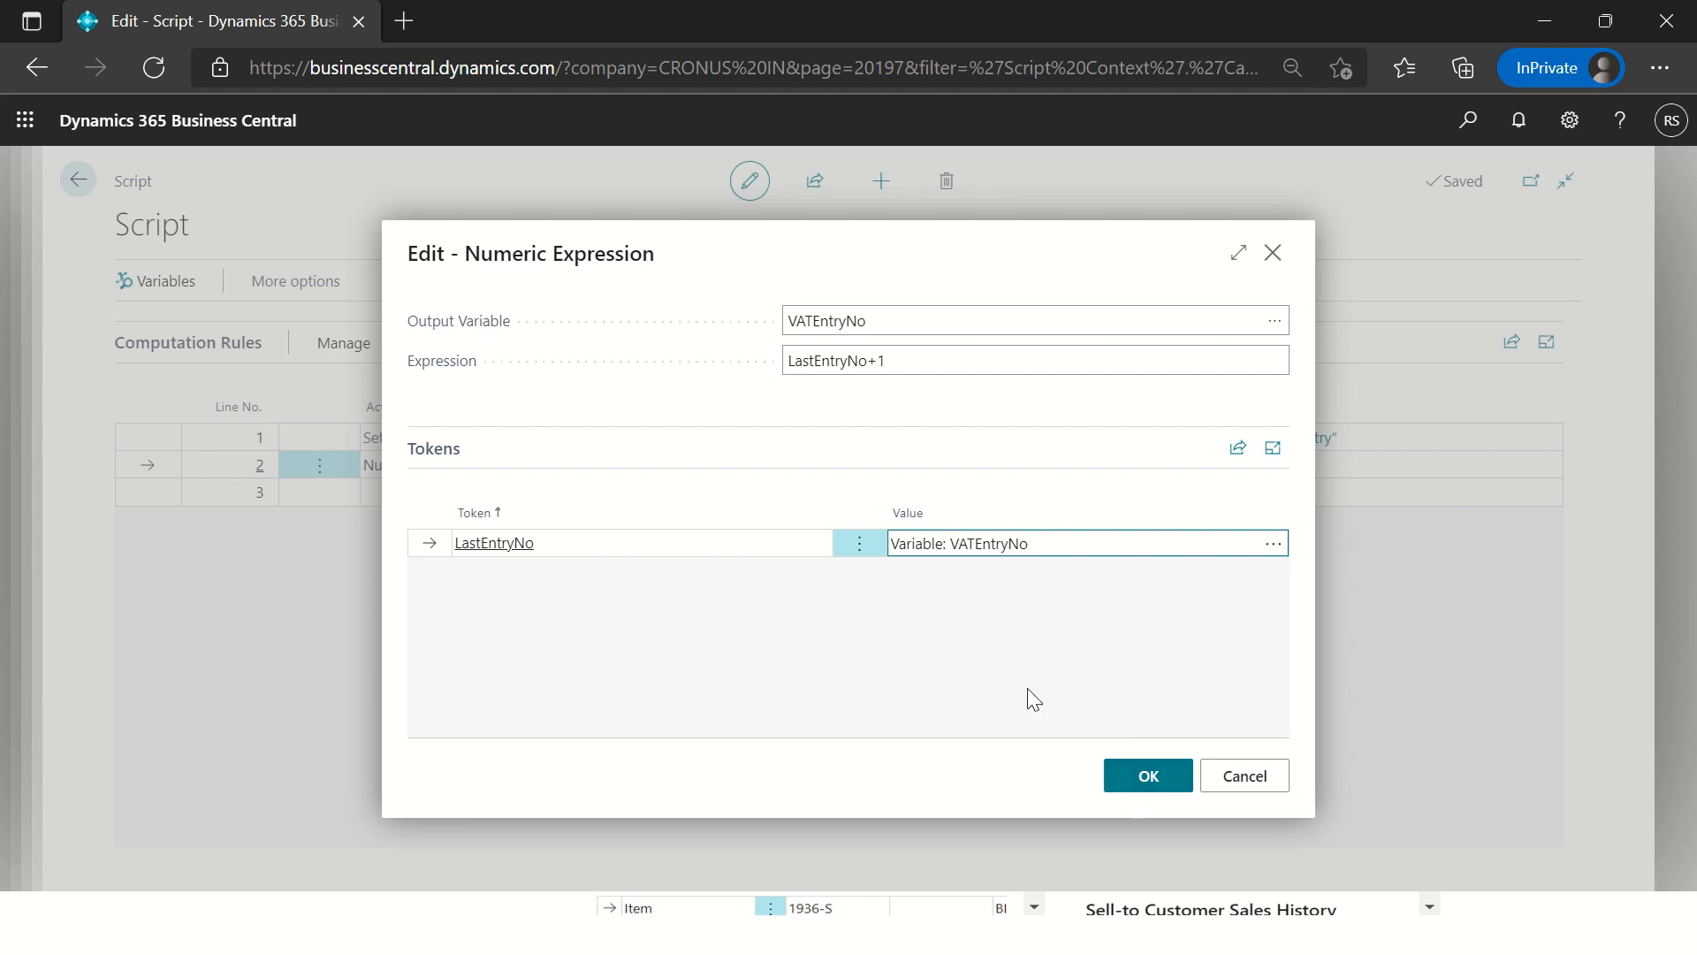
click(1137, 775)
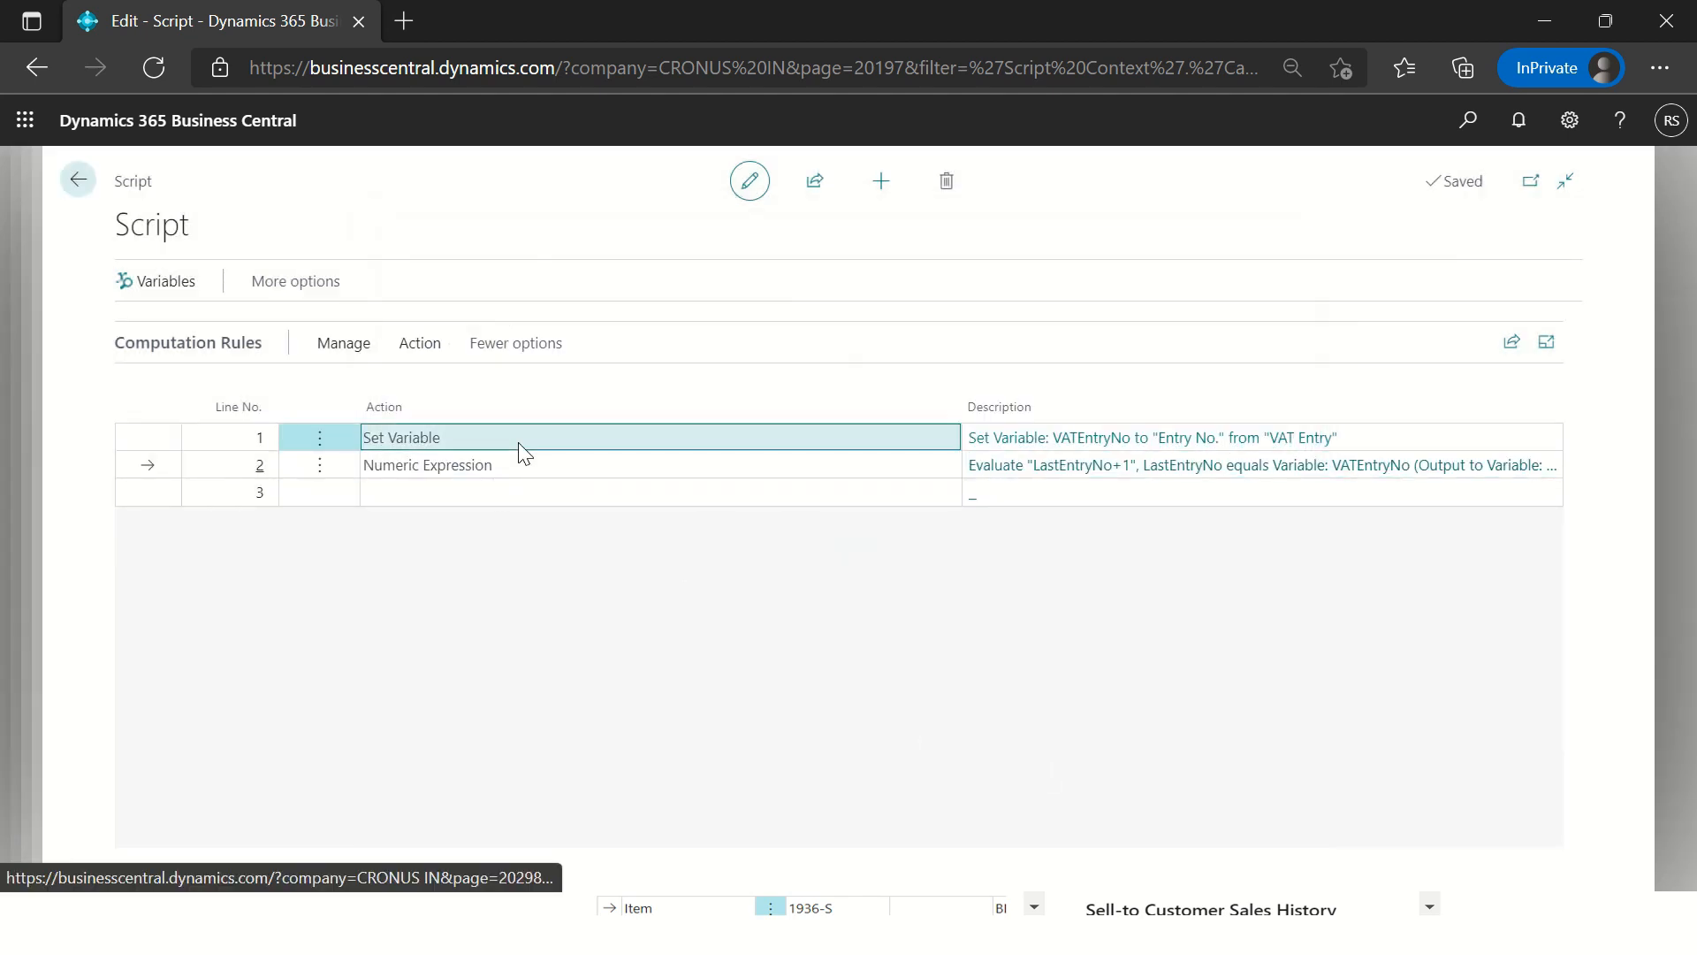
Step: Check the posting script's declared variables and close the script
click(517, 470)
click(176, 284)
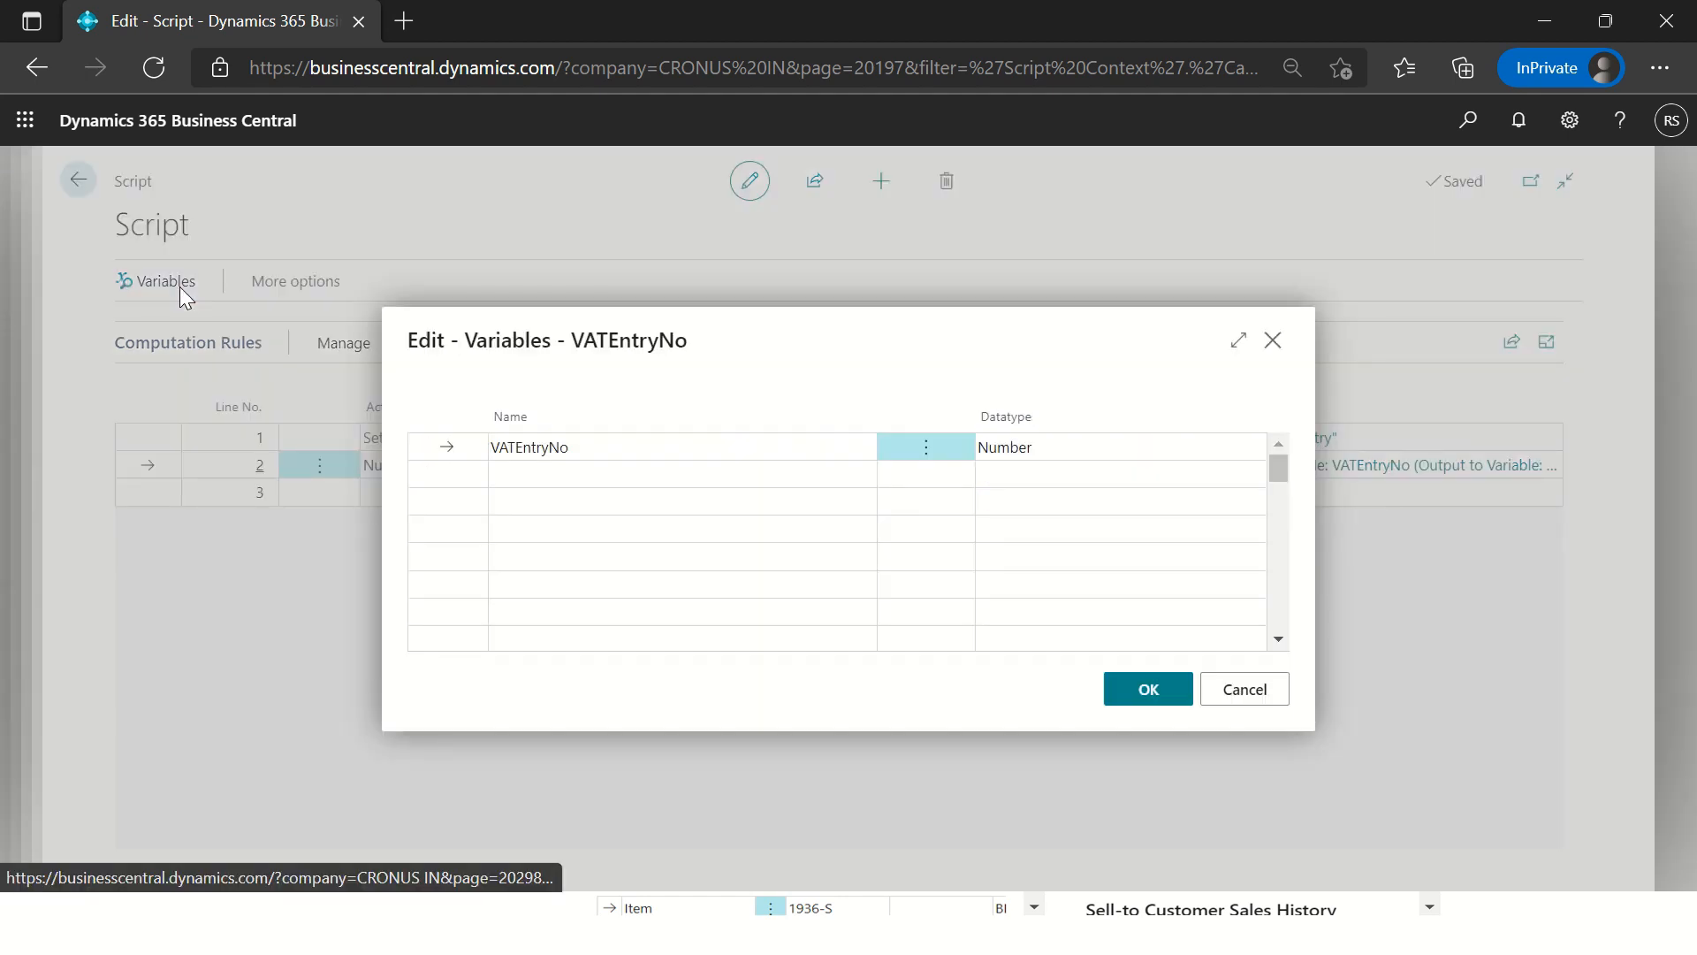
key(Escape)
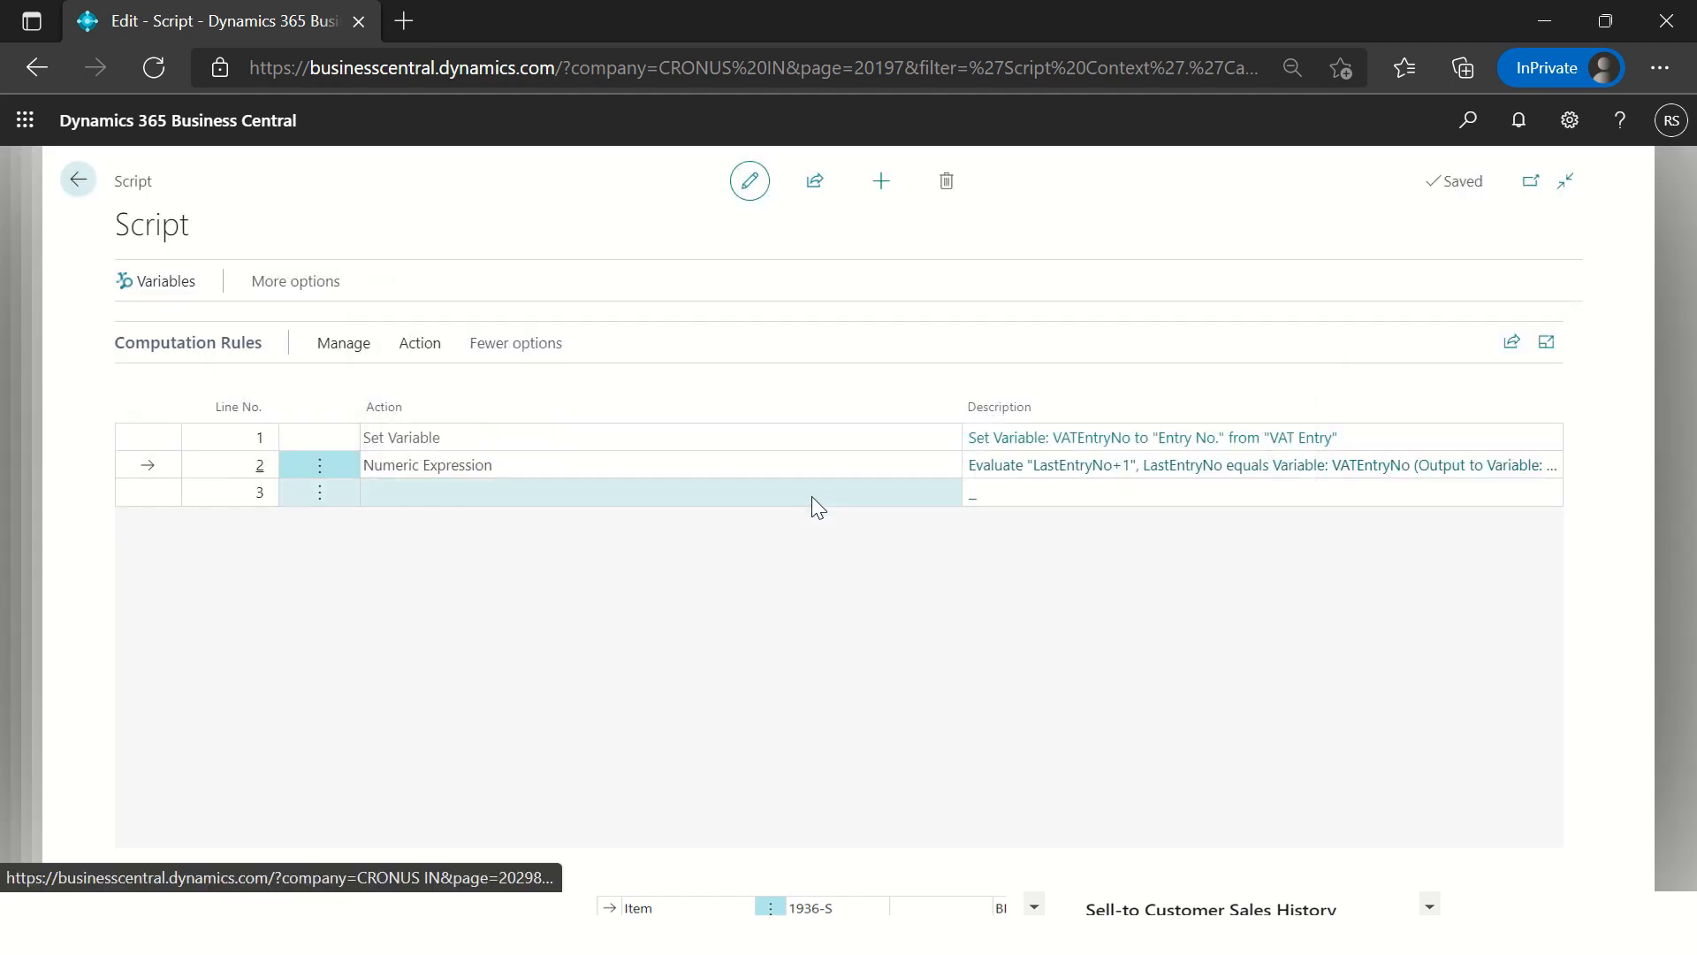
key(Escape)
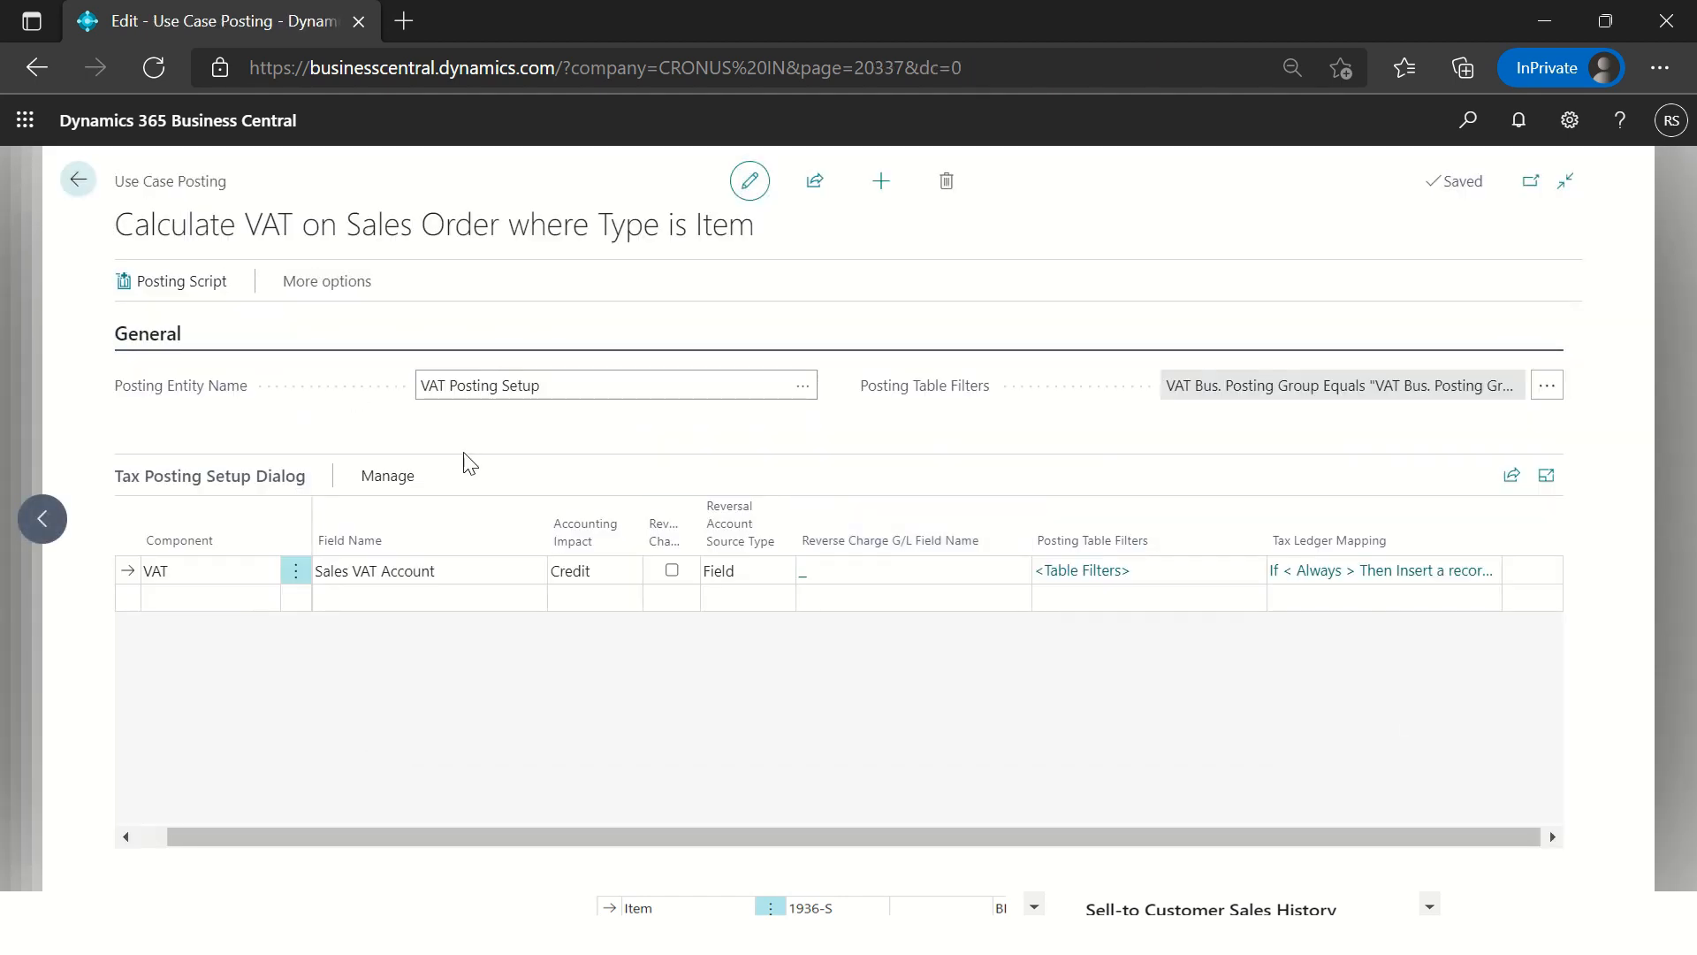
Step: Open the VAT component's tax ledger mapping and add field mapping 1 for Entry No. in the VAT Entry insert statement
click(1424, 585)
click(1115, 372)
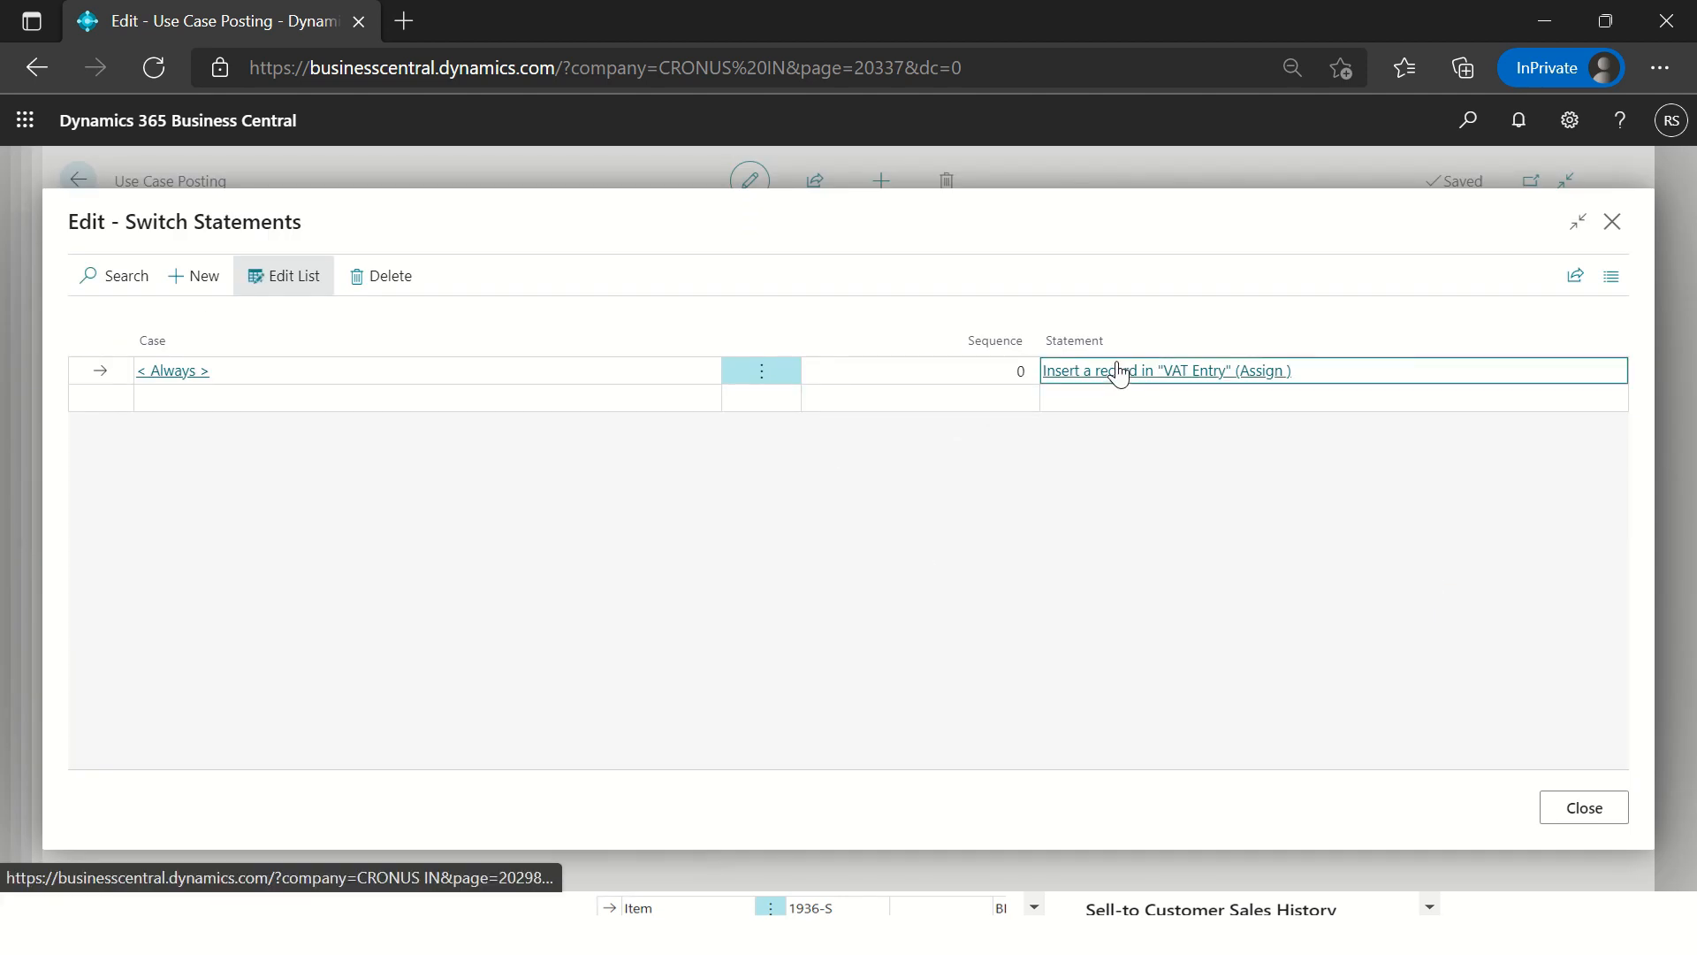
click(565, 562)
text(1)
click(658, 558)
key(Tab)
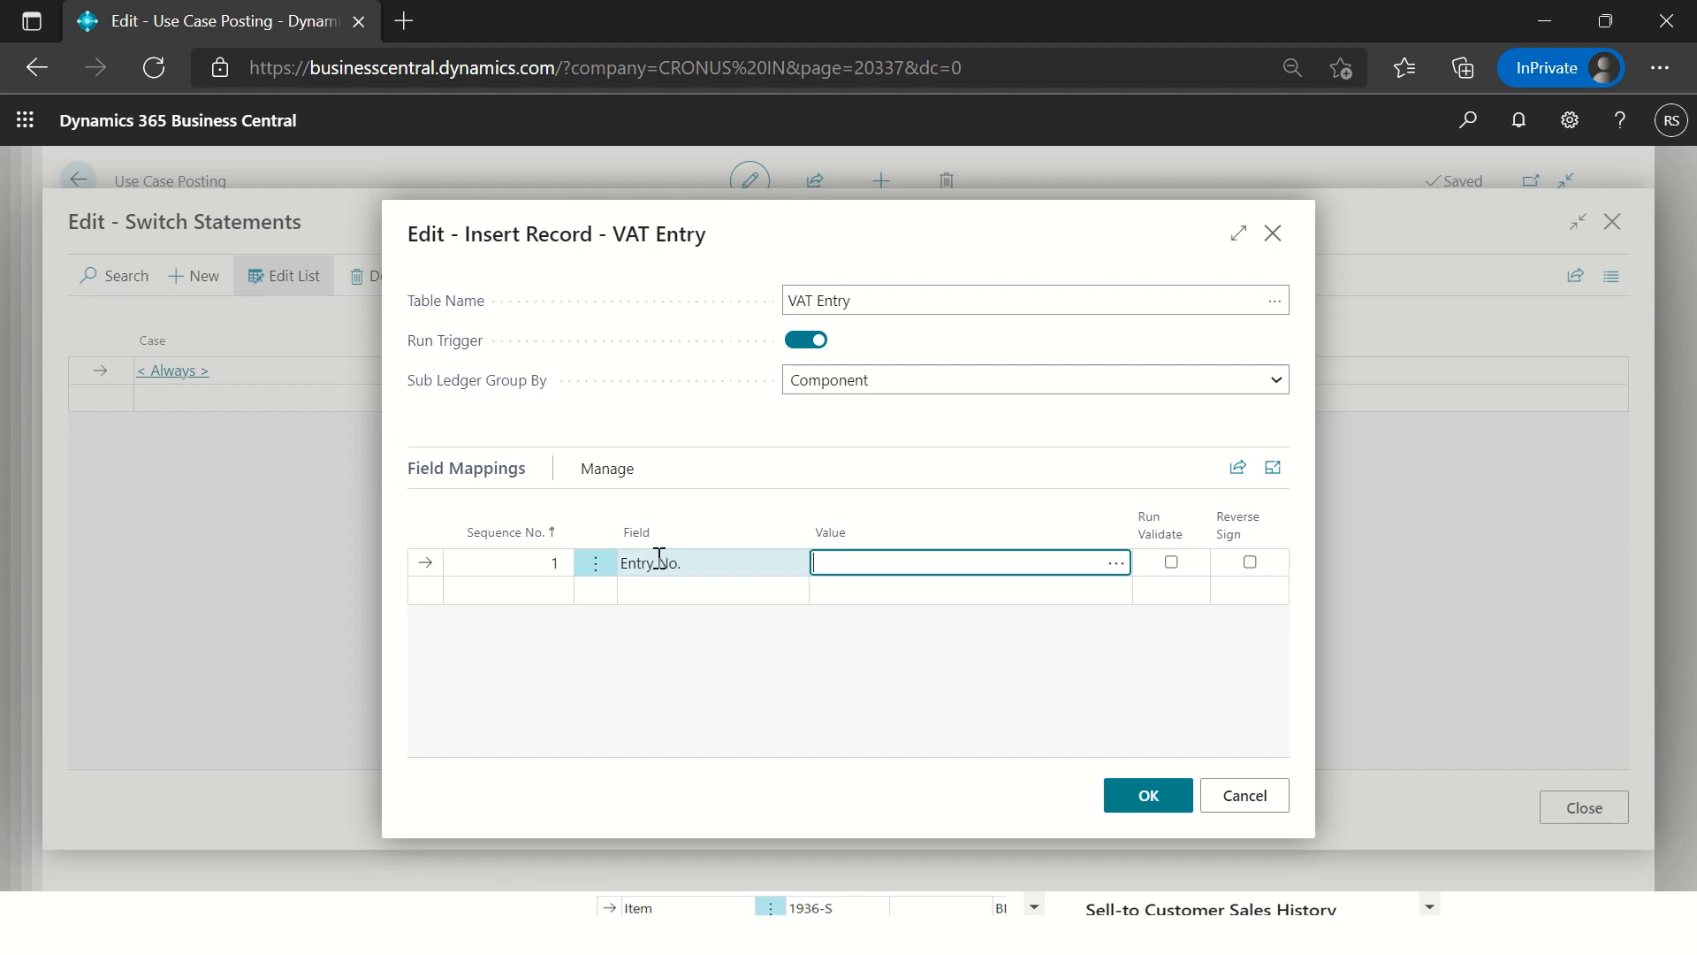
Step: Set the value of the Entry No. mapping to the variable VATEntryNo
click(1116, 563)
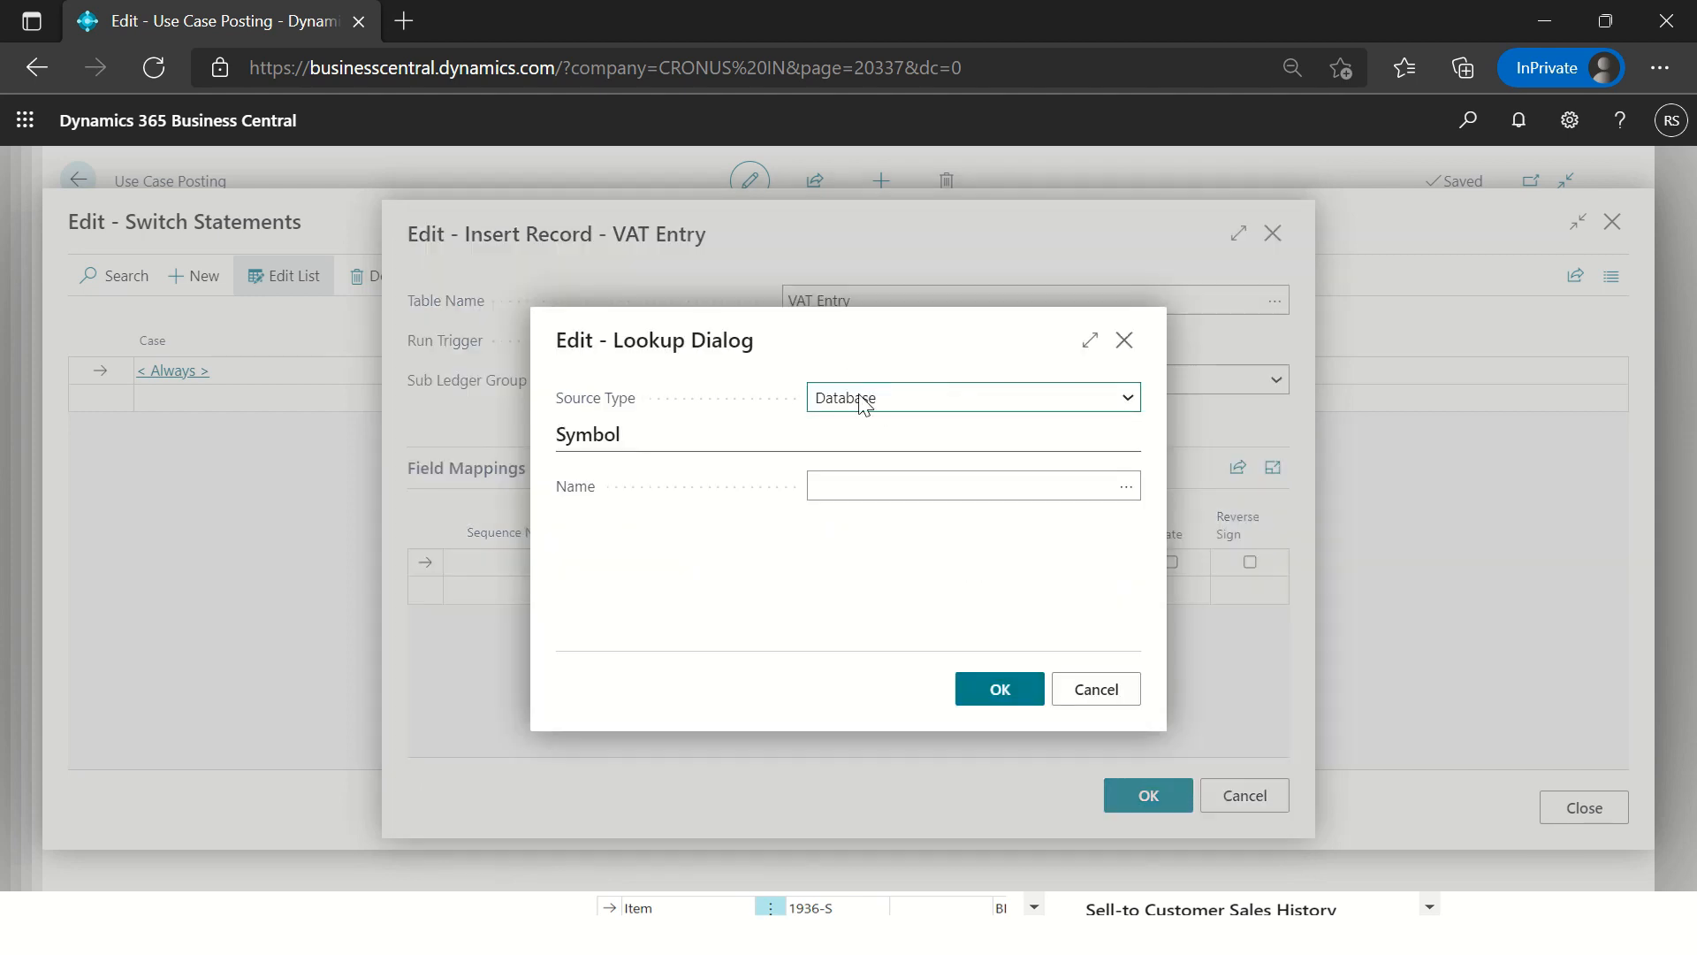
click(861, 397)
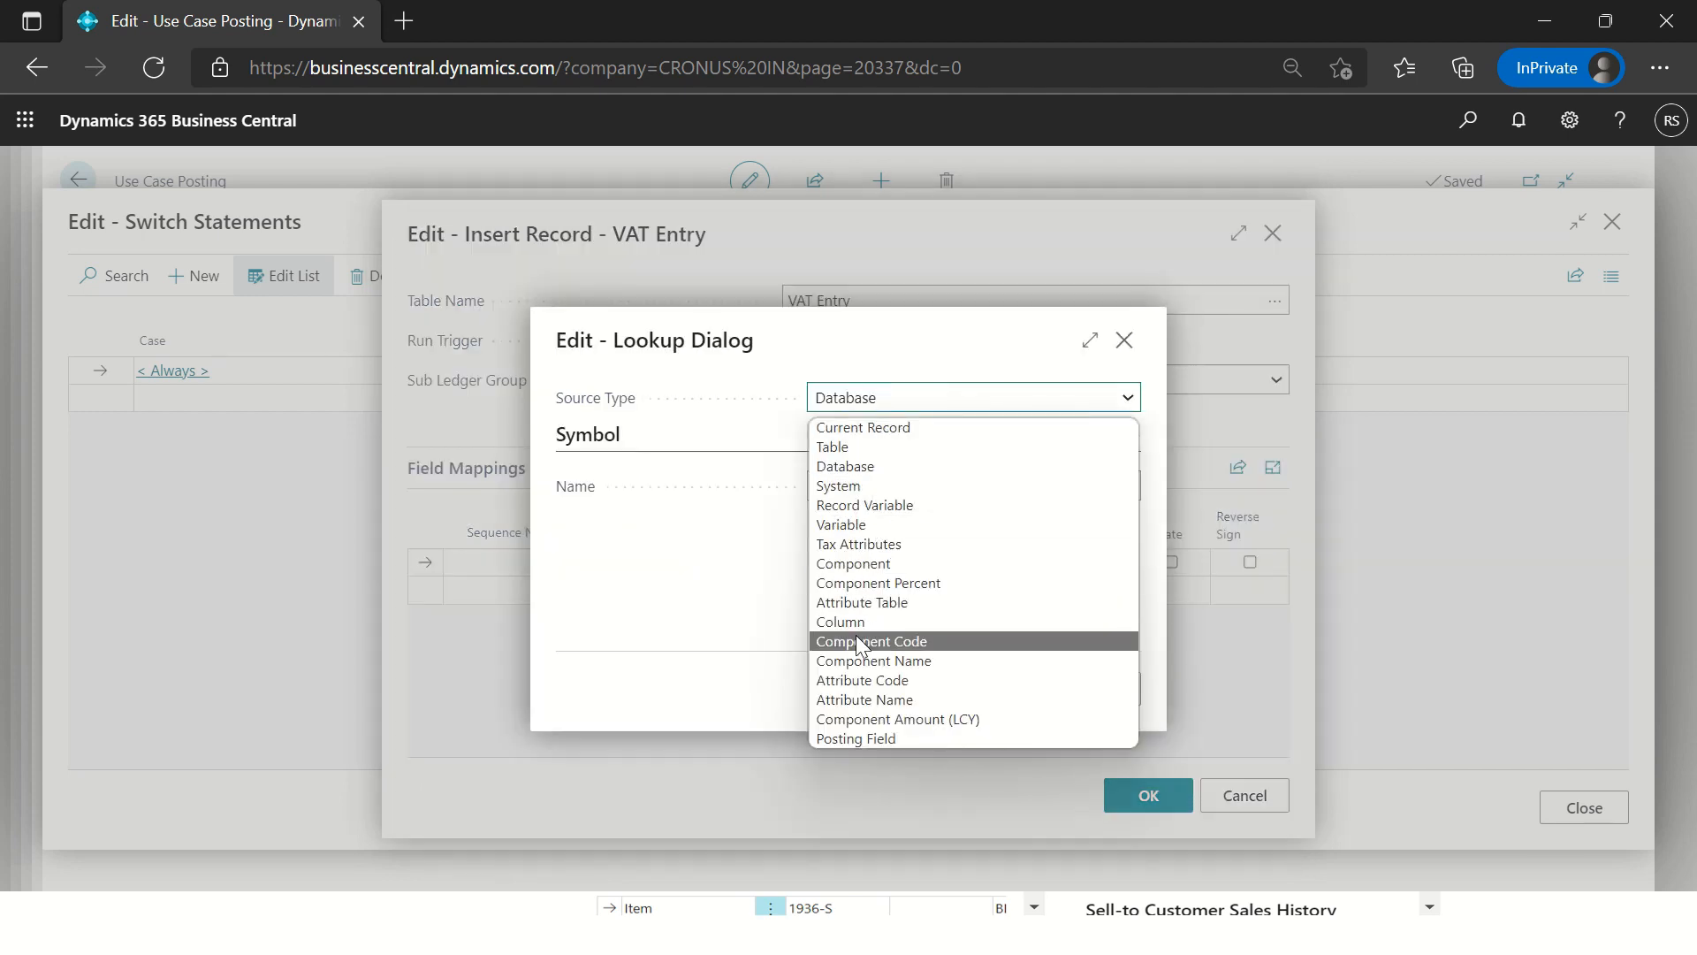
click(888, 525)
click(876, 491)
text(vat)
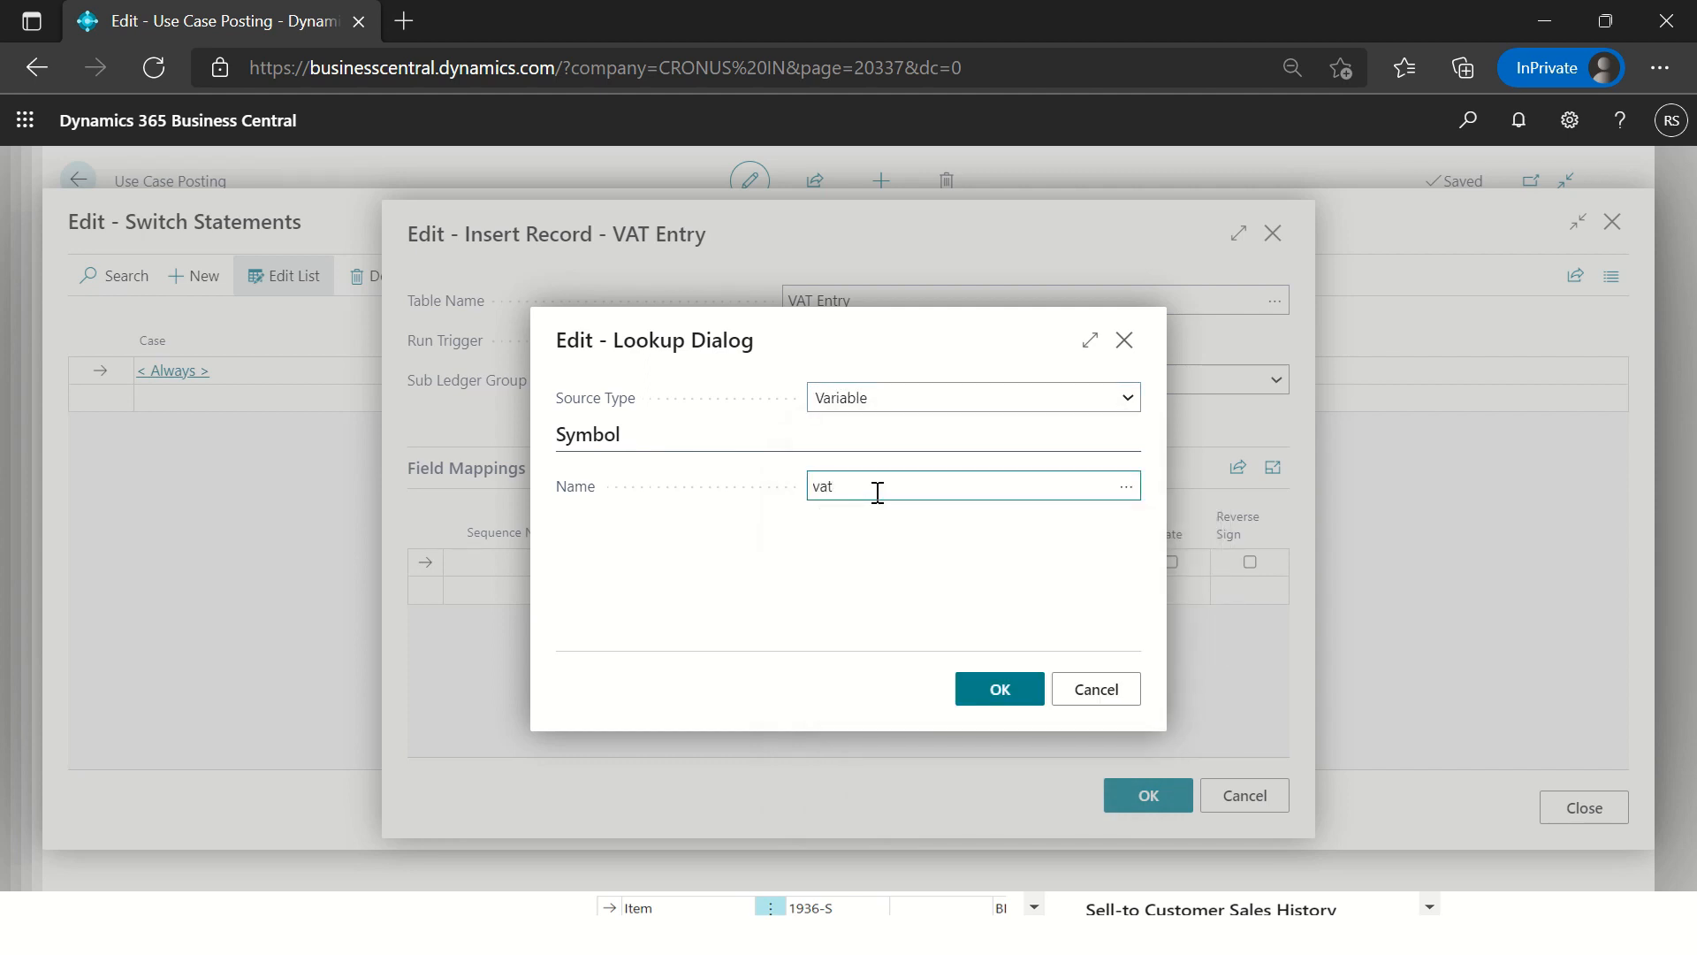
key(Tab)
click(1000, 689)
Step: Add field mappings 2 and 3 for Gen. Bus. Posting Group and Gen. Prod. Posting Group
click(534, 589)
text(2)
click(787, 590)
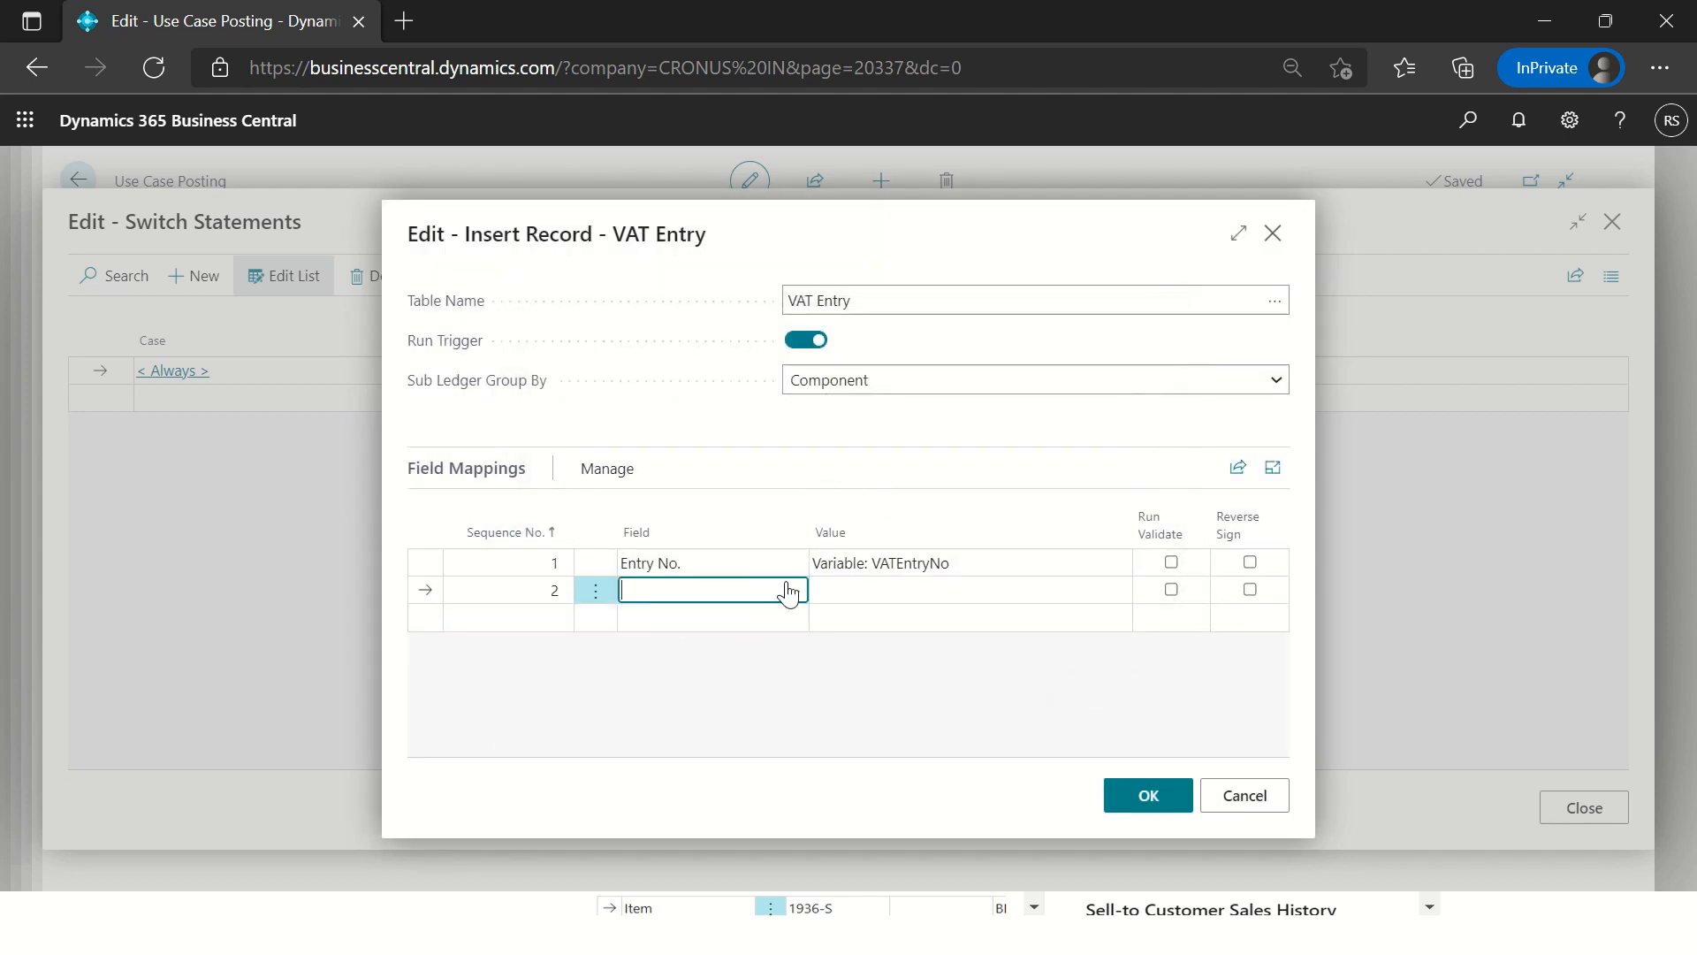
click(789, 591)
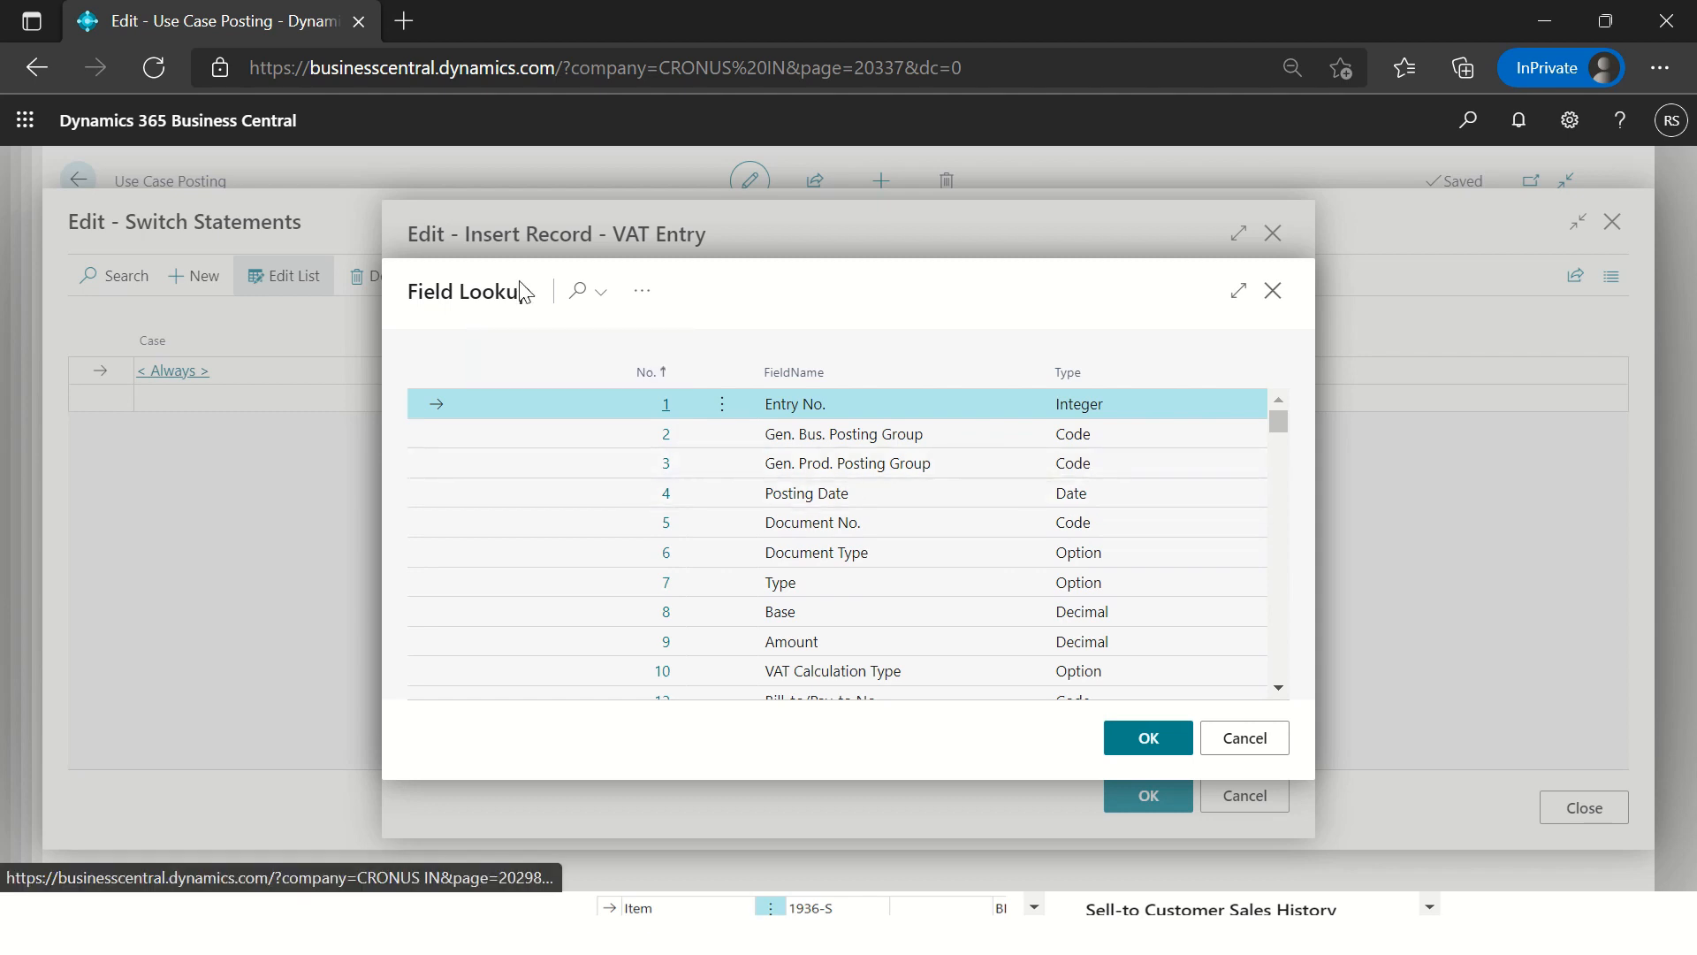
click(665, 442)
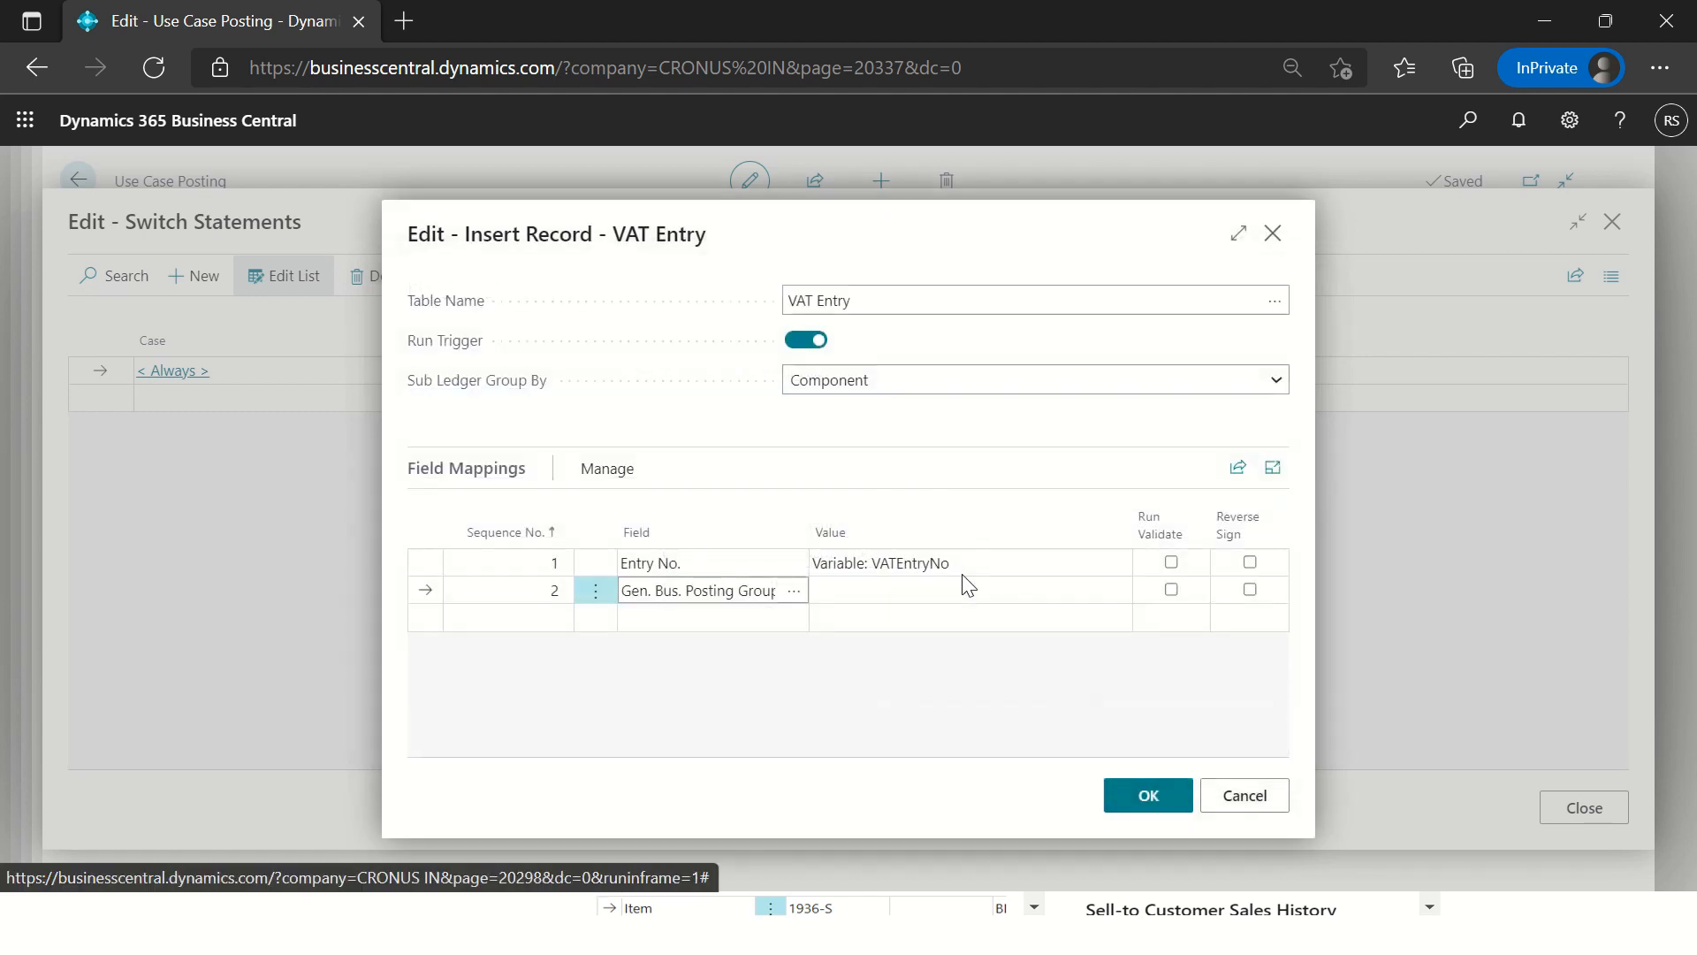
click(594, 620)
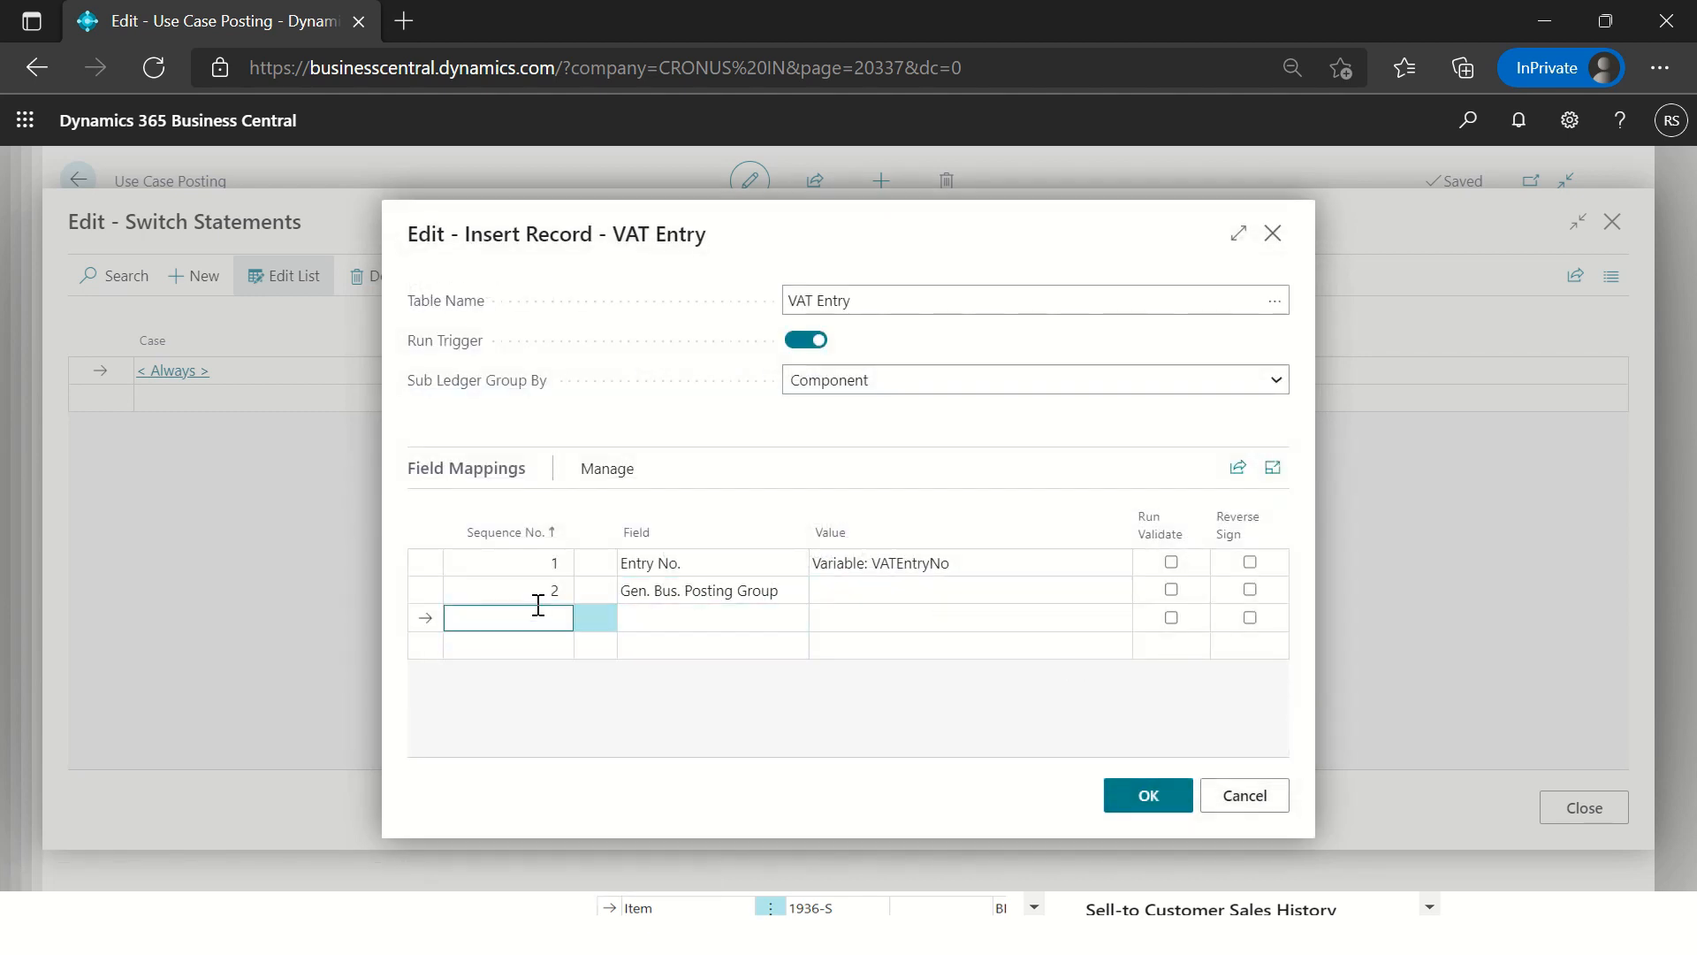
click(642, 616)
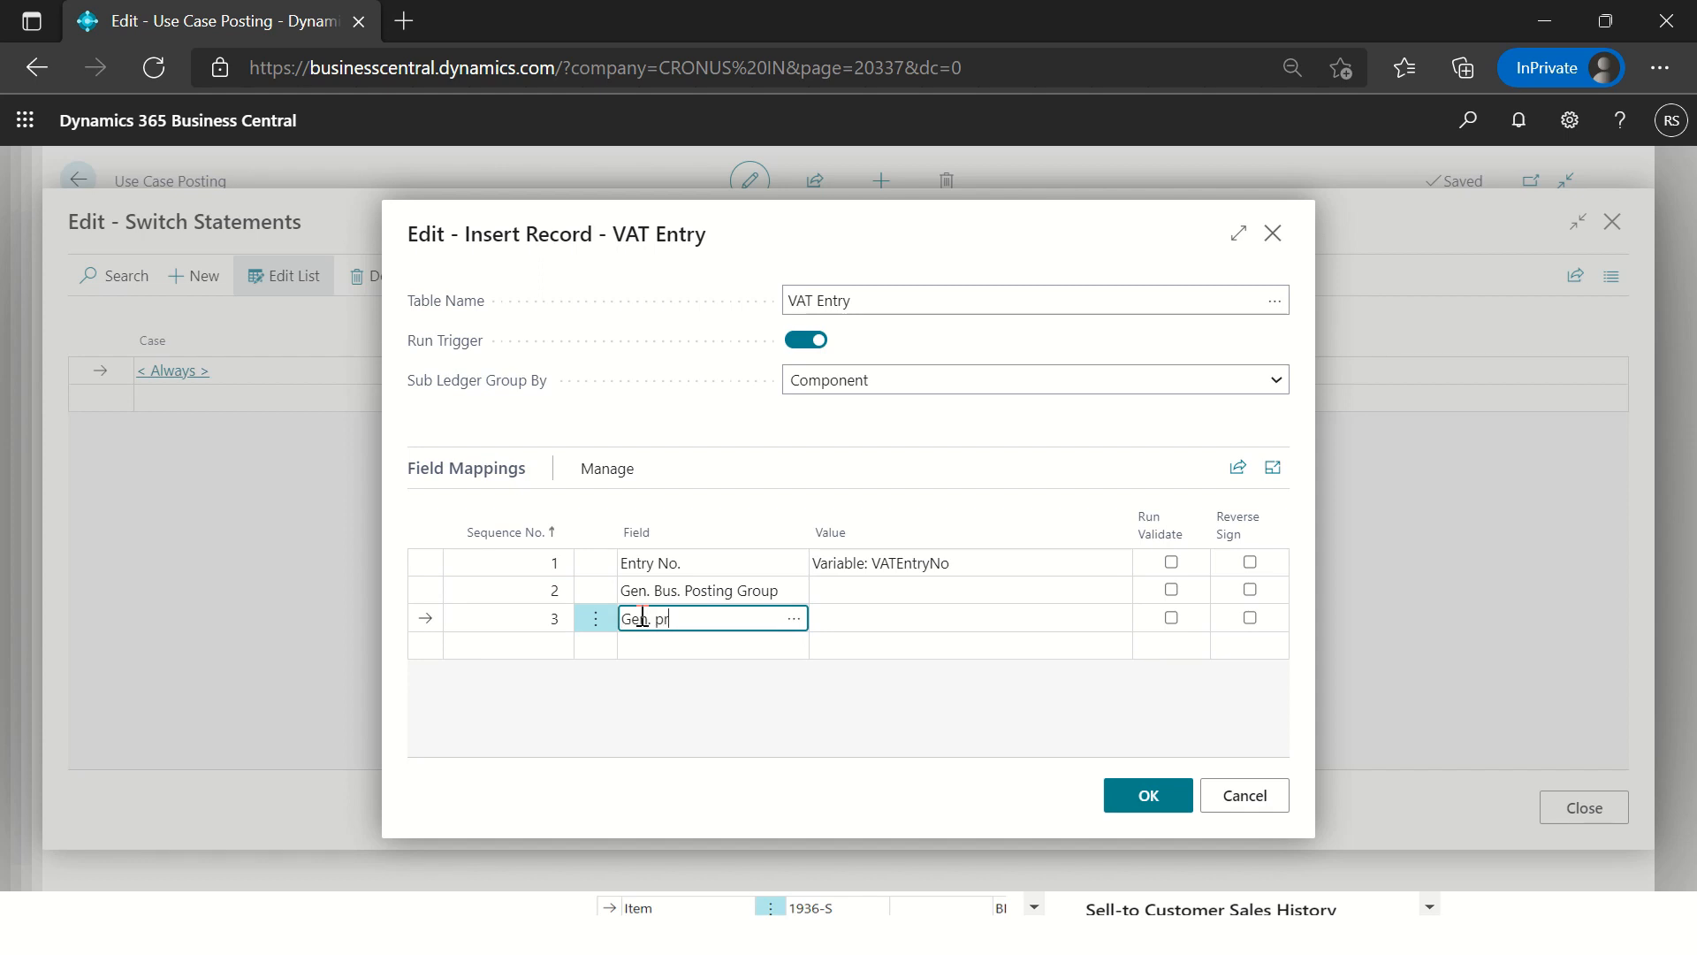
key(Tab)
Step: Add field mappings 4 and 5 for VAT Bus. Posting Group and VAT Prod. Posting Group
click(537, 638)
text(4)
key(Tab)
text(VAT B)
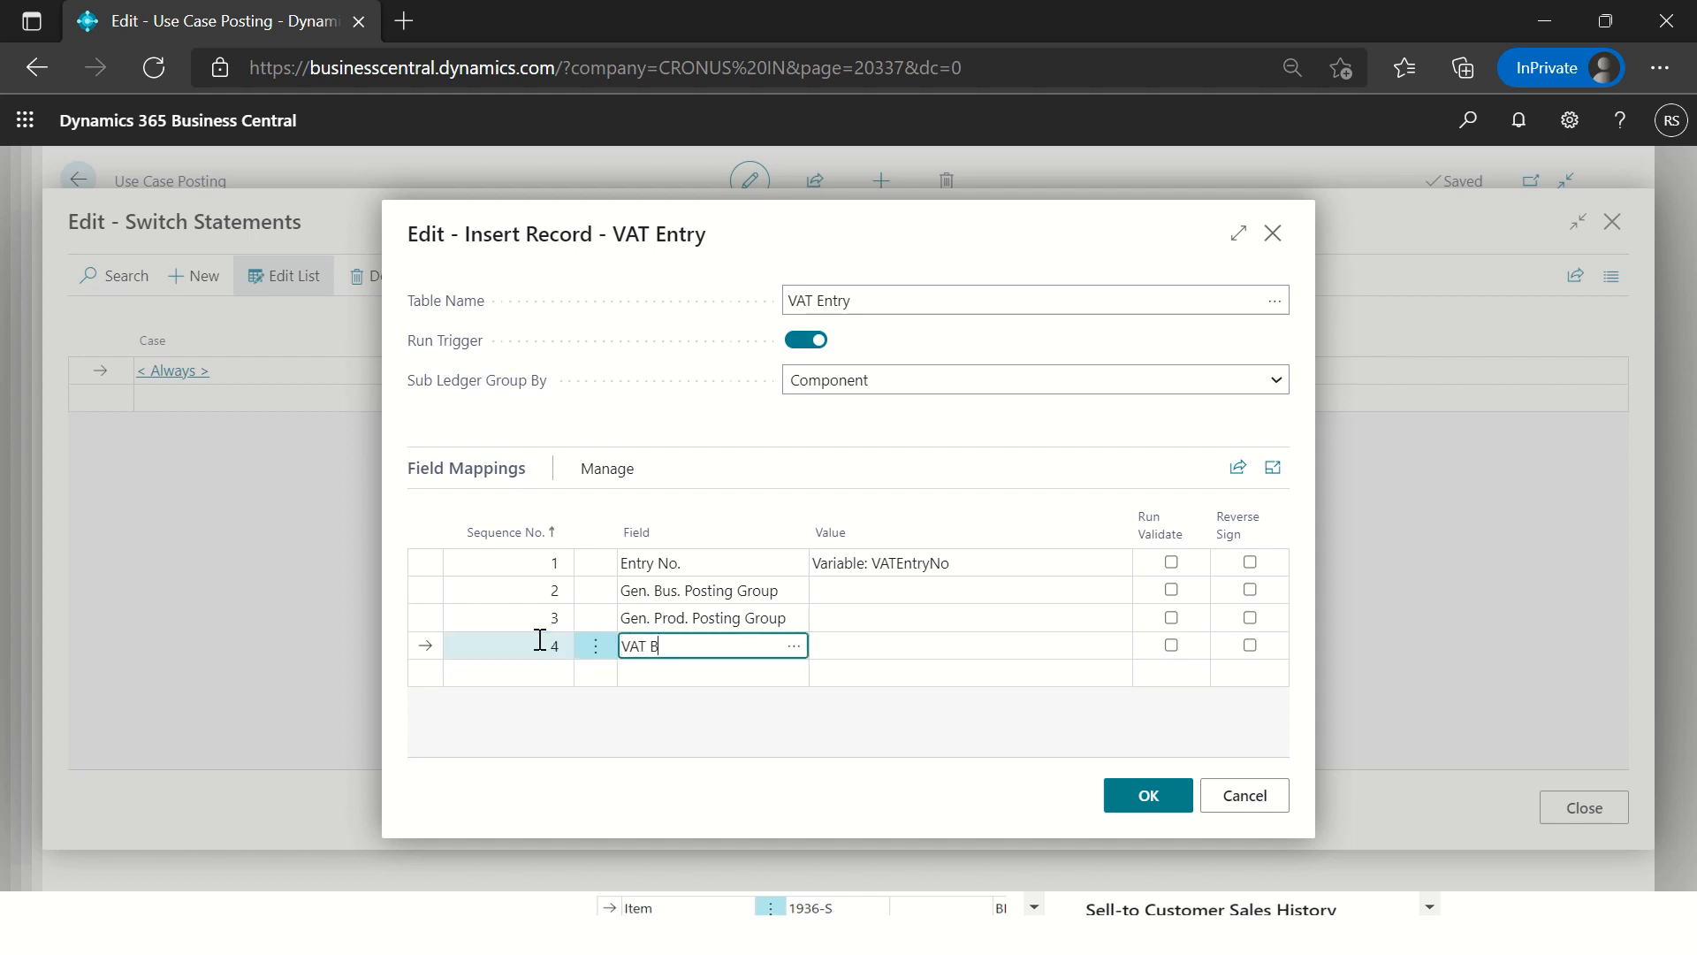
text(us)
key(Tab)
click(524, 675)
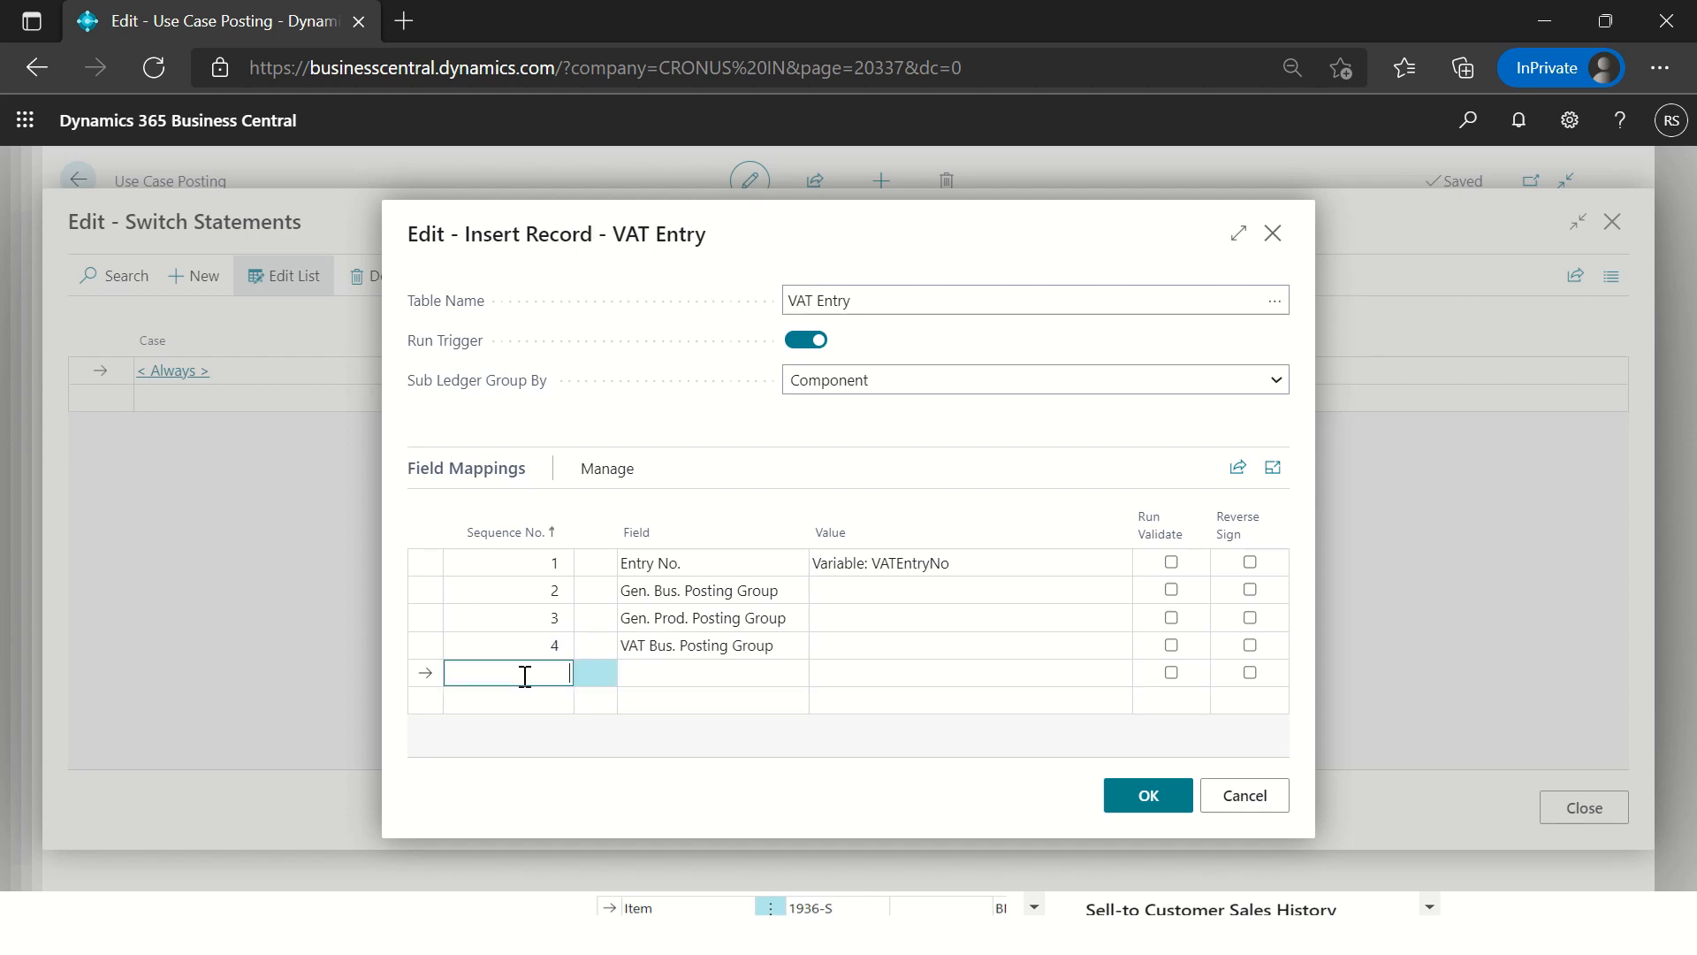
key(Tab)
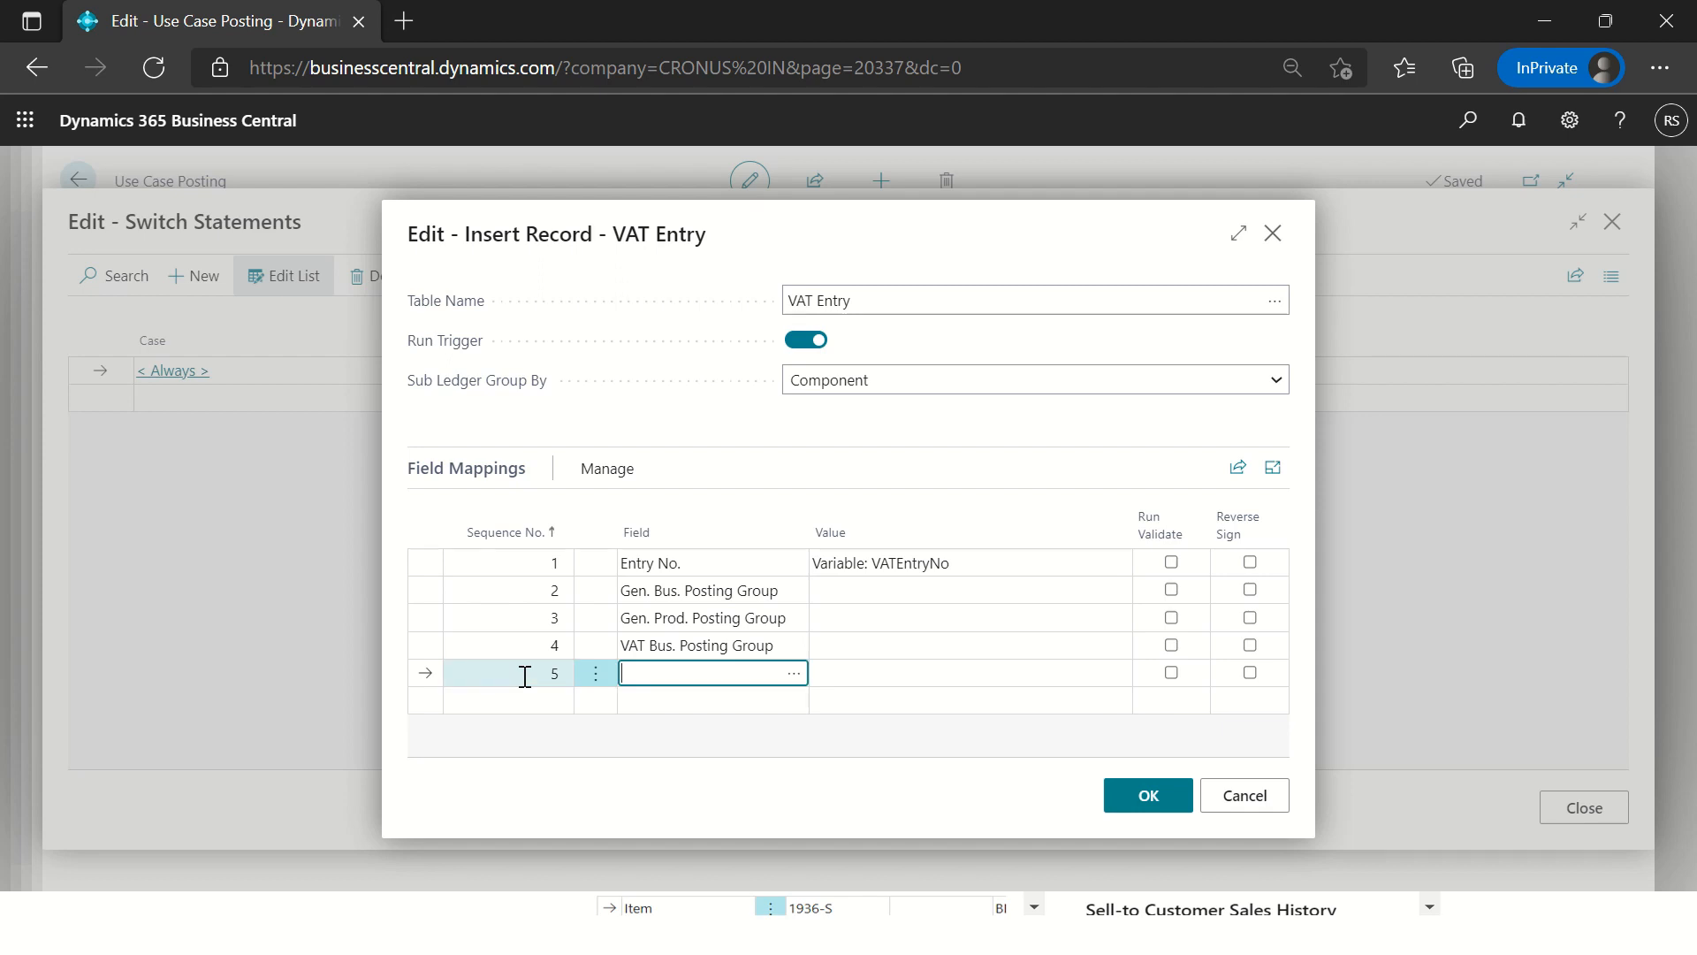
text(VAT Pro)
key(Tab)
Step: Add field mapping 6 and try to set its field to VAT %
click(514, 697)
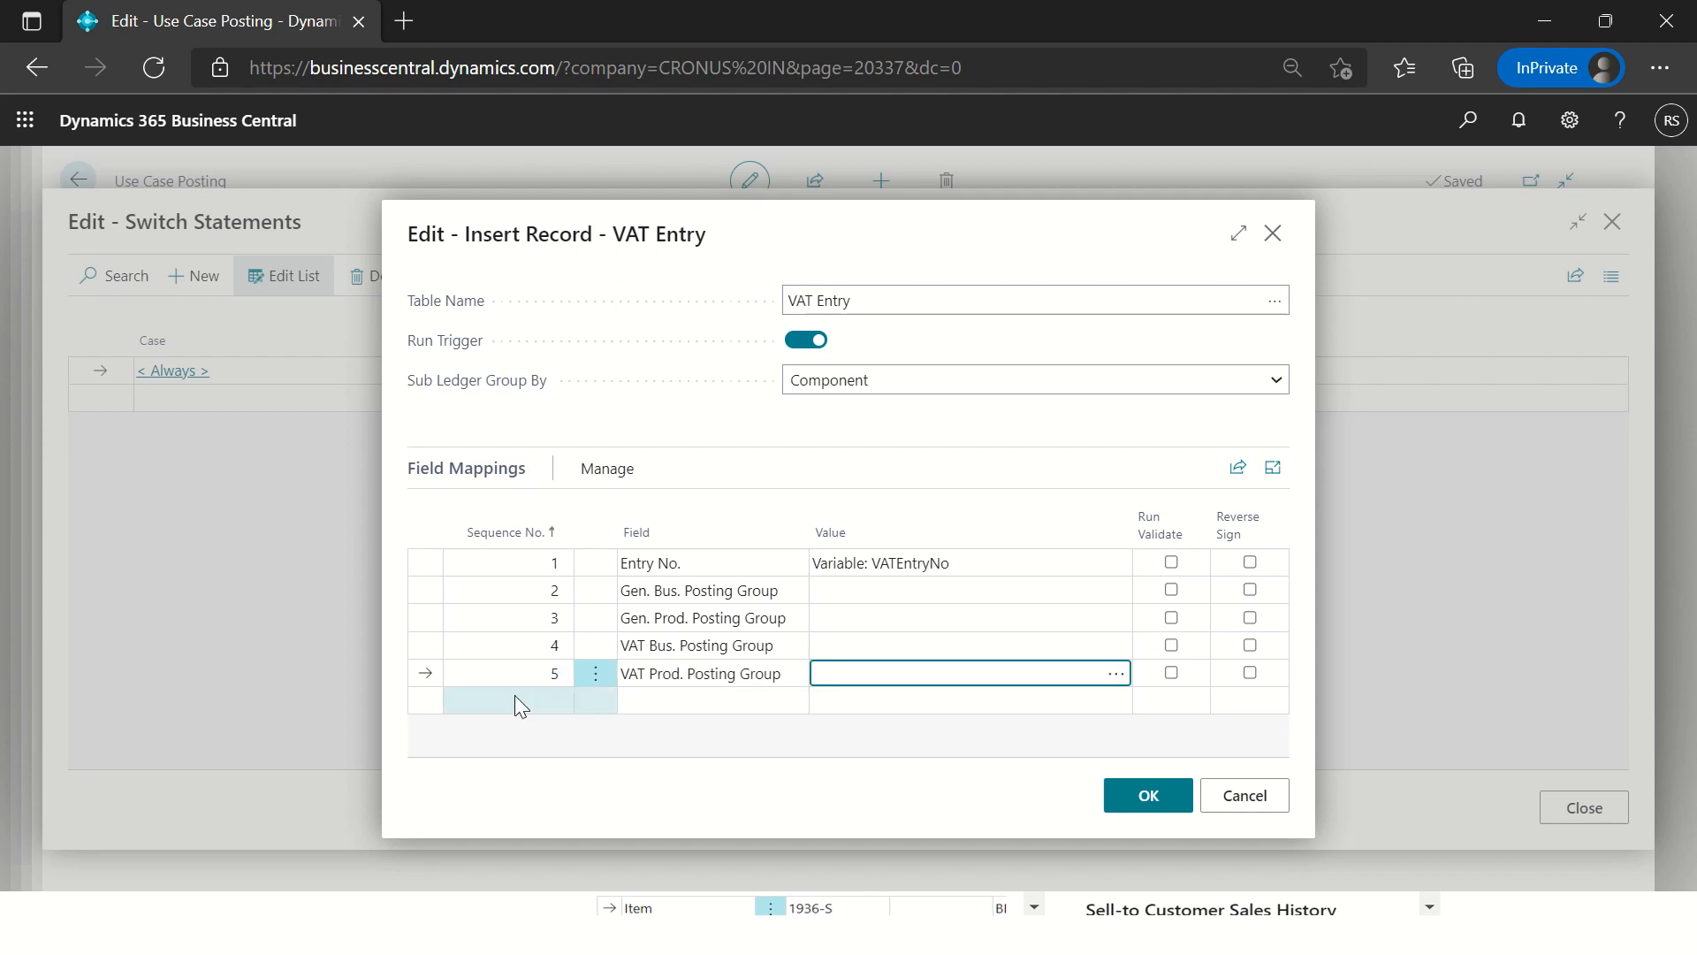
text(6)
key(Tab)
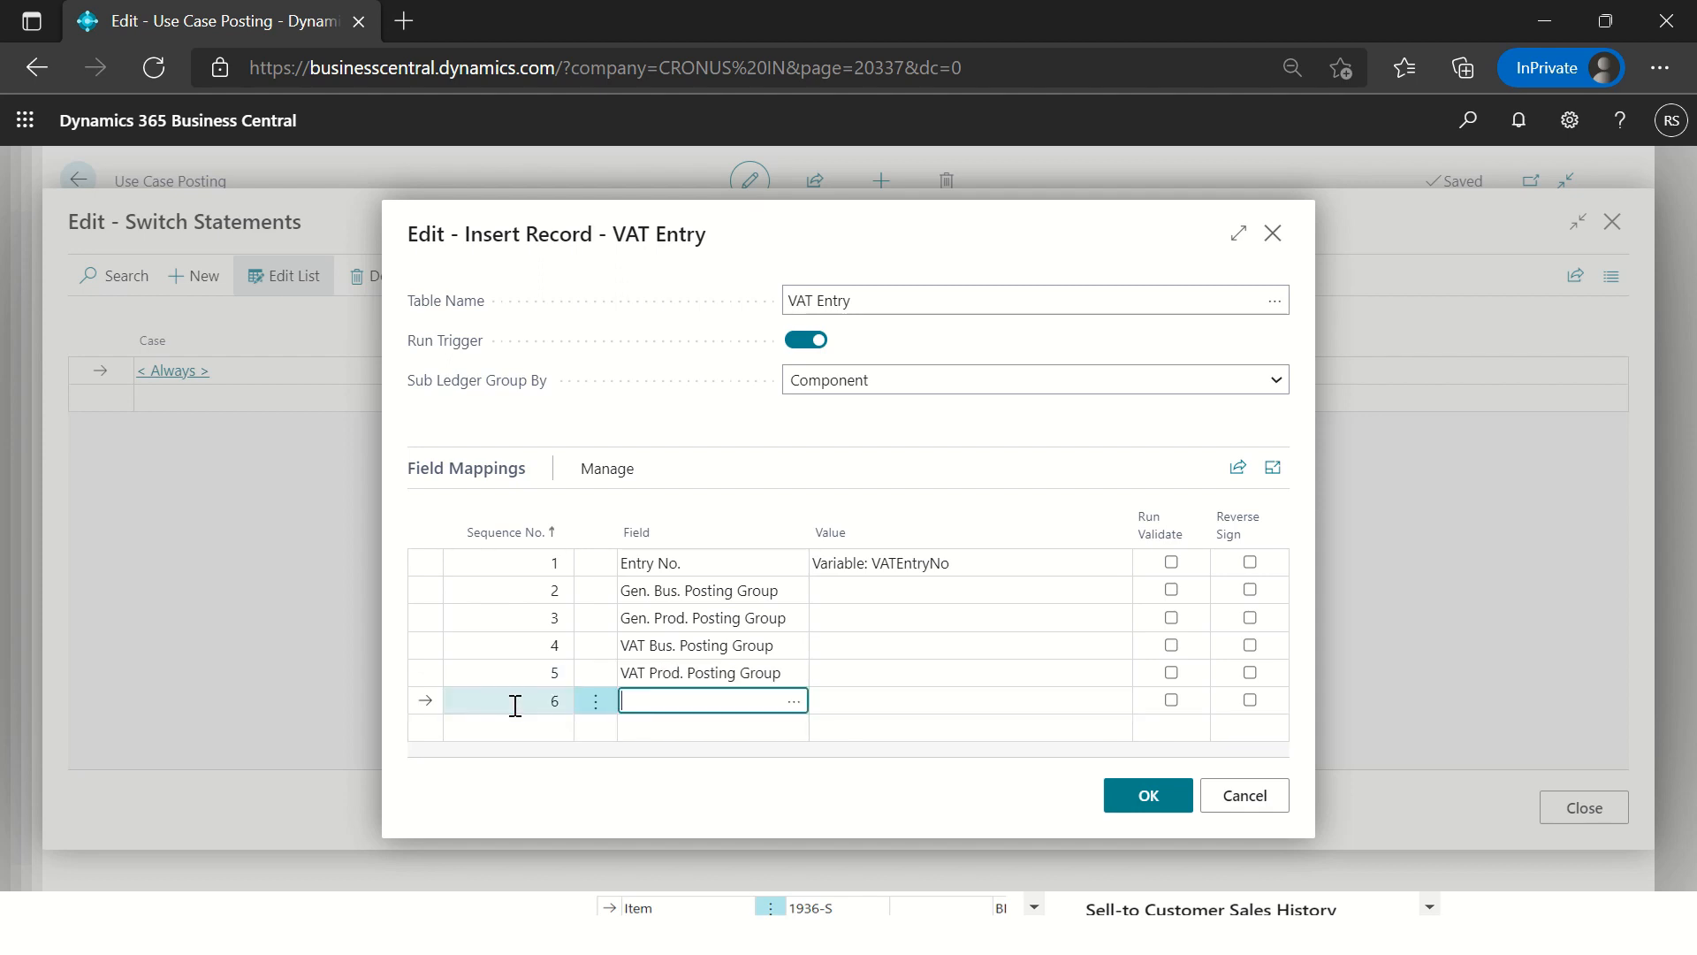
text(VAT %)
key(Tab)
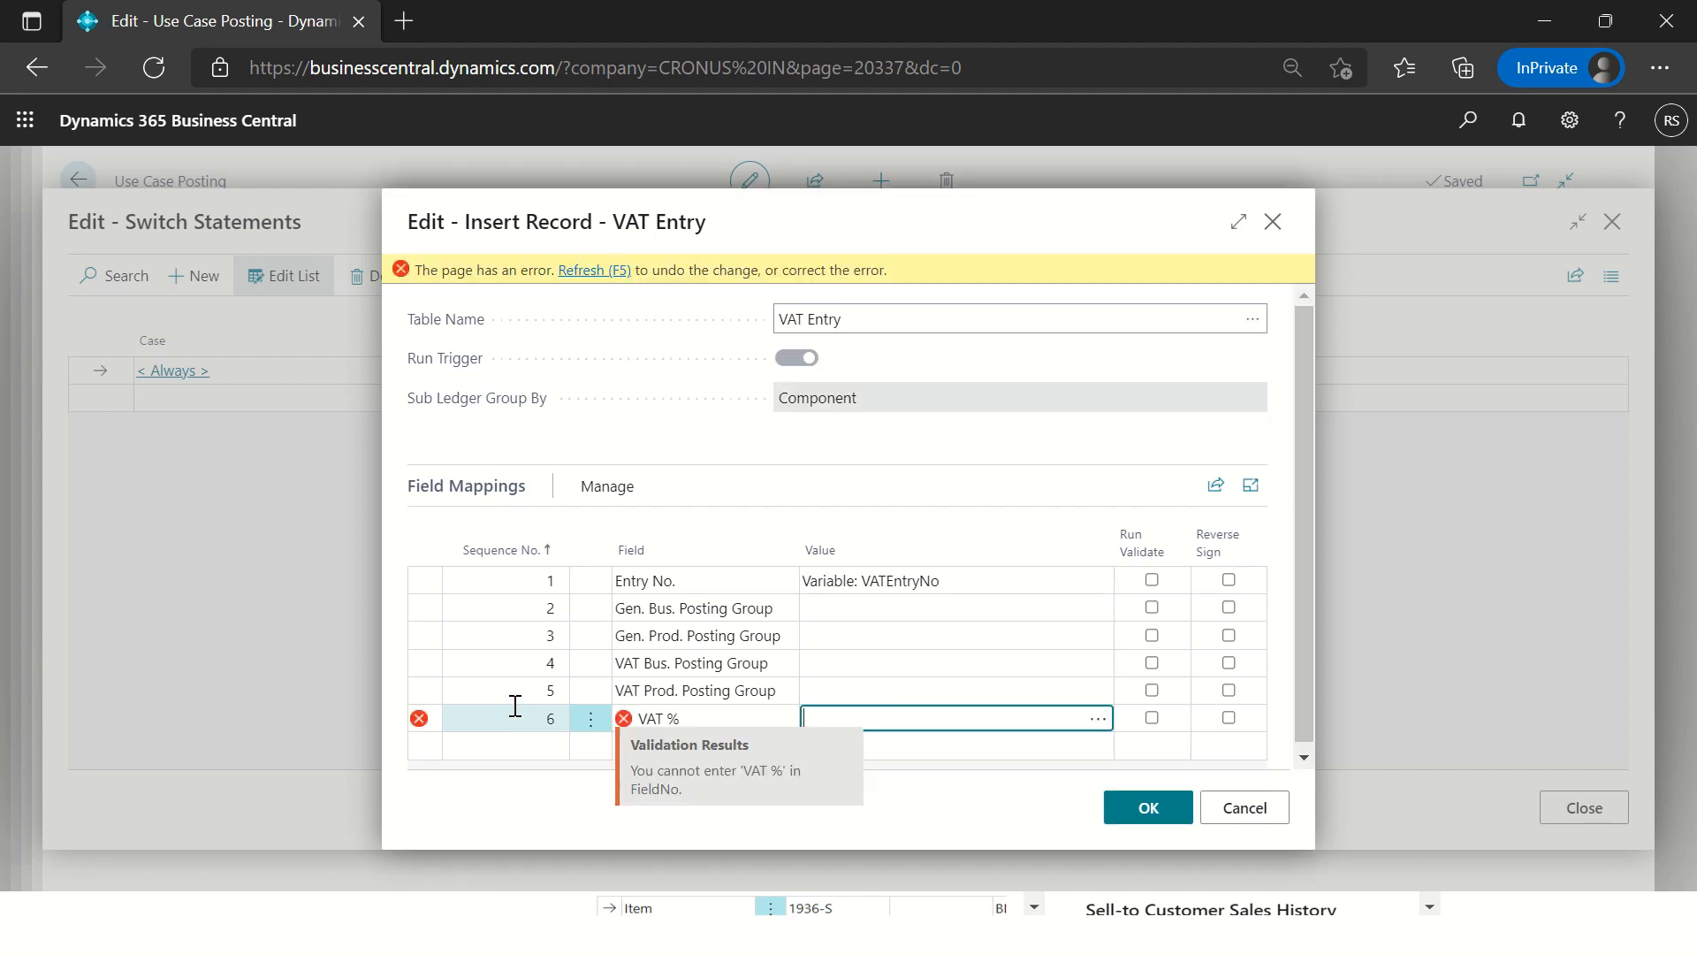
Step: Look through the VAT Entry field list for mapping 6, including a search for VAT fields
click(667, 718)
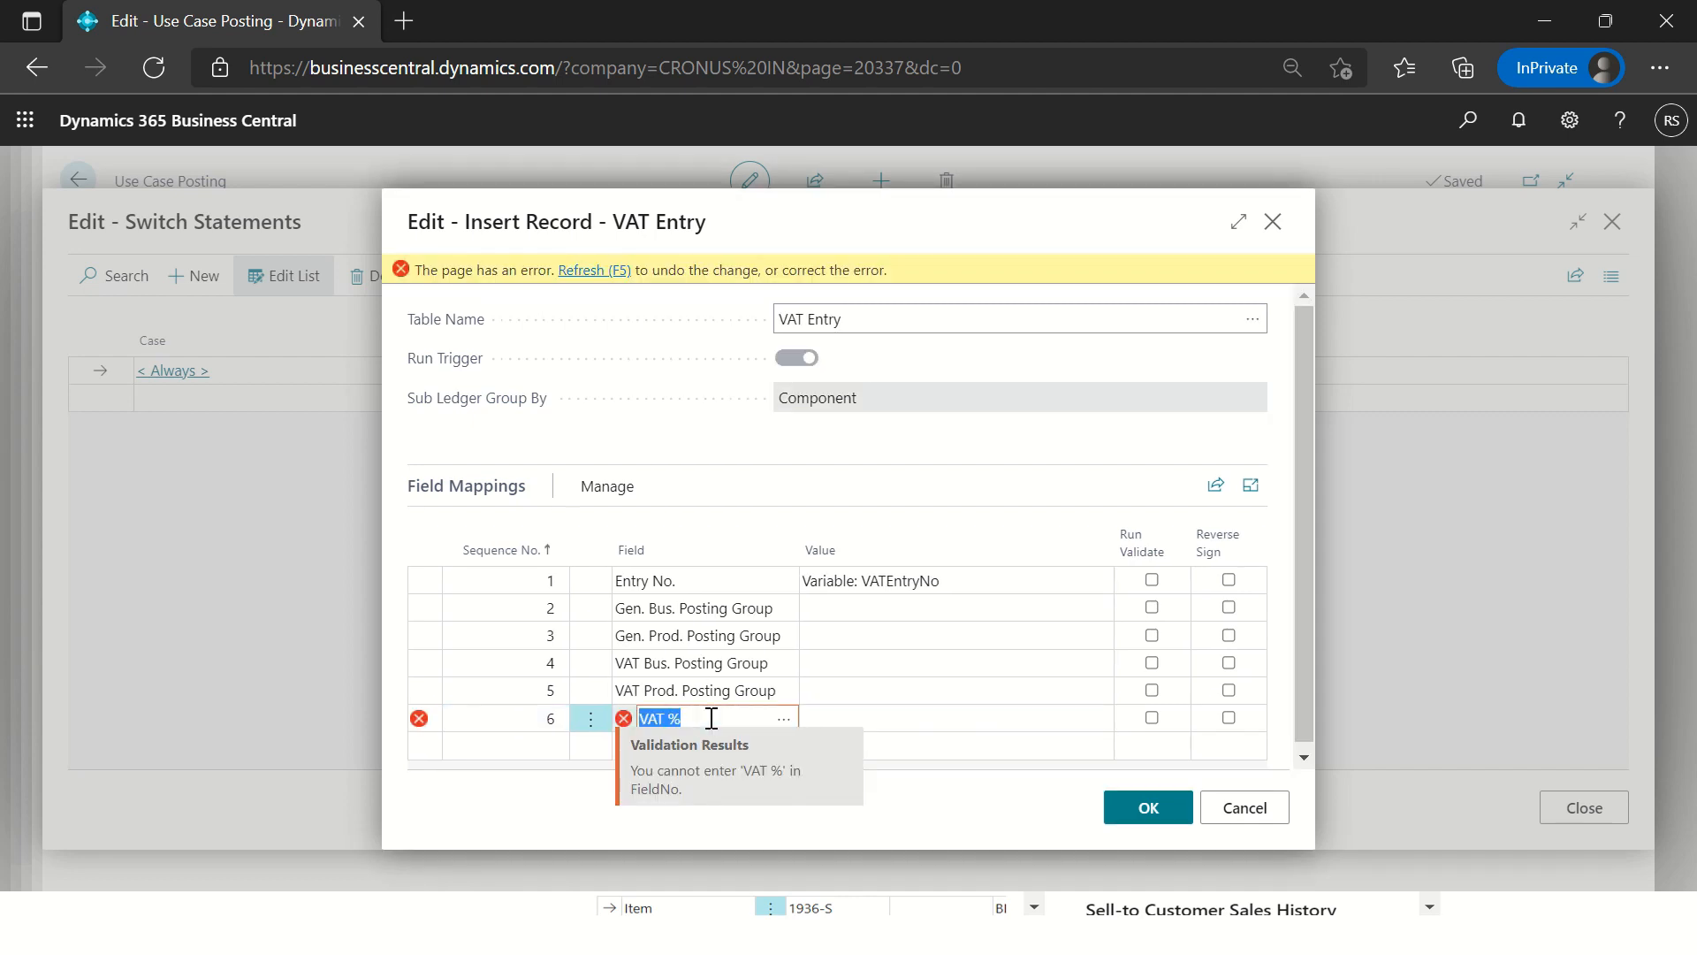
click(784, 718)
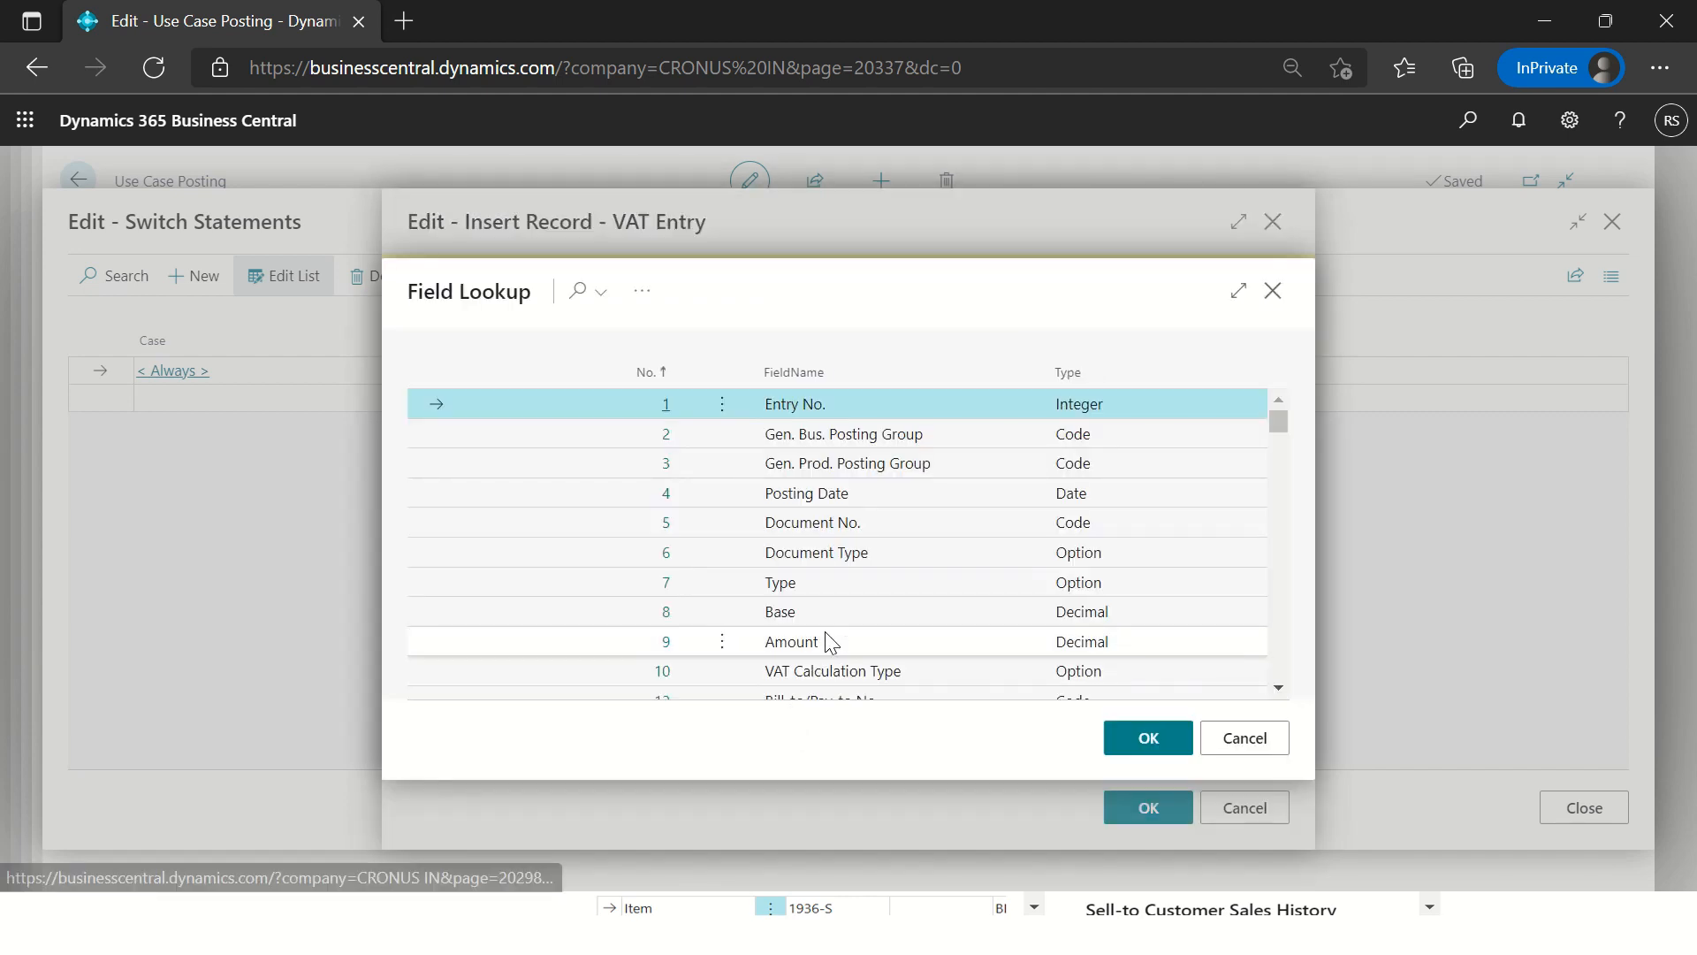
scroll(824, 631, down, 2)
scroll(827, 637, down, 2)
scroll(807, 652, up, 2)
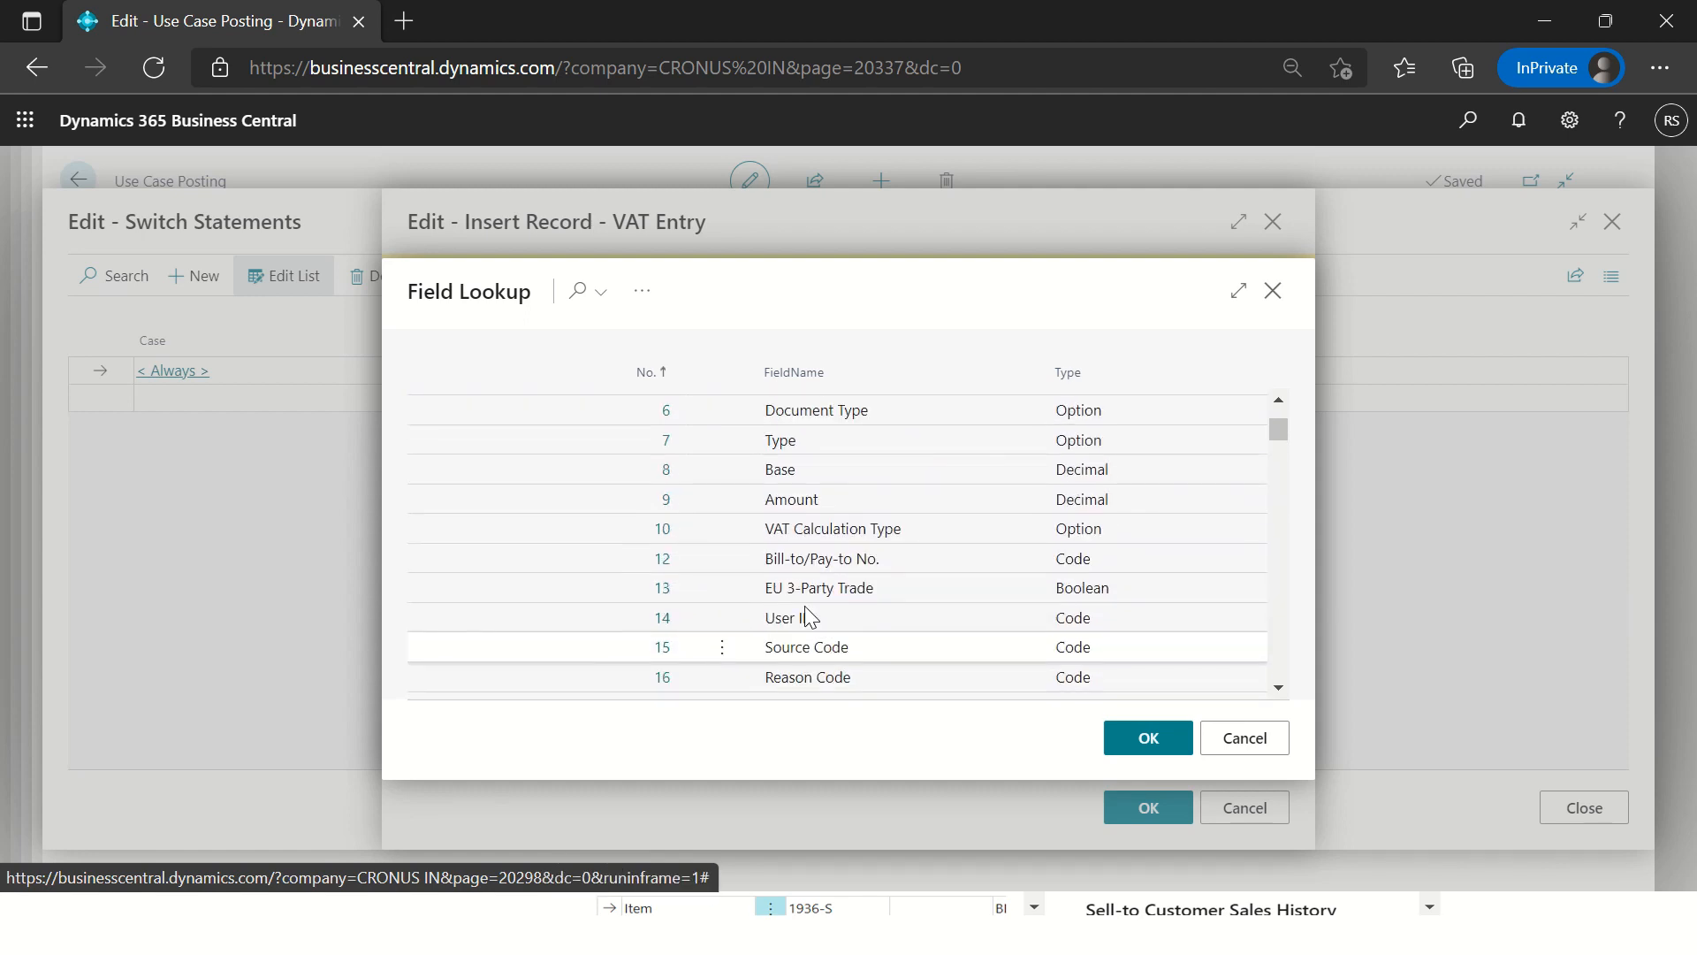
click(570, 299)
text(VAT)
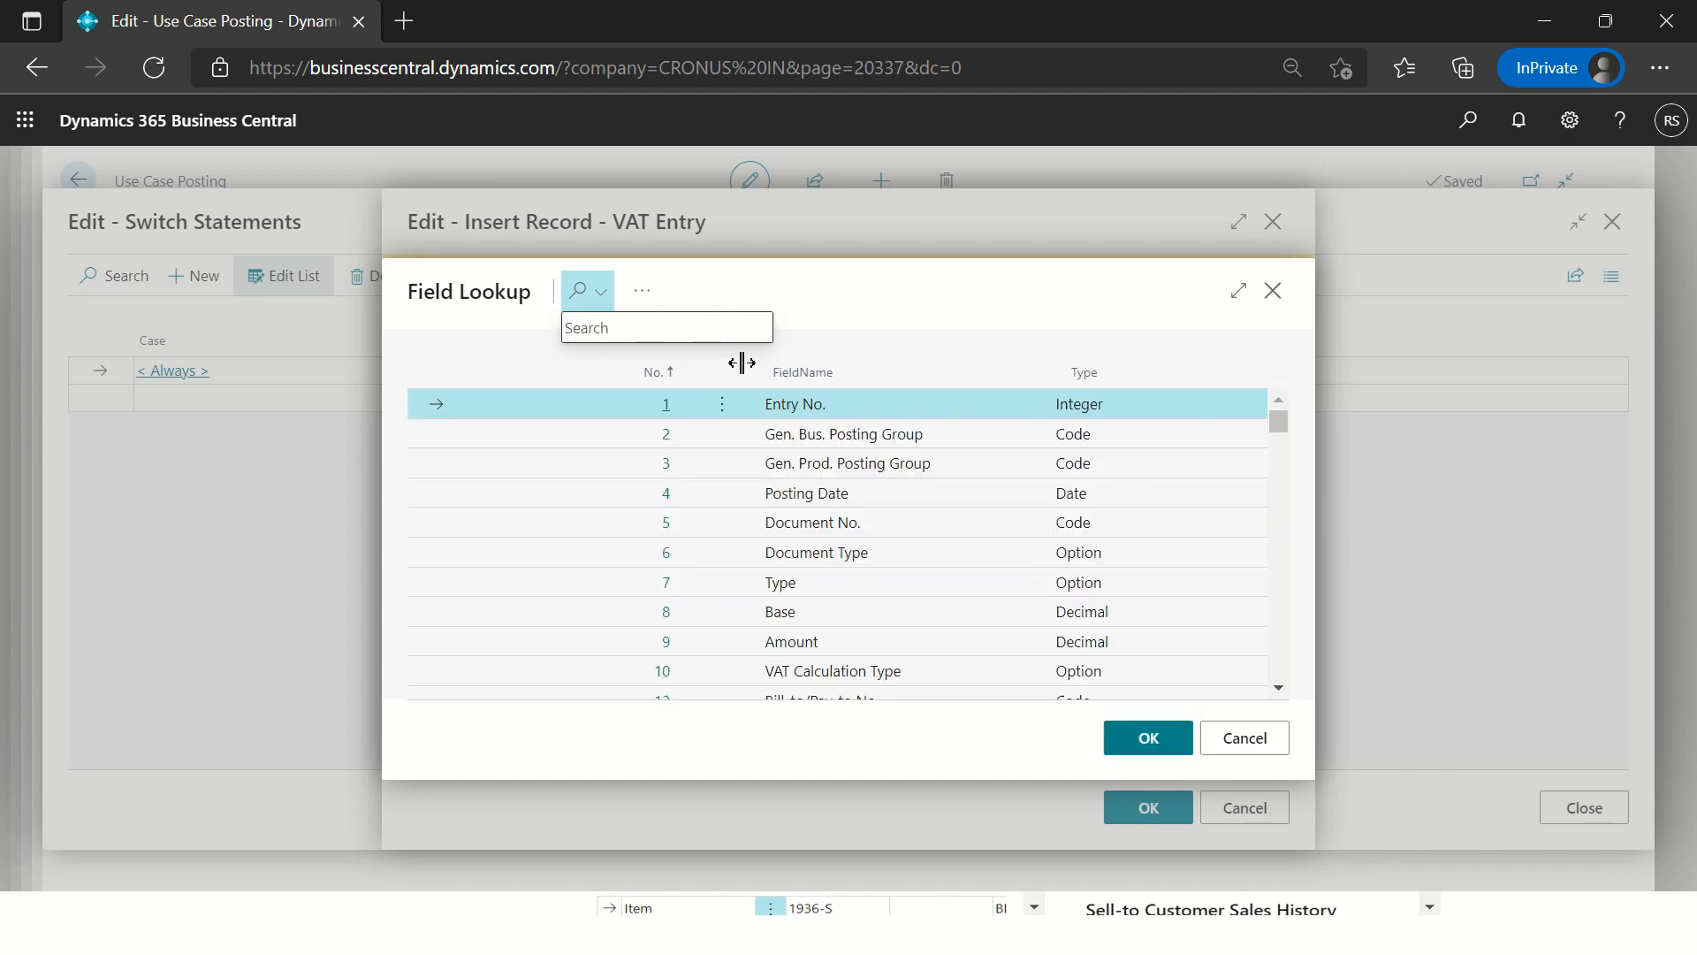
click(870, 522)
scroll(872, 526, down, 2)
scroll(919, 610, down, 7)
scroll(919, 609, down, 2)
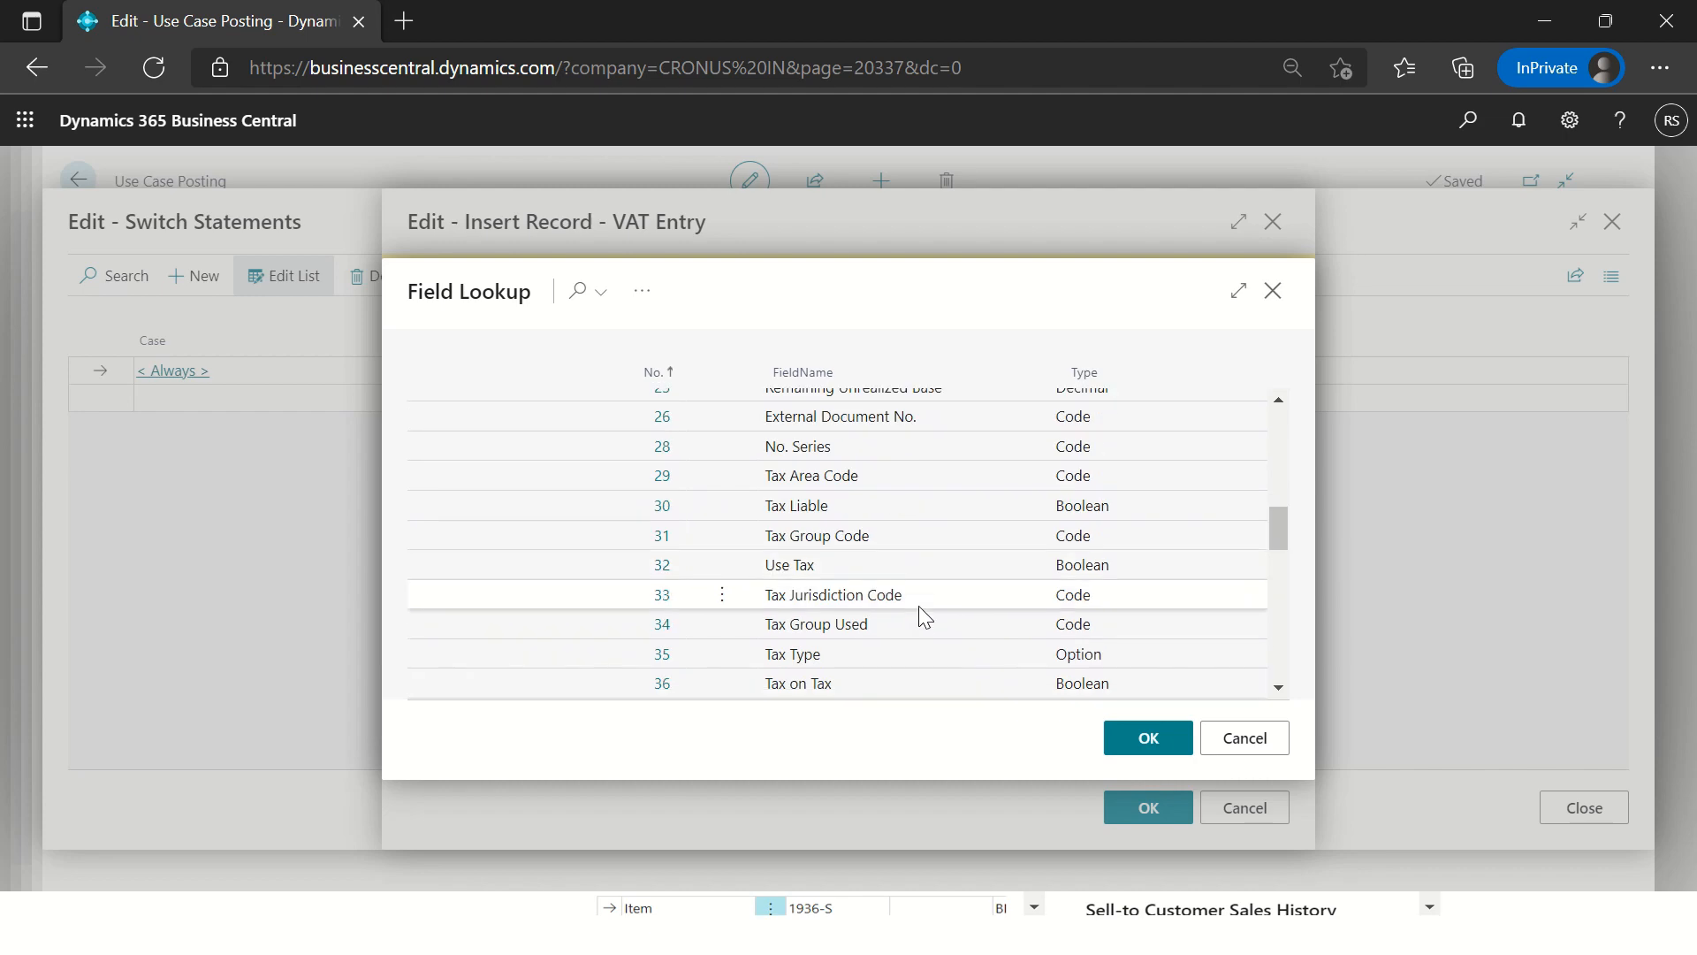
scroll(919, 610, down, 10)
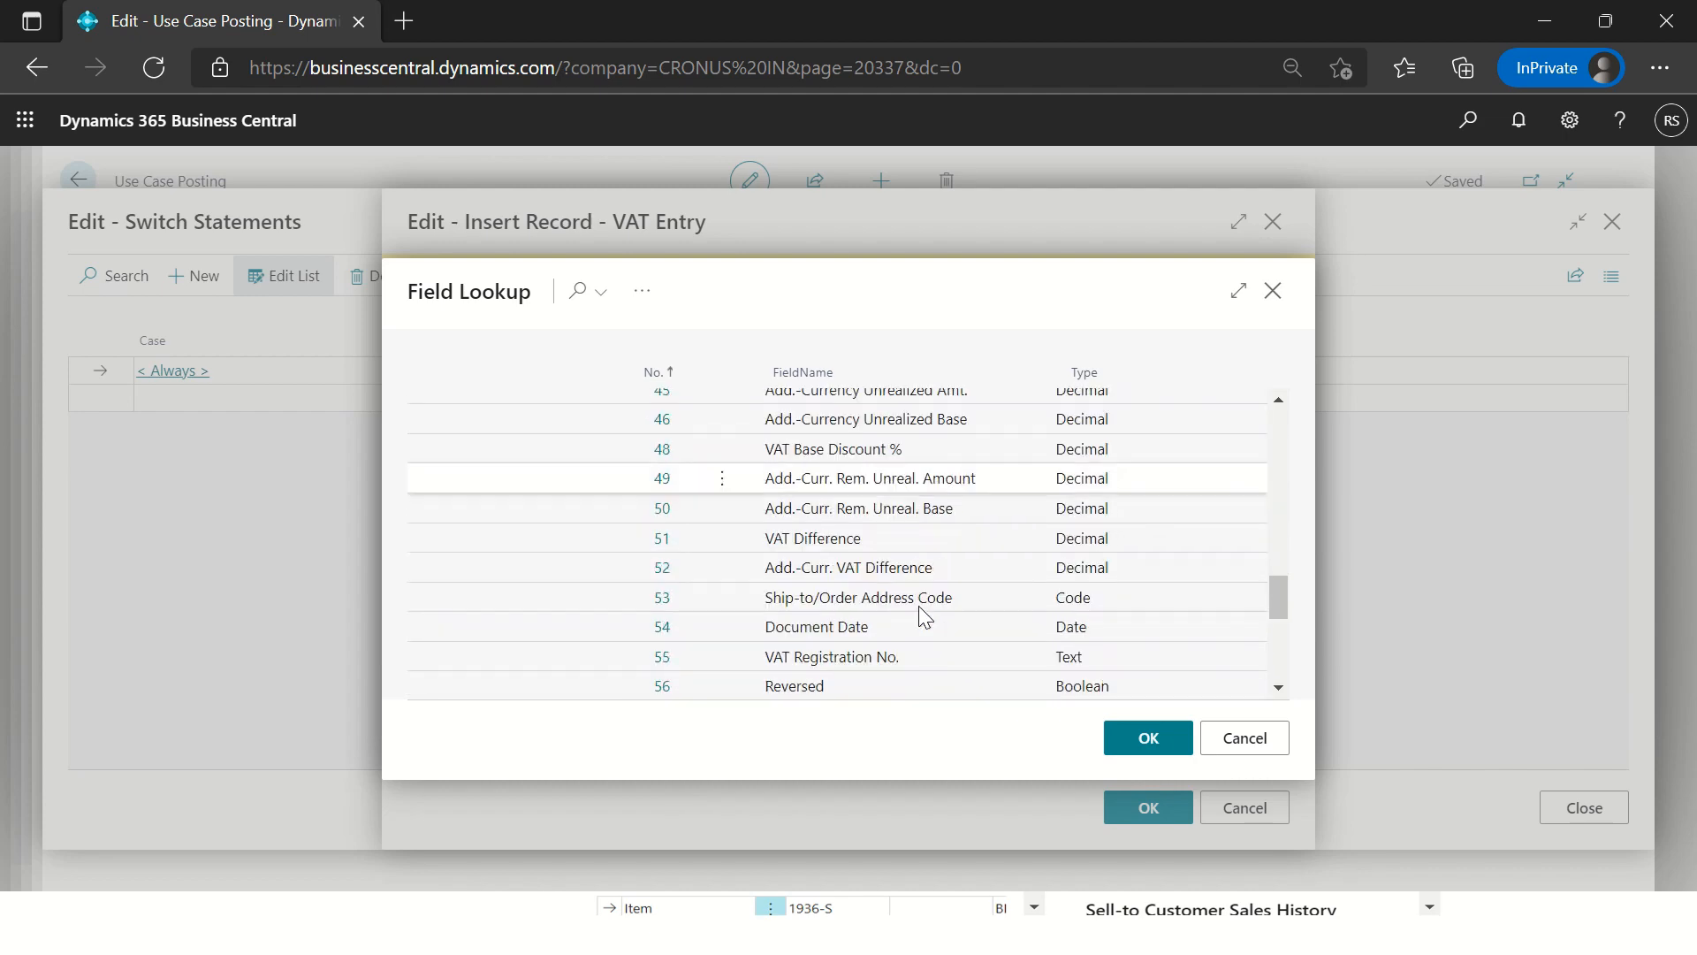
scroll(919, 609, down, 6)
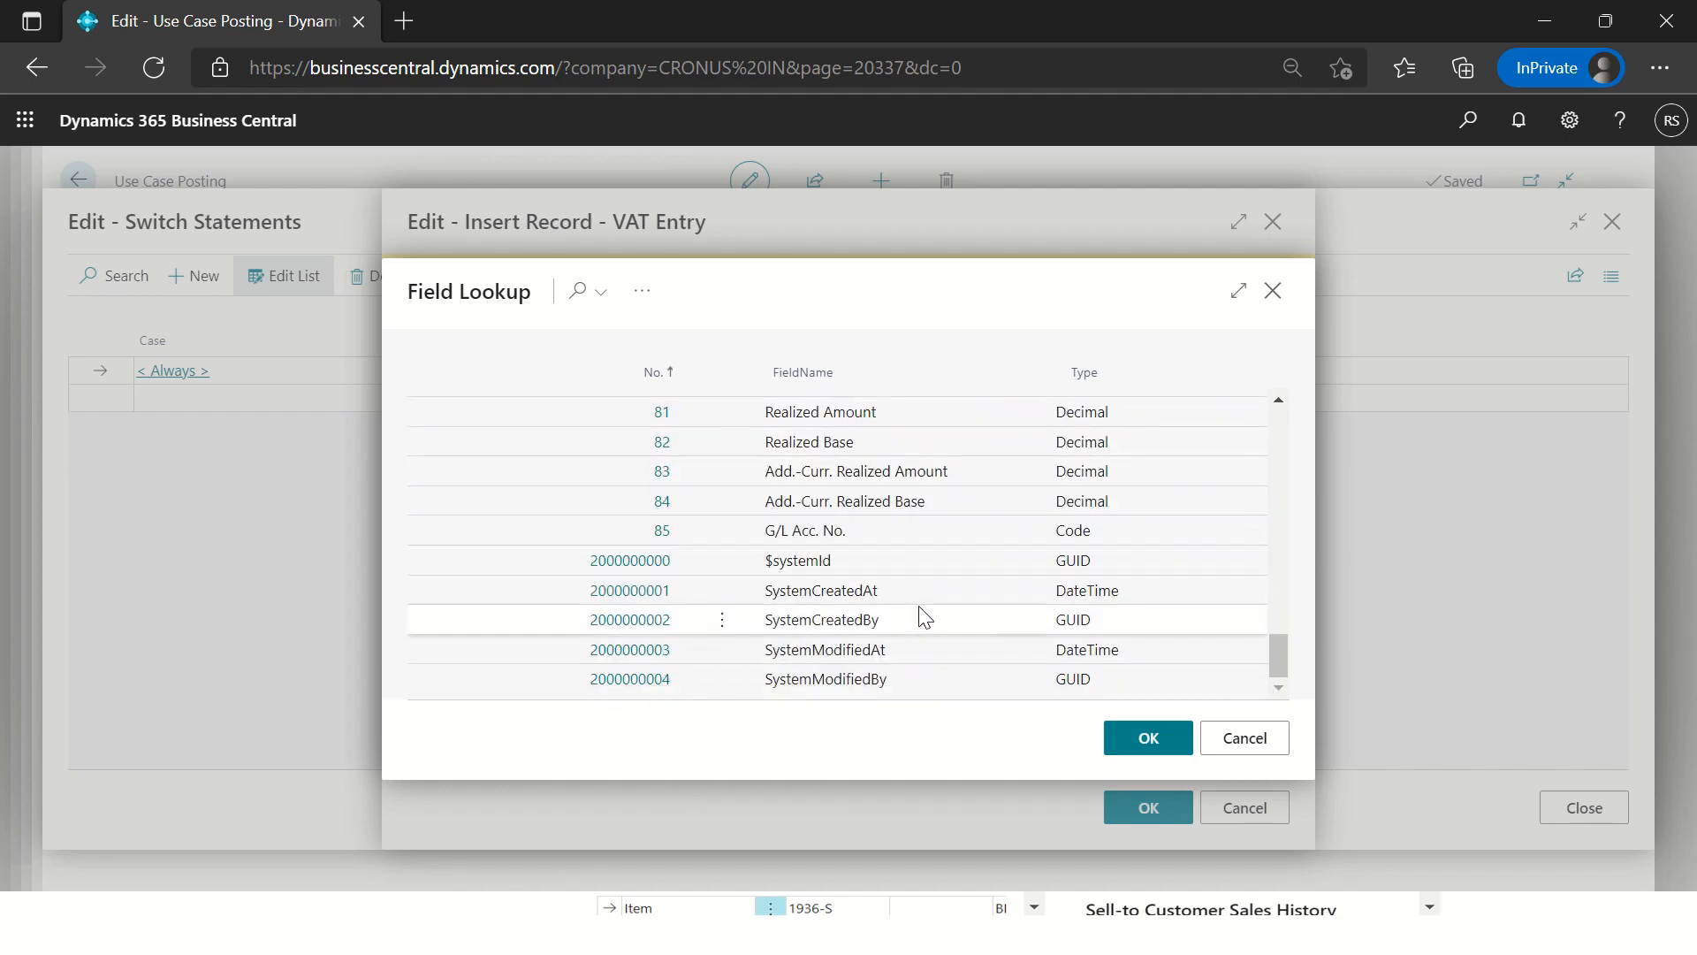
scroll(919, 610, up, 5)
scroll(919, 609, up, 8)
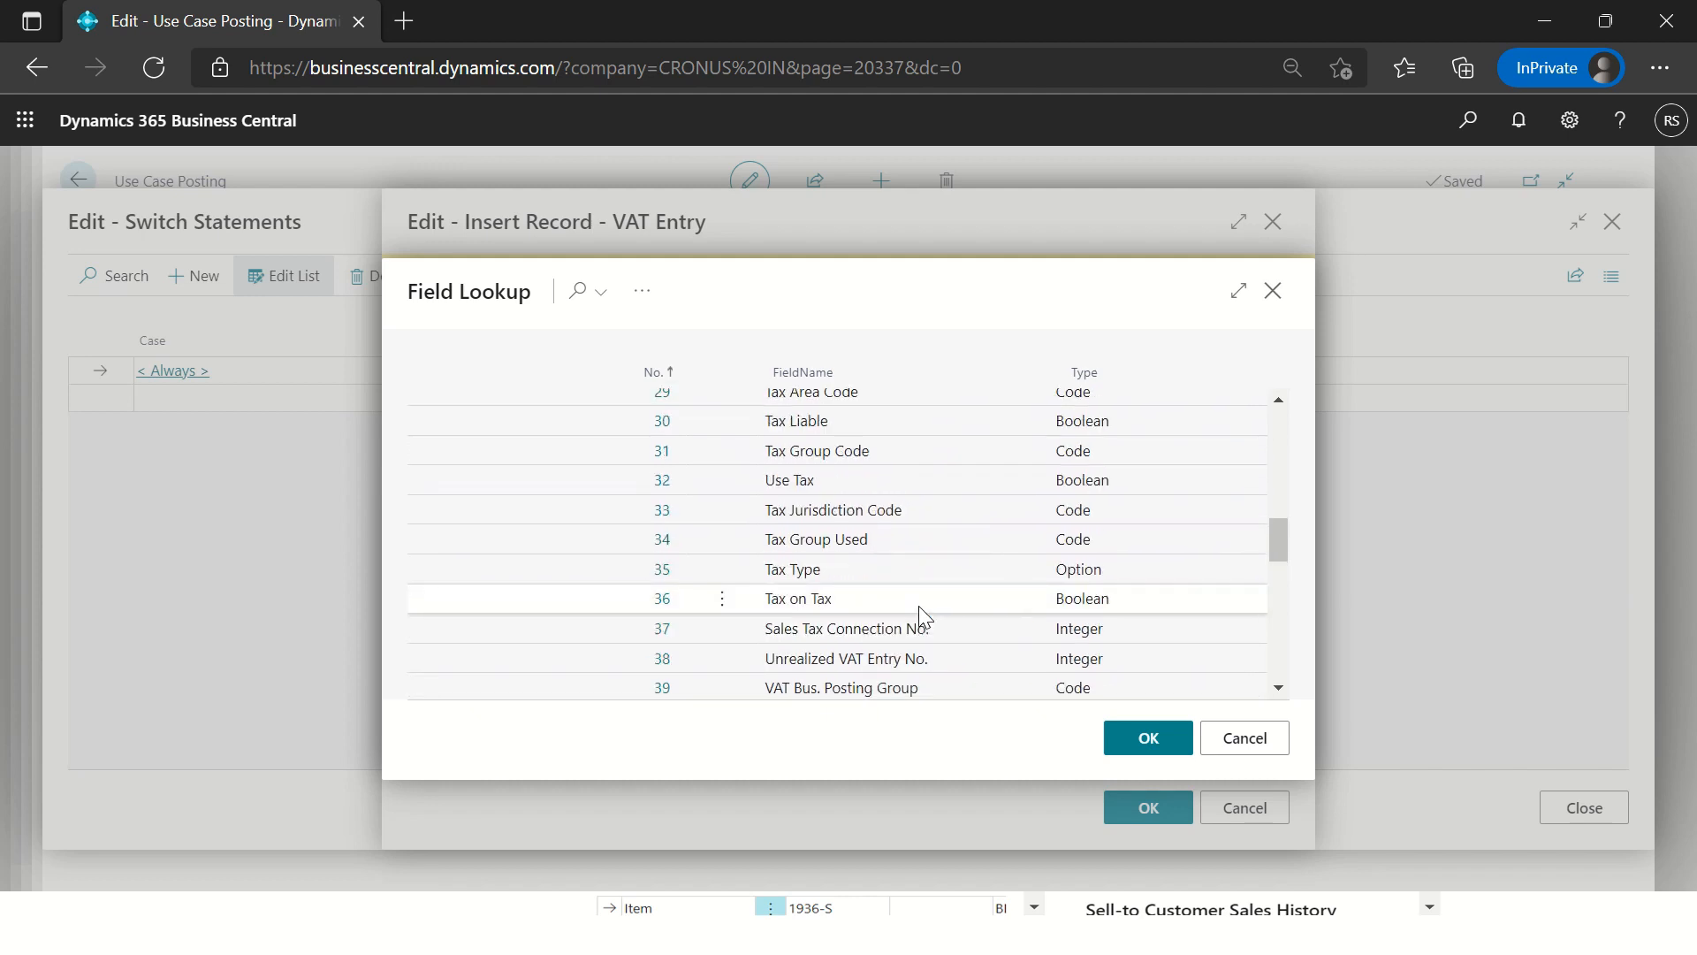
scroll(919, 606, up, 10)
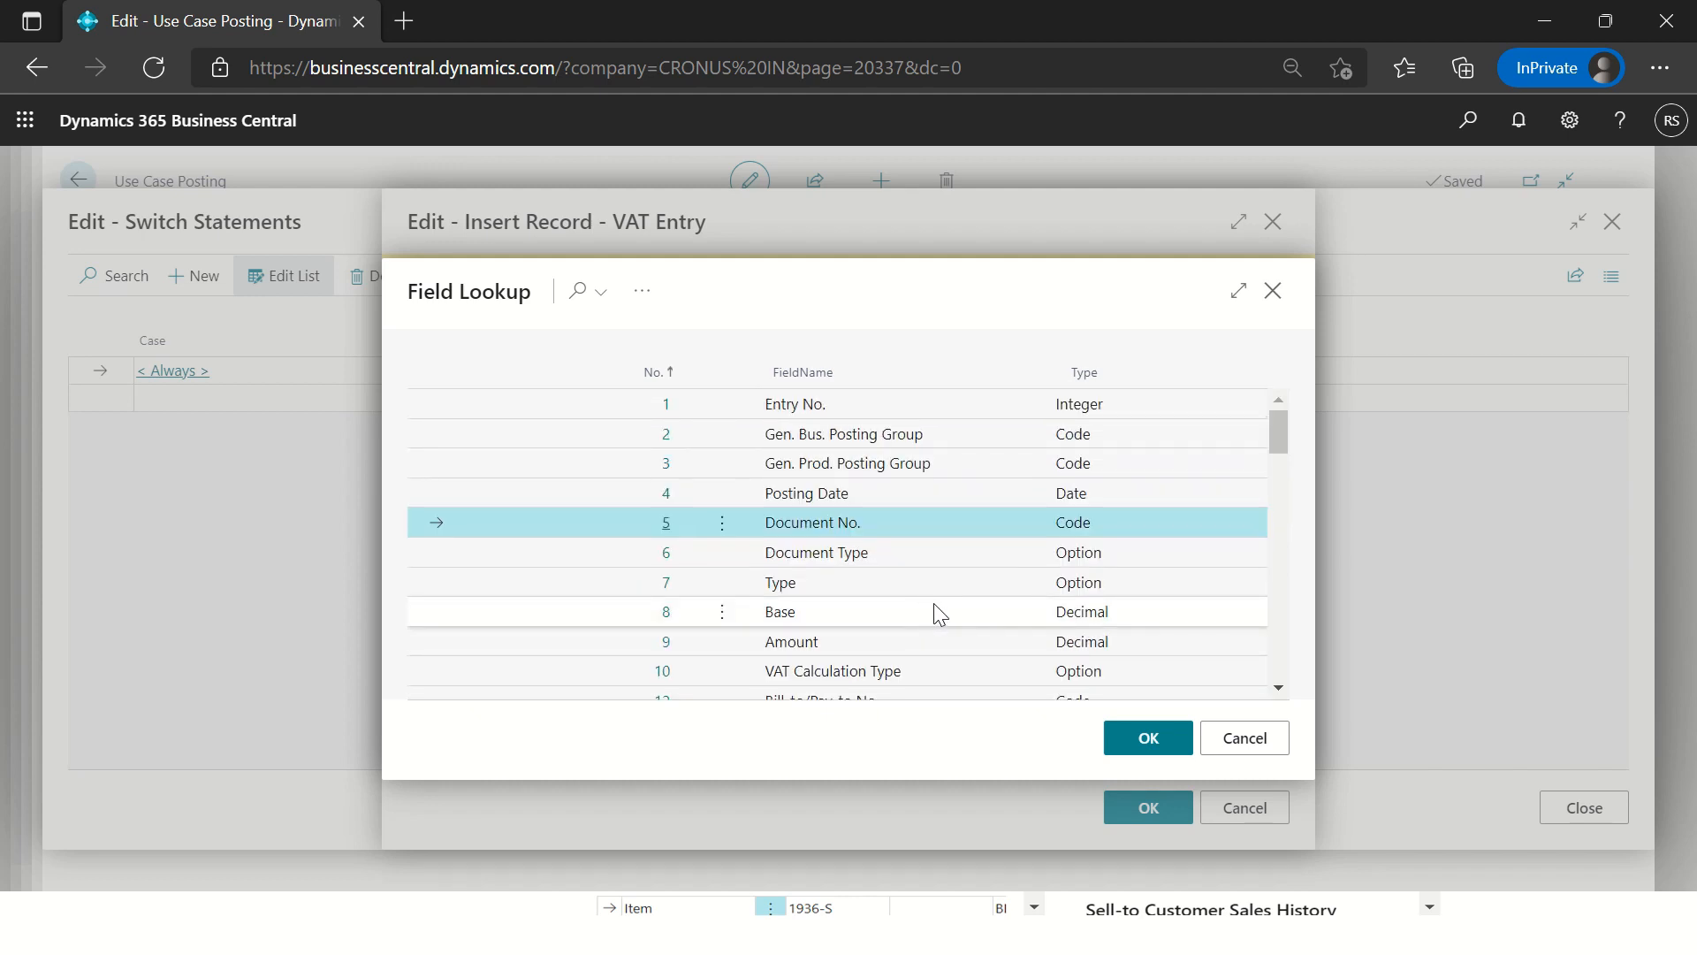
scroll(928, 606, down, 3)
scroll(928, 606, down, 3)
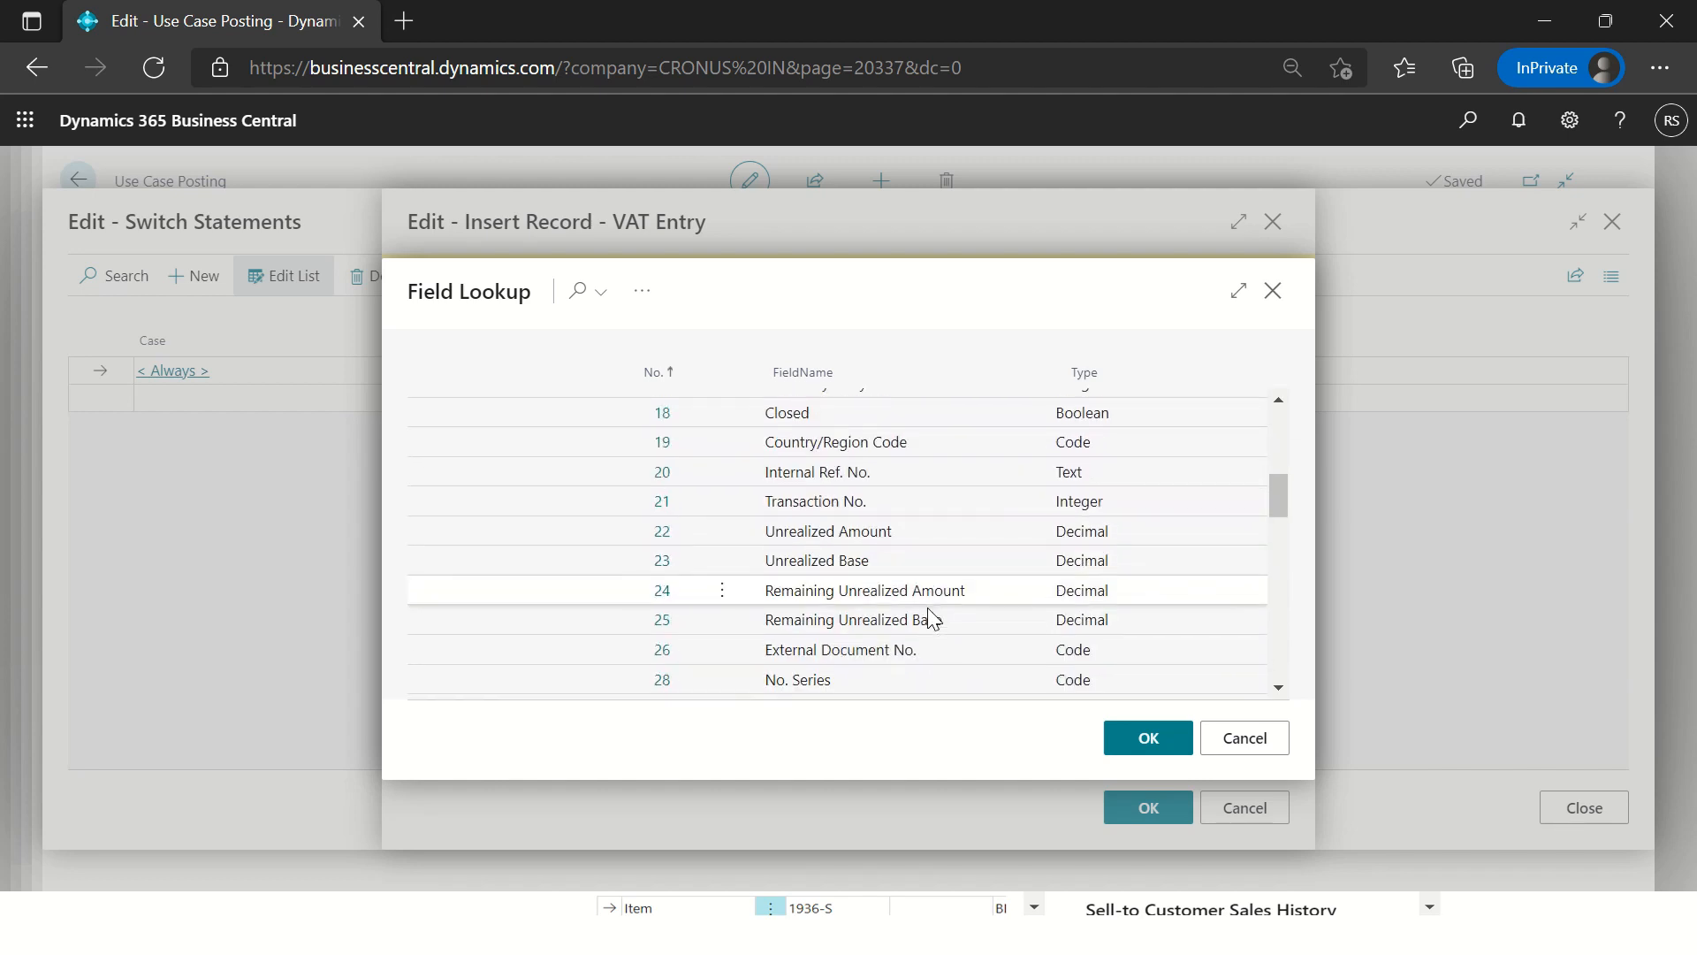
scroll(926, 614, up, 6)
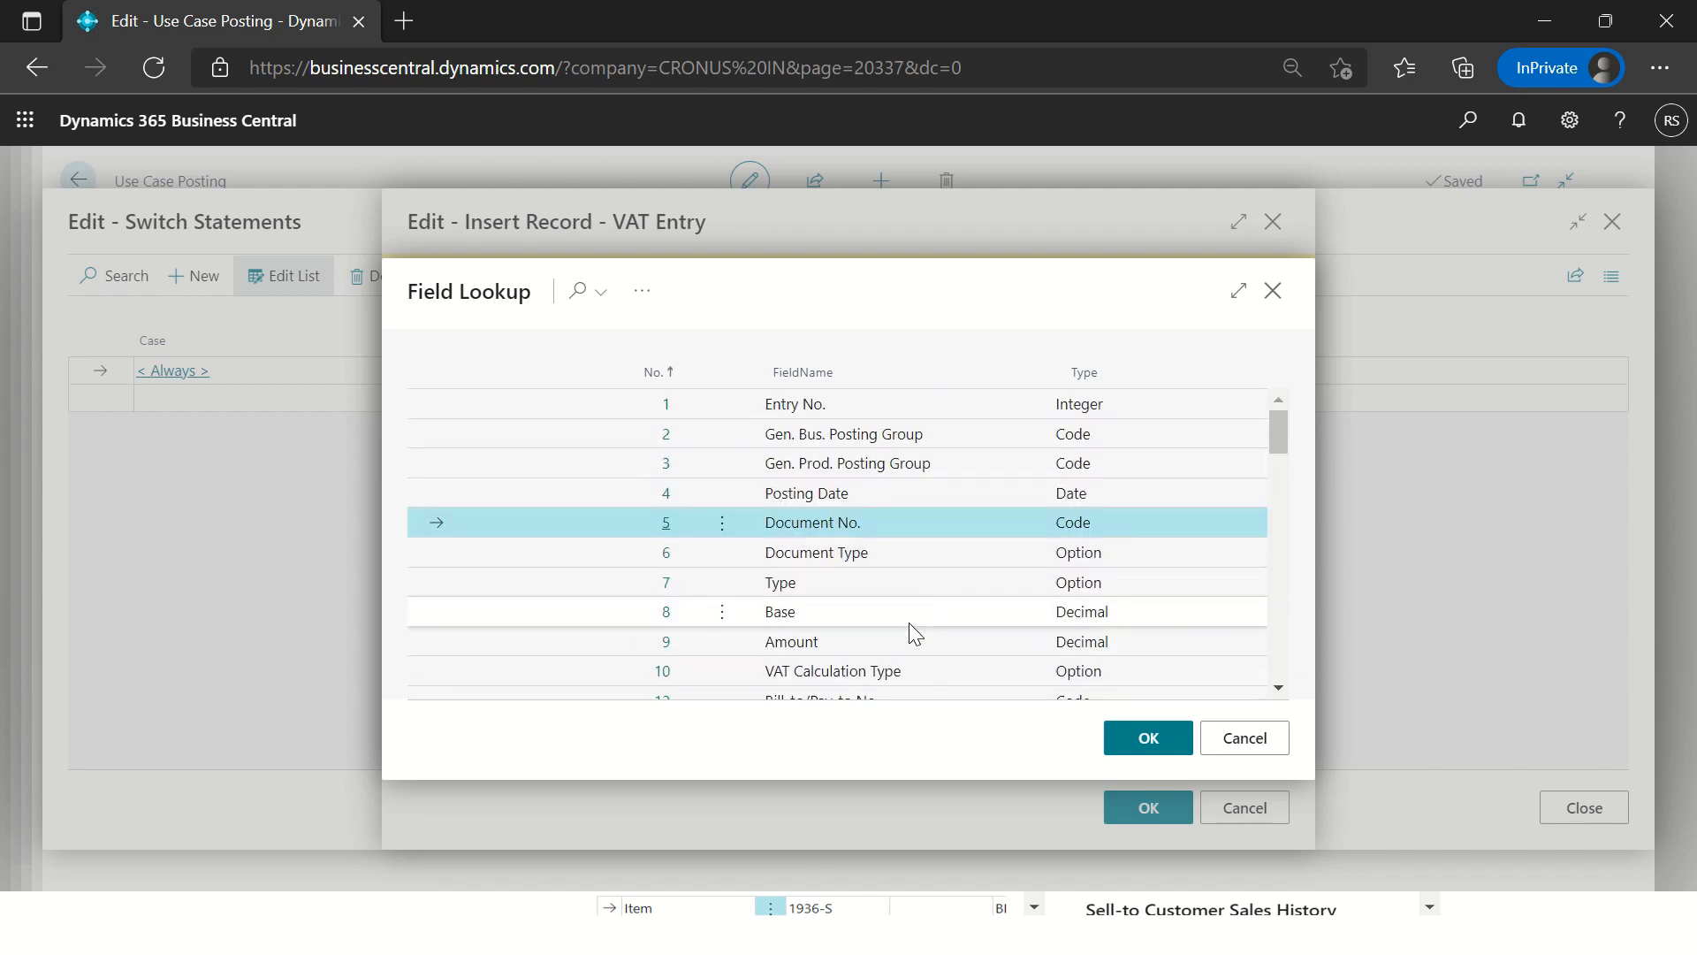
scroll(915, 618, down, 2)
Step: Clear the VAT search in the field list and choose Base as the field for mapping 6
click(580, 296)
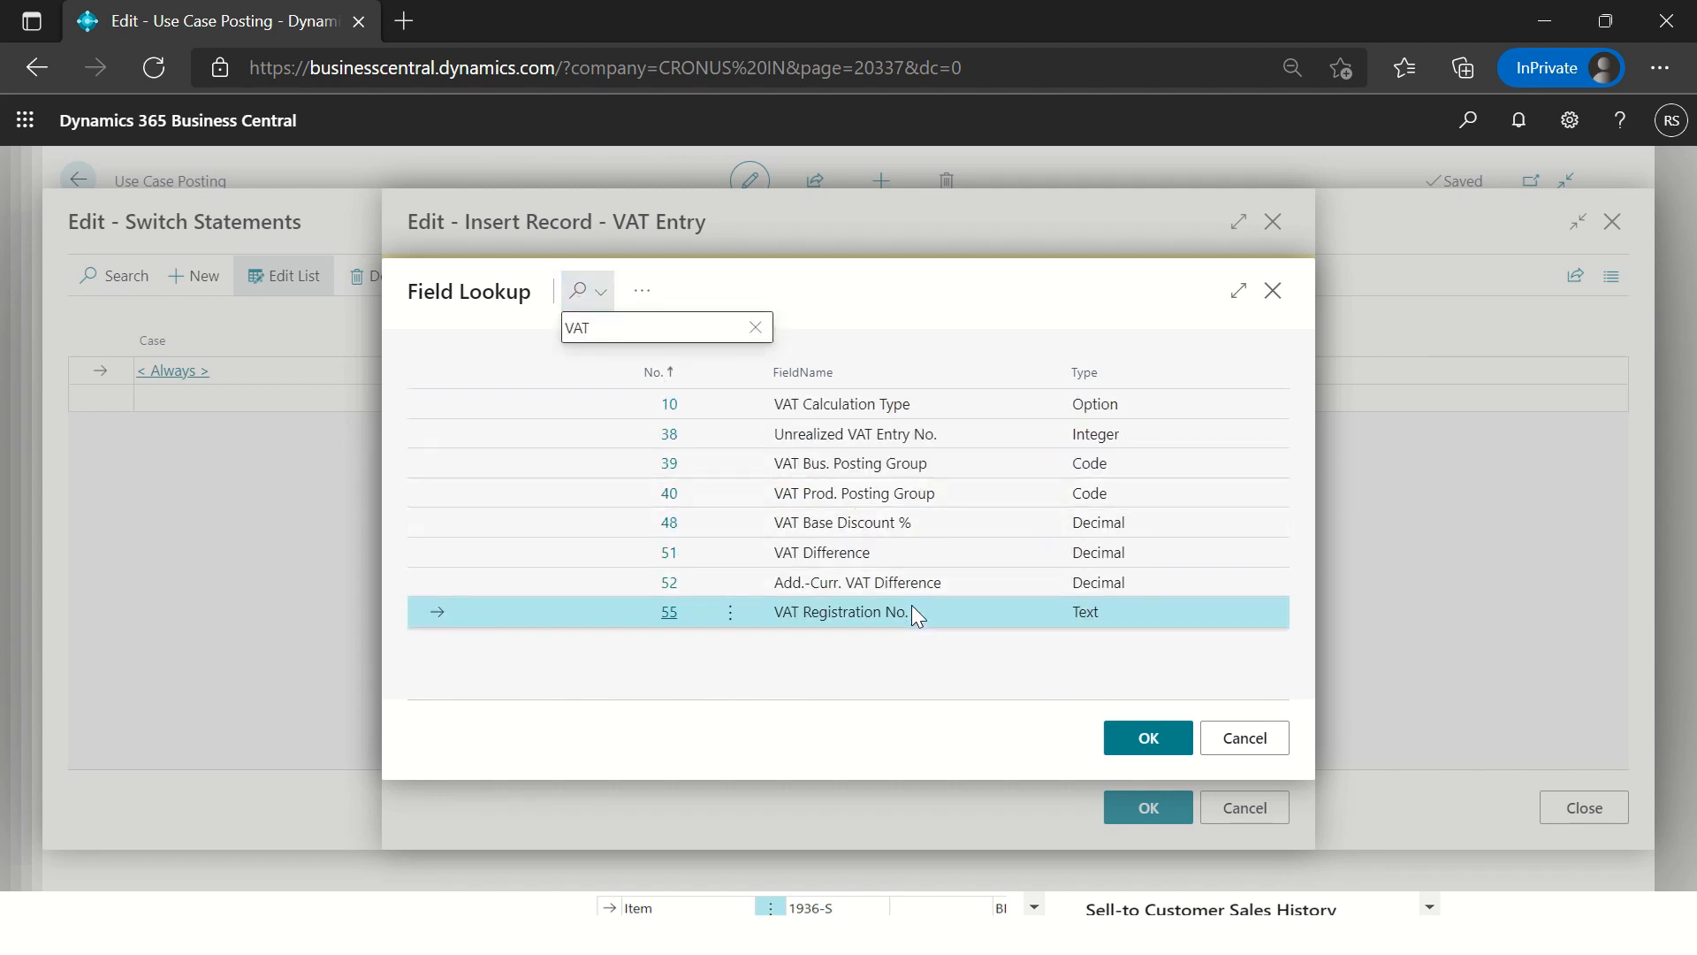
click(754, 327)
click(693, 505)
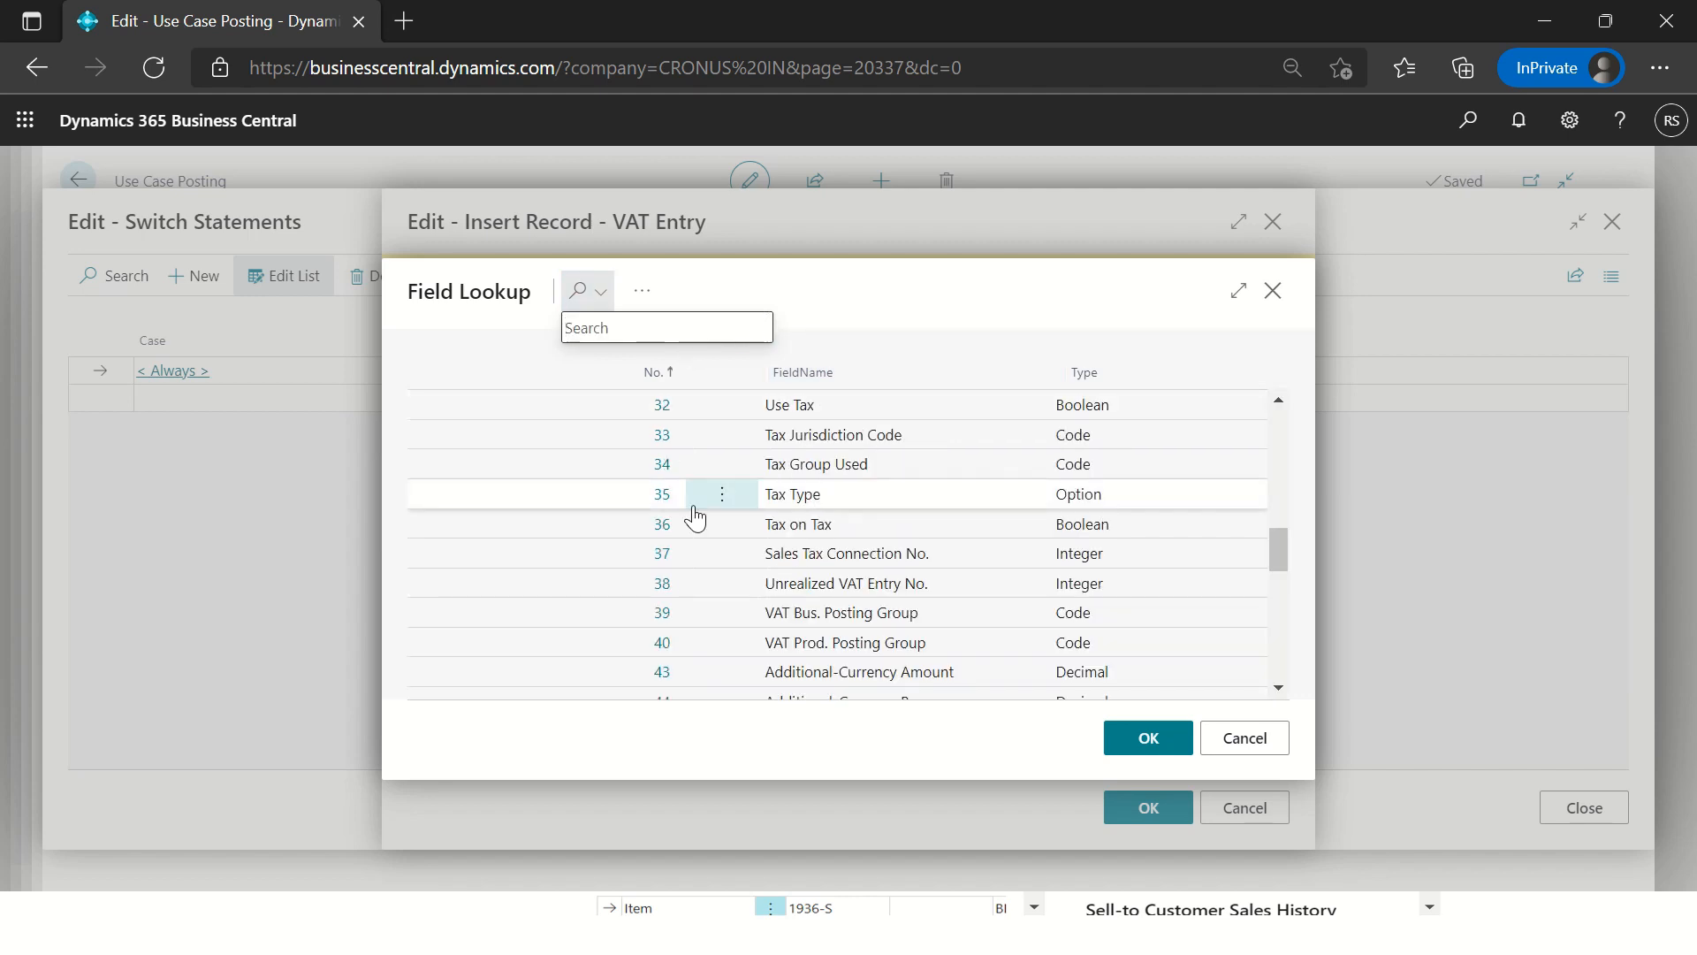
scroll(796, 495, up, 10)
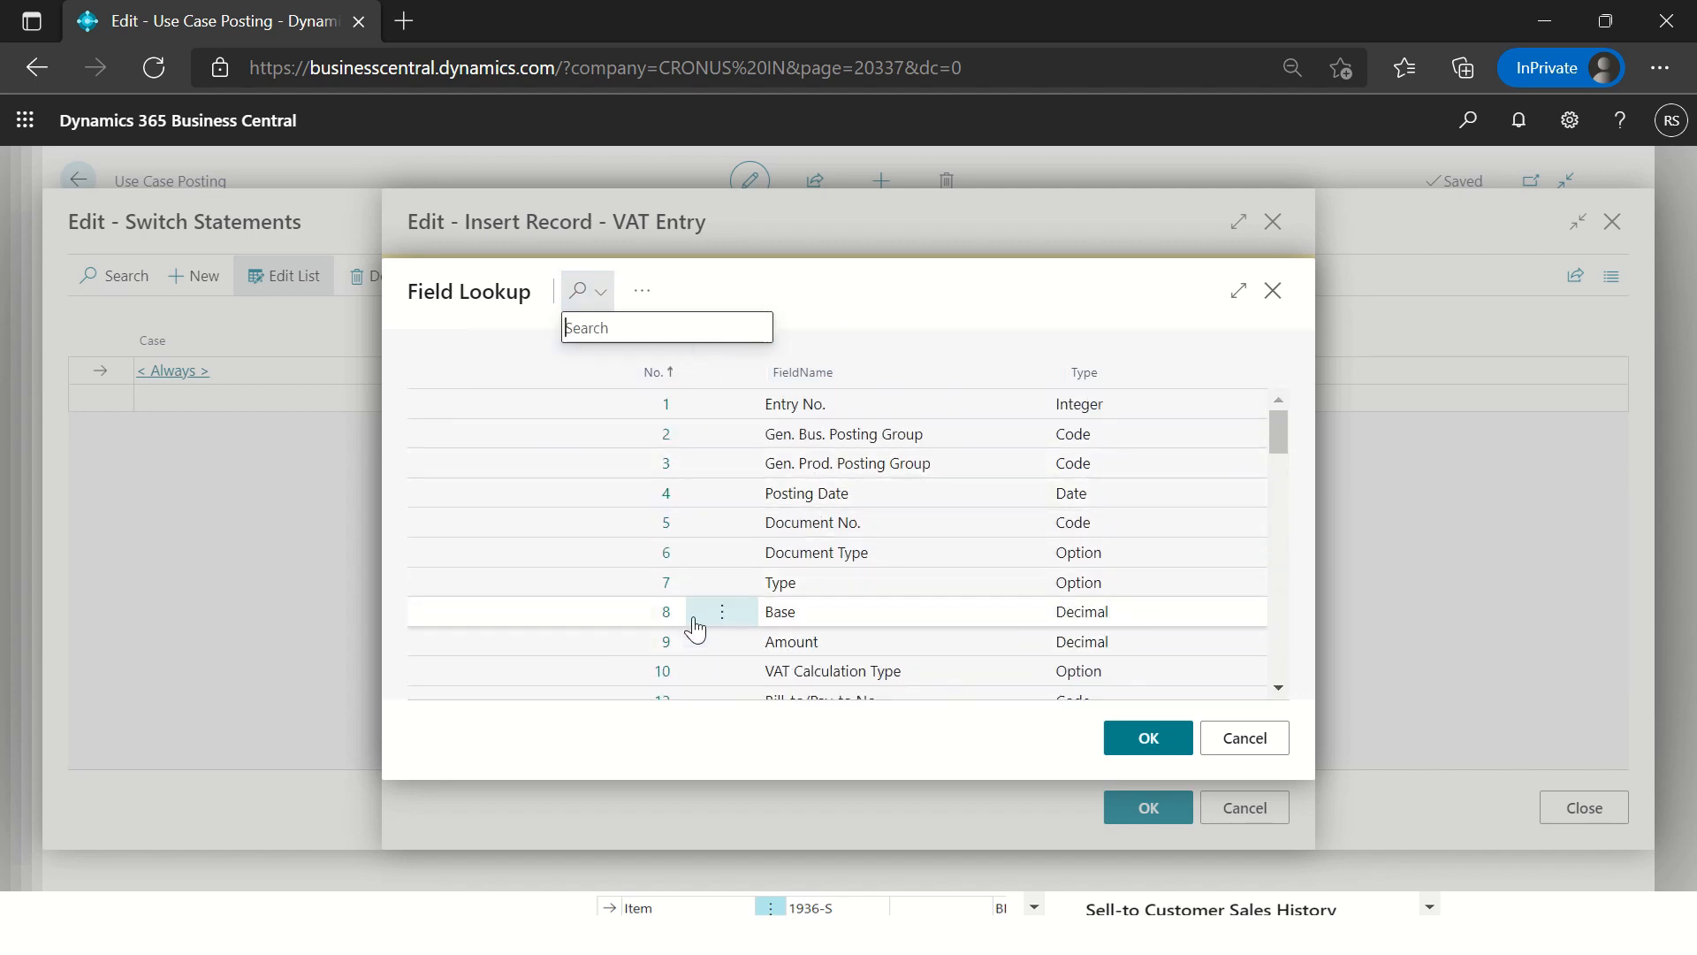
click(672, 616)
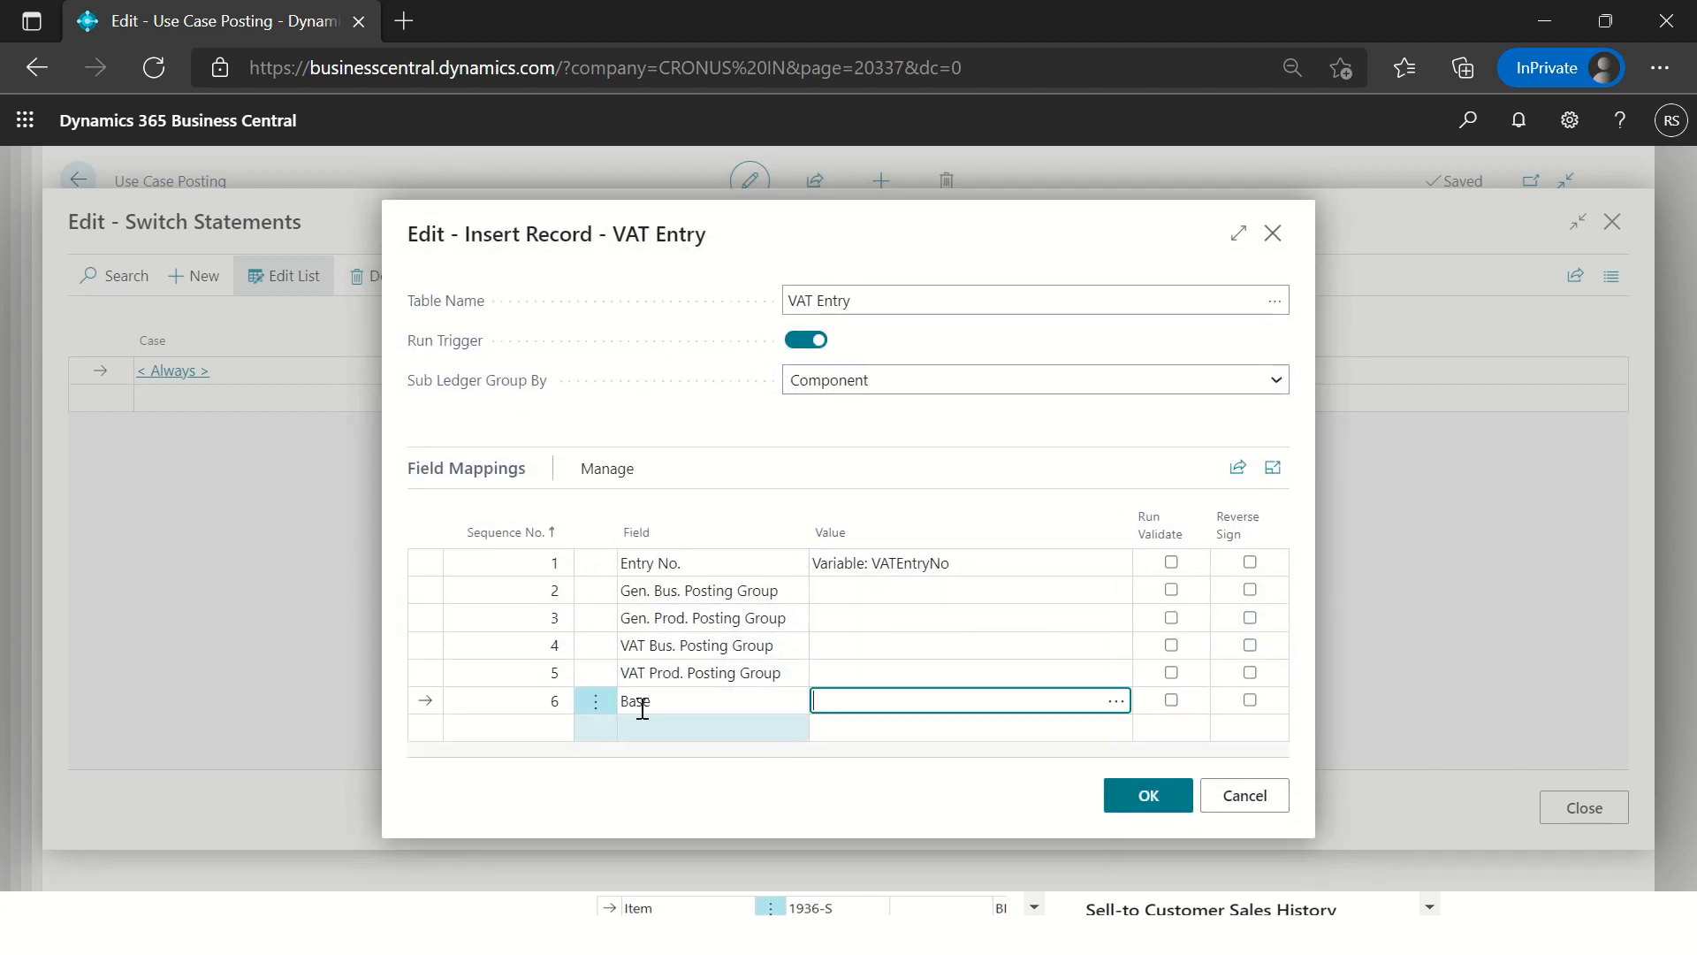
Step: Add field mapping 7 for the Amount field of the VAT Entry table
click(554, 721)
click(761, 717)
click(785, 730)
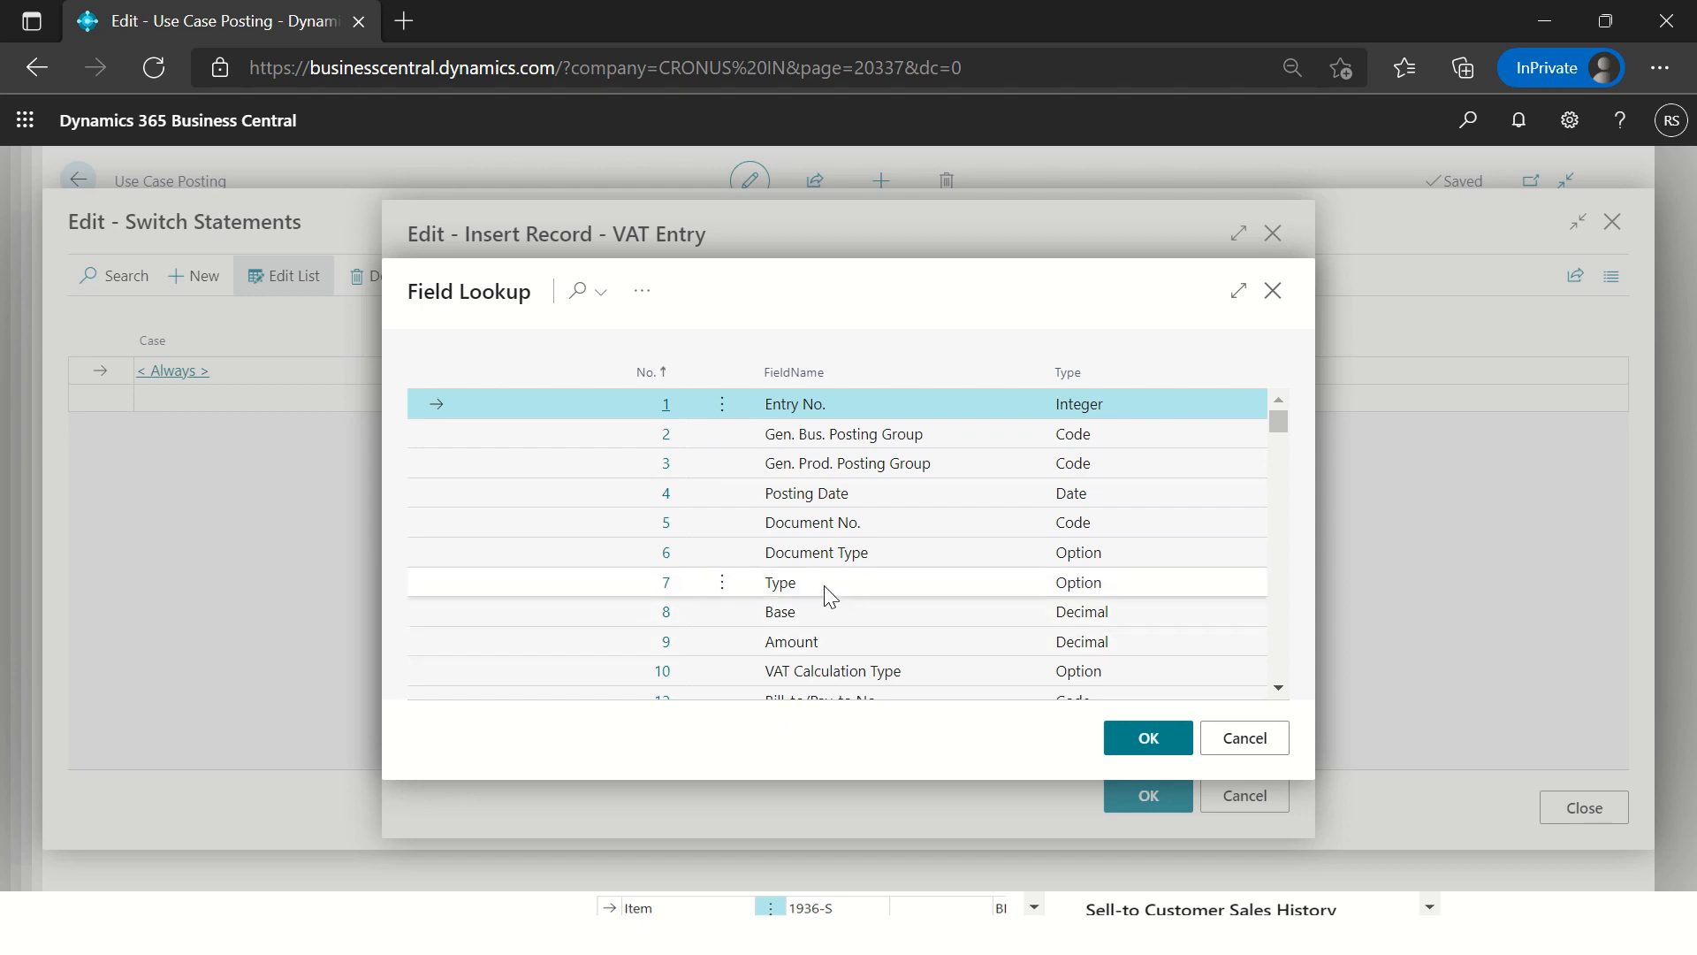
click(686, 647)
click(698, 617)
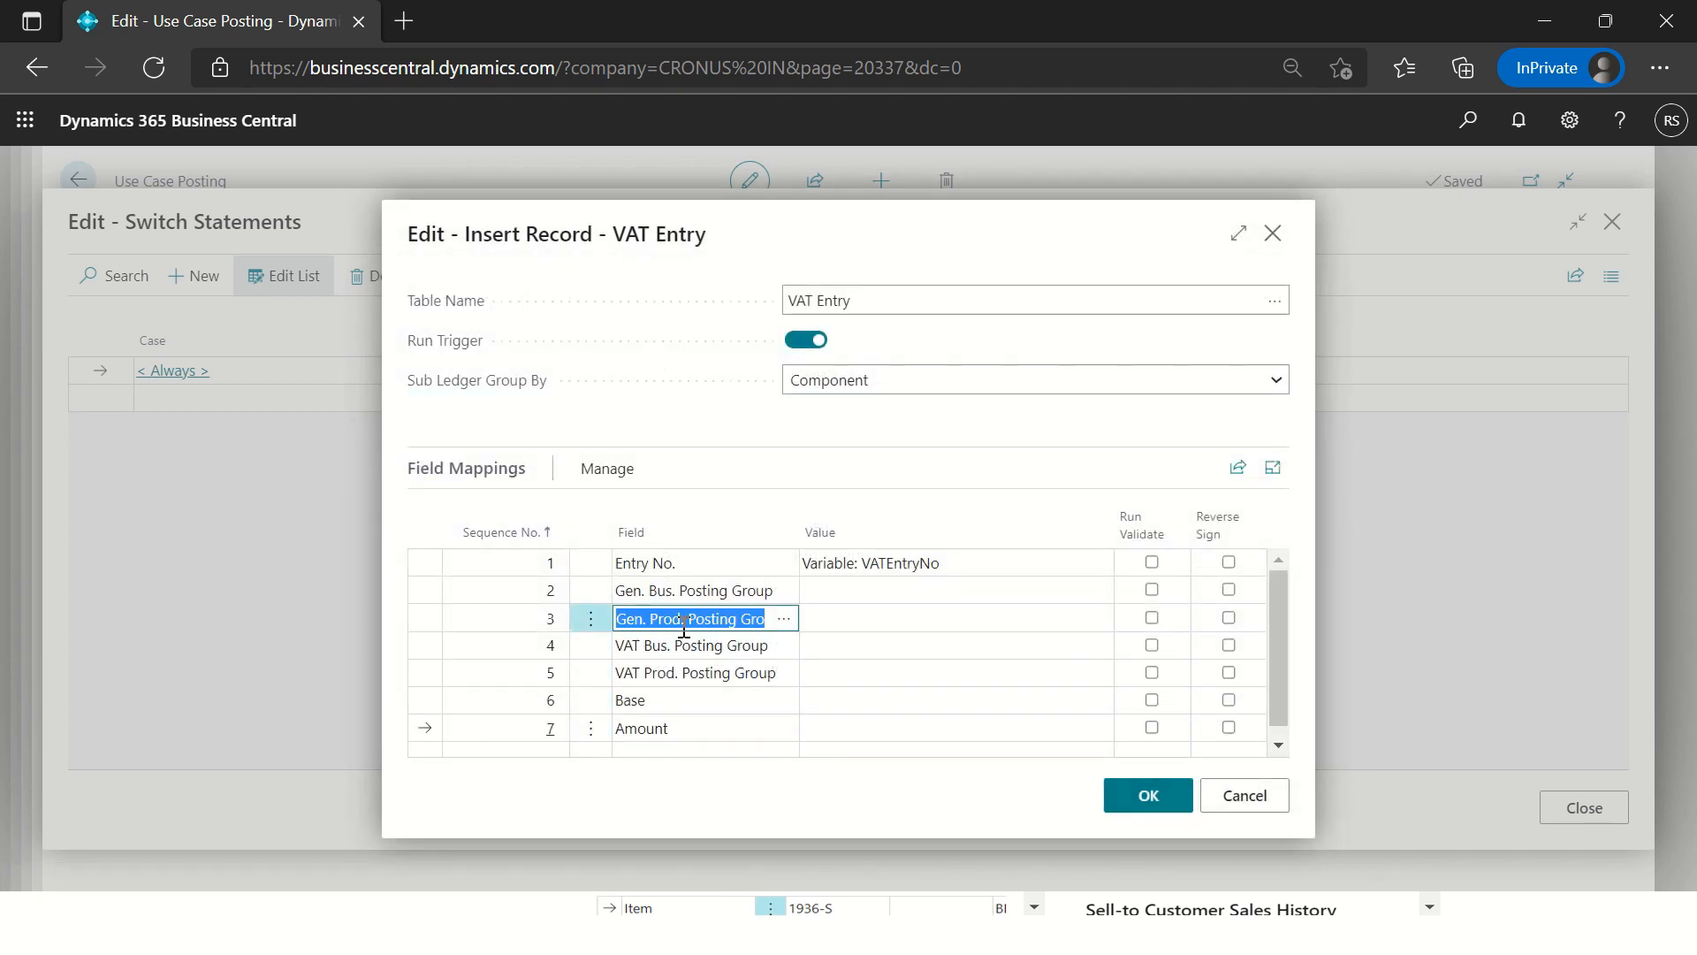
Step: Add field mapping 8 for the Posting Date field of the VAT Entry table
click(543, 745)
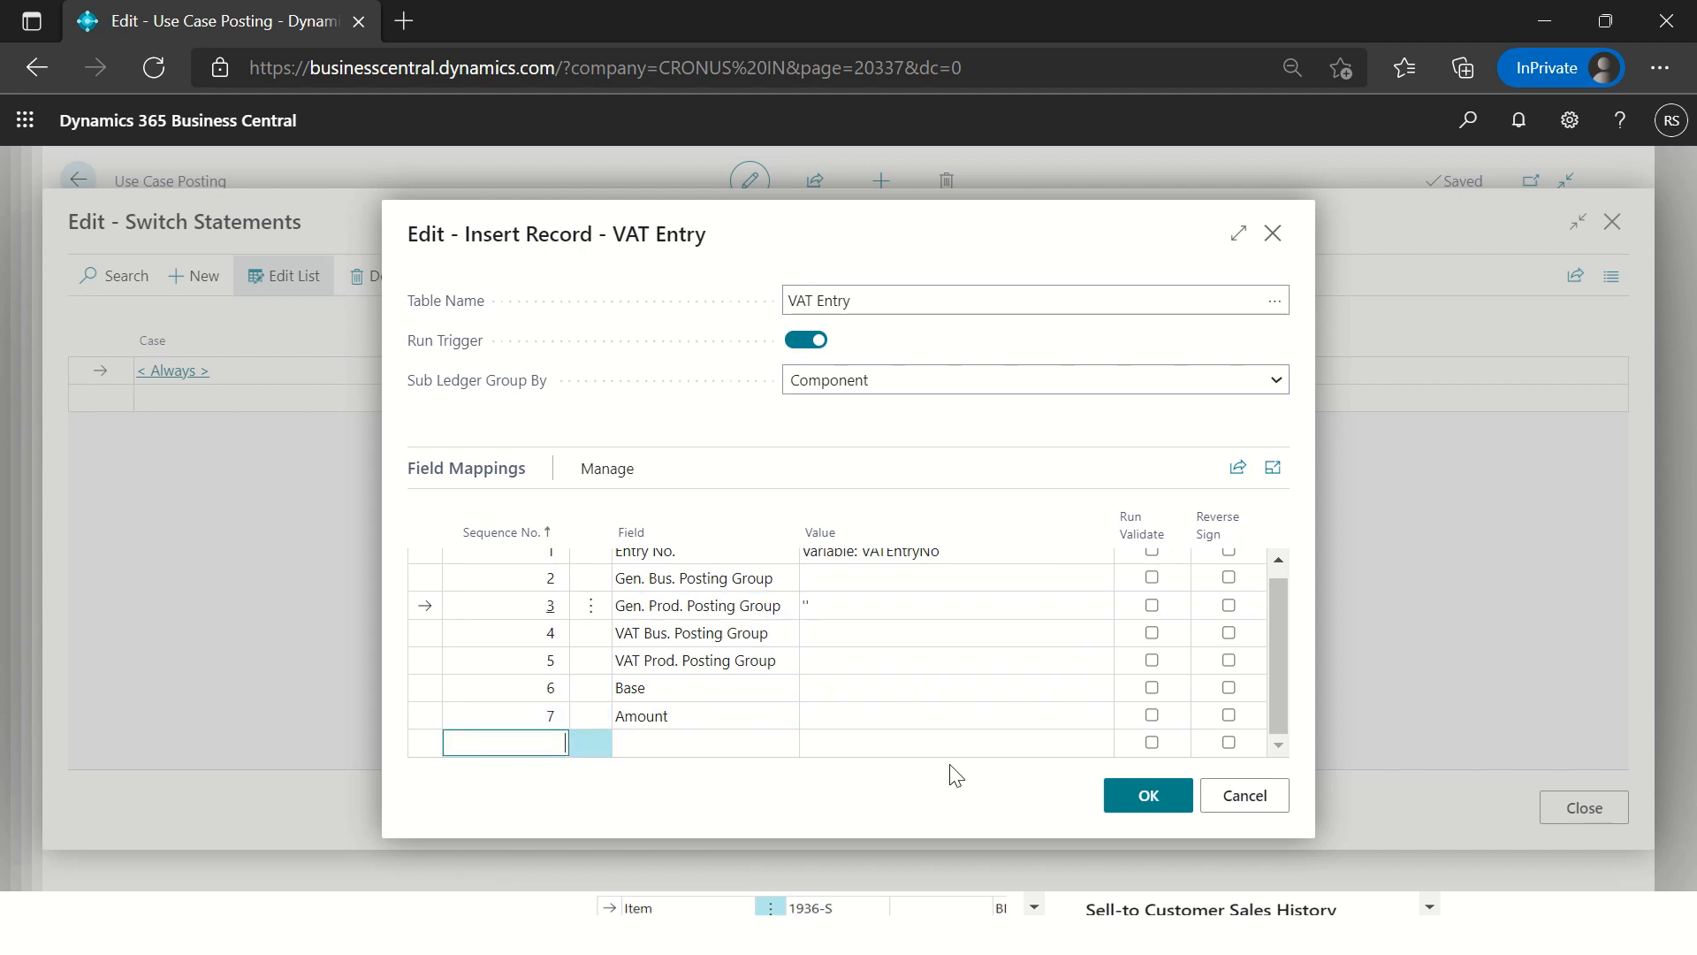
text(8)
key(Tab)
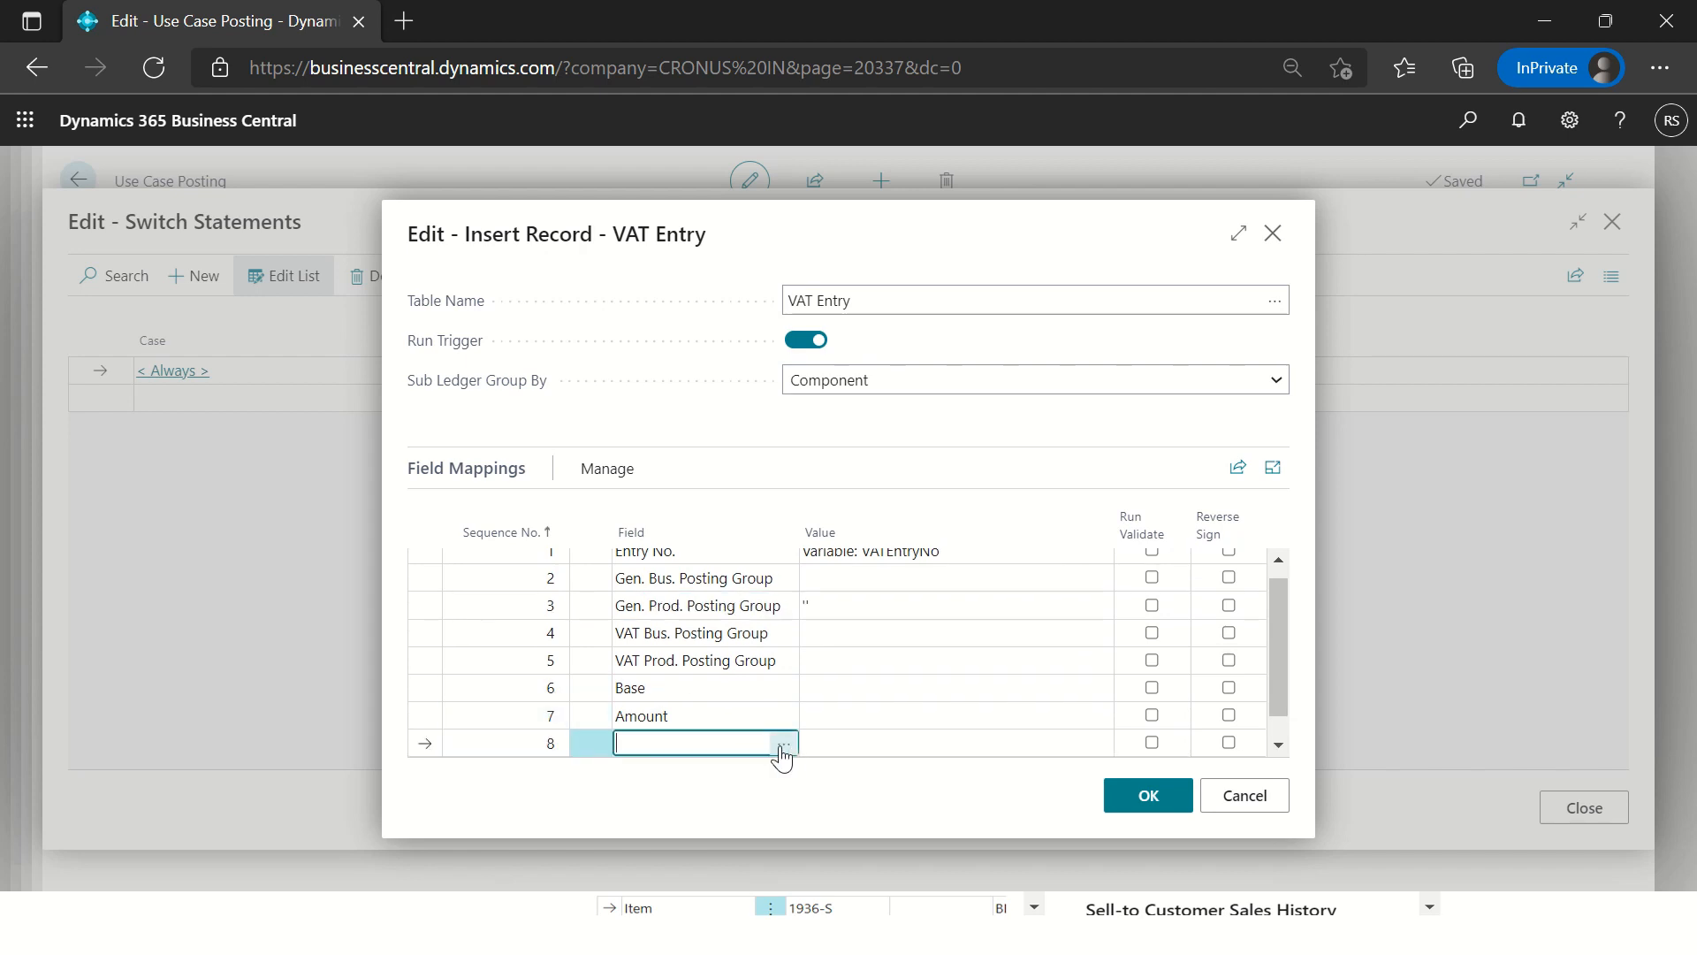
click(781, 747)
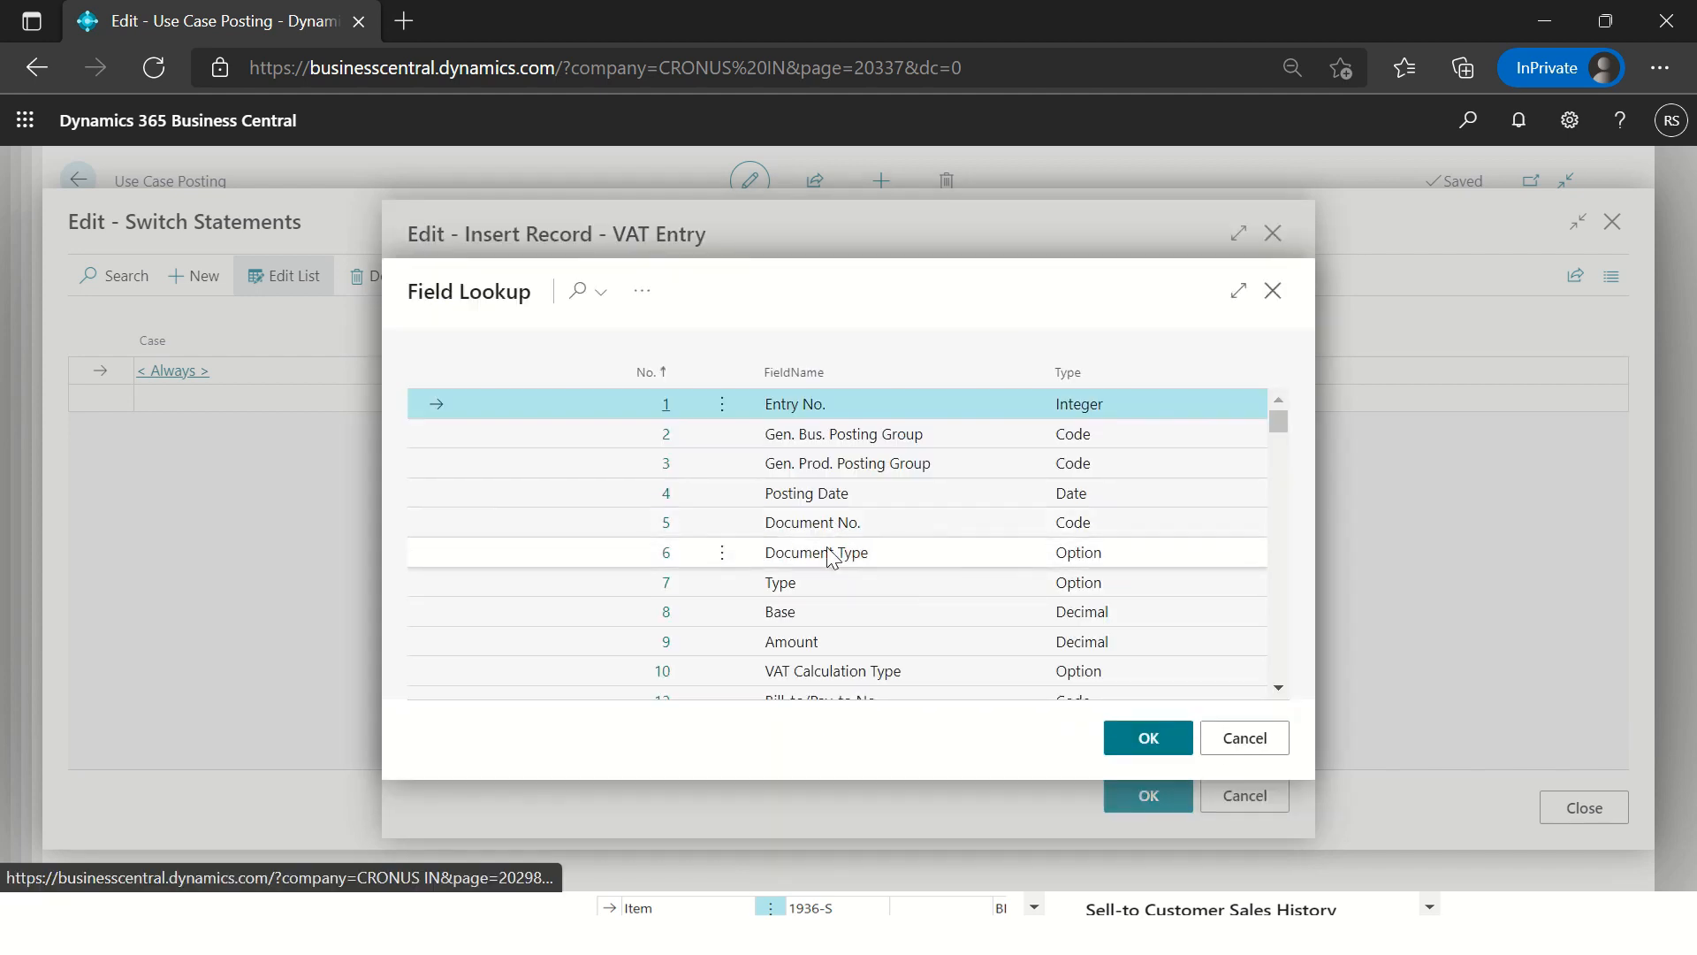
scroll(831, 565, down, 1)
scroll(835, 570, down, 3)
scroll(847, 573, down, 2)
scroll(866, 570, up, 6)
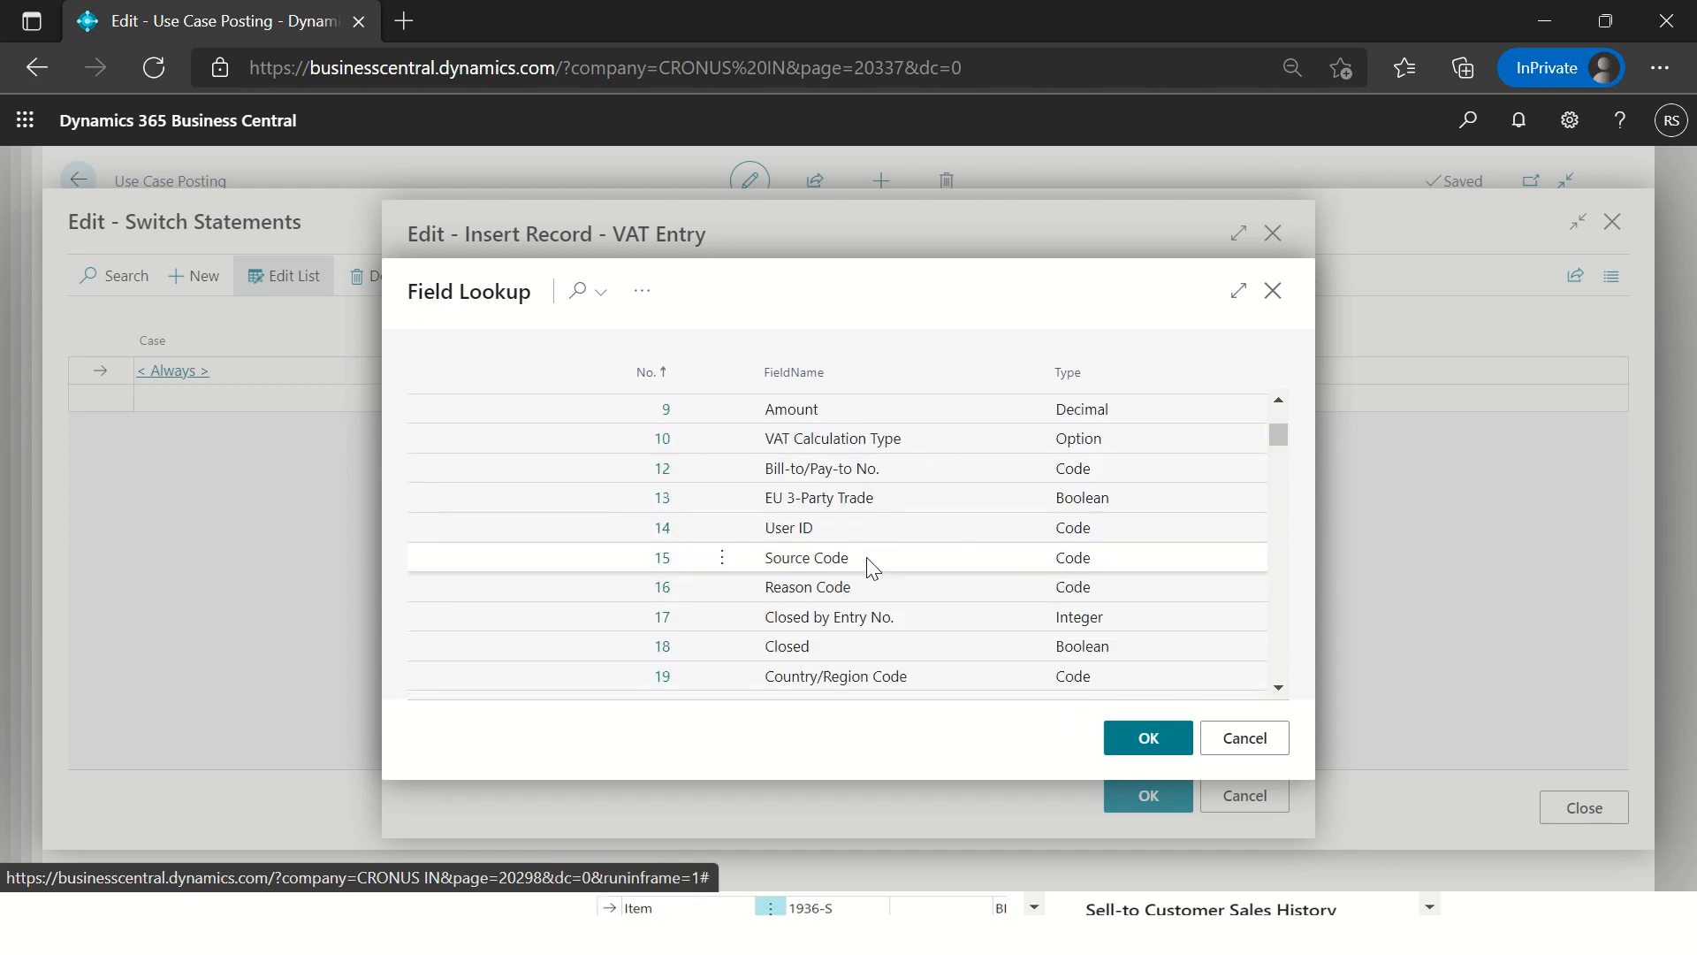
scroll(893, 538, down, 2)
scroll(893, 541, up, 2)
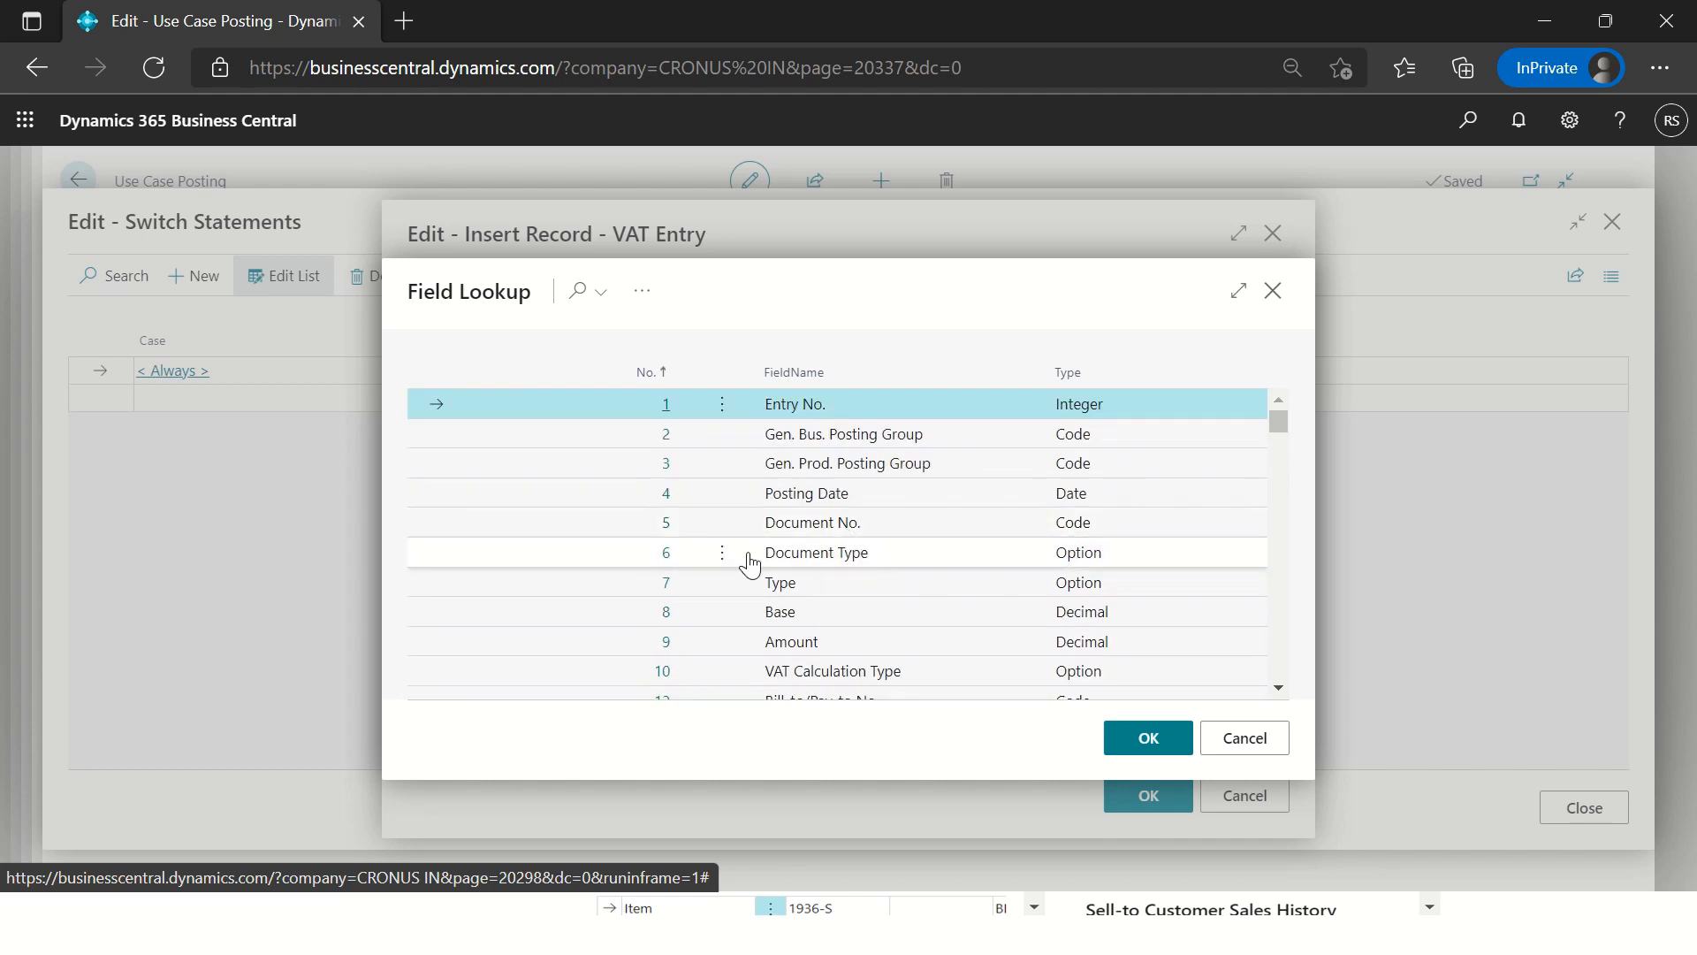
double_click(651, 506)
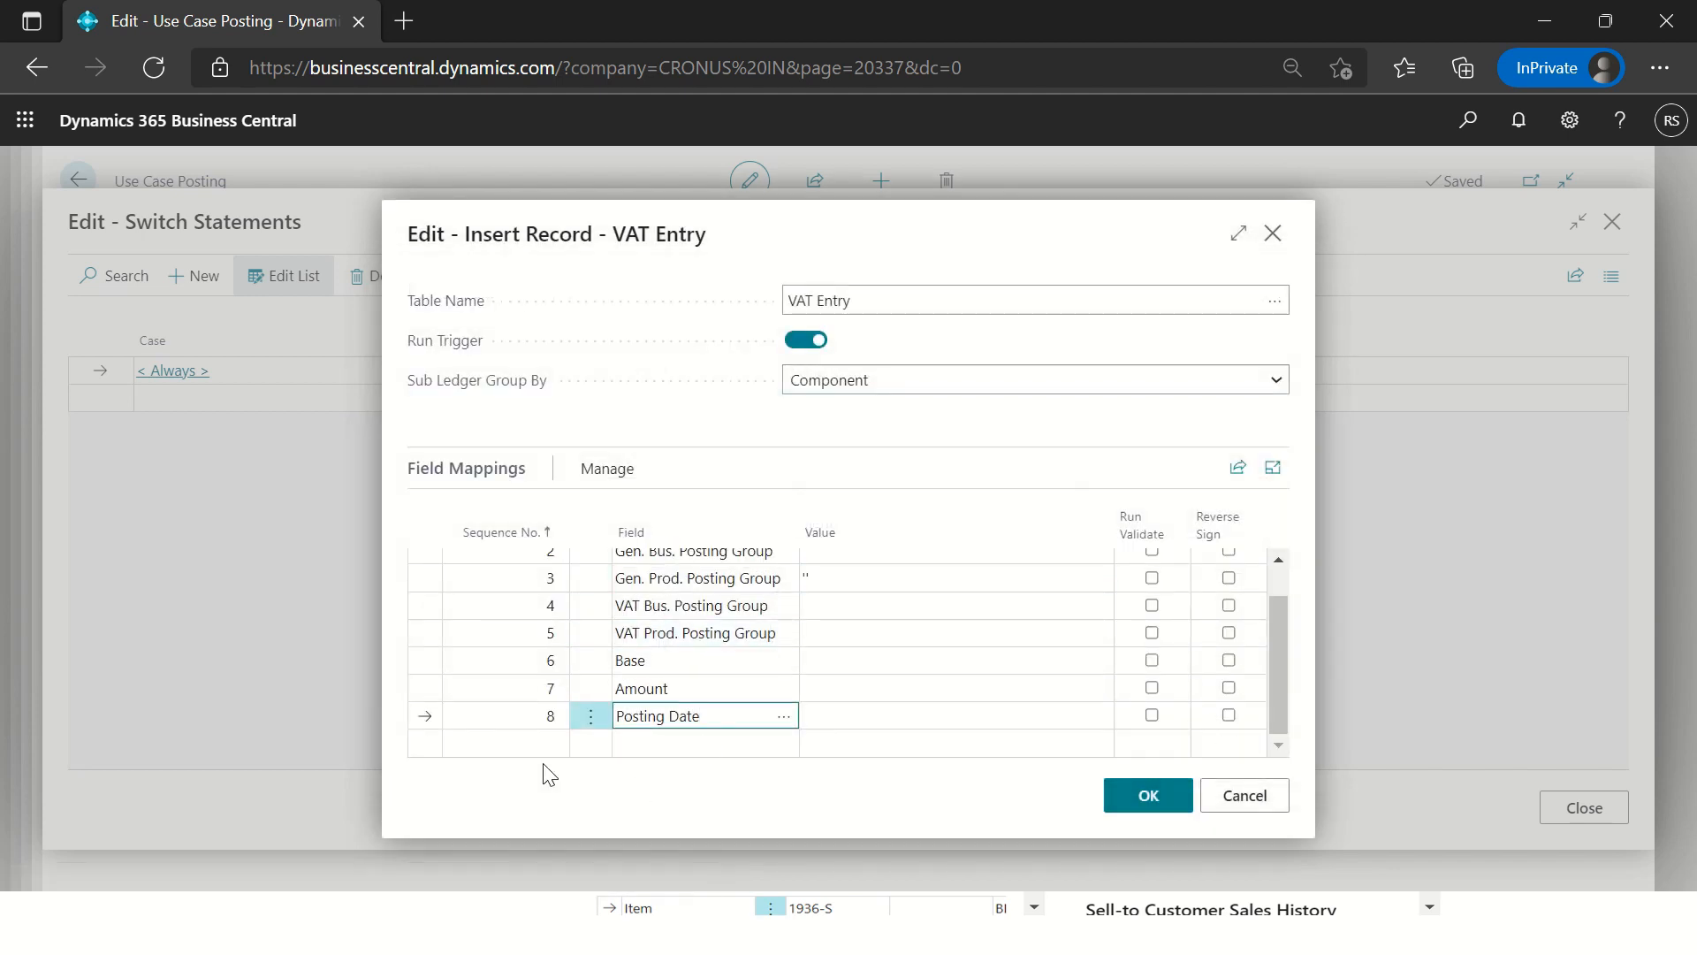
Step: Add field mapping 9 for the Transaction No. field of the VAT Entry table
click(548, 738)
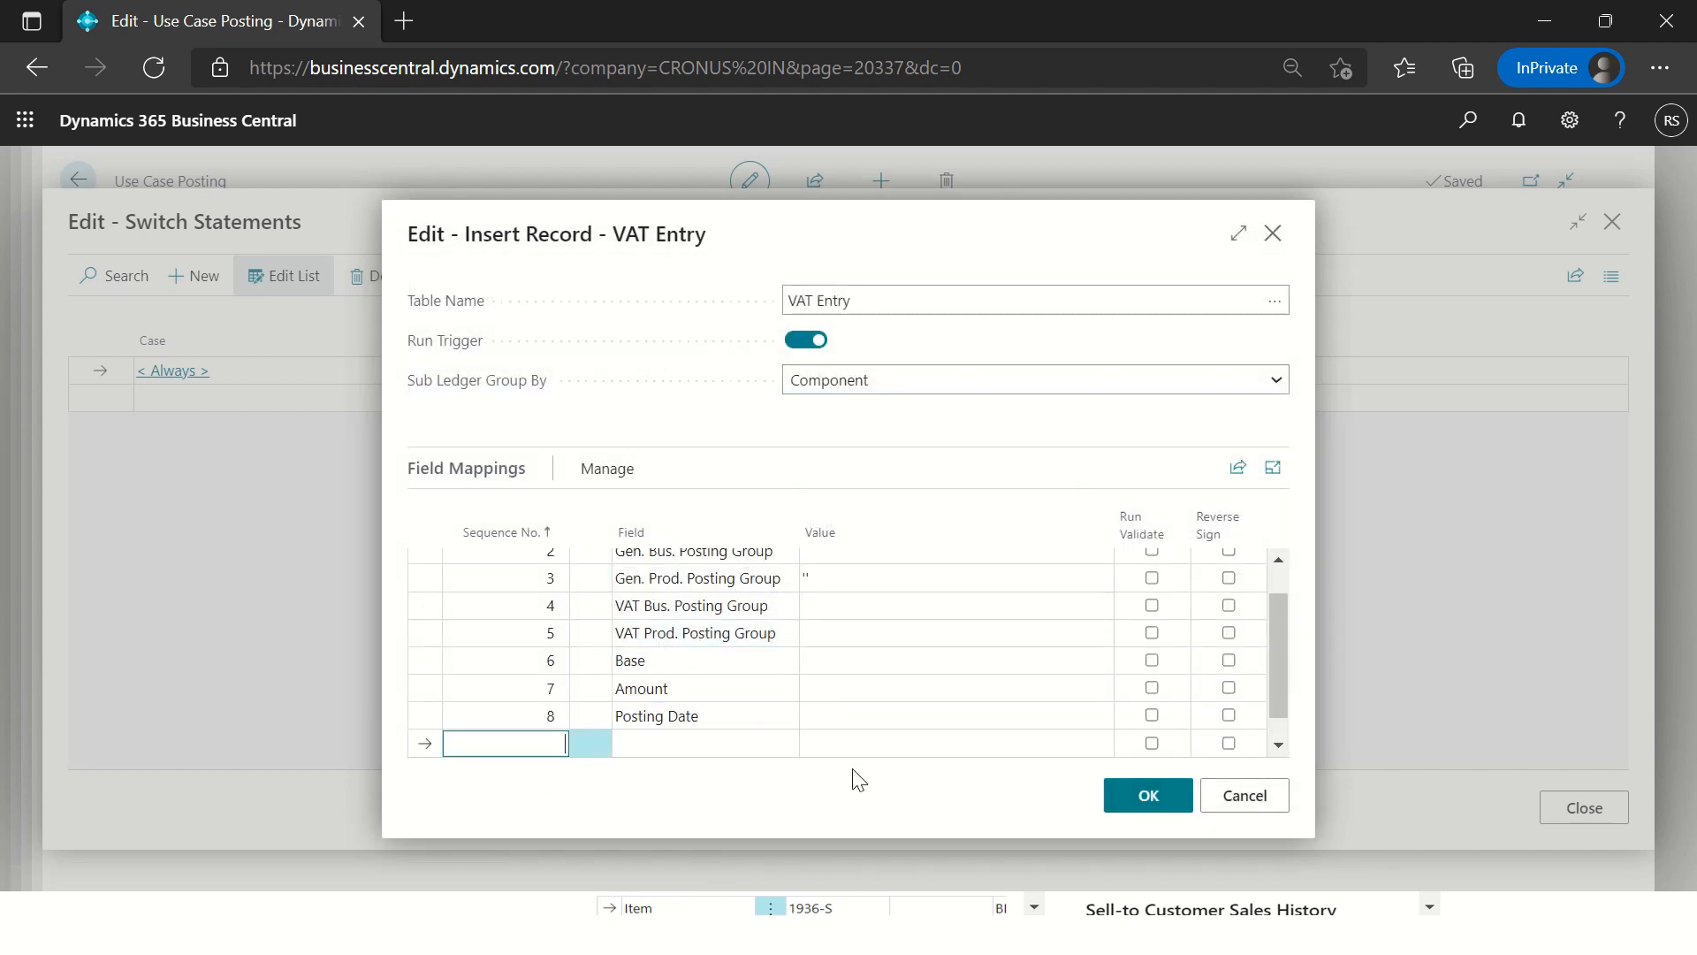
click(750, 743)
click(787, 742)
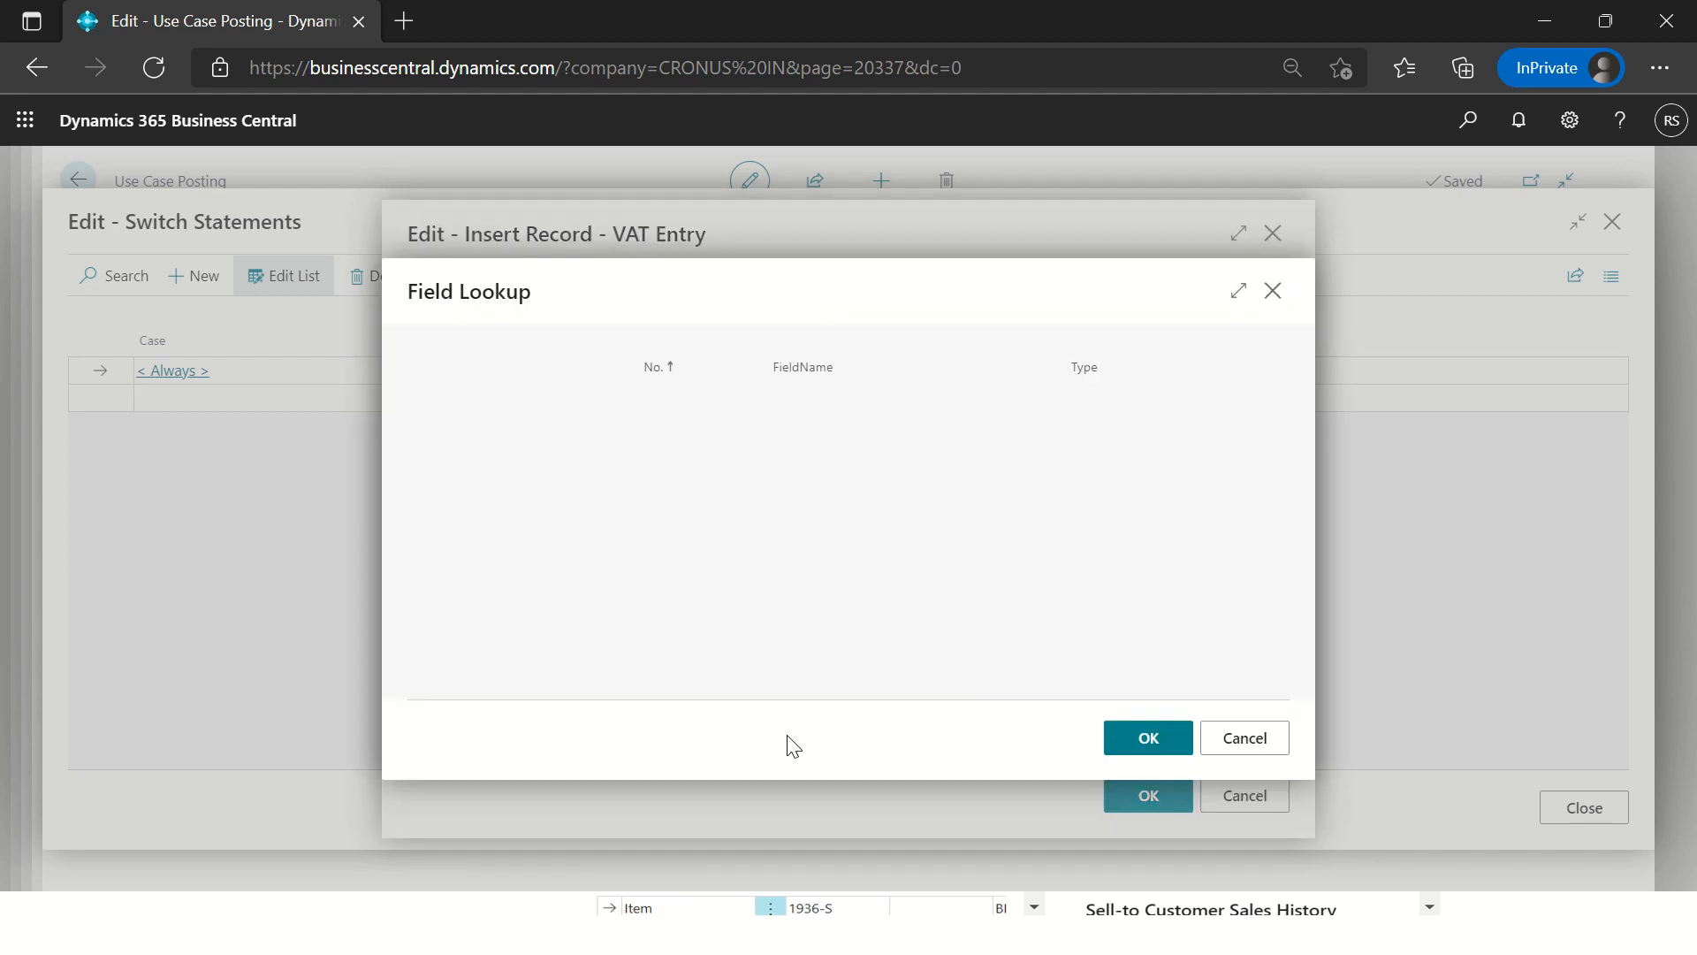
scroll(890, 633, down, 3)
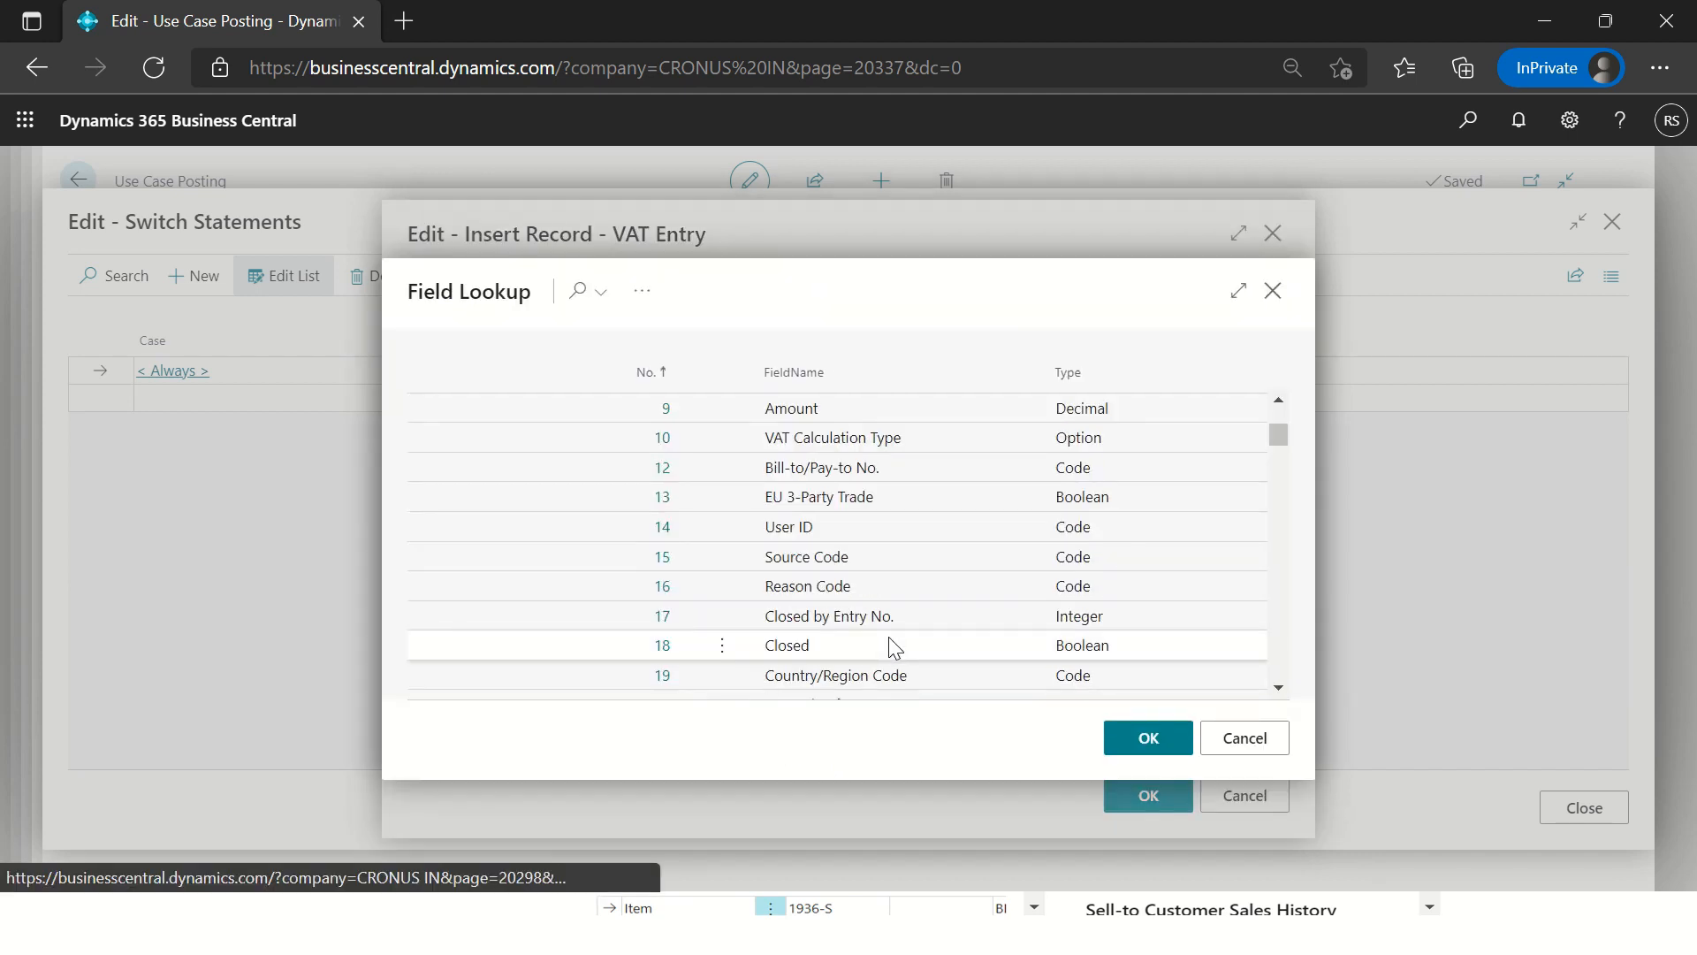
scroll(888, 636, down, 4)
click(663, 408)
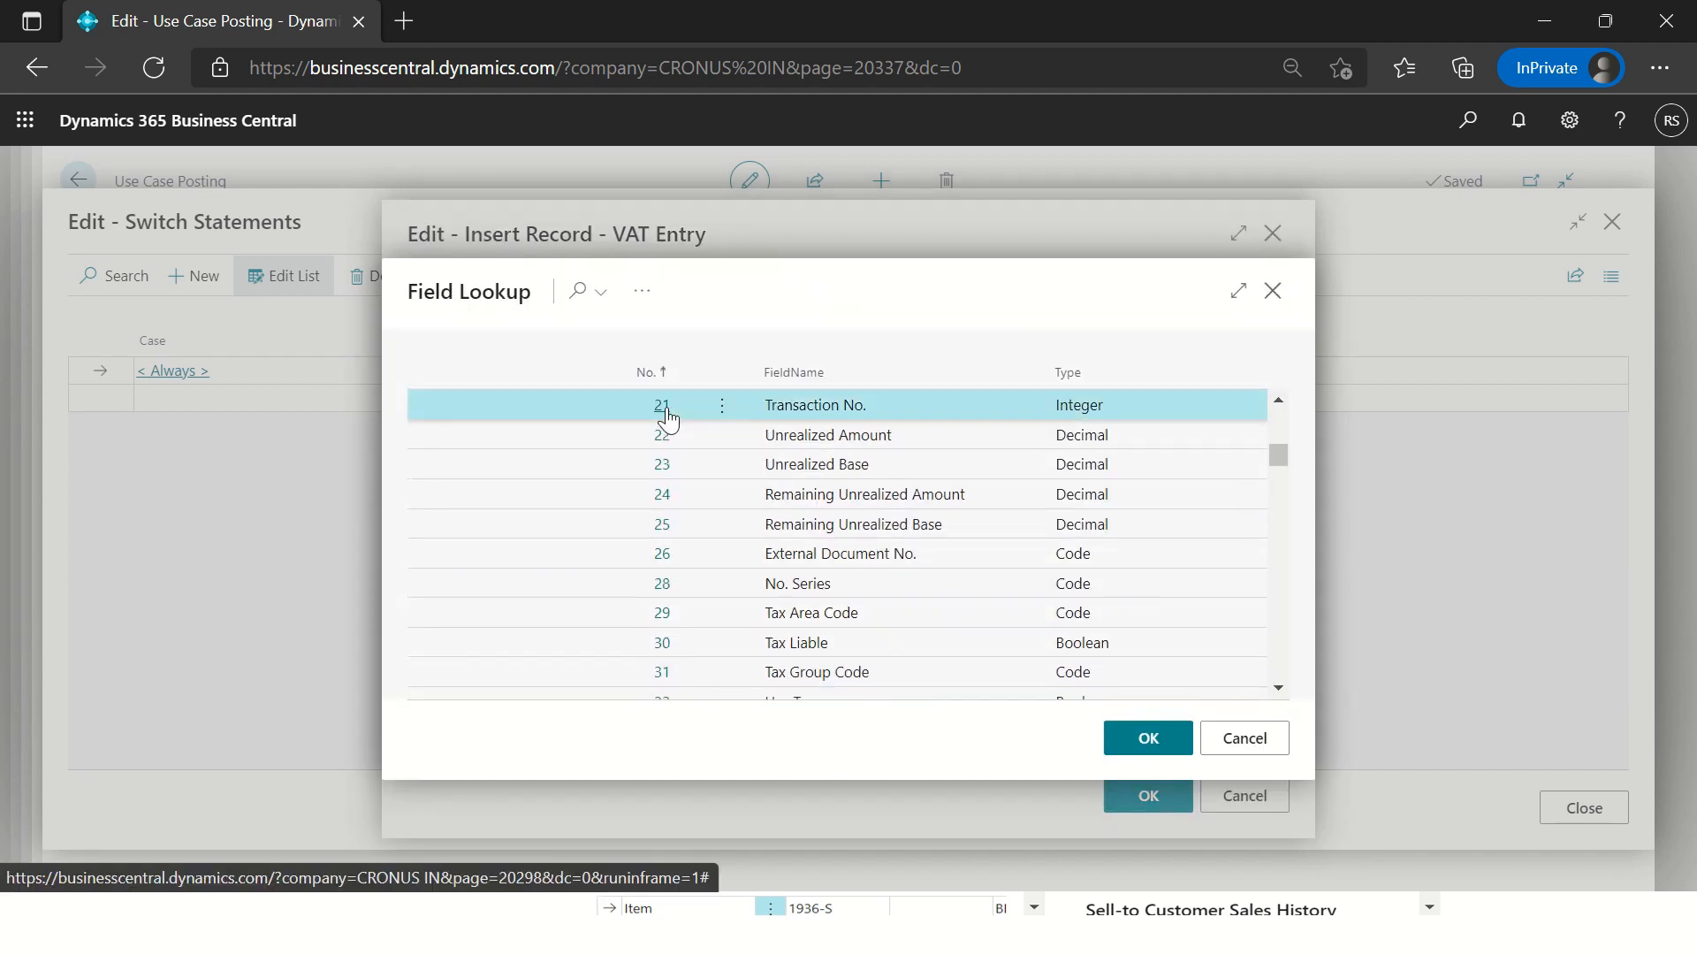
Step: Enlarge the Insert Record dialog and choose Base again as the field for mapping 6
click(899, 663)
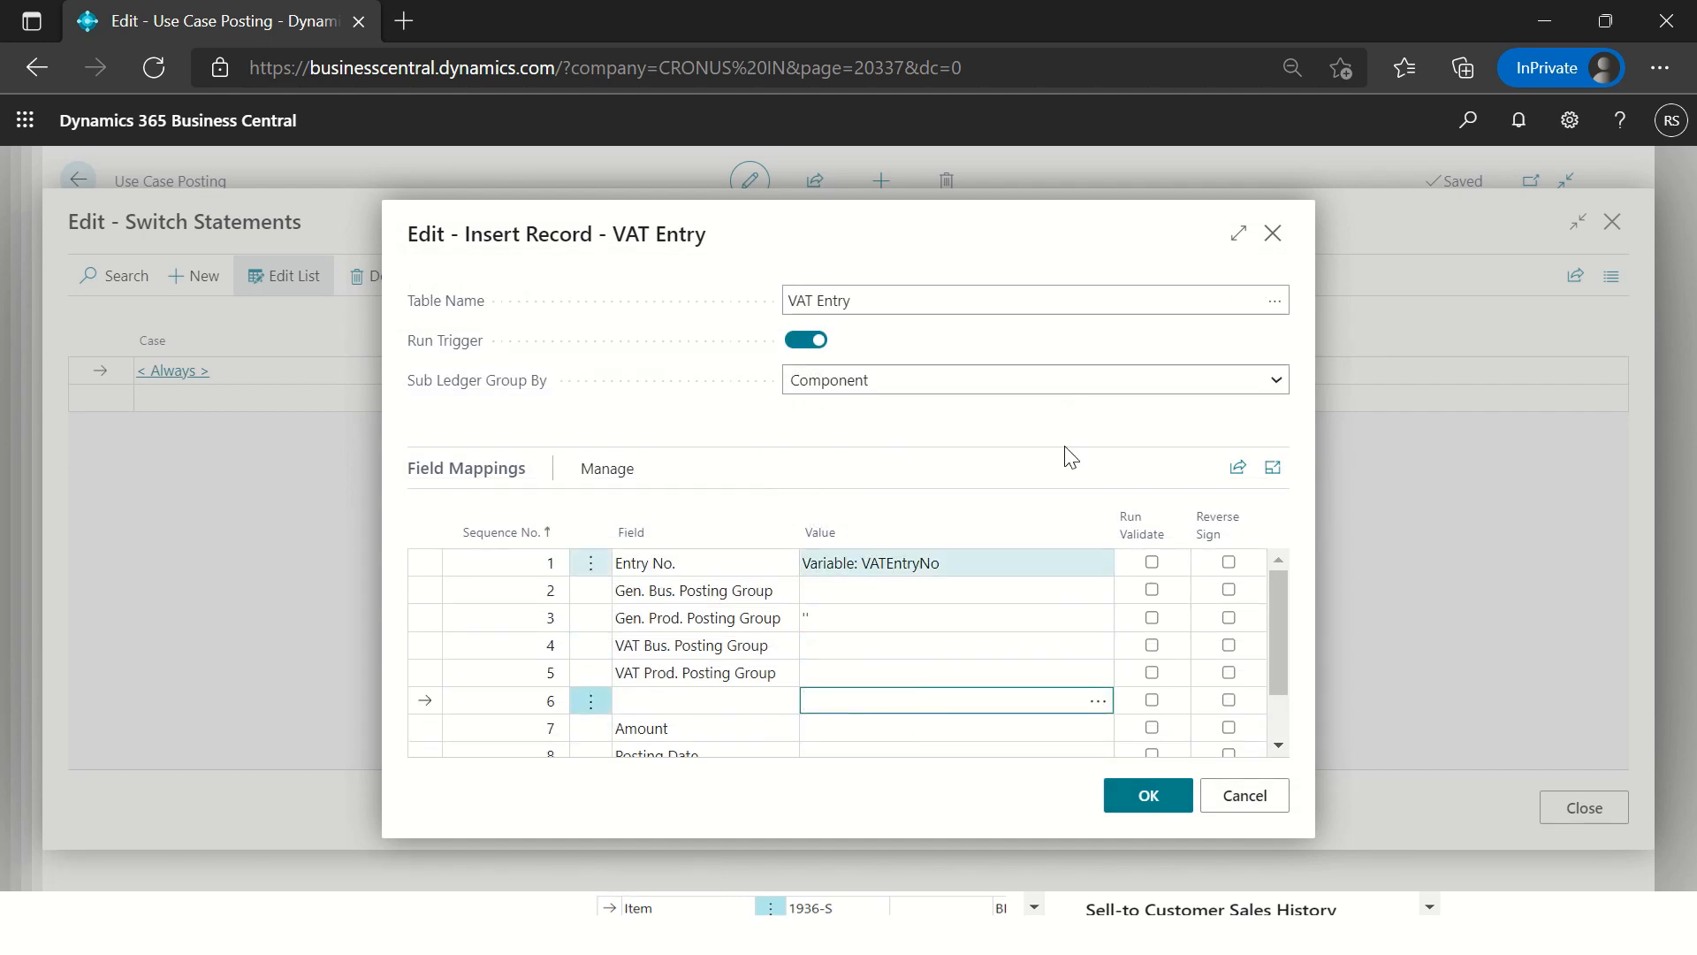
click(1239, 236)
click(872, 582)
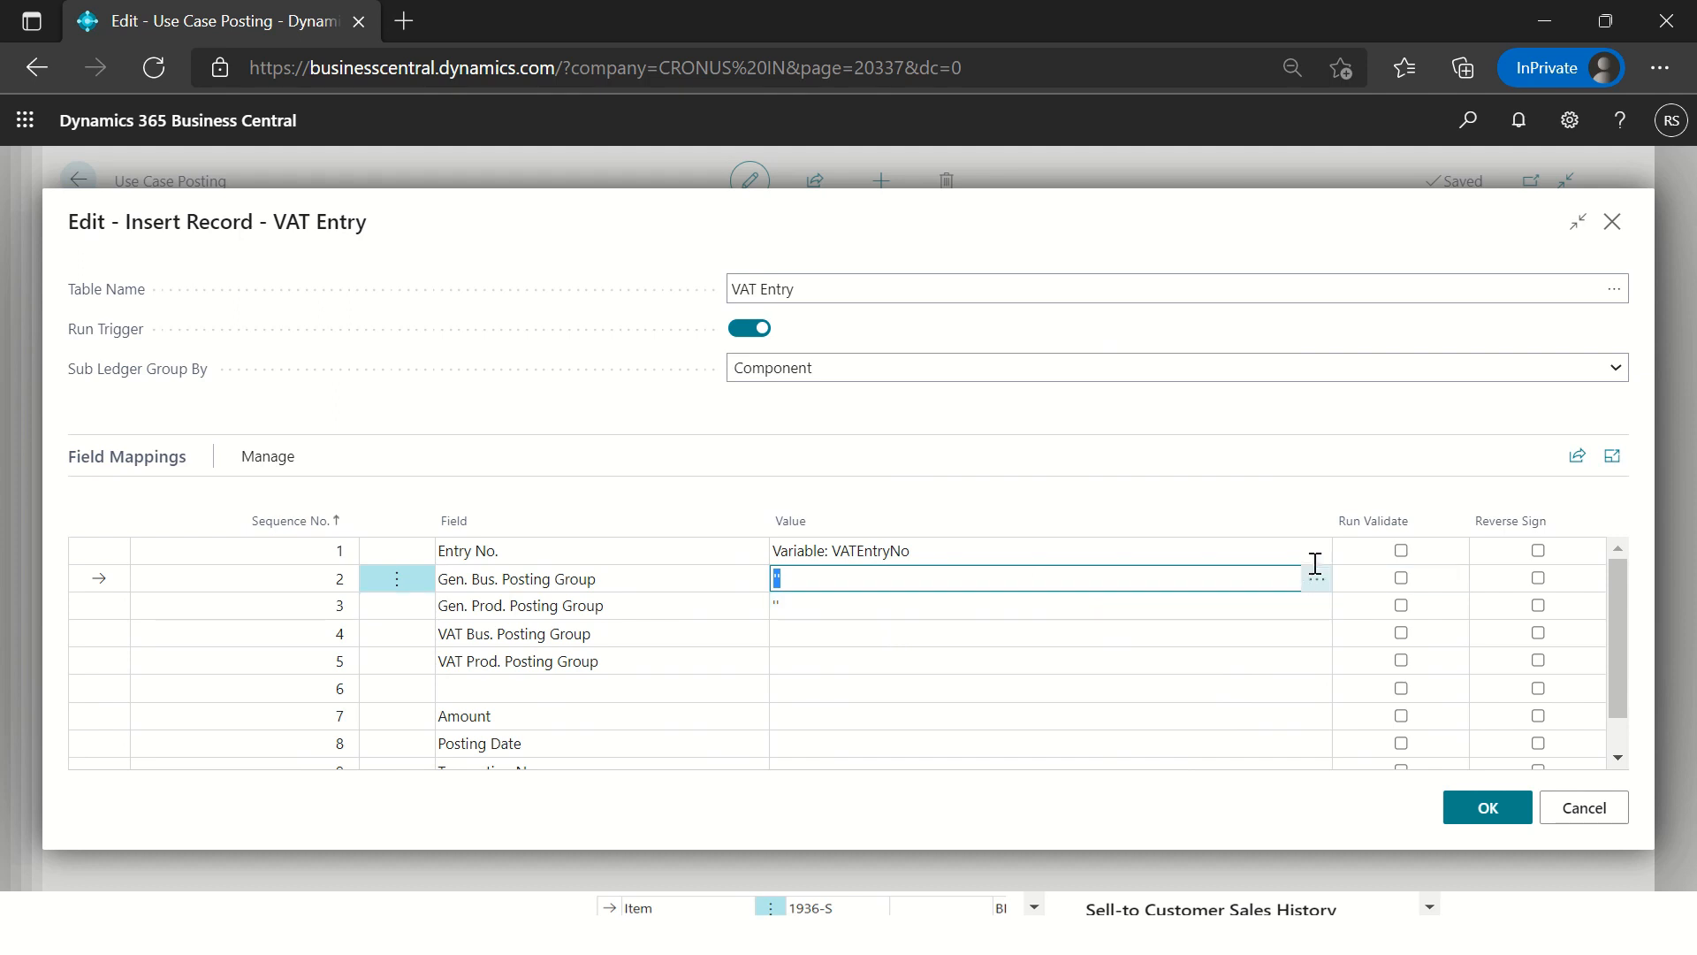
click(614, 687)
scroll(613, 686, down, 1)
click(755, 648)
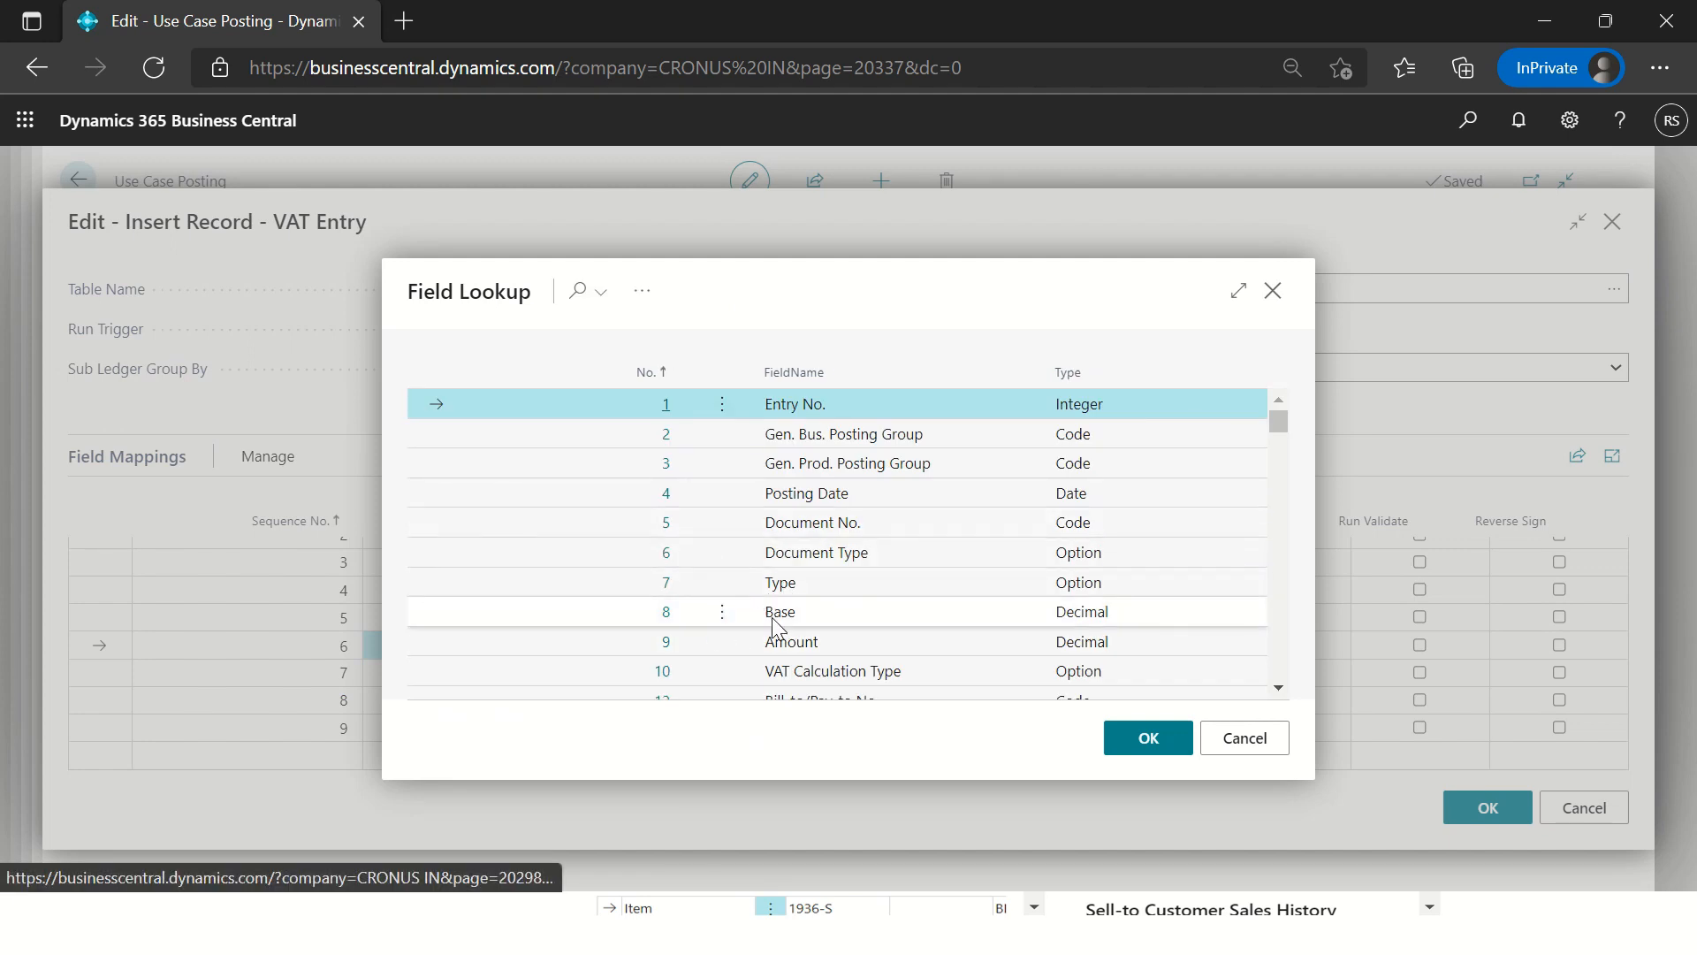
double_click(669, 618)
Step: Set the value of the Gen. Bus. Posting Group mapping to the current record's Gen. Bus. Posting Group field
click(847, 617)
scroll(849, 604, up, 1)
click(850, 580)
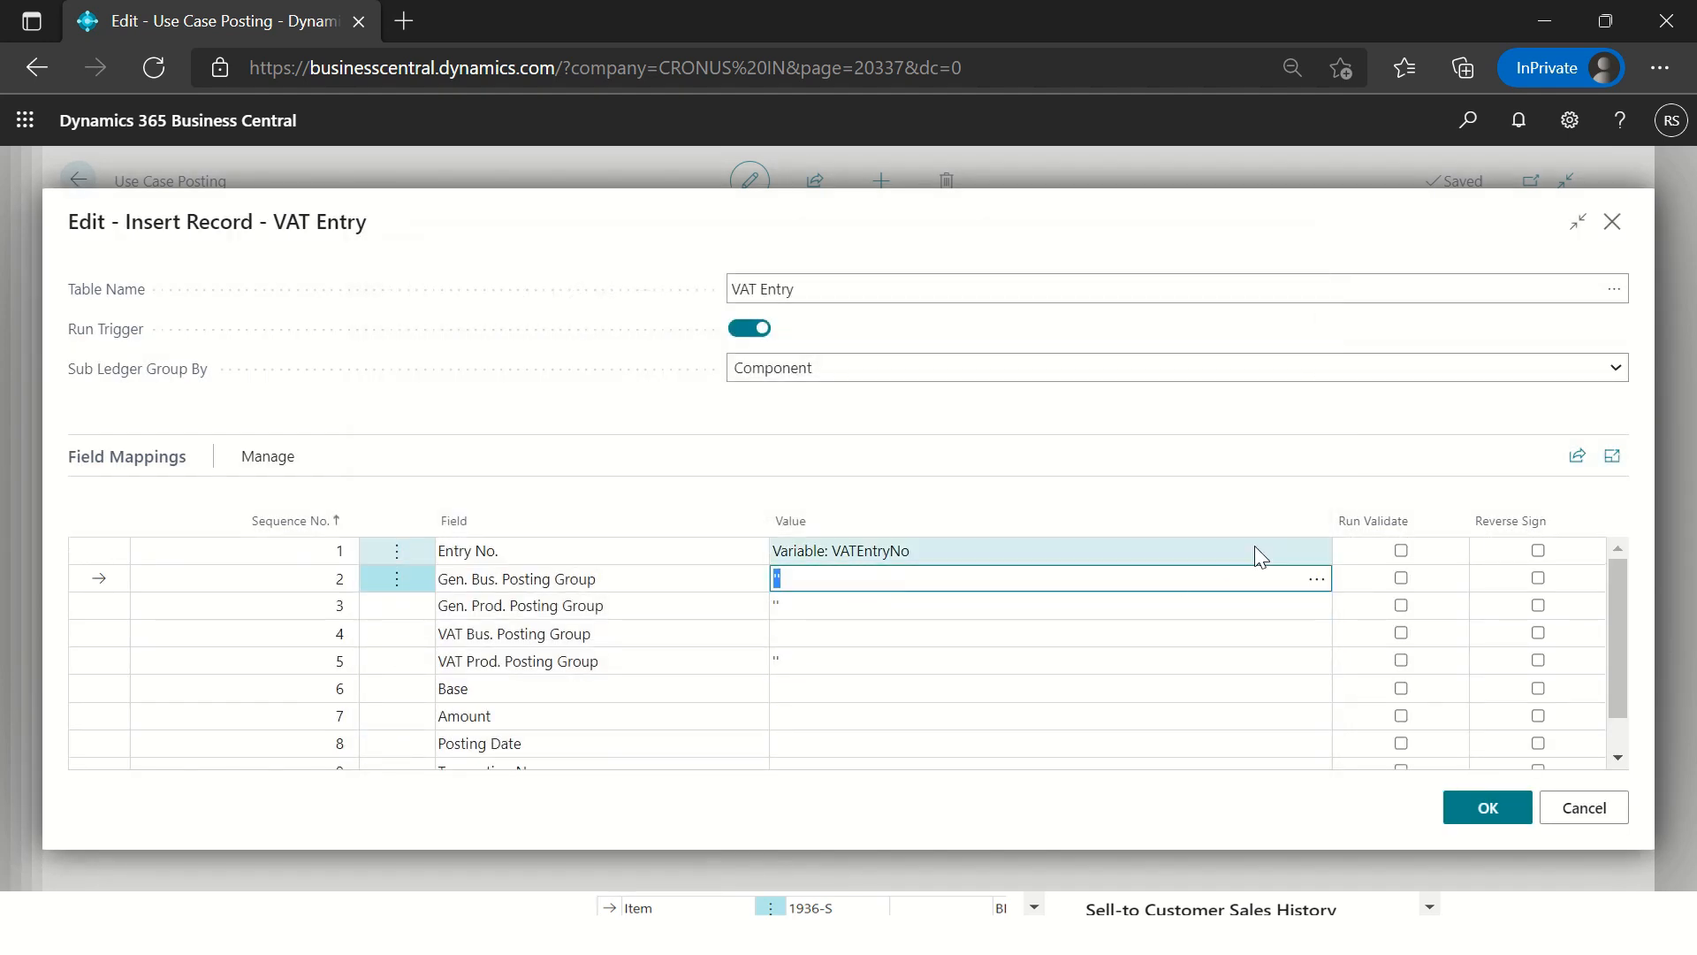
click(1317, 580)
click(900, 398)
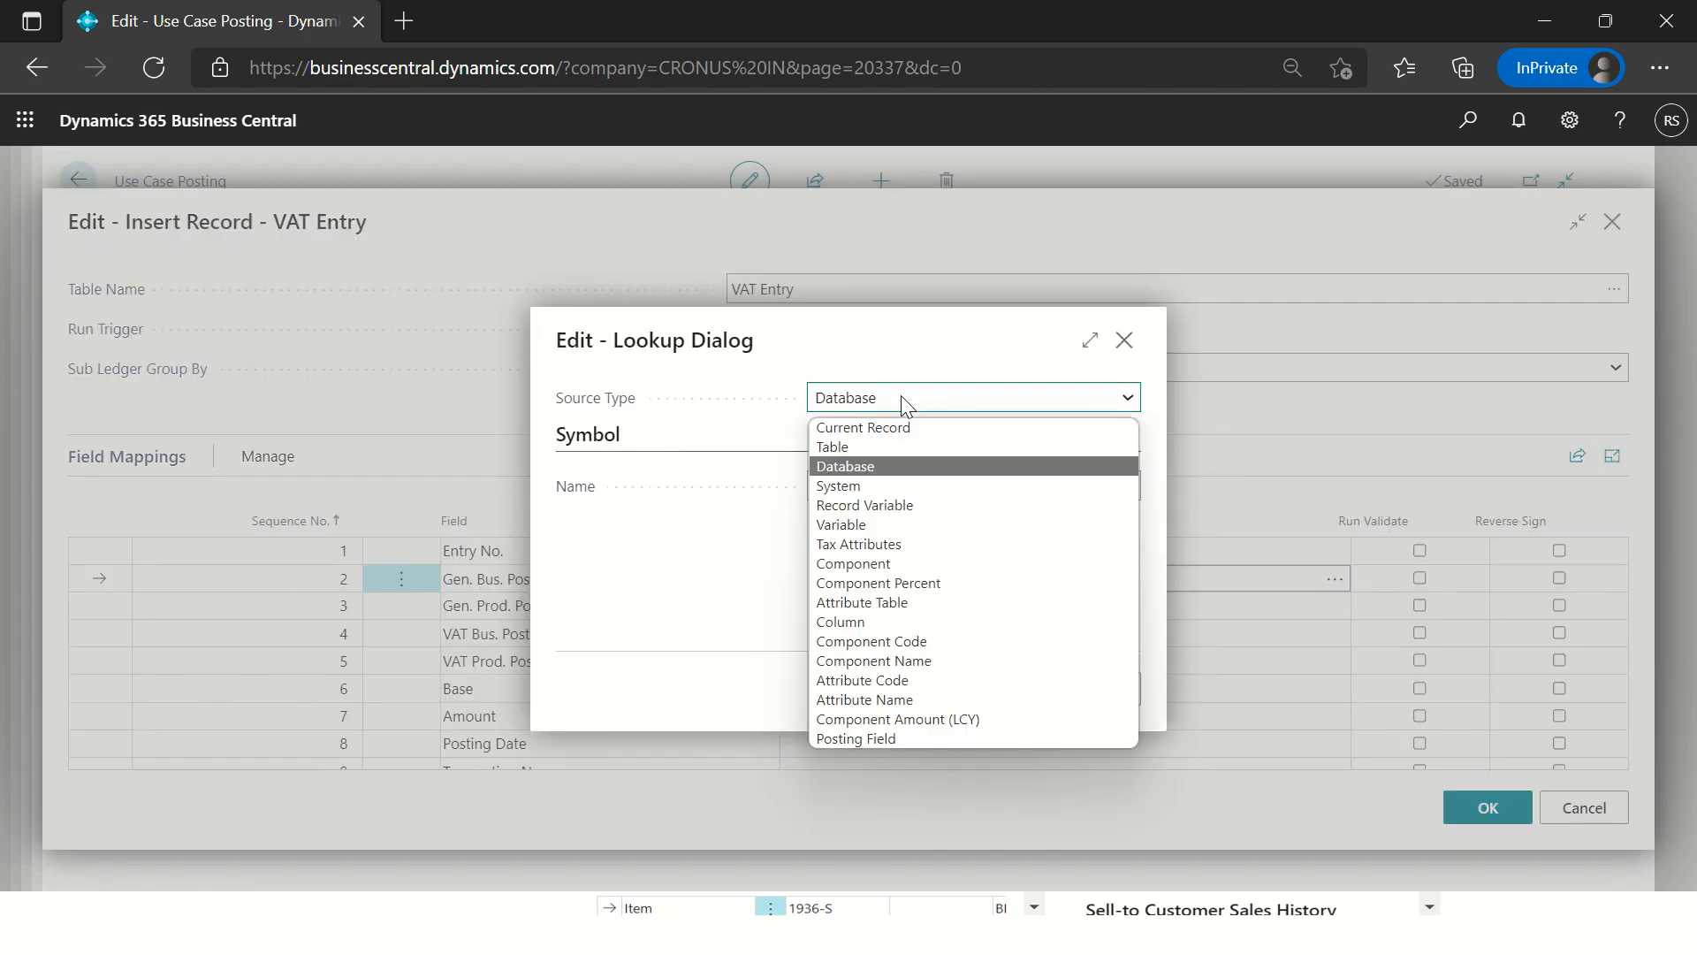
click(879, 425)
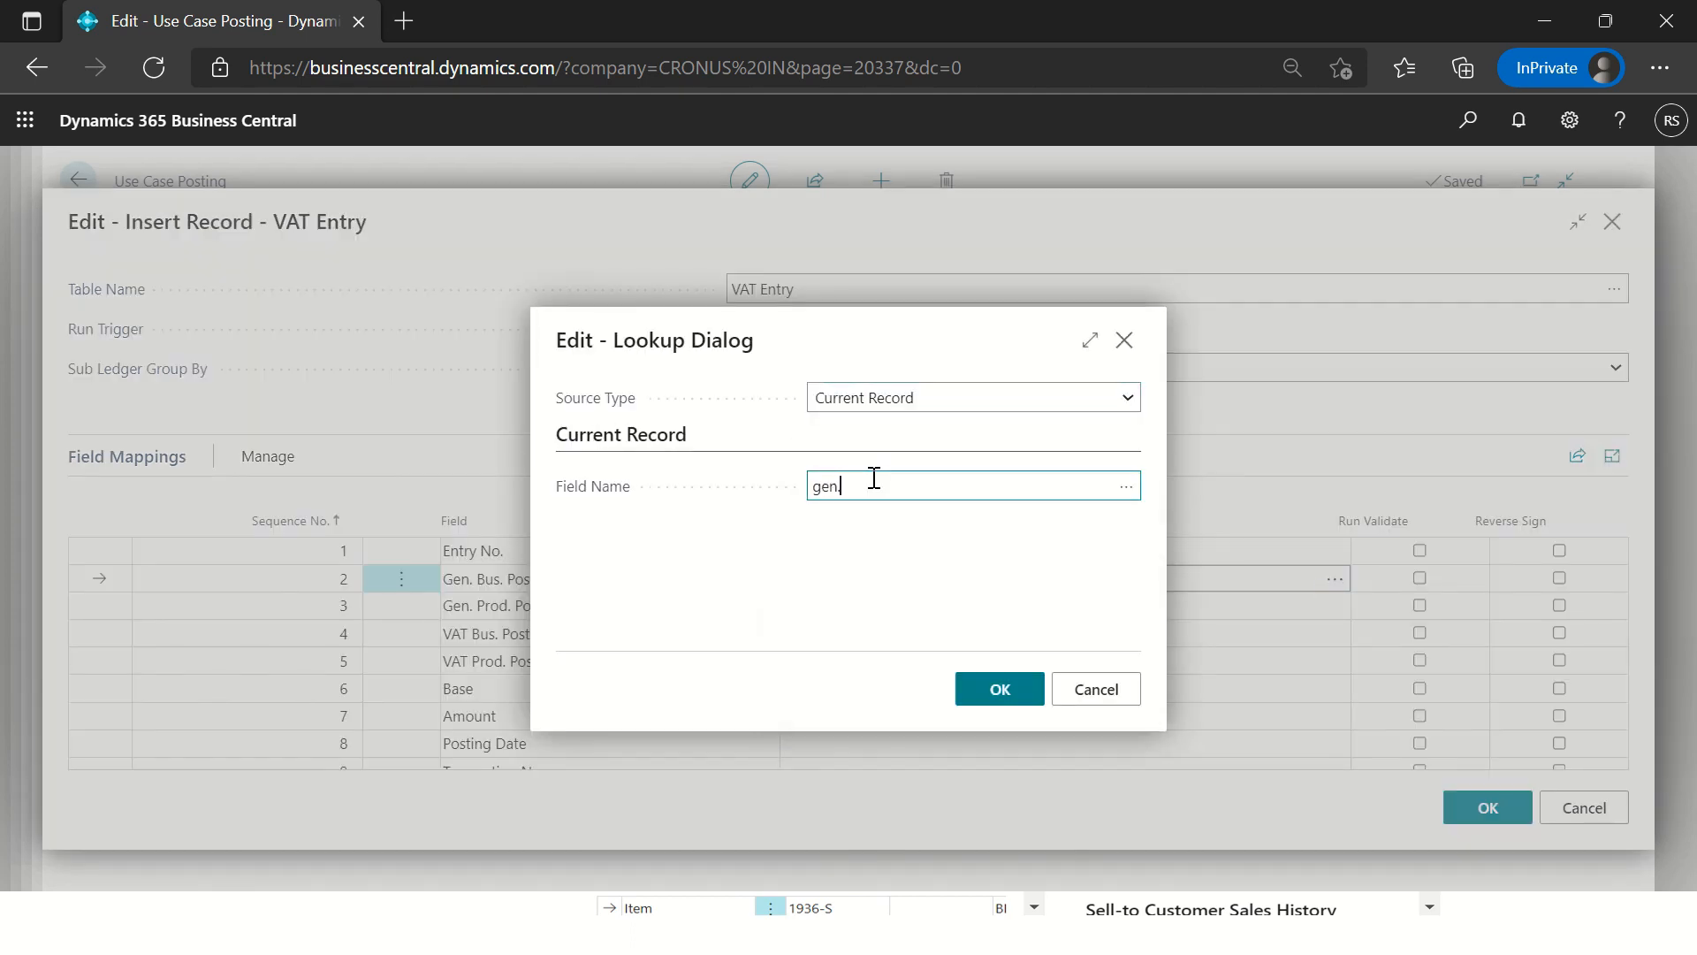
text(gen. bu)
key(Tab)
click(1014, 698)
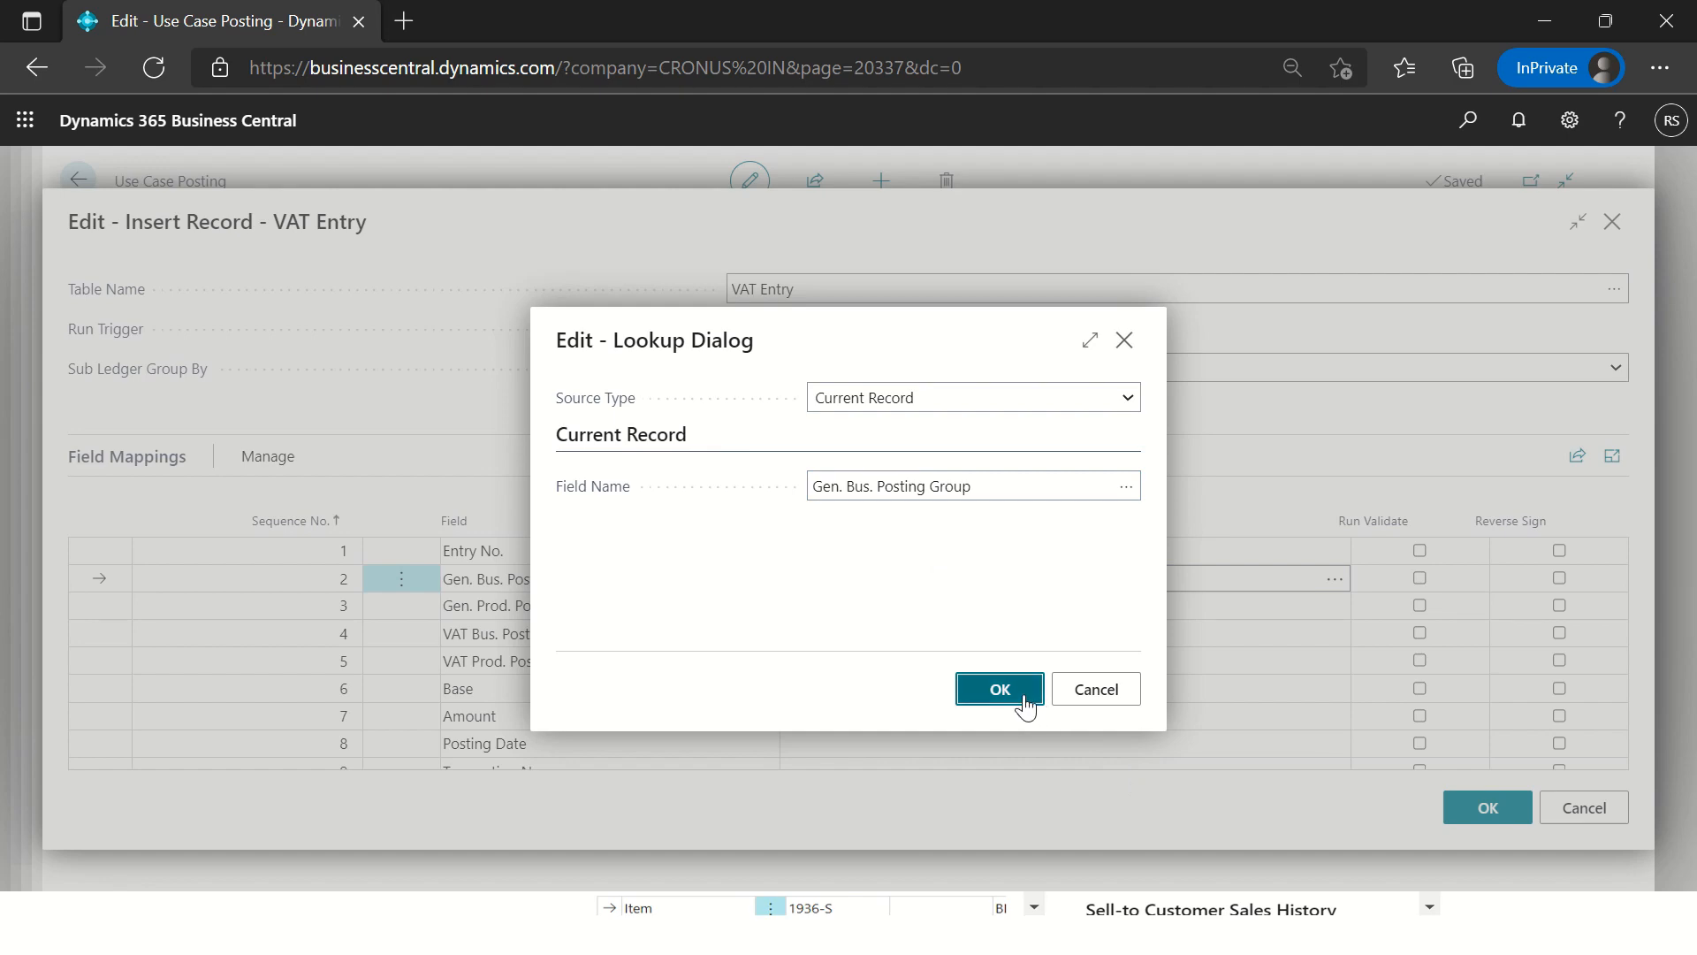
click(878, 606)
click(1318, 633)
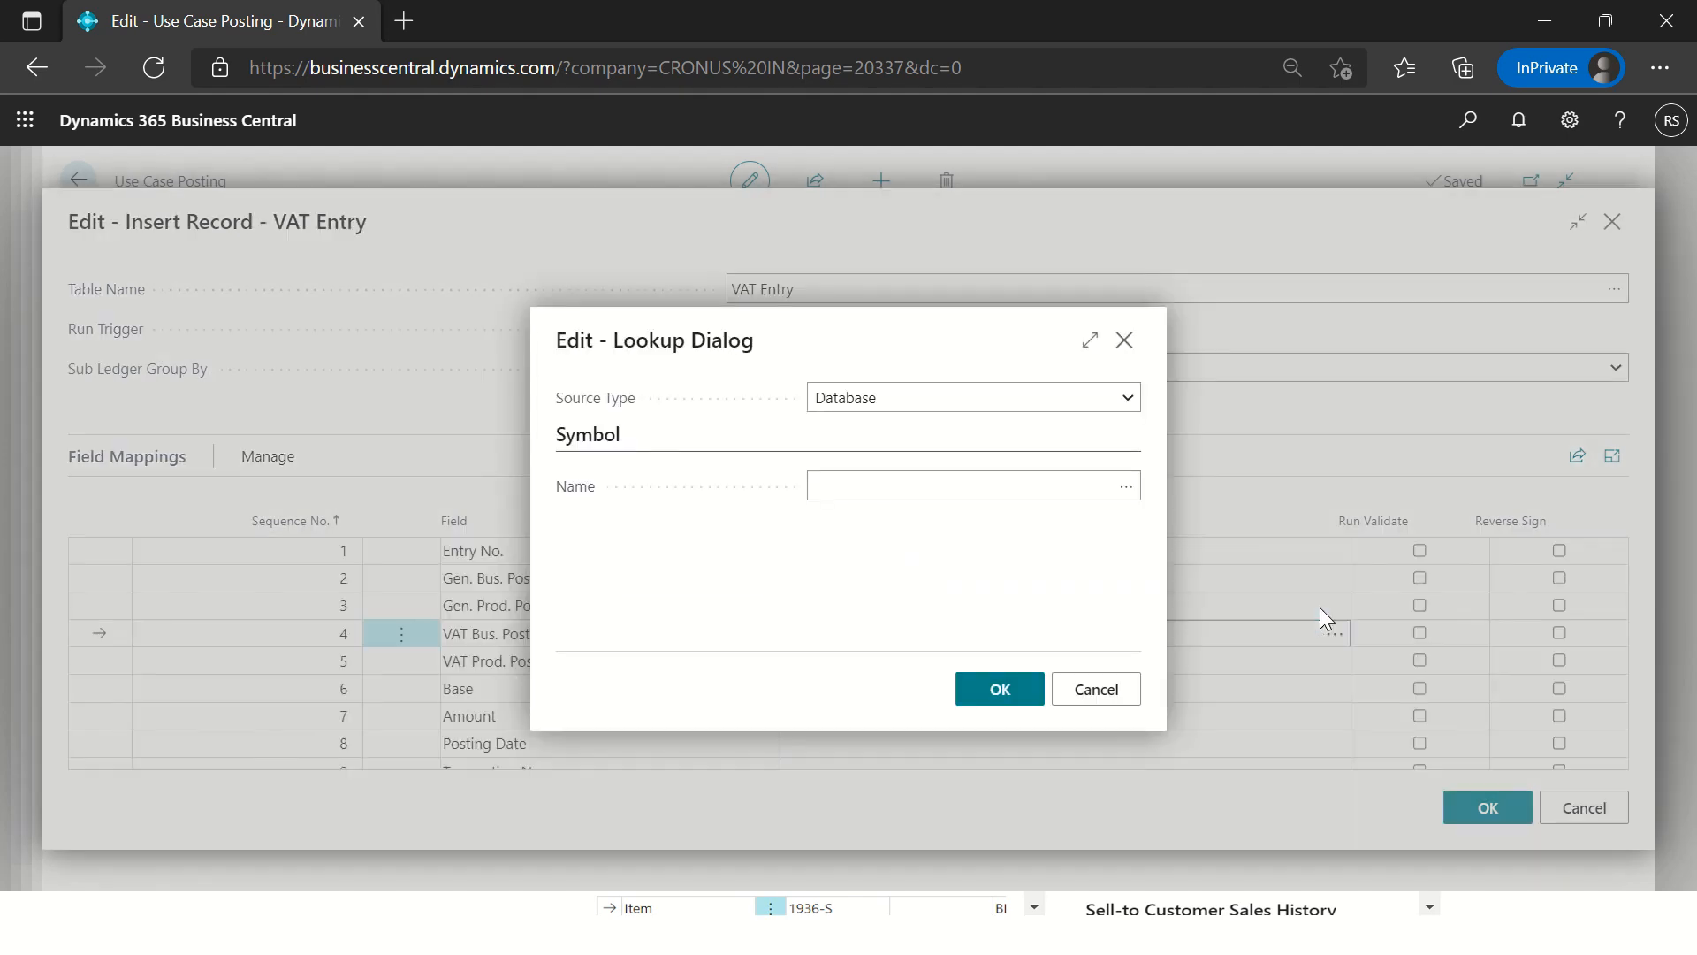
key(Return)
Step: Set the value of the Gen. Prod. Posting Group mapping to the current record's Gen. Prod. Posting Group field
click(1228, 606)
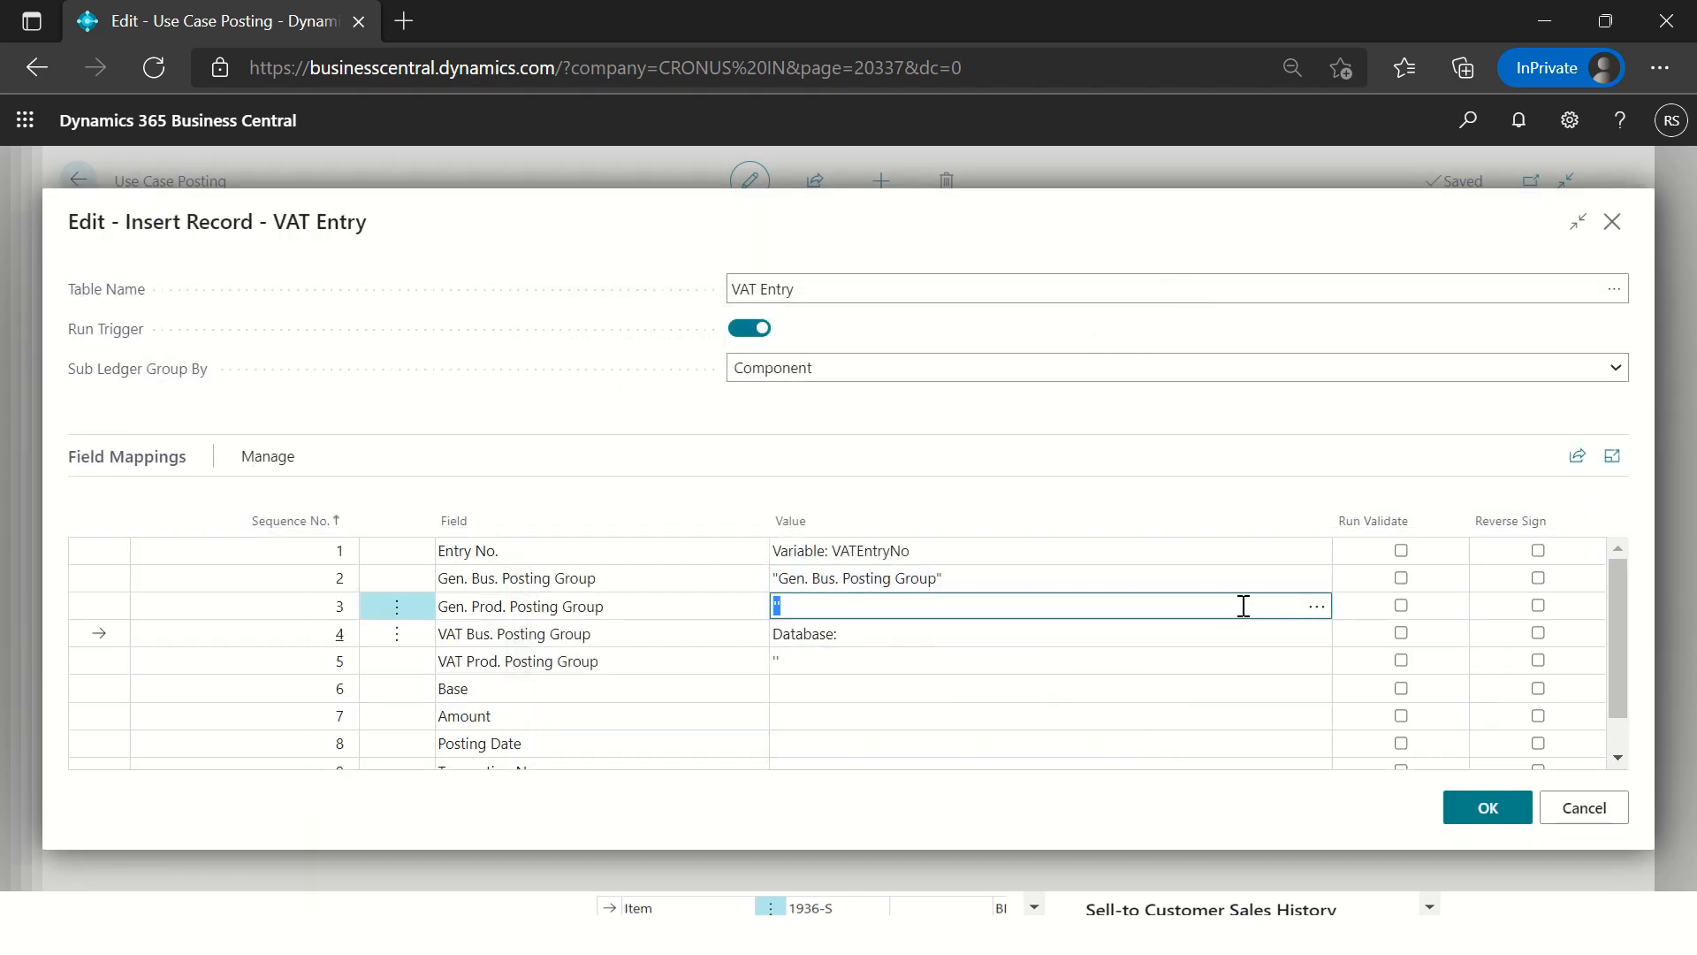
click(1316, 606)
click(866, 400)
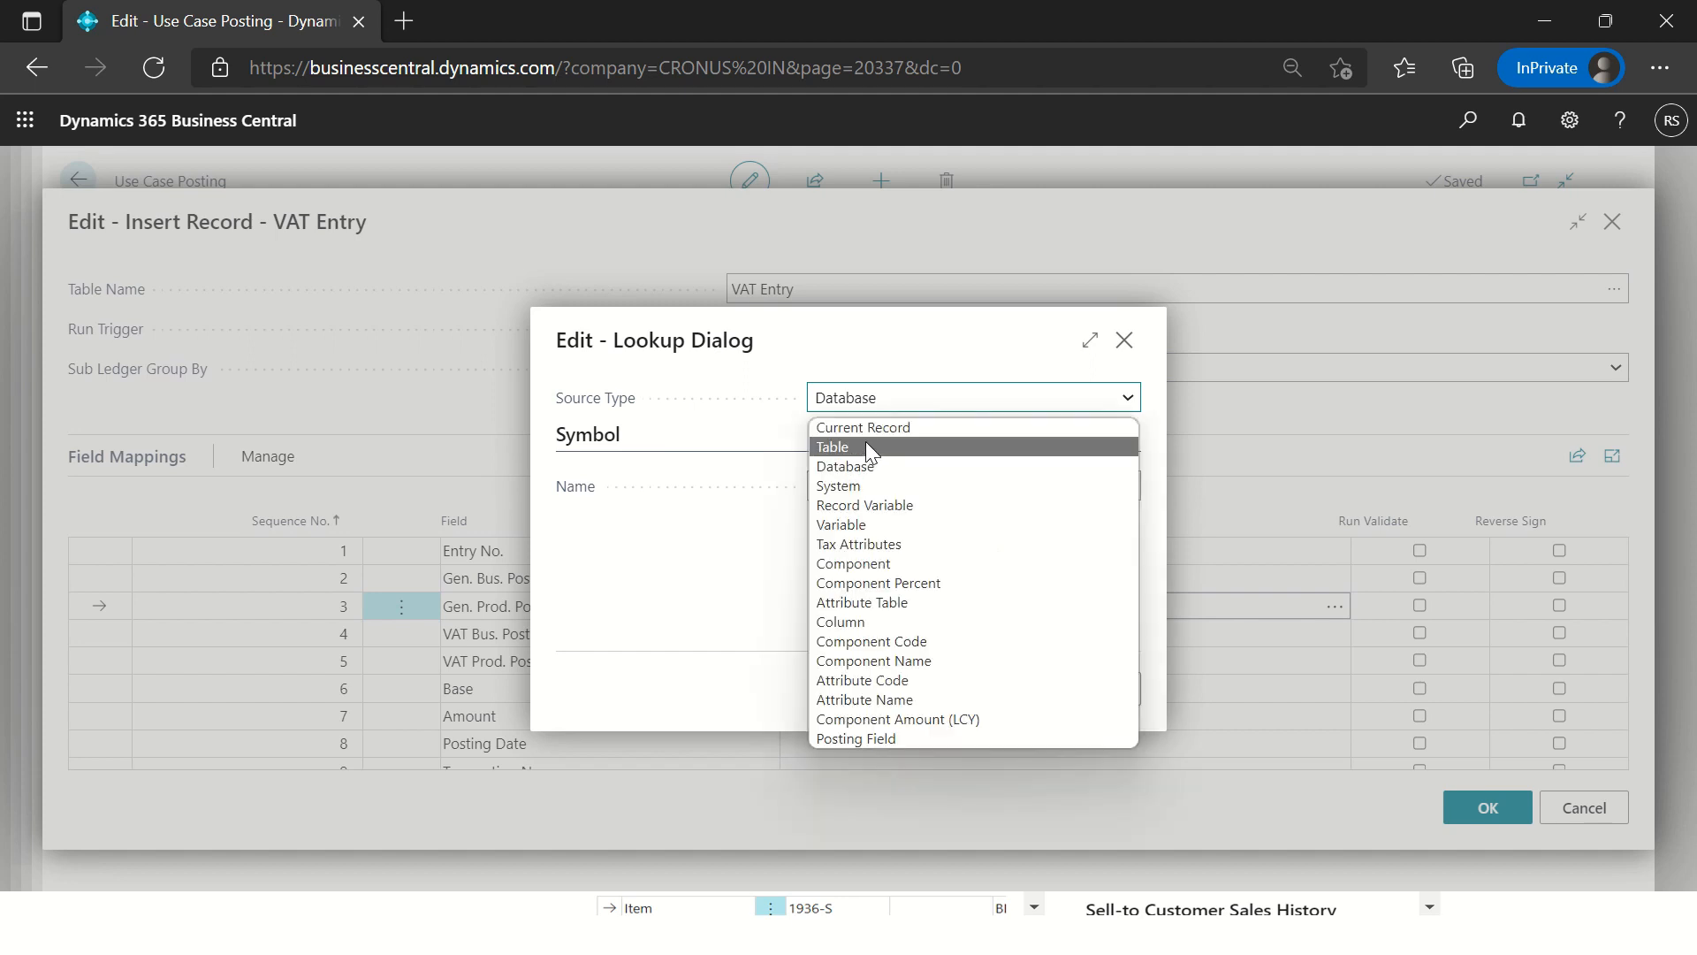
click(862, 428)
click(866, 488)
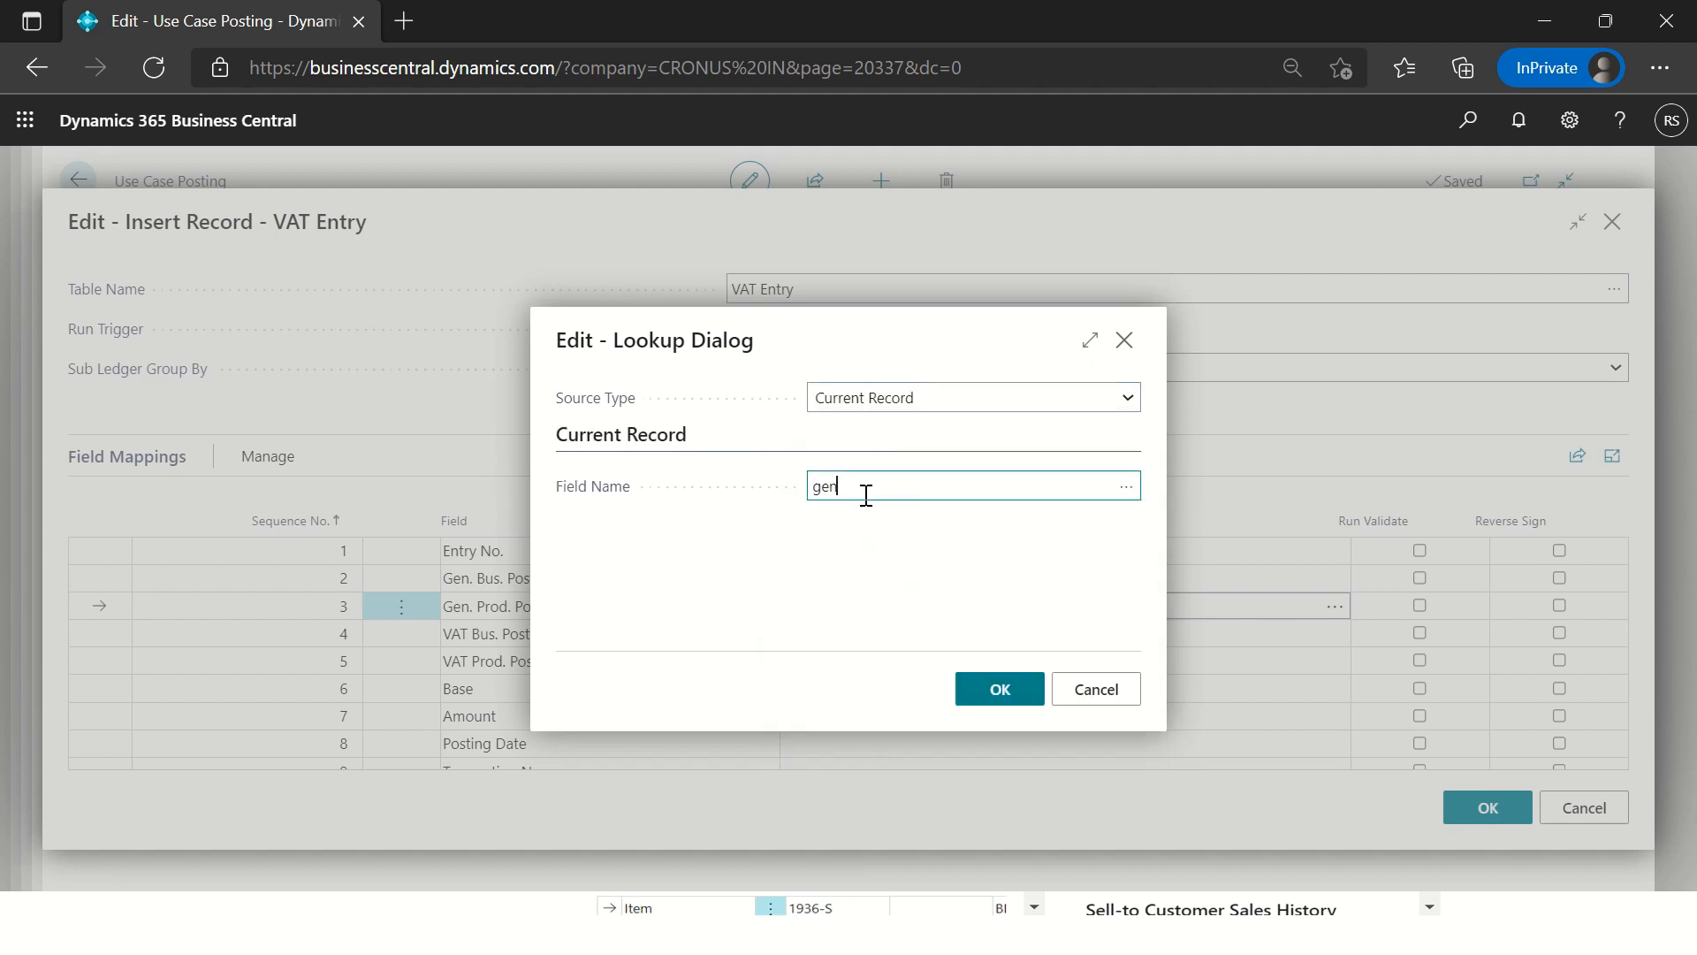
text(gen. pr)
key(Tab)
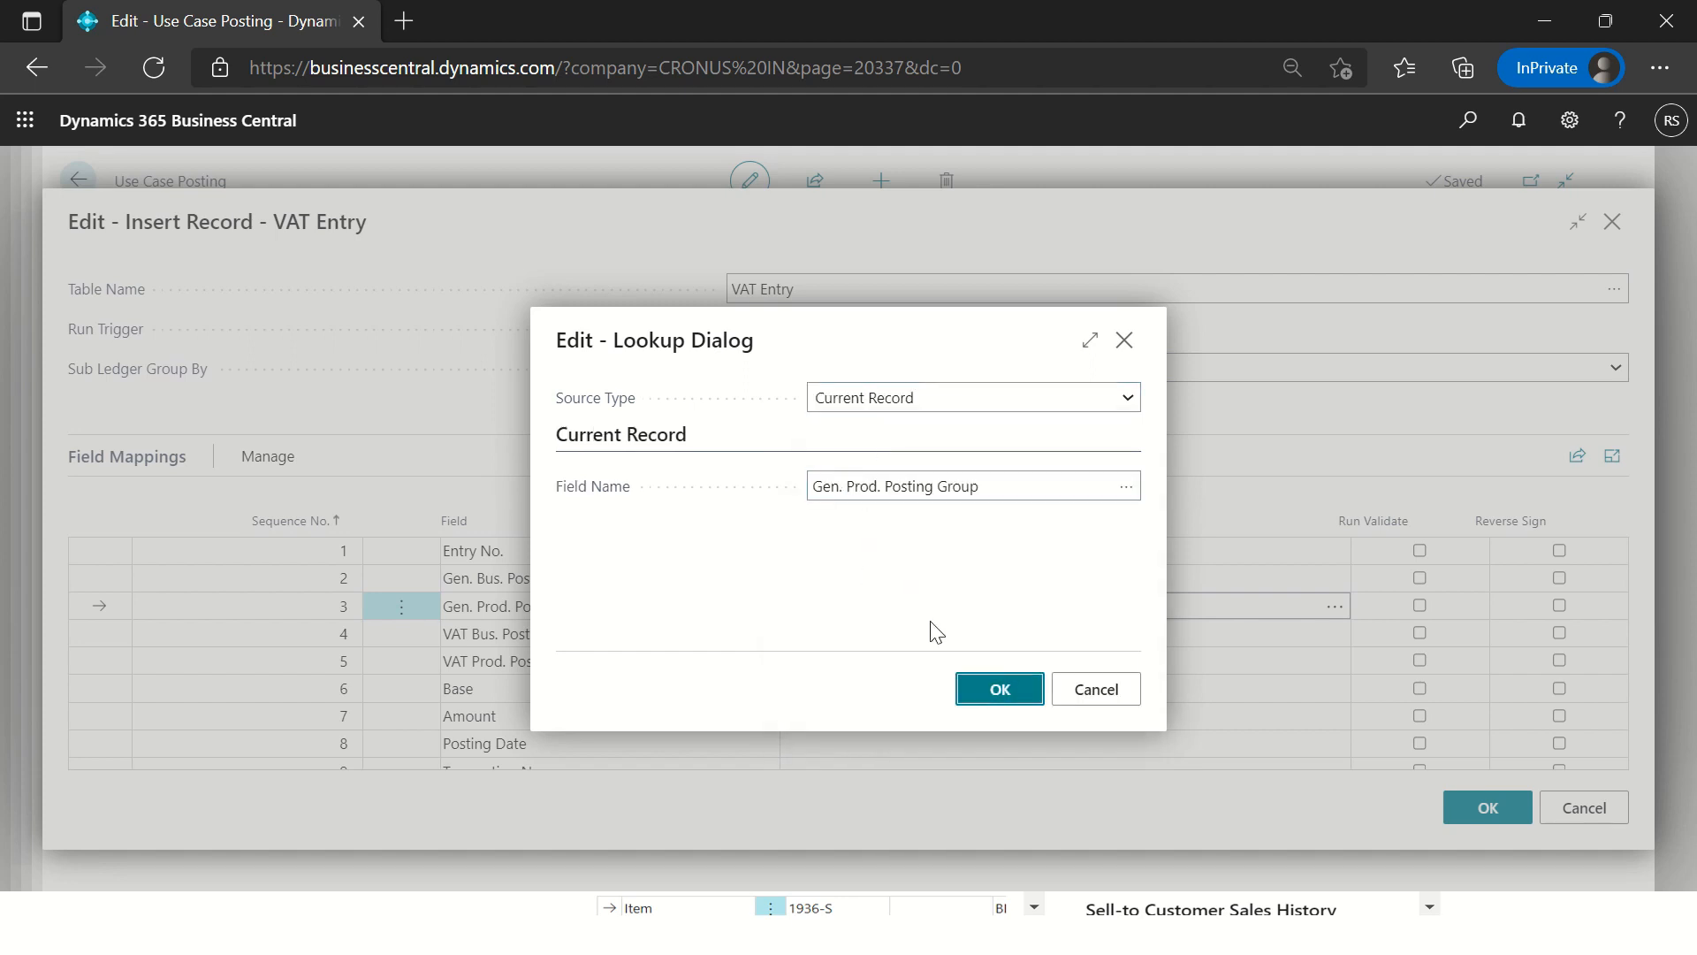
click(1002, 692)
Step: Set the value of the VAT Bus. Posting Group mapping to the current record's VAT Bus. Posting Group field
click(845, 632)
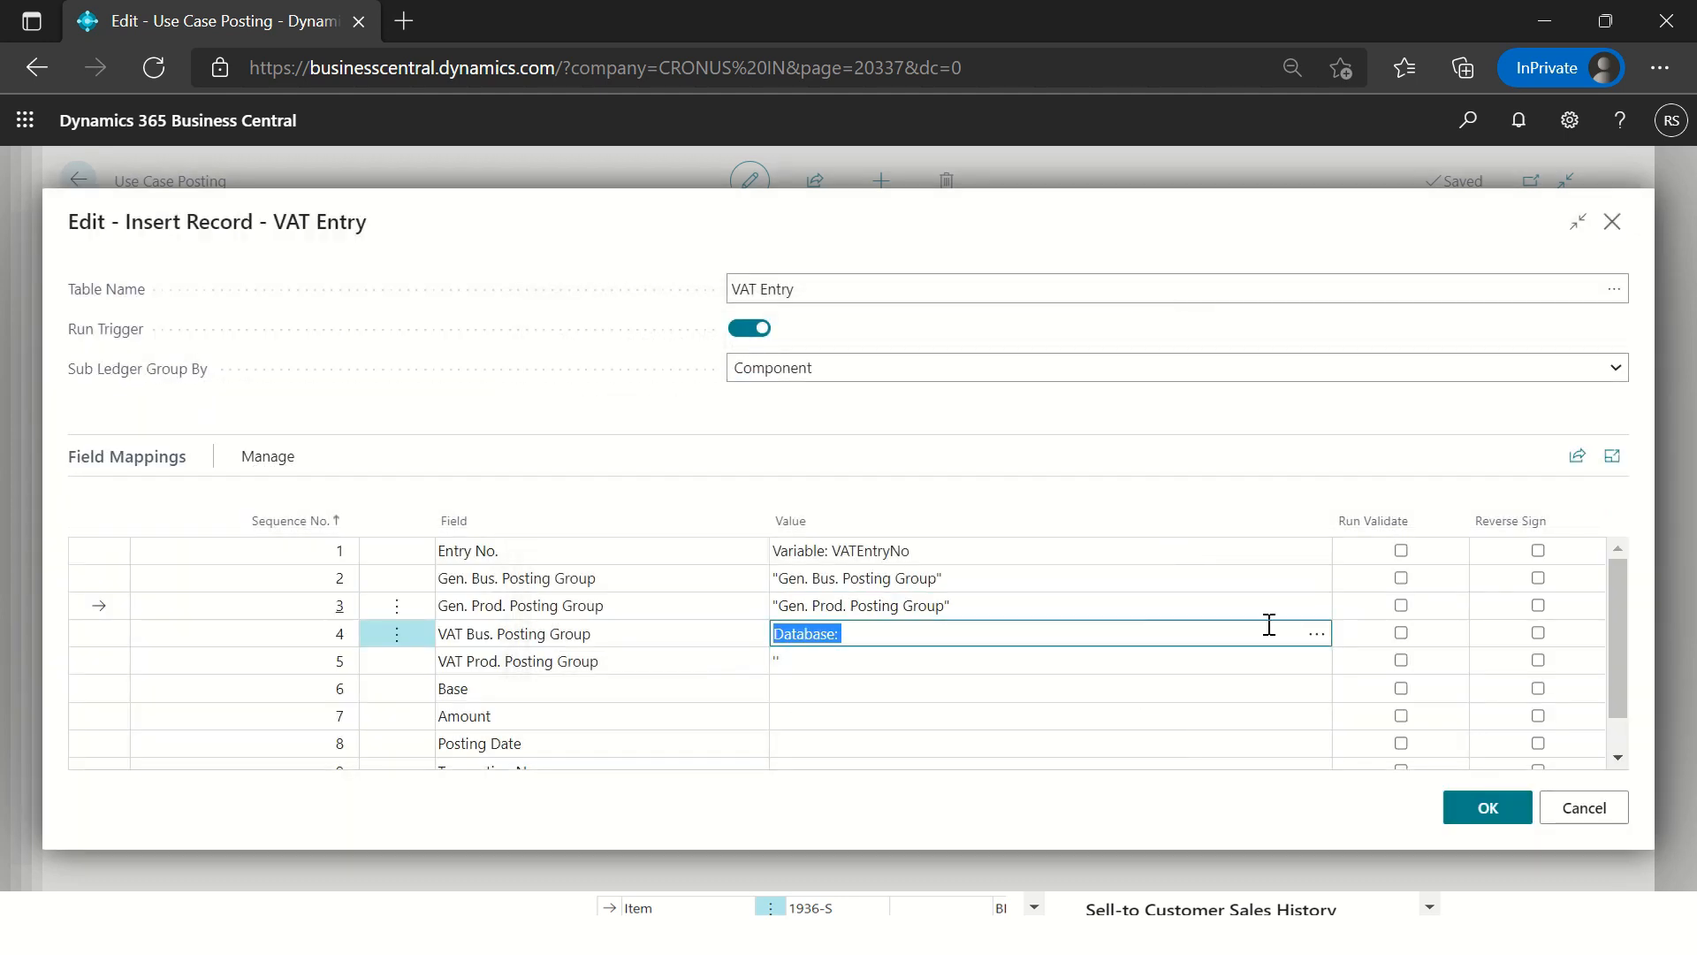
click(1317, 633)
key(Up)
key(Tab)
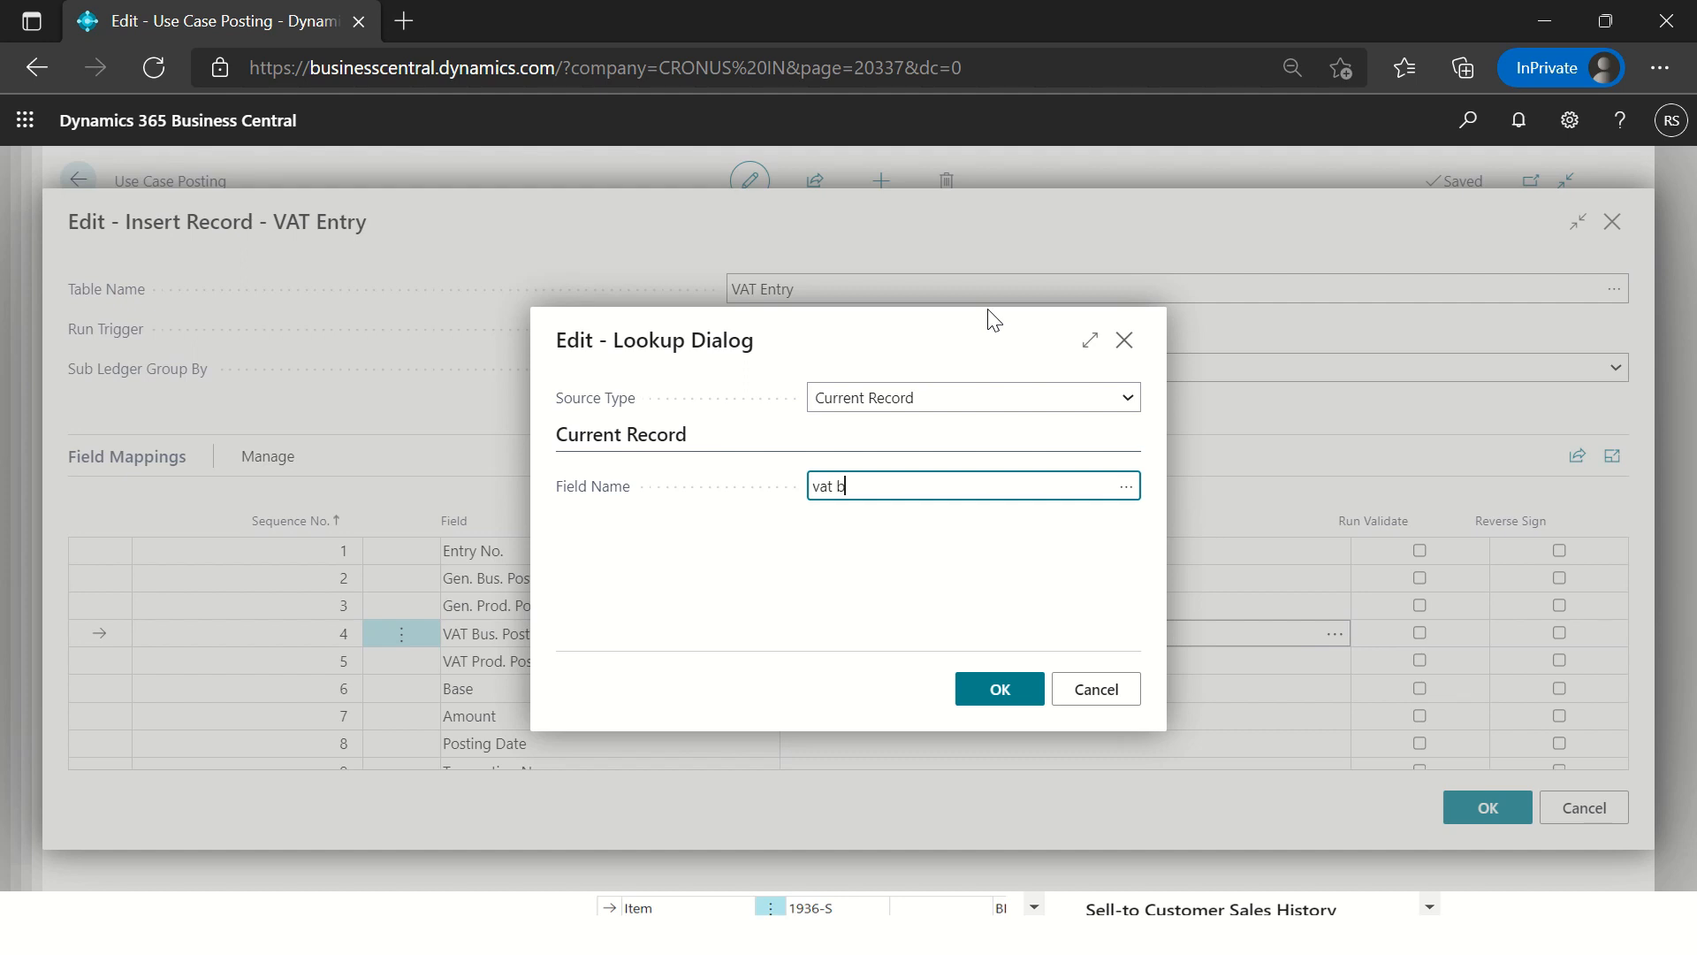
text(vat bus)
key(Tab)
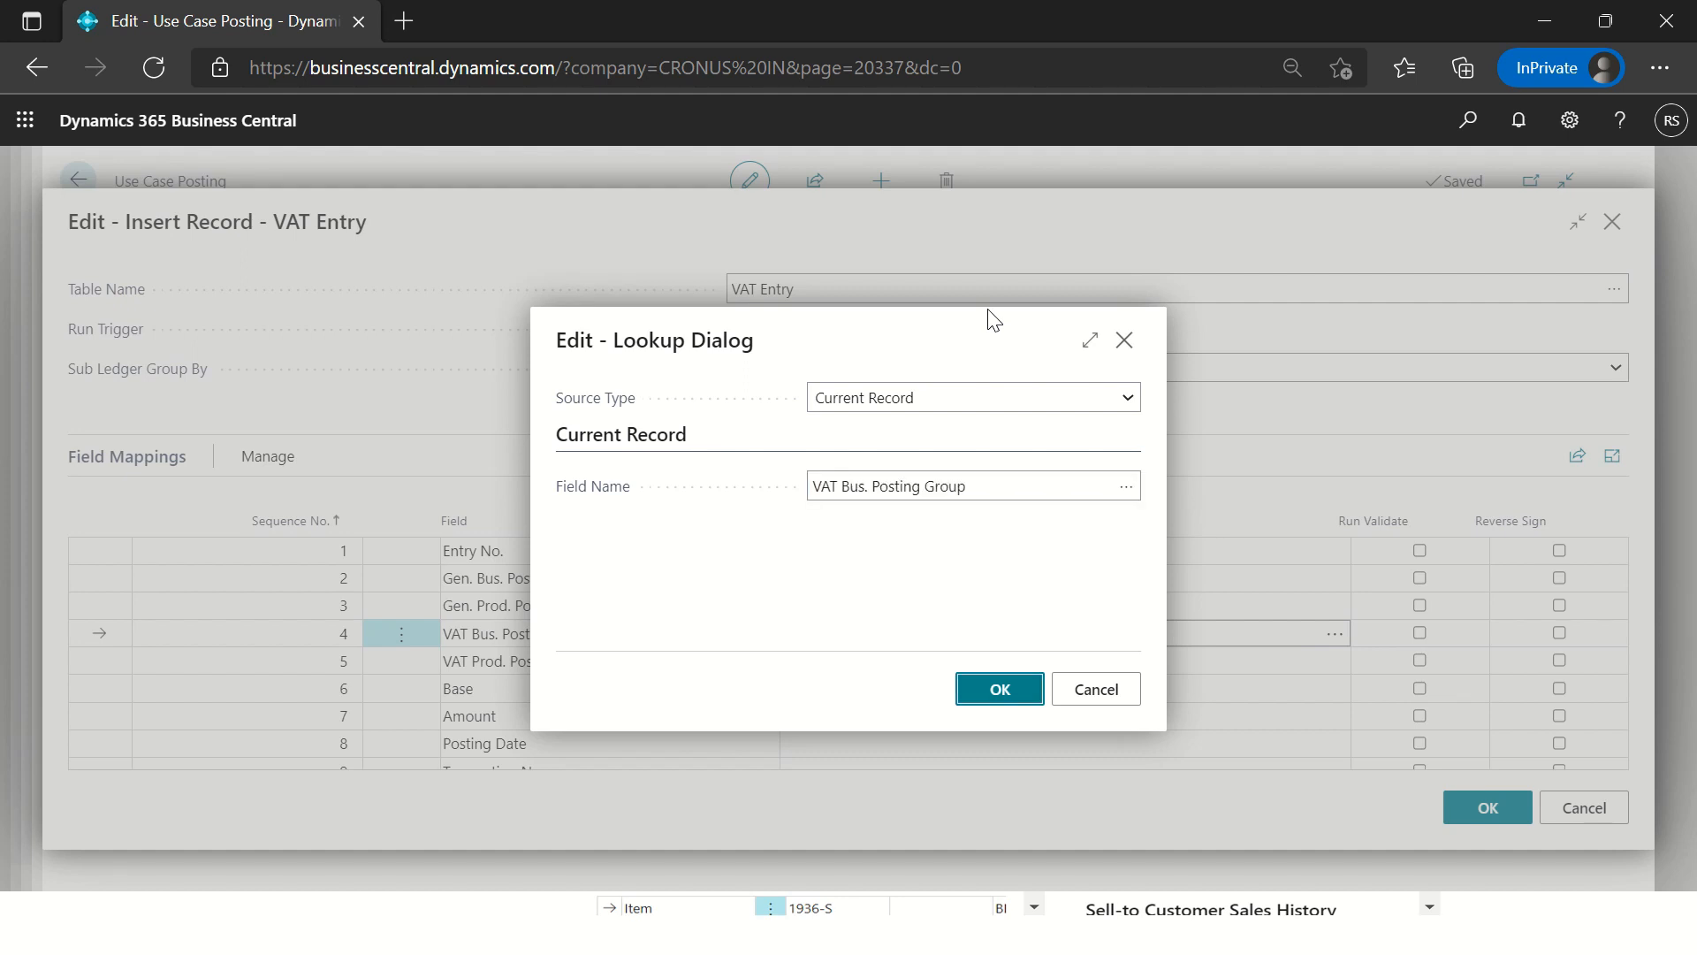
click(972, 691)
Step: Set the value of the VAT Prod. Posting Group mapping to the current record's VAT Prod. Posting Group field
click(950, 669)
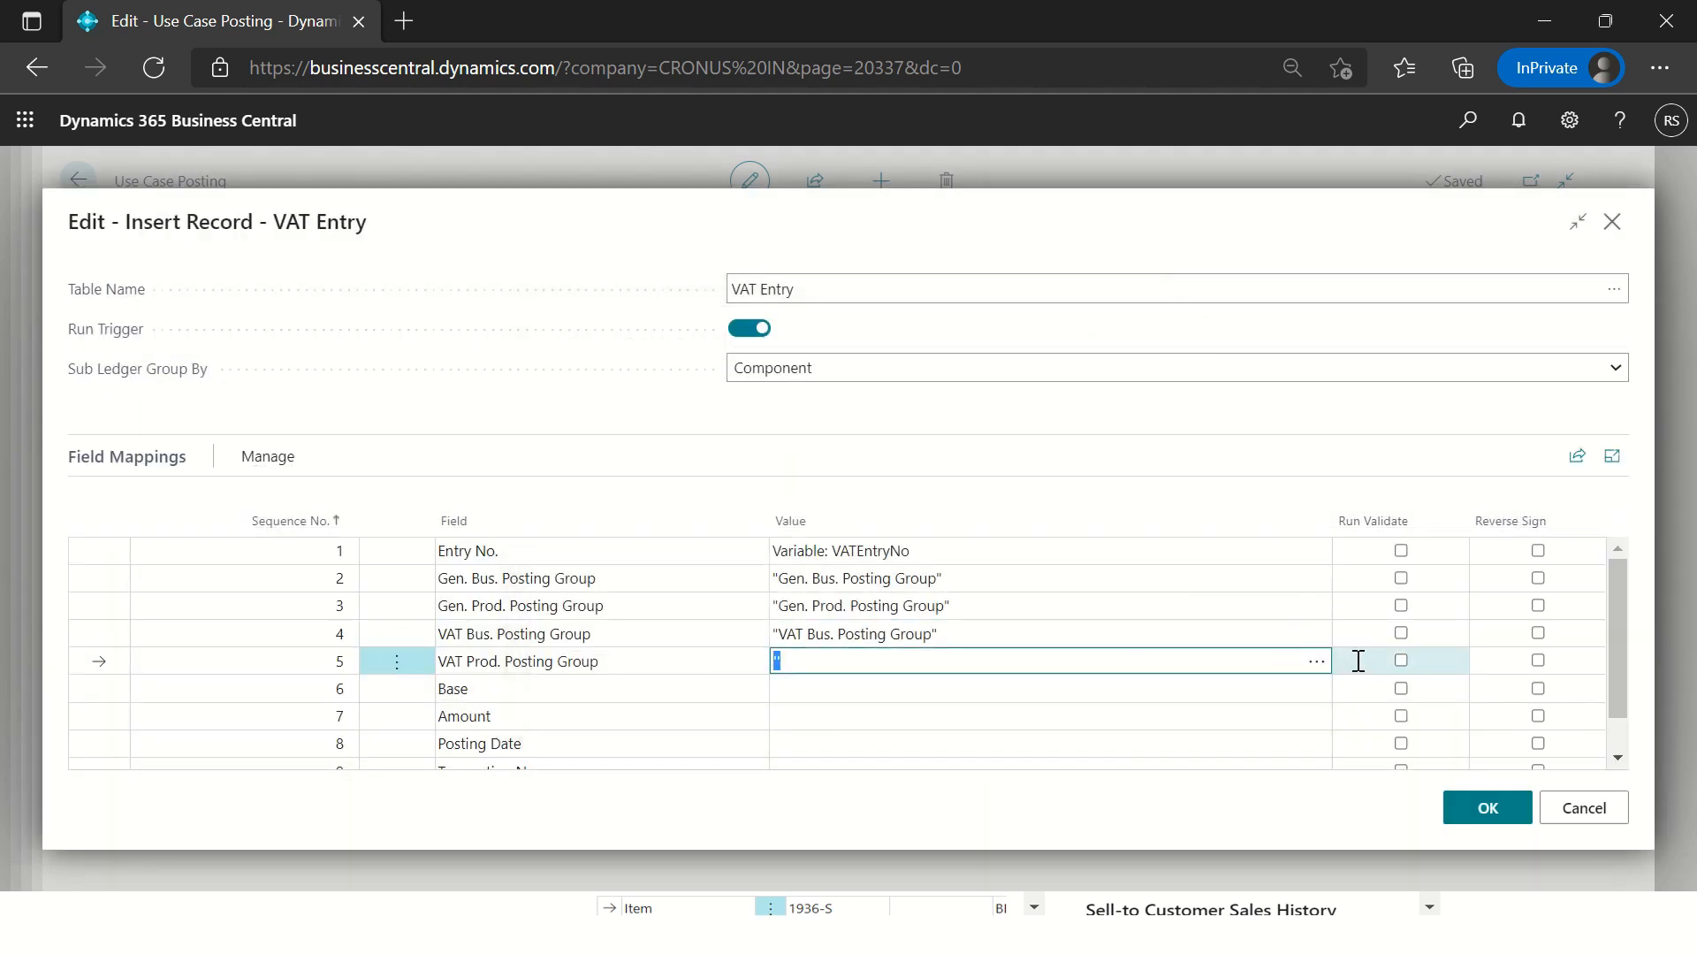
click(1317, 660)
key(c)
key(Tab)
key(Tab)
click(1001, 694)
Step: Set the value of the Base mapping to the current record's Line Amount field
click(1112, 703)
click(1317, 689)
key(c)
key(Tab)
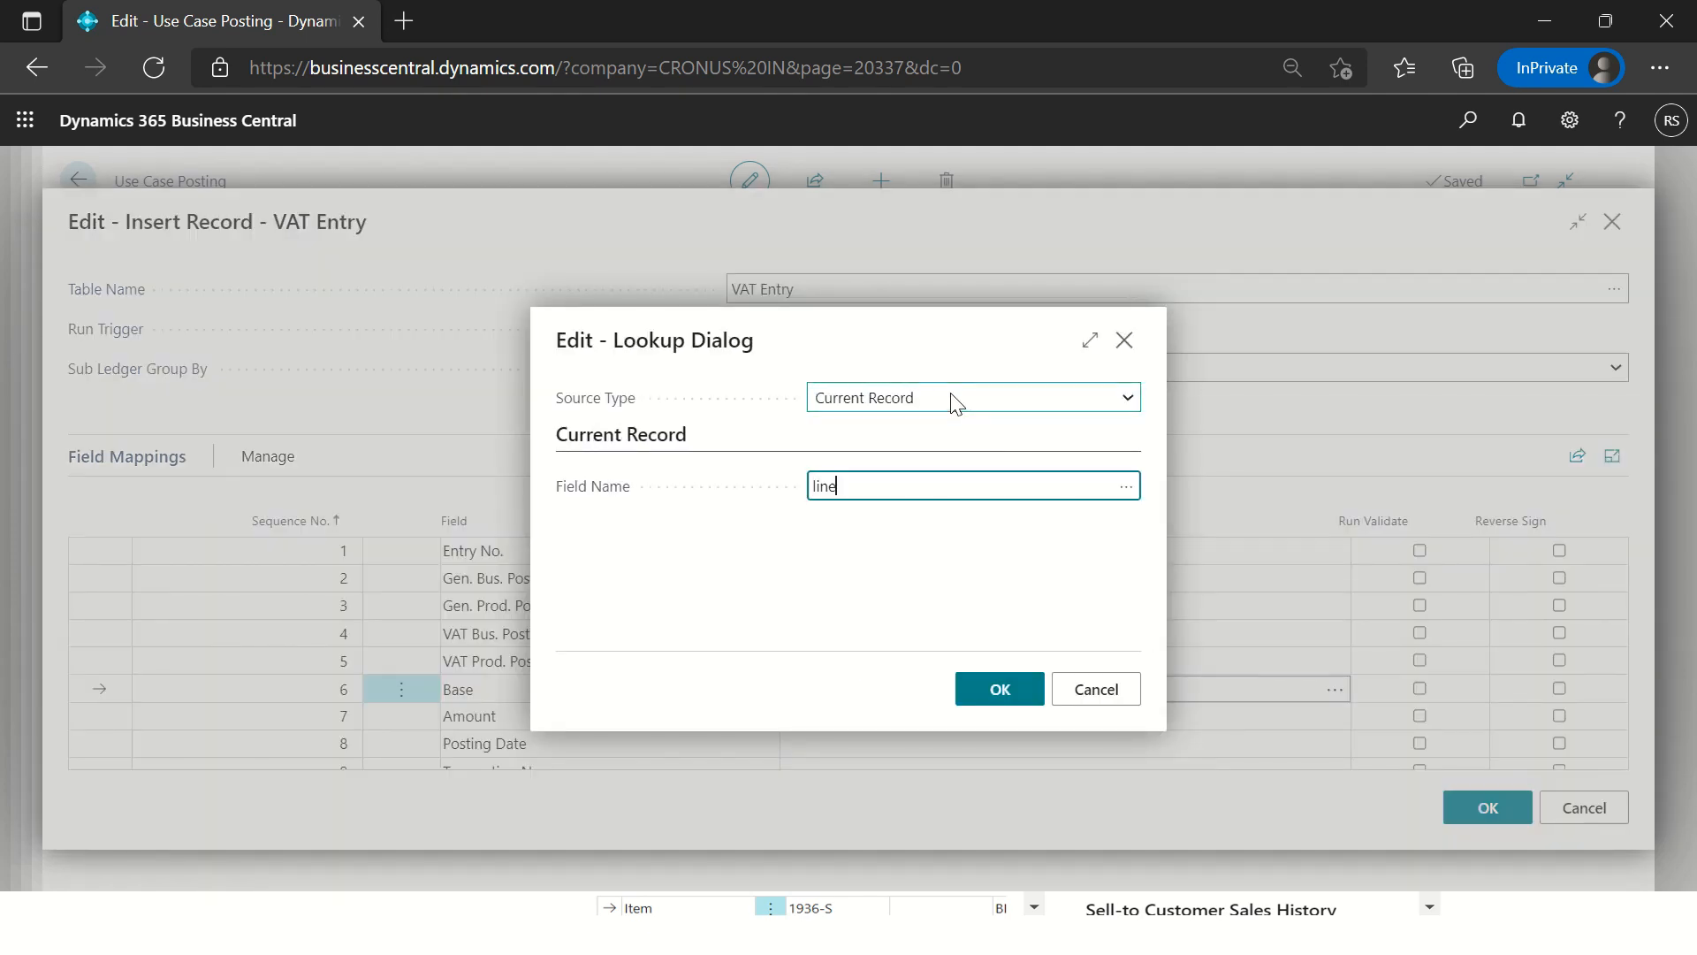
text(line moa)
key(Tab)
key(shift+Tab)
key(Right)
key(ctrl+shift+Left)
text(amo)
key(Tab)
key(Return)
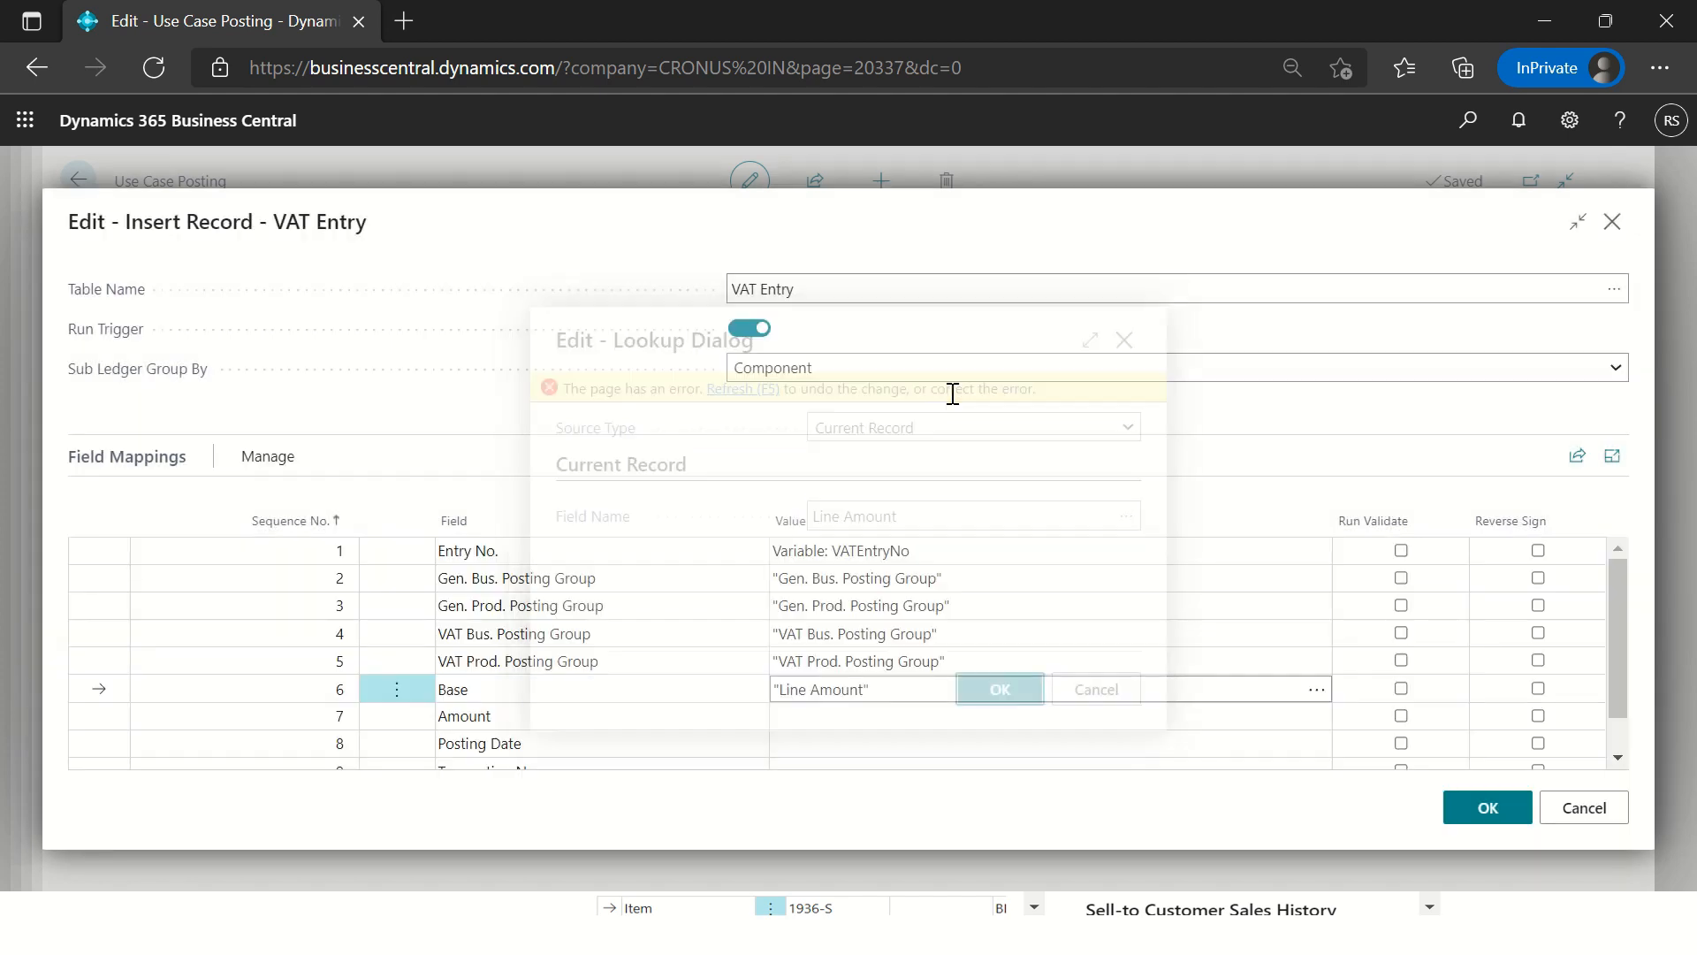
Step: Set the value of the Amount mapping to the tax component VAT
click(850, 714)
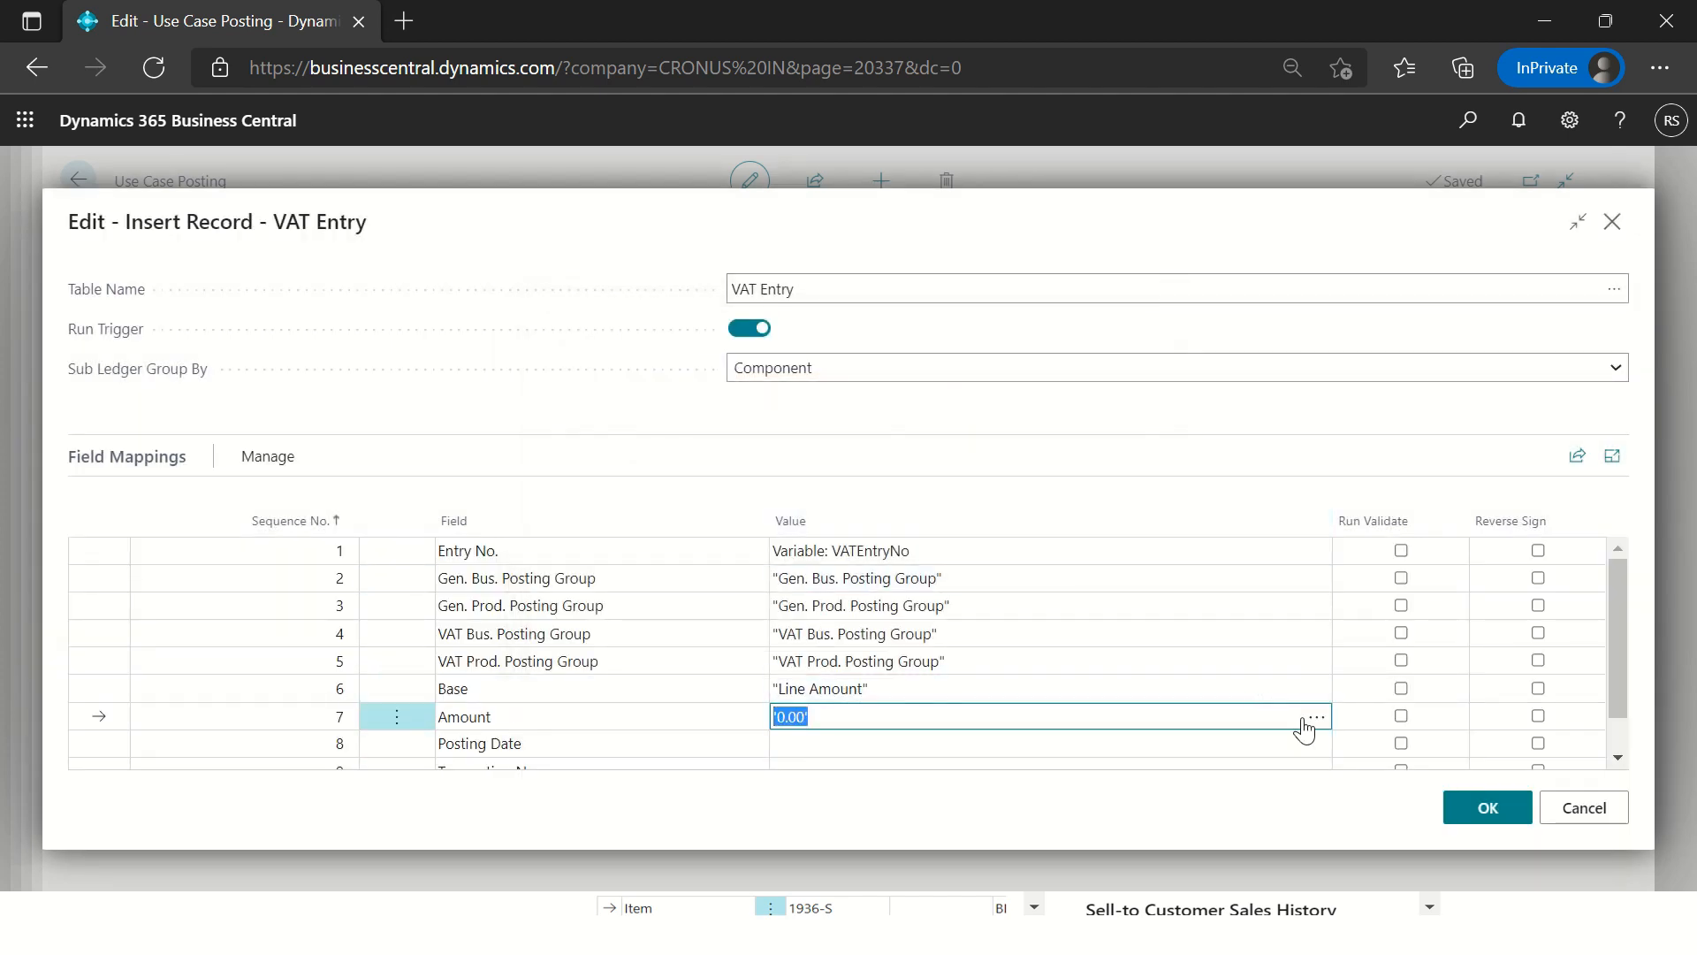
click(1316, 716)
click(915, 399)
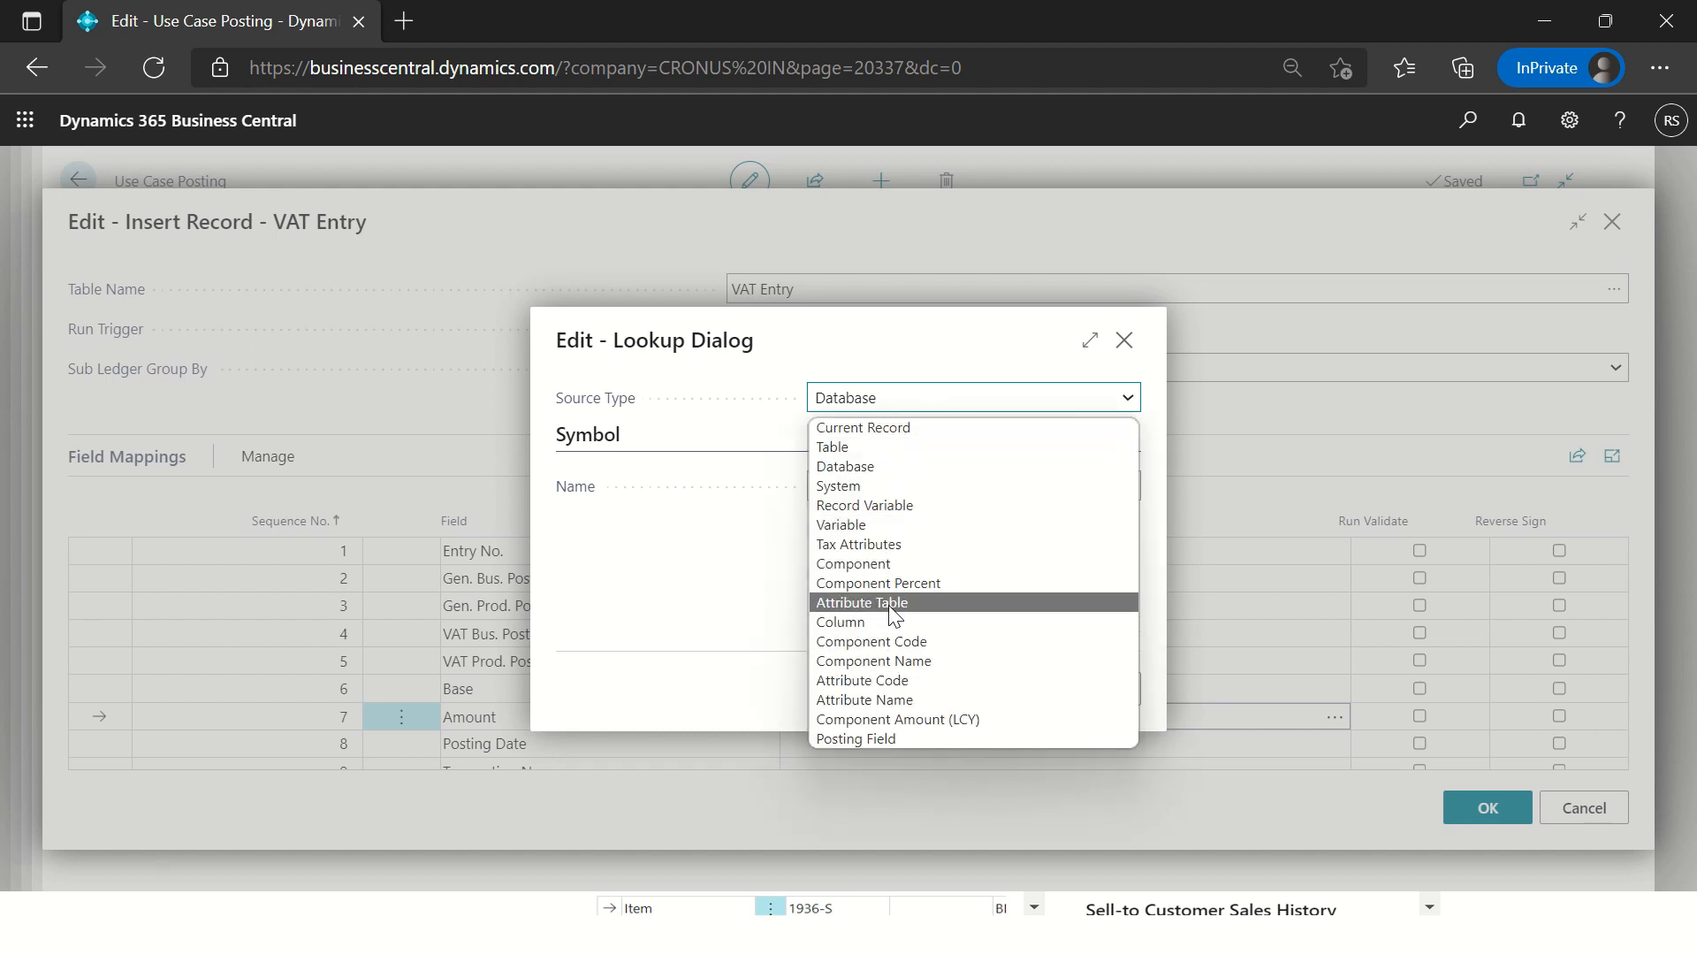
click(882, 563)
click(831, 485)
text(at)
click(1000, 689)
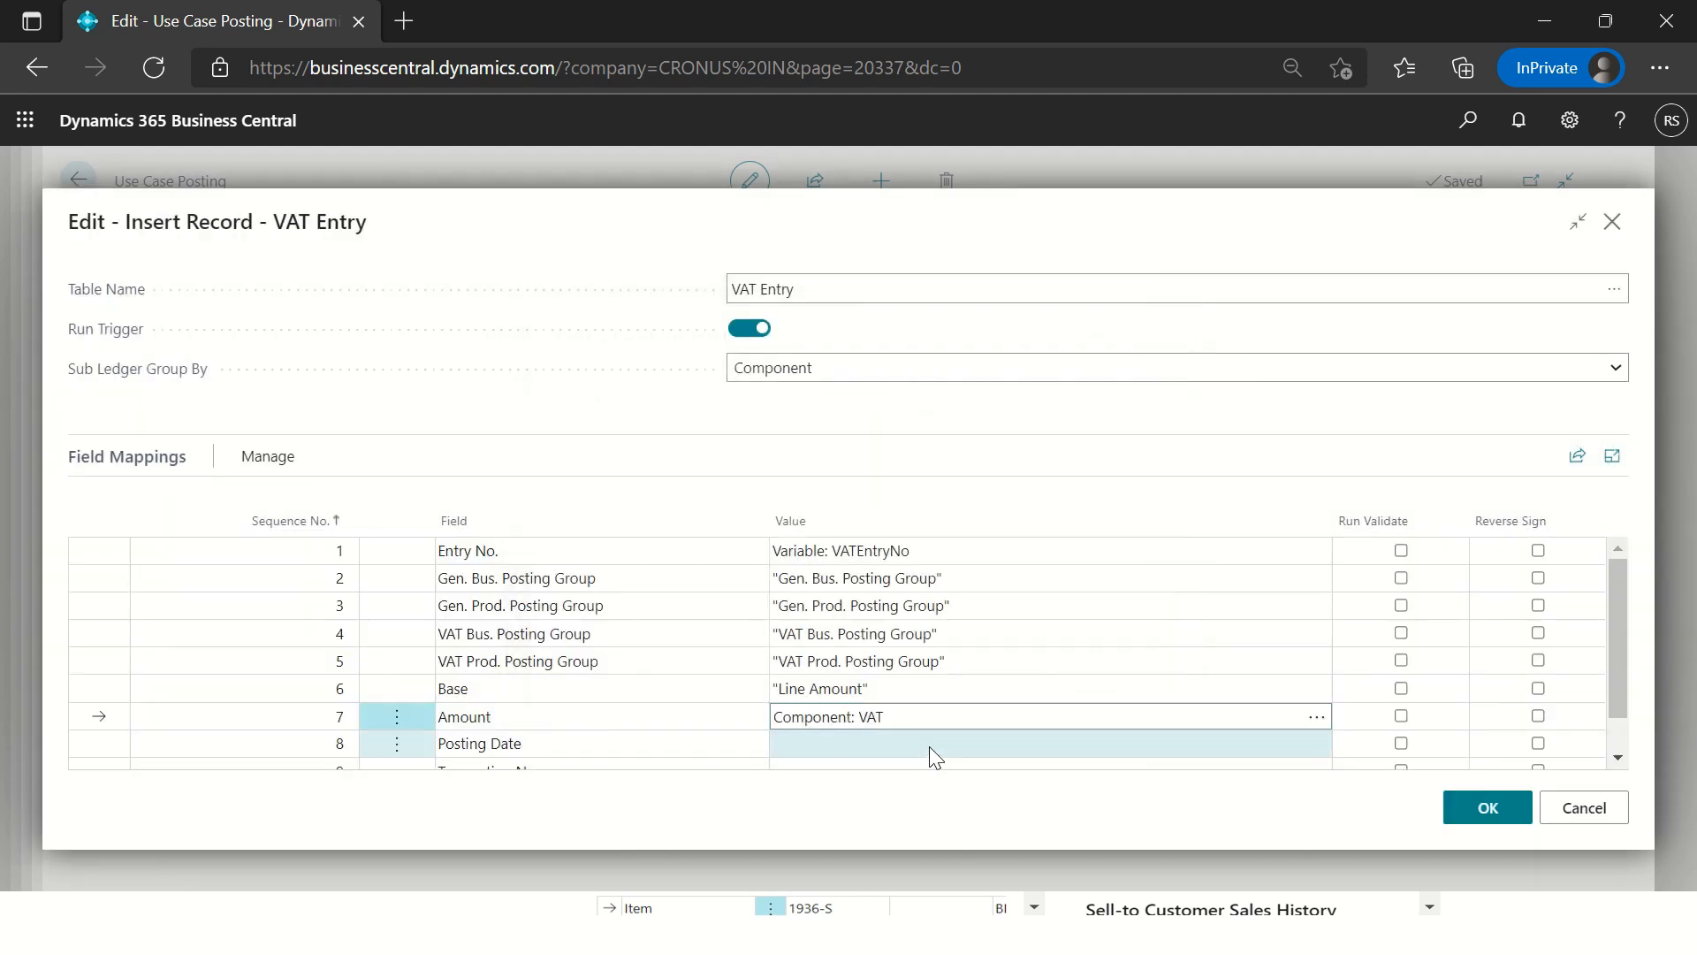
Step: Set the Posting Date mapping to a table lookup on Sales Header, using method First and field Posting Date
click(930, 746)
click(1316, 743)
click(908, 410)
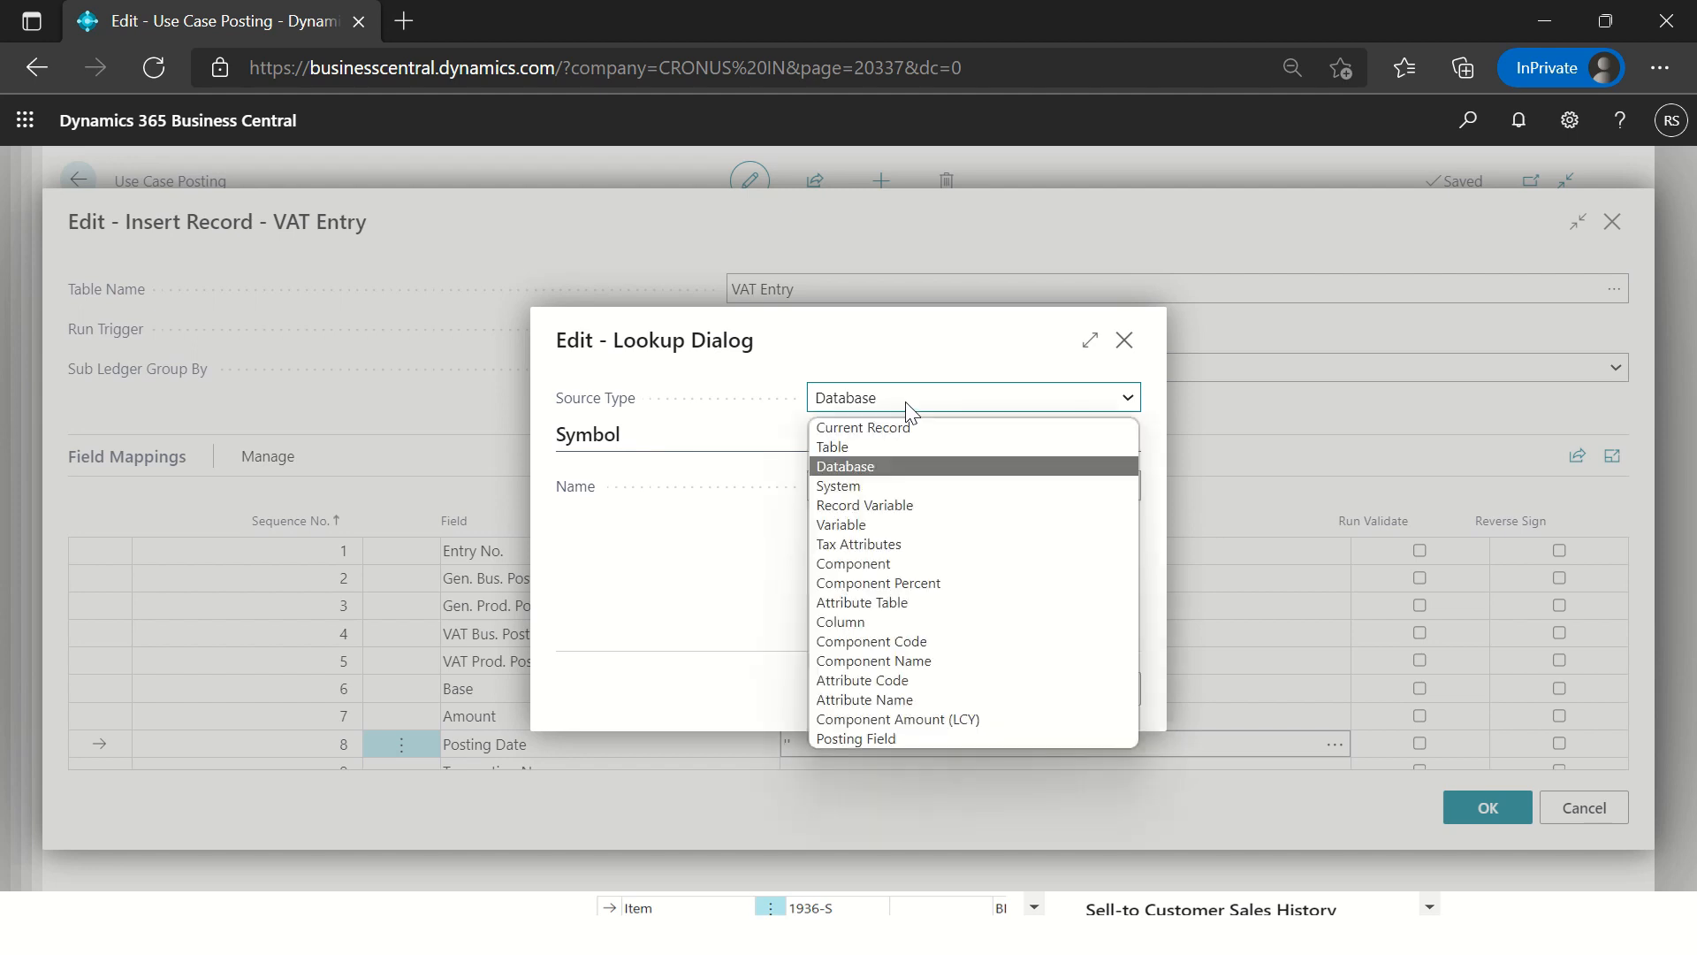
click(862, 447)
click(757, 484)
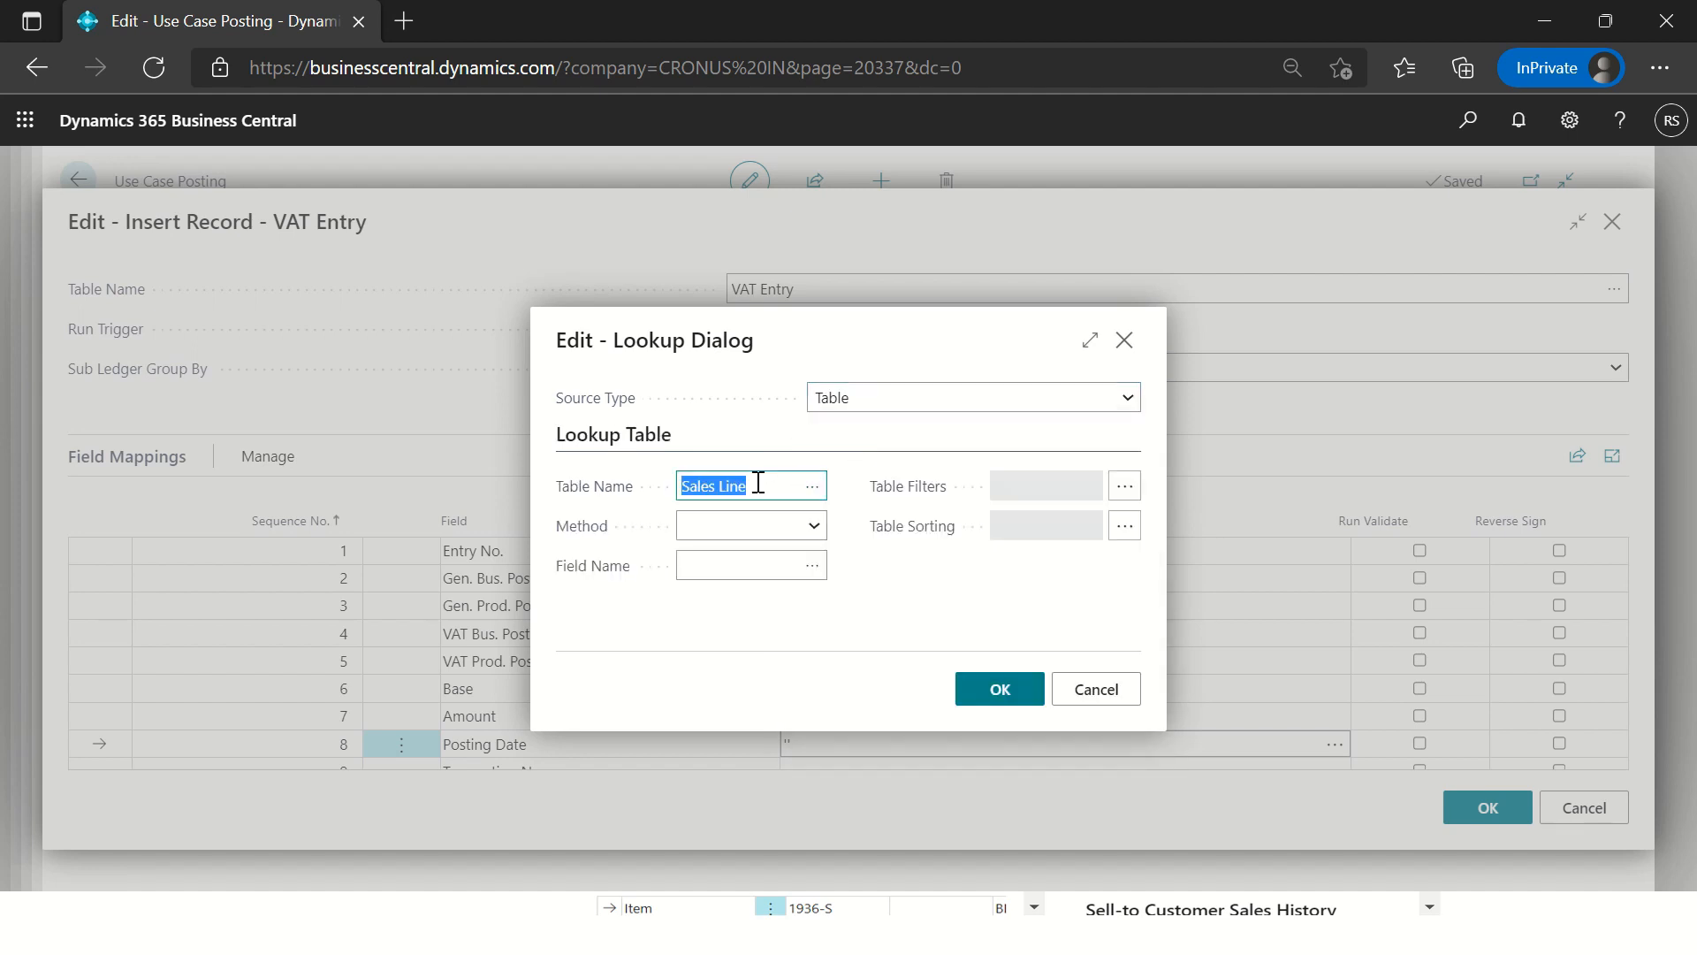
text(Sales head)
key(Tab)
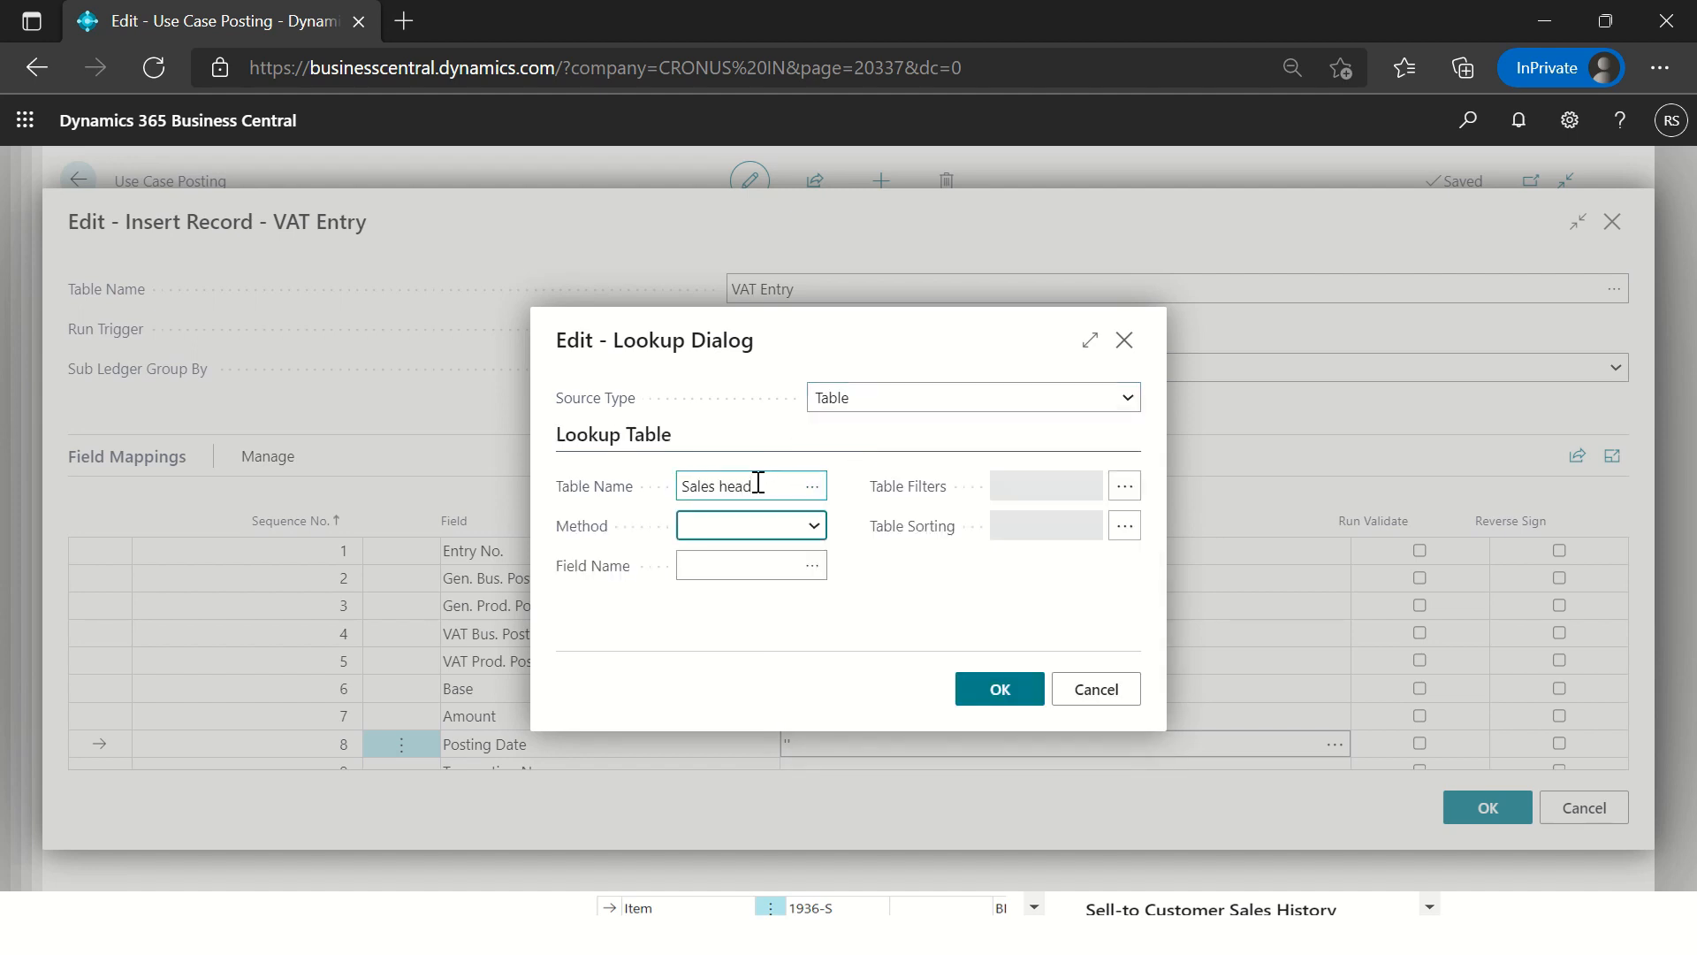
key(Down)
key(Tab)
text(post)
key(Tab)
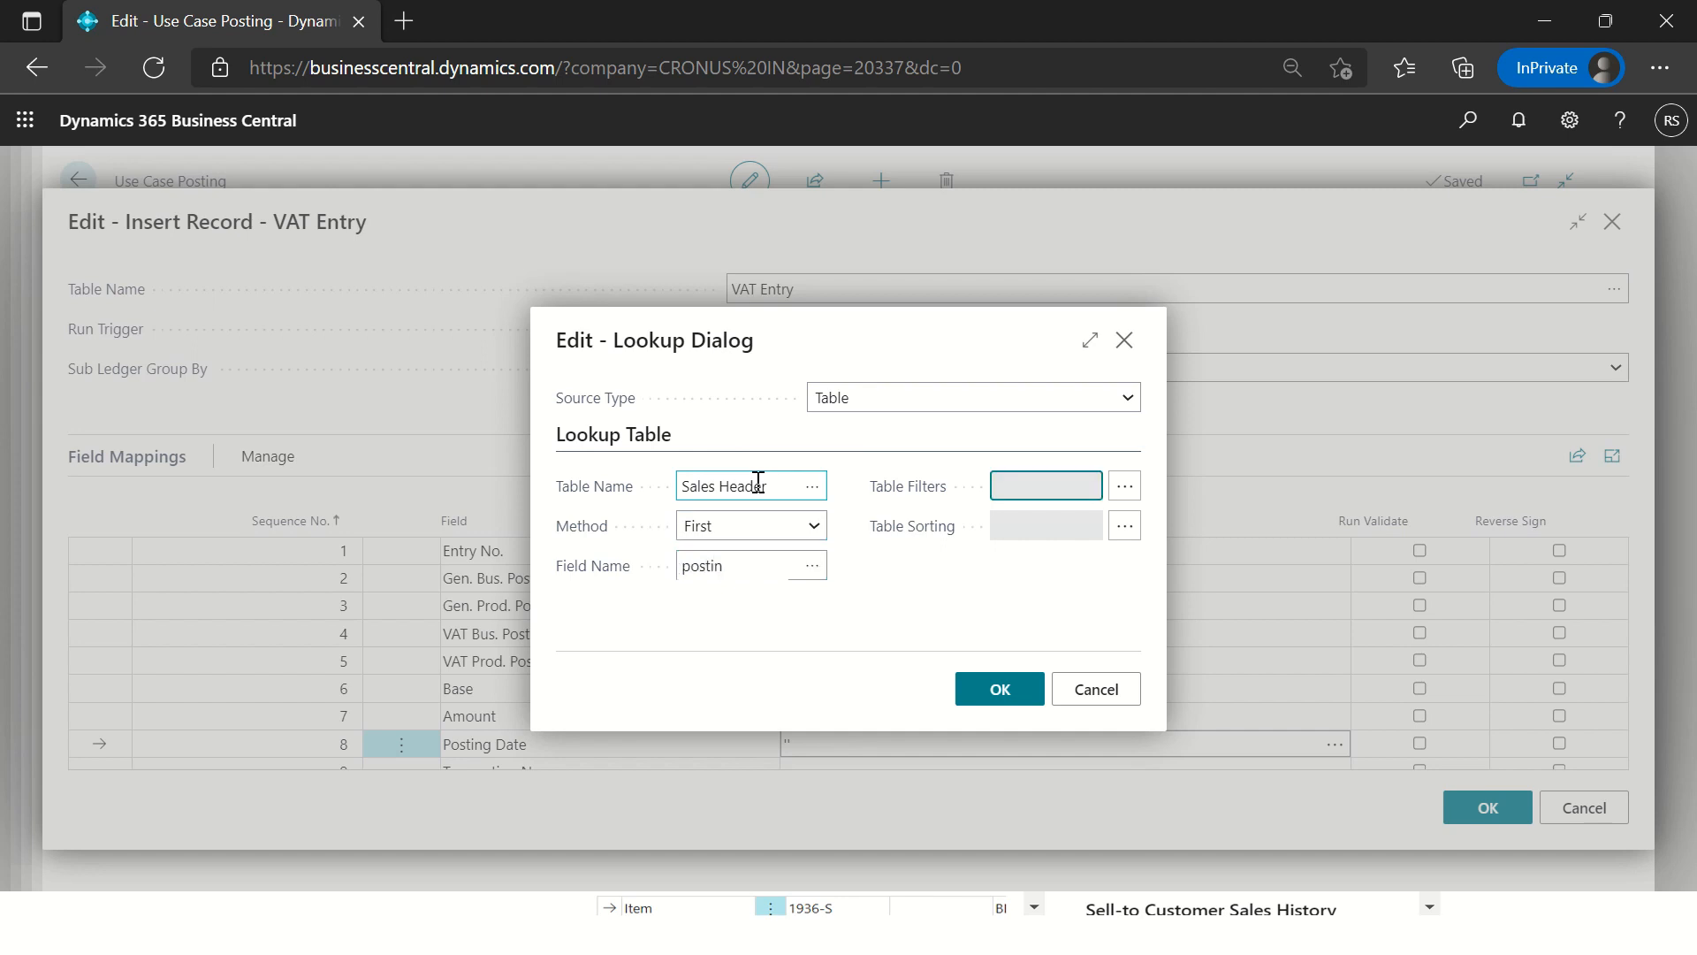
Step: Add Document Type and No. as filter fields for the Sales Header lookup
click(1125, 486)
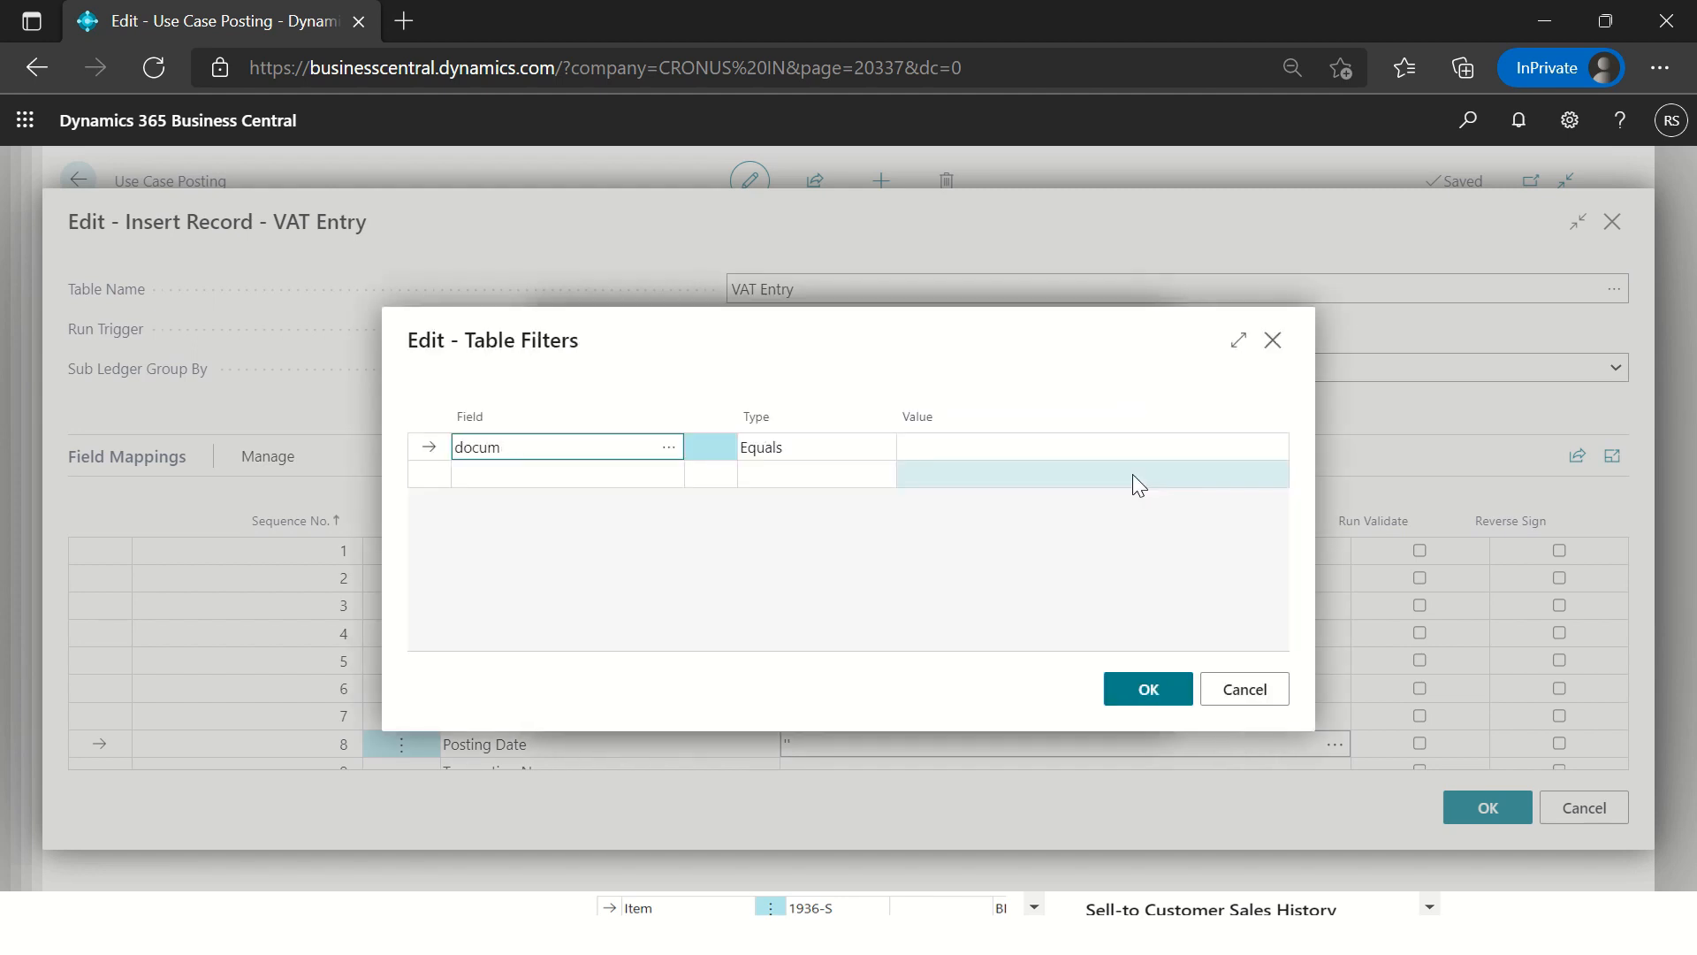
text(document typer)
key(BackSpace)
key(Tab)
click(469, 474)
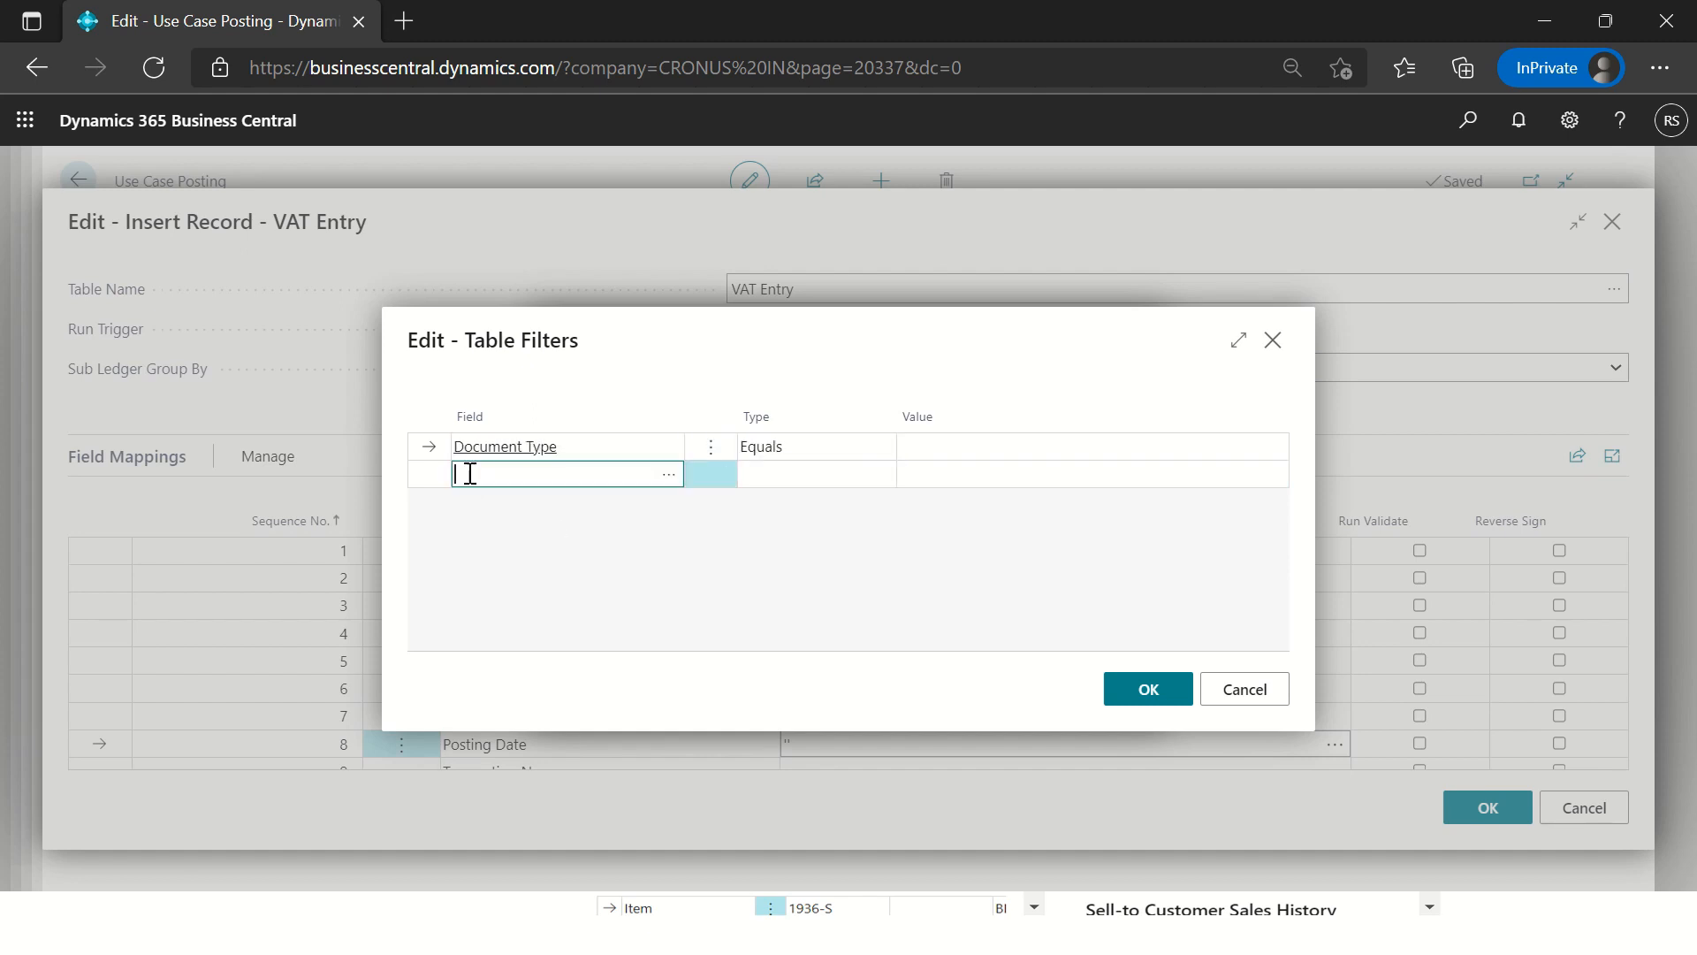
text(no)
key(Tab)
Step: Set the Document Type filter's value to the current record's Document Type field
click(902, 442)
click(1274, 448)
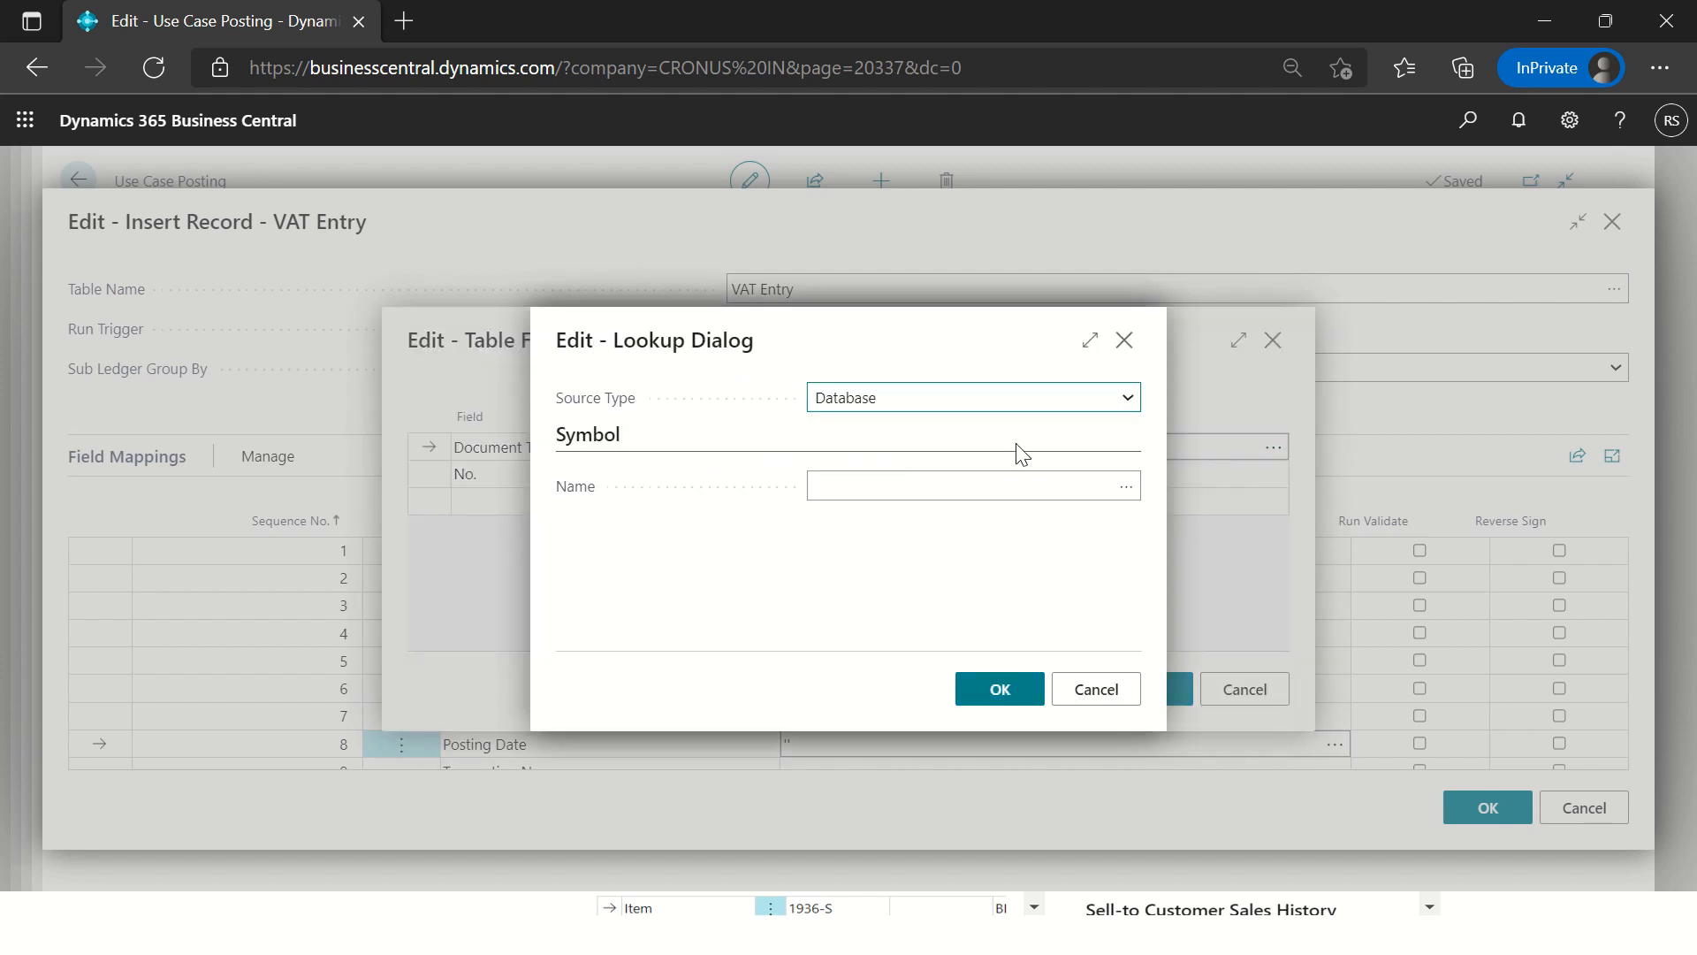
click(913, 397)
click(876, 426)
click(861, 485)
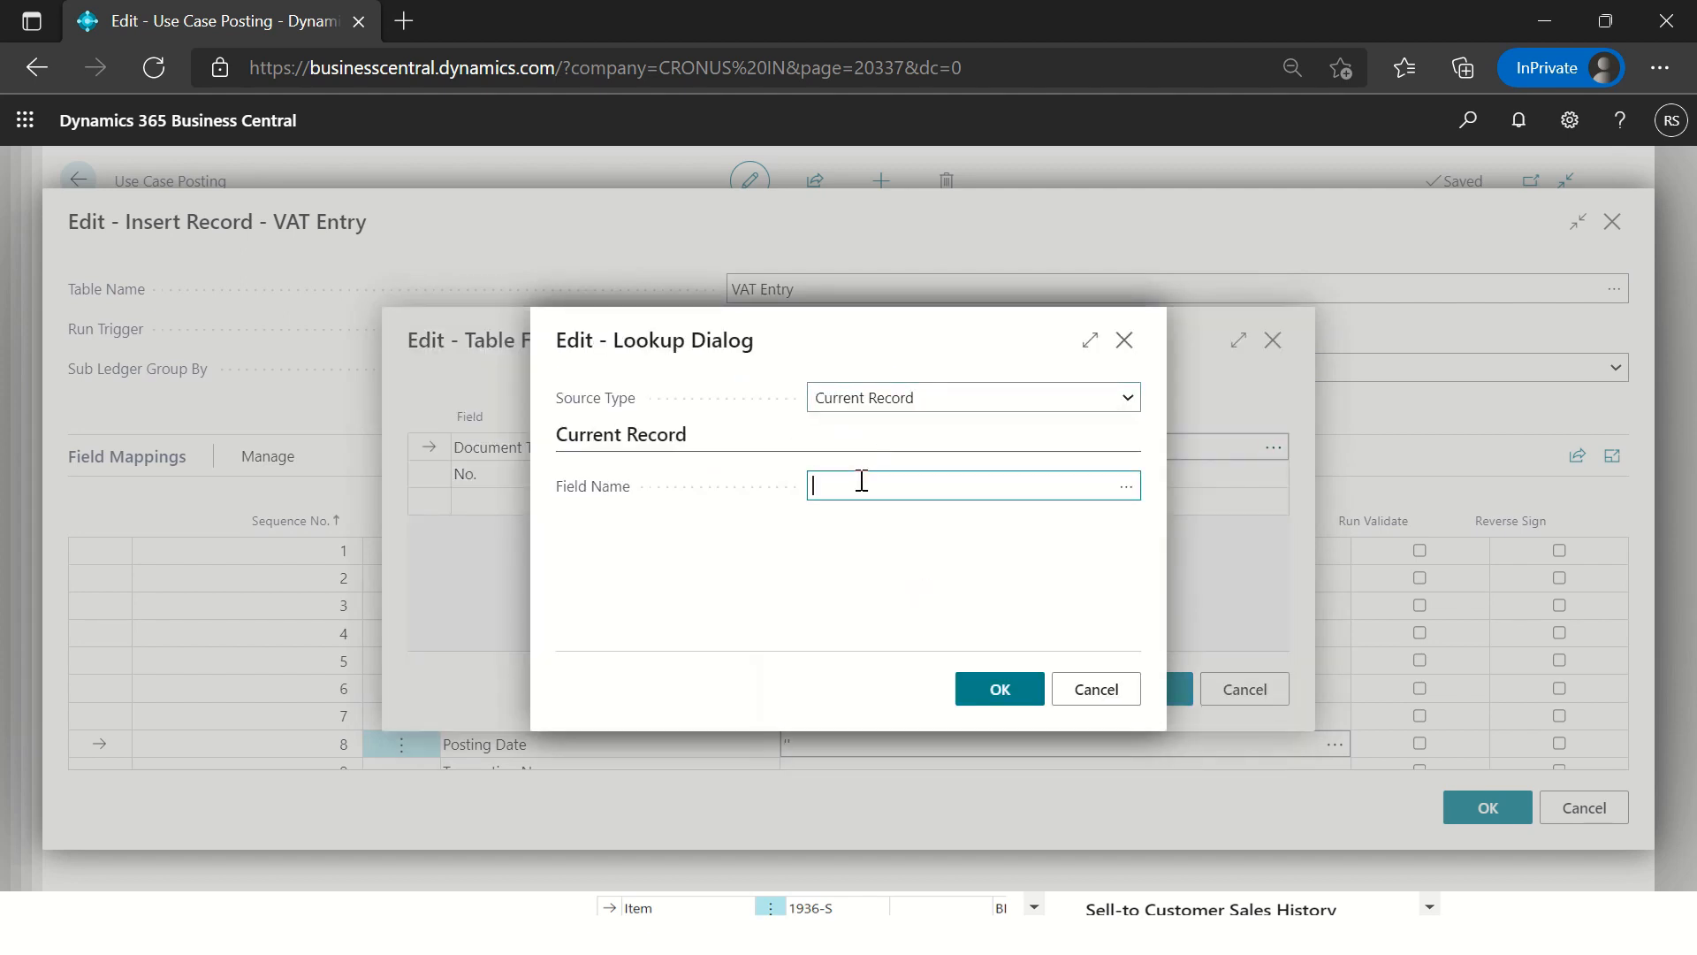
text(document type)
key(Tab)
key(Return)
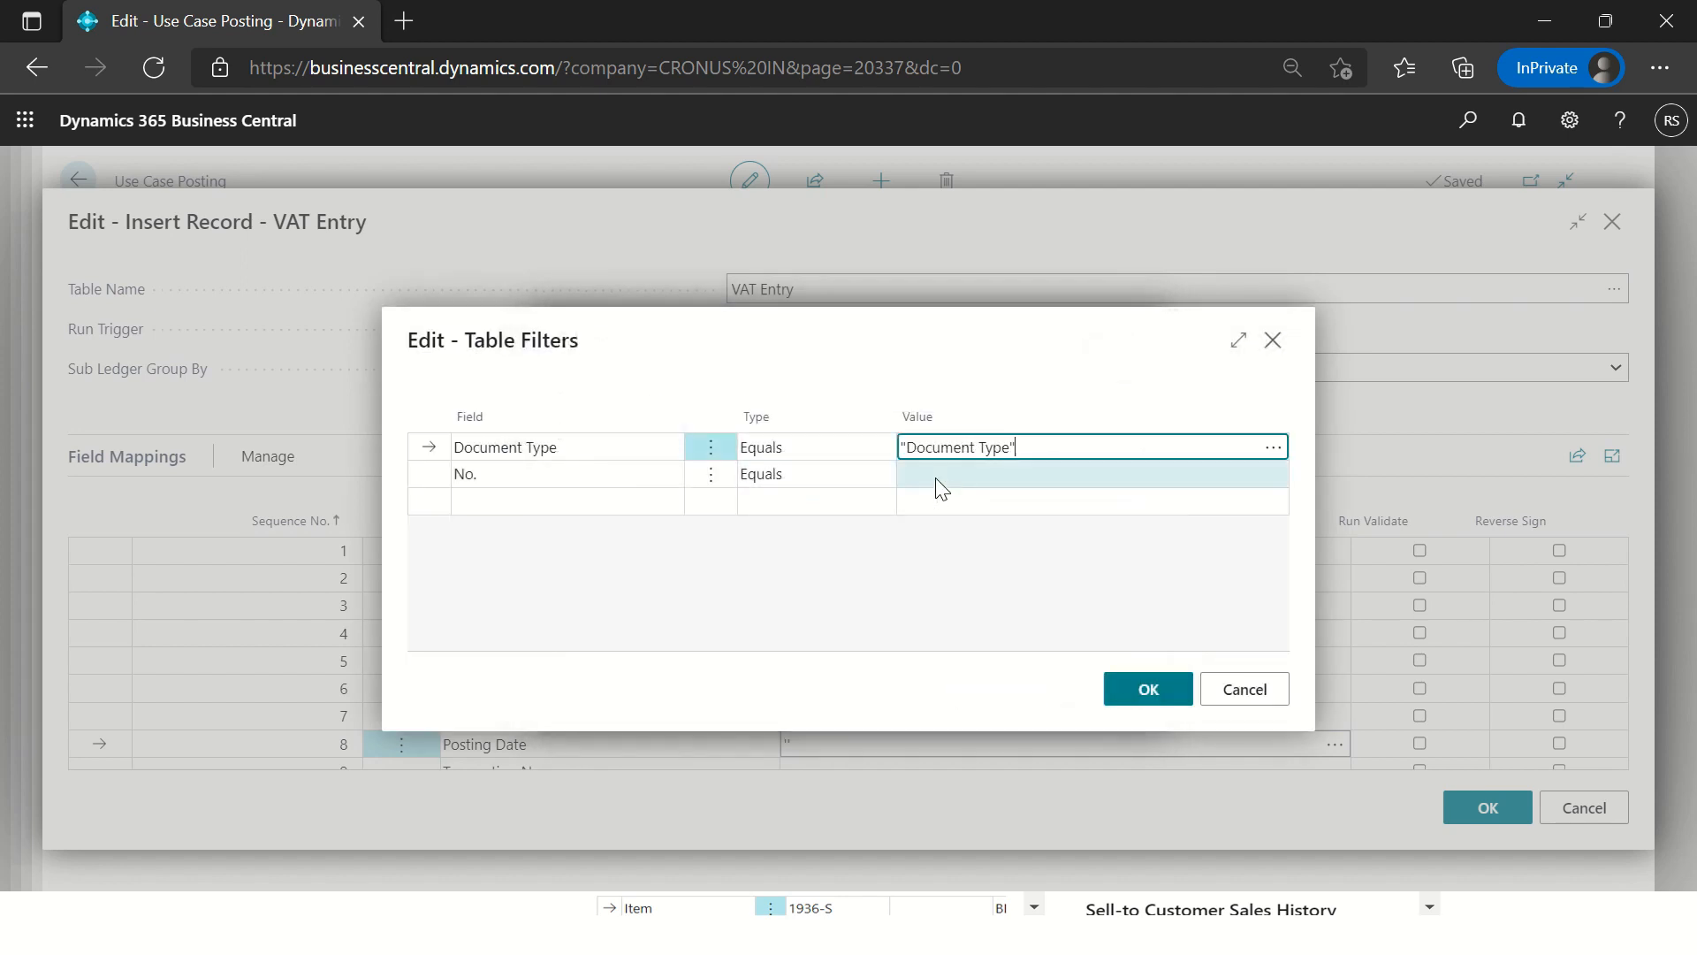
Step: Set the No. filter's value to the current record's Document No. field and accept the filters and Posting Date lookup
click(944, 479)
click(1284, 477)
key(Down)
key(Tab)
text(document n)
key(Tab)
key(Return)
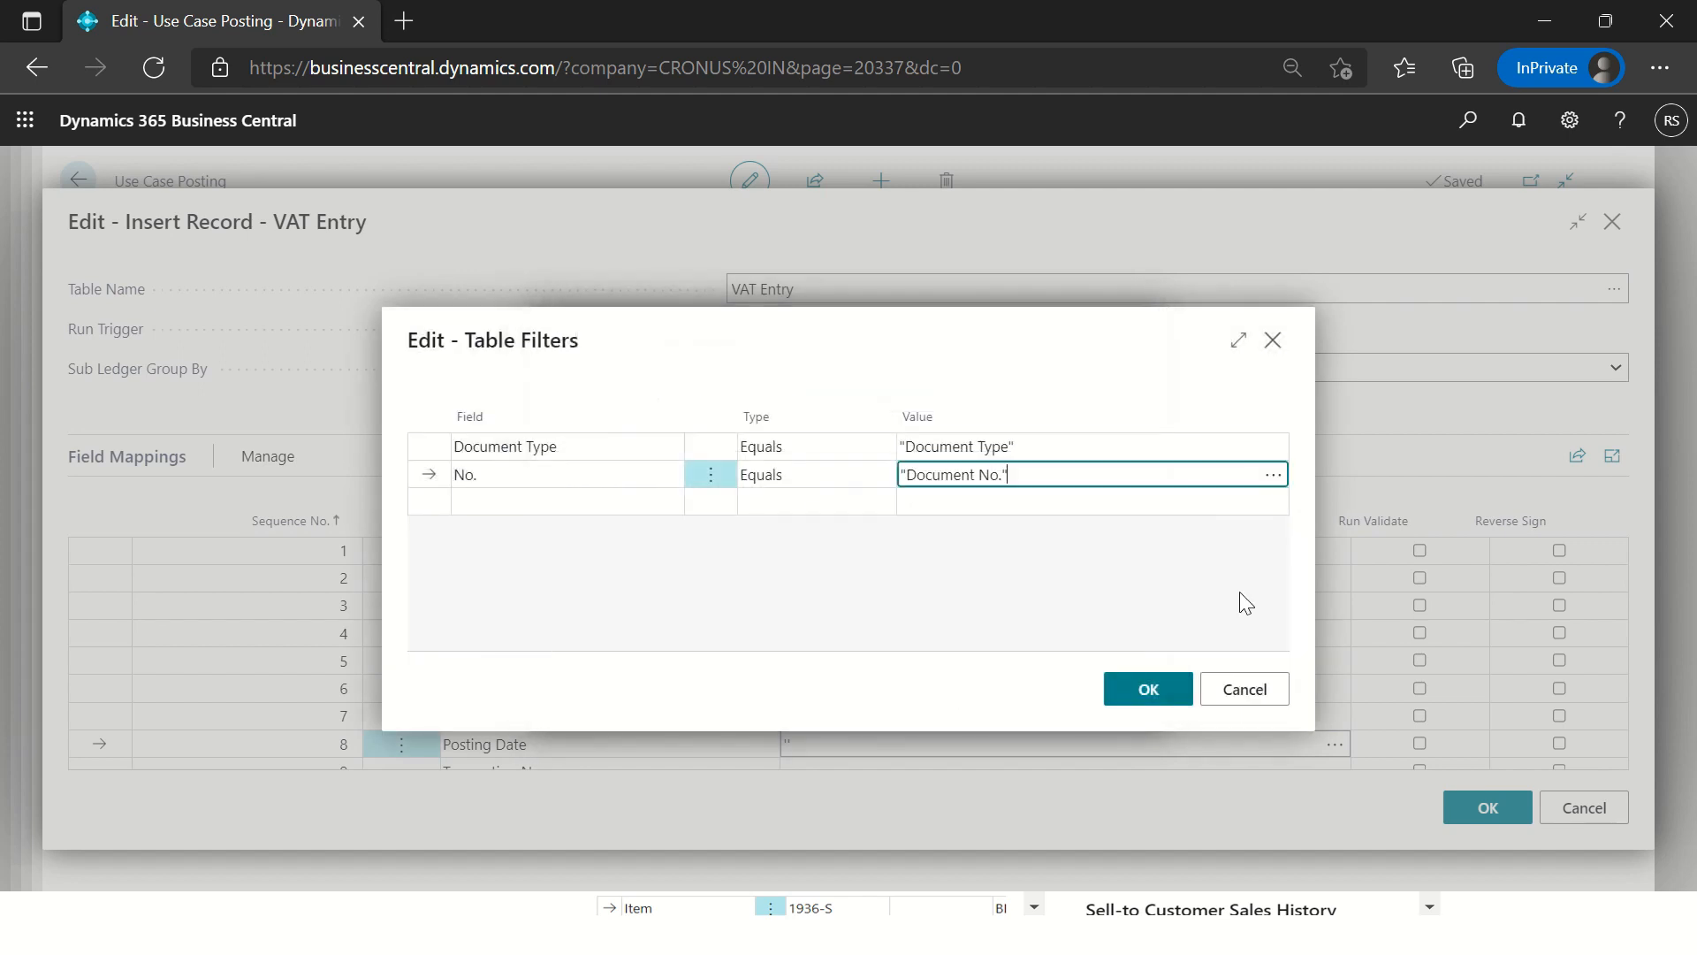
click(1148, 689)
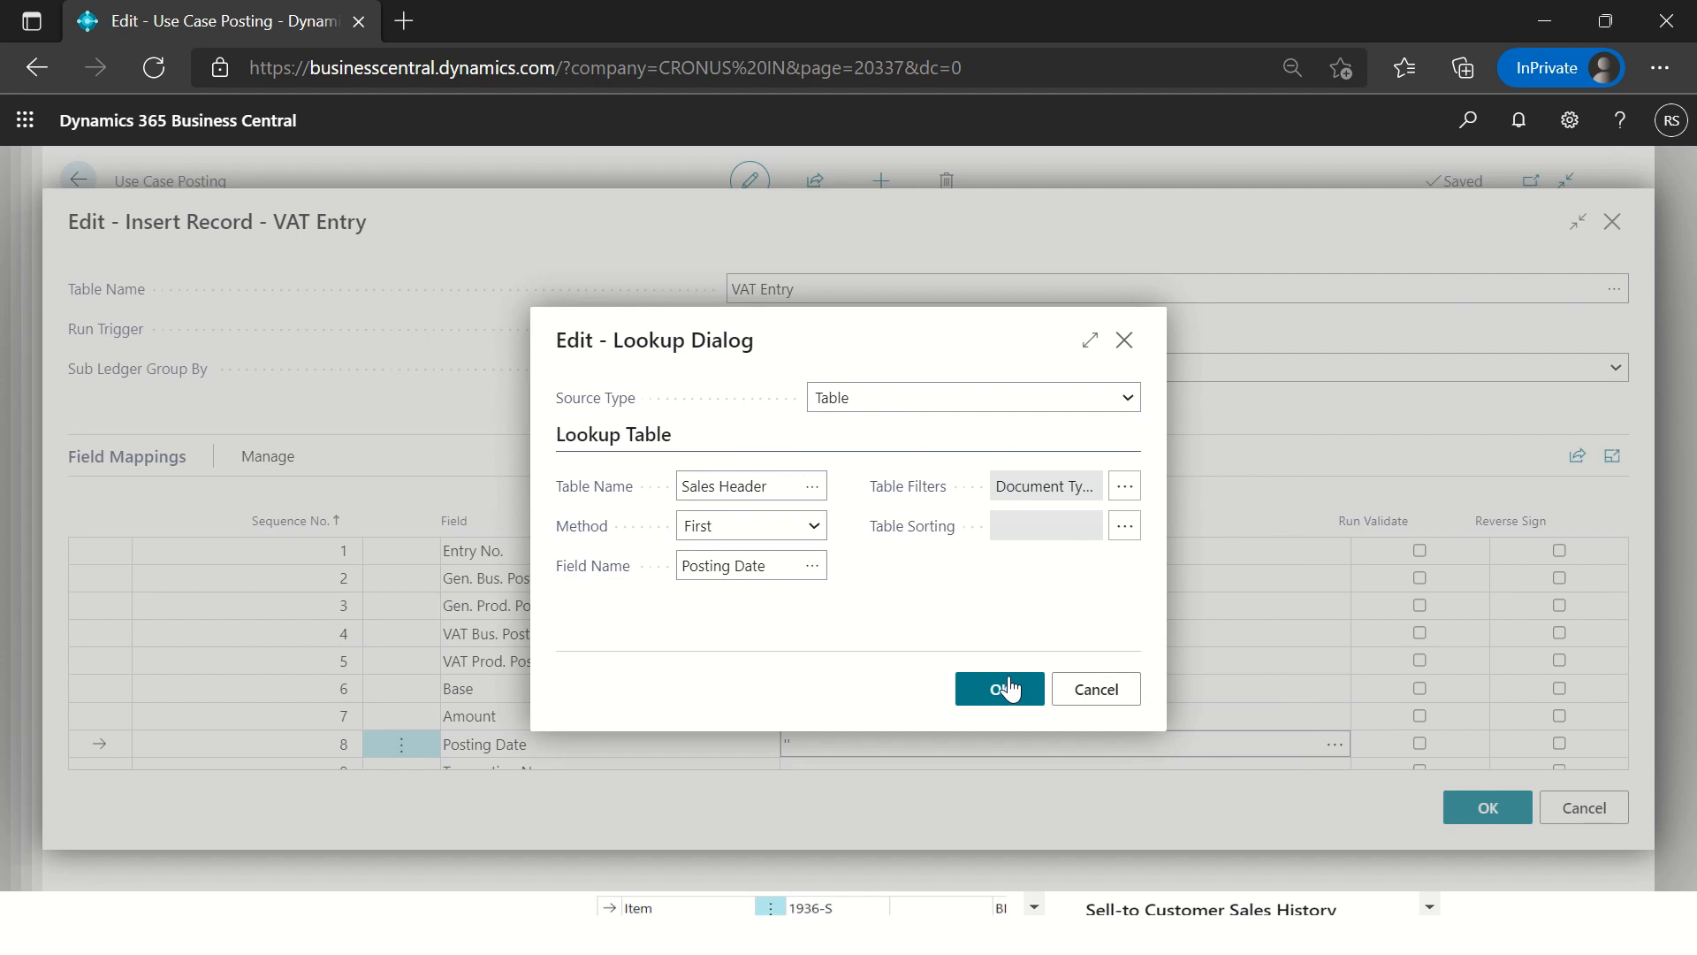
click(1005, 688)
scroll(796, 680, down, 1)
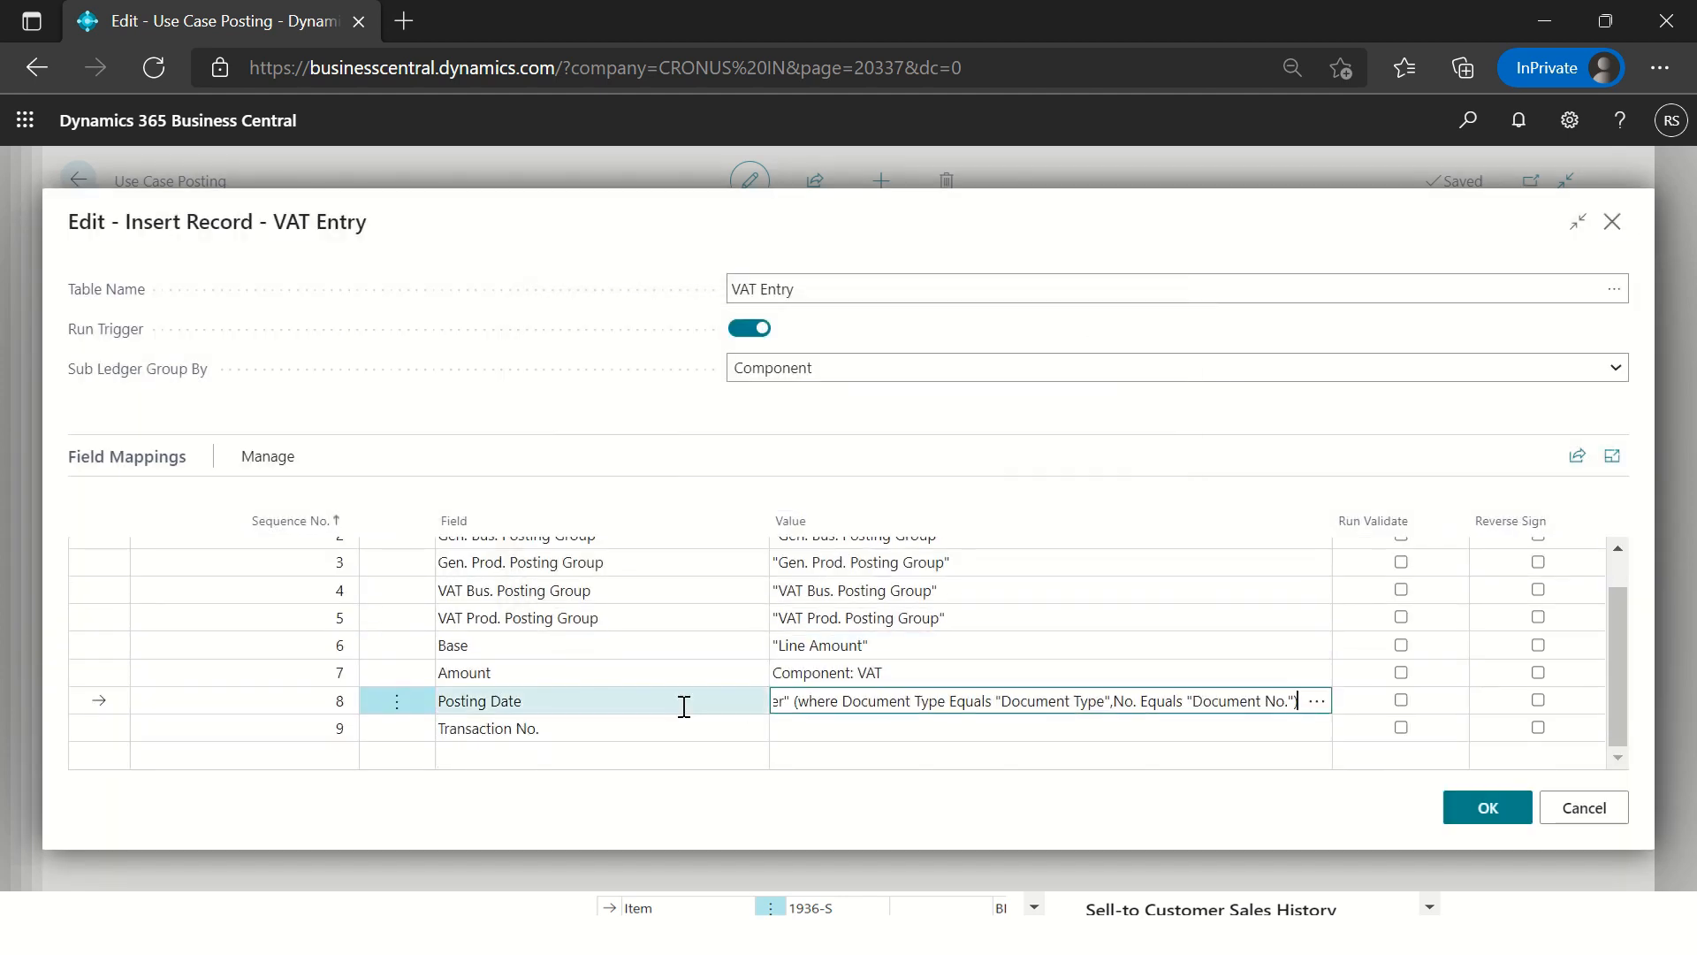
Step: Set the value of the Transaction No. mapping to the posting field G/L Entry Transaction No
click(857, 726)
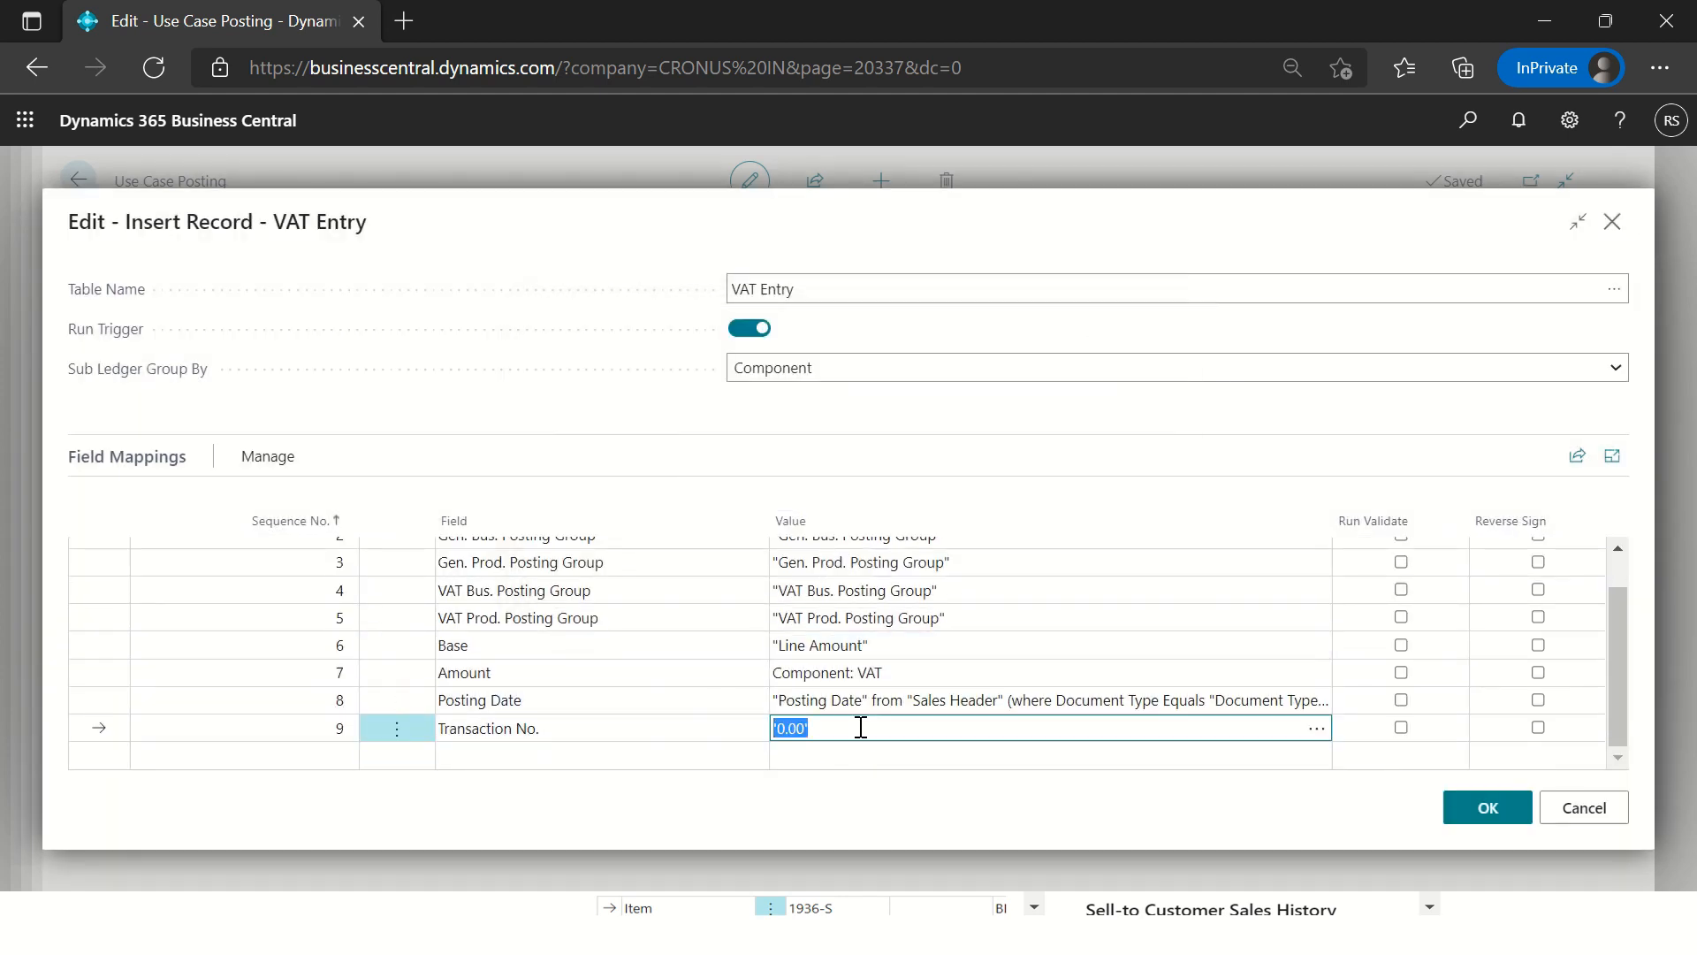
click(1316, 728)
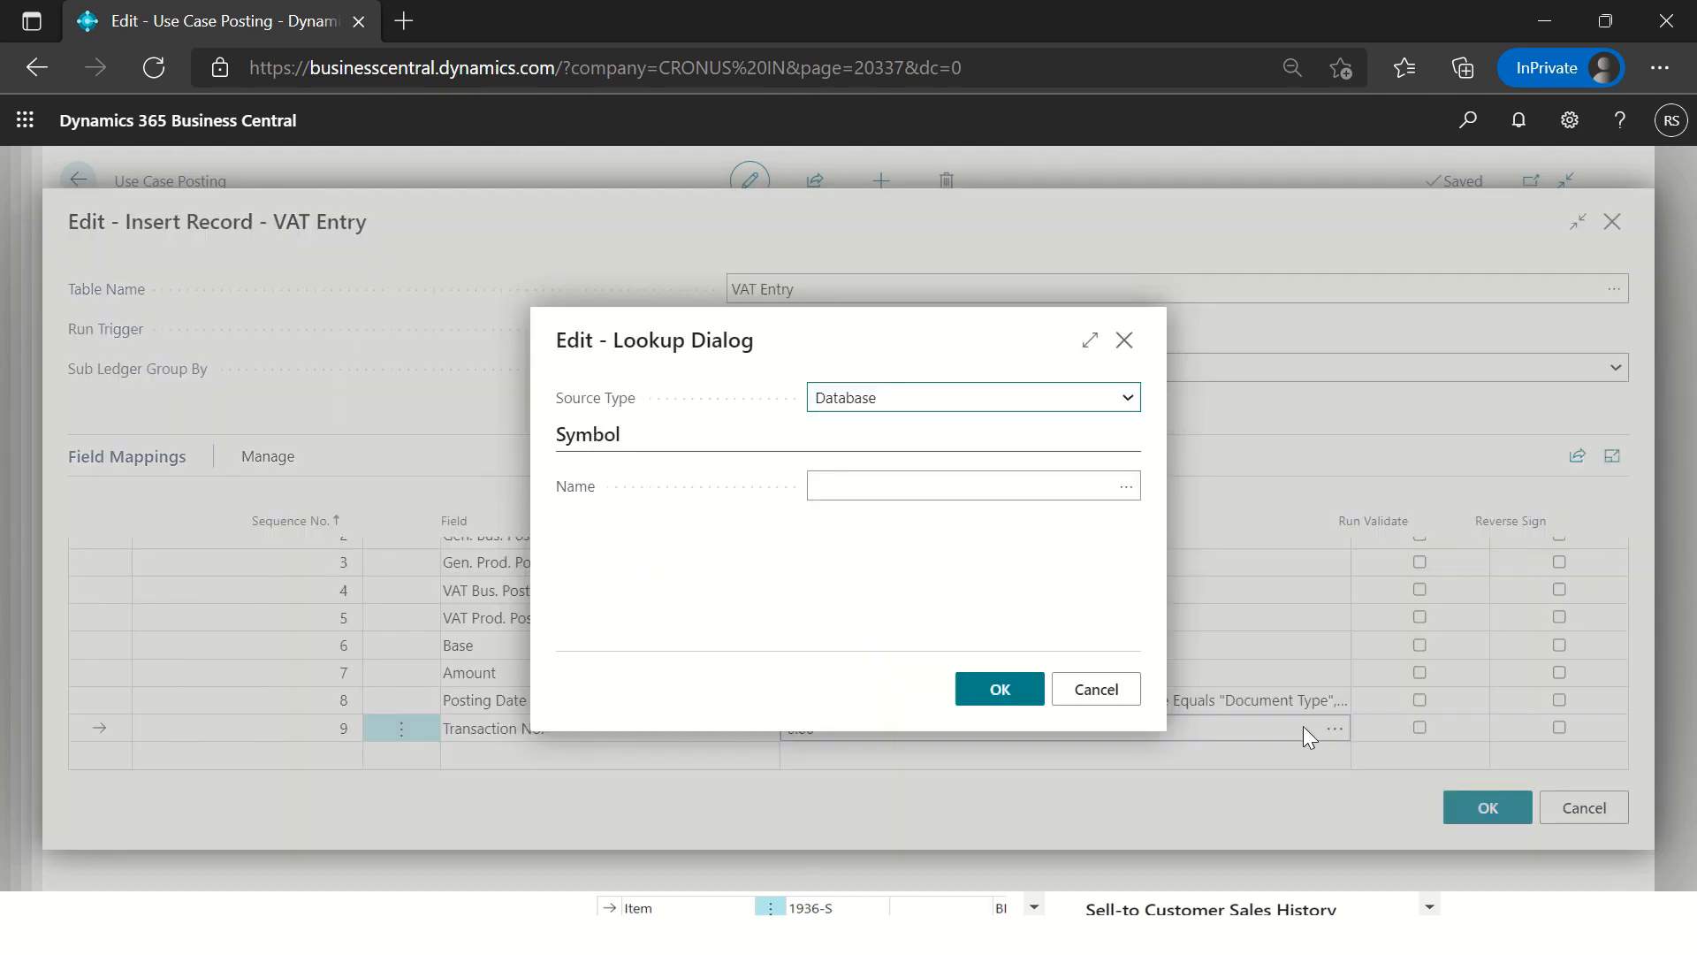
click(867, 401)
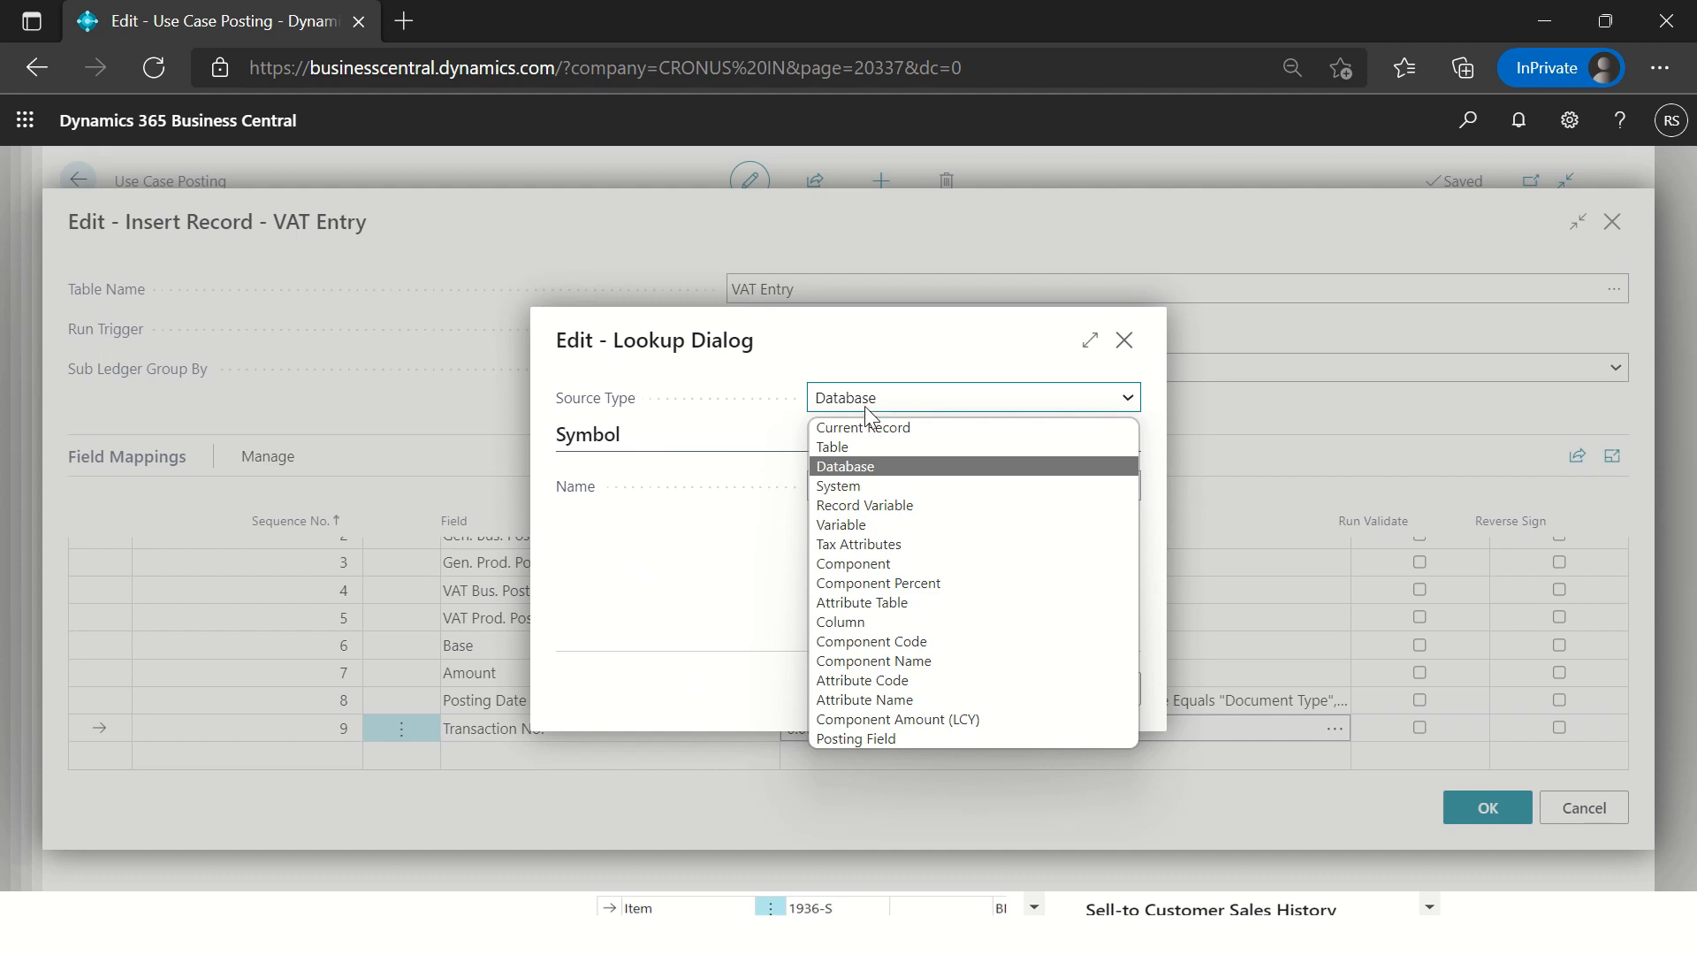
click(852, 734)
click(830, 495)
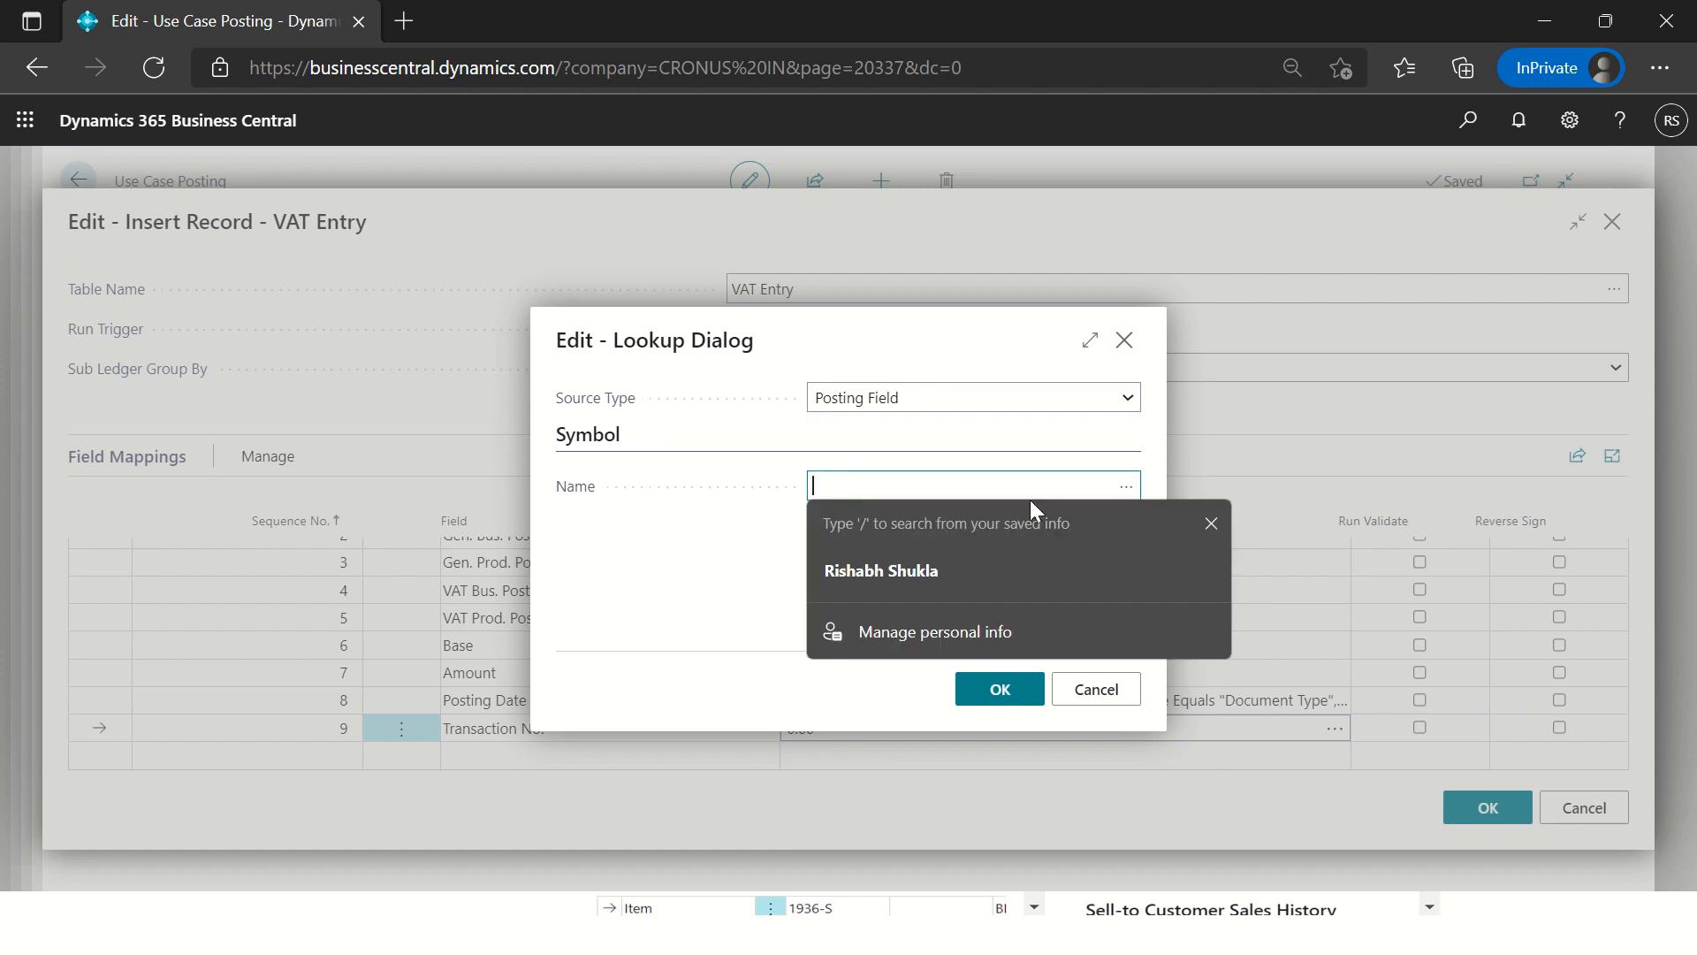
click(1125, 487)
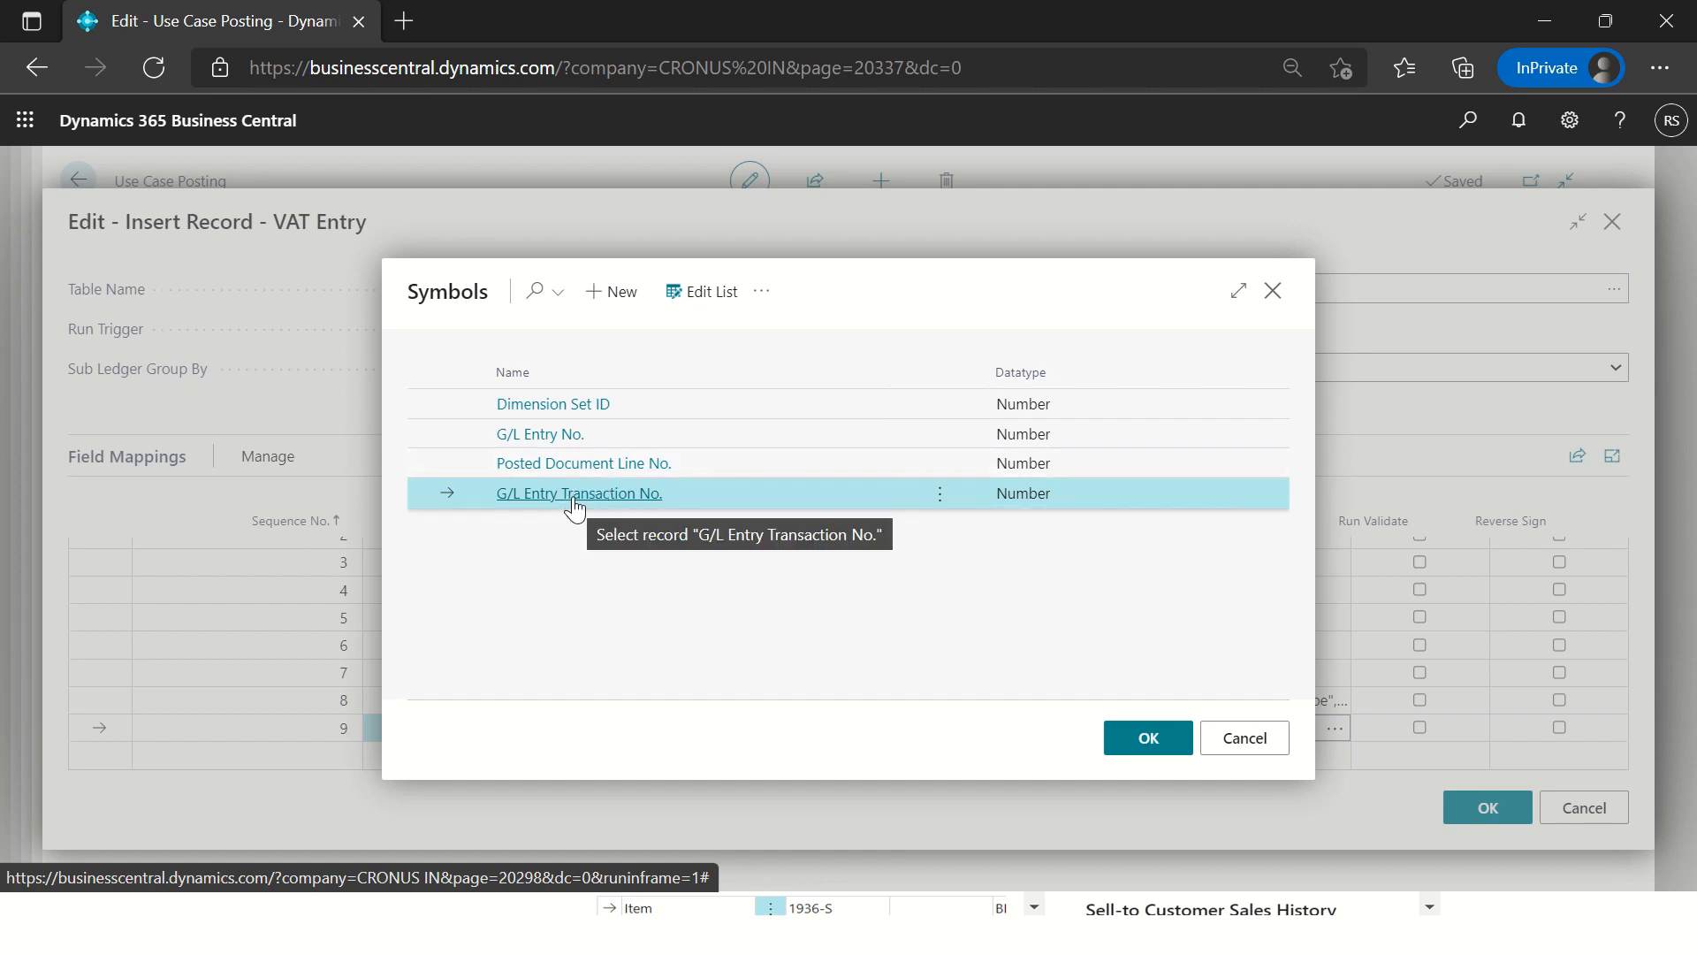
click(618, 496)
click(970, 688)
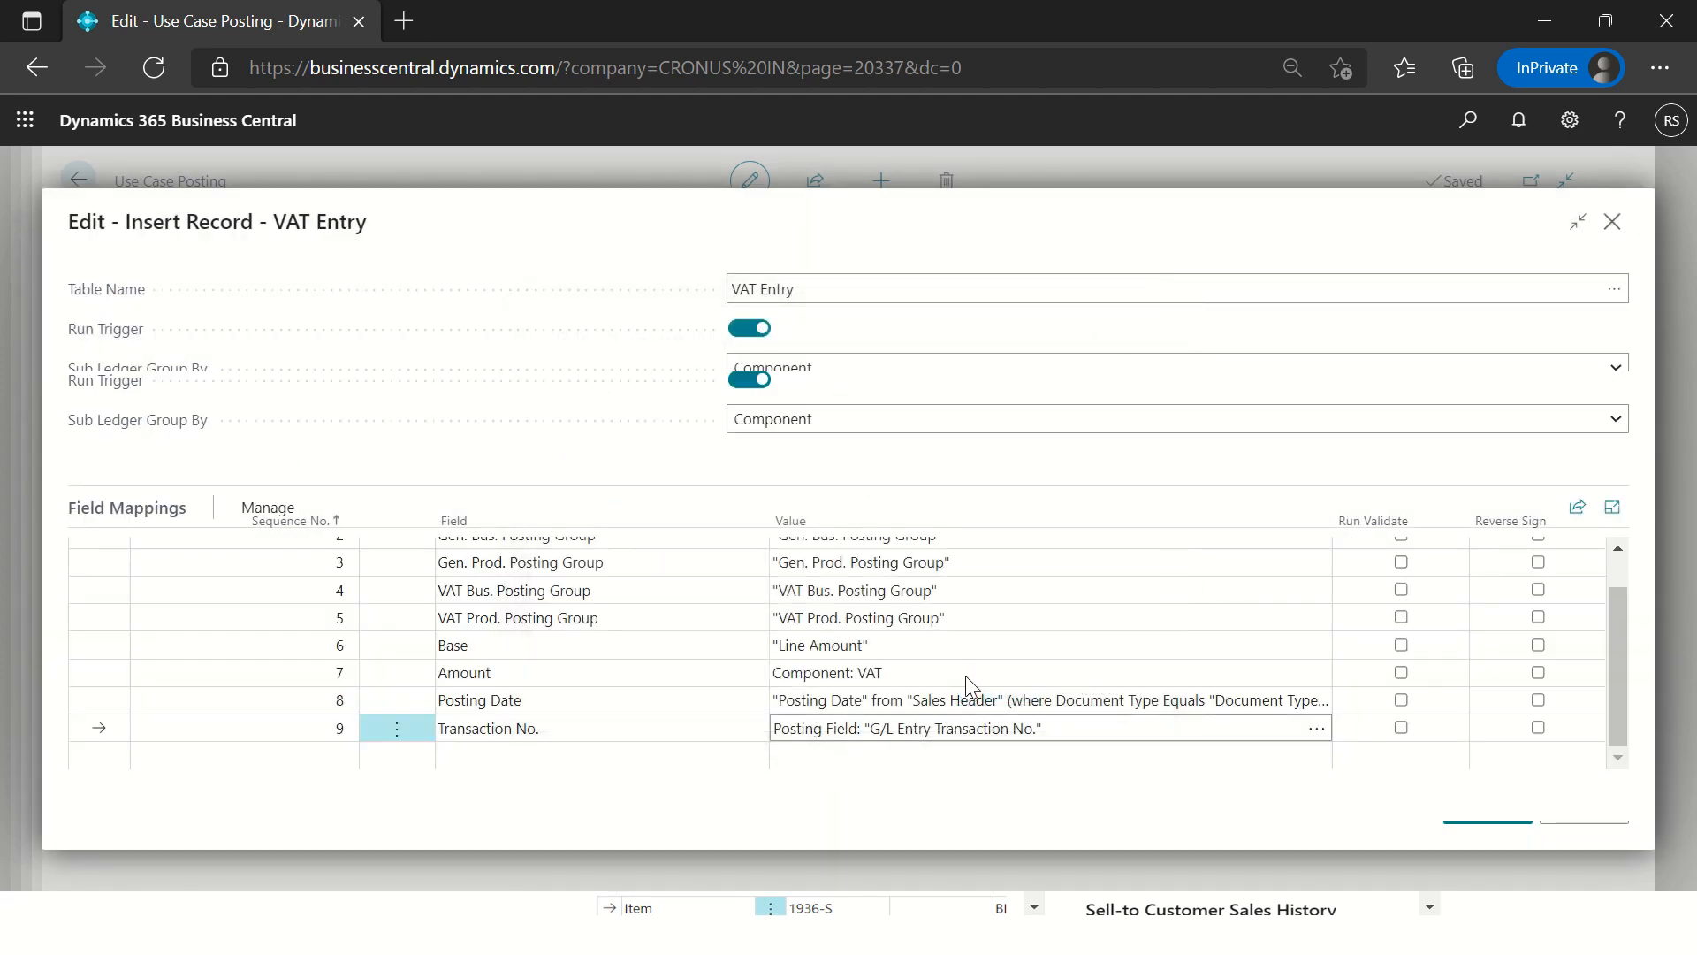
Step: Add a field mapping with sequence number 10 for the VAT Entry field Document No
click(314, 751)
text(10)
click(633, 747)
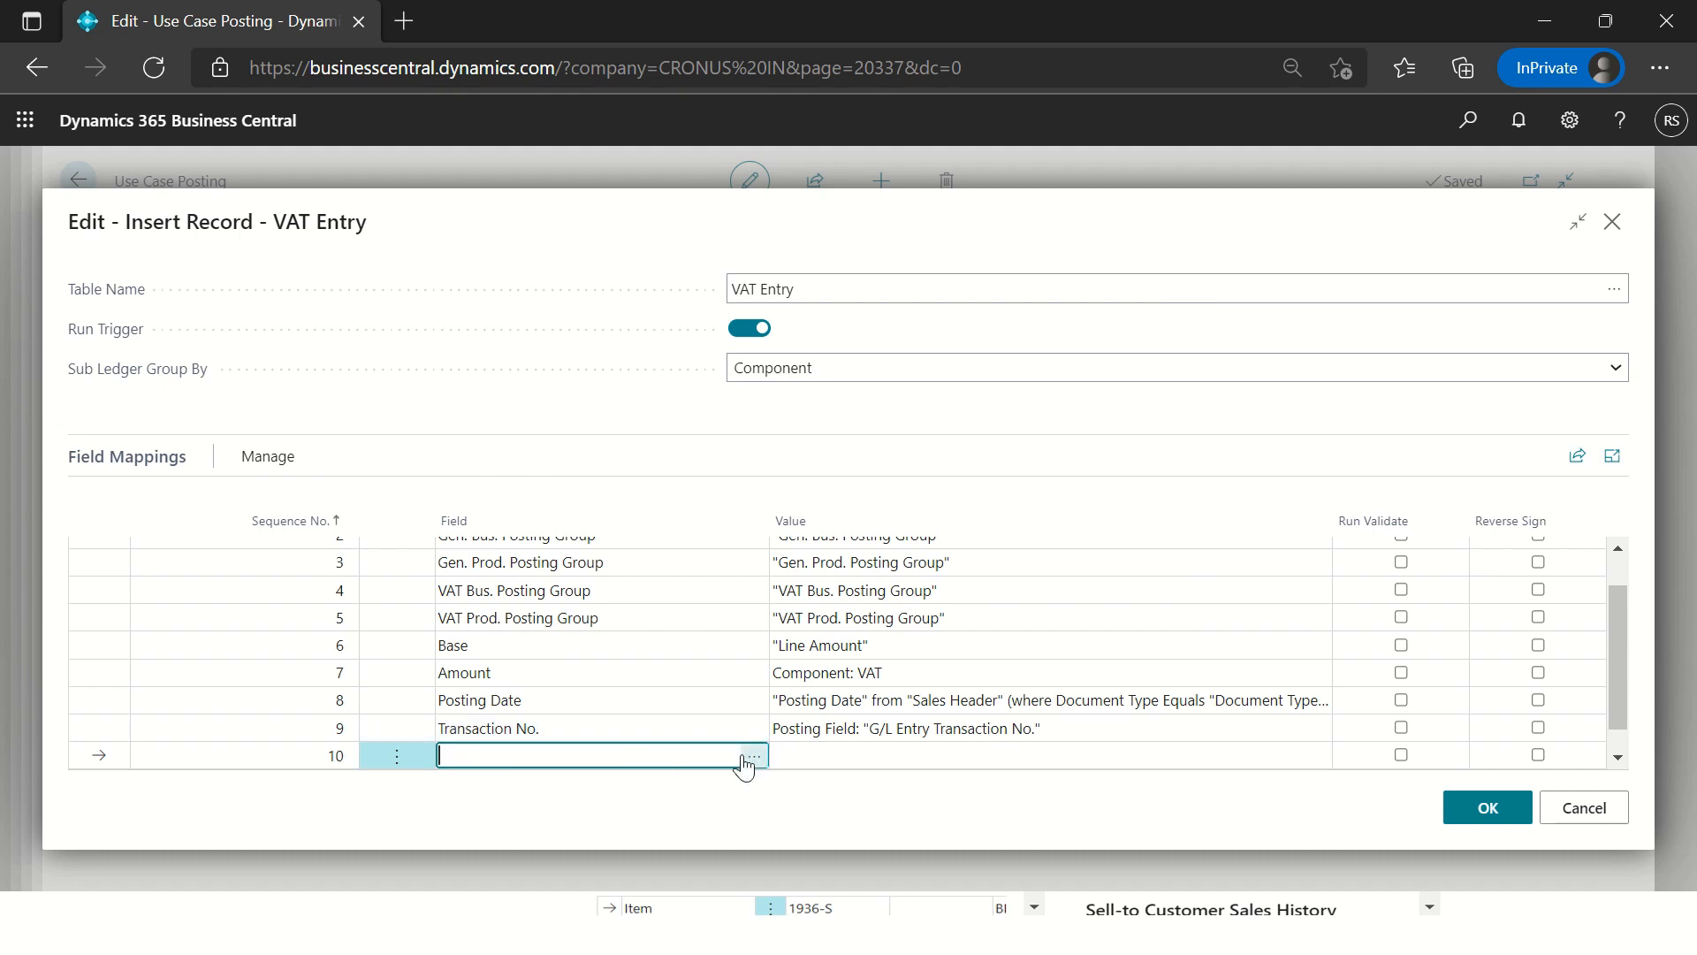
click(749, 757)
click(579, 300)
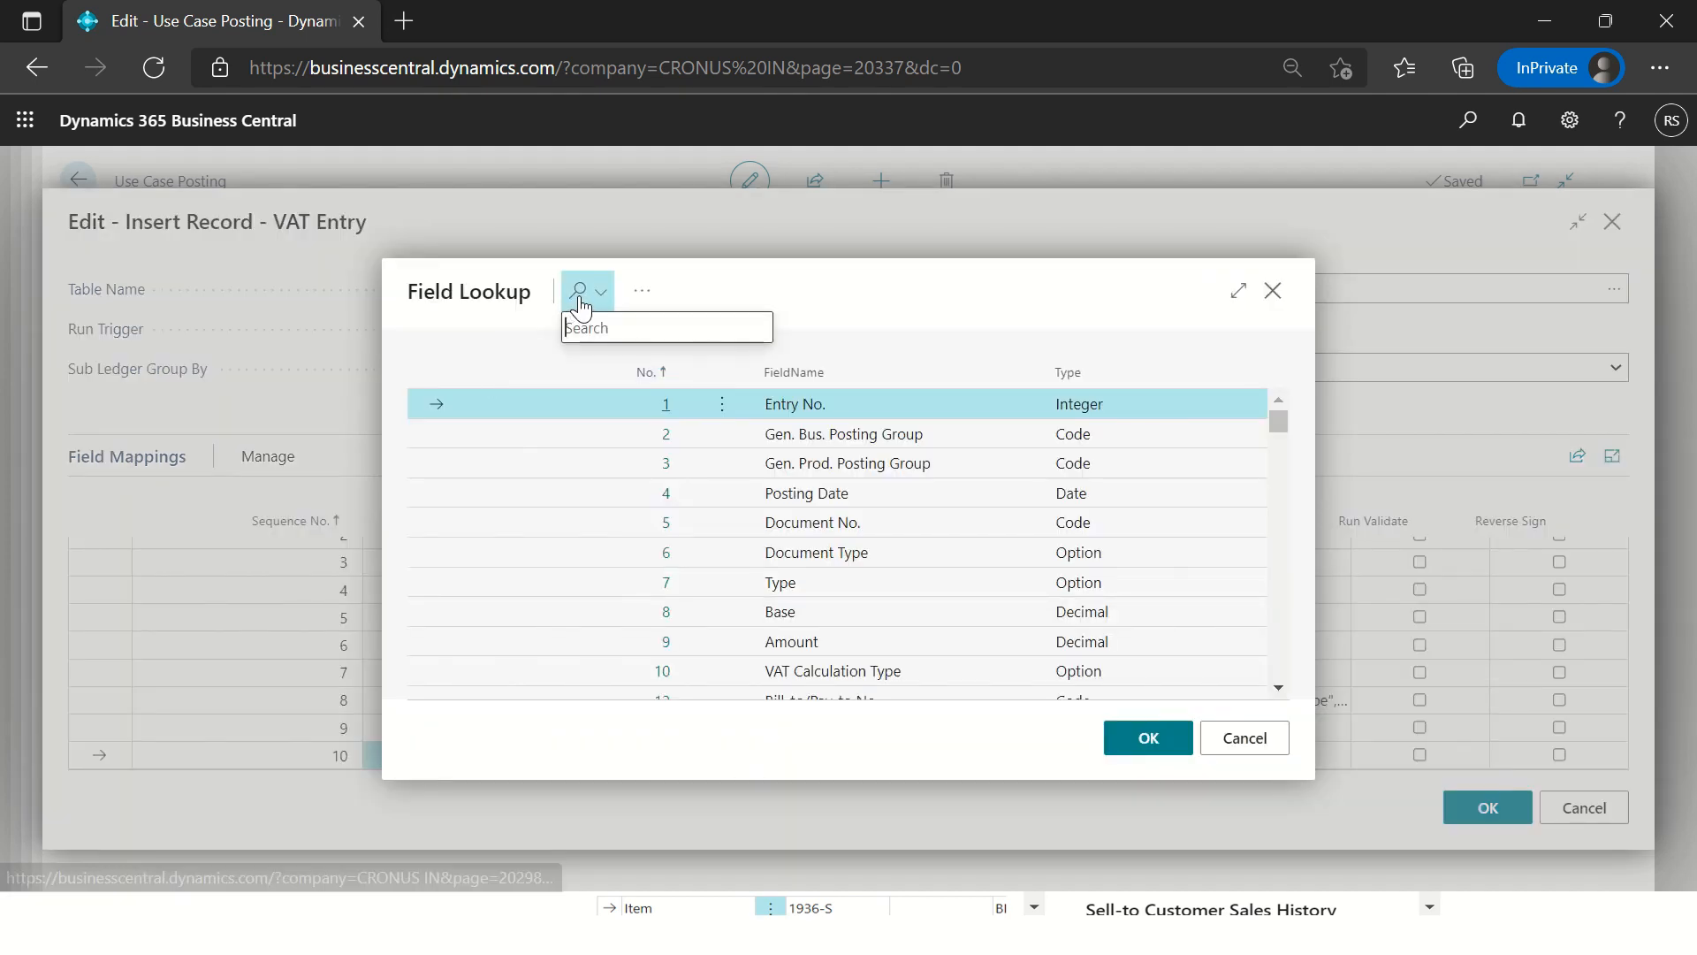
text(Document)
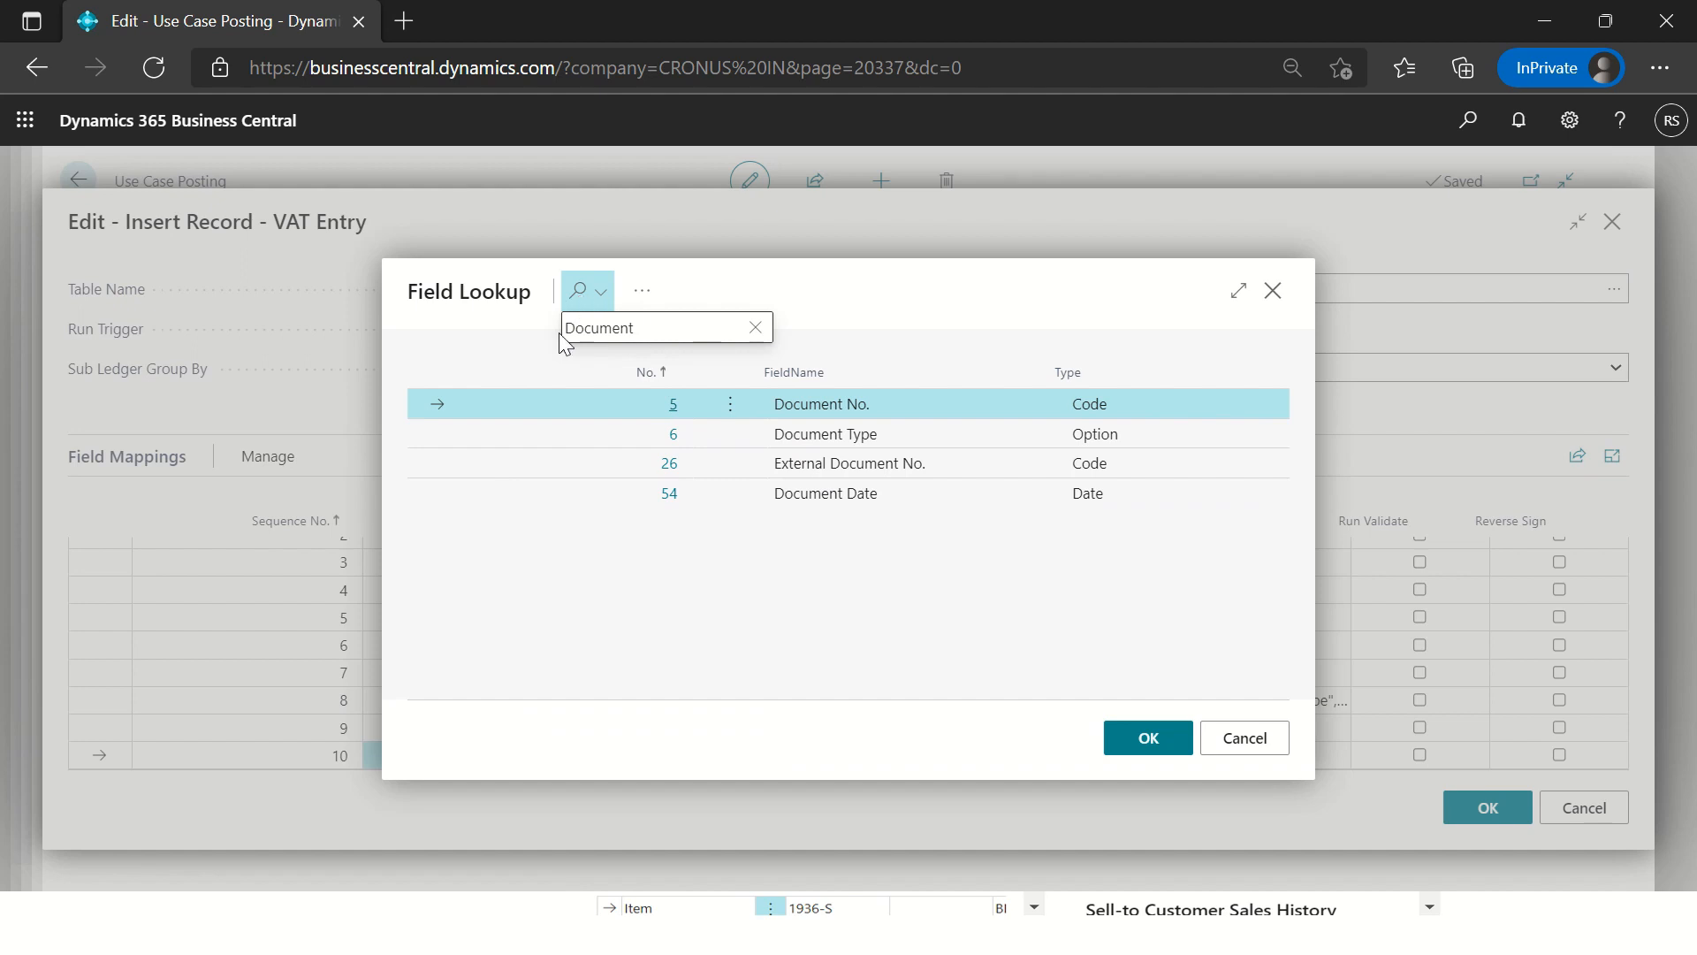
click(673, 406)
Step: Set the value of the Document No. mapping to the posting field Posted Document No
click(858, 751)
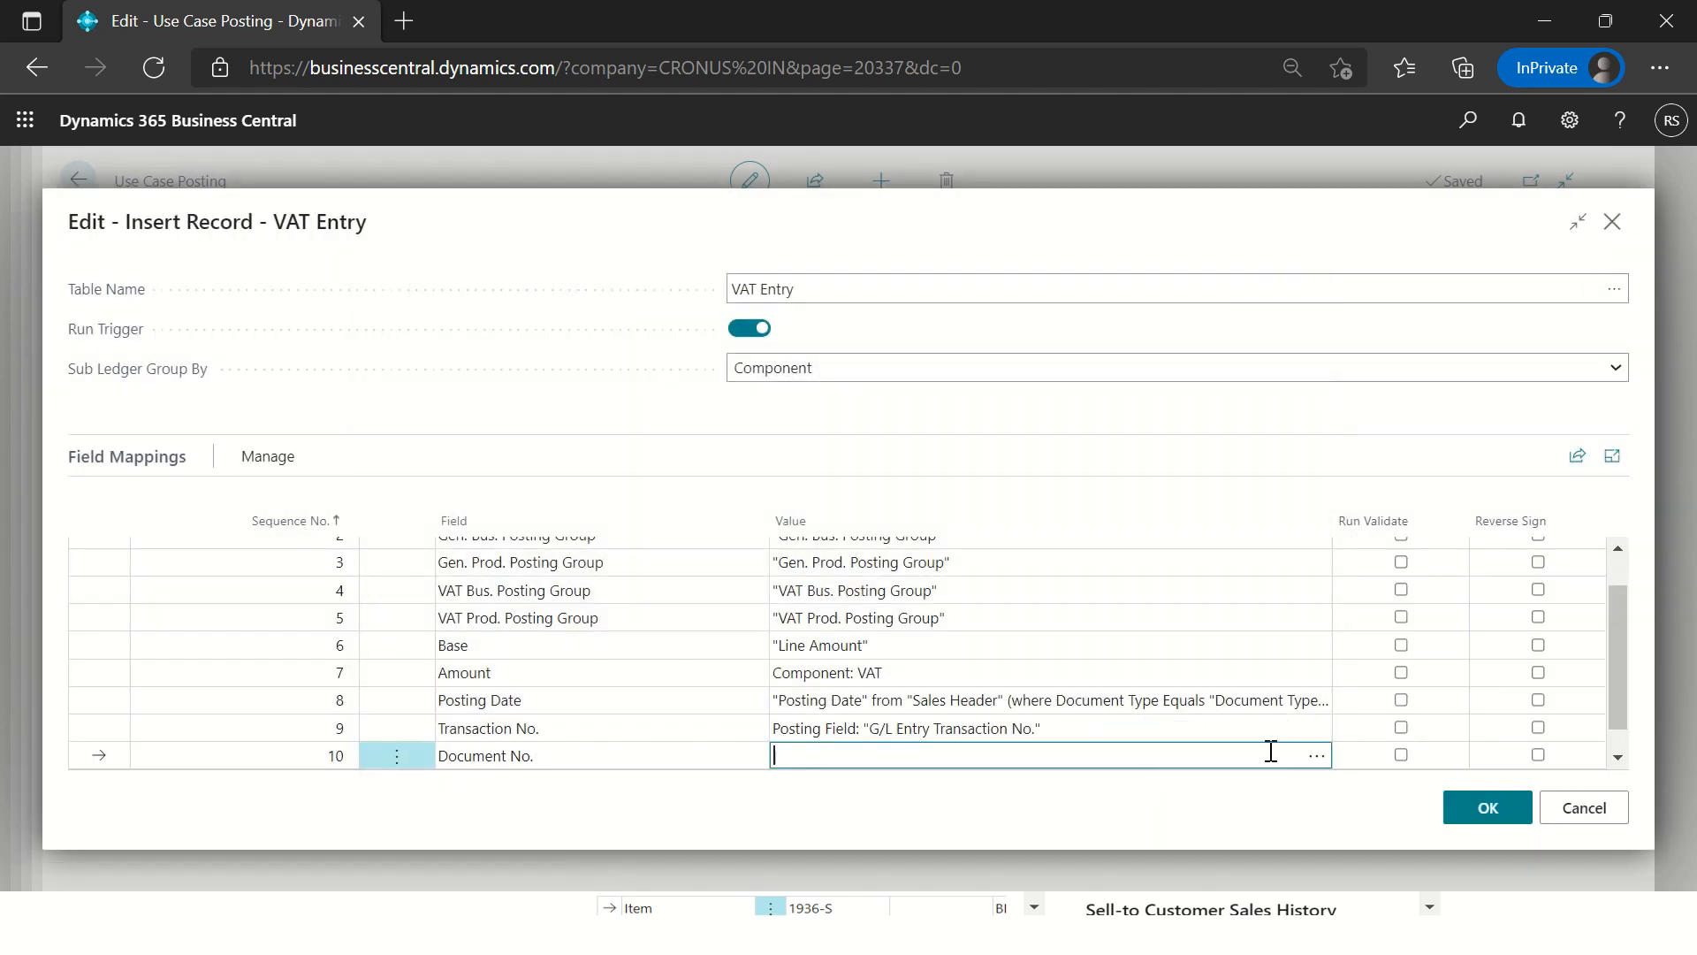
click(1313, 755)
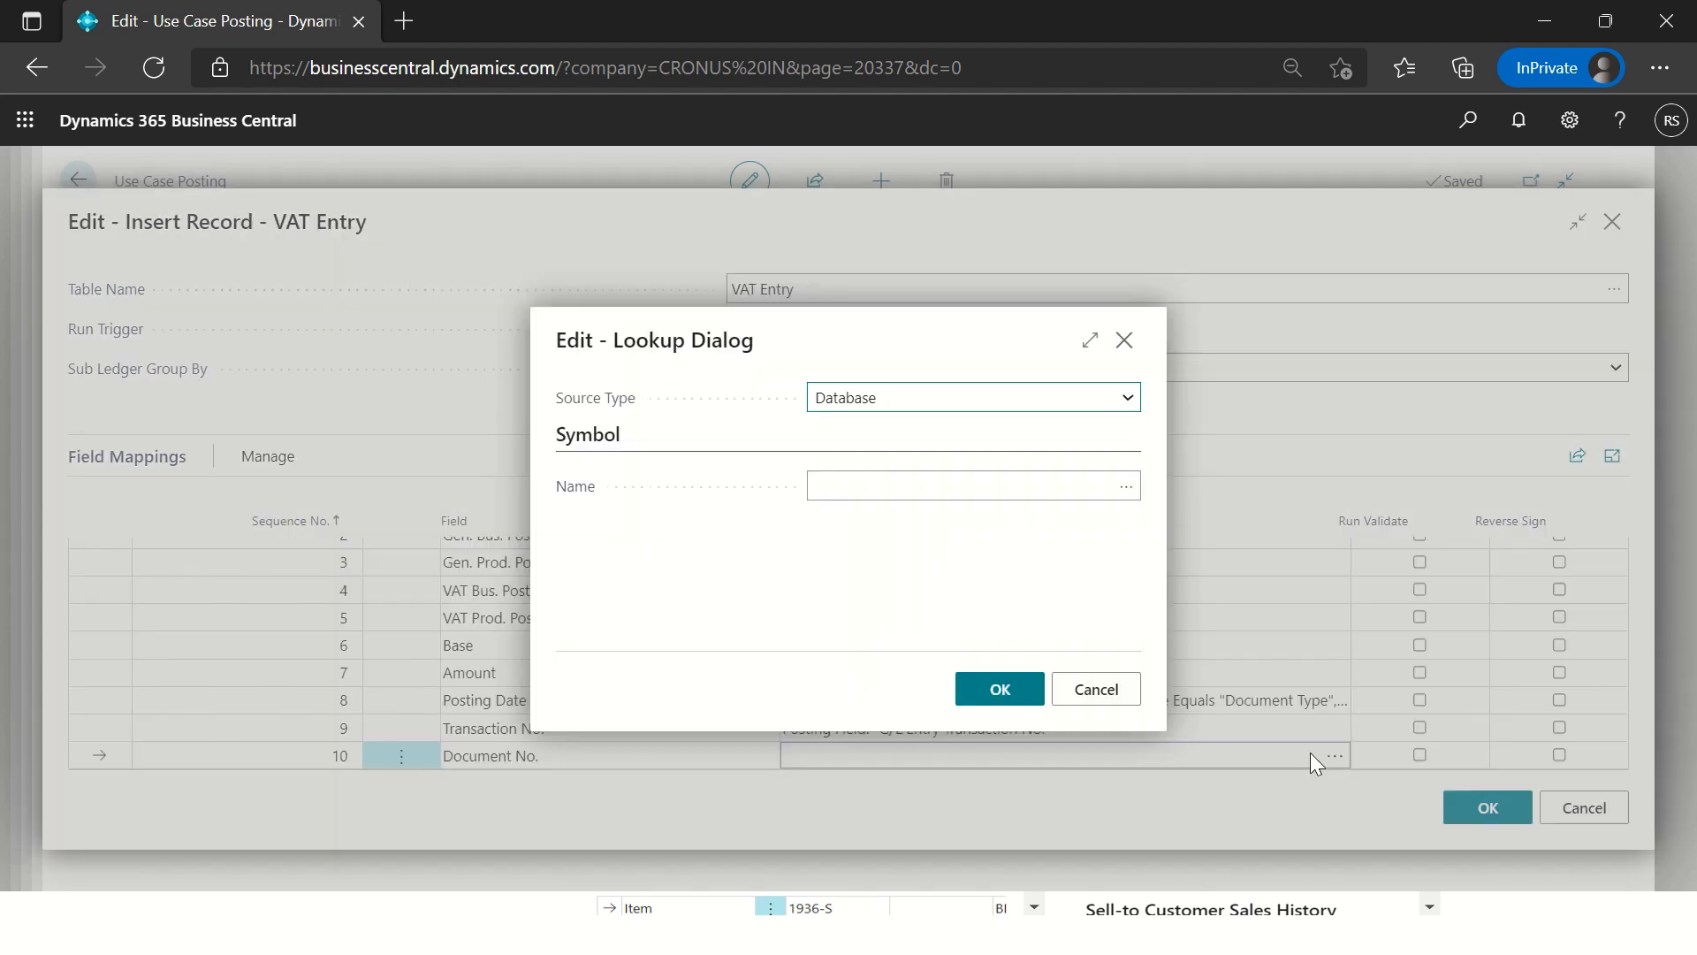
click(915, 406)
click(882, 740)
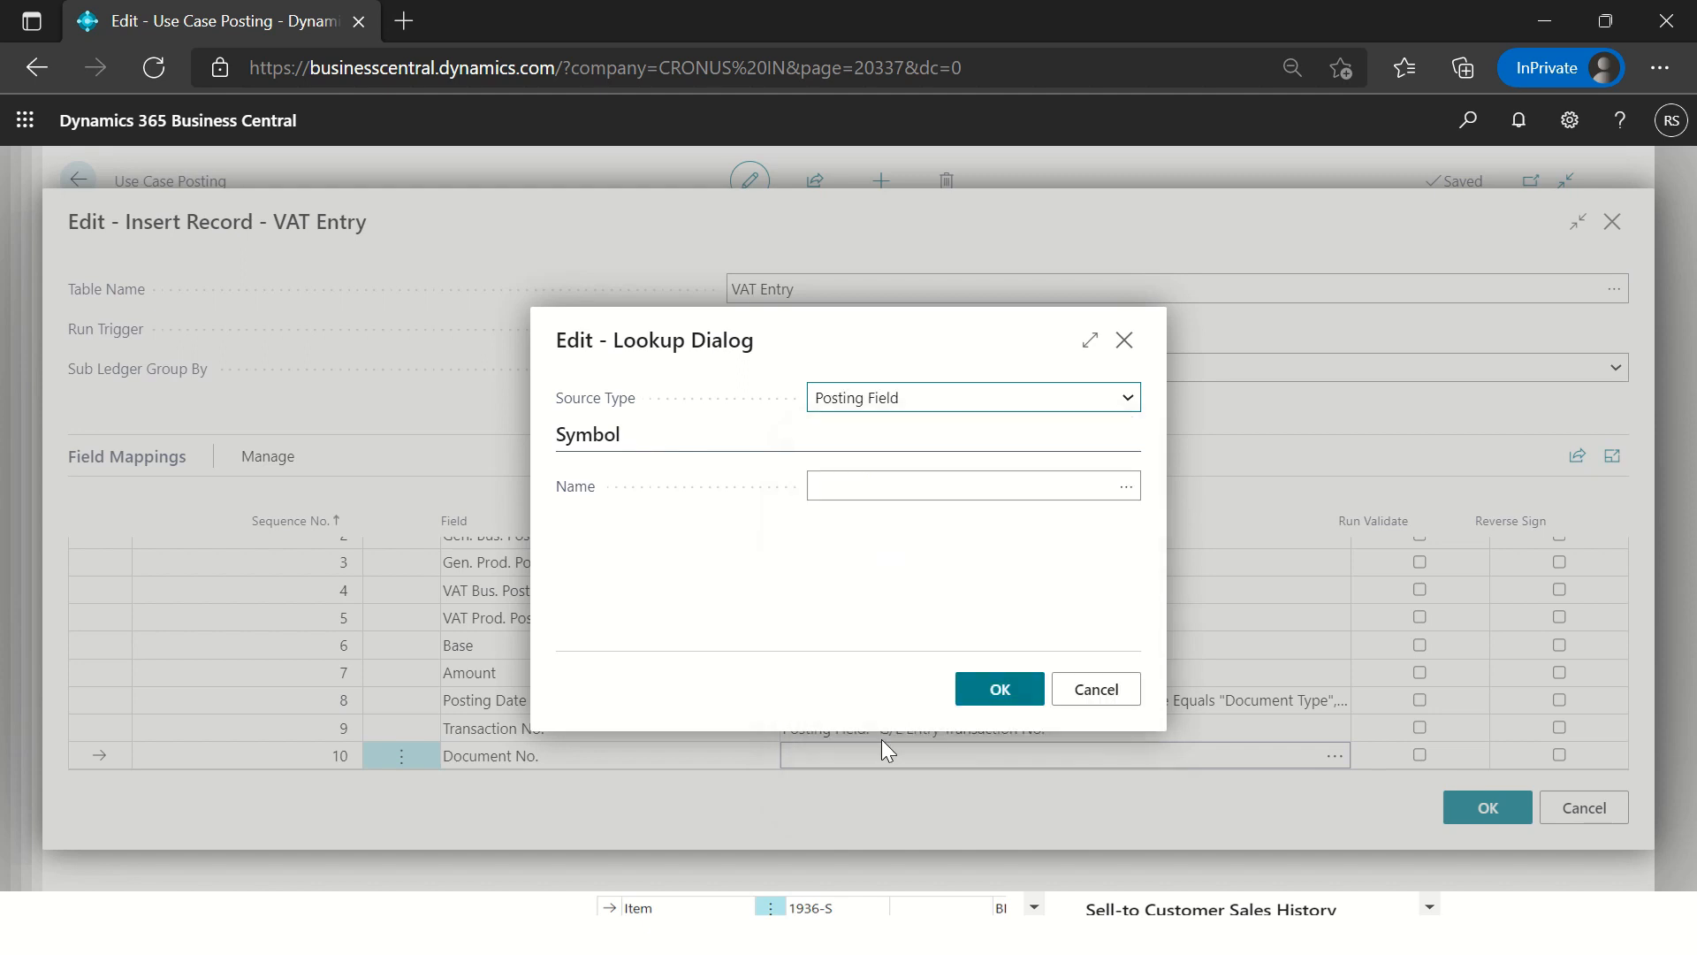
click(893, 489)
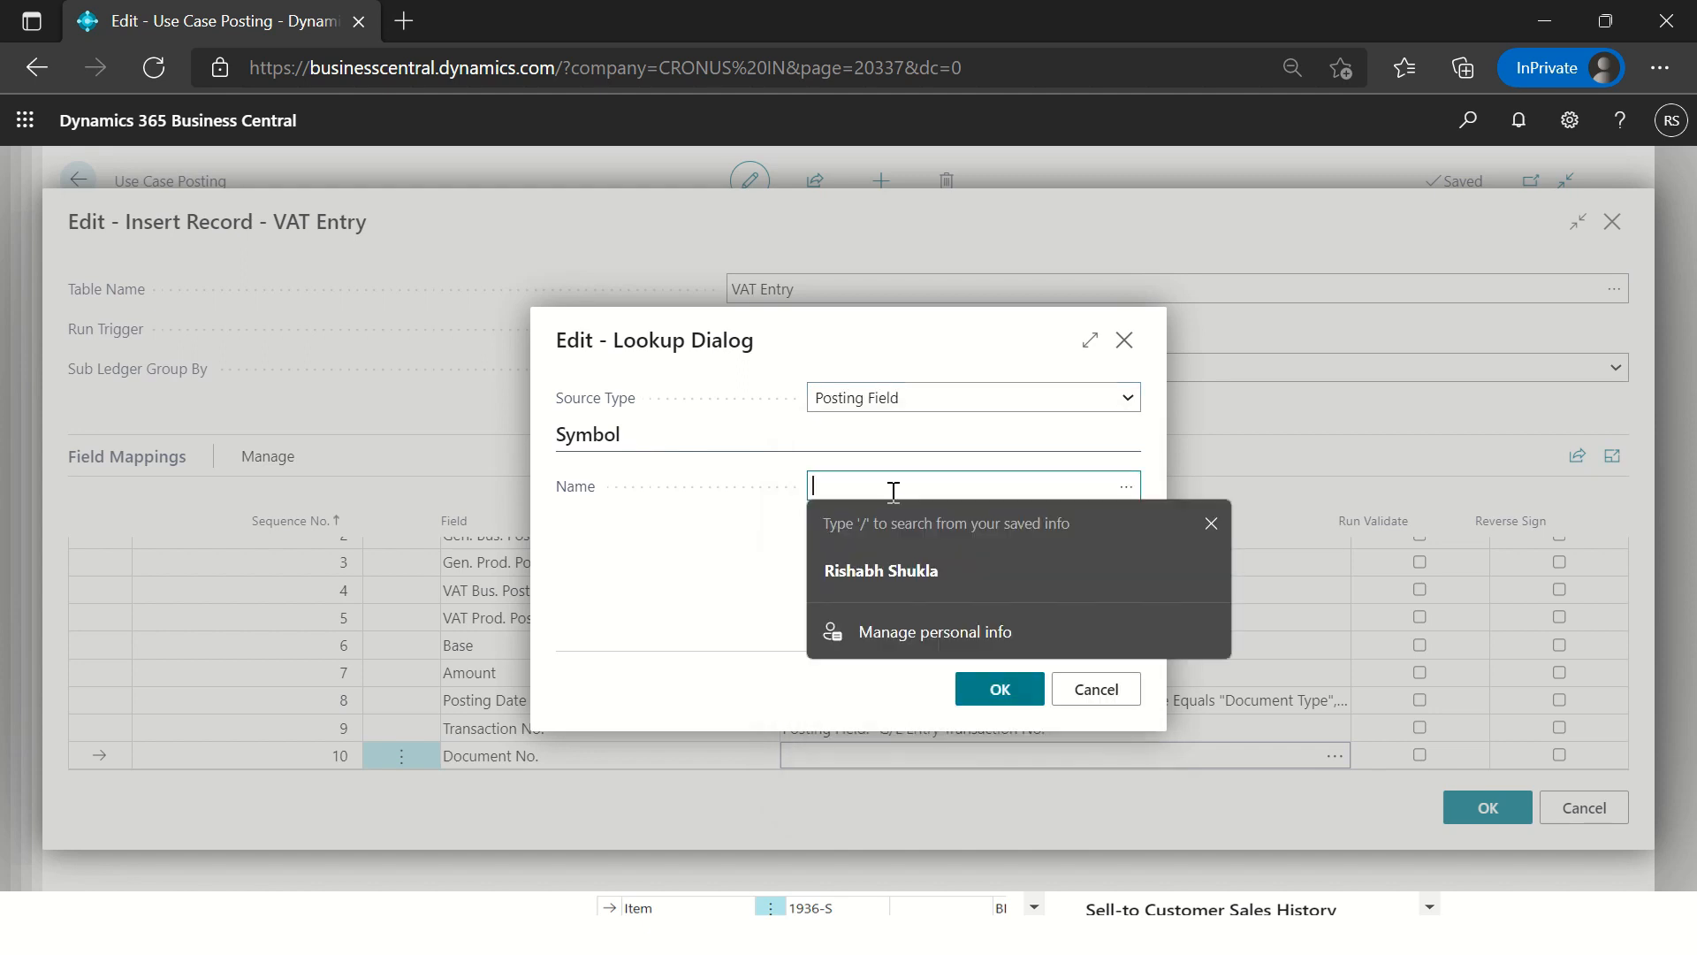
click(1126, 487)
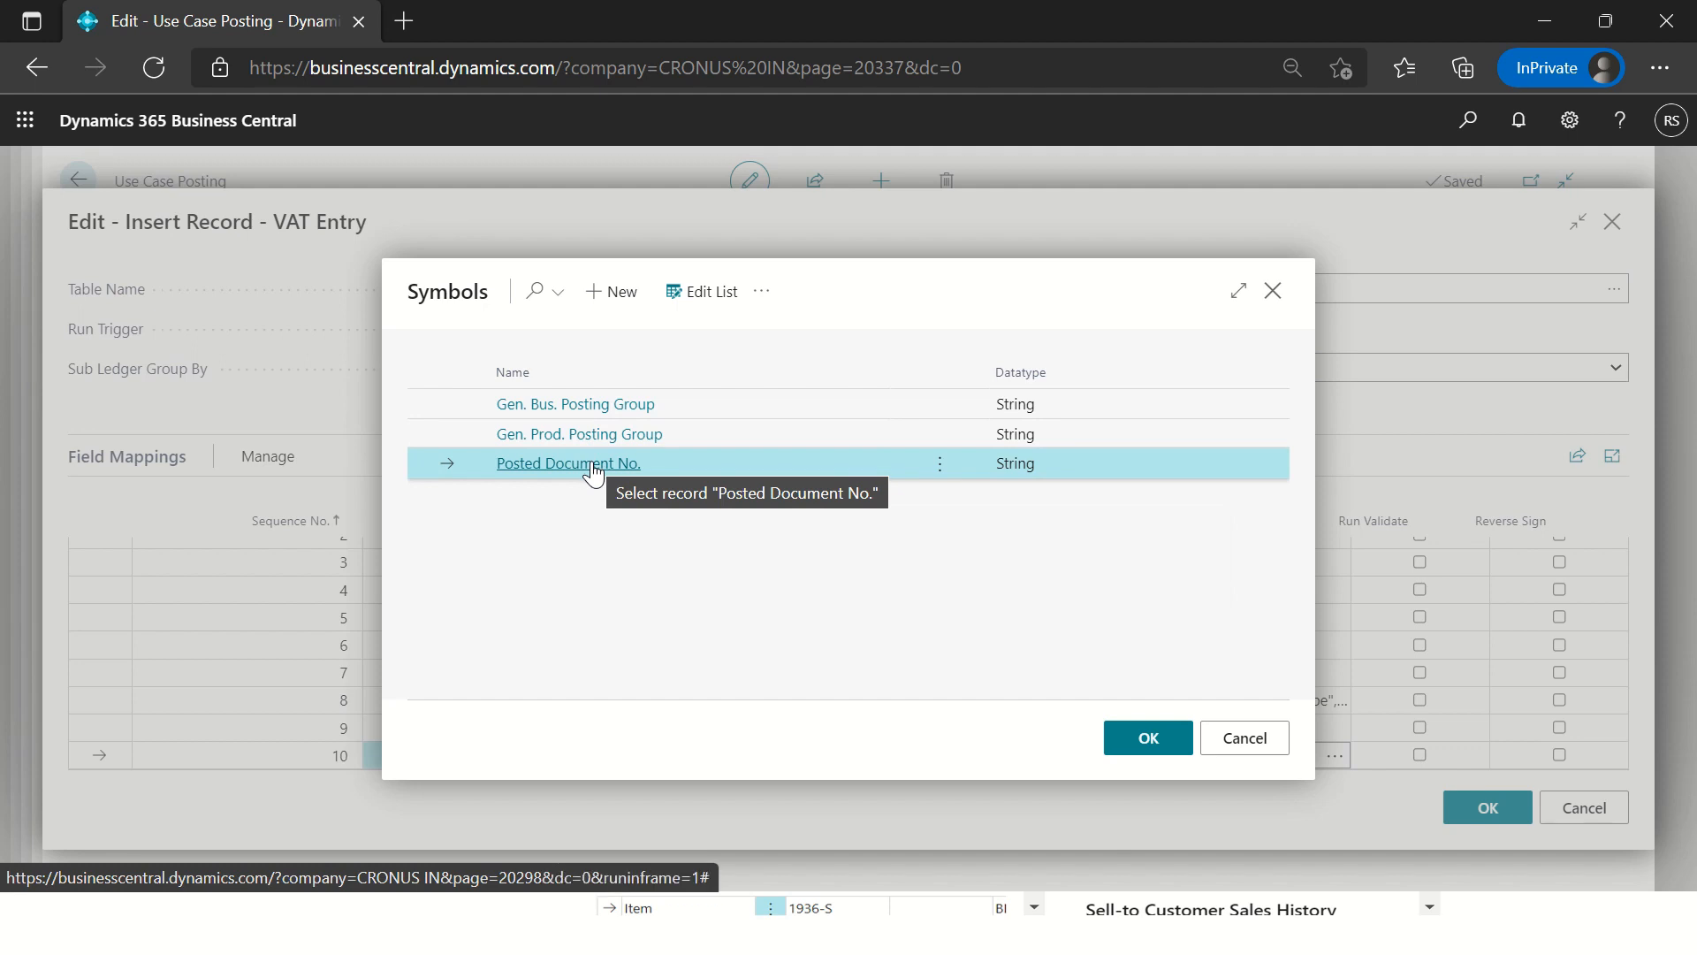
click(592, 468)
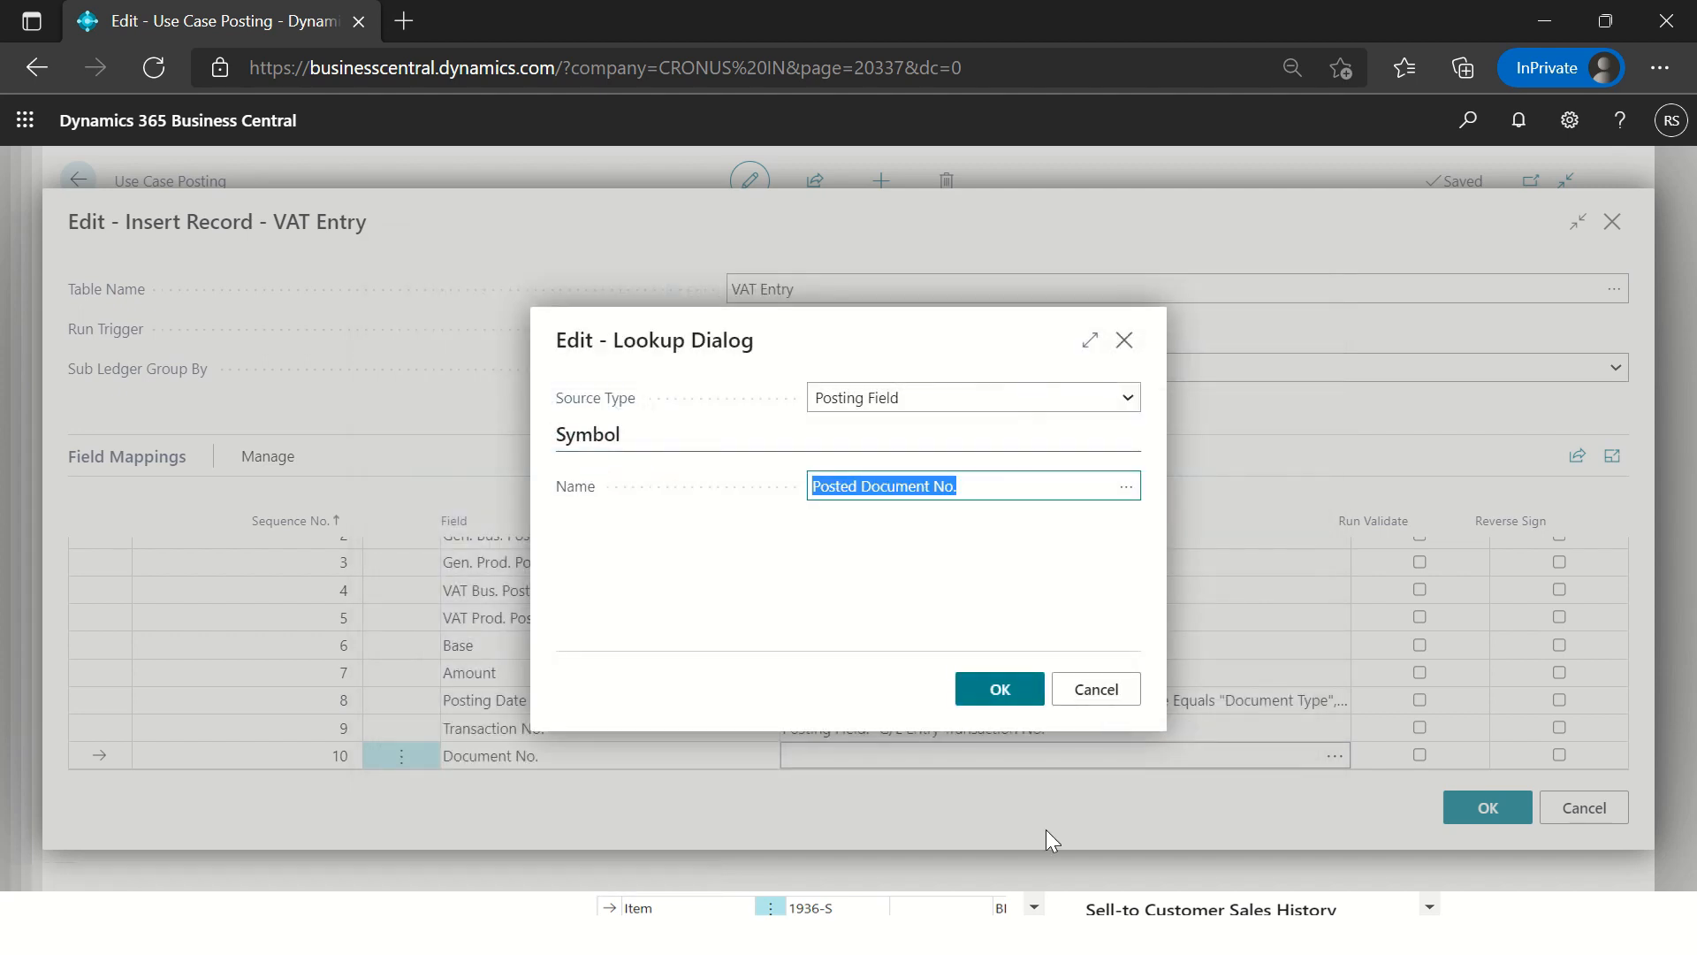
click(1021, 712)
Step: Review and accept the VAT Entry field mappings, close the switch statements and return to the use case card
scroll(920, 651, up, 1)
scroll(916, 667, down, 1)
scroll(916, 667, down, 1)
scroll(1184, 702, up, 2)
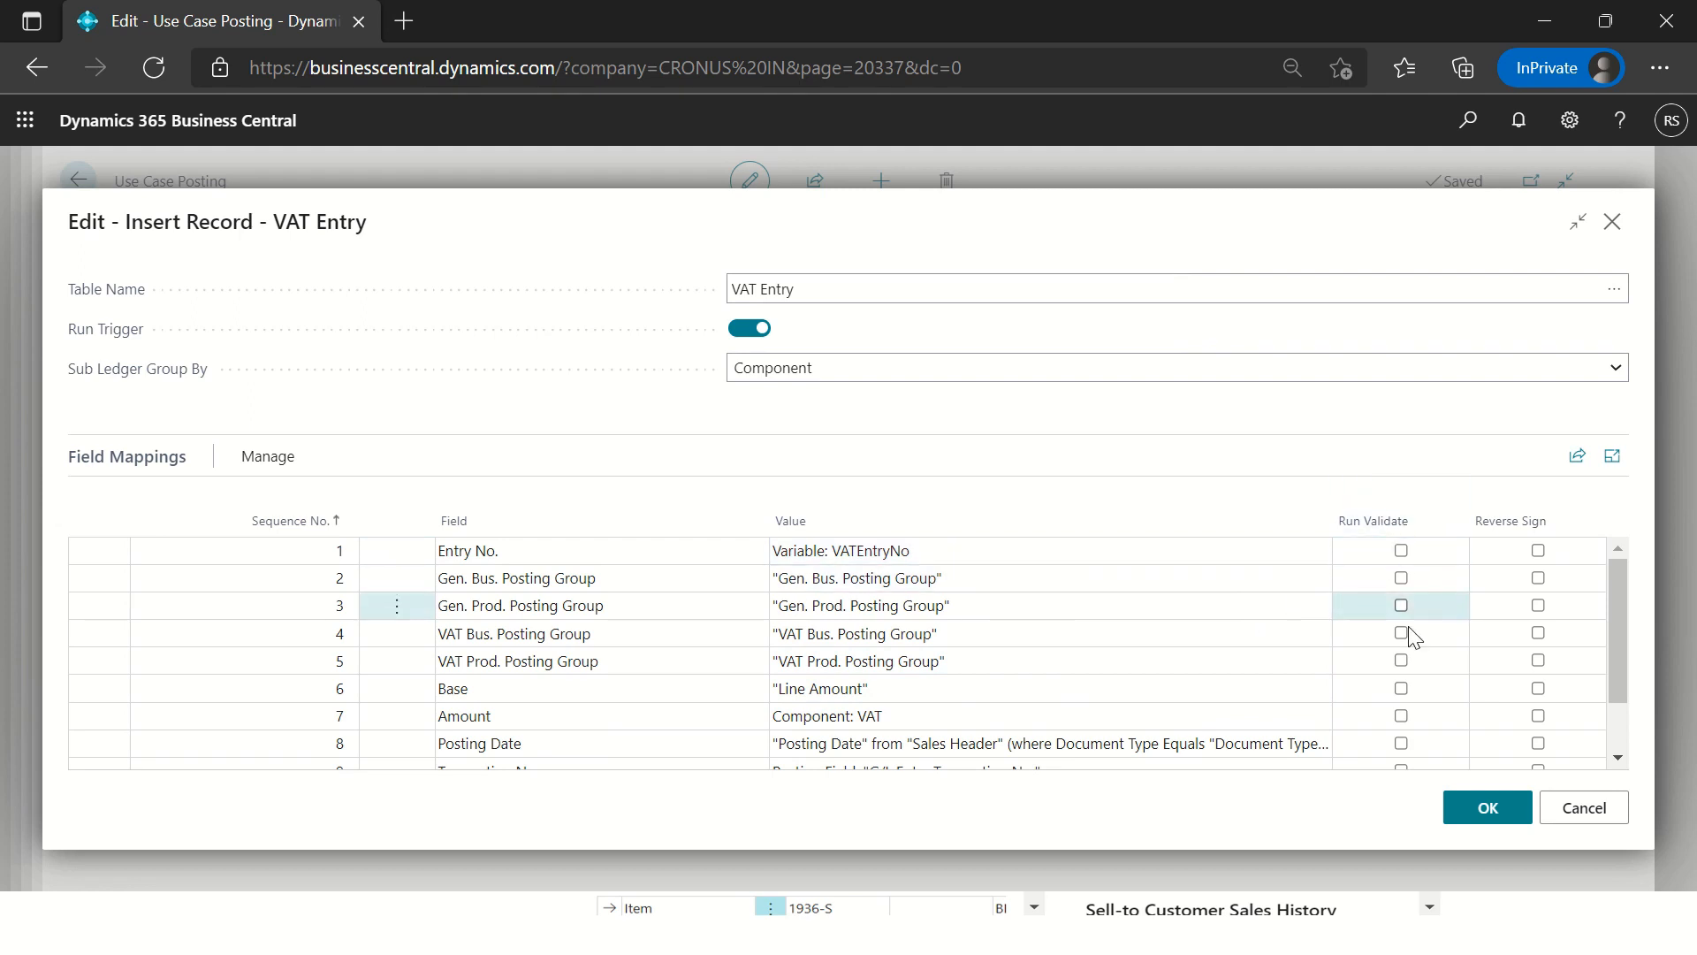
click(1476, 810)
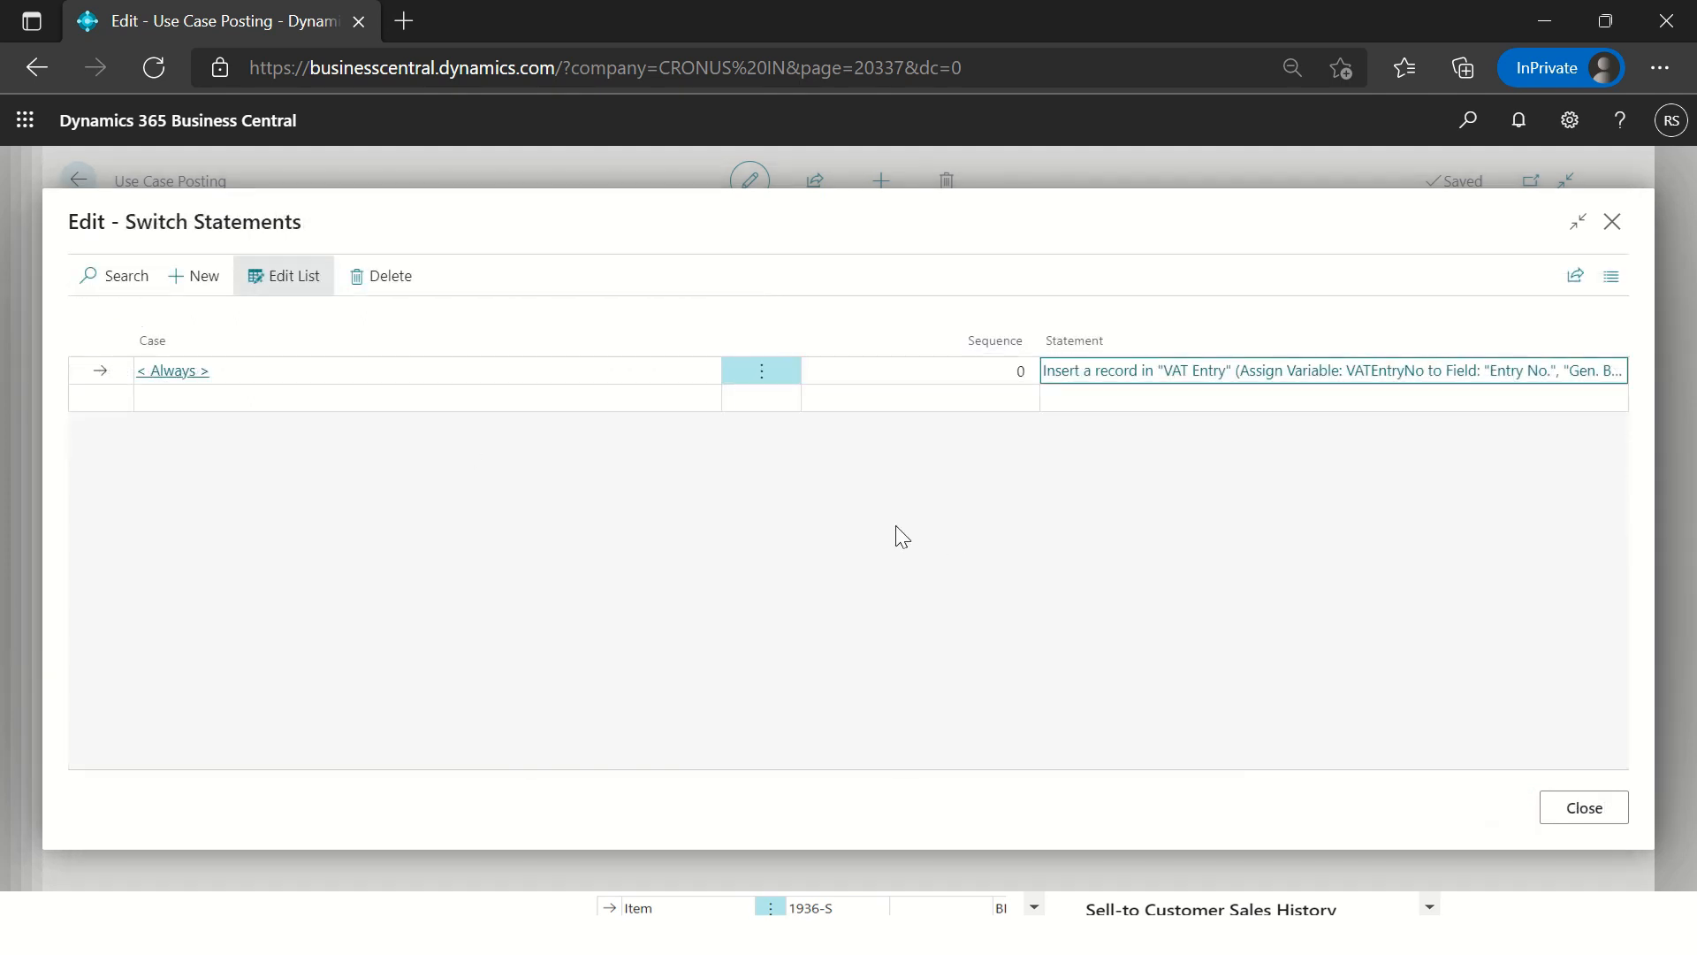
click(1571, 807)
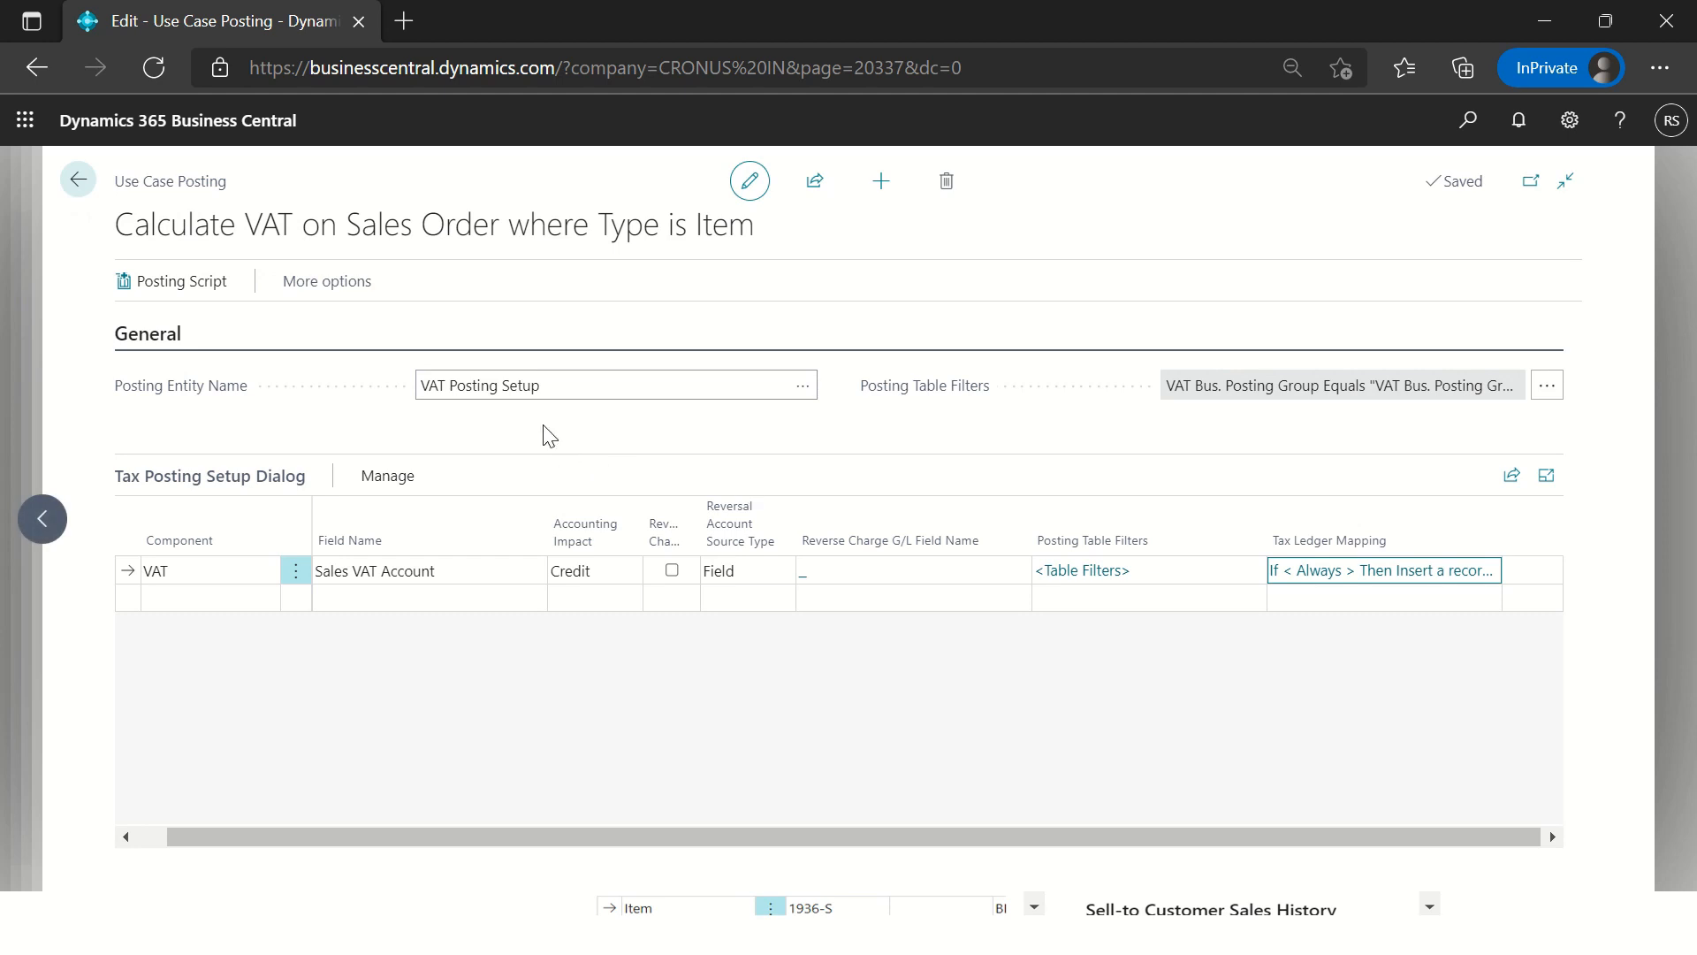
key(Escape)
Step: Set the use case status to Released, enable the use case and return to the use case list
click(1235, 396)
click(1190, 435)
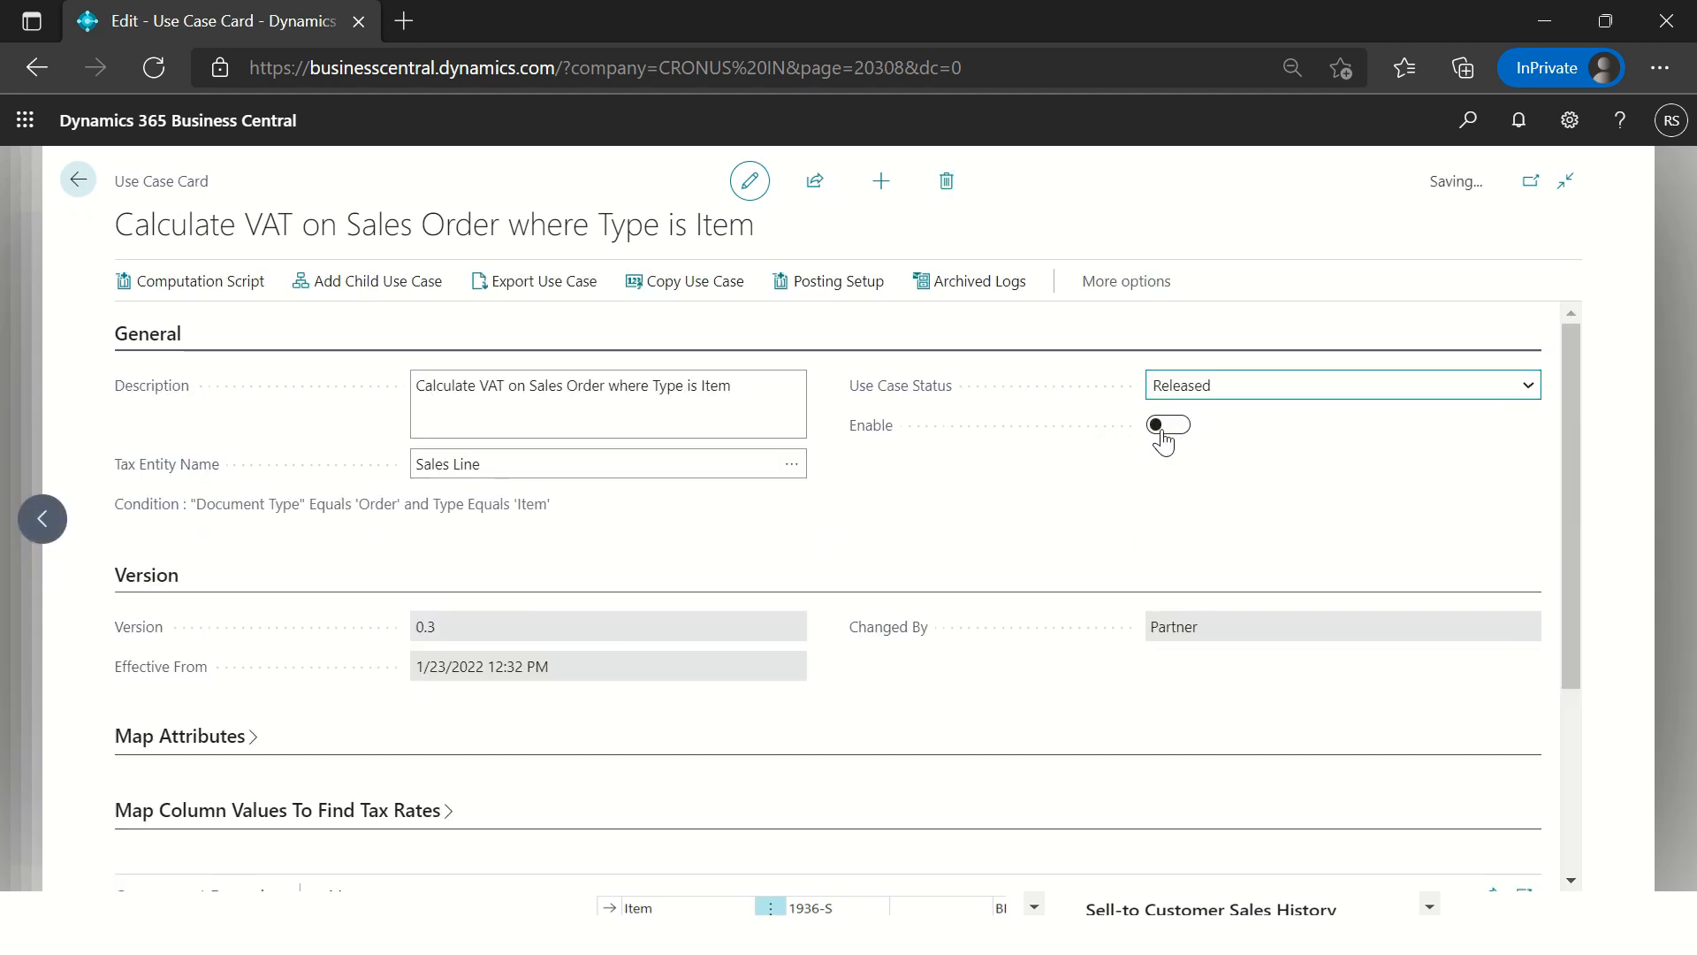
key(Escape)
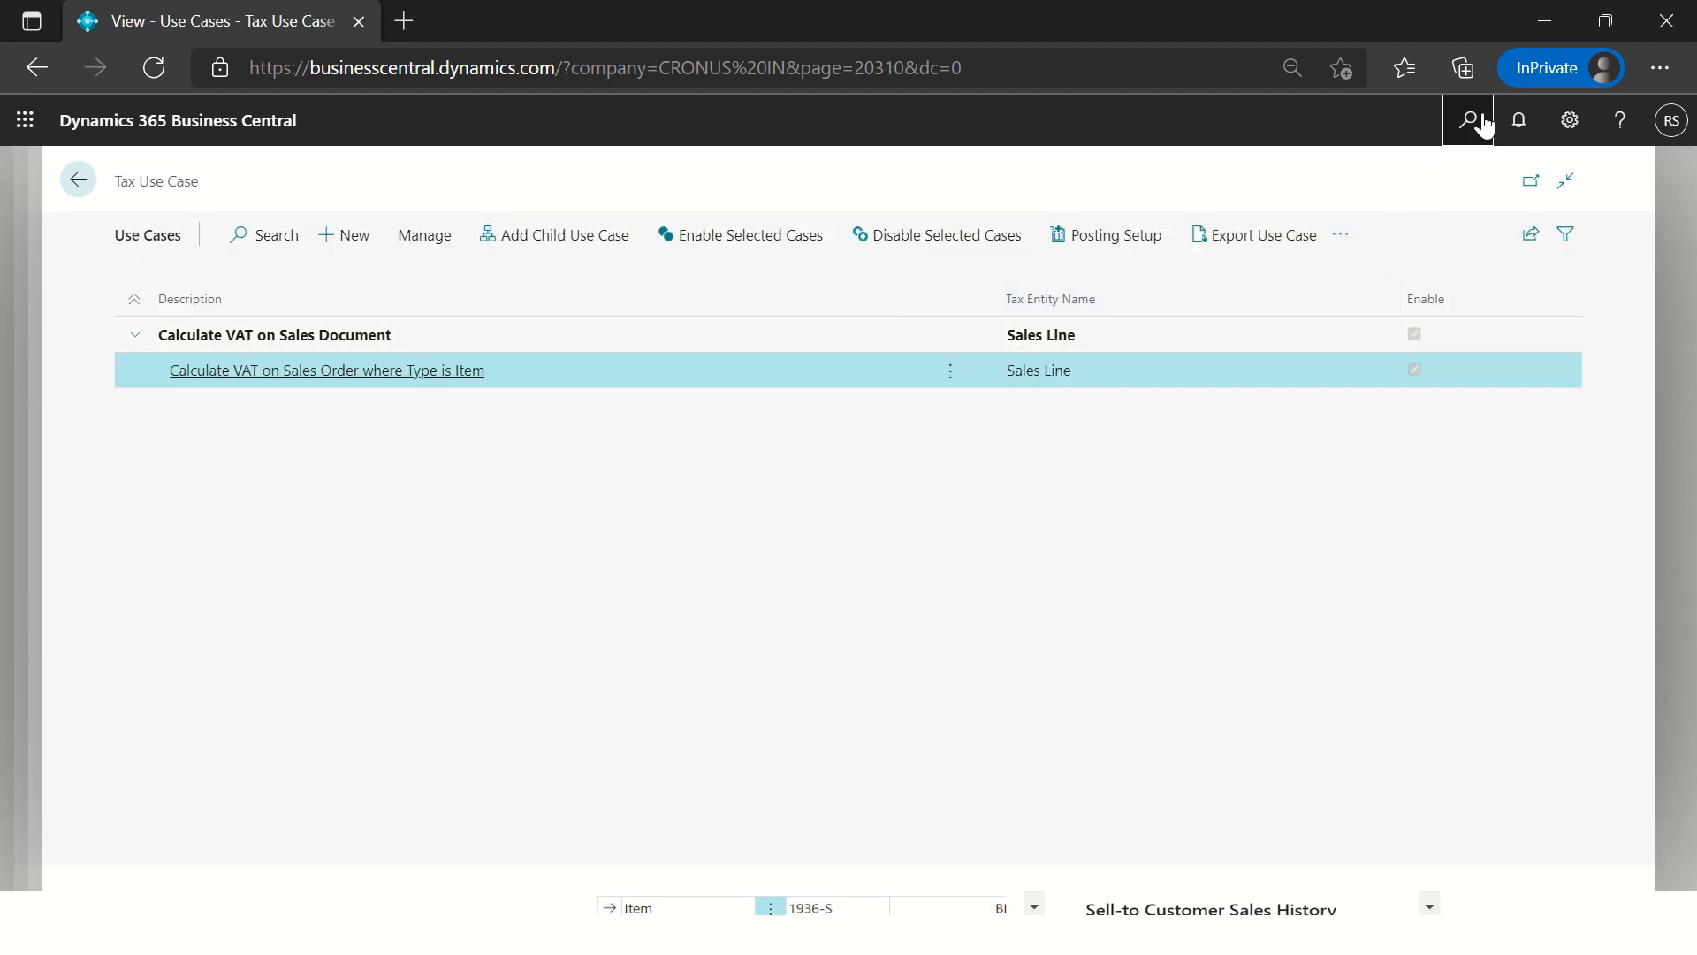
Step: Find the sales orders list and open the last 1/23/2022 order of The Cannon Group PLC
click(1471, 120)
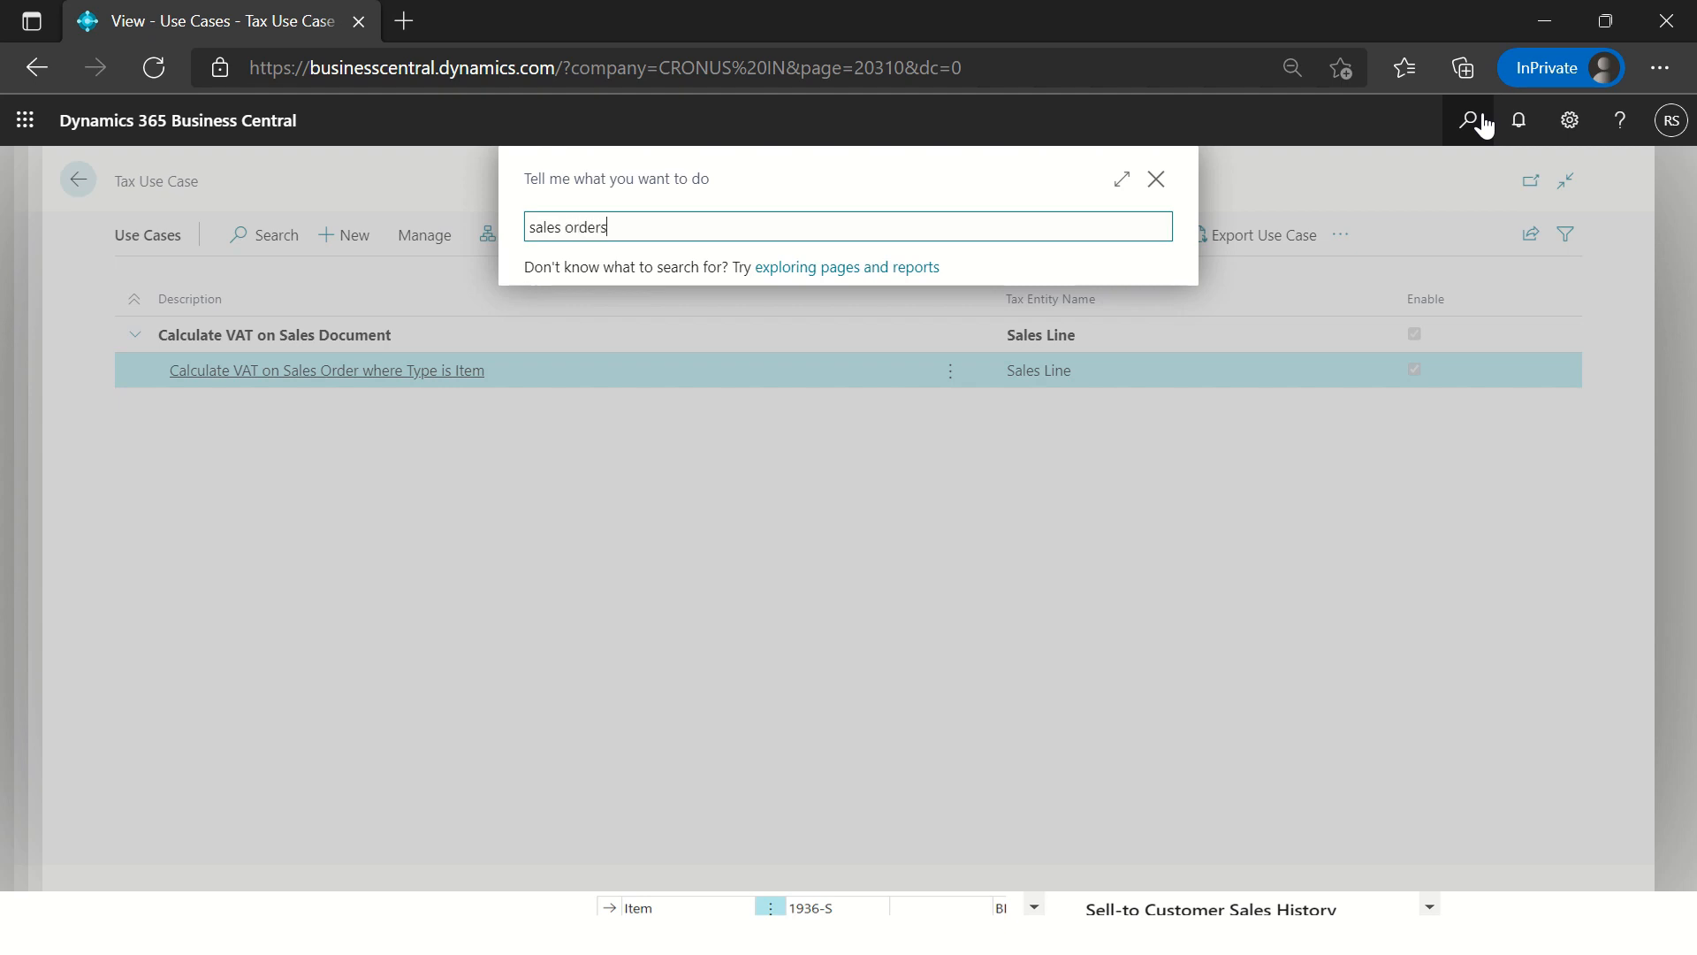
key(Return)
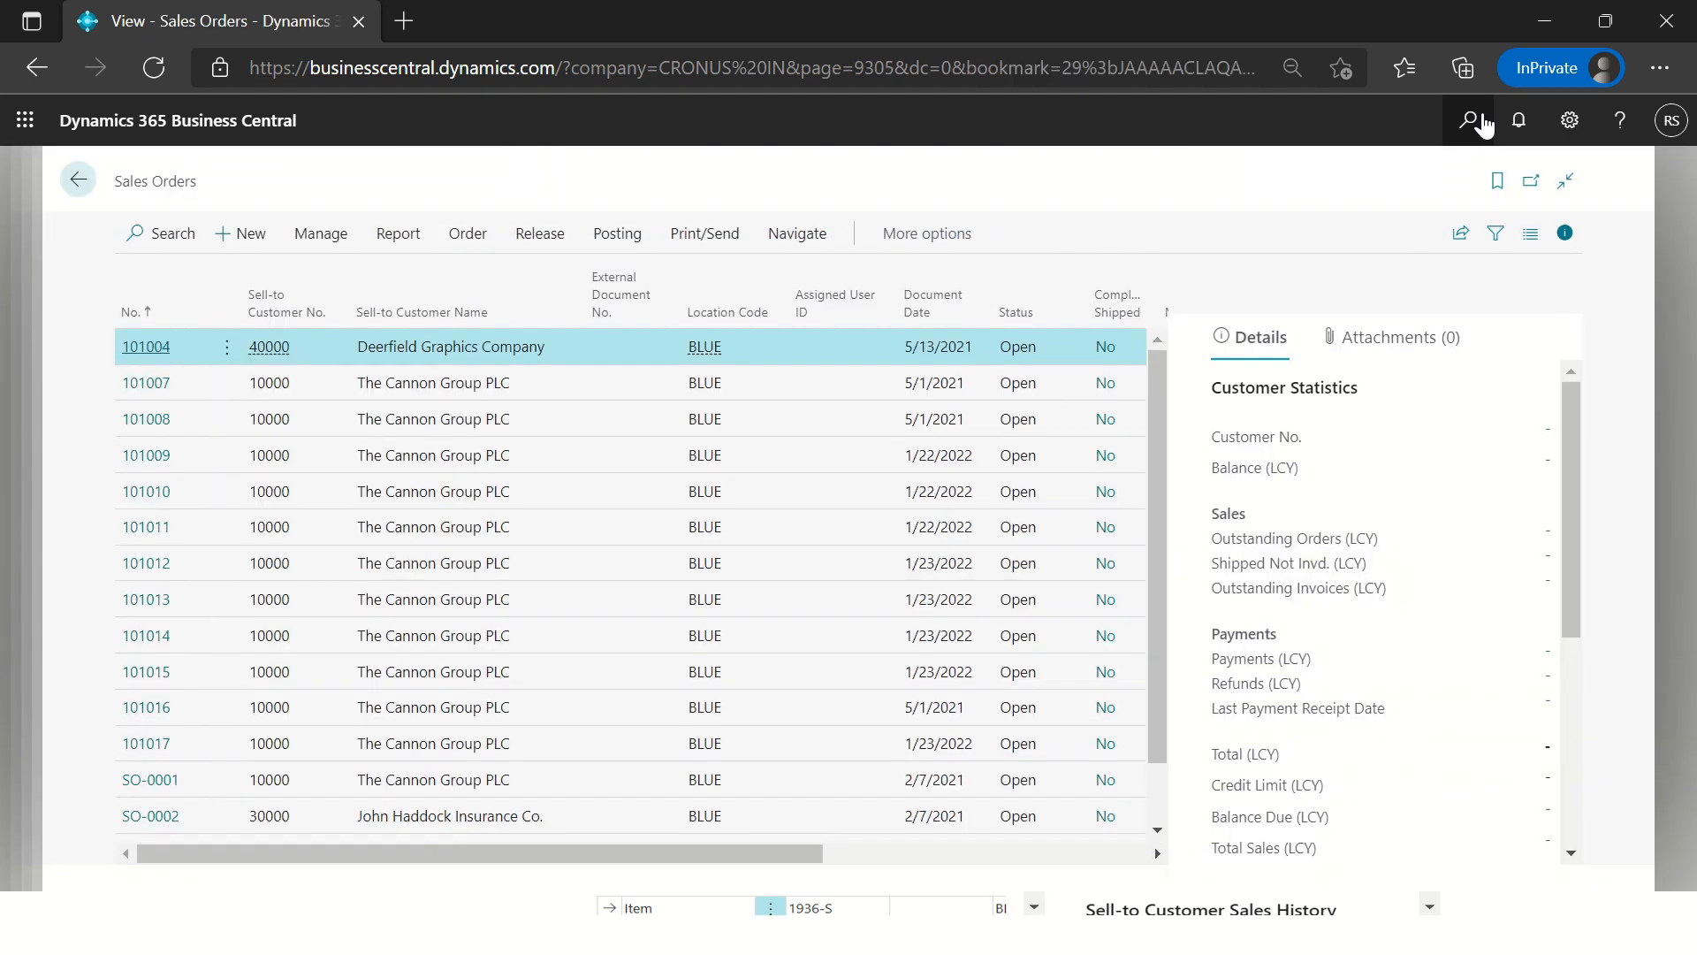
click(158, 745)
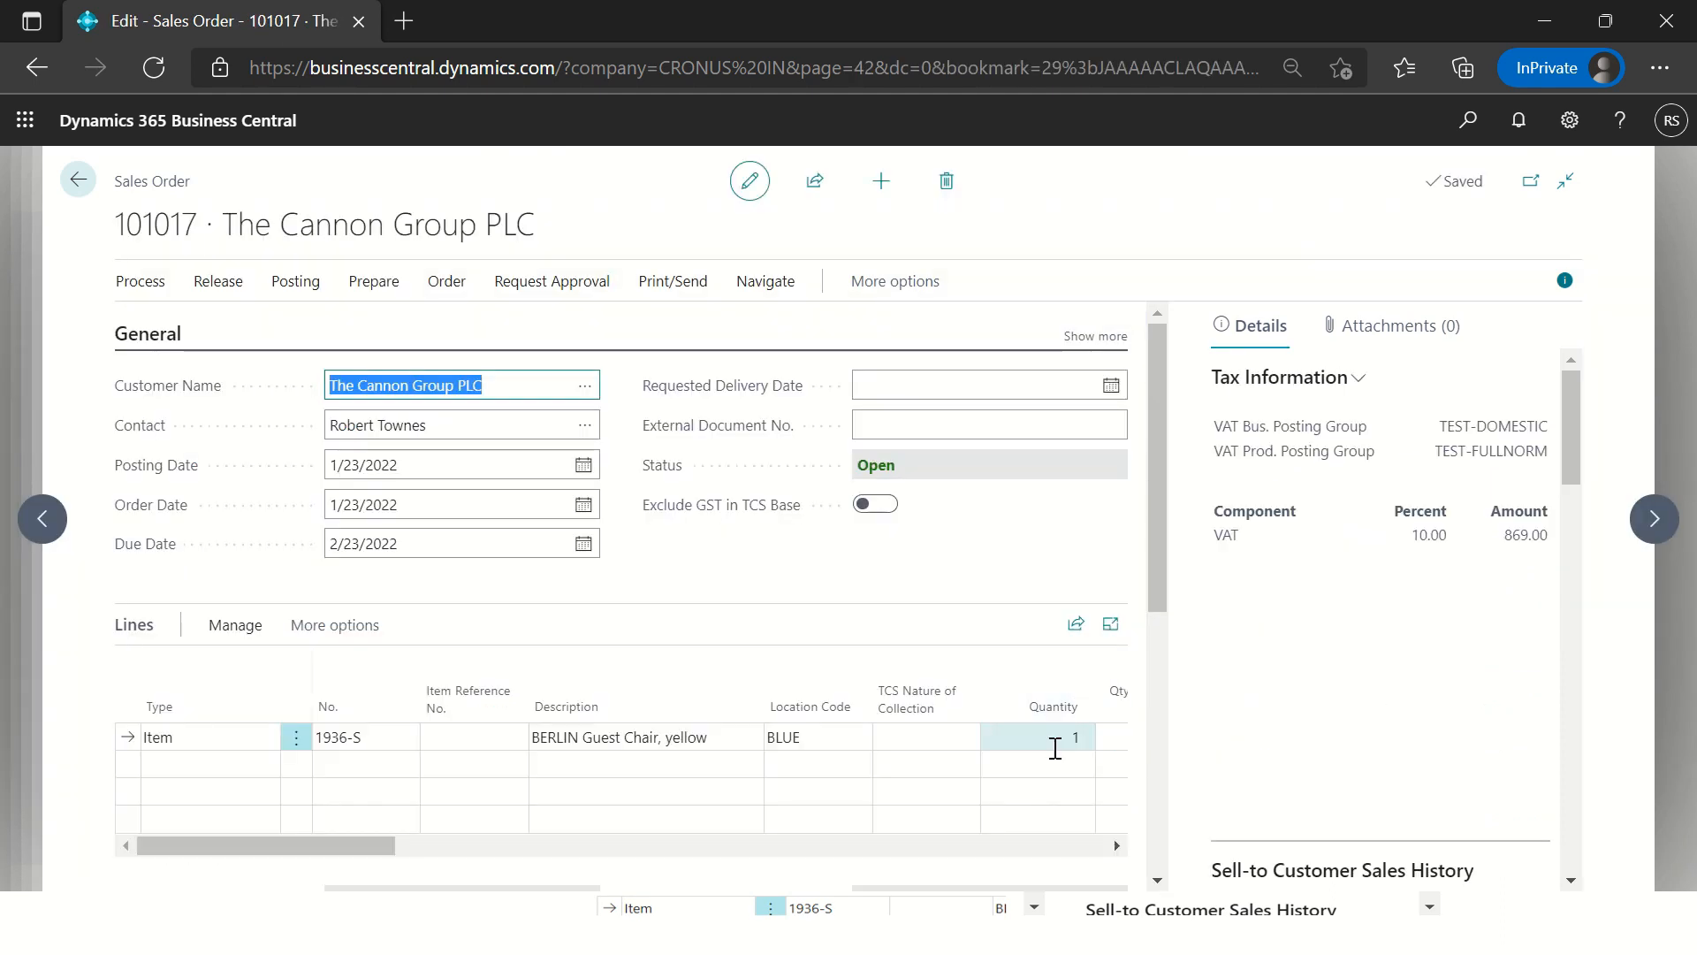
Step: Recalculate the BERLIN Guest Chair line's tax by changing its quantity to 2 and back to 1
click(1055, 745)
key(Tab)
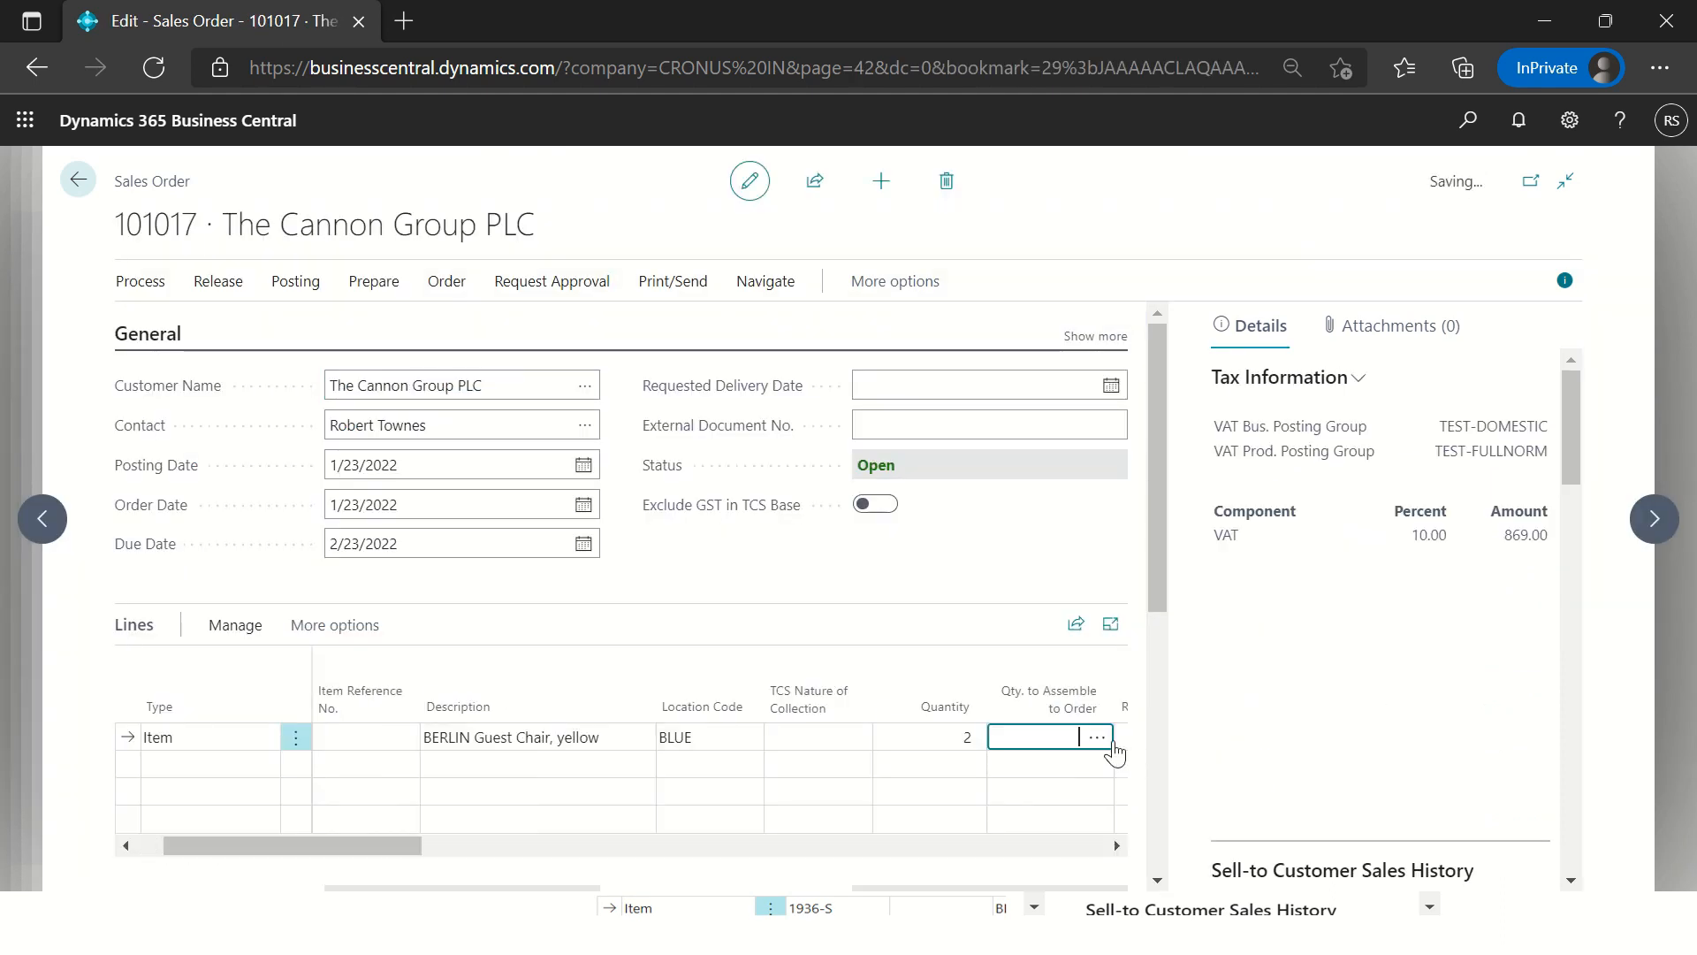
key(shift+Tab)
text(1)
click(1016, 745)
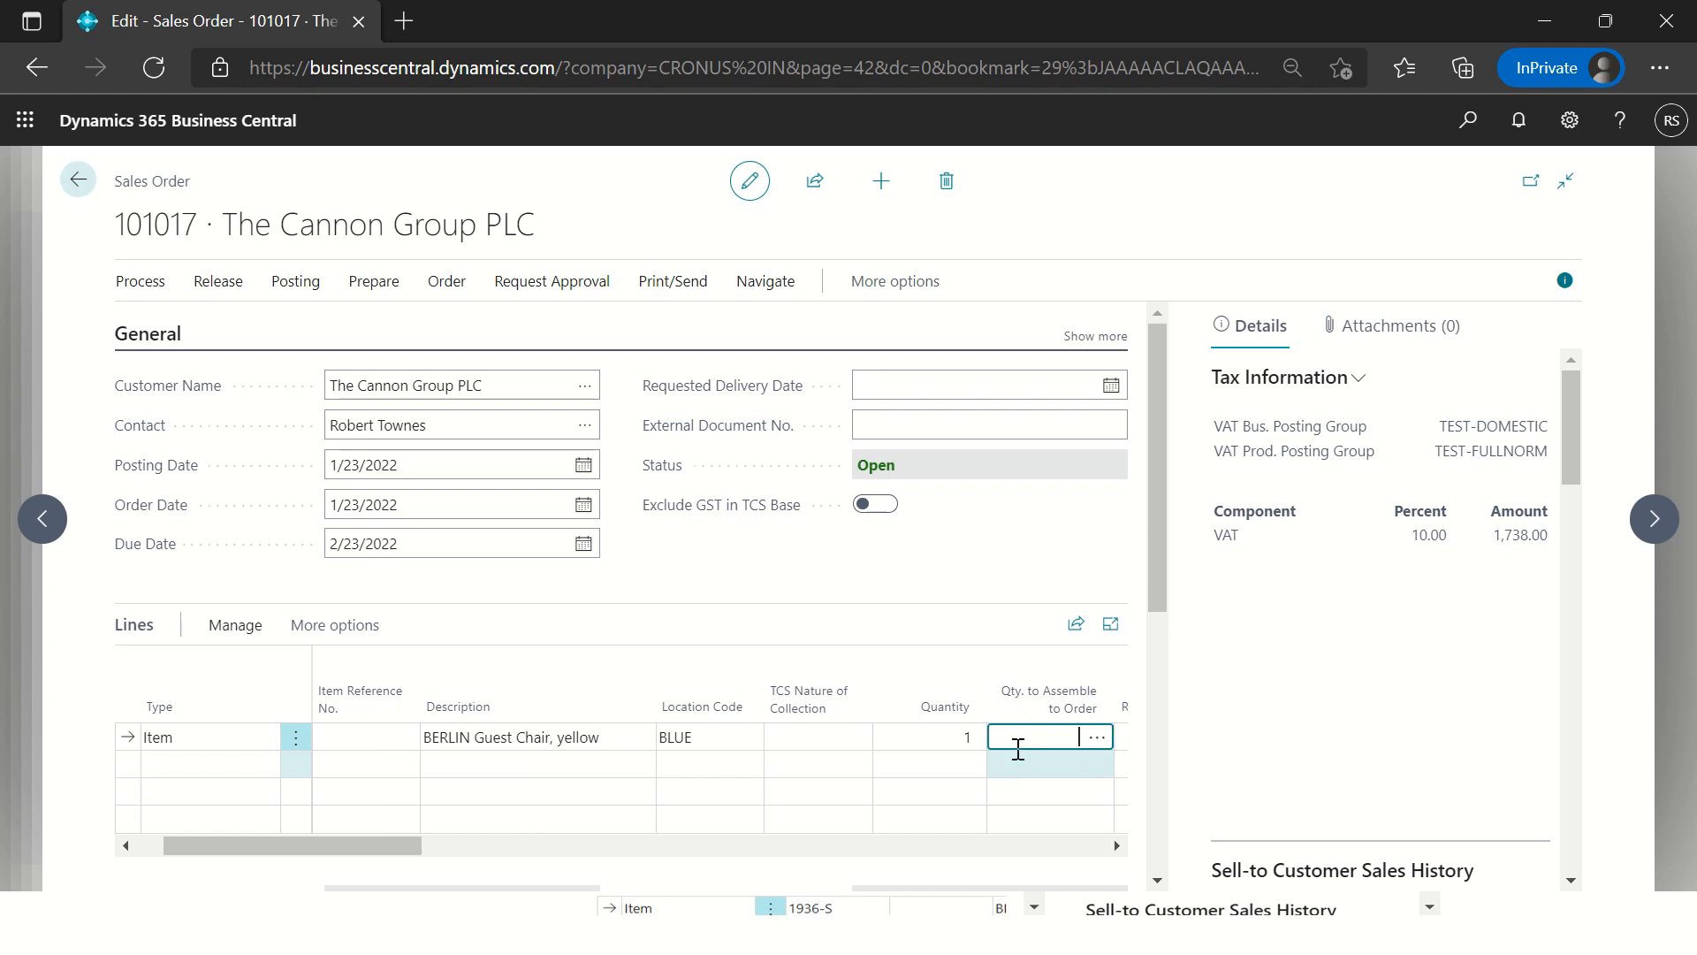
Step: Preview the order's posting and examine the amounts of the G/L entries against each other
click(297, 281)
click(641, 340)
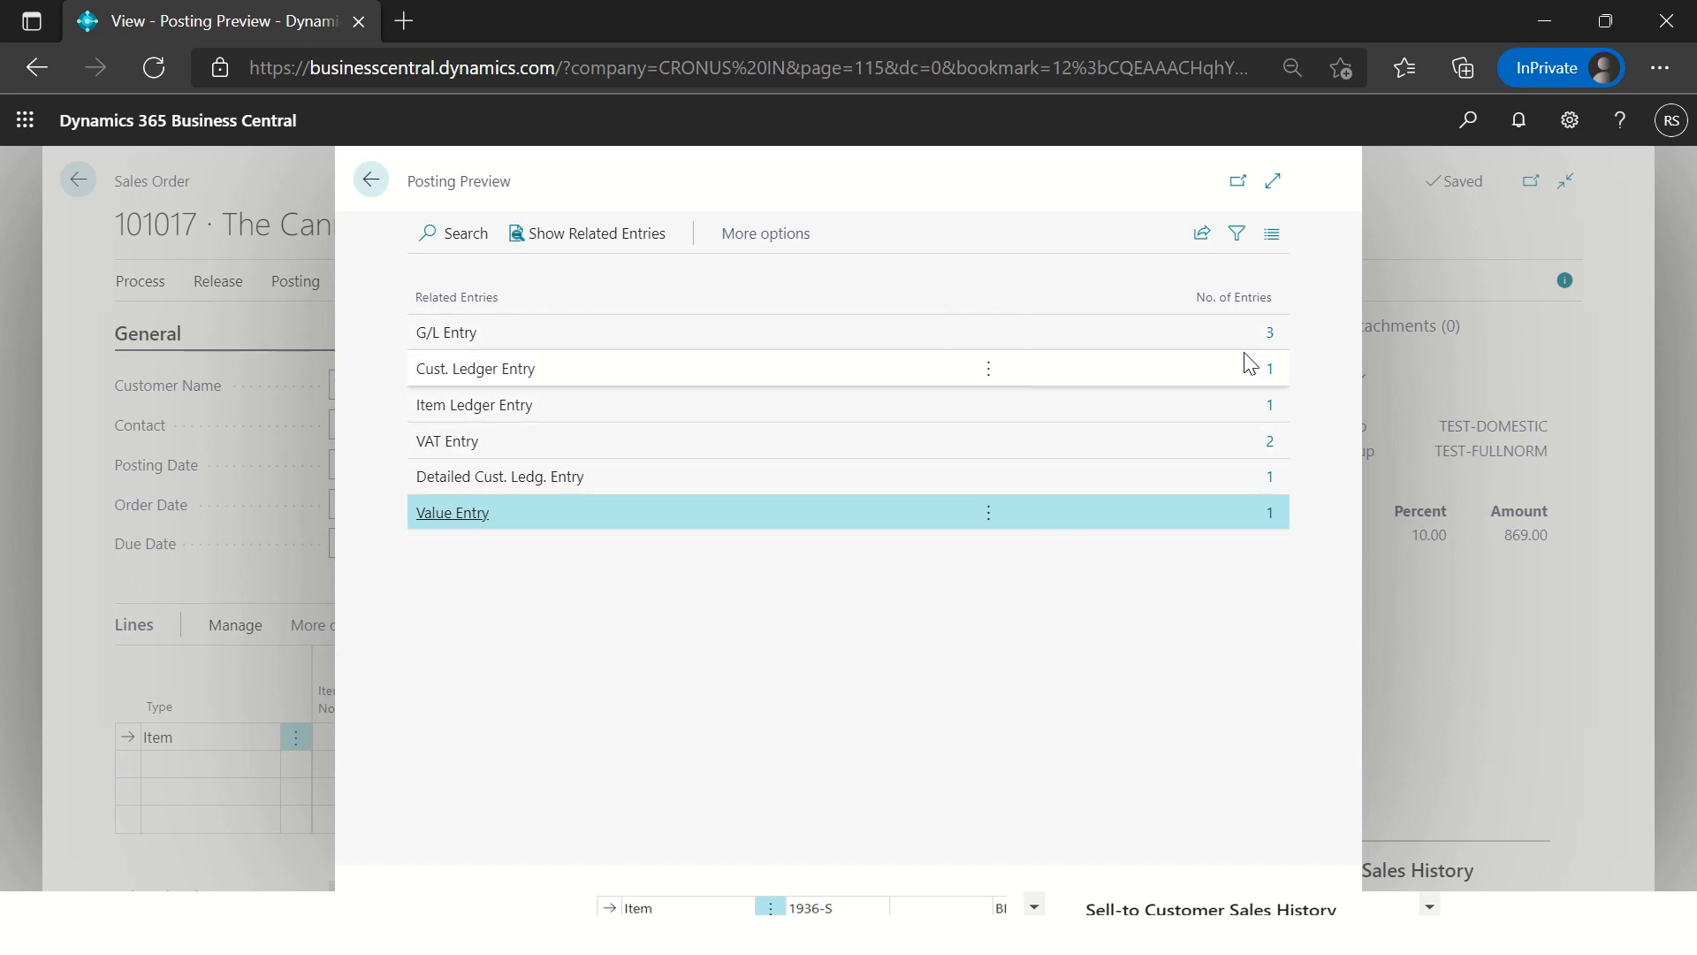
click(1269, 333)
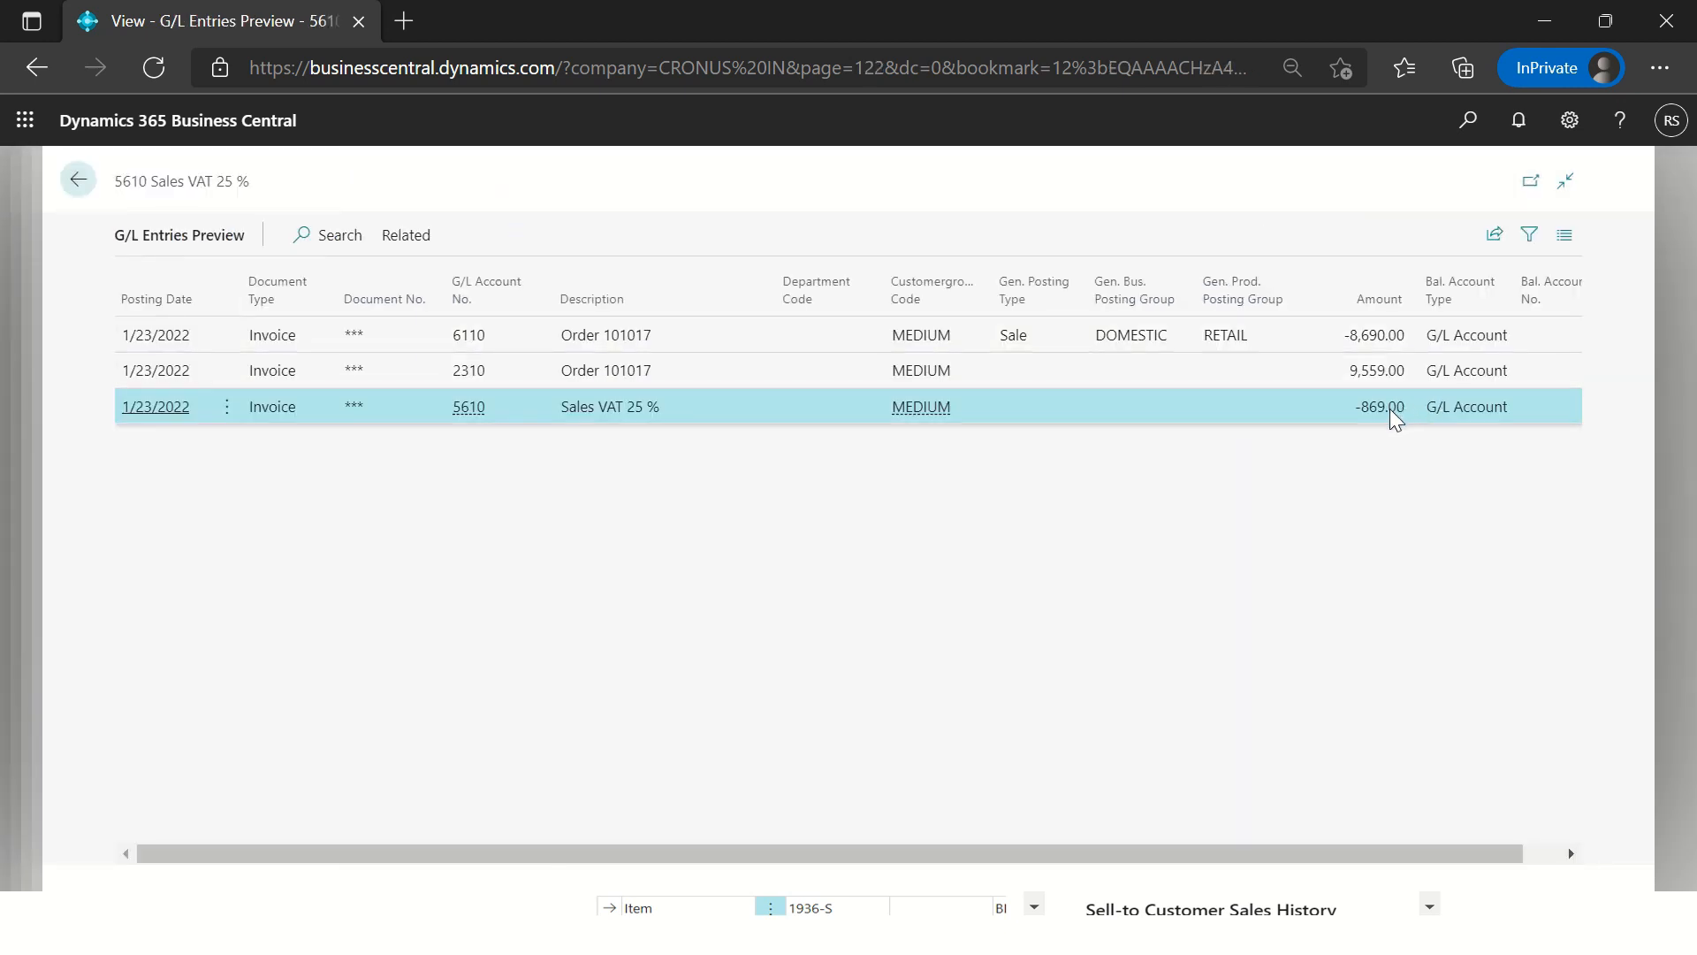
ctrl+click(1383, 341)
ctrl+click(1391, 374)
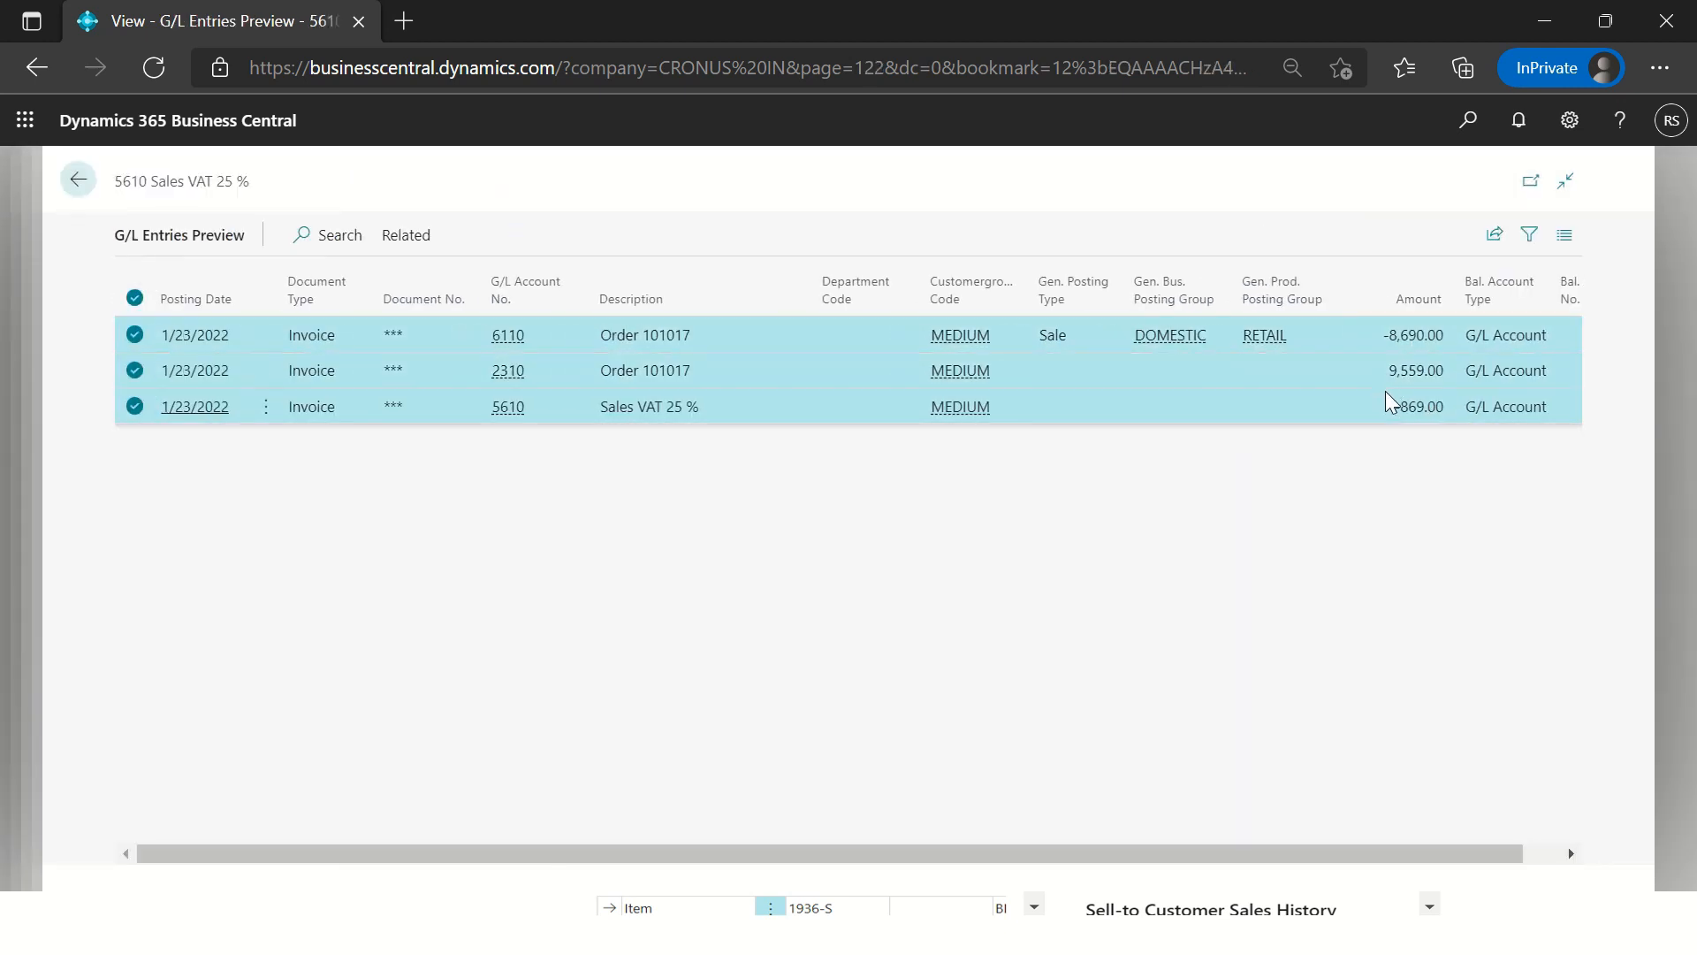
click(89, 189)
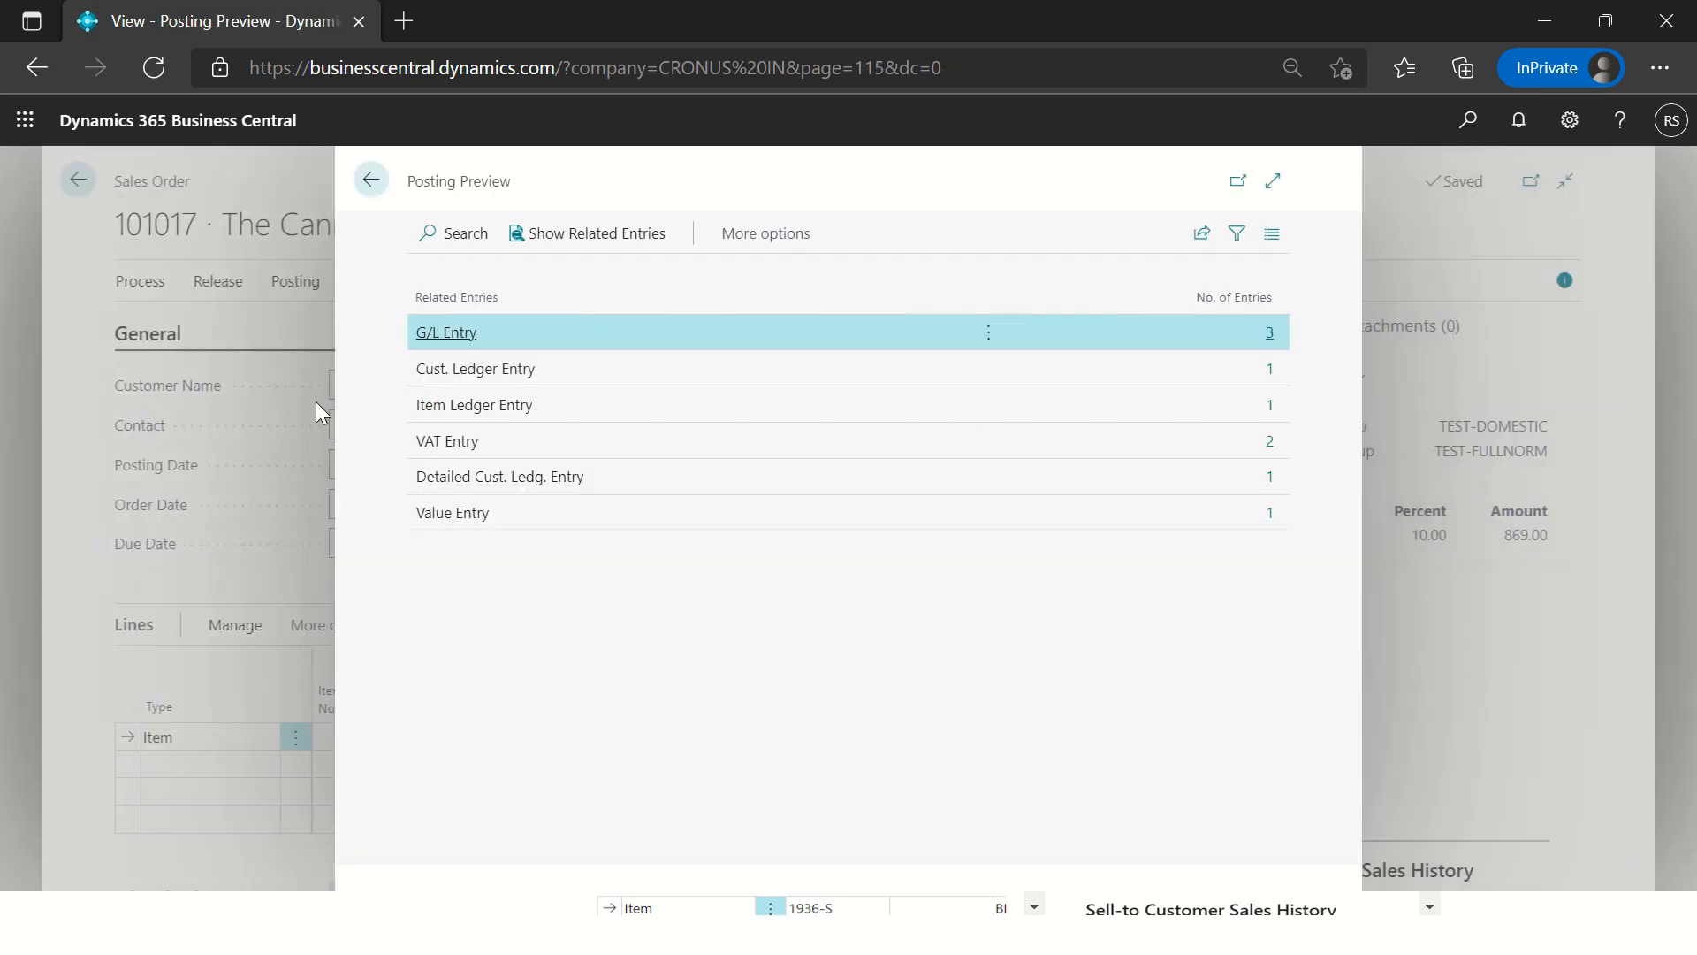
Step: Examine the previewed VAT entries, comparing the fields of both rows, and return to the sales order
click(1270, 440)
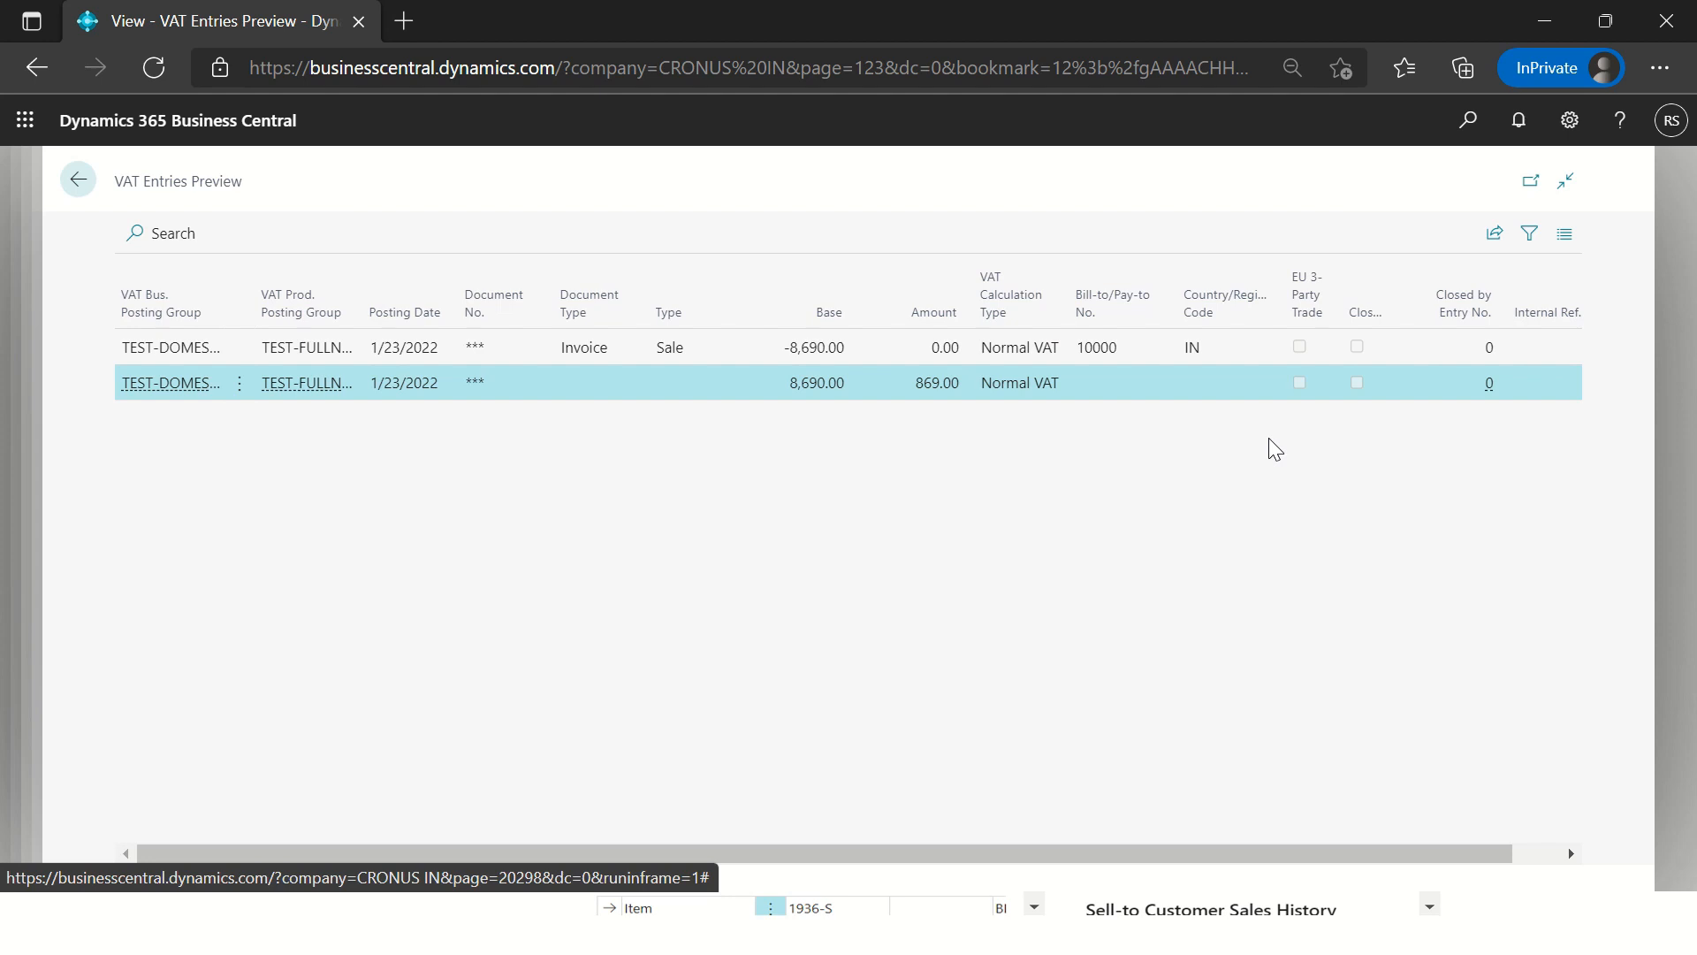
click(559, 348)
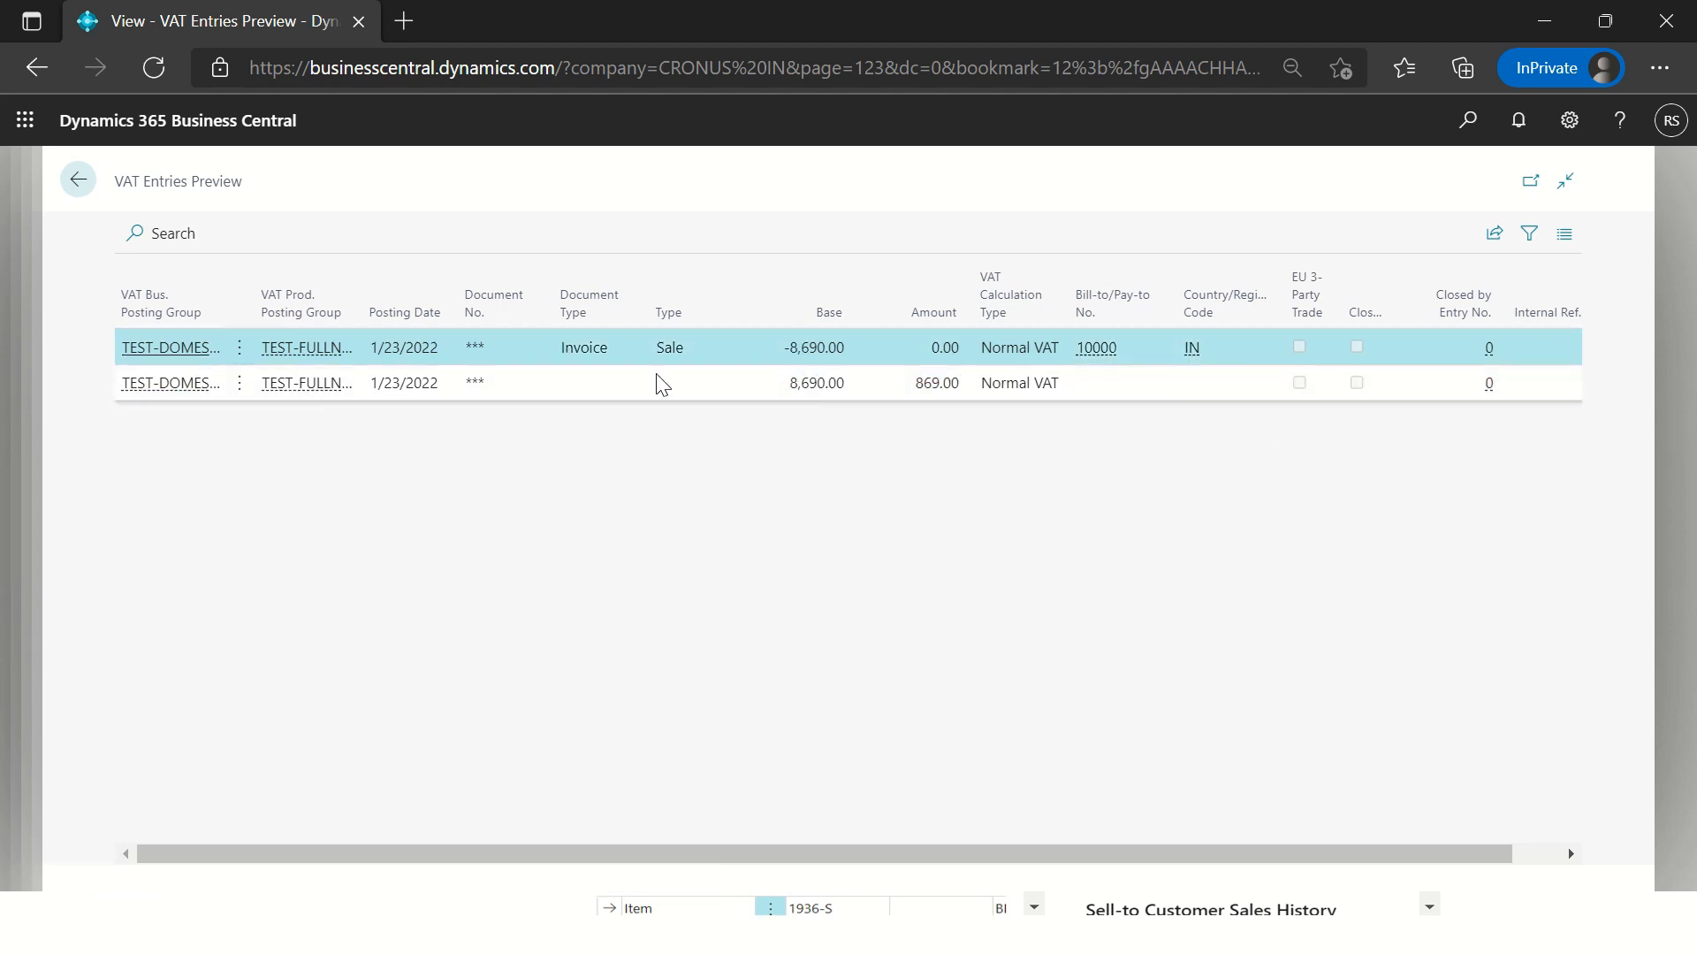
click(535, 391)
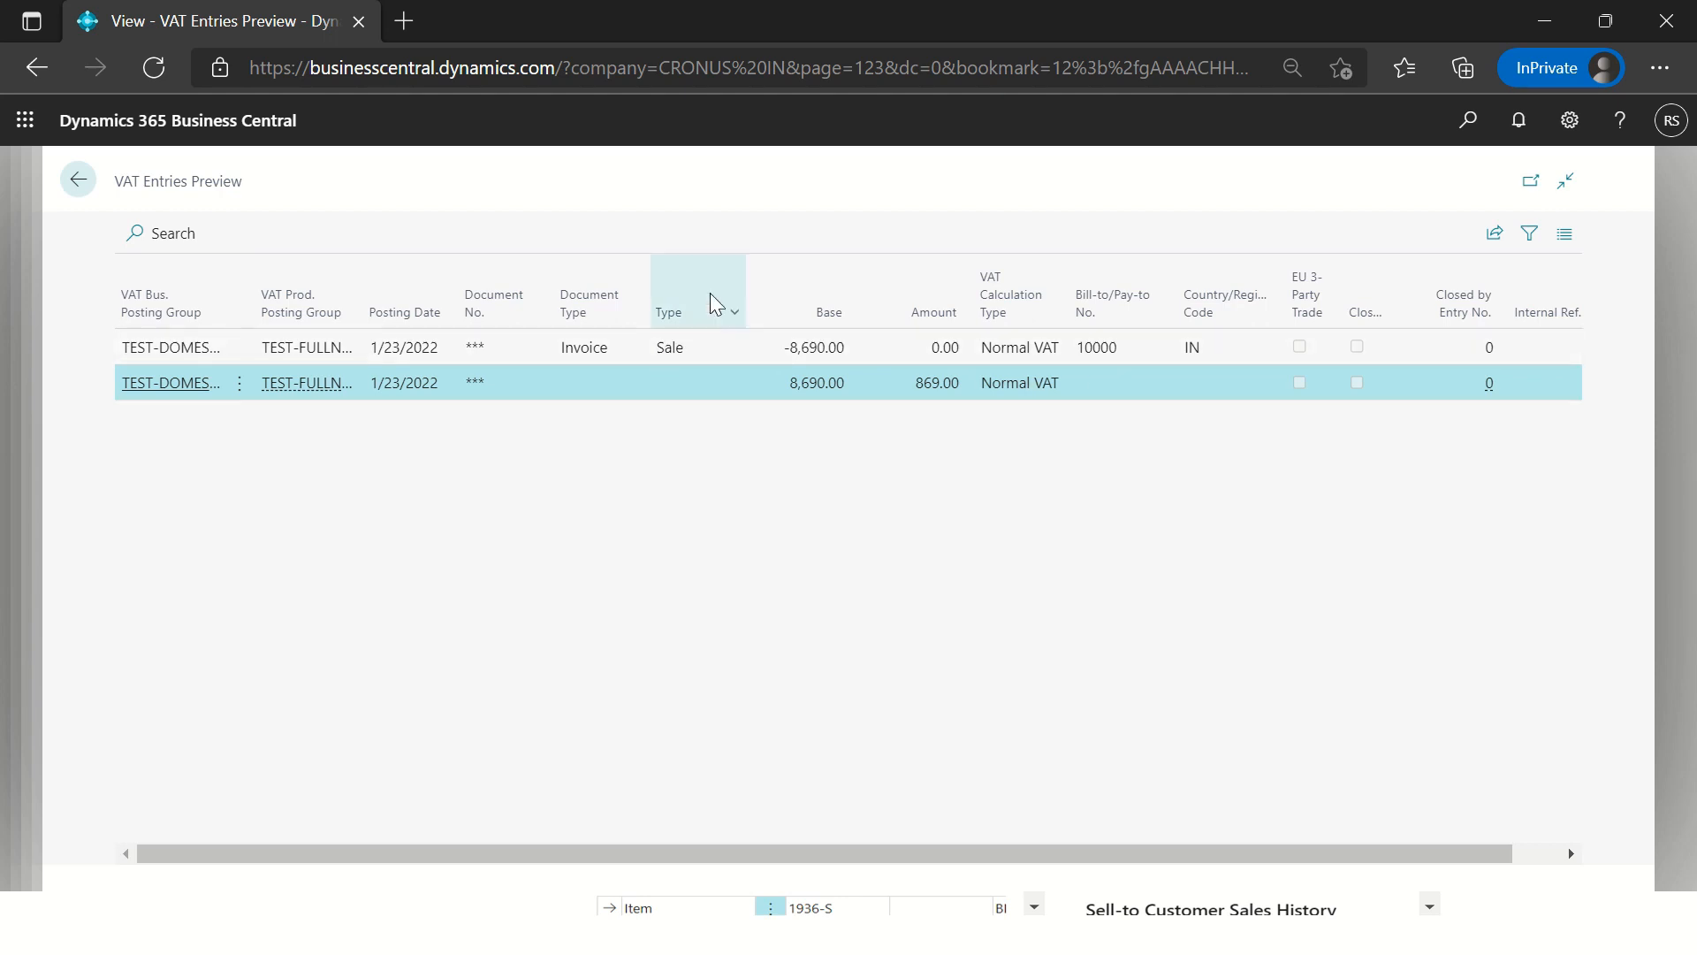
click(78, 180)
click(375, 185)
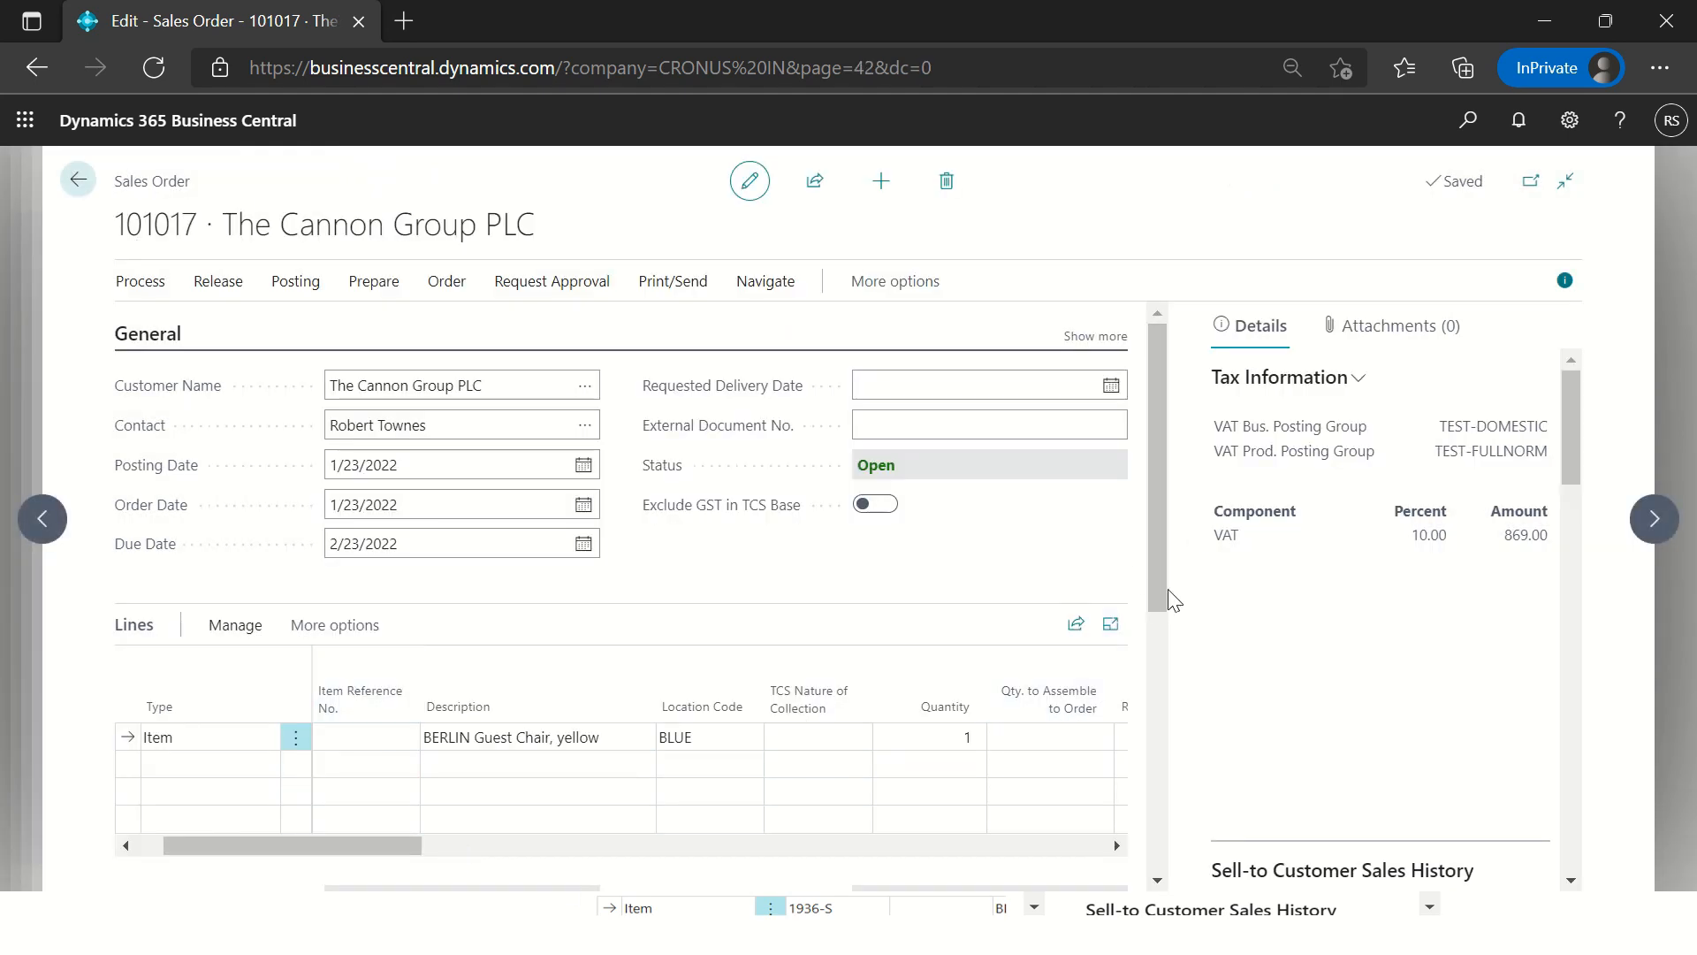
Step: Add a second Item line to the sales order for item 1936-S with quantity 1
click(225, 769)
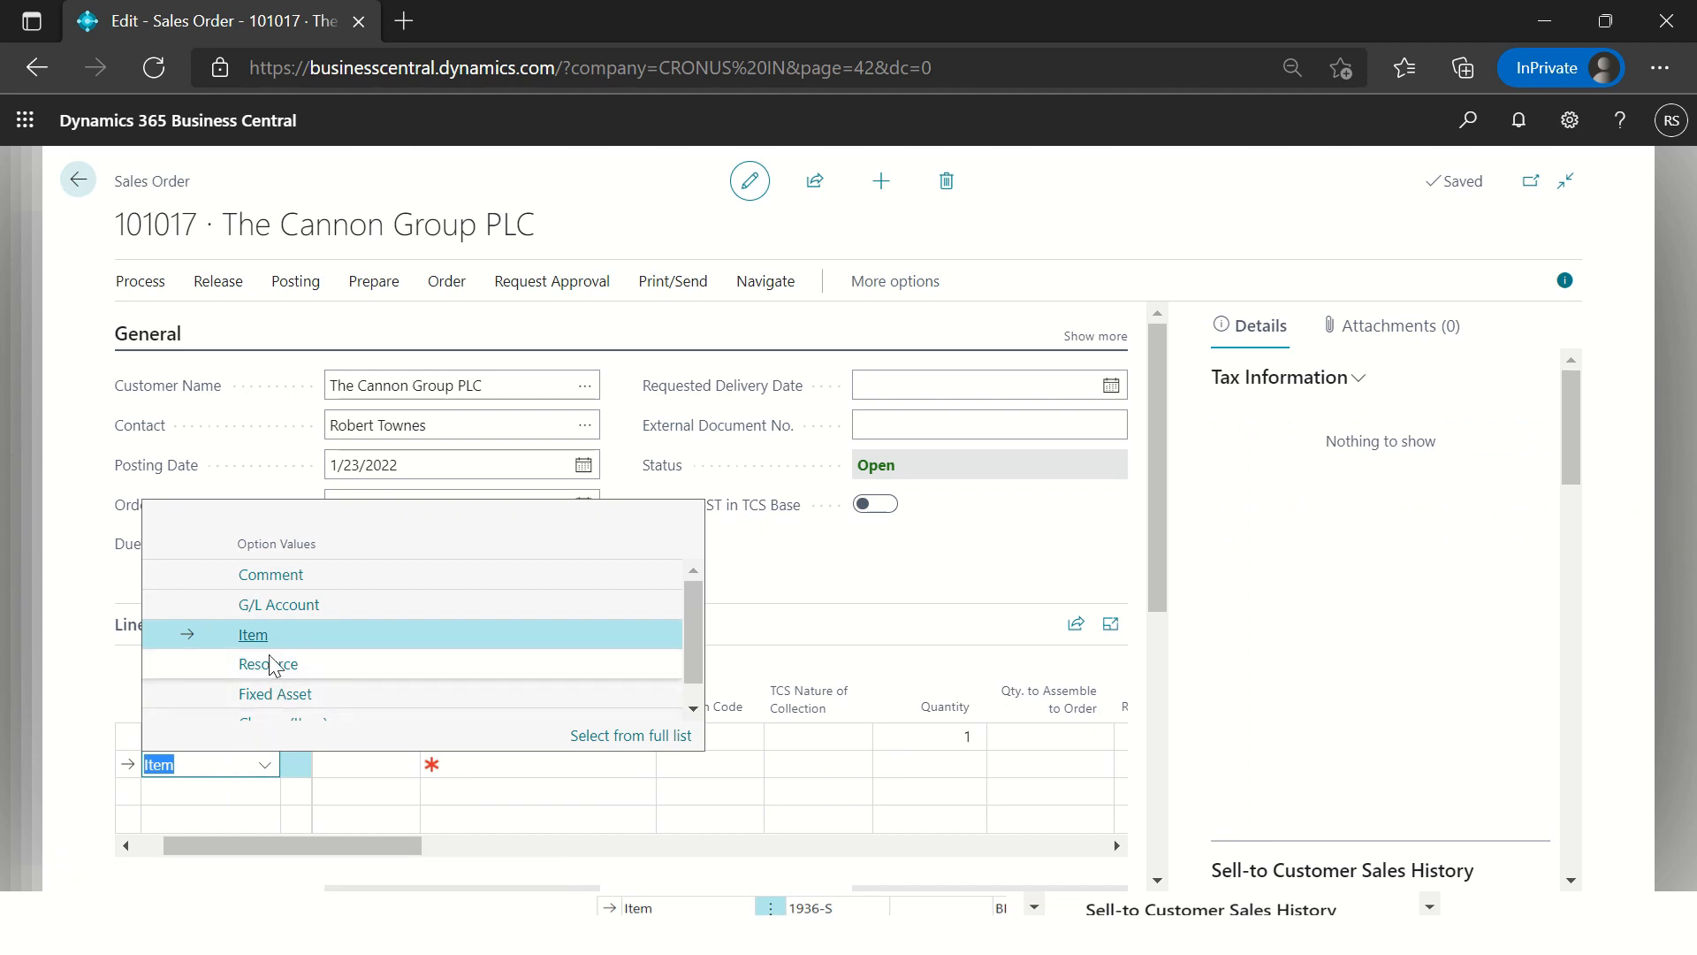
click(250, 635)
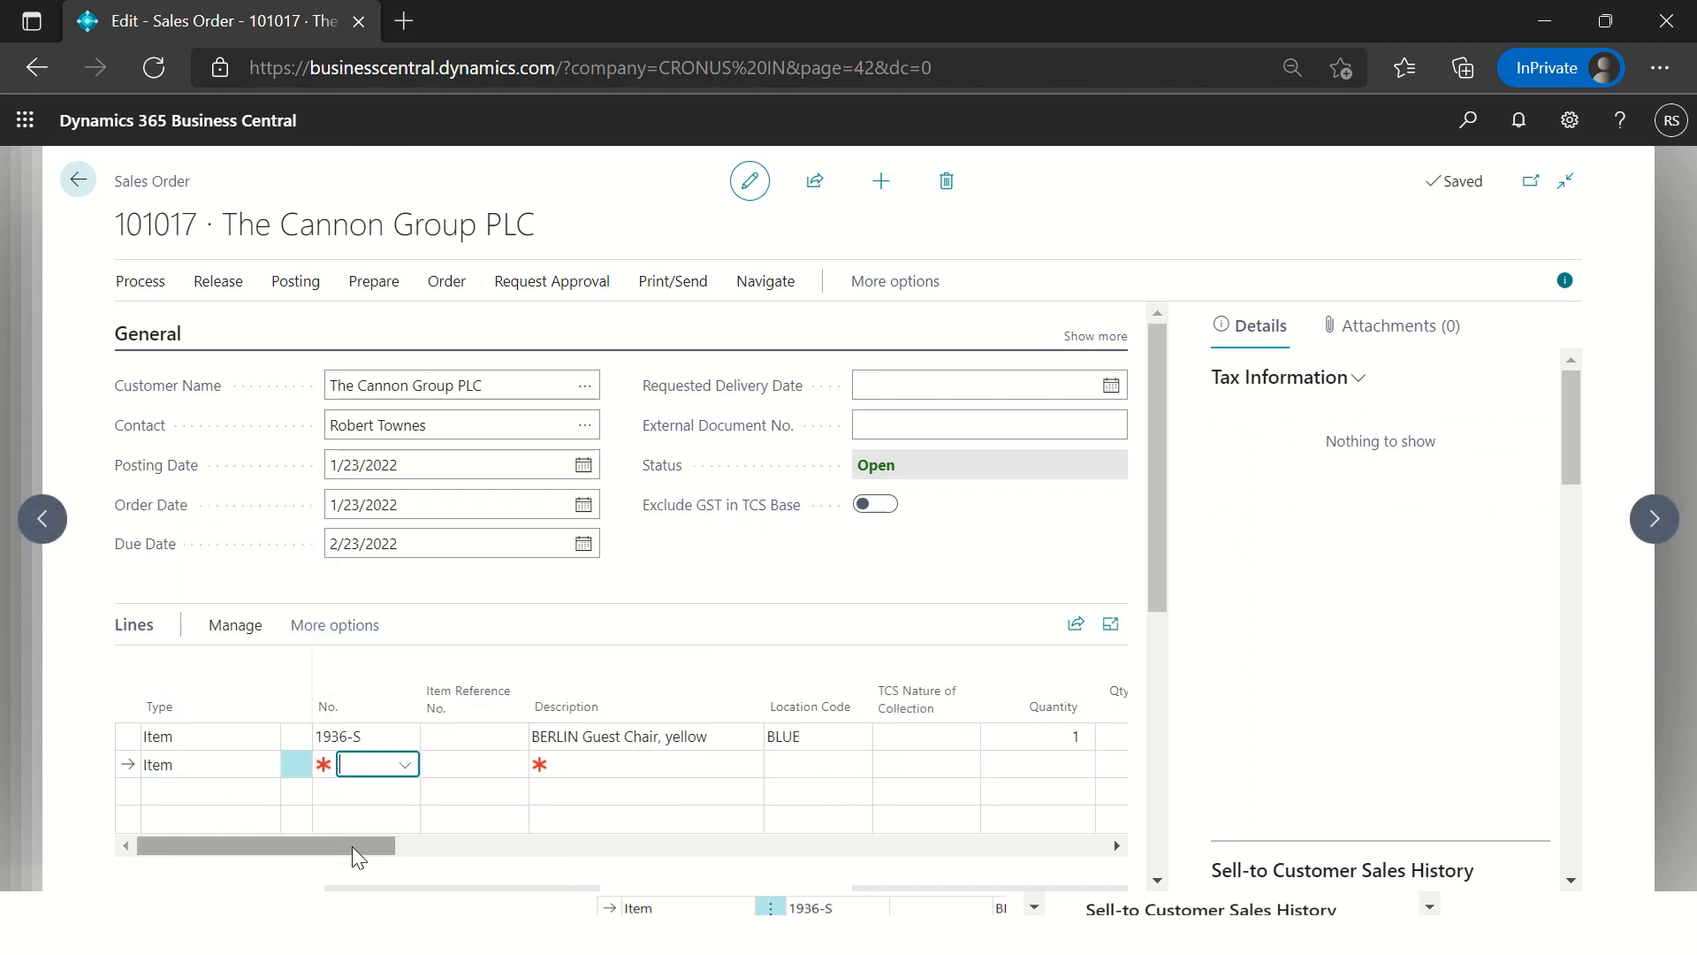
text(1936)
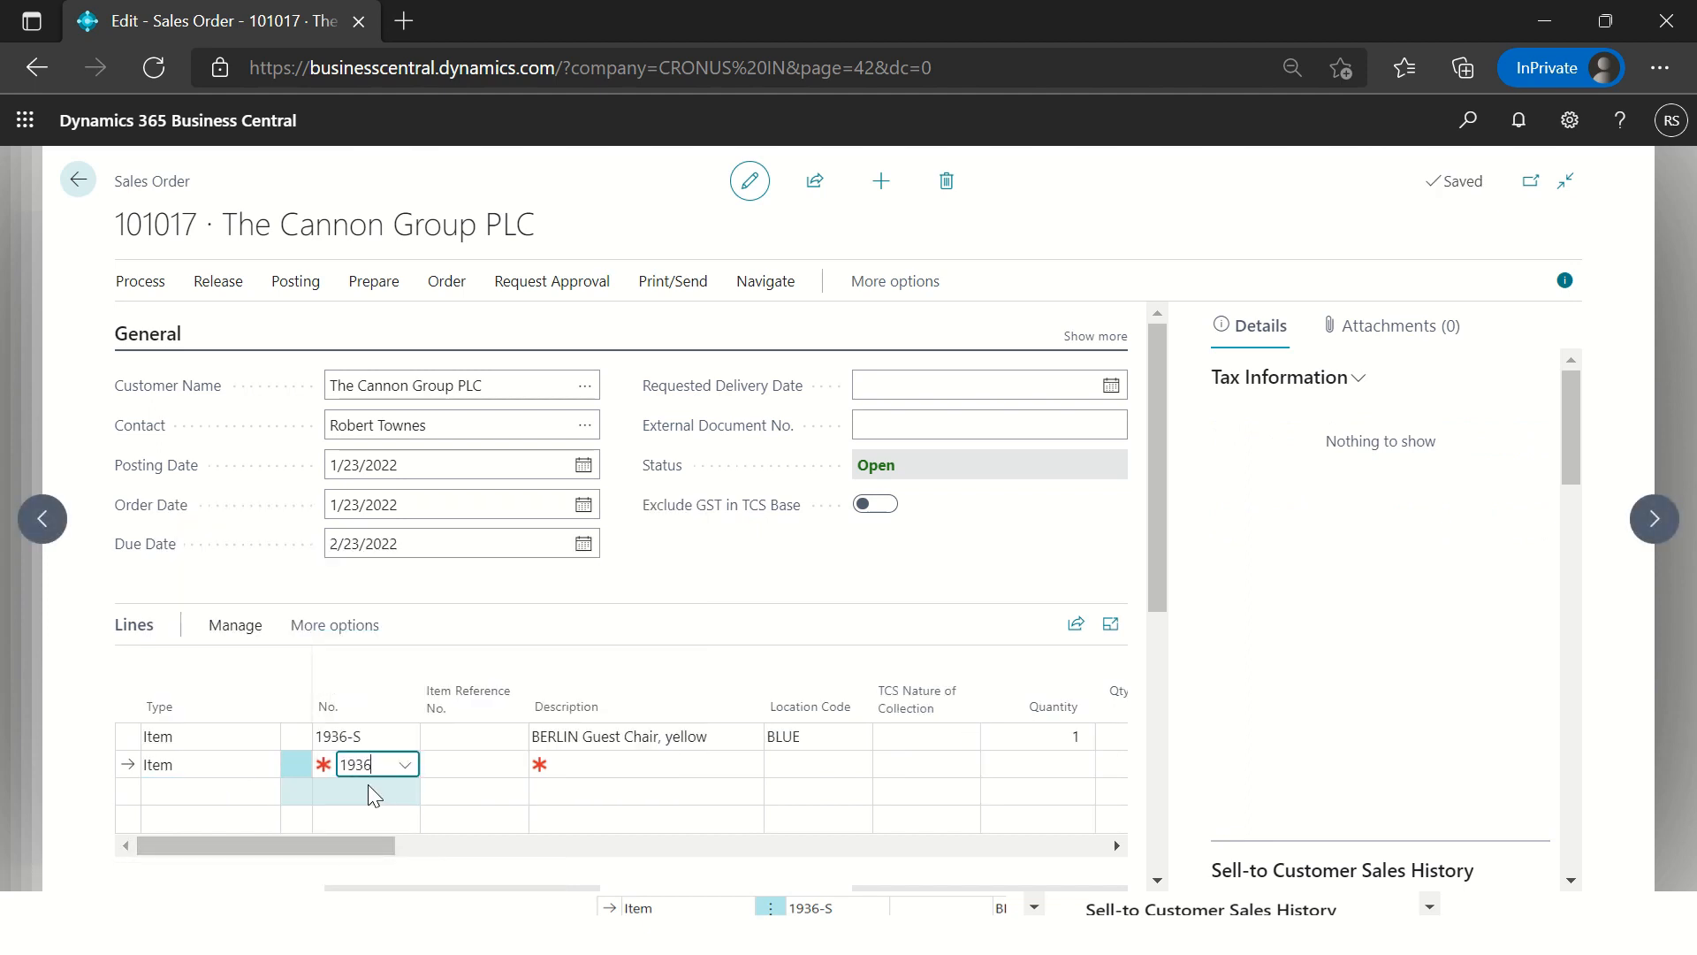
text(-S)
key(Tab)
key(Tab)
key(Tab)
key(Tab)
key(Tab)
text(2)
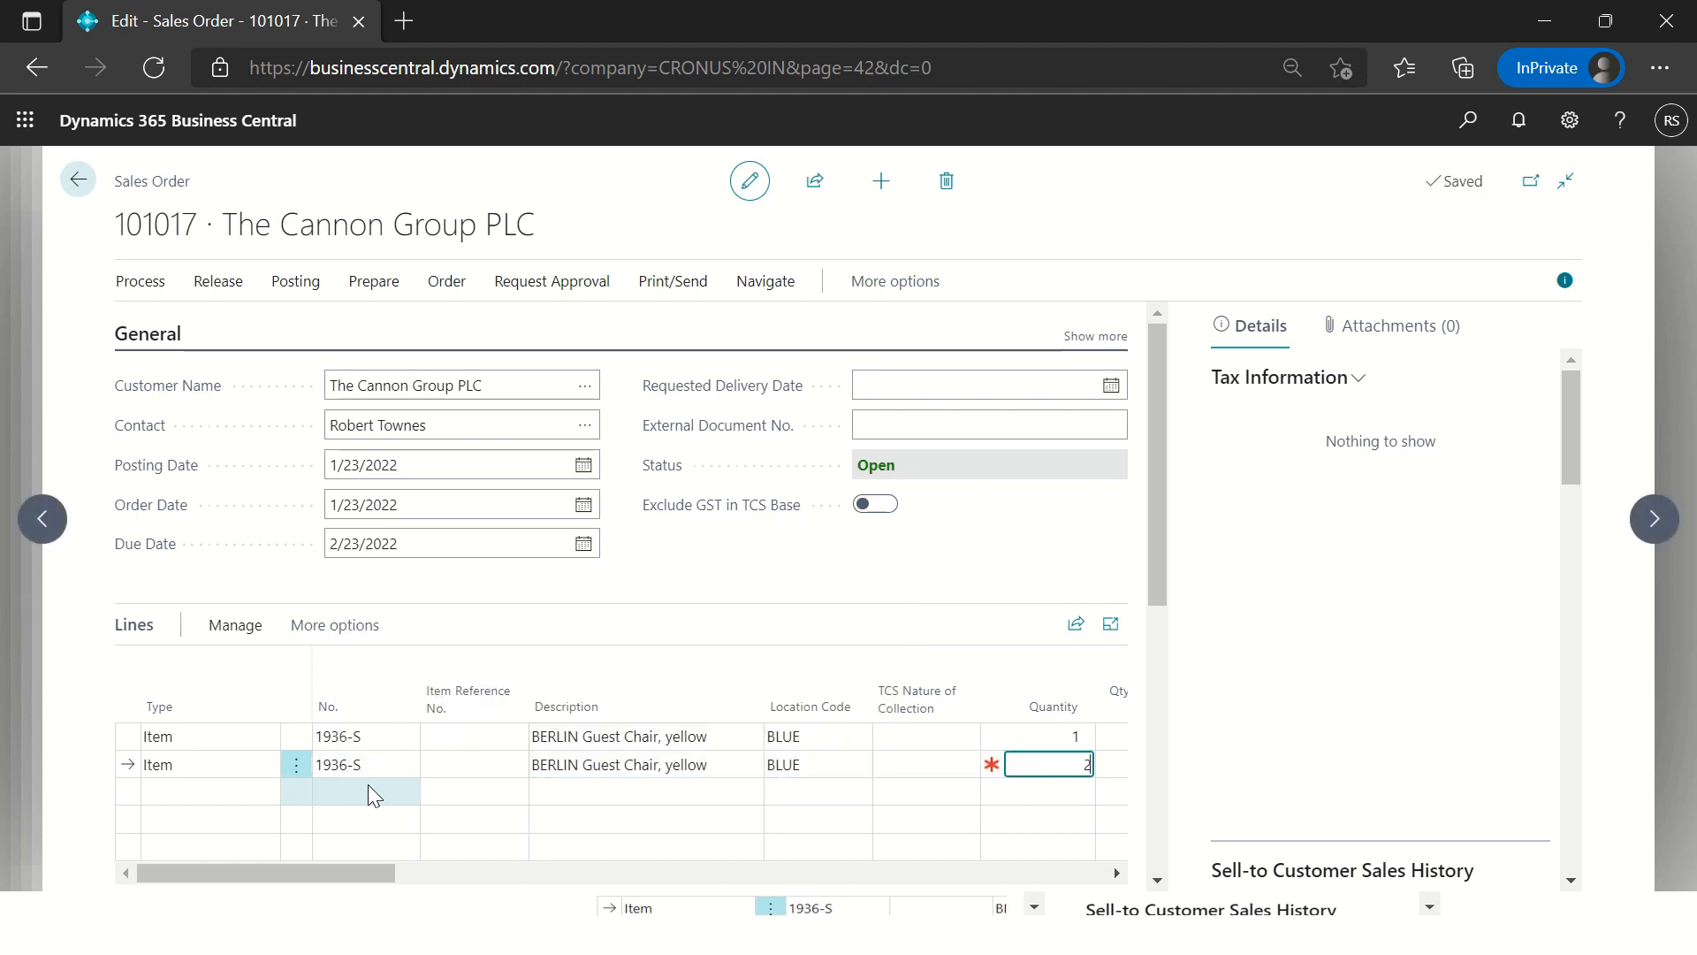
text(1)
key(Tab)
key(Tab)
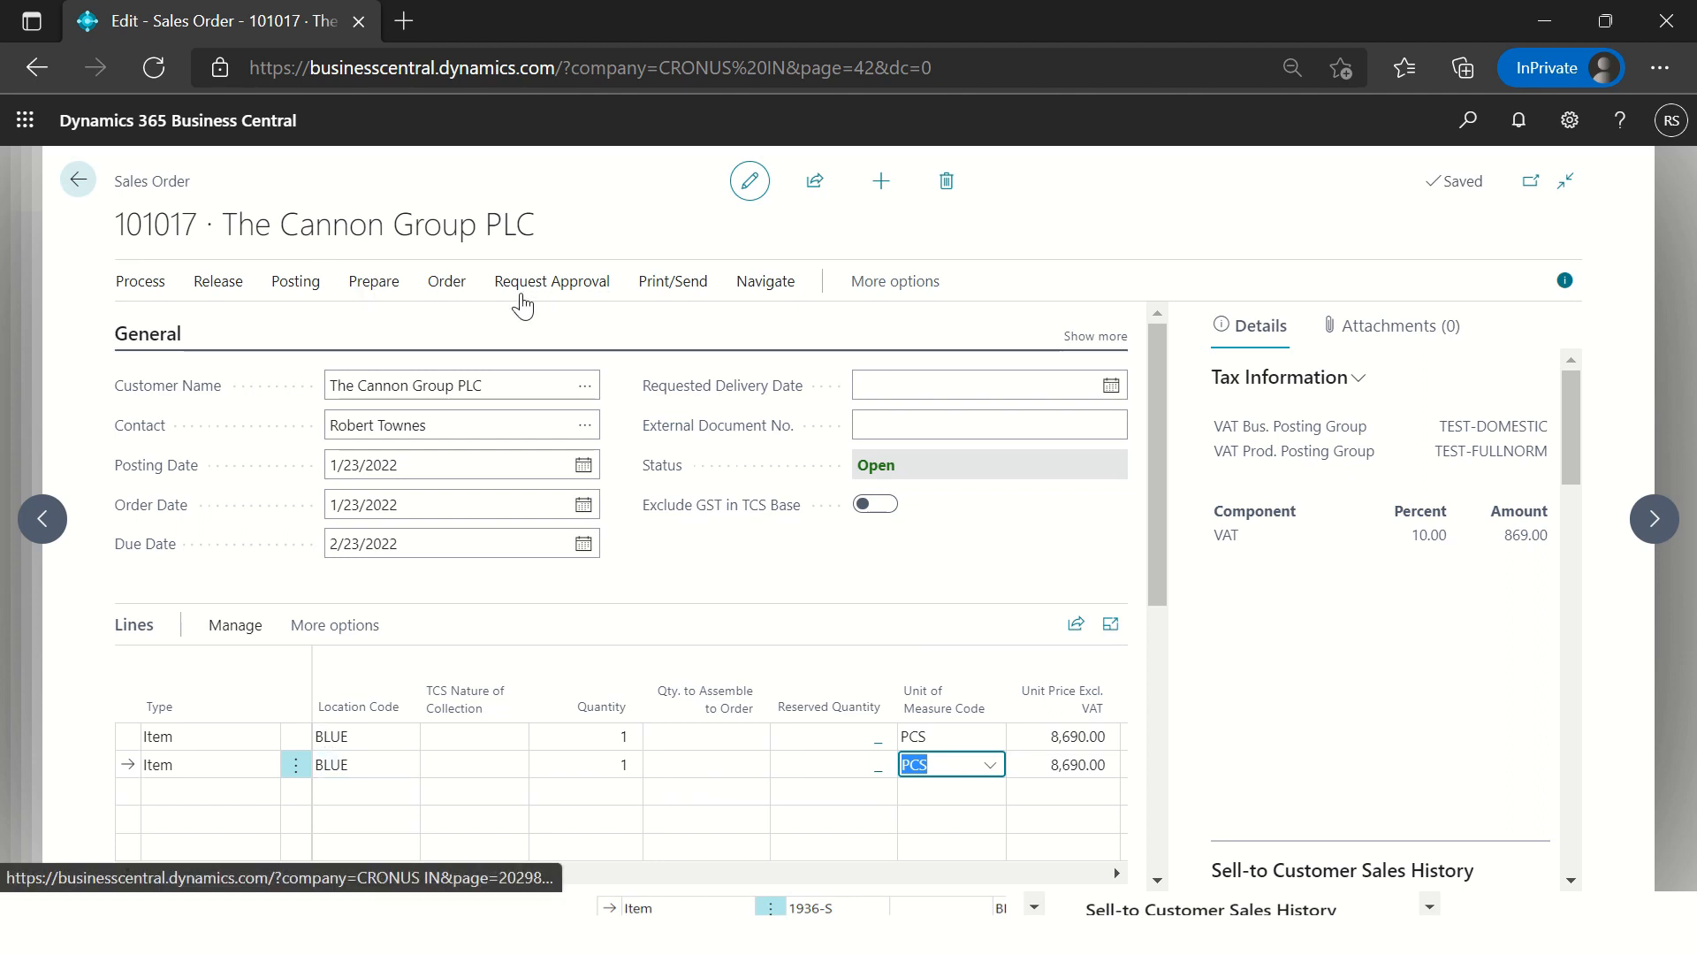
Step: Check the VAT in the sales order statistics and in the G/L entries of a new posting preview
key(F7)
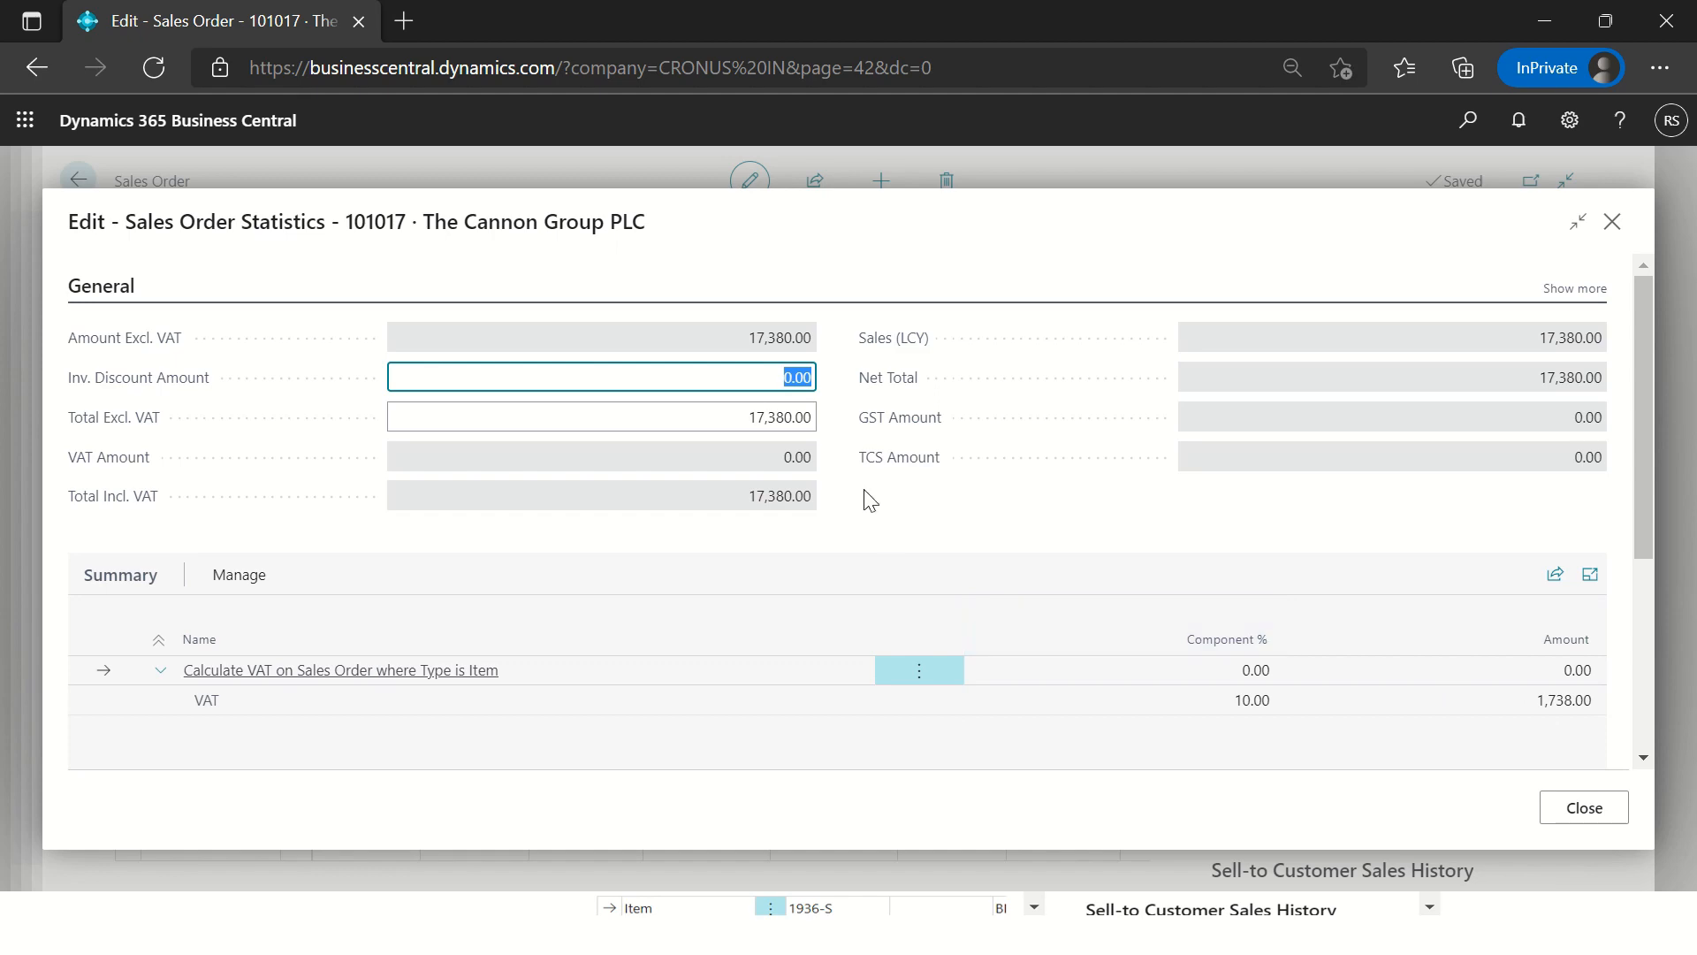
key(Escape)
click(372, 283)
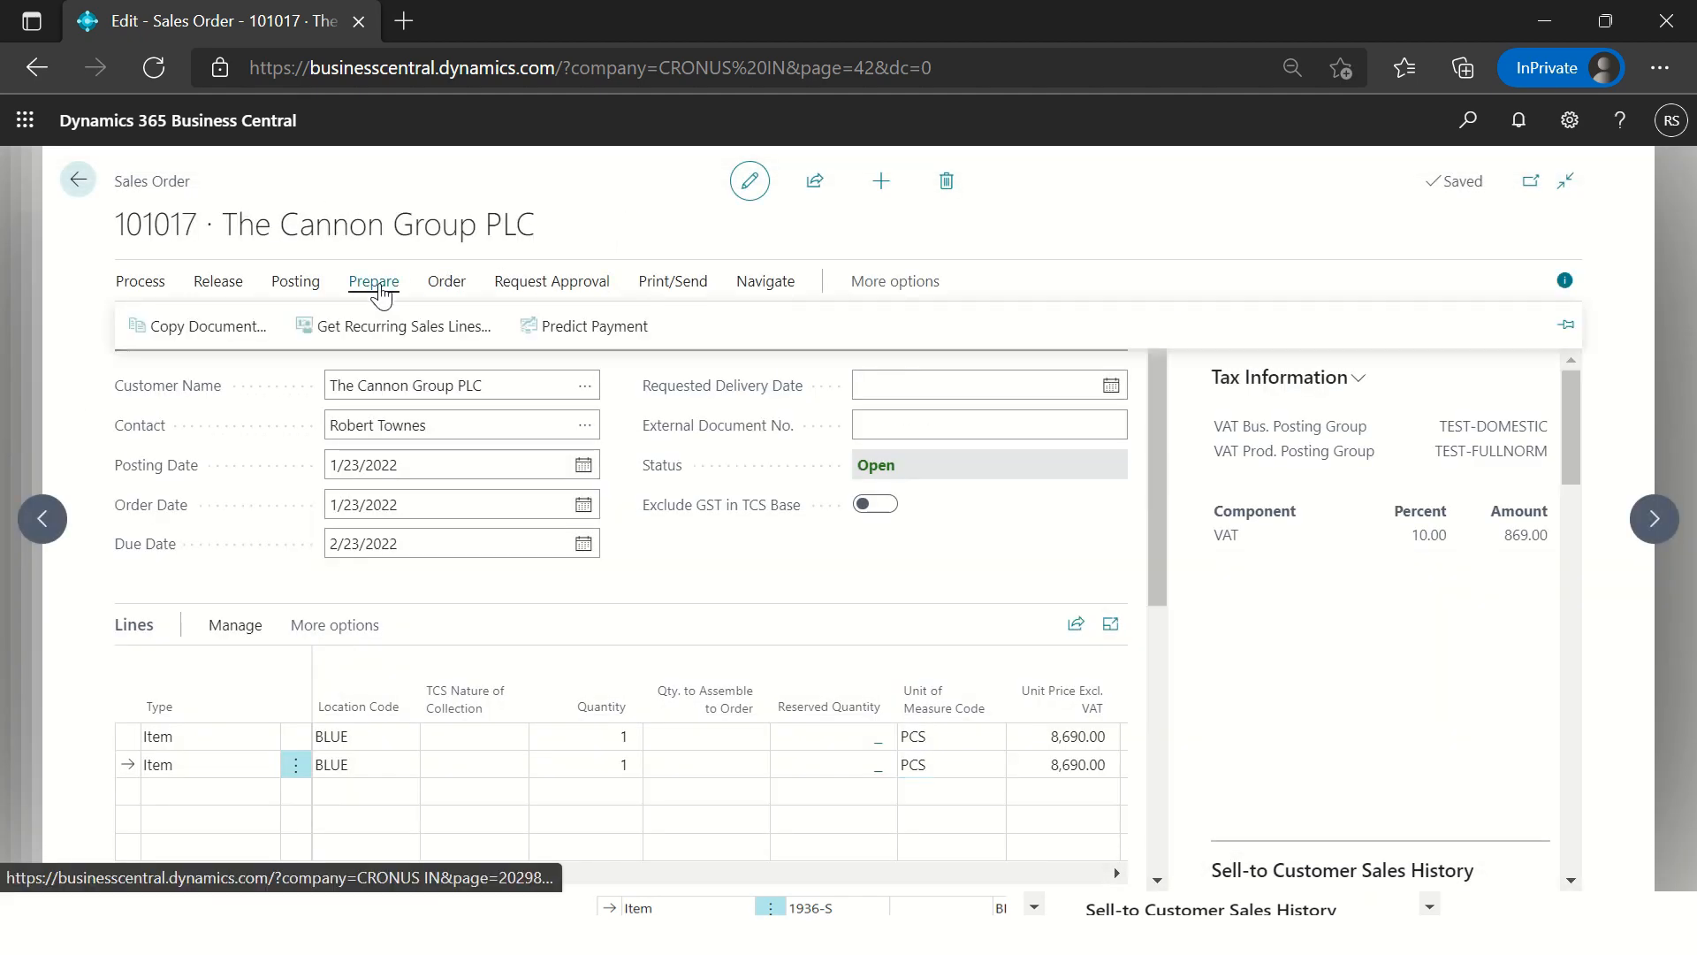
click(296, 283)
click(553, 325)
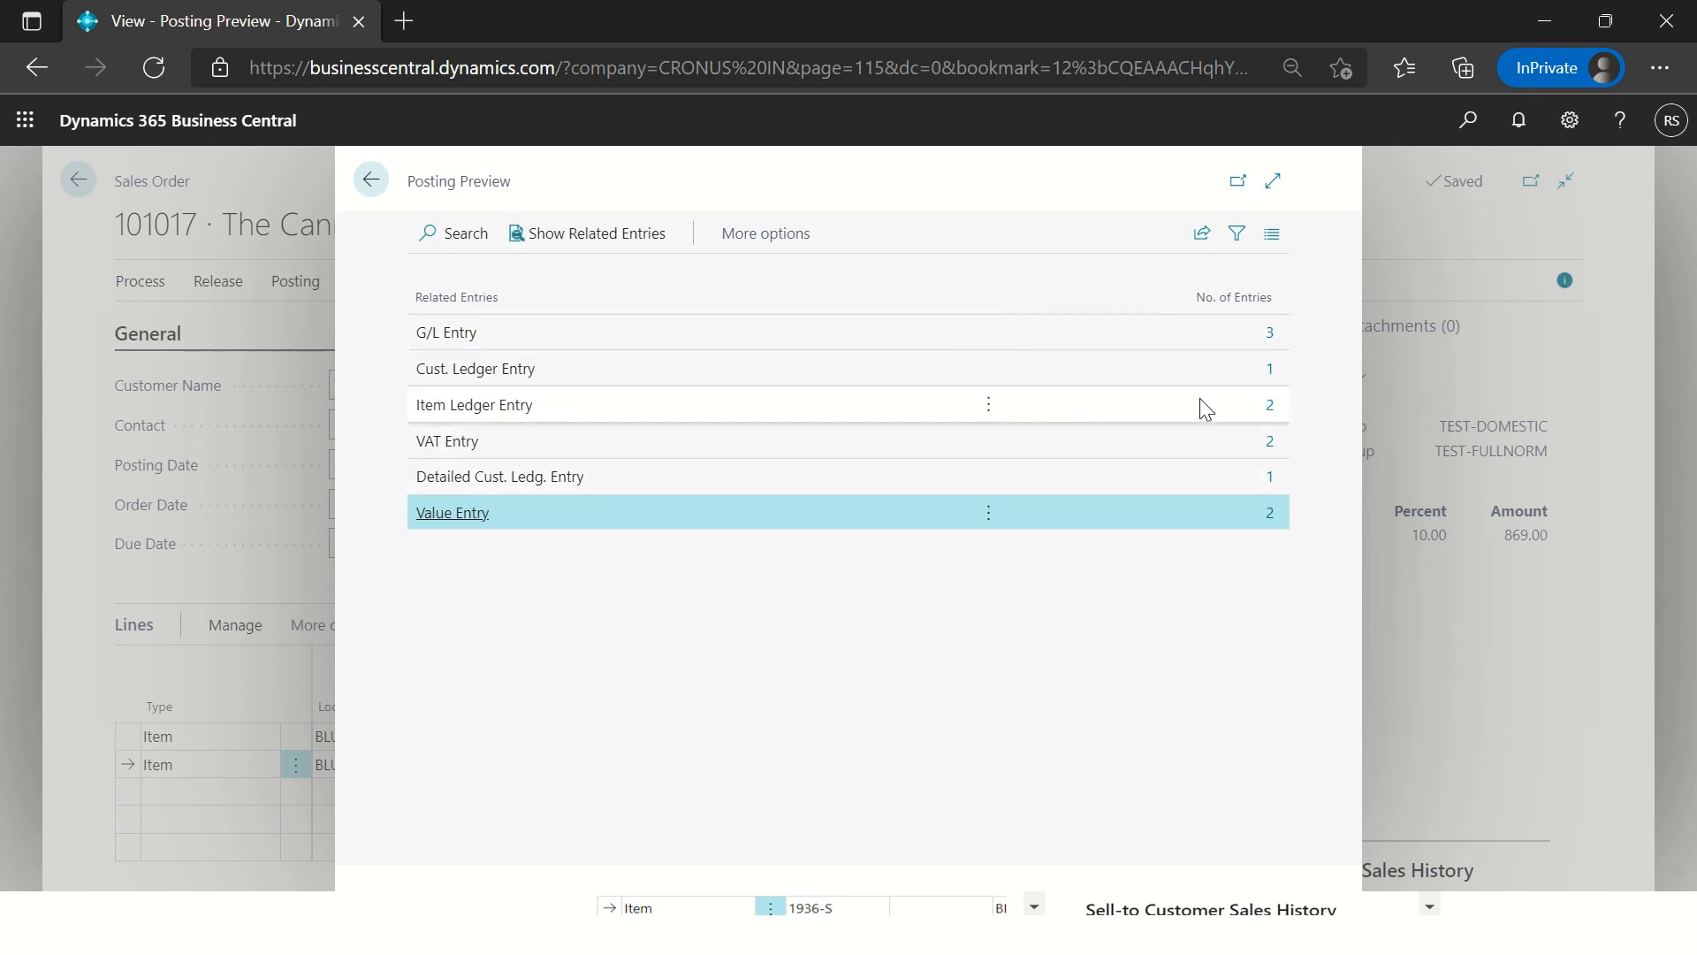
click(1270, 334)
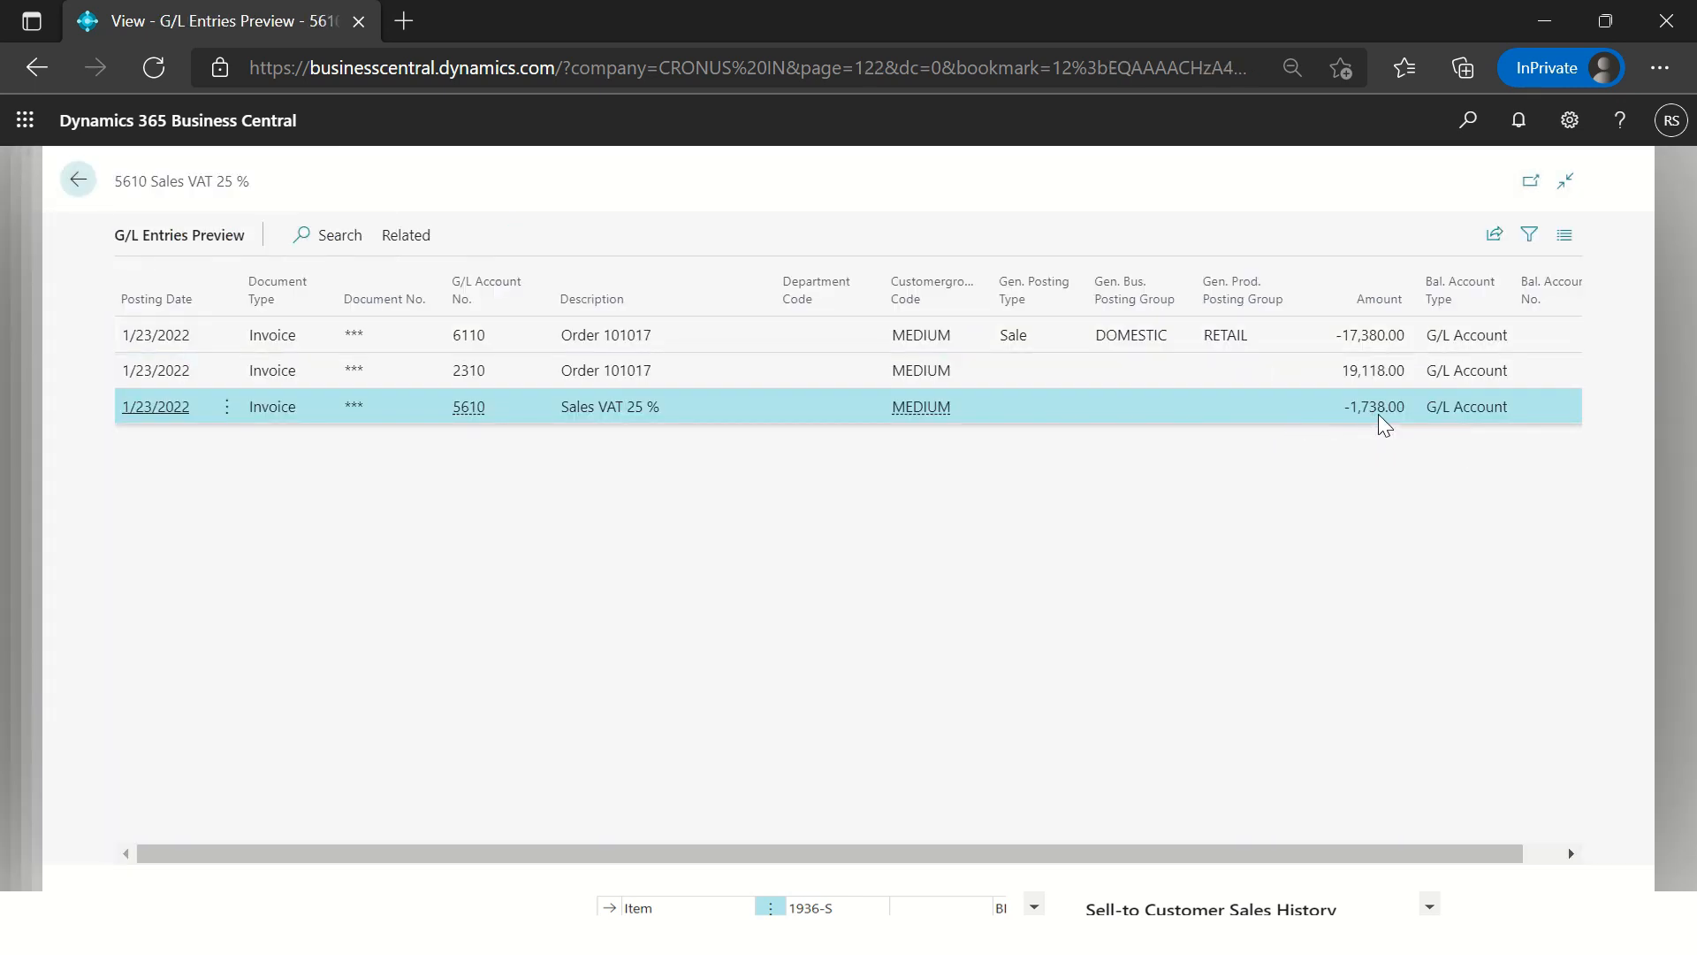
key(Escape)
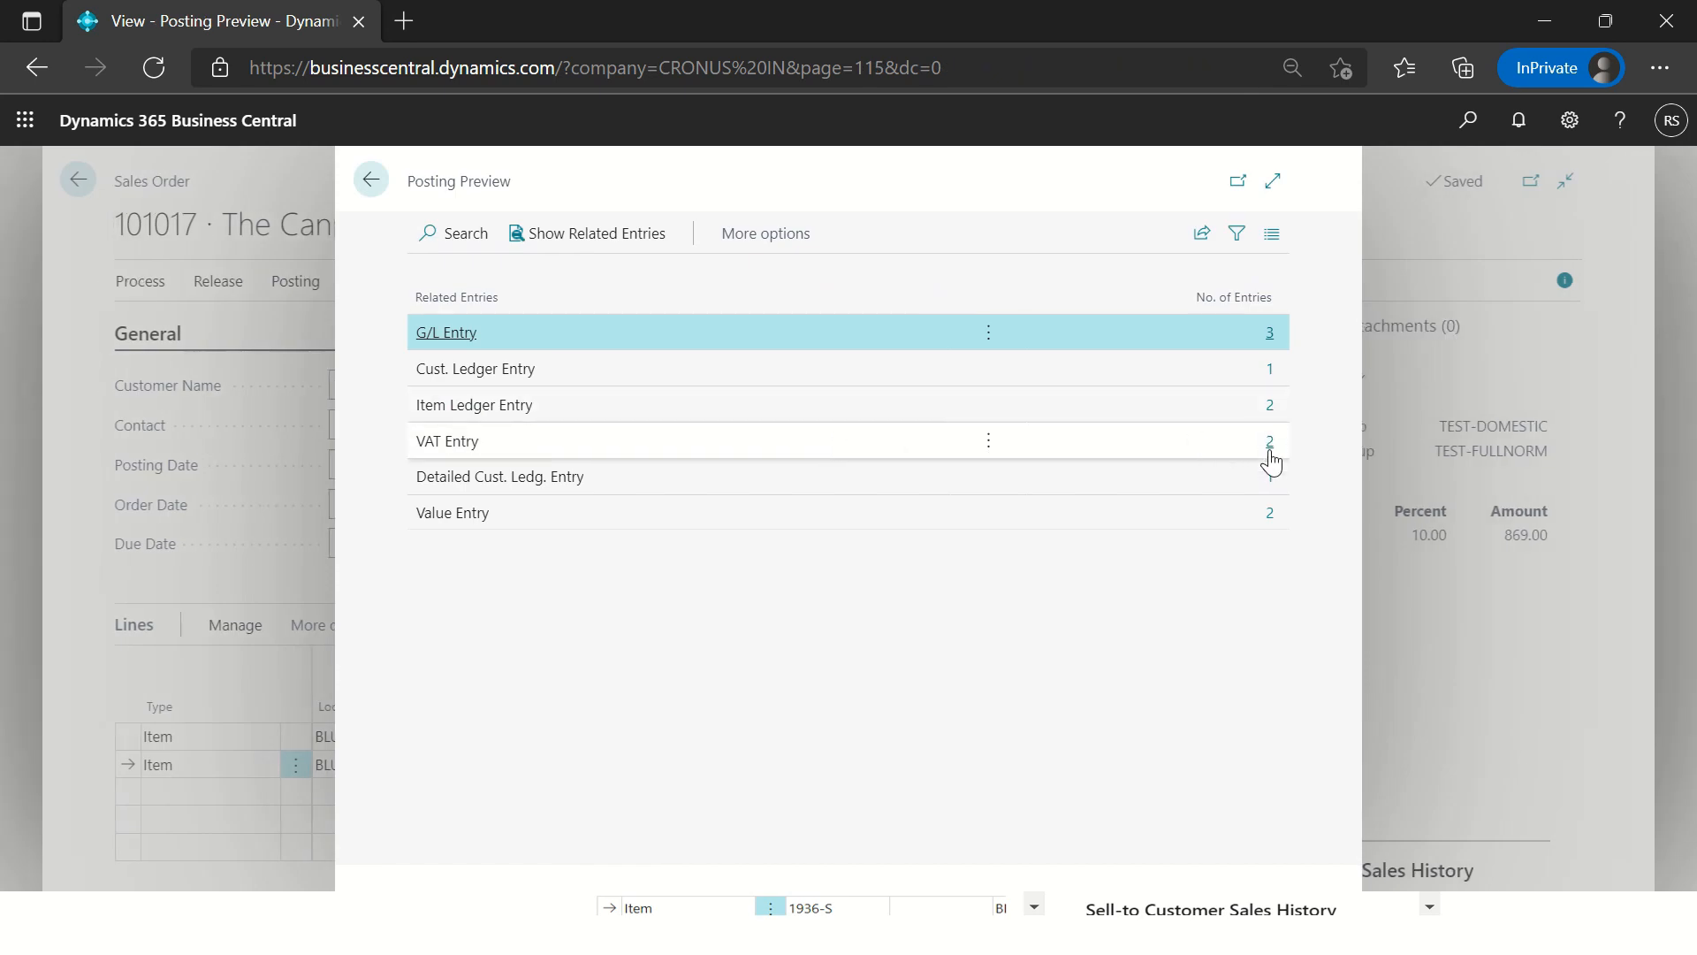
Step: Examine the VAT amount in the previewed VAT entries and return to the sales order
click(1270, 442)
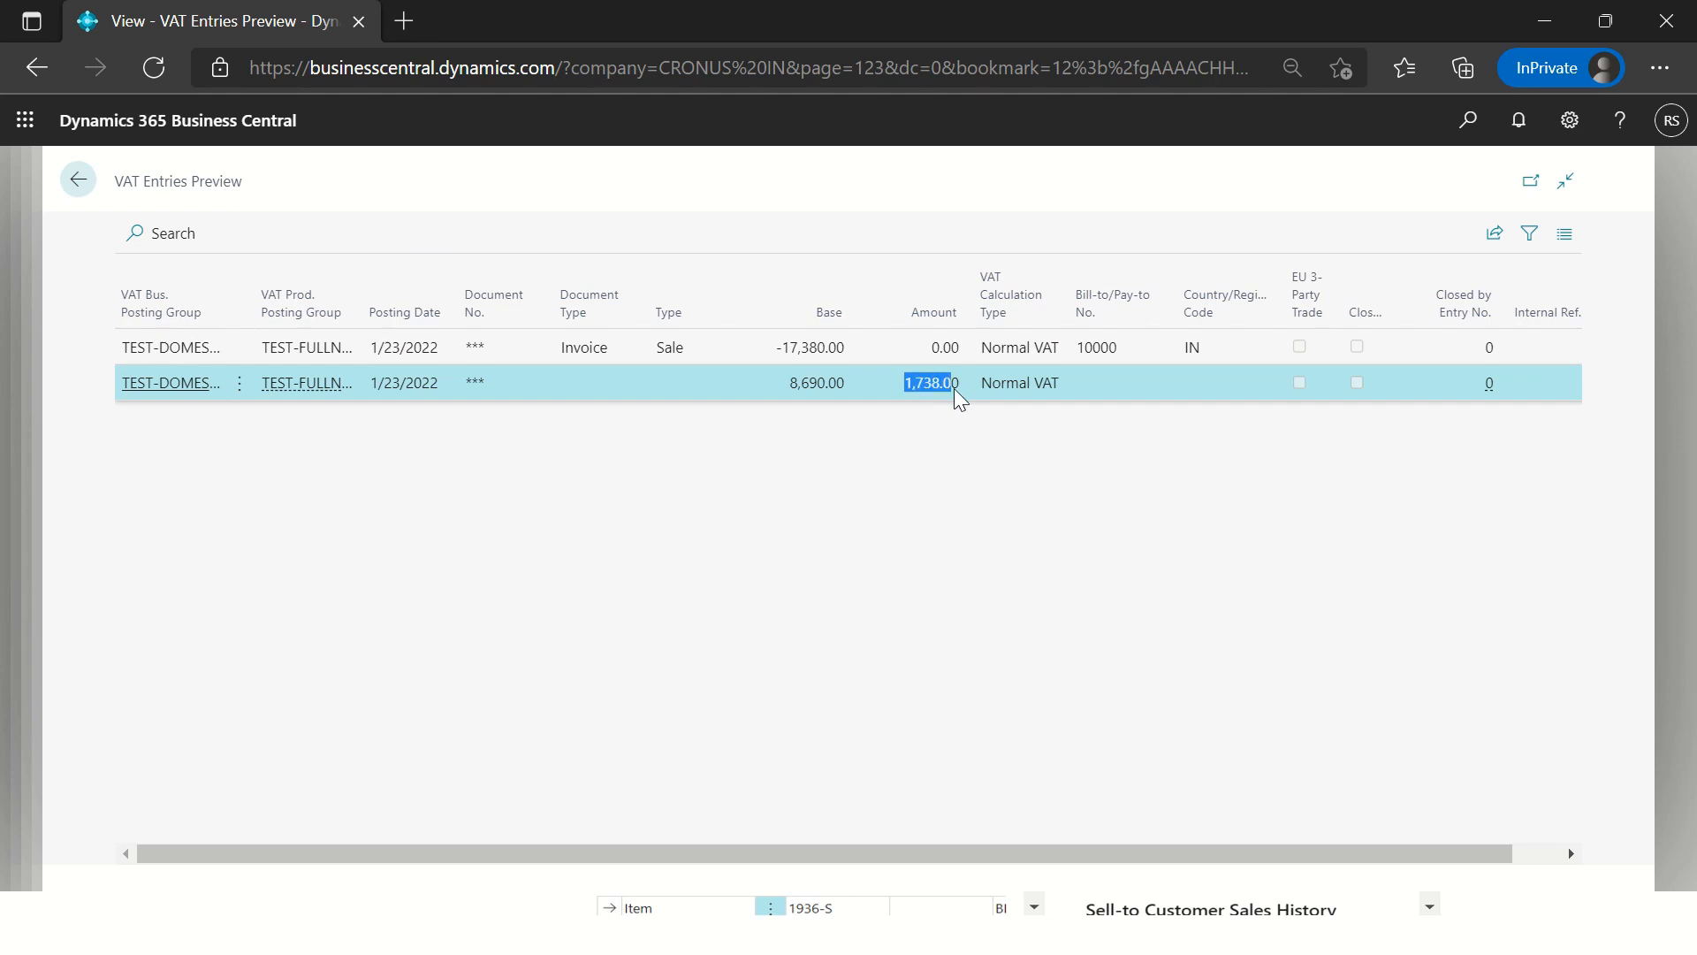
key(Escape)
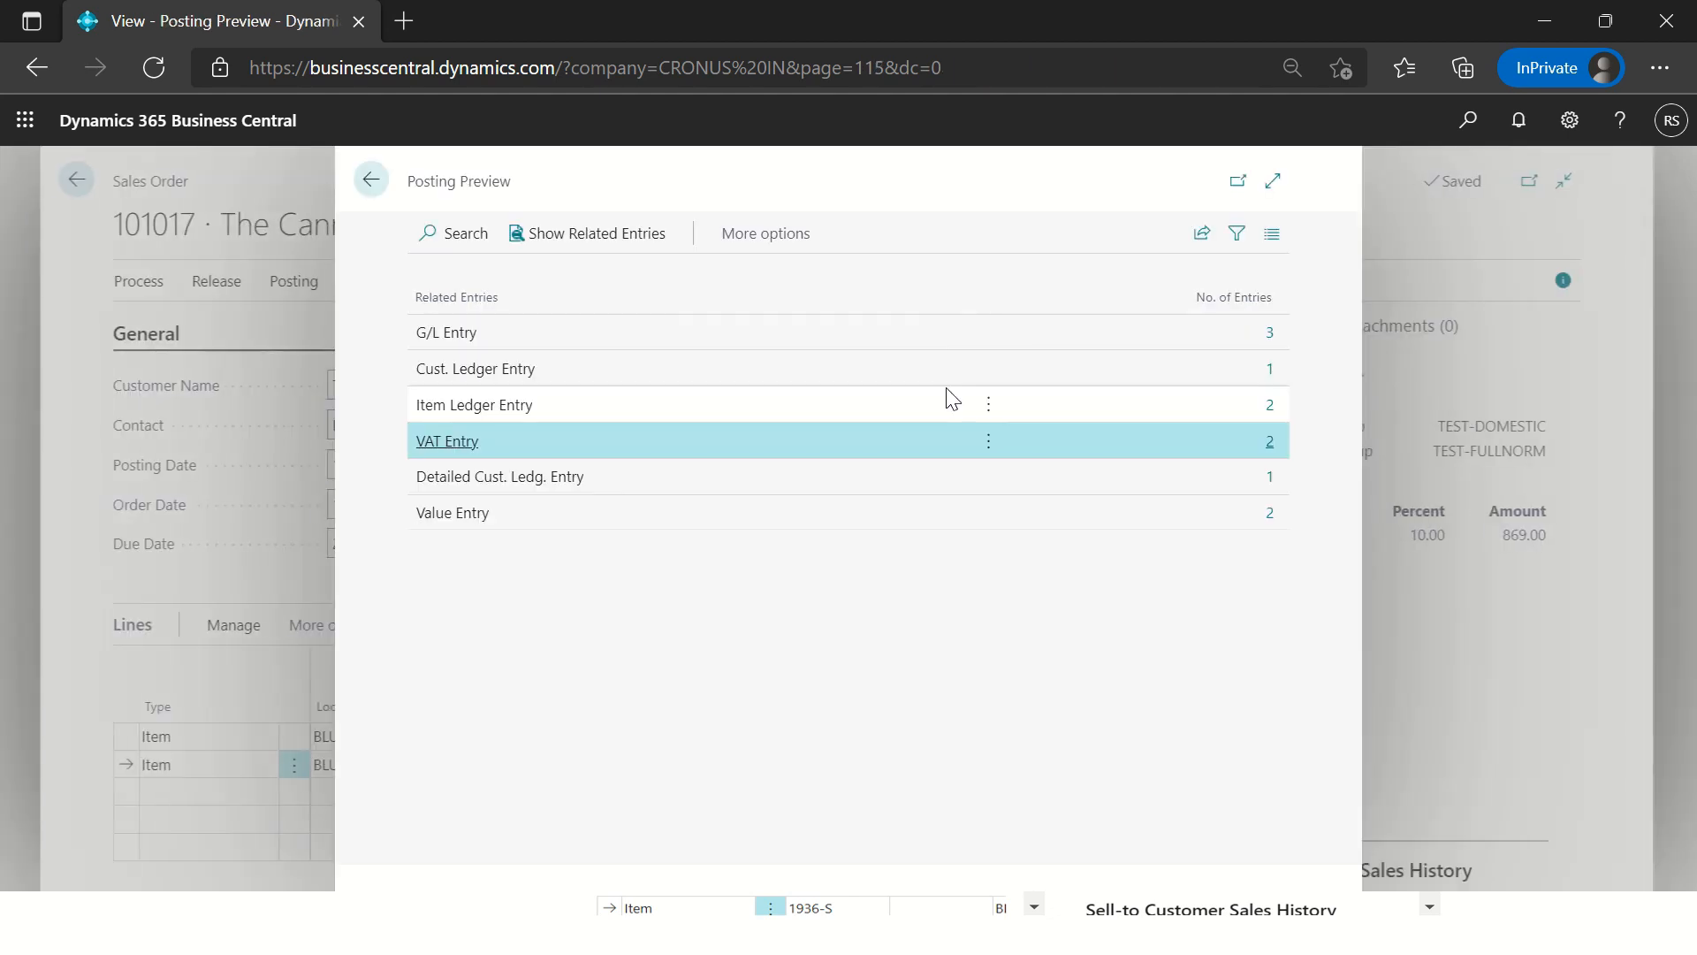
key(Escape)
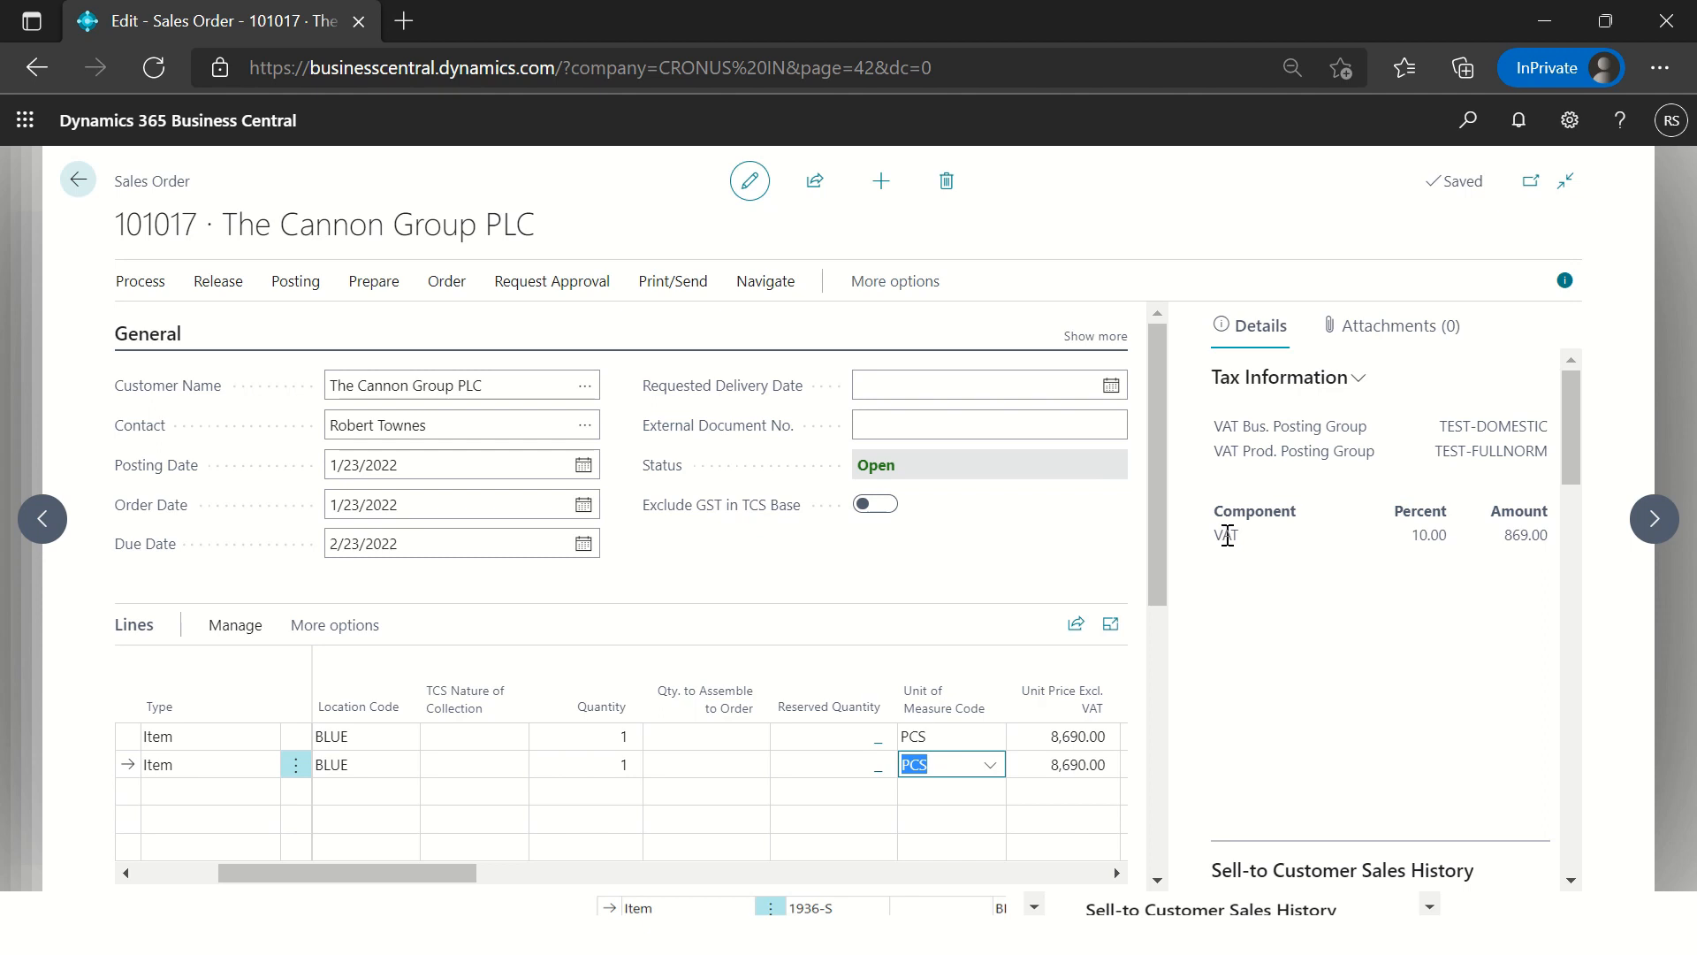
click(484, 423)
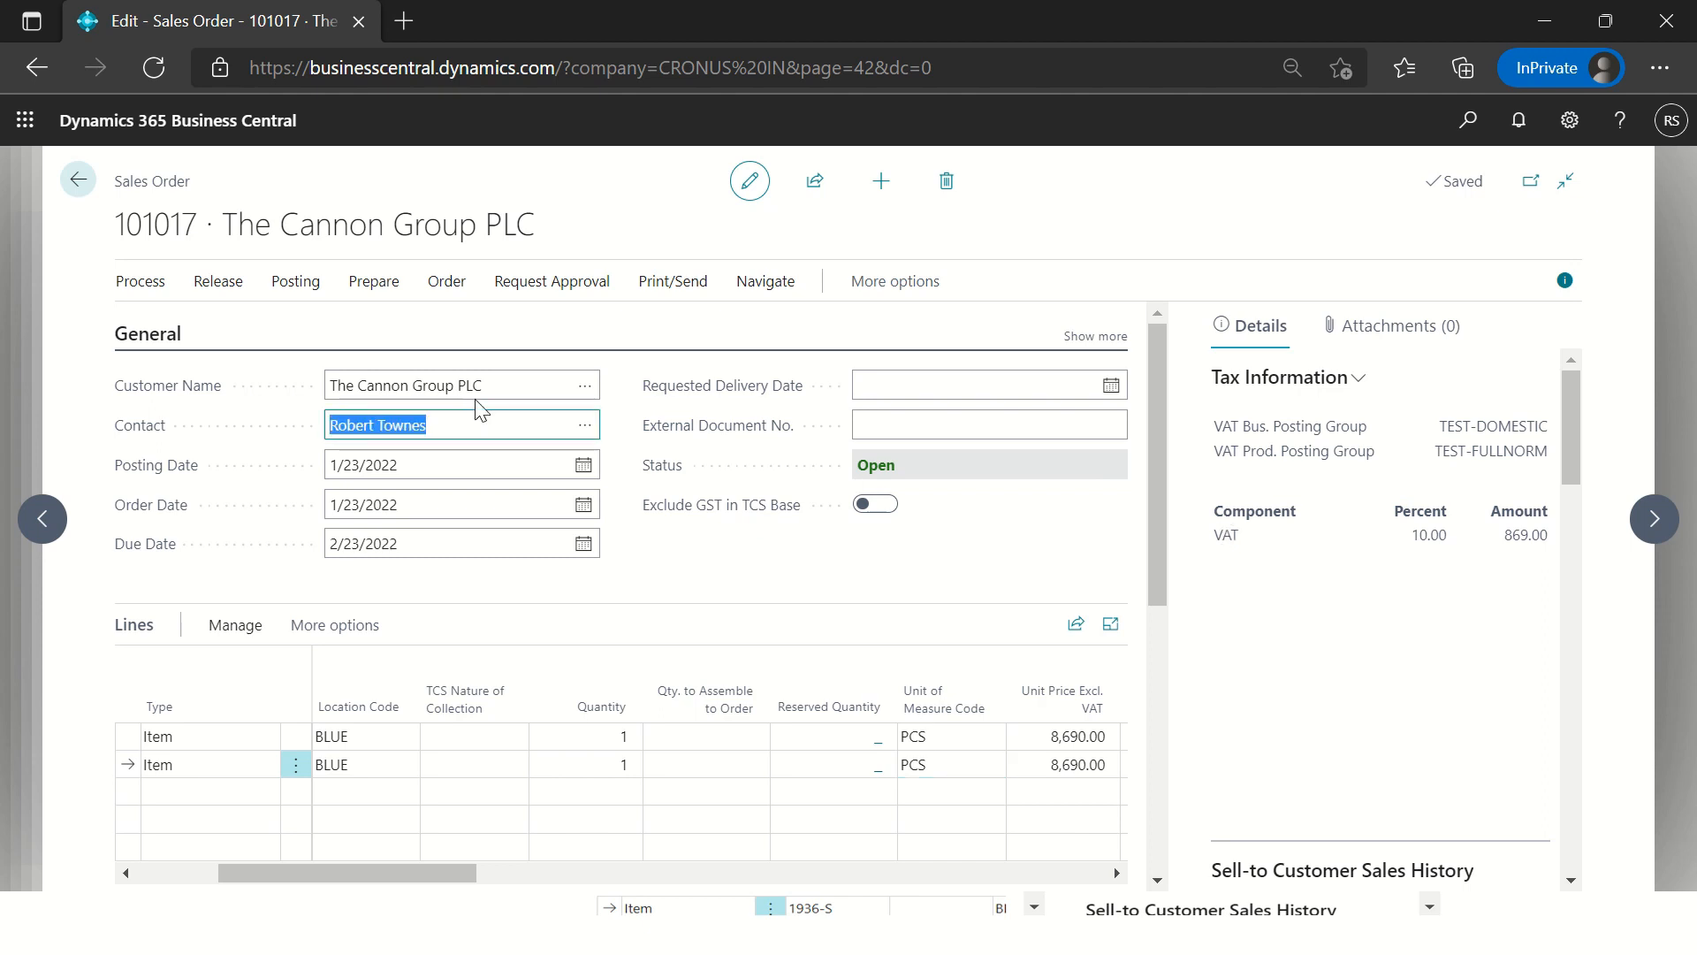
click(482, 387)
click(473, 426)
click(455, 467)
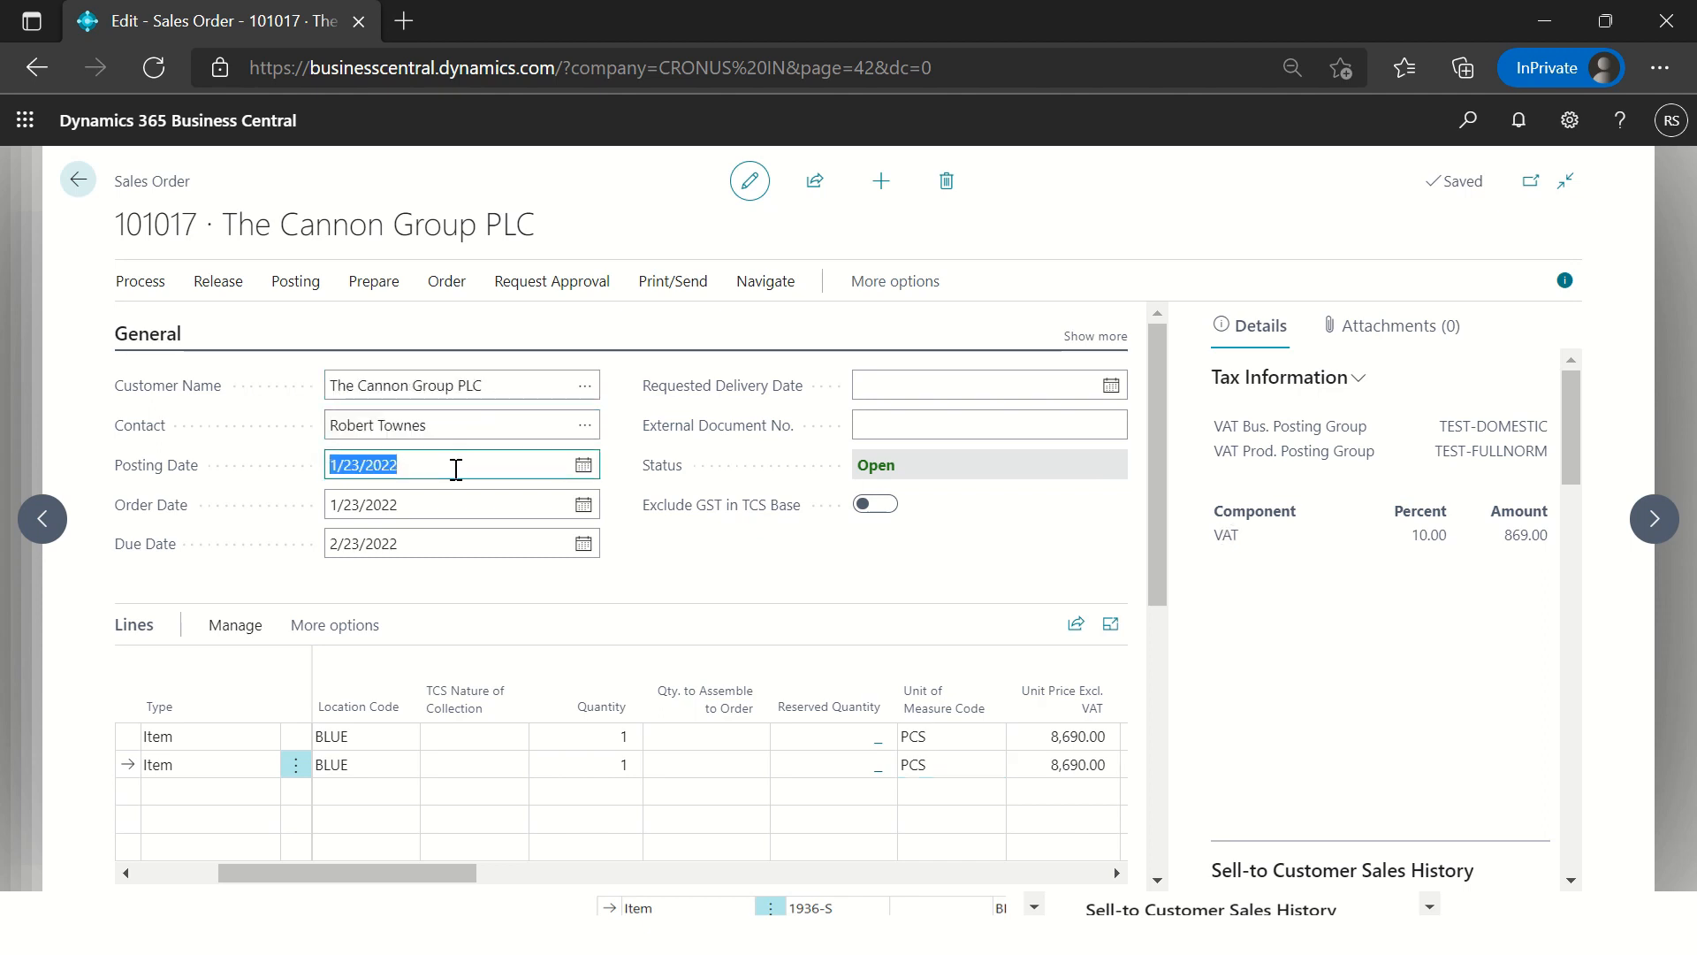
click(453, 506)
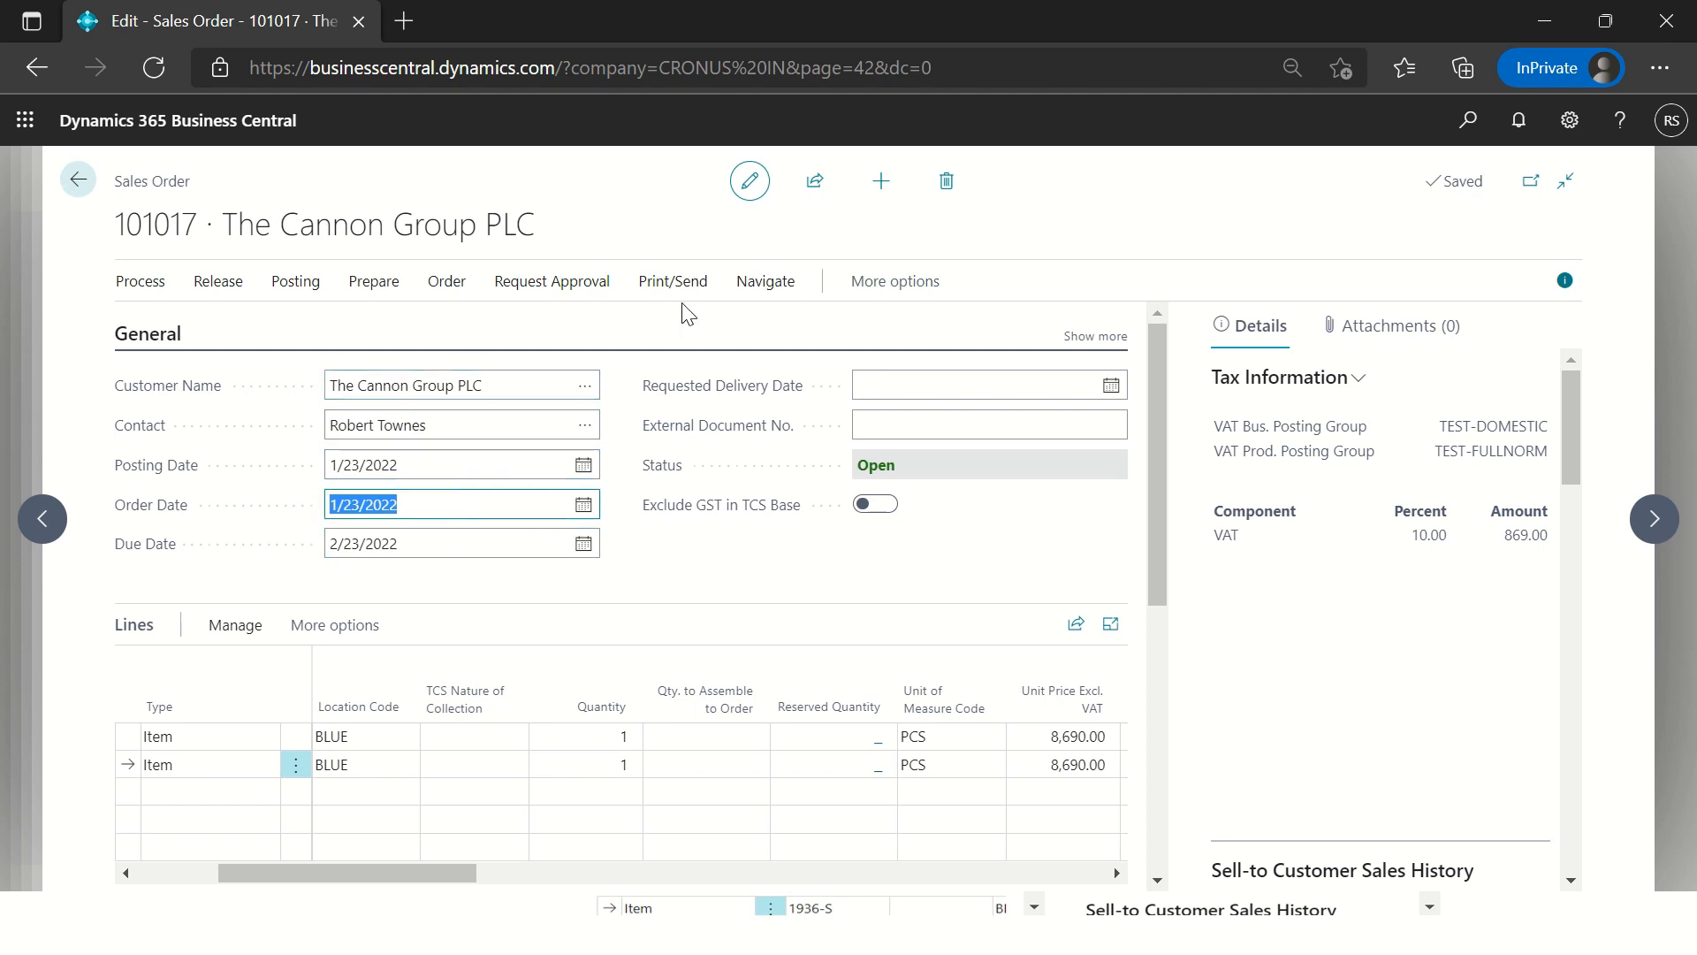
Step: Try to post the sales order
click(423, 294)
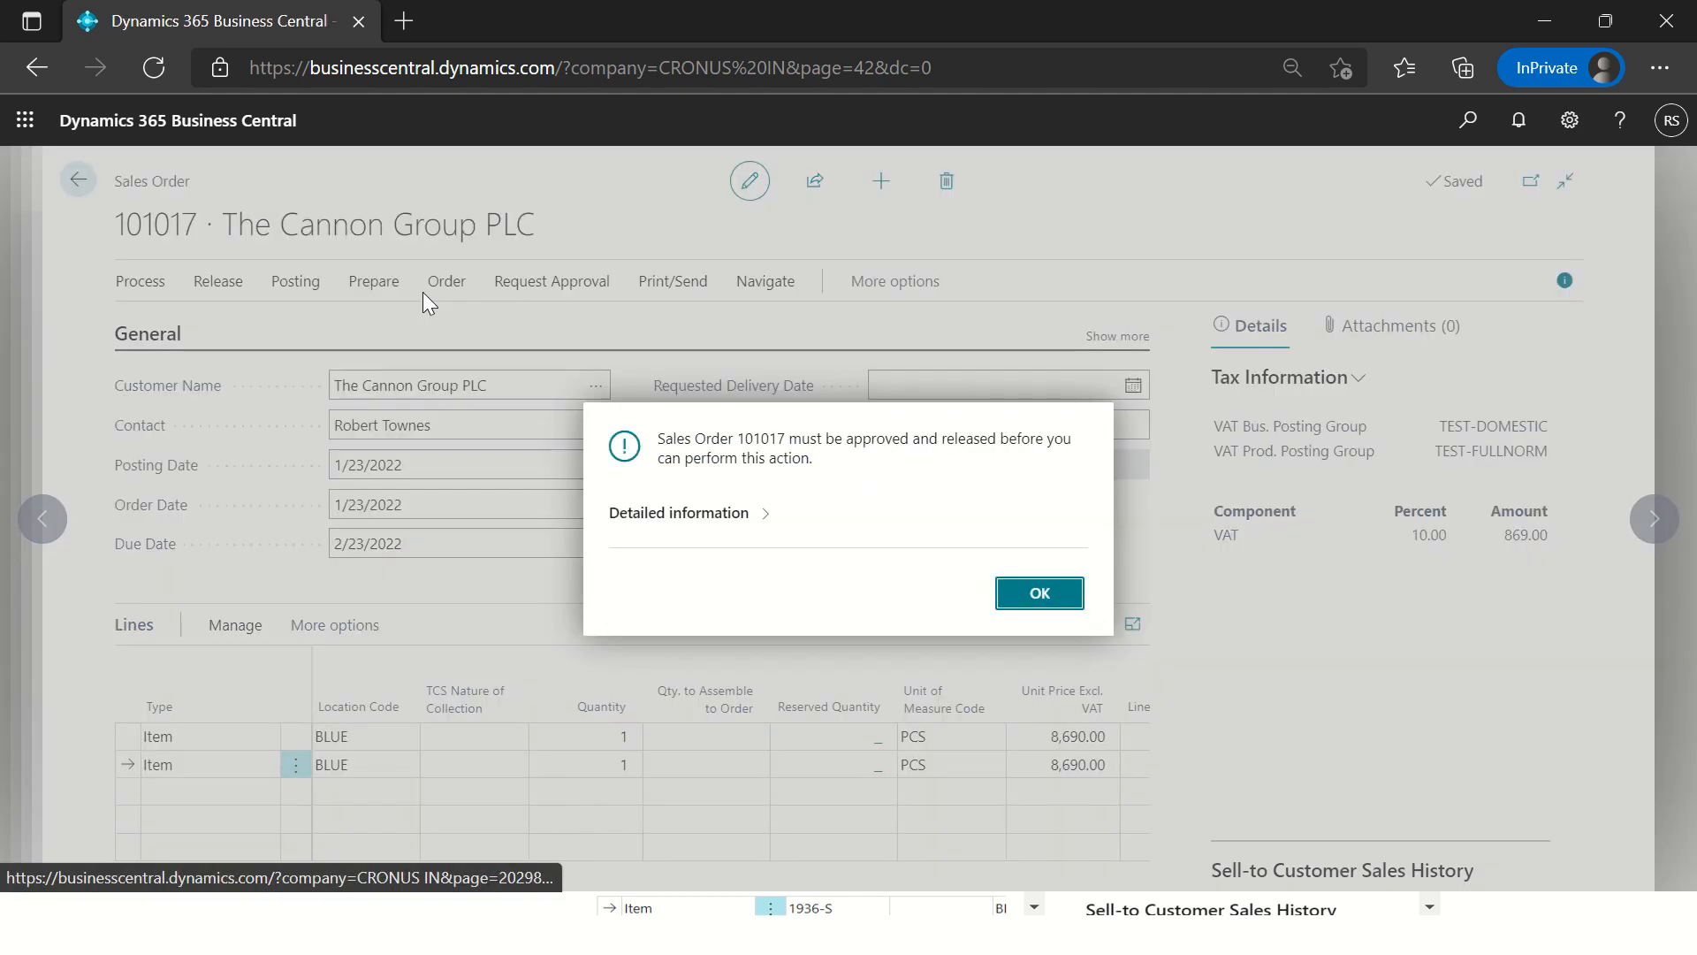
key(Return)
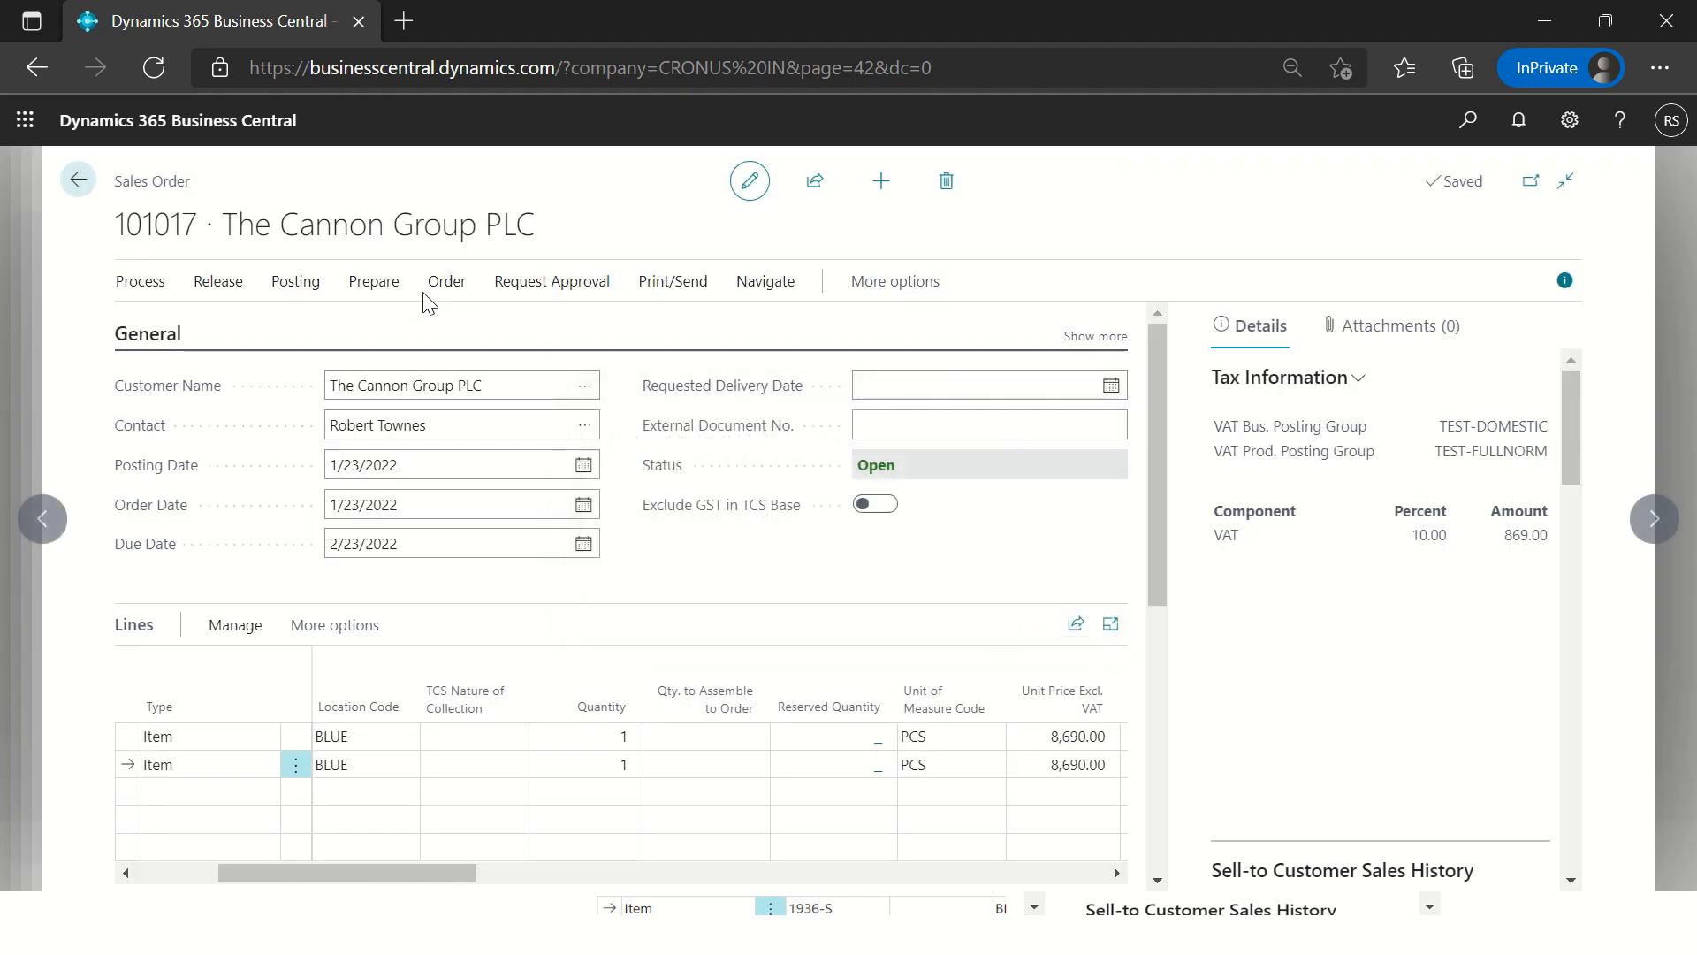
Step: Find the workflows list, disable the Sales Order Approval Workflow and return to the sales order
click(1465, 122)
text(workflows)
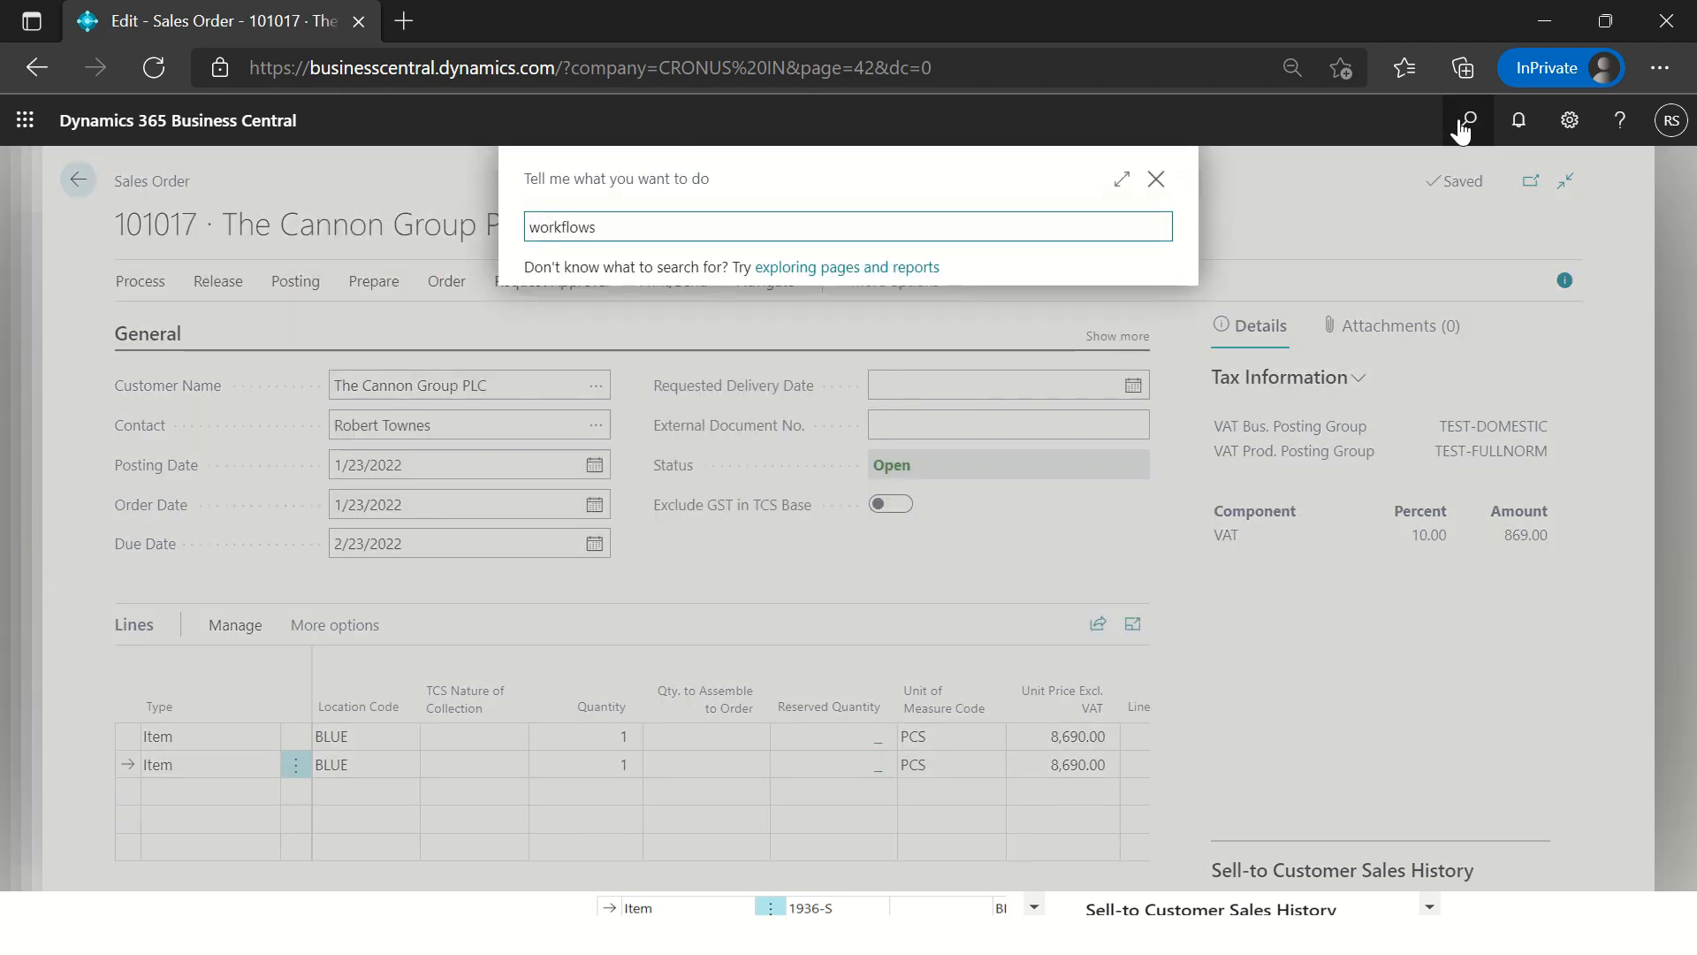
key(Return)
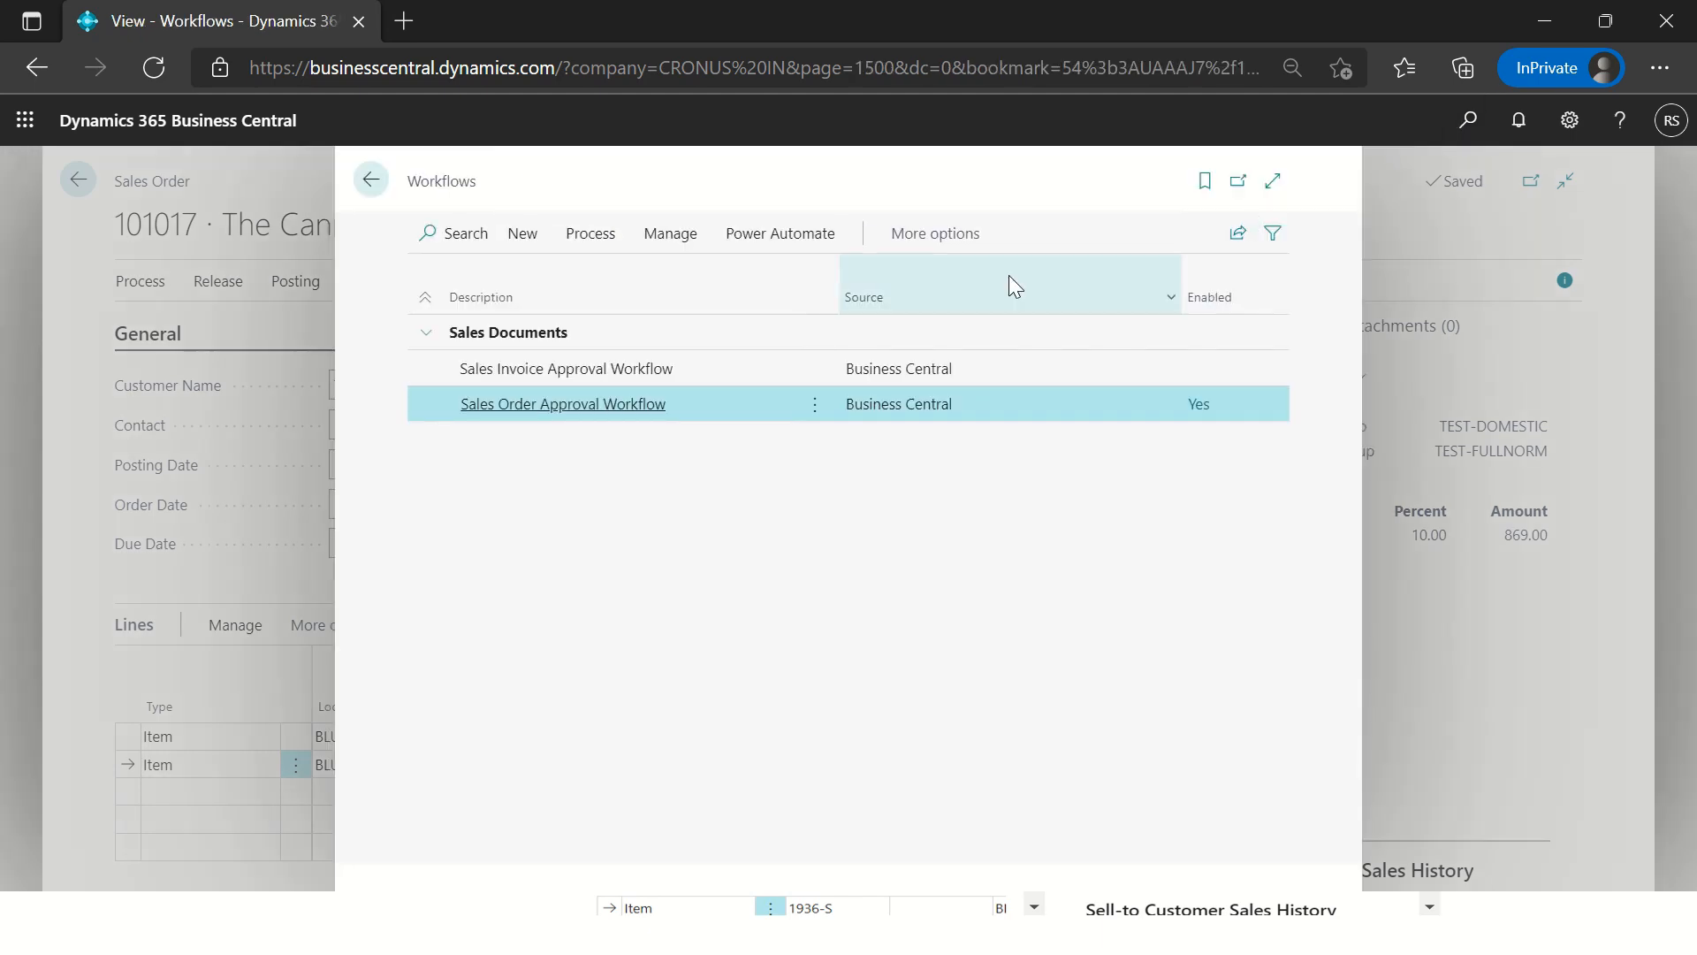
click(645, 404)
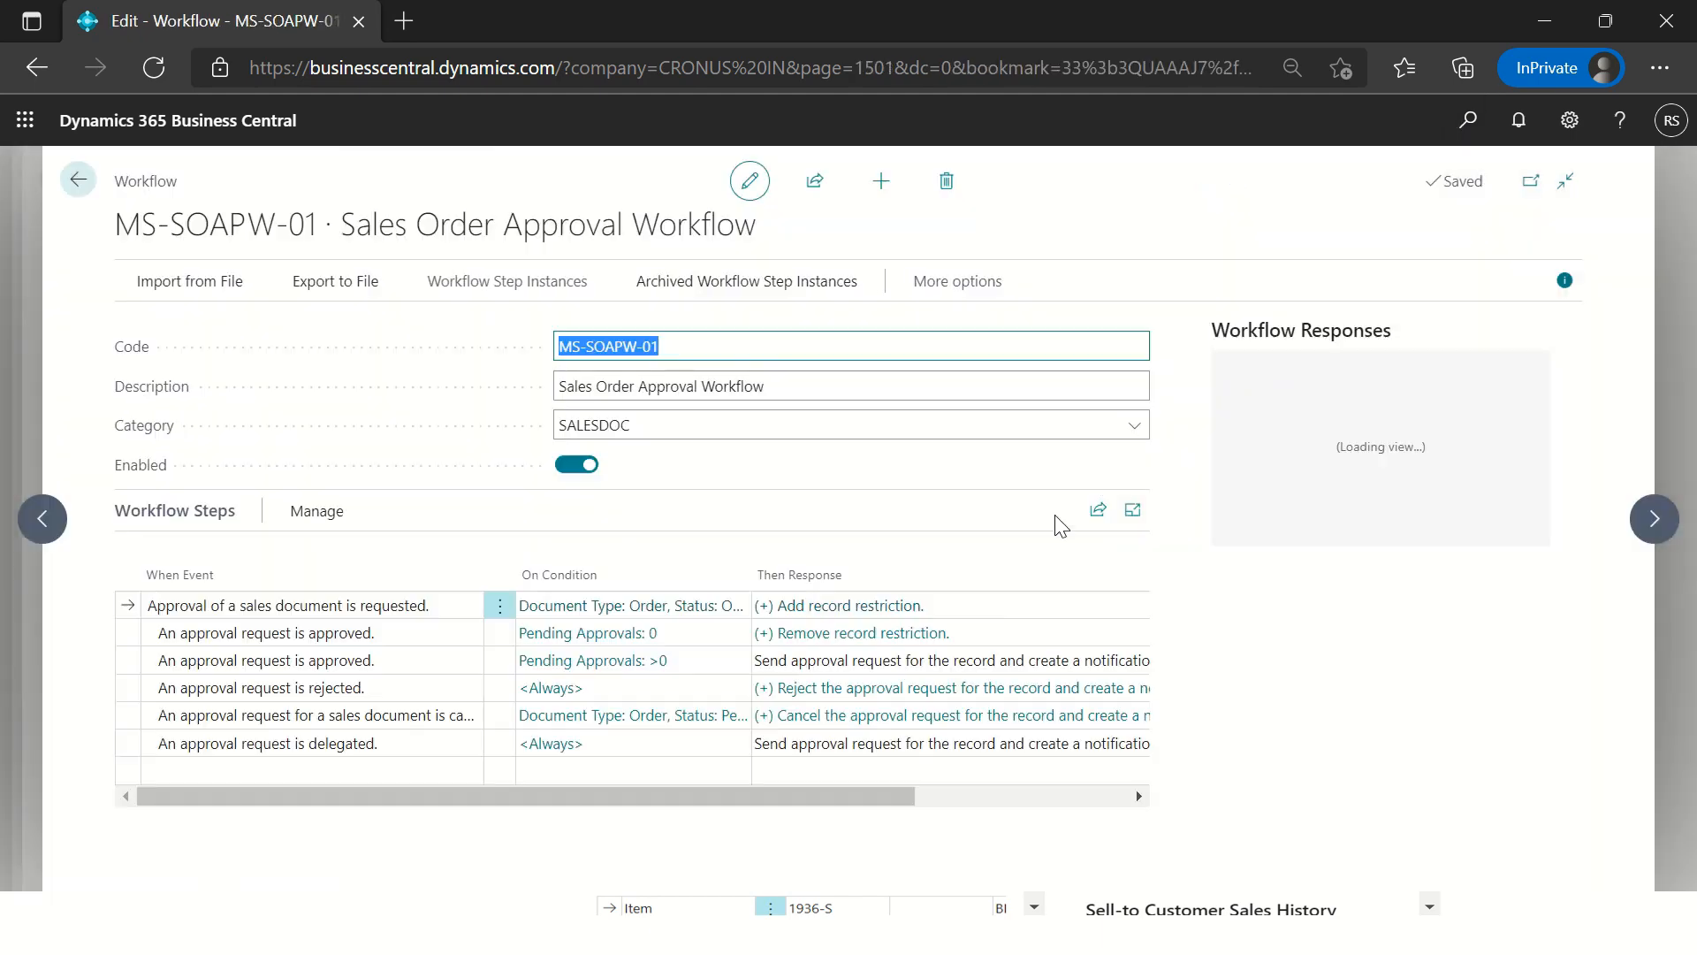
click(572, 464)
key(Escape)
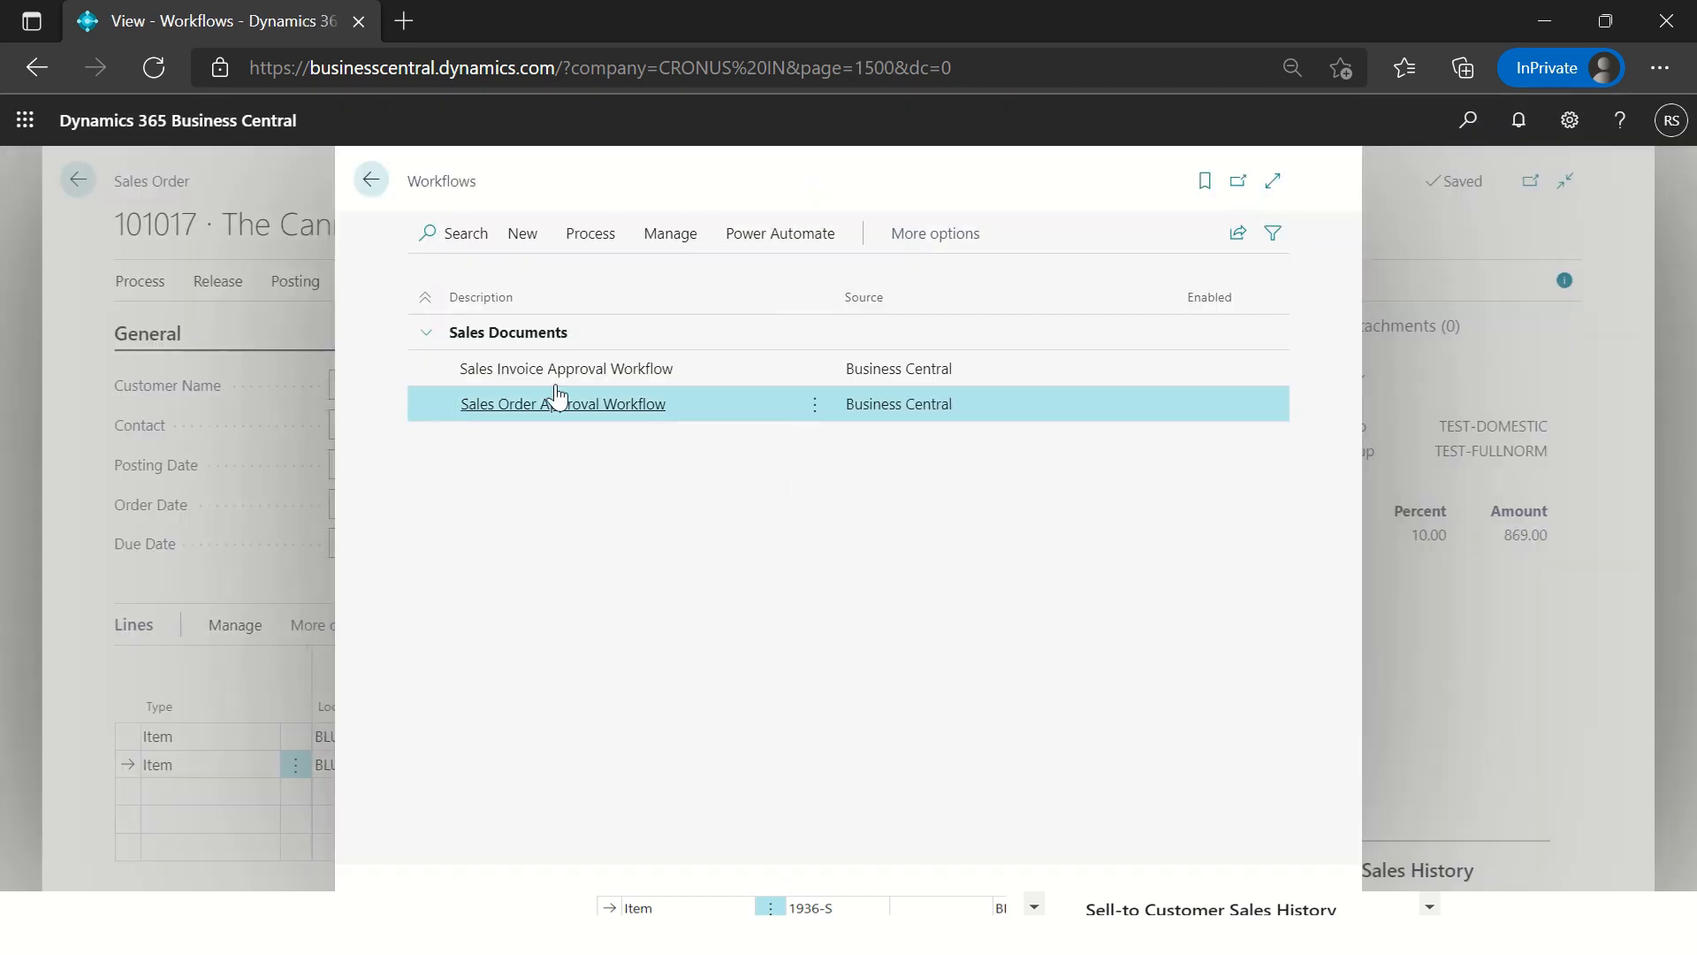
key(Escape)
Step: Post the sales order with the Ship and Invoice option
click(294, 281)
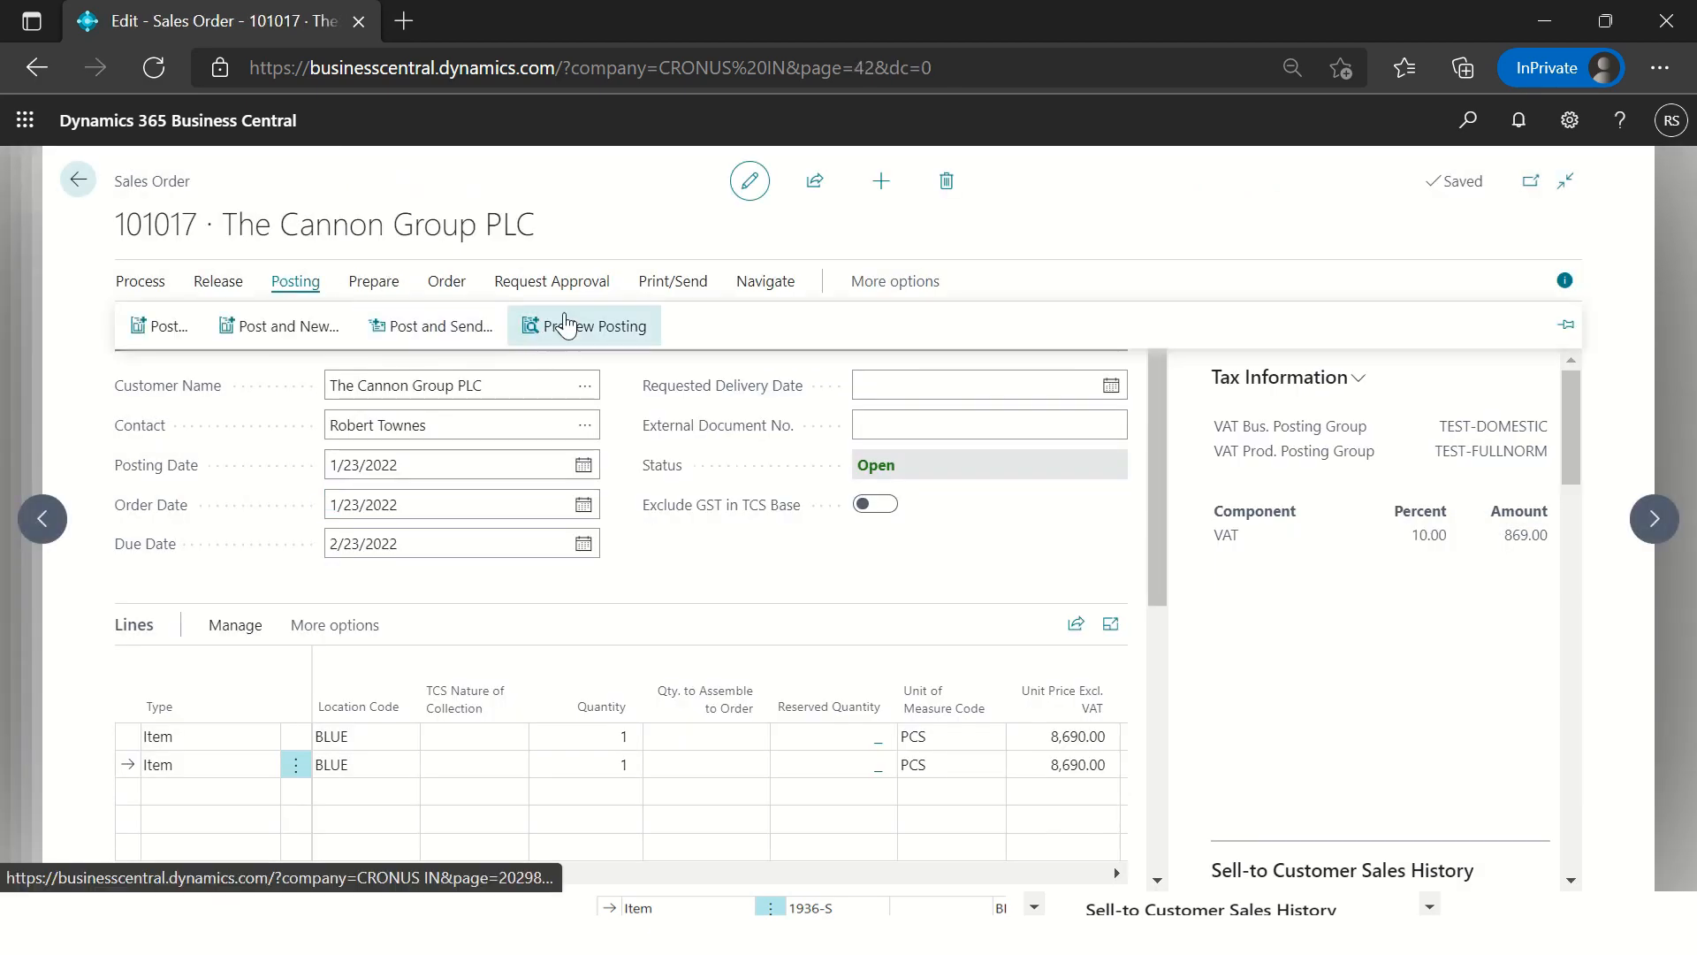
click(181, 329)
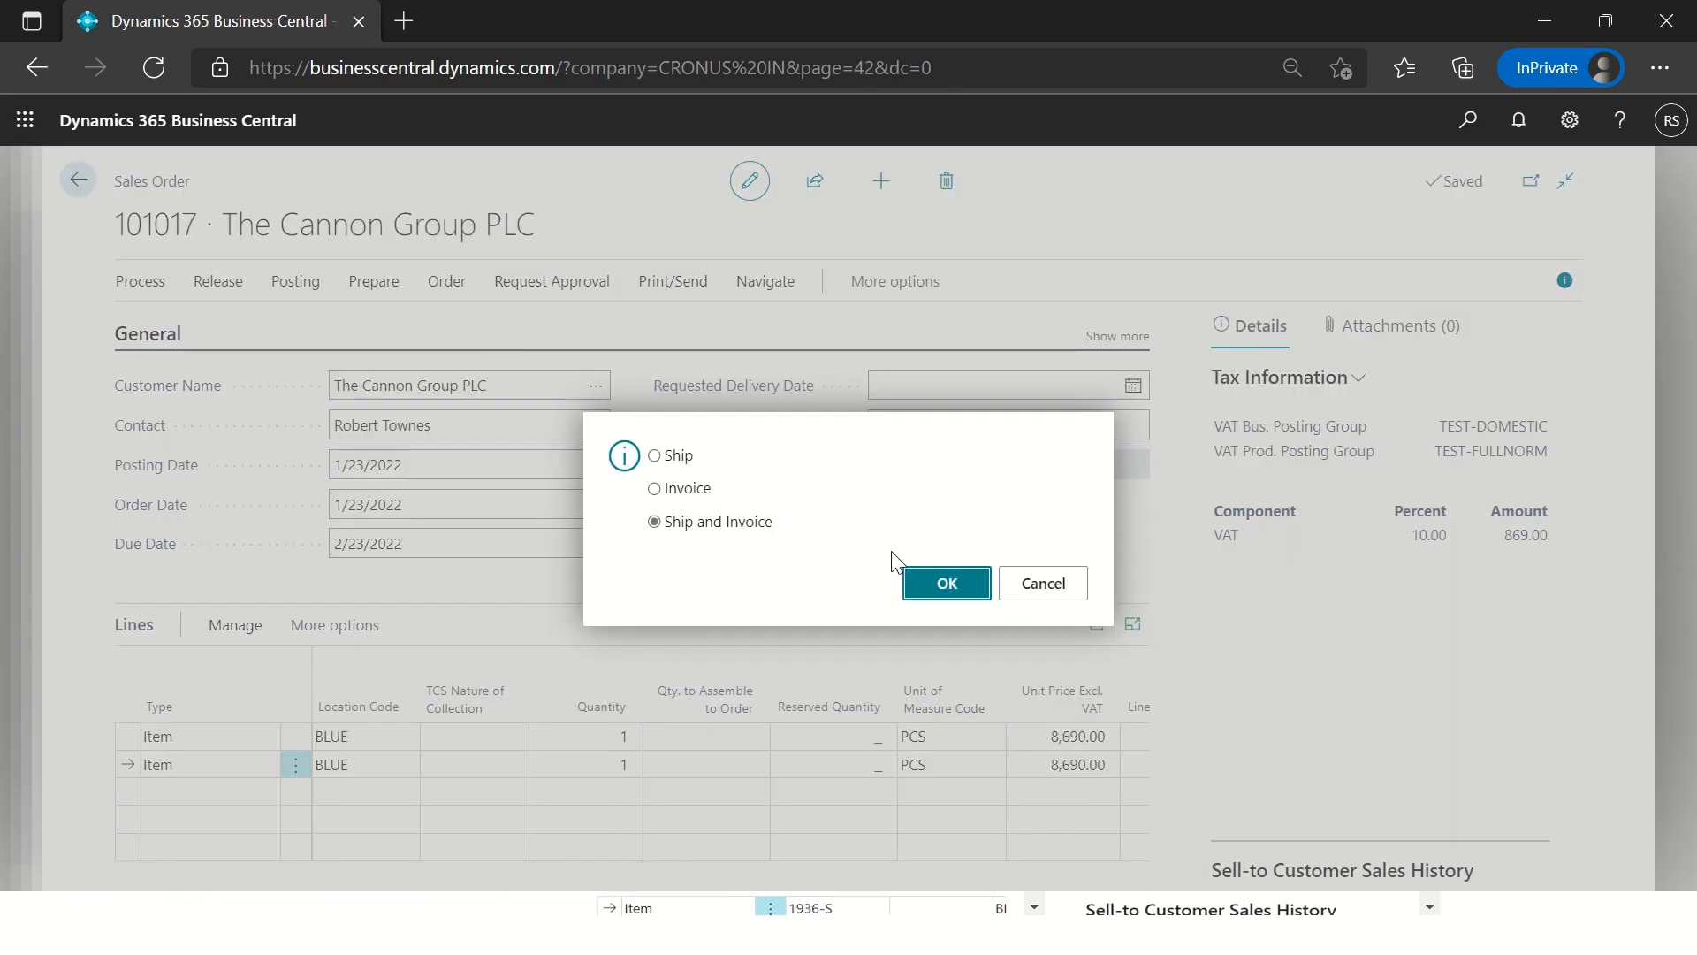
click(949, 590)
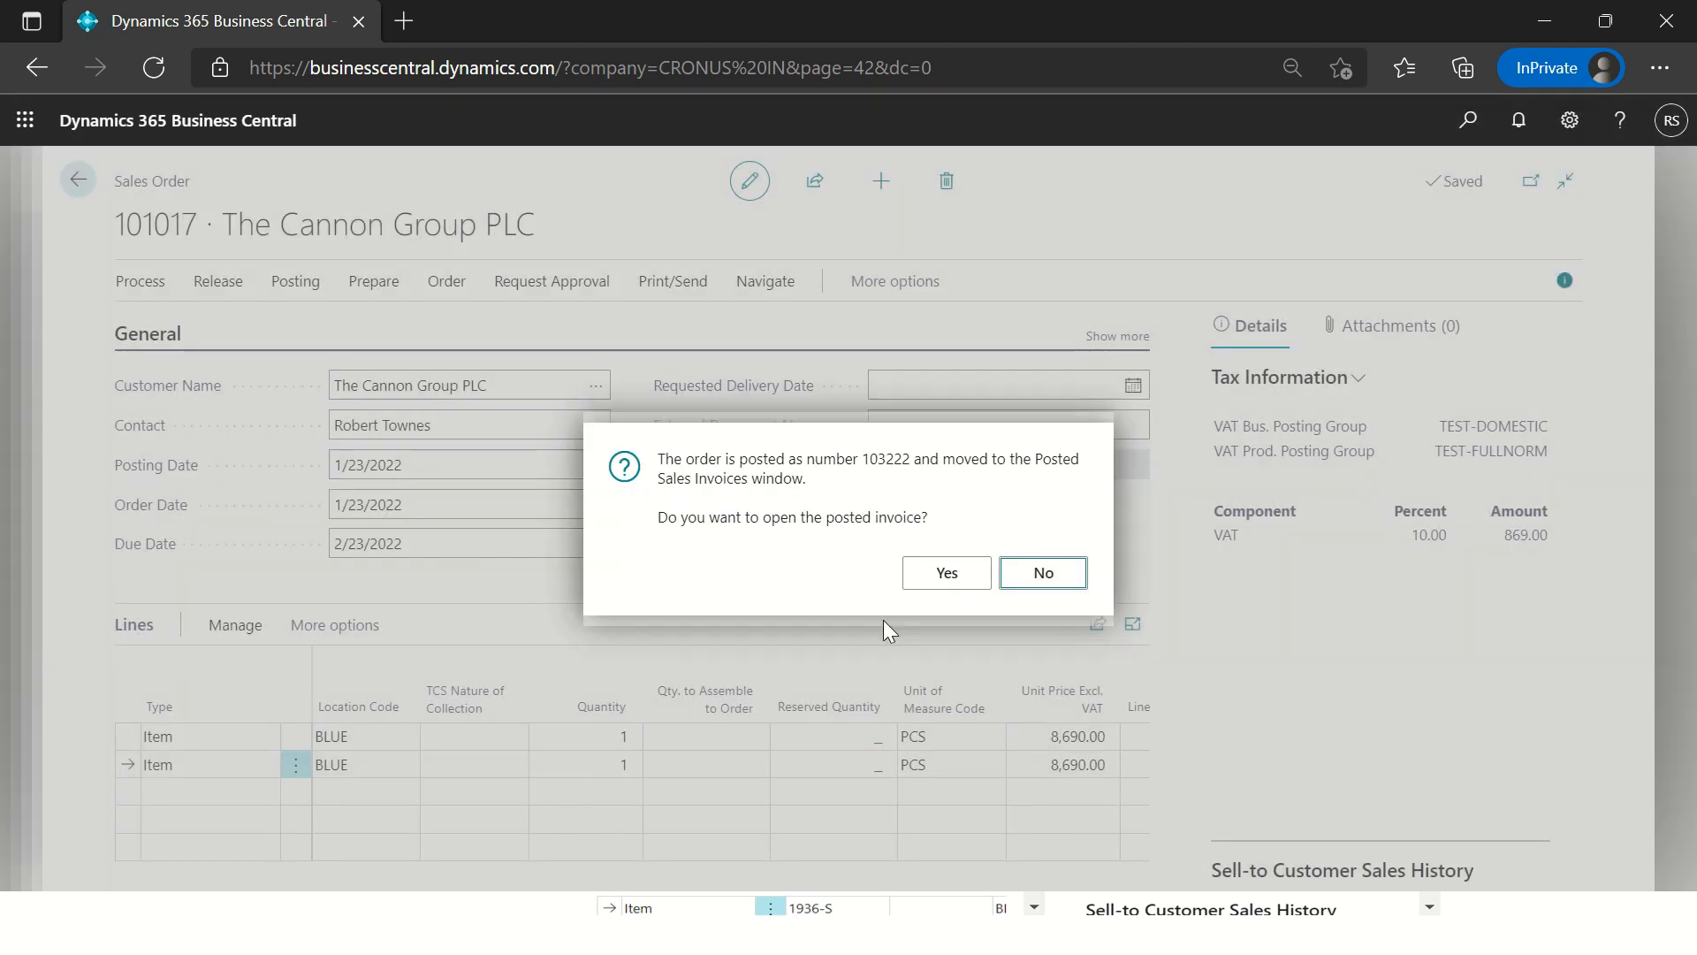
Step: Open the posted sales invoice and examine the tax information for its second item line
click(944, 573)
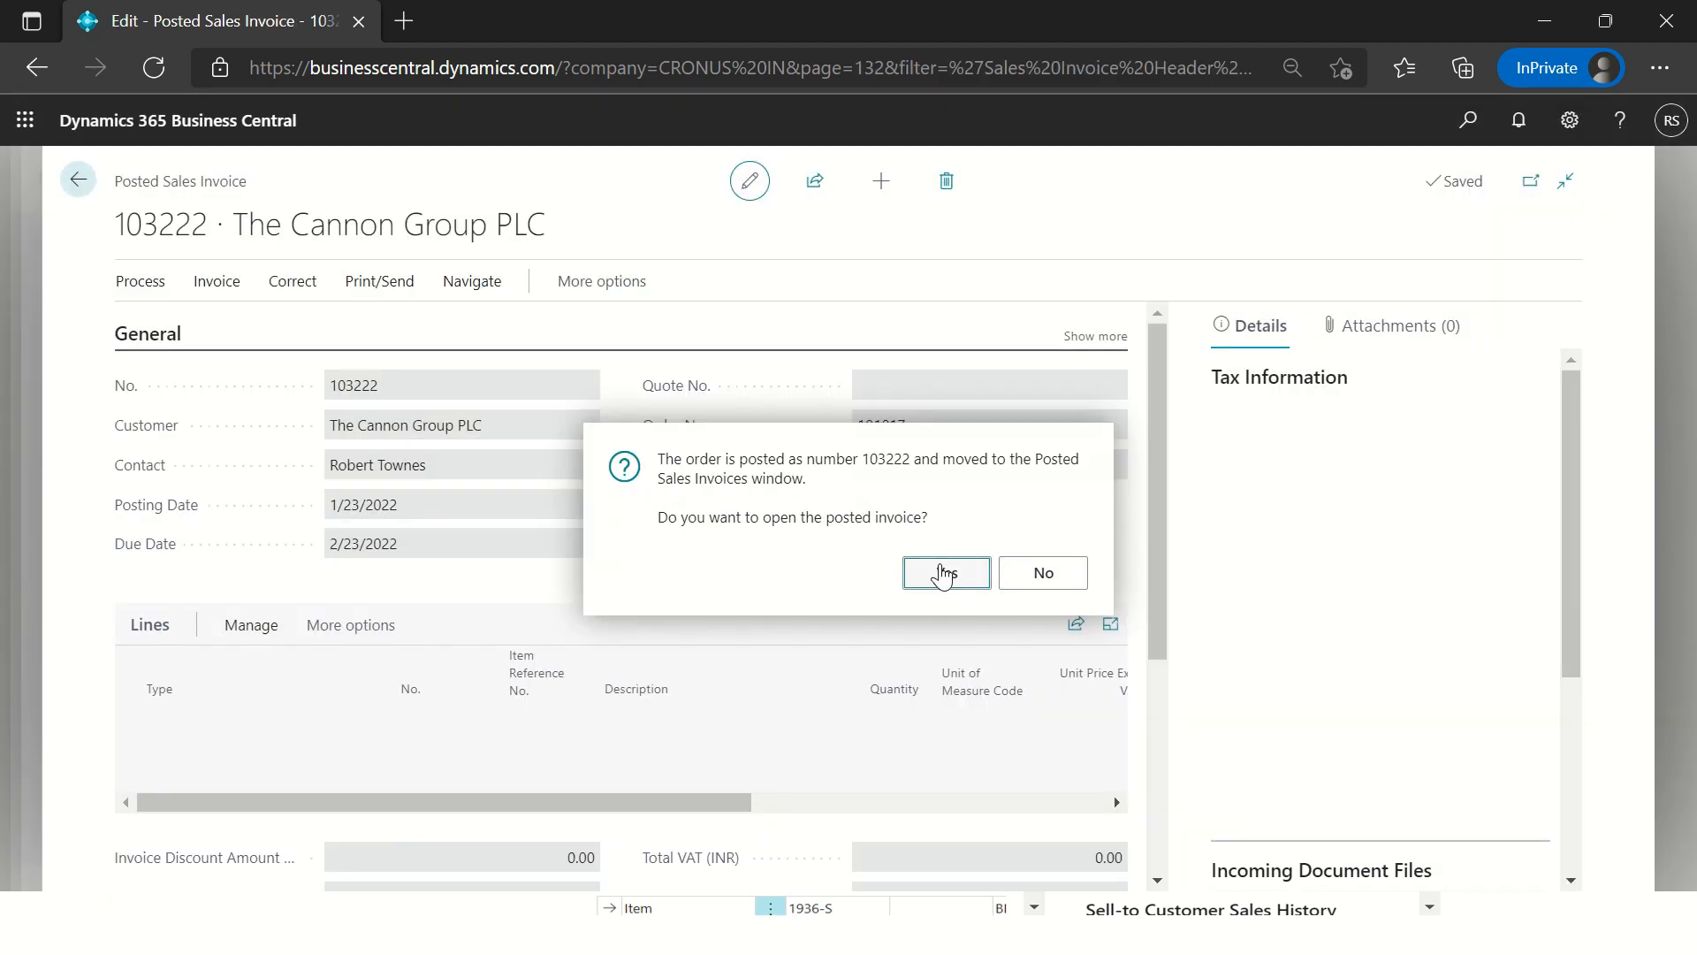
drag(1578, 619, 1595, 533)
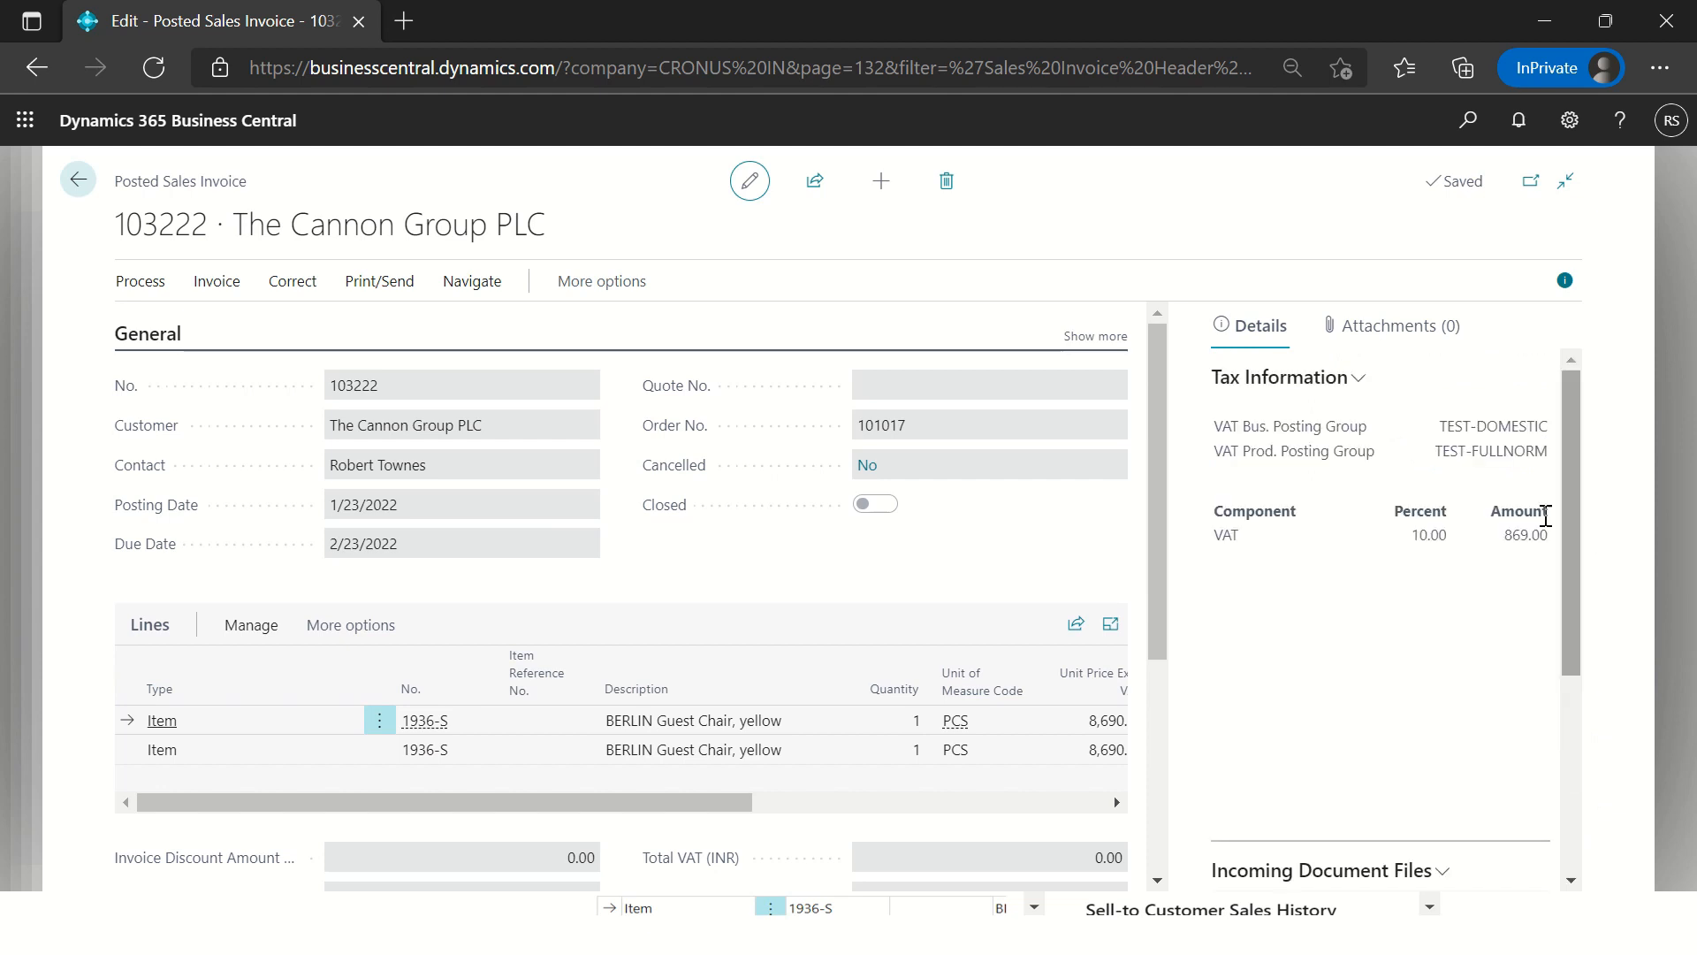
mouse_move(668, 797)
mouse_down()
mouse_move(840, 828)
mouse_move(656, 819)
mouse_up()
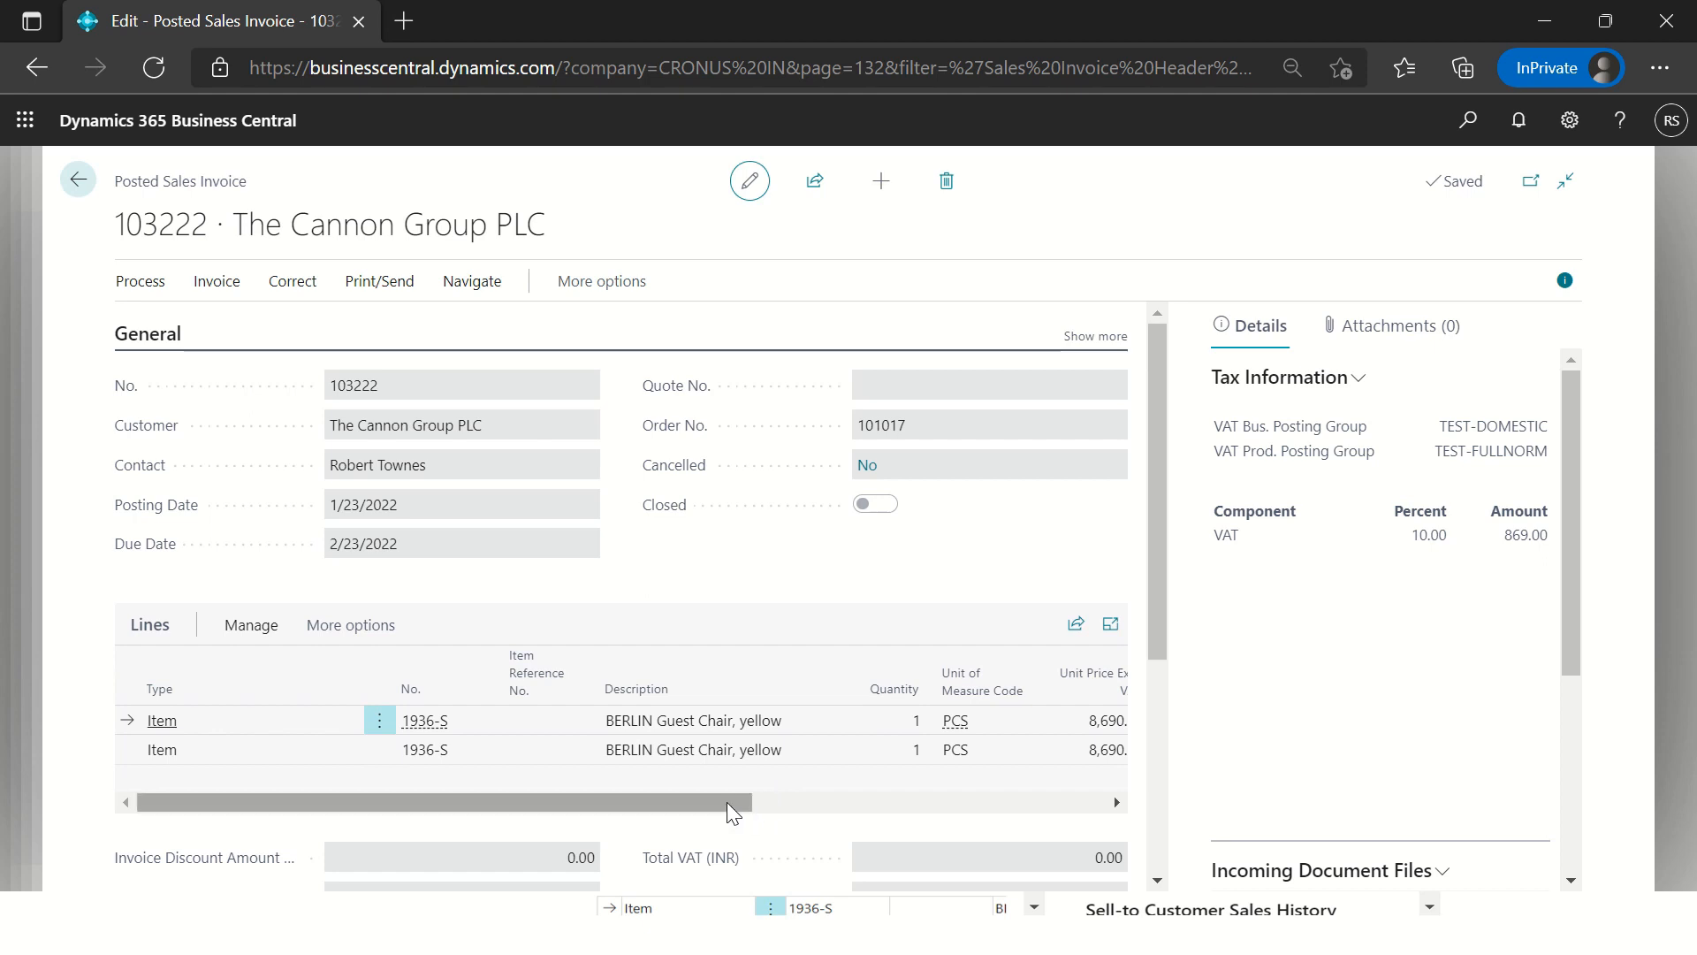
click(745, 750)
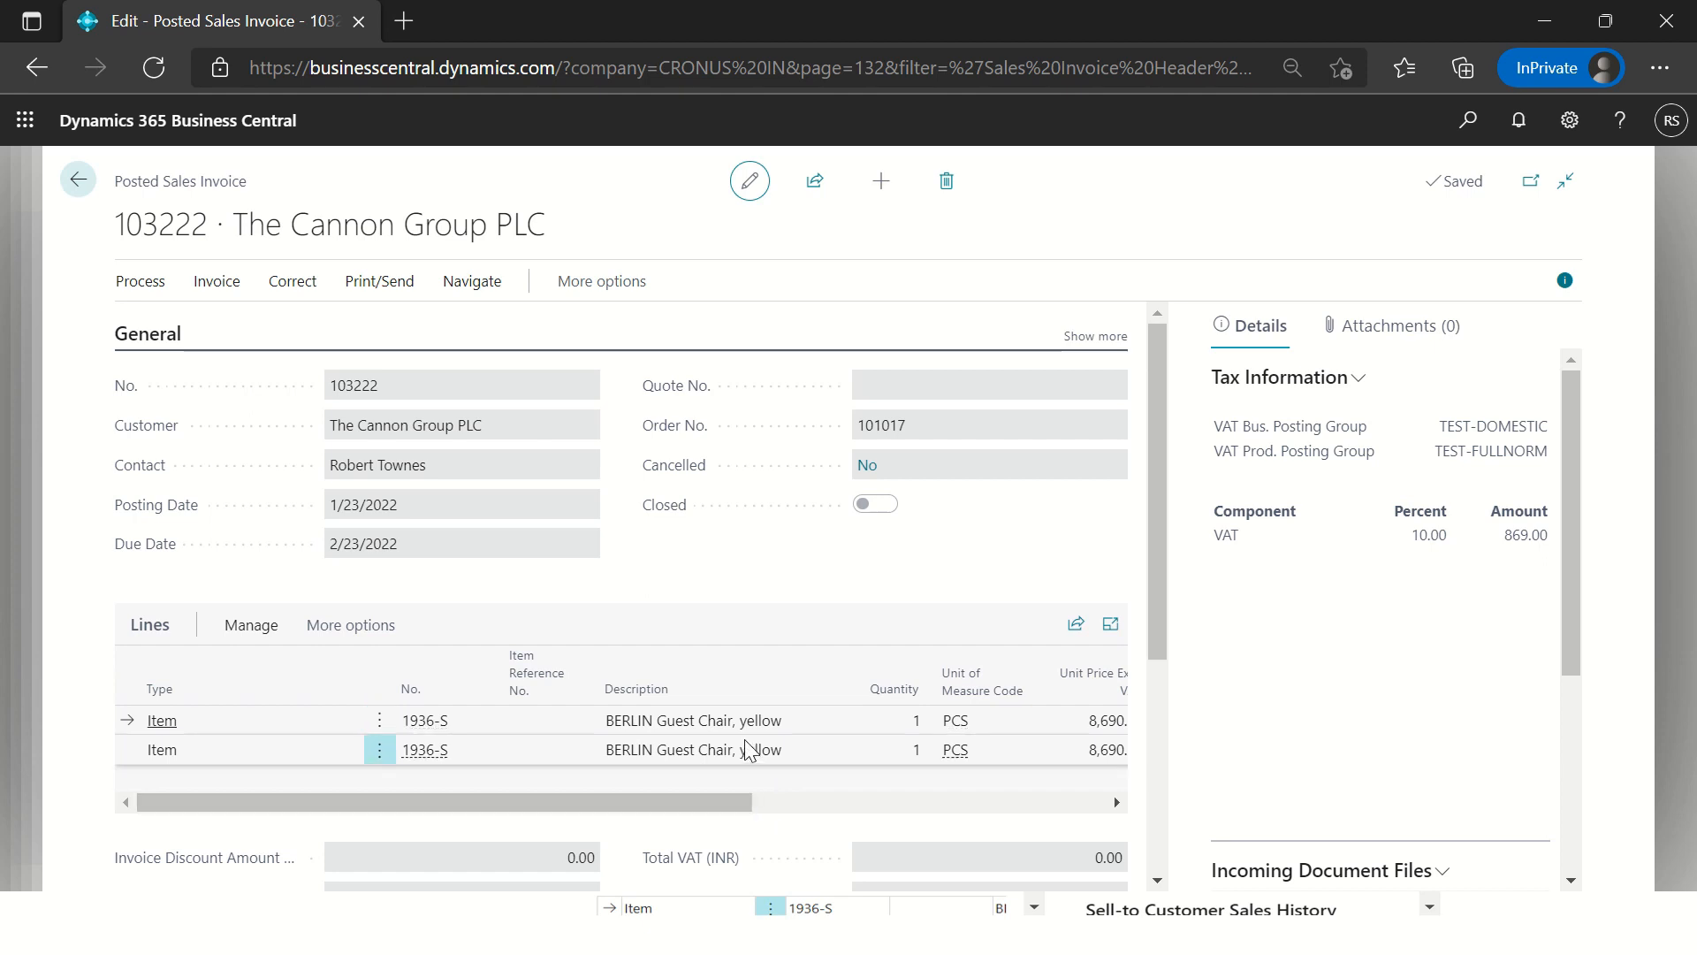
Step: Examine the tax summary in the posted invoice's statistics and return to the invoice
key(F7)
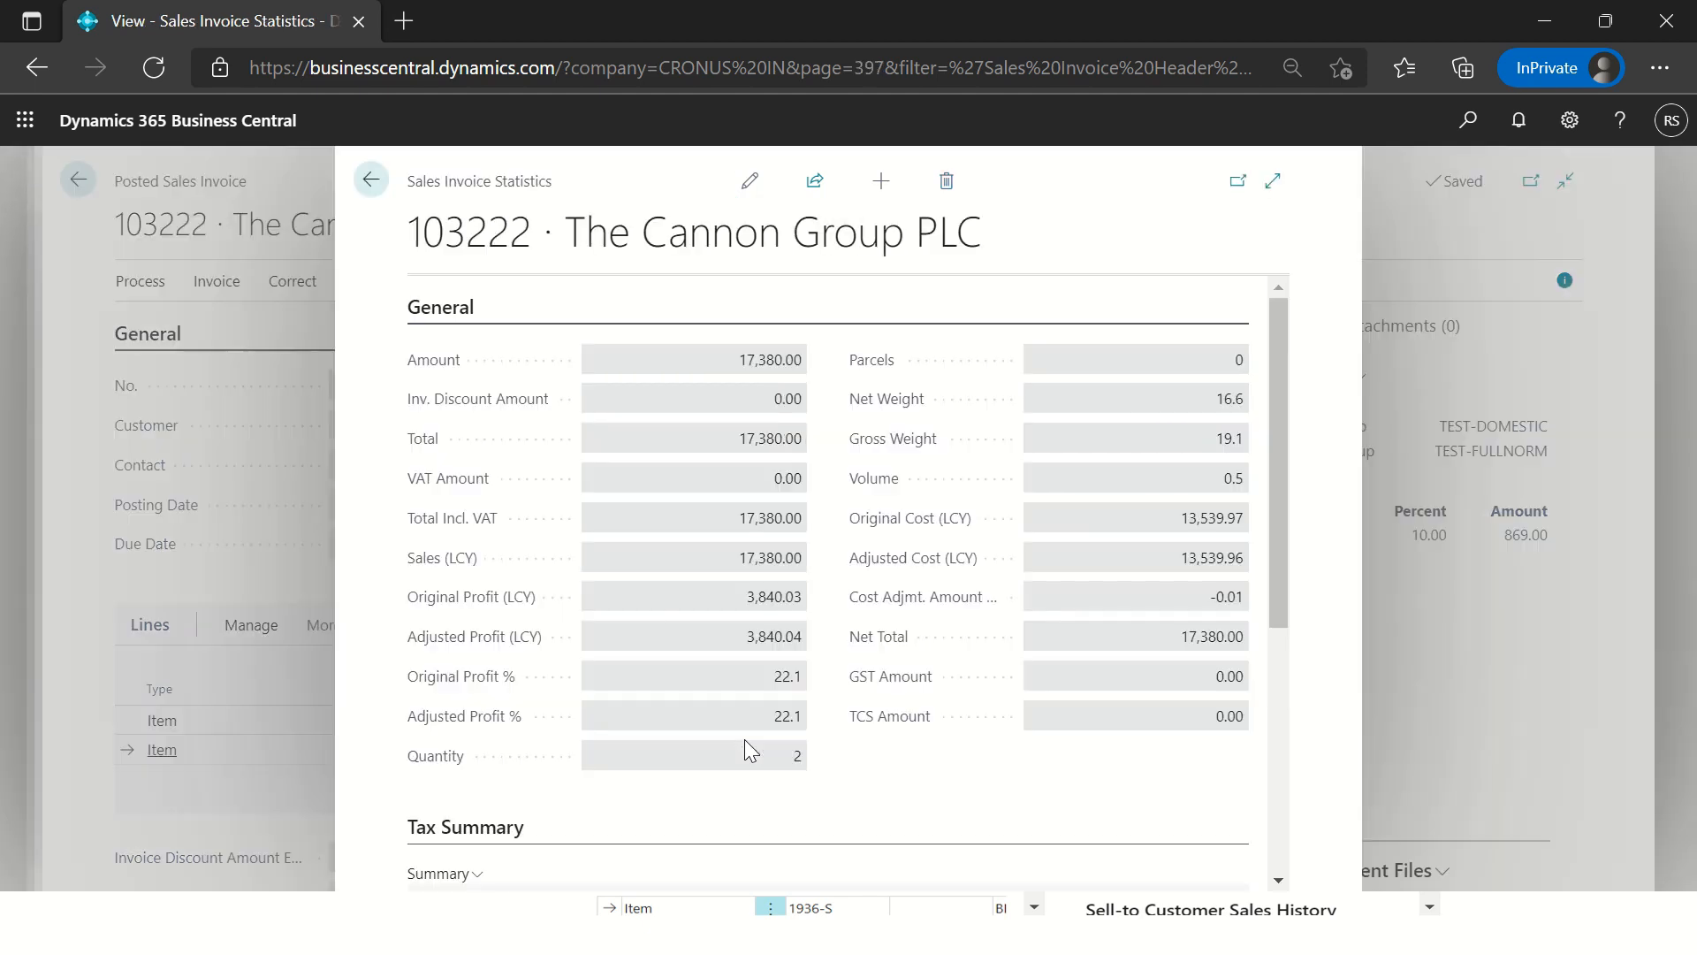
click(441, 311)
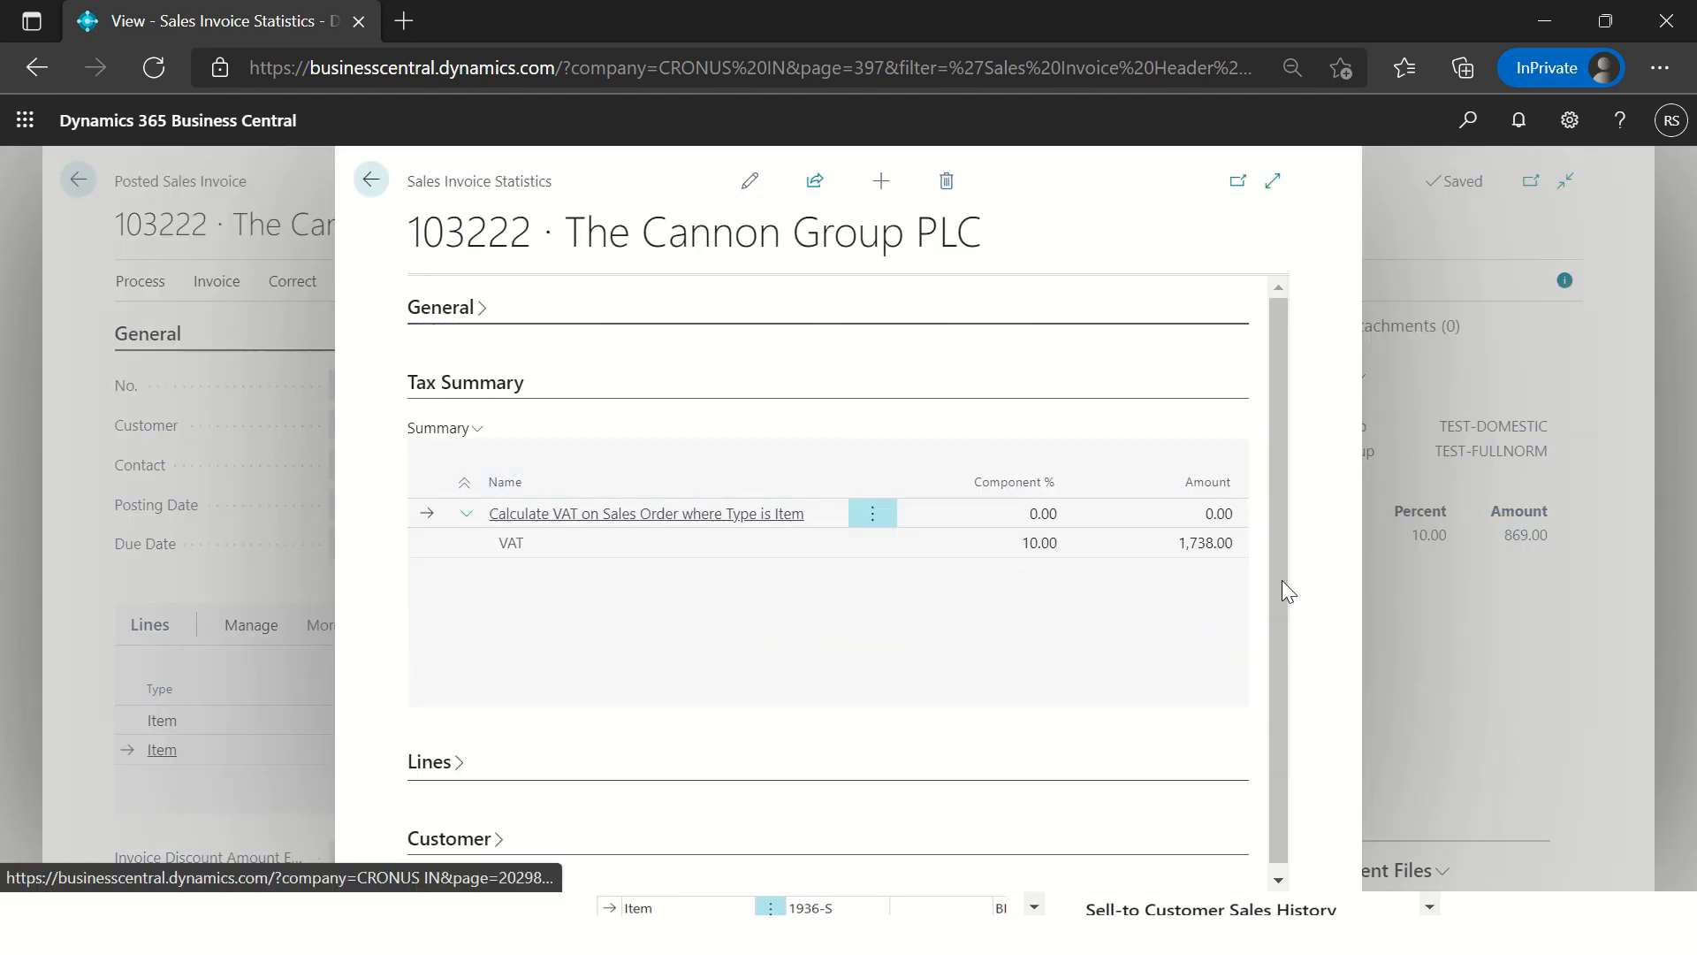
key(Escape)
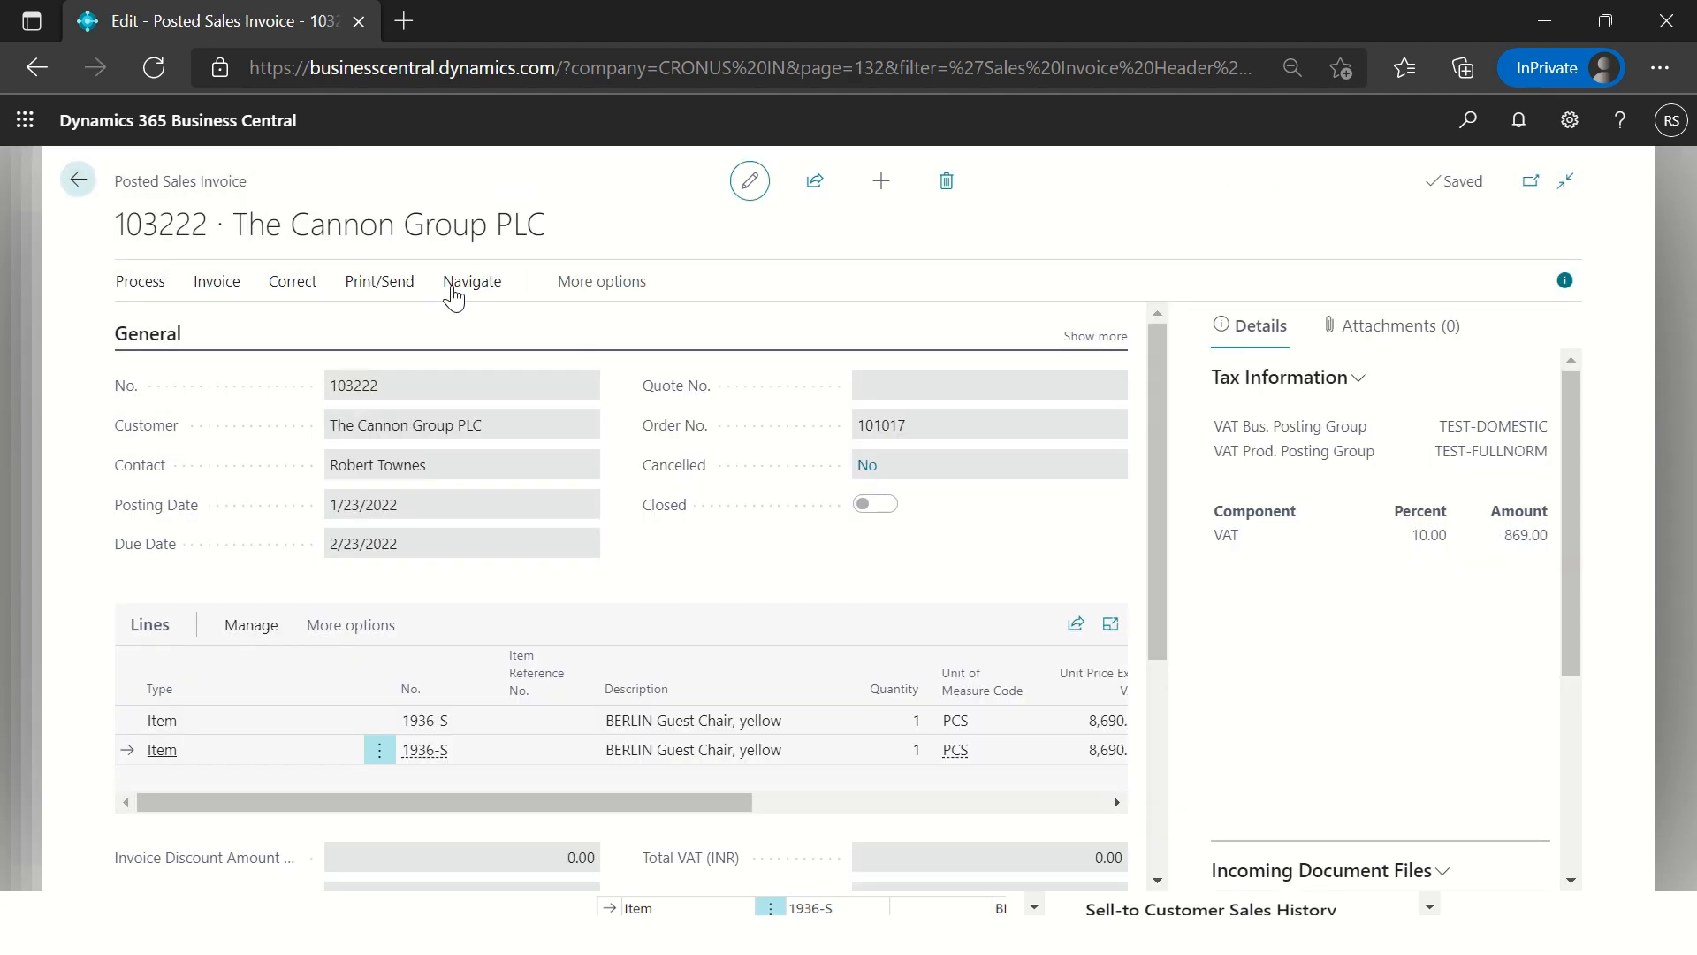
Step: Find the posted invoice's related entries, examine the amounts in its G/L entries and return to the related entries
click(505, 295)
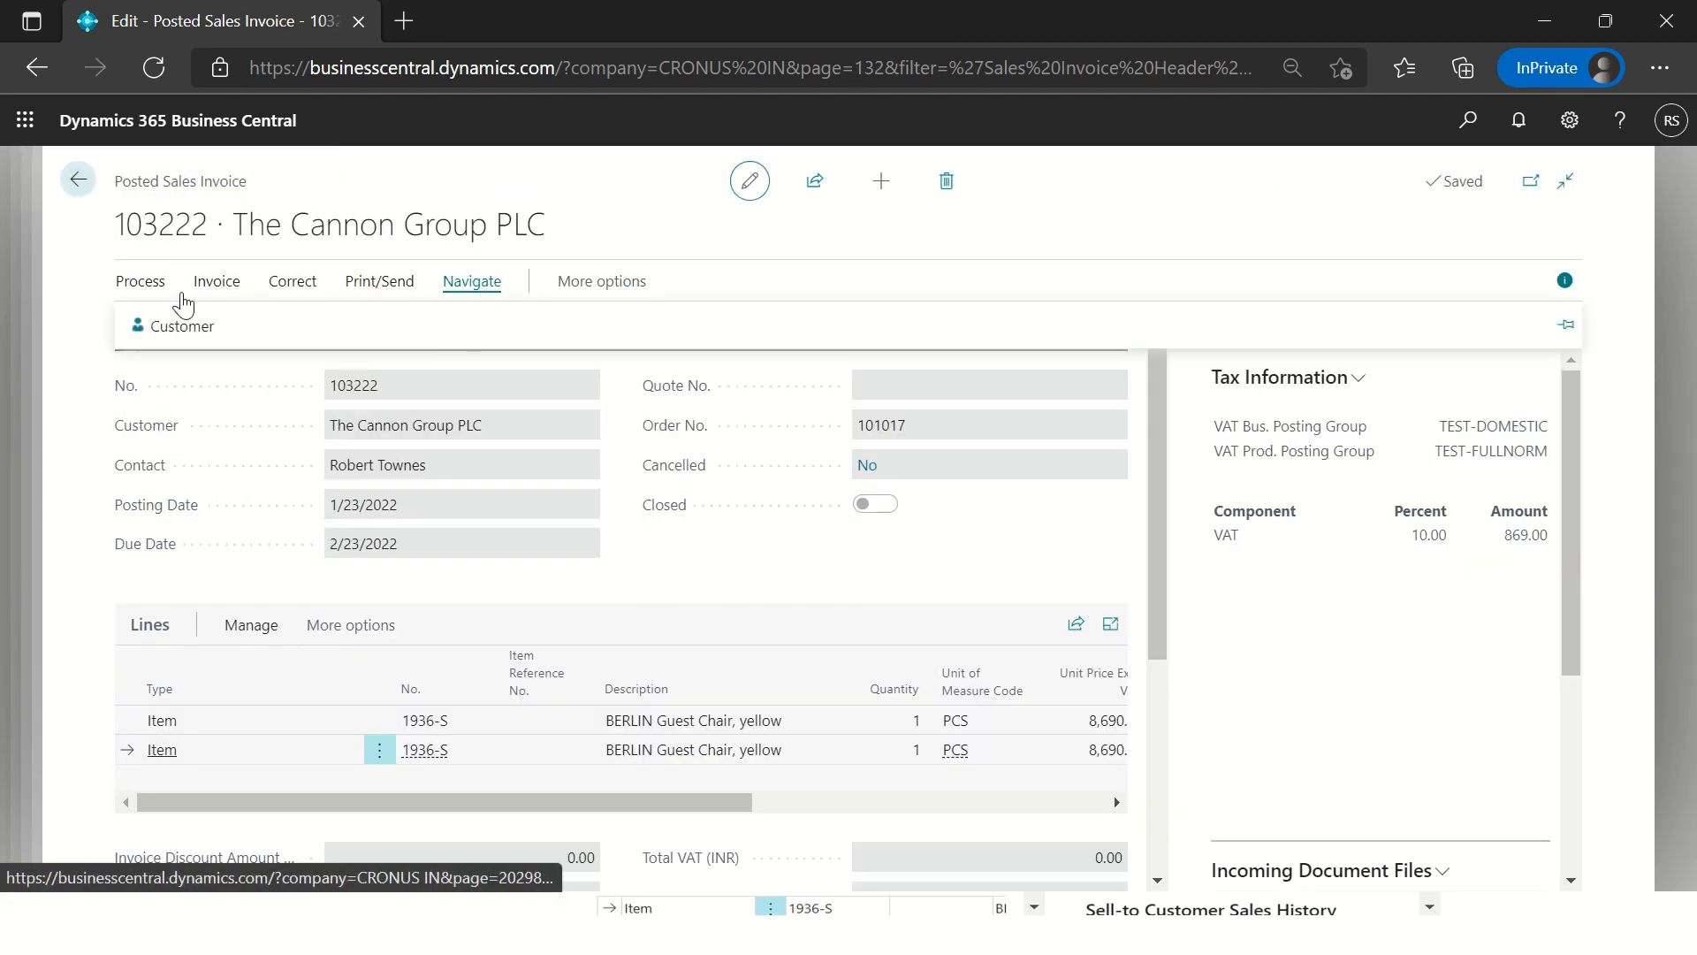
click(146, 281)
click(214, 288)
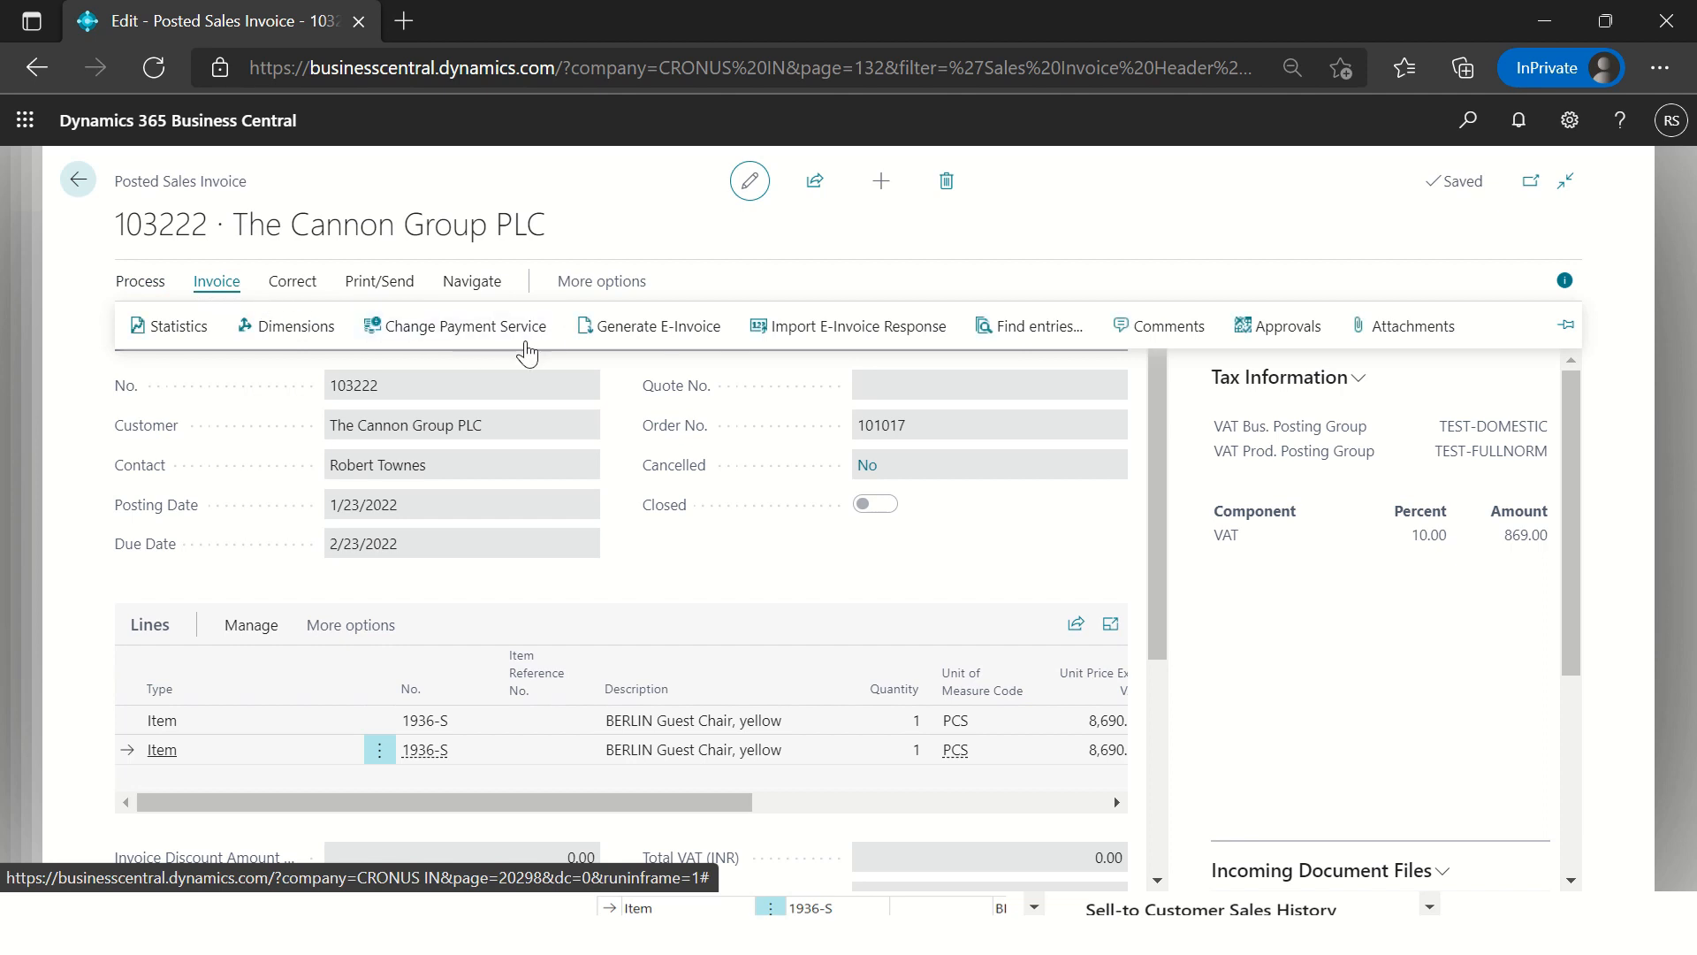
click(1077, 338)
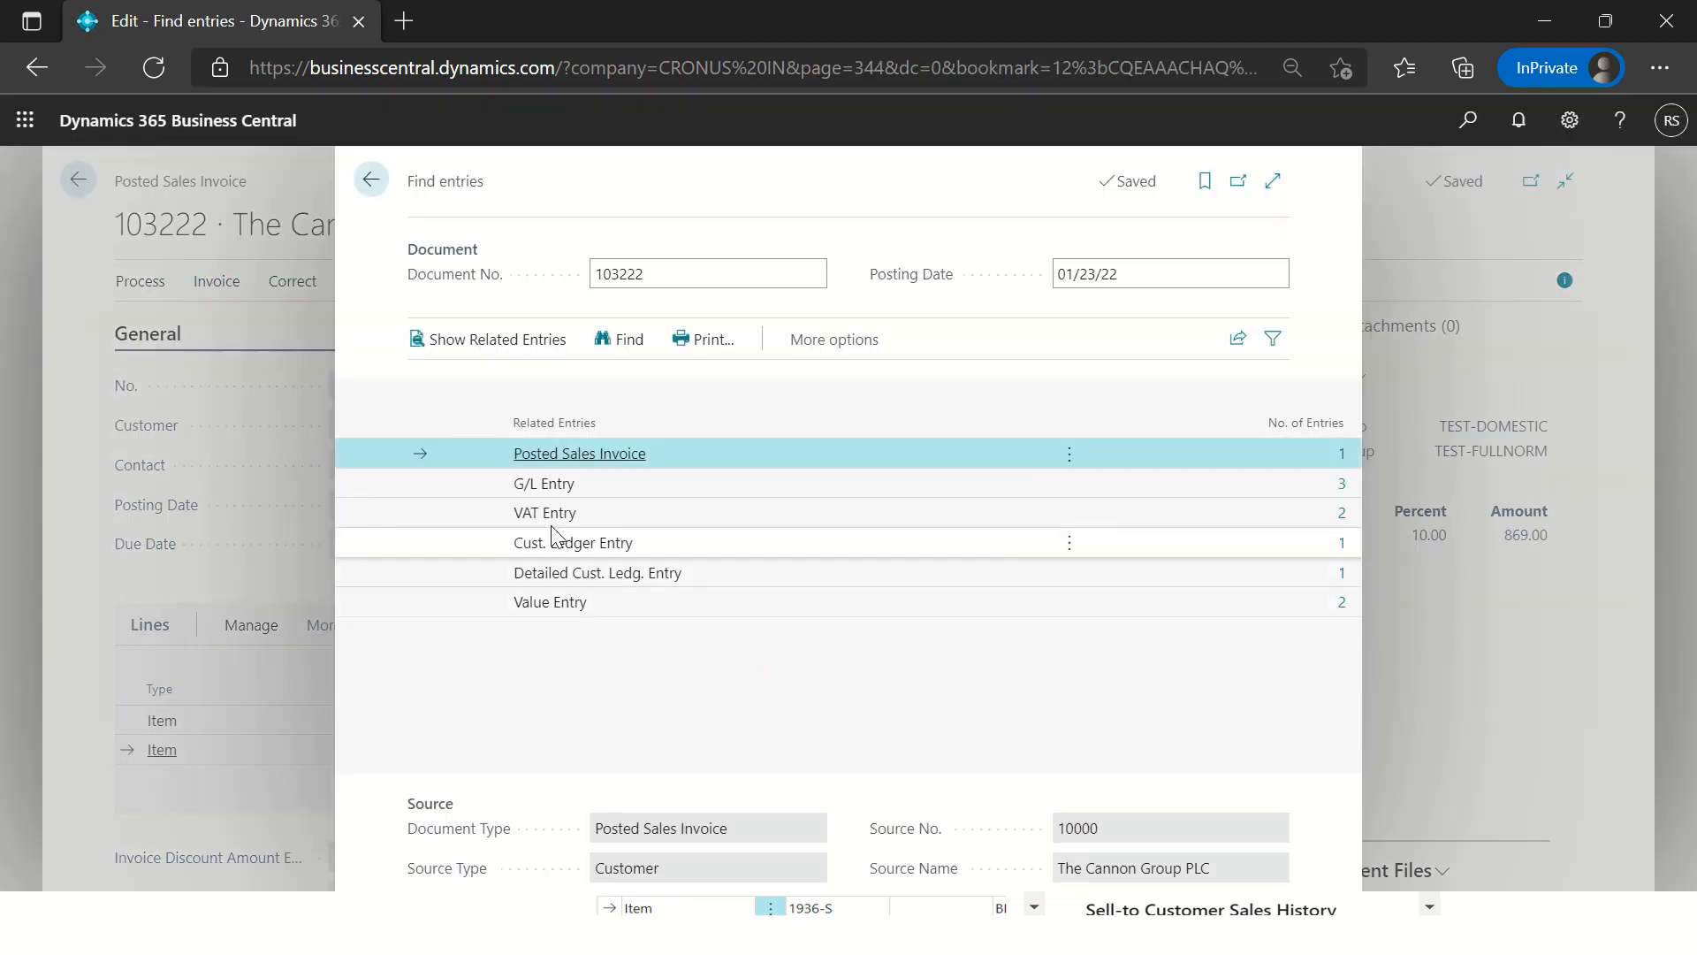
click(1341, 483)
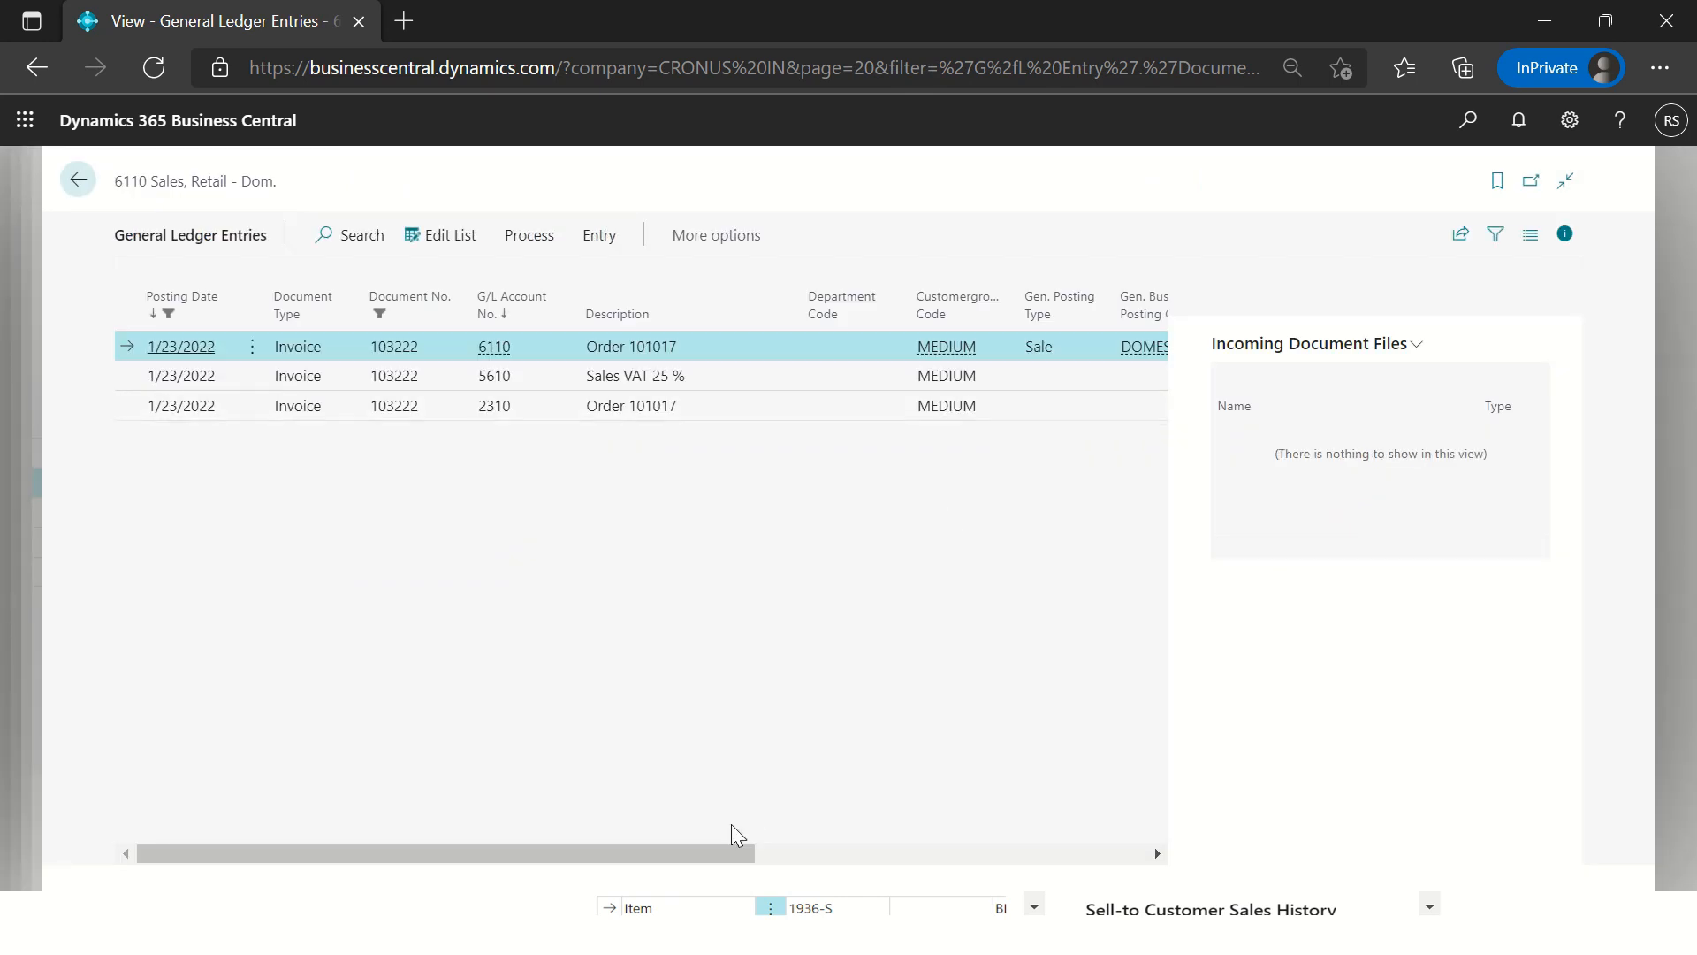
drag(723, 853, 1002, 879)
click(861, 375)
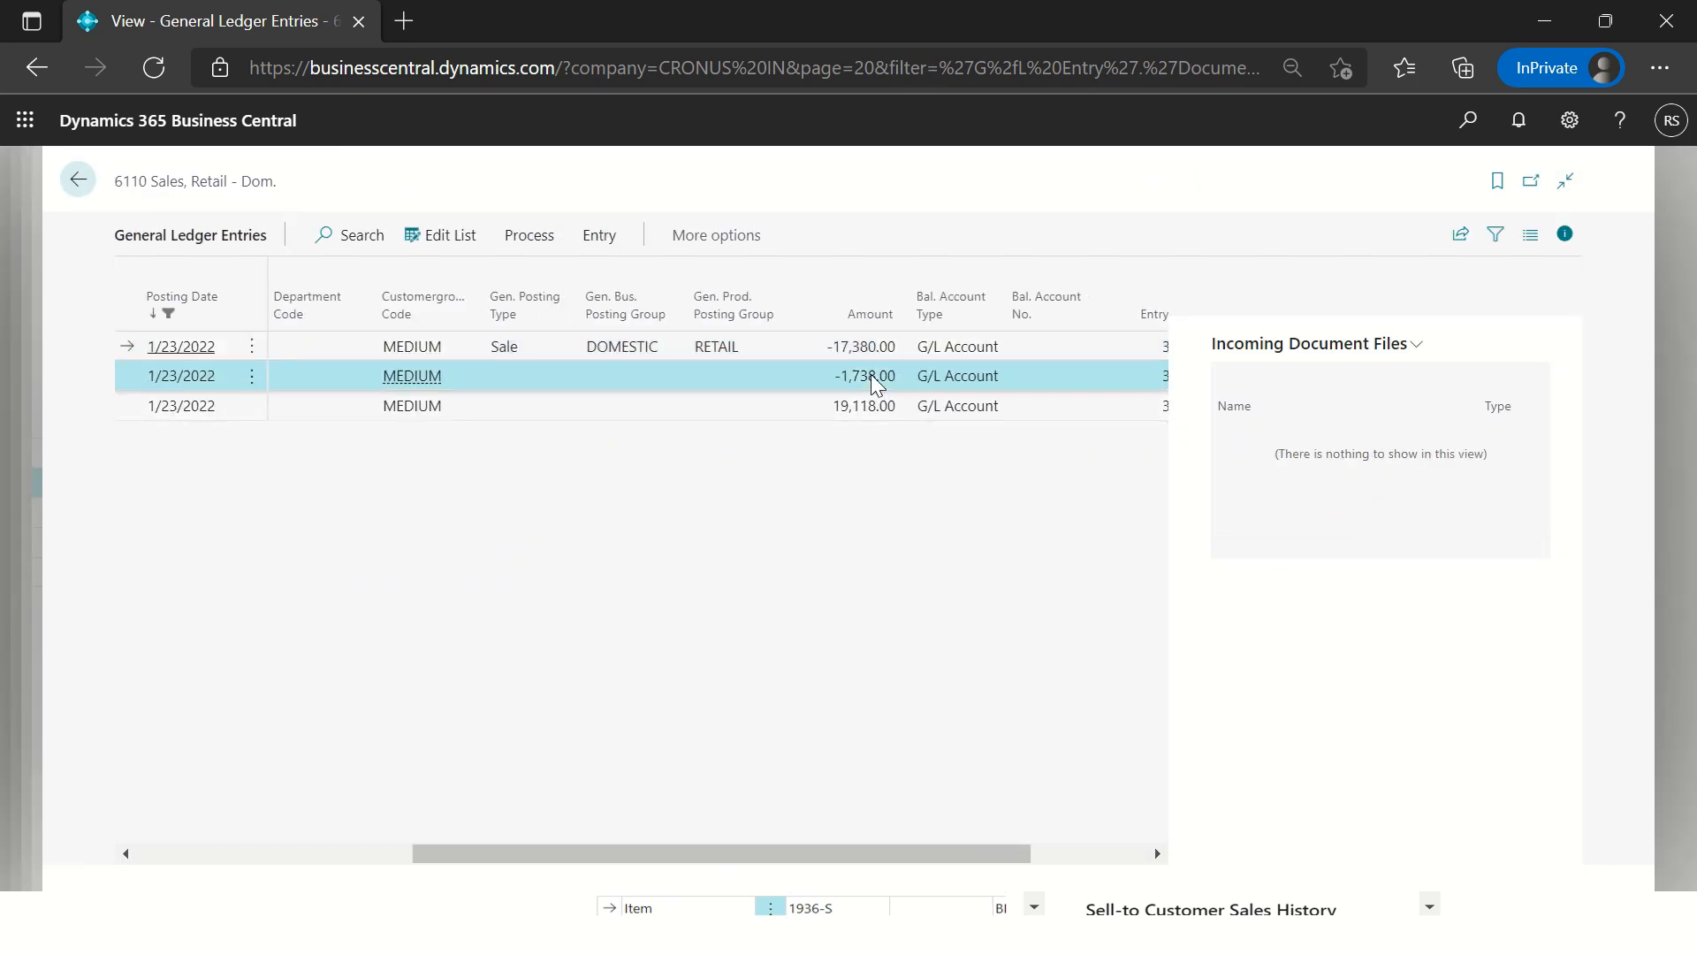
click(862, 406)
key(Escape)
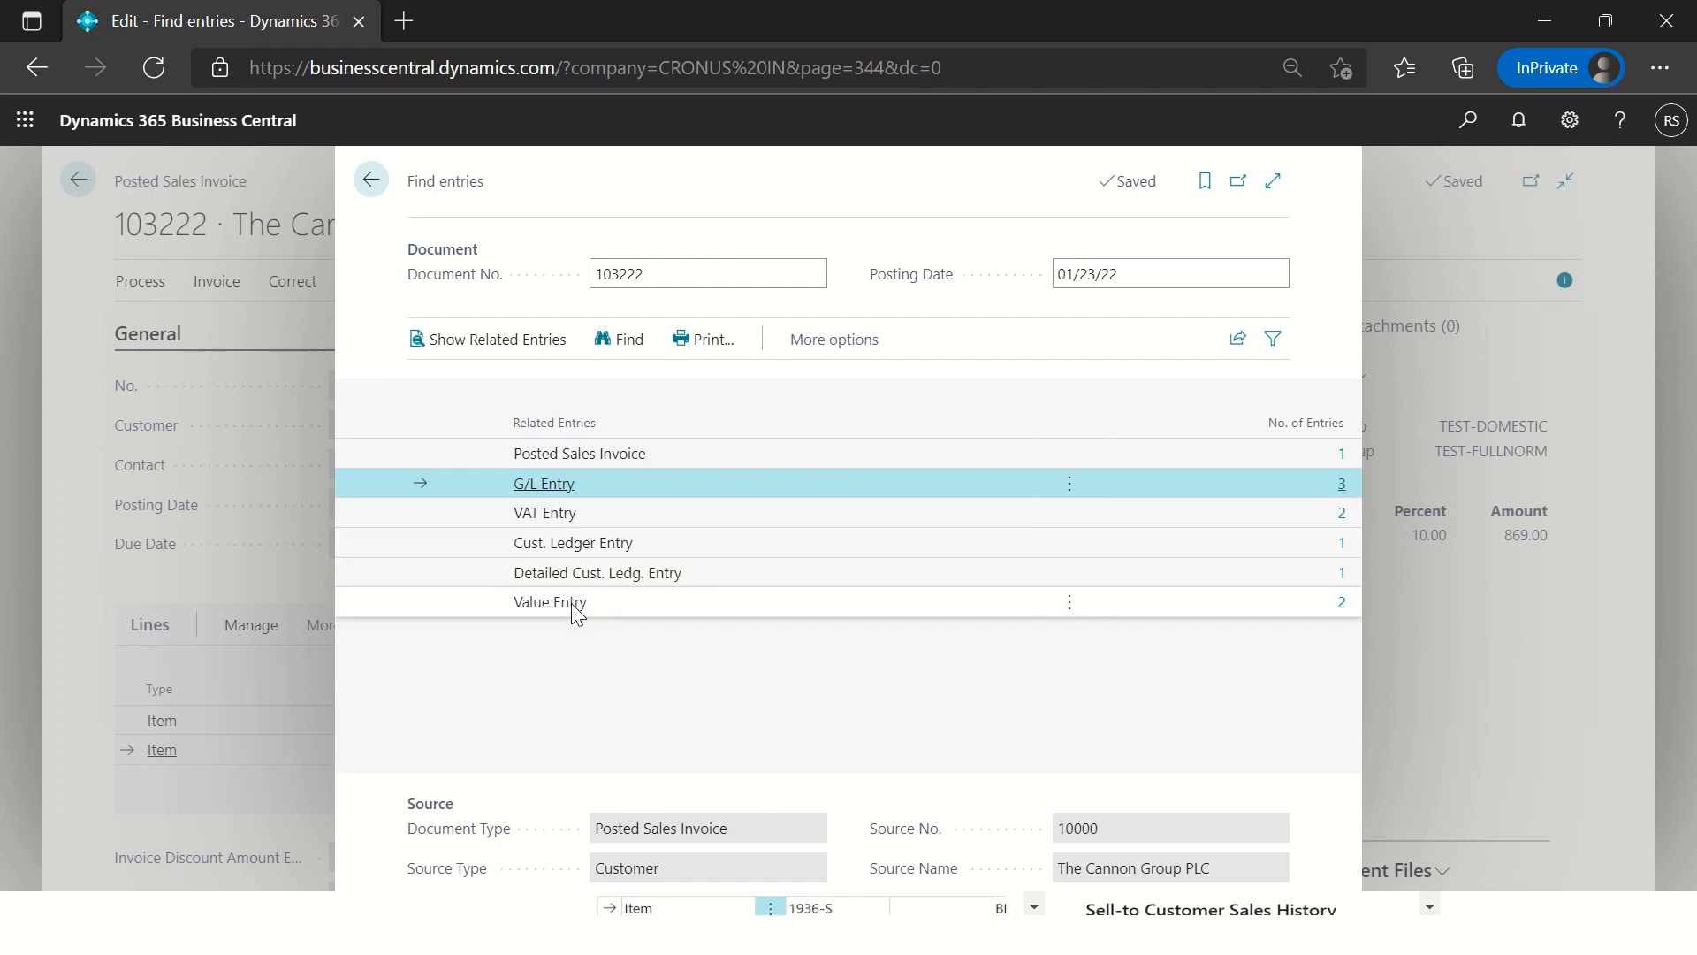
Step: Compare the base and amount values in the invoice's VAT entries and return to the related entries
click(1342, 514)
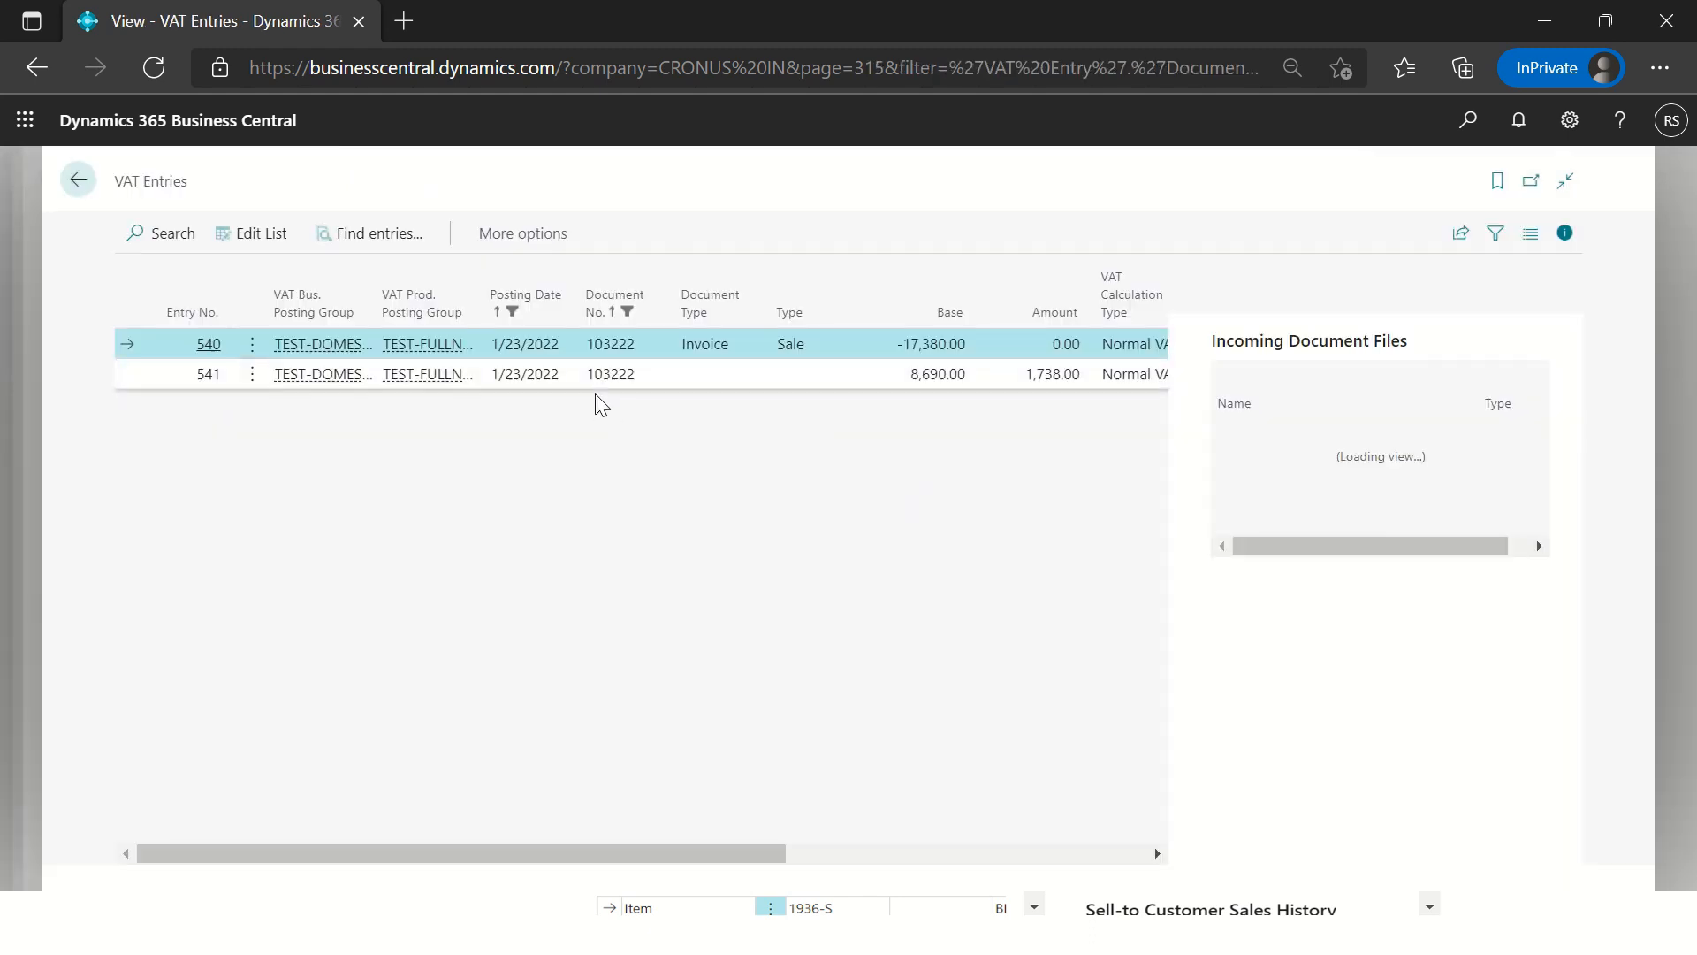
click(1022, 378)
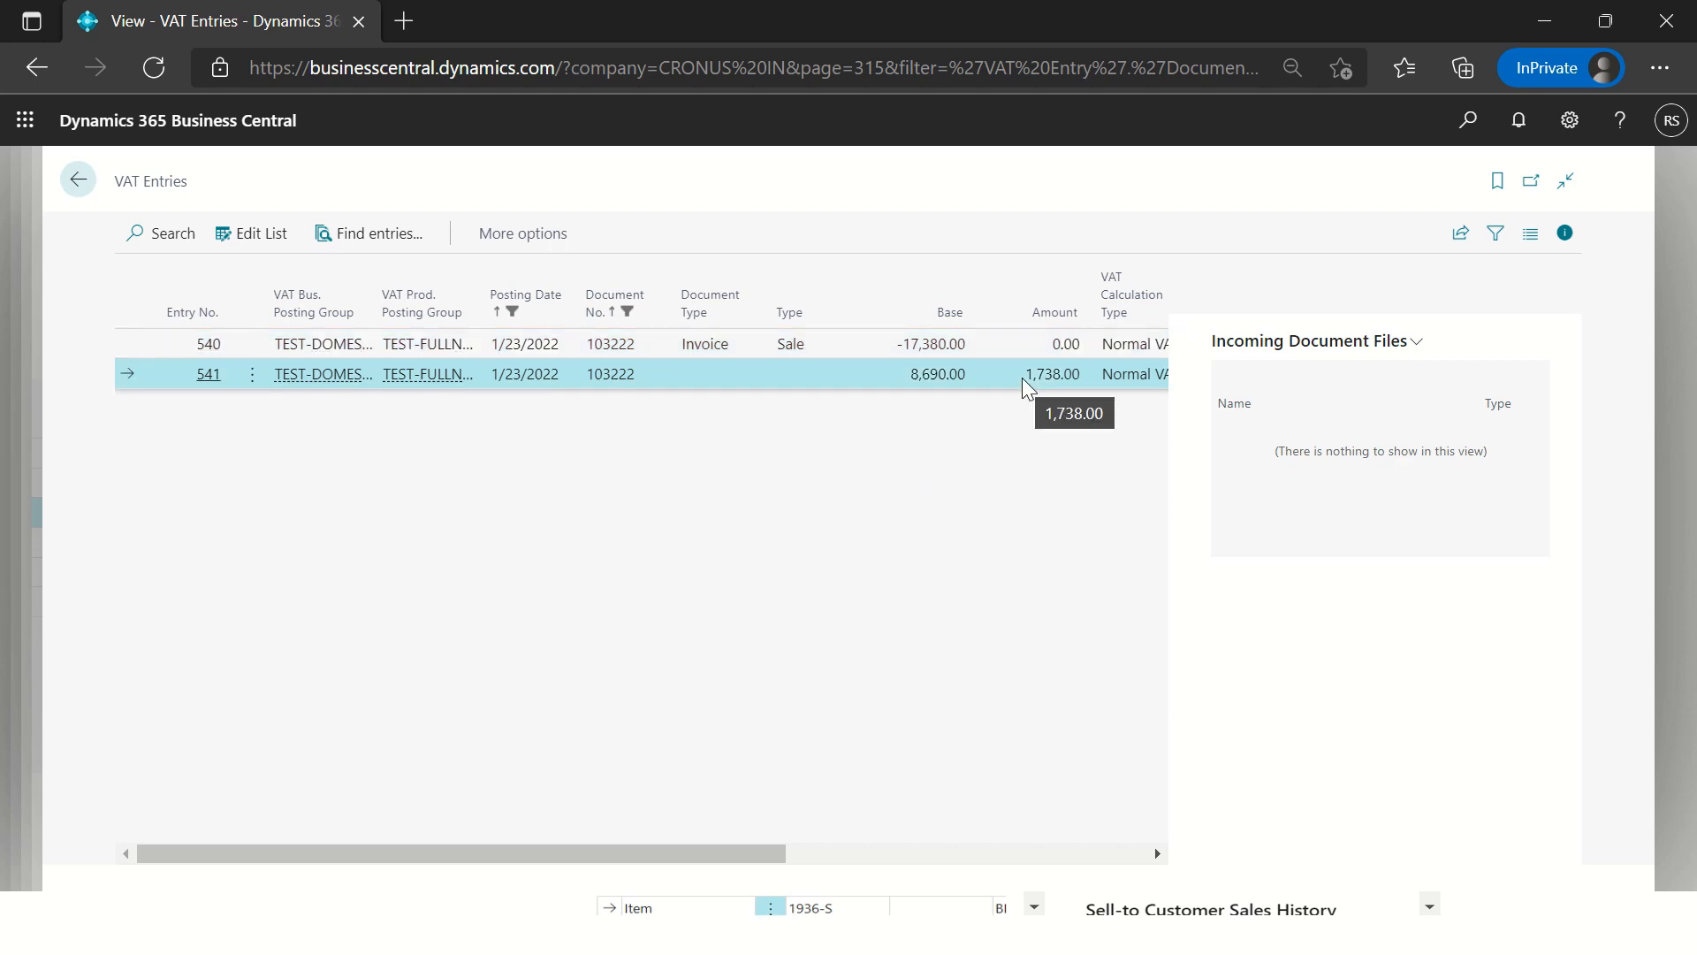
double_click(926, 373)
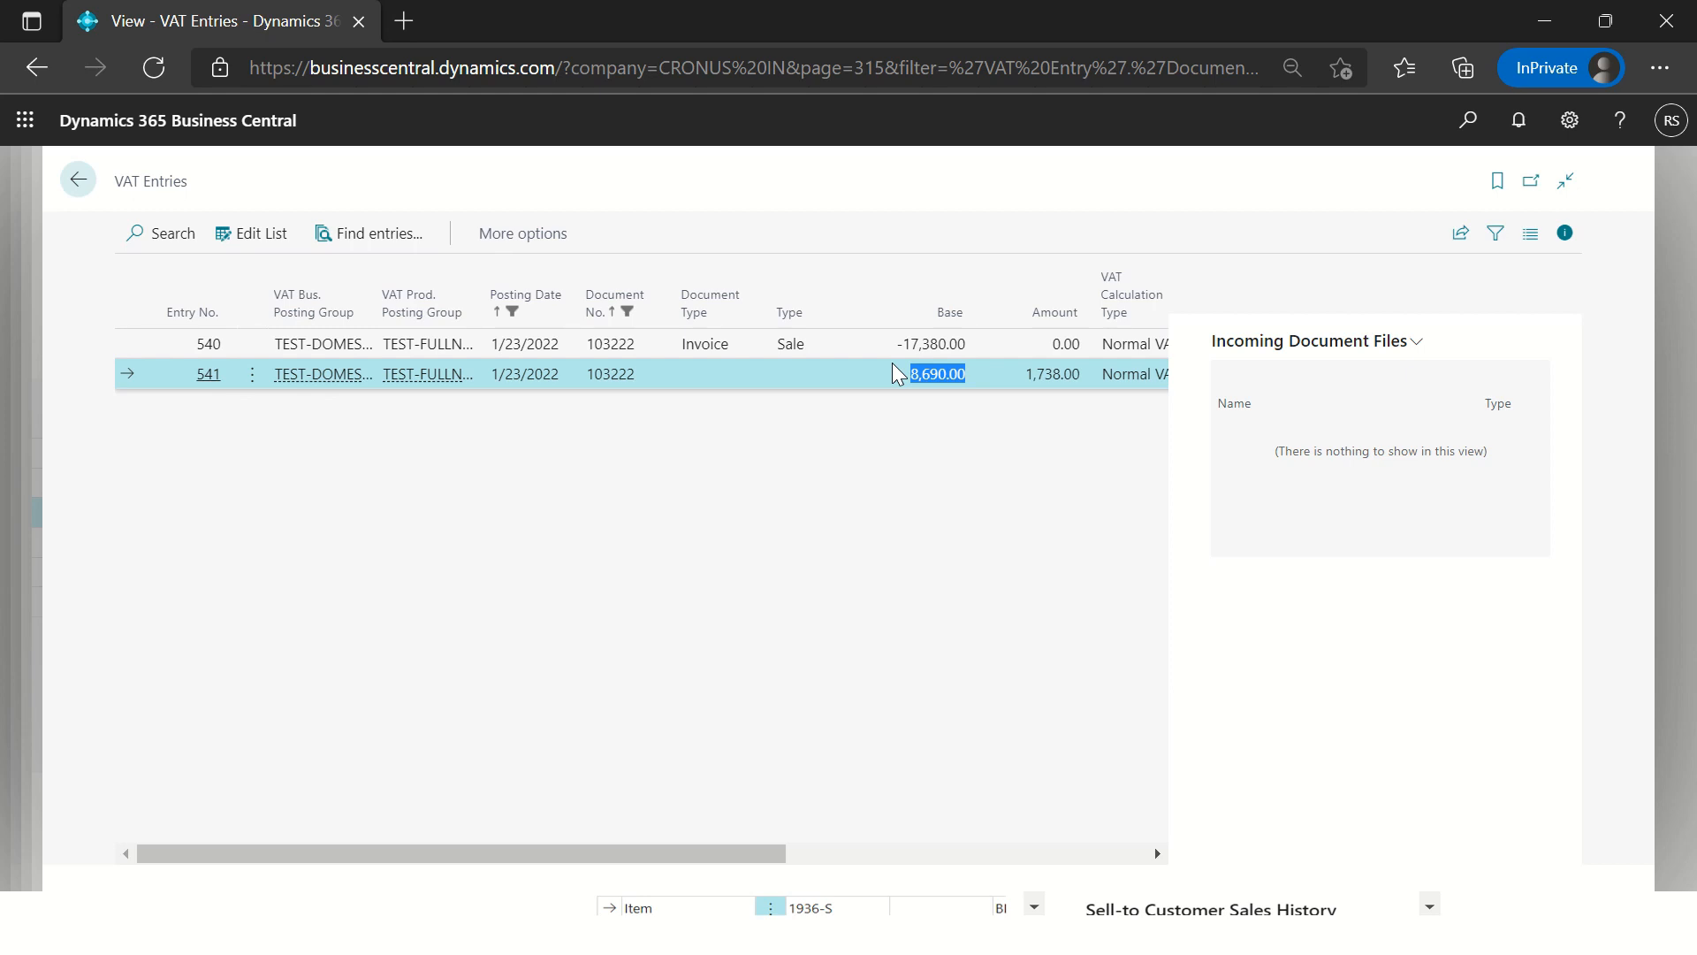
click(906, 347)
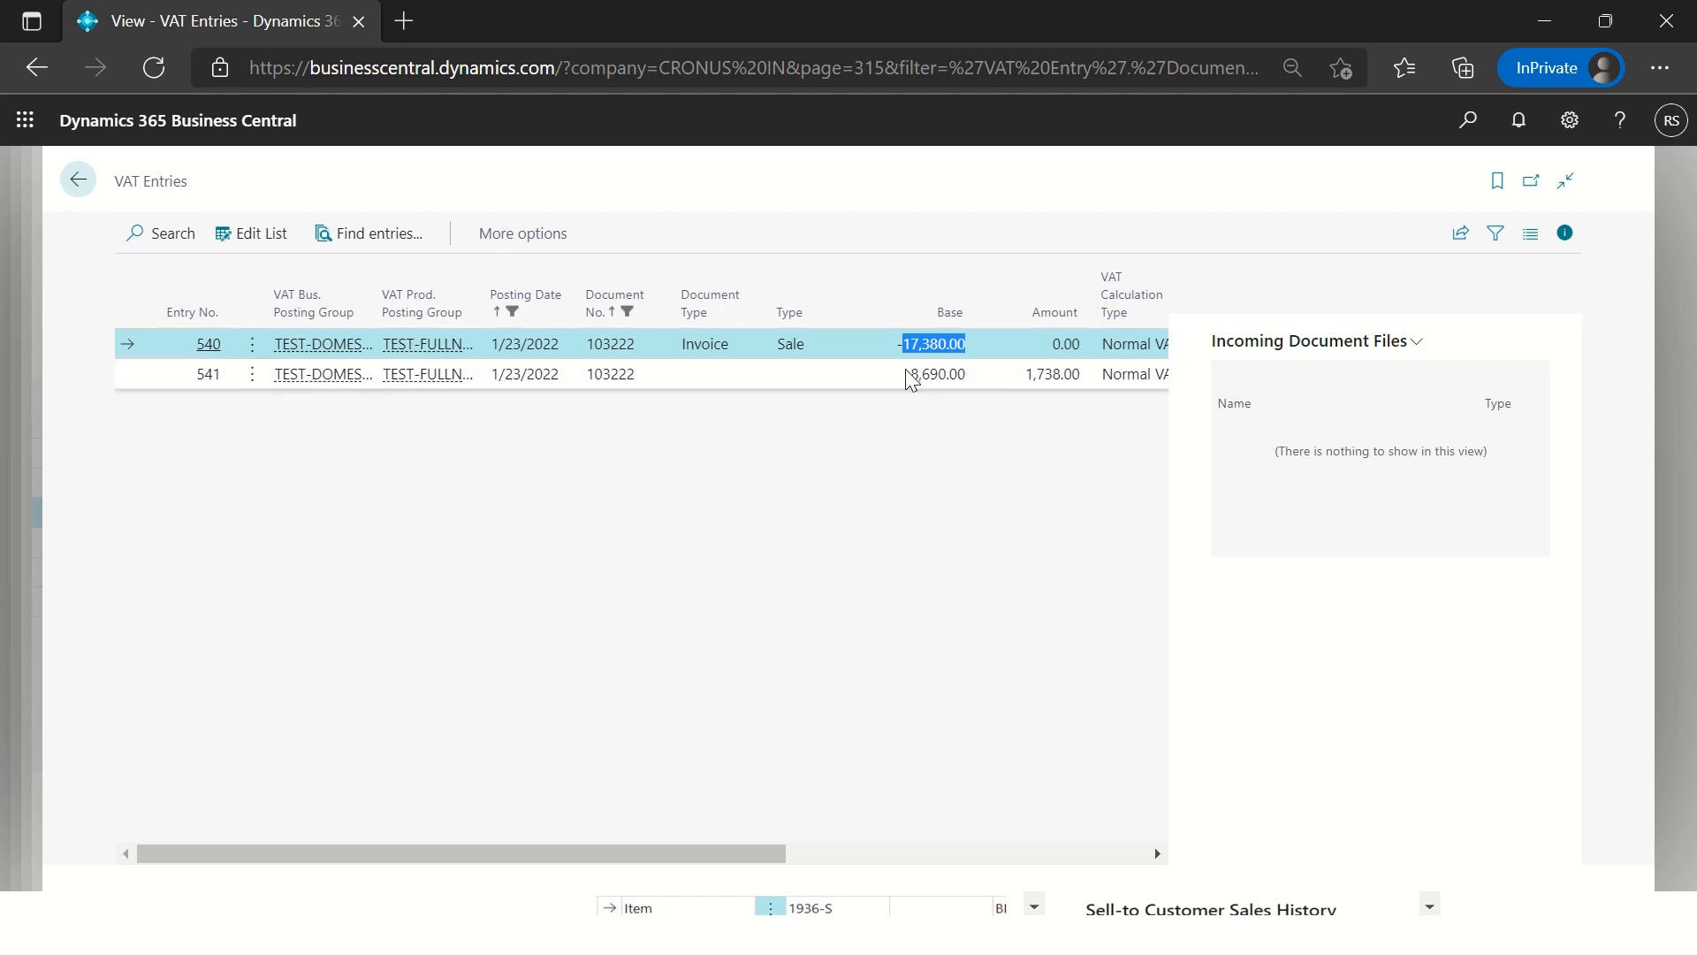
drag(910, 382, 962, 378)
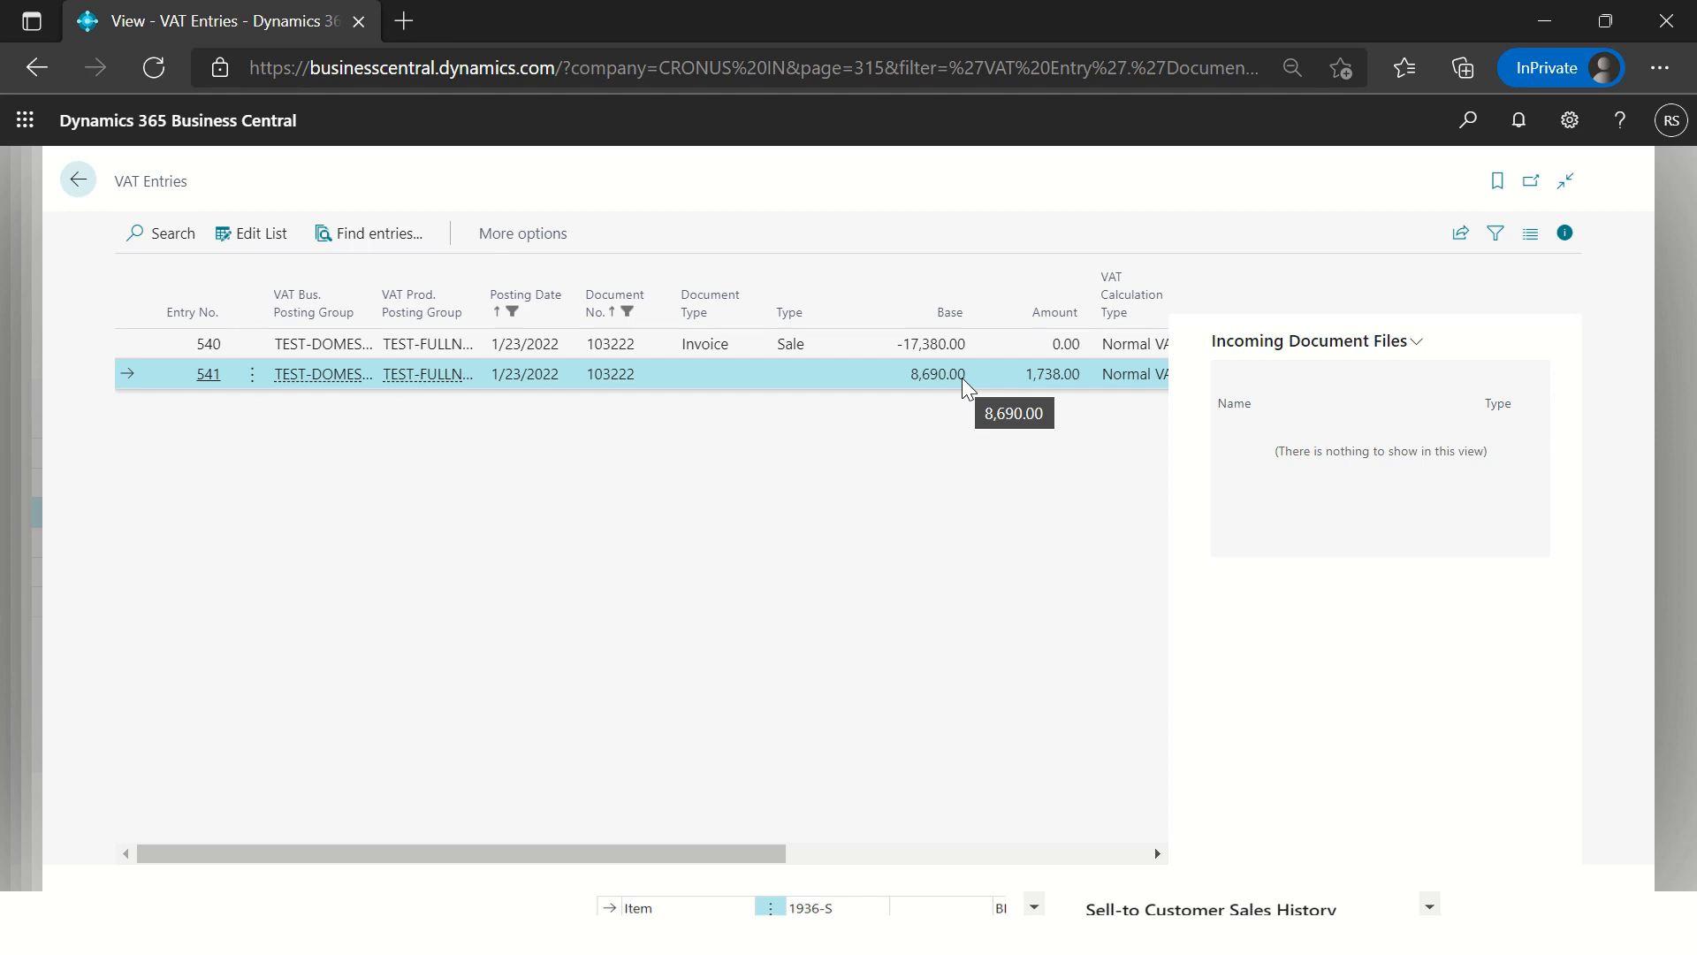
click(88, 182)
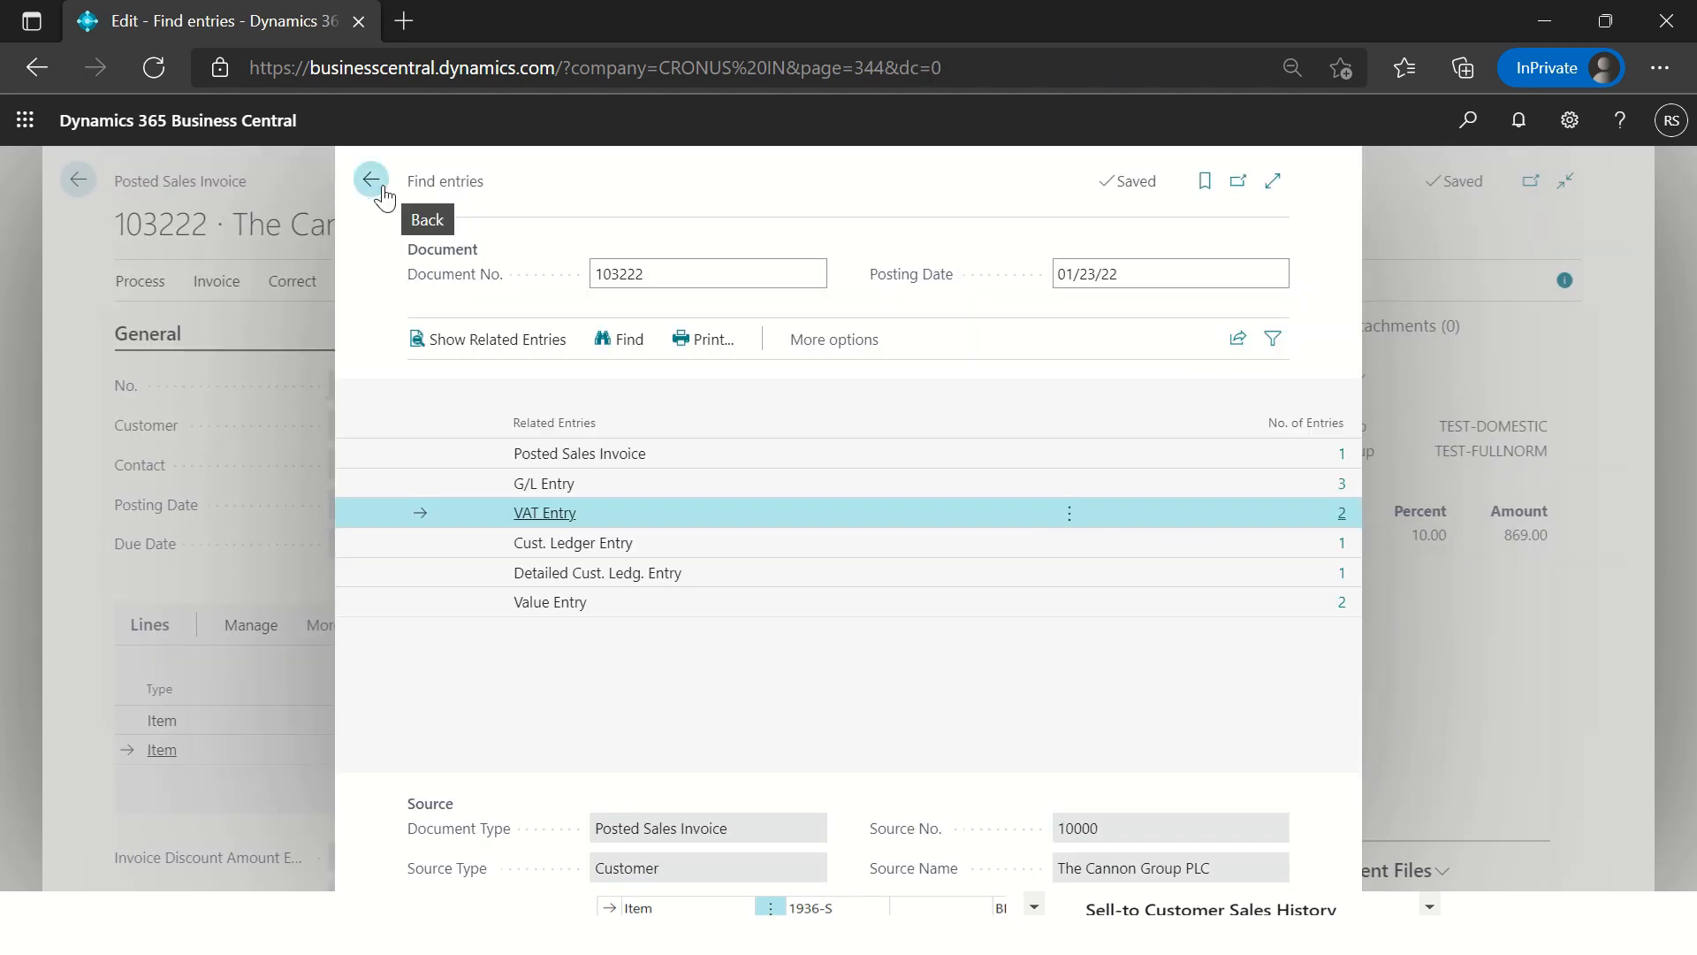
Step: View the posted sales invoice from the related entries, and close the related entries
click(1342, 456)
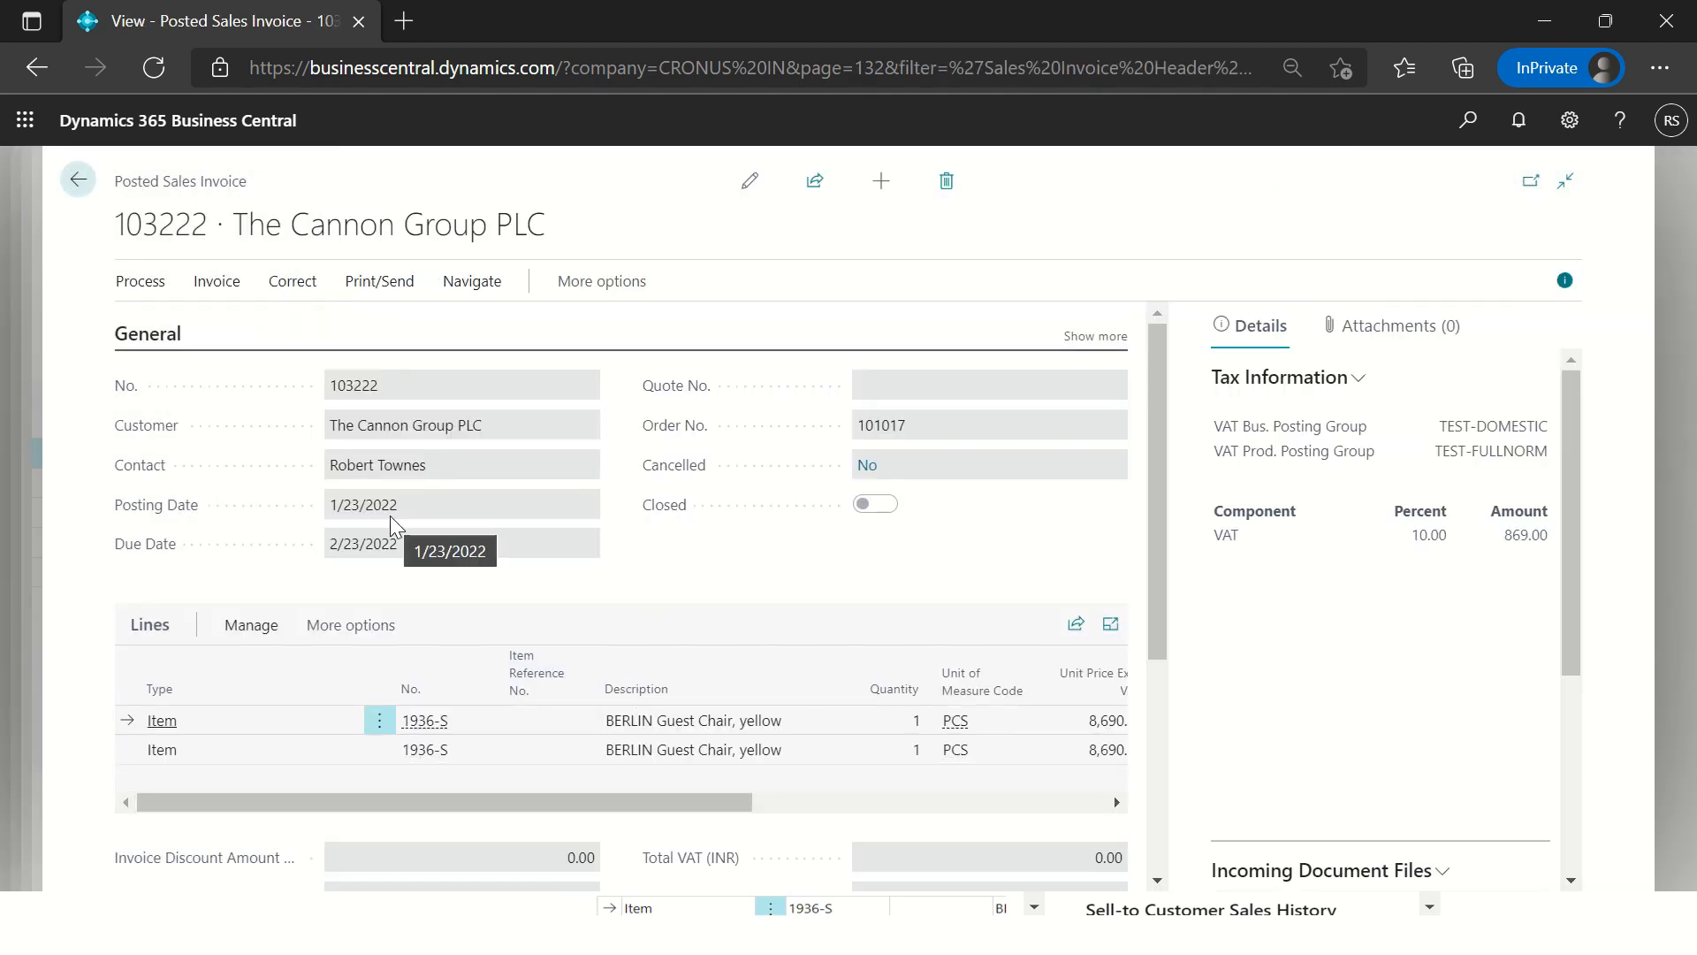
key(Escape)
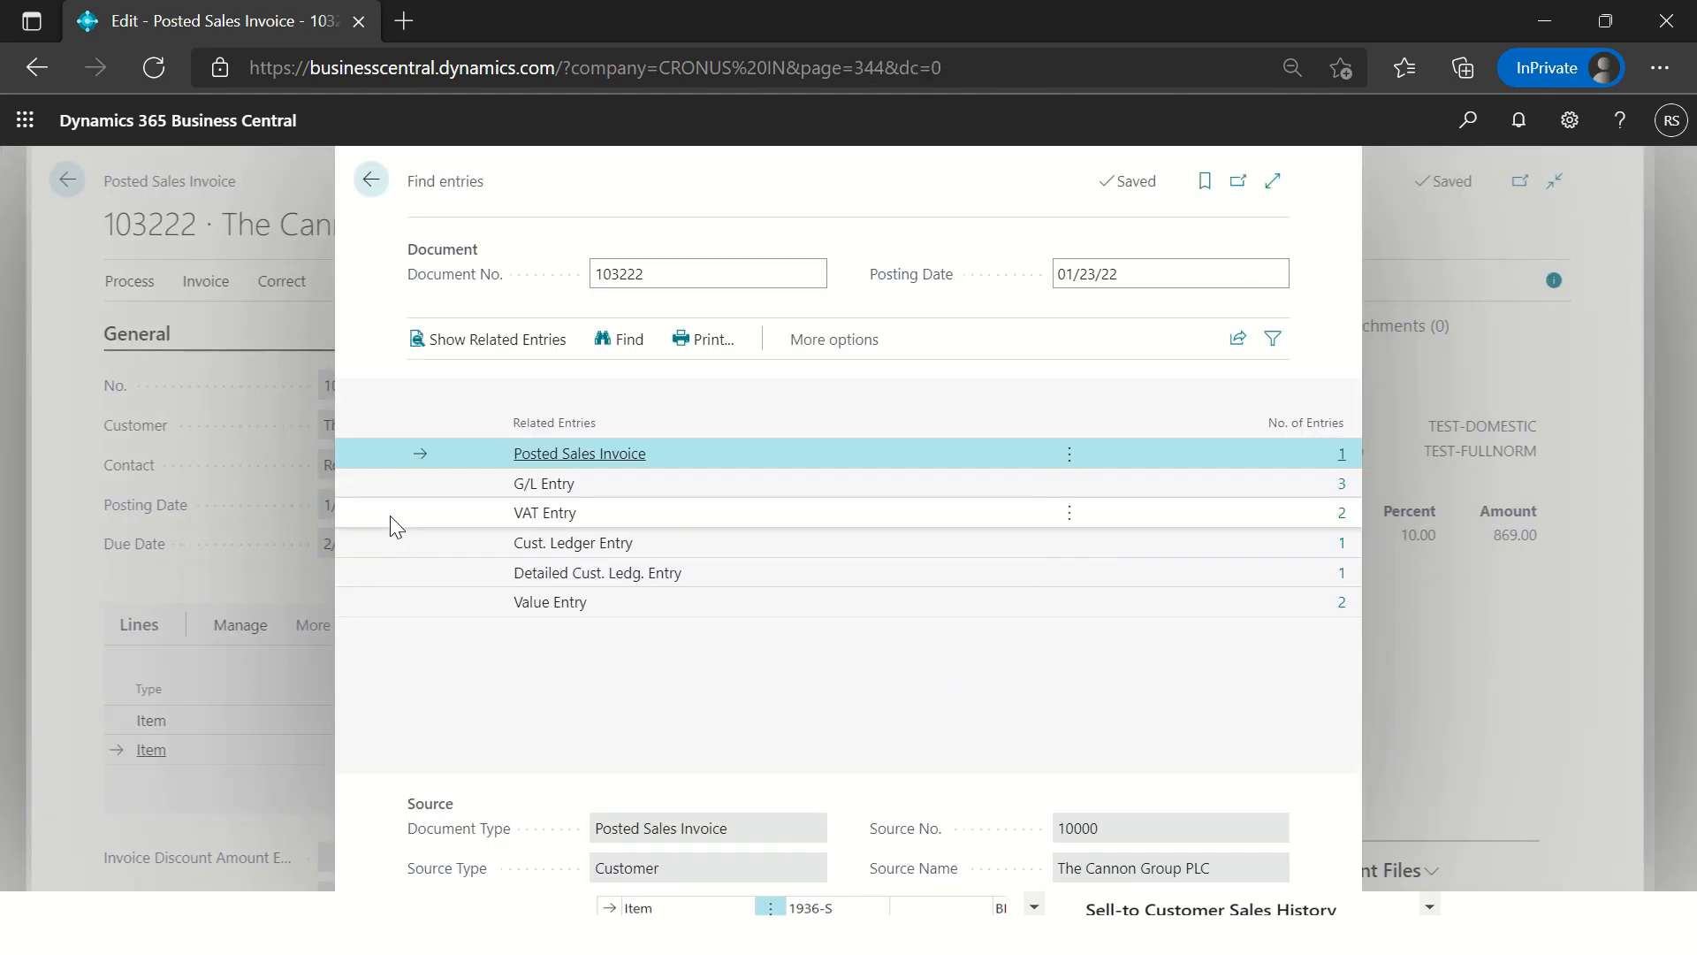
key(Escape)
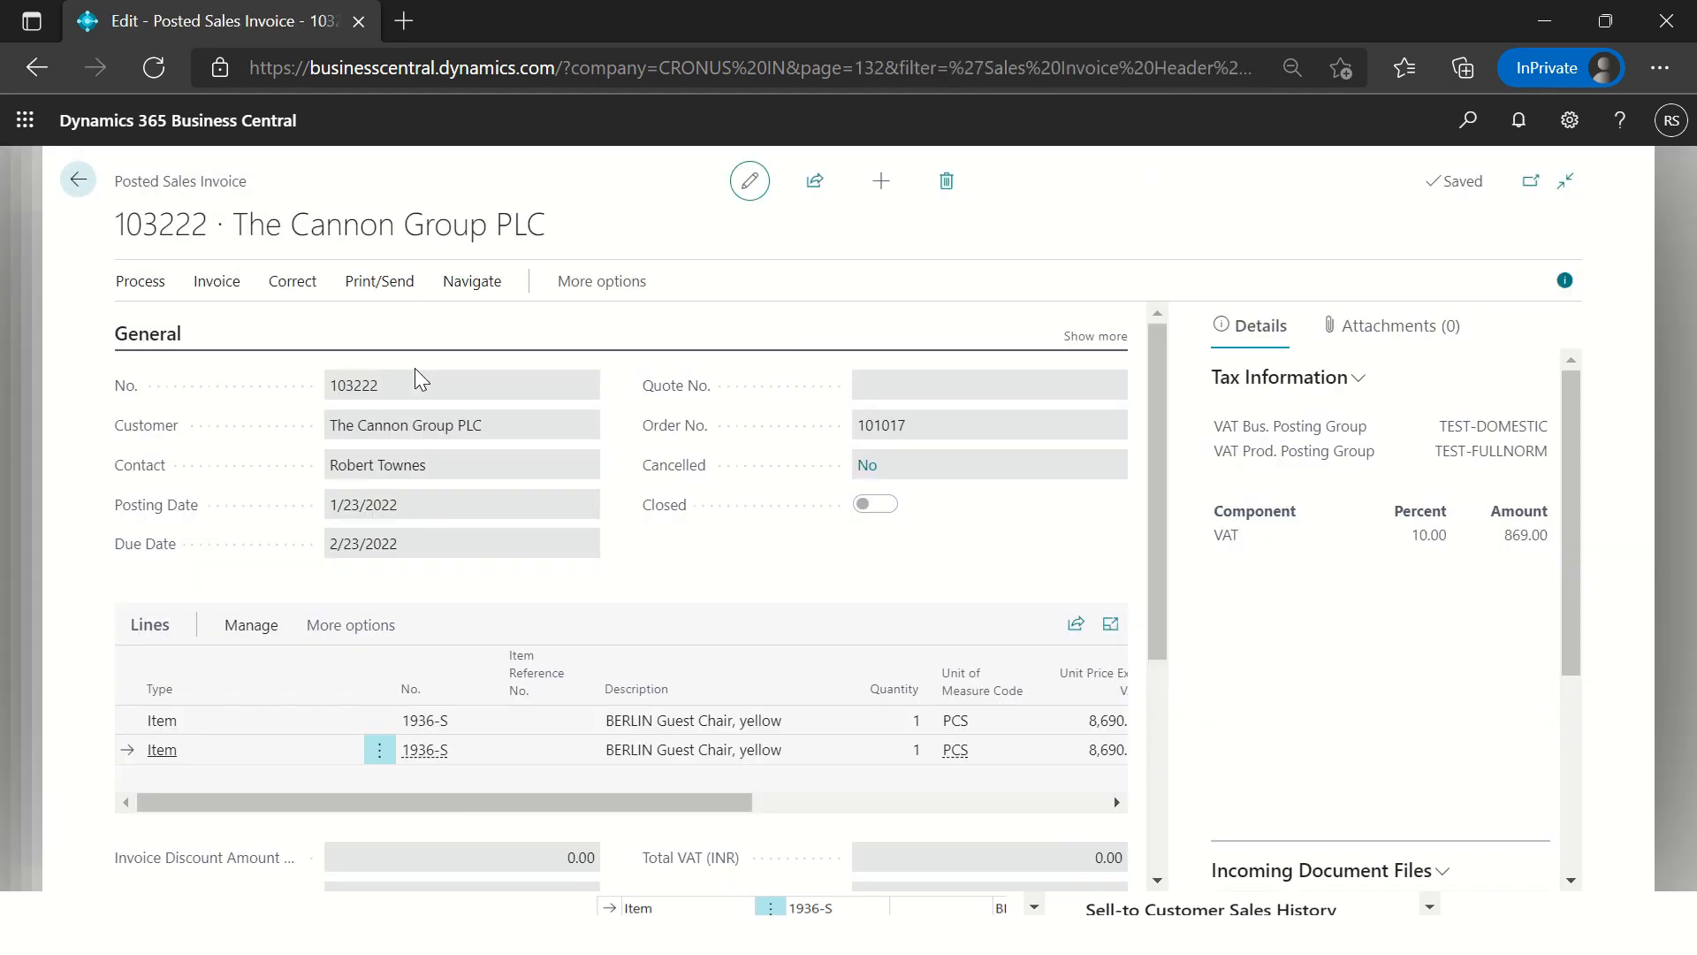
Step: Leave the posted invoice, sales orders and use cases to return to the Tax Types list with VAT selected
key(Escape)
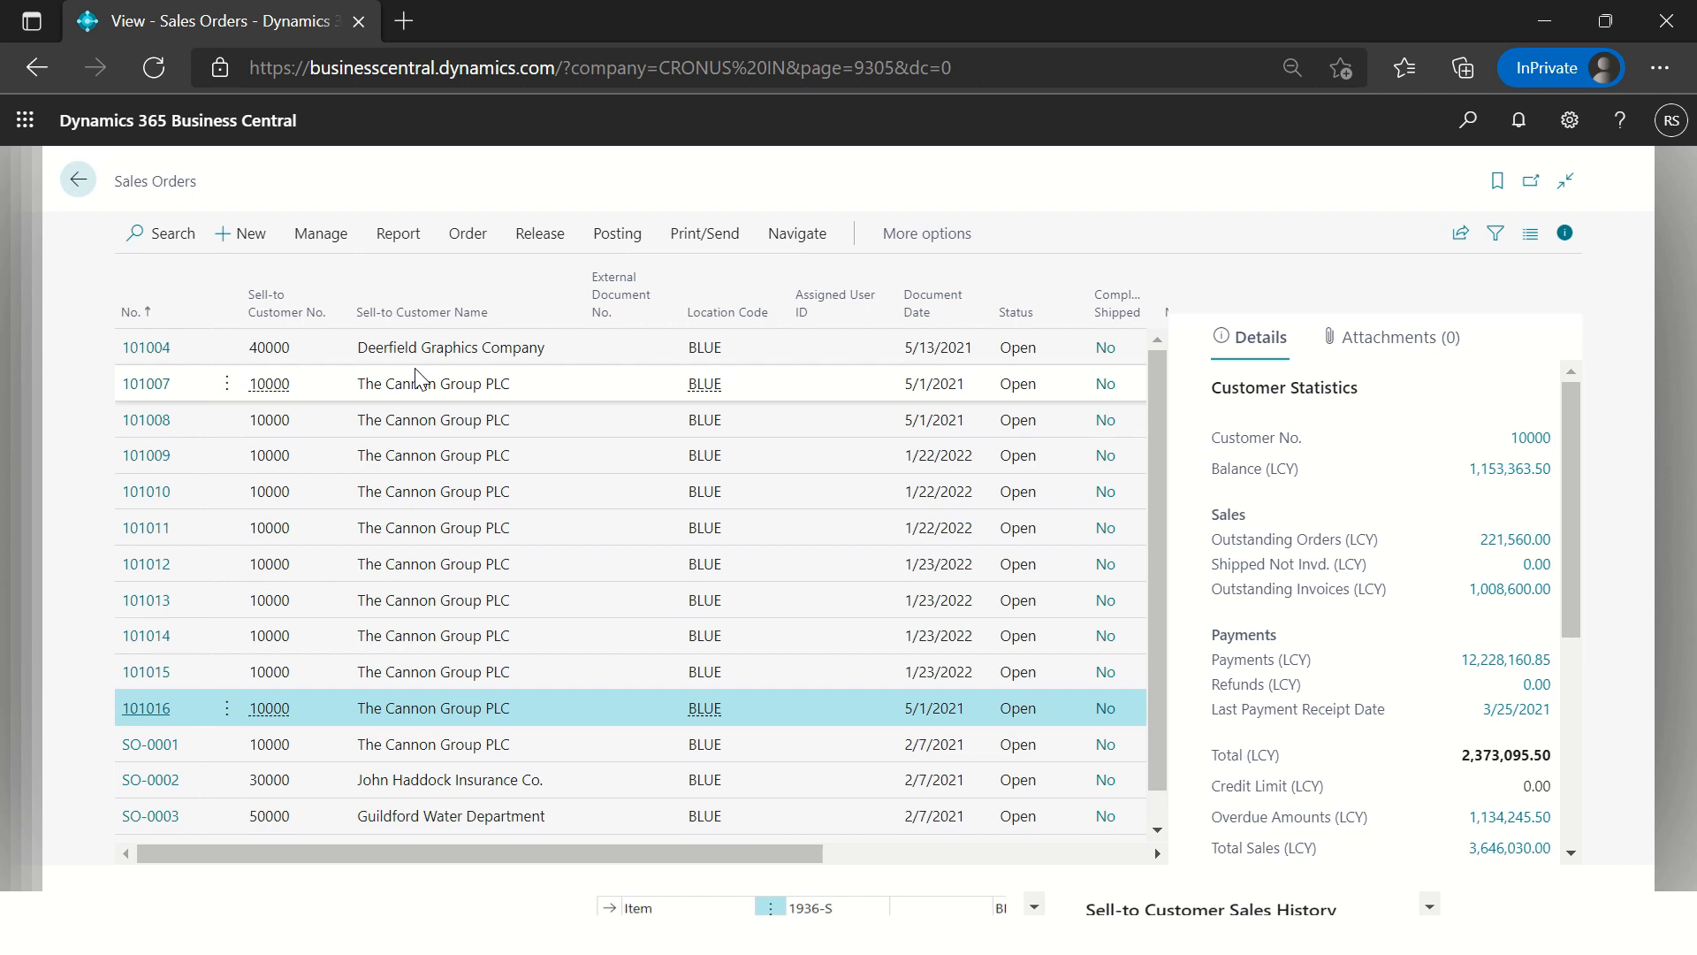
click(490, 601)
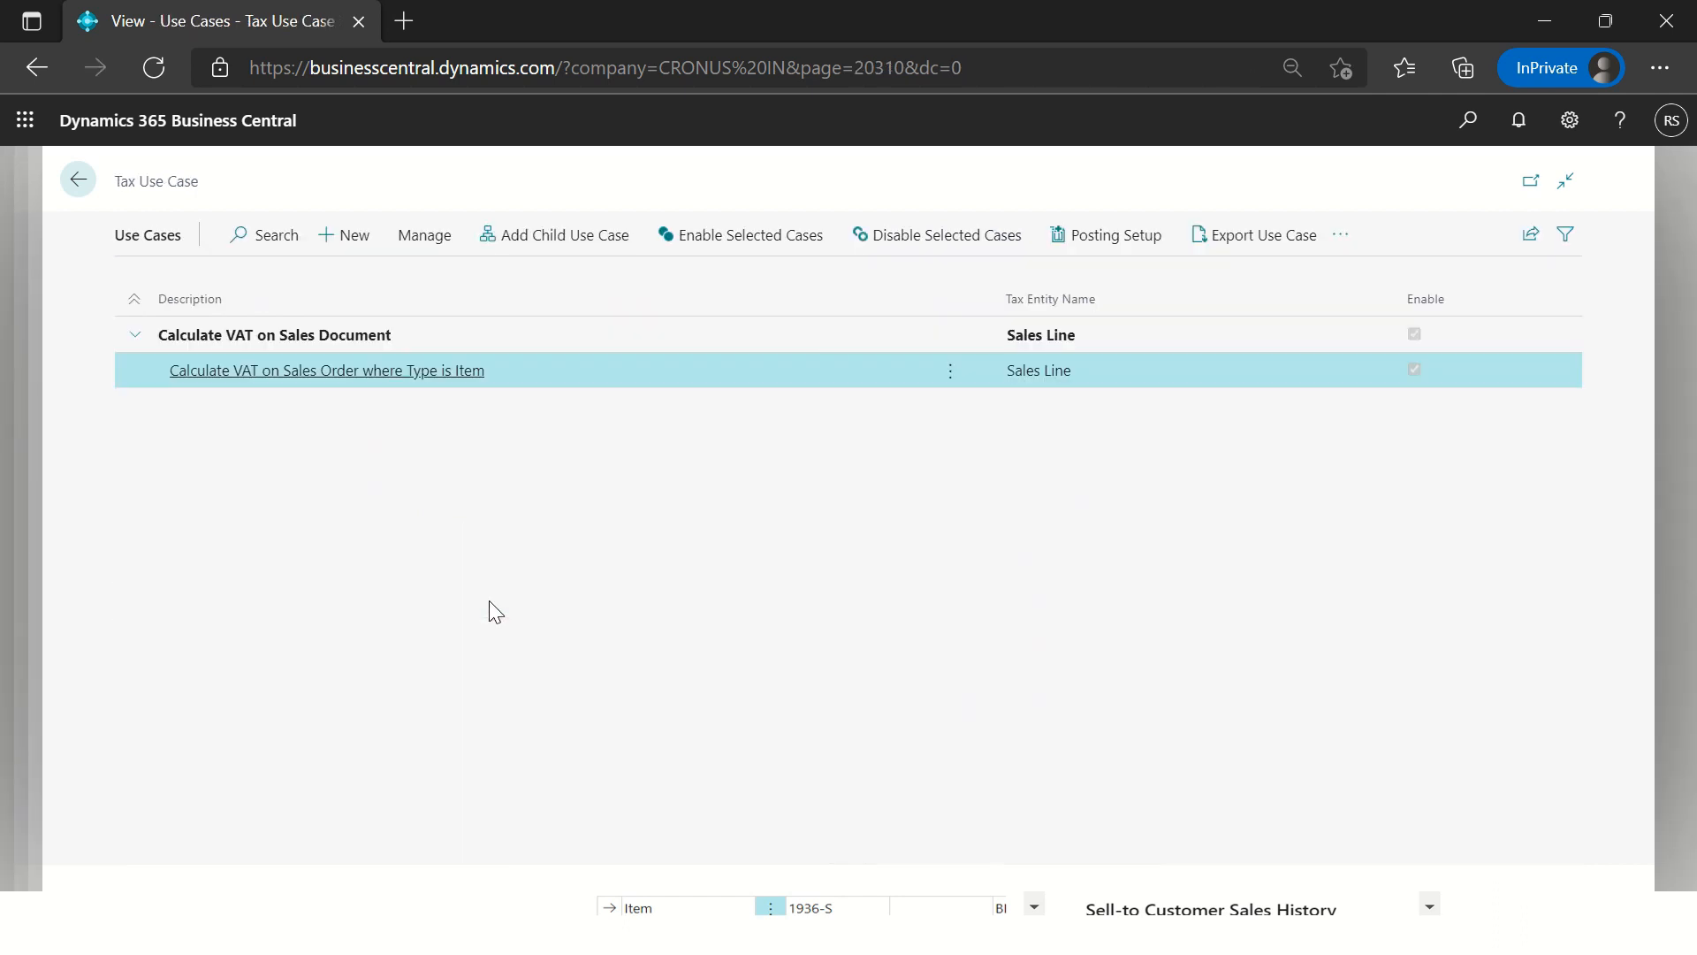
key(Escape)
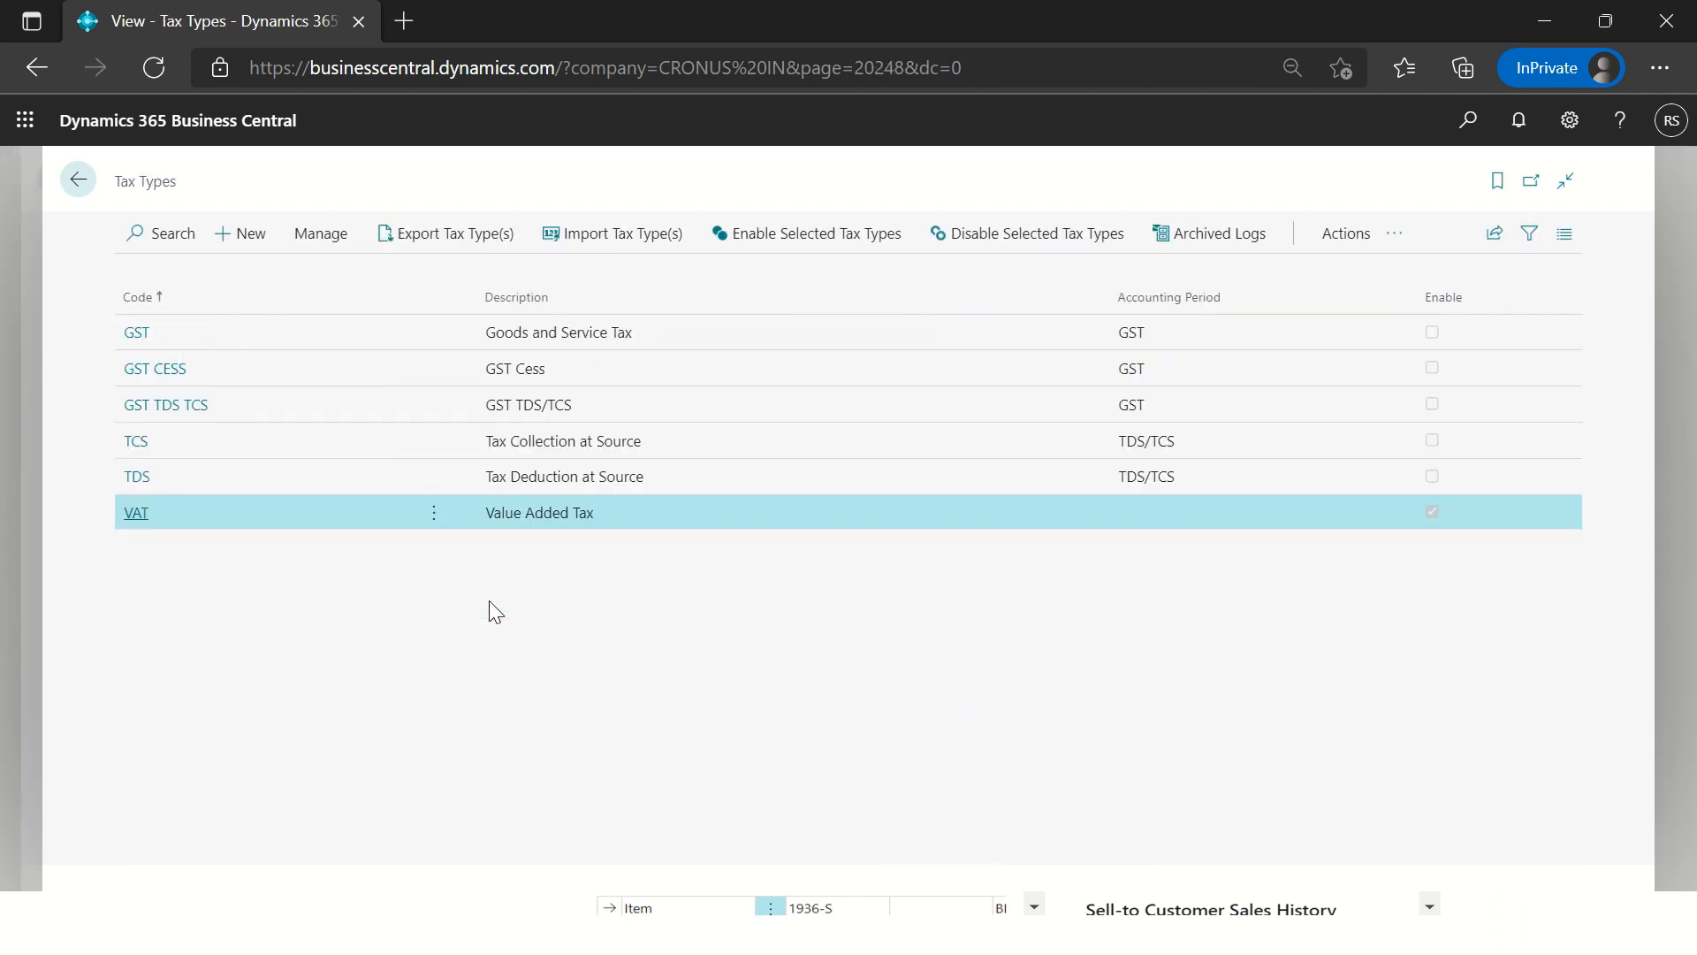
click(681, 488)
click(666, 526)
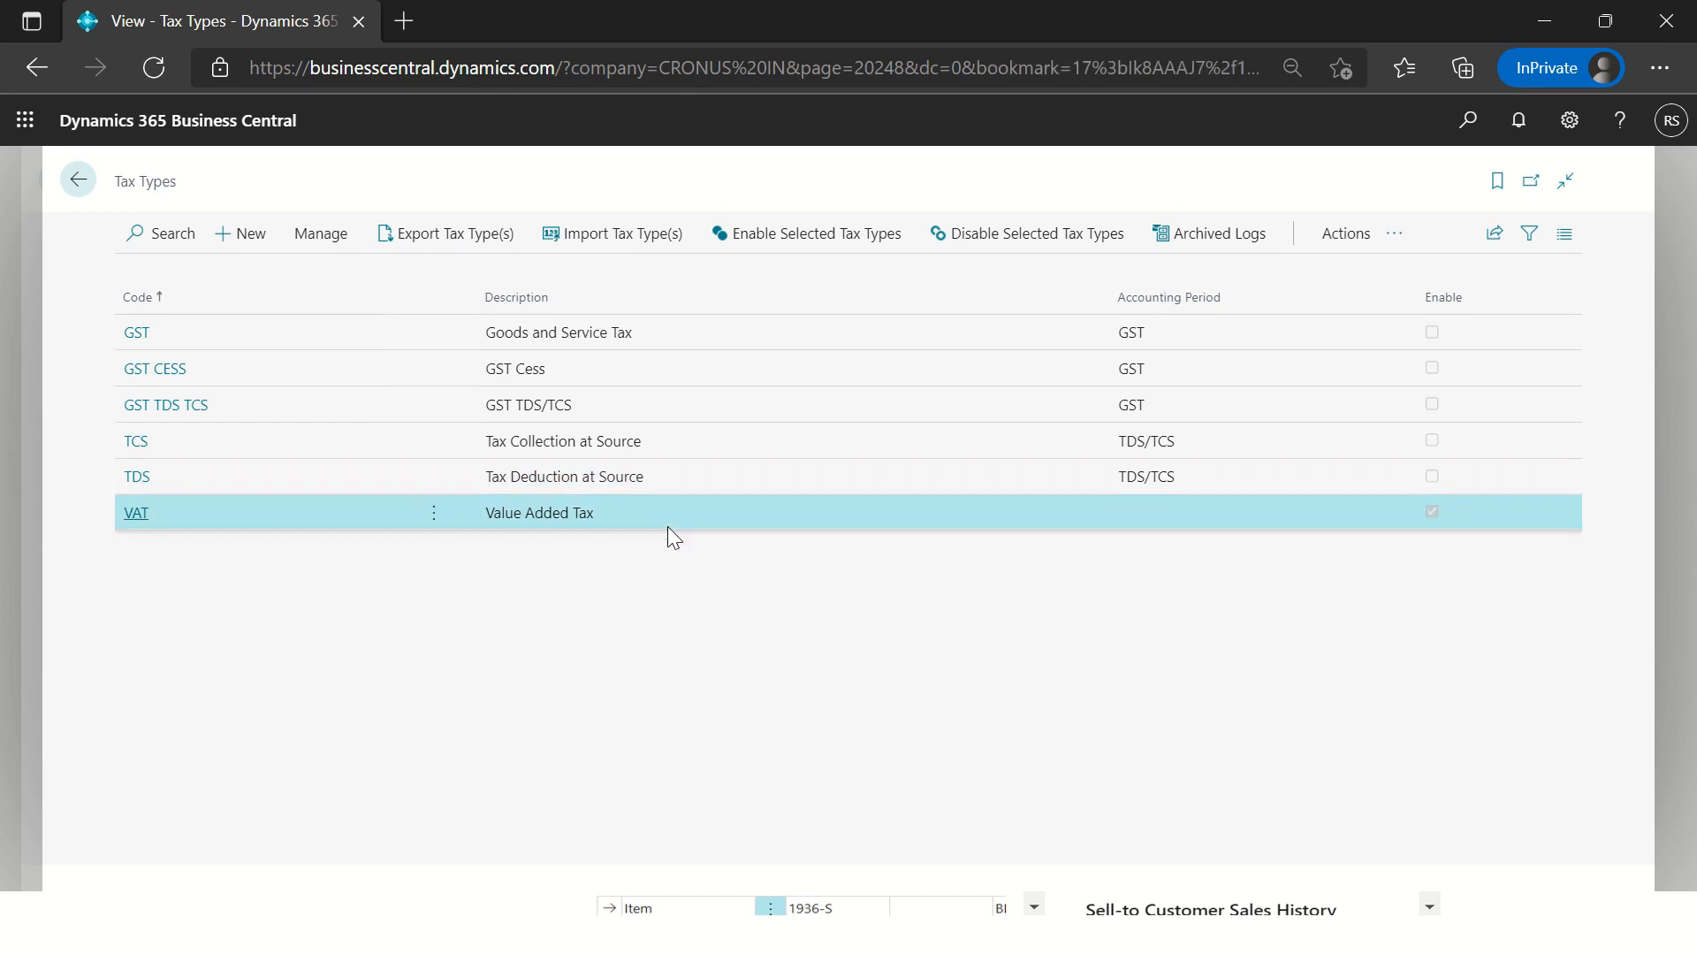